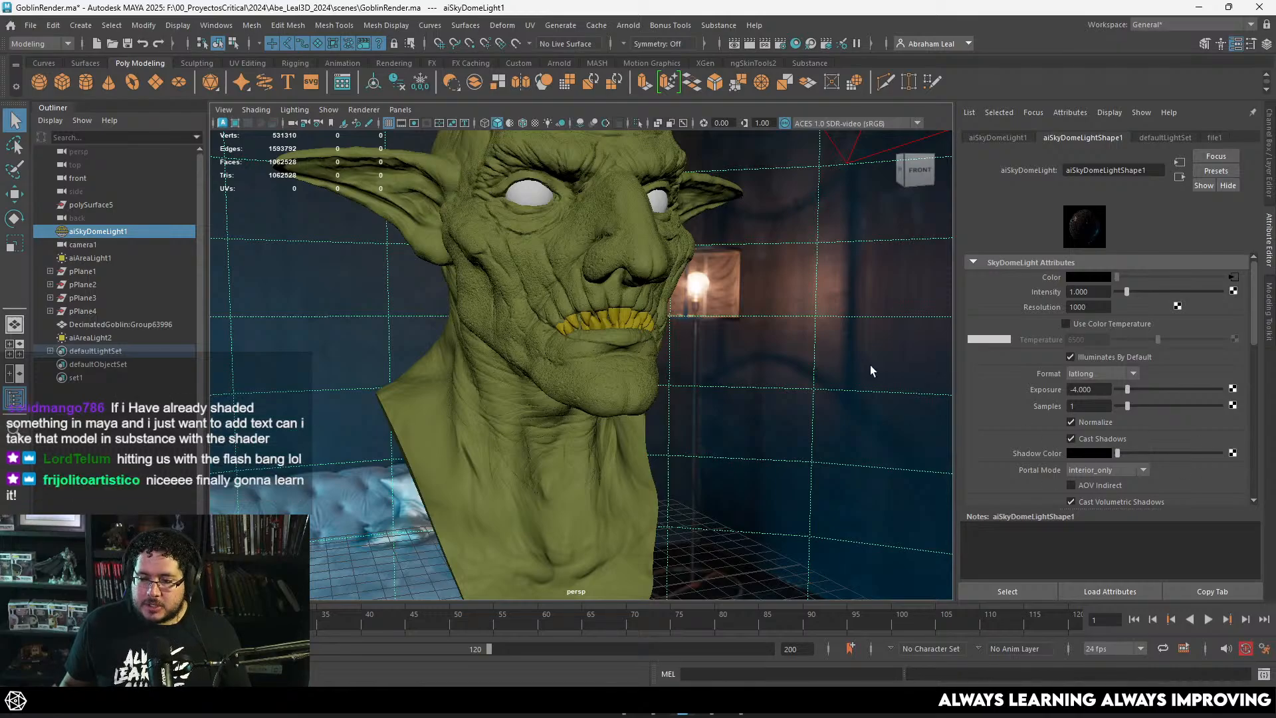
Step: Bring the bearded goblin reference window up over the viewport, beside the sculpted goblin bust
left_click_drag(793, 337, 682, 339, "alt")
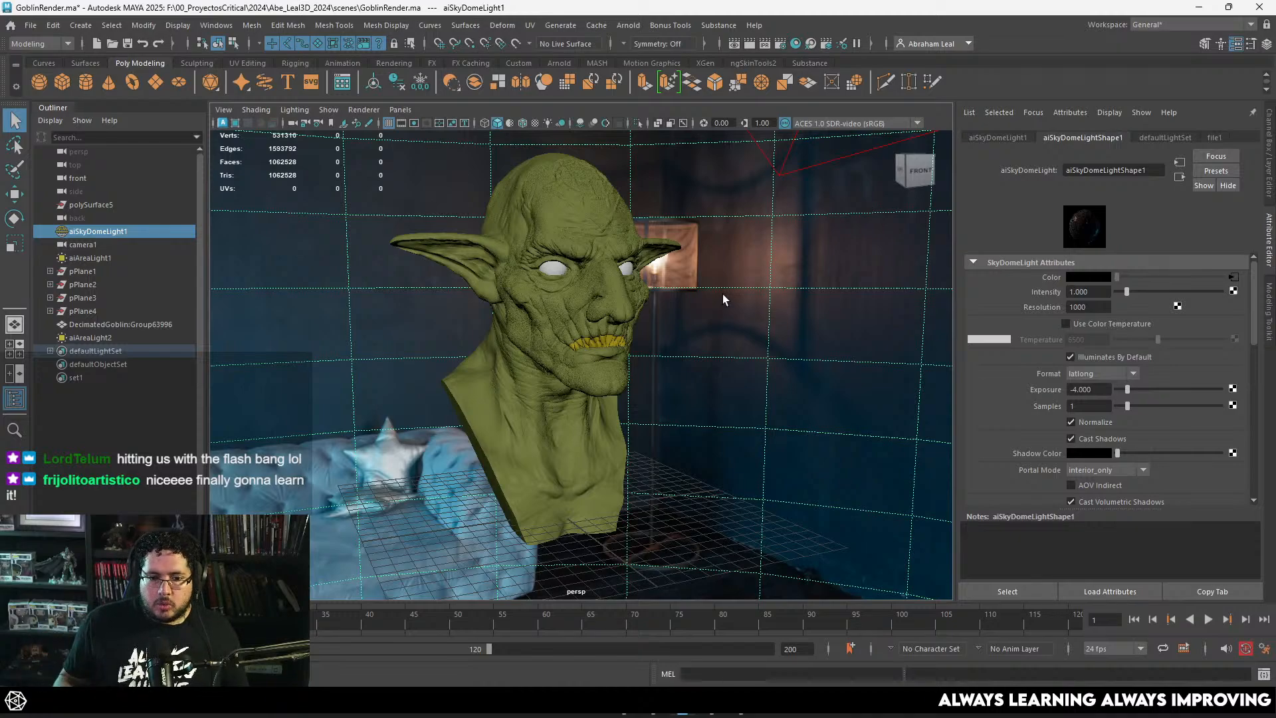
left_click(712, 705)
right_click_drag(1122, 419, 853, 291)
Step: Examine the goblin reference's face, mouth and beard up close for how the facial hair strands fall and clump
scroll(693, 304, "up", 5)
scroll(758, 273, "down", 4)
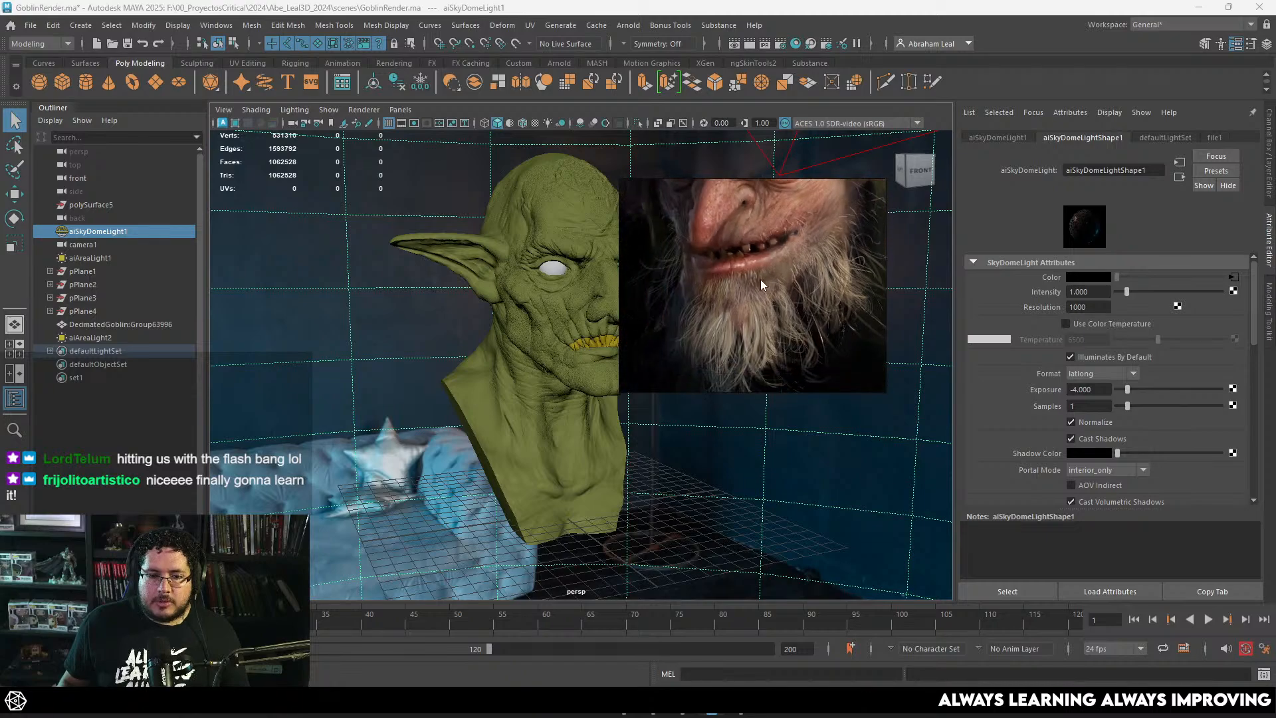
scroll(761, 284, "down", 1)
scroll(761, 285, "down", 2)
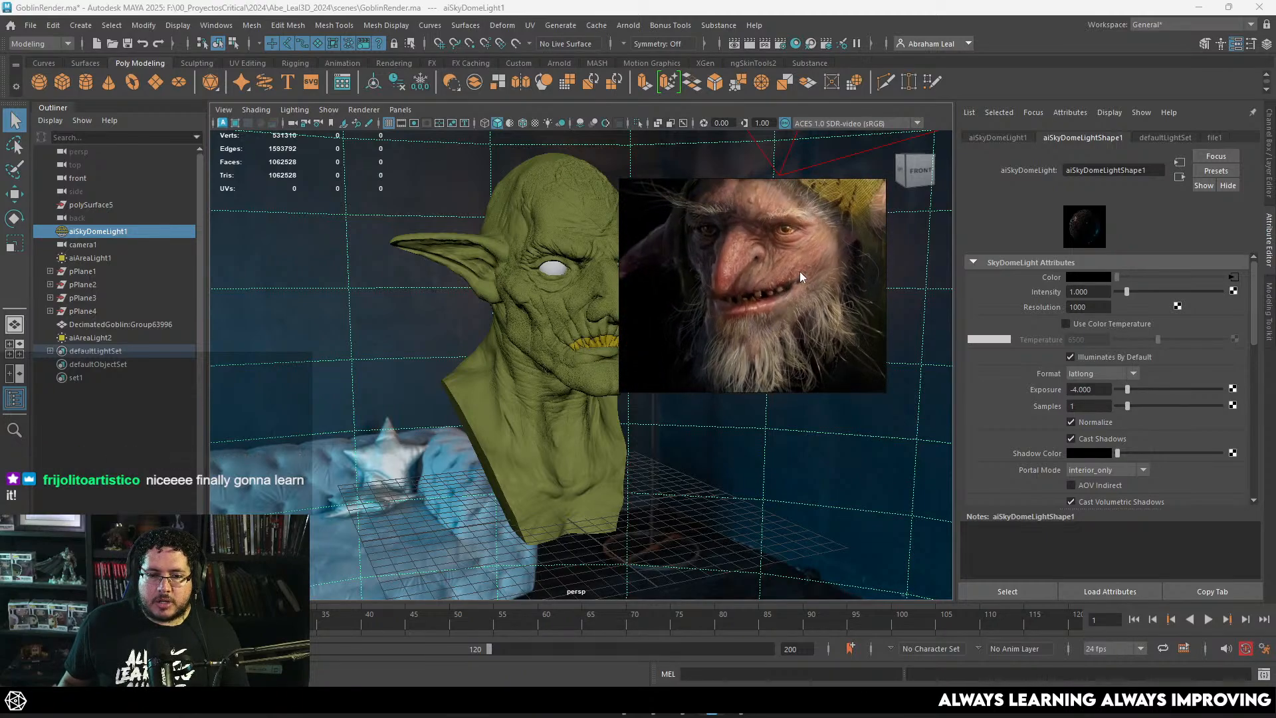
scroll(800, 271, "down", 3)
scroll(784, 262, "up", 5)
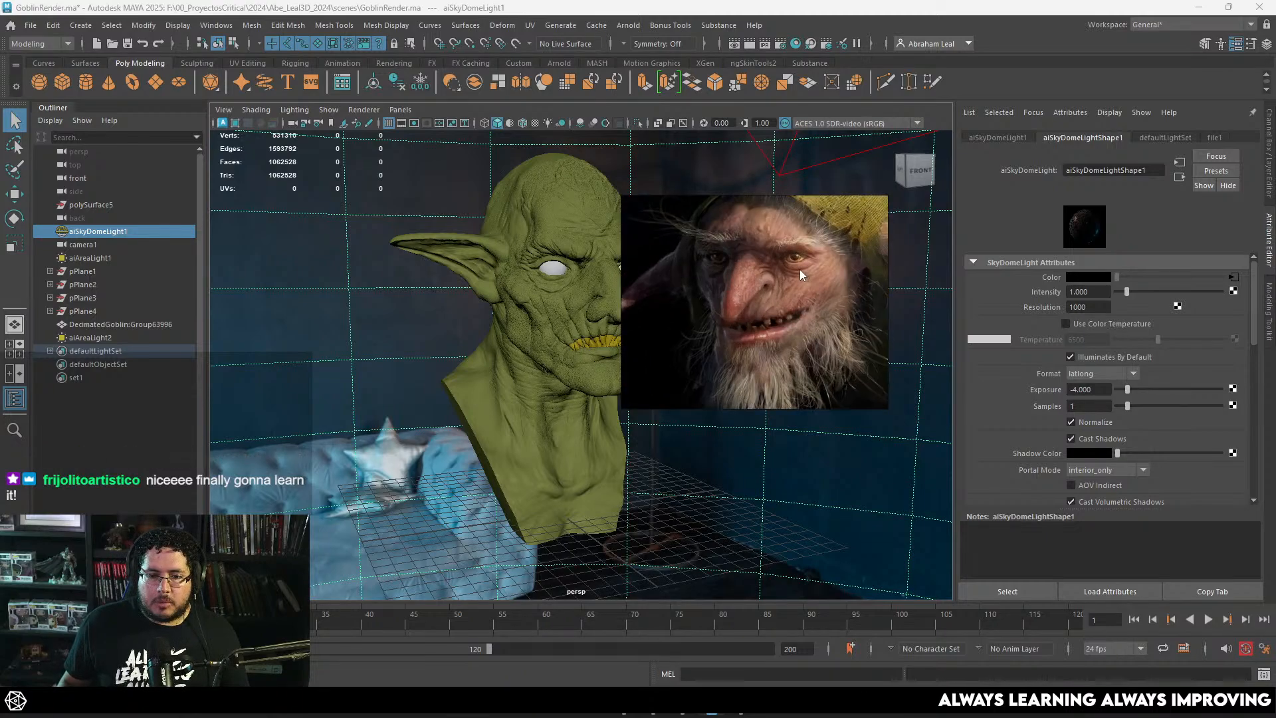
scroll(812, 284, "up", 6)
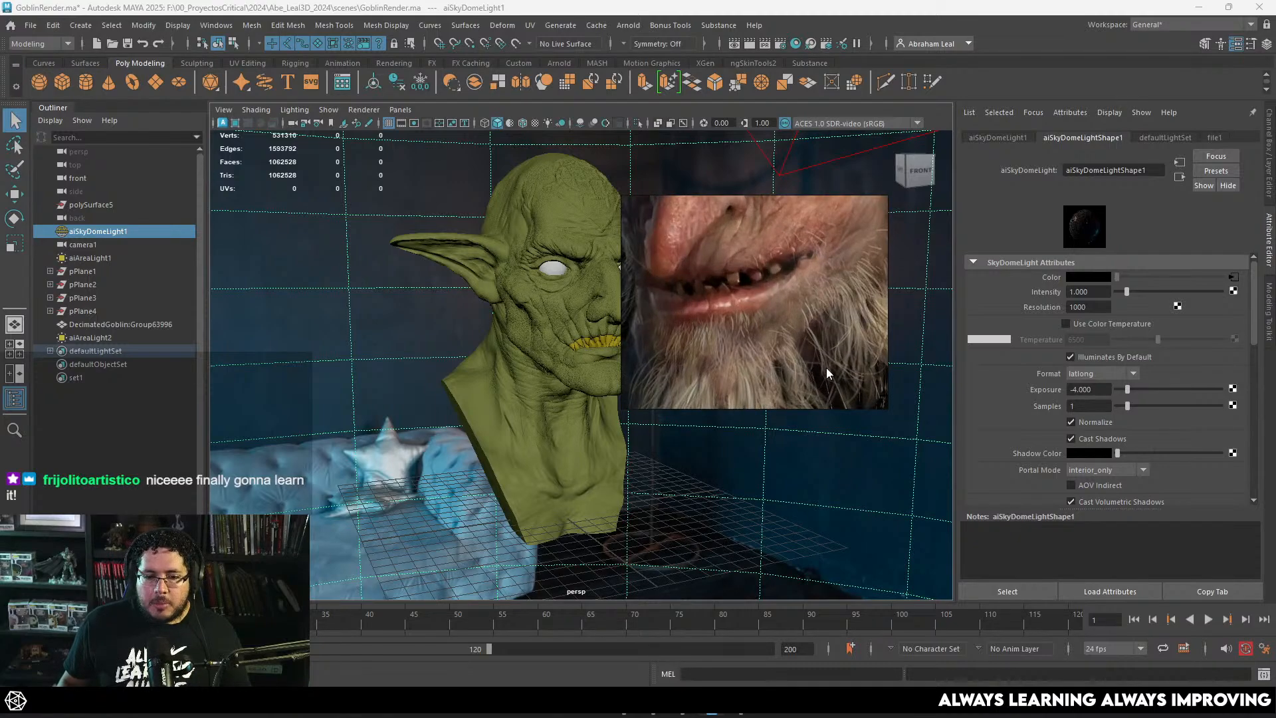
scroll(801, 308, "down", 2)
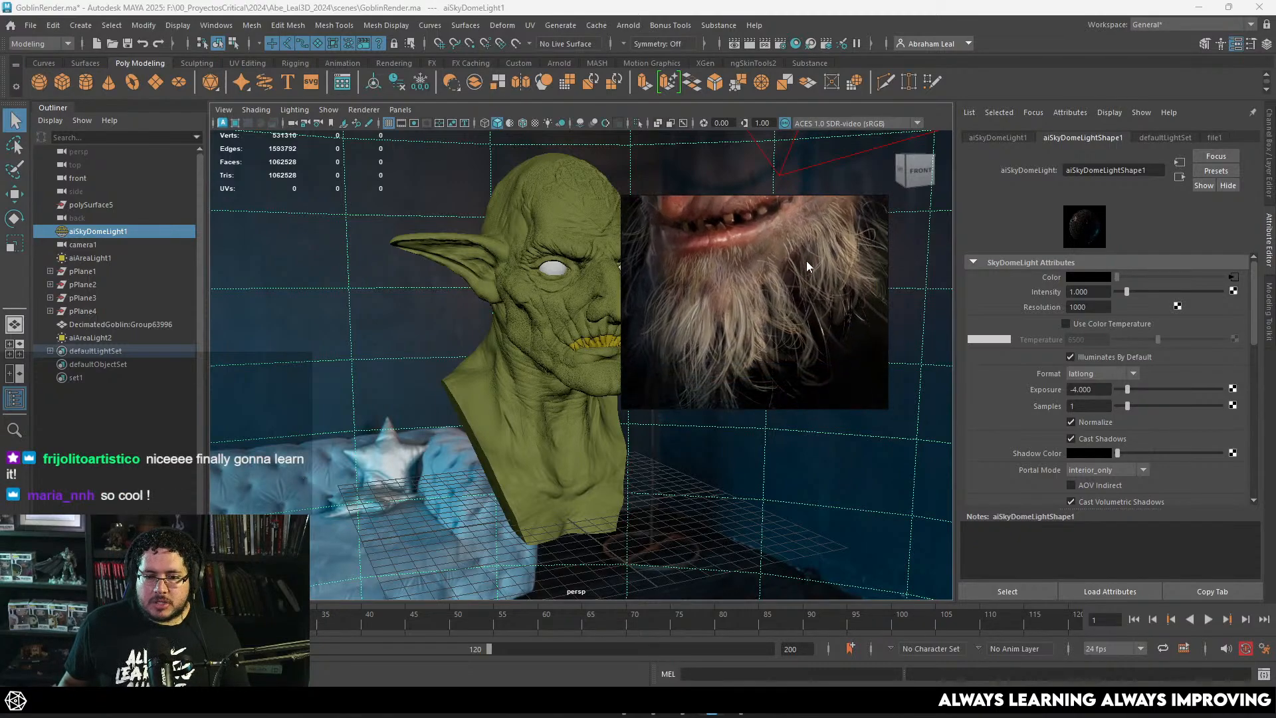
scroll(760, 288, "down", 2)
scroll(760, 287, "down", 4)
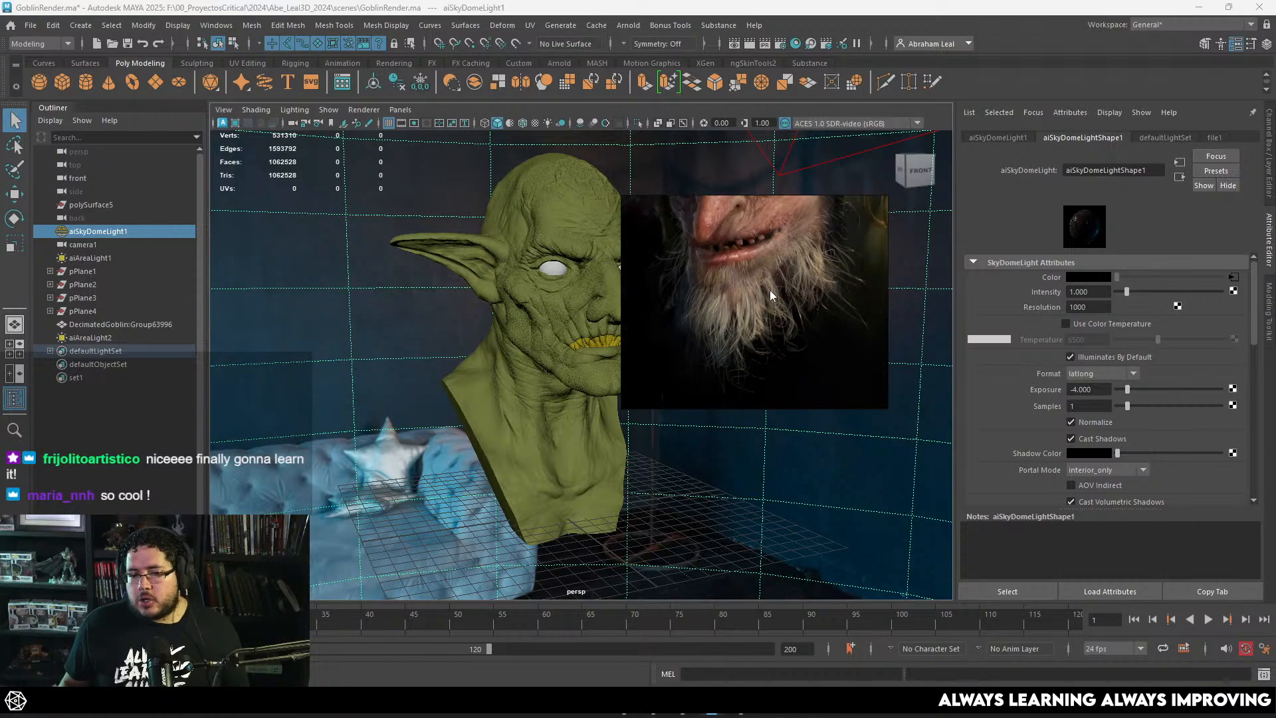
Step: Show the whole goblin portrait in the reference window beside the bust, and move the window clear of the viewport
left_click_drag(783, 277, 832, 343)
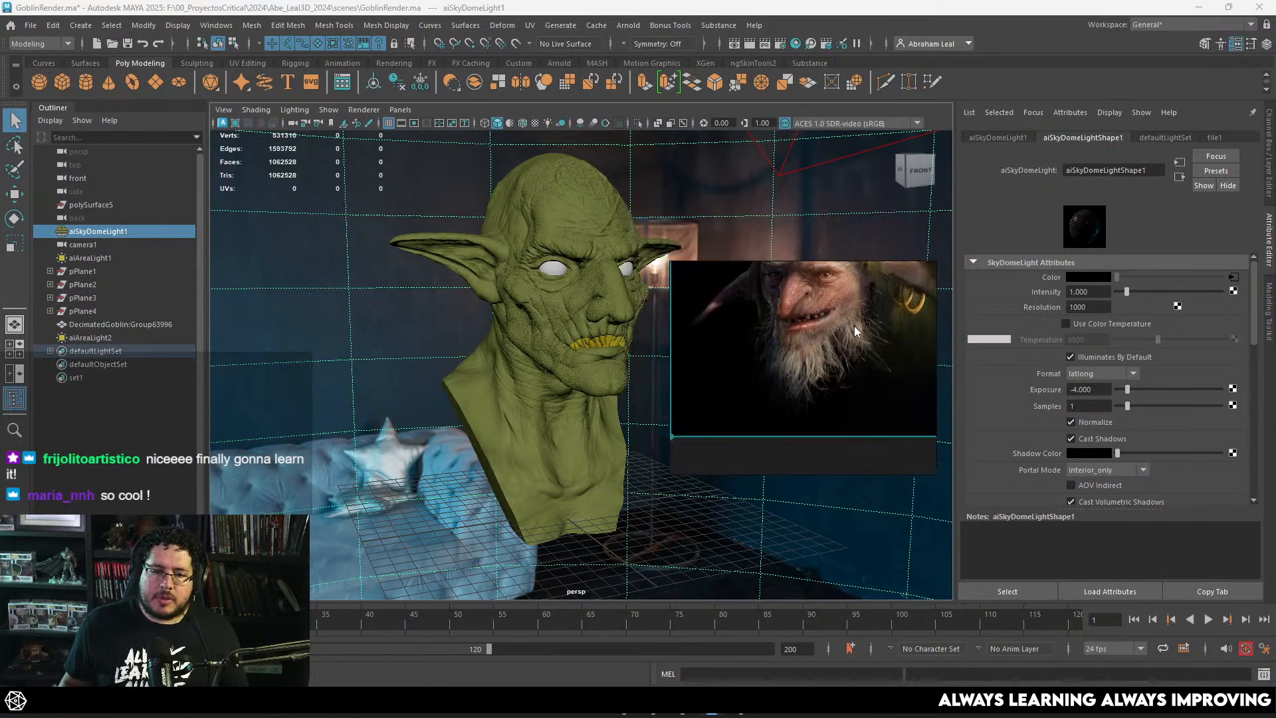
scroll(854, 325, "down", 4)
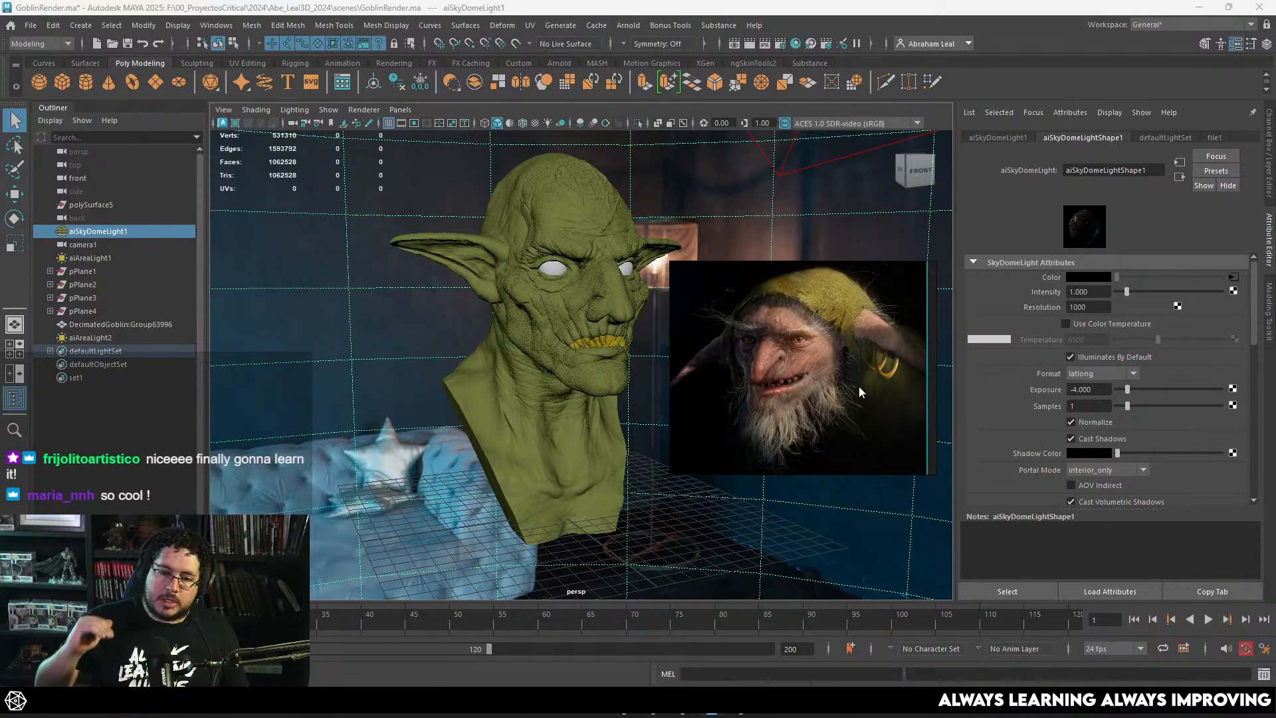
right_click_drag(859, 387, 1275, 459)
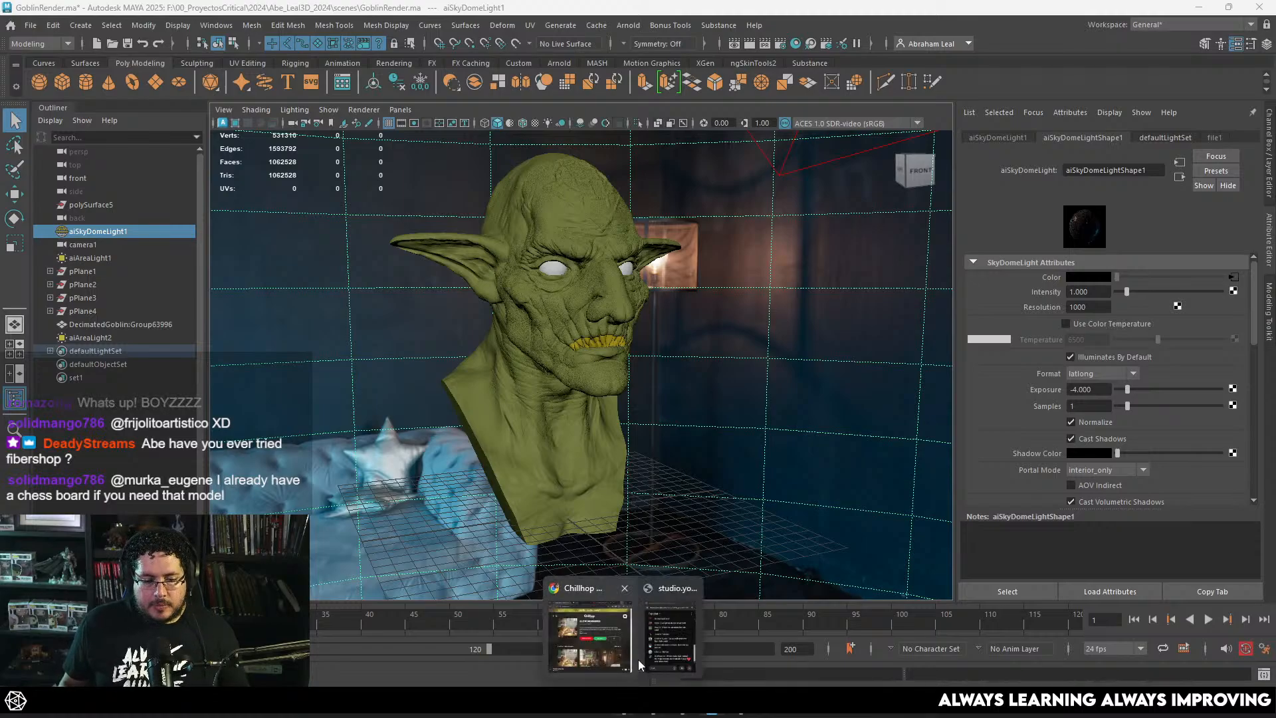
Step: Switch to Chrome and open a browser profile on a new page ready for a web search
left_click(569, 668)
left_click(504, 407)
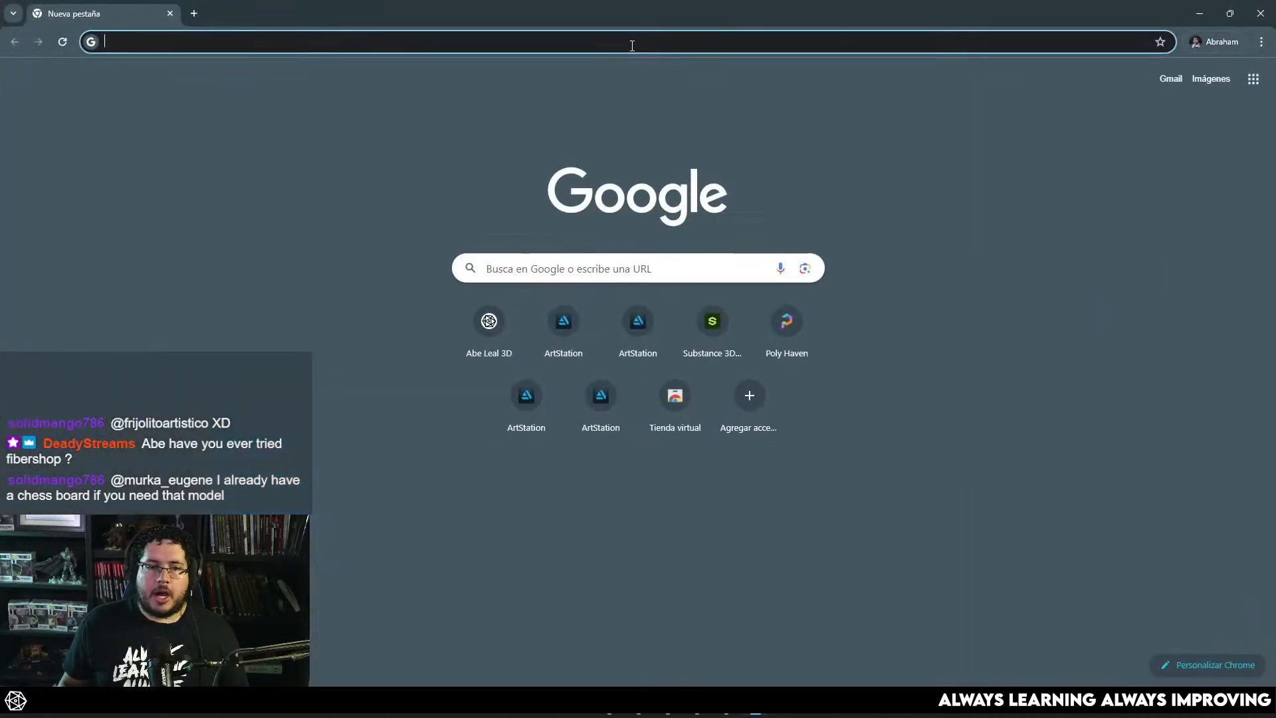
left_click(636, 37)
type("hair i")
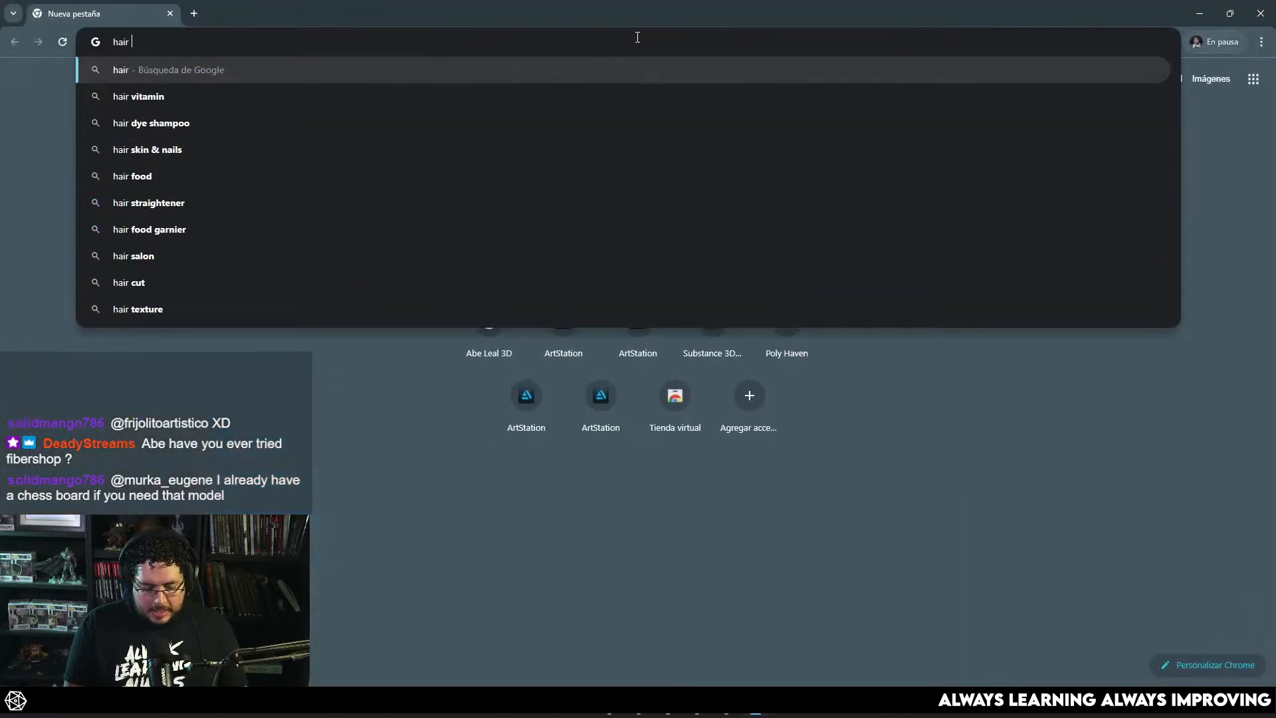
key("BackSpace")
key("BackSpace")
key("BackSpace")
key("BackSpace")
key("BackSpace")
key("BackSpace")
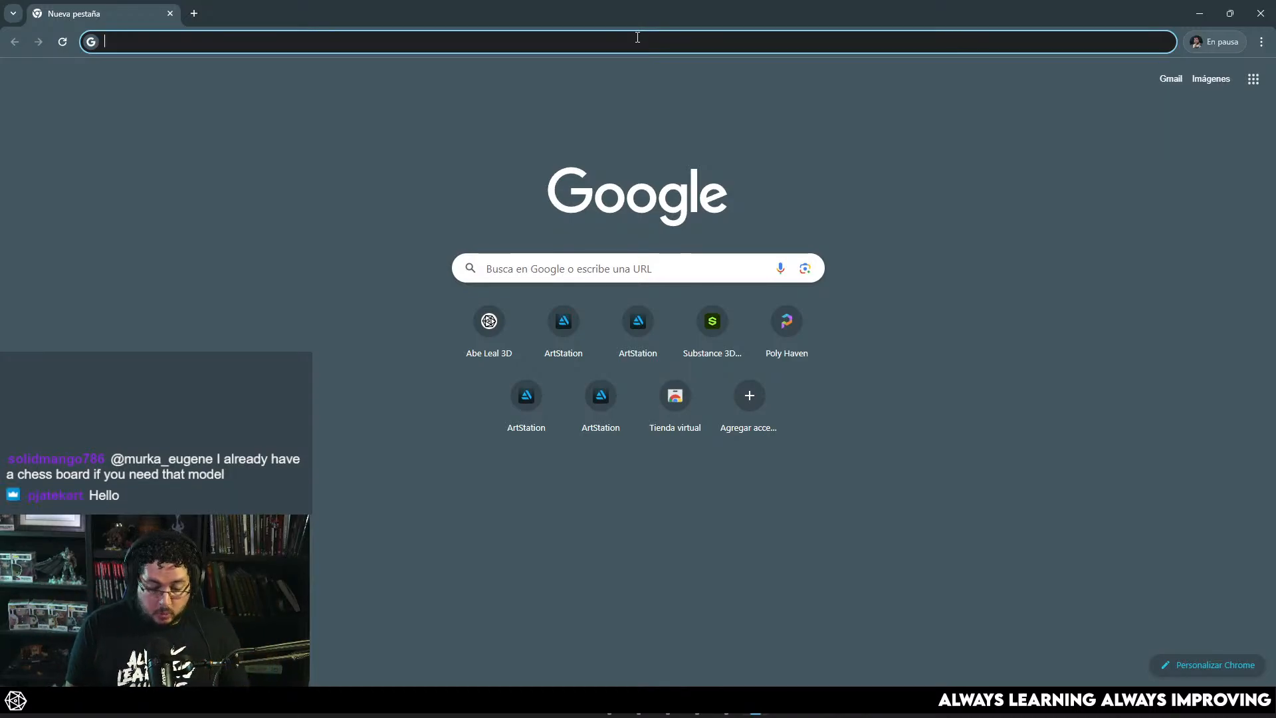
Step: Search Google for "sculpted hair" and show the image results
type("sculpted hair")
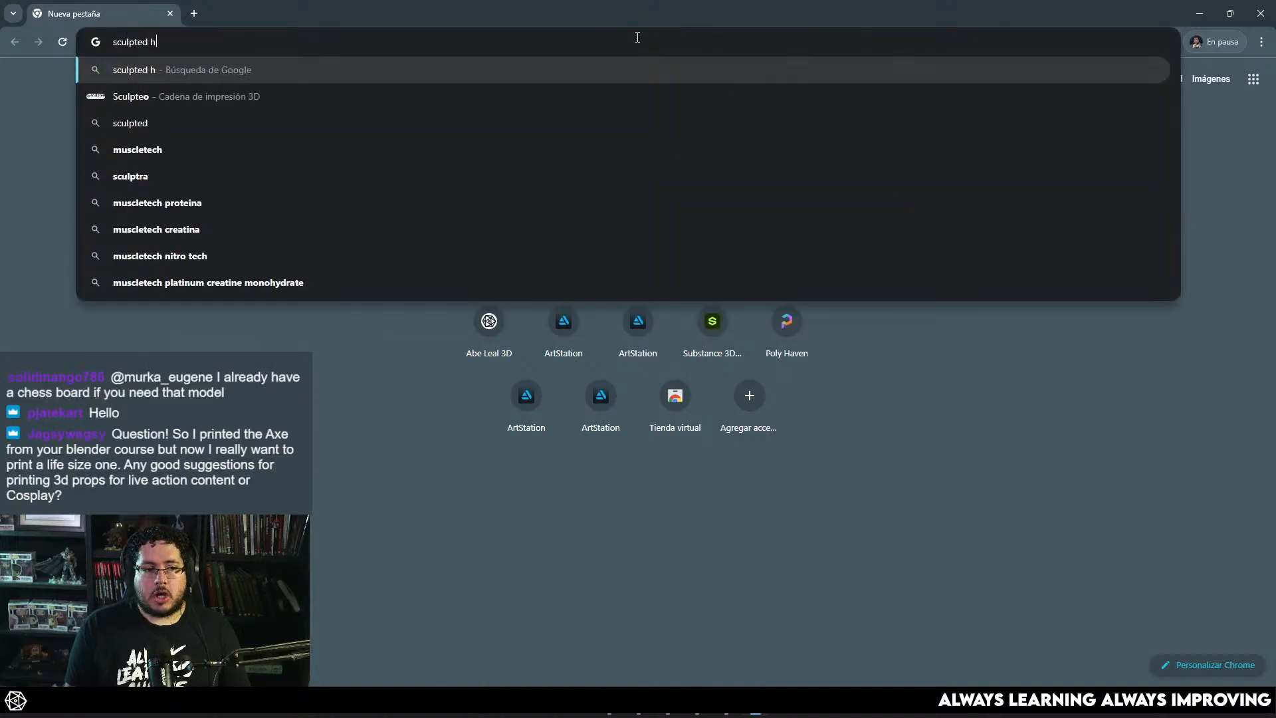
key("Return")
left_click(221, 127)
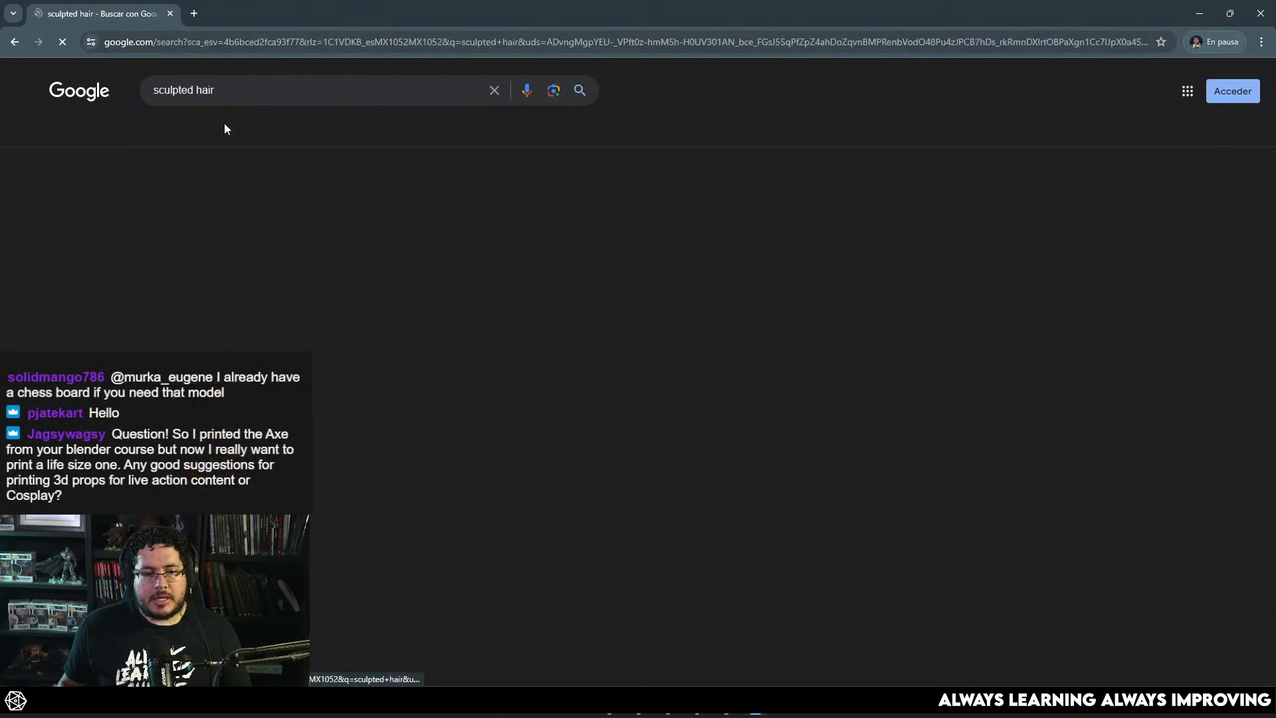
Step: Browse the sculpted hair image results and preview the Muddy Colors braided hair sculpture
scroll(786, 349, "down", 2)
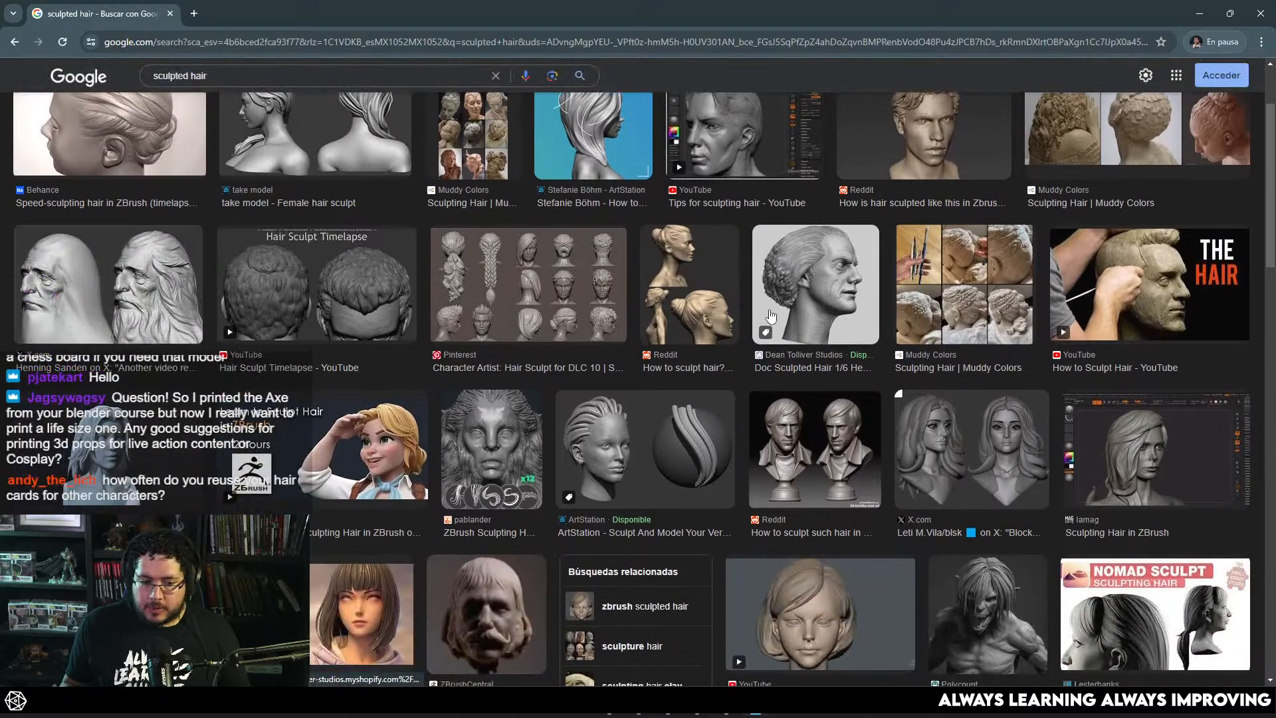
scroll(609, 370, "down", 2)
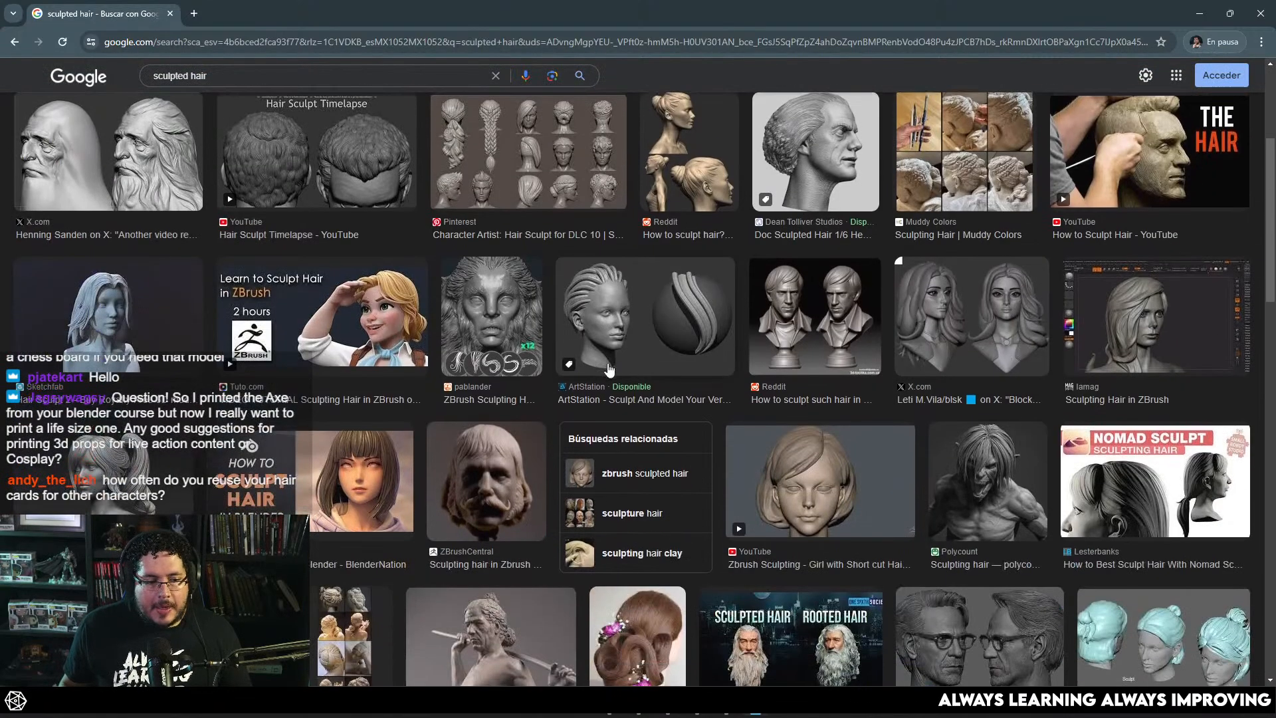
scroll(469, 376, "down", 2)
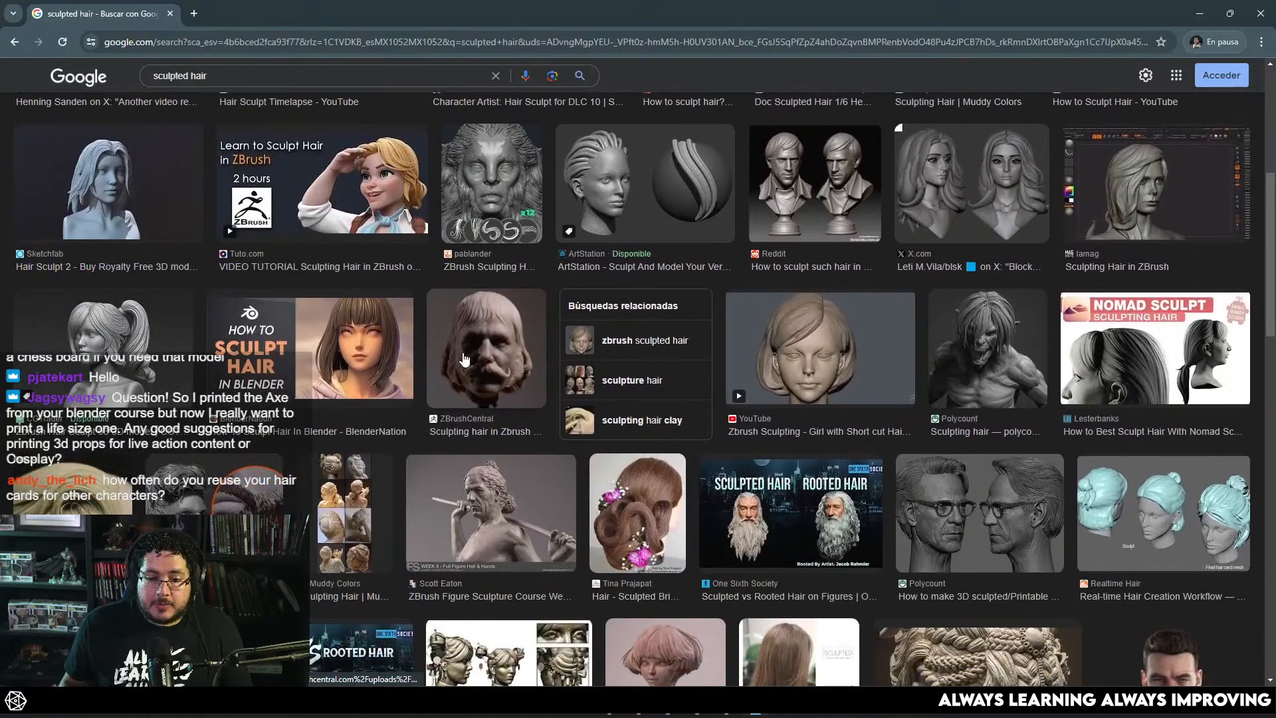
scroll(465, 352, "down", 2)
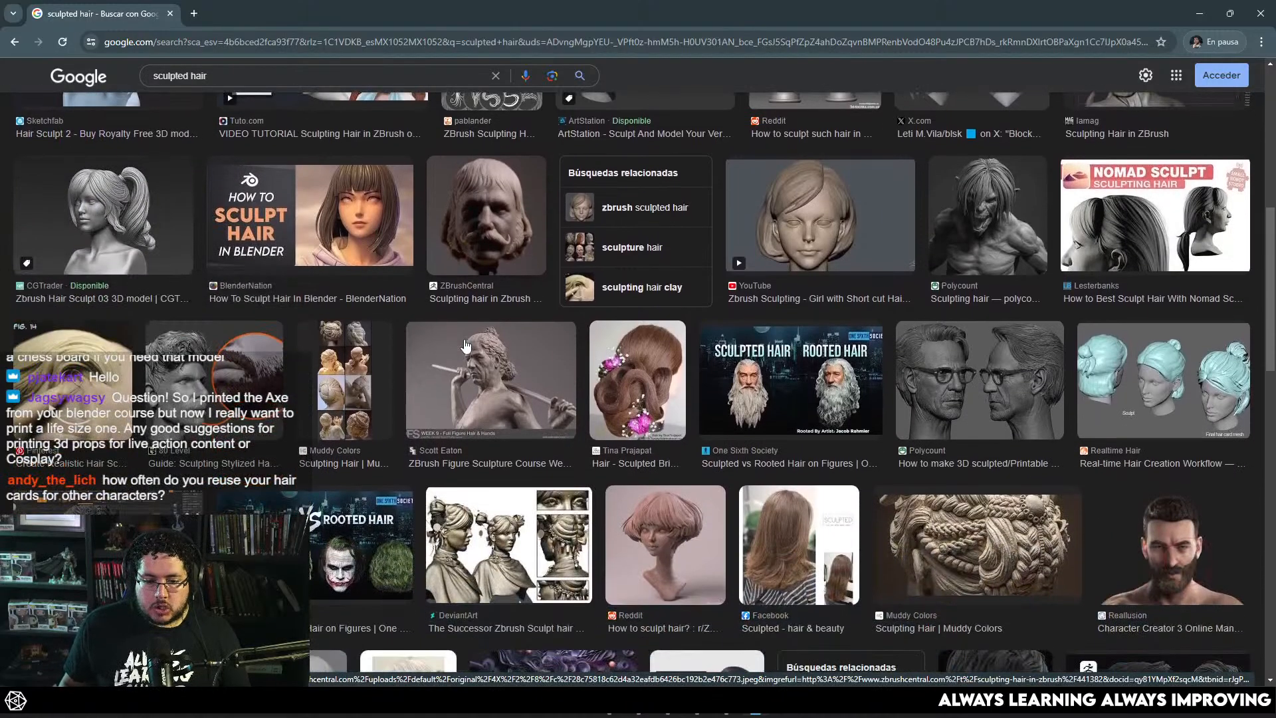
scroll(497, 339, "down", 1)
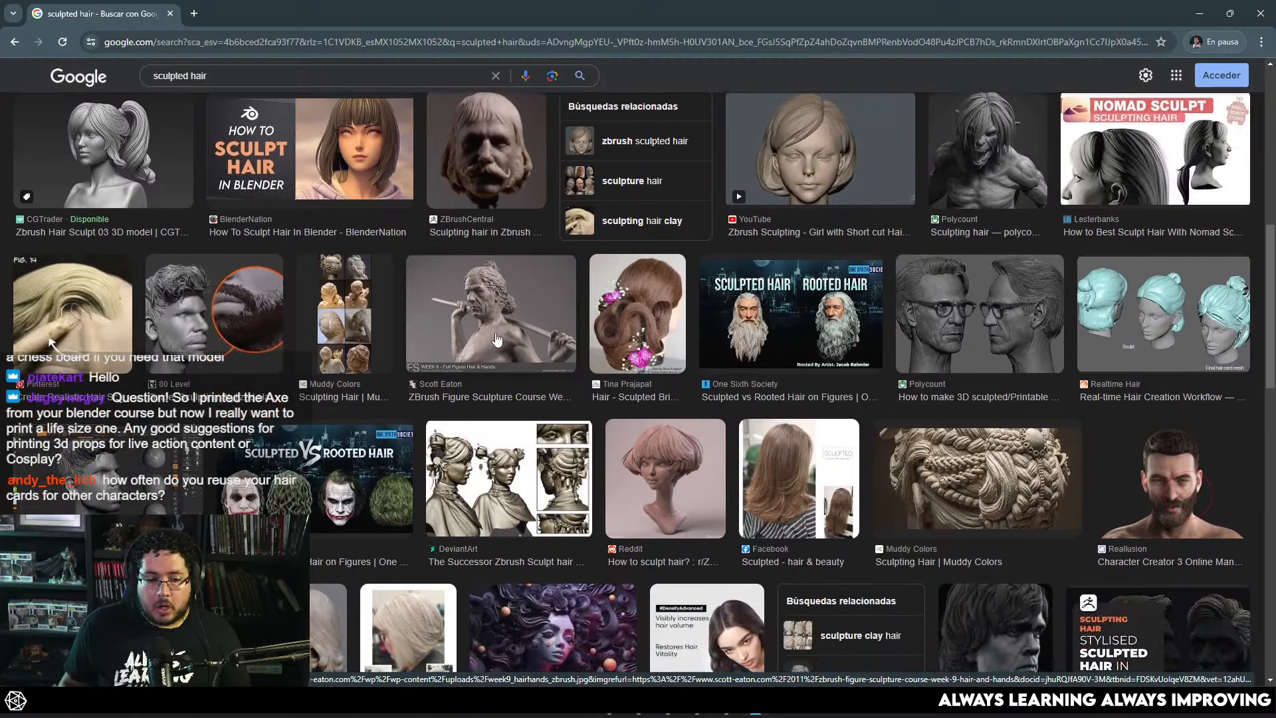
scroll(498, 339, "down", 6)
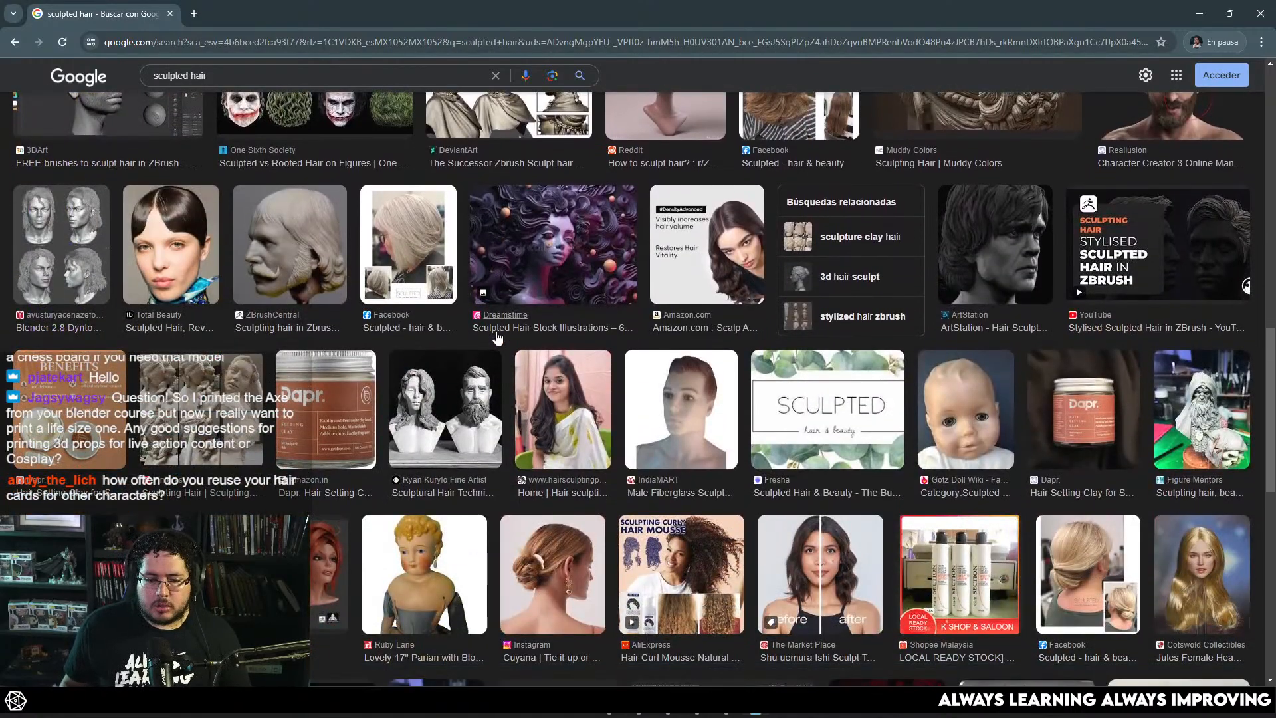
scroll(498, 337, "up", 4)
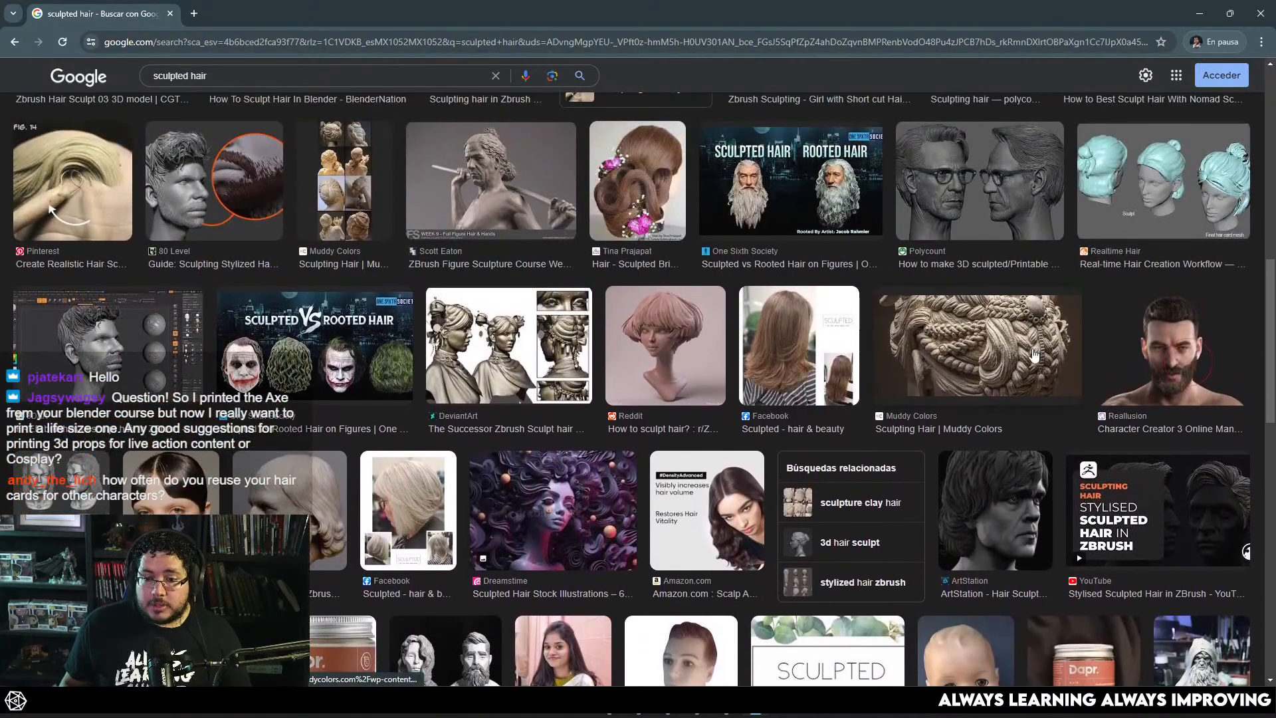
left_click(1035, 354)
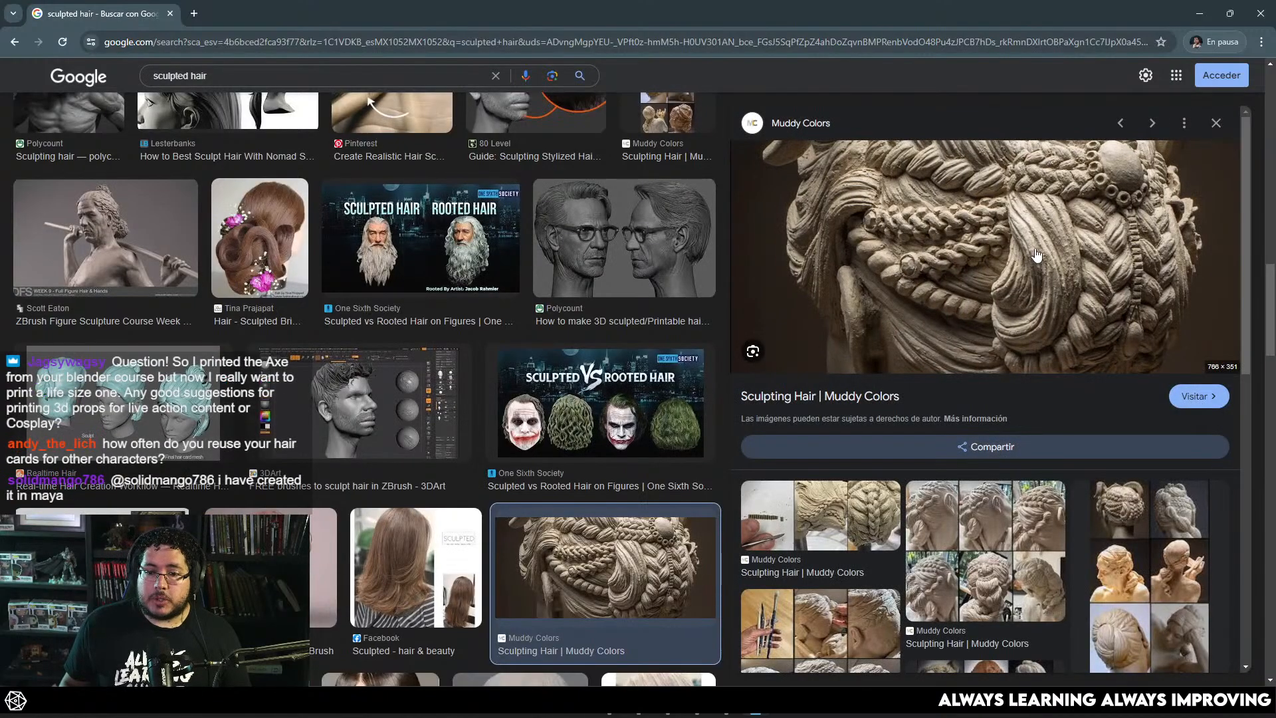
left_click(1217, 125)
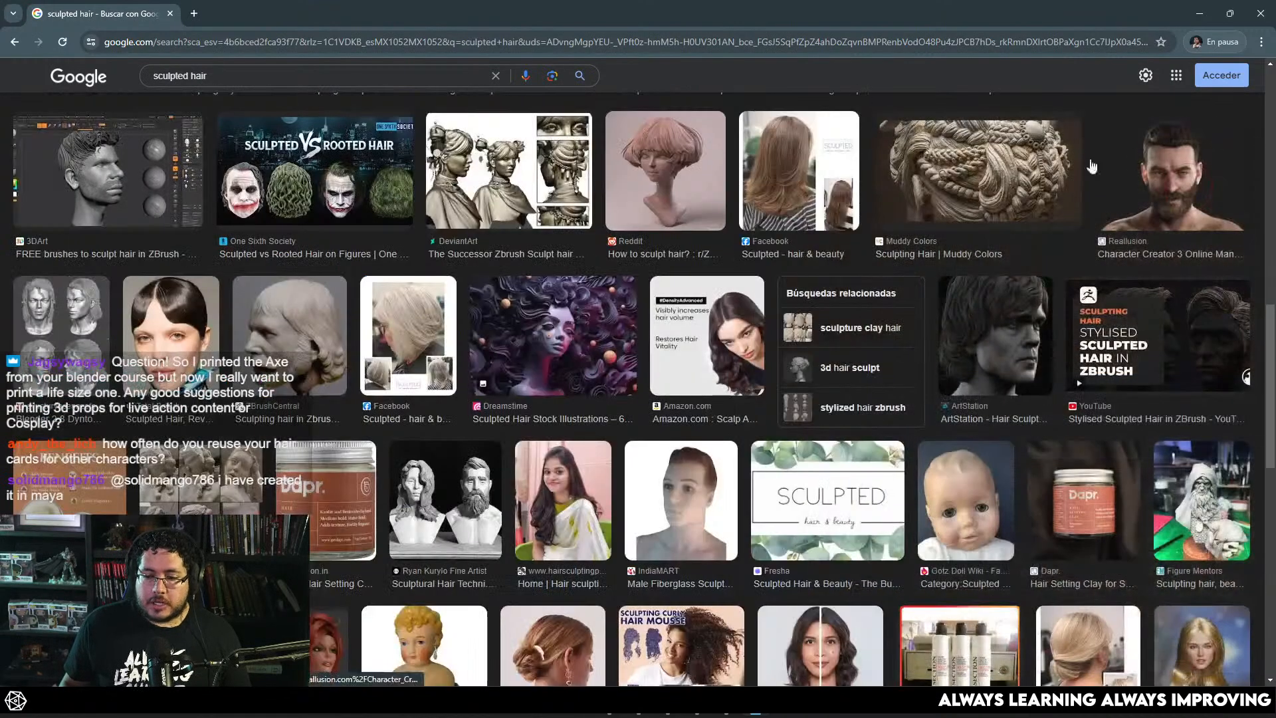
Step: Preview the One Sixth Society comparison of sculpted and rooted hair on bearded heads, and the Pinterest sheet of stylized hair sculpts
scroll(506, 399, "up", 6)
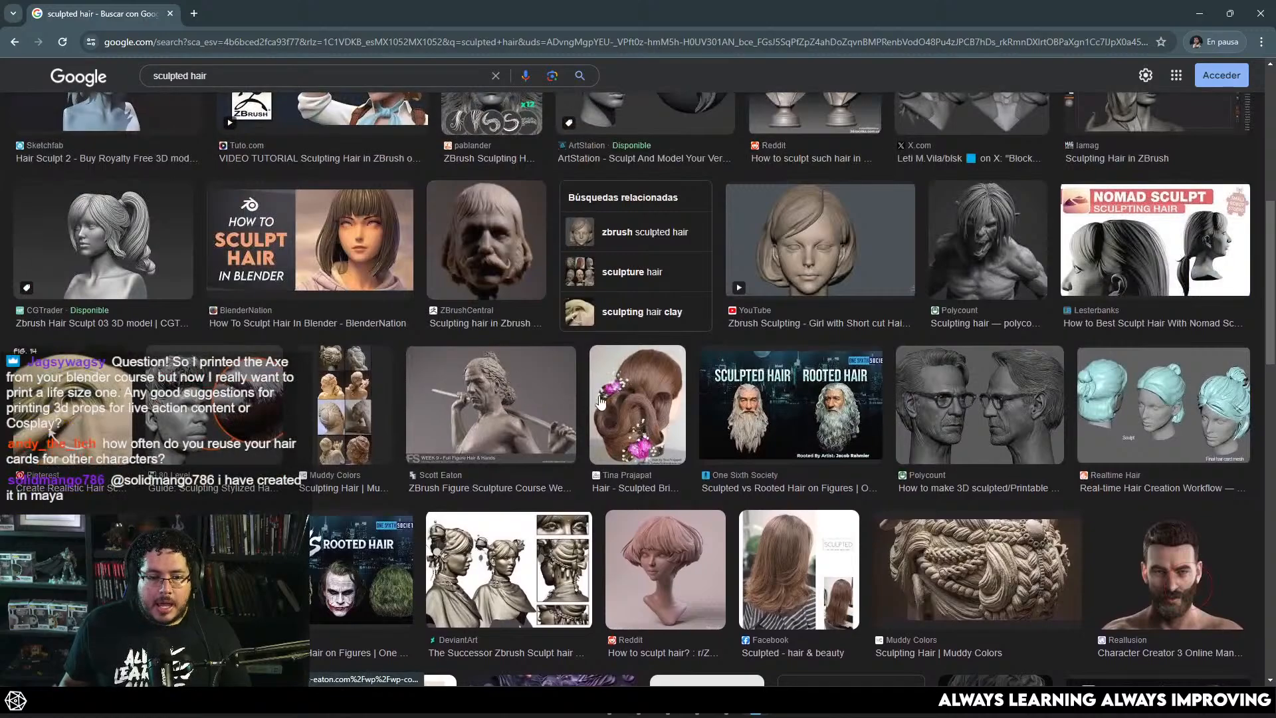
scroll(507, 399, "up", 3)
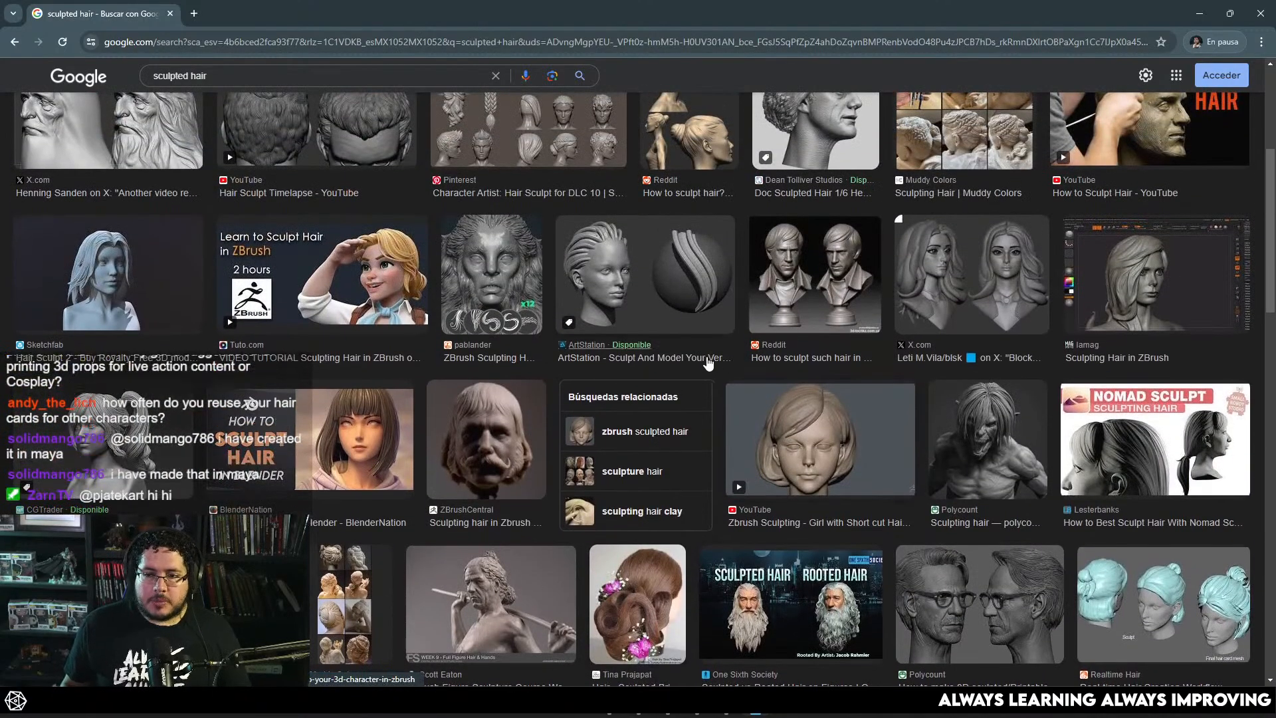
scroll(716, 367, "up", 2)
scroll(725, 412, "down", 4)
left_click(764, 447)
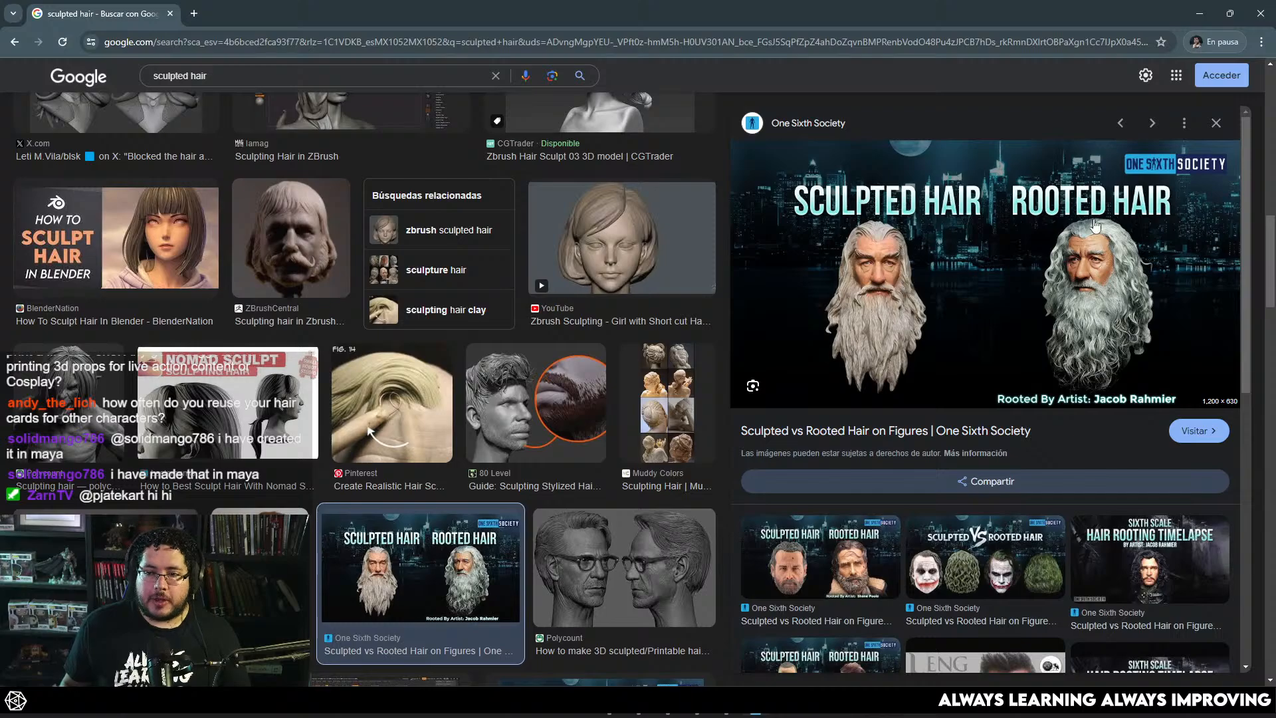
left_click(1219, 121)
scroll(556, 357, "up", 10)
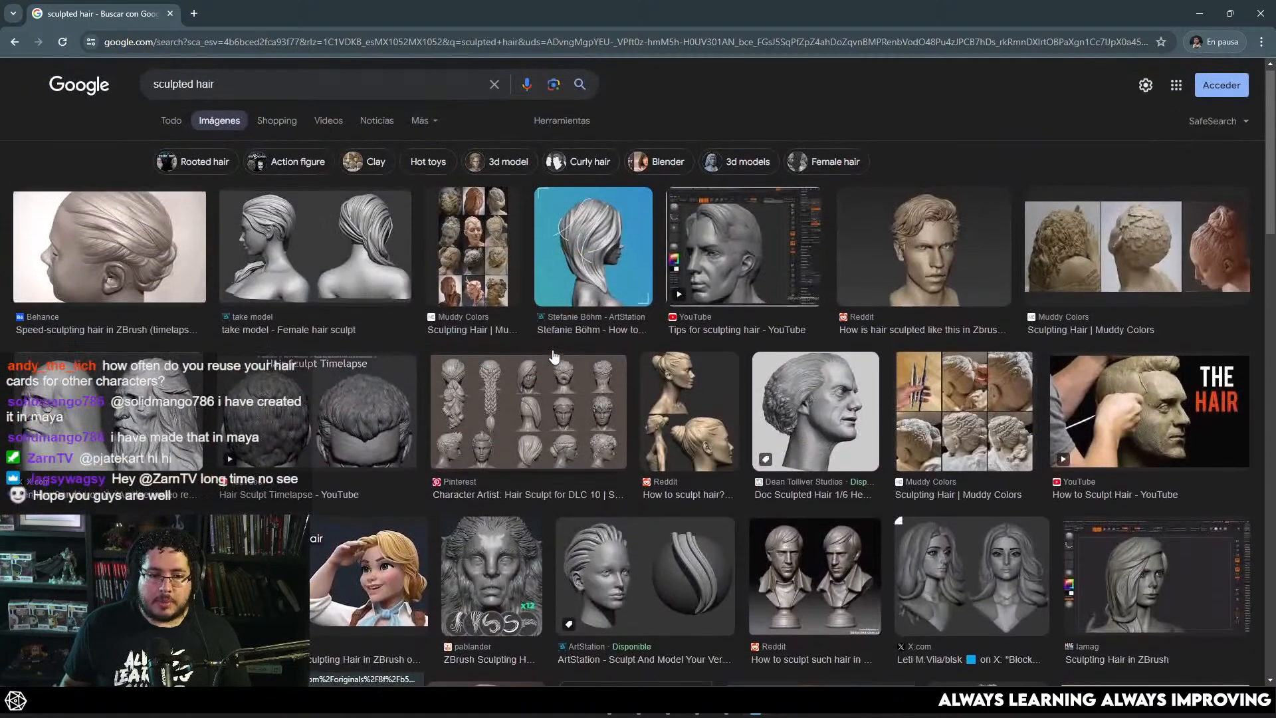
left_click(555, 394)
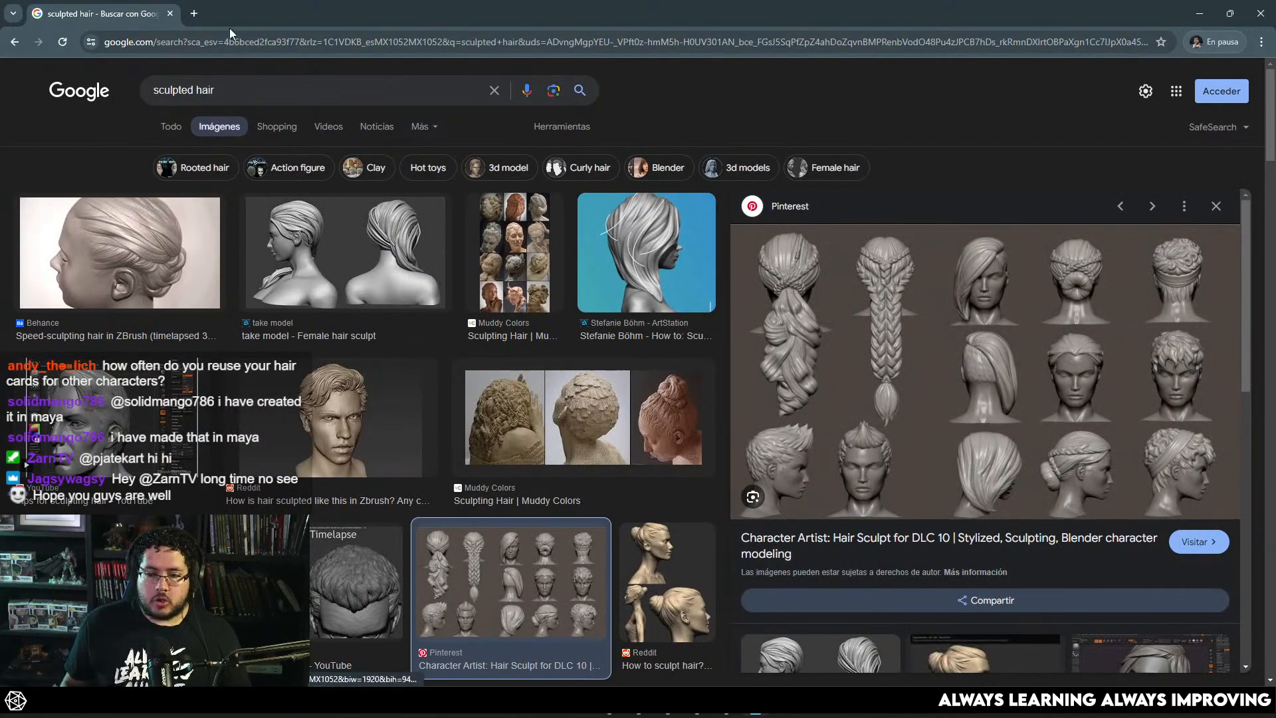
Step: Search Google for "fortnite characters" in a new tab and show the image results
left_click(193, 13)
type("fortnit")
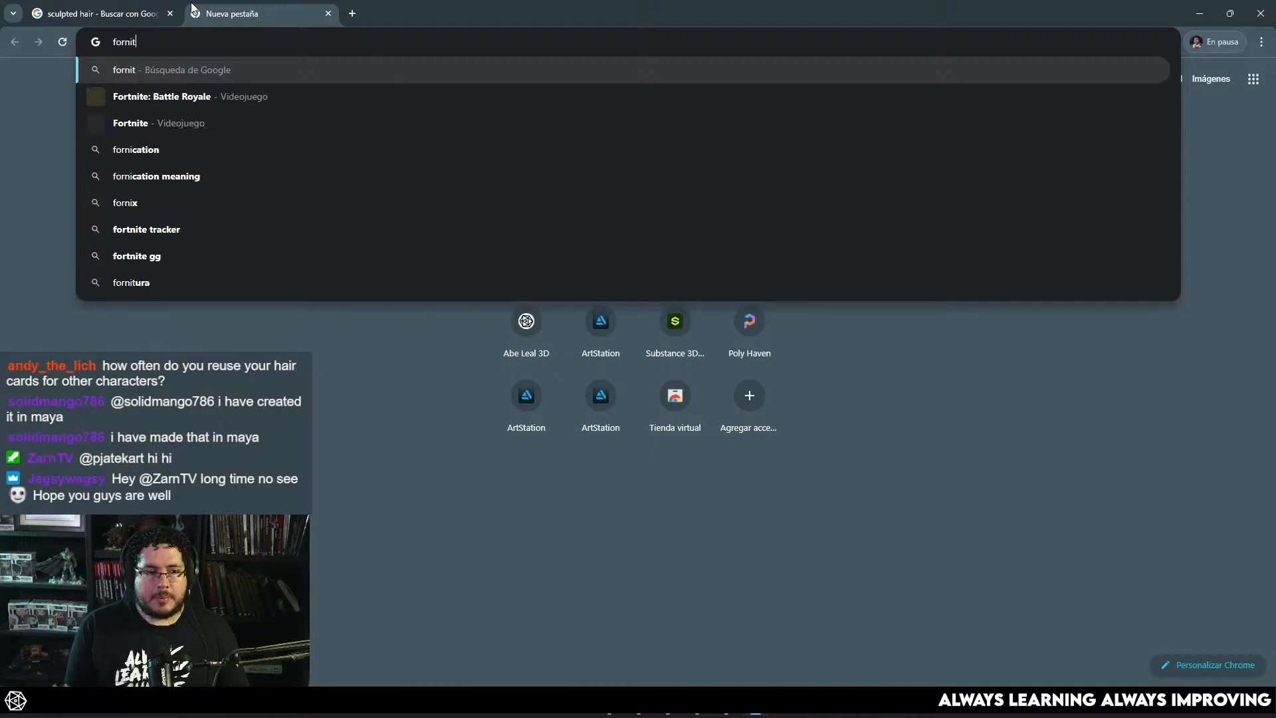
type("e characte")
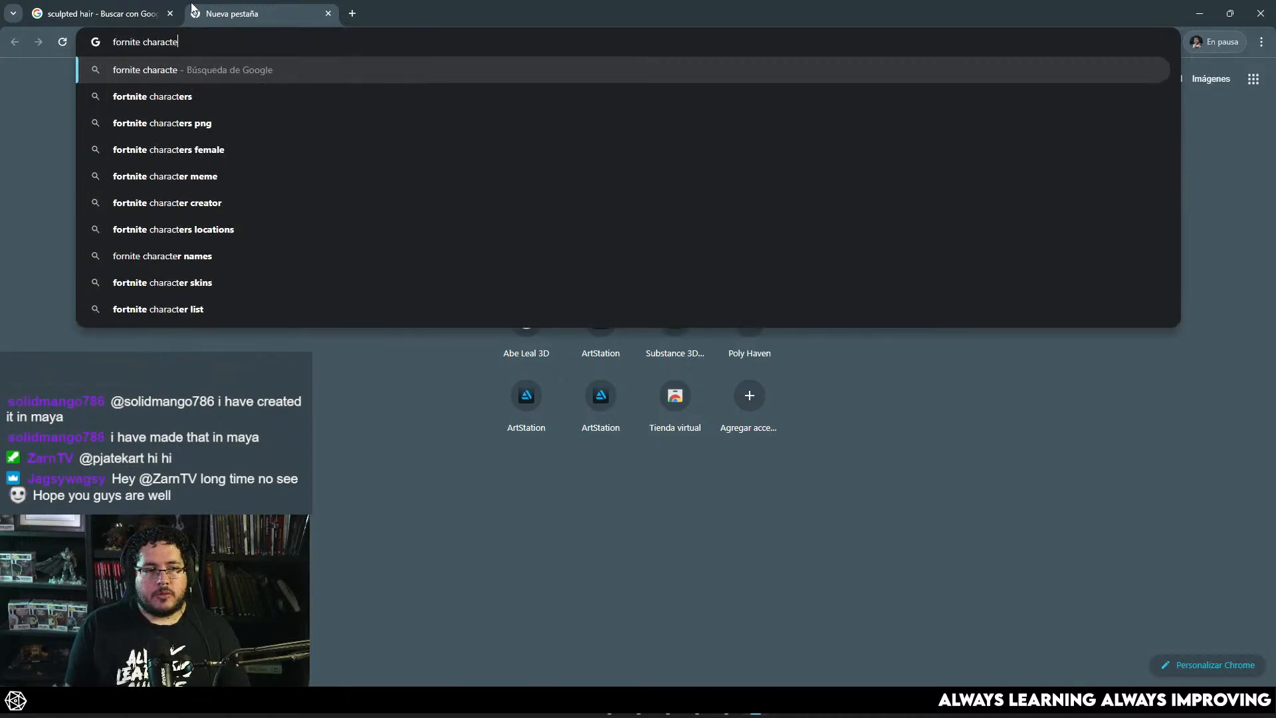
type("rs")
key("Return")
left_click(210, 130)
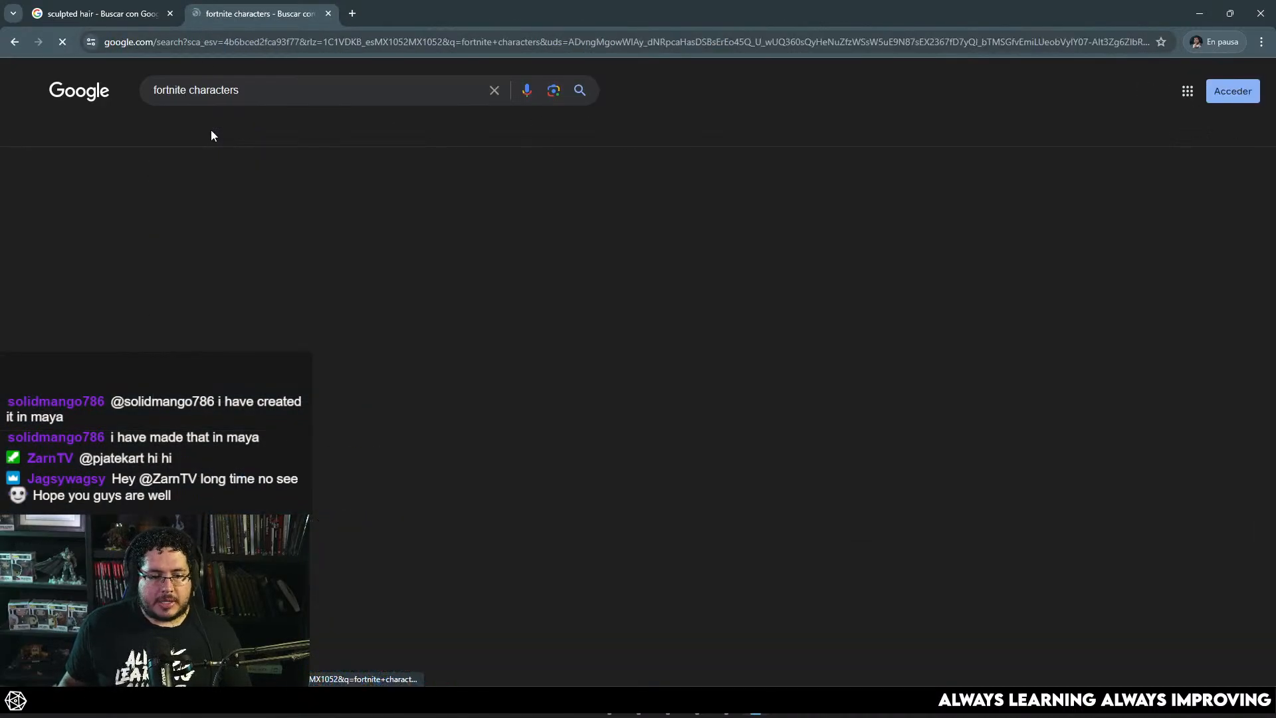
Step: Preview several IGN portraits of Fortnite characters with different hairstyles to compare their stylized sculpted hair
left_click(1193, 263)
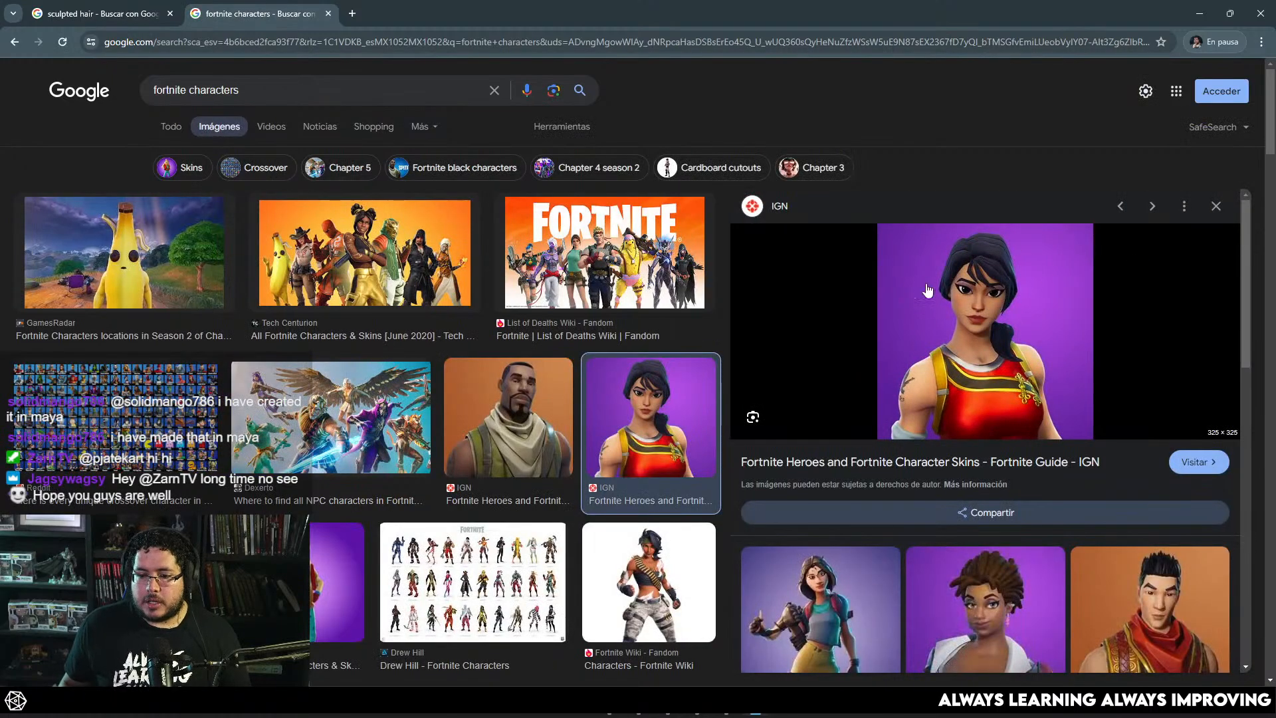
left_click(1004, 592)
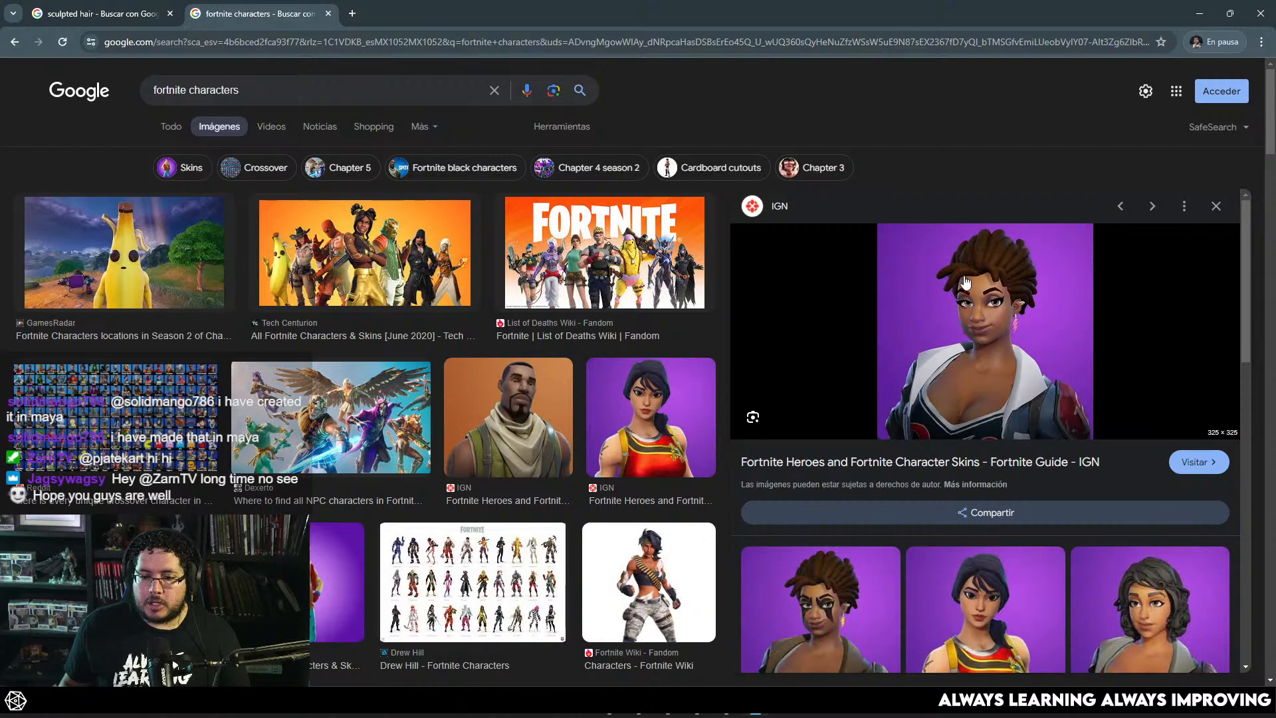
left_click(1117, 584)
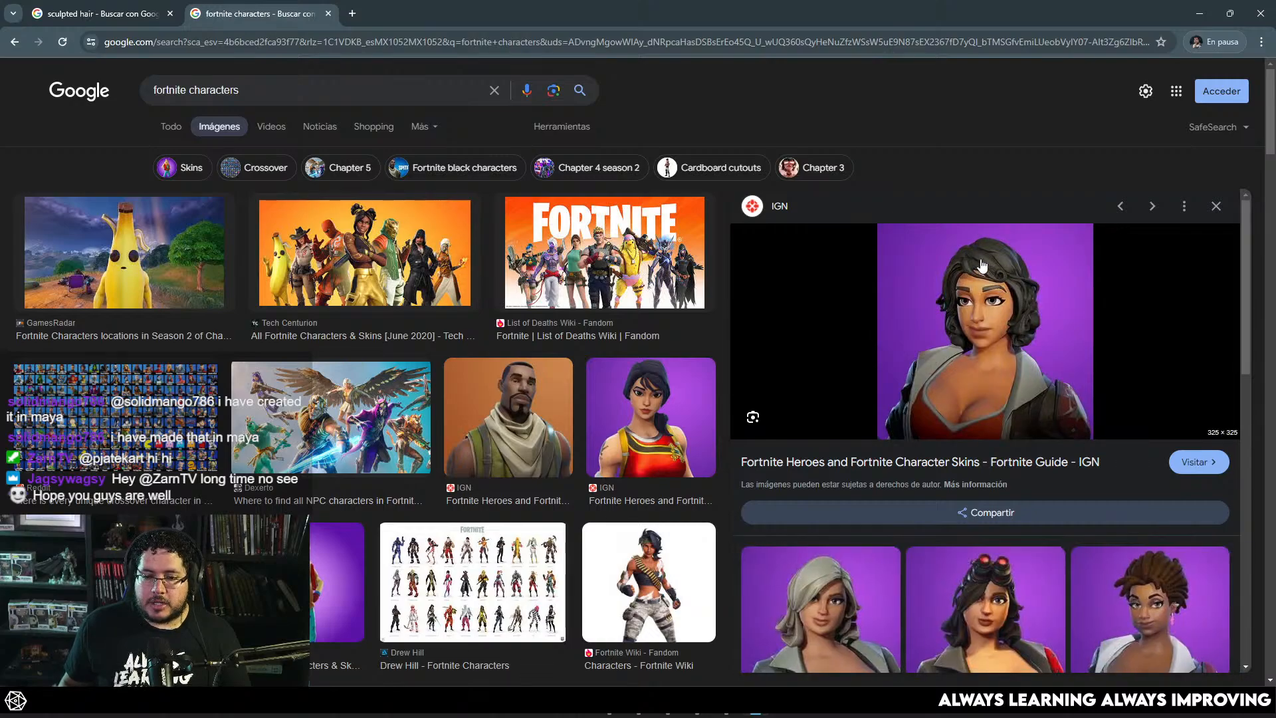
Step: Preview the grey-haired IGN Fortnite portrait and the Fortnite Wiki full-body character to compare their sculpted hair
scroll(849, 365, "down", 4)
left_click(822, 352)
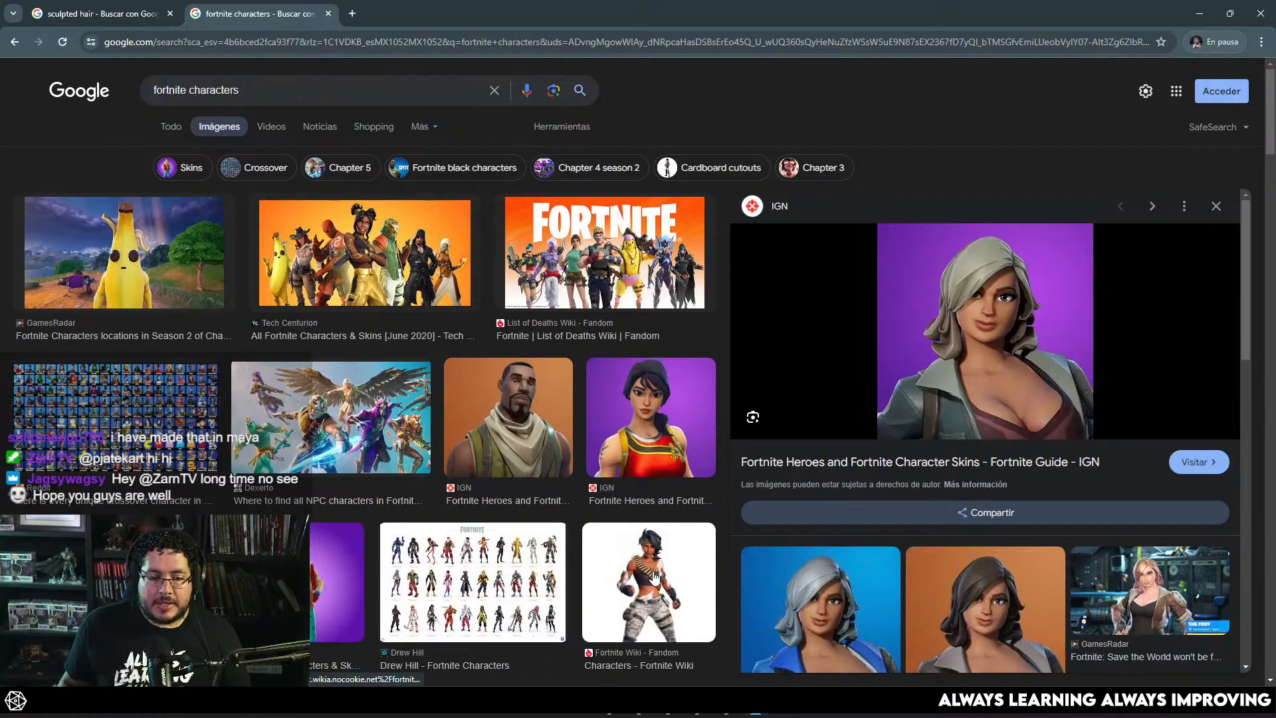
left_click(654, 576)
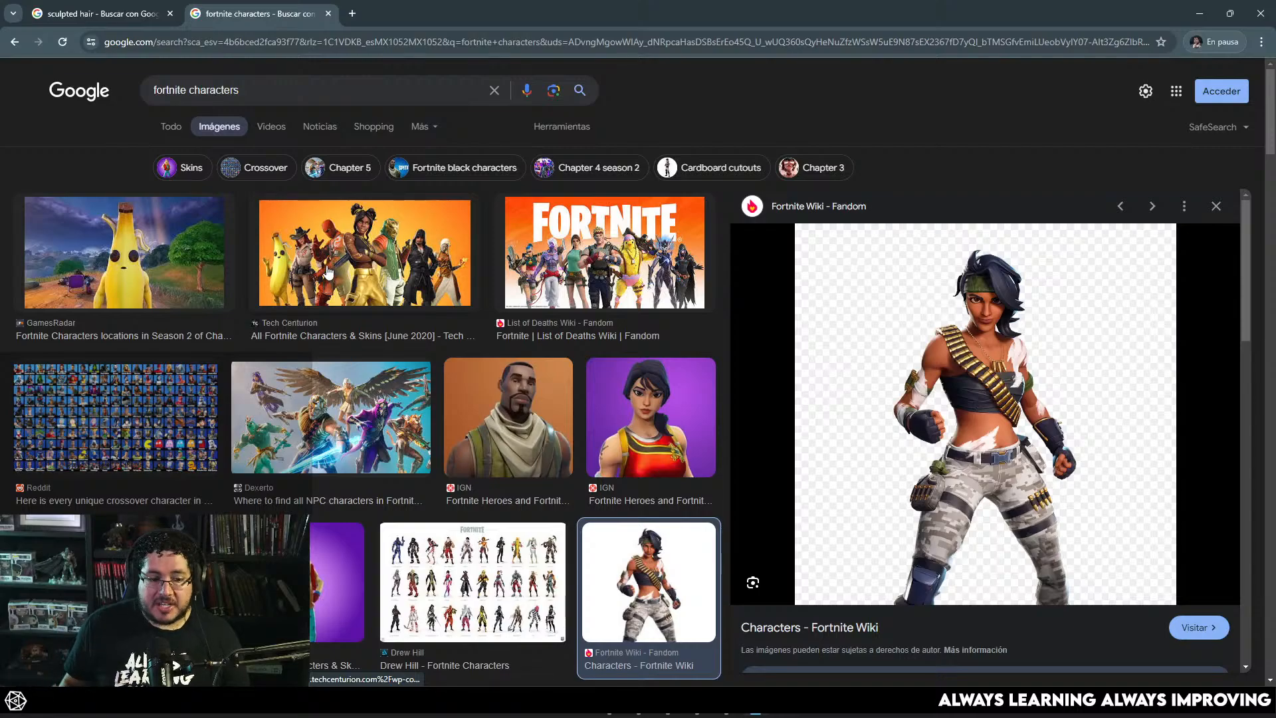
scroll(637, 367, "down", 1)
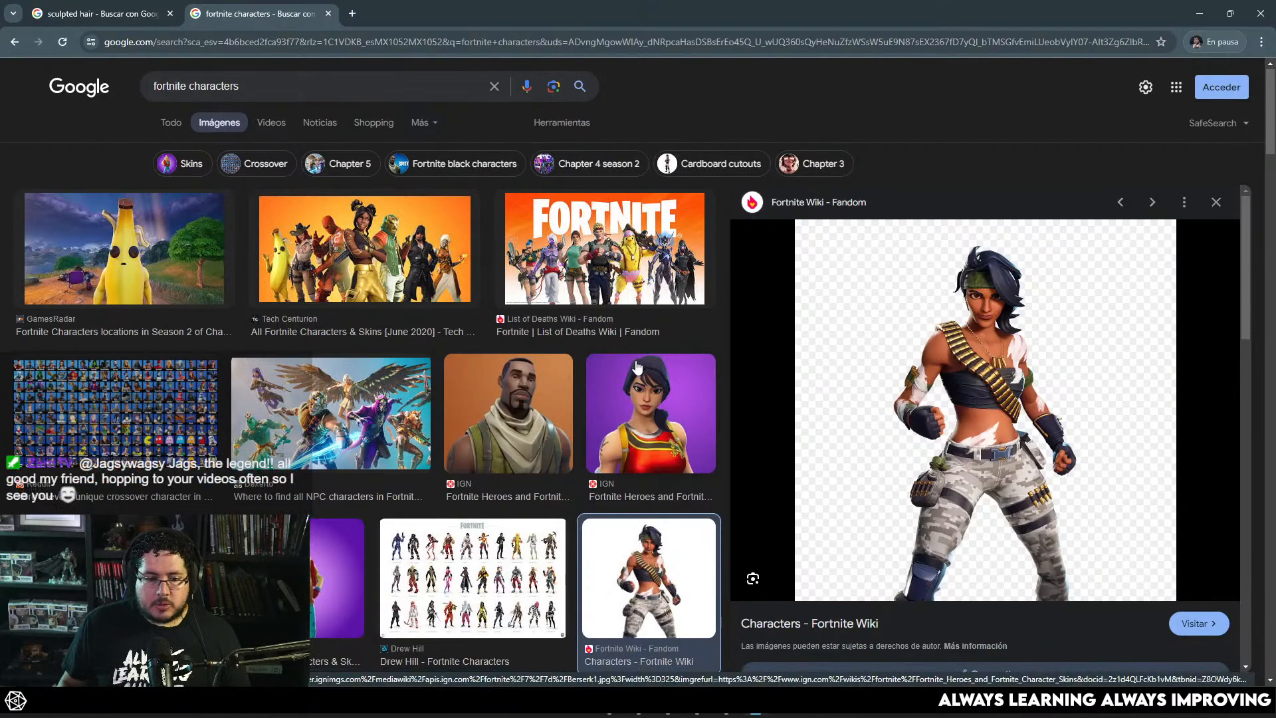
scroll(637, 367, "down", 2)
scroll(506, 236, "up", 3)
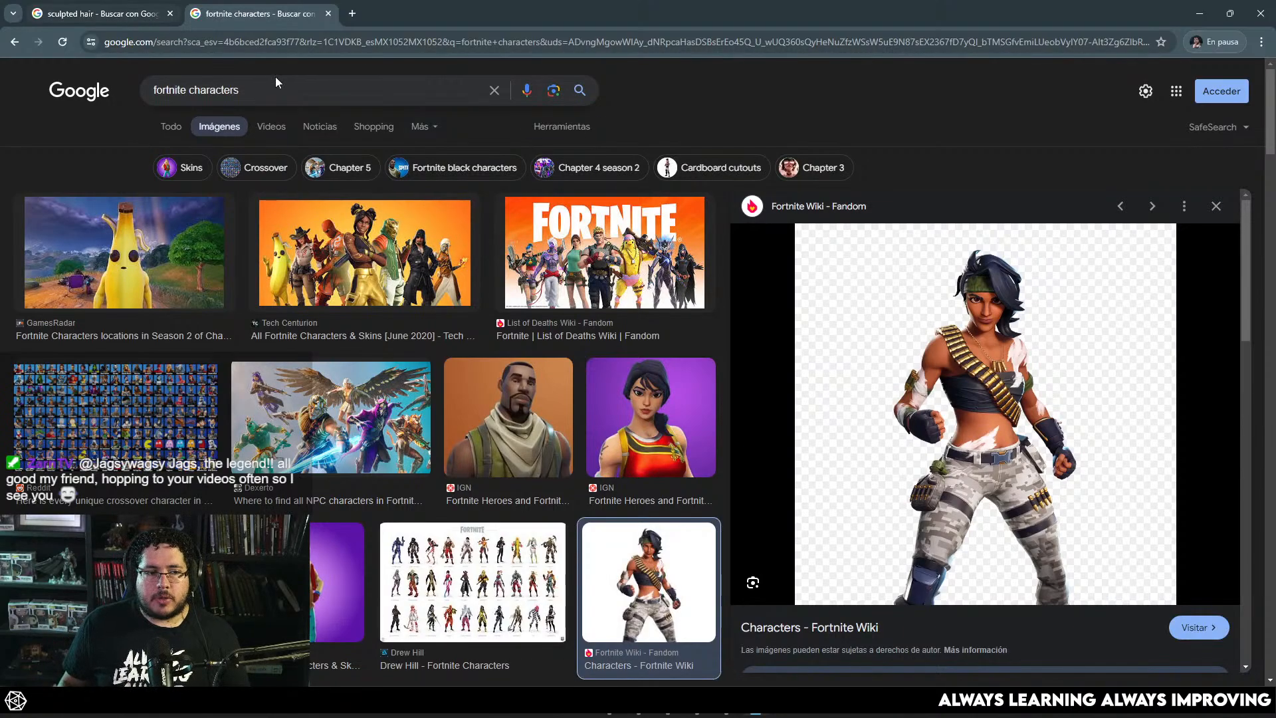
Step: Replace the sculpted hair image search with "xgen" and browse the image results
left_click(99, 14)
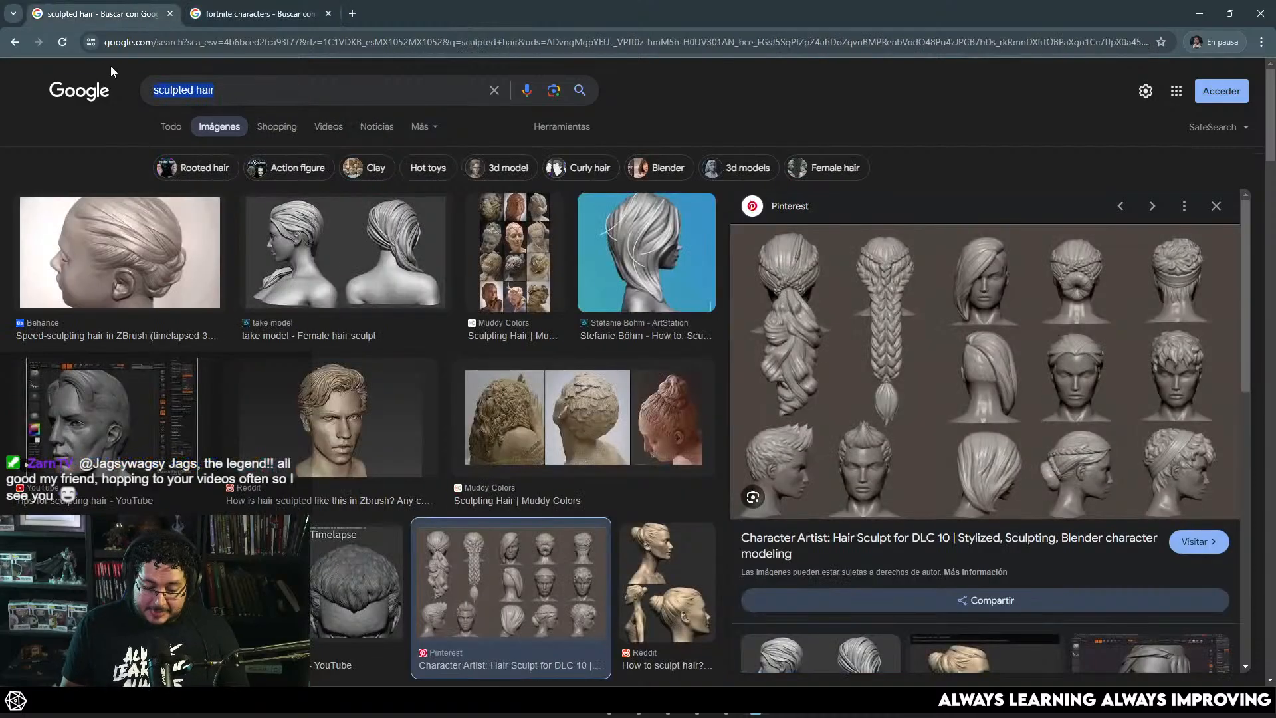
type("xgen")
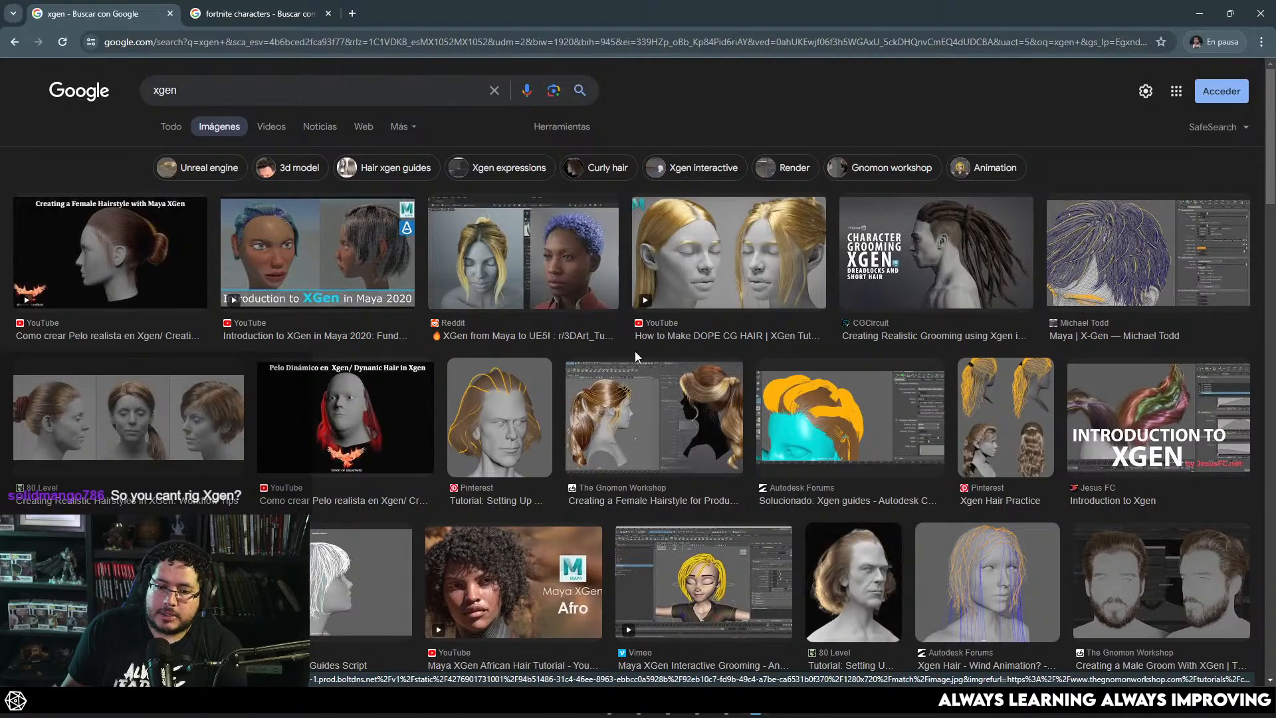
scroll(477, 452, "down", 5)
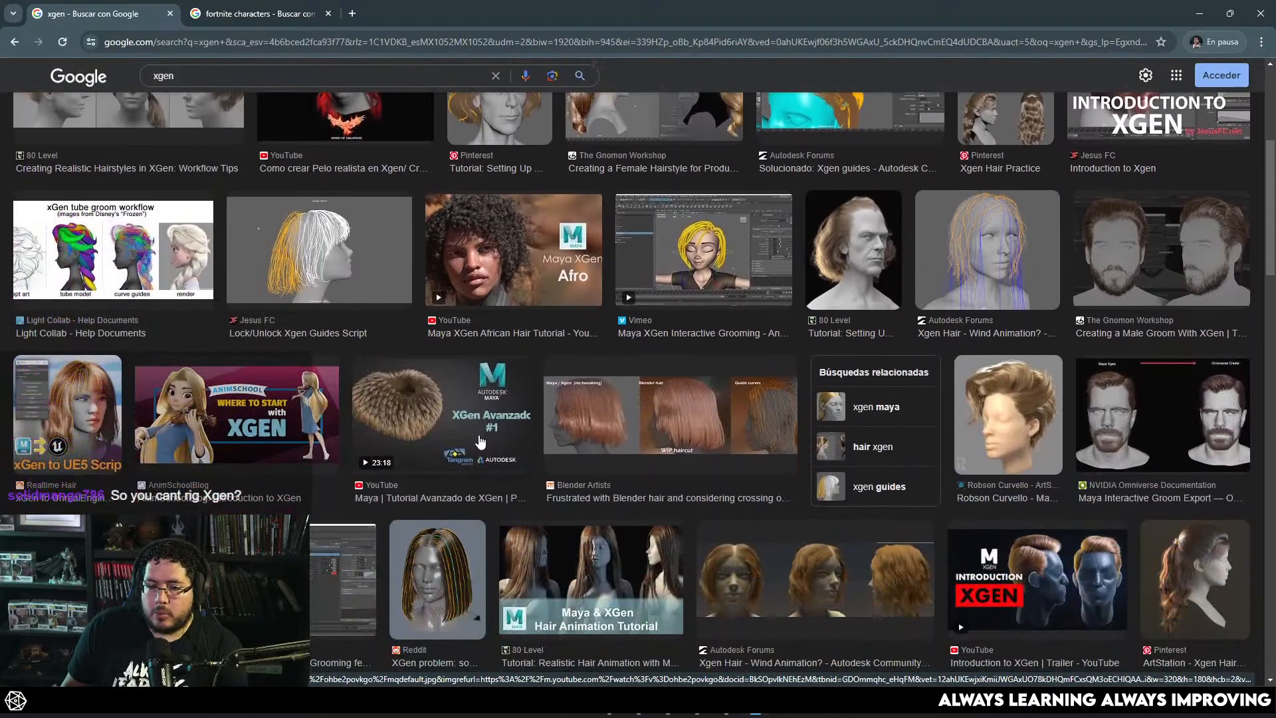
scroll(481, 442, "down", 2)
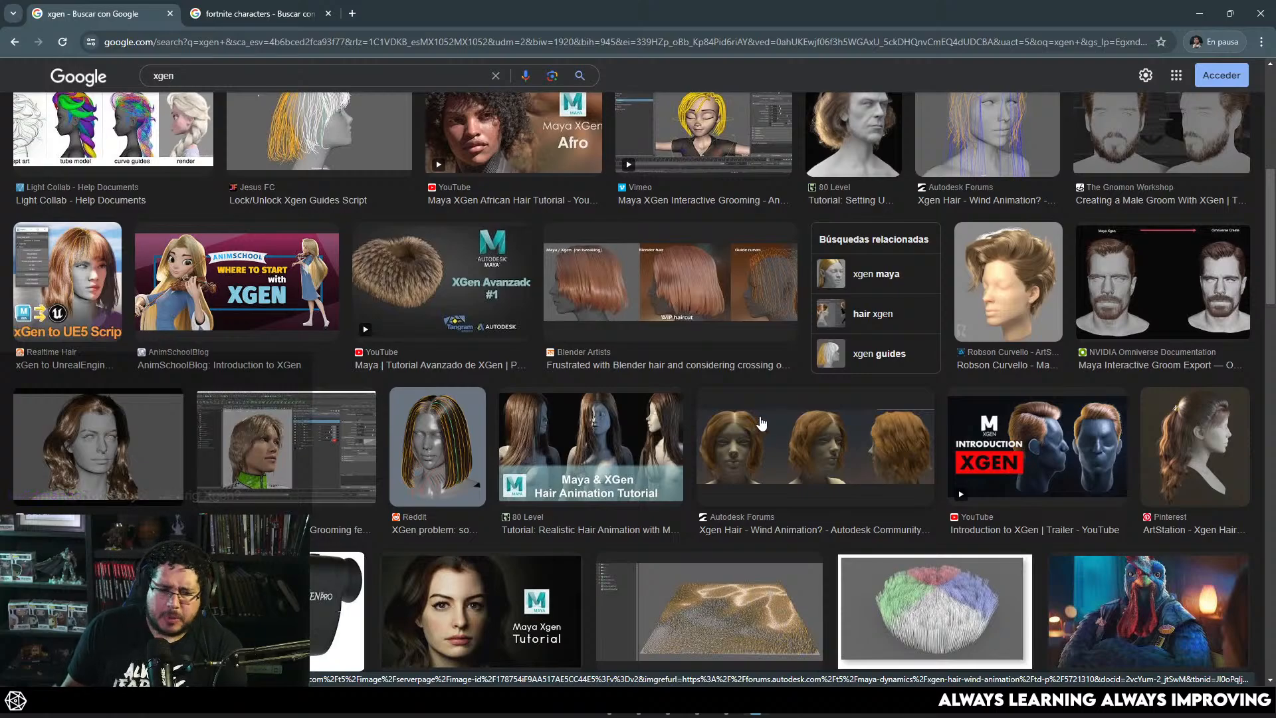
scroll(762, 422, "down", 7)
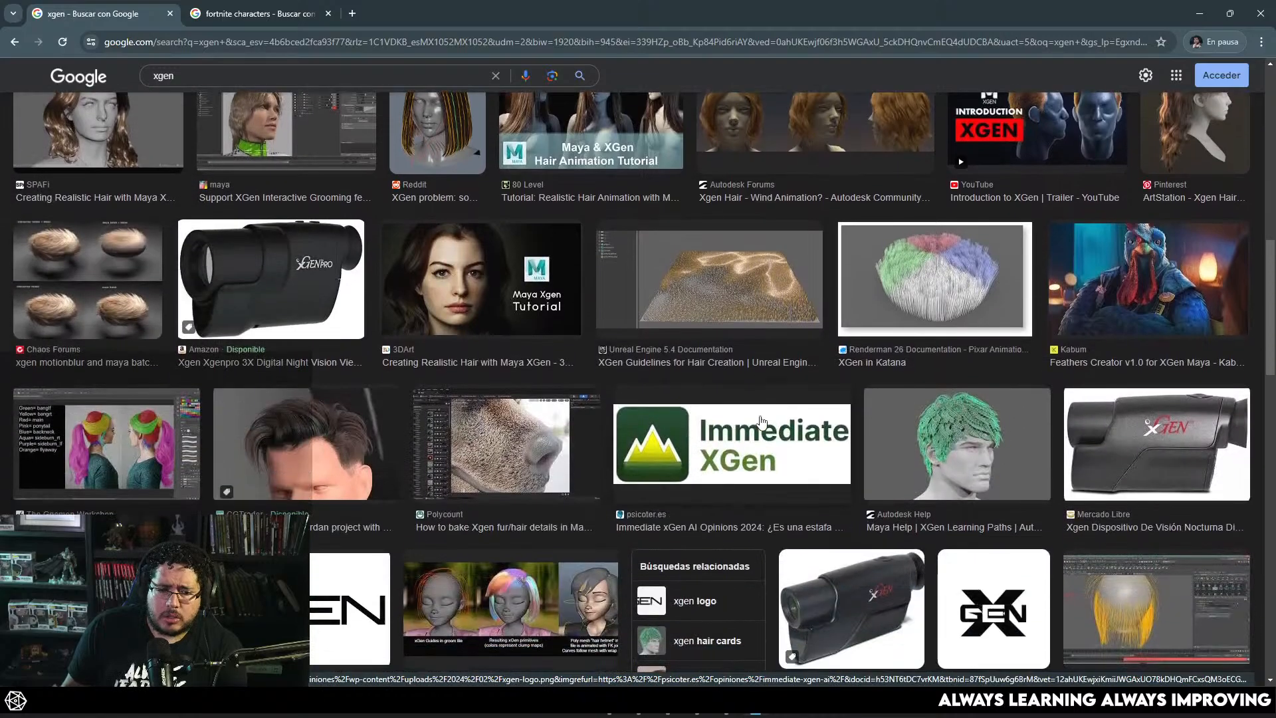
scroll(759, 415, "down", 8)
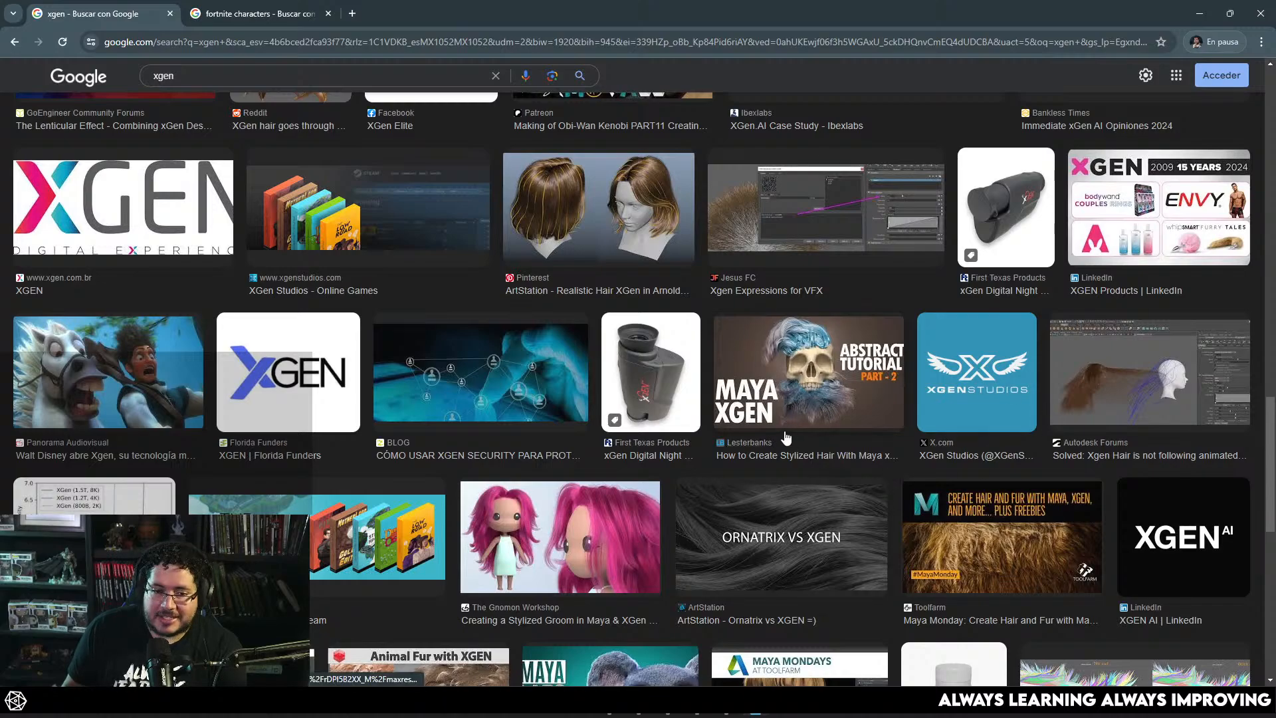
Step: Preview the Pinterest image of realistic XGen bob hair with guide curves and look over its related images
scroll(773, 448, "up", 5)
left_click(598, 539)
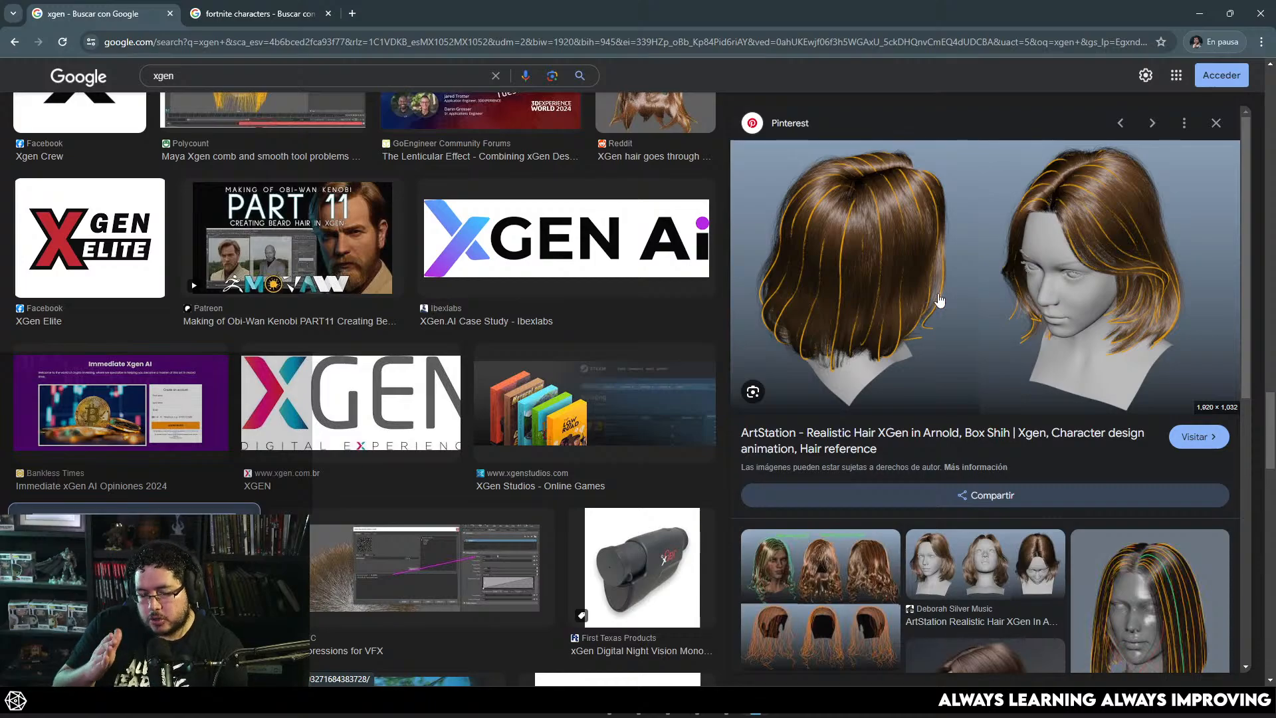
scroll(995, 305, "down", 4)
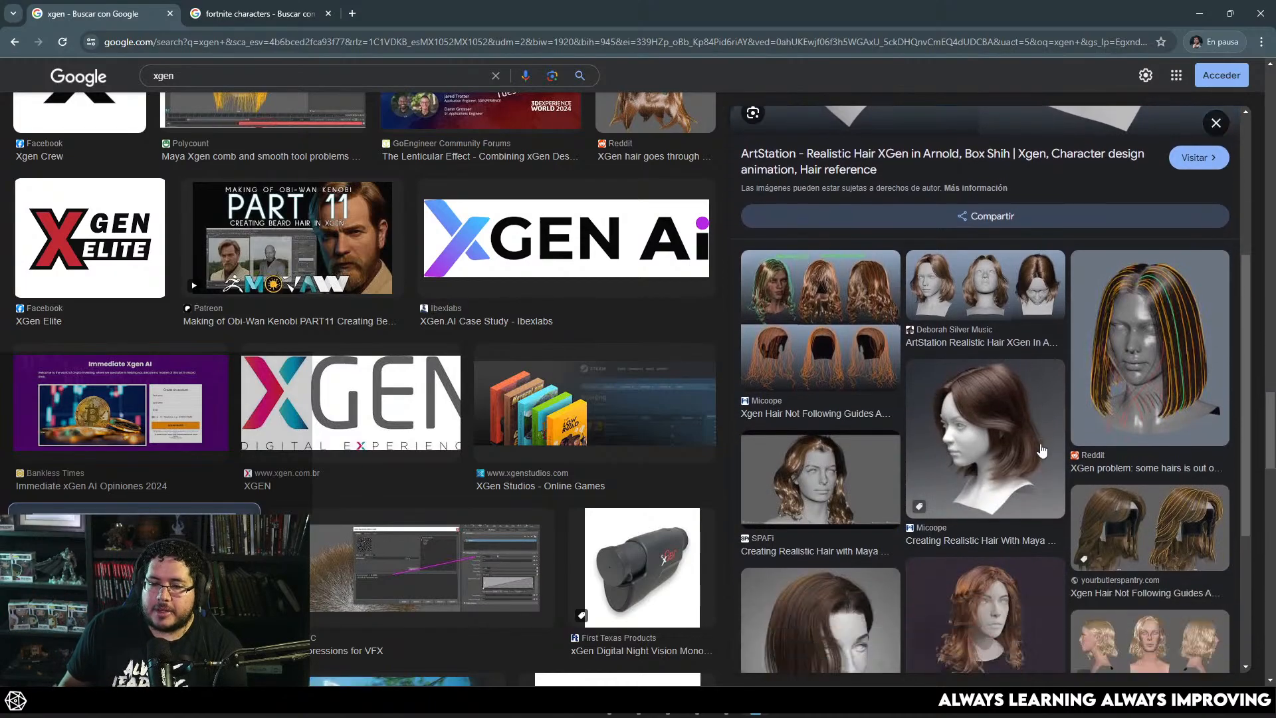
scroll(1027, 459, "up", 5)
scroll(318, 201, "up", 7)
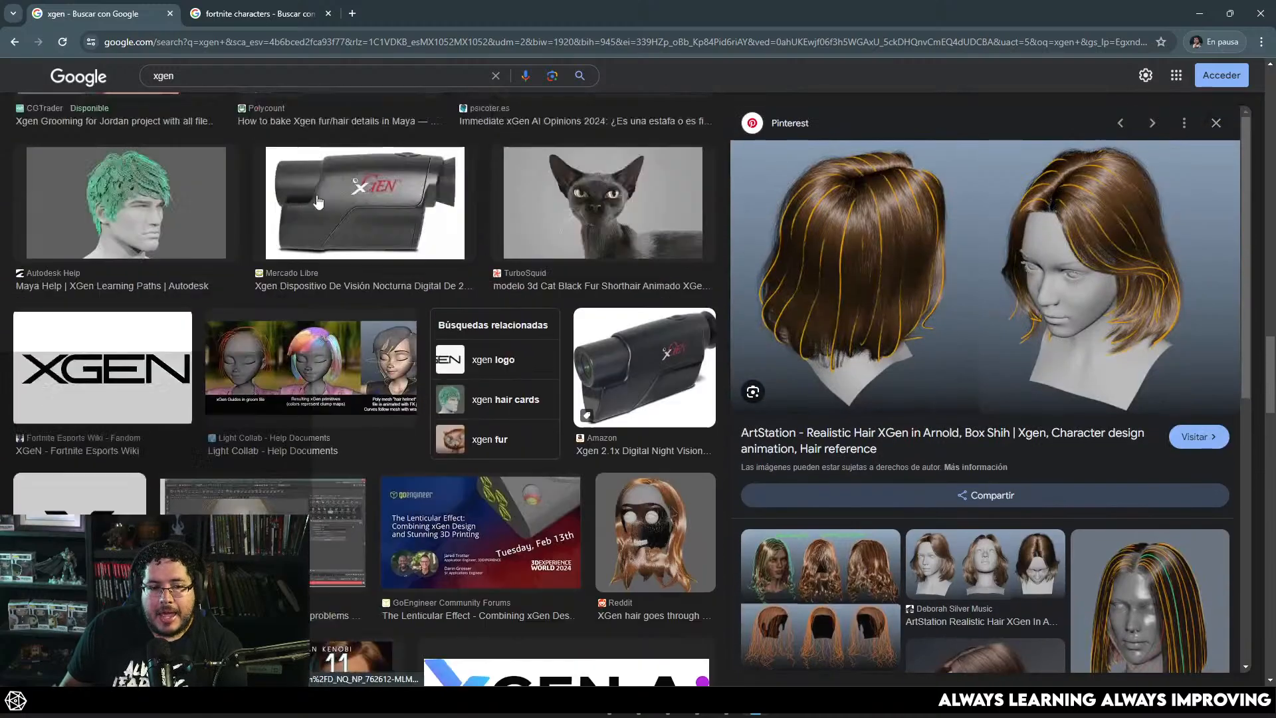
Step: Replace the XGen image search with "haircards"
scroll(319, 202, "up", 2)
left_click_drag(208, 77, 88, 78)
type("hasi")
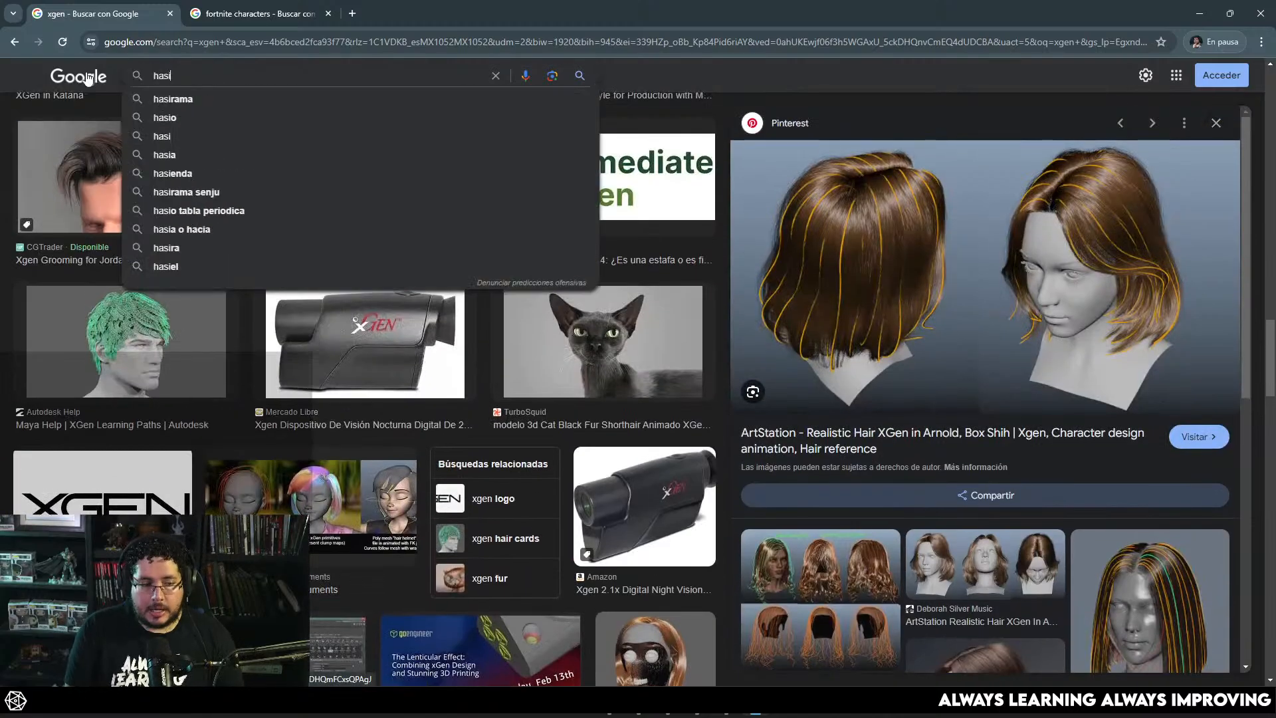
key("BackSpace")
key("BackSpace")
type("ircards")
key("Return")
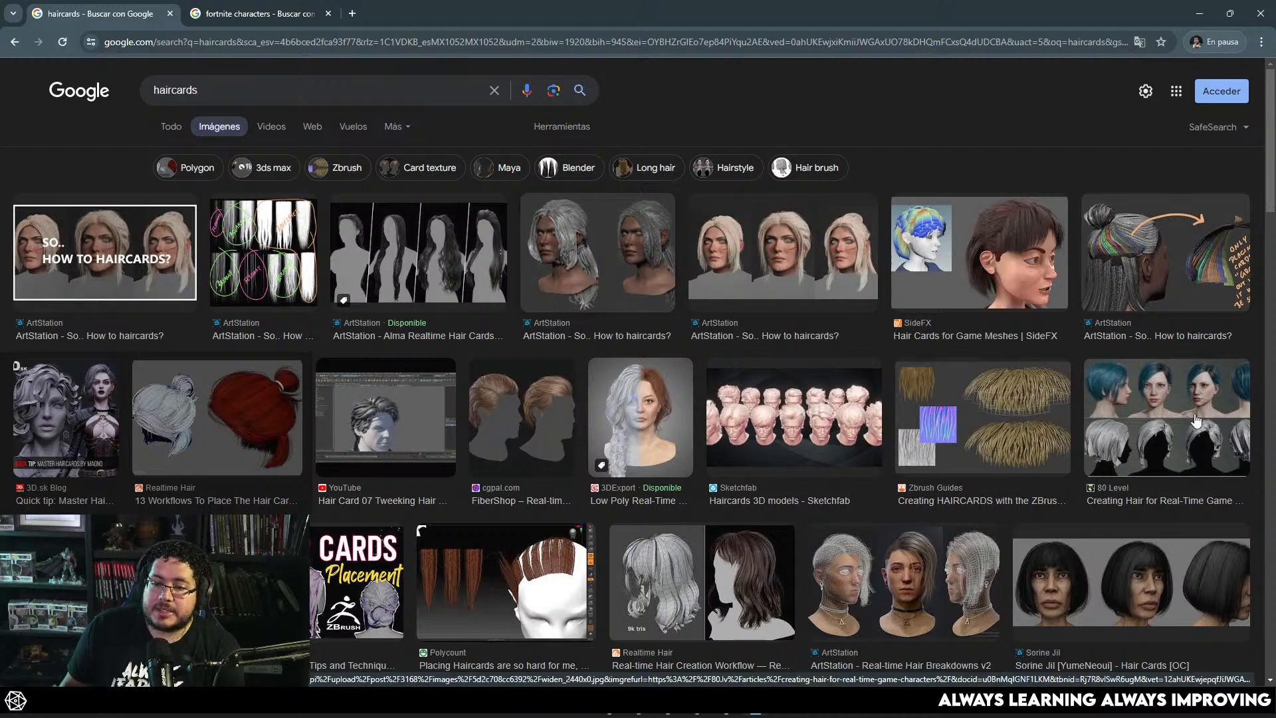
Step: Preview the 80 Level image on creating hair for real-time game characters, browse the neighbouring results, and close the preview
left_click(1117, 412)
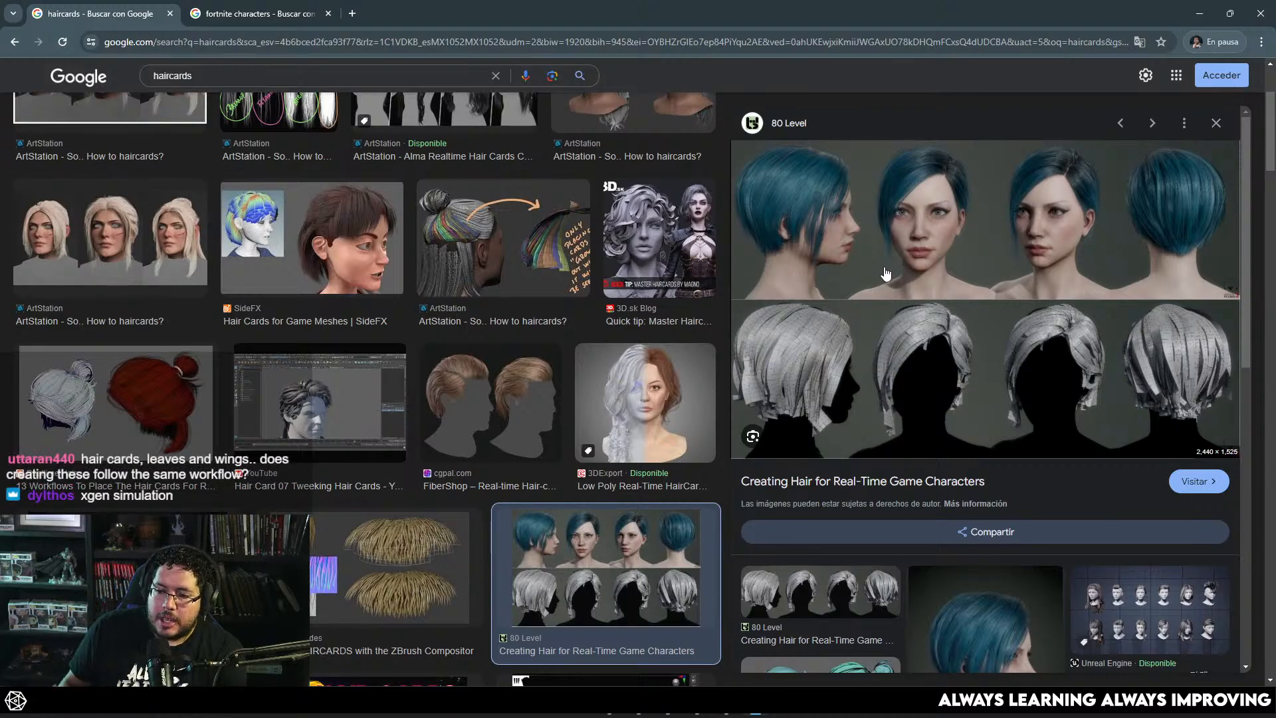
scroll(600, 325, "down", 4)
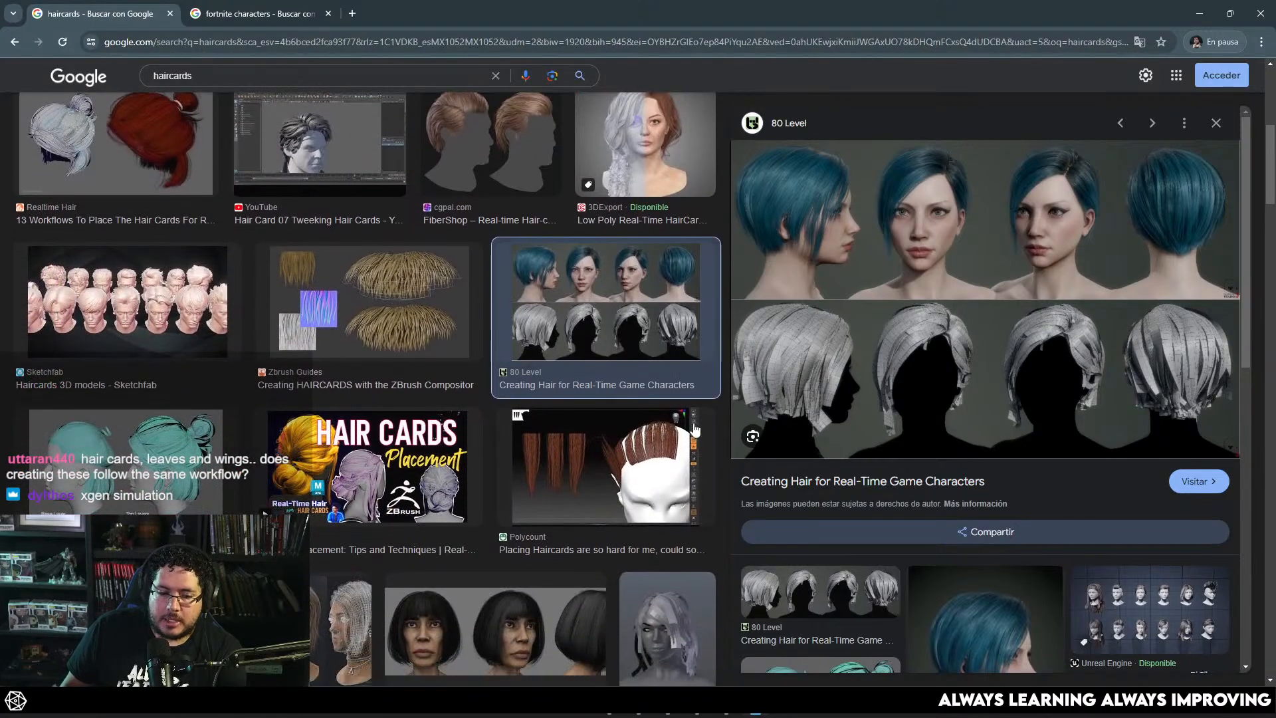
scroll(694, 429, "down", 2)
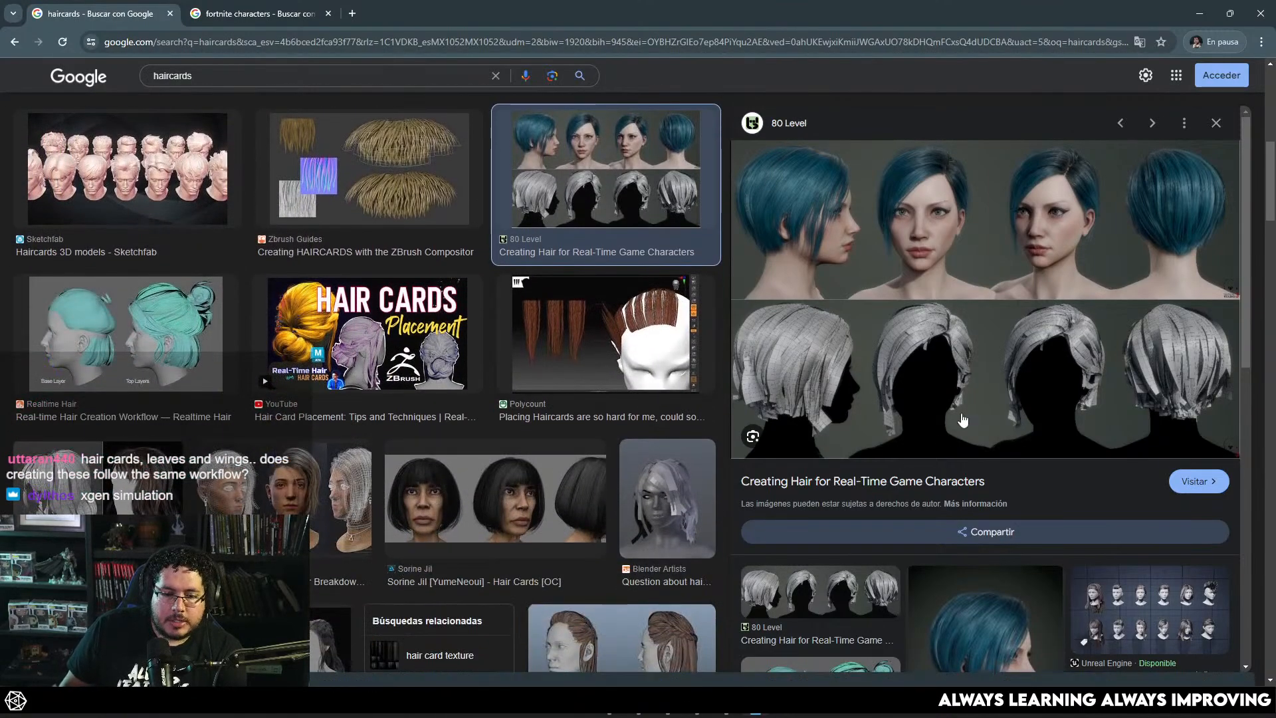
scroll(701, 353, "up", 5)
left_click(1216, 124)
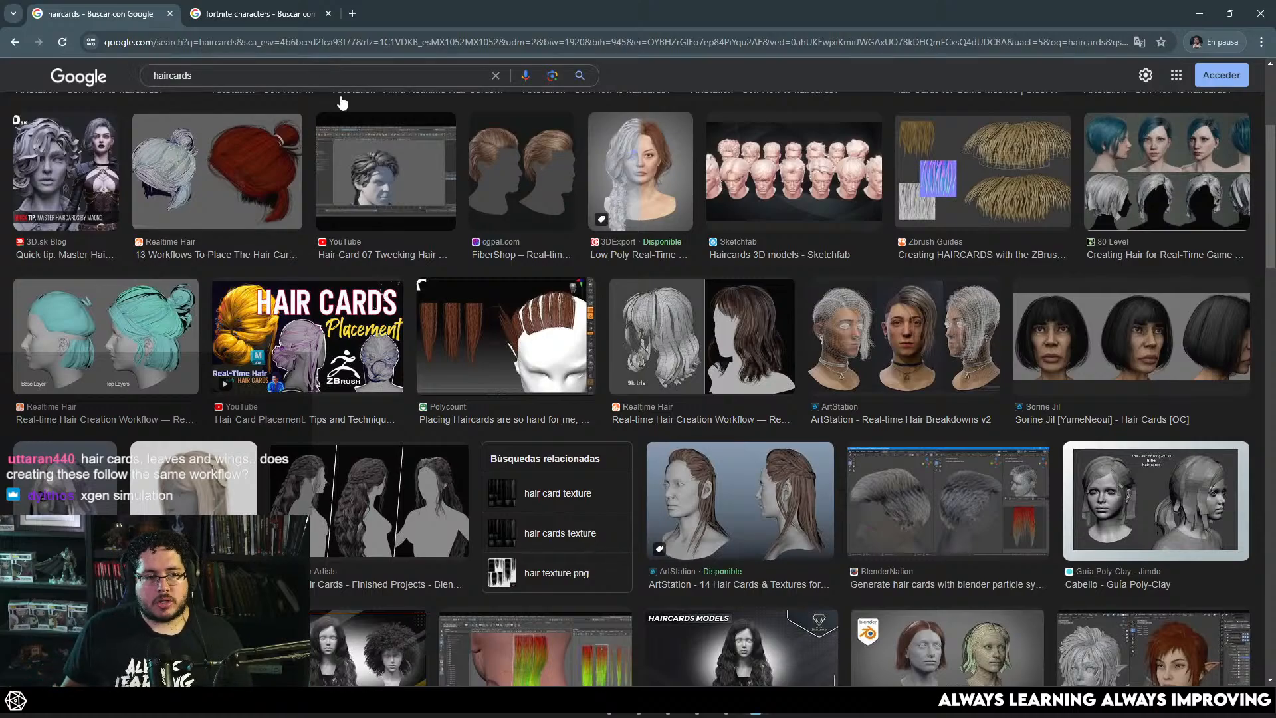
Step: Search Google for "fibershop" in the tab holding the Fortnite character results
left_click(256, 14)
left_click(302, 37)
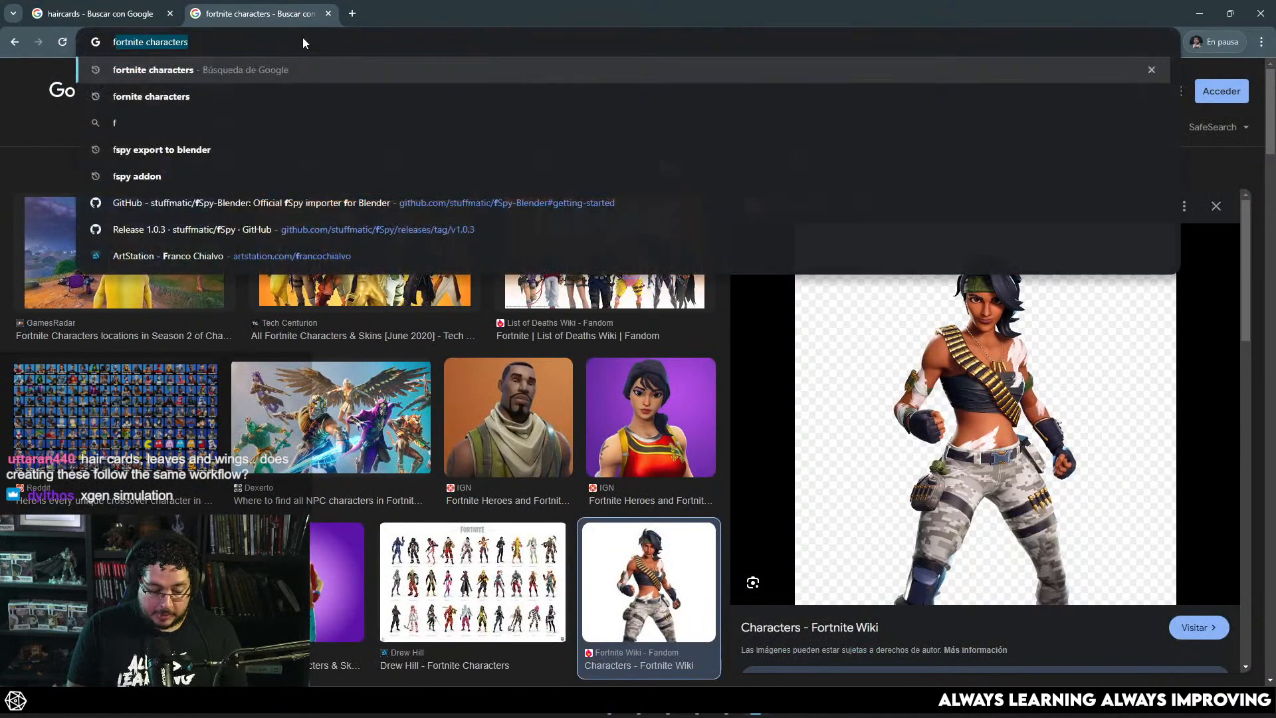
type("fub")
key("BackSpace")
key("BackSpace")
type("iber")
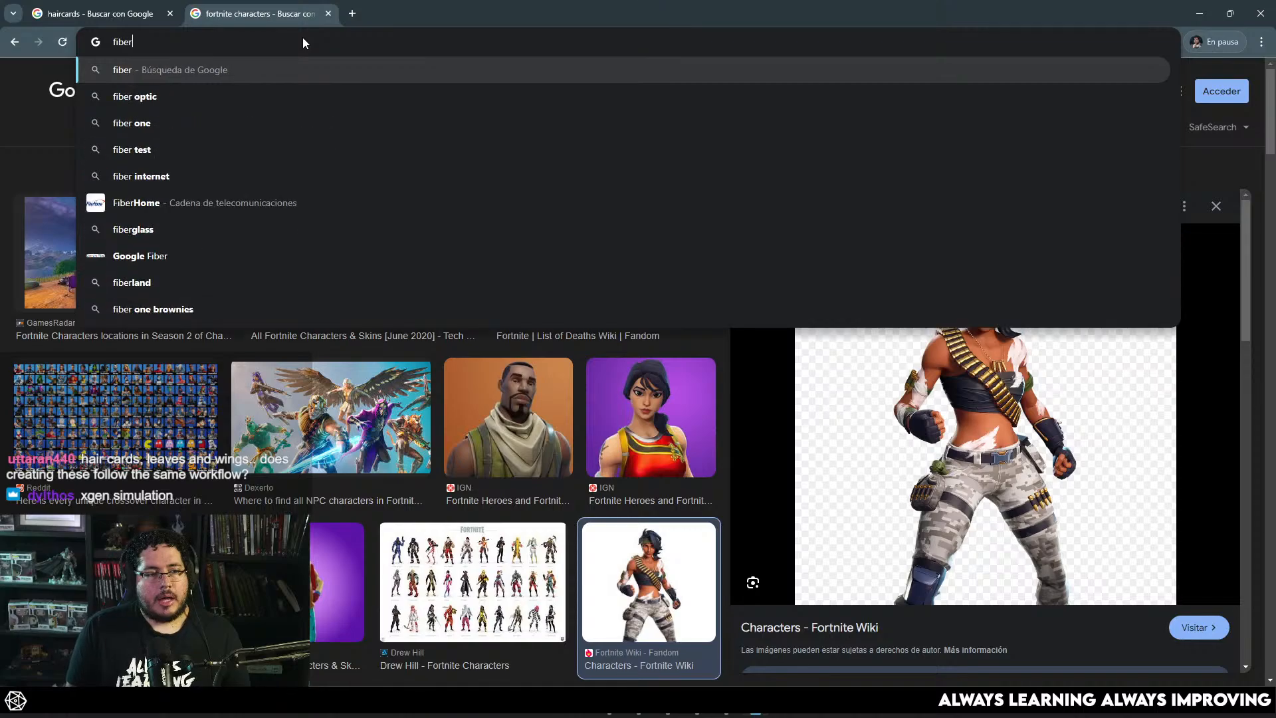
type("shop")
key("Return")
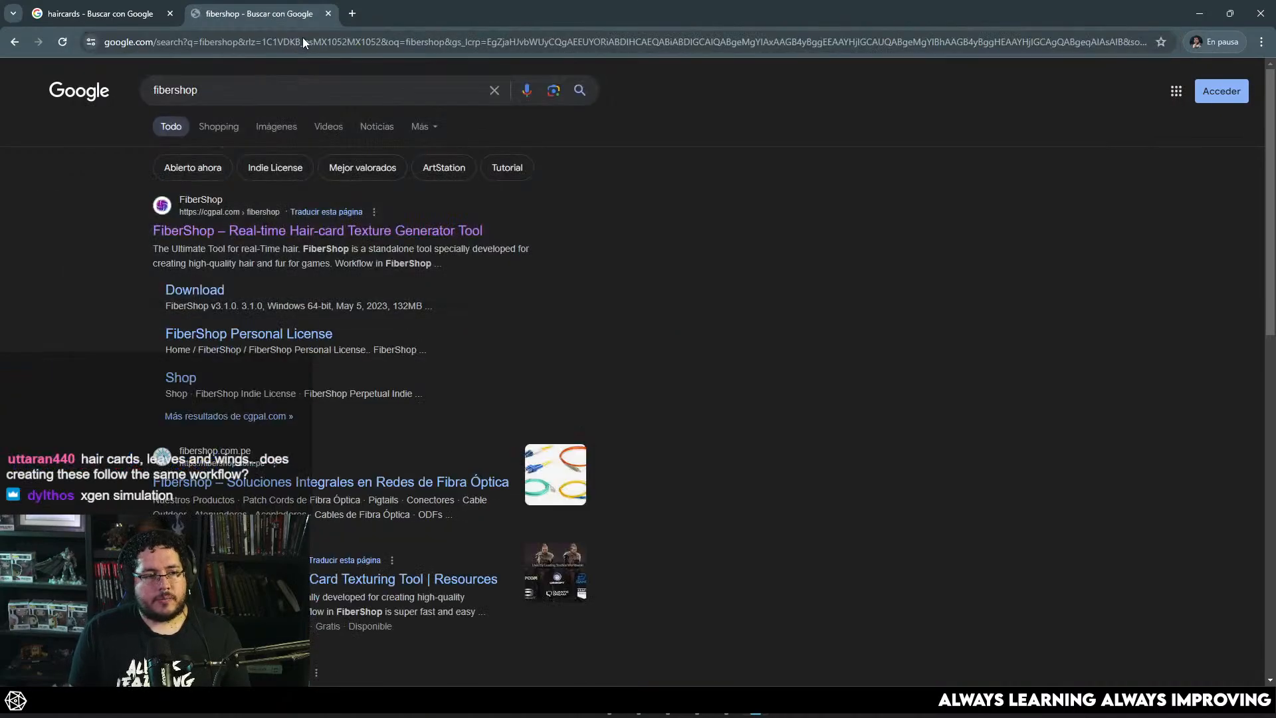
Step: Open the FiberShop hair-card texture generator website and review its procedural, hand-draw brush and export pass features
left_click(310, 238)
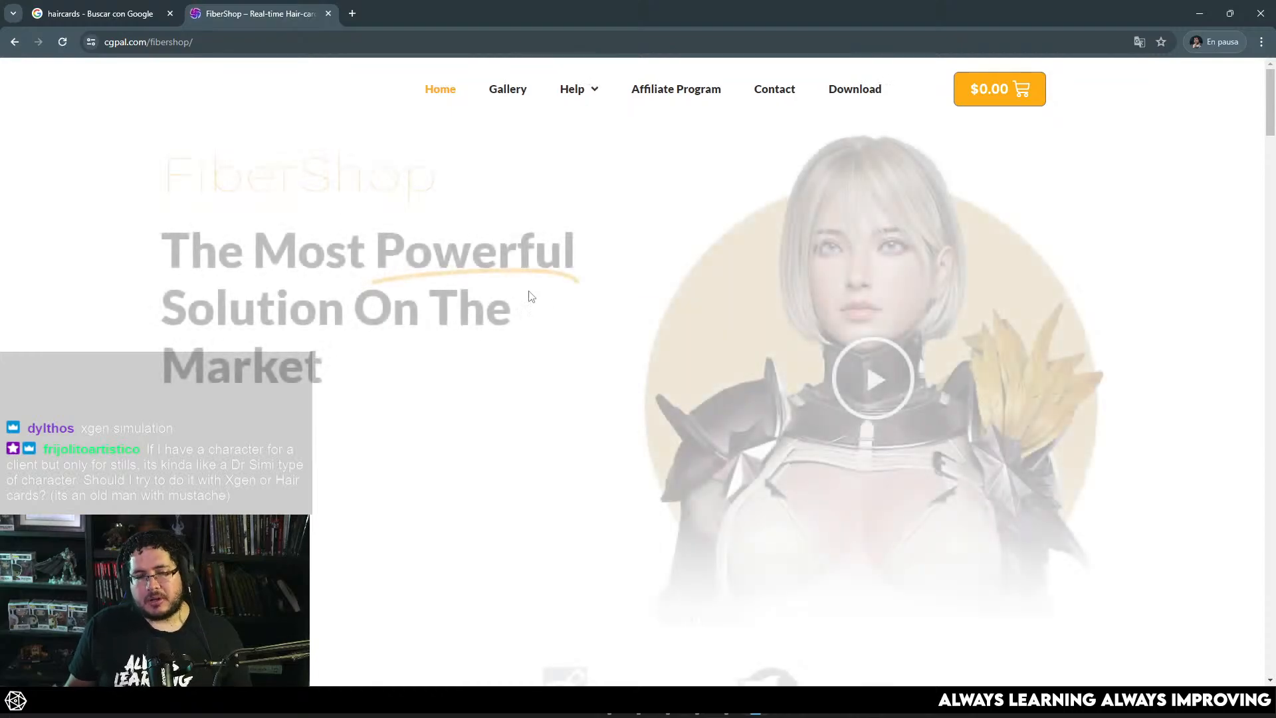
scroll(492, 318, "down", 4)
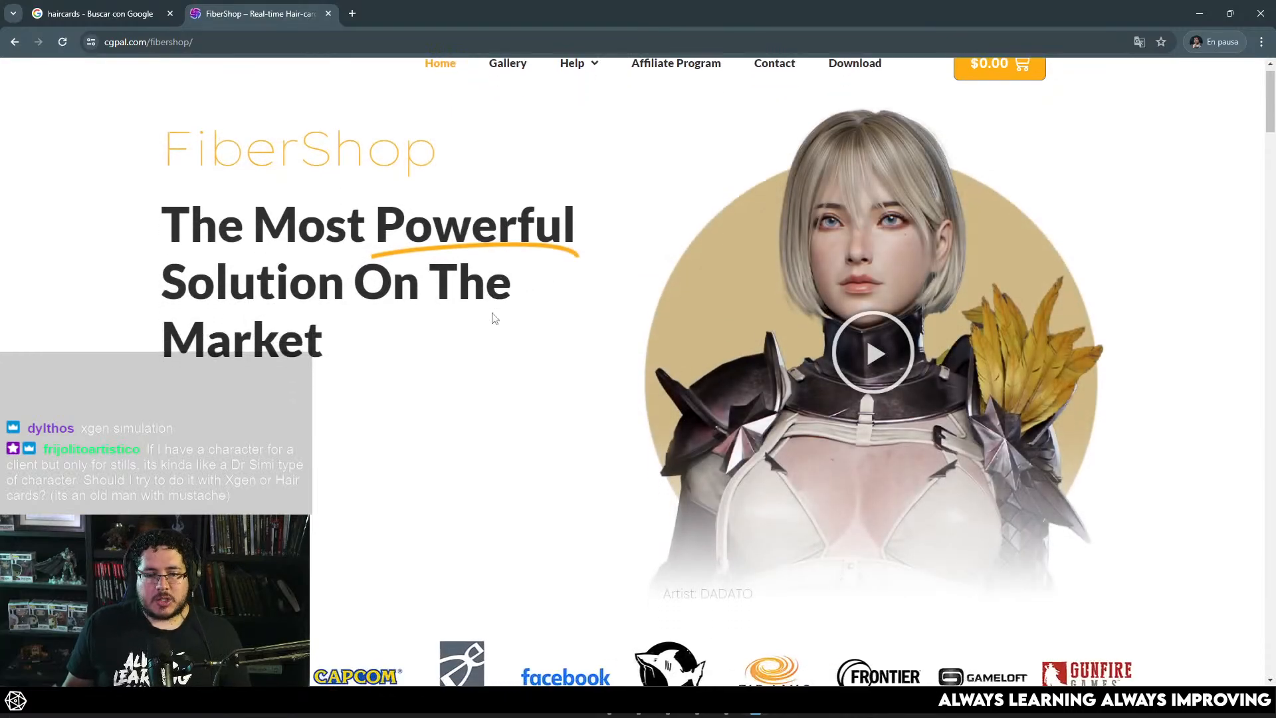
scroll(494, 315, "down", 15)
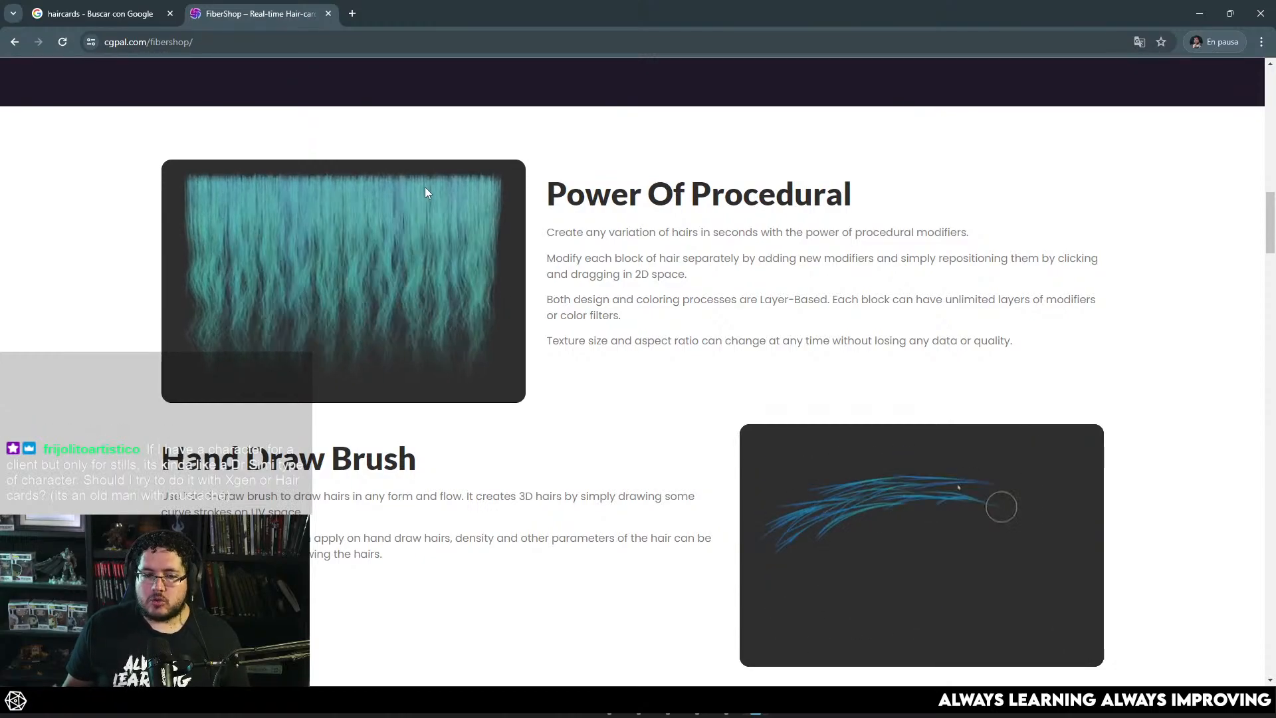
scroll(424, 189, "down", 7)
scroll(427, 191, "down", 6)
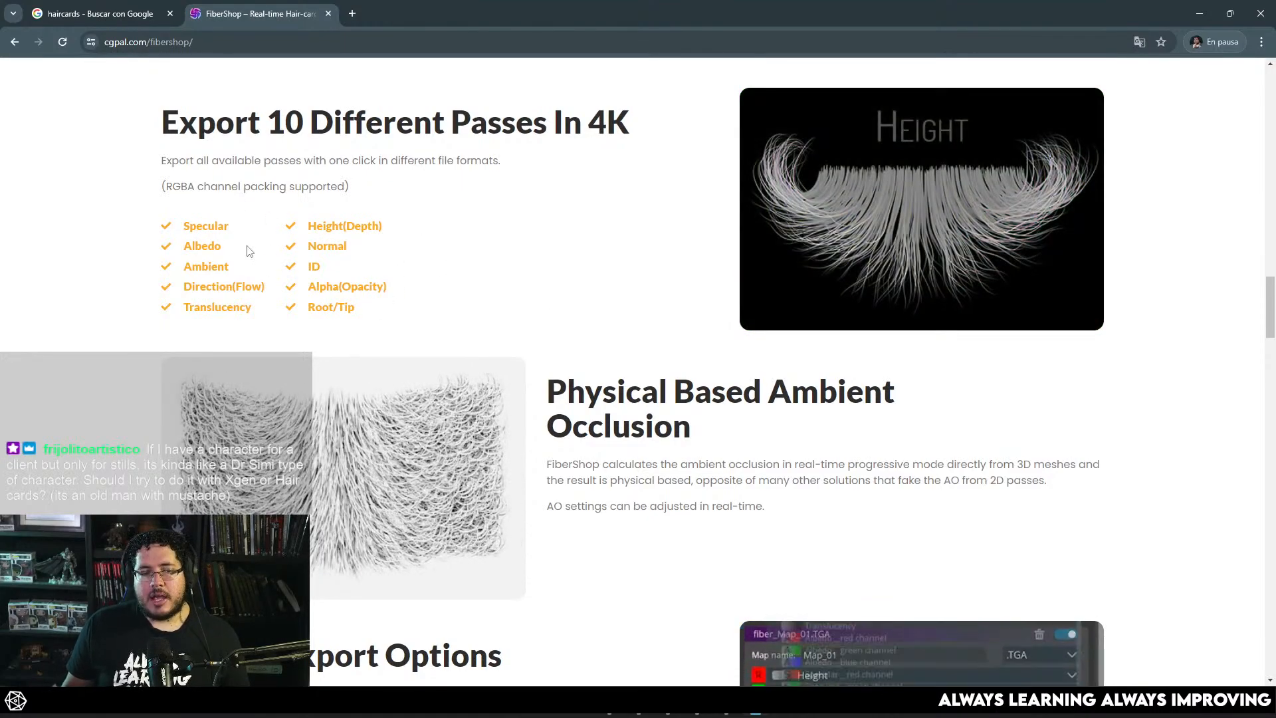
scroll(465, 240, "up", 15)
scroll(459, 242, "up", 12)
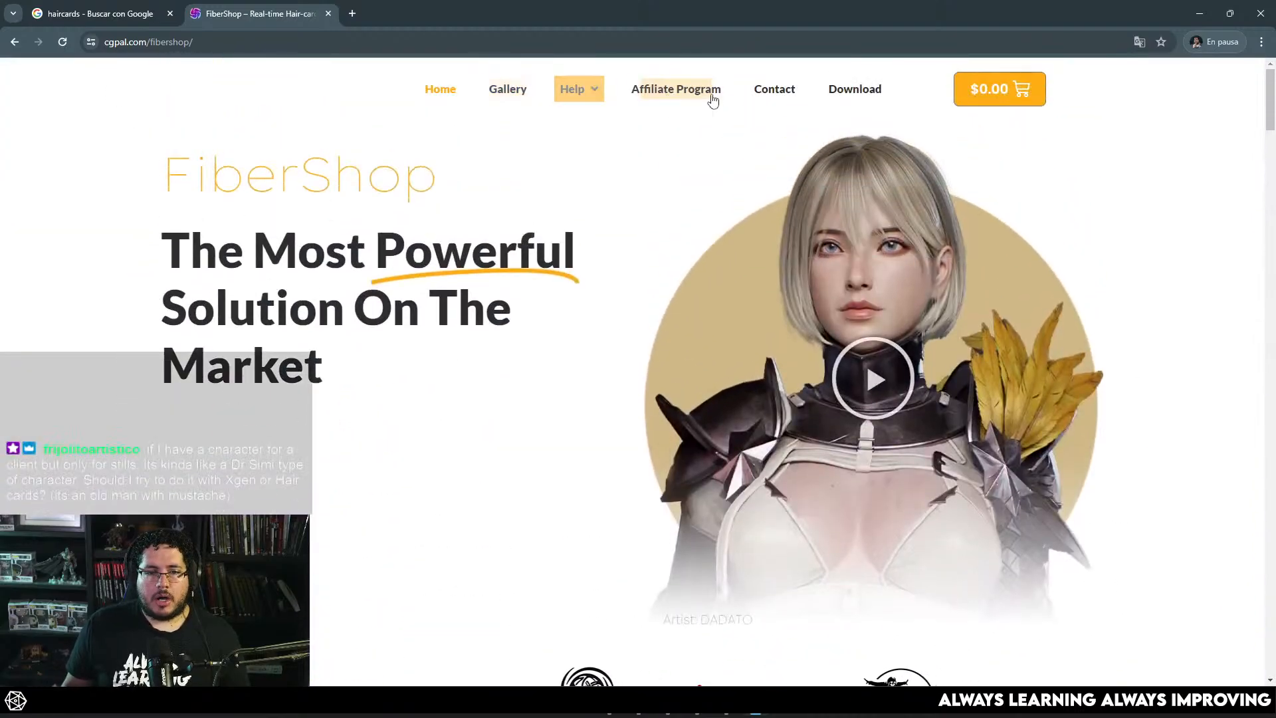
Step: Open the FiberShop download page, look over the available versions, and try to open the shopping cart
left_click(879, 93)
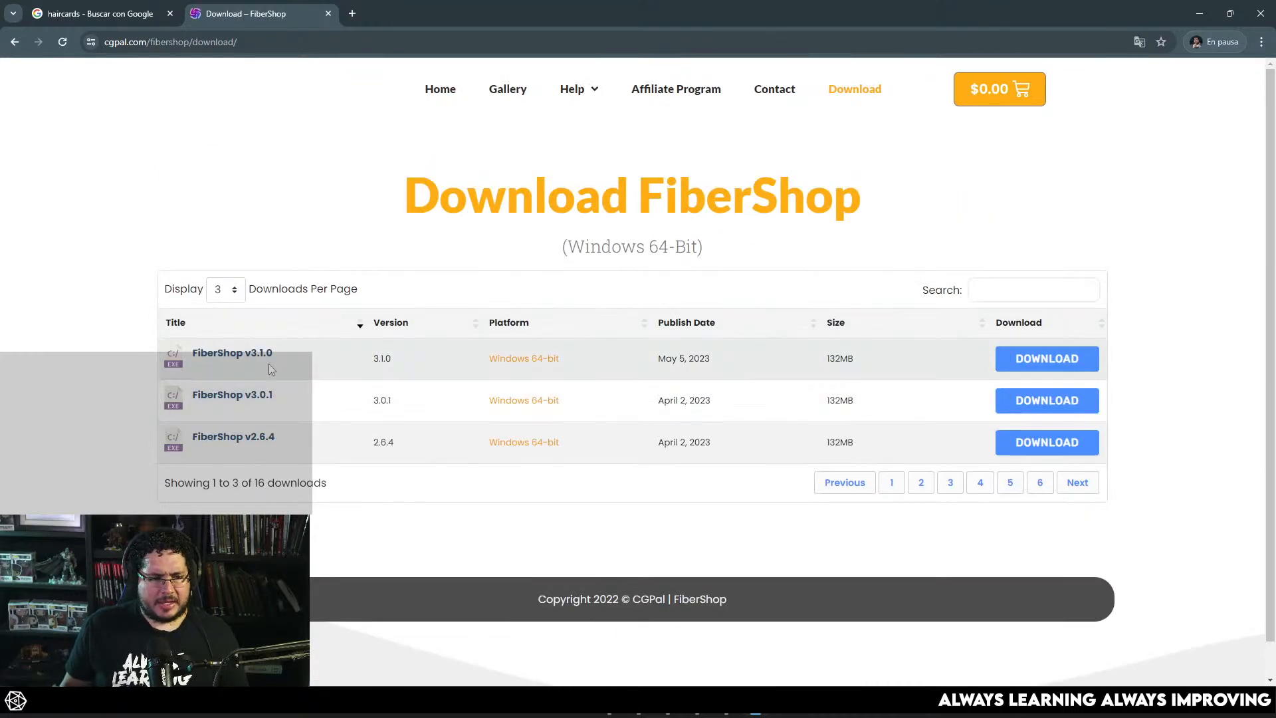
scroll(529, 349, "down", 1)
scroll(755, 288, "up", 1)
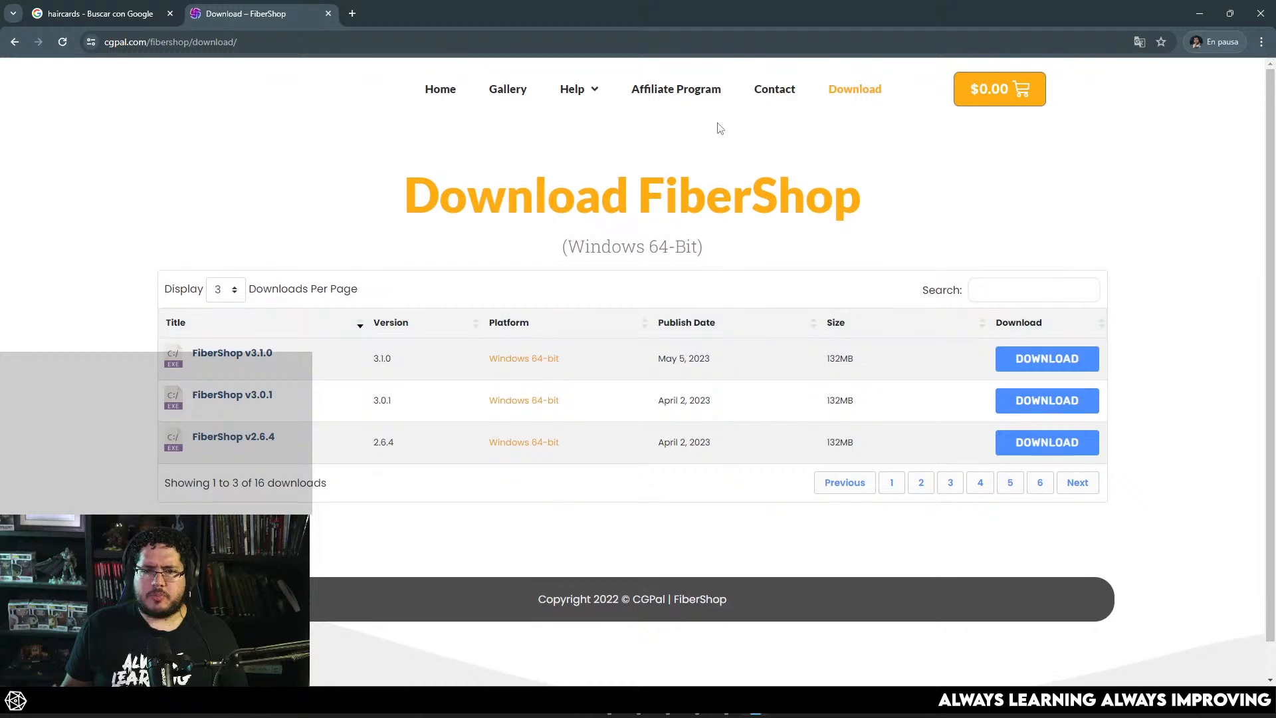
left_click(998, 93)
left_click(921, 155)
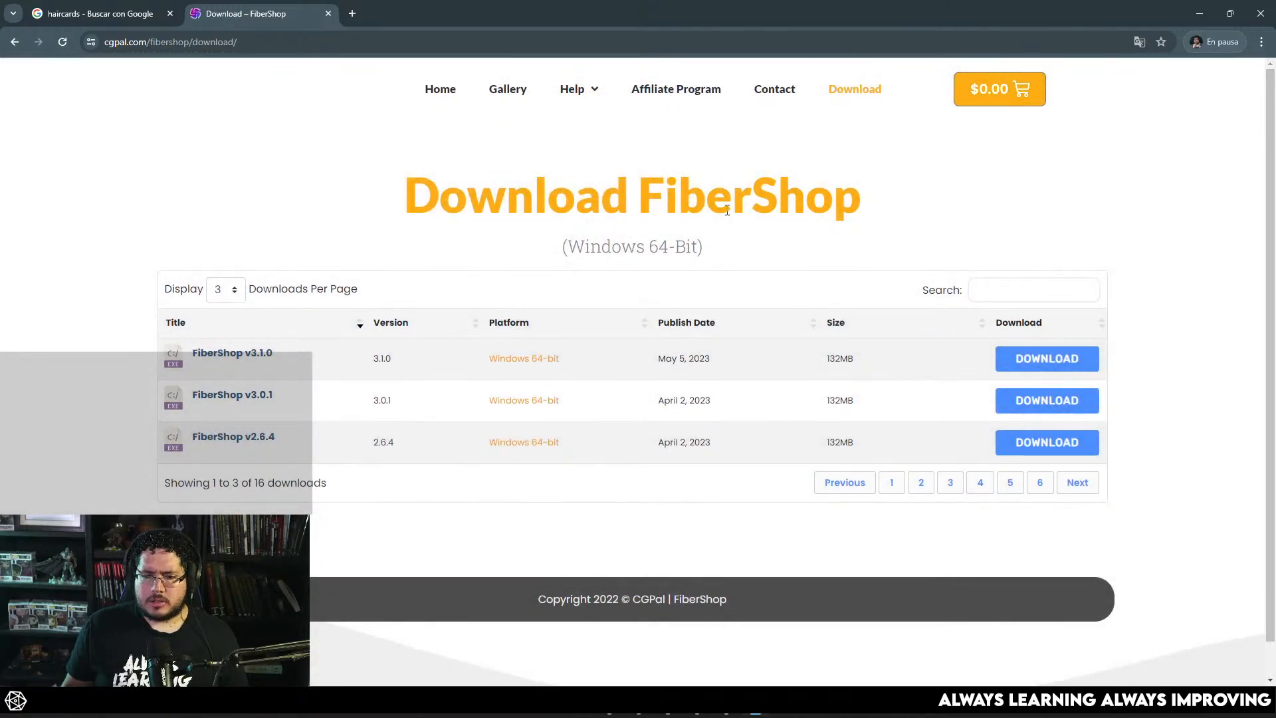
Step: Open the FiberShop gallery and browse its character hair renders
left_click(521, 97)
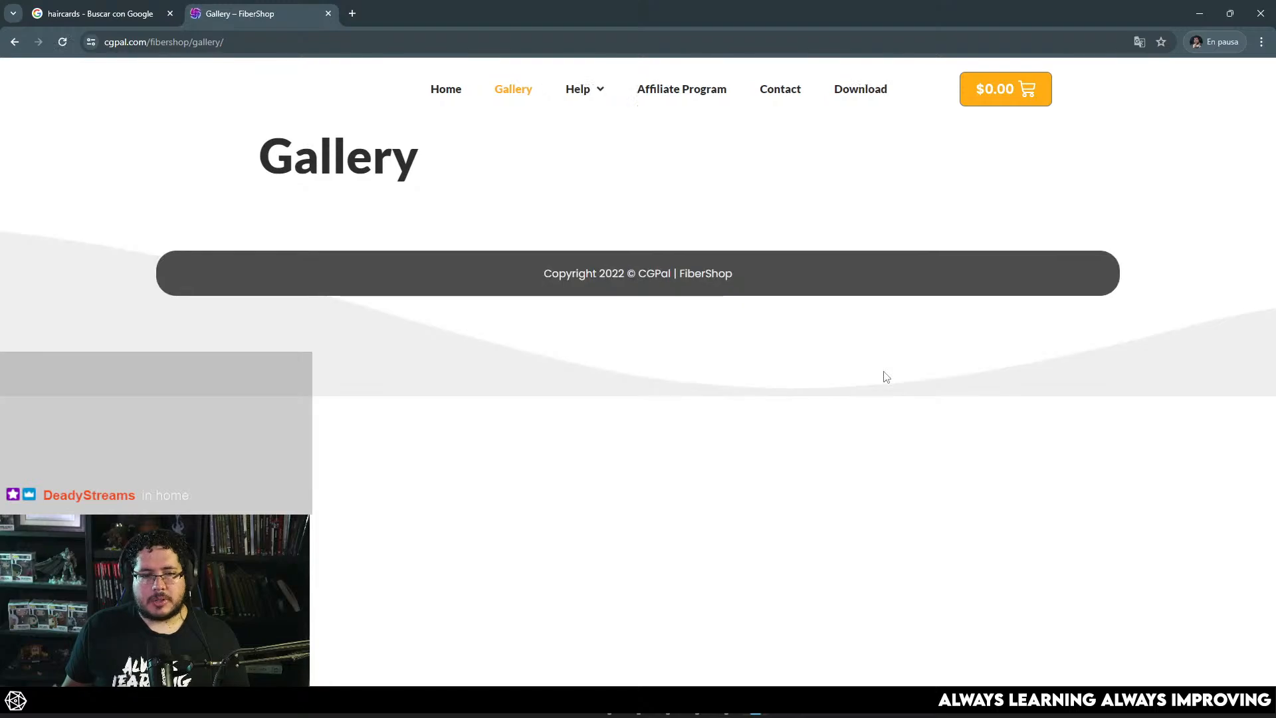
scroll(885, 378, "down", 15)
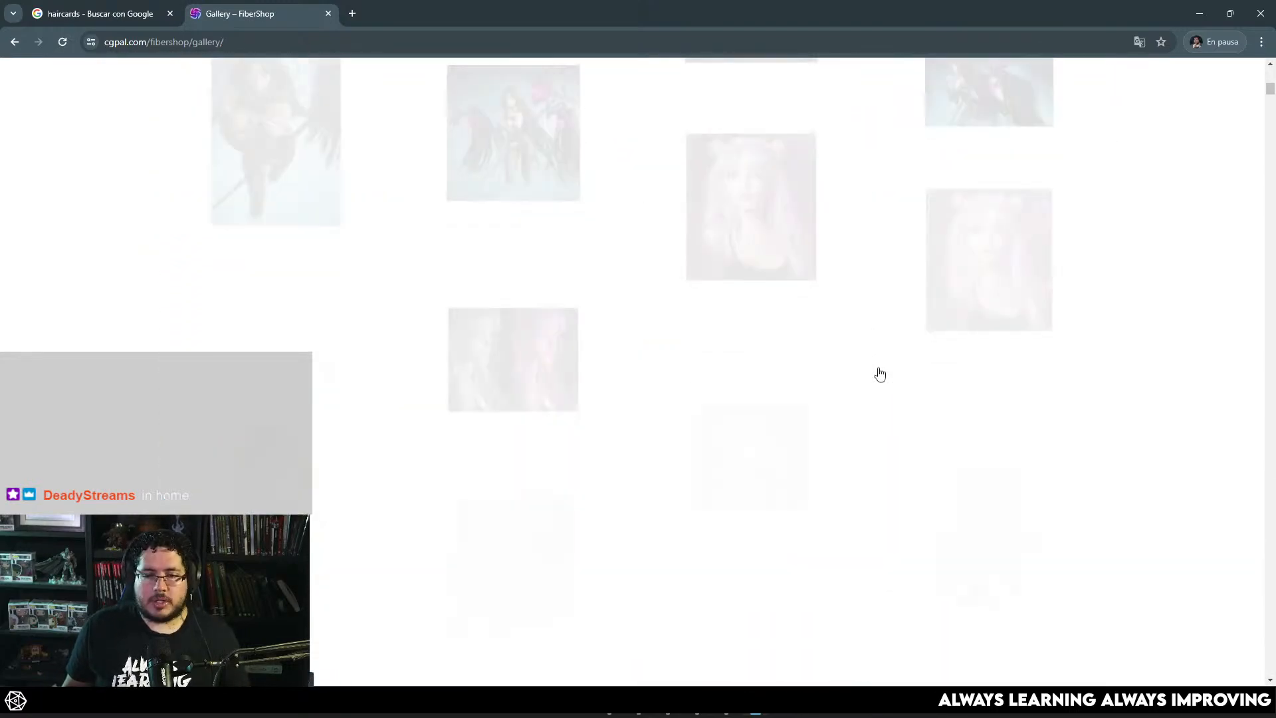
scroll(879, 371, "up", 15)
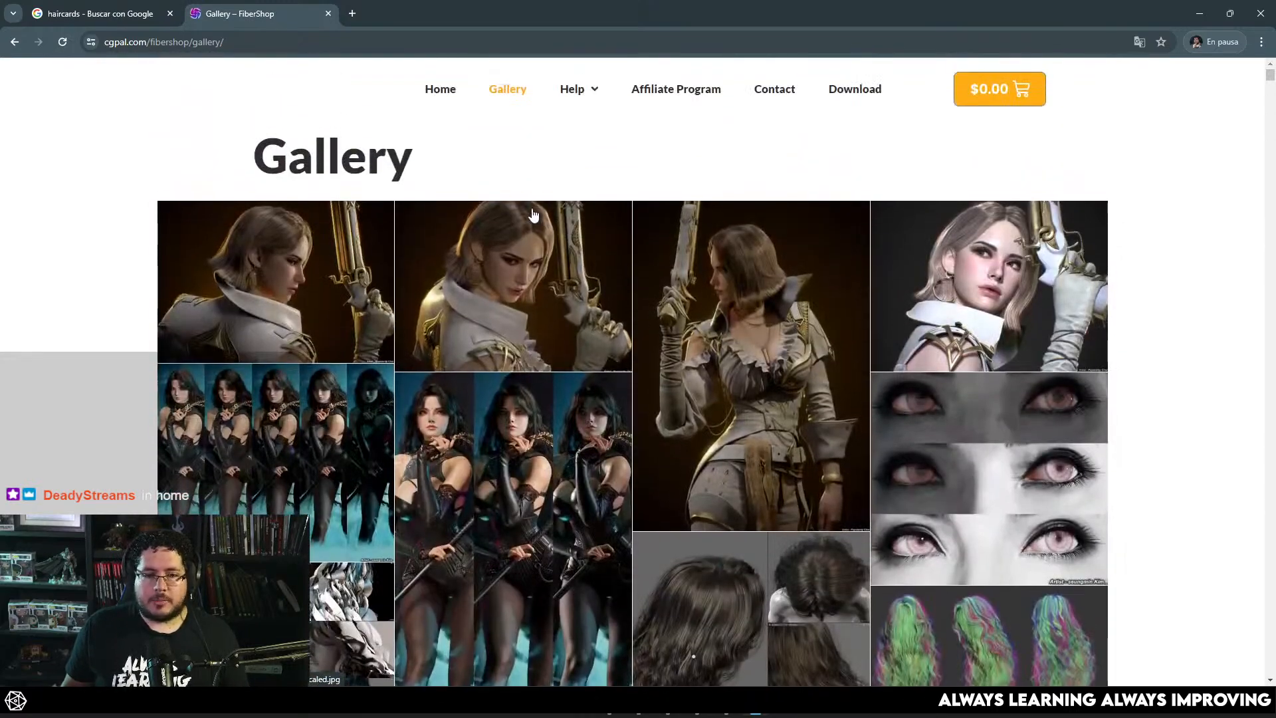
Step: Review the FiberShop home page's export features, pricing plans and school licensing, then switch back to Maya
left_click(441, 88)
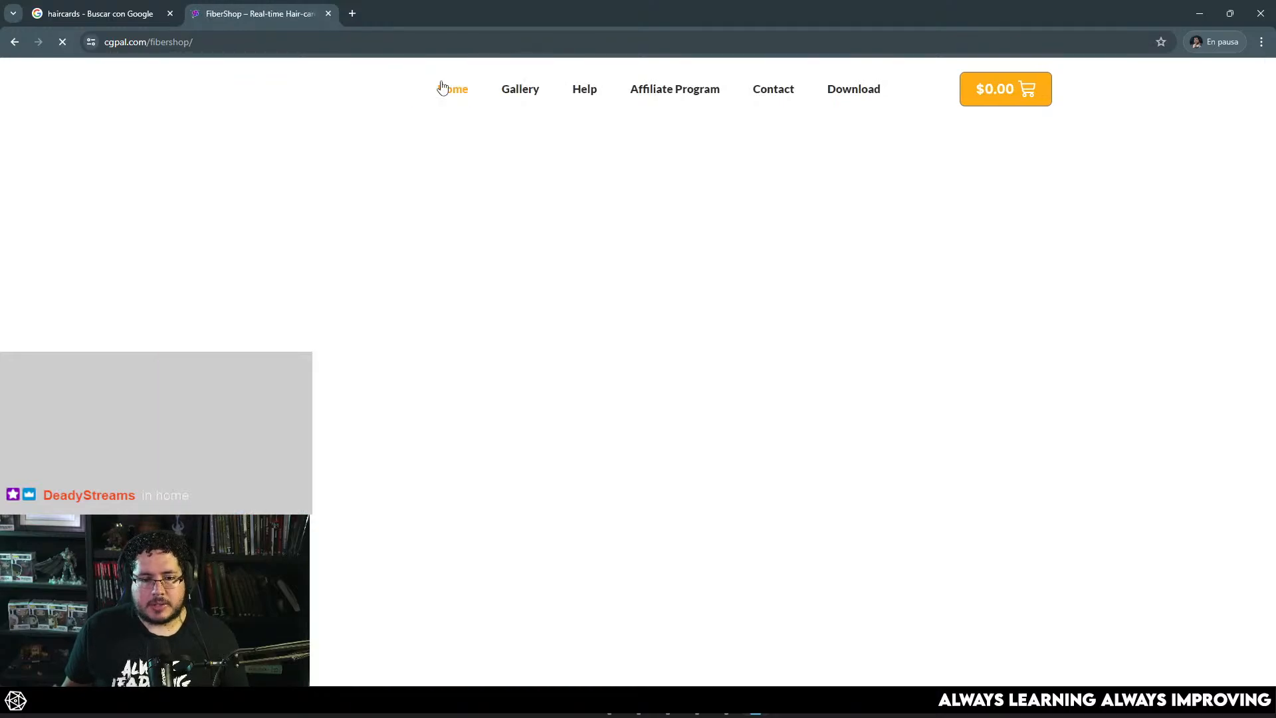
scroll(769, 255, "down", 20)
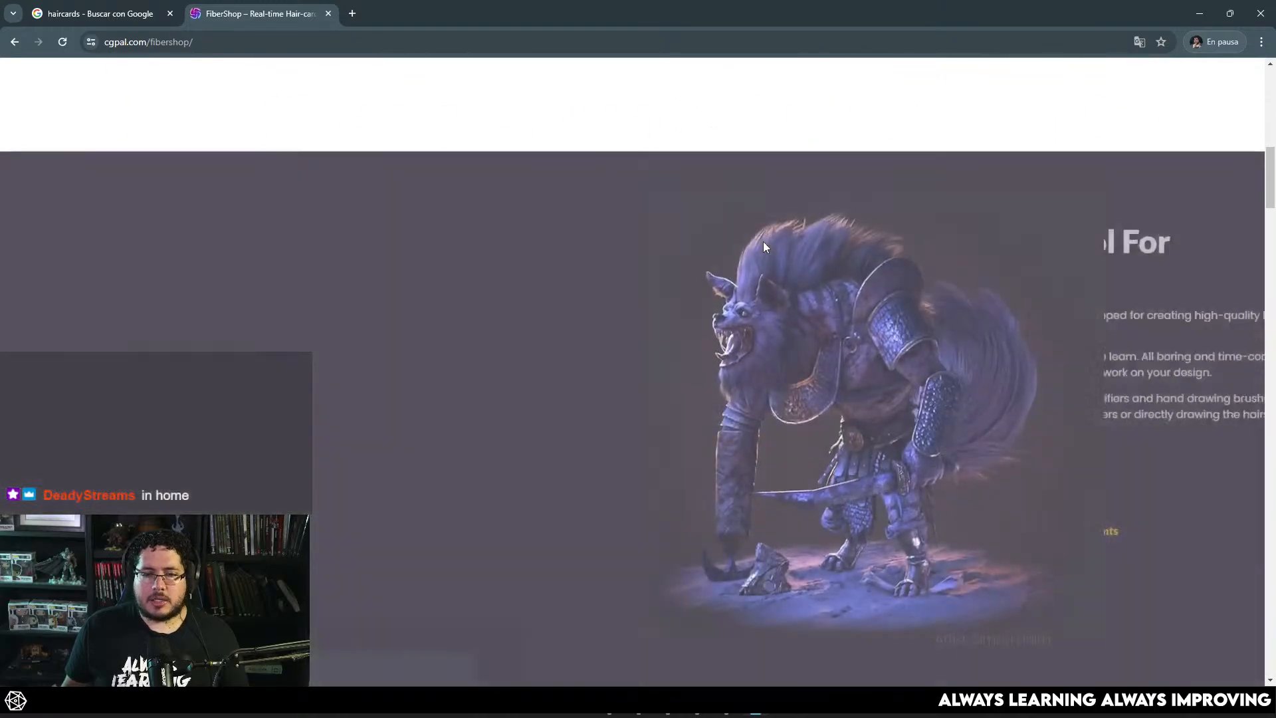
scroll(783, 232, "down", 4)
scroll(831, 306, "up", 2)
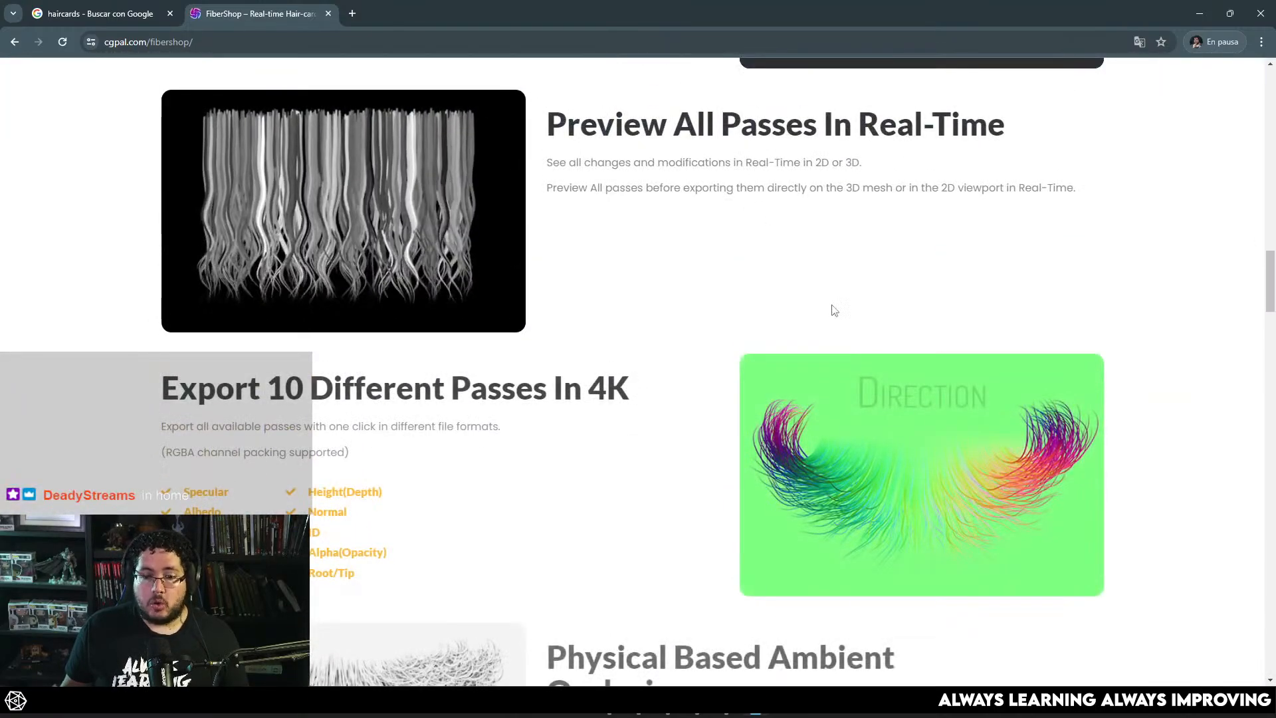
scroll(615, 233, "down", 14)
scroll(495, 228, "down", 15)
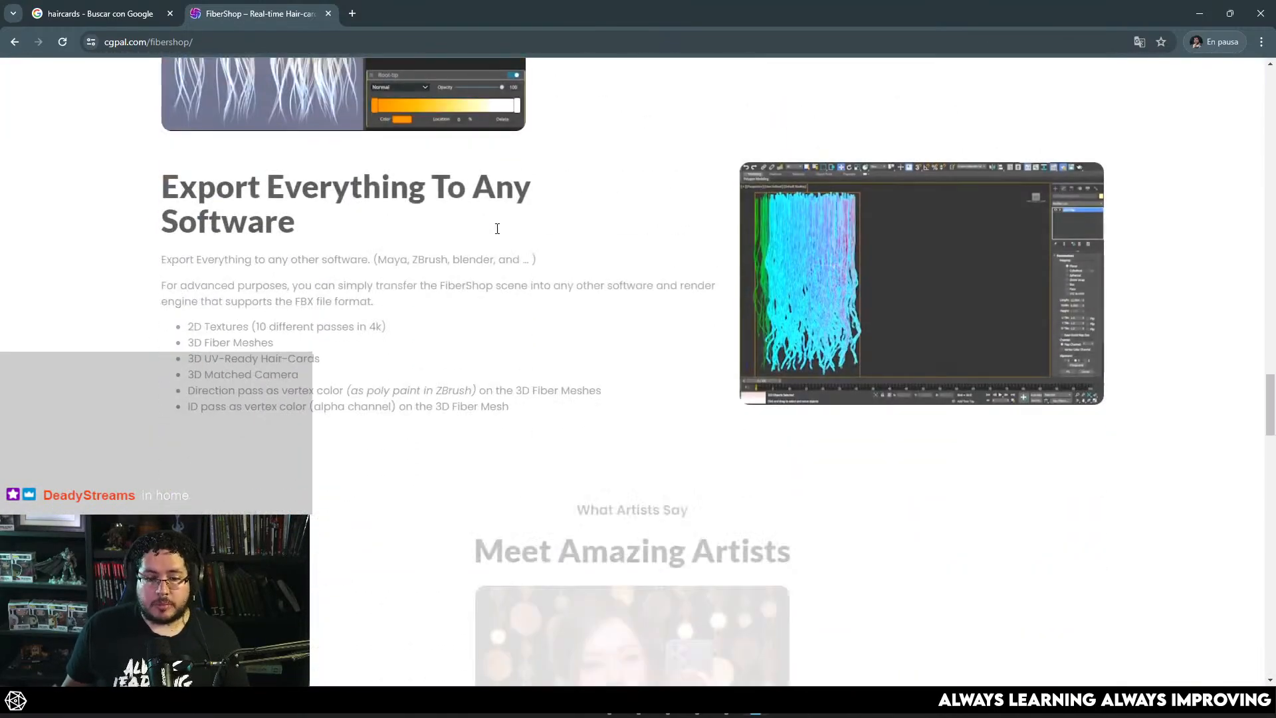
scroll(500, 229, "down", 20)
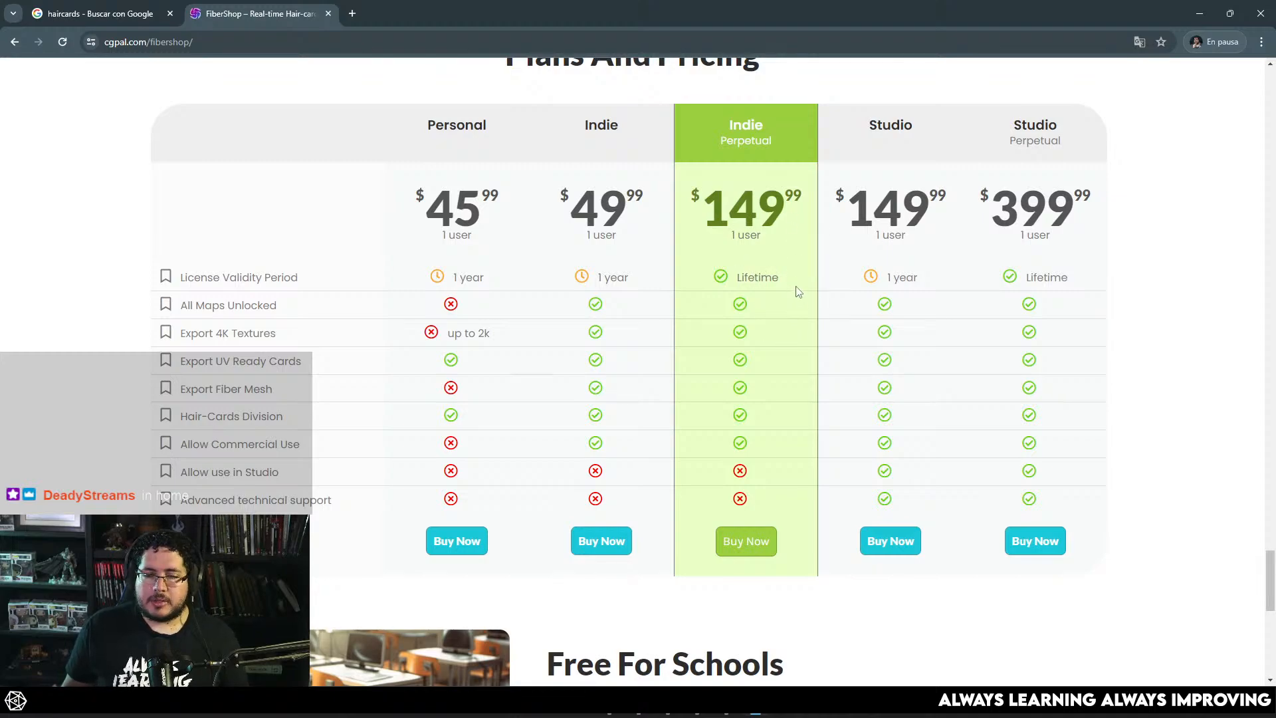
scroll(797, 291, "down", 6)
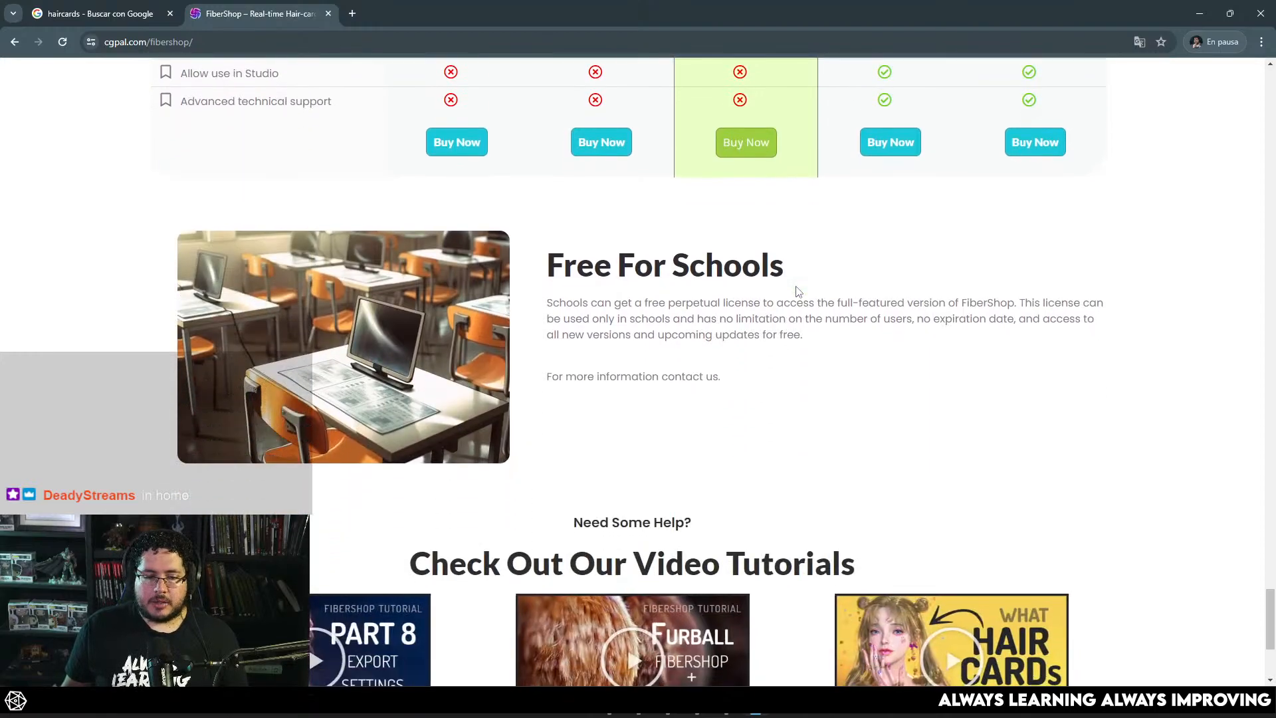
scroll(797, 288, "up", 10)
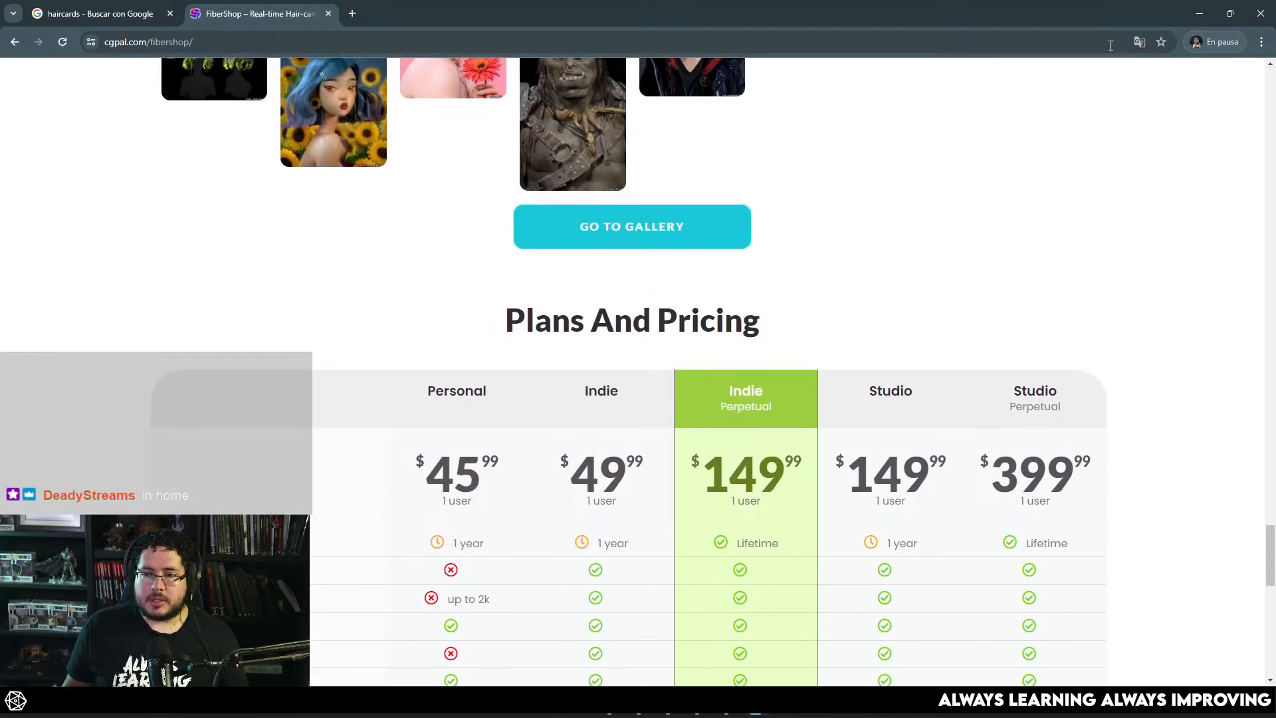
left_click(1200, 13)
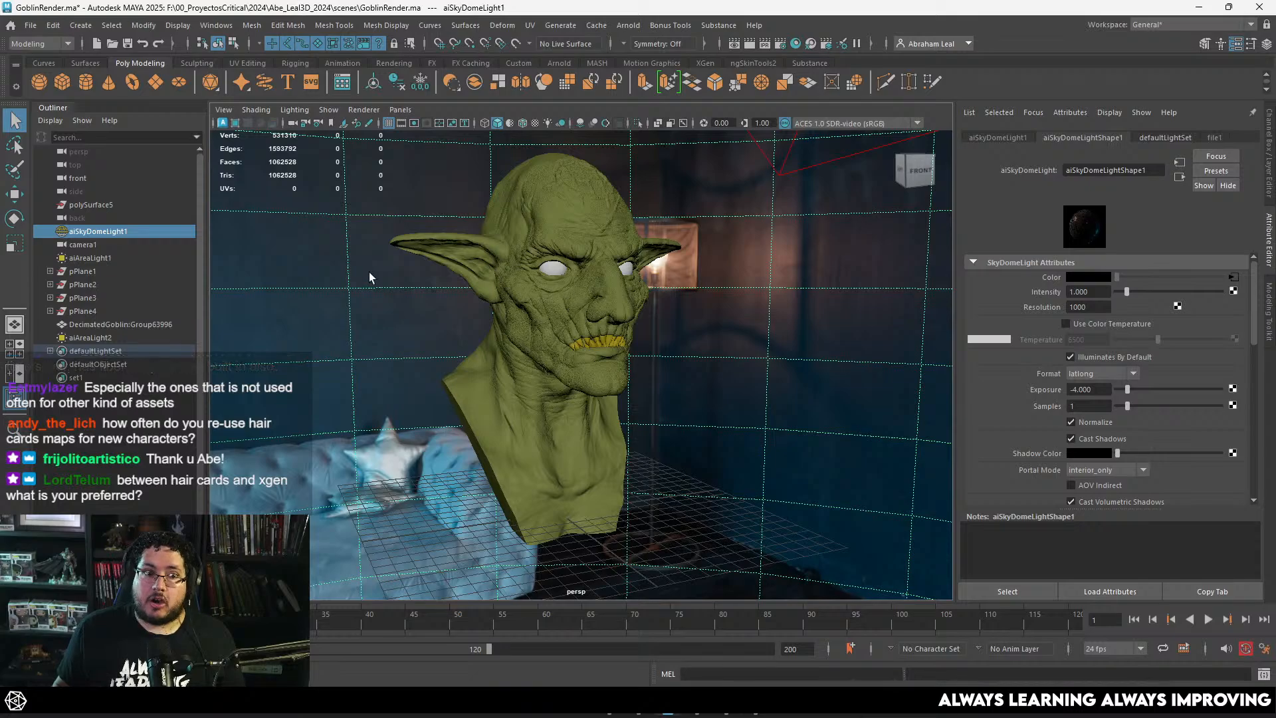
left_click(28, 30)
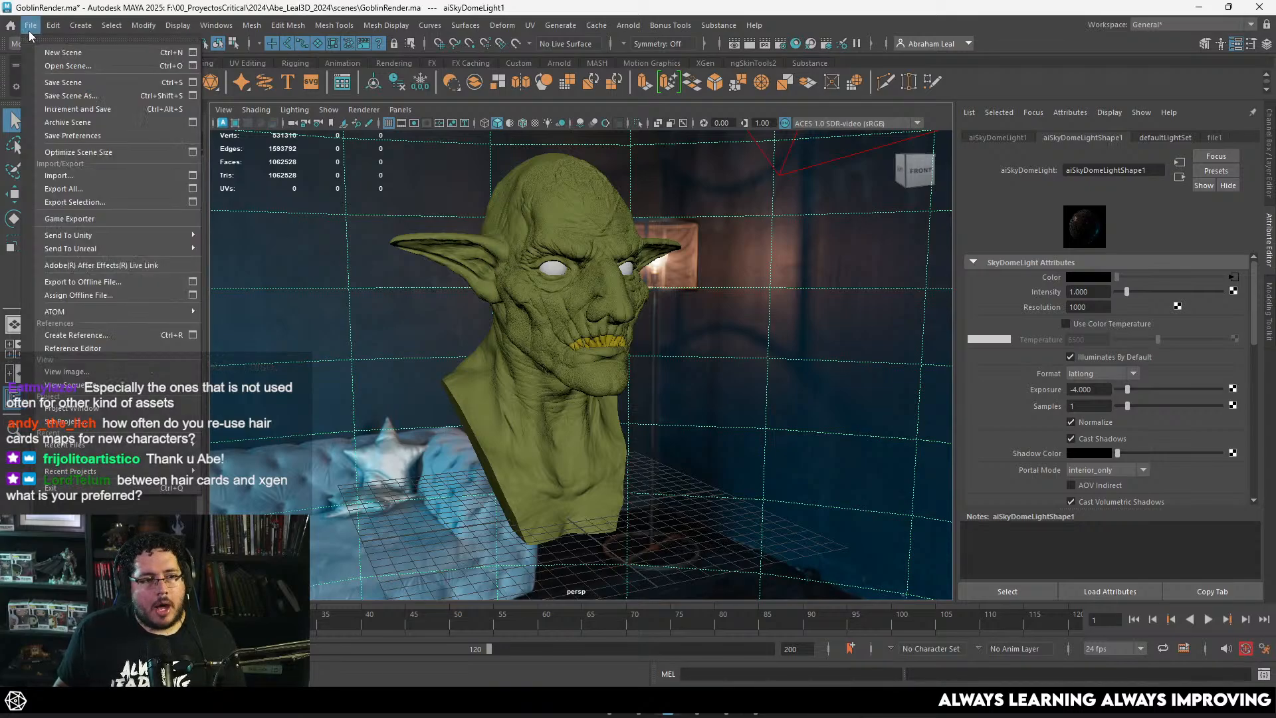
left_click(67, 52)
left_click(787, 308)
Step: Examine the goblin bust's head, face and ears from several angles
left_click_drag(672, 370, 624, 374, "alt")
right_click_drag(625, 374, 672, 380, "alt")
left_click_drag(673, 380, 630, 313, "alt")
right_click_drag(630, 313, 610, 311, "alt")
left_click_drag(611, 311, 561, 308, "alt")
right_click_drag(561, 308, 592, 271, "alt")
left_click(591, 271)
left_click_drag(592, 271, 665, 372, "alt")
right_click_drag(664, 372, 671, 405, "alt")
middle_click_drag(671, 405, 691, 525, "alt")
right_click_drag(691, 525, 729, 478, "alt")
left_click_drag(730, 479, 612, 426, "alt")
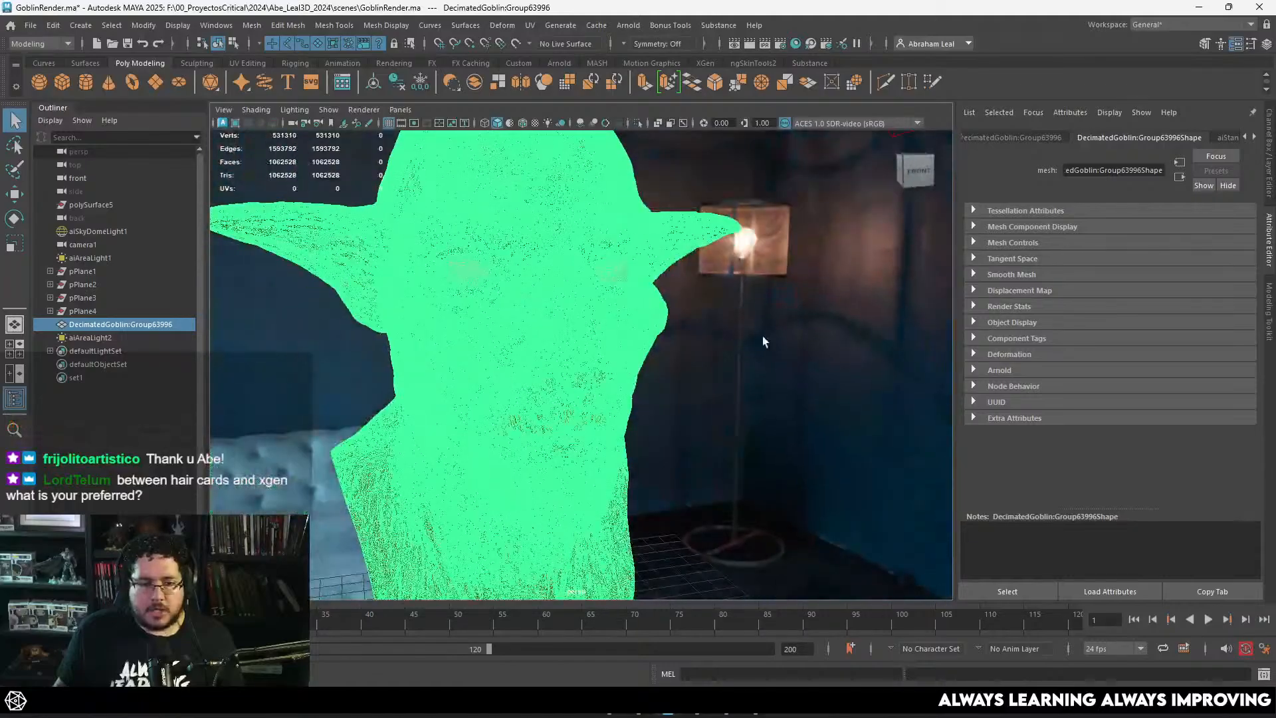
left_click(763, 336)
left_click_drag(763, 336, 731, 381, "alt")
right_click_drag(731, 382, 671, 362, "alt")
left_click_drag(671, 362, 665, 342, "alt")
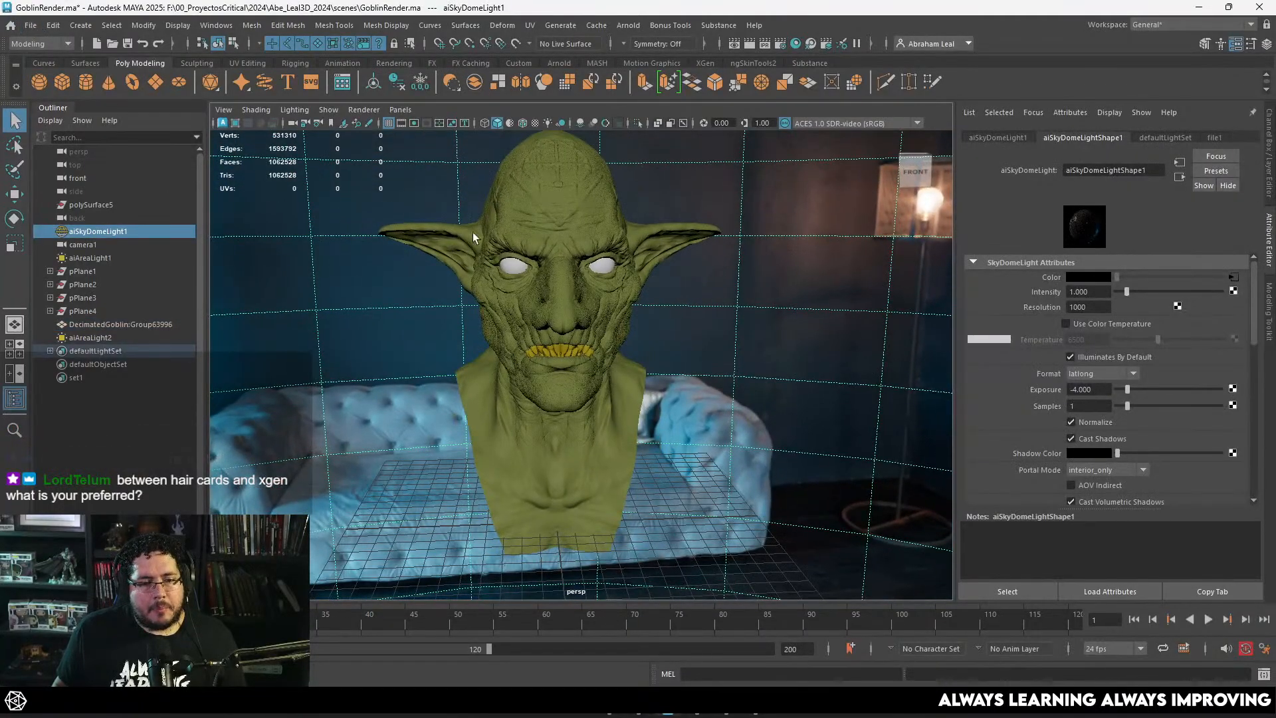
right_click_drag(638, 352, 698, 366, "alt")
left_click_drag(698, 366, 734, 311, "alt")
right_click_drag(600, 258, 572, 279, "alt")
Step: Close the goblin render scene by starting a new empty scene
left_click(31, 25)
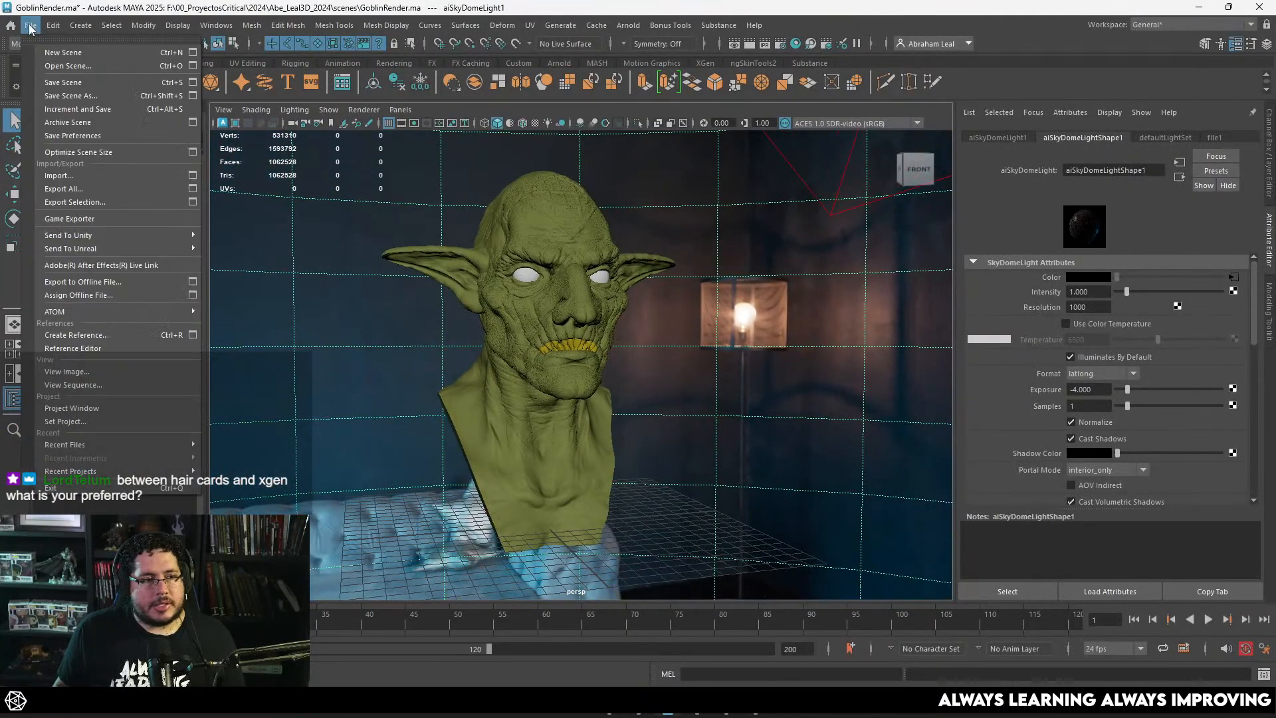
left_click(82, 51)
left_click(576, 356)
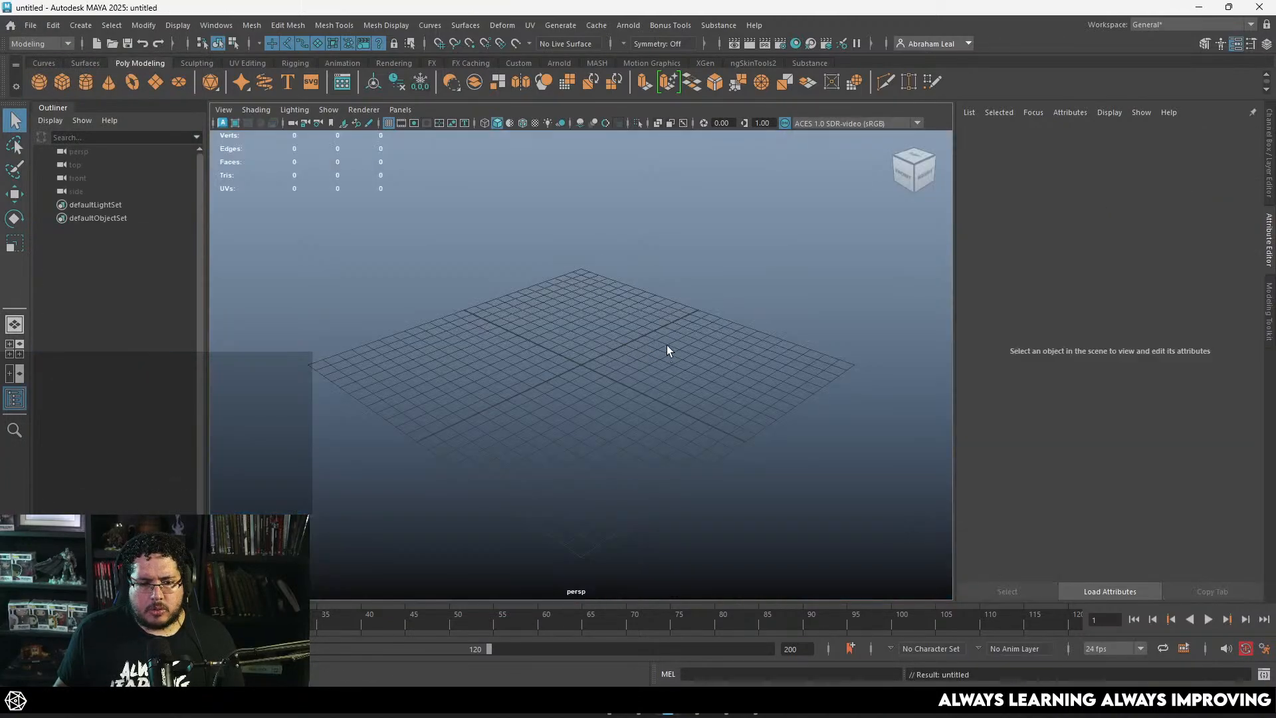
Step: Switch to the front view and create a polygon plane at the origin
key("space")
left_click_drag(667, 345, 677, 370)
scroll(675, 367, "down", 6)
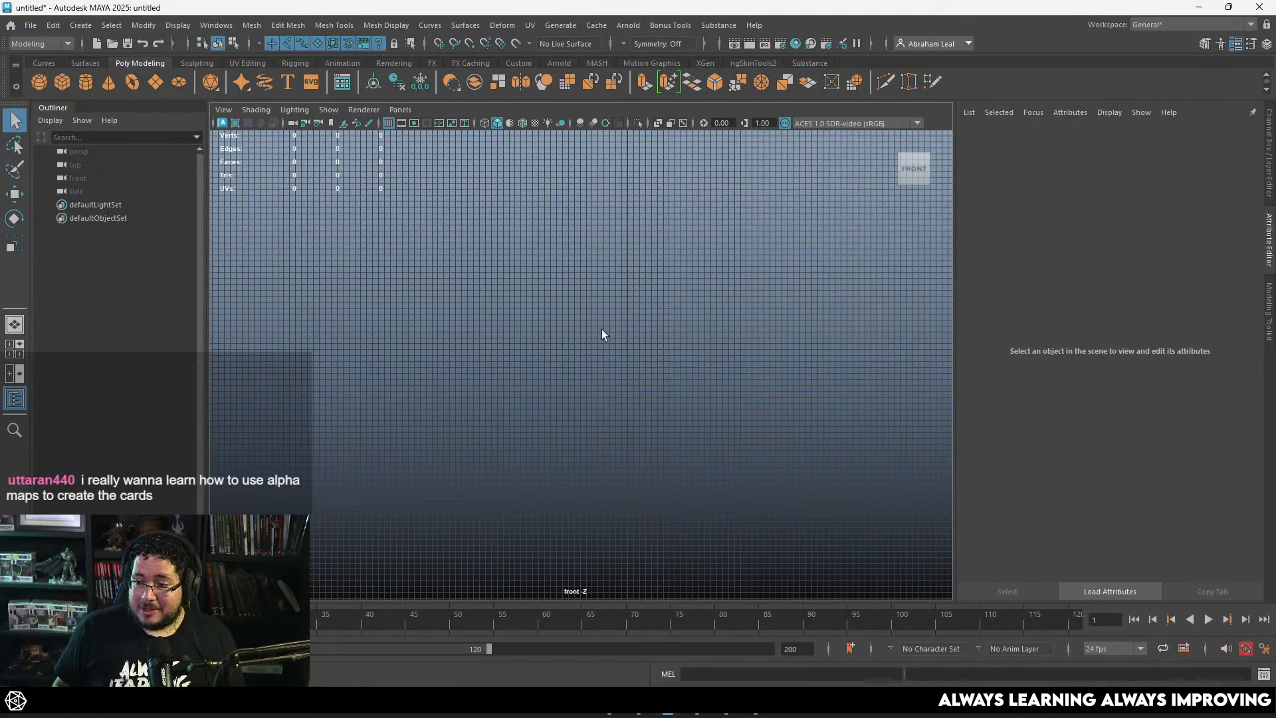
right_click_drag(565, 322, 655, 332, "alt")
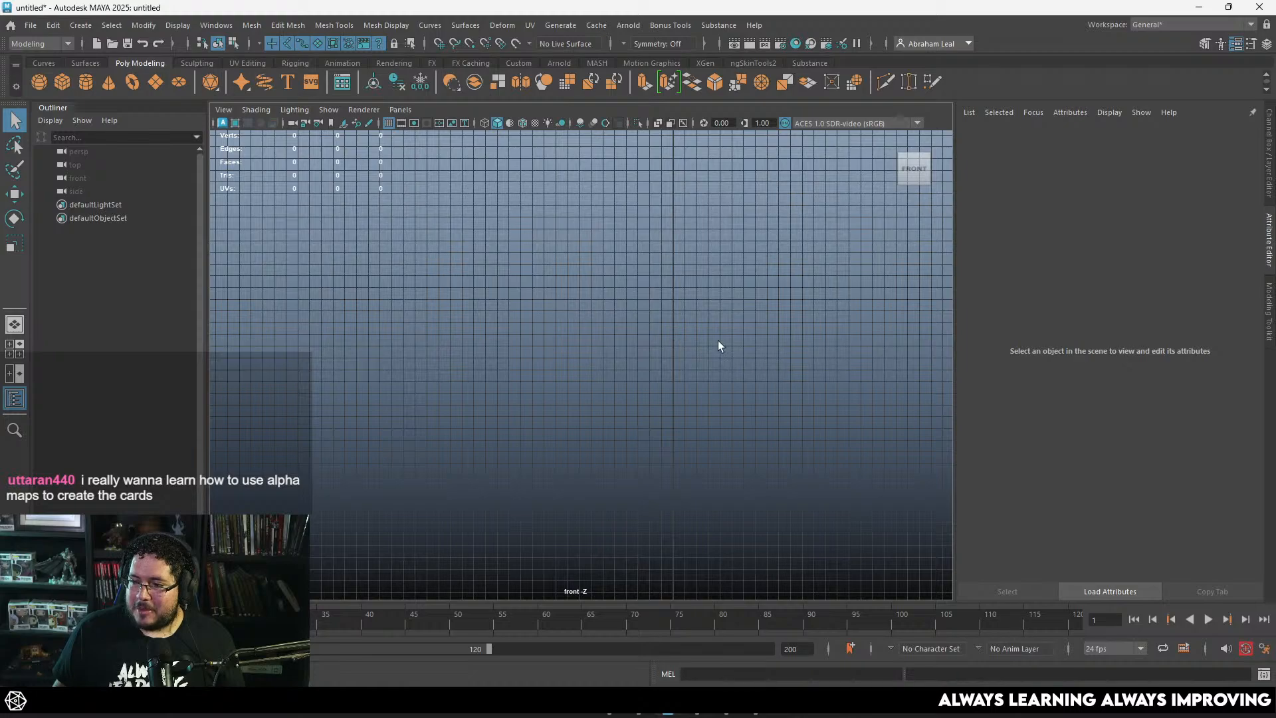
middle_click_drag(718, 340, 658, 372, "alt")
scroll(659, 372, "down", 2)
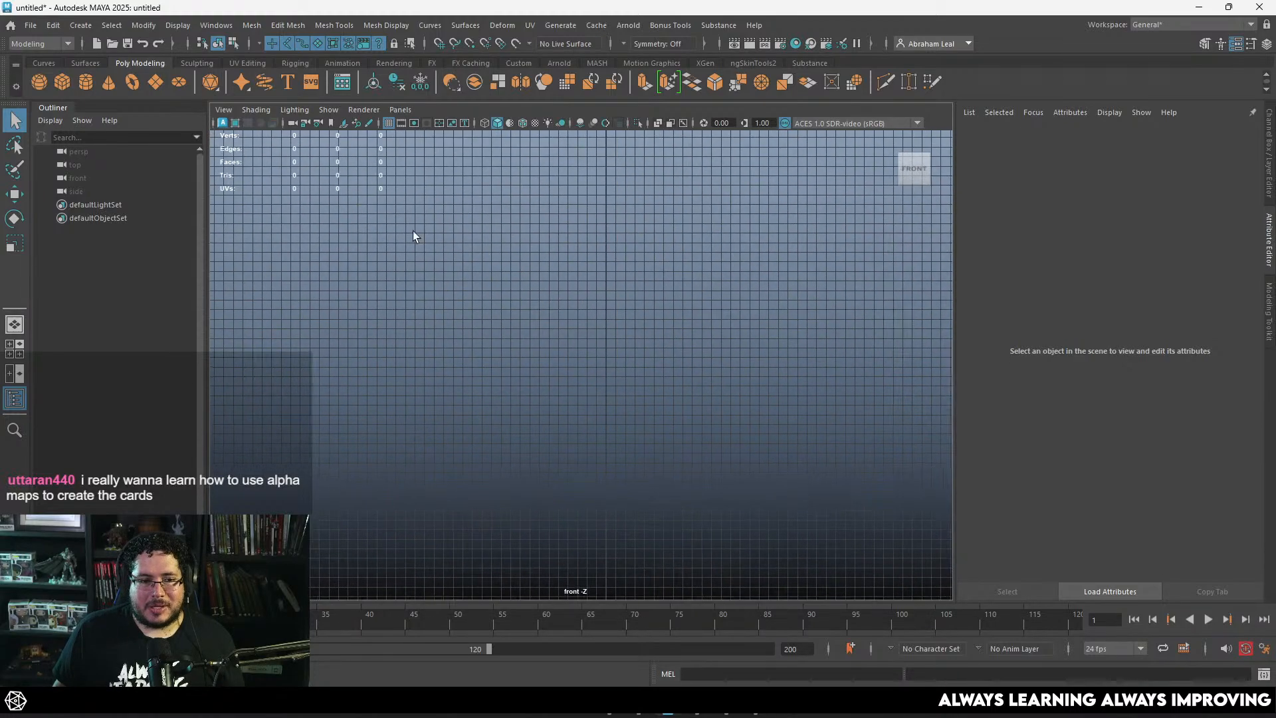
left_click(154, 82)
Step: Switch to the FiberShop page in the browser, review the layer-based texturing and export examples, and return to Maya
key("alt+Tab")
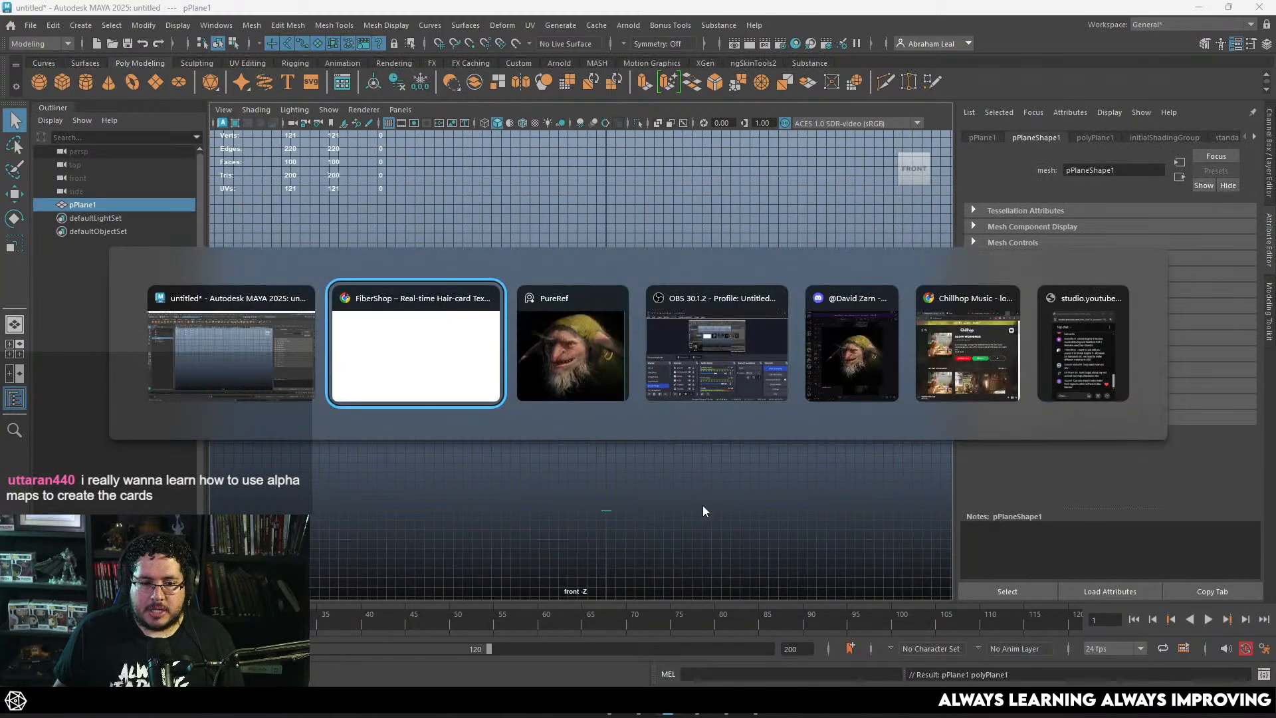
scroll(789, 412, "down", 15)
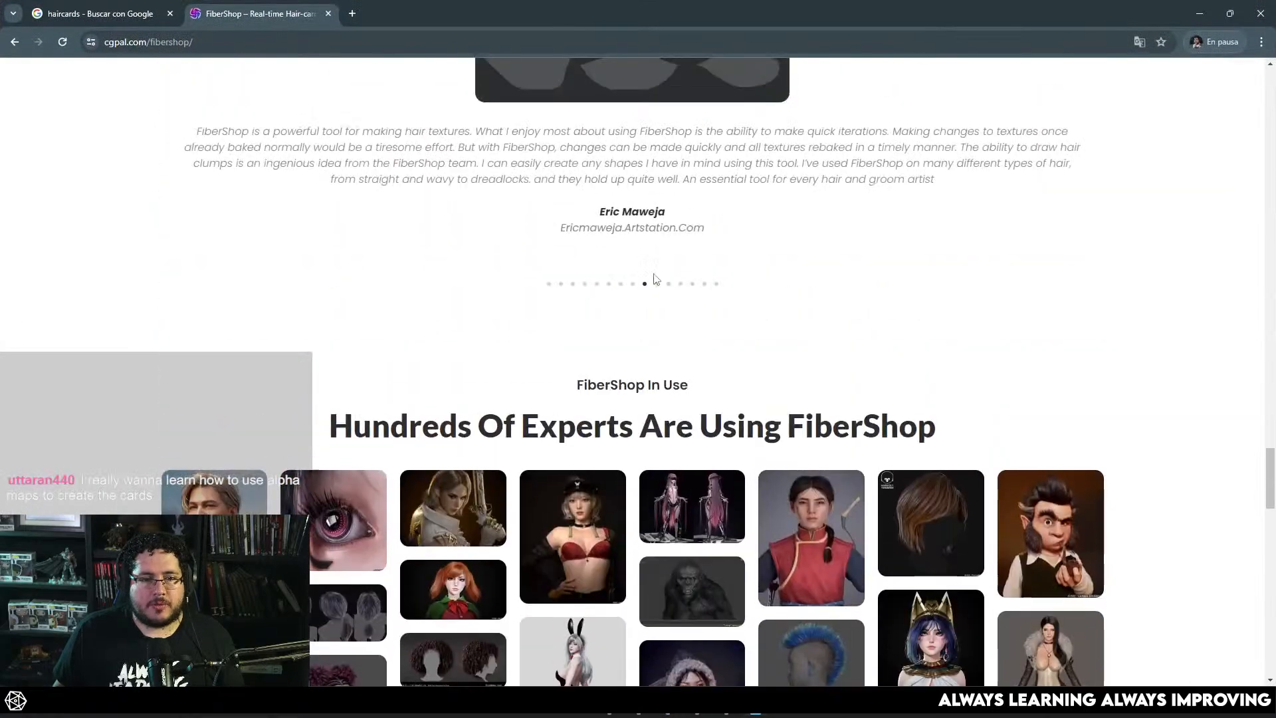
scroll(790, 412, "down", 7)
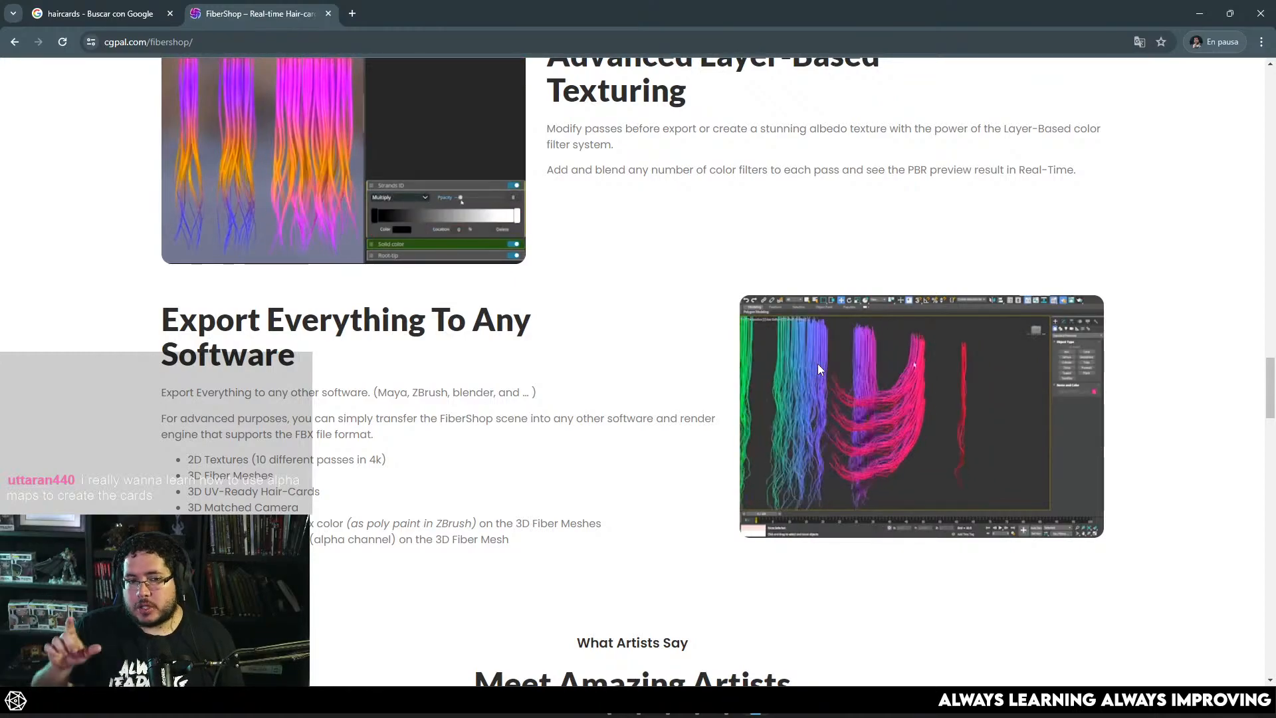
scroll(818, 370, "up", 3)
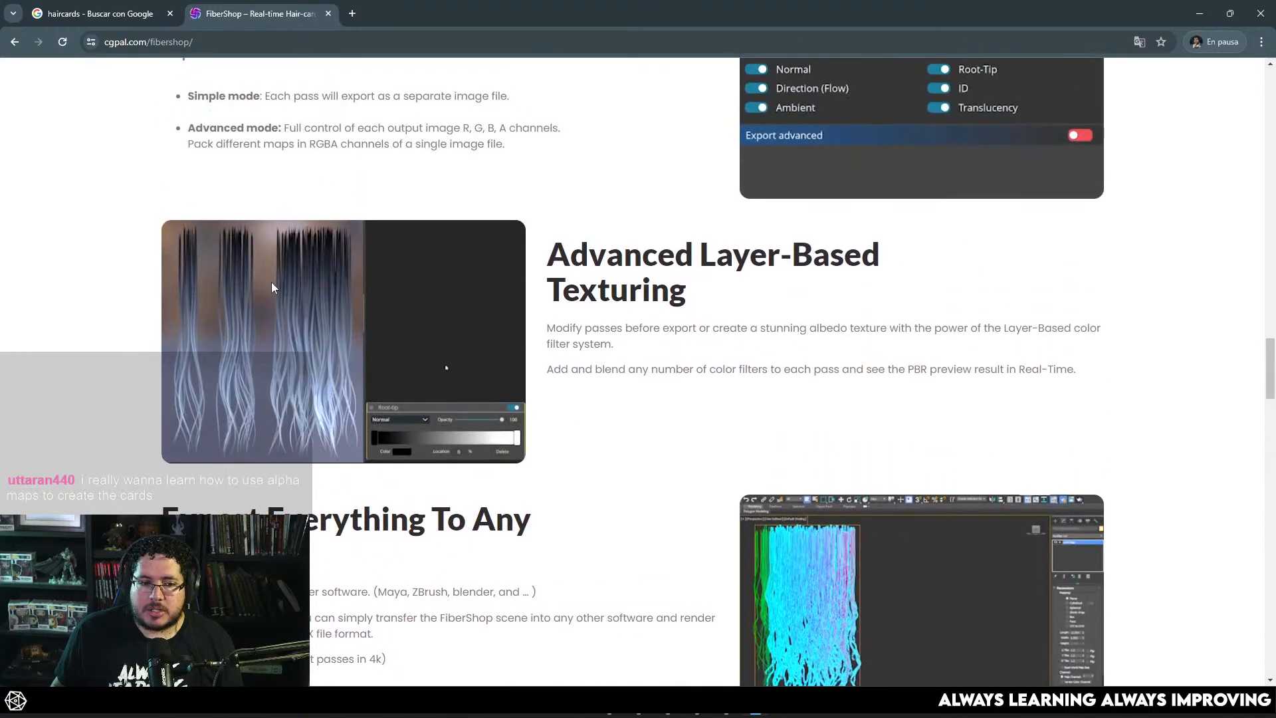
left_click(1198, 12)
Step: Create a second polygon plane, raise it above the grid and scale it up uniformly
left_click(691, 393)
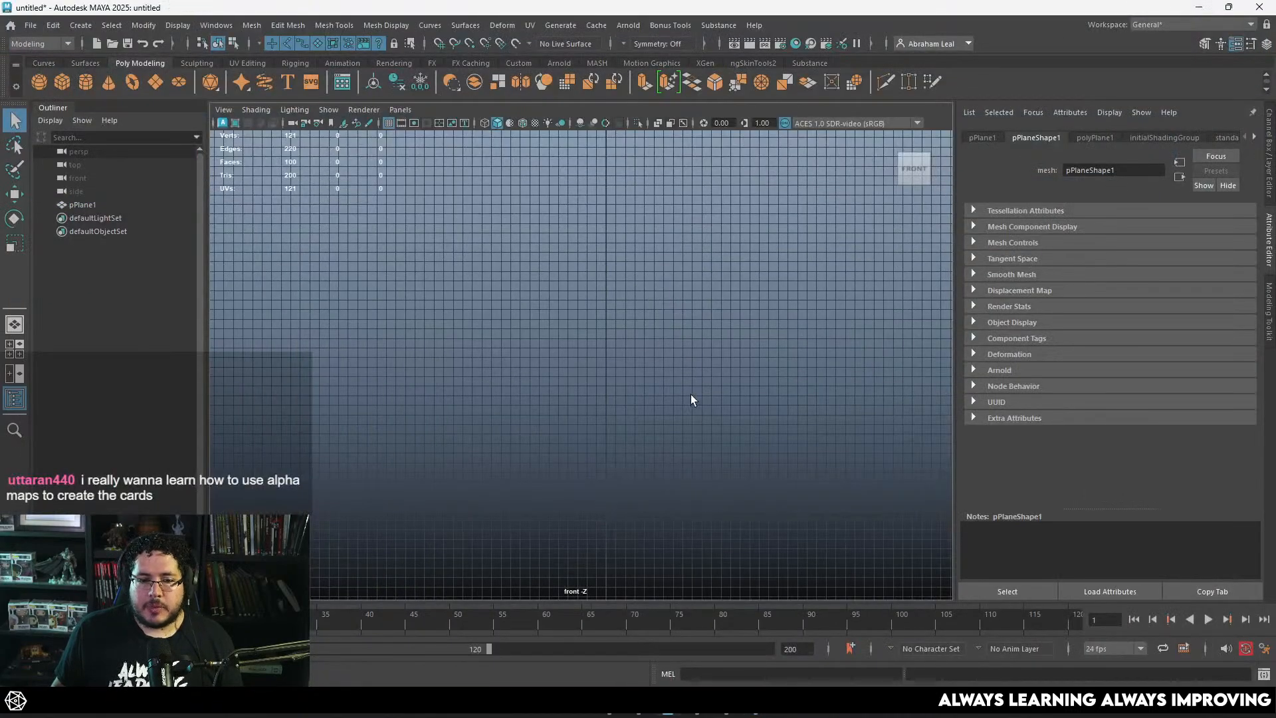
left_click(154, 86)
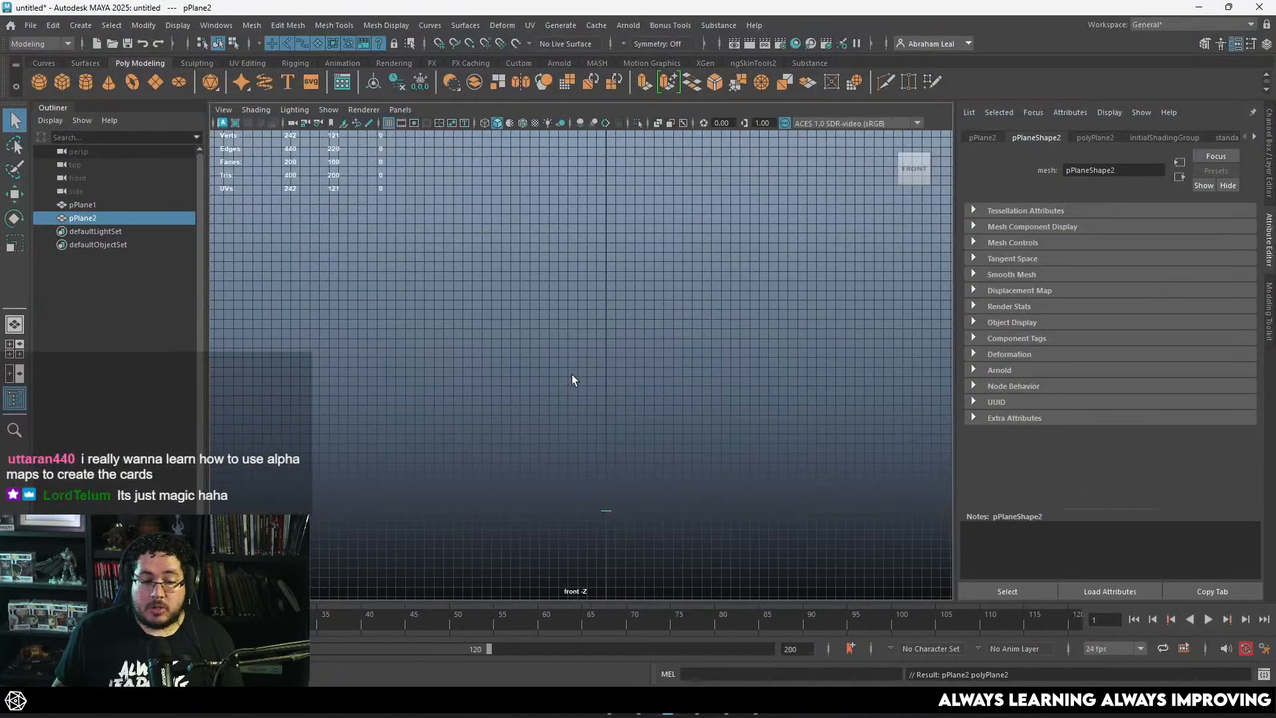
key("w")
left_click_drag(605, 469, 654, 268)
key("r")
key("space")
key("space")
right_click_drag(683, 285, 465, 230, "alt")
left_click_drag(465, 229, 388, 205, "alt")
key("f")
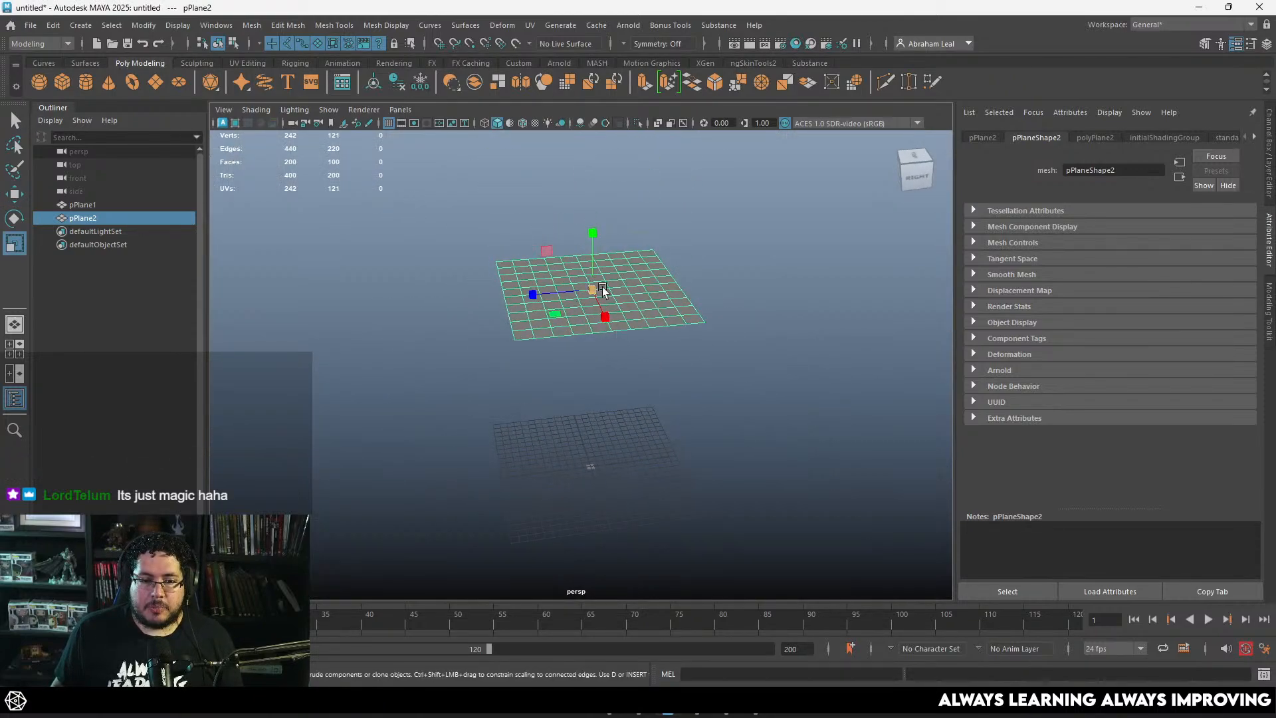
Step: Rotate the second plane so its surface tilts toward the front view
key("e")
left_click_drag(607, 257, 582, 353)
left_click_drag(582, 352, 592, 304, "alt")
left_click_drag(543, 216, 568, 198)
left_click_drag(648, 262, 791, 346, "alt")
Step: Position the tilted plane in the upper part of the front view and hide the viewport grid
key("space")
scroll(731, 339, "down", 9)
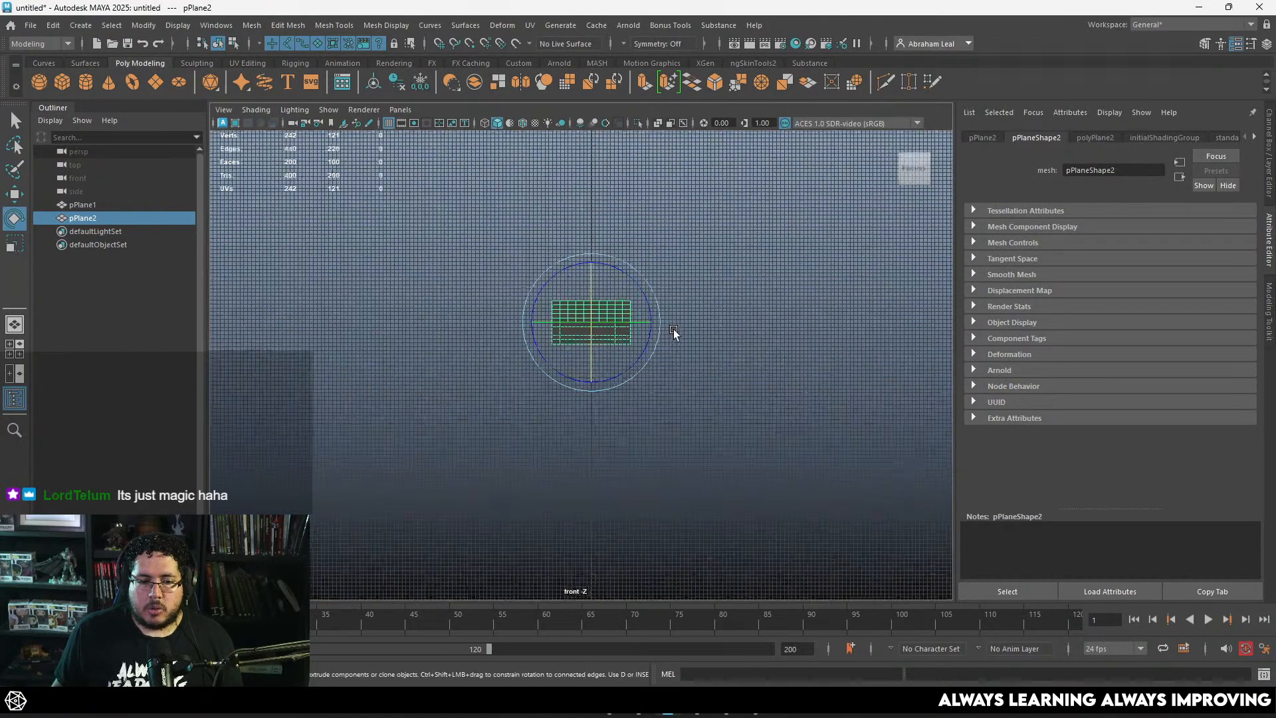
scroll(674, 332, "up", 9)
key("w")
left_click_drag(611, 263, 615, 202)
scroll(616, 203, "down", 1)
middle_click_drag(616, 202, 621, 348, "alt")
scroll(621, 350, "down", 7)
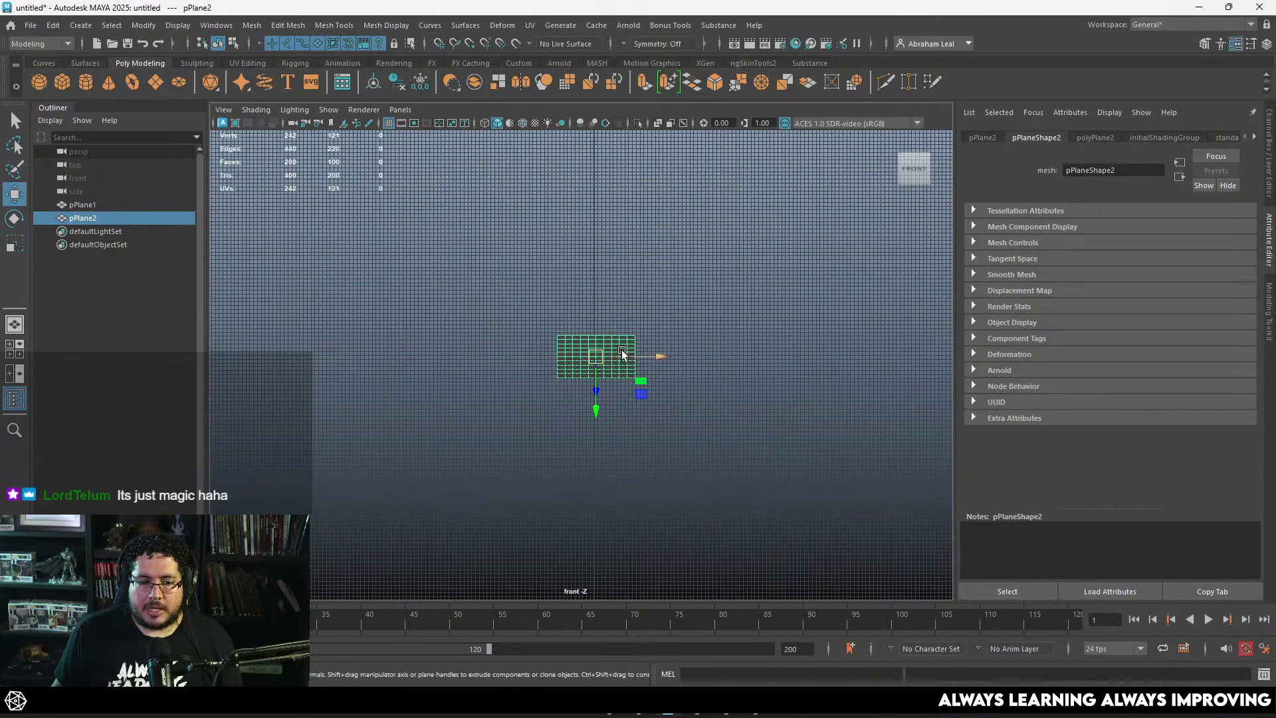
left_click_drag(591, 357, 591, 240)
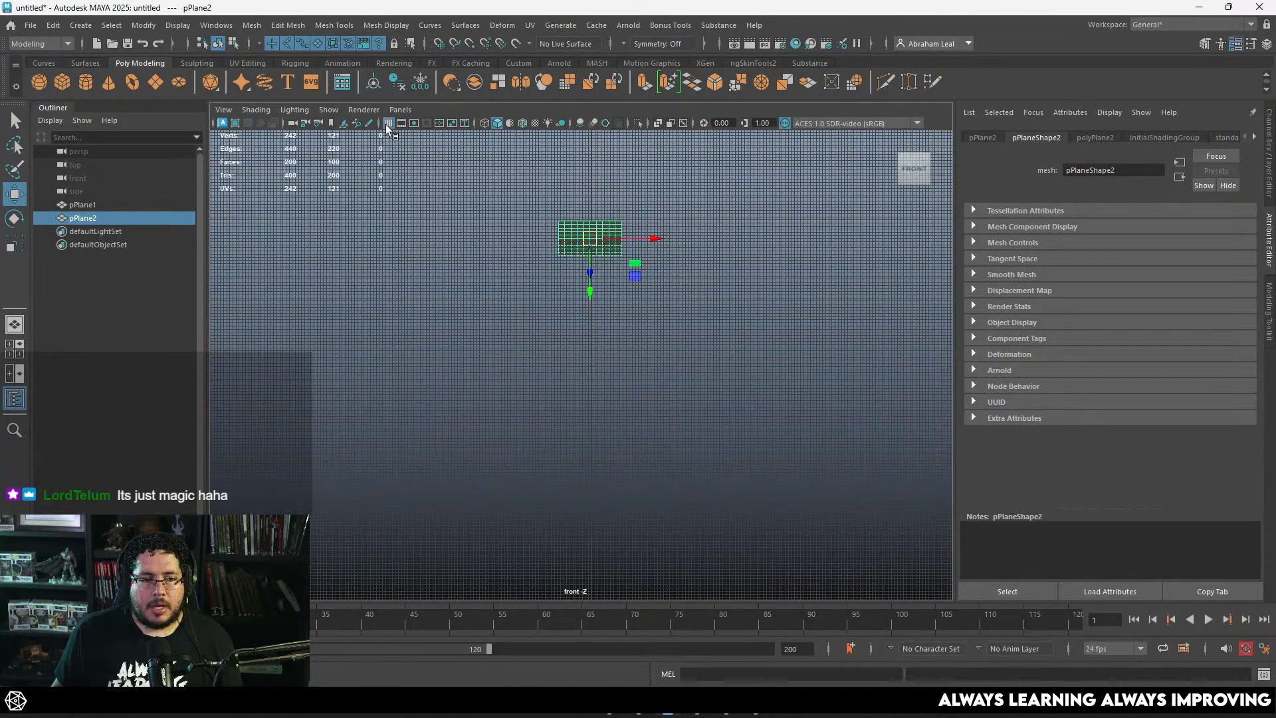
left_click(388, 125)
scroll(533, 260, "up", 6)
middle_click_drag(620, 193, 631, 356, "alt")
middle_click_drag(627, 304, 623, 262, "alt")
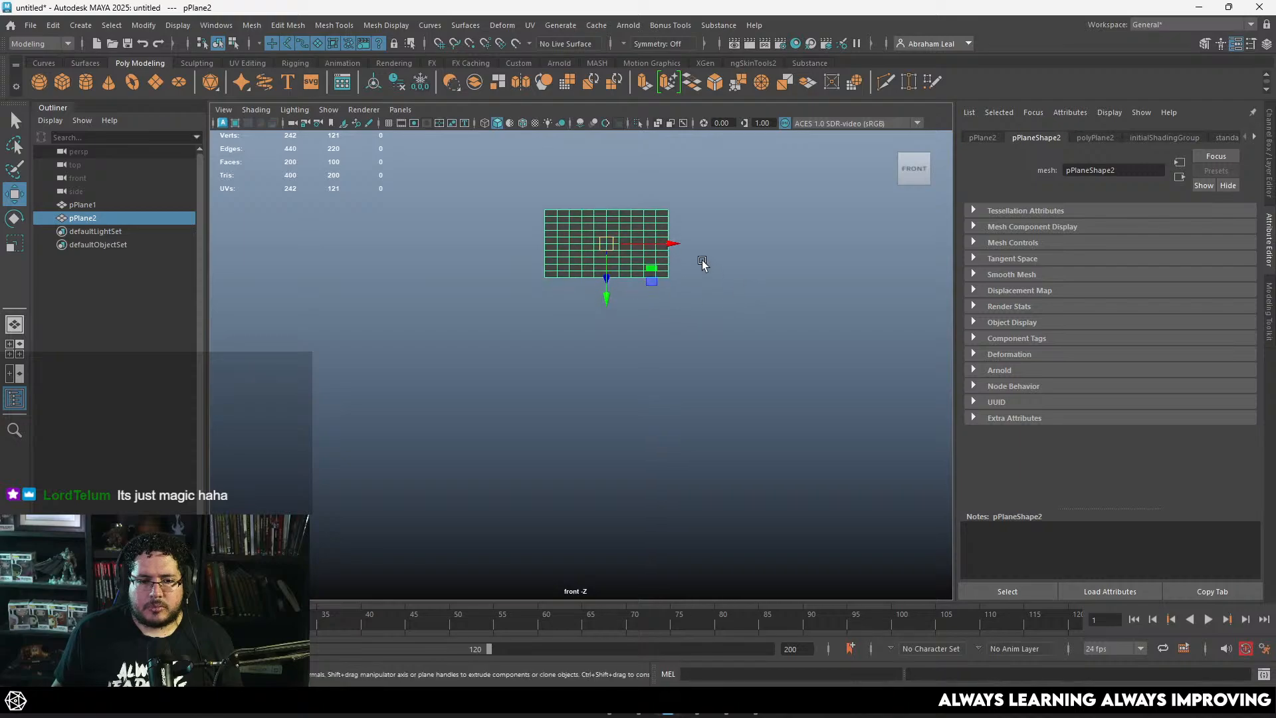
scroll(671, 224, "down", 1)
middle_click_drag(703, 262, 620, 250, "alt")
scroll(613, 250, "up", 1)
scroll(615, 232, "up", 1)
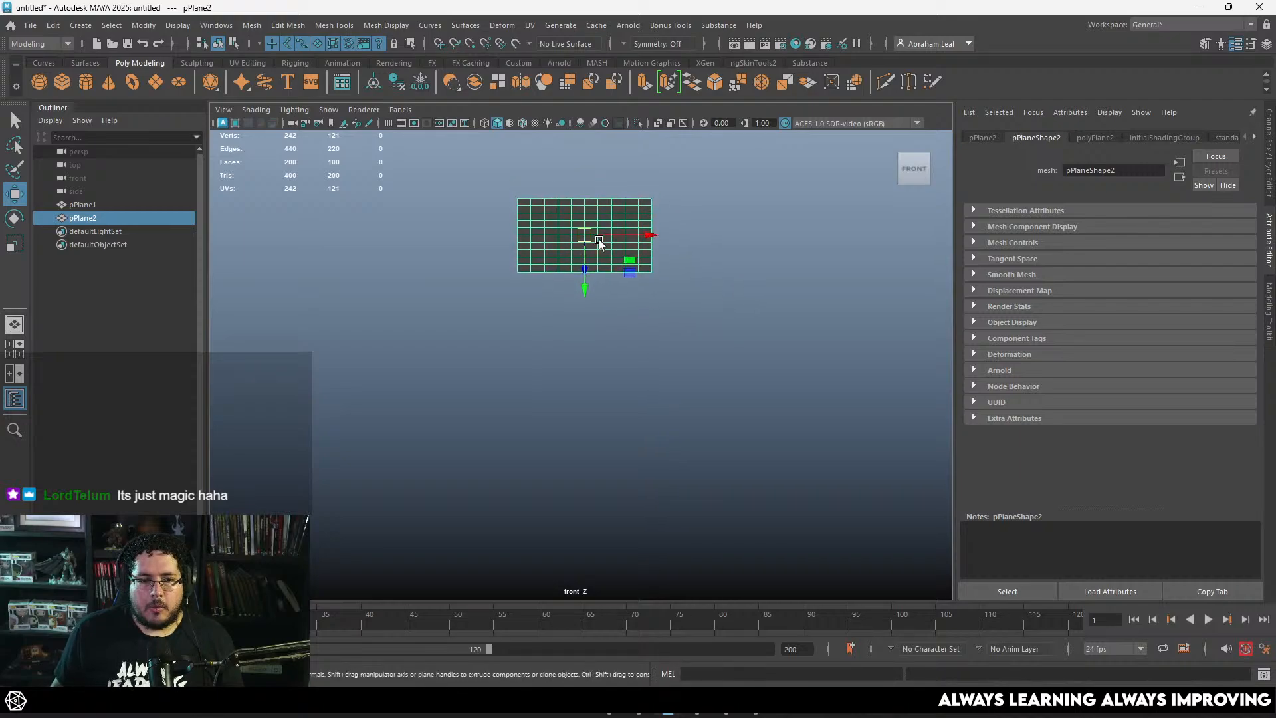
Step: Create a new camera, look through it and set its focal length to 90
left_click(395, 65)
left_click(179, 83)
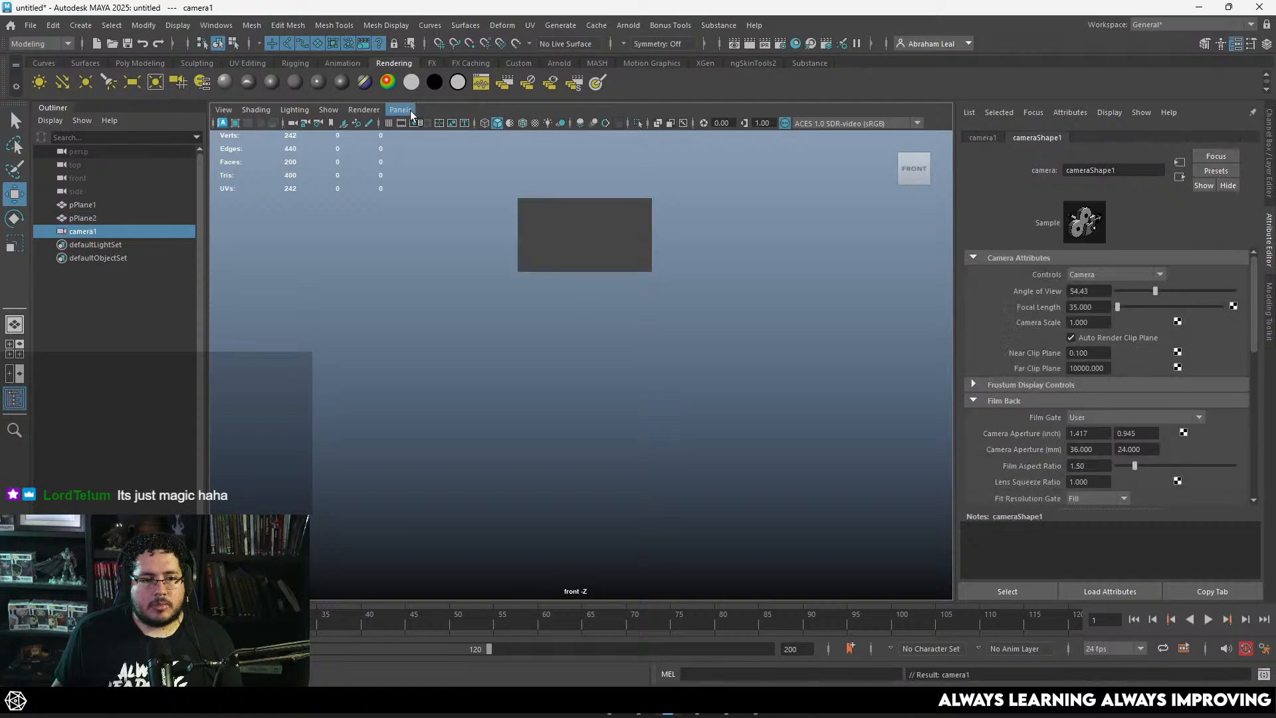
left_click(400, 110)
left_click(435, 168)
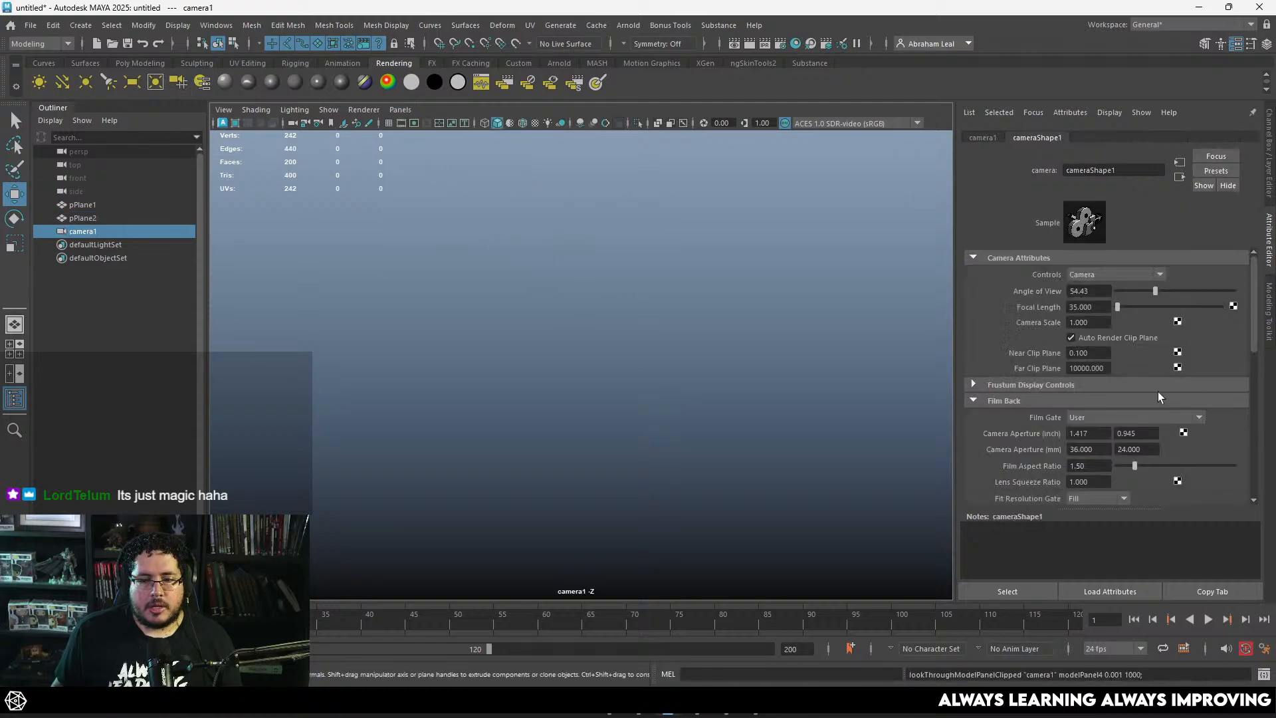
left_click(1083, 308)
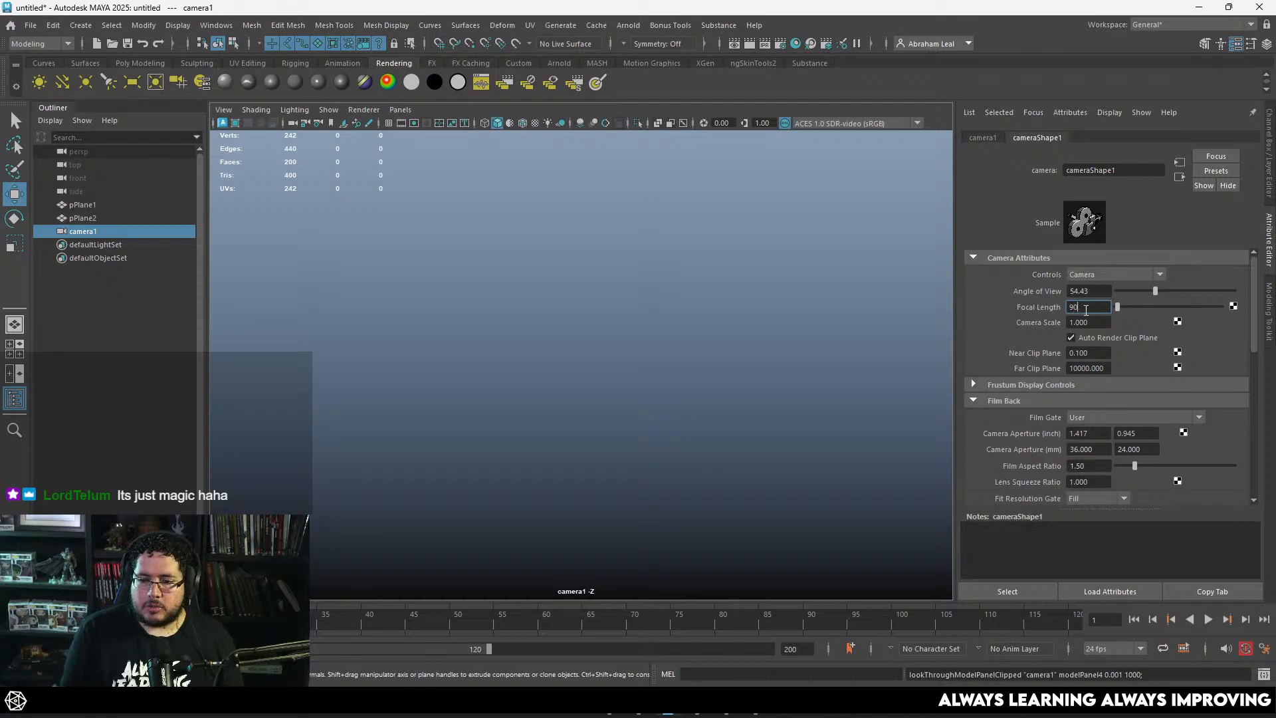
left_click(282, 278)
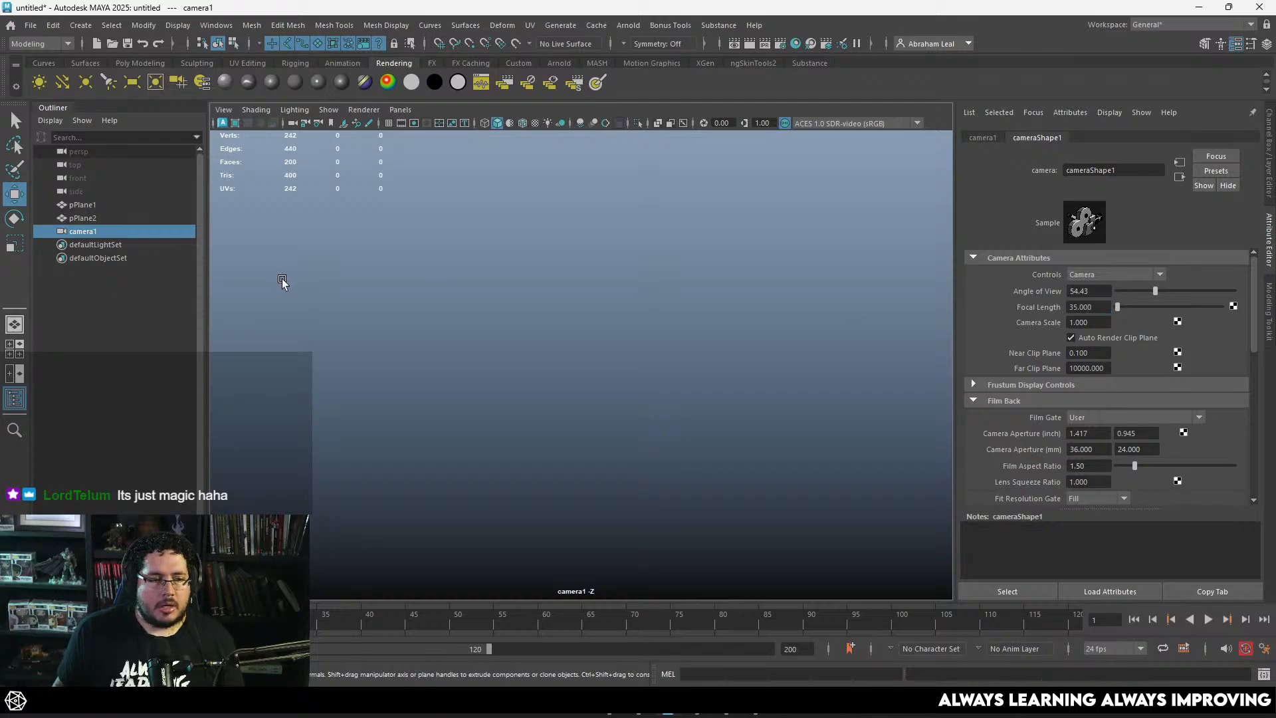
Step: Delete the newly created camera and return to the front view
left_click(101, 237)
key("Delete")
left_click_drag(555, 355, 558, 385)
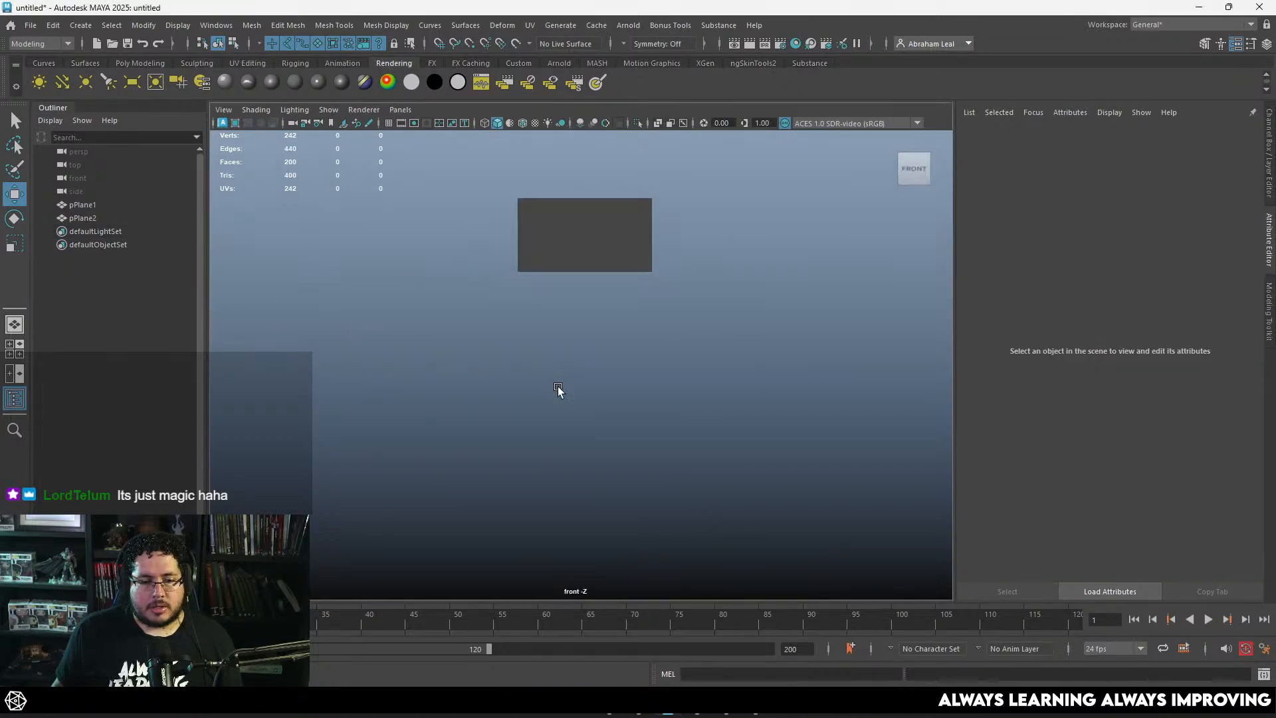
Step: Show the resolution gate in the front view and set the render image size preset to 2k_Square
middle_click_drag(626, 327, 618, 253, "alt")
left_click(414, 123)
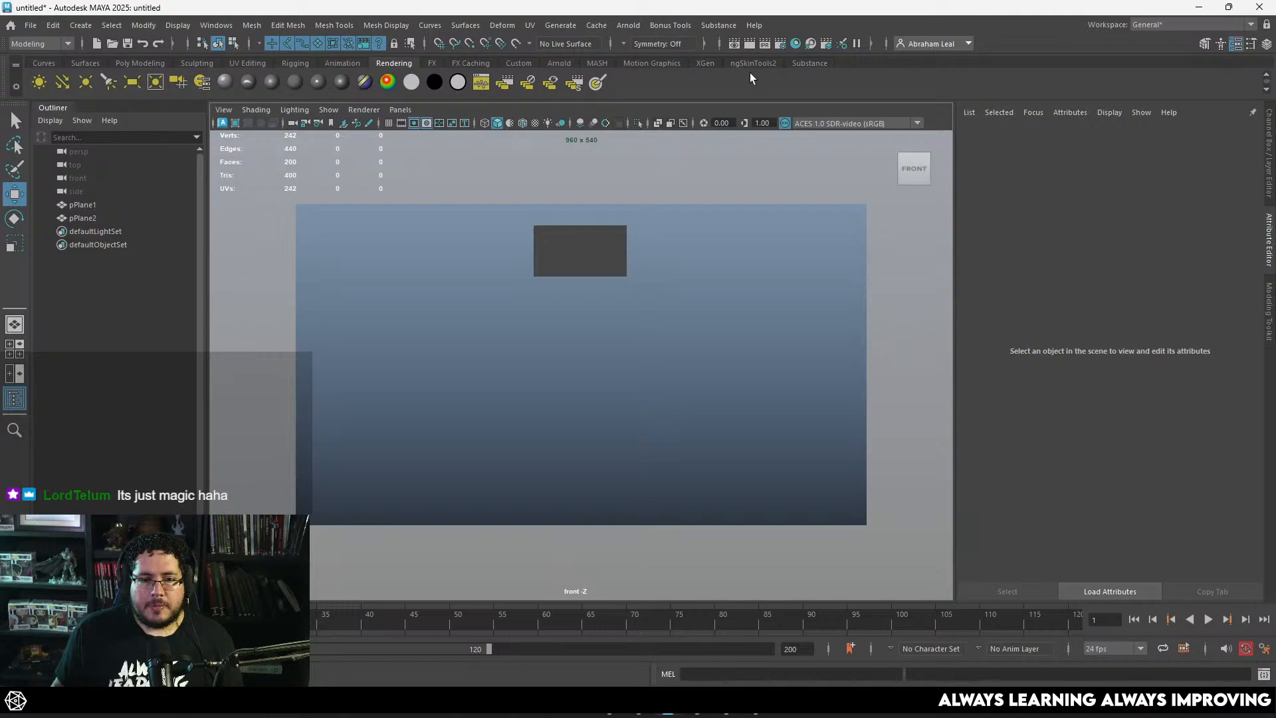
left_click(781, 49)
scroll(270, 452, "down", 3)
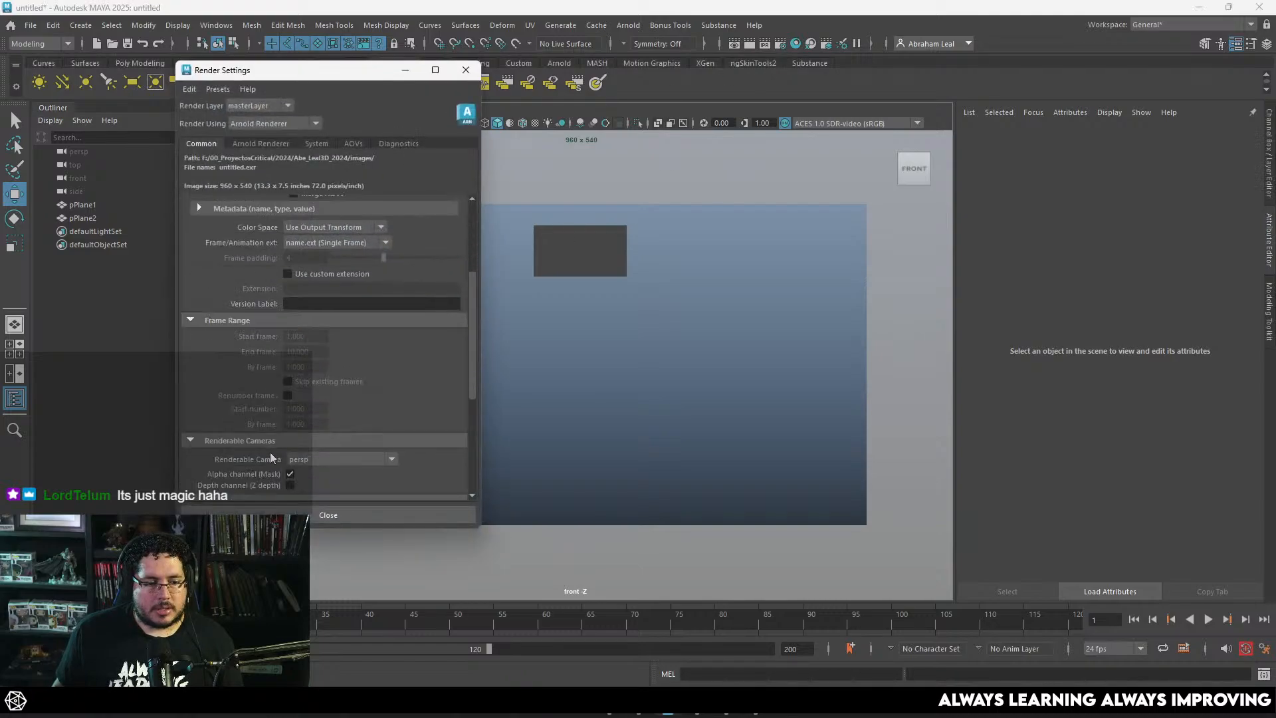
scroll(268, 450, "down", 1)
left_click(334, 359)
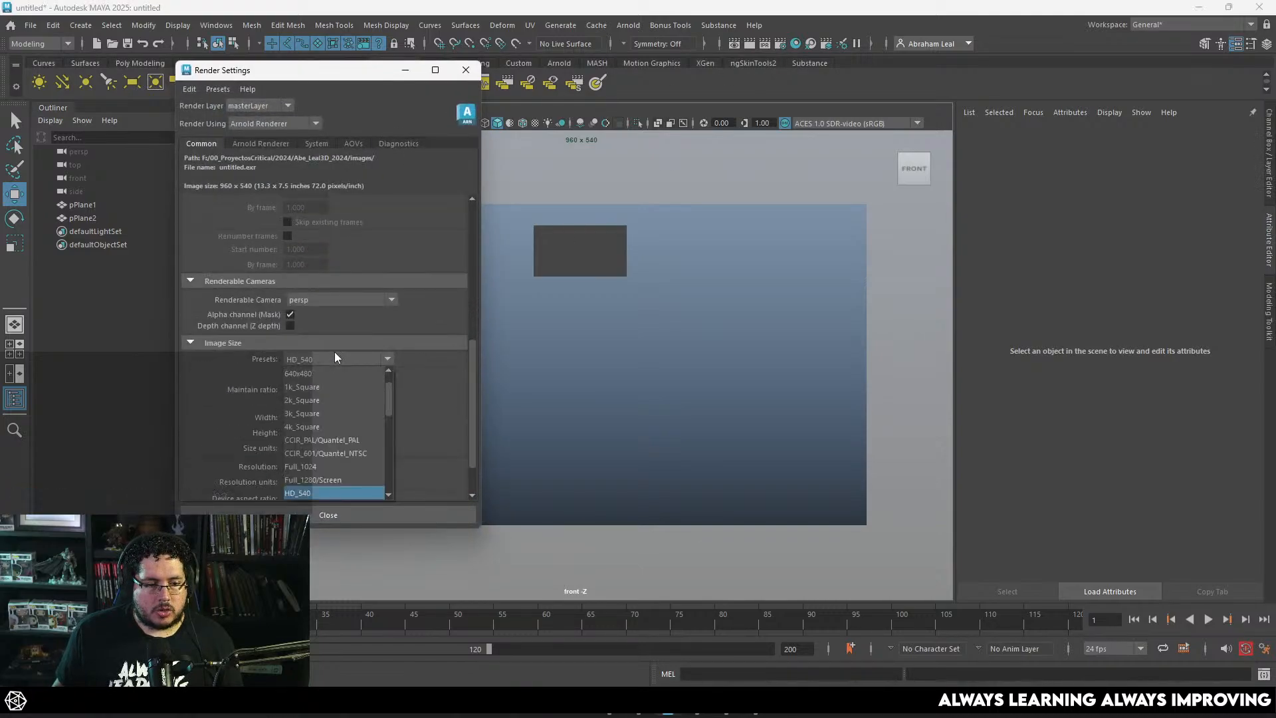
left_click(320, 400)
left_click(466, 70)
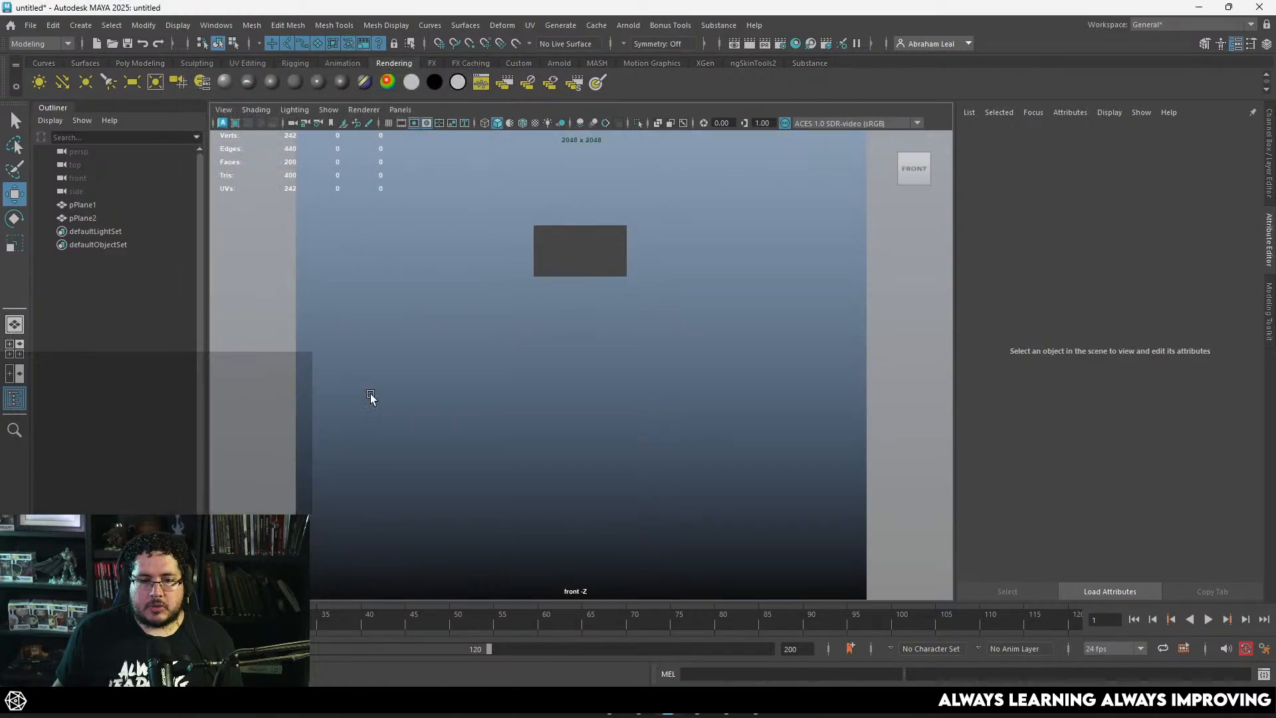
Step: Set the front camera's Overscan to 2 in its display options, after trying 1.5
left_click(78, 179)
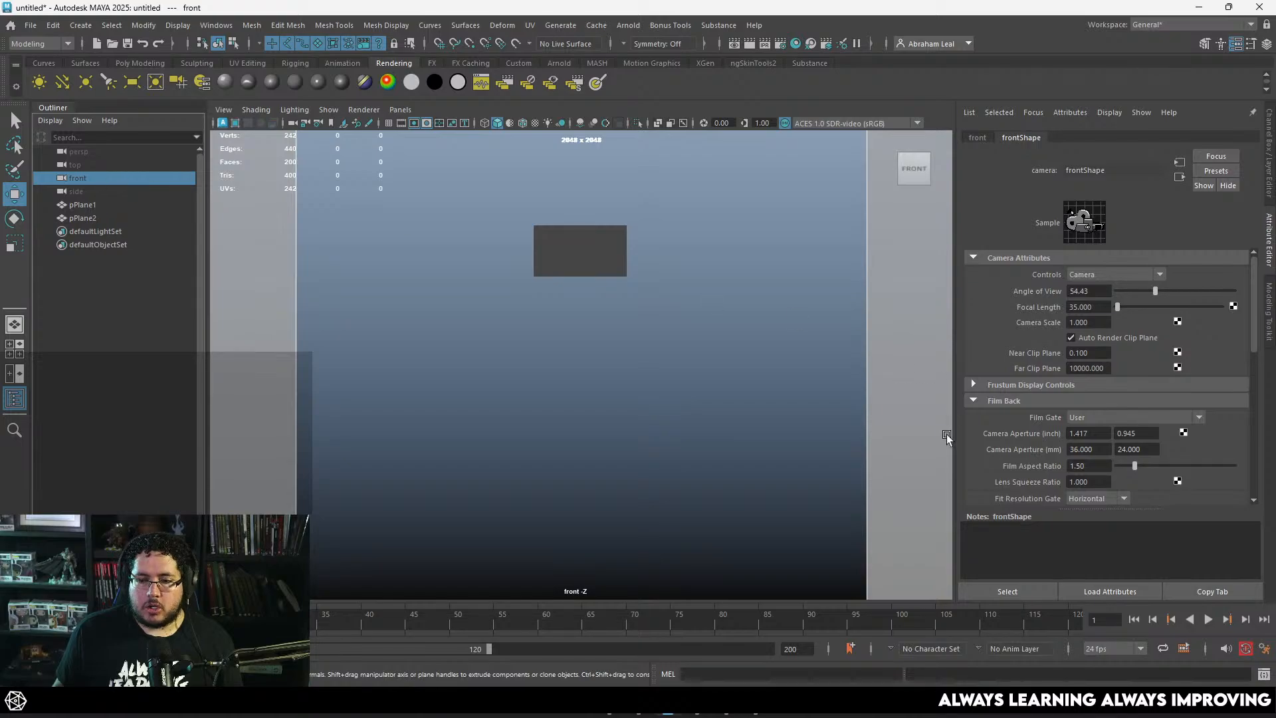
scroll(1047, 441, "down", 3)
scroll(1038, 381, "down", 5)
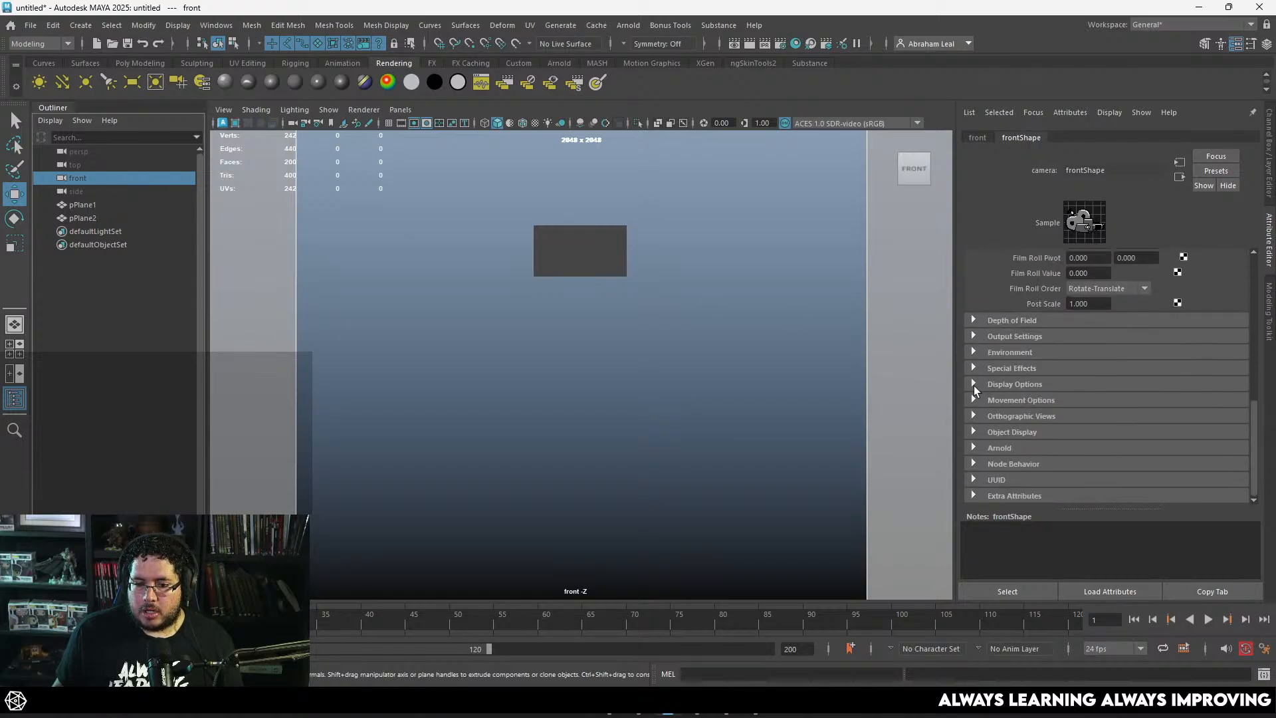
left_click(974, 384)
scroll(975, 382, "down", 3)
left_click_drag(1102, 425, 1039, 425)
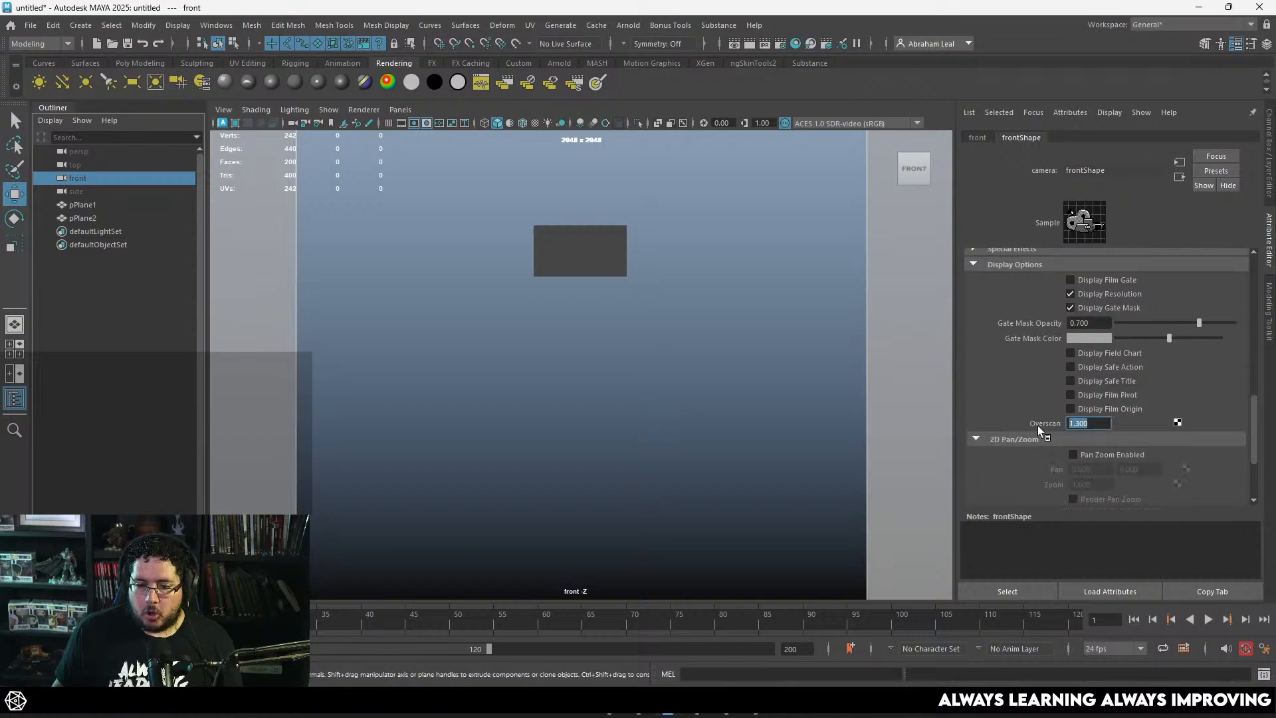
type("1.5")
key("Return")
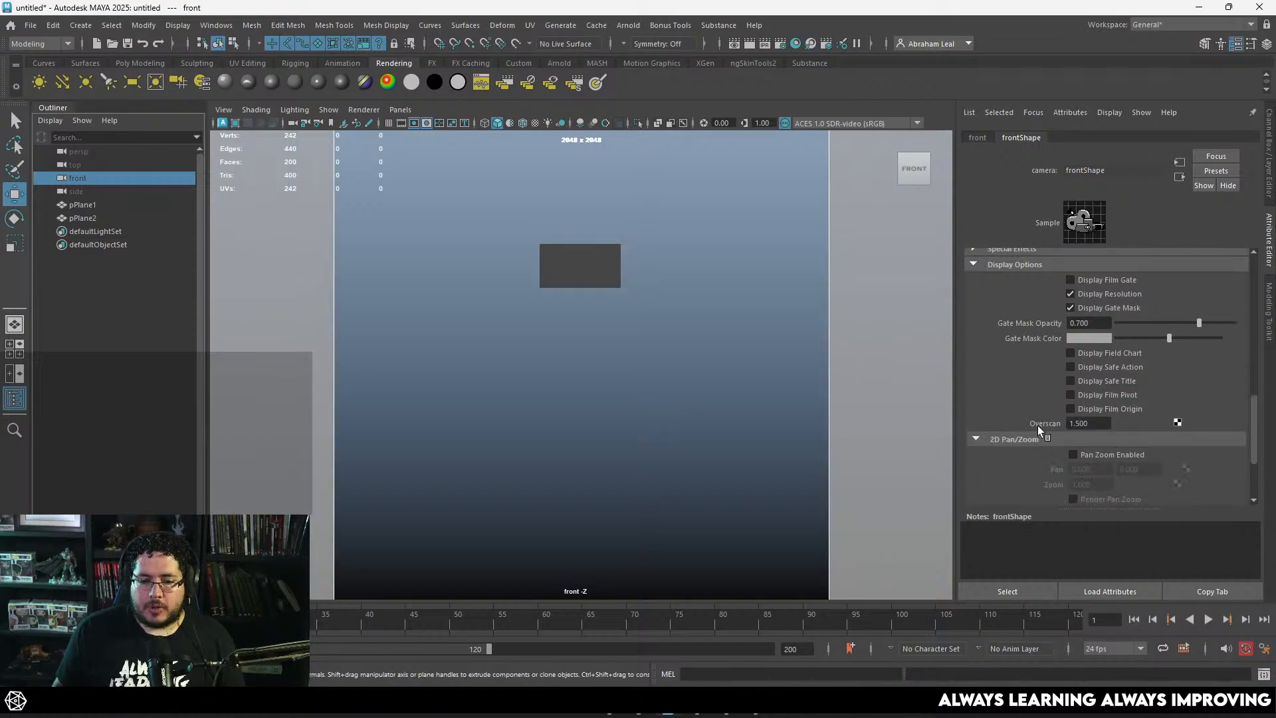
left_click_drag(1103, 424, 1062, 422)
type("2")
key("Return")
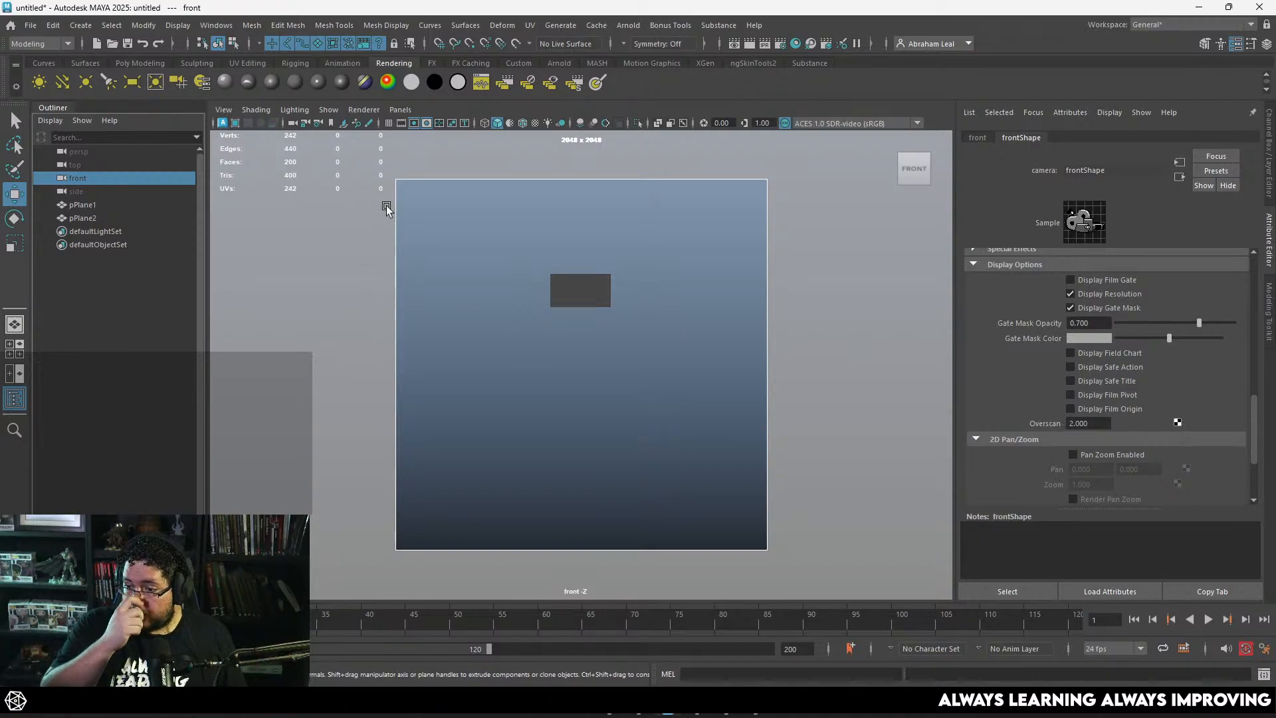
Step: Enlarge the plane within the upper render area and lock the front camera's transform and visibility channels
right_click_drag(687, 347, 924, 391, "alt")
middle_click_drag(924, 390, 931, 391, "alt")
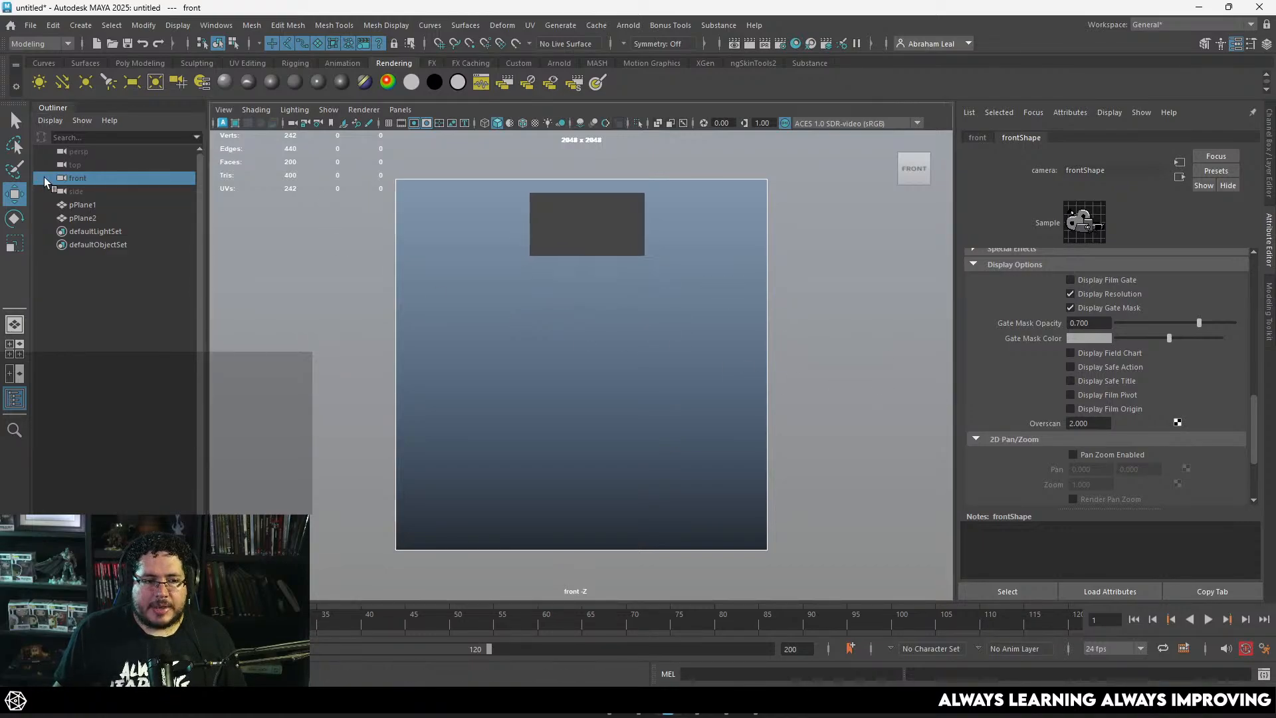
left_click(143, 181)
key("ctrl+a")
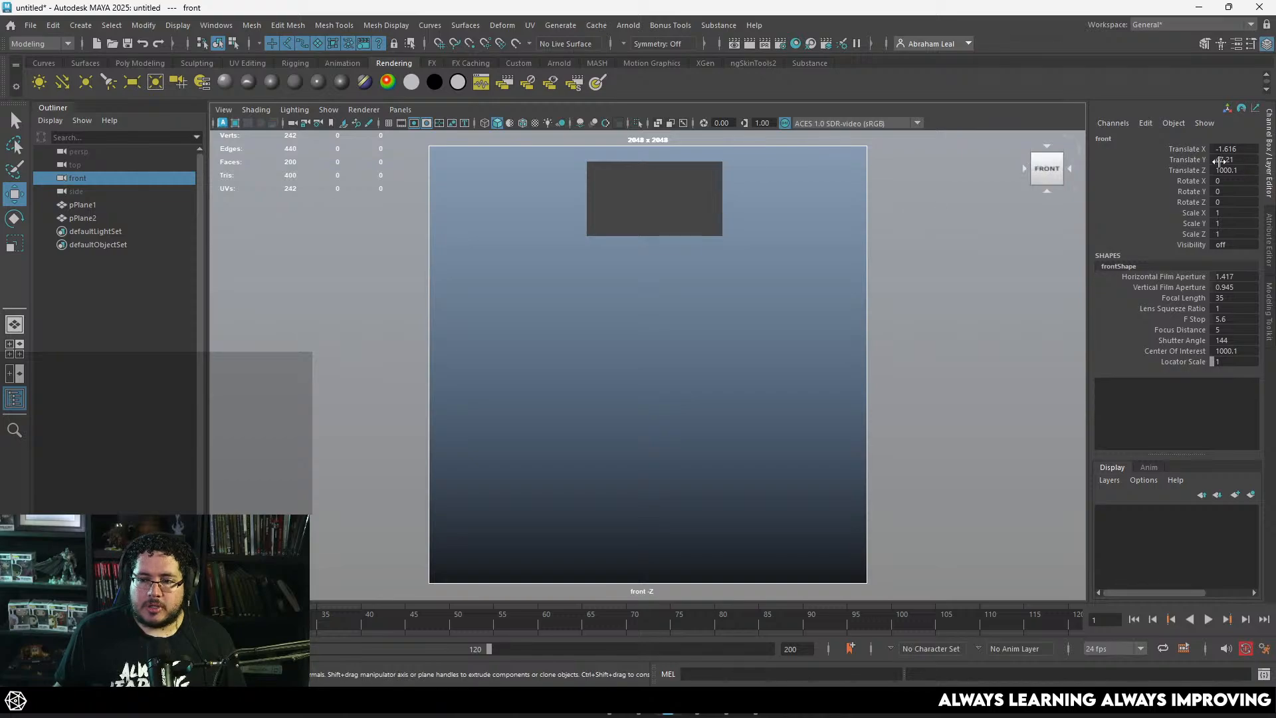
left_click_drag(1193, 153, 1197, 250)
right_click(1183, 170)
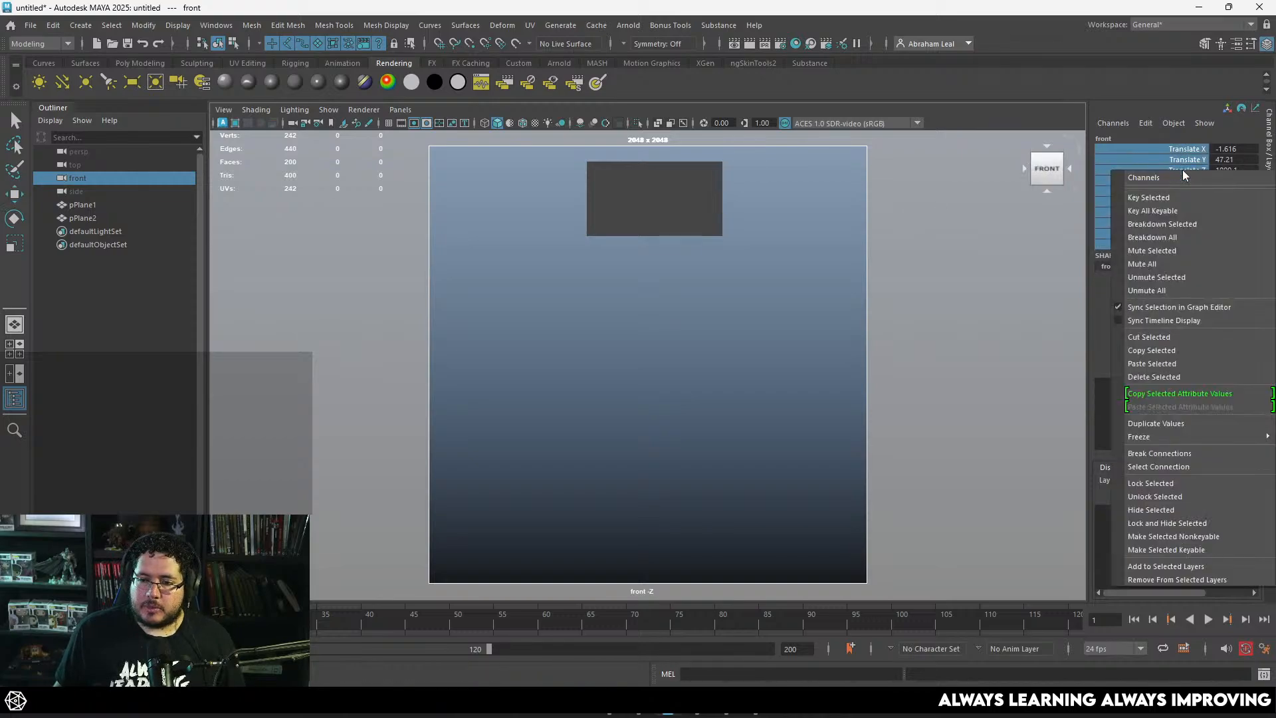
left_click(1159, 485)
key("w")
left_click(745, 367)
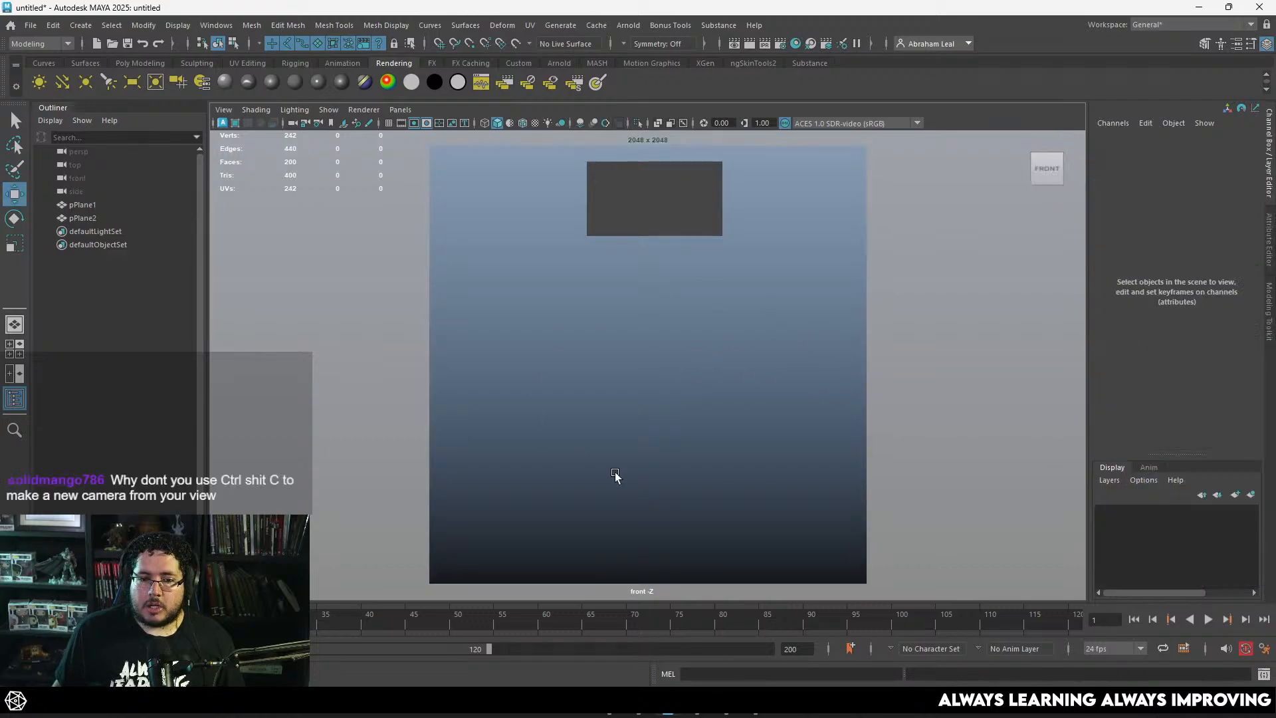
Step: Undo the deselection of the front camera and reframe its view with the plane near the render area's upper edge
key("ctrl+z")
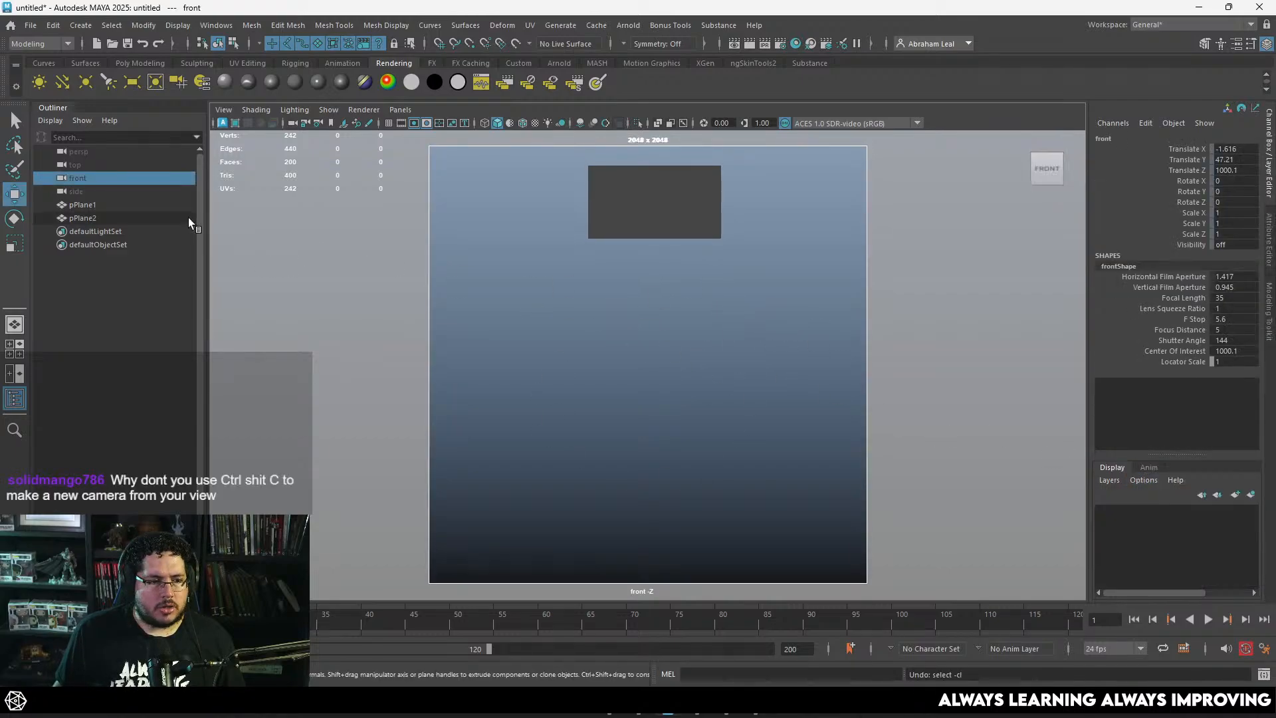
right_click_drag(725, 293, 861, 276, "alt")
key("[")
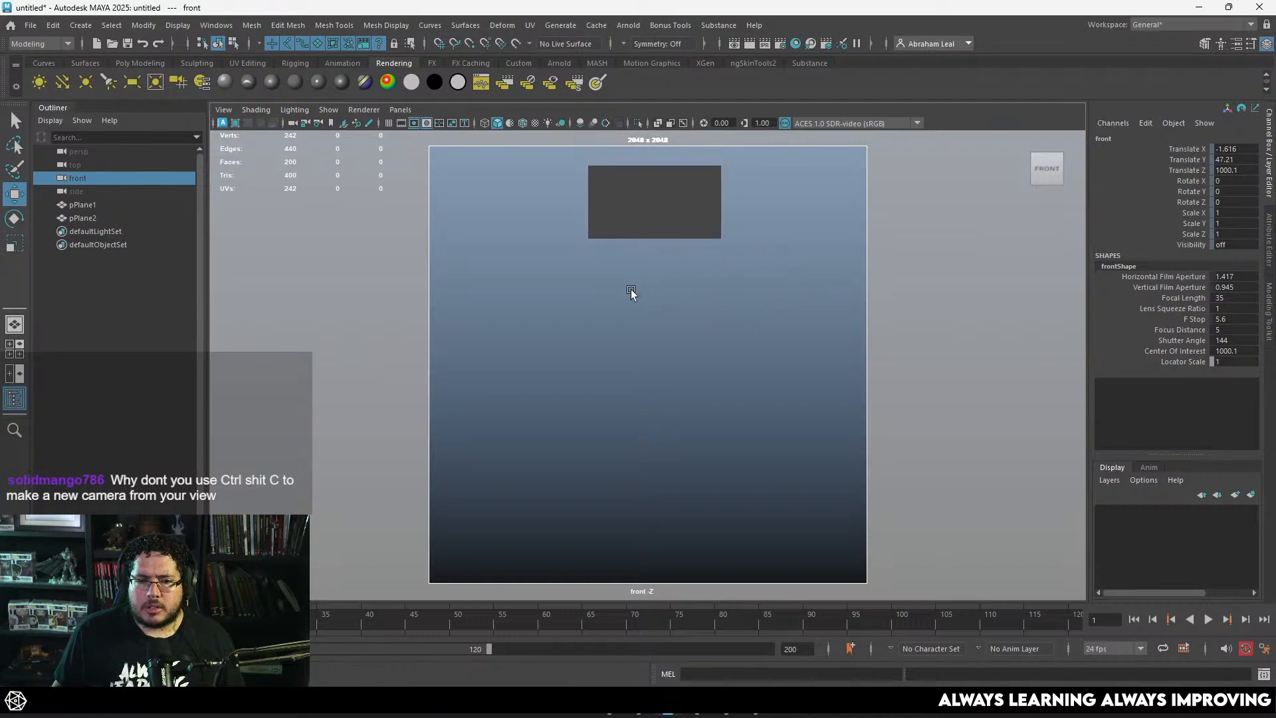
right_click_drag(772, 288, 734, 272, "alt")
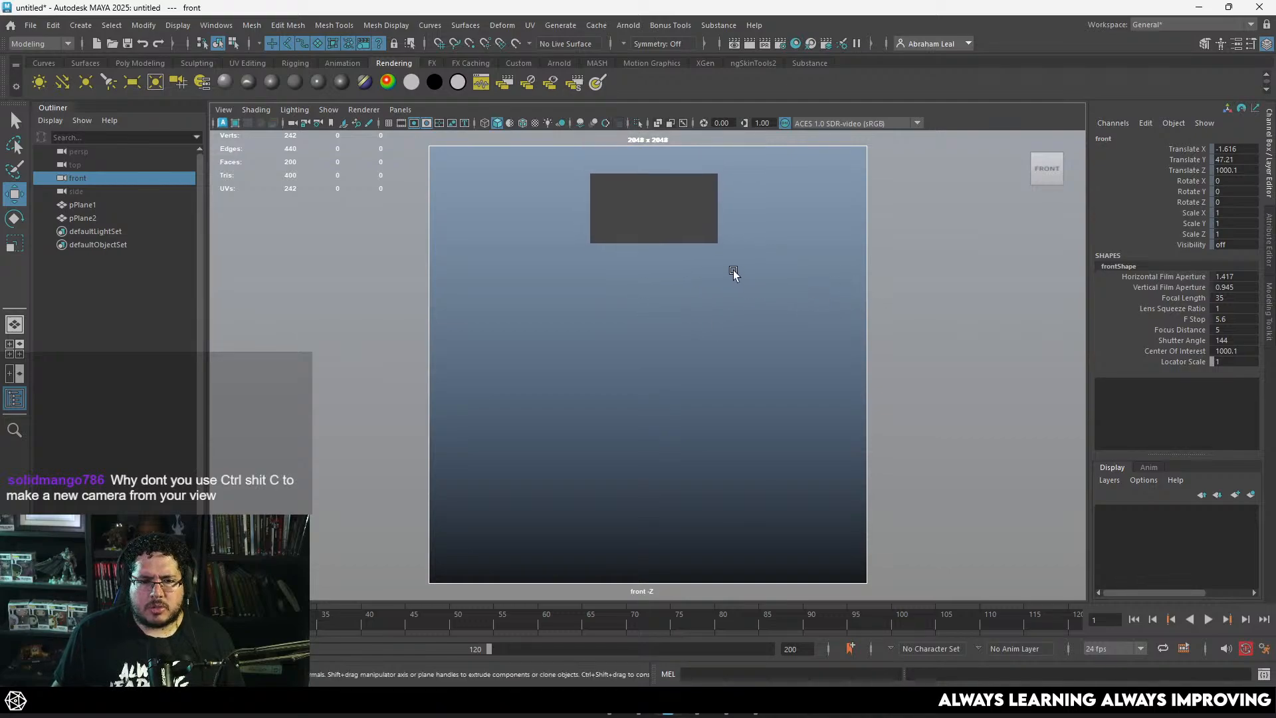
middle_click_drag(784, 273, 867, 261, "alt")
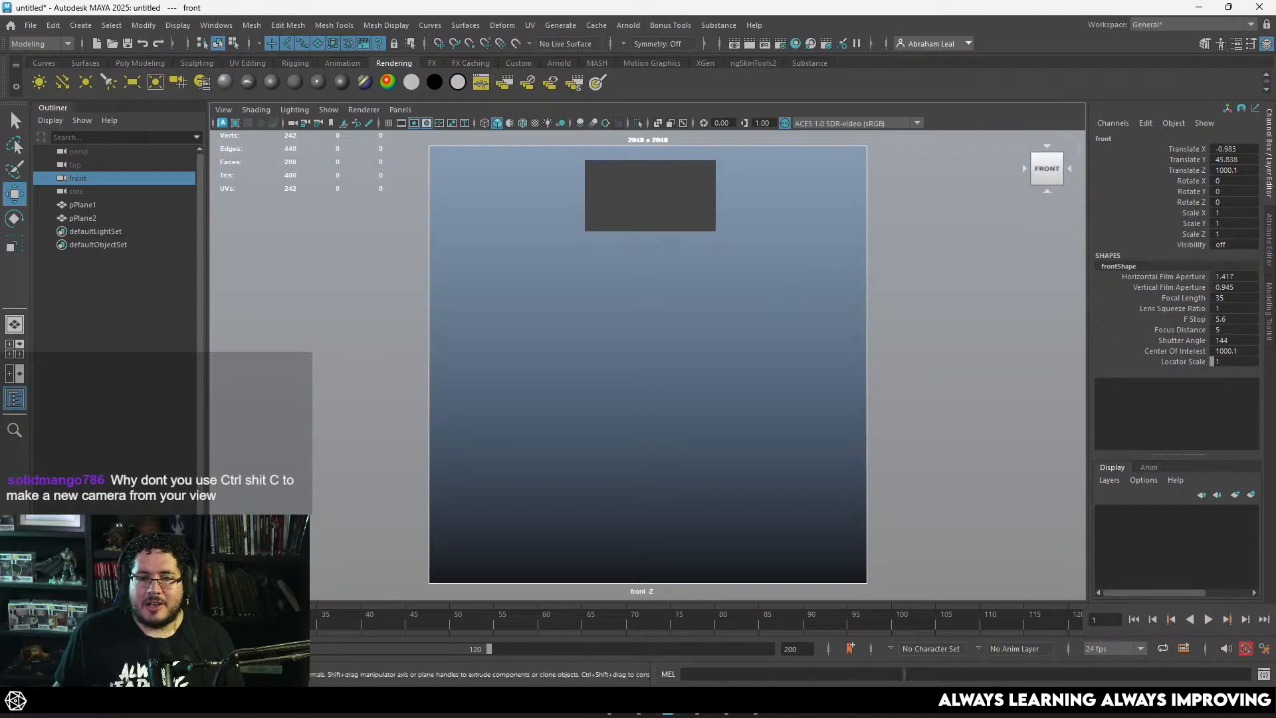
Step: Break connections on the front camera's transform and visibility channels and lock them at the new framing
left_click_drag(1190, 157, 1130, 243)
right_click(1127, 243)
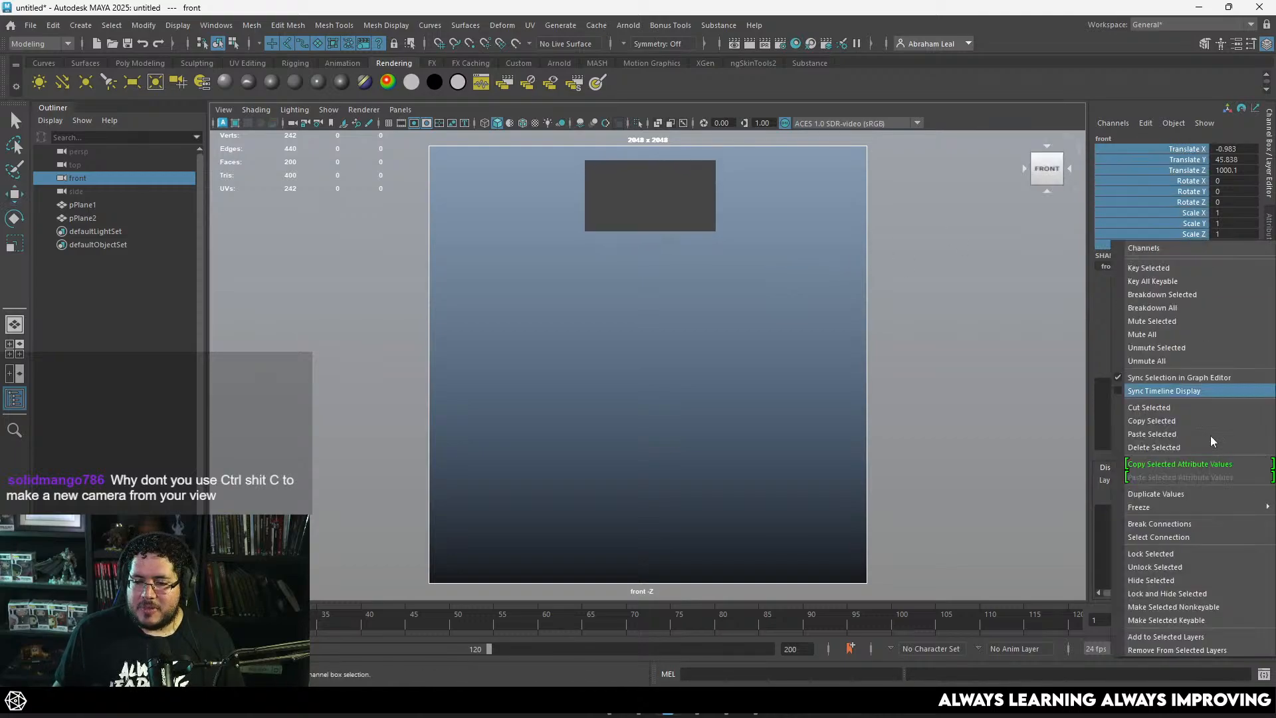
left_click(1175, 524)
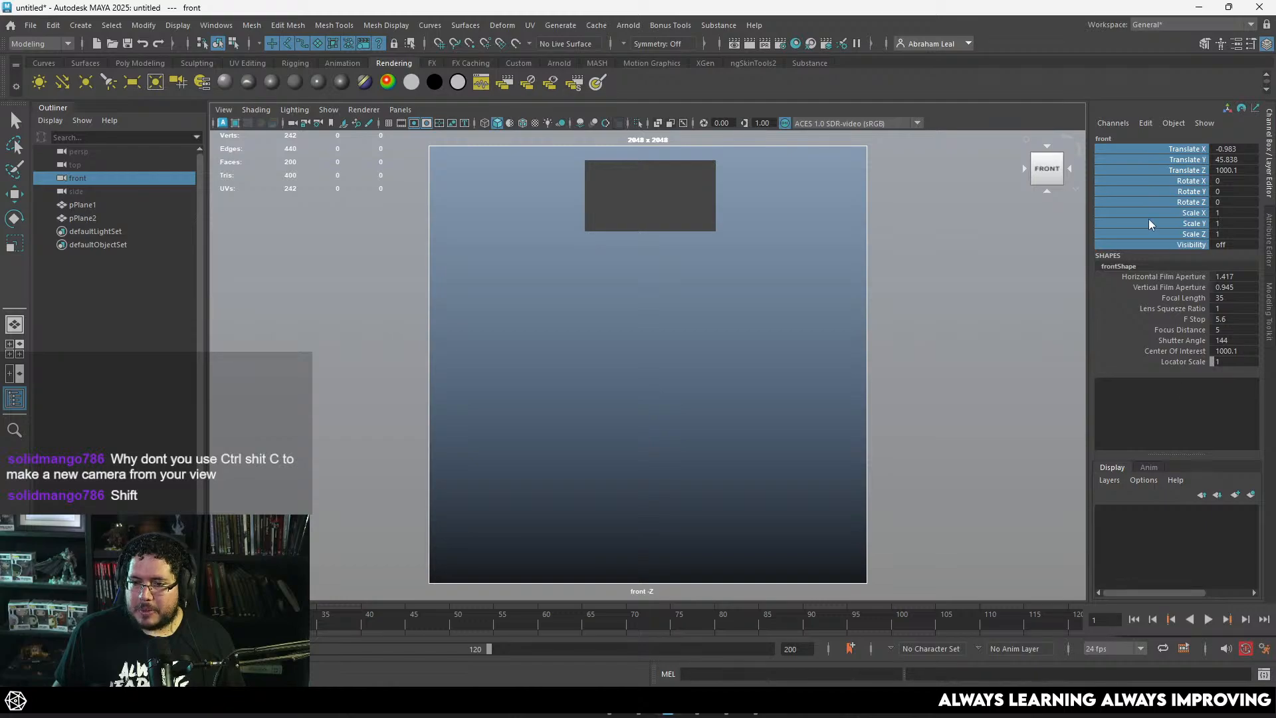
right_click(1149, 220)
left_click(1150, 531)
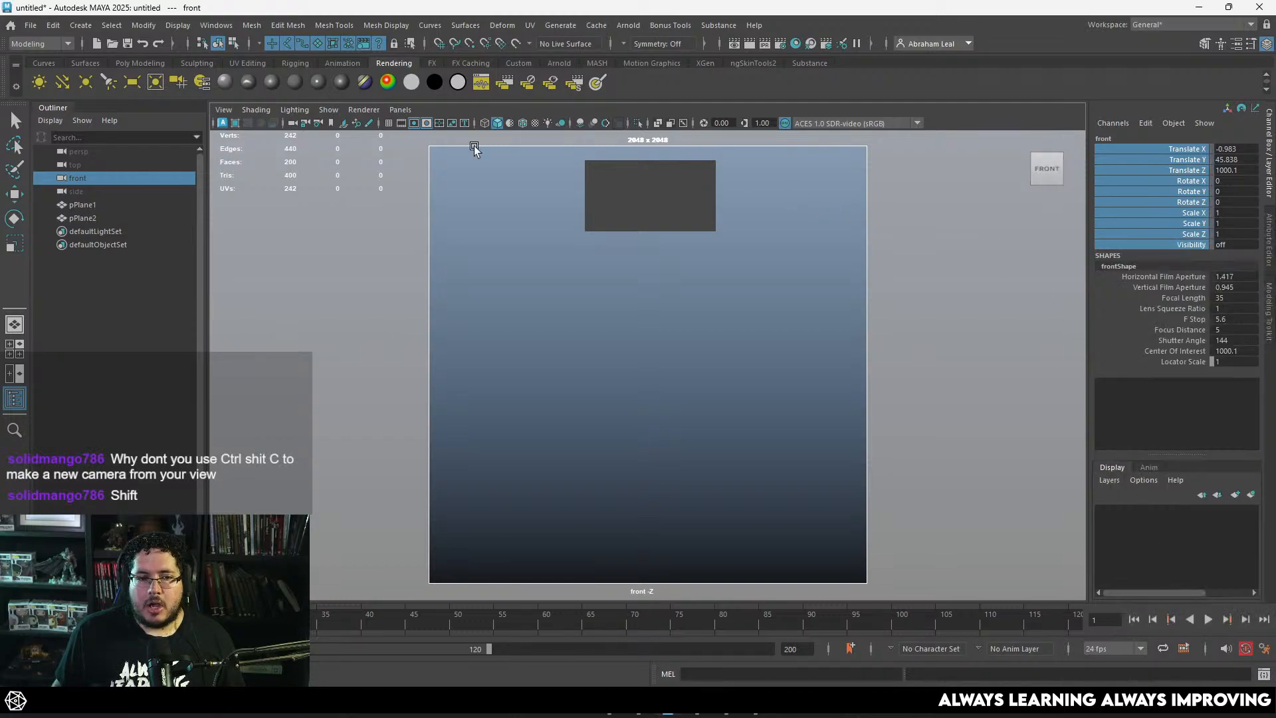
Step: Tear off a copy of the front view and shrink it to a small floating window
left_click(404, 110)
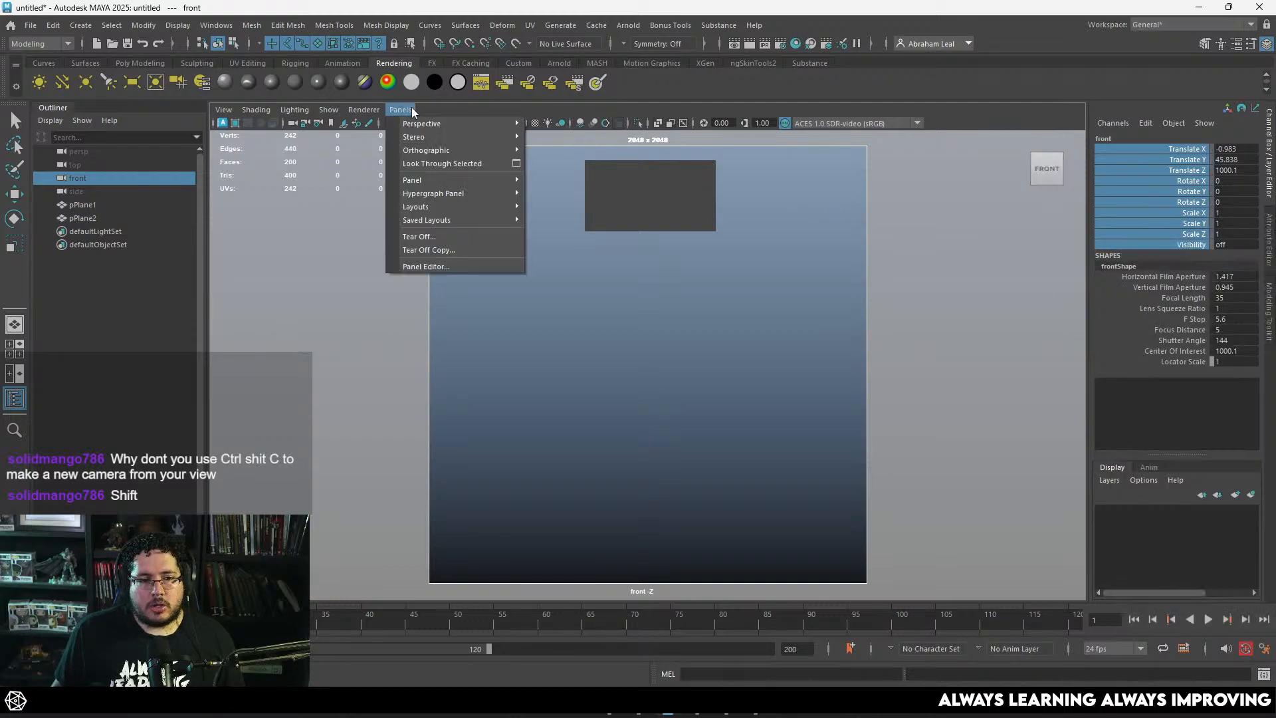
left_click(444, 258)
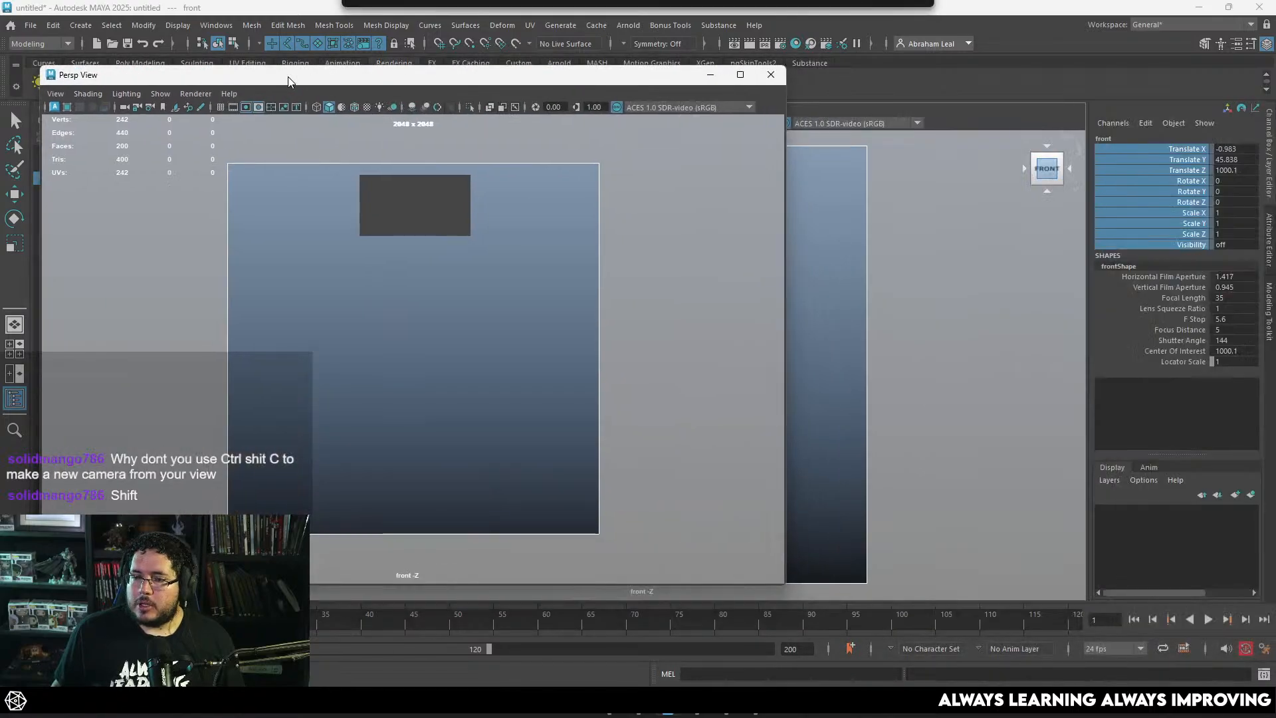
left_click_drag(787, 71, 296, 342)
left_click_drag(186, 352, 171, 320)
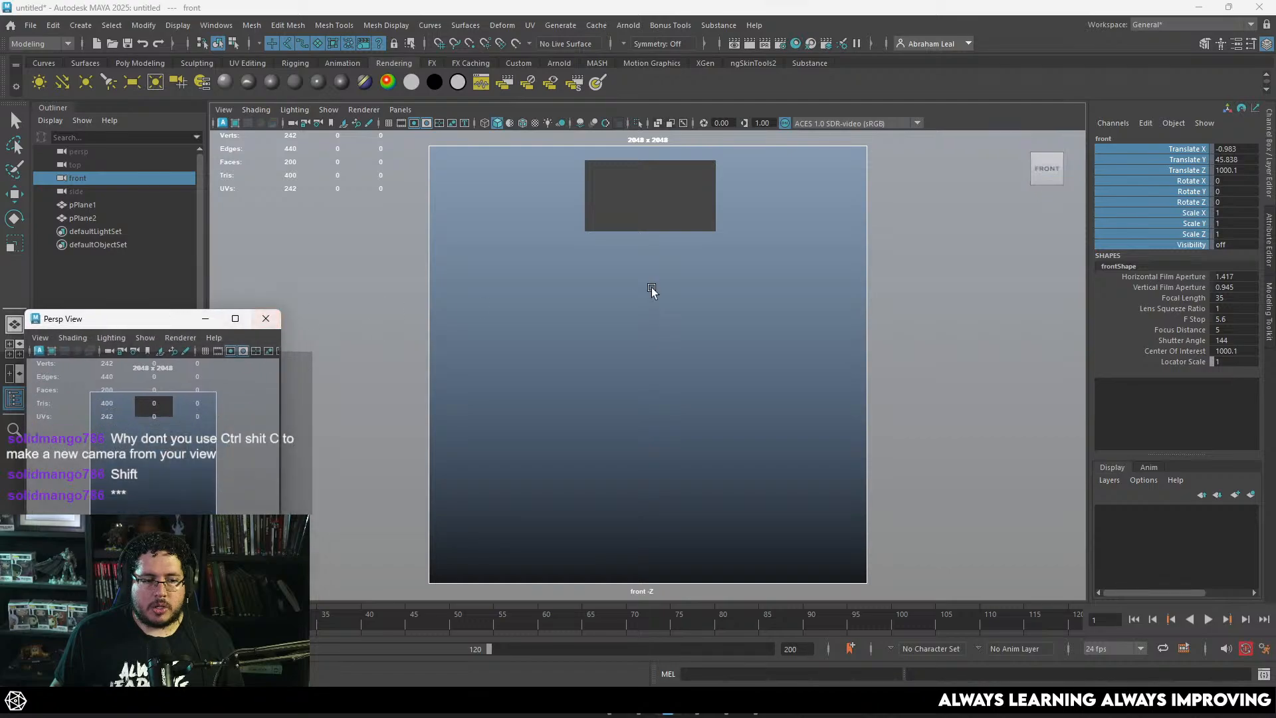
Step: Switch the main viewport to the perspective view and move the floating front view clear of the Outliner
key("w")
left_click(651, 293)
key("space")
left_click_drag(672, 319, 677, 280)
left_click_drag(676, 280, 784, 332, "alt")
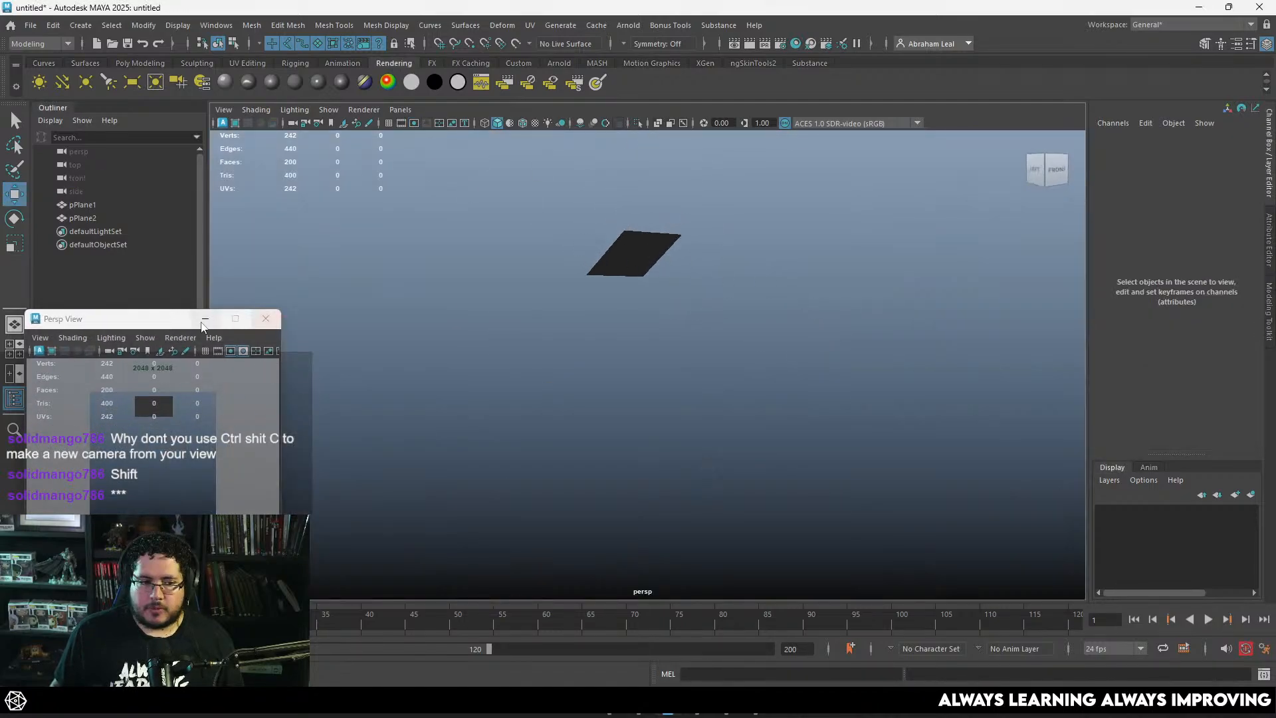
left_click_drag(173, 320, 1022, 363)
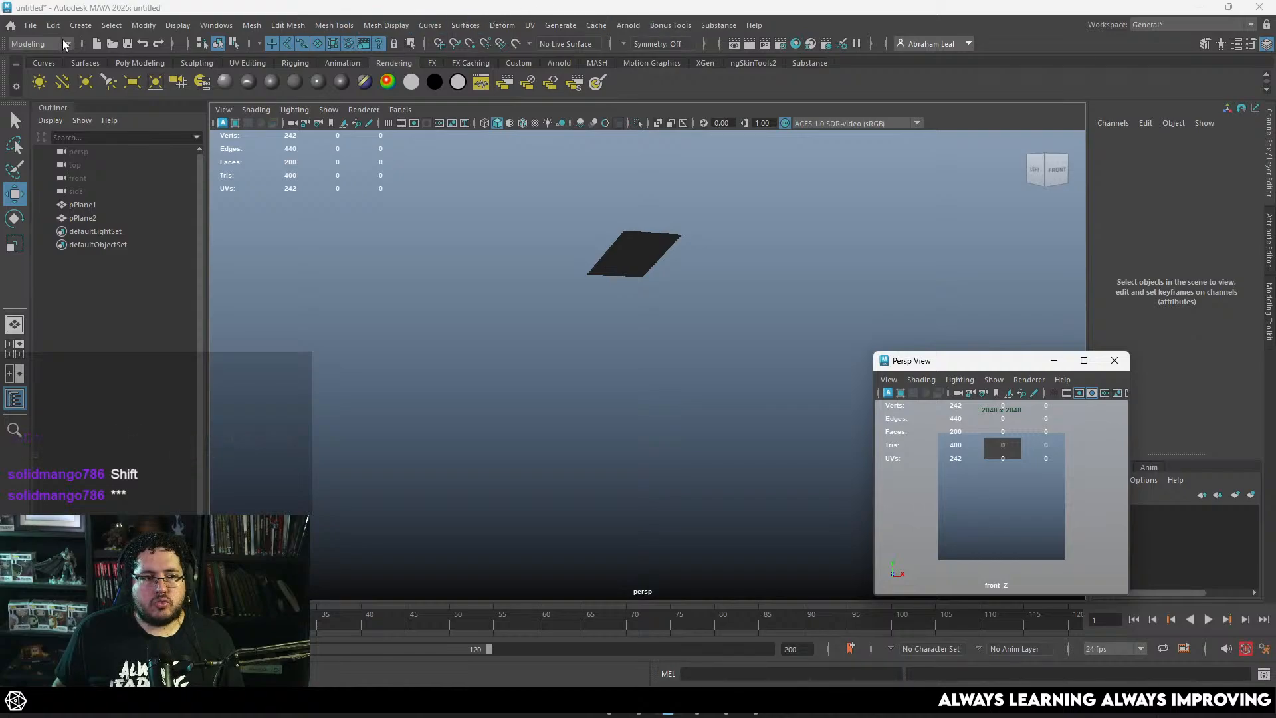
left_click(40, 44)
left_click(57, 99)
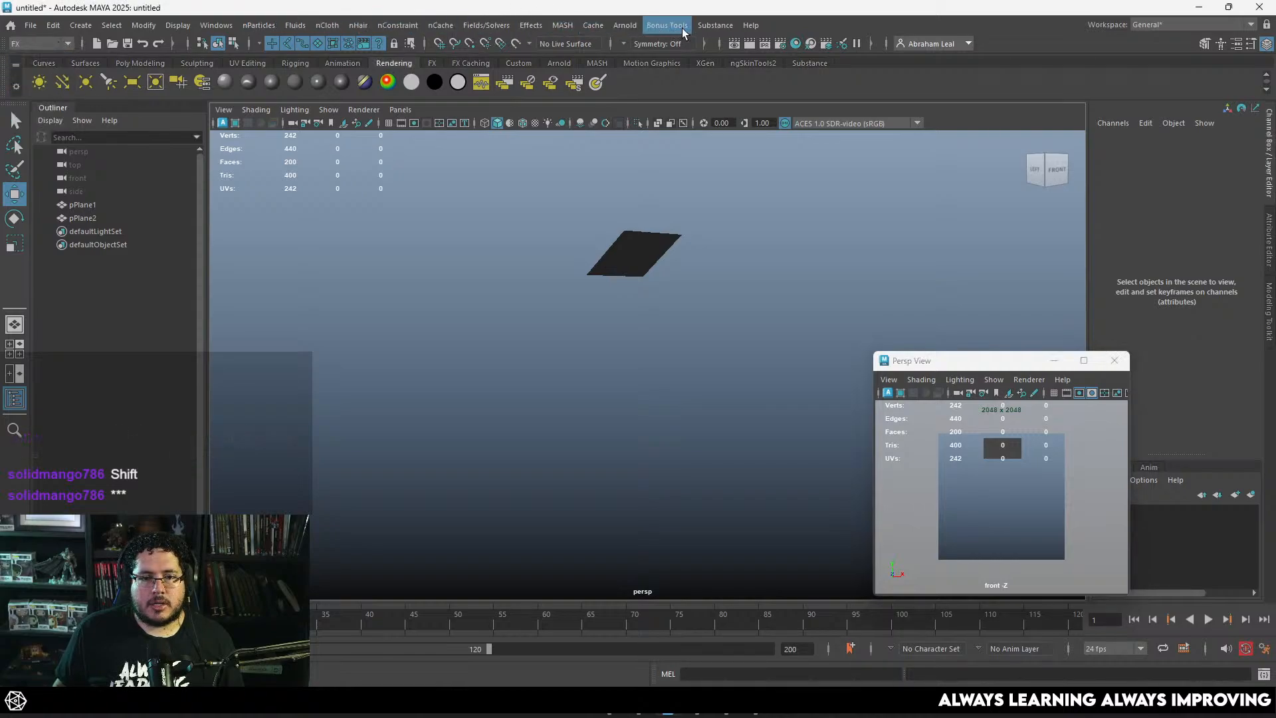
left_click(593, 25)
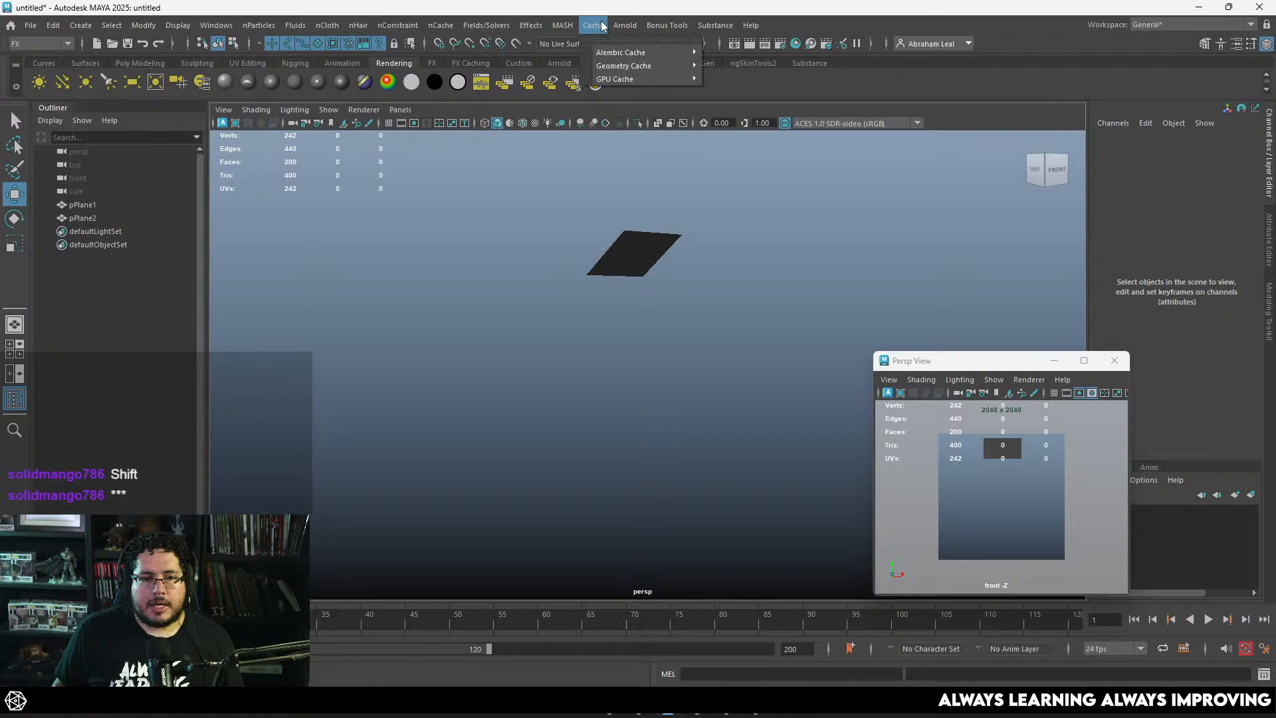
mouse_move(640, 59)
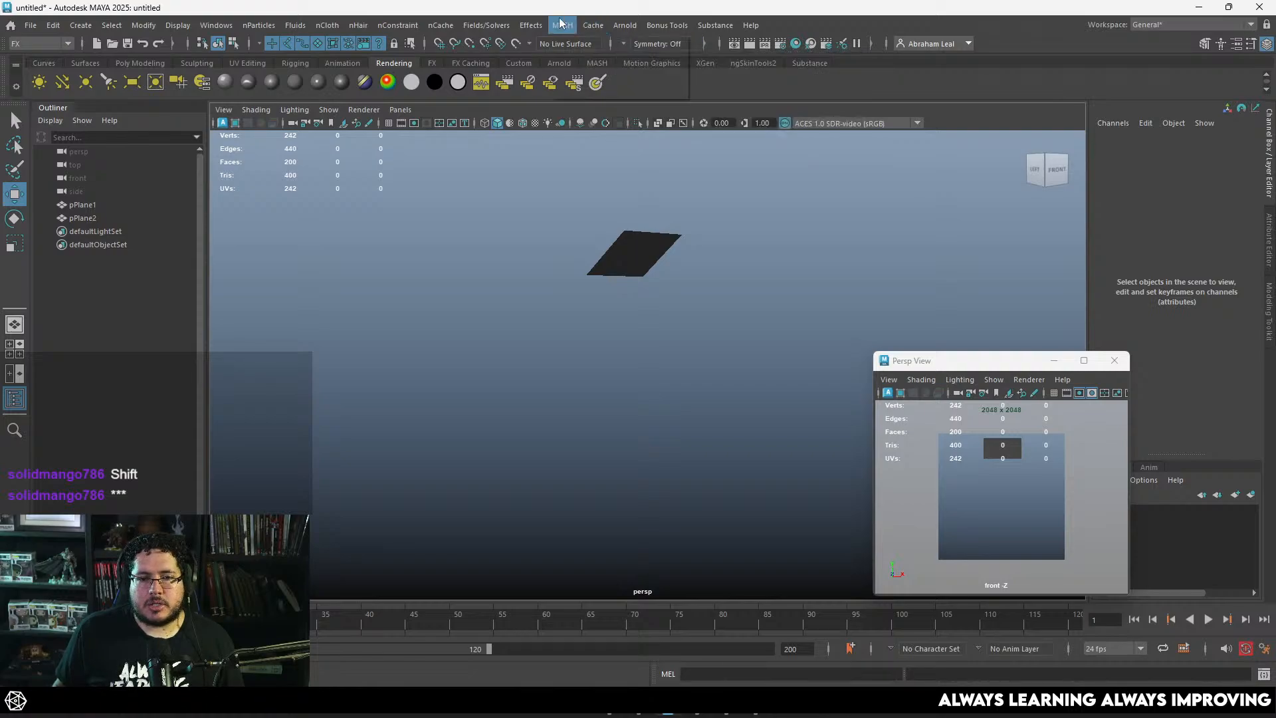
left_click(31, 27)
left_click(15, 44)
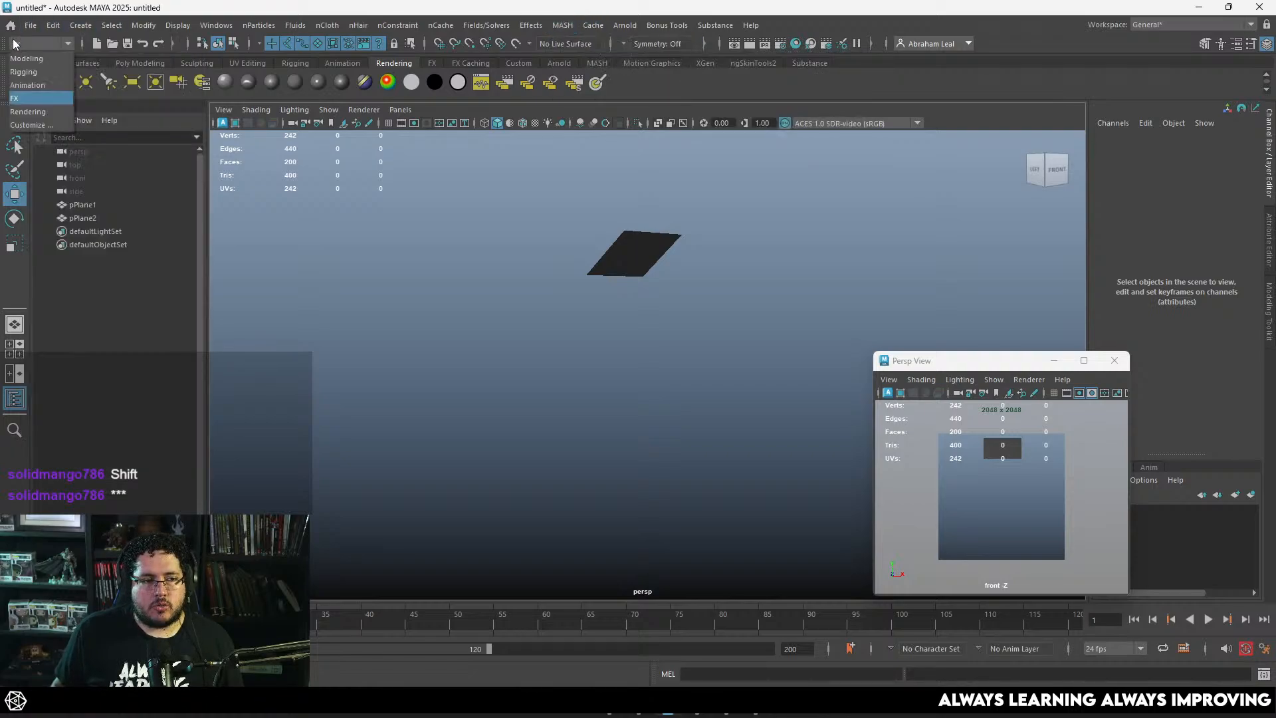
left_click(27, 59)
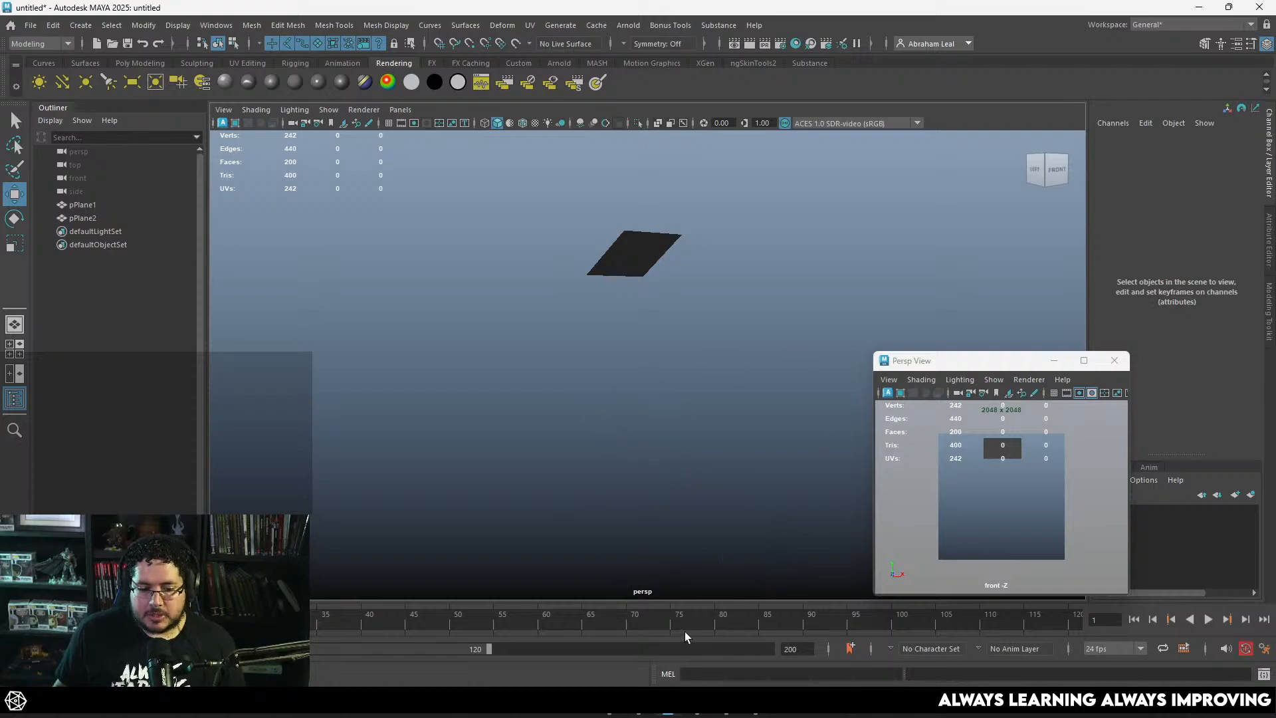
Step: Switch to the web browser and search Google for "xenoblade chronicles 2"
left_click(723, 712)
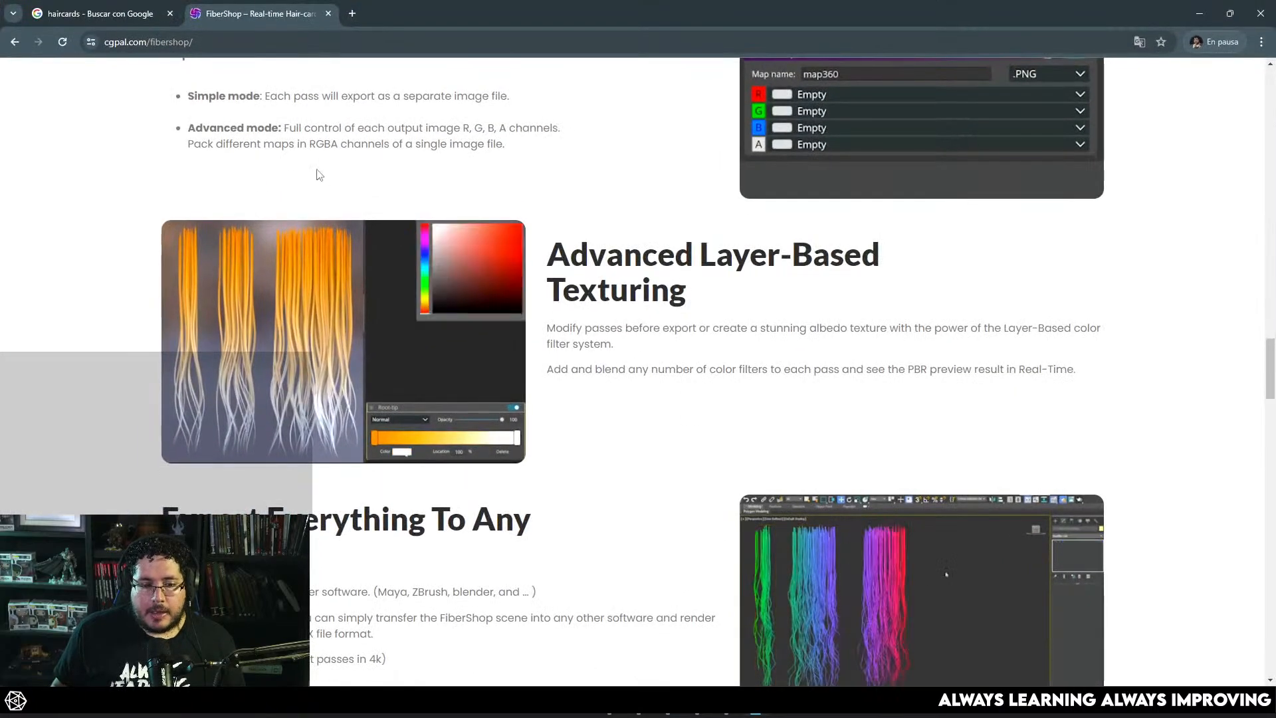
left_click(323, 41)
type("xenoblade c")
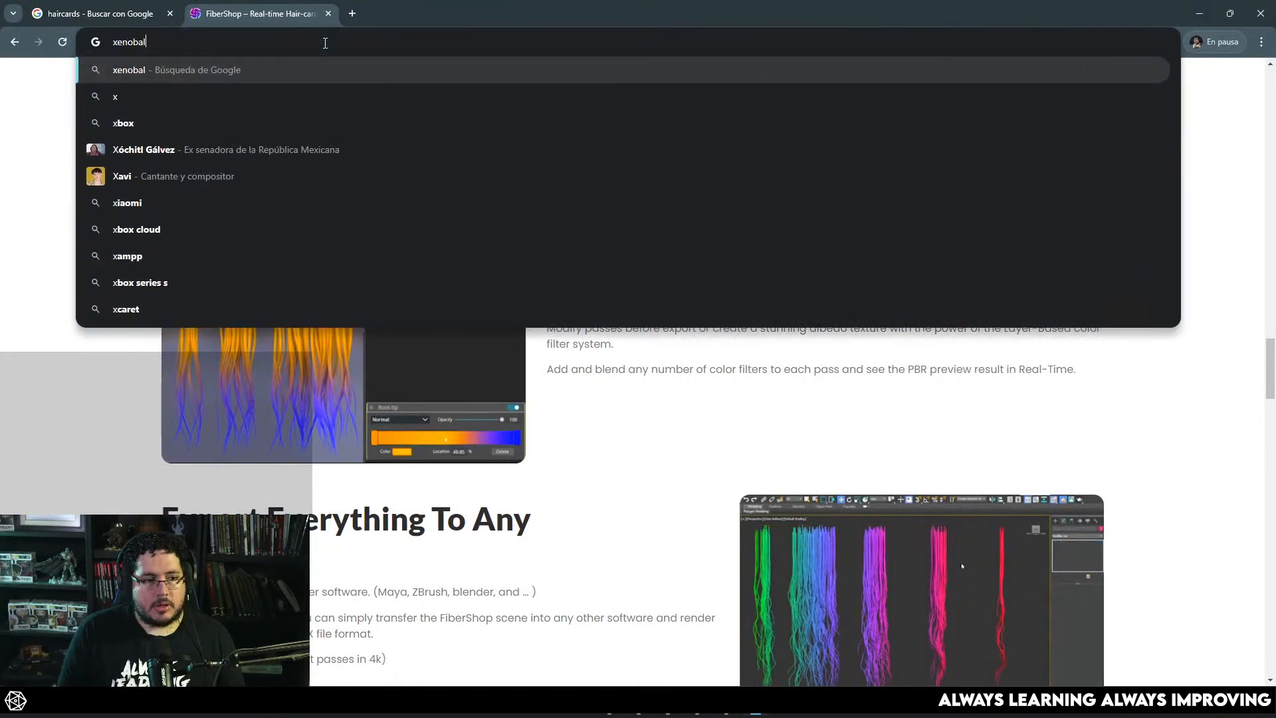
type("icles 2")
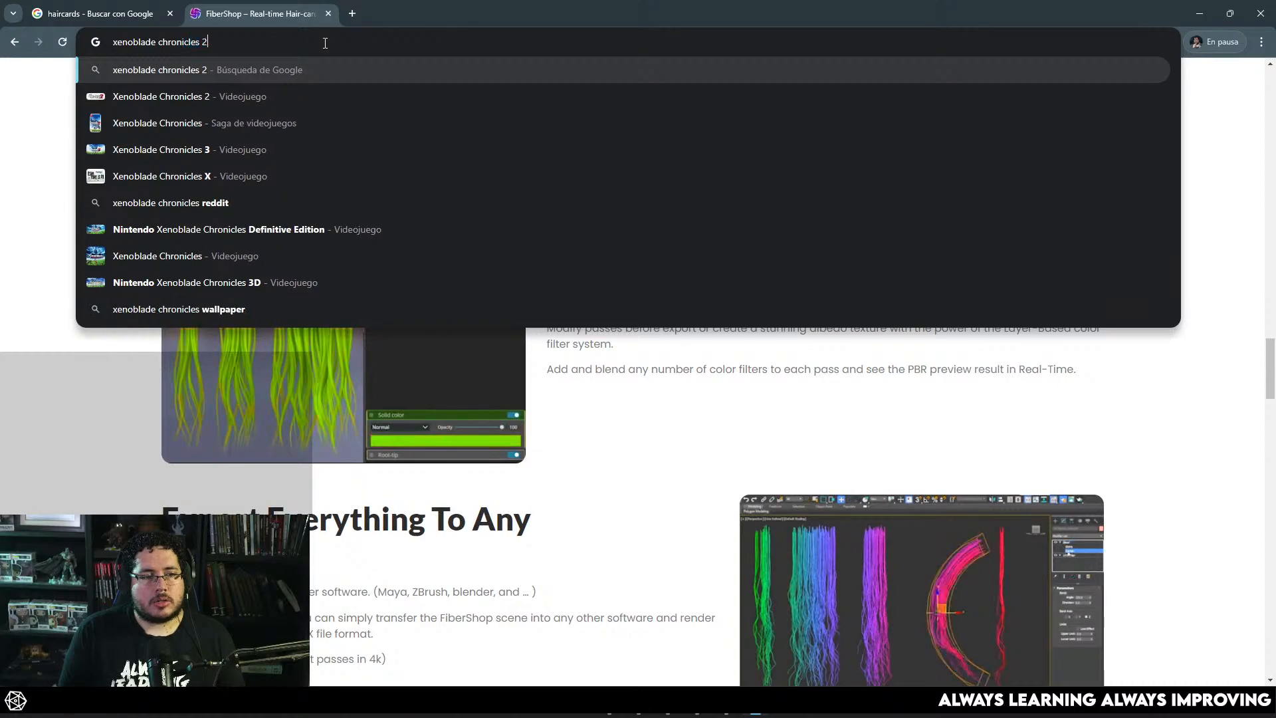
key("Return")
Step: Change the Google search to "xenoblade chronicles 3" and open its shopping results
left_click(304, 86)
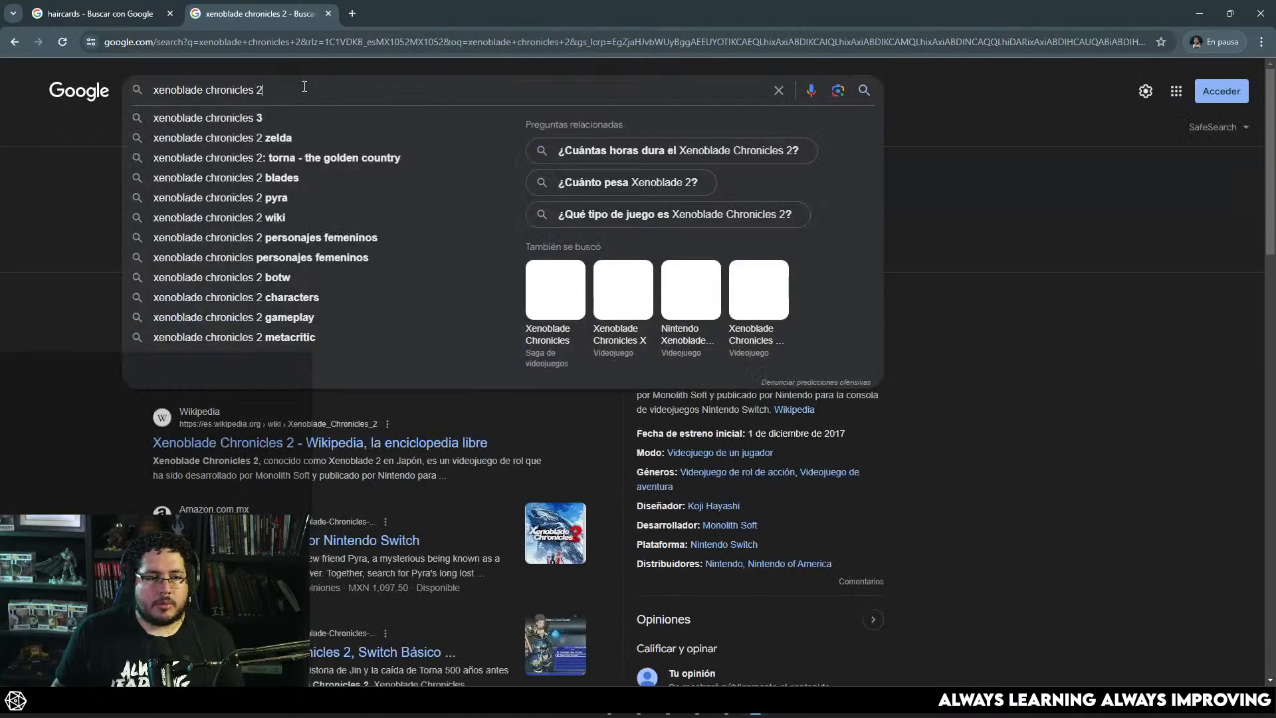
key("BackSpace")
type("3")
key("Return")
left_click(223, 127)
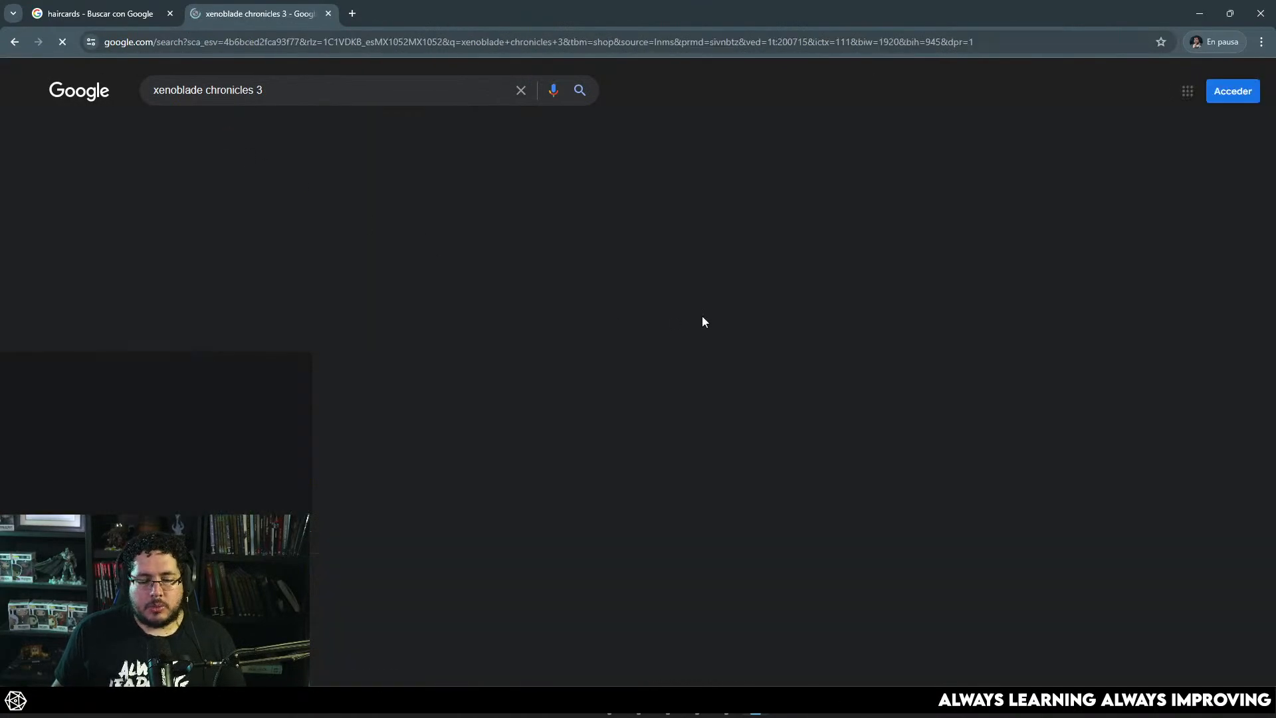
Step: View the red-haired character picture among the Google image results for "xenoblade chronicles 3" and return to Maya
left_click(276, 129)
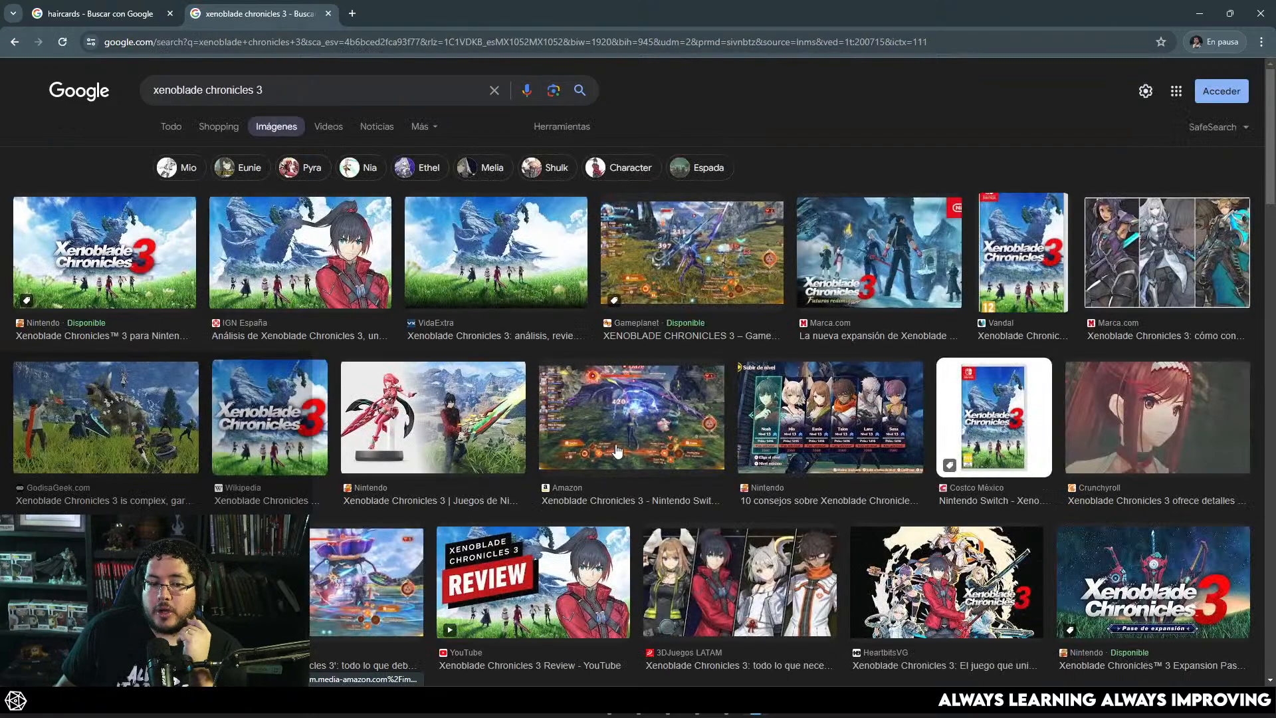
left_click(1146, 392)
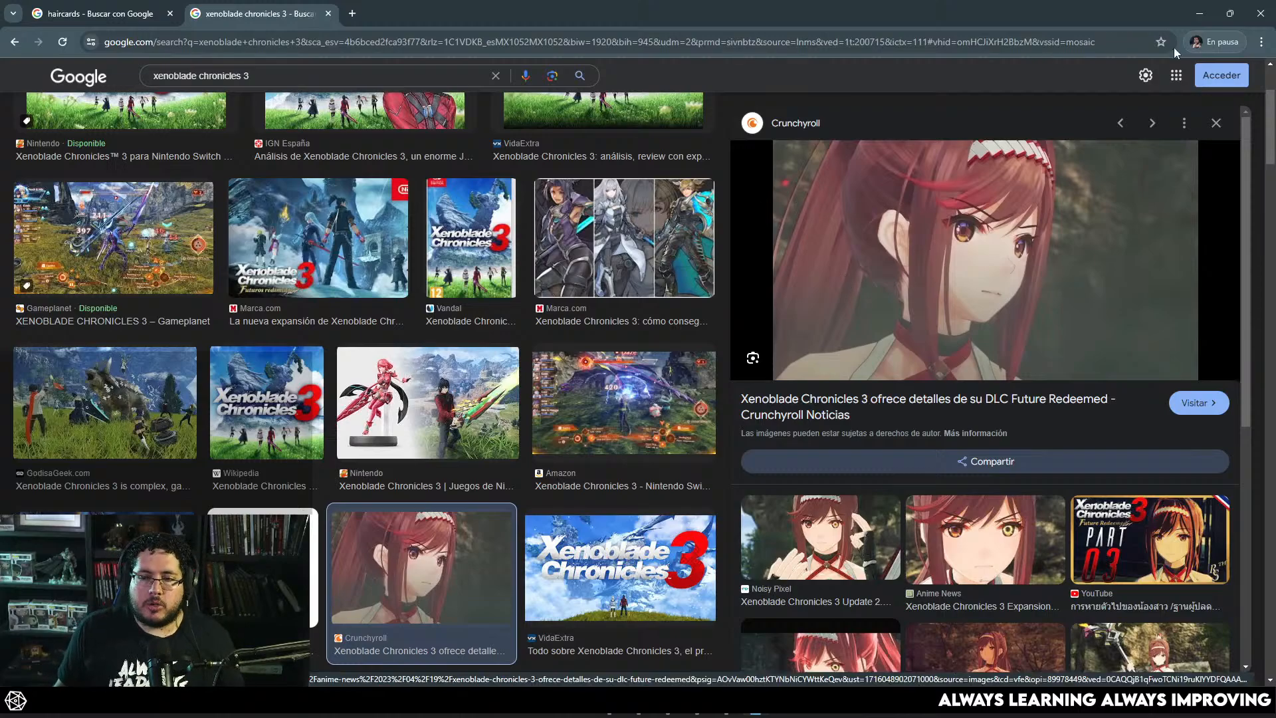
left_click(1200, 13)
Step: Delete the construction history of pPlane2 and freeze its transformations
left_click(650, 259)
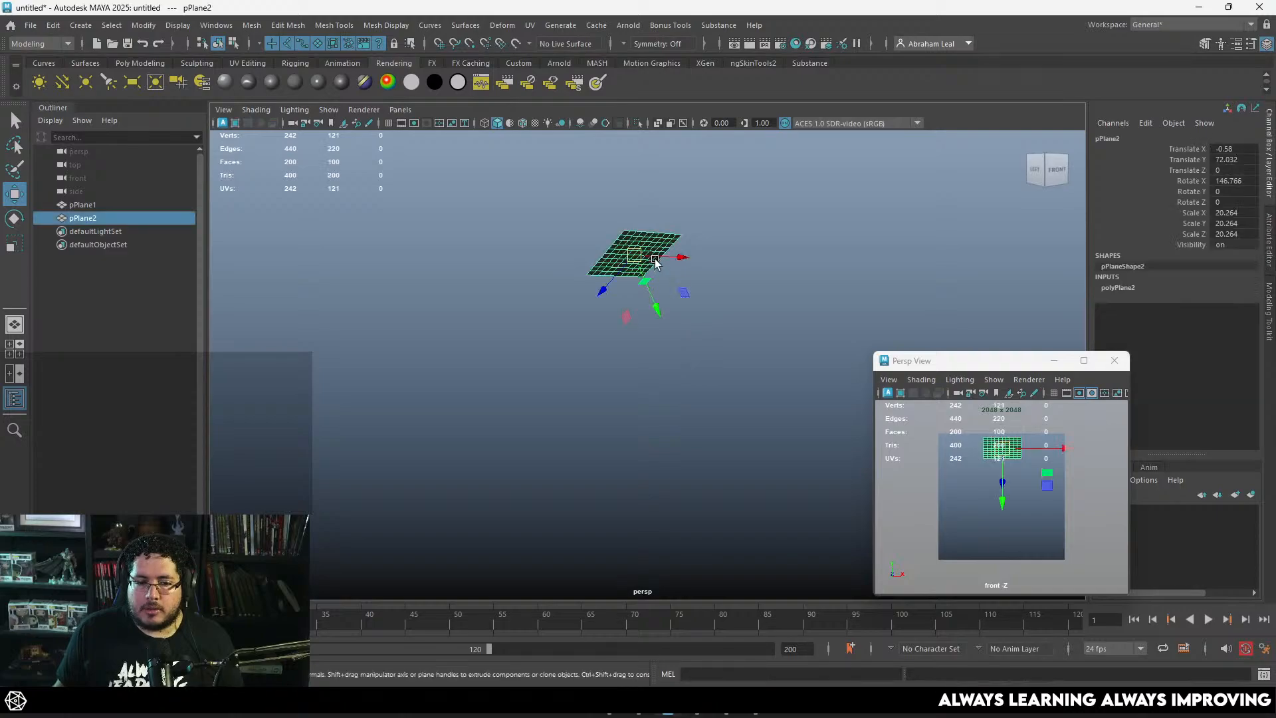
left_click_drag(827, 365, 741, 374, "alt")
scroll(739, 372, "up", 2)
middle_click_drag(721, 299, 727, 359, "alt")
scroll(728, 359, "up", 3)
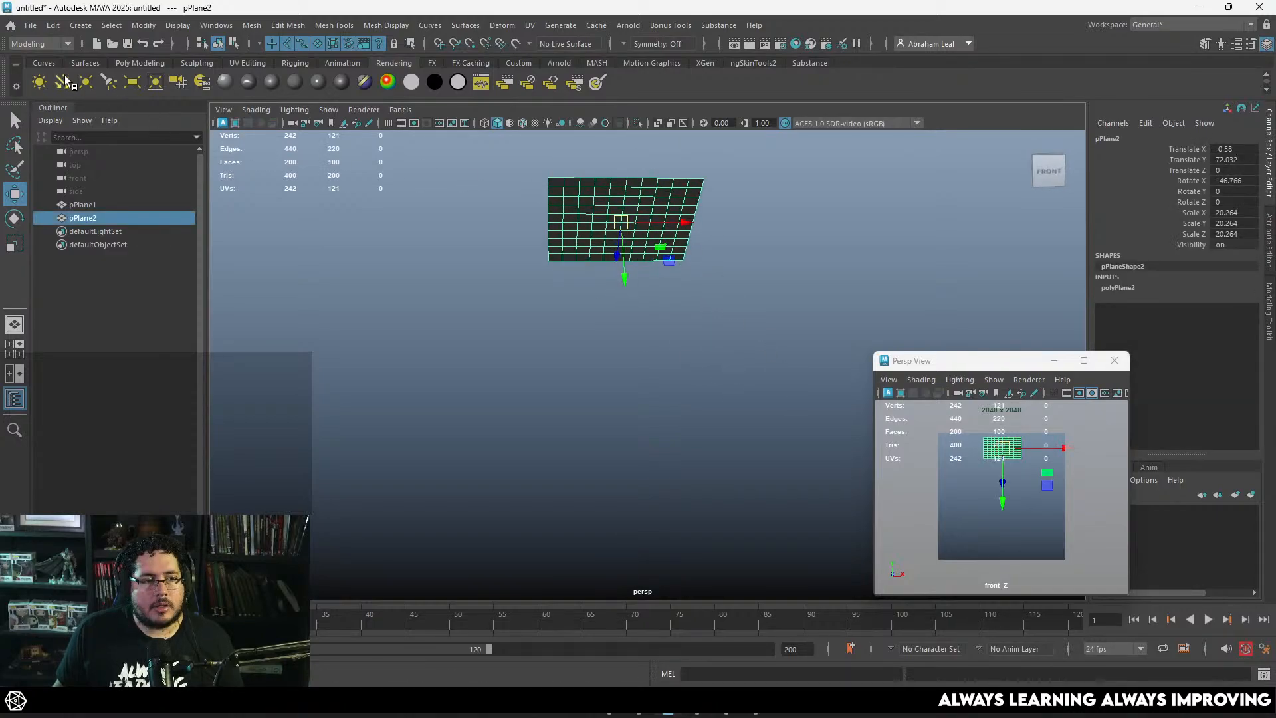
left_click(126, 63)
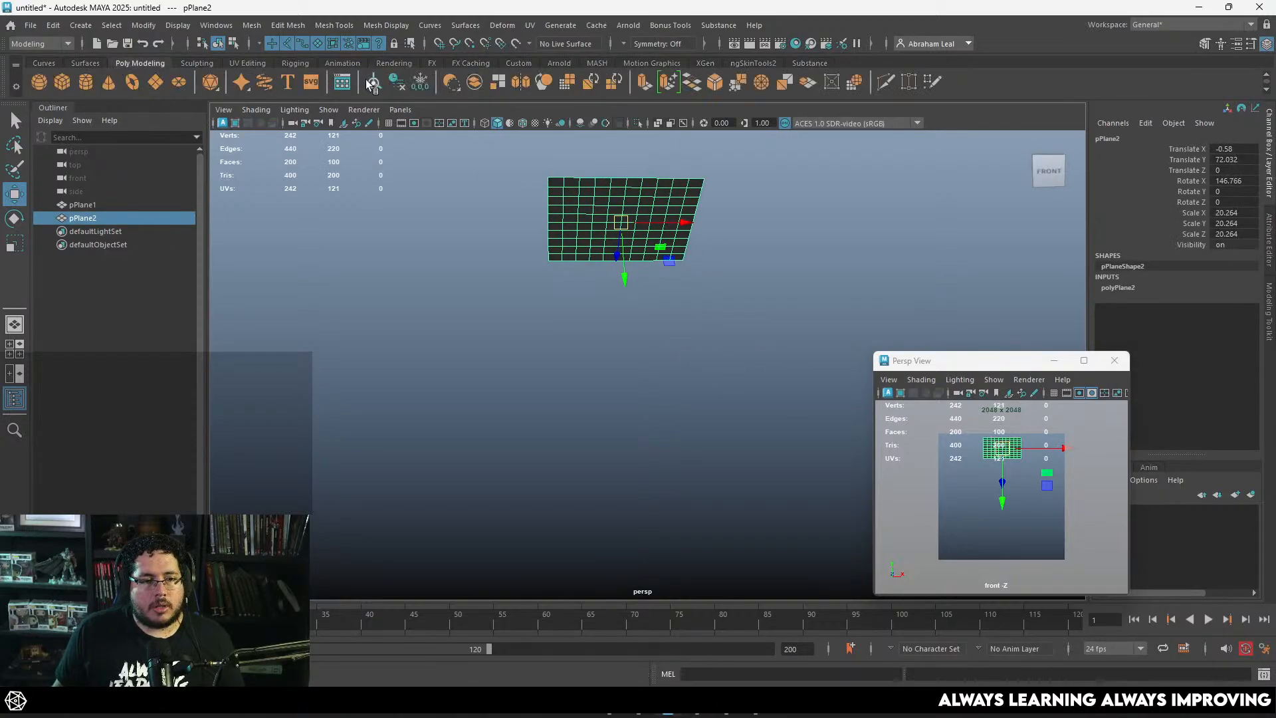
left_click(396, 81)
left_click(420, 81)
Step: Rename pPlane2 as Hair and delete the other plane, pPlane1
double_click(92, 219)
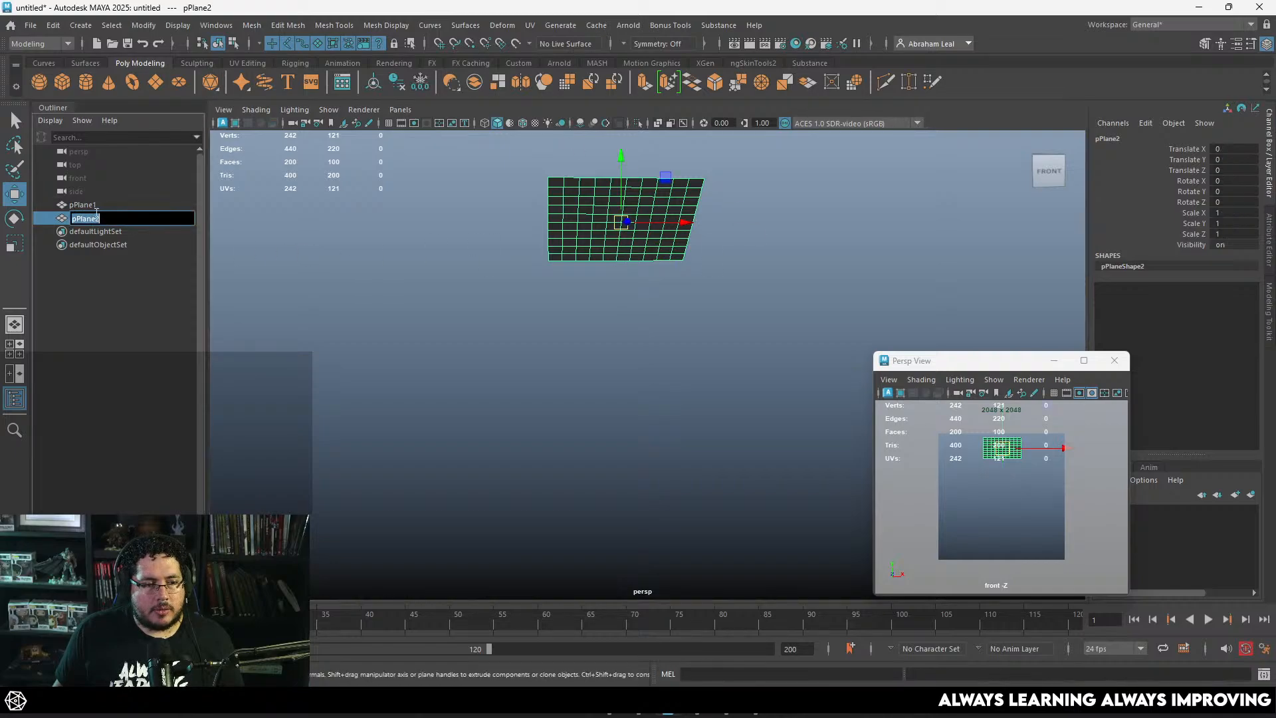
type("Hair")
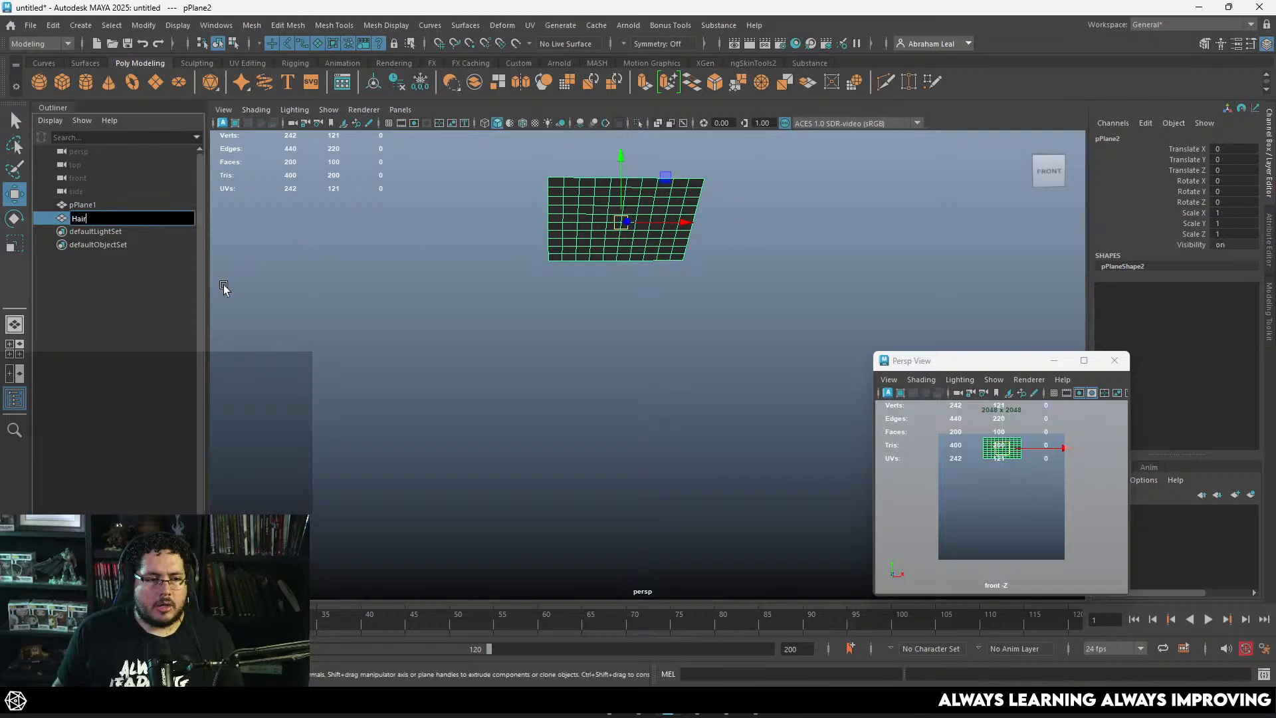
left_click(224, 285)
left_click(134, 209)
key("Delete")
Step: Rename the remaining plane as HairPlane_geo
double_click(135, 209)
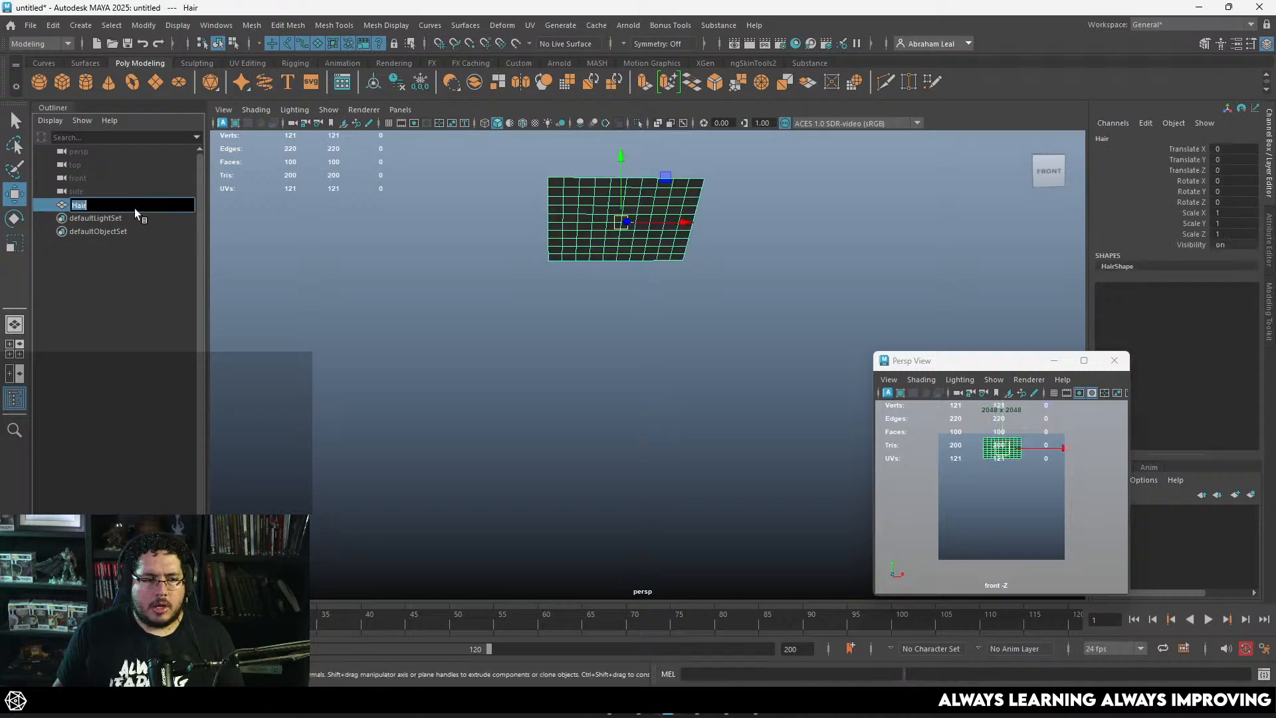
left_click(140, 208)
type("Plane_")
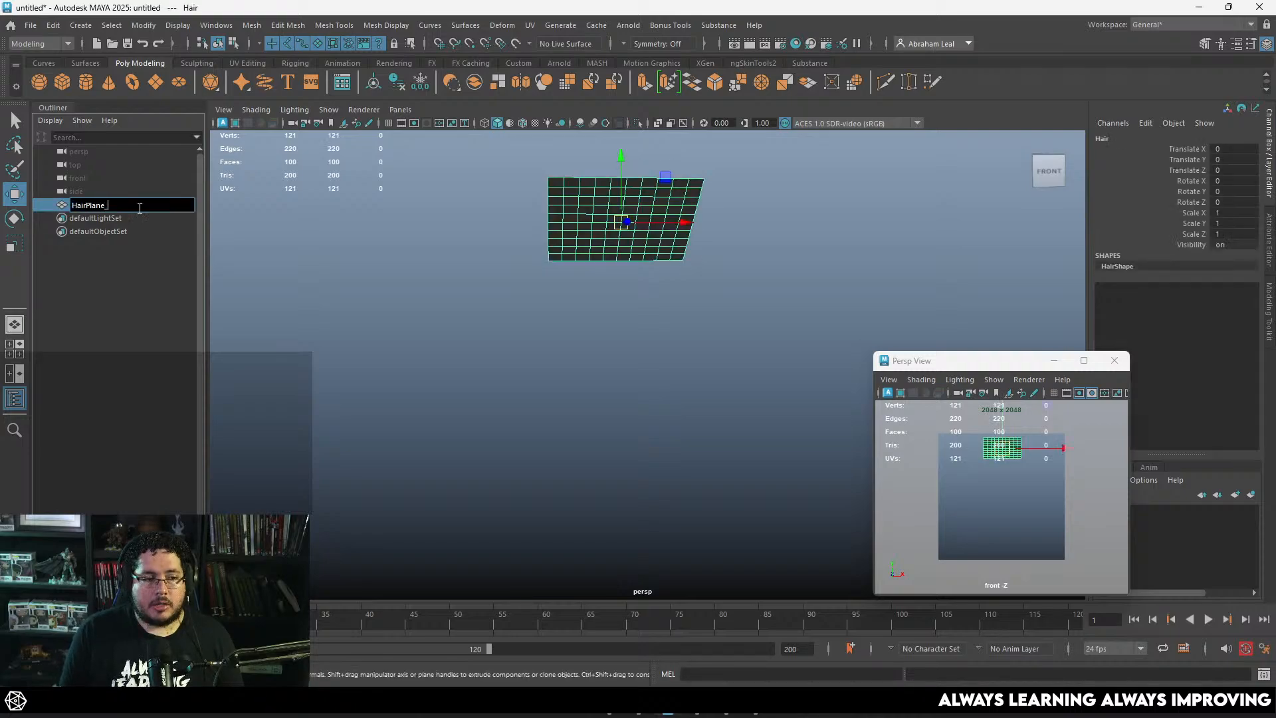
type("gep")
key("Return")
double_click(142, 206)
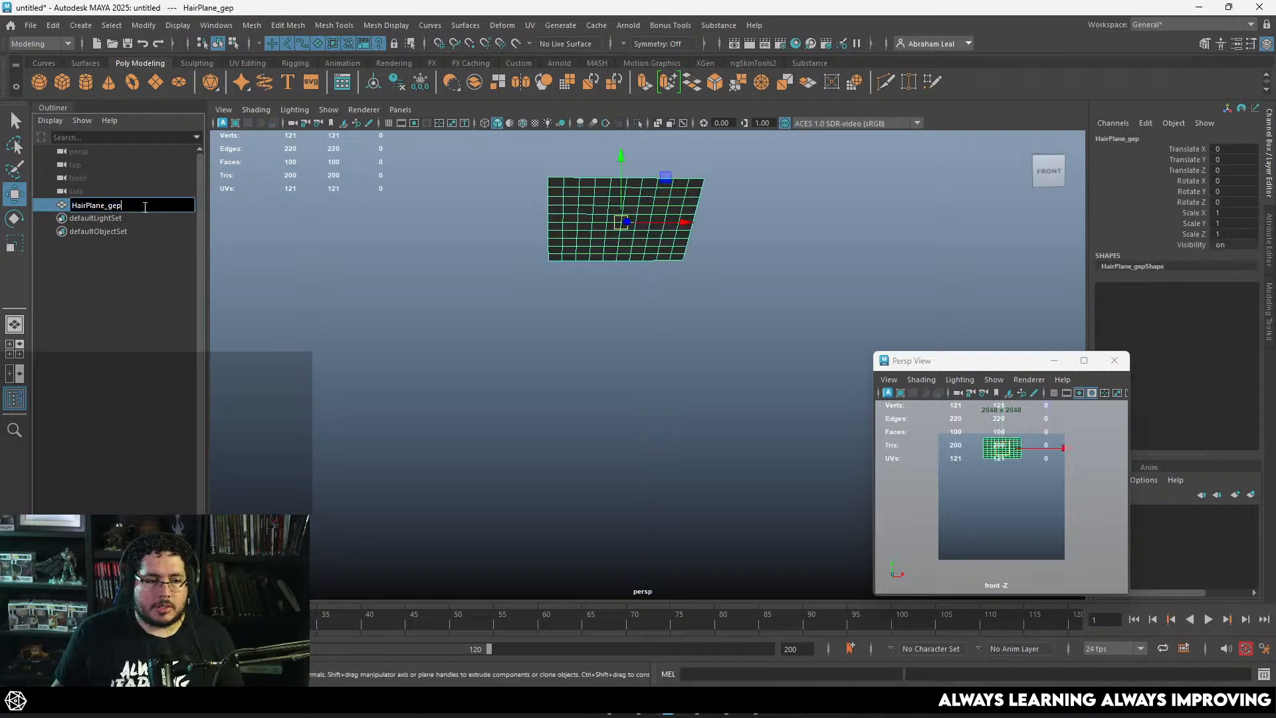
type("o")
key("Return")
Step: Select the hair plane and start creating a new XGen description on it
left_click(512, 348)
left_click(585, 229)
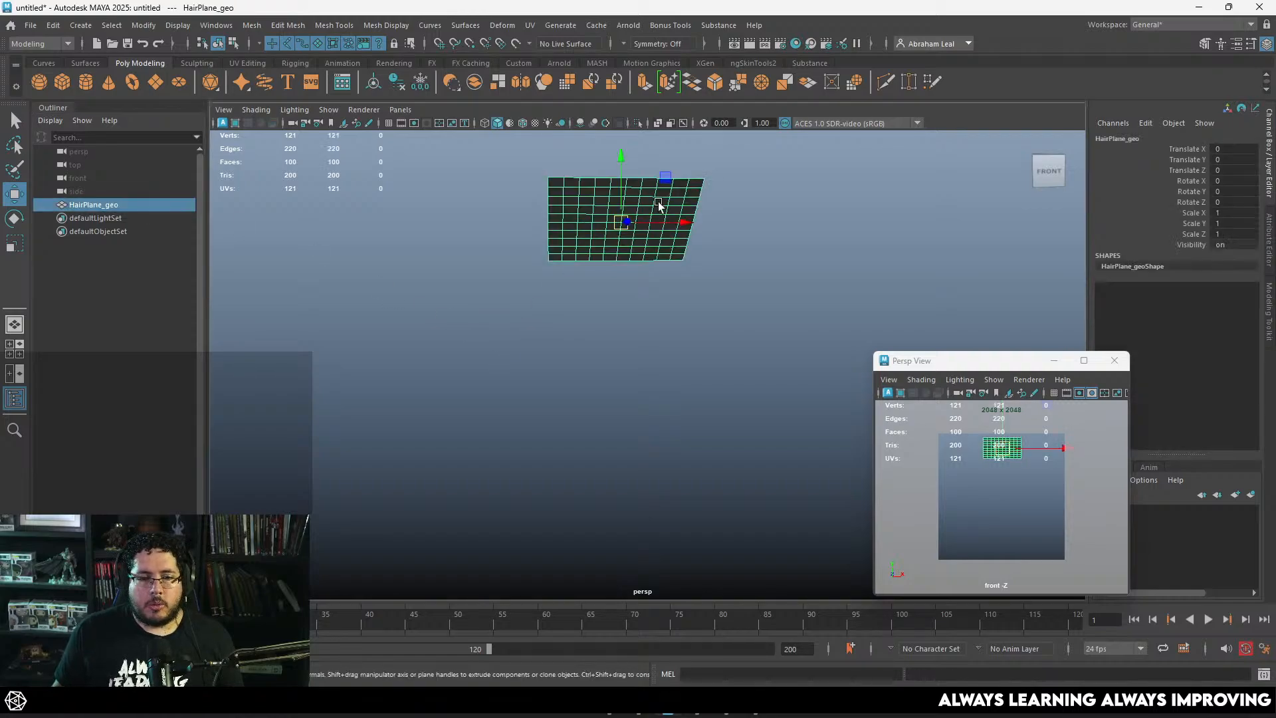
left_click(705, 63)
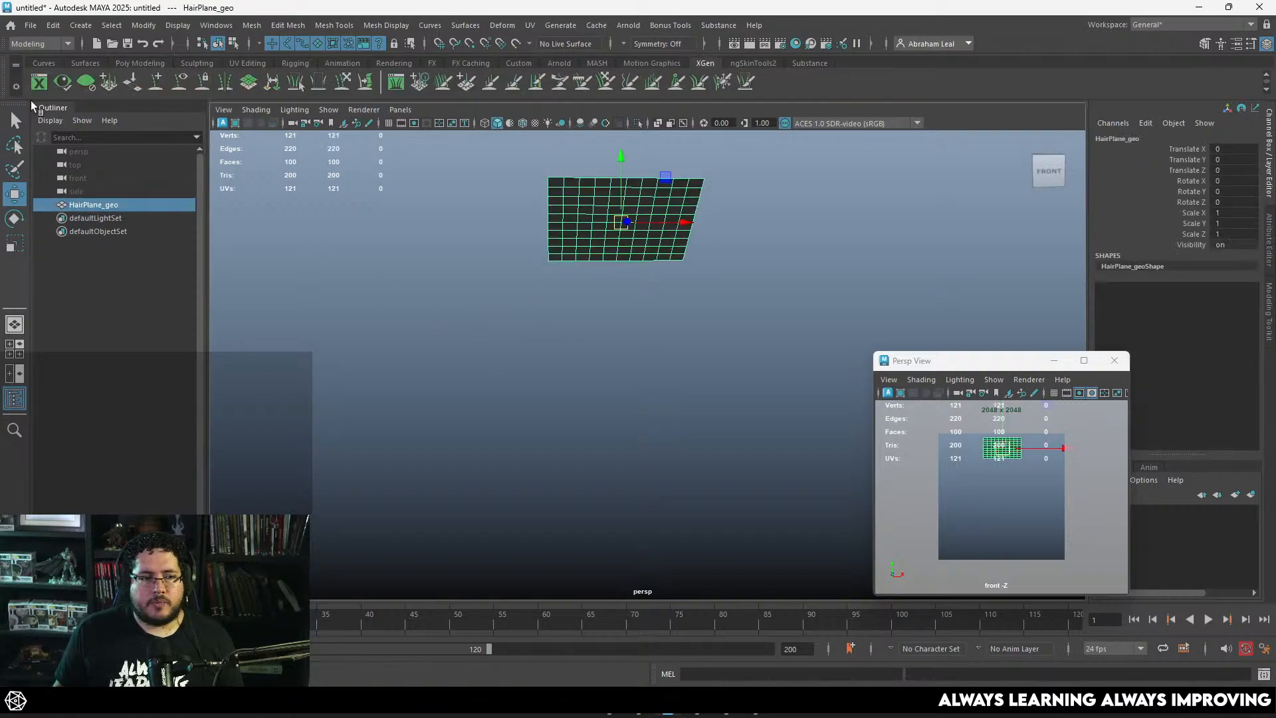
left_click(38, 82)
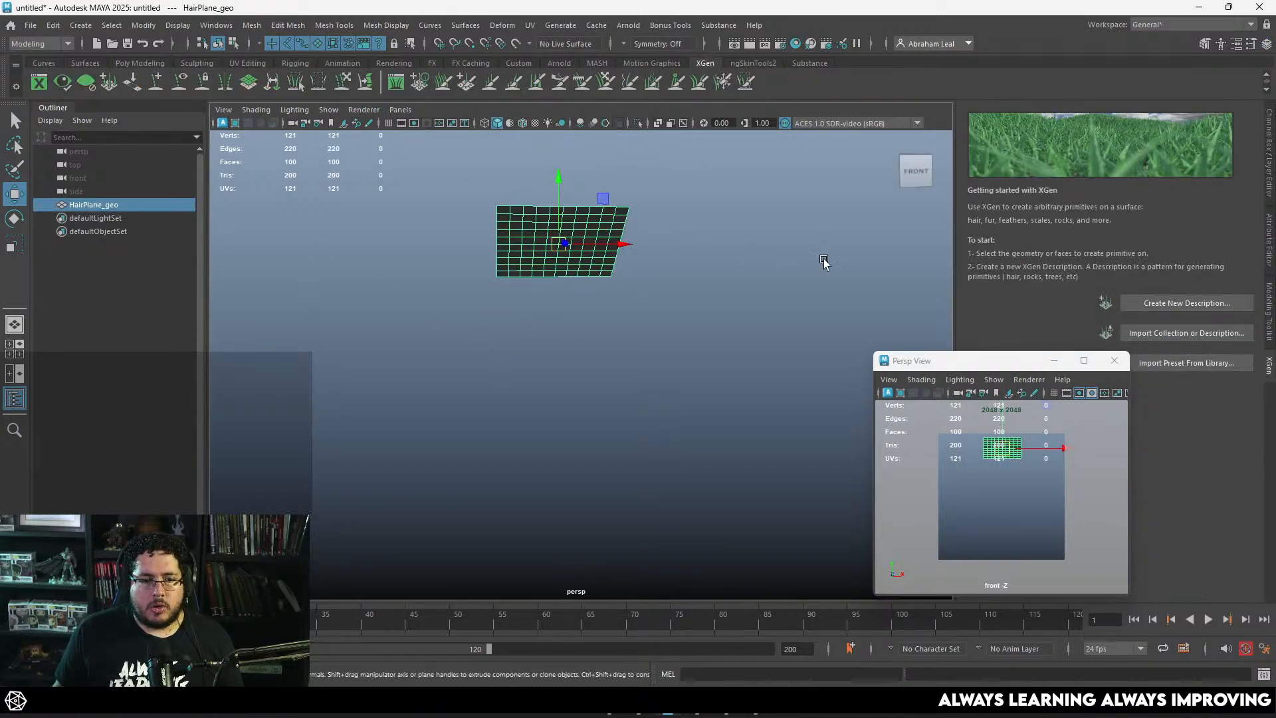
left_click(1155, 309)
Step: Create the description HairCards_Desc in a new collection HairCardCollection, with its spline primitives controlled by placing and shaping guides
double_click(637, 185)
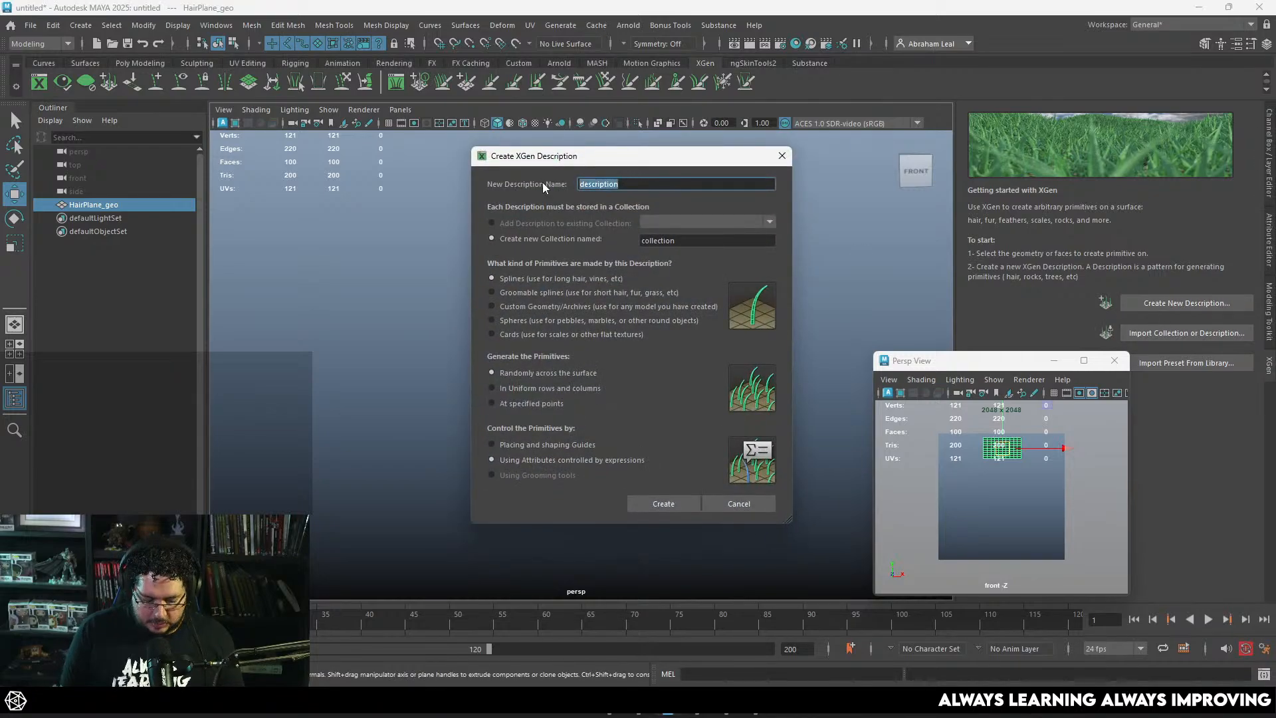
type("HaircAR")
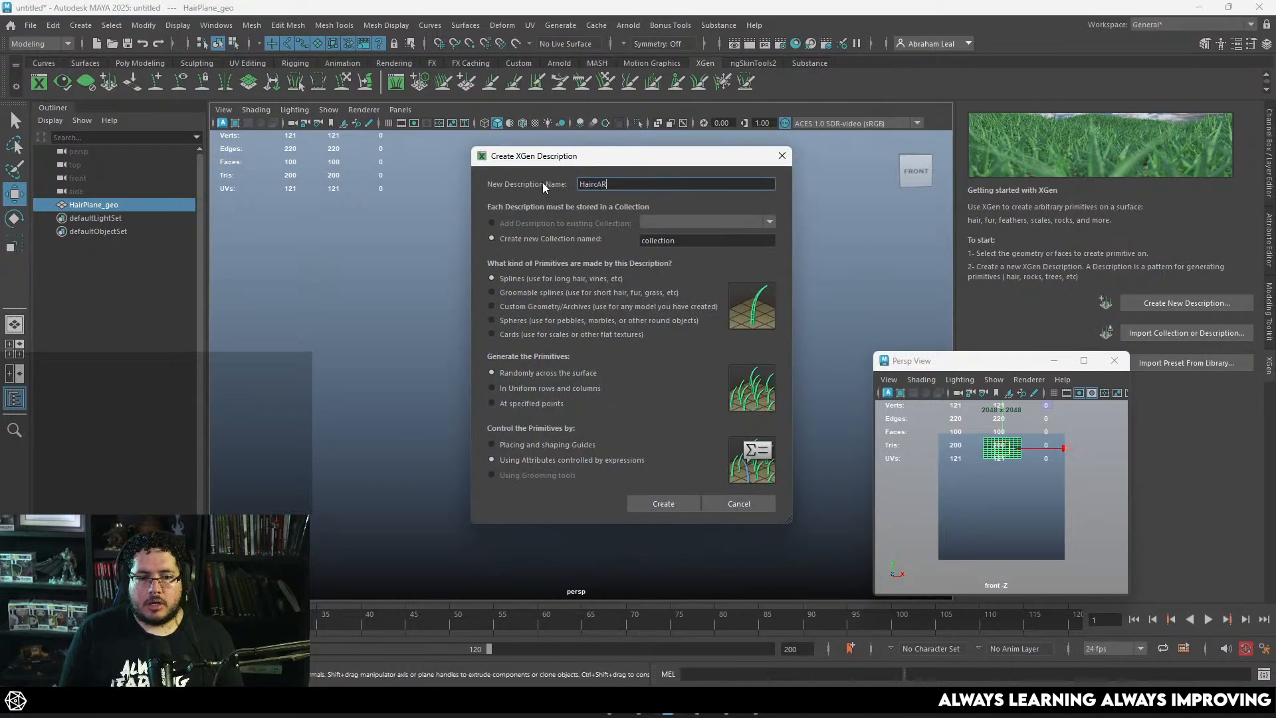
key("BackSpace")
type("Cards_Desc")
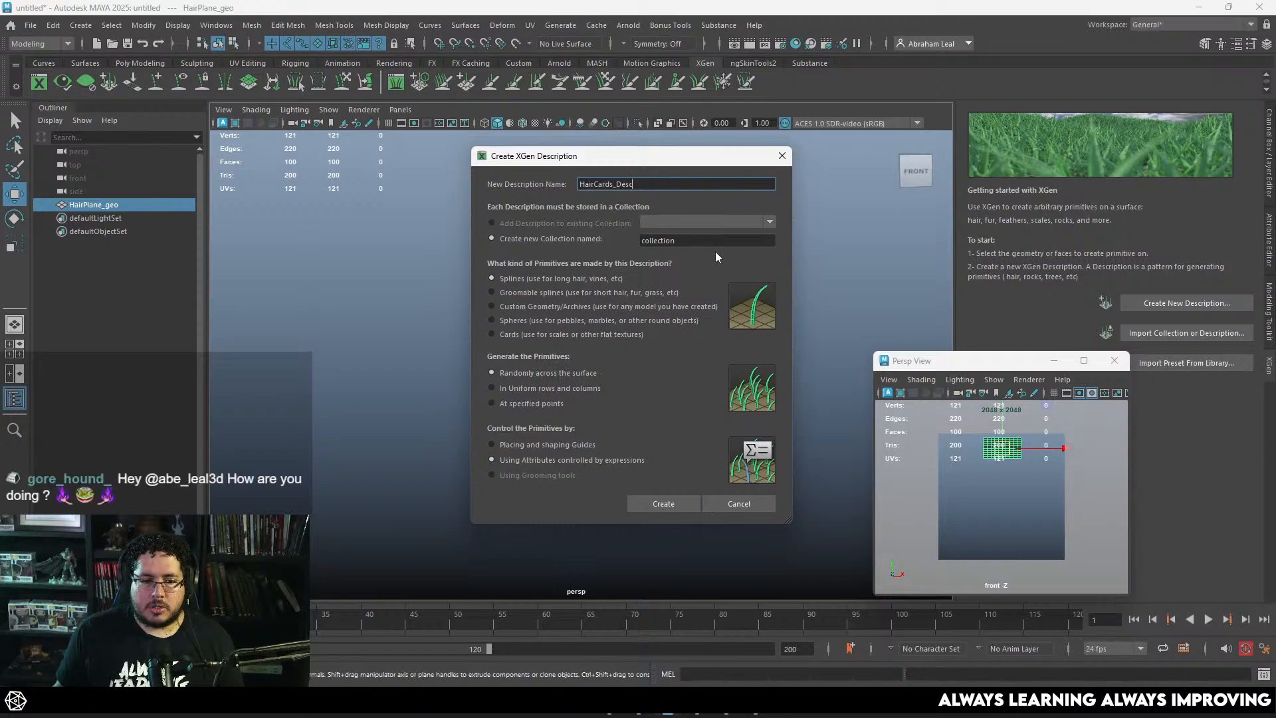
key("Tab")
type("Hai")
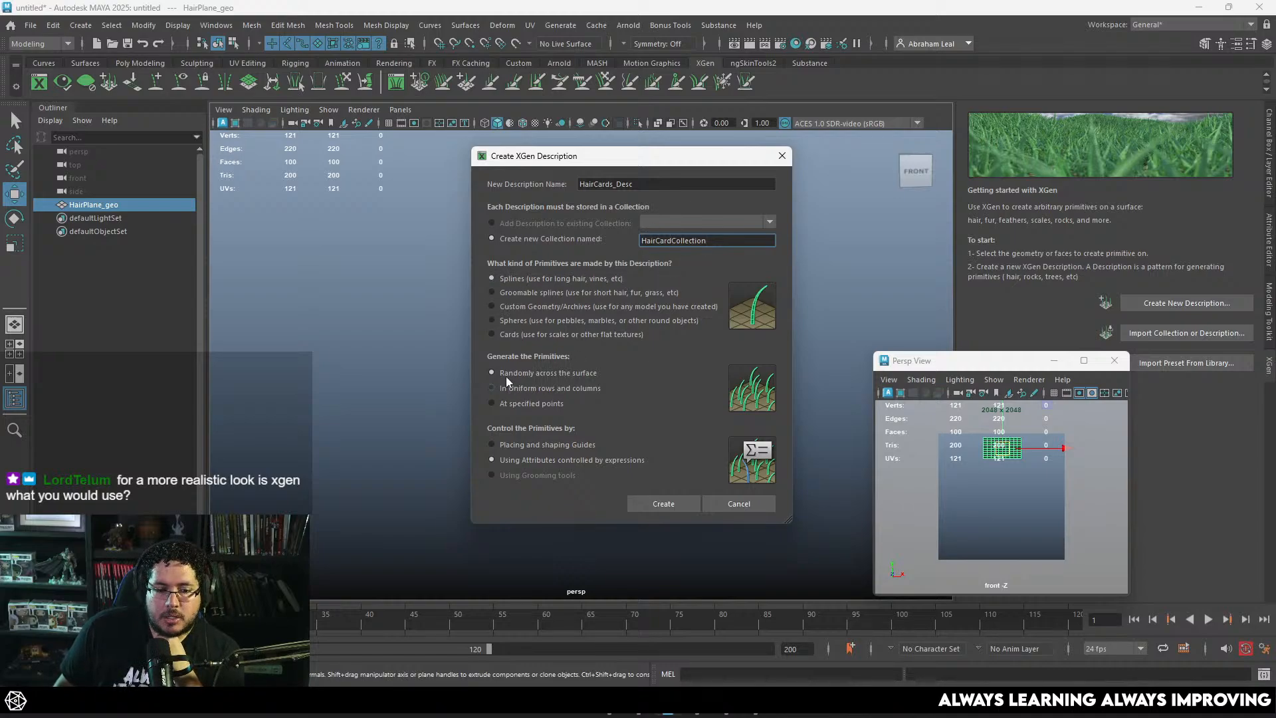
left_click(532, 446)
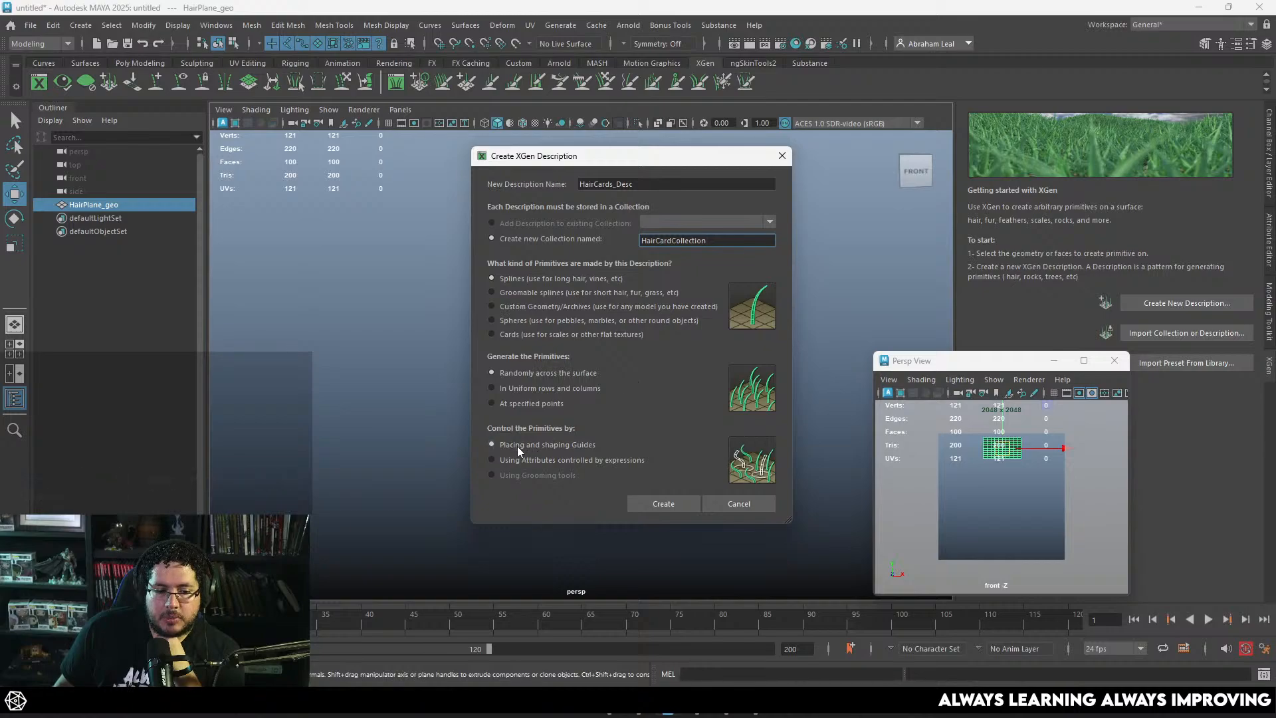
left_click(664, 503)
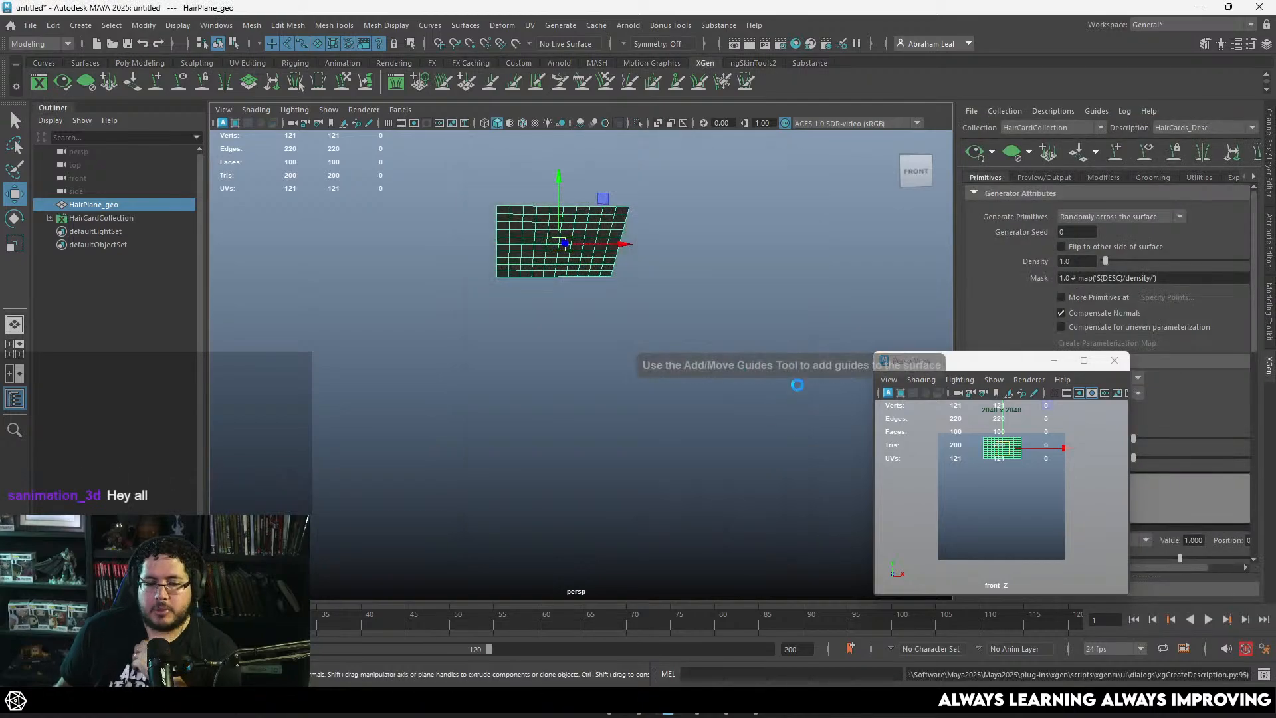
Step: Place three XGen guides in a row across the hair plane
left_click(667, 269)
mouse_move(666, 269)
left_mouse_down("alt")
mouse_move(624, 202)
mouse_move(650, 268)
left_mouse_up("alt")
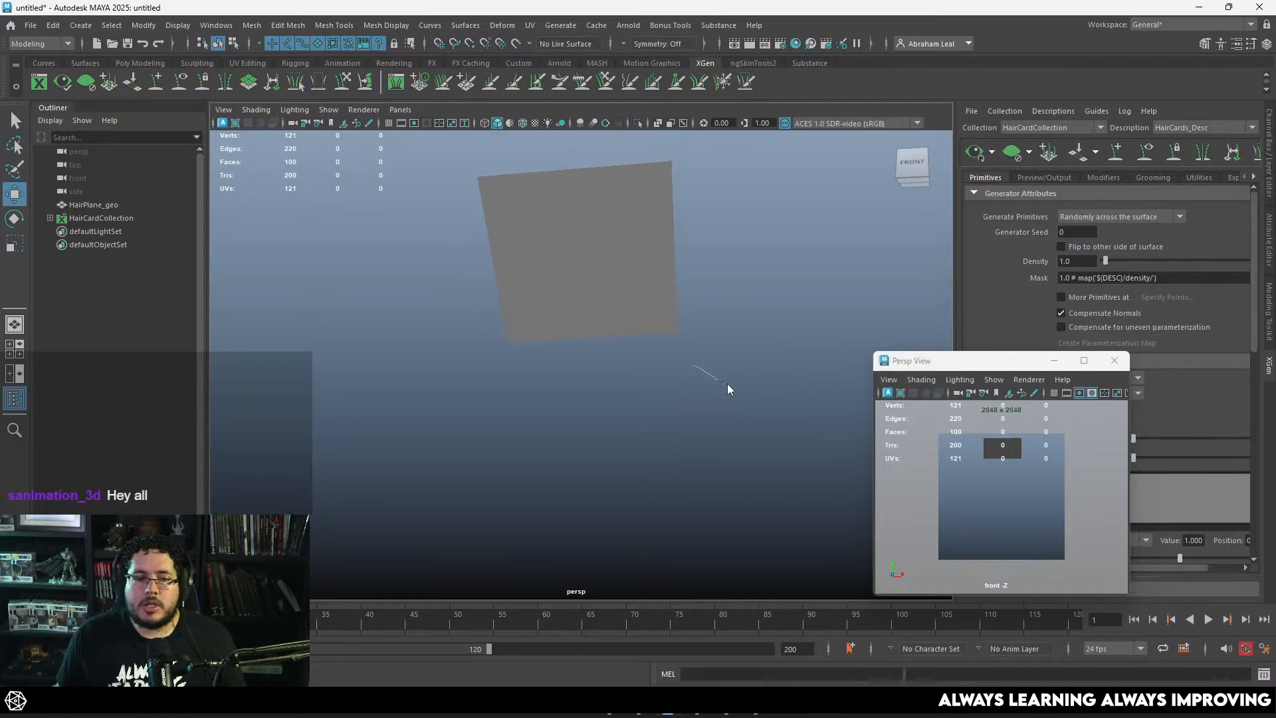
right_click_drag(727, 384, 730, 386)
left_click_drag(715, 332, 737, 323, "alt")
middle_click_drag(736, 323, 759, 341, "alt")
right_click_drag(758, 342, 704, 328, "alt")
right_click_drag(650, 297, 744, 255)
left_click(741, 256)
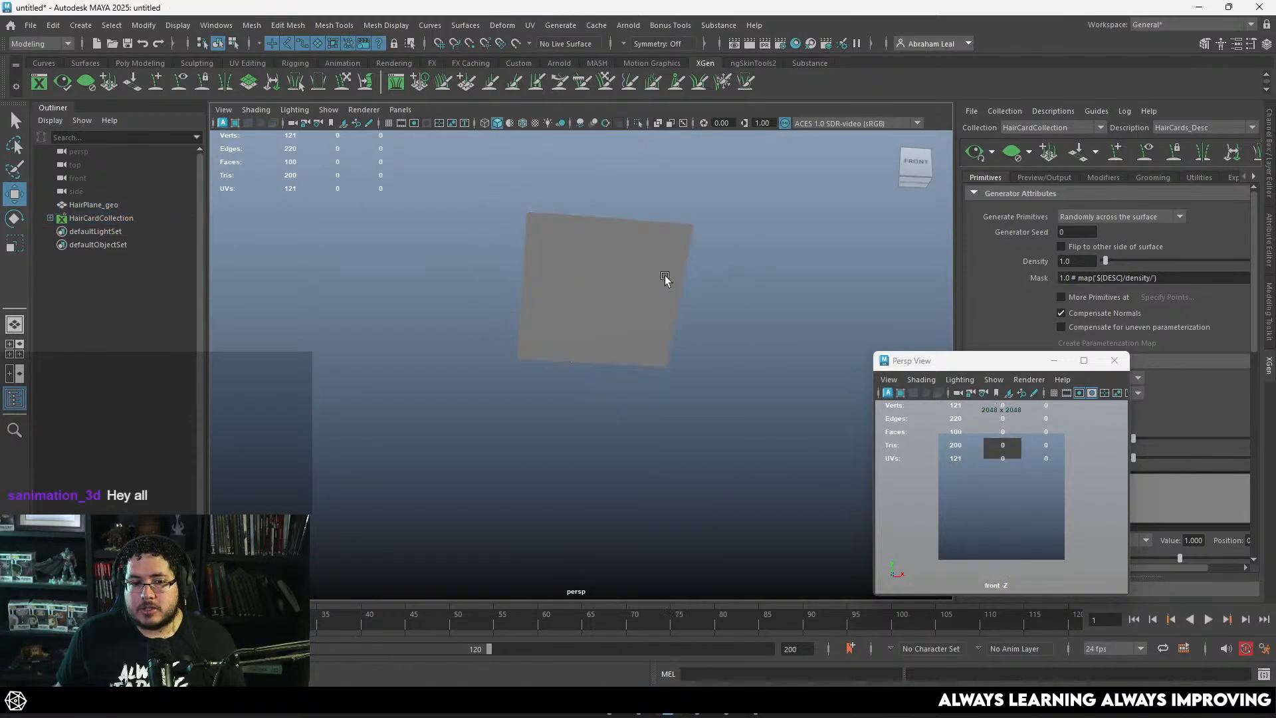
left_click(664, 275)
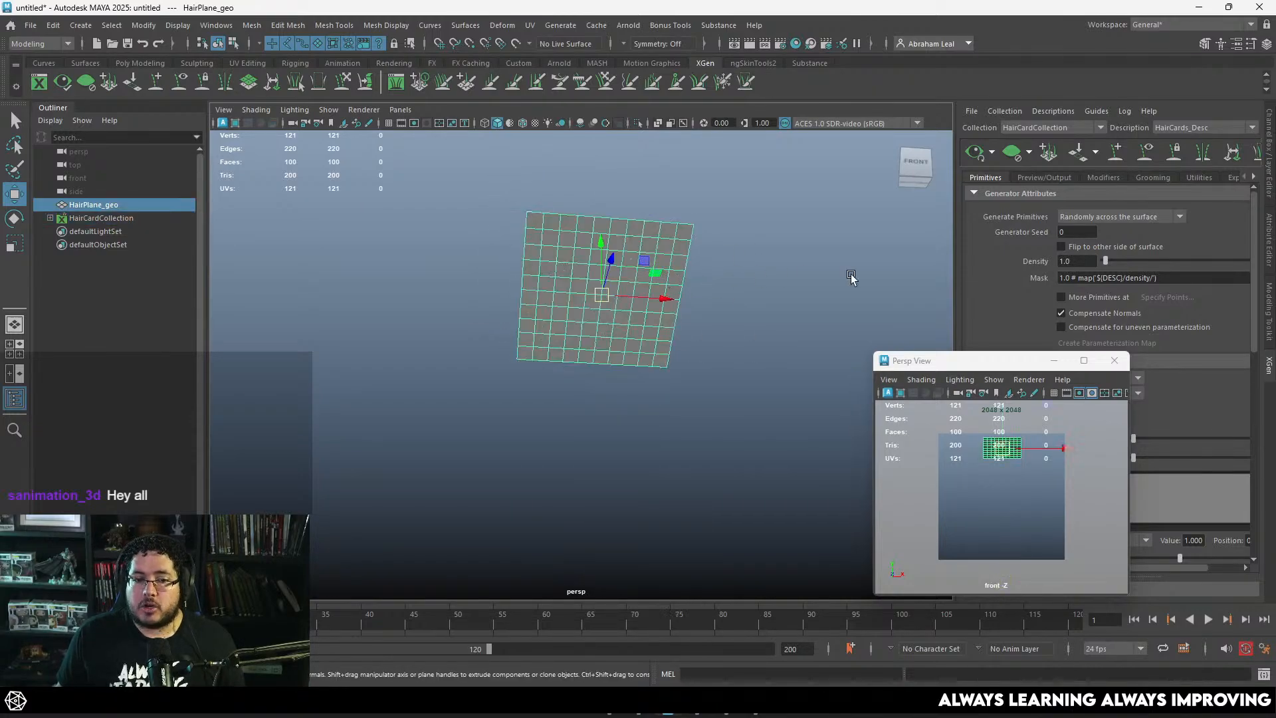
left_click(1116, 153)
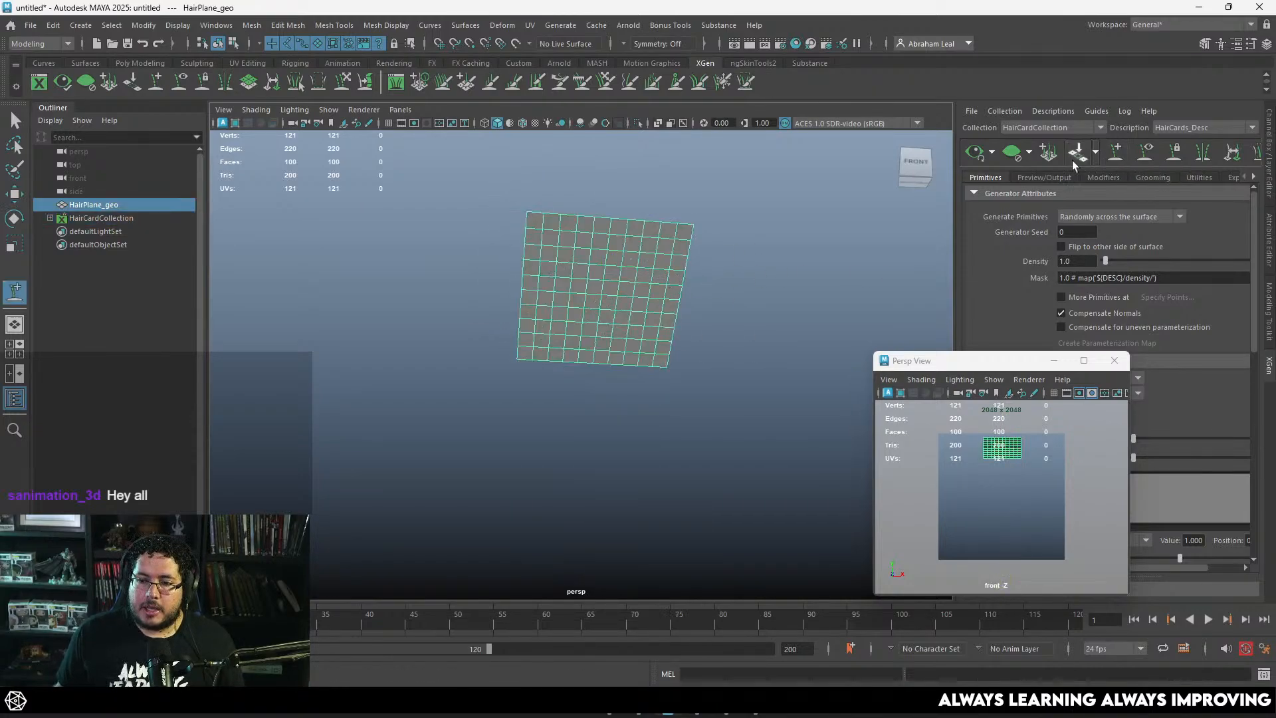
left_click(548, 298)
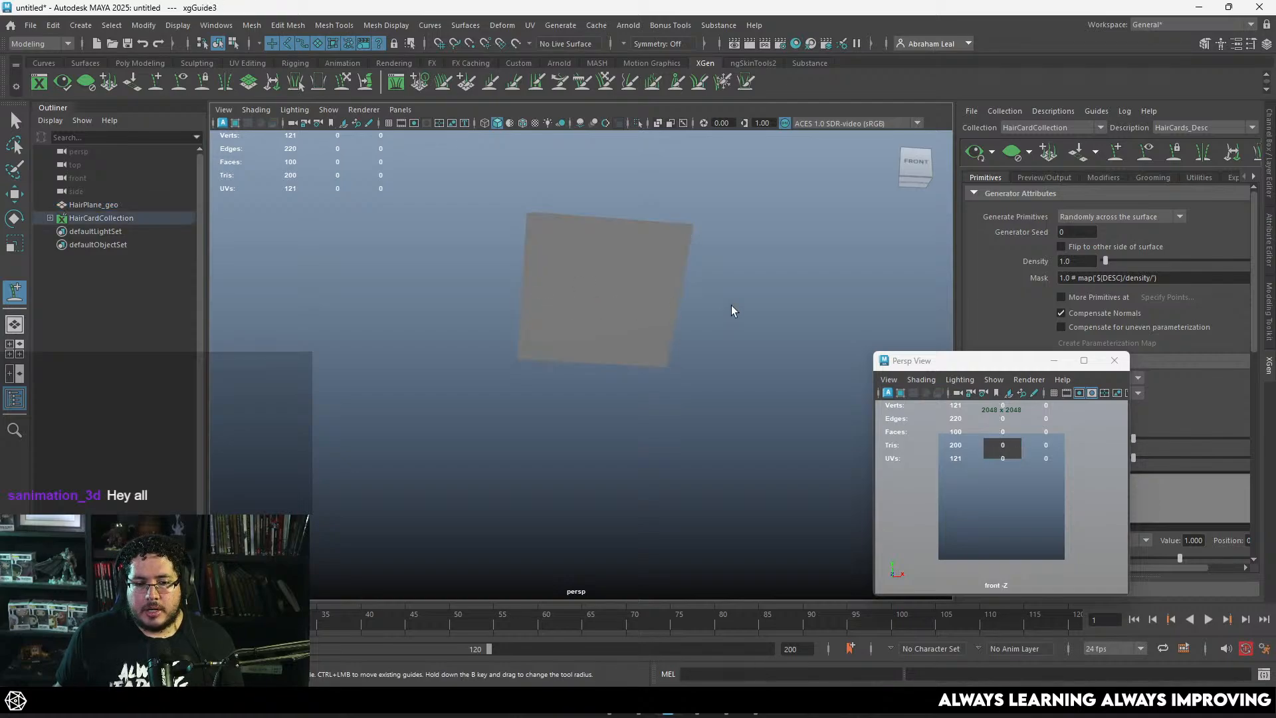
Step: Preview the generated hairs, inspect them on the plane from several angles, and clear the preview
left_click_drag(732, 305, 740, 316, "alt")
left_click(976, 152)
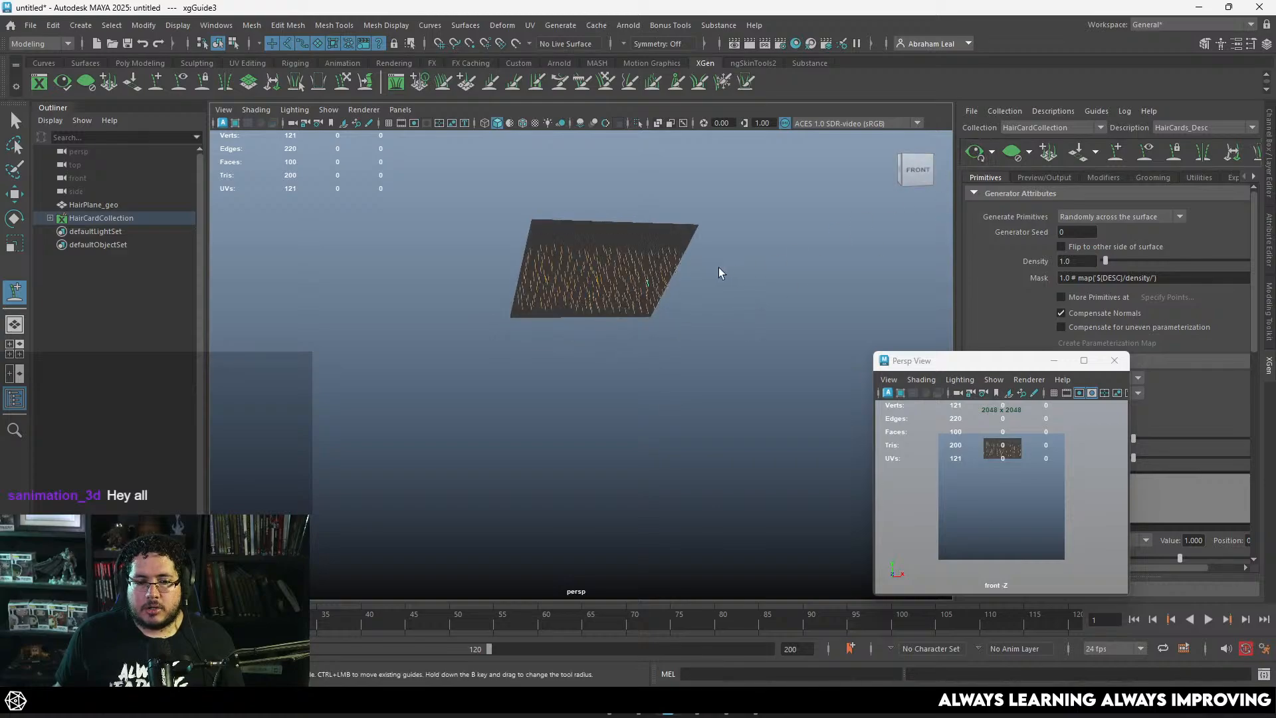
mouse_move(719, 268)
left_mouse_down("alt")
mouse_move(735, 273)
mouse_move(716, 312)
mouse_move(700, 252)
mouse_move(677, 318)
mouse_move(783, 305)
mouse_move(692, 288)
mouse_move(664, 260)
mouse_move(633, 262)
mouse_move(610, 302)
mouse_move(678, 298)
mouse_move(738, 271)
mouse_move(718, 290)
left_mouse_up("alt")
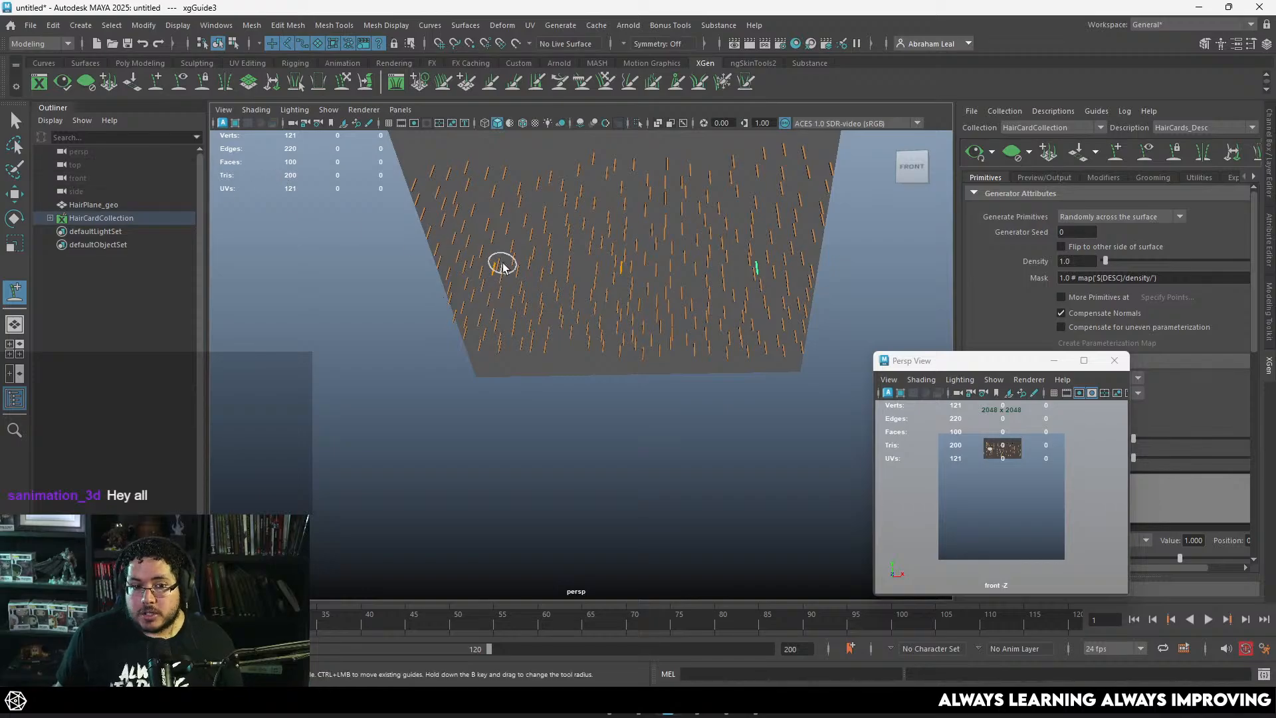
left_click_drag(502, 266, 530, 338, "alt")
key("q")
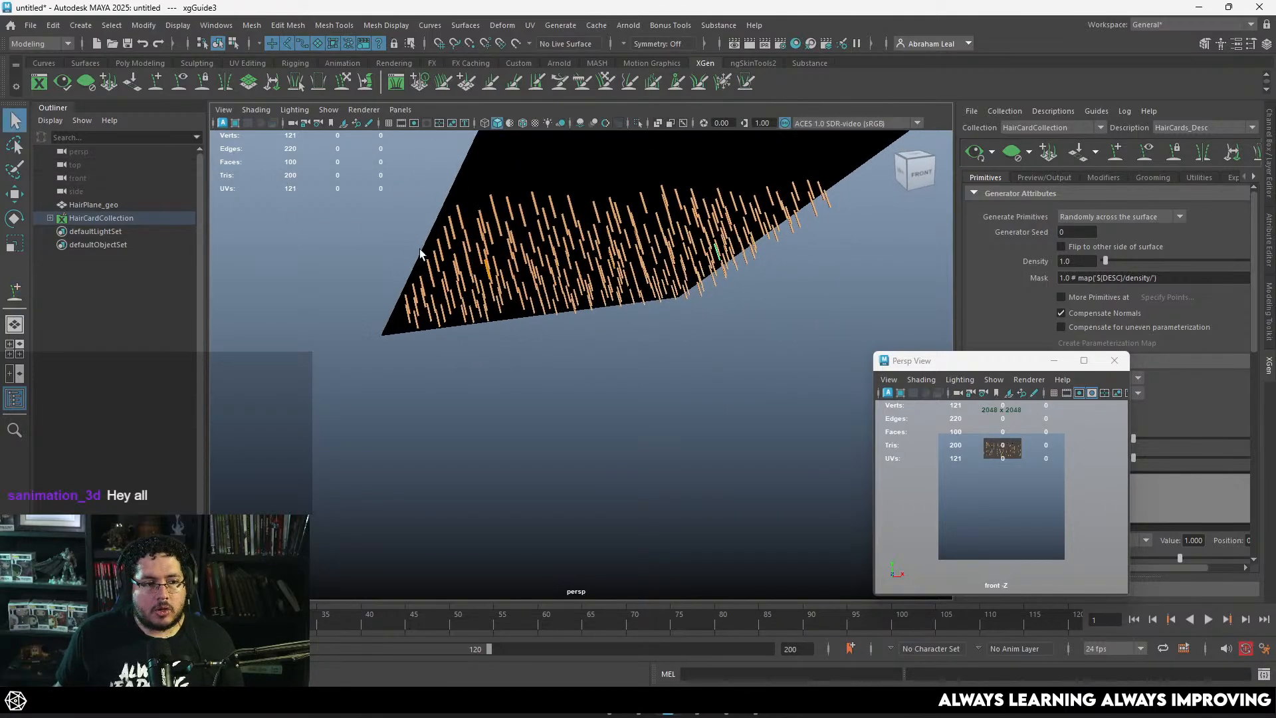
left_click(490, 278)
scroll(490, 279, "up", 4)
left_click_drag(490, 279, 541, 287, "alt")
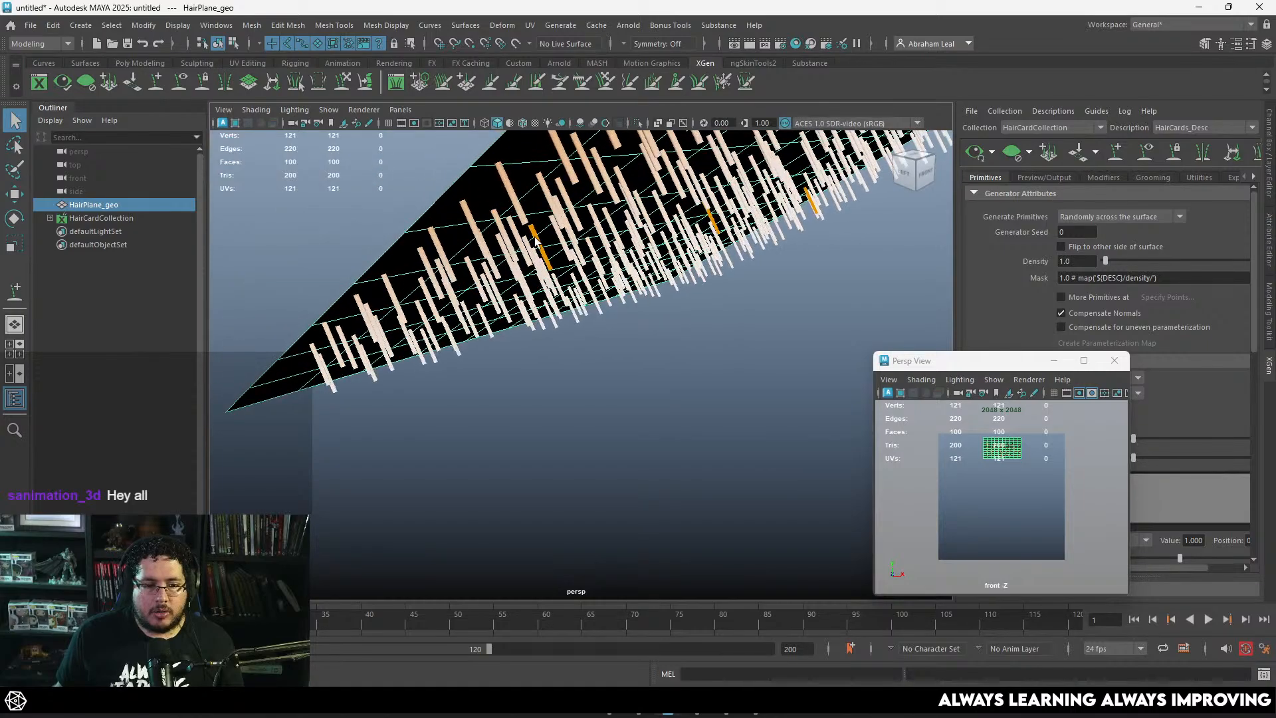
left_click(1049, 151)
Step: Select the end control vertex of the first guide and turn on soft selection for moving it
left_click_drag(676, 305, 650, 277, "alt")
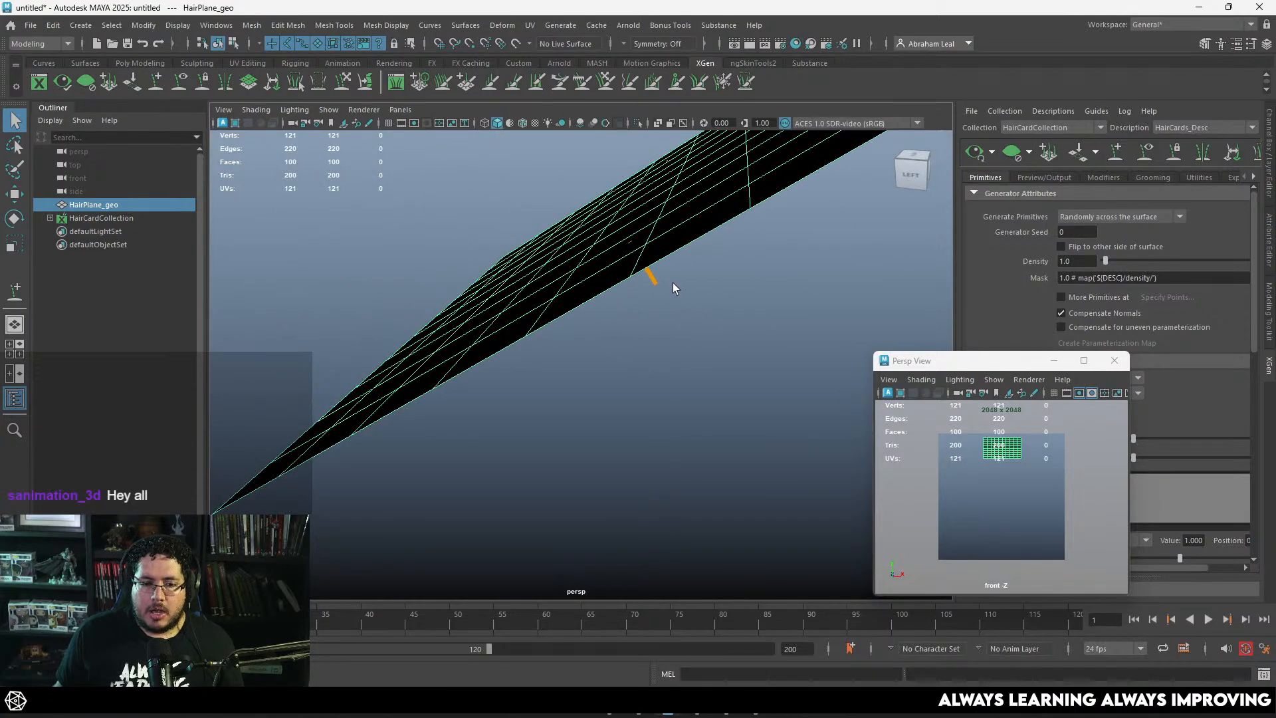
left_click(655, 279)
right_click_drag(657, 280, 620, 264)
left_click(658, 286)
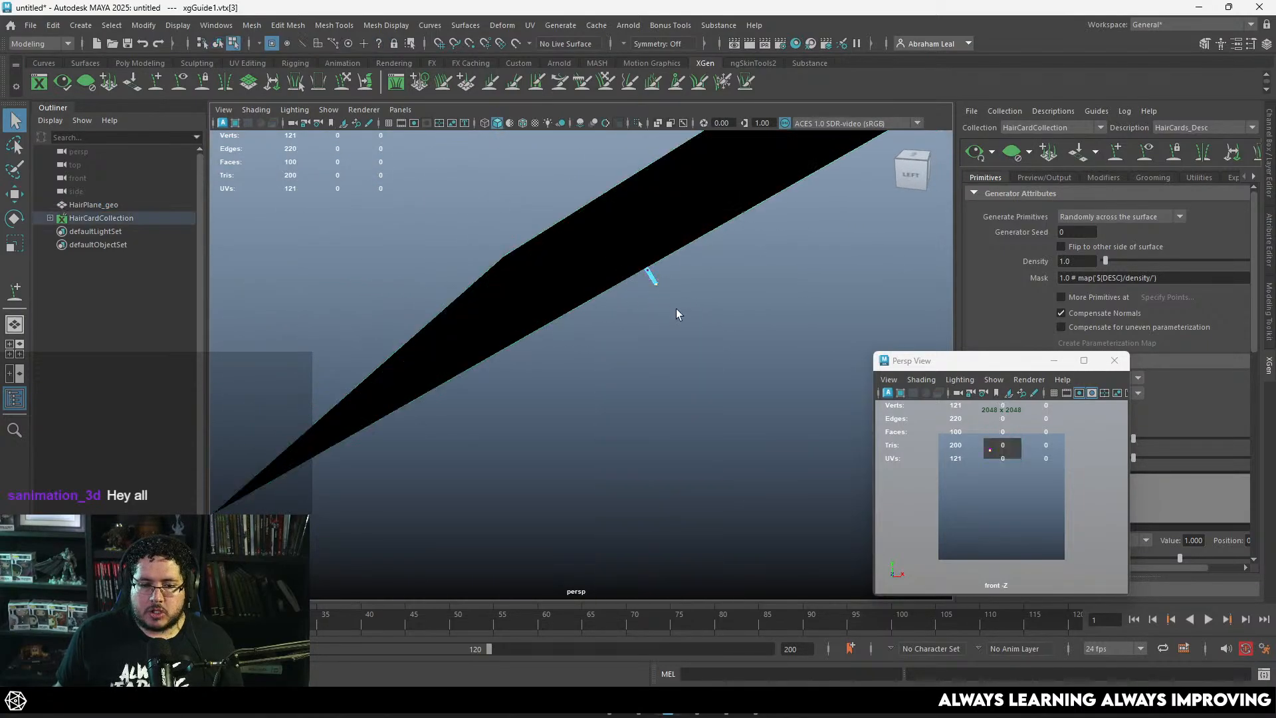
scroll(676, 313, "down", 2)
middle_click_drag(676, 322, 665, 318, "alt")
left_click_drag(665, 319, 617, 303, "alt")
key("w")
left_click_drag(530, 197, 546, 274)
key("ctrl+z")
key("b")
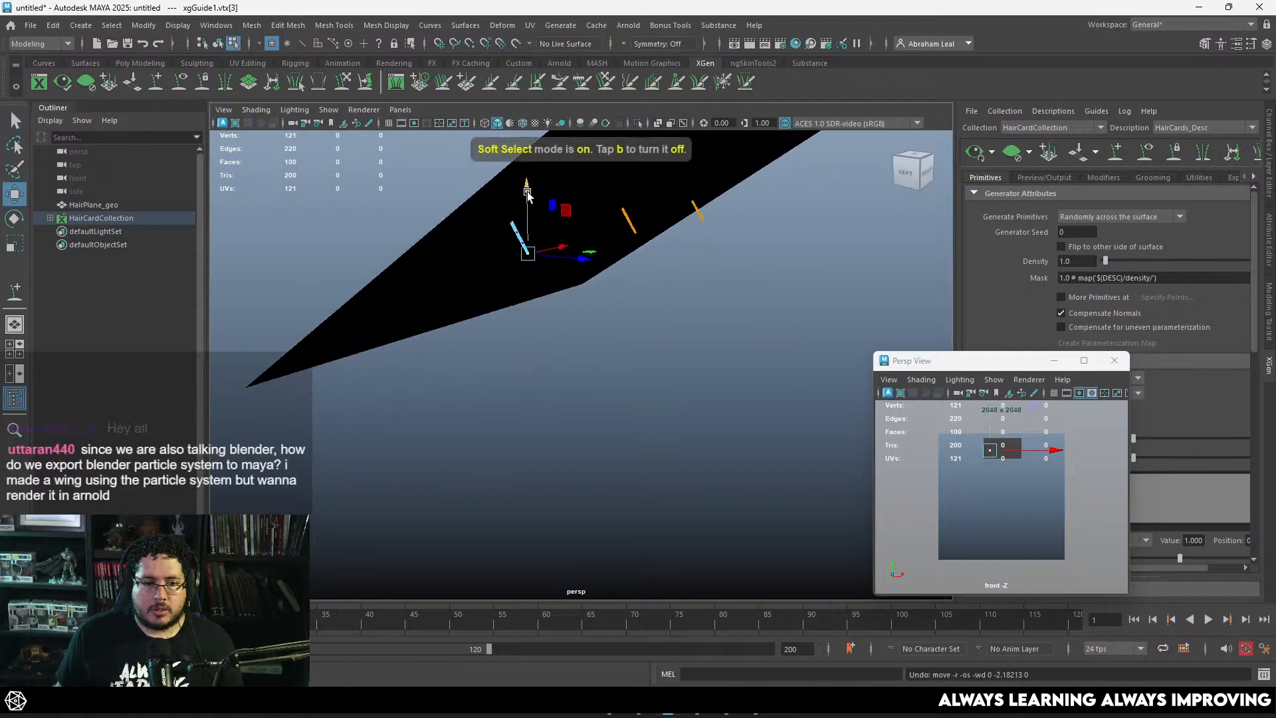
Step: Stretch the first guide straight down far below the plane by moving its end control vertex
left_click_drag(528, 198, 558, 383)
middle_click_drag(563, 380, 582, 248, "alt")
left_click_drag(545, 251, 567, 460)
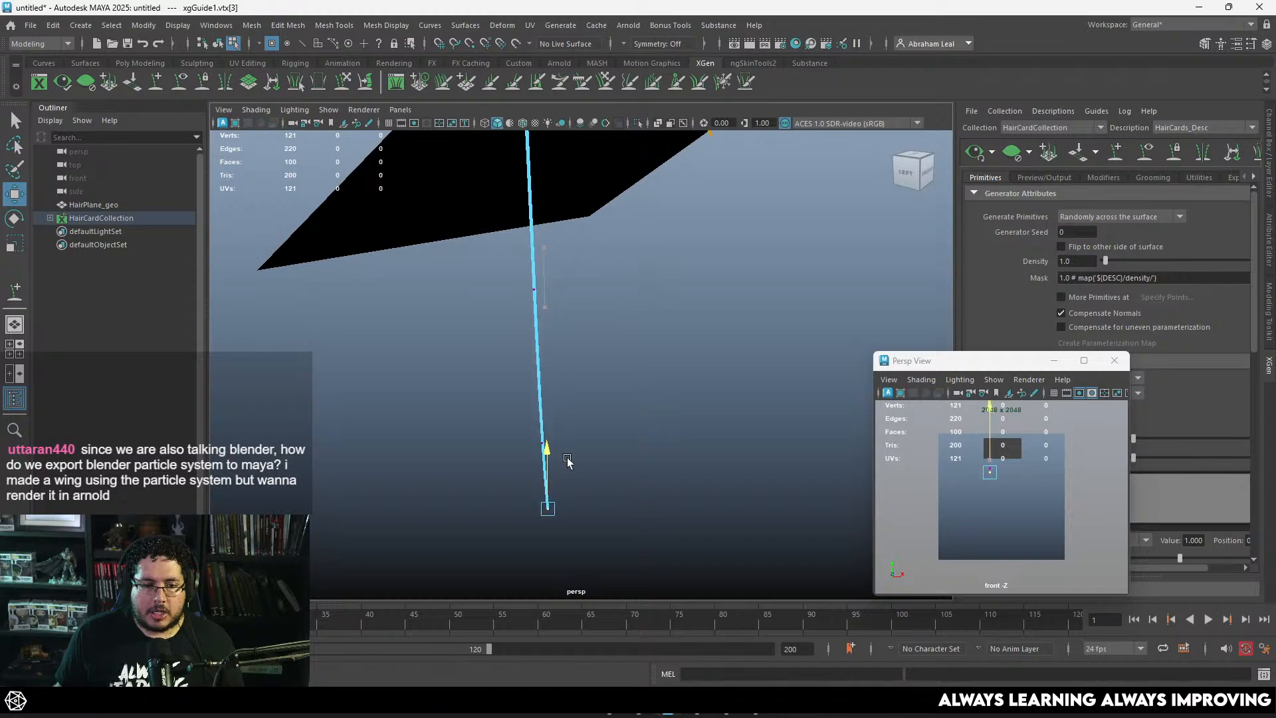
scroll(578, 426, "down", 3)
middle_click_drag(591, 398, 591, 291, "alt")
left_click_drag(555, 286, 562, 488)
left_click_drag(597, 433, 524, 409, "alt")
middle_click_drag(524, 409, 530, 322, "alt")
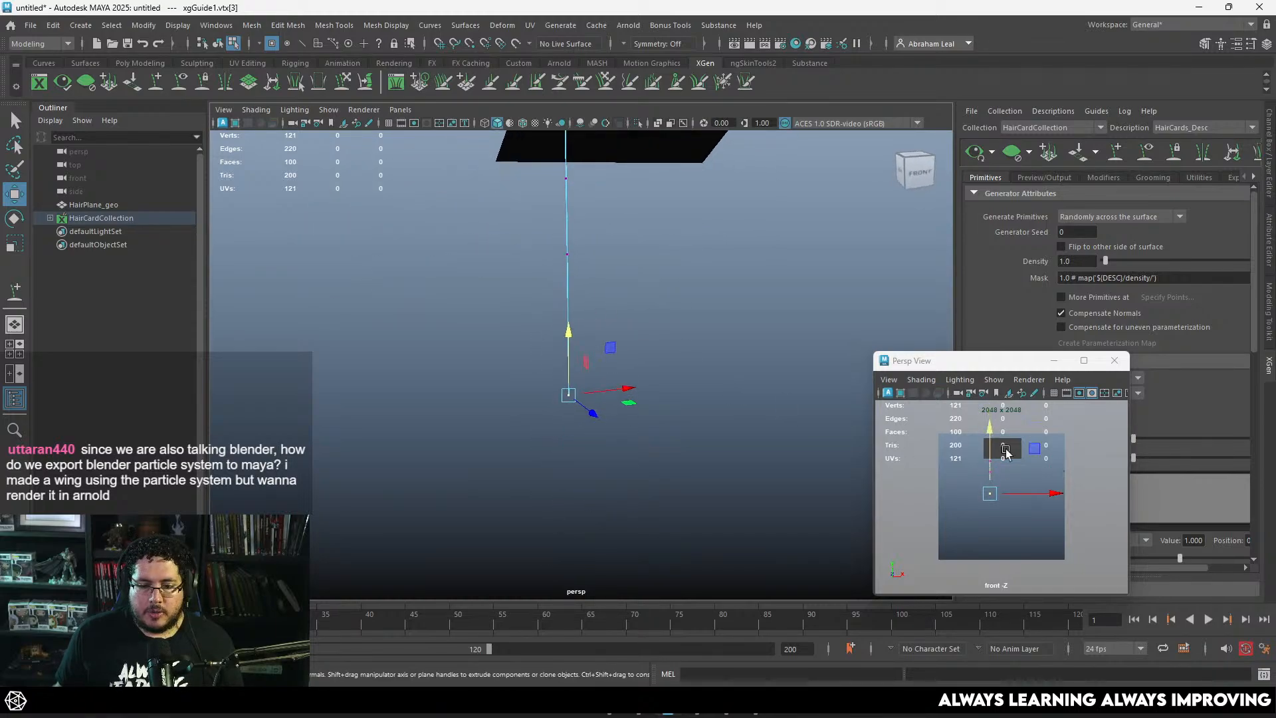
Step: Bend the first guide below the plane by moving its middle control vertices sideways and adjusting its end vertex
left_click_drag(660, 351, 607, 490, "alt")
left_click(575, 255)
left_click_drag(578, 261, 631, 303)
middle_click_drag(631, 318, 632, 352, "alt")
left_click(609, 528)
left_click_drag(608, 529, 575, 568)
middle_click_drag(631, 331, 628, 377, "alt")
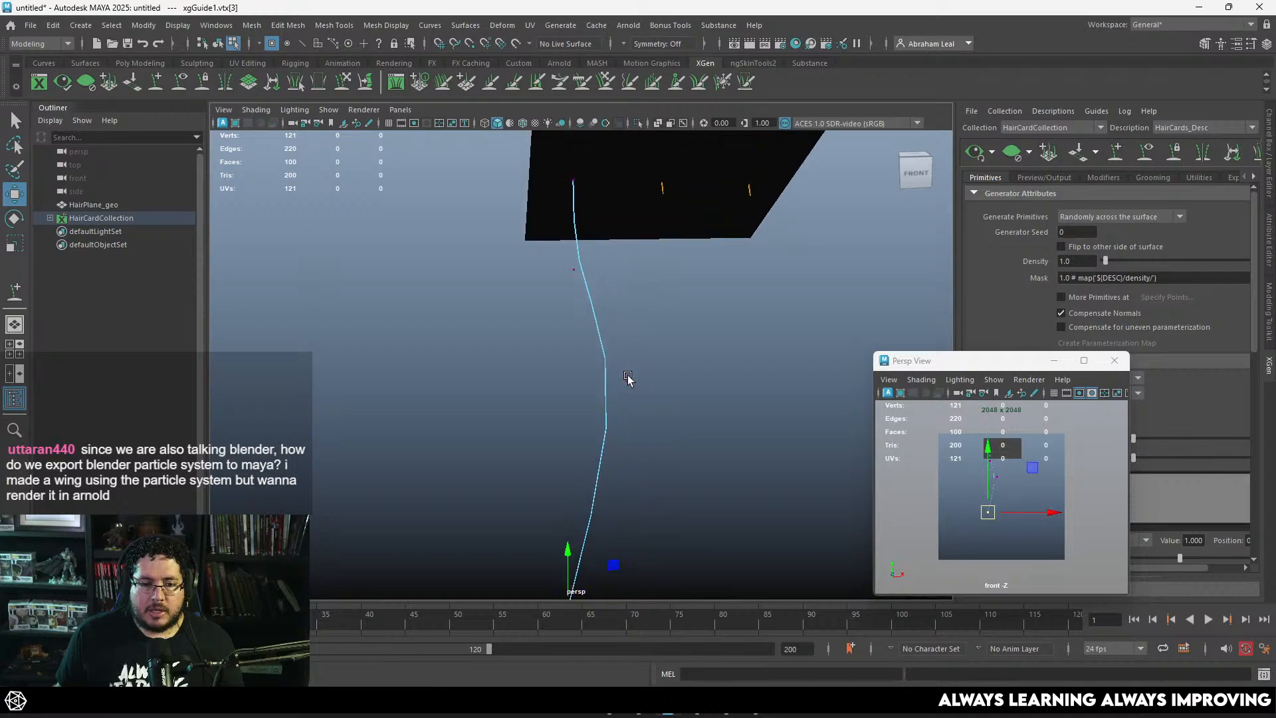
Step: Lower the two middle control vertices of the first guide to spread its wave along the strand
left_click_drag(599, 257, 569, 272)
left_click_drag(573, 270, 571, 306)
left_click(625, 404)
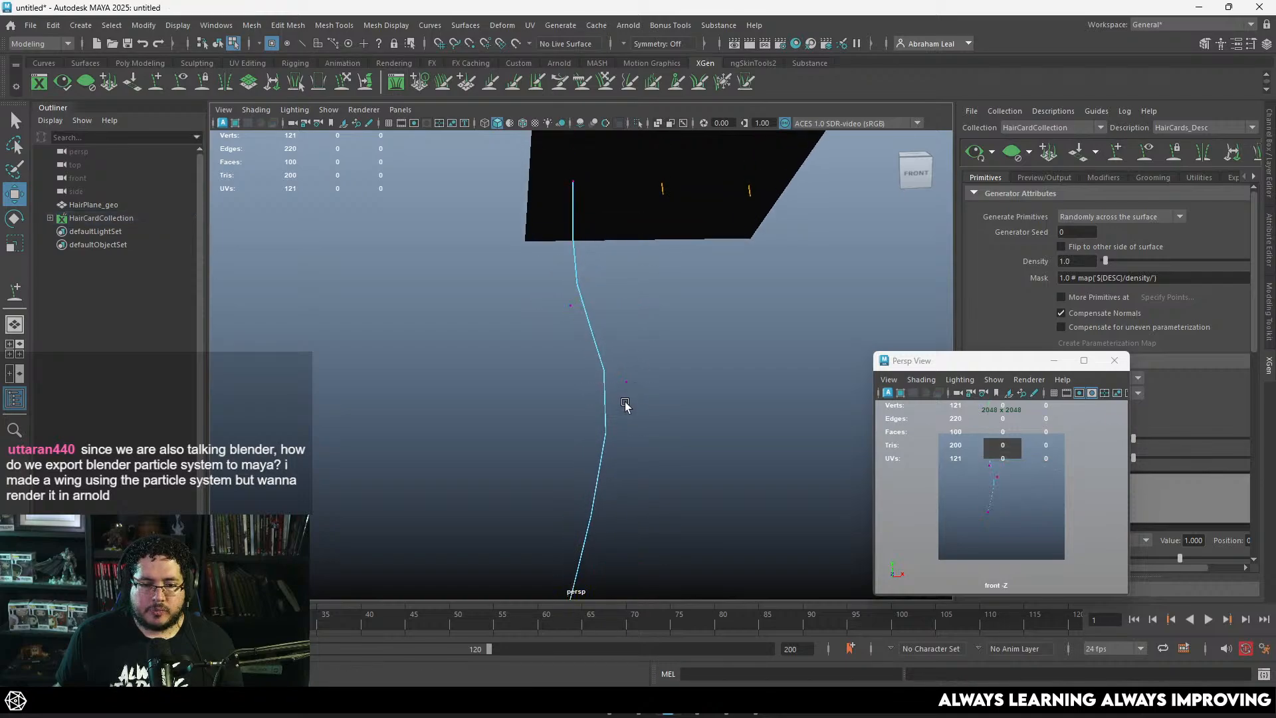
left_click(627, 381)
left_click_drag(627, 381, 627, 442)
middle_click_drag(654, 416, 651, 355, "alt")
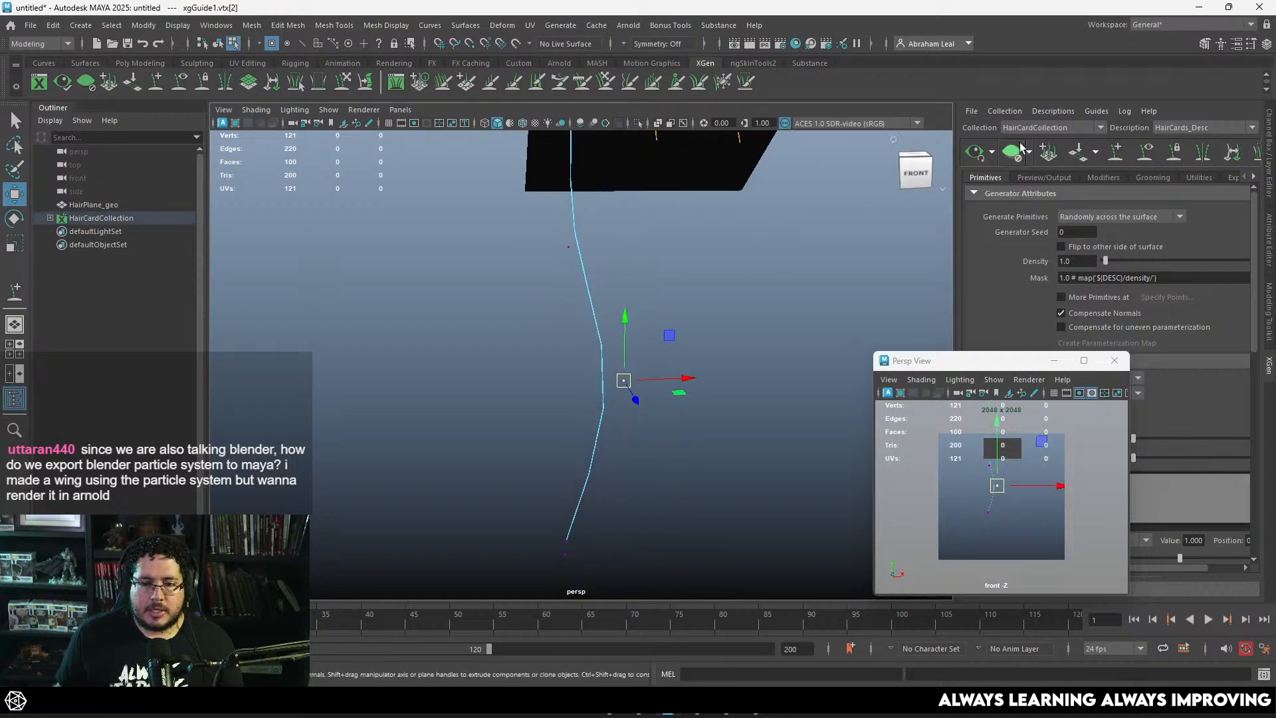
Step: Preview the hairs generated around the bent first guide and clear the preview
left_click(1020, 147)
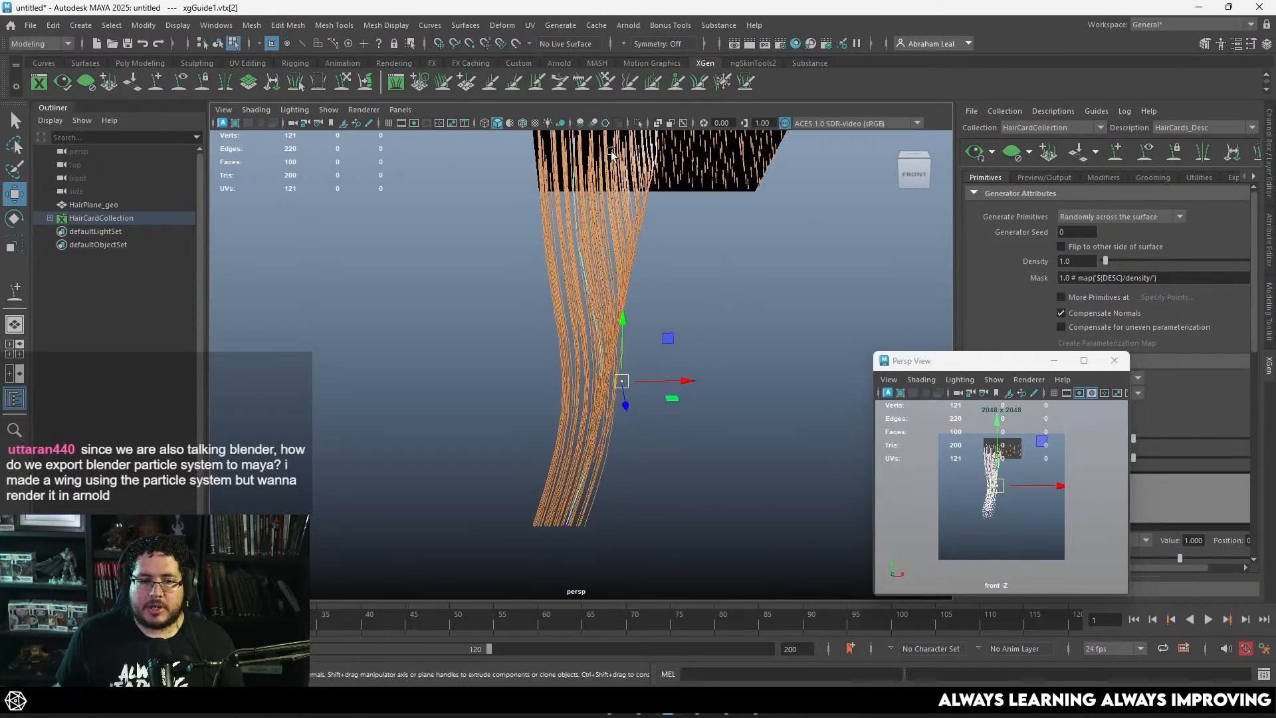
middle_click_drag(707, 273, 659, 323, "alt")
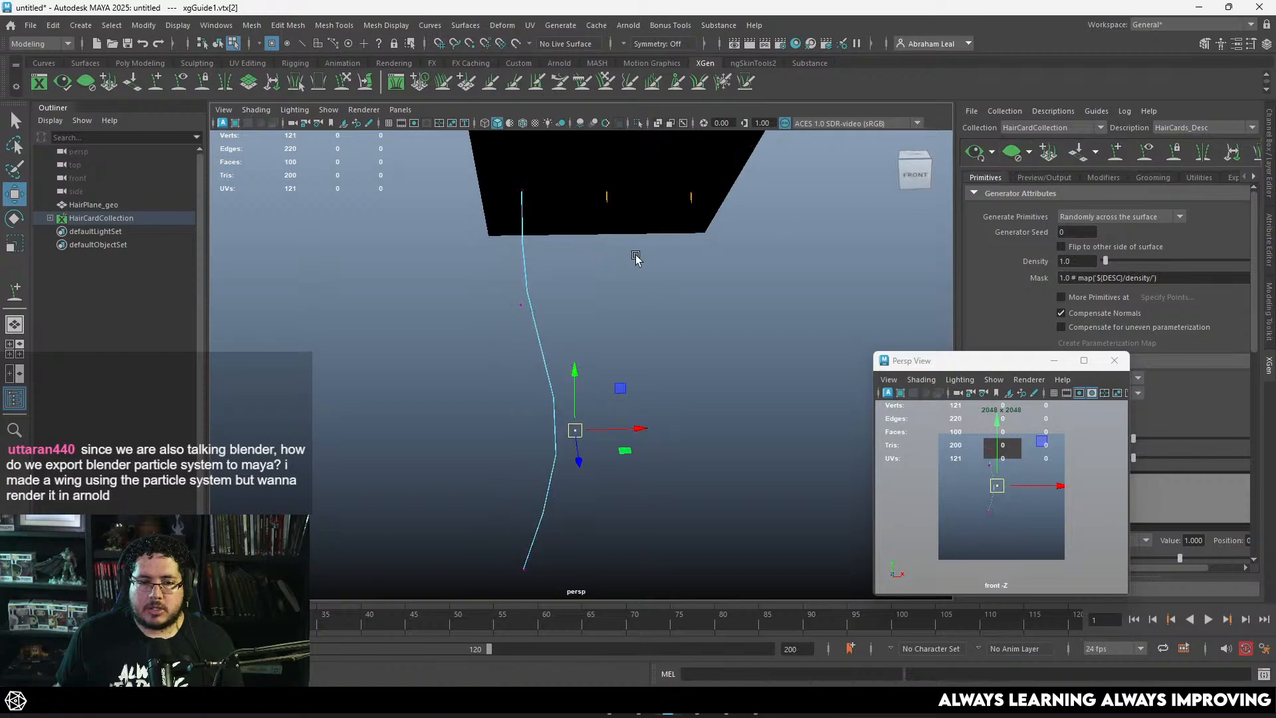
left_click_drag(638, 262, 695, 293, "alt")
Step: Stretch the second guide far below the plane and give it a gentle curve with its middle control vertices
left_click_drag(807, 285, 591, 546, "alt")
middle_click_drag(654, 440, 687, 308, "alt")
left_click_drag(626, 407, 622, 451)
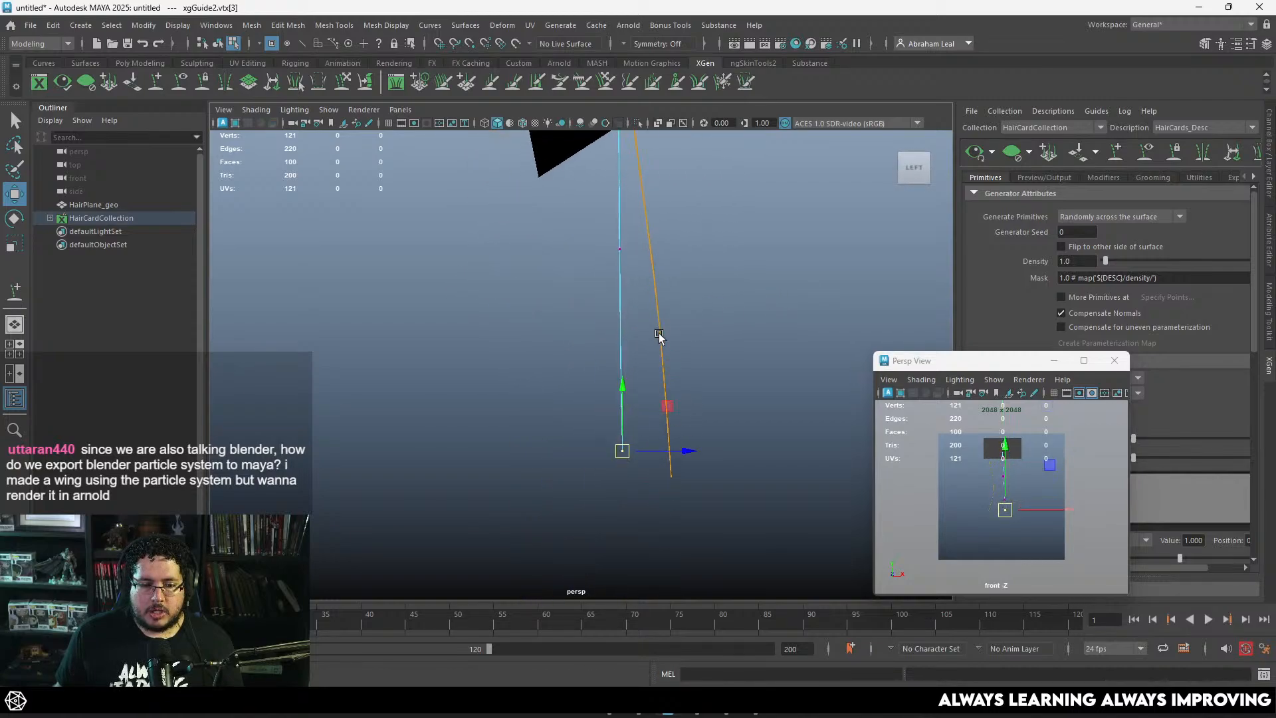
mouse_move(638, 368)
left_mouse_down()
mouse_move(613, 400)
mouse_move(655, 379)
left_mouse_up()
middle_click_drag(660, 323, 651, 383, "alt")
left_click_drag(644, 289, 600, 321)
left_click_drag(608, 307, 631, 269)
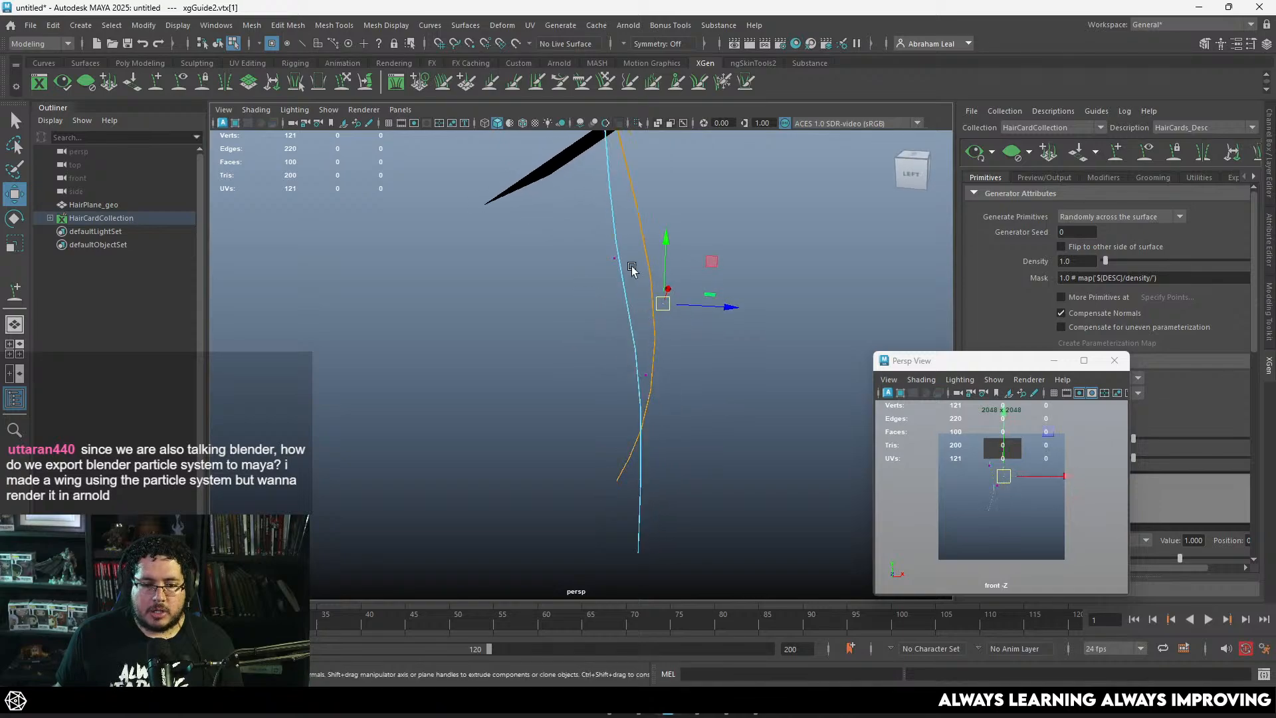
left_click(645, 377)
left_click_drag(650, 379, 698, 251, "alt")
Step: Stretch the third guide down to about the length of the others by moving its control vertices
left_click(687, 189)
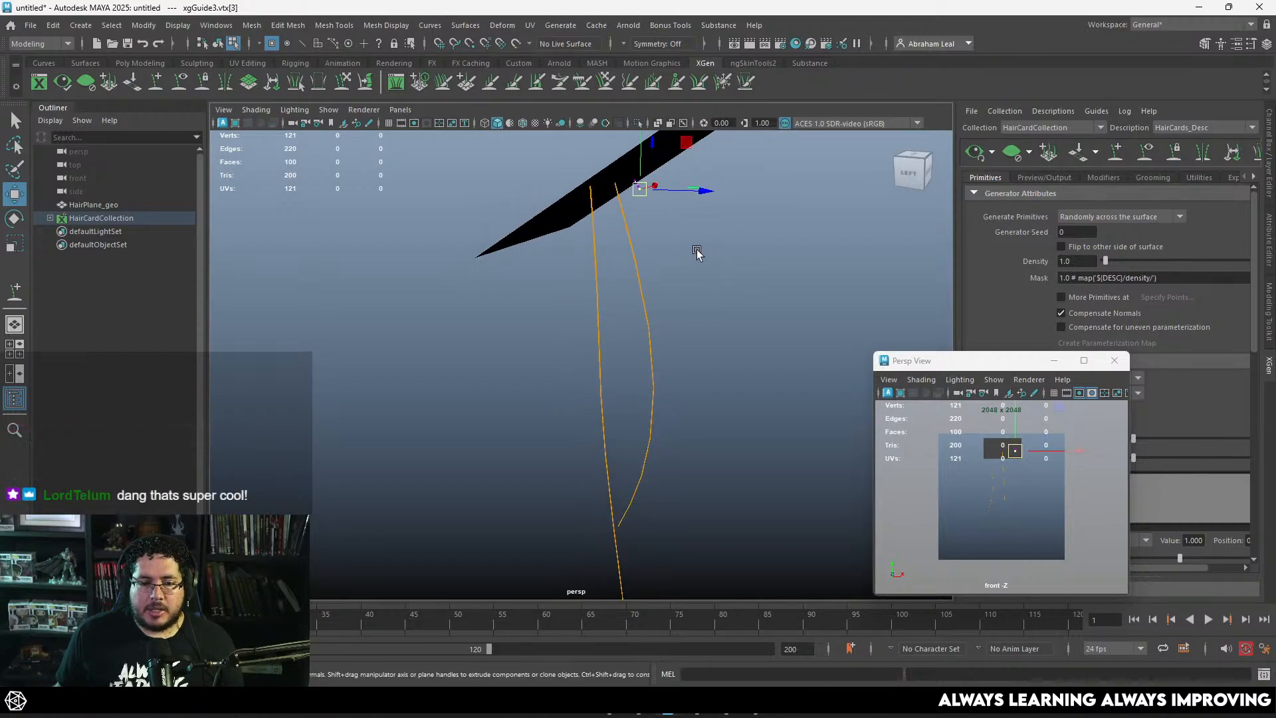
left_click_drag(651, 196, 663, 277)
left_click_drag(670, 462, 670, 461)
mouse_move(693, 363)
left_mouse_down()
mouse_move(644, 423)
mouse_move(664, 417)
mouse_move(681, 370)
left_mouse_up()
left_click_drag(644, 307, 666, 303, "alt")
left_click_drag(658, 285, 606, 349)
left_click_drag(624, 310, 599, 307)
left_click_drag(679, 358, 644, 378)
left_click_drag(668, 436, 663, 552)
left_click_drag(661, 551, 547, 525, "alt")
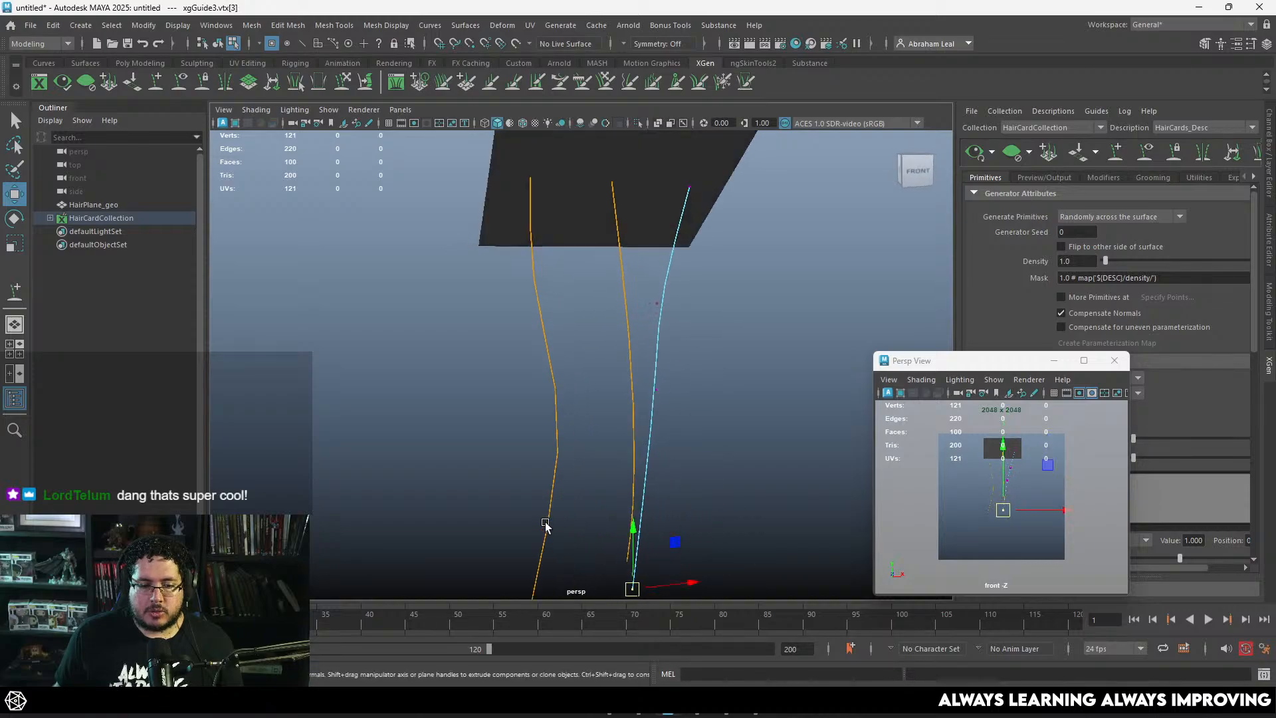
Step: Curve the third guide by moving its end vertex outward and pulling its upper control vertices inward
middle_click_drag(547, 524, 585, 422, "alt")
left_click_drag(622, 359, 625, 349, "alt")
left_click_drag(620, 459, 627, 313)
left_click_drag(671, 193, 637, 215)
left_click_drag(672, 280, 657, 304)
left_click_drag(670, 449, 674, 475)
left_click_drag(670, 271, 625, 346)
left_click_drag(655, 303, 651, 335)
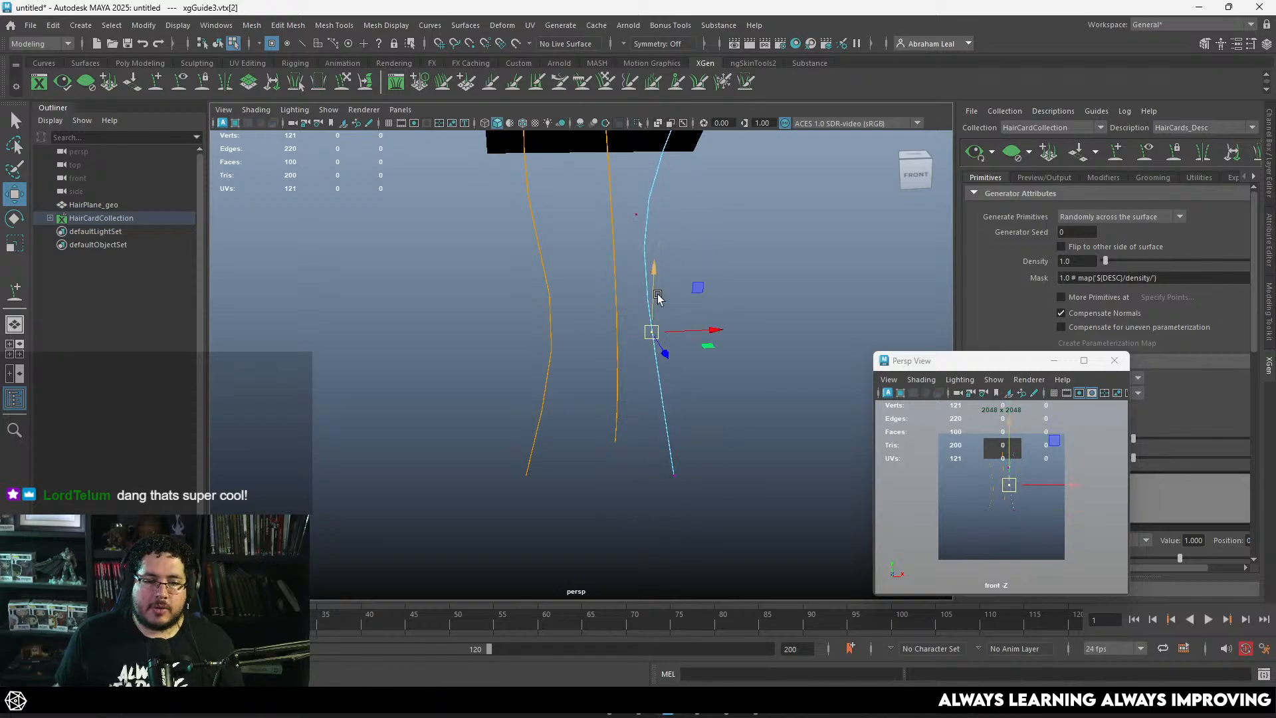
middle_click_drag(656, 200, 658, 265, "alt")
mouse_move(659, 258)
left_mouse_down()
mouse_move(623, 309)
mouse_move(648, 281)
left_mouse_up()
right_click_drag(723, 289, 695, 286, "alt")
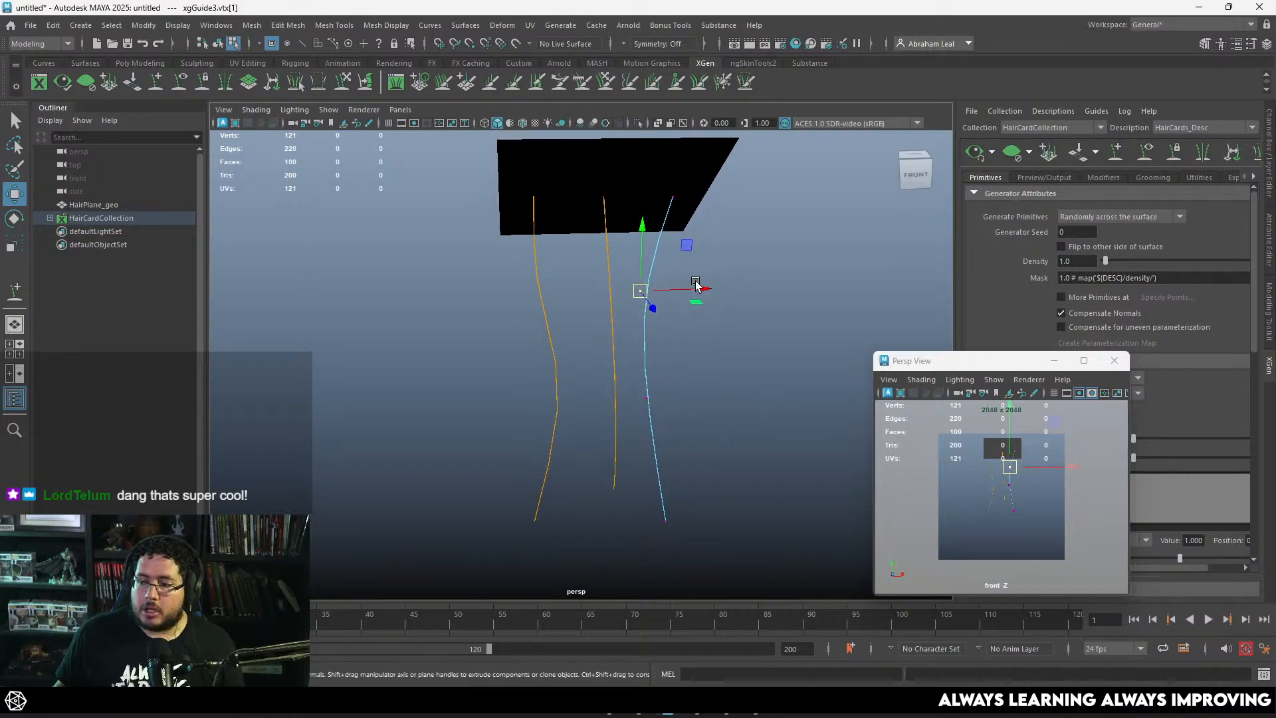
Step: Straighten the upper part of the third guide by moving its control vertices outward, and return to object selection
left_click(791, 315)
left_click_drag(791, 316, 739, 325, "alt")
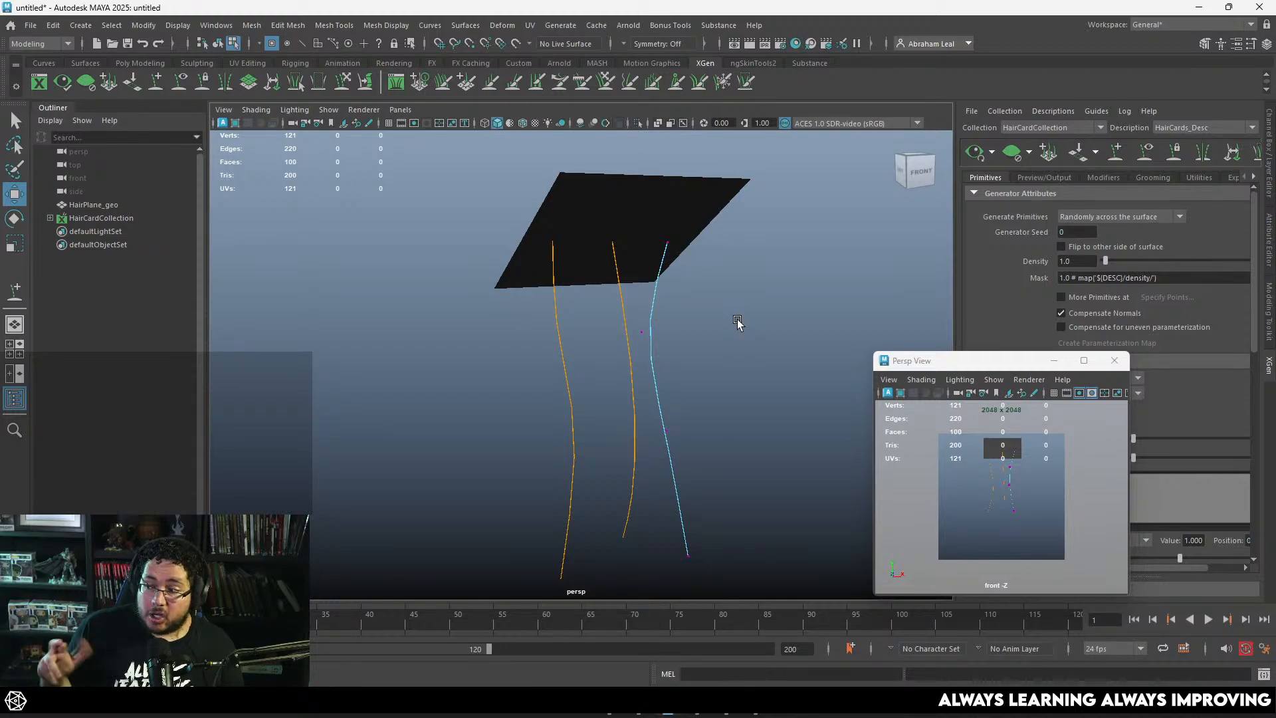
left_click_drag(652, 337, 658, 363, "alt")
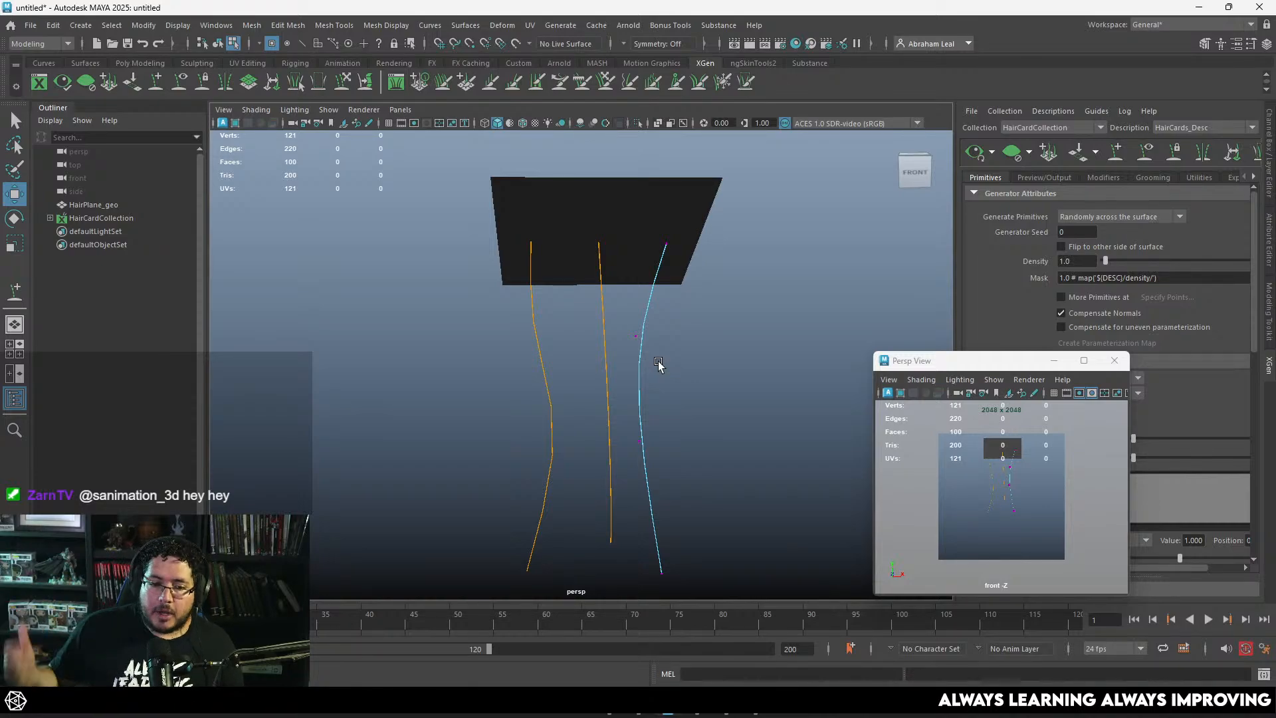
mouse_move(665, 322)
left_mouse_down()
mouse_move(598, 362)
mouse_move(663, 344)
left_mouse_up()
left_click_drag(655, 426, 684, 437)
left_click(730, 369)
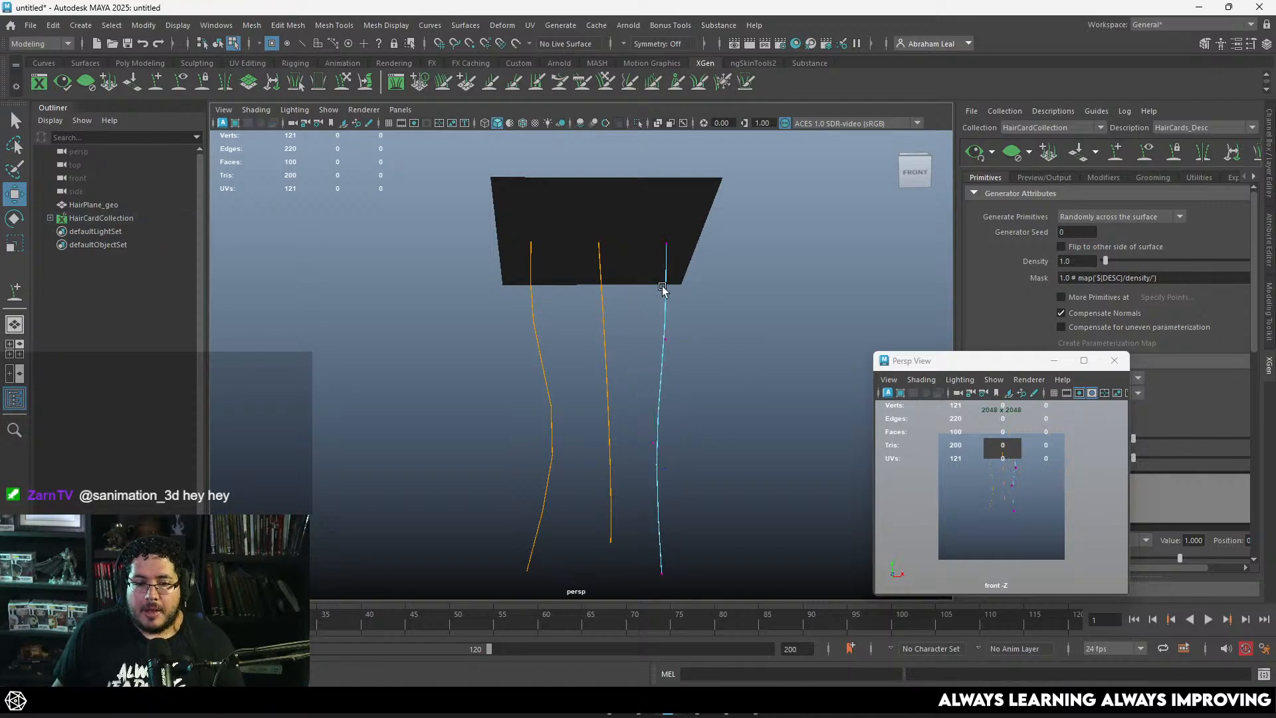
right_click_drag(664, 287, 754, 269)
left_click_drag(756, 269, 781, 278, "alt")
left_click_drag(756, 311, 548, 425)
mouse_move(645, 396)
left_mouse_down("alt")
mouse_move(672, 393)
mouse_move(651, 389)
left_mouse_up("alt")
left_click(718, 347)
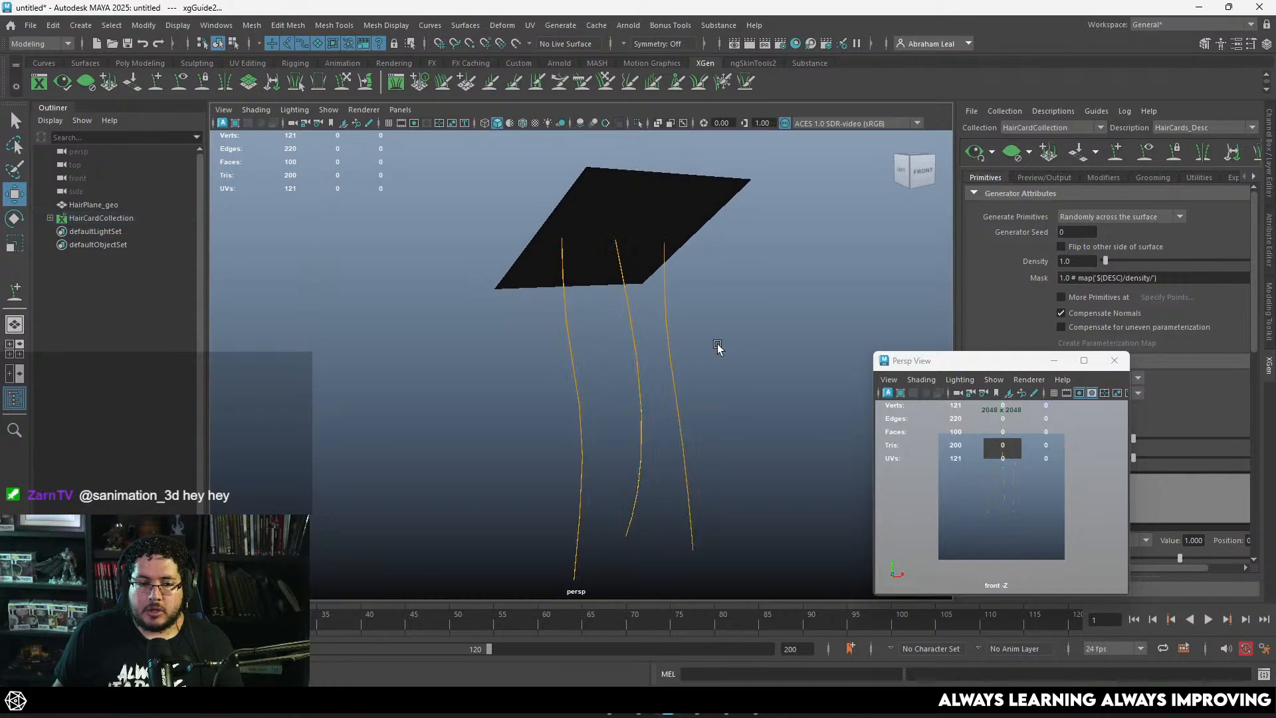
Step: Add two more XGen guides to the hair plane, one in each gap between the existing guides
mouse_move(718, 347)
left_mouse_down("alt")
mouse_move(708, 361)
mouse_move(713, 347)
left_mouse_up("alt")
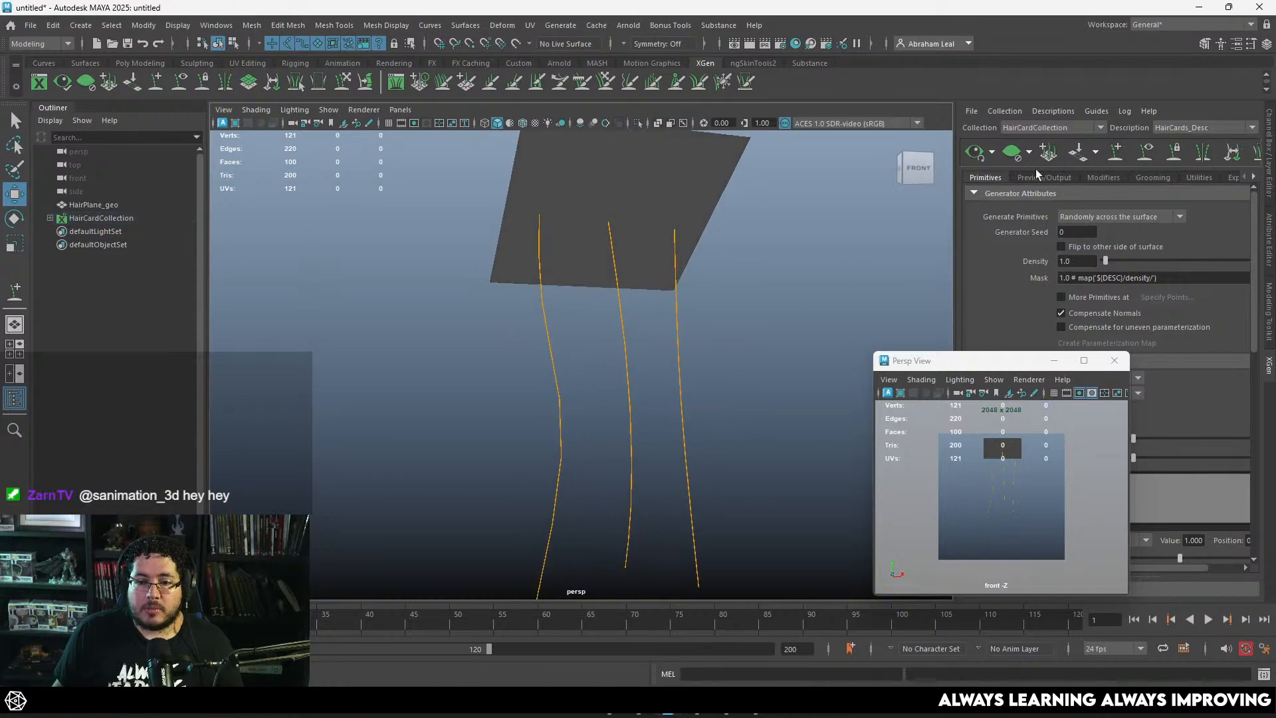
left_click(1117, 153)
right_click_drag(672, 311, 651, 321, "alt")
left_click_drag(651, 321, 584, 242, "alt")
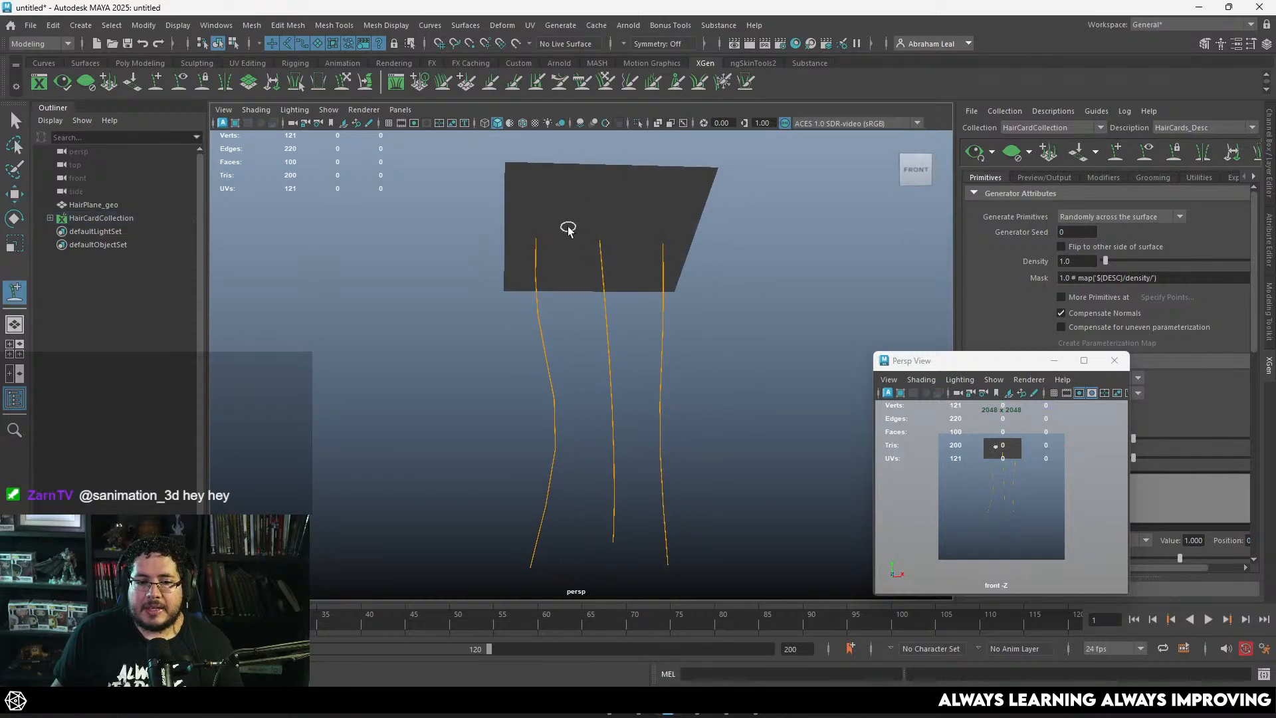
left_click(567, 225)
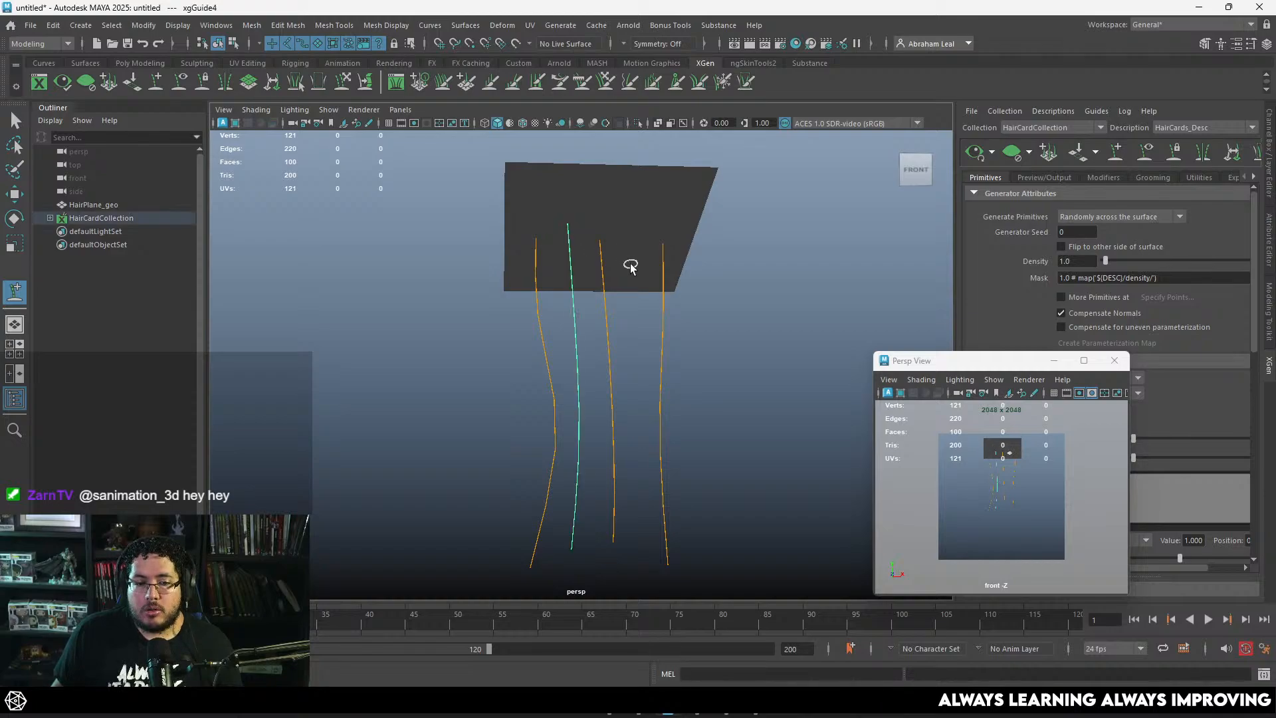
left_click(628, 266)
left_click_drag(681, 297, 846, 259, "alt")
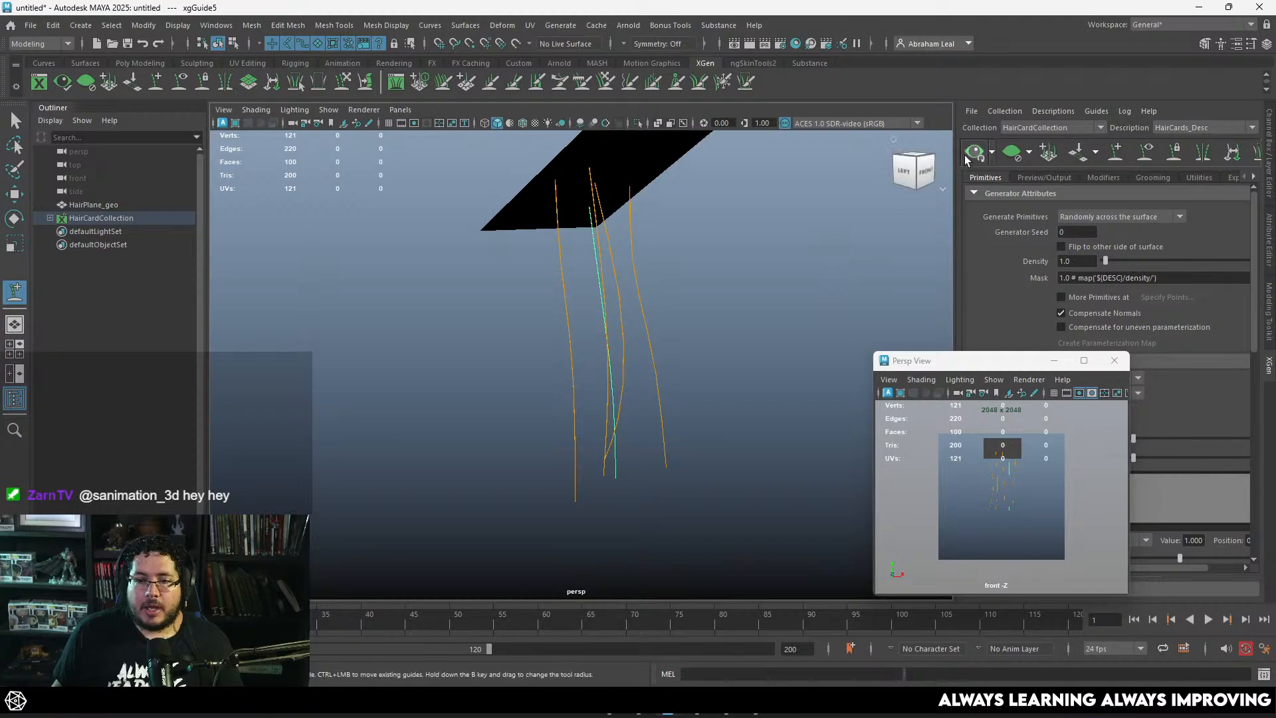
Step: Leave guide placement, show the control vertices of the newest guide, and activate the Move tool for reshaping it
left_click_drag(702, 353, 587, 326, "alt")
key("q")
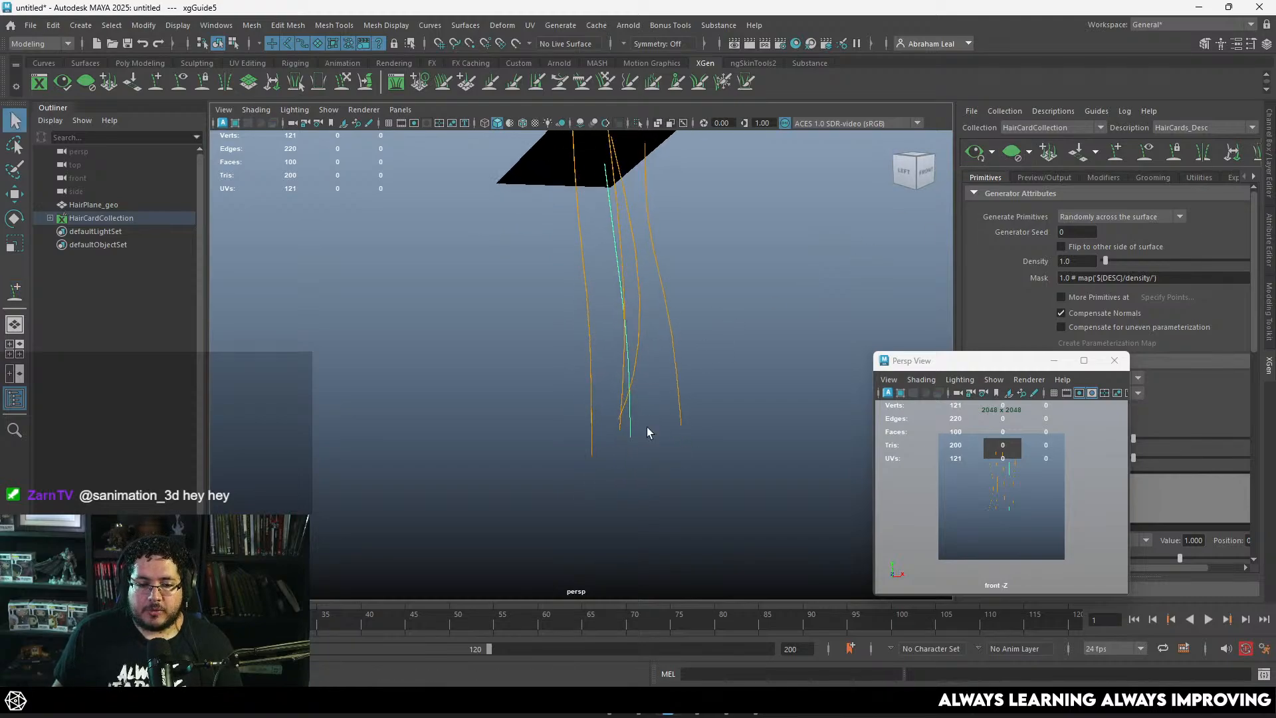
left_click_drag(622, 440, 624, 429, "alt")
right_click_drag(617, 332, 572, 326)
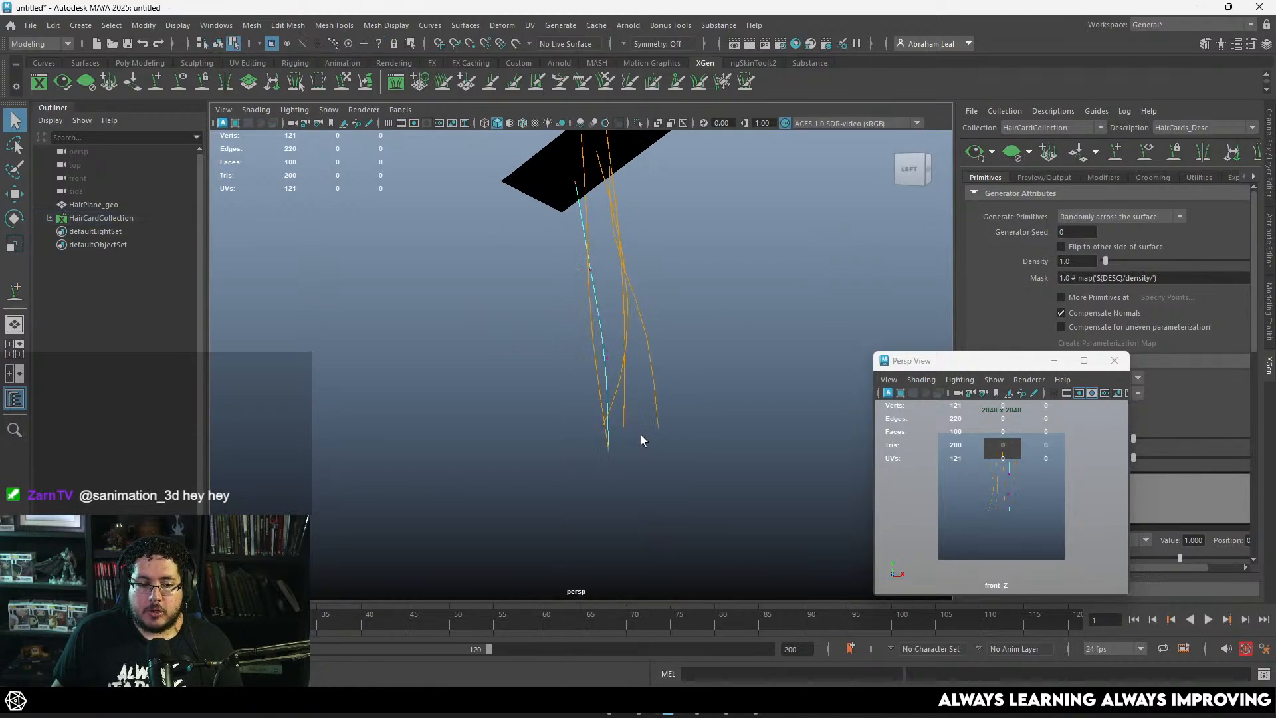
left_click(609, 444)
left_click(615, 426)
left_click(607, 357)
left_click(593, 364)
left_click_drag(624, 373, 585, 268, "alt")
left_click(585, 269)
left_click(573, 276)
left_click(563, 285)
key("w")
Step: Reshape the two added guides into their own soft waves by moving their middle and end control vertices
left_click_drag(591, 338, 628, 459)
left_click_drag(676, 338, 628, 367)
mouse_move(668, 261)
left_mouse_down()
mouse_move(643, 286)
mouse_move(660, 274)
left_mouse_up()
left_click_drag(678, 464, 641, 497)
left_click_drag(649, 488, 663, 488)
mouse_move(601, 248)
left_mouse_down()
mouse_move(578, 271)
mouse_move(606, 256)
left_mouse_up()
mouse_move(602, 353)
left_mouse_down()
mouse_move(582, 375)
mouse_move(589, 360)
left_mouse_up()
left_click_drag(594, 444, 613, 465)
mouse_move(605, 345)
left_mouse_down()
mouse_move(580, 375)
mouse_move(584, 359)
left_mouse_up()
mouse_move(601, 439)
left_mouse_down()
mouse_move(629, 483)
mouse_move(602, 458)
left_mouse_up()
left_click(729, 385)
left_click_drag(729, 384, 693, 314, "alt")
Step: Preview the hairs generated from all five guides, inspect them from several angles, and clear the preview
left_click(975, 153)
right_click_drag(589, 286, 656, 267)
left_click_drag(718, 287, 771, 310, "alt")
right_click_drag(771, 309, 798, 325, "alt")
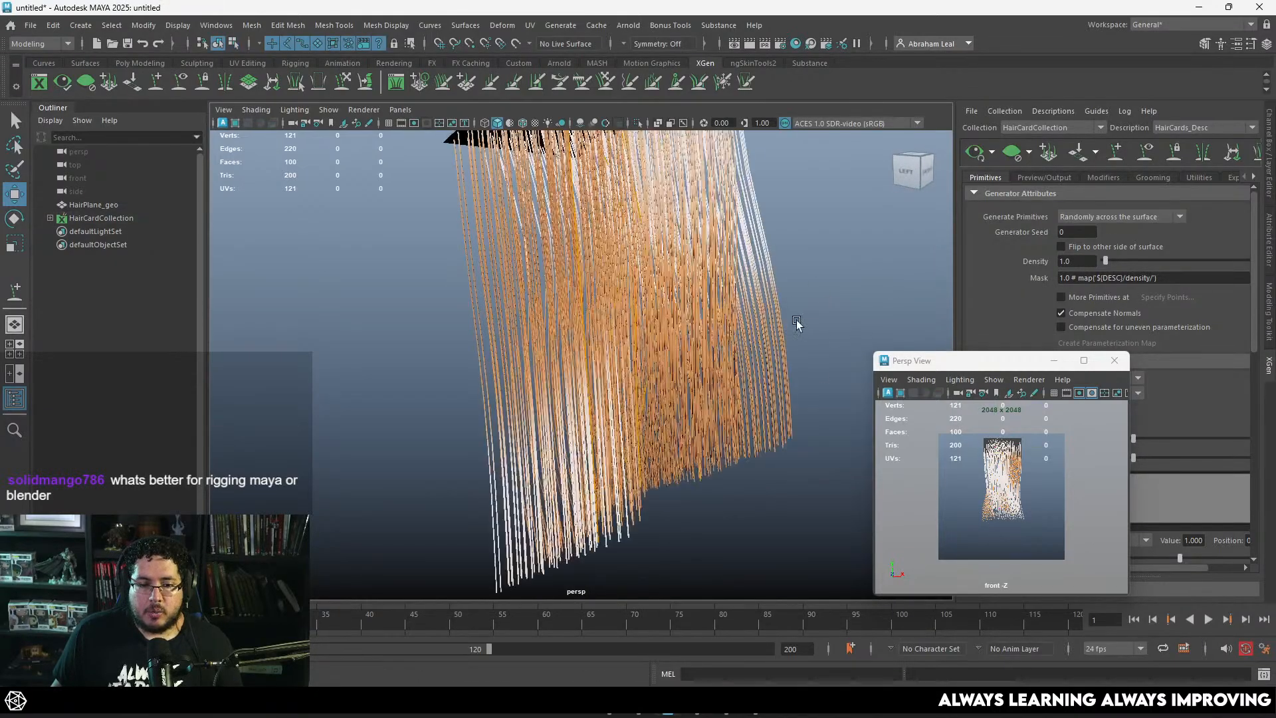
left_click_drag(798, 326, 698, 312, "alt")
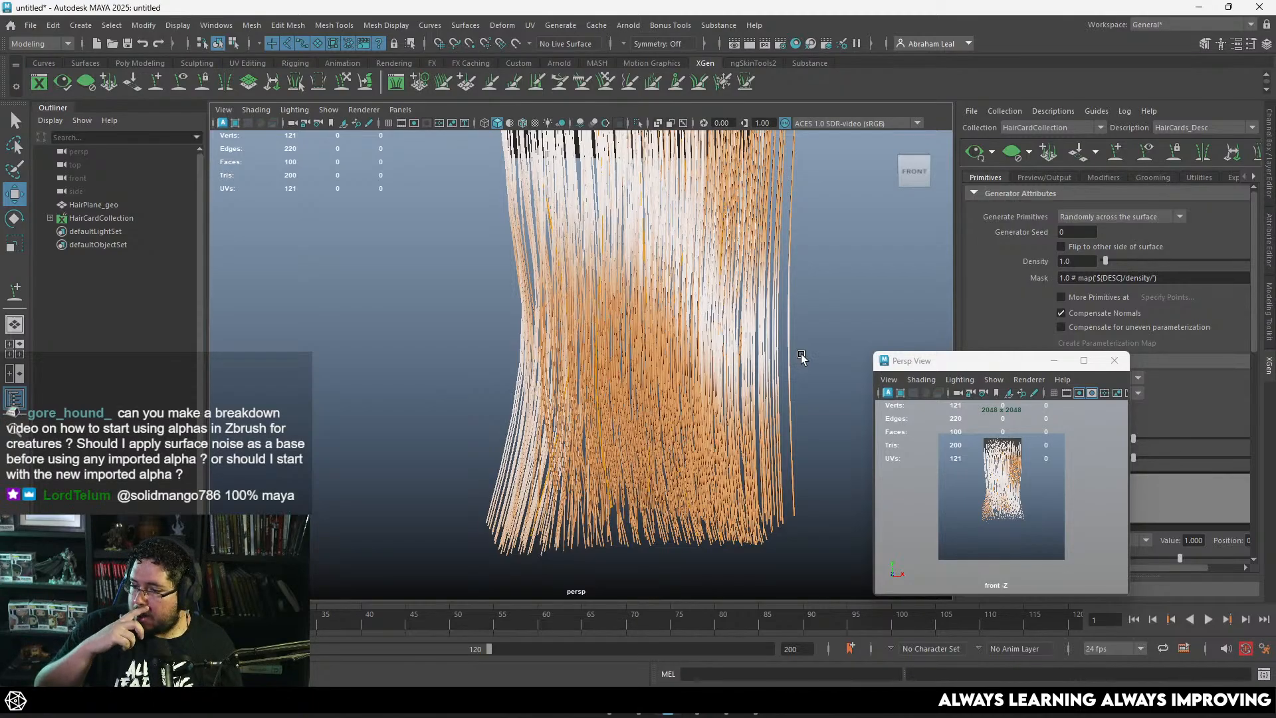
left_click_drag(822, 265, 784, 266, "alt")
left_click(1013, 157)
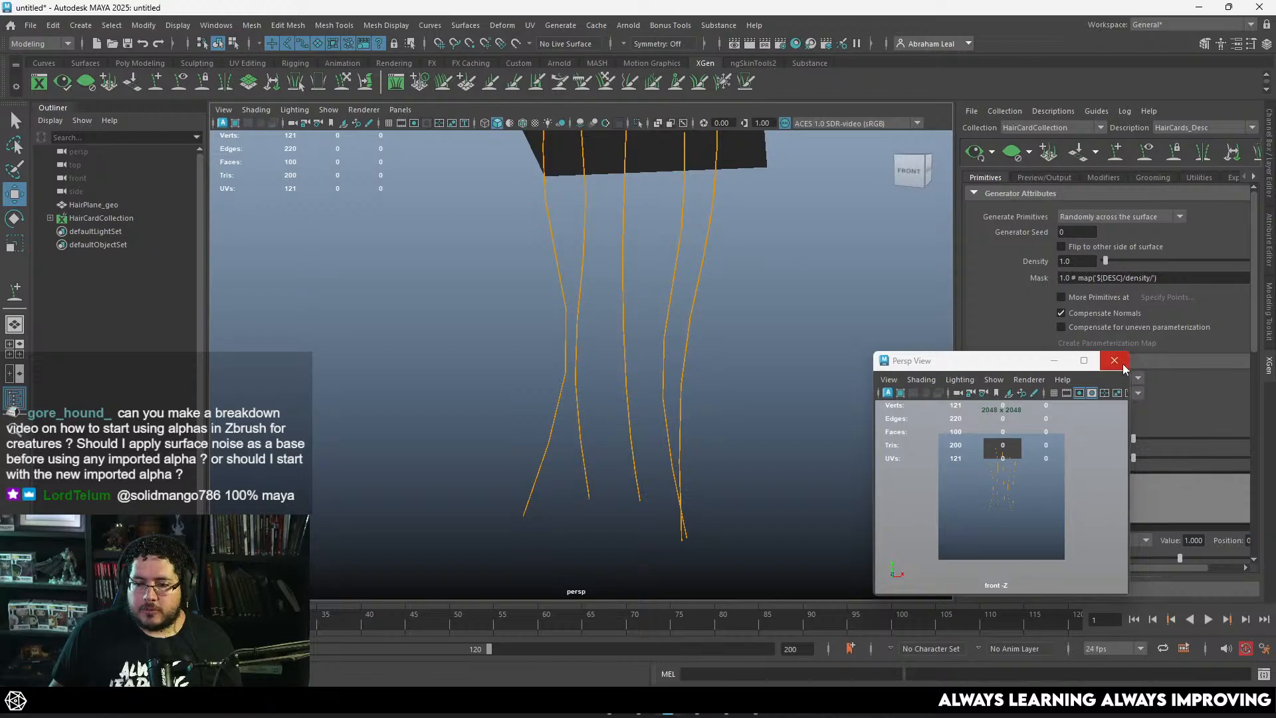
Step: Close the floating front-camera view window
left_click(1115, 360)
left_click_drag(750, 423, 778, 416, "alt")
scroll(777, 412, "up", 3)
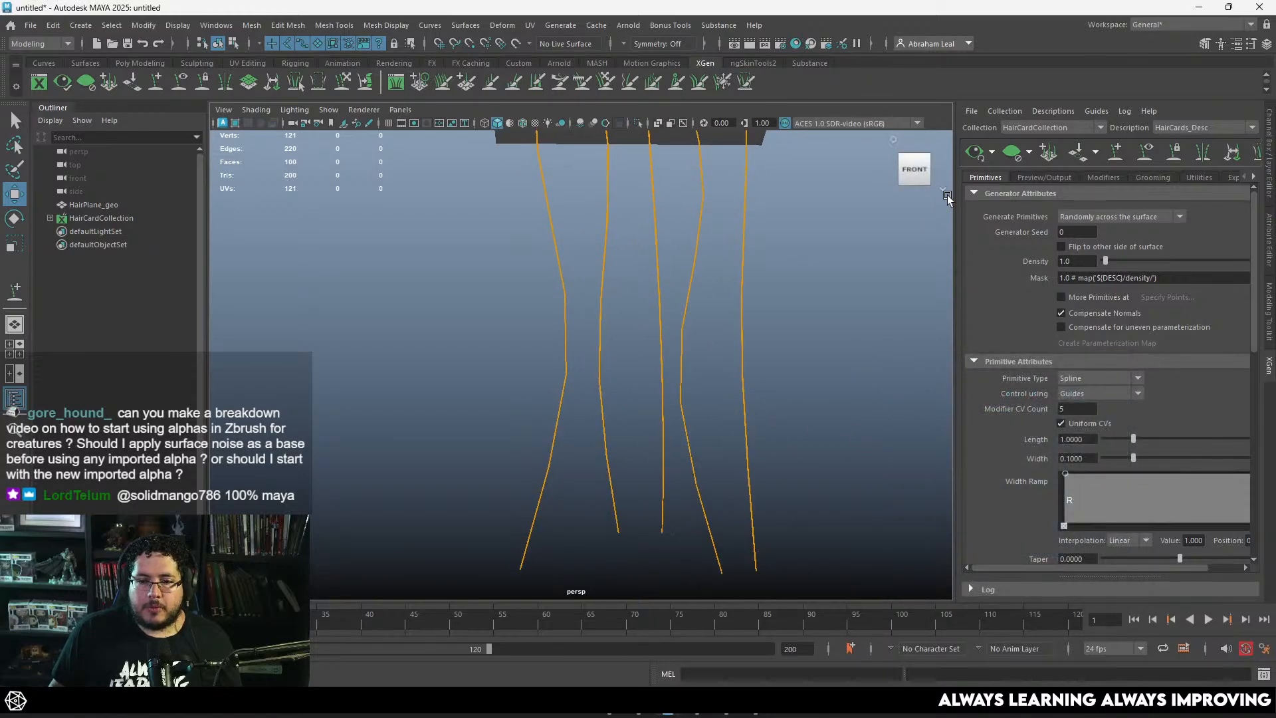
Step: Regenerate the hair preview, examine the roots and strands on the plane, and clear it again
left_click(976, 153)
scroll(718, 292, "down", 3)
left_click_drag(718, 293, 692, 305, "alt")
middle_click_drag(690, 213, 678, 274, "alt")
left_click_drag(678, 274, 695, 234, "alt")
left_click(975, 153)
left_click_drag(865, 240, 738, 242, "alt")
left_click(1012, 154)
left_click_drag(751, 286, 770, 344, "alt")
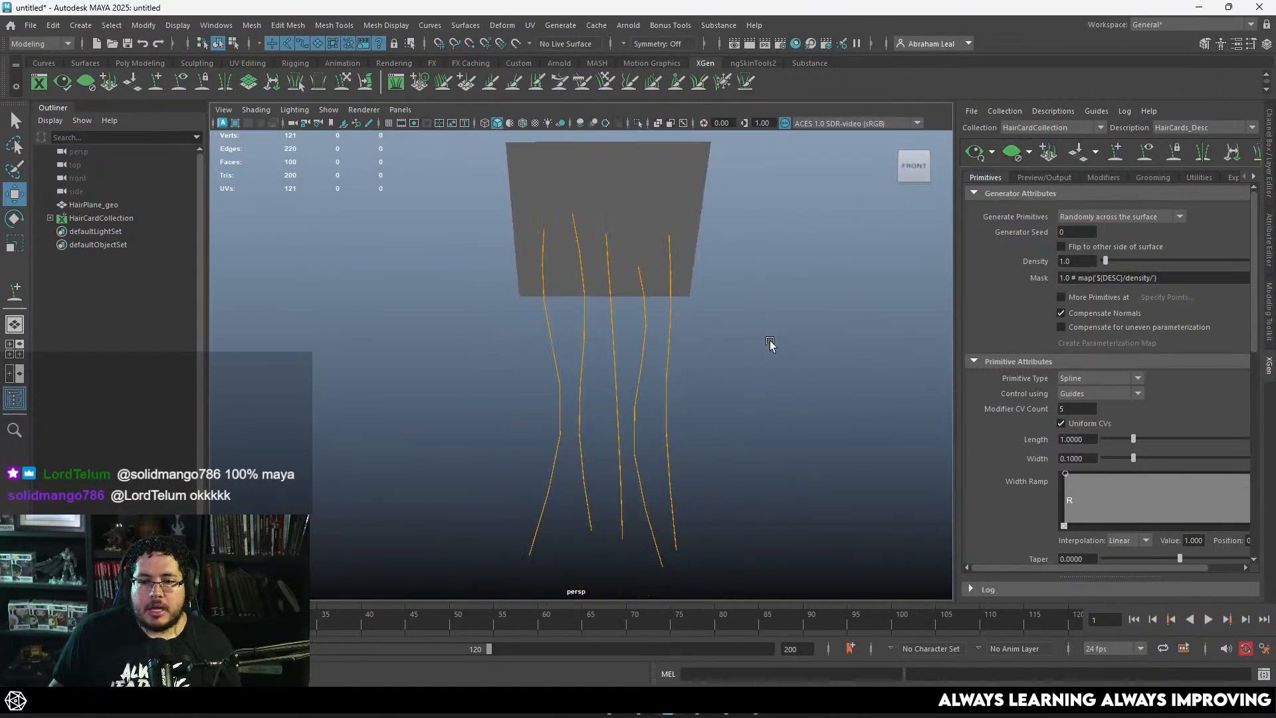
Step: Assign a new Lambert material to the hair plane
left_click_drag(956, 295, 828, 294)
left_click(588, 205)
right_click_drag(588, 200, 589, 540)
left_click(458, 317)
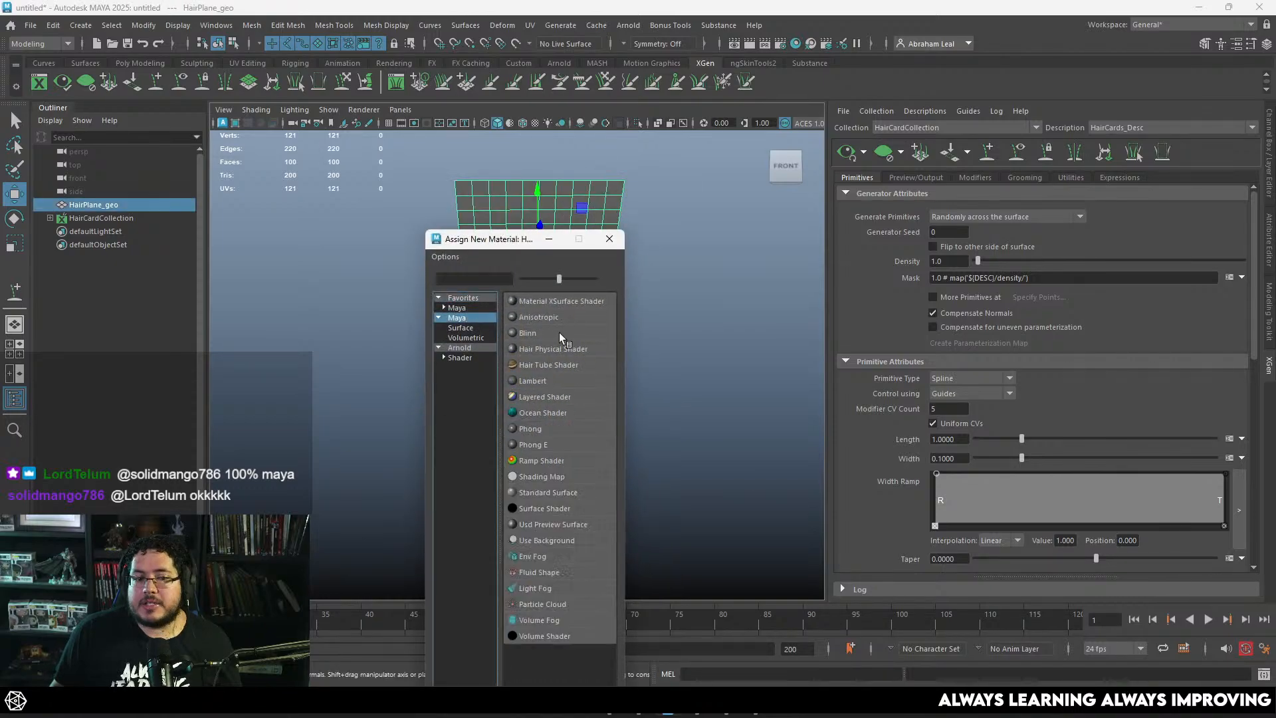
left_click(537, 381)
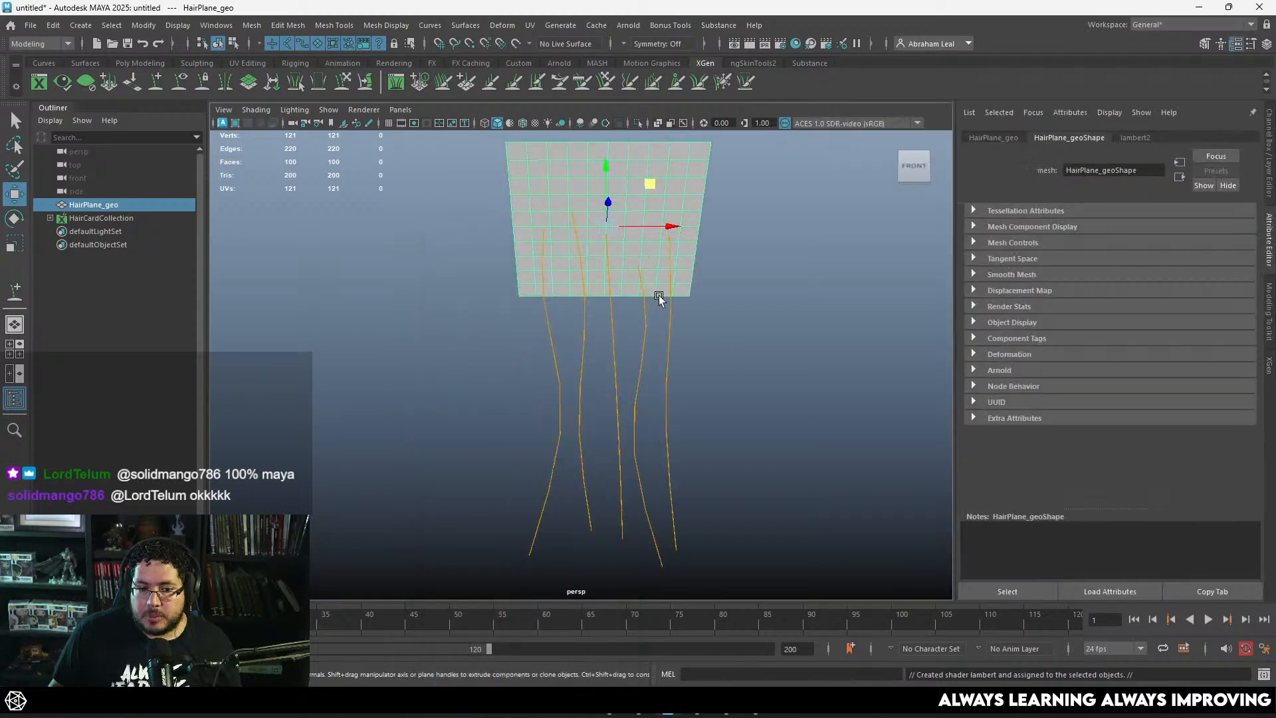
left_click(658, 298)
left_click(680, 197)
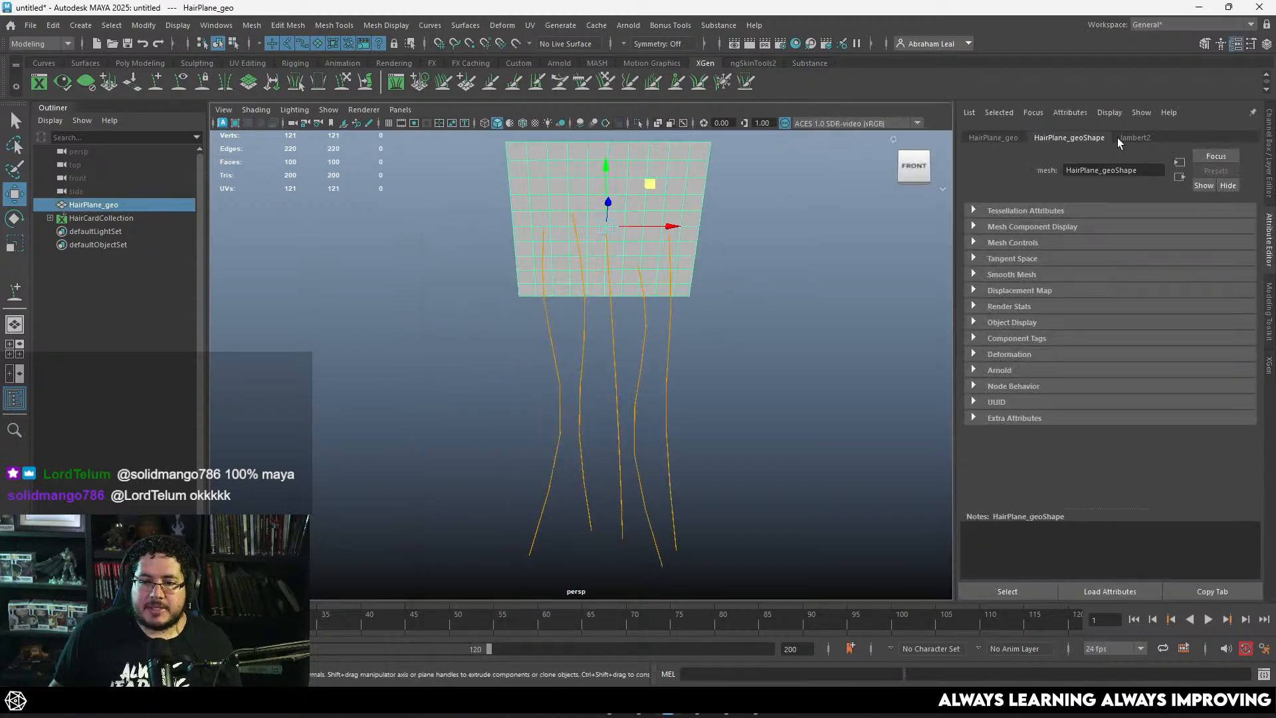
Step: Select HairCardCollection and bring back its XGen description settings
left_click(750, 224)
left_click(101, 218)
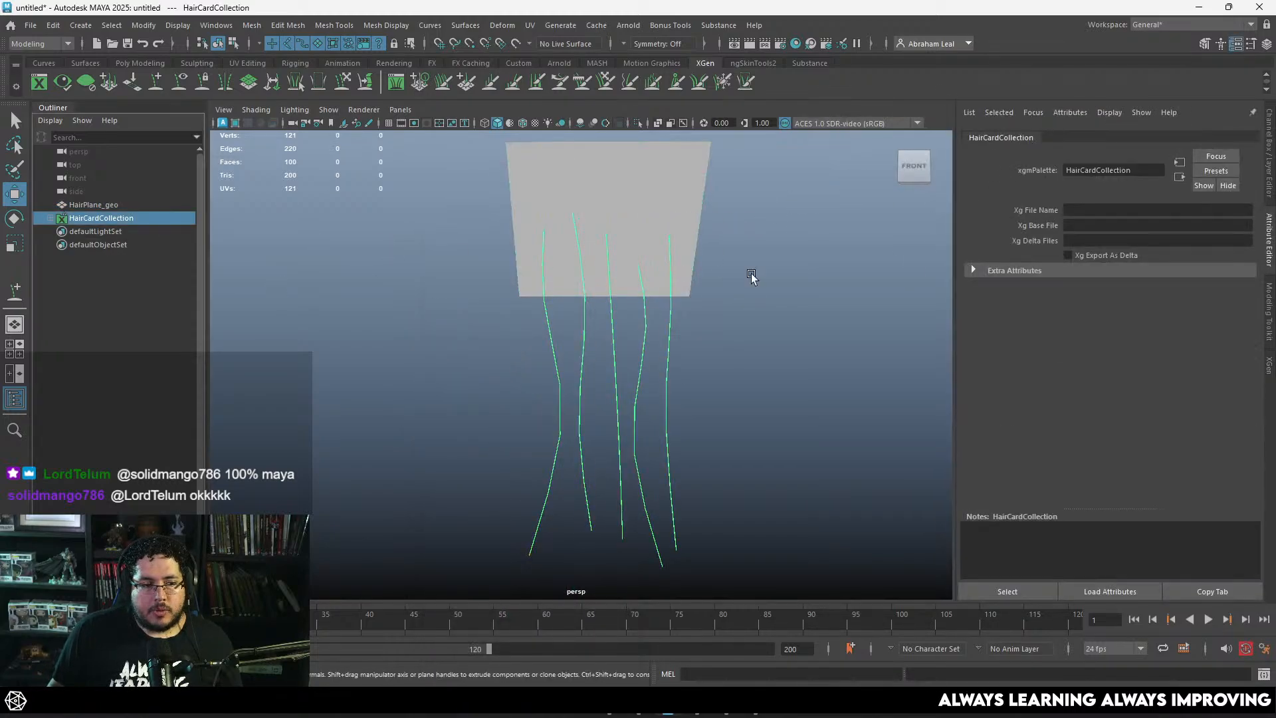
left_click(38, 83)
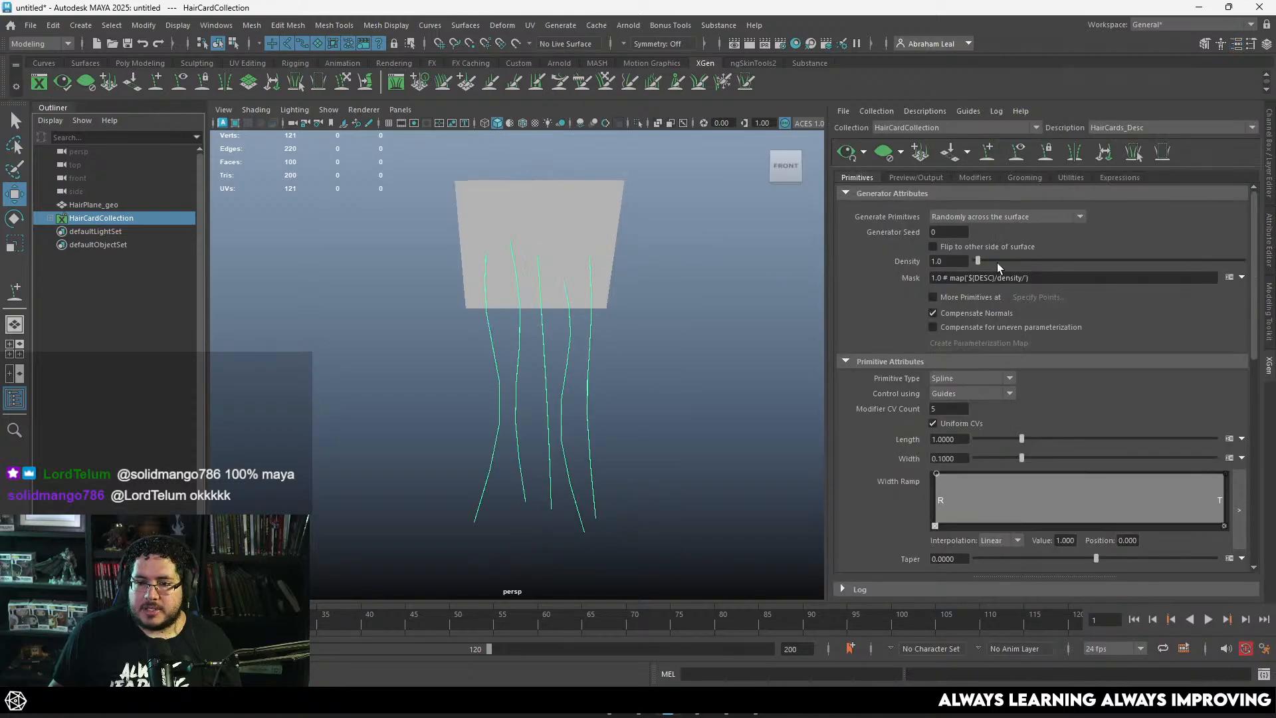
Step: Create a paint map for the hair description's Mask, named maskHairCardA, with black as the start color
left_click(1242, 278)
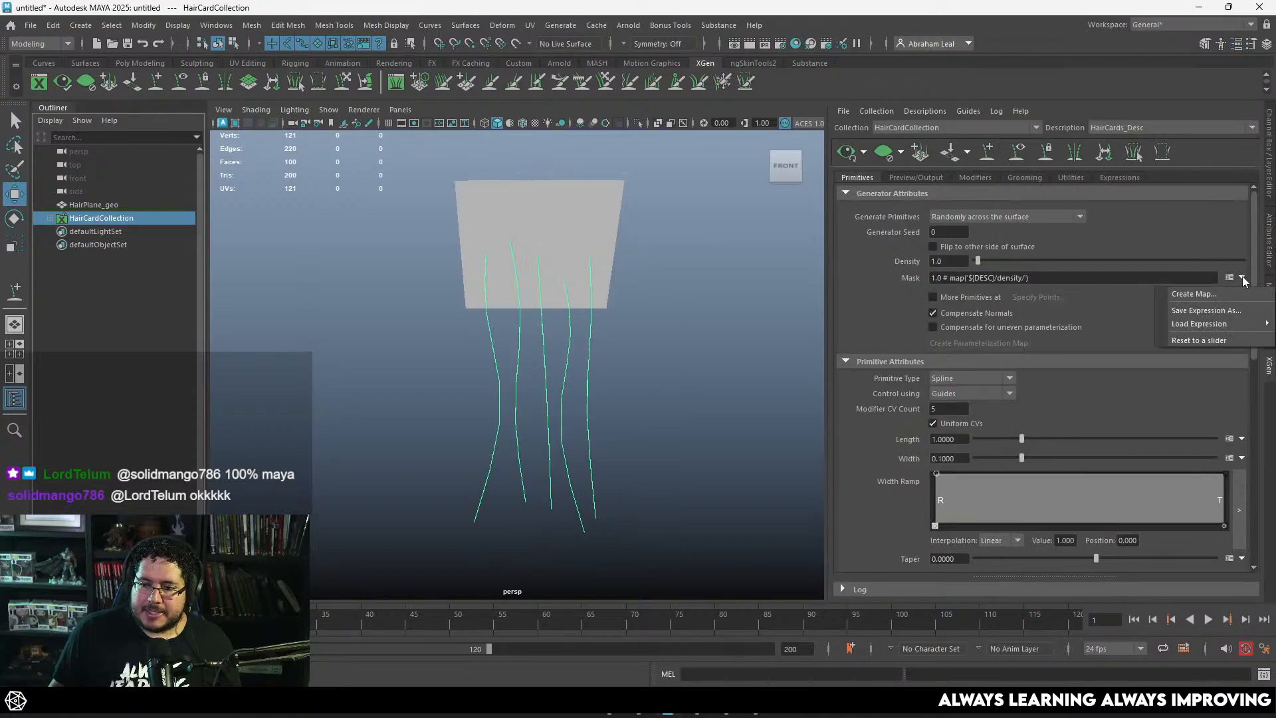
left_click(1195, 293)
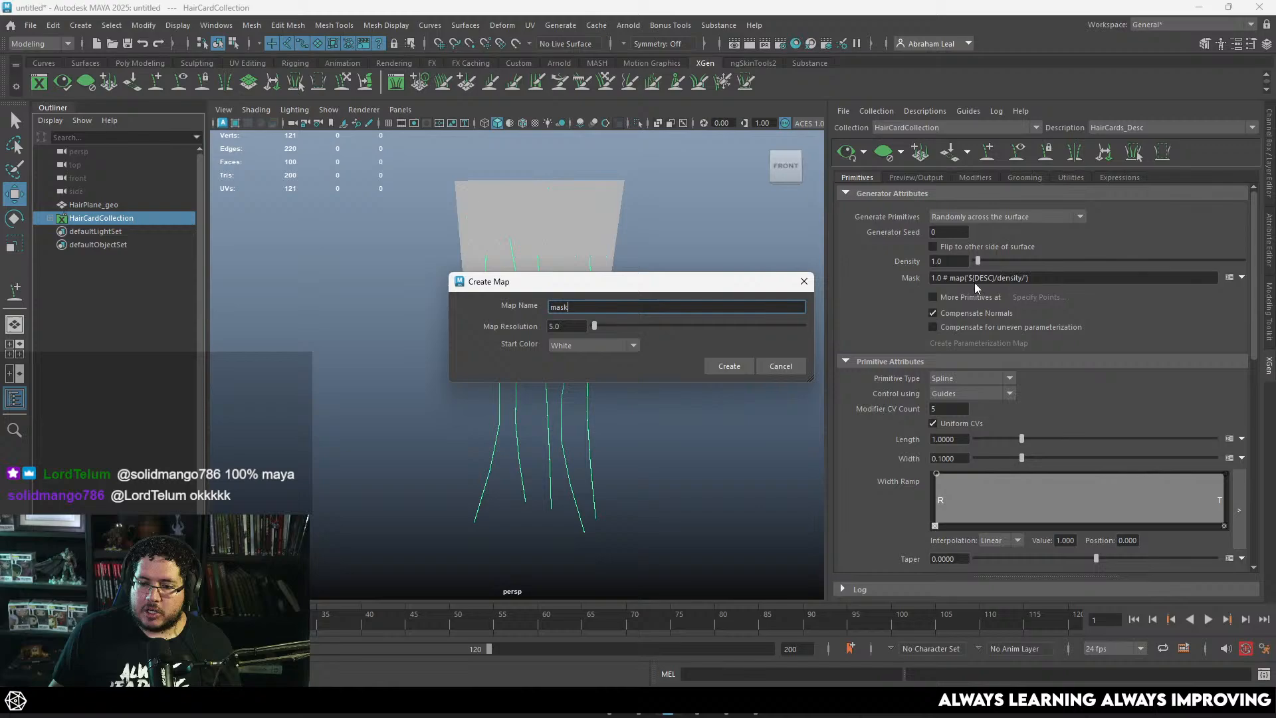
left_click(606, 347)
left_click(585, 377)
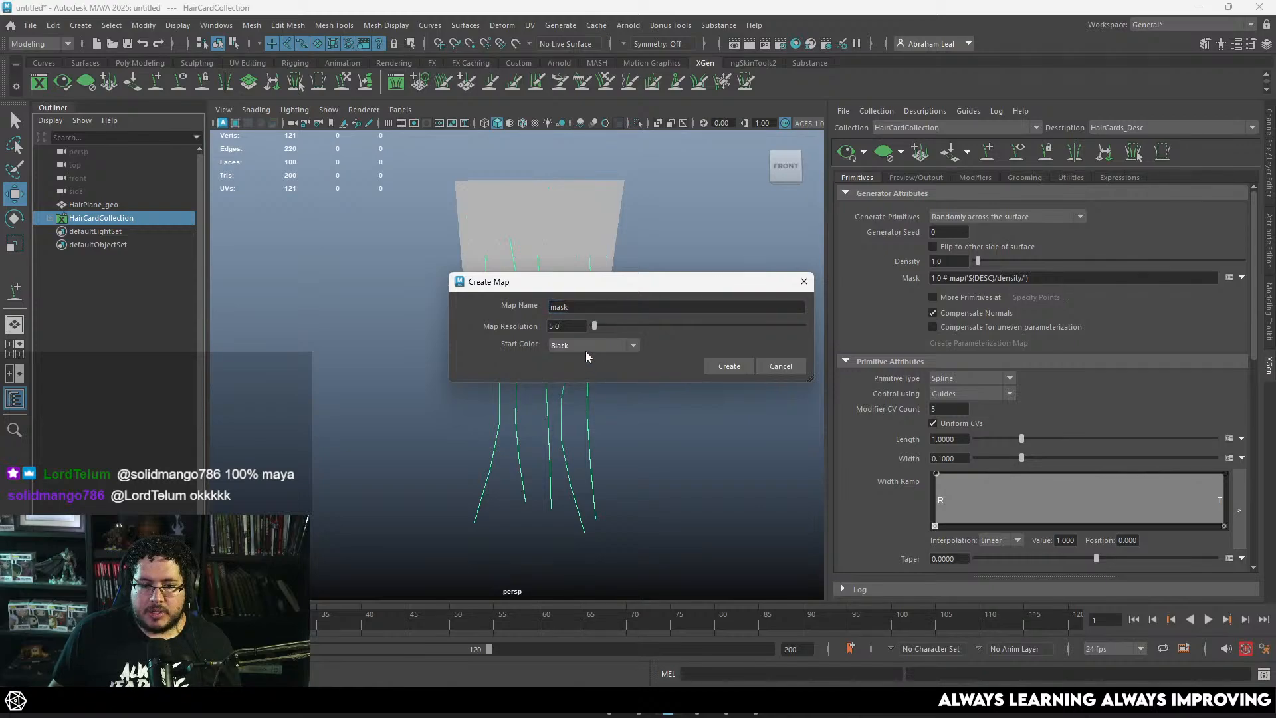
left_click(582, 307)
type("Hair")
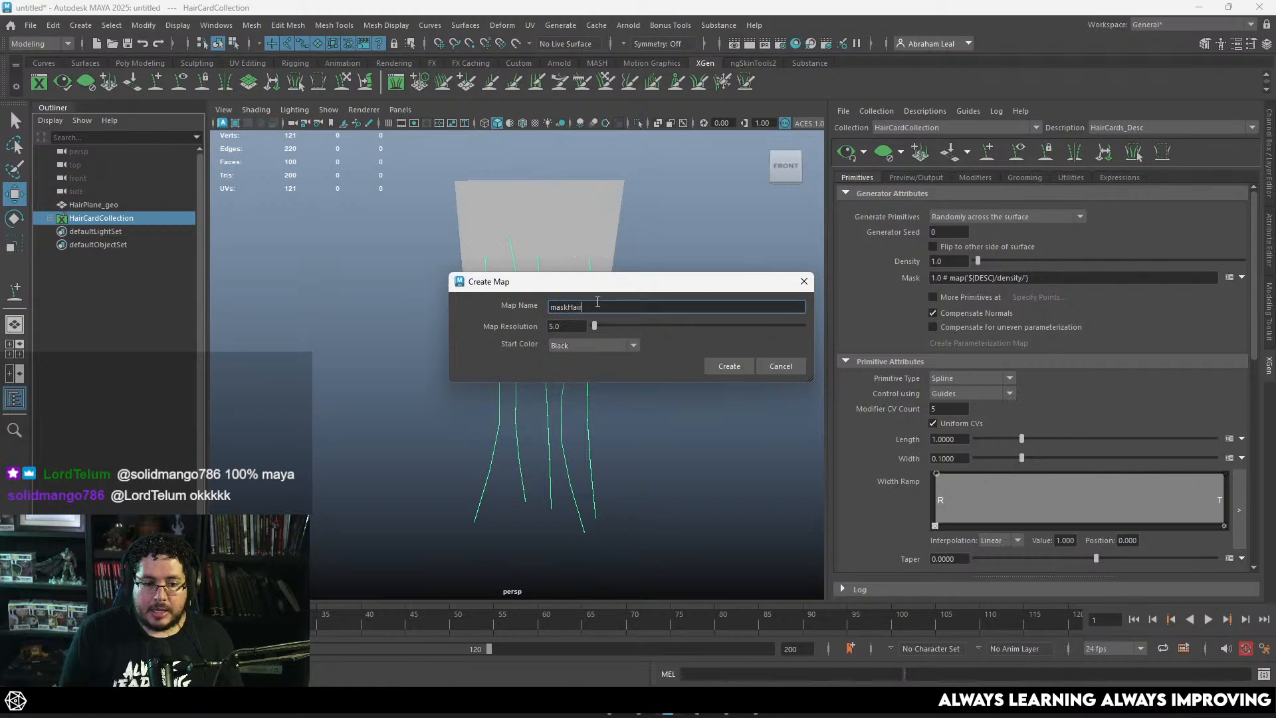
type("CardA")
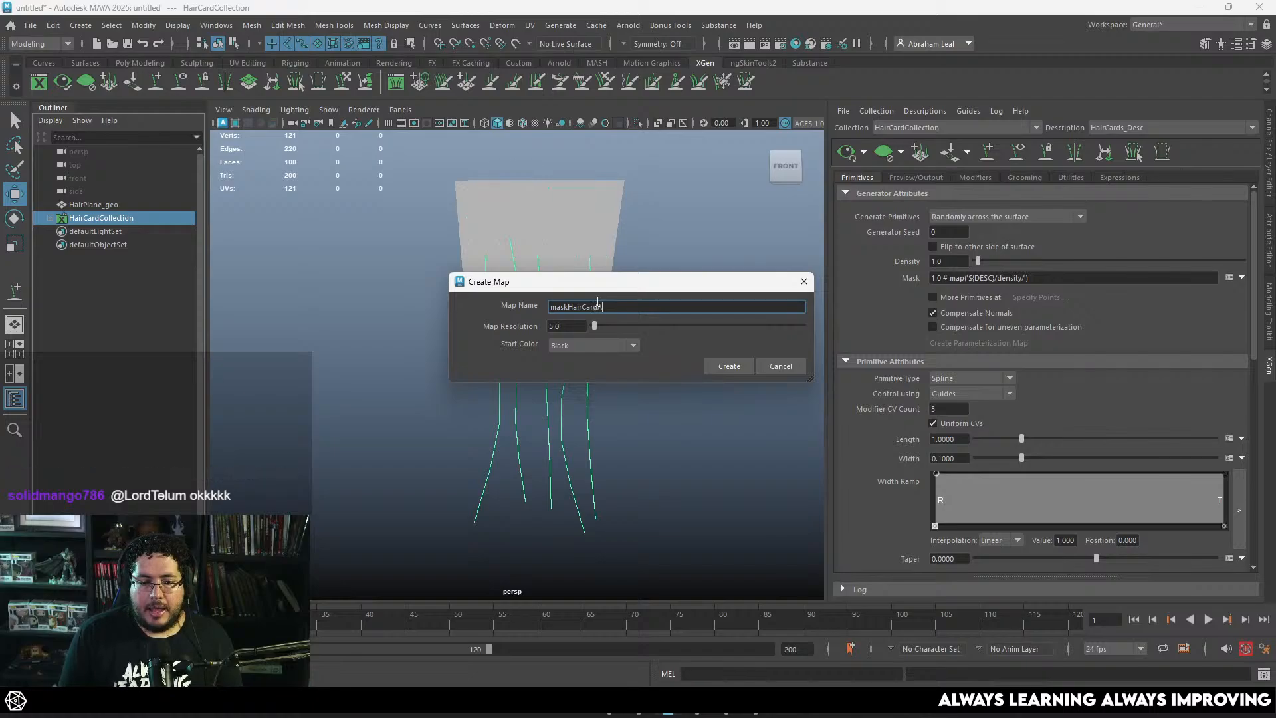
left_click(728, 365)
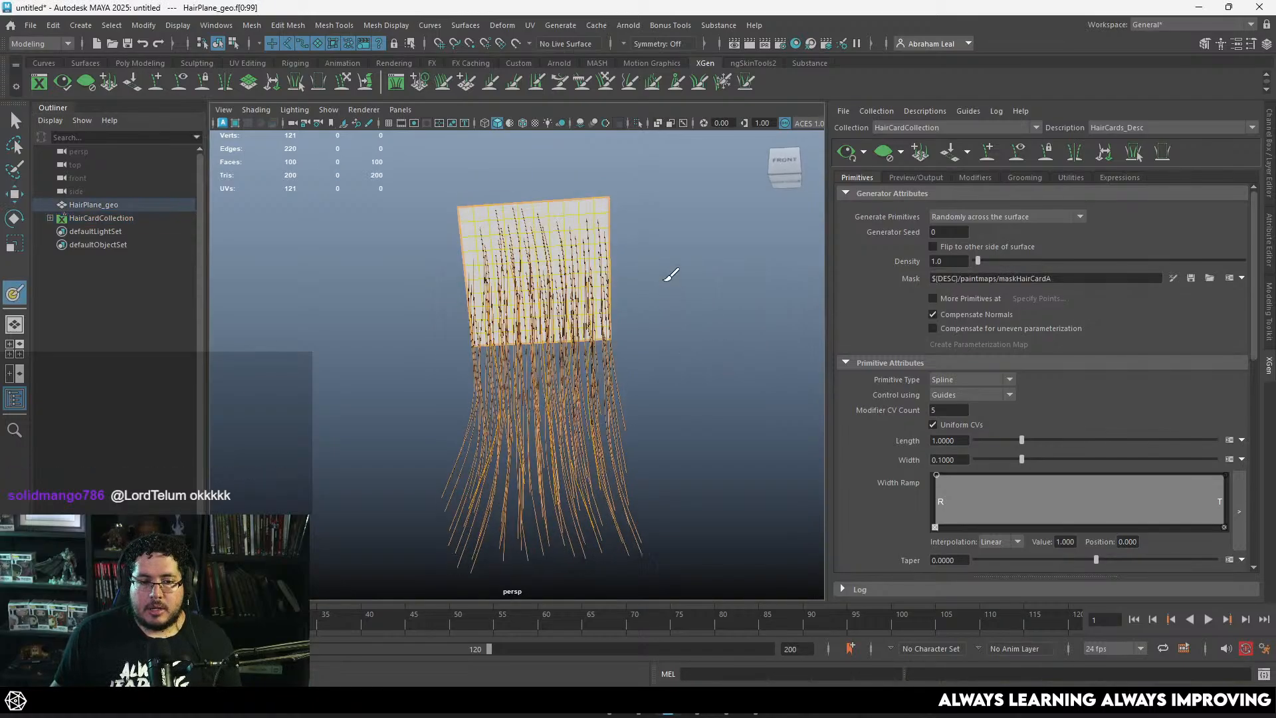
Step: Start painting maskHairCardA on the plane with the 3D Paint Tool, setting the brush color to white
left_click_drag(713, 333, 712, 300, "alt")
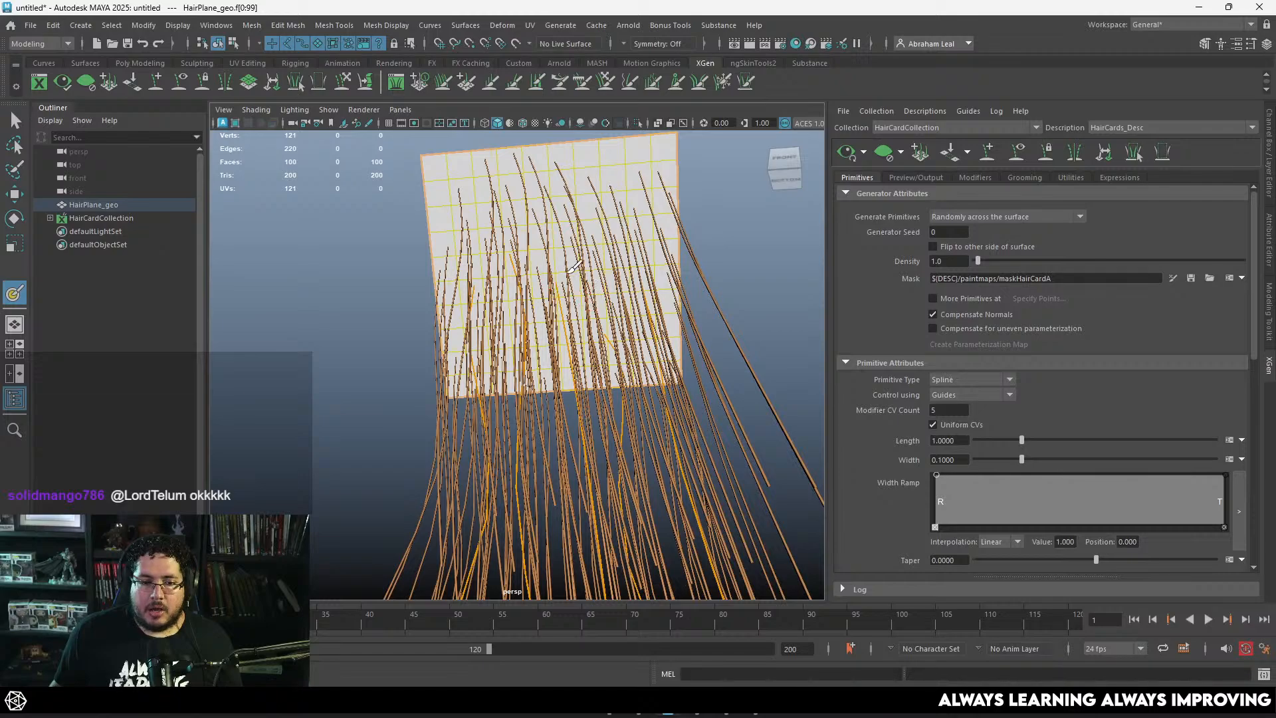
left_click(1174, 278)
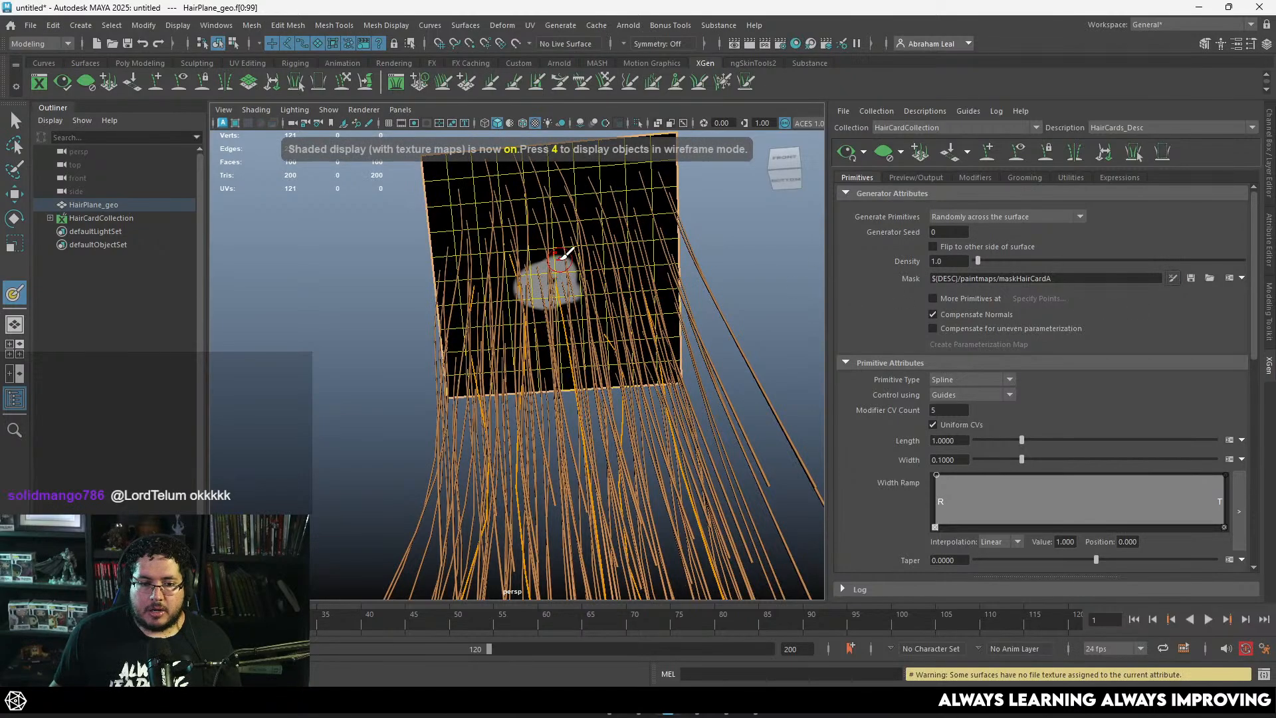
double_click(14, 292)
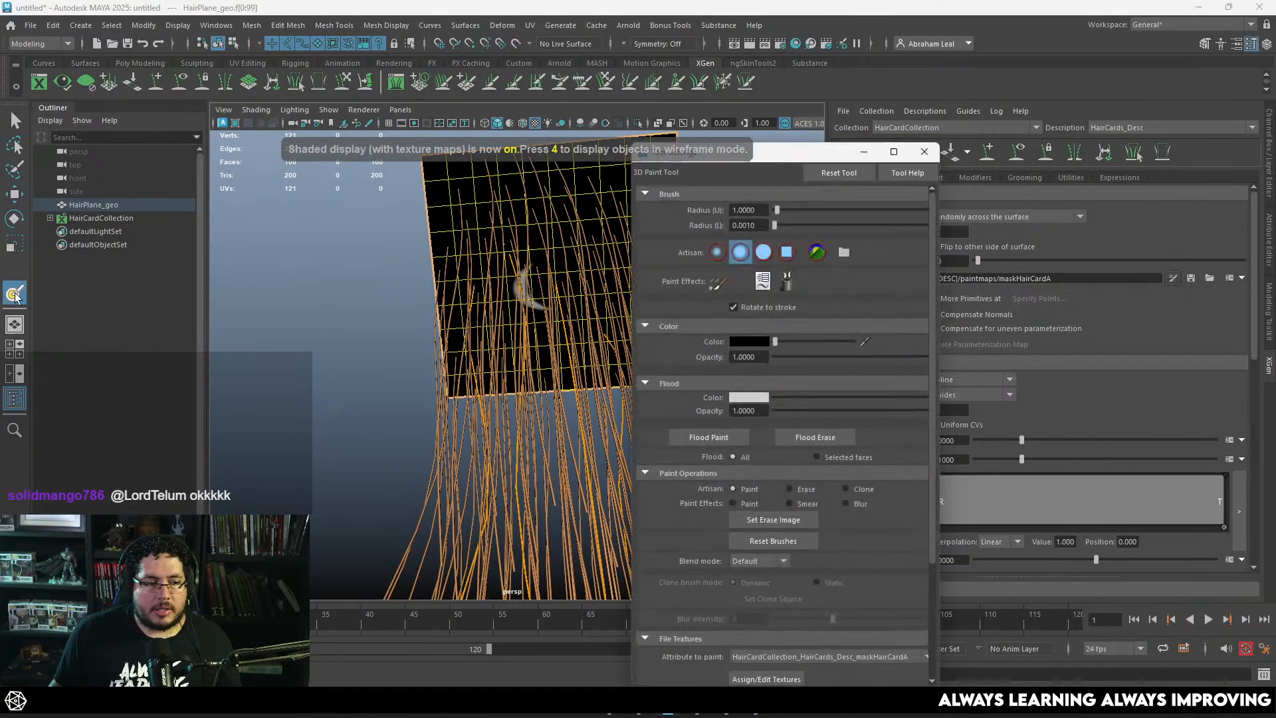
left_click_drag(783, 342, 852, 342)
mouse_move(528, 282)
left_mouse_down()
mouse_move(572, 266)
mouse_move(534, 286)
left_mouse_up()
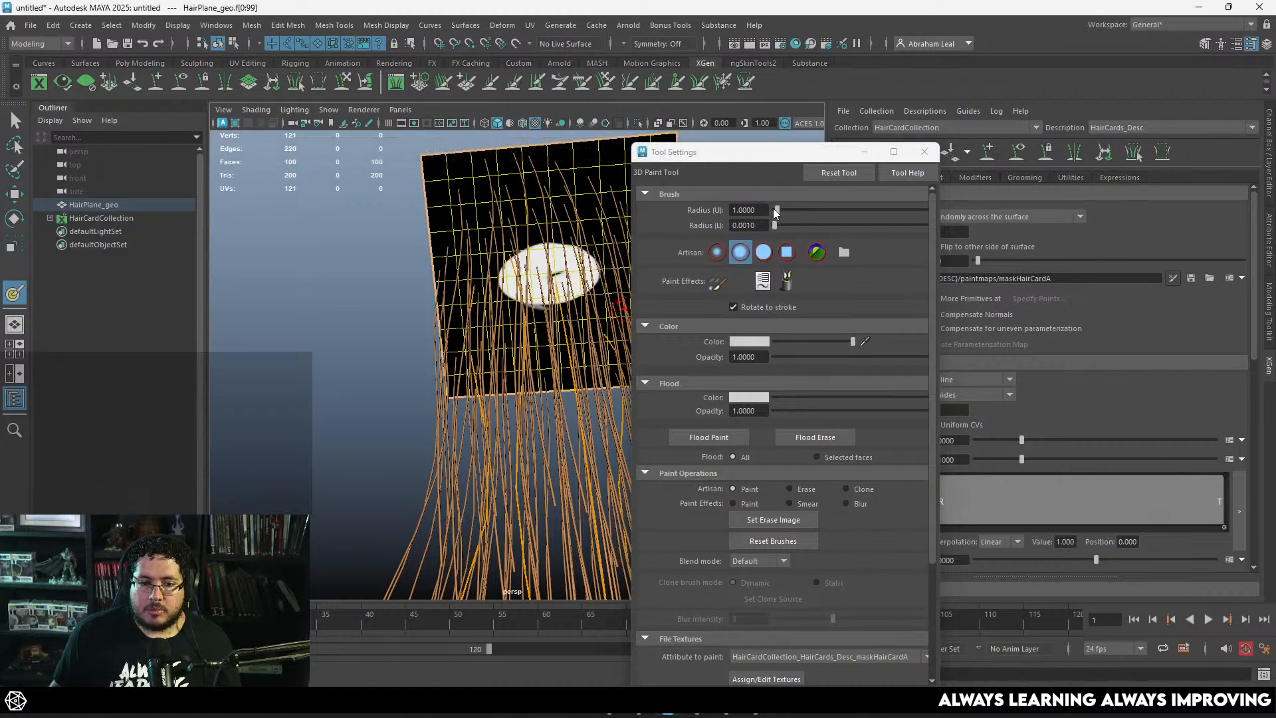
Step: Enlarge the upper brush radius, paint a broad white oval in the middle of the plane, and save the mask map
left_click_drag(775, 211, 783, 210)
mouse_move(535, 266)
left_mouse_down()
mouse_move(552, 259)
mouse_move(566, 278)
mouse_move(561, 249)
mouse_move(507, 287)
mouse_move(517, 340)
mouse_move(474, 345)
mouse_move(565, 340)
mouse_move(578, 269)
mouse_move(492, 280)
mouse_move(590, 326)
mouse_move(545, 306)
left_mouse_up()
left_click(924, 152)
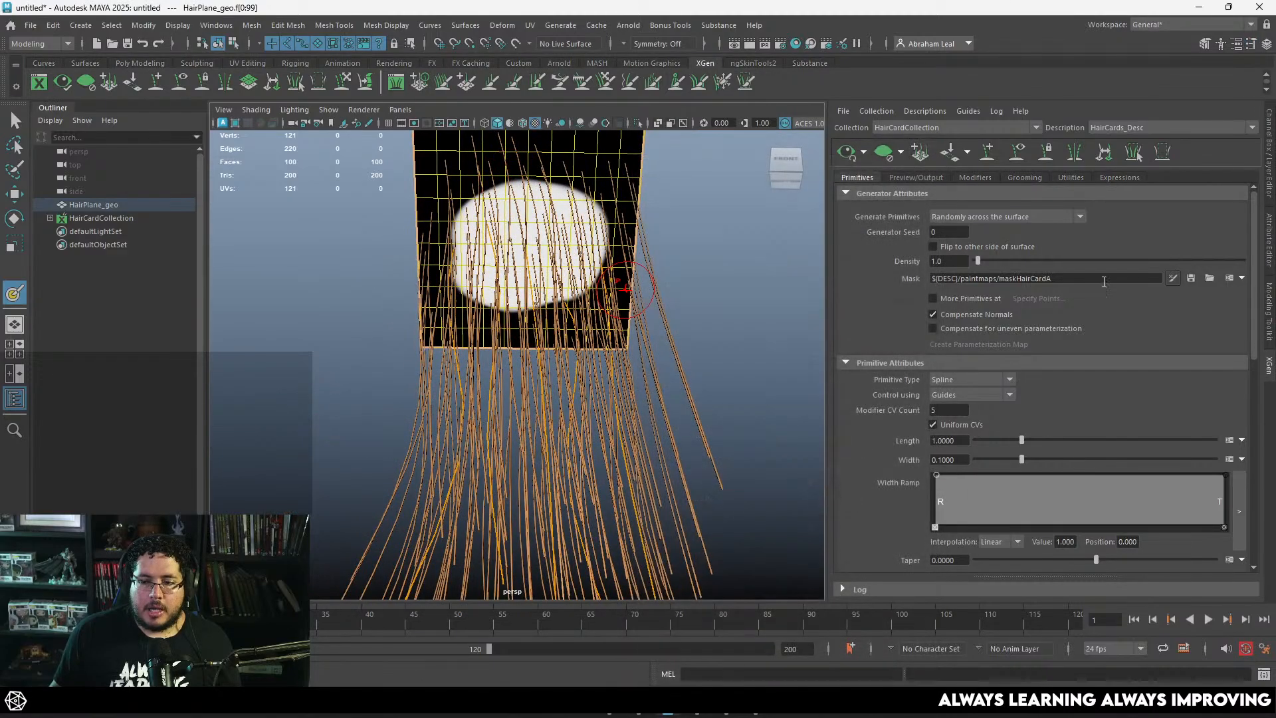
left_click(1190, 279)
mouse_move(671, 251)
left_mouse_down("alt")
mouse_move(658, 307)
mouse_move(642, 296)
mouse_move(720, 297)
mouse_move(592, 279)
mouse_move(651, 261)
mouse_move(658, 236)
left_mouse_up("alt")
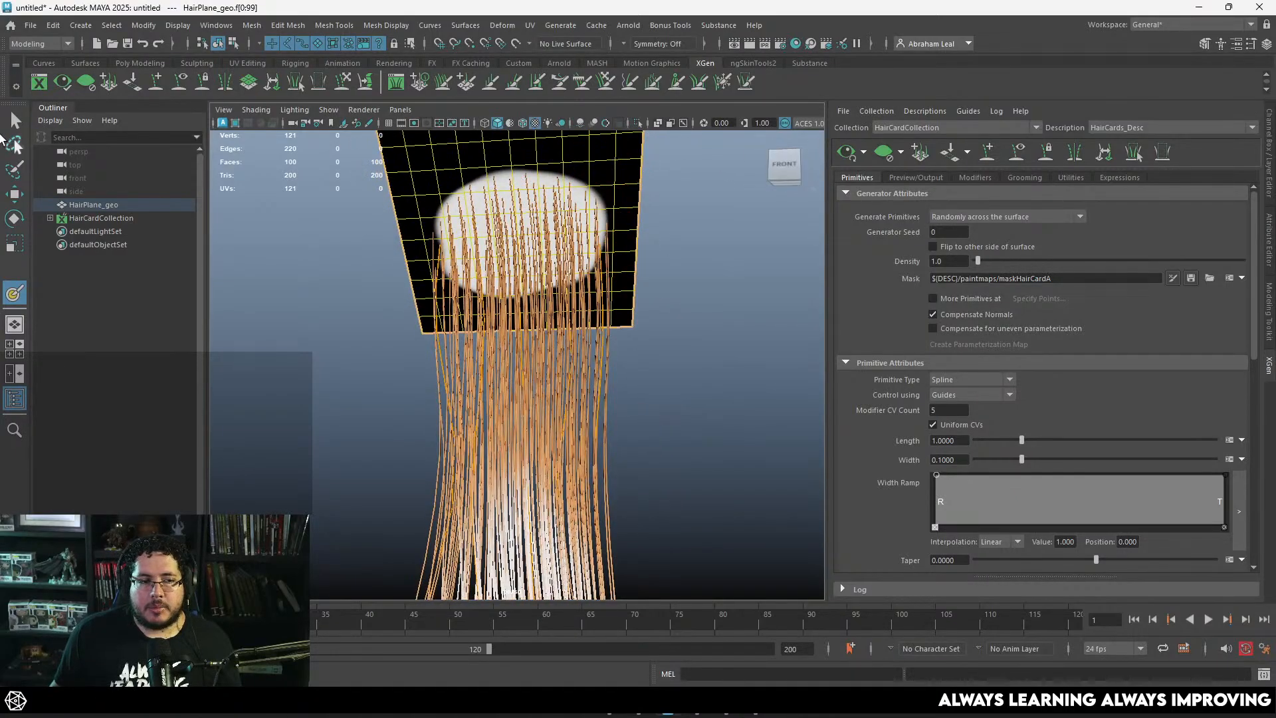
Step: Leave the paint tool, deselect the plane, and examine the hair strands growing from the masked area
left_click(14, 120)
left_click(323, 282)
left_click_drag(323, 282, 416, 221, "alt")
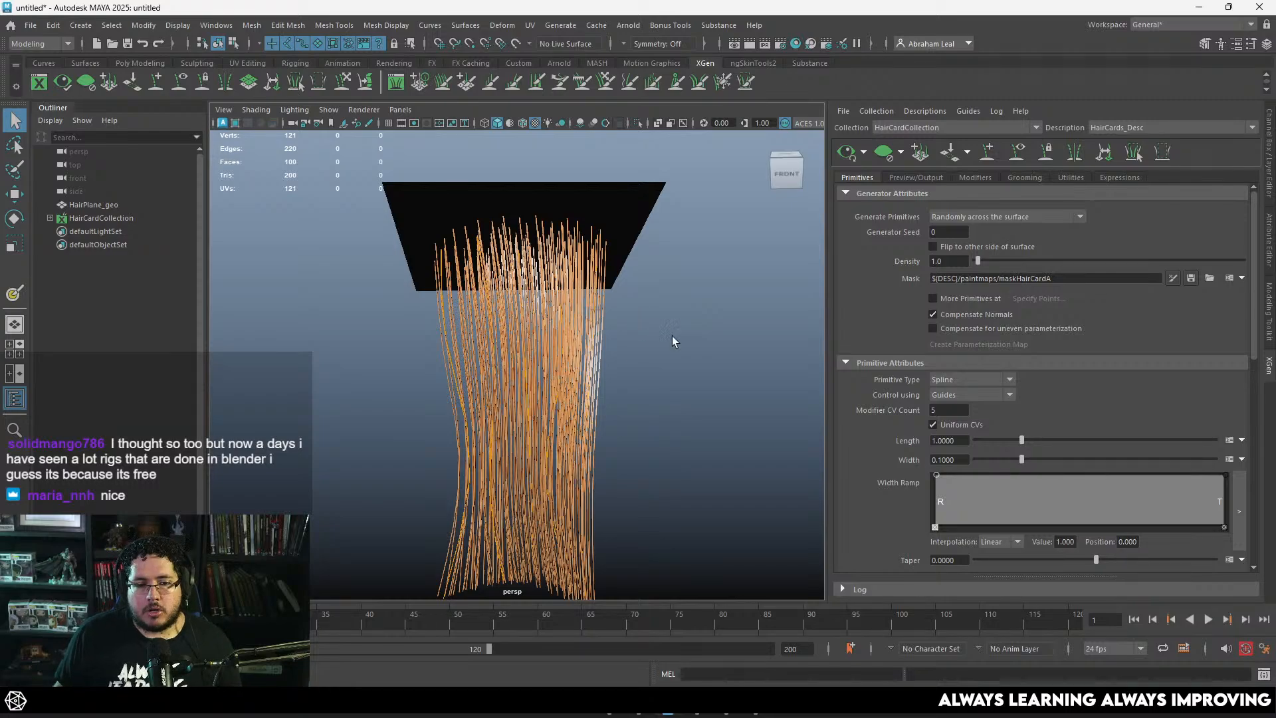
left_click_drag(672, 336, 663, 330, "alt")
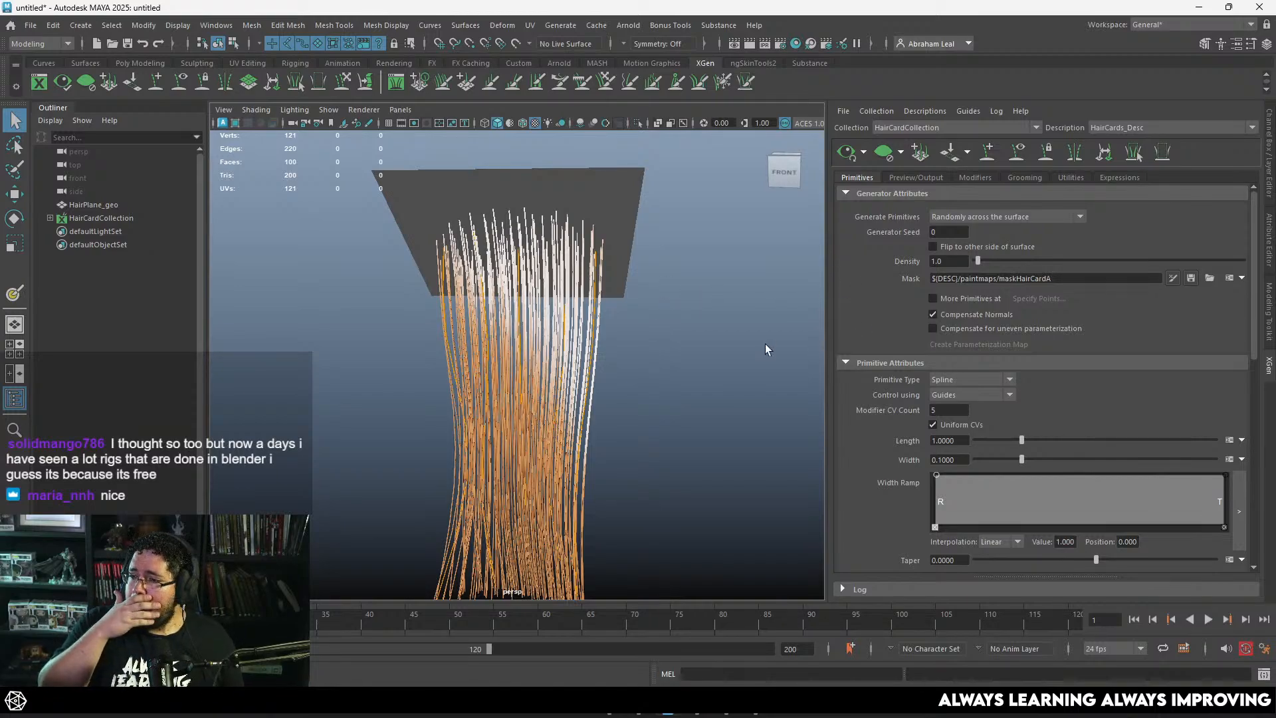
left_click_drag(578, 310, 588, 234, "alt")
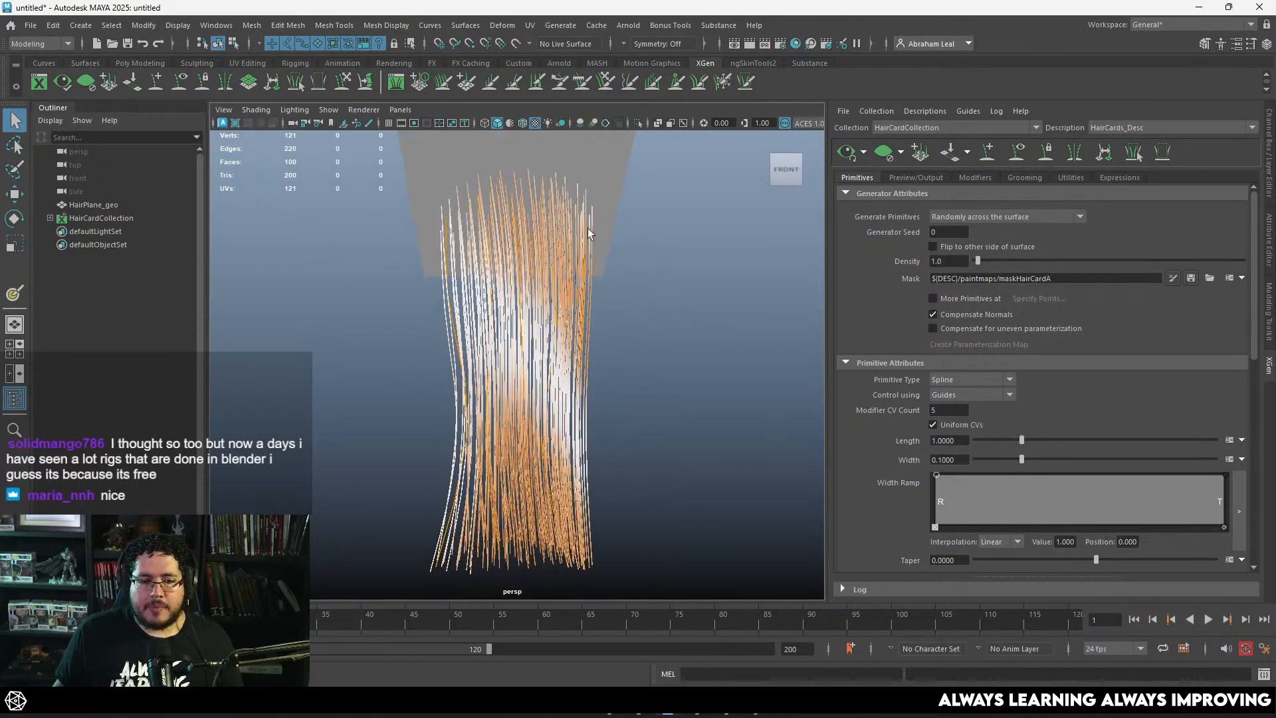
Step: Switch to Chrome, search Google Images for "hair extesions" and open the picture of the long straight brown clip-in extension
left_click(747, 713)
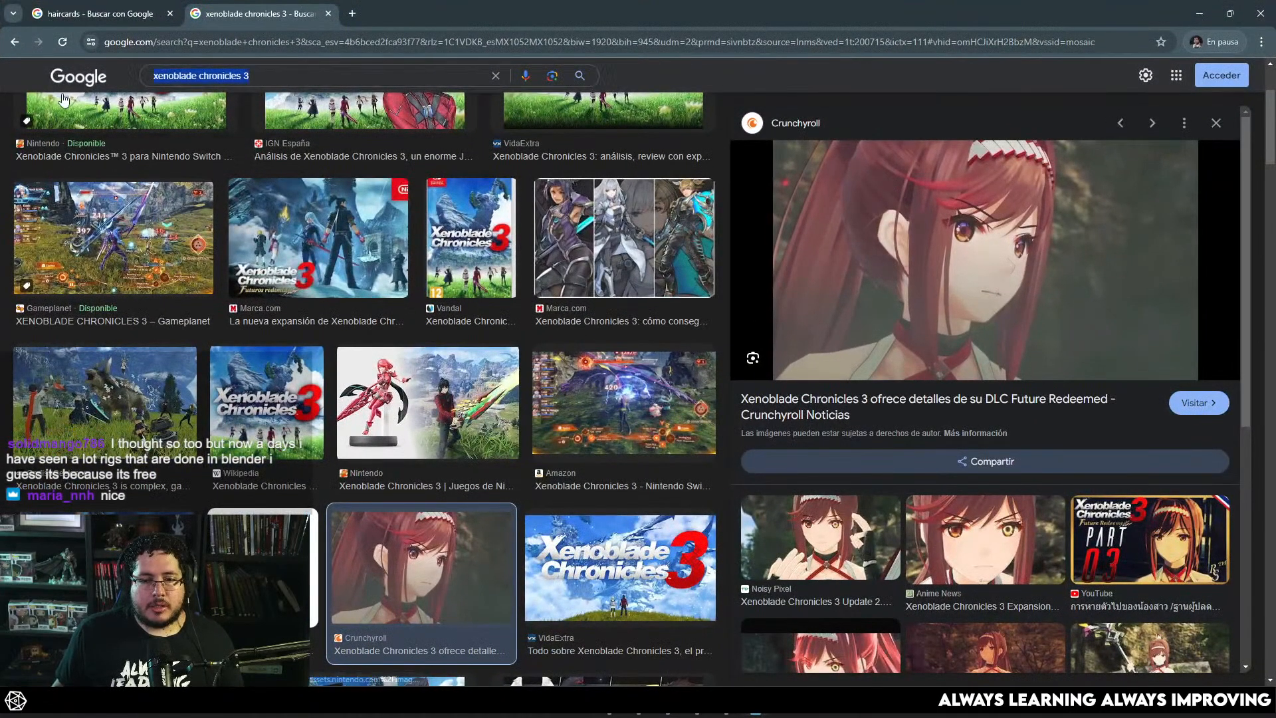
type("h")
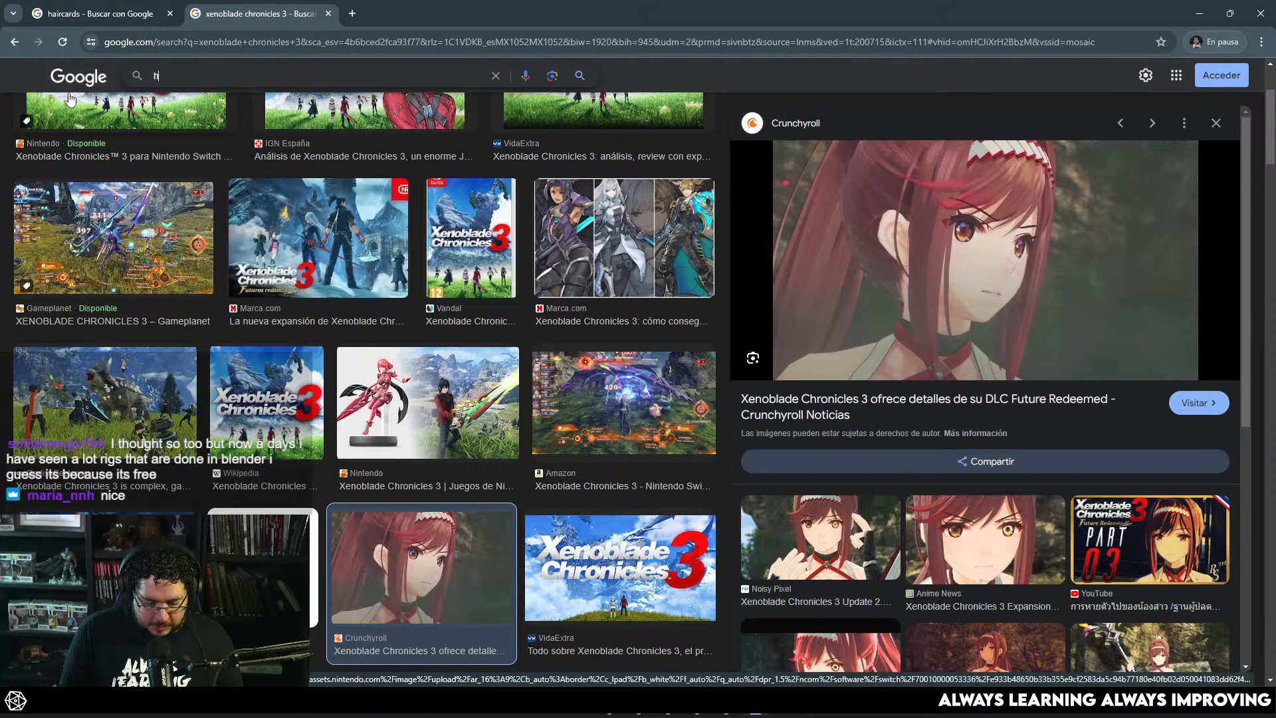
type("air exteins")
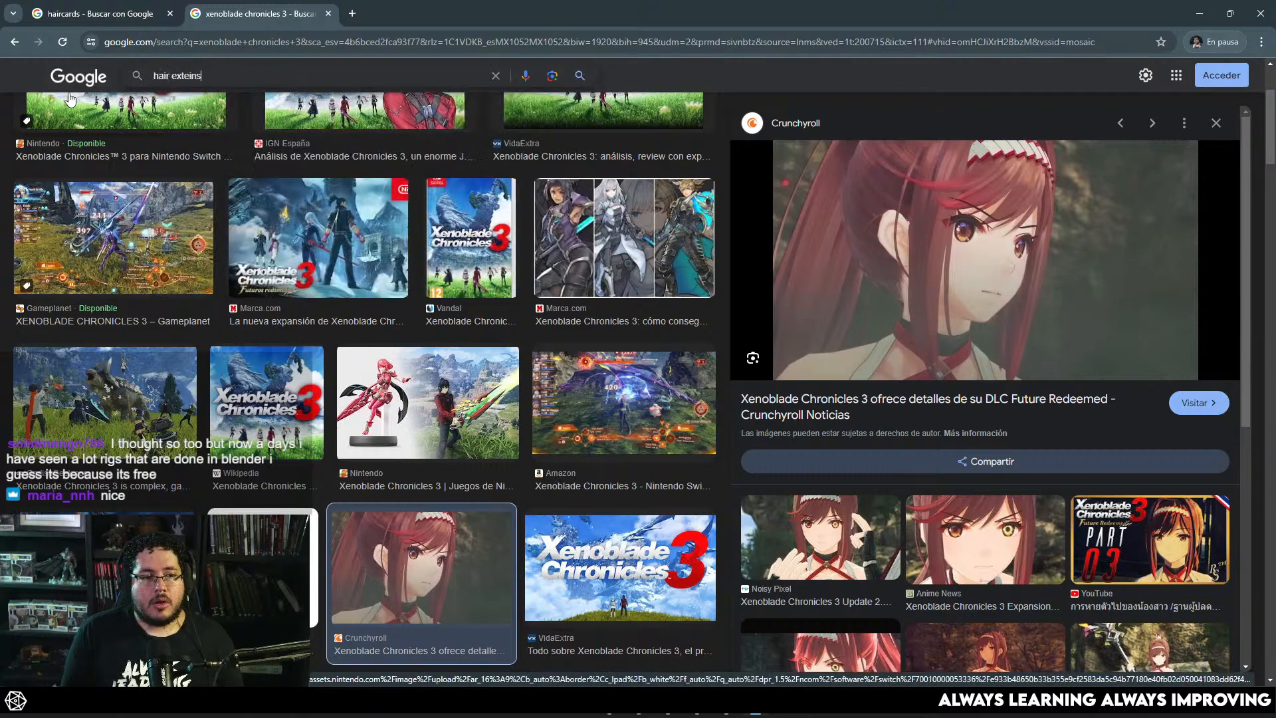
key("BackSpace")
key("BackSpace")
key("BackSpace")
type("sions")
key("Return")
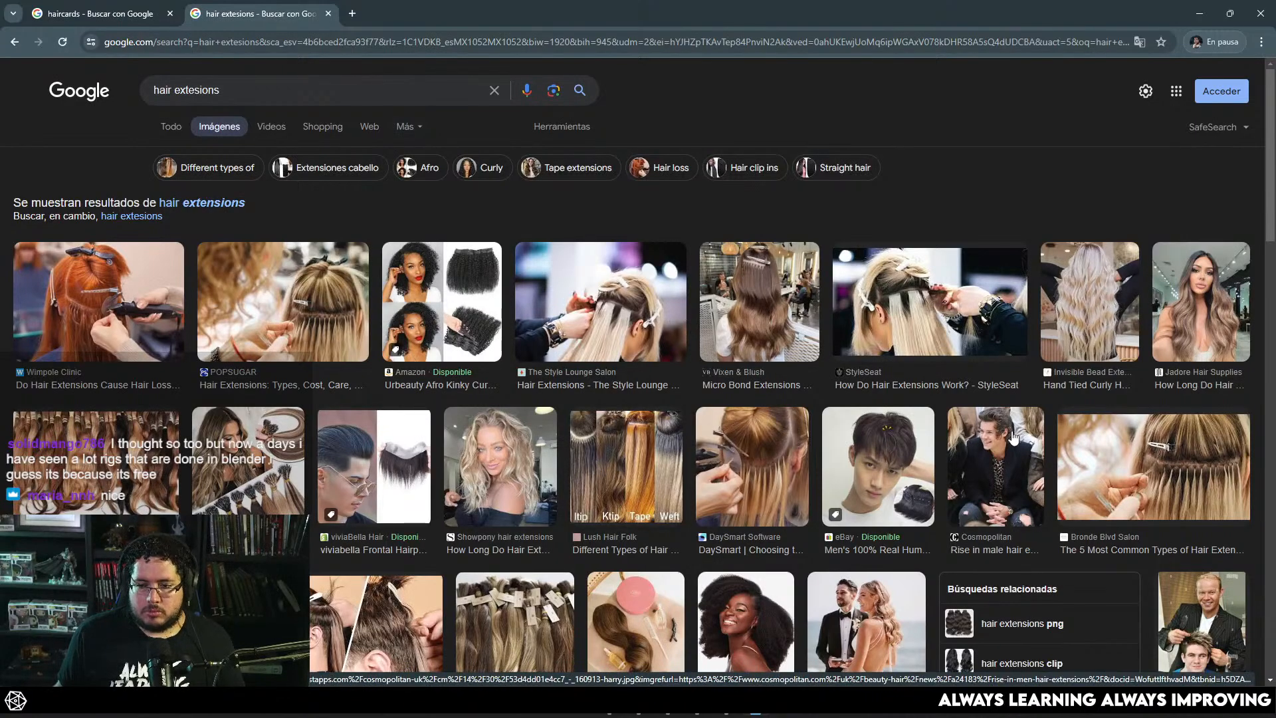
scroll(669, 437, "down", 3)
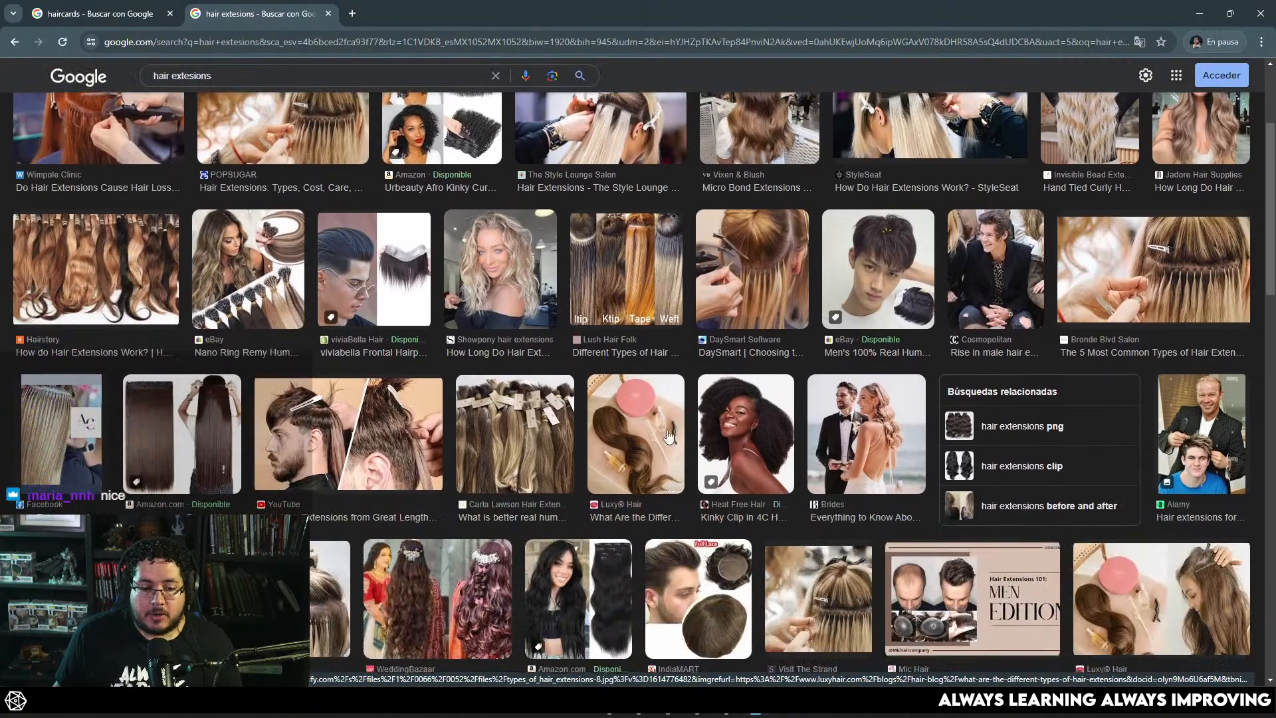
left_click(181, 432)
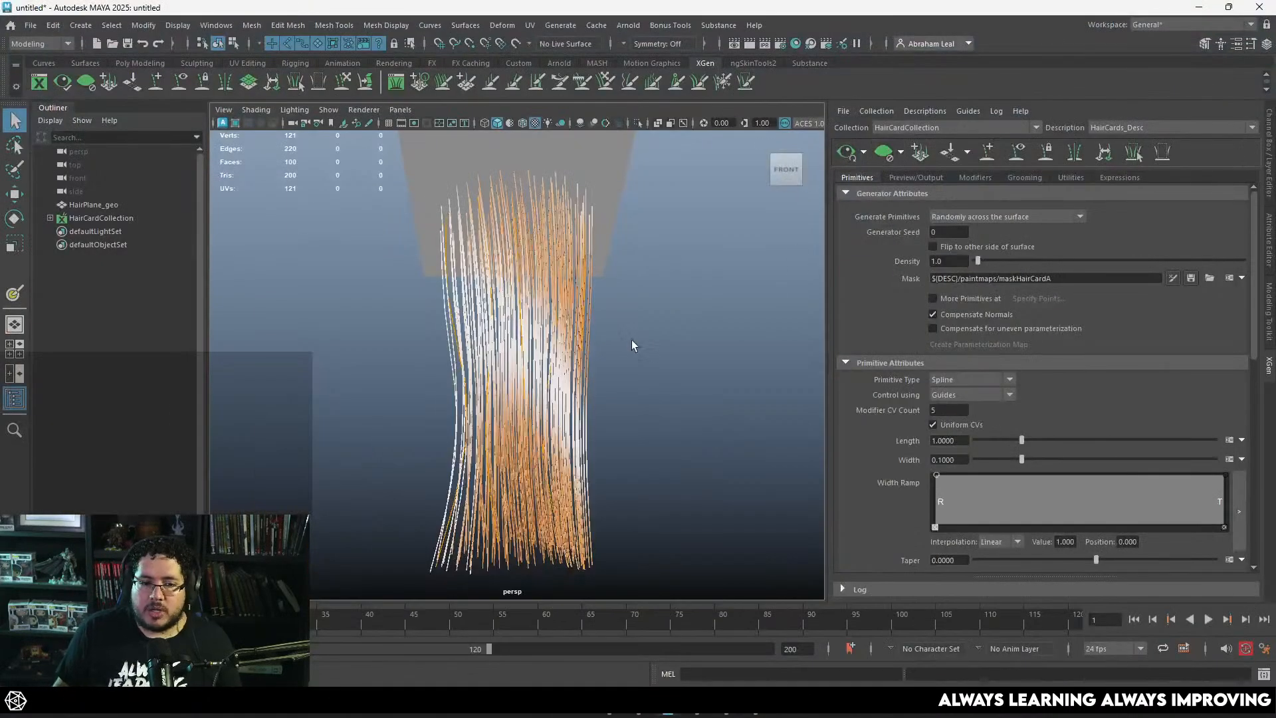
Step: Switch back to Maya and reshape the Width Ramp to be narrow at the root, wide just after it, and 0.080 at the tip
left_click_drag(632, 341, 652, 341, "alt")
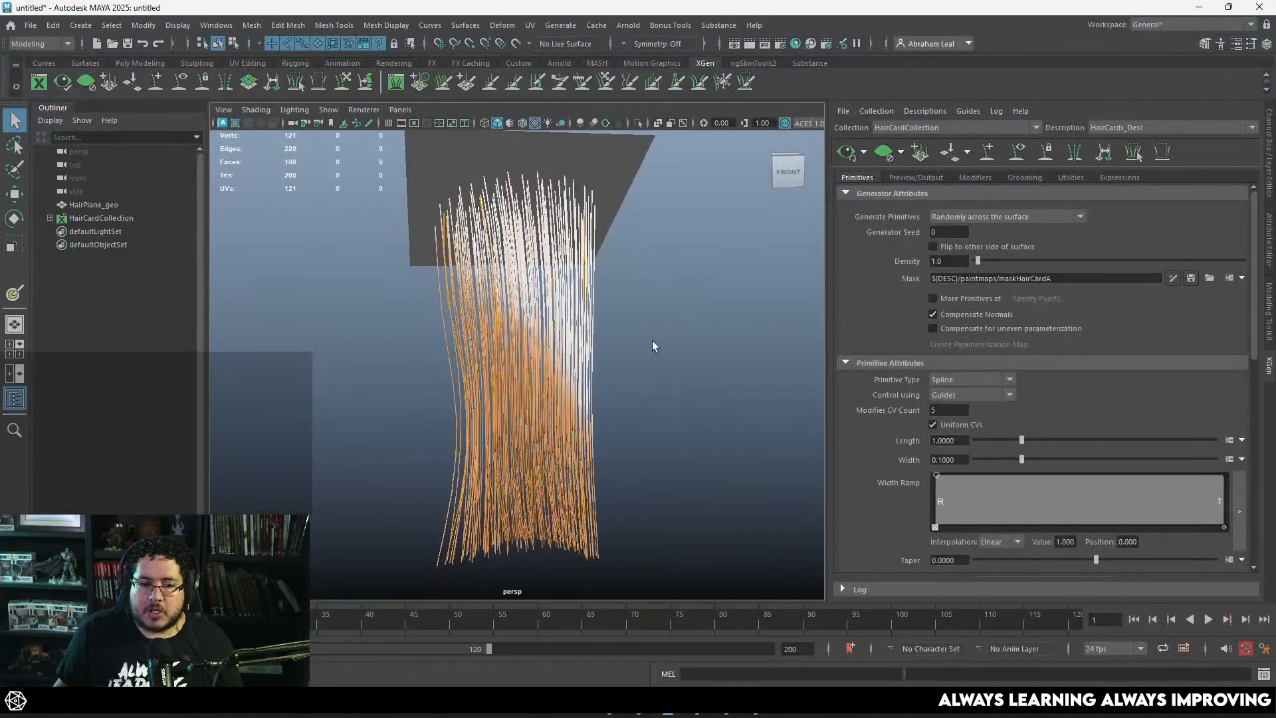
left_click_drag(646, 390, 723, 302, "alt")
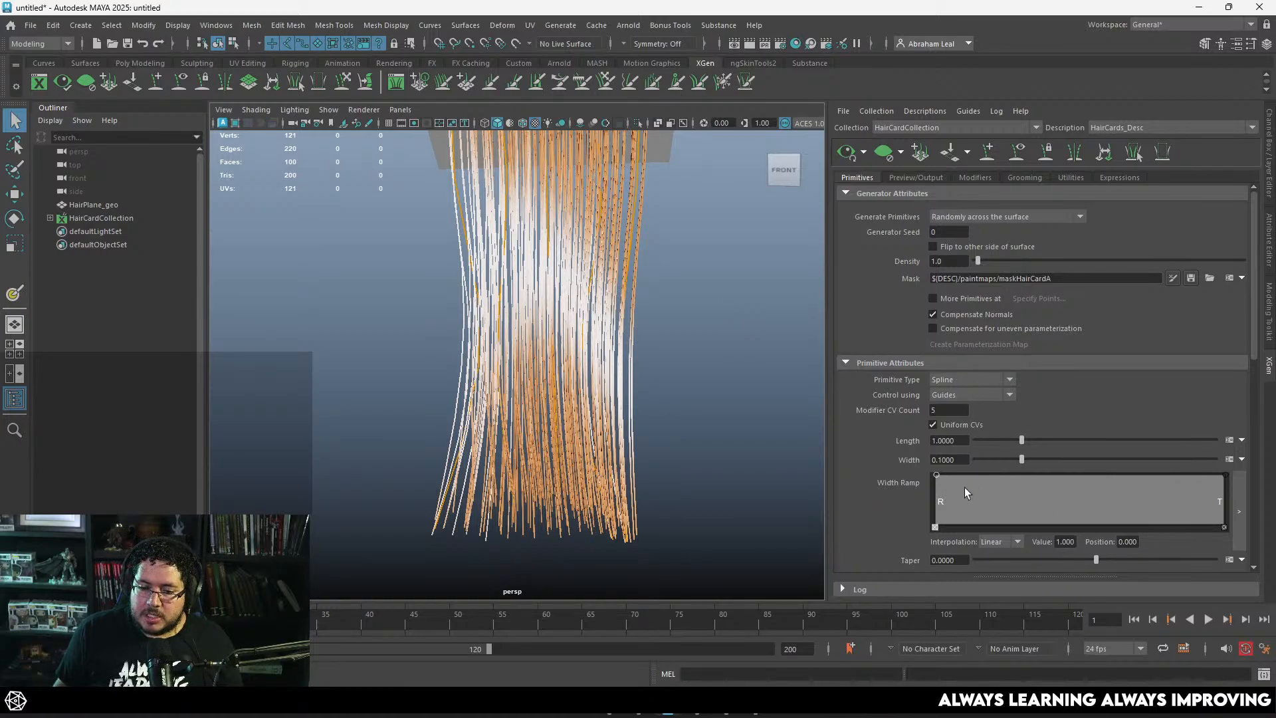
scroll(883, 476, "down", 3)
left_click_drag(939, 395, 993, 405)
left_click_drag(1226, 398, 1230, 440)
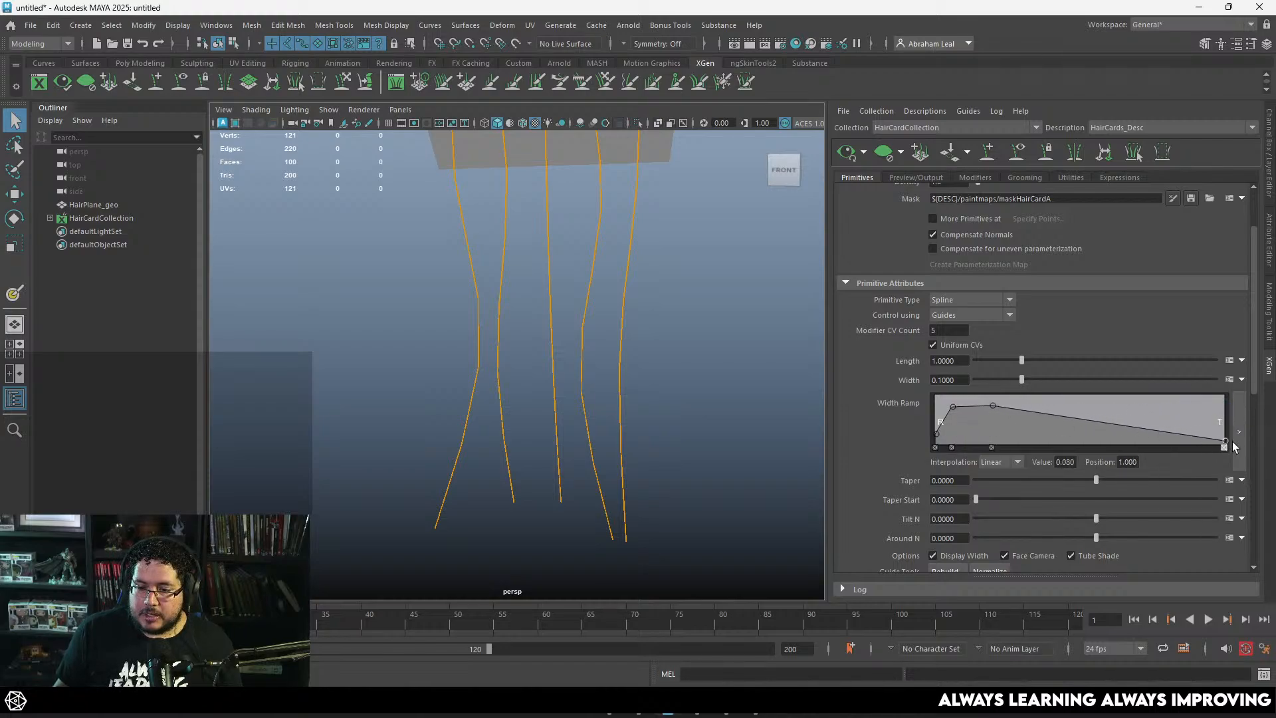
scroll(636, 256, "down", 4)
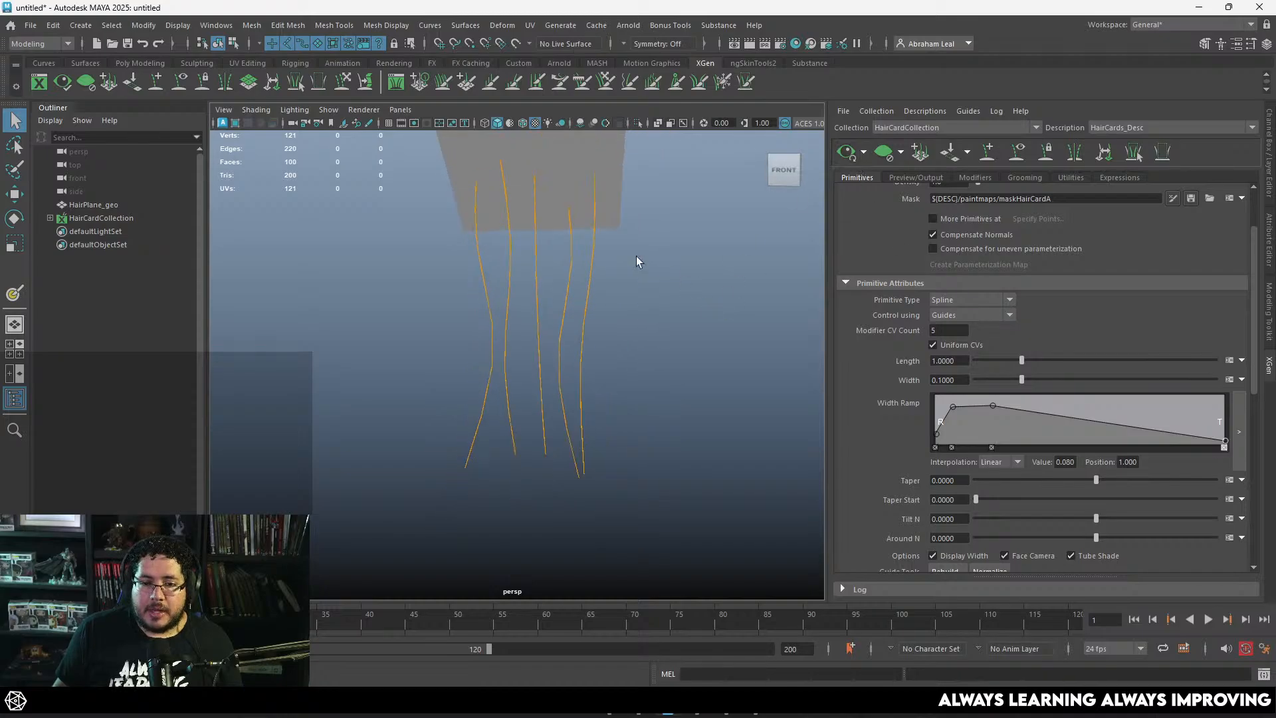
Step: Regenerate the hair preview and examine the tapered strands from the tips up to the roots
left_click(845, 156)
left_click_drag(695, 458, 702, 429, "alt")
scroll(703, 426, "up", 7)
middle_click_drag(703, 430, 672, 390, "alt")
scroll(672, 391, "up", 4)
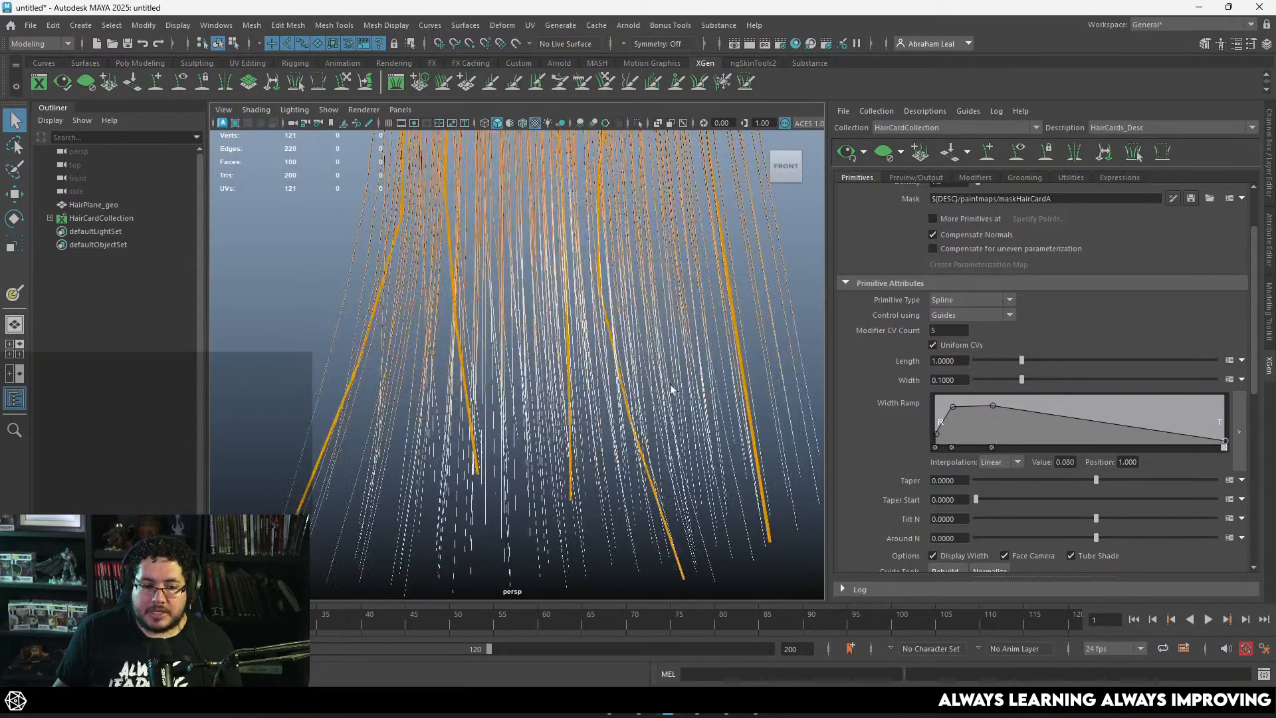
left_click_drag(672, 390, 713, 426, "alt")
mouse_move(694, 468)
left_mouse_down("alt")
mouse_move(738, 465)
mouse_move(686, 458)
left_mouse_up("alt")
scroll(664, 452, "down", 7)
left_click_drag(556, 315, 677, 465, "alt")
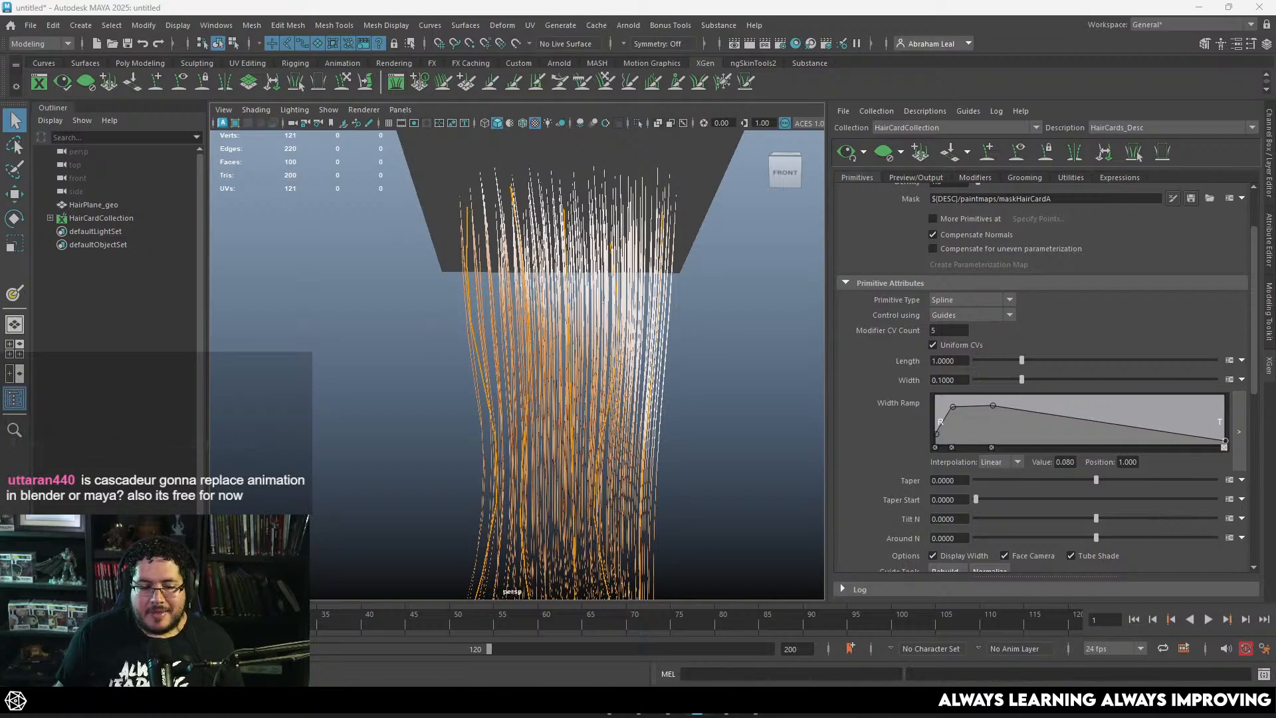
Step: Switch to Chrome, look up "cascadeur" on Google, and read through the features on its official home page
left_click(756, 702)
left_click(376, 38)
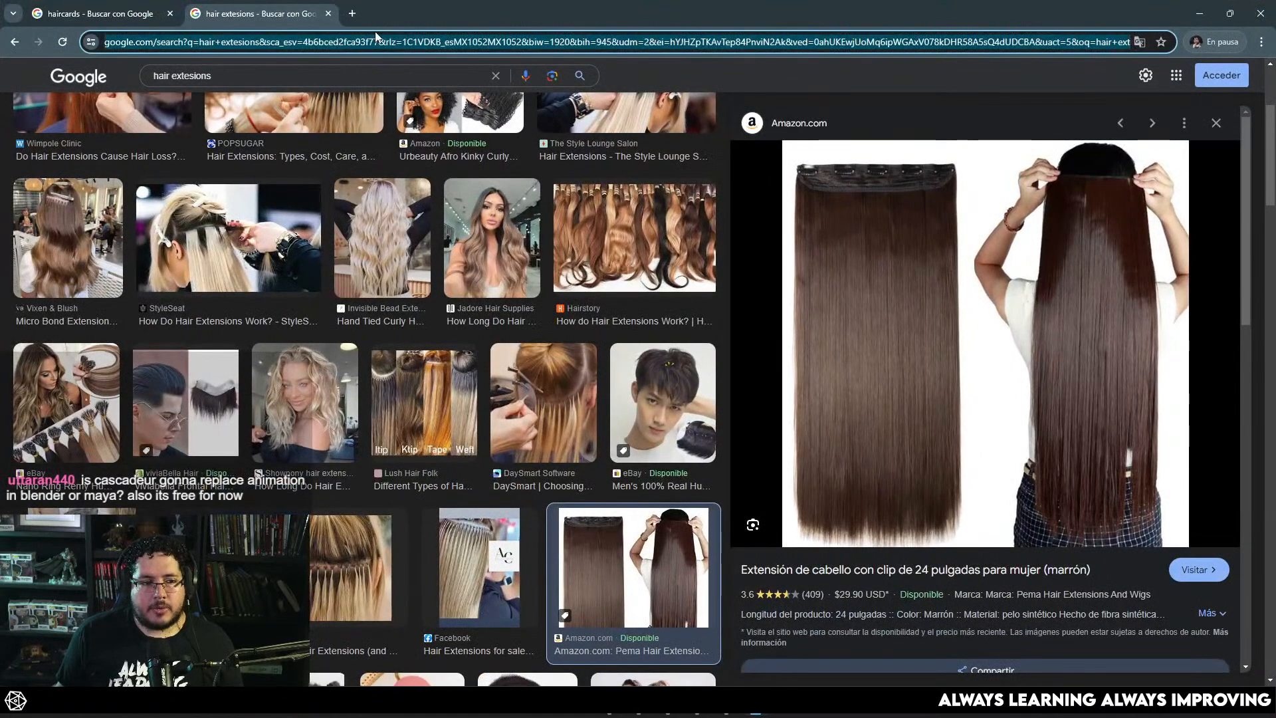
type("cascad")
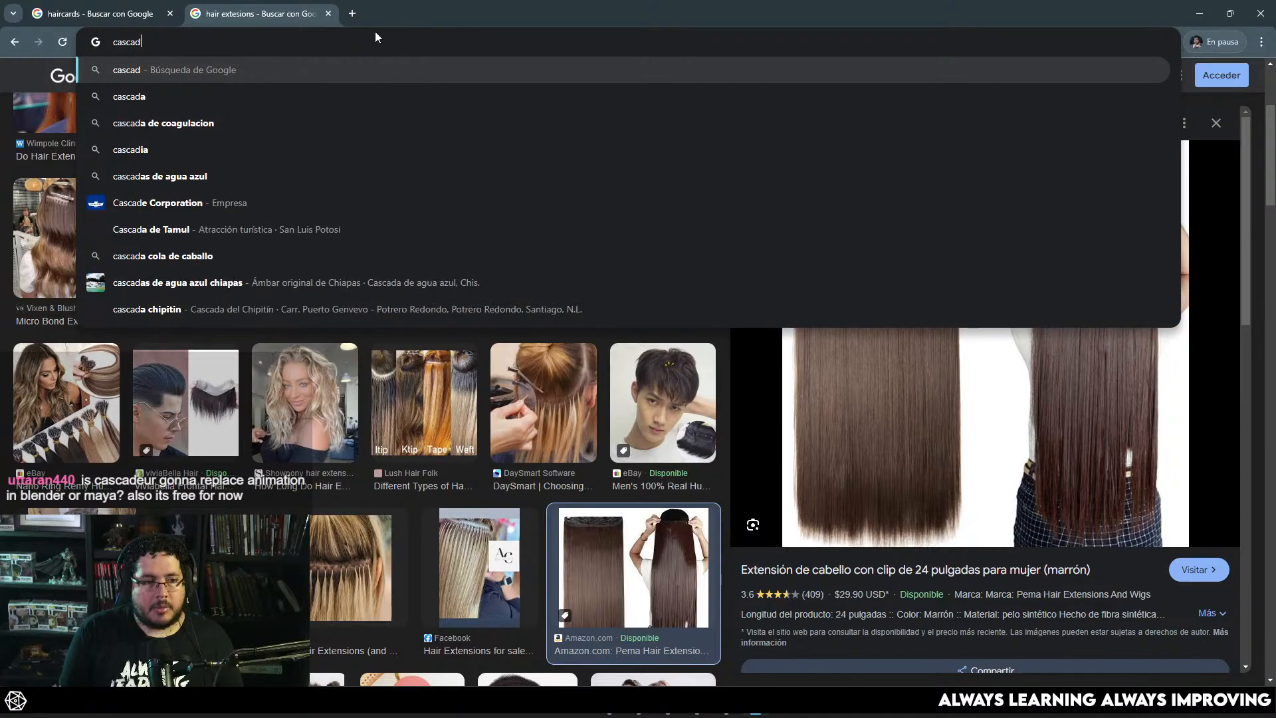
type("eur")
key("Return")
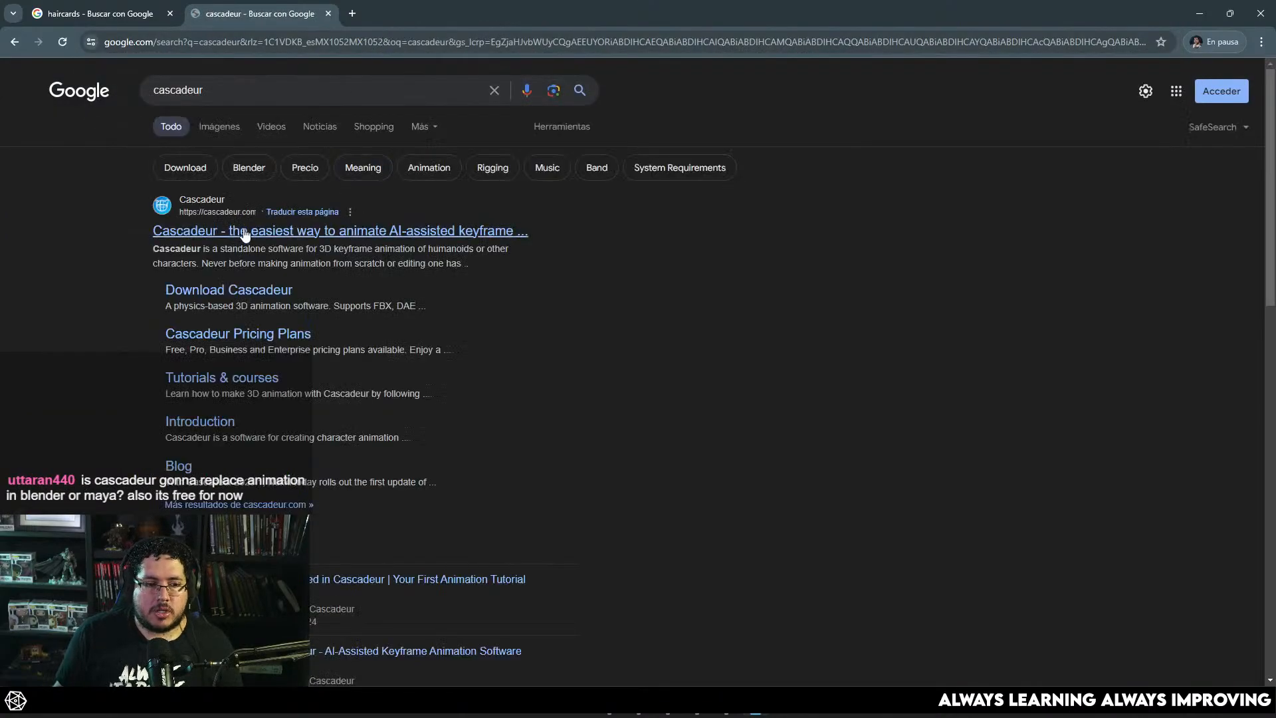
left_click(246, 233)
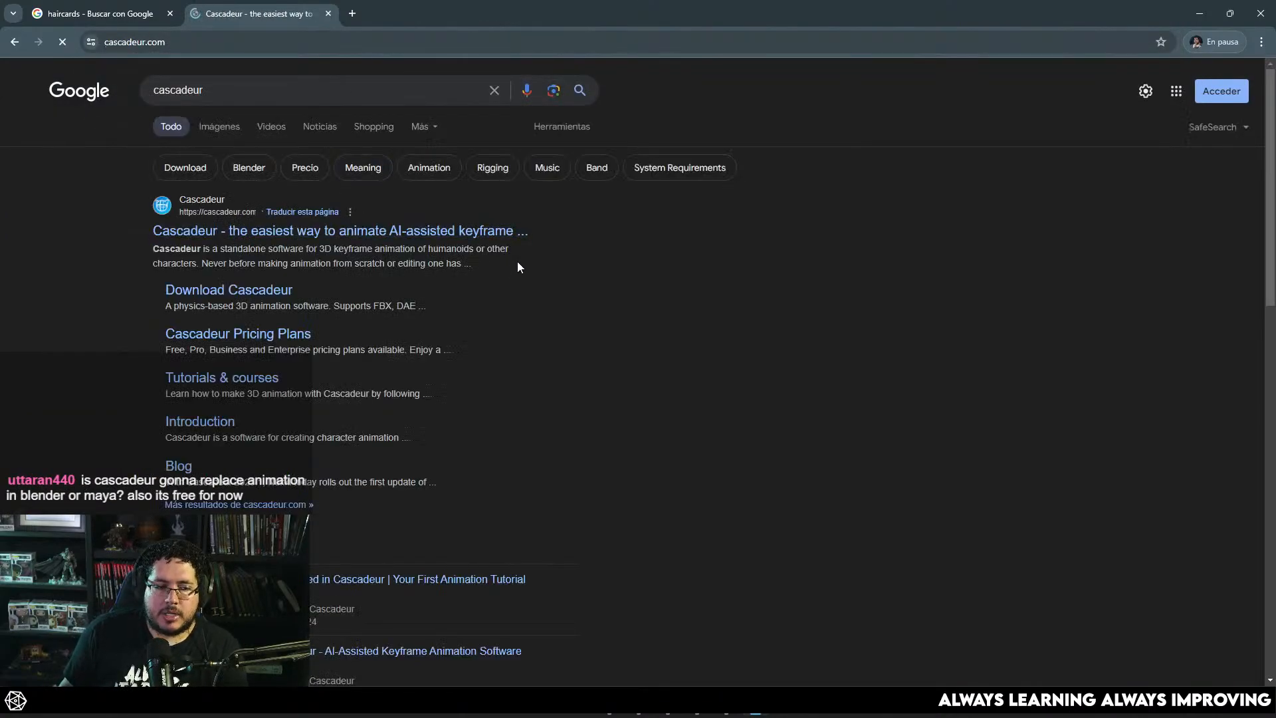
scroll(519, 265, "down", 15)
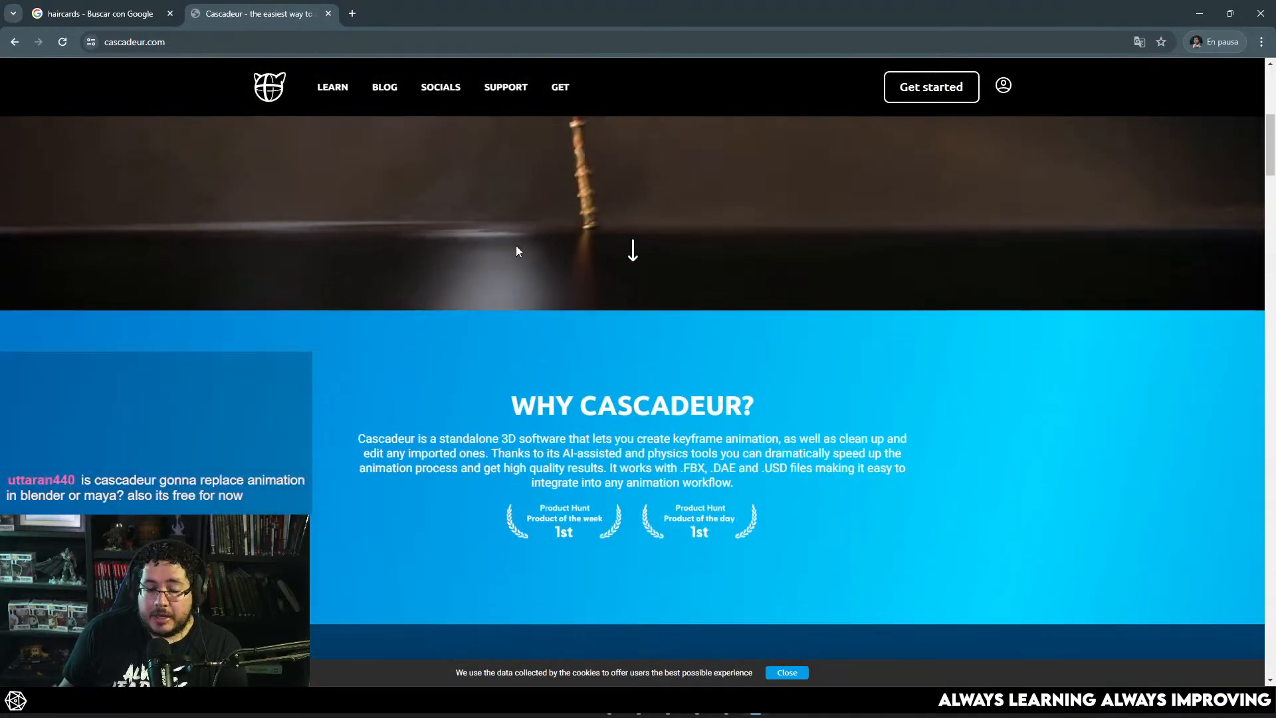
scroll(517, 251, "down", 3)
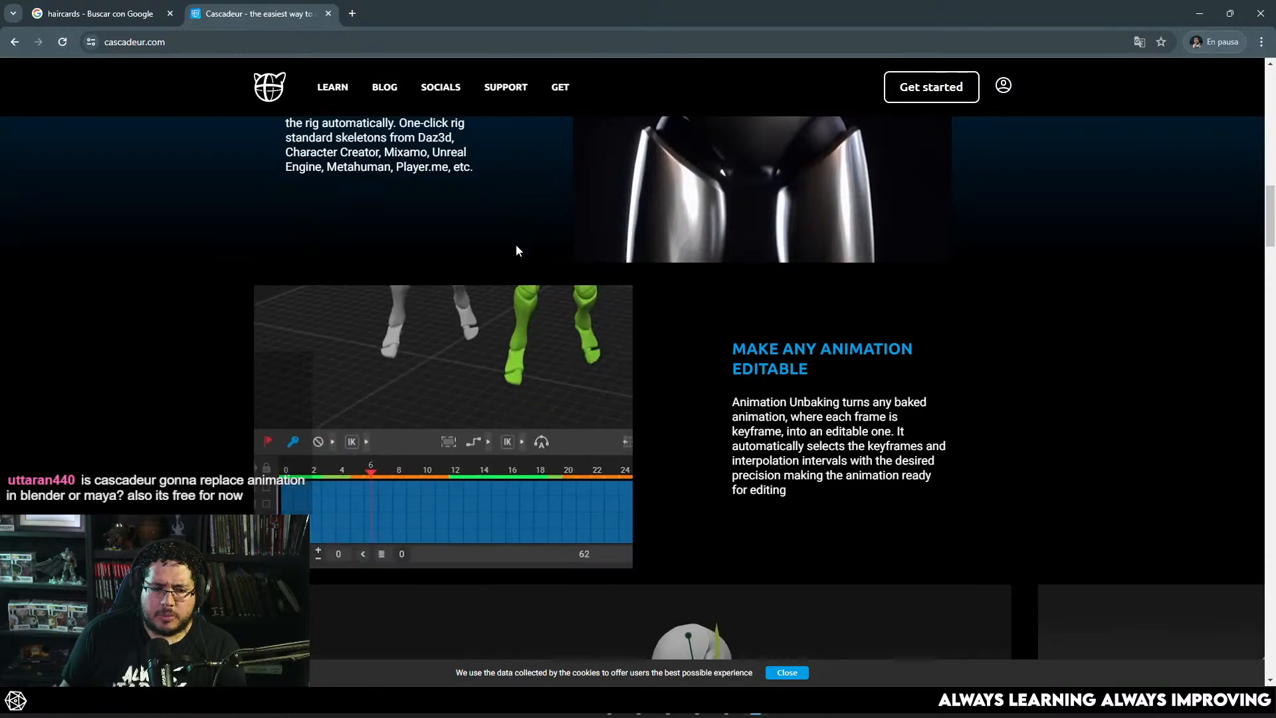
scroll(516, 247, "down", 5)
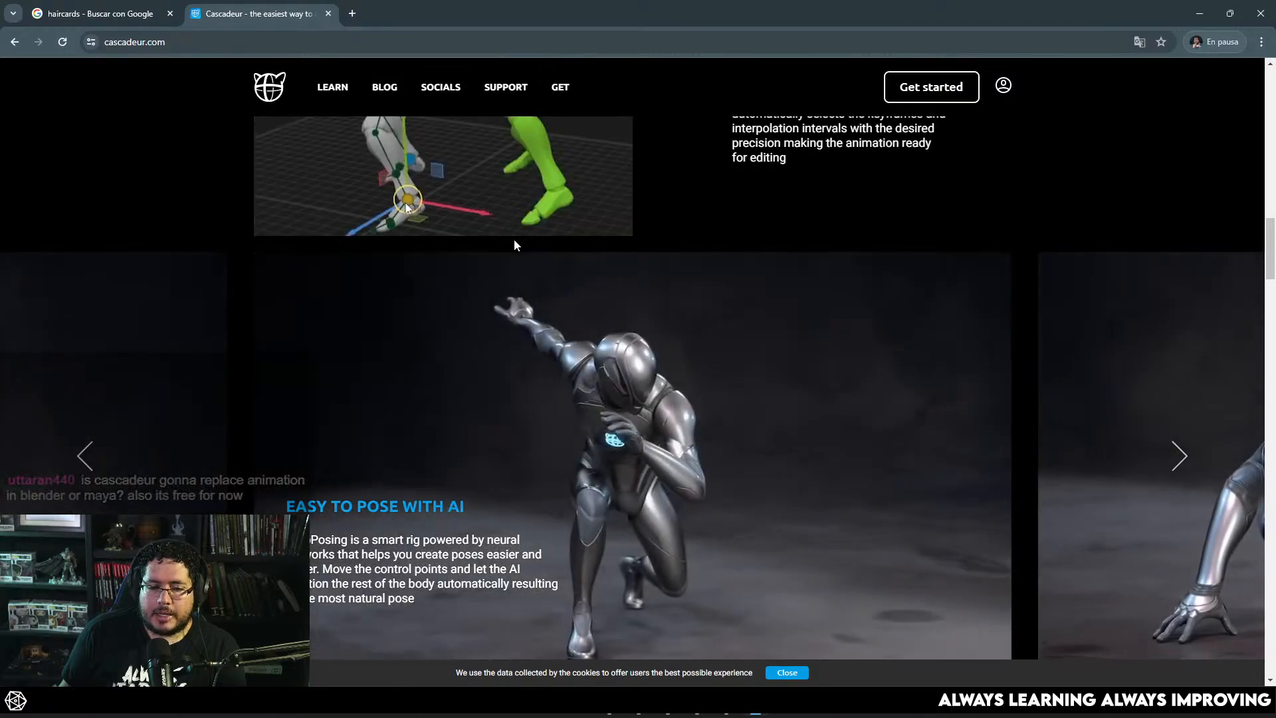
scroll(515, 245, "down", 2)
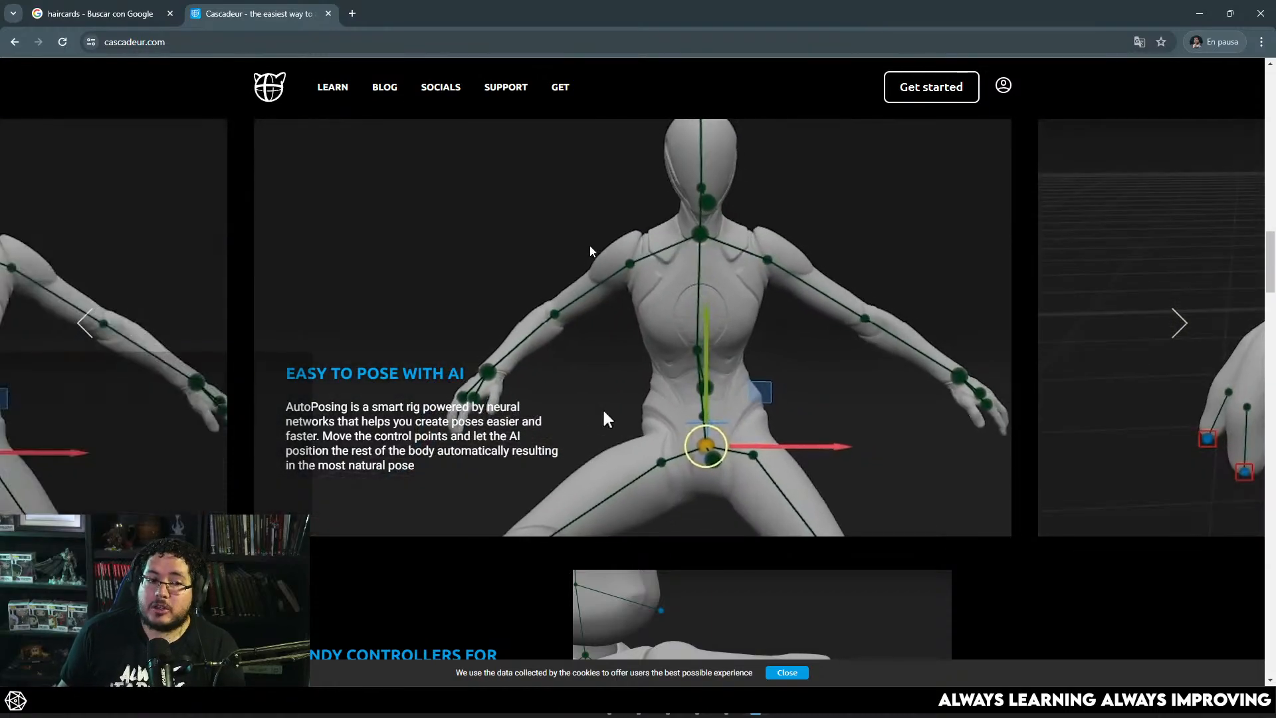
Step: Read the Cascadeur home page sections on finger controllers, physics, secondary motion and turning videos into animation
scroll(728, 223, "down", 1)
scroll(728, 218, "down", 1)
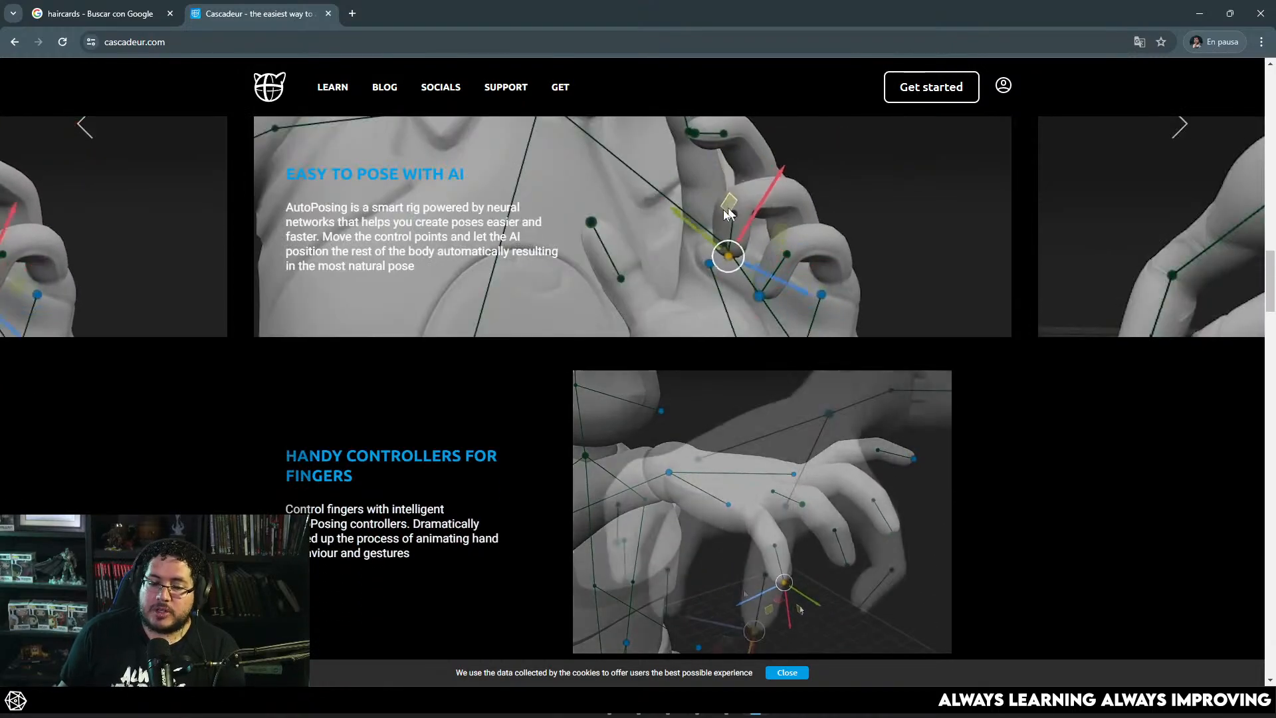
scroll(724, 520, "down", 1)
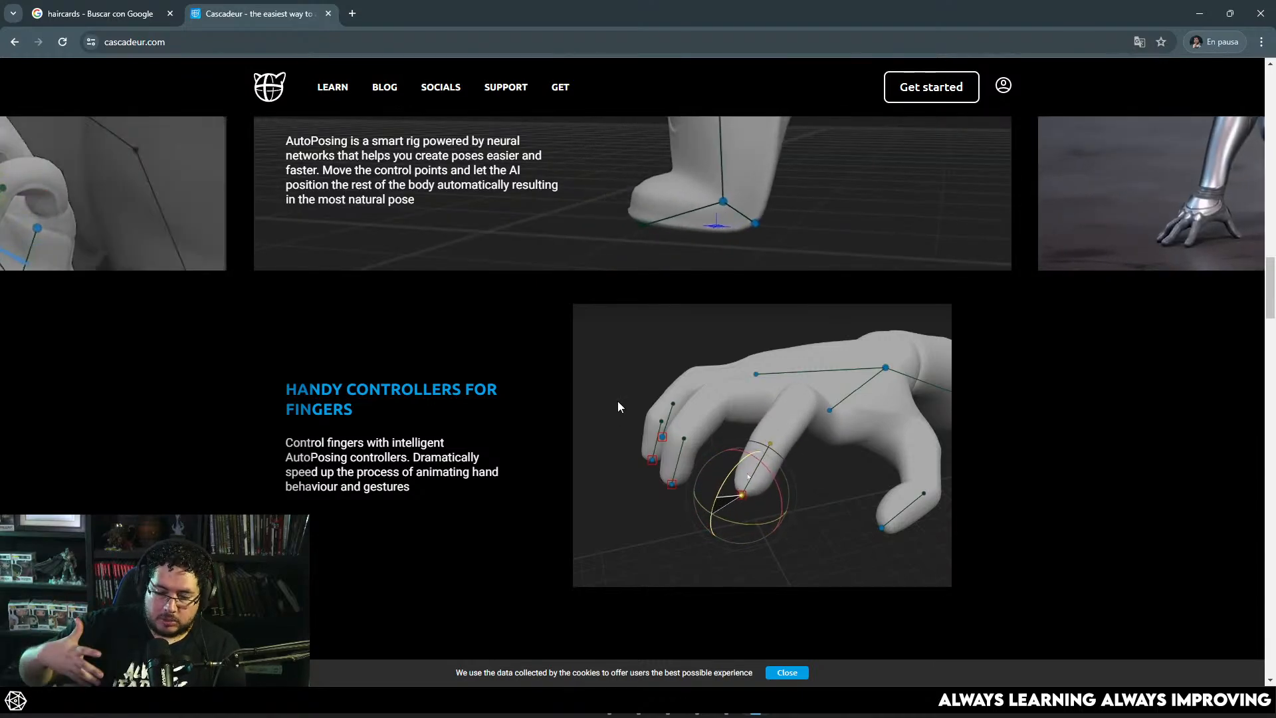
scroll(581, 379, "down", 5)
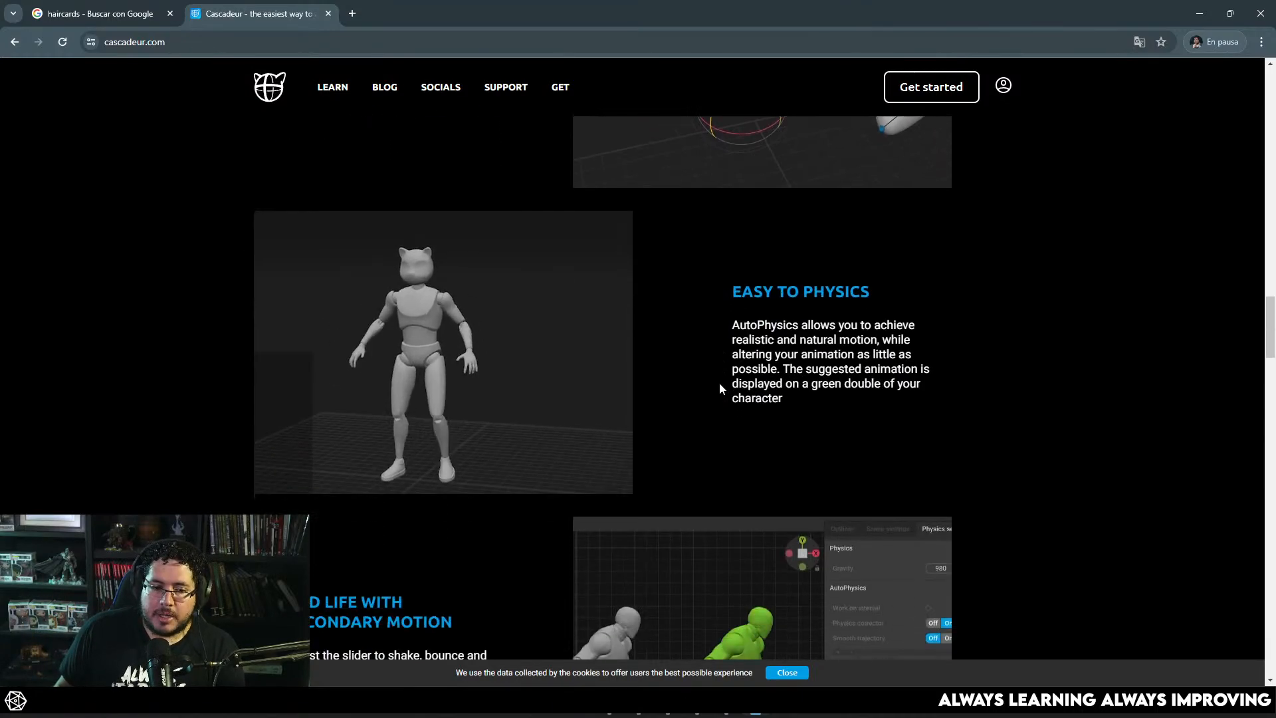
scroll(719, 388, "down", 5)
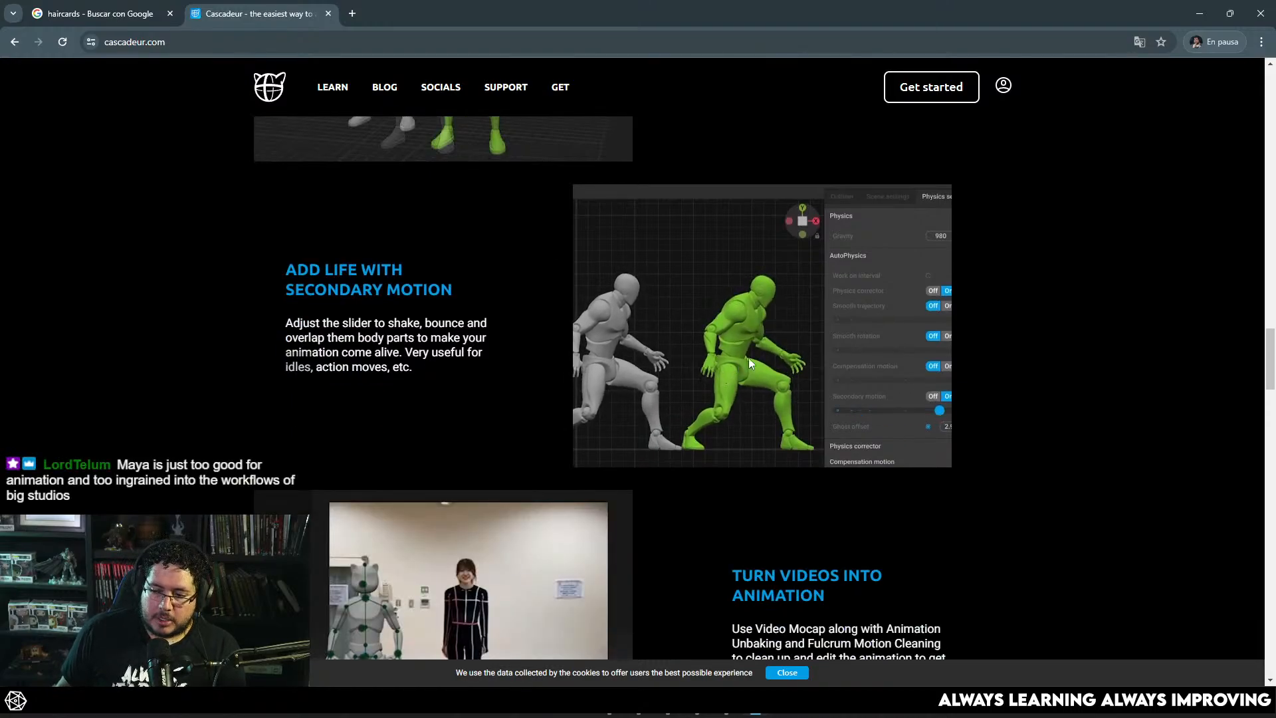
scroll(956, 177, "up", 3)
Step: Switch back to Maya and set the hair primitives' Taper to 0.285, checking the strands around the plane
left_click(1199, 13)
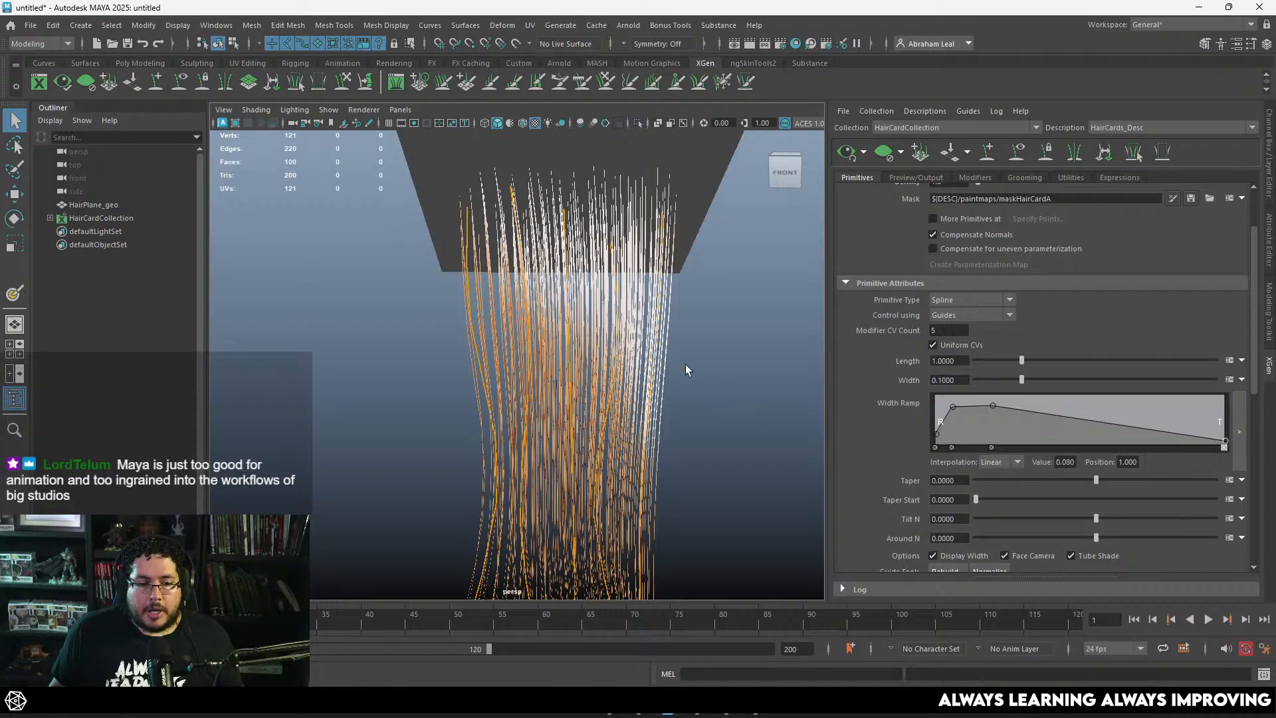
right_click_drag(686, 364, 581, 214, "alt")
left_click_drag(606, 256, 558, 217, "alt")
middle_click_drag(559, 216, 560, 274, "alt")
right_click_drag(560, 274, 615, 346, "alt")
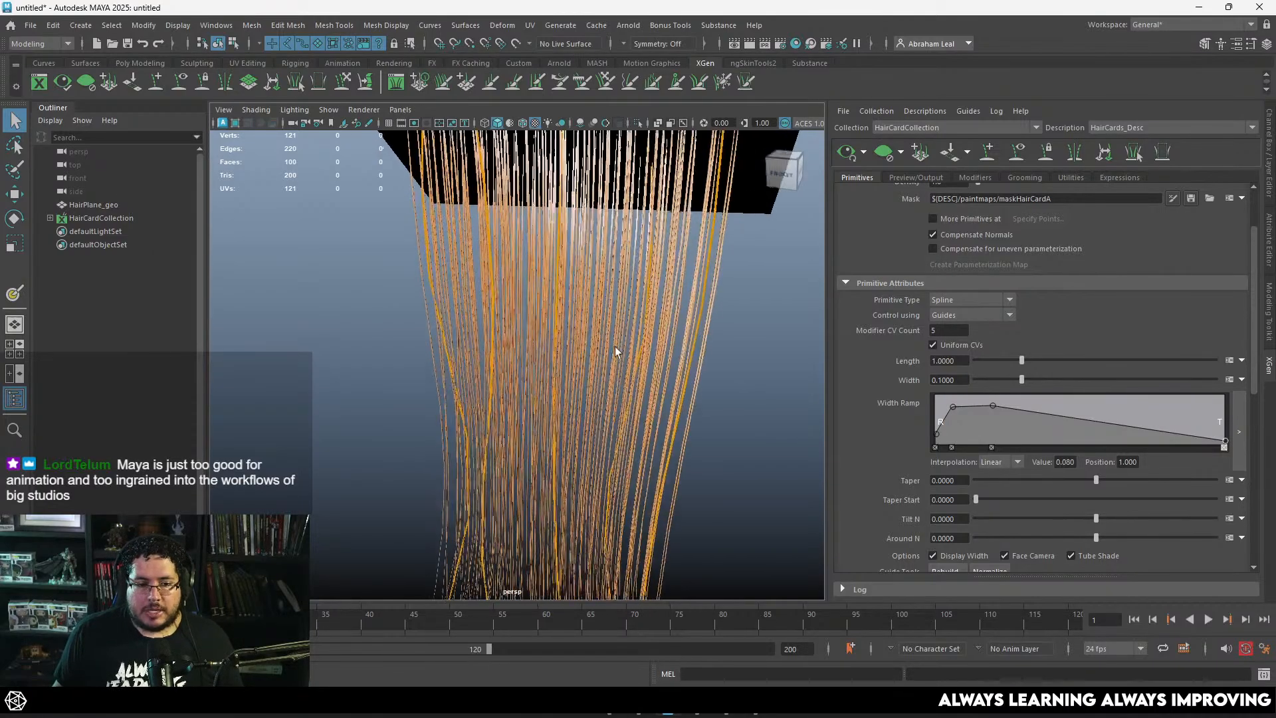
left_click_drag(615, 346, 577, 352, "alt")
right_click_drag(577, 352, 518, 326, "alt")
left_click_drag(1098, 481, 1130, 480)
right_click_drag(772, 364, 665, 369, "alt")
left_click_drag(664, 369, 570, 373, "alt")
right_click_drag(570, 373, 665, 384, "alt")
left_click_drag(664, 385, 713, 392, "alt")
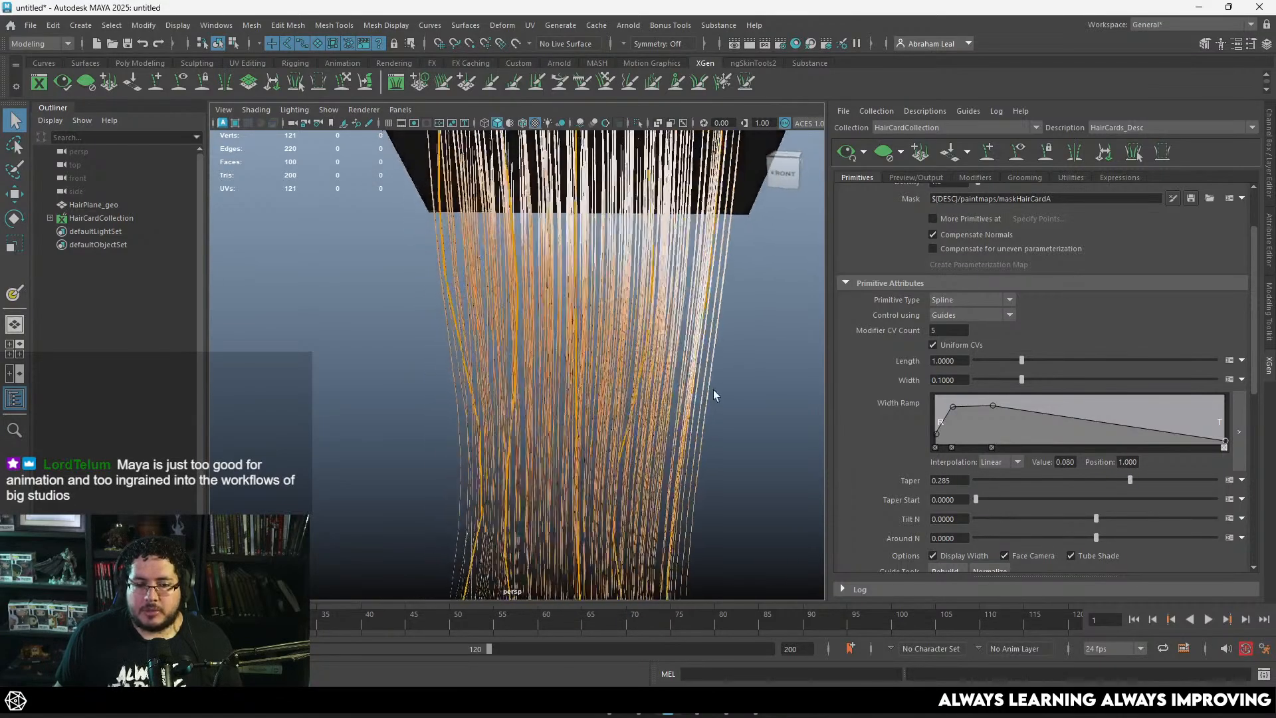
Step: Raise the hair generator's Density to 11.205 to fill the masked area of the plane
scroll(907, 366, "up", 3)
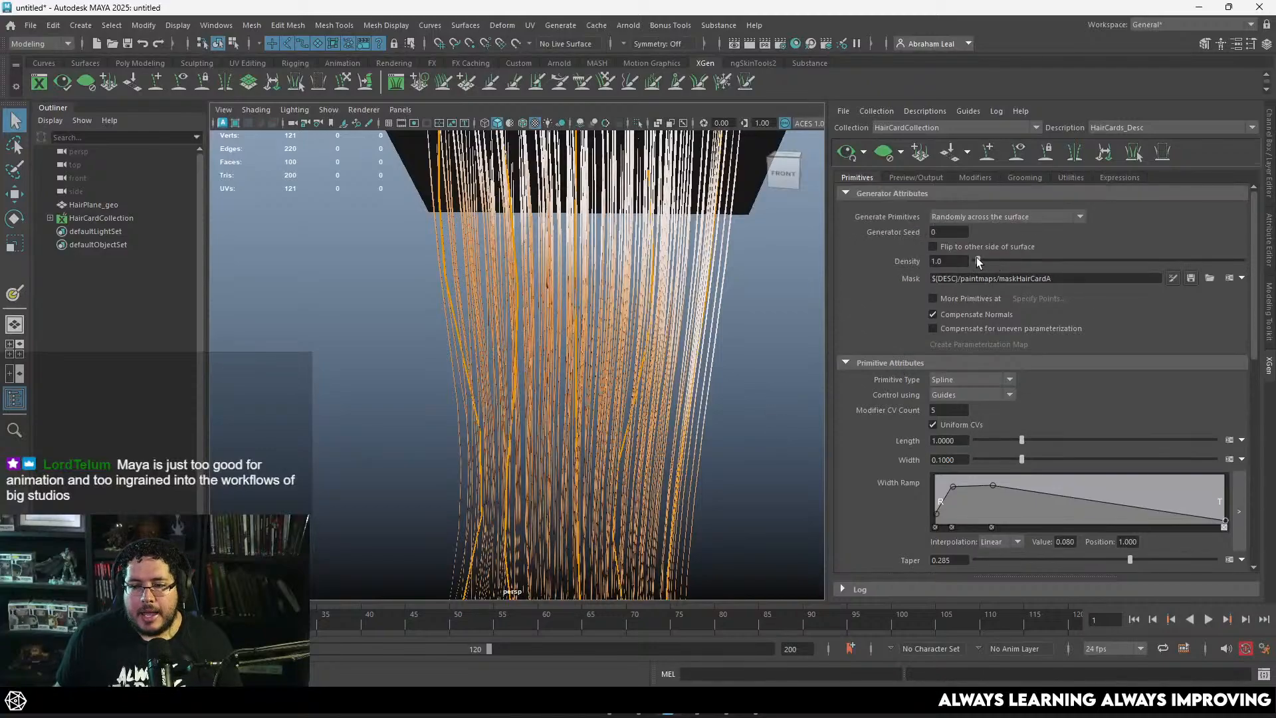
left_click_drag(979, 261, 1006, 264)
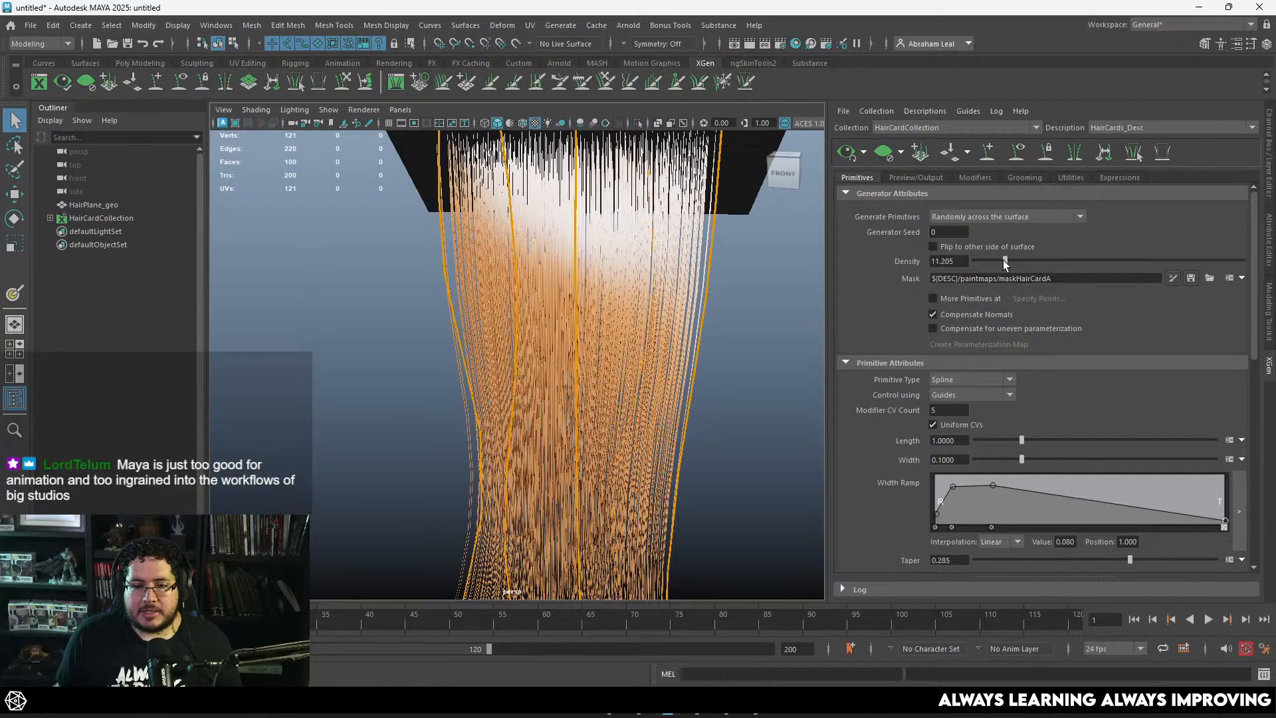
left_click_drag(791, 276, 740, 381, "alt")
scroll(764, 399, "down", 5)
scroll(764, 406, "up", 5)
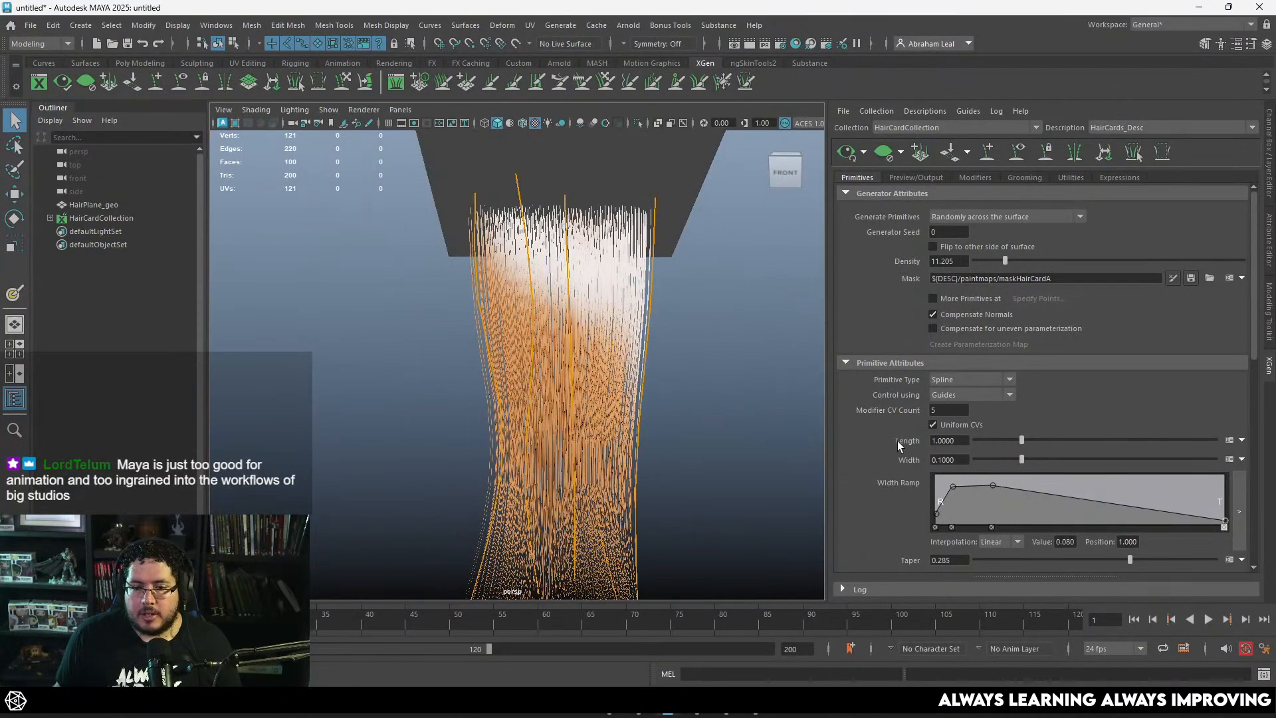
Step: Increase the hair primitives' Width to 0.16 and check the thicker strands down to the tips
scroll(901, 439, "down", 5)
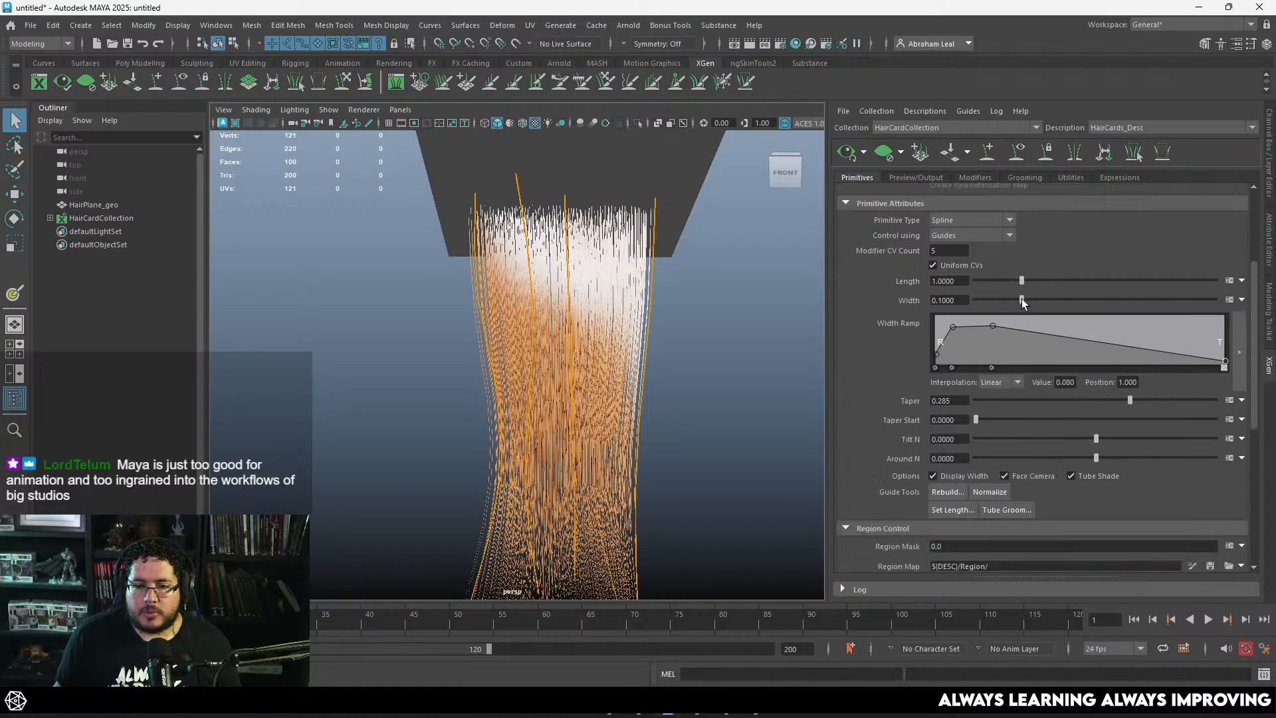
scroll(784, 329, "up", 5)
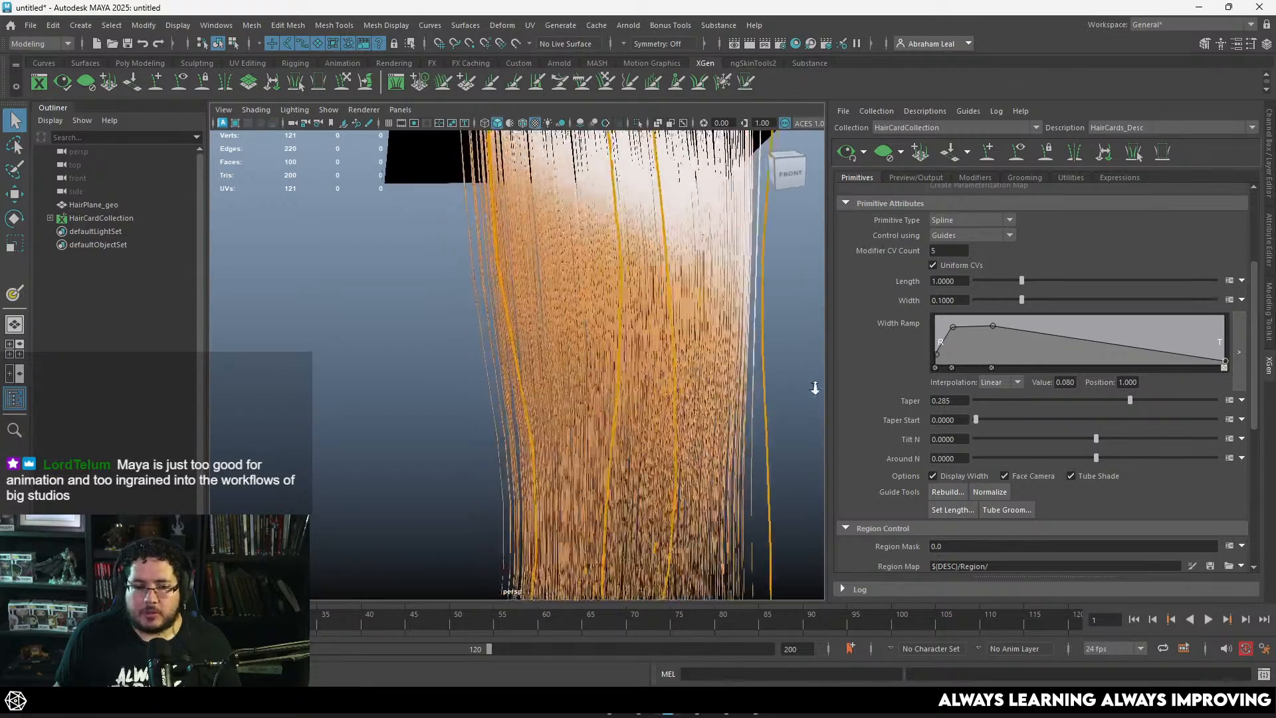
left_click_drag(1024, 300, 1052, 299)
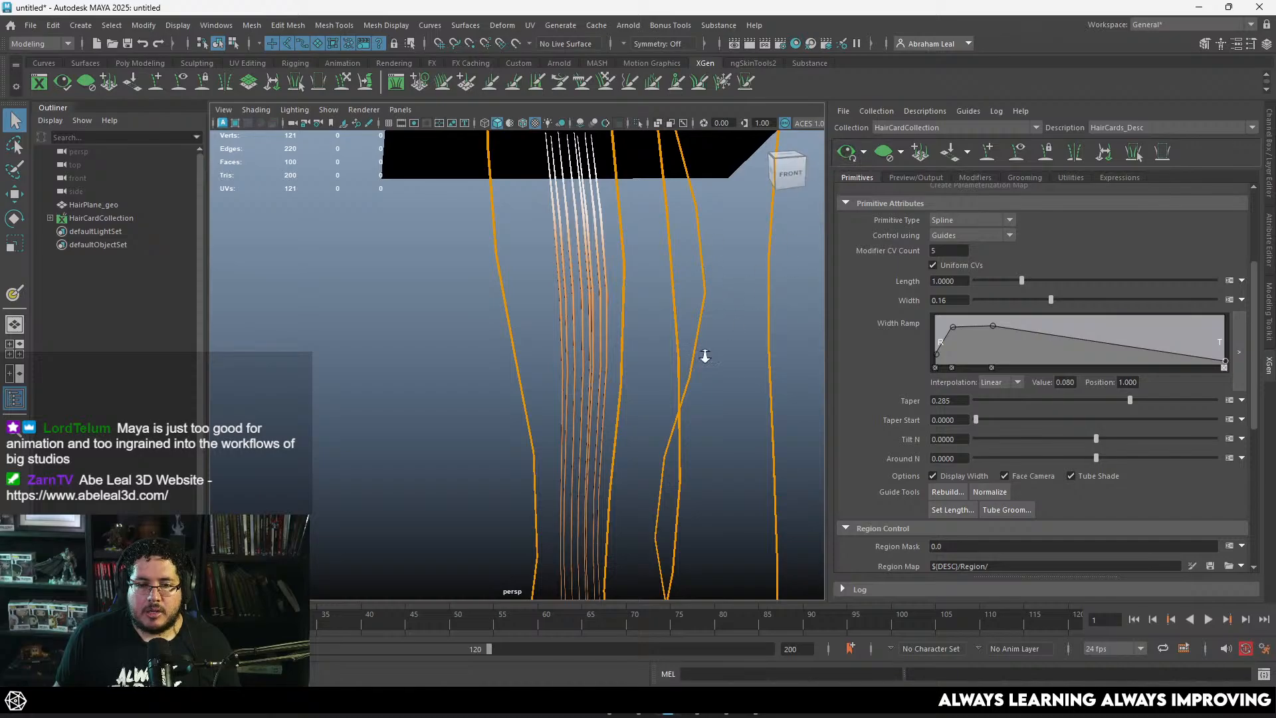
right_click_drag(706, 356, 658, 326, "alt")
left_click_drag(658, 326, 668, 375, "alt")
right_click_drag(669, 375, 615, 421, "alt")
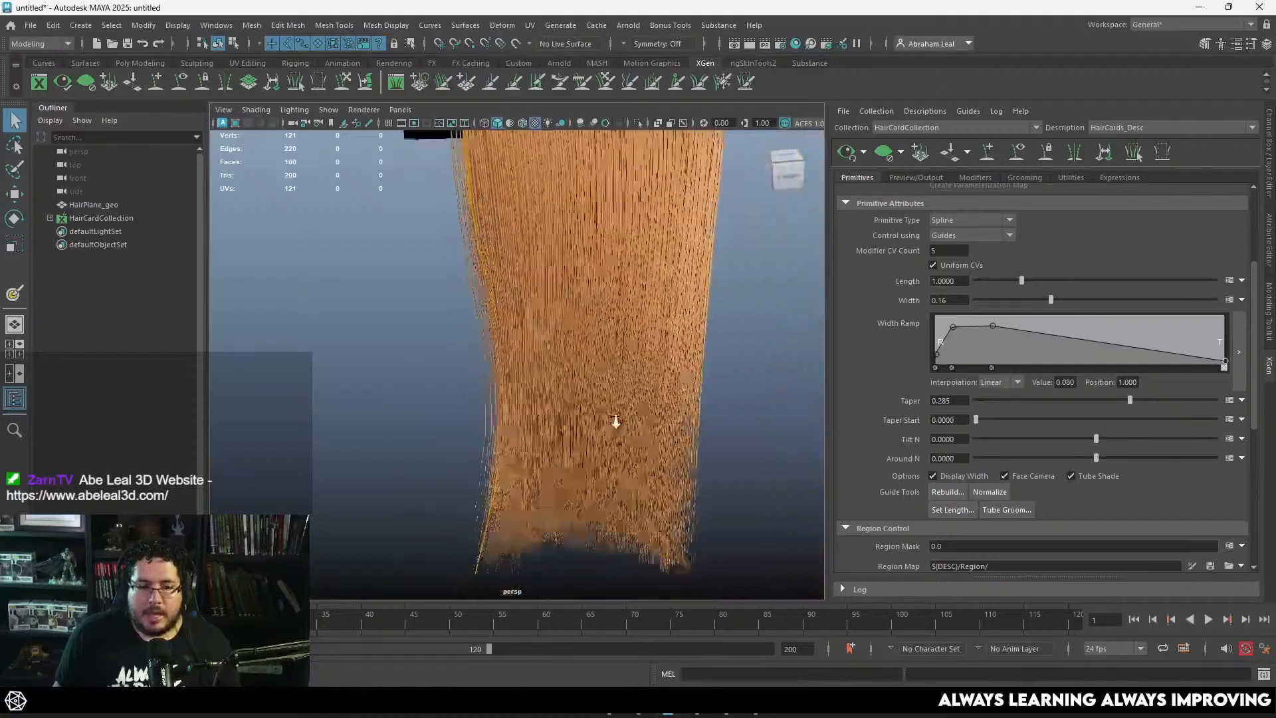
Step: Examine the dense hair strip from the front, the sides and below, from its roots to its tips
left_click_drag(616, 421, 639, 349, "alt")
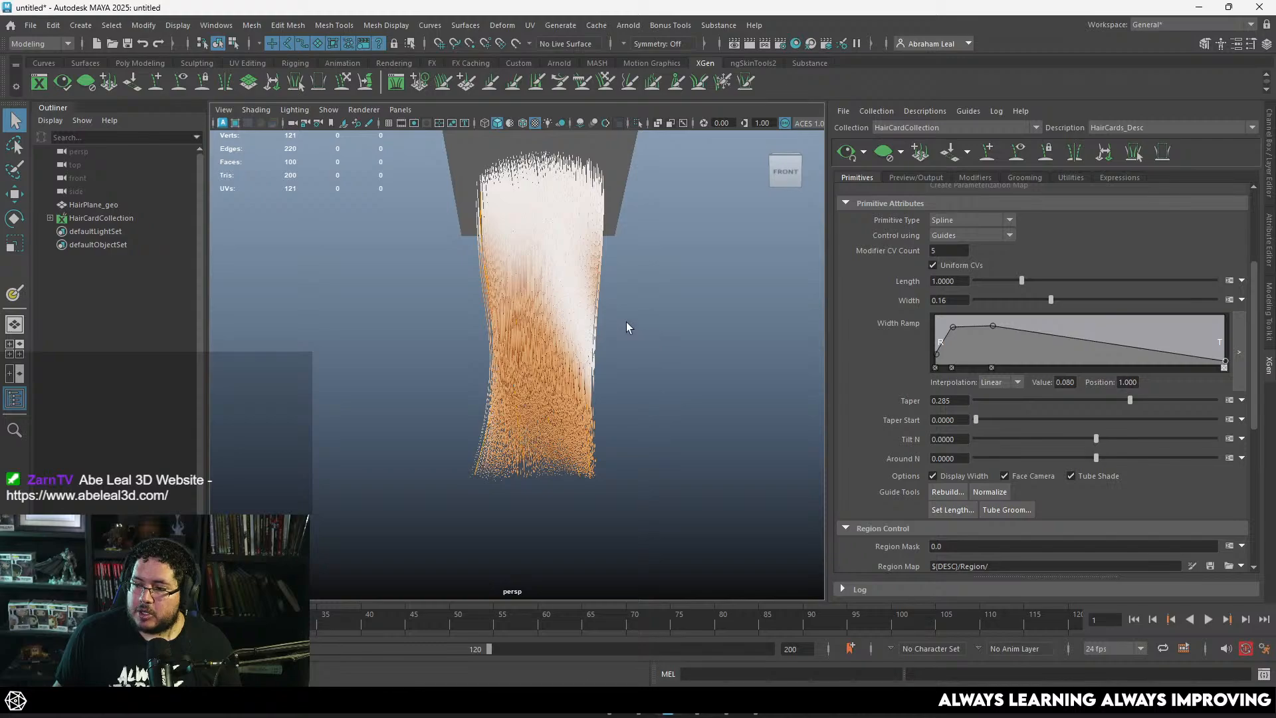
middle_click_drag(624, 320, 651, 344, "alt")
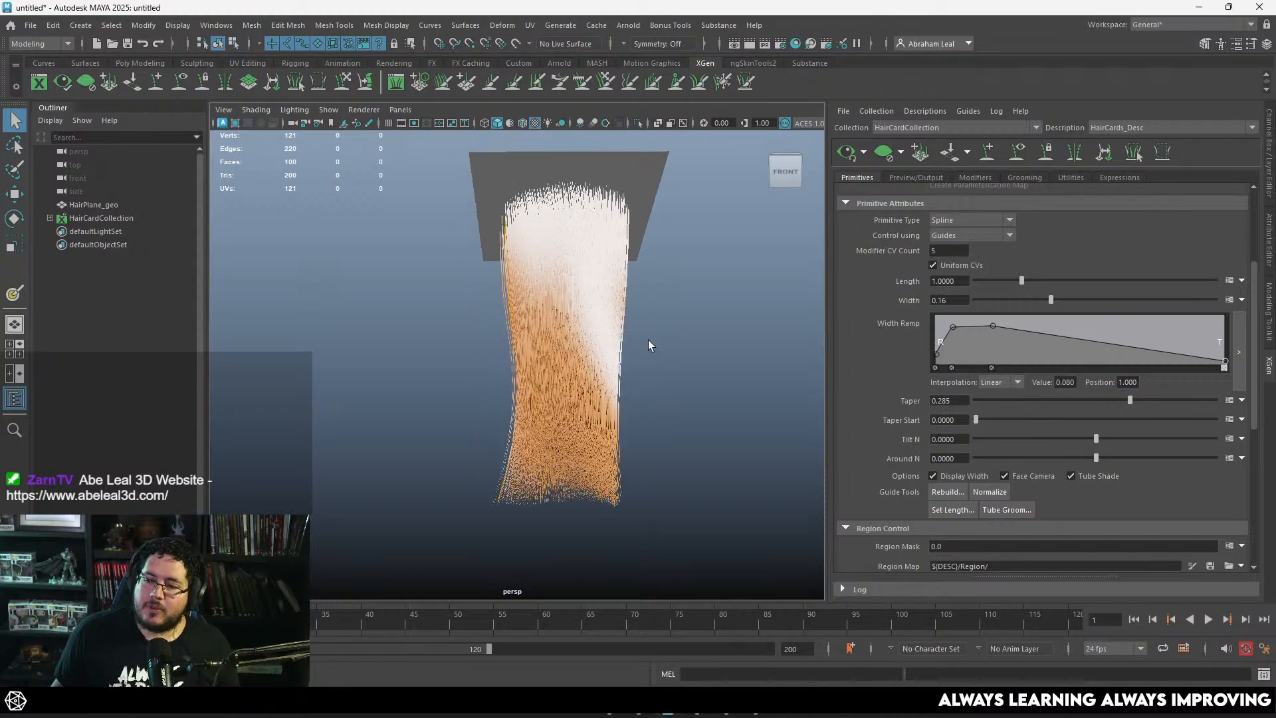
left_click_drag(650, 355, 663, 364, "alt")
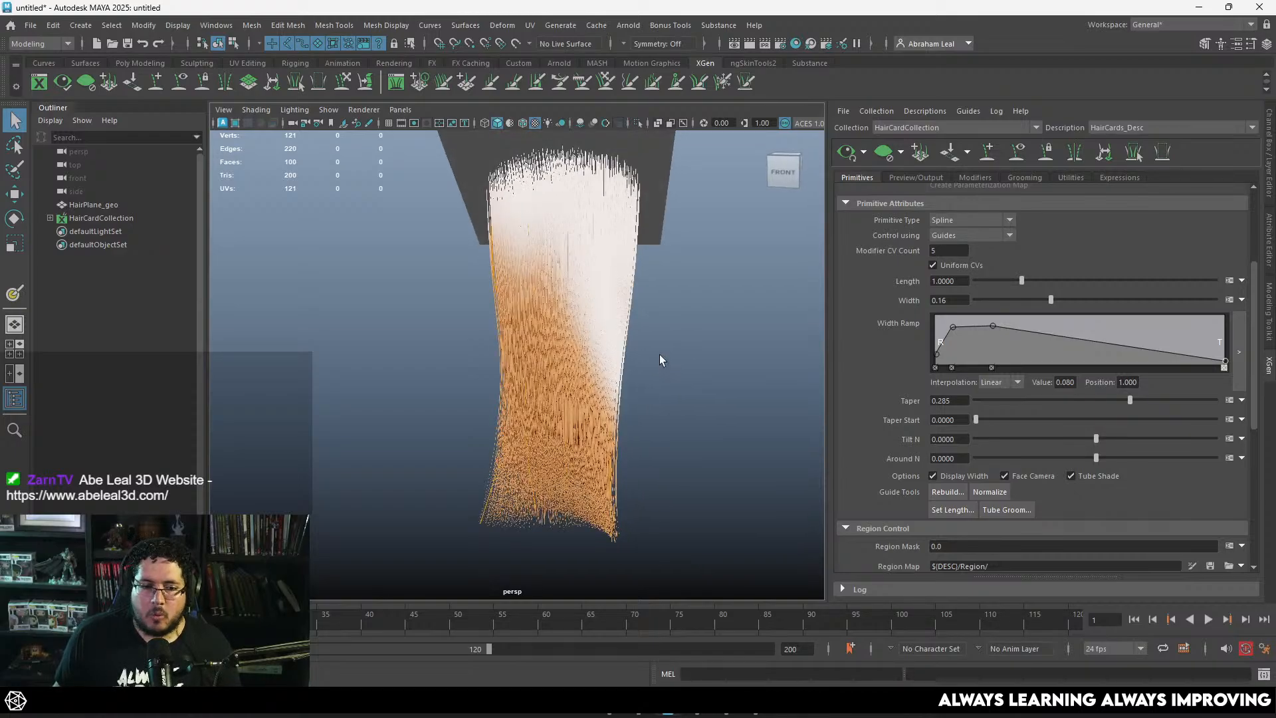
left_click_drag(664, 351, 640, 326, "alt")
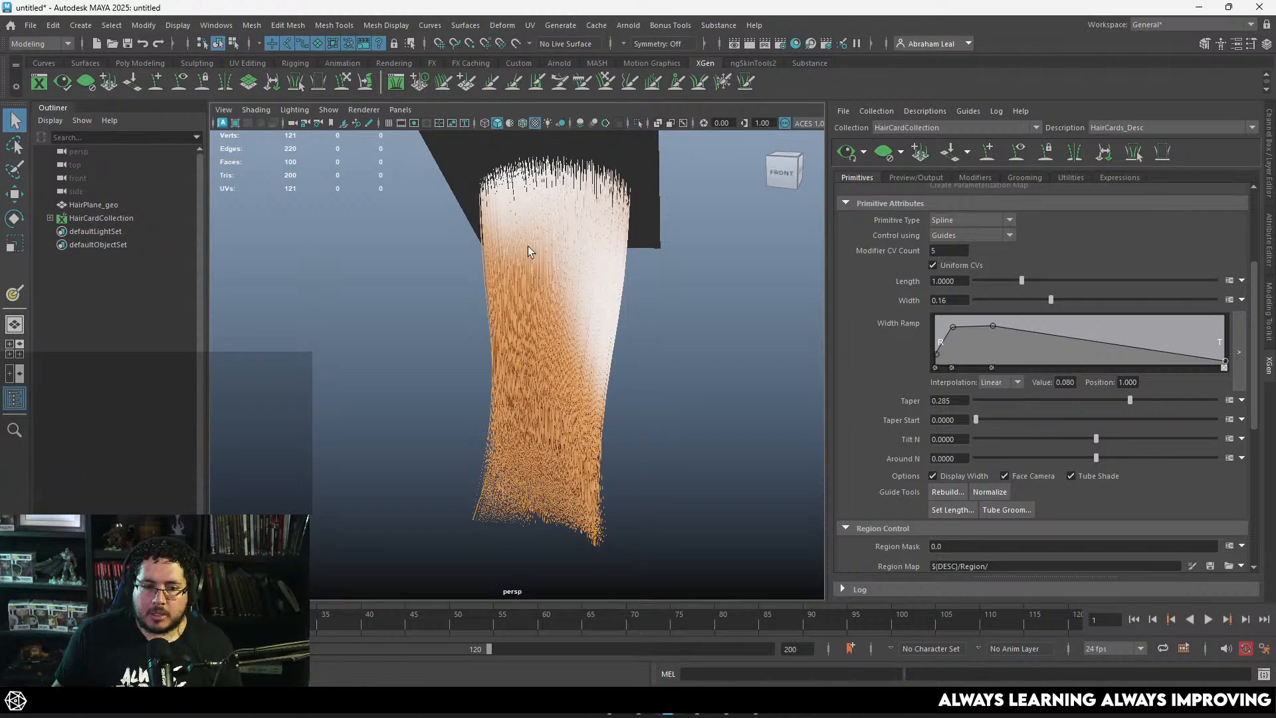
left_click_drag(528, 251, 644, 312, "alt")
right_click_drag(644, 313, 685, 322, "alt")
middle_click_drag(684, 322, 652, 369, "alt")
right_click_drag(652, 368, 625, 319, "alt")
left_click_drag(783, 253, 721, 306, "alt")
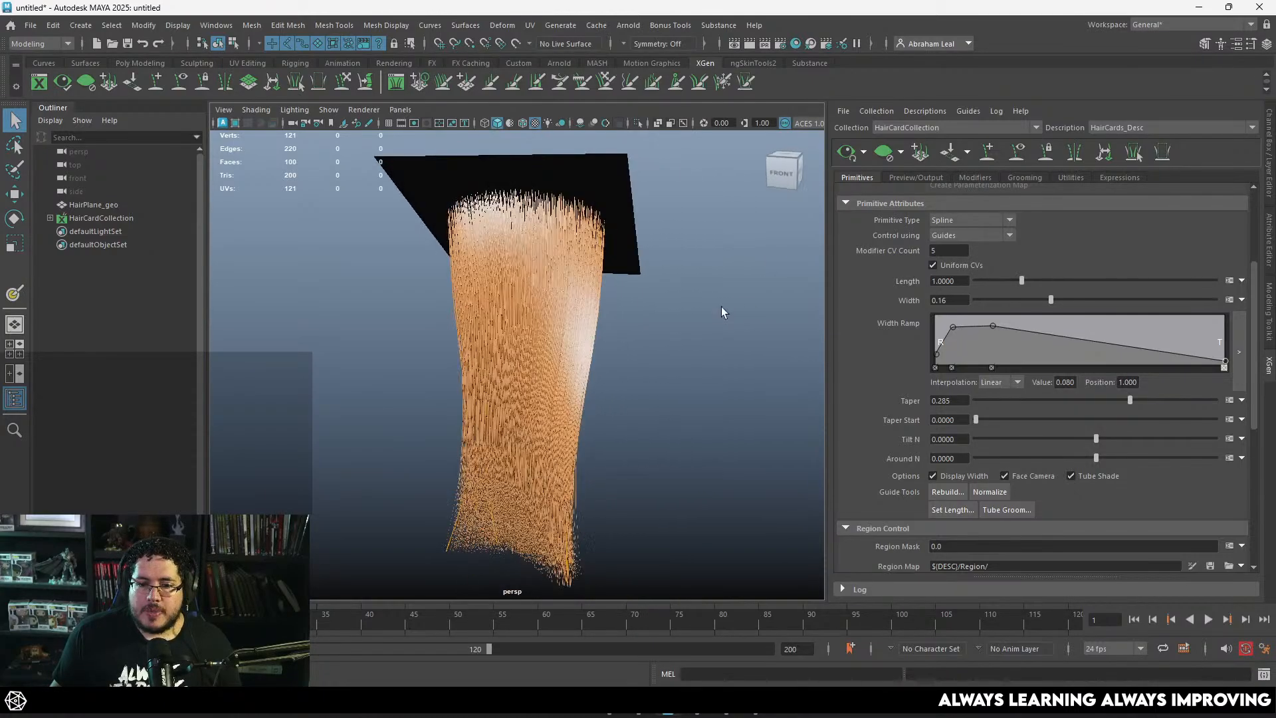
middle_click_drag(721, 306, 730, 254, "alt")
right_click_drag(729, 254, 730, 299, "alt")
left_click_drag(730, 298, 692, 361, "alt")
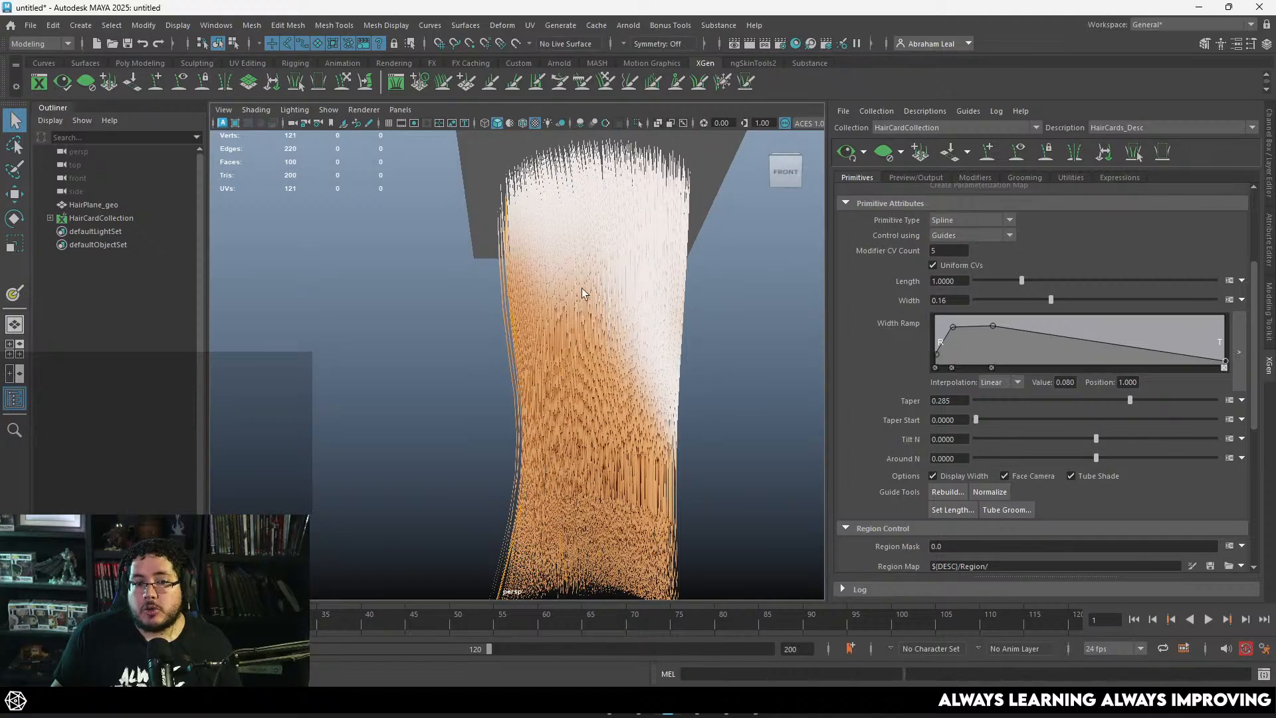
right_click_drag(685, 347, 613, 326, "alt")
left_click_drag(620, 332, 637, 339, "alt")
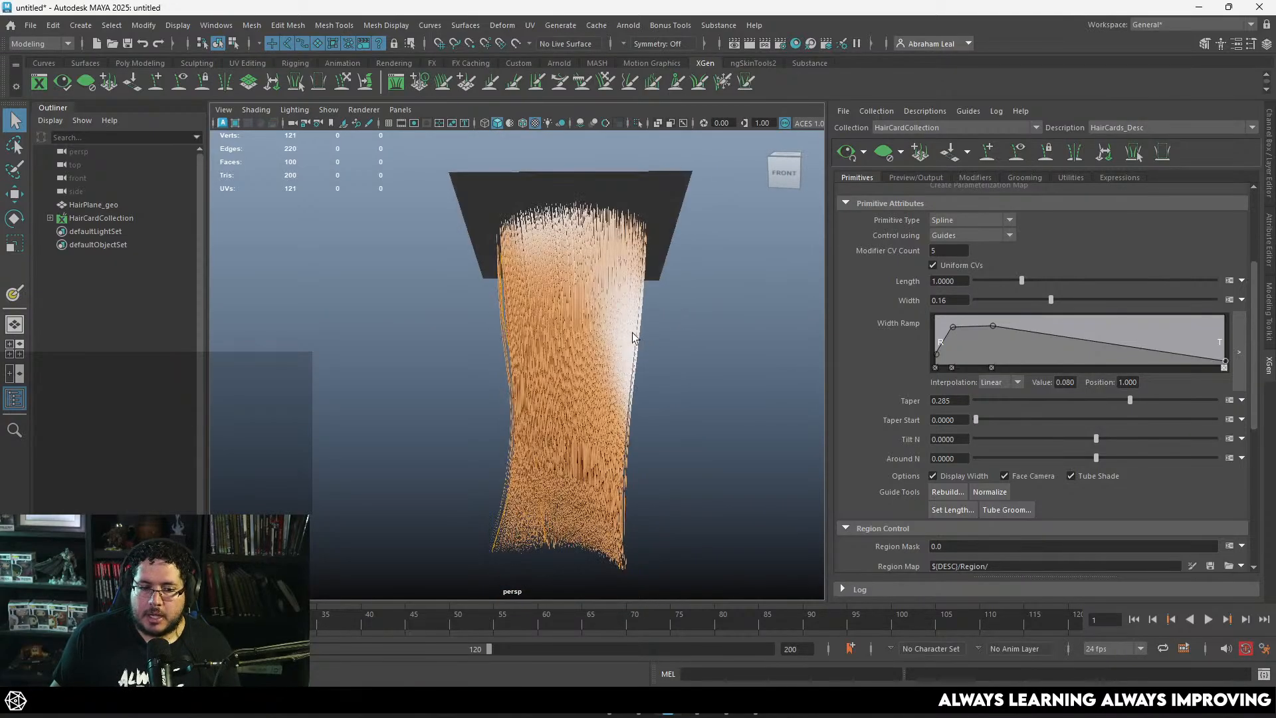
right_click_drag(636, 339, 685, 371, "alt")
left_click_drag(685, 371, 679, 368, "alt")
right_click_drag(679, 369, 570, 335, "alt")
left_click_drag(570, 336, 594, 361, "alt")
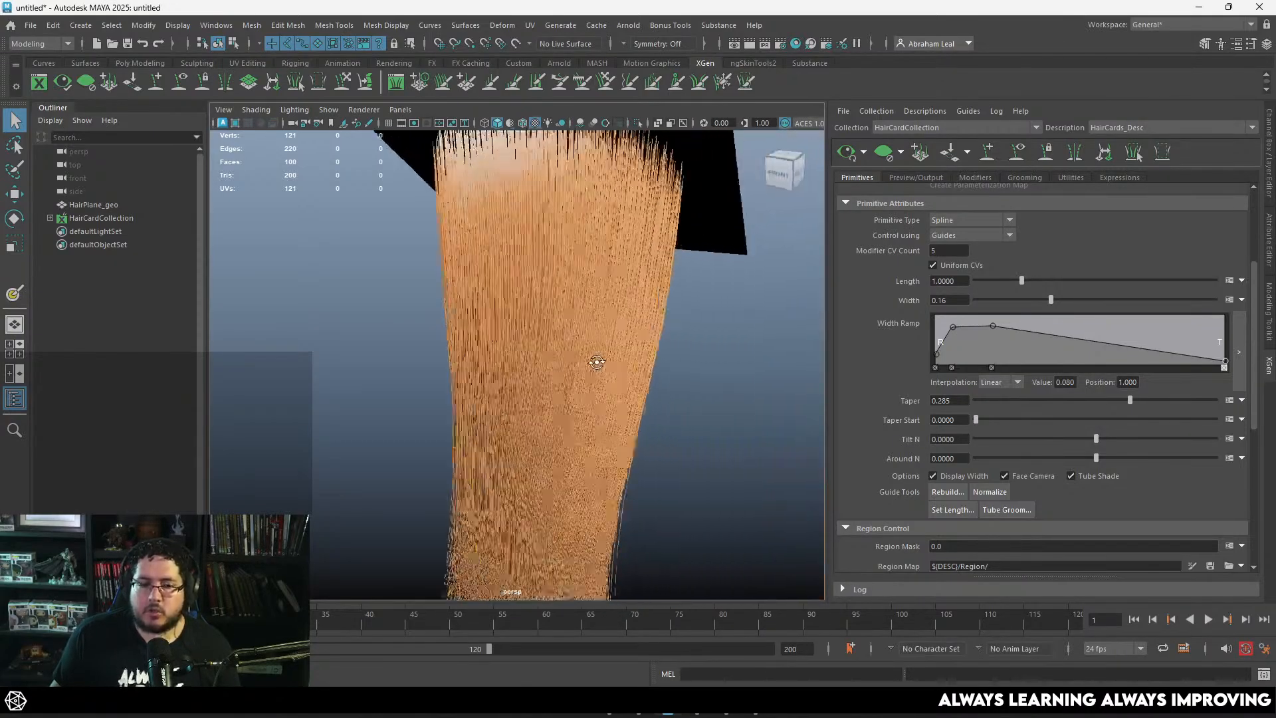
right_click_drag(594, 361, 628, 362, "alt")
left_click_drag(628, 362, 638, 294, "alt")
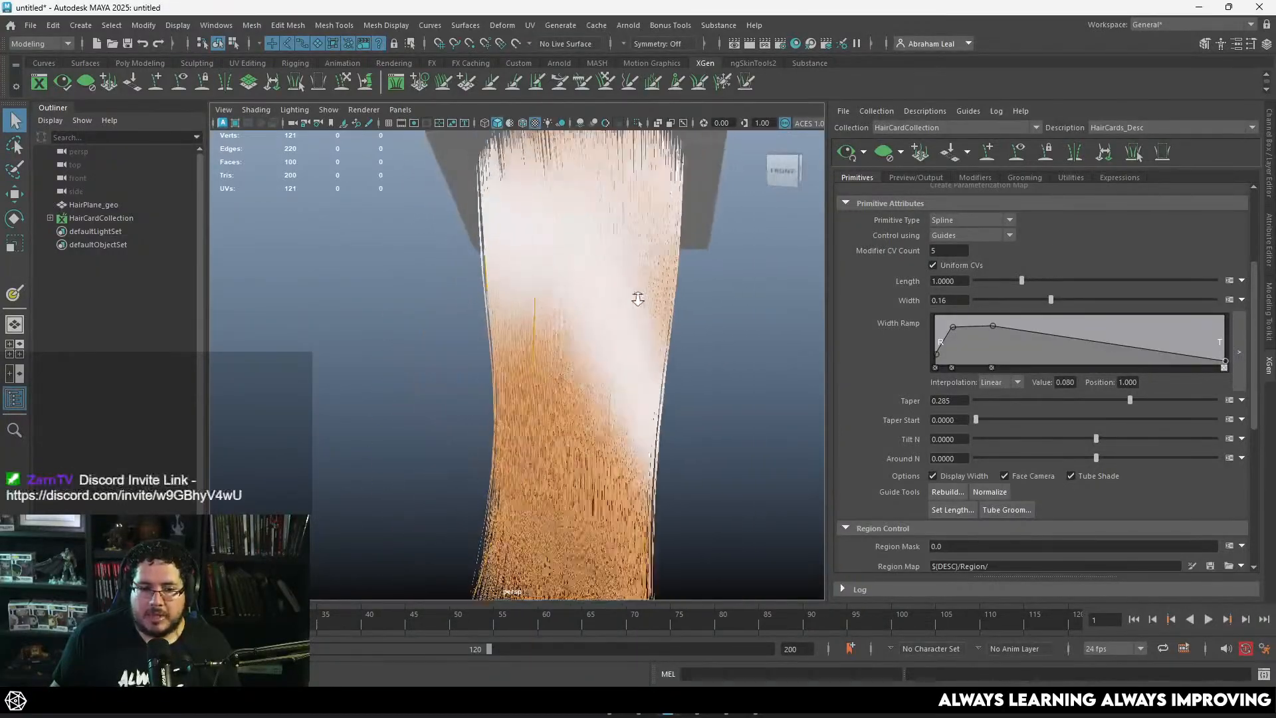
Step: Add a Cut modifier to the HairCards_Desc description and inspect the strand tips up close
left_click(974, 178)
left_click(1210, 210)
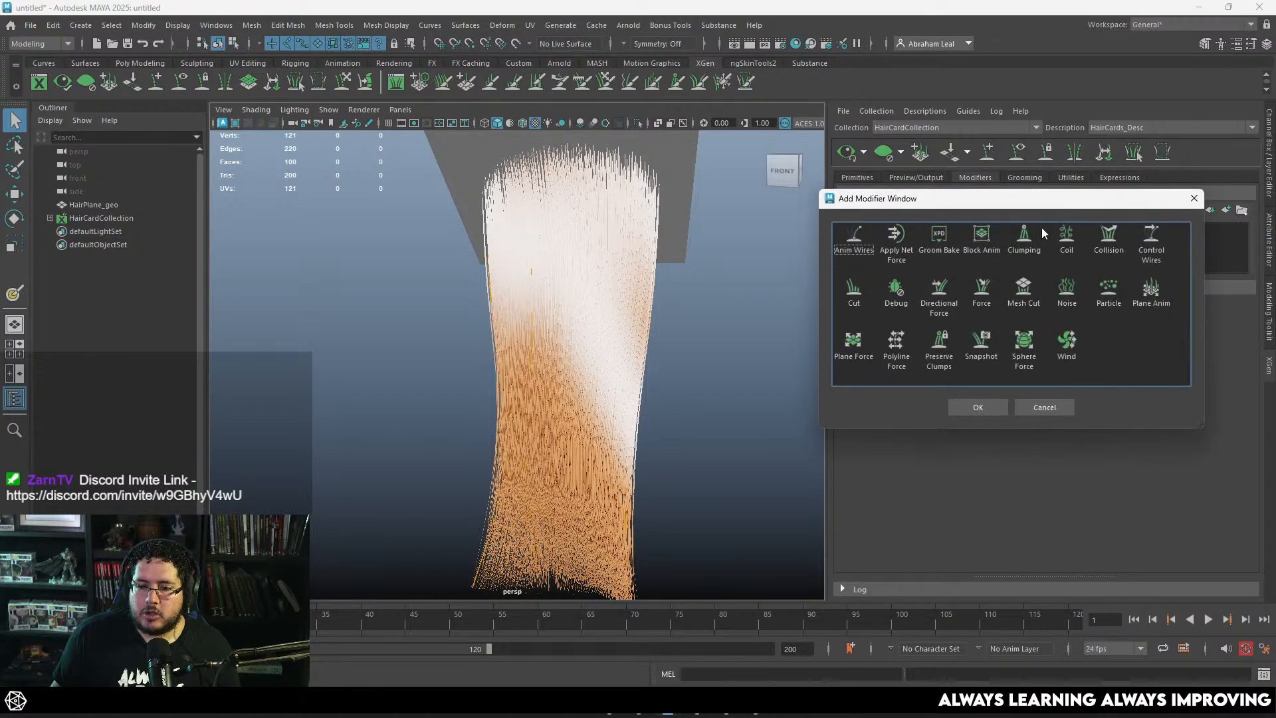
left_click(854, 293)
left_click(977, 408)
left_click_drag(723, 405, 728, 314, "alt")
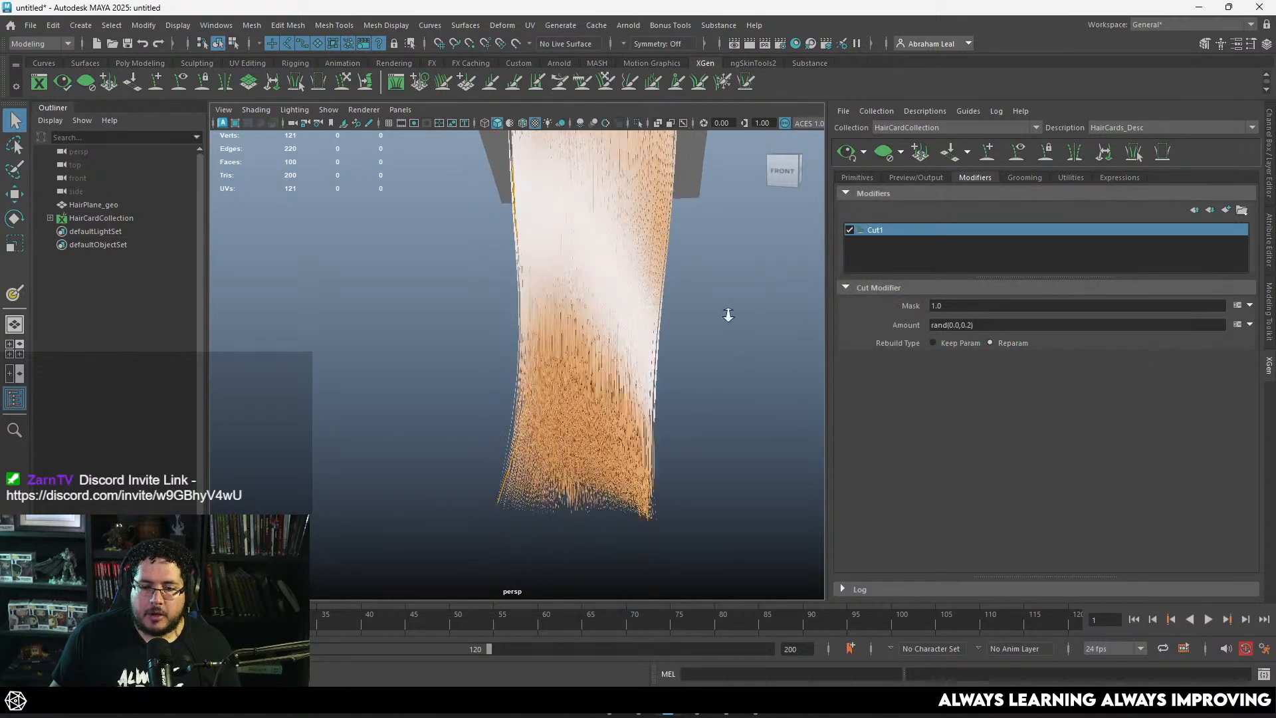
right_click_drag(729, 315, 738, 318, "alt")
middle_click_drag(677, 468, 684, 422, "alt")
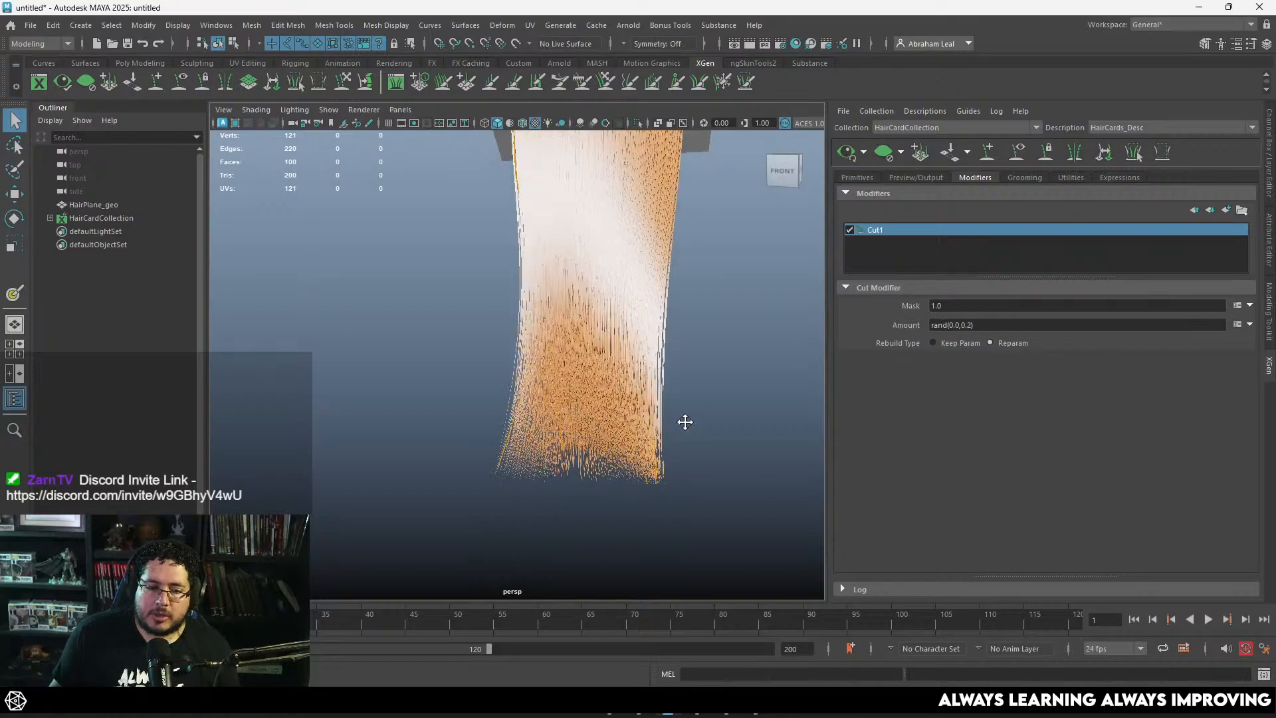
right_click_drag(684, 421, 706, 423, "alt")
middle_click_drag(706, 423, 649, 416, "alt")
right_click_drag(650, 416, 622, 413, "alt")
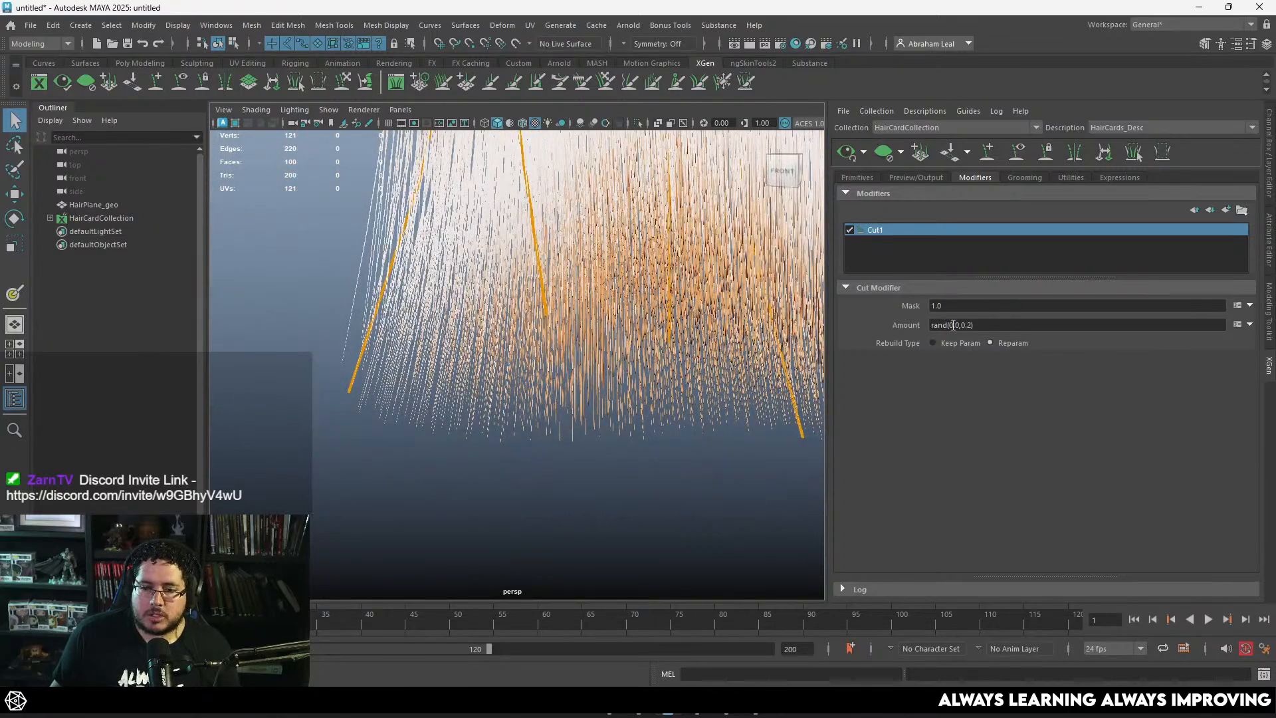
Step: Set the Cut modifier's Amount to rand(0.0,5.2) and regenerate the hair preview
left_click(975, 324)
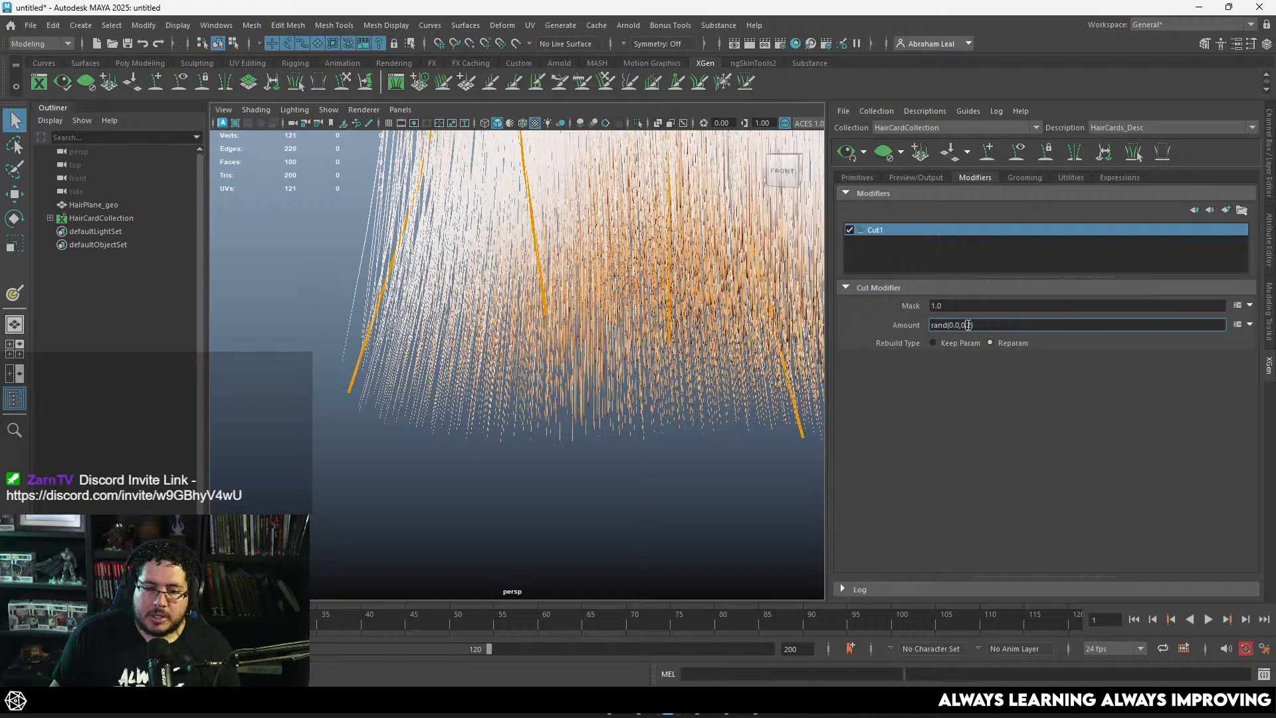
key("Left")
key("Left")
key("BackSpace")
key("BackSpace")
key("Return")
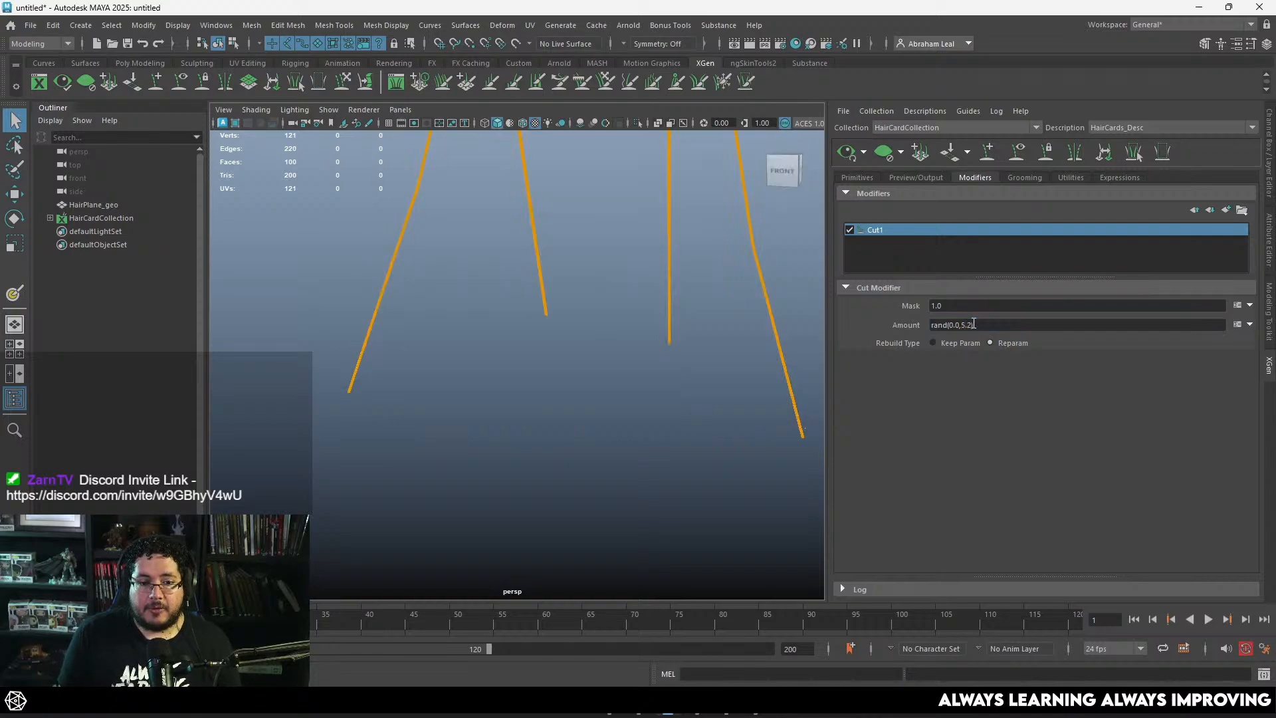
right_click_drag(664, 312, 510, 240, "alt")
middle_click_drag(510, 239, 525, 286, "alt")
right_click_drag(525, 286, 622, 332, "alt")
left_click(839, 157)
Step: Examine the randomly cut hair tips from several angles, regenerating the preview for a closer check
right_click_drag(592, 233, 682, 254, "alt")
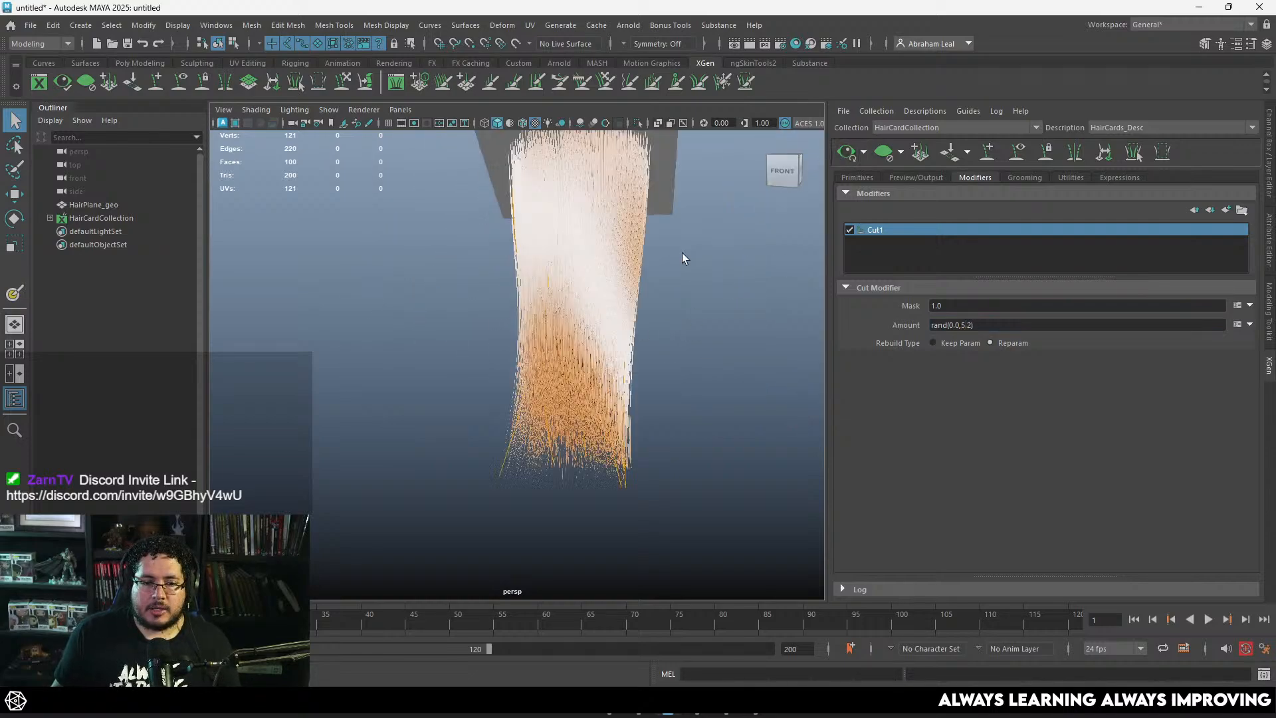
left_click_drag(682, 254, 672, 293, "alt")
right_click_drag(672, 293, 712, 337, "alt")
middle_click_drag(712, 337, 649, 333, "alt")
right_click_drag(649, 332, 478, 299, "alt")
middle_click_drag(542, 263, 547, 331, "alt")
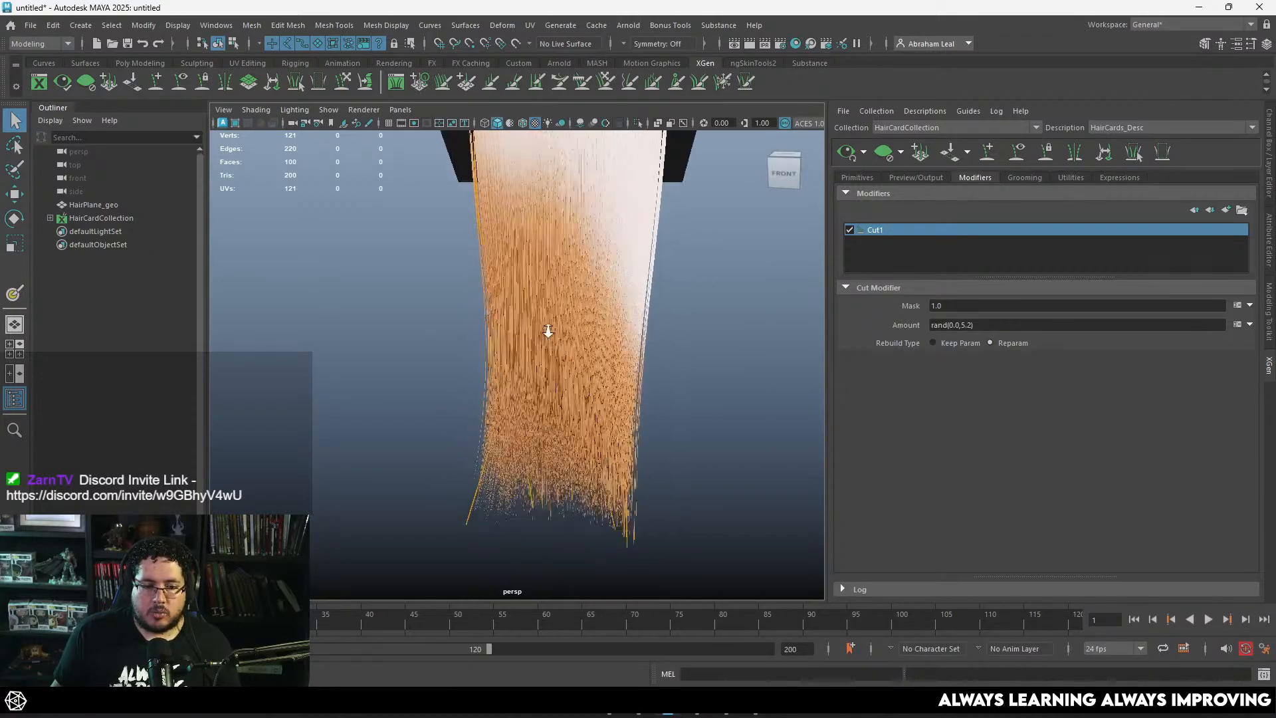
right_click_drag(547, 330, 525, 312, "alt")
left_click(848, 151)
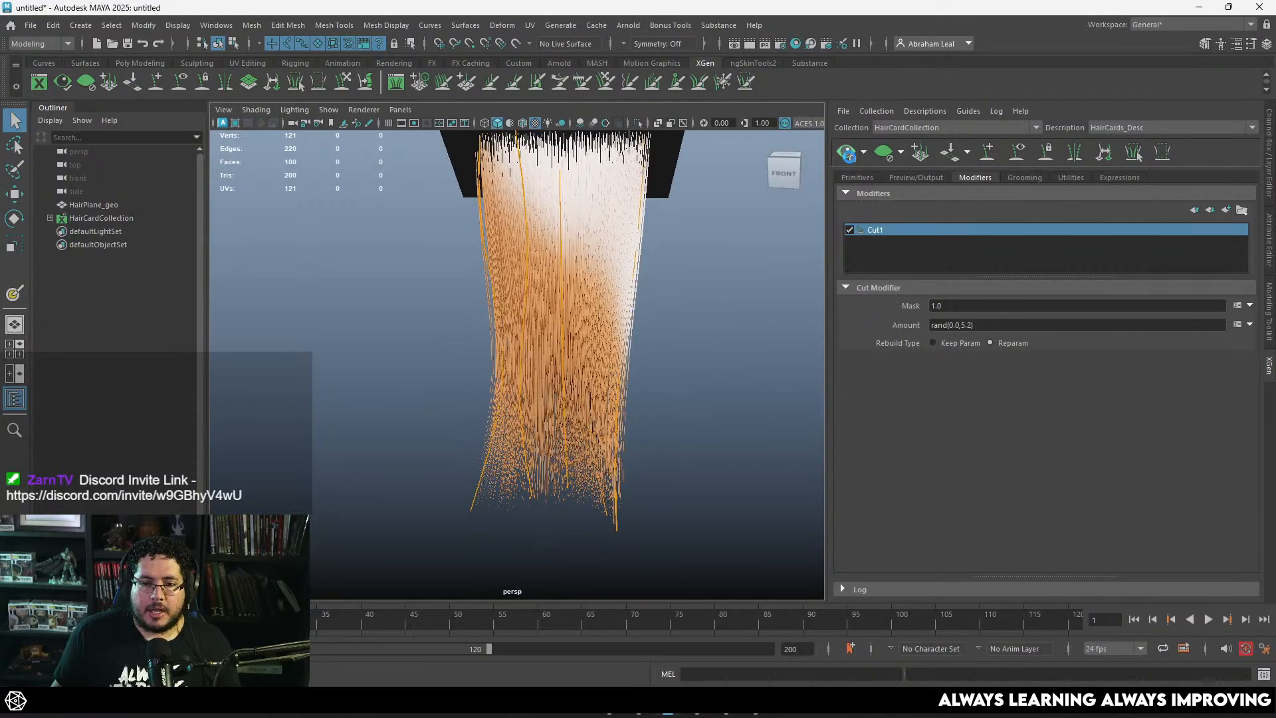
right_click_drag(715, 264, 673, 262, "alt")
left_click_drag(672, 262, 680, 286, "alt")
right_click_drag(681, 286, 668, 369, "alt")
middle_click_drag(668, 369, 623, 303, "alt")
right_click_drag(624, 303, 728, 444, "alt")
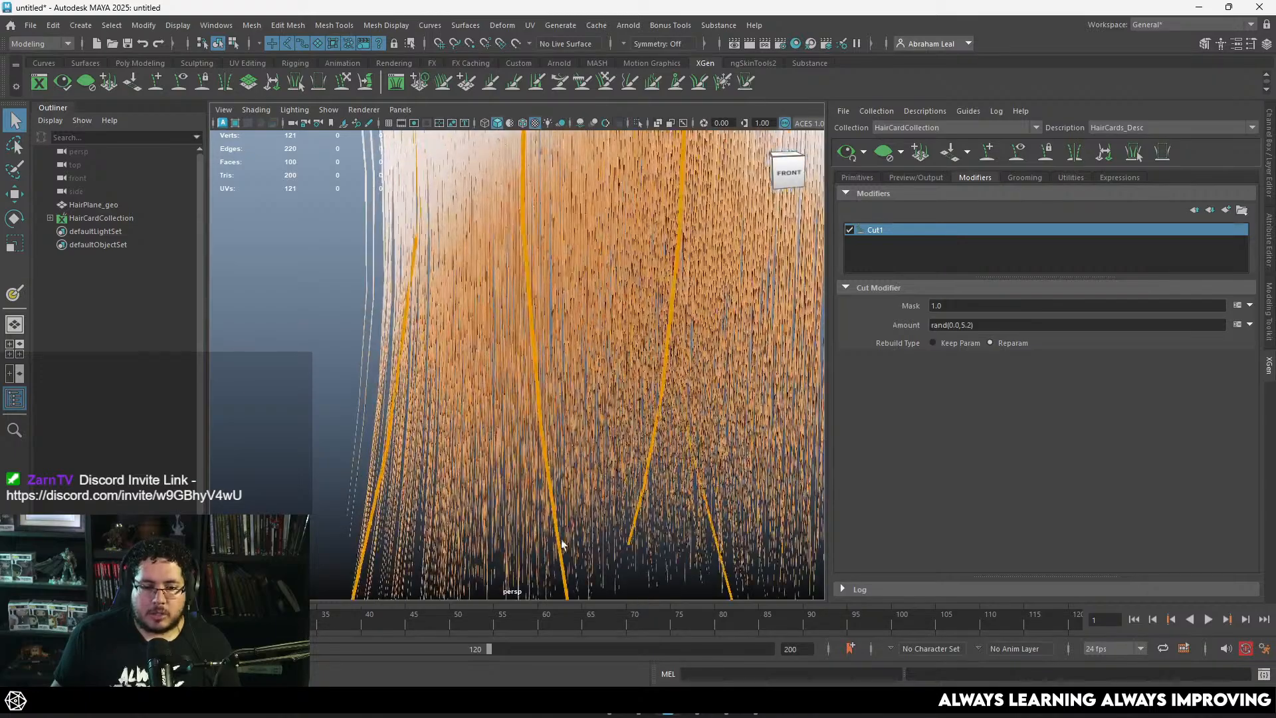
middle_click_drag(443, 523, 444, 349, "alt")
middle_click_drag(405, 253, 451, 429, "alt")
right_click_drag(451, 428, 372, 359, "alt")
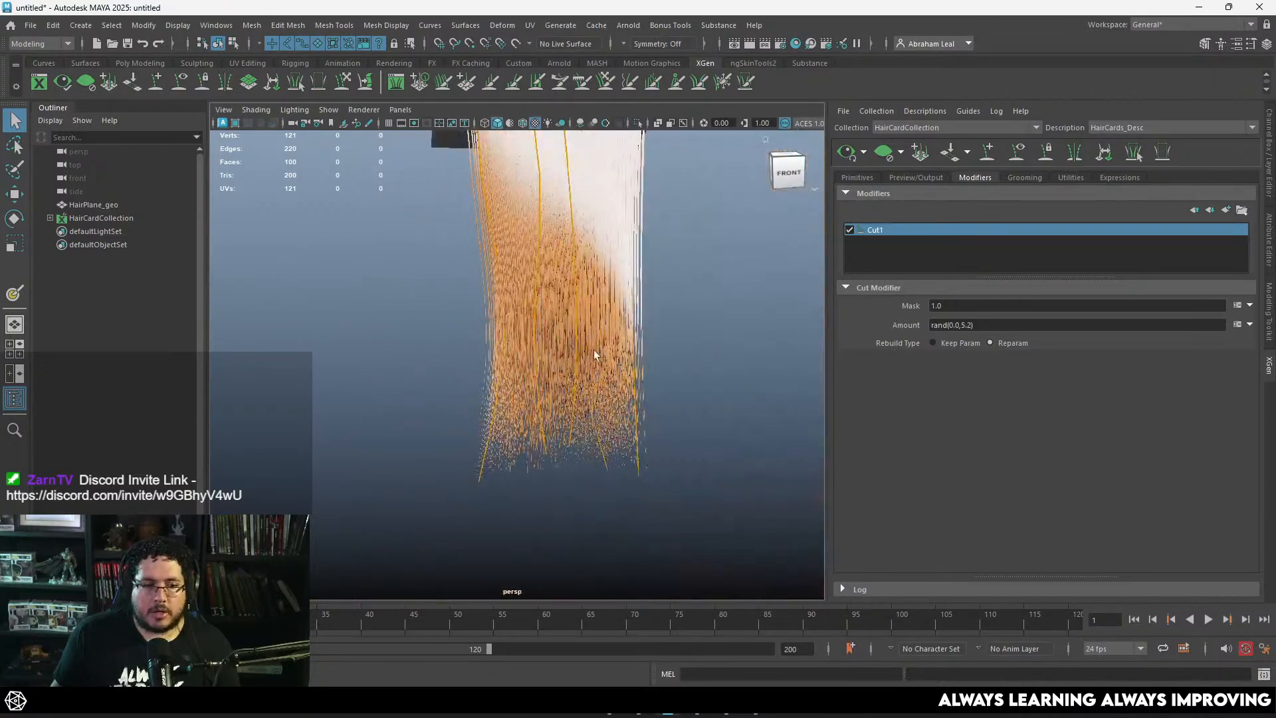
Step: Set the Cut modifier's Amount to rand(0.0,10.2), regenerate the hair preview and inspect the strand tips up close
left_click(961, 325)
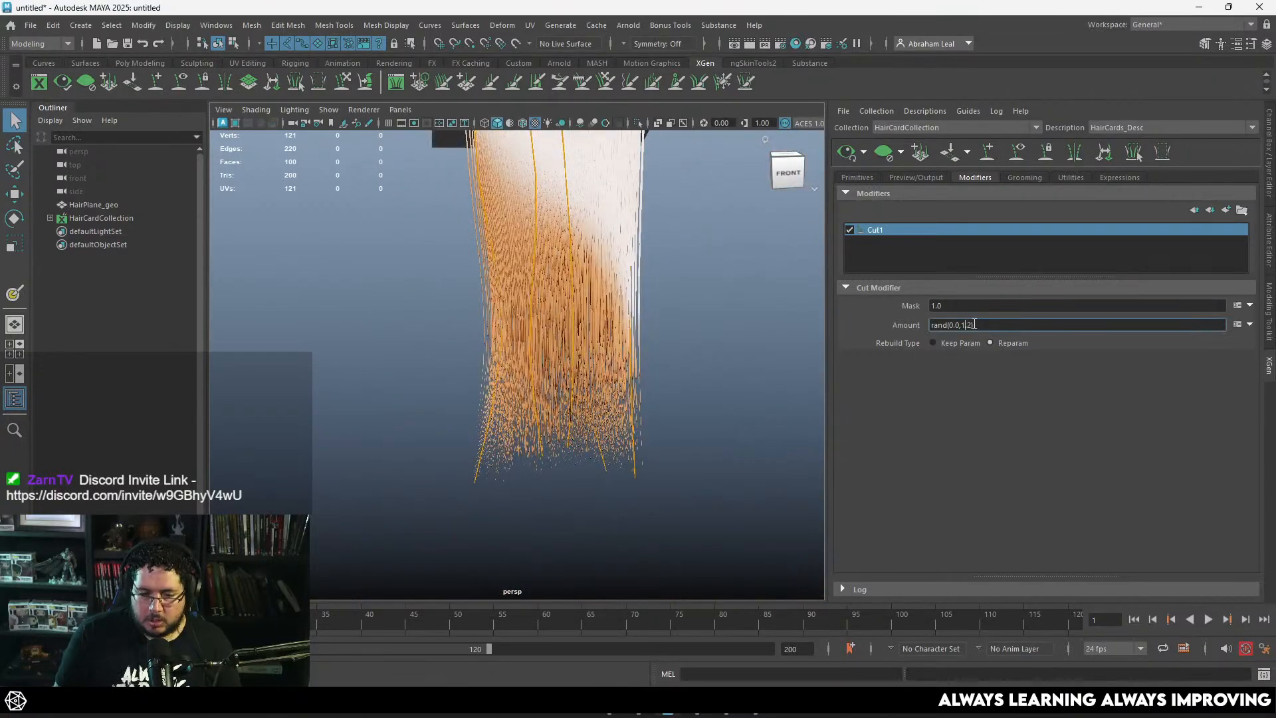
type("10.")
key("Return")
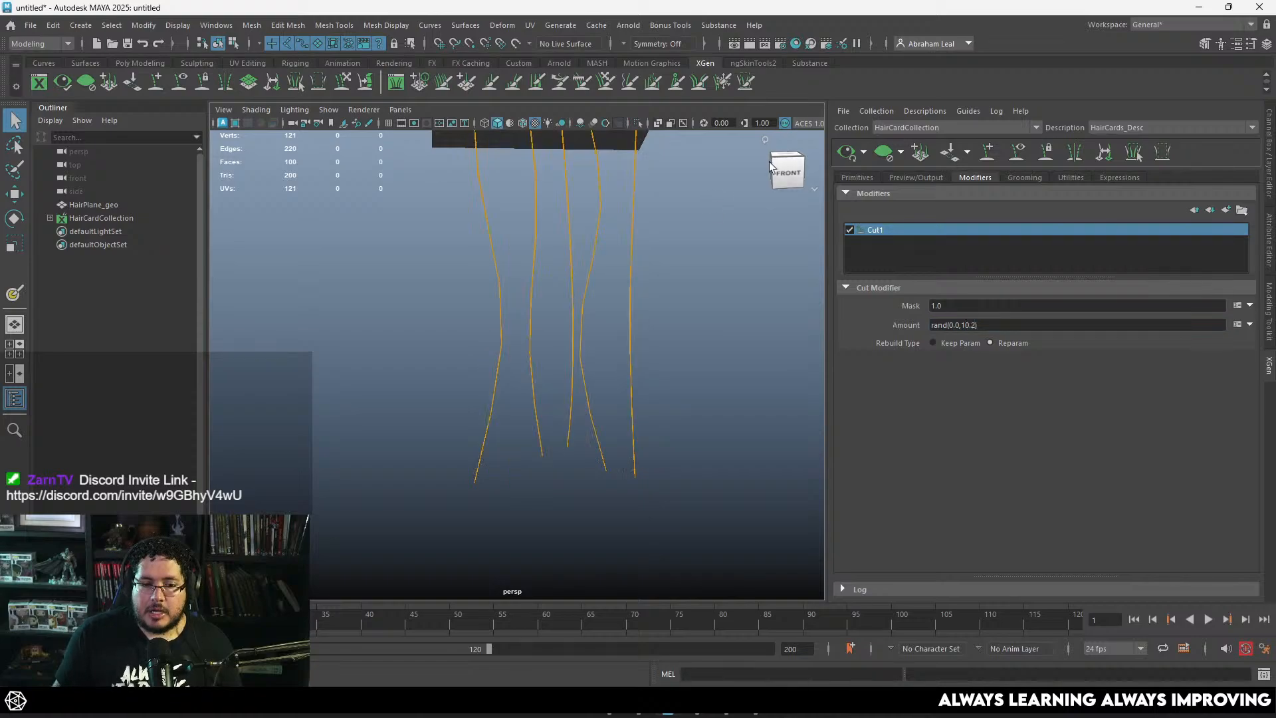
right_click_drag(766, 190, 732, 214, "alt")
left_click(847, 153)
middle_click_drag(749, 211, 725, 261, "alt")
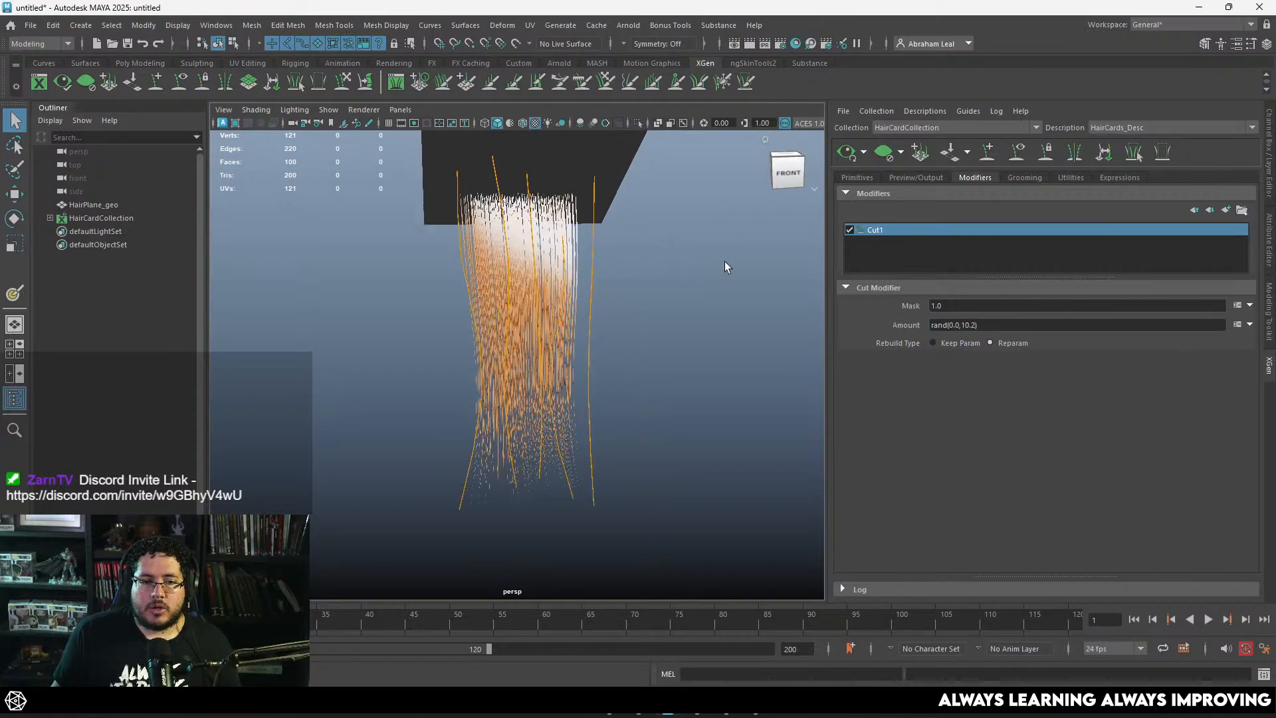
right_click_drag(585, 266, 620, 429, "alt")
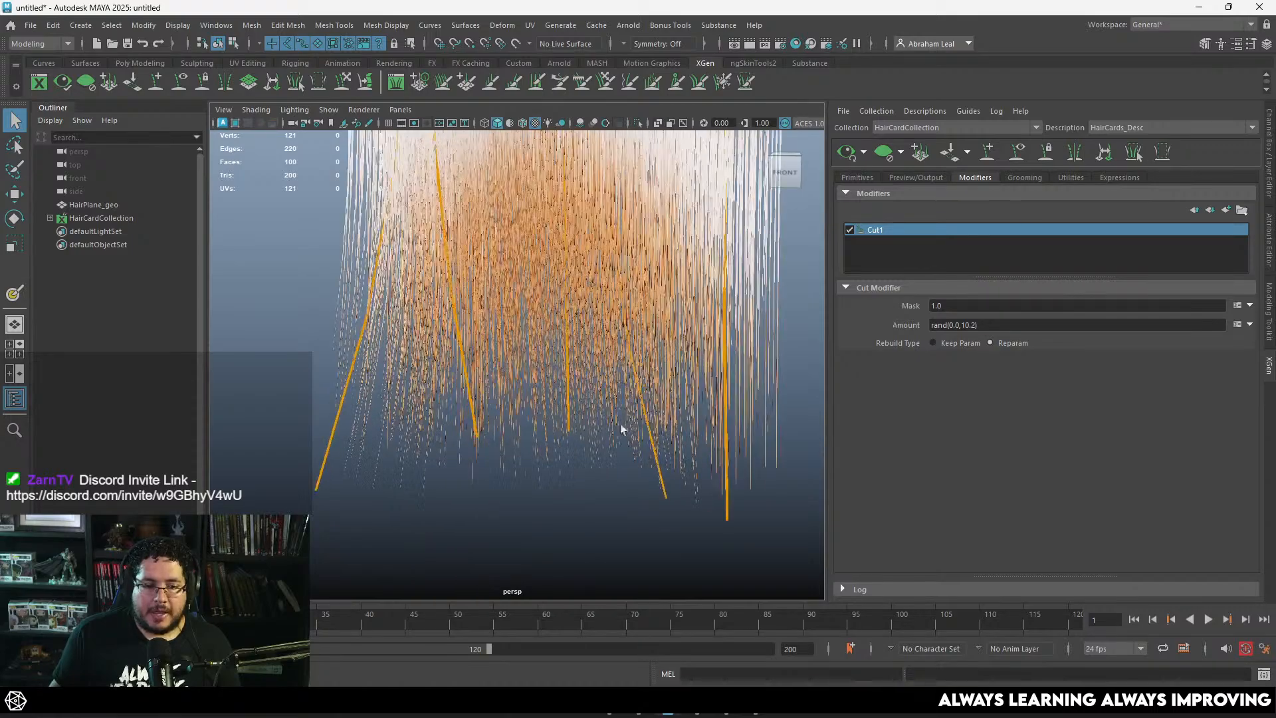
left_click_drag(595, 367, 700, 370, "alt")
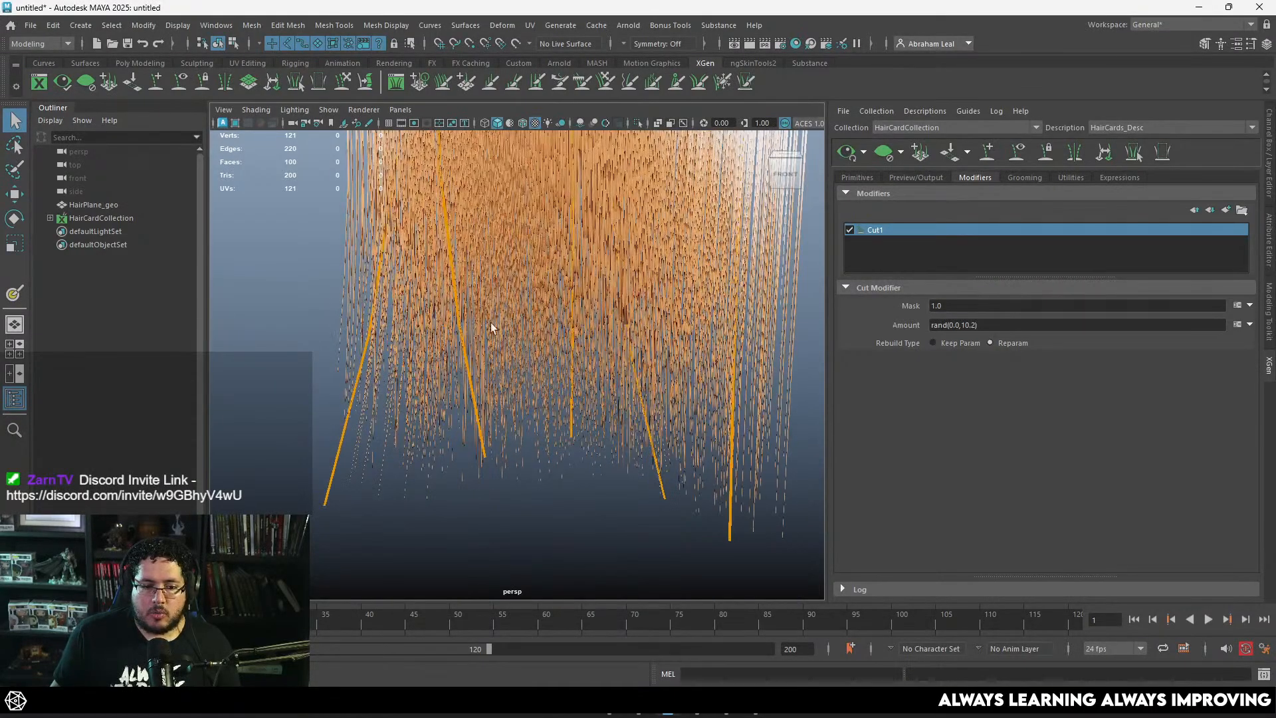
left_click_drag(491, 322, 696, 314, "alt")
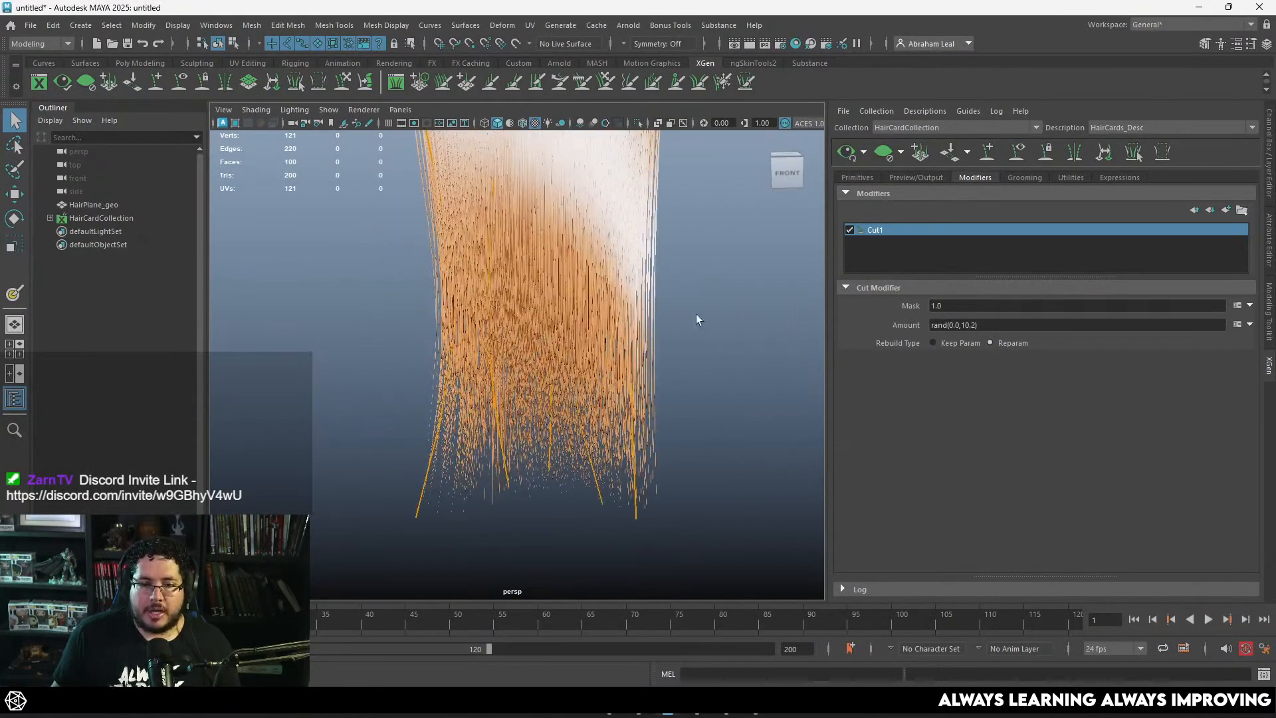
Step: Add a Noise modifier to the HairCards_Desc description and regenerate the hair preview
left_click(1209, 210)
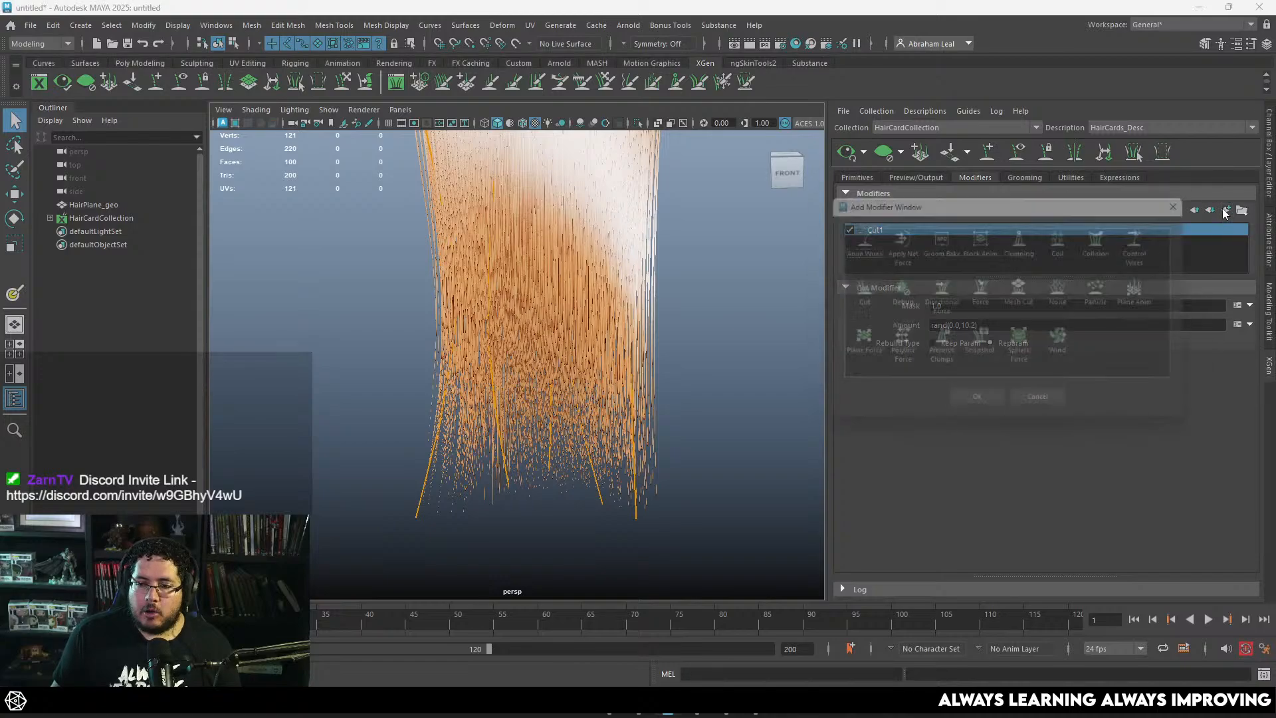
left_click(1068, 290)
left_click(978, 407)
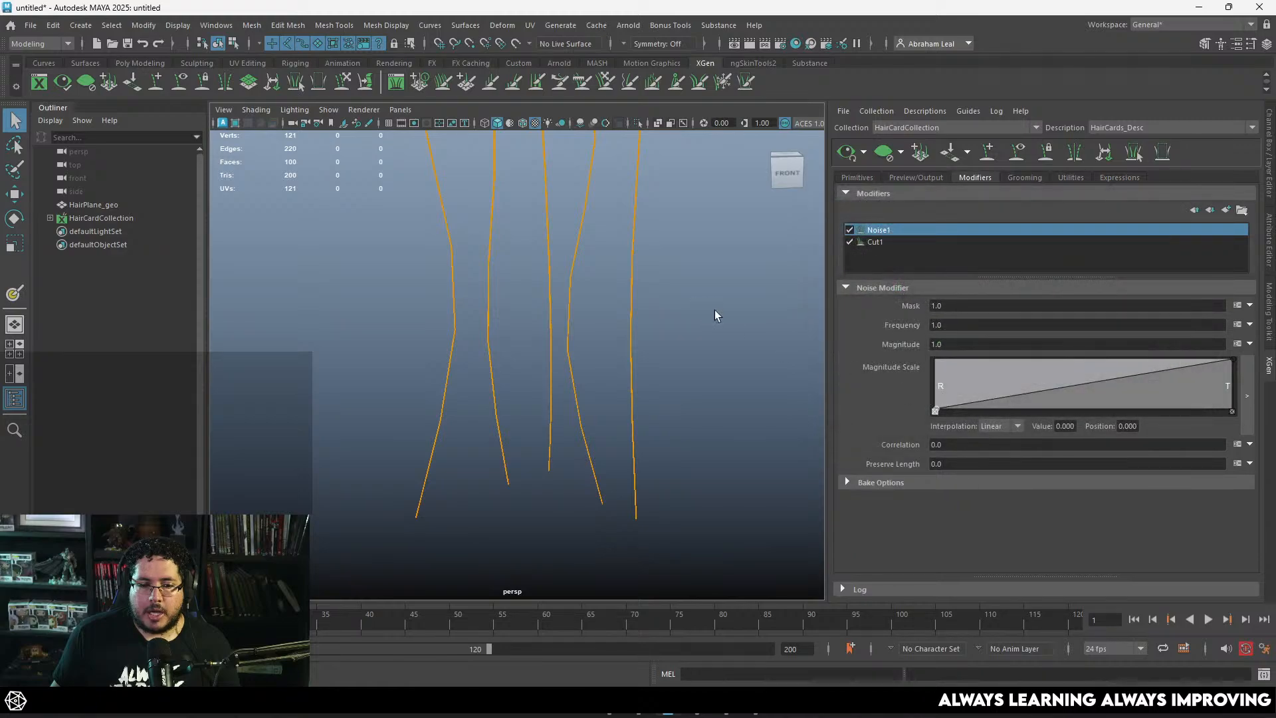
scroll(715, 310, "down", 5)
left_click(849, 159)
scroll(751, 365, "up", 3)
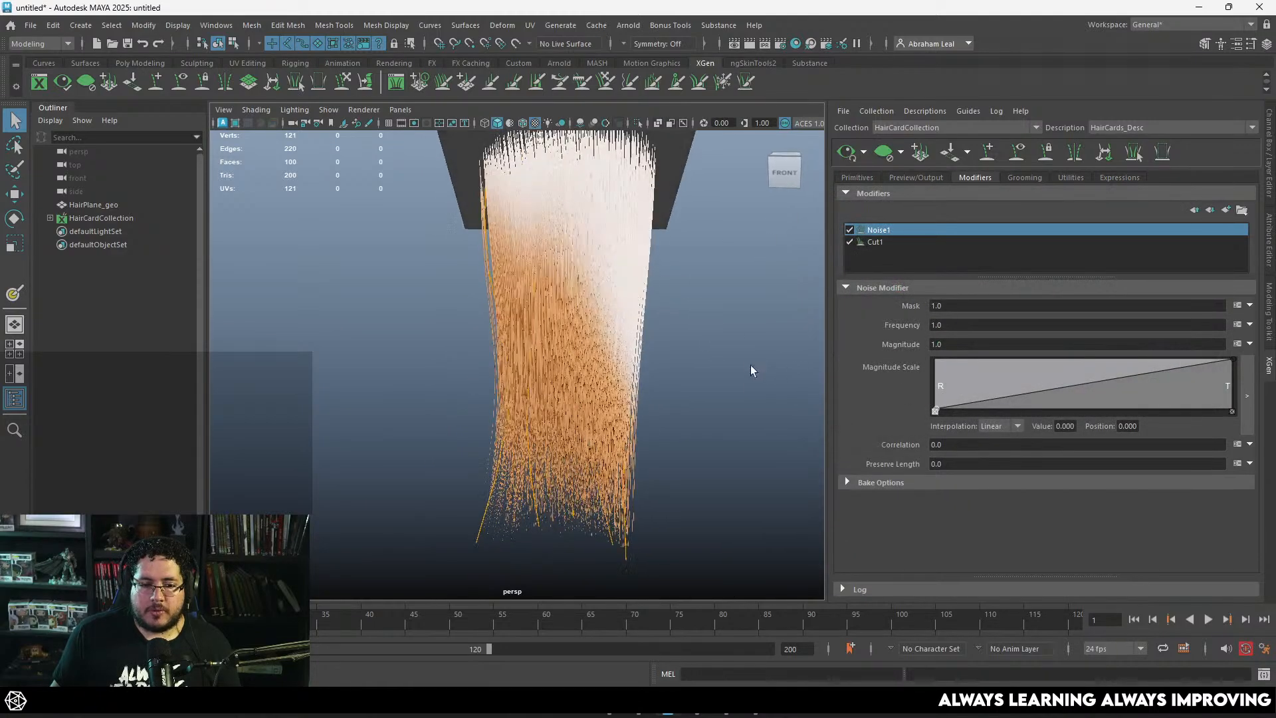
Step: Try a Frequency of 10 and a Magnitude of 5 on the Noise modifier
double_click(934, 325)
type("10")
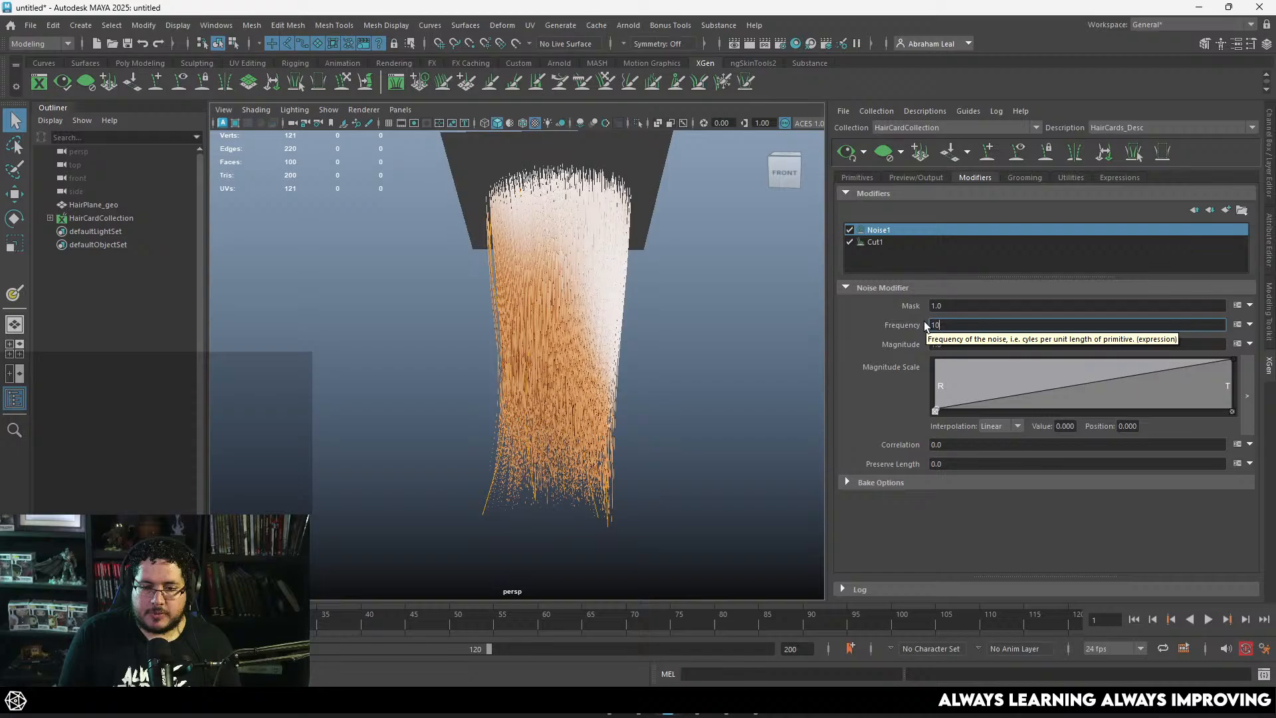
key("Return")
double_click(945, 345)
type("5")
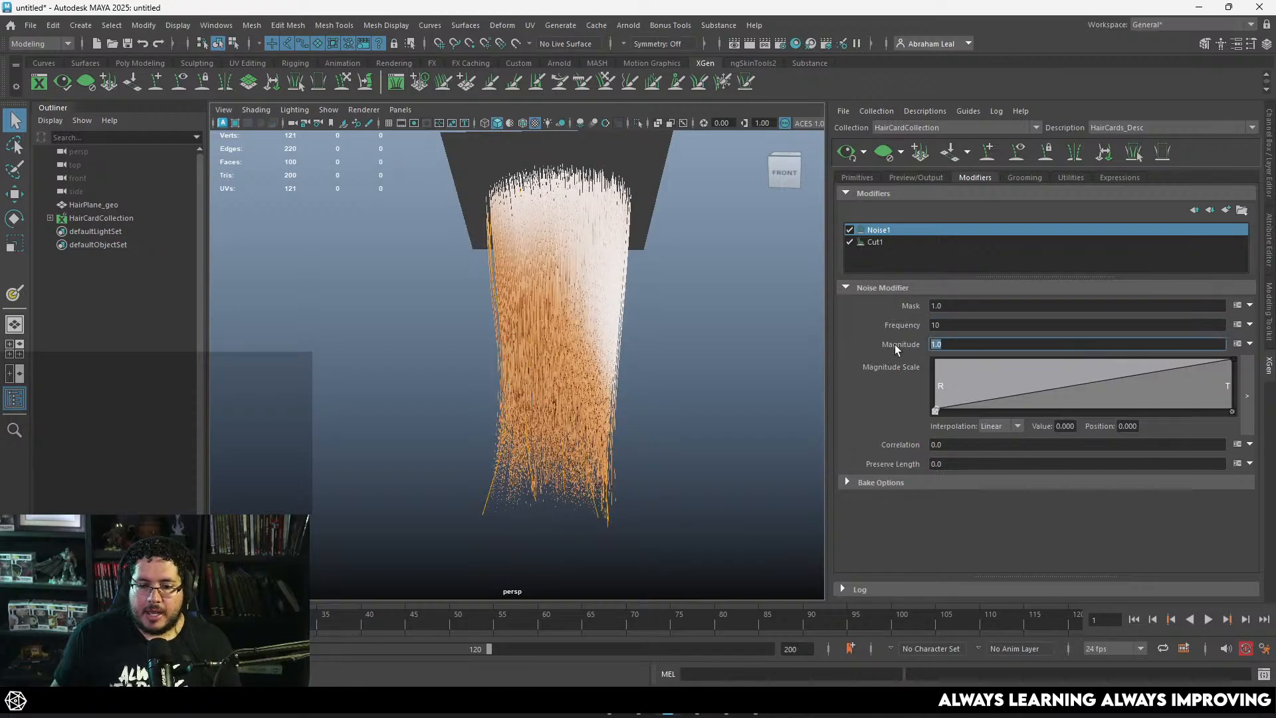
key("Return")
scroll(552, 346, "up", 3)
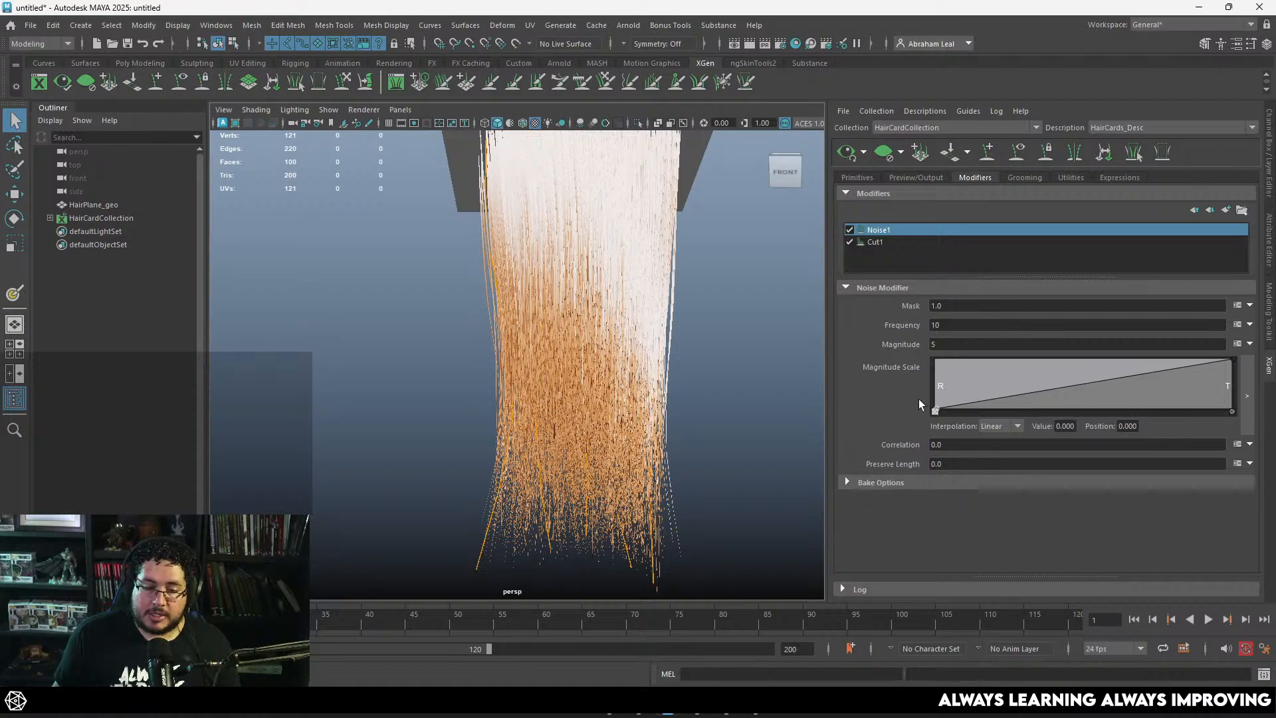
Step: Raise the root point of the noise Magnitude Scale ramp to value 0.600 at position 0.049, and set Frequency to 200
left_click_drag(941, 409, 950, 379)
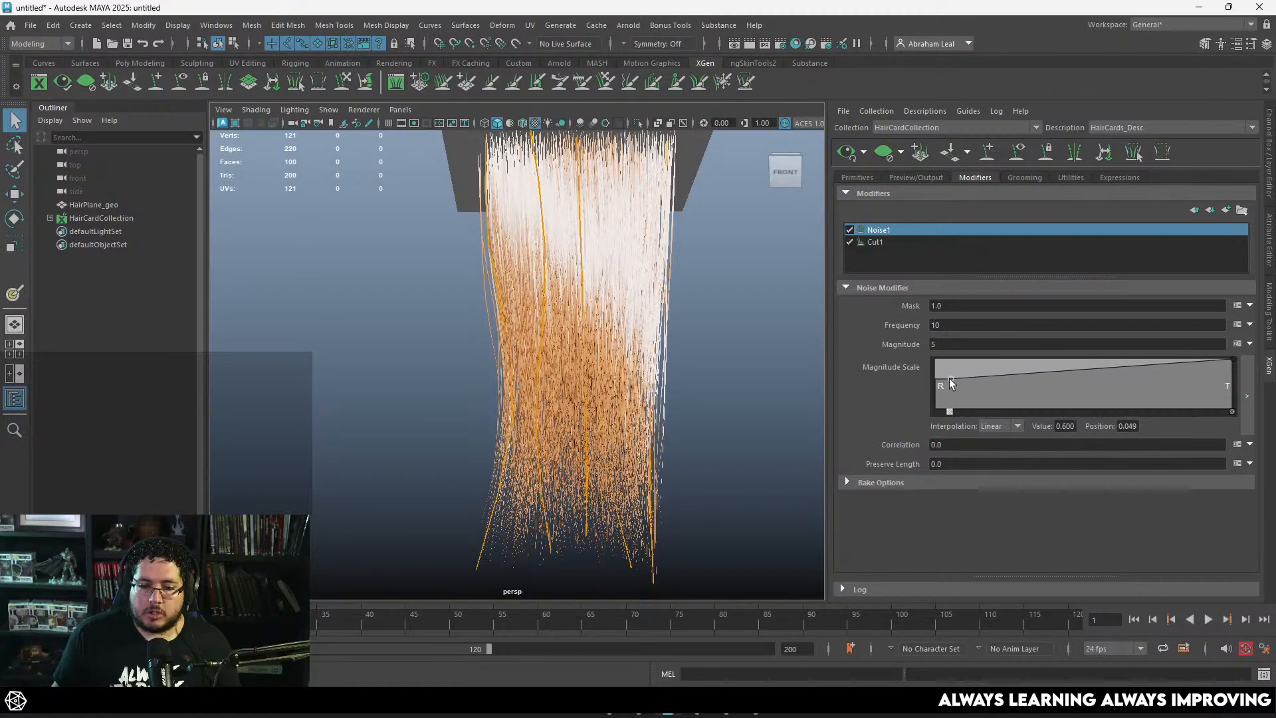
left_click(956, 326)
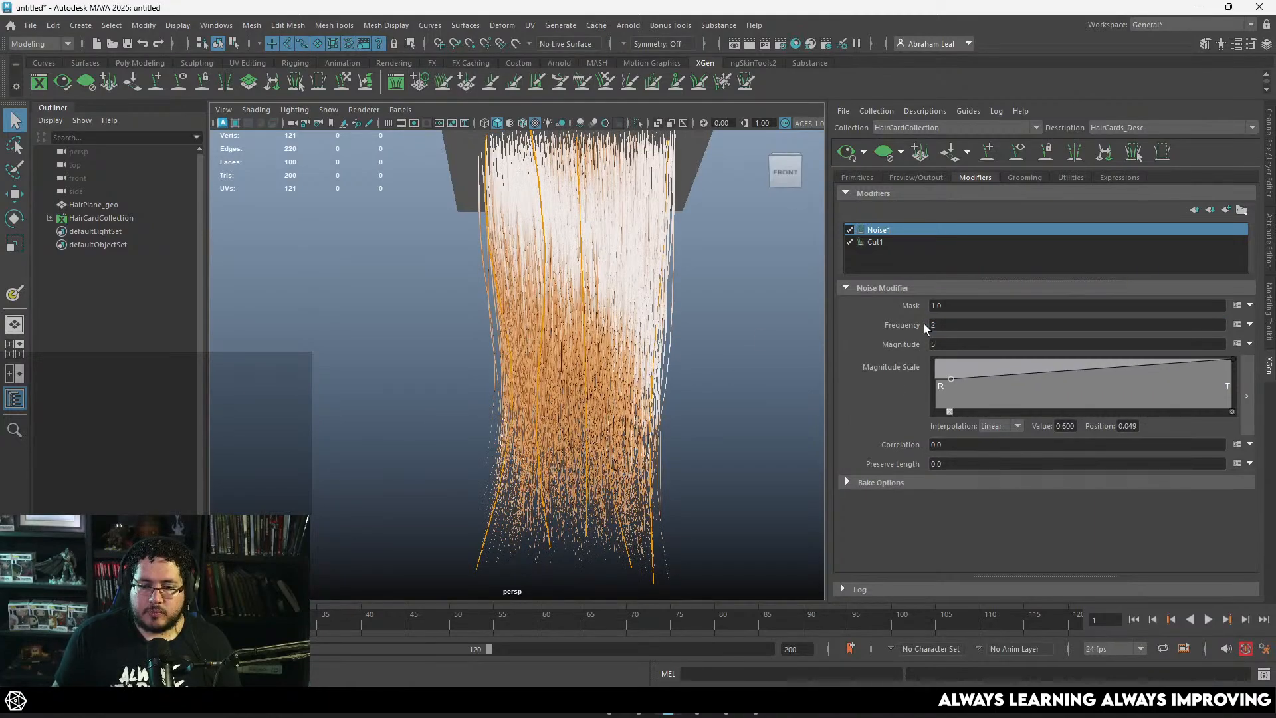
type("200")
key("Return")
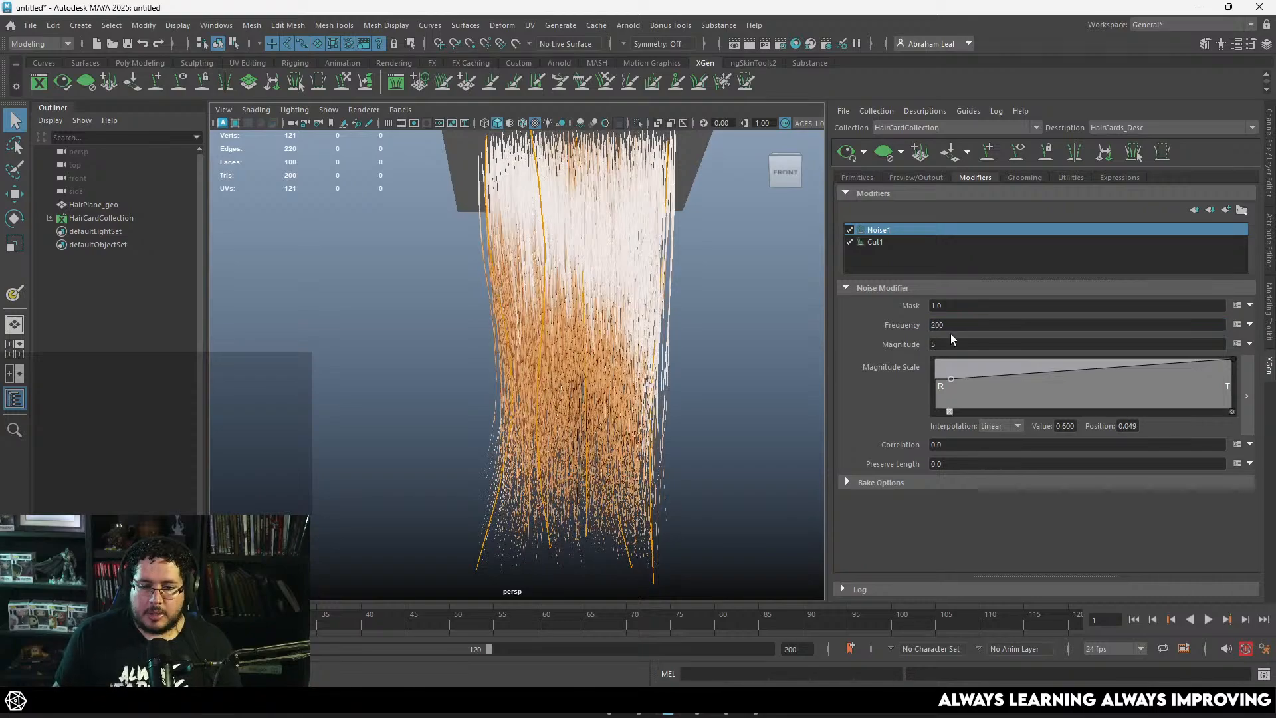
Step: Try a Noise Magnitude of 10 and increase it to 20
left_click(951, 341)
type("10")
key("Return")
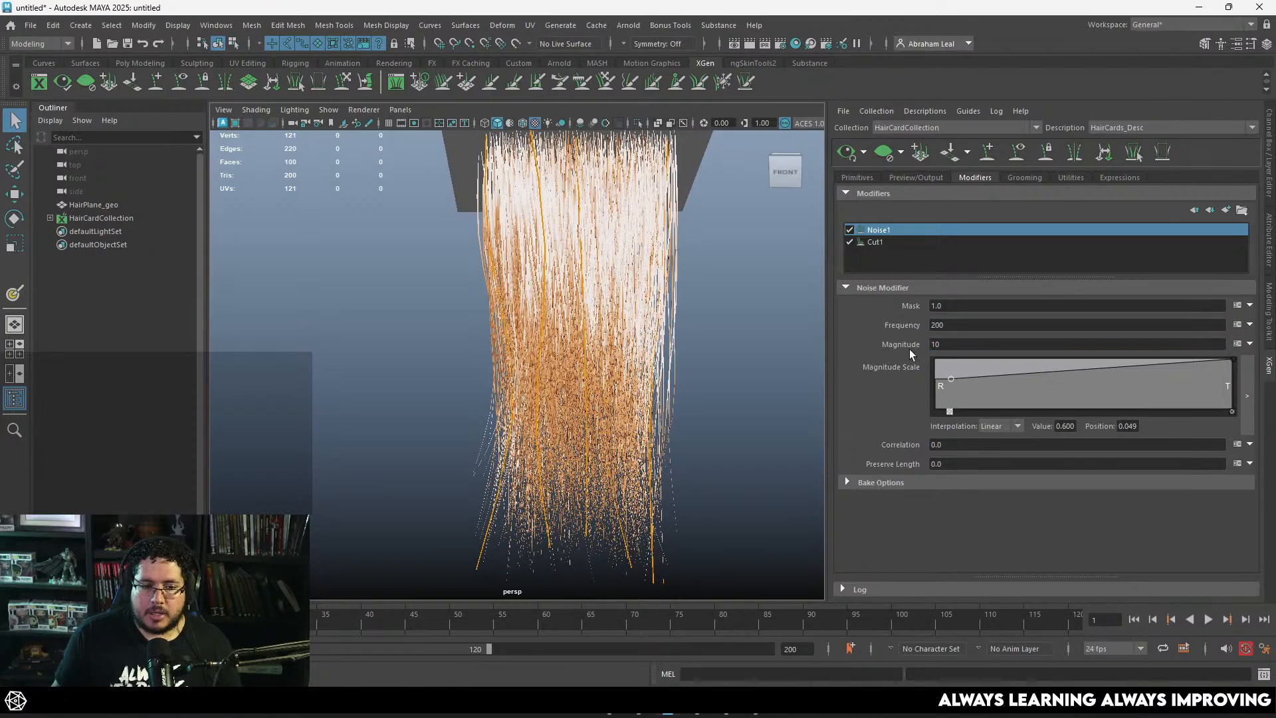
left_click(939, 344)
type("20")
key("Return")
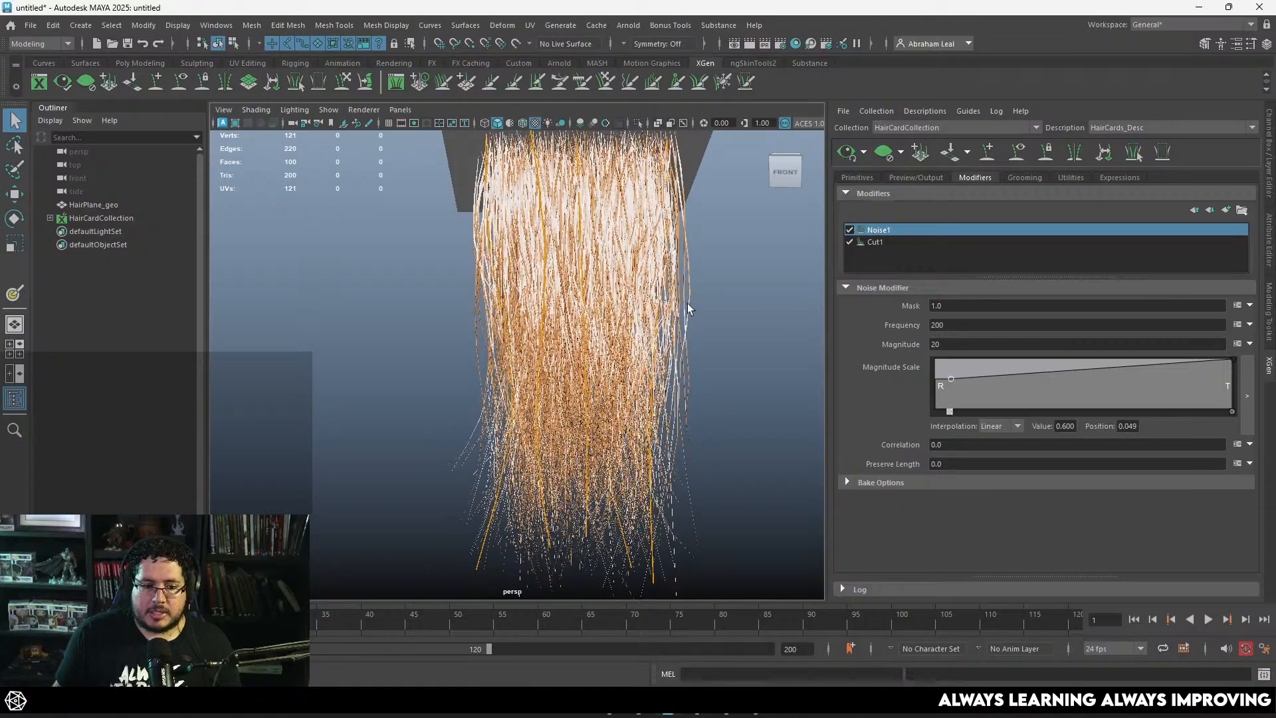
Step: Examine the noisy hair strands from several angles and distances, from roots to tips
scroll(689, 309, "down", 3)
left_click_drag(689, 309, 711, 339, "alt")
scroll(695, 303, "up", 6)
right_click_drag(712, 339, 674, 337, "alt")
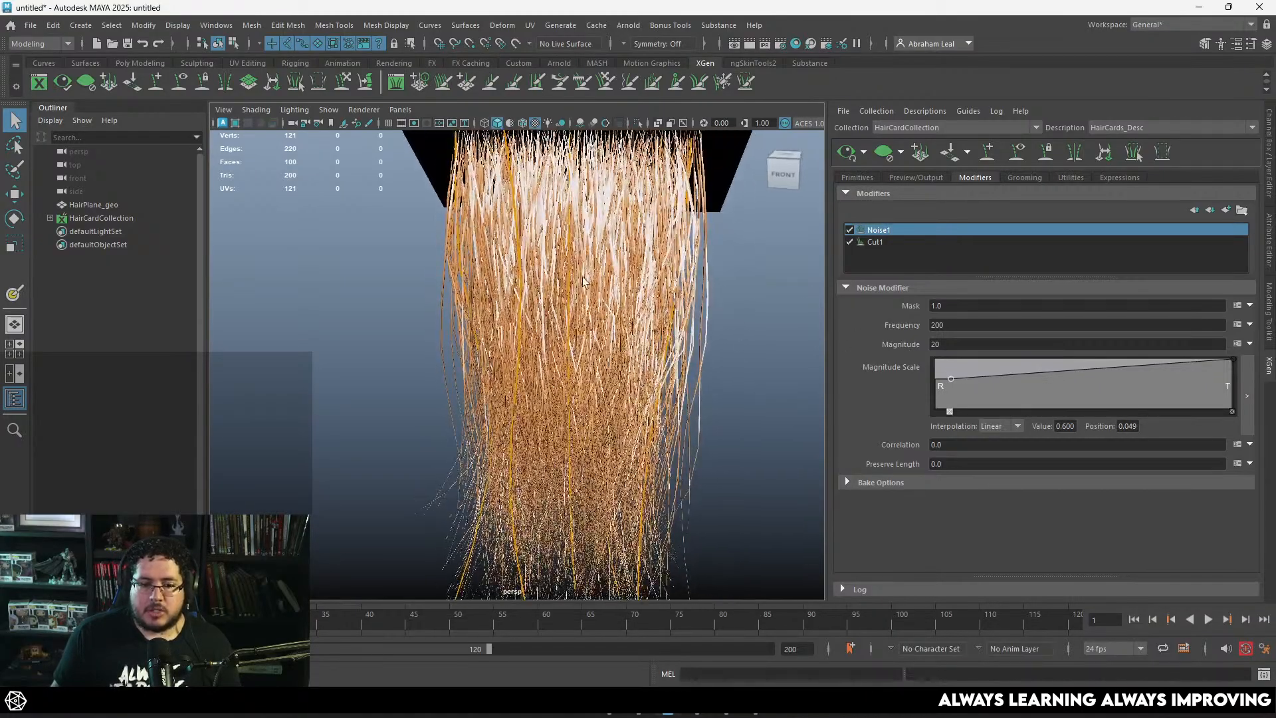
mouse_move(585, 282)
left_mouse_down("alt")
mouse_move(650, 276)
mouse_move(584, 290)
left_mouse_up("alt")
right_click_drag(583, 290, 590, 308, "alt")
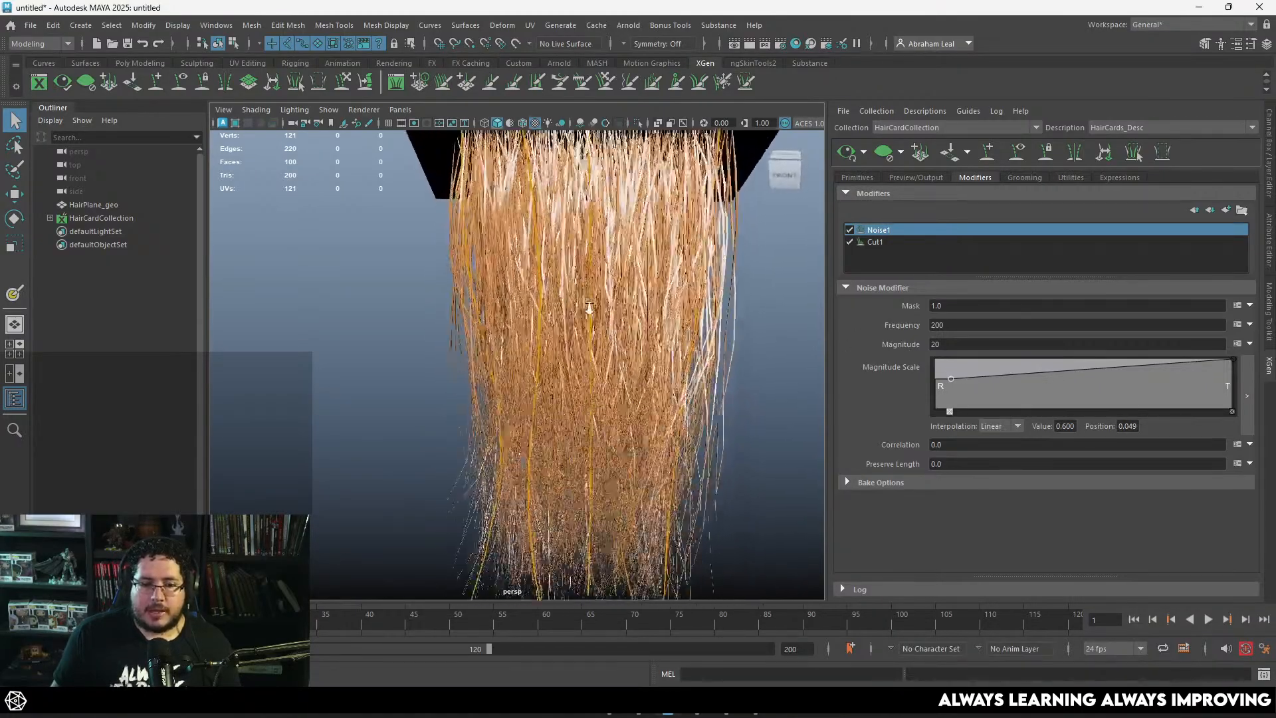
left_click_drag(590, 309, 629, 325, "alt")
Step: Set the generator Density to 5 in the primitive settings, regenerate the hair preview and inspect the thinned strands
left_click(856, 177)
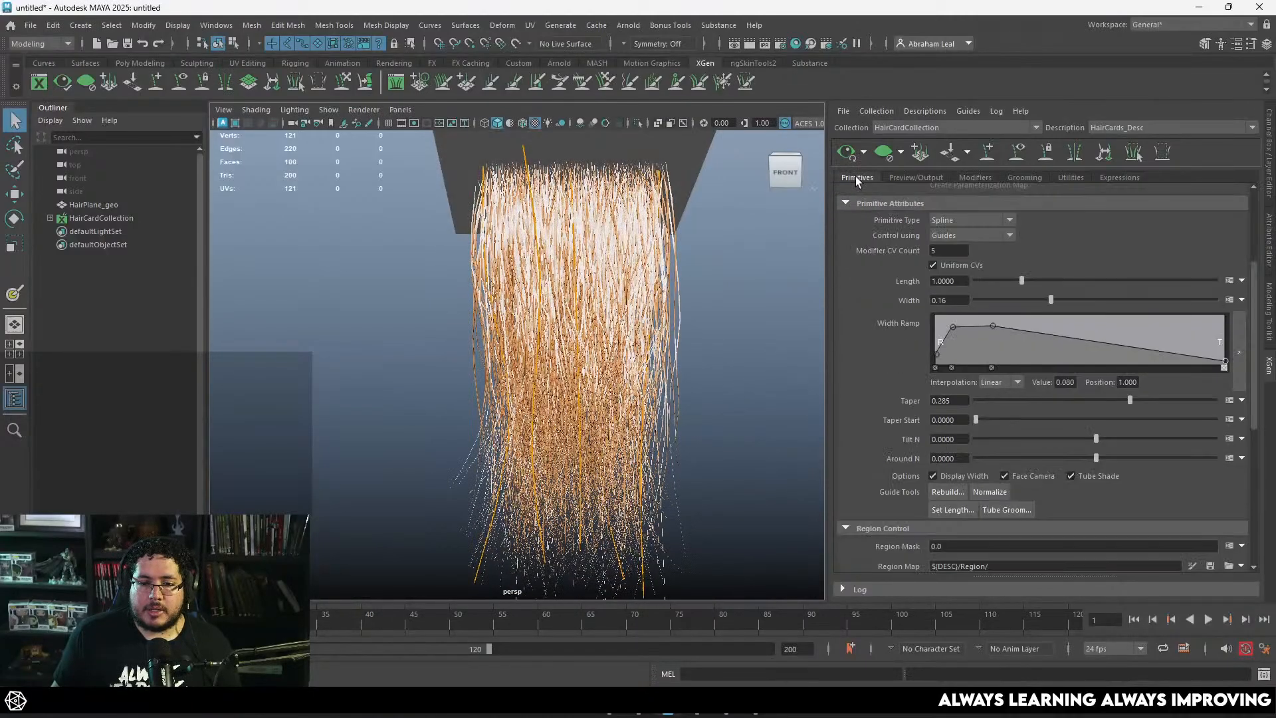
scroll(984, 330, "up", 2)
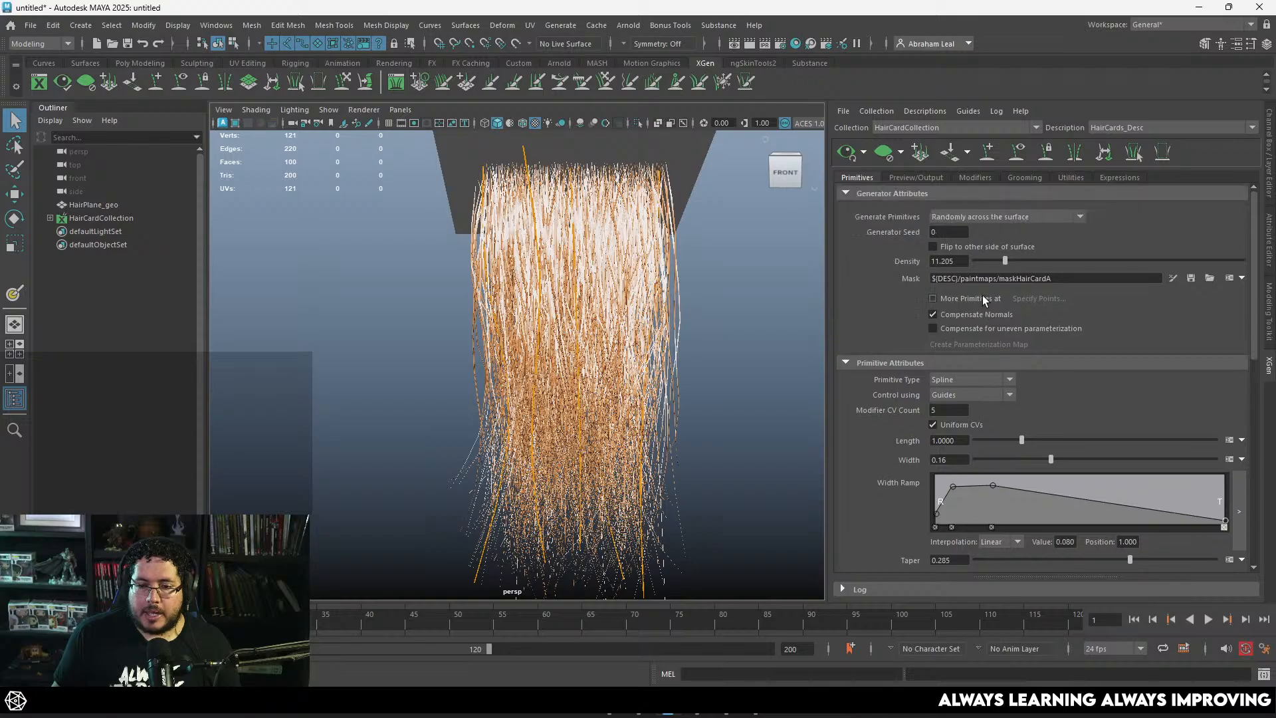
double_click(948, 260)
type("5")
key("Return")
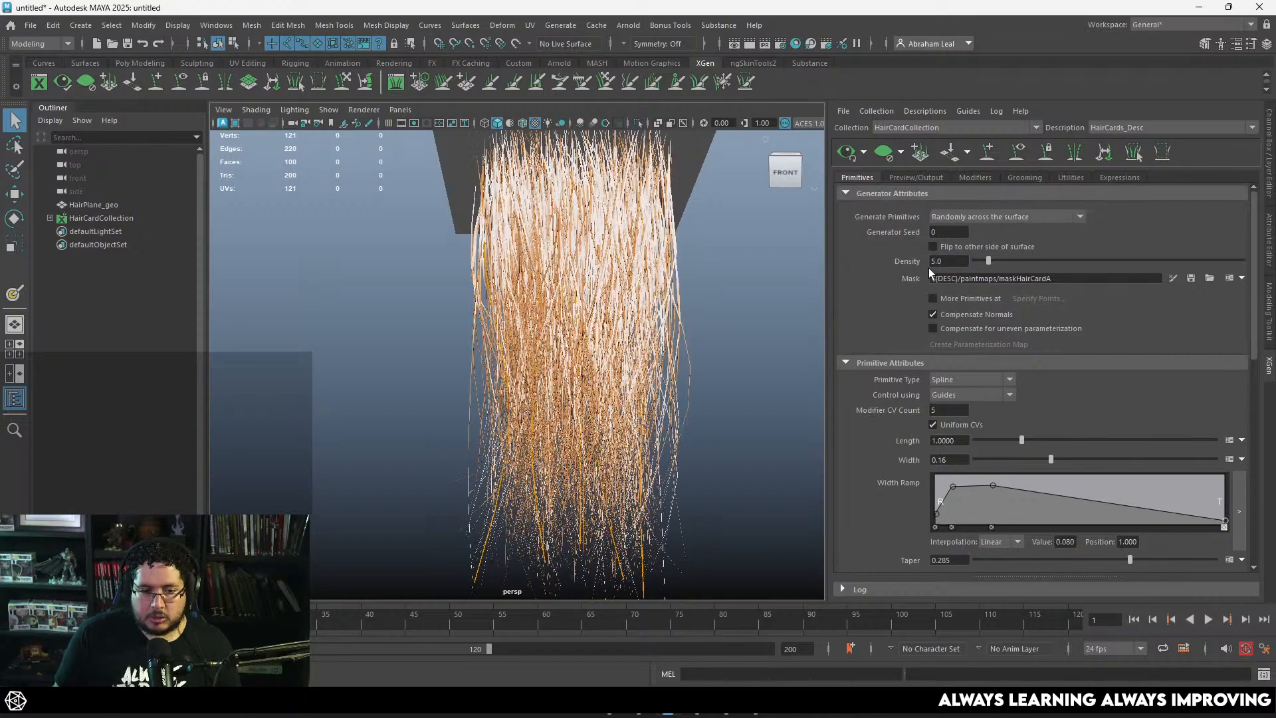
left_click_drag(808, 245, 706, 248, "alt")
left_click(849, 153)
left_click_drag(726, 329, 718, 290, "alt")
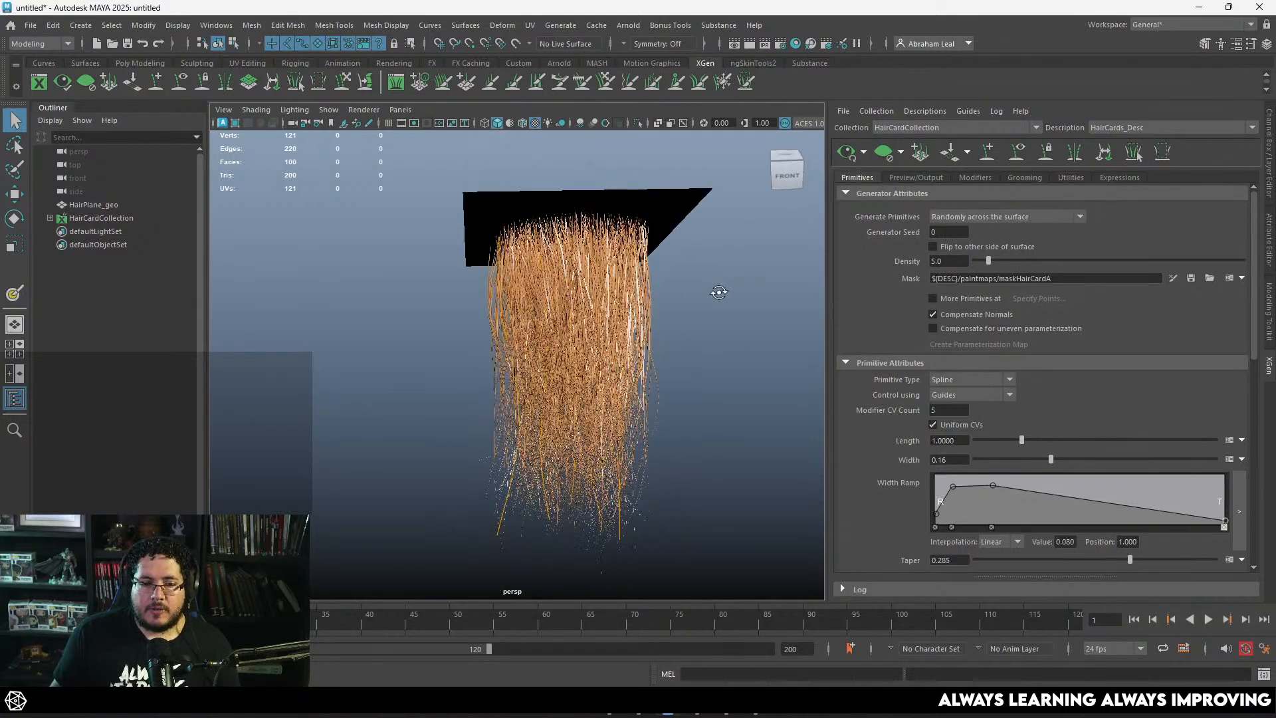
right_click_drag(718, 291, 788, 393, "alt")
left_click_drag(788, 392, 721, 345, "alt")
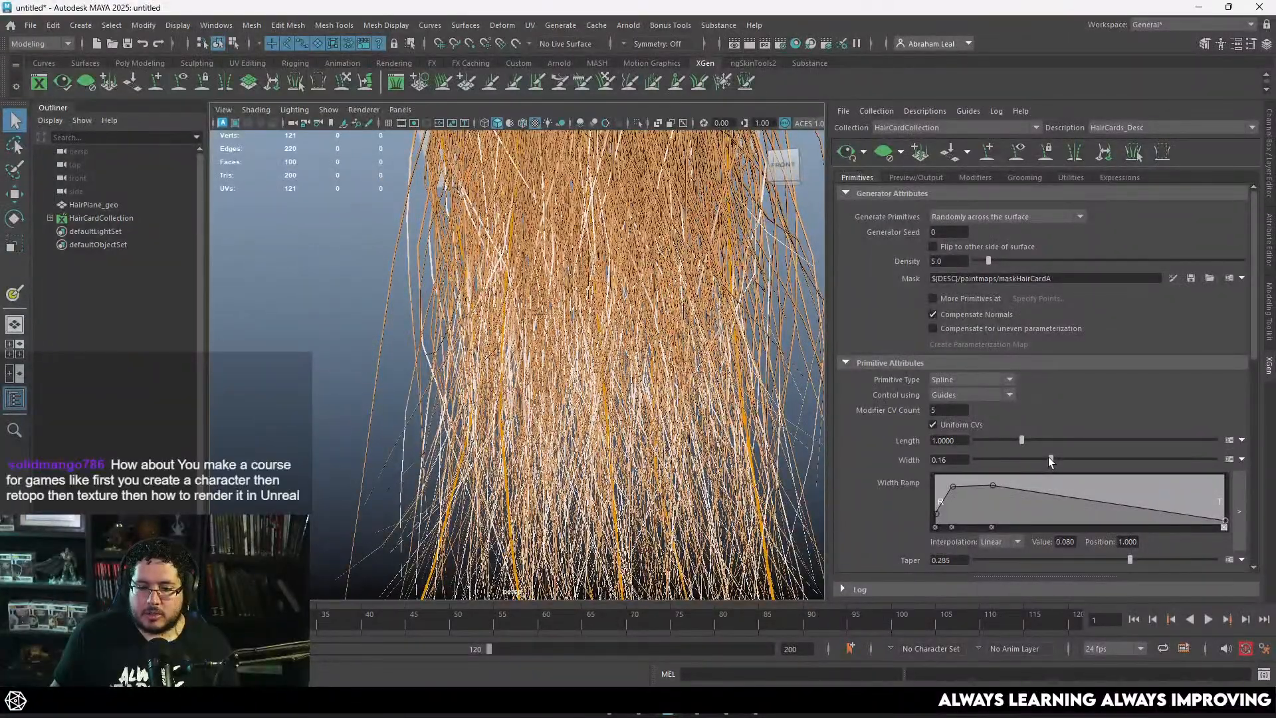
Step: Reduce the strand Width to 0.135, regenerate the hair preview and check the whole hair strip from several angles
left_click_drag(1050, 459, 1041, 460)
right_click_drag(698, 413, 584, 315, "alt")
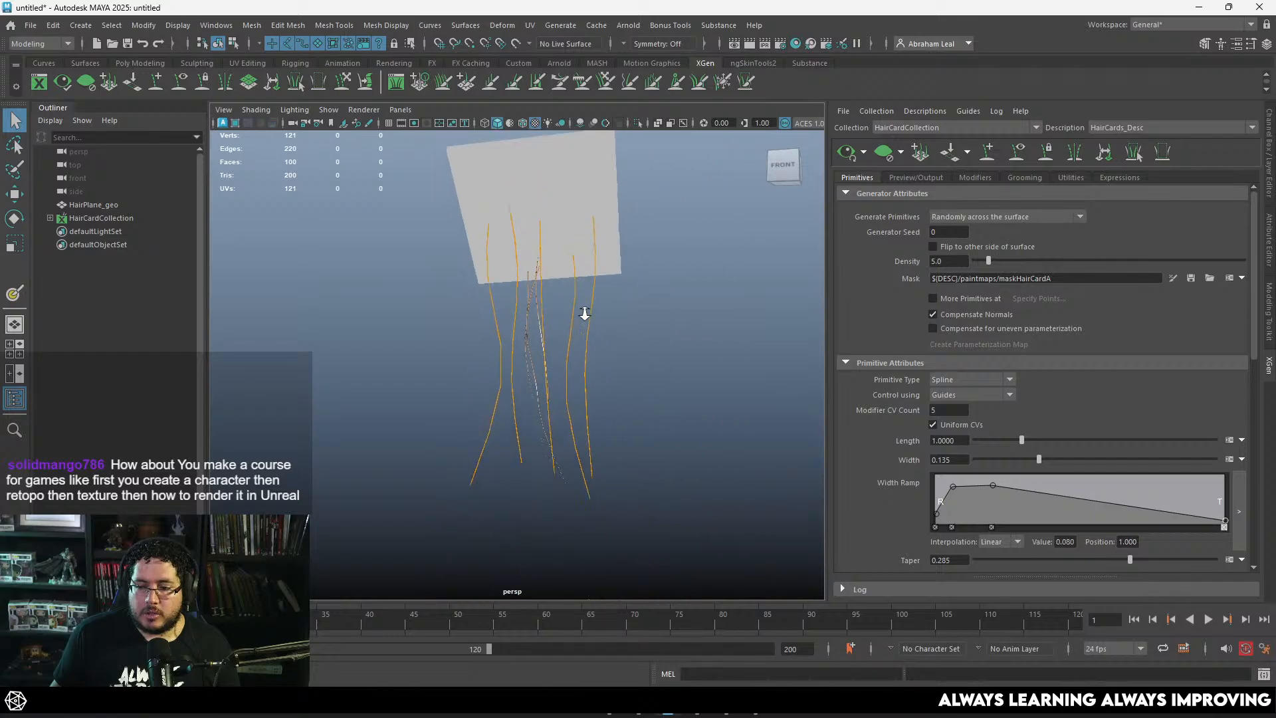
middle_click_drag(585, 315, 626, 383, "alt")
left_click_drag(626, 383, 652, 367, "alt")
left_click(847, 153)
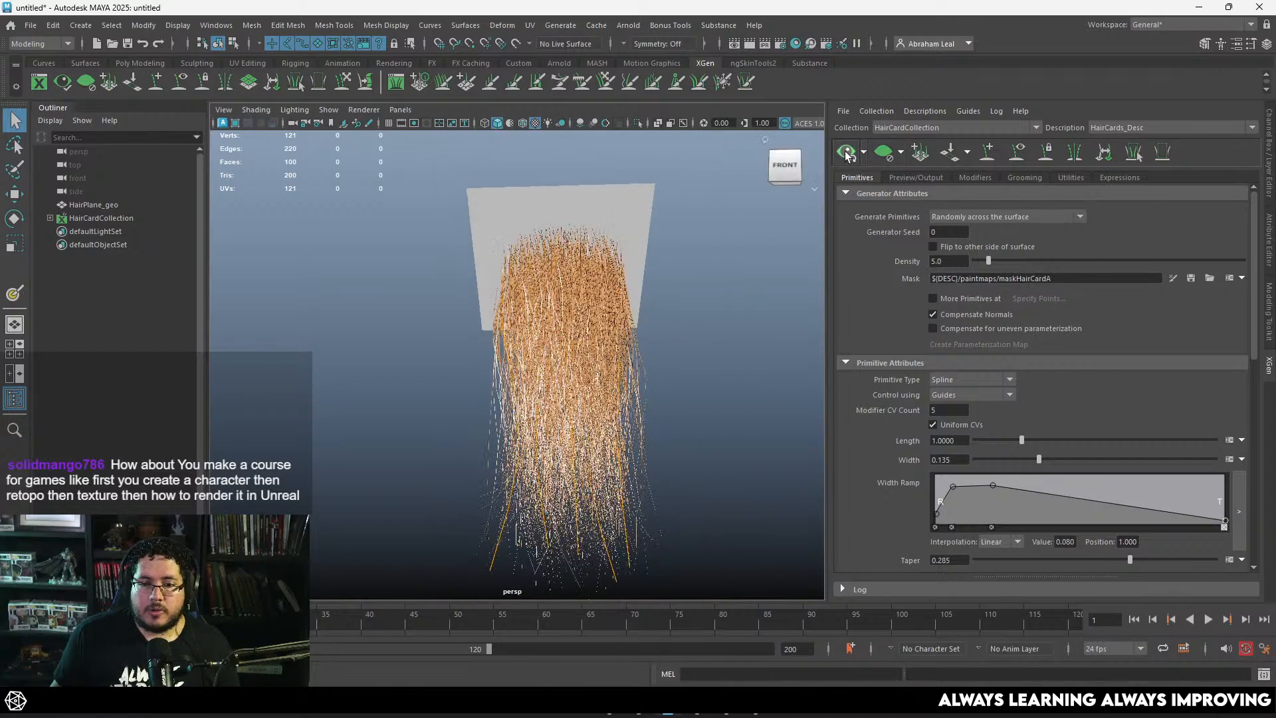
left_click_drag(730, 296, 728, 352, "alt")
middle_click_drag(728, 352, 711, 284, "alt")
right_click_drag(711, 285, 723, 299, "alt")
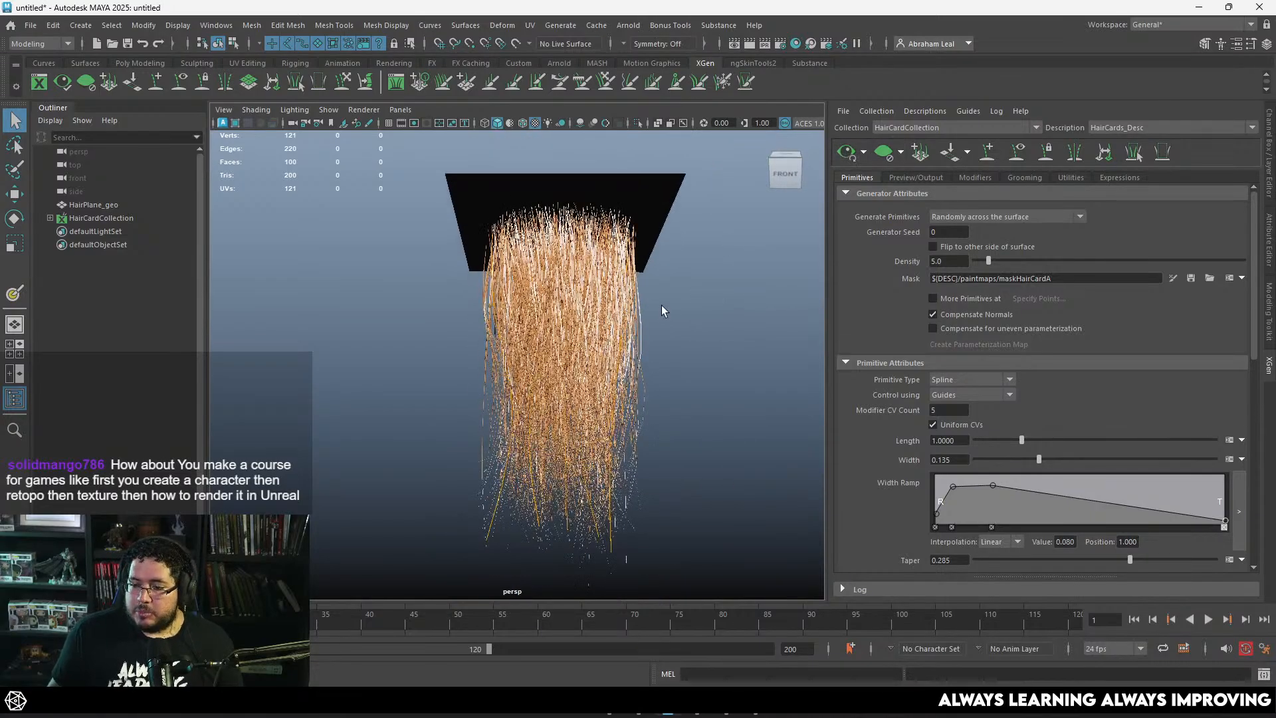
mouse_move(668, 304)
left_mouse_down("alt")
mouse_move(673, 335)
mouse_move(671, 316)
left_mouse_up("alt")
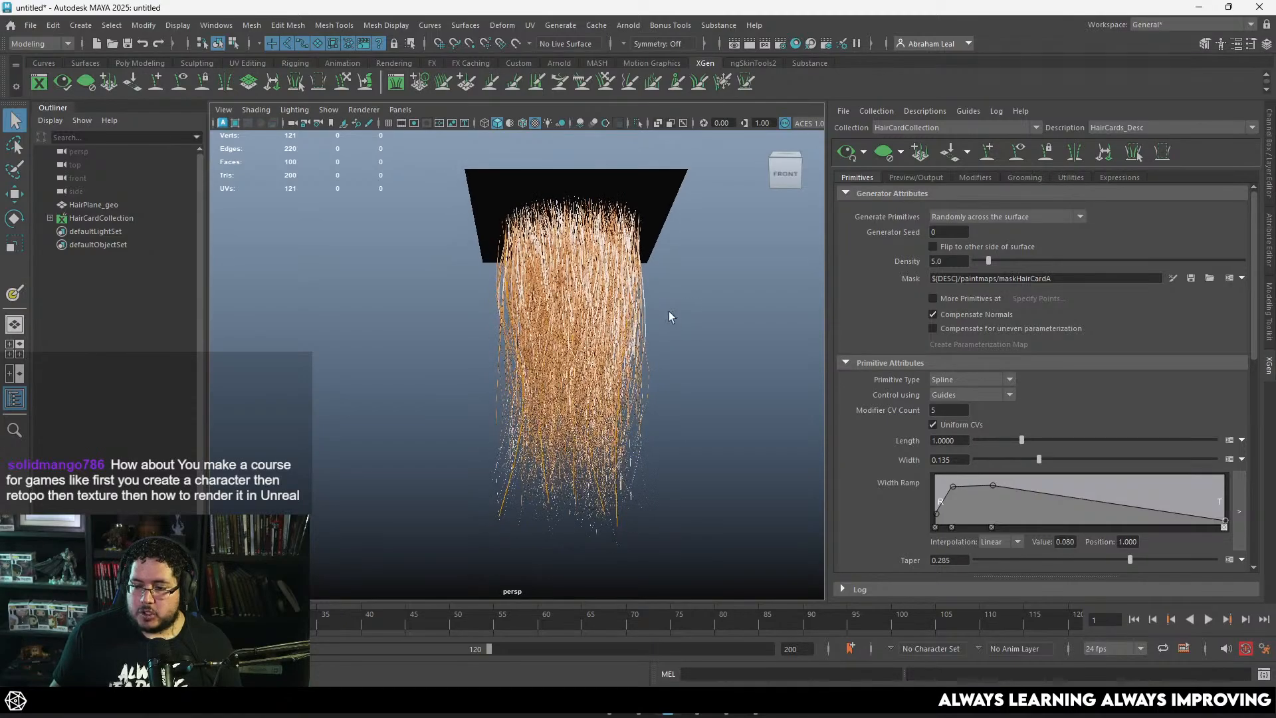
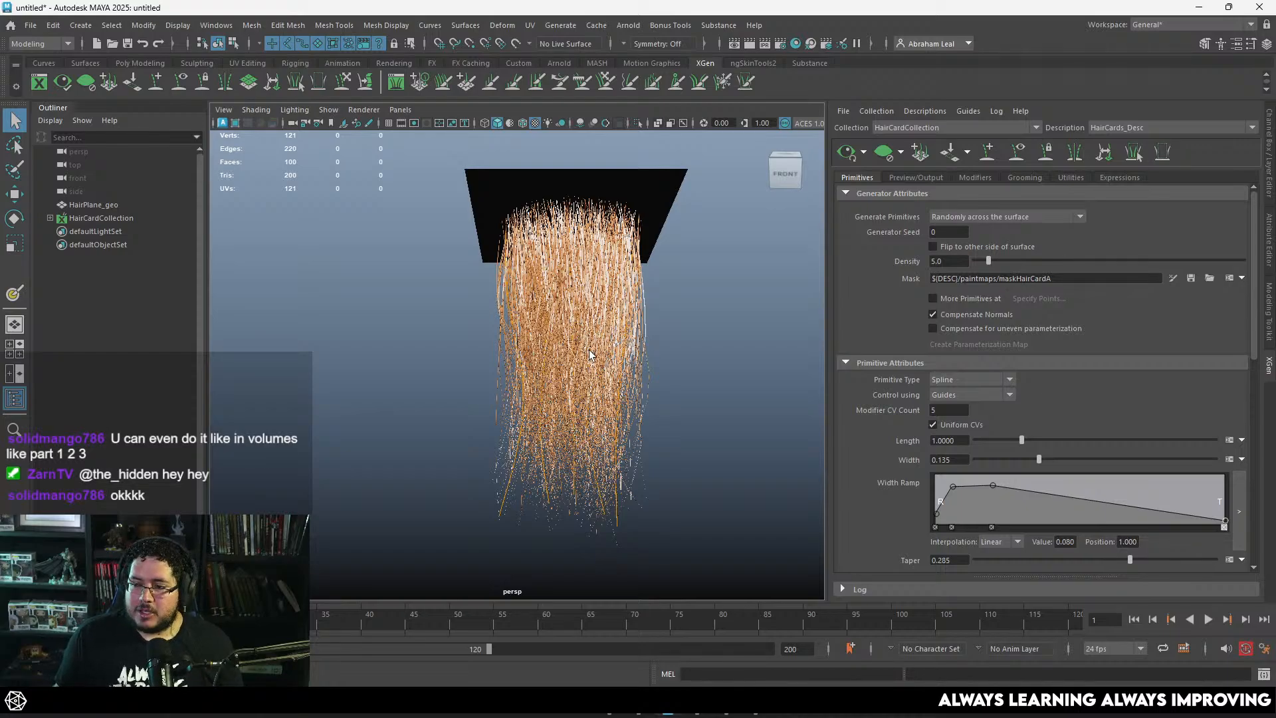
Step: Examine the whole hair strip from several angles and distances, and check the preview update options
right_click_drag(661, 366, 624, 347, "alt")
left_click_drag(624, 347, 647, 362, "alt")
right_click_drag(647, 362, 688, 353, "alt")
left_click_drag(688, 353, 647, 334, "alt")
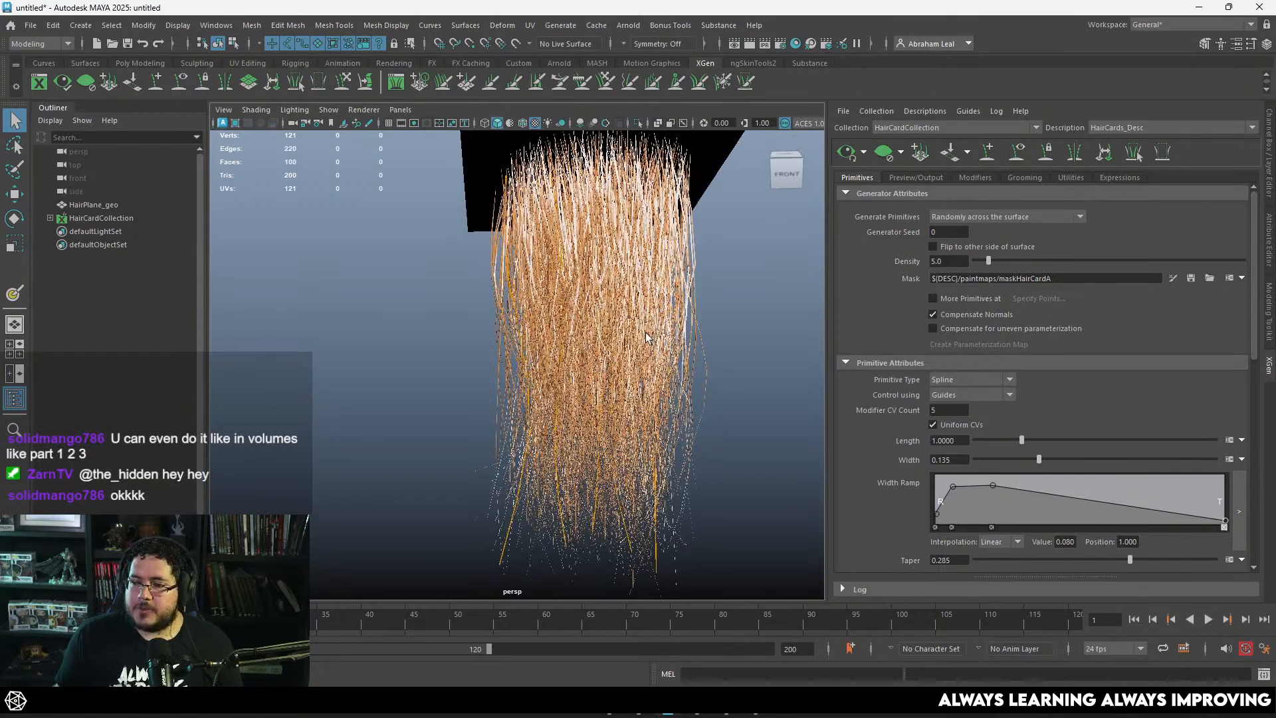
right_click_drag(646, 333, 628, 329, "alt")
mouse_move(627, 329)
left_mouse_down("alt")
mouse_move(646, 326)
mouse_move(639, 318)
left_mouse_up("alt")
right_click_drag(637, 318, 657, 327, "alt")
left_click_drag(657, 327, 667, 339, "alt")
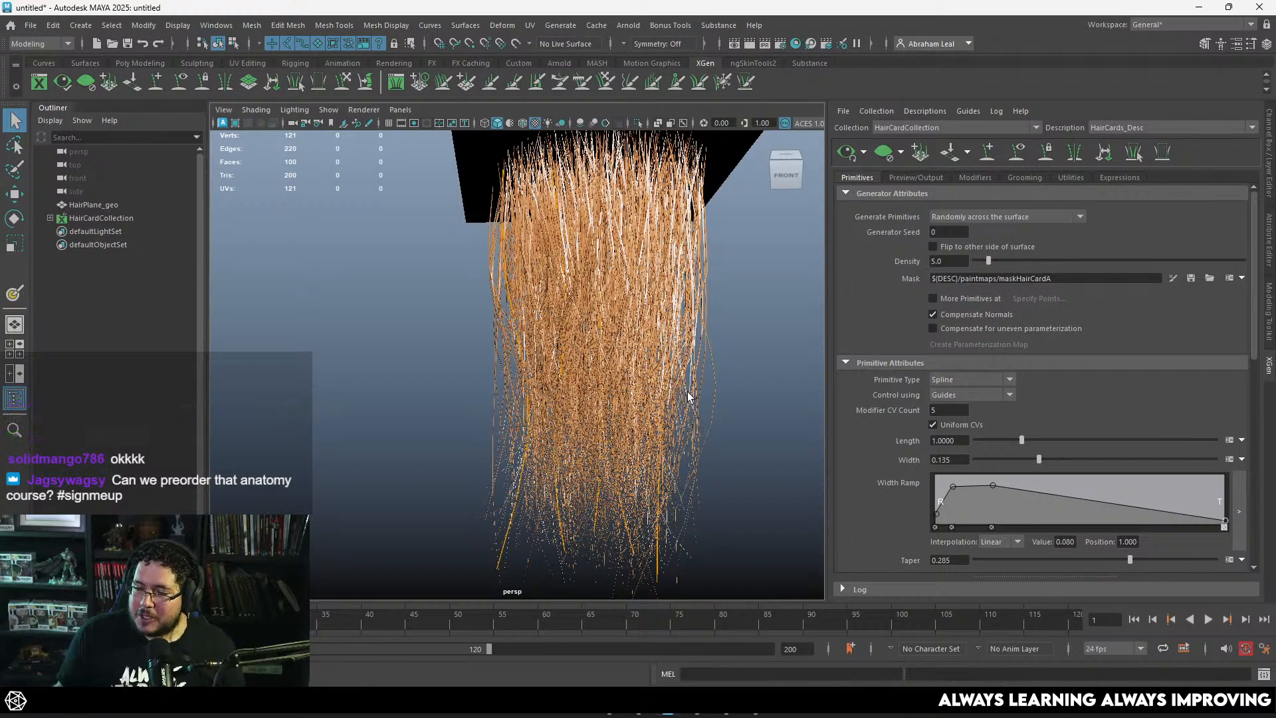
mouse_move(689, 385)
right_mouse_down("alt")
mouse_move(648, 369)
mouse_move(706, 367)
right_mouse_up("alt")
left_click_drag(706, 367, 653, 342, "alt")
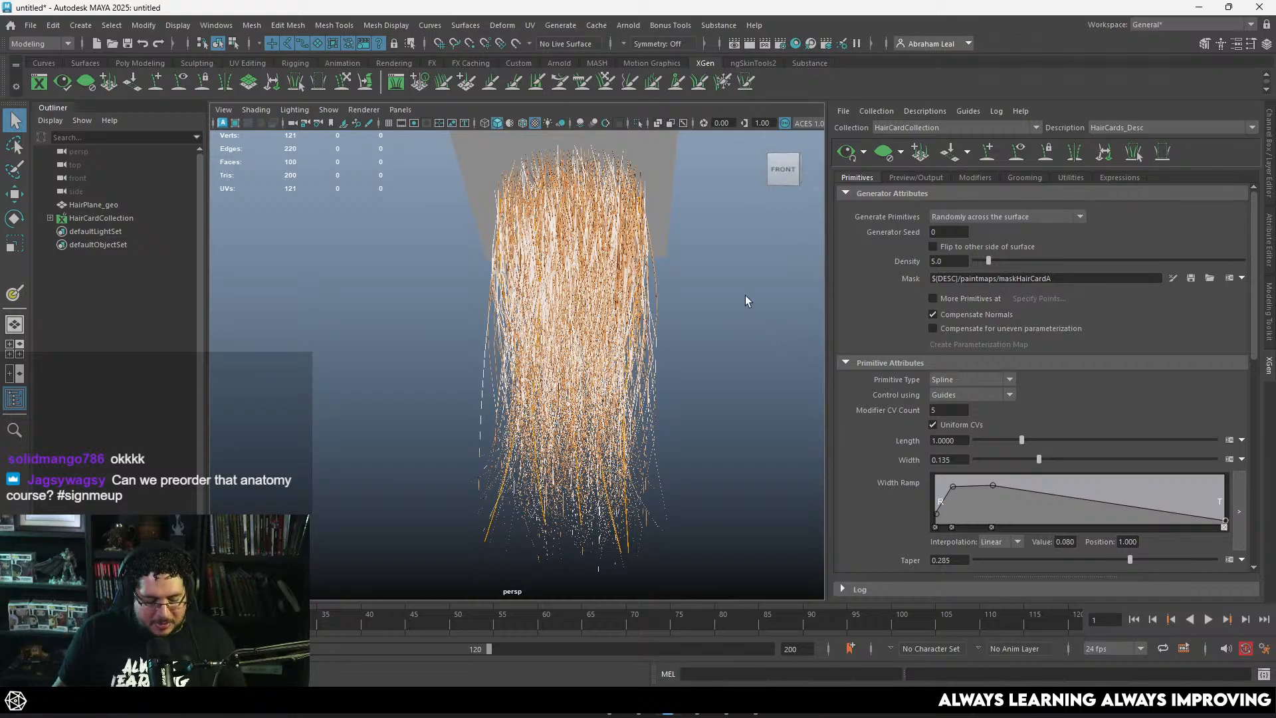
right_click_drag(679, 287, 621, 248, "alt")
left_click_drag(621, 248, 641, 270, "alt")
right_click_drag(641, 269, 737, 263, "alt")
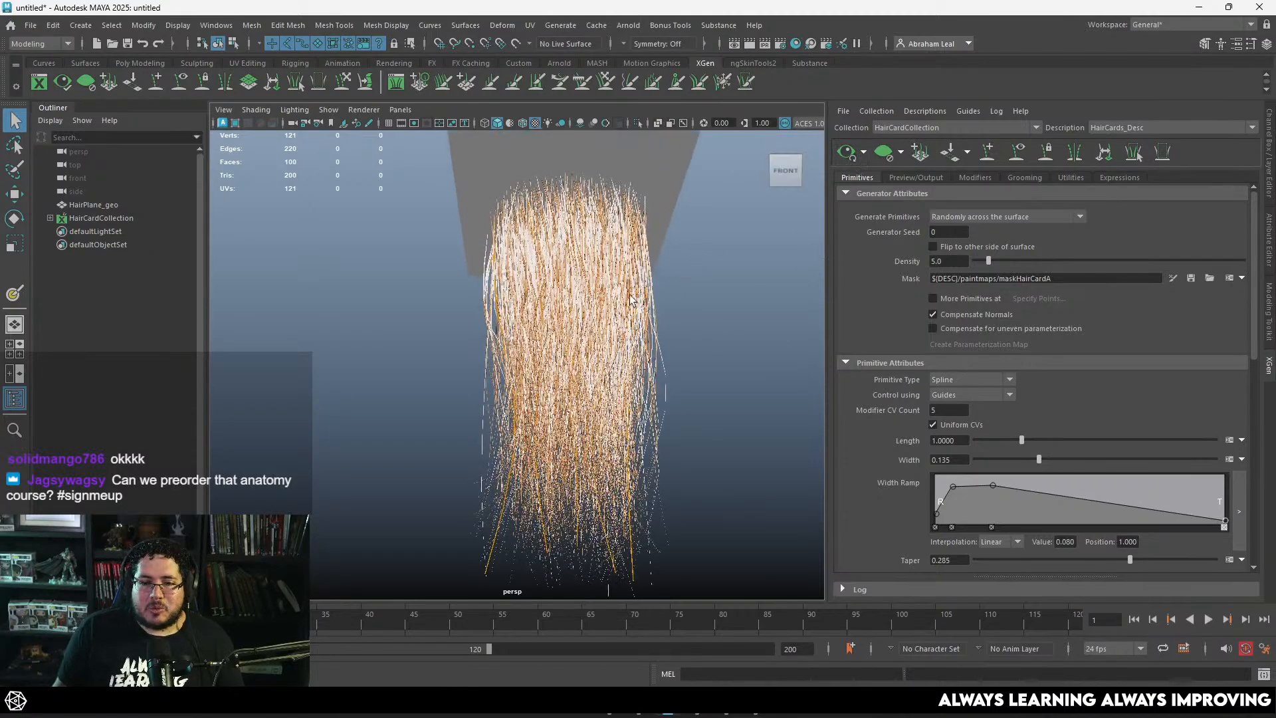
mouse_move(633, 296)
left_mouse_down("alt")
mouse_move(641, 306)
mouse_move(624, 292)
left_mouse_up("alt")
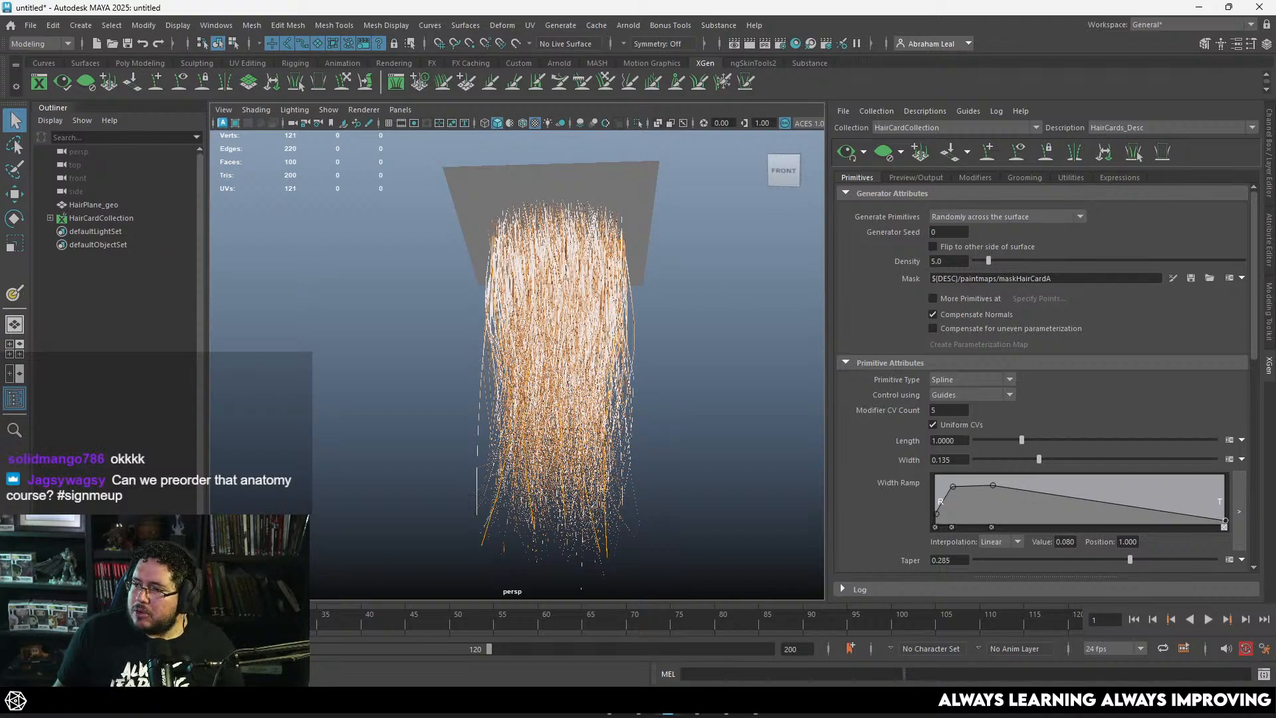
left_click_drag(637, 367, 623, 343, "alt")
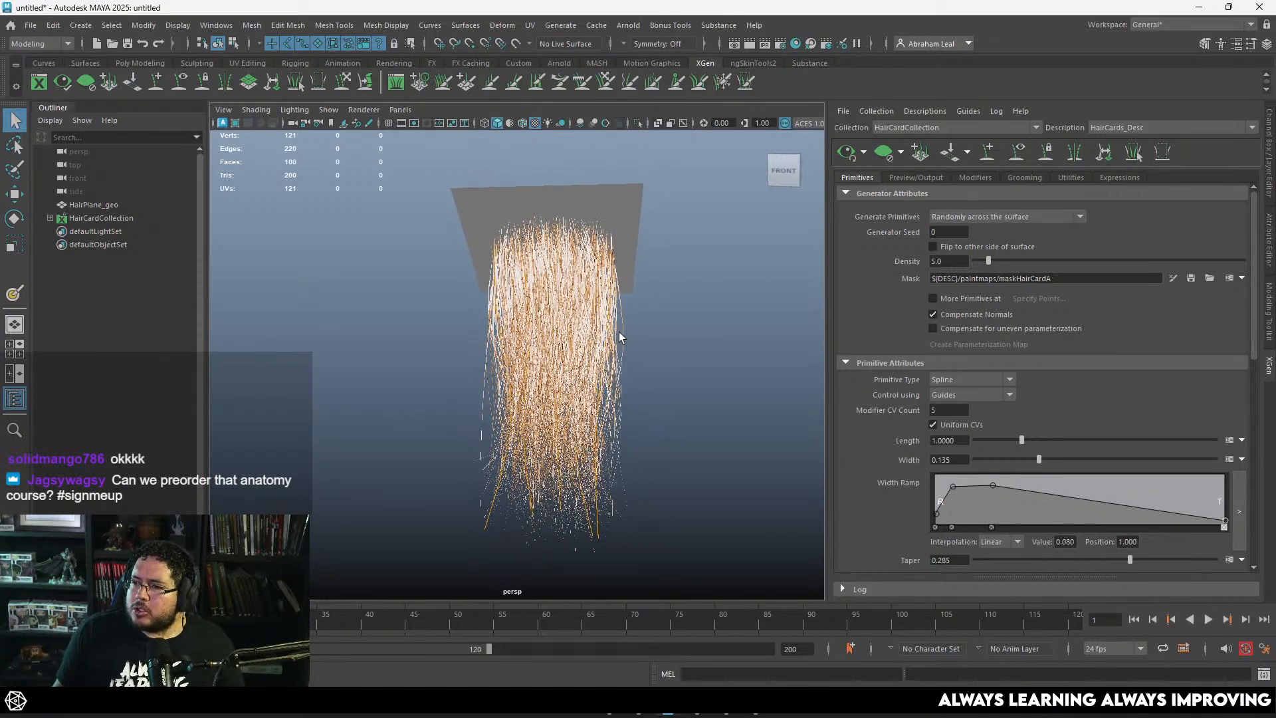
left_click(863, 153)
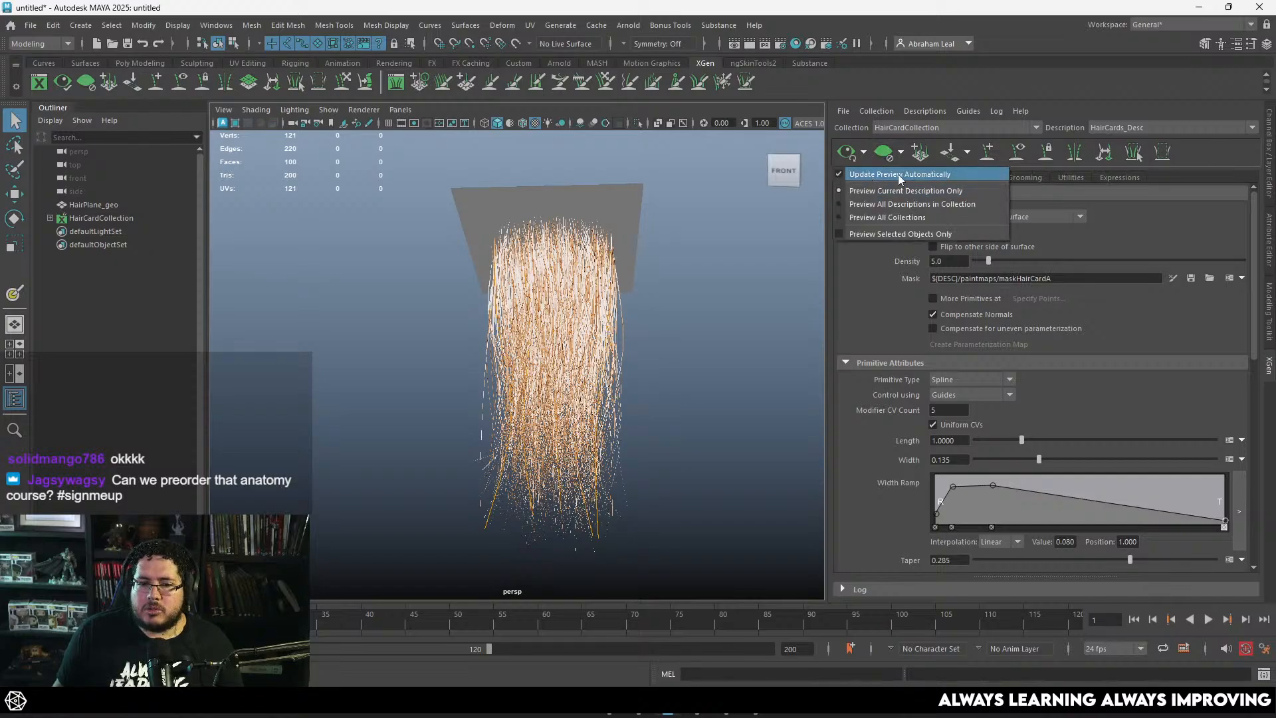
left_click_drag(767, 322, 704, 327, "alt")
Step: Save the scene as HairCards in the project's scenes folder
key("ctrl+s")
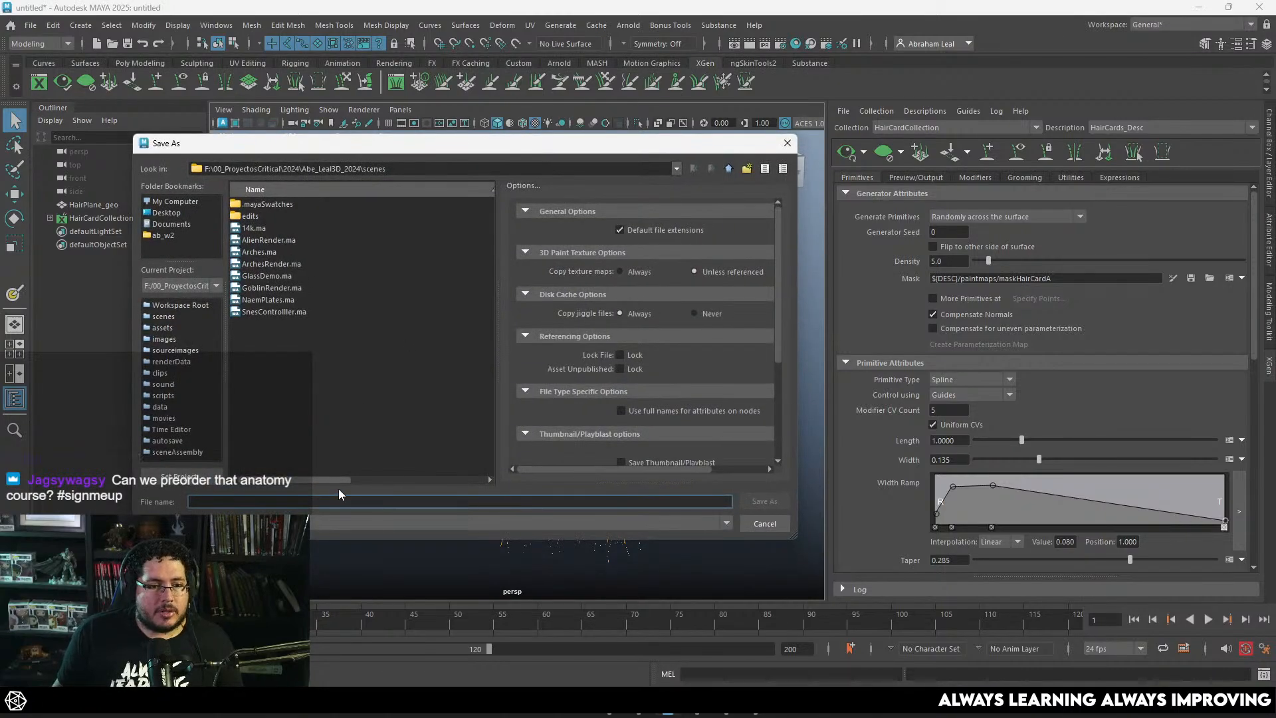
type("HairC")
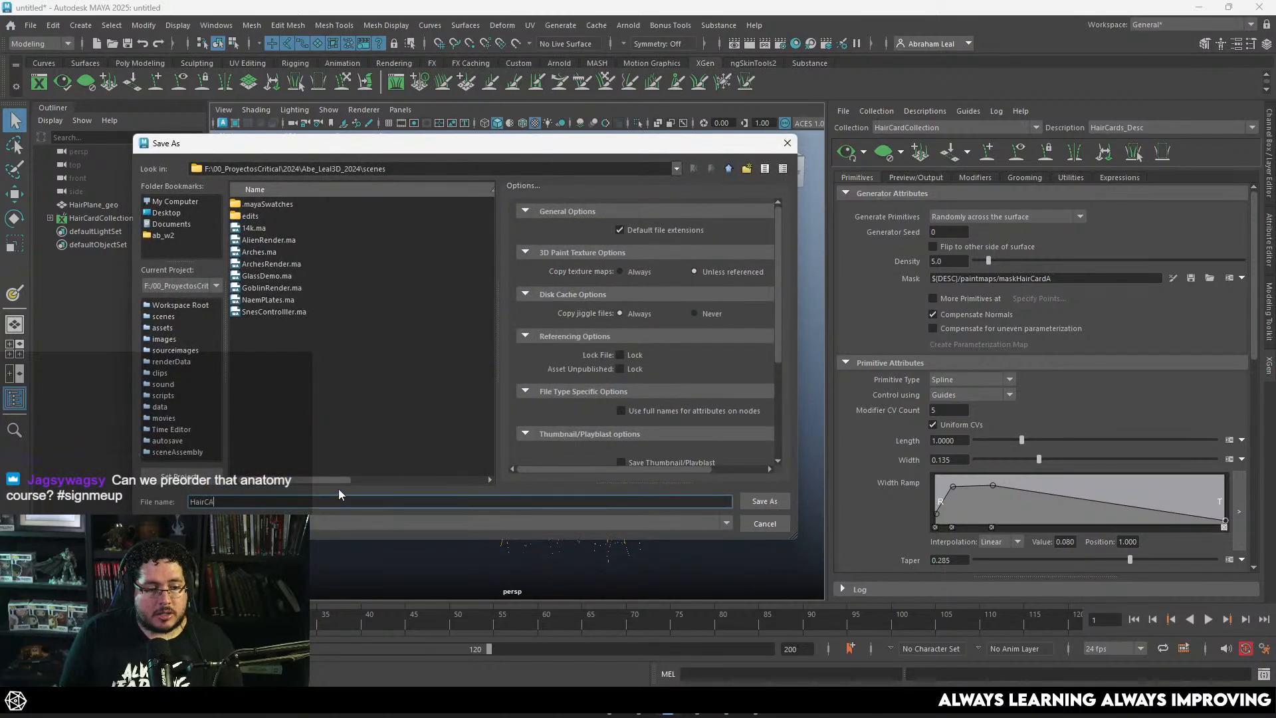
type("ards")
key("Return")
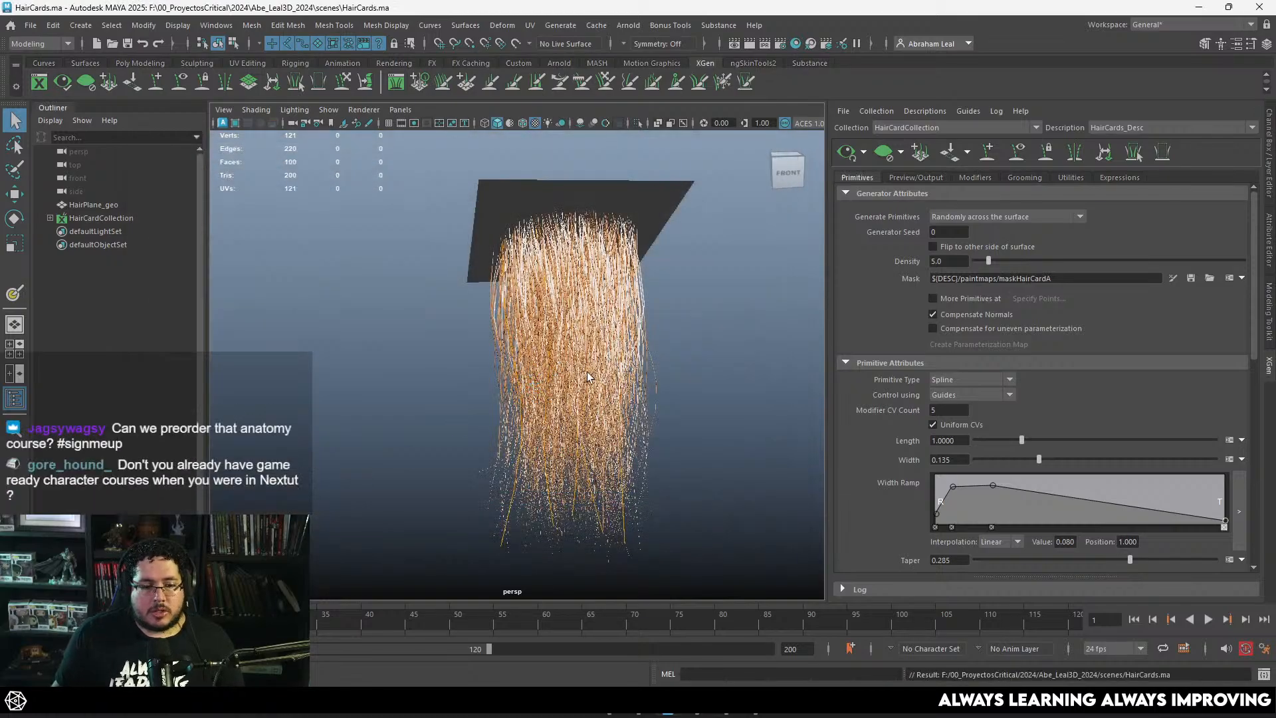
Step: Add a Clumping modifier to the hair description's modifier stack
left_click_drag(638, 370, 672, 328, "alt")
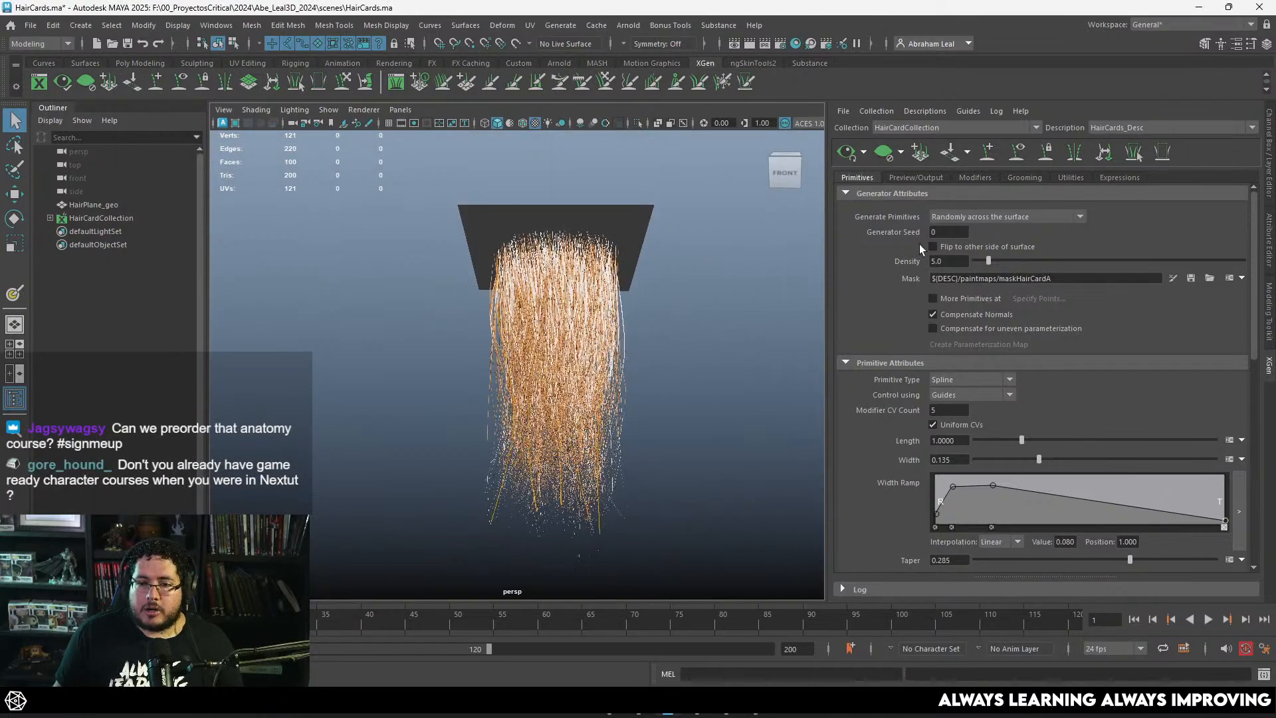
left_click(976, 177)
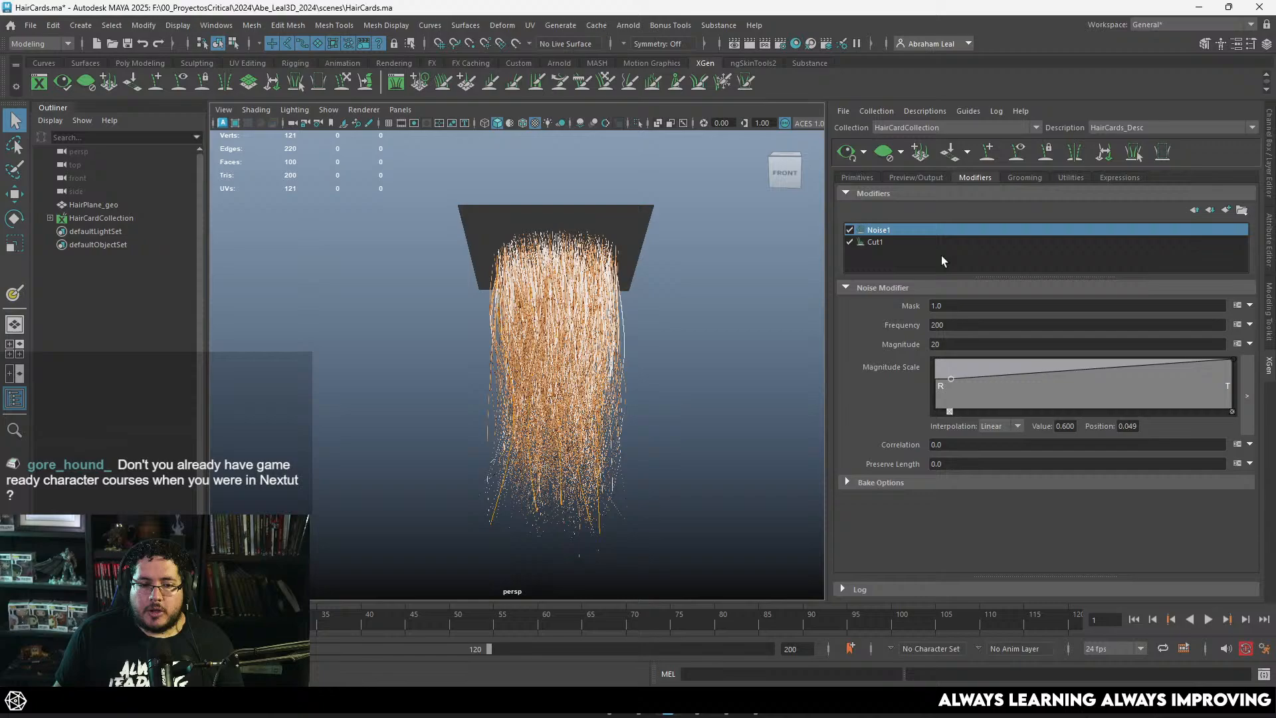
left_click(1223, 211)
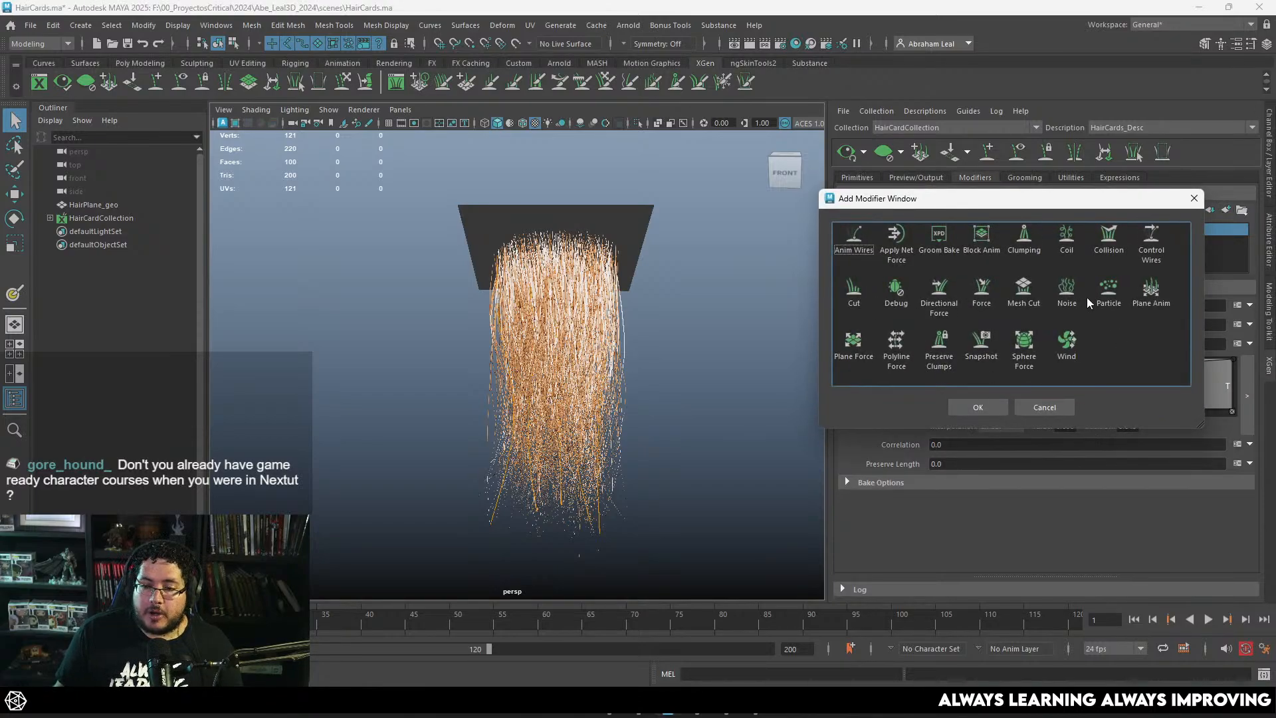
left_click(1022, 240)
left_click(978, 408)
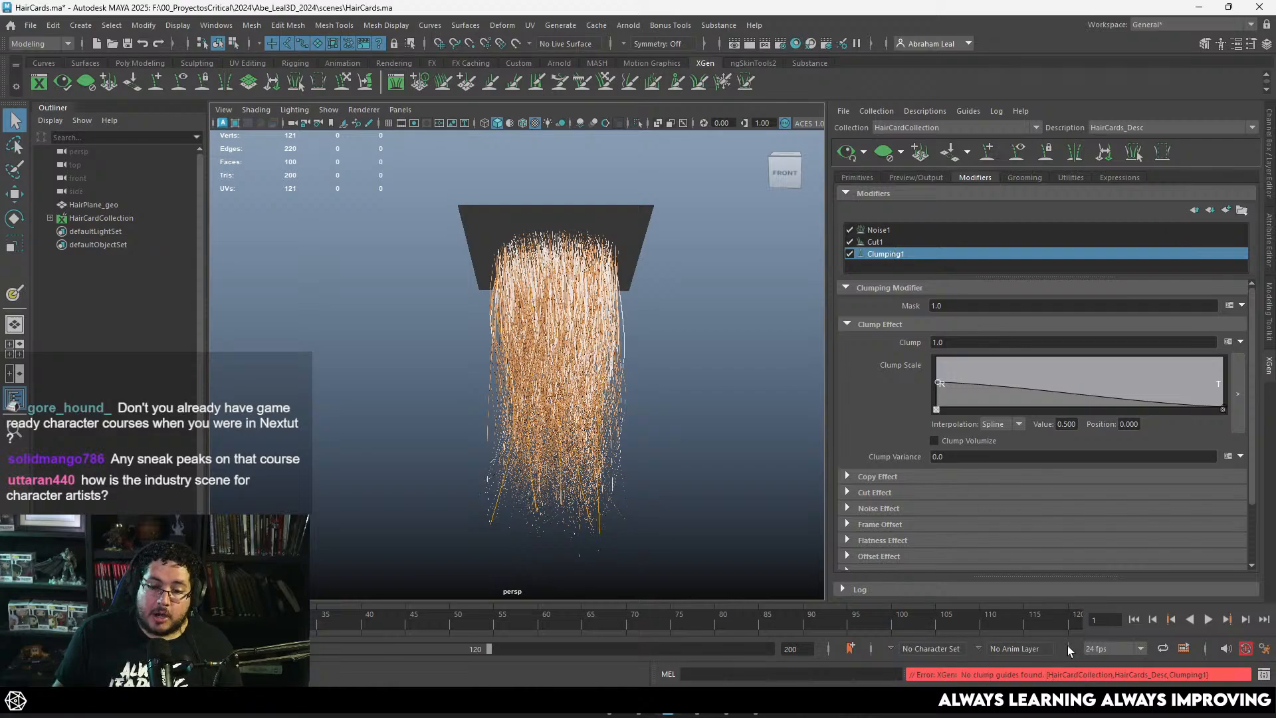
Step: Open the clumping map setup for the Clumping modifier and generate clump points across the plane at a Density of 1.0
scroll(1071, 518, "down", 3)
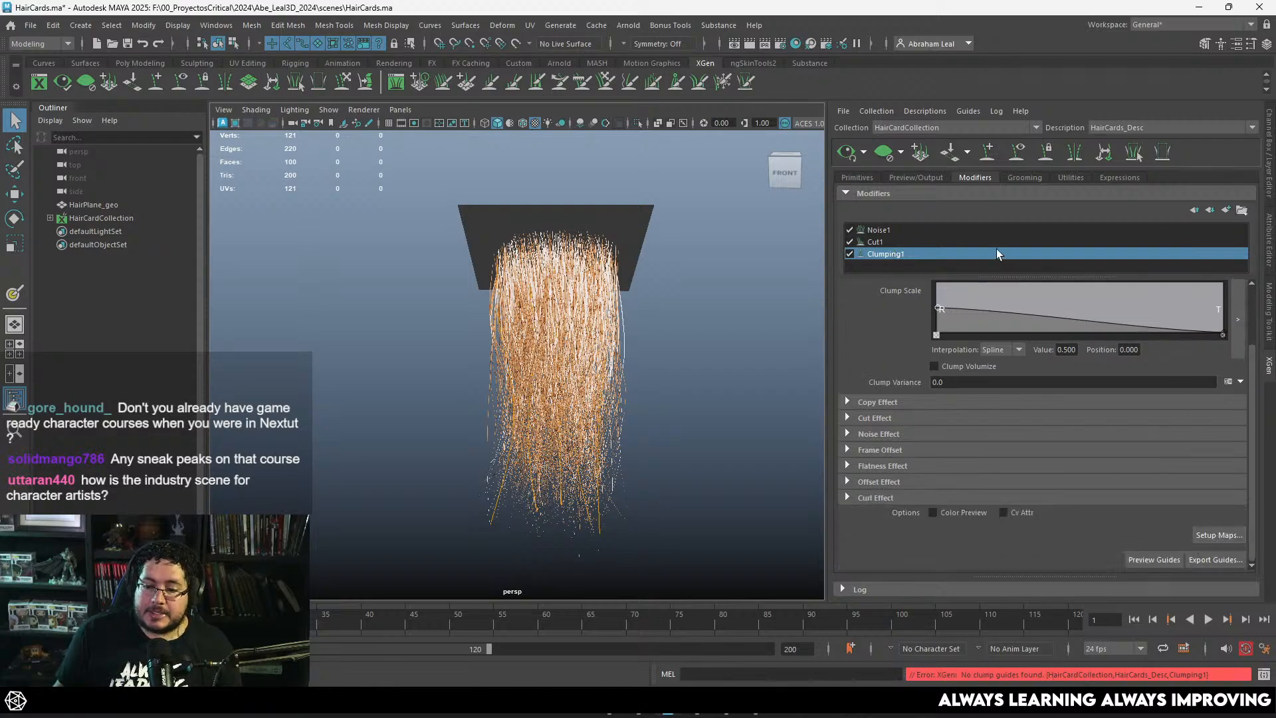
left_click(1218, 535)
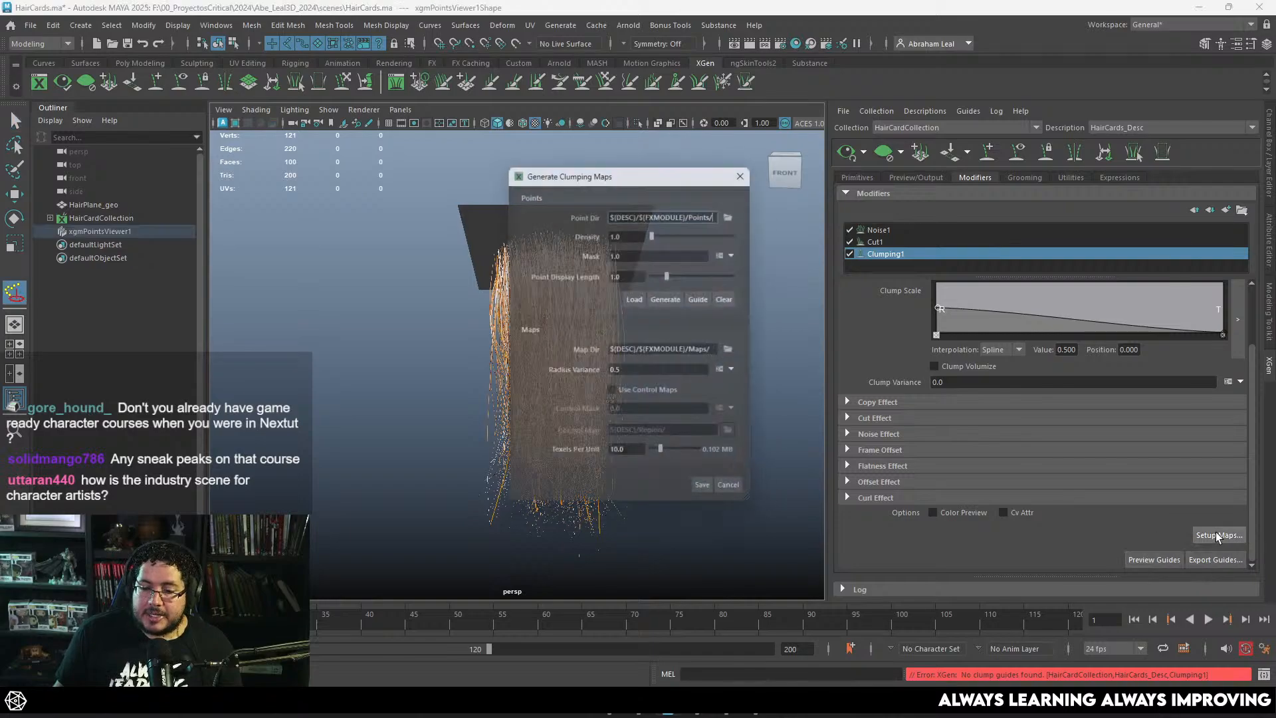
left_click_drag(665, 171, 871, 178)
scroll(677, 252, "up", 3)
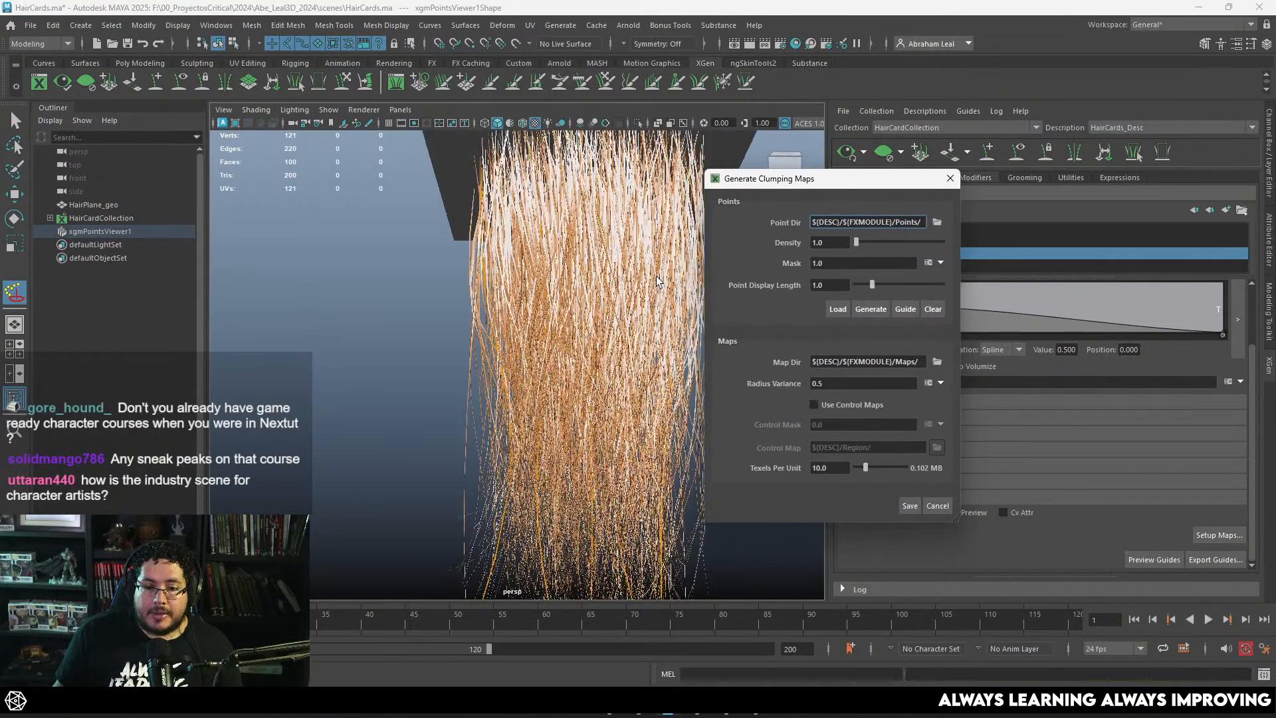
left_click(871, 313)
left_click_drag(617, 257, 565, 306, "alt")
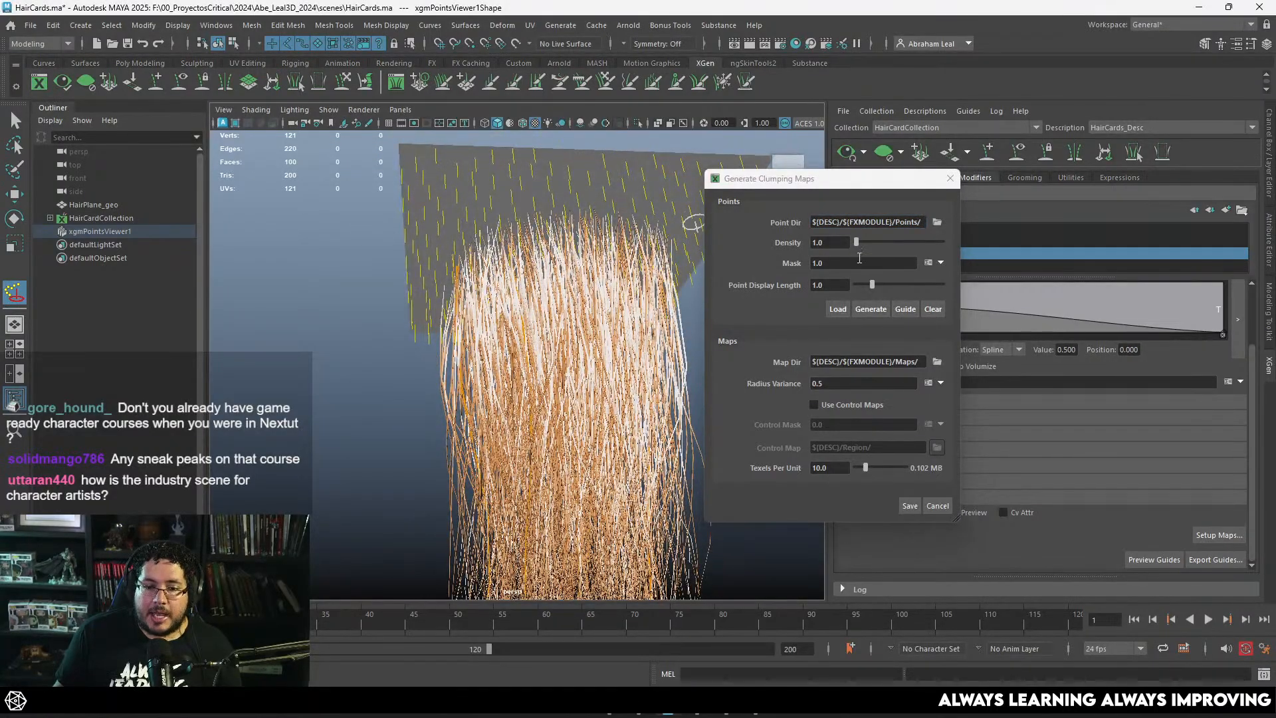
Step: Set the clump point Density to 0.2, regenerate the points and save the clumping maps
double_click(843, 242)
type("0.2")
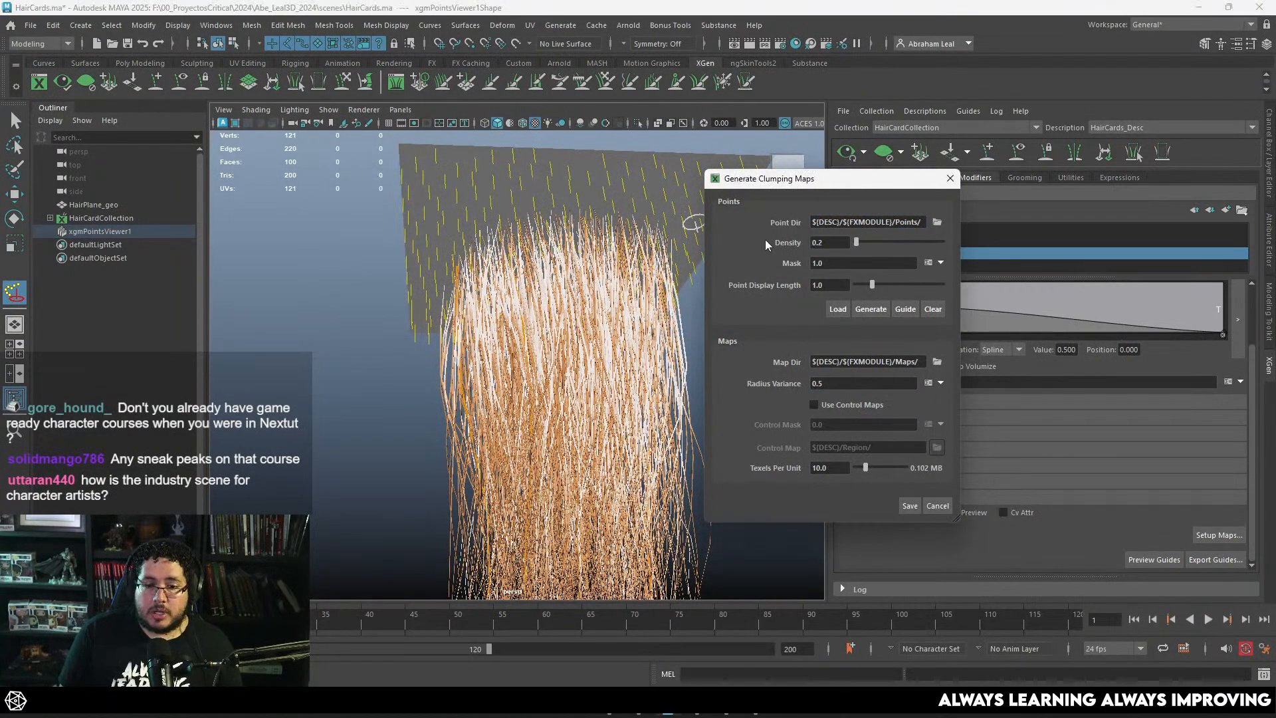
left_click(860, 310)
left_click_drag(619, 253, 565, 299, "alt")
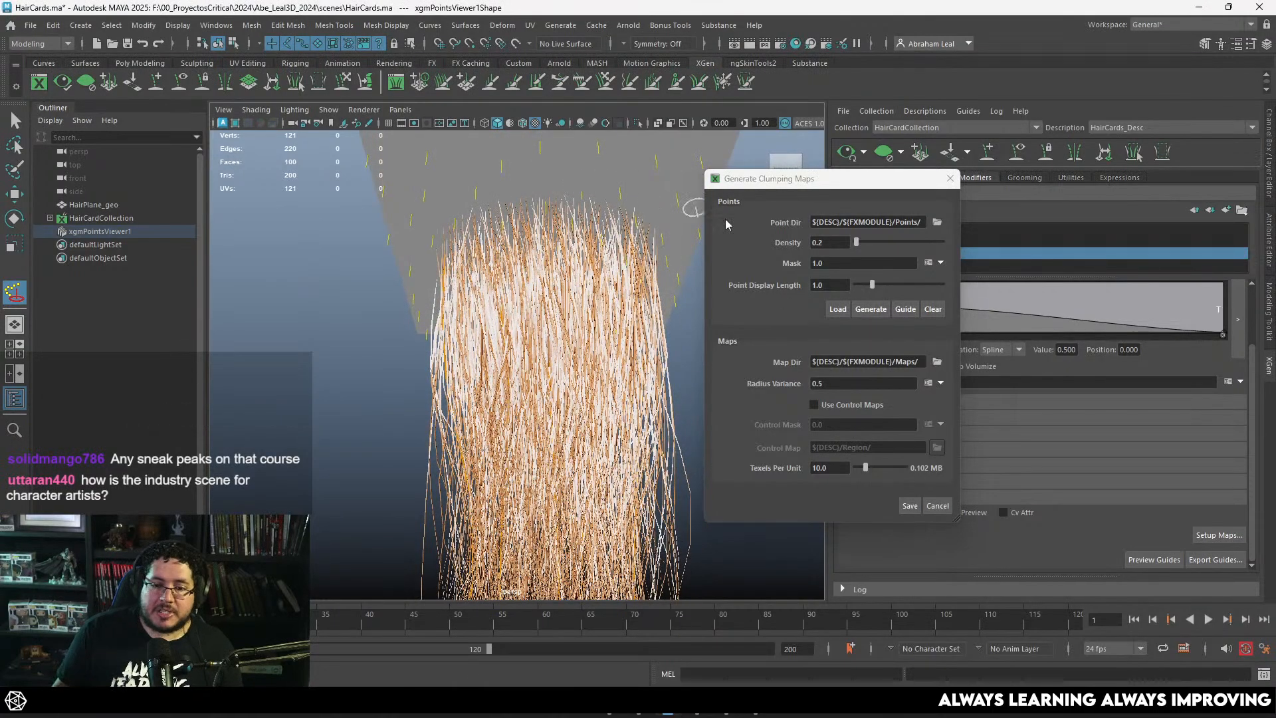
left_click(911, 506)
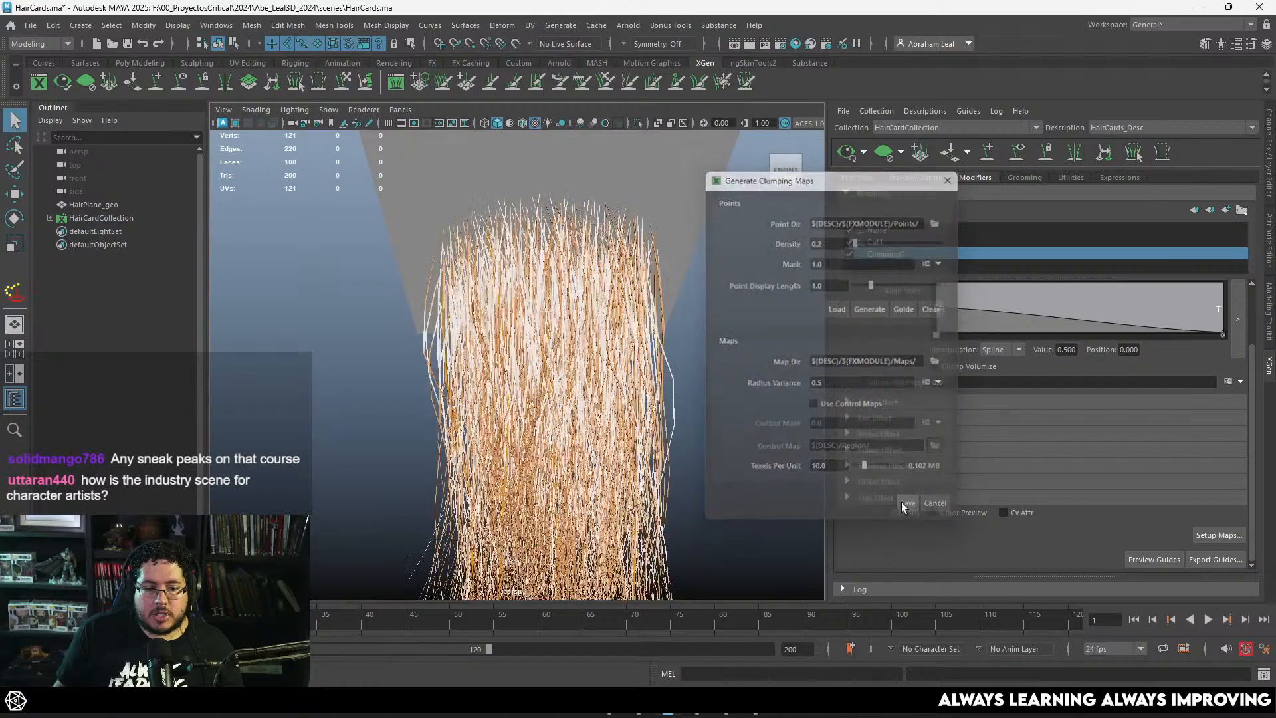
Step: Raise the tip end of the Clump Scale ramp to a value of 1.000 and inspect the strands from several angles
left_click_drag(664, 399, 631, 449, "alt")
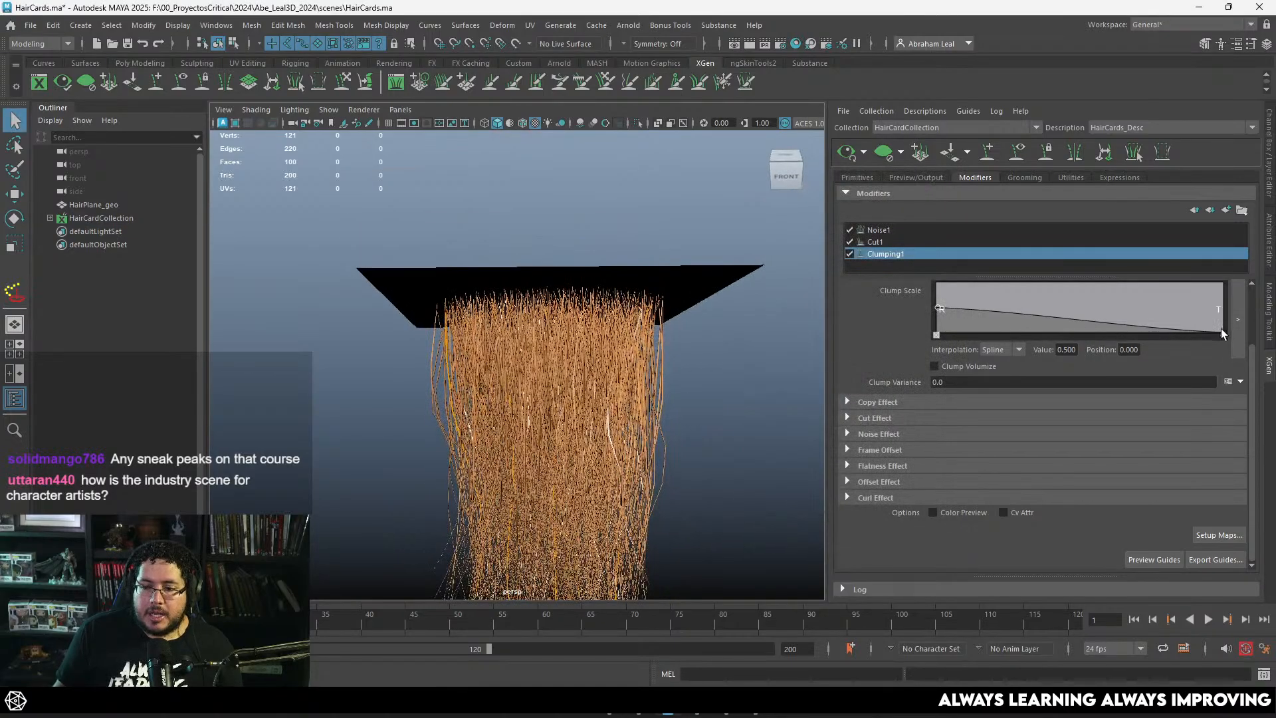
left_click_drag(1223, 332, 1232, 285)
right_click_drag(585, 406, 452, 421, "alt")
middle_click_drag(452, 421, 470, 292, "alt")
right_click_drag(469, 293, 645, 441, "alt")
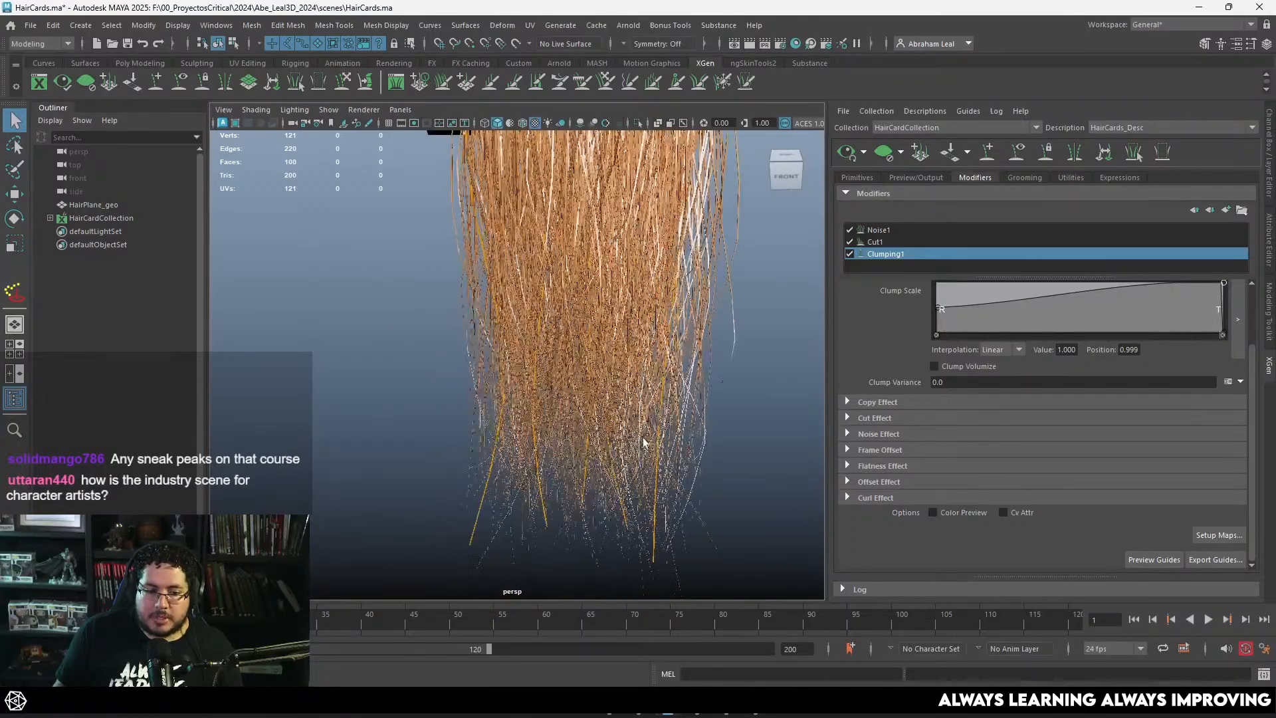
left_click_drag(644, 441, 582, 408, "alt")
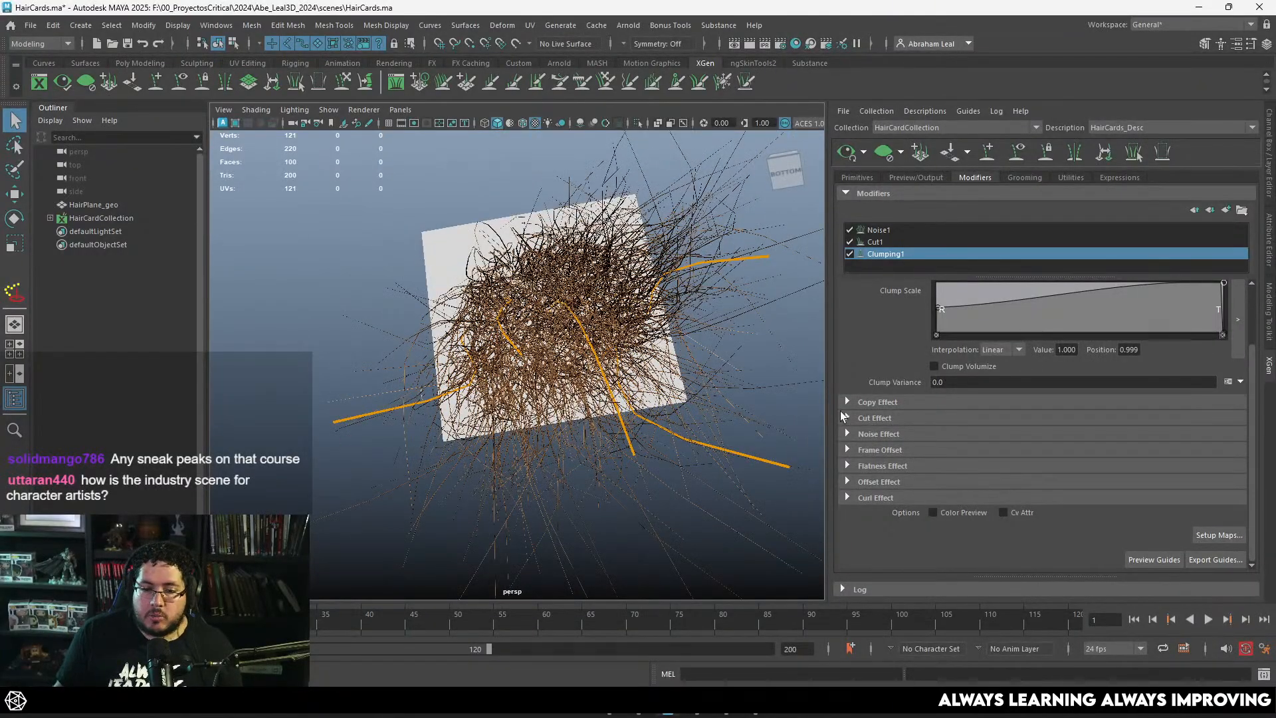
Step: Try a Clump value of 10 and set it back to 1
scroll(954, 342, "up", 2)
left_click_drag(954, 341, 903, 341)
type("10")
key("Return")
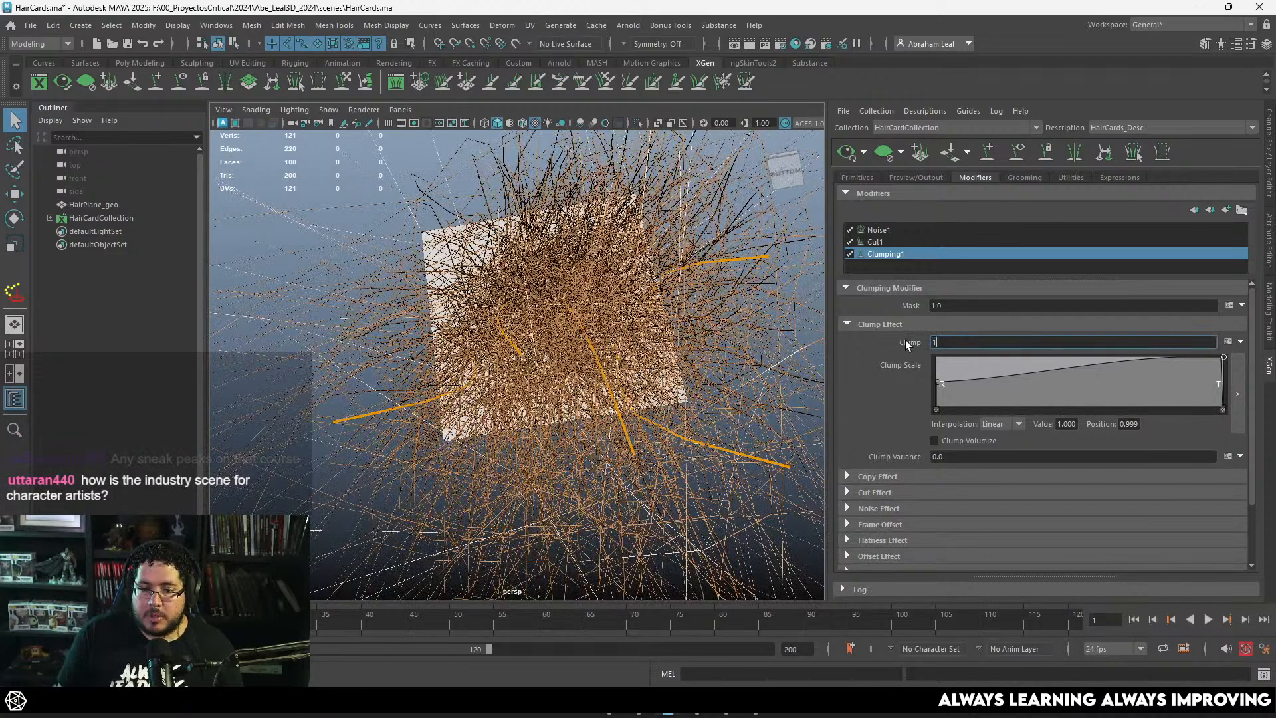
type("1")
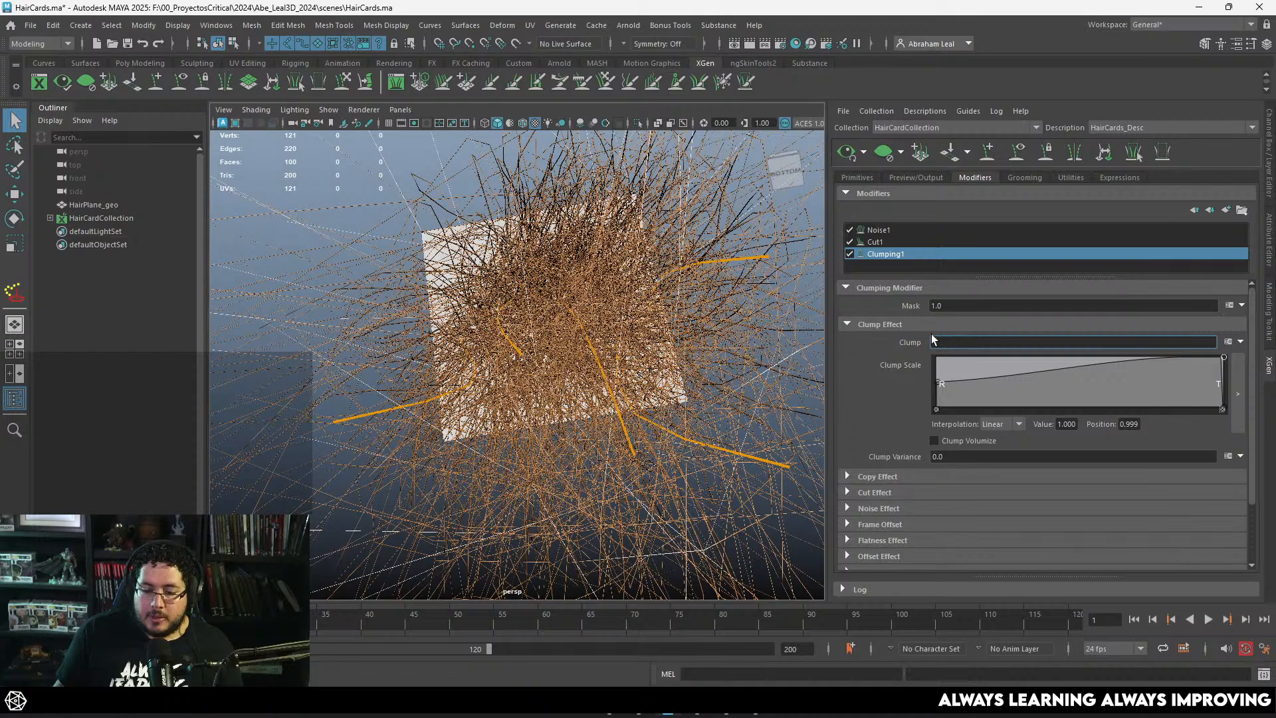
key("Return")
left_click_drag(724, 266, 632, 374, "alt")
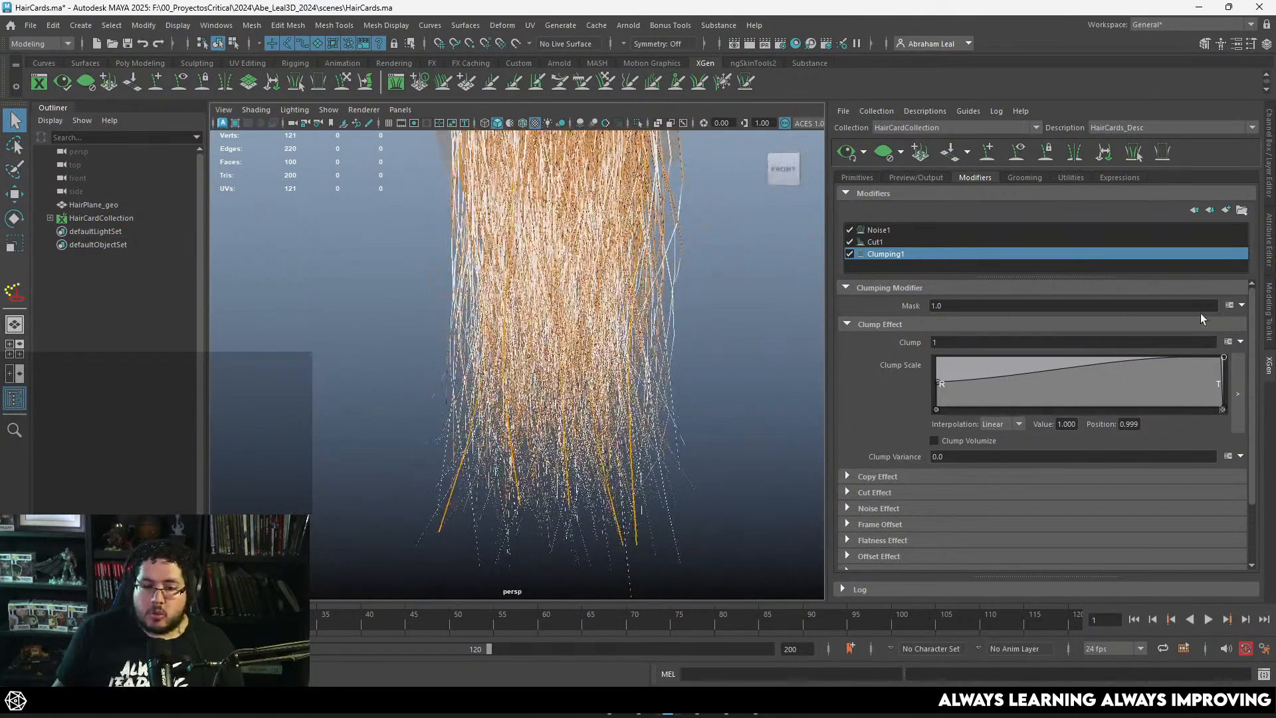
Step: Try the Clump Scale ramp point near the tip at value 0.600 and position 0.963, and regenerate the hair preview
left_click_drag(1222, 360, 1212, 380)
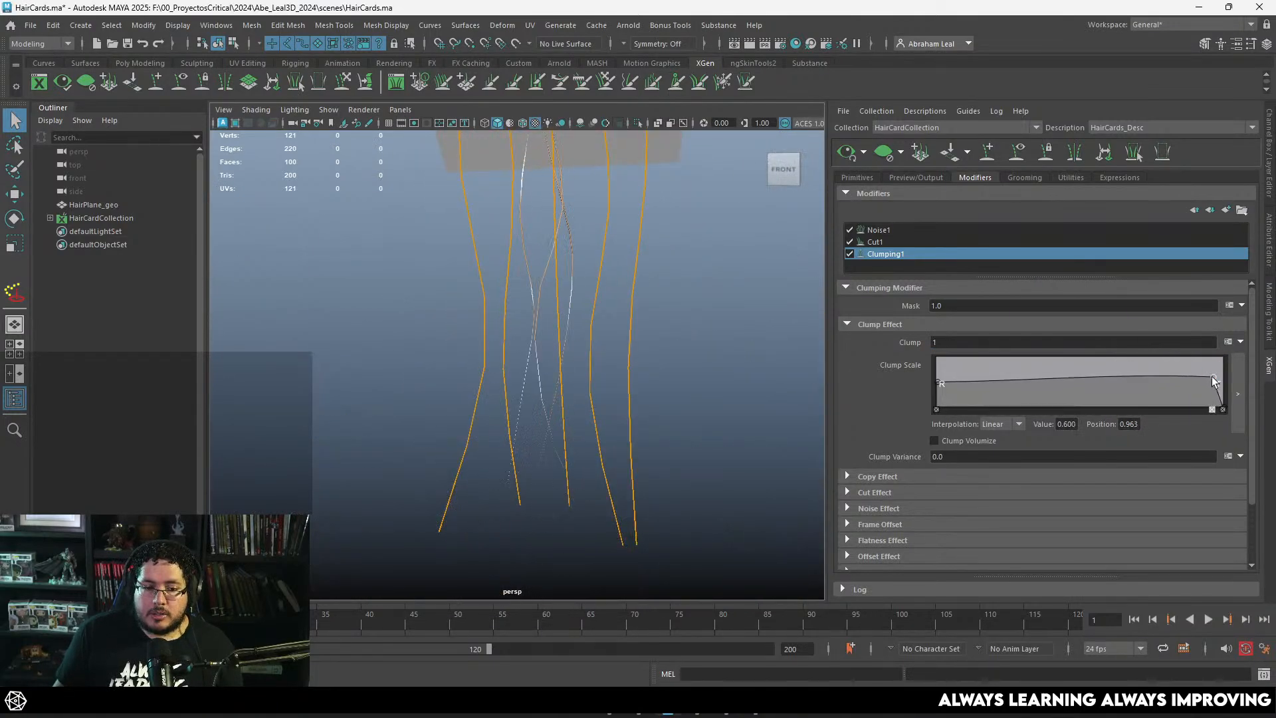
scroll(795, 178, "down", 5)
left_click(845, 153)
scroll(692, 259, "up", 4)
left_click_drag(675, 262, 680, 275, "alt")
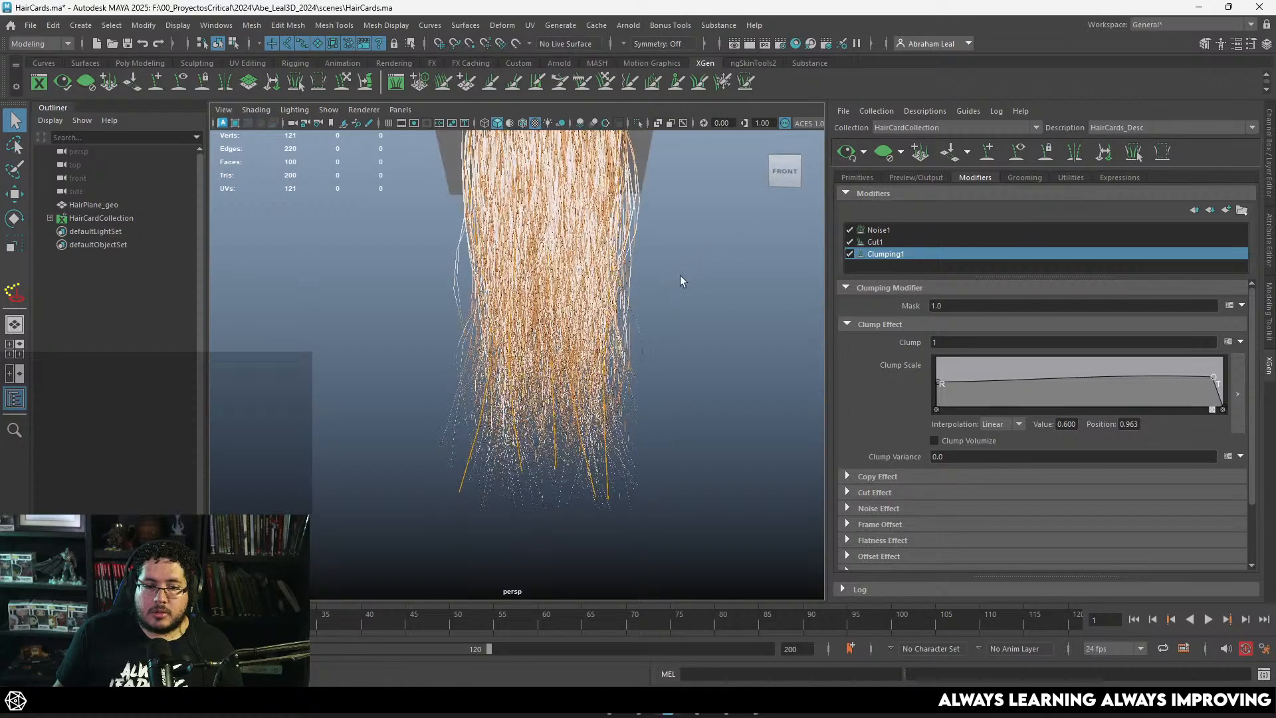
Step: Reshape the Clump Scale ramp with a point at value 0.920, position 0.754 and a raised tip, and inspect the clumped strands up close
left_click_drag(1224, 405, 1152, 360)
scroll(650, 276, "up", 4)
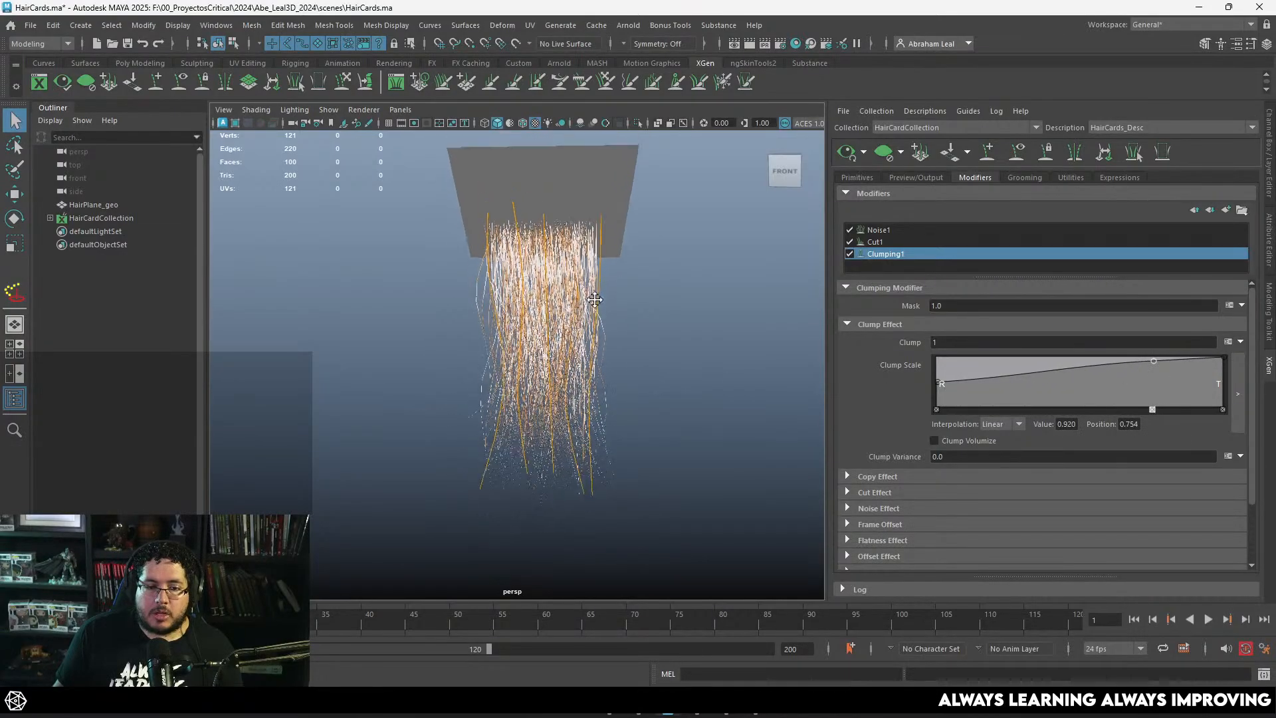
scroll(650, 276, "down", 5)
left_click_drag(650, 276, 623, 299, "alt")
scroll(632, 363, "up", 6)
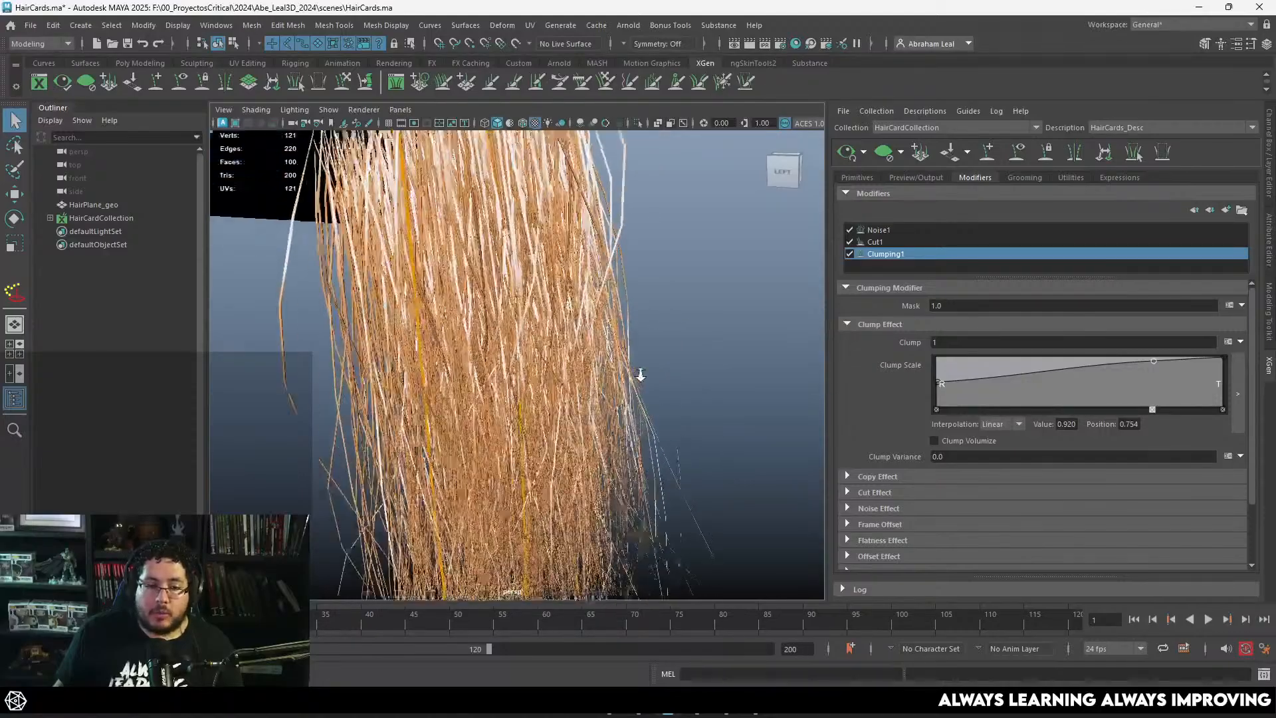
scroll(663, 313, "down", 4)
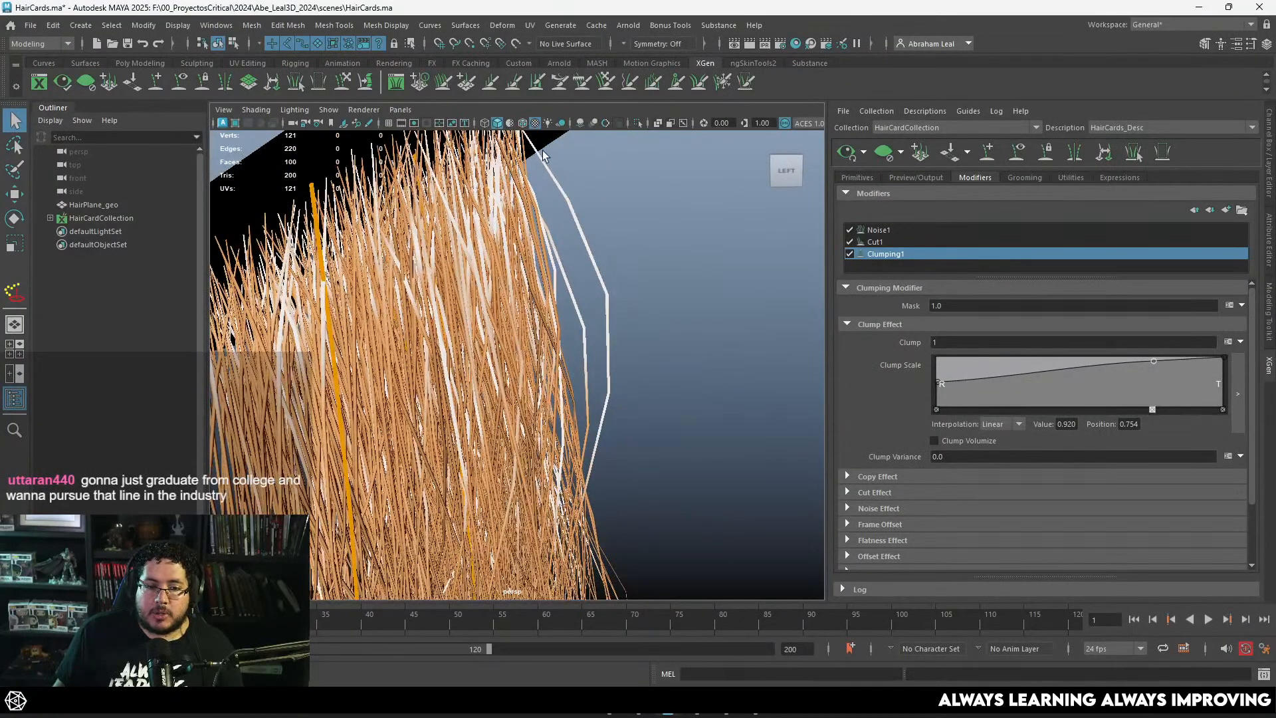
Step: Set the hair description's Modifier CV Count to 10 and view the whole groom with the smoother strands
left_click(857, 177)
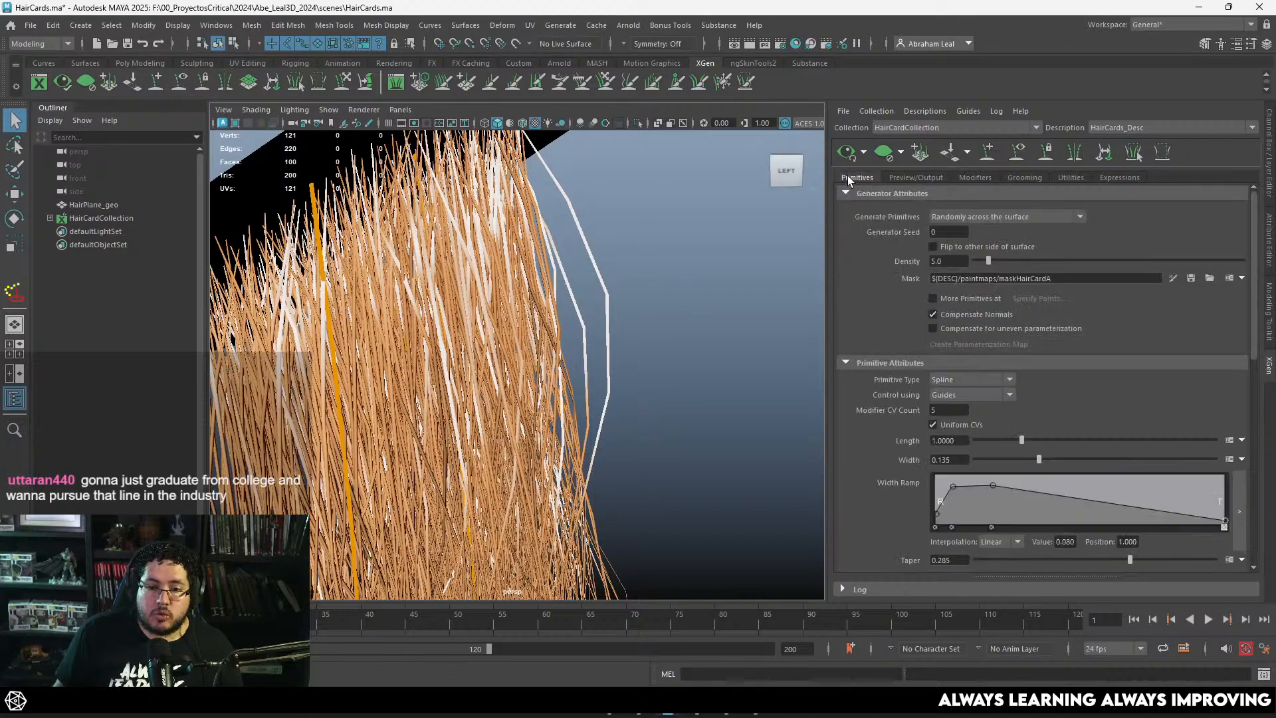
scroll(902, 418, "down", 3)
scroll(899, 439, "down", 2)
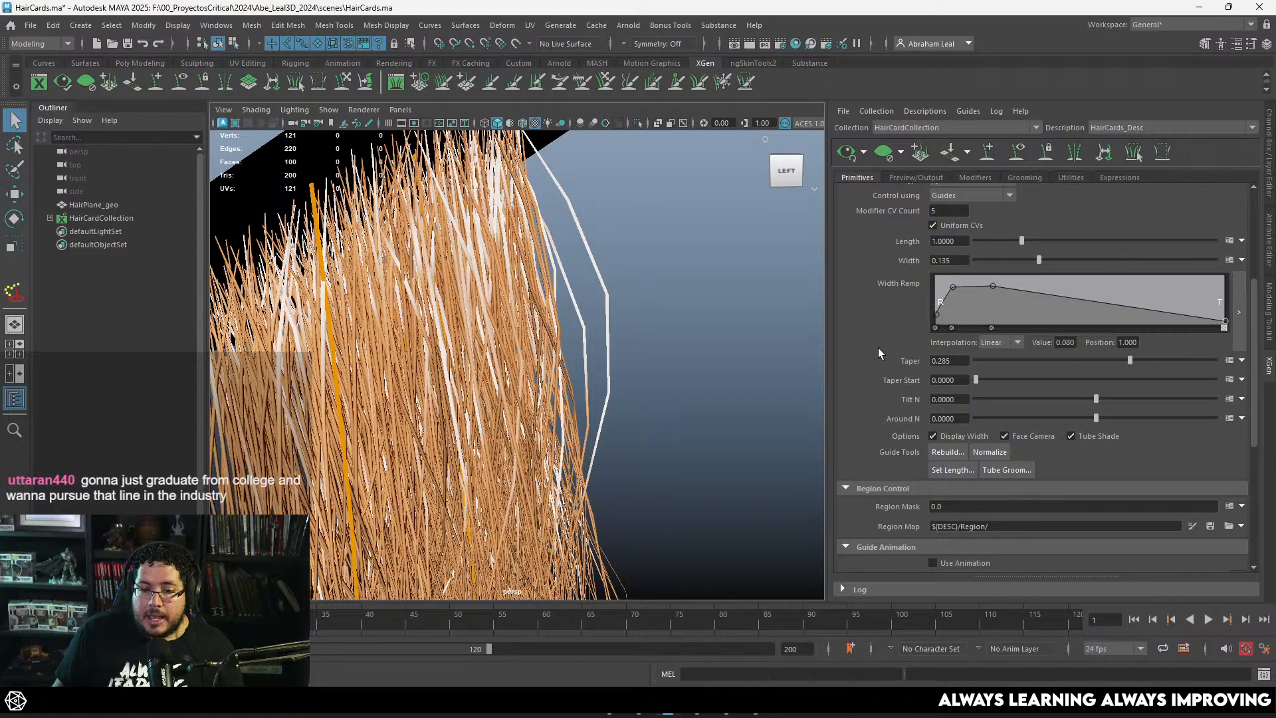
scroll(878, 350, "up", 3)
double_click(952, 326)
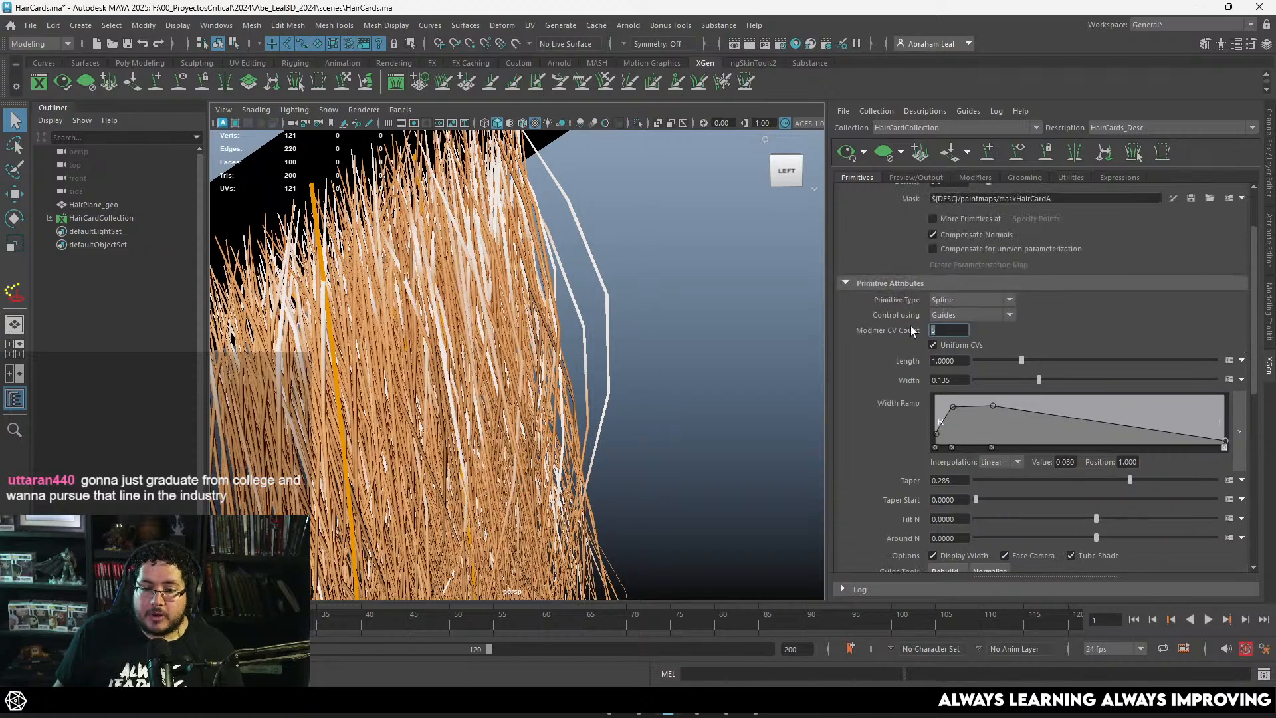
type("10")
key("Return")
key("f")
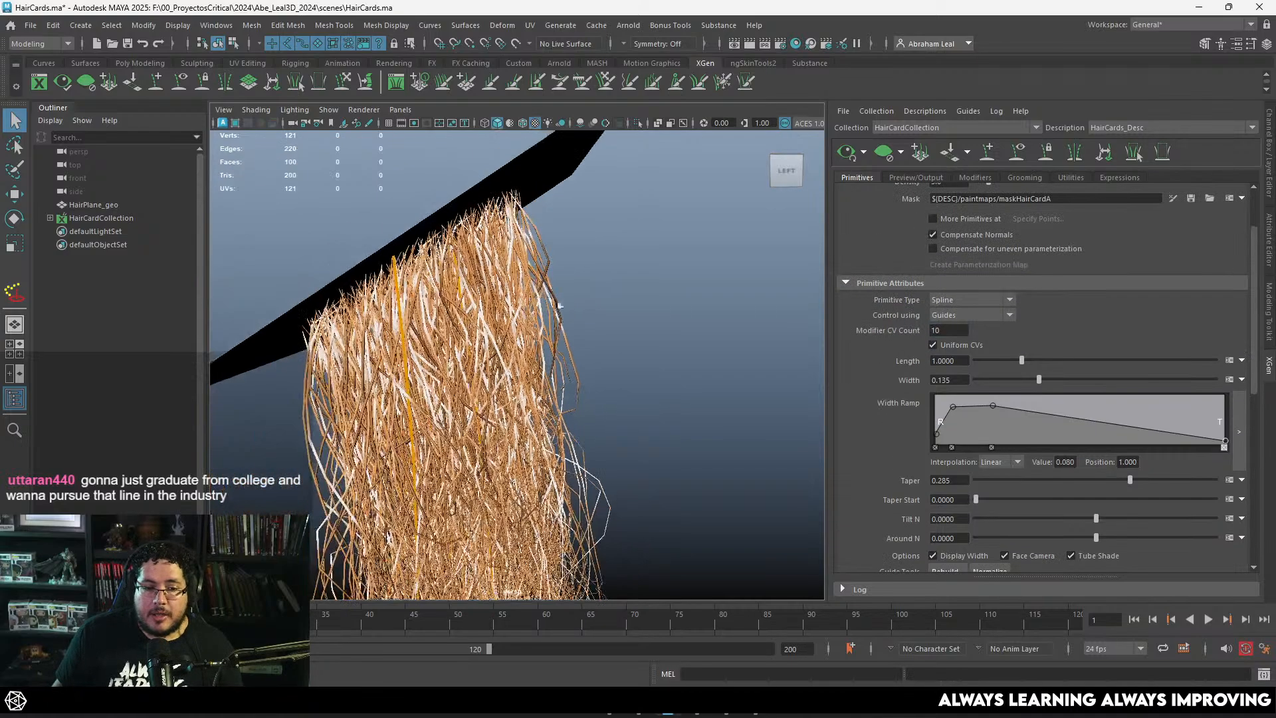
Step: Try Frequency values of 100 and 10 on the Noise1 modifier
left_click(1023, 177)
left_click(975, 177)
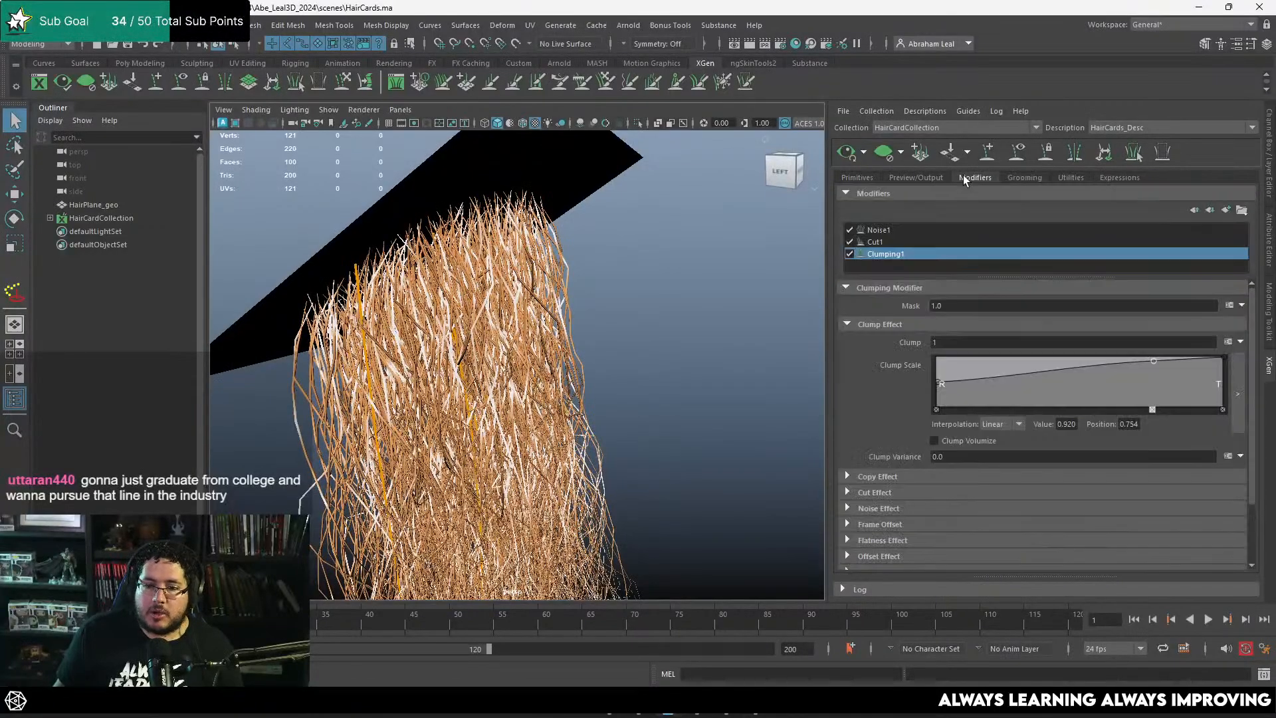
left_click(877, 233)
double_click(979, 326)
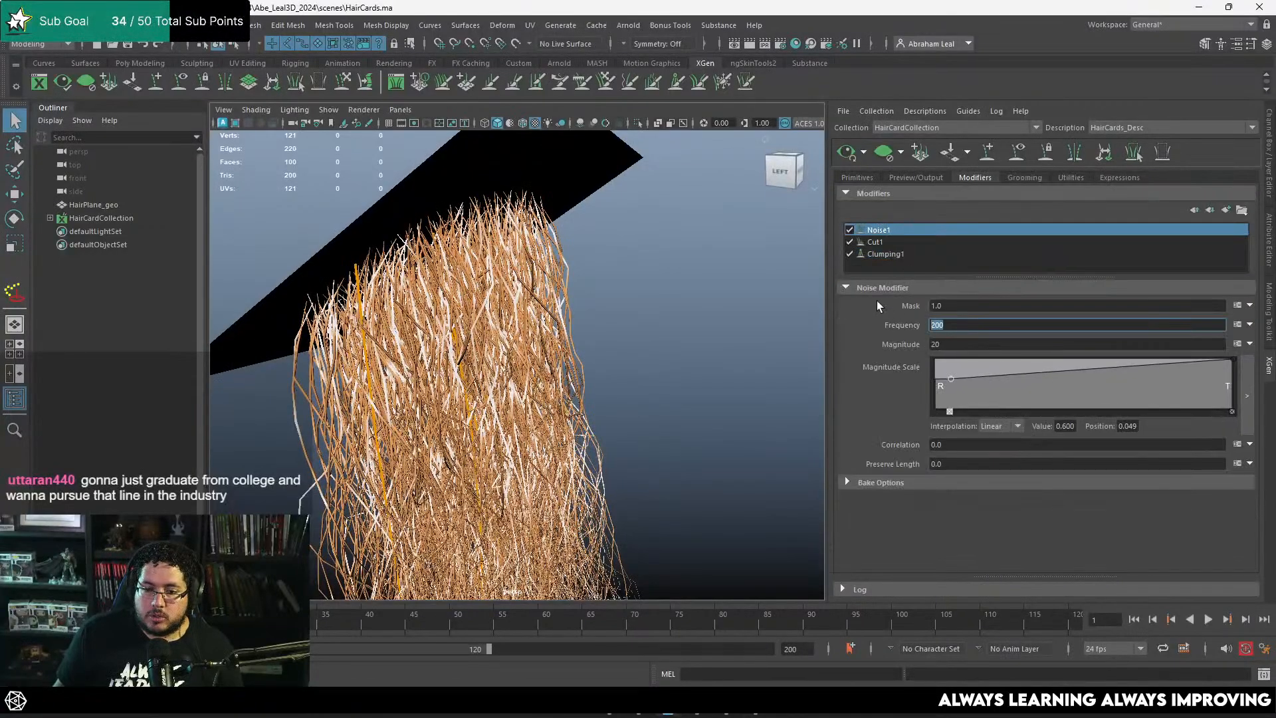
type("100")
key("Return")
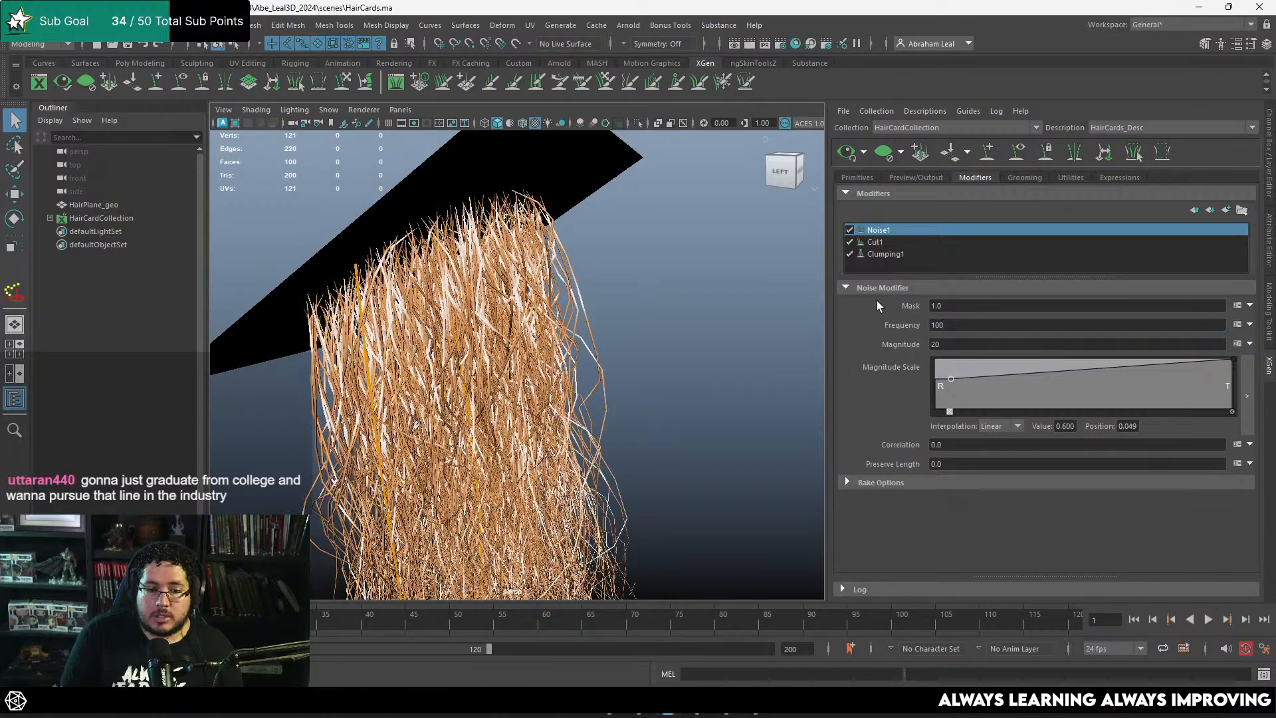
double_click(956, 325)
type("10")
key("Return")
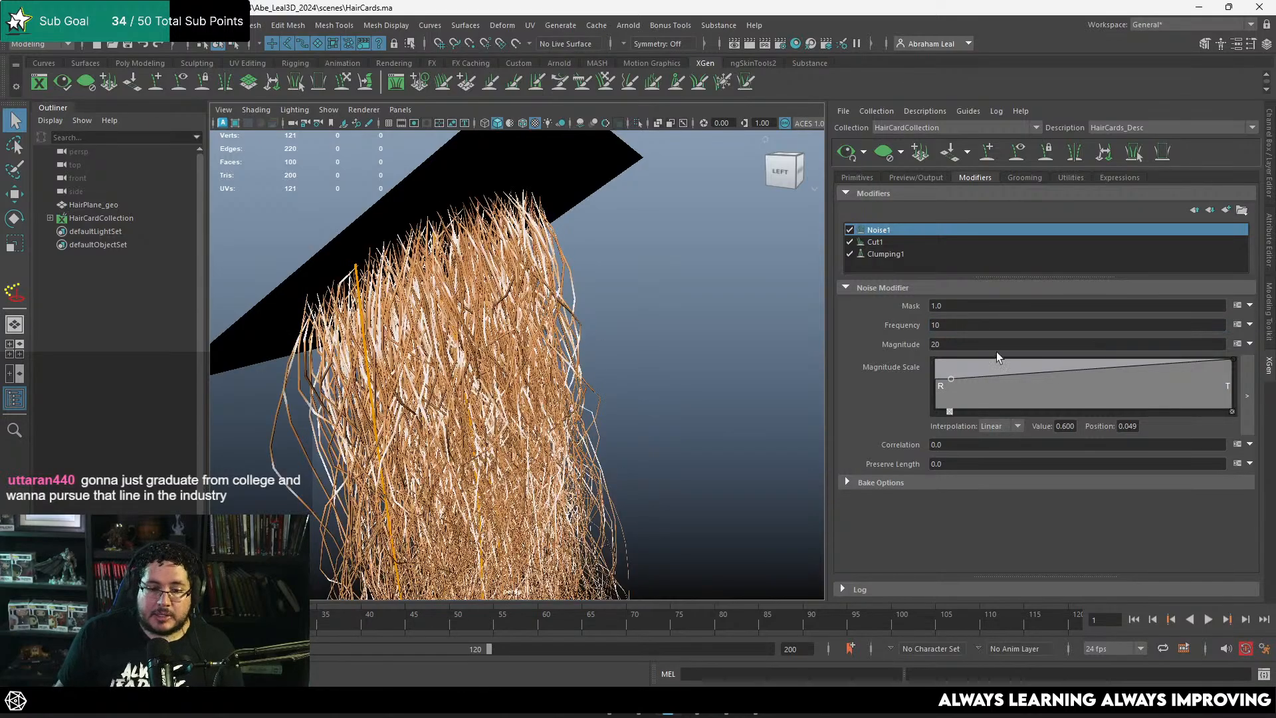
Step: Try a Magnitude of 5 on the Noise1 modifier and inspect the strands from several angles
double_click(977, 344)
type("5")
key("Return")
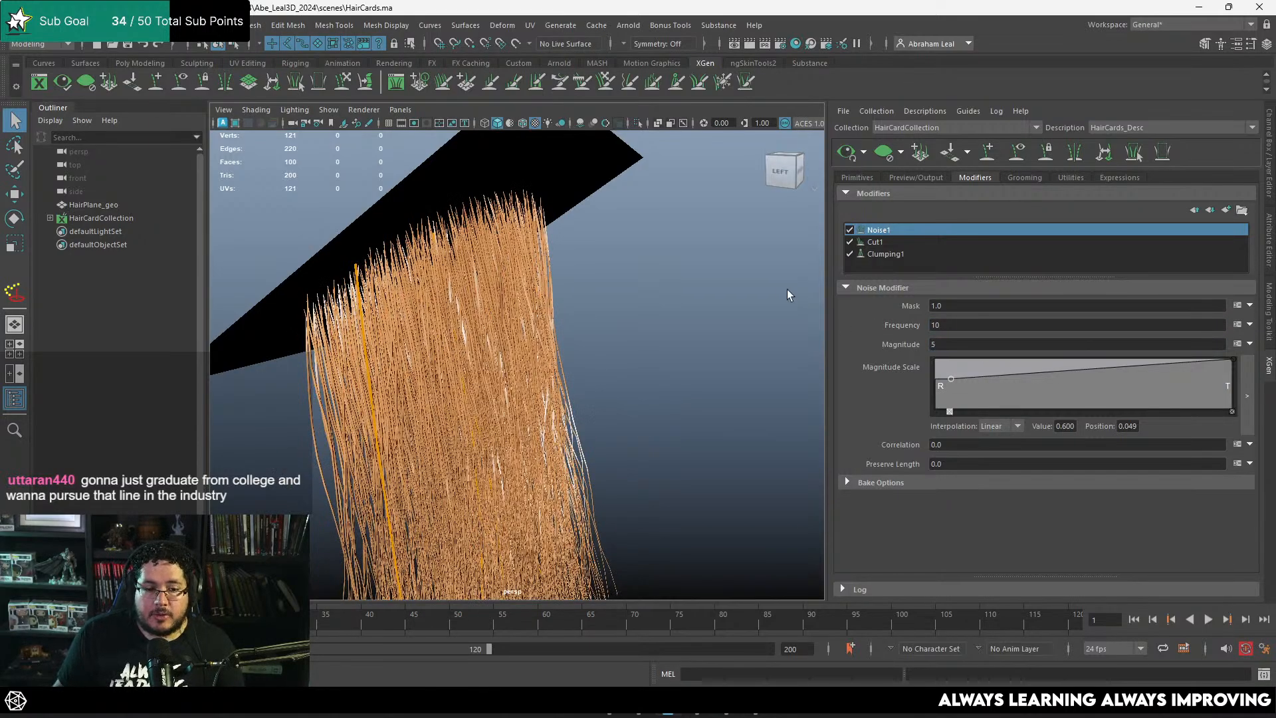
left_click_drag(787, 291, 602, 351, "alt")
right_click_drag(602, 351, 678, 365, "alt")
left_click_drag(678, 365, 698, 384, "alt")
Step: Set the Noise1 modifier's Magnitude to 10 and its Frequency to 20
left_click_drag(952, 345, 892, 319)
type("10")
key("Return")
type("20")
key("Return")
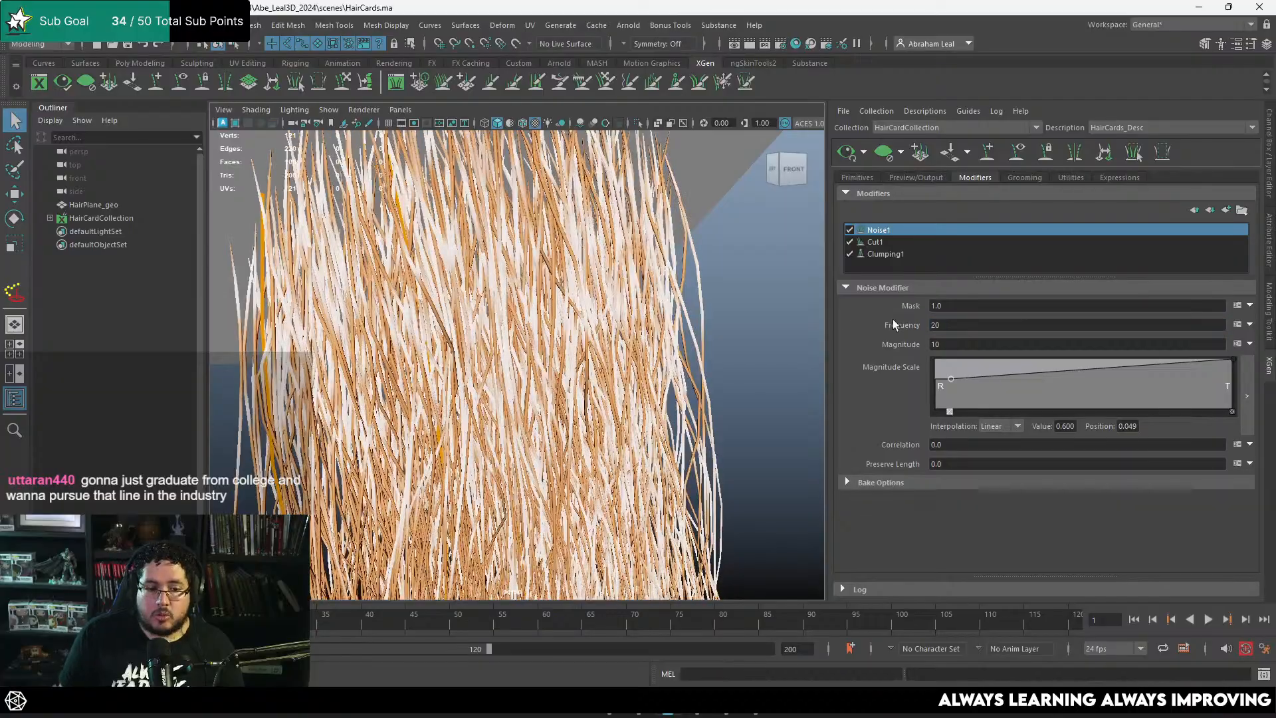
Step: Examine the noise along the strands and at the hair tips, up close and from several angles
right_click_drag(658, 357, 545, 362, "alt")
left_click_drag(545, 362, 603, 393, "alt")
middle_click_drag(604, 393, 585, 286, "alt")
right_click_drag(585, 286, 794, 484, "alt")
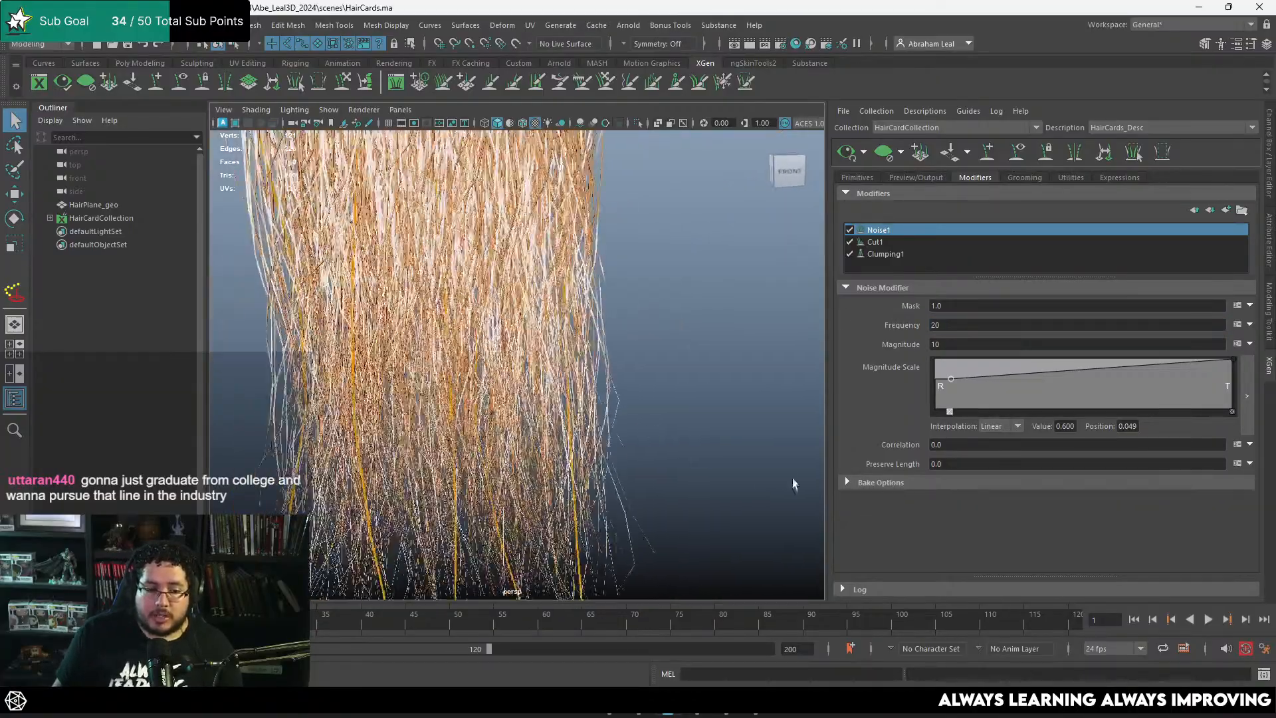
middle_click_drag(638, 399, 641, 299, "alt")
right_click_drag(641, 299, 672, 372, "alt")
left_click_drag(671, 373, 632, 401, "alt")
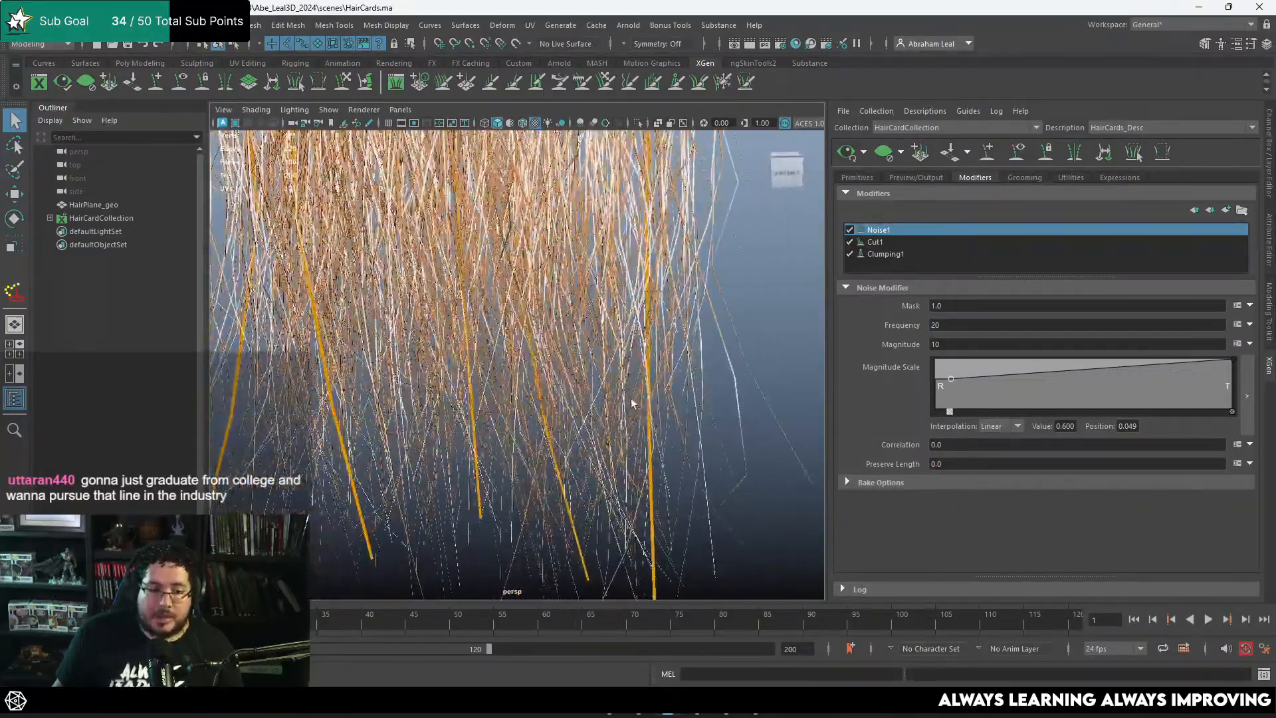
right_click_drag(632, 401, 767, 432, "alt")
middle_click_drag(767, 432, 704, 424, "alt")
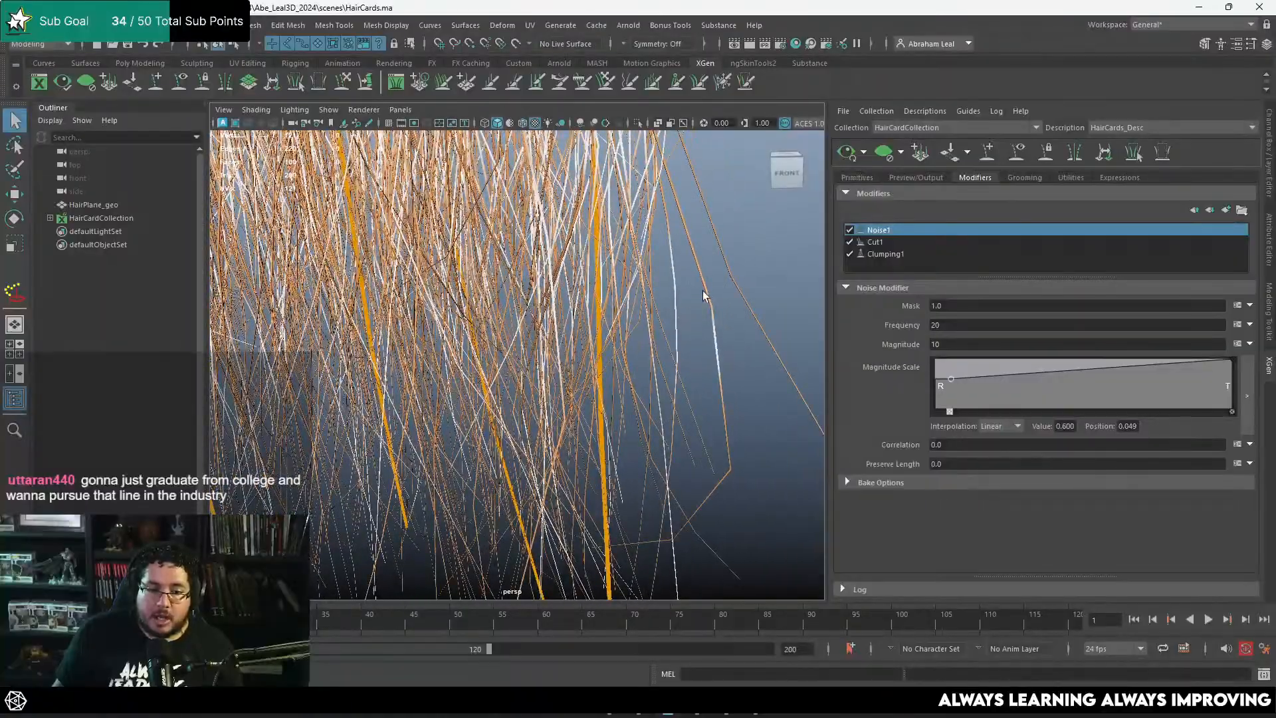
left_click_drag(690, 509, 705, 398, "alt")
right_click_drag(705, 399, 508, 342, "alt")
middle_click_drag(562, 347, 600, 371, "alt")
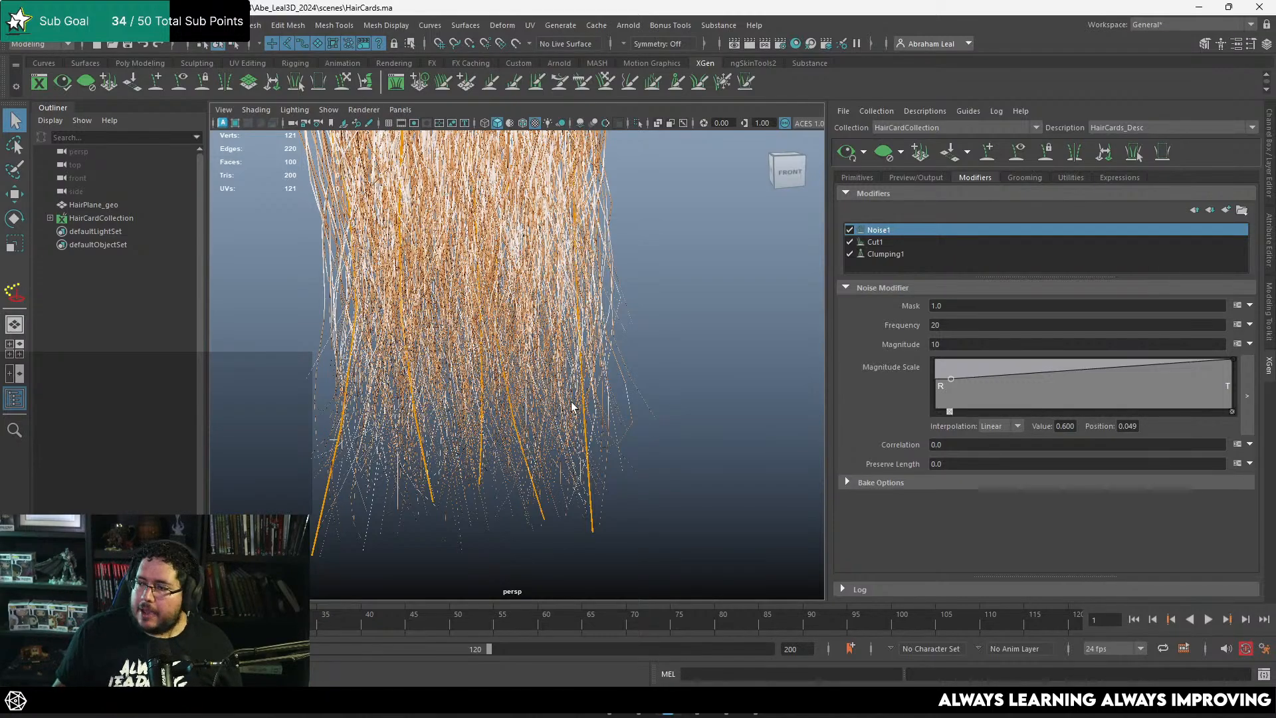
left_click_drag(684, 388, 576, 345, "alt")
middle_click_drag(600, 345, 666, 394, "alt")
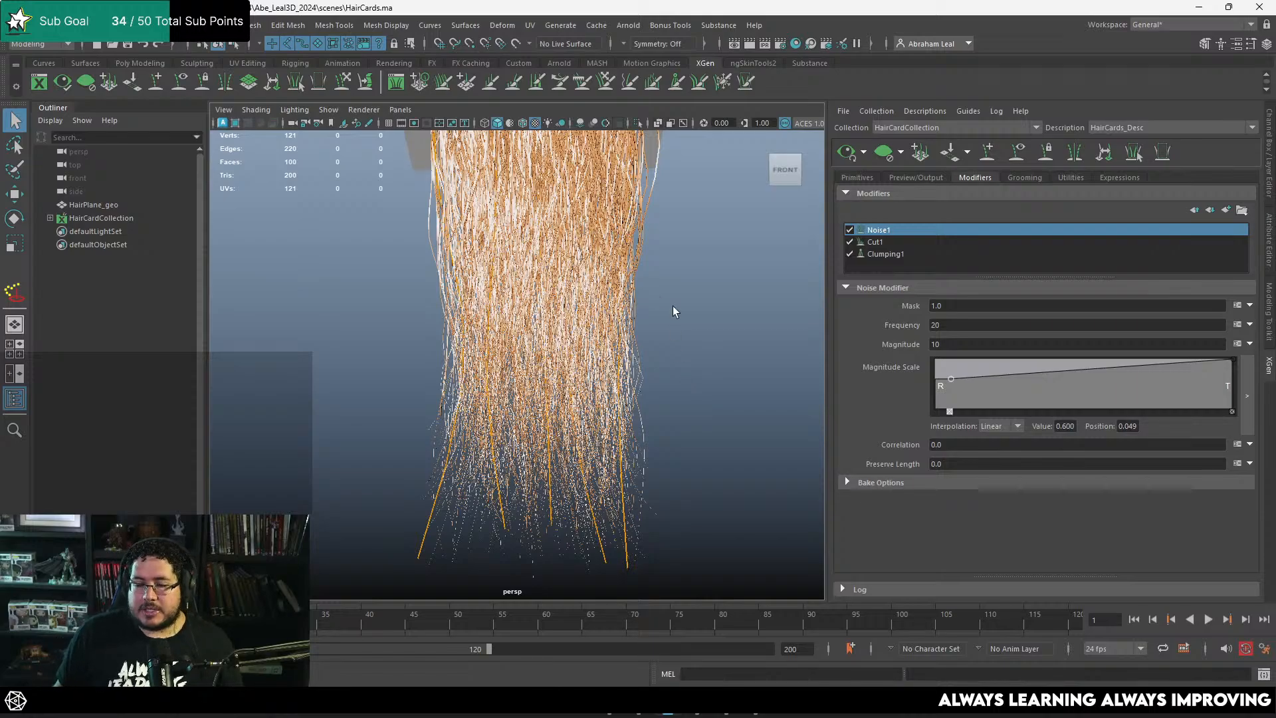
mouse_move(679, 326)
right_mouse_down("alt")
mouse_move(585, 309)
mouse_move(673, 332)
right_mouse_up("alt")
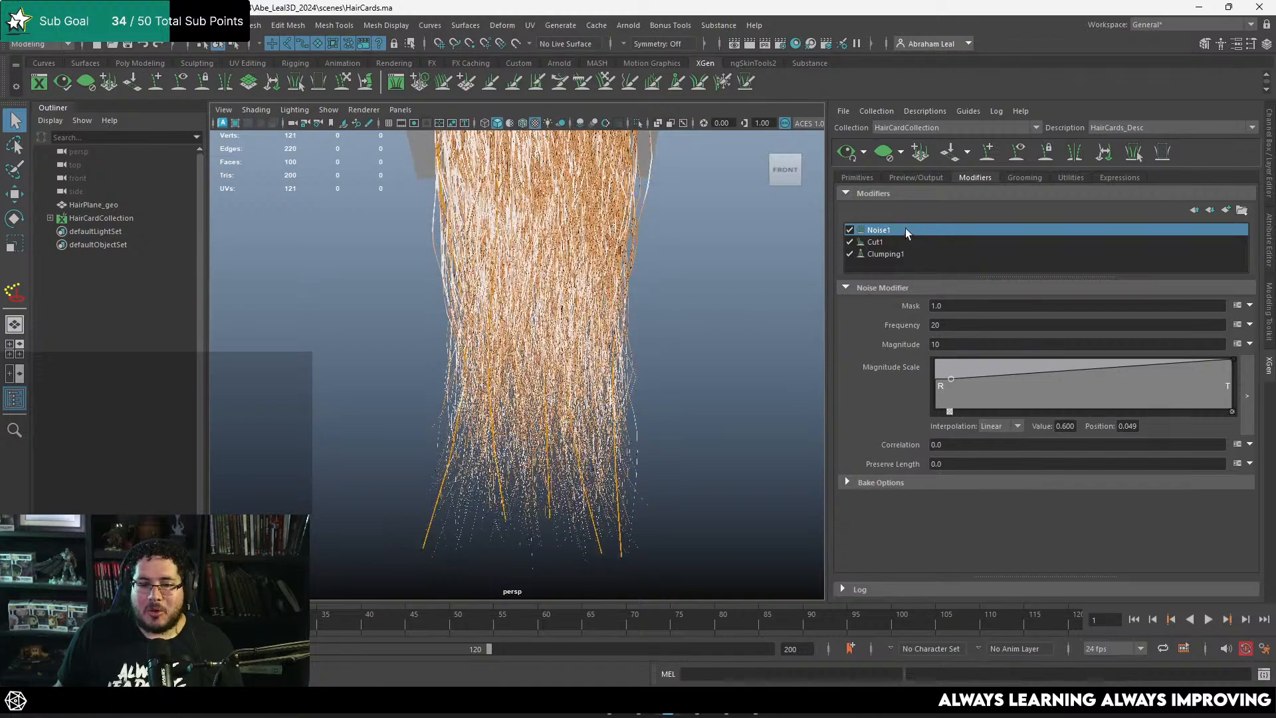
Step: Lower the hair description's Density to about 3.49 and regenerate the XGen preview
left_click(858, 178)
scroll(991, 296, "up", 3)
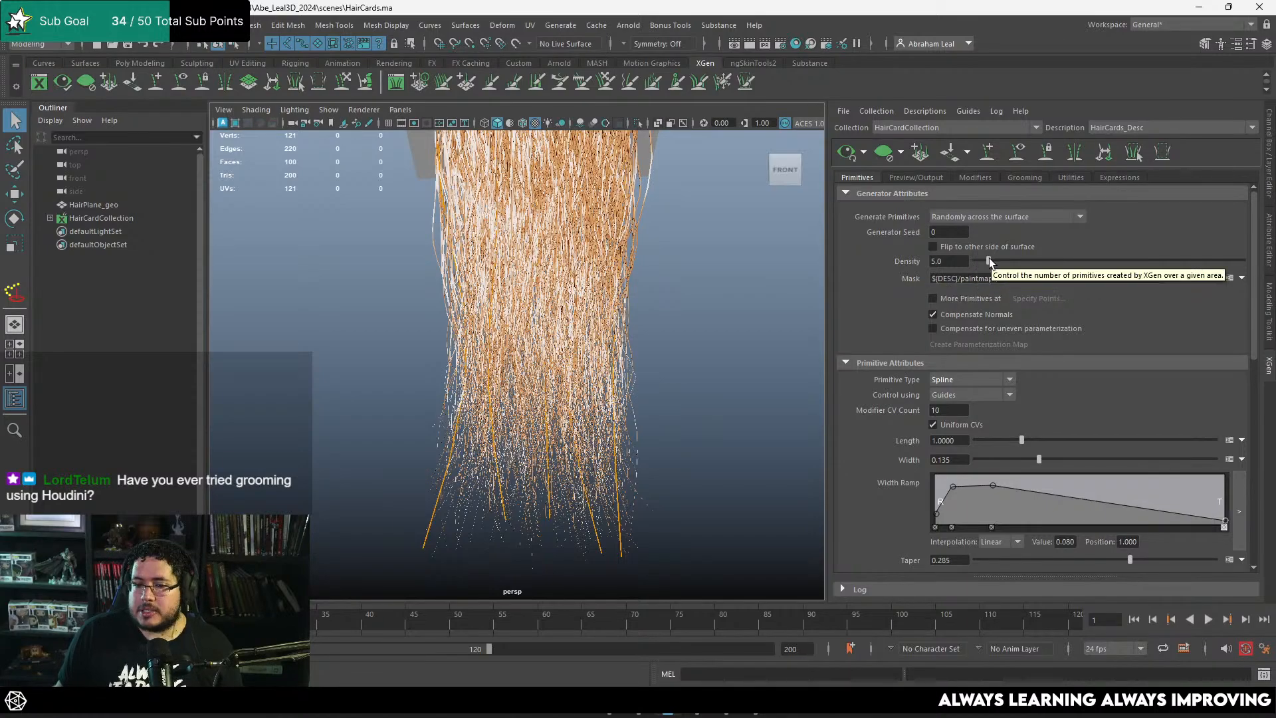
left_click_drag(988, 261, 985, 261)
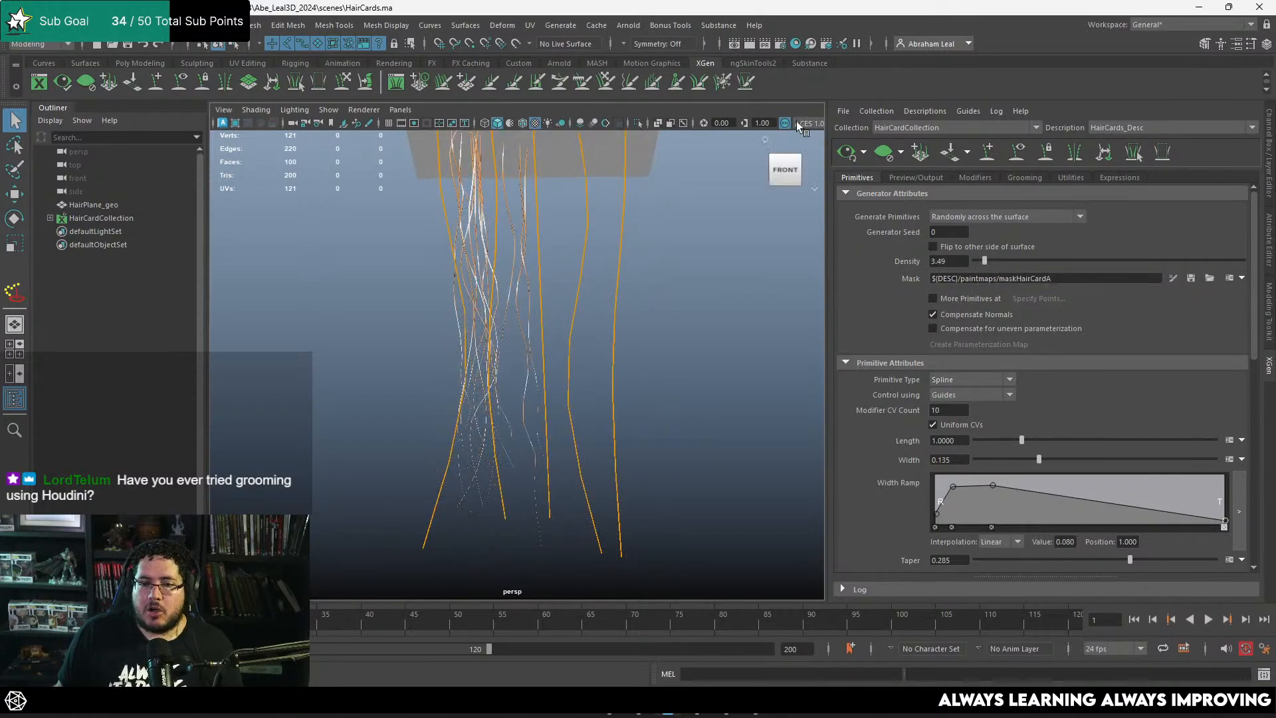
right_click_drag(712, 285, 653, 264, "alt")
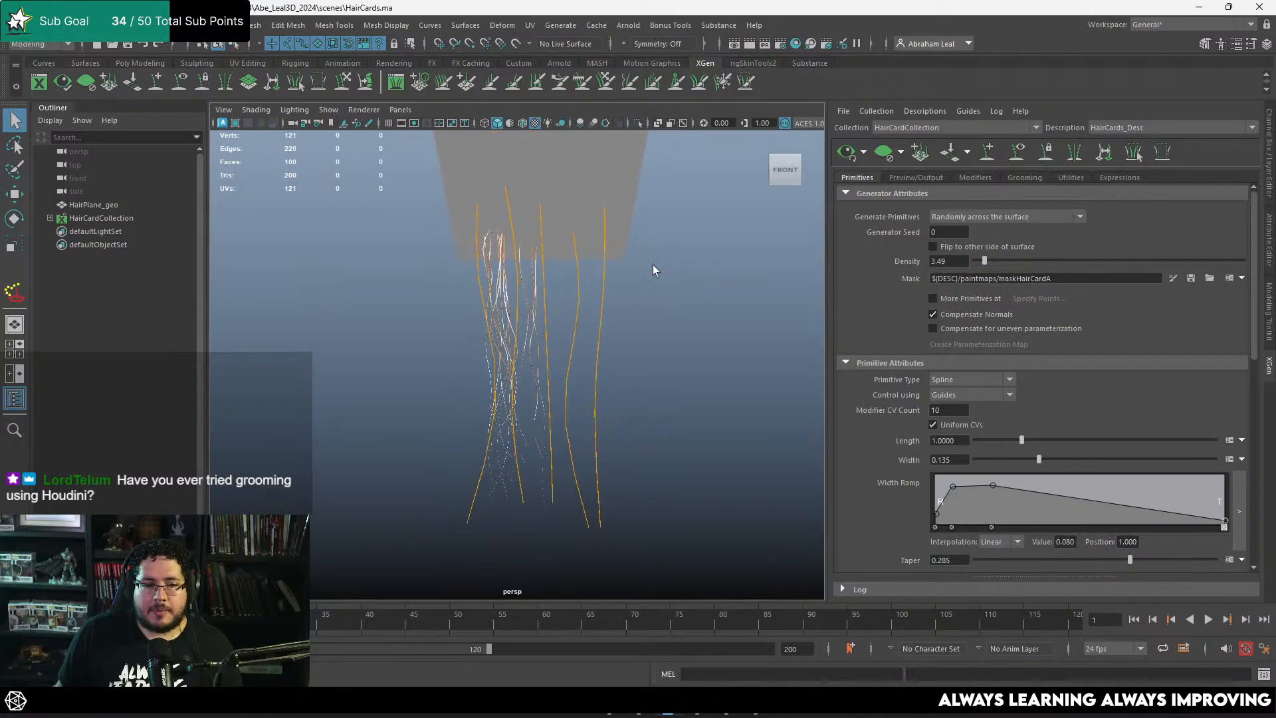
left_click(838, 158)
left_click_drag(686, 265, 666, 329, "alt")
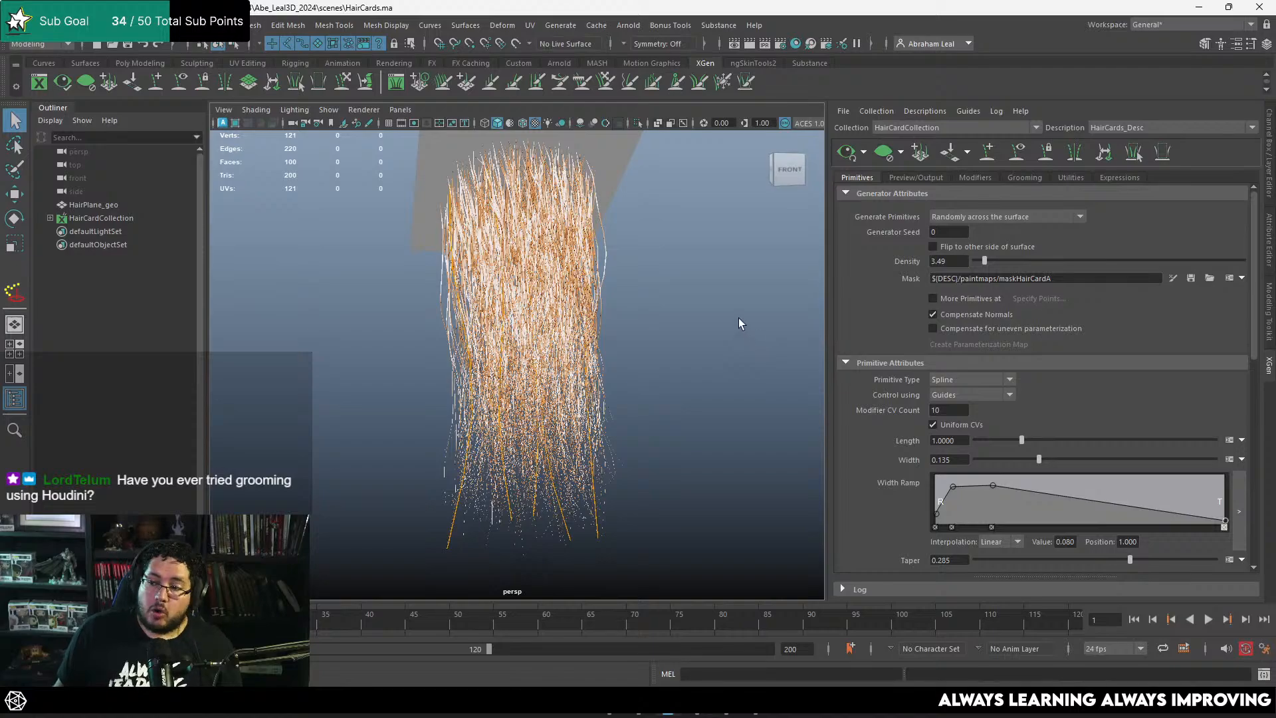
right_click_drag(735, 347, 712, 328, "alt")
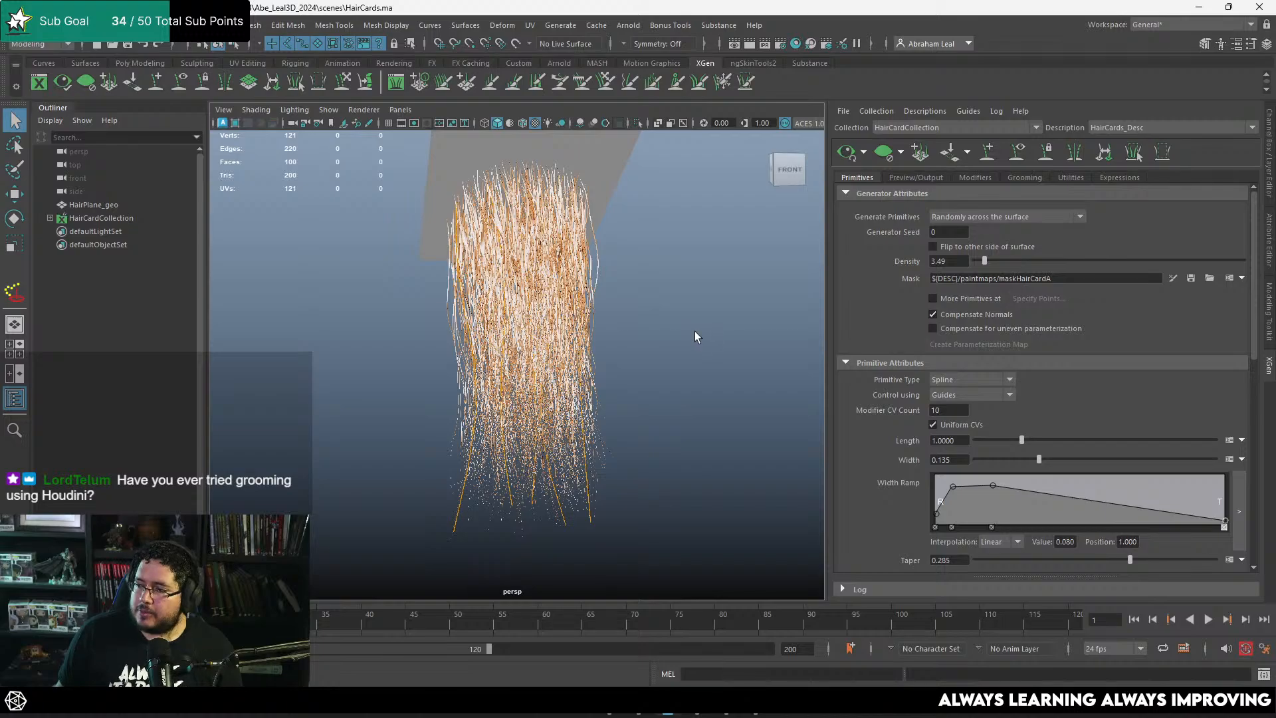
mouse_move(676, 335)
left_mouse_down("alt")
mouse_move(613, 331)
mouse_move(685, 350)
left_mouse_up("alt")
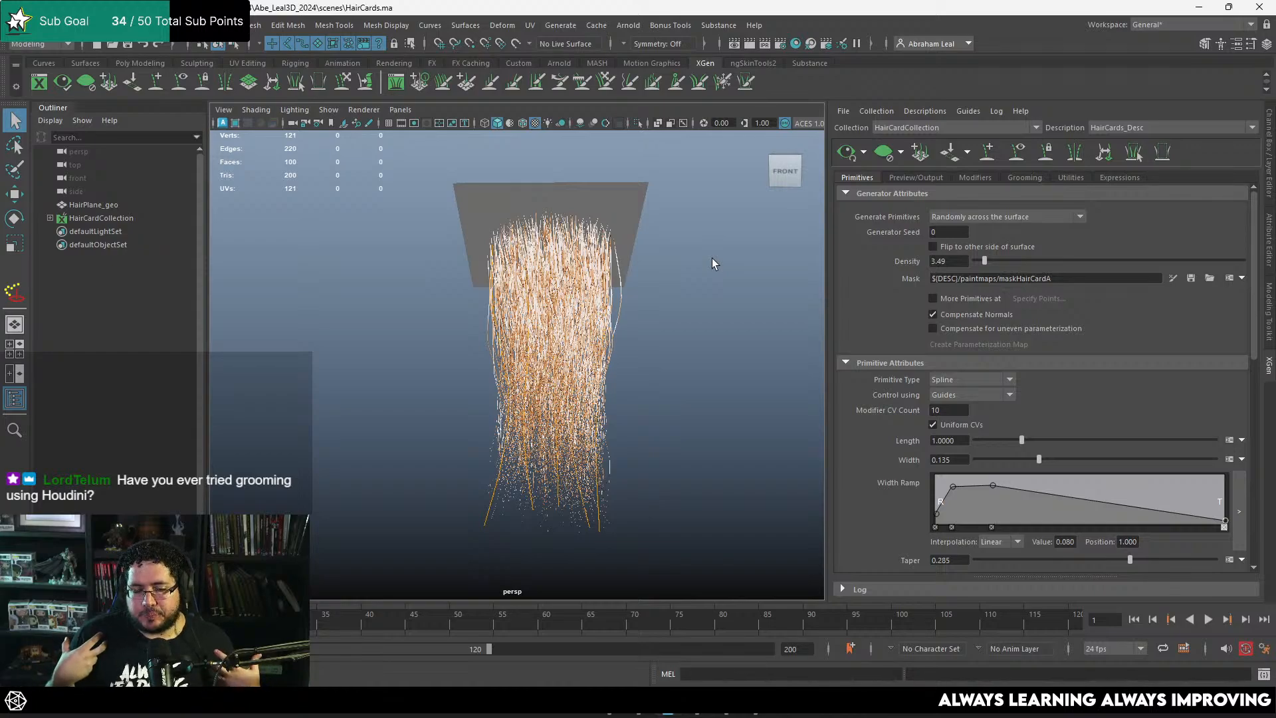
mouse_move(661, 347)
left_mouse_down("alt")
mouse_move(684, 342)
mouse_move(654, 334)
left_mouse_up("alt")
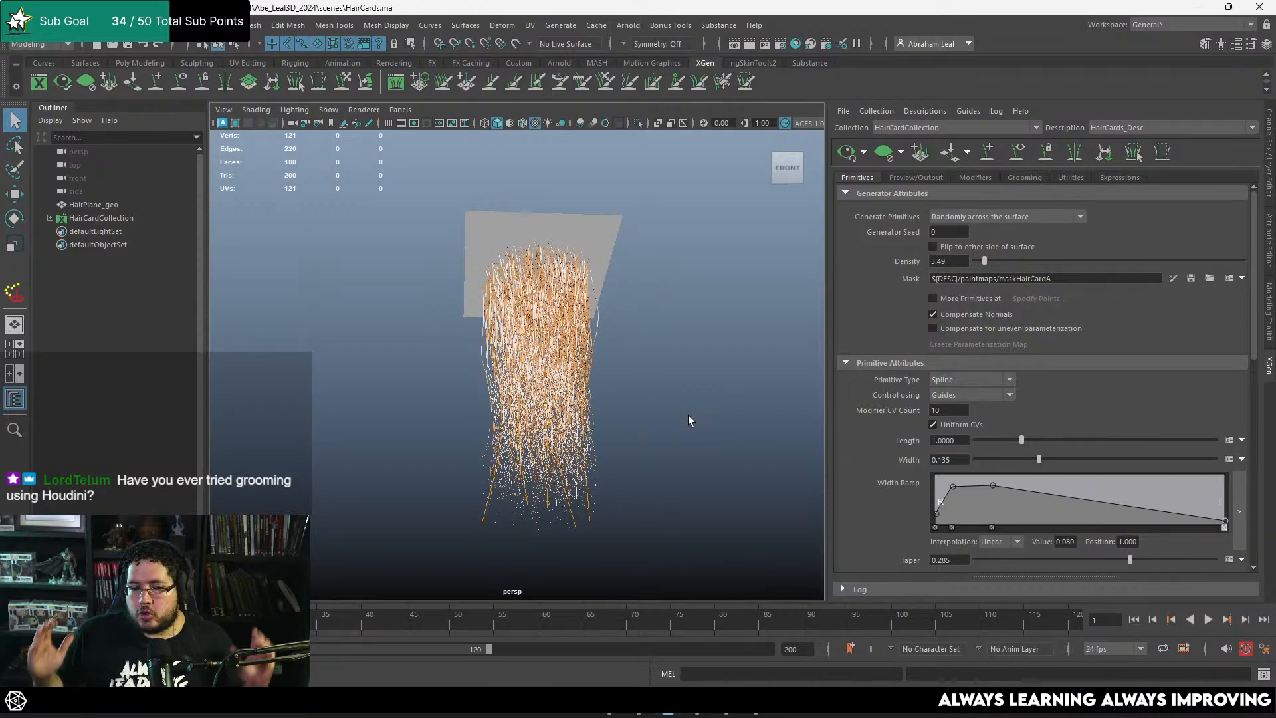
left_click_drag(644, 313, 566, 253, "alt")
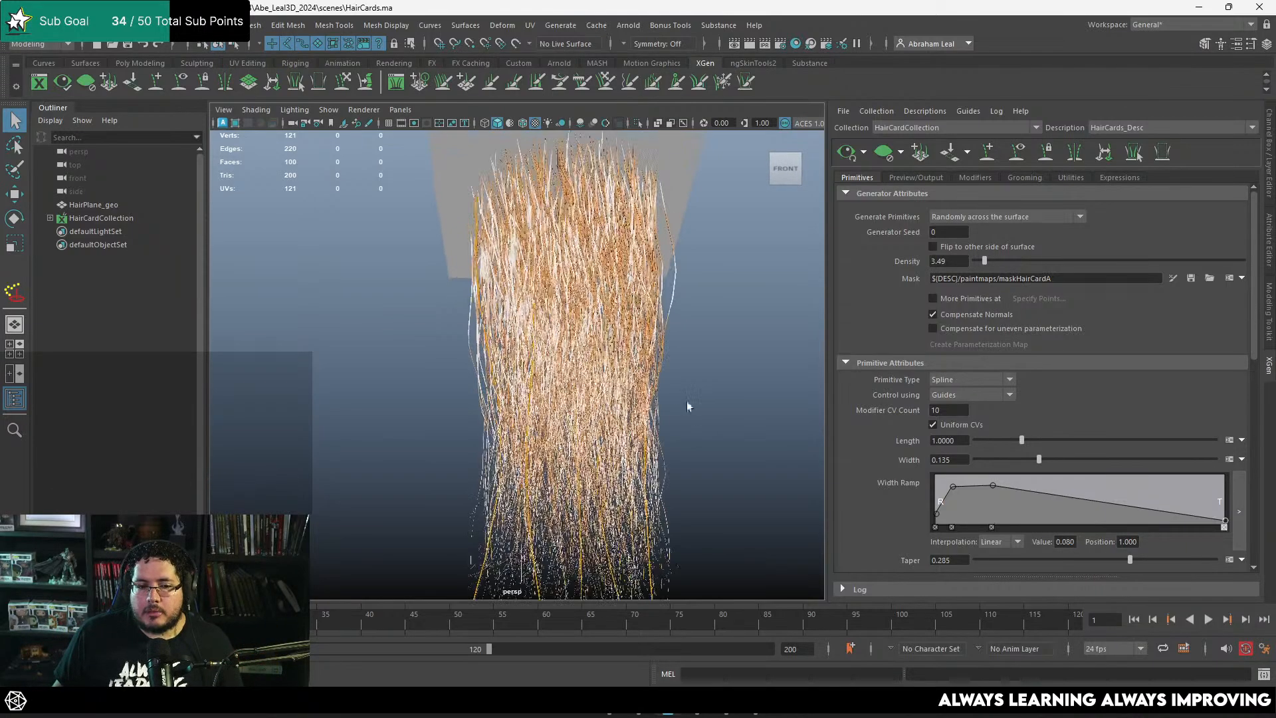
mouse_move(688, 405)
left_mouse_down("alt")
mouse_move(701, 348)
mouse_move(762, 340)
mouse_move(656, 333)
mouse_move(632, 356)
mouse_move(693, 391)
mouse_move(672, 363)
mouse_move(698, 425)
mouse_move(641, 387)
mouse_move(684, 401)
left_mouse_up("alt")
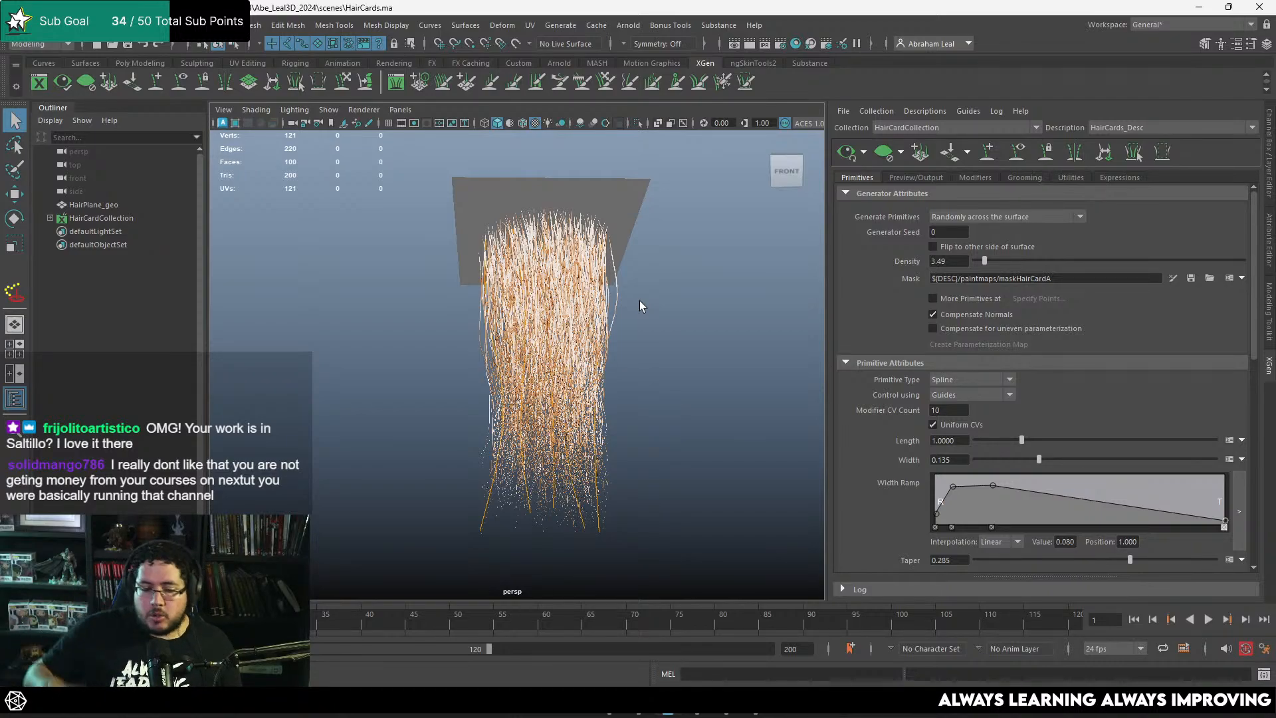
Step: Switch to the browser's haircards image results, examine the ArtStation texture reference marked base layer, breakup and flyaway, and return to Maya
left_click(762, 705)
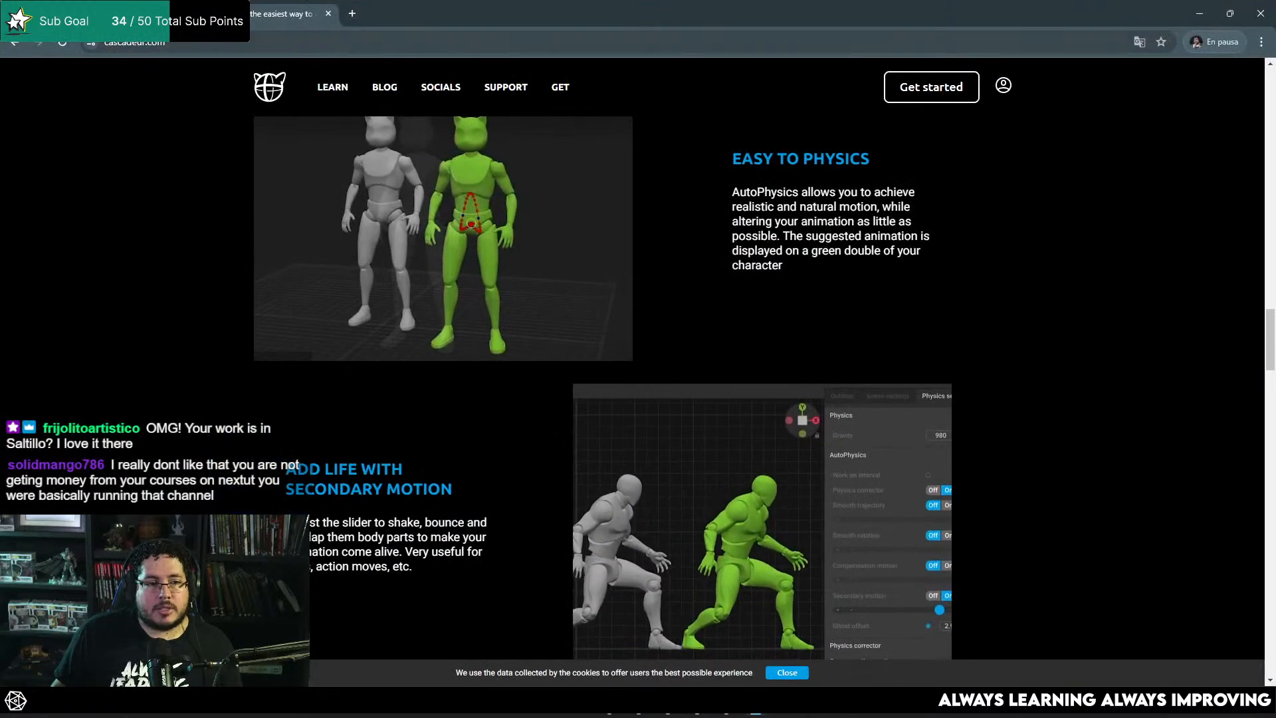
left_click(139, 14)
scroll(629, 325, "up", 4)
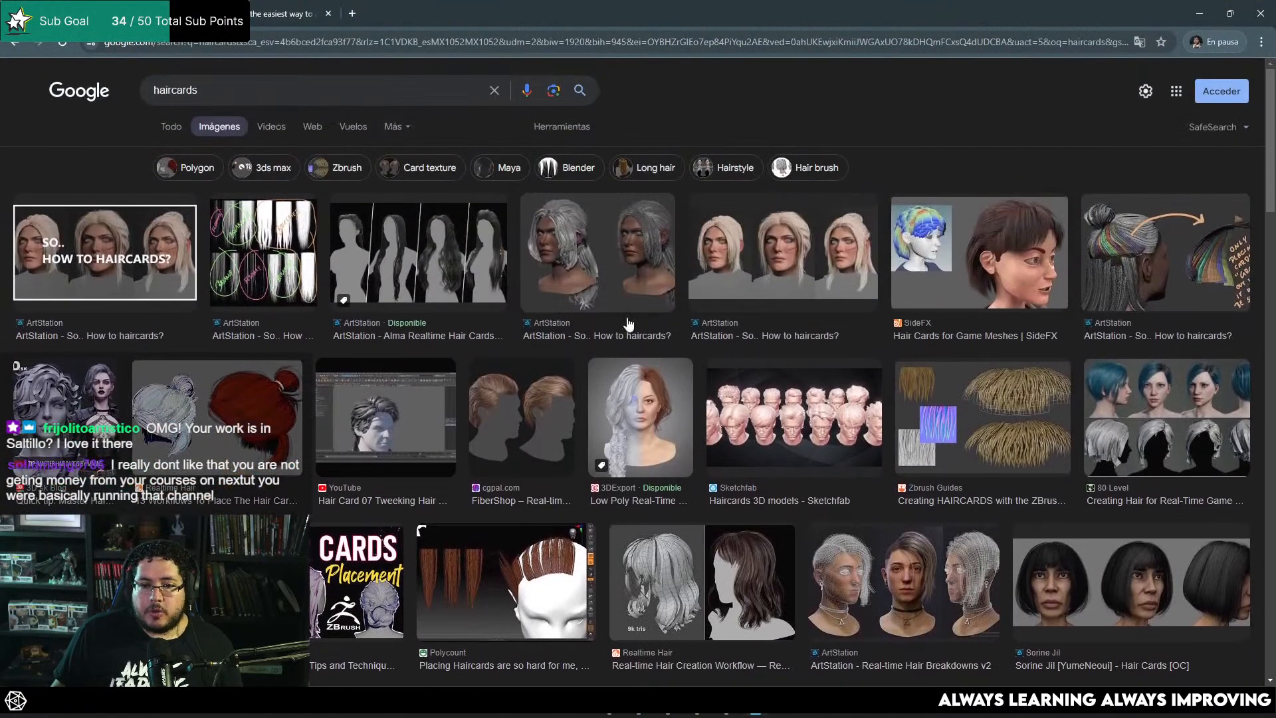
left_click(296, 271)
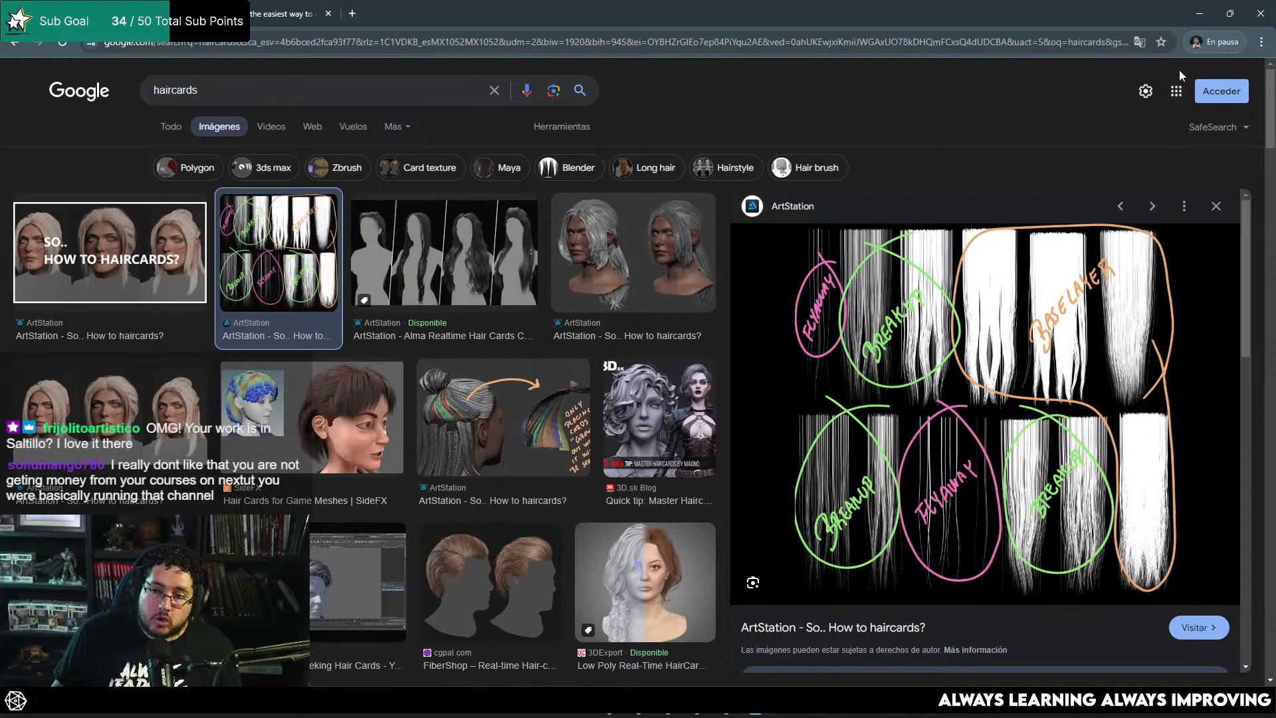
left_click(1200, 14)
left_click_drag(604, 348, 628, 357, "alt")
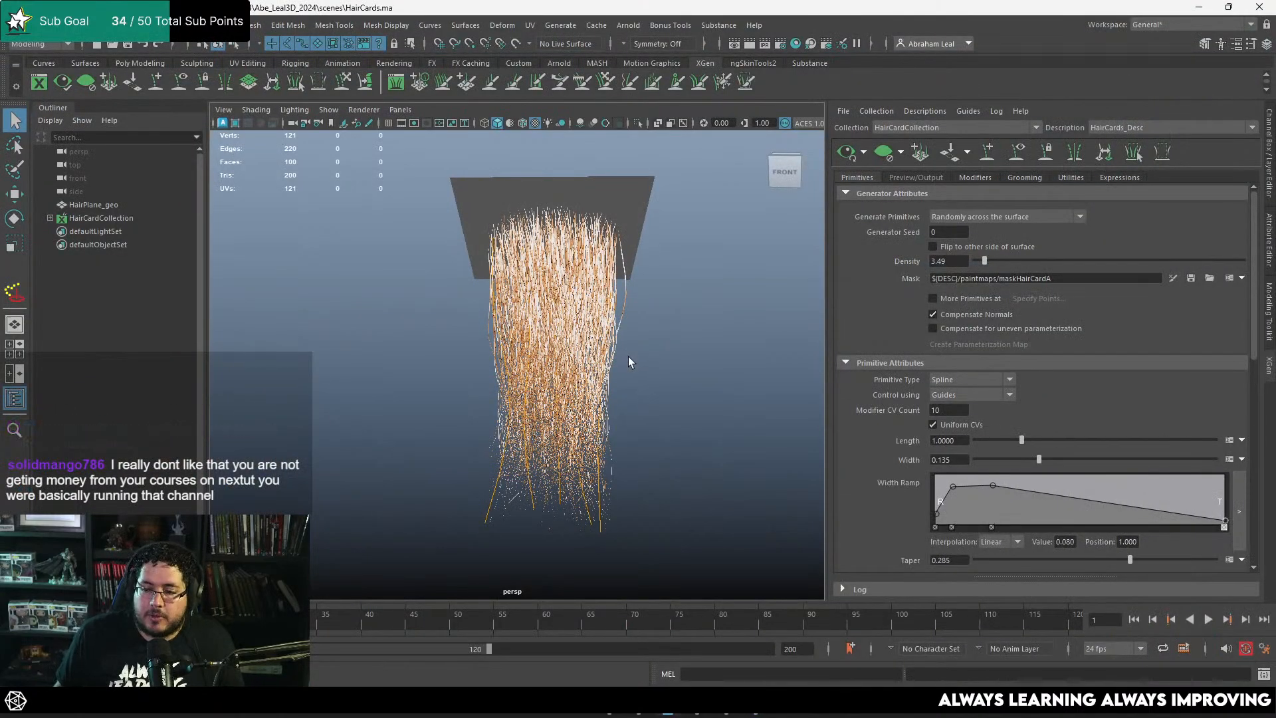
left_click_drag(648, 433, 670, 434, "alt")
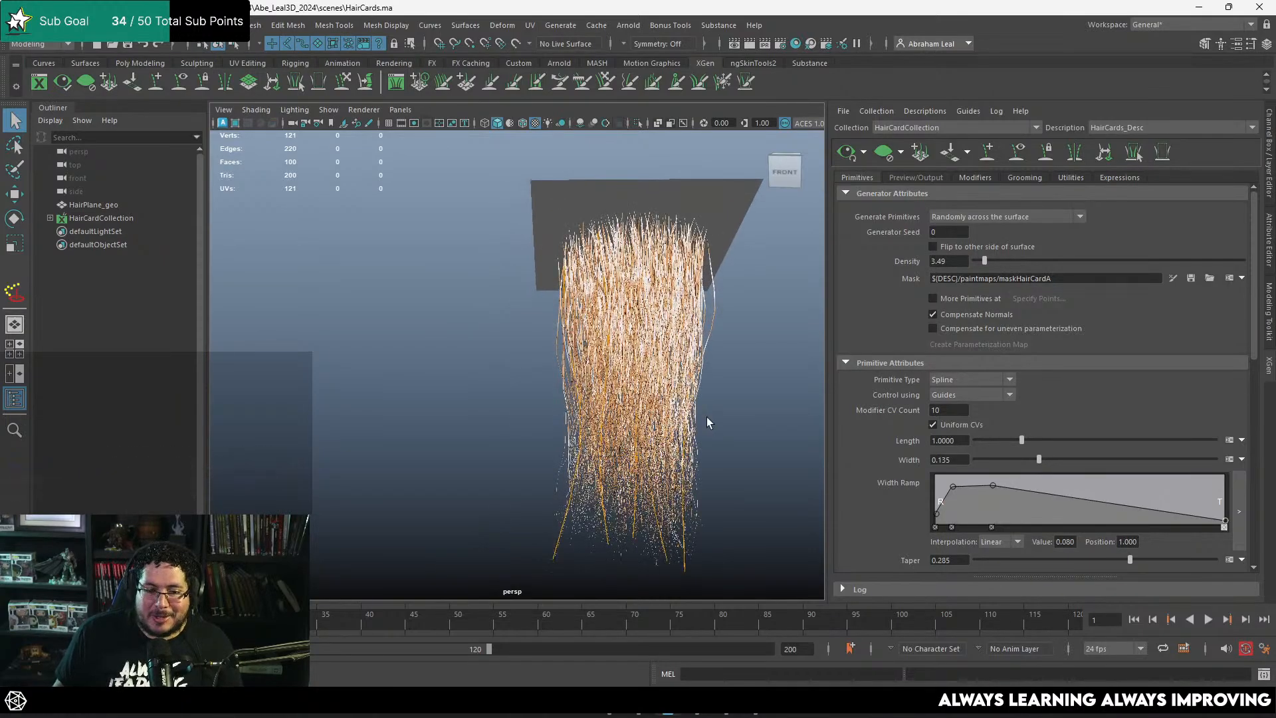
left_click_drag(524, 392, 605, 410, "alt")
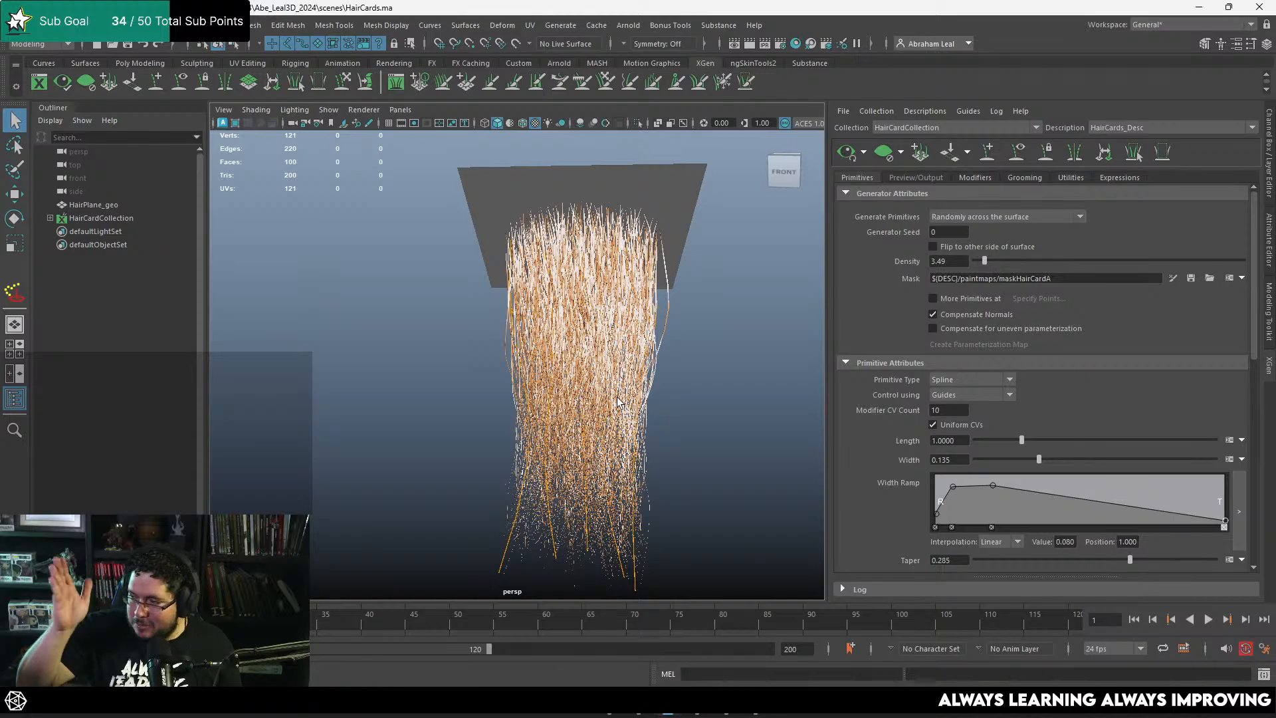
mouse_move(719, 370)
right_mouse_down("alt")
mouse_move(688, 357)
mouse_move(724, 384)
right_mouse_up("alt")
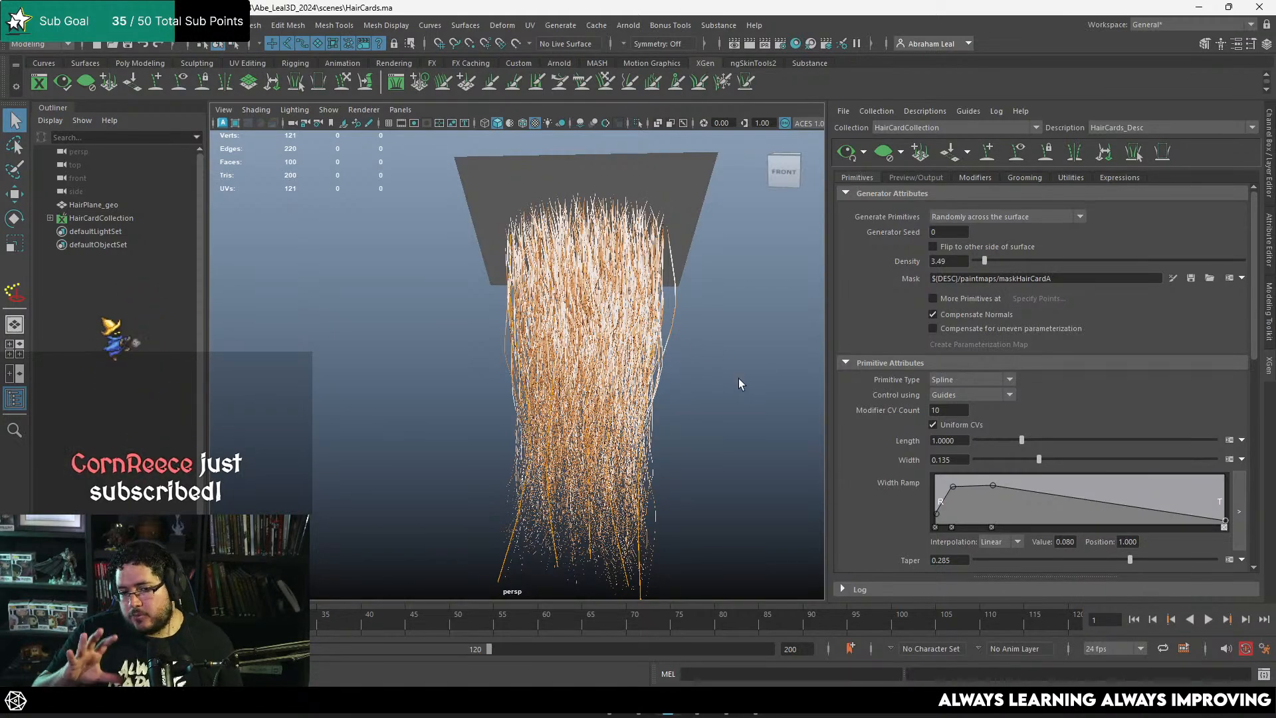
mouse_move(651, 297)
right_mouse_down("alt")
mouse_move(578, 301)
mouse_move(649, 313)
right_mouse_up("alt")
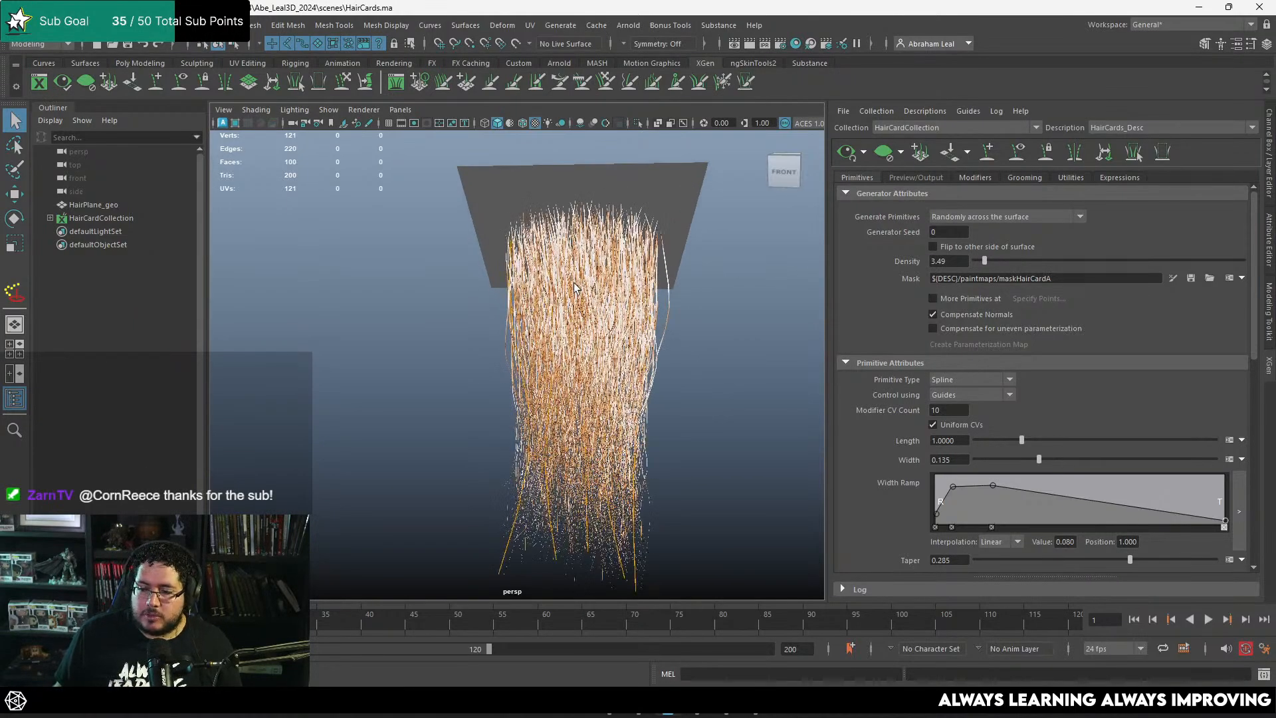
left_click_drag(644, 345, 638, 355, "alt")
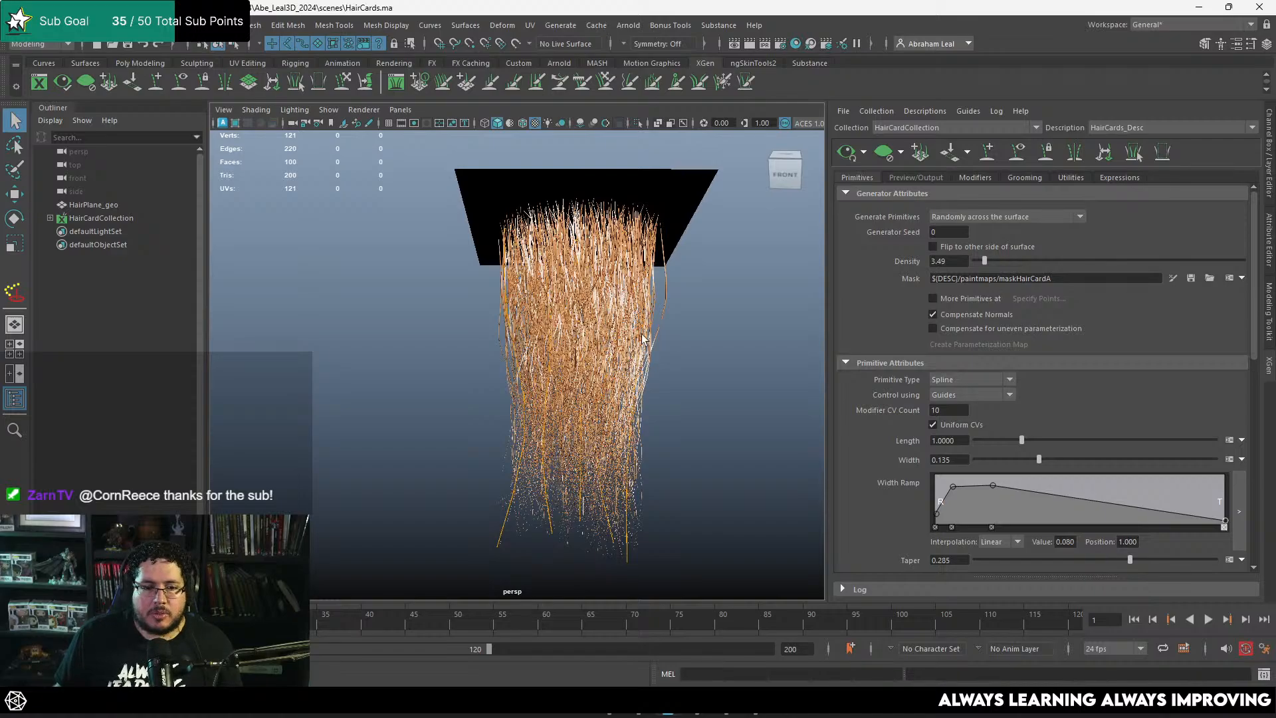
middle_click_drag(648, 321, 647, 350, "alt")
right_click_drag(647, 351, 664, 329, "alt")
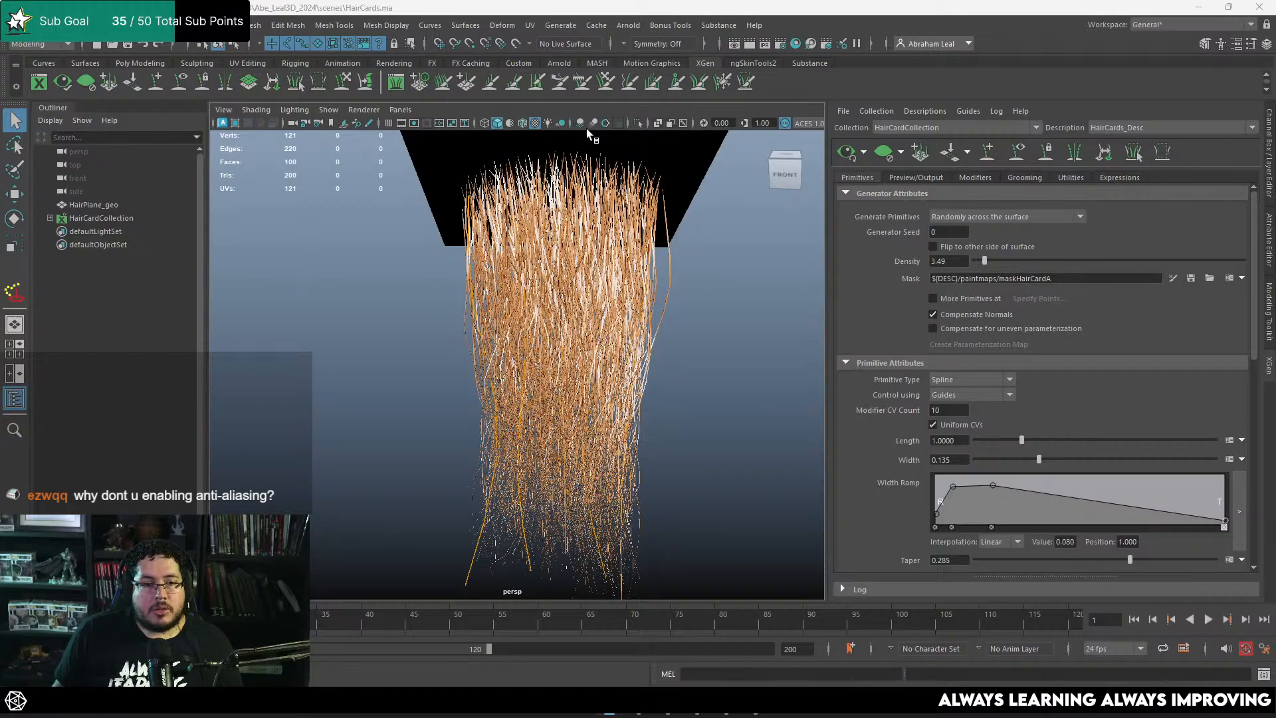
Step: Turn on anti-aliasing in the viewport and examine the smoothed hair strands up close, at the tips and from several angles
left_click(605, 123)
scroll(600, 309, "up", 5)
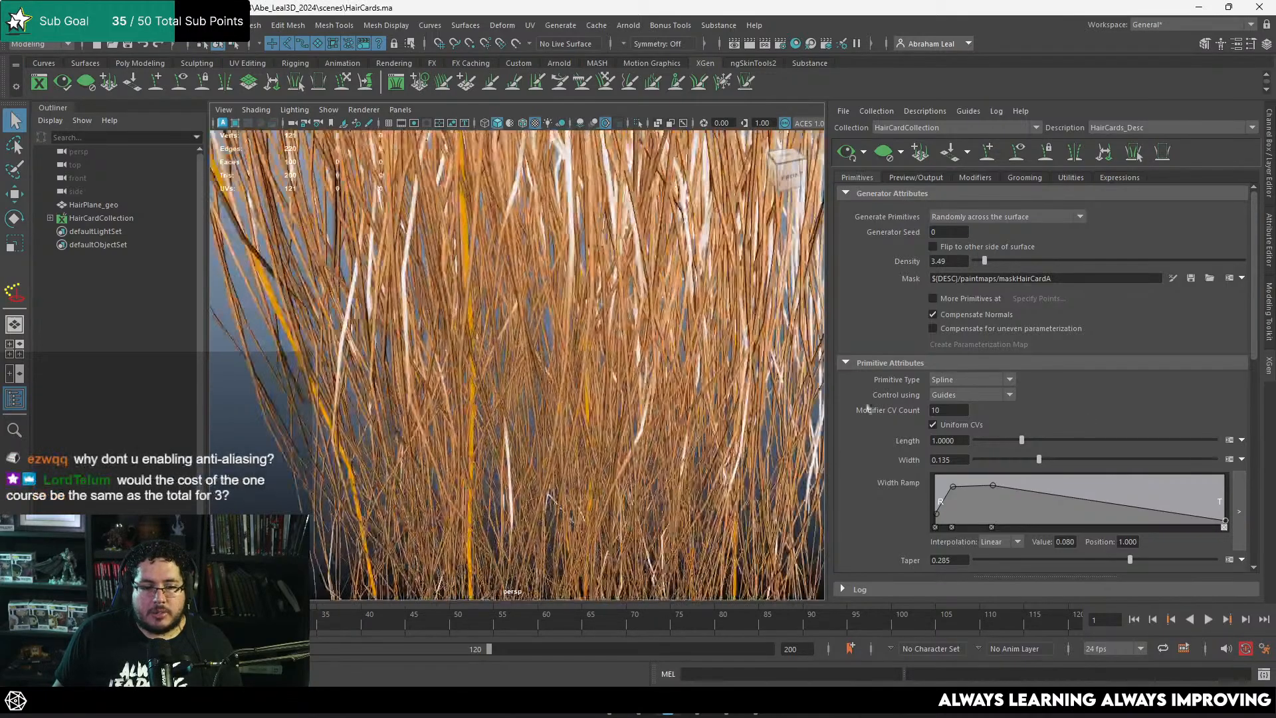
left_click_drag(599, 309, 709, 347, "alt")
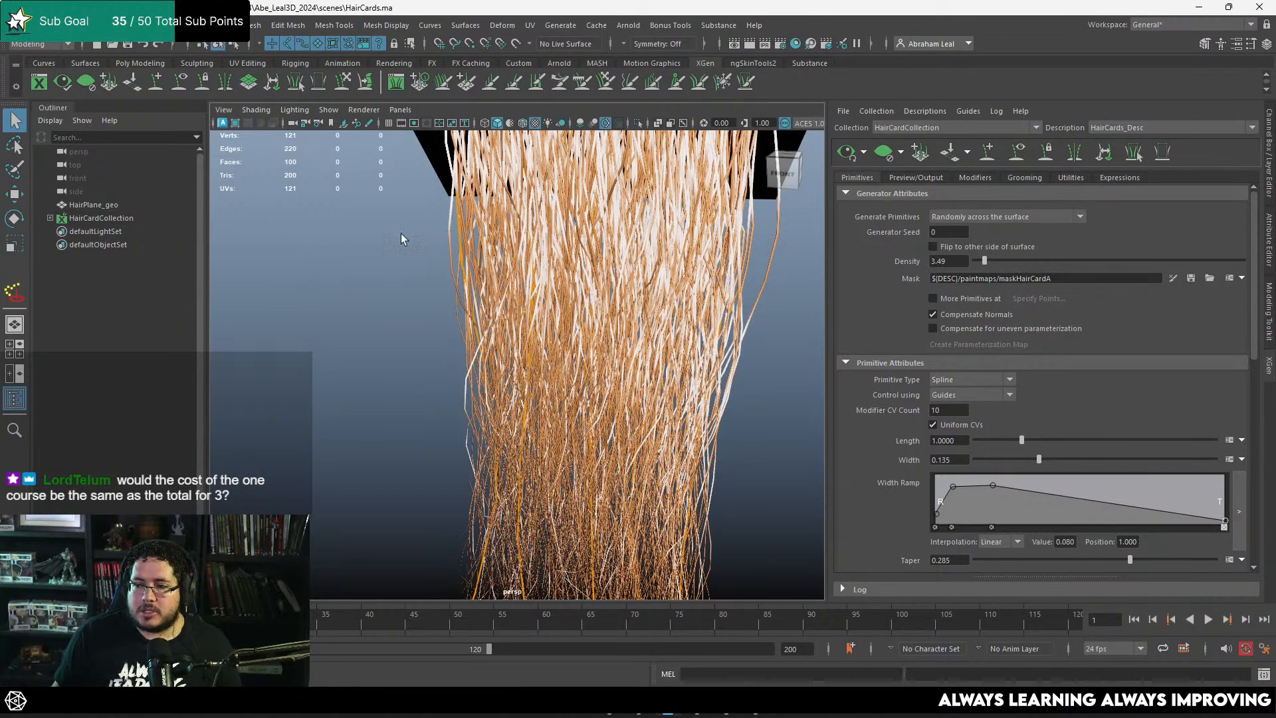
right_click_drag(620, 371, 592, 365, "alt")
left_click_drag(592, 366, 638, 352, "alt")
right_click_drag(638, 352, 597, 337, "alt")
middle_click_drag(597, 338, 599, 287, "alt")
right_click_drag(599, 287, 732, 363, "alt")
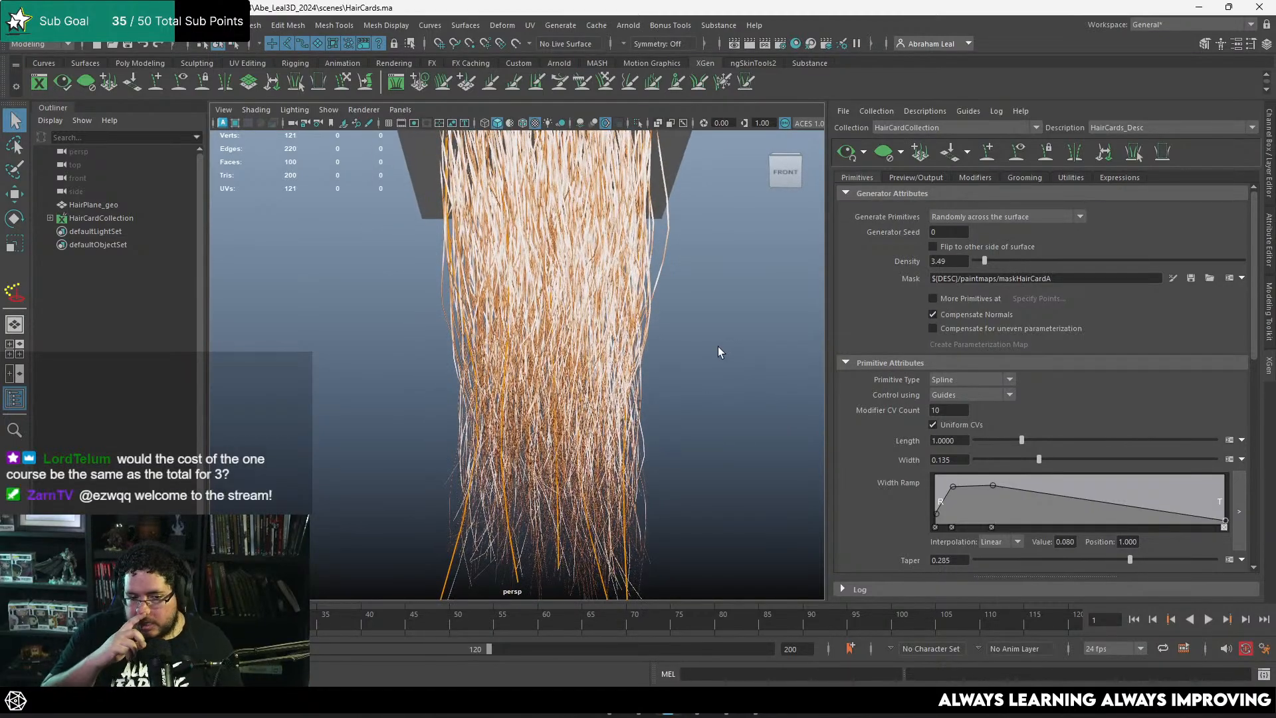
left_click_drag(716, 345, 701, 305, "alt")
right_click_drag(697, 235, 673, 254, "alt")
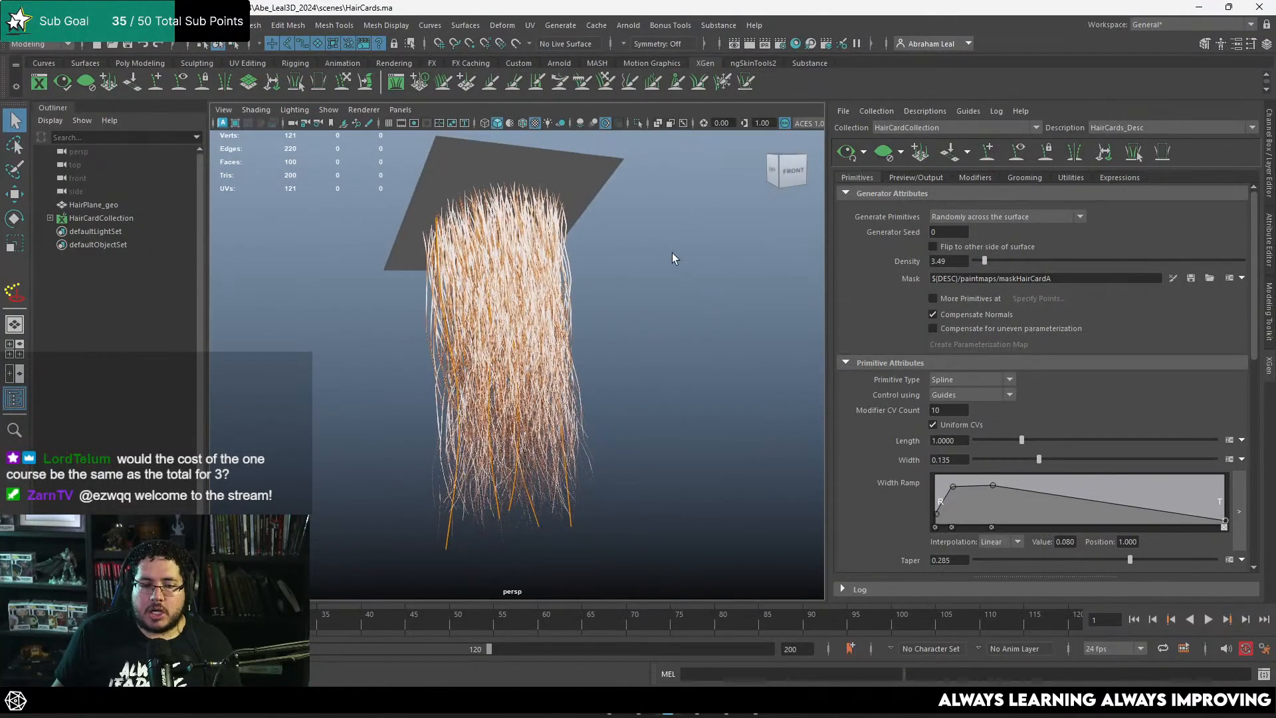
Step: Open Notepad with an empty note and place its window over the Maya viewport
key("super")
type("note")
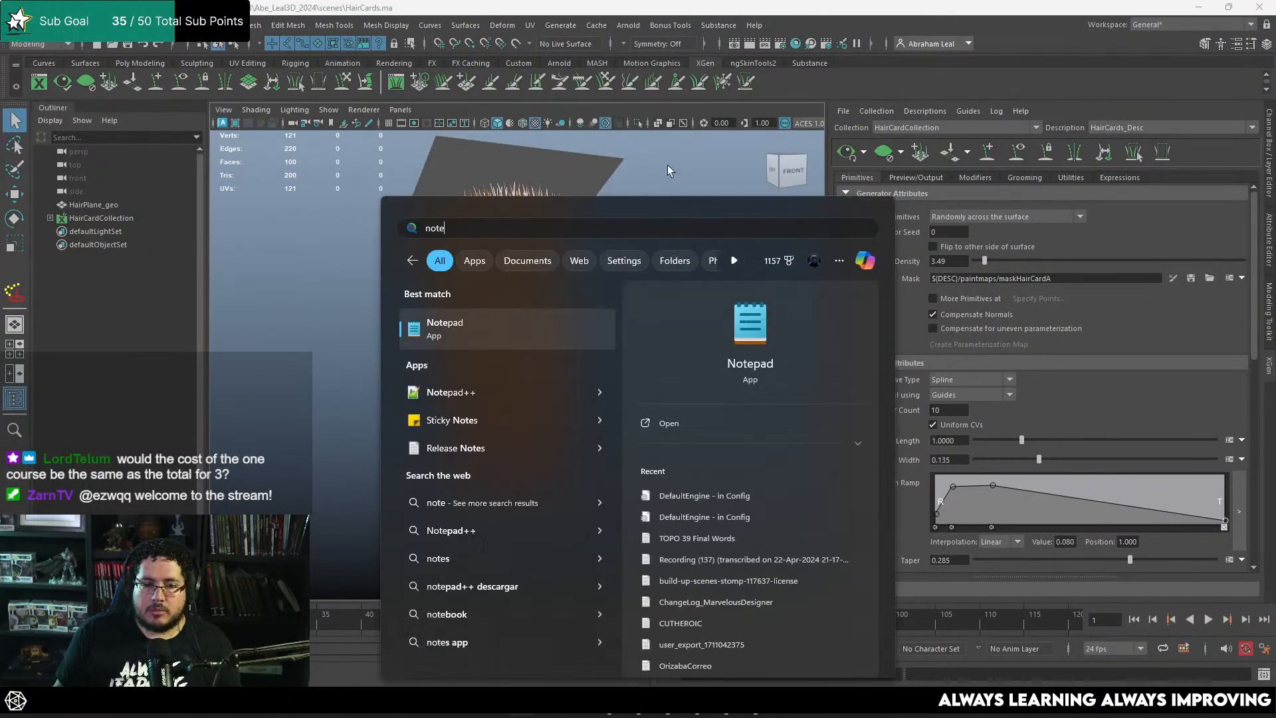
key("Escape")
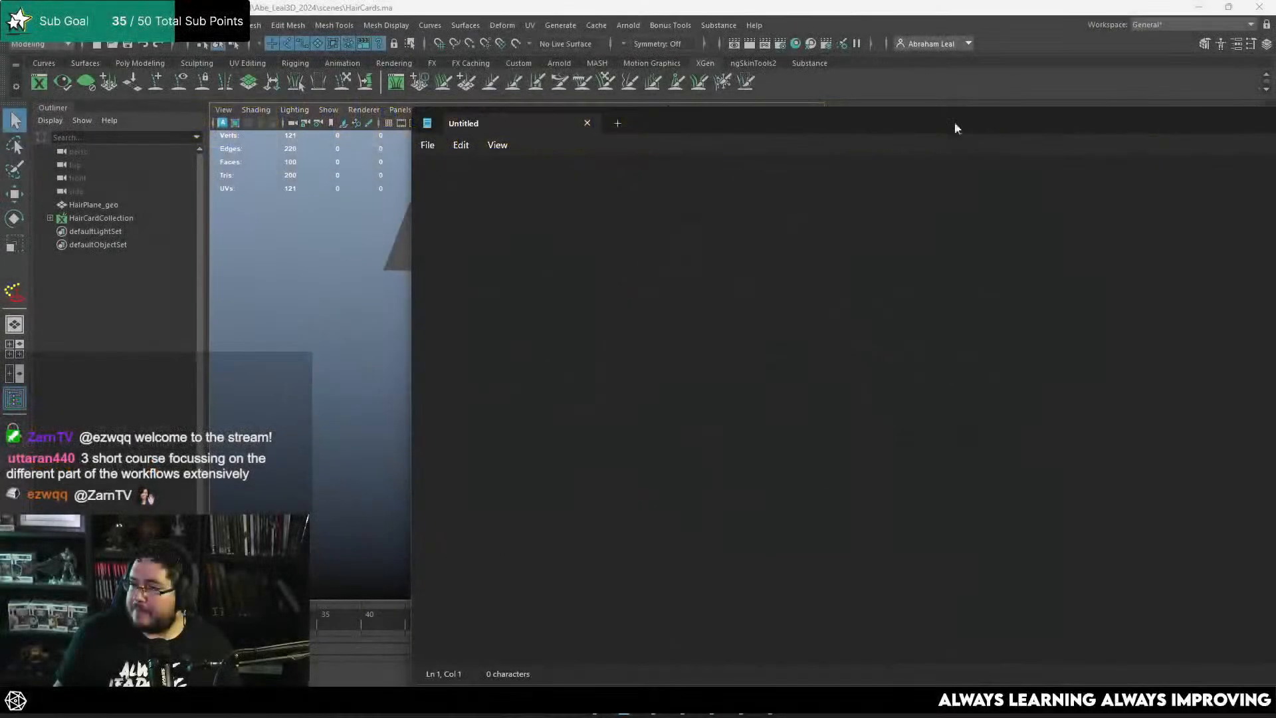
left_click_drag(1052, 105, 640, 53)
left_click_drag(1112, 316, 700, 330)
left_click_drag(379, 79, 590, 90)
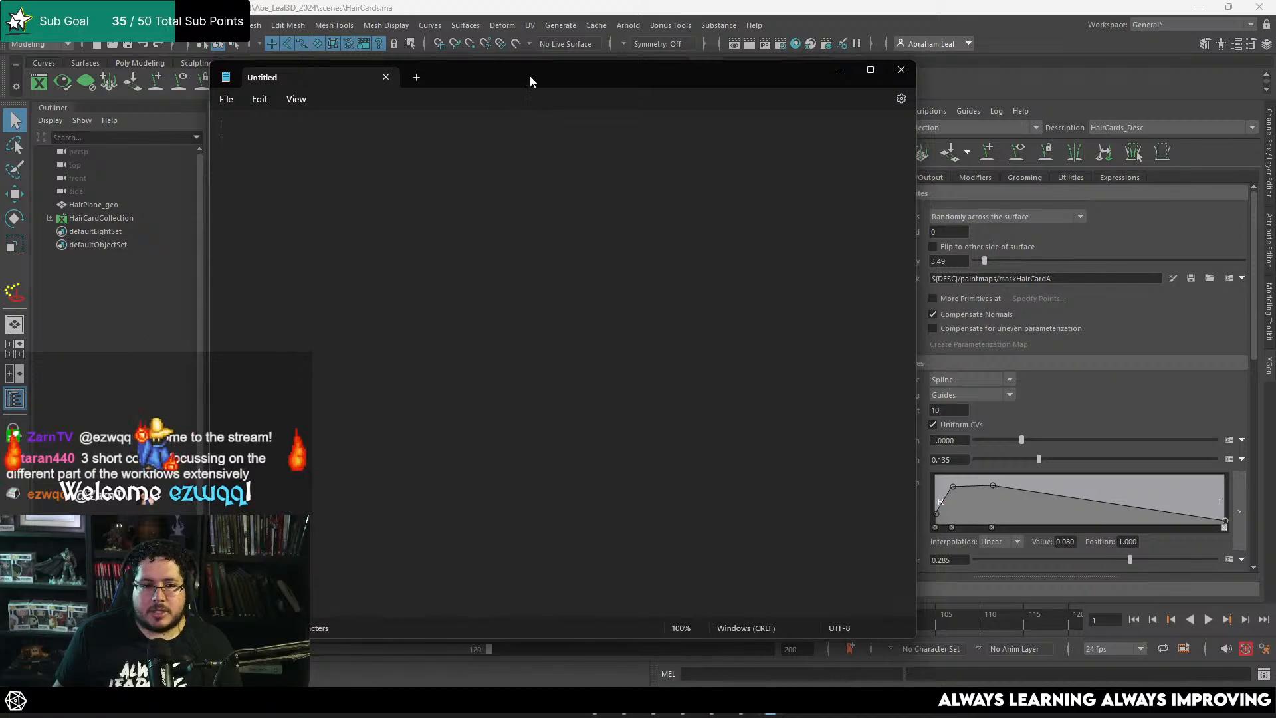
left_click_drag(540, 70, 540, 134)
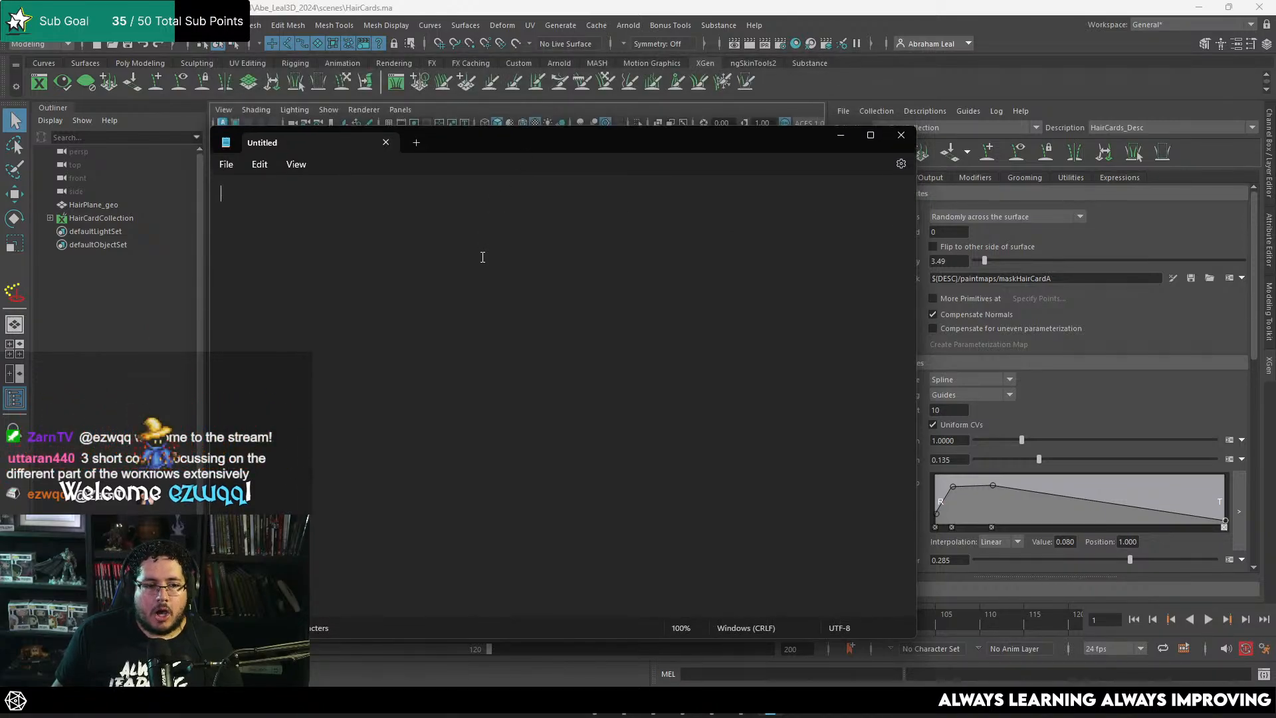
Step: Set Notepad's font size to 48 and return to the empty note
left_click(297, 165)
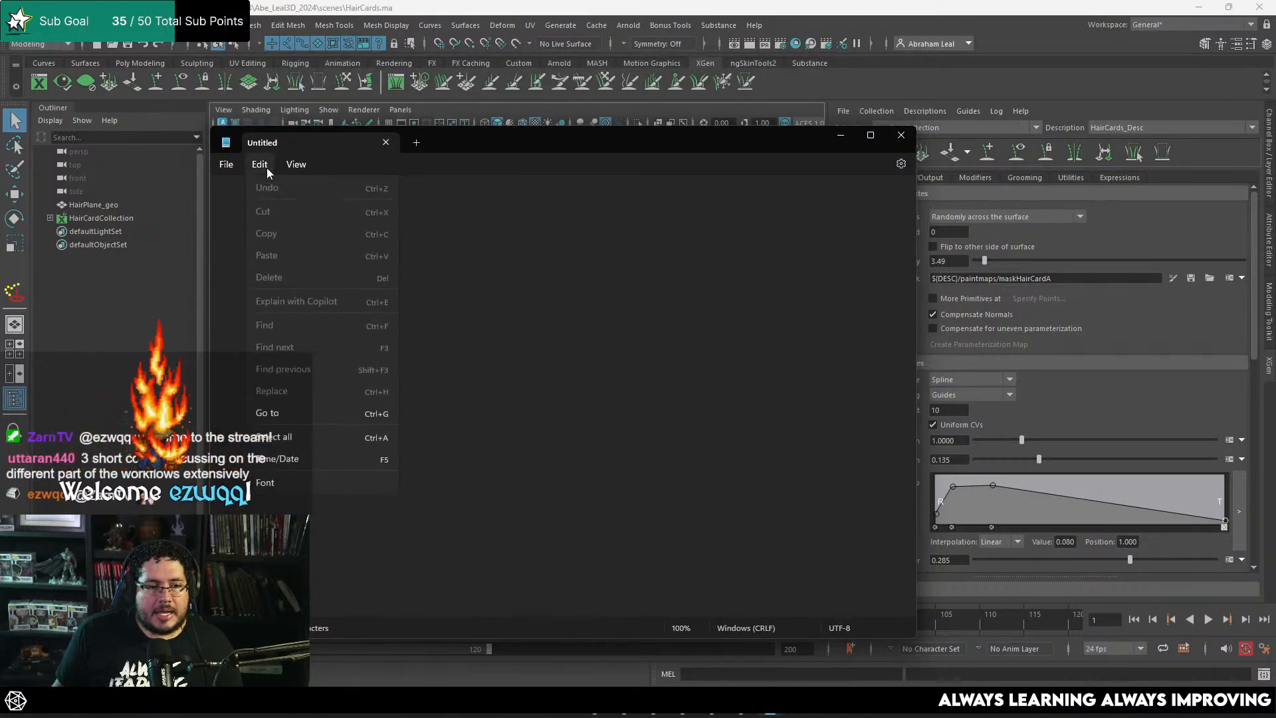
left_click(300, 484)
left_click(616, 459)
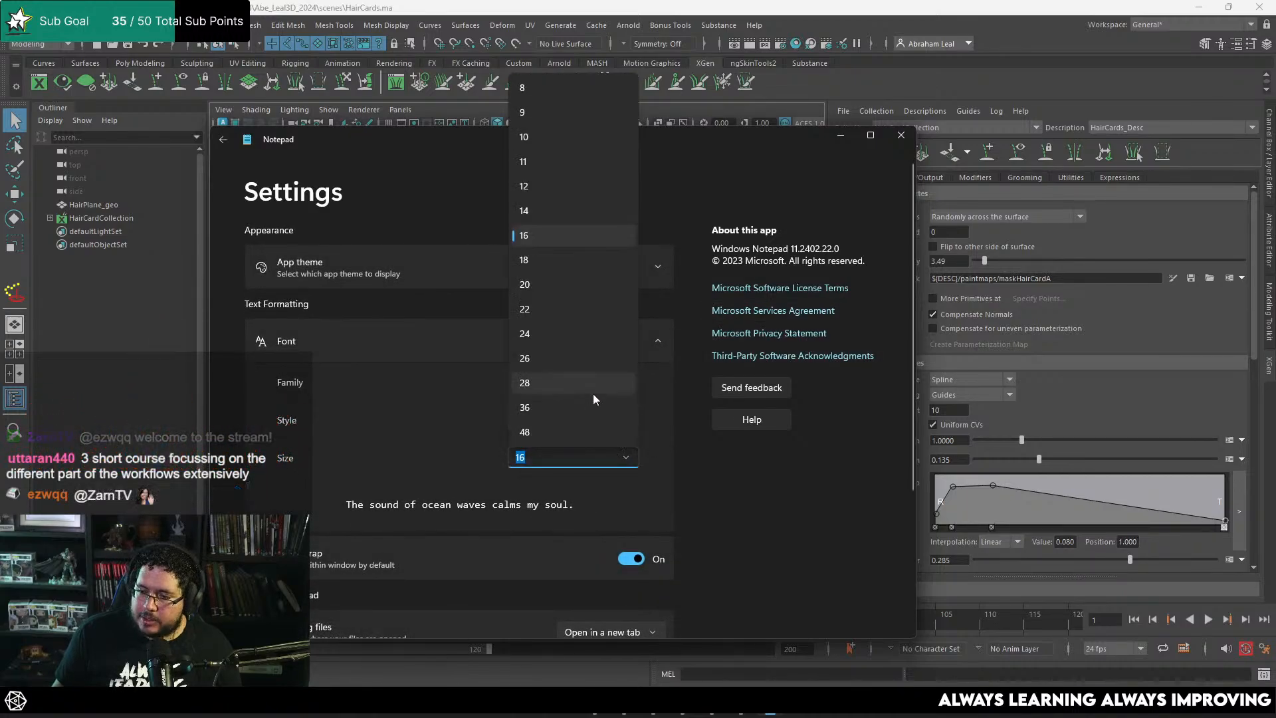
scroll(584, 402, "down", 1)
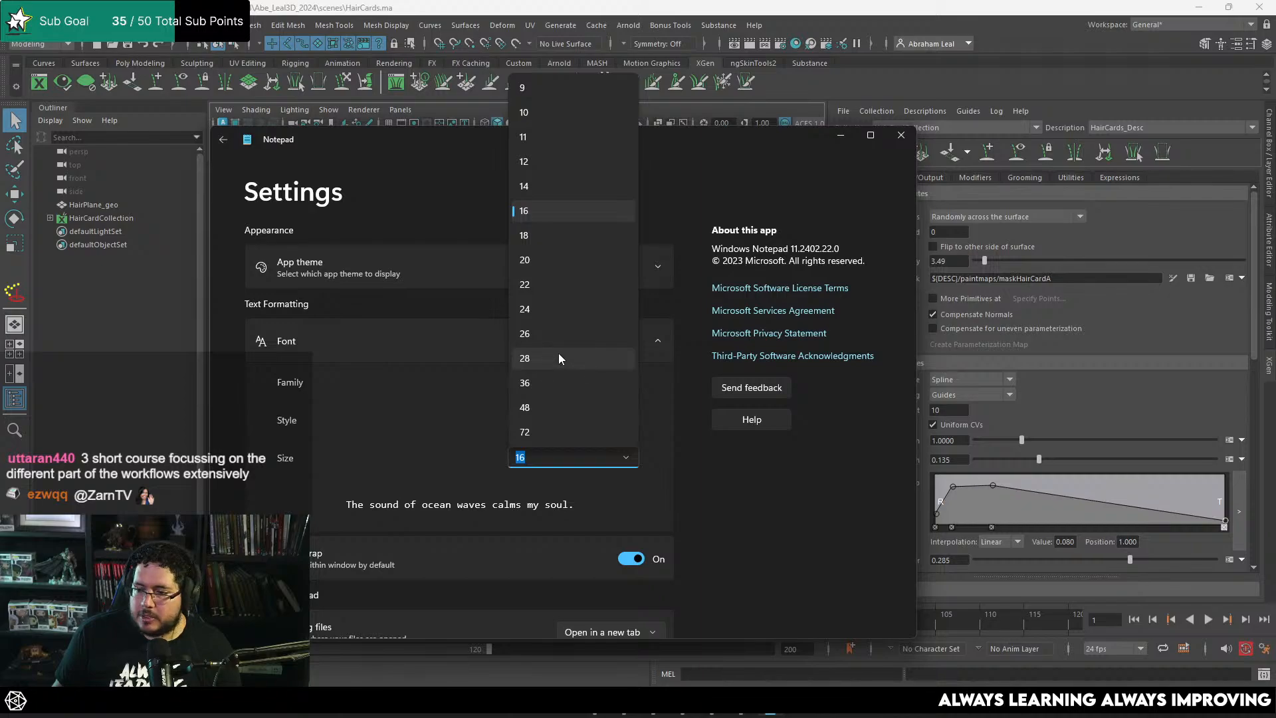
left_click(546, 406)
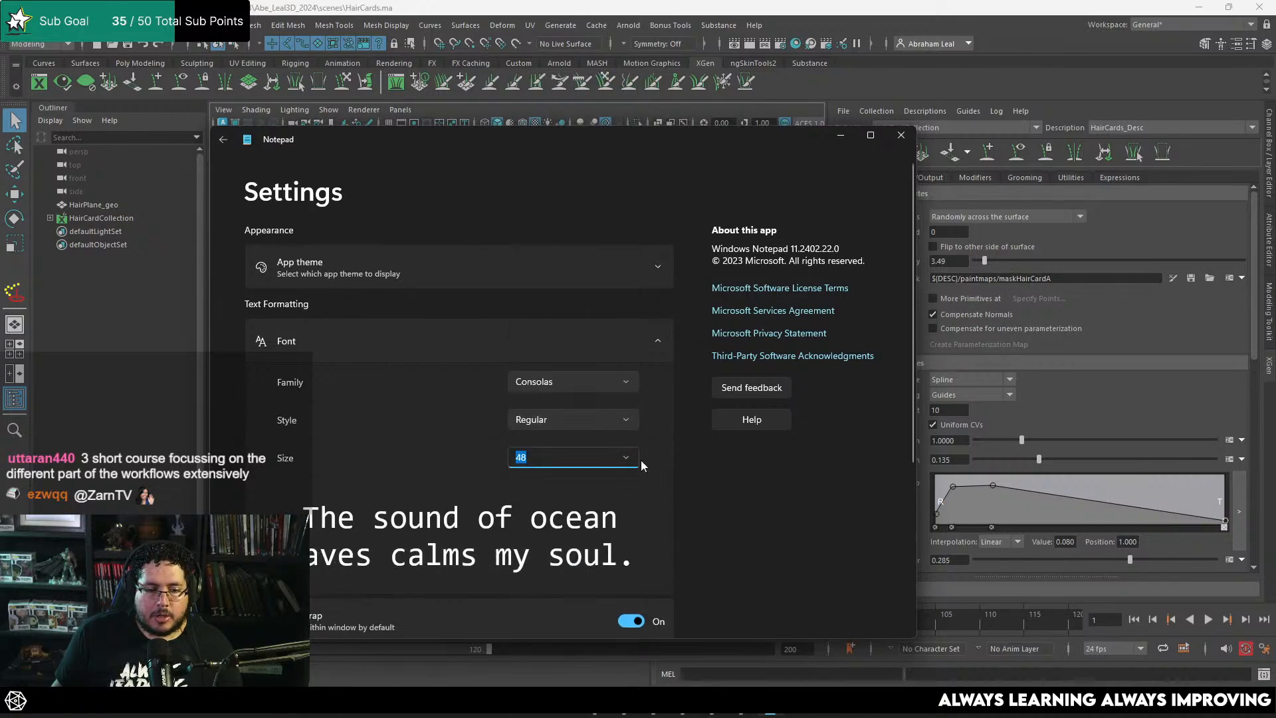
left_click(224, 141)
Step: Start a list of hair card textures with "albedo color map" and "alpha" on separate lines
type("albe")
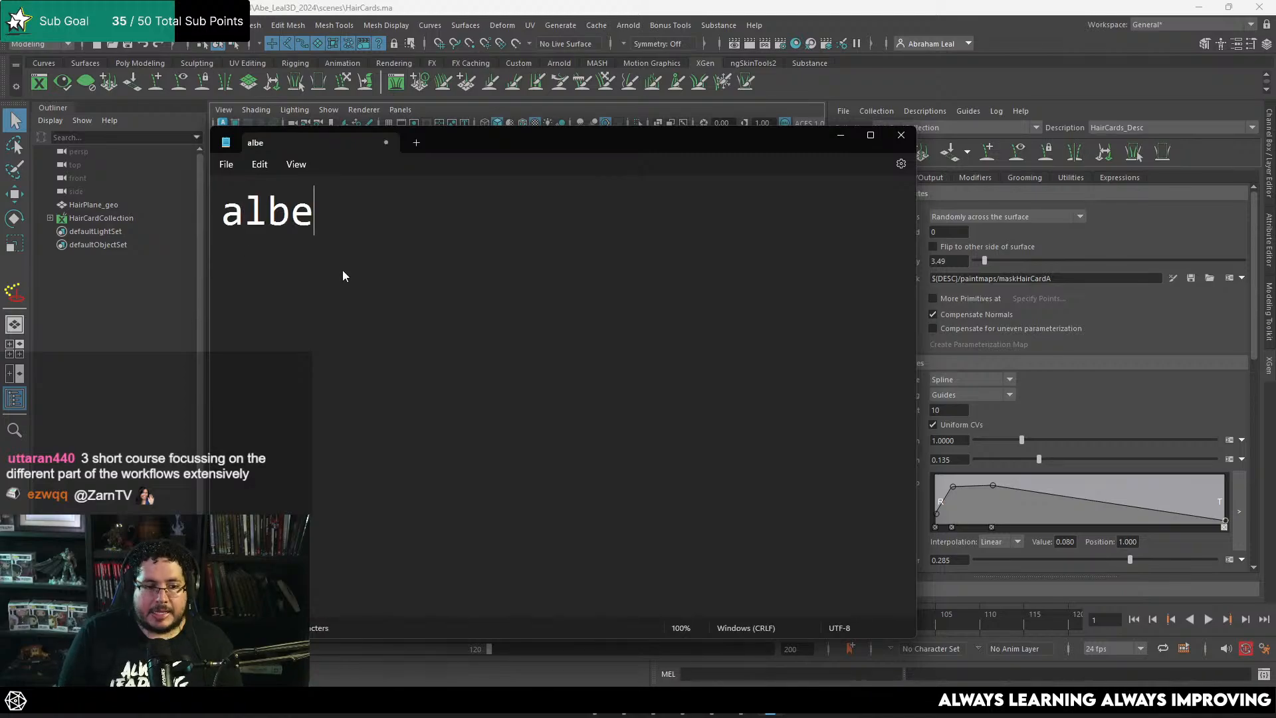
type("do color ")
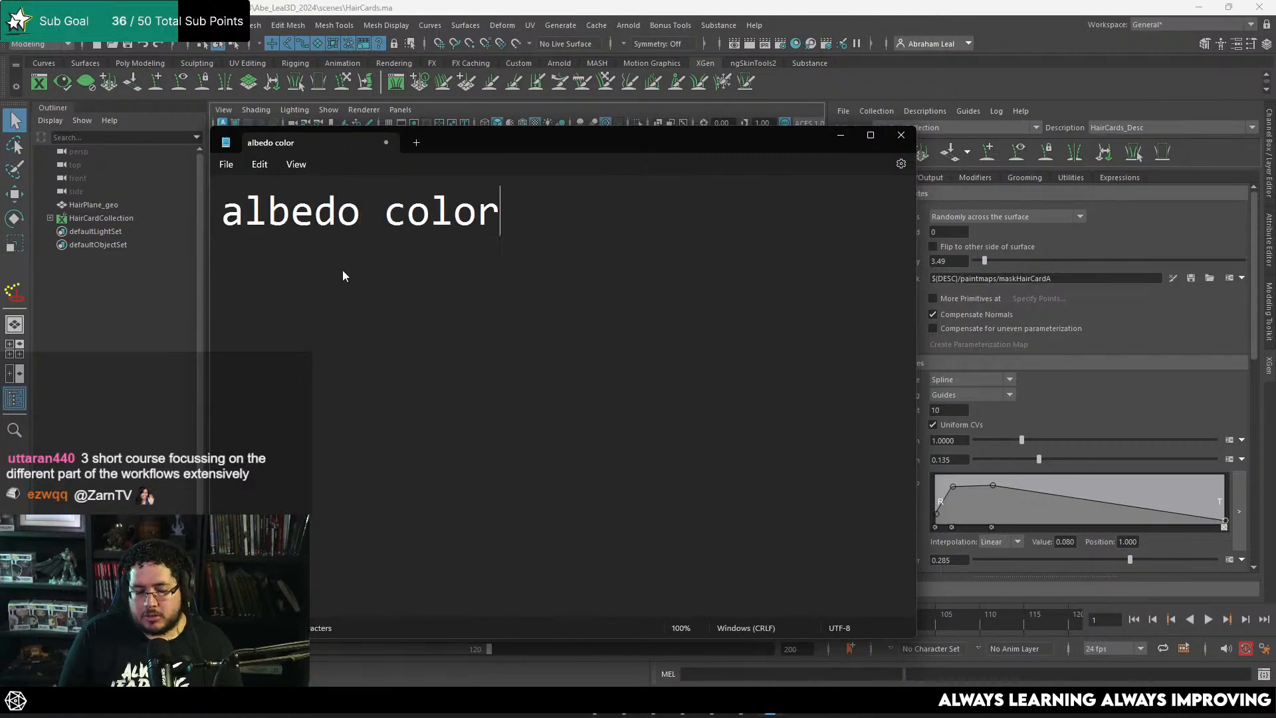
type("map")
key("Return")
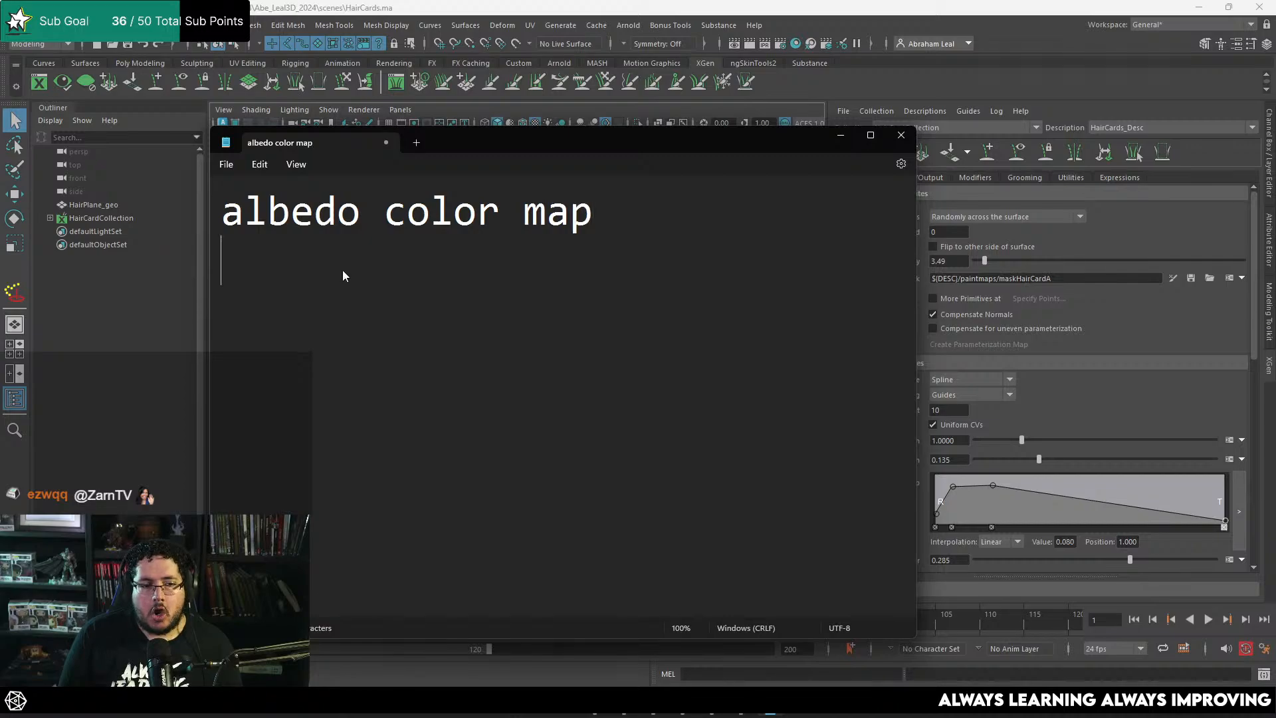
type("ap")
key("BackSpace")
type("lp`h")
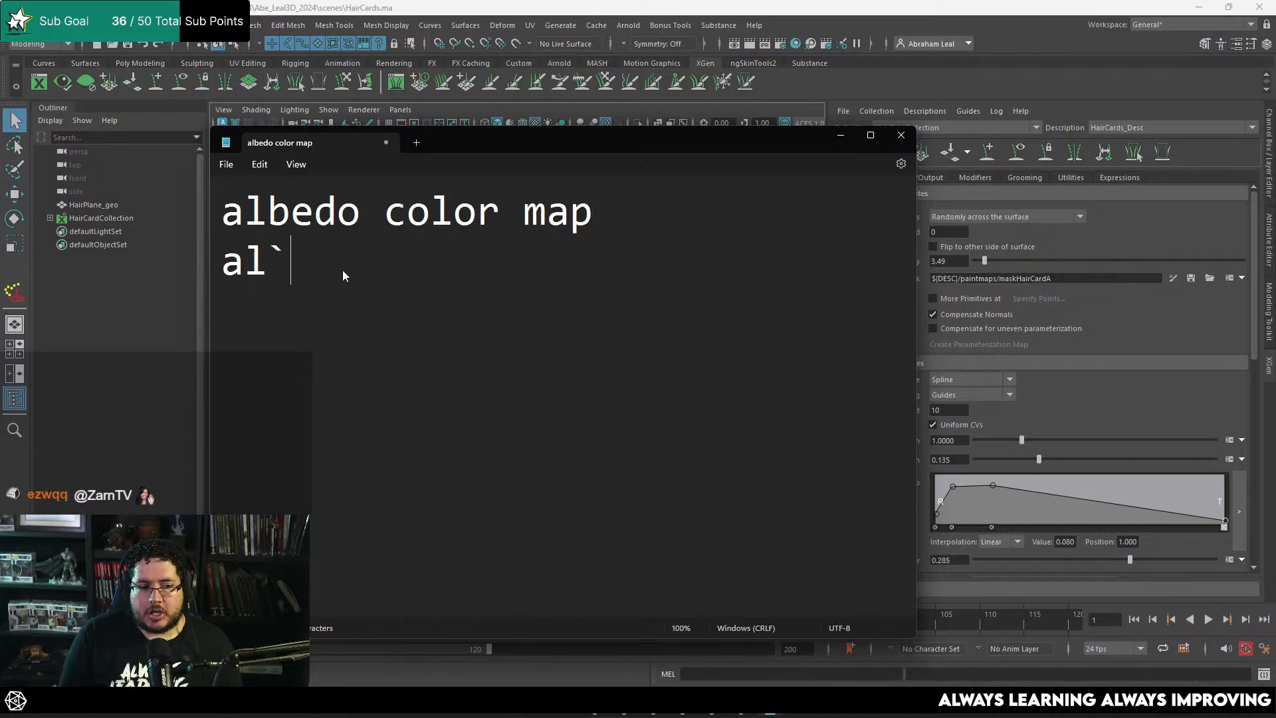
key("BackSpace")
key("BackSpace")
type("ha")
key("Return")
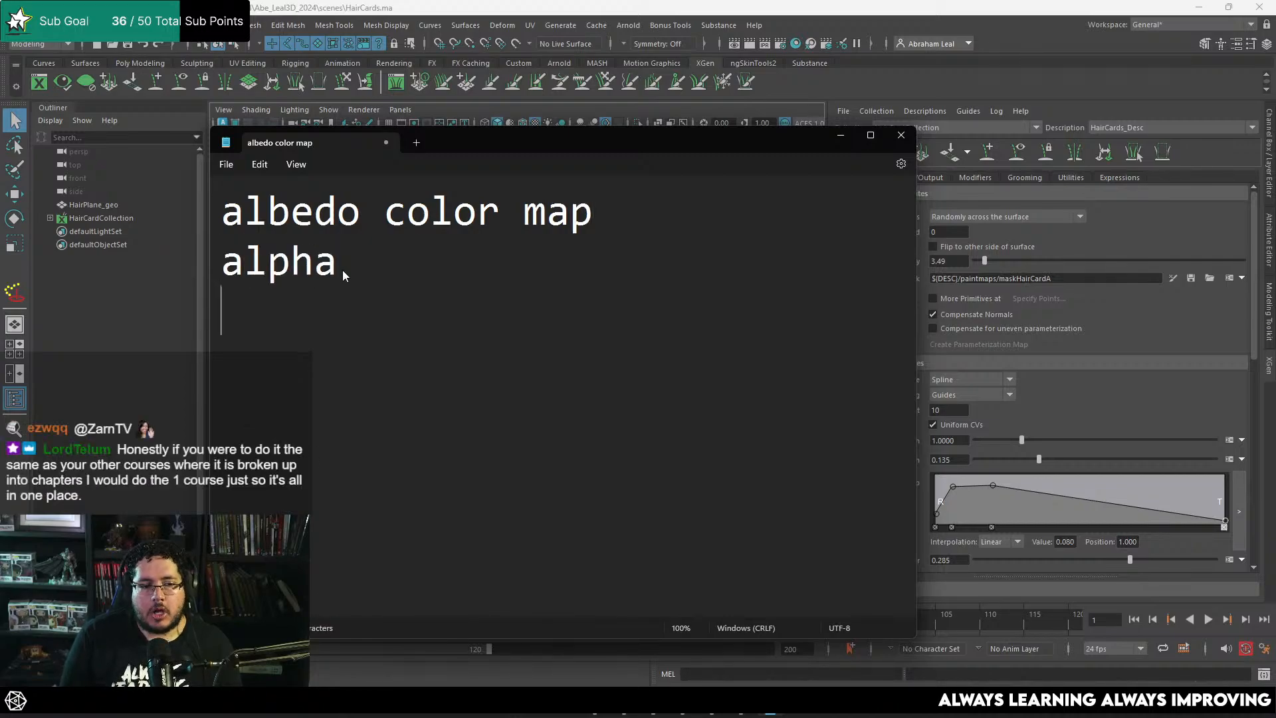
Step: Add "direction" and "ambient occlusion map" as the following two lines of the texture list
type("direction")
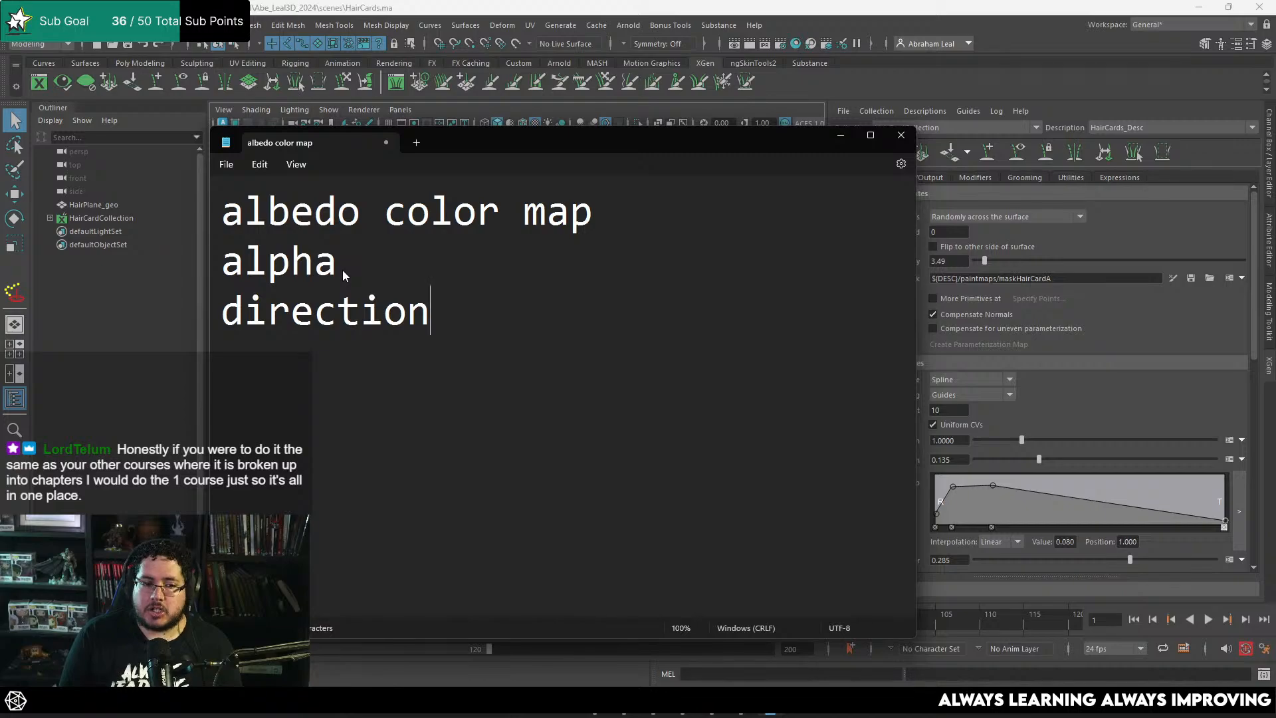
key("Return")
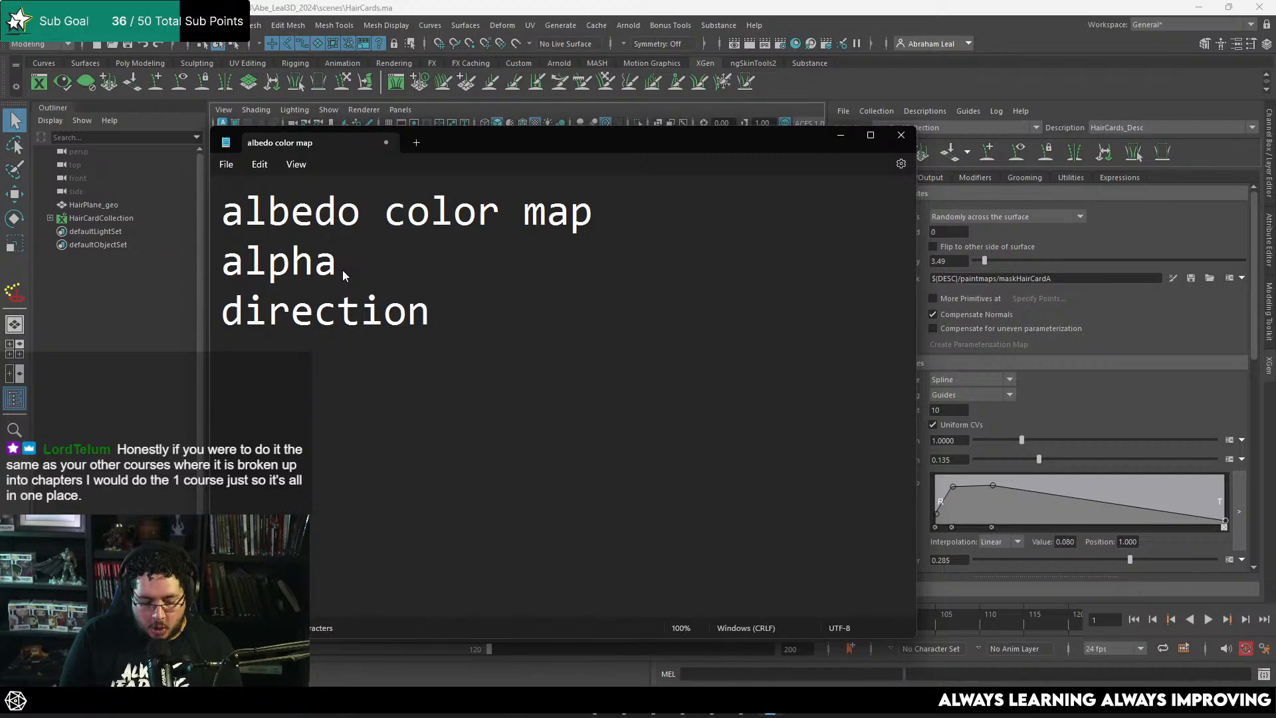
type("ambient occlusio")
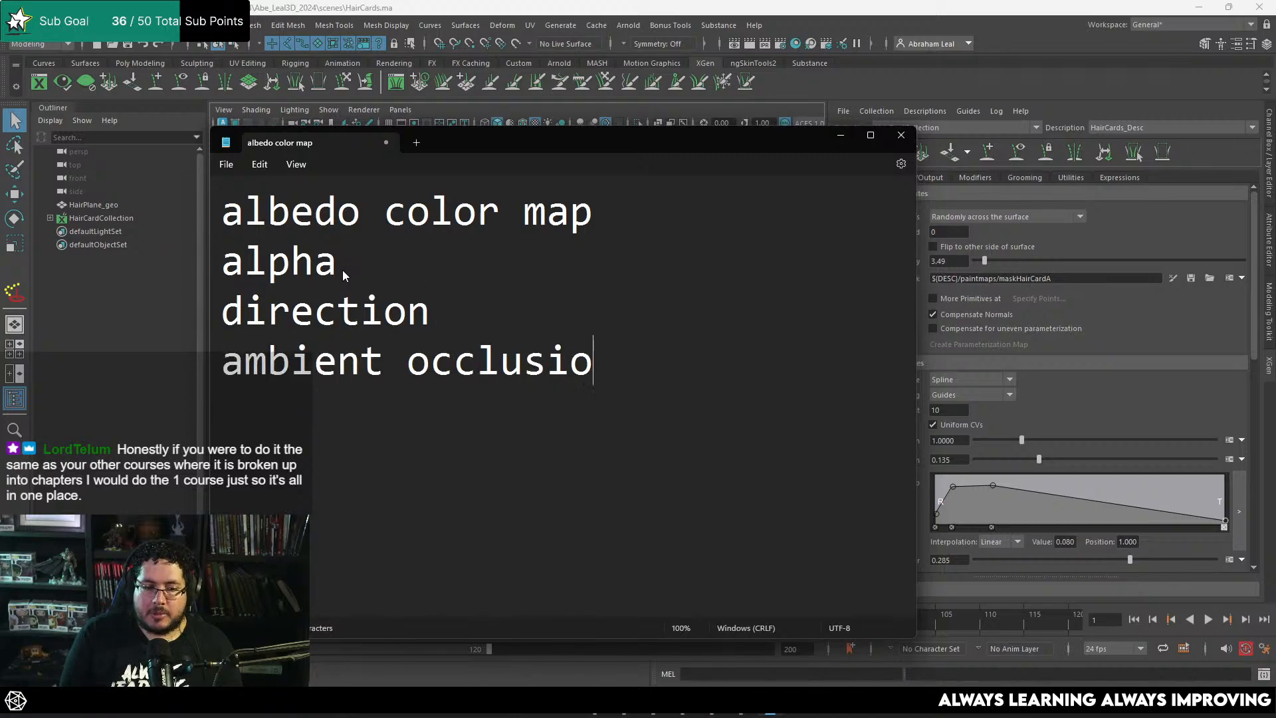
type("n ,ap")
key("BackSpace")
key("BackSpace")
key("BackSpace")
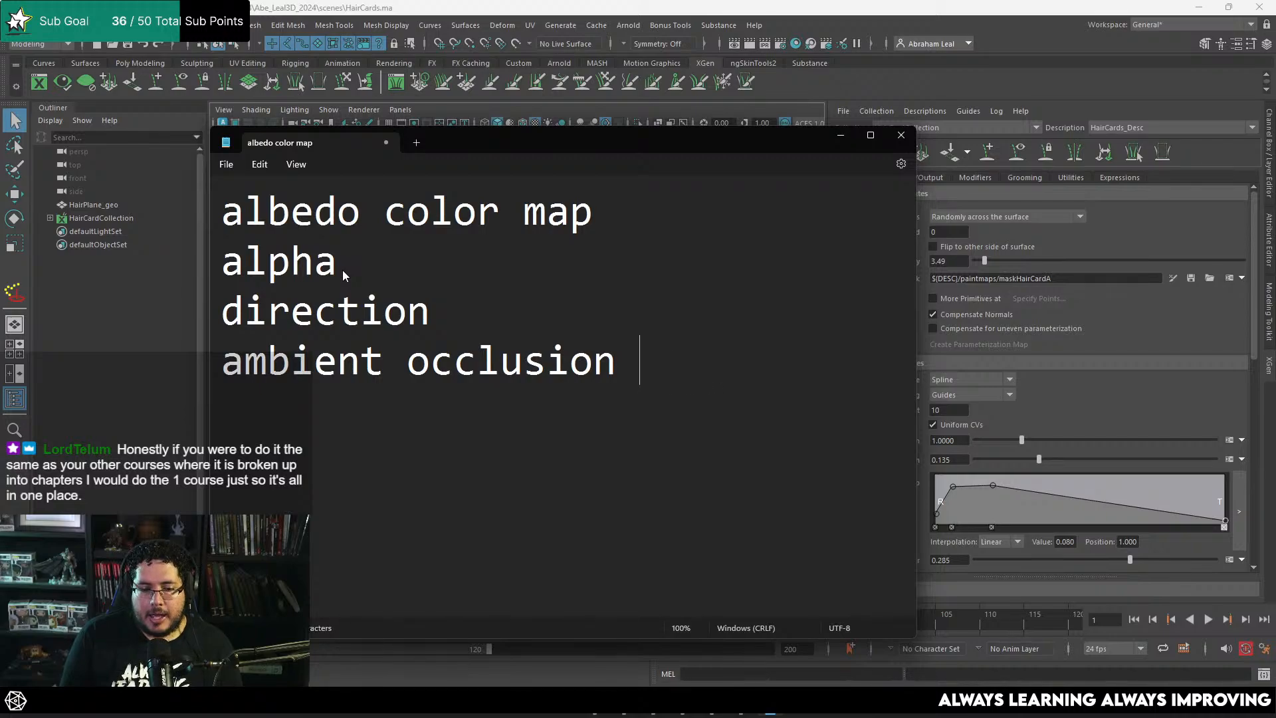
type("map")
key("Return")
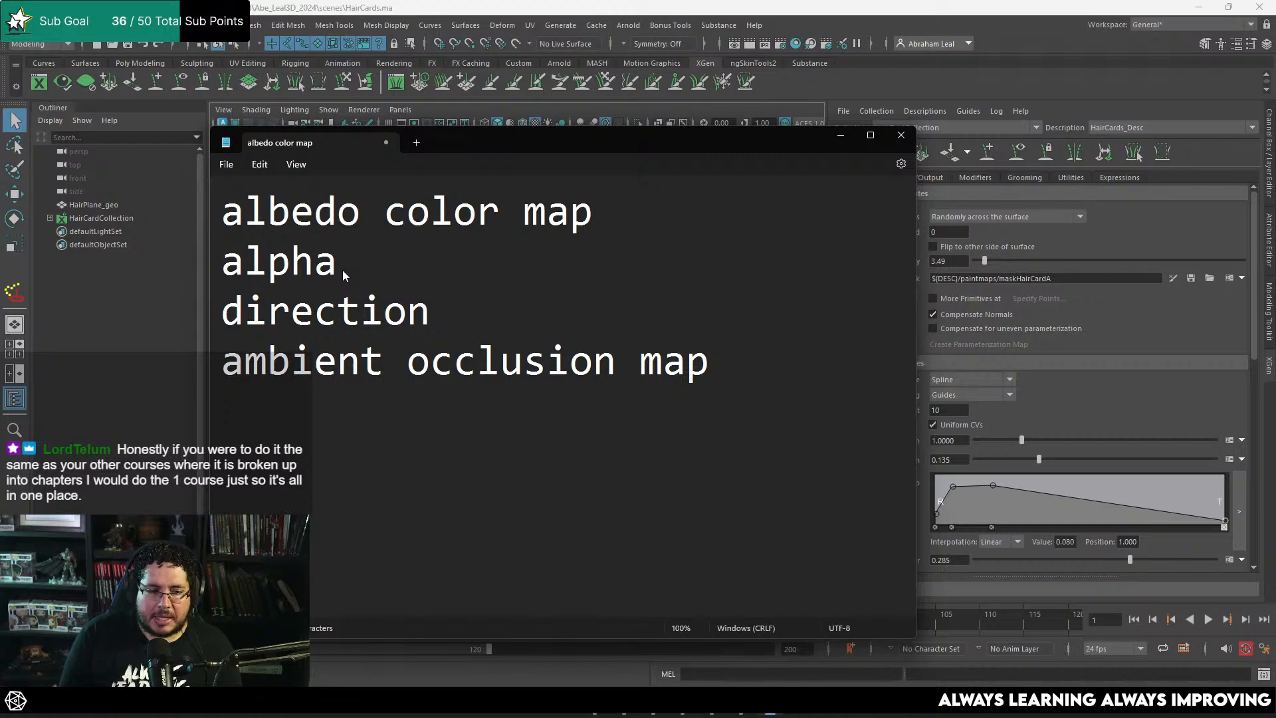
Step: Add "roughness" as a new line below the ambient occlusion map entry
type("rpig")
key("BackSpace")
key("BackSpace")
key("BackSpace")
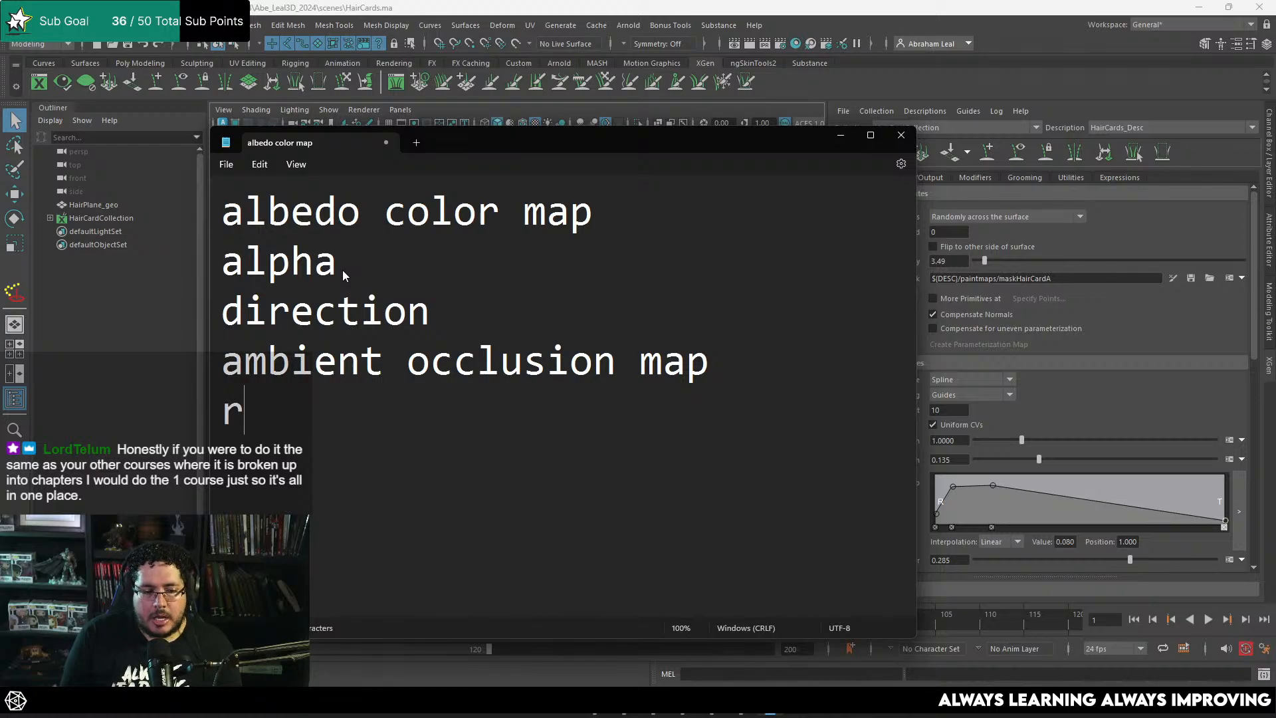
type("oughness")
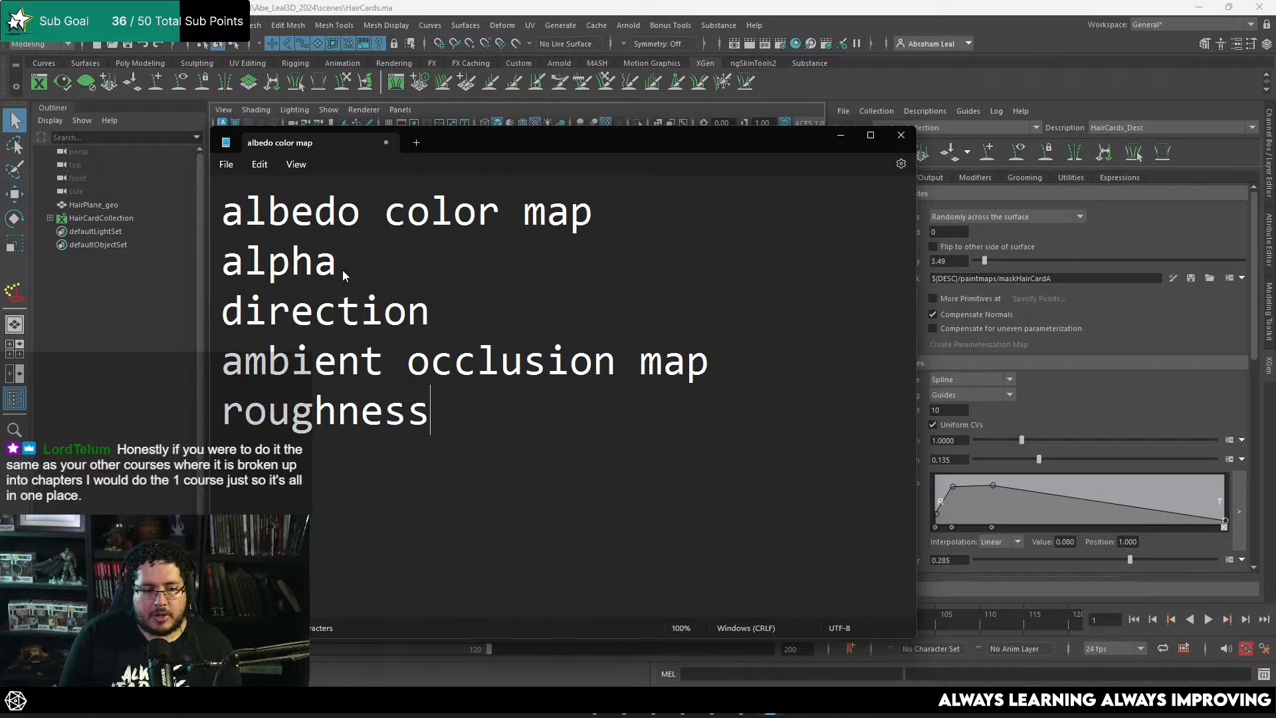
left_click_drag(716, 369, 362, 211)
left_click(520, 264)
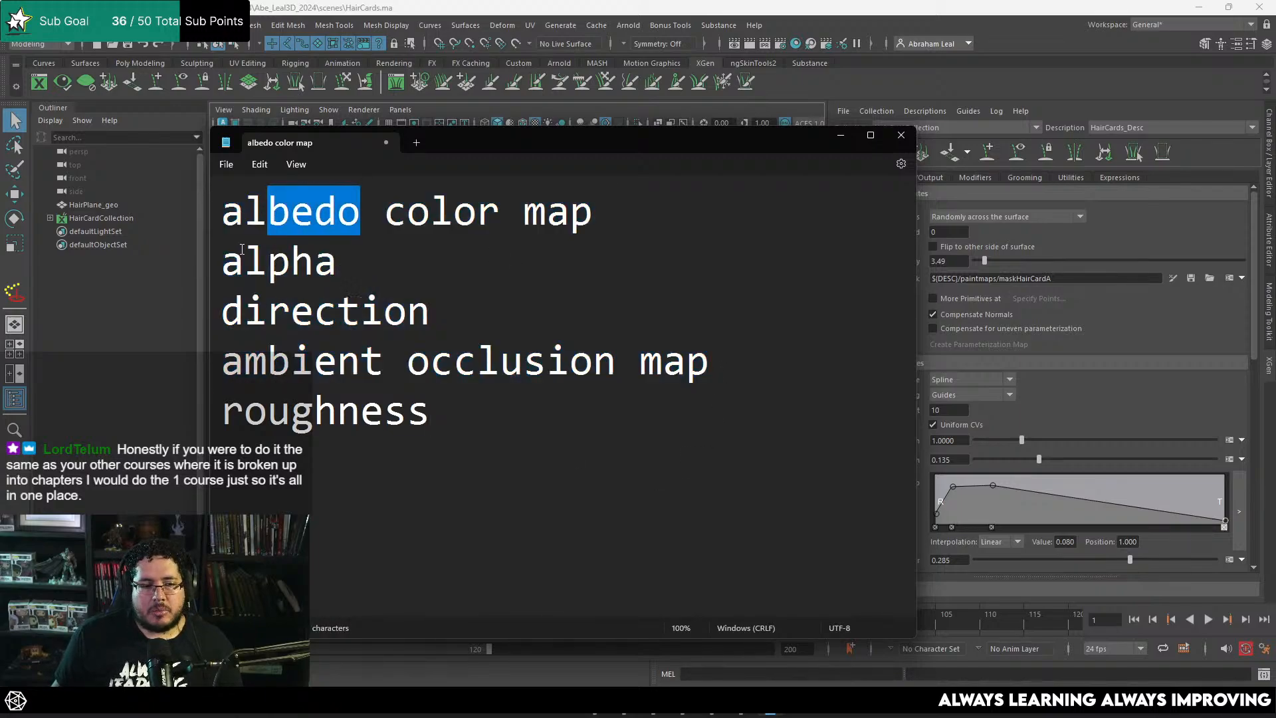
left_click_drag(246, 261, 315, 261)
left_click_drag(384, 311, 245, 311)
left_click_drag(244, 361, 237, 190)
left_click(752, 239)
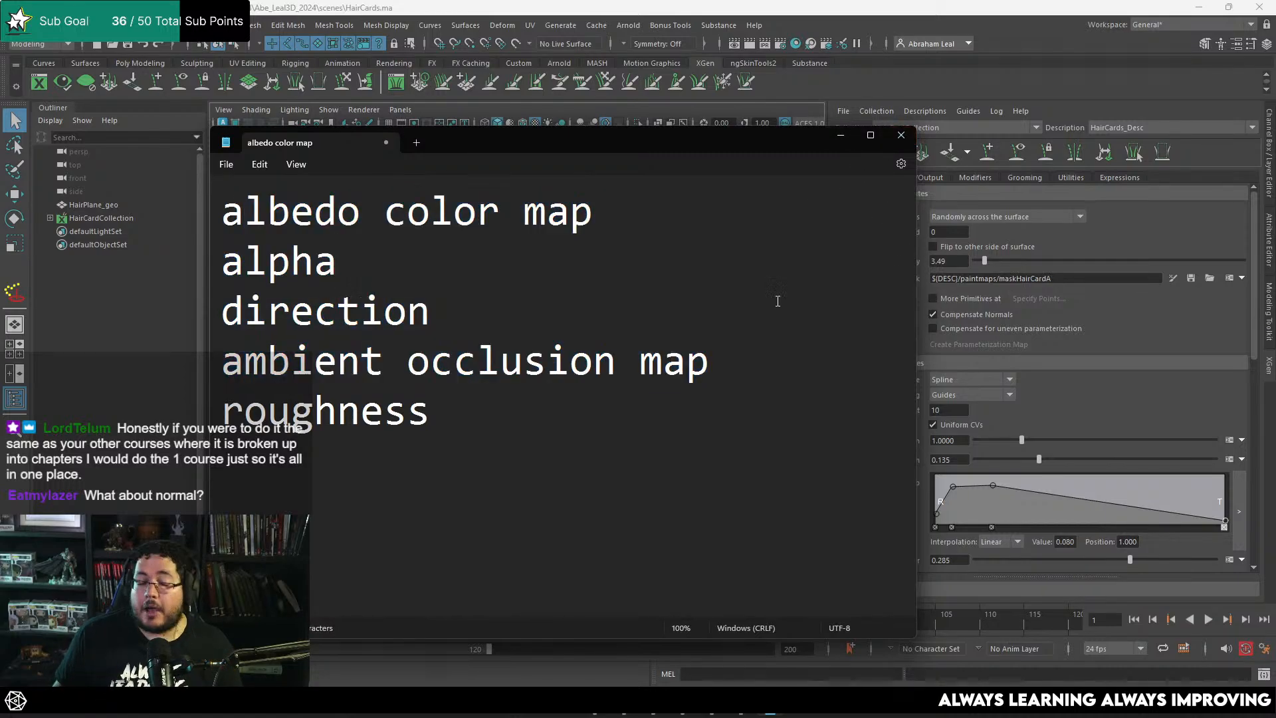
Step: Add "normal" on a new line below roughness and minimize Notepad to return to Maya
left_click(453, 407)
key("Return")
type("normal")
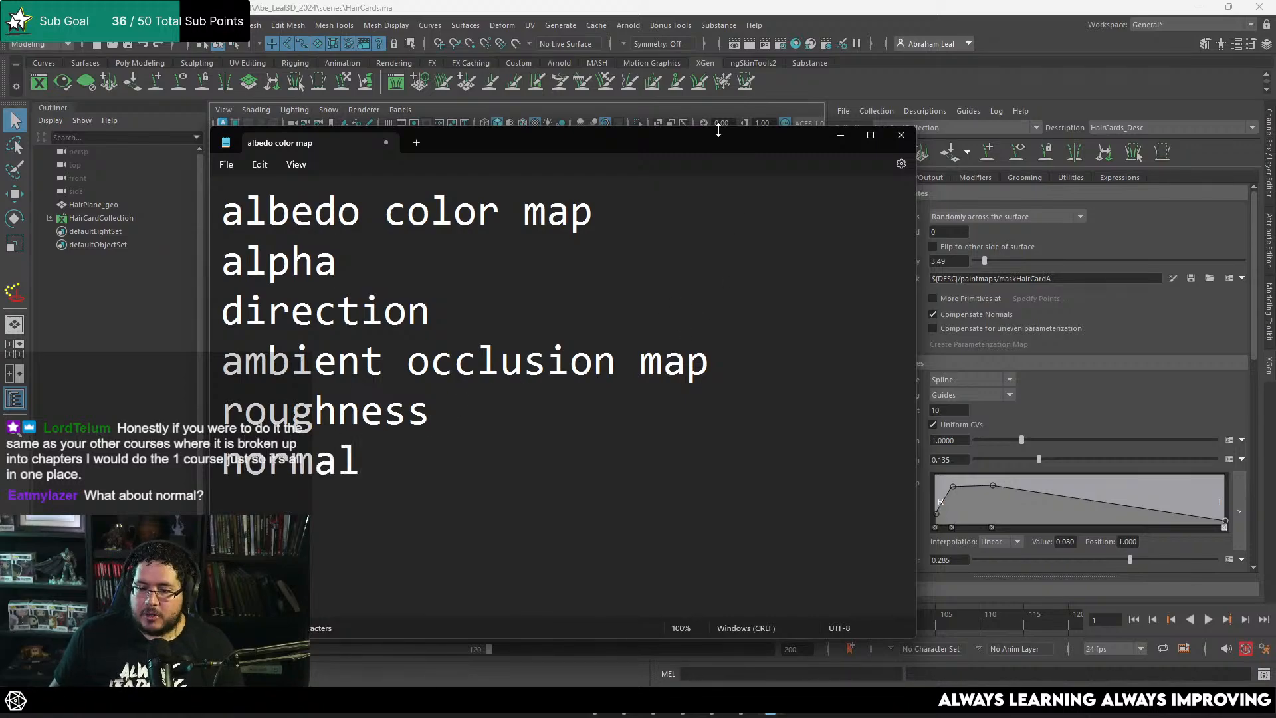
left_click(842, 137)
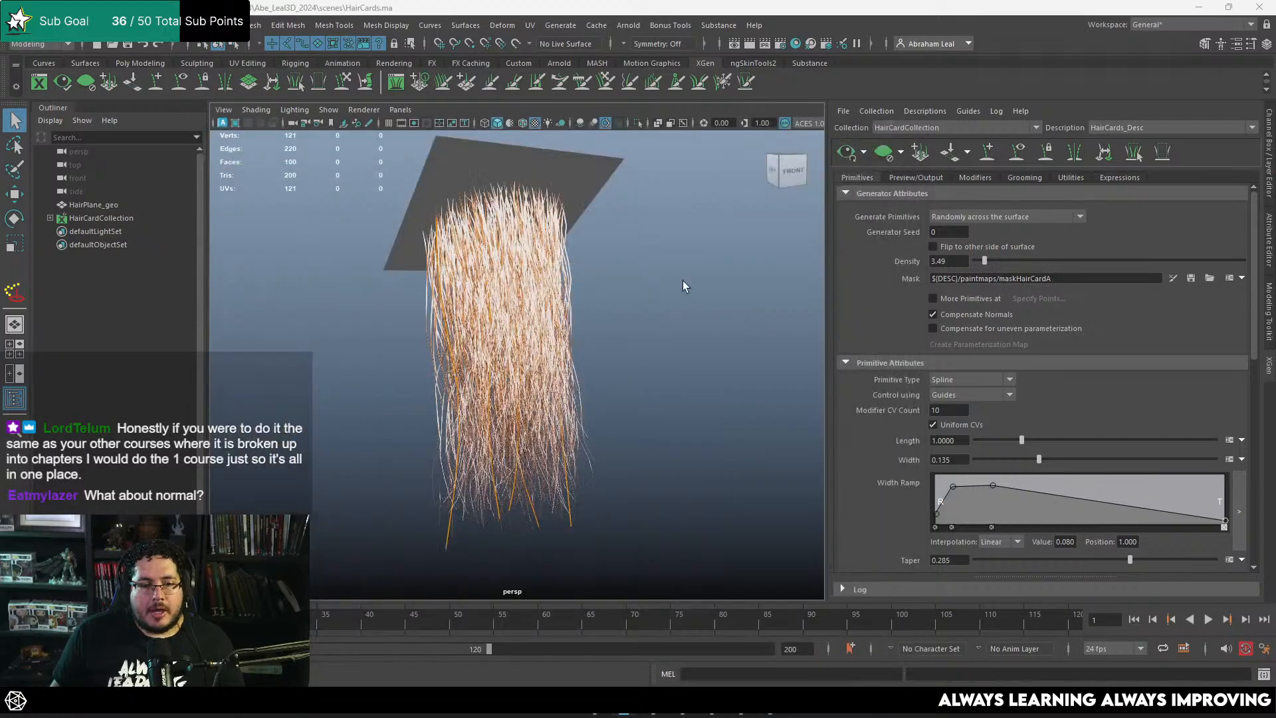
Step: Add an Arnold SkyDome light to the hair scene and save the scene
scroll(692, 306, "up", 5)
scroll(664, 306, "down", 4)
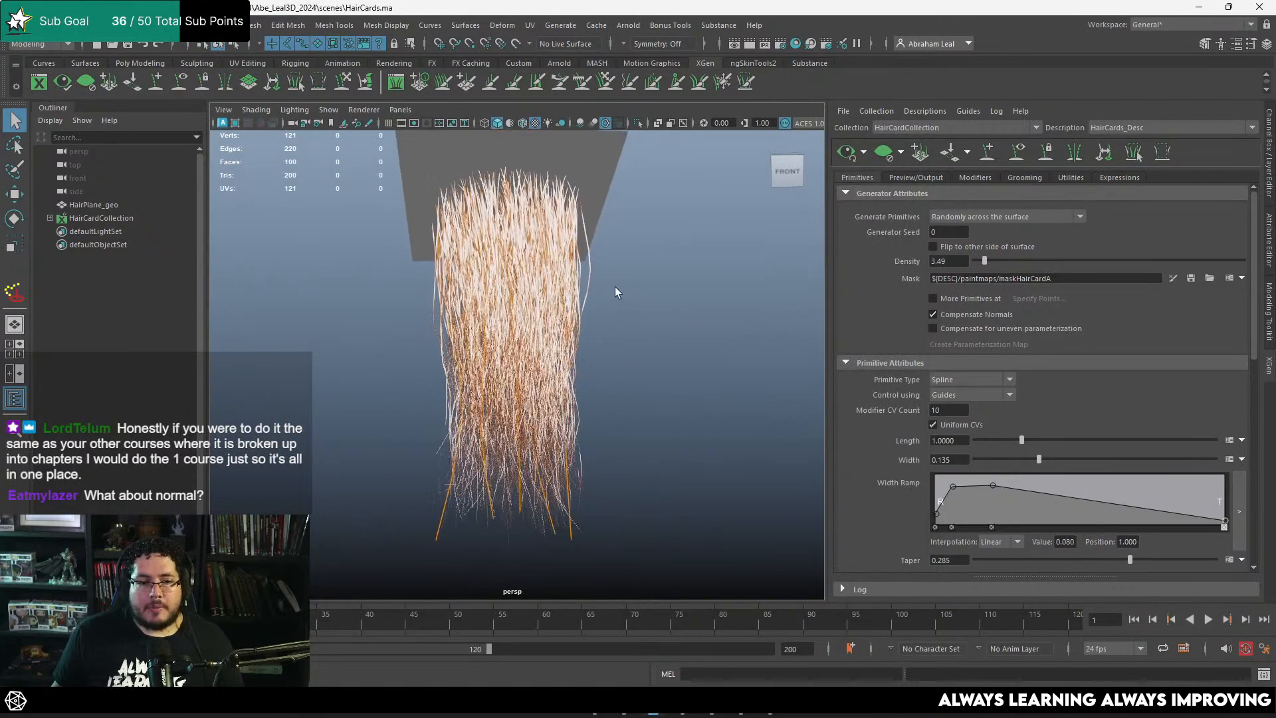
left_click(626, 26)
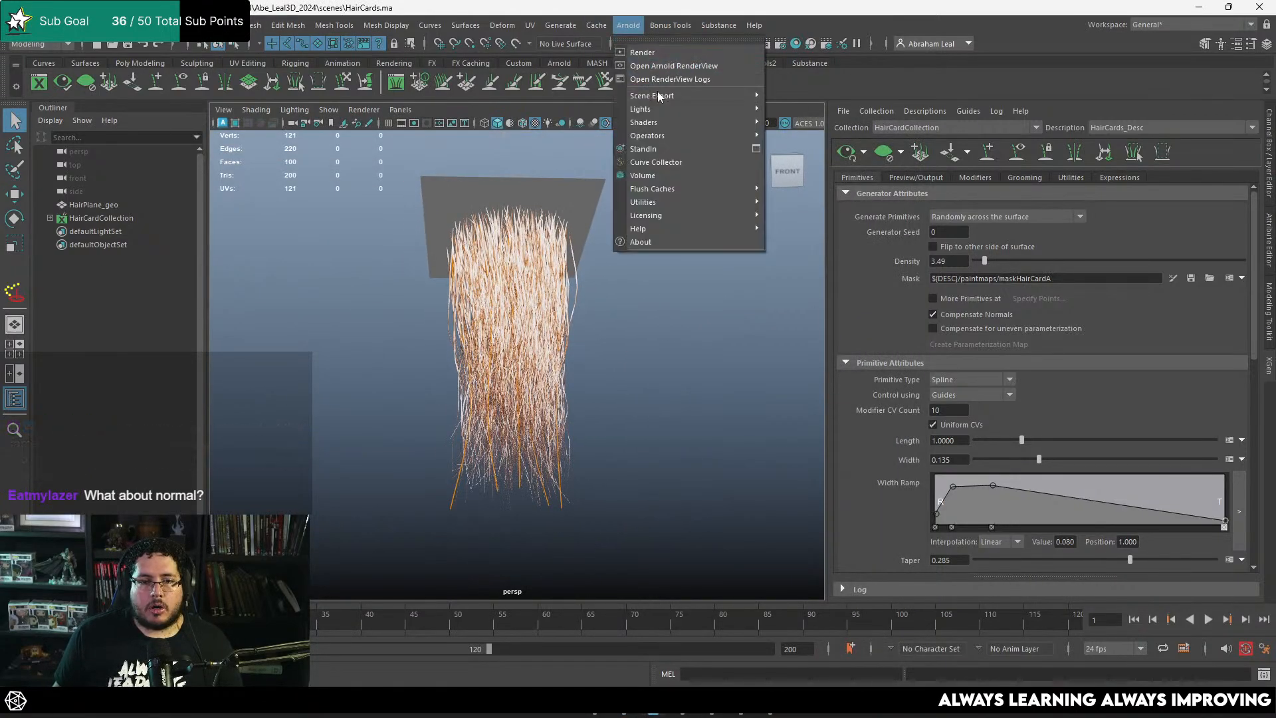
mouse_move(671, 109)
left_click(809, 123)
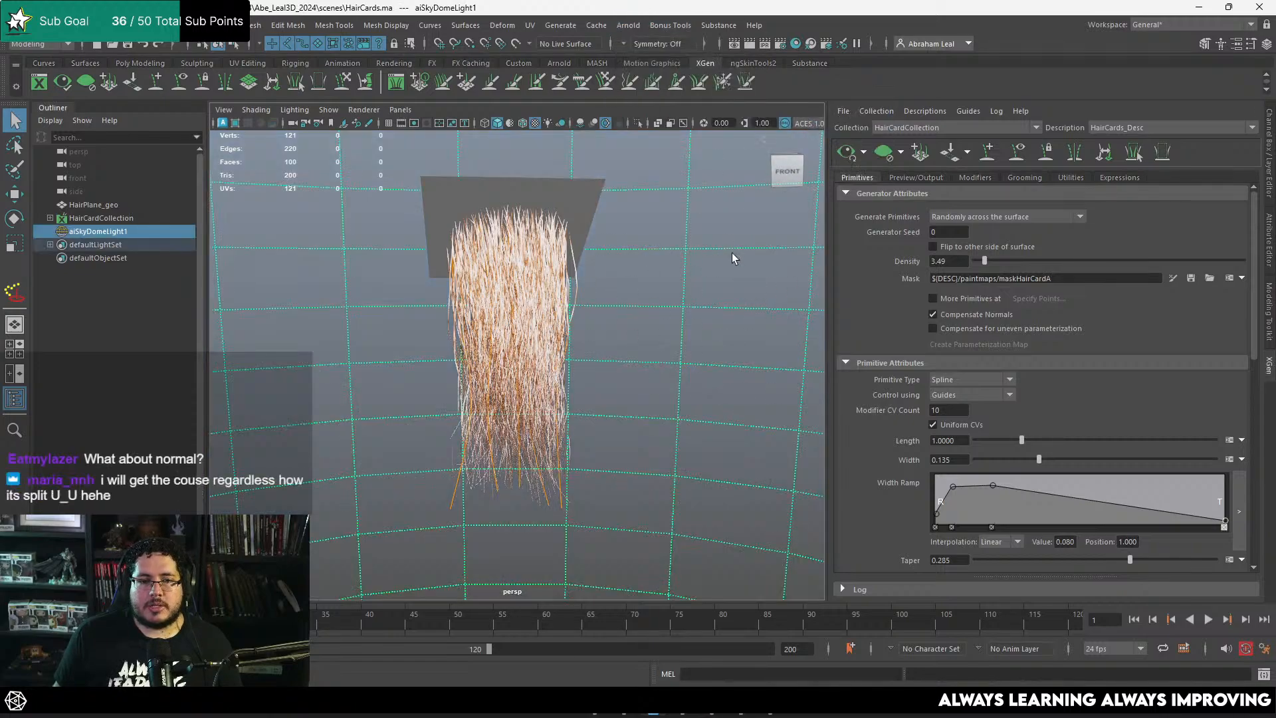
key("ctrl+s")
Step: Check the Arnold render settings, render the perspective view with Arnold and maximize the render window
left_click(780, 43)
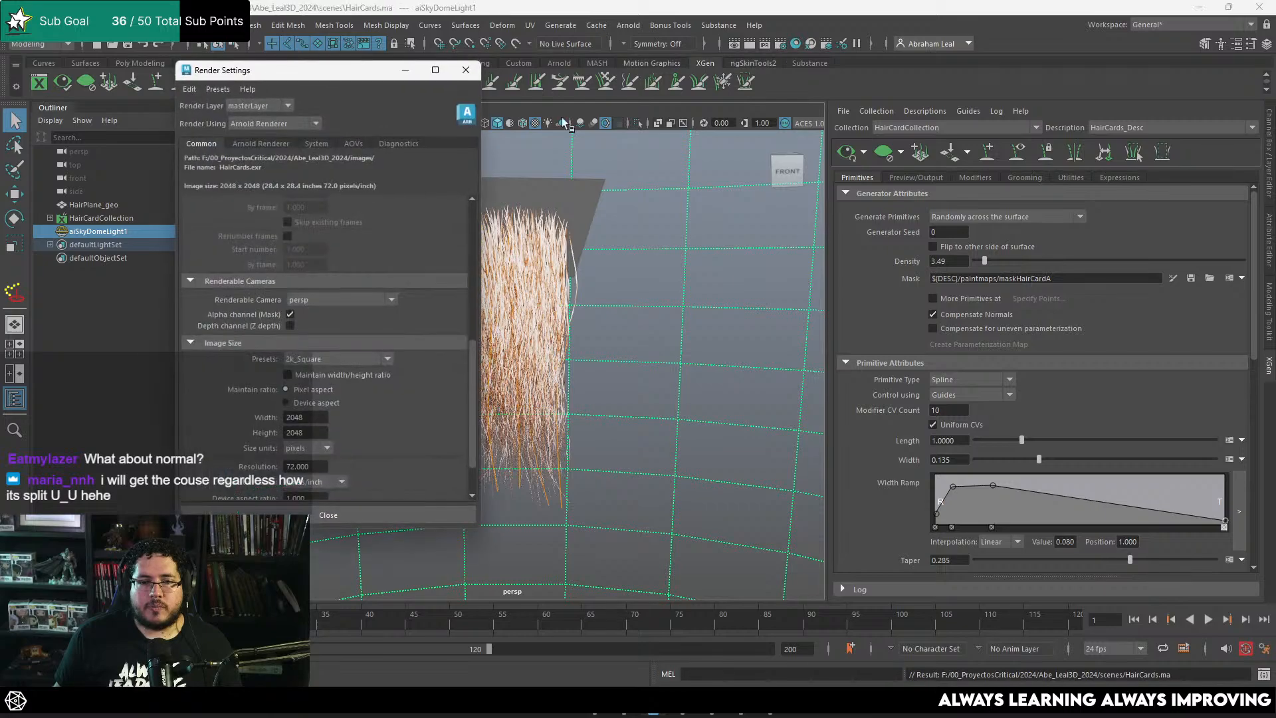
left_click(466, 70)
left_click(622, 26)
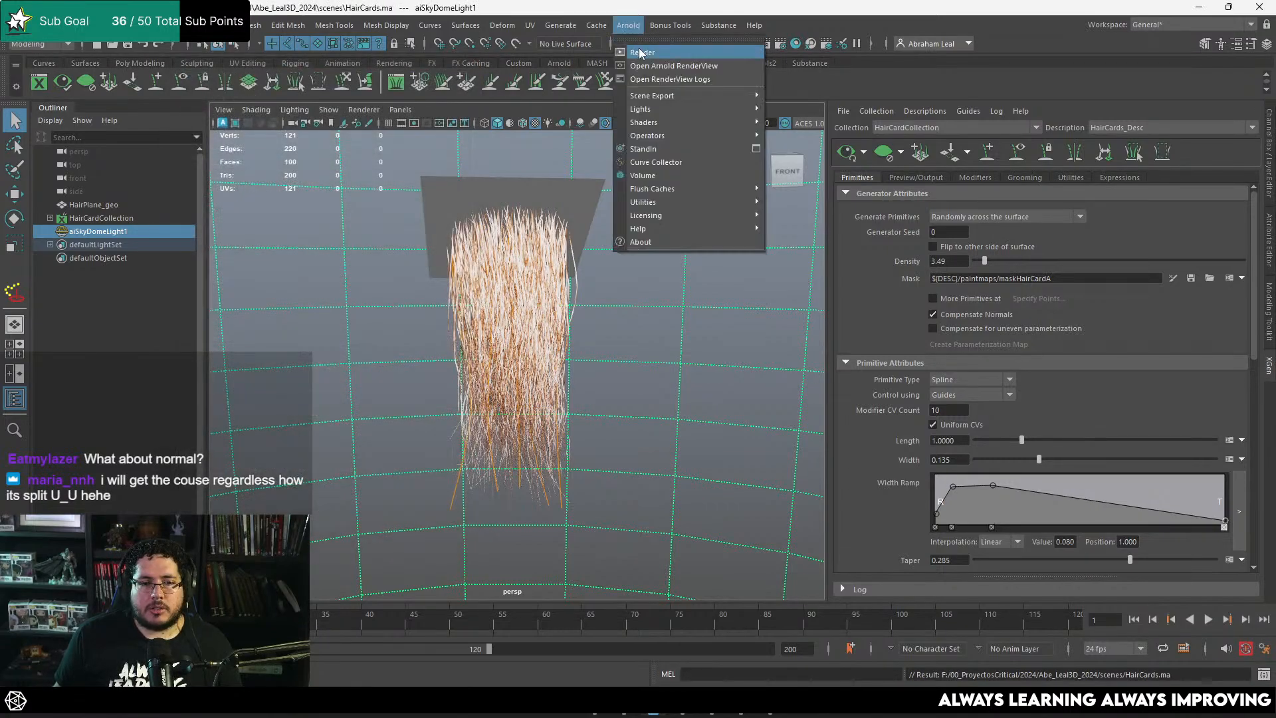
left_click(640, 52)
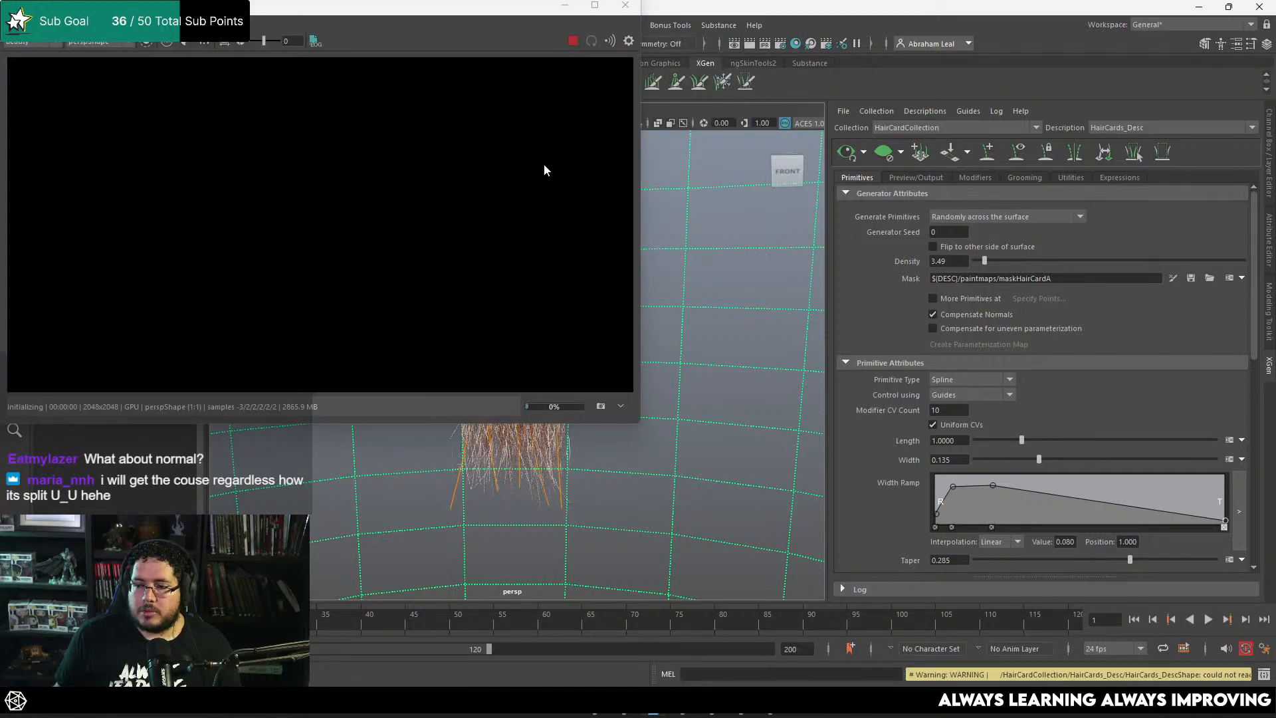
left_click(595, 5)
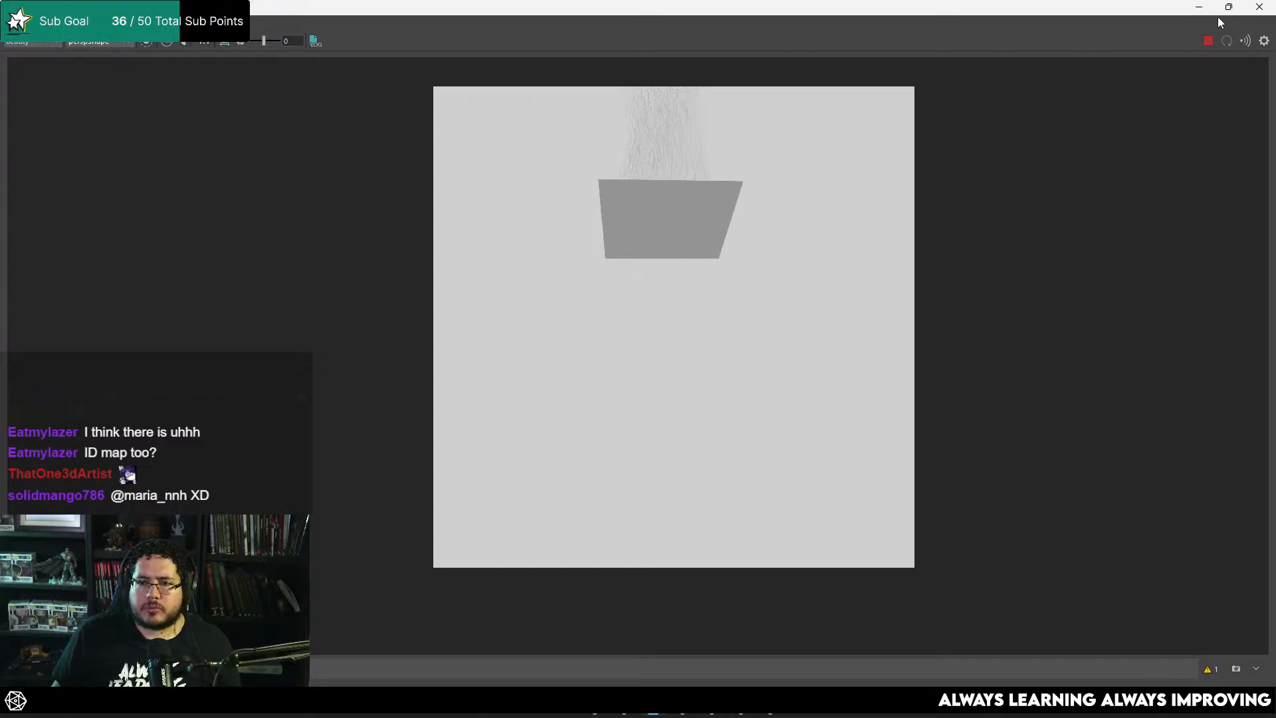
Step: Render the adjusted perspective view with Arnold, rerun the render and close the render window
left_click(1200, 9)
key("space")
left_click_drag(732, 262, 731, 287)
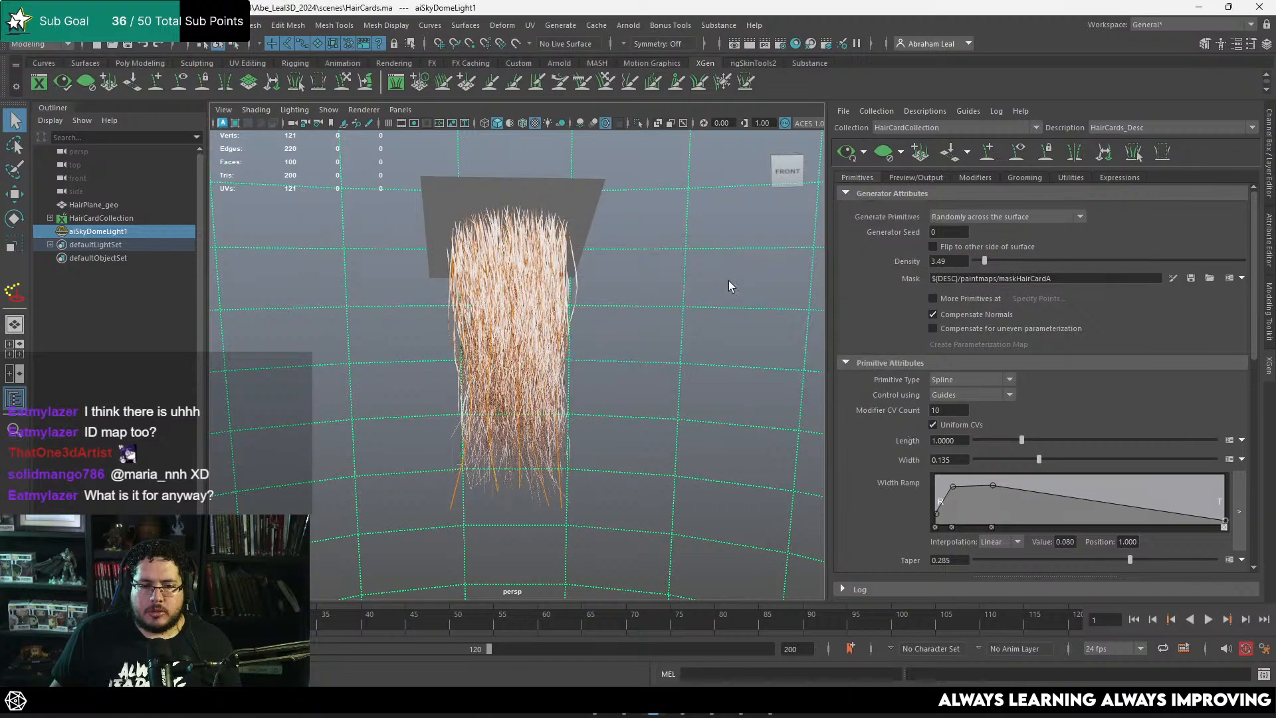
left_click(634, 25)
left_click(640, 52)
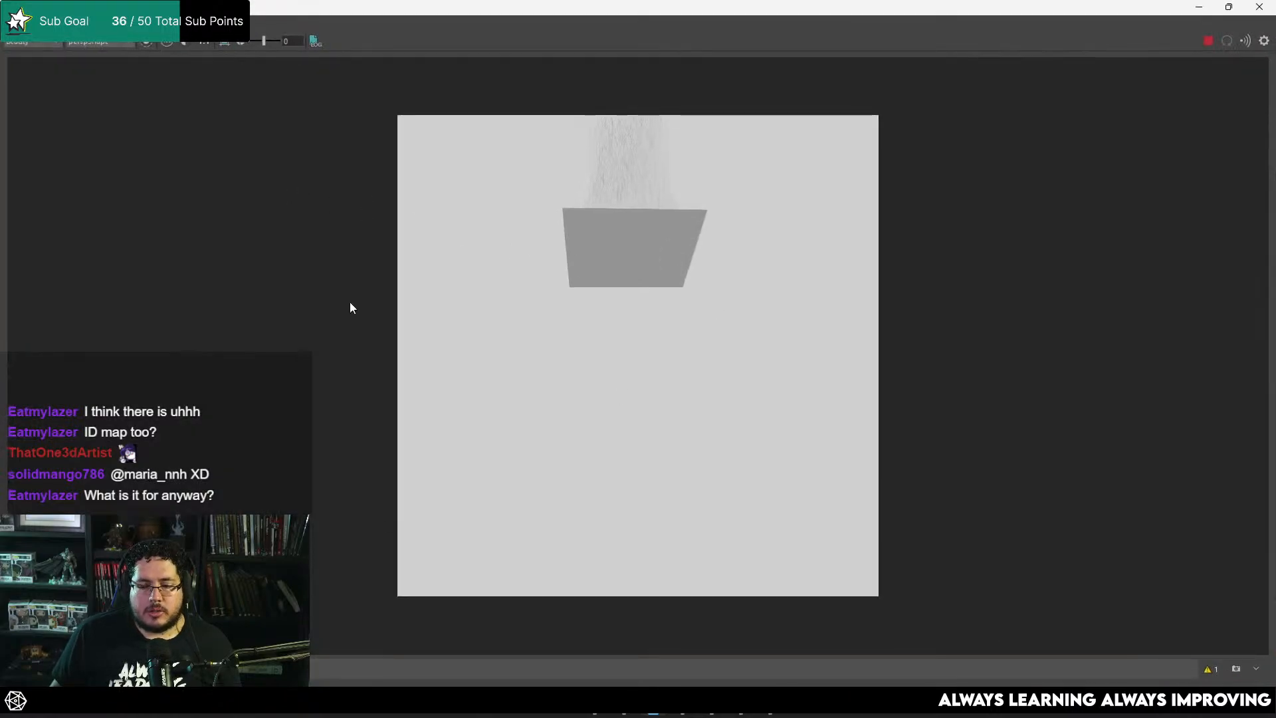
scroll(351, 308, "down", 1)
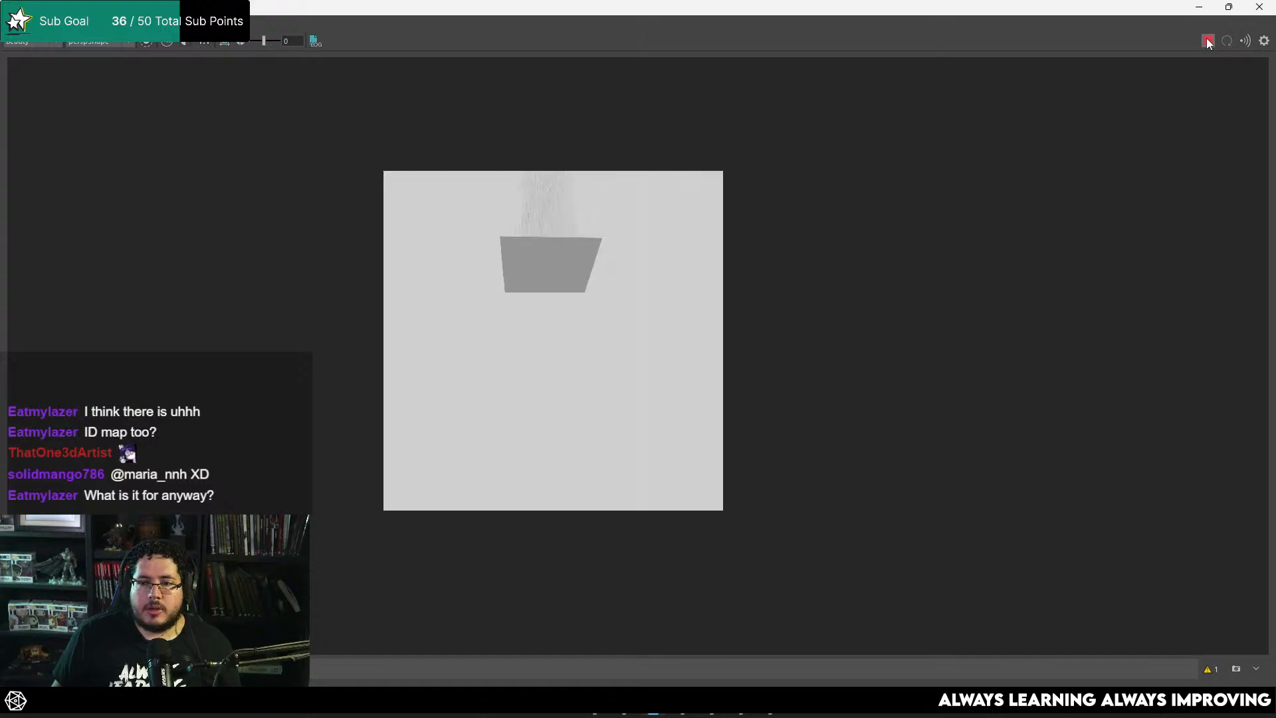
scroll(712, 311, "up", 1)
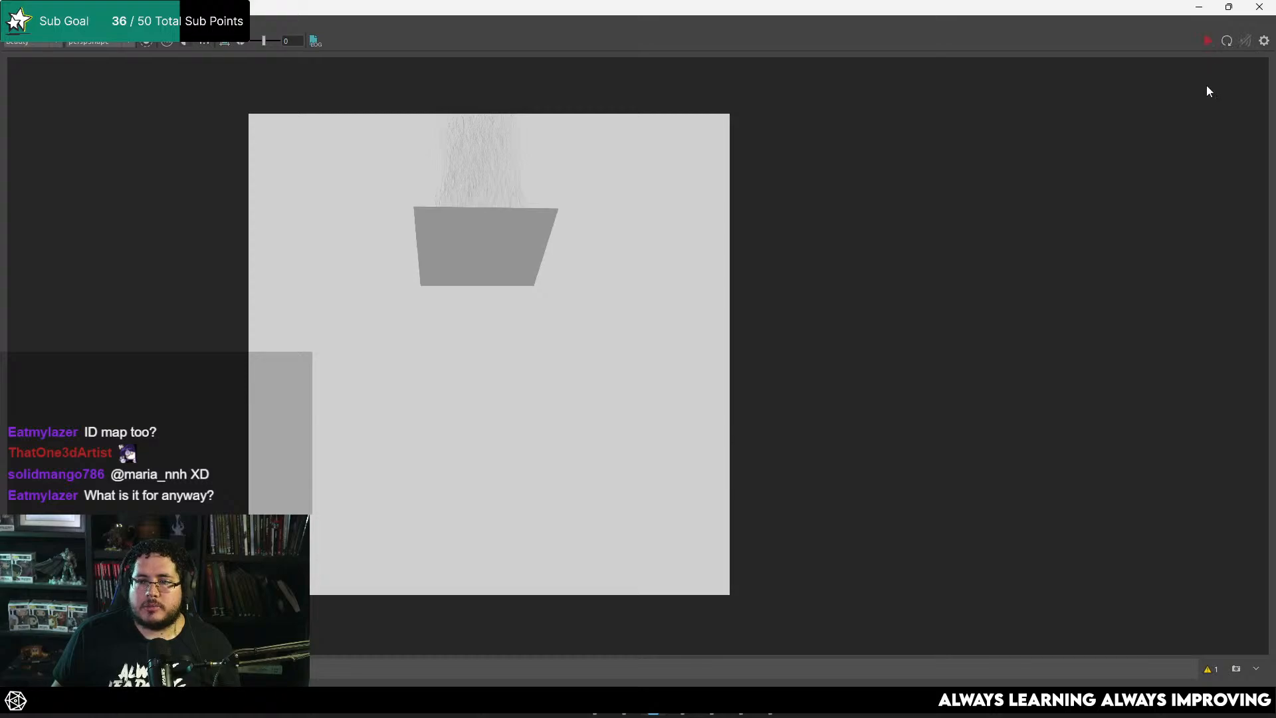
left_click(1208, 40)
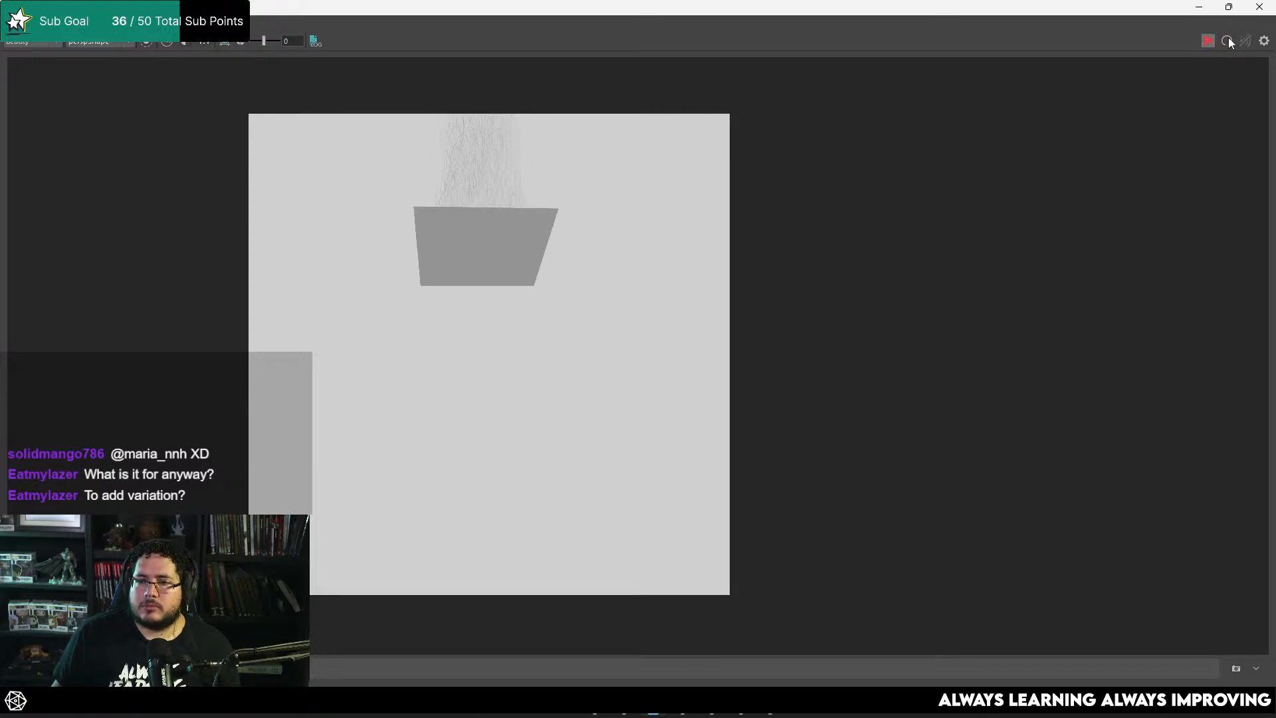
left_click(1260, 7)
Step: Unlock all transform and visibility channels of the front camera
key("ctrl+a")
key("ctrl+a")
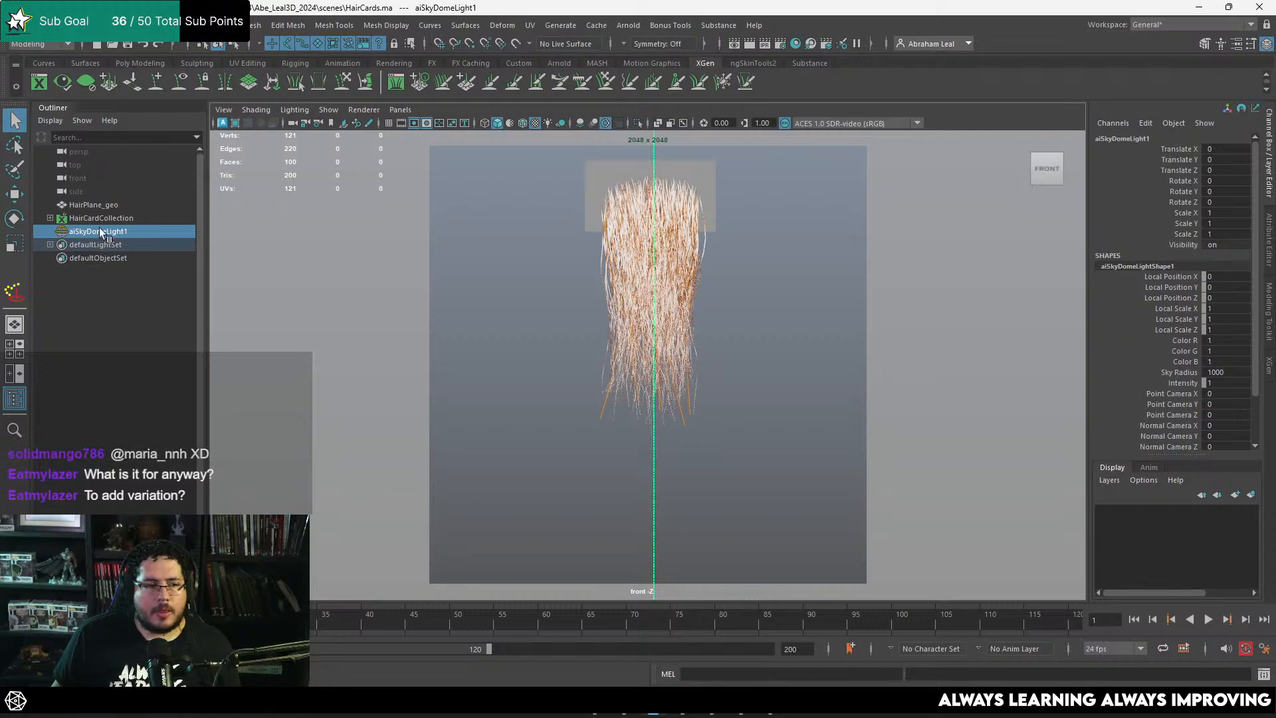
left_click(100, 178)
left_click_drag(1183, 151, 1188, 247)
right_click(1189, 247)
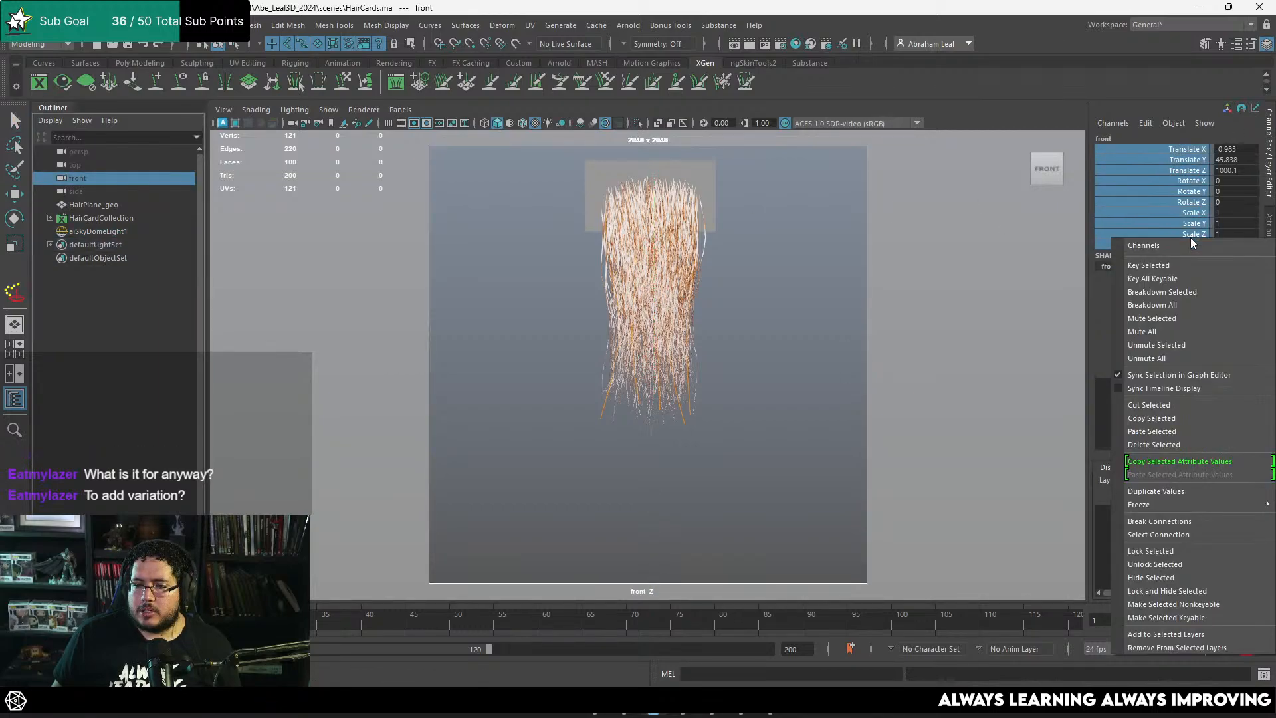
left_click(1148, 565)
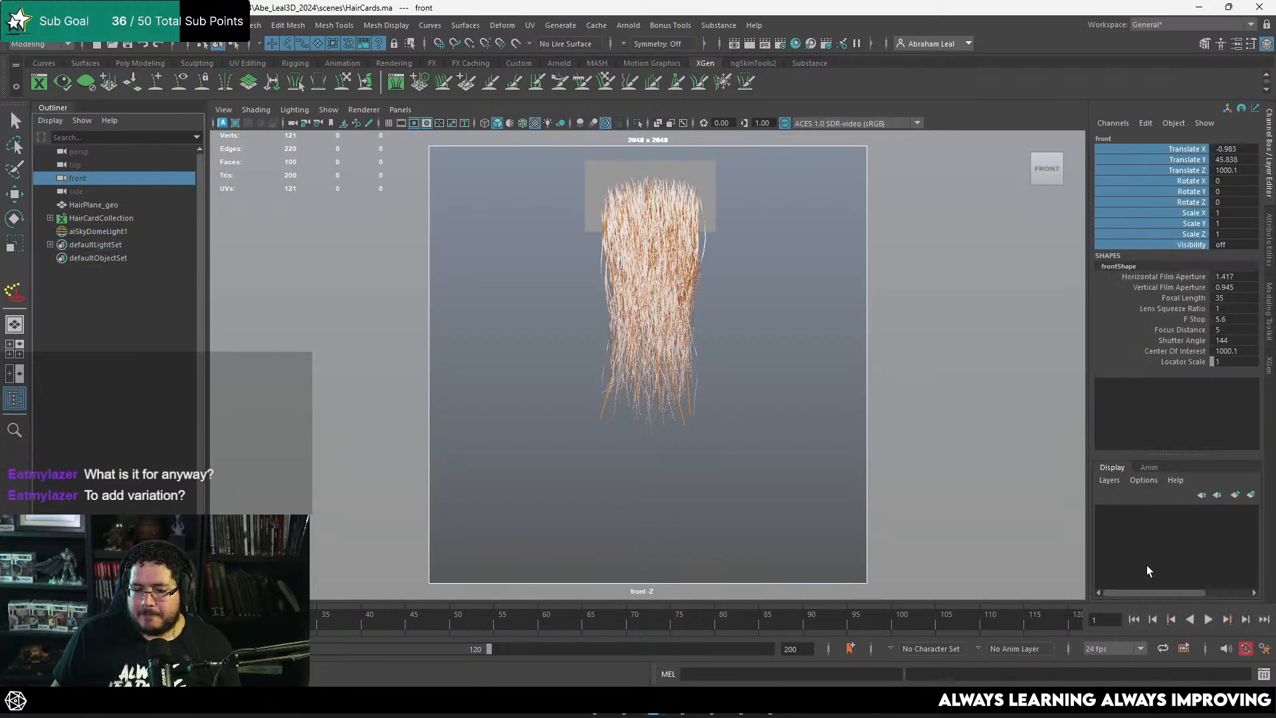
Step: Render the front view with Arnold, inspect the hair plane up close and stop the render
left_click(822, 223)
key("space")
left_click_drag(823, 221, 823, 185)
key("space")
left_click_drag(882, 291, 879, 322)
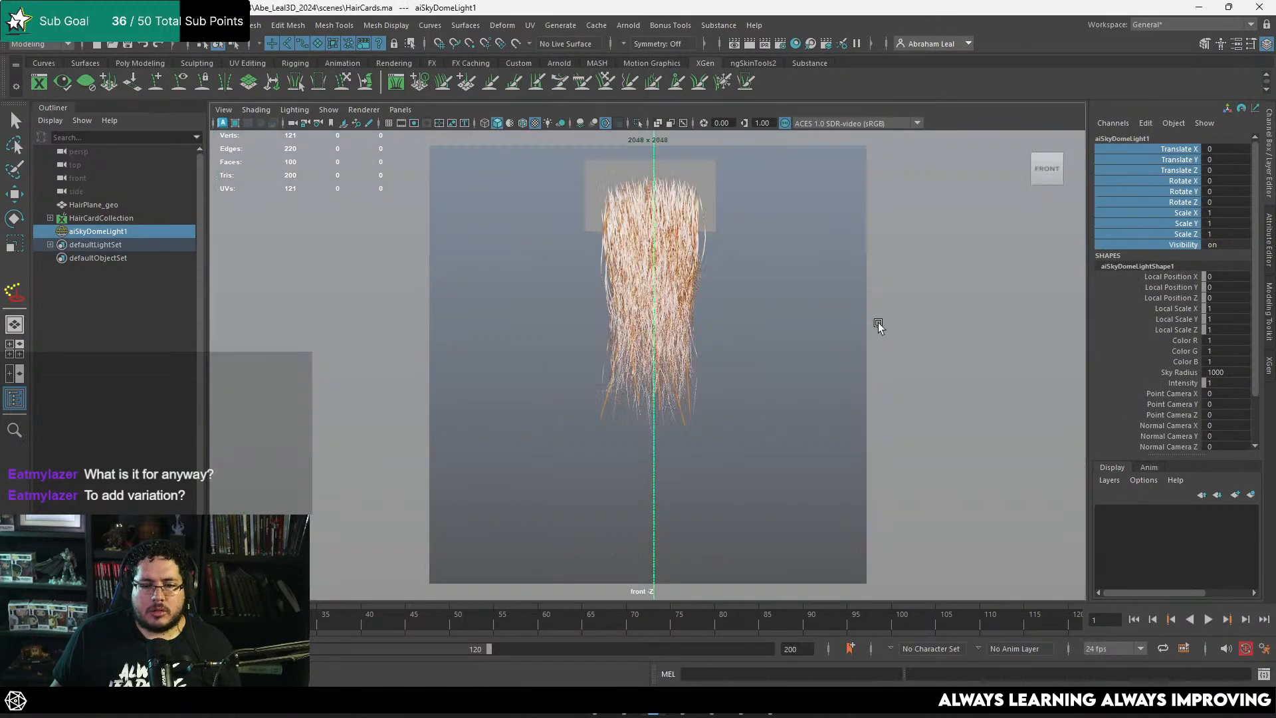
left_click(628, 25)
left_click(643, 53)
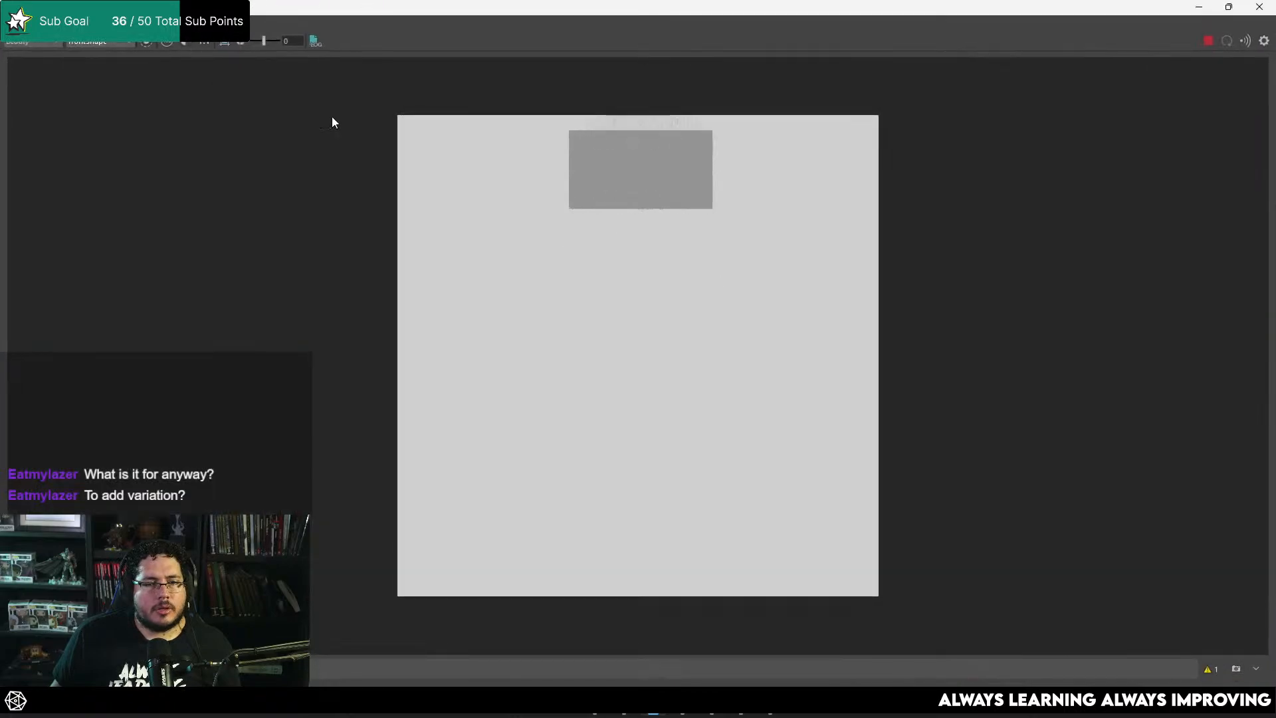
scroll(692, 195, "up", 4)
scroll(692, 194, "down", 3)
scroll(661, 179, "up", 4)
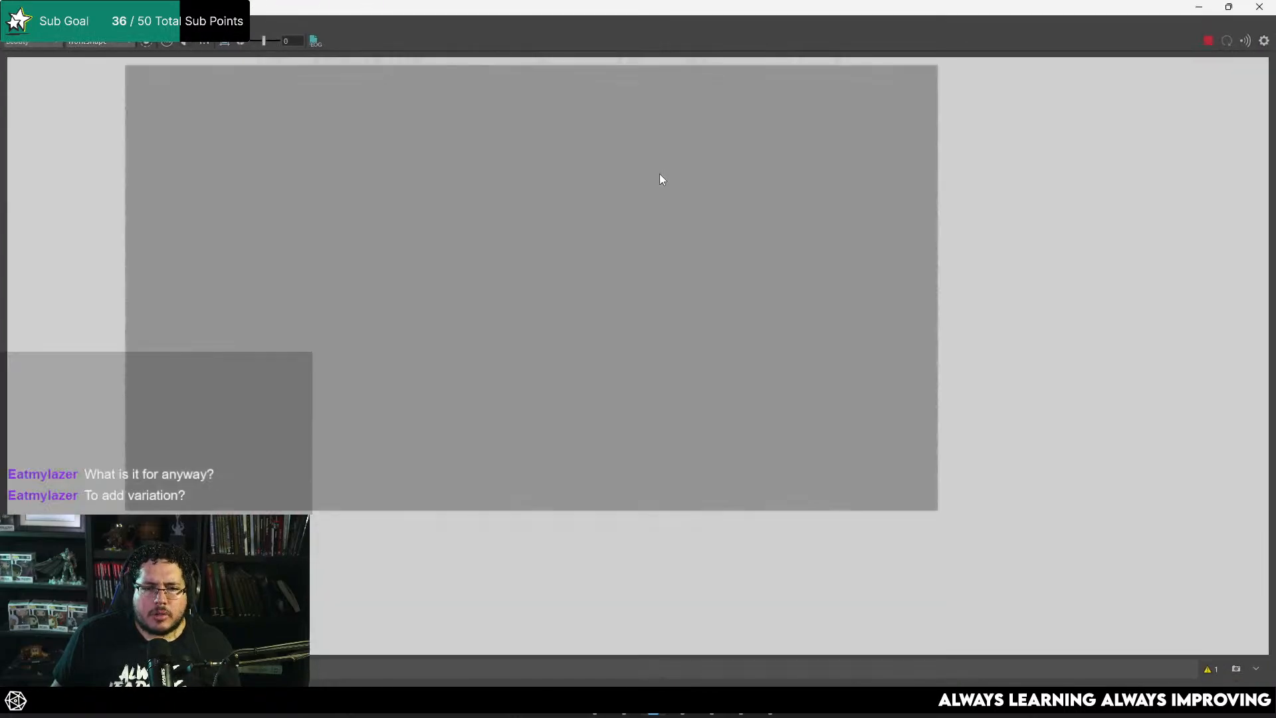
left_click(1209, 42)
scroll(579, 217, "down", 4)
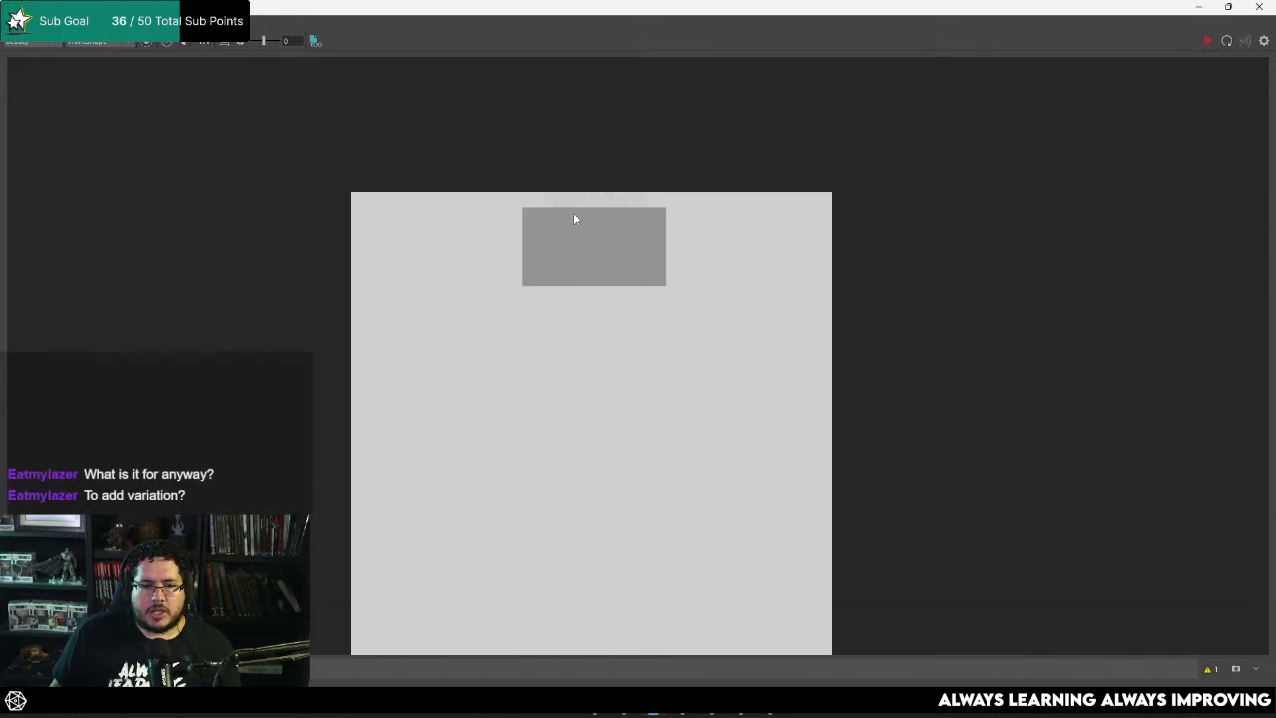
Step: Minimize the render window, select HairPlane_geo and save the scene
left_click(1199, 7)
left_click(692, 166)
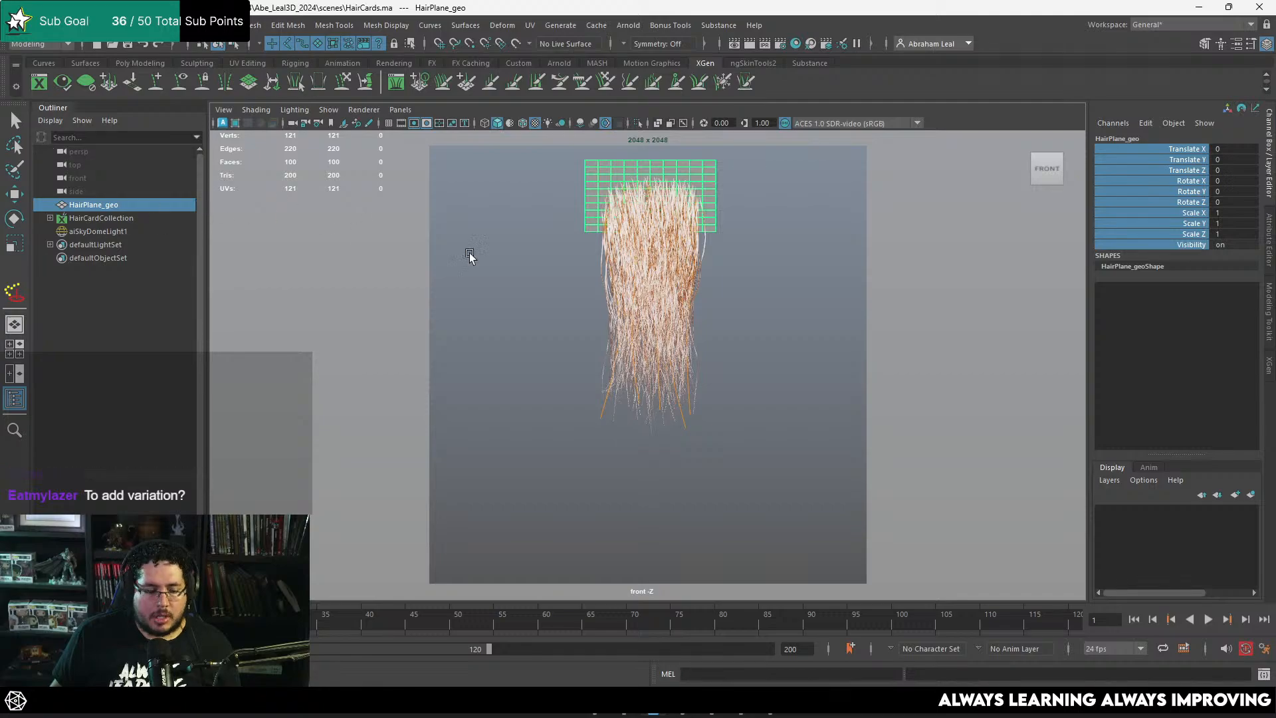
key("ctrl+s")
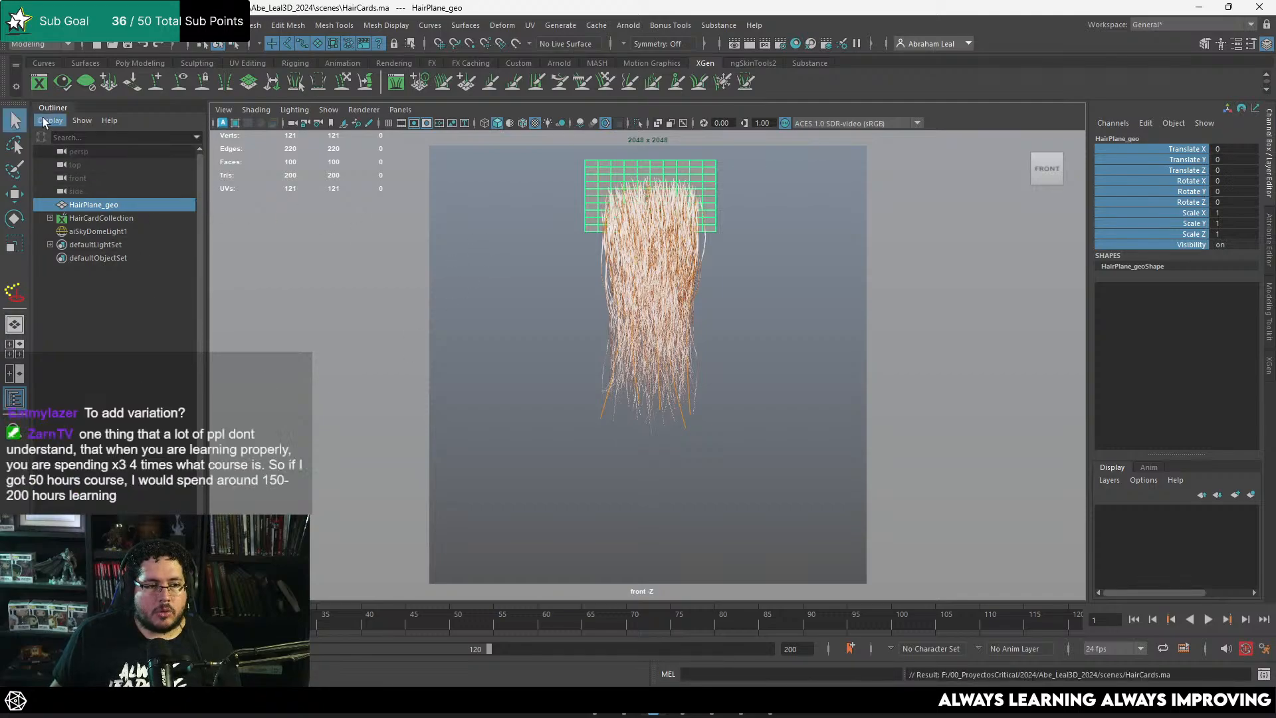
Step: Open the XGen editor, rerun the front-view Arnold render and inspect the strands from roots to tips
left_click(39, 81)
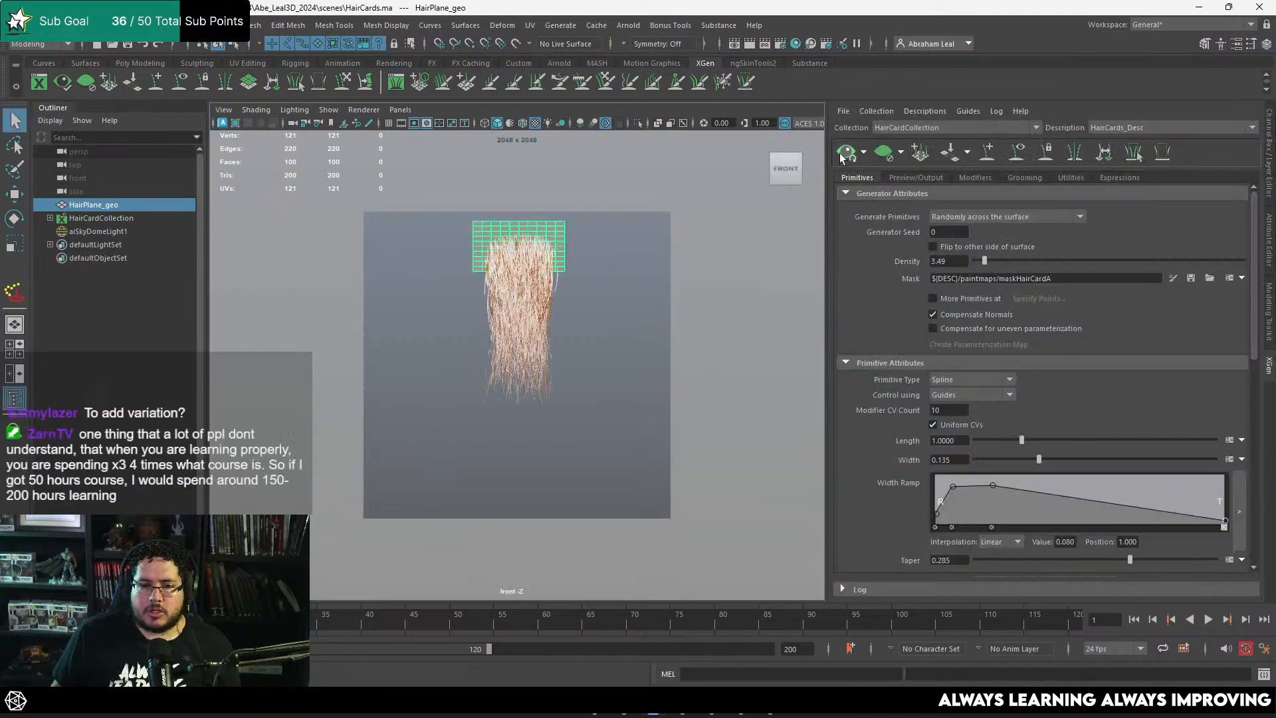
key("alt+Tab")
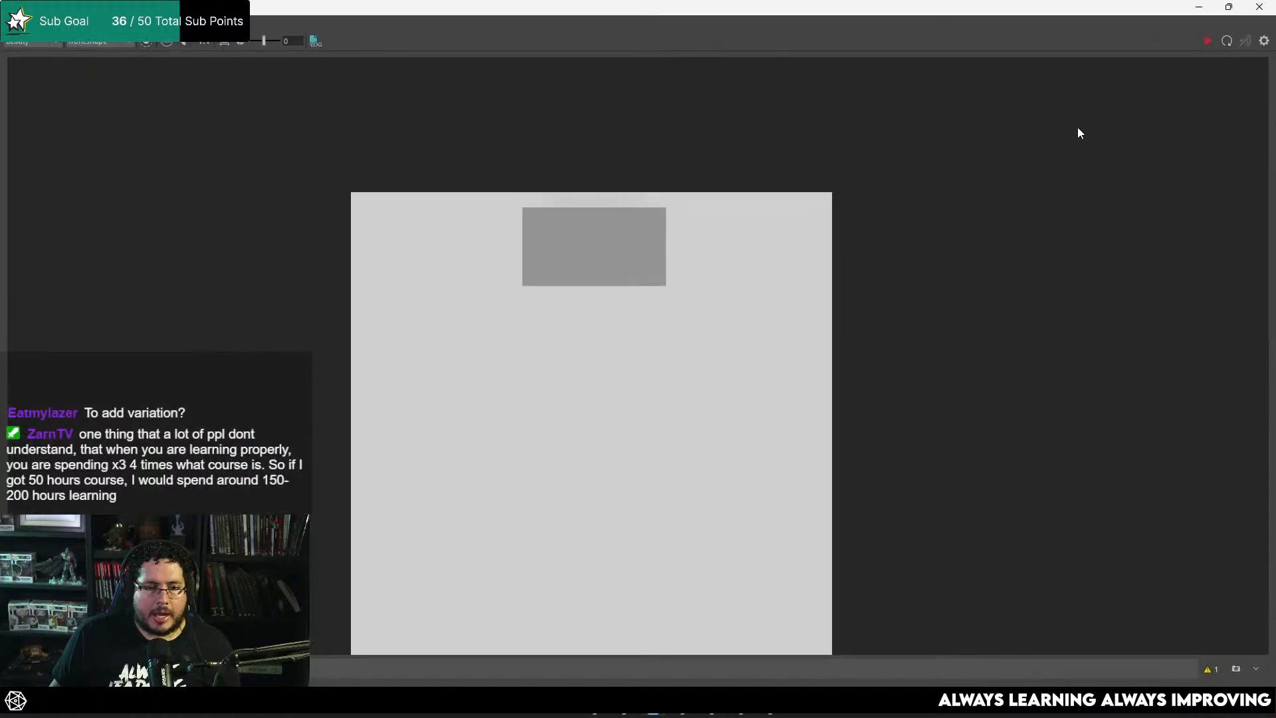
left_click(1209, 41)
scroll(596, 312, "up", 4)
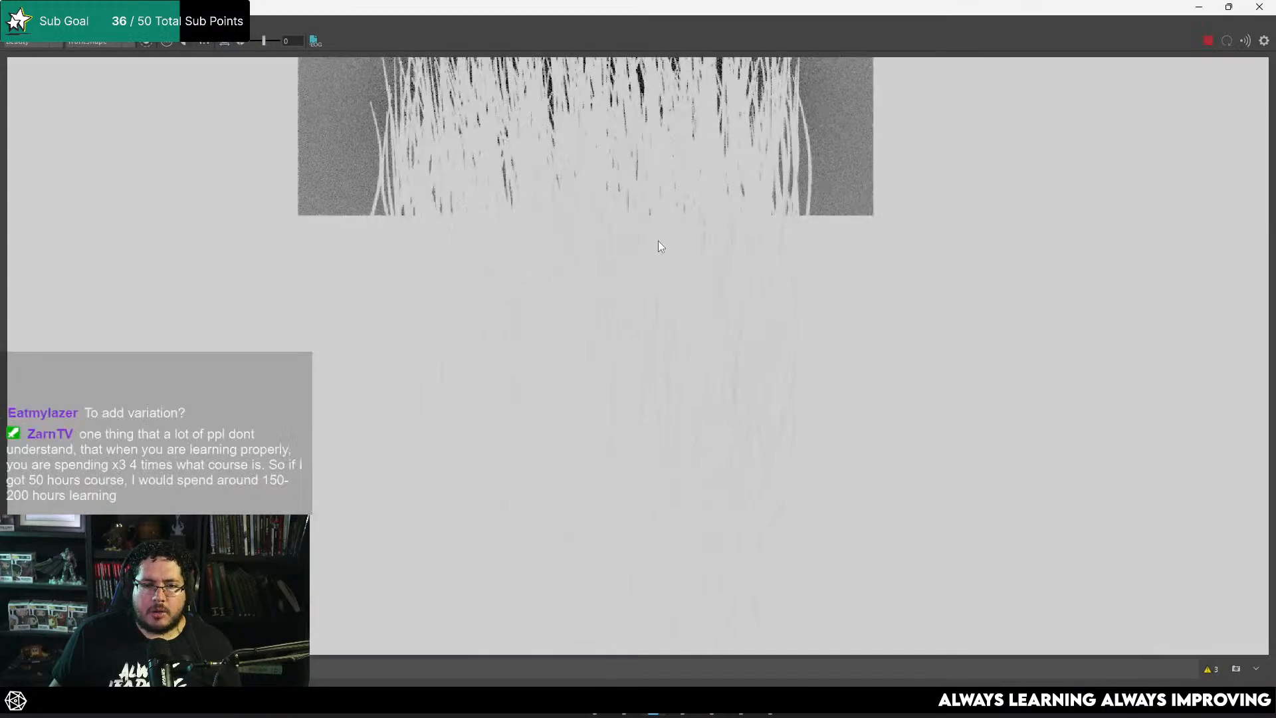
scroll(660, 246, "down", 3)
scroll(648, 171, "up", 3)
scroll(664, 176, "down", 2)
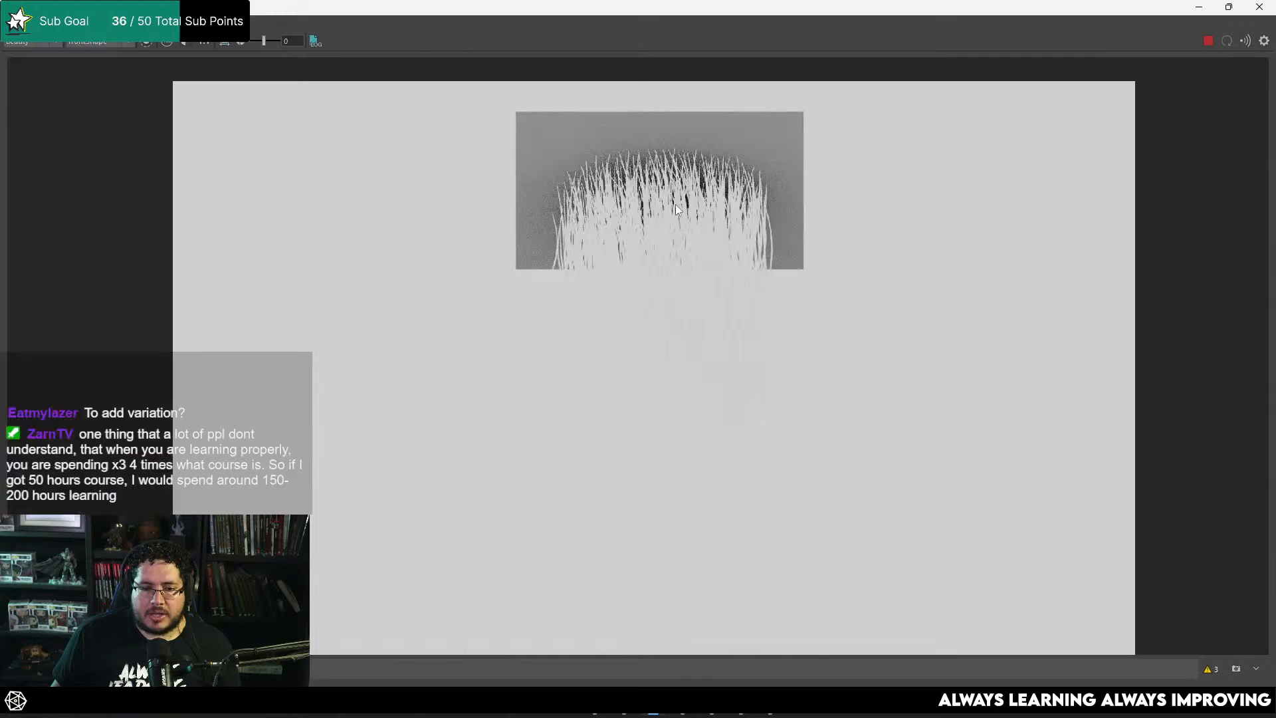
middle_click_drag(777, 400, 757, 231)
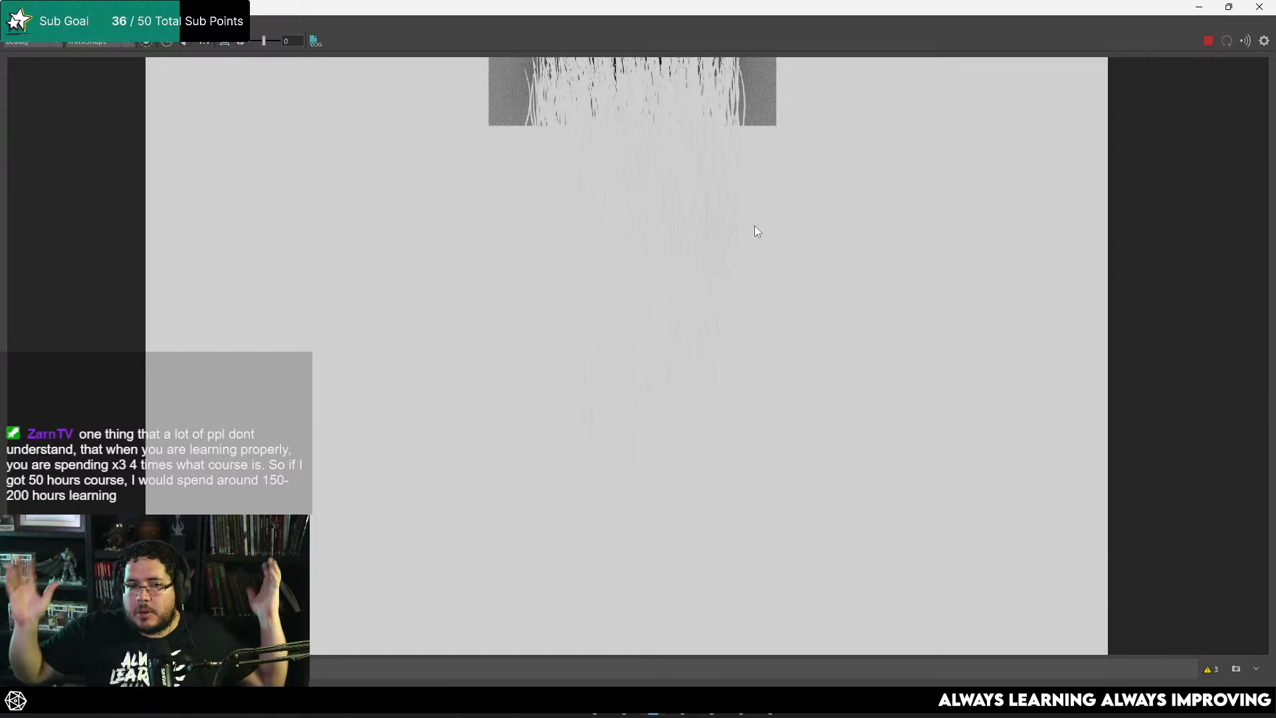
Step: Hide HairPlane_geo and rerun the front-view Arnold render without it
left_click(1199, 7)
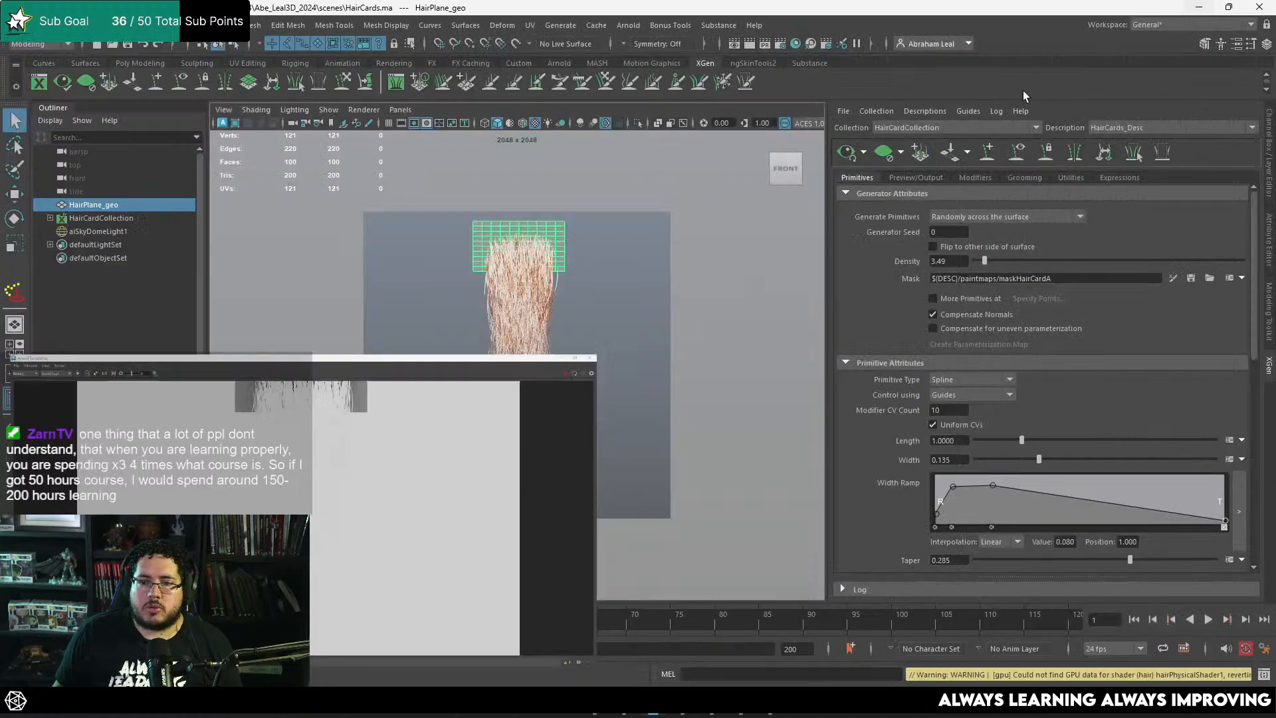
left_click(557, 227)
left_click(557, 227)
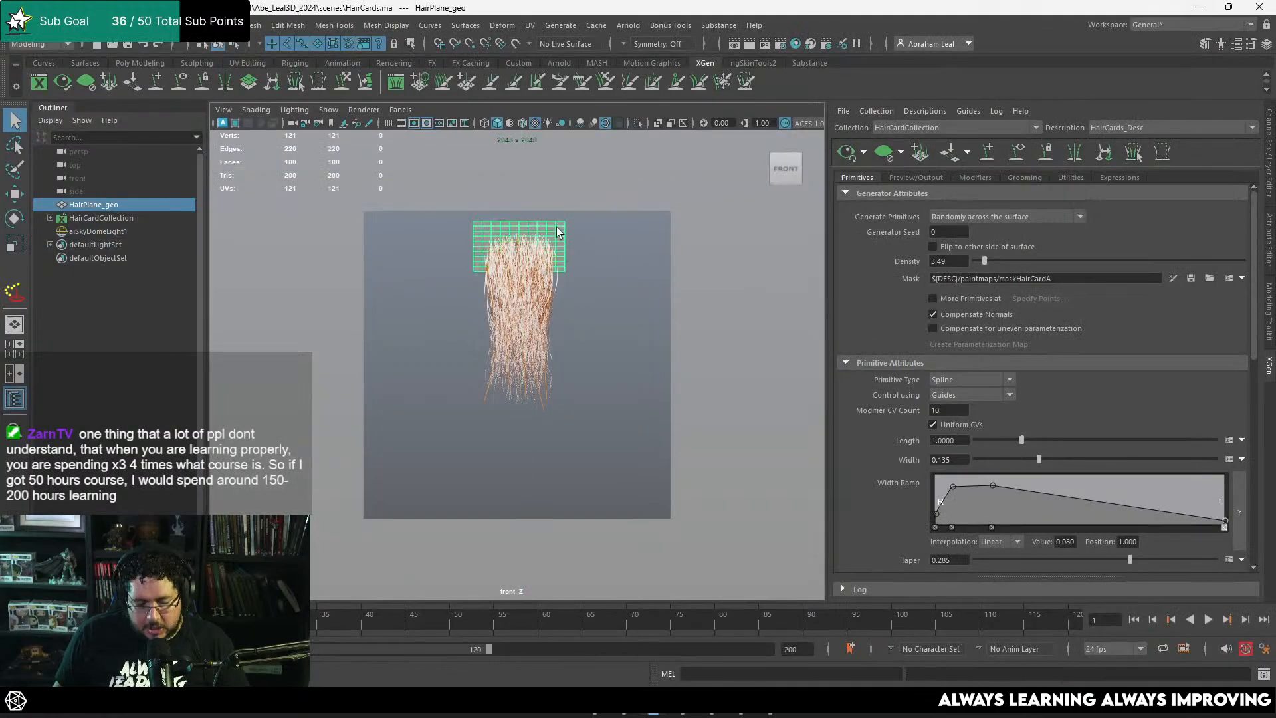
key("h")
key("alt+Tab")
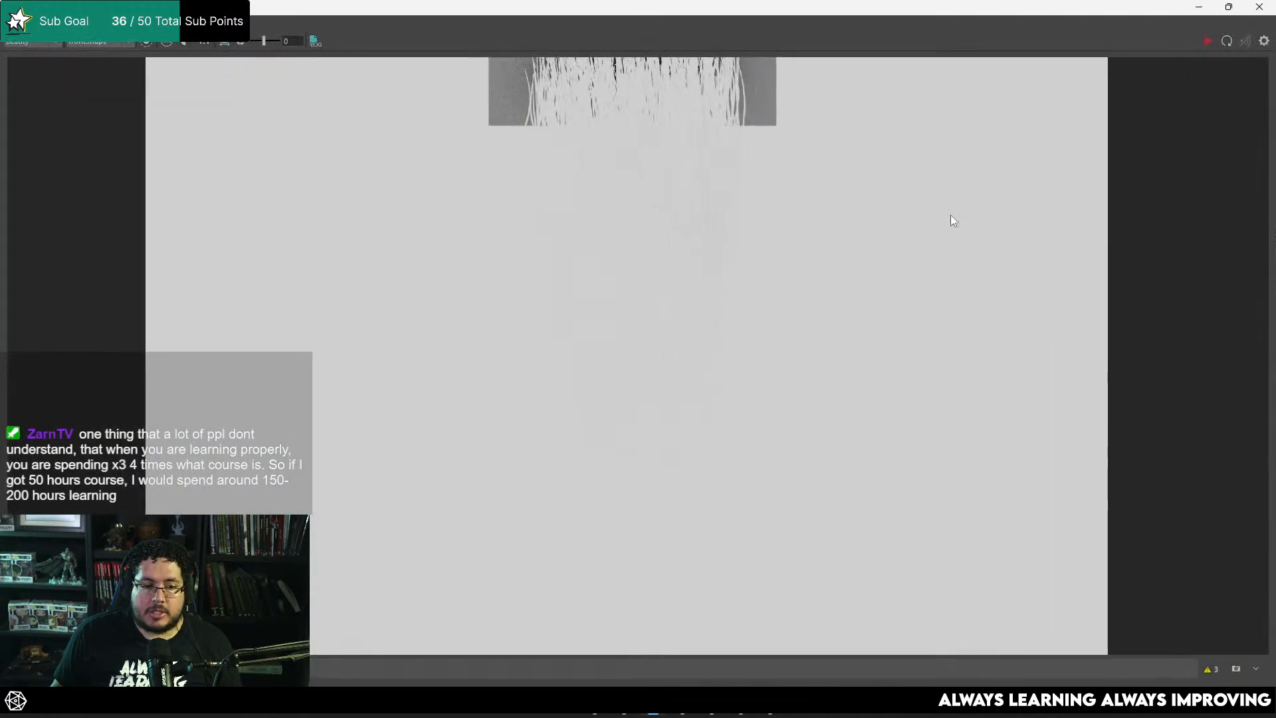
left_click(1209, 42)
scroll(750, 250, "up", 3)
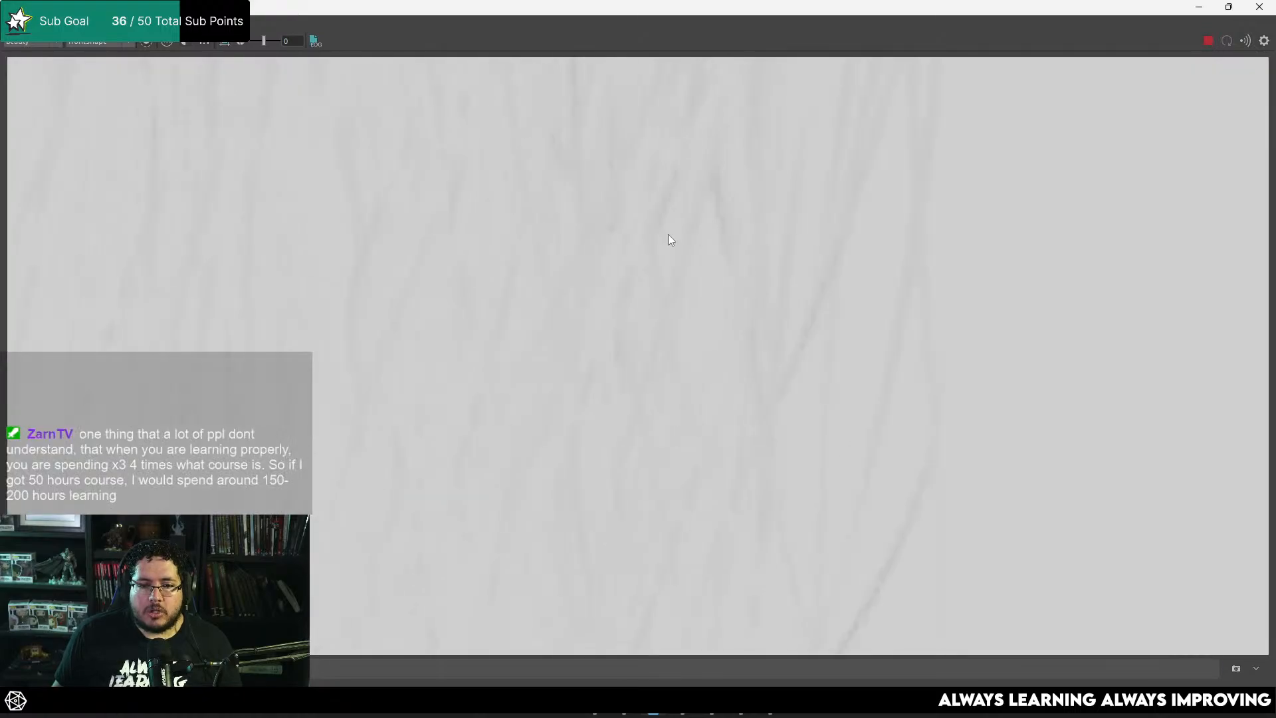
scroll(601, 273, "down", 5)
Step: Check the alpha channel of the hair render, return to the colour display and stop rendering
left_click(168, 42)
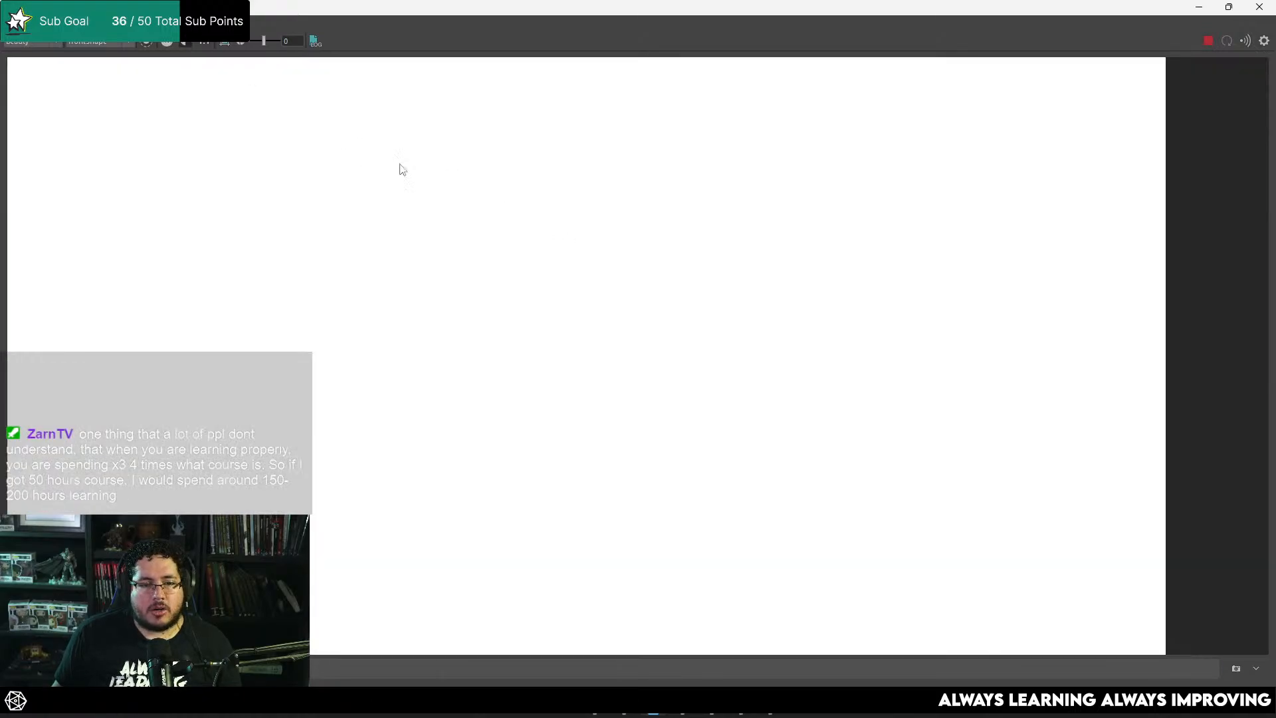
scroll(403, 170, "down", 3)
left_click(194, 42)
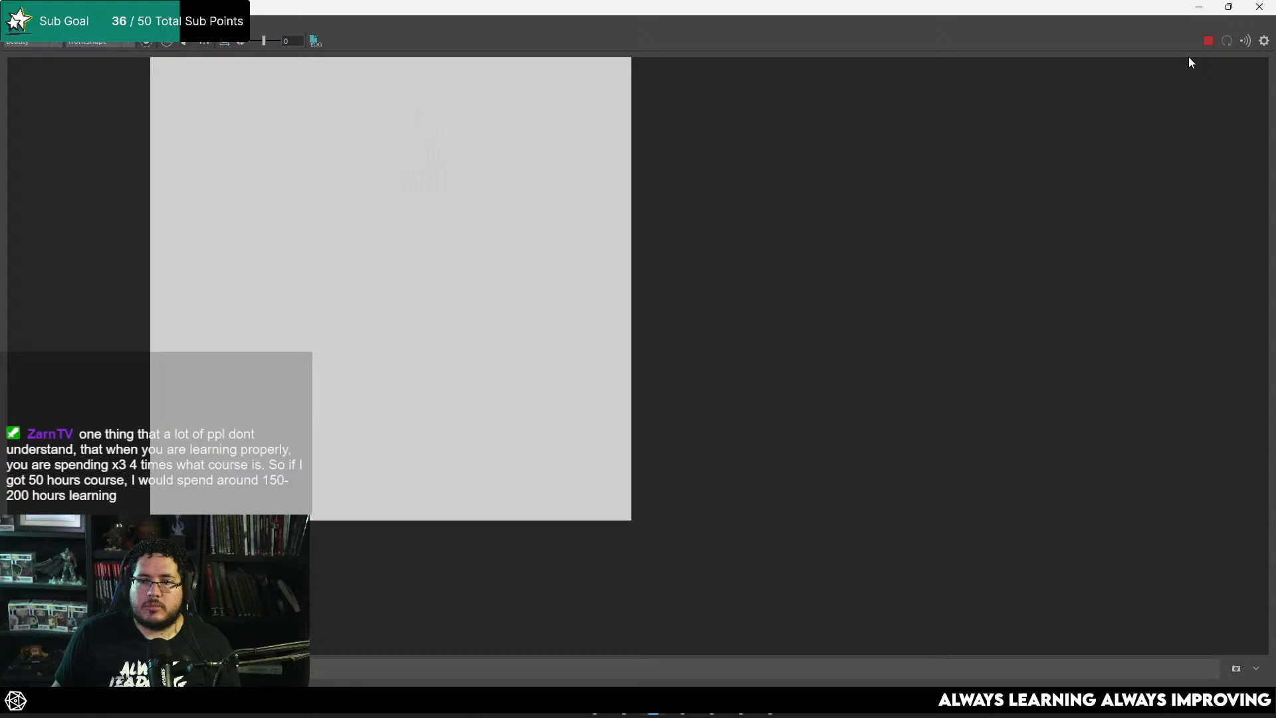
Step: Set the camera visibility of aiSkyDomeLight1 to 0
left_click(1200, 10)
left_click(663, 258)
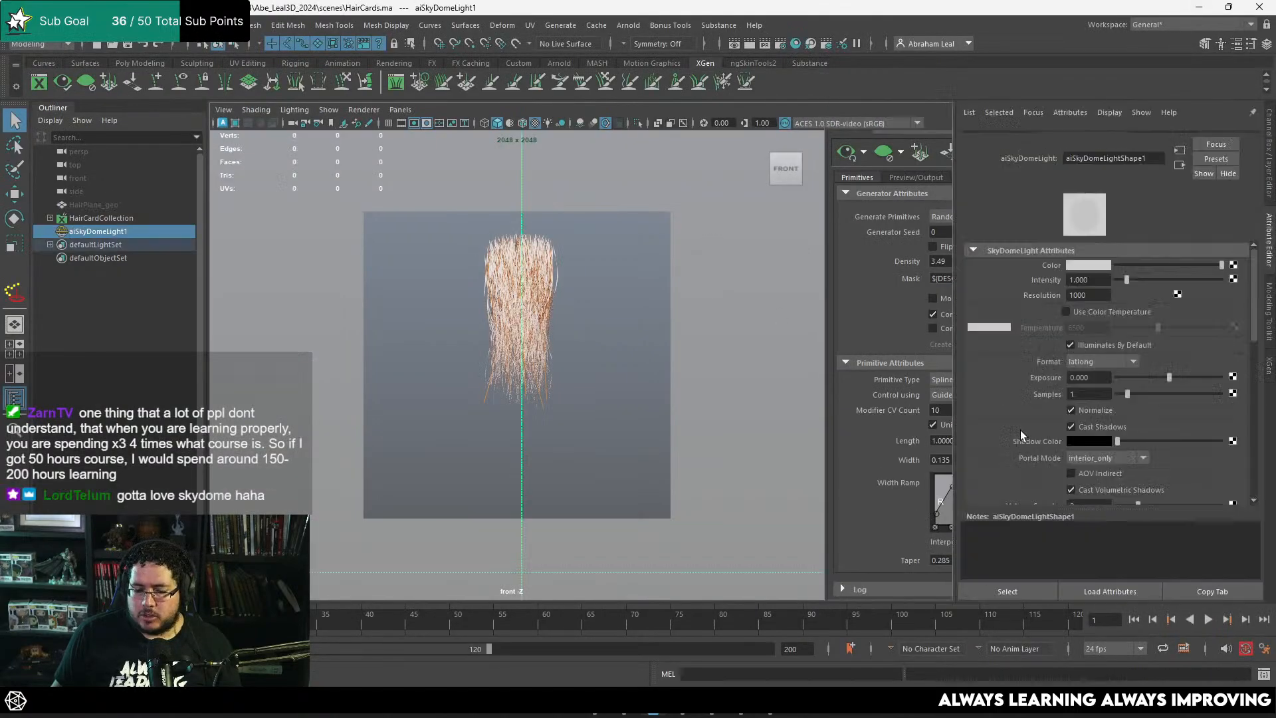
scroll(1047, 426, "down", 5)
left_click_drag(1134, 312, 1069, 313)
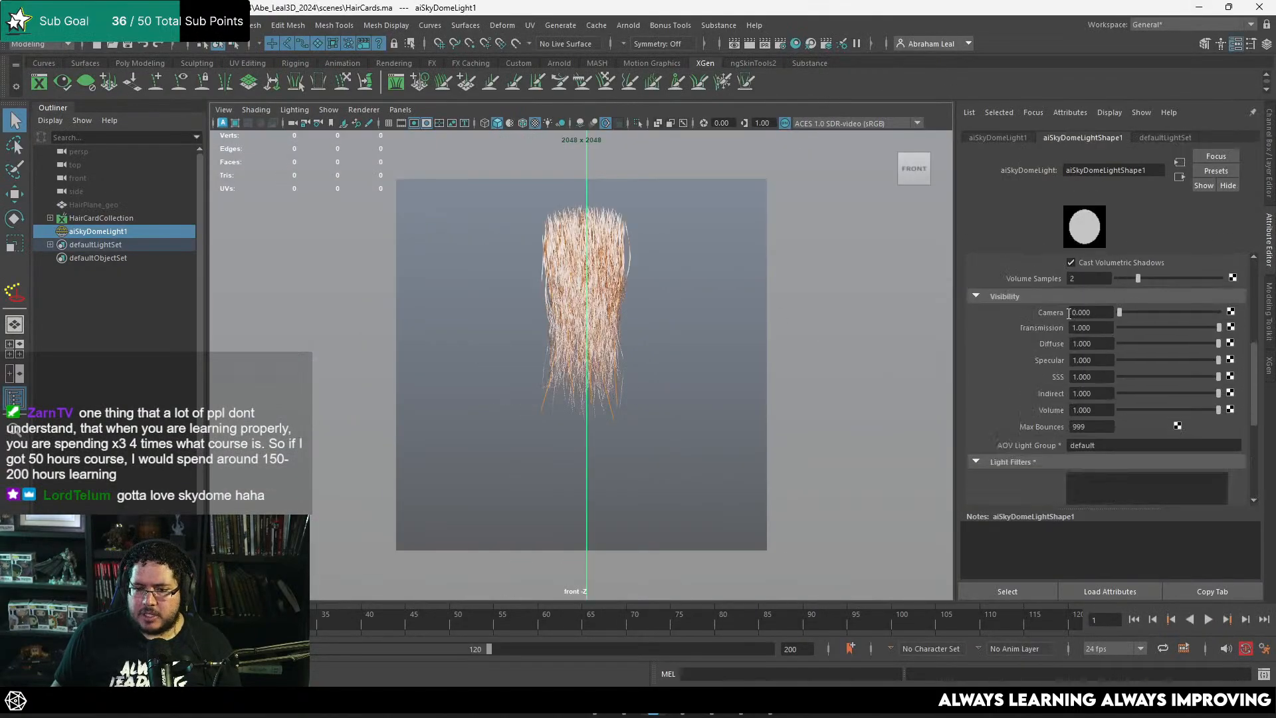
Step: Rerun the front-view Arnold render and examine the hair strands' density, edges and tips up close
left_click(654, 704)
left_click(1208, 41)
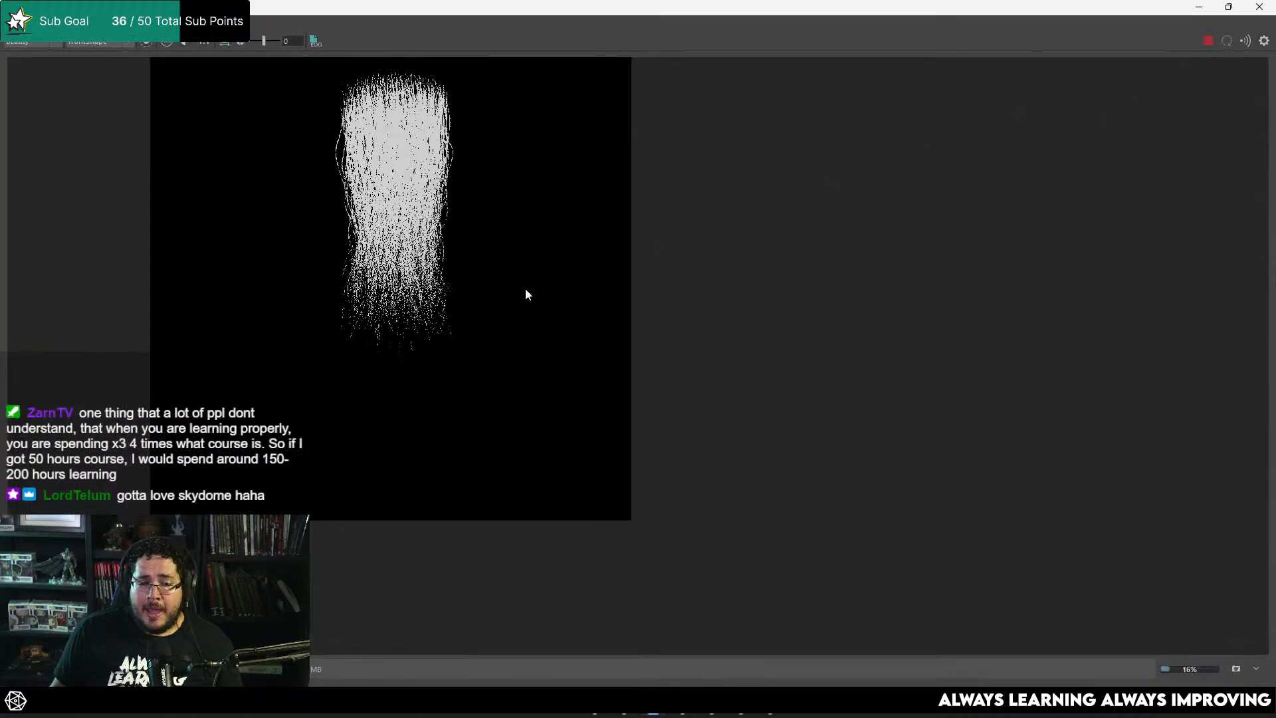
scroll(390, 195, "up", 3)
scroll(389, 195, "up", 3)
middle_click_drag(479, 200, 631, 318)
scroll(707, 311, "down", 3)
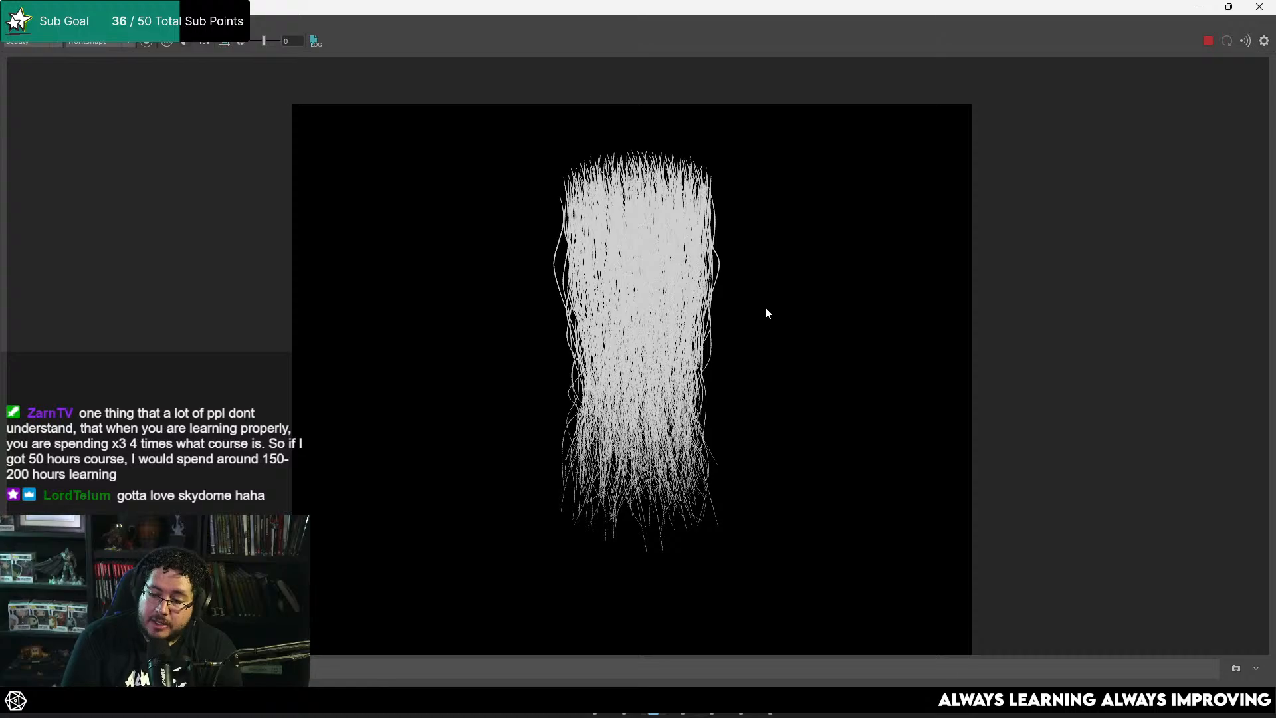
scroll(765, 306, "up", 3)
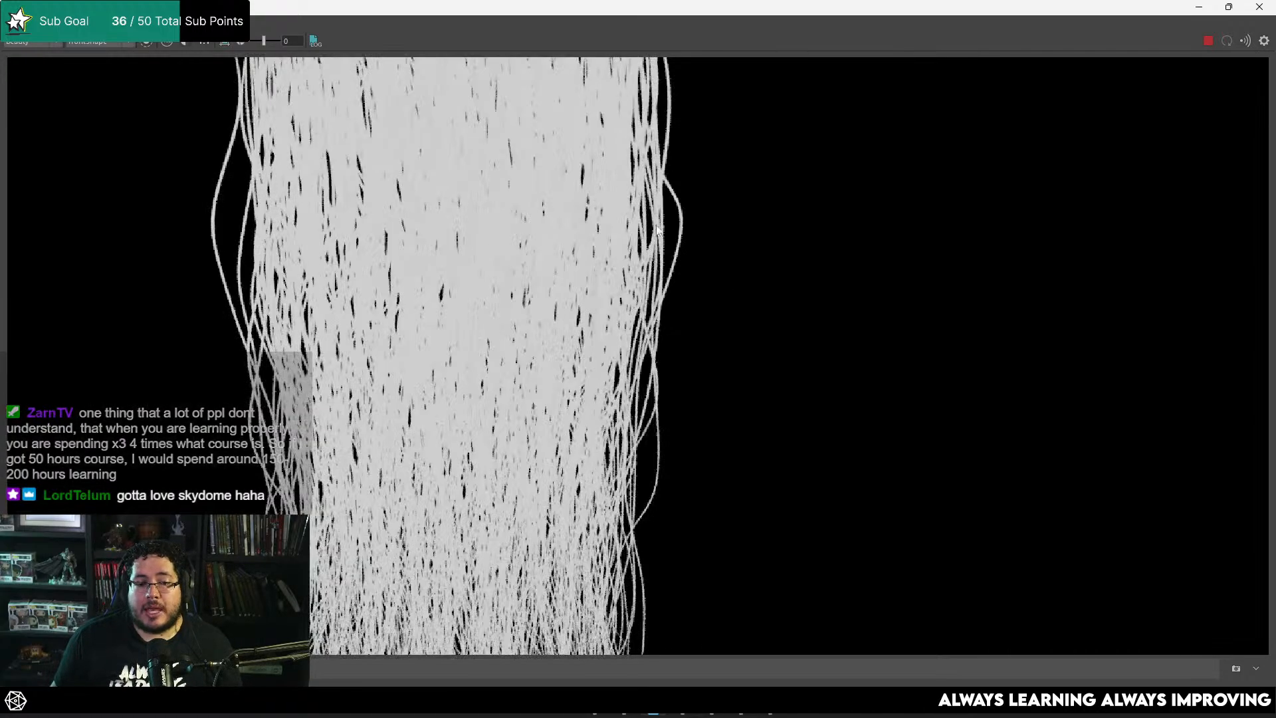
middle_click_drag(696, 274, 787, 245)
scroll(778, 246, "down", 1)
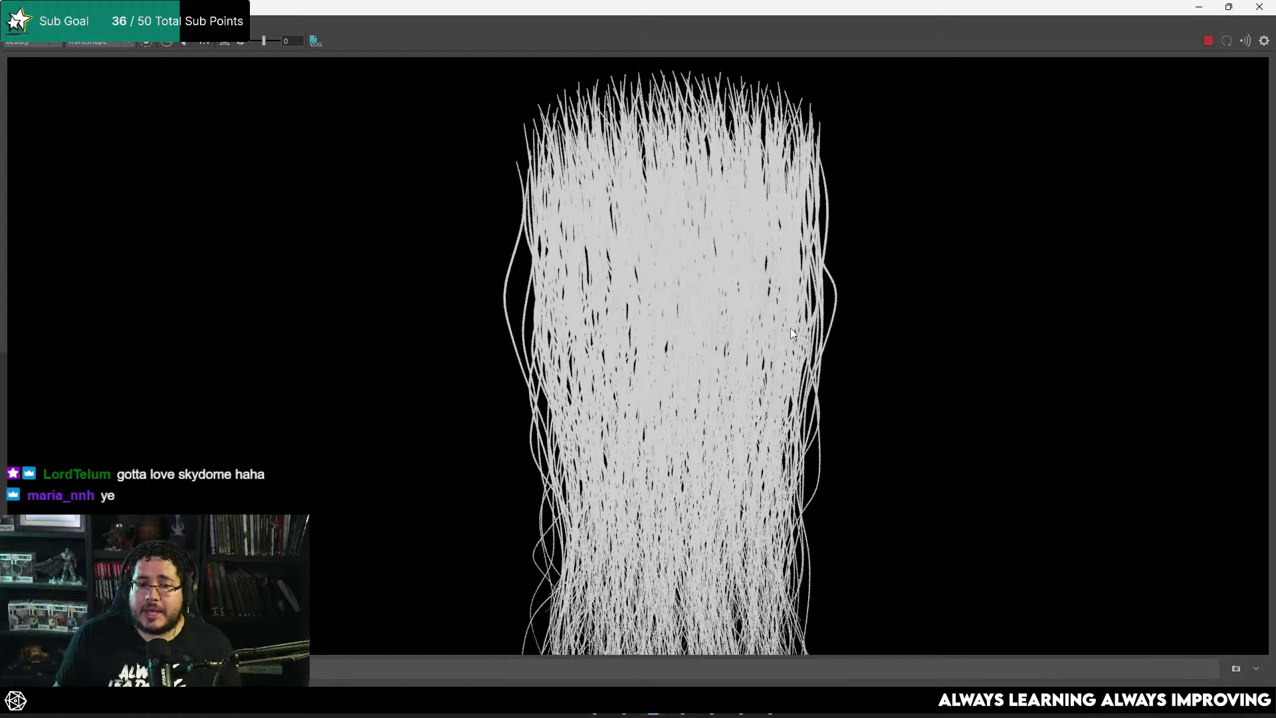
scroll(753, 250, "up", 1)
scroll(752, 250, "down", 2)
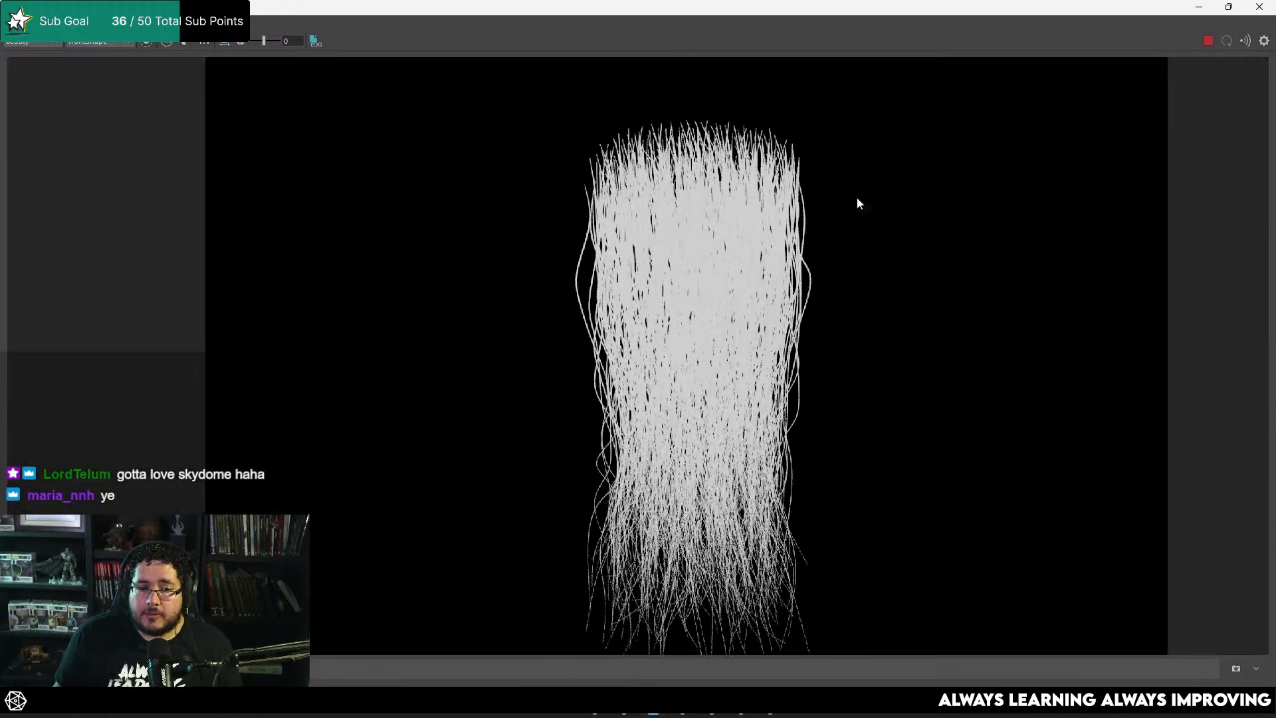
Step: Assign a new Arnold aiStandardHair material to the HairCards_Desc description in HairCardCollection
left_click(1199, 7)
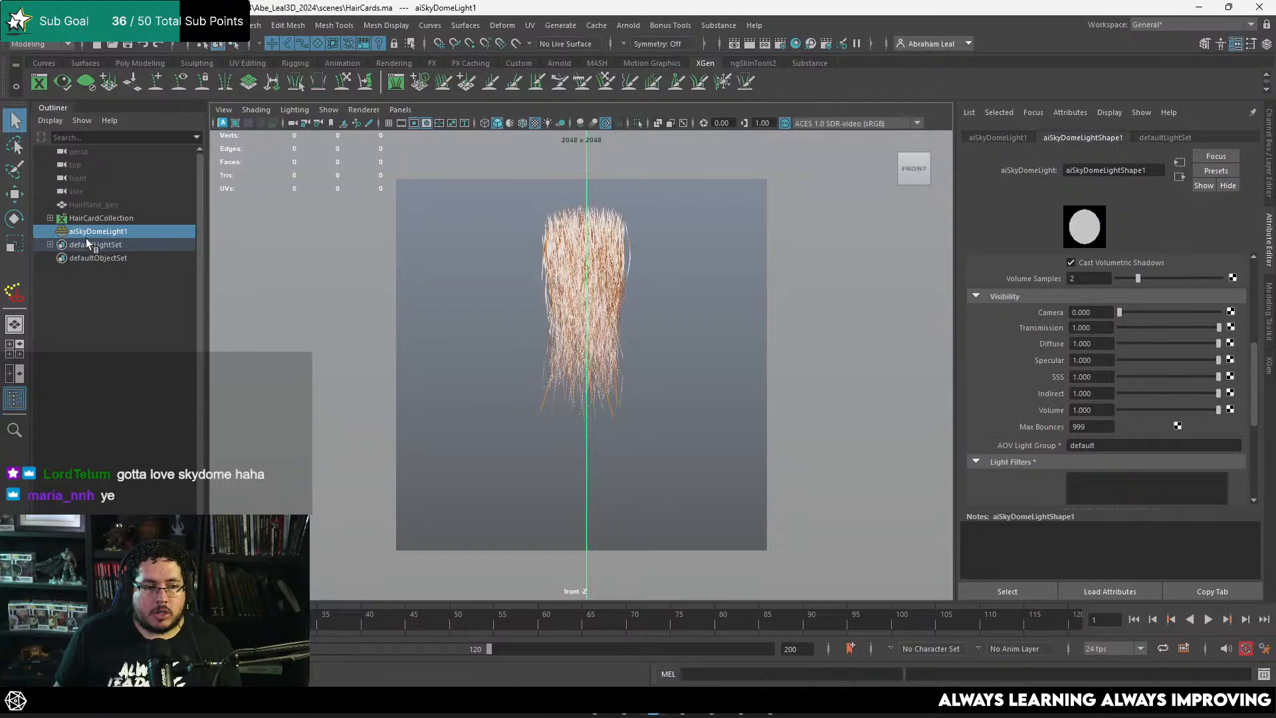
left_click(65, 219)
left_click(50, 218)
left_click(88, 230)
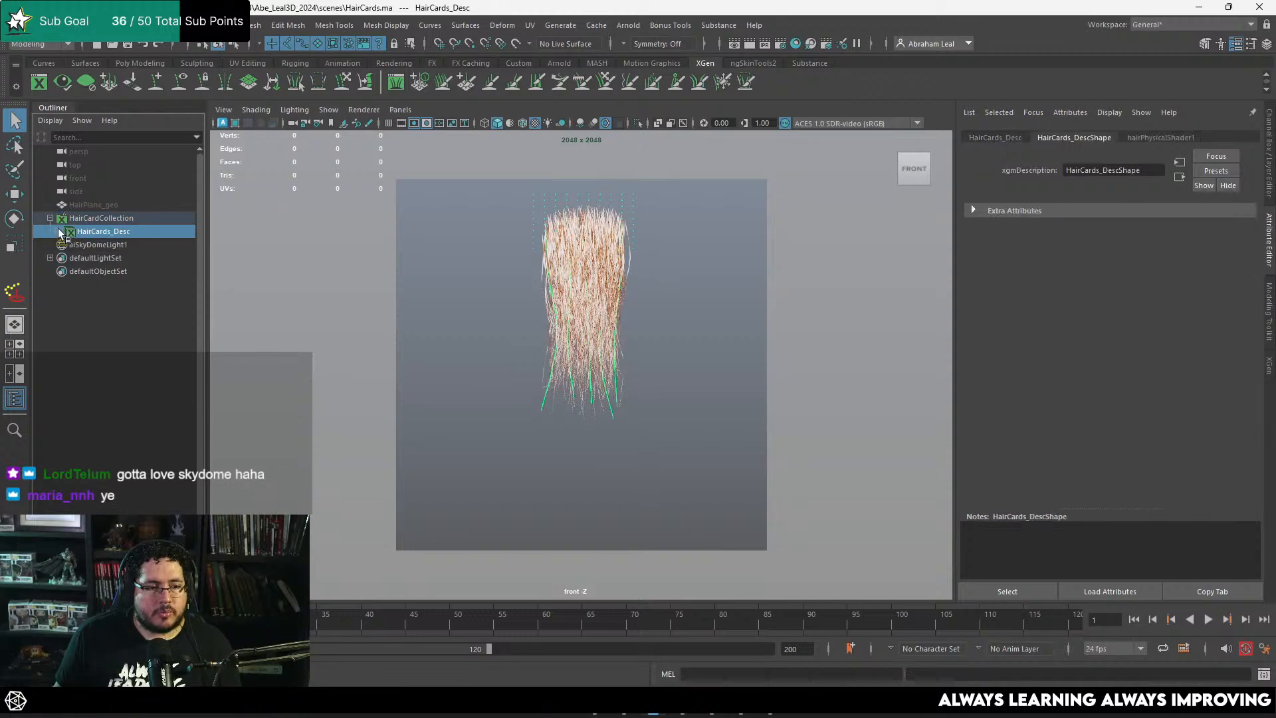
right_click(553, 249)
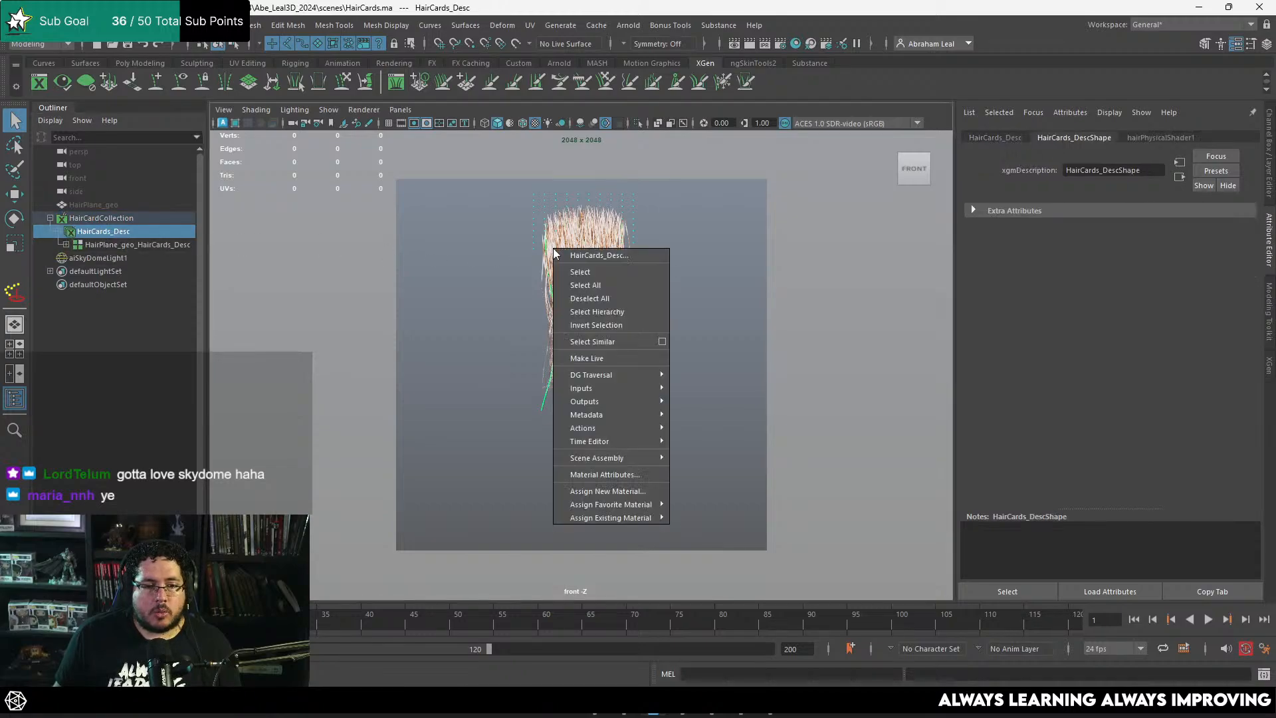
left_click(589, 496)
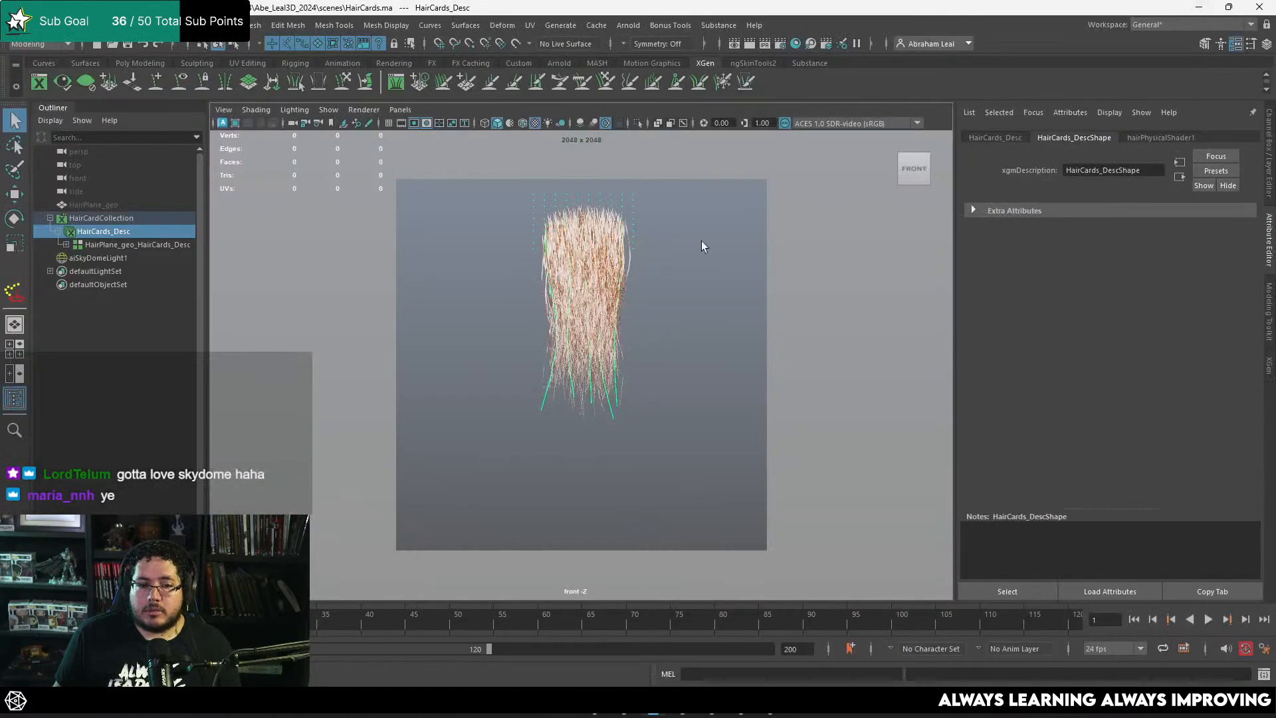
right_click(612, 253)
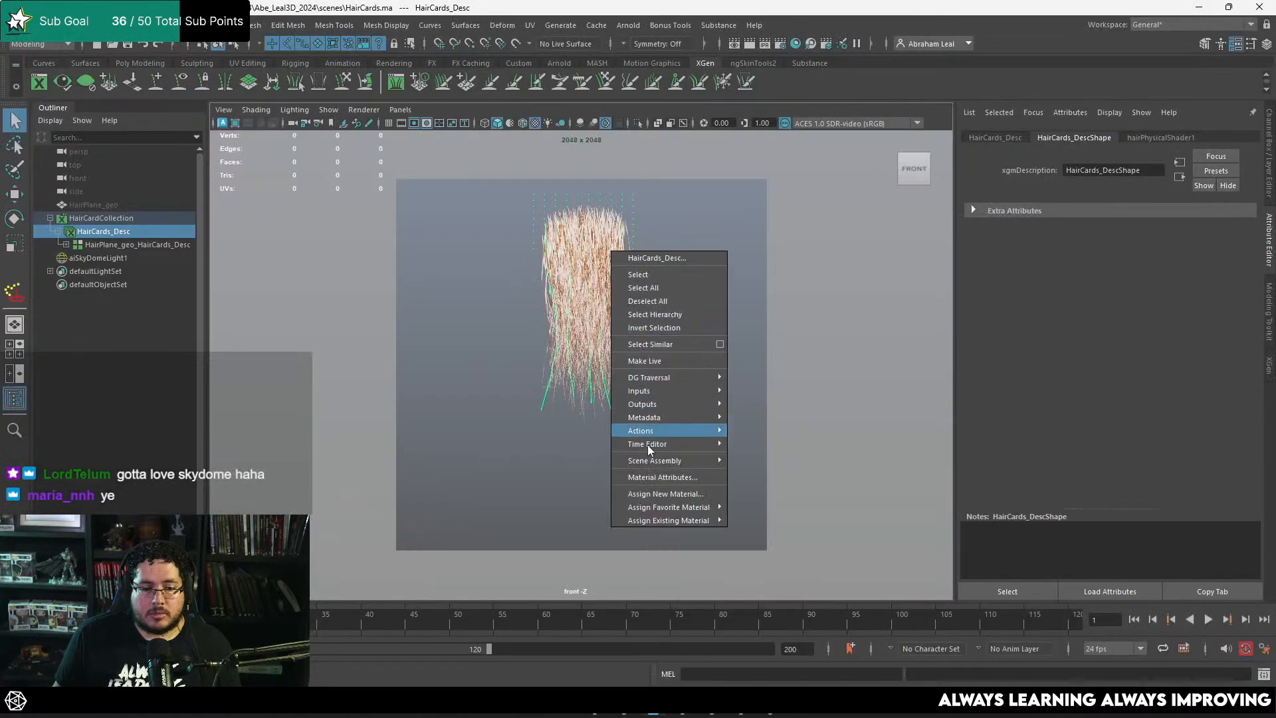
left_click(664, 494)
left_click(456, 347)
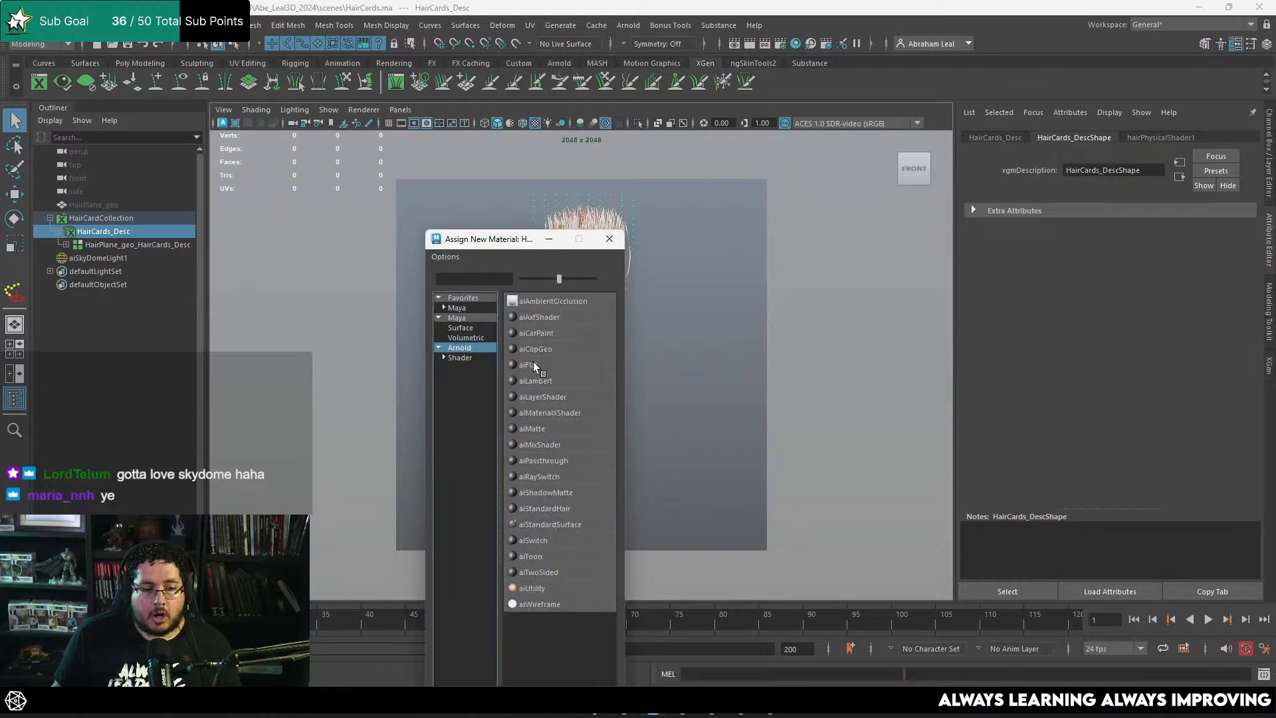
left_click(556, 509)
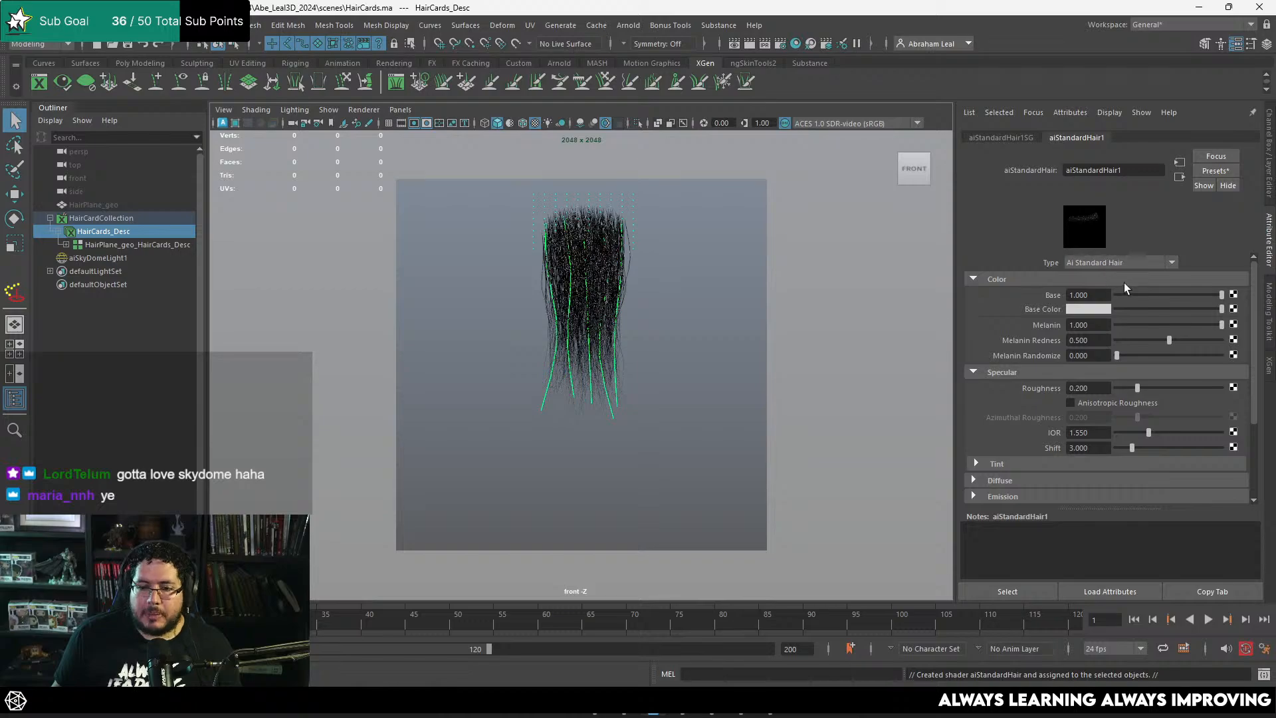
Step: Set the hair material's Melanin to about 0.026, Melanin Redness to about 0.205 and Melanin Randomize to about 0.994
left_click_drag(1211, 329, 1121, 333)
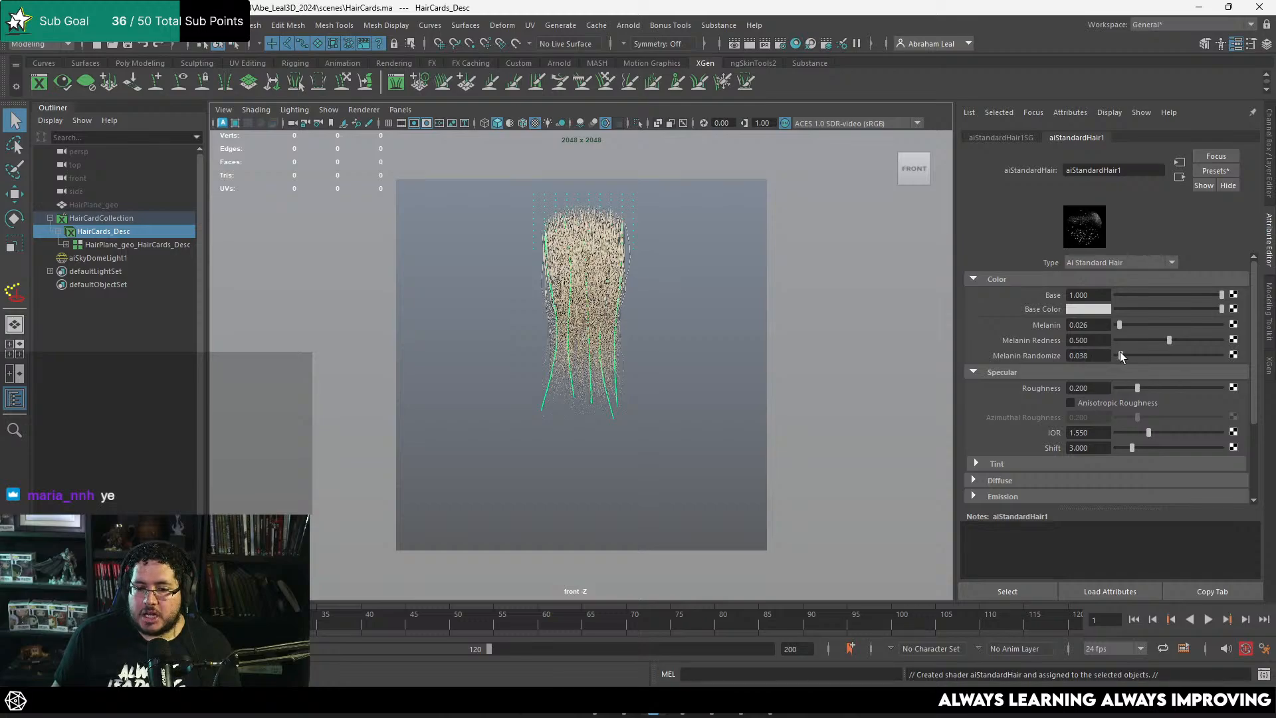
left_click_drag(1118, 355, 1220, 355)
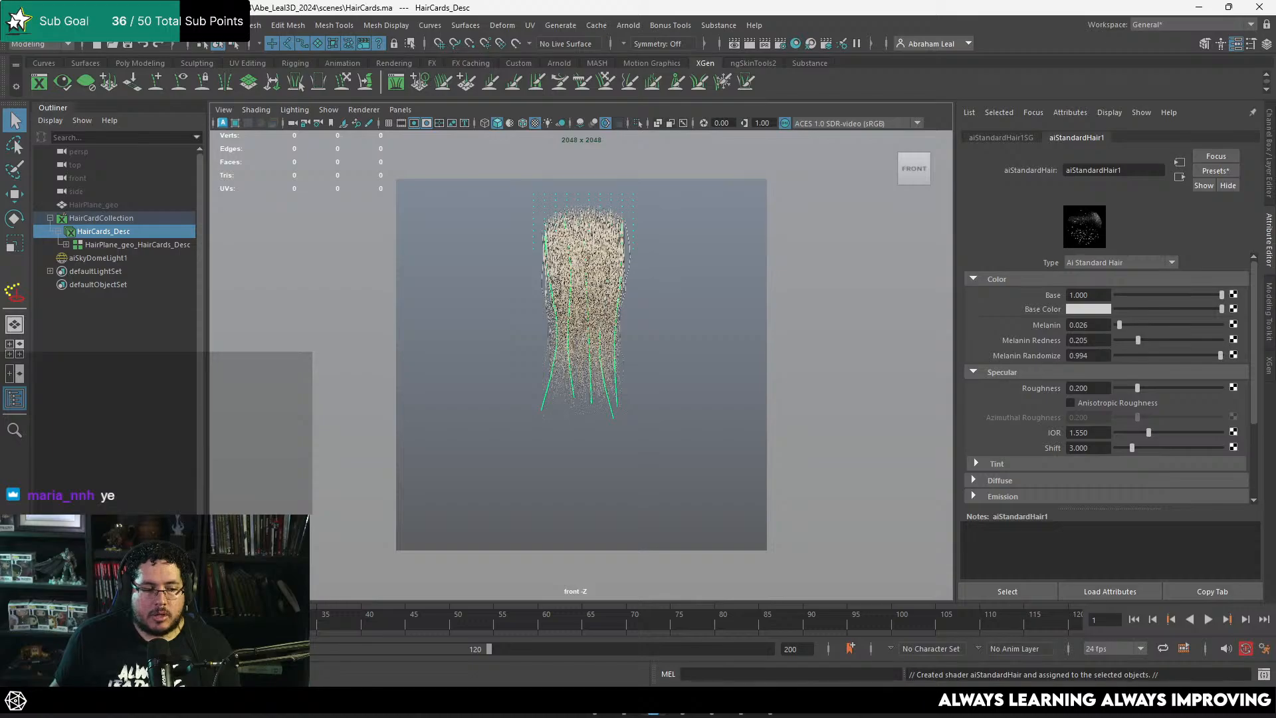
Step: Rerun the Arnold render in the colour display and examine how the hair material shades the strands from roots to tips
key("alt+Tab")
left_click(1206, 42)
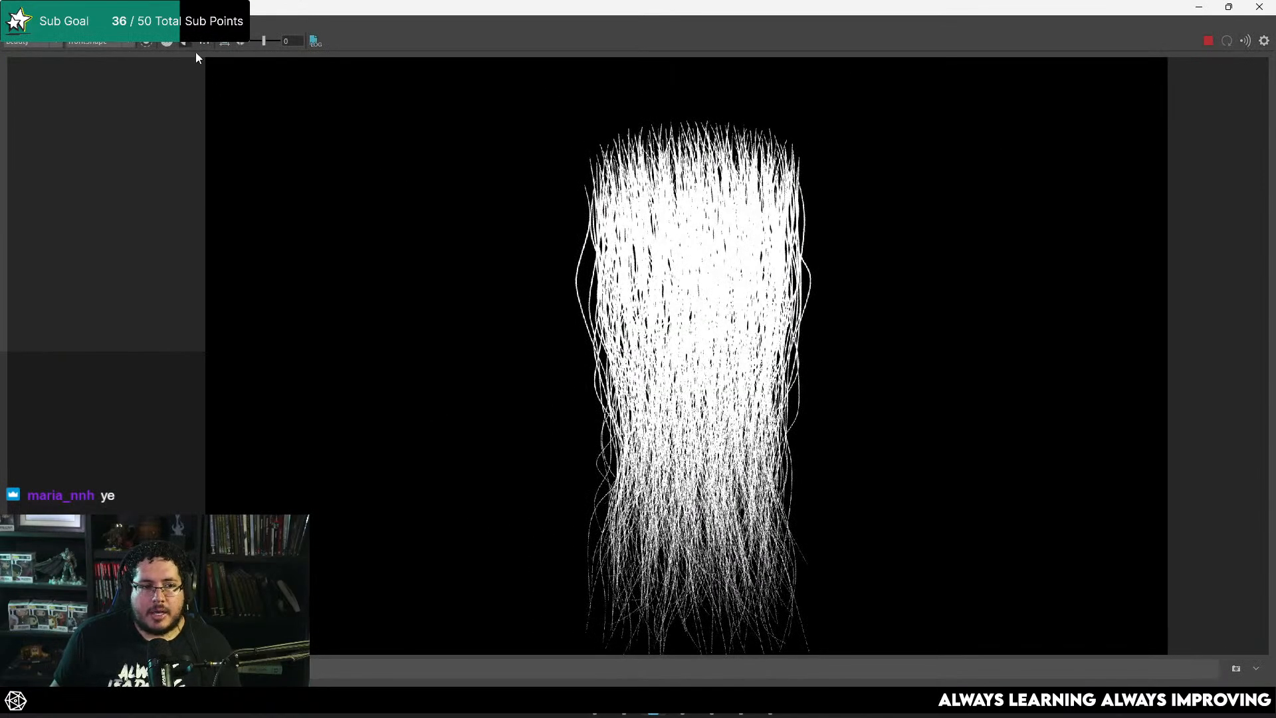
left_click(188, 42)
scroll(743, 306, "up", 4)
scroll(744, 279, "down", 3)
middle_click_drag(744, 256, 732, 189)
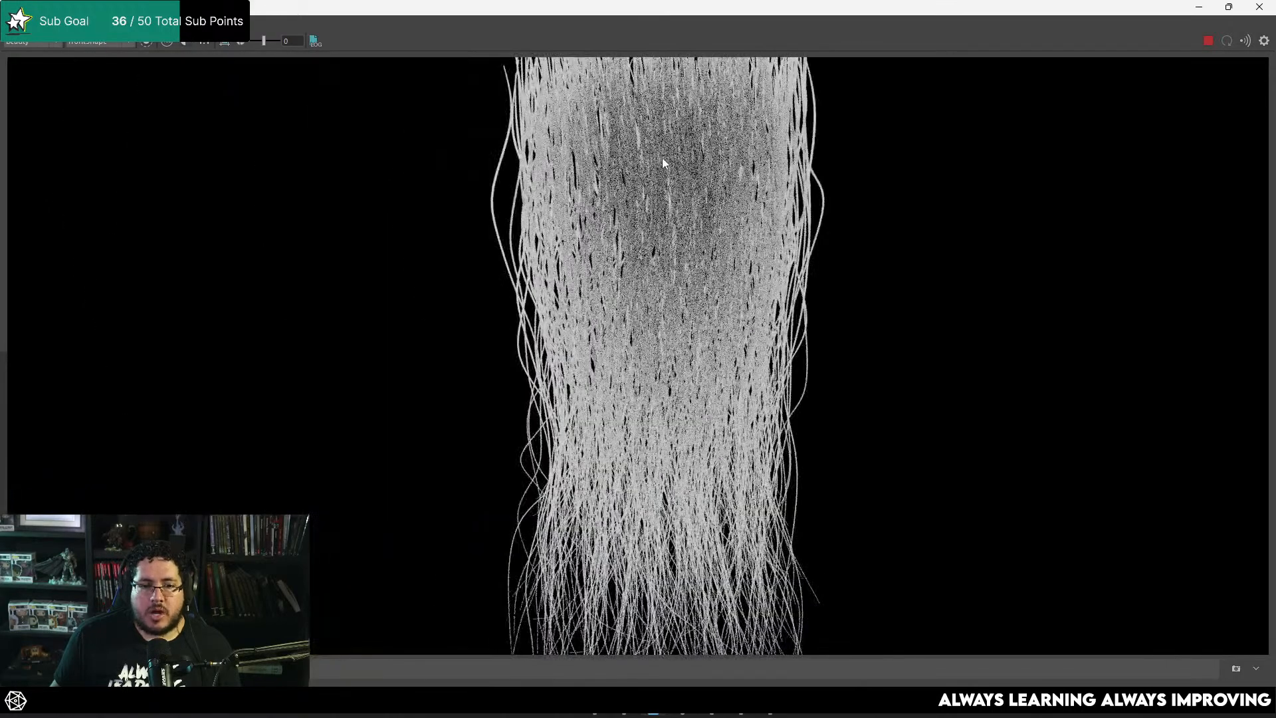
middle_click_drag(663, 159, 657, 230)
scroll(656, 213, "up", 3)
scroll(718, 219, "down", 3)
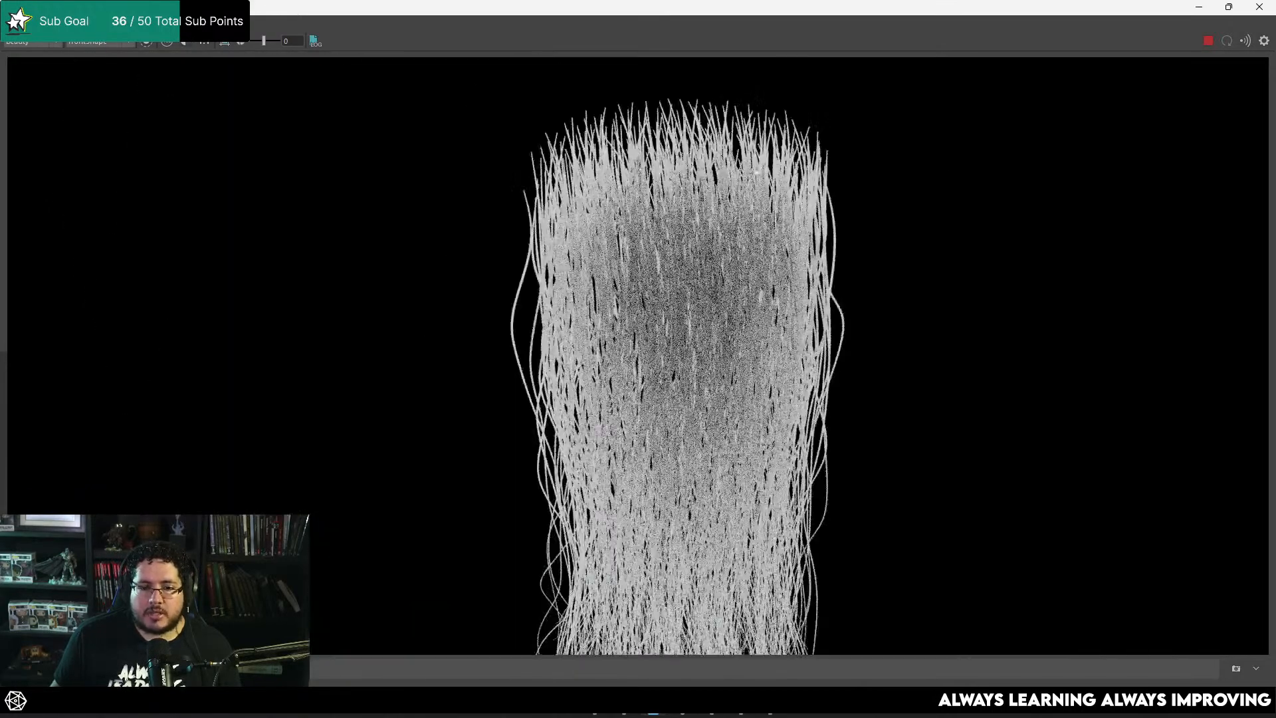
scroll(657, 275, "down", 2)
scroll(715, 266, "up", 1)
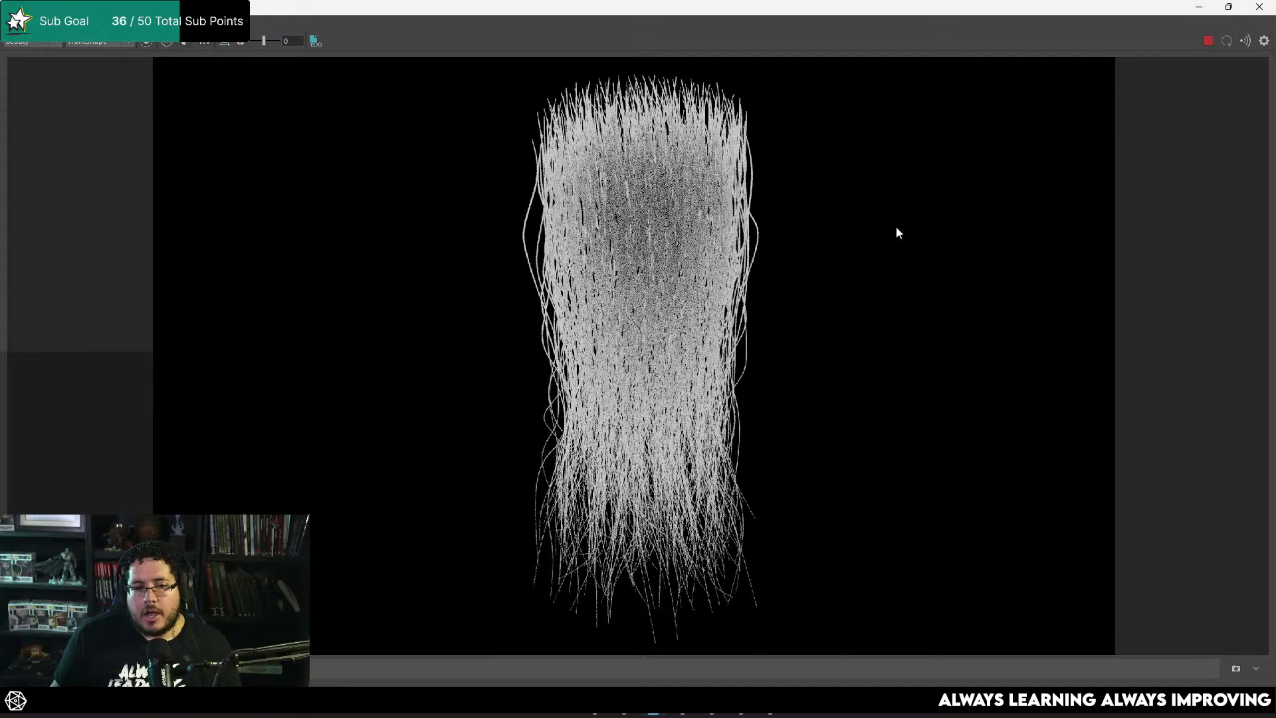
Step: Select aiSkyDomeLight1 and switch to the Chrome browser, ready to enter a new address
left_click(1199, 7)
left_click(739, 266)
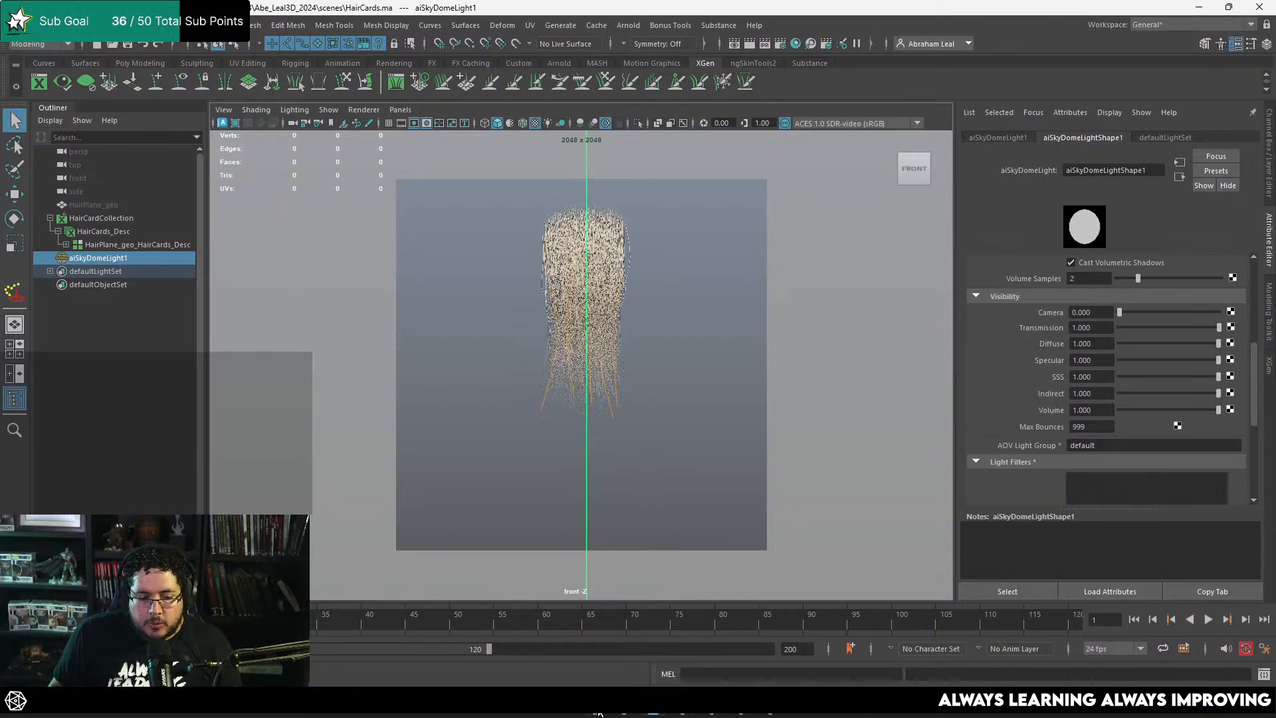
left_click(741, 706)
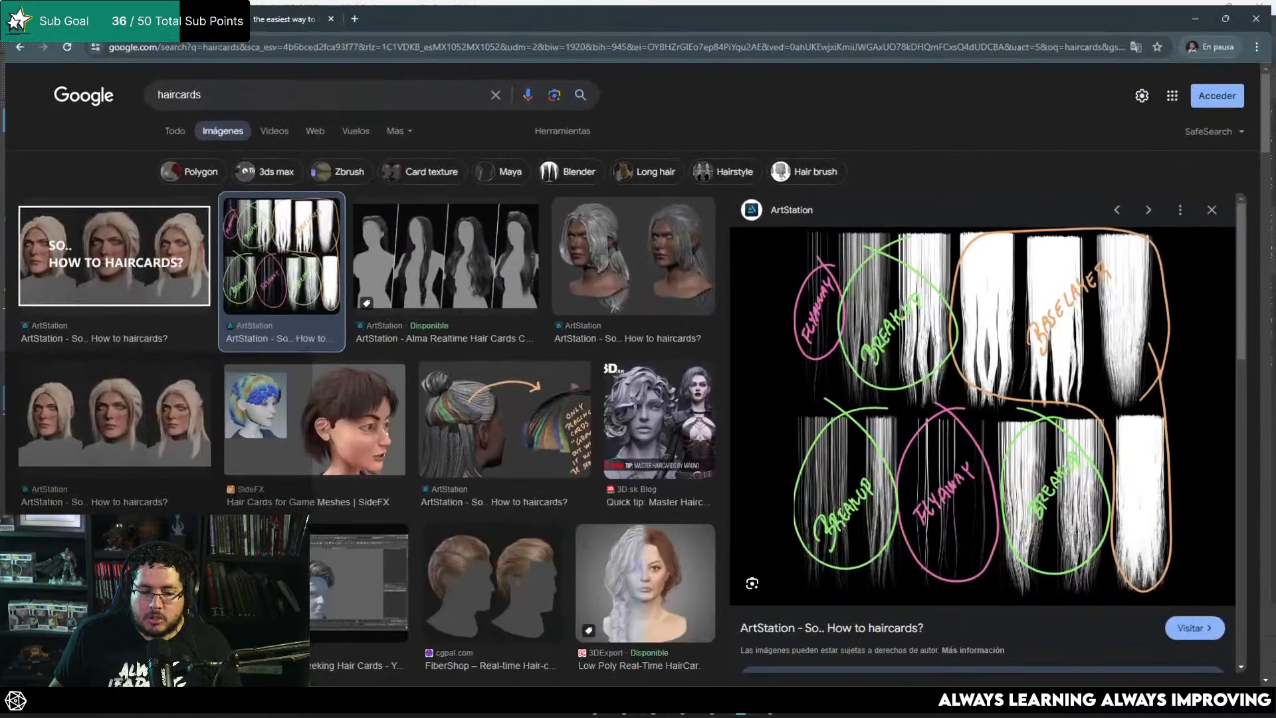
left_click(240, 45)
type("stu")
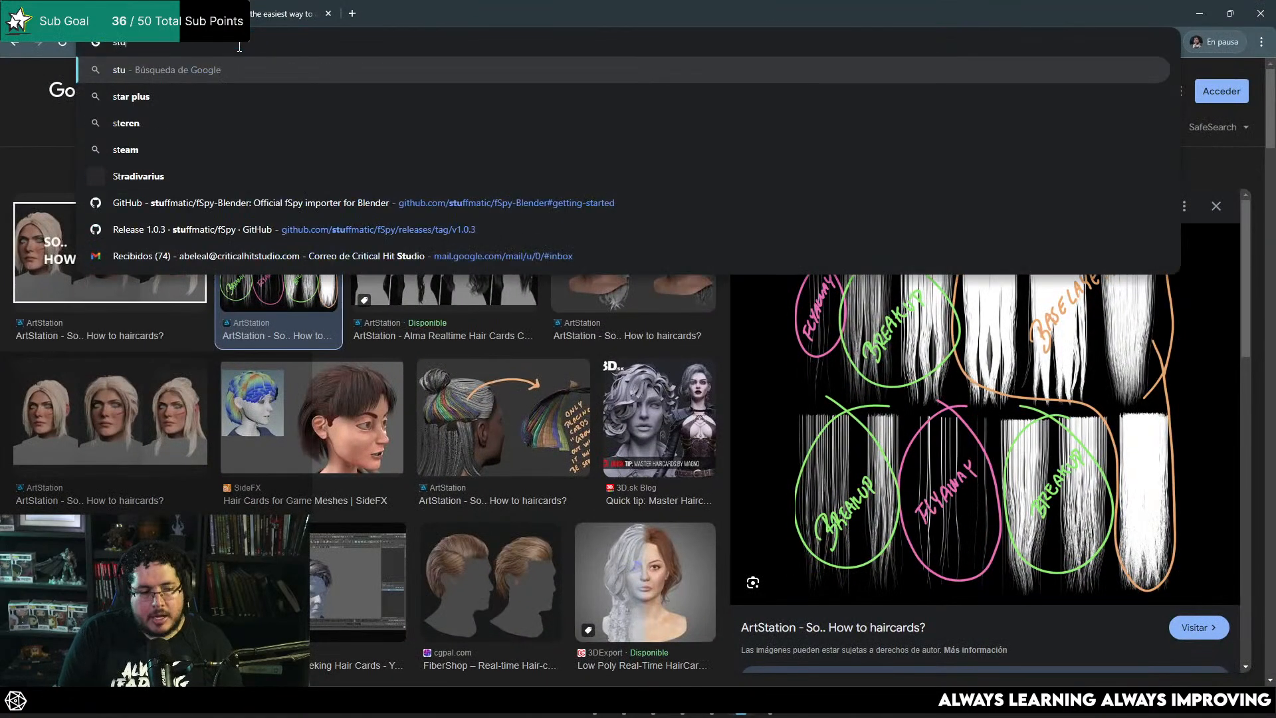
type("dio h")
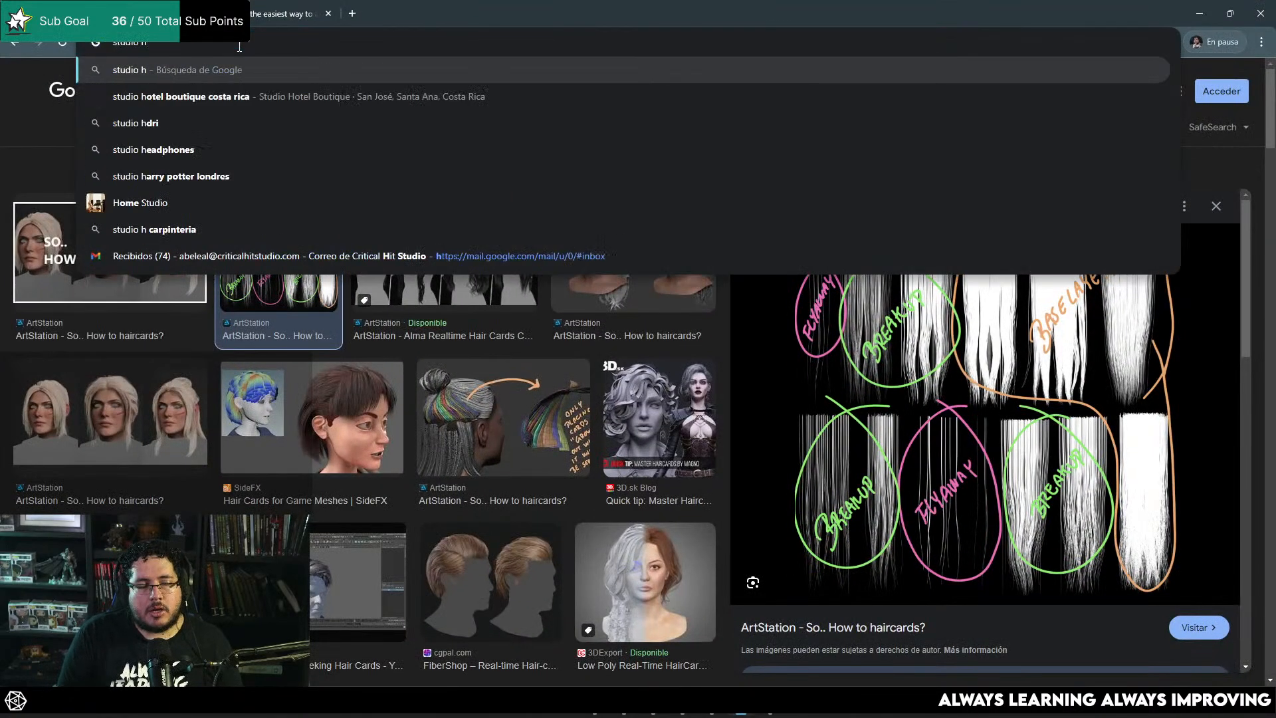
key("BackSpace")
key("BackSpace")
key("BackSpace")
key("BackSpace")
key("BackSpace")
key("BackSpace")
key("BackSpace")
key("BackSpace")
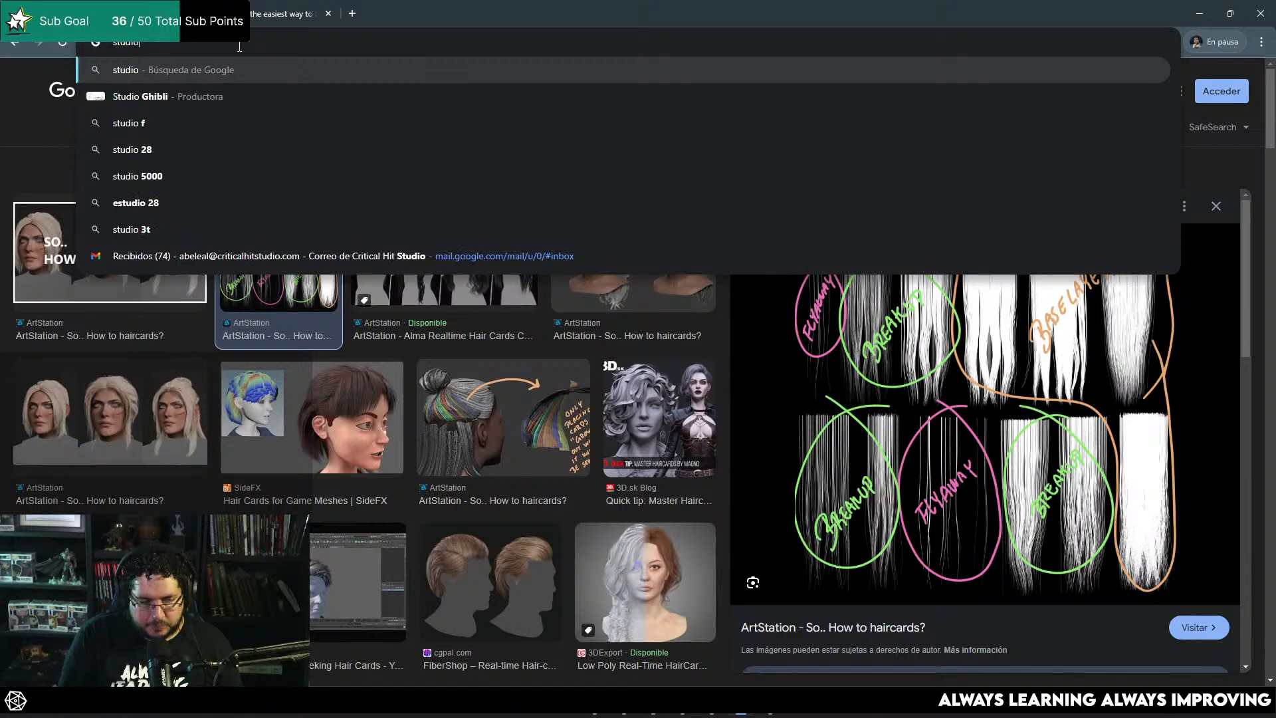
Step: Go to polyhaven.com and open its HDRI library
type("polyhaven.com")
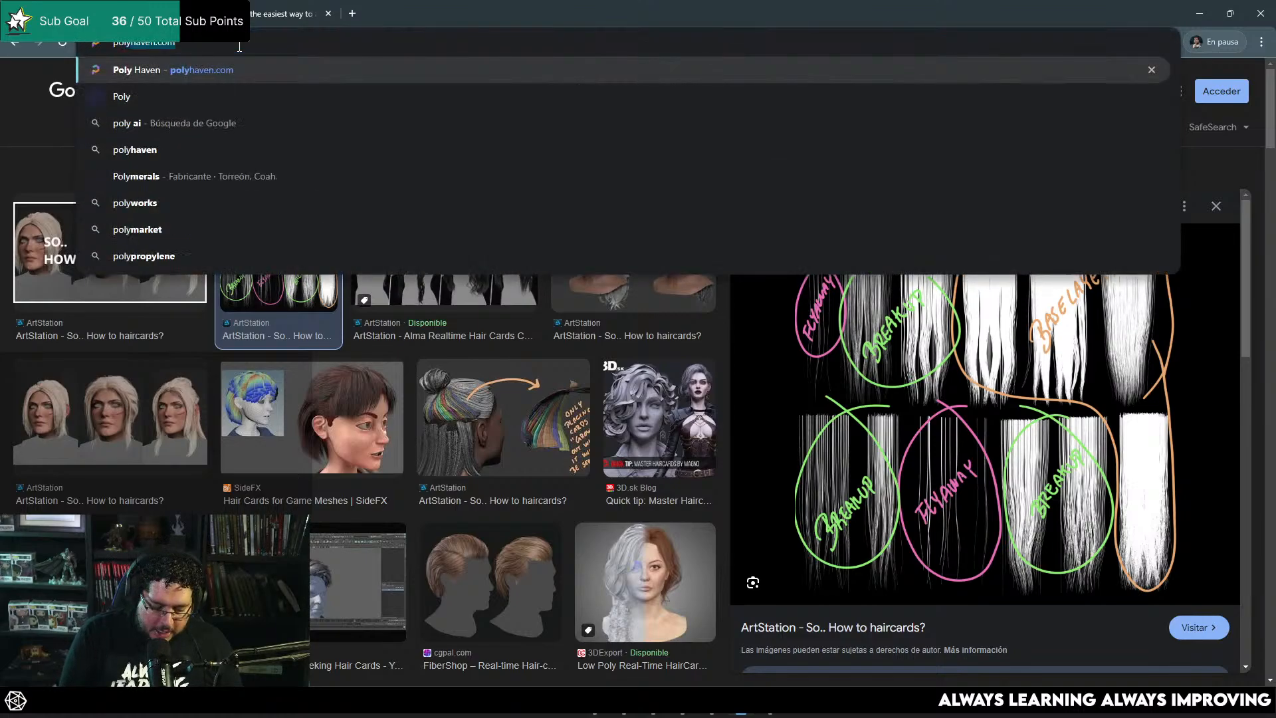
key("Return")
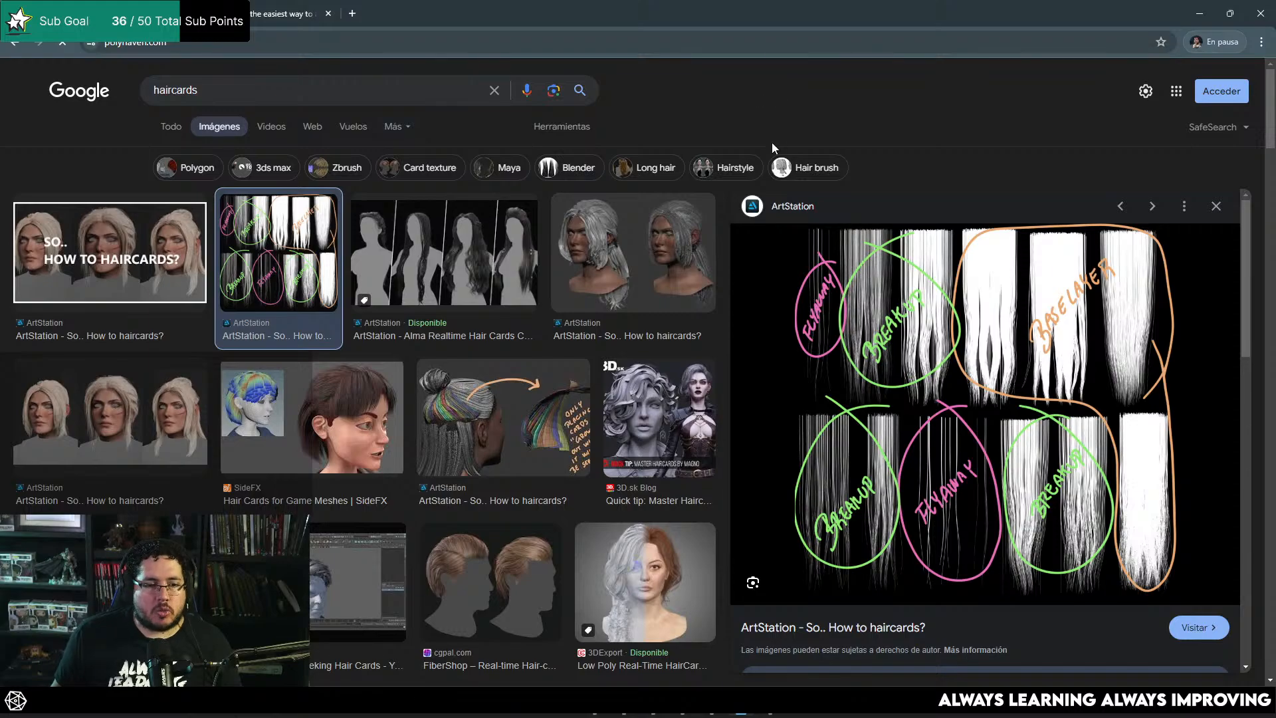
scroll(749, 142, "down", 5)
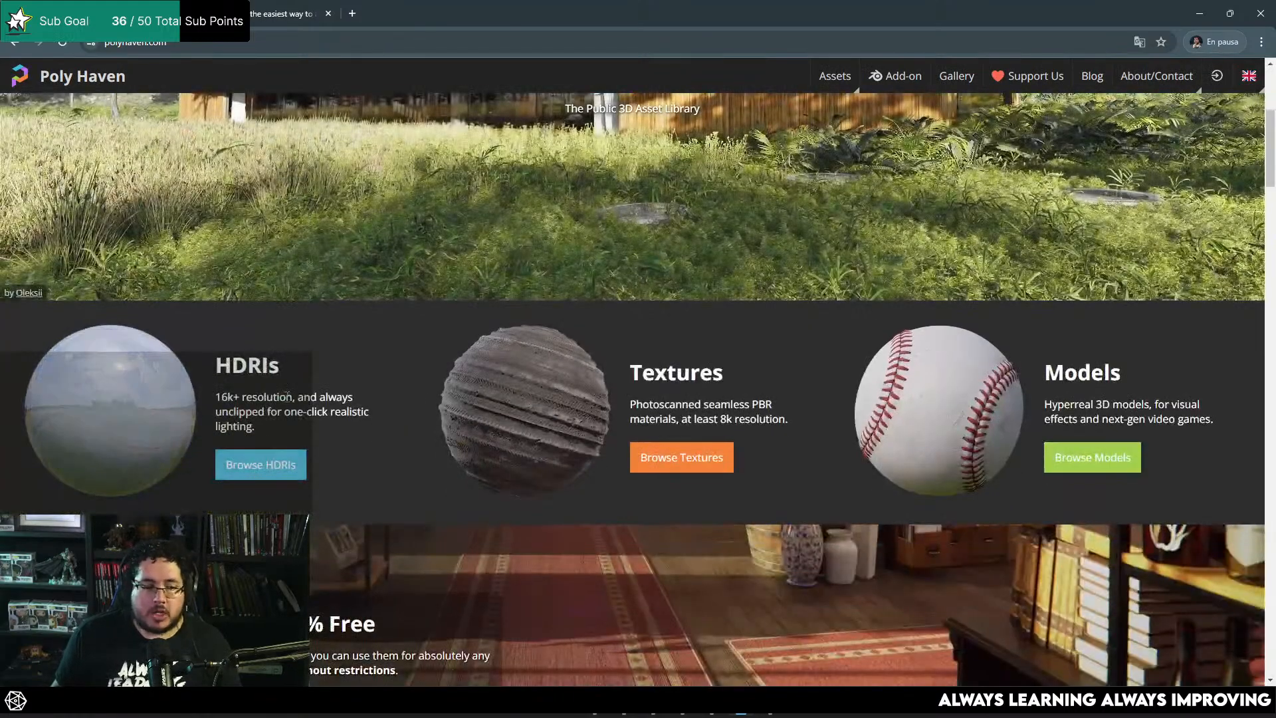
left_click(122, 386)
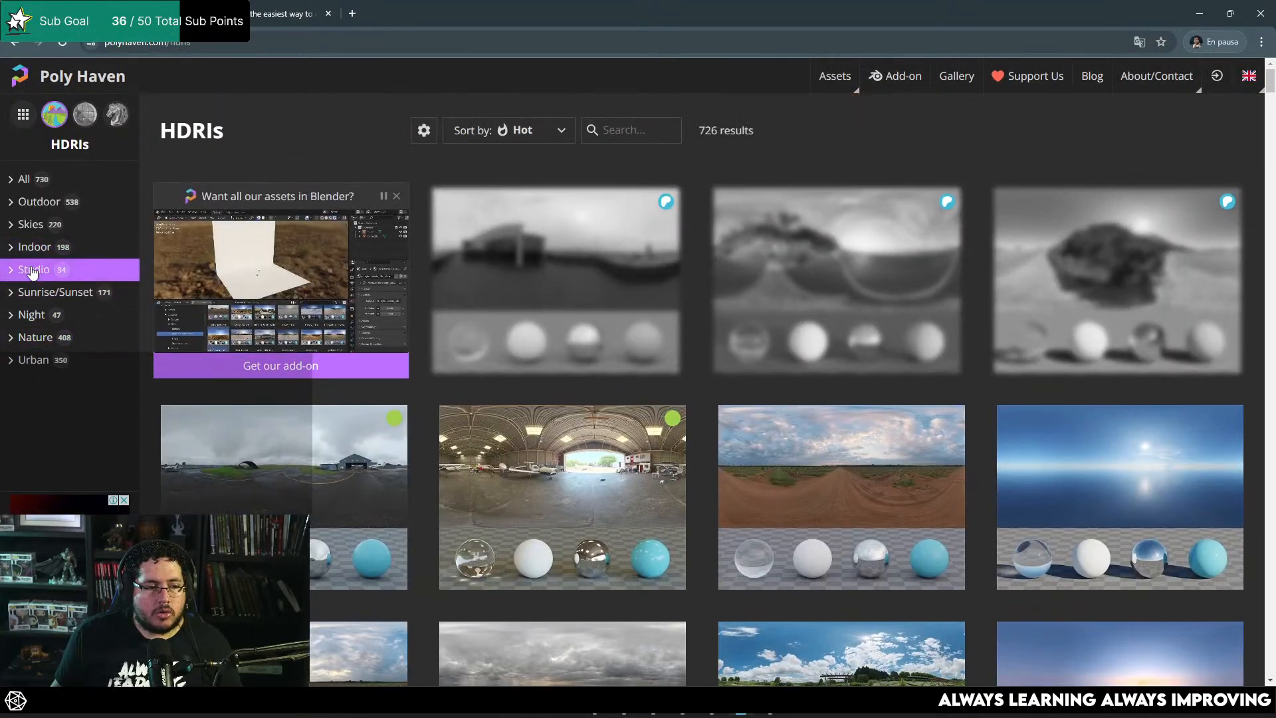
Step: Filter the HDRIs to the Studio category and download Brown Photostudio 01 as a 4K EXR
left_click(31, 271)
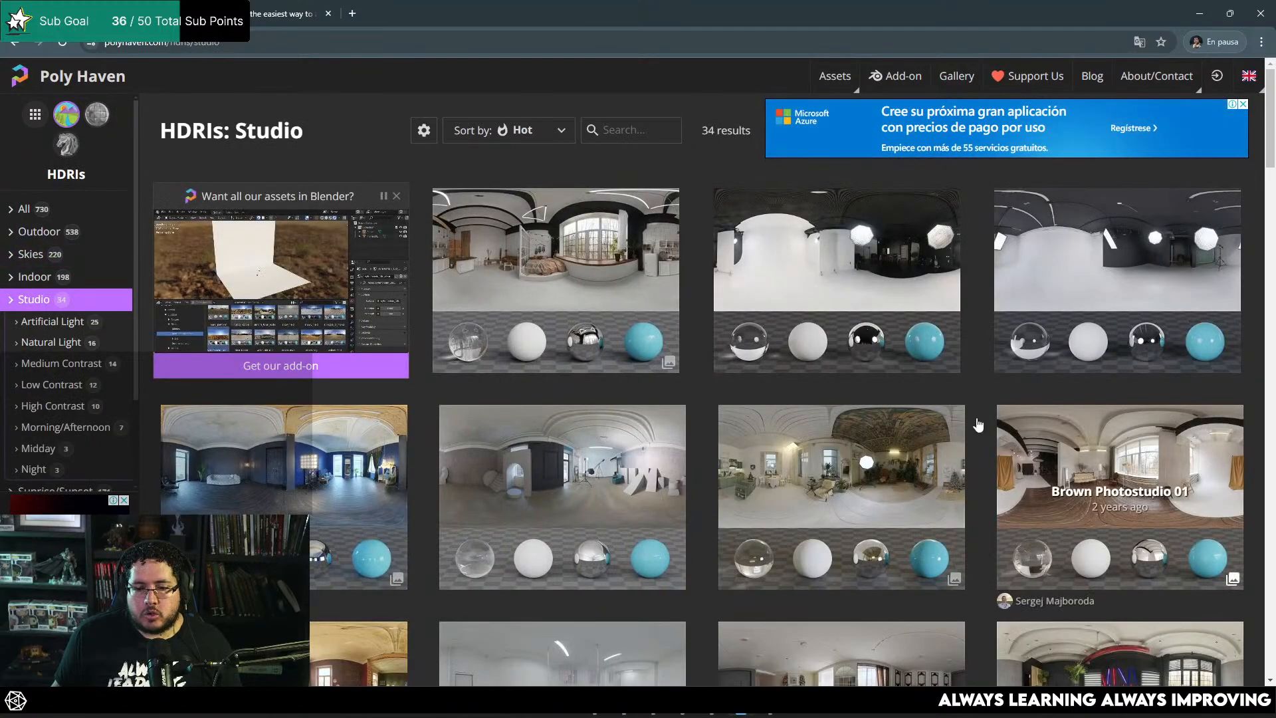
left_click(1096, 446)
left_click(1153, 123)
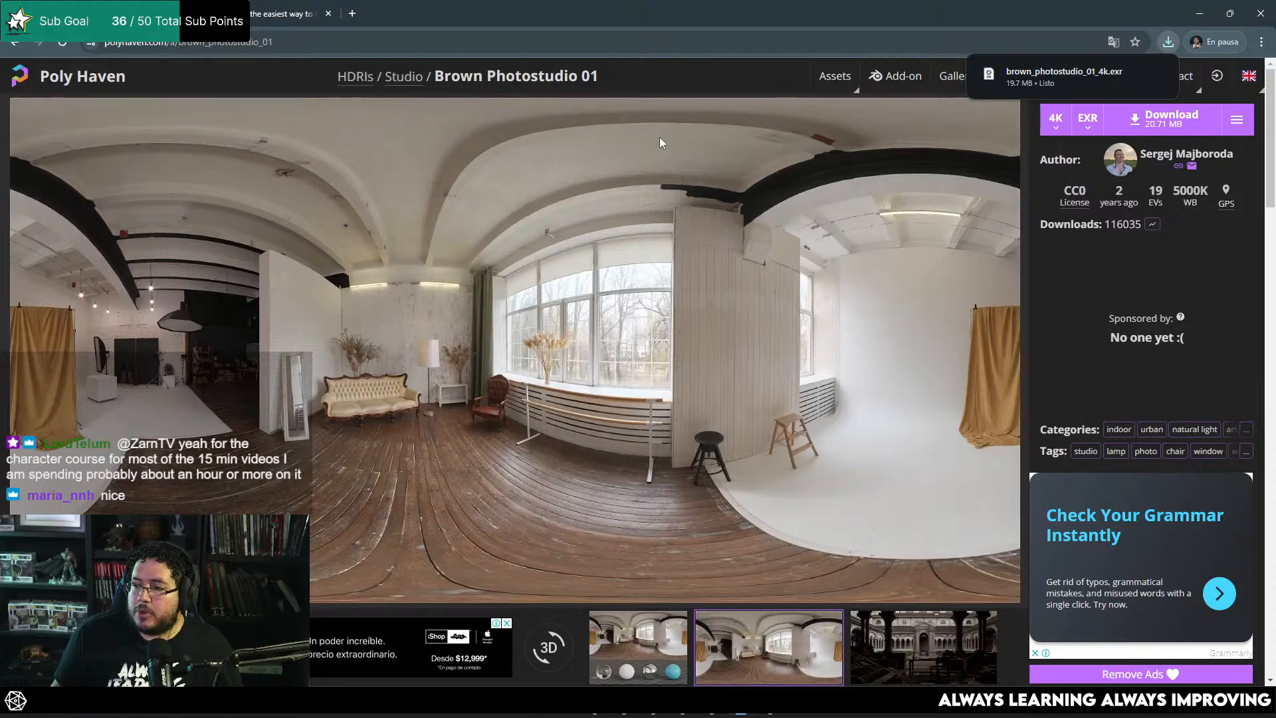
Step: Search for "indie maya" in a new browser tab and open Autodesk's Indie software page
left_click(353, 12)
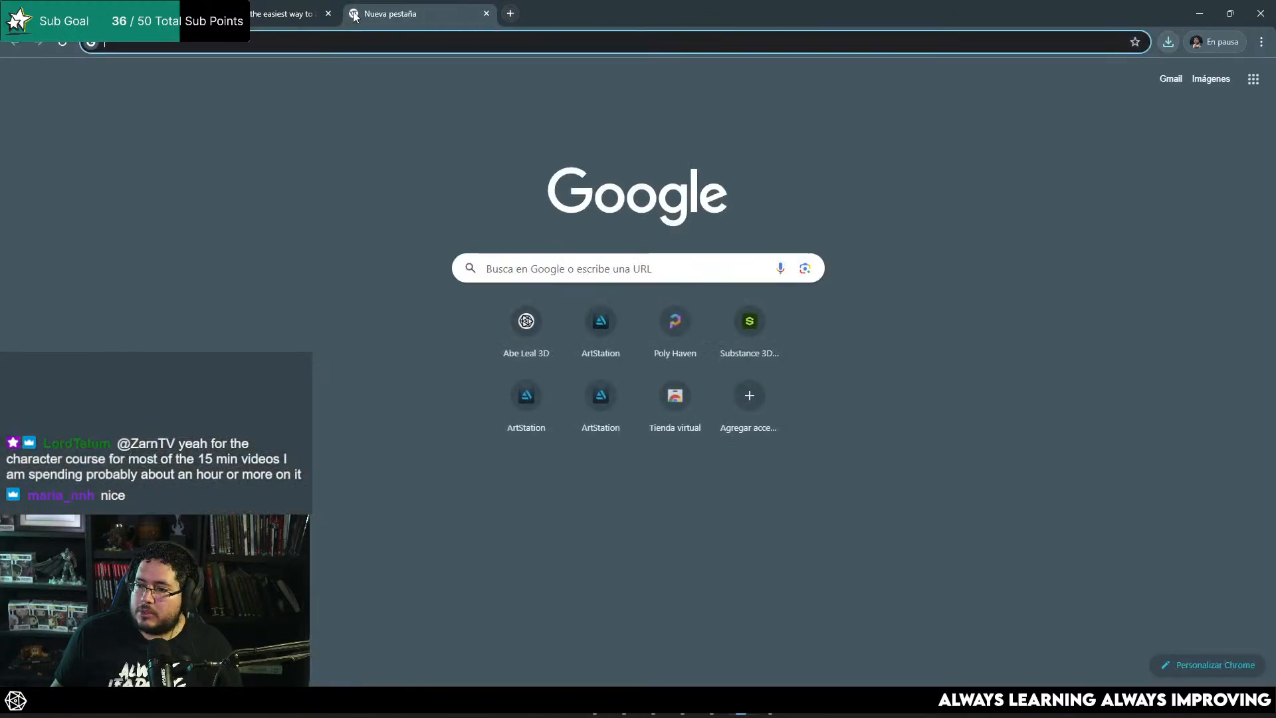
left_click(270, 38)
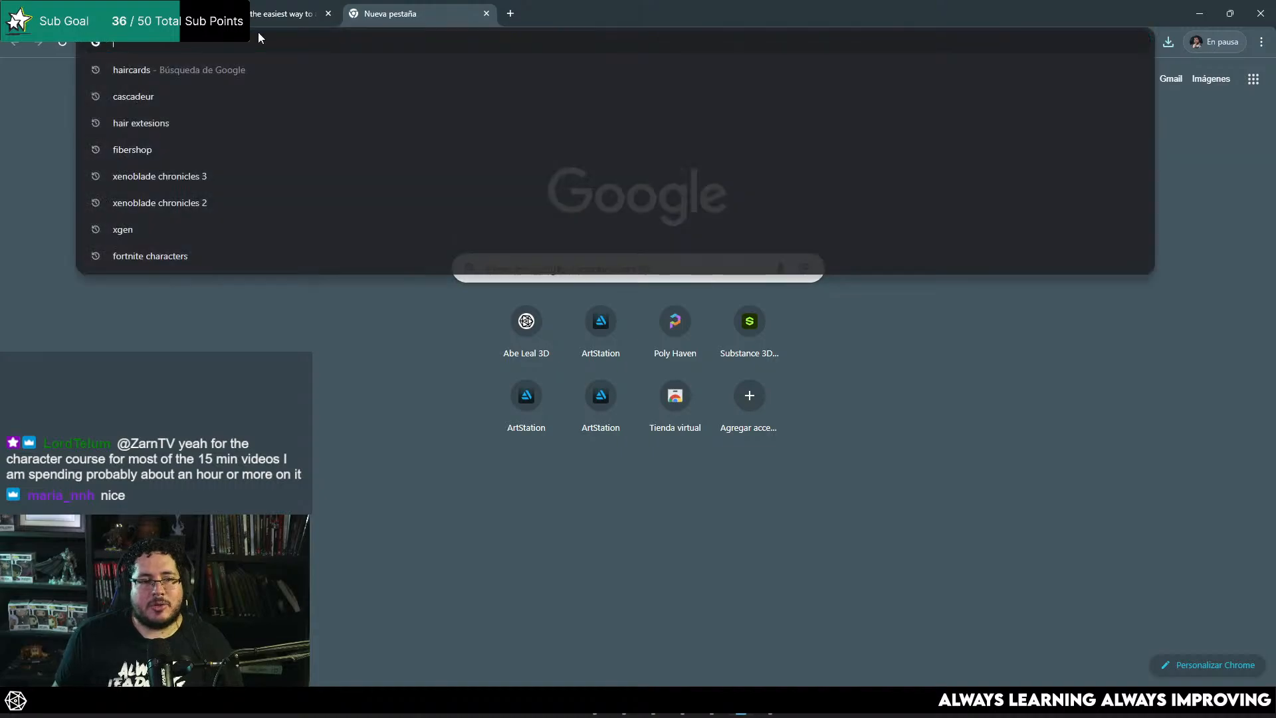
type("indie maya")
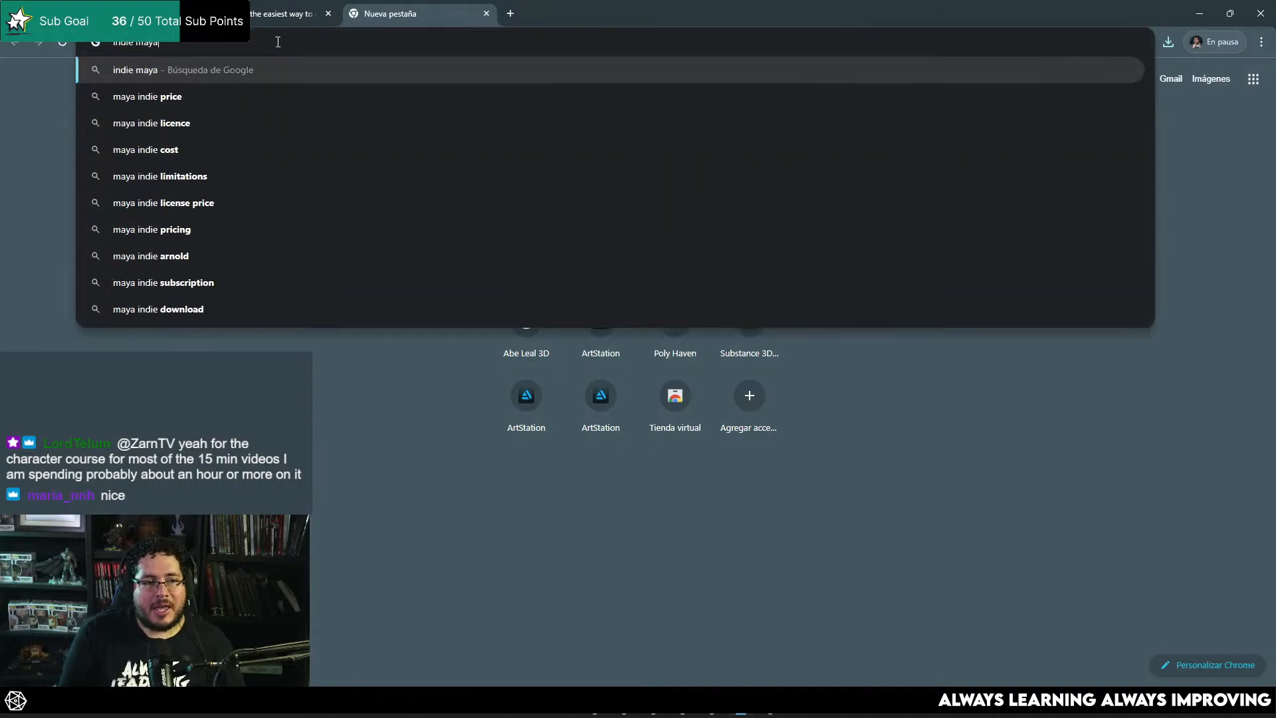
key("Return")
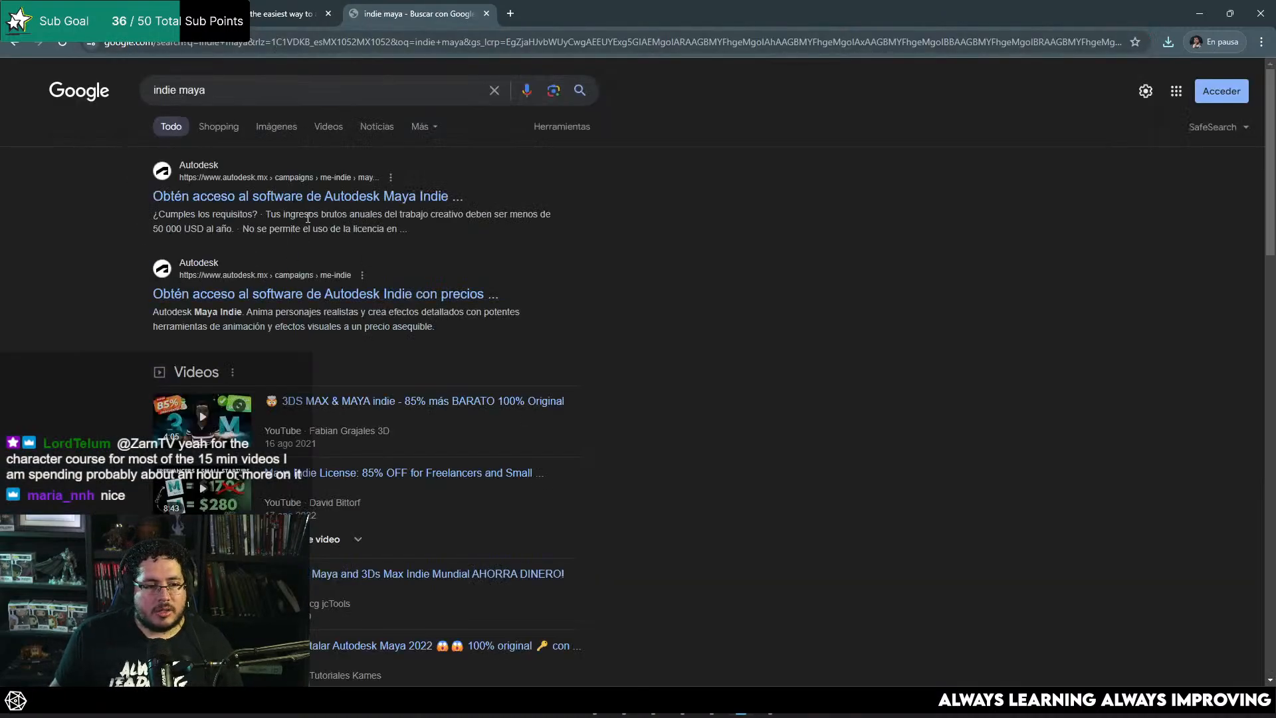
left_click(320, 293)
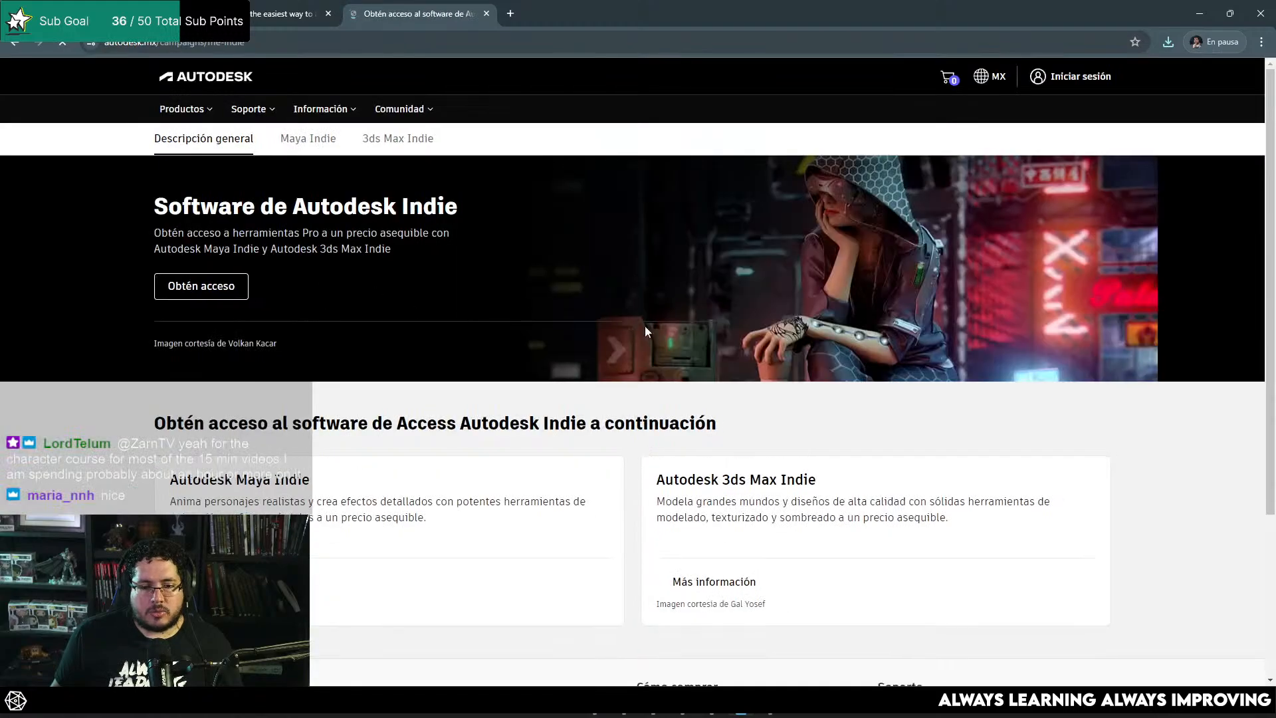
Step: Open the Maya Indie page and examine its eligibility requirements, frequently asked questions and list of available countries
scroll(664, 329, "down", 3)
scroll(409, 269, "down", 4)
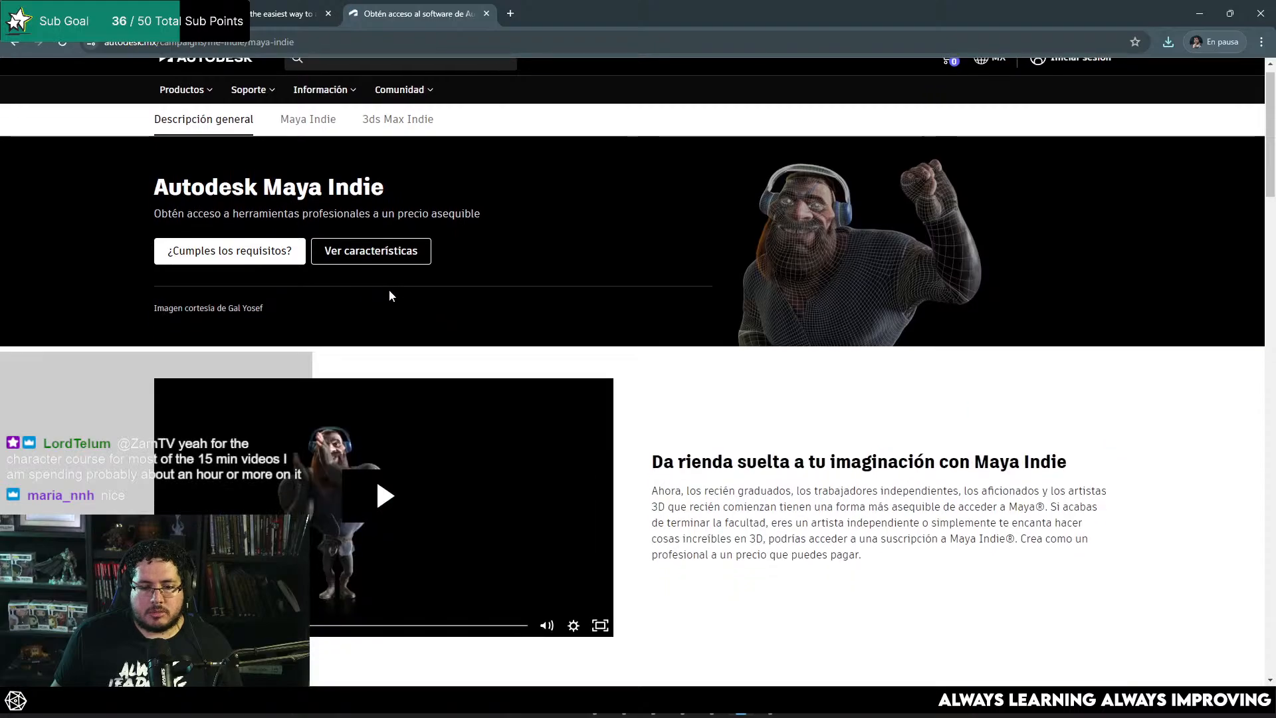
scroll(389, 289, "down", 8)
scroll(391, 273, "down", 20)
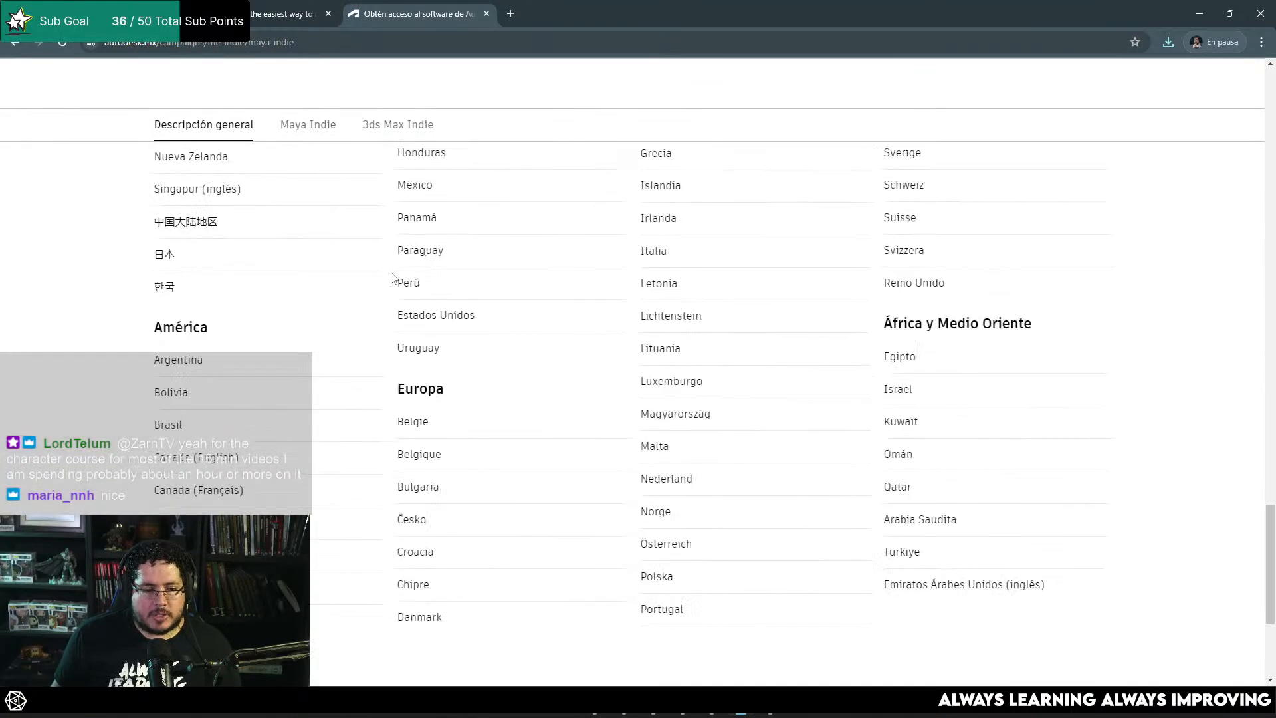
scroll(393, 275, "up", 2)
left_click(414, 294)
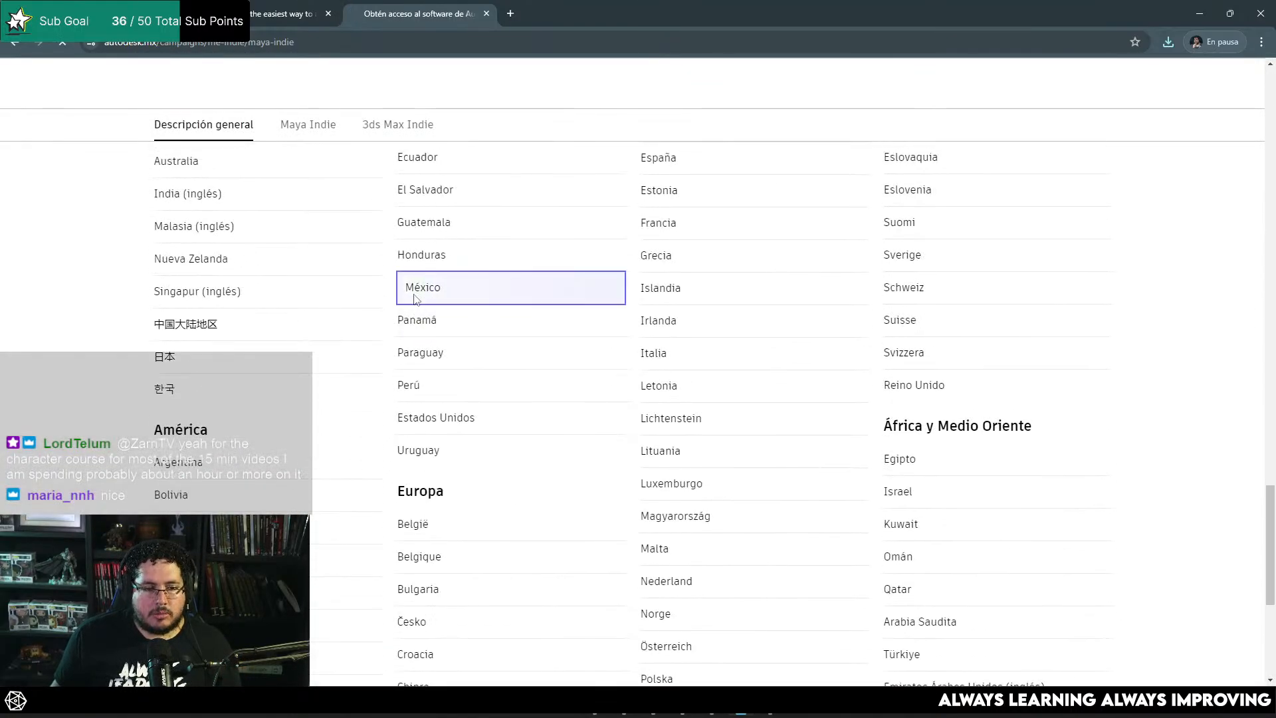
scroll(667, 348, "down", 7)
scroll(669, 349, "down", 7)
scroll(667, 345, "up", 6)
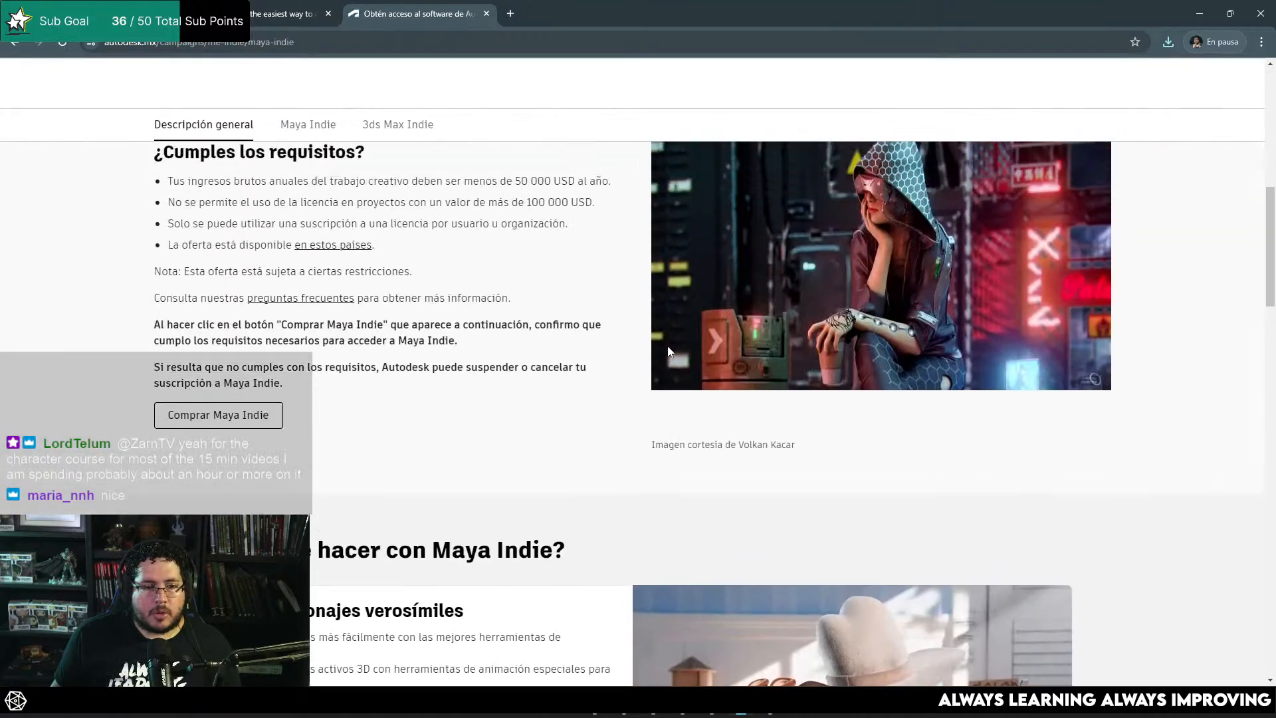
scroll(667, 346, "down", 7)
scroll(492, 303, "down", 15)
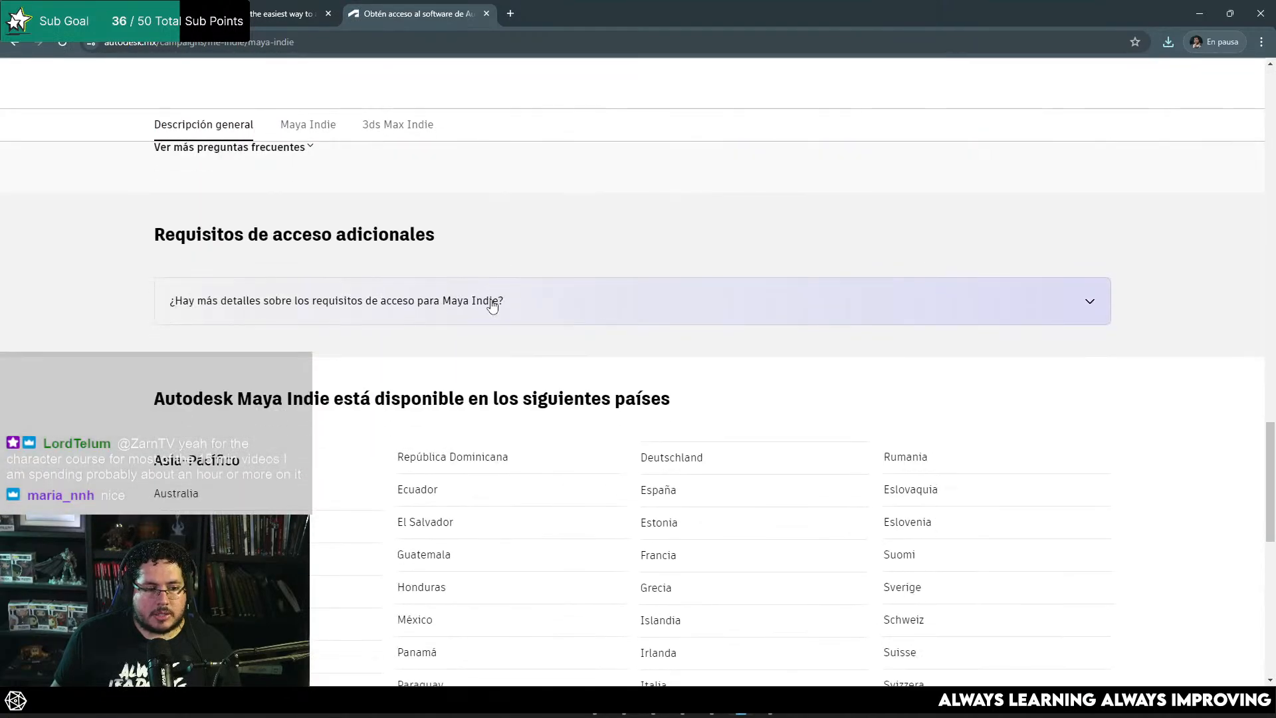
scroll(493, 303, "up", 9)
scroll(494, 304, "up", 12)
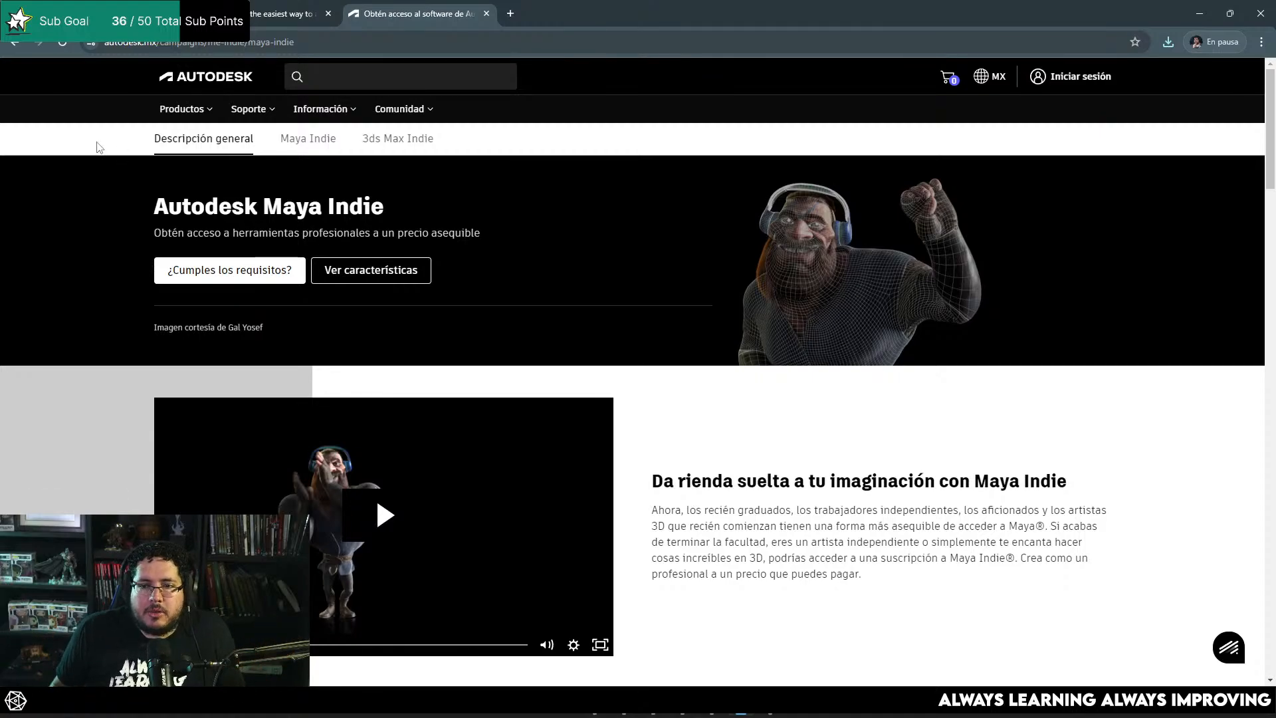
Step: Look over the Autodesk Indie overview page, return to the search results and switch back to Maya
scroll(363, 301, "down", 15)
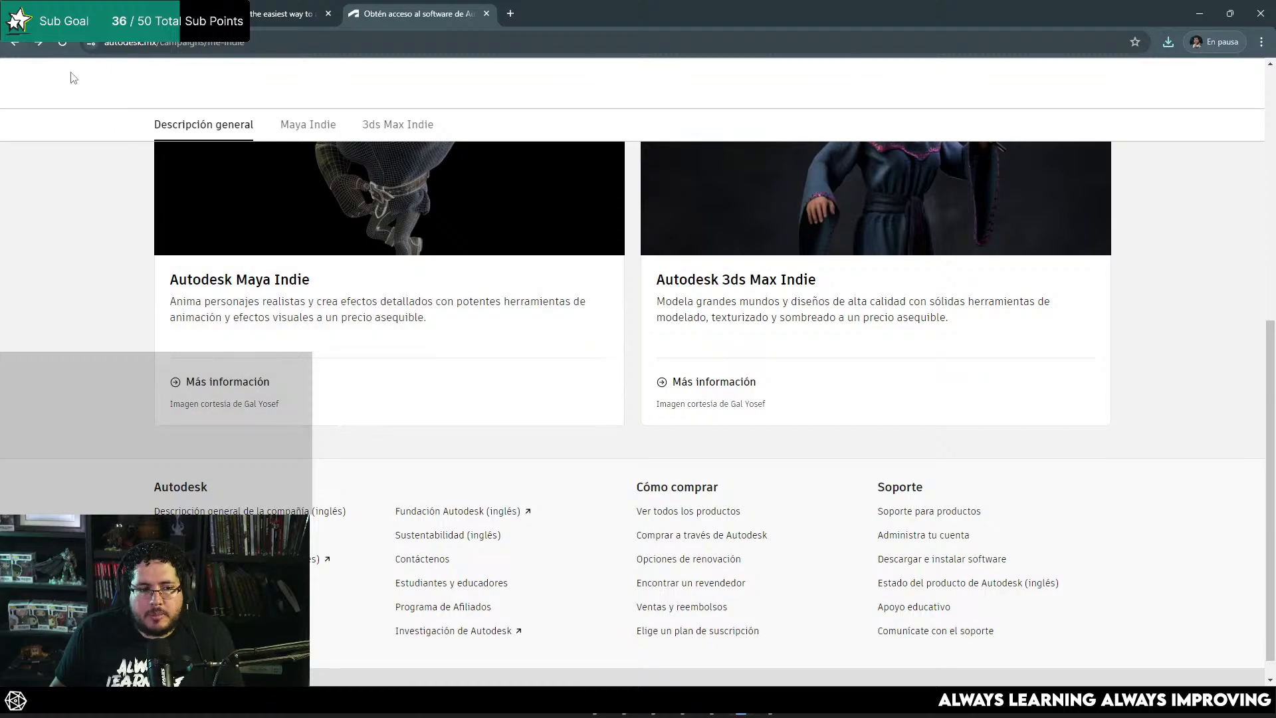
left_click(14, 42)
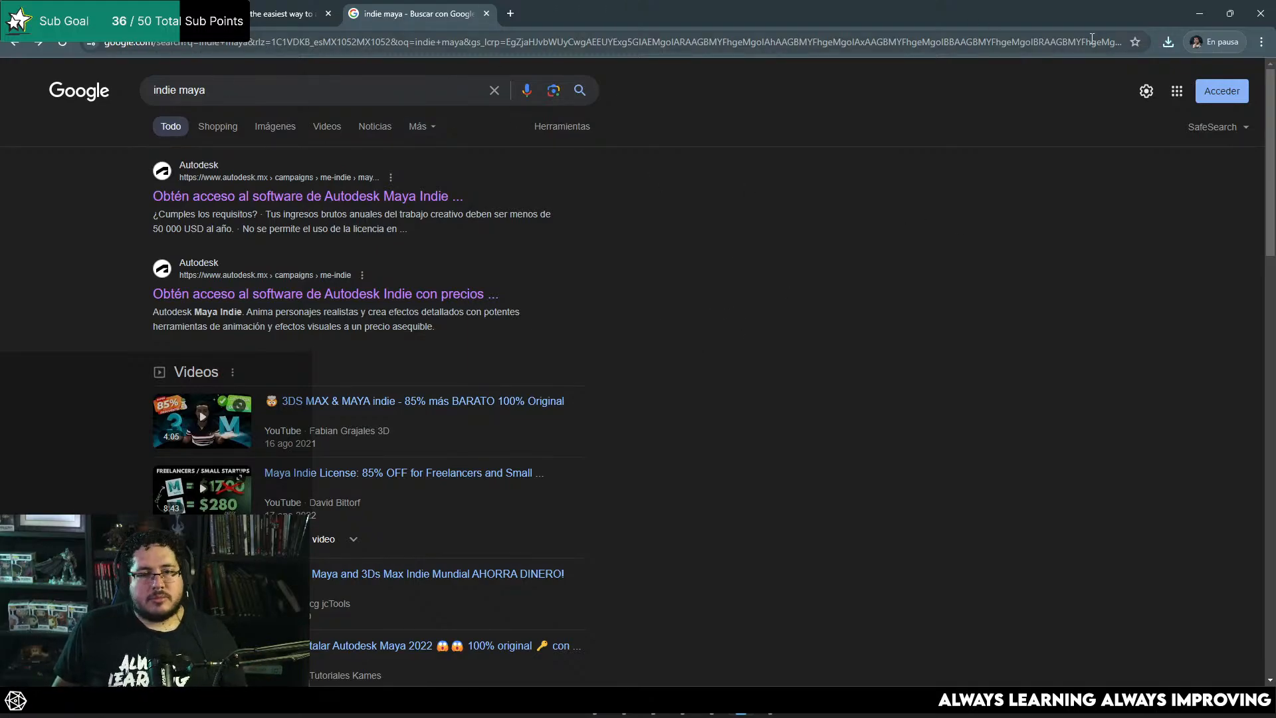
left_click(1193, 2)
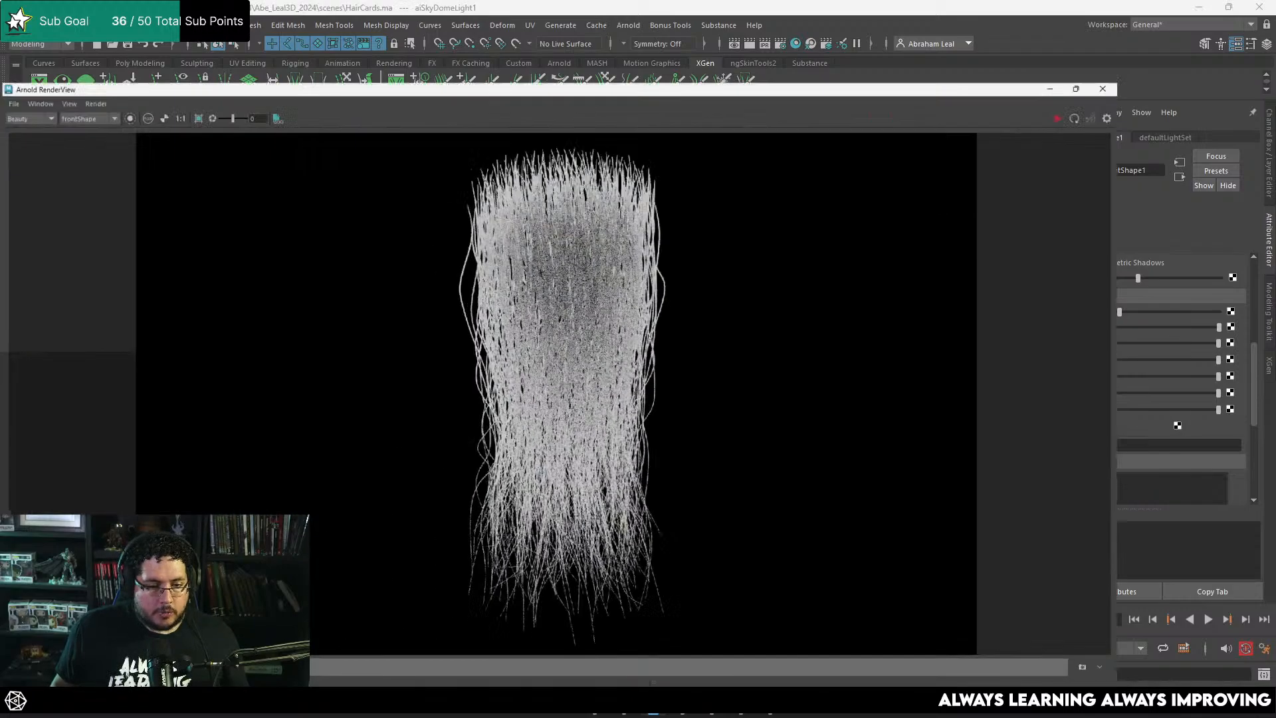
Step: Map brown_photostudio_01_4k.exr as a file texture to the sky dome light's color and restart the Arnold render
left_click(1084, 115)
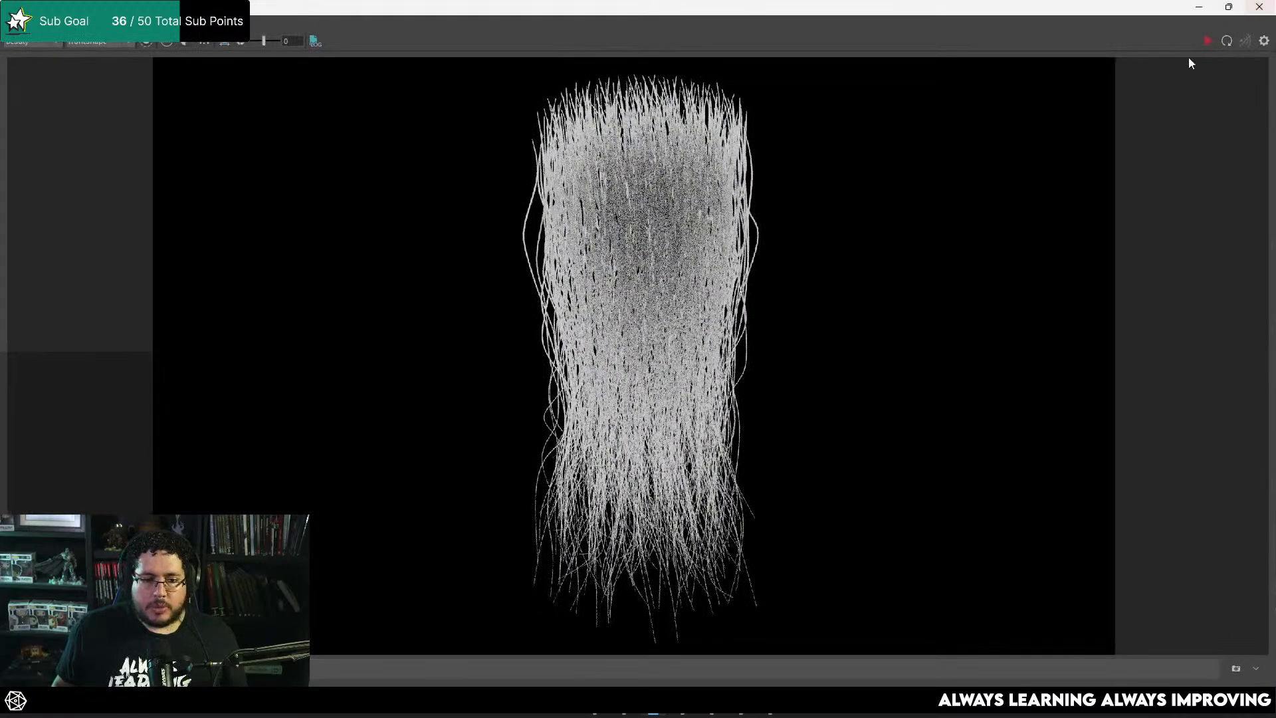
left_click(1200, 8)
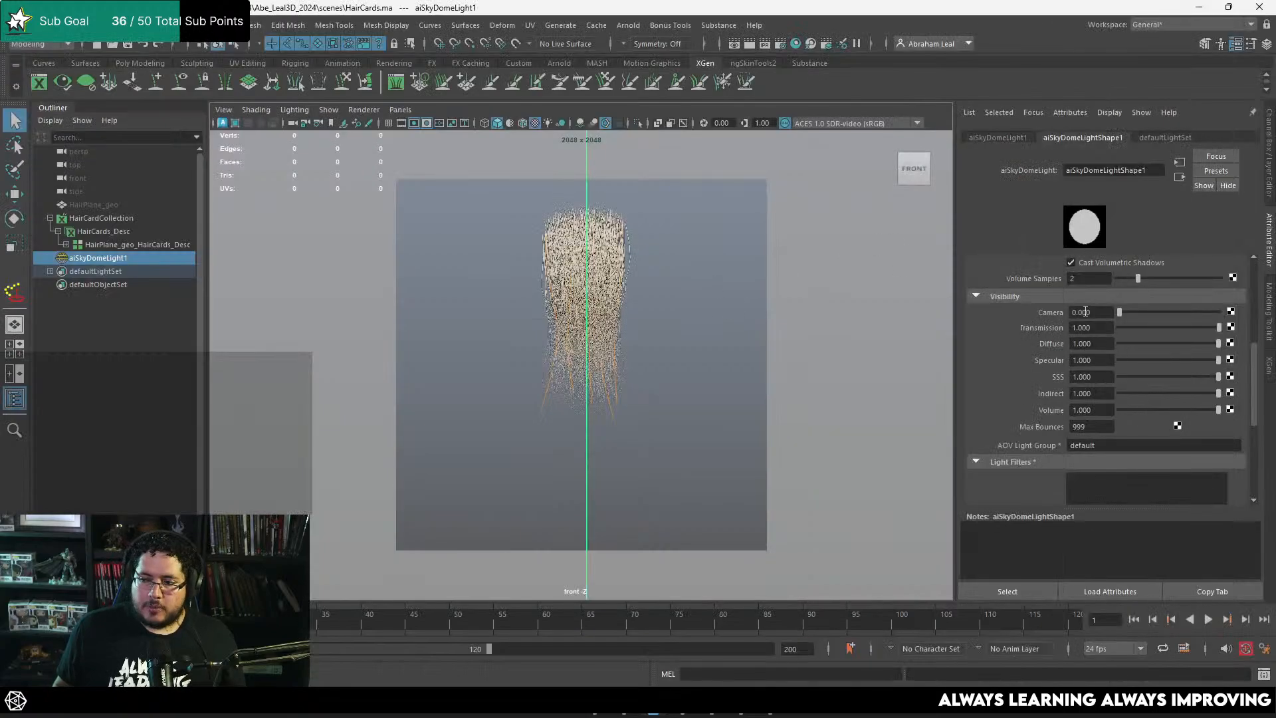
scroll(1007, 284, "up", 3)
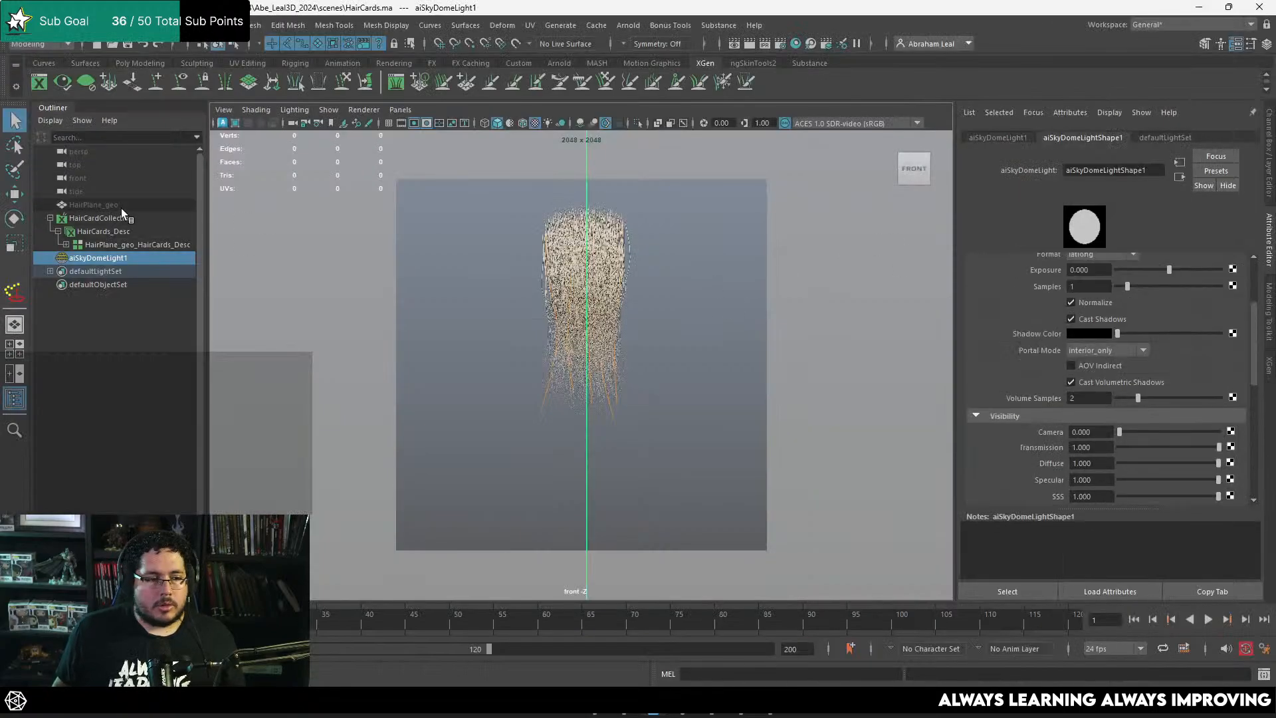
scroll(1170, 346, "up", 3)
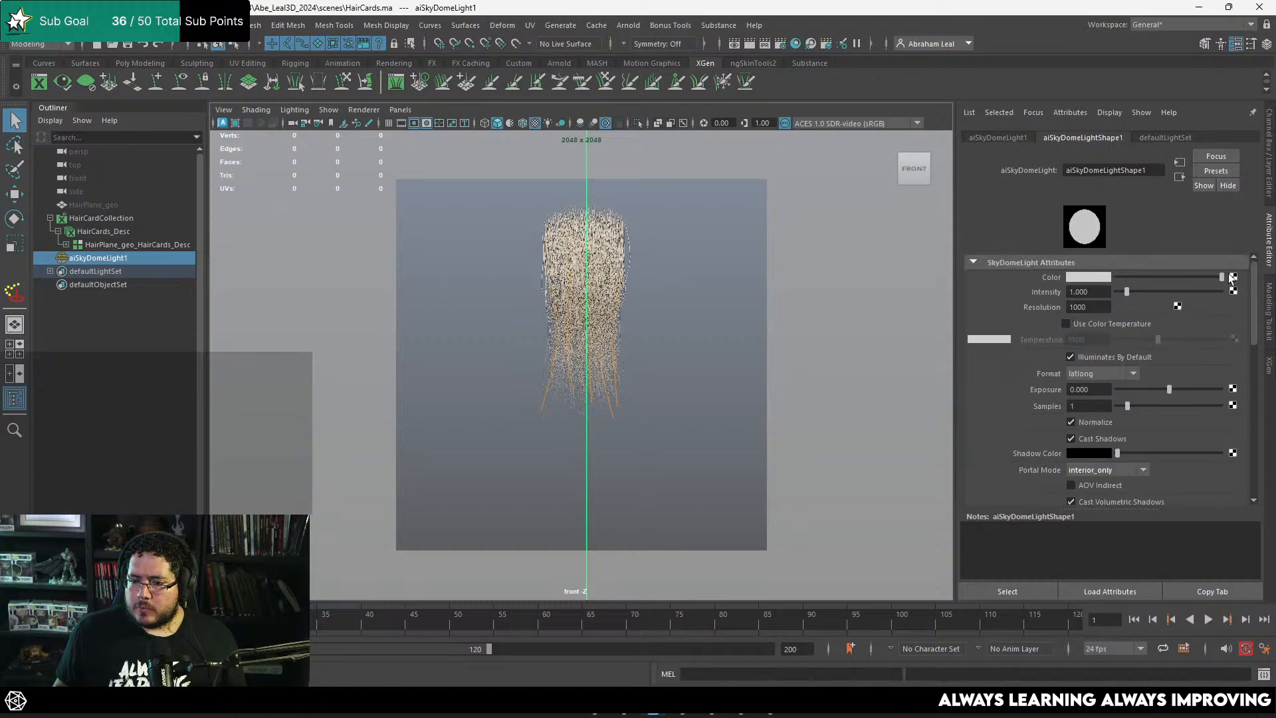
left_click(1233, 277)
left_click(541, 347)
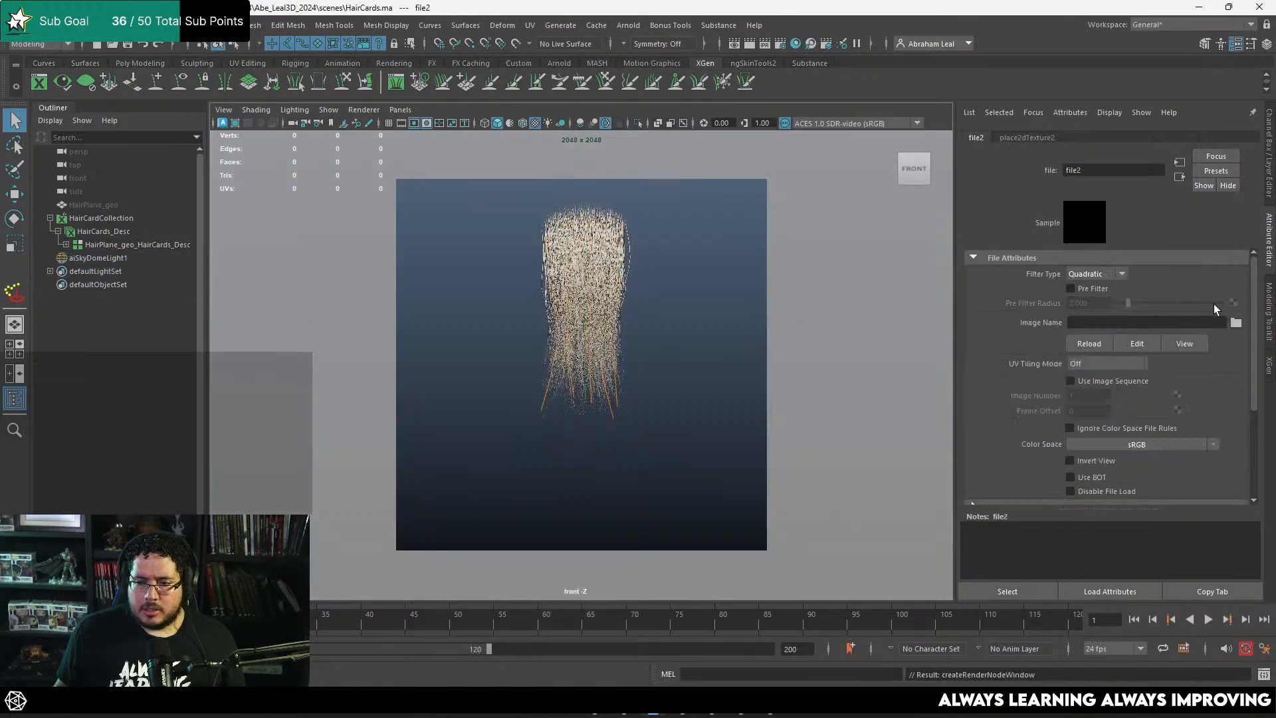
left_click(1236, 323)
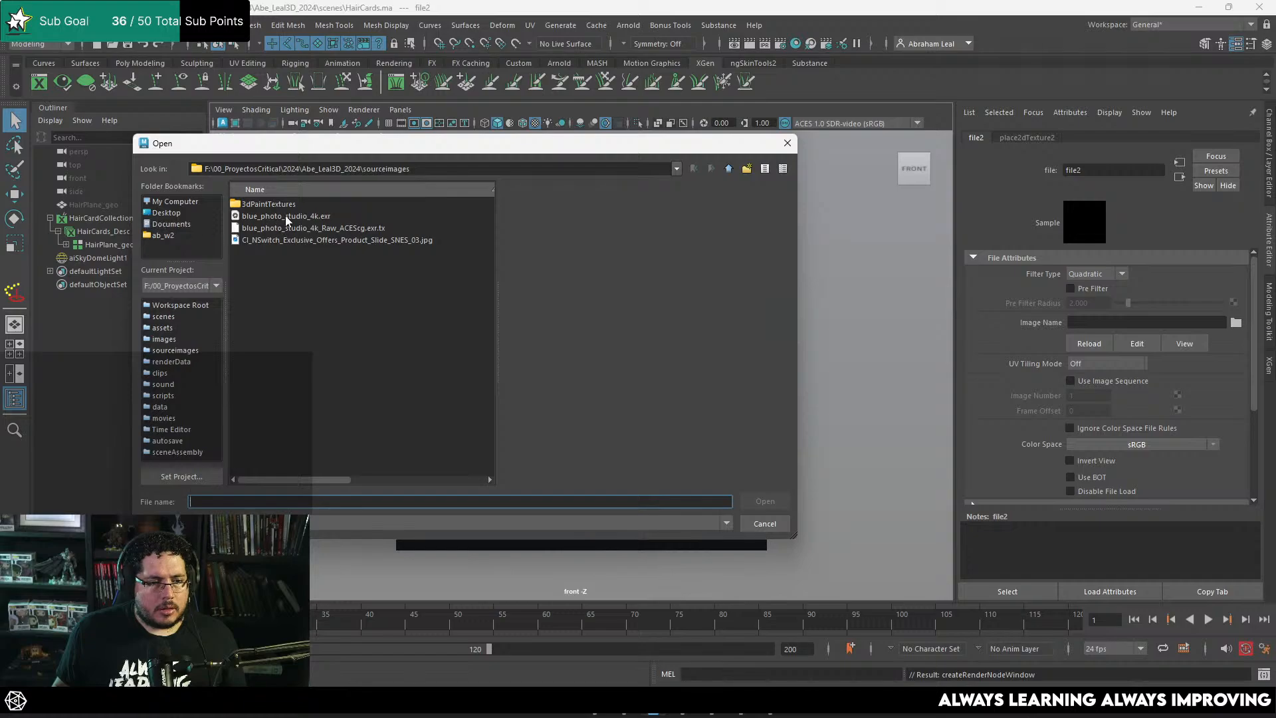
left_click_drag(273, 145, 1275, 246)
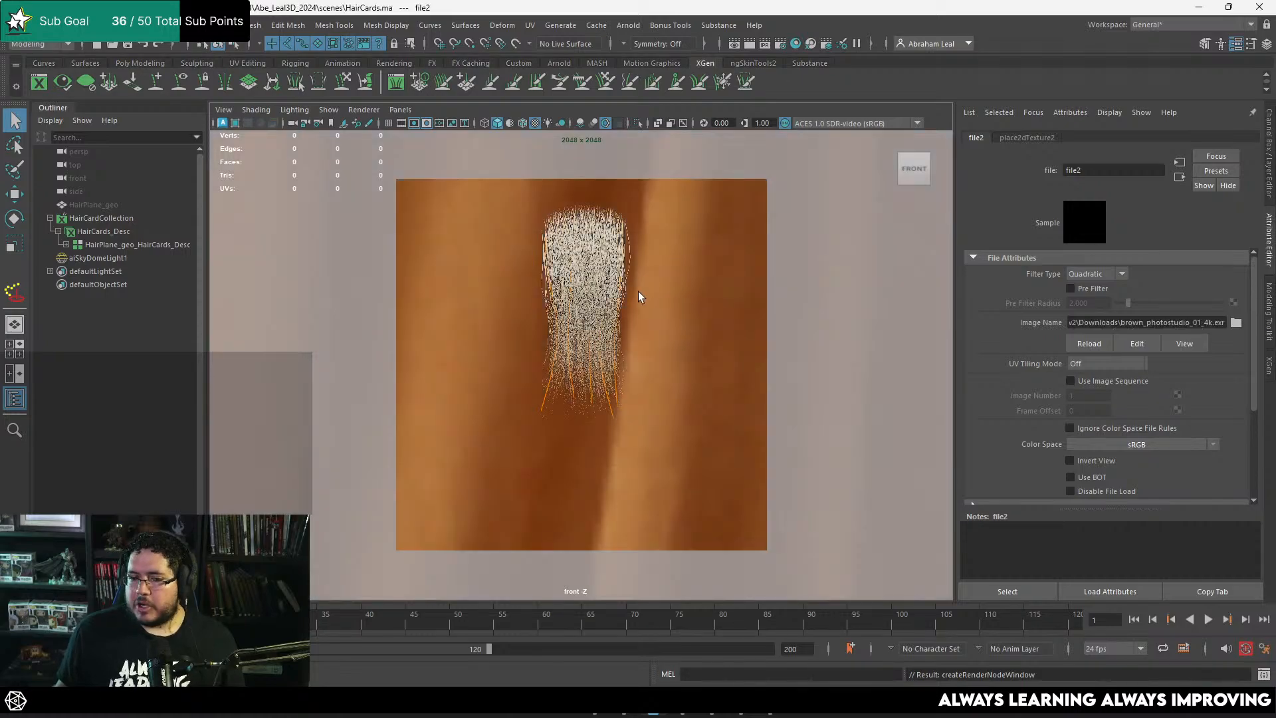
key("alt+Tab")
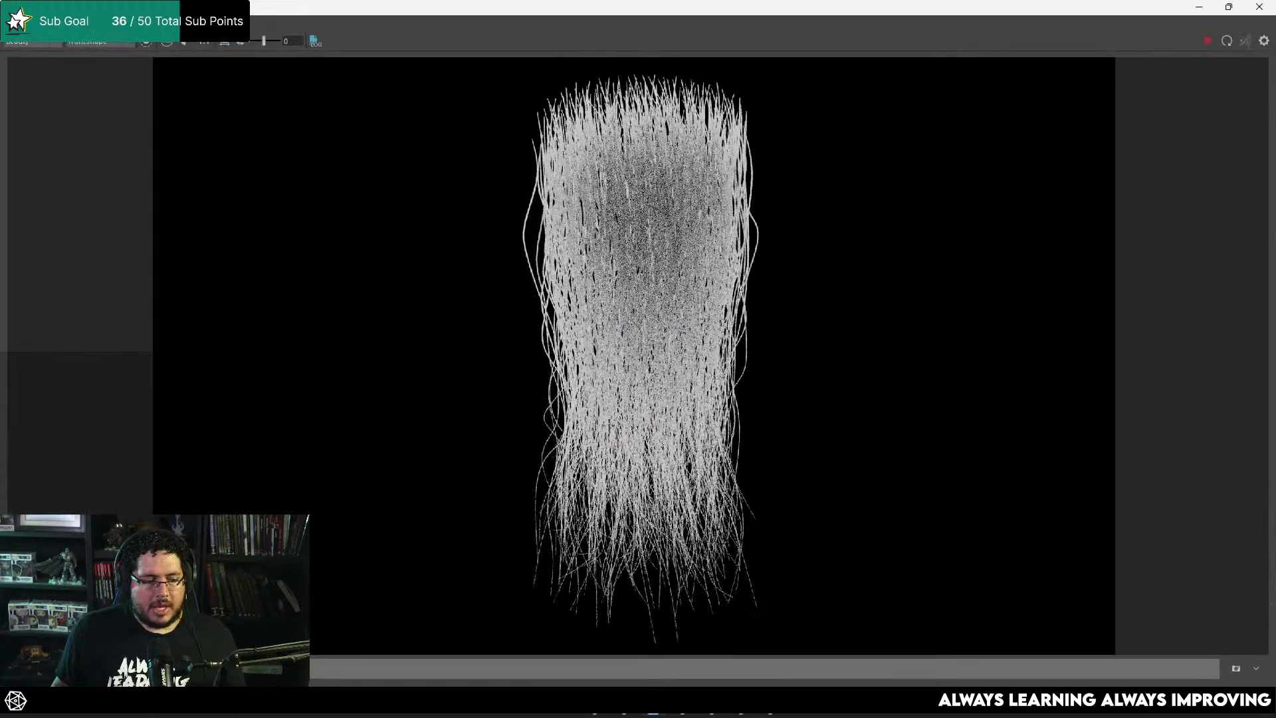
left_click(1208, 40)
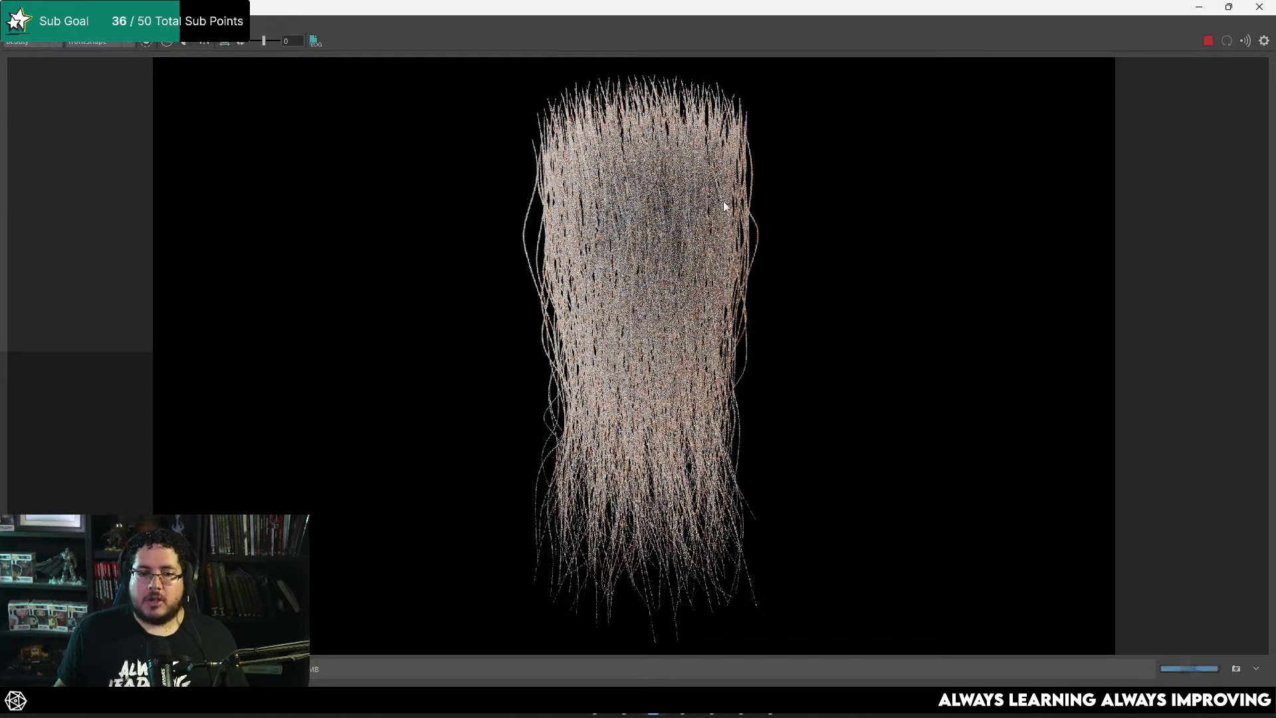
Step: Examine the rendered hair under the studio HDRI, from the full clump down to individual strands
scroll(731, 199, "up", 5)
scroll(820, 154, "down", 10)
scroll(820, 154, "up", 8)
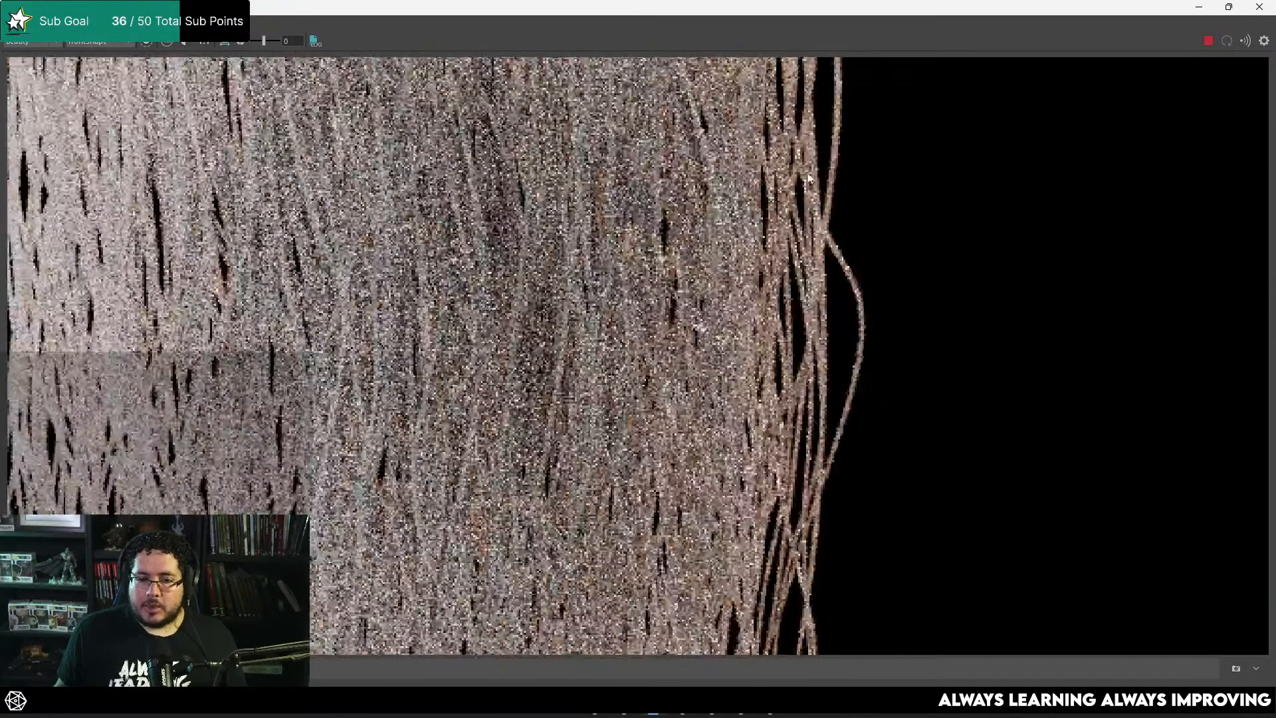
scroll(809, 175, "down", 8)
scroll(841, 135, "up", 5)
scroll(739, 181, "down", 6)
scroll(704, 228, "up", 8)
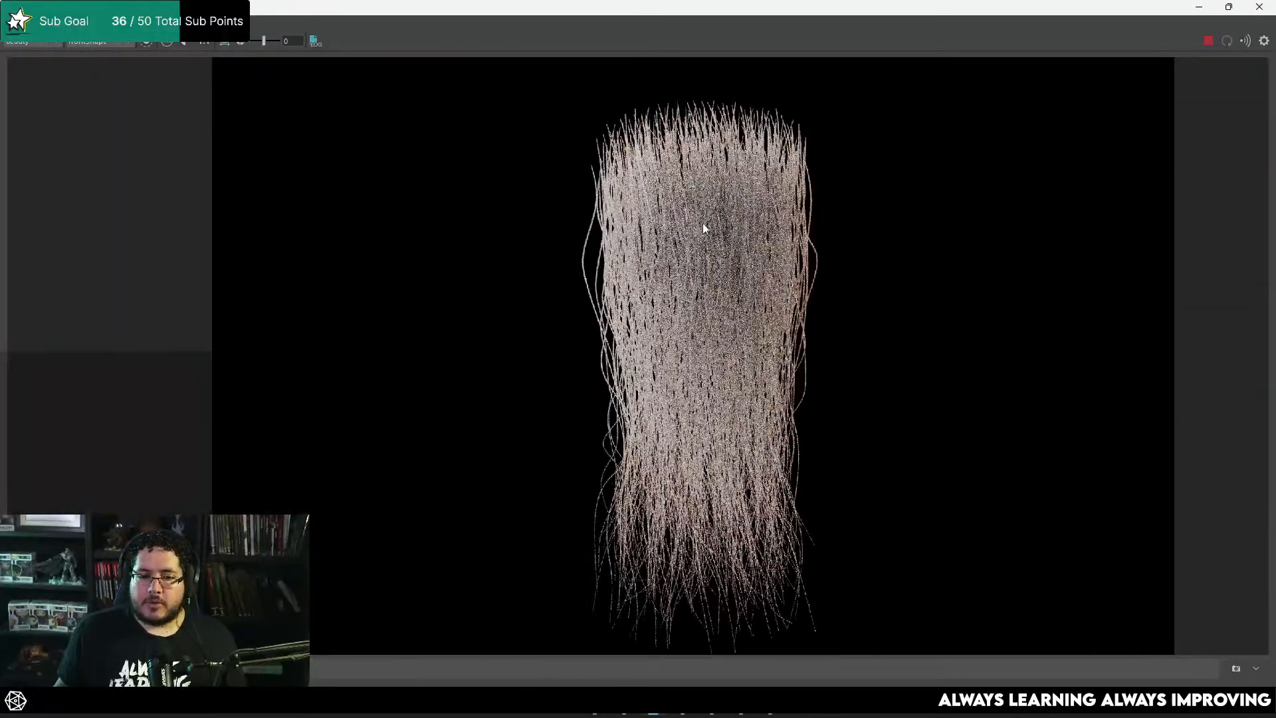
scroll(722, 205, "down", 2)
scroll(722, 204, "down", 6)
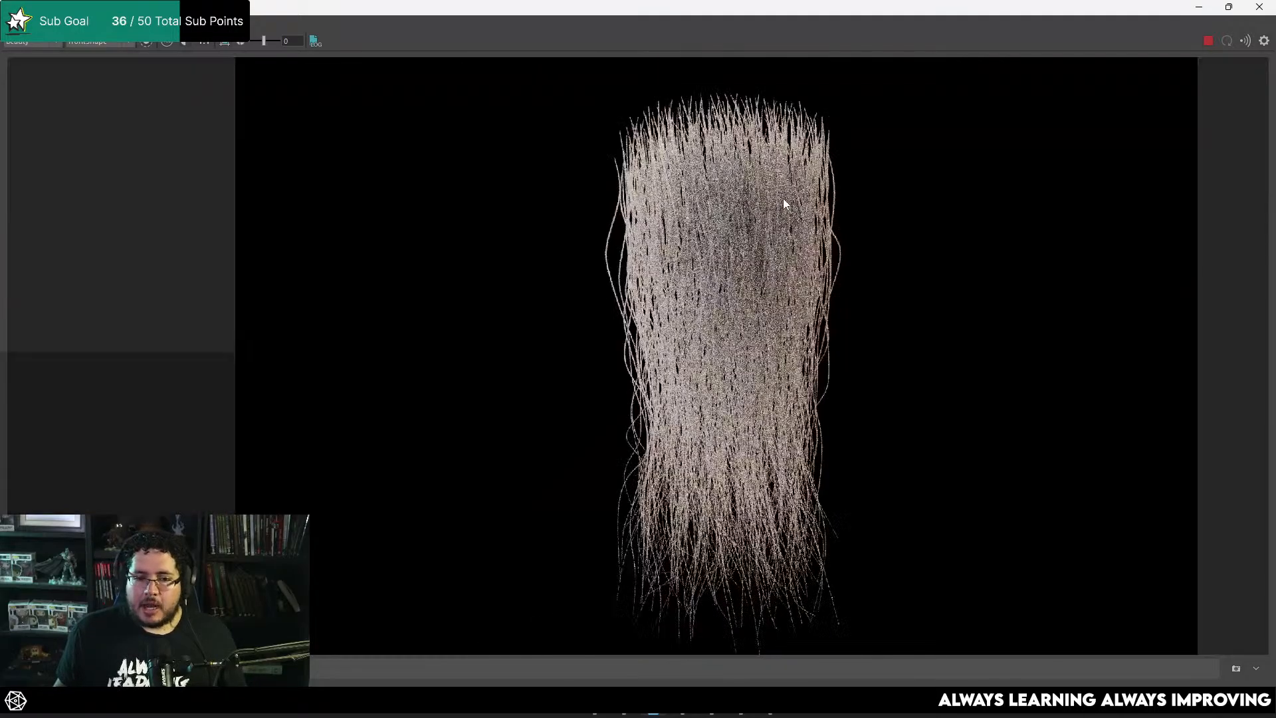
scroll(778, 239, "up", 6)
scroll(805, 226, "up", 2)
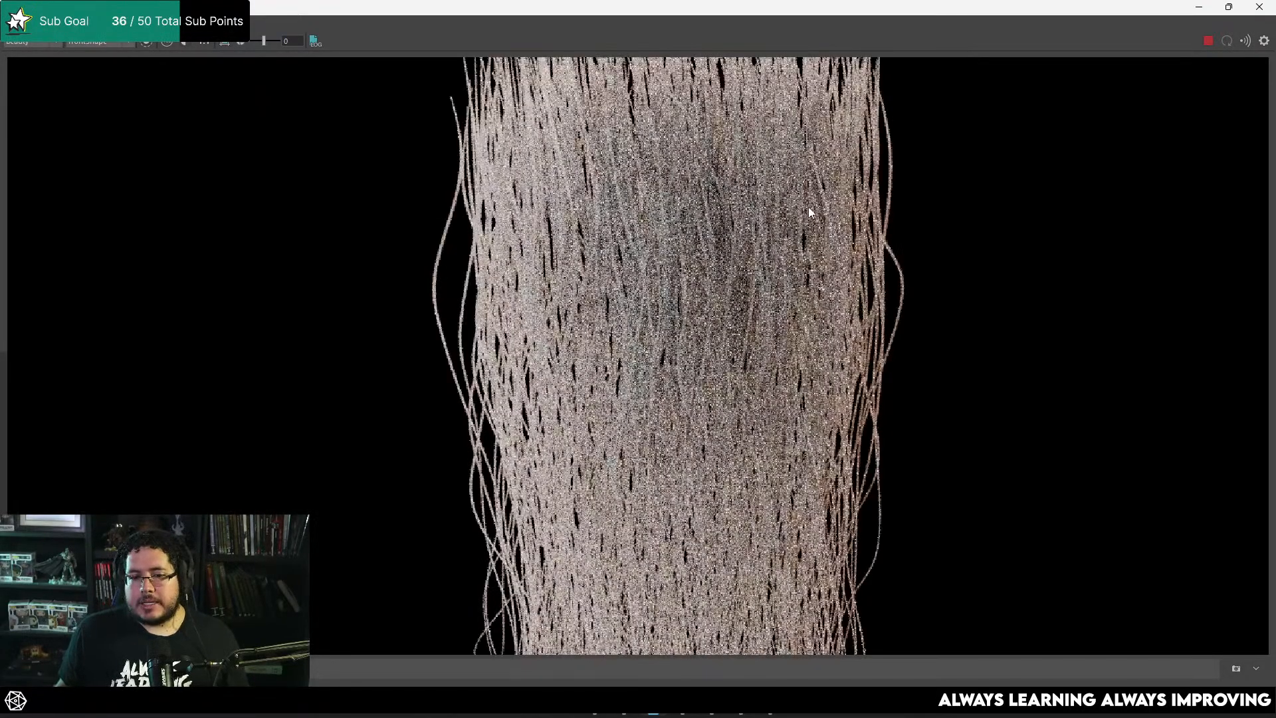
scroll(804, 188, "down", 2)
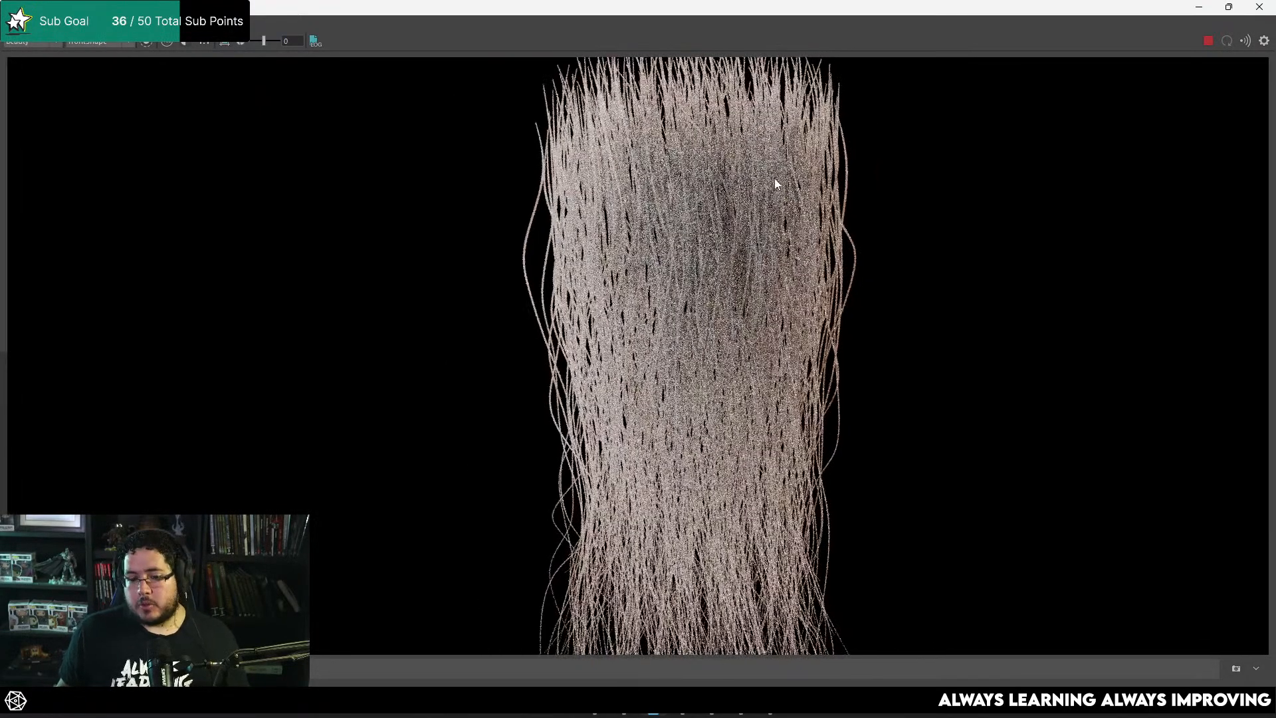
scroll(732, 226, "up", 4)
scroll(654, 292, "up", 1)
scroll(734, 178, "down", 4)
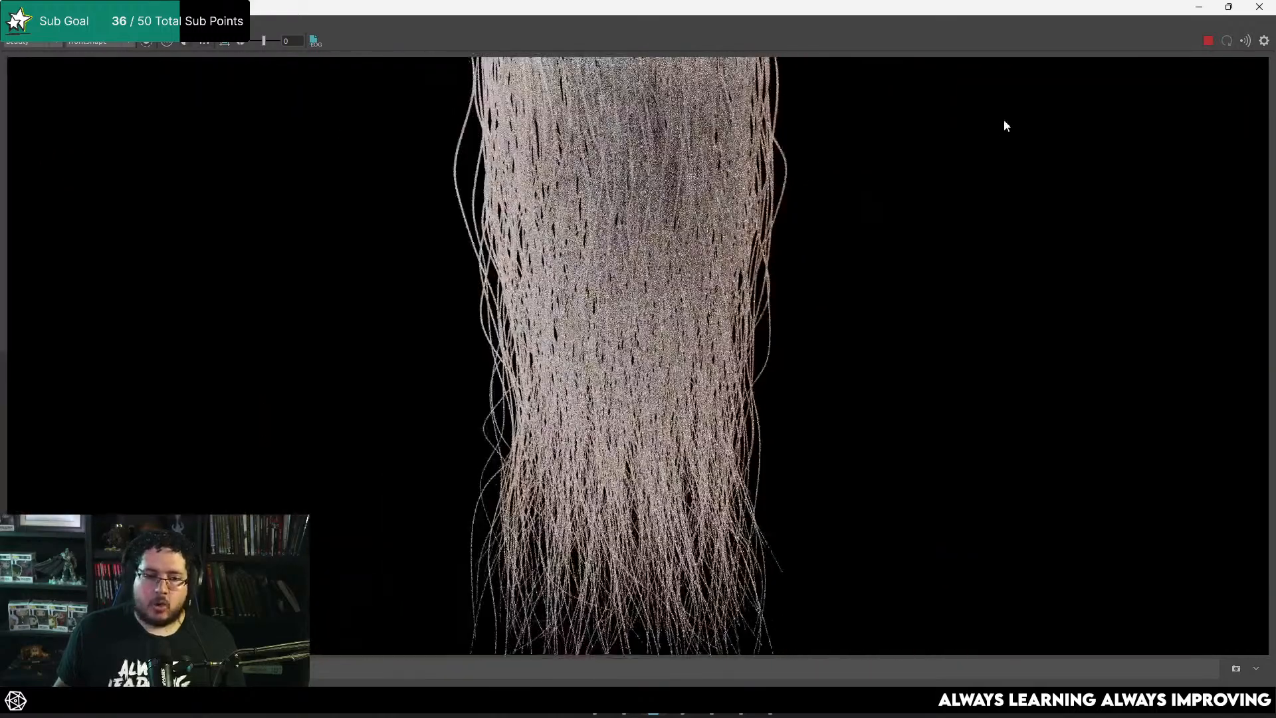
middle_click_drag(824, 134, 819, 194)
Step: Set Melanin to 0.256 on the HairCards_Desc description's aiStandardHair material and check the hair color in the render
left_click(1199, 7)
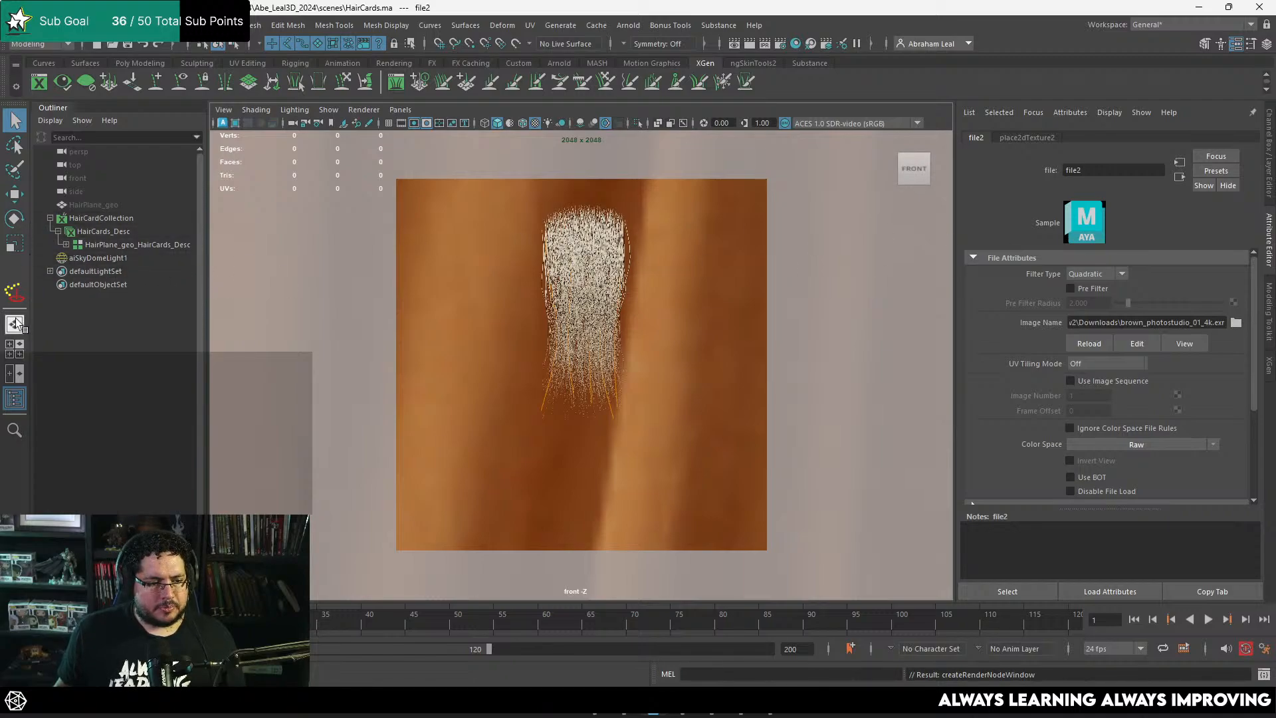
left_click(133, 231)
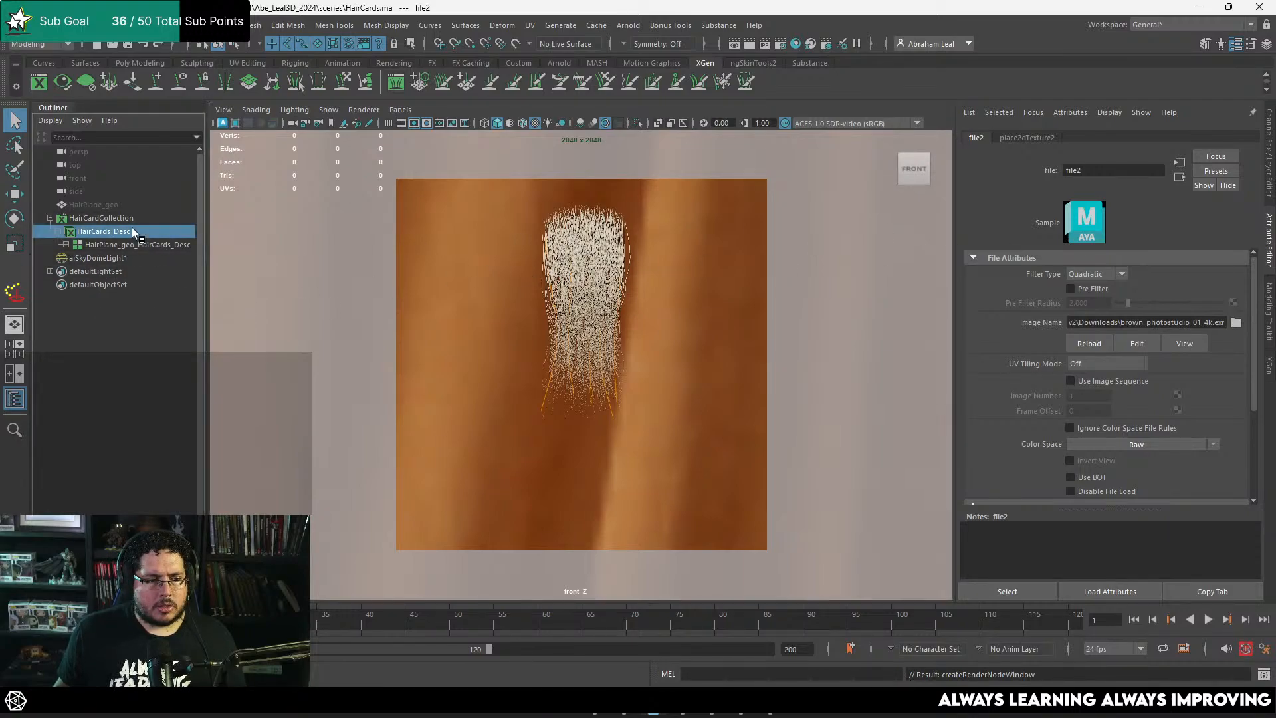
left_click(1154, 137)
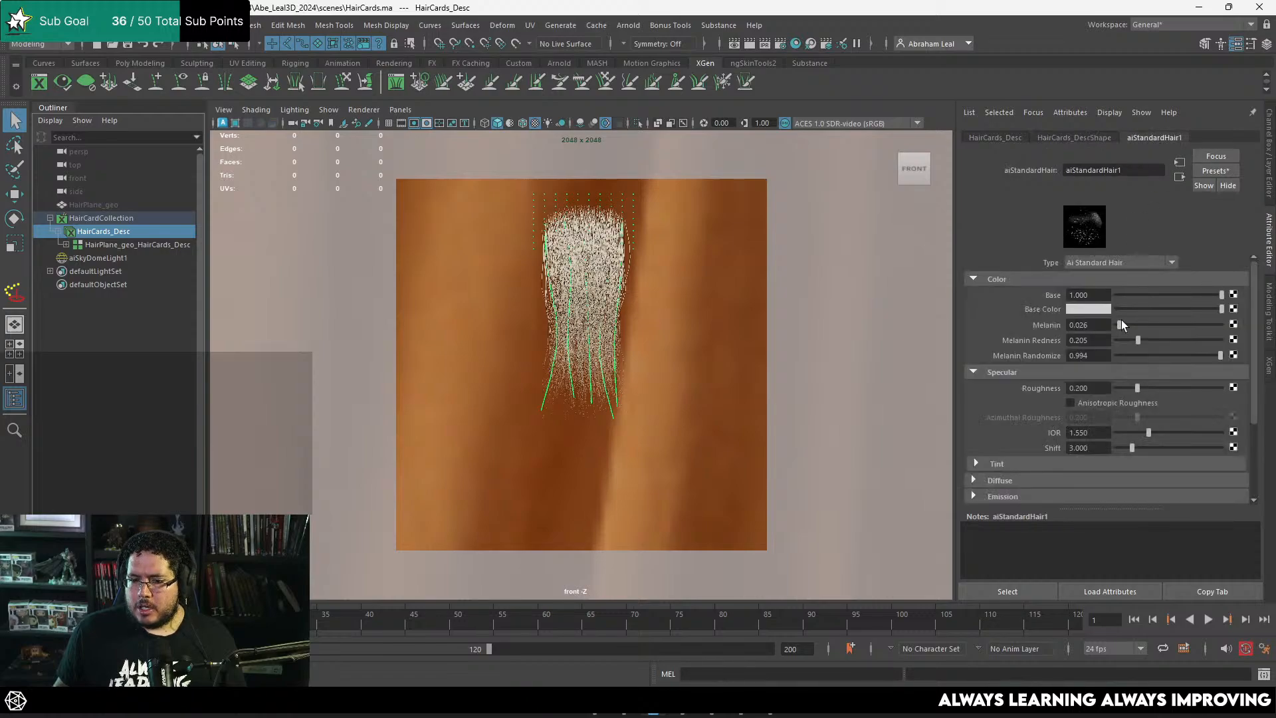
left_click_drag(1122, 324, 1143, 324)
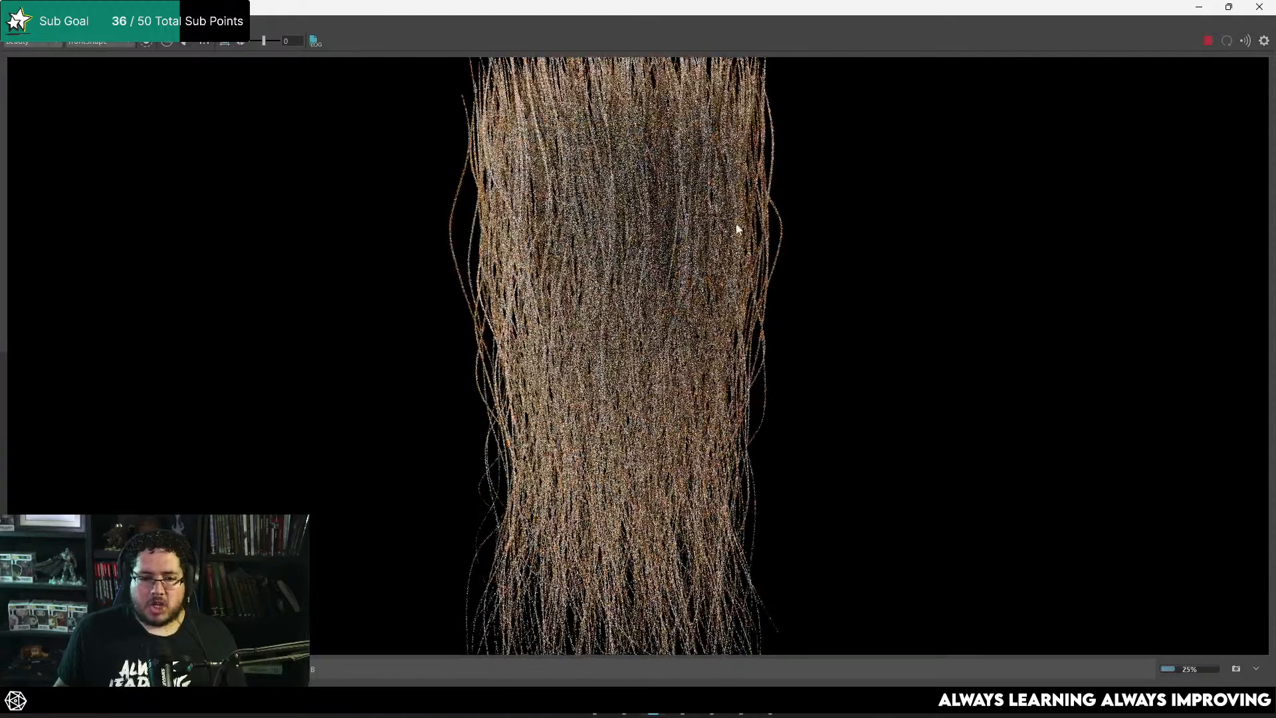
scroll(731, 226, "up", 3)
scroll(620, 210, "down", 5)
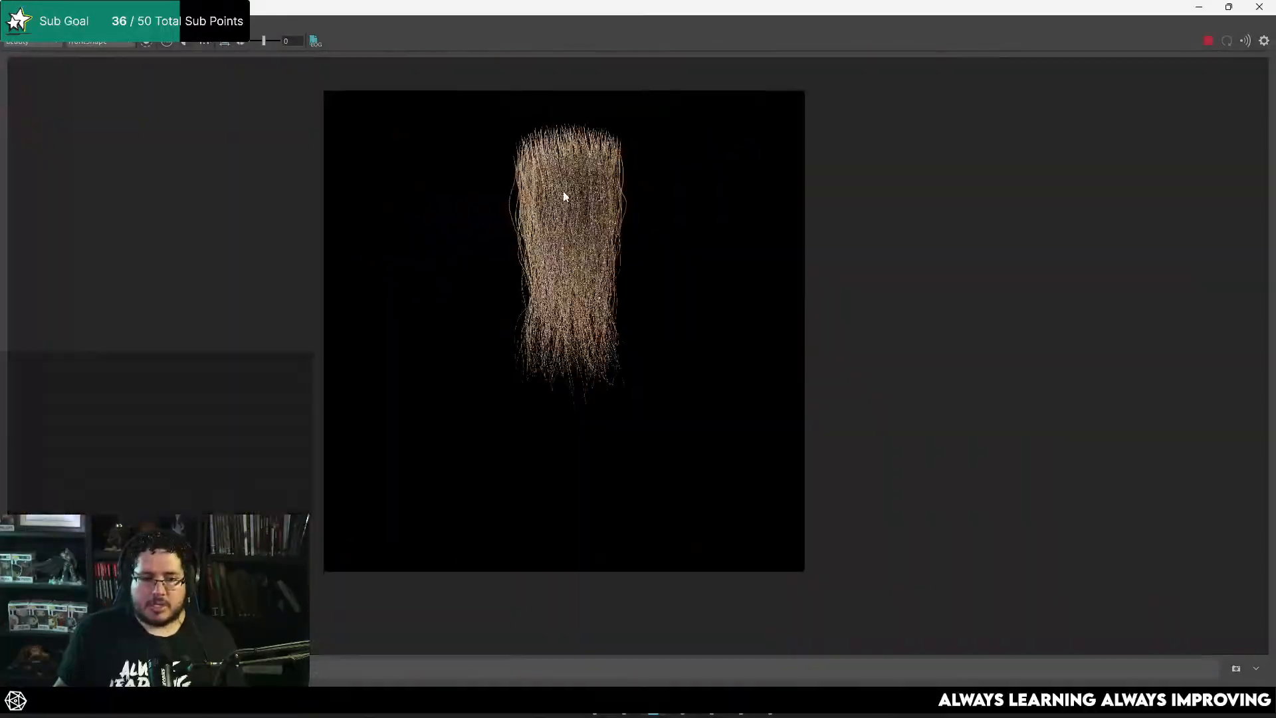
scroll(565, 194, "up", 4)
scroll(644, 320, "up", 3)
scroll(695, 205, "down", 3)
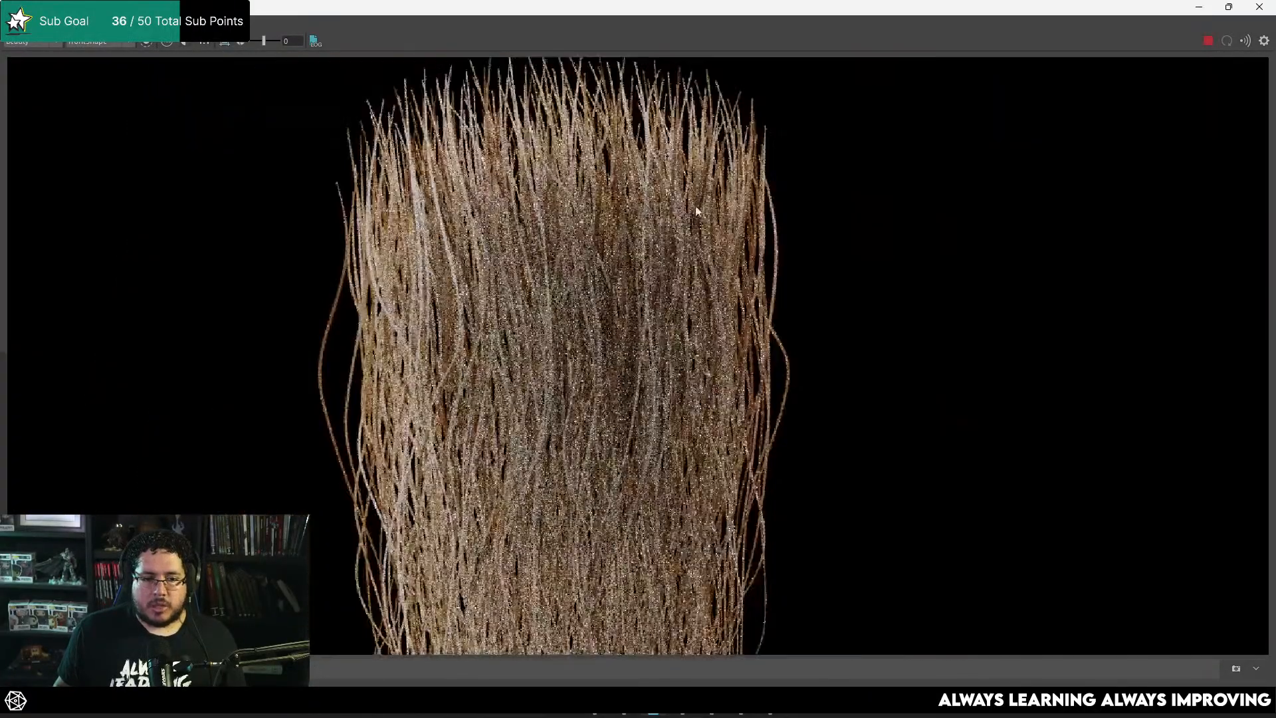
scroll(695, 206, "up", 4)
scroll(523, 147, "down", 3)
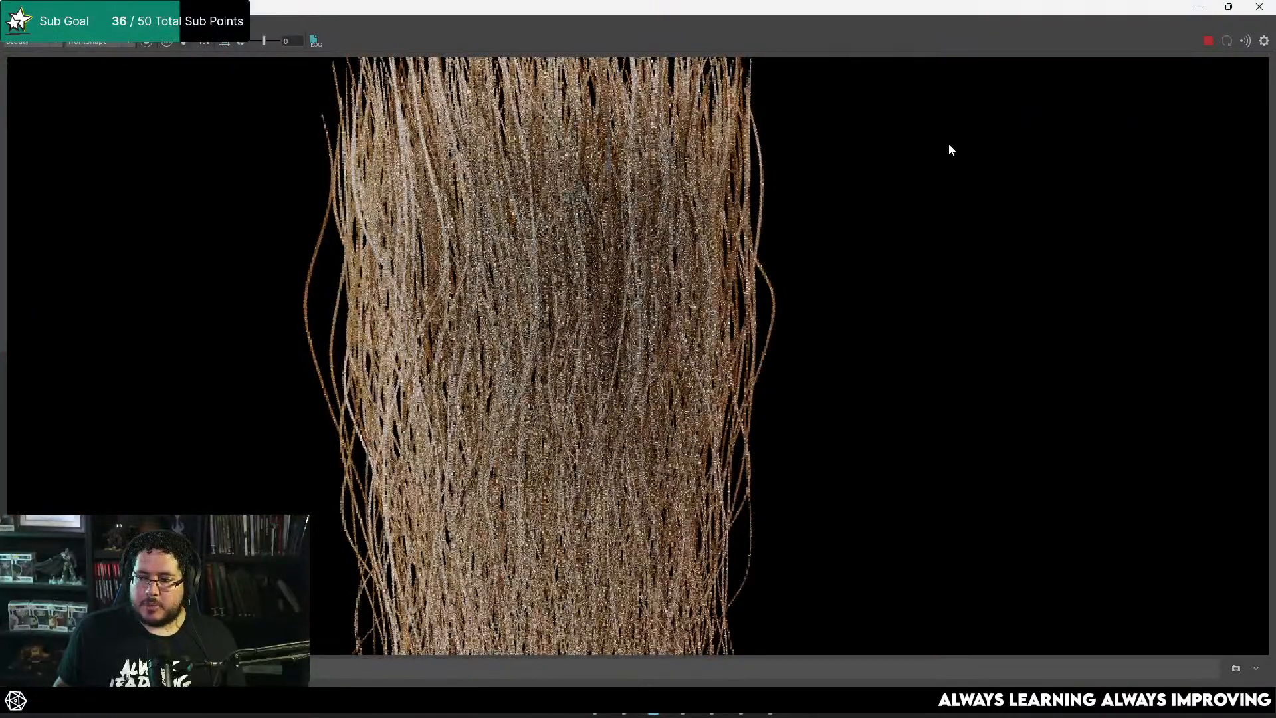
Step: Enable Adaptive Sampling in the Arnold render settings and set Max. Camera (AA) to 8
left_click(1200, 8)
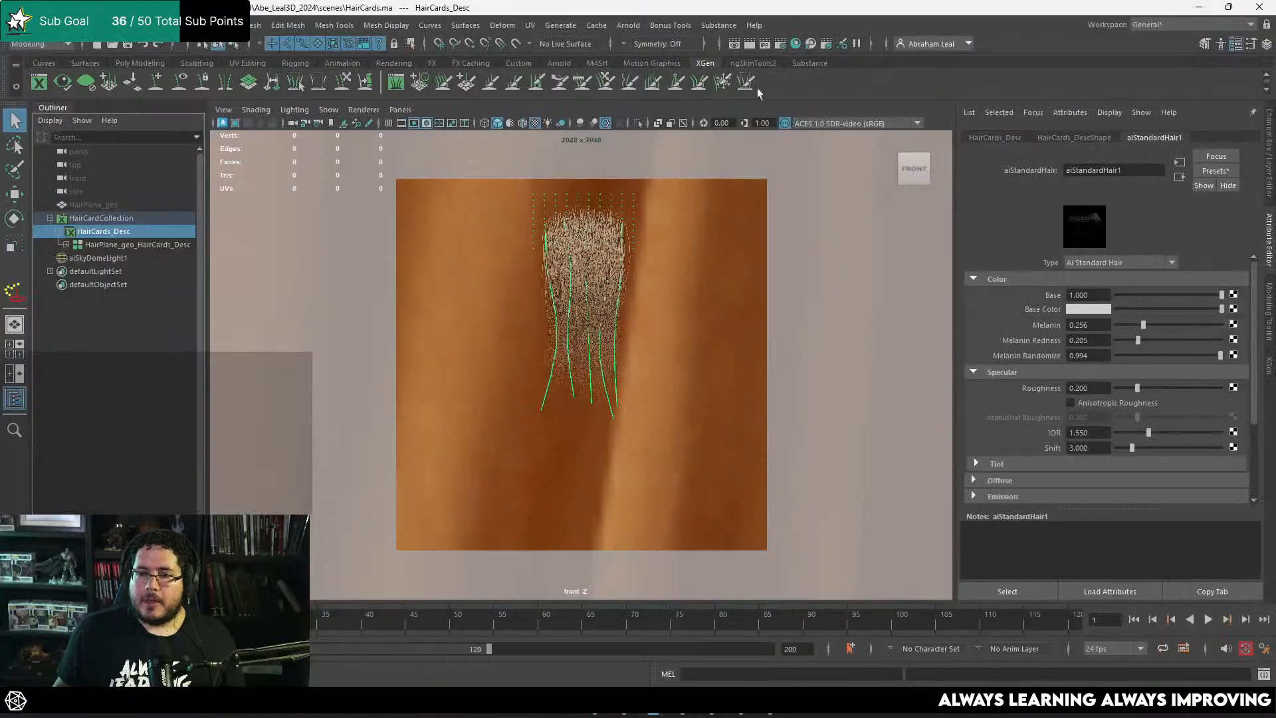
left_click(776, 42)
left_click(262, 144)
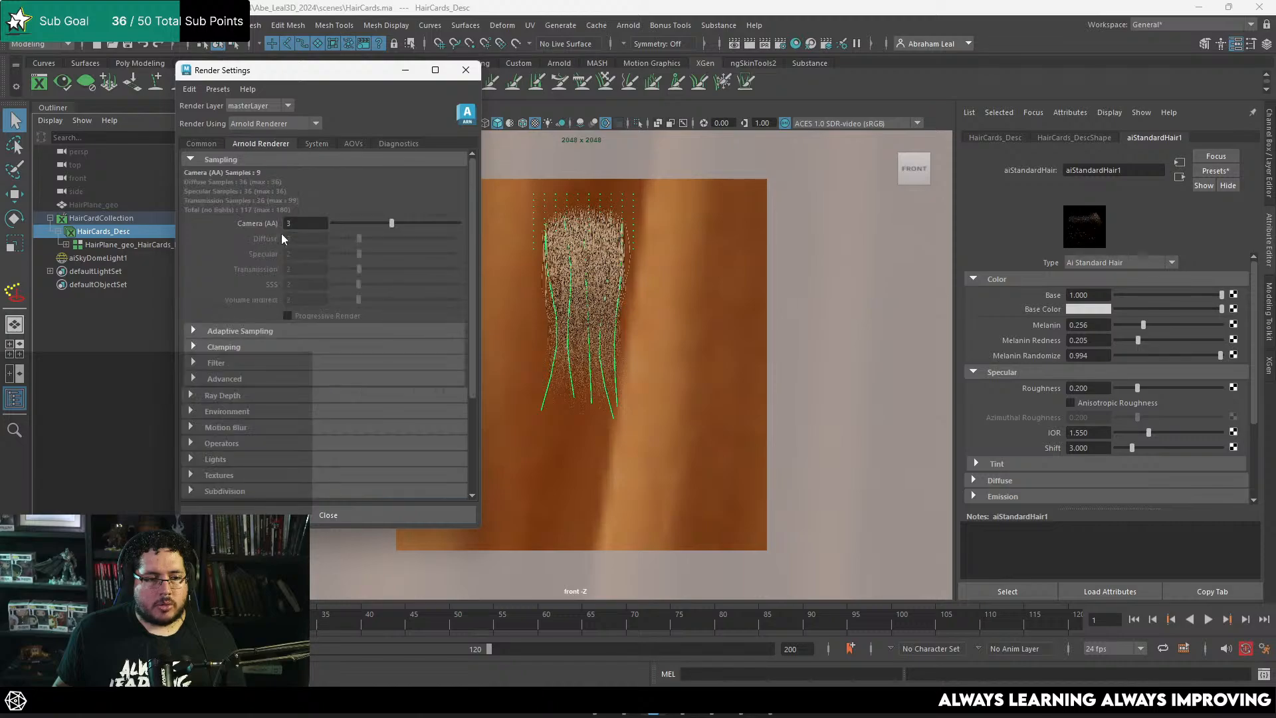
left_click(213, 331)
left_click(287, 360)
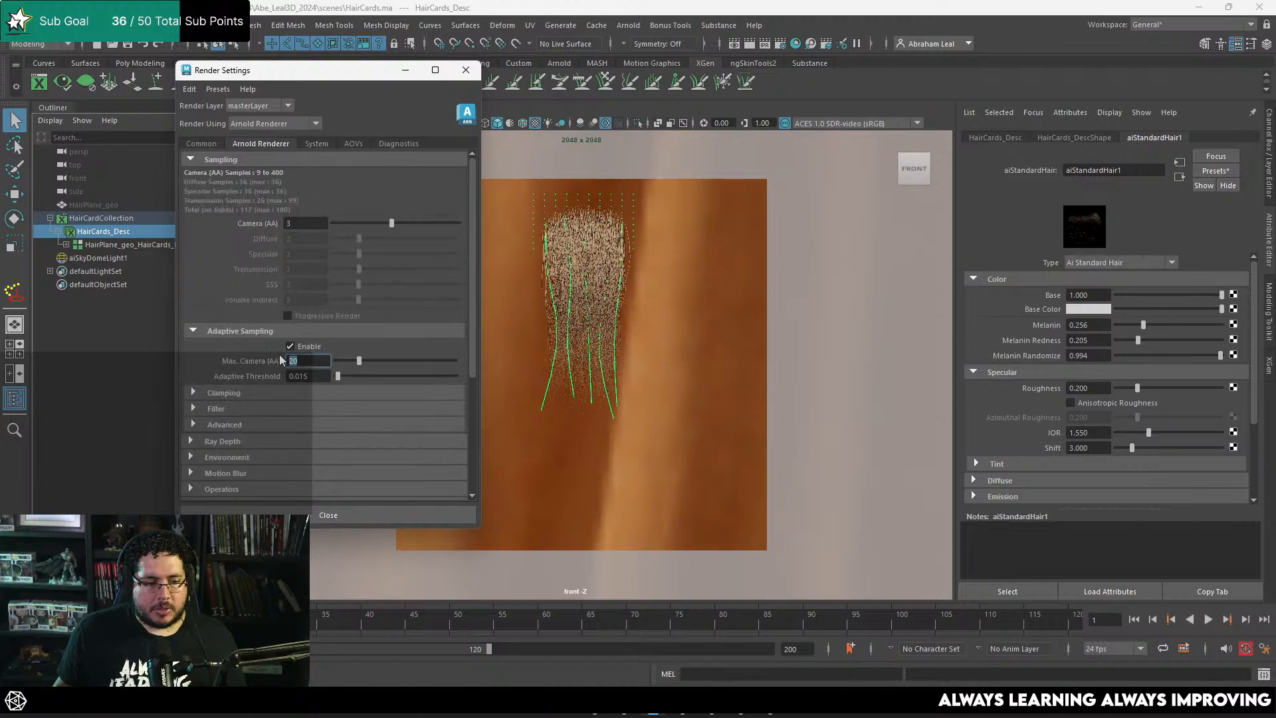
left_click(406, 69)
Step: Re-render the hair with adaptive sampling and inspect the strands for noise
key("alt+Tab")
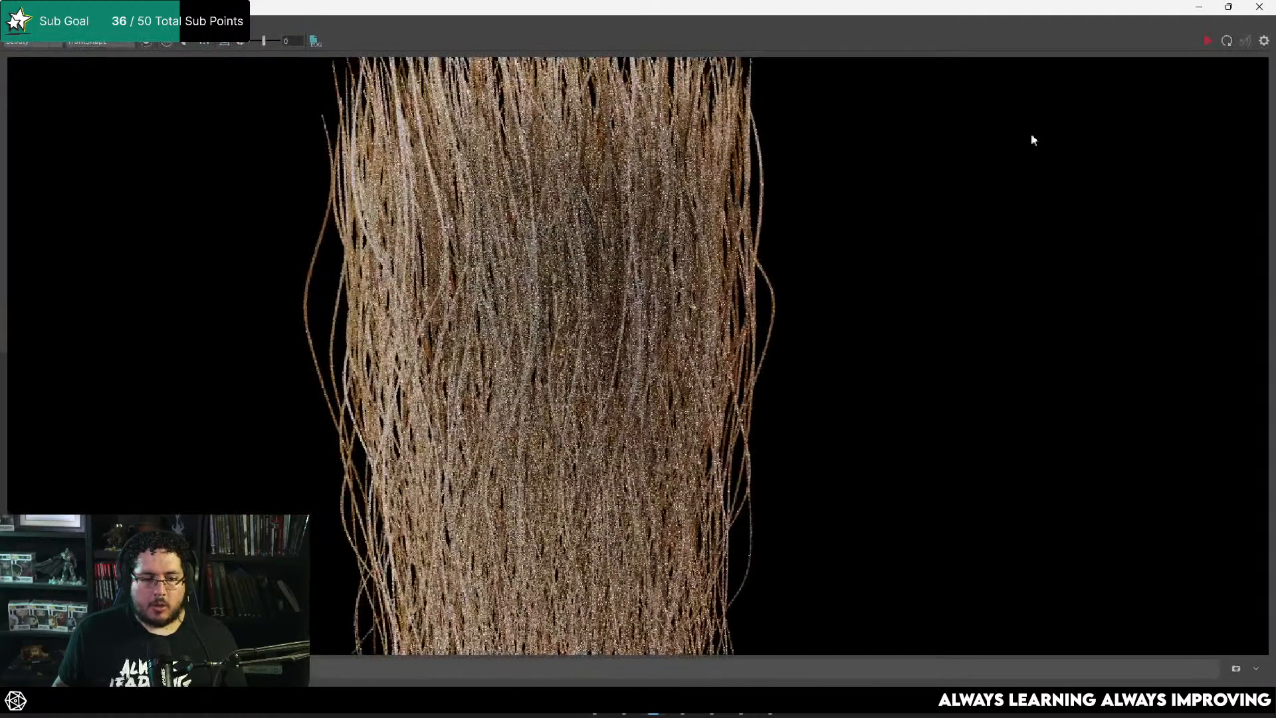
left_click(1207, 41)
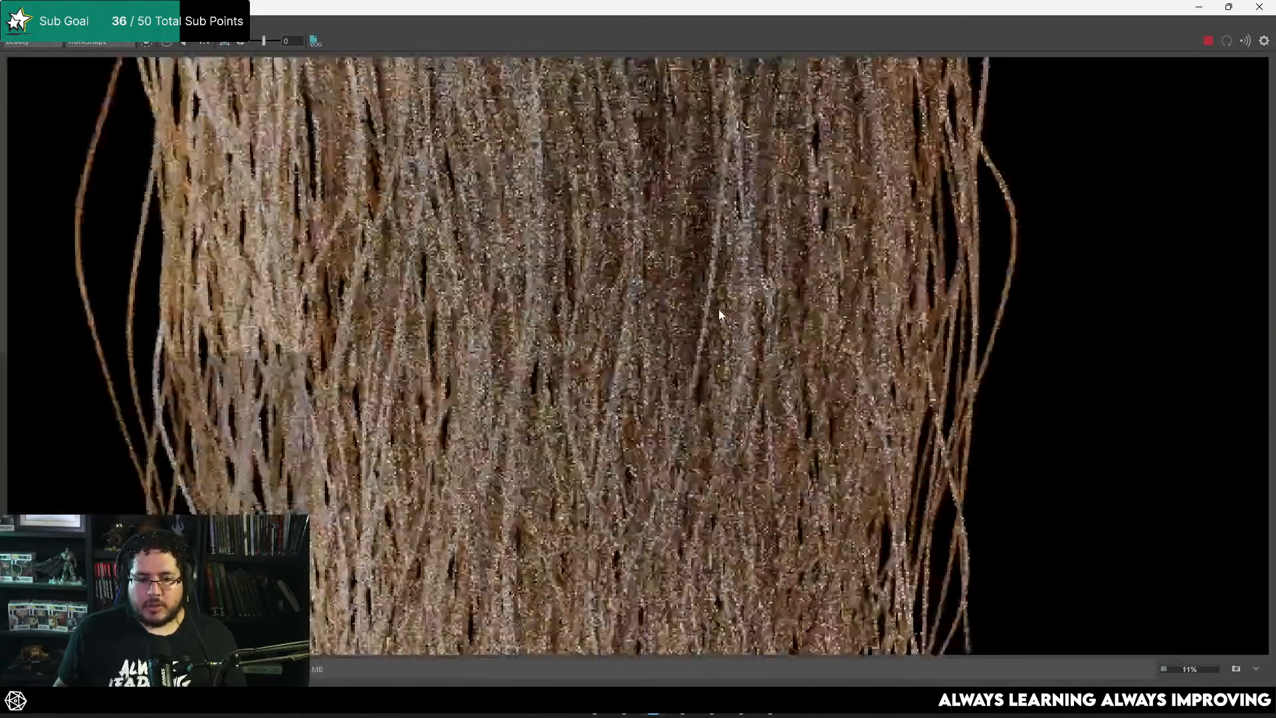
scroll(718, 303, "up", 2)
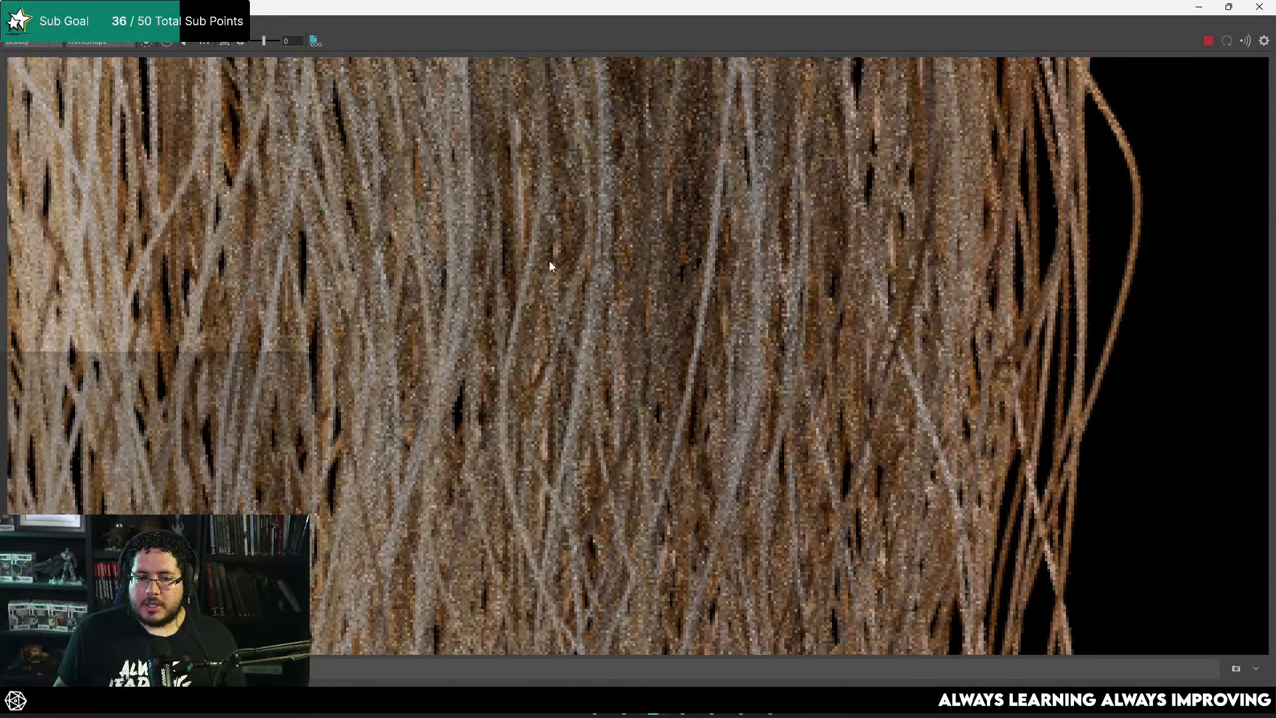
scroll(552, 263, "down", 6)
scroll(599, 259, "up", 2)
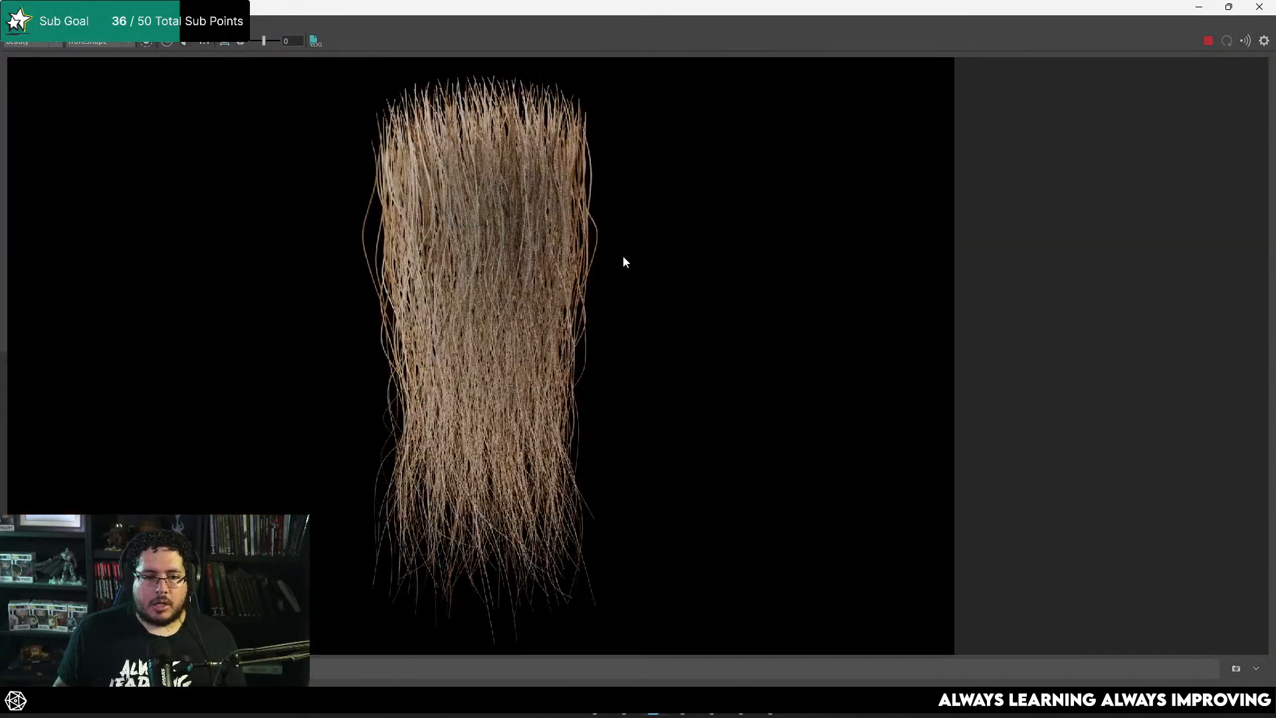
middle_click_drag(625, 262, 758, 267)
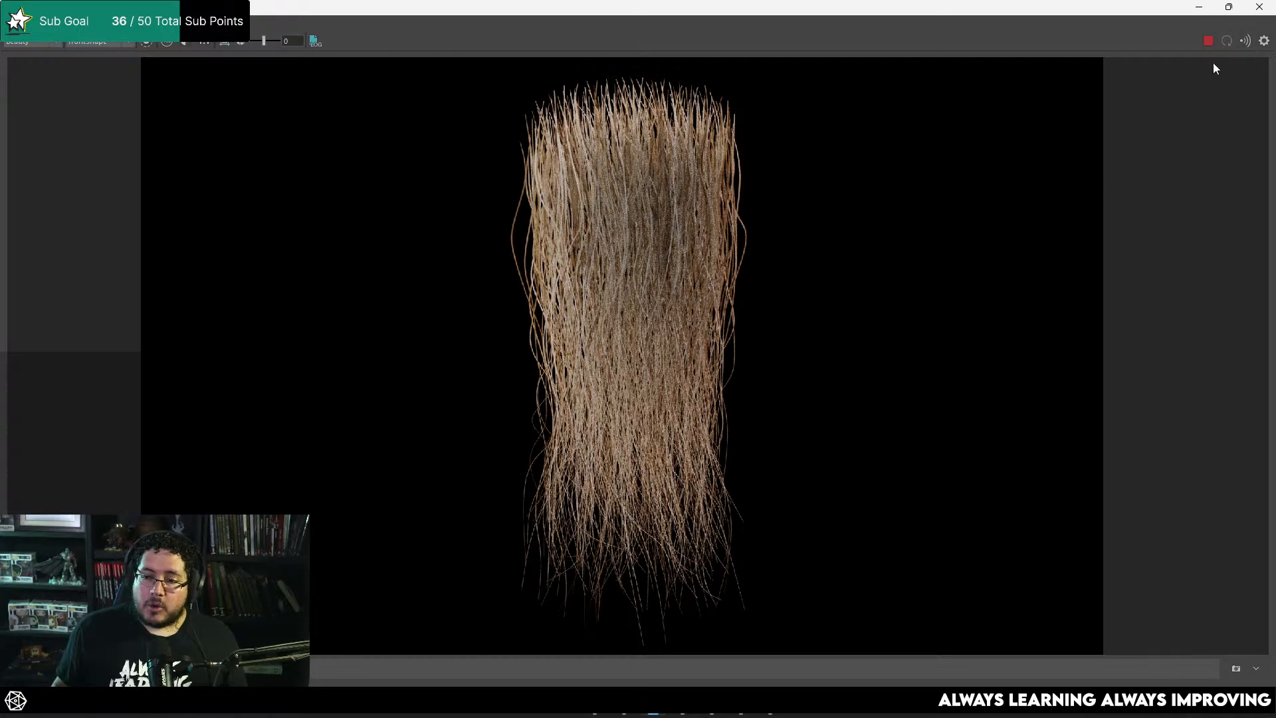
Step: Add a Denoiser Optix imager to the Arnold render's post effects
left_click(1264, 40)
left_click(1033, 90)
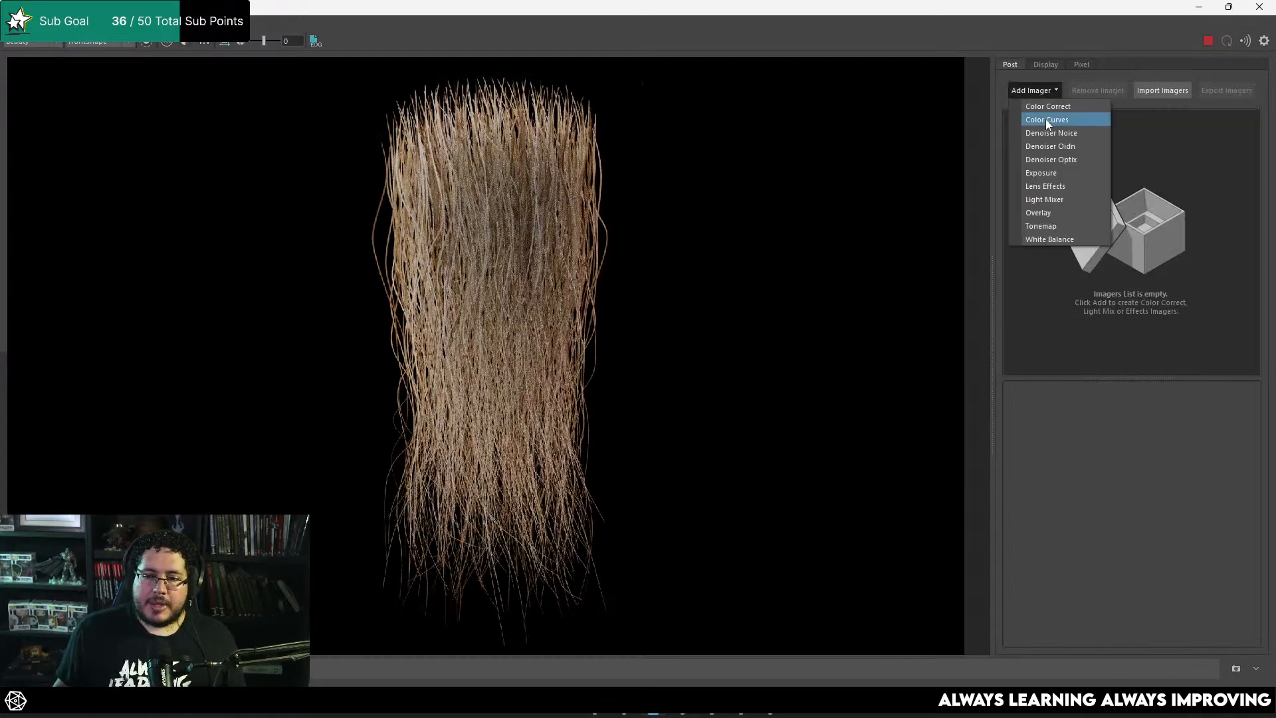
left_click(1054, 159)
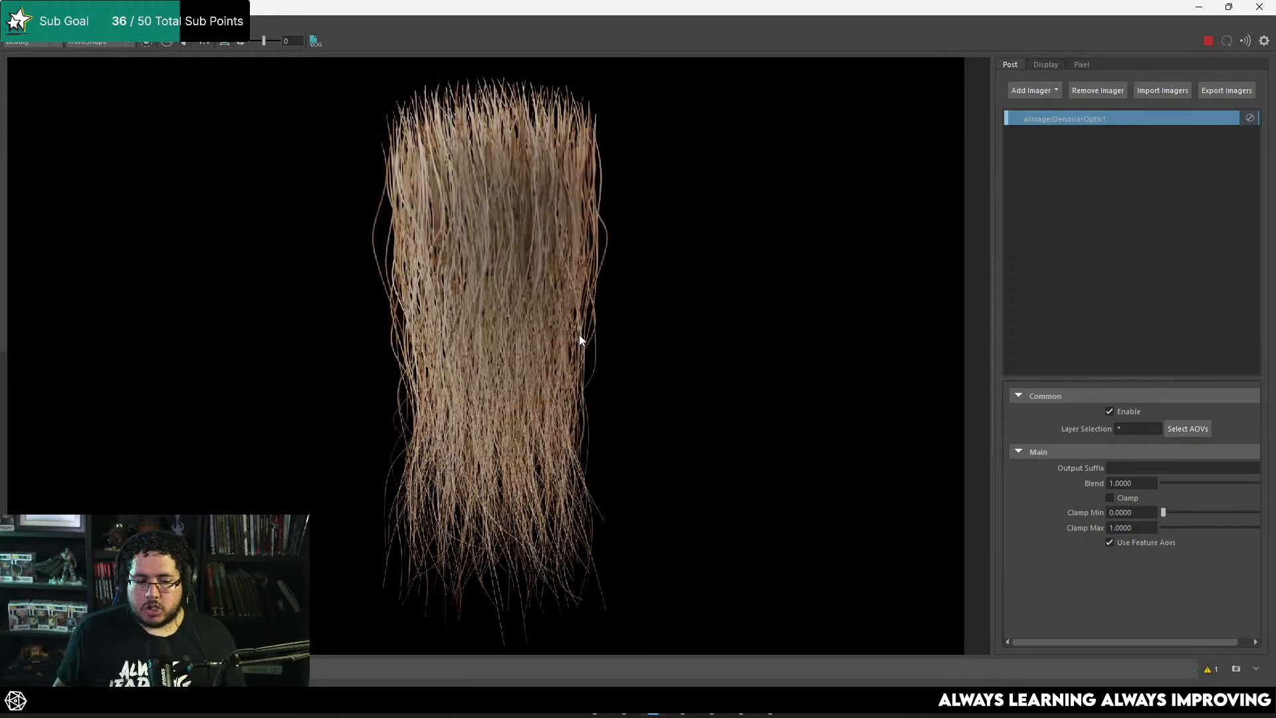
Step: Examine the denoised hair render up close and check its alpha channel
scroll(457, 220, "up", 5)
scroll(557, 220, "down", 5)
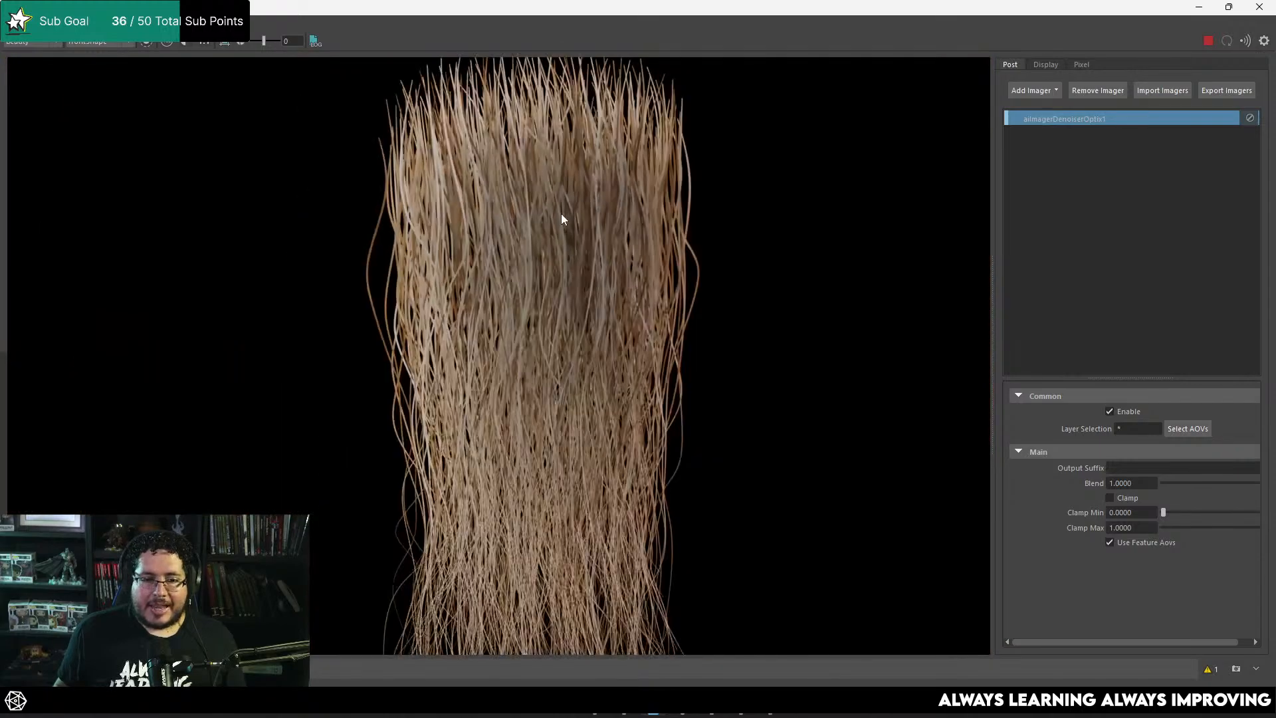
scroll(625, 417, "up", 6)
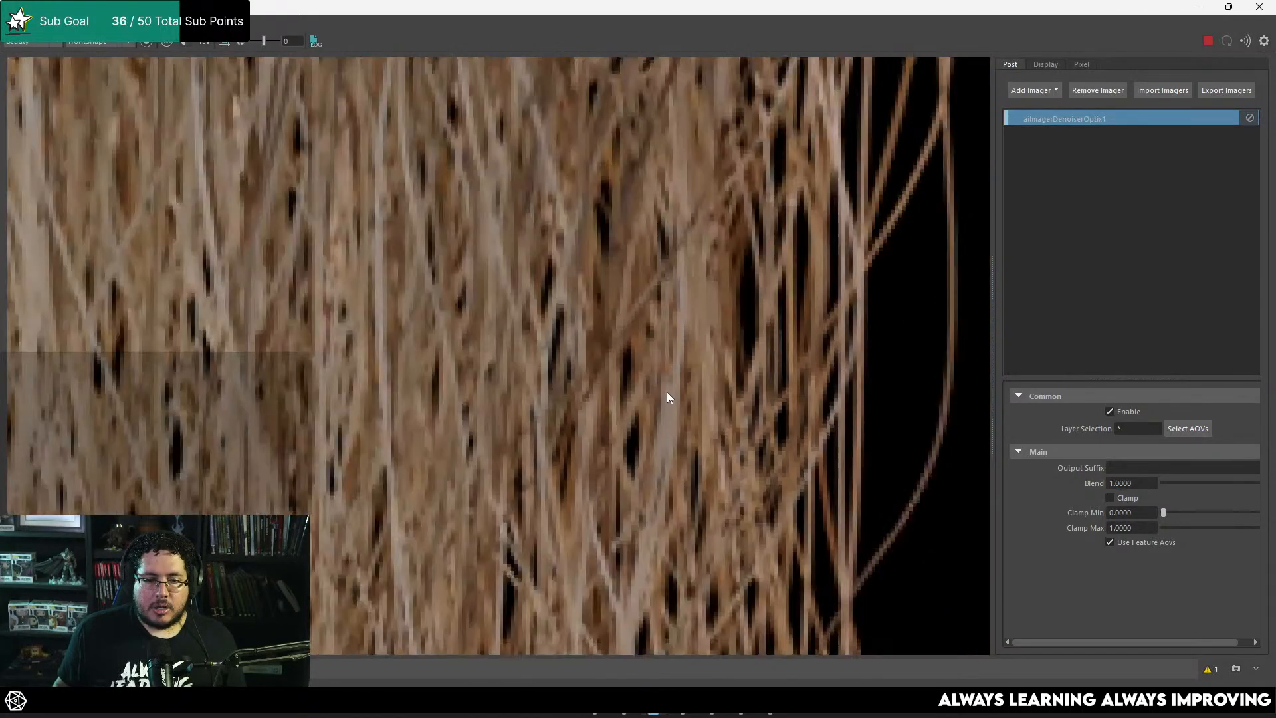
left_click(195, 41)
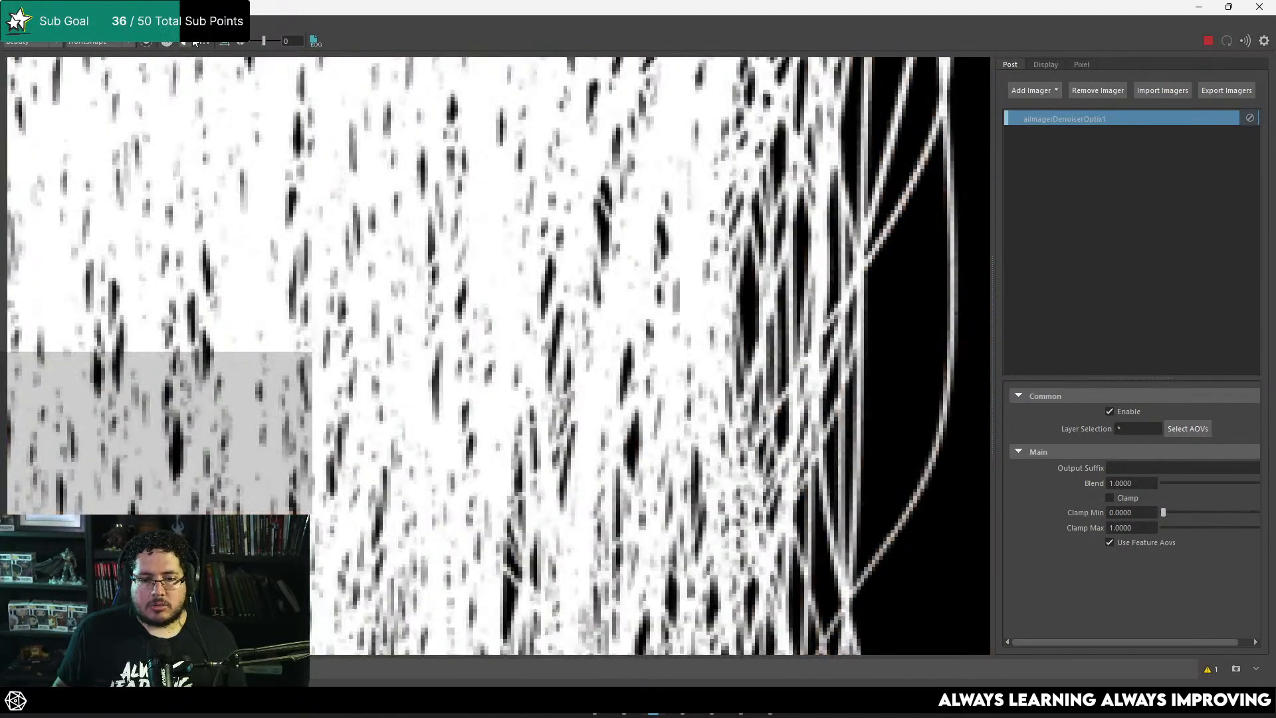
left_click(195, 41)
scroll(462, 269, "down", 6)
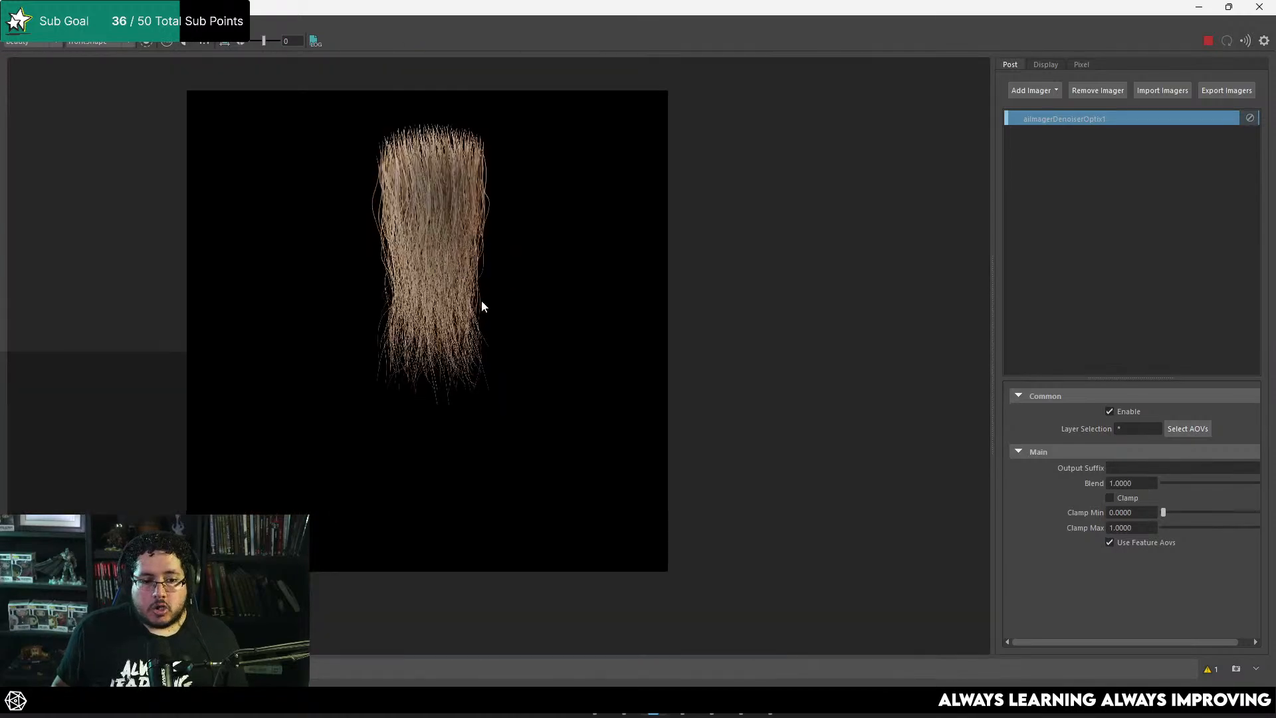
scroll(493, 306, "up", 5)
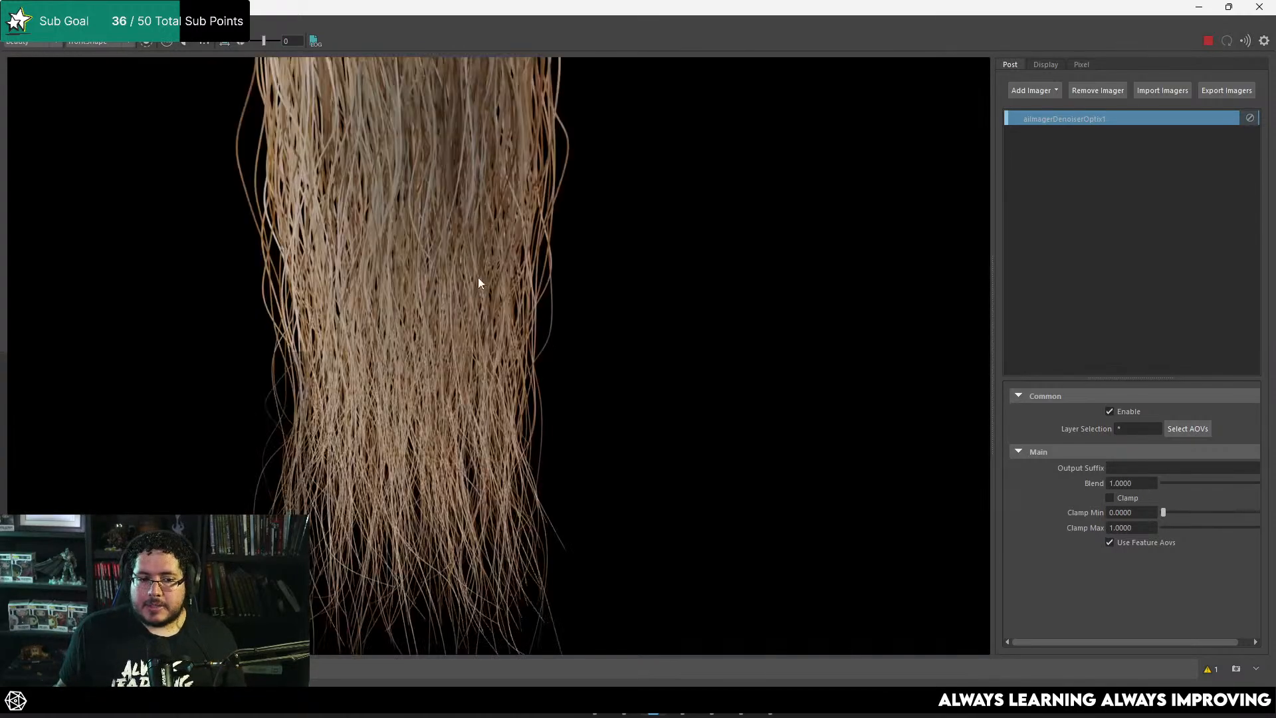
Step: Inspect the denoised strands from the roots down to the tips for leftover noise and lost detail
middle_click_drag(479, 282, 555, 359)
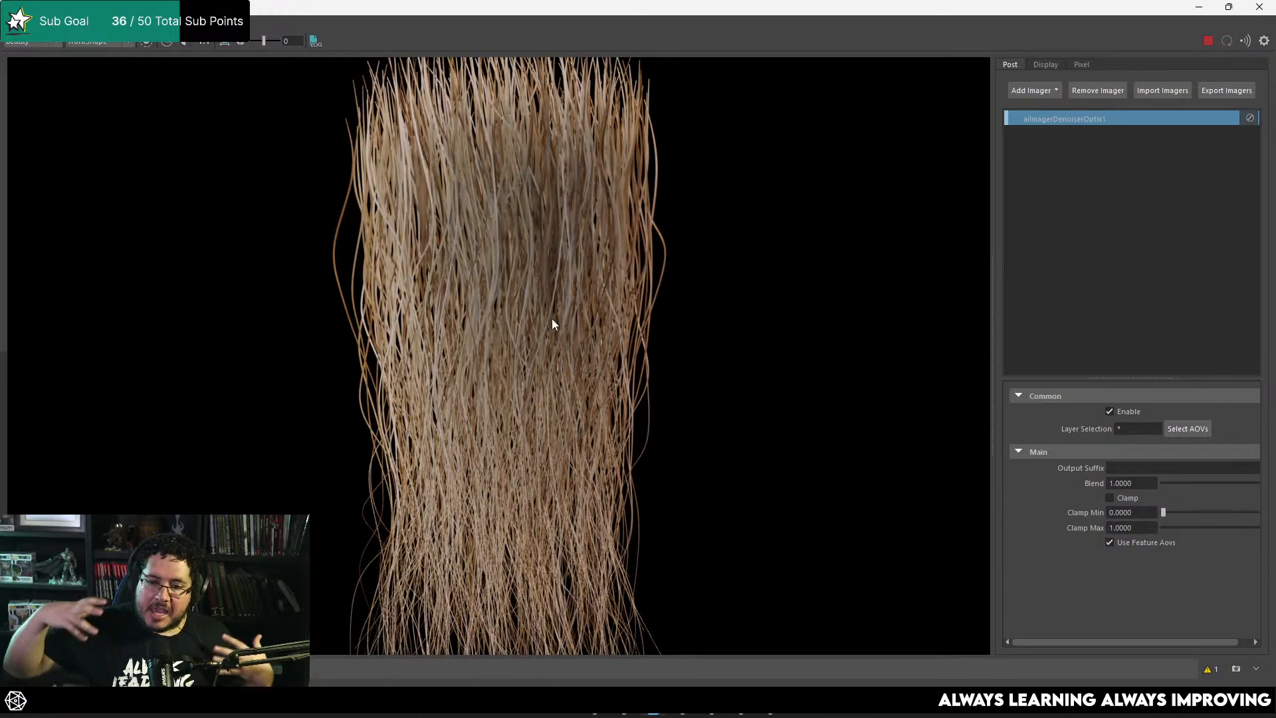
scroll(552, 317, "down", 5)
scroll(517, 299, "up", 5)
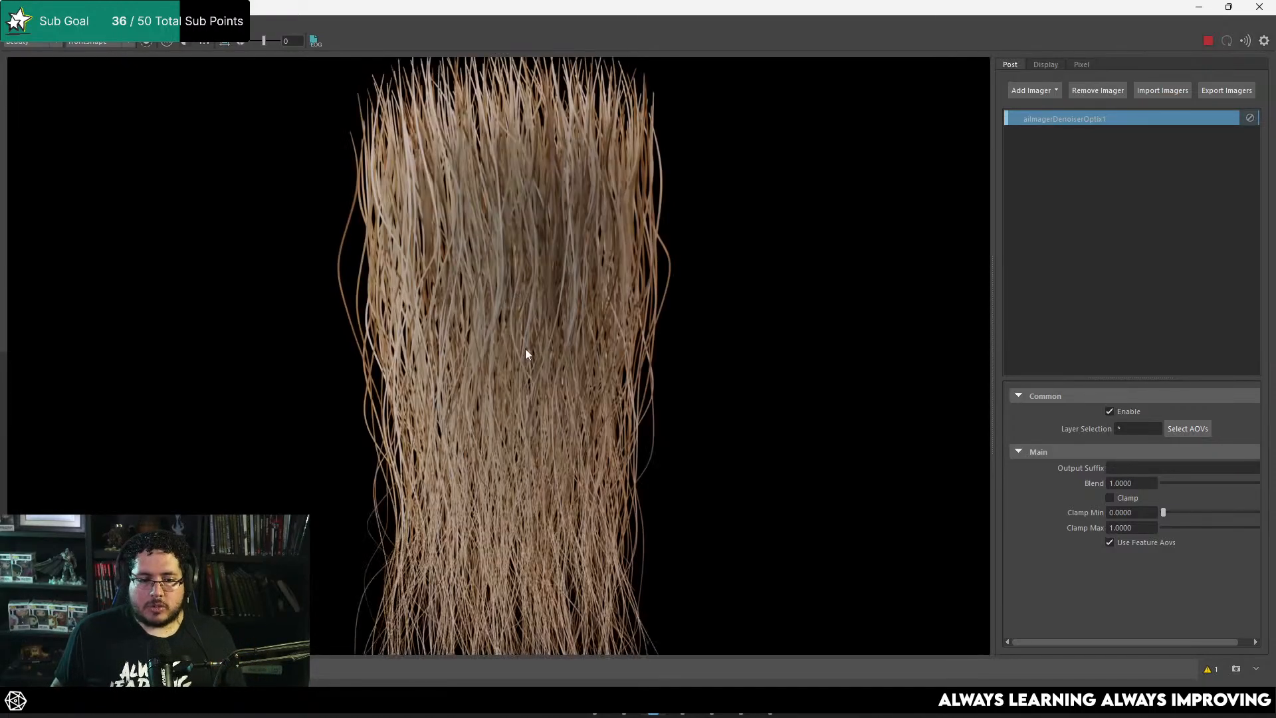
scroll(527, 347, "up", 3)
middle_click_drag(557, 337, 563, 180)
scroll(560, 545, "down", 3)
middle_click_drag(560, 549, 564, 314)
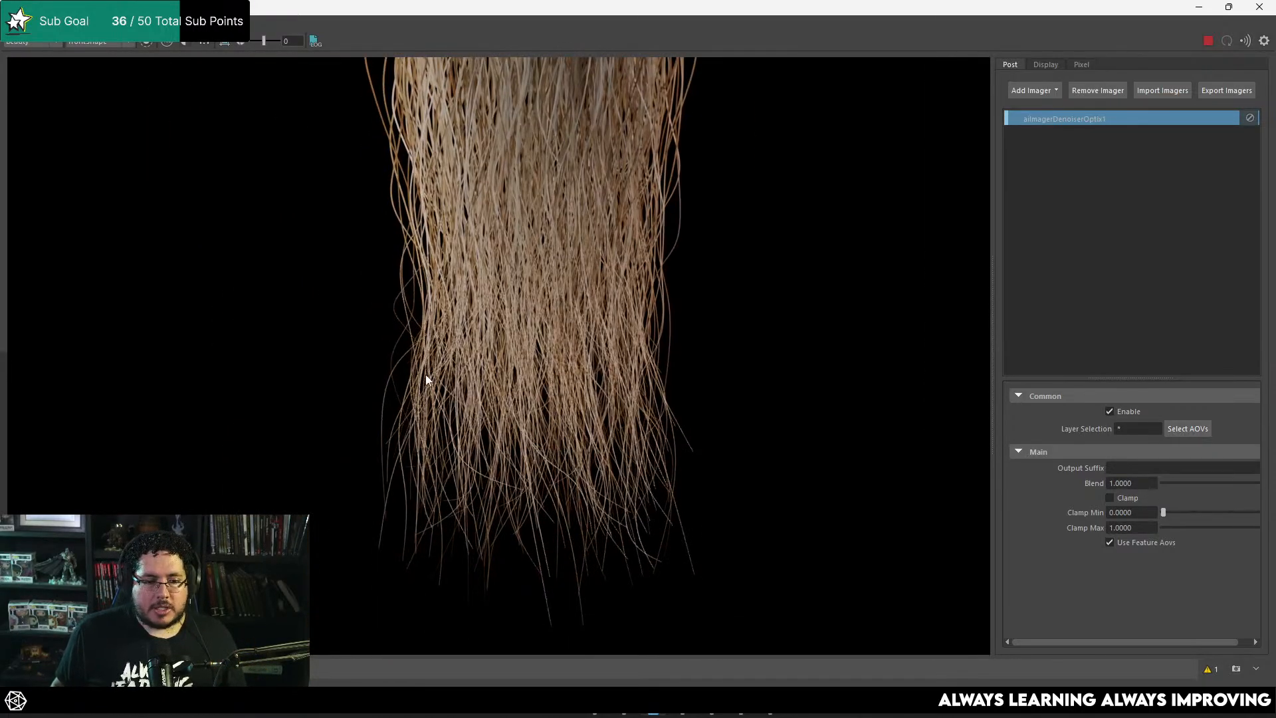
middle_click_drag(651, 352, 633, 412)
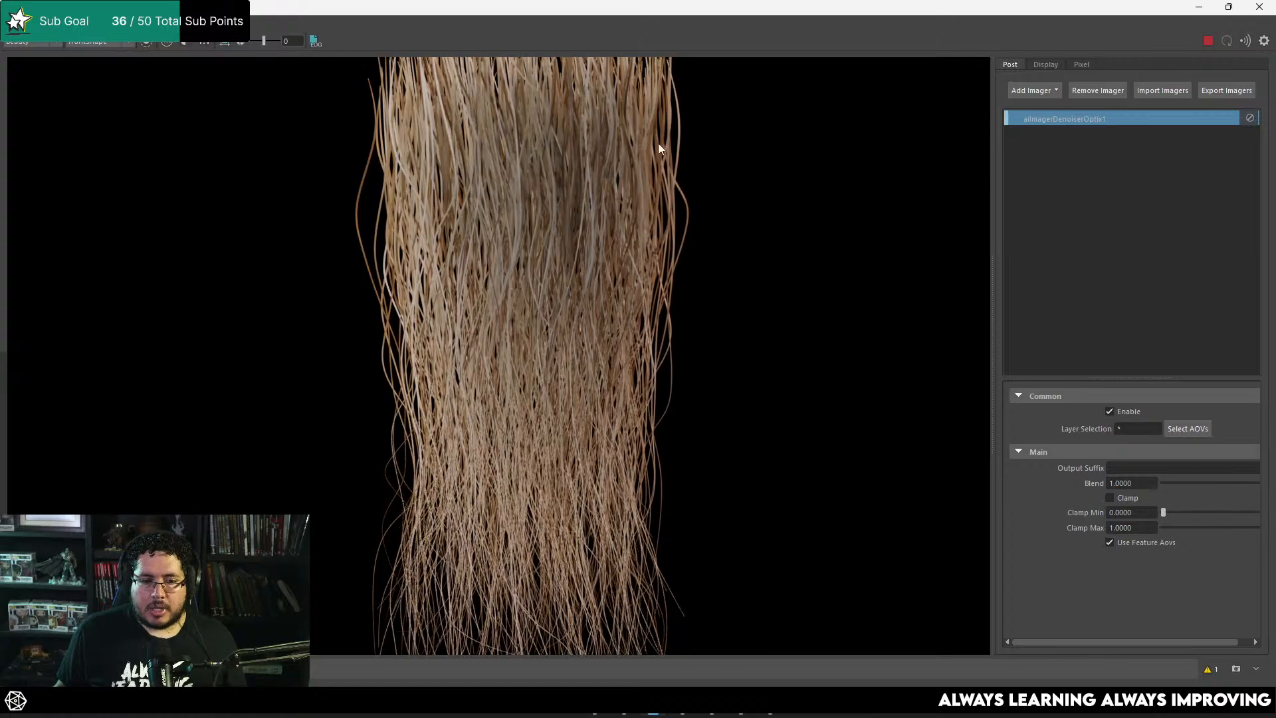
scroll(658, 372, "down", 3)
scroll(658, 372, "up", 3)
scroll(661, 332, "up", 1)
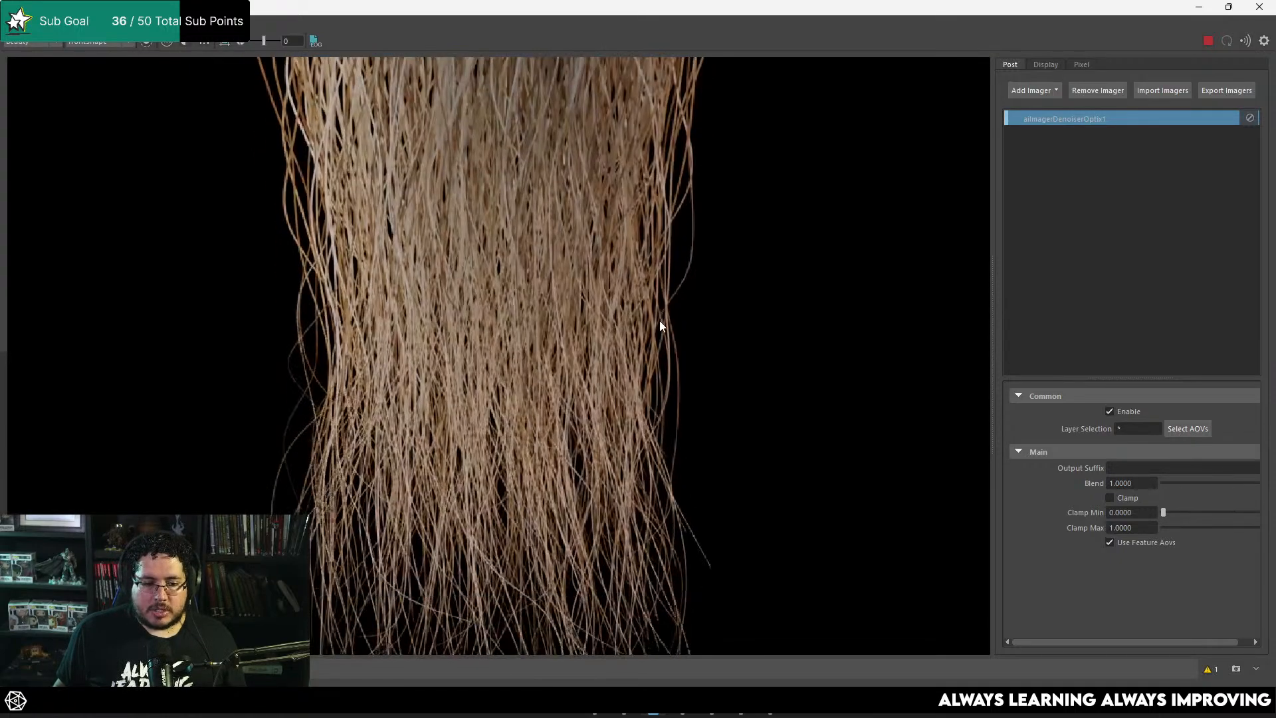
scroll(638, 346, "down", 2)
scroll(635, 353, "down", 3)
Step: Start saving the rendered image and create a new folder named HairCards on the Desktop
left_click(14, 25)
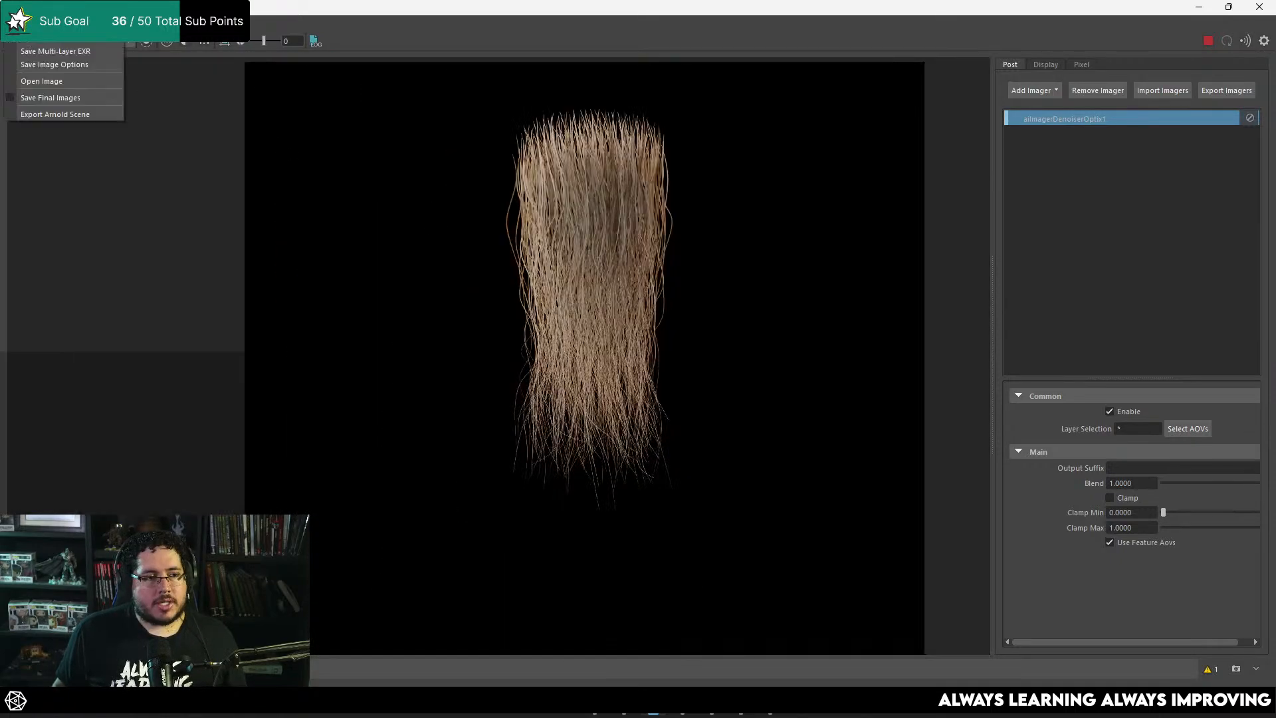
left_click(32, 43)
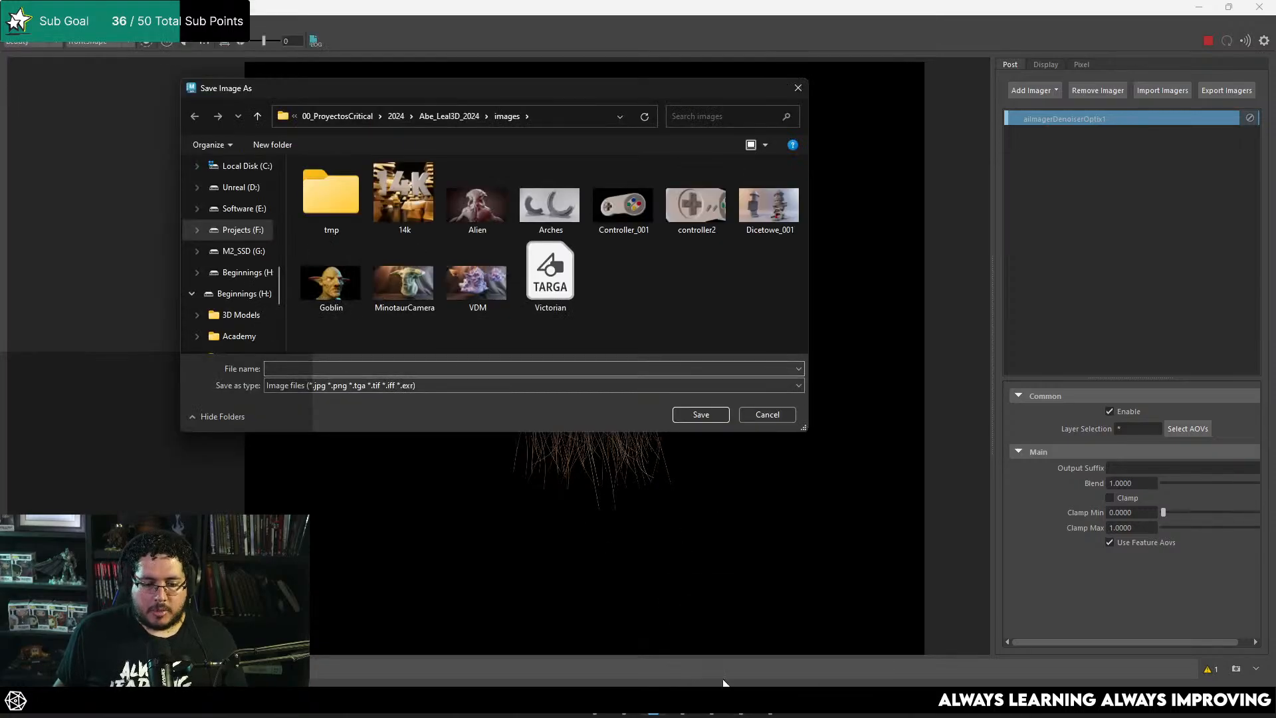
scroll(243, 186, "up", 10)
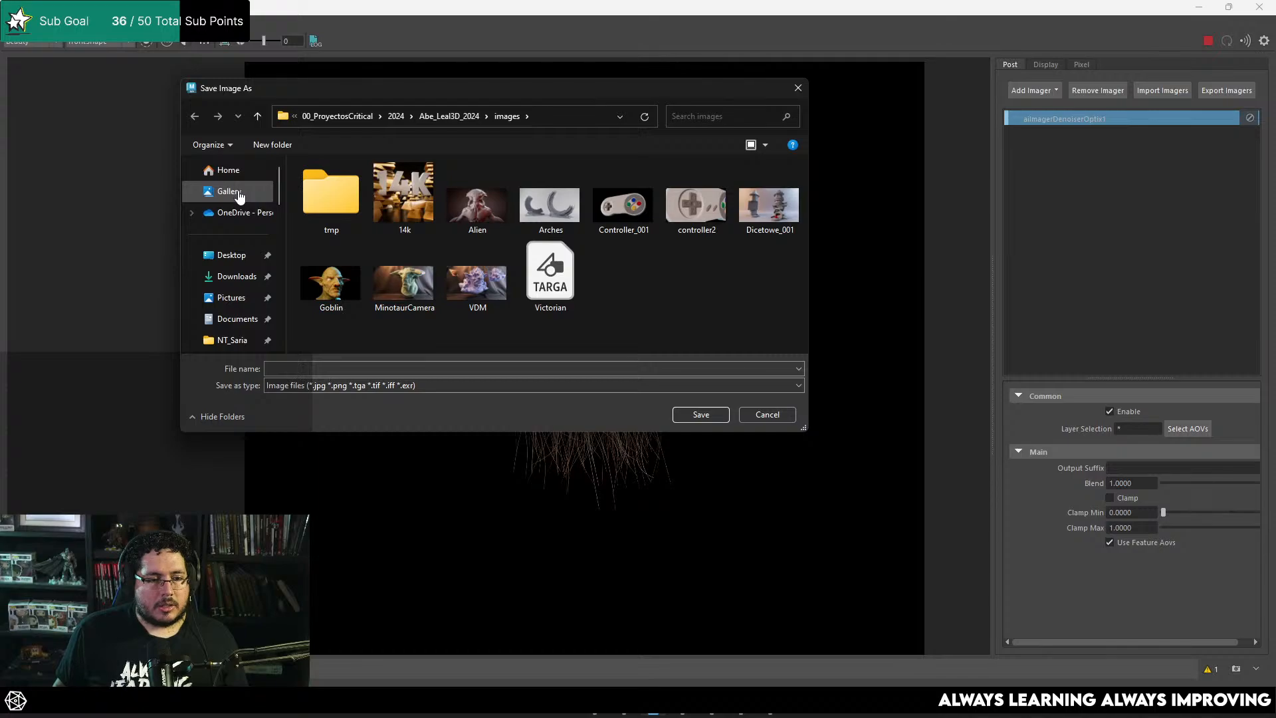
left_click(231, 256)
right_click(545, 273)
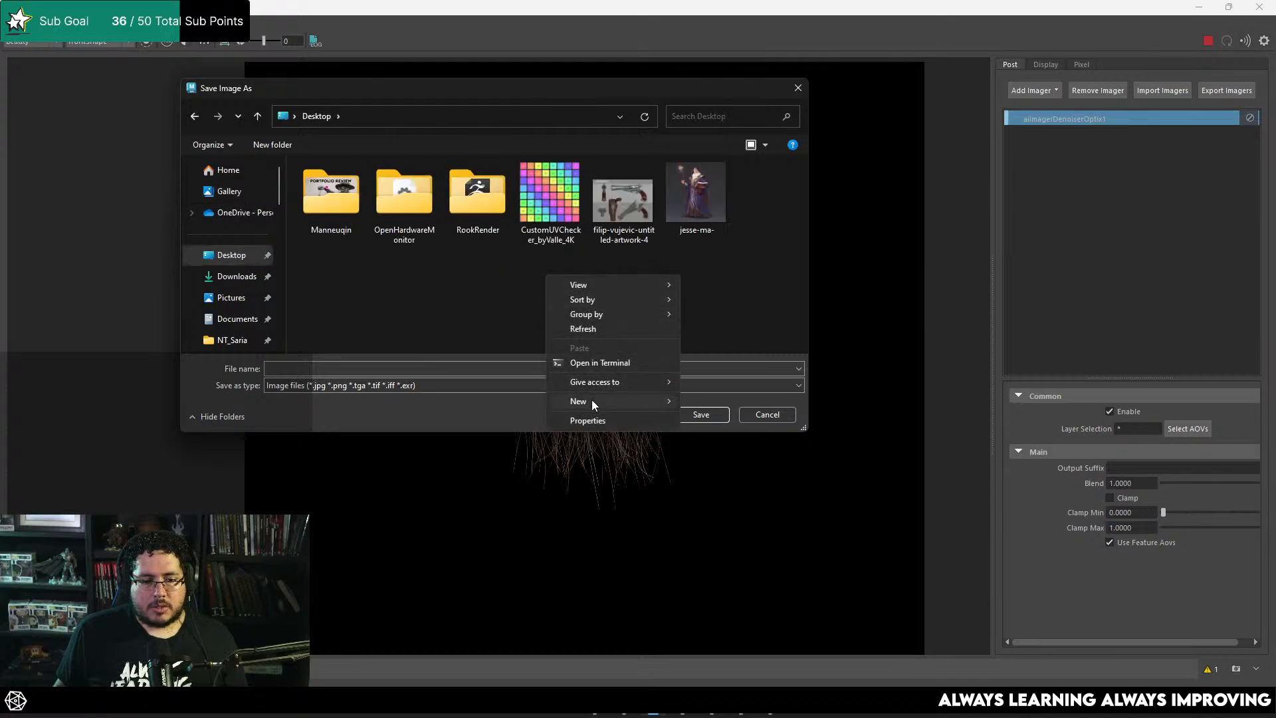
mouse_move(591, 401)
left_click(706, 404)
type("Hiar")
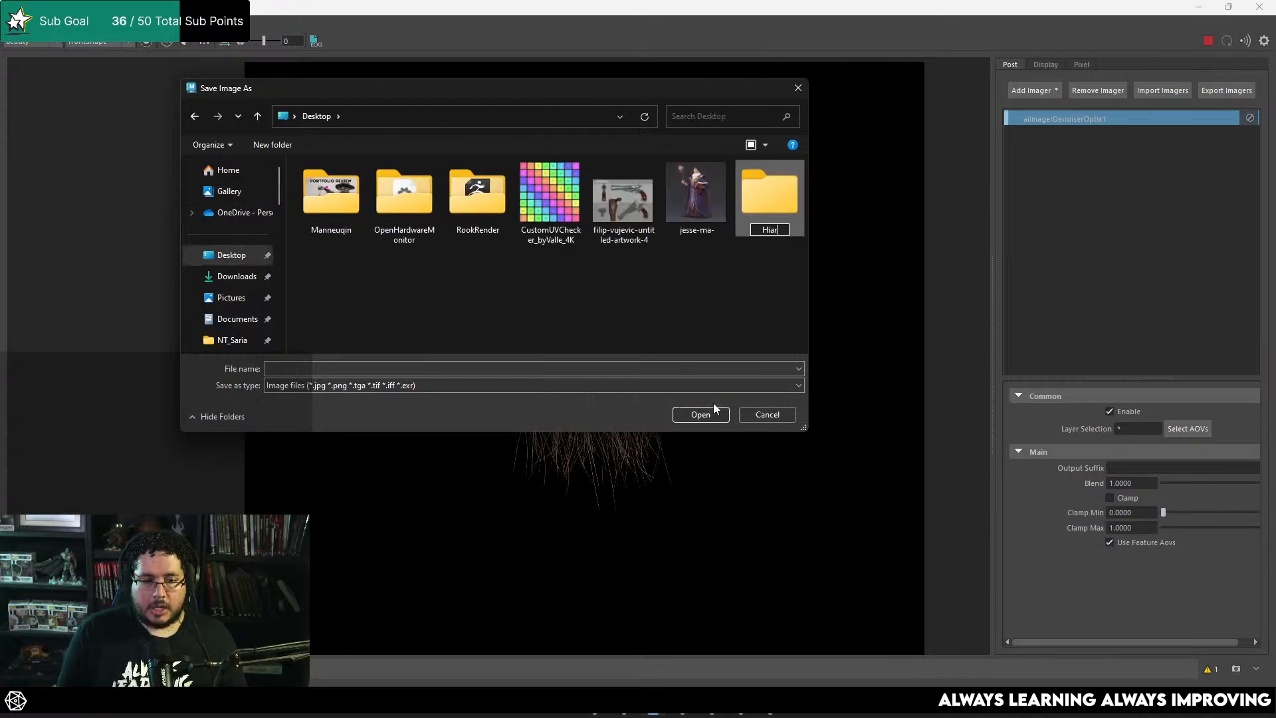
key("BackSpace")
key("BackSpace")
key("BackSpace")
type("airC")
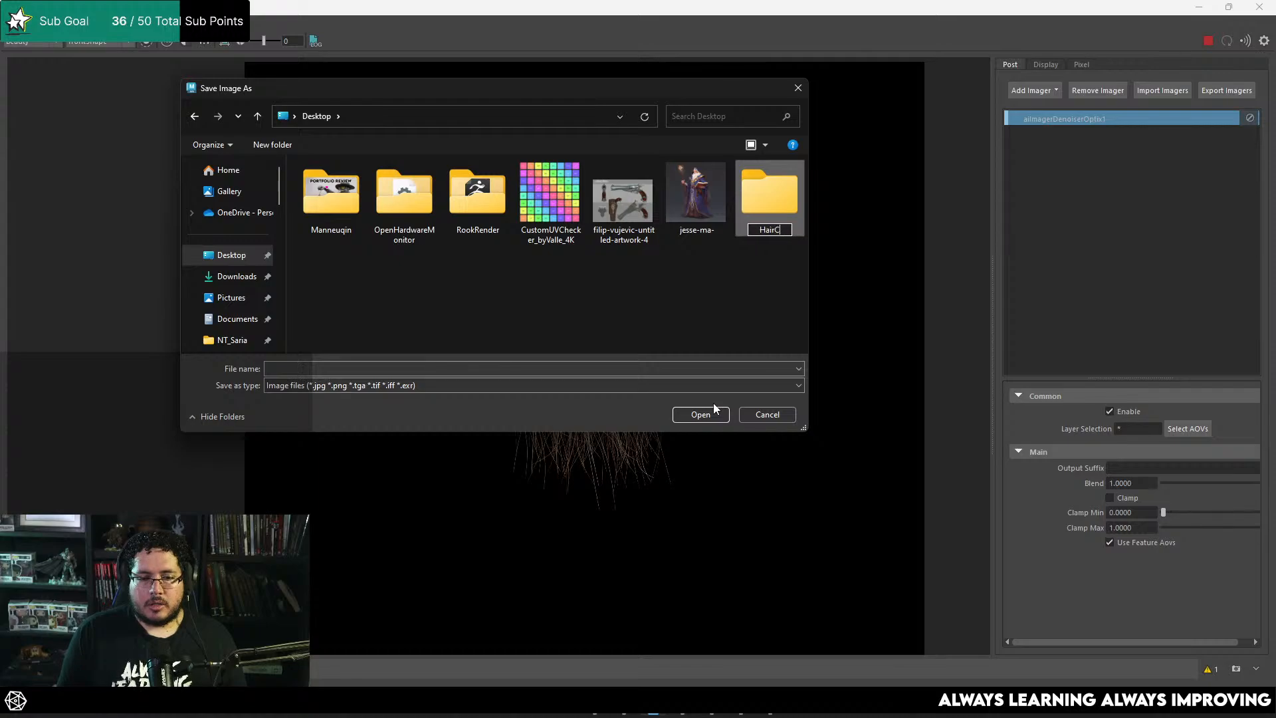
type("ards")
Step: Save the render as Albedo.tga inside the HairCards folder
left_click(714, 410)
left_click(347, 370)
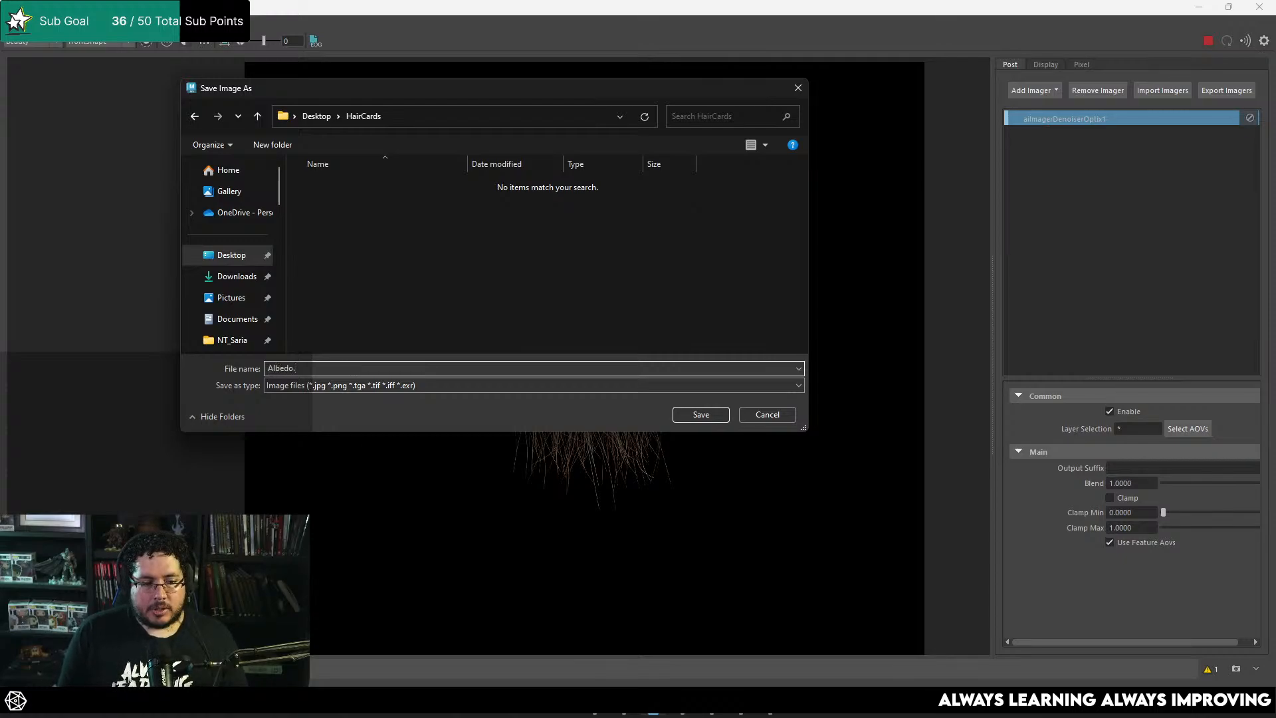
left_click(707, 417)
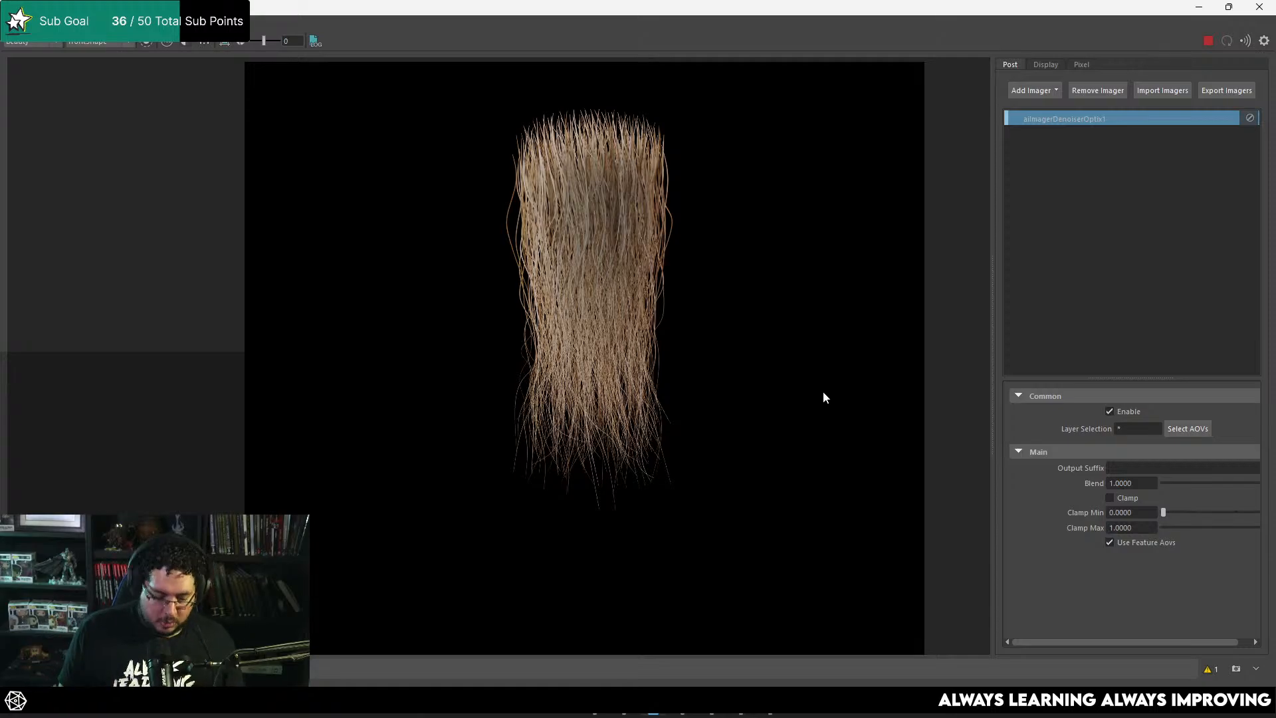
Step: Open Albedo.tga from the Desktop's HairCards folder in Photoshop
key("super")
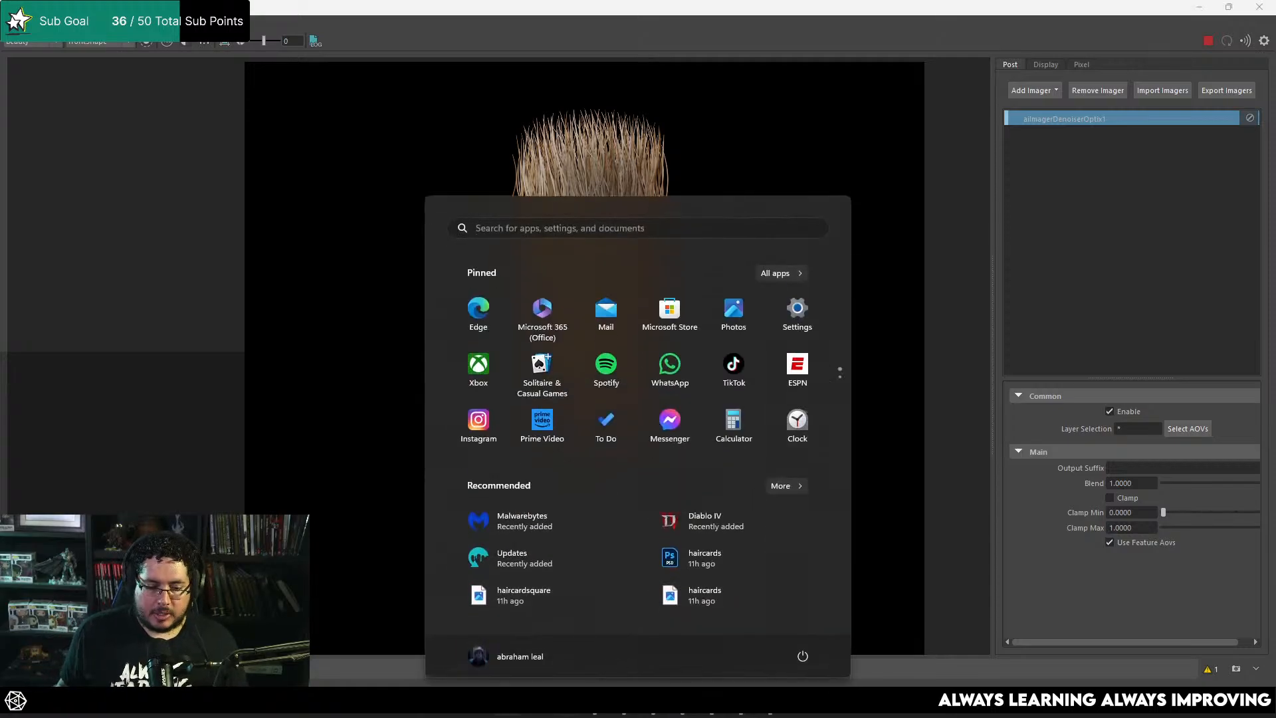
left_click(537, 702)
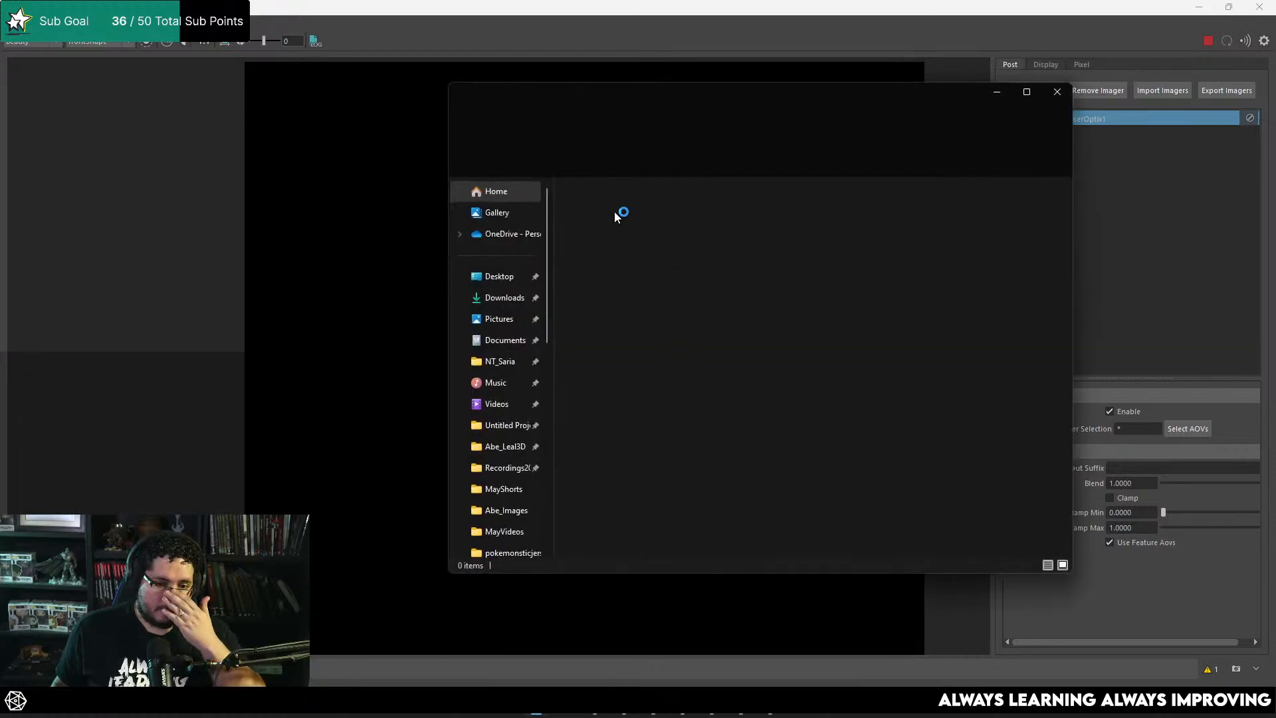
left_click(532, 276)
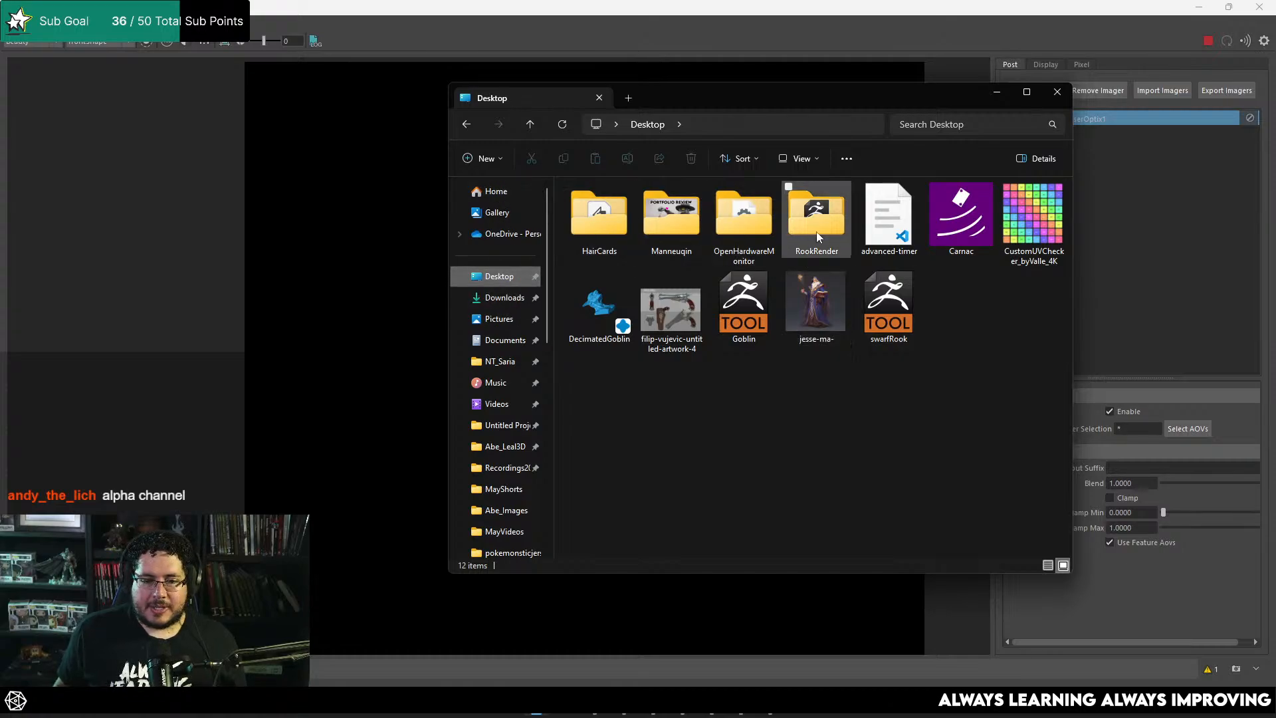
double_click(599, 214)
left_click(607, 220)
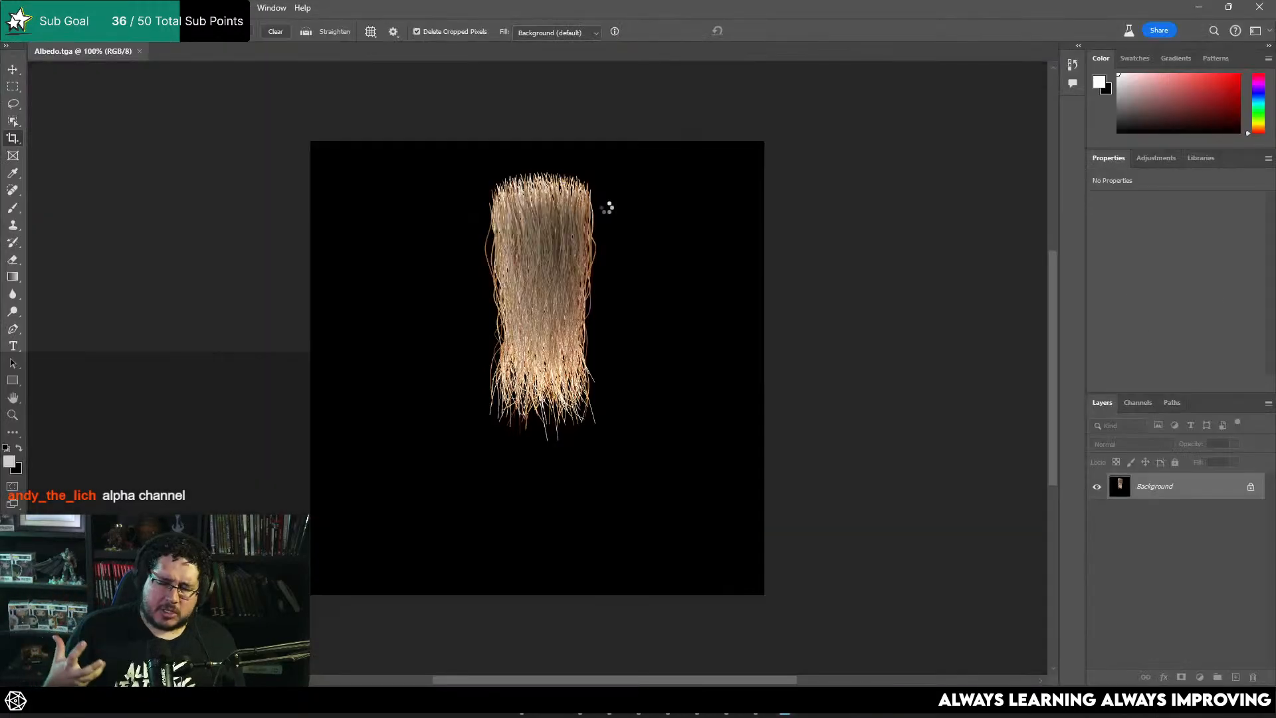
Step: Dismiss the generative AI prompt and convert the locked Background into a regular layer named Layer 0
scroll(539, 319, "up", 3, "alt")
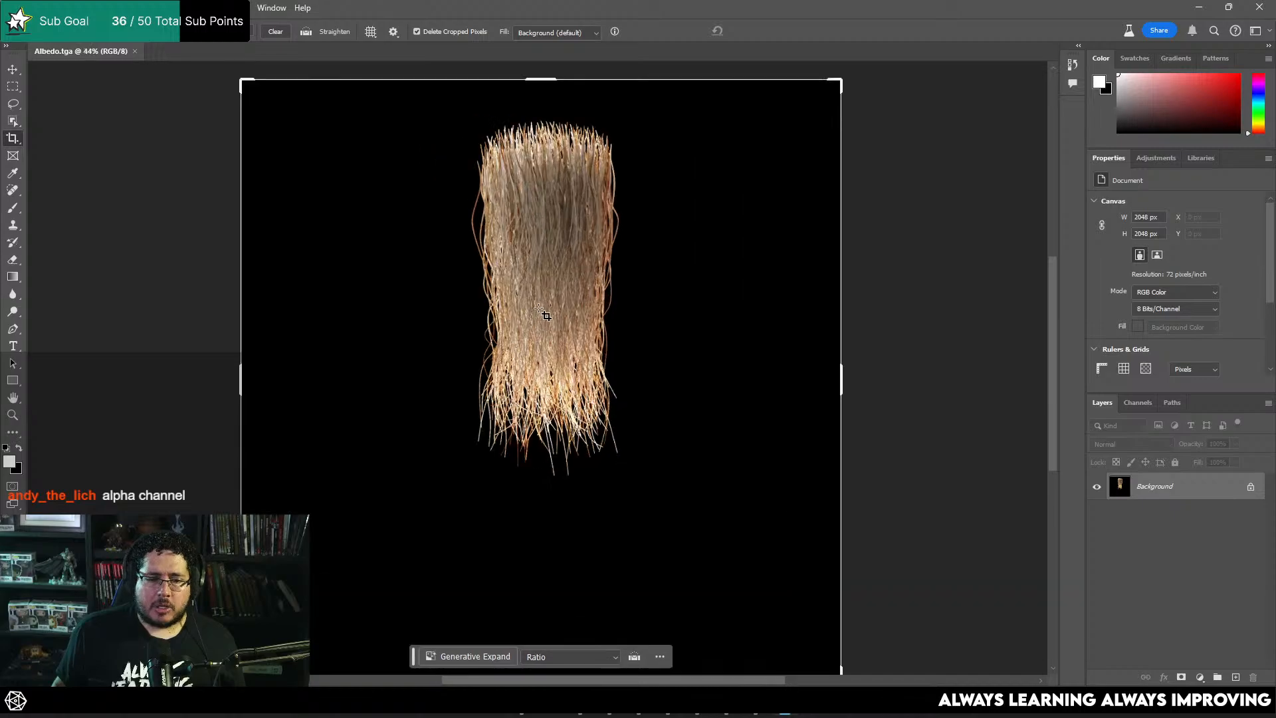
scroll(564, 303, "up", 5, "alt")
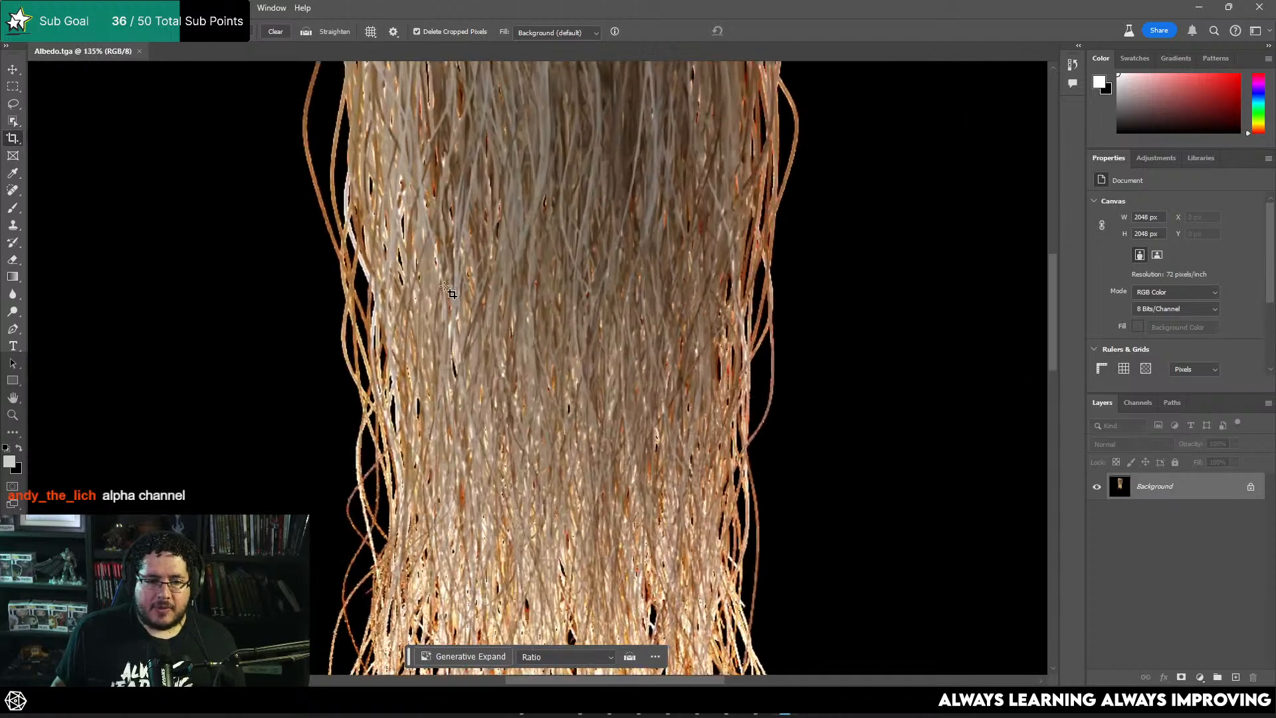
key("v")
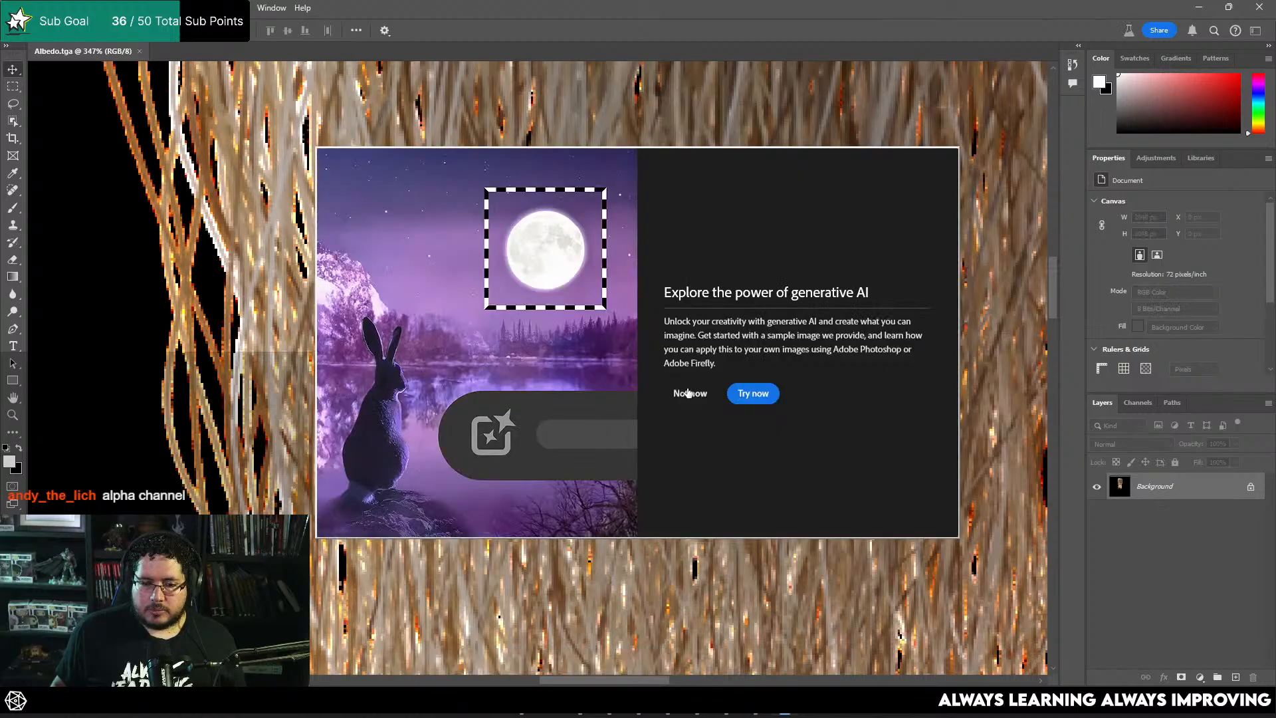
left_click(688, 393)
double_click(1185, 492)
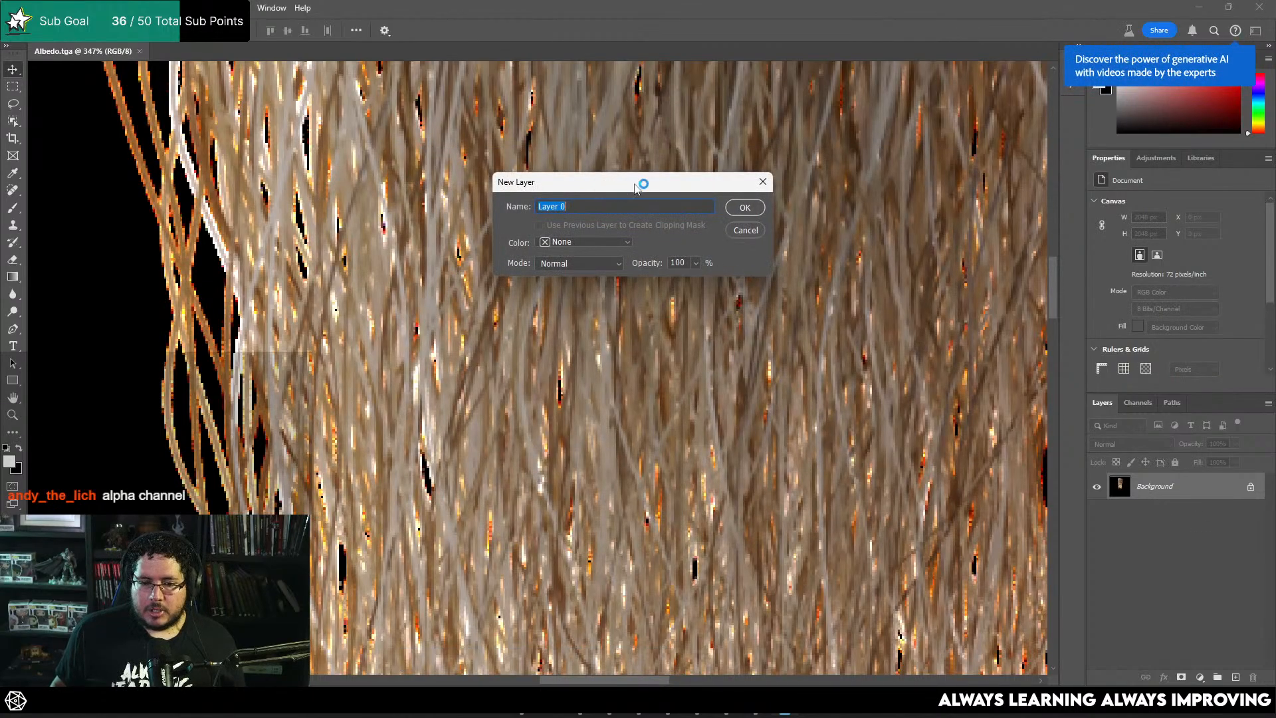
left_click(738, 210)
Step: Load the Alpha 1 channel as a selection and save that selection as an additional alpha channel
left_click(1137, 403)
left_click(1116, 525, "ctrl")
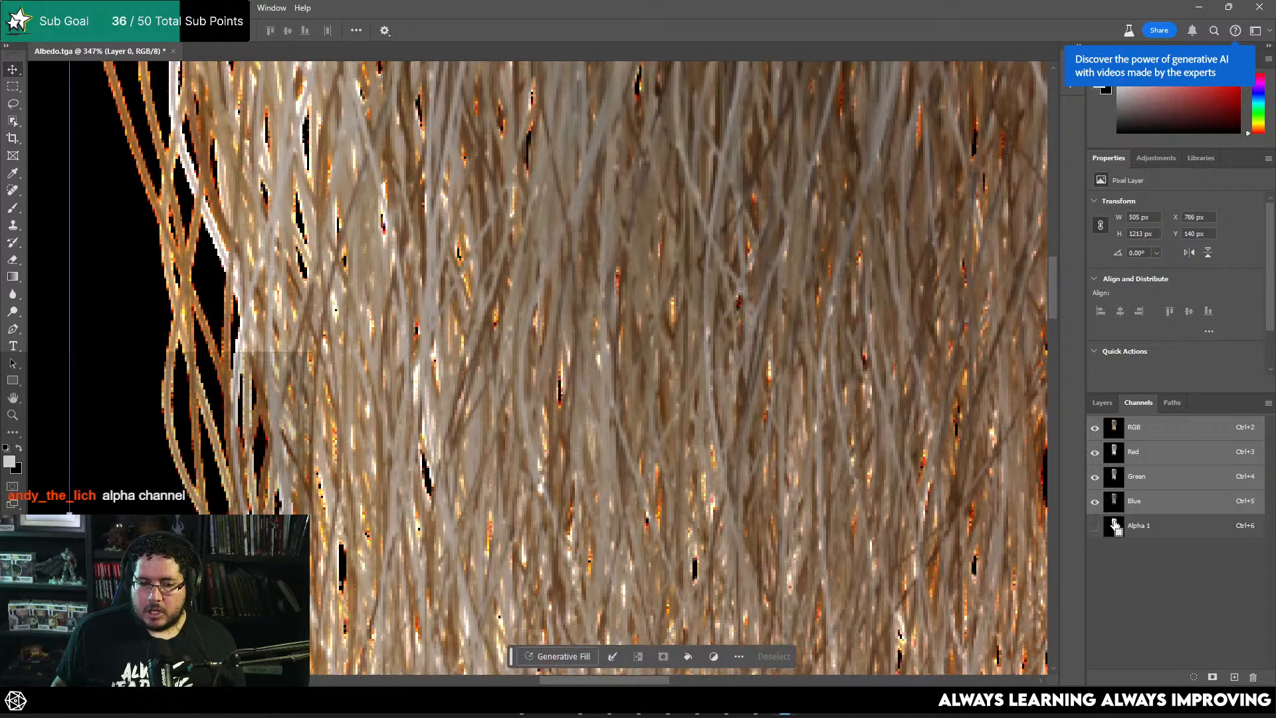
left_click(1212, 676)
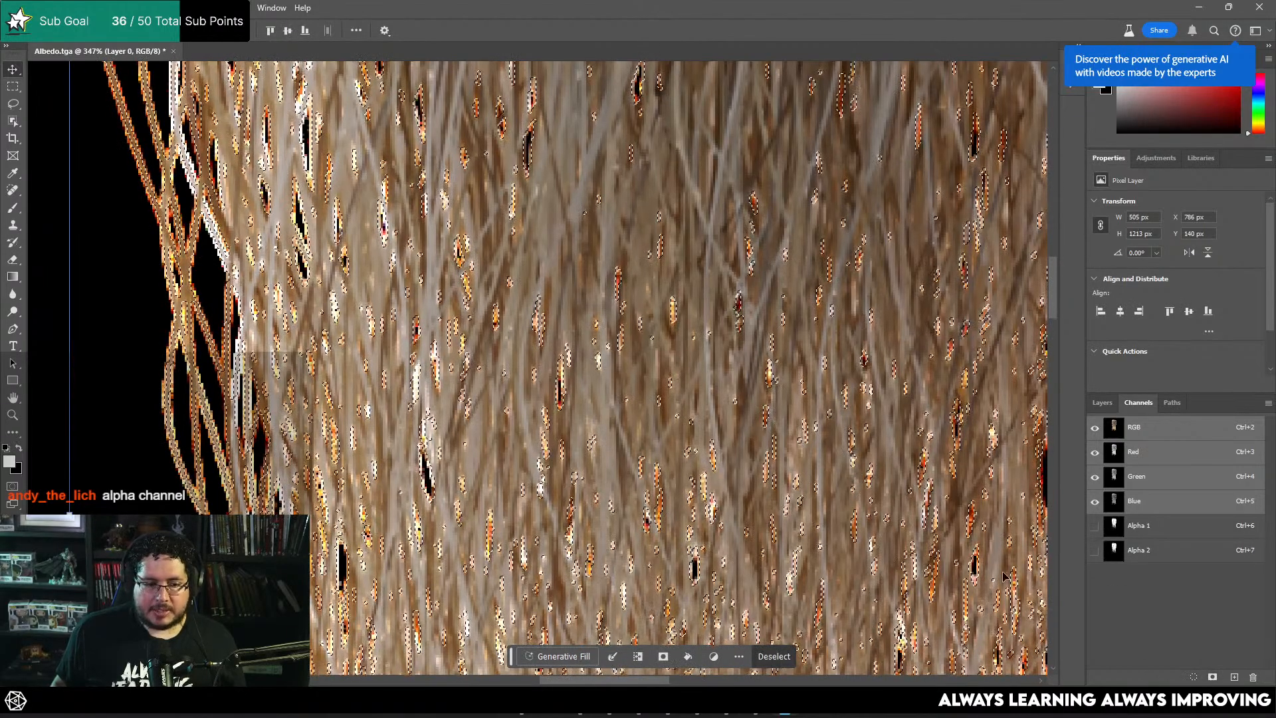
Step: Add a layer mask to Layer 0 from the alpha selection to cut out the black background
left_click(1102, 403)
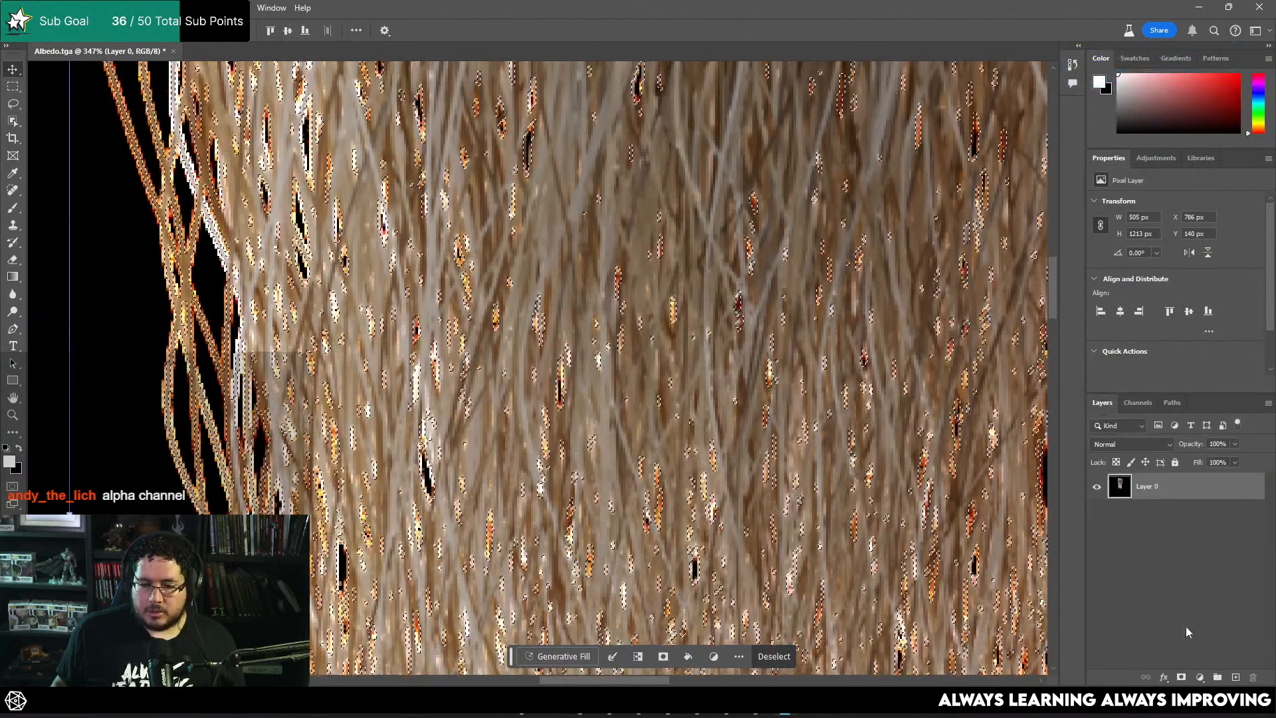
left_click(1181, 677)
scroll(819, 368, "down", 8, "alt")
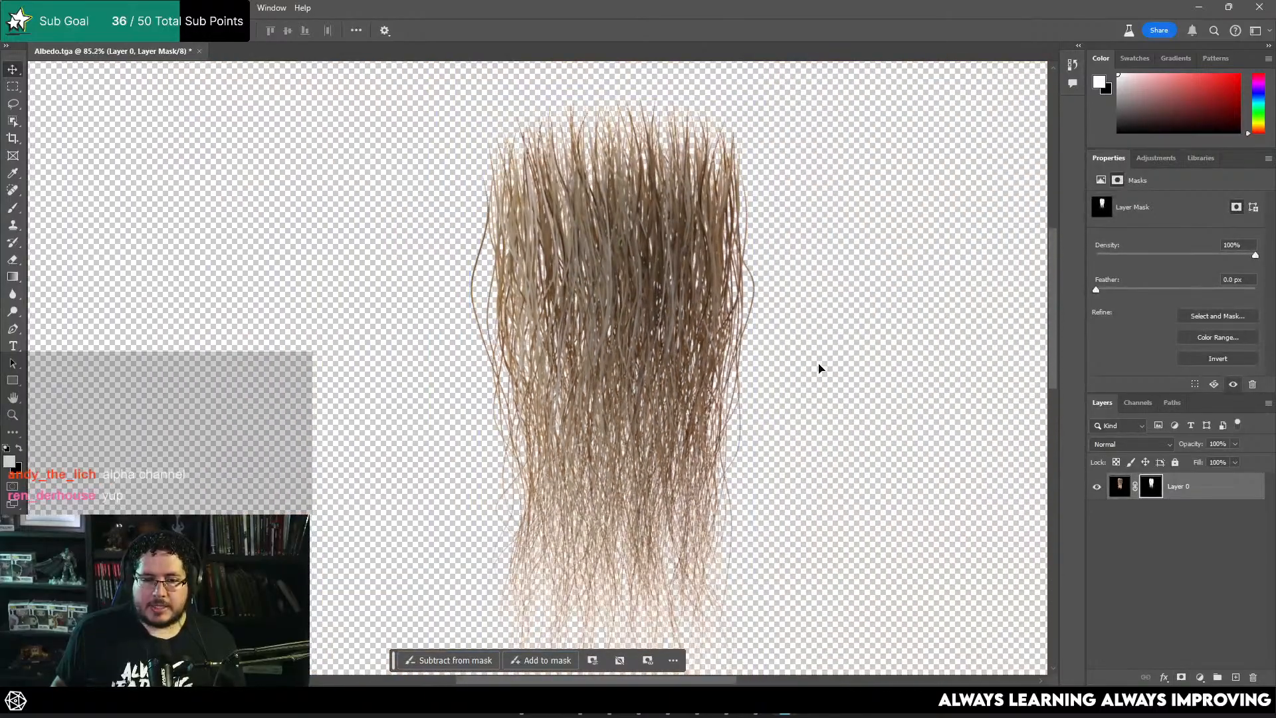
Step: Inspect the masked hair's strand edges and transparent gaps, both up close and as a whole
left_click(1154, 584)
scroll(448, 396, "up", 12, "alt")
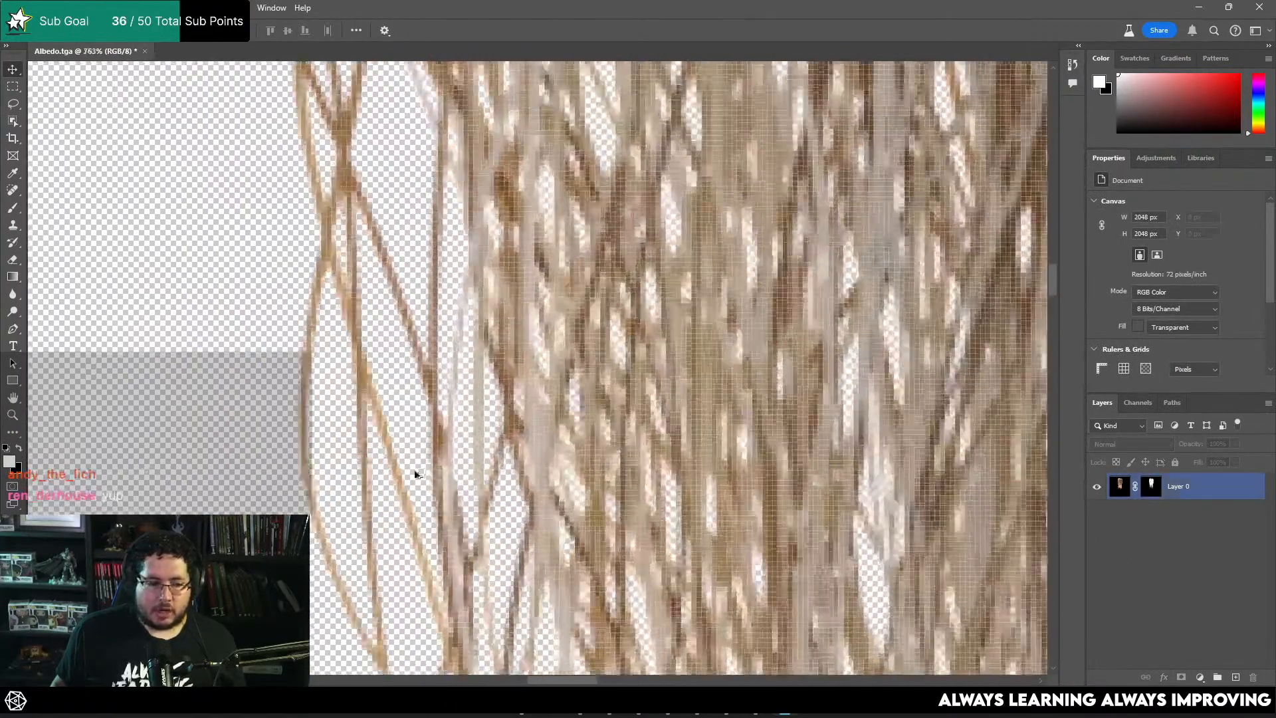
scroll(416, 474, "down", 10, "alt")
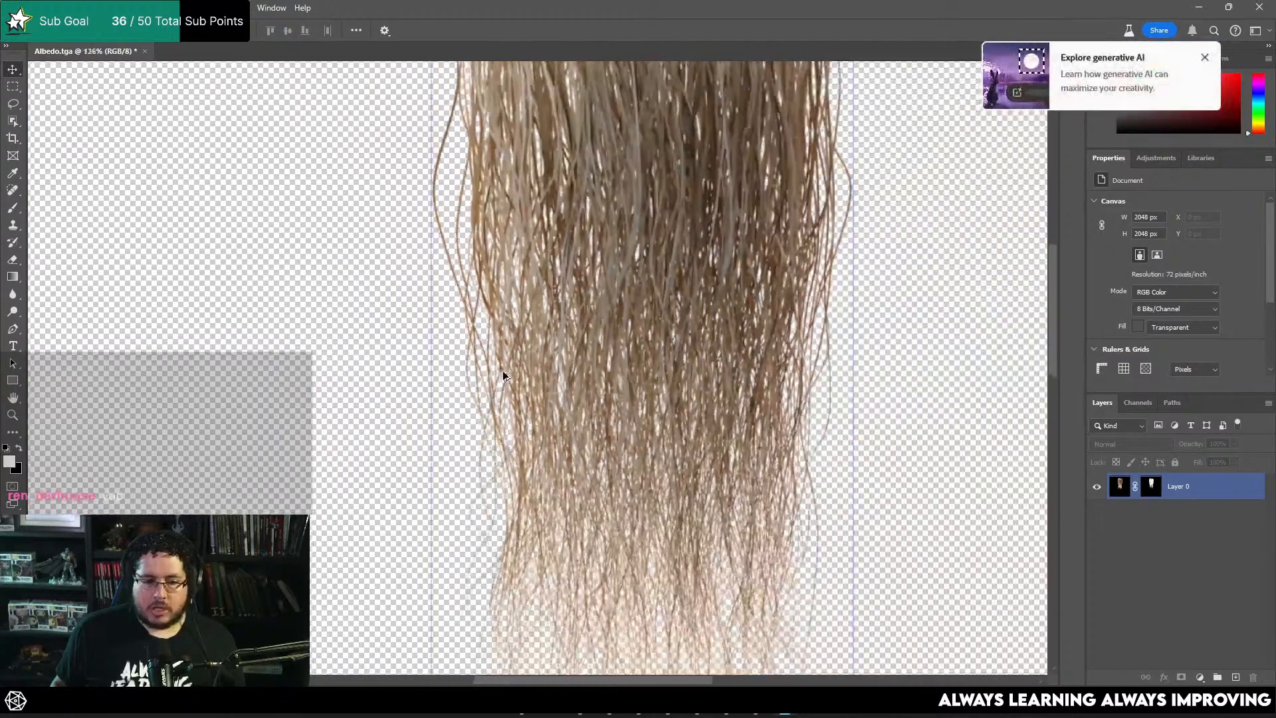
scroll(504, 376, "down", 2, "alt")
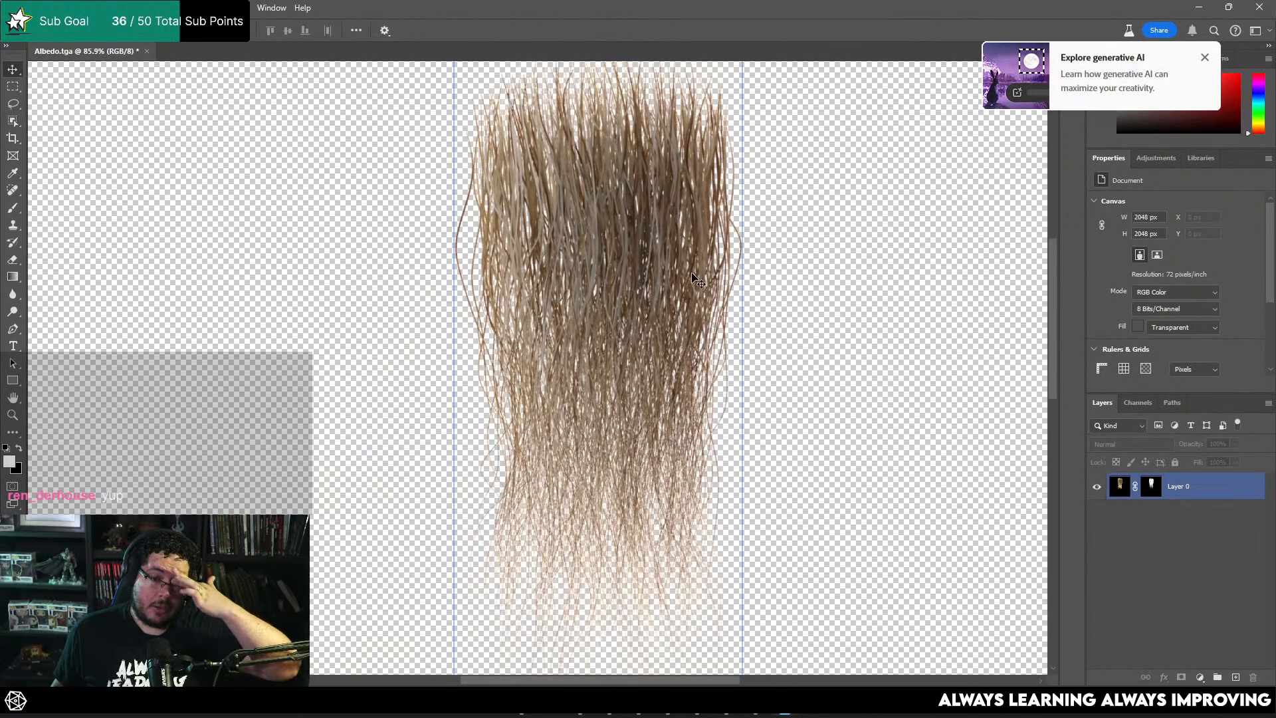
left_click(1188, 490)
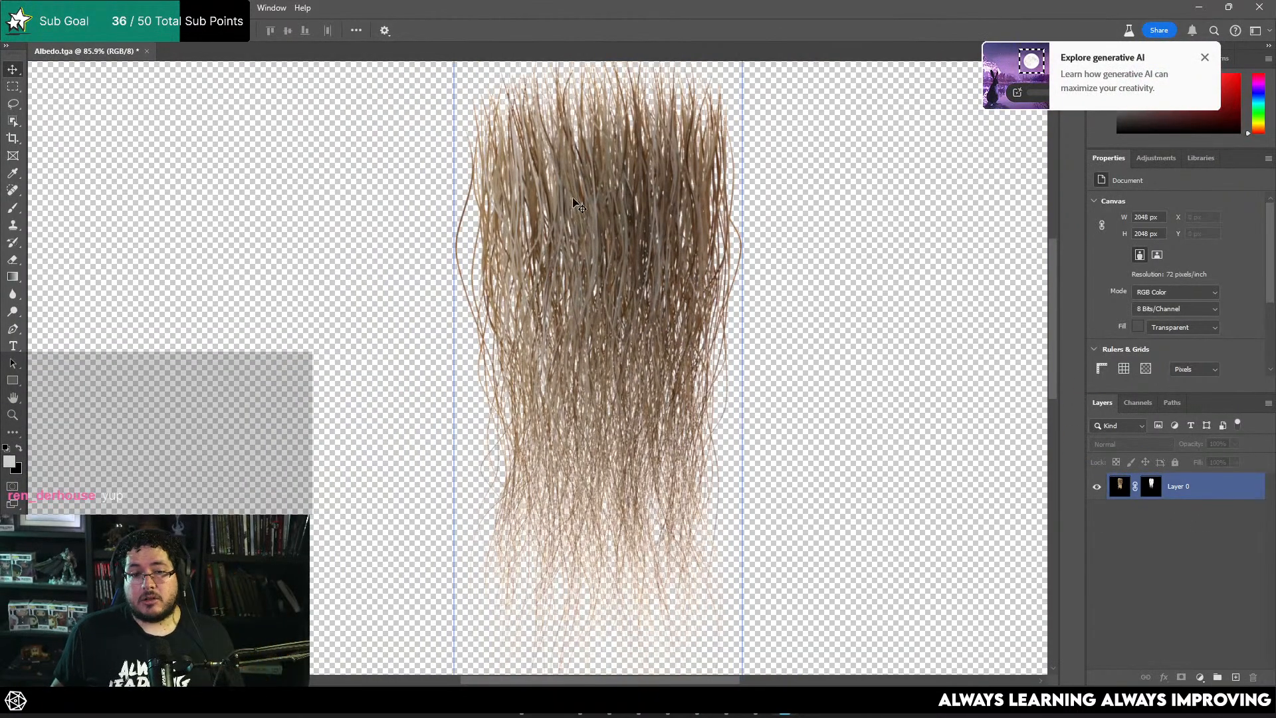
scroll(648, 239, "down", 3, "alt")
scroll(797, 177, "up", 2, "alt")
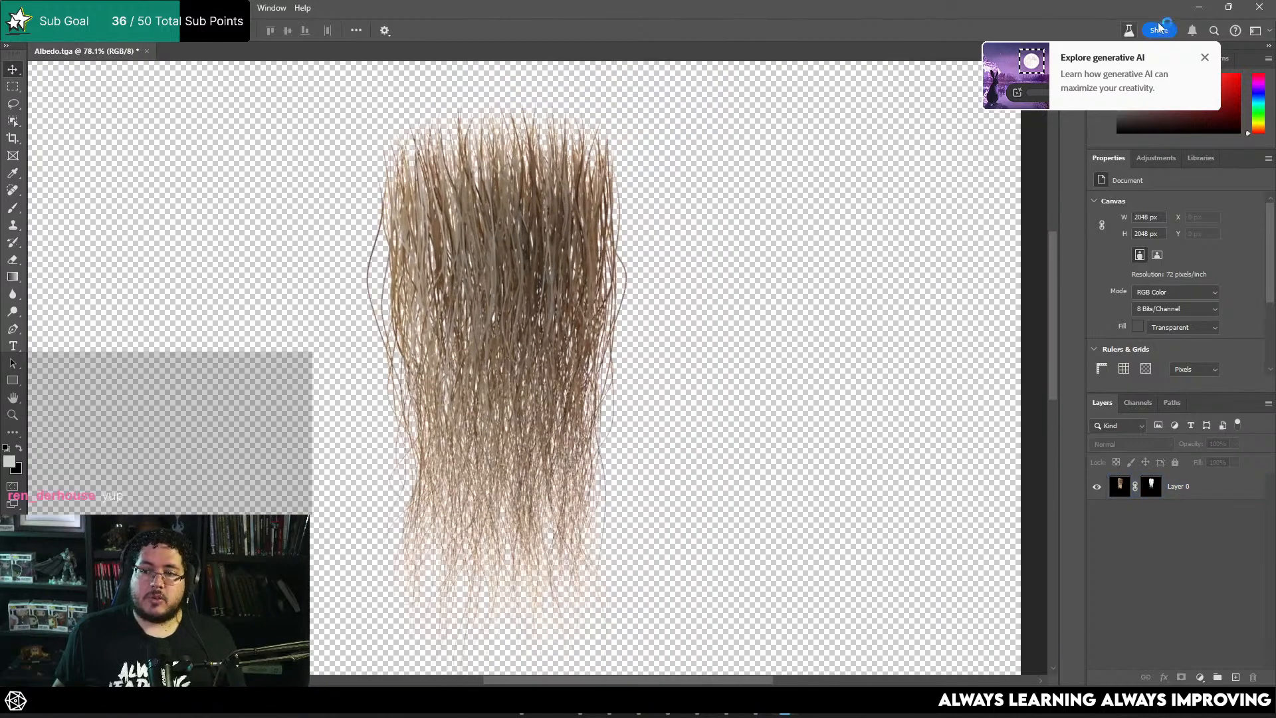
Step: Switch to Maya's main window and assign a new Arnold aiUtility material to the HairCards_Desc description
left_click(1208, 9)
left_click(1057, 91)
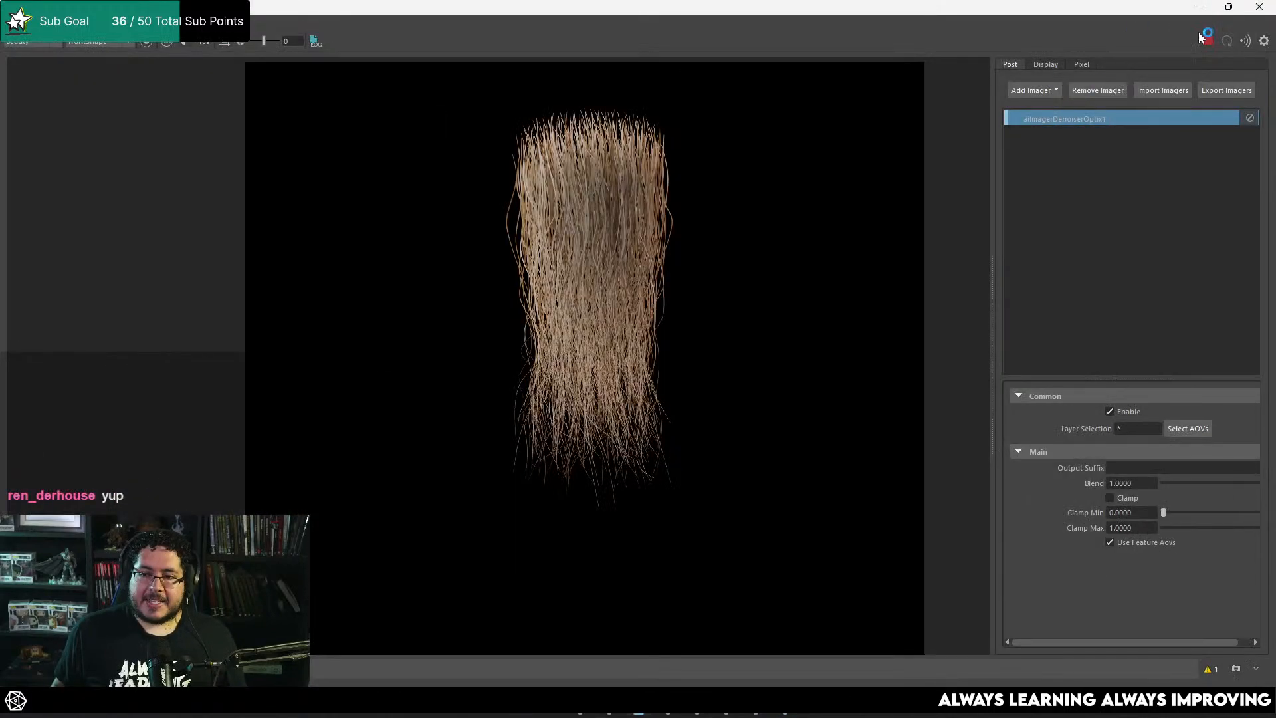
left_click(1200, 7)
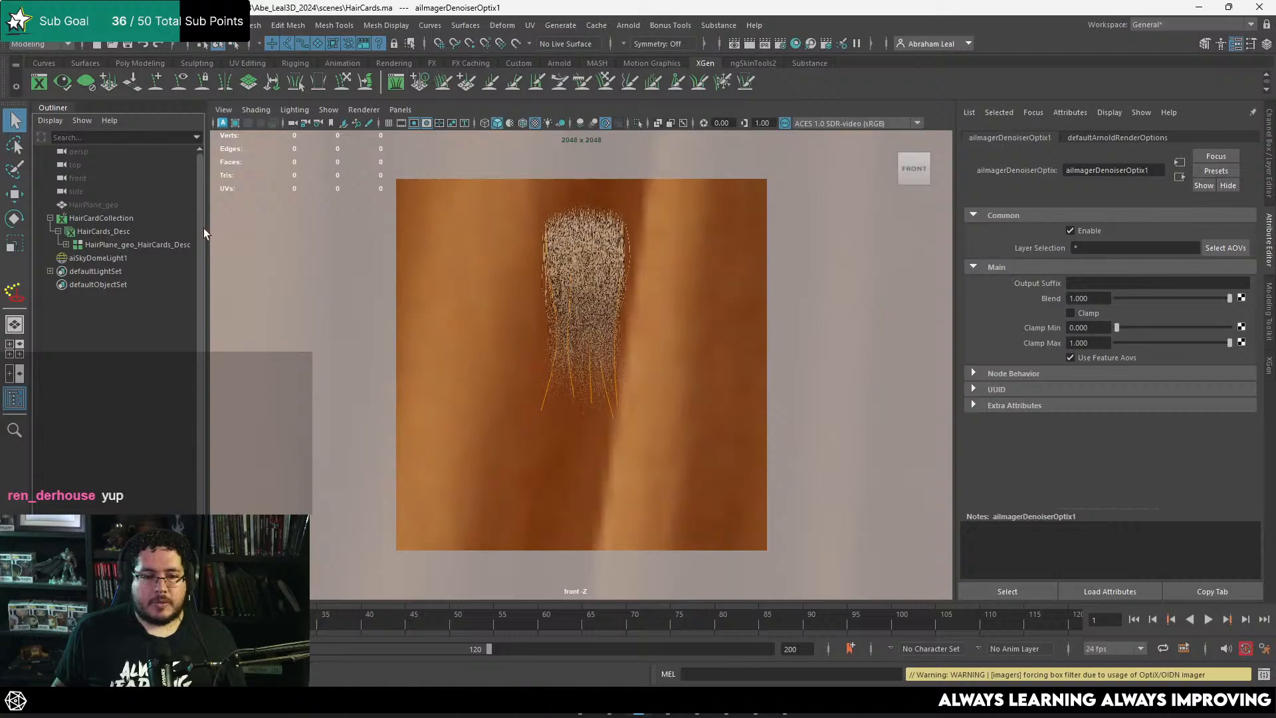
left_click(105, 230)
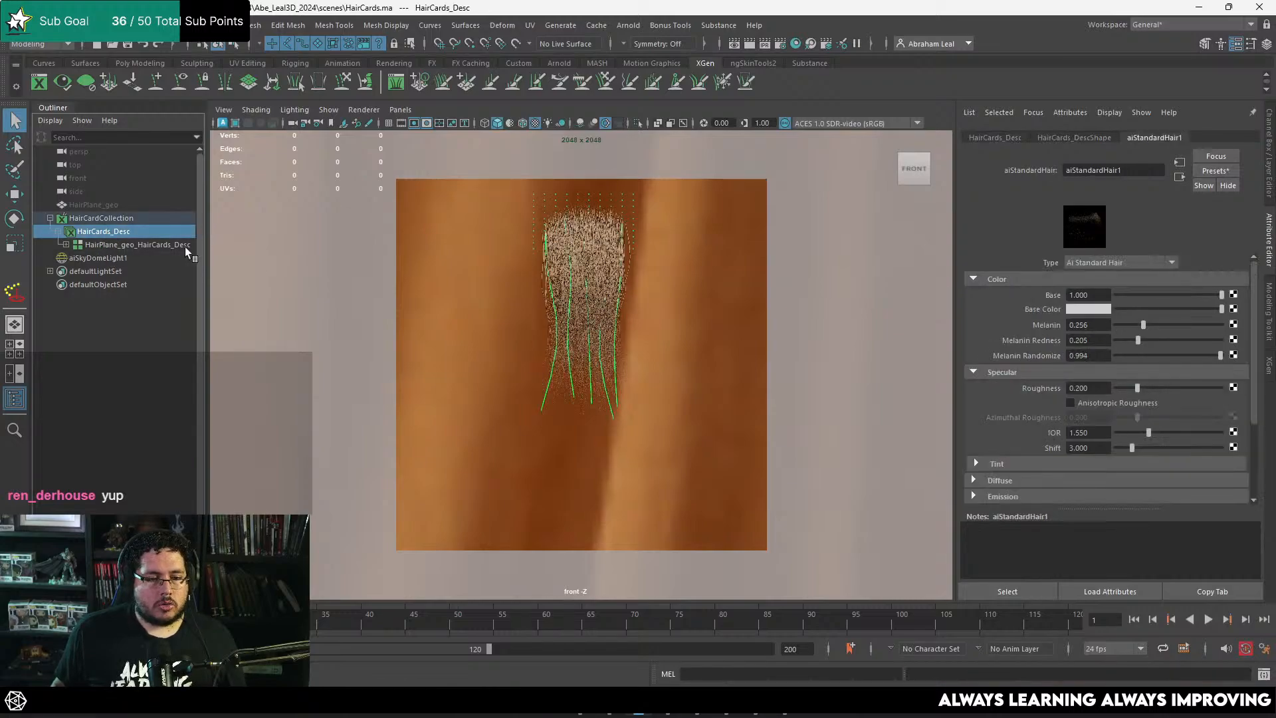
right_click(588, 260)
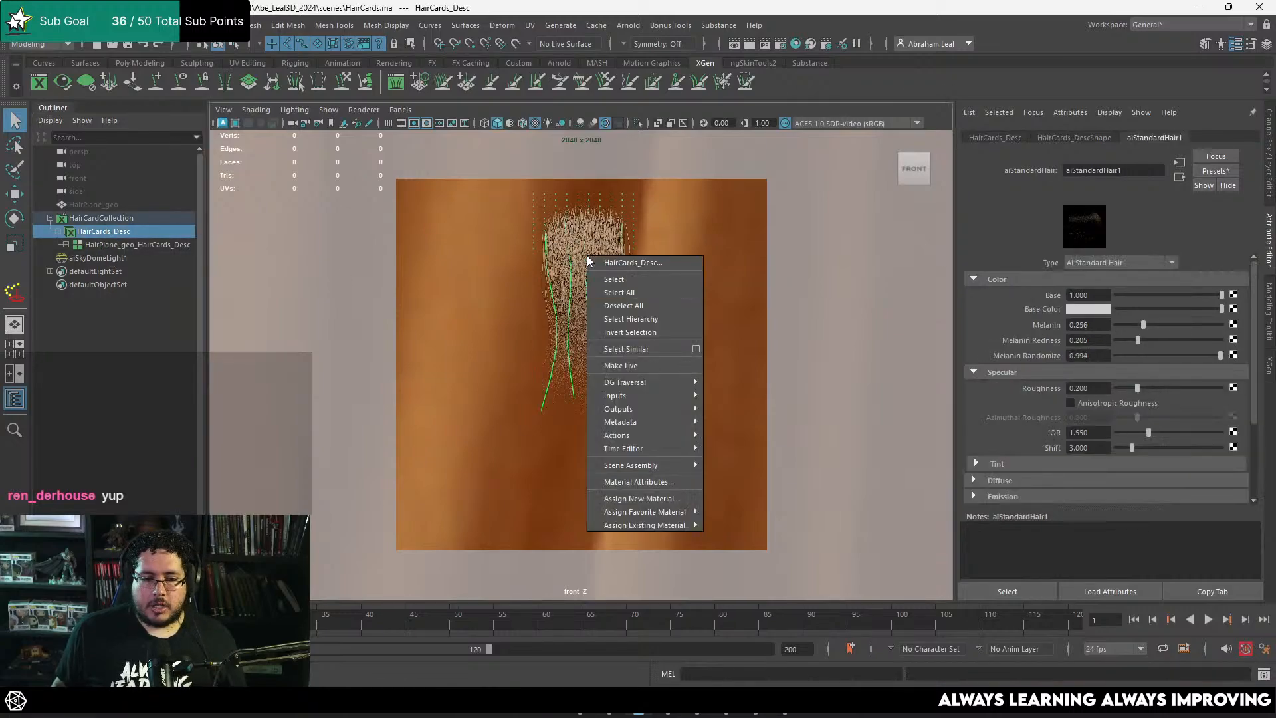
left_click(642, 498)
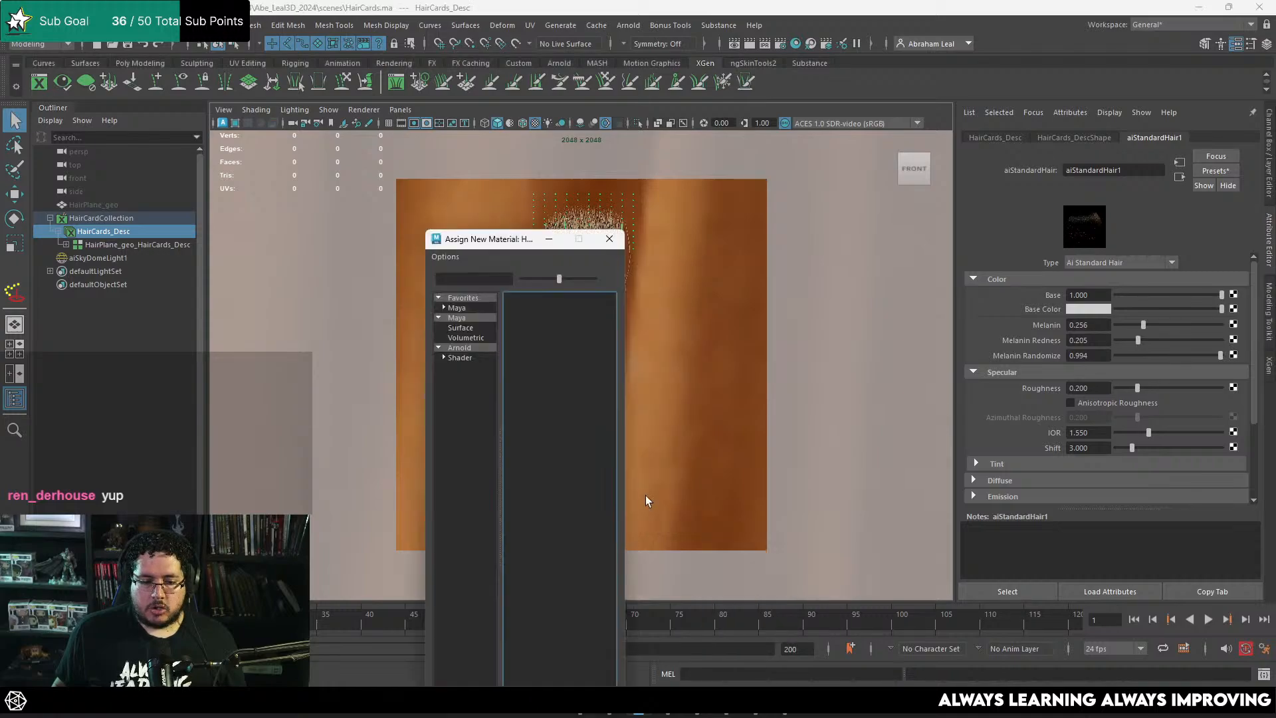
left_click(453, 350)
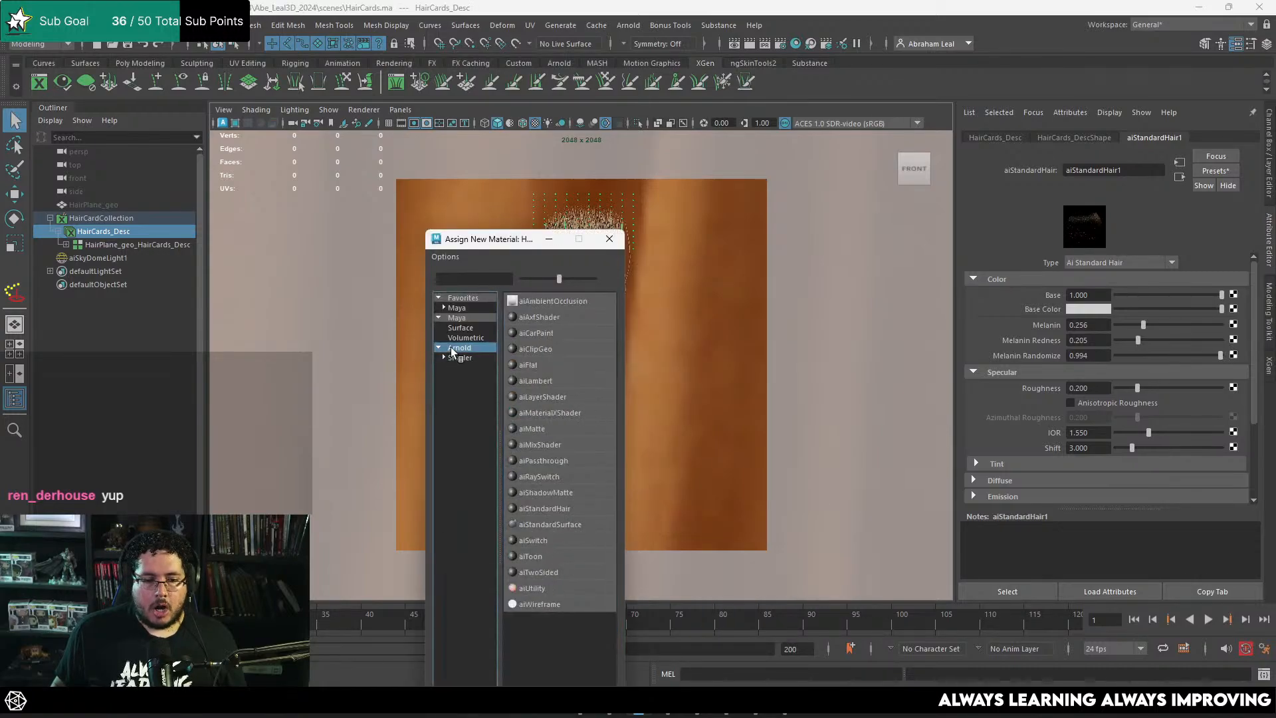
left_click(530, 589)
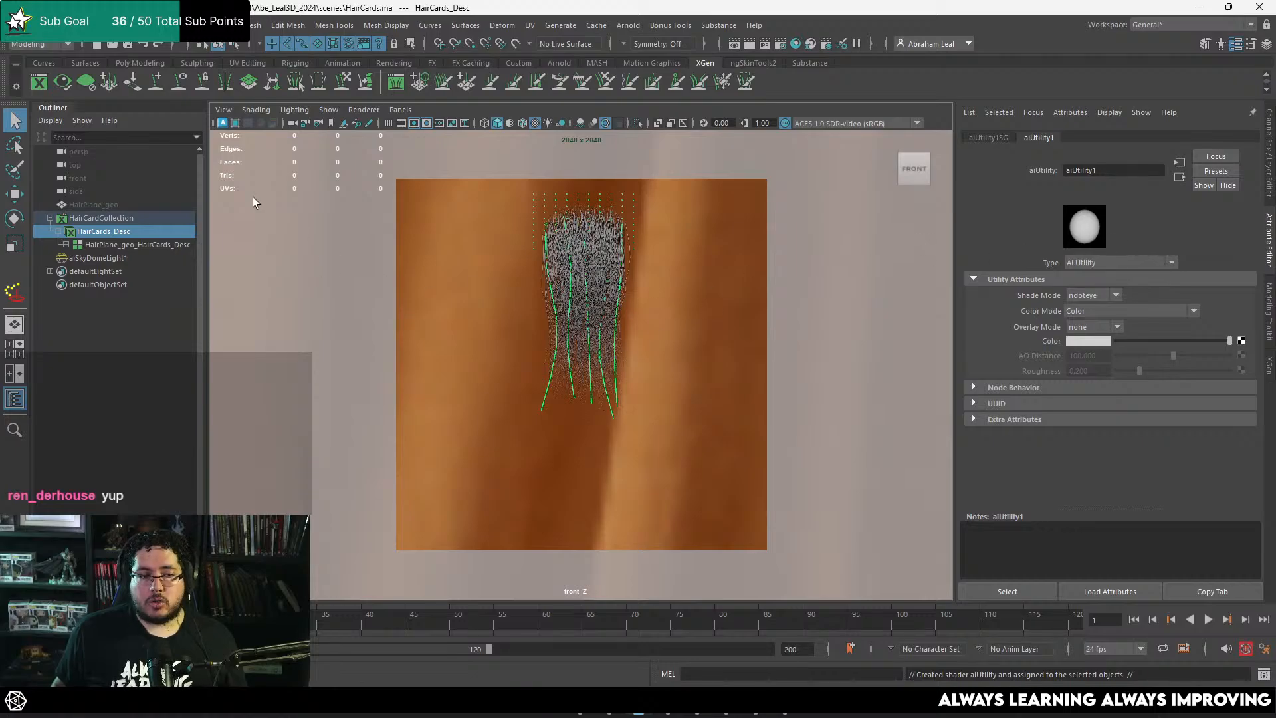
Step: Create a polygon plane in the perspective view and scale it up uniformly to about 163
left_click(98, 258)
key("space")
left_click_drag(440, 355, 524, 326)
scroll(465, 328, "down", 4)
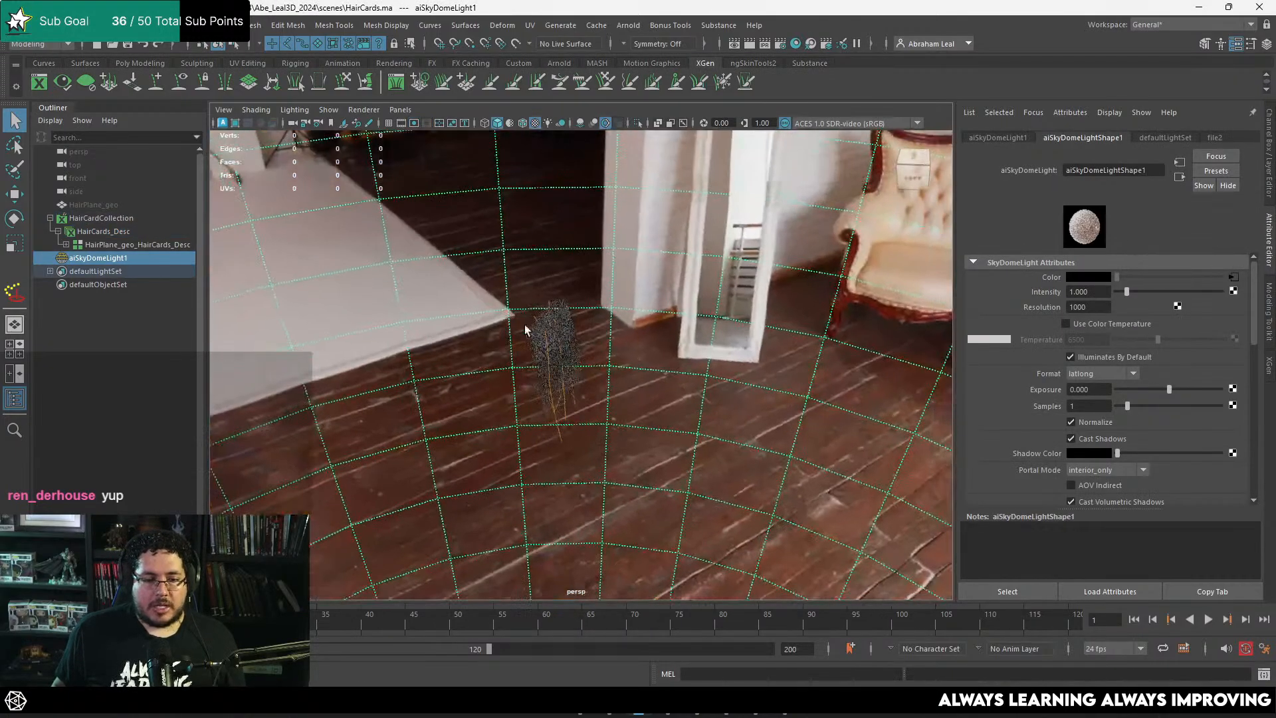
left_click(138, 63)
left_click(153, 85)
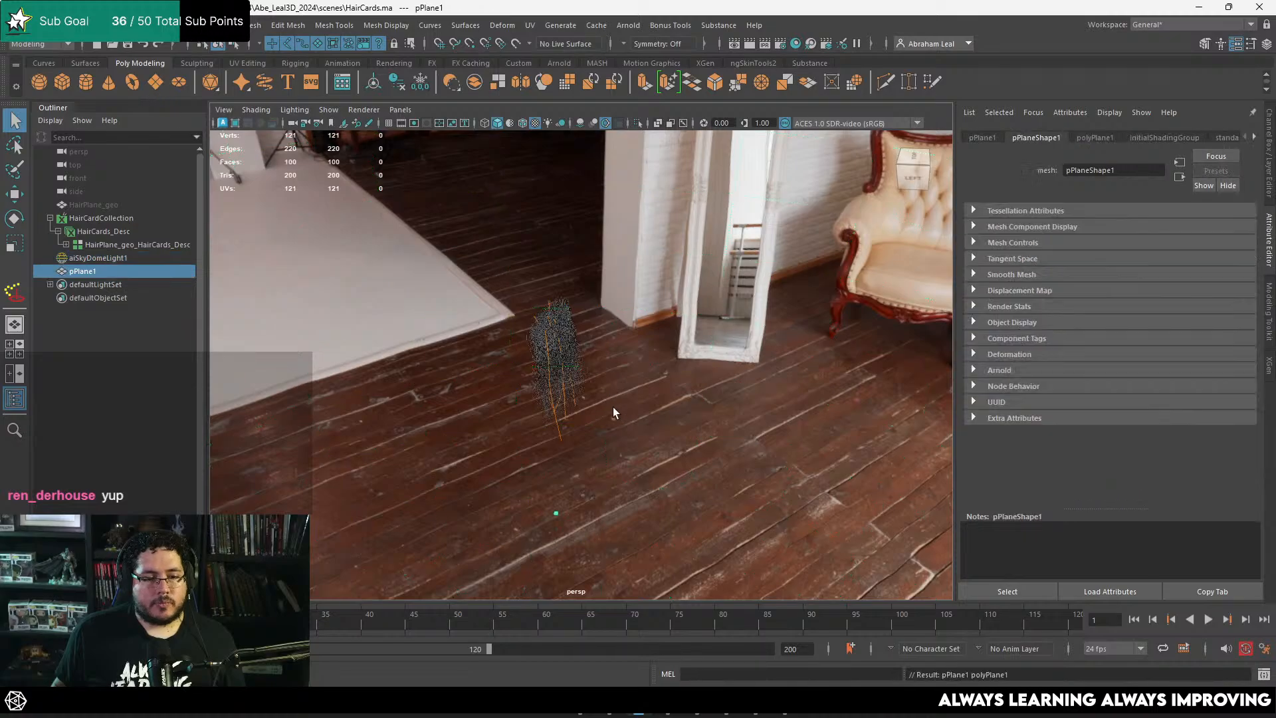
key("e")
key("r")
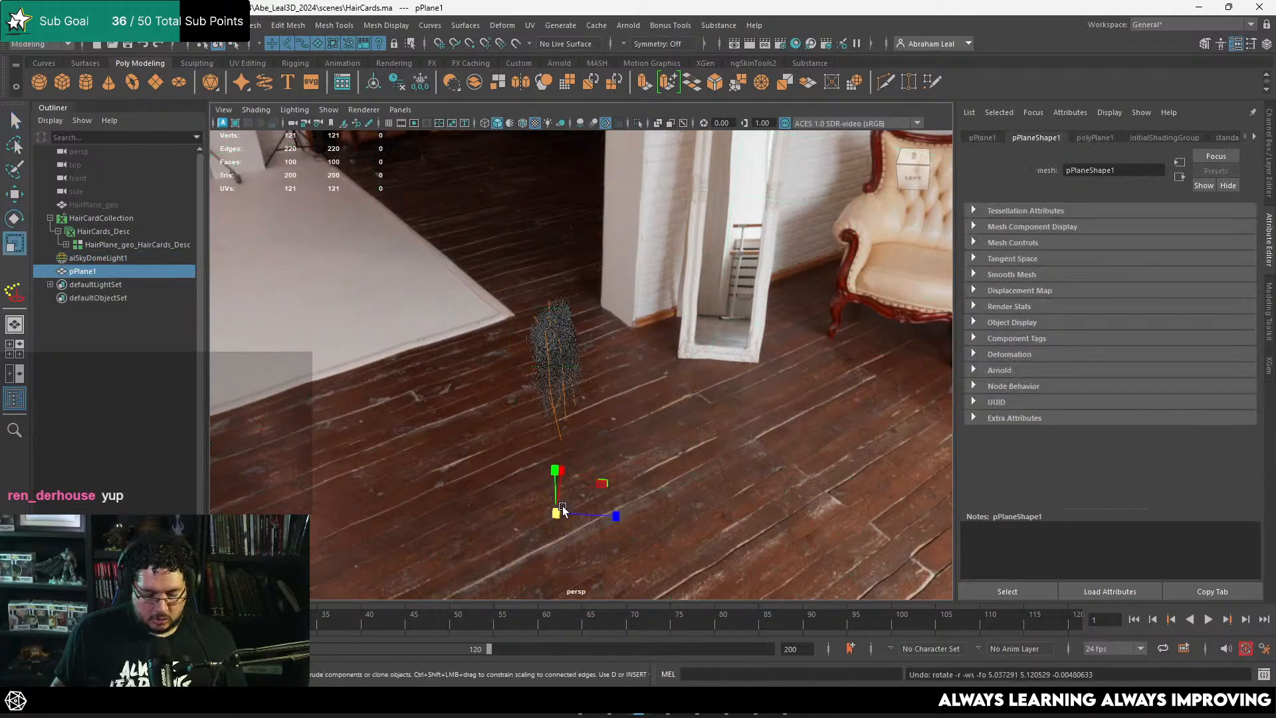
left_click_drag(557, 513, 924, 531)
Step: Stand the plane upright by setting its X rotation to 90
key("e")
left_click_drag(573, 473, 647, 497)
key("ctrl+a")
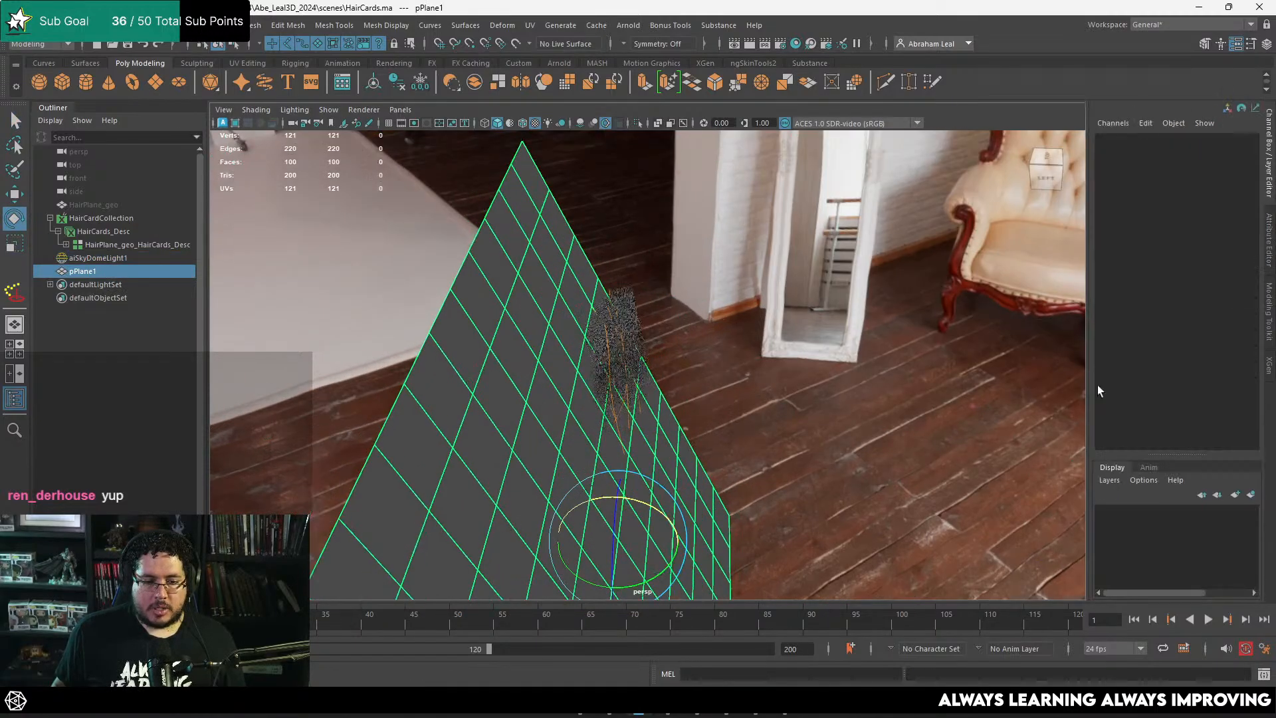
left_click(1230, 180)
type("90")
key("Return")
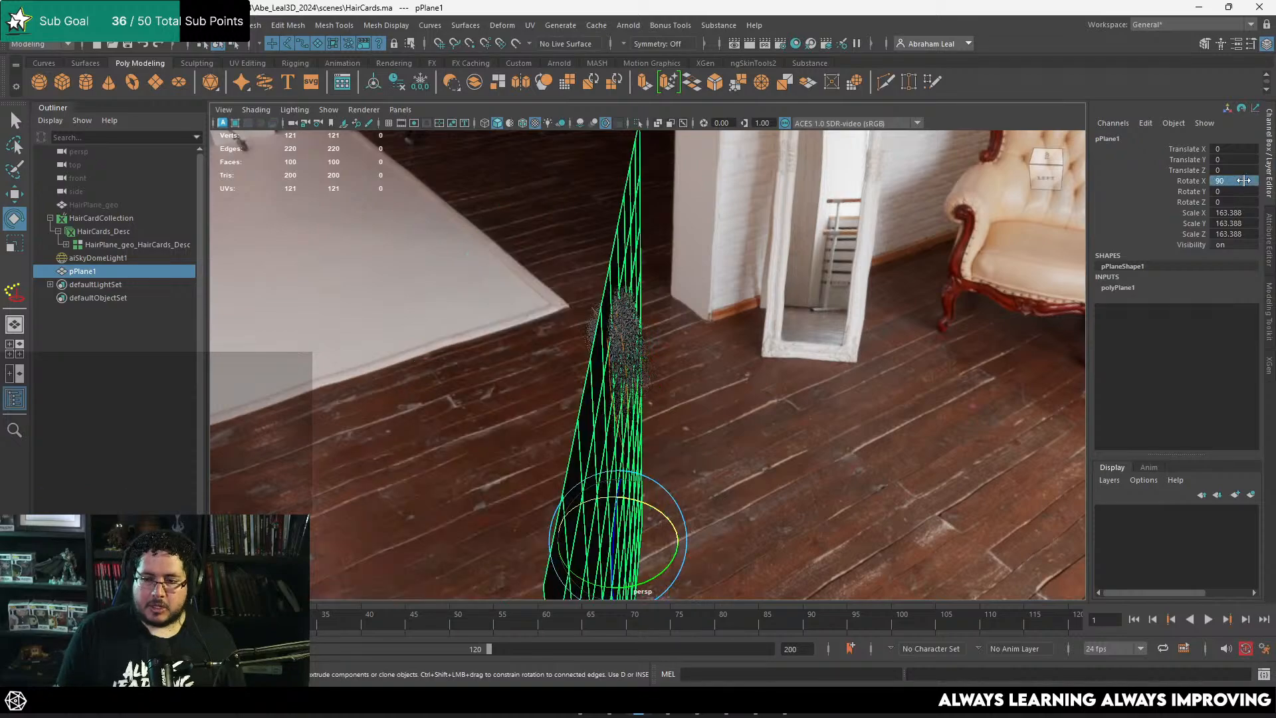
Step: Move the plane up and behind the hair, to about 34.5 in Y and -20.8 in Z
left_click_drag(704, 294, 710, 266, "alt")
key("w")
middle_click_drag(706, 529, 572, 449, "alt")
middle_click_drag(581, 529, 562, 372)
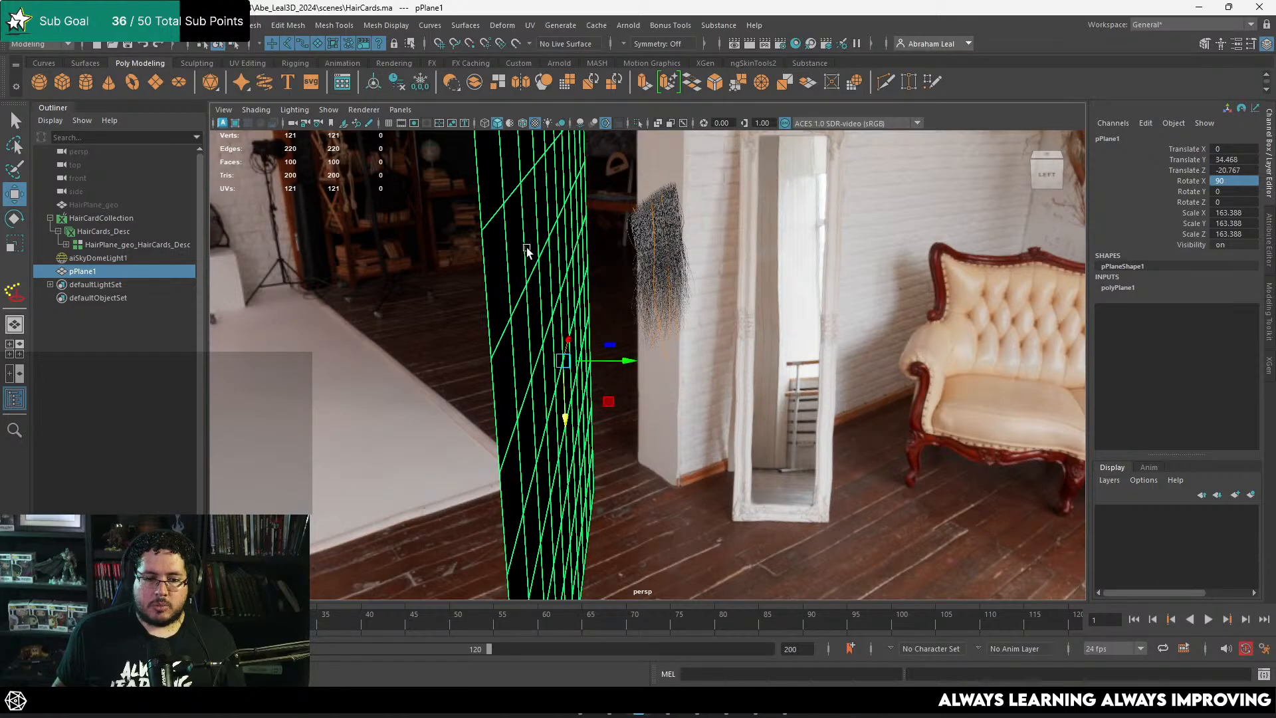
Step: Assign the existing aiUtility1 material to the plane and return to the front view
right_click_drag(525, 246, 535, 613)
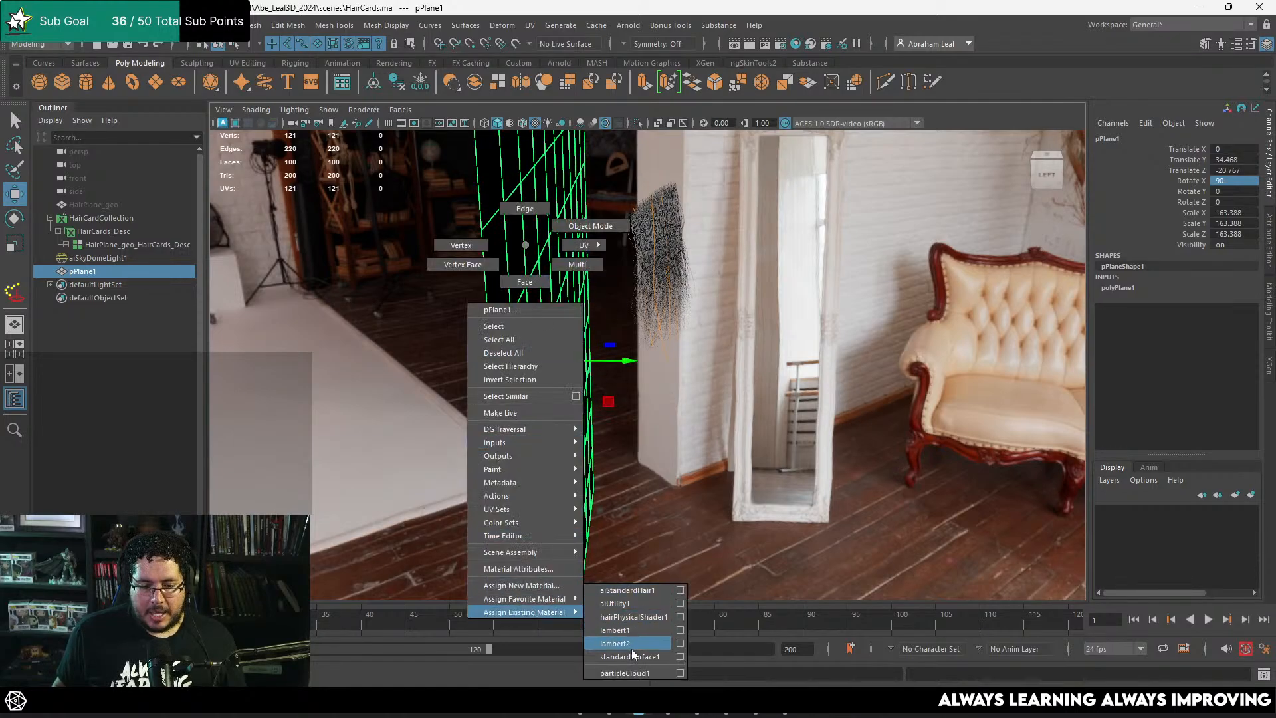
right_click_drag(632, 650, 627, 604)
left_click_drag(774, 432, 568, 419, "alt")
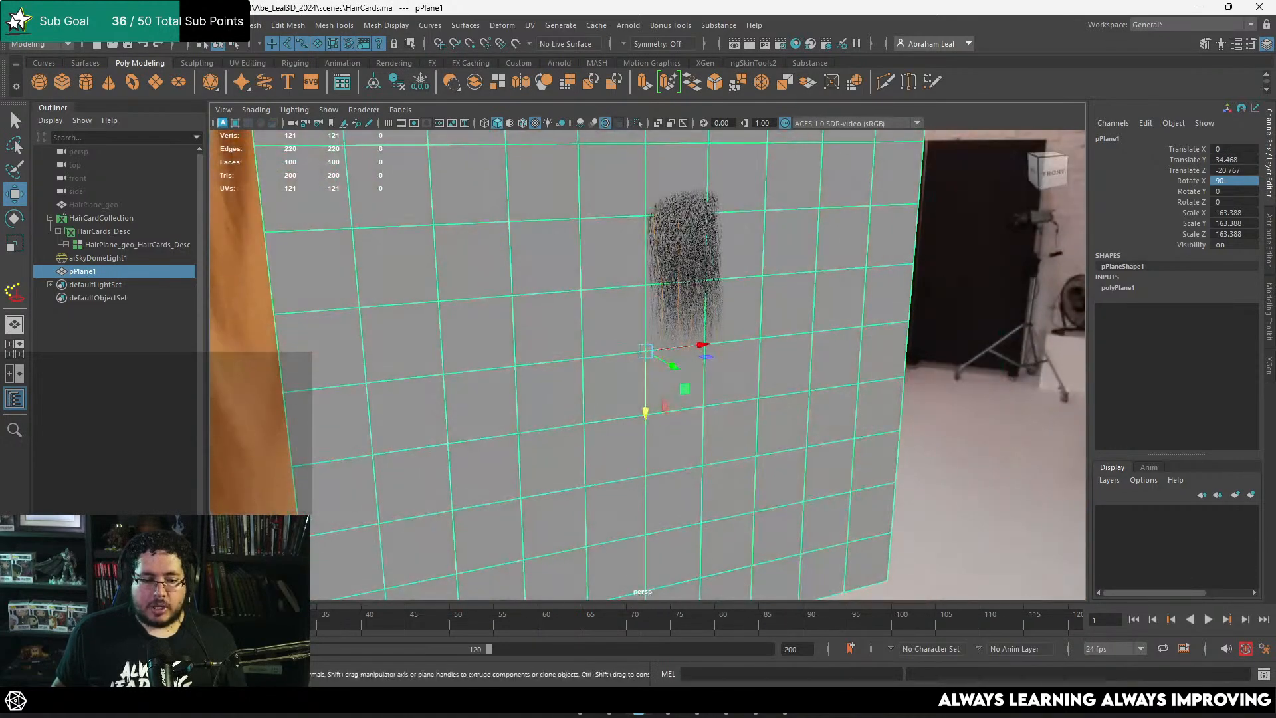
key("space")
left_click_drag(519, 323, 518, 346)
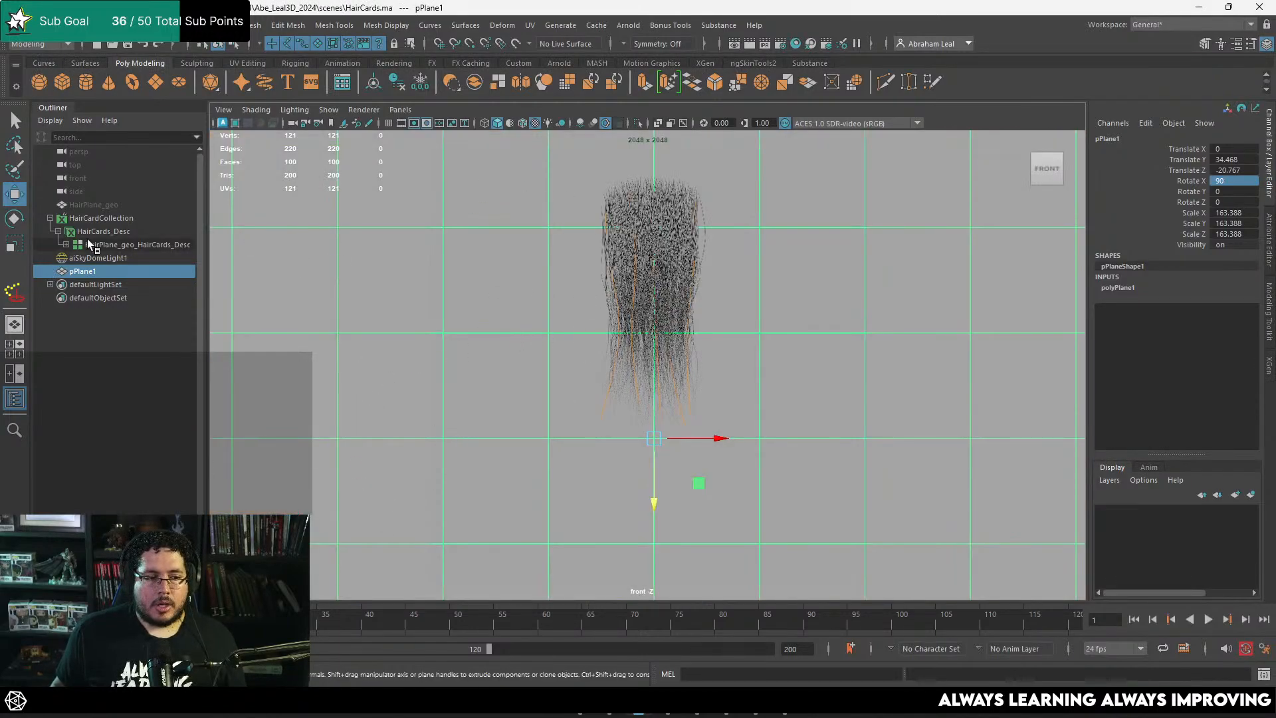
Step: Open the aiUtility1 attributes from HairCards_Desc and review the available shader types and shade modes
left_click(120, 236)
key("ctrl+a")
left_click(1152, 139)
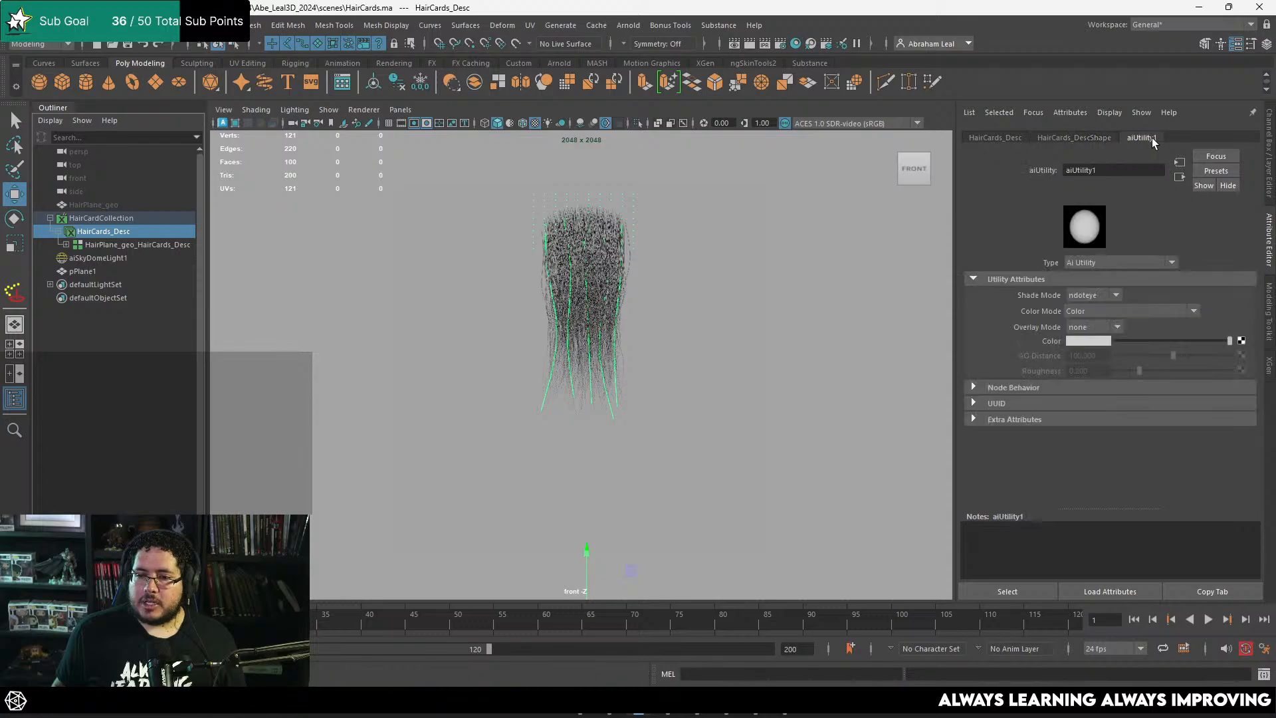
left_click(1111, 264)
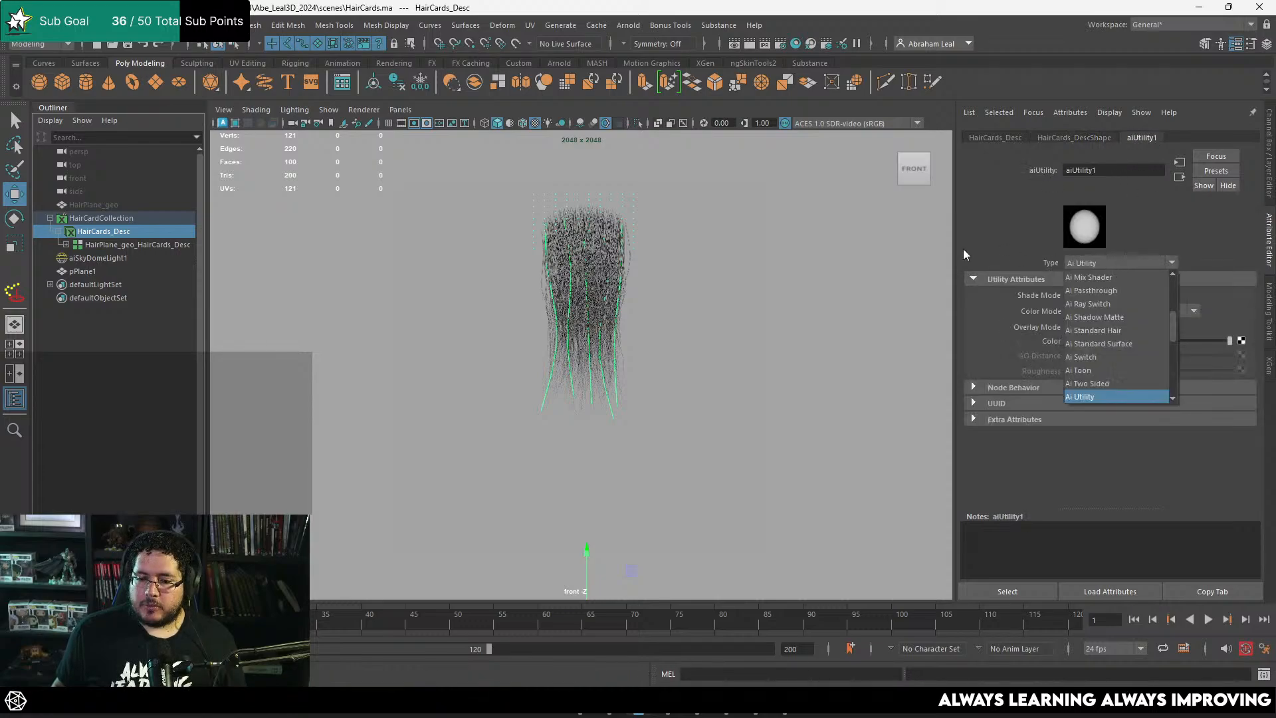
left_click(963, 249)
left_click(1110, 295)
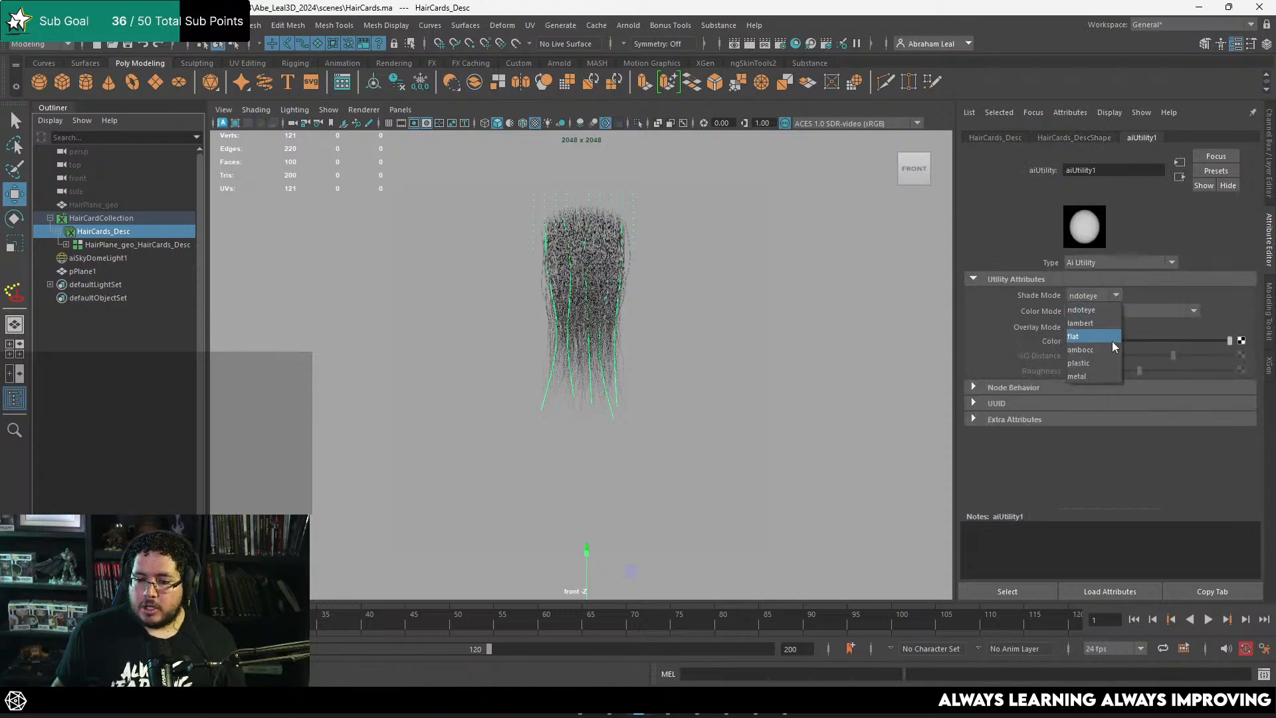
left_click(1092, 323)
left_click(1171, 279)
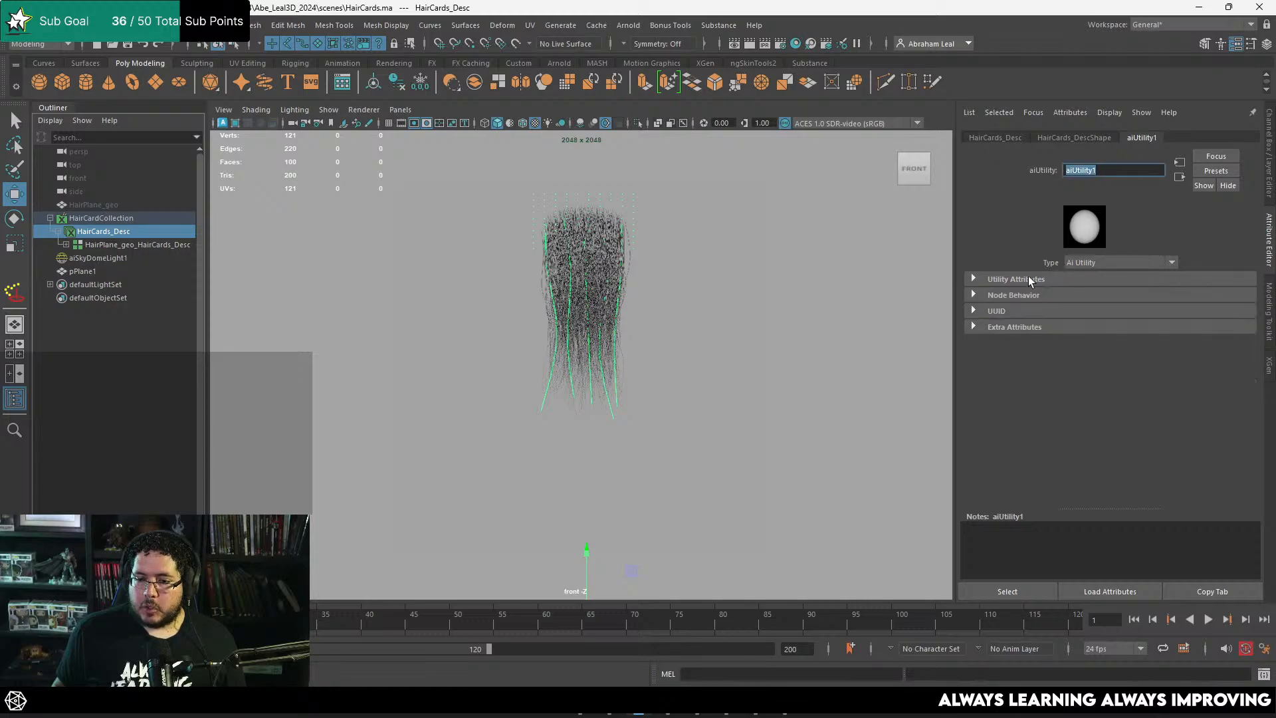
left_click(1028, 279)
Step: Set the aiUtility1 shader's Color Mode to Normal and start a new render in the Arnold RenderView
left_click(1150, 311)
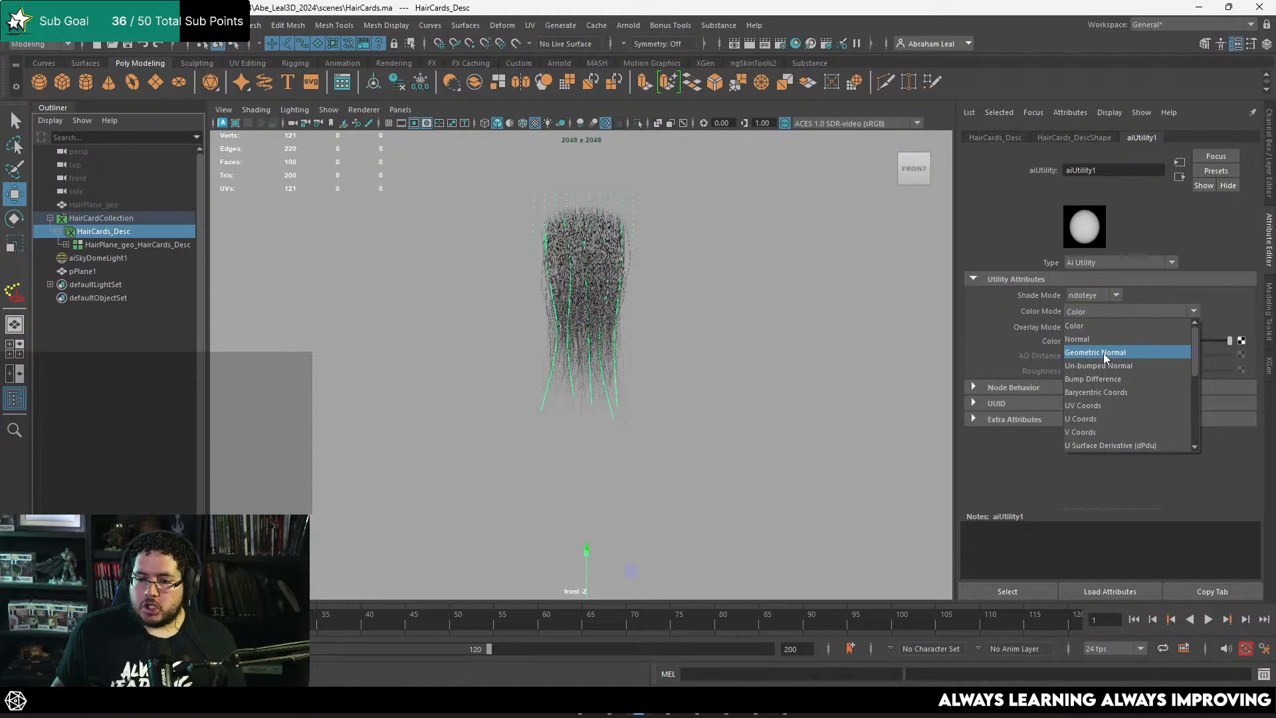
scroll(1109, 392, "down", 5)
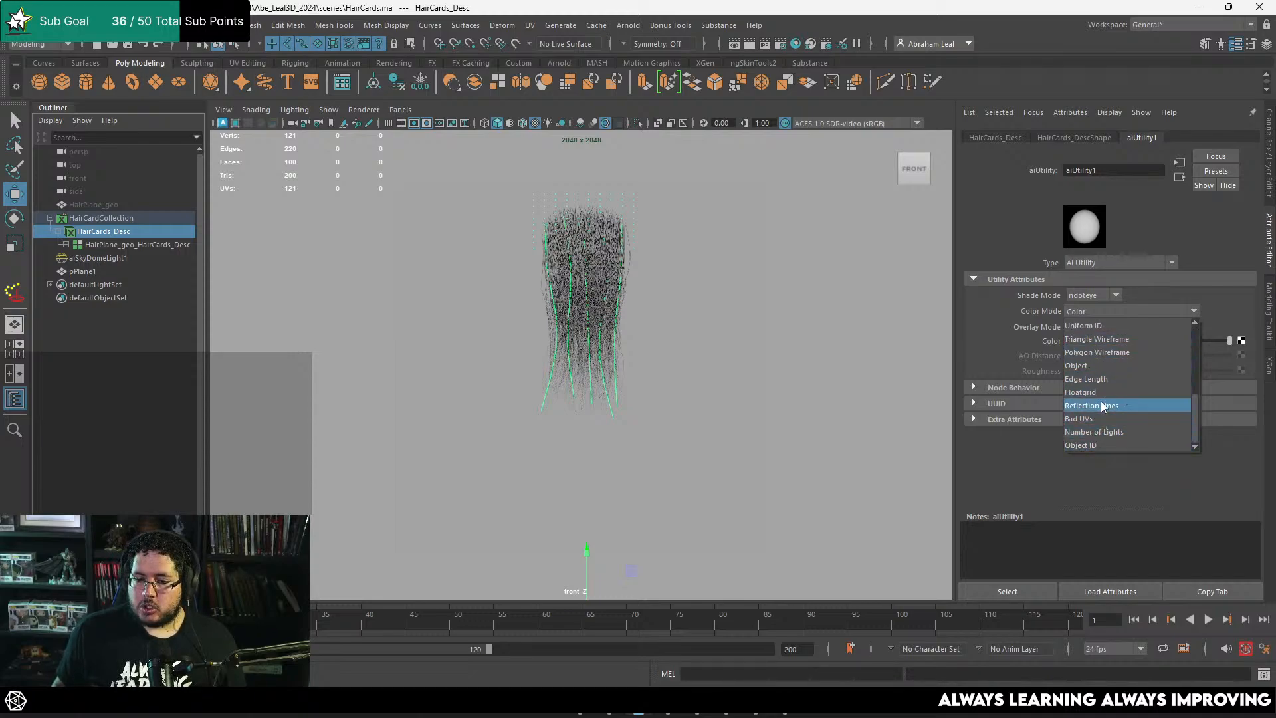
scroll(1101, 397, "up", 5)
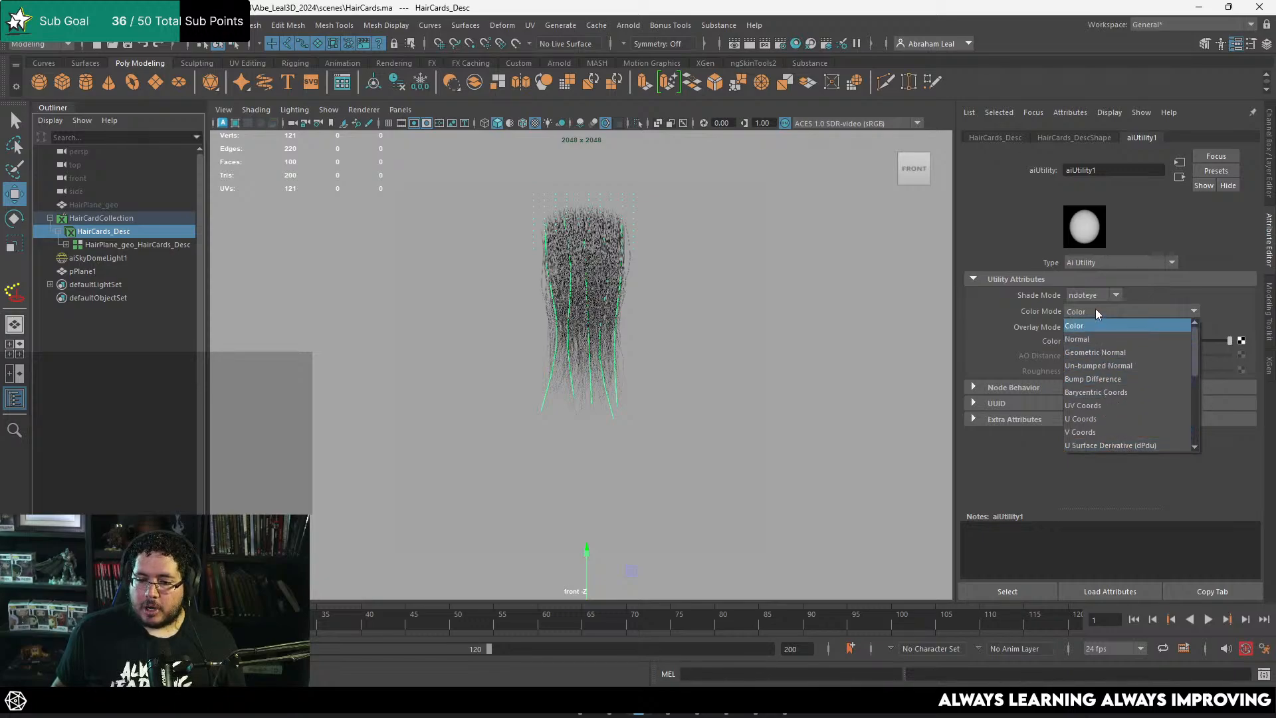
left_click(1093, 340)
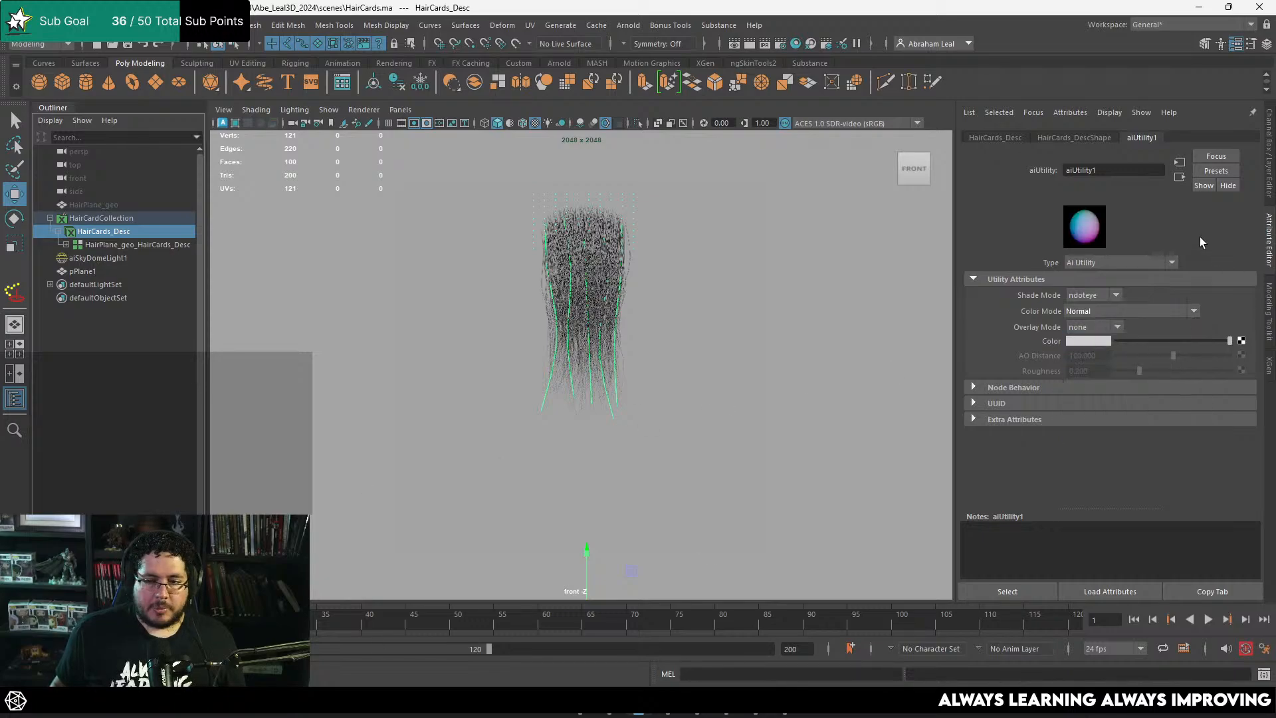
left_click(780, 44)
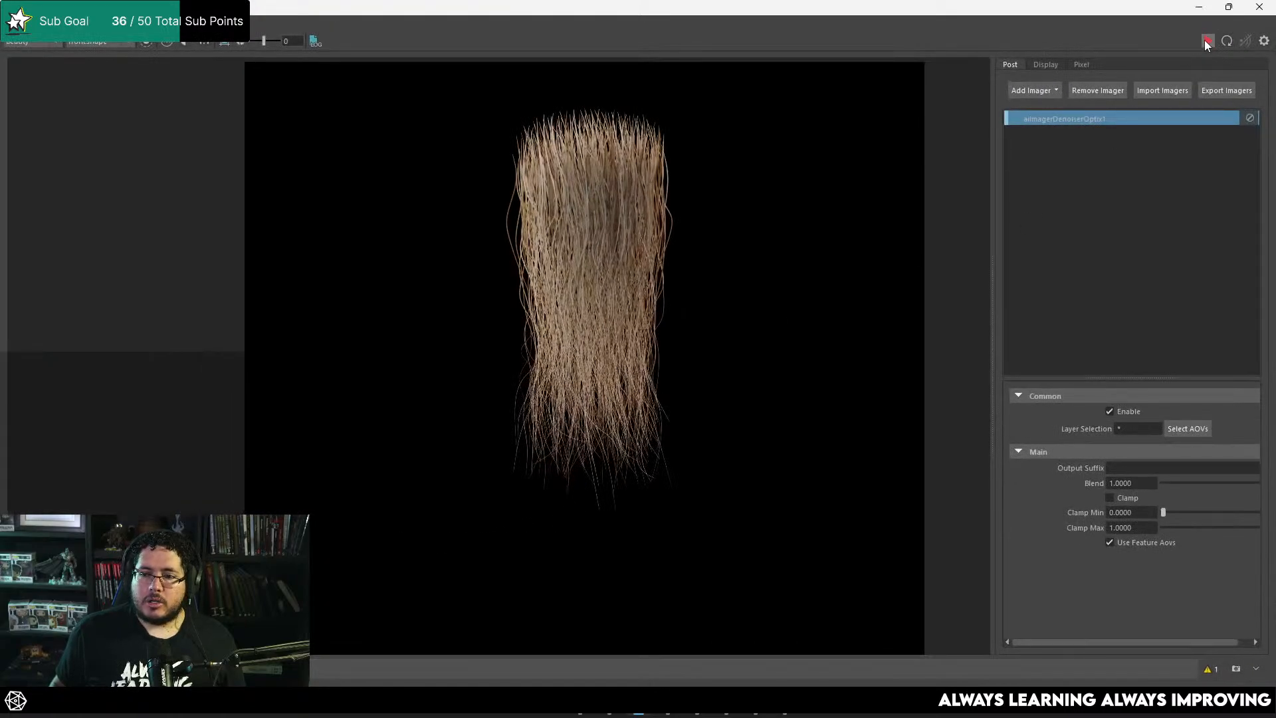
left_click(1206, 40)
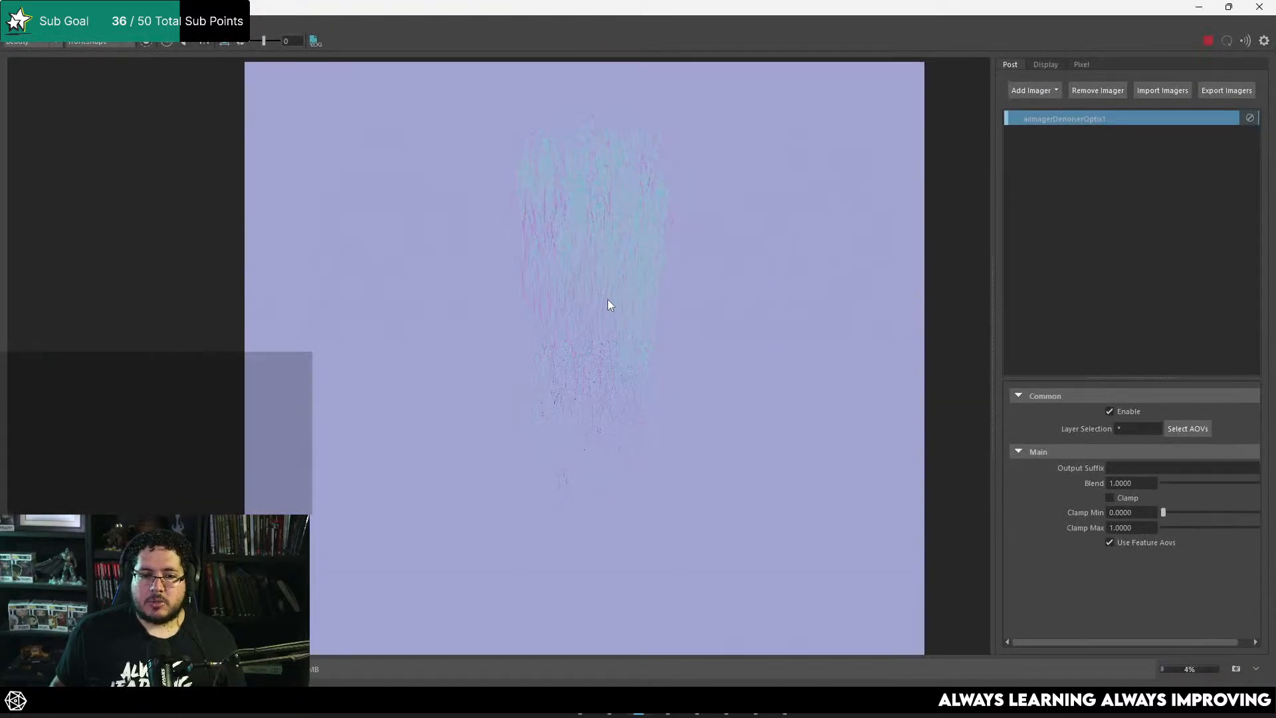
Step: Examine the rendered normal map's strand detail and flat background, both up close and as a whole
scroll(603, 305, "up", 3)
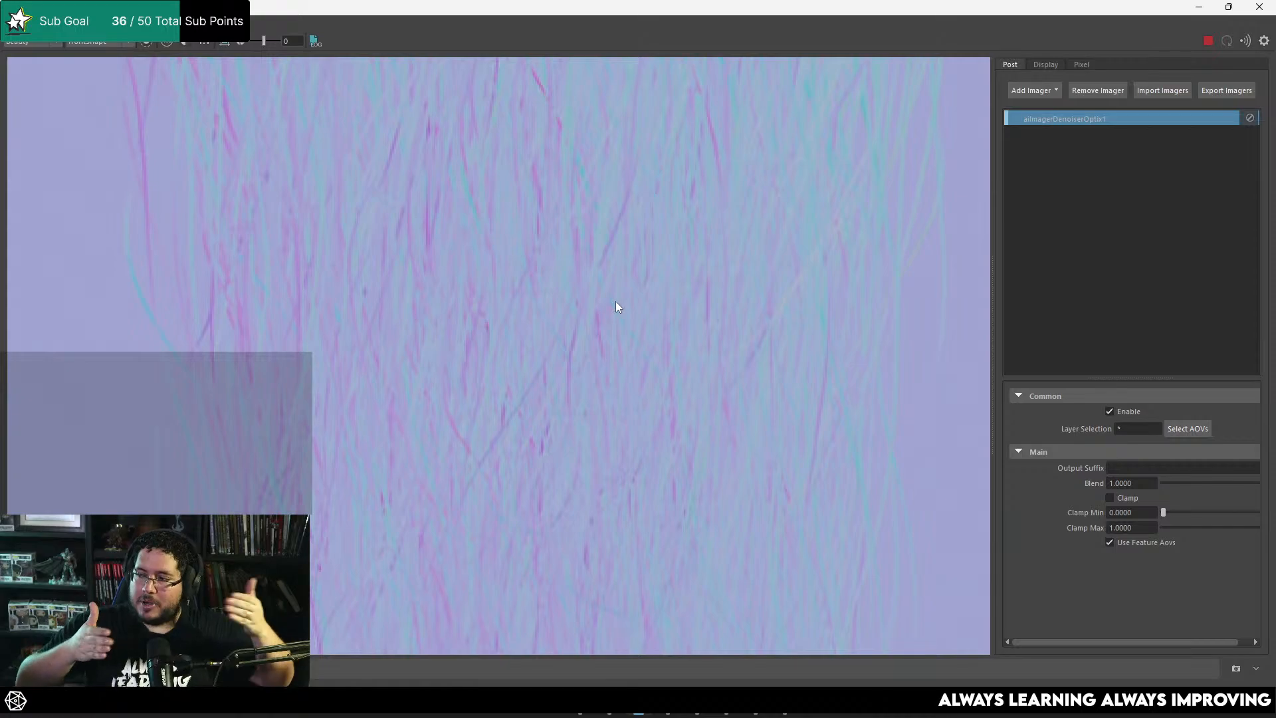
scroll(615, 301, "down", 5)
scroll(629, 281, "up", 5)
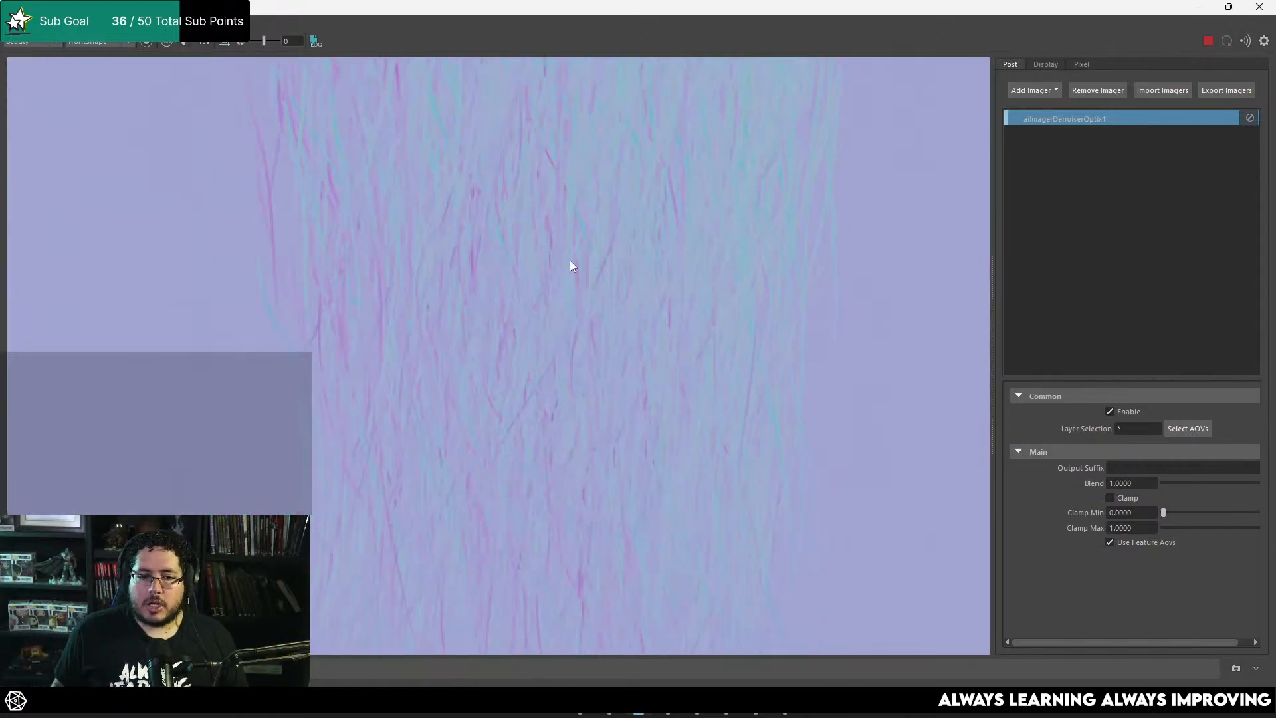
scroll(570, 222, "down", 5)
scroll(578, 179, "up", 7)
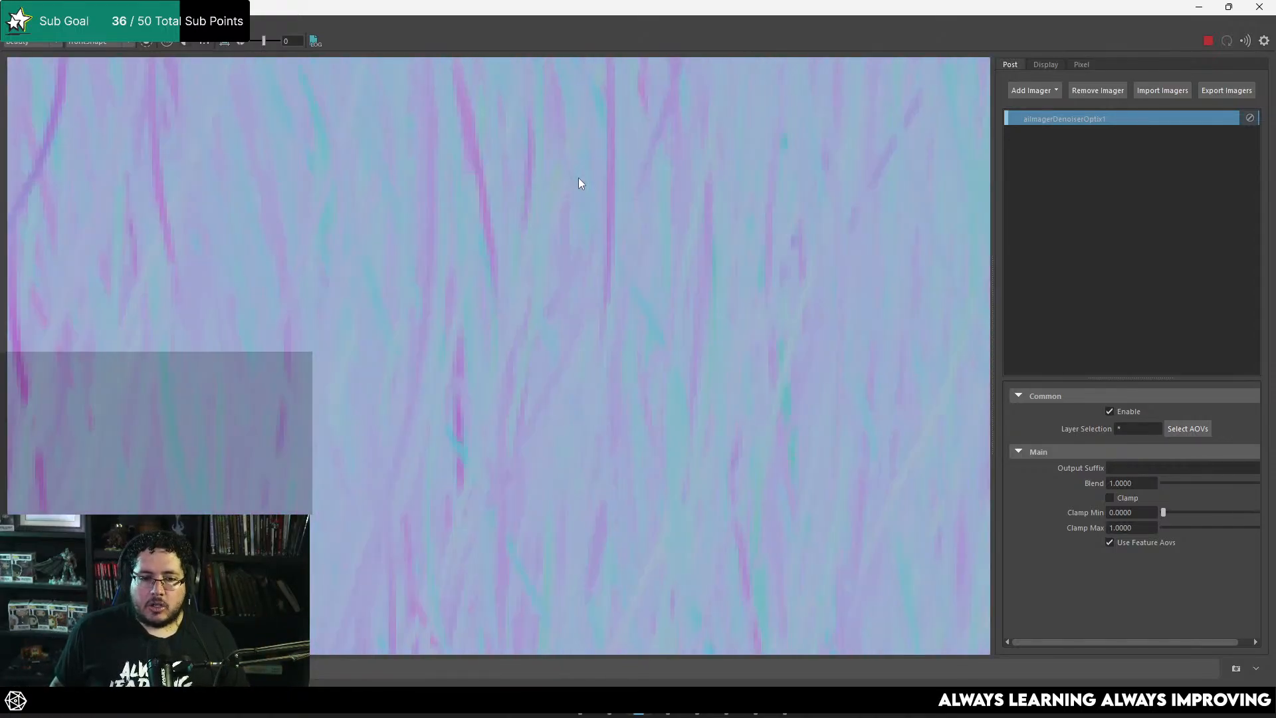
scroll(606, 282, "down", 3)
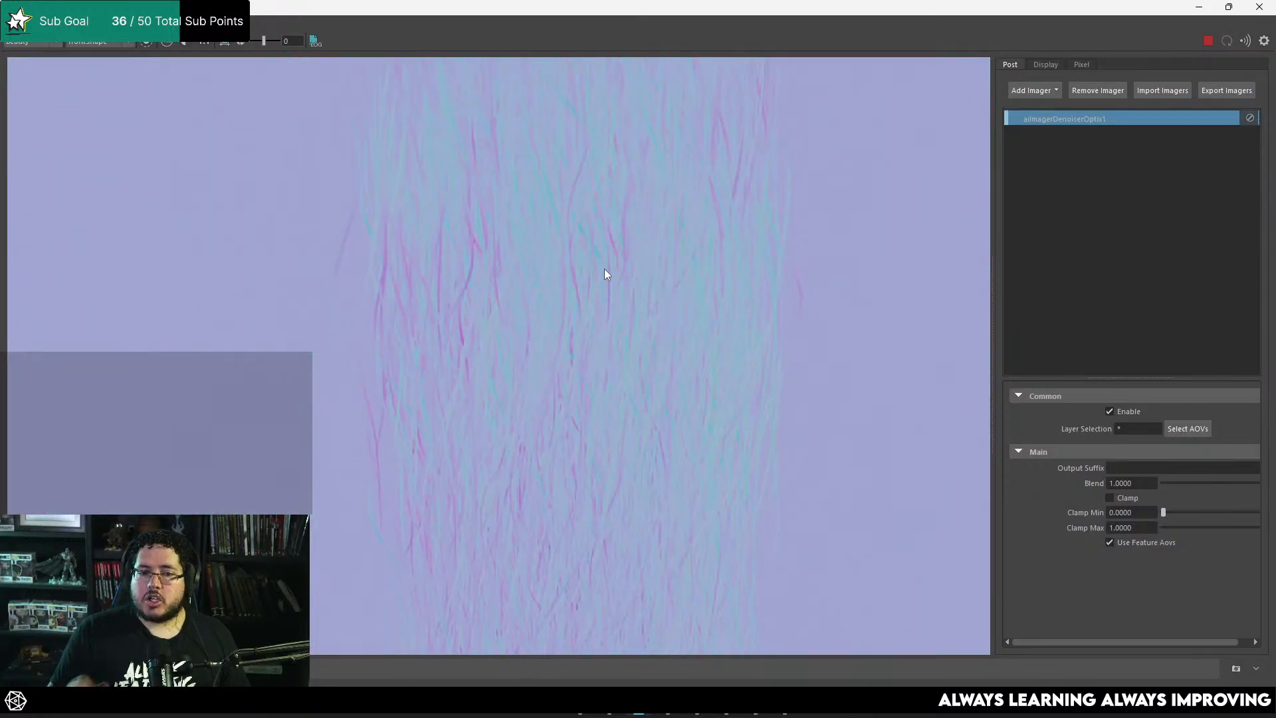
scroll(585, 273, "down", 5)
scroll(732, 260, "up", 2)
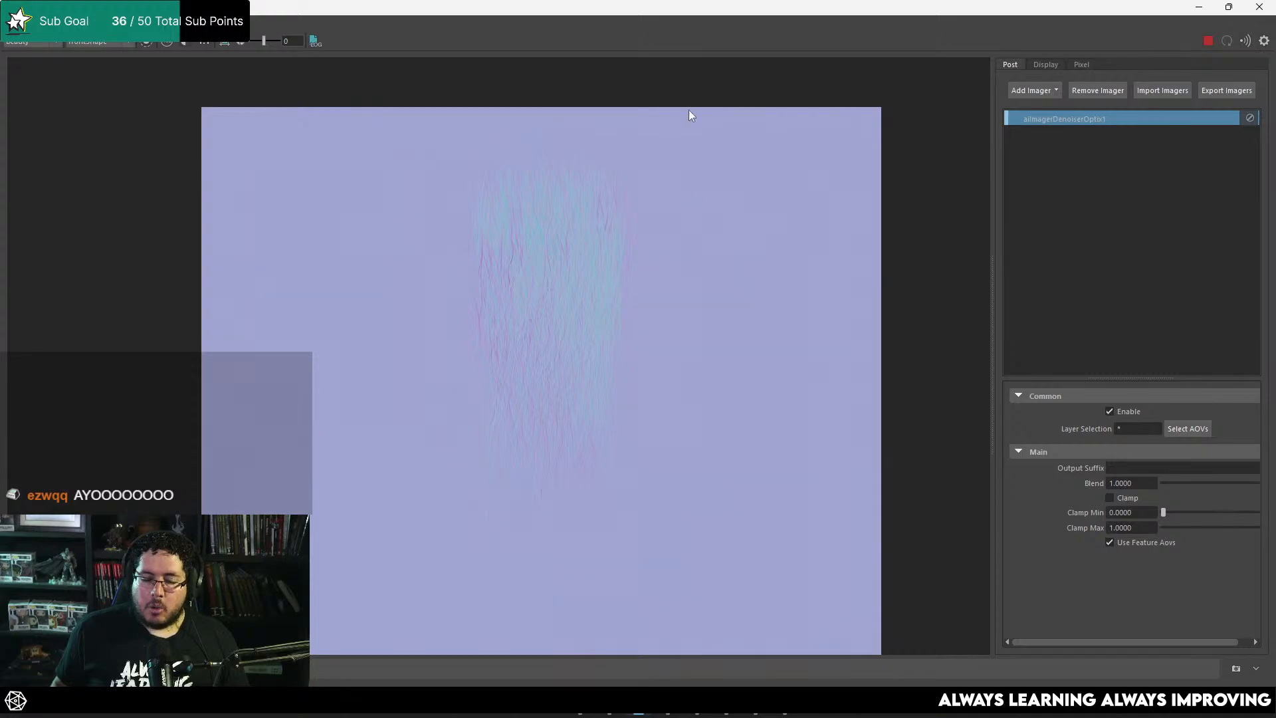
scroll(829, 238, "up", 4)
scroll(763, 164, "down", 2)
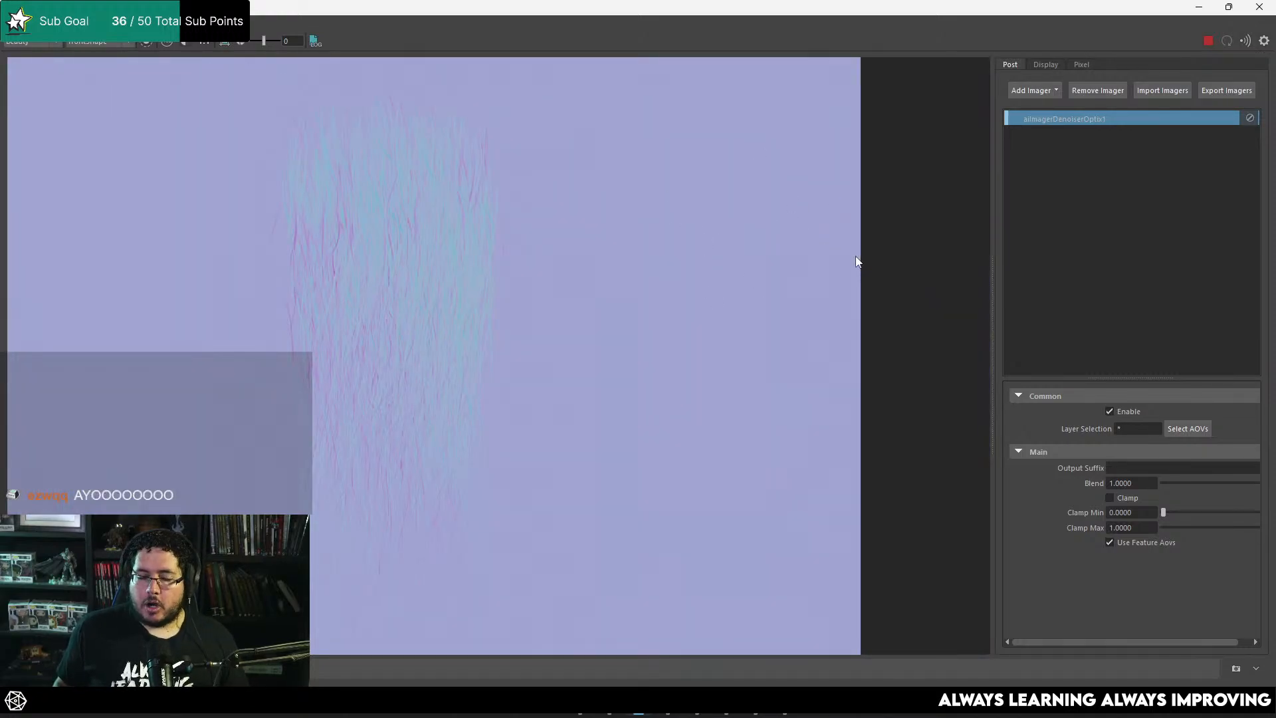
Step: Save the normal render as Normal in the HairCards folder on the Desktop
left_click(13, 26)
left_click(44, 40)
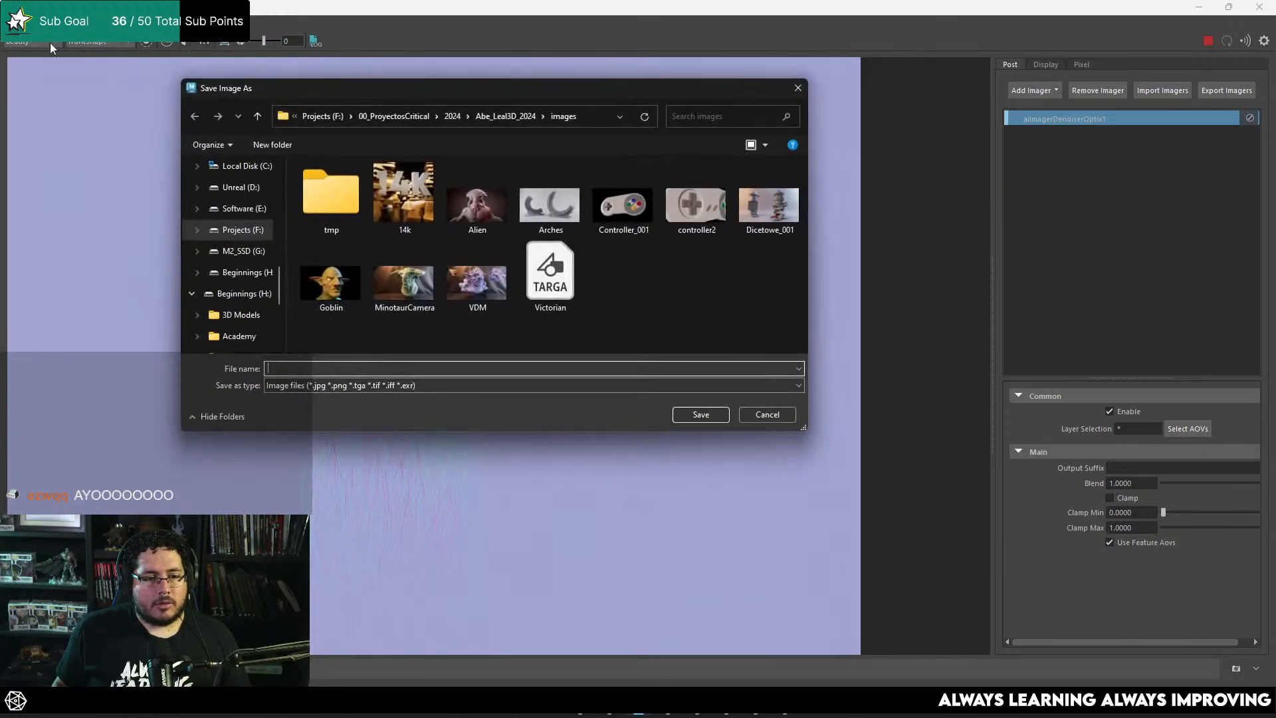
scroll(227, 233, "up", 5)
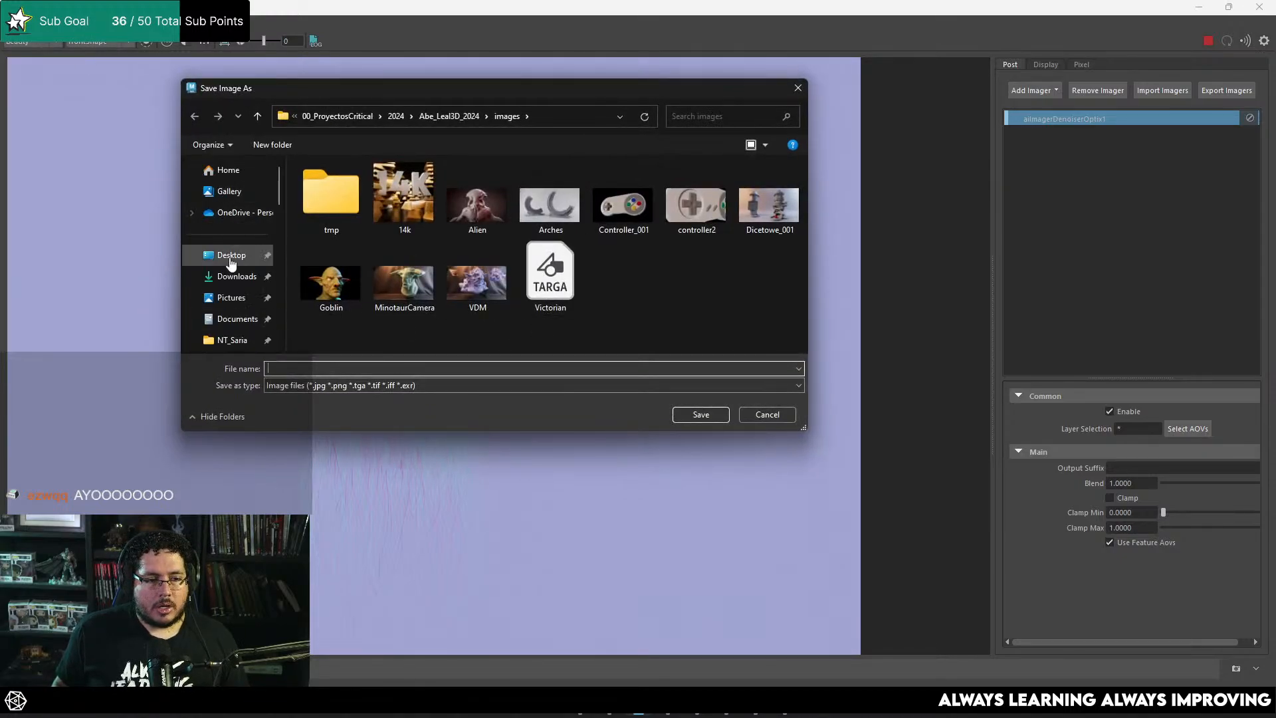
left_click(229, 256)
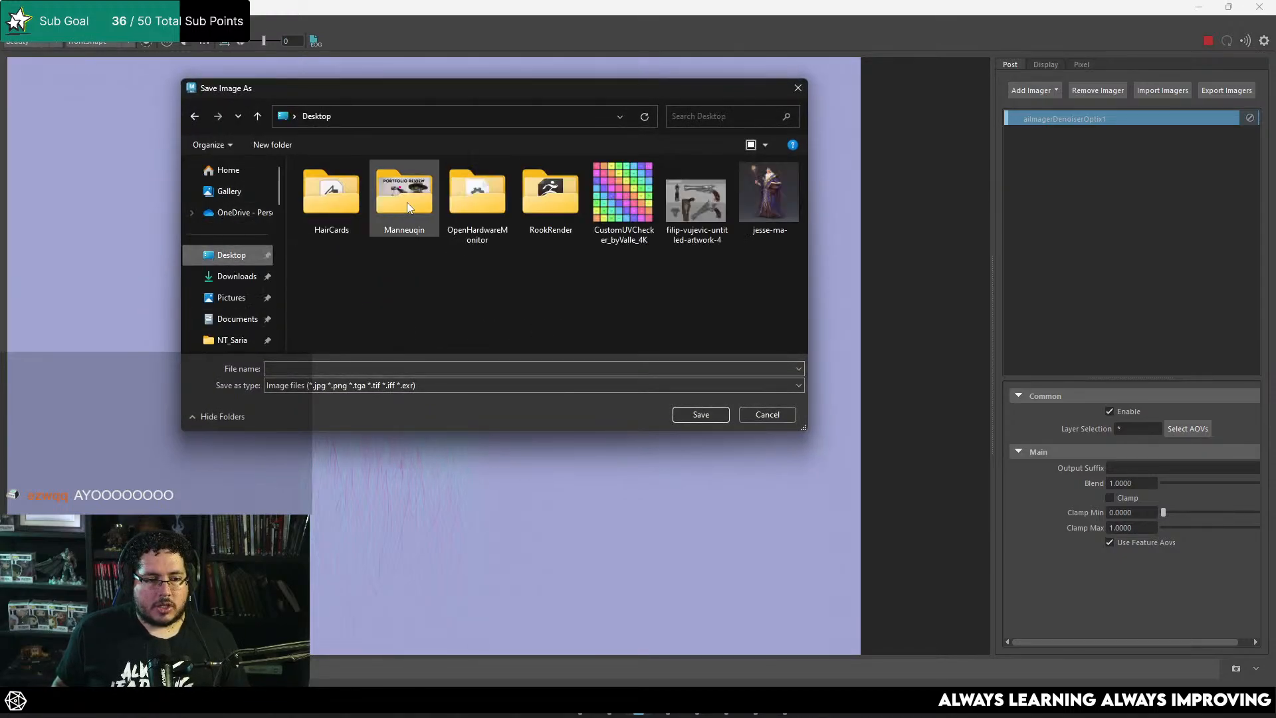
double_click(357, 201)
left_click(381, 368)
type("Normal")
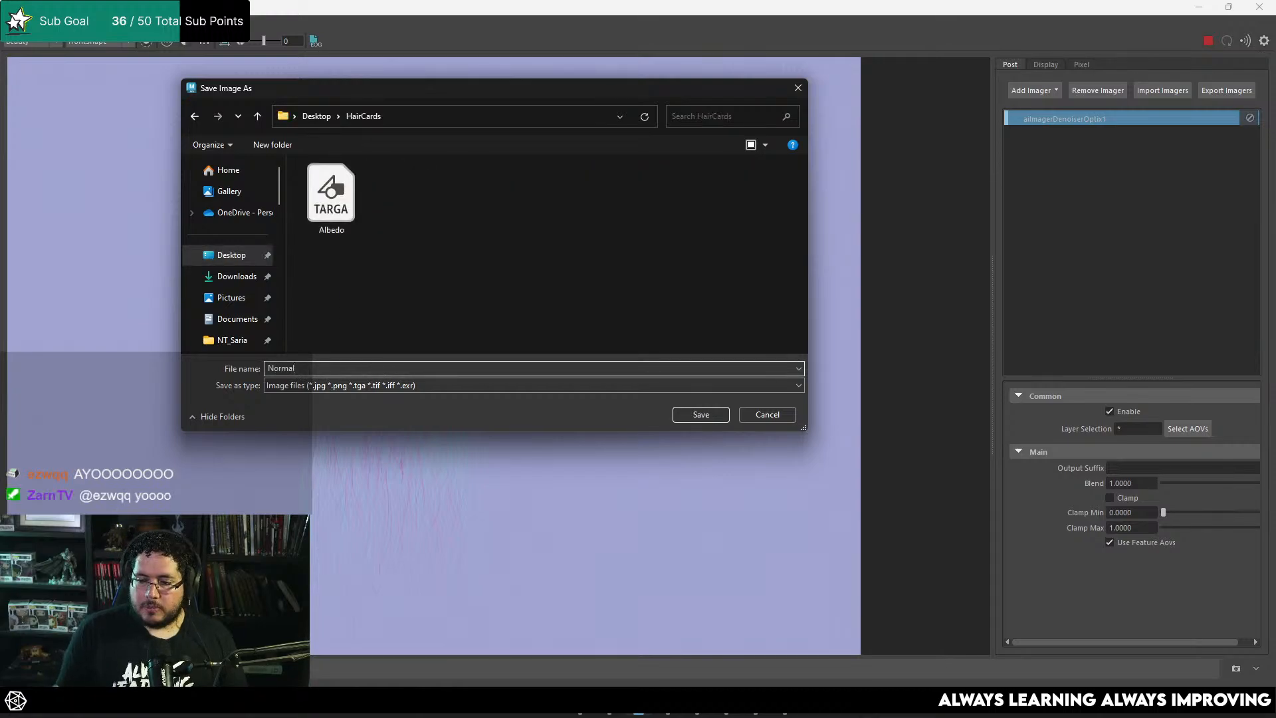
key("Return")
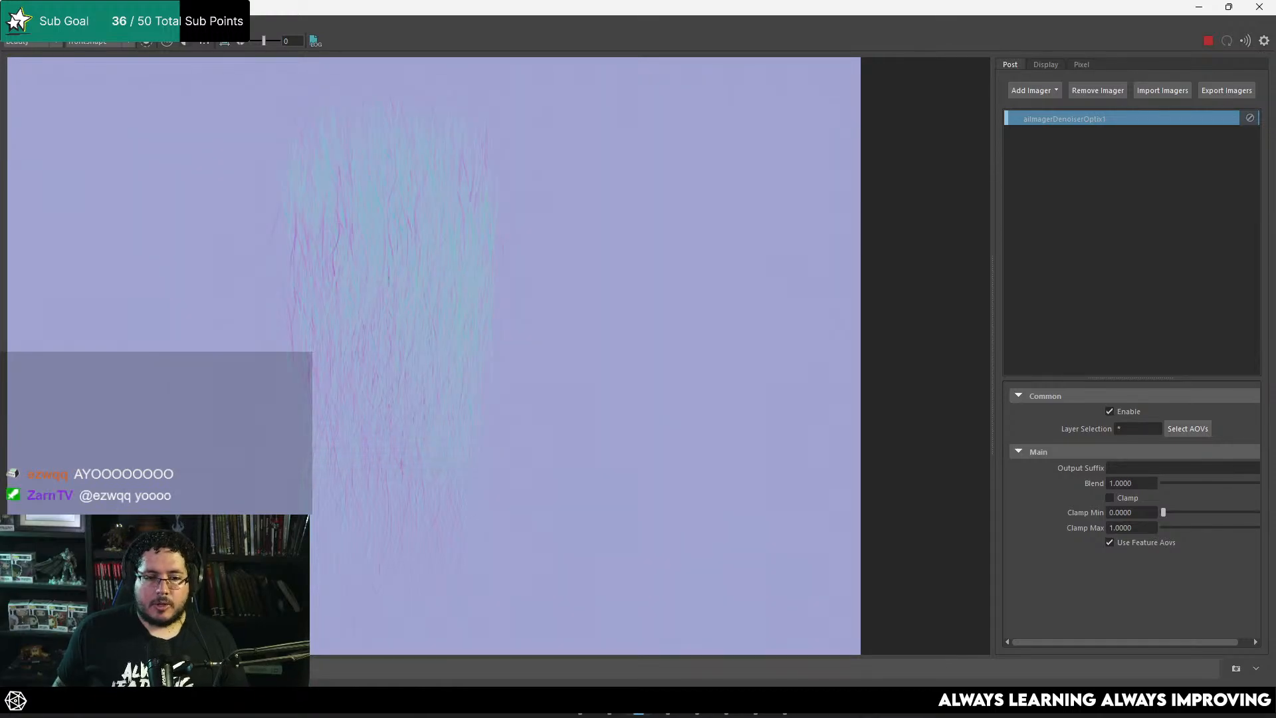
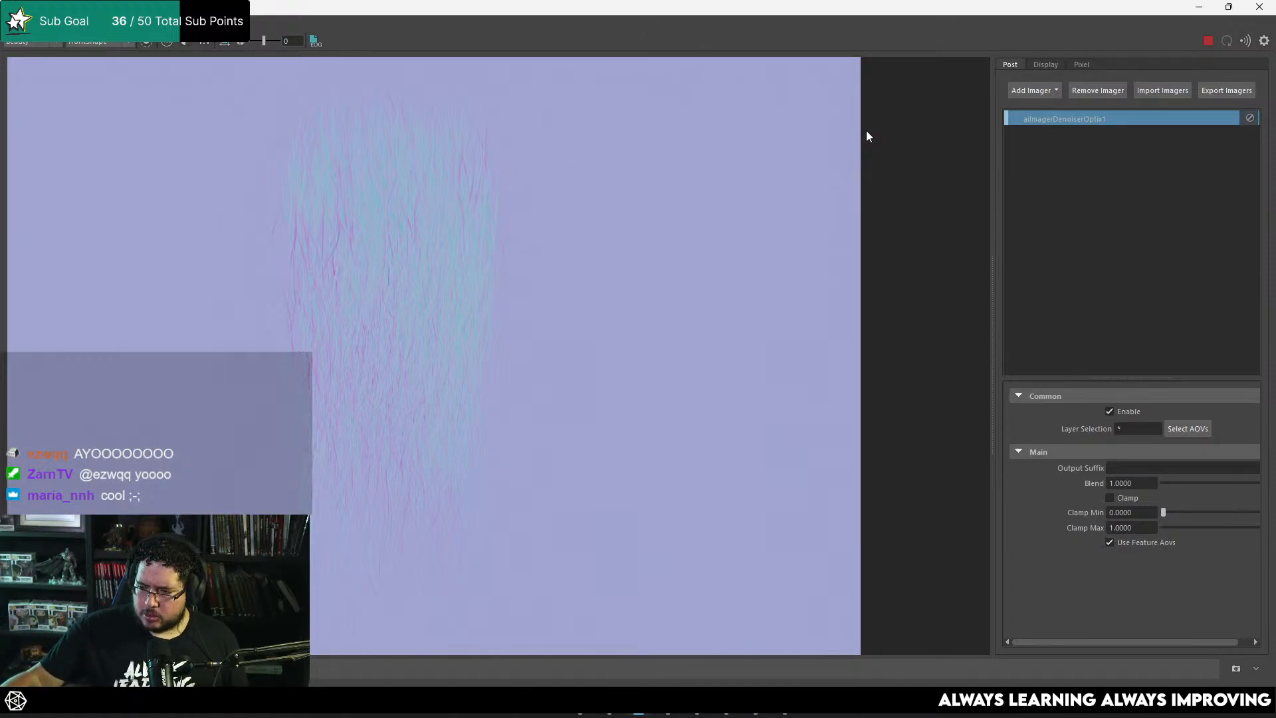
Step: Inspect the normal render of the hair strands and stop the ongoing Arnold render
scroll(332, 290, "down", 3)
scroll(412, 295, "up", 2)
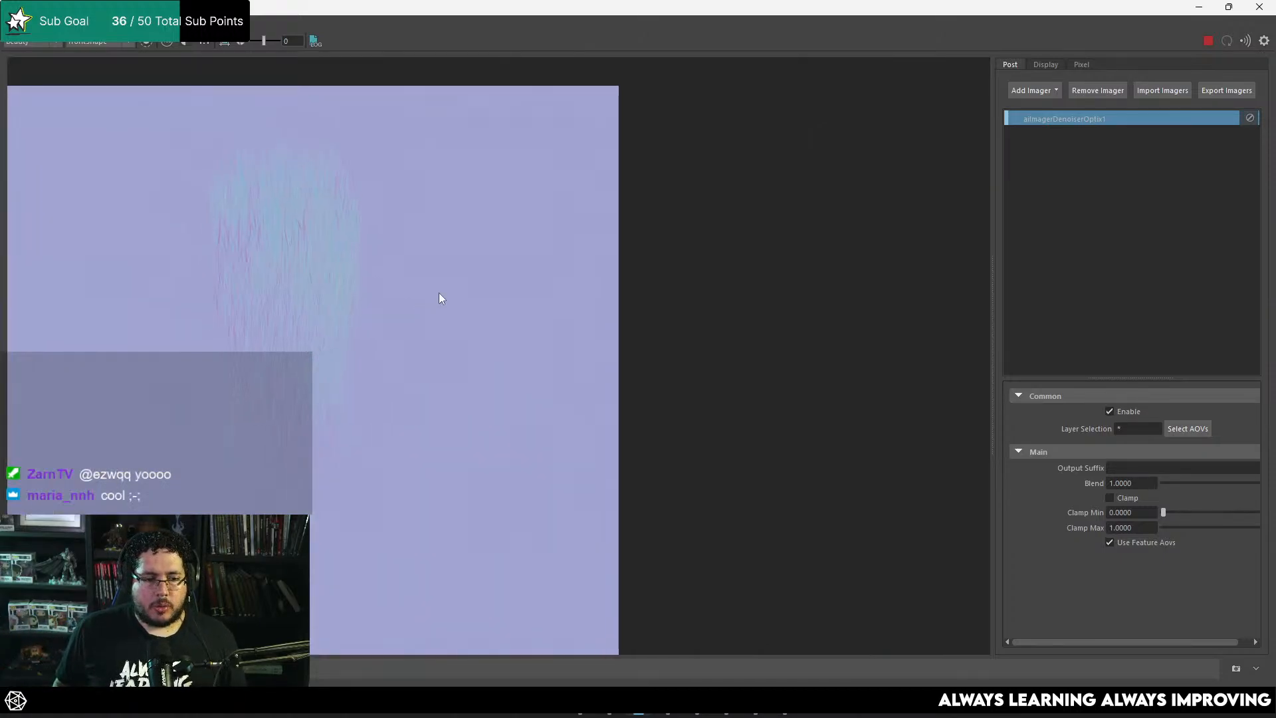
scroll(436, 293, "down", 2)
scroll(345, 307, "up", 2)
left_click(1209, 41)
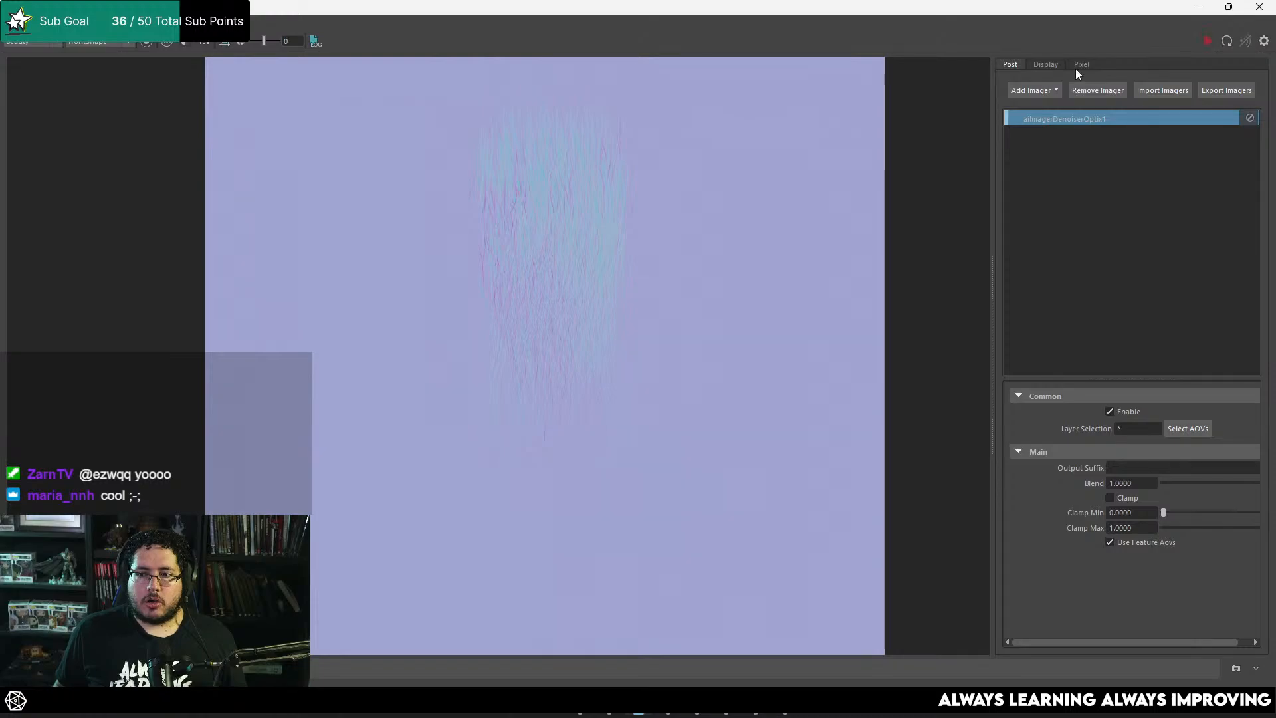
Step: Save the normal render over the existing Normal file in the Desktop's HairCards folder, accepting the replacement
left_click(31, 38)
left_click(40, 78)
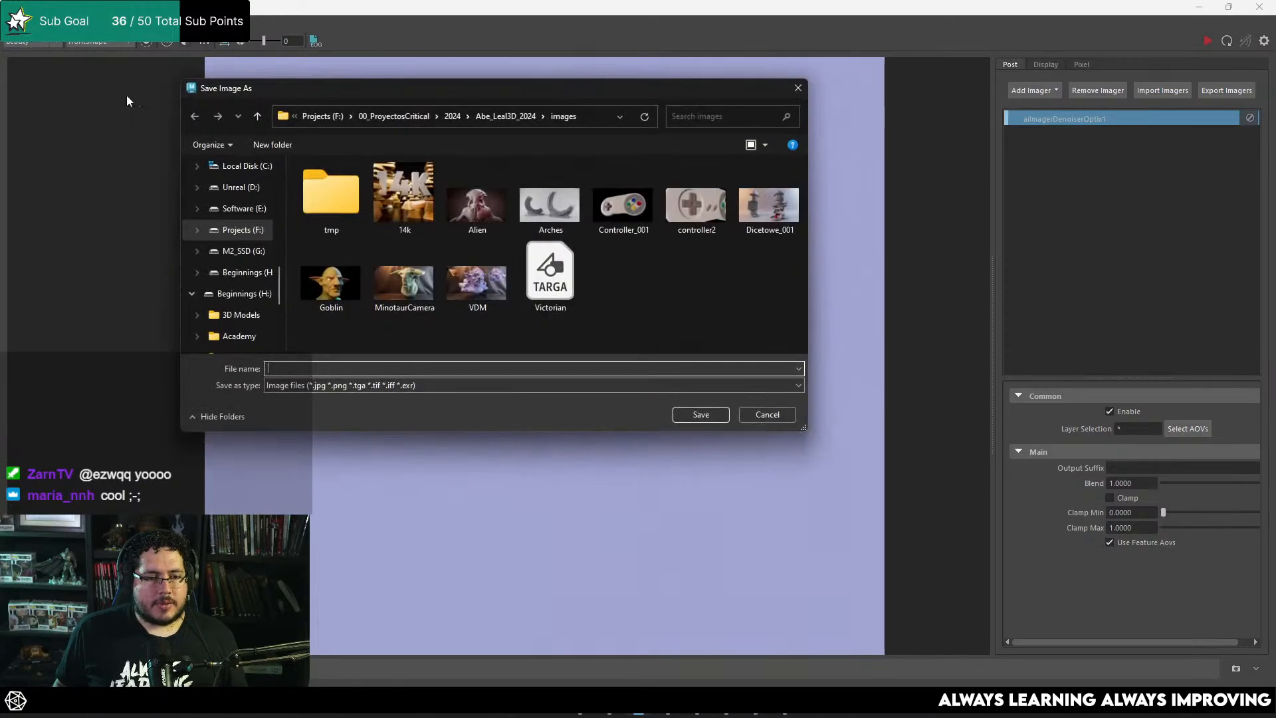
scroll(228, 206, "up", 5)
left_click(265, 254)
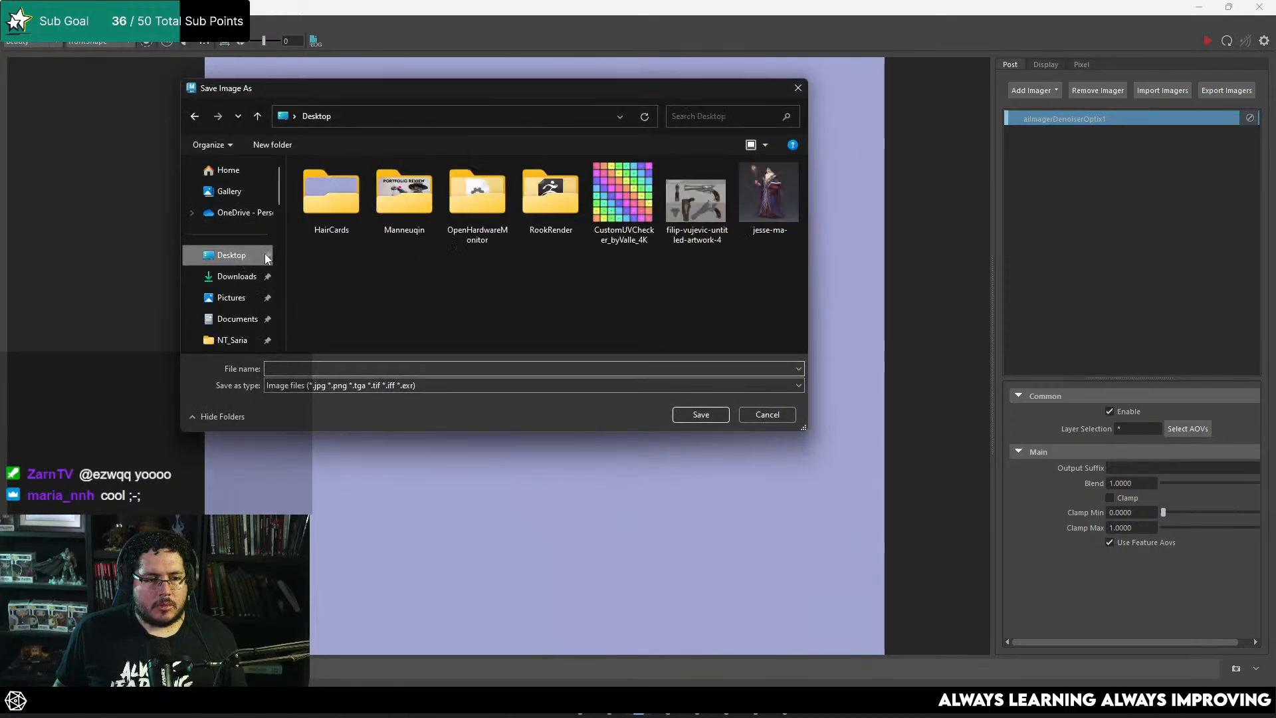
double_click(337, 195)
left_click(404, 196)
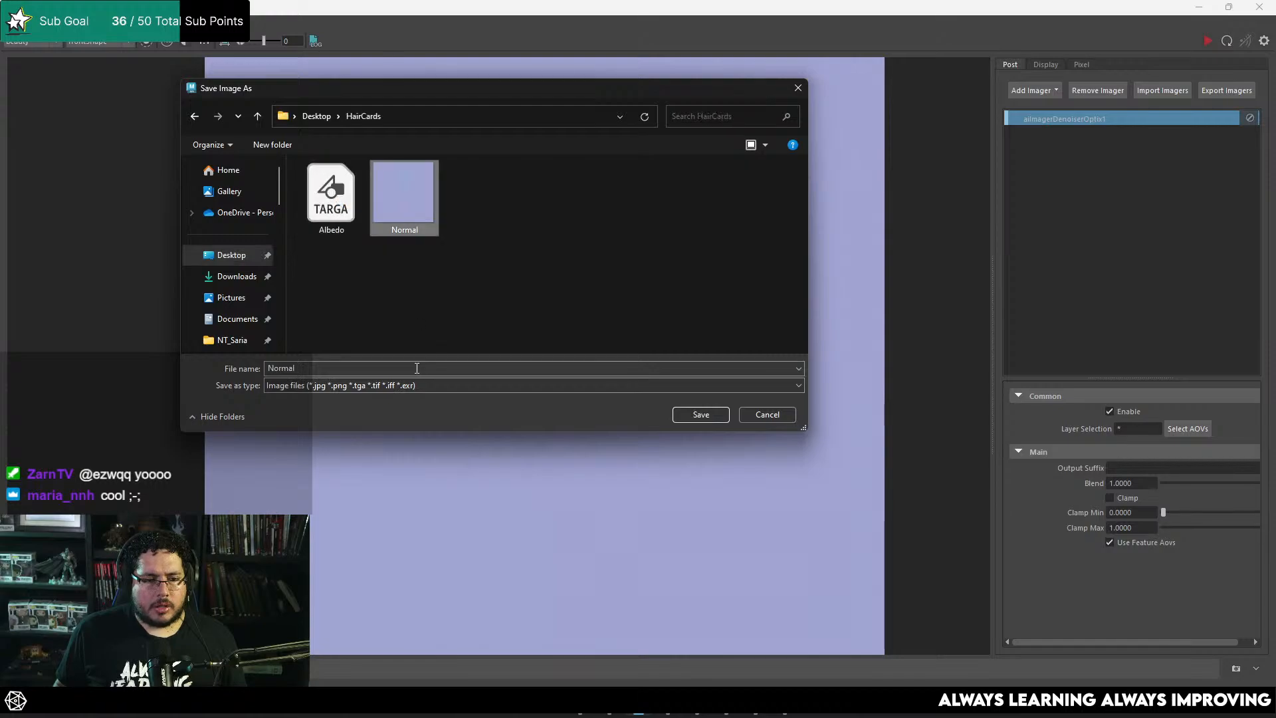
left_click(727, 416)
left_click(664, 350)
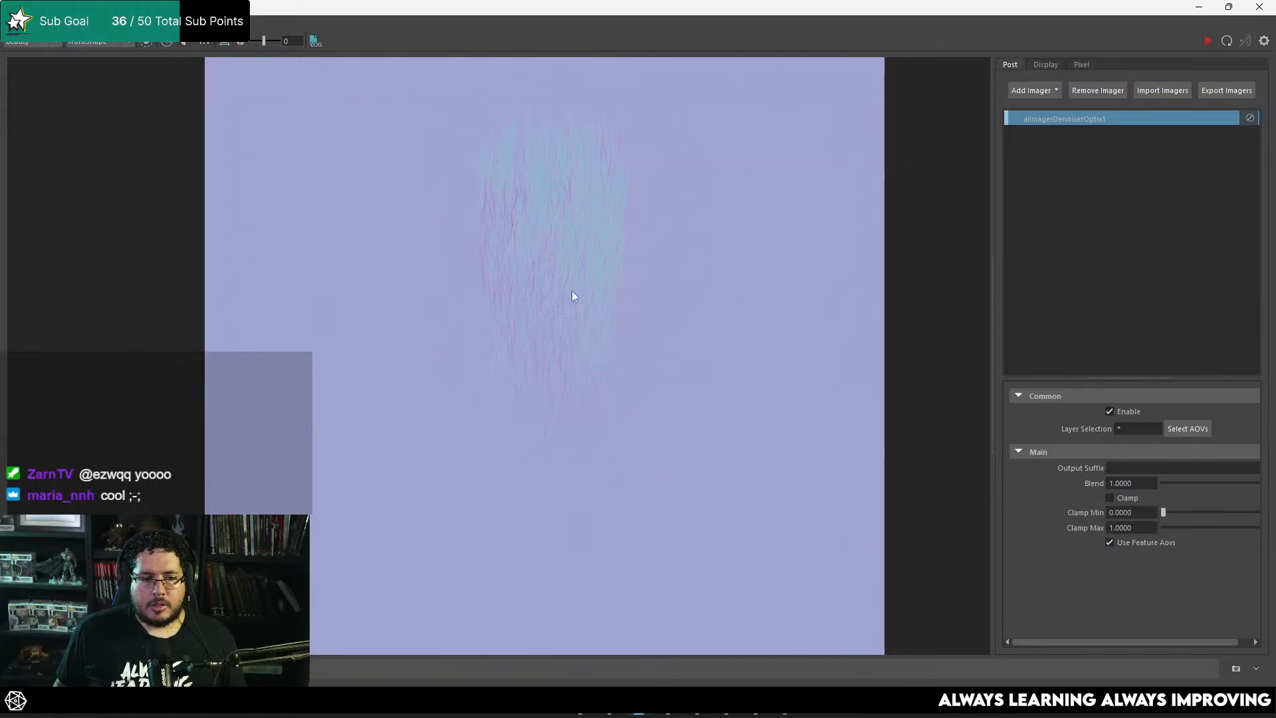
Step: Review the Color Mode and Shade Mode options available for the aiUtility1 shader
left_click(1199, 7)
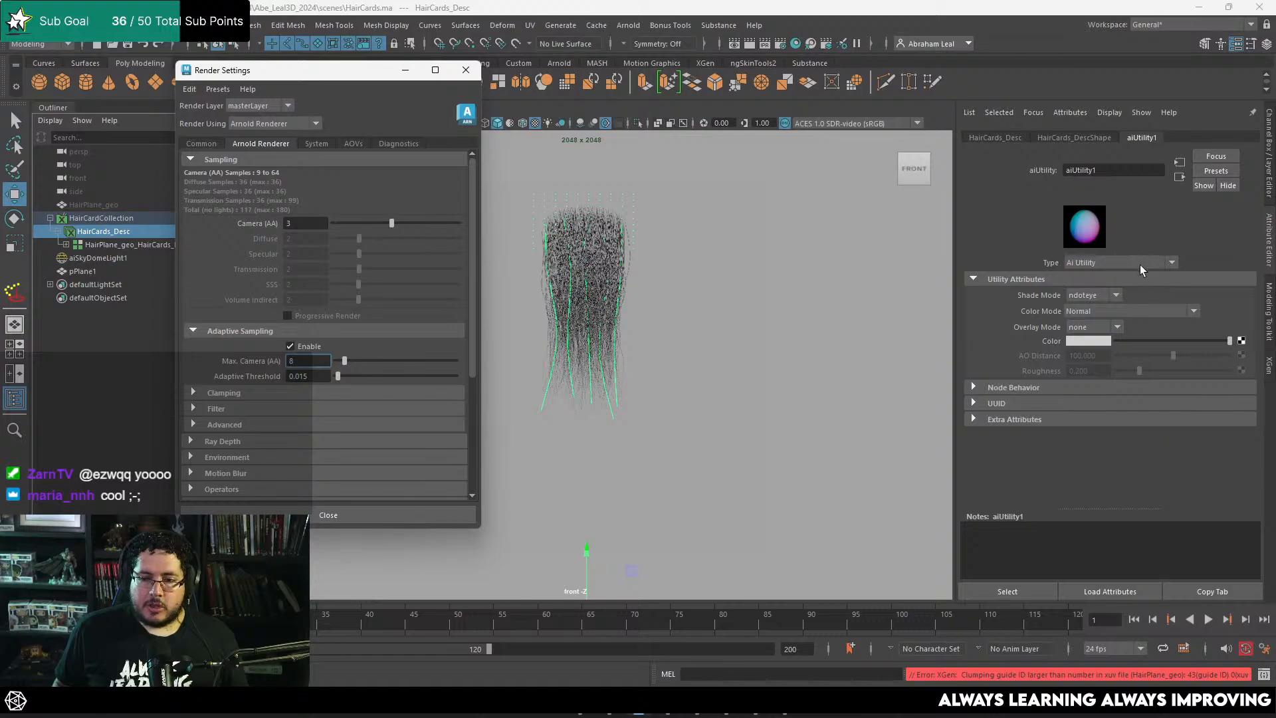
left_click(1119, 310)
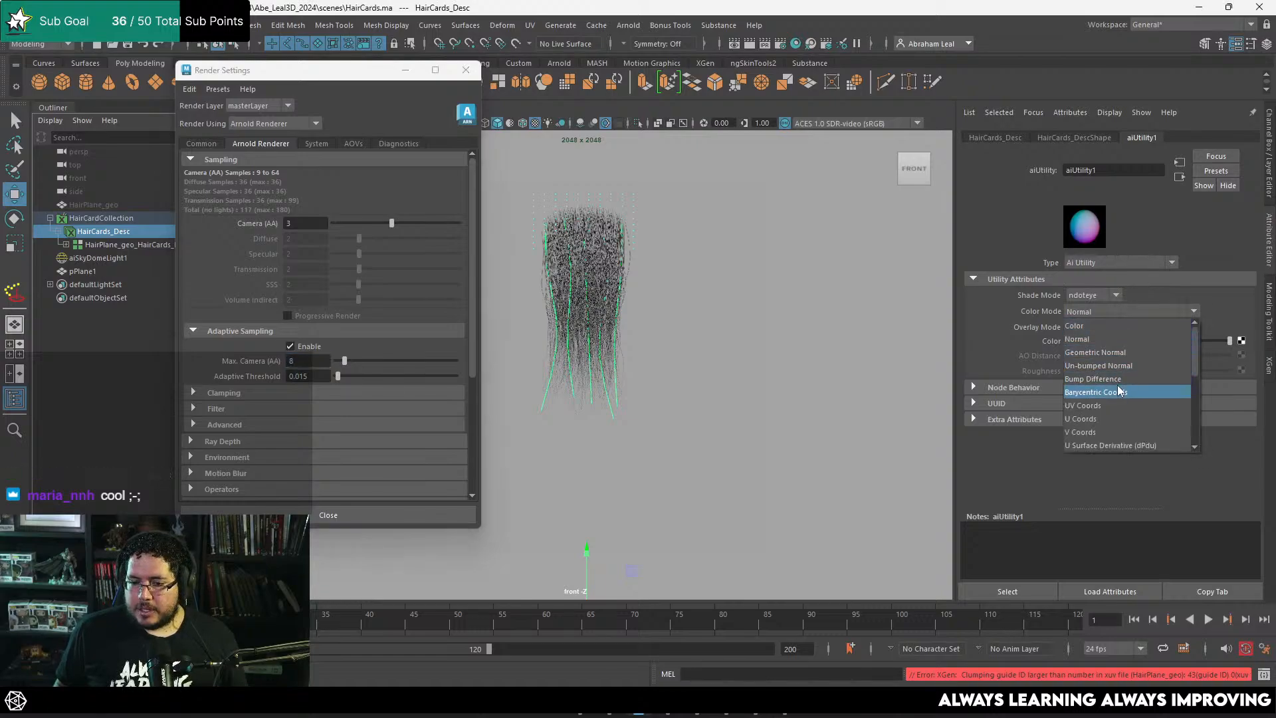
scroll(1118, 388, "down", 2)
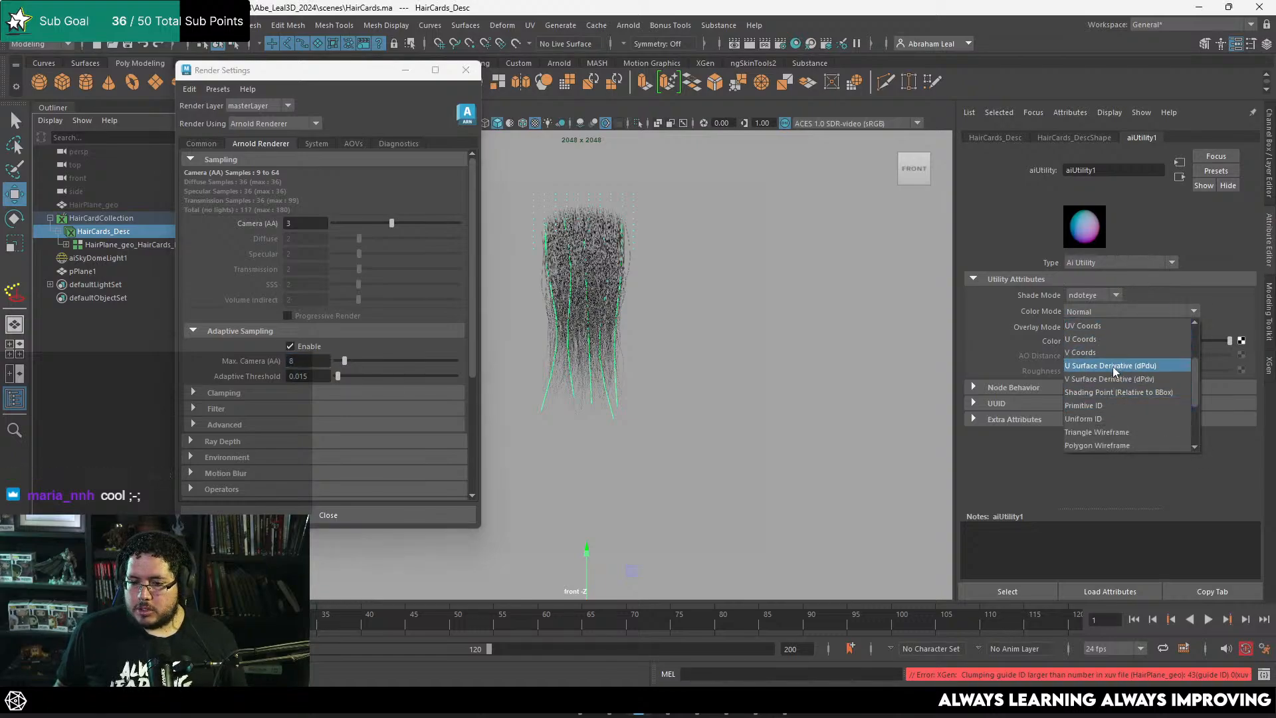
scroll(1113, 367, "down", 2)
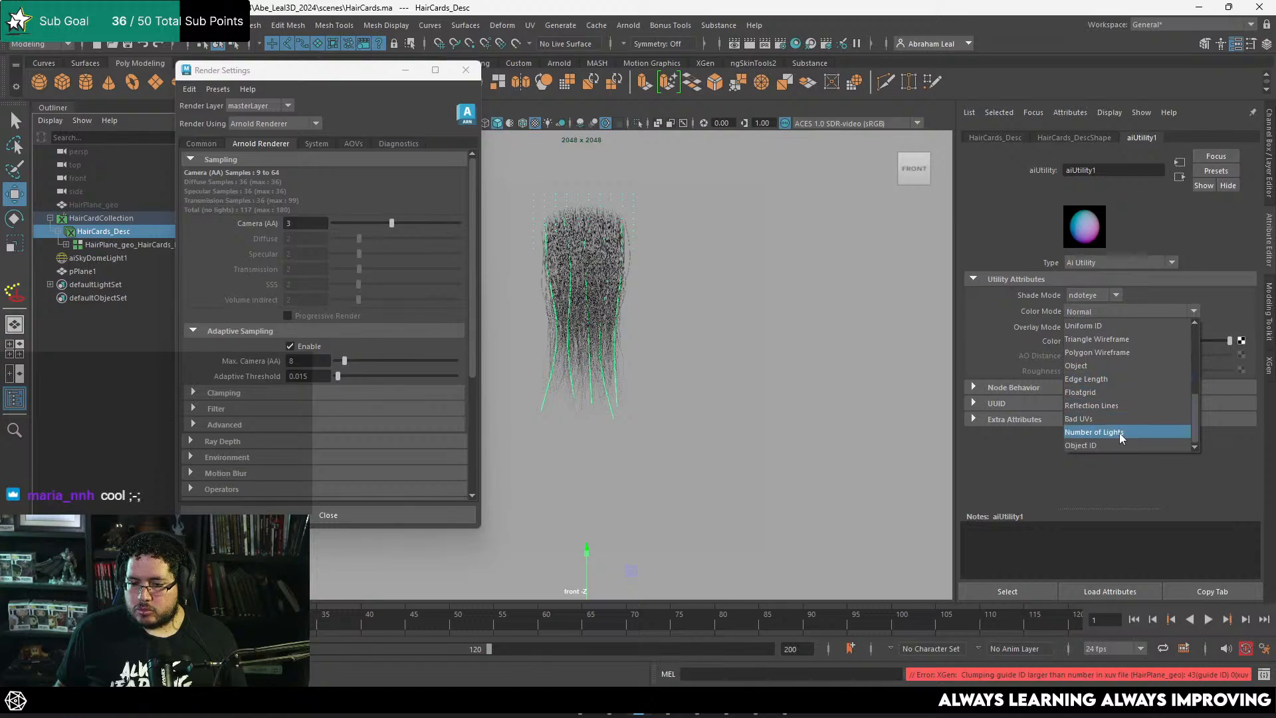
scroll(1116, 436, "up", 2)
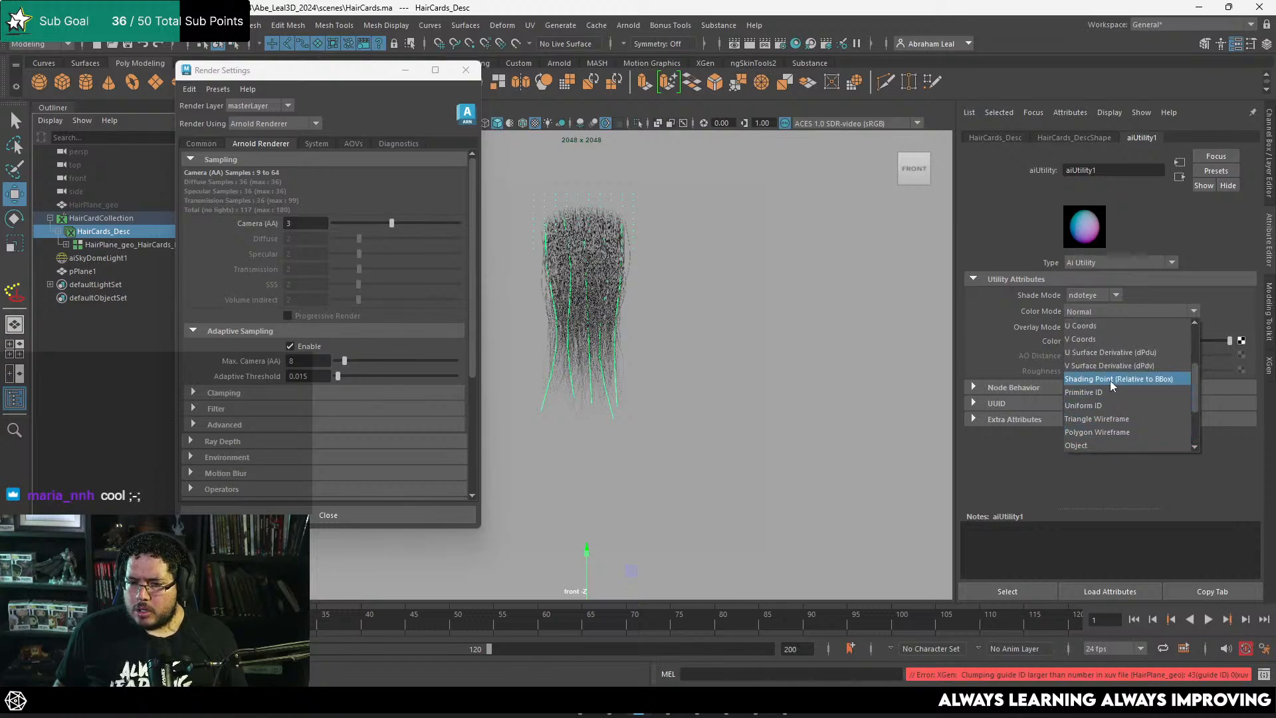
scroll(1119, 367, "up", 2)
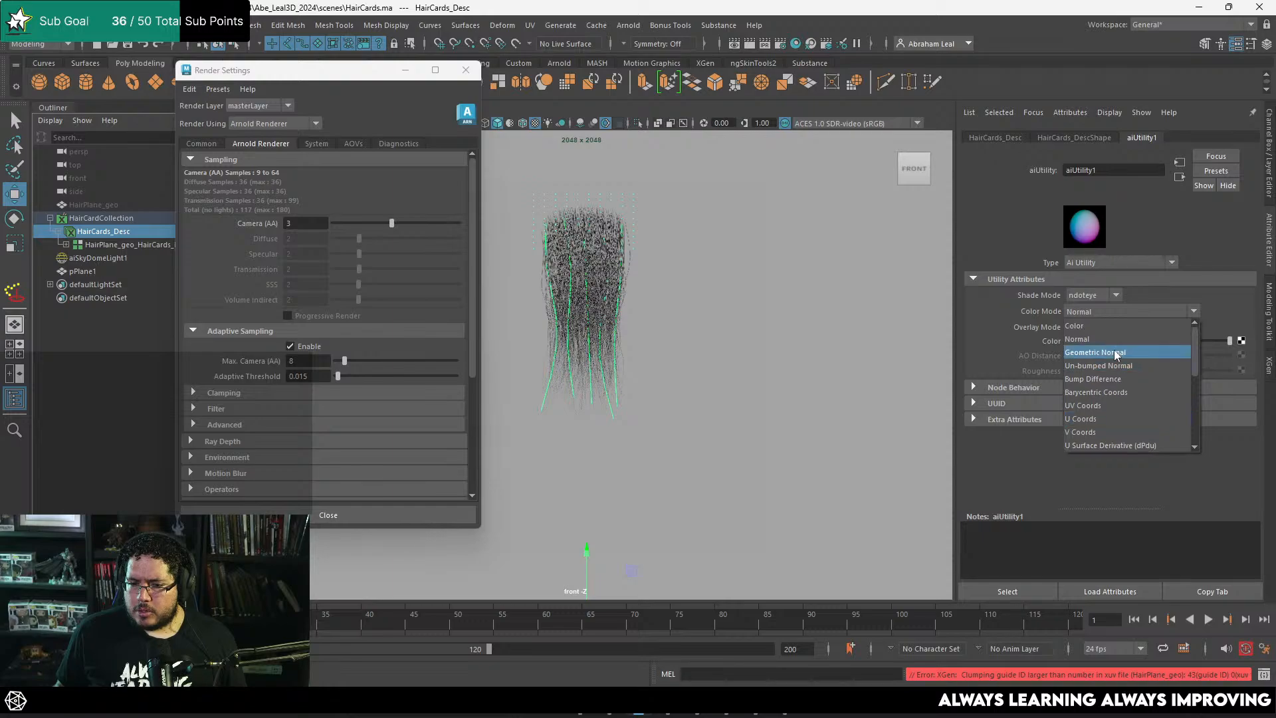
scroll(1101, 381, "down", 1)
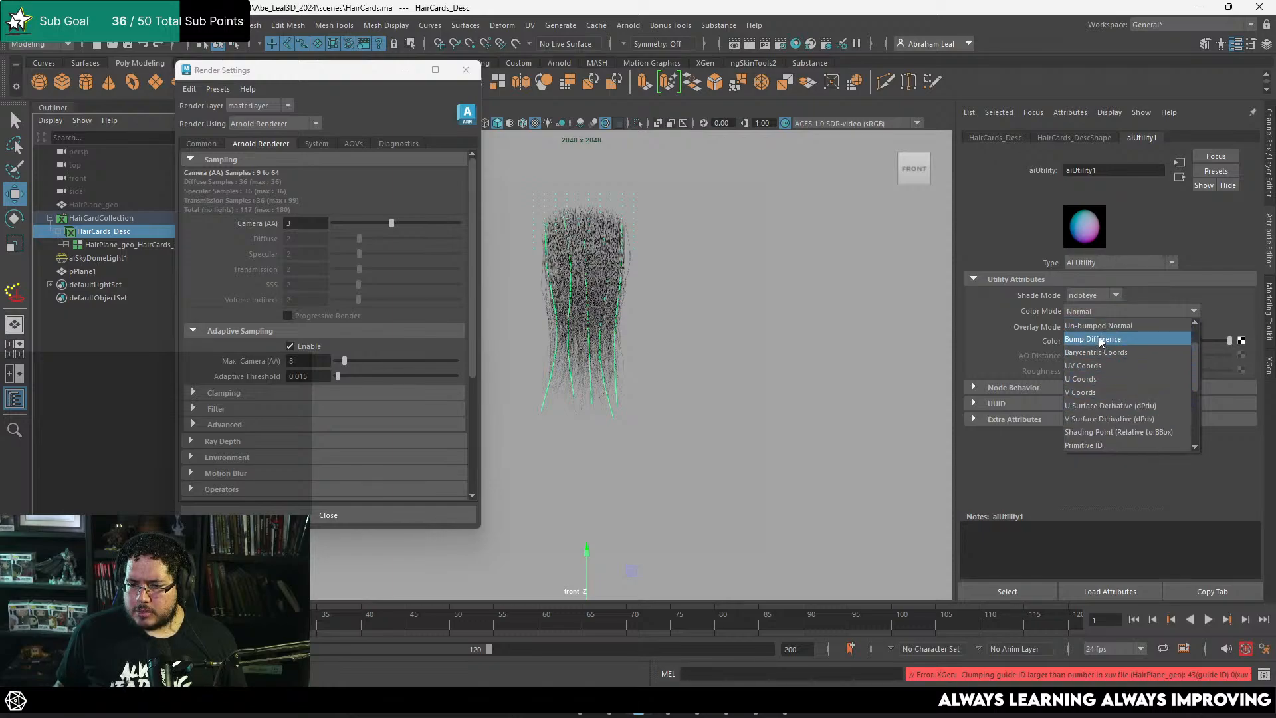
left_click(1075, 293)
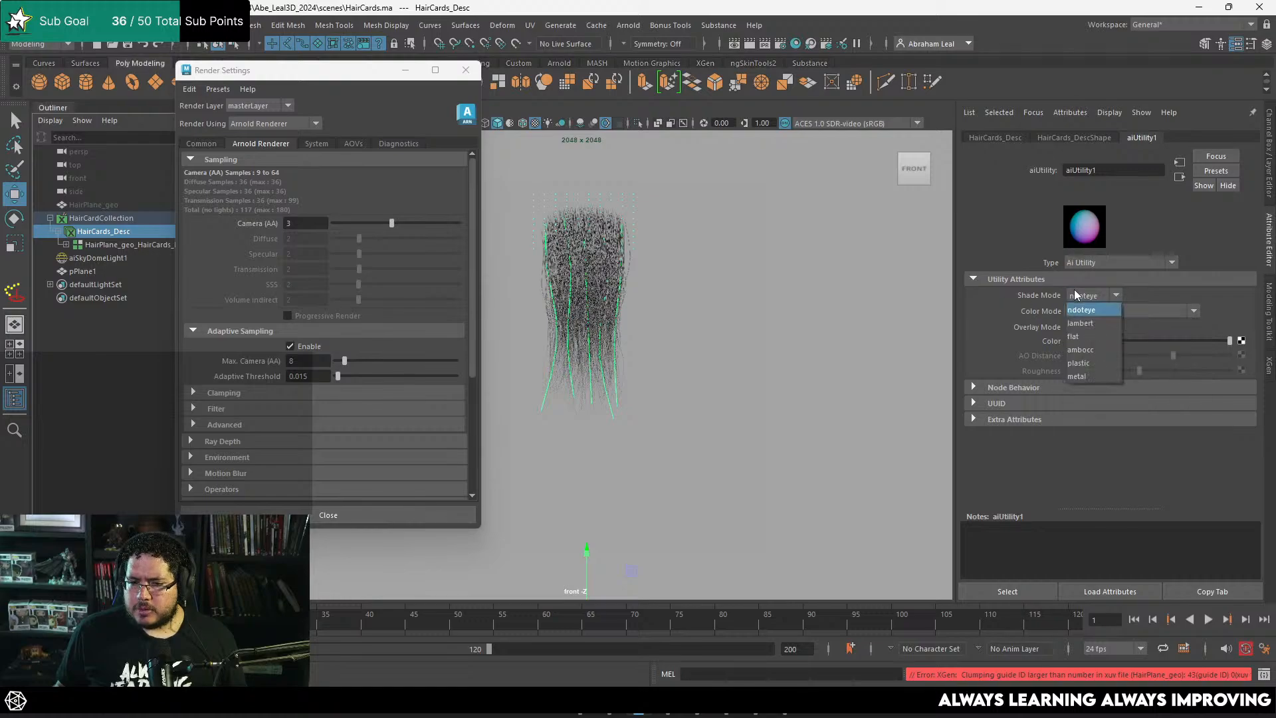
left_click(1206, 292)
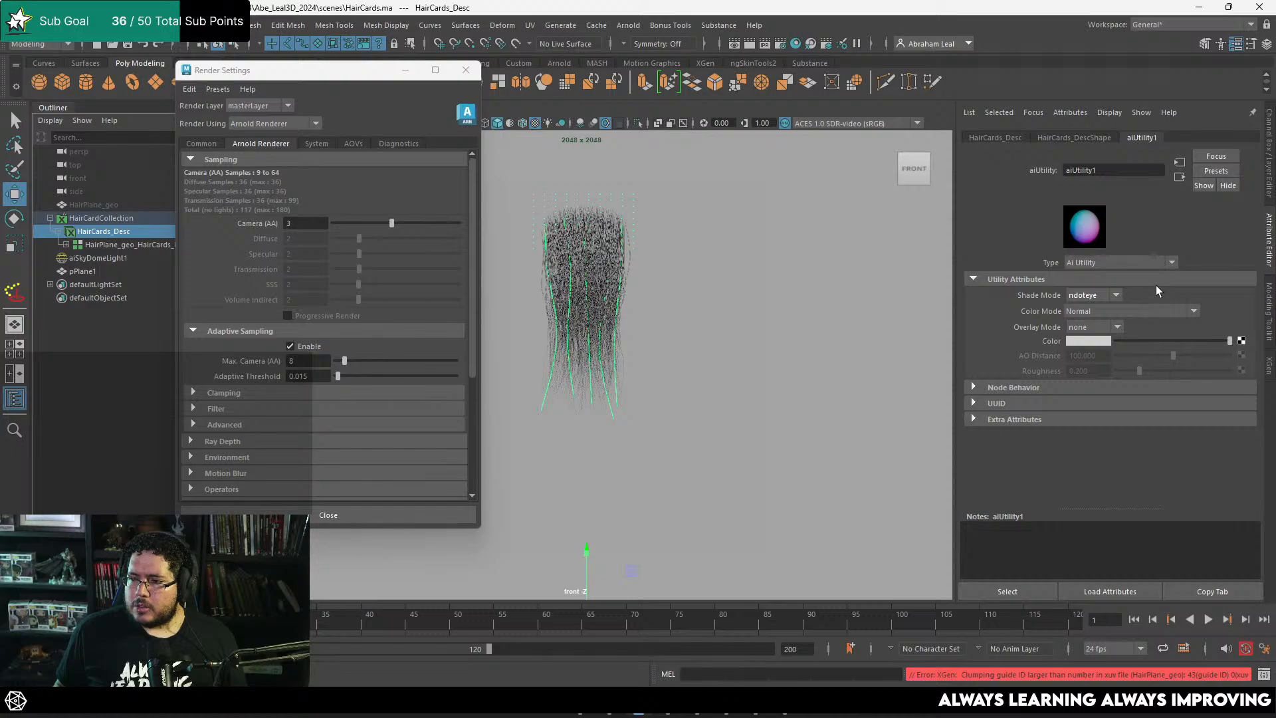
Step: Set the aiUtility1 shader's Color Mode to Object ID, render it and inspect how the strands are coloured
left_click(1143, 310)
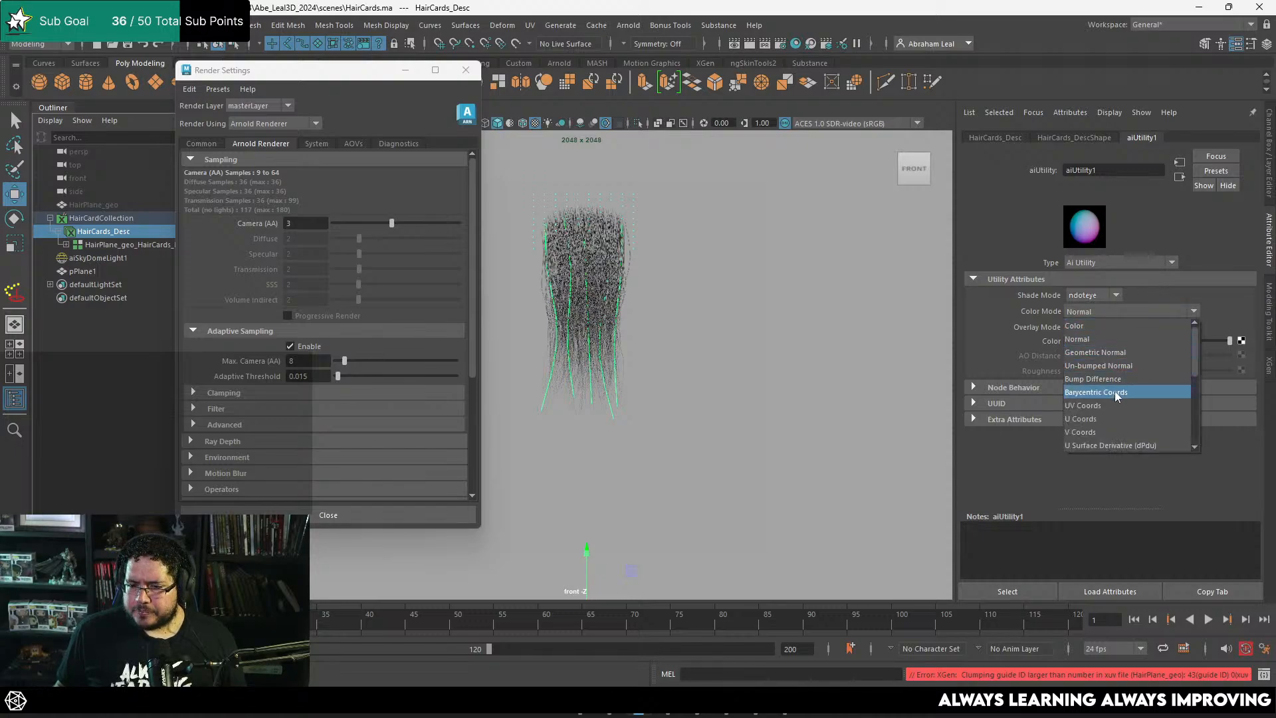
scroll(1117, 379, "down", 2)
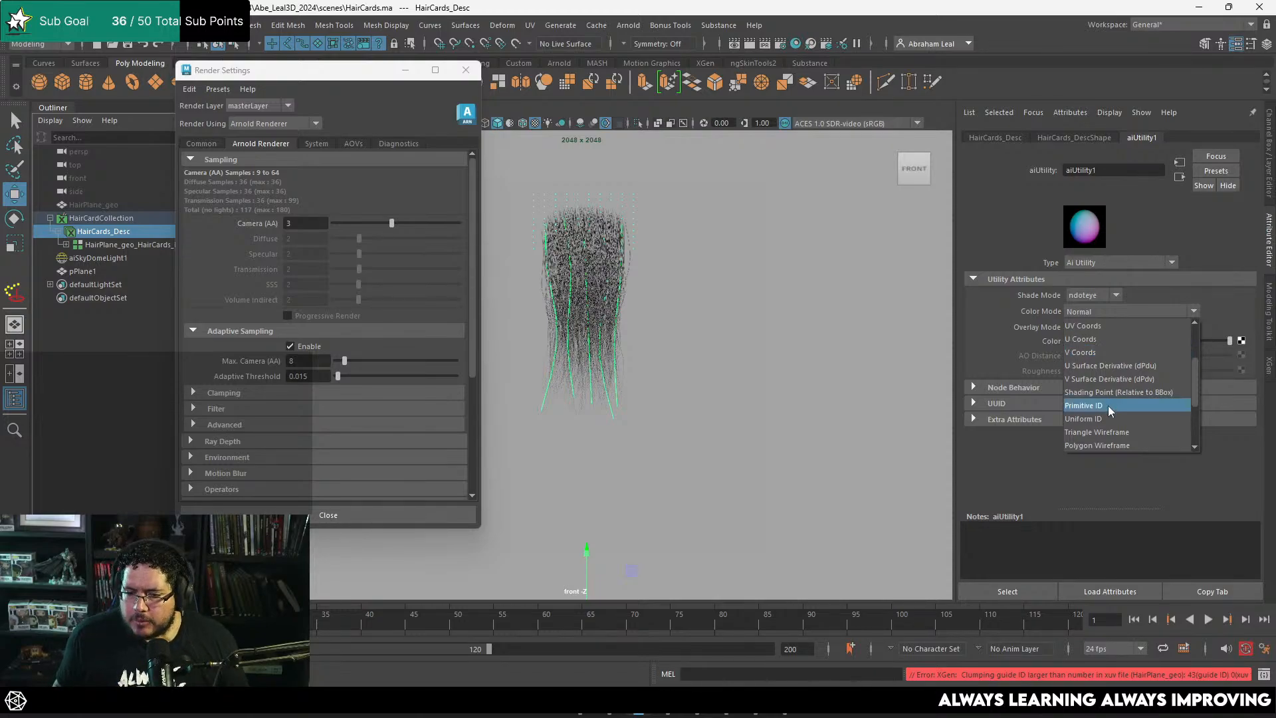
scroll(1115, 392, "down", 3)
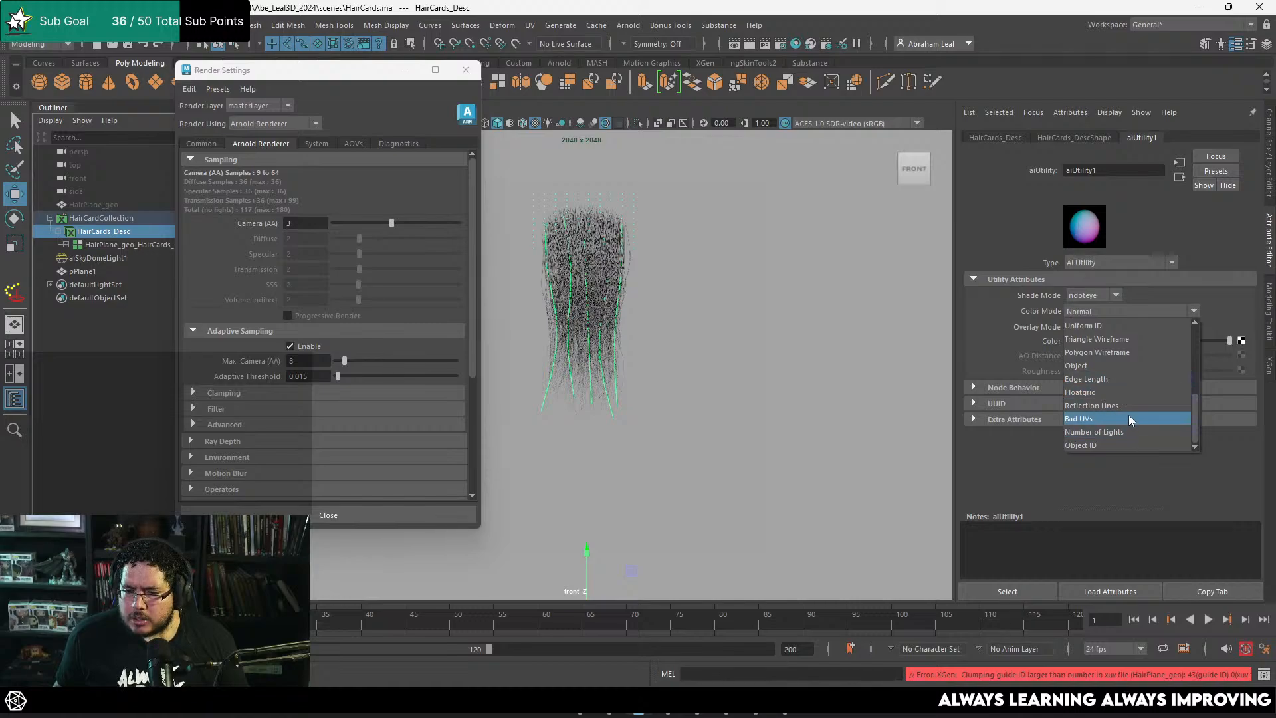
left_click(1096, 443)
left_click(59, 677)
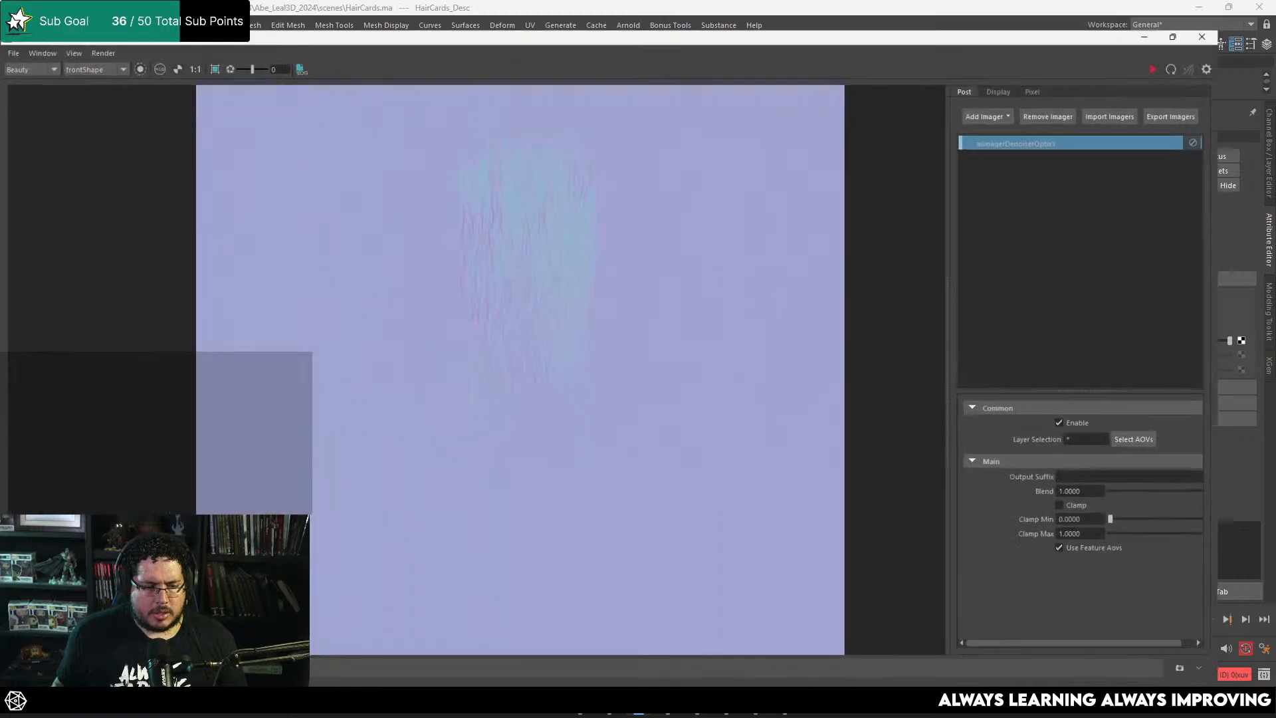
left_click(1208, 41)
scroll(565, 193, "up", 10)
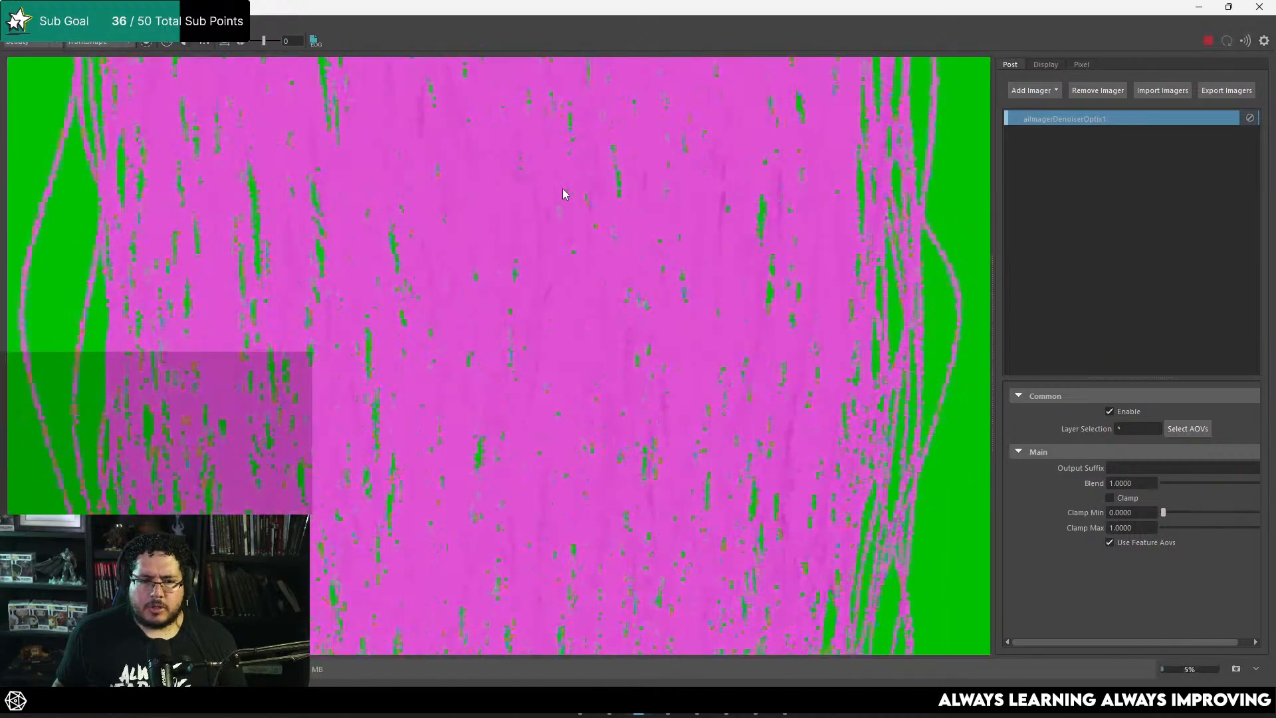
scroll(556, 206, "down", 5)
scroll(597, 306, "down", 3)
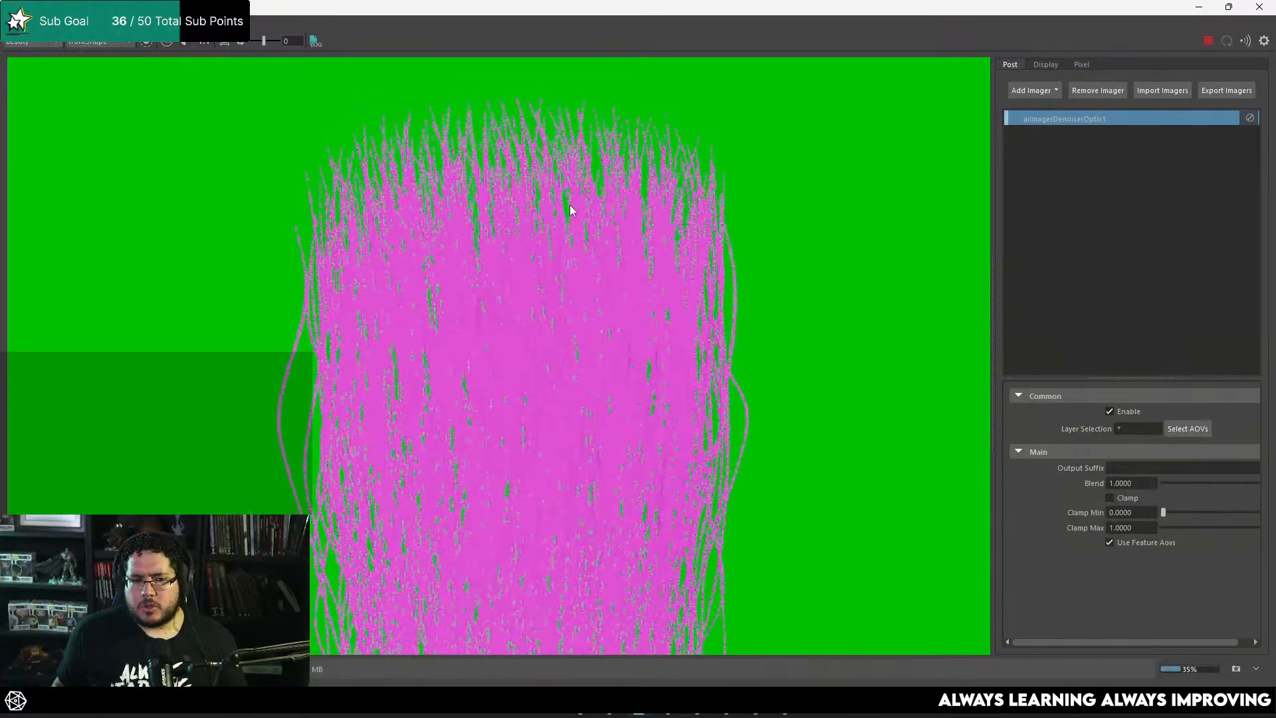
Step: Change aiUtility1's Color Mode to Primitive ID, render it and inspect the colour separation between individual strands
left_click(1199, 7)
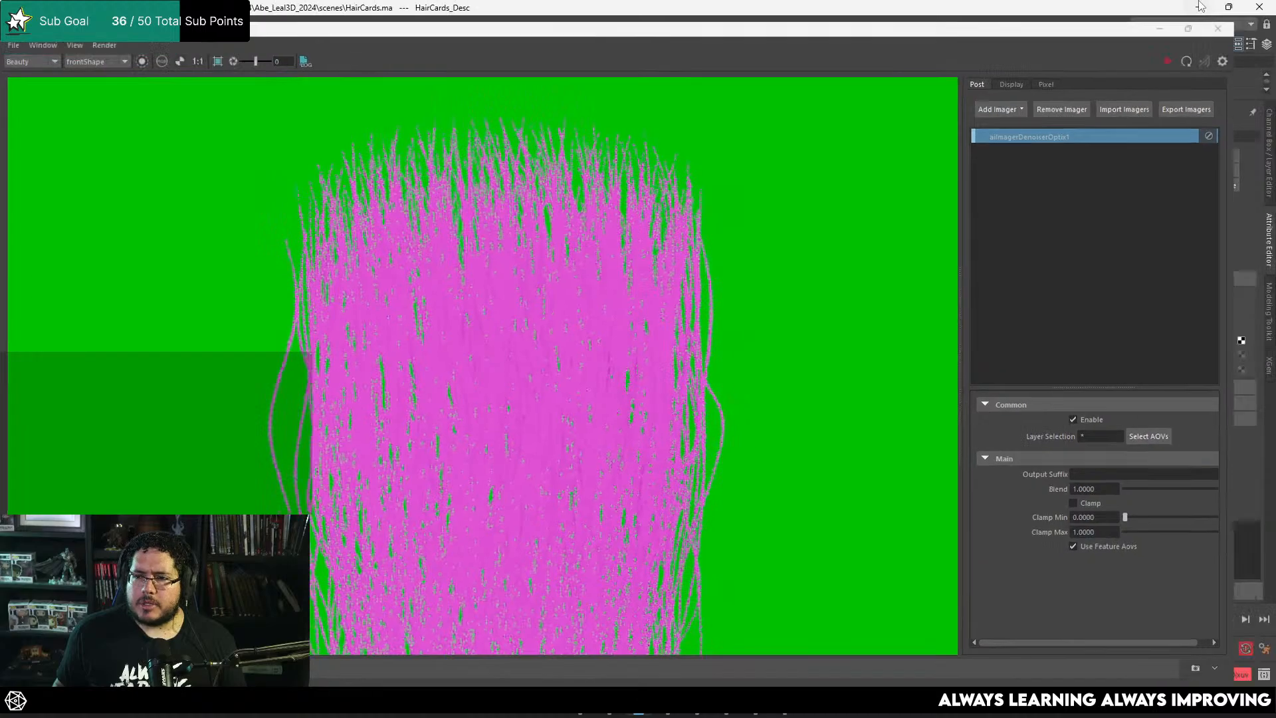
left_click(1127, 312)
scroll(1110, 346, "up", 1)
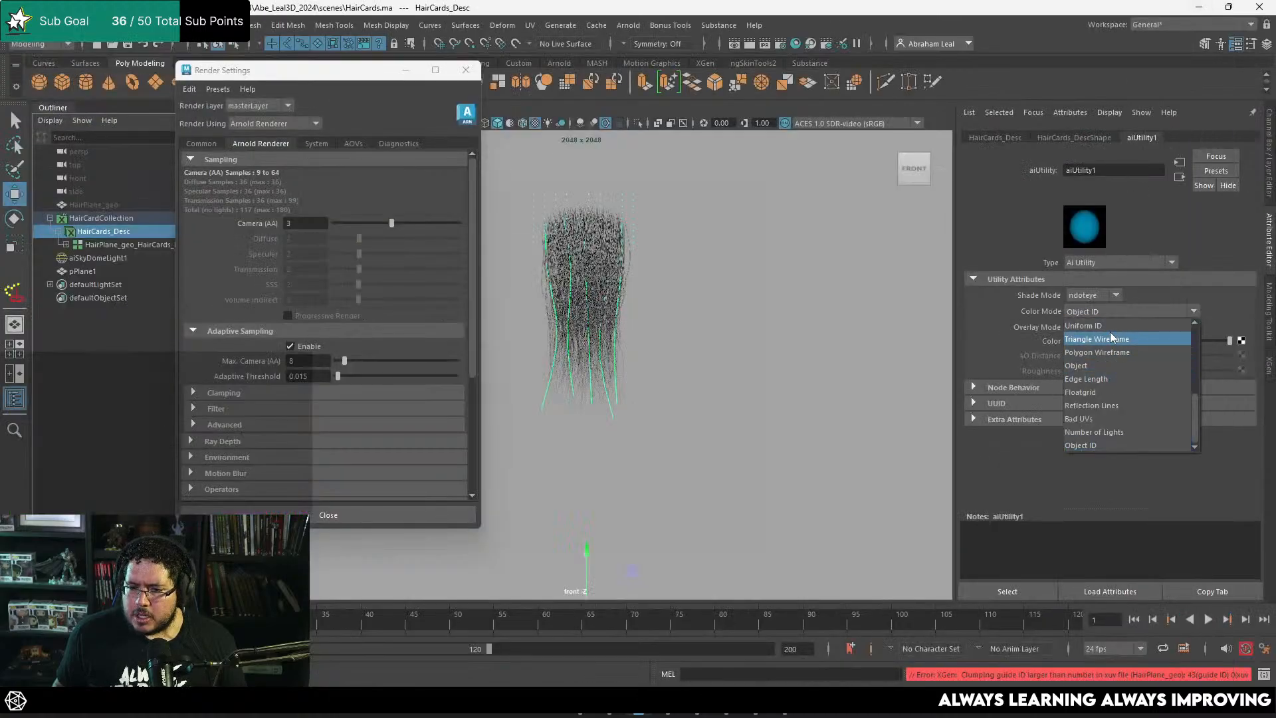
left_click(1103, 351)
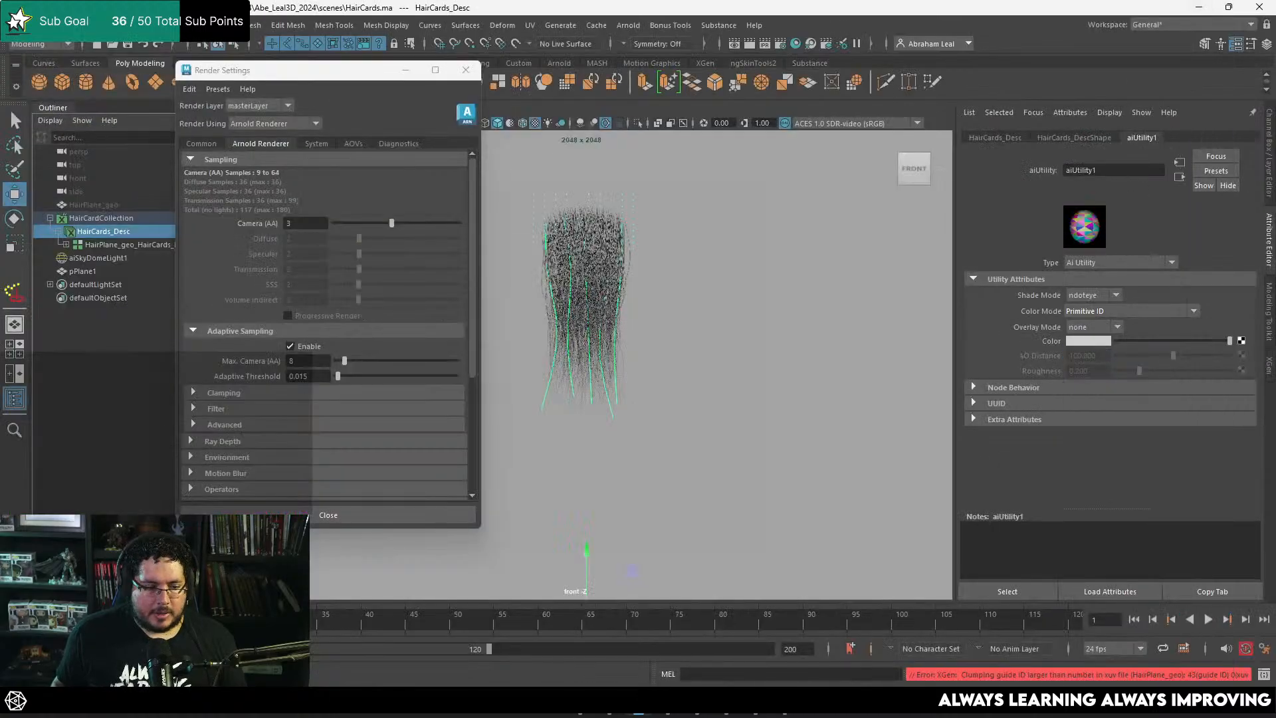
left_click(62, 676)
left_click(1209, 41)
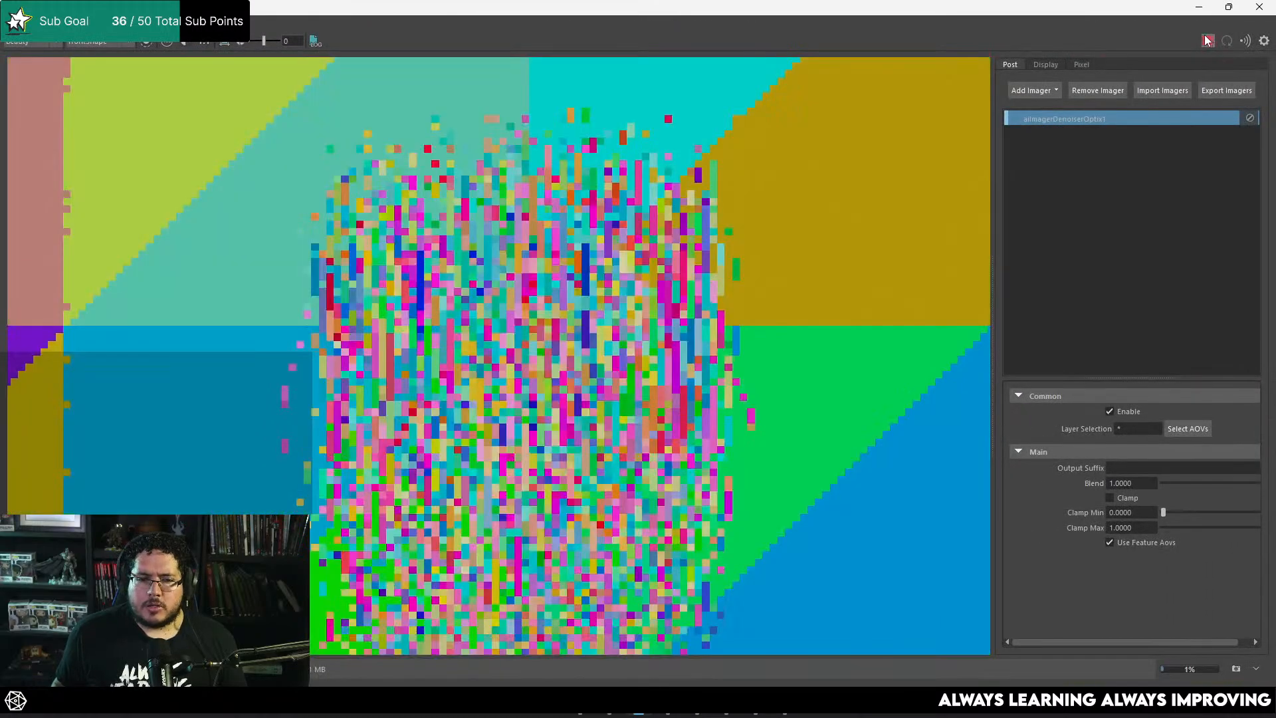
scroll(568, 346, "down", 2)
scroll(571, 339, "up", 4)
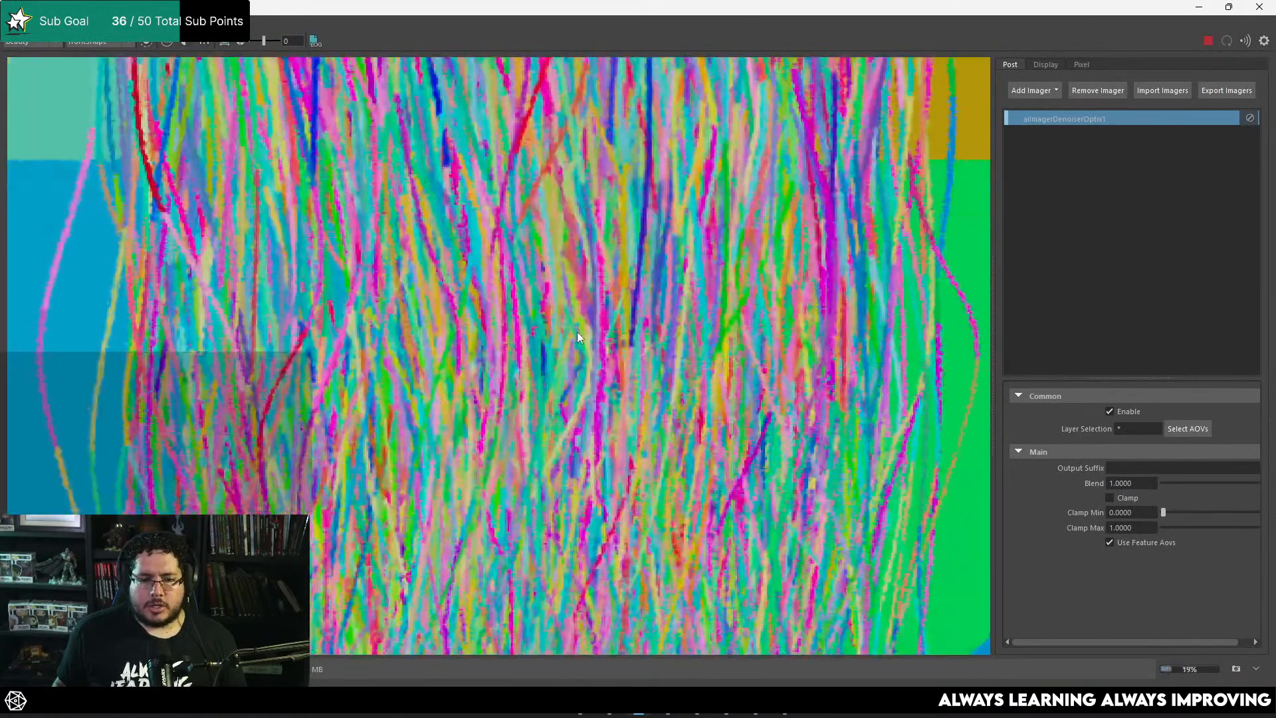
scroll(585, 265, "down", 1)
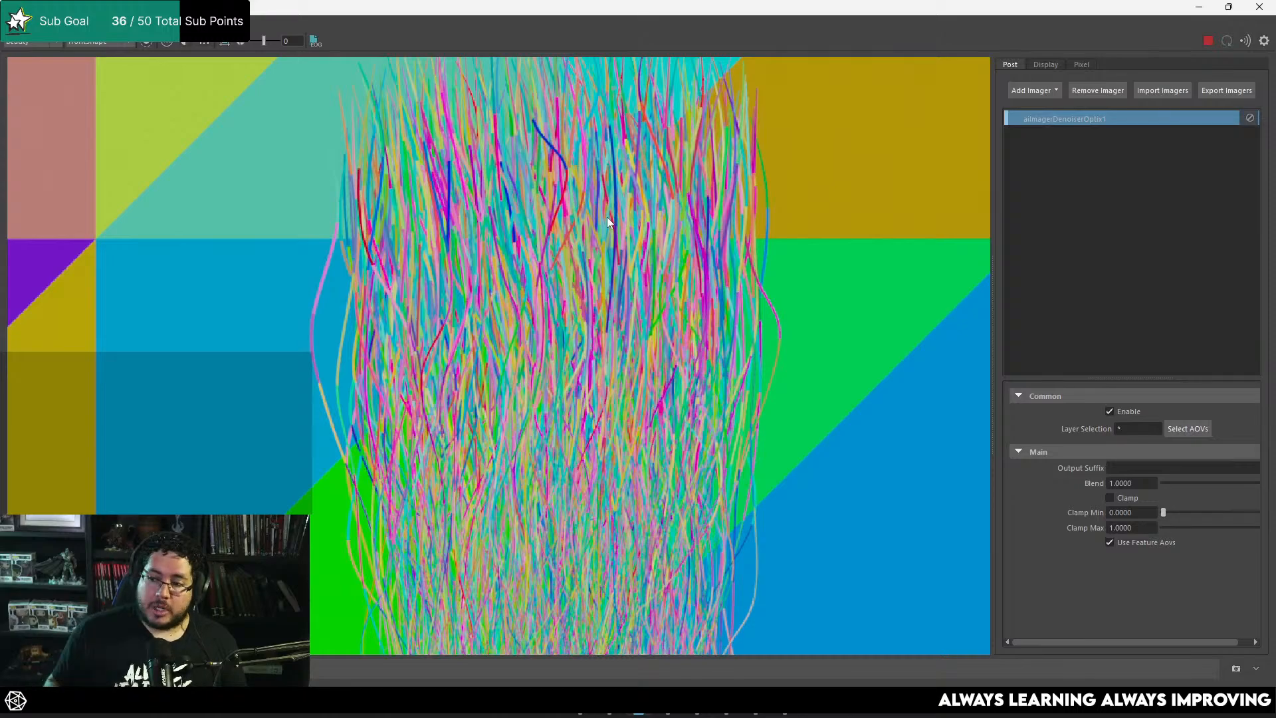
scroll(578, 377, "down", 2)
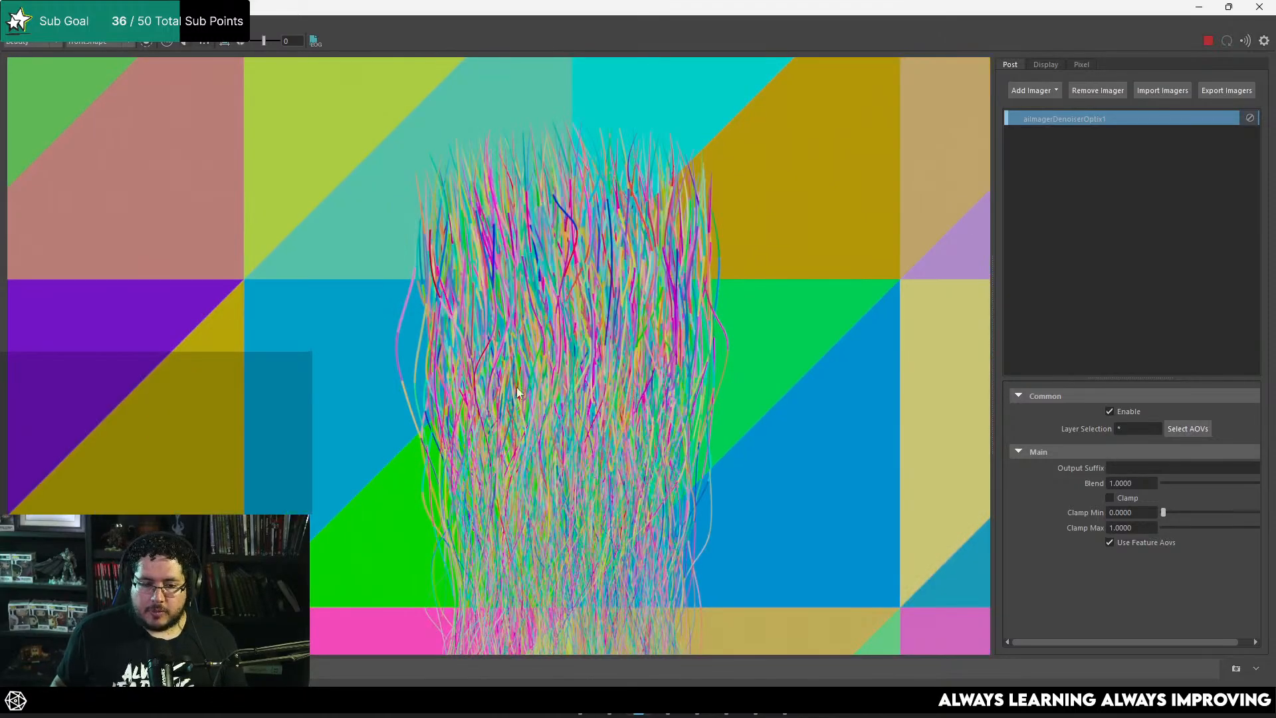
Step: Assign a new aiAmbientOcclusion material to HairCards_Desc and apply the same material to the background plane pPlane1
left_click(1200, 8)
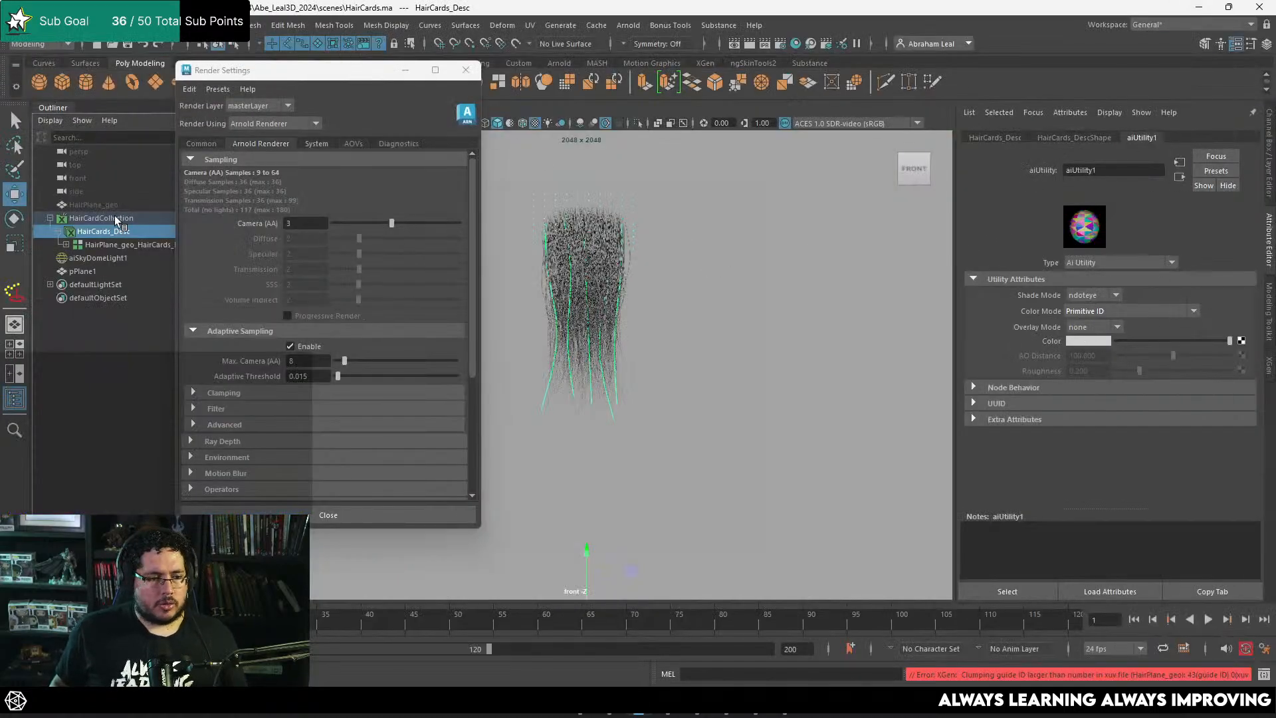
right_click_drag(609, 273, 649, 612)
left_click(484, 347)
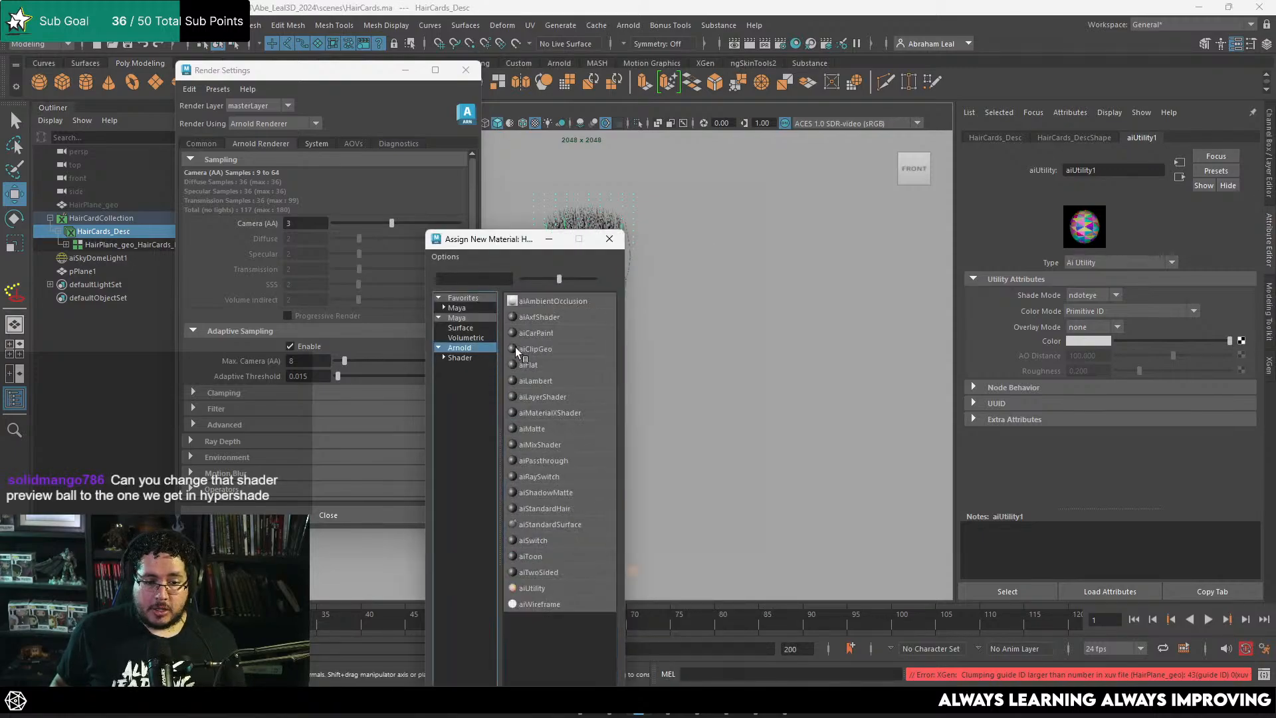
left_click(561, 300)
left_click(712, 277)
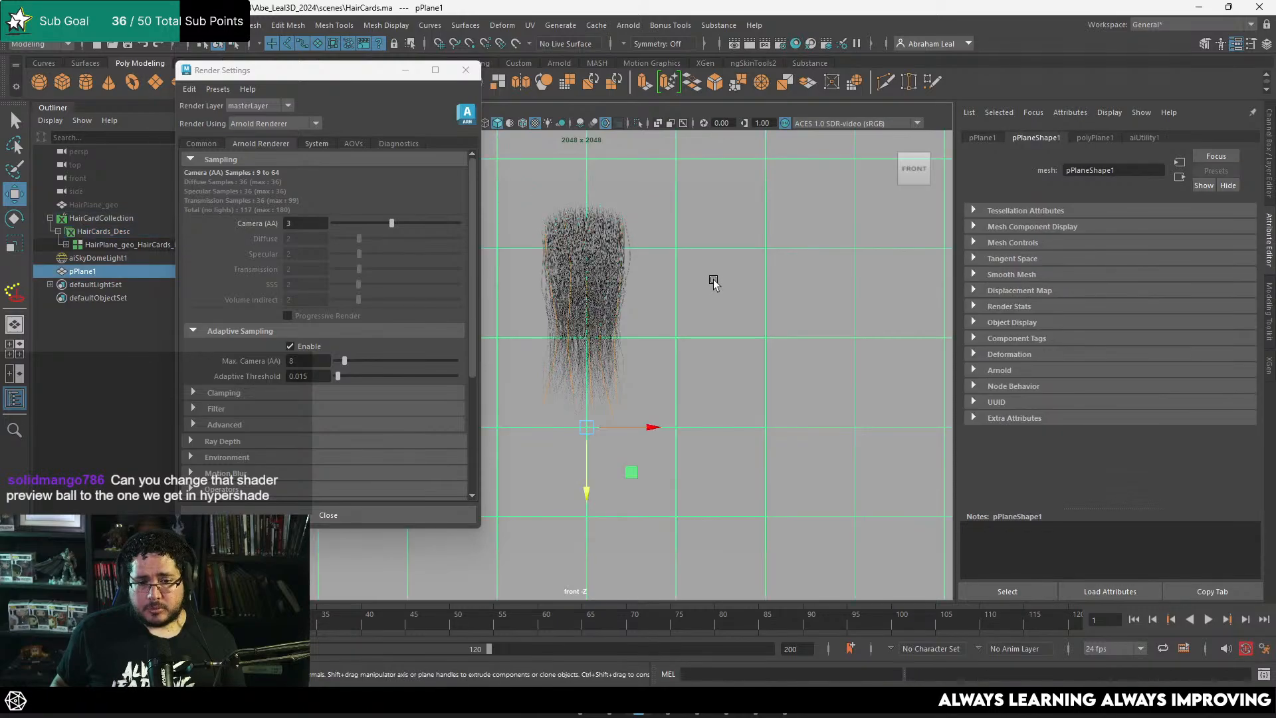
right_click_drag(714, 279, 811, 577)
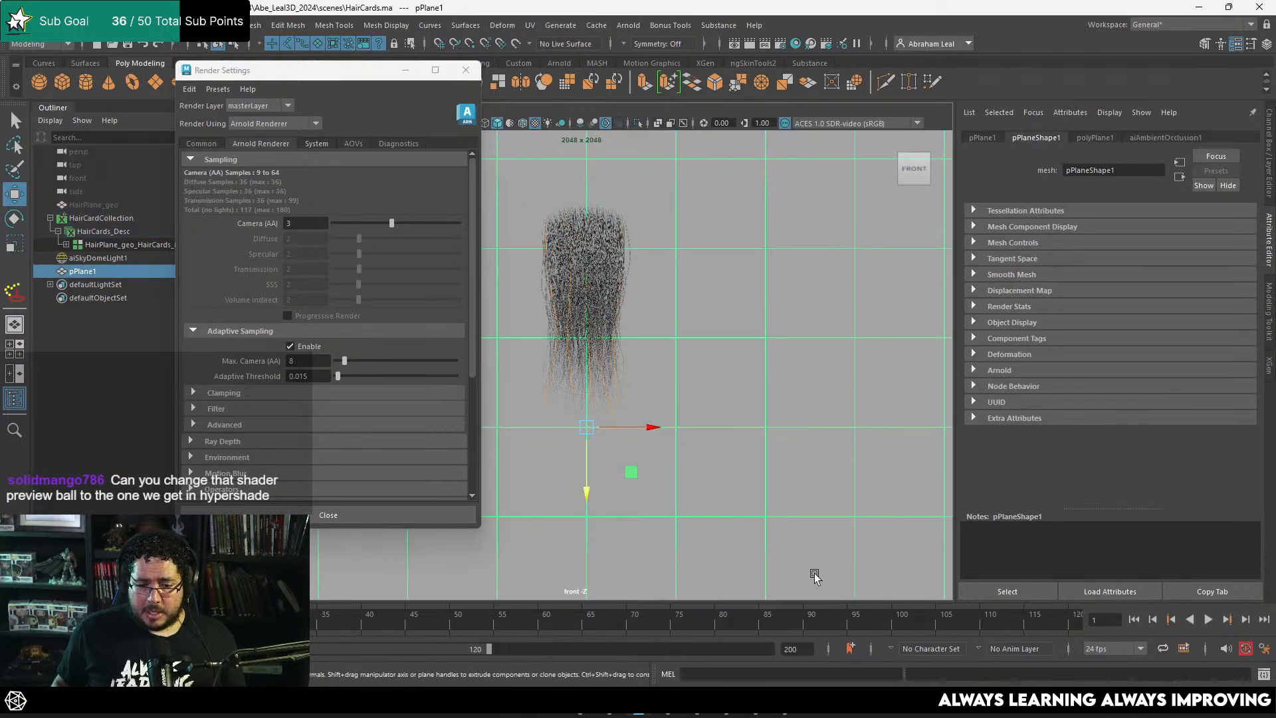
Step: Start an ambient occlusion render in the Arnold RenderView and view the whole image
key("alt+Tab")
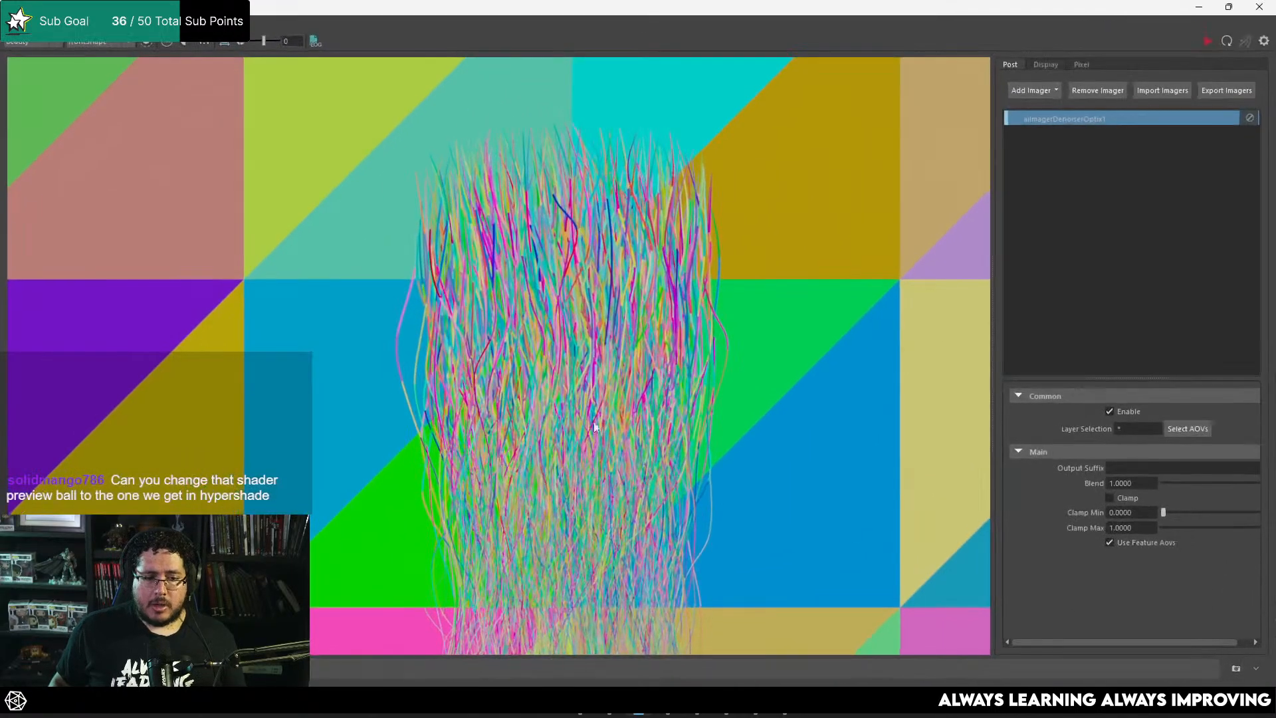
left_click(1207, 41)
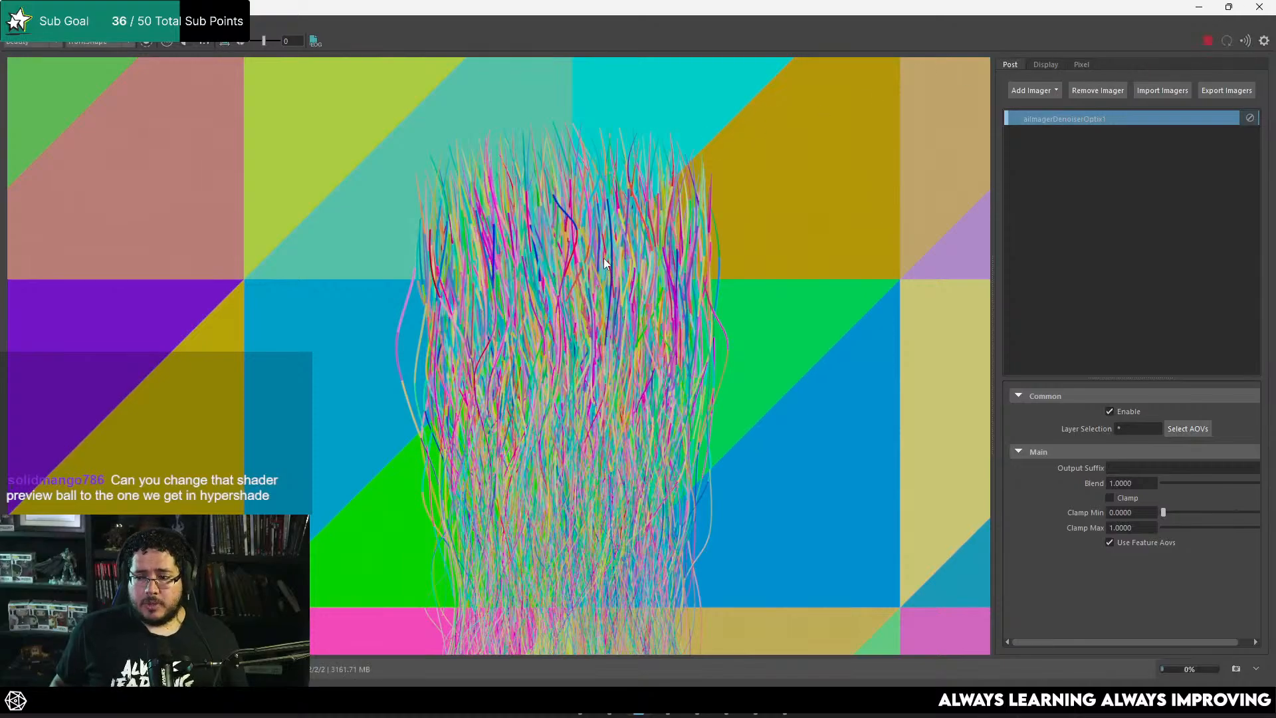
scroll(608, 241, "down", 6)
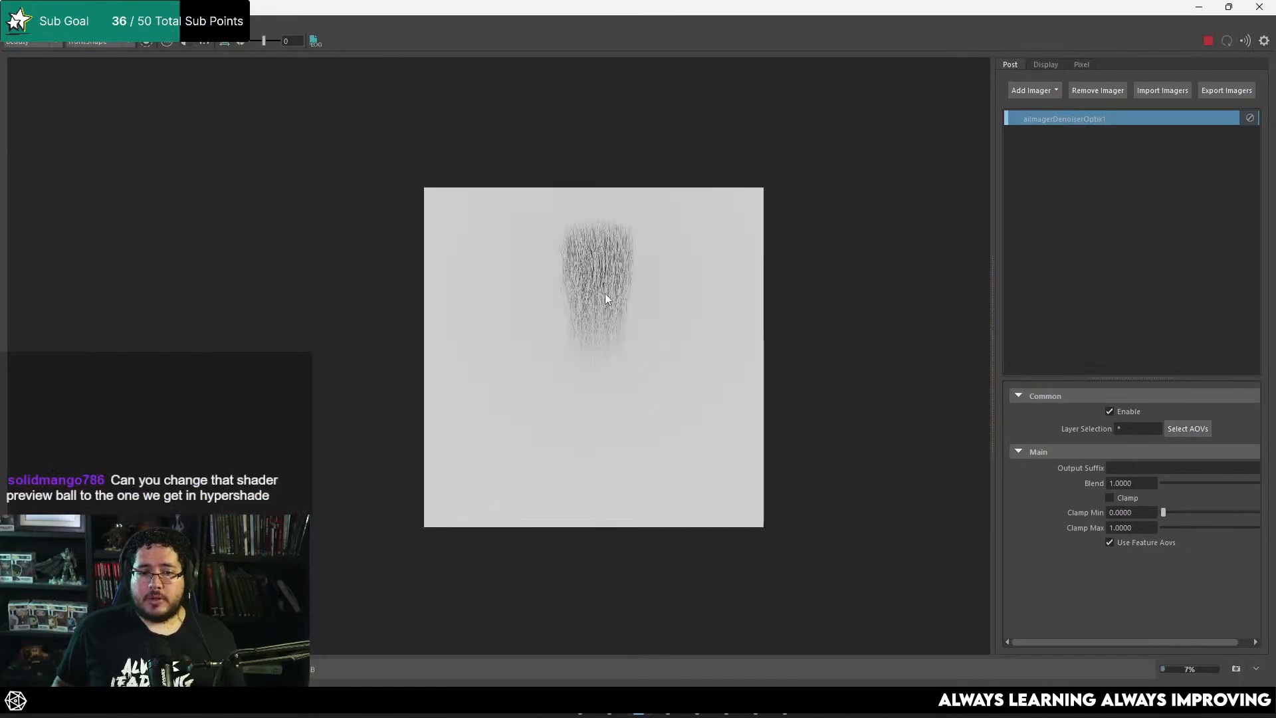
Step: Examine the strand shading and the root and tip areas of the ambient occlusion render up close
scroll(605, 300, "up", 7)
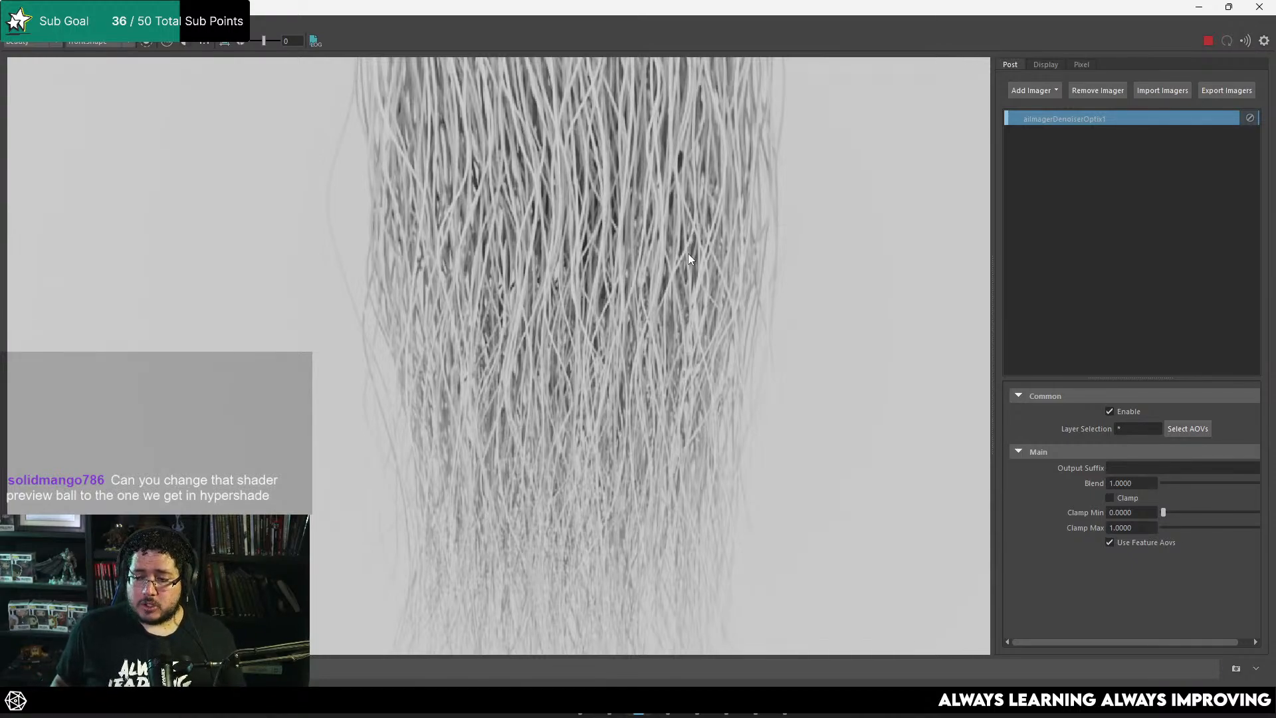
scroll(688, 254, "down", 2)
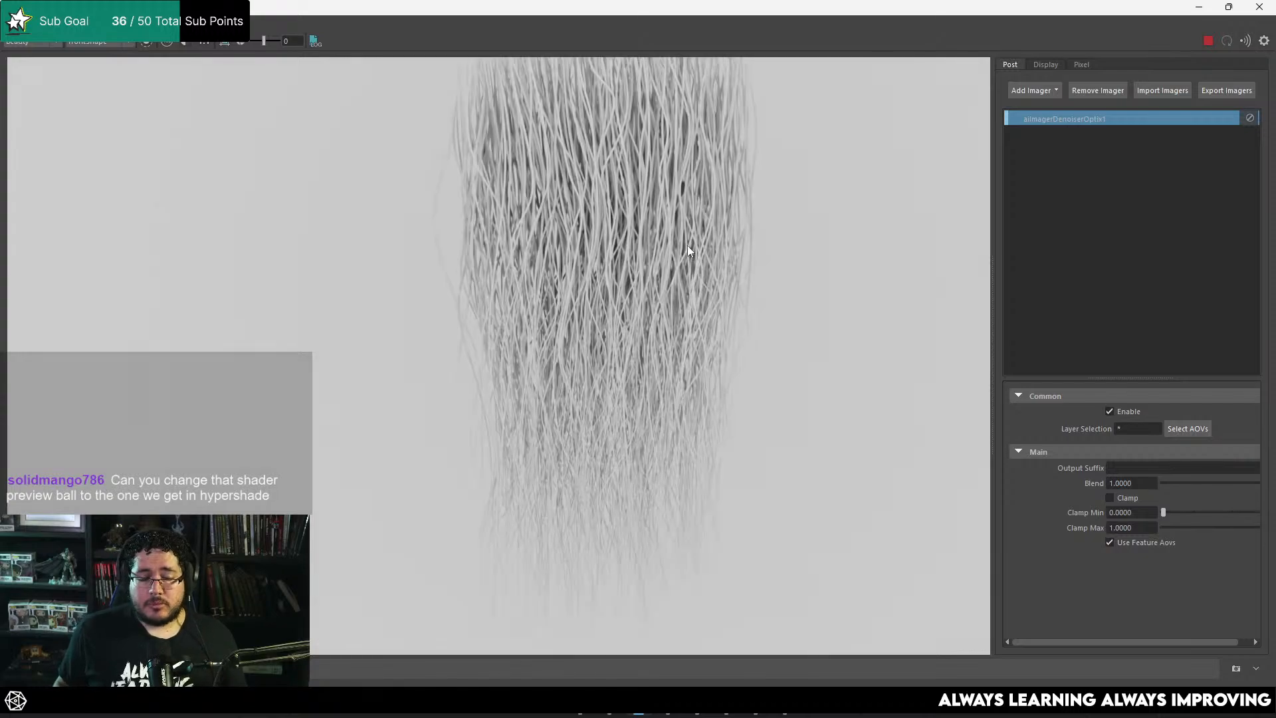
middle_click_drag(716, 165, 691, 229)
scroll(675, 287, "up", 2)
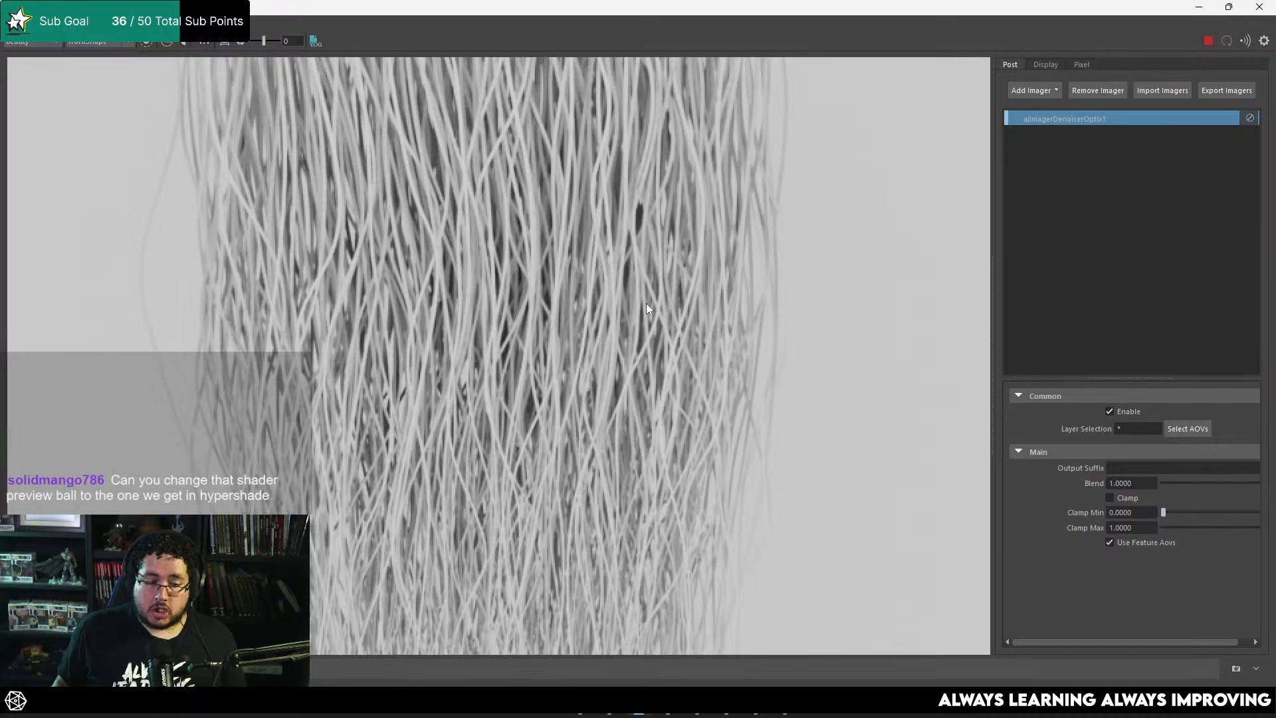
scroll(638, 286, "down", 4)
scroll(647, 223, "up", 2)
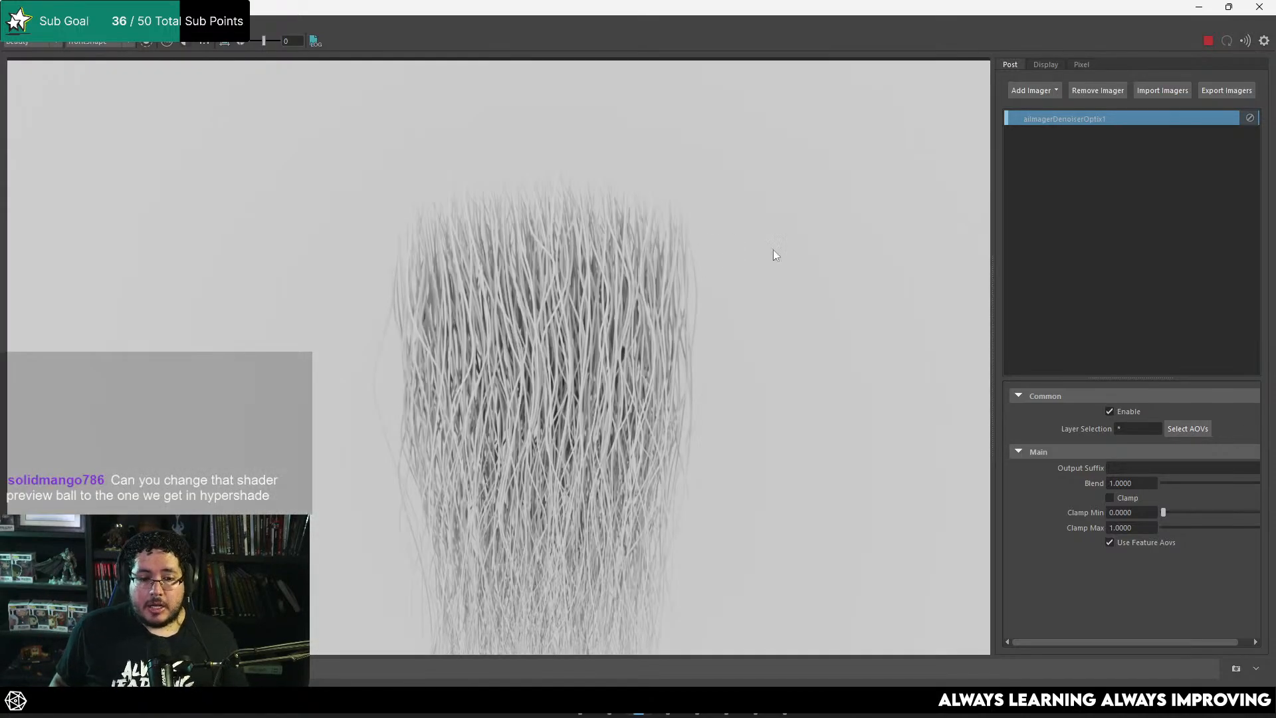
Step: Stop the render and save the image as "Amibient Occlusion" in the HairCards folder on the Desktop
left_click(1207, 40)
left_click(15, 30)
left_click(40, 37)
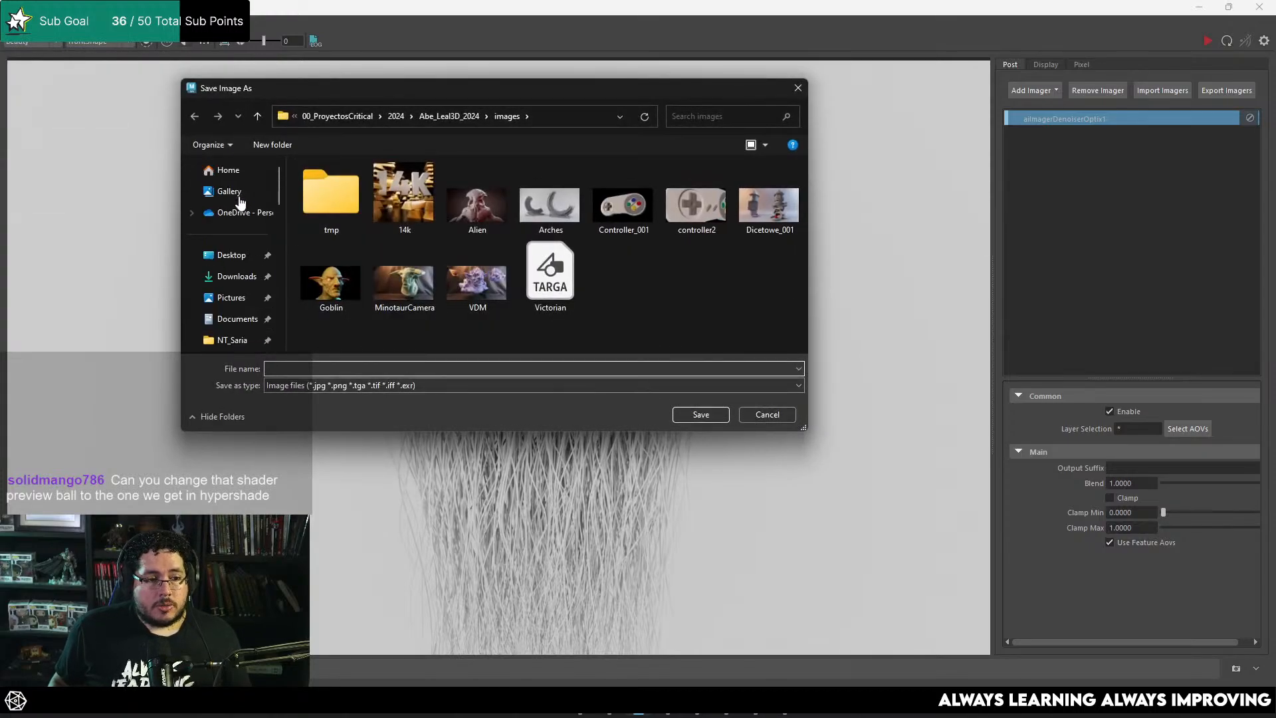
left_click(232, 255)
double_click(331, 194)
left_click(371, 369)
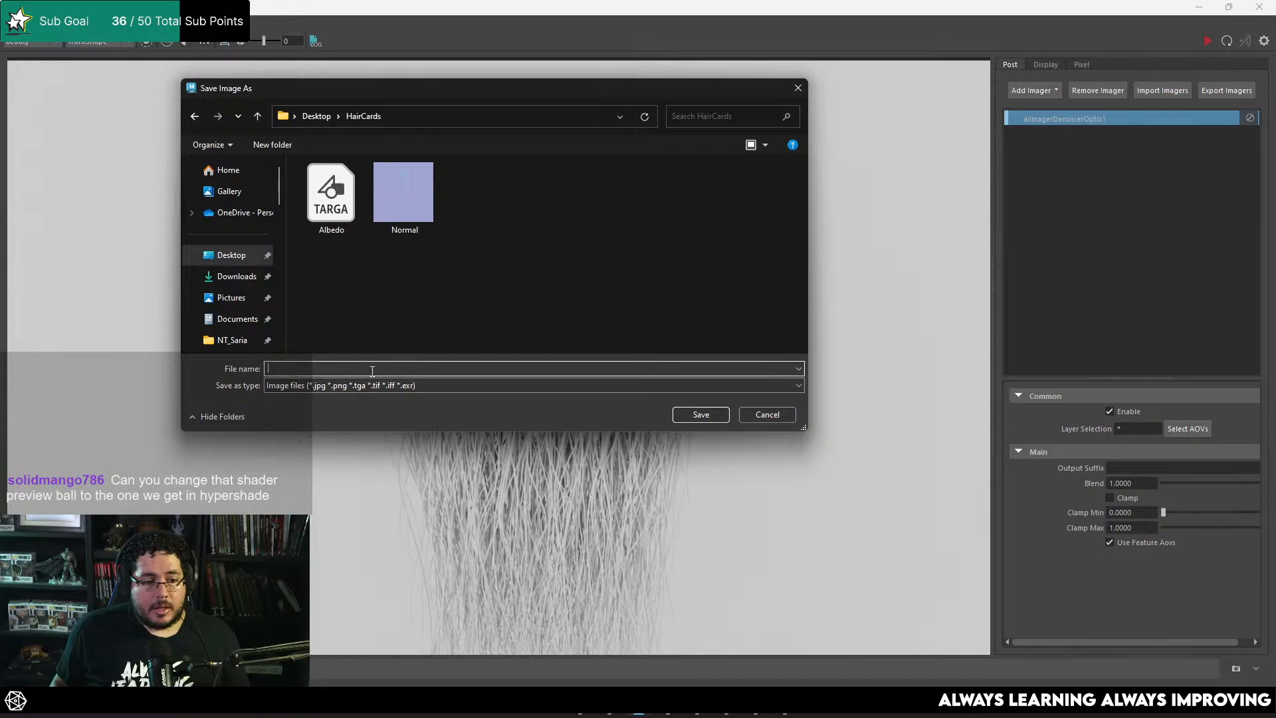
type("Ami")
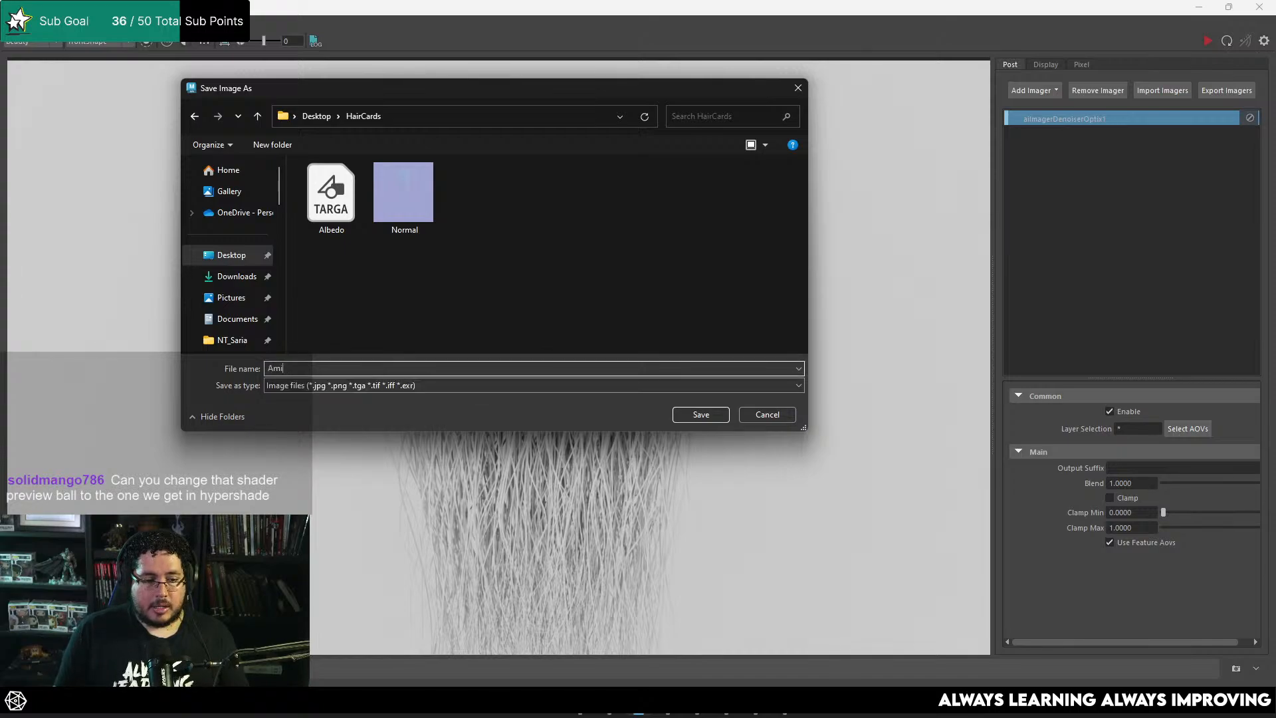
type("bient Occlusion")
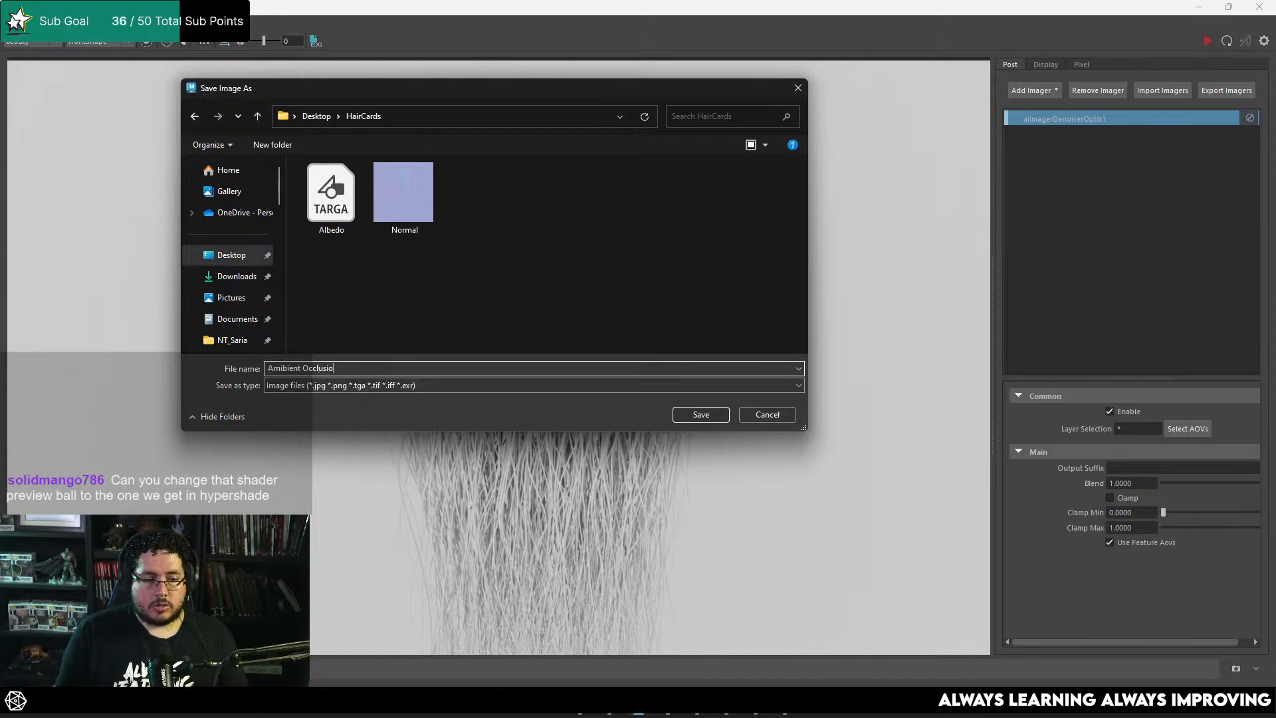
key("Return")
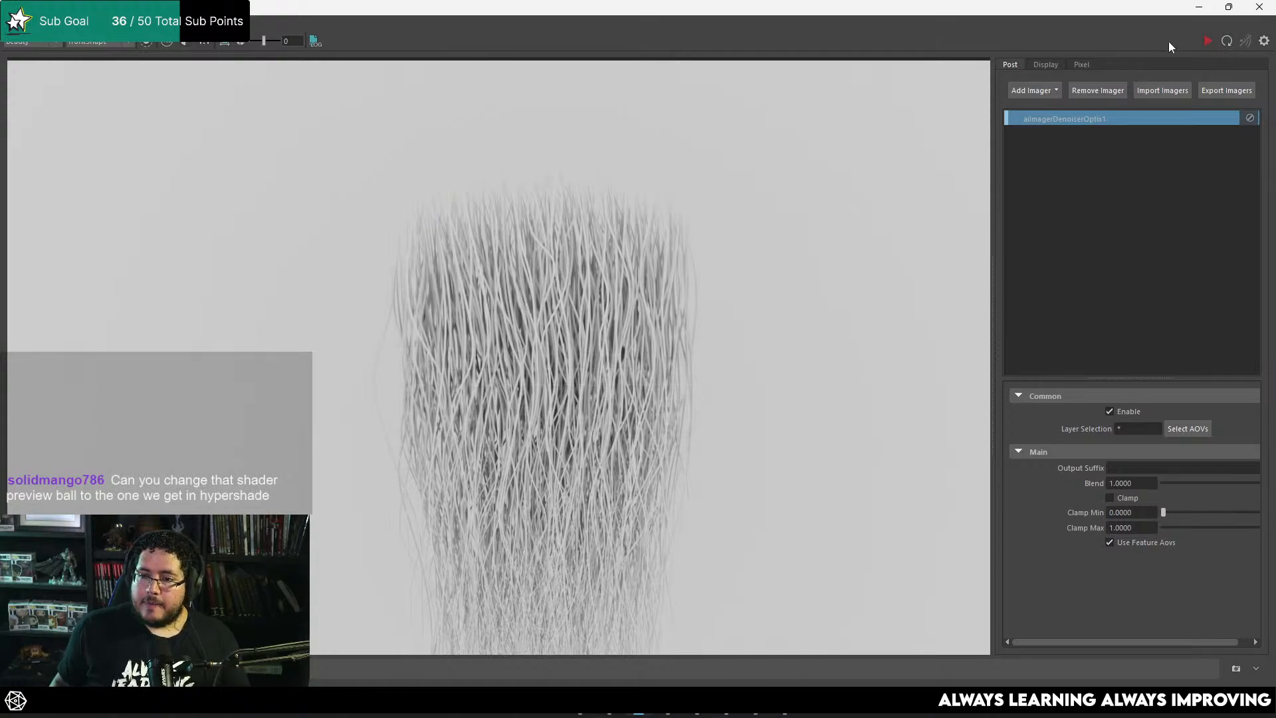
Step: Close the render windows and review the text note listing the albedo, alpha, direction, ambient occlusion, roughness and normal maps
left_click(1199, 12)
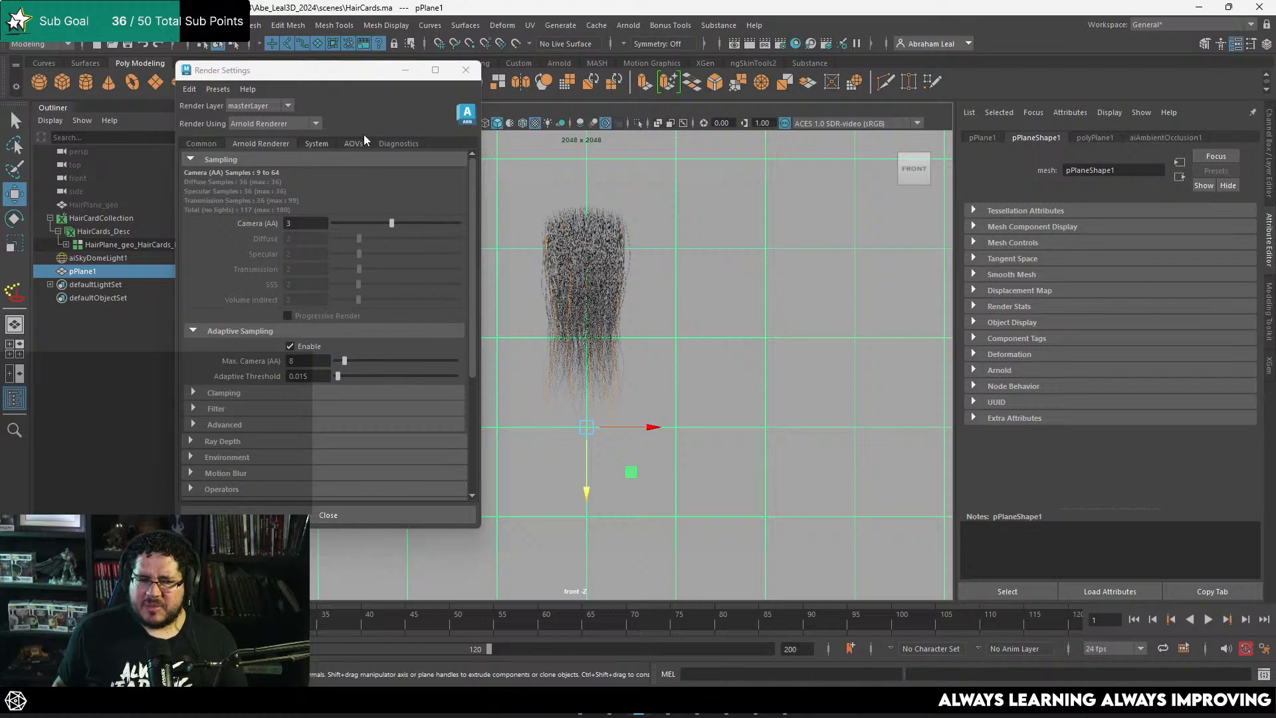
left_click(465, 70)
left_click(756, 703)
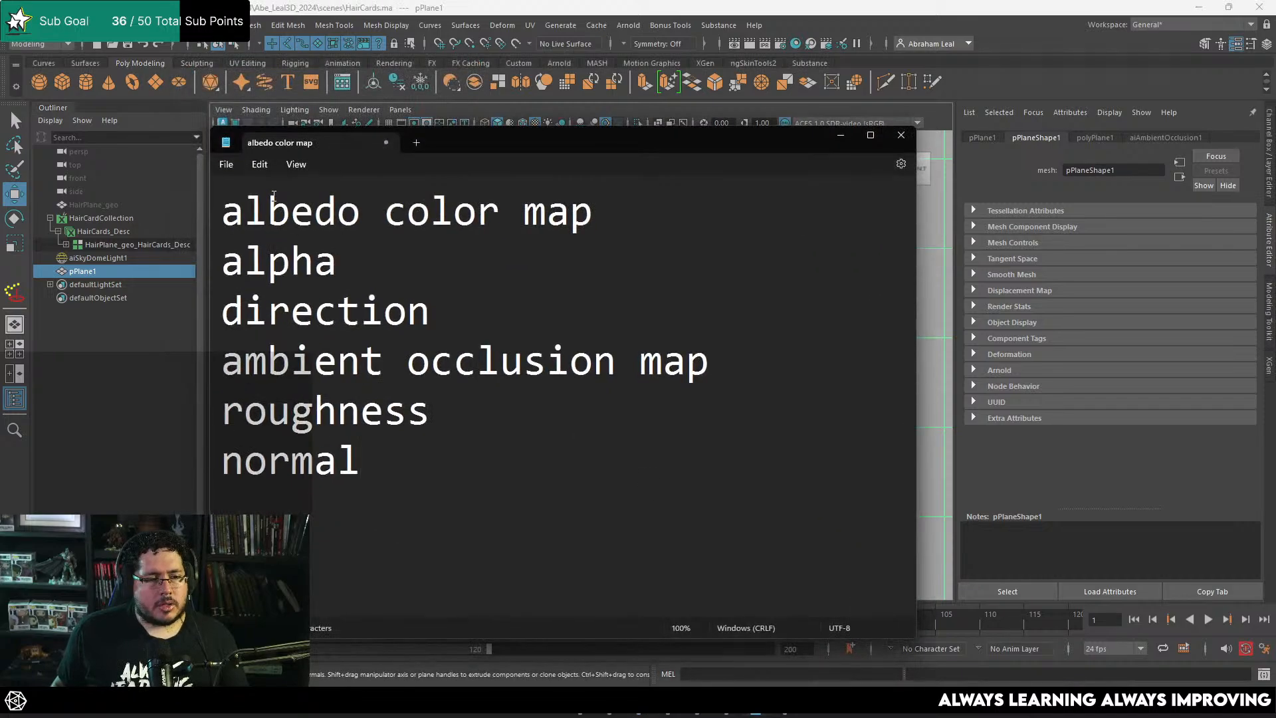
left_click_drag(252, 208, 590, 214)
left_click(268, 258)
left_click_drag(268, 258, 443, 276)
mouse_move(245, 411)
left_mouse_down()
mouse_move(454, 361)
mouse_move(221, 411)
left_mouse_up()
left_click_drag(244, 460, 486, 459)
double_click(444, 413)
double_click(423, 406)
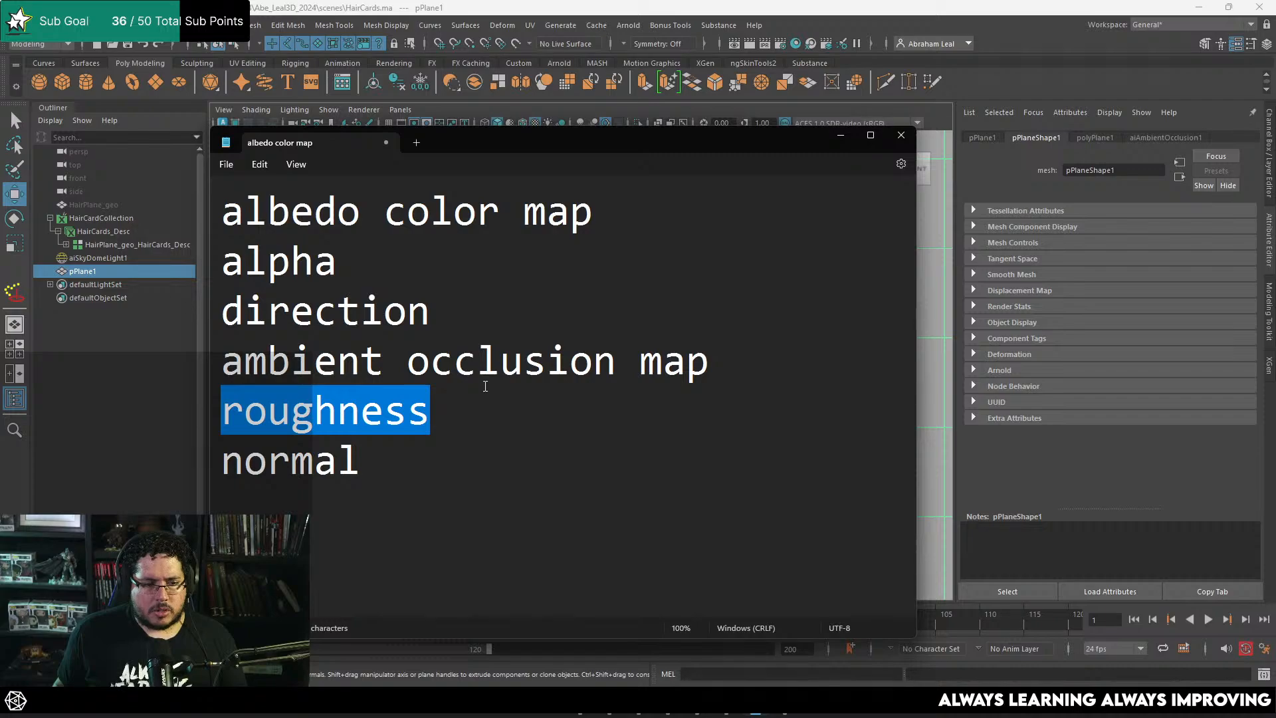
left_click_drag(432, 329, 225, 314)
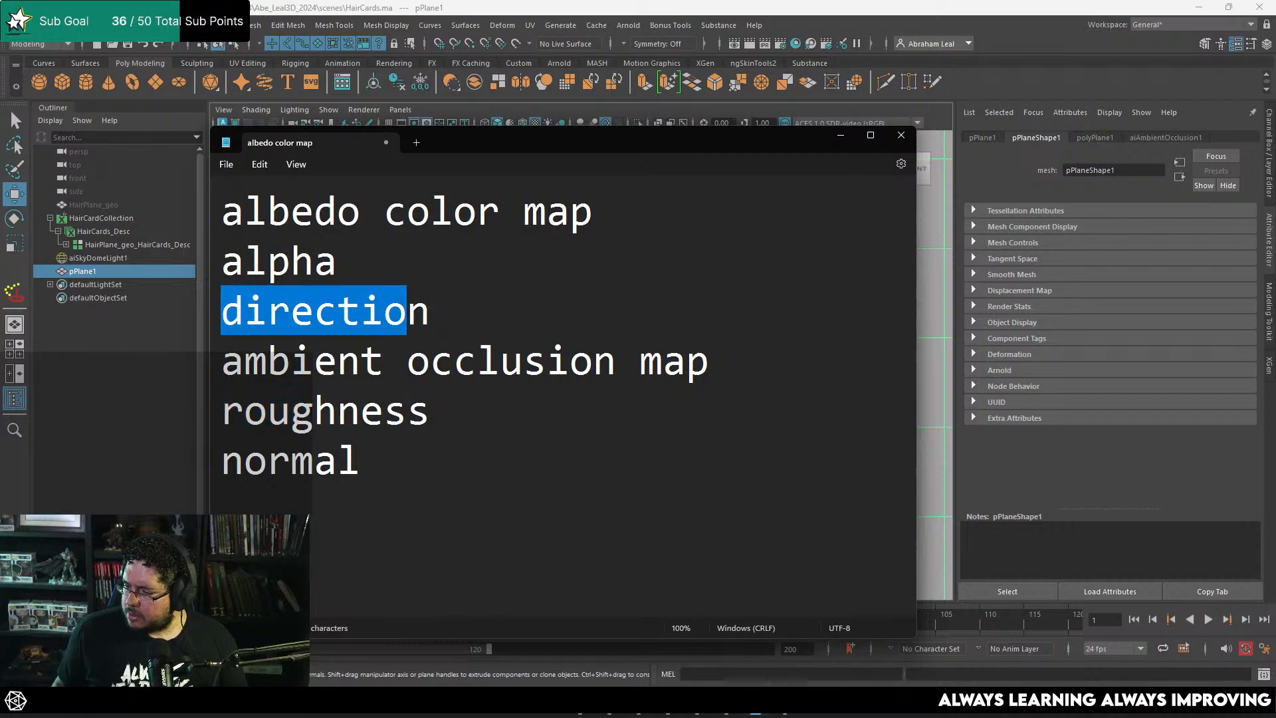
mouse_move(1275, 199)
left_mouse_down()
mouse_move(798, 127)
mouse_move(776, 2)
mouse_move(1275, 193)
left_mouse_up()
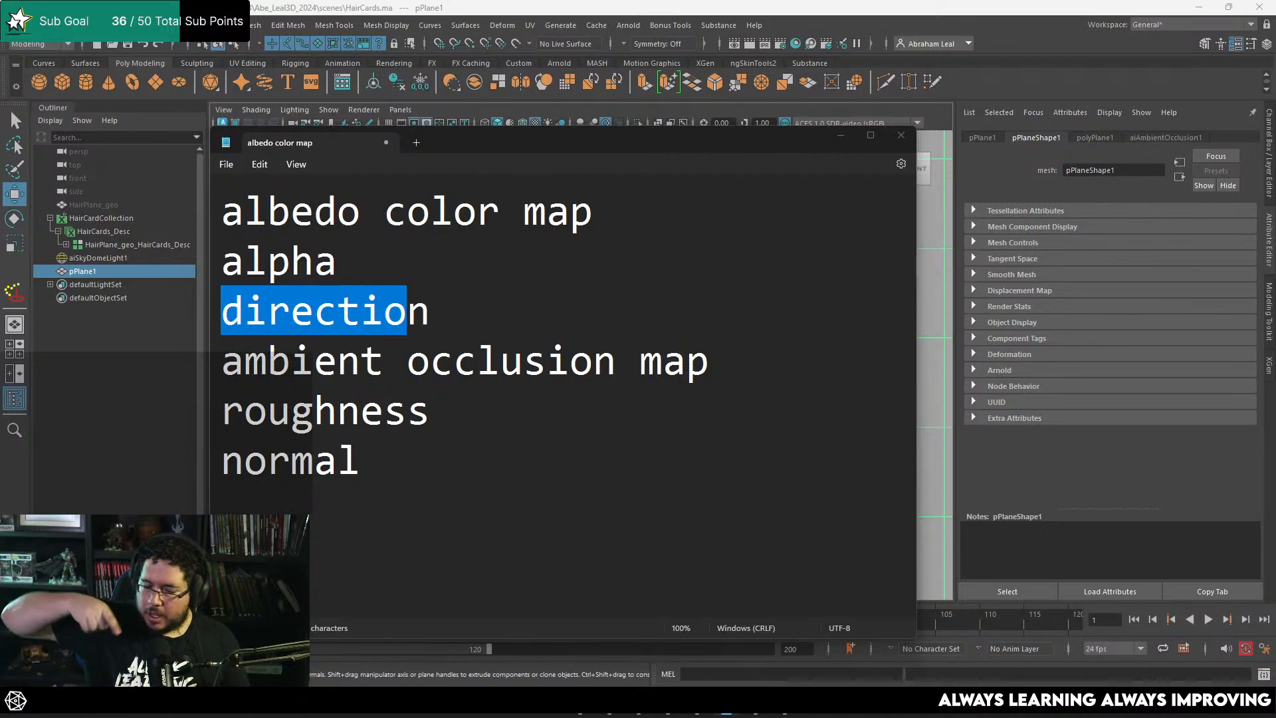
key("alt+Tab")
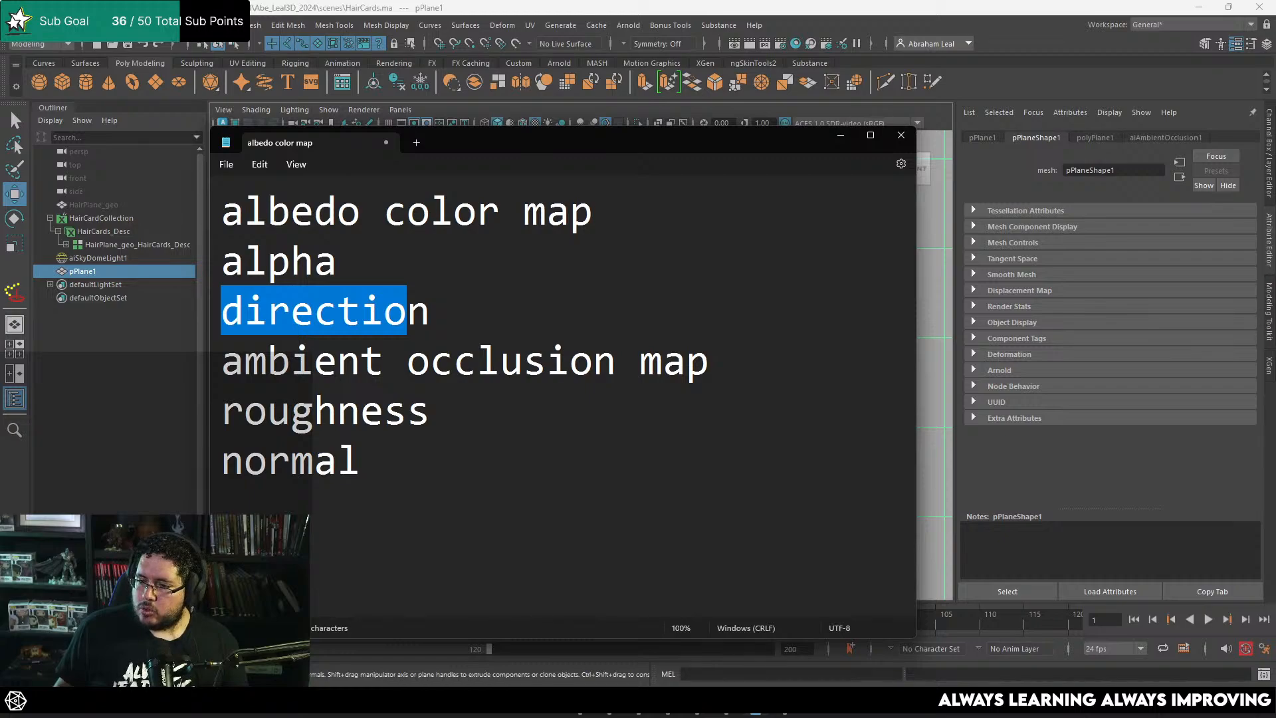
left_click(840, 135)
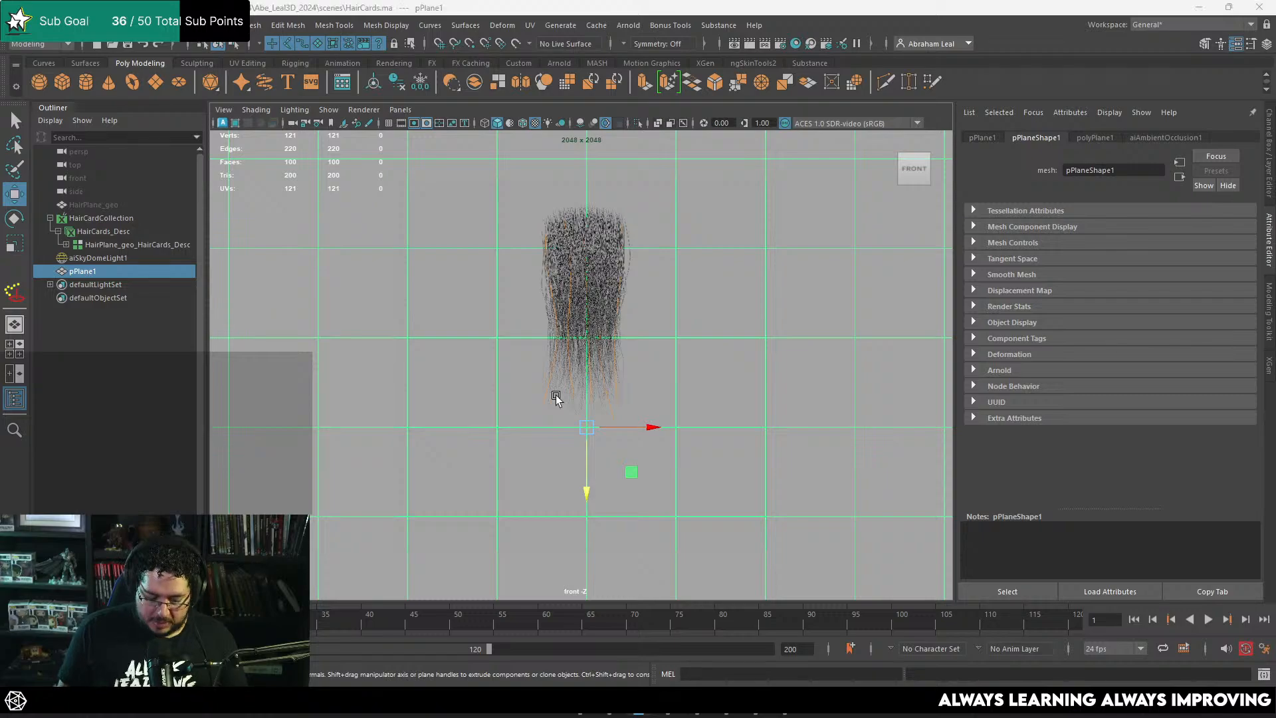
Step: Launch Marmoset Toolbag 4
key("super")
type("marmoset Toolbag 4")
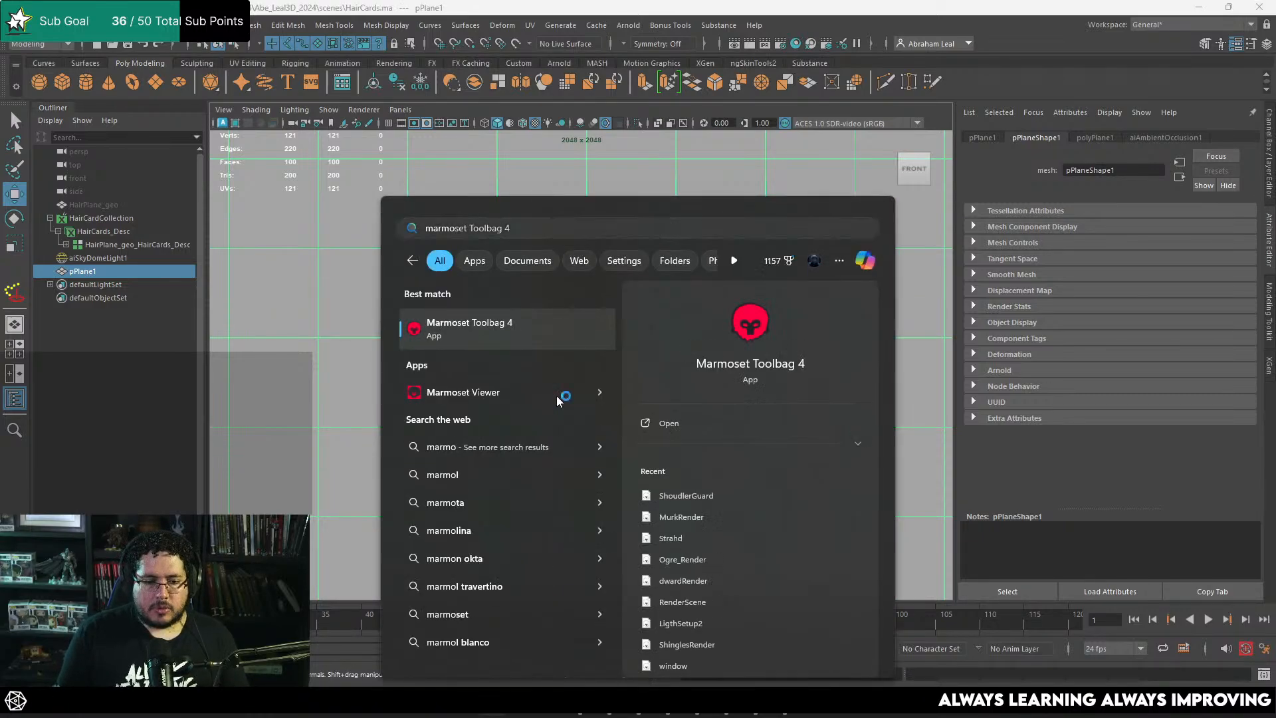
key("Return")
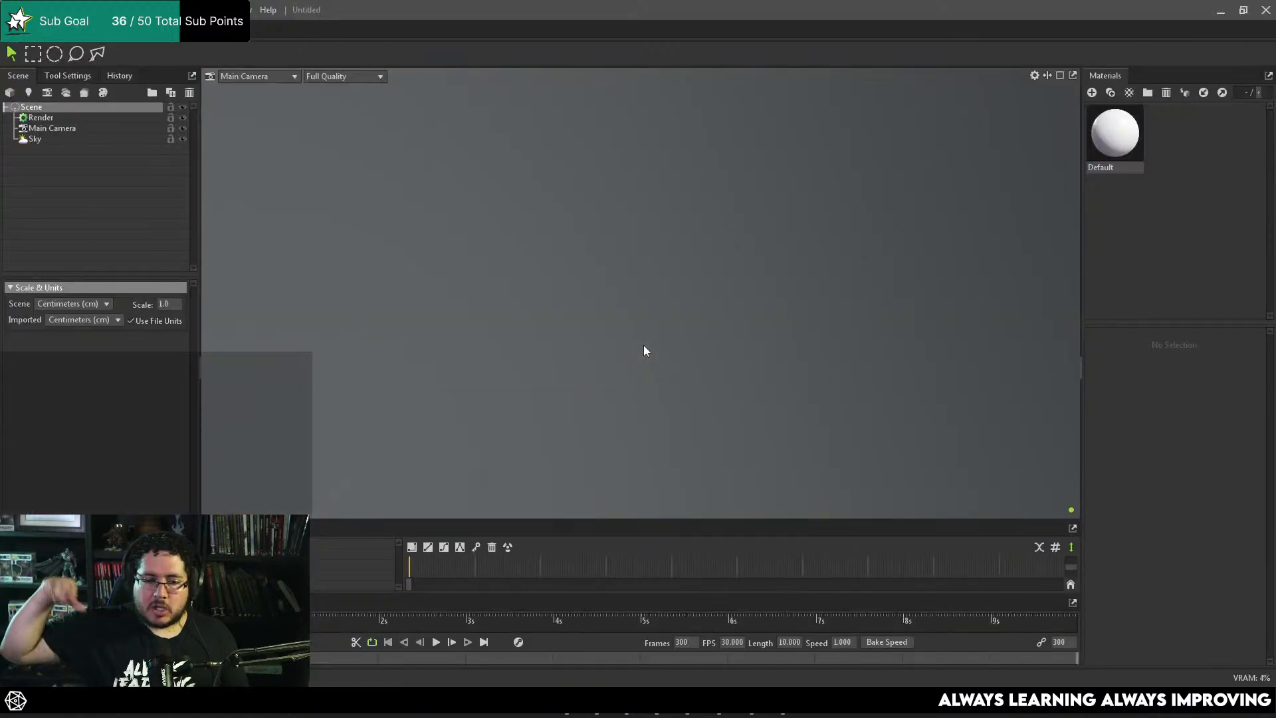
Step: Switch back to Maya and export the selected pPlane1 as TestPlane.fbx into the Desktop's HairCards folder, dismissing the export warnings
left_click(632, 714)
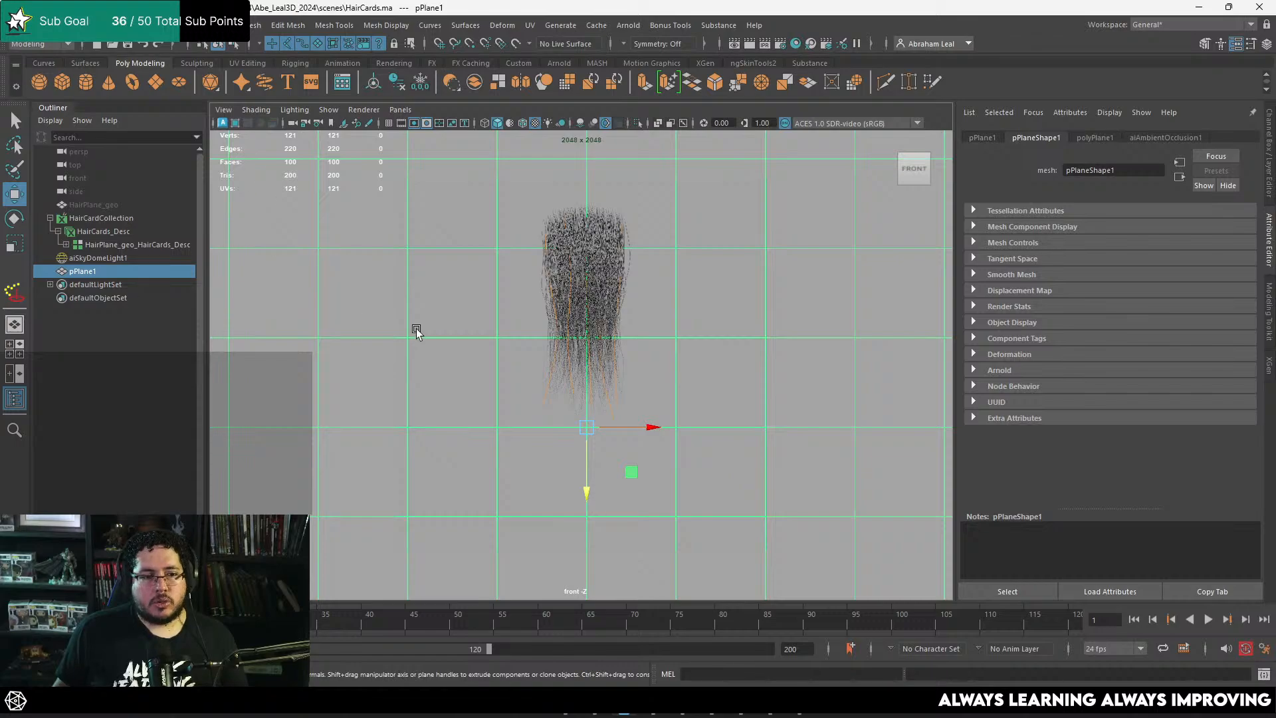
left_click(27, 24)
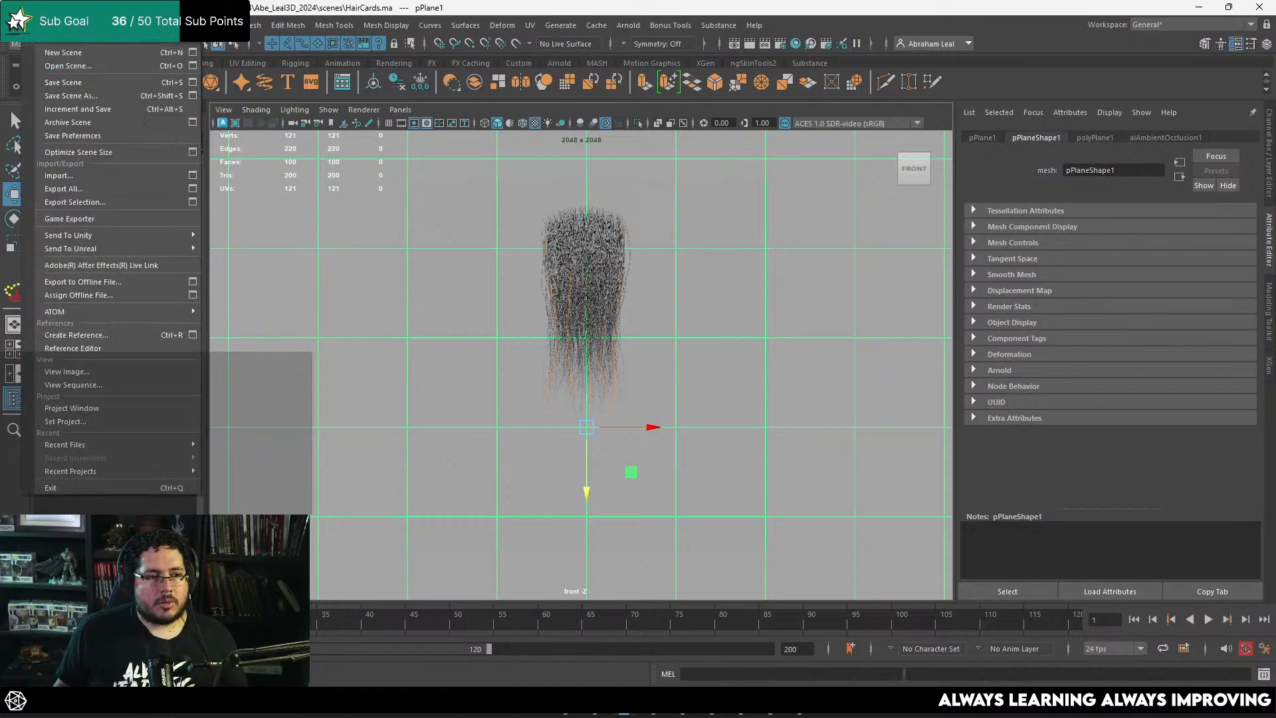
left_click(102, 199)
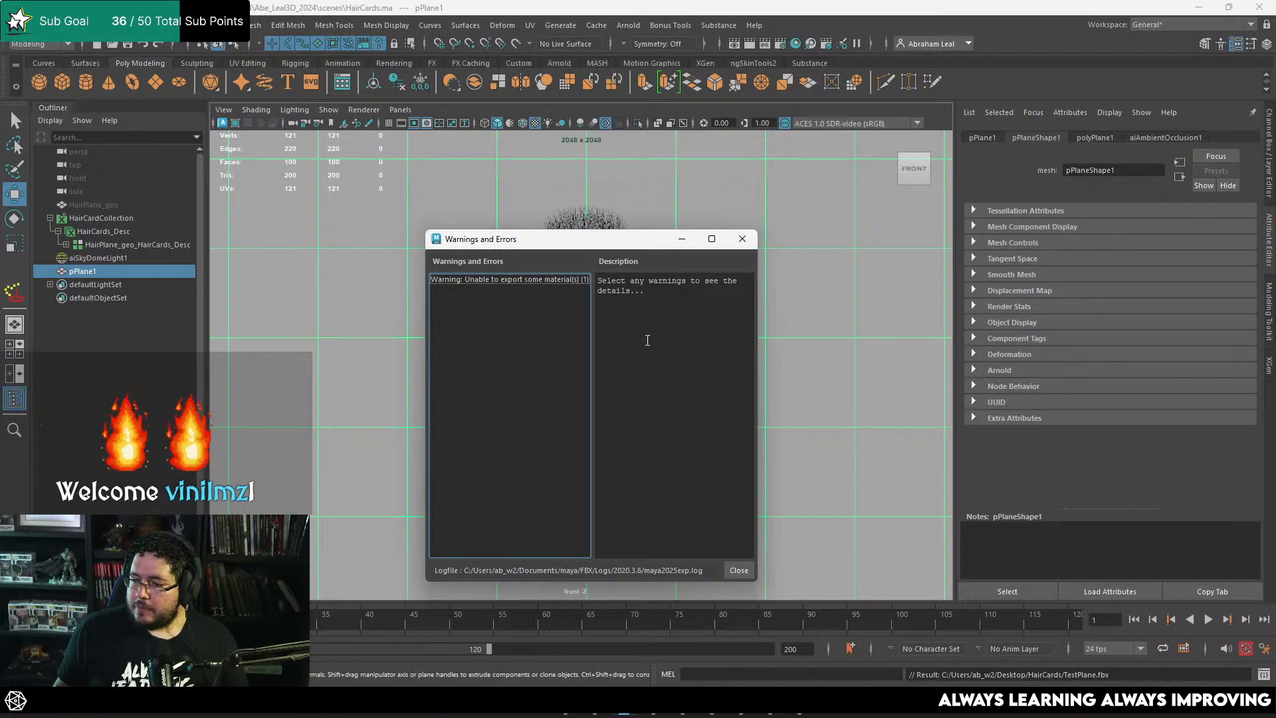
left_click(684, 236)
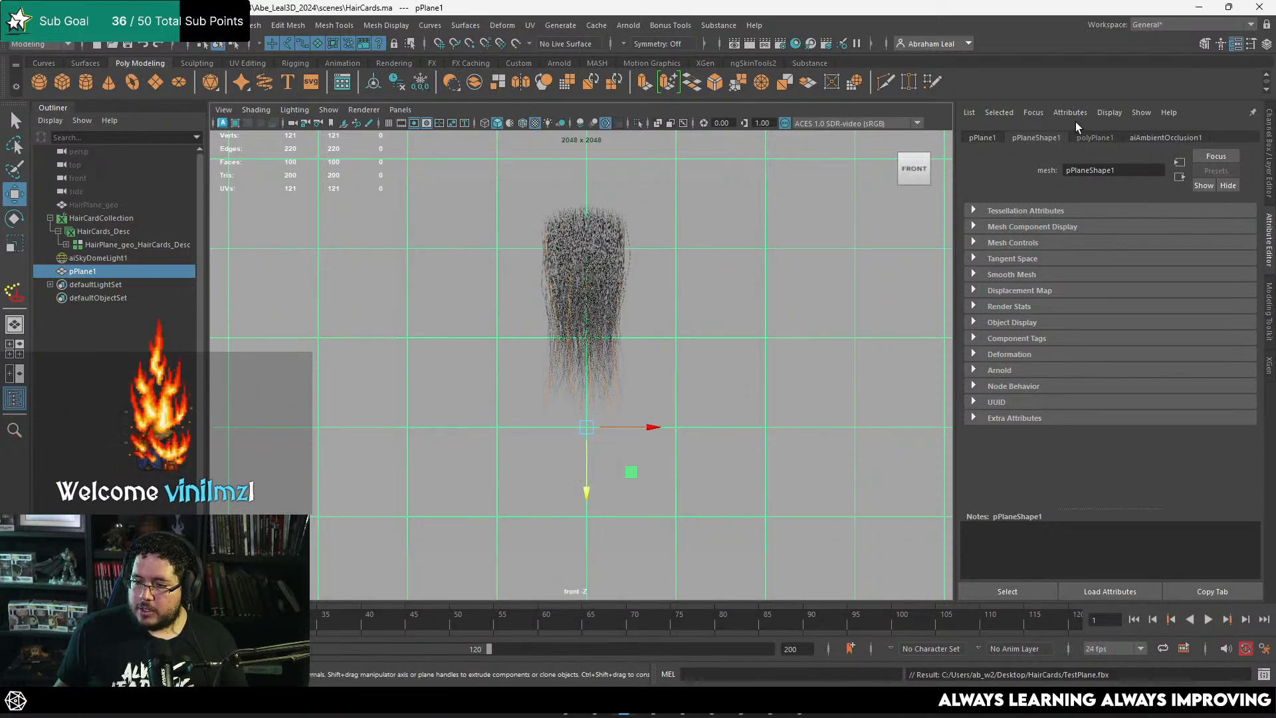
left_click(1199, 8)
Step: Import TestPlane.fbx from the Desktop's HairCards folder into the empty Marmoset Toolbag scene and view the plane at an angle
left_click(738, 409)
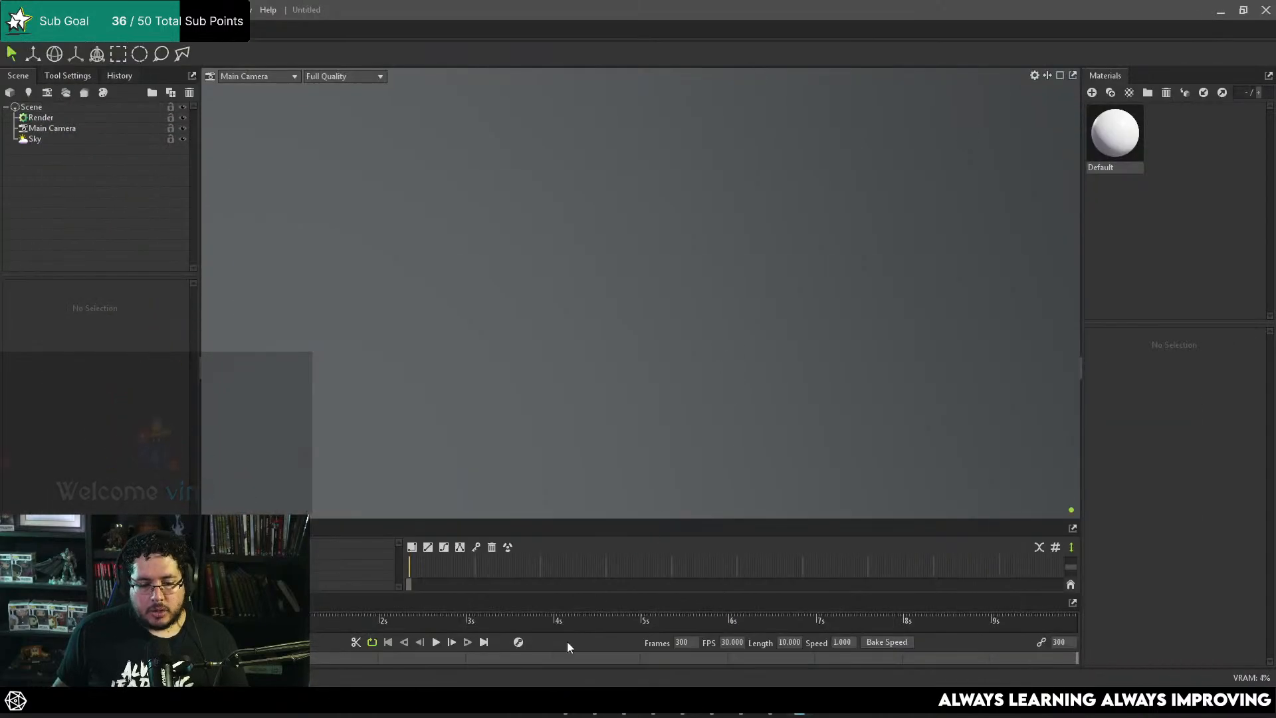
key("super+e")
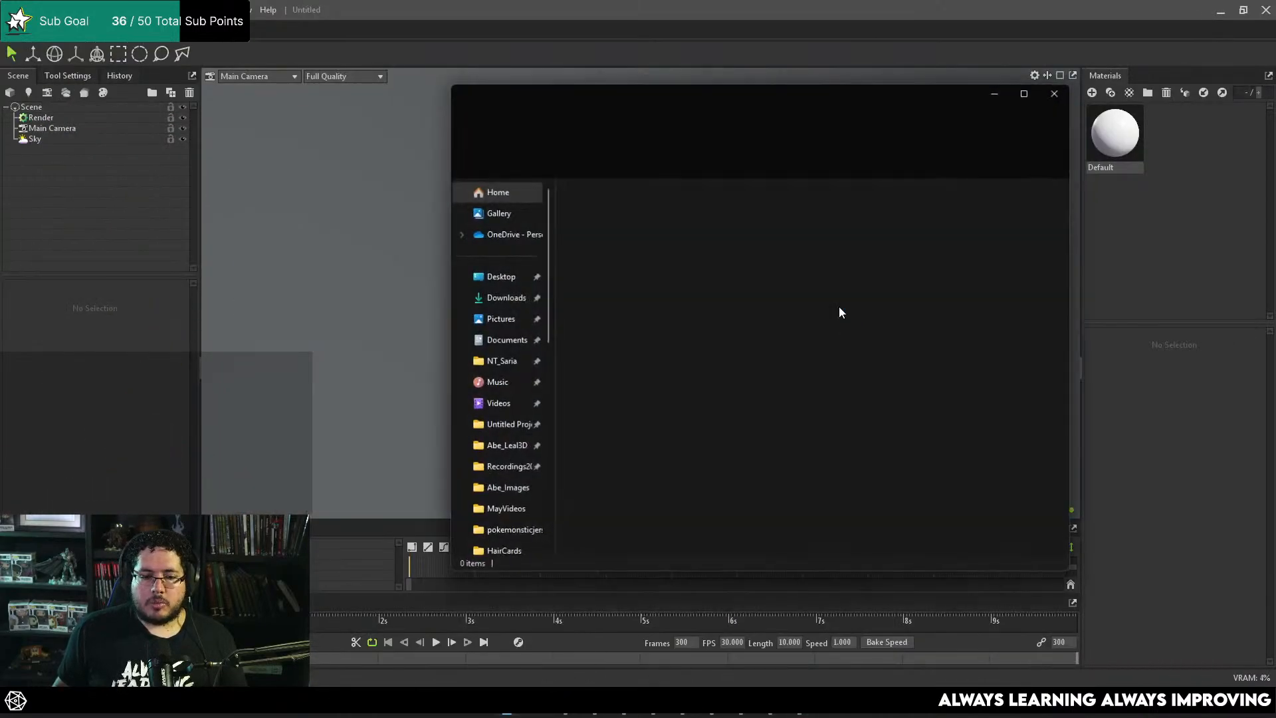
left_click(499, 280)
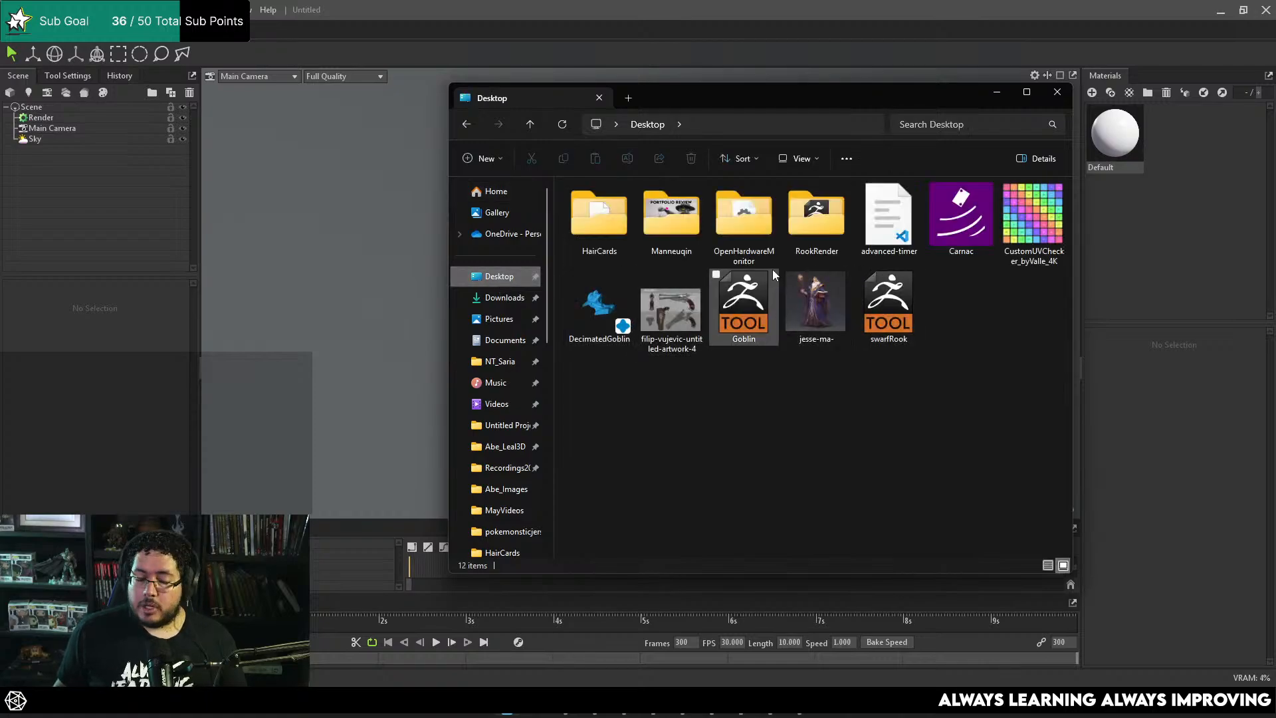
left_click_drag(785, 87, 795, 95)
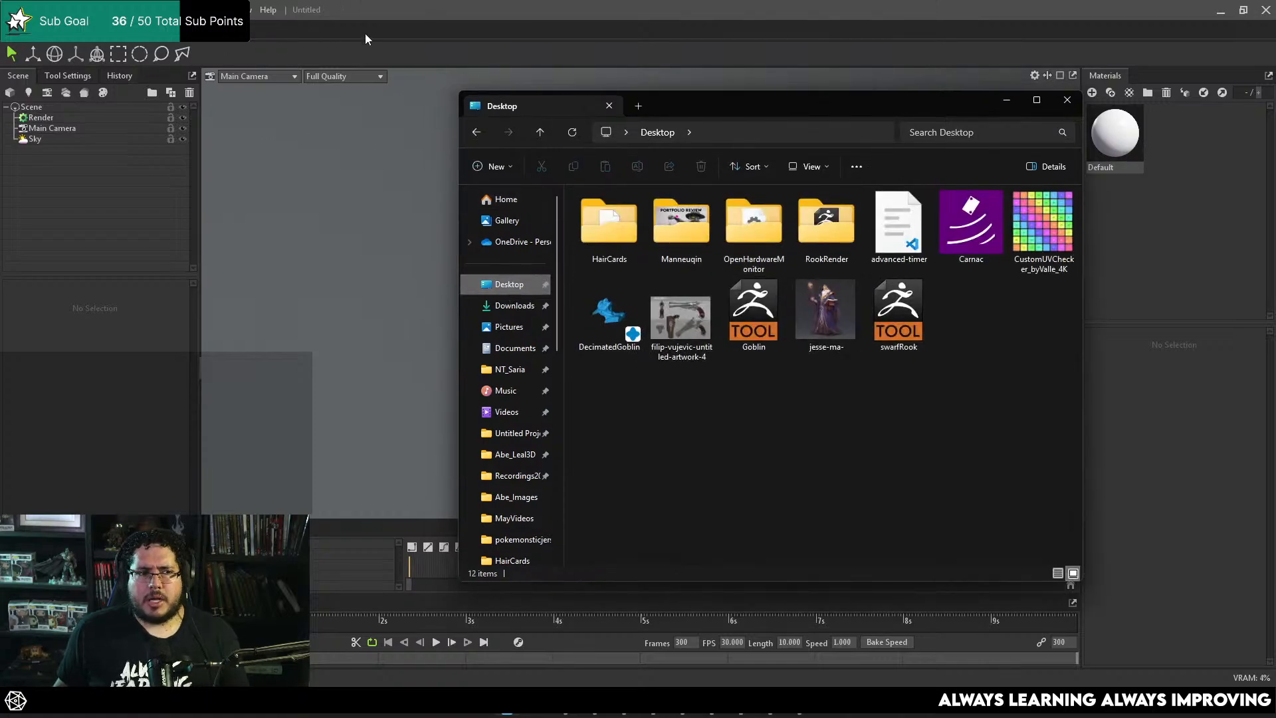
left_click_drag(657, 115, 905, 102)
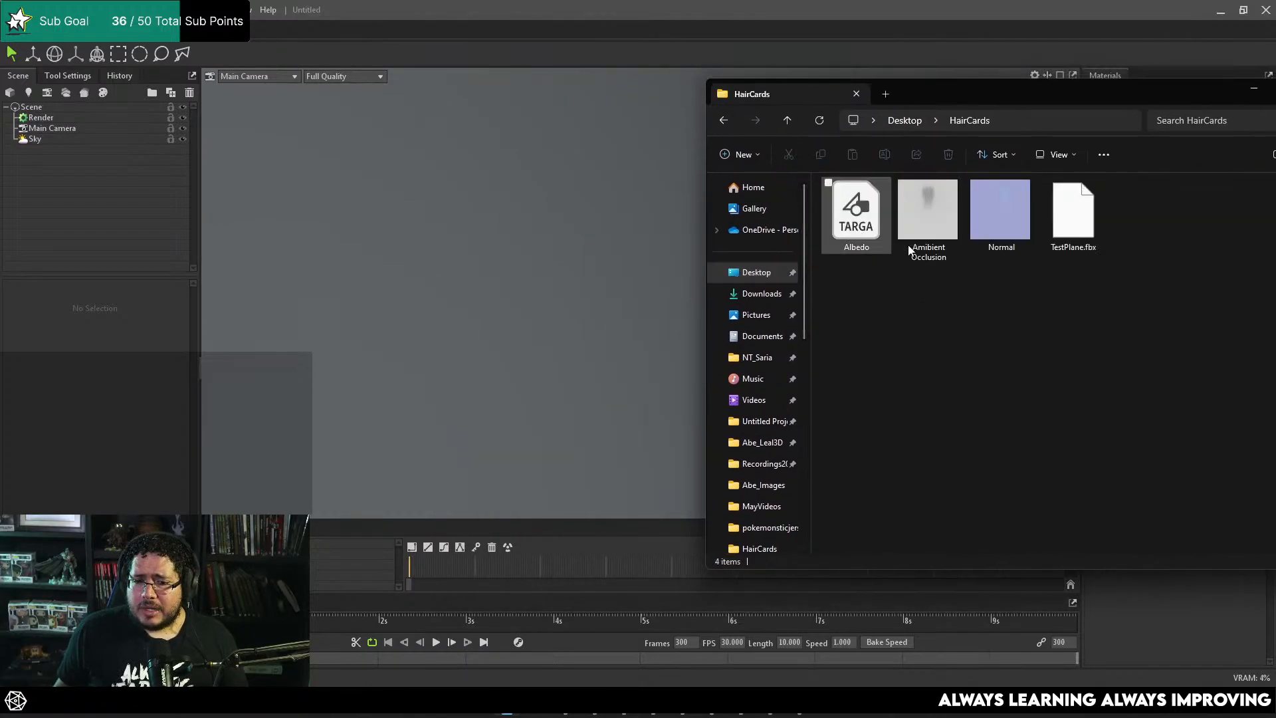
left_click_drag(1074, 212, 512, 286)
left_click(387, 268)
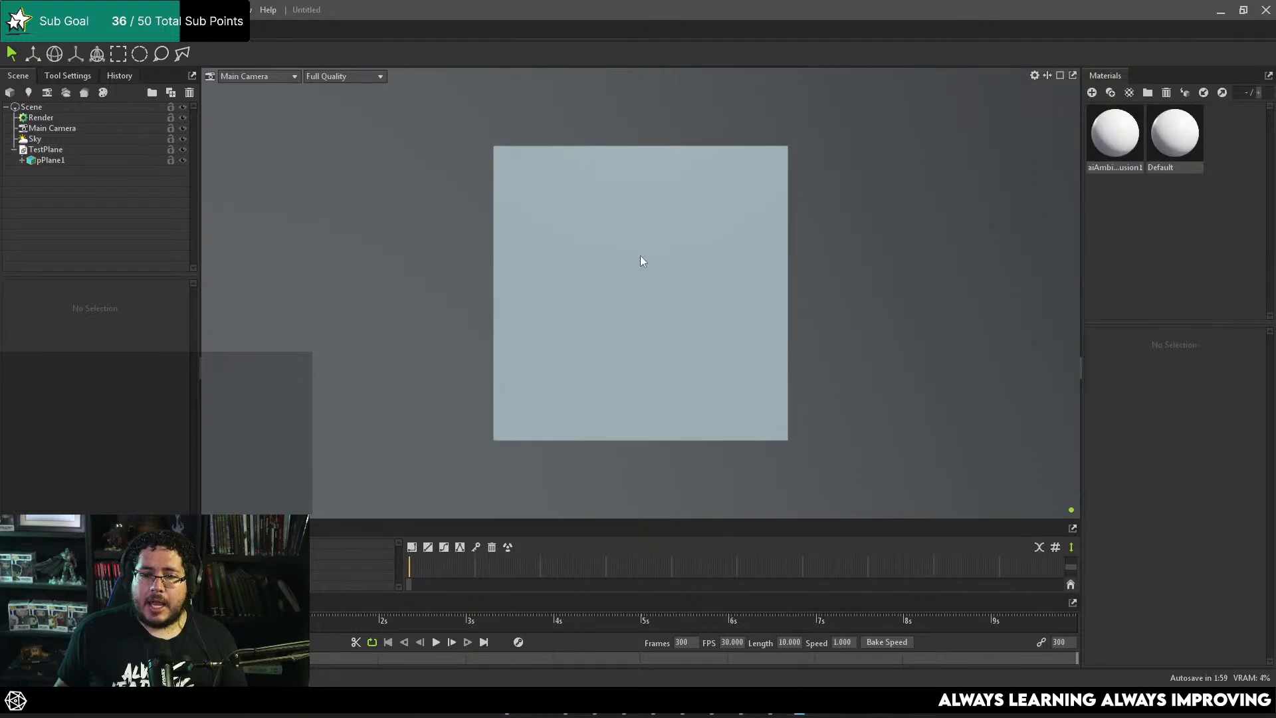
left_click_drag(641, 255, 686, 291)
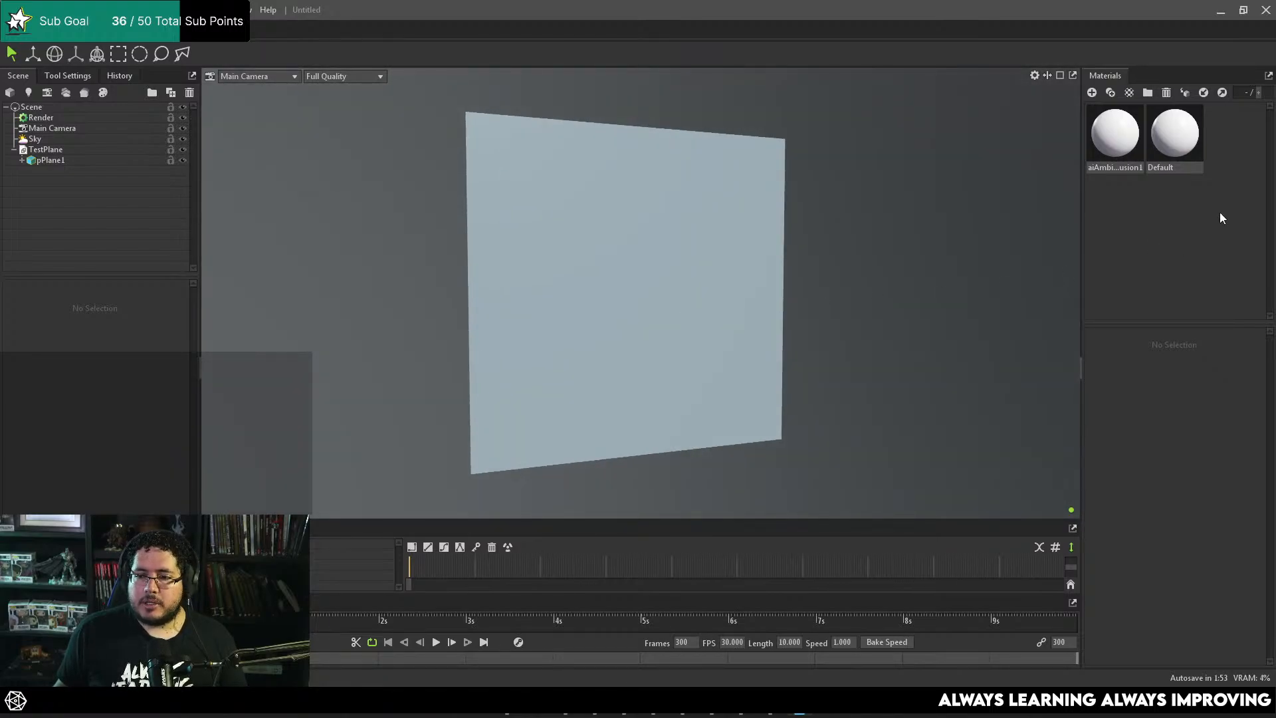
Step: Load Albedo.tga from the HairCards folder as the plane material's albedo map and inspect the hair texture on the plane
left_click(1103, 139)
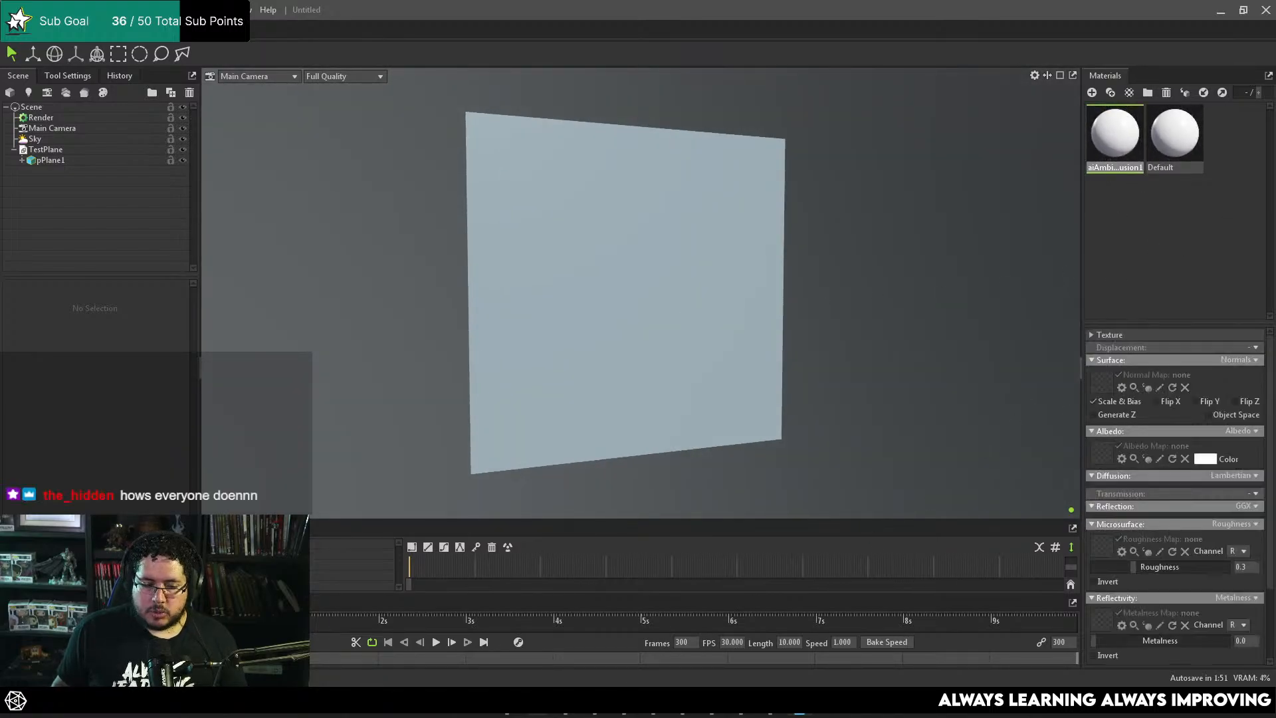
left_click(507, 703)
left_click_drag(1000, 90, 726, 71)
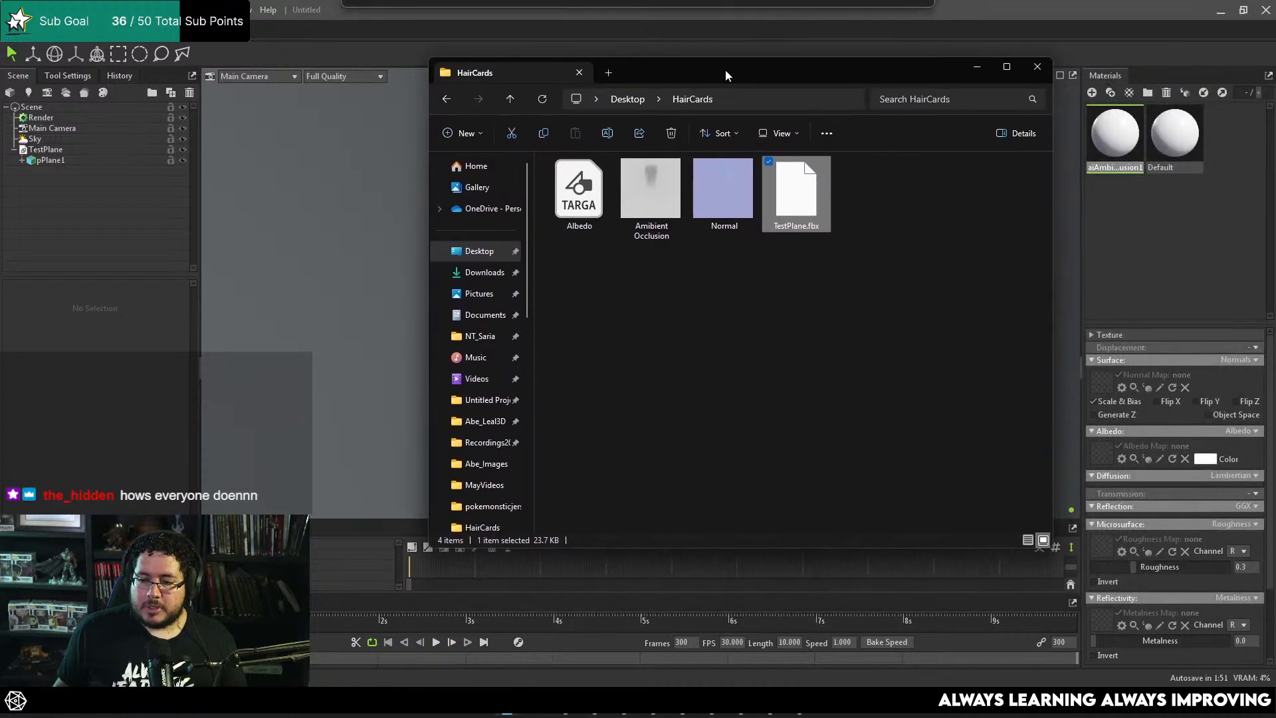
left_click_drag(579, 200, 1102, 454)
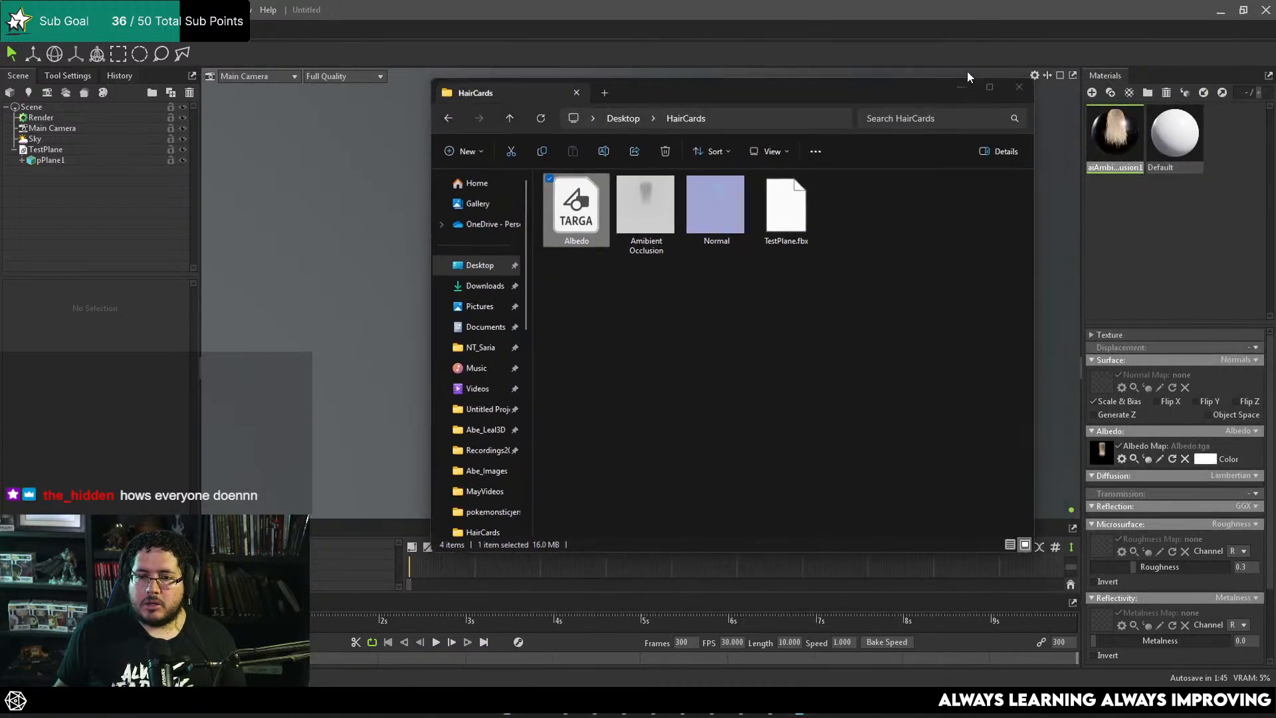
left_click(977, 66)
scroll(787, 306, "up", 3)
right_click_drag(789, 272, 608, 230, "alt")
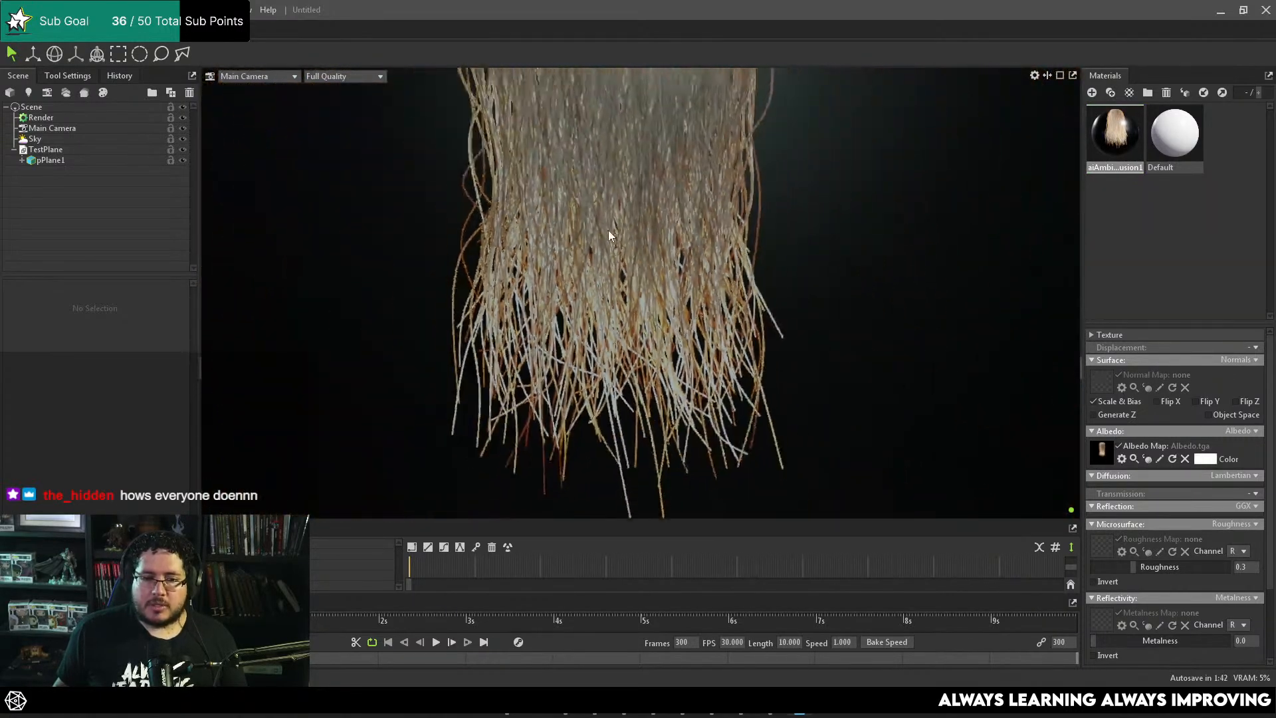
middle_click_drag(608, 230, 716, 260, "alt")
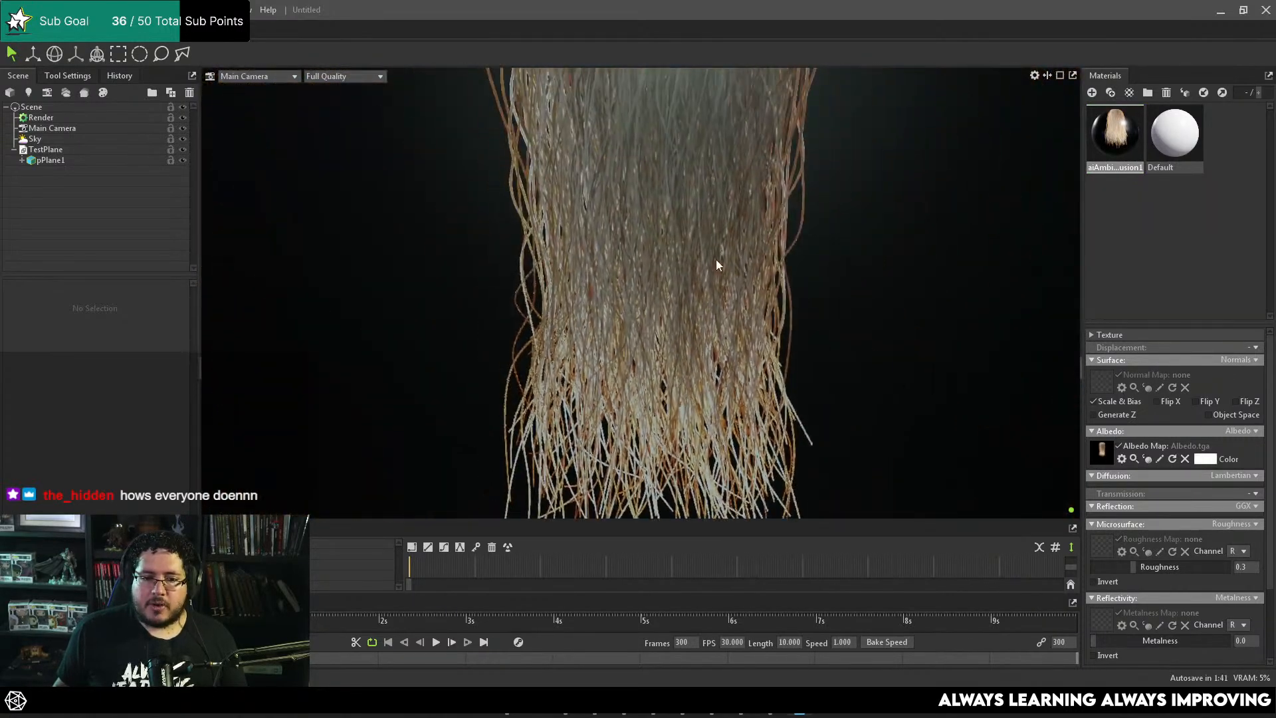
scroll(855, 313, "down", 6)
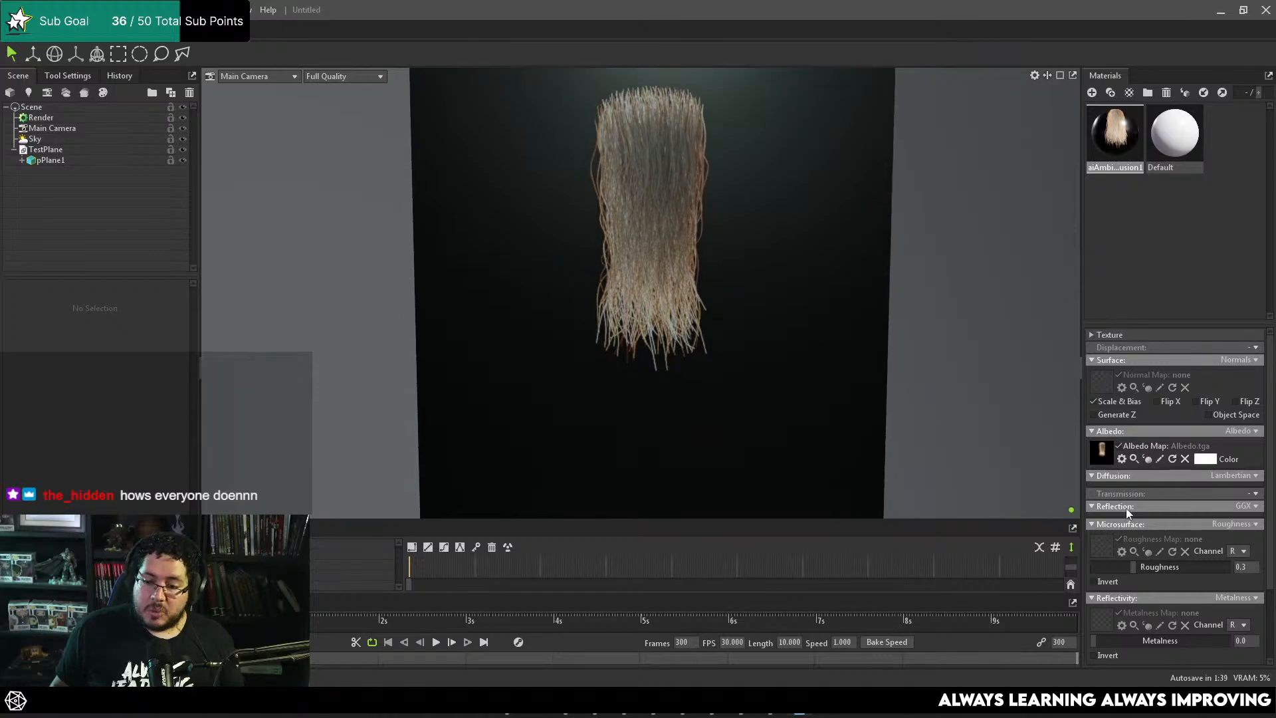
scroll(1172, 509, "down", 3)
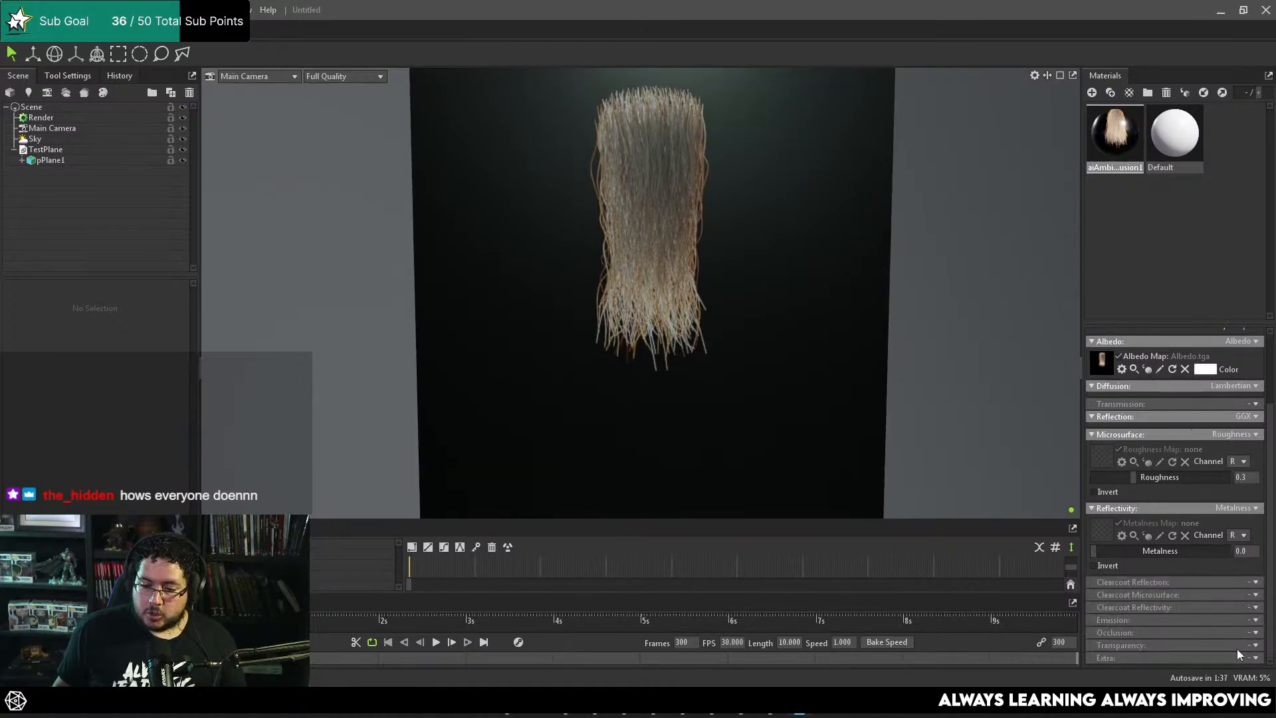
Step: Set the plane material's transparency to Dither using the albedo alpha and inspect the hair cutout from several distances and angles
left_click(1247, 646)
left_click(1243, 633)
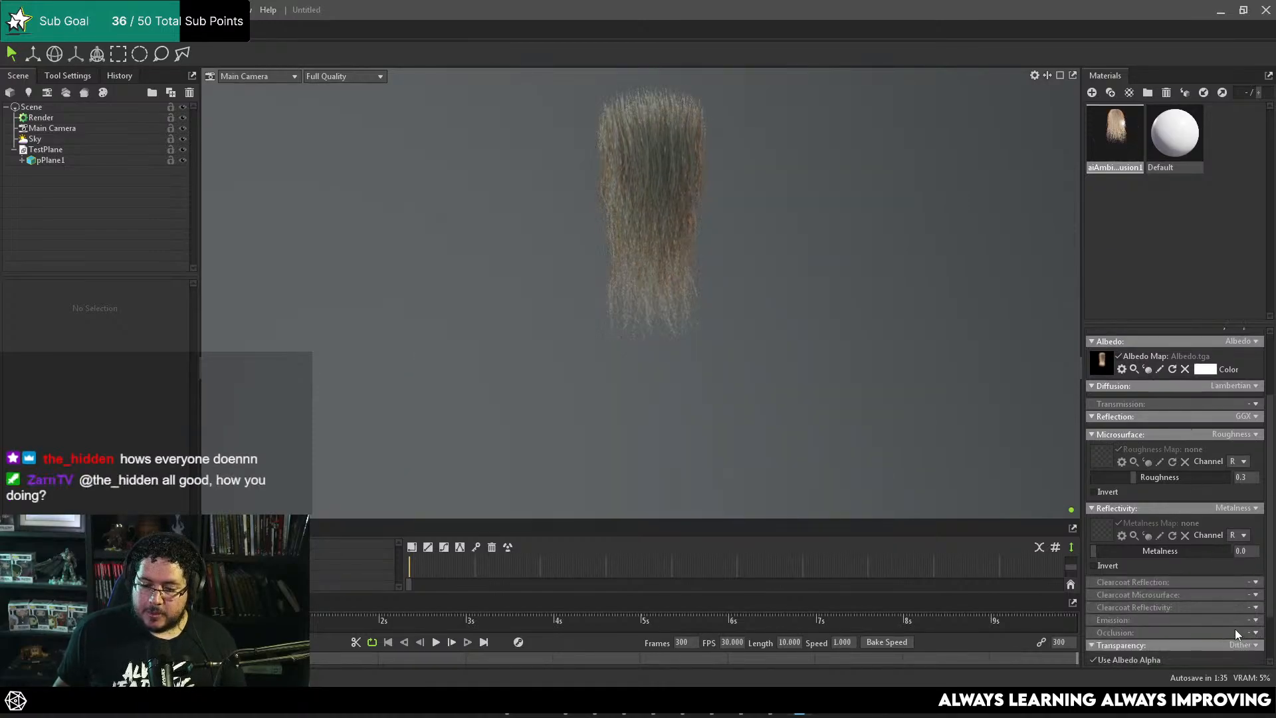
scroll(1142, 612, "down", 2)
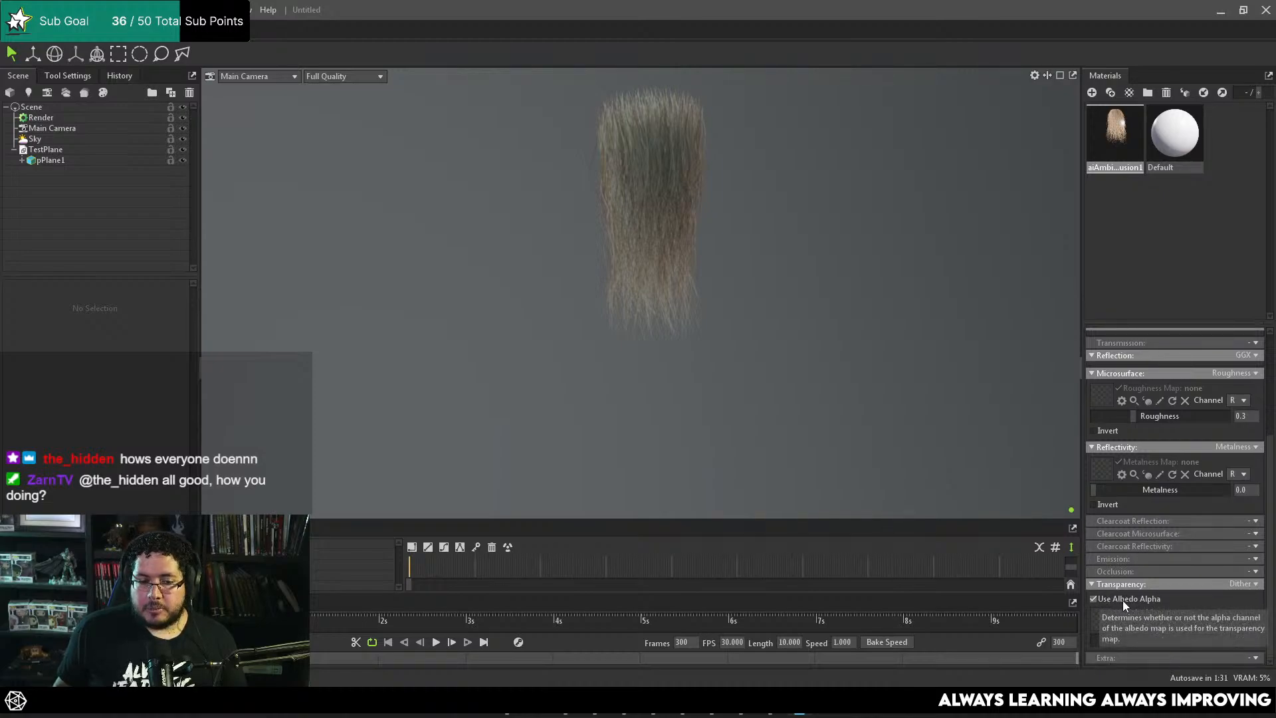
scroll(815, 299, "up", 5)
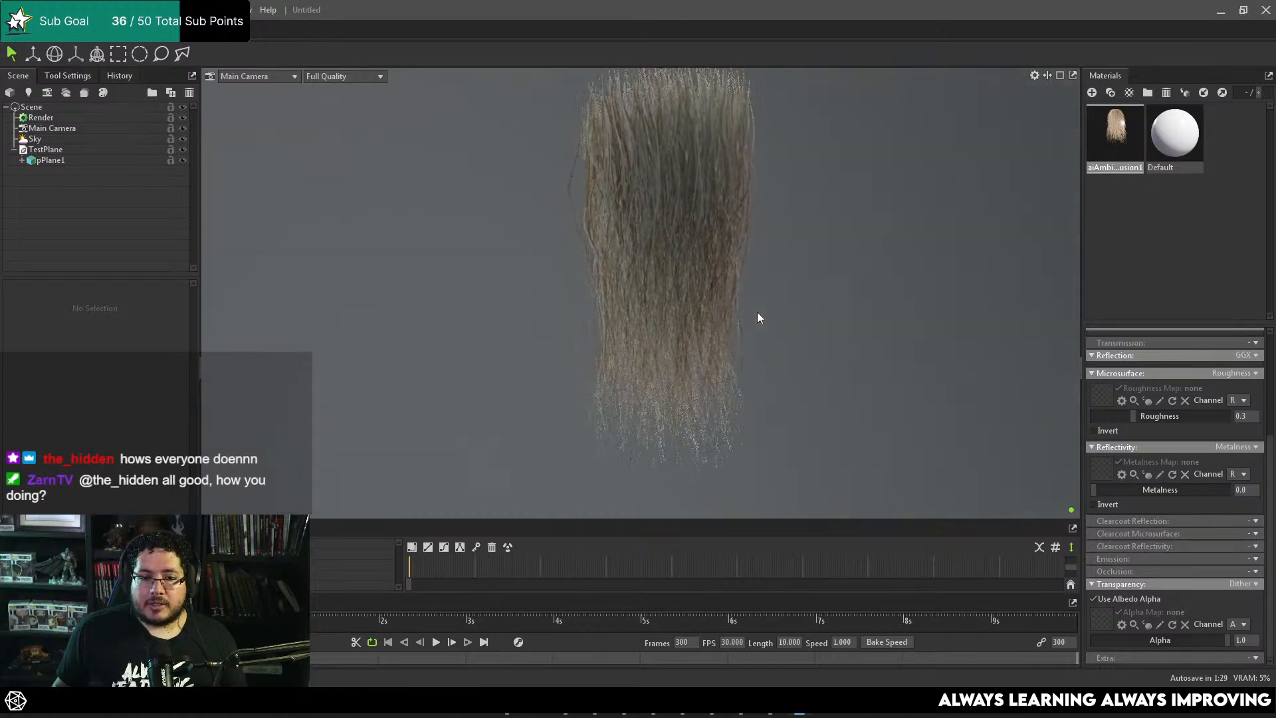
scroll(667, 300, "down", 4)
scroll(760, 302, "up", 6)
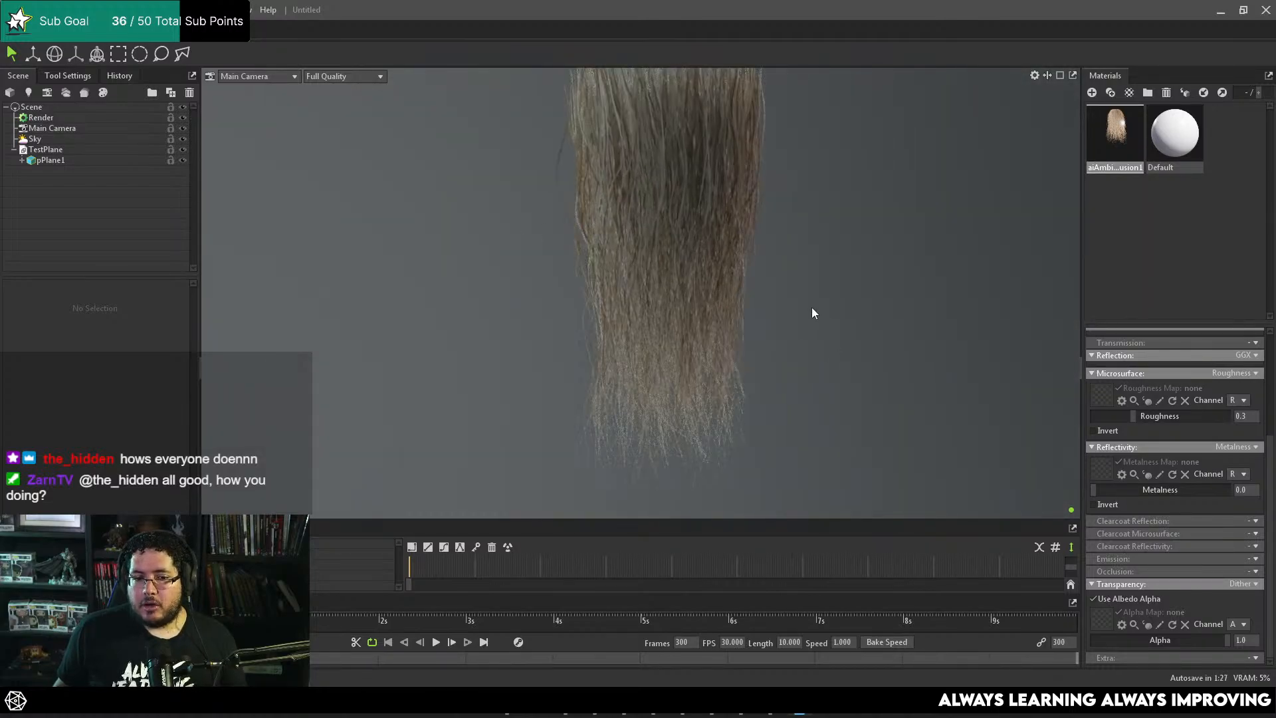
left_click_drag(819, 309, 670, 254)
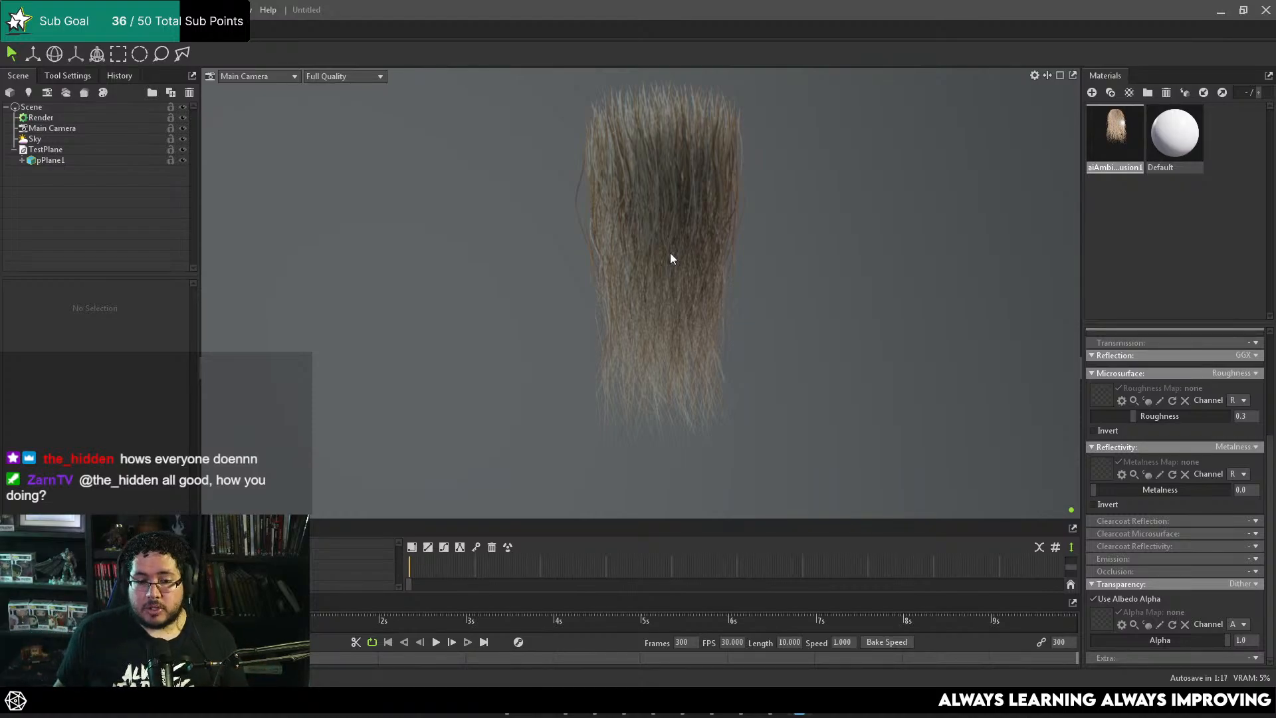
scroll(801, 342, "up", 5)
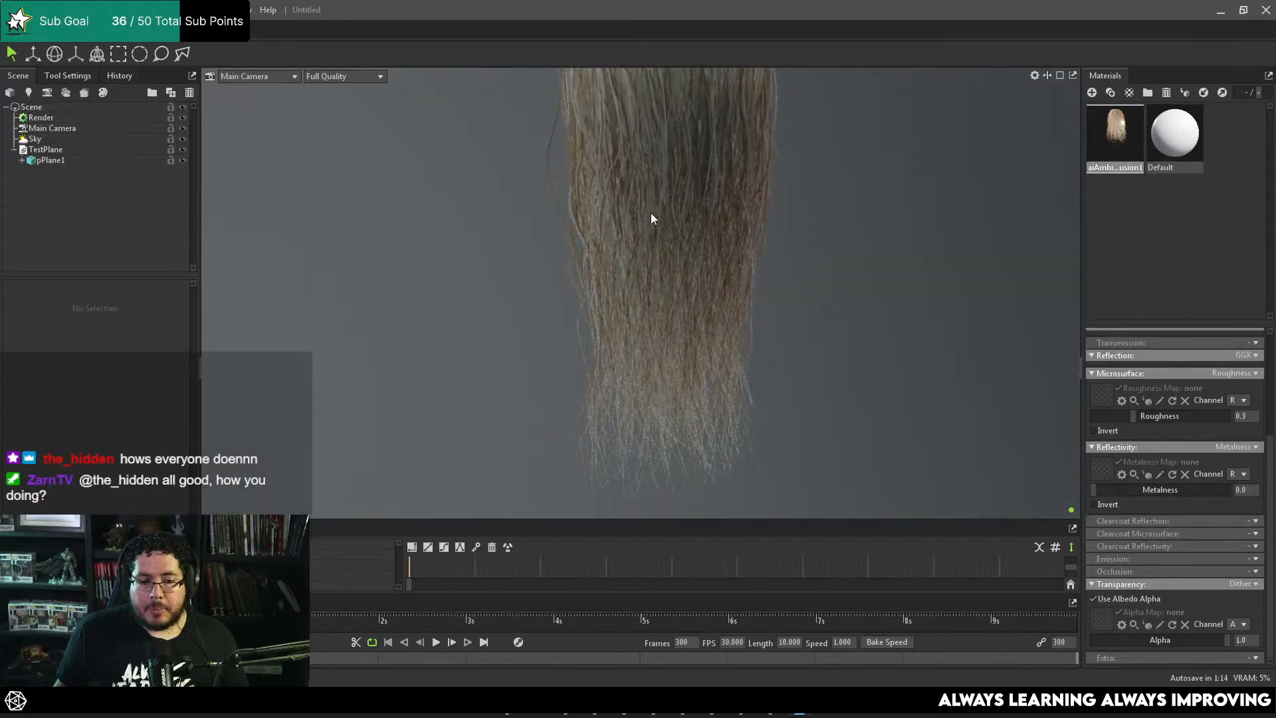
scroll(691, 232, "down", 3)
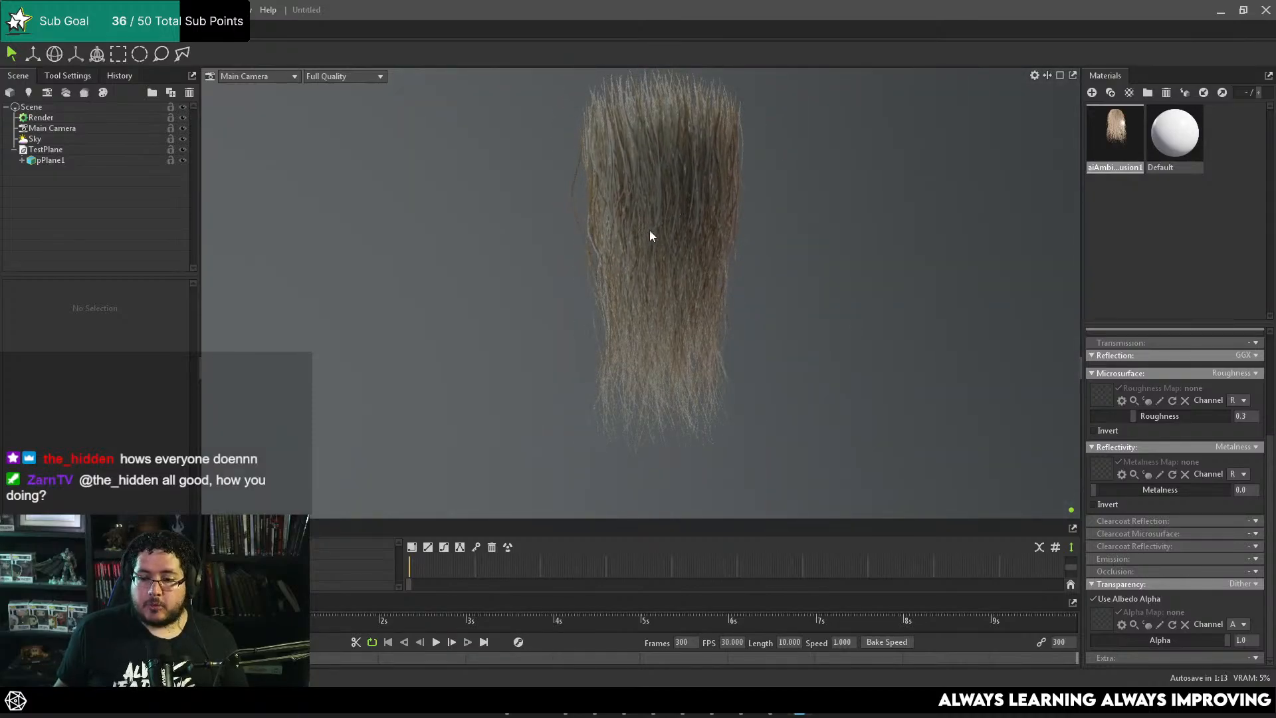
Step: Load Normal.jpg from the HairCards folder as the plane material's normal map
scroll(1123, 487, "up", 4)
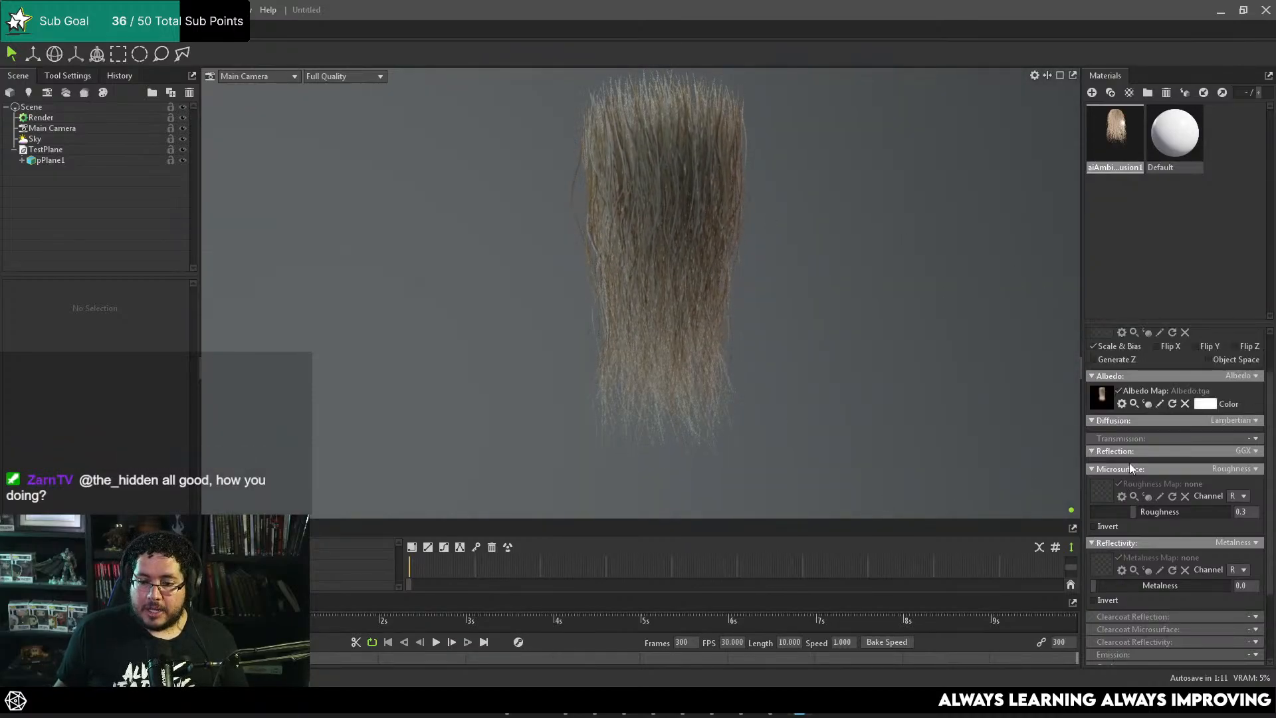
left_click(507, 702)
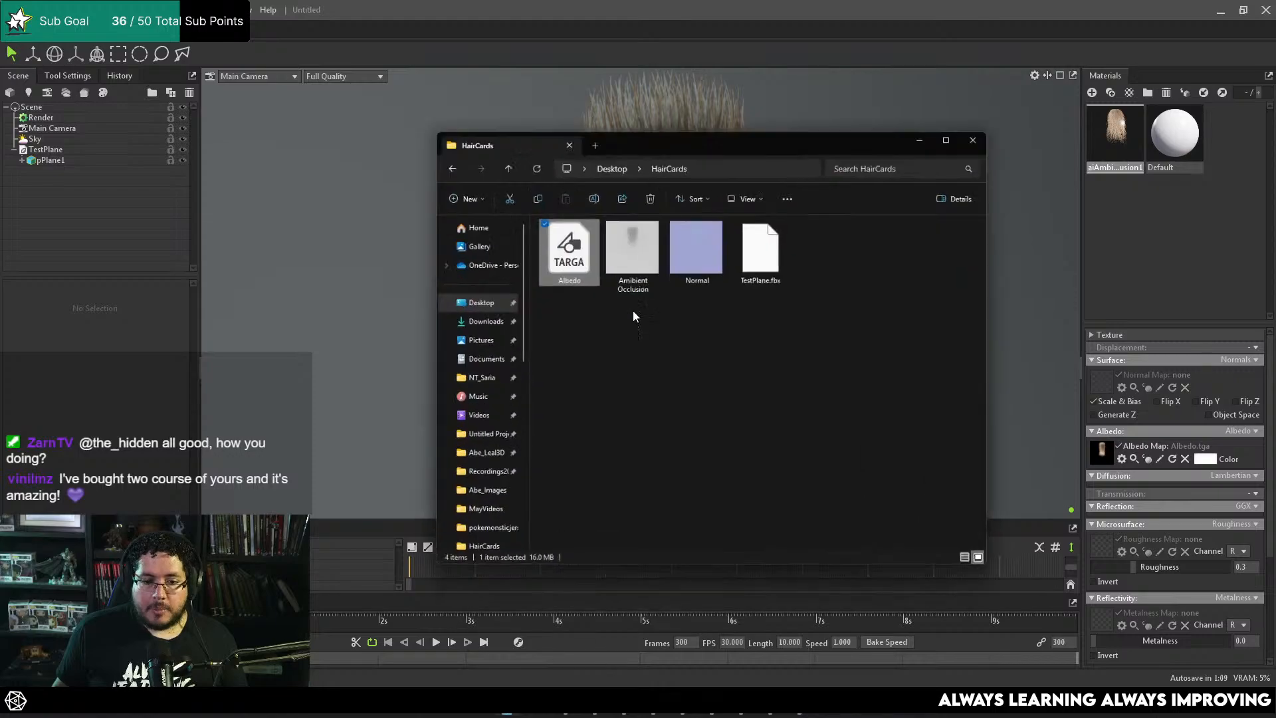
left_click_drag(718, 206, 1100, 389)
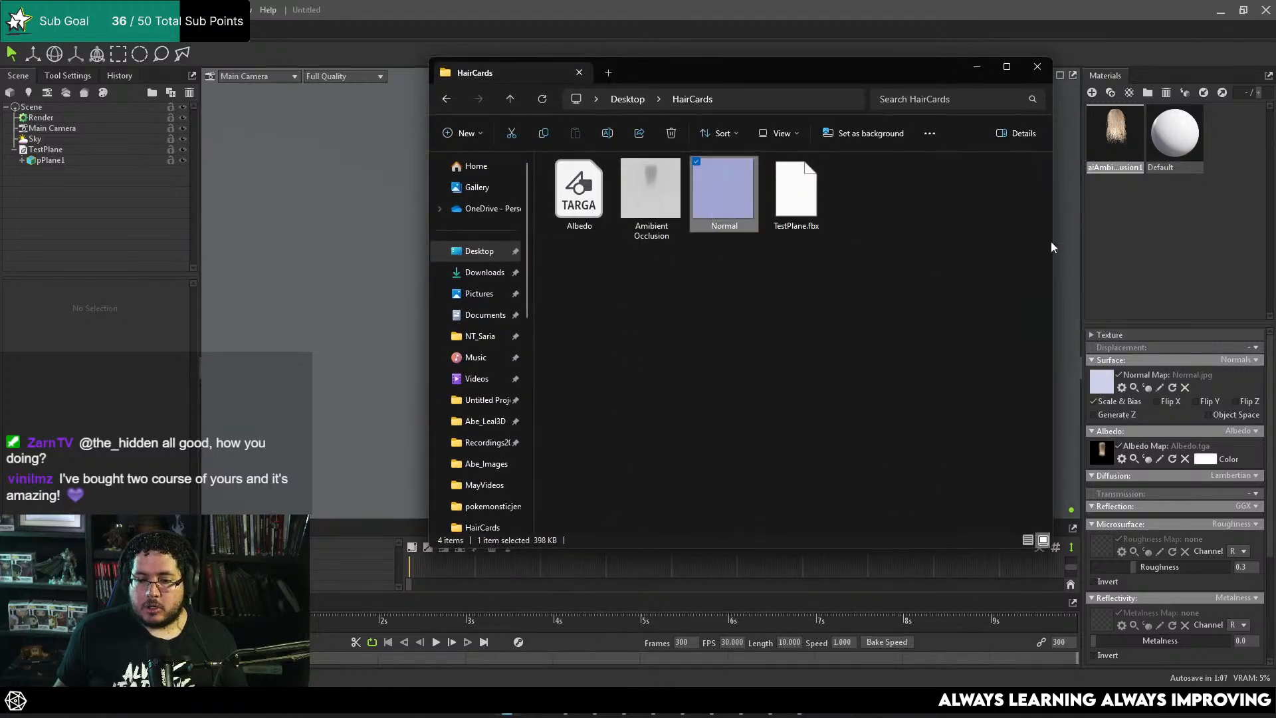
left_click(977, 67)
middle_click_drag(823, 291, 848, 351)
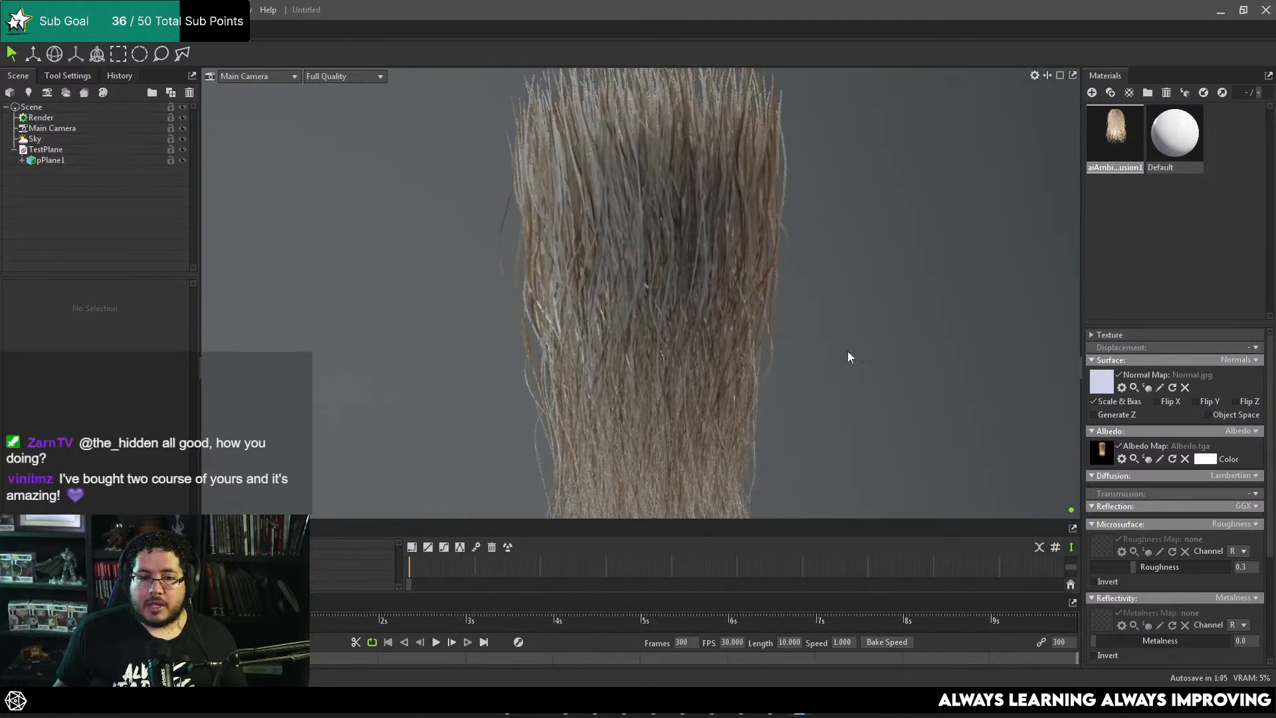
Step: Compare the hair shading with the normal map on and off from different angles, leaving the map enabled
scroll(841, 364, "up", 4)
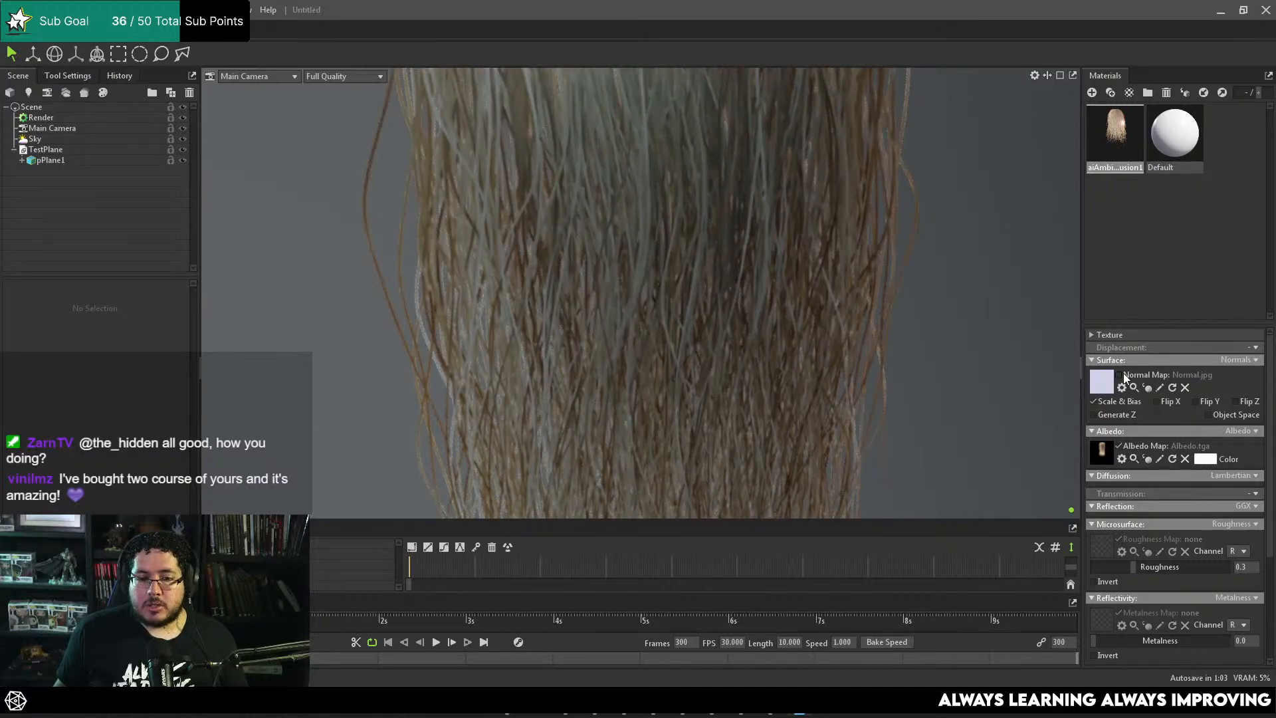
scroll(766, 388, "down", 4)
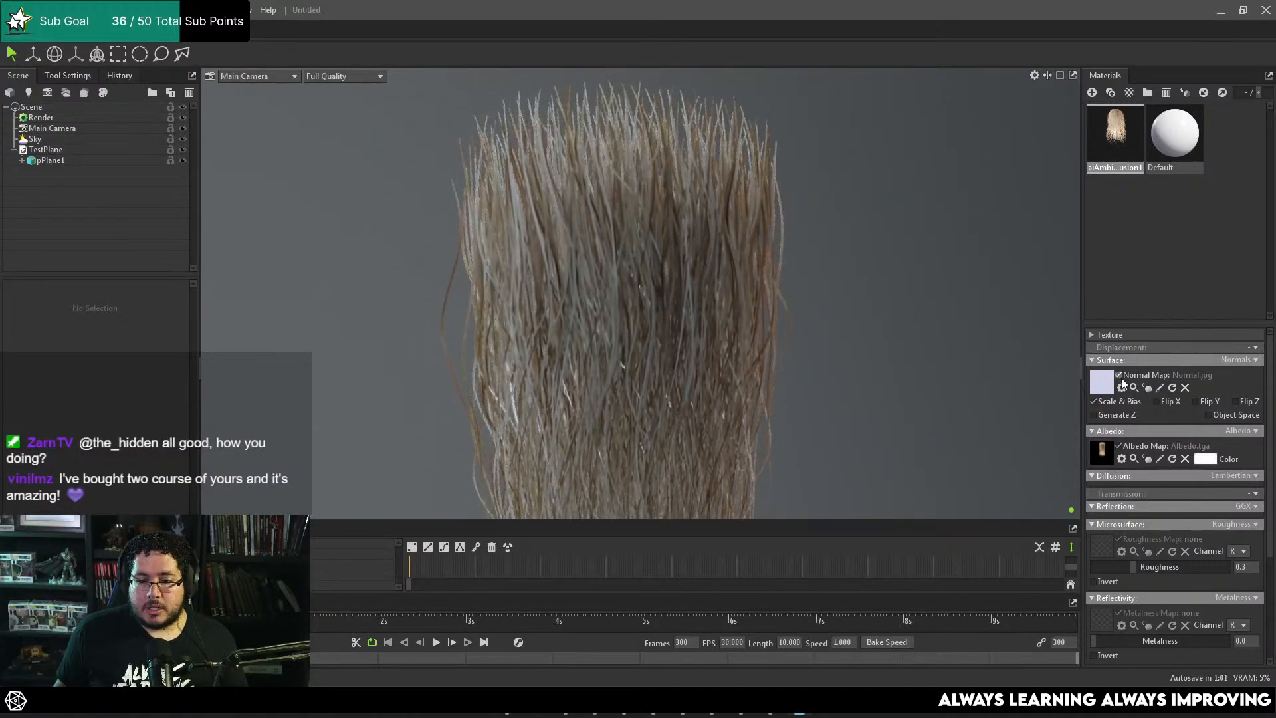
left_click(1121, 377)
left_click(1121, 377)
left_click(1121, 377)
left_click(1121, 377)
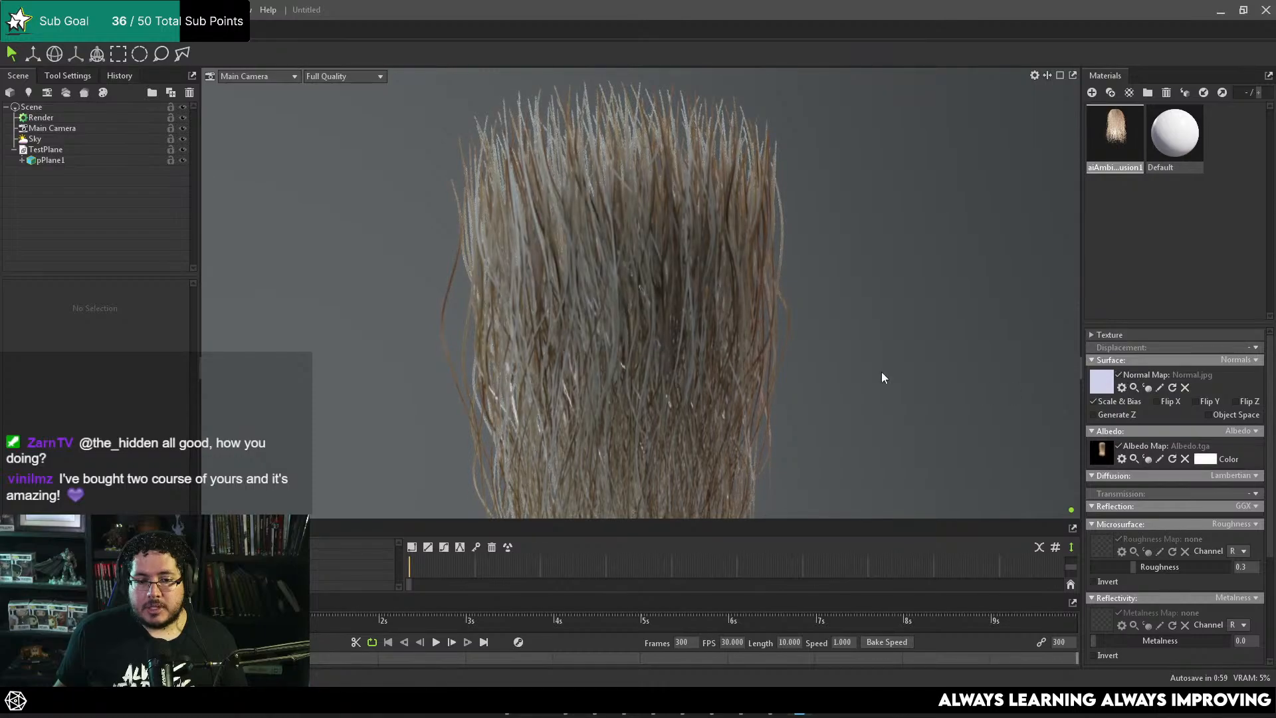
left_click_drag(881, 373, 600, 311)
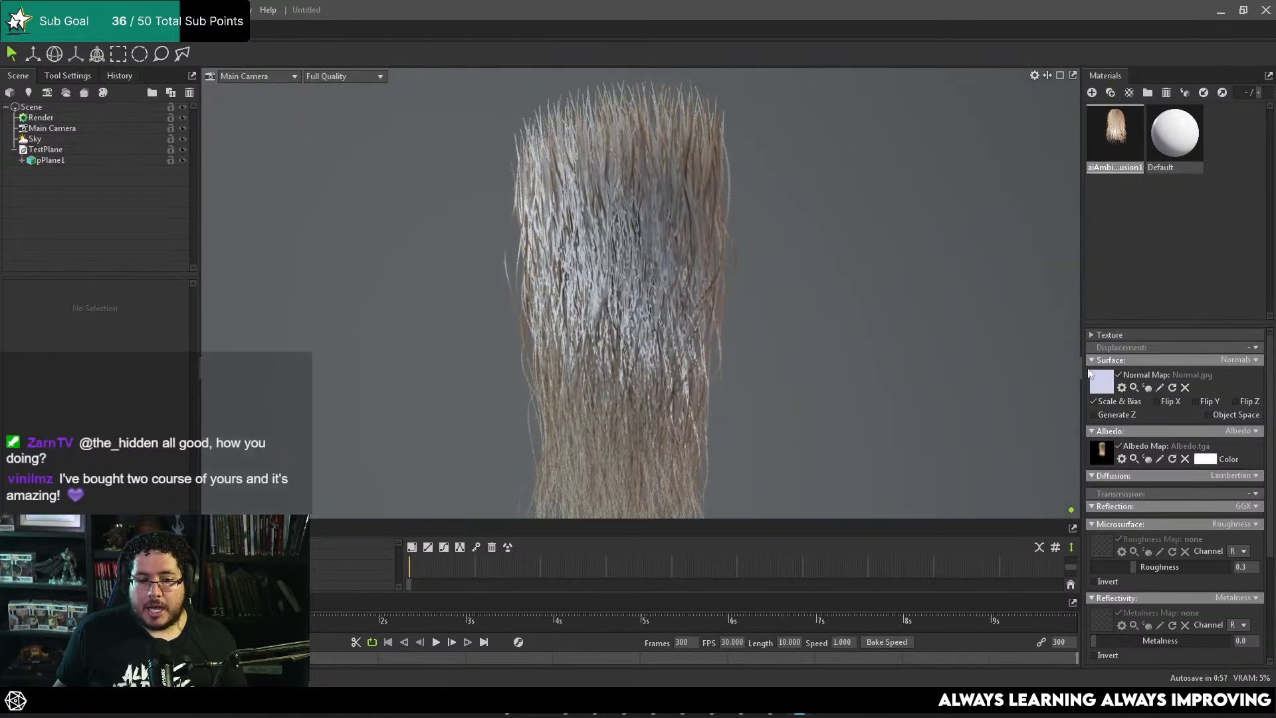
left_click(1120, 376)
left_click_drag(928, 356, 954, 346)
left_click(1122, 376)
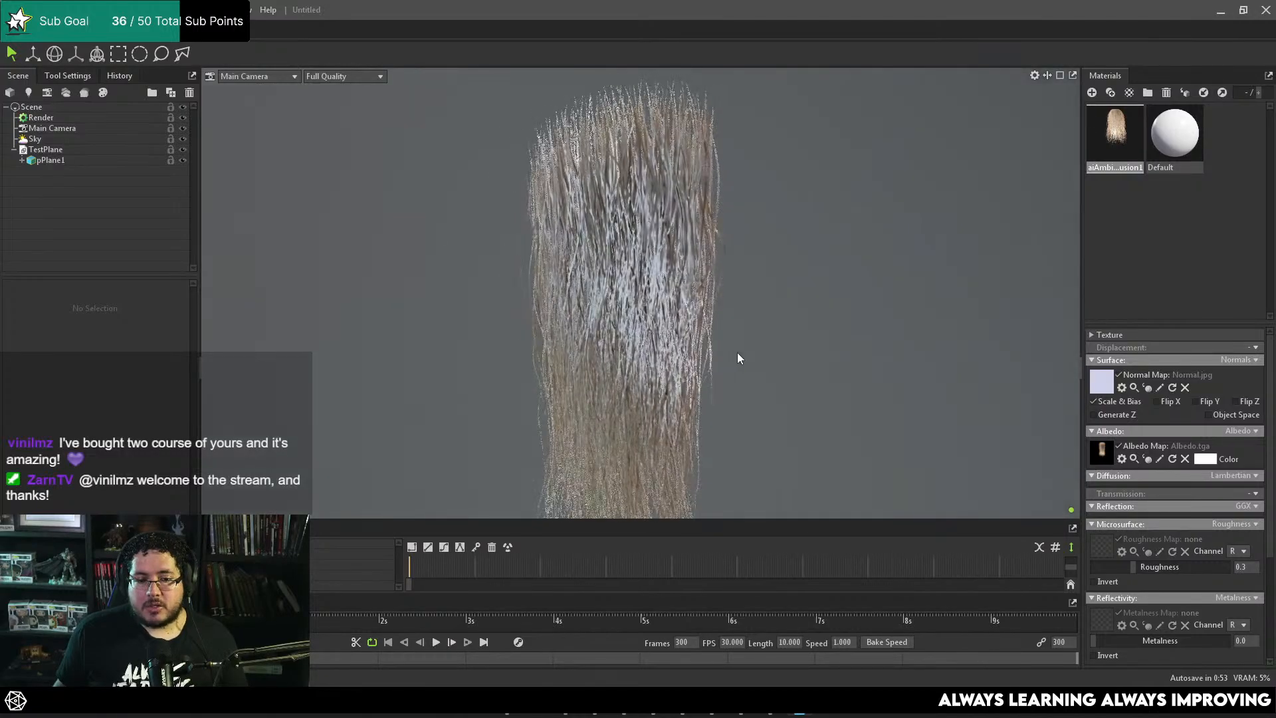
mouse_move(793, 357)
left_mouse_down()
mouse_move(726, 348)
mouse_move(803, 357)
mouse_move(827, 342)
mouse_move(775, 348)
left_mouse_up()
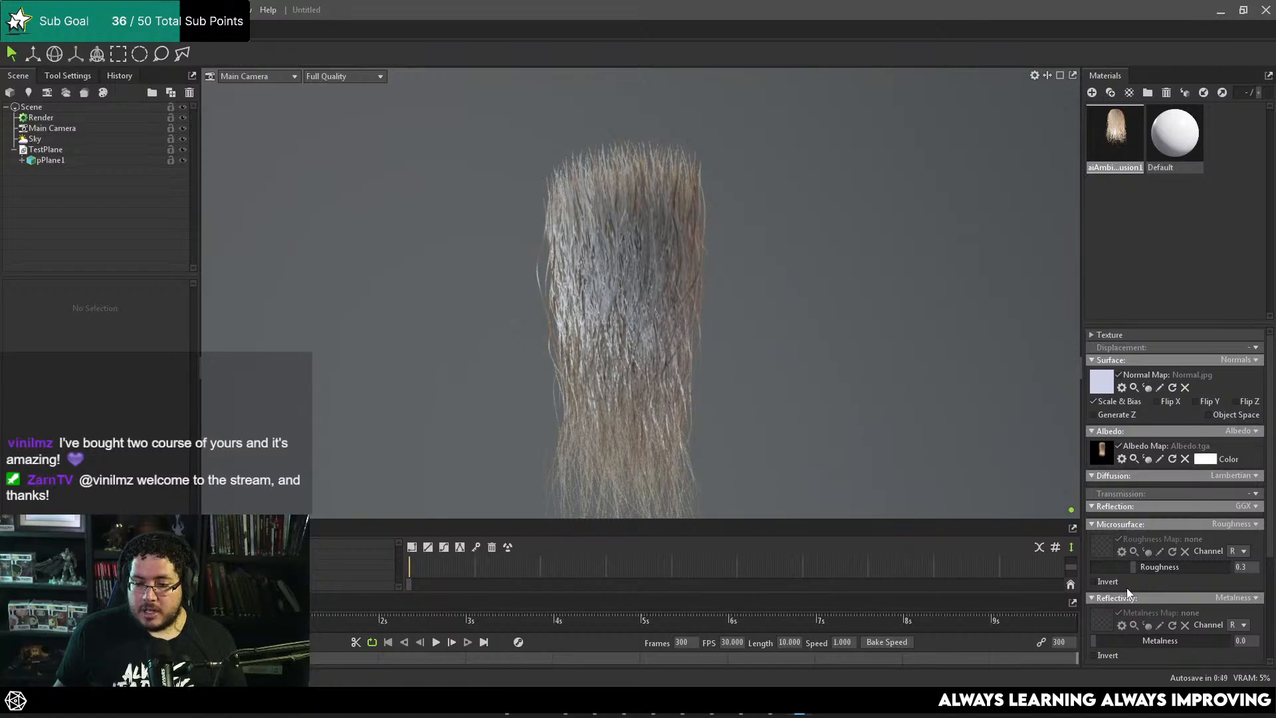
Step: Raise the plane material's roughness to about 0.673 and inspect the hair highlights up close
left_click_drag(1133, 567, 1185, 566)
left_click_drag(633, 305, 791, 373)
right_click_drag(791, 372, 916, 413)
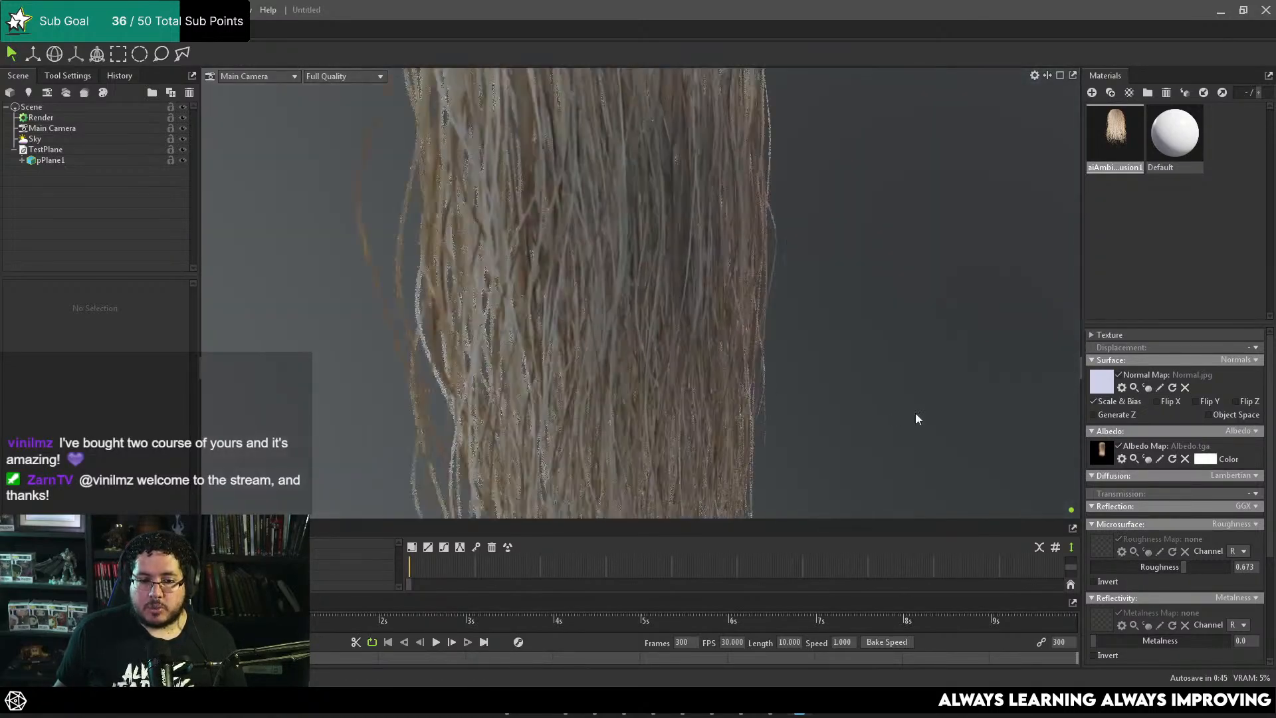
left_click_drag(916, 413, 716, 361)
middle_click_drag(715, 360, 787, 360)
left_click_drag(788, 361, 744, 326)
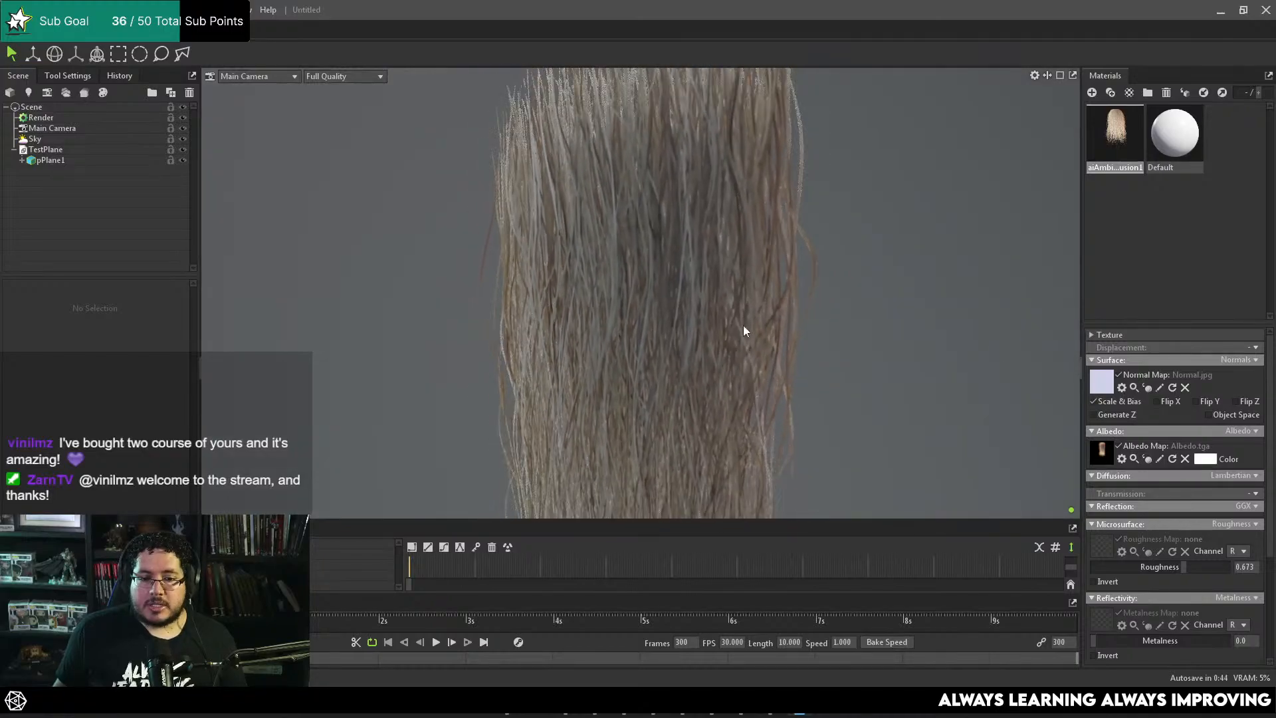
Step: Toggle the normal map repeatedly to check its effect at the higher roughness, leaving it enabled
left_click(1121, 378)
left_click(1120, 378)
left_click(1120, 379)
left_click(1120, 378)
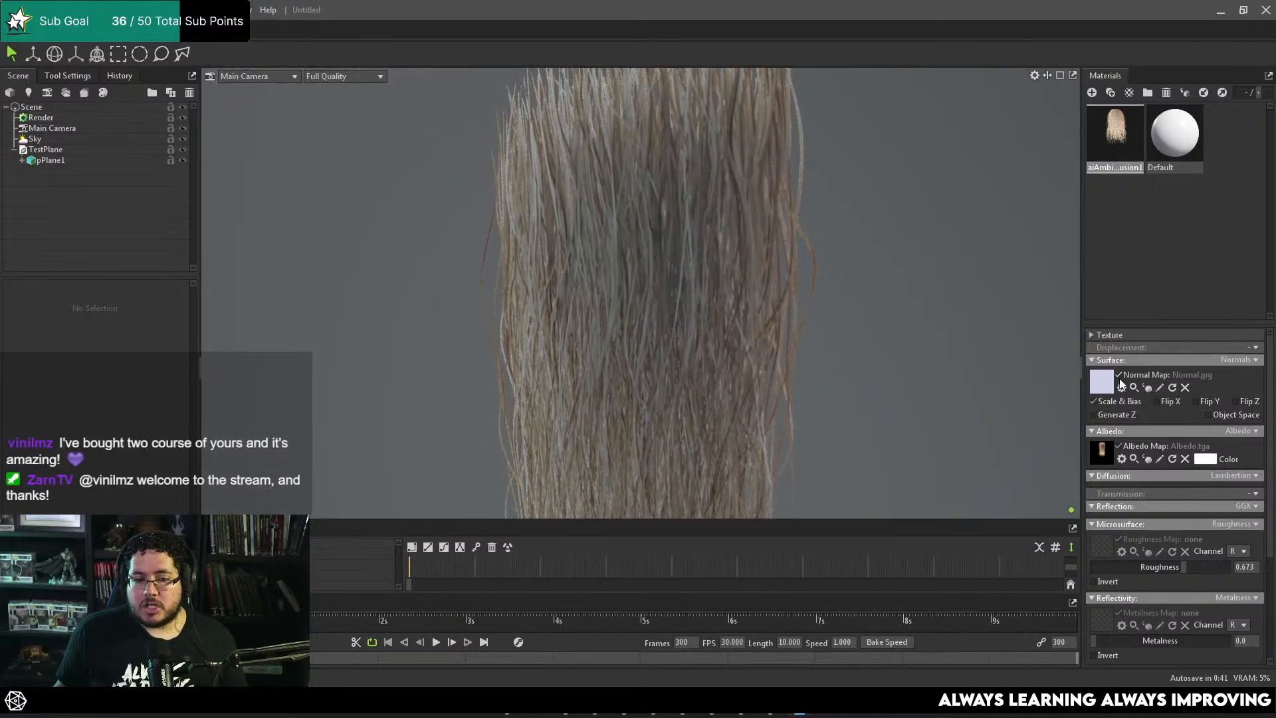
left_click(1119, 376)
left_click(1119, 376)
left_click(1119, 375)
left_click(1119, 376)
left_click_drag(831, 324, 696, 289)
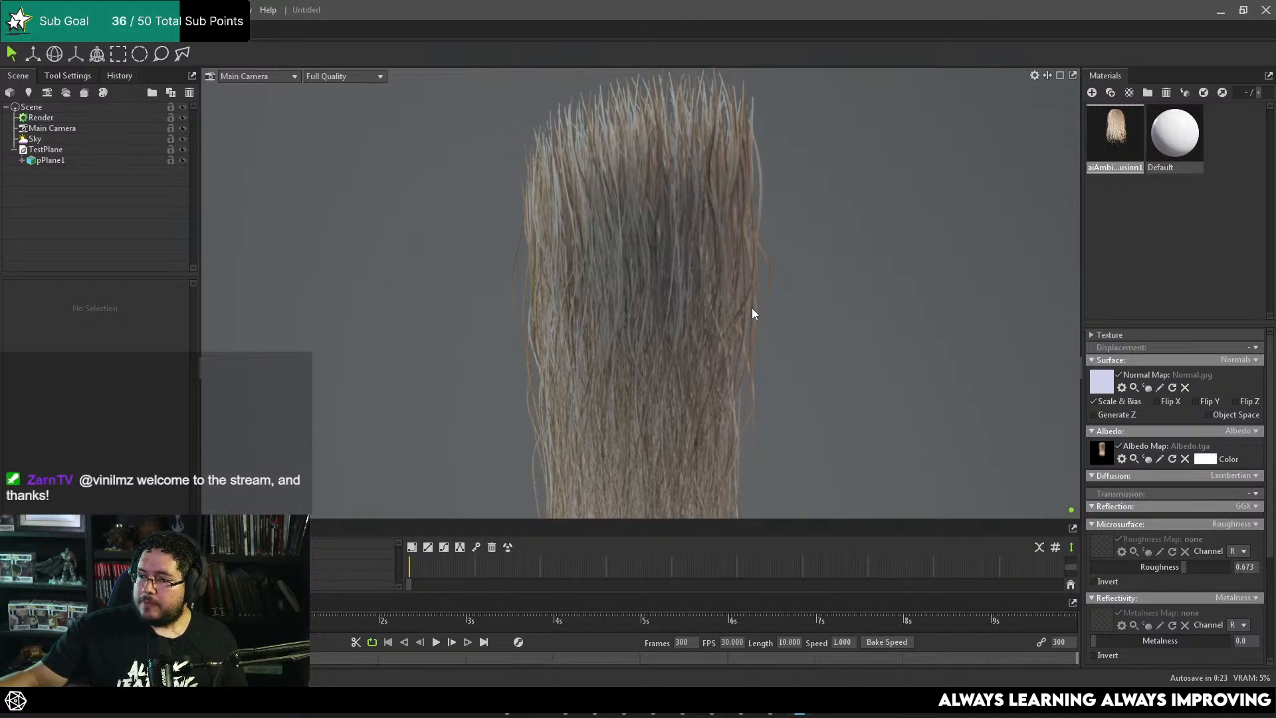
left_click_drag(715, 245, 707, 309, "alt")
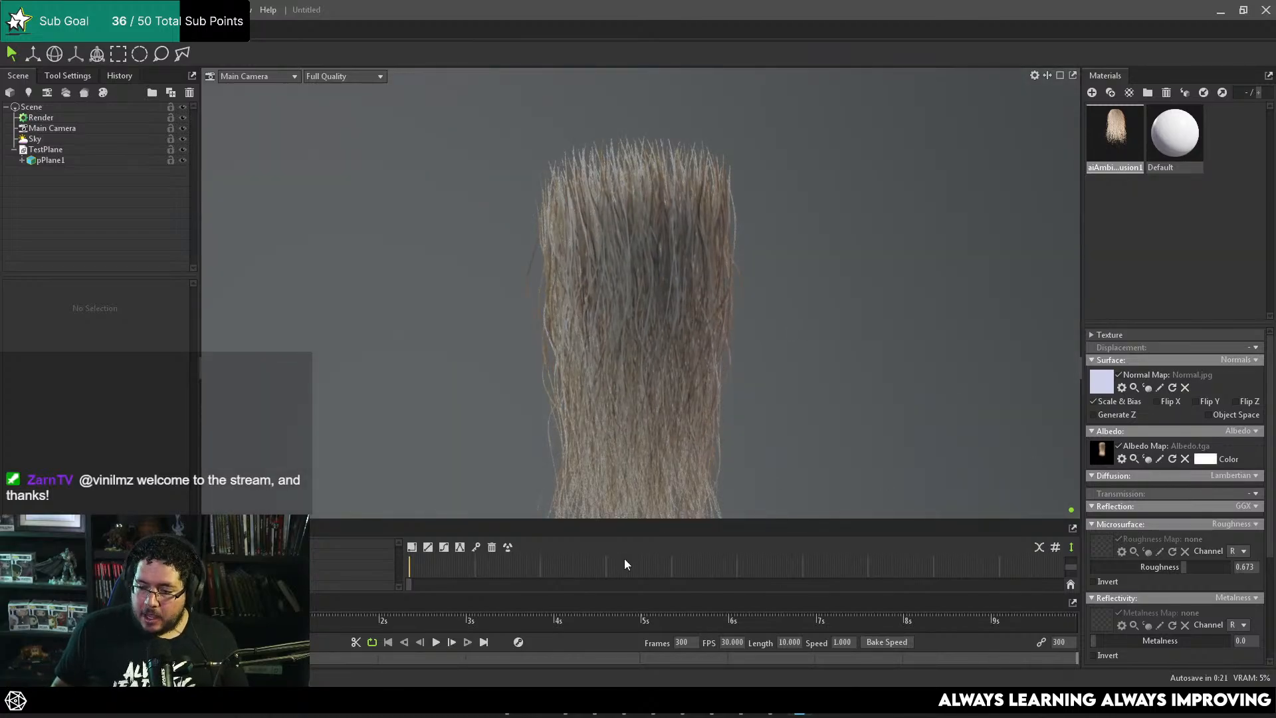
Step: Try the Occlusion mode on the plane material with the ambient occlusion image from the HairCards folder as the occlusion map
left_click(507, 694)
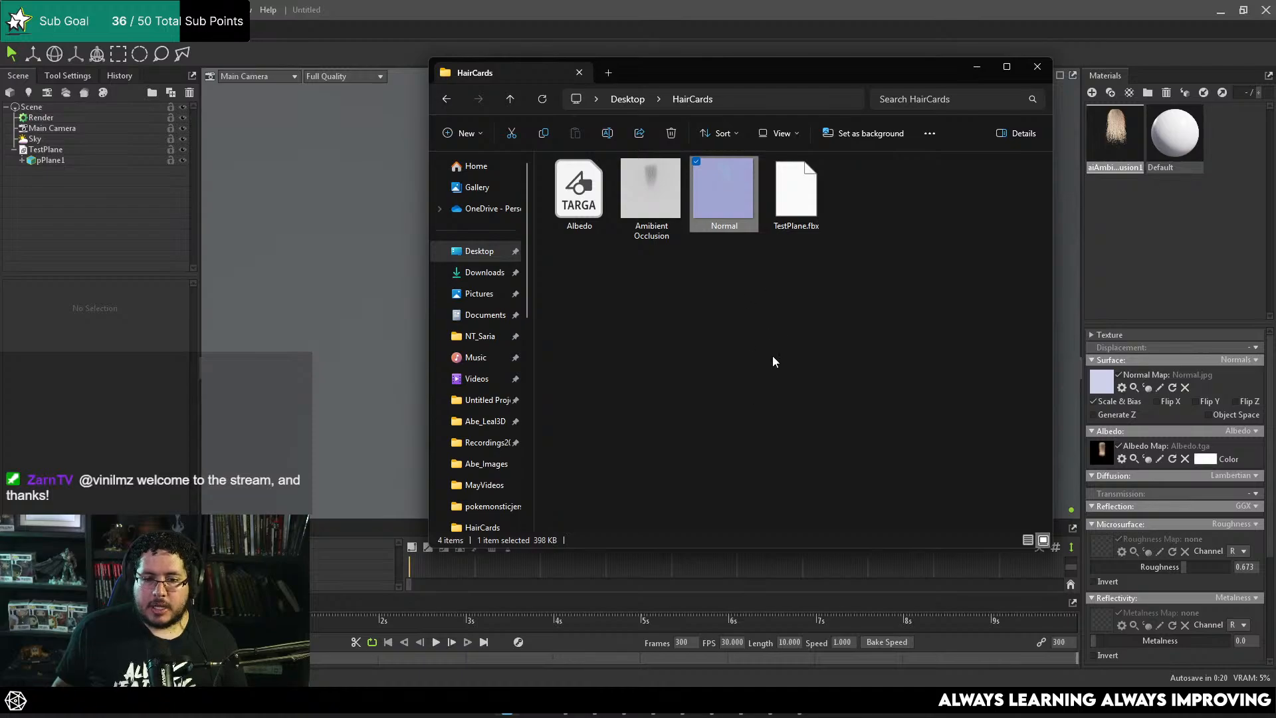
left_click(642, 194)
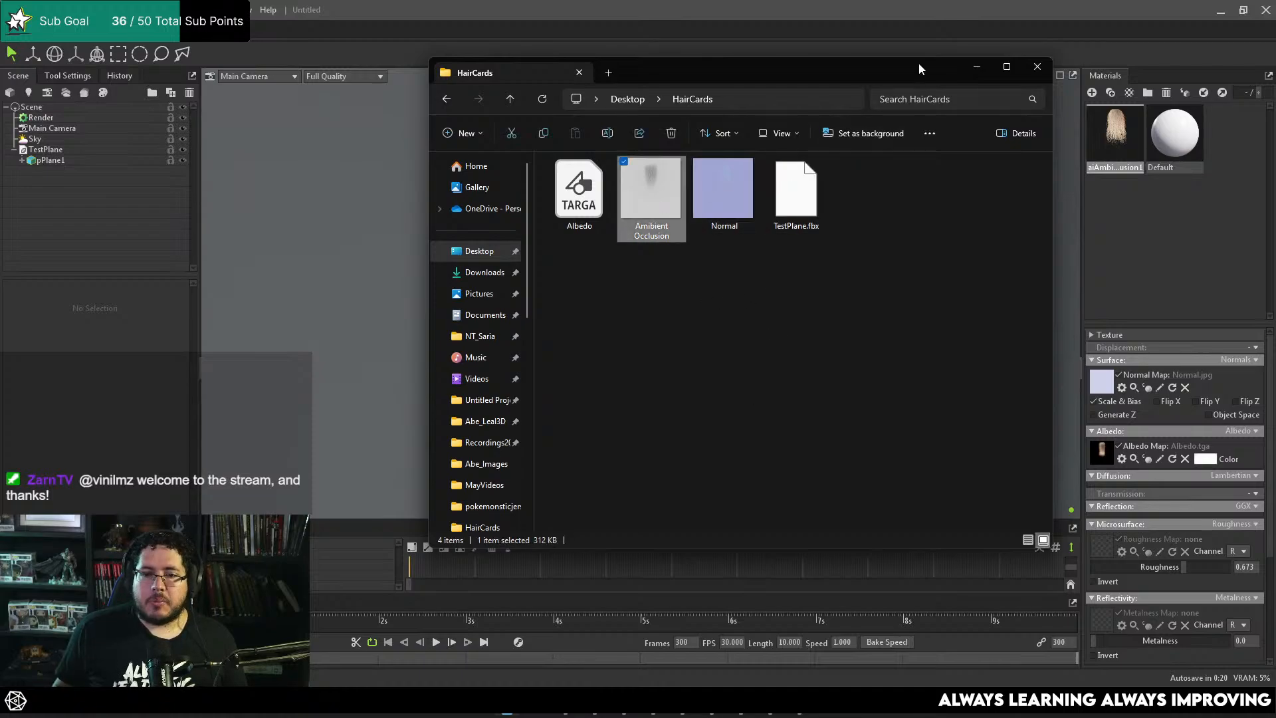
left_click_drag(920, 69, 614, 95)
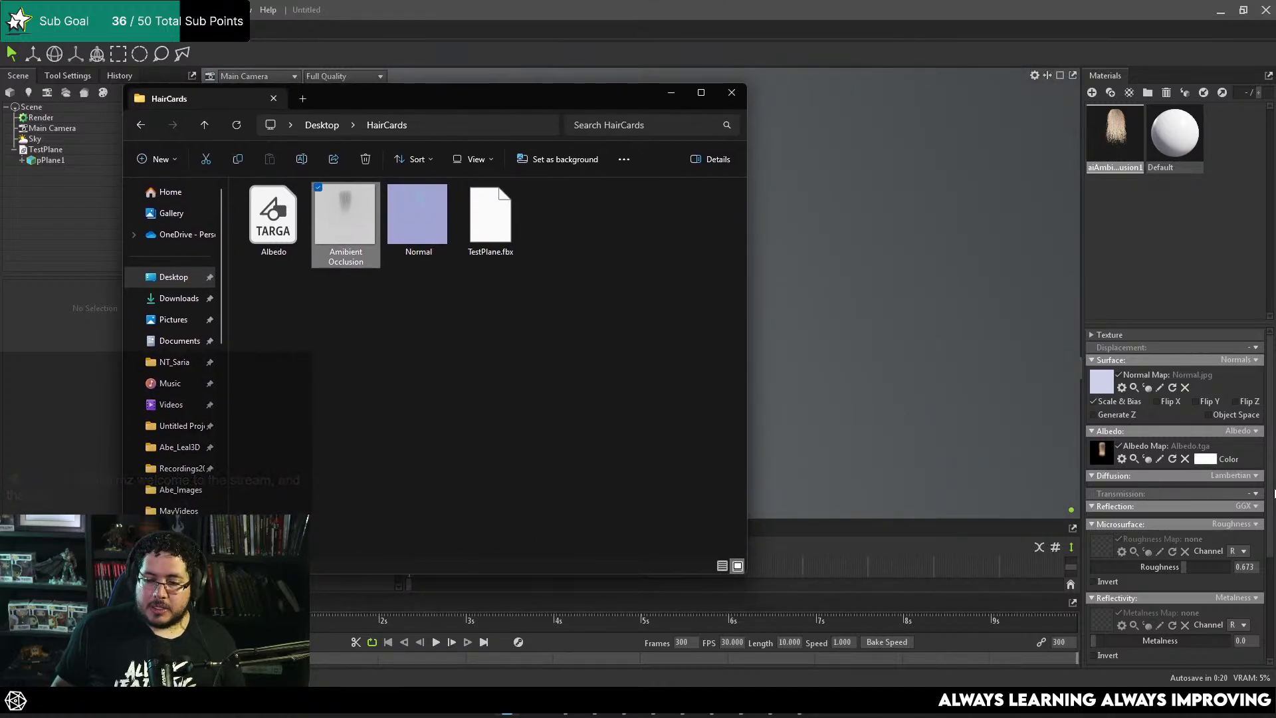
left_click_drag(1274, 494, 1273, 621)
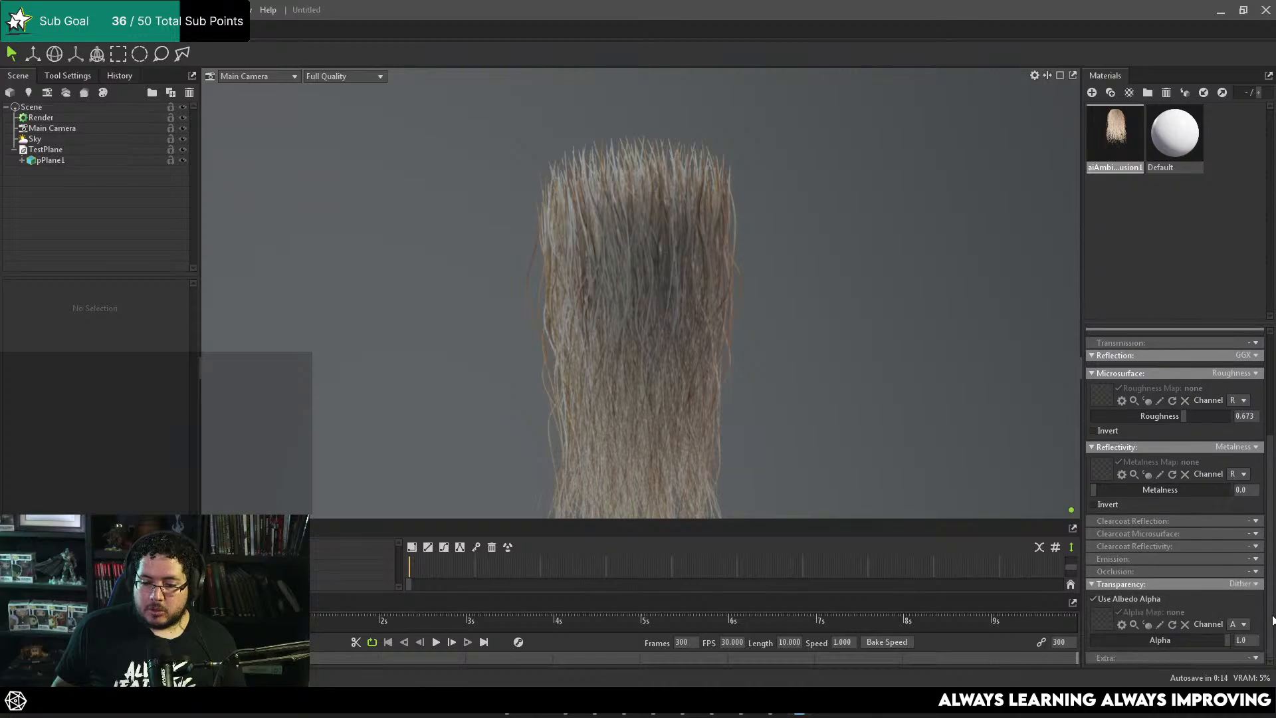
left_click(1255, 572)
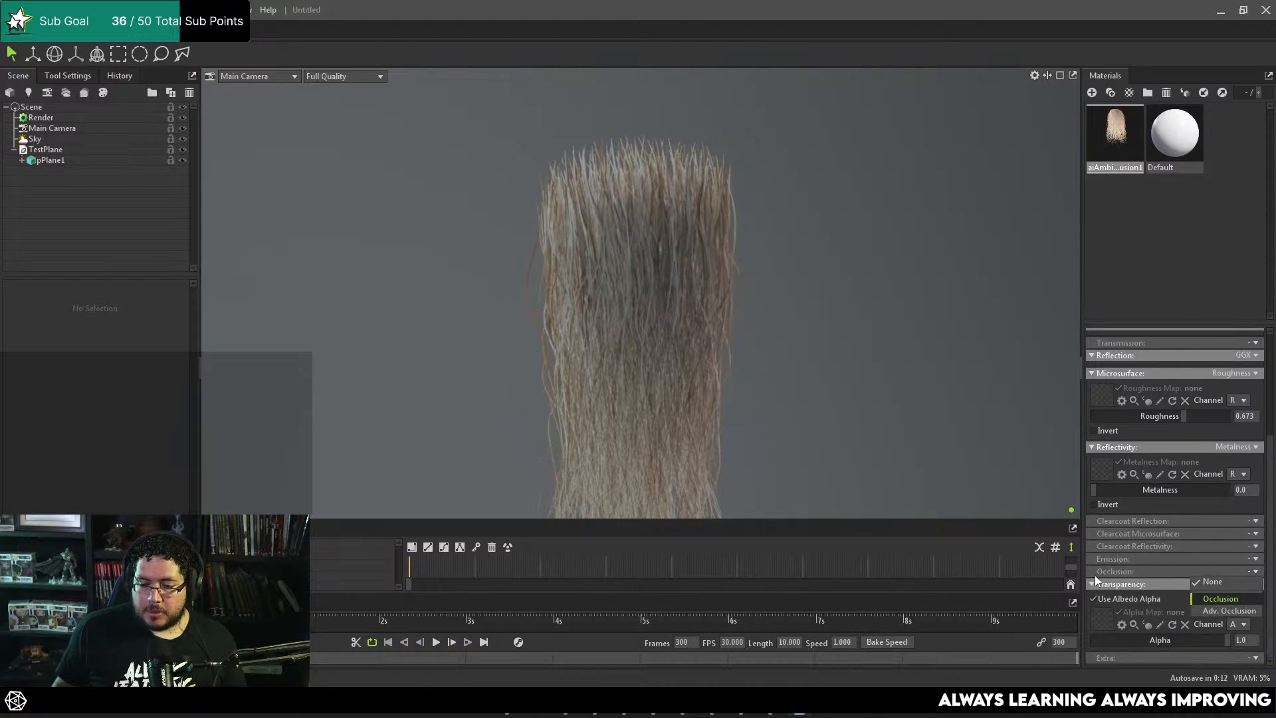
left_click(1210, 599)
scroll(1143, 578, "down", 3)
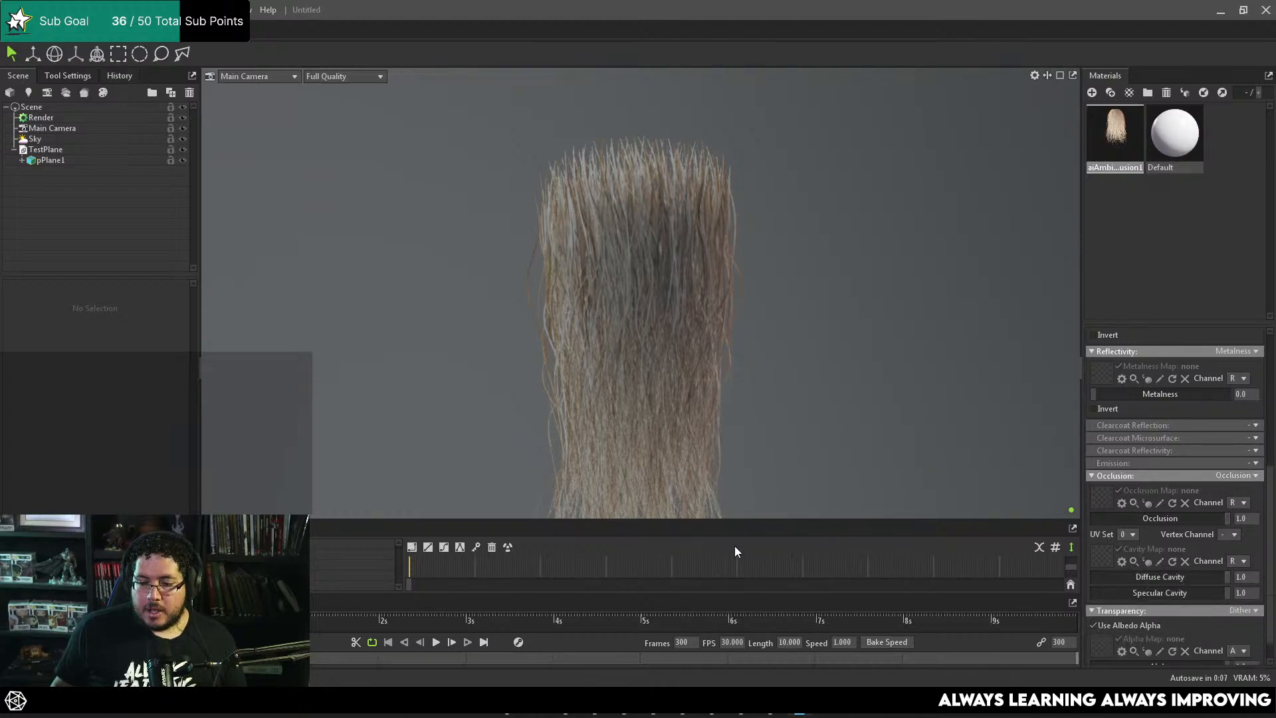
left_click(513, 714)
left_click_drag(379, 263, 1101, 499)
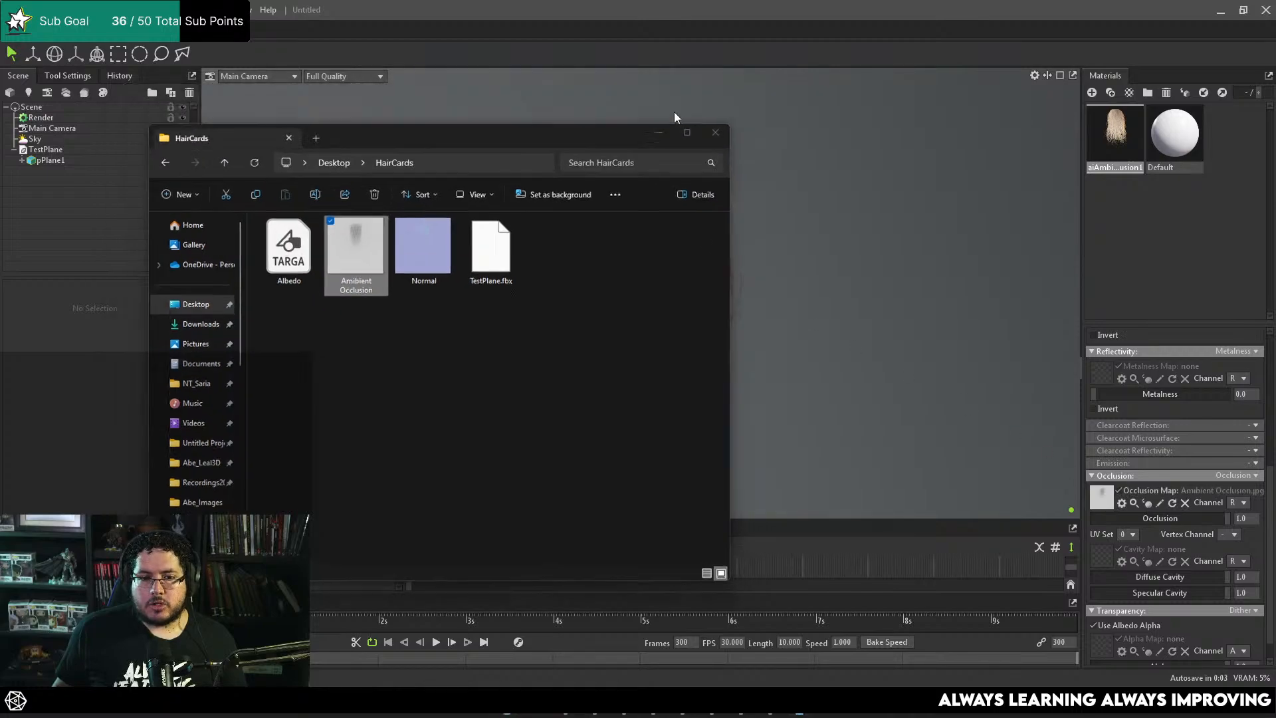
left_click(671, 93)
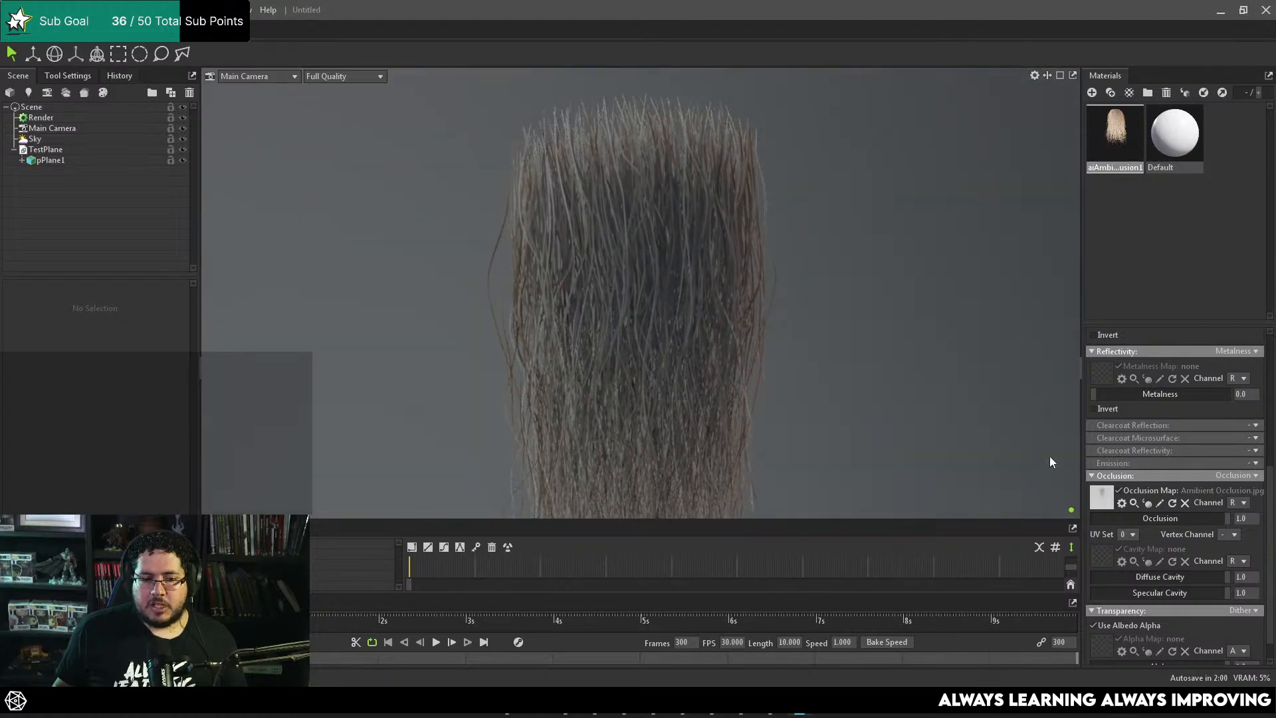
Step: Compare the hair without the occlusion map, switch the occlusion mode to Adv. Occlusion, and remove the occlusion map
left_click(1119, 492)
left_click(1256, 476)
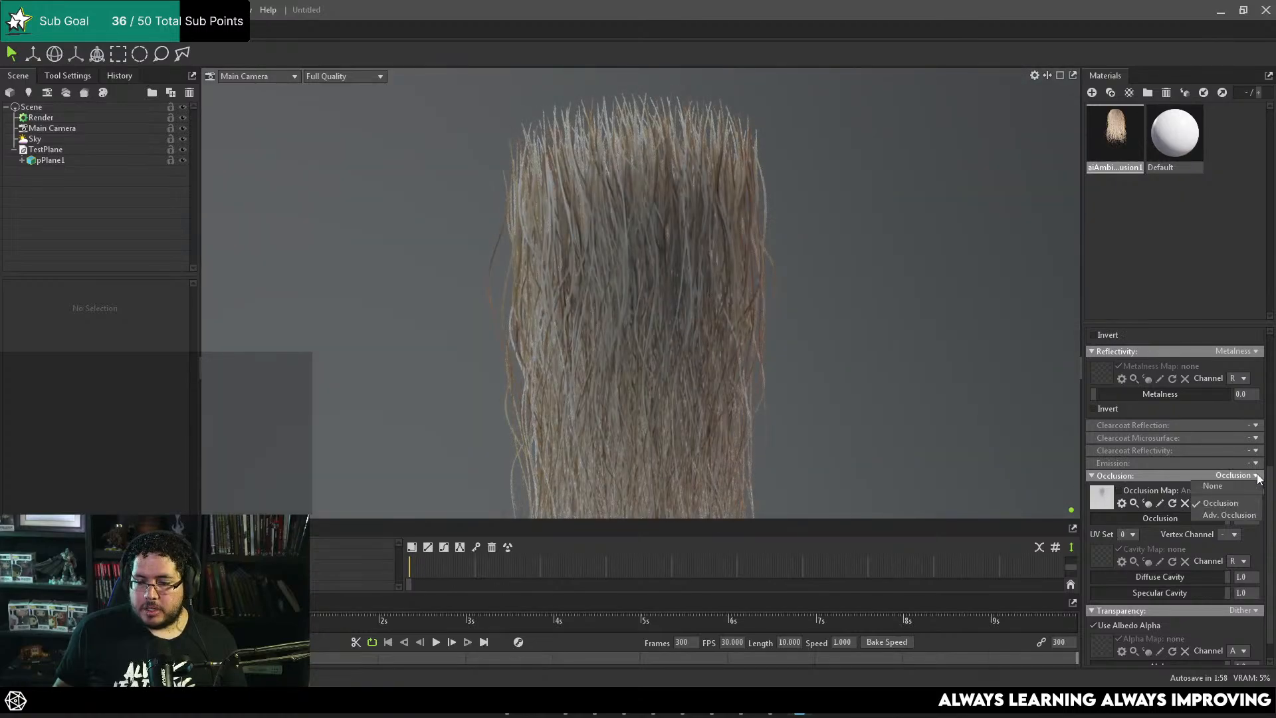
left_click(1222, 515)
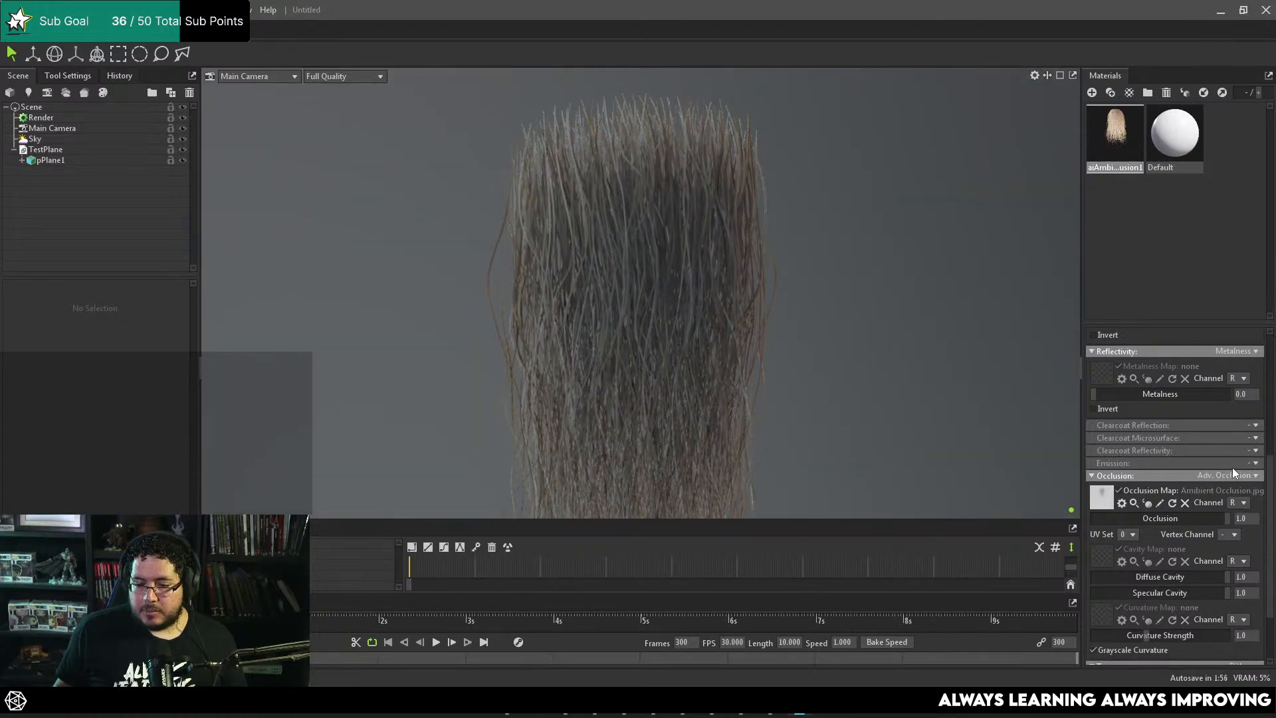
scroll(1132, 516, "down", 1)
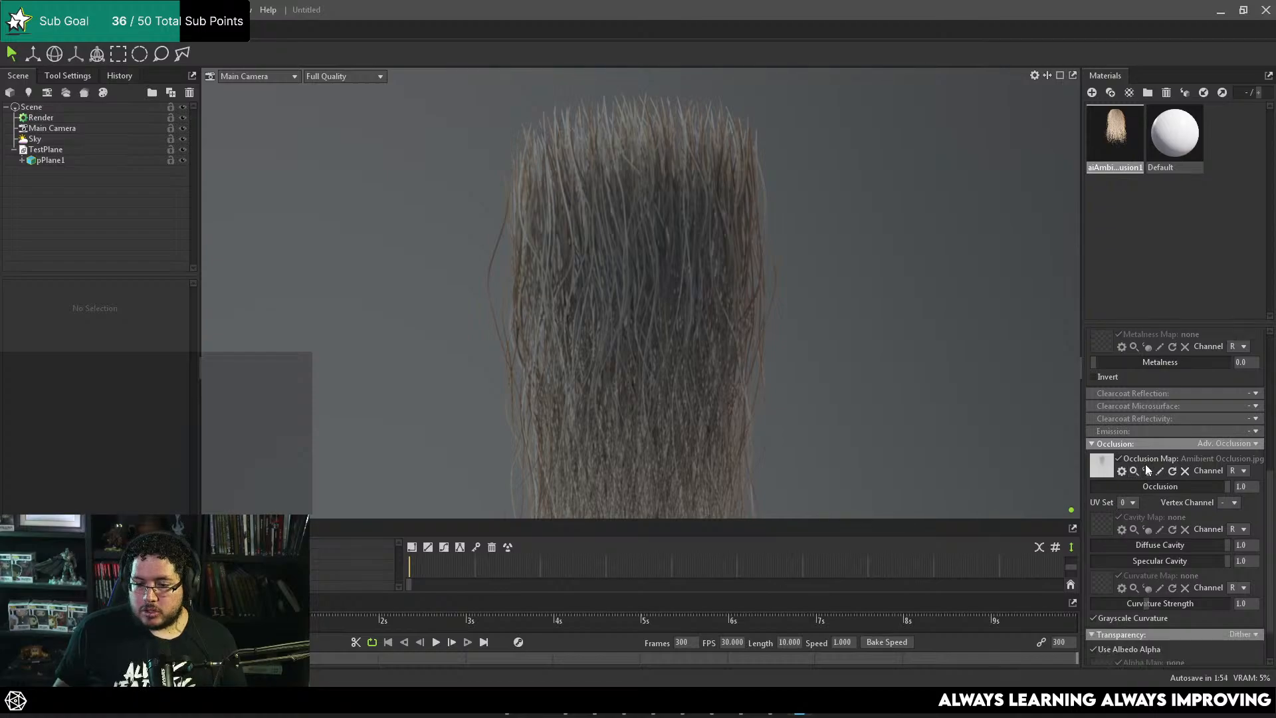
left_click(1120, 458)
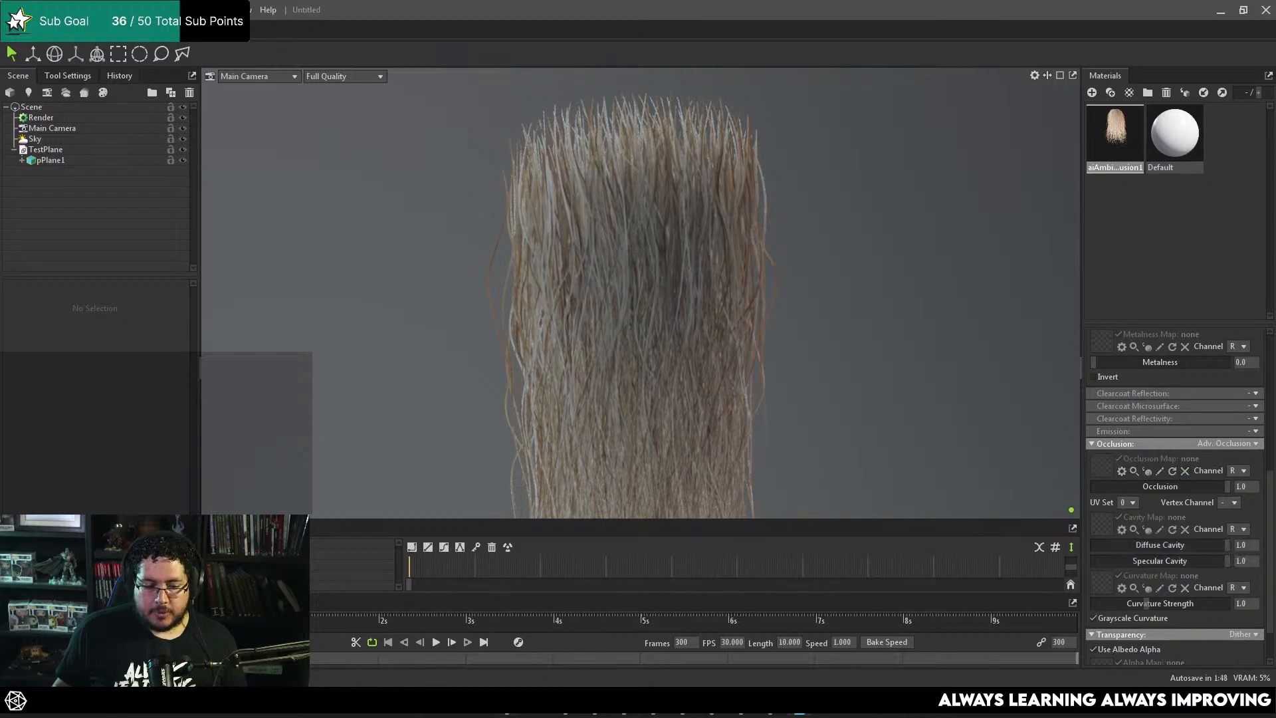
Step: Load the ambient occlusion image from the HairCards folder as the plane material's cavity map
left_click(506, 705)
left_click_drag(338, 258, 1104, 523)
left_click(671, 94)
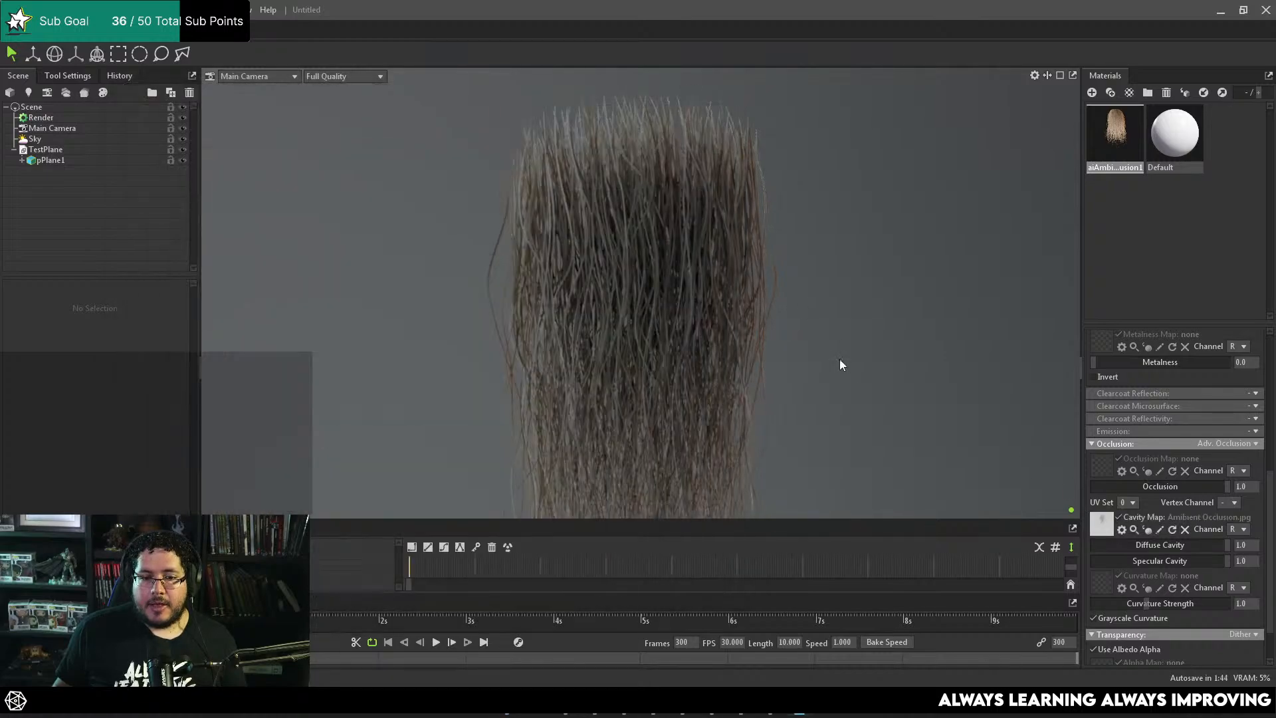
Step: Toggle the cavity map repeatedly to compare the hair with and without it, leaving it enabled
left_click(1120, 518)
left_click(1119, 518)
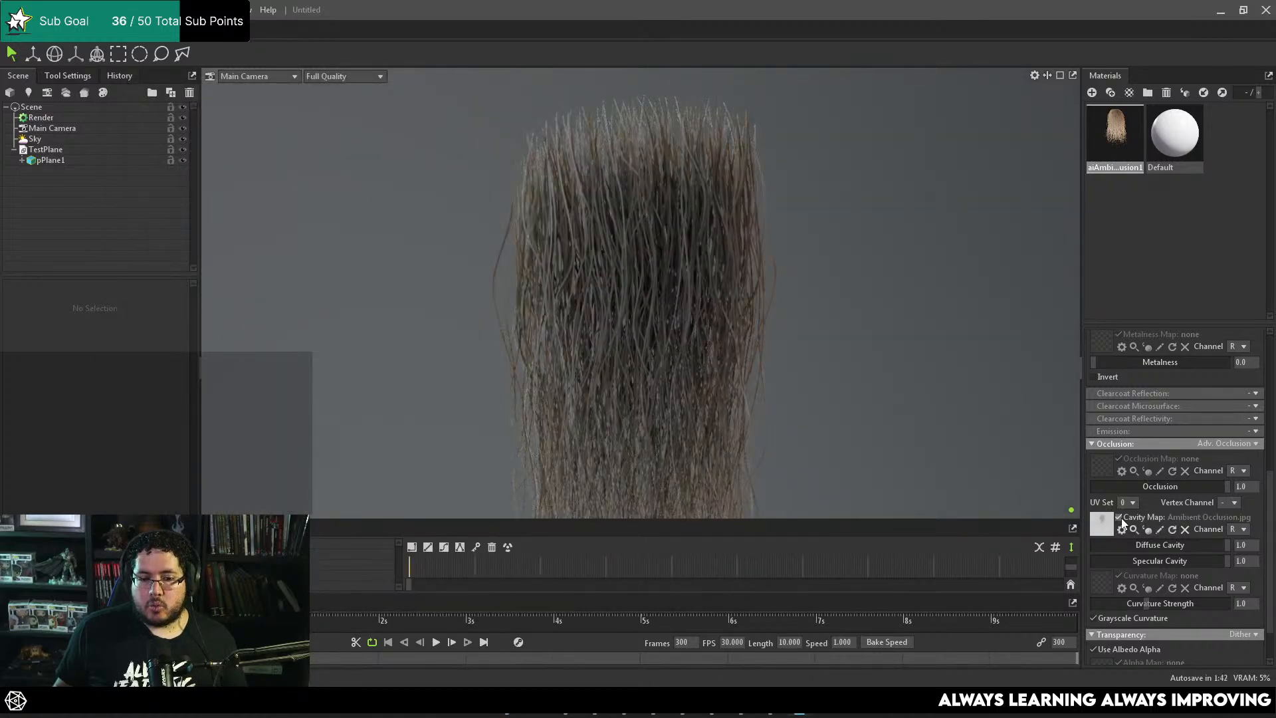
left_click_drag(757, 334, 782, 382)
left_click(1119, 518)
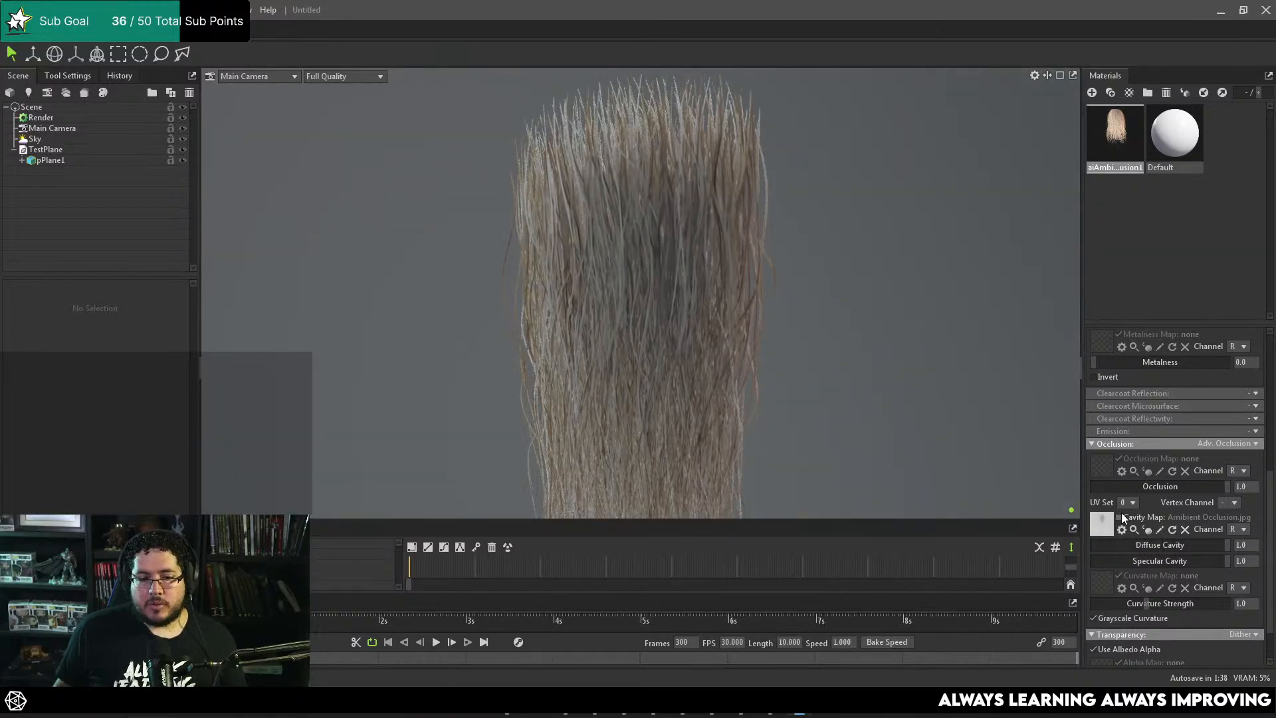
left_click(1120, 518)
left_click(1119, 518)
left_click(1120, 518)
left_click_drag(930, 403, 875, 401)
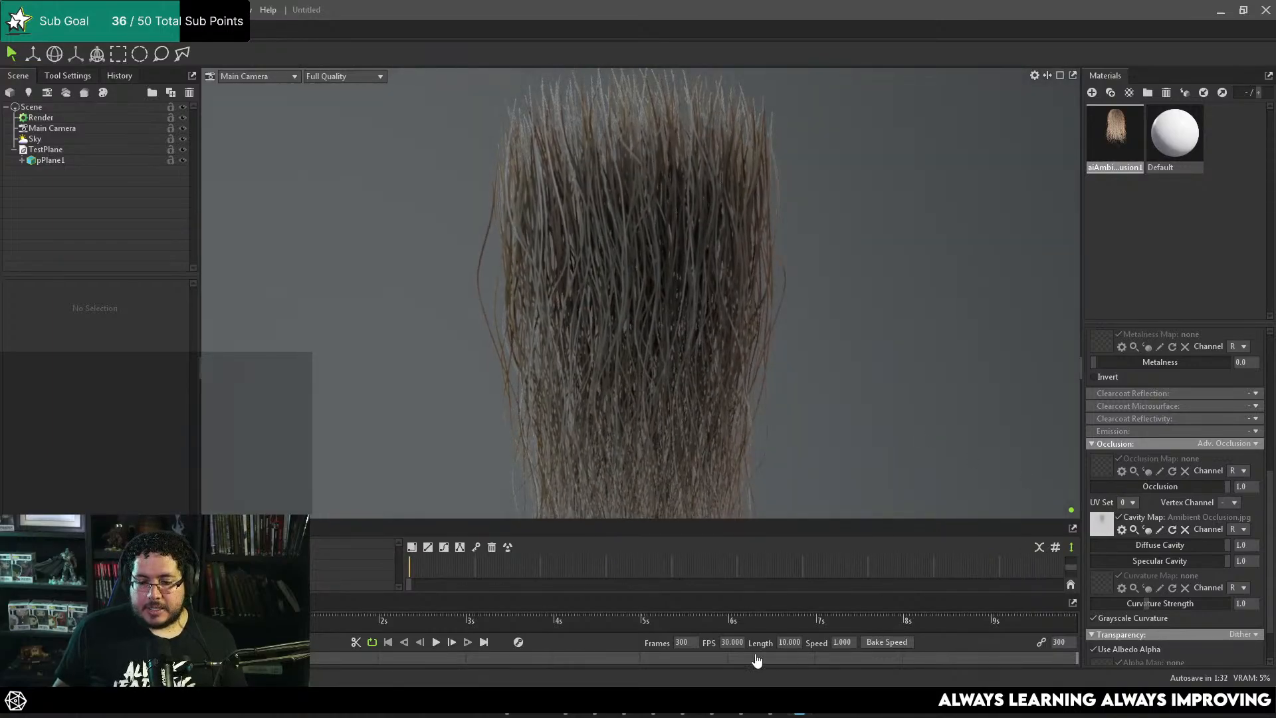
Step: Try the ambient occlusion image from the HairCards folder as the occlusion map as well, with the cavity map disabled
left_click(507, 702)
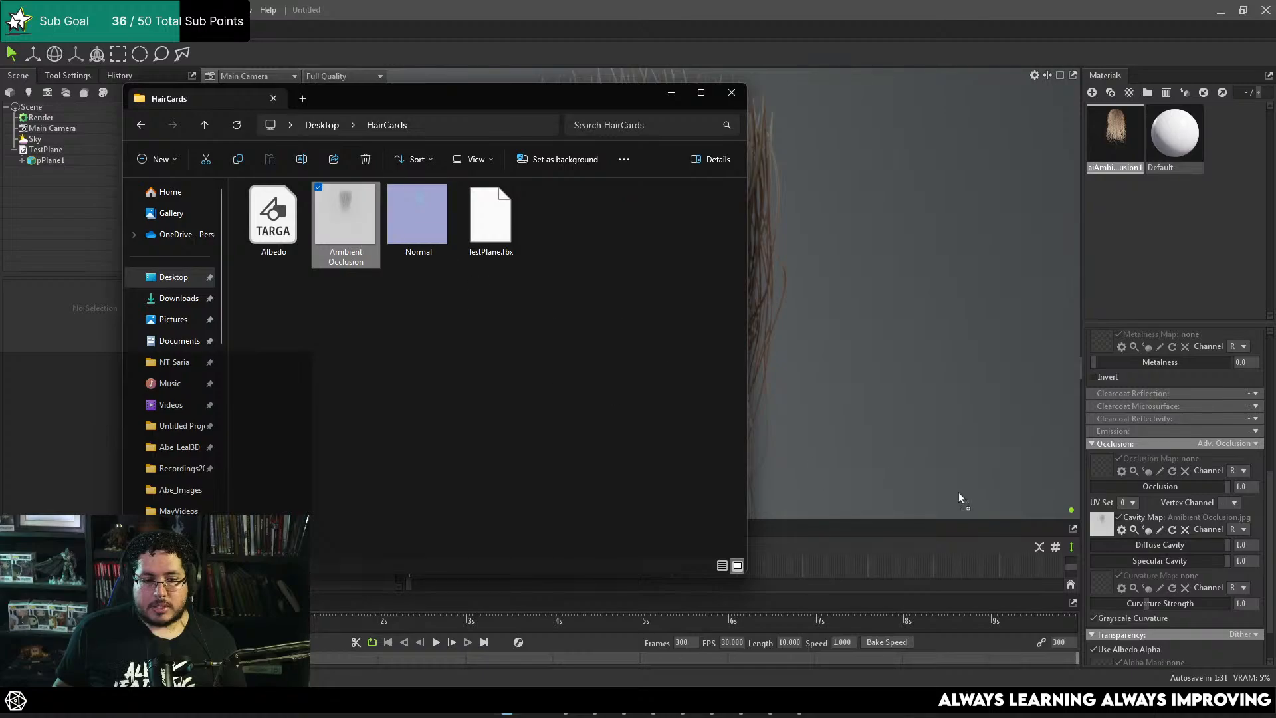
left_click(730, 93)
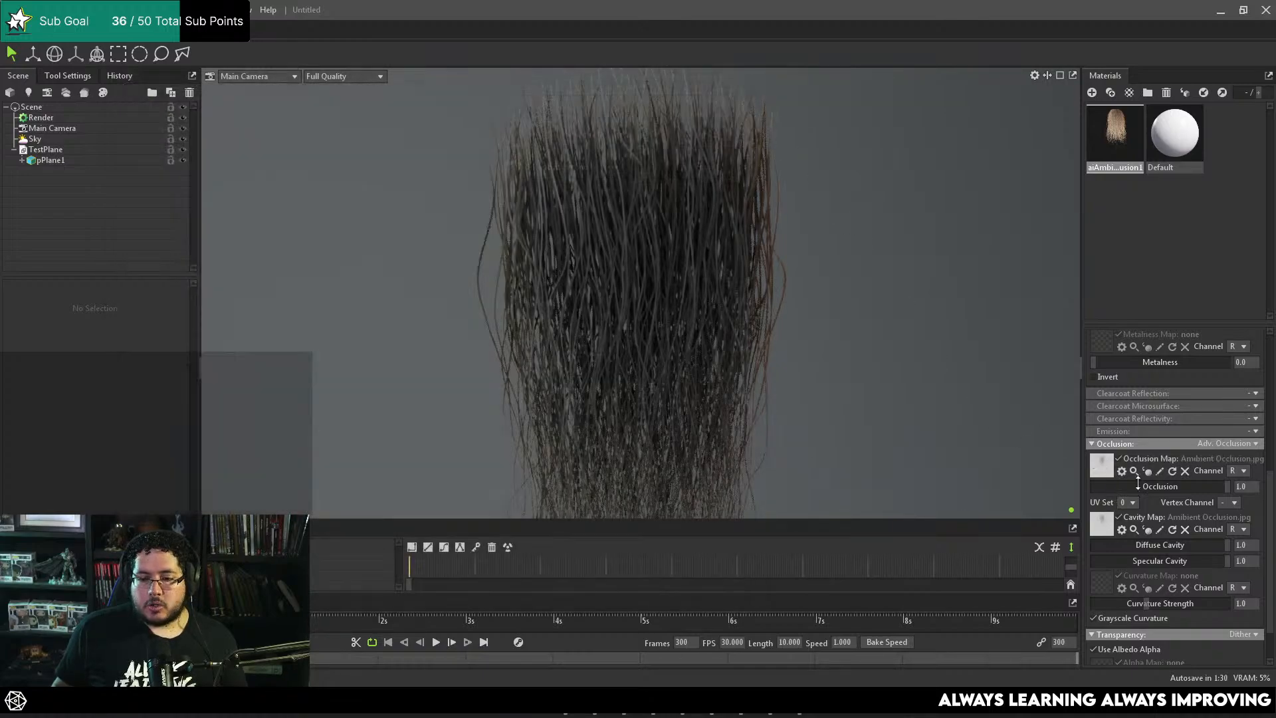
left_click(1119, 517)
left_click_drag(778, 388, 781, 362, "alt")
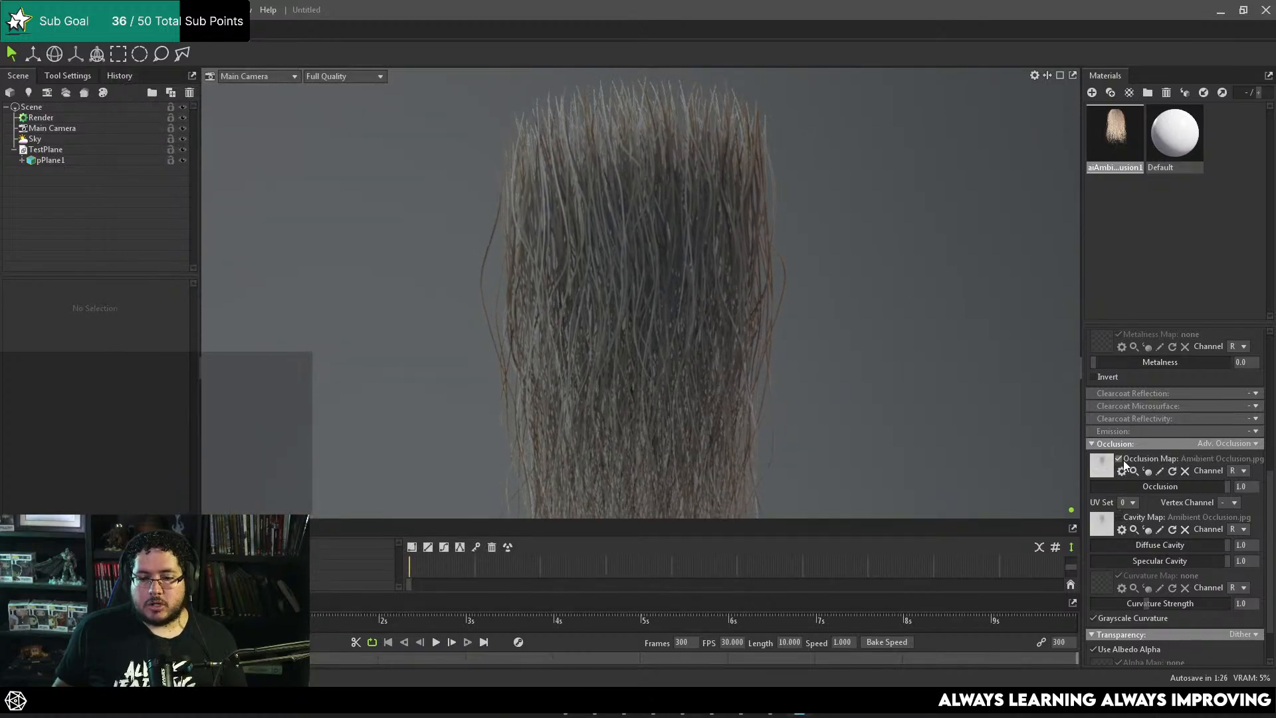
Step: Compare the hair with and without the occlusion map, remove that map, and re-enable the cavity map
left_click(1121, 460)
left_click(1121, 460)
left_click(1121, 460)
left_click(1121, 460)
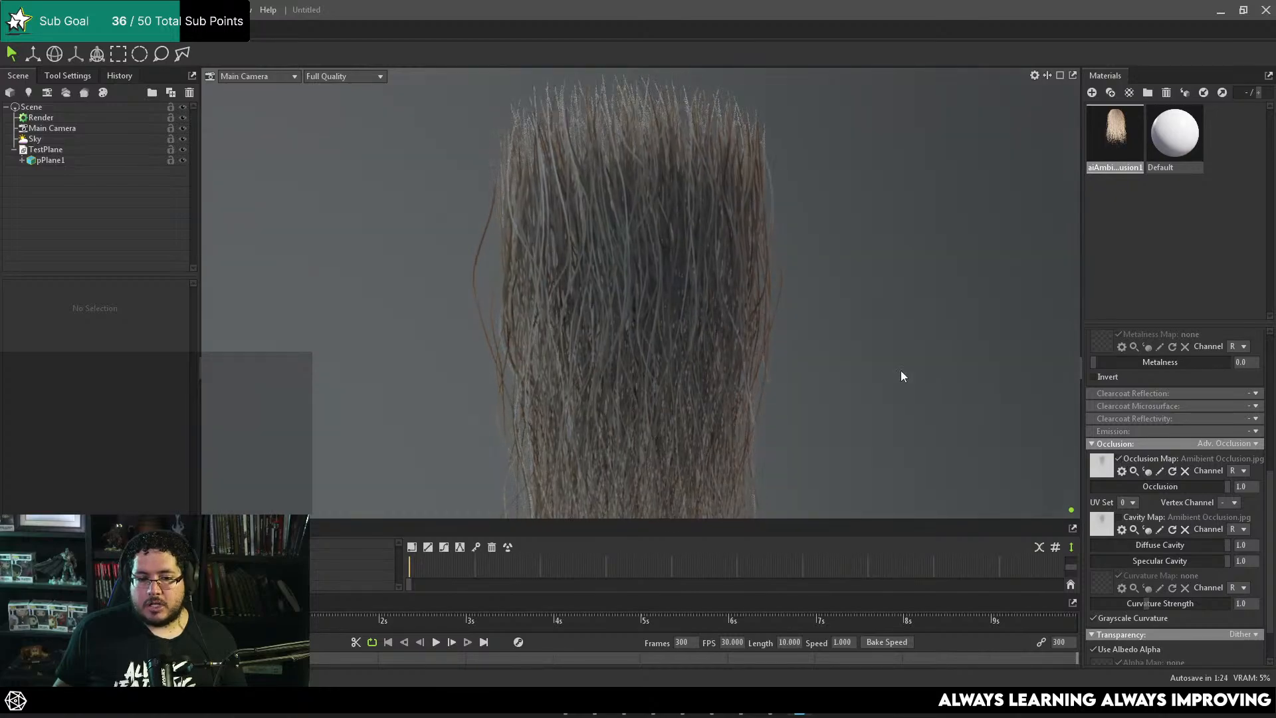
right_click_drag(900, 370, 948, 440, "alt")
left_click_drag(948, 440, 885, 368, "alt")
right_click_drag(885, 368, 683, 298, "alt")
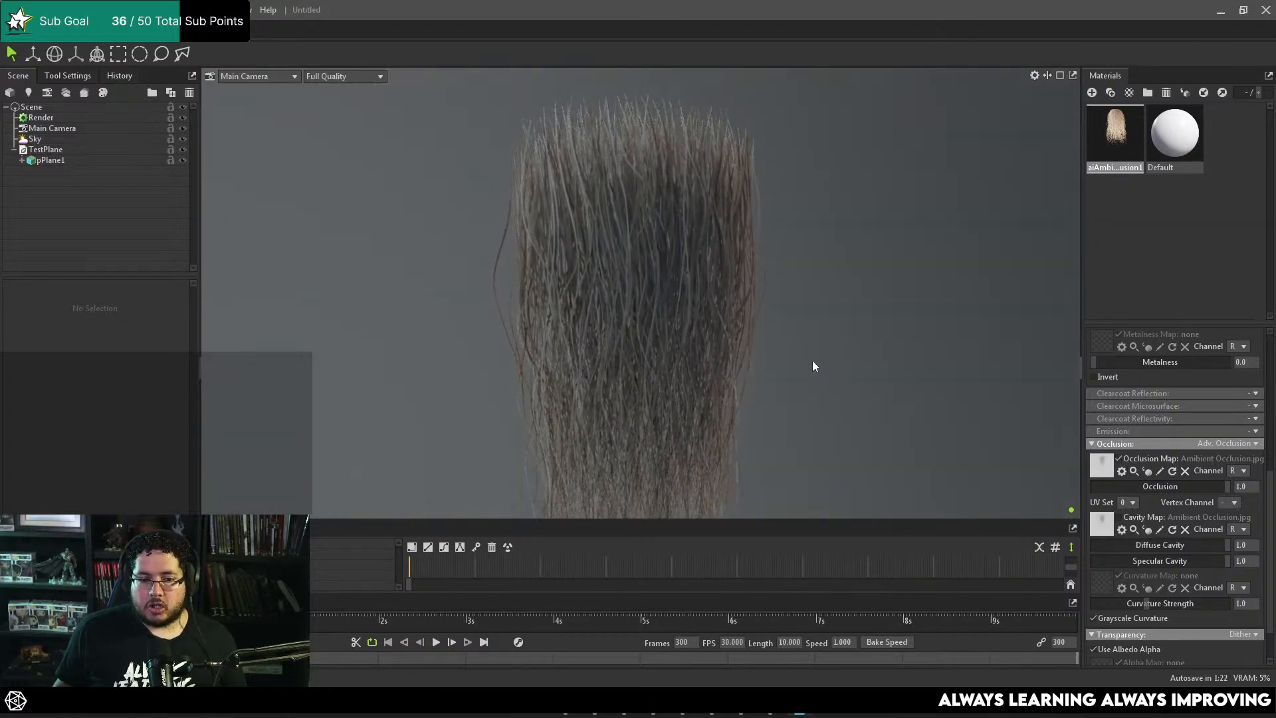
left_click(1184, 471)
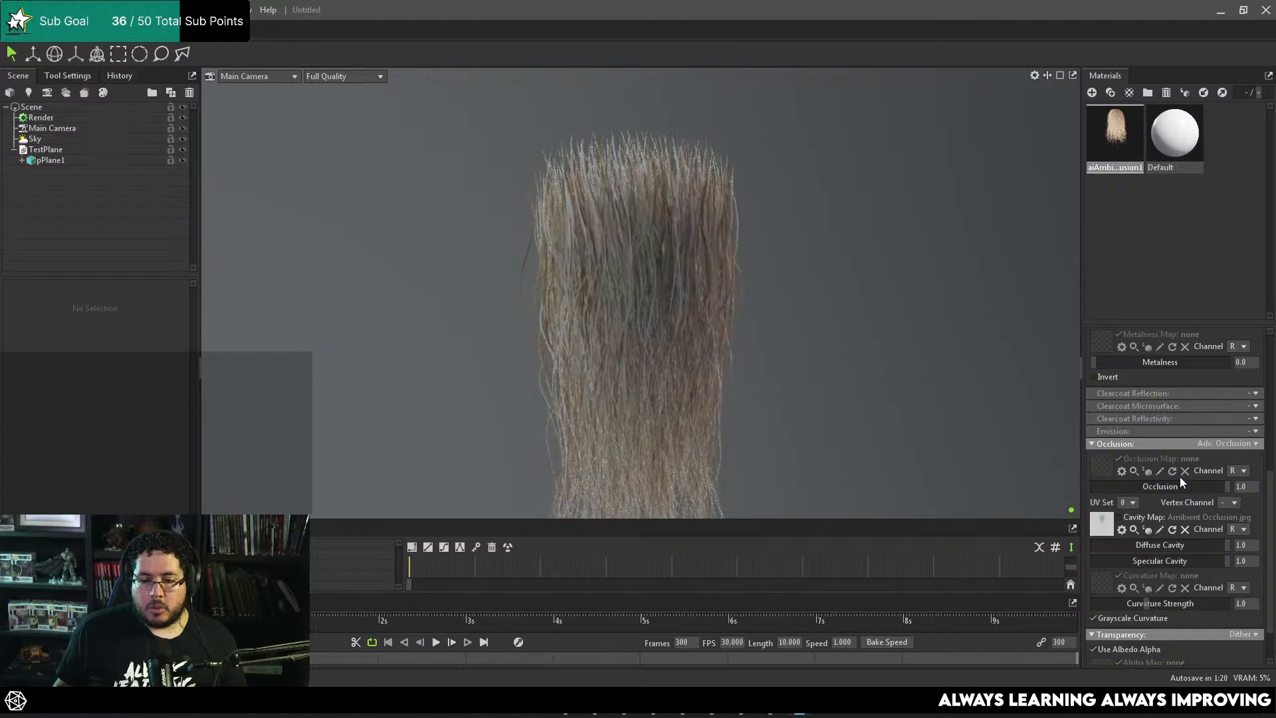
left_click(1120, 518)
Step: Adjust the cavity strengths of the plane material, setting Diffuse Cavity to 0.812 and Specular Cavity to 1.0
scroll(745, 299, "up", 3)
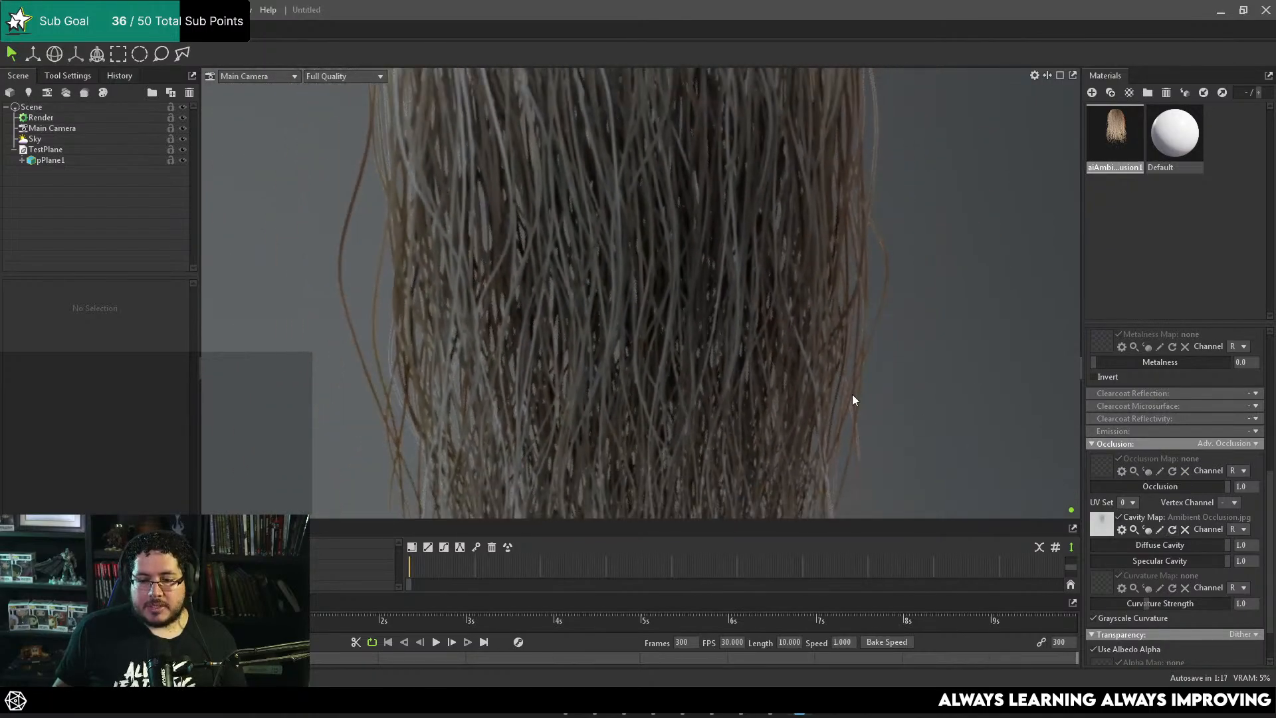
scroll(853, 400, "down", 3)
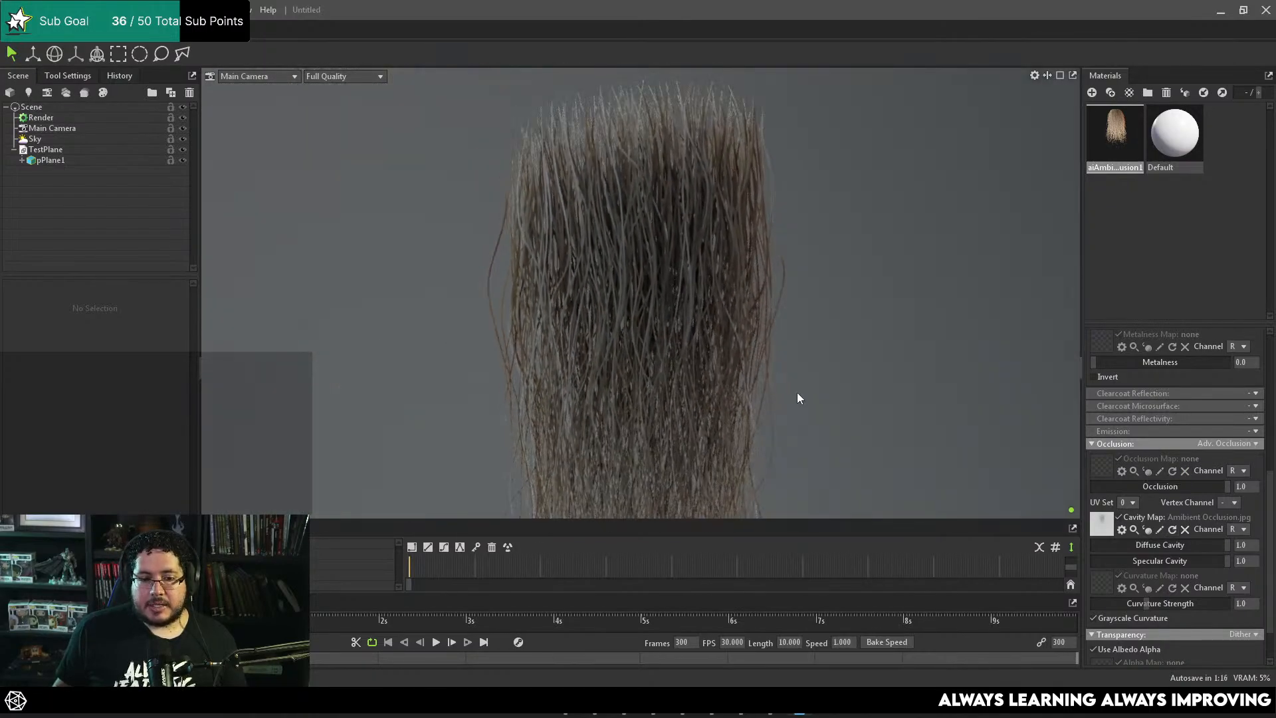
mouse_move(1201, 544)
left_mouse_down()
mouse_move(1178, 553)
mouse_move(1269, 567)
left_mouse_up()
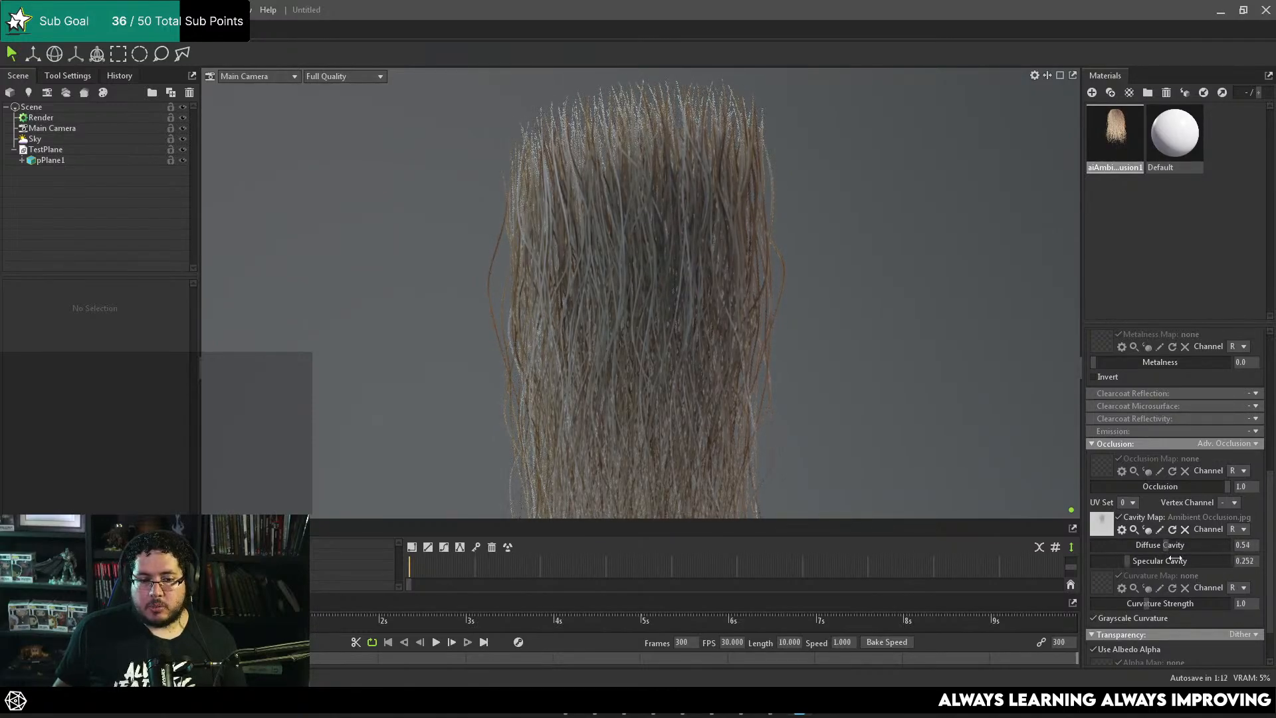
left_click_drag(1175, 560, 1263, 562)
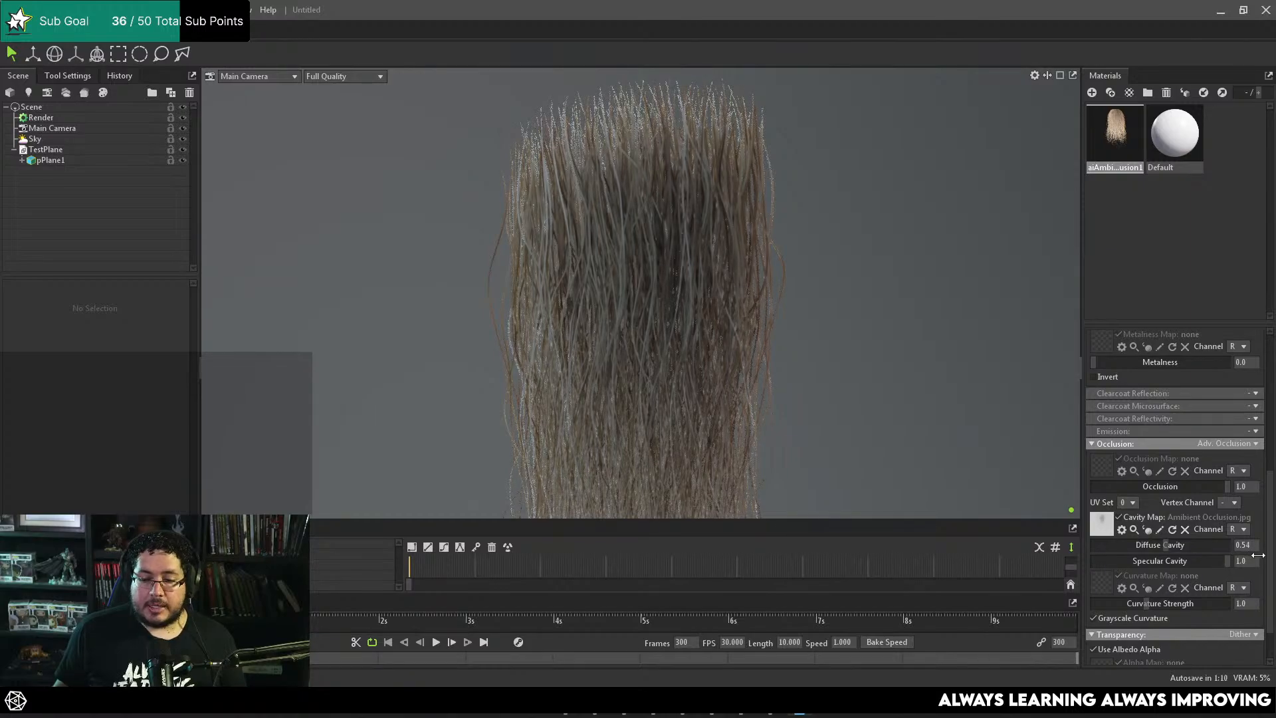
left_click_drag(1158, 542, 1205, 564)
left_click_drag(737, 379, 800, 393)
right_click_drag(801, 394, 736, 363)
mouse_move(737, 363)
left_mouse_down()
mouse_move(637, 379)
mouse_move(812, 396)
mouse_move(587, 345)
mouse_move(676, 348)
mouse_move(687, 291)
mouse_move(764, 291)
mouse_move(636, 286)
left_mouse_up()
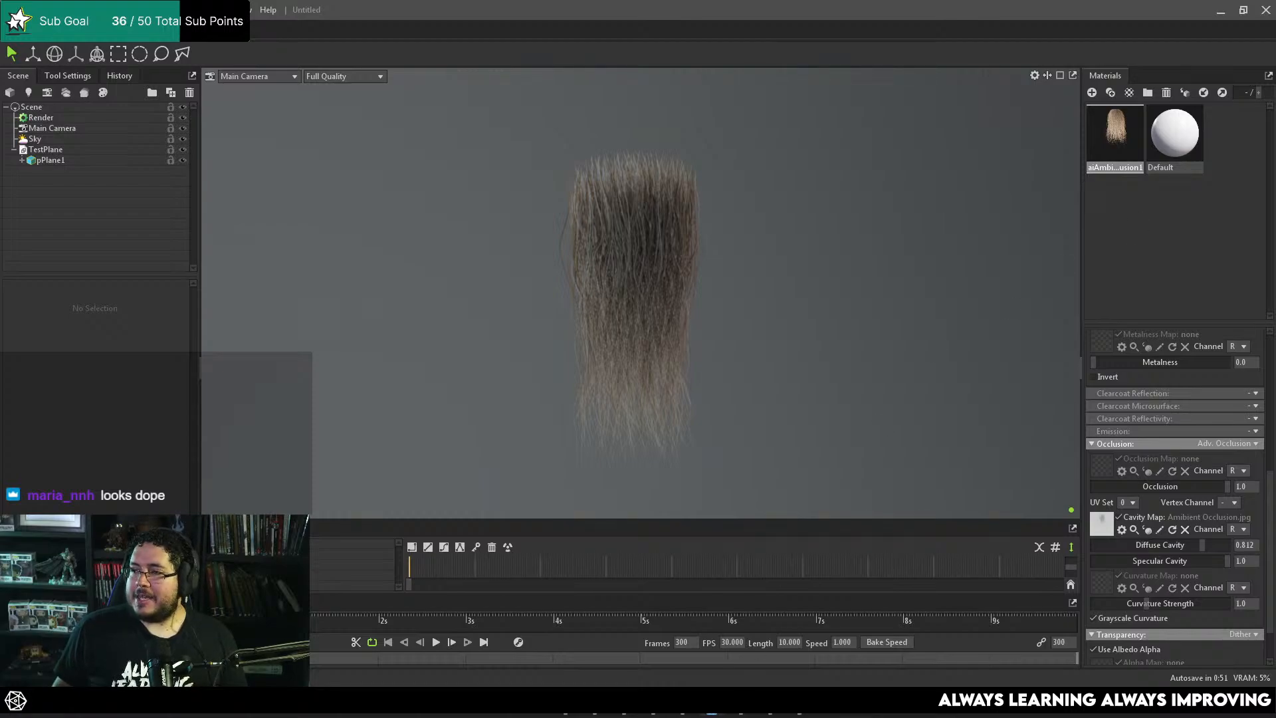
Step: Switch to the web browser, open the FiberShop website by searching for "fibershop", and review its hair features and export passes
key("alt+Tab")
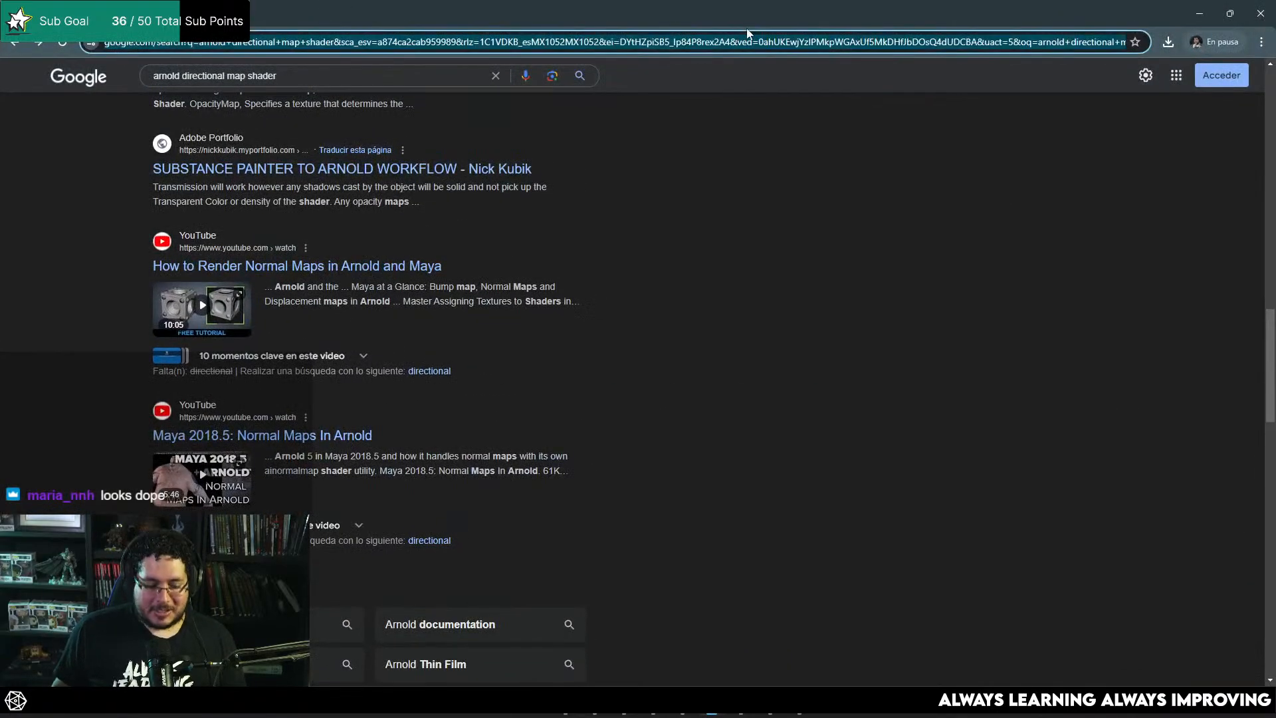
type("fibershop")
key("Return")
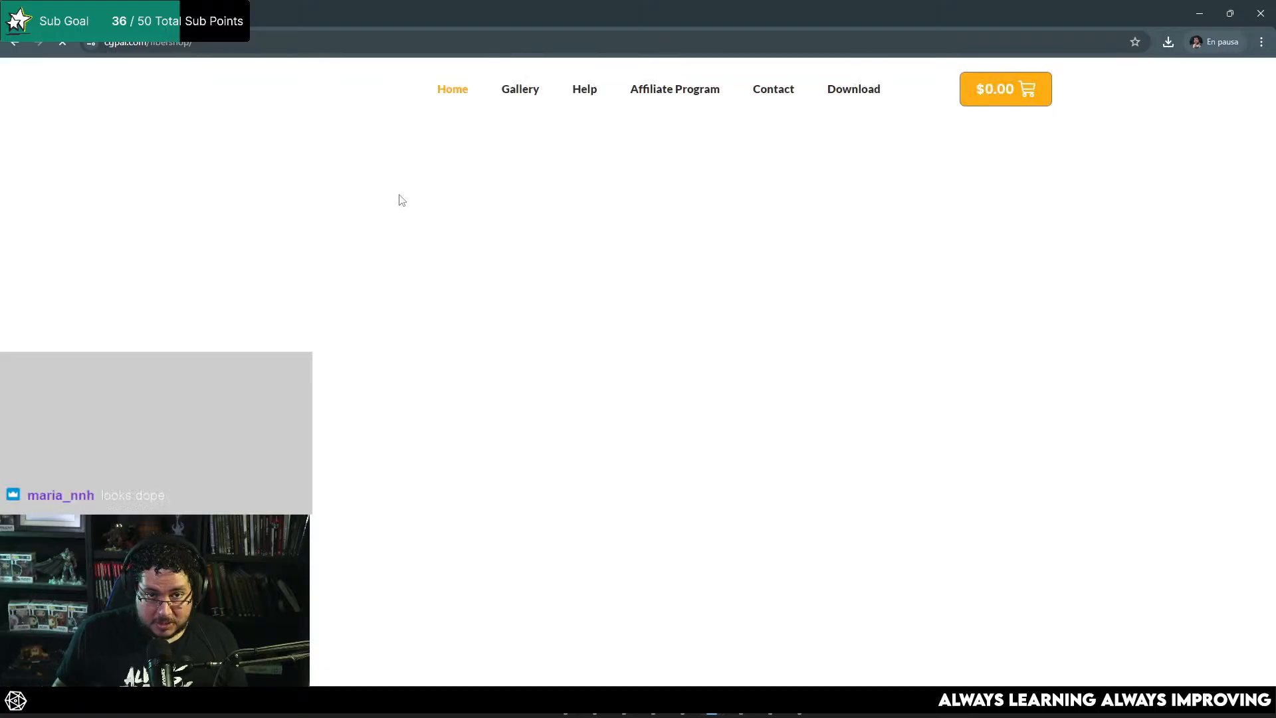
scroll(605, 275, "down", 15)
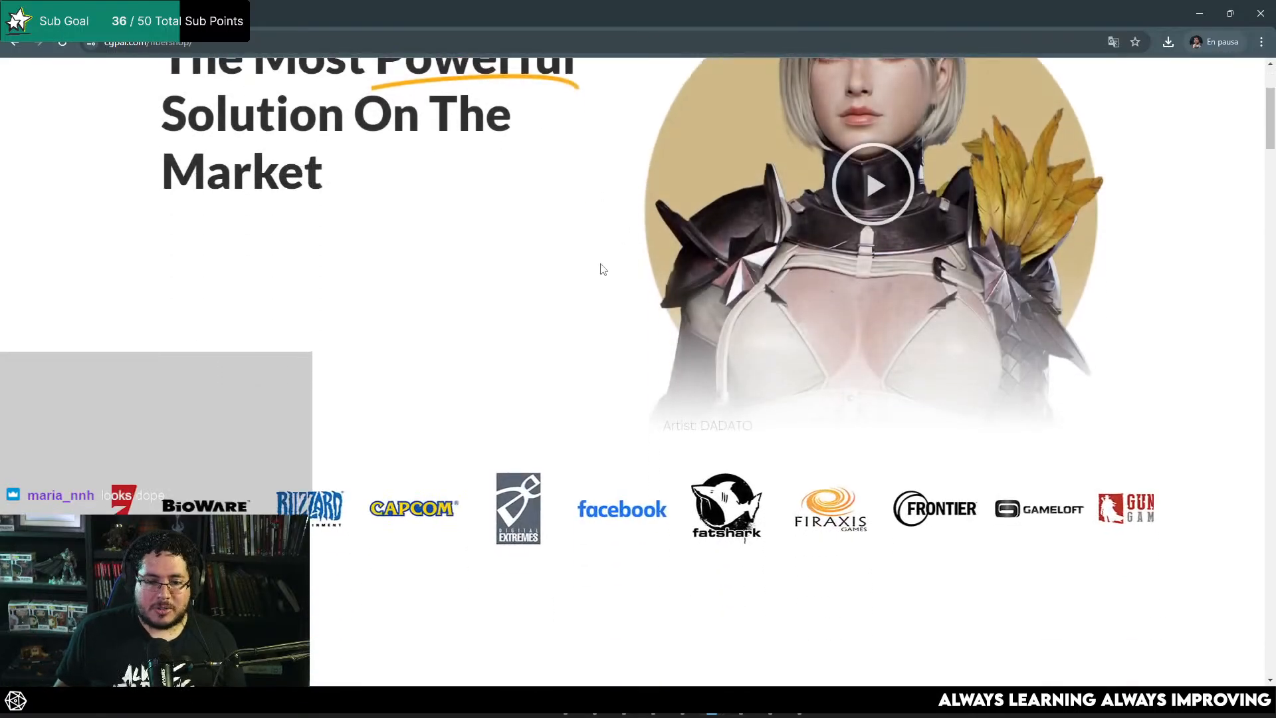
scroll(596, 256, "down", 5)
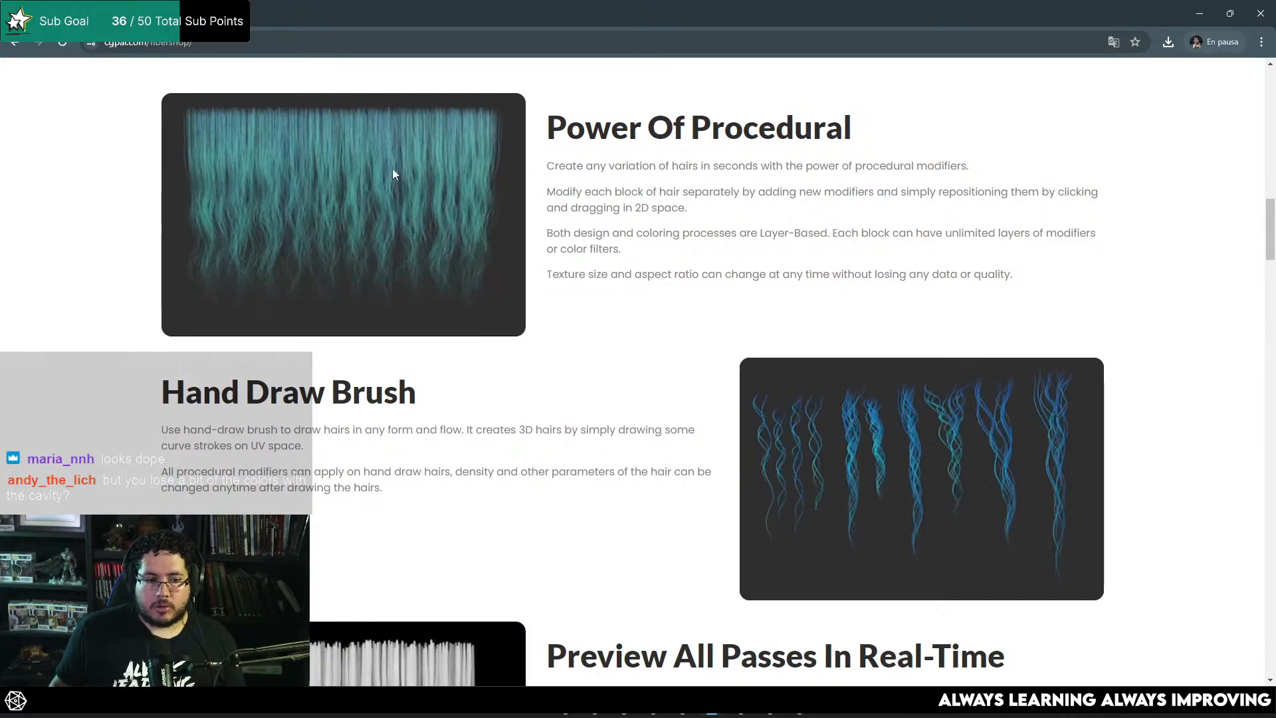
scroll(571, 299, "down", 7)
scroll(563, 342, "down", 2)
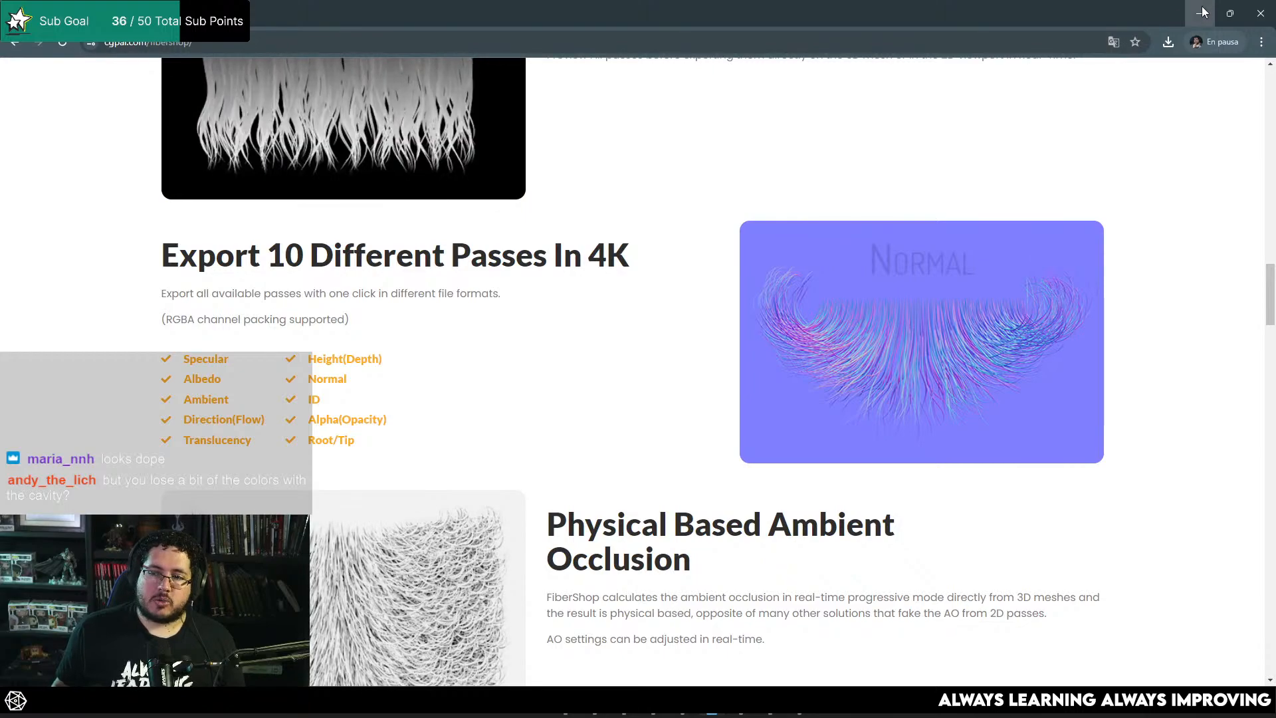
Step: Switch back to Marmoset Toolbag and lower the Diffuse Cavity strength of the plane material
key("alt+Tab")
left_click(824, 321)
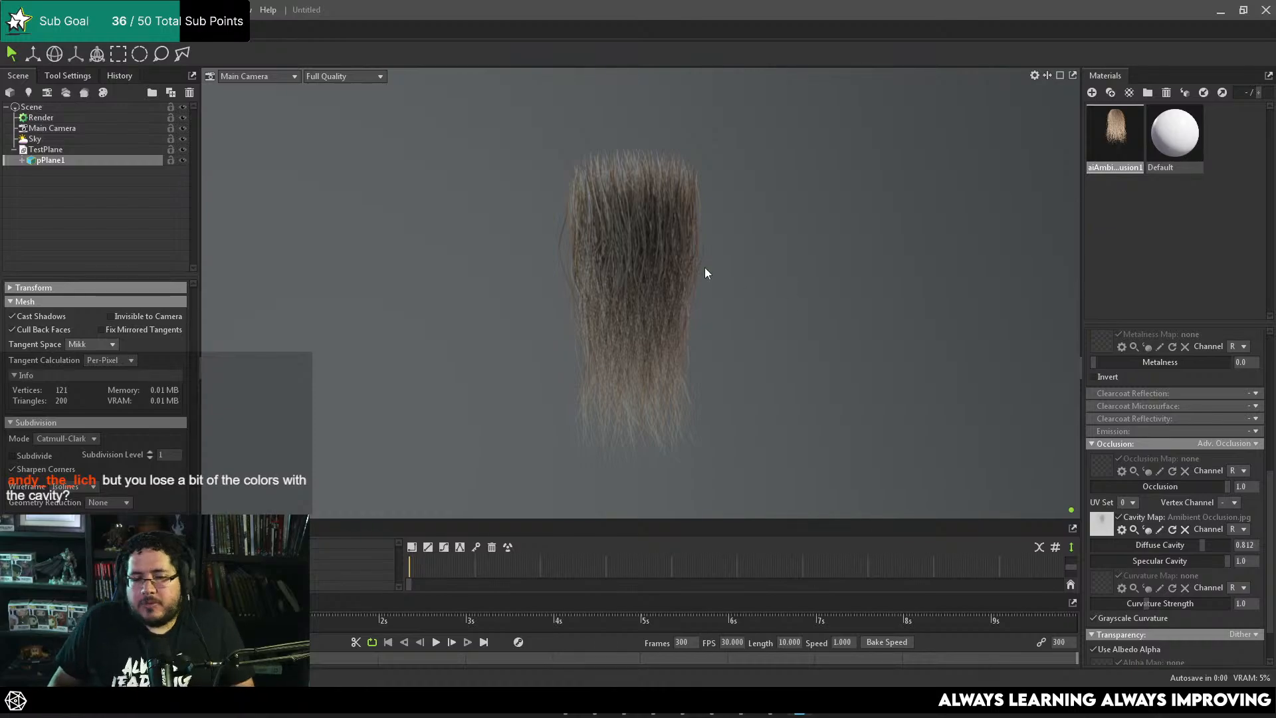
scroll(691, 288, "down", 2)
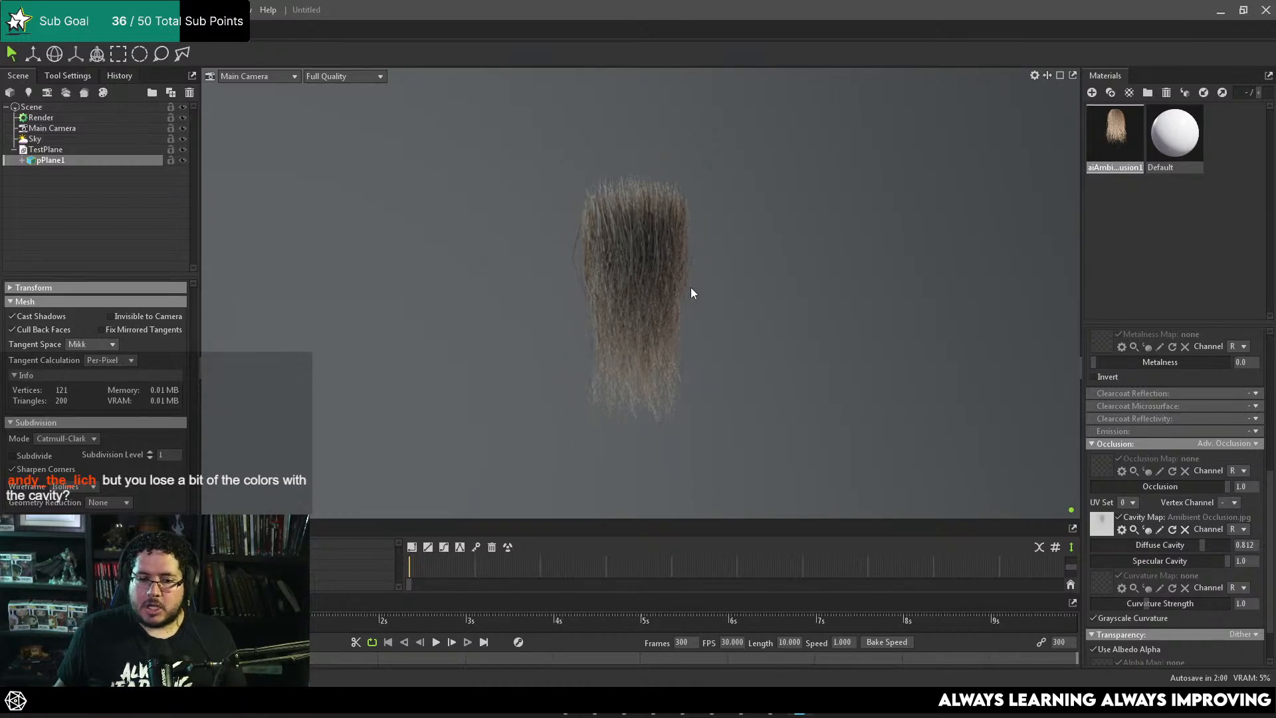
scroll(838, 315, "up", 1)
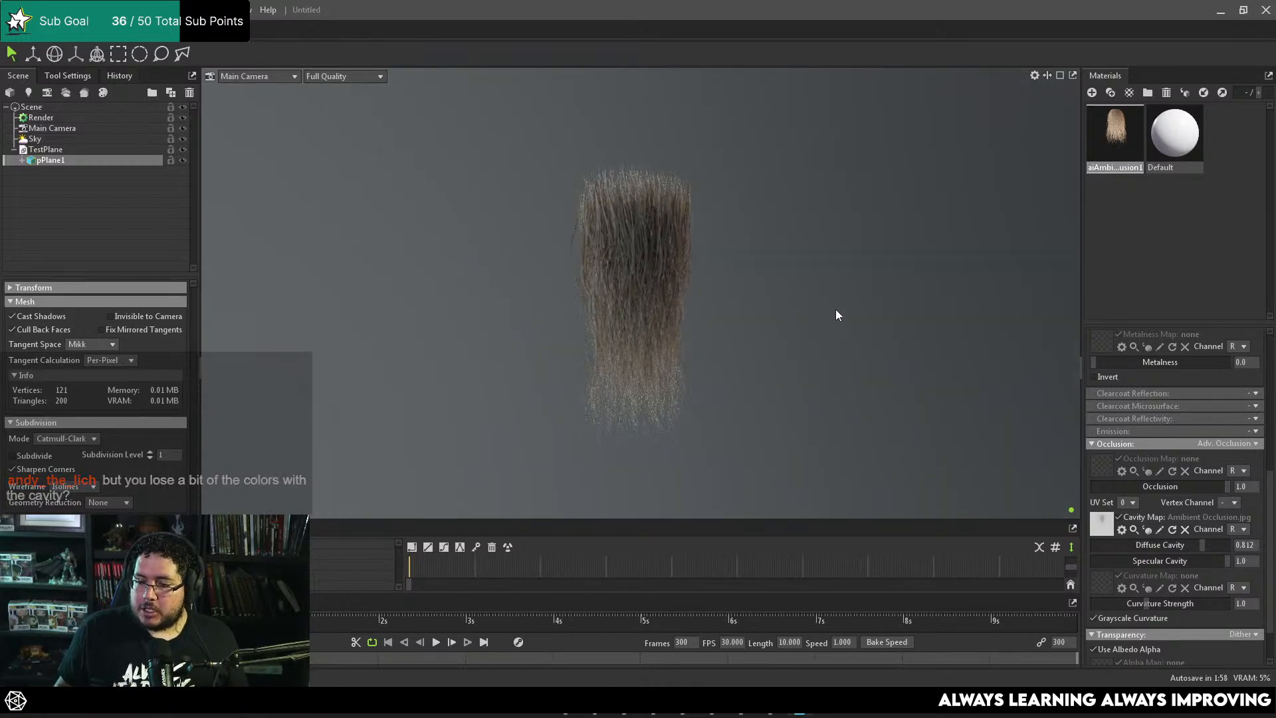
scroll(774, 313, "up", 3)
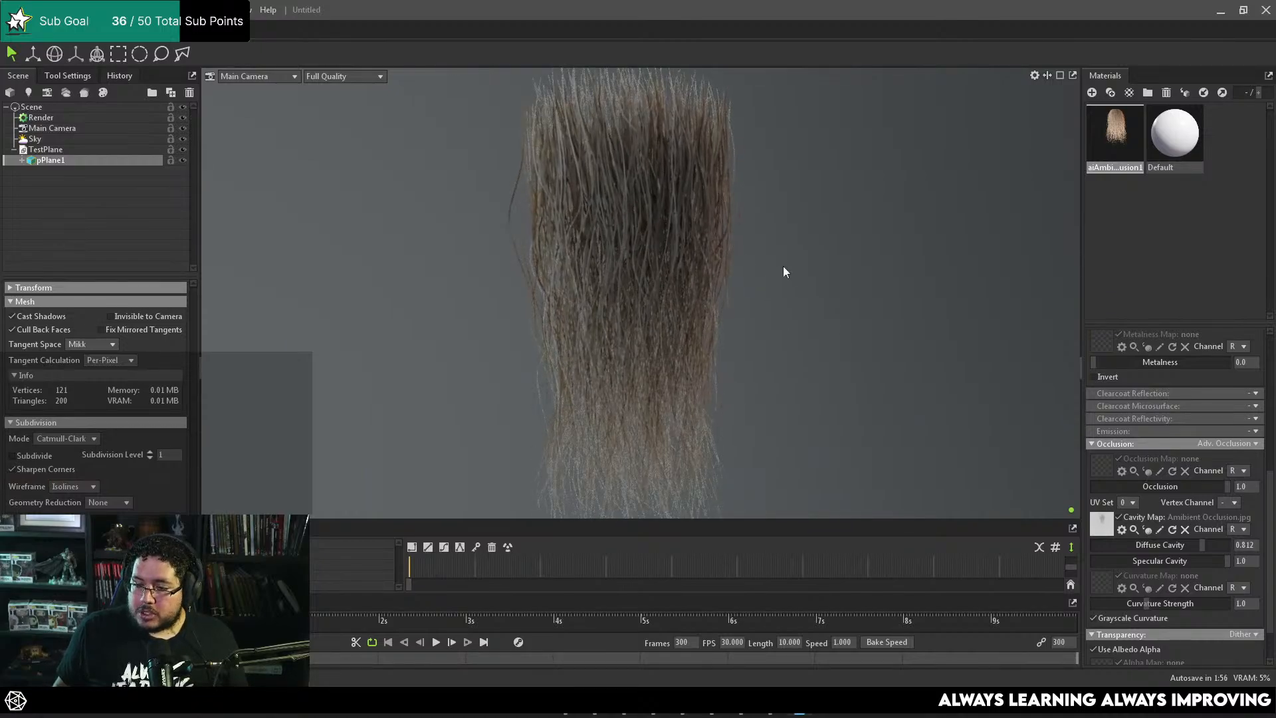
scroll(783, 266, "down", 2)
scroll(748, 277, "up", 2)
left_click_drag(1190, 544, 1115, 561)
Step: Tint the plane material's albedo color blue, hex 5790bd
scroll(1119, 461, "up", 7)
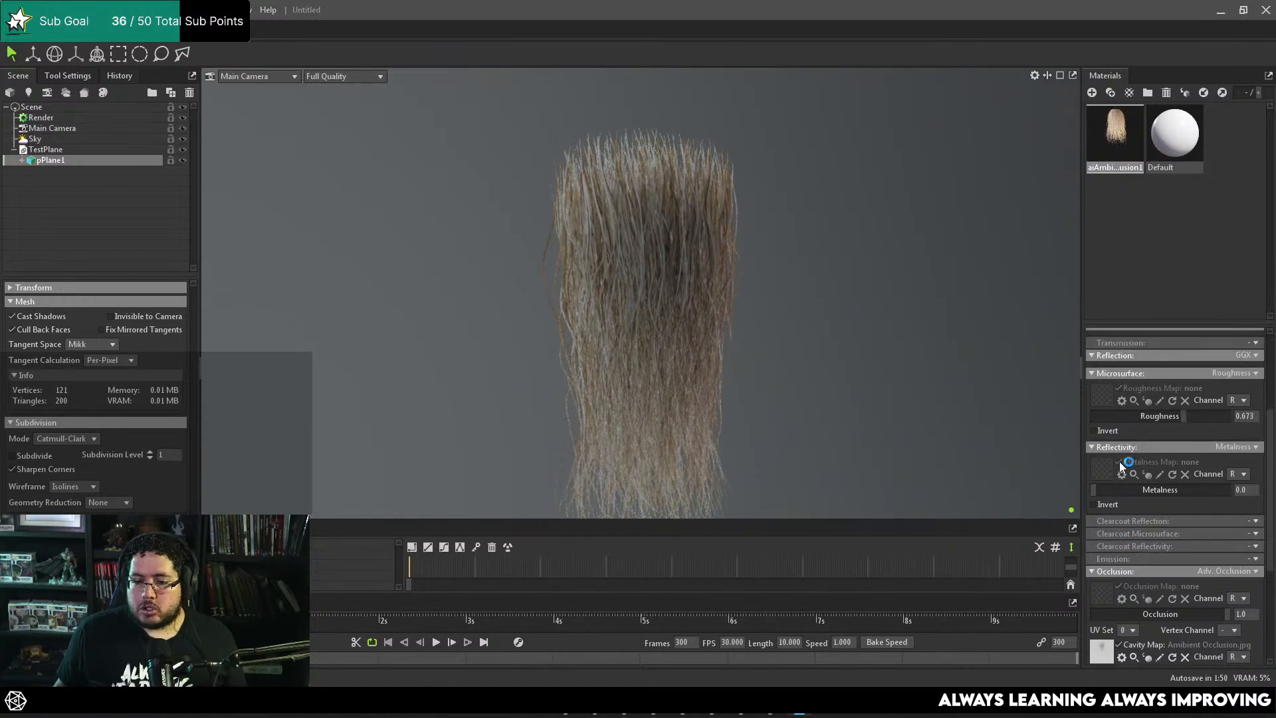
left_click(1205, 403)
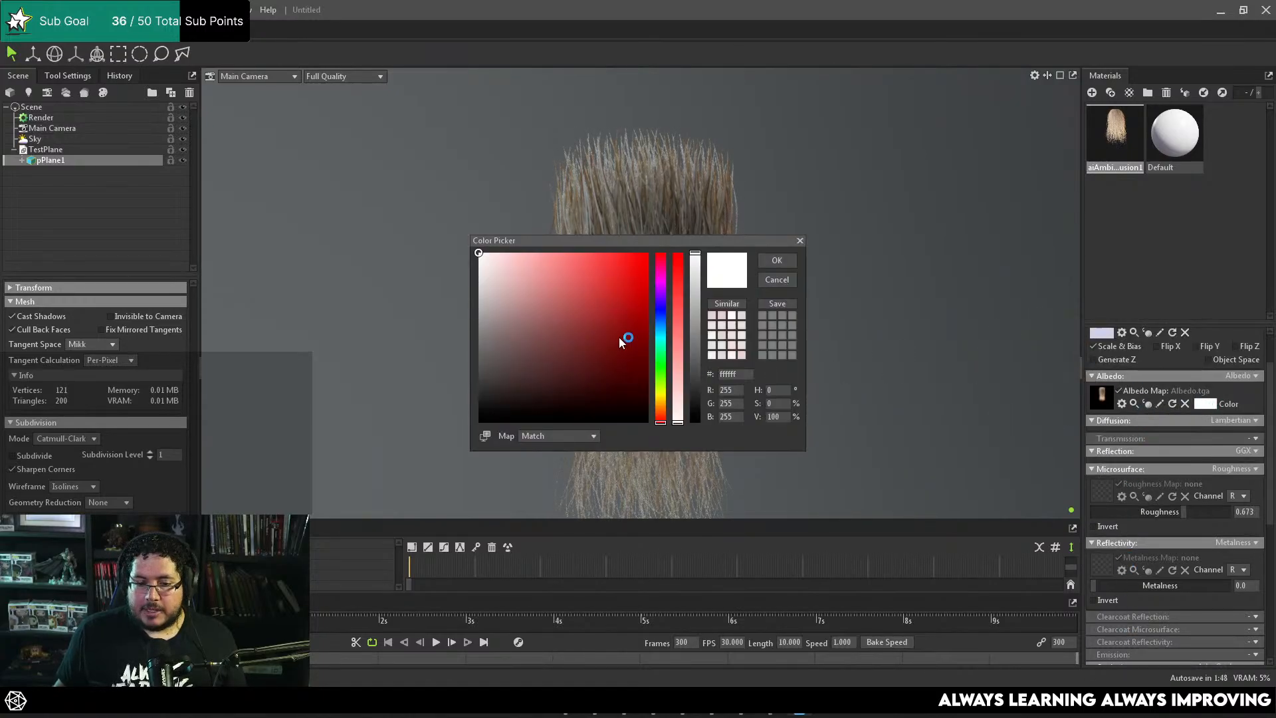
mouse_move(620, 338)
left_mouse_down()
mouse_move(585, 294)
mouse_move(607, 241)
mouse_move(552, 253)
mouse_move(928, 194)
left_mouse_up()
mouse_move(932, 242)
left_mouse_down()
mouse_move(921, 281)
mouse_move(937, 334)
mouse_move(937, 221)
mouse_move(1000, 223)
mouse_move(876, 310)
mouse_move(964, 233)
mouse_move(1023, 274)
mouse_move(932, 246)
left_mouse_up()
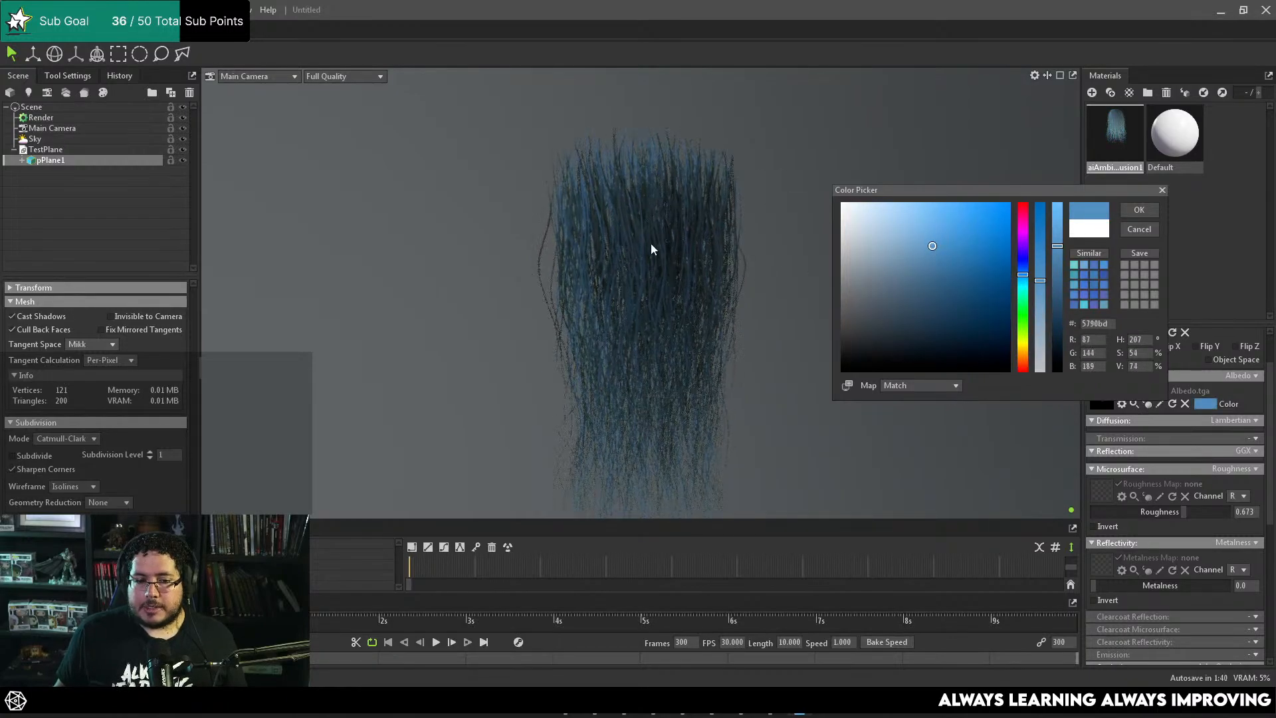
right_click_drag(652, 246, 683, 243, "alt")
left_click(1138, 210)
Step: Examine the blue-tinted hair card from different angles, both close up and from far away
right_click_drag(759, 274, 728, 275, "alt")
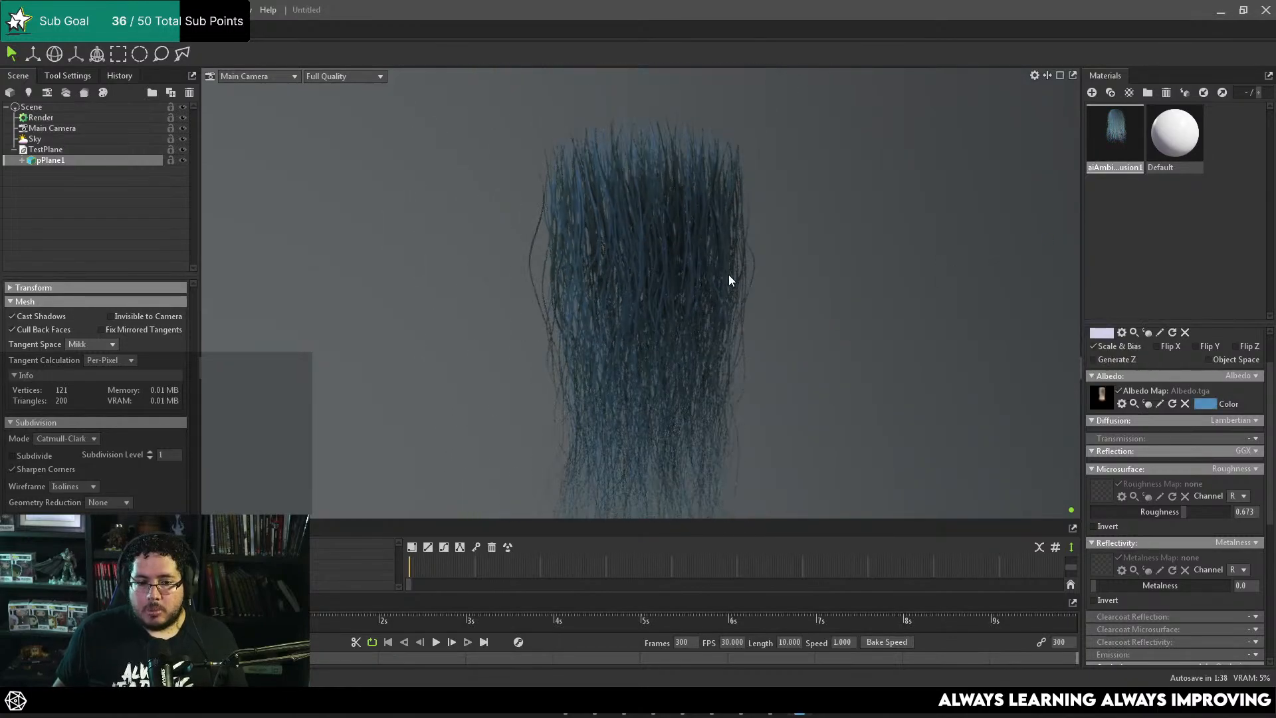
left_click_drag(729, 274, 757, 276, "alt")
middle_click_drag(757, 276, 736, 247, "alt")
right_click_drag(737, 247, 670, 246, "alt")
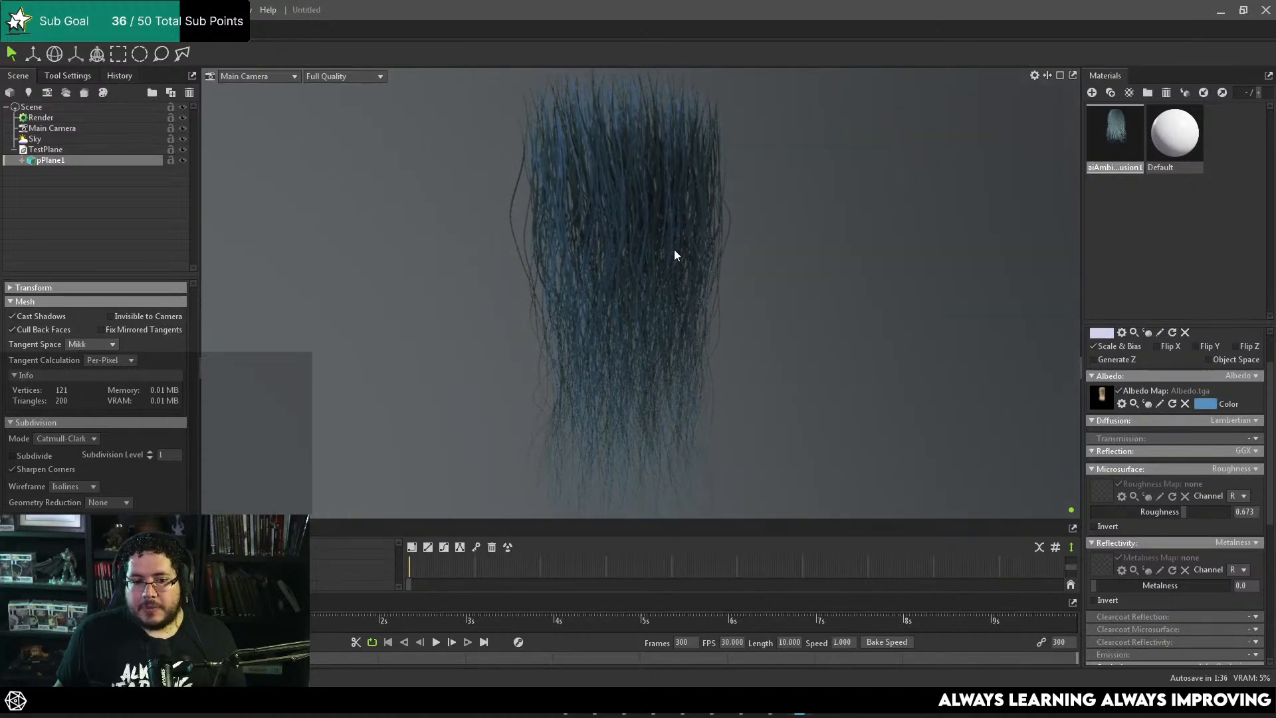
left_click_drag(674, 249, 640, 225, "alt")
right_click_drag(640, 224, 707, 245, "alt")
middle_click_drag(708, 245, 743, 289, "alt")
right_click_drag(744, 290, 755, 320, "alt")
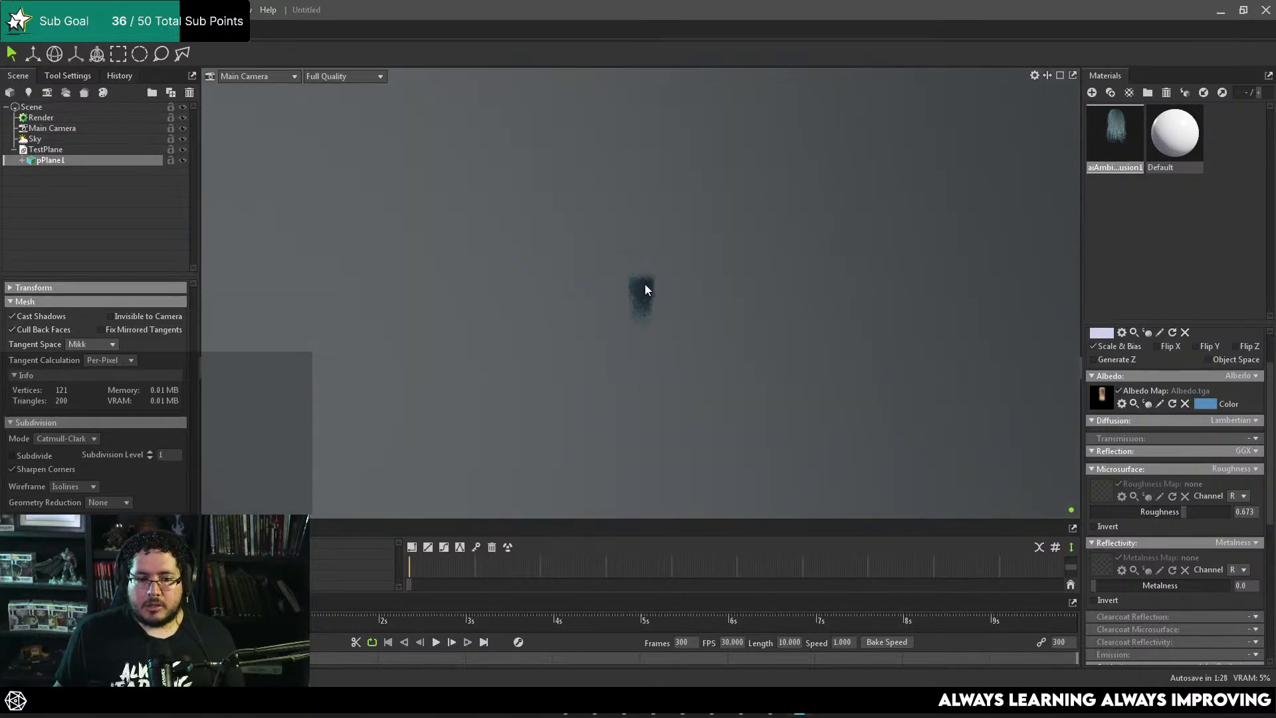
left_click(57, 162)
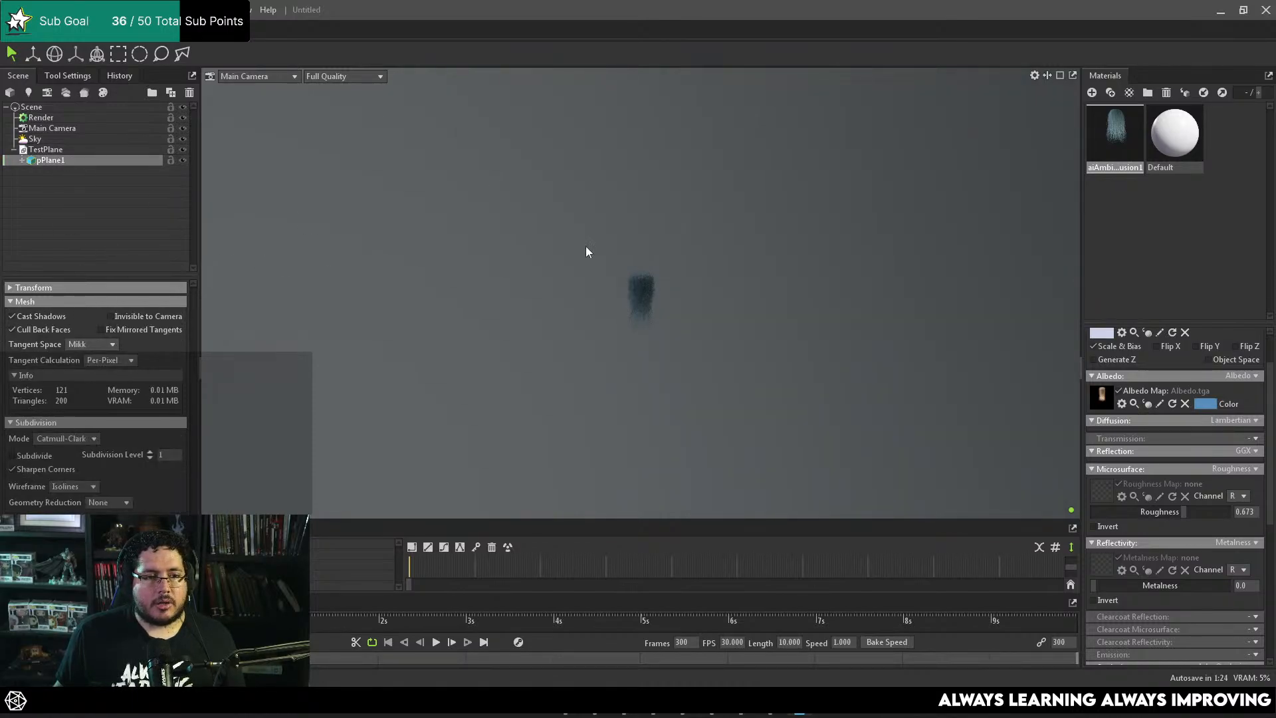
key("f")
right_click_drag(637, 256, 722, 313, "alt")
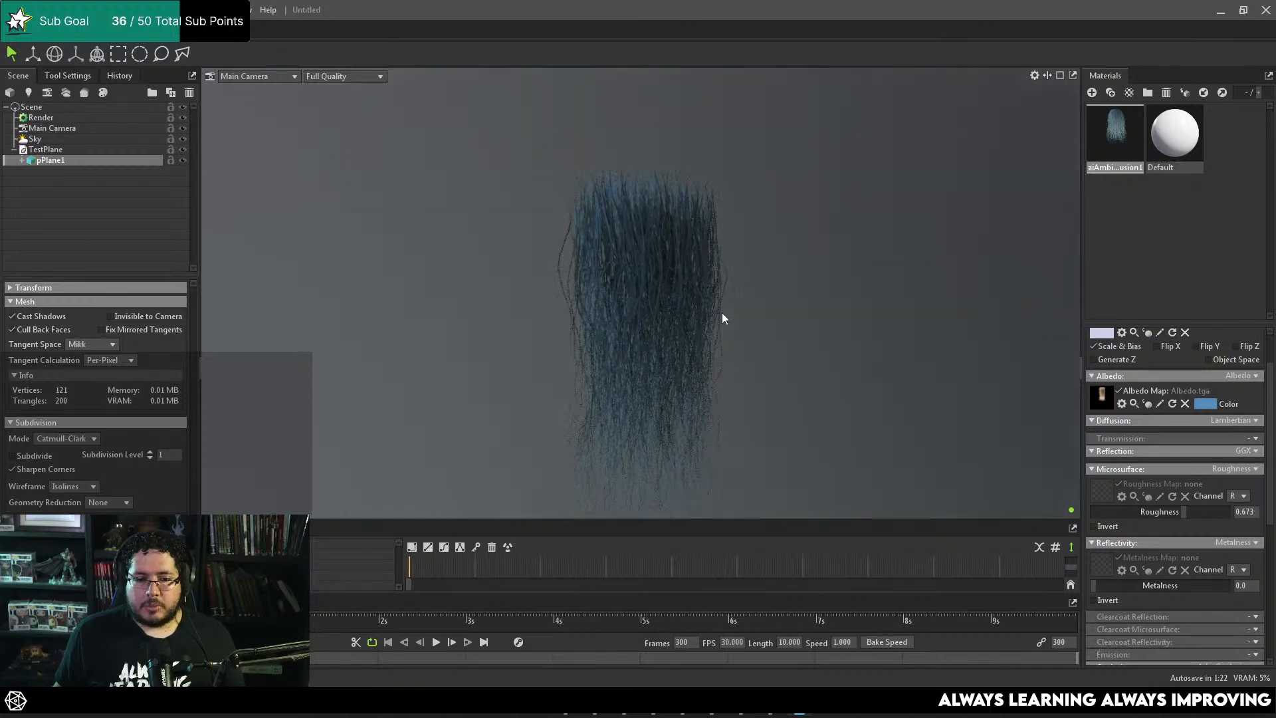
left_click_drag(722, 312, 684, 246, "alt")
right_click_drag(683, 246, 813, 413, "alt")
left_click_drag(813, 413, 693, 341, "alt")
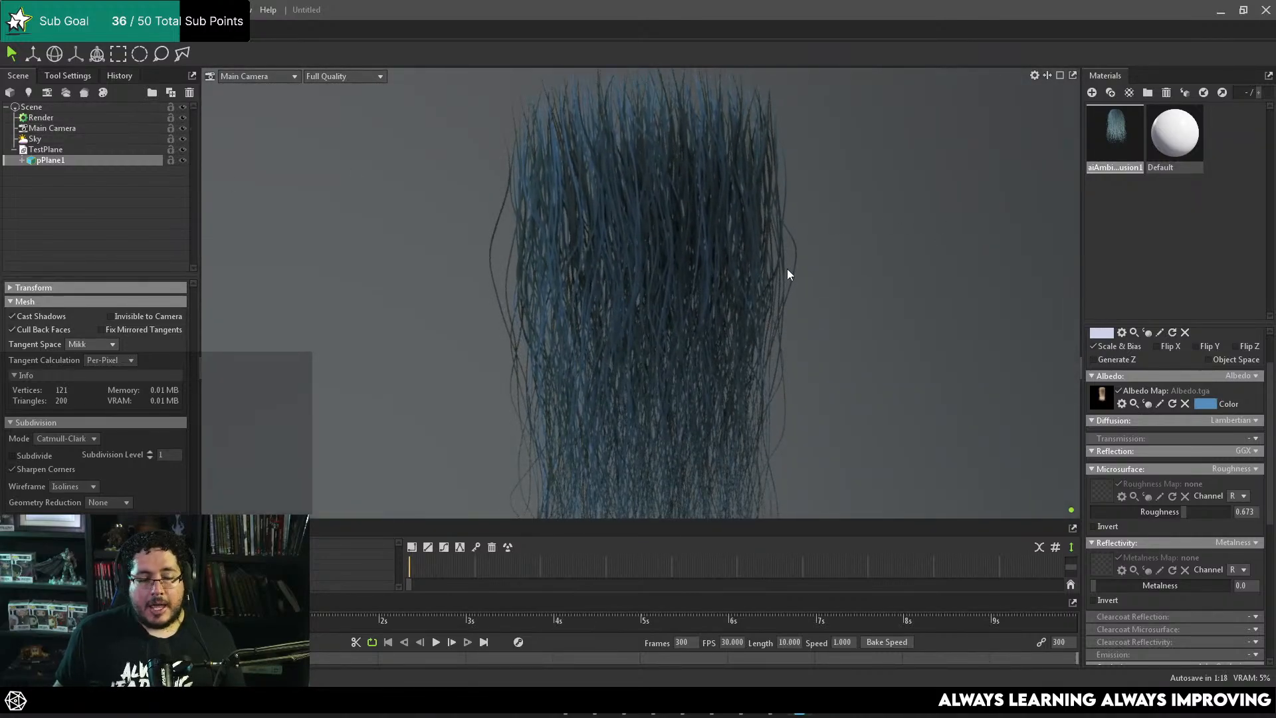
right_click_drag(789, 272, 563, 251, "alt")
Step: Enable ray tracing in the render settings and check the hair card near and far
left_click(41, 118)
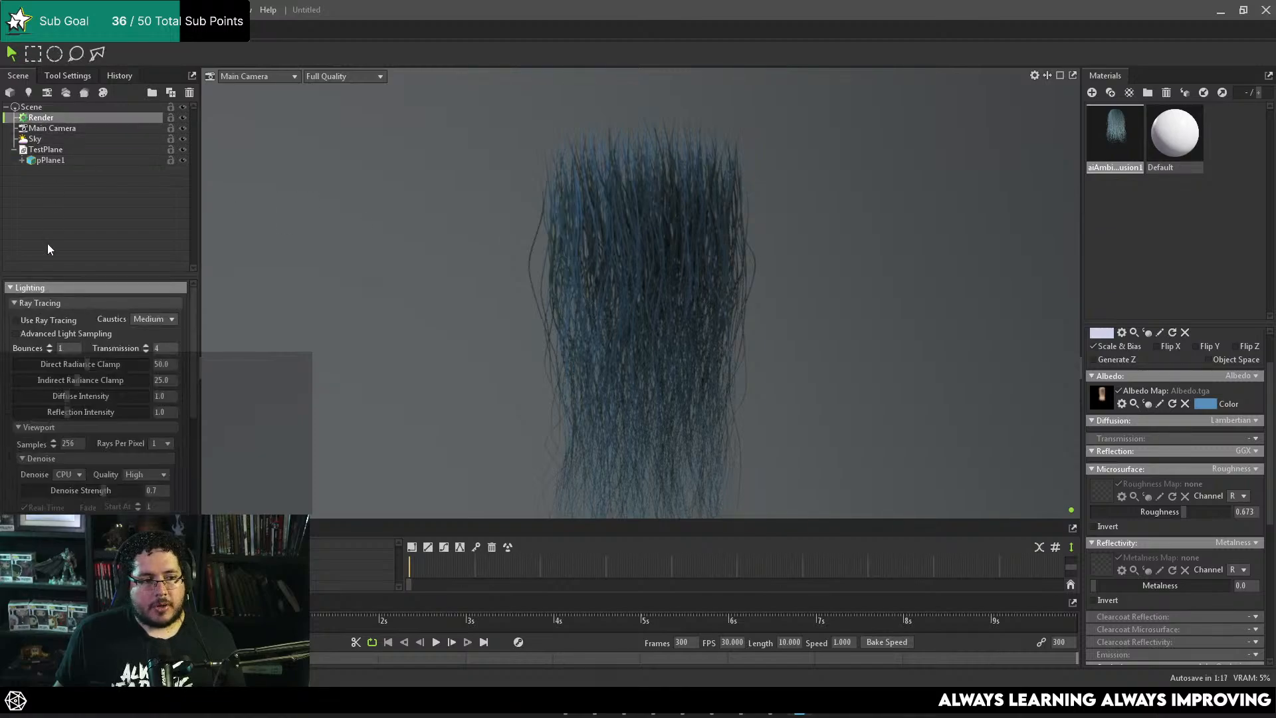
left_click(30, 320)
right_click_drag(672, 230, 847, 286, "alt")
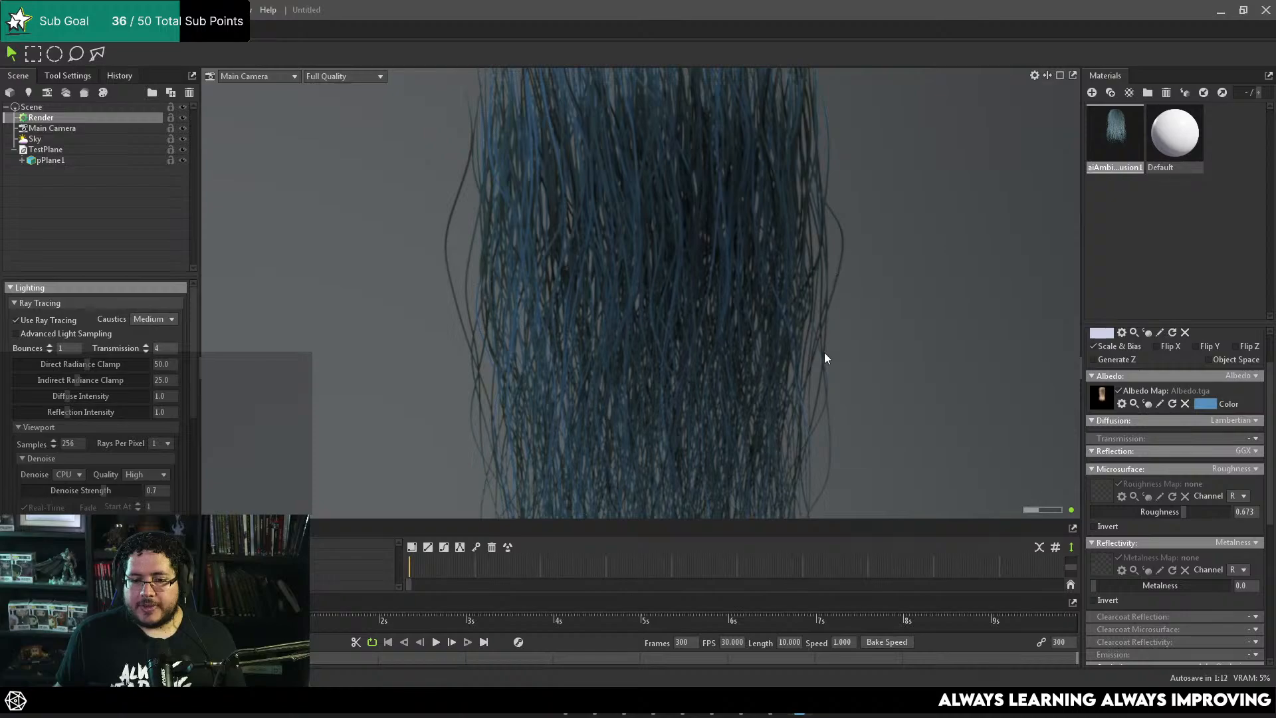
right_click_drag(744, 310, 591, 304, "alt")
left_click(521, 242)
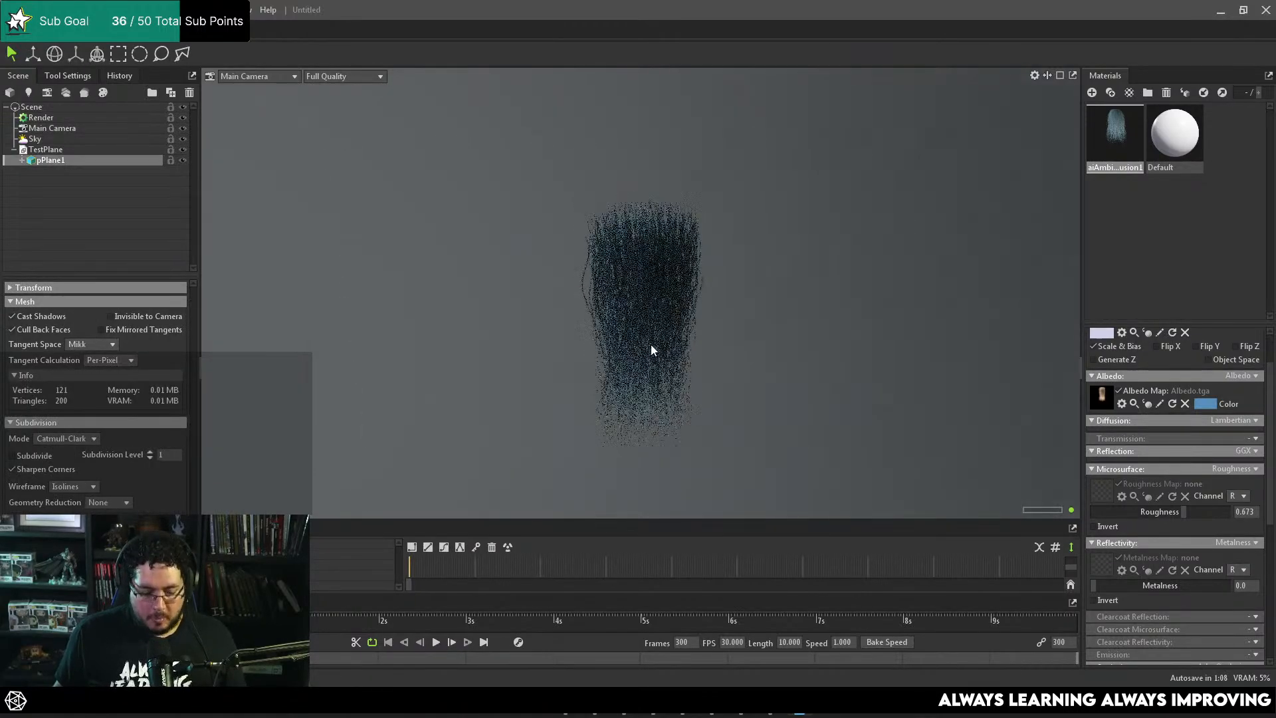
Step: Duplicate the hair card plane and offset the copy sideways and in depth from the original
key("ctrl+d")
key("w")
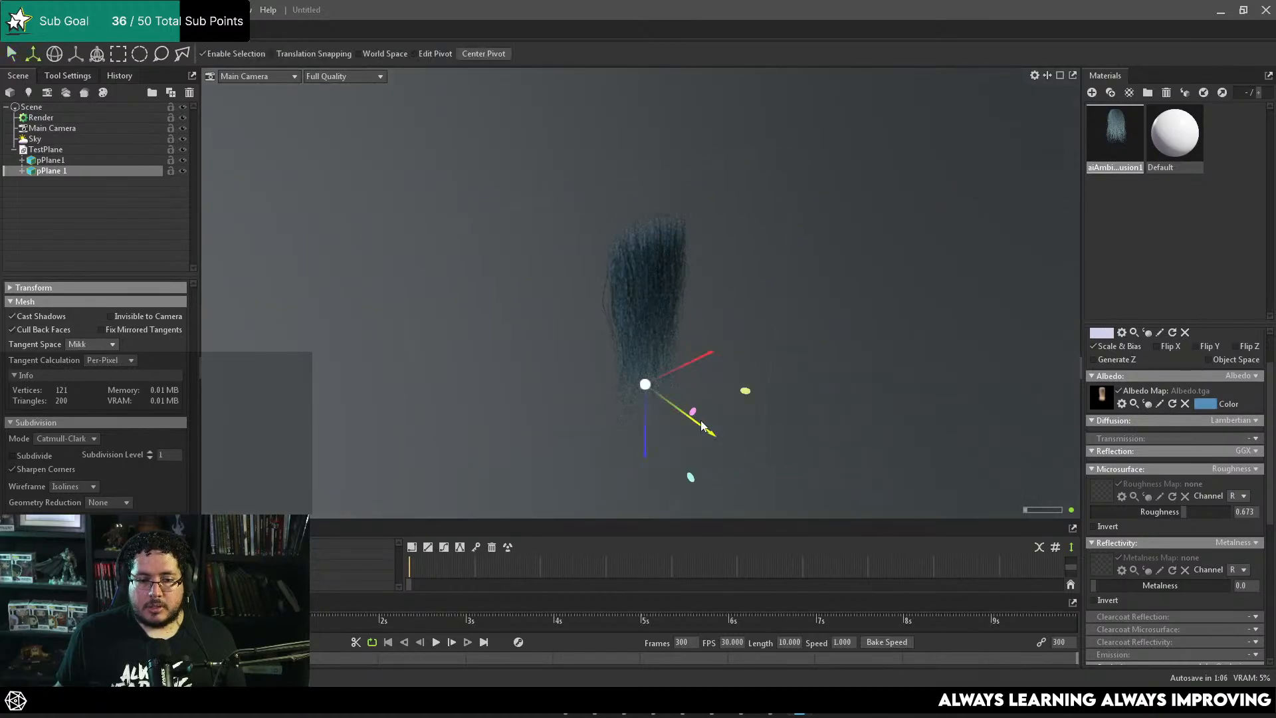
left_click_drag(703, 349, 665, 322)
left_click(665, 322)
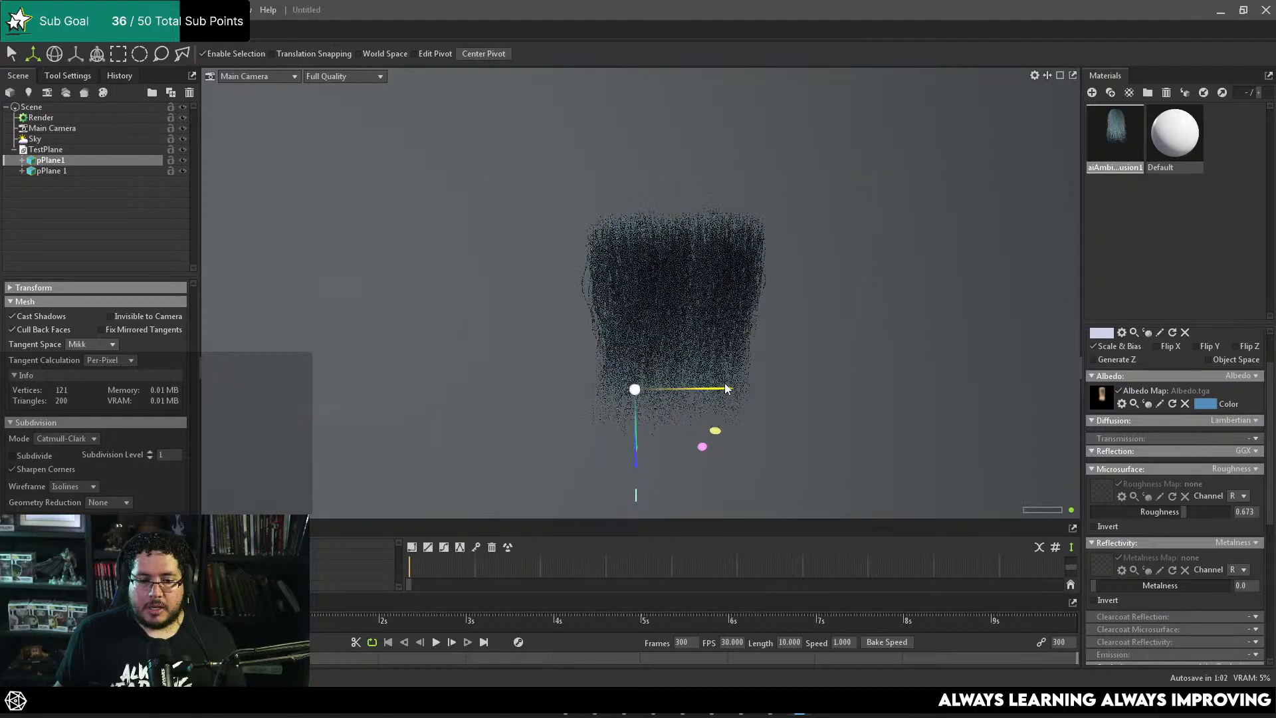
left_click_drag(664, 418, 938, 334, "alt")
Step: Add another offset copy of the hair card plane and examine how the overlapping cards look up close
key("ctrl+d")
key("ctrl+z")
right_click_drag(907, 290, 900, 374, "alt")
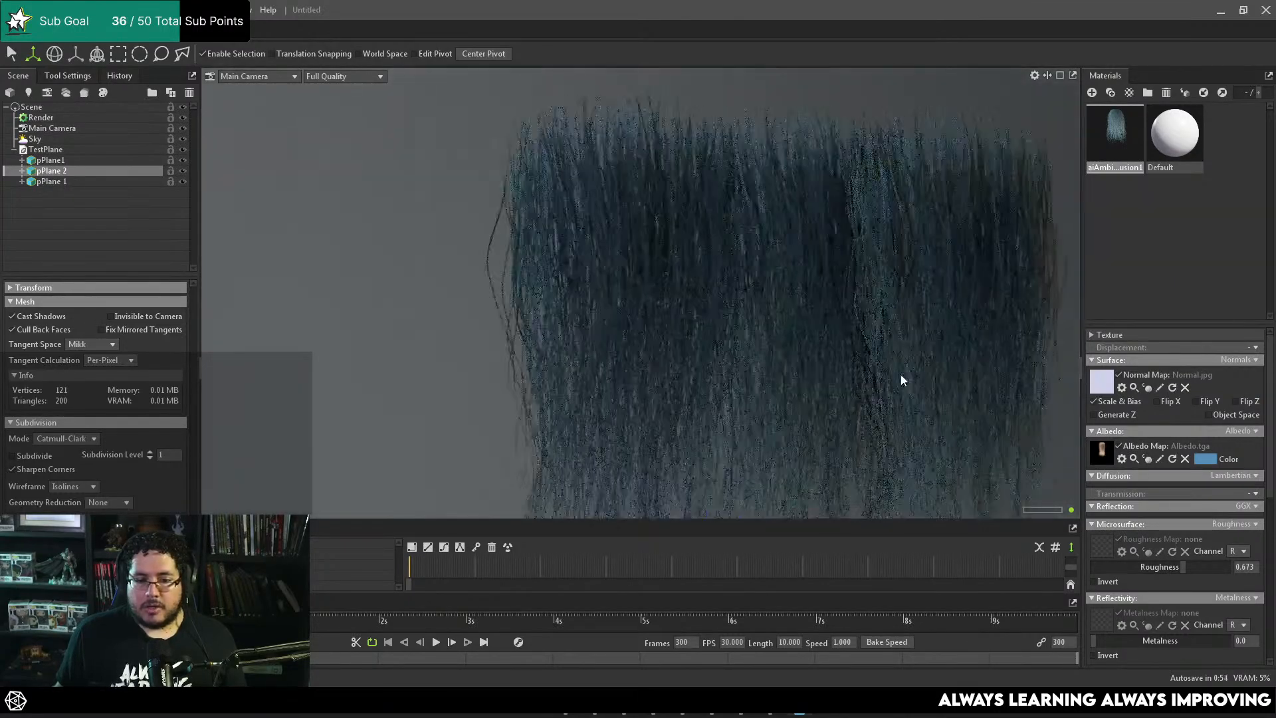
left_click_drag(900, 374, 791, 268, "alt")
scroll(791, 267, "down", 5)
Step: Delete two of the three hair card planes, keeping a single card in the scene
left_click_drag(805, 326, 658, 258, "alt")
left_click(658, 258)
key("Delete")
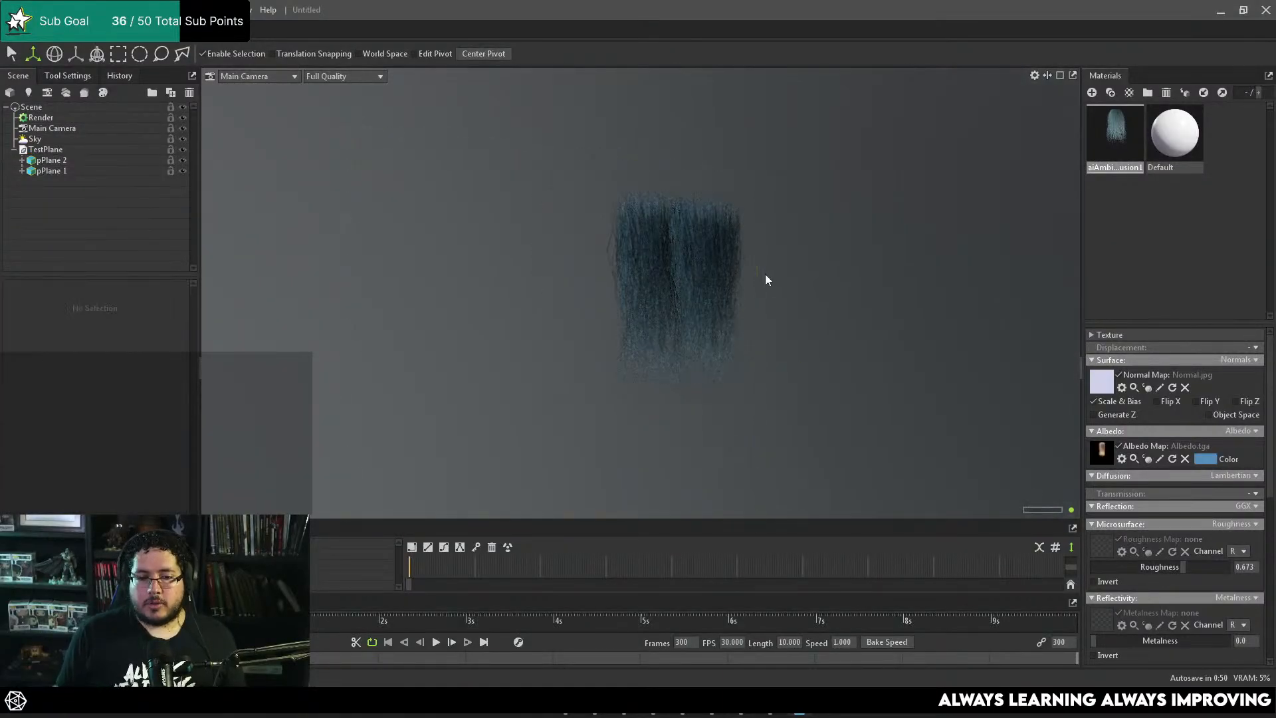
left_click(731, 266)
key("Delete")
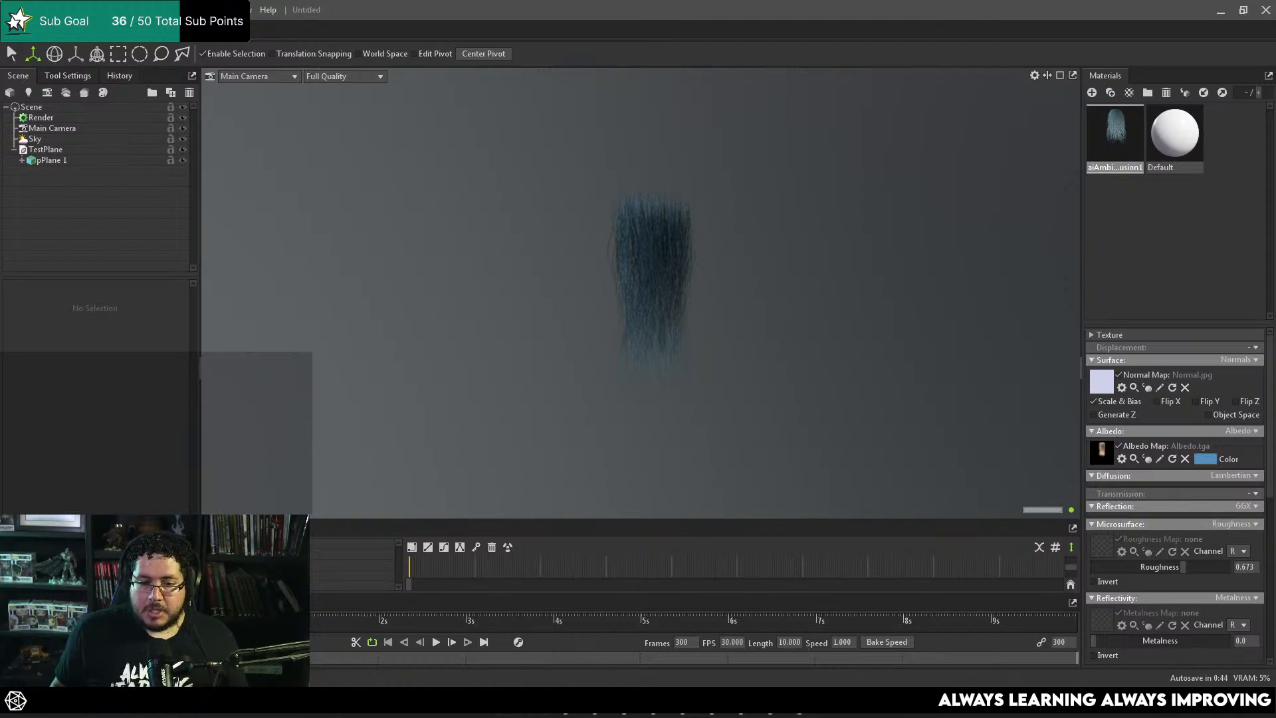
Step: Switch to Photoshop, close the Albedo.tga document and open MurkHair_DiffuseAlpha.tga
key("super+e")
left_click(671, 98)
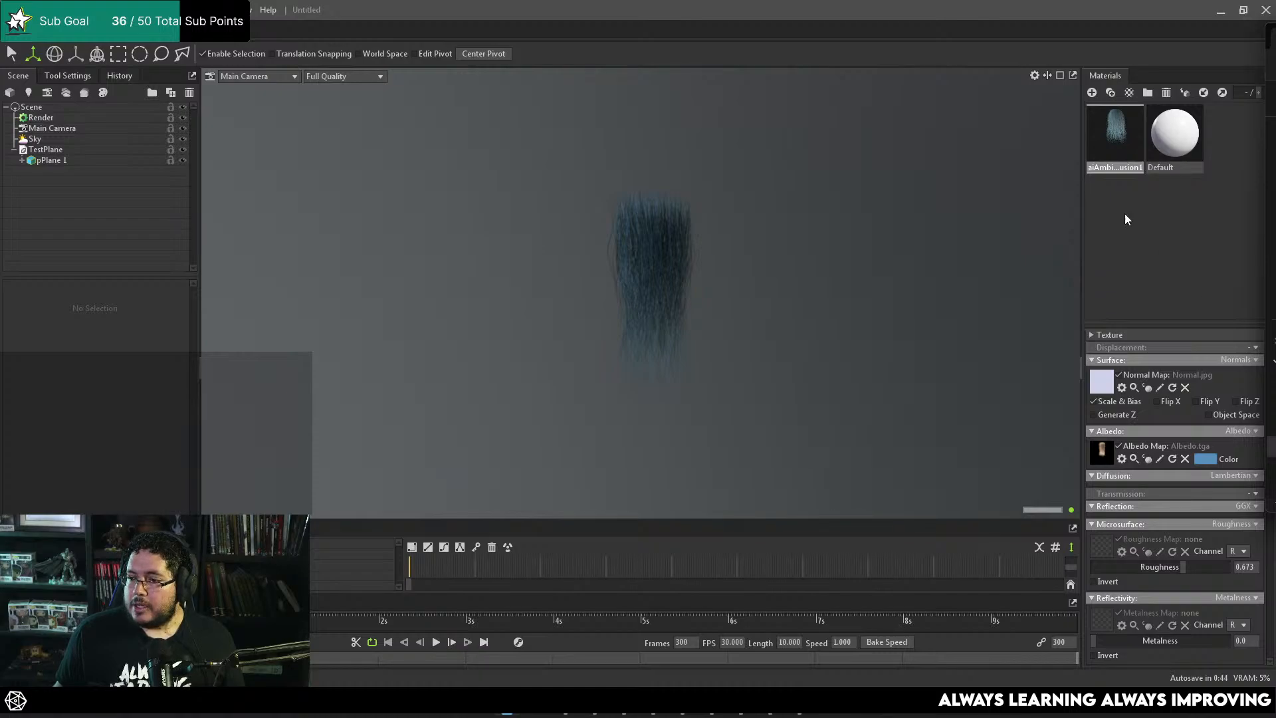
left_click(1218, 12)
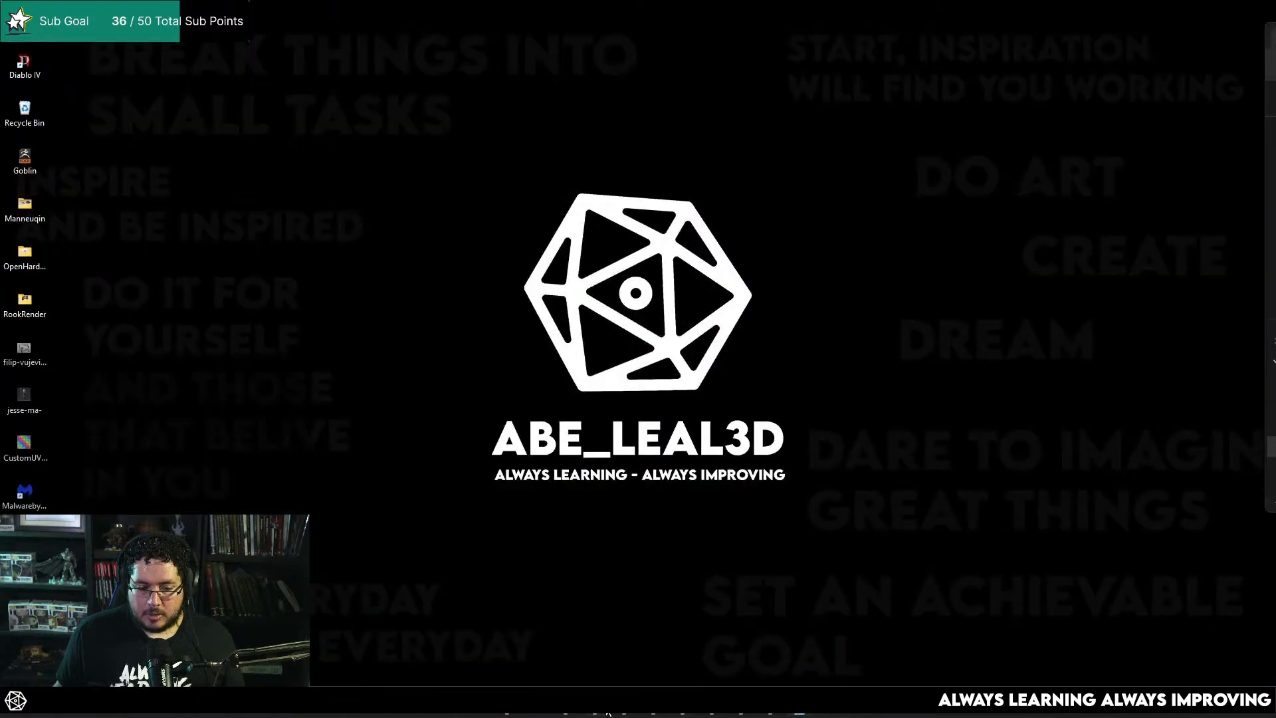
left_click(769, 713)
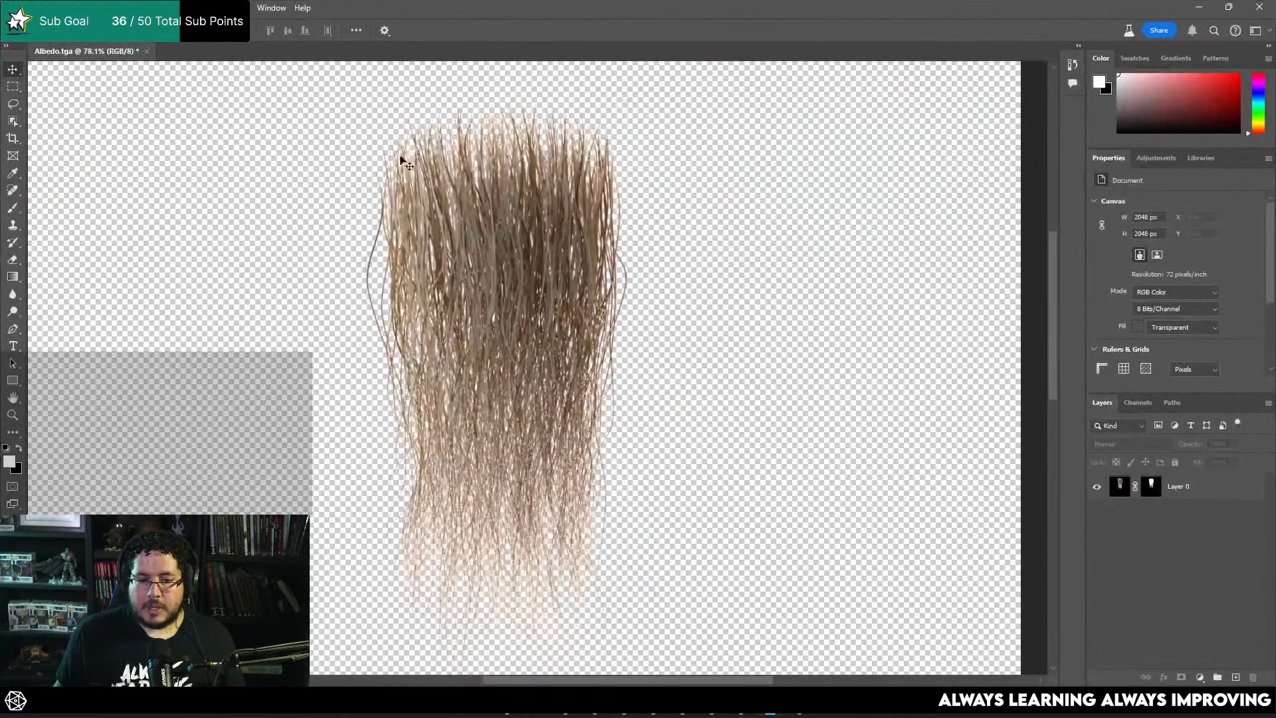
left_click(146, 51)
left_click(633, 259)
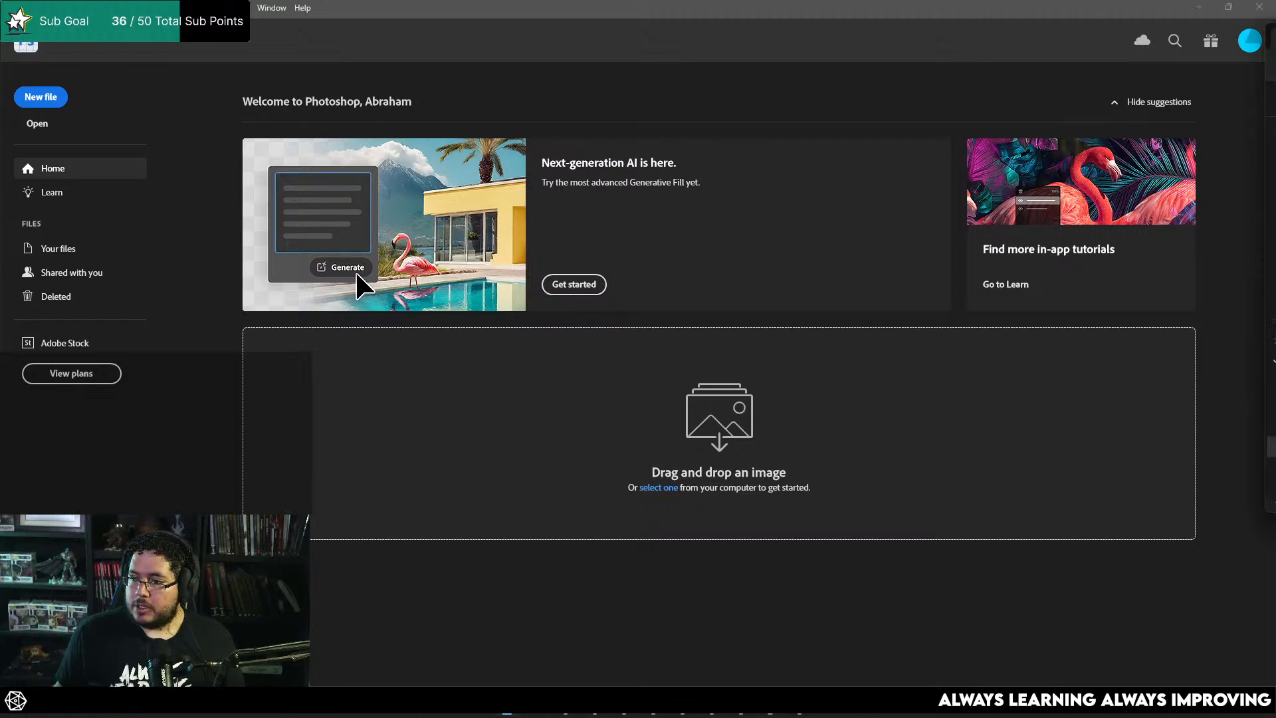
left_click_drag(1275, 412, 841, 416)
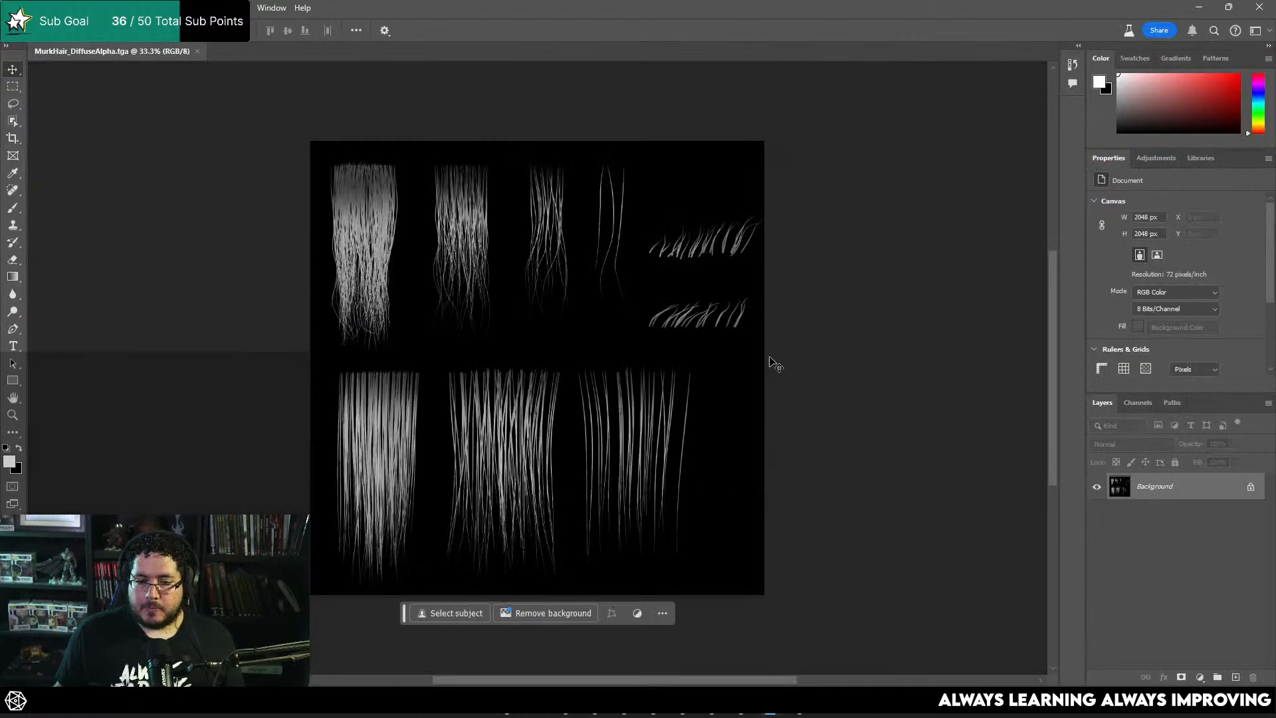
Step: Examine the dense, medium and sparse hair clumps and the short strands across the MurkHair_DiffuseAlpha texture
scroll(507, 379, "up", 5, "alt")
scroll(578, 291, "down", 2, "alt")
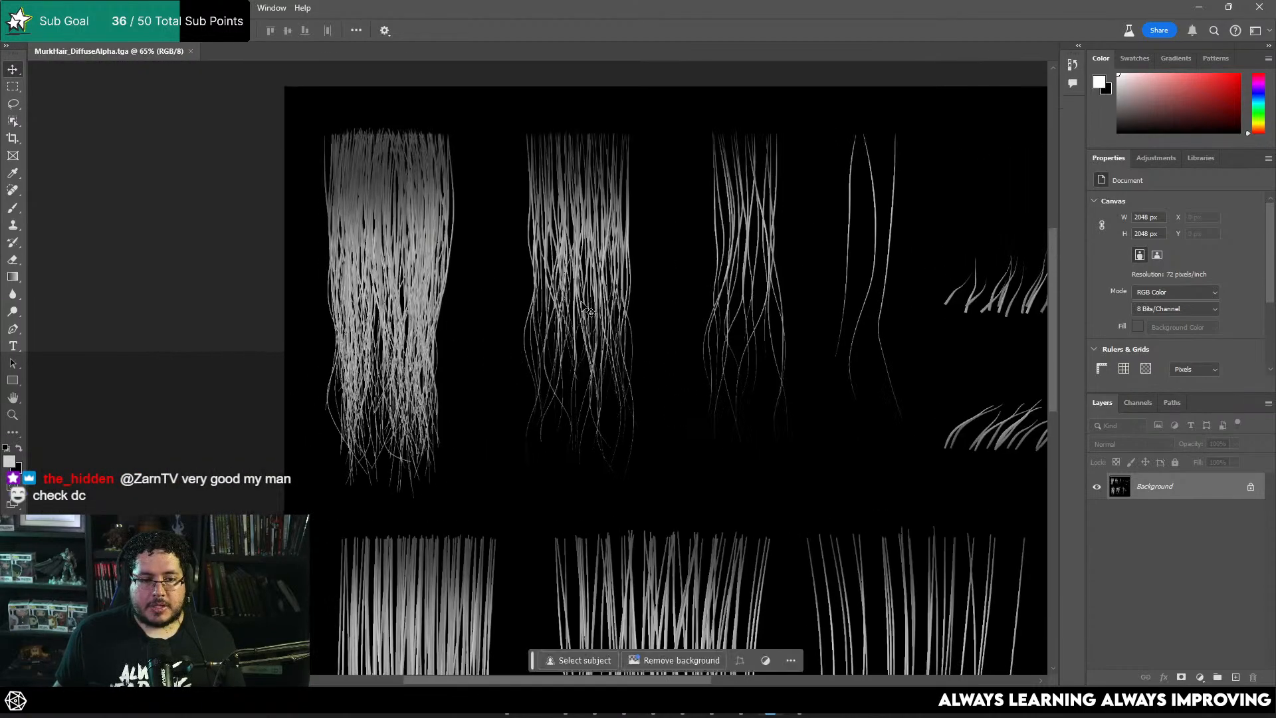
scroll(710, 370, "right", 8)
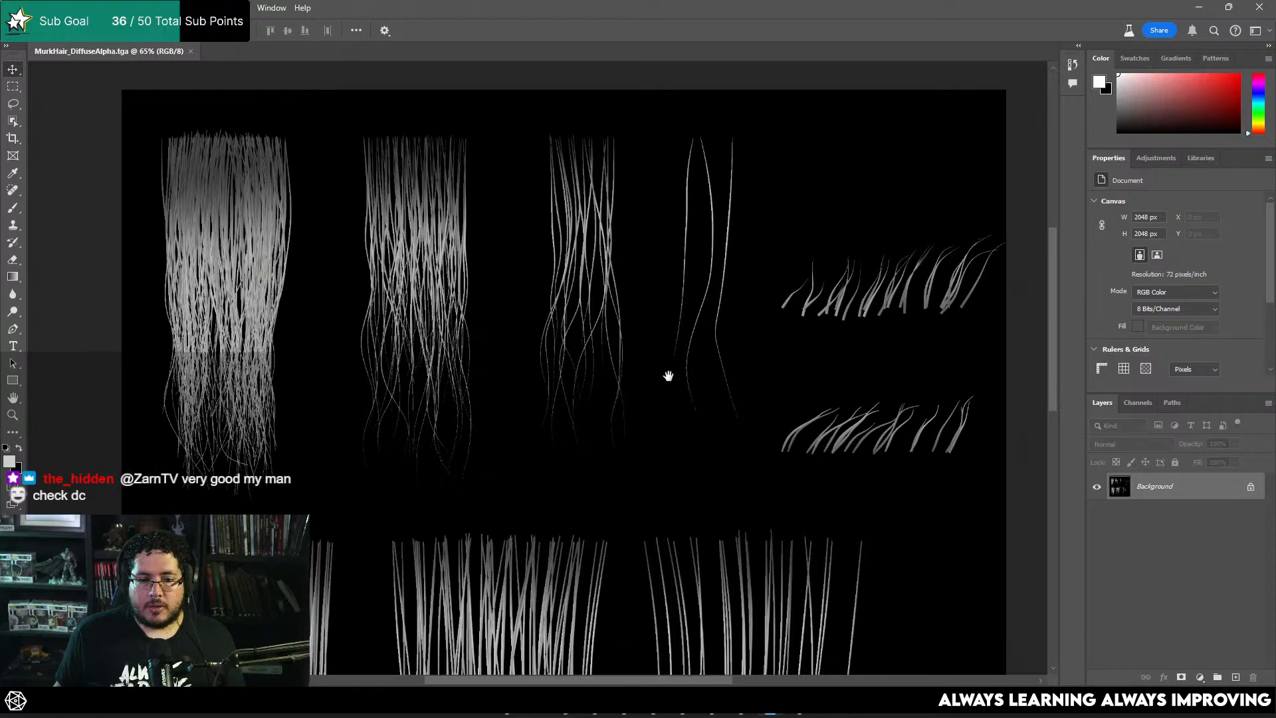
scroll(754, 306, "down", 2, "alt")
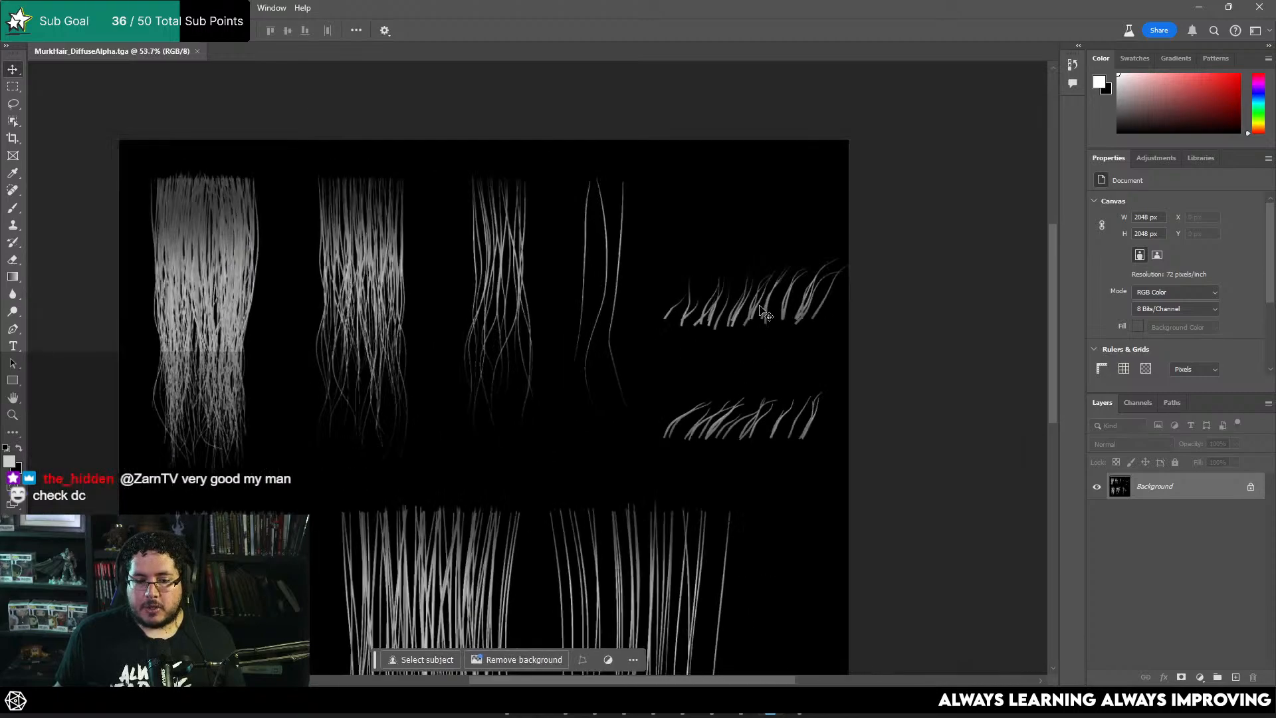
scroll(765, 306, "up", 4, "alt")
scroll(784, 305, "down", 3, "alt")
left_click_drag(535, 457, 752, 184)
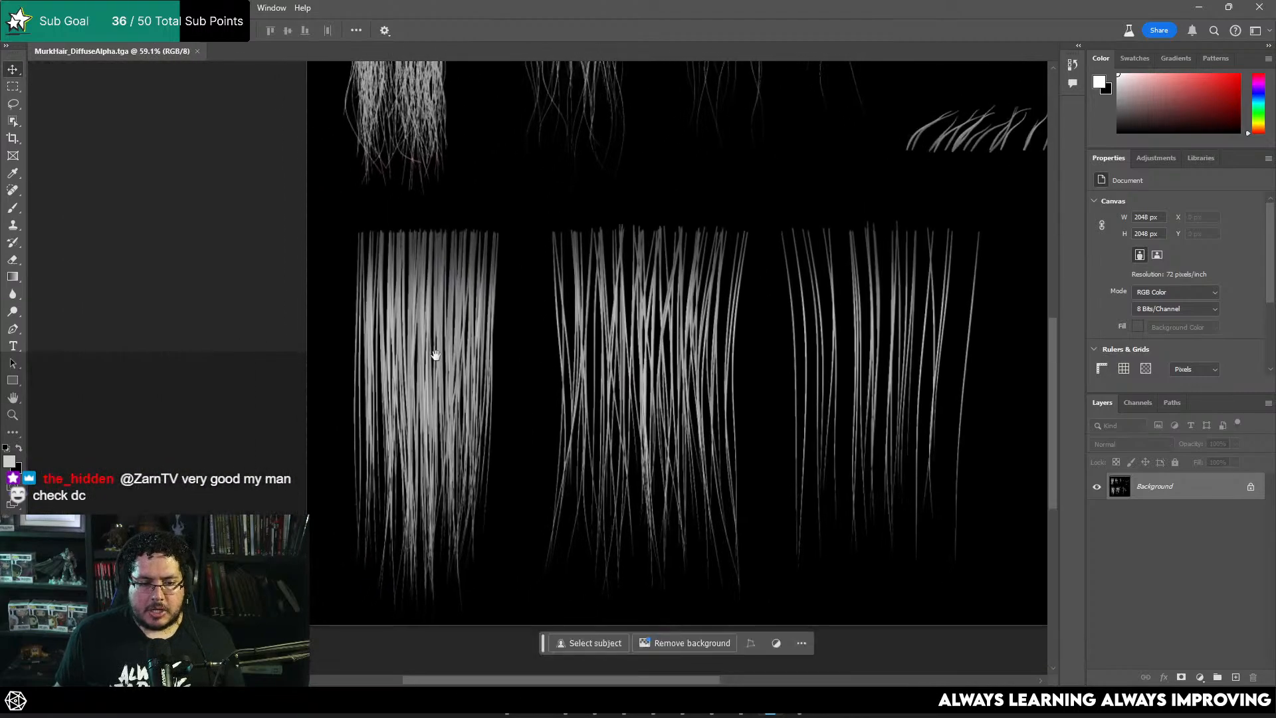
scroll(577, 360, "down", 1, "alt")
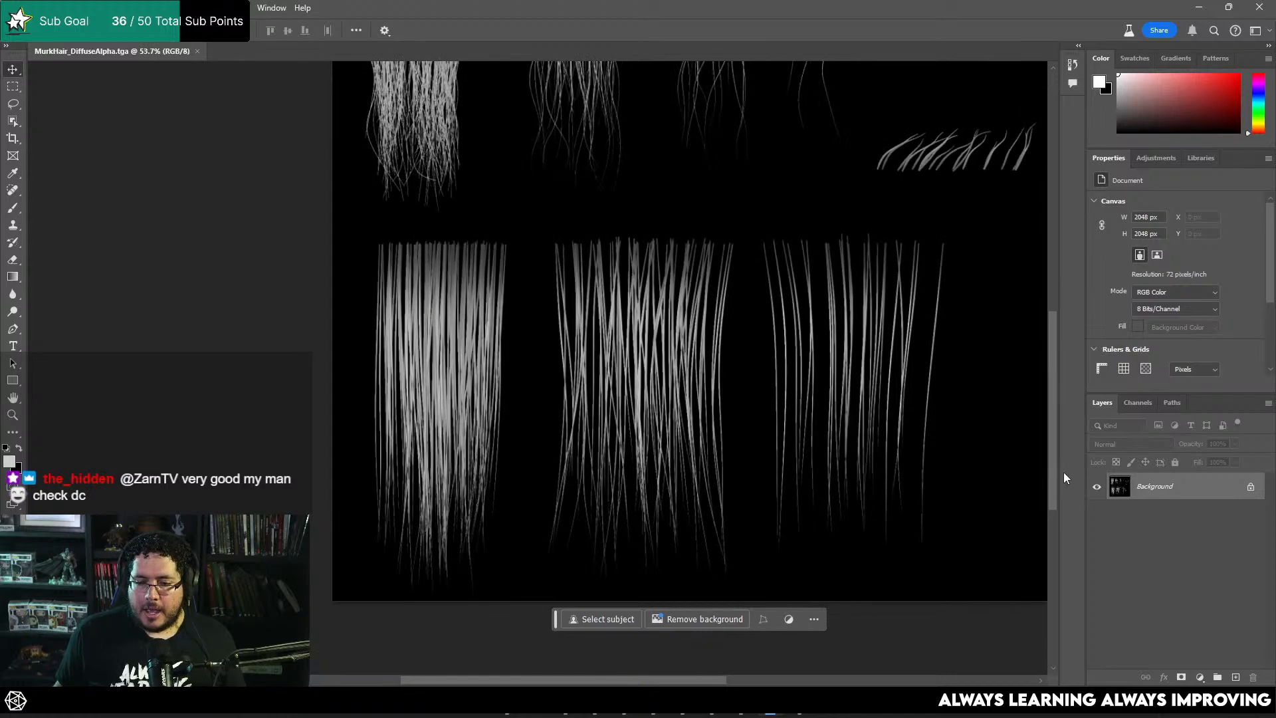
left_click_drag(849, 425, 782, 462)
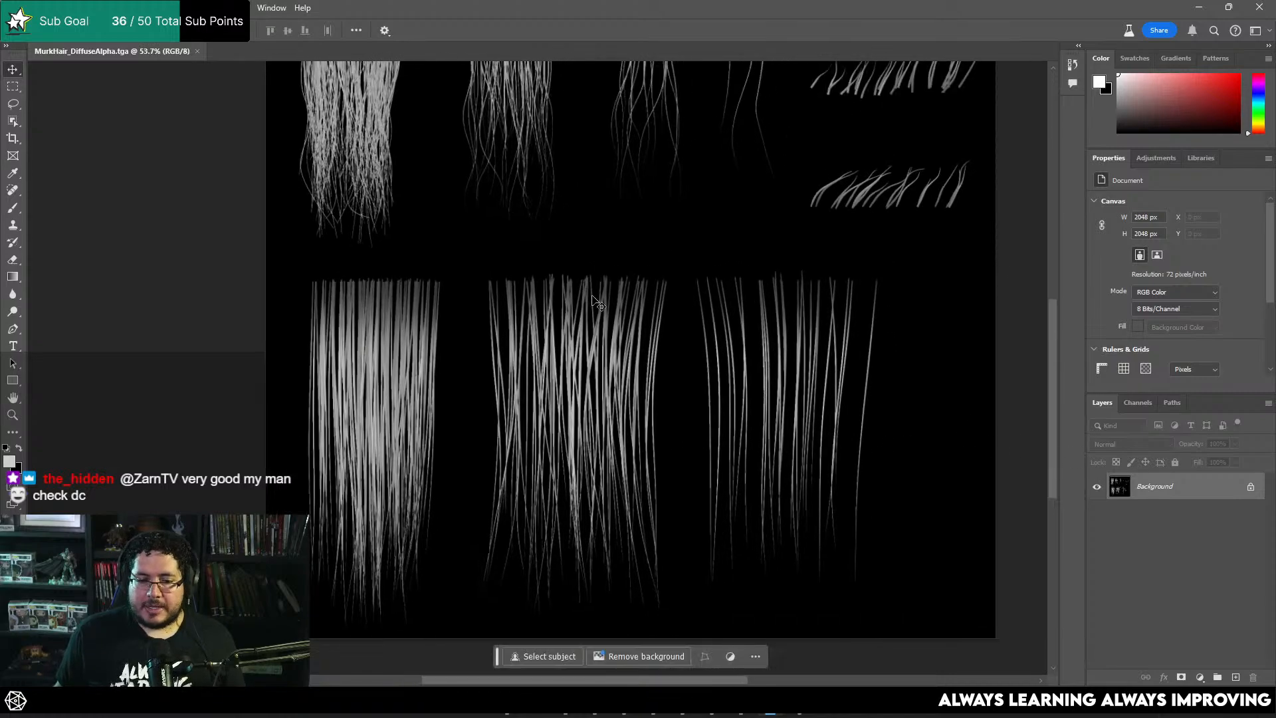
scroll(354, 380, "up", 6, "alt")
left_click_drag(480, 241, 552, 388)
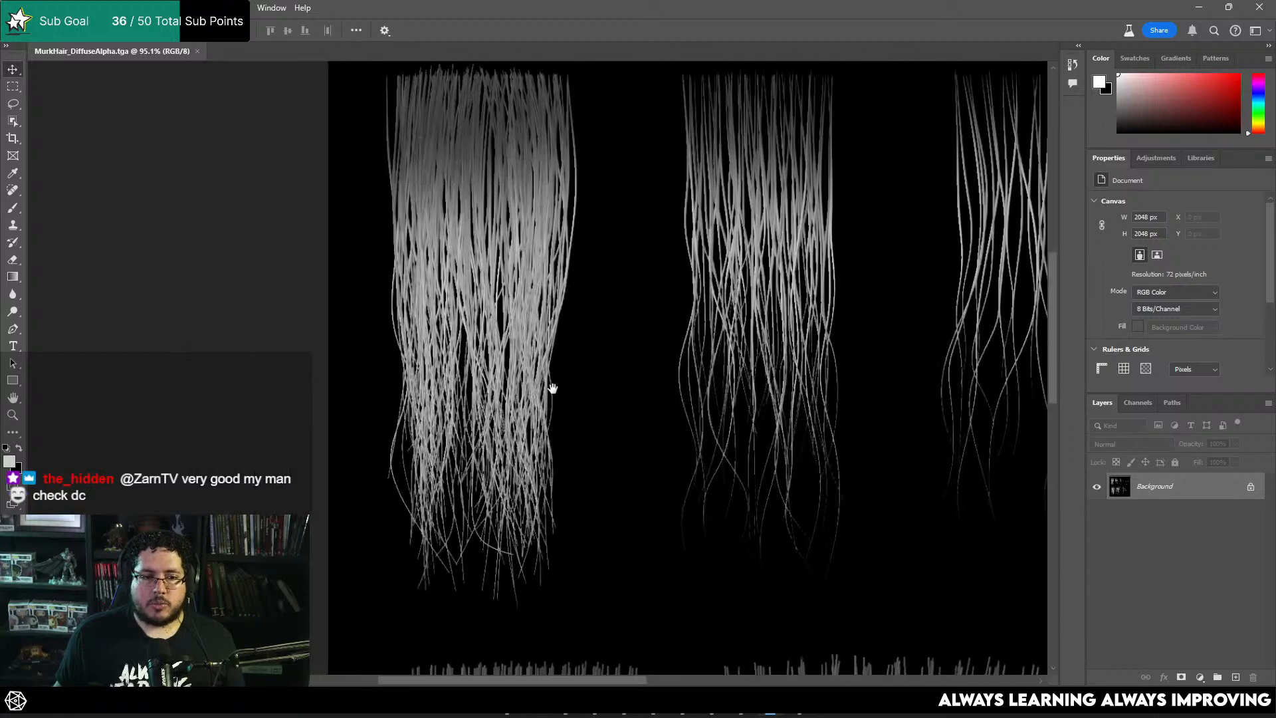
scroll(597, 390, "down", 4, "alt")
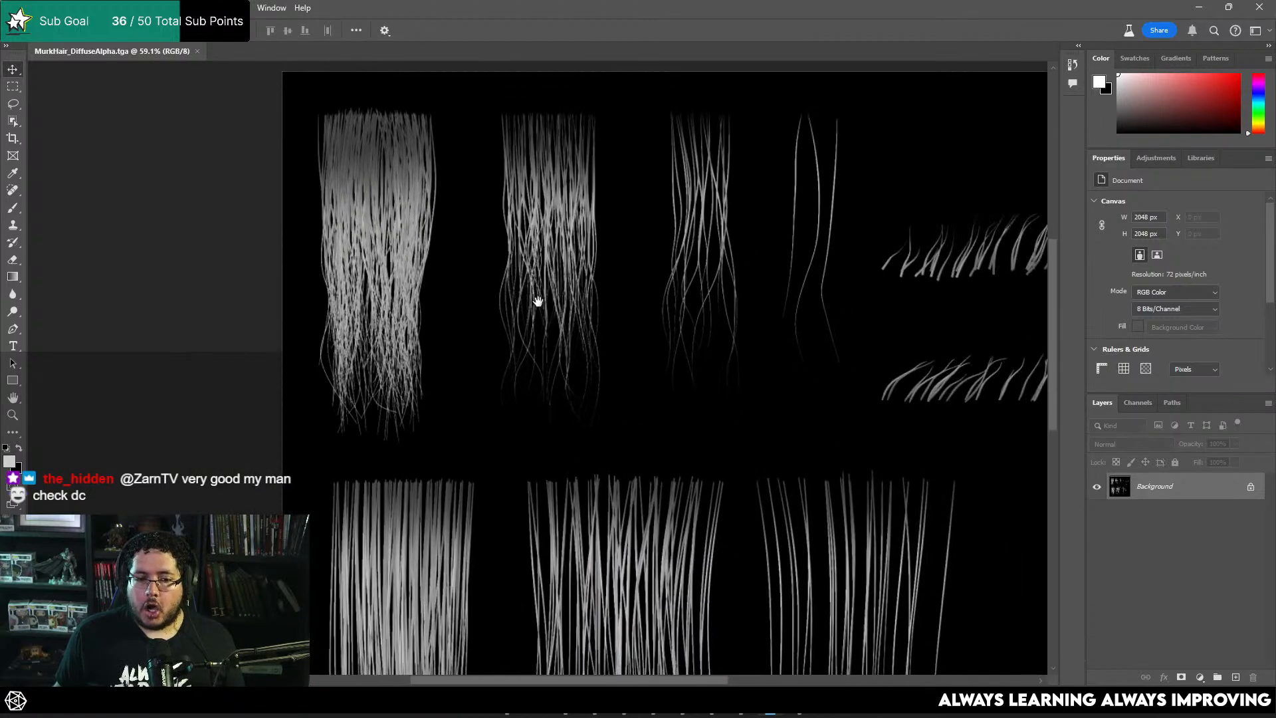
scroll(650, 328, "down", 2, "alt")
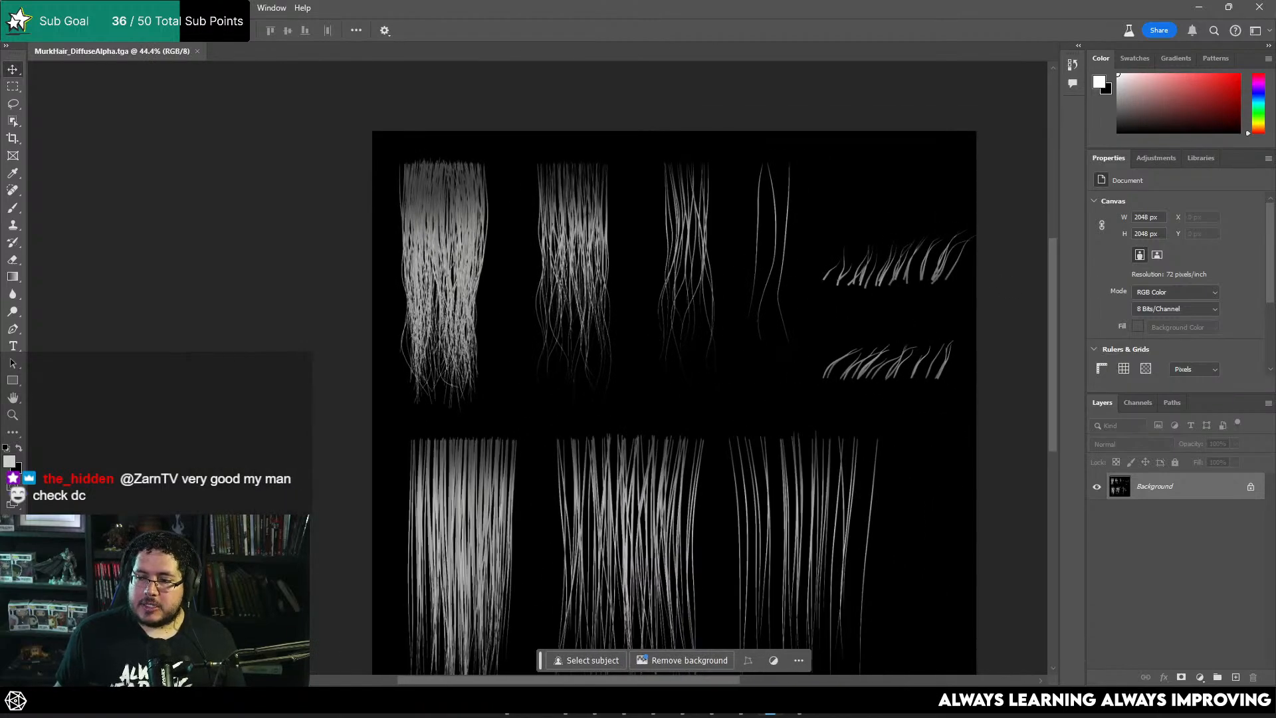
Step: Place the MurkHair_Normal image as a layer above the diffuse texture
left_click(507, 701)
left_click_drag(1262, 280, 732, 302)
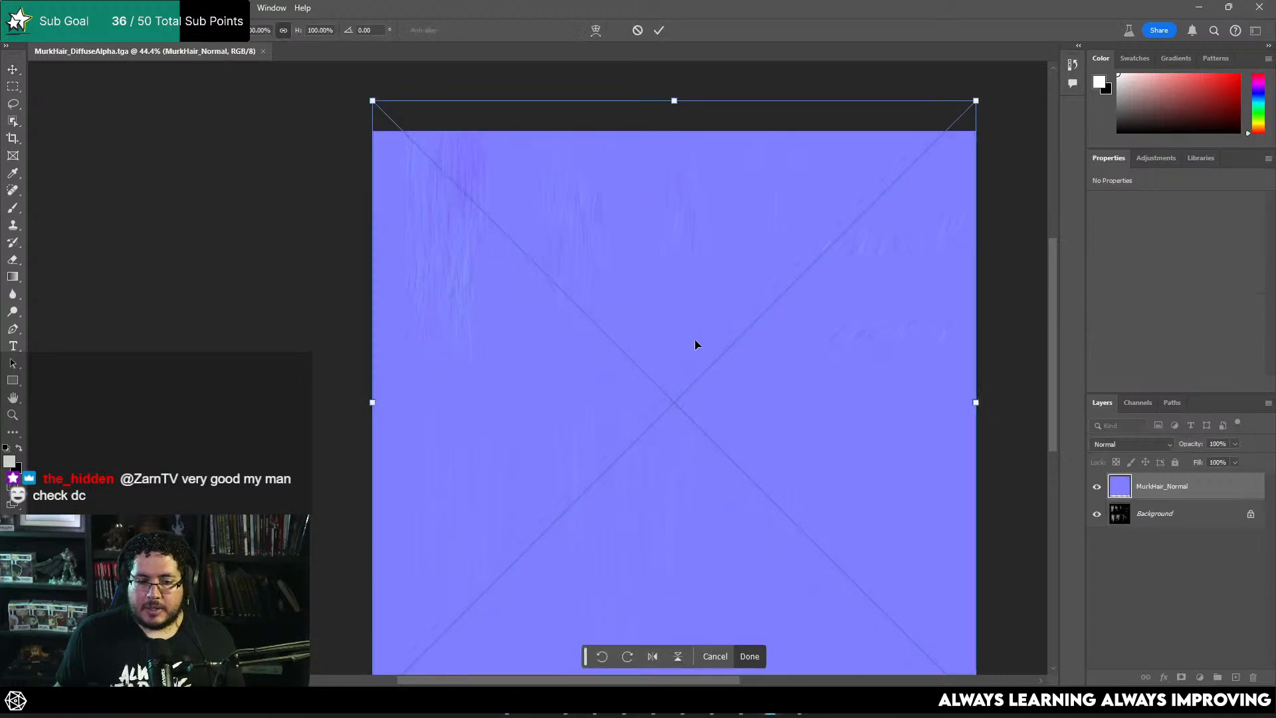
scroll(695, 345, "up", 5, "alt")
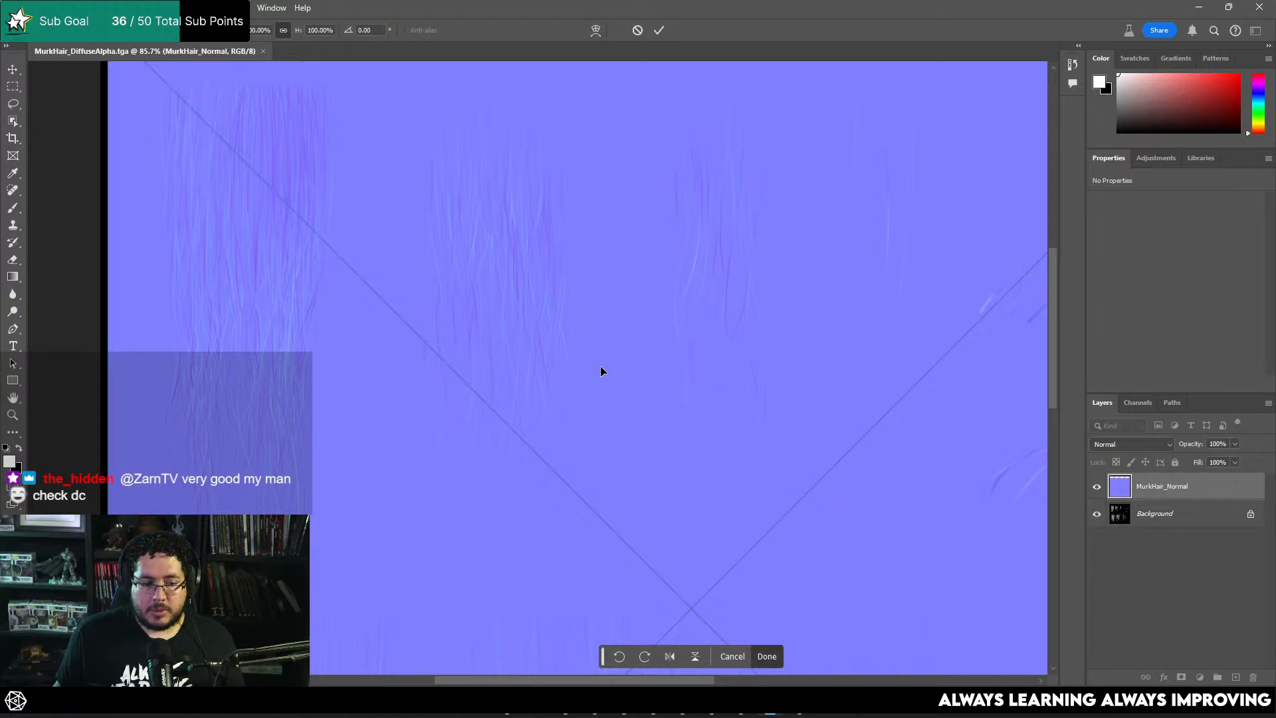
key("Return")
Step: Place the MurkHair_ObjID image as a new layer on top of the normal map
key("alt+Tab")
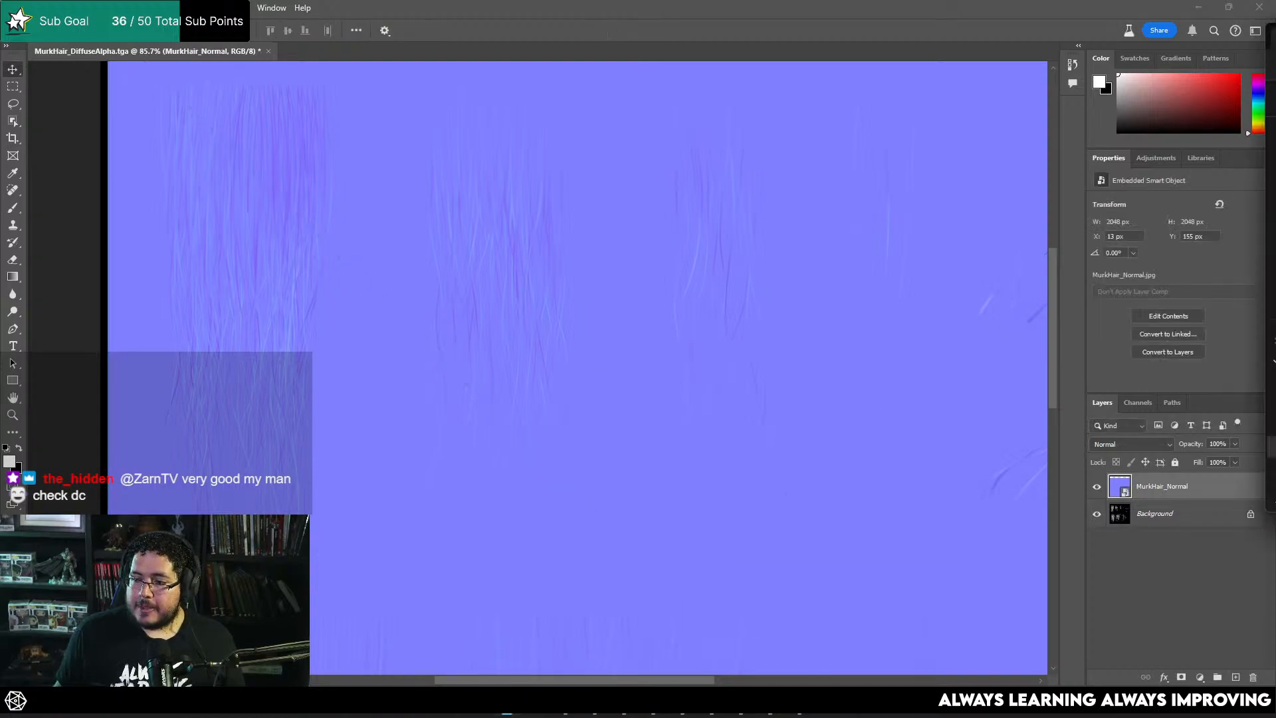
left_click_drag(1275, 361, 792, 390)
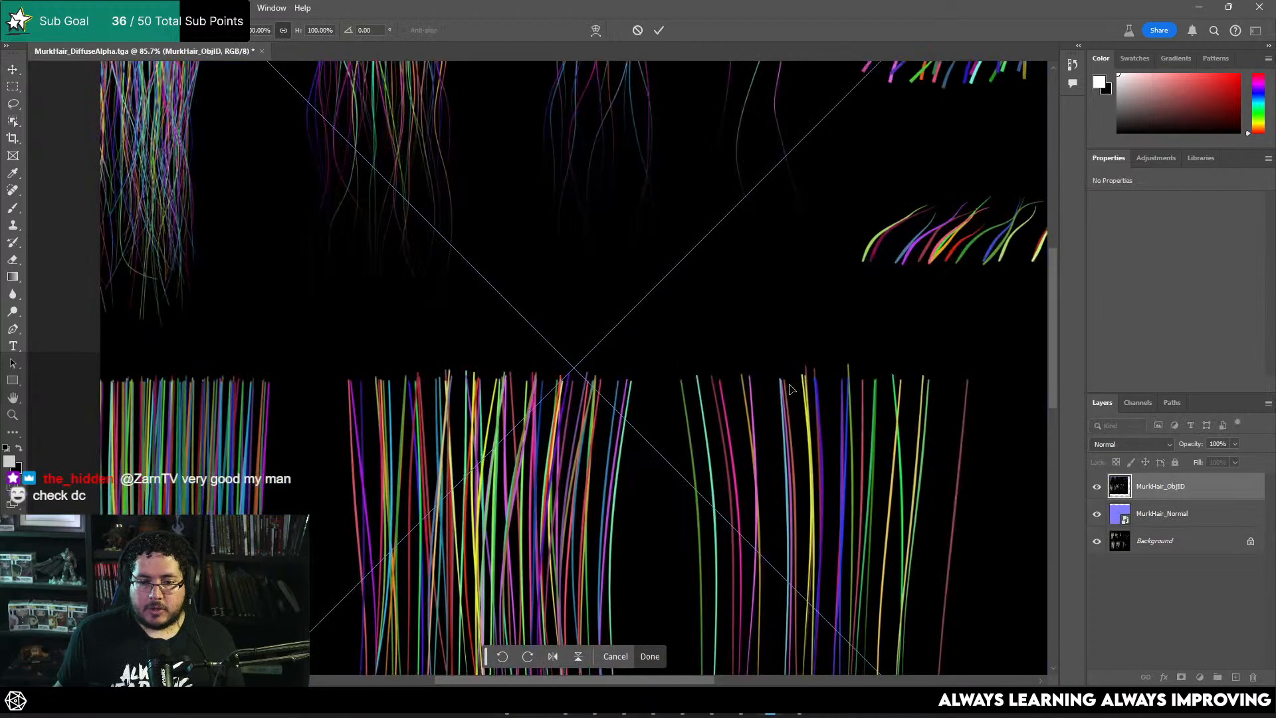
key("Return")
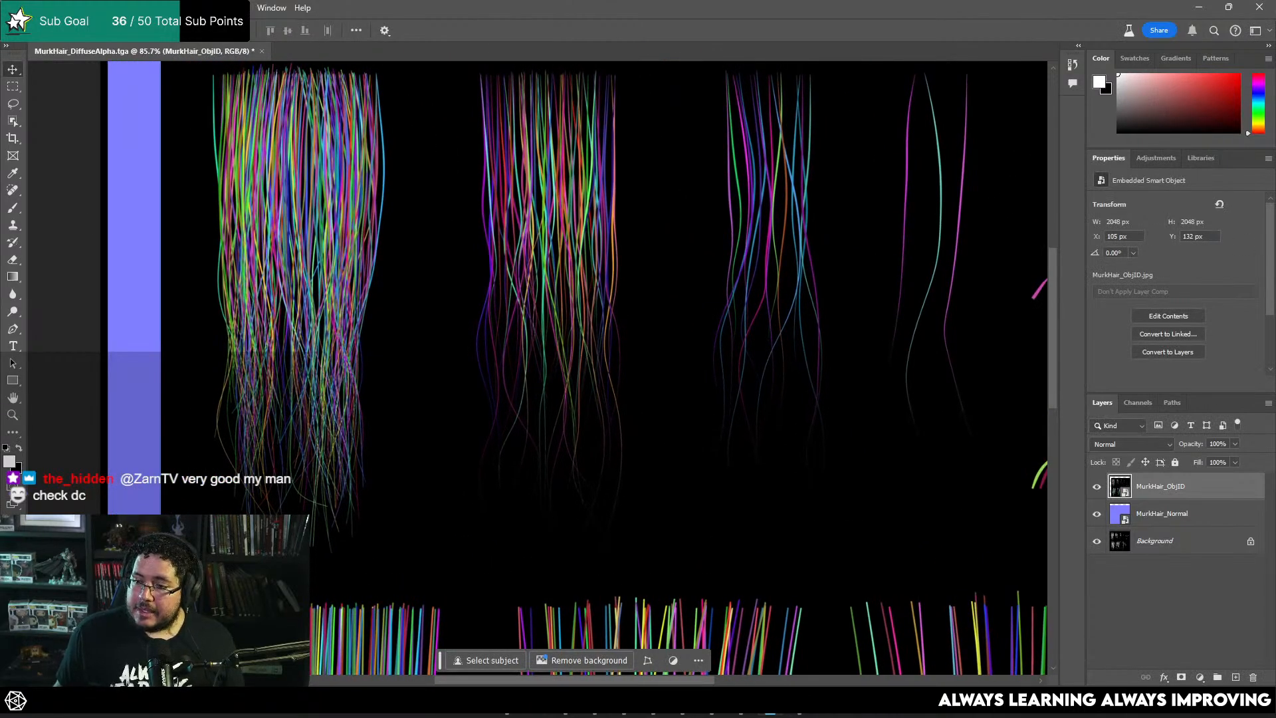
Step: Add the MurkHair_Direction image on top of the other maps and inspect its strand clumps up close
left_click_drag(1275, 352, 781, 338)
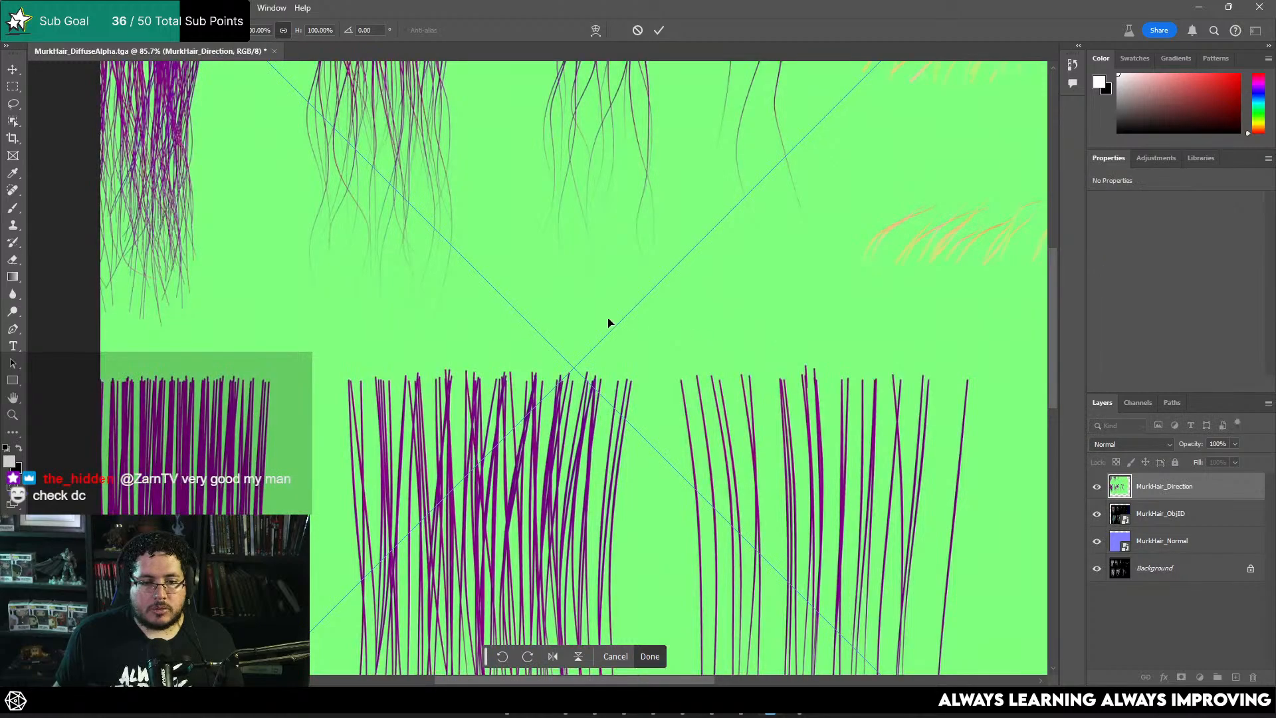
scroll(609, 320, "down", 1)
left_click_drag(479, 272, 616, 420)
scroll(331, 186, "up", 6, "alt")
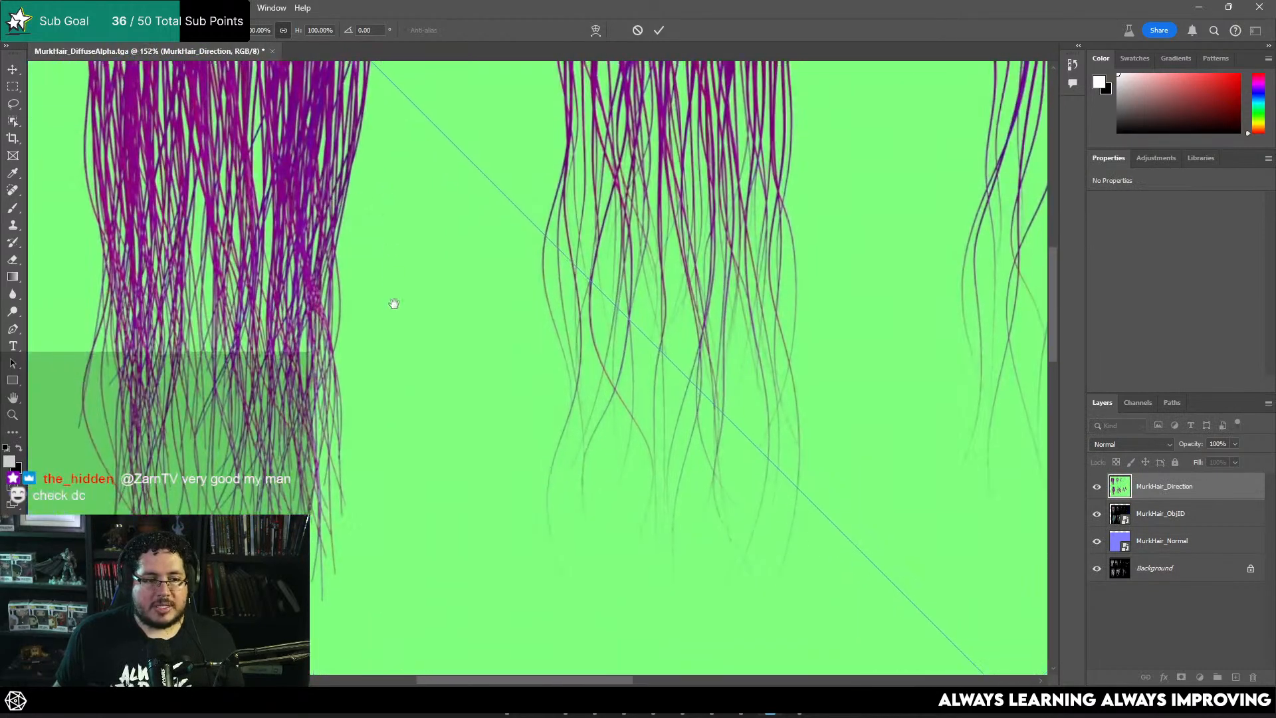
left_click_drag(572, 75, 556, 327)
left_click_drag(396, 340, 522, 297)
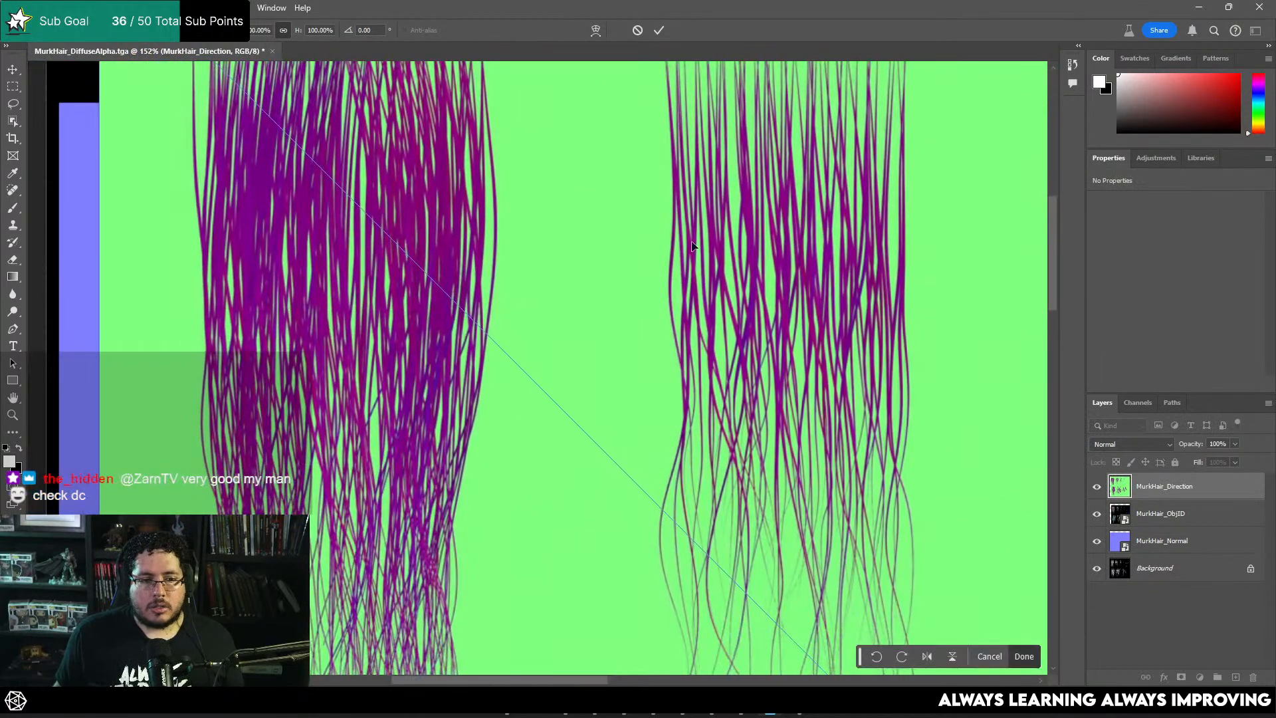
scroll(746, 367, "down", 5, "alt")
left_click_drag(808, 415, 789, 409)
mouse_move(615, 713)
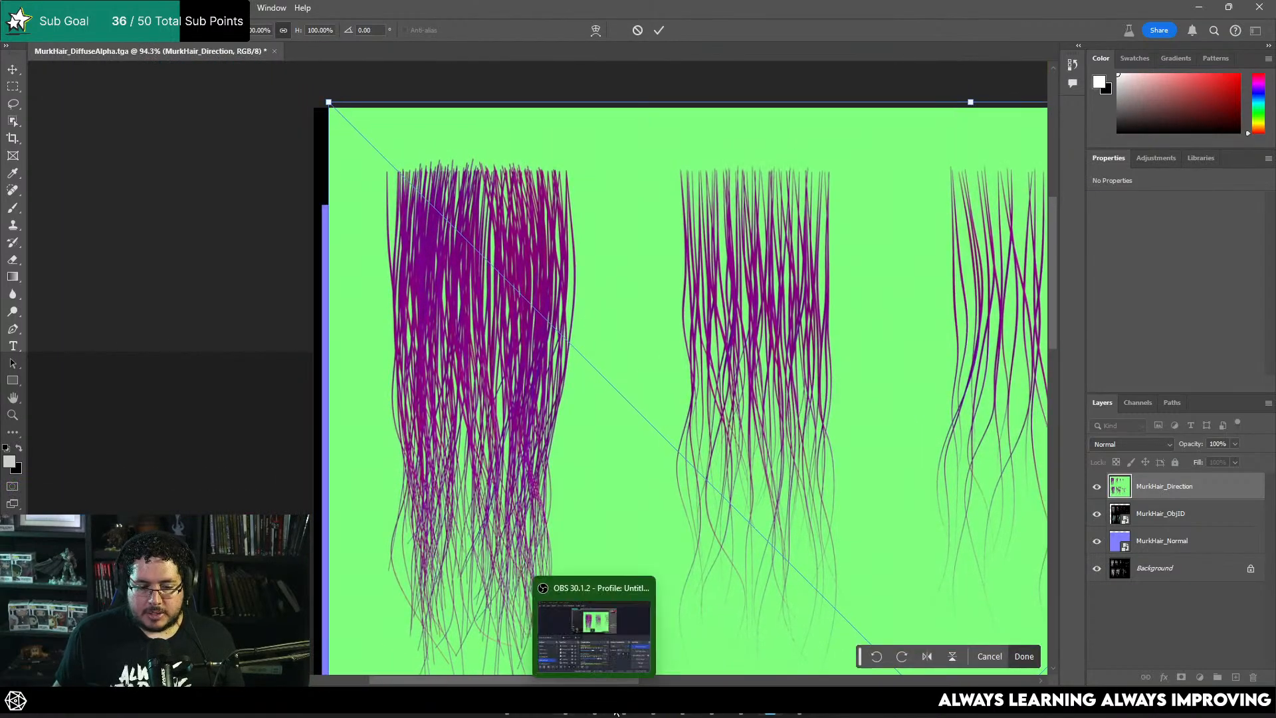
Step: Switch back to Marmoset Toolbag and set the plane material's reflection model to Anisotropic
left_click(793, 713)
scroll(1151, 465, "down", 3)
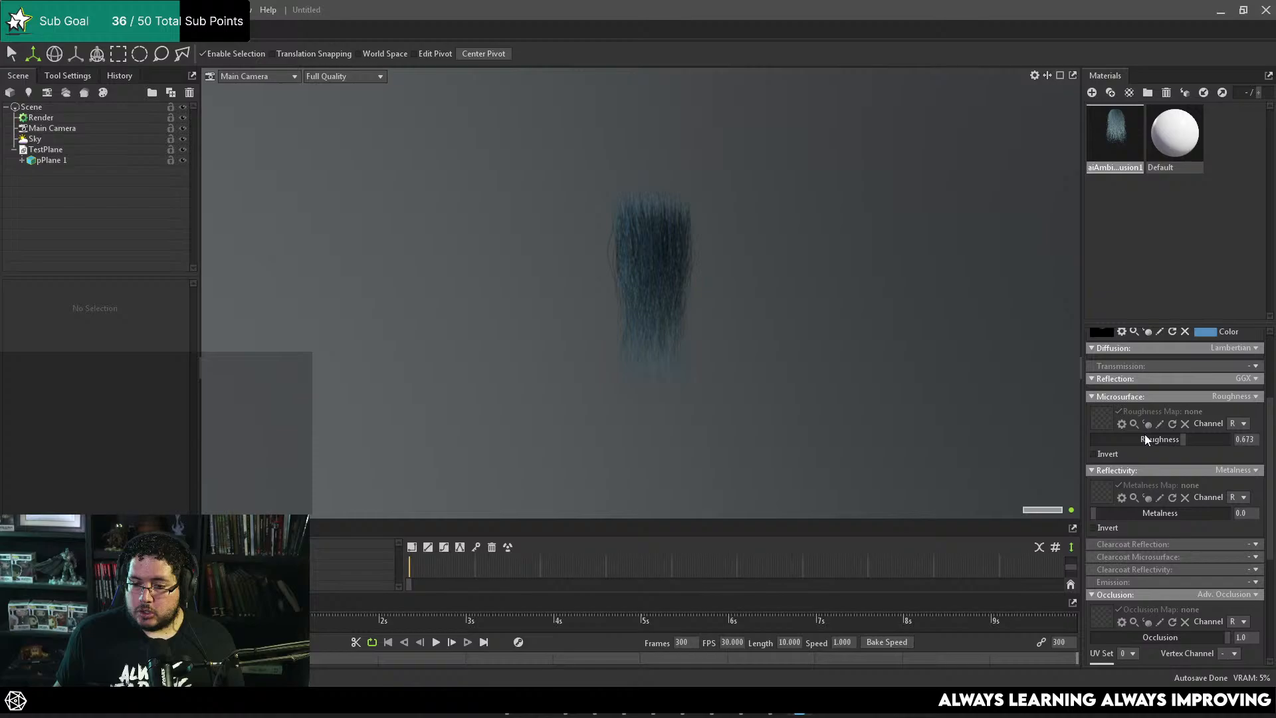
left_click(1253, 379)
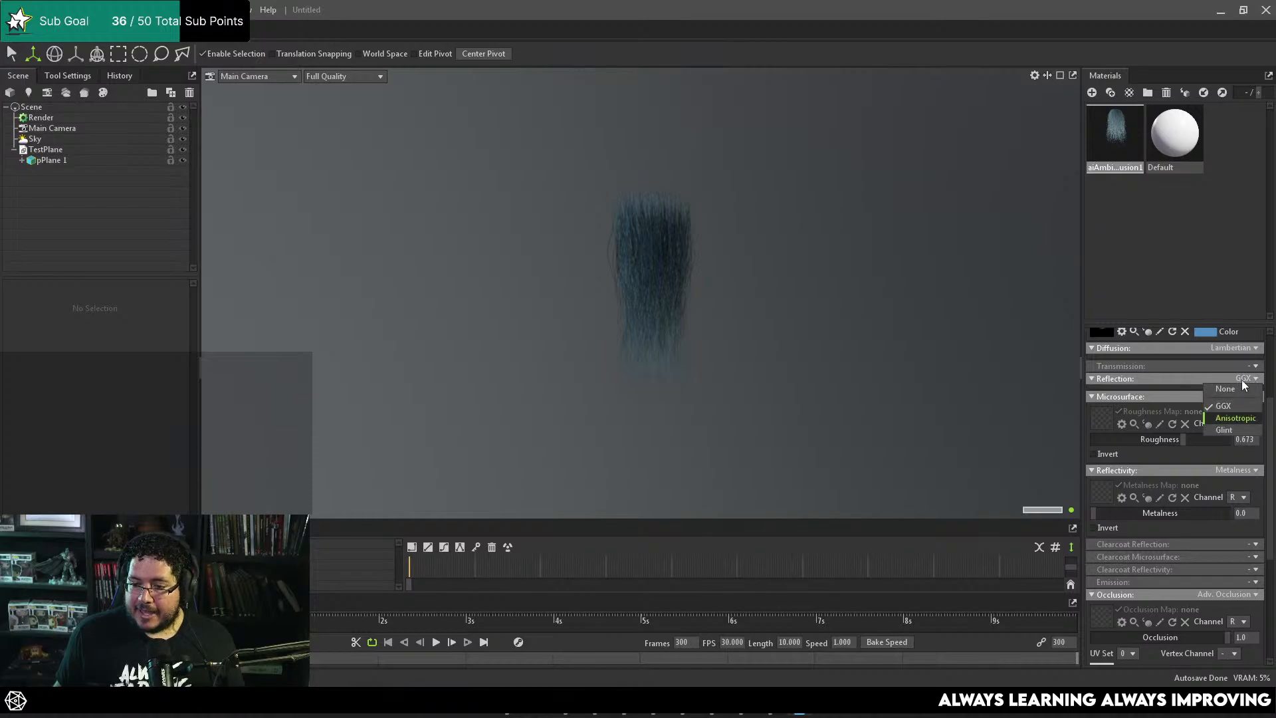
left_click(1238, 418)
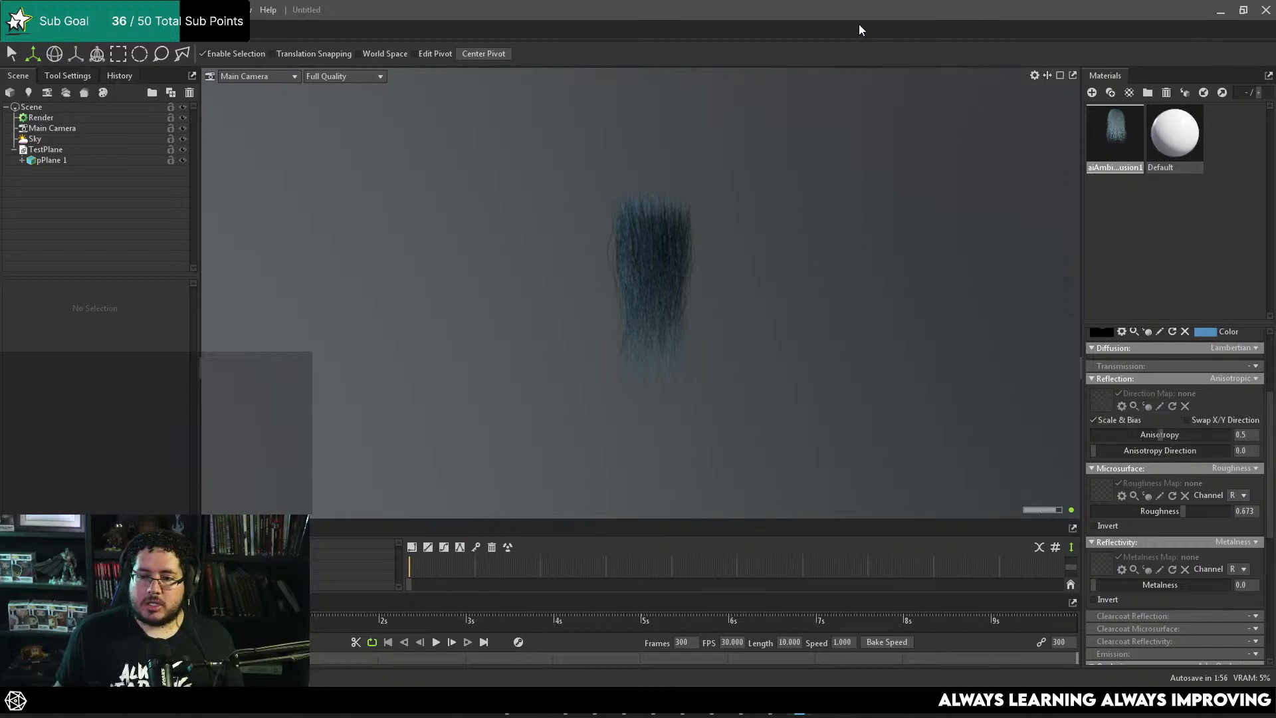
Step: Replace the plane material's albedo map with MurkHair_DiffuseAlpha.tga and view the hair clumps from several angles
scroll(1231, 416, "up", 3)
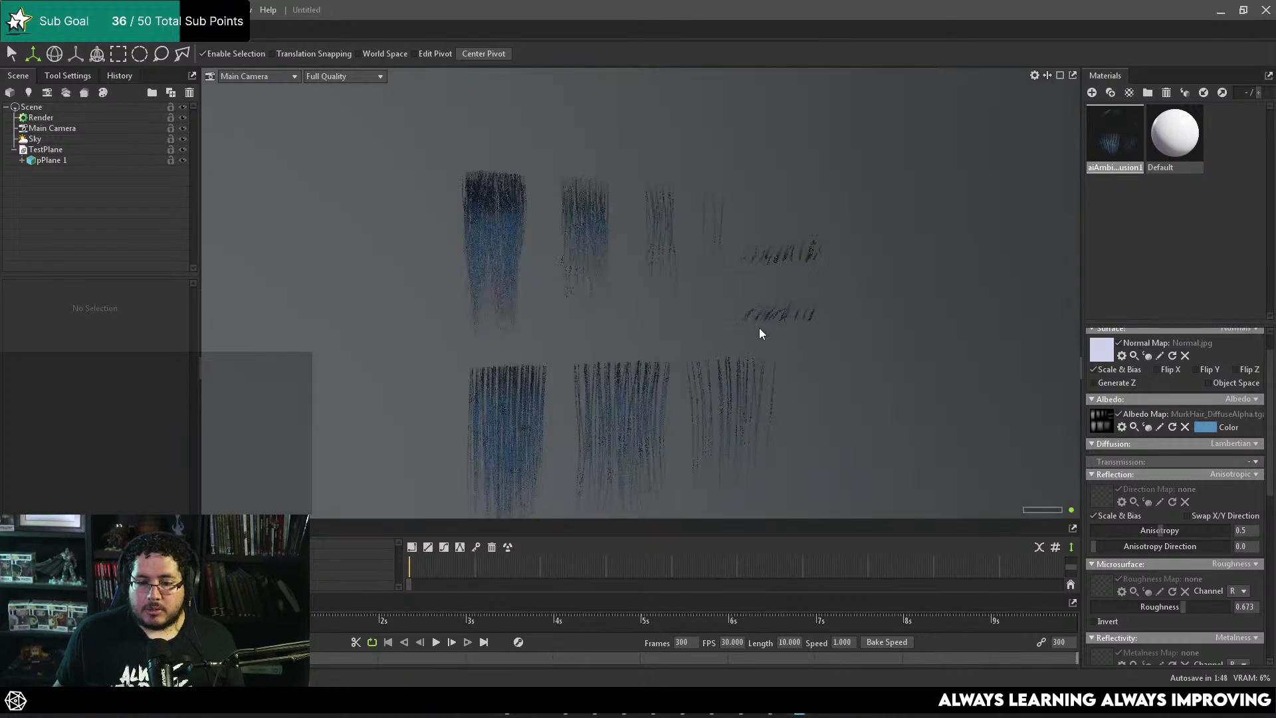
right_click_drag(579, 273, 612, 195, "alt")
left_click_drag(612, 196, 769, 304, "alt")
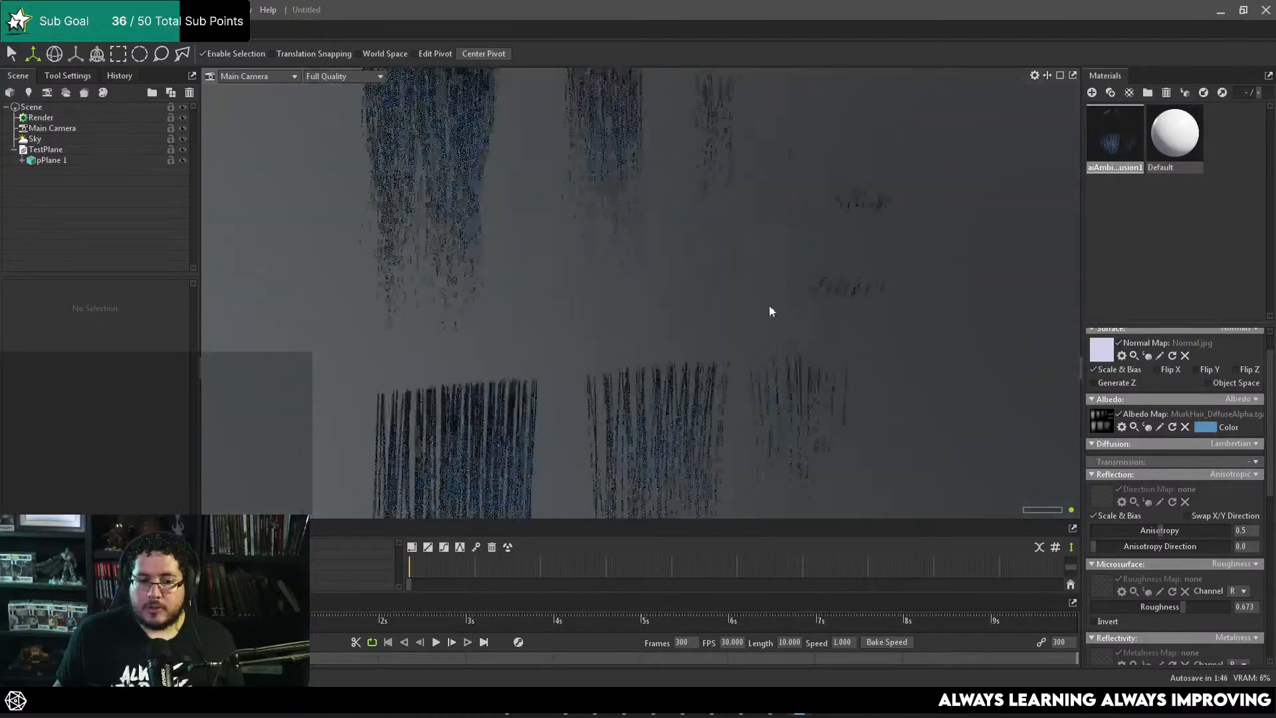
right_click_drag(769, 305, 658, 305, "alt")
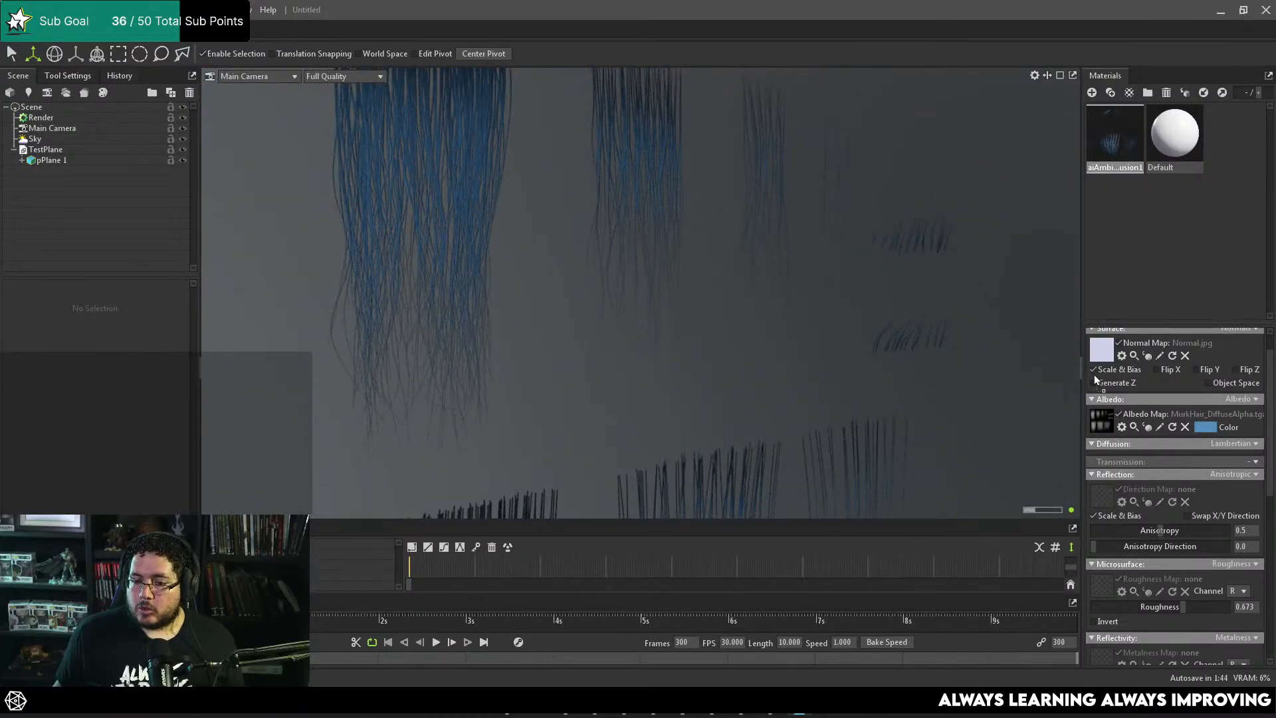
Step: Replace the plane material's normal map with the matching MurkHair normal texture
left_click_drag(1096, 376, 1103, 341)
middle_click_drag(949, 314, 951, 192, "alt")
scroll(1166, 469, "down", 3)
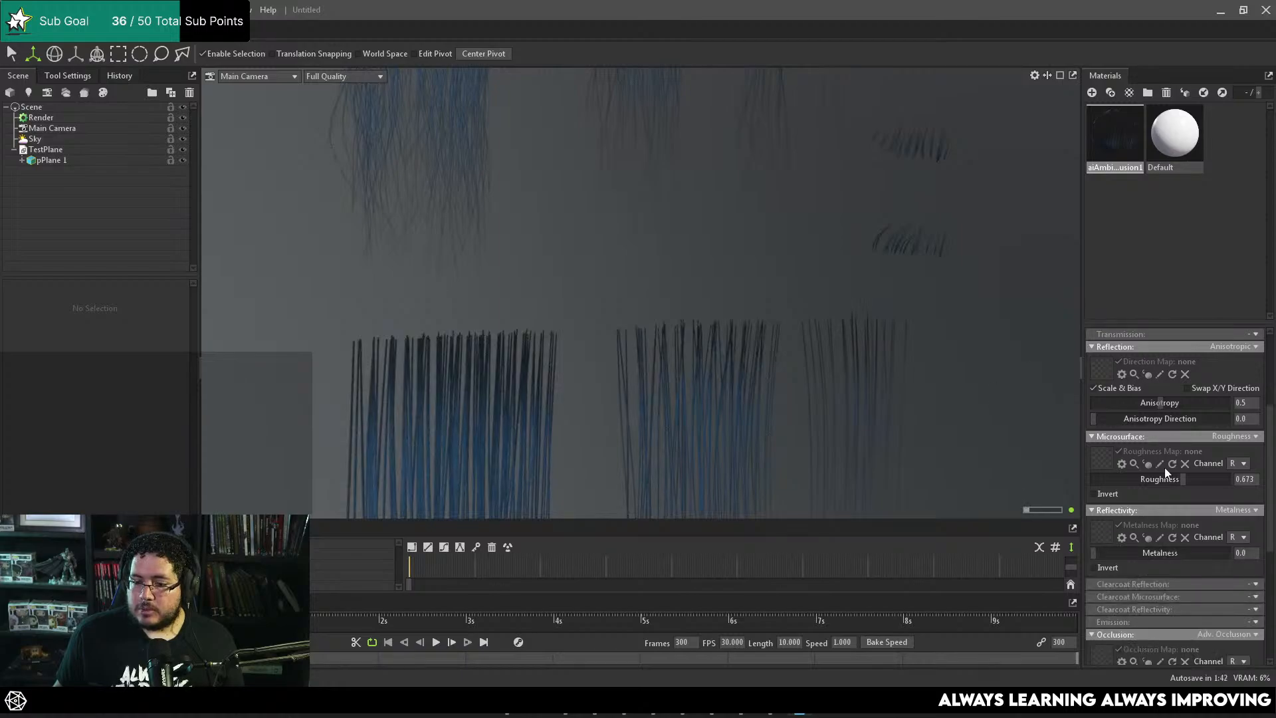
Step: Load MurkHair_AO.jpg as the plane material's cavity map and MurkHair_Direction.jpg as its anisotropic direction map
scroll(1165, 471, "down", 5)
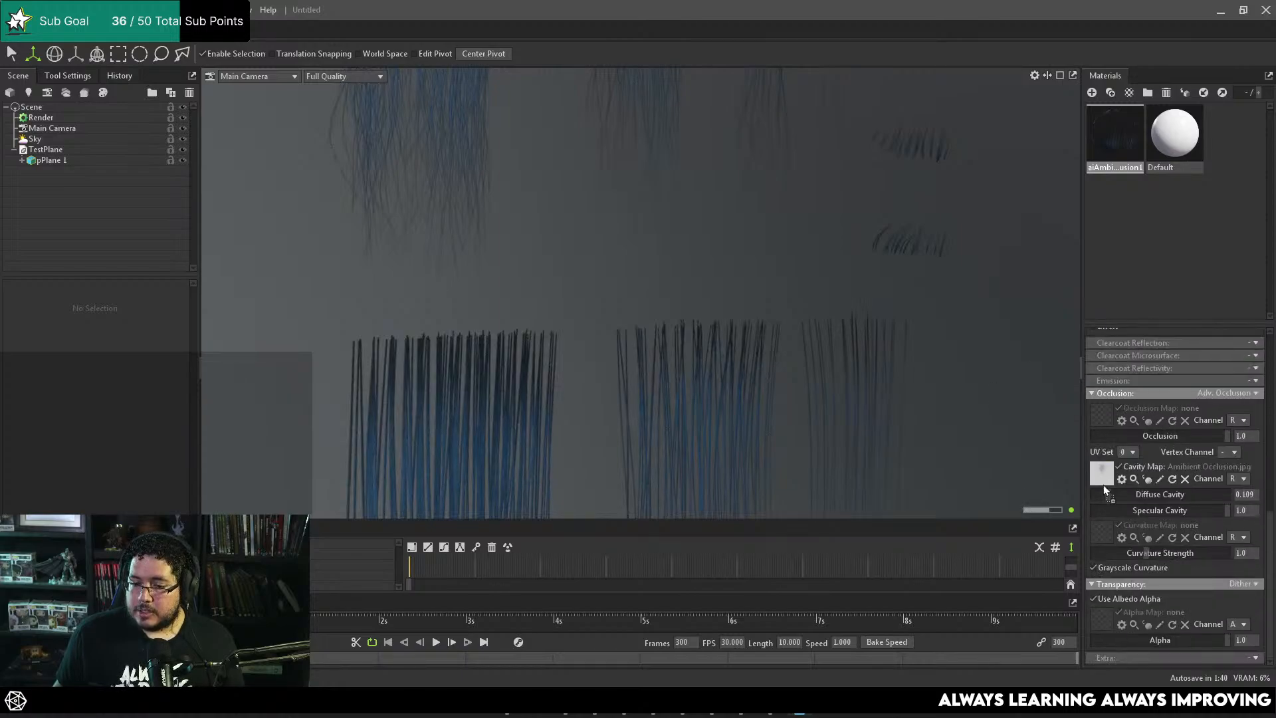
left_click_drag(1104, 486, 1100, 477)
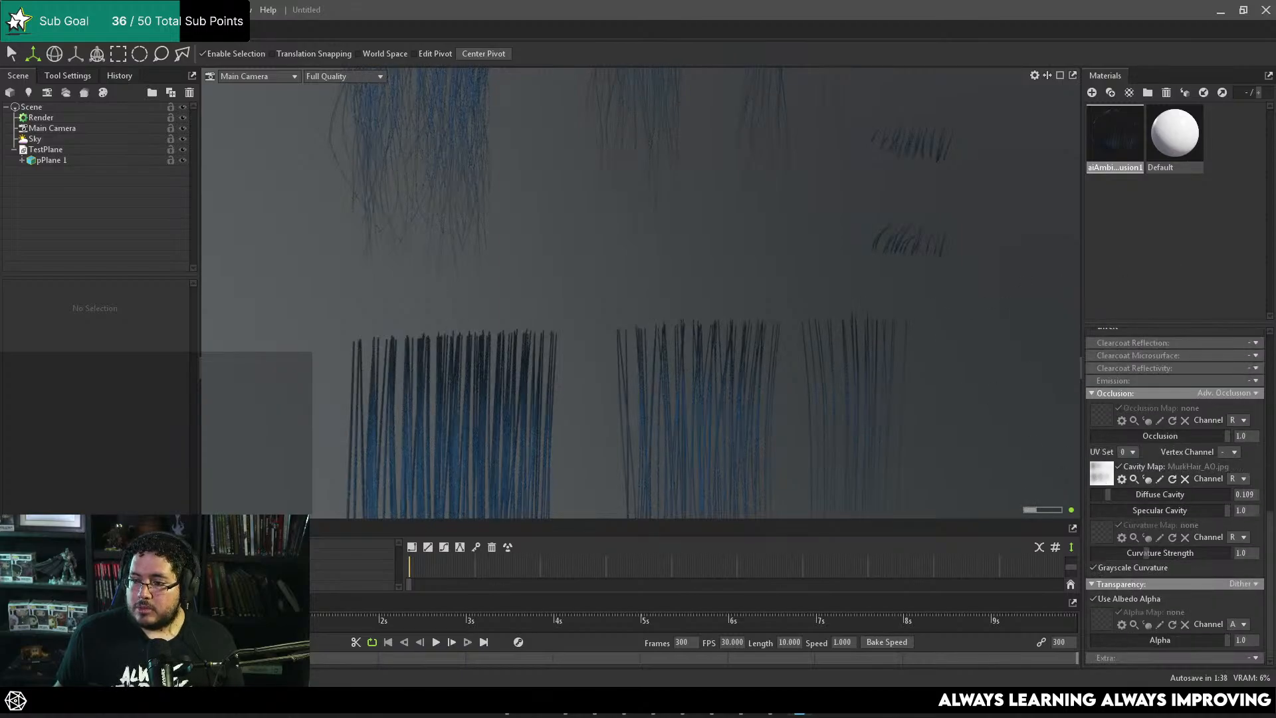
scroll(1161, 478, "up", 6)
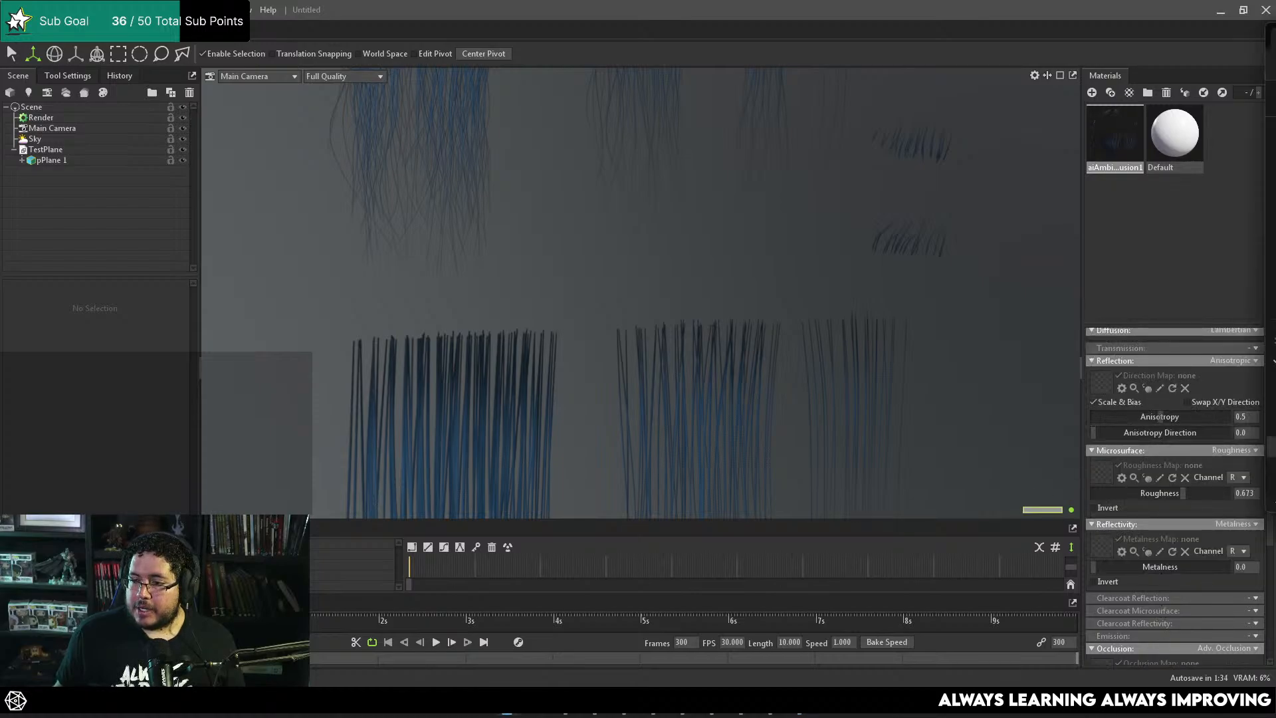
left_click_drag(1246, 379, 1101, 379)
right_click(603, 274)
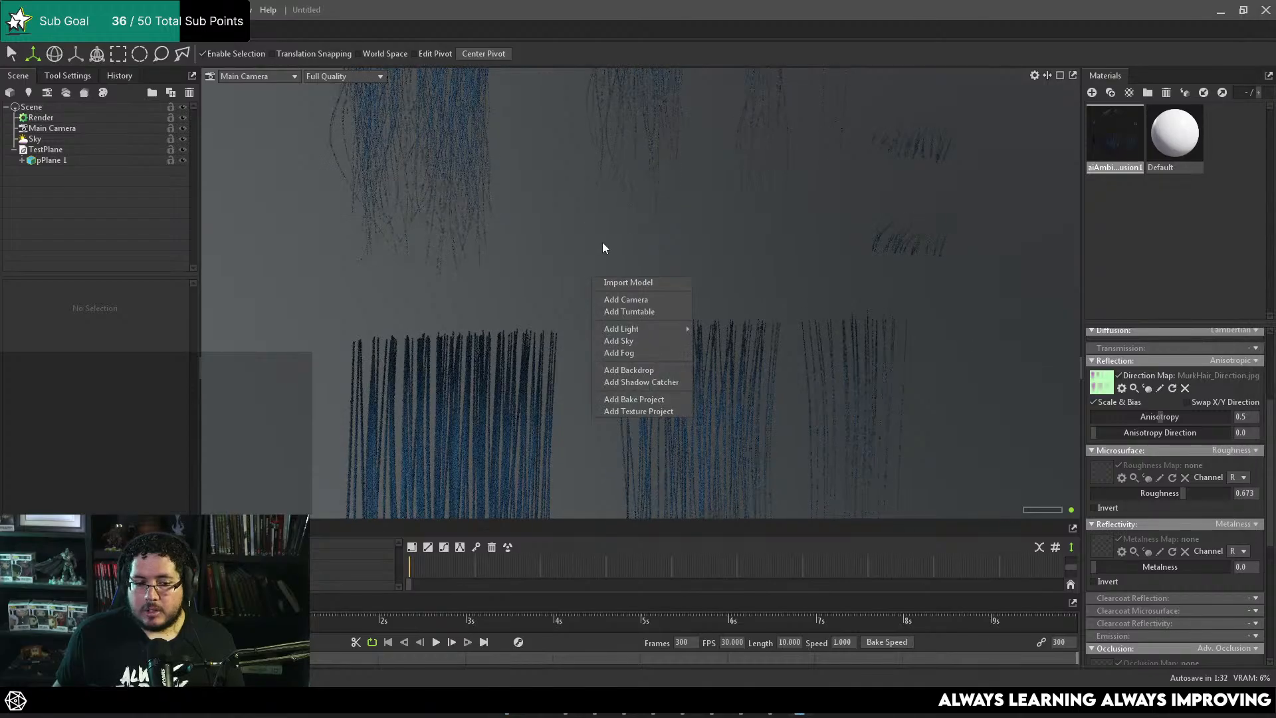
Step: Examine how the anisotropic highlights run along the hair clumps from several angles and distances
middle_click_drag(831, 144, 630, 236, "alt")
left_click_drag(630, 236, 462, 233, "alt")
middle_click_drag(463, 232, 712, 340, "alt")
right_click_drag(713, 340, 909, 372, "alt")
left_click_drag(909, 373, 767, 282, "alt")
middle_click_drag(685, 282, 817, 166, "alt")
right_click_drag(818, 166, 613, 176, "alt")
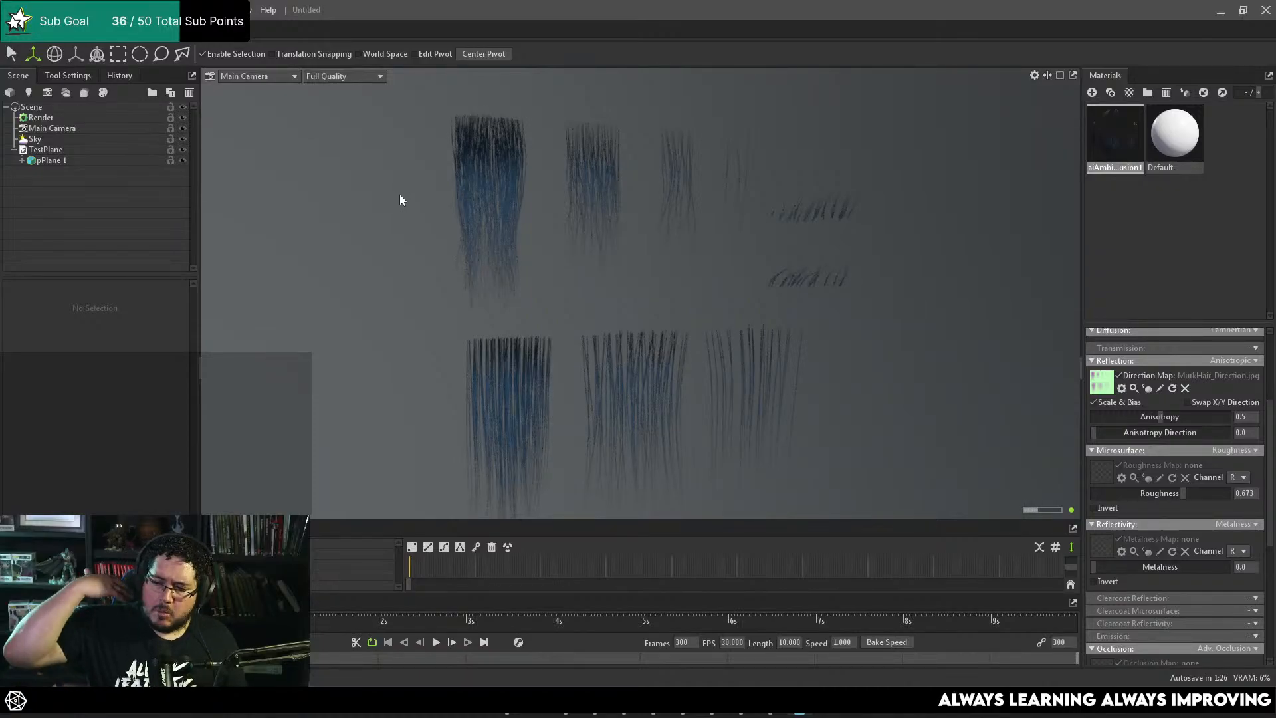
right_click_drag(456, 212, 445, 164, "alt")
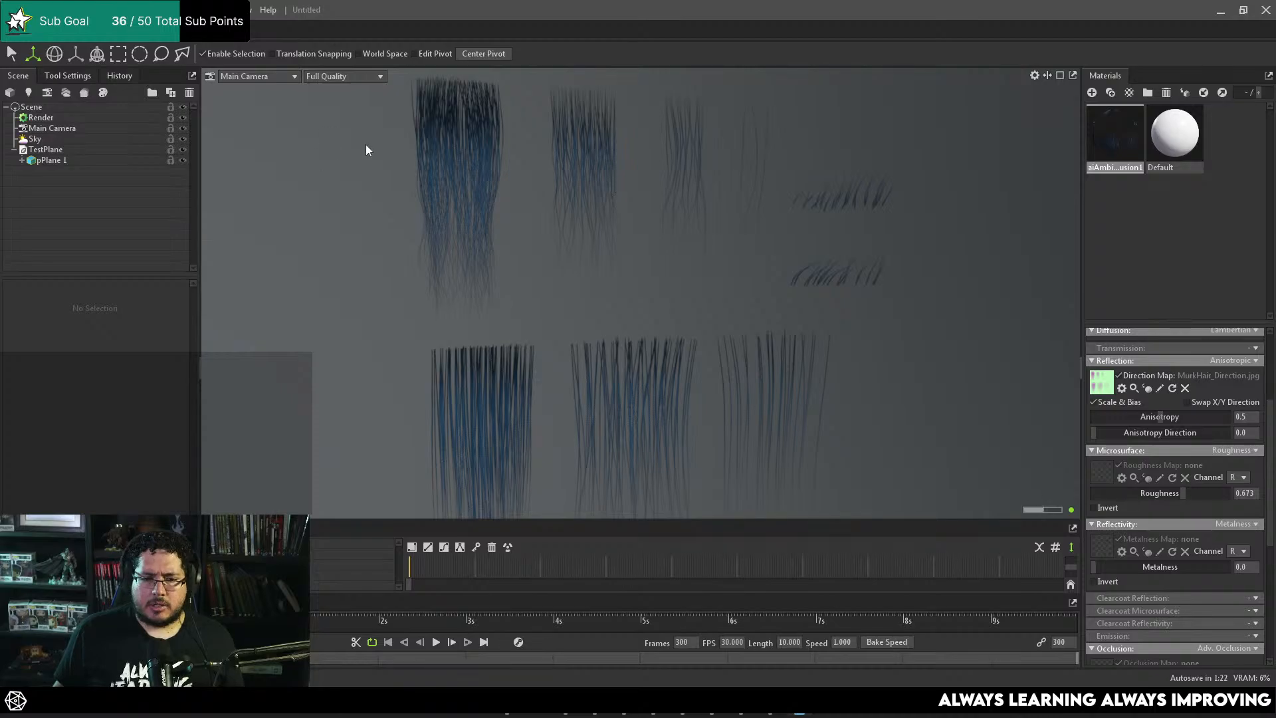
right_click_drag(886, 257, 798, 272, "alt")
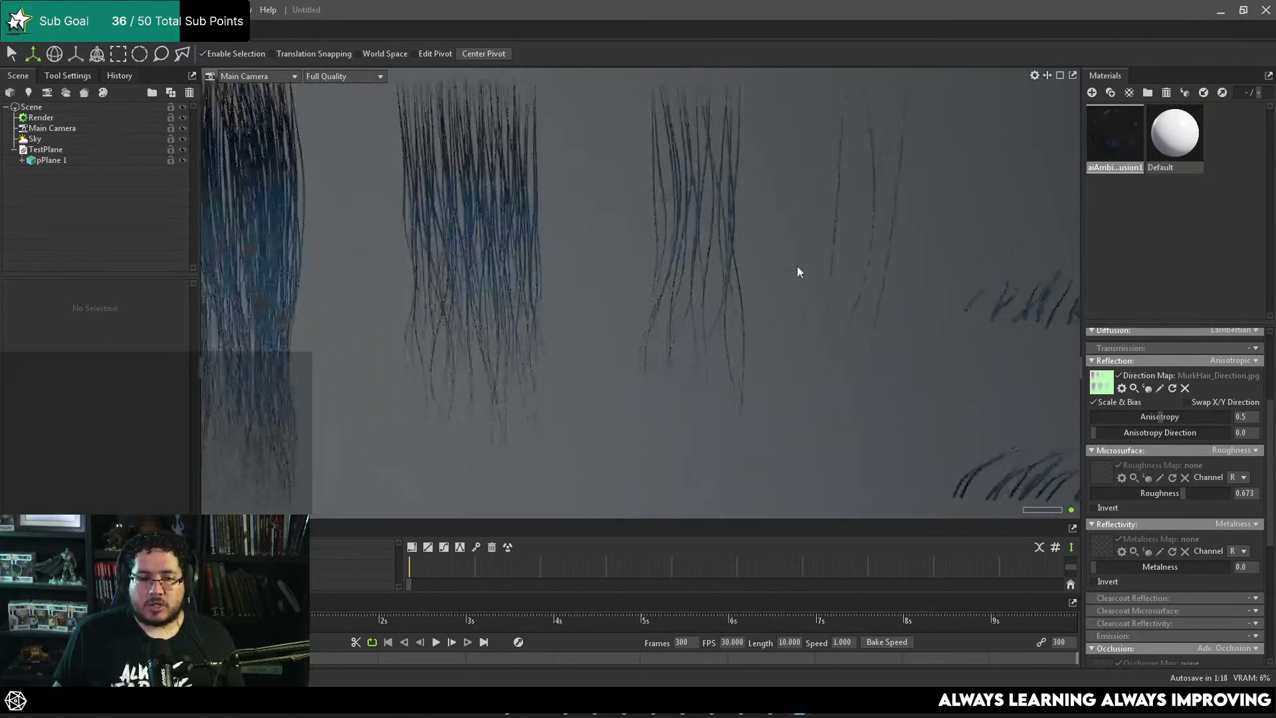
left_click_drag(798, 271, 844, 326, "alt")
Step: Set the plane material's albedo color to pure white (ffffff)
scroll(1140, 425, "up", 4)
left_click(1202, 458)
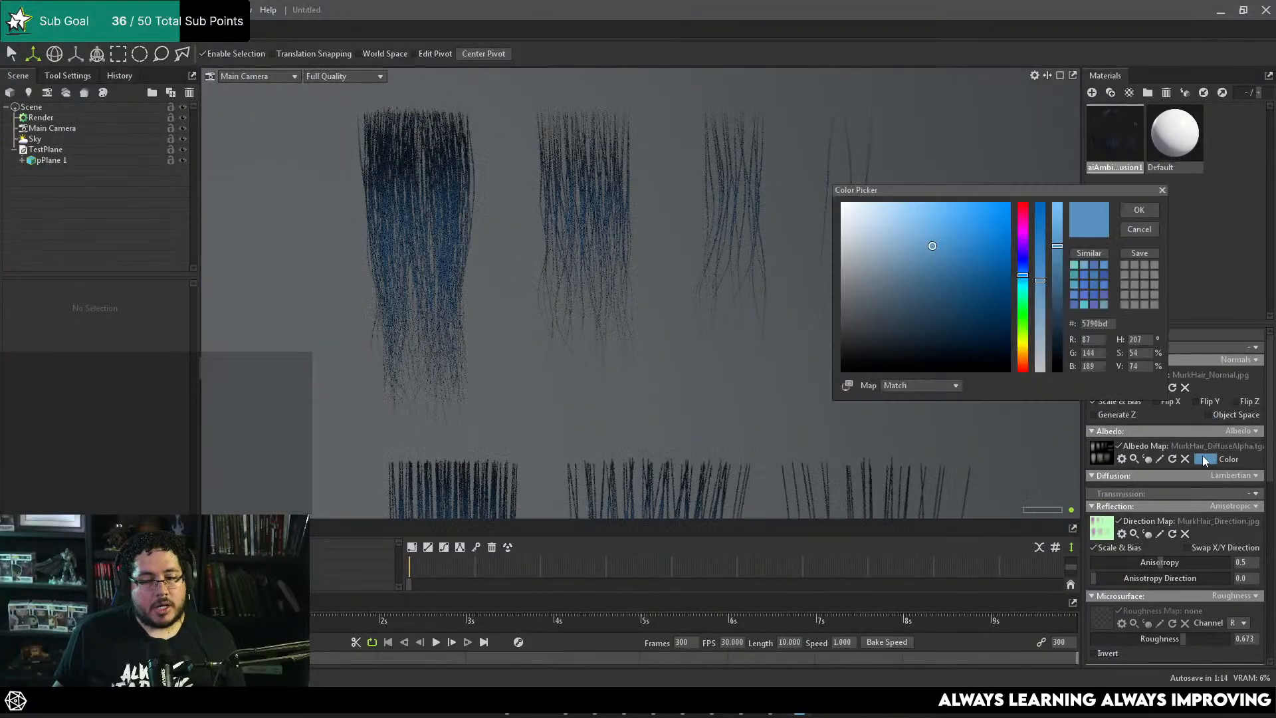
left_click_drag(957, 329, 827, 189)
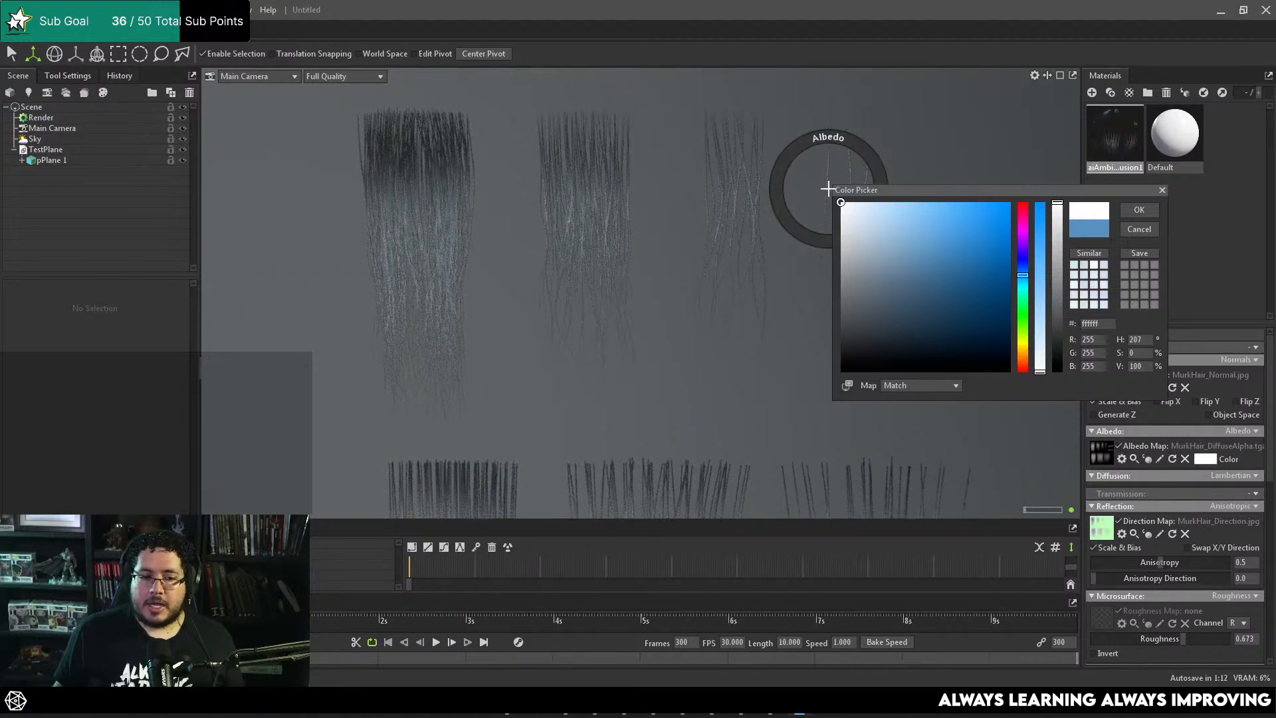
left_click(1139, 210)
Step: Inspect the untinted hair strands of the upper and lower clumps, close up and from afar
scroll(767, 354, "up", 4)
left_click_drag(768, 353, 610, 225, "alt")
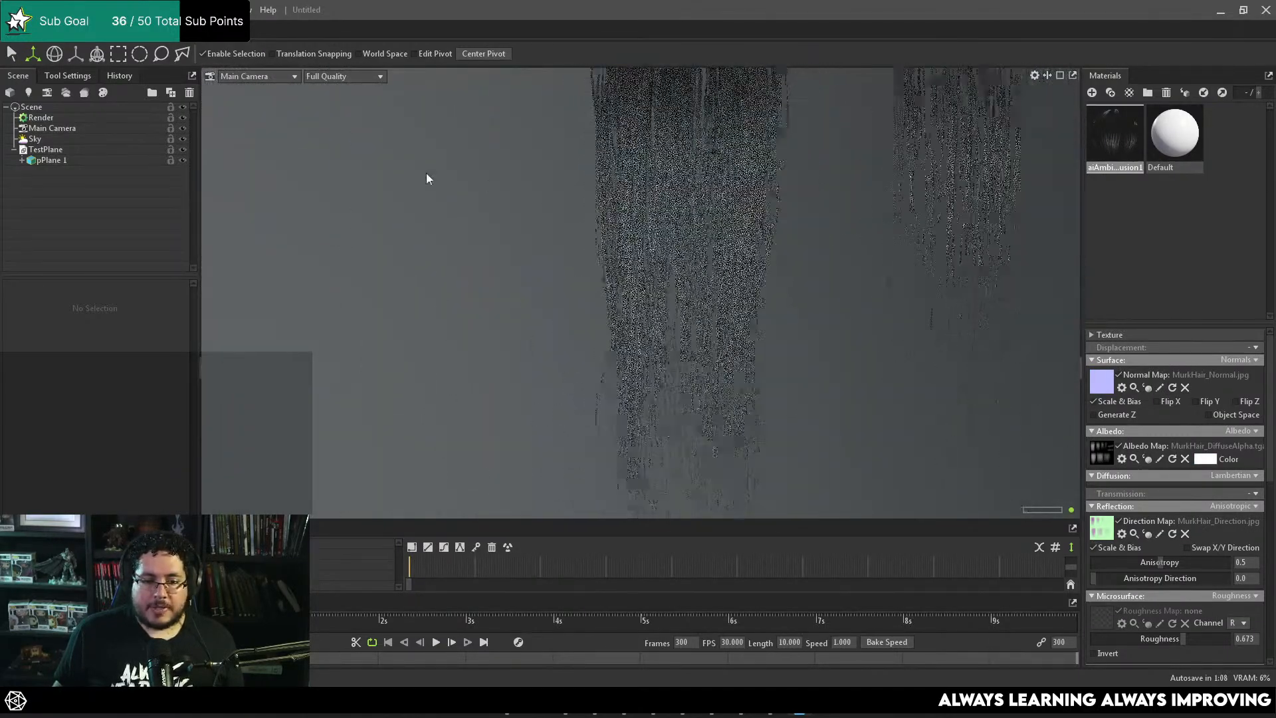
scroll(708, 320, "down", 6)
middle_click_drag(708, 320, 703, 212, "alt")
scroll(828, 289, "up", 7)
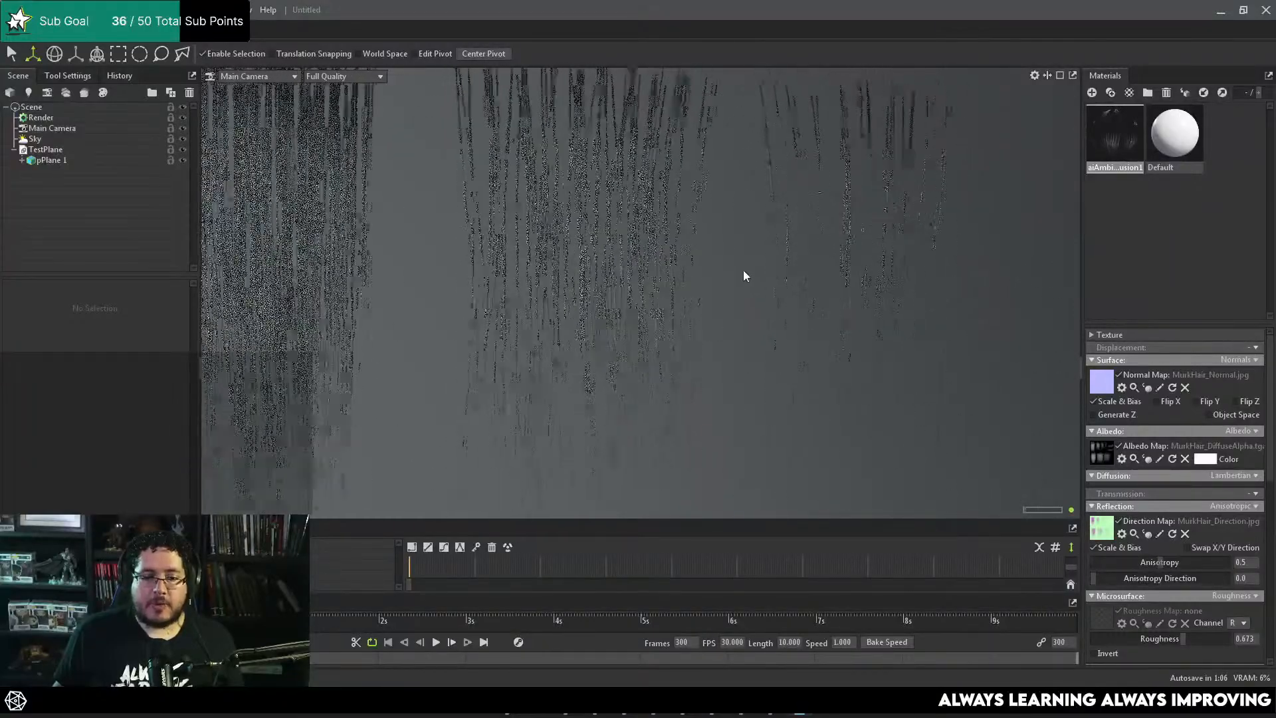
mouse_move(743, 270)
left_mouse_down("alt")
mouse_move(840, 298)
mouse_move(563, 197)
mouse_move(823, 231)
left_mouse_up("alt")
scroll(568, 200, "down", 5)
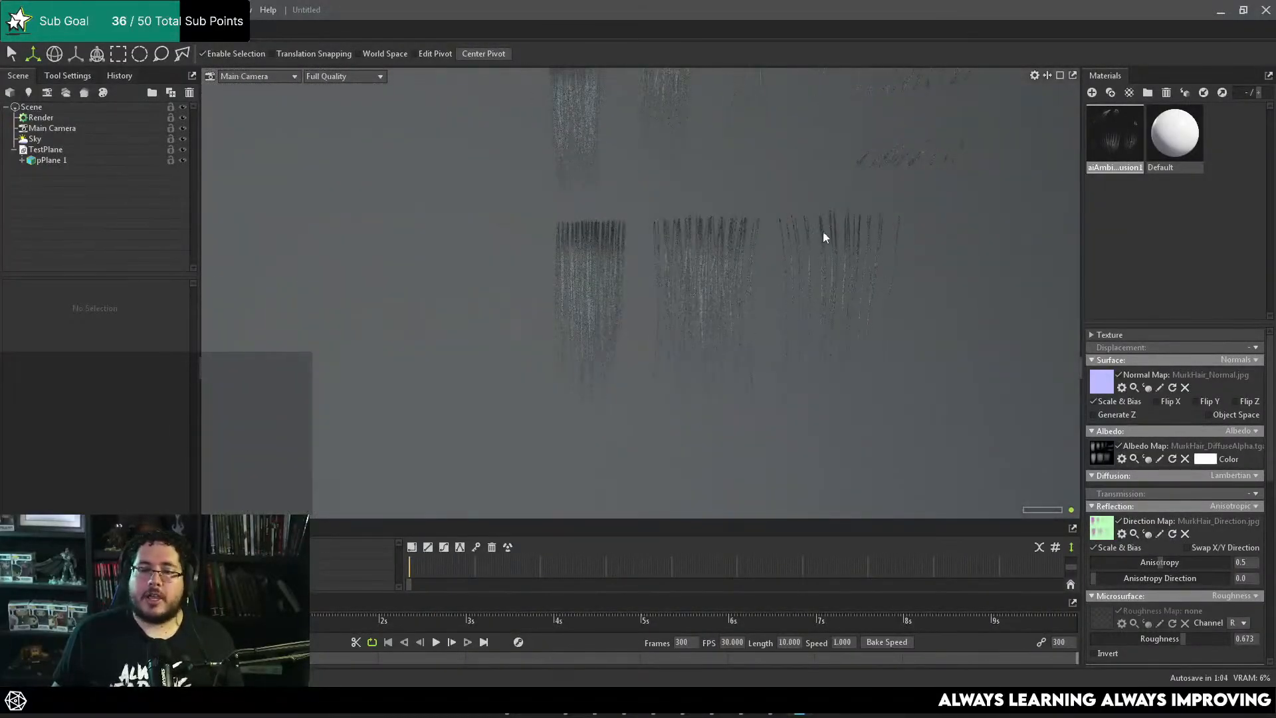
scroll(758, 226, "down", 5)
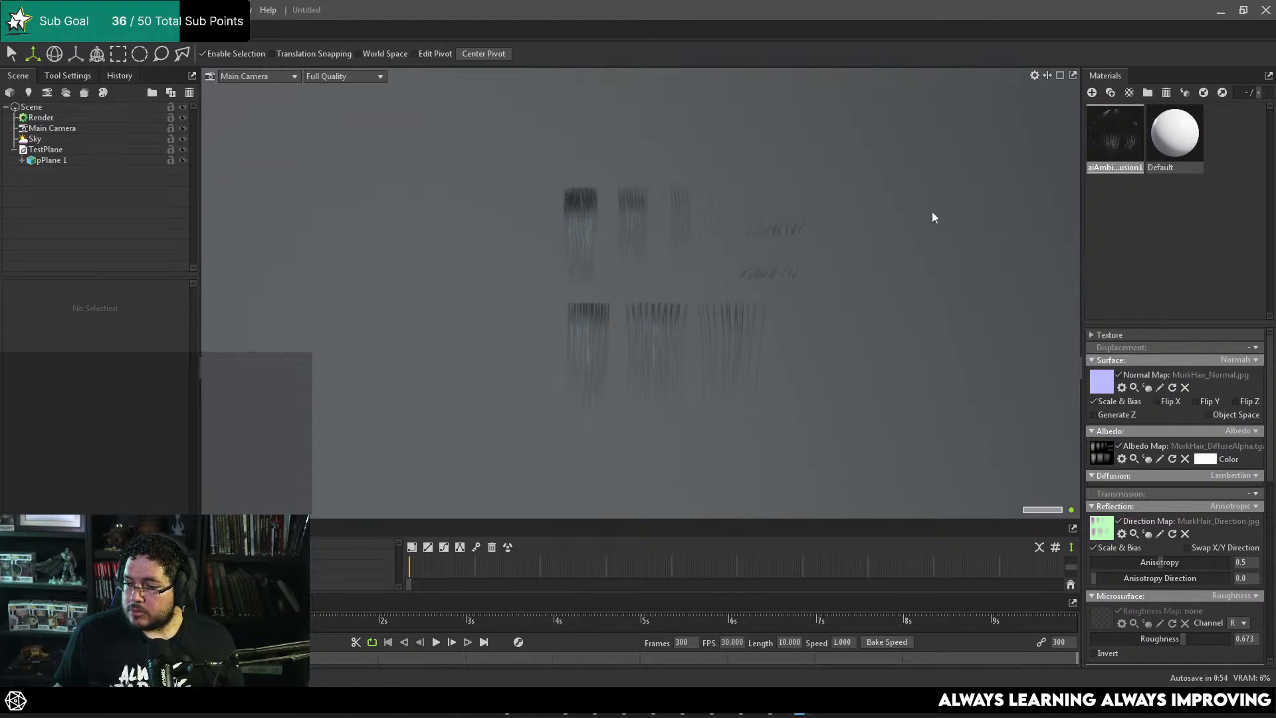
Step: Switch to Photoshop, commit the placed MurkHair_Direction image, and close the program along with the MurkHair_DiffuseAlpha.tga document
left_click(1213, 13)
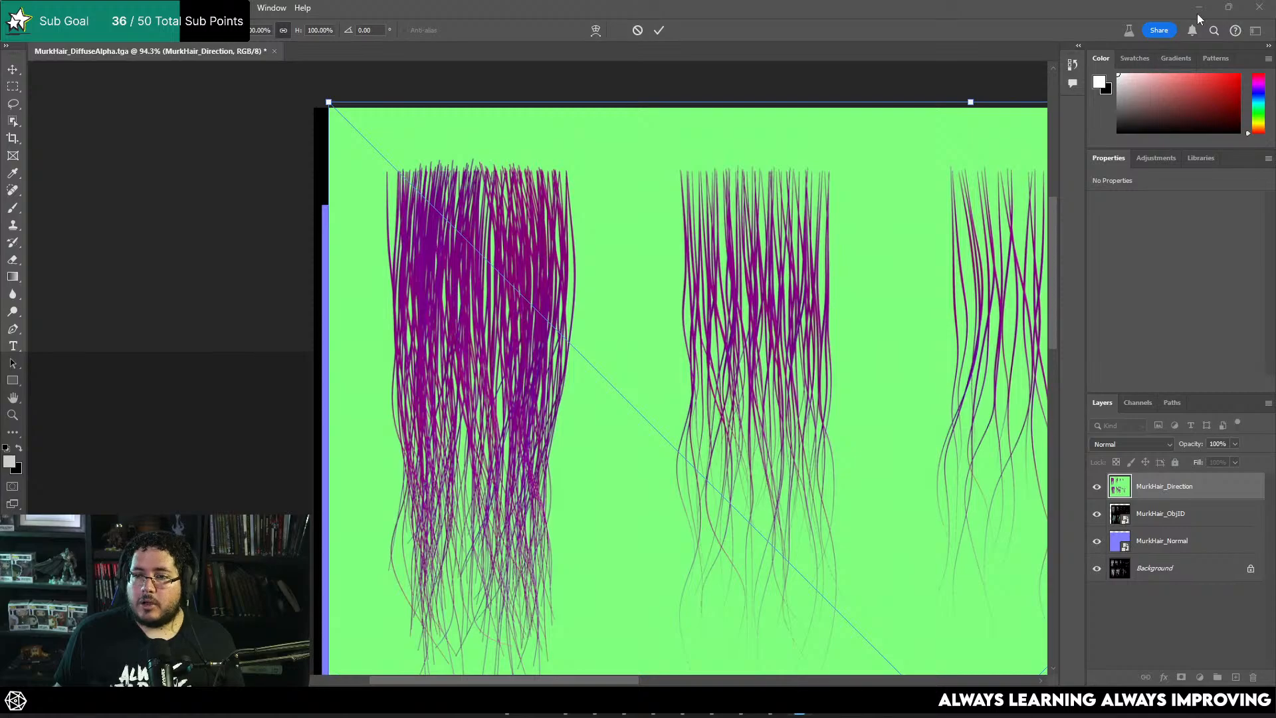
left_click(1199, 14)
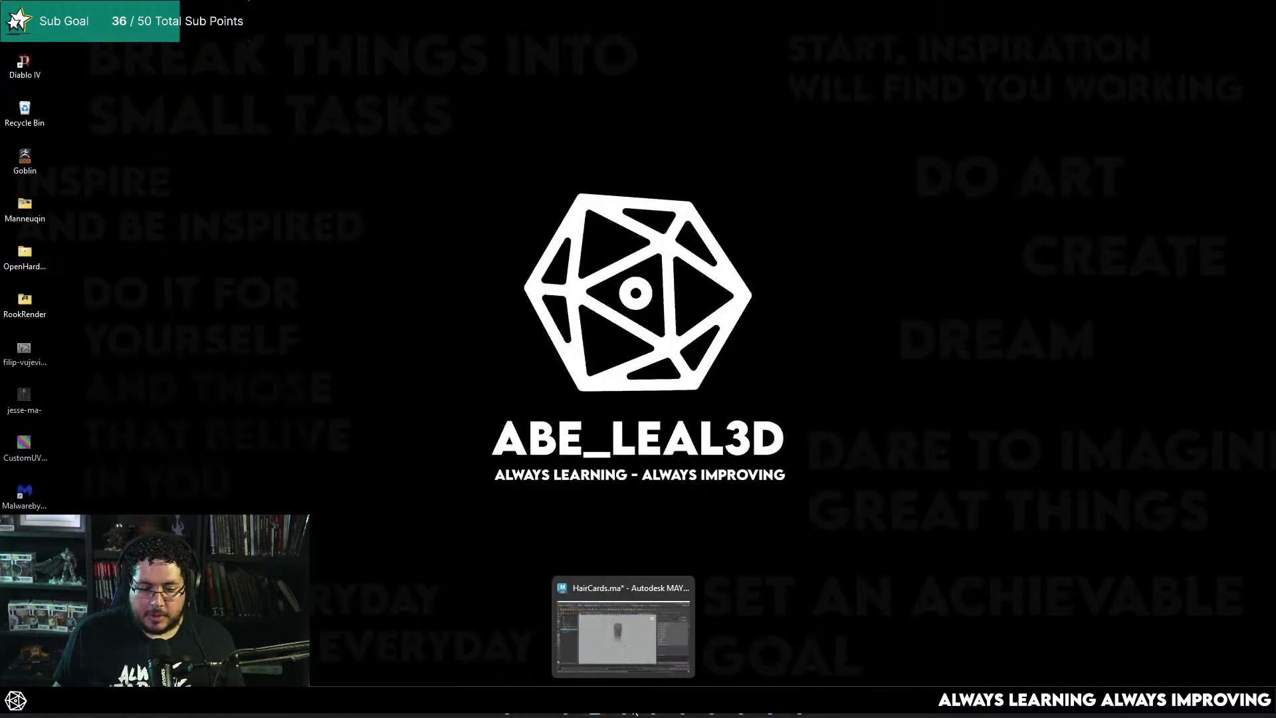
left_click(771, 713)
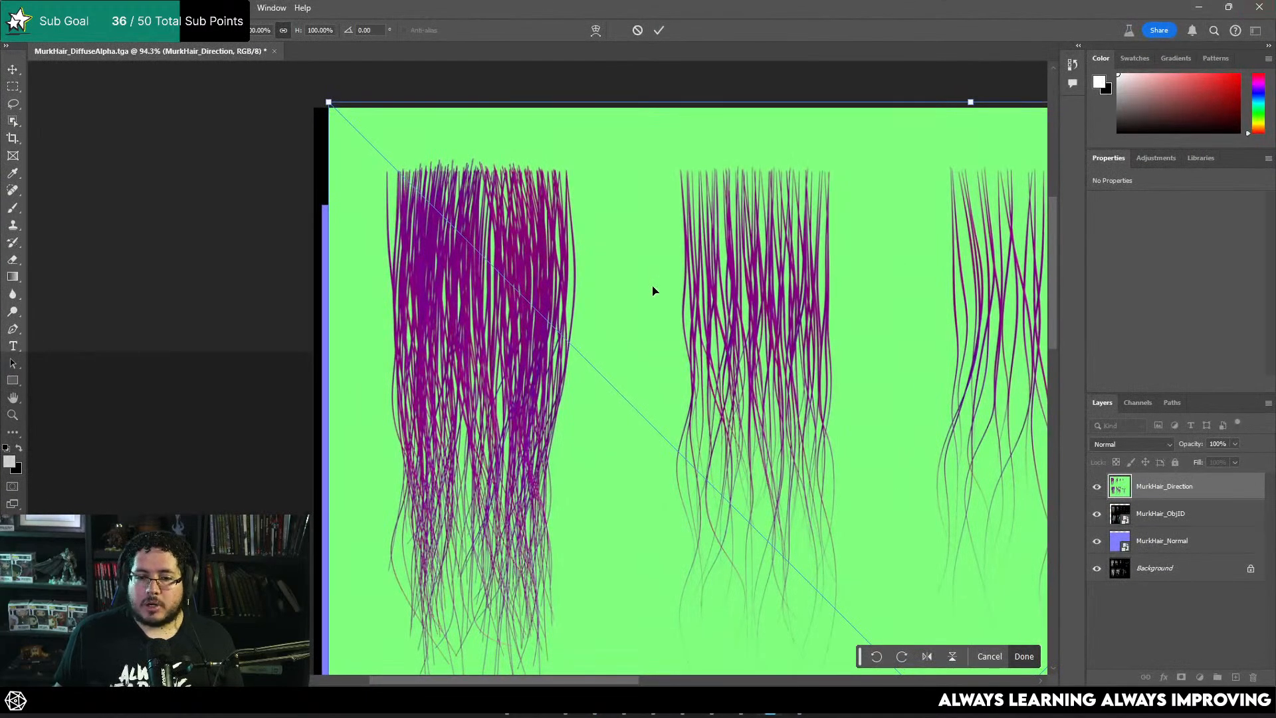
key("Return")
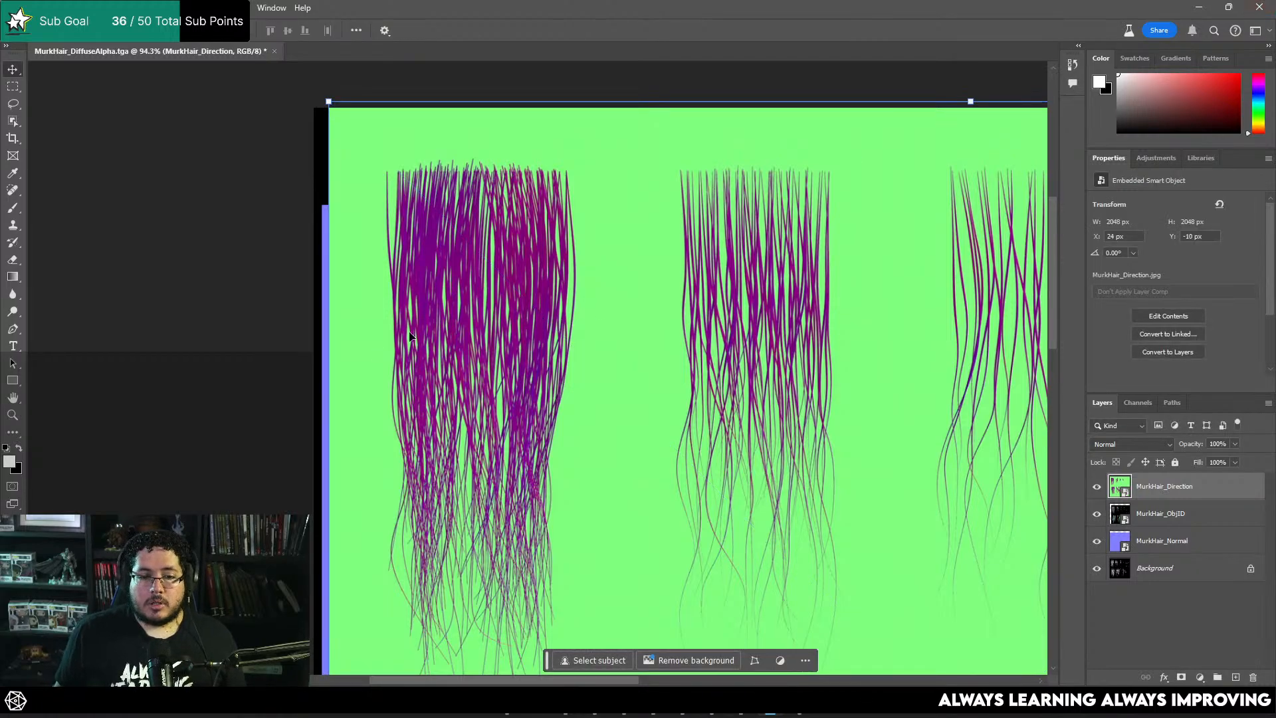
left_click(306, 360)
scroll(332, 360, "down", 5, "alt")
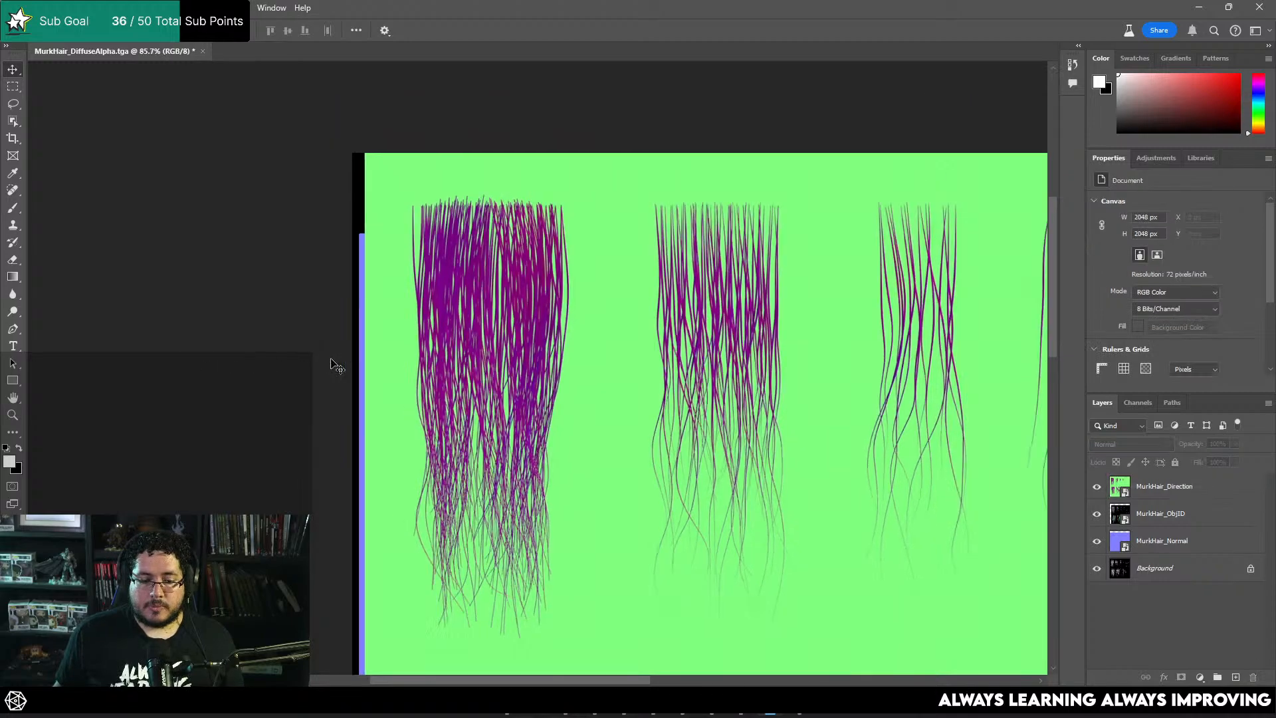
left_click(1259, 7)
left_click(633, 260)
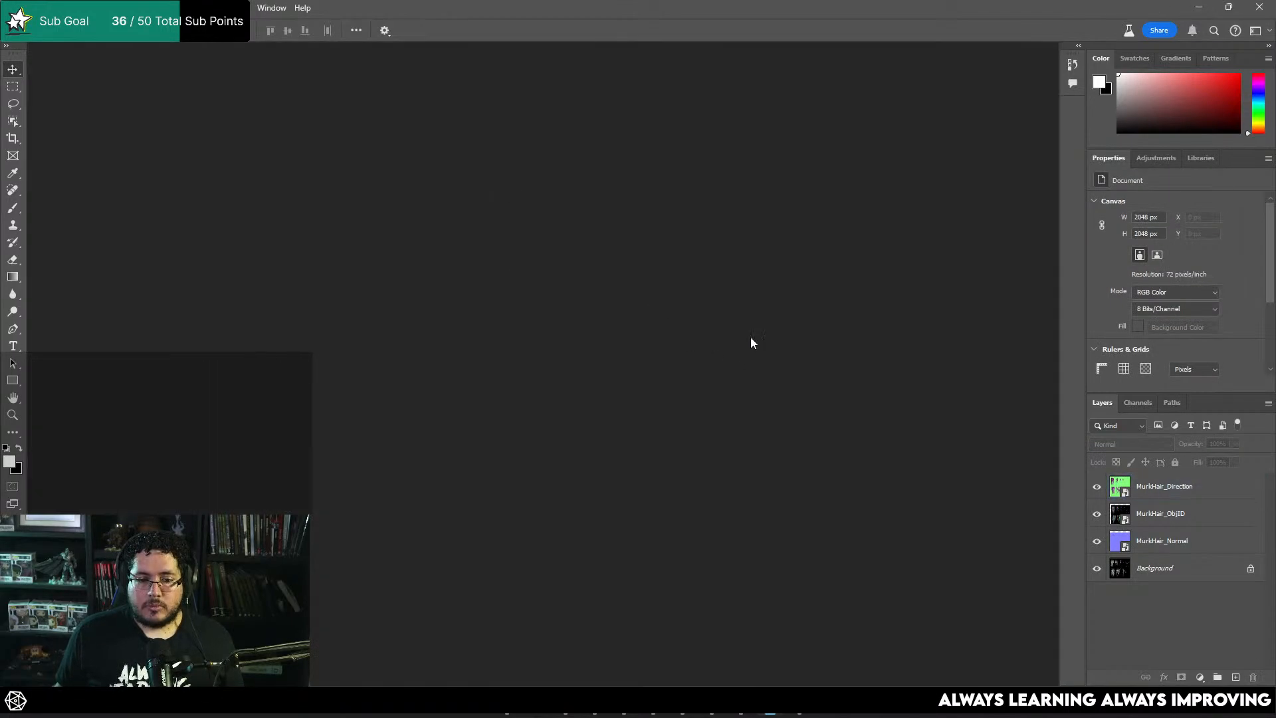
Step: Switch to Maya, dismiss the export warnings and close the Arnold render view
left_click(648, 713)
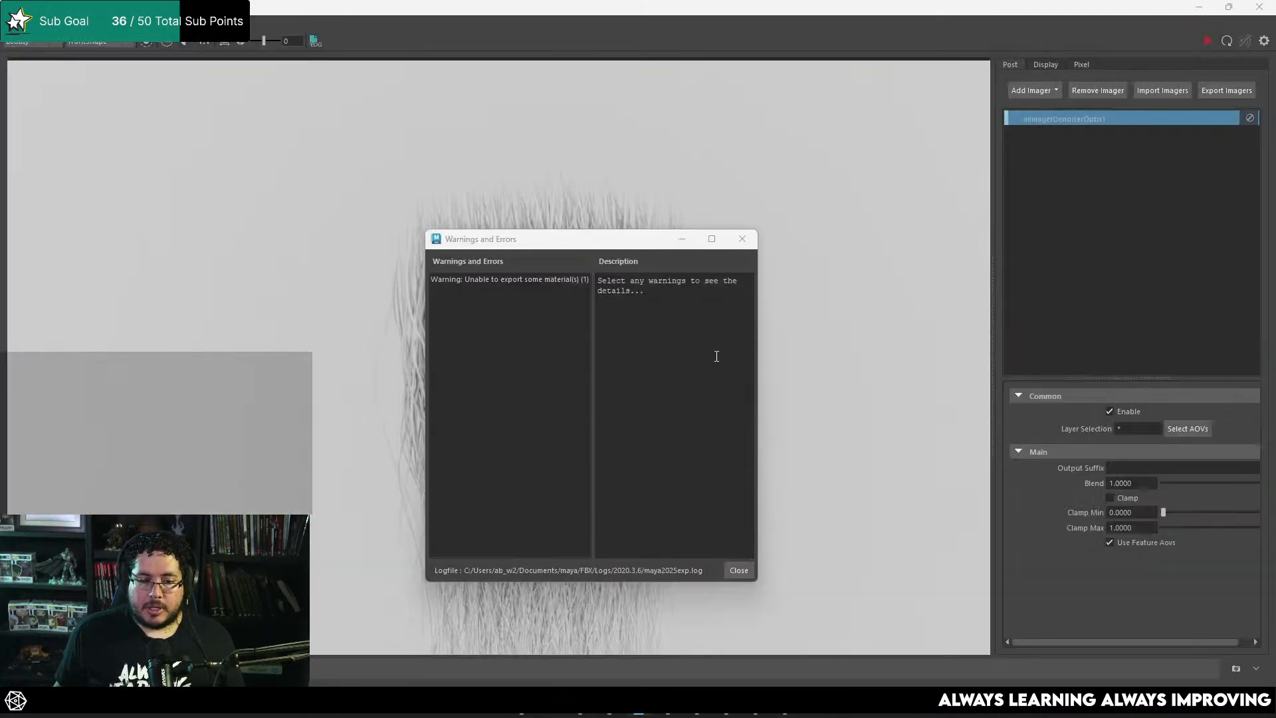
left_click(742, 239)
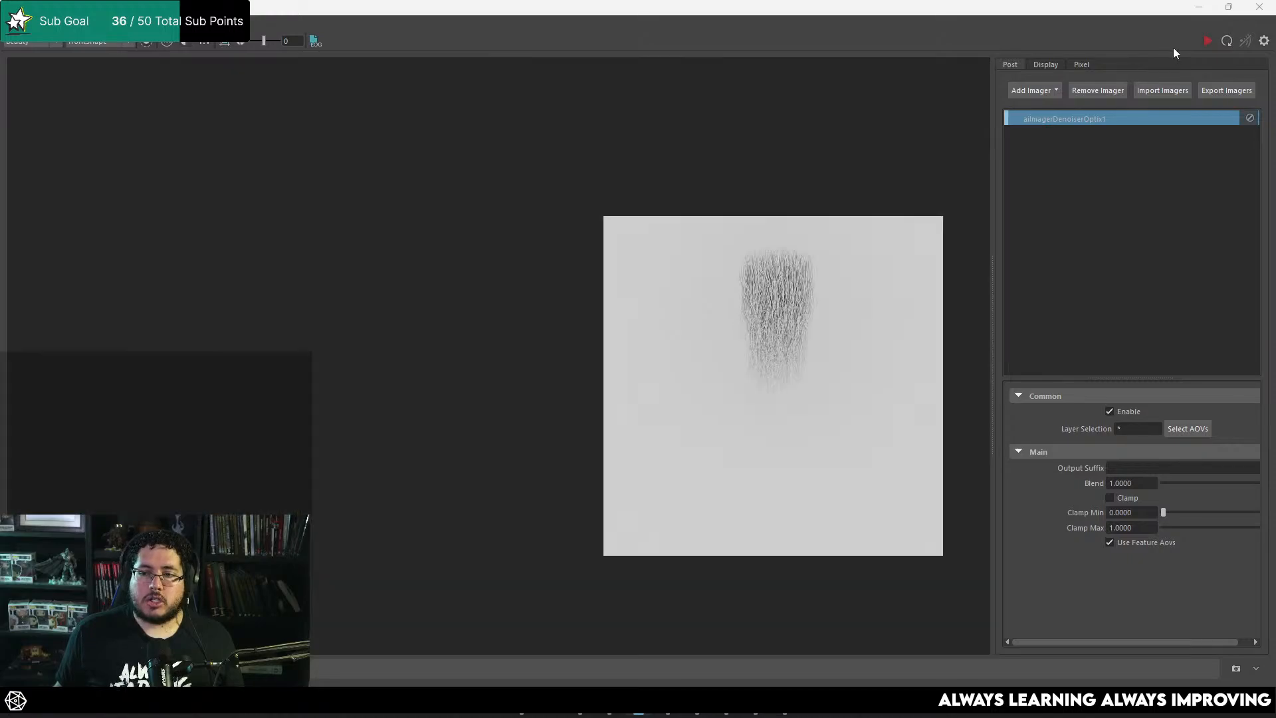
left_click(1260, 7)
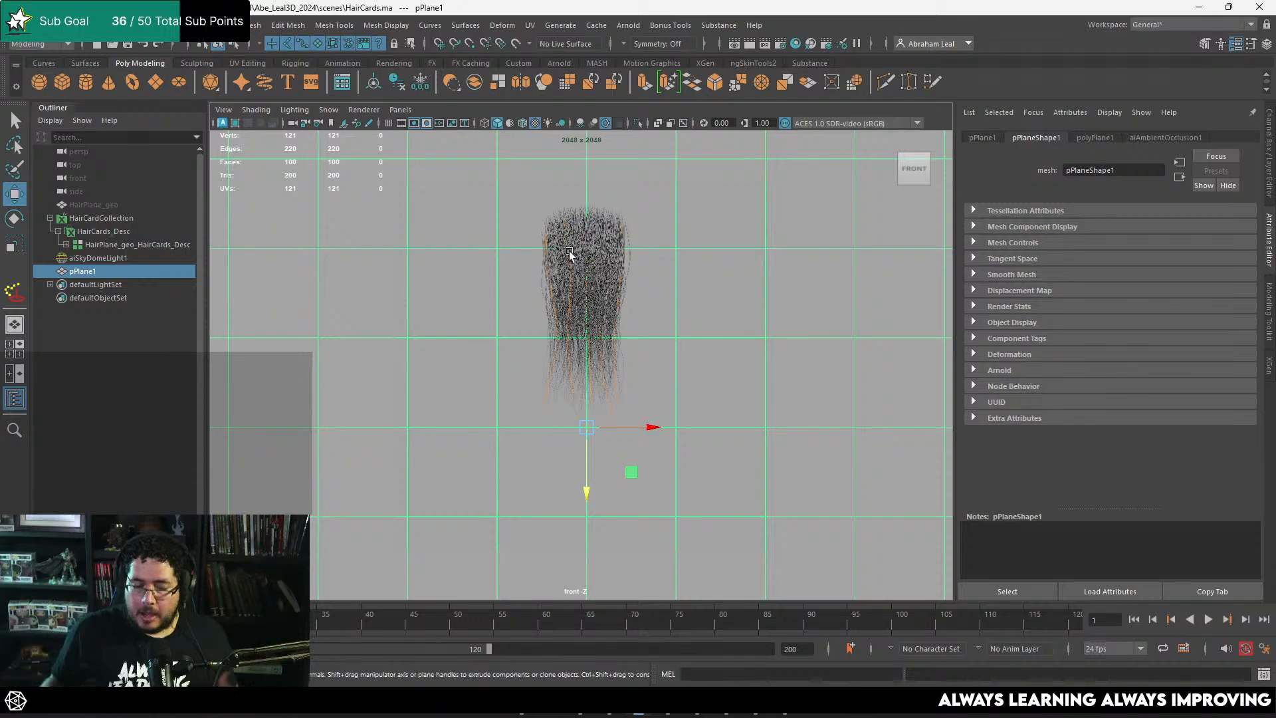
Step: Open the recent scene GoblinRender.ma and look over the goblin bust in the perspective view
left_click(12, 25)
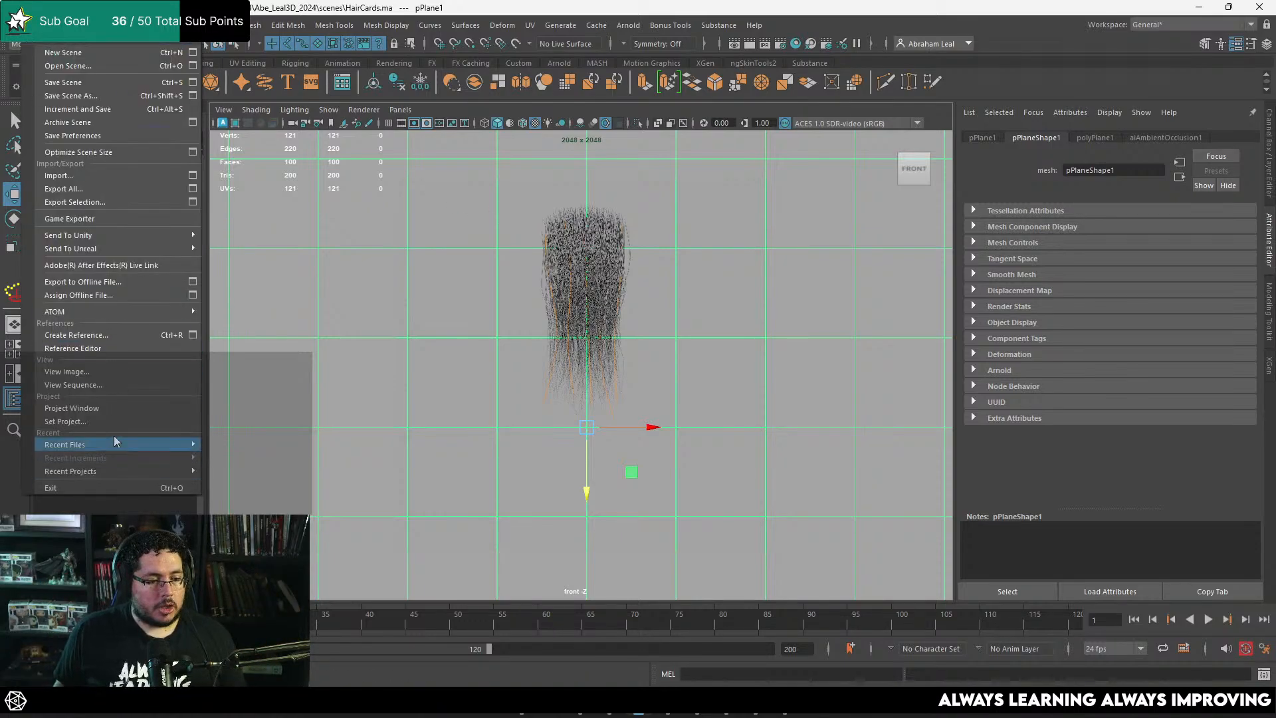
mouse_move(125, 444)
left_click(301, 447)
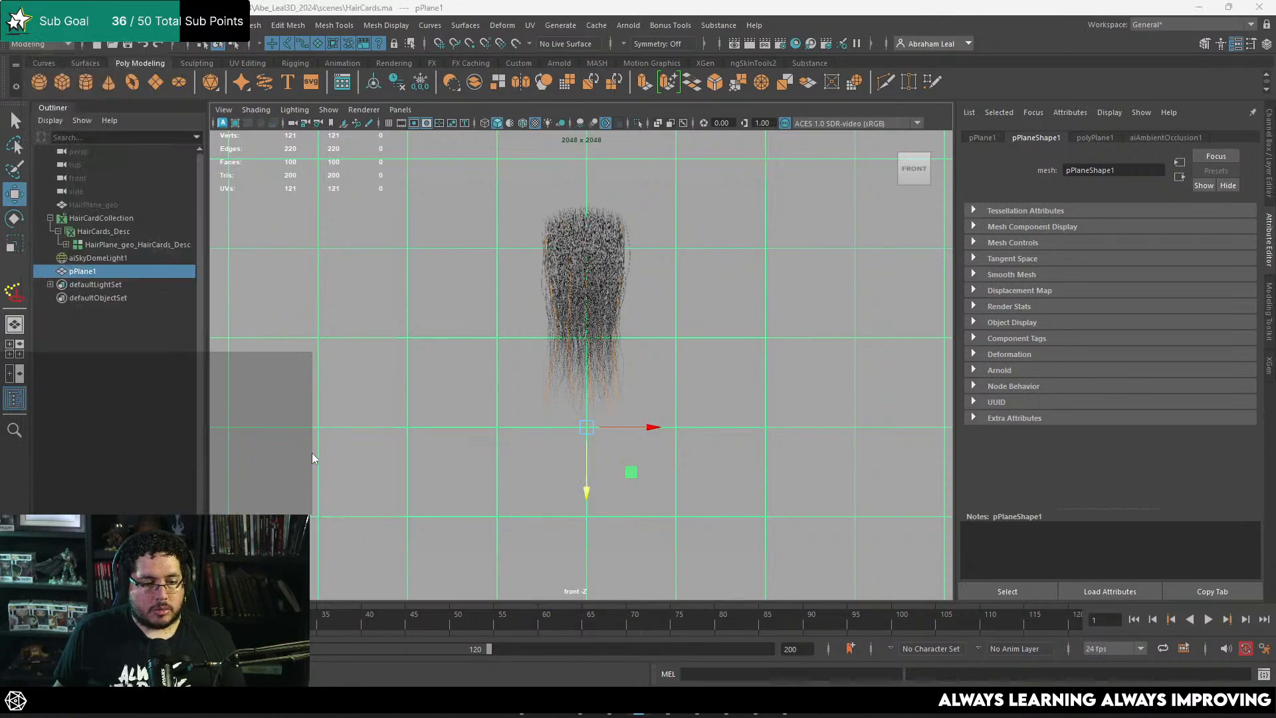
left_click(591, 353)
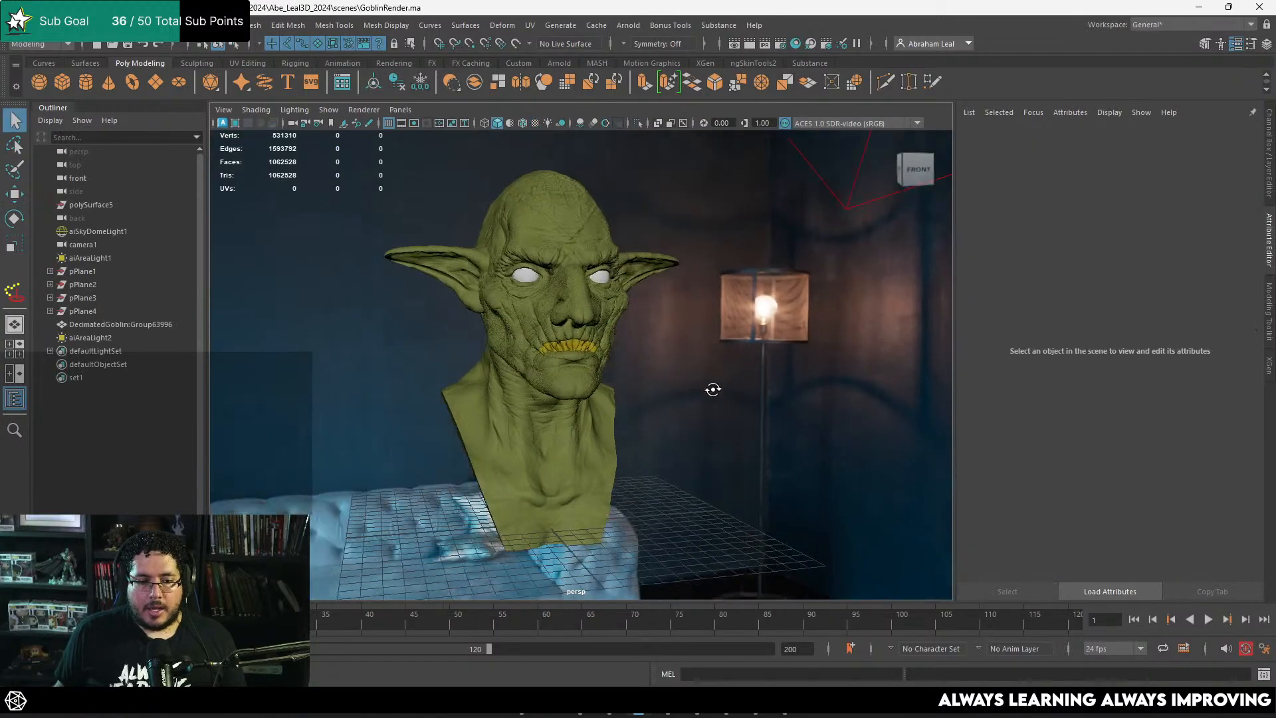
left_click_drag(713, 389, 683, 365, "alt")
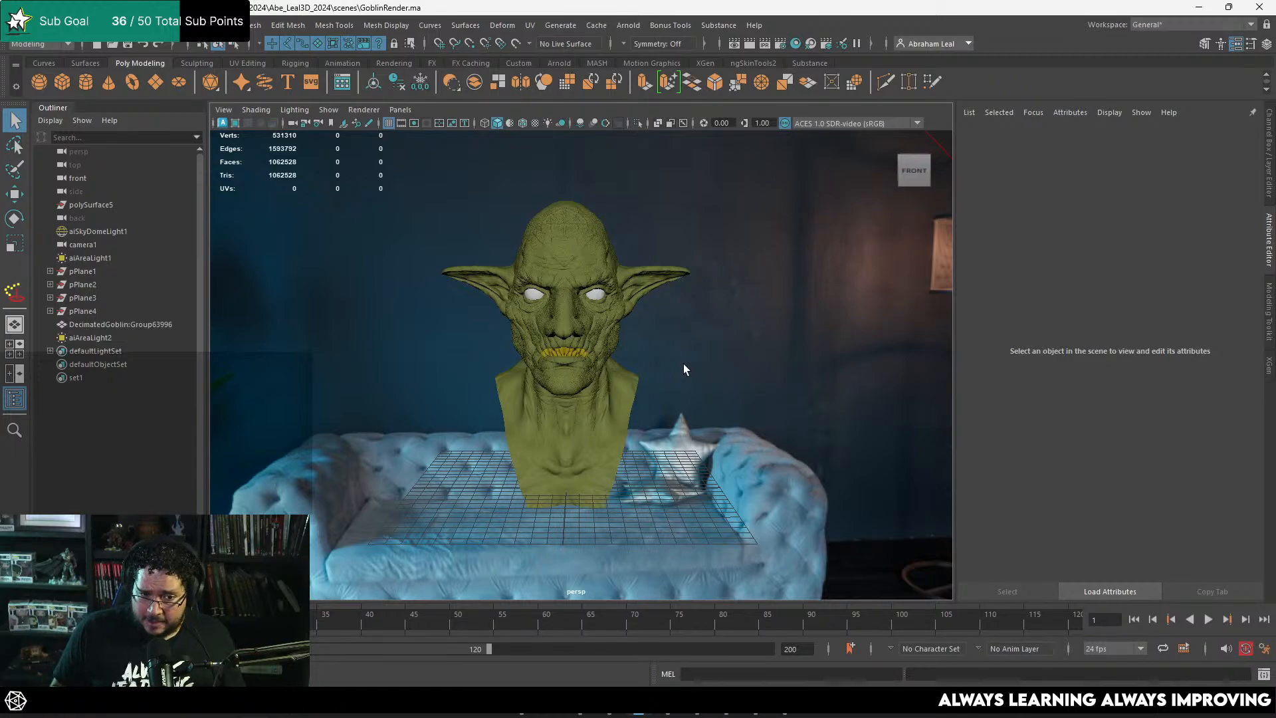
scroll(706, 383, "up", 3)
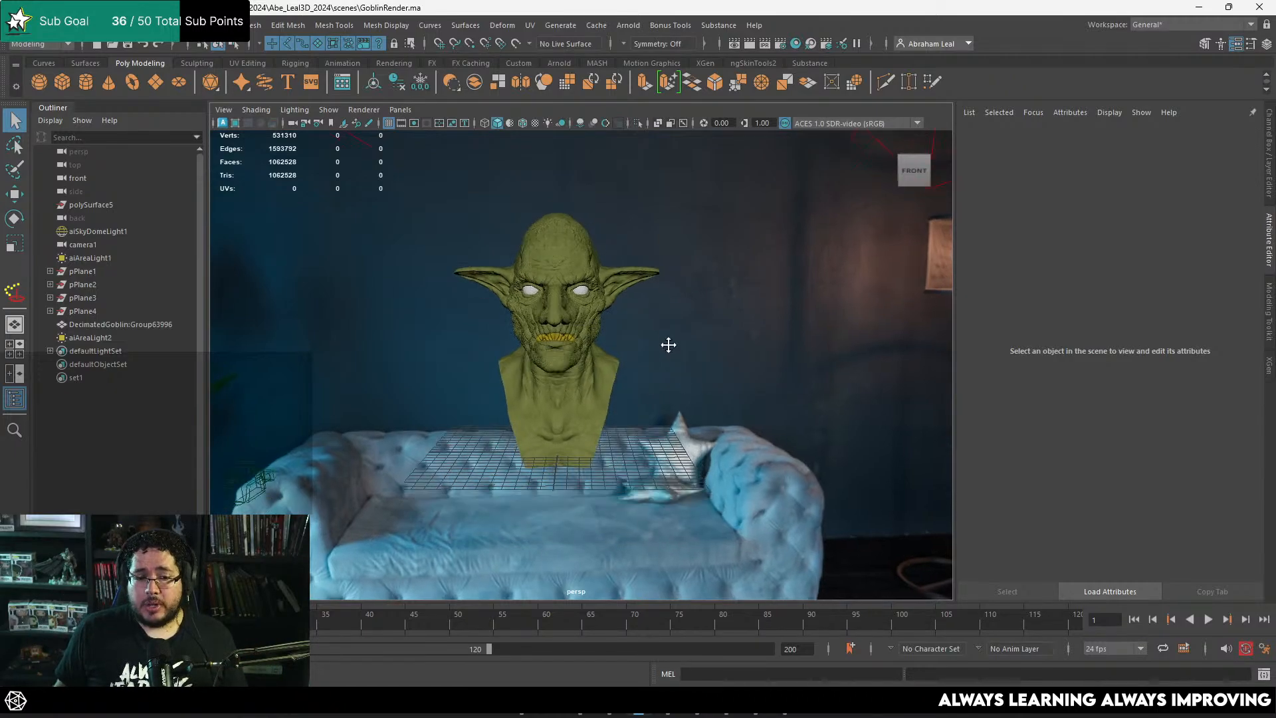
left_click_drag(652, 294, 625, 318, "alt")
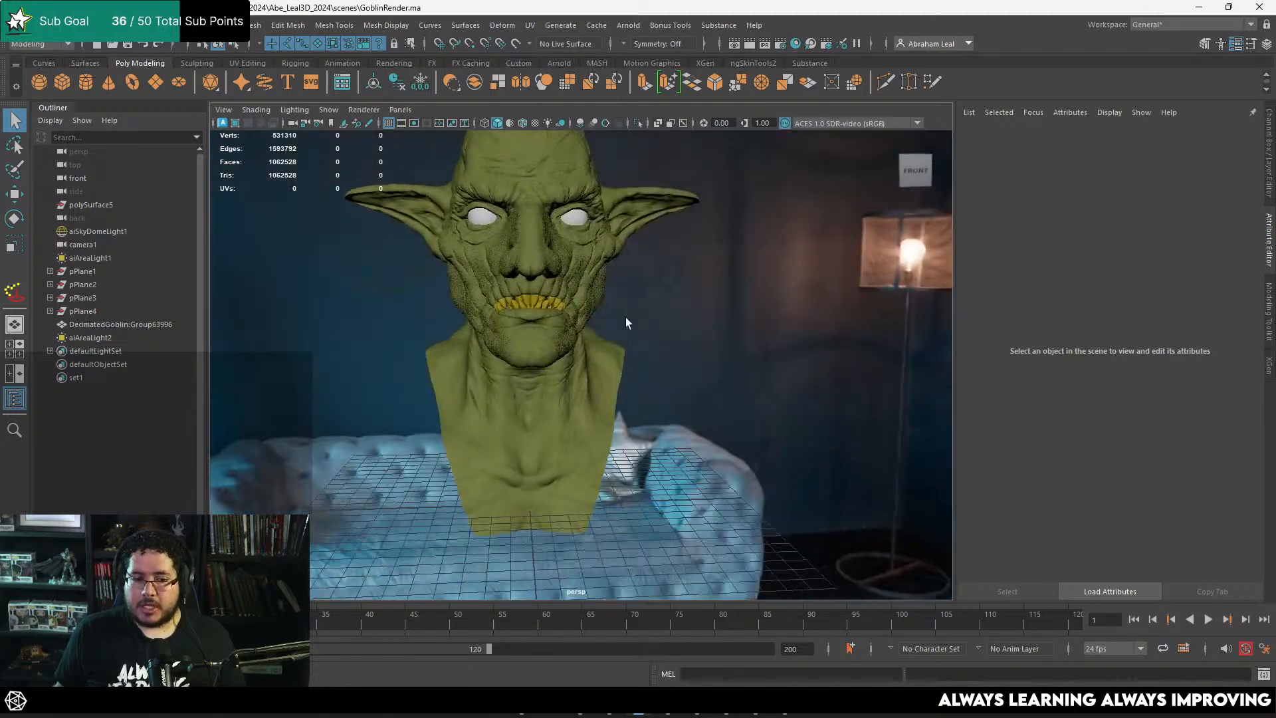
right_click_drag(625, 317, 507, 281, "alt")
left_click_drag(508, 280, 494, 307, "alt")
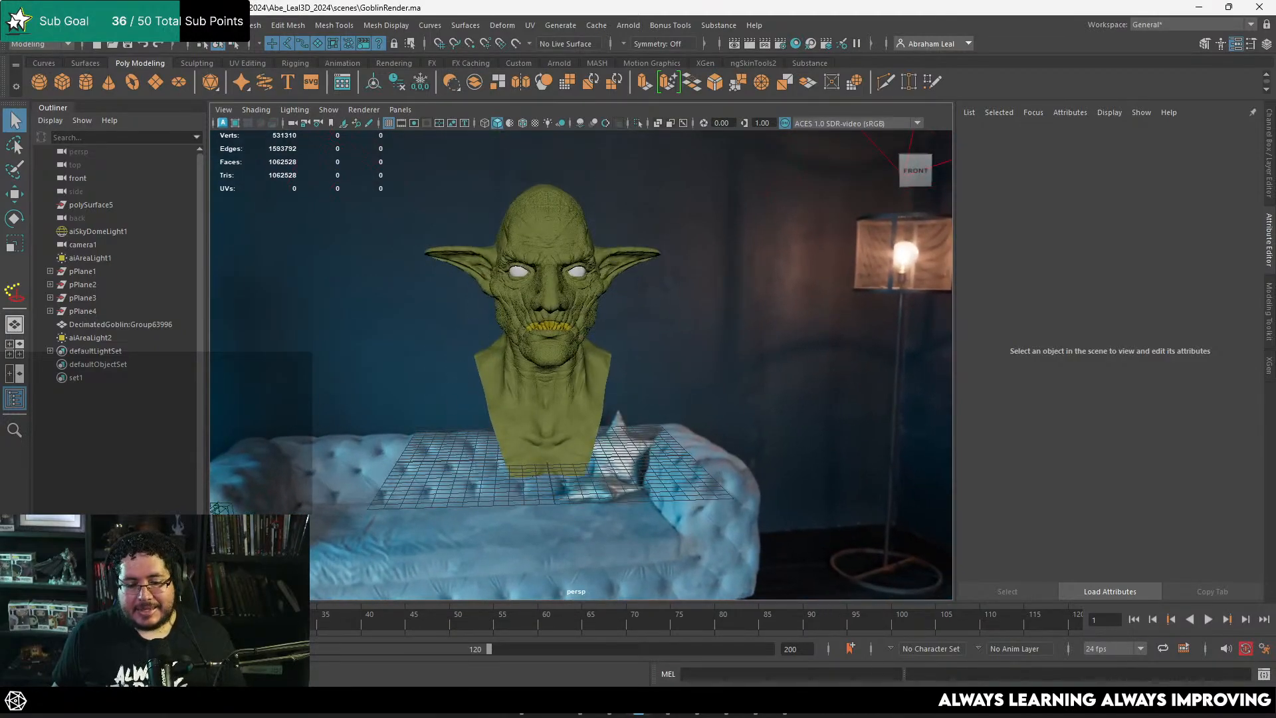
Step: Switch back to Marmoset Toolbag and delete the hair card test plane from the scene
key("alt+Tab")
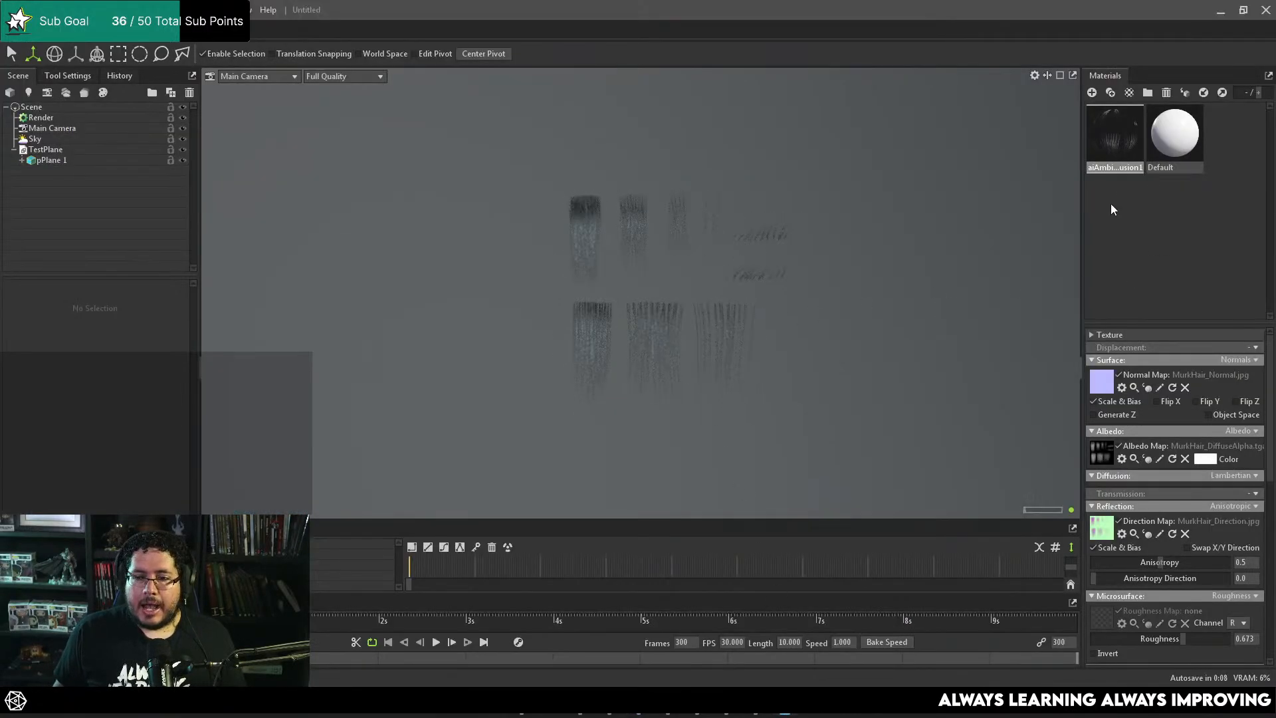
left_click(693, 286)
key("Delete")
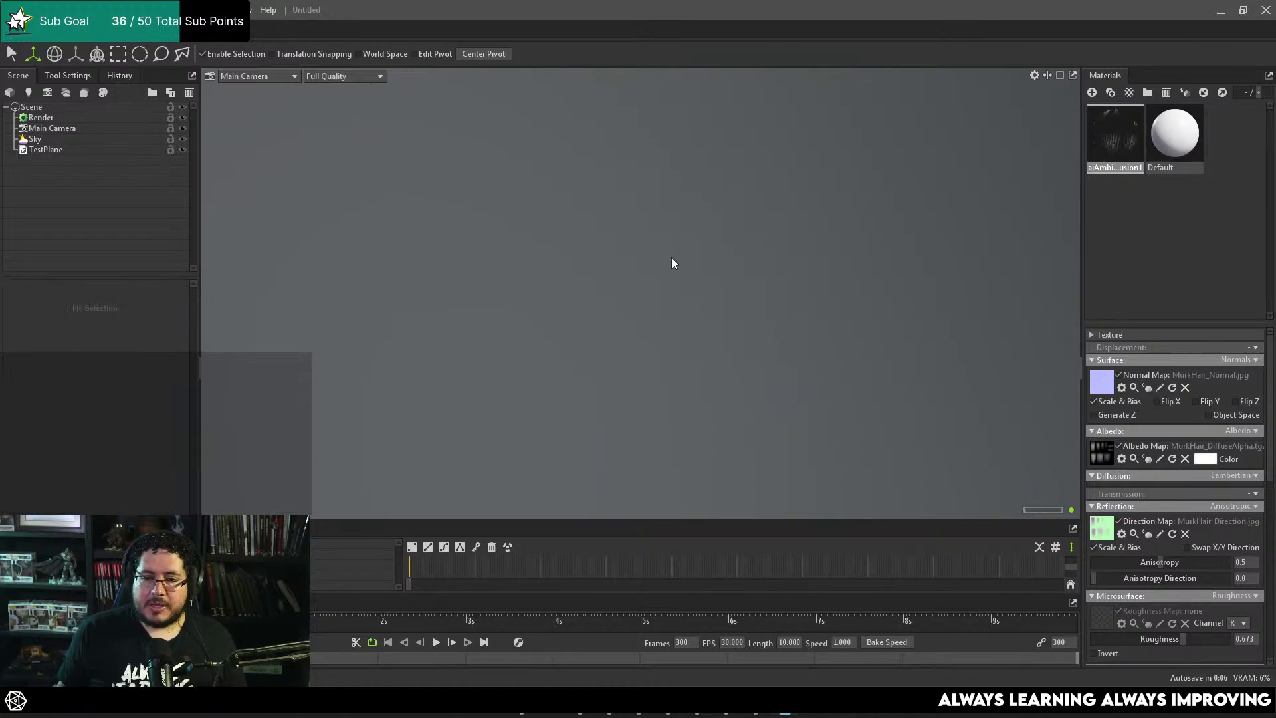
Step: Turn off ray tracing in the render settings and rename the hair material to HairCard
left_click(90, 117)
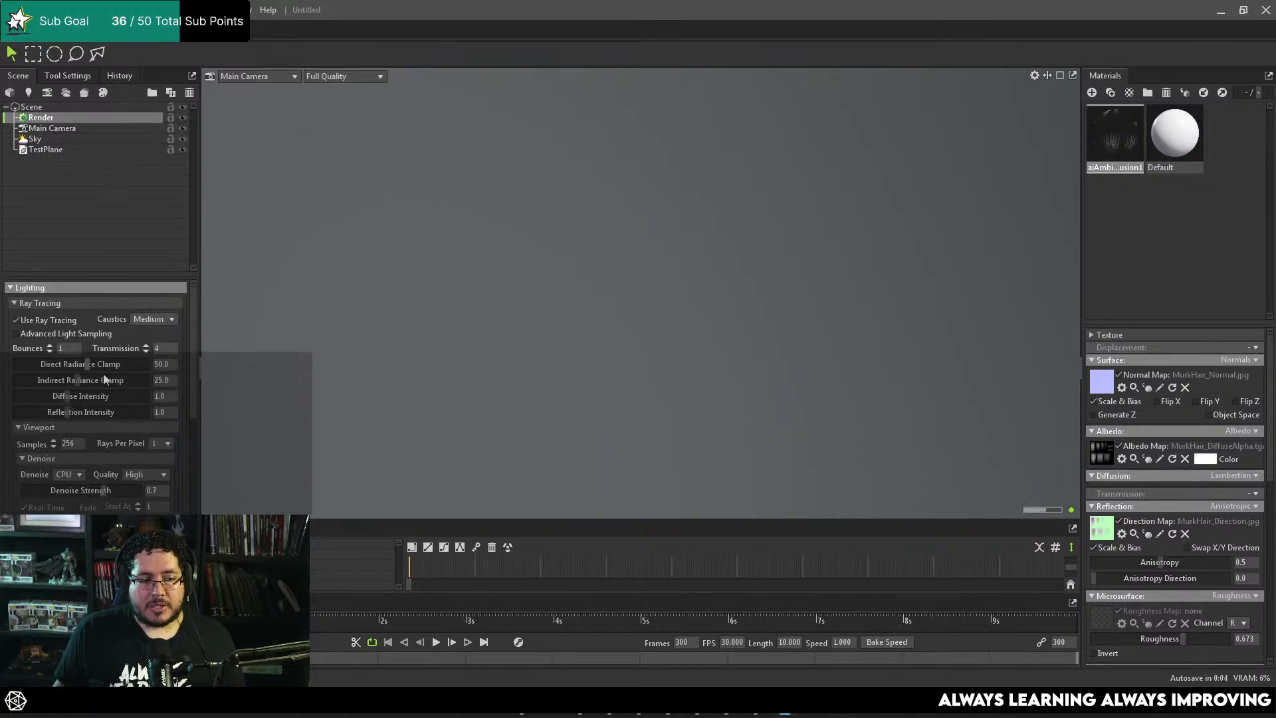
left_click(44, 322)
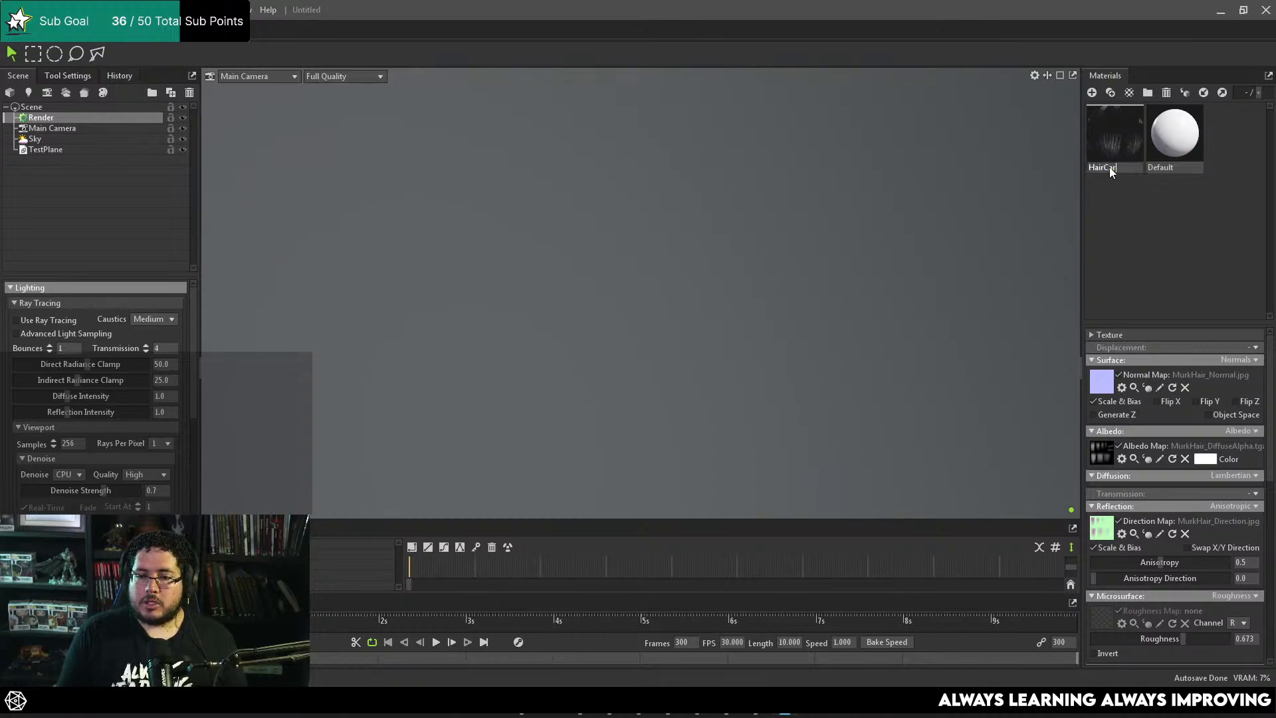
key("Return")
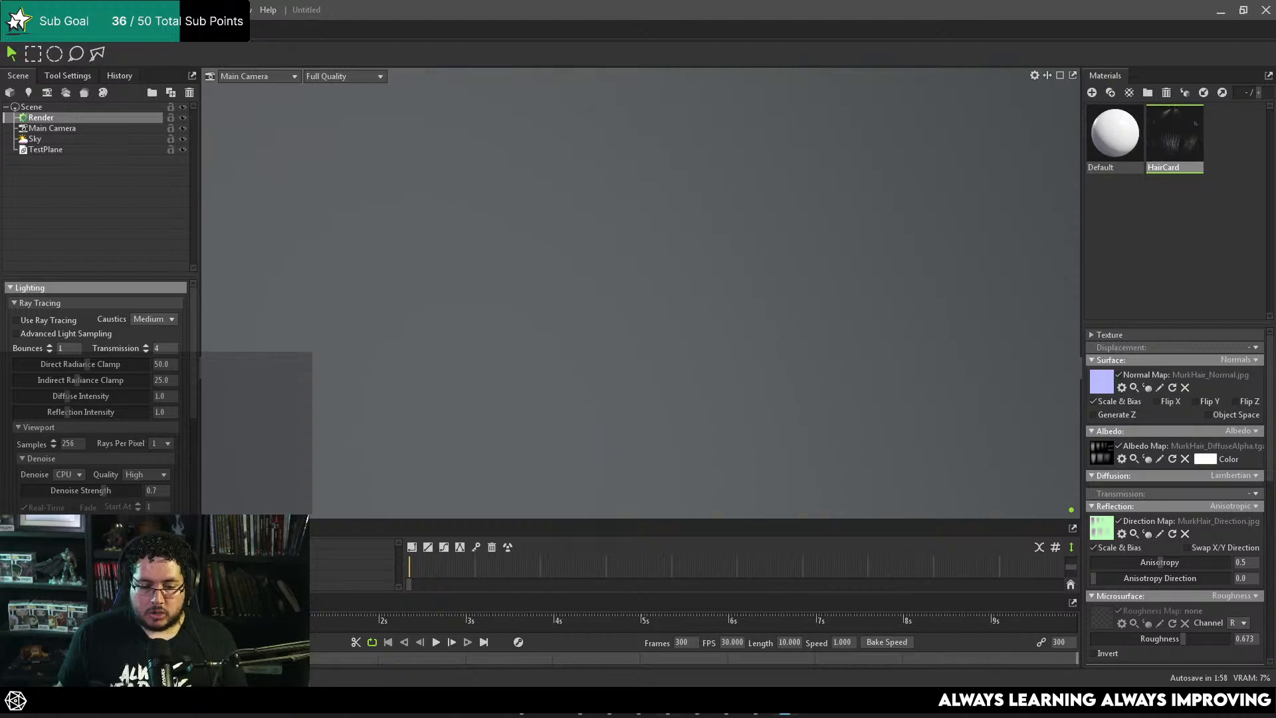
Step: Switch to Maya, select the goblin bust mesh and export the selection as Goblin.fbx into the HairCards folder
left_click(640, 702)
left_click(576, 385)
key("f")
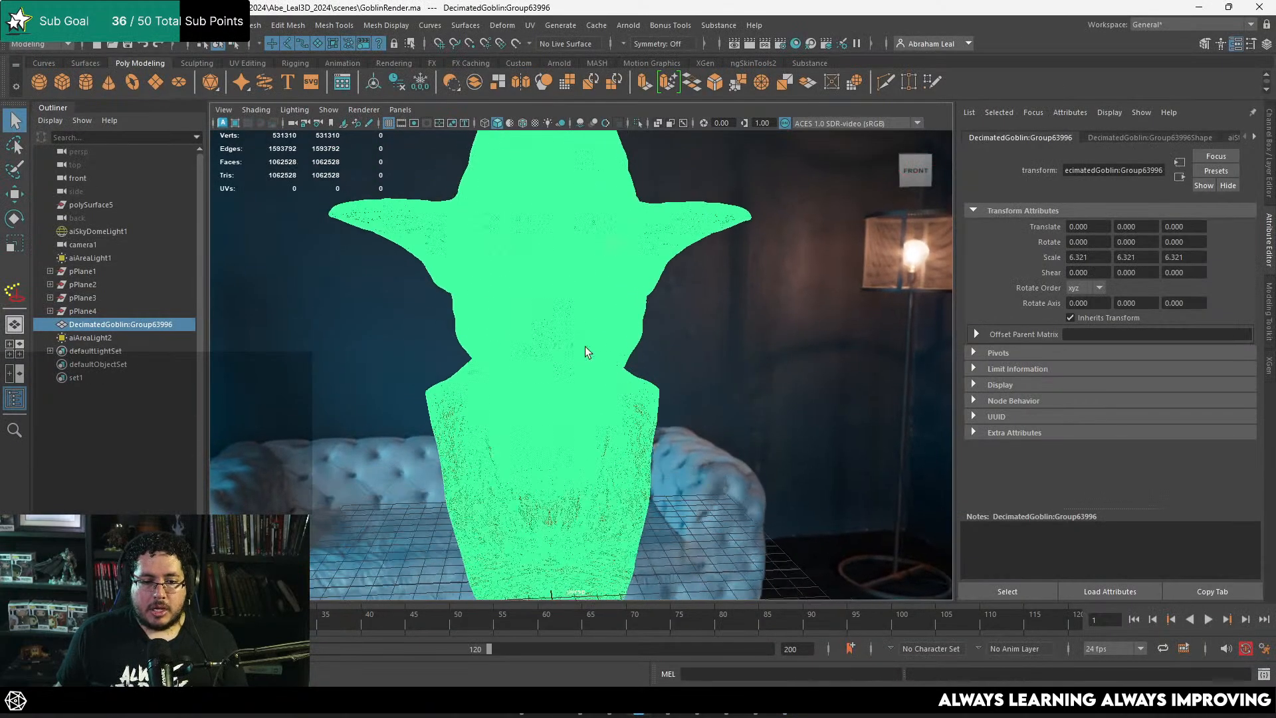
left_click(30, 25)
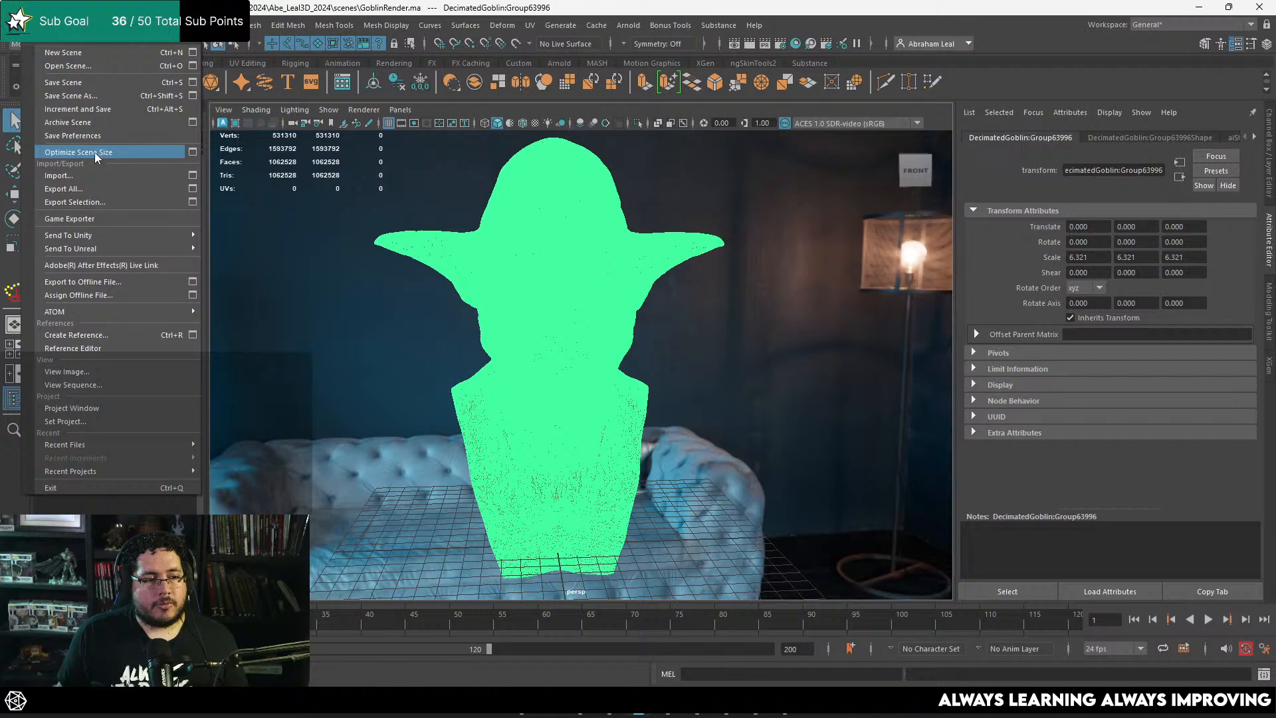
left_click(99, 198)
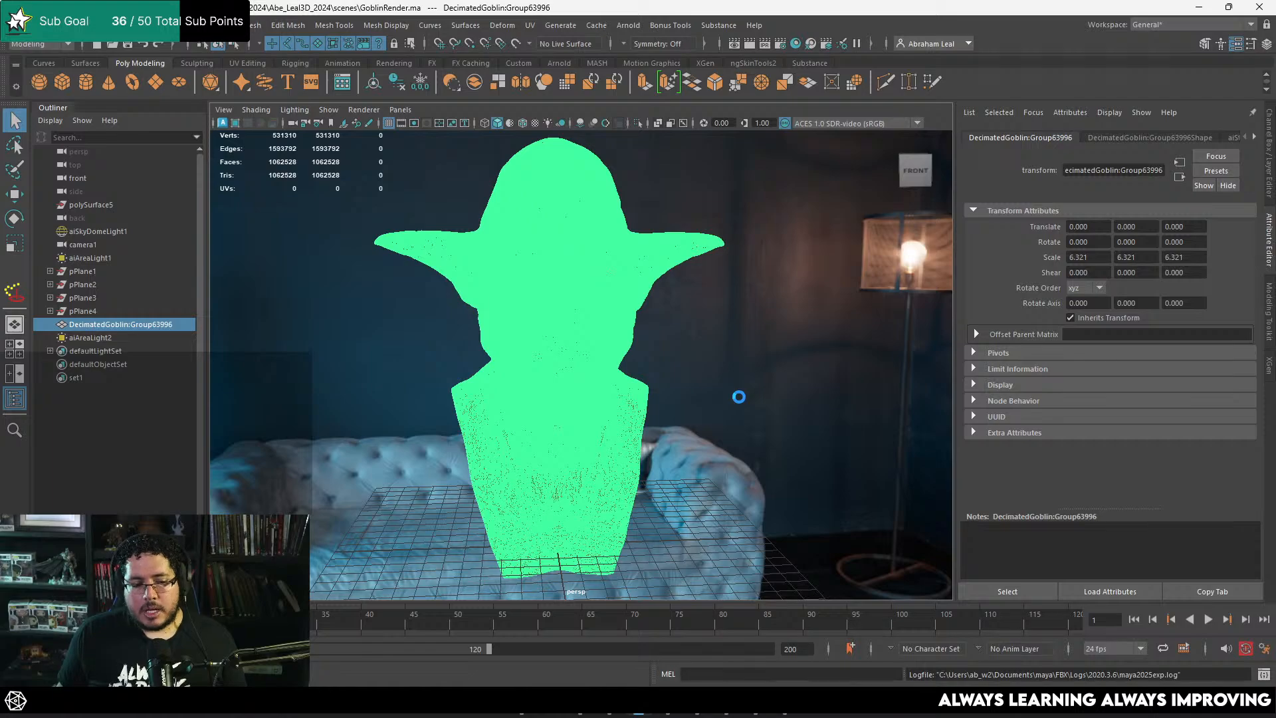
Step: Switch to the web browser, search for "direction map marmoset" and open the Marmoset article on the sorceress character's hair creation
mouse_move(781, 713)
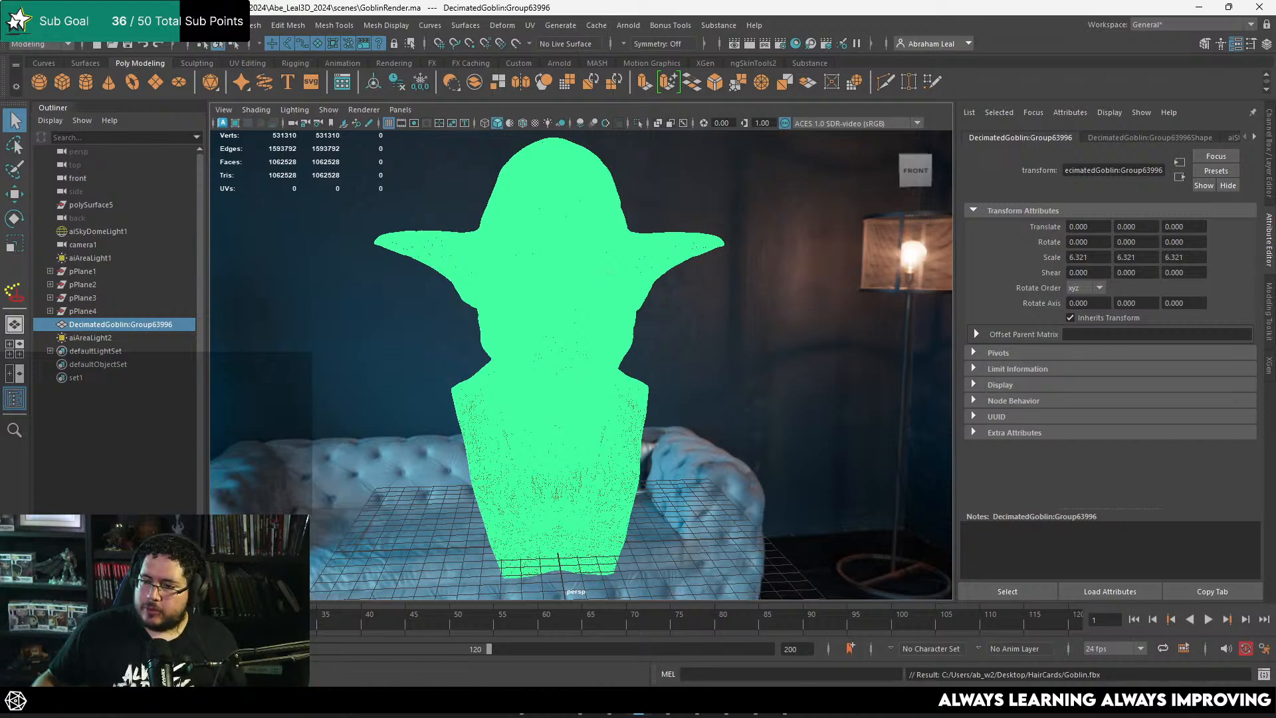
mouse_move(579, 712)
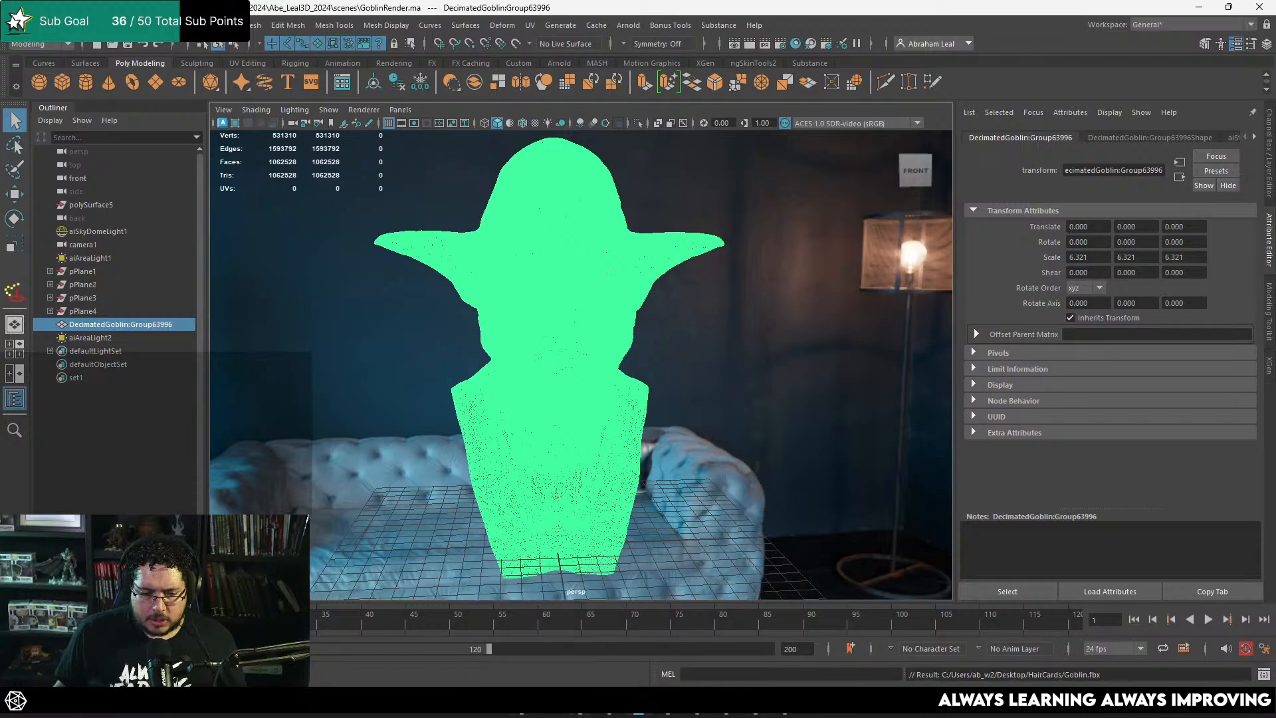
mouse_move(731, 713)
left_click(798, 635)
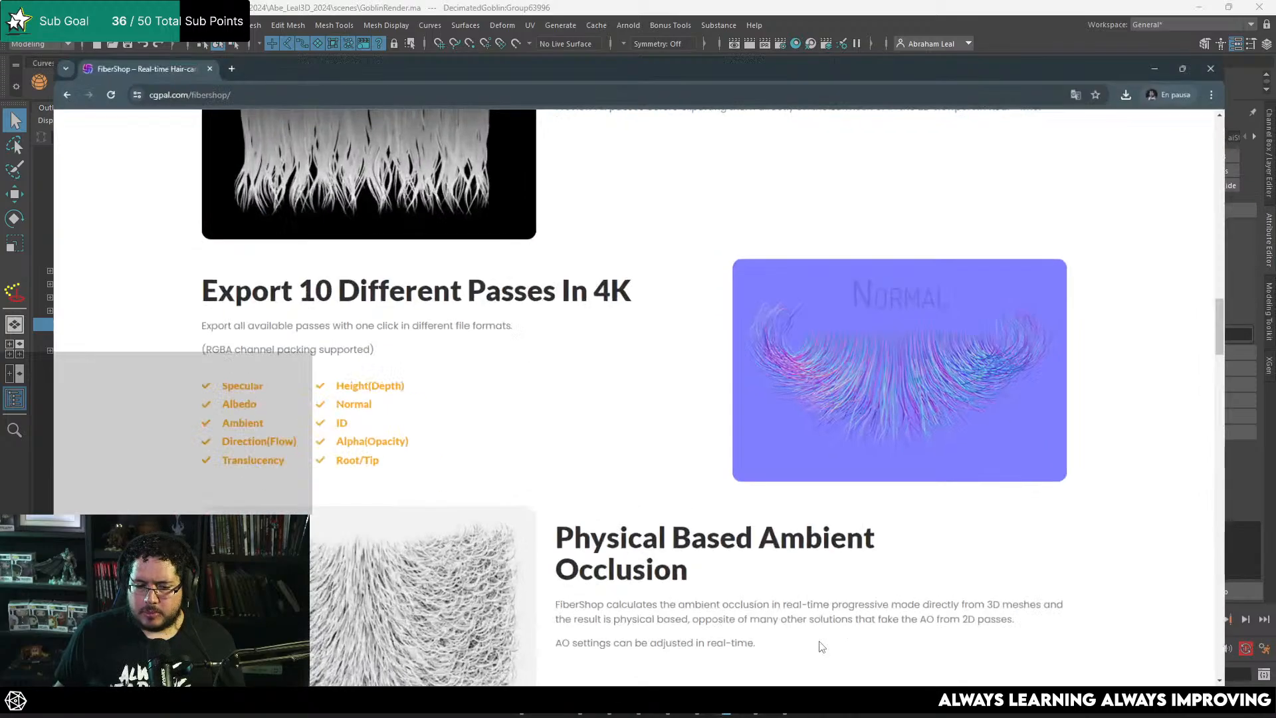
type("dire")
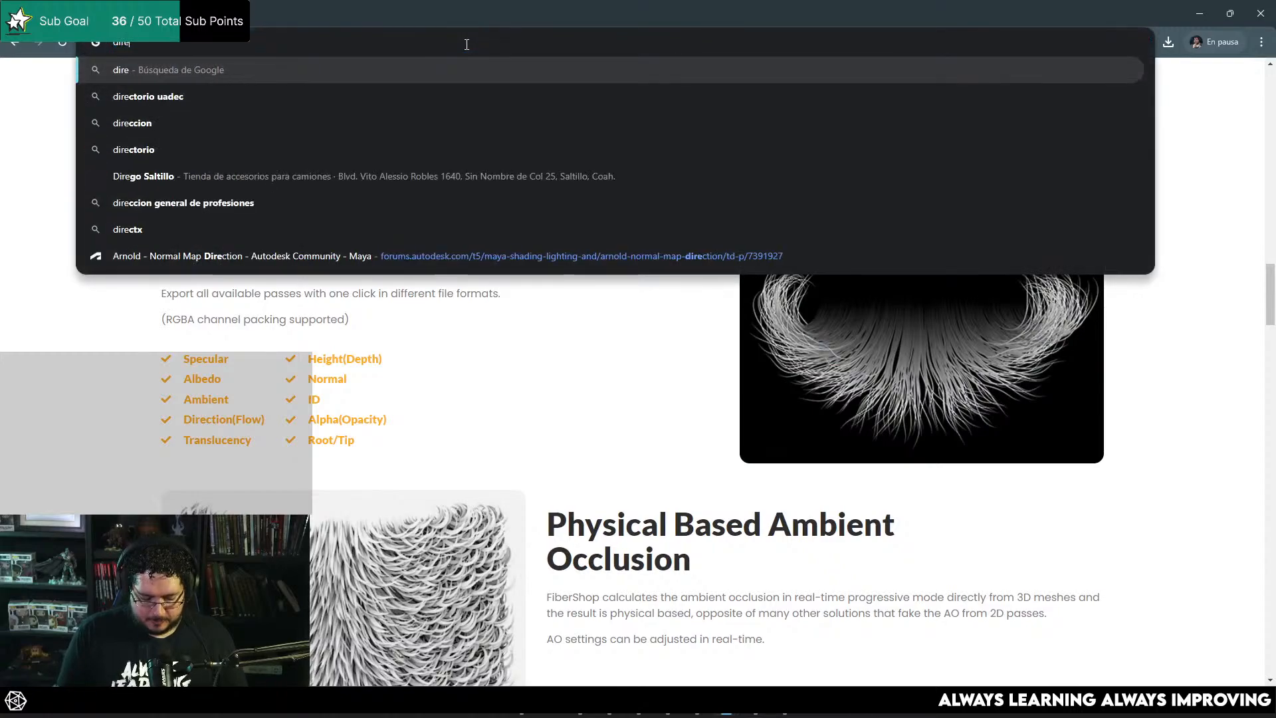
type("ction map marmoset")
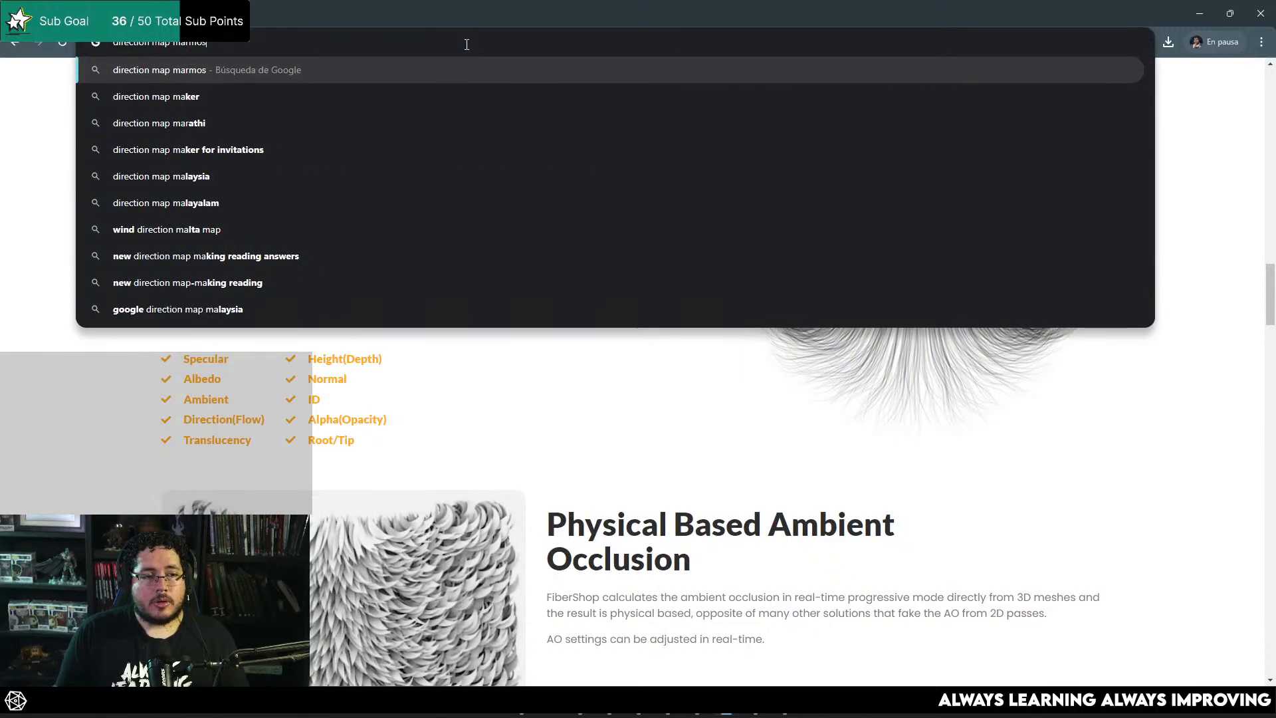
key("Return")
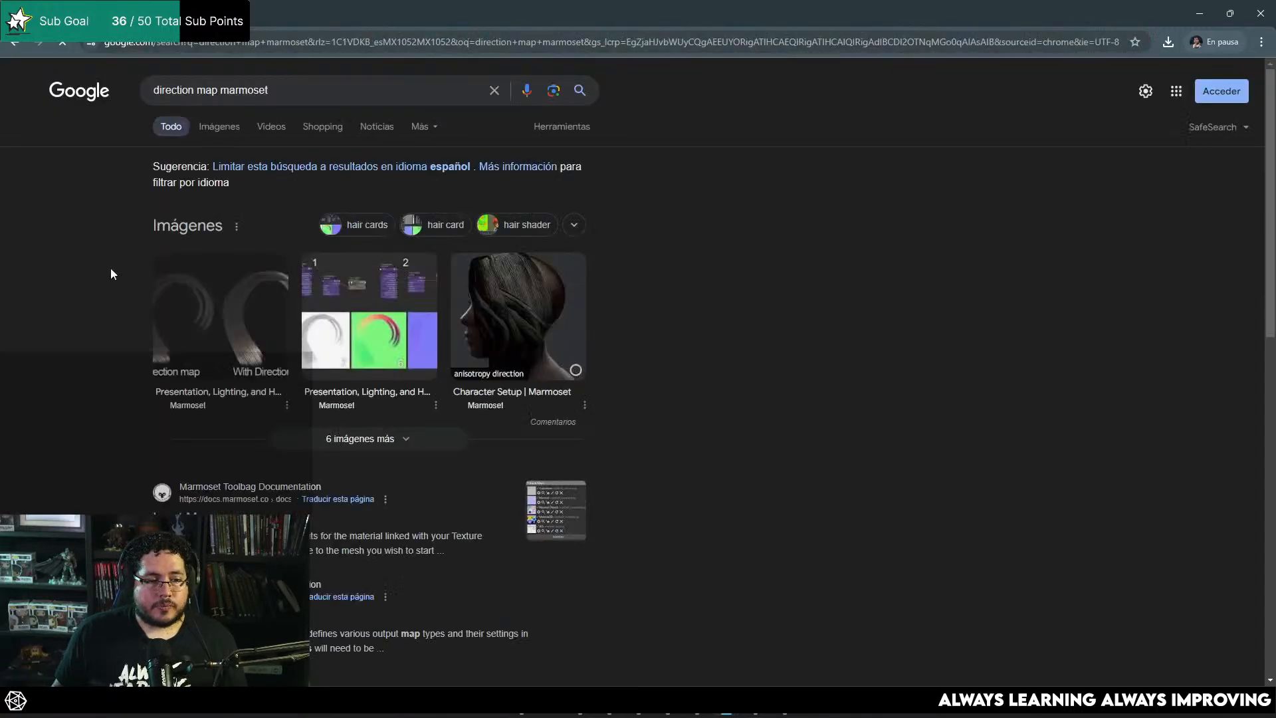
left_click(209, 327)
left_click(732, 335)
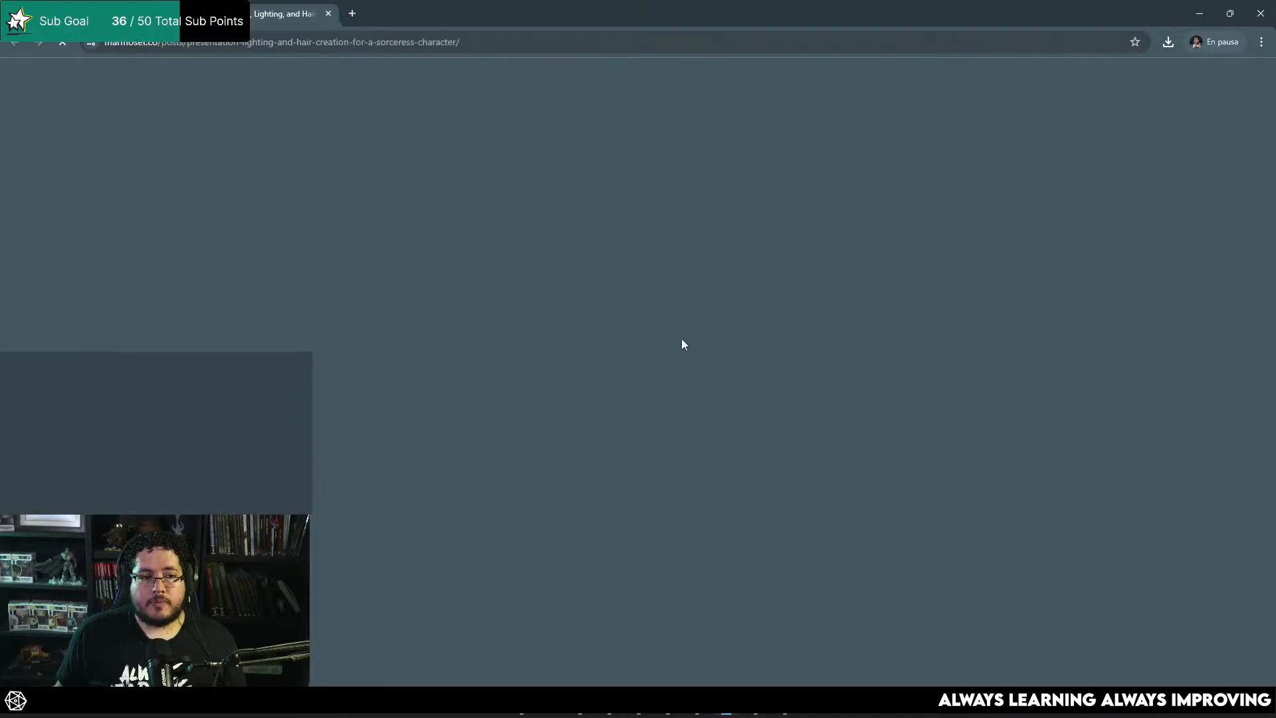
Step: Examine the article's hair texture maps and its comparison of hair with and without a direction map, then close the article
scroll(637, 369, "down", 20)
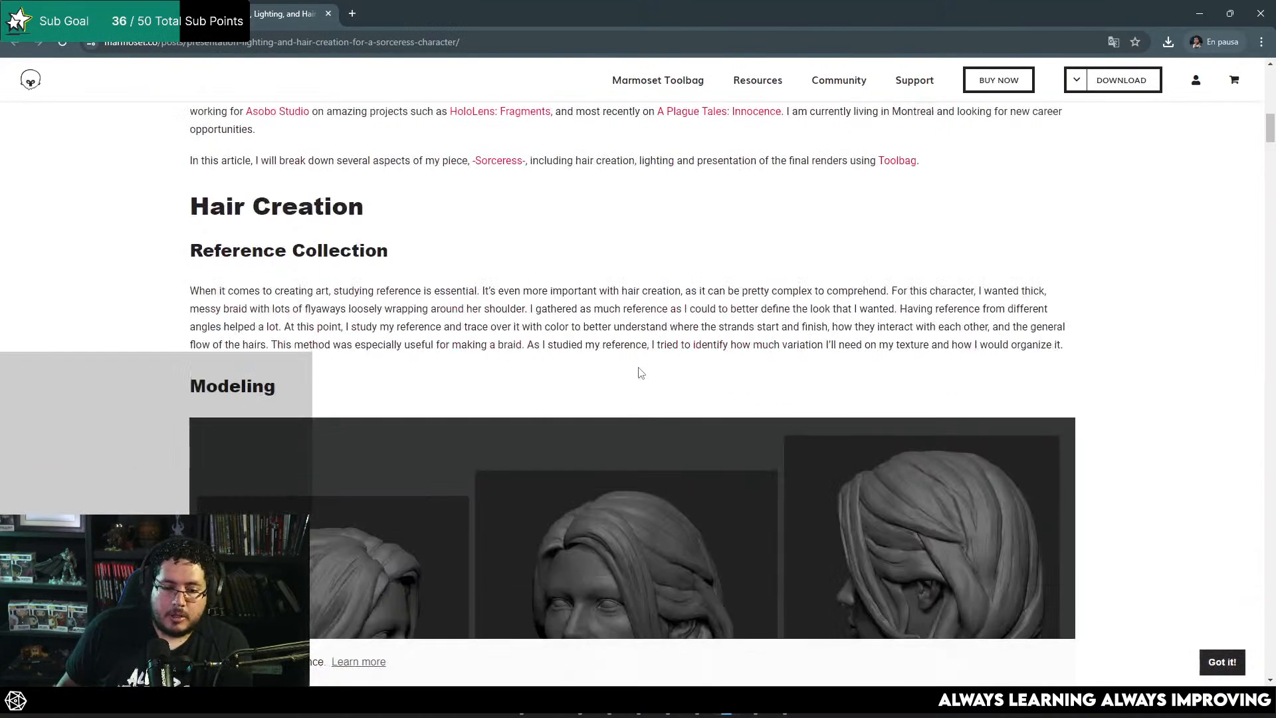
scroll(667, 407, "down", 20)
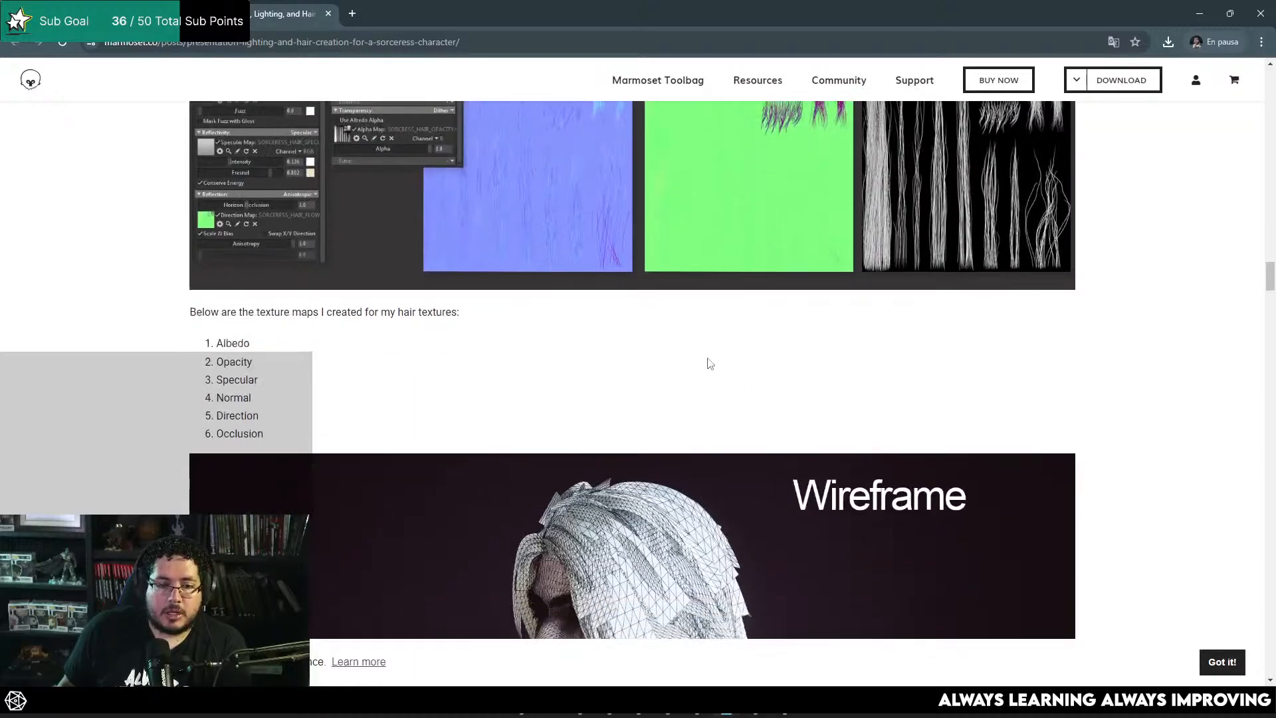
scroll(711, 362, "down", 15)
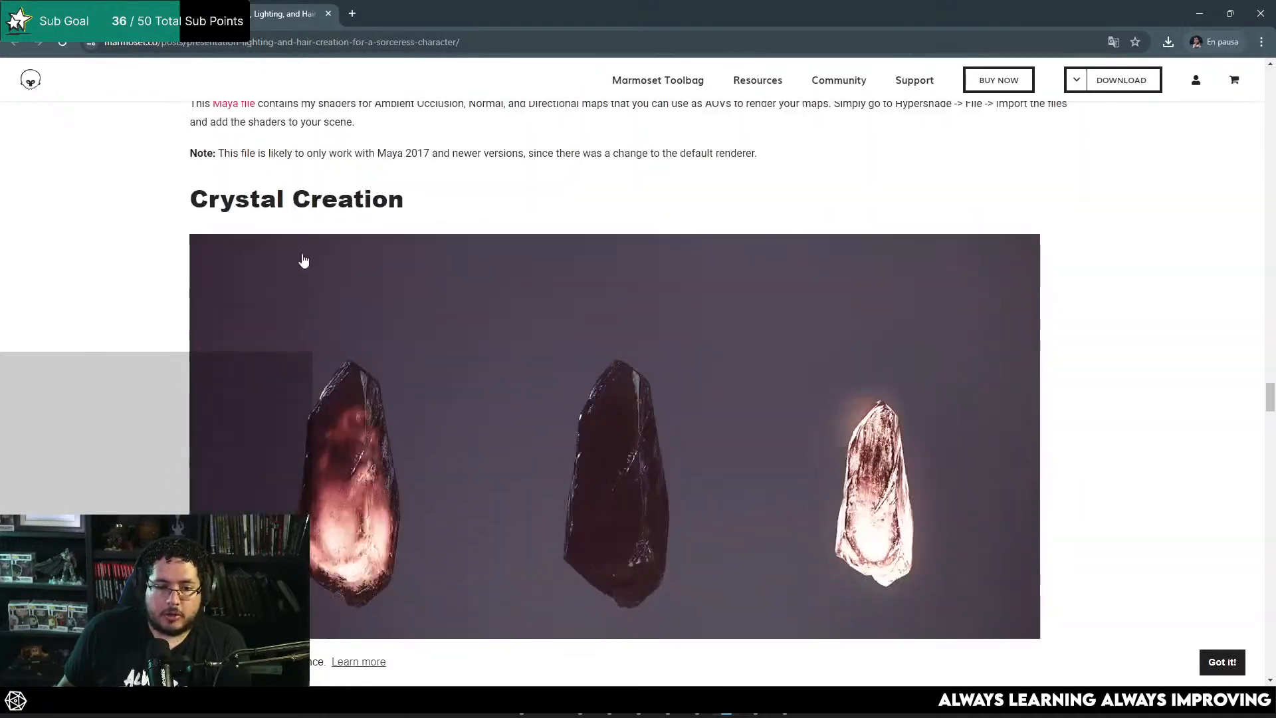
scroll(656, 328, "up", 8)
scroll(762, 362, "down", 1)
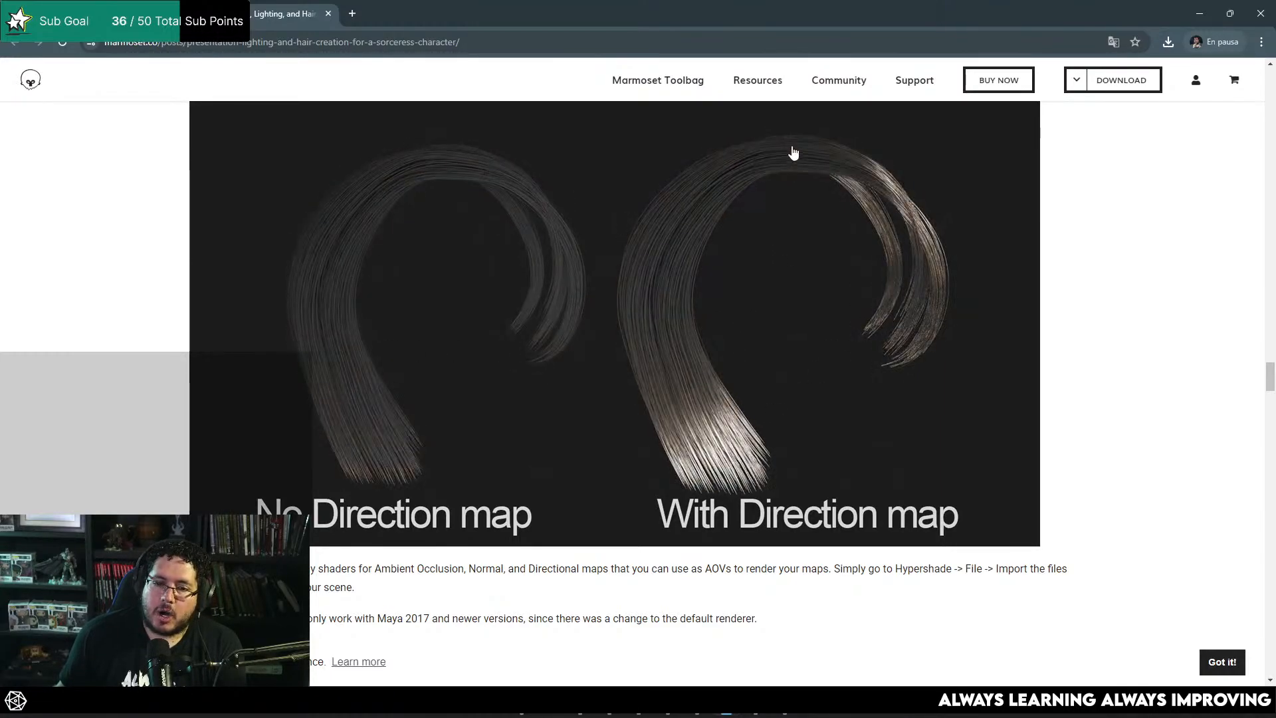
right_click(910, 277)
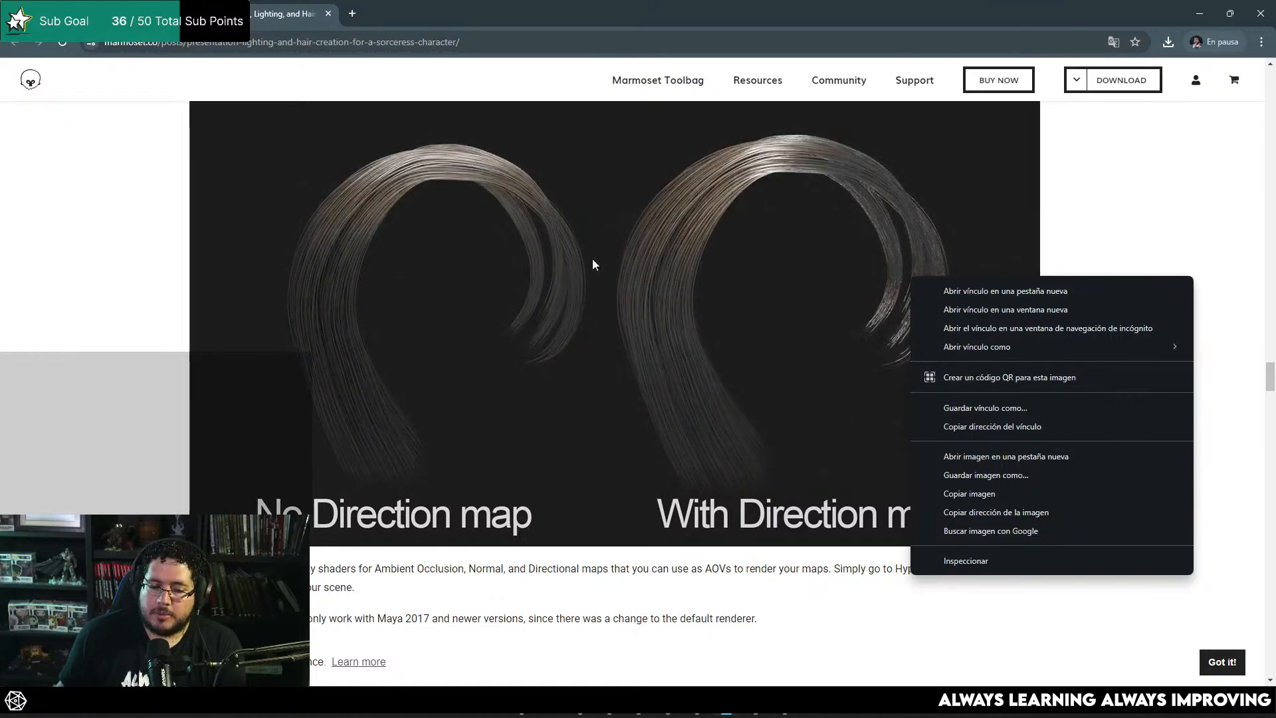
left_click(1190, 179)
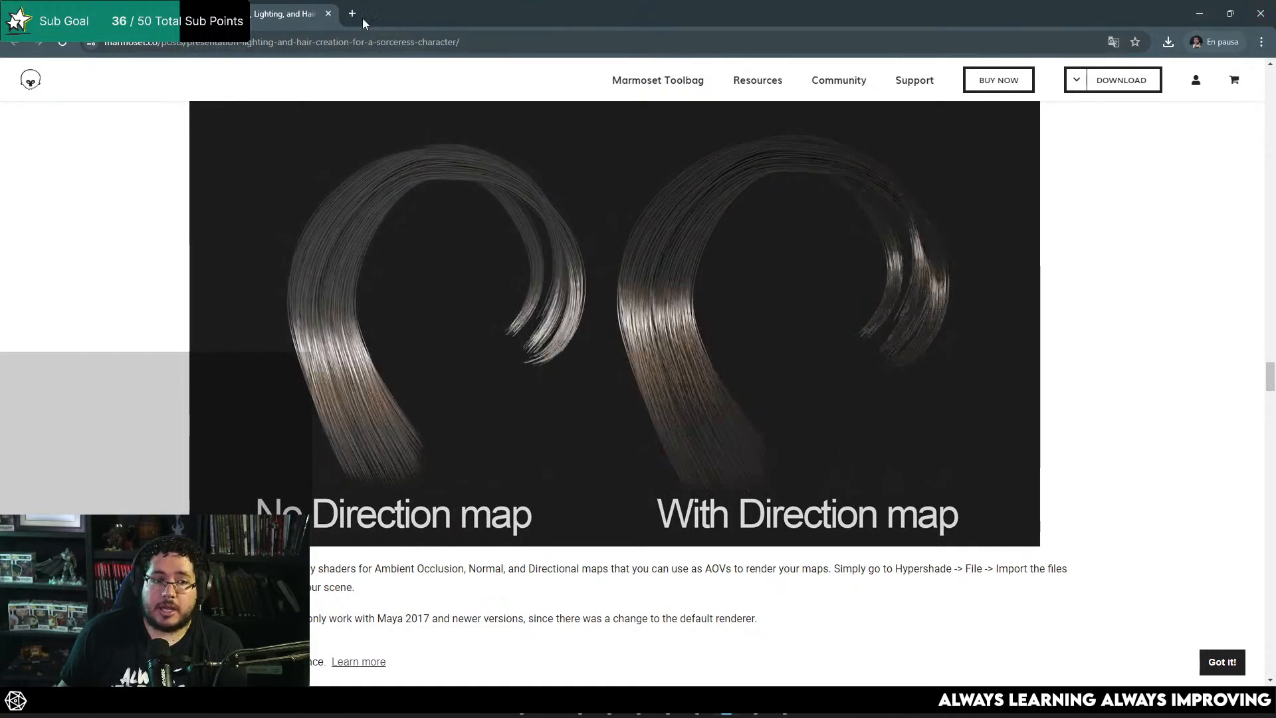
left_click(328, 13)
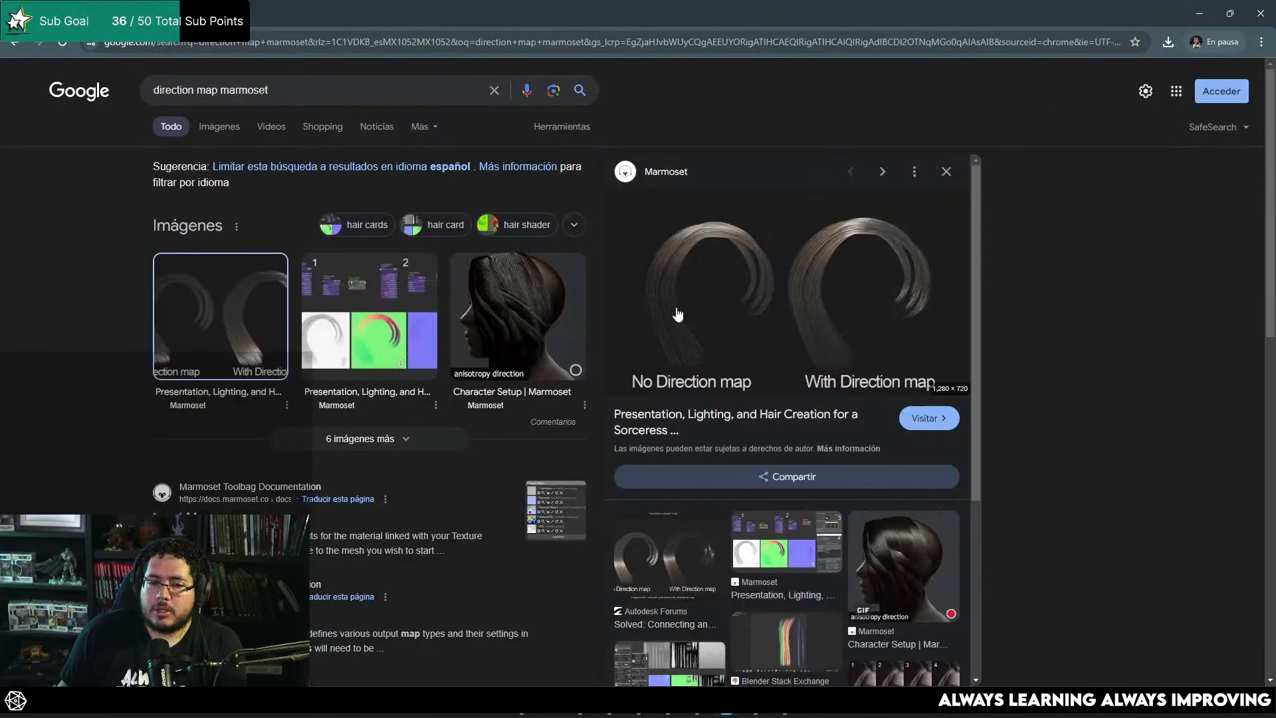
Step: Return to Maya, clear the goblin bust selection and switch back to Marmoset Toolbag
key("alt+Tab")
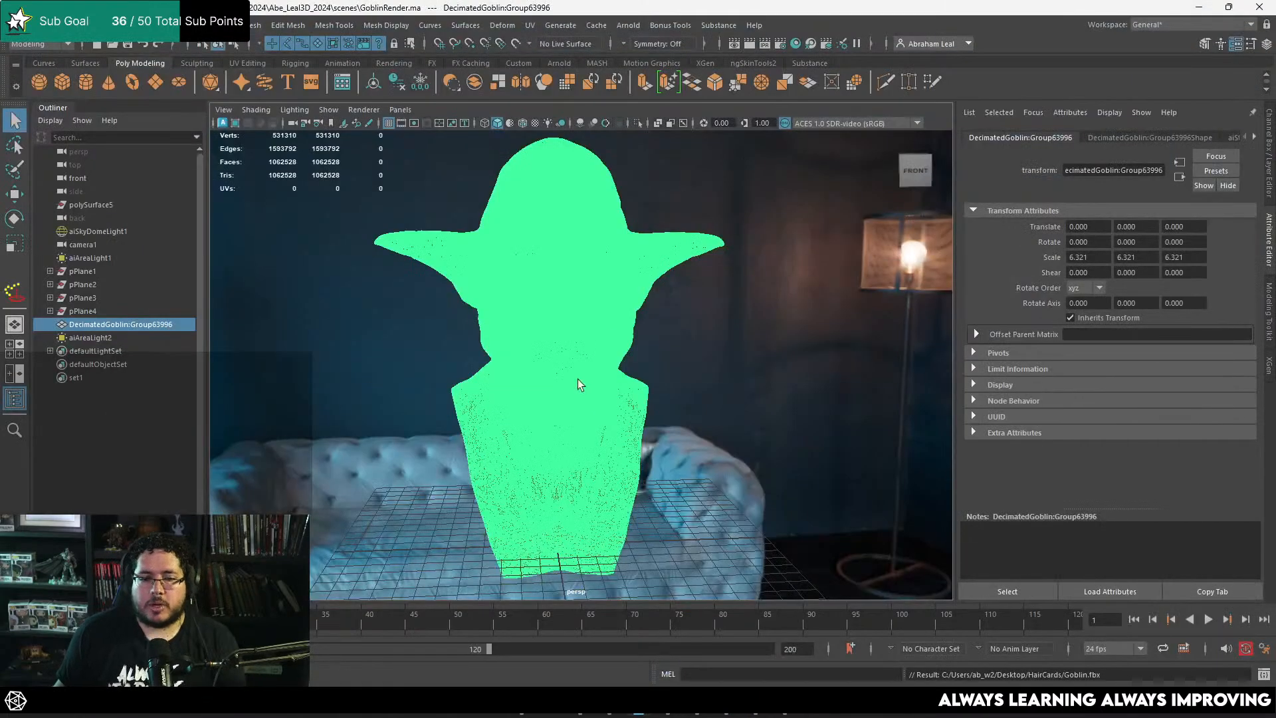
left_click(799, 329)
left_click(785, 703)
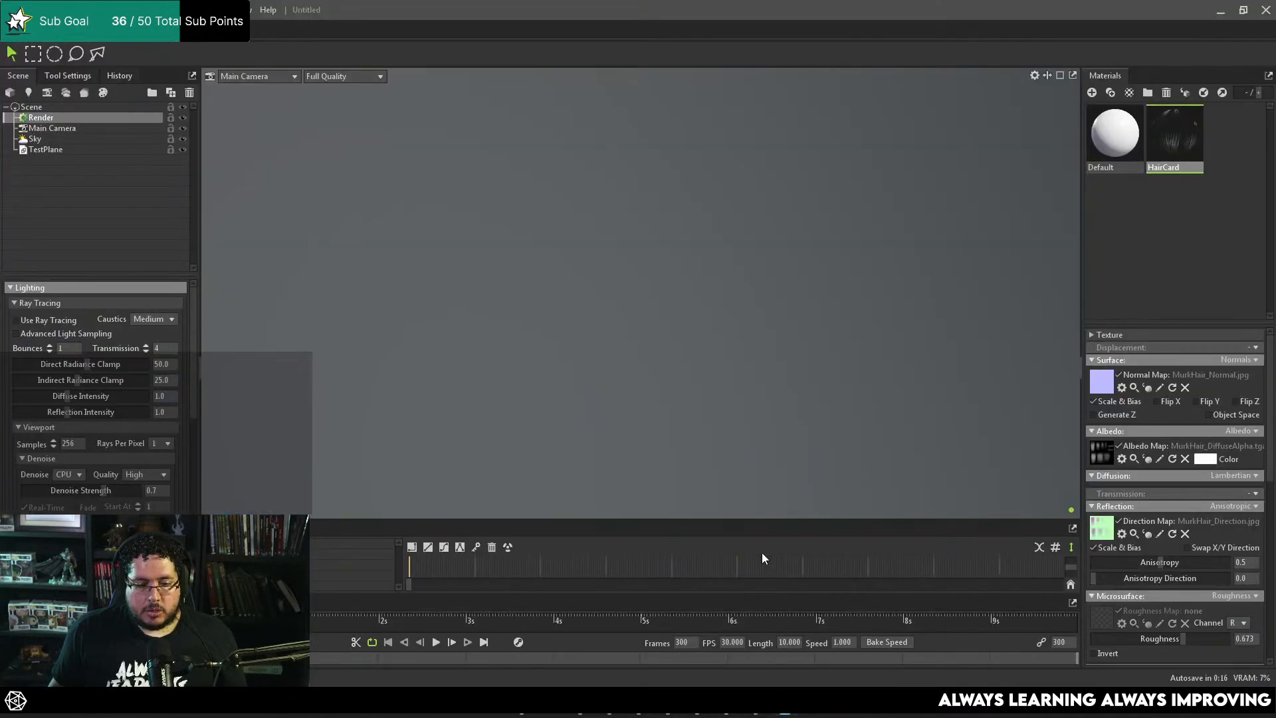
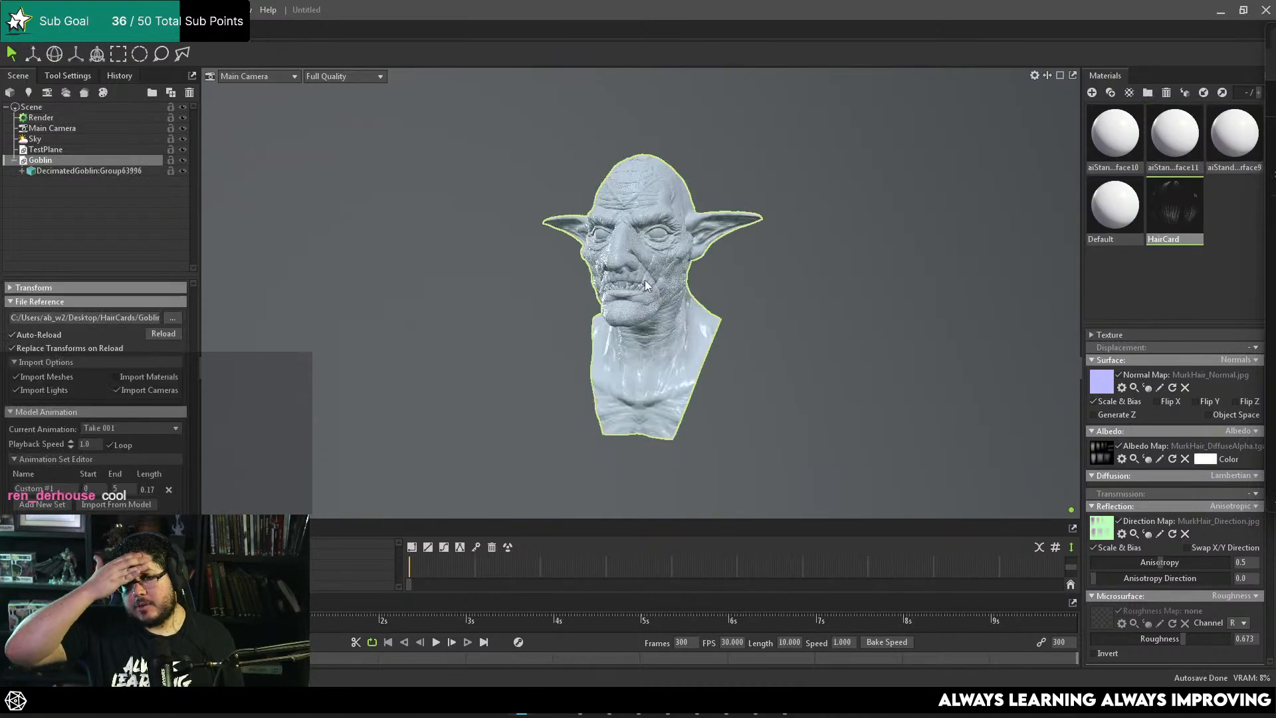
Step: Set the transmission of the goblin's skin material to Subsurface Scattering
left_click(827, 229)
left_click_drag(827, 228, 947, 237, "alt")
left_click(1210, 139)
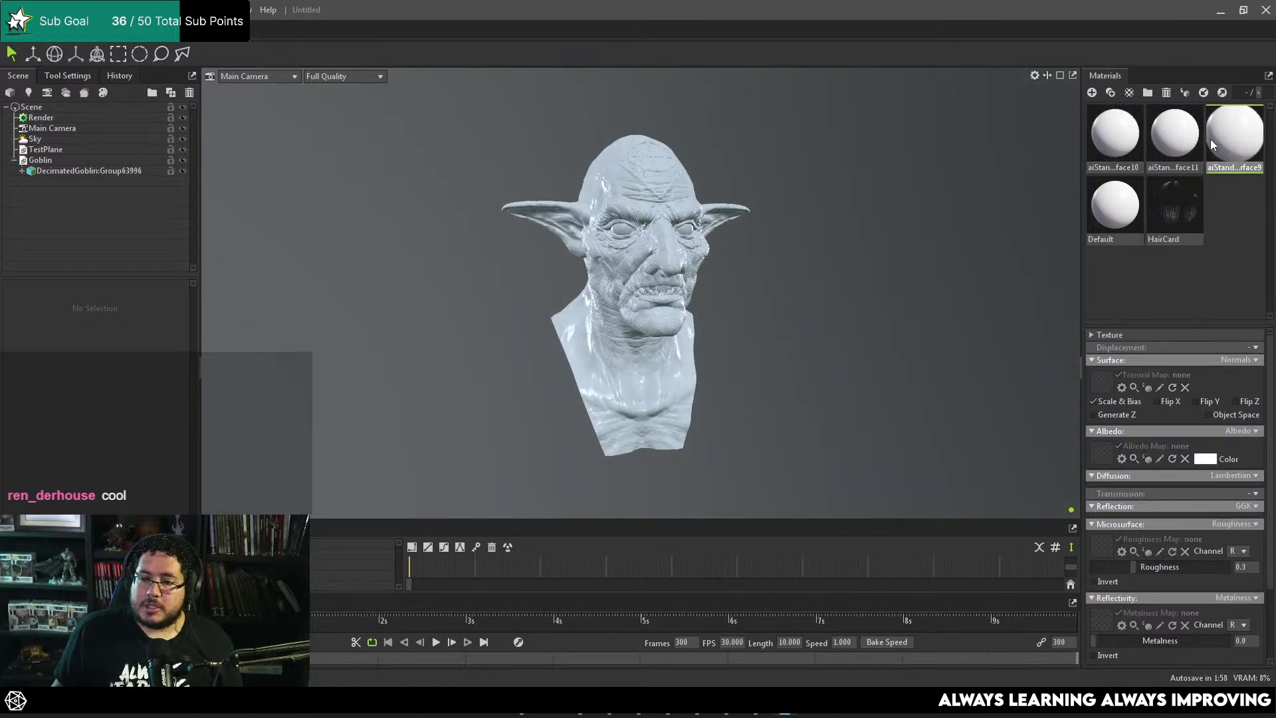
scroll(779, 336, "up", 3)
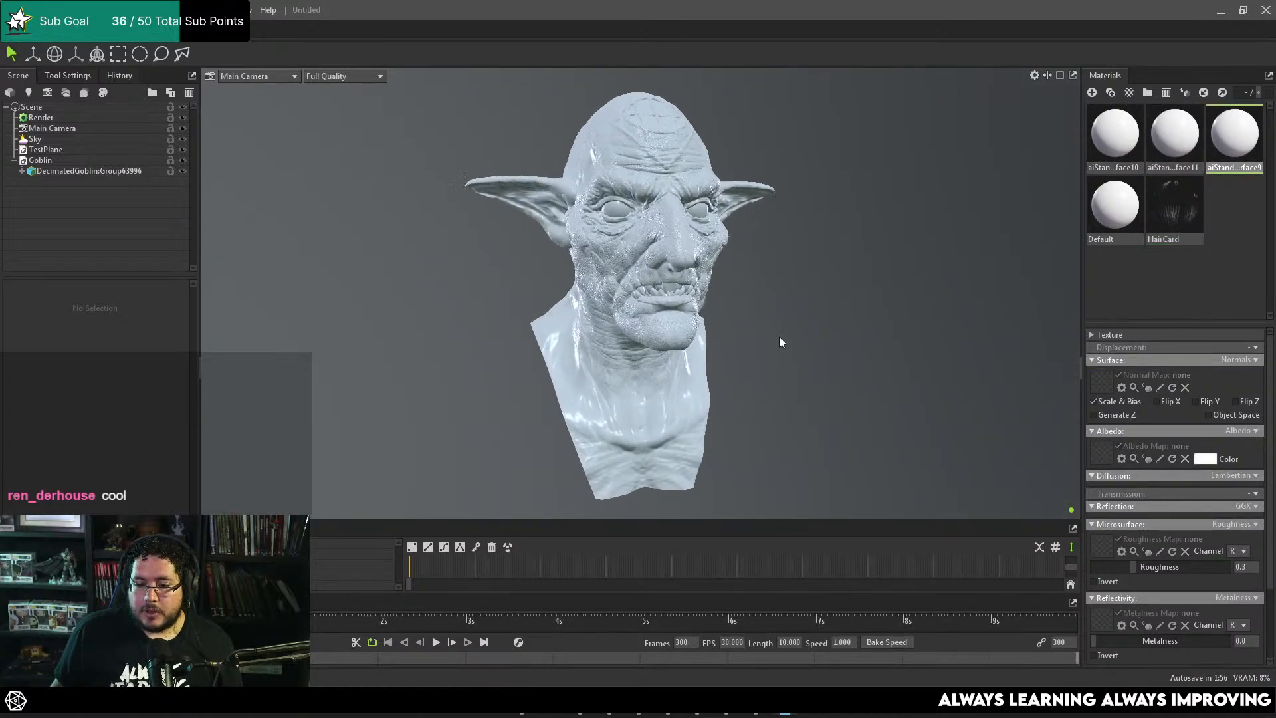
left_click(1253, 495)
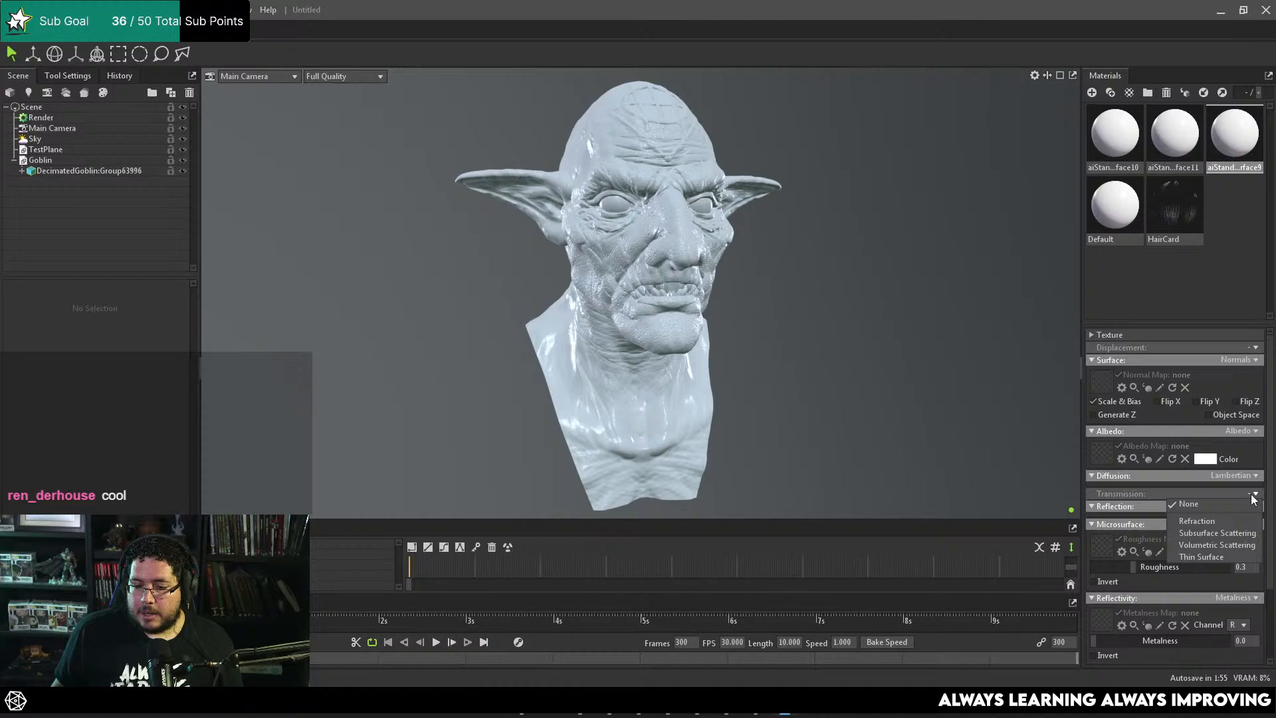
left_click(1204, 533)
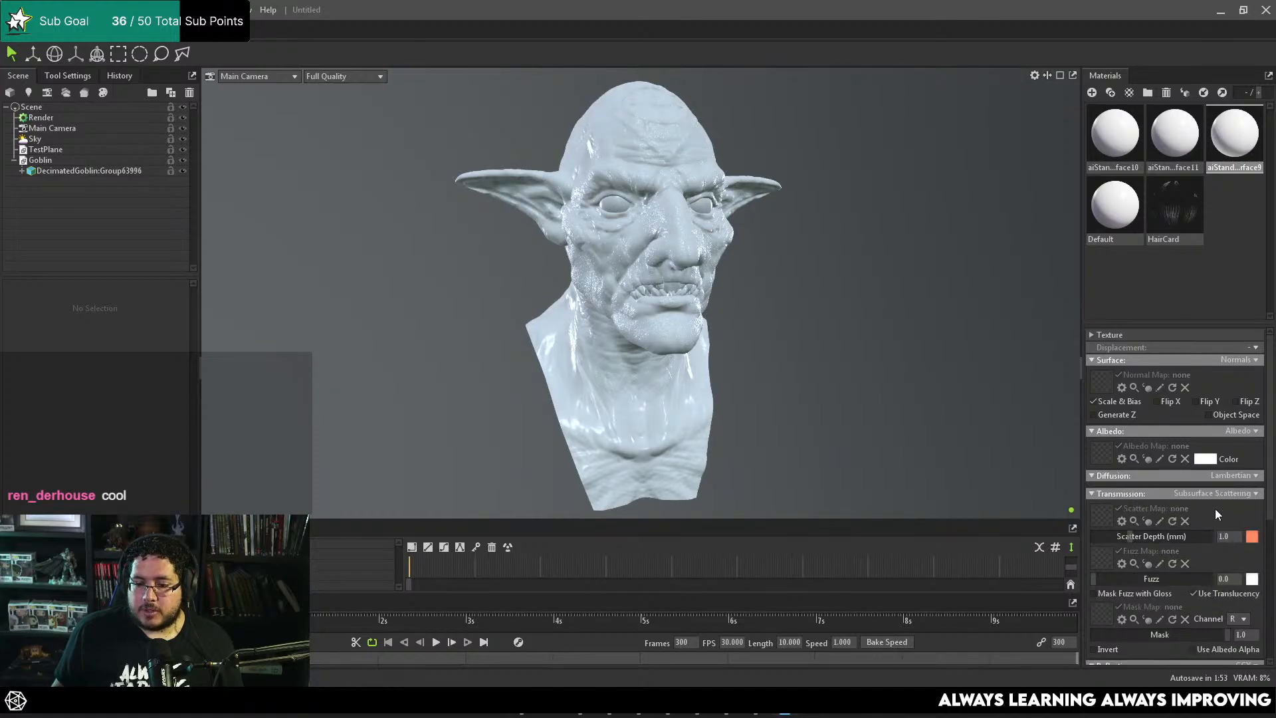
Step: Change the skin material's albedo color to a muted yellow-green, #94a452
left_click(1206, 459)
left_click(1028, 328)
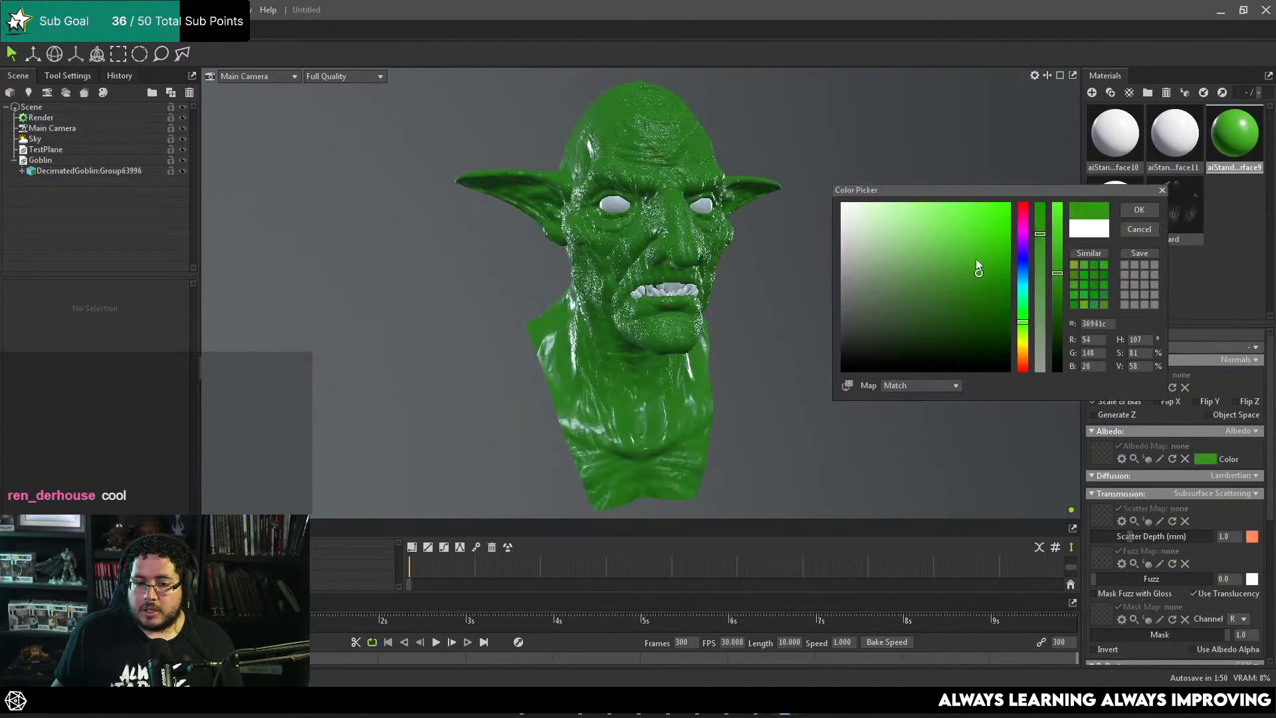
mouse_move(976, 258)
left_mouse_down()
mouse_move(943, 238)
mouse_move(923, 270)
left_mouse_up()
left_click_drag(1019, 325, 1022, 338)
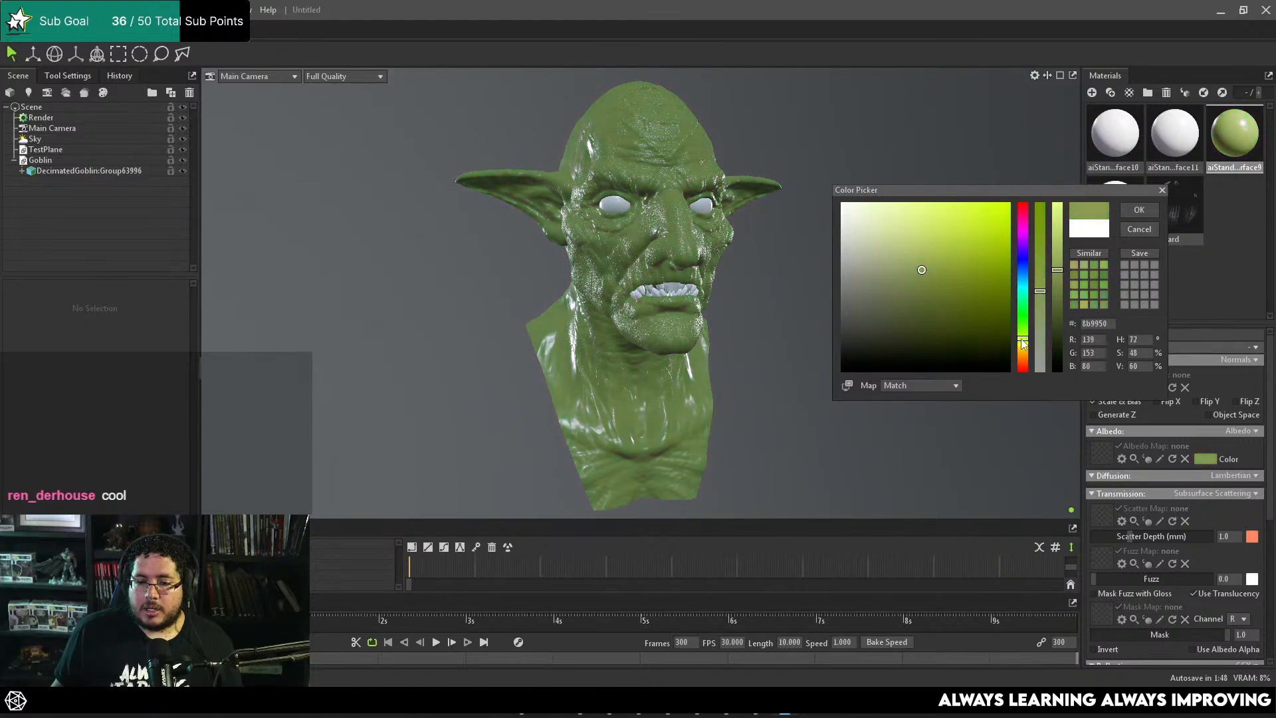
left_click_drag(925, 270, 918, 254)
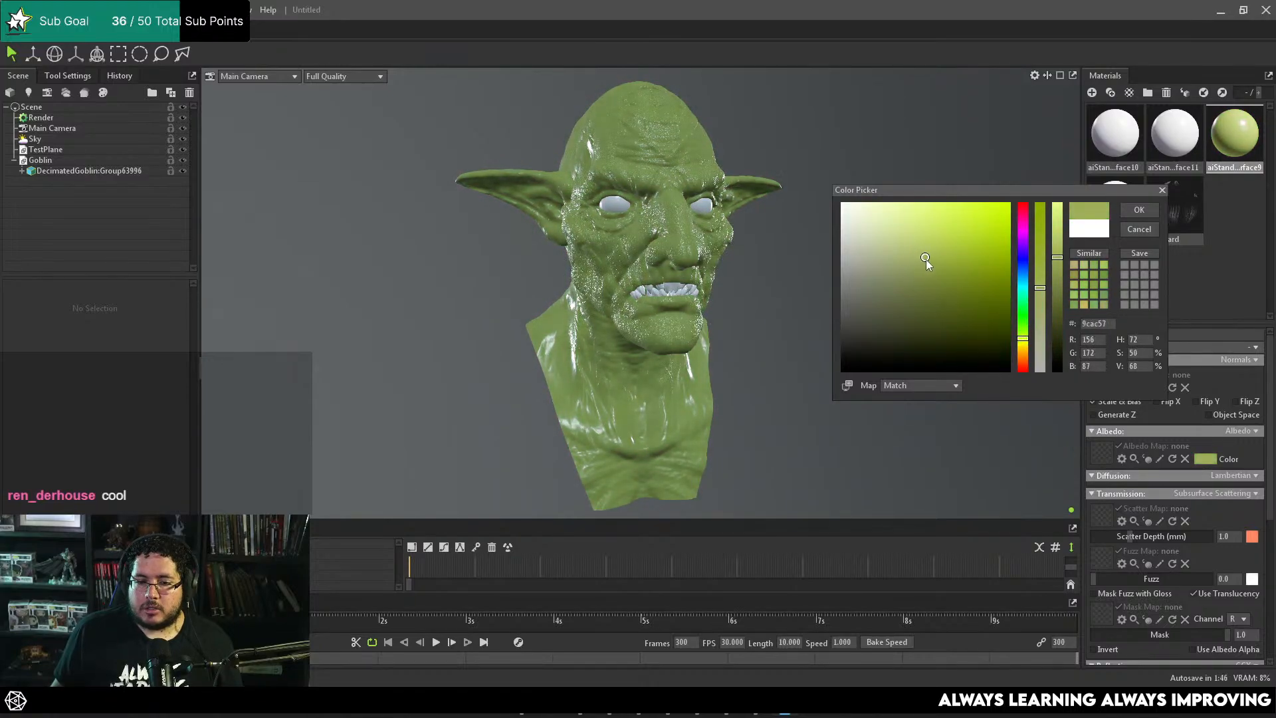
left_click(1139, 209)
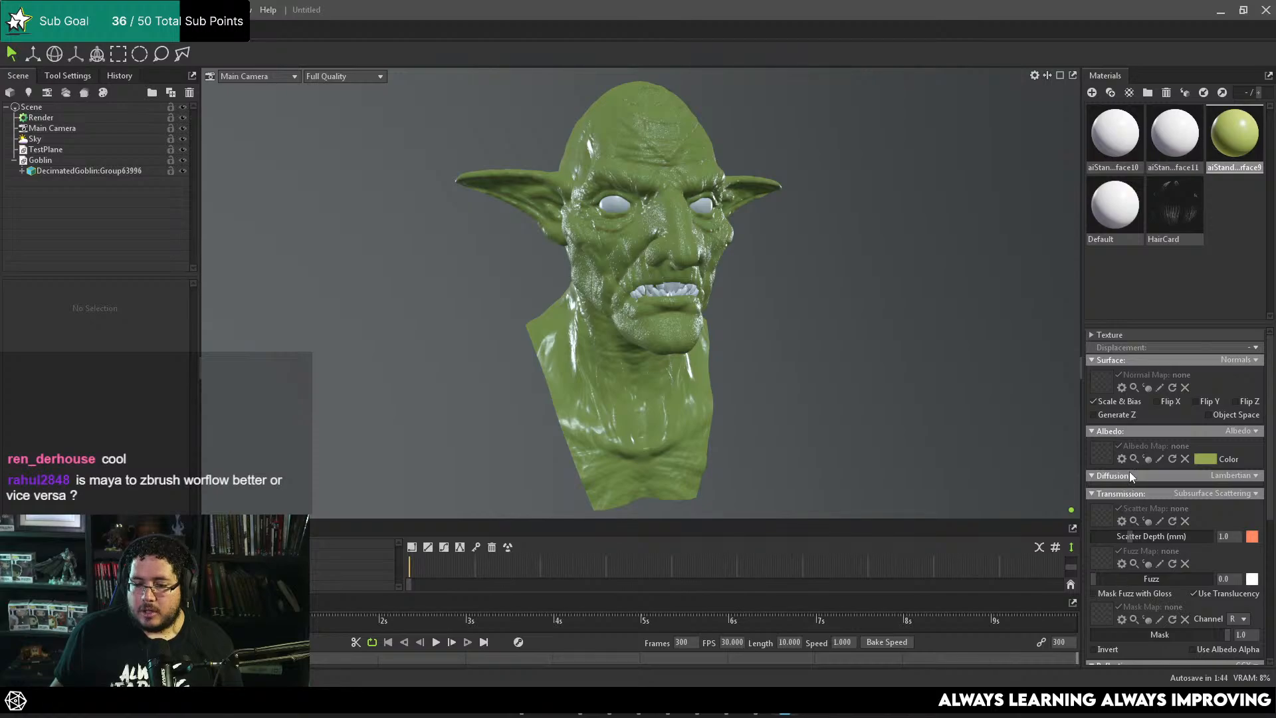
Step: Set the skin material's scatter depth to about 1.749 mm and its roughness to about 0.619
scroll(1137, 512, "down", 1)
mouse_move(1132, 506)
left_mouse_down()
mouse_move(1186, 503)
mouse_move(1137, 500)
left_mouse_up()
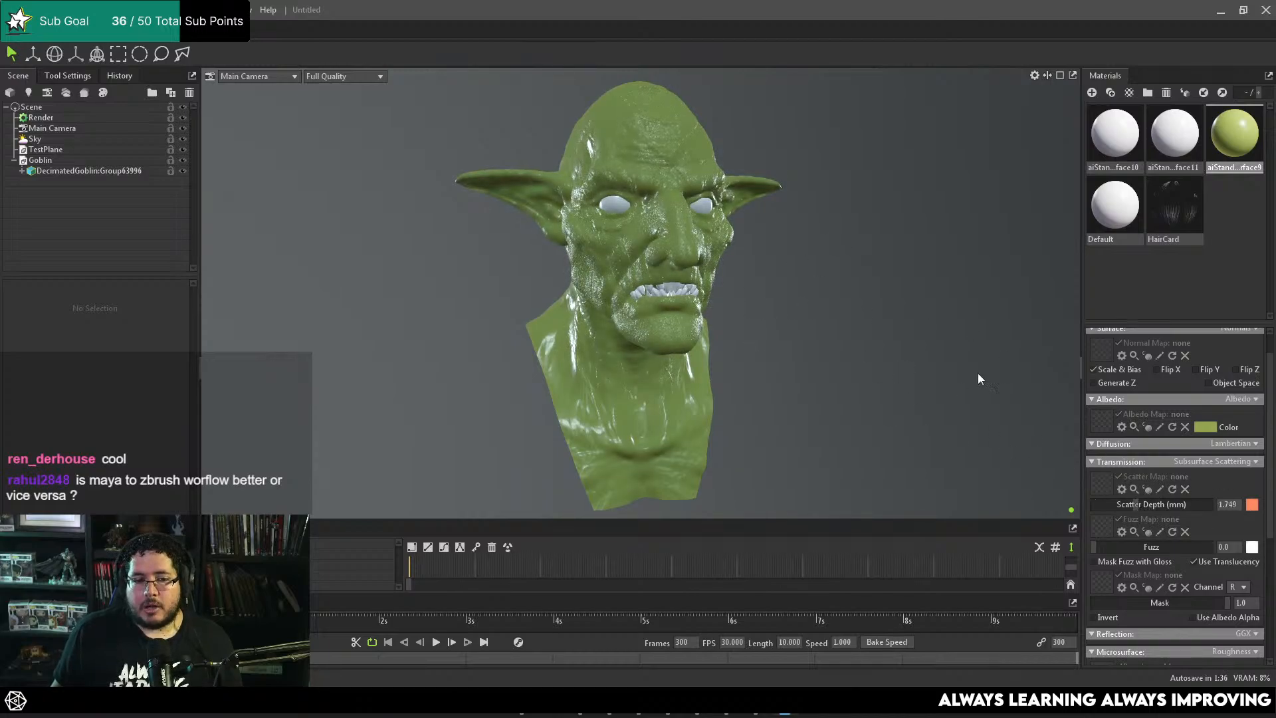
scroll(1143, 555, "down", 3)
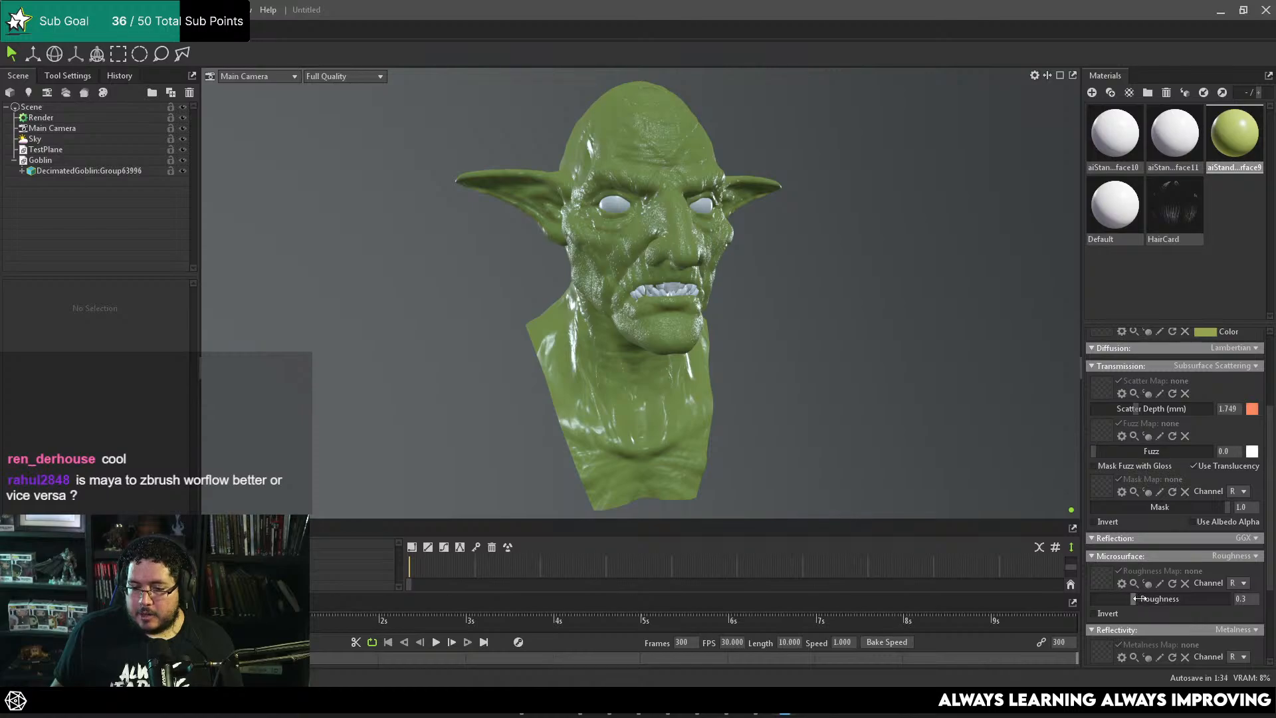
left_click_drag(1139, 598, 1189, 598)
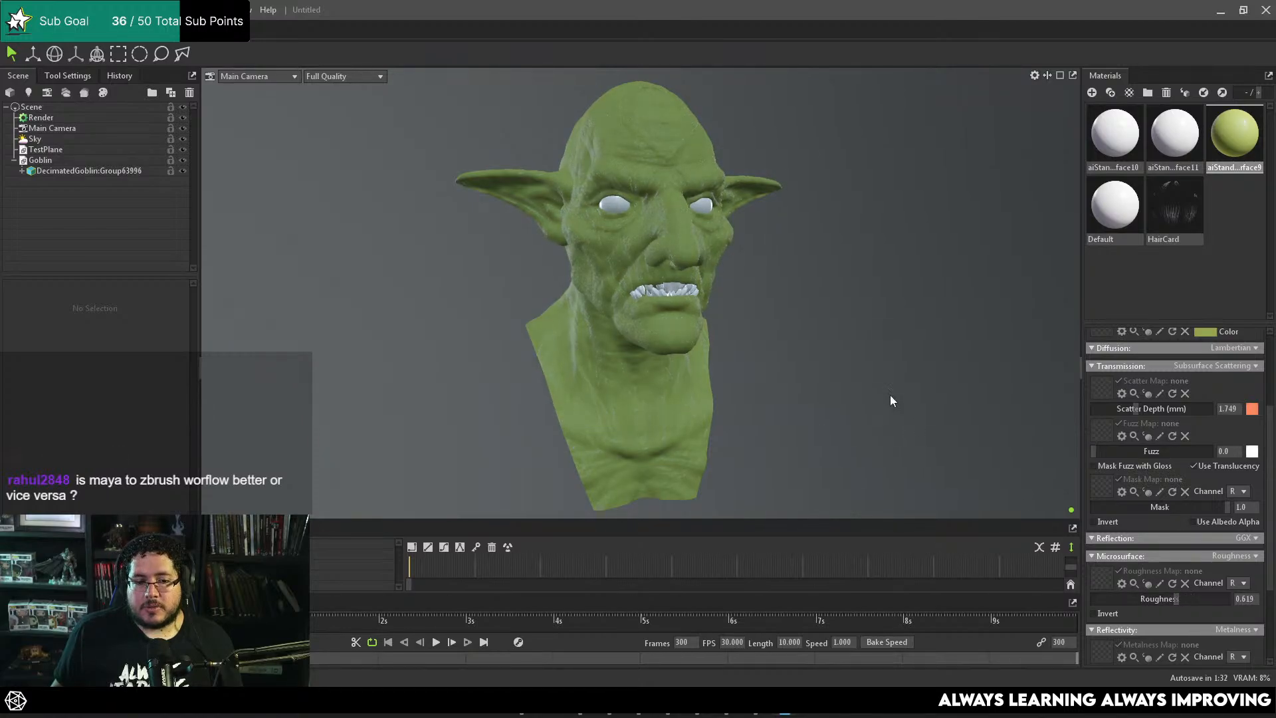
Step: Darken the skin material's albedo color to olive green, #758437
right_click_drag(891, 395, 1008, 241, "alt")
left_click(1204, 331)
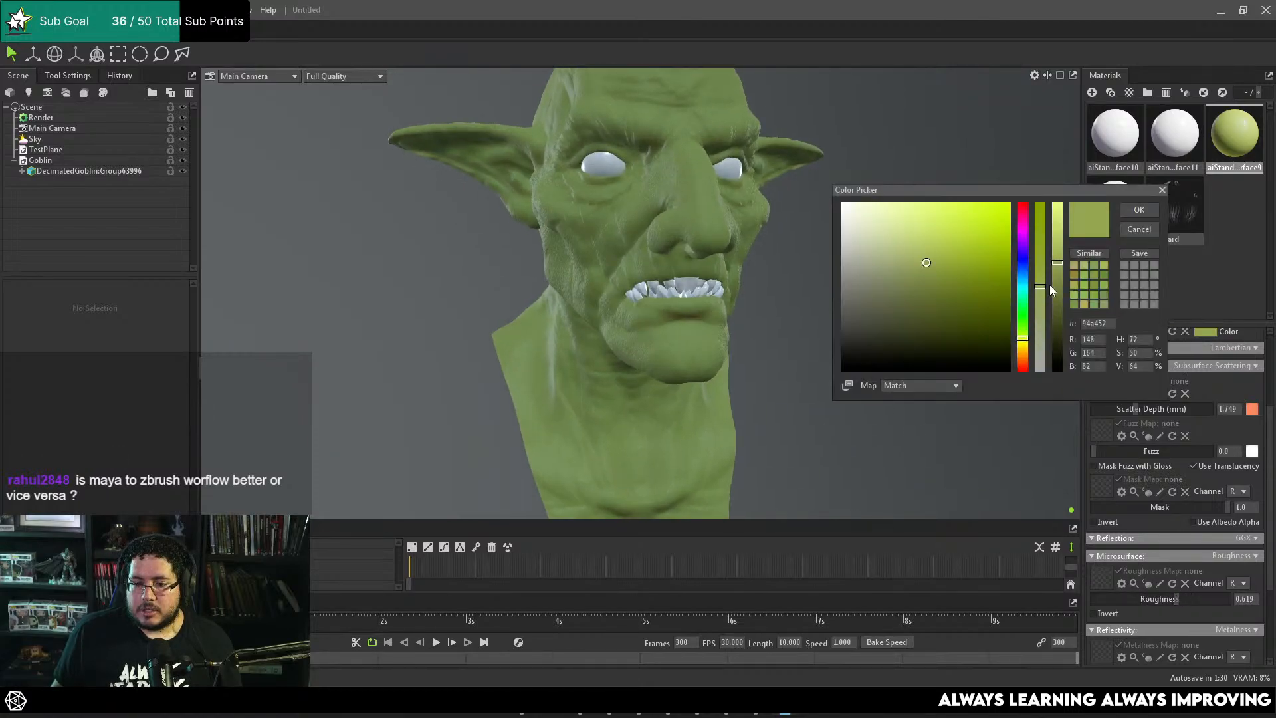
mouse_move(1057, 265)
left_mouse_down()
mouse_move(1057, 289)
mouse_move(1040, 274)
mouse_move(1055, 284)
left_mouse_up()
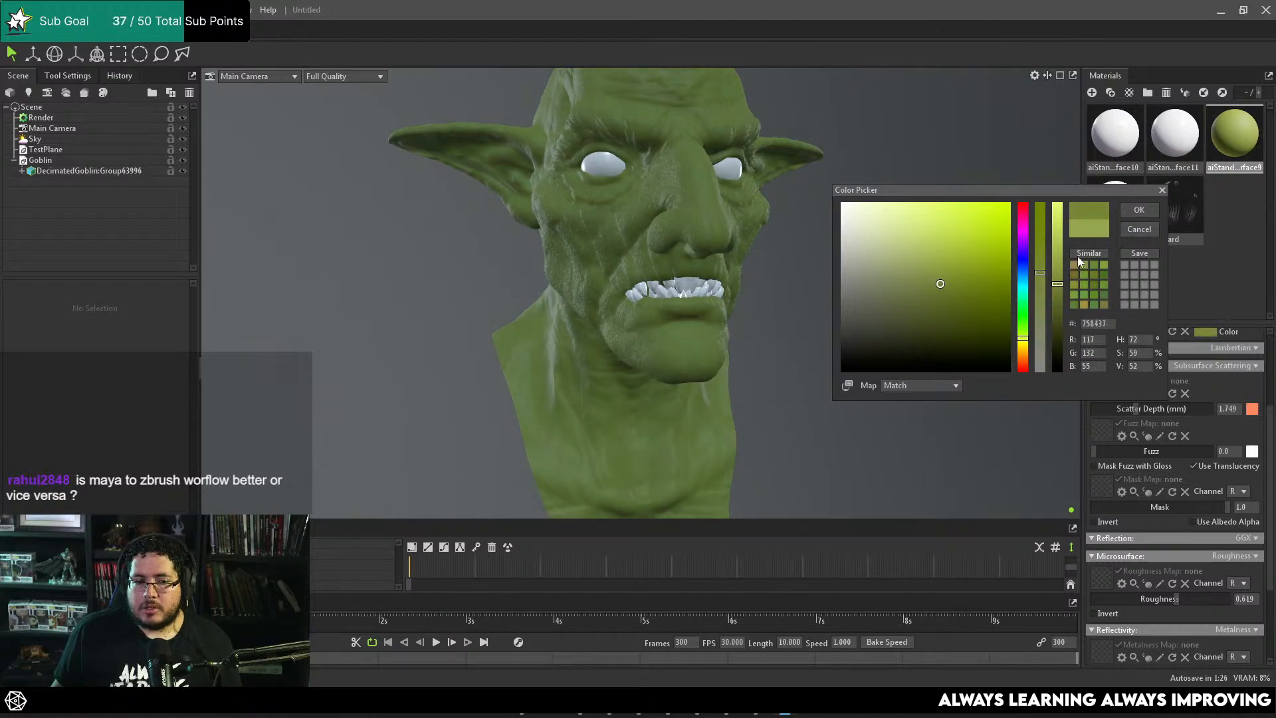
left_click(1141, 210)
Step: Set the albedo color of the goblin's teeth material to a golden yellow-orange
left_click(1178, 144)
left_click(1112, 149)
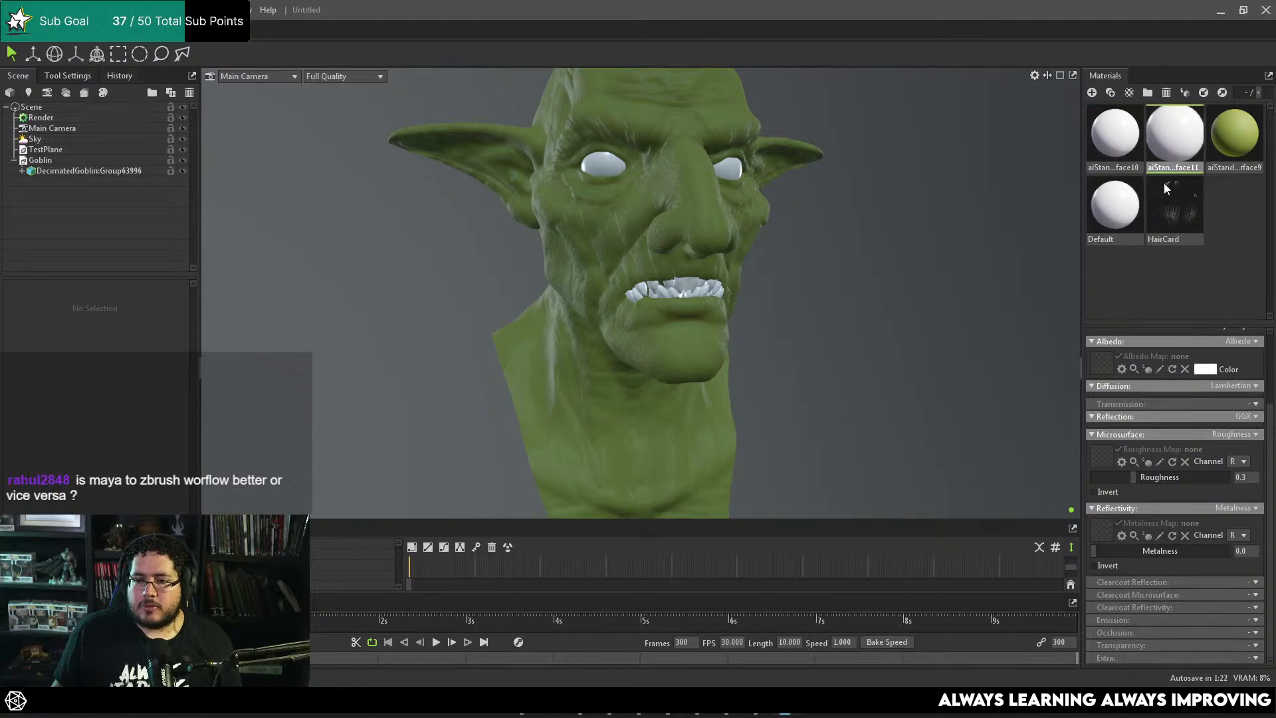
left_click(1174, 140)
left_click(1206, 402)
left_click_drag(1023, 355, 977, 246)
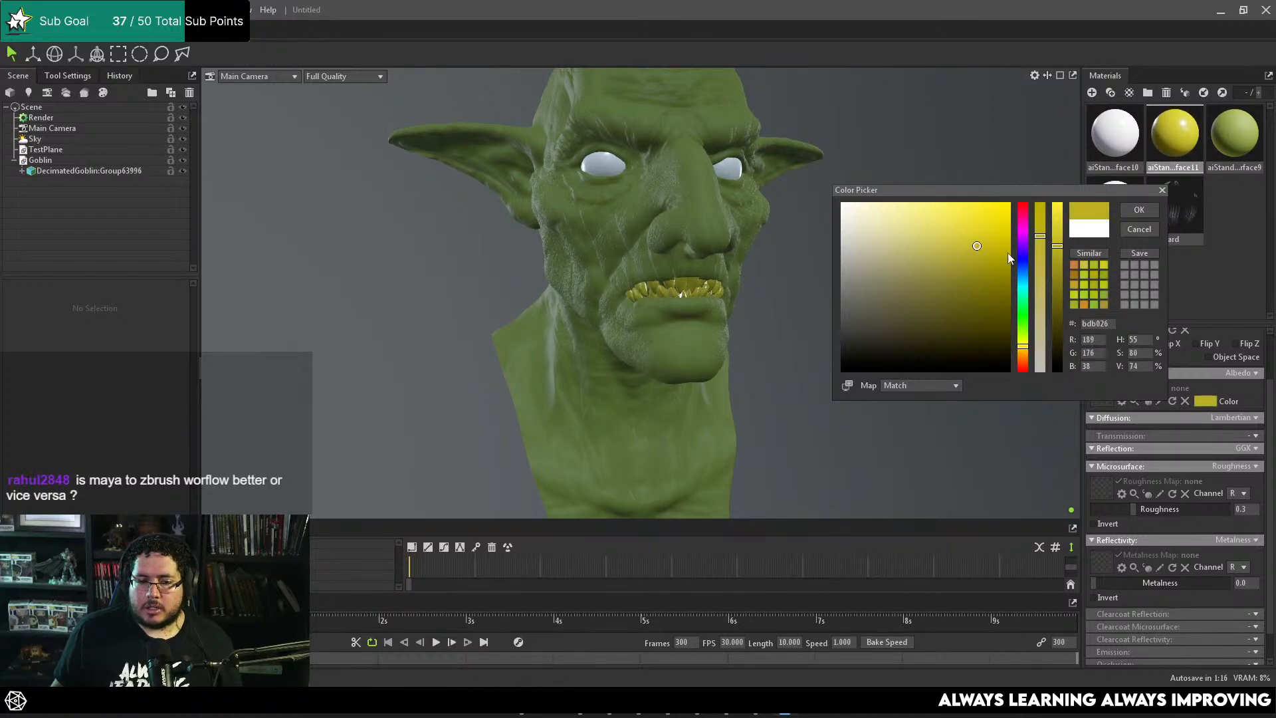
left_click_drag(1025, 352, 1024, 357)
left_click(1137, 212)
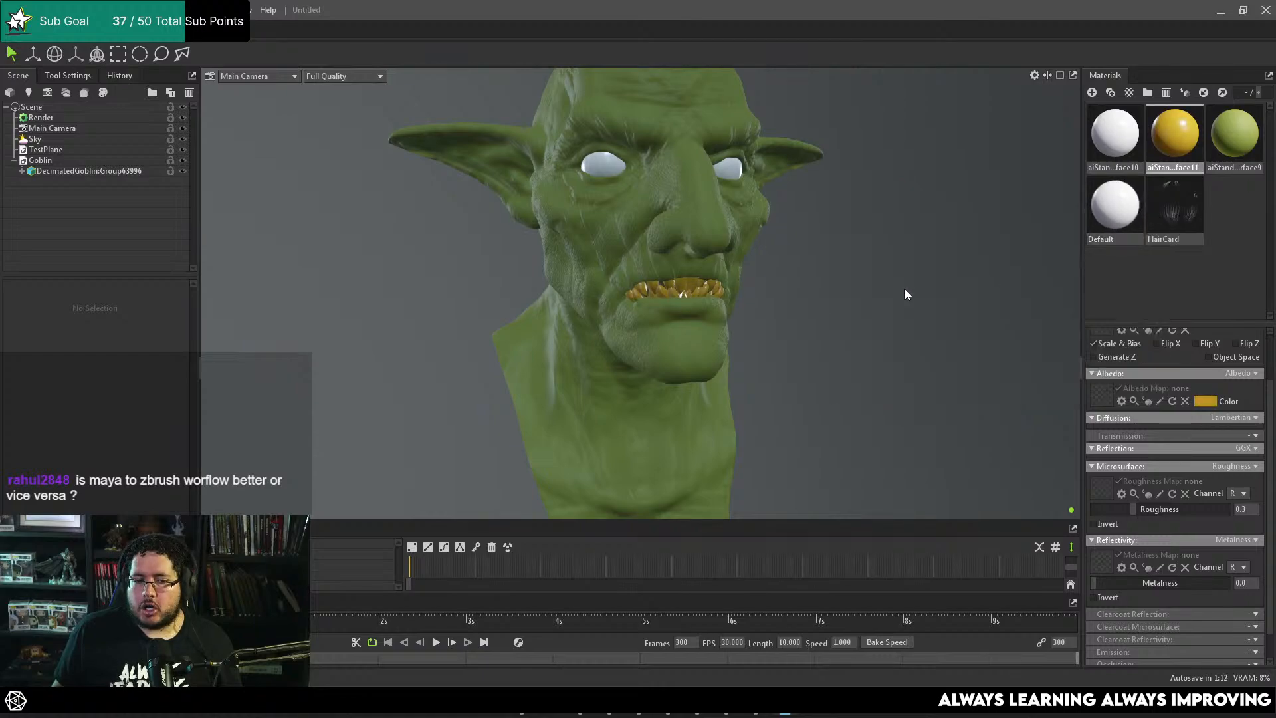
Step: Set the teeth material's roughness to about 0.644 and frame the whole bust
left_click_drag(665, 313, 833, 337)
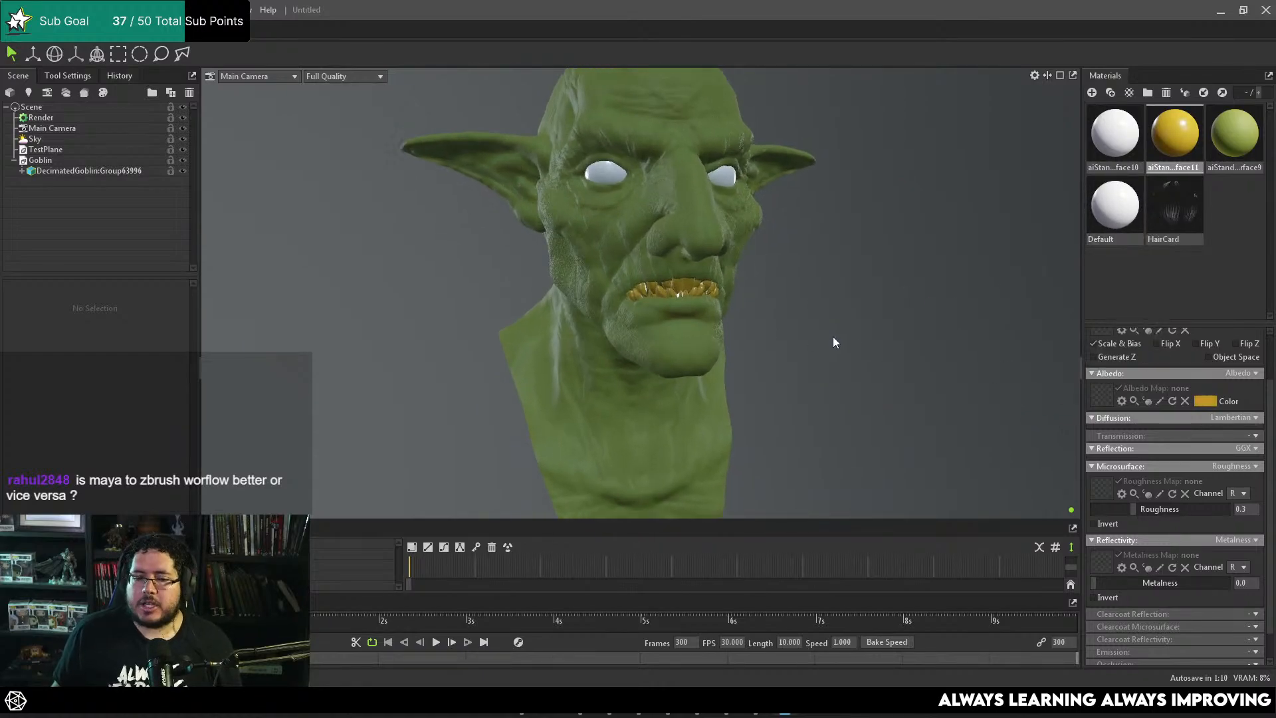
scroll(1182, 477, "down", 1)
scroll(1157, 512, "up", 3)
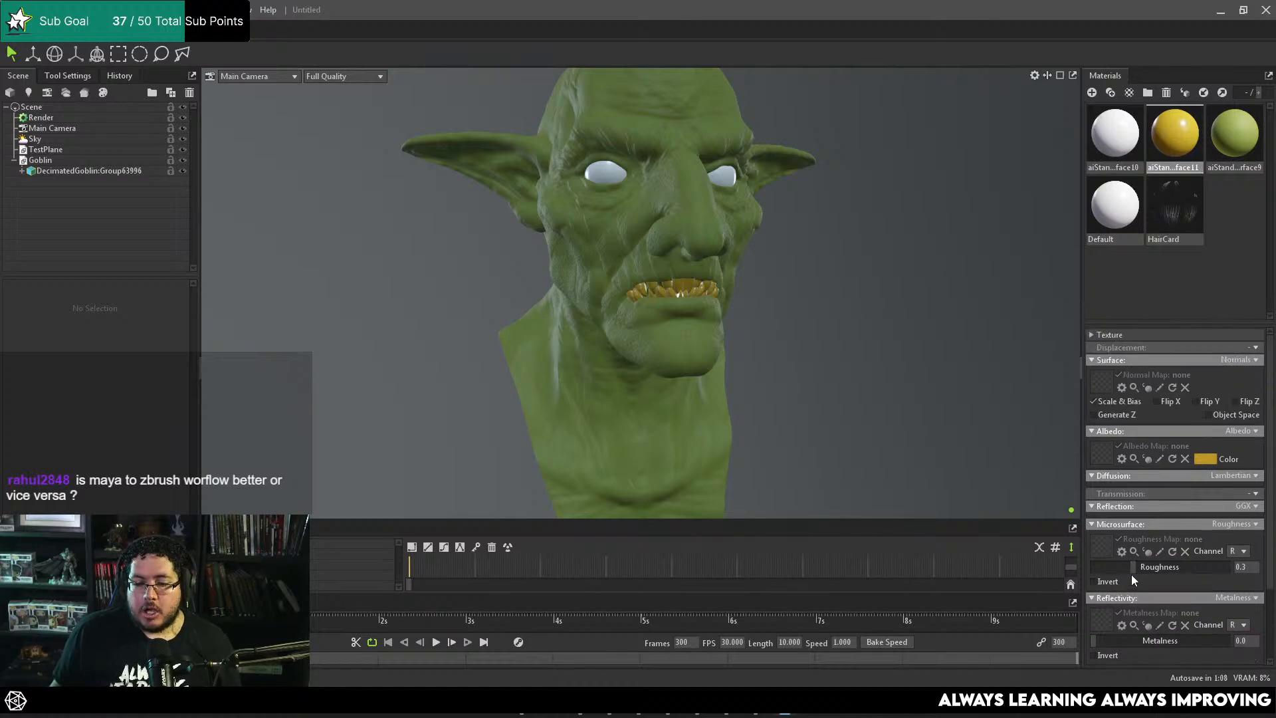
key("ctrl+f")
left_click_drag(767, 379, 731, 366, "shift")
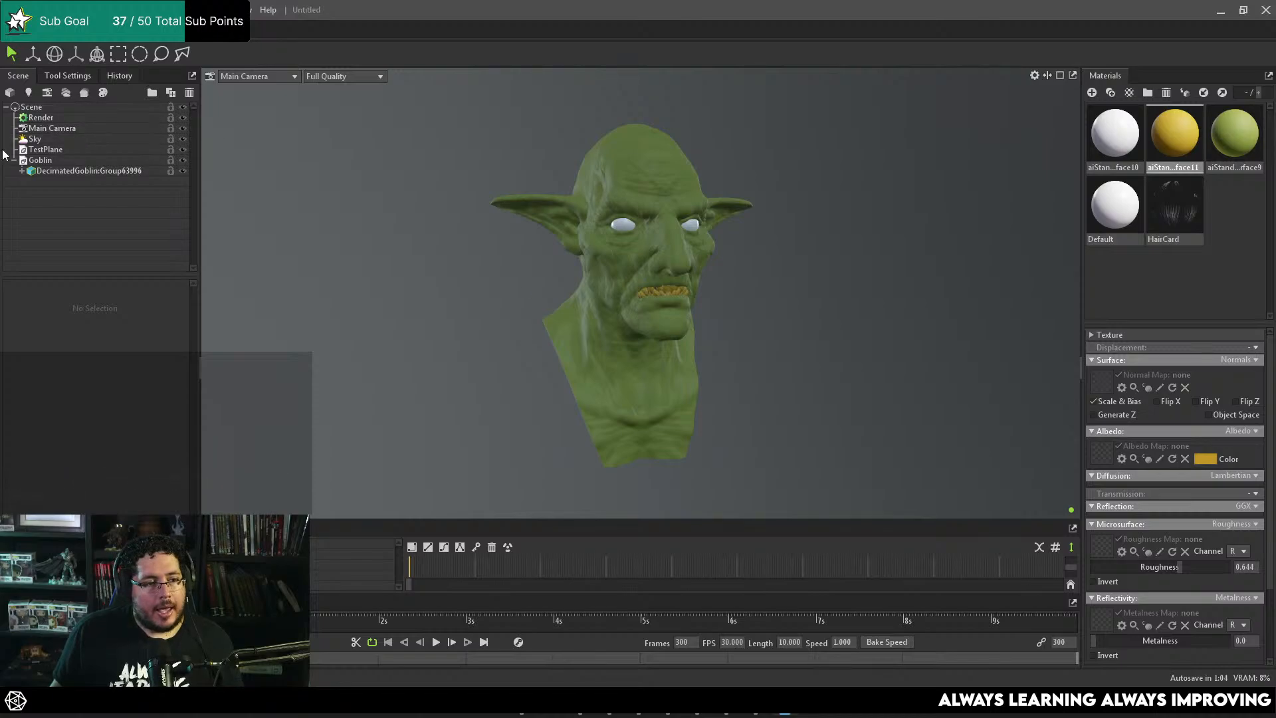
Step: Rotate the Sky light environment to about 53.5 degrees
left_click(46, 129)
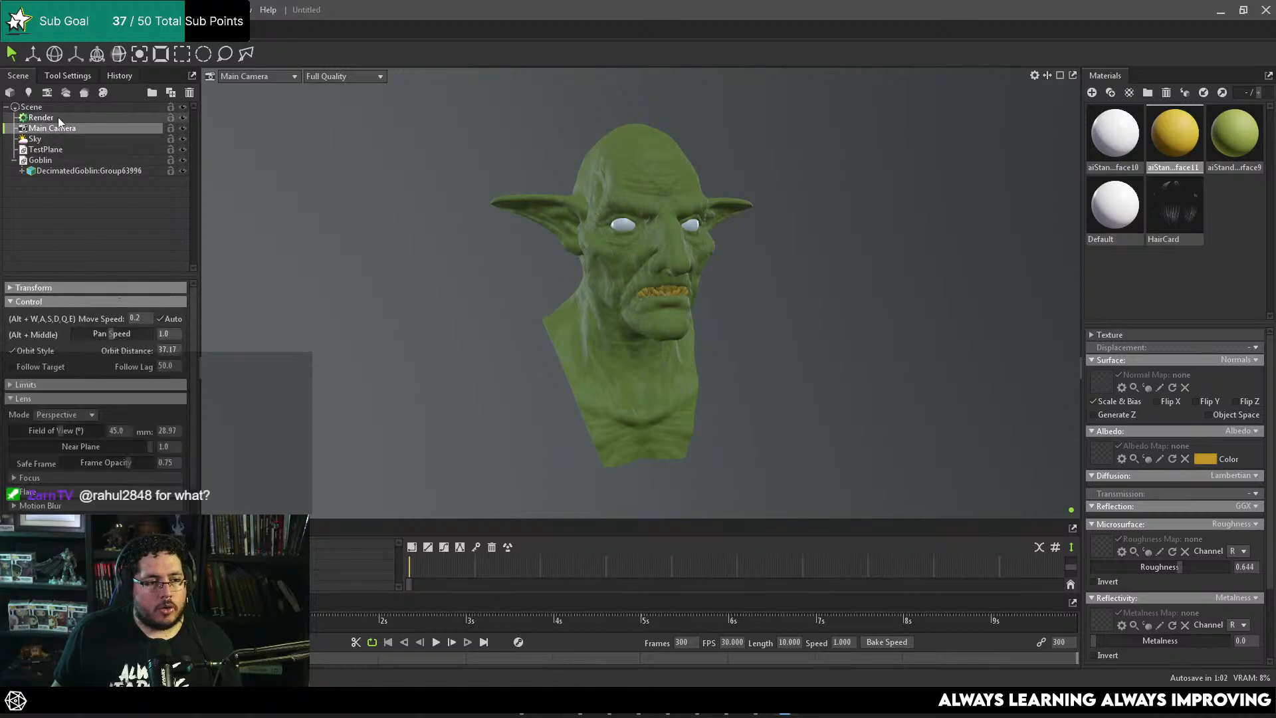
left_click(45, 140)
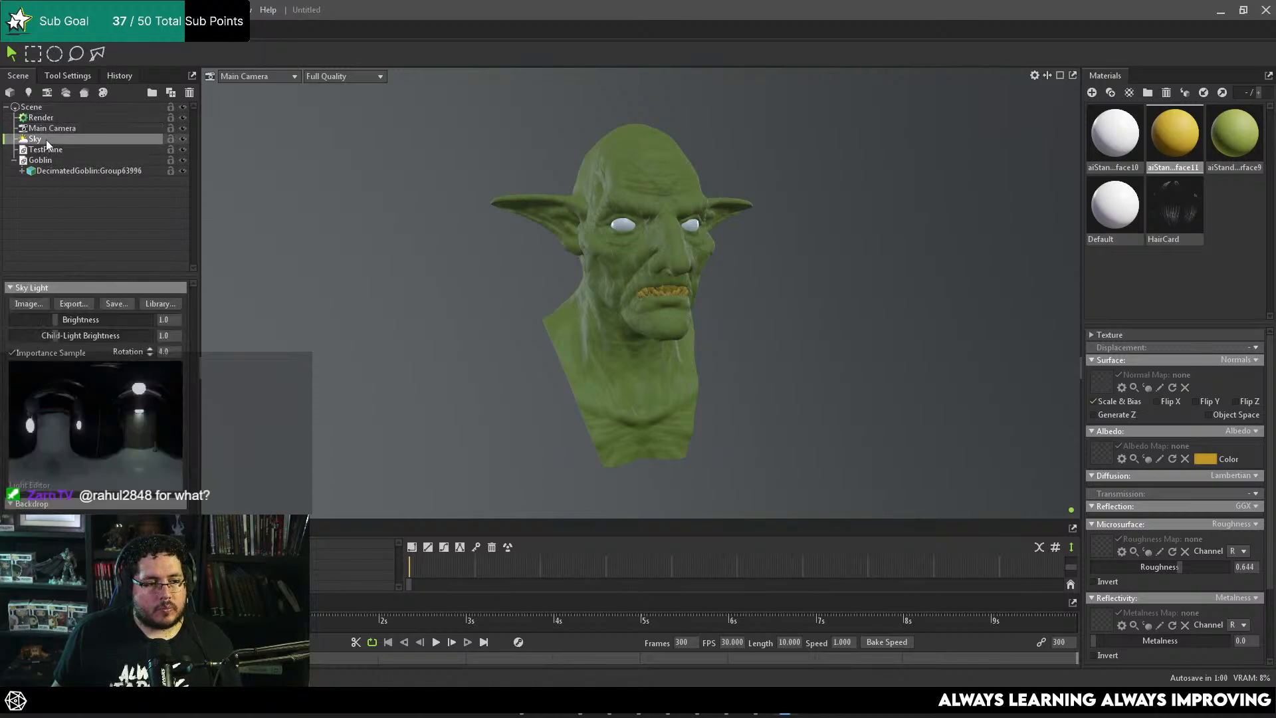
left_click_drag(441, 362, 538, 358, "shift")
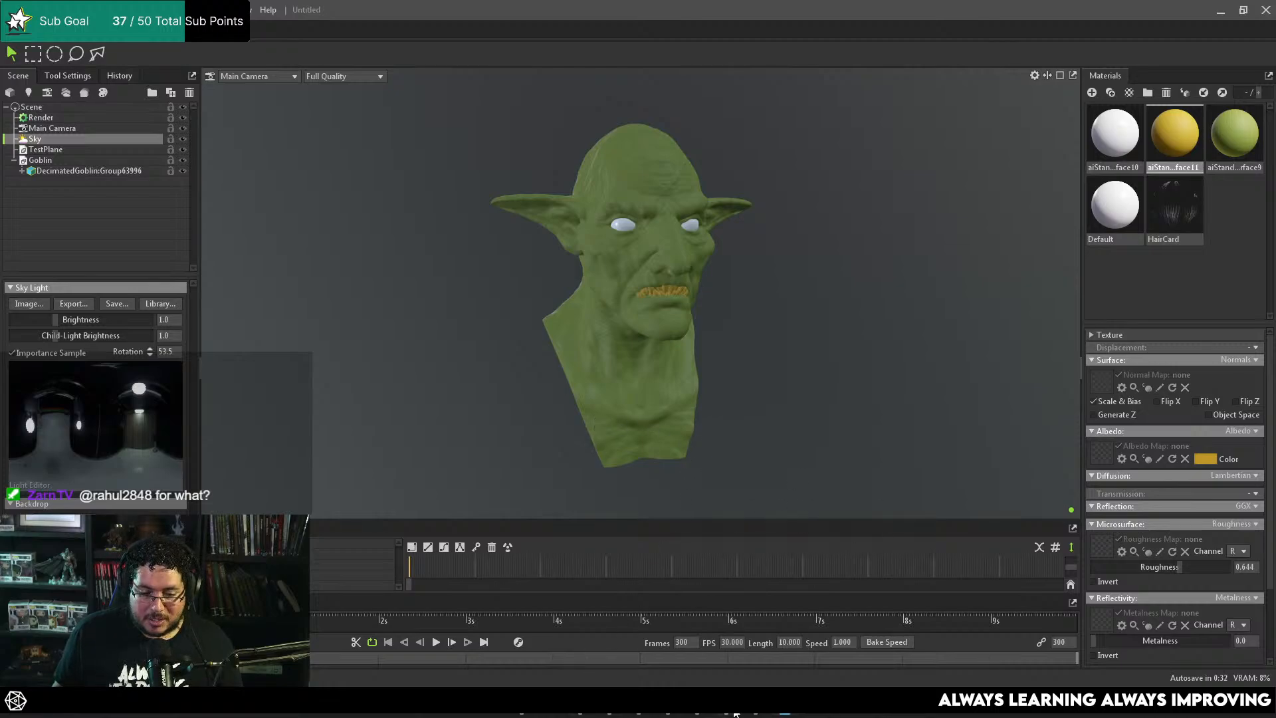
Step: Switch to Maya and show the goblin scene in the front view
left_click(648, 713)
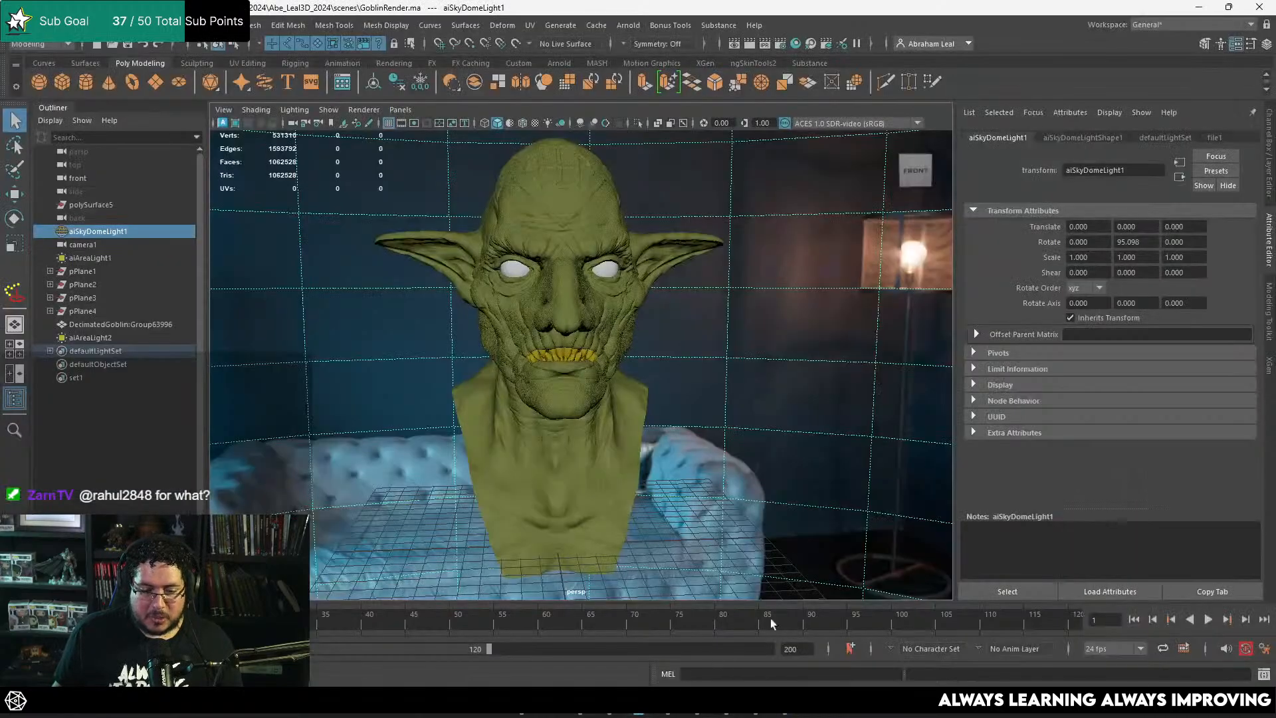
left_click_drag(734, 468, 703, 458, "alt")
right_click_drag(704, 459, 719, 384, "alt")
key("space")
left_click_drag(719, 384, 724, 422)
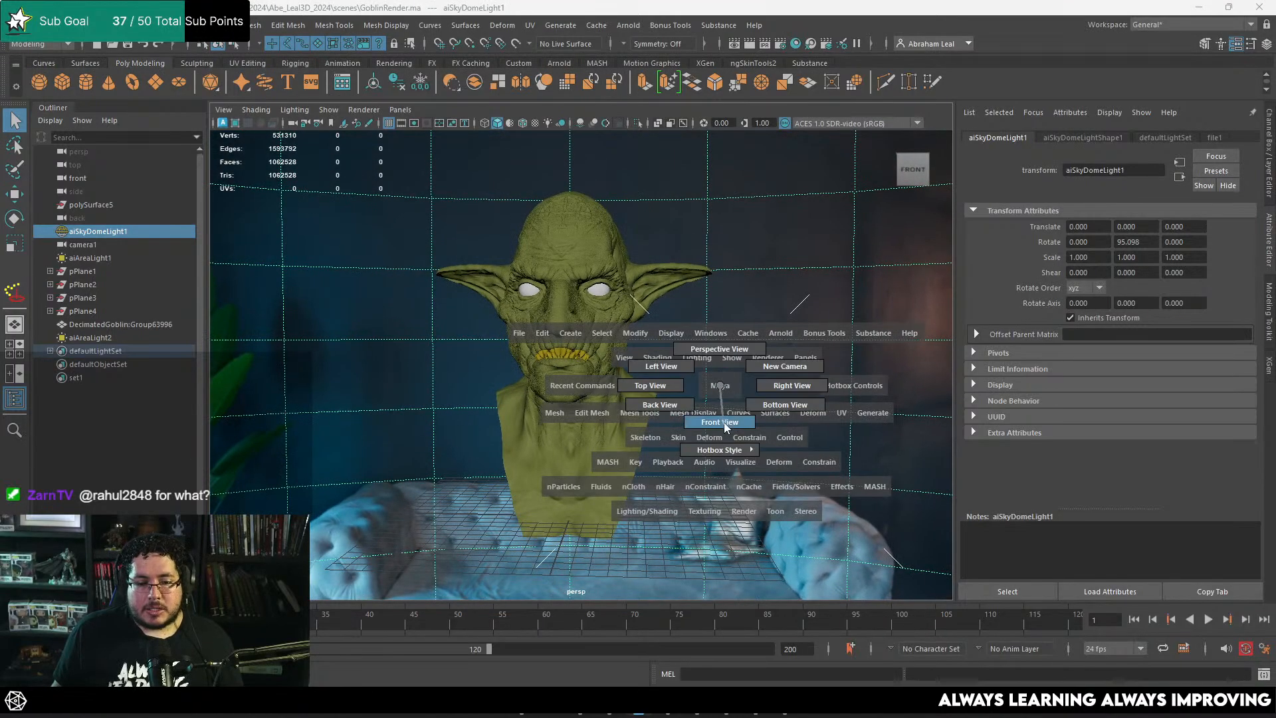
scroll(724, 421, "down", 5)
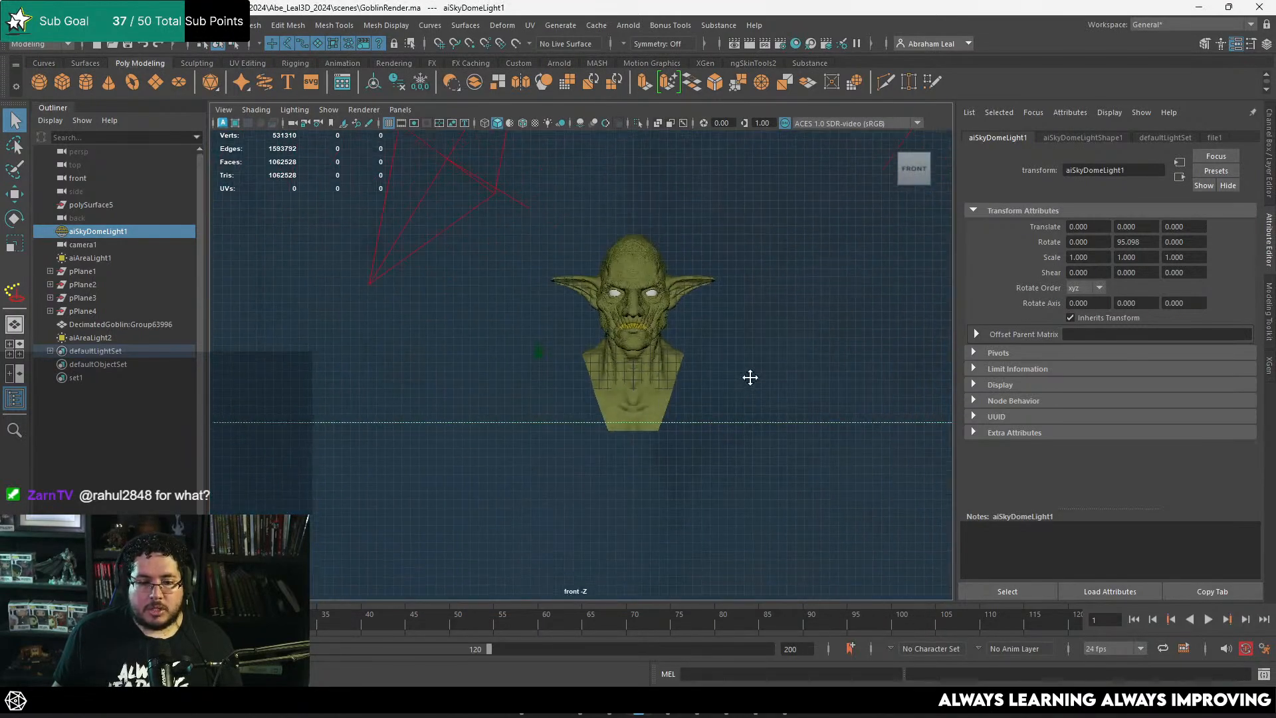
Step: Create a polygon plane, scale it to about 22.891 and place it beside the goblin bust
left_click(156, 82)
key("w")
left_click_drag(584, 396, 820, 299)
key("e")
left_click_drag(714, 257, 717, 367)
Step: Set the new plane's Rotate X to 90 so it stands upright
key("ctrl+a")
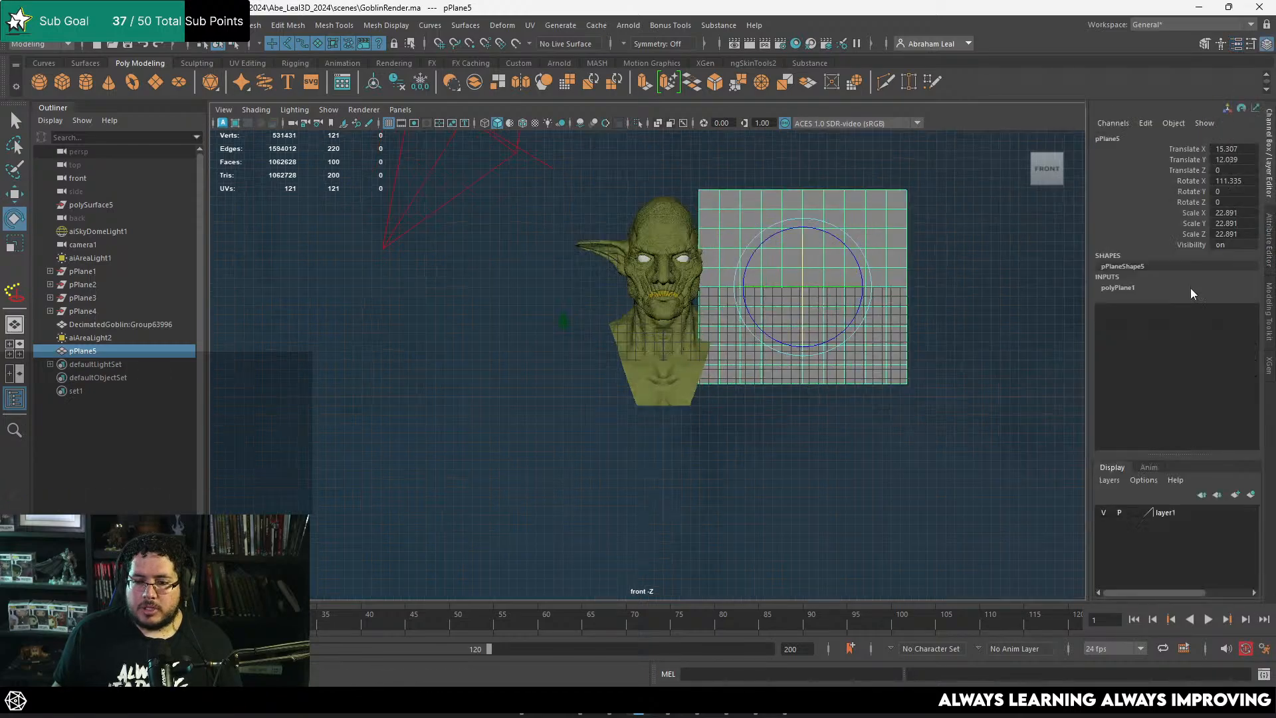
left_click(1240, 180)
type("90")
key("Return")
Step: Set the plane's width and height subdivisions to 1
left_click(1147, 289)
left_click_drag(1190, 330, 1198, 344)
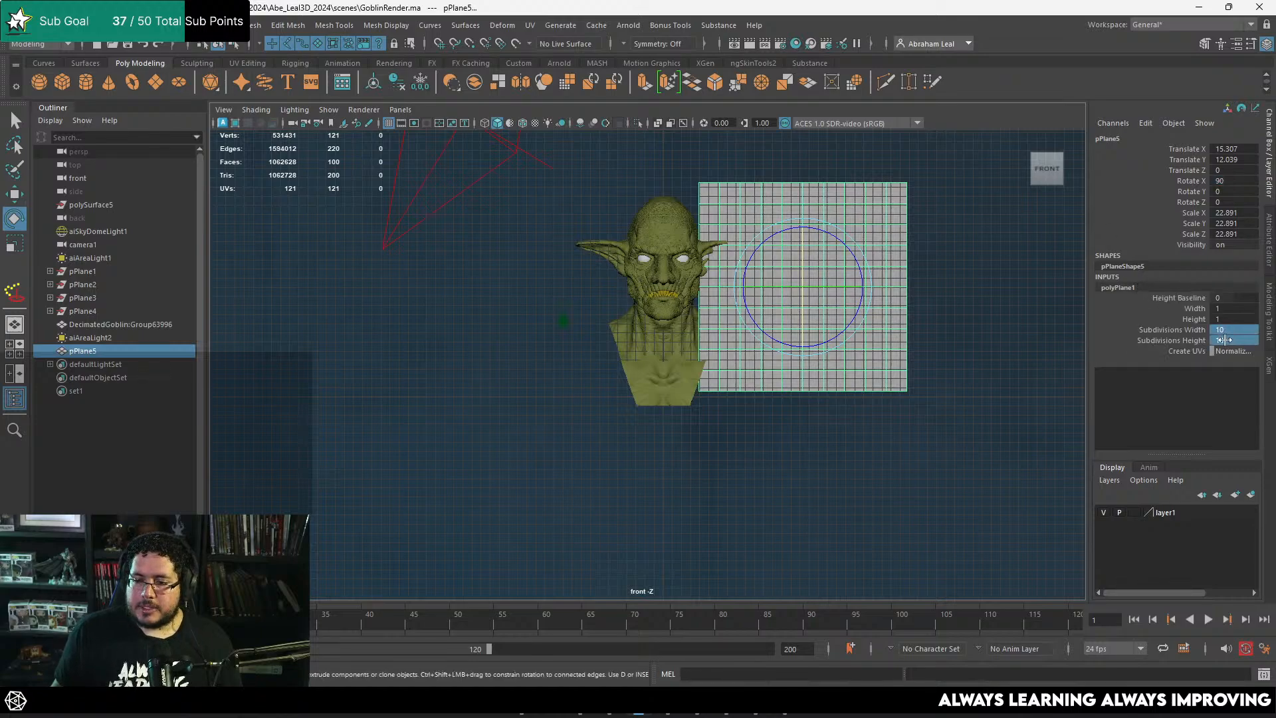
type("1")
key("Return")
Step: Move the plane clear of the ear to about X 20.121, Y 11.529 and scale it down to about 19.487
left_click(853, 397)
left_click(807, 315)
key("w")
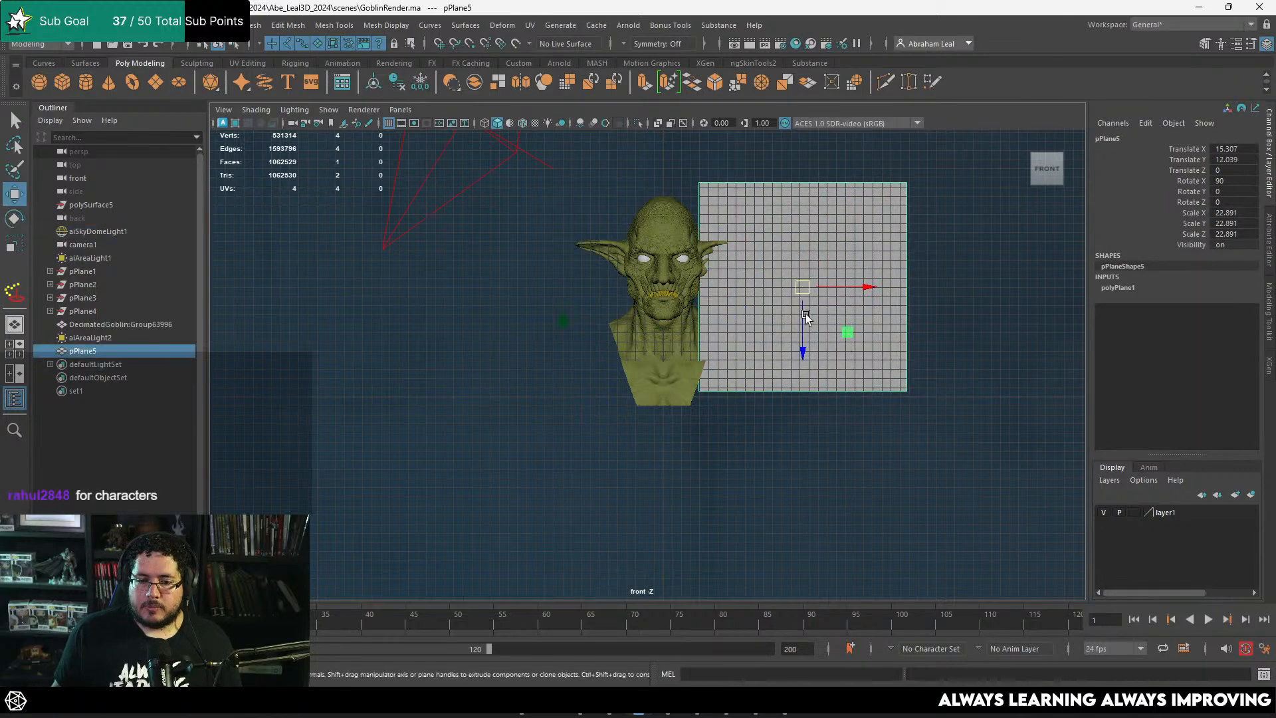
left_click_drag(804, 288, 804, 249)
key("r")
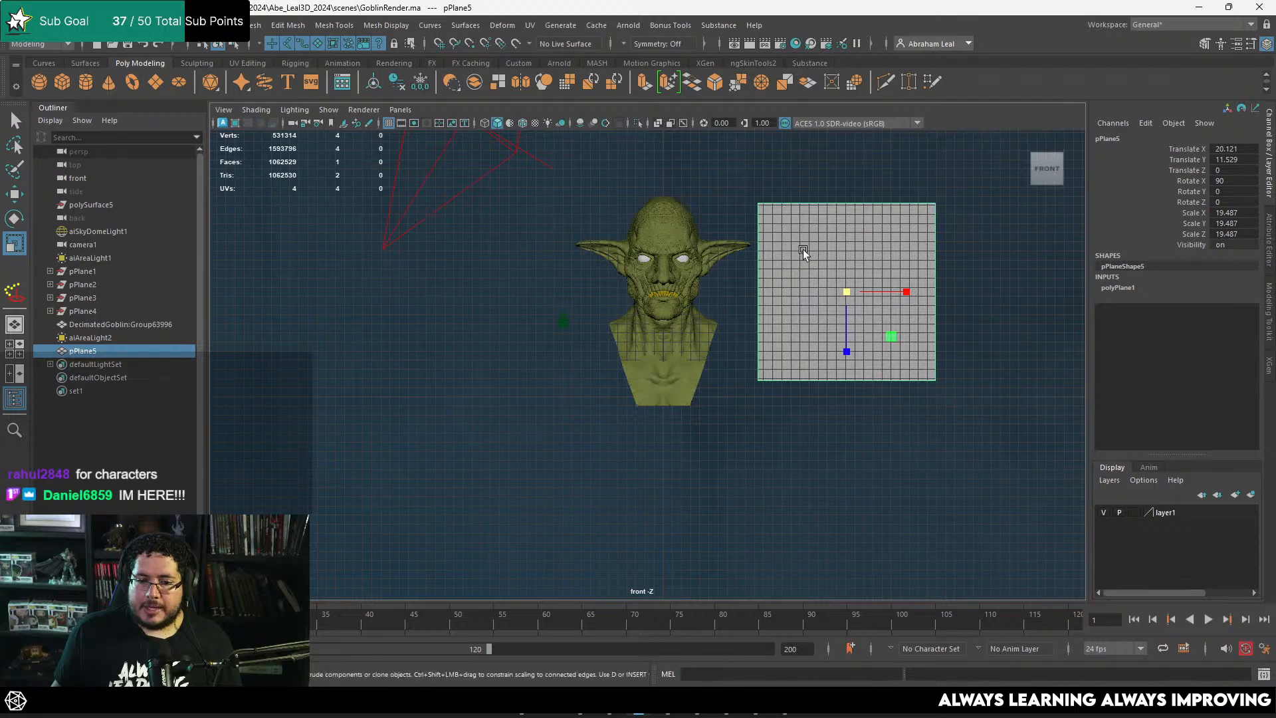
Step: Hide the viewport grid and assign a new Lambert material to the plane
left_click(390, 123)
scroll(815, 257, "up", 3)
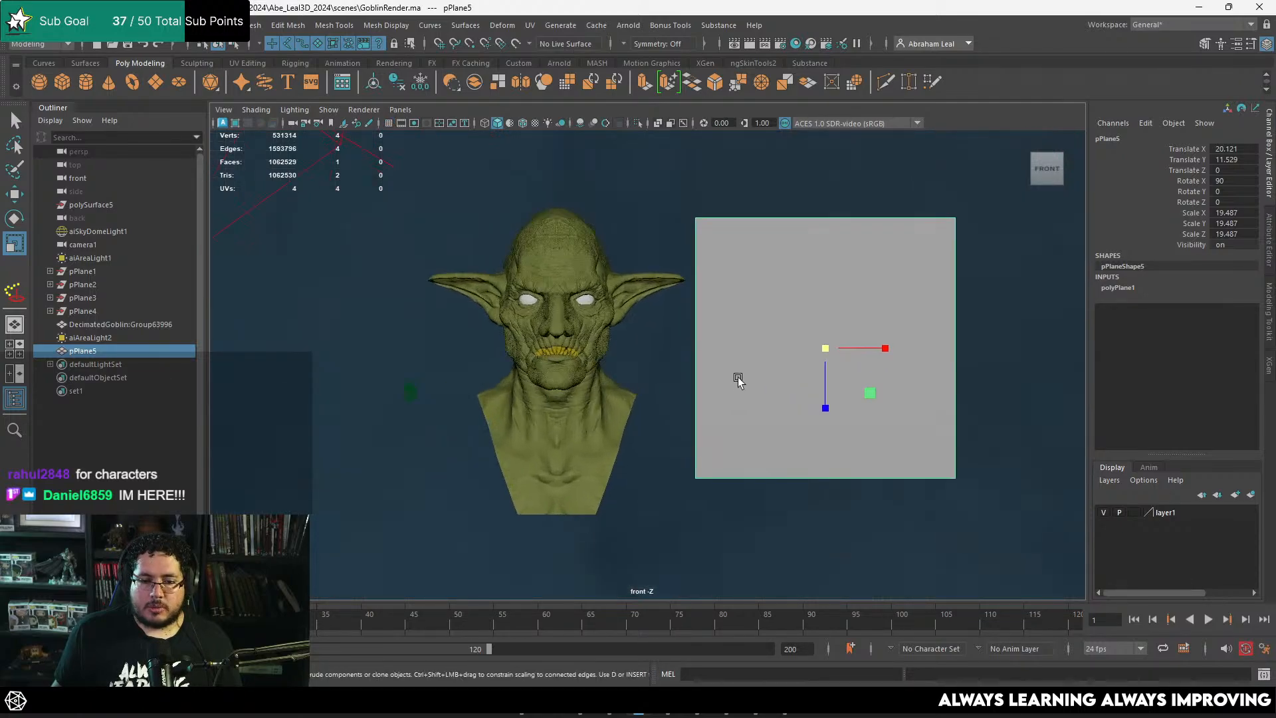
right_click_drag(787, 262, 780, 601)
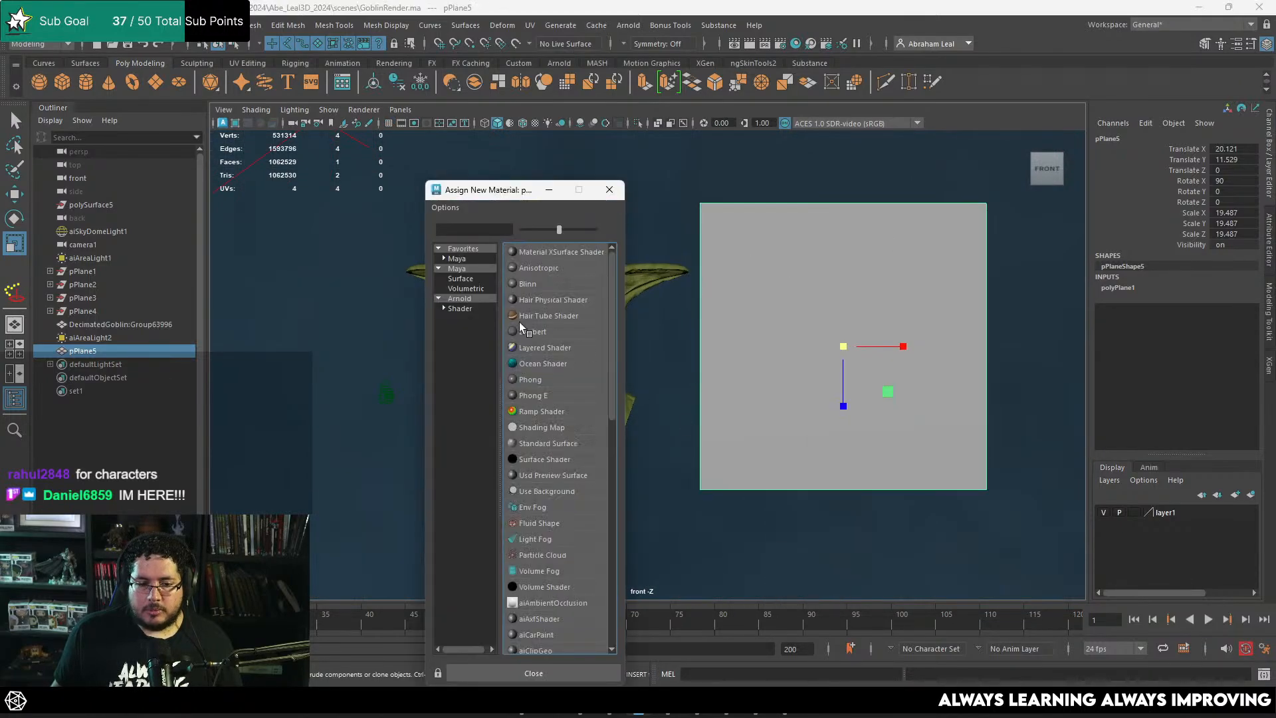
left_click(466, 268)
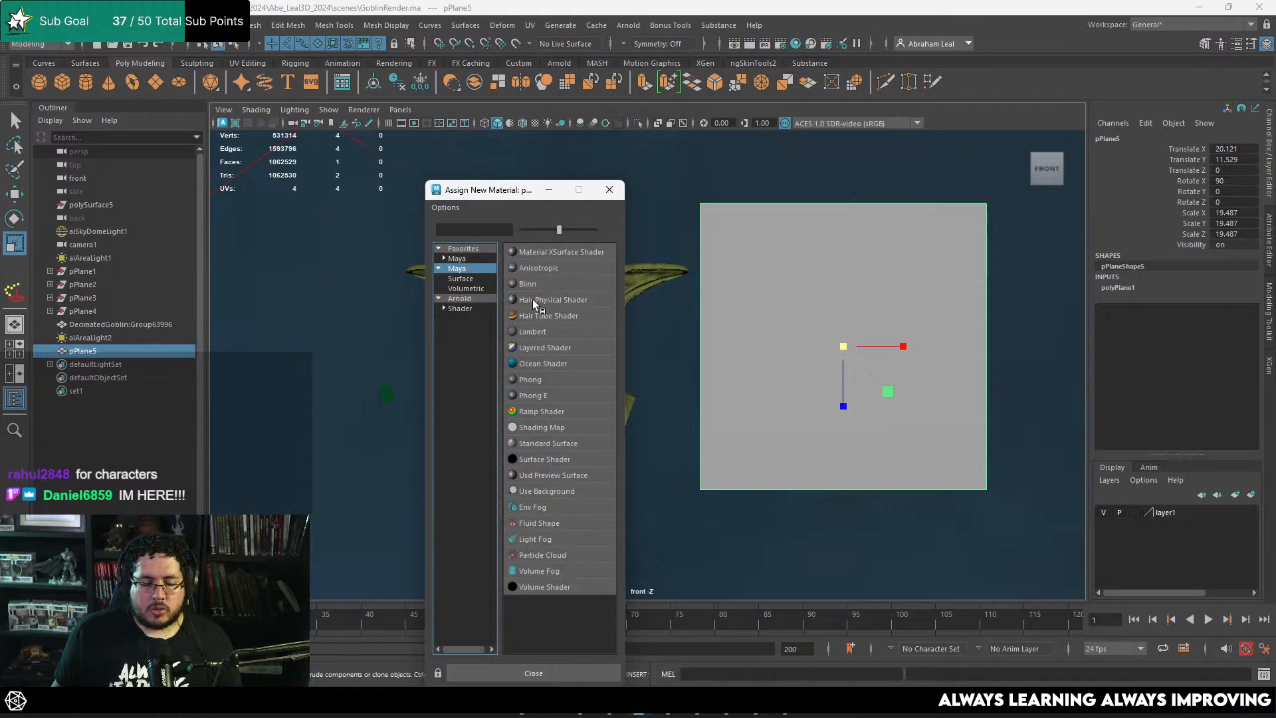
left_click(535, 332)
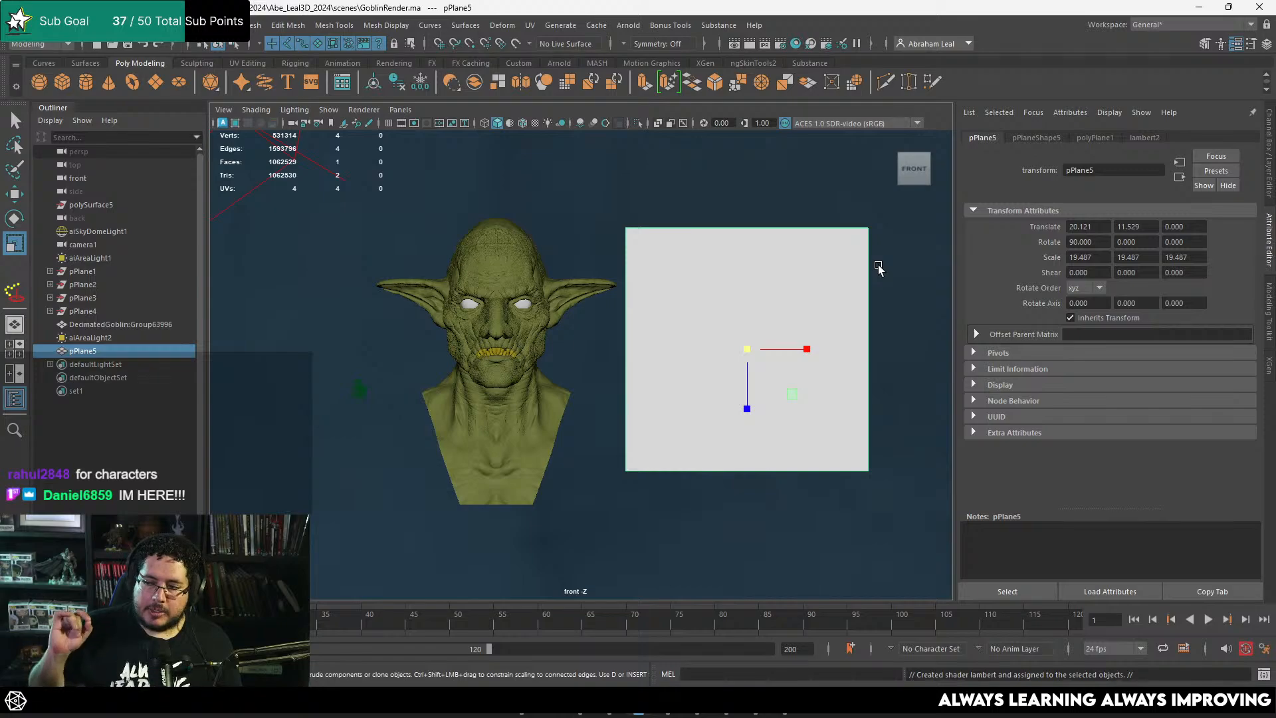
Step: Load MurkHair_DiffuseAlpha.tga as a file texture on the plane material's Color and turn on textured viewport display
left_click(1145, 137)
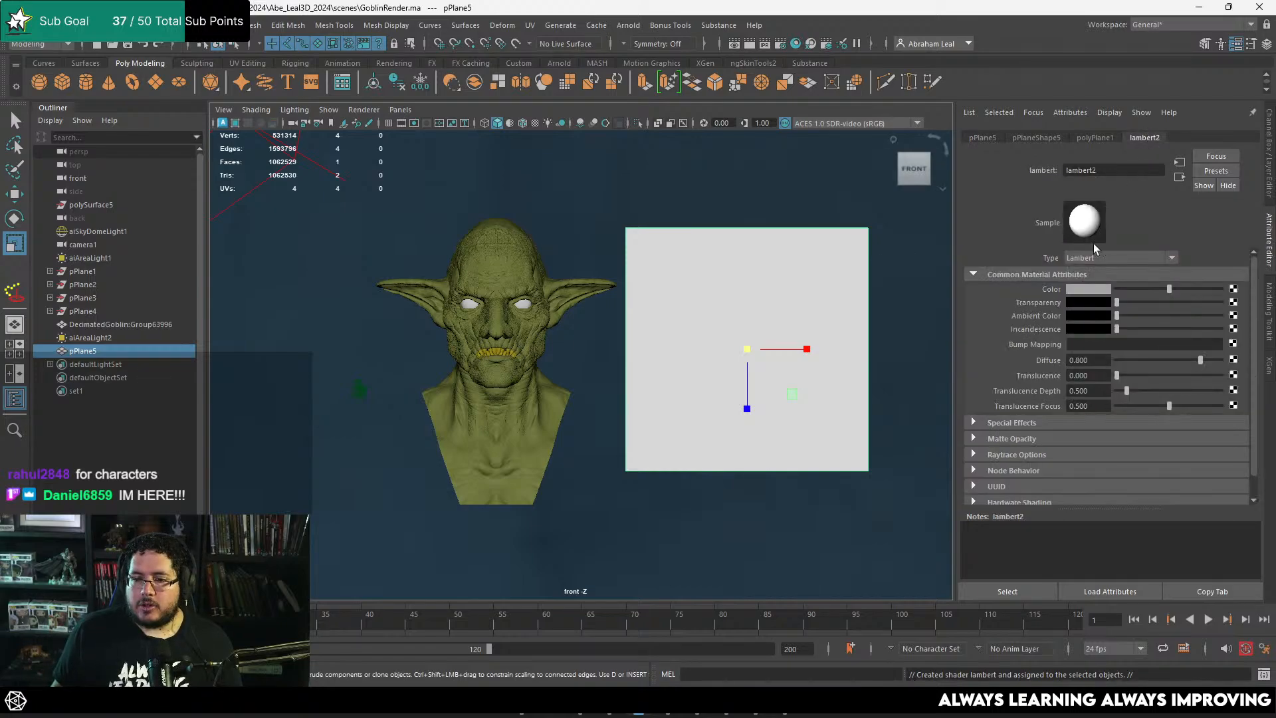
left_click(1234, 290)
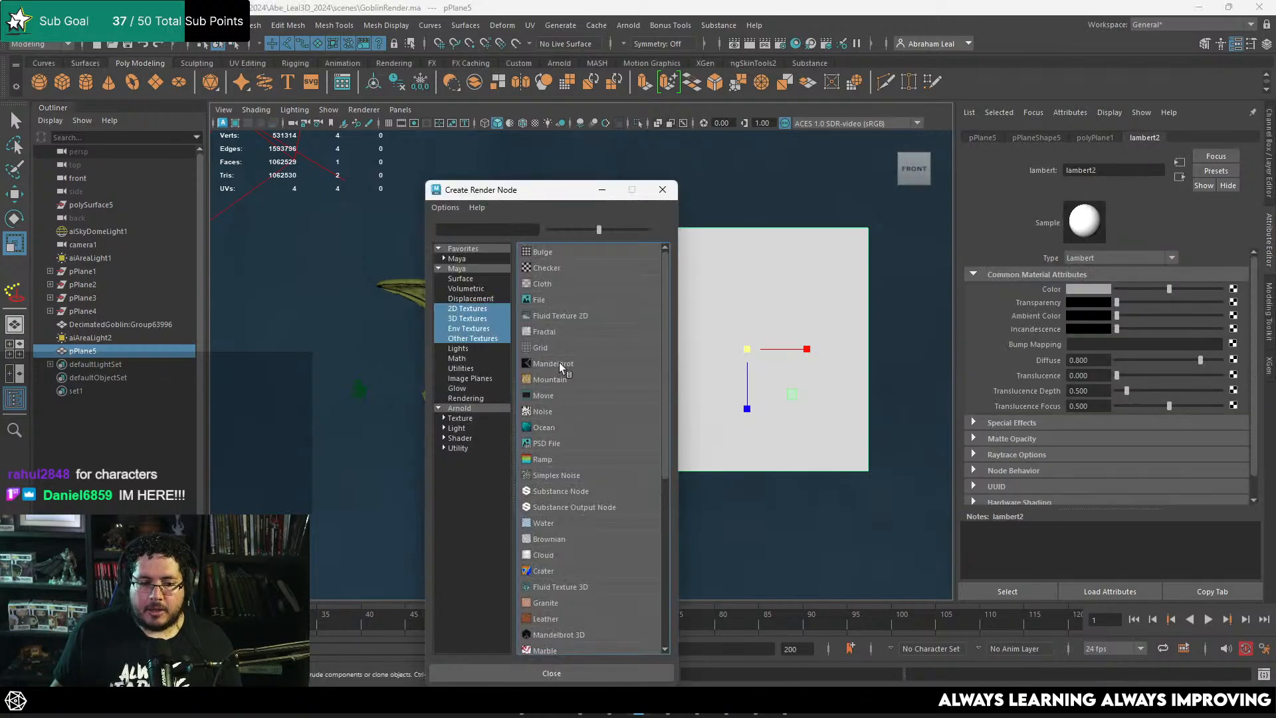
left_click(544, 300)
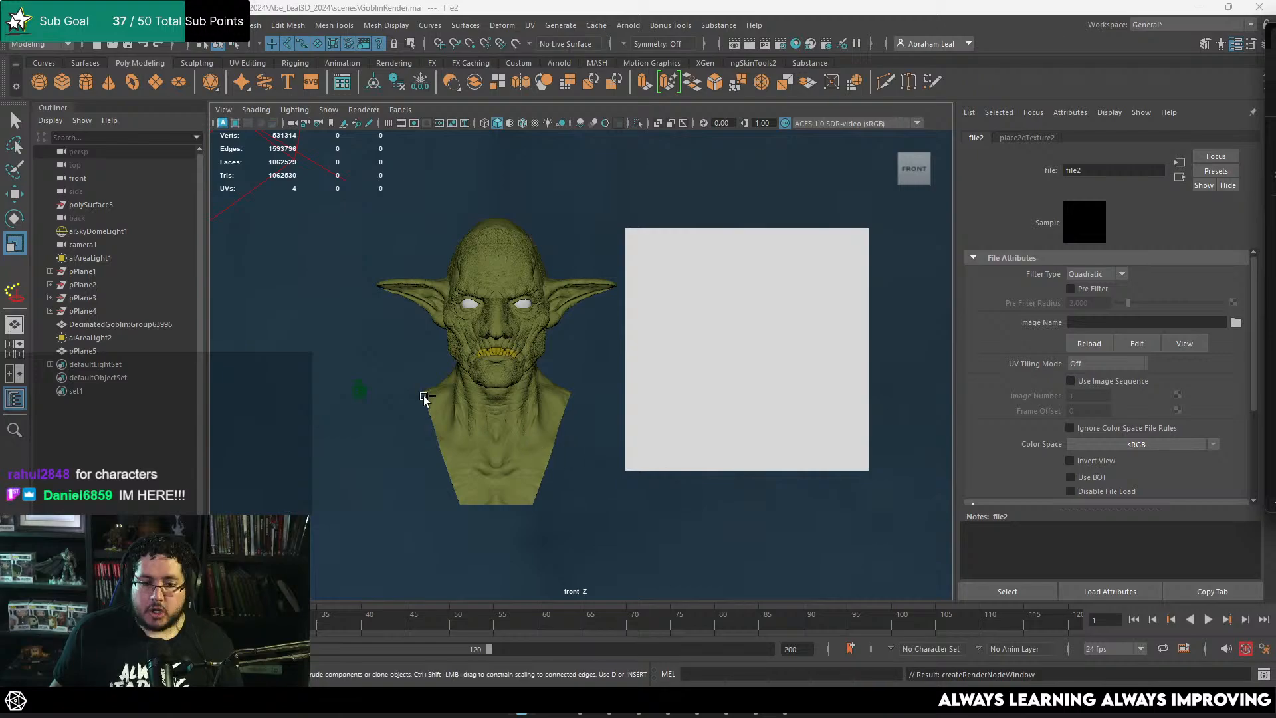
left_click(1239, 326)
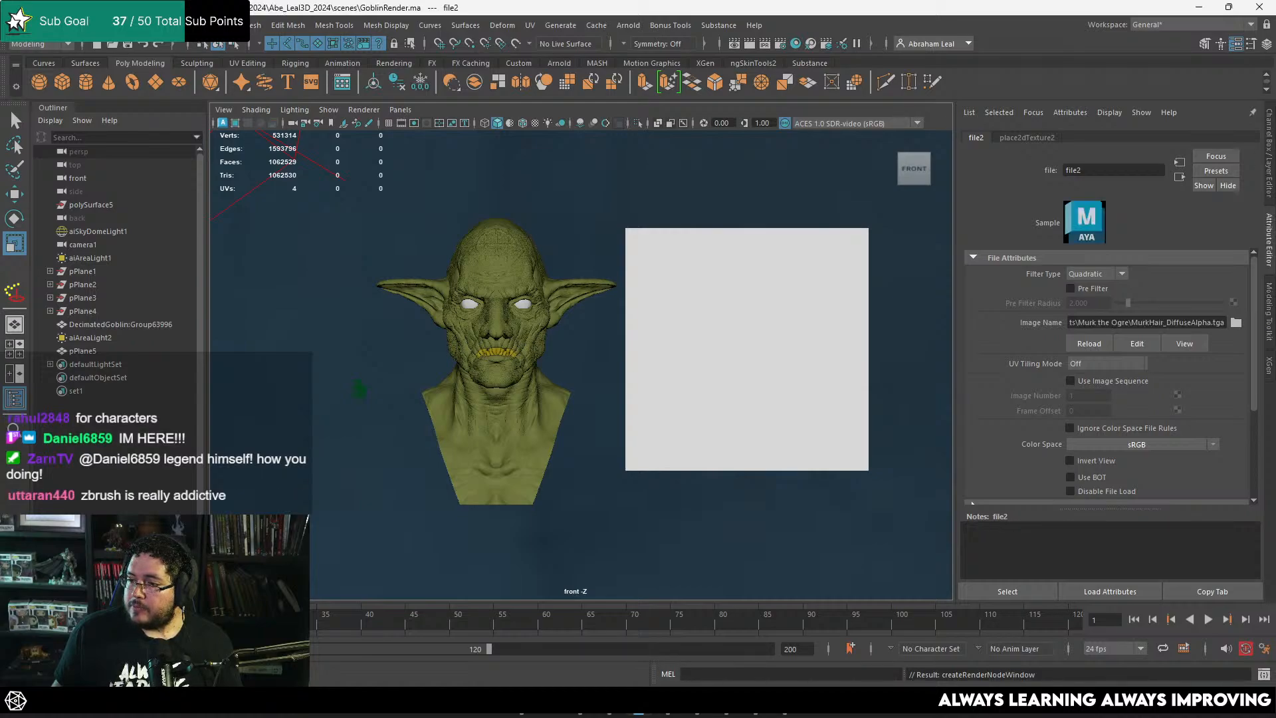
left_click(909, 306)
key("6")
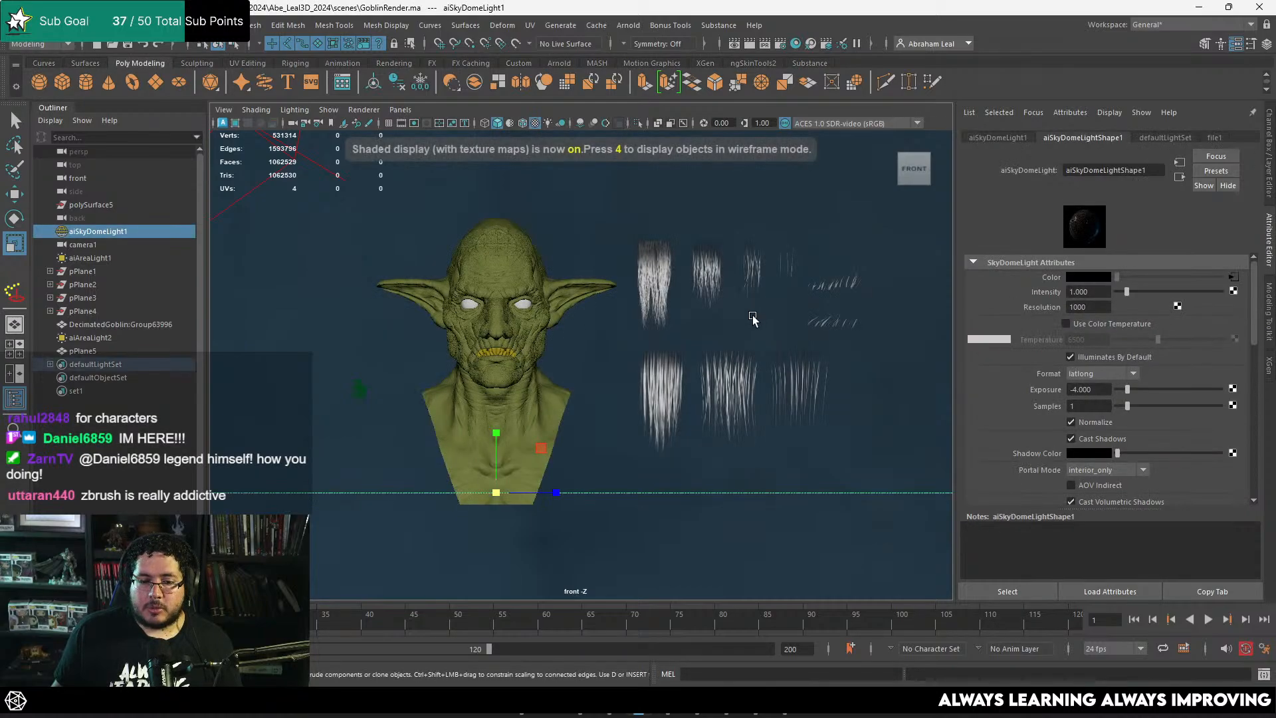
Step: Use Multi-Cut on the plane to add a horizontal cut between the two hair rows and a vertical cut beyond the first tuft
scroll(709, 339, "up", 5)
left_click(710, 337)
key("space")
left_click_drag(710, 385, 488, 250)
left_click_drag(611, 307, 764, 415, "alt")
key("space")
scroll(731, 359, "up", 6)
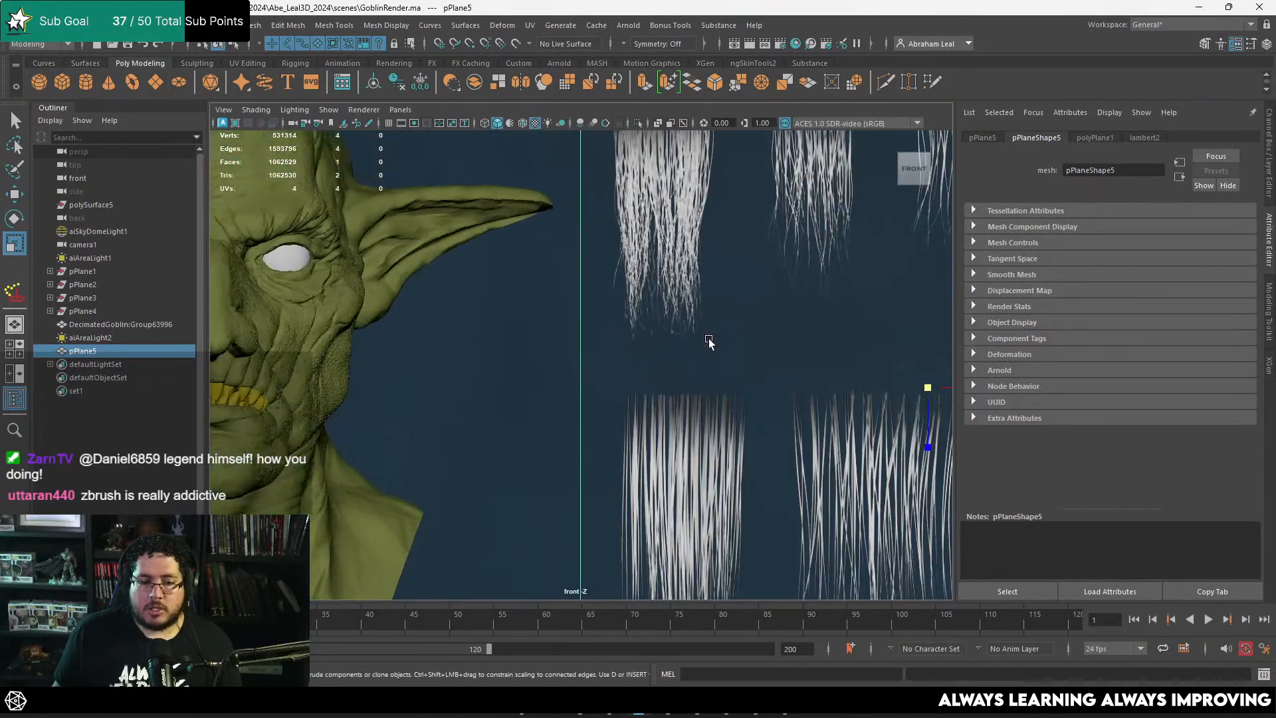
middle_click_drag(712, 341, 631, 318, "alt")
left_click(888, 82)
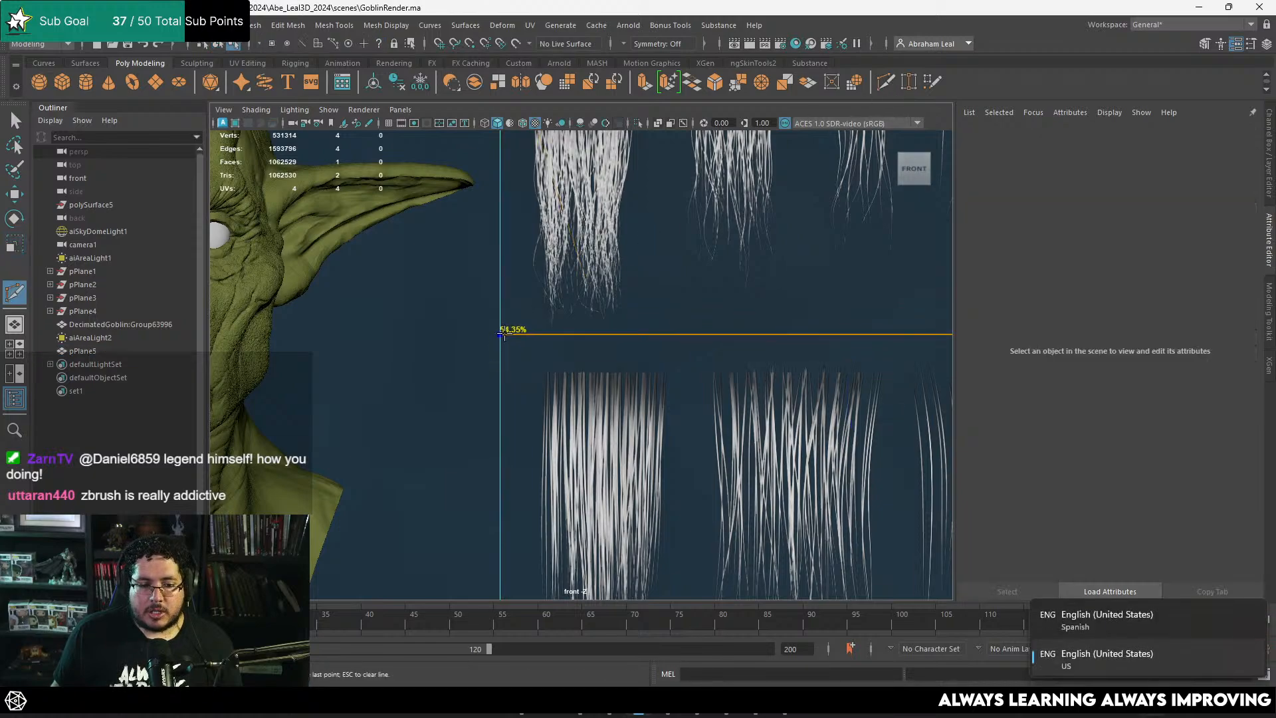
left_click(625, 178)
key("Escape")
middle_click_drag(679, 249, 671, 286, "alt")
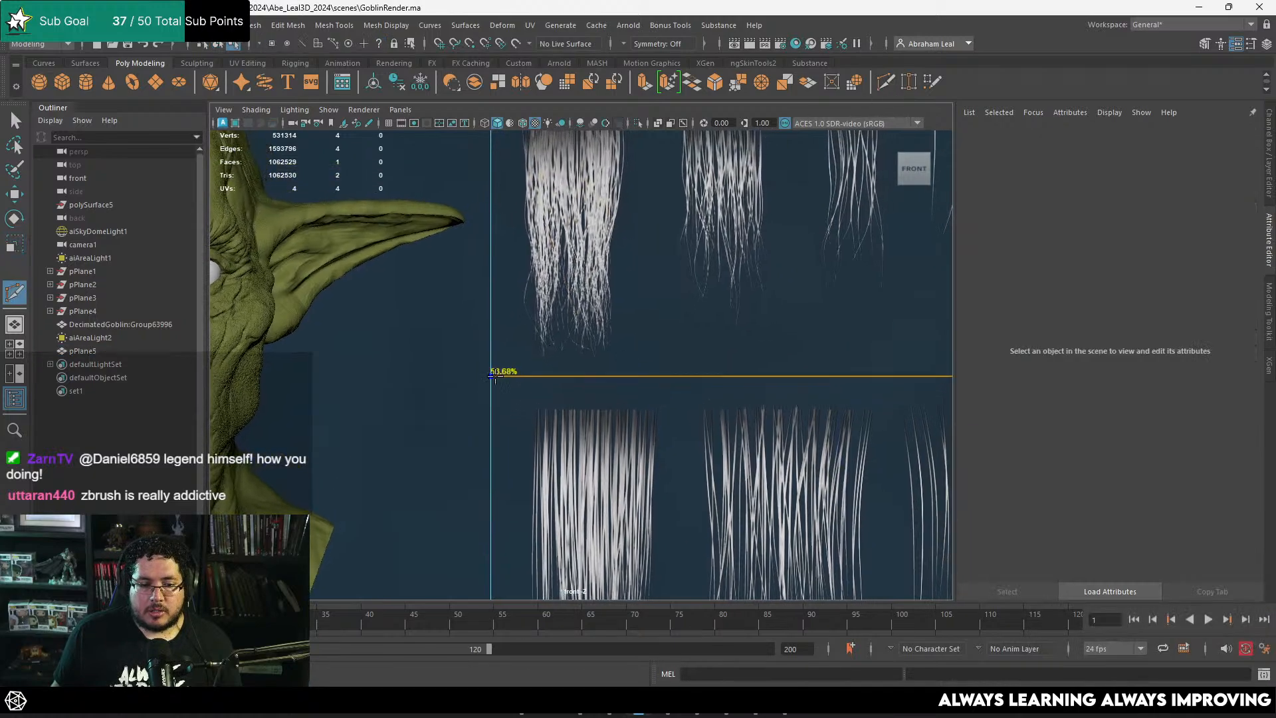
left_click(491, 379, "ctrl")
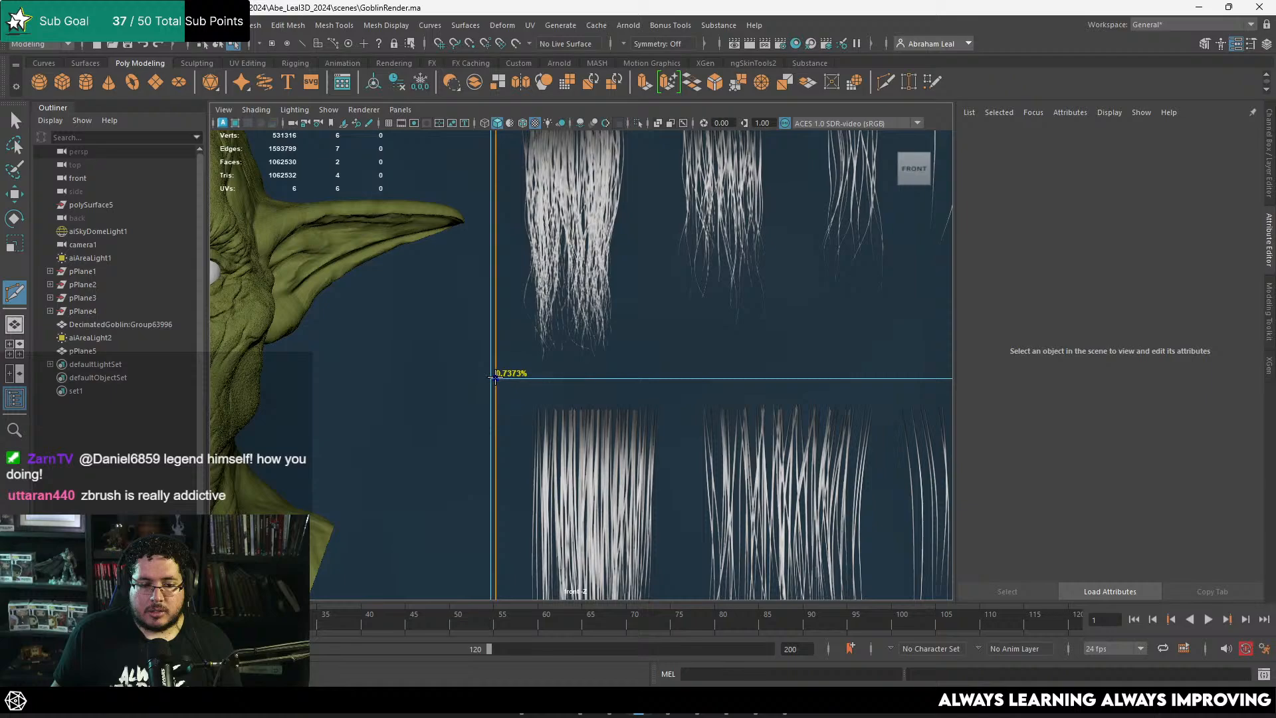
left_click(632, 379, "ctrl")
Step: Finish isolating the first hair tuft with a vertical cut on its outer side and a horizontal cut just above its roots
middle_click_drag(656, 146, 667, 264, "alt")
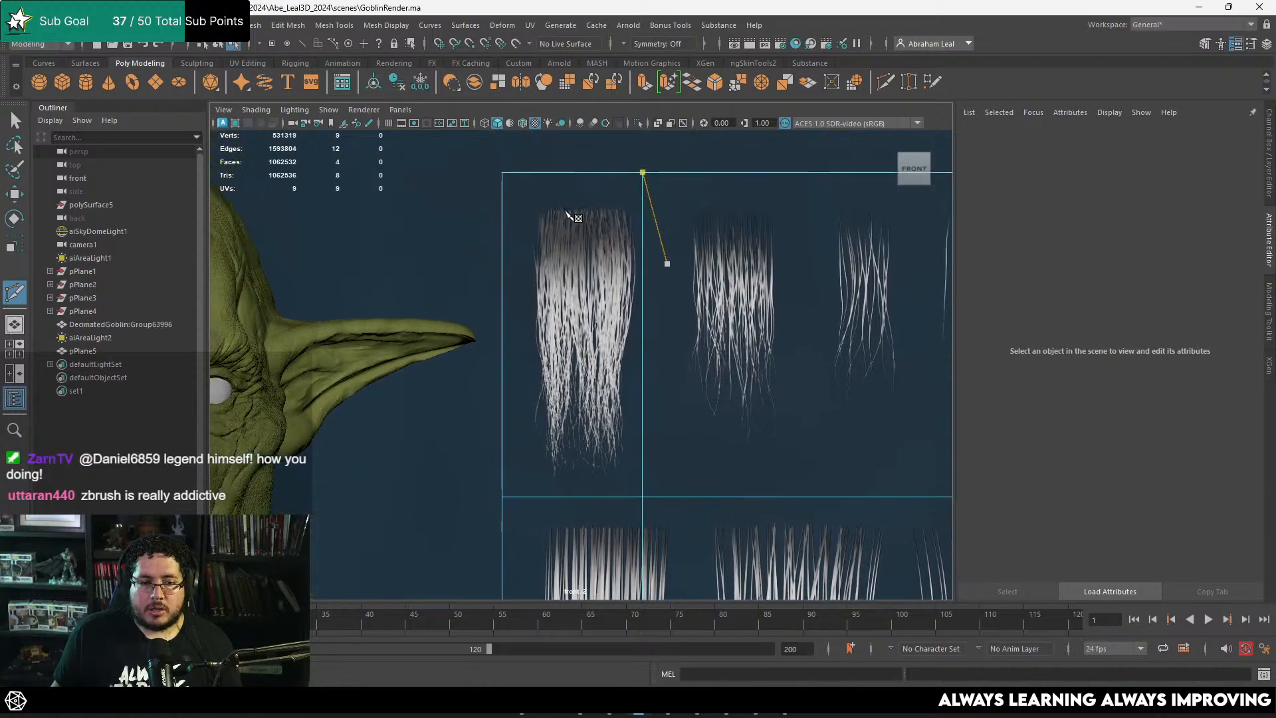
left_click(527, 171, "ctrl")
scroll(648, 240, "up", 3)
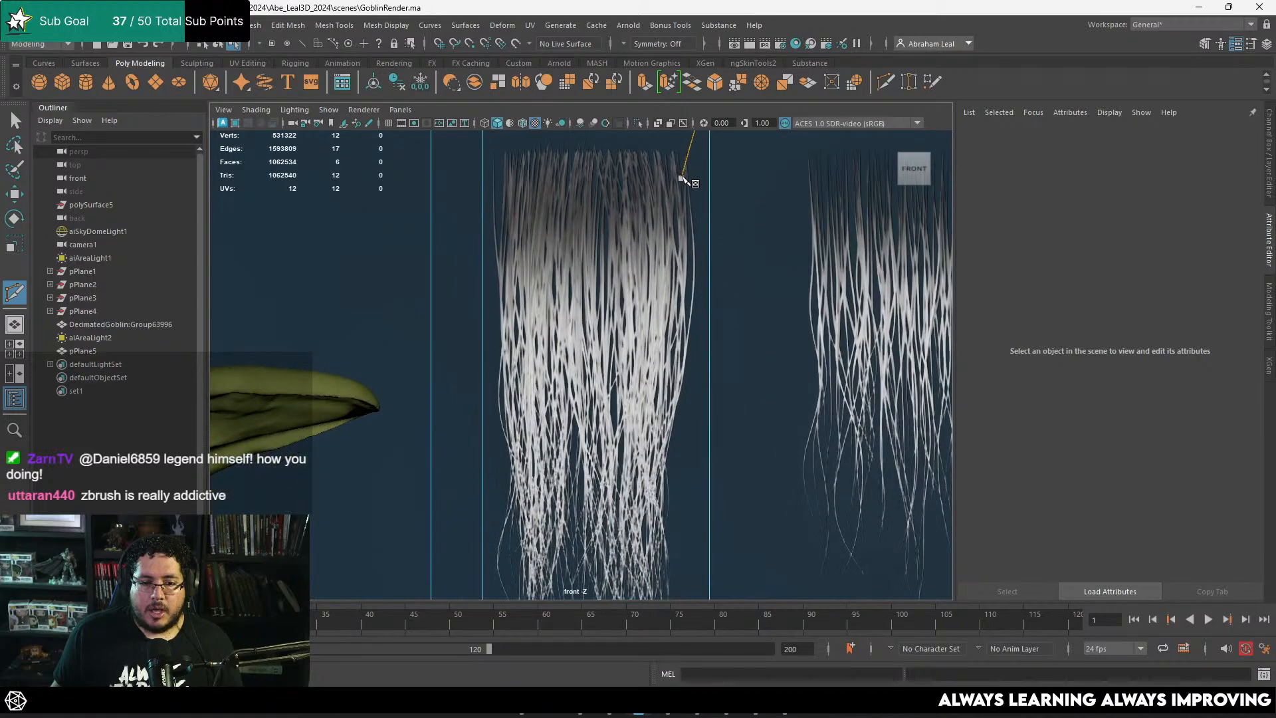
middle_click_drag(710, 165, 718, 241, "alt")
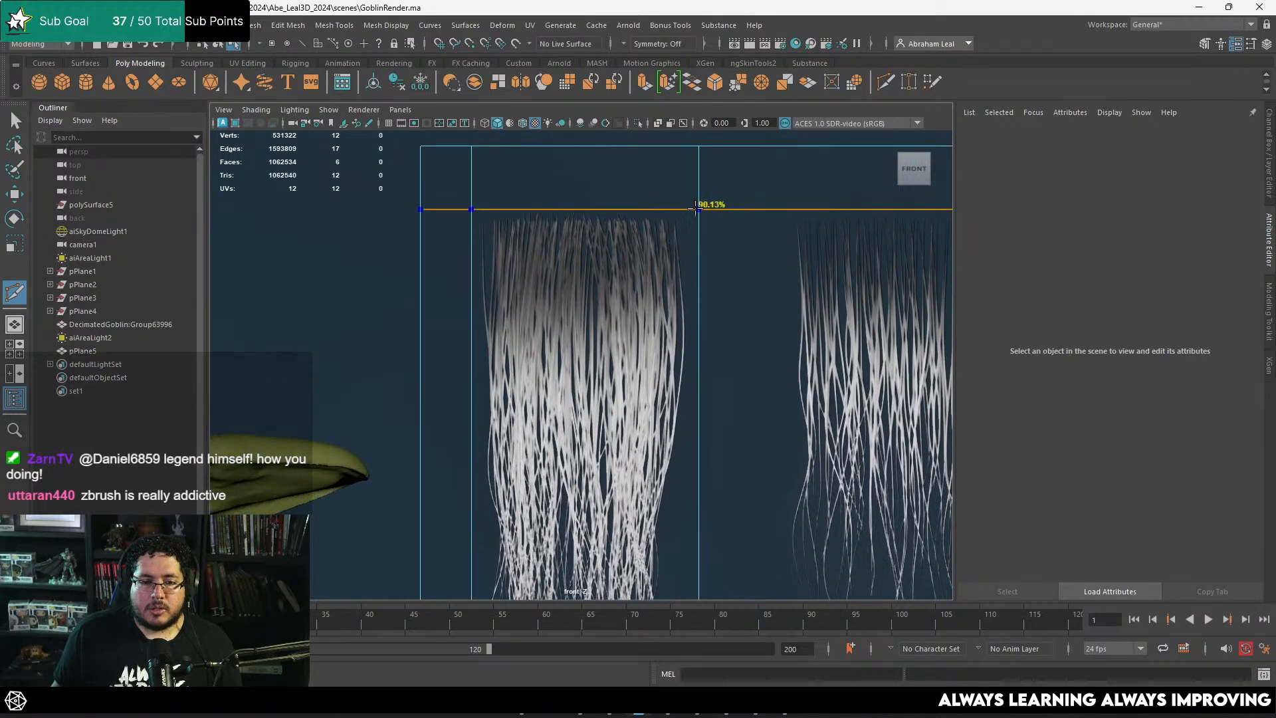
left_click(694, 210, "ctrl")
scroll(665, 221, "down", 5)
key("q")
Step: Extract the face containing the first hair tuft from the plane and return to object selection
right_click_drag(618, 245, 620, 282)
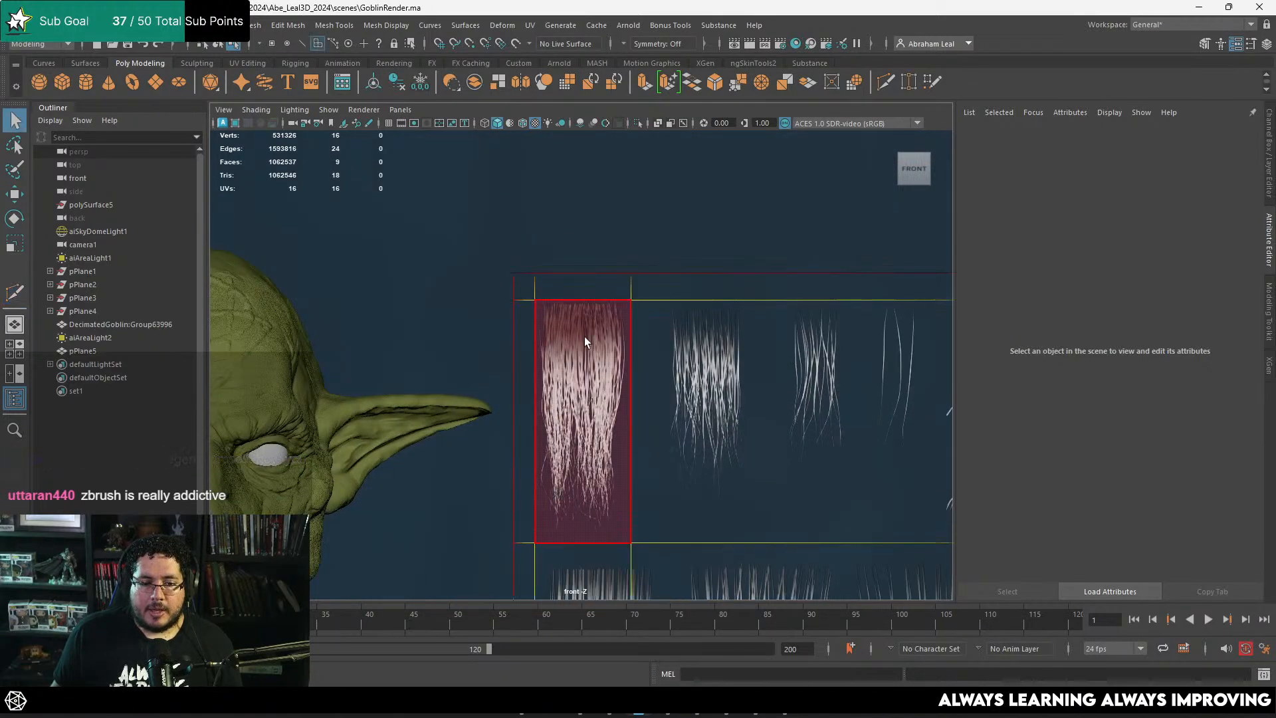
left_click(585, 338)
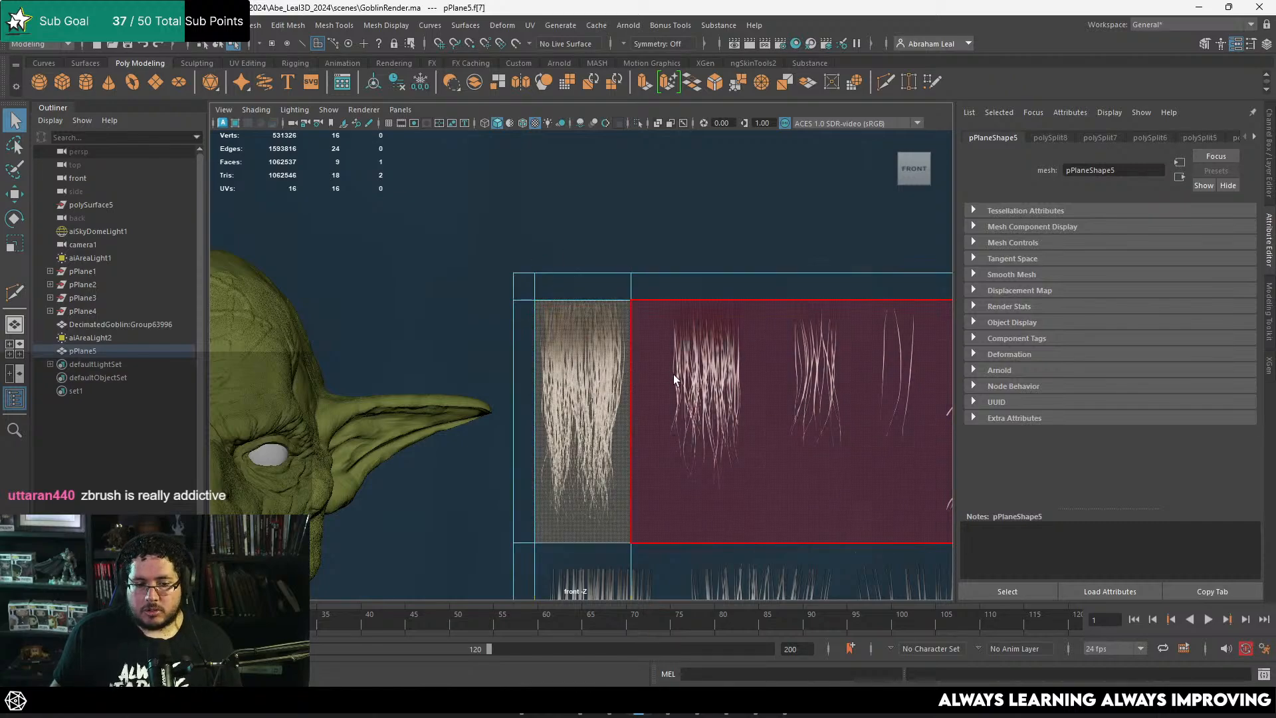
middle_click_drag(673, 374, 690, 242, "alt")
scroll(665, 232, "down", 2)
left_click(283, 25)
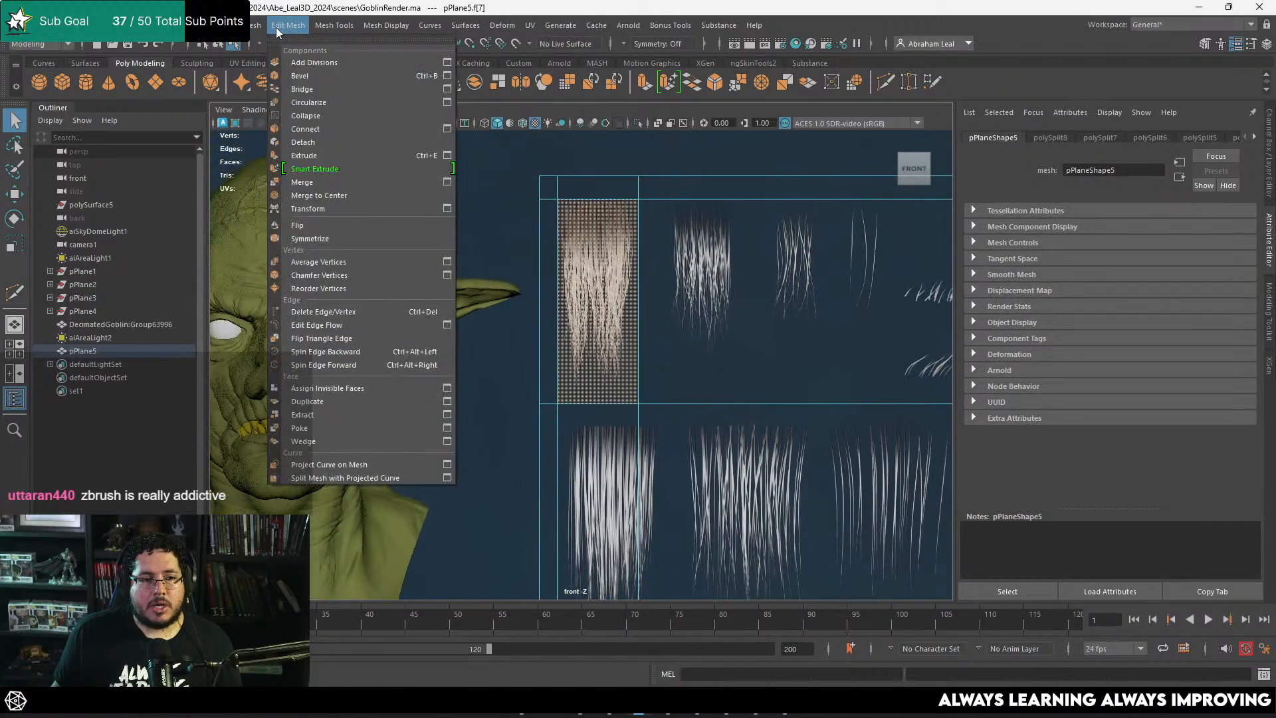
left_click(327, 413)
key("q")
key("F8")
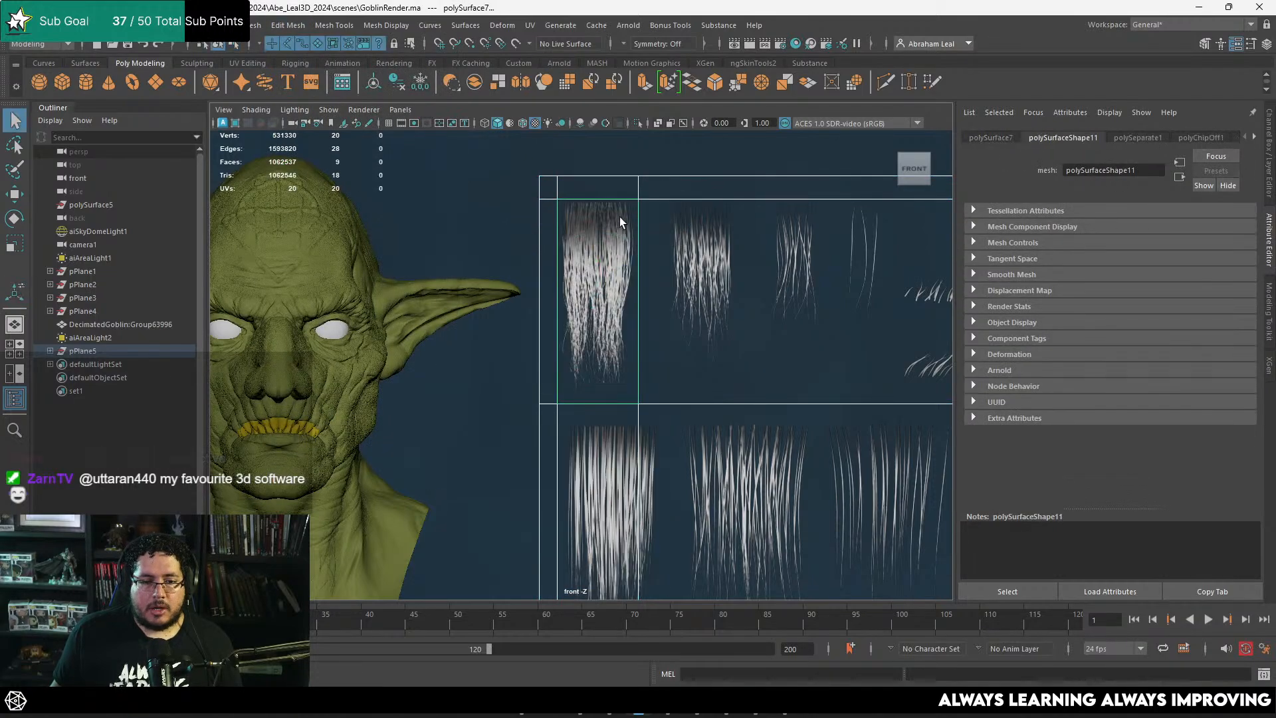
Step: Move the extracted hair card horizontally to the opposite side of the goblin bust, clear of the ear
left_click(619, 217)
key("w")
scroll(636, 312, "down", 4)
middle_click_drag(508, 360, 716, 326, "alt")
left_click_drag(862, 284, 354, 284)
middle_click_drag(373, 273, 567, 290, "alt")
scroll(568, 291, "up", 3)
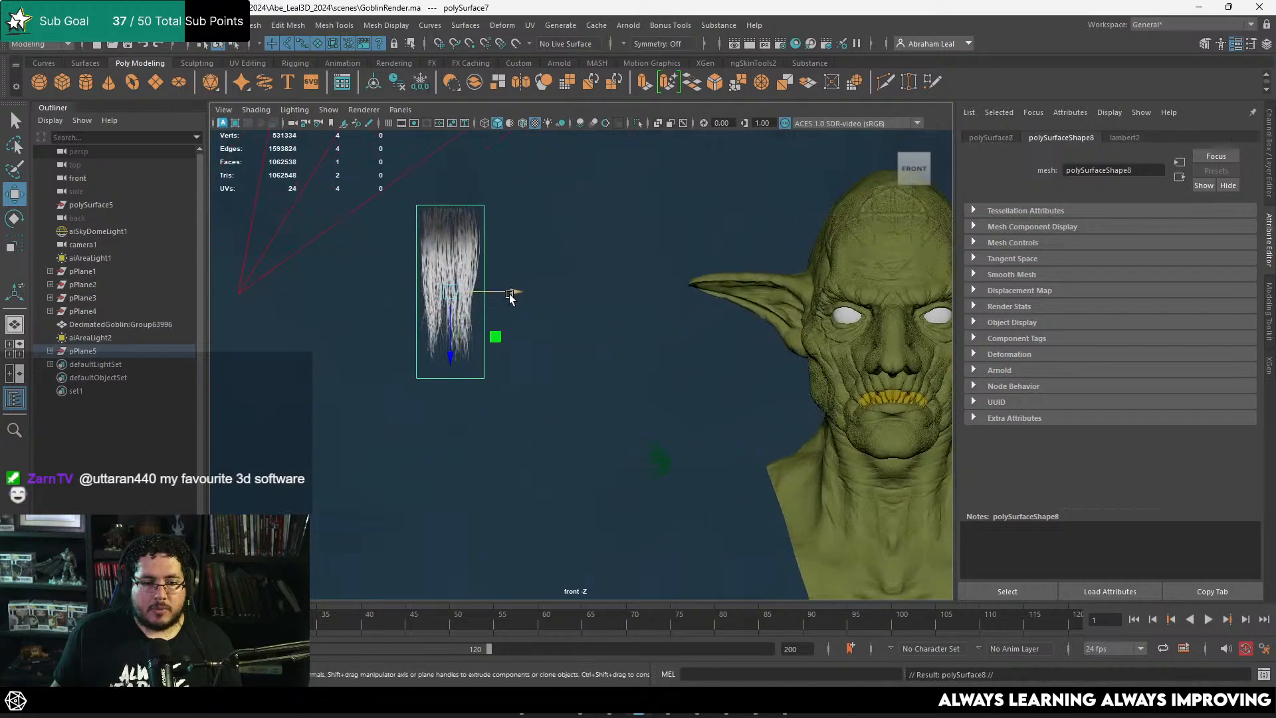
Step: Place a duplicate of the hair card beside the original and delete the copy
left_click_drag(508, 292, 659, 291, "shift")
left_click(467, 246)
left_click(592, 253)
key("Delete")
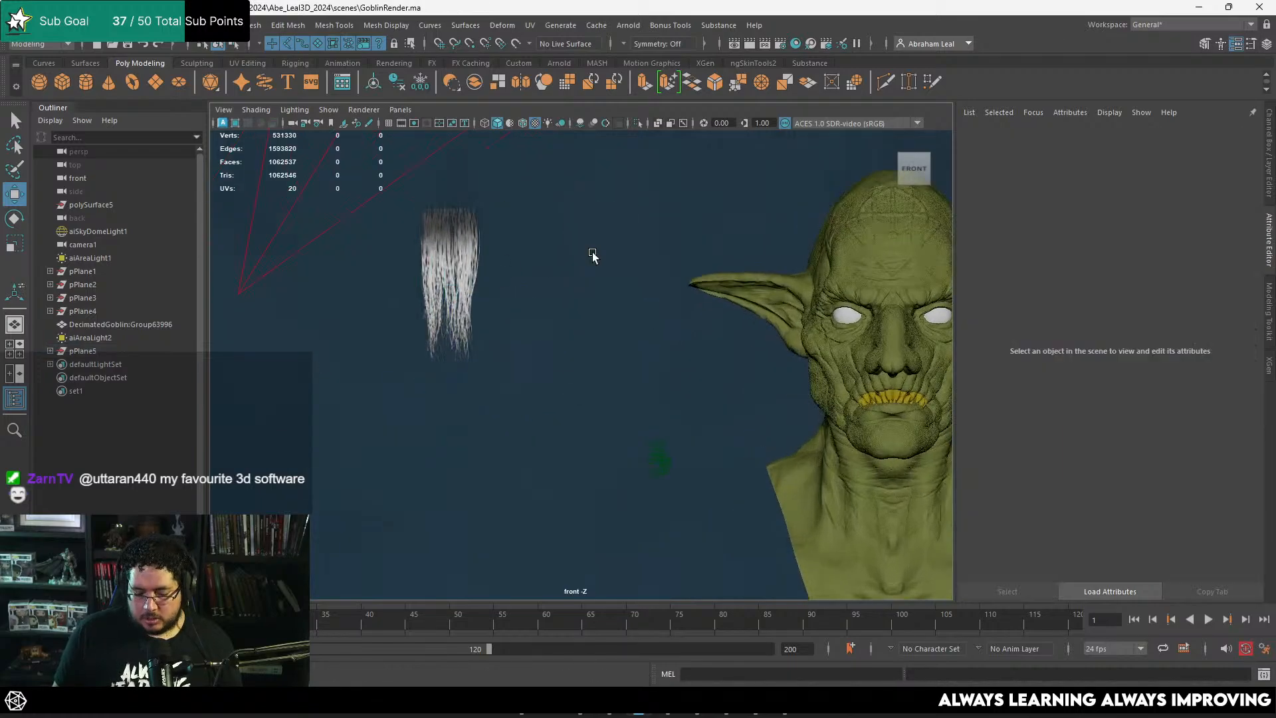
Step: Move the hair card's pivot to the middle of its top edge, at the hair roots
left_click(448, 261)
key("d")
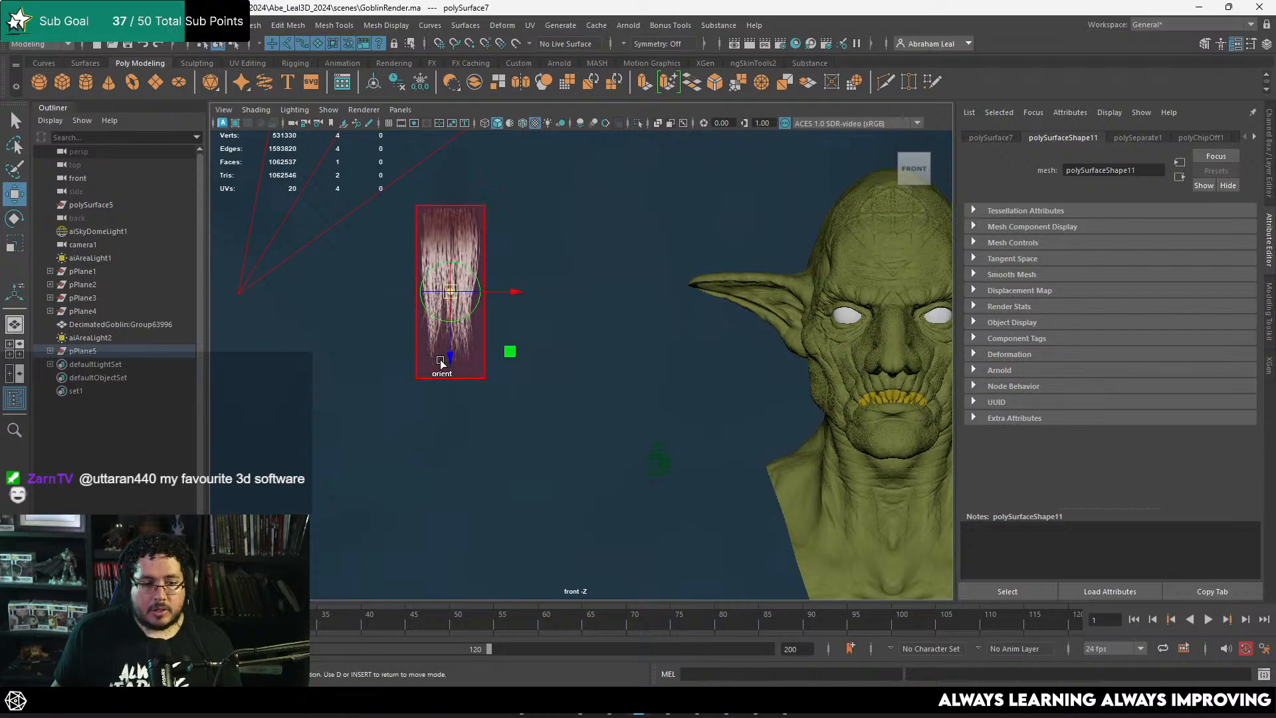
left_click_drag(454, 351, 458, 266)
key("v")
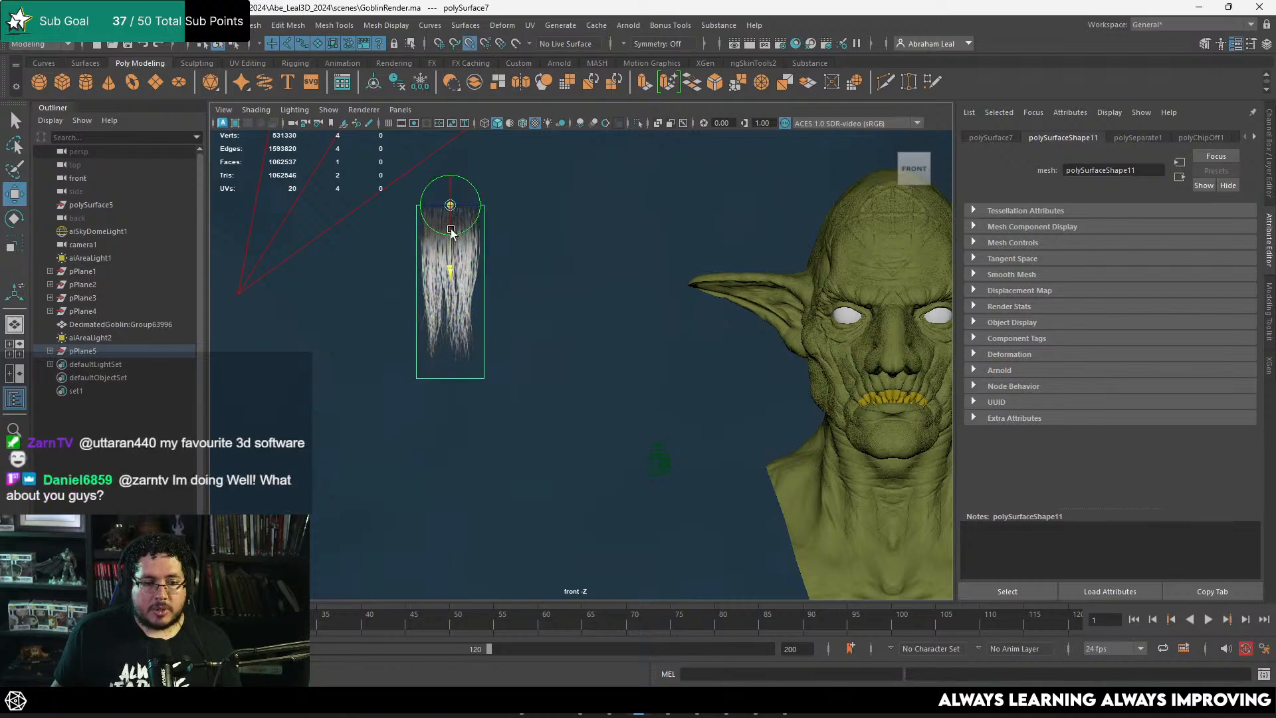
scroll(482, 226, "up", 2)
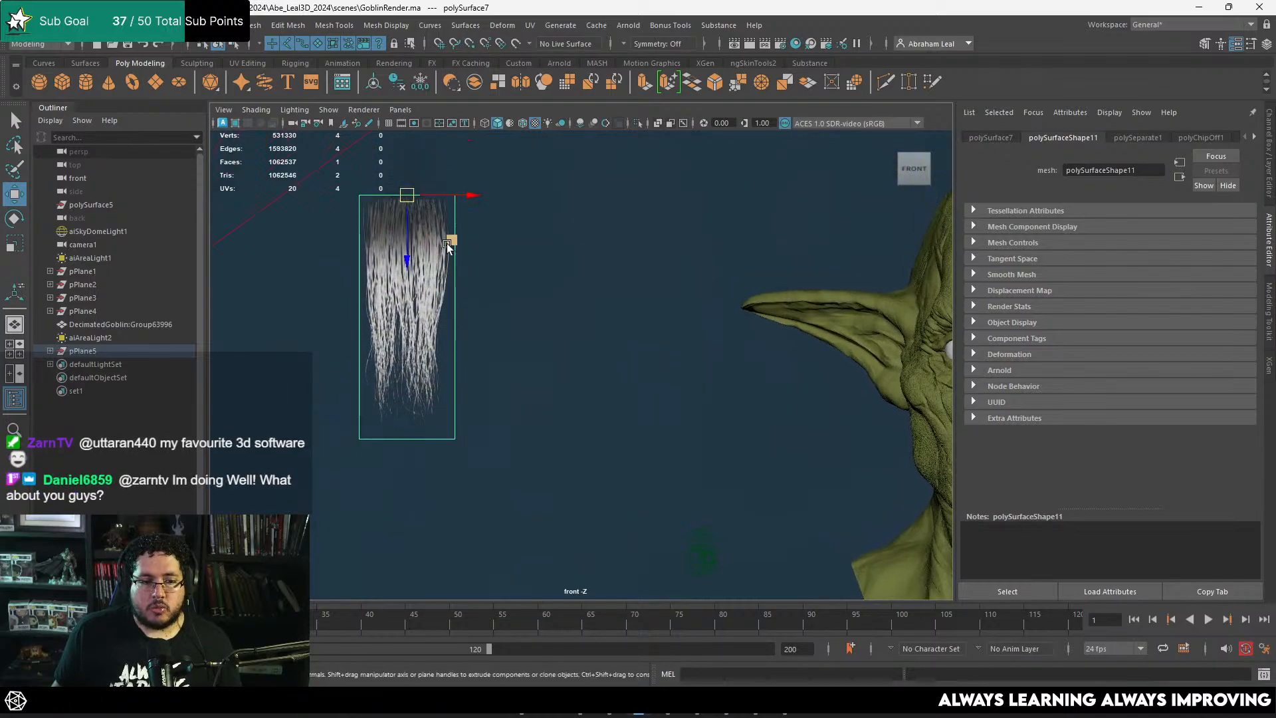
Step: Set Insert Edge Loop to multiple edge loops with 2 loops and insert them vertically down the hair card
middle_click_drag(481, 226, 703, 365, "alt")
scroll(704, 365, "up", 3)
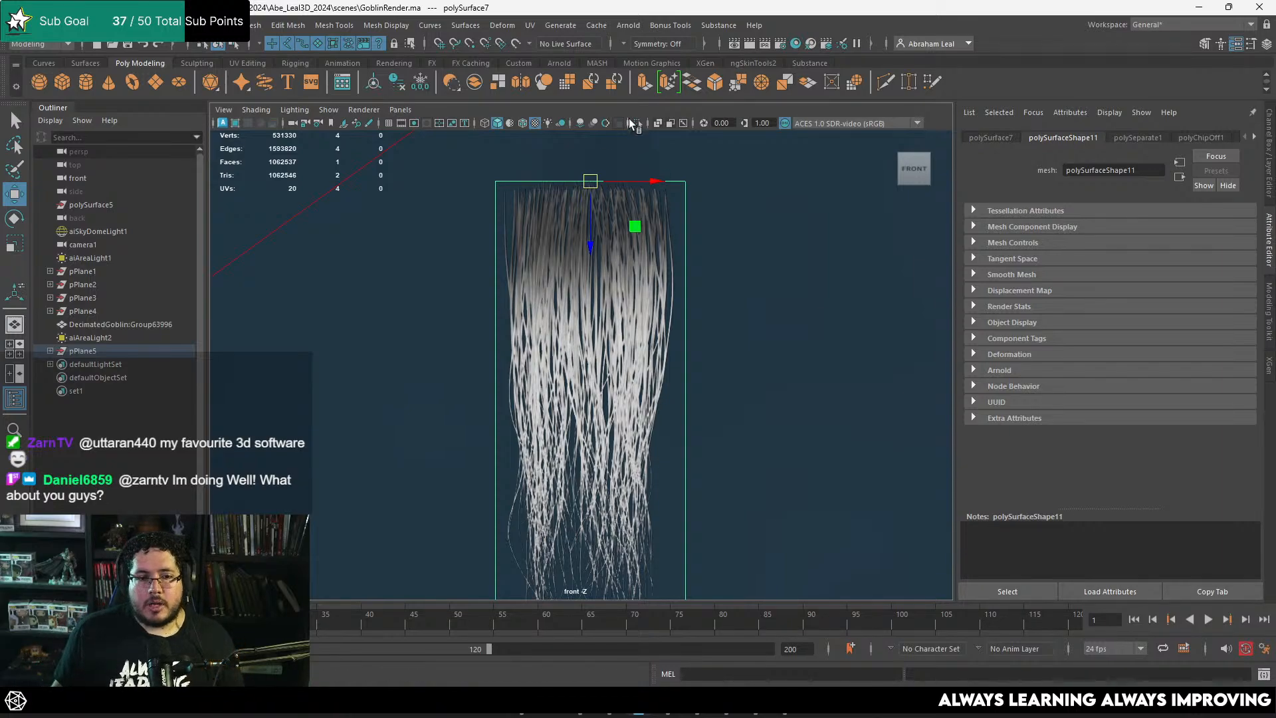
left_click(335, 25)
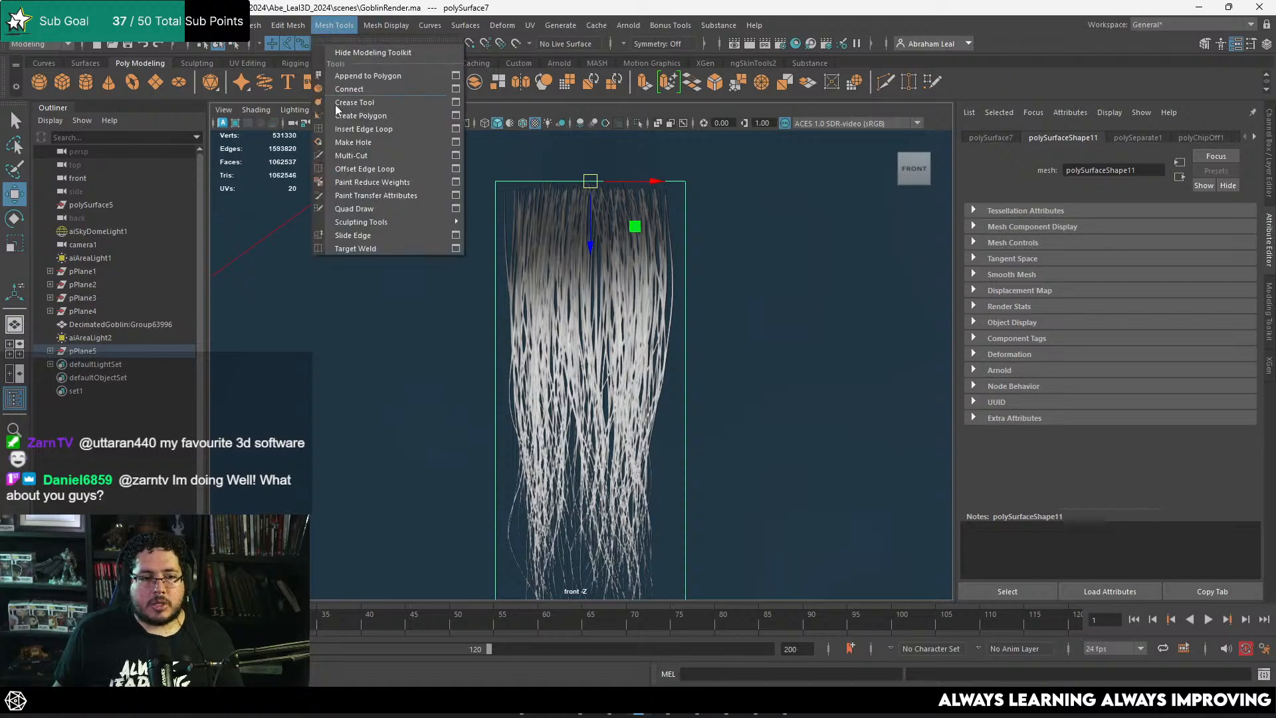
left_click(359, 131)
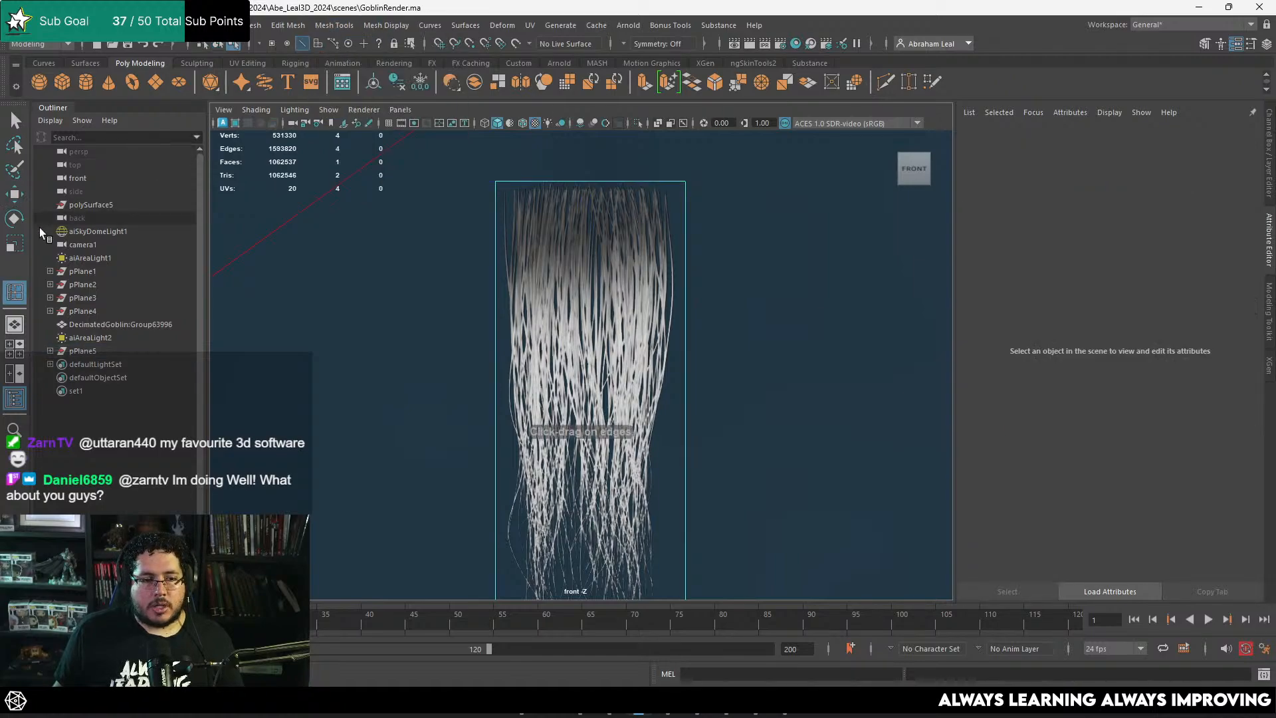
double_click(12, 294)
left_click(736, 276)
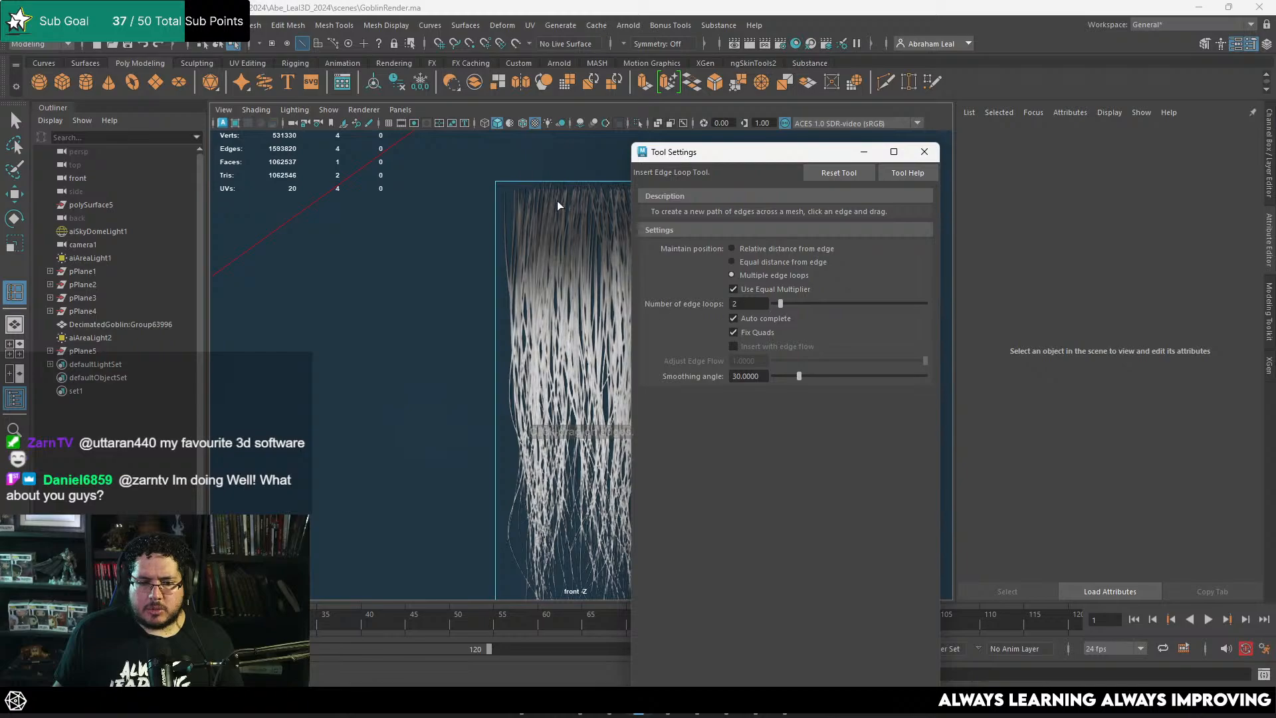
left_click(569, 178)
left_click(570, 180)
scroll(512, 268, "down", 5)
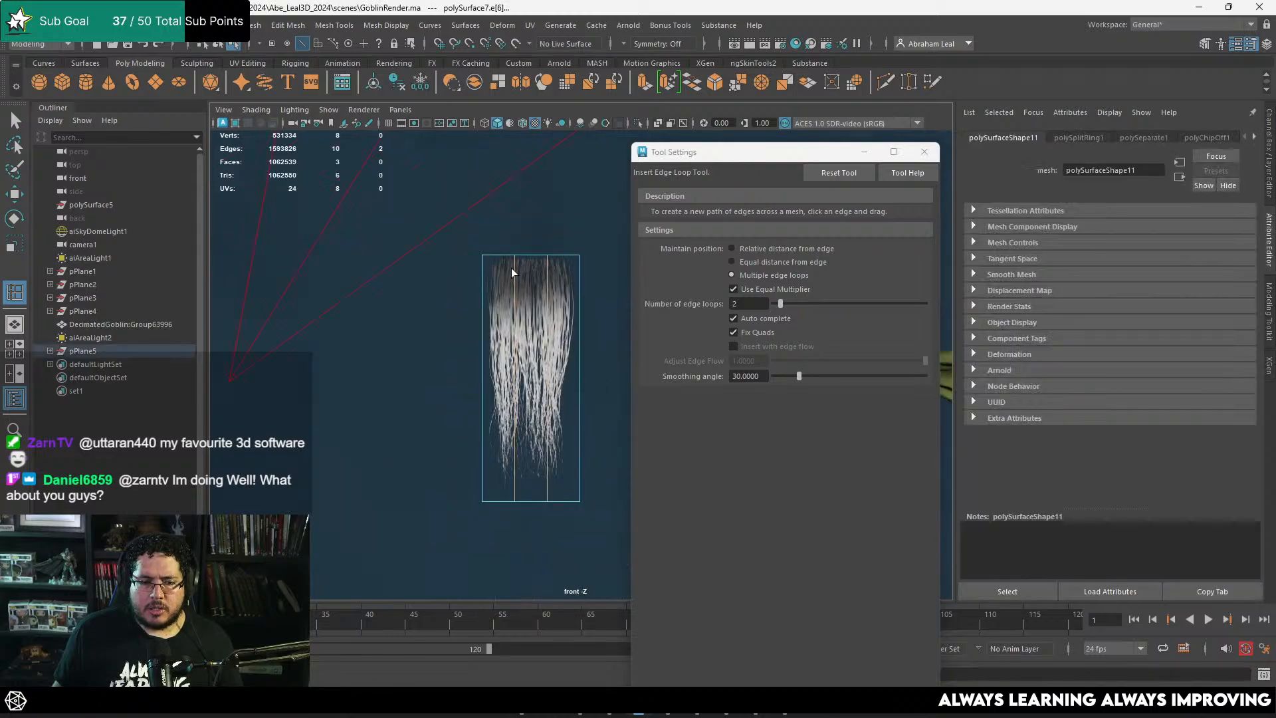
Step: Set the number of edge loops to 4 and insert them horizontally across the hair card
left_click_drag(781, 303, 785, 303)
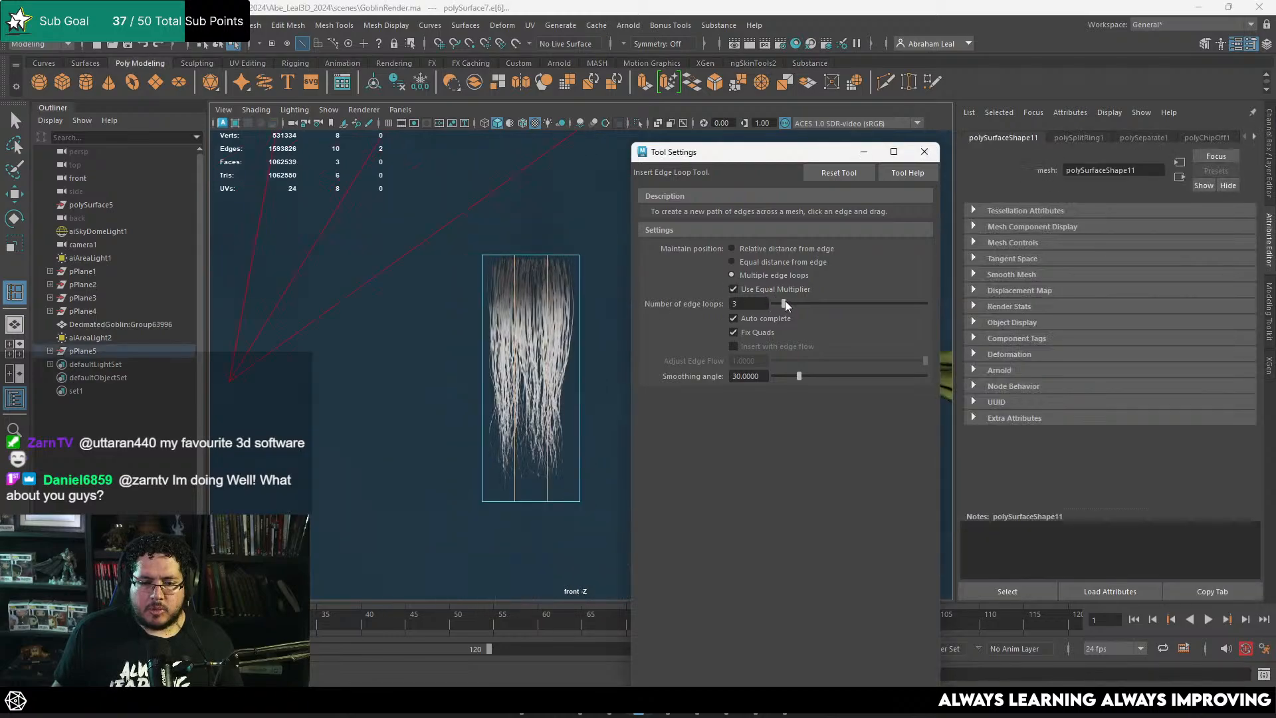
left_click(578, 314)
left_click(924, 152)
key("q")
Step: In the perspective view, select the hair card's middle column of faces and move it slightly forward to bow the card
right_click_drag(564, 306, 626, 283)
key("space")
left_click_drag(528, 404, 614, 383)
middle_click_drag(614, 383, 617, 388, "alt")
right_click_drag(617, 387, 308, 226, "alt")
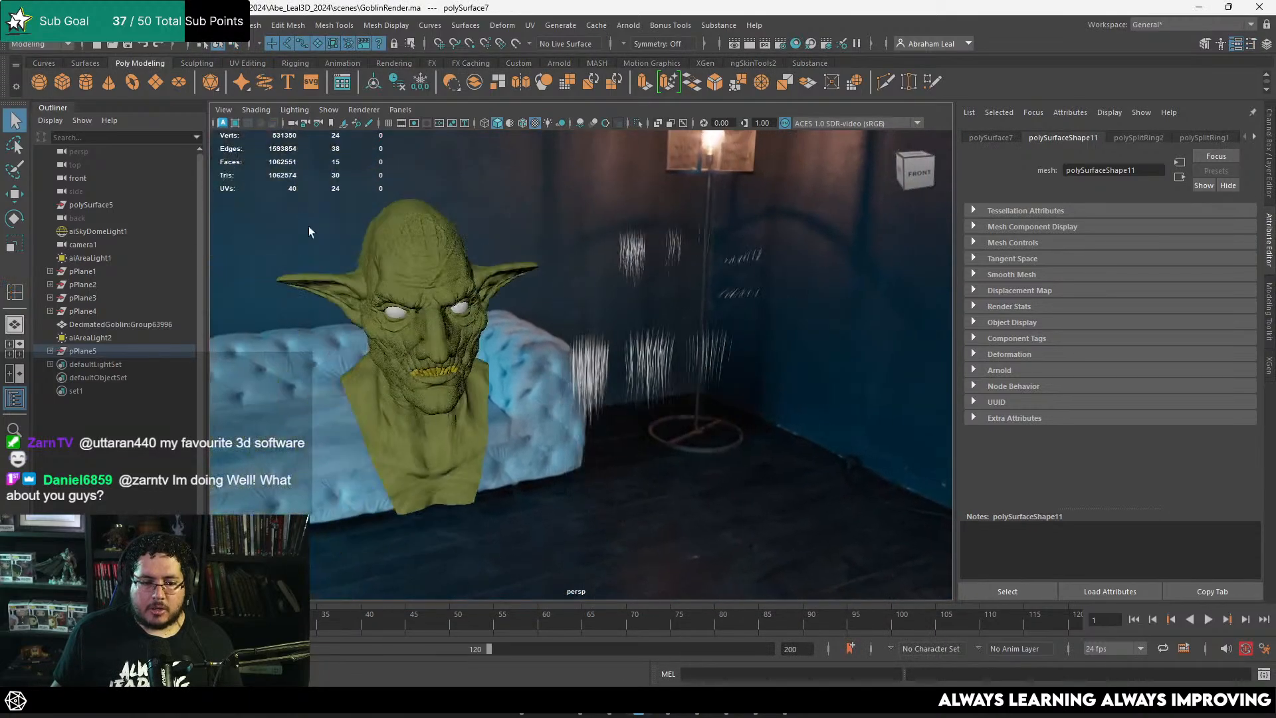
middle_click_drag(308, 226, 688, 274, "alt")
right_click_drag(689, 274, 760, 372, "alt")
middle_click_drag(761, 372, 727, 399, "alt")
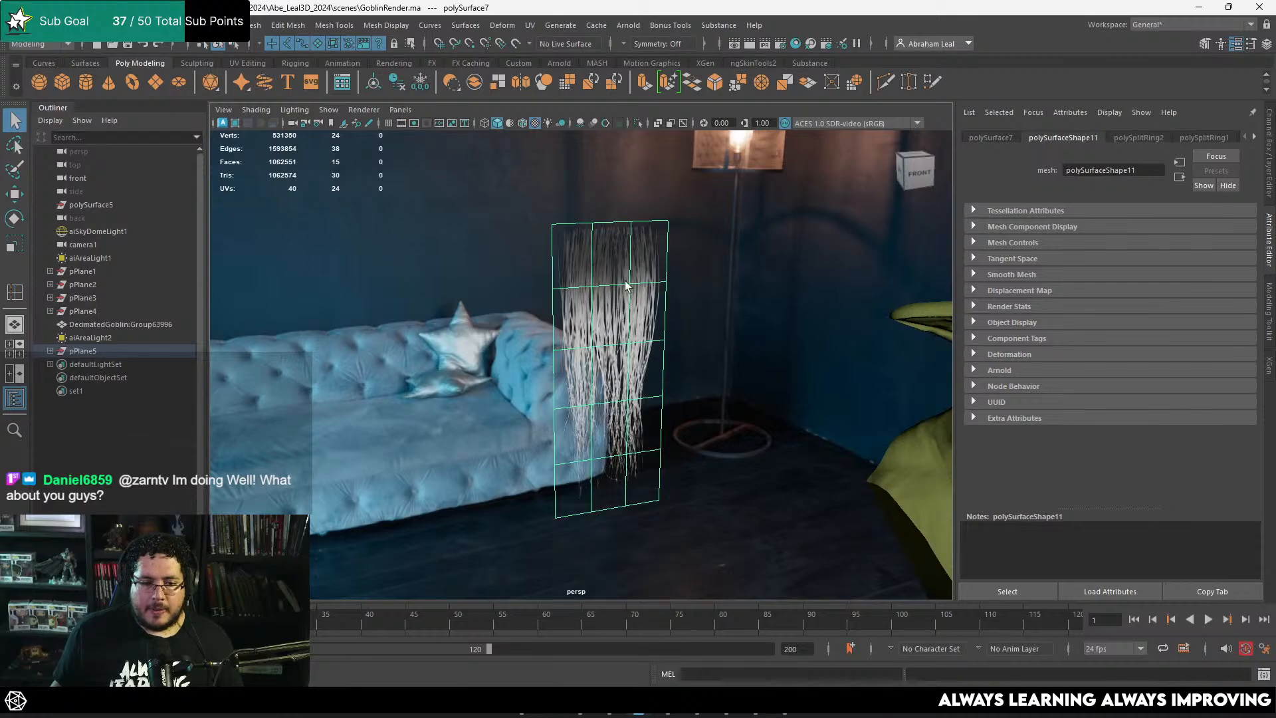
right_click_drag(625, 282, 625, 318)
left_click_drag(624, 319, 642, 330, "alt")
middle_click_drag(642, 330, 545, 330, "alt")
right_click_drag(545, 329, 642, 335, "alt")
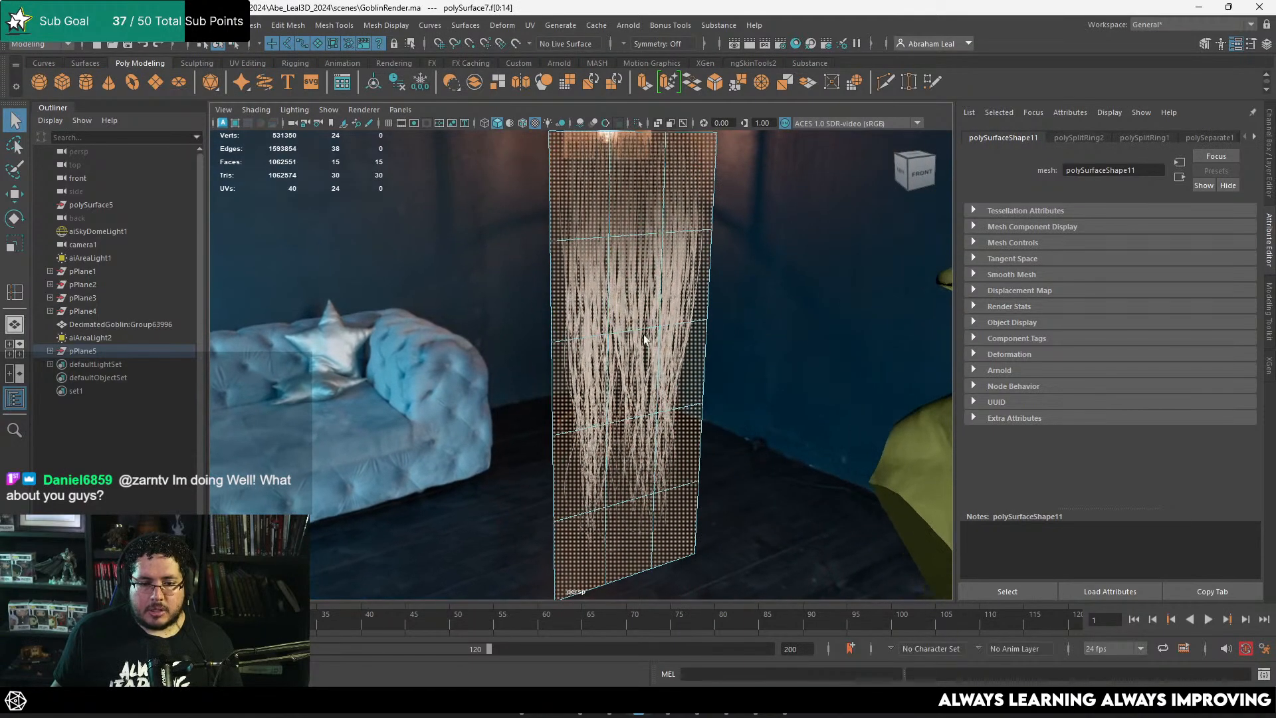
left_click(640, 174)
double_click(629, 509, "shift")
middle_click_drag(699, 457, 689, 388, "alt")
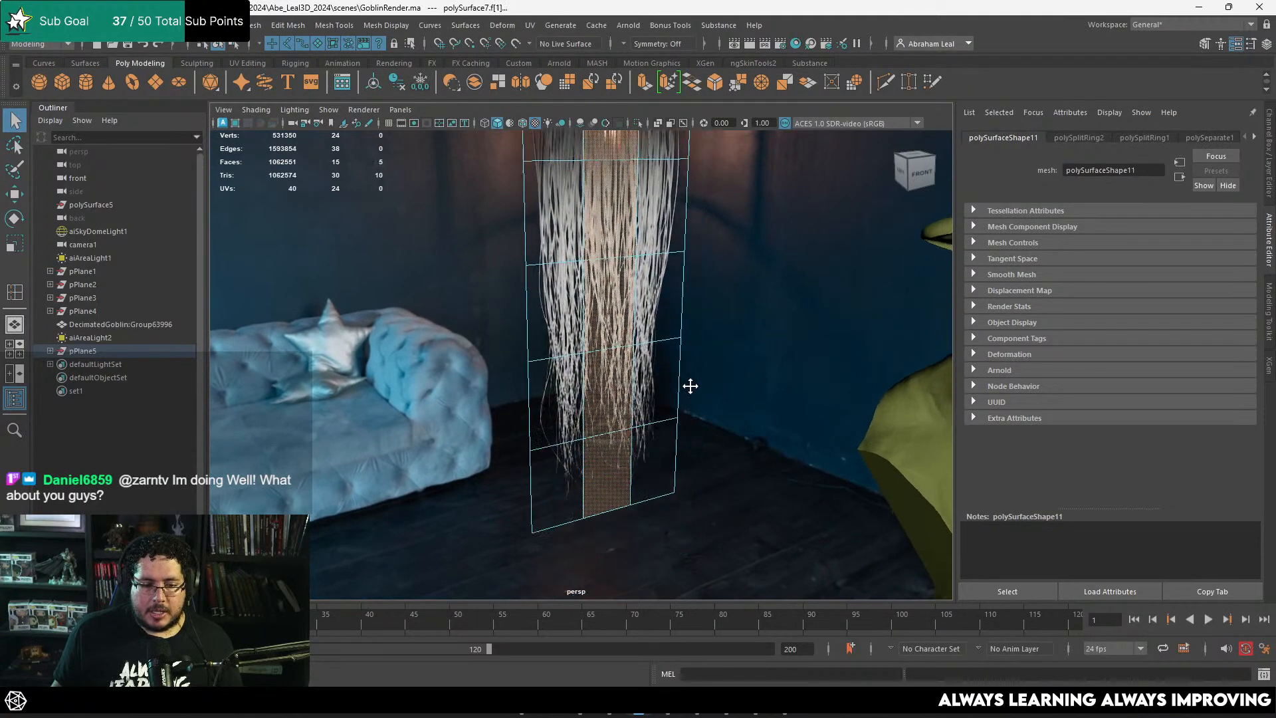
right_click_drag(689, 388, 618, 343, "alt")
left_click_drag(618, 342, 627, 376, "alt")
right_click_drag(627, 376, 694, 459, "alt")
middle_click_drag(694, 459, 636, 401, "alt")
key("w")
left_click_drag(631, 472, 636, 477)
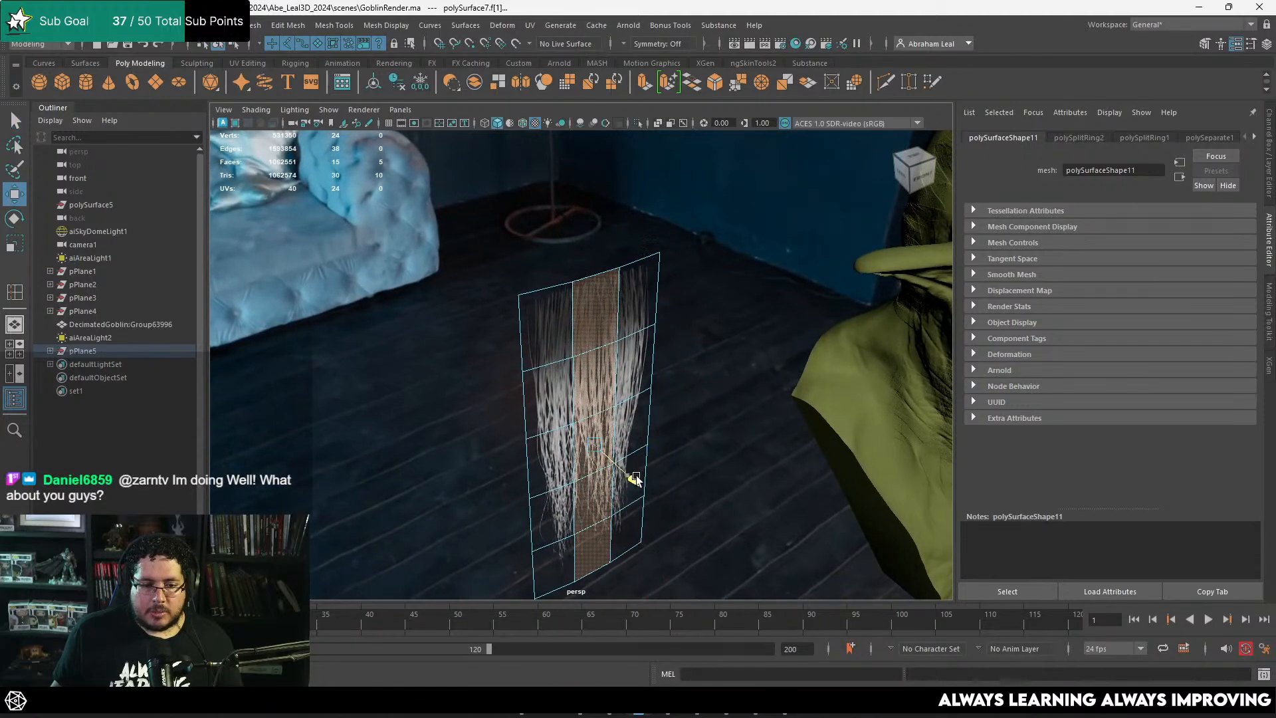
Step: Switch to vertex selection and move the two middle rows of the hair card's vertices slightly outward to bend its profile
right_click(629, 298)
right_click_drag(618, 301, 572, 299)
left_click_drag(585, 292, 428, 429, "alt")
left_click_drag(432, 432, 658, 436, "alt")
middle_click_drag(659, 436, 599, 454, "alt")
right_click_drag(598, 455, 655, 458, "alt")
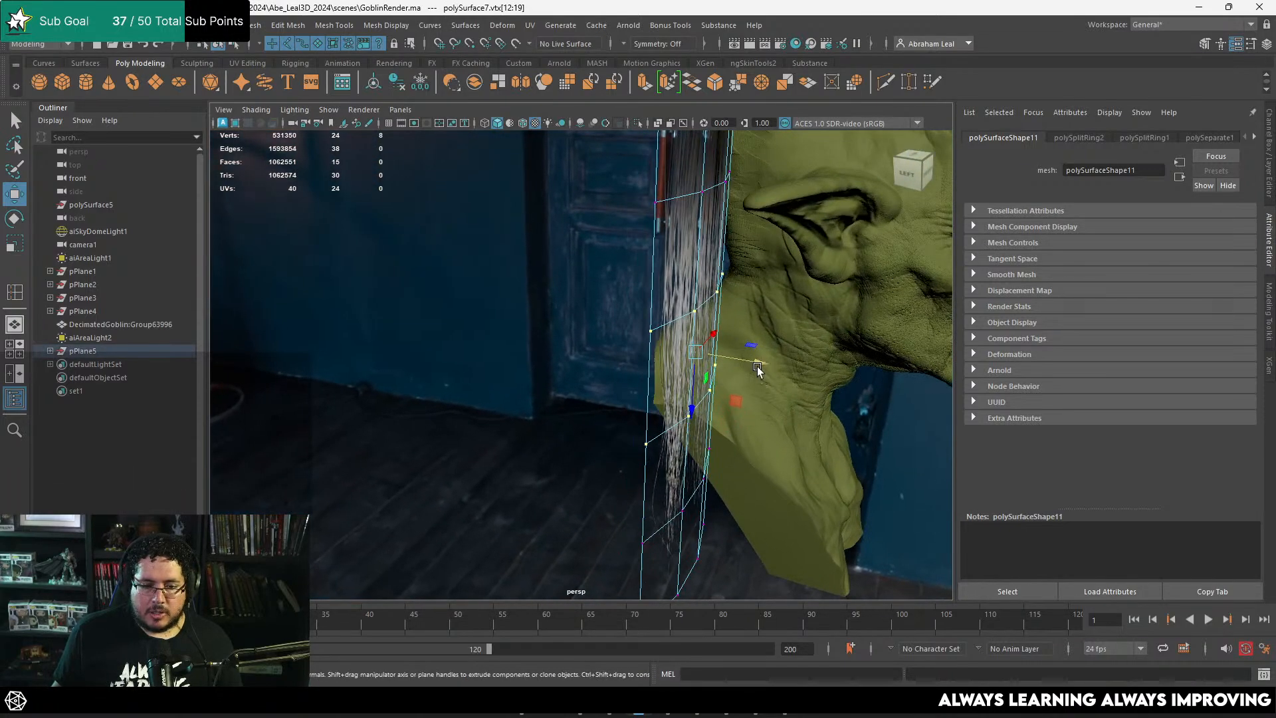
left_click_drag(758, 369, 770, 367)
middle_click_drag(768, 367, 740, 417, "alt")
Step: Move the hair card's second vertex row from the top slightly outward to smooth the bend
left_click_drag(722, 286, 574, 391)
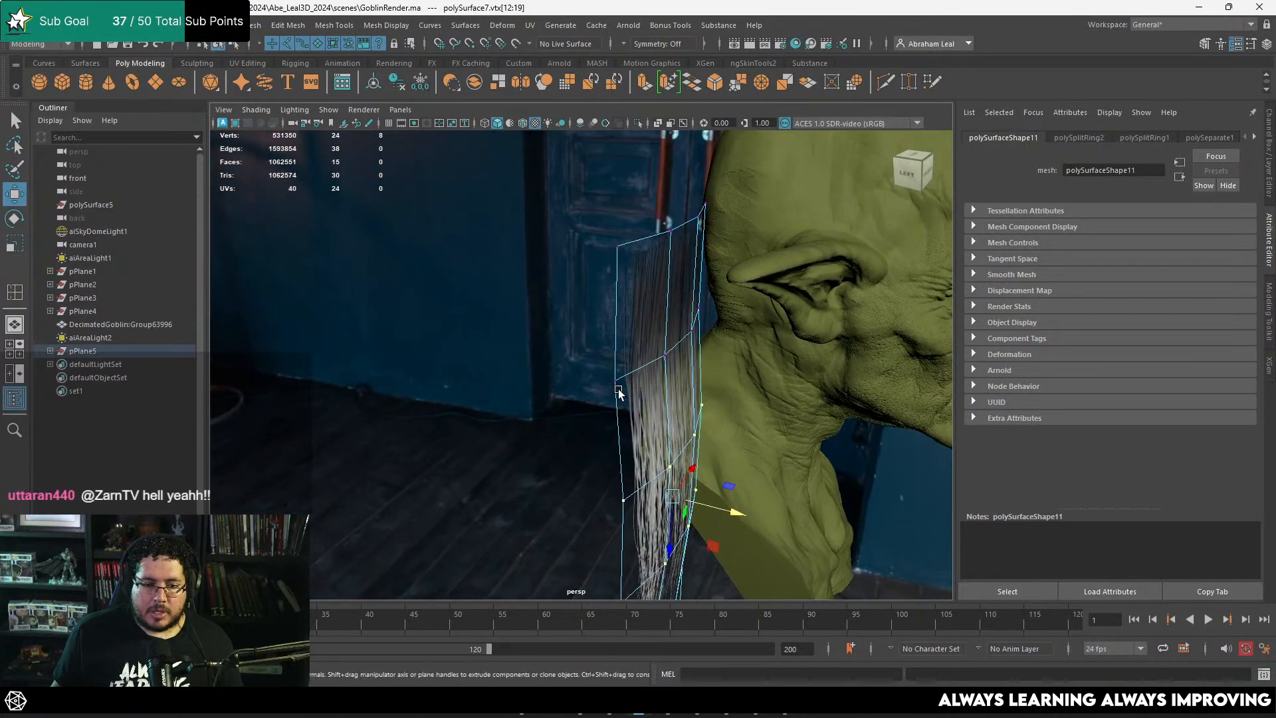
left_click_drag(730, 352, 735, 353)
middle_click_drag(751, 459, 731, 367, "alt")
left_click_drag(730, 368, 725, 346, "alt")
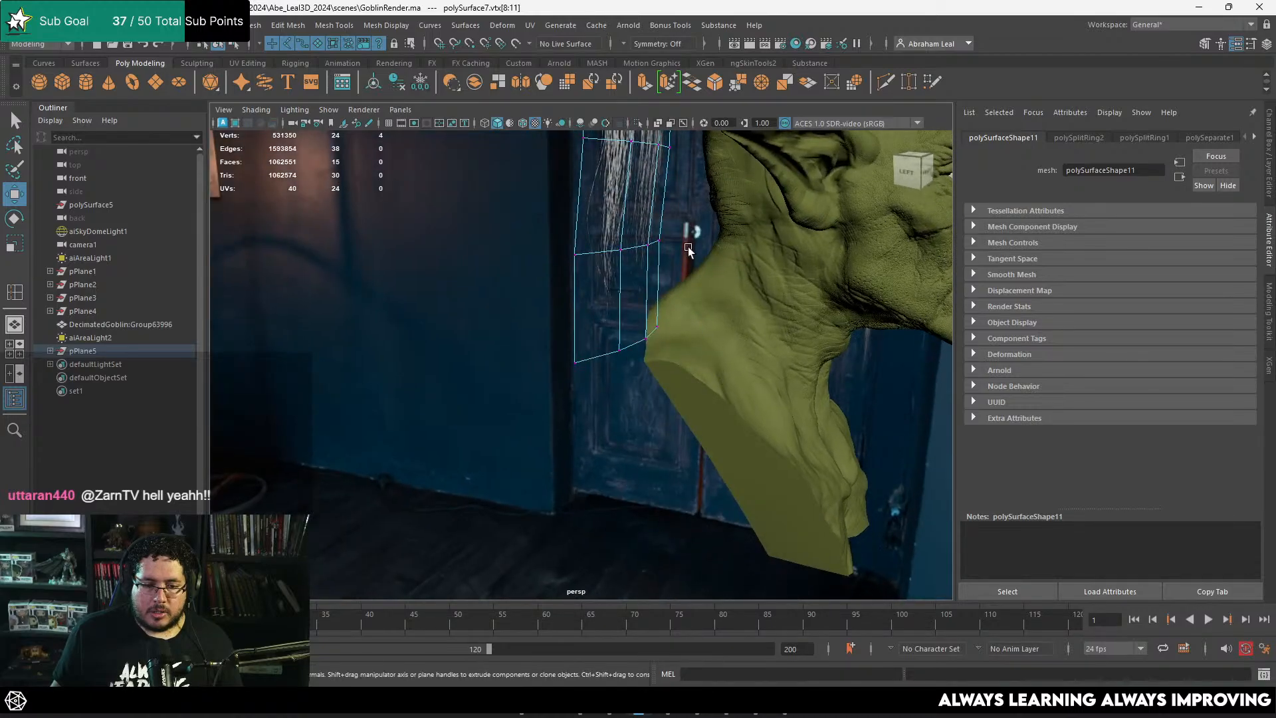
Step: Move the hair card's lower vertex row to smooth the curve of its profile and leave vertex editing
left_click_drag(698, 215, 537, 277)
left_click_drag(686, 248, 528, 278)
middle_click_drag(528, 278, 576, 313, "alt")
right_click_drag(577, 311, 629, 287)
left_click(626, 319)
left_click_drag(626, 319, 681, 380, "alt")
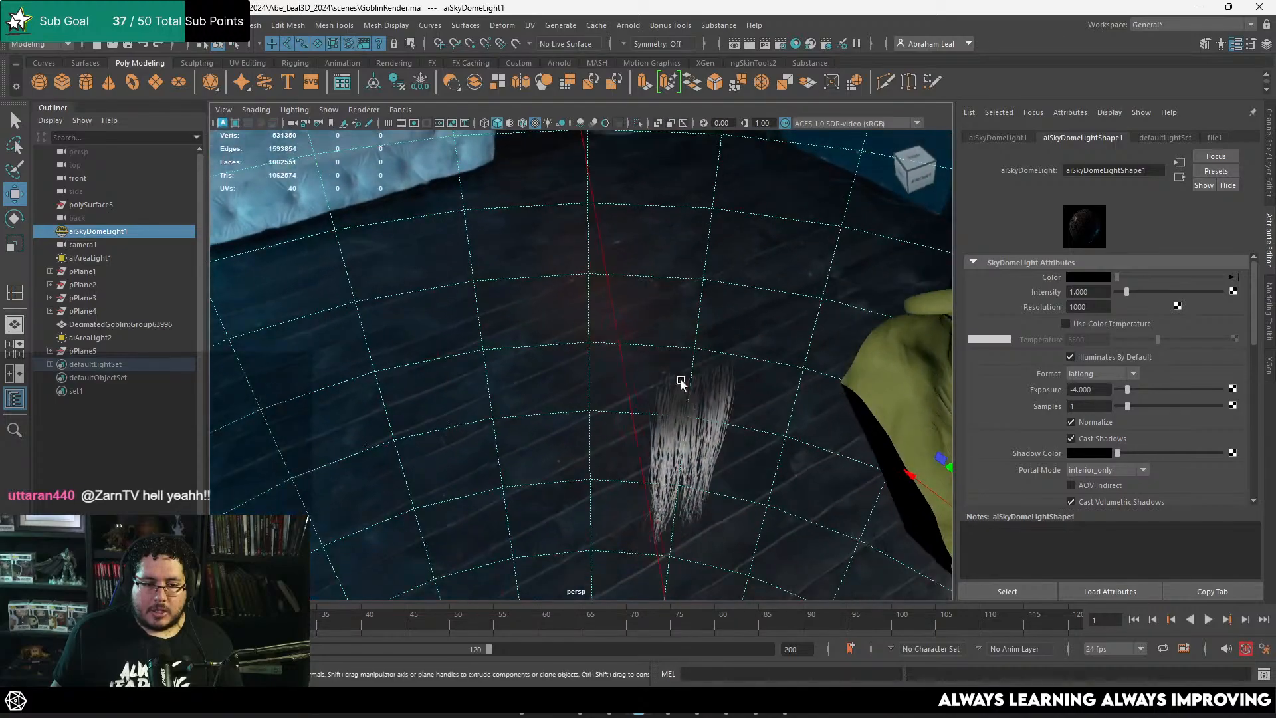
Step: Select the bent hair card and place its pivot at the middle of its top edge
left_click(700, 441)
left_click_drag(700, 441, 679, 406, "alt")
right_click_drag(626, 306, 625, 414)
left_click_drag(622, 376, 603, 336, "alt")
left_click(602, 337)
right_click_drag(615, 326, 643, 279, "alt")
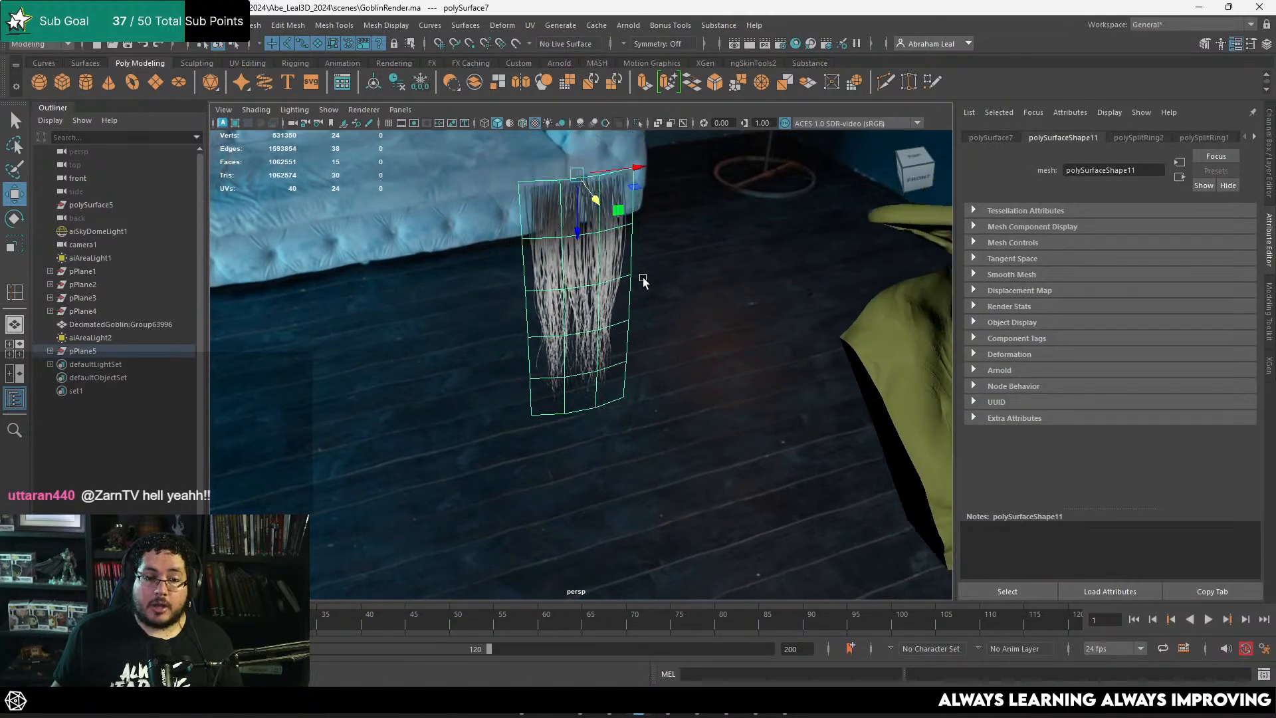
Step: Duplicate the hair card and move the copy over to the side of the goblin's jaw
left_click_drag(643, 280, 618, 280, "alt")
right_click_drag(618, 279, 479, 239, "alt")
middle_click_drag(478, 239, 432, 271, "alt")
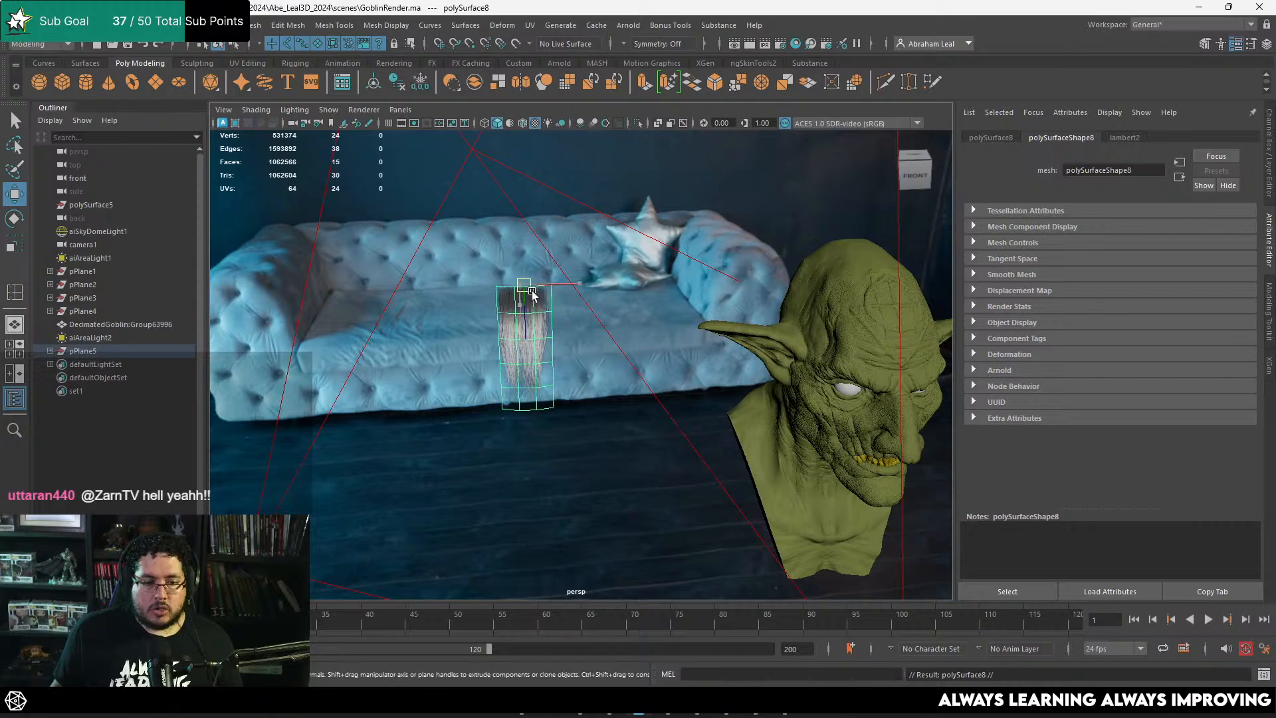
middle_click_drag(838, 419, 665, 332, "alt")
right_click_drag(665, 333, 790, 454, "alt")
left_click_drag(790, 454, 693, 382, "alt")
right_click_drag(693, 381, 729, 306, "alt")
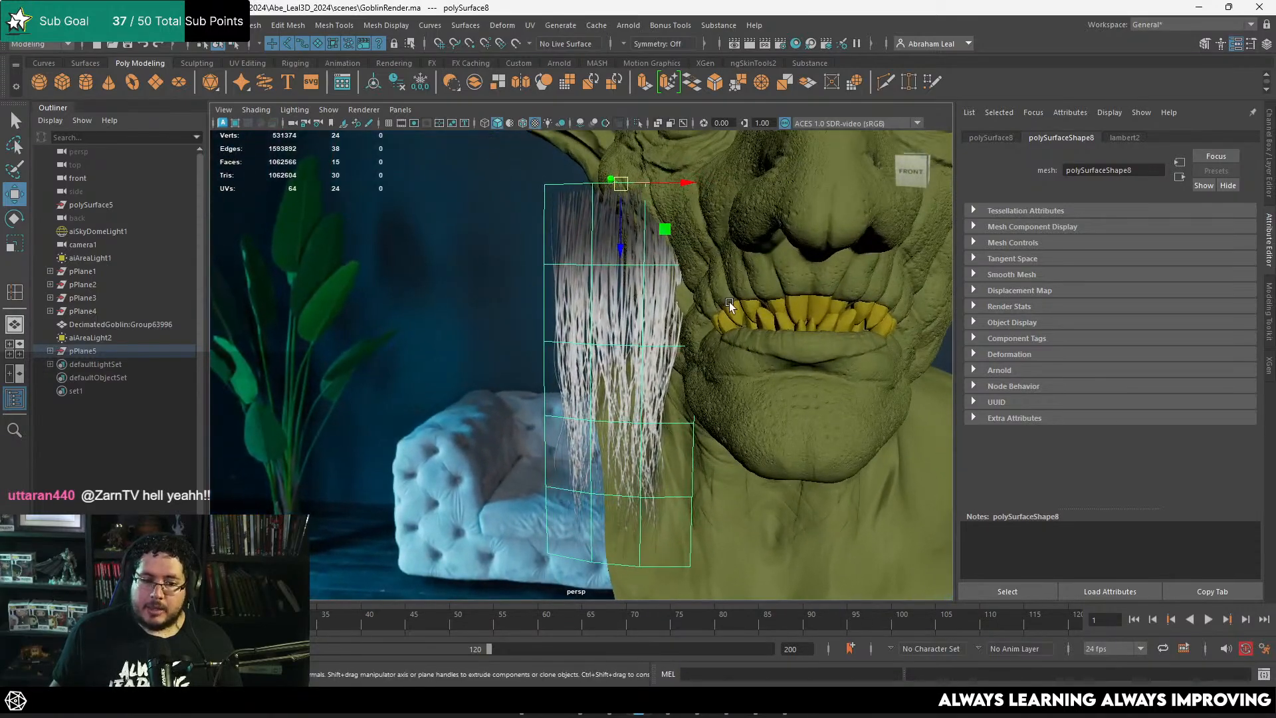
Step: Try to rotate, scale and move the duplicated card against the goblin's jaw, and delete that copy
left_click_drag(648, 261, 686, 267)
key("w")
left_click_drag(691, 272, 628, 287, "alt")
right_click_drag(628, 287, 704, 305, "alt")
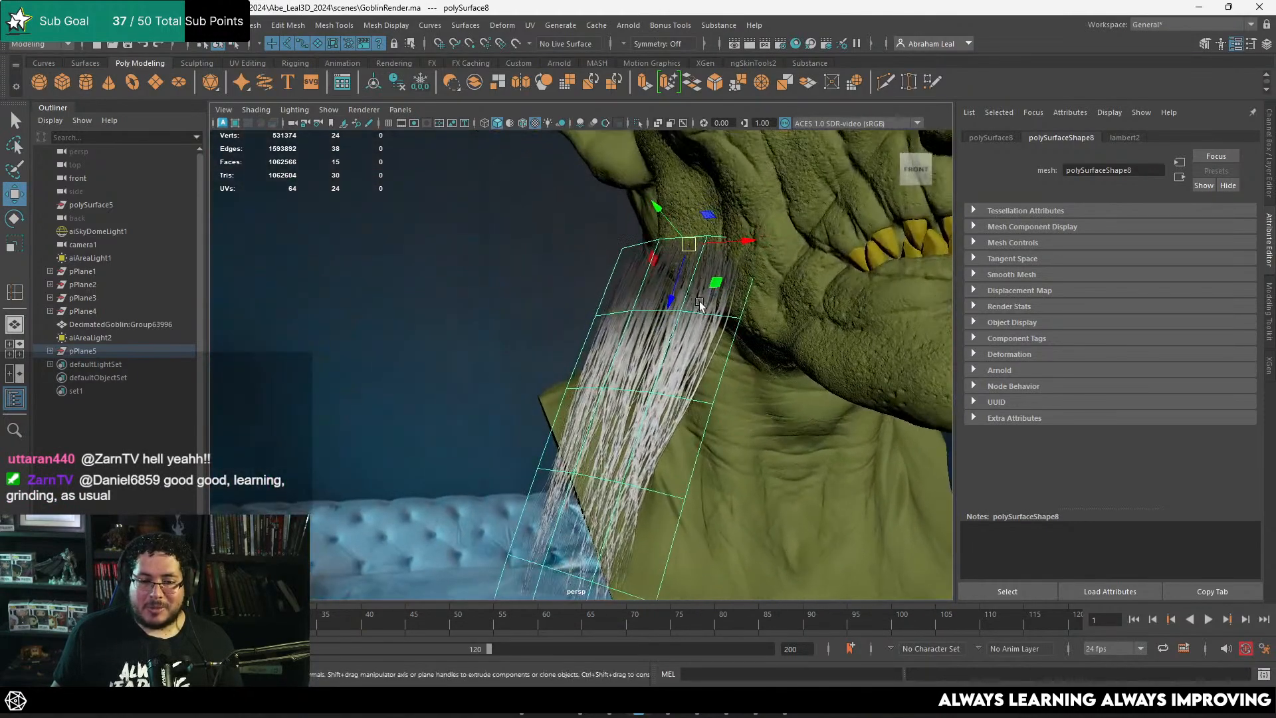
key("e")
left_click_drag(700, 301, 526, 245)
key("r")
left_click_drag(571, 260, 695, 271, "alt")
middle_click_drag(694, 272, 598, 342, "alt")
right_click_drag(599, 342, 809, 485, "alt")
left_click_drag(691, 458, 825, 462, "alt")
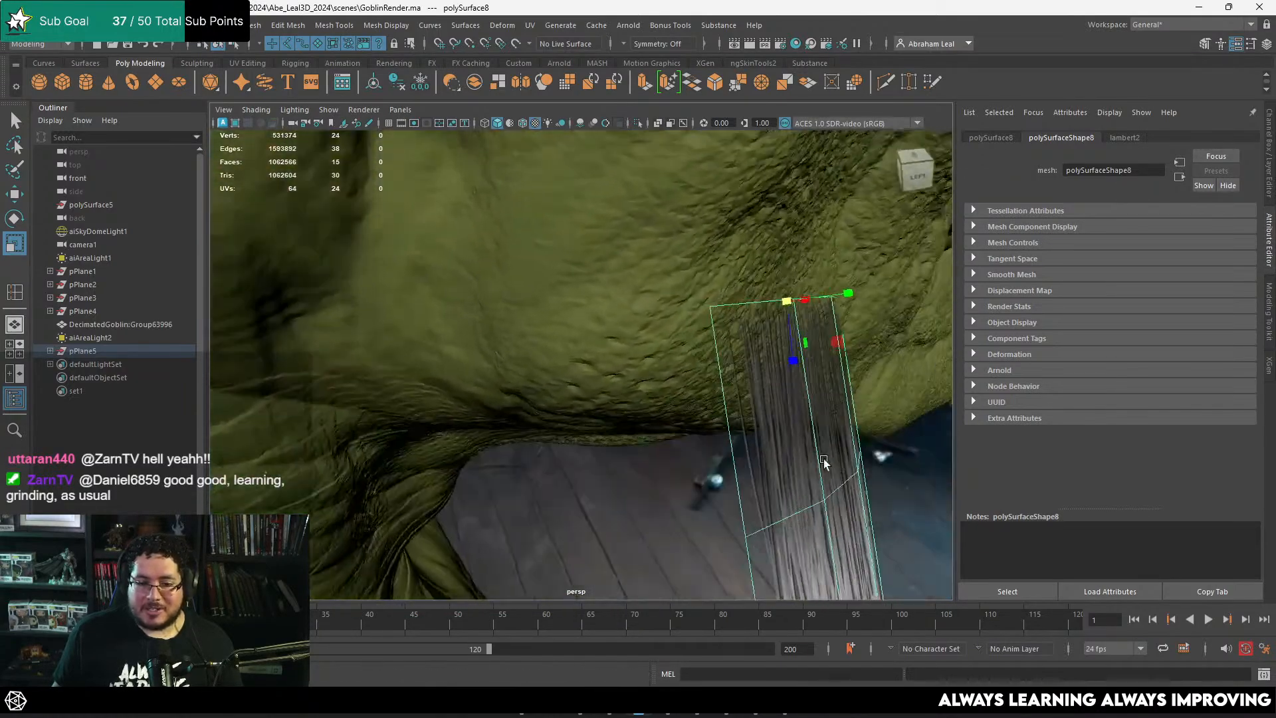
key("w")
left_click_drag(777, 303, 665, 317)
key("Delete")
Step: Cut an extra edge loop just below the original hair card's top edge with Multi-Cut and move the top edges to bend the root
right_click_drag(702, 426, 599, 406, "alt")
left_click_drag(632, 400, 598, 394, "alt")
right_click_drag(597, 392, 628, 397, "alt")
left_click(476, 328)
middle_click_drag(476, 328, 562, 388, "alt")
right_click_drag(563, 388, 631, 403, "alt")
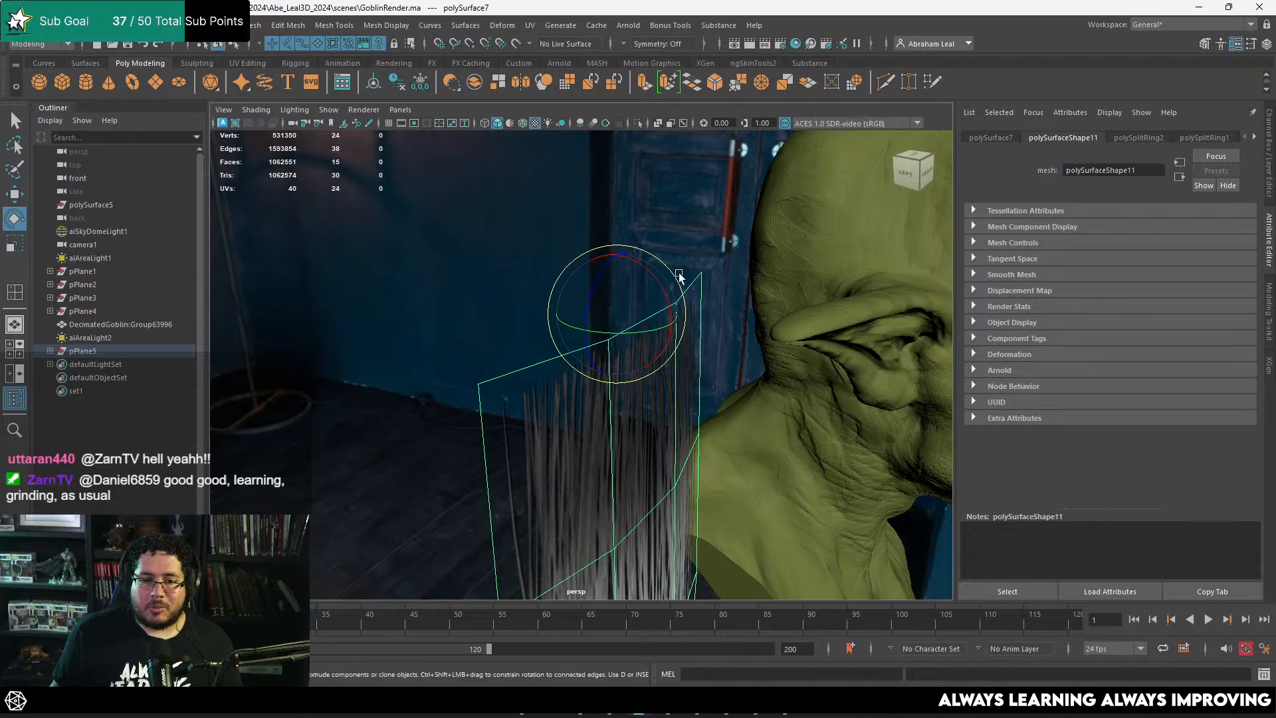
key("ctrl+shift+x")
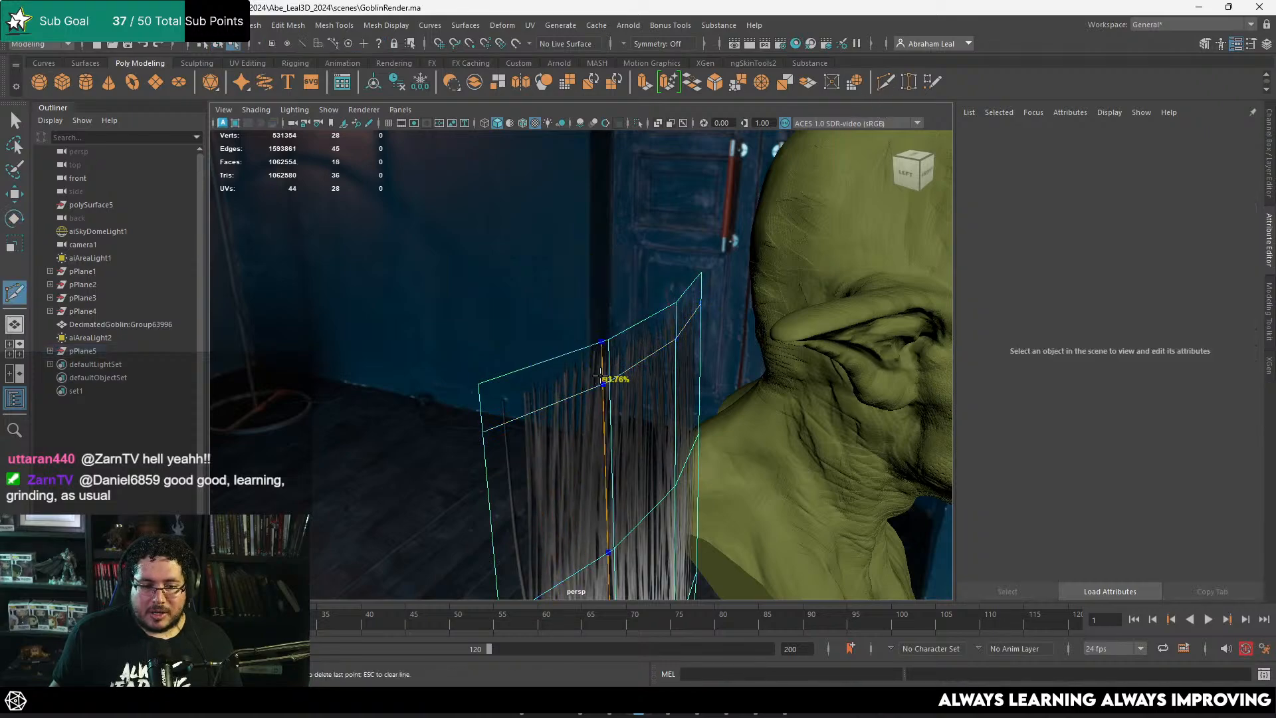
left_click(607, 343)
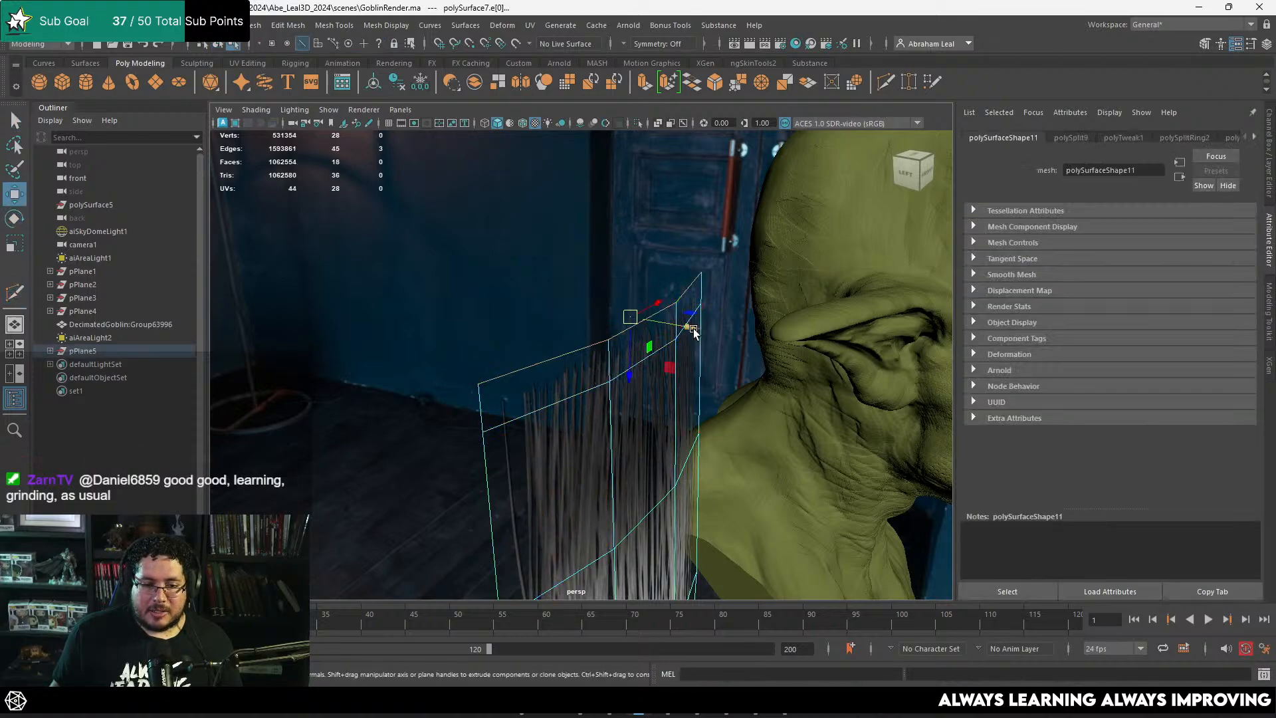
left_click_drag(688, 324, 623, 320, "alt")
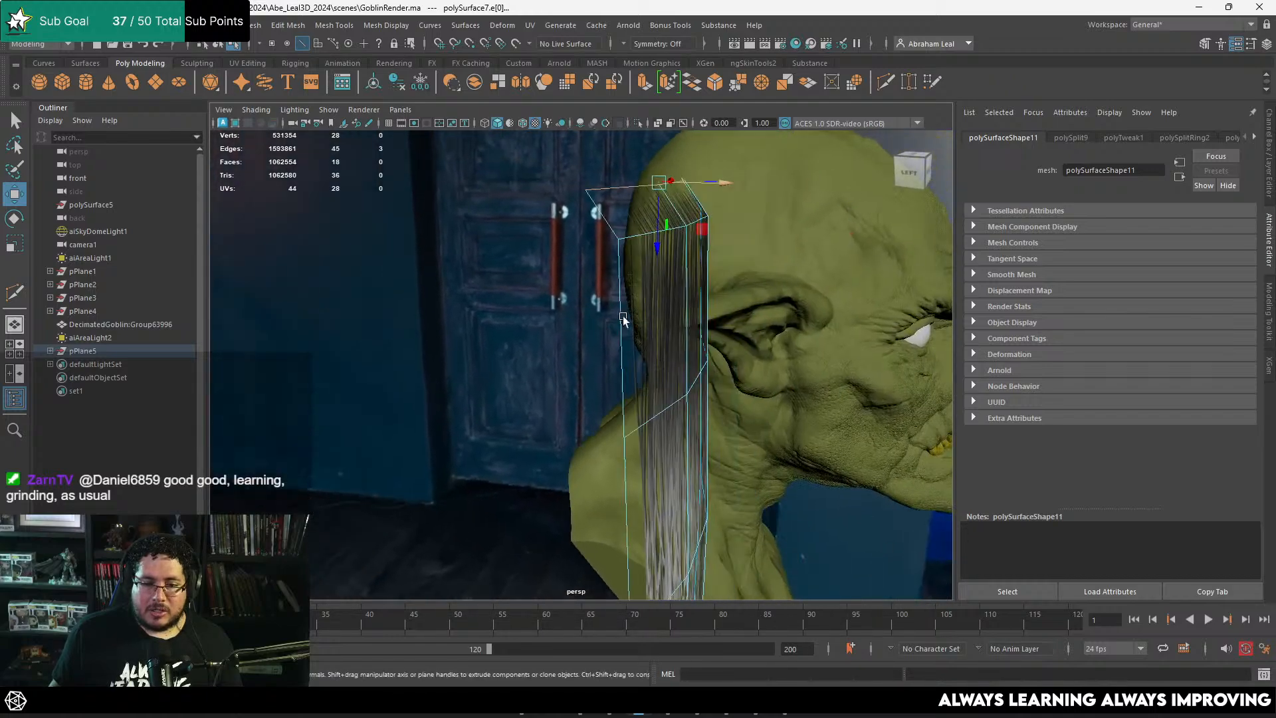
Step: Return to object mode, duplicate the updated hair card, and move the copy over to the goblin's head
key("F8")
left_click(721, 234)
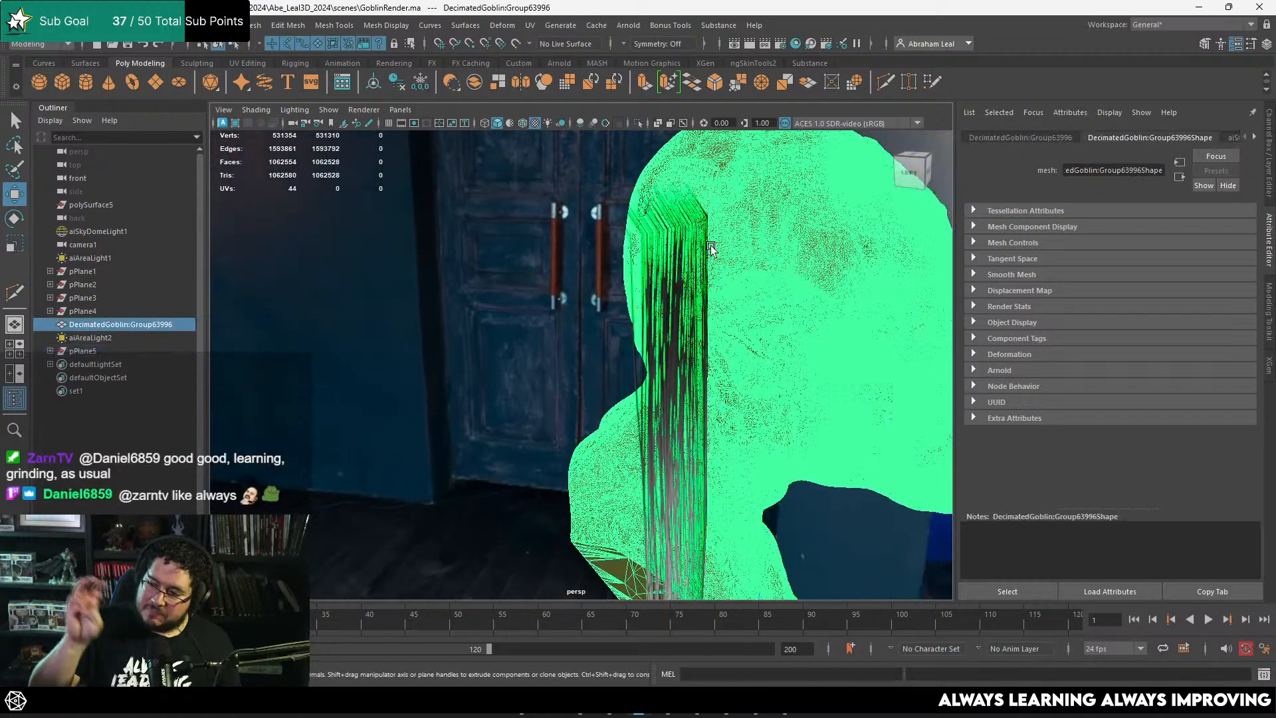
right_click_drag(733, 234, 632, 318, "alt")
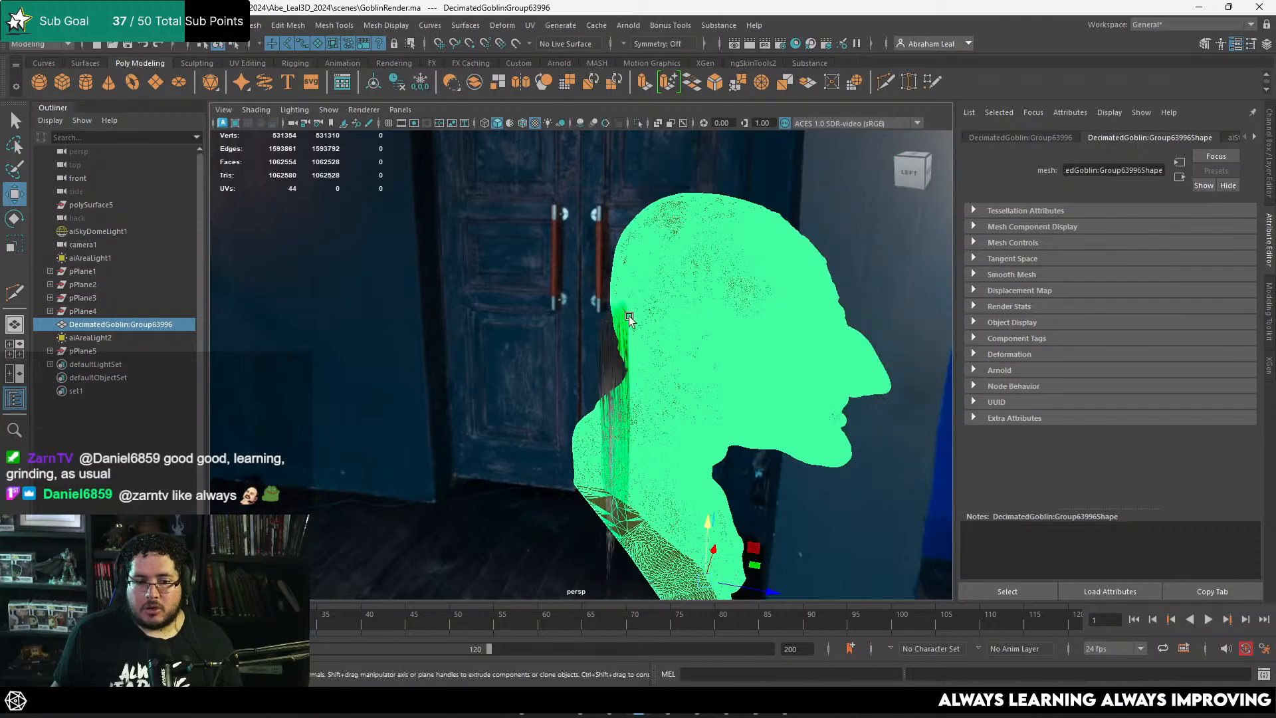
left_click_drag(633, 317, 465, 322, "alt")
left_click(405, 330)
left_click(399, 334)
right_click_drag(402, 333, 444, 316, "alt")
middle_click_drag(444, 317, 442, 288, "alt")
key("ctrl+d")
left_click_drag(351, 215, 749, 349)
Step: Rotate and move the duplicated hair card so its root sits on the goblin's jaw below the ear
key("e")
left_click_drag(754, 399, 728, 330)
key("w")
left_click_drag(764, 363, 599, 348, "alt")
key("v")
left_click_drag(331, 238, 738, 399)
right_click_drag(738, 399, 780, 422, "alt")
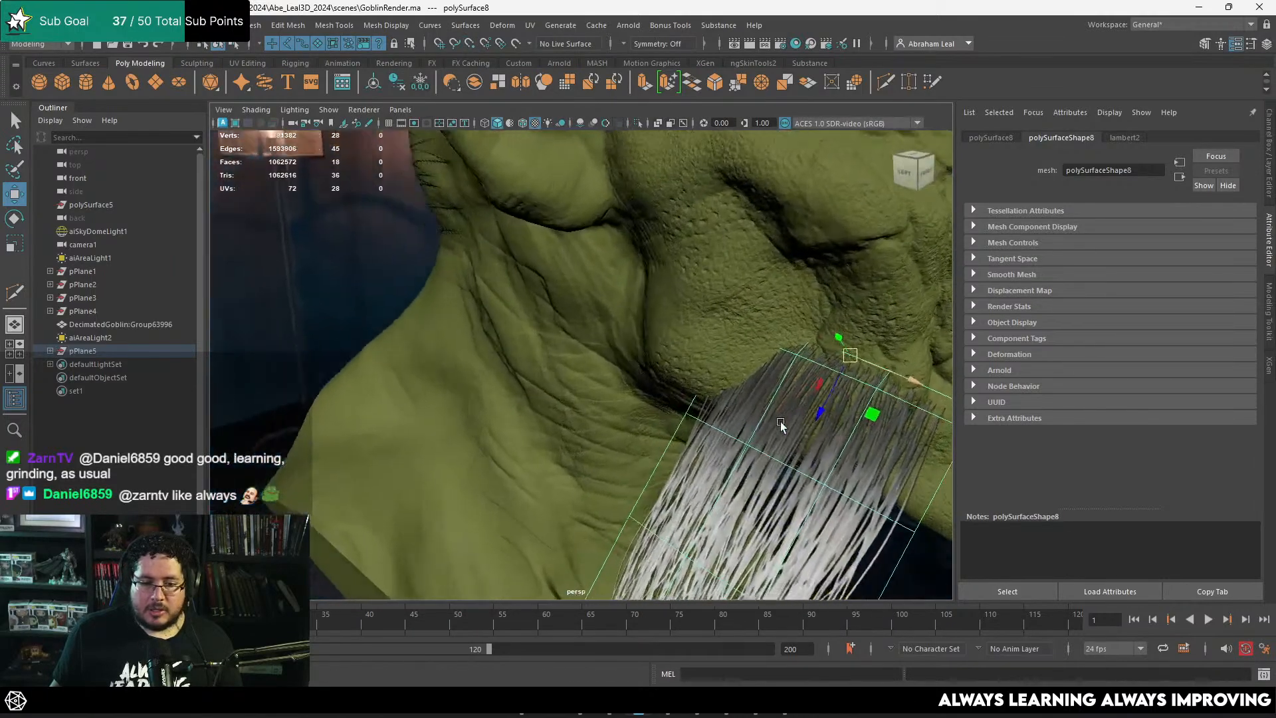
left_click_drag(780, 421, 798, 405, "alt")
key("e")
left_click_drag(857, 355, 681, 376)
key("w")
middle_click_drag(681, 376, 689, 420, "alt")
Step: Move the first jaw card's root vertices with soft falloff so its top edge follows the skin surface
mouse_move(589, 321)
left_mouse_down()
mouse_move(620, 327)
mouse_move(649, 361)
mouse_move(688, 357)
mouse_move(607, 334)
left_mouse_up()
right_click_drag(608, 306, 577, 306)
left_click_drag(634, 295, 564, 370)
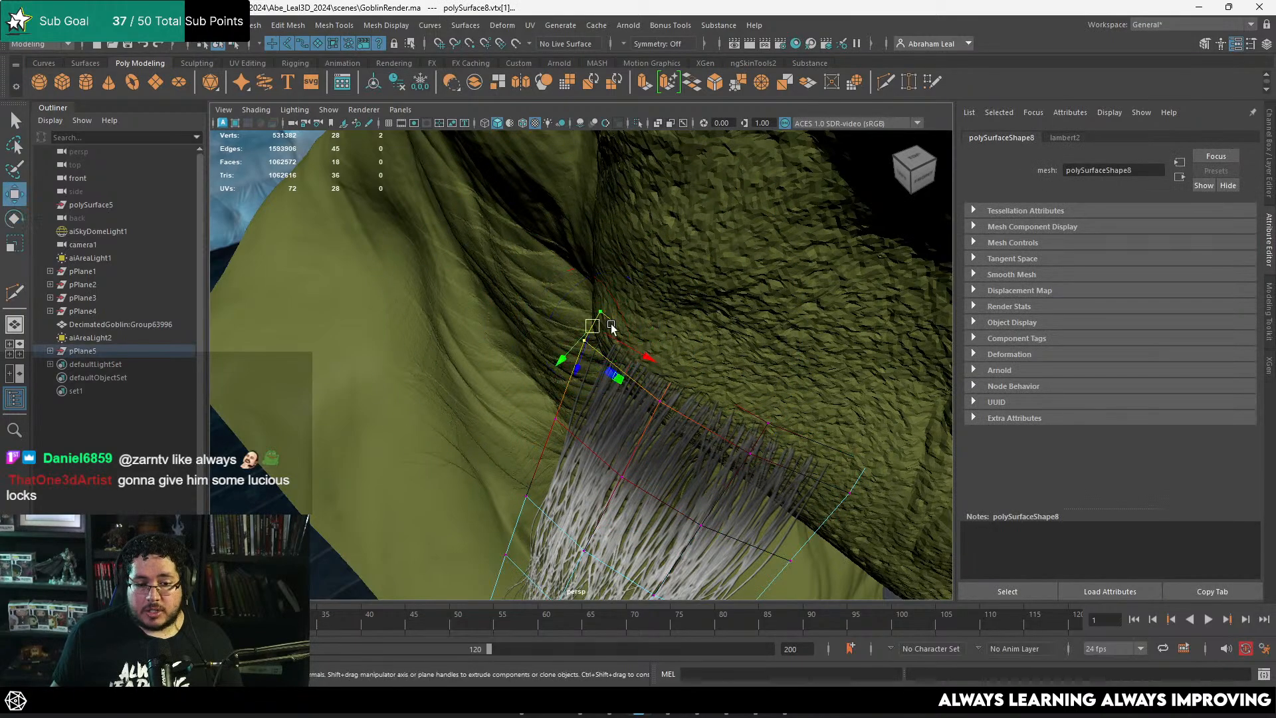
mouse_move(614, 336)
left_mouse_down()
mouse_move(597, 325)
mouse_move(612, 333)
left_mouse_up()
left_click_drag(662, 392, 647, 371, "alt")
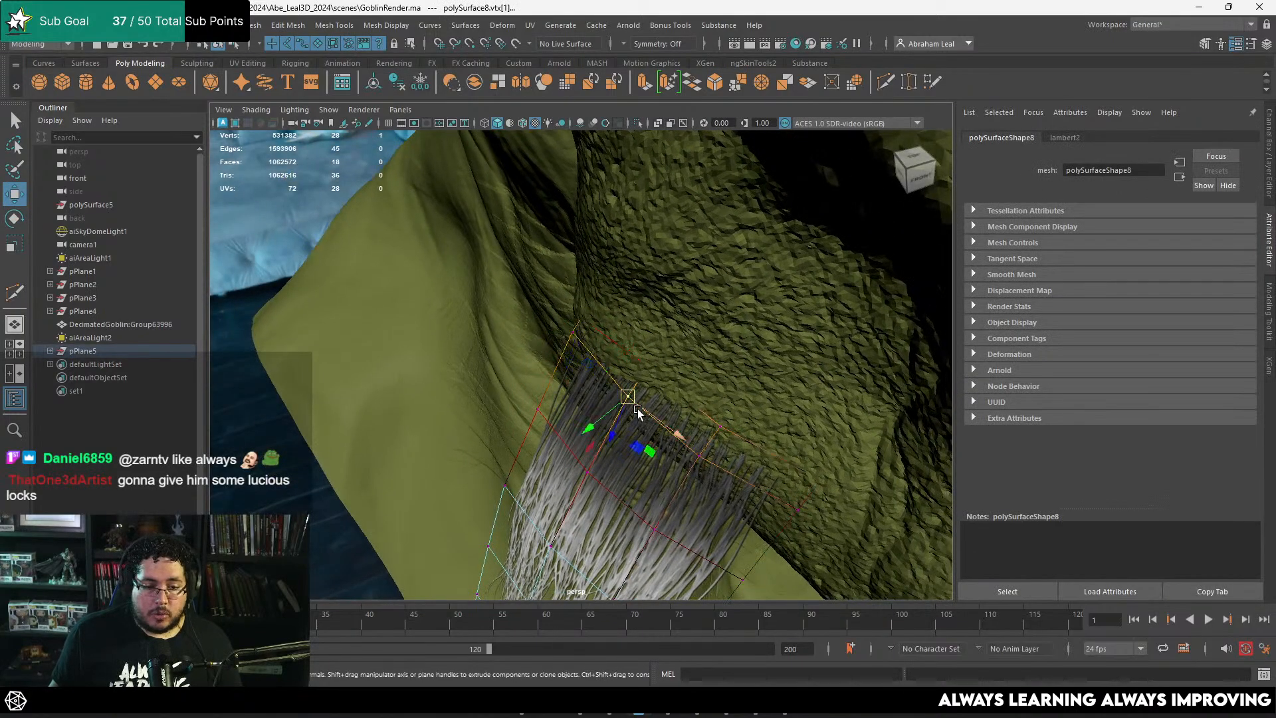
left_click(618, 401)
left_click(710, 433)
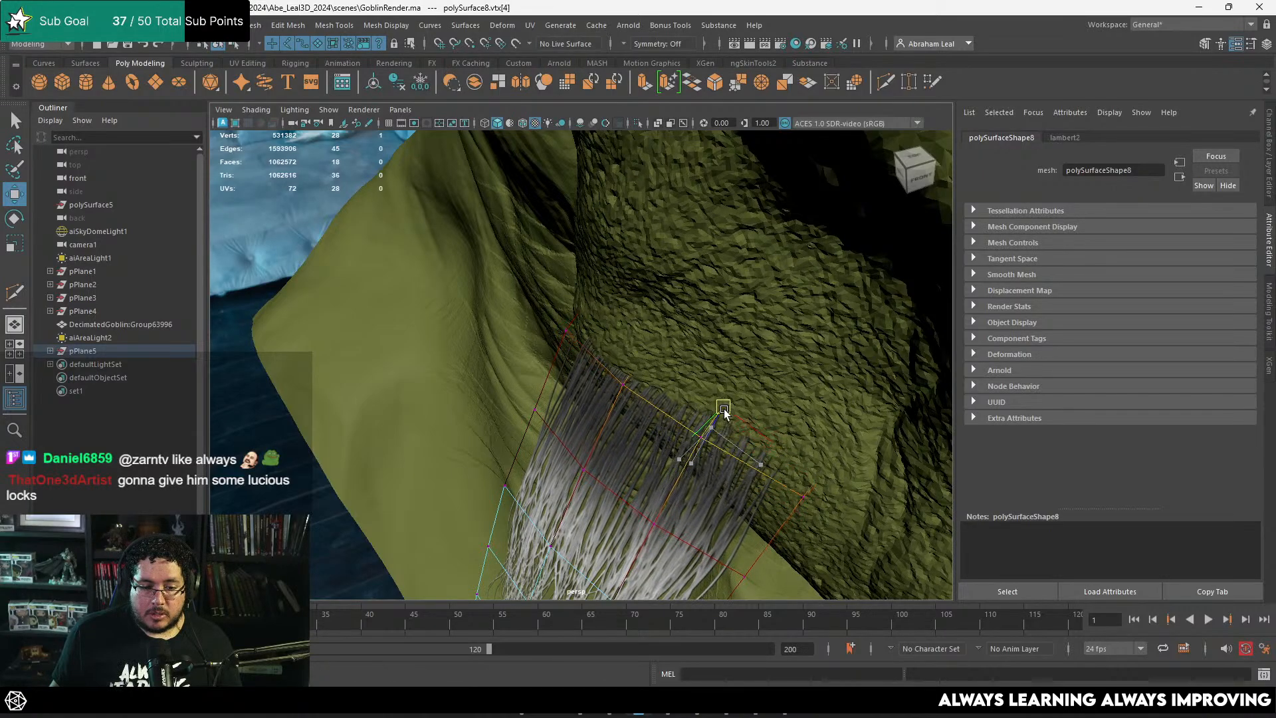
left_click_drag(724, 409, 638, 405, "alt")
right_click_drag(577, 372, 570, 338)
left_click(639, 296)
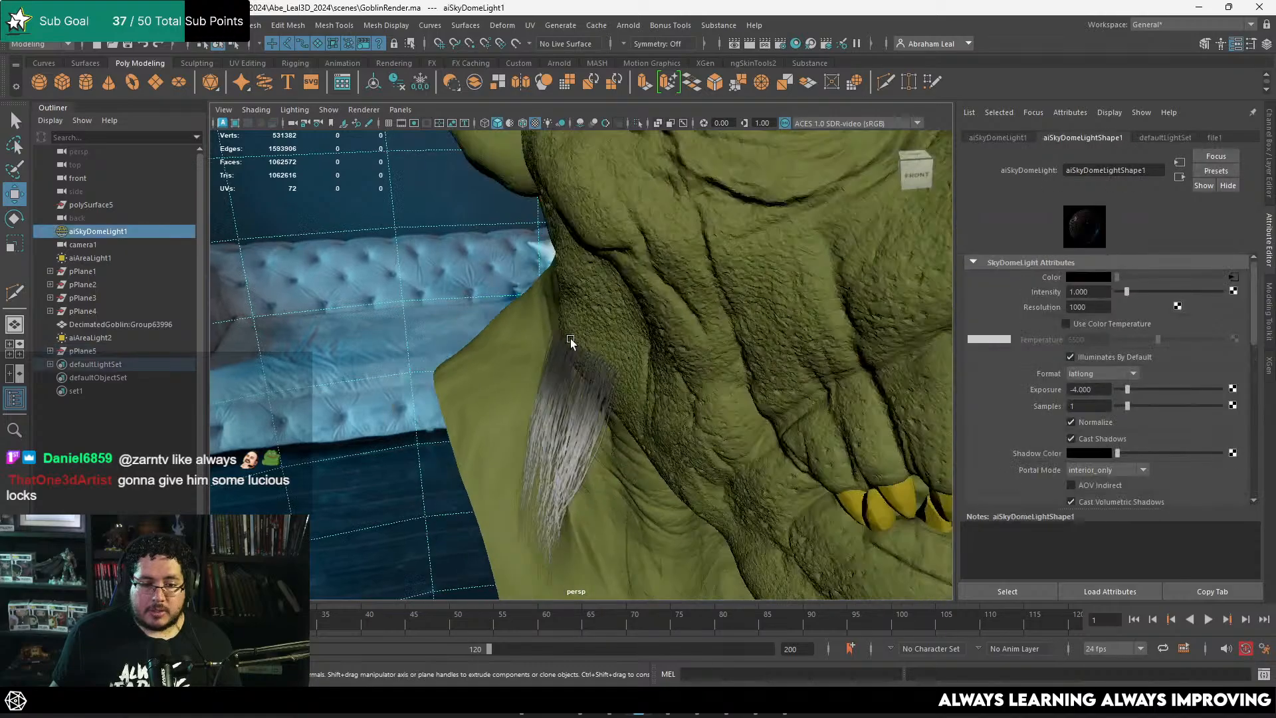
Step: Duplicate the placed jaw card, and rotate and move the copy behind it toward the neck
left_click_drag(570, 338, 665, 349, "alt")
right_click_drag(665, 349, 676, 345, "alt")
left_click(677, 345)
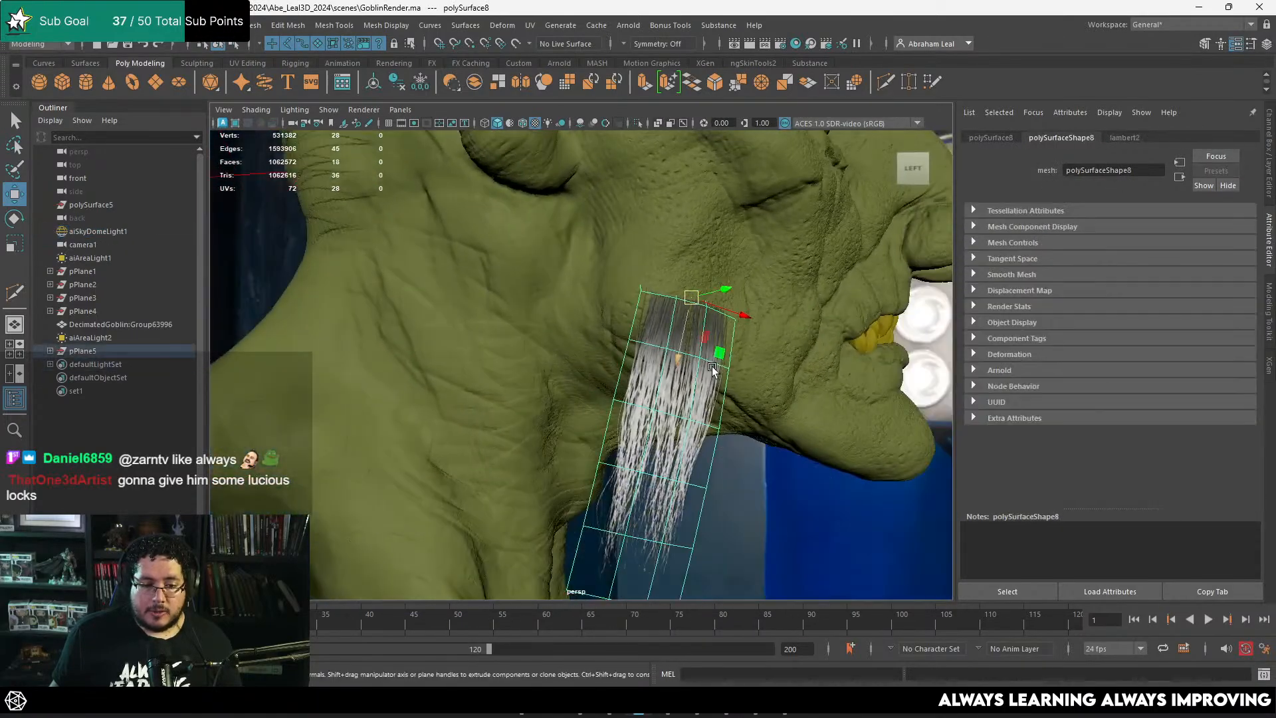
left_click_drag(677, 345, 577, 318, "alt")
key("e")
right_click_drag(577, 318, 625, 291, "alt")
key("w")
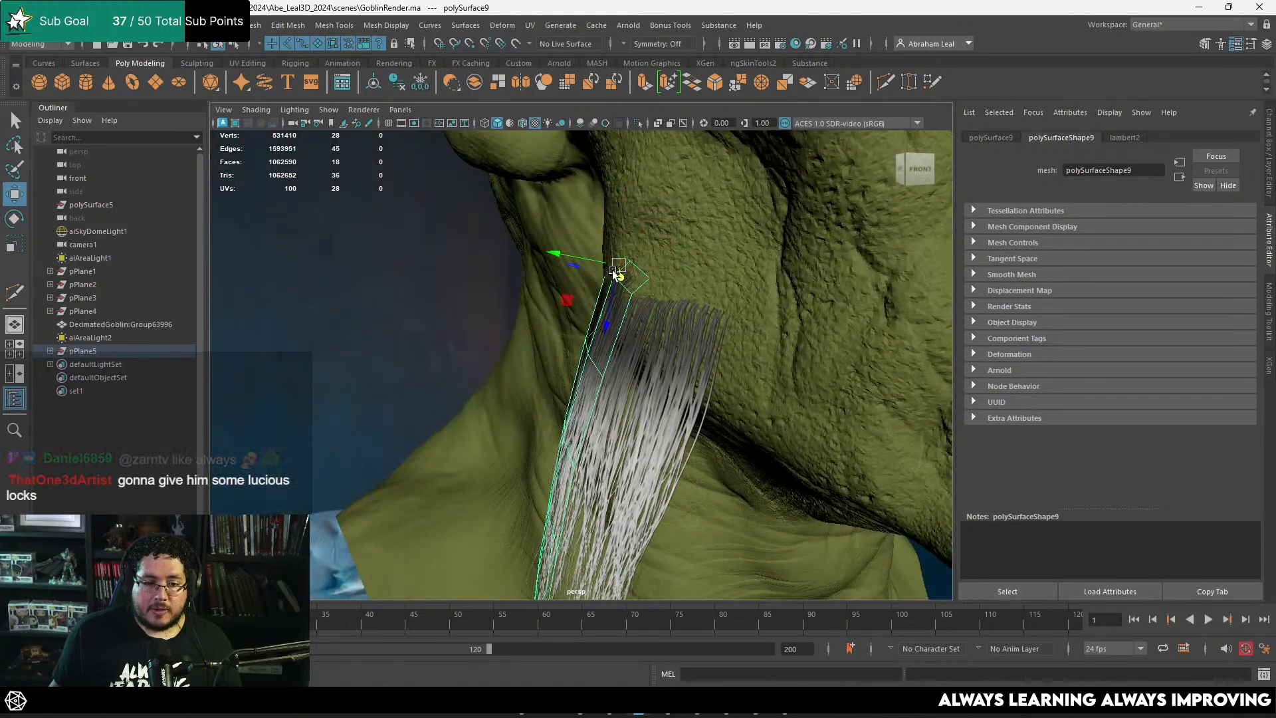
left_click_drag(615, 275, 670, 345, "alt")
right_click_drag(668, 323, 644, 310)
left_click_drag(644, 310, 718, 326, "alt")
Step: Move the second card's root corner vertices so its top edge meets the goblin's skin
left_click_drag(780, 315, 764, 345)
left_click_drag(764, 345, 607, 365, "alt")
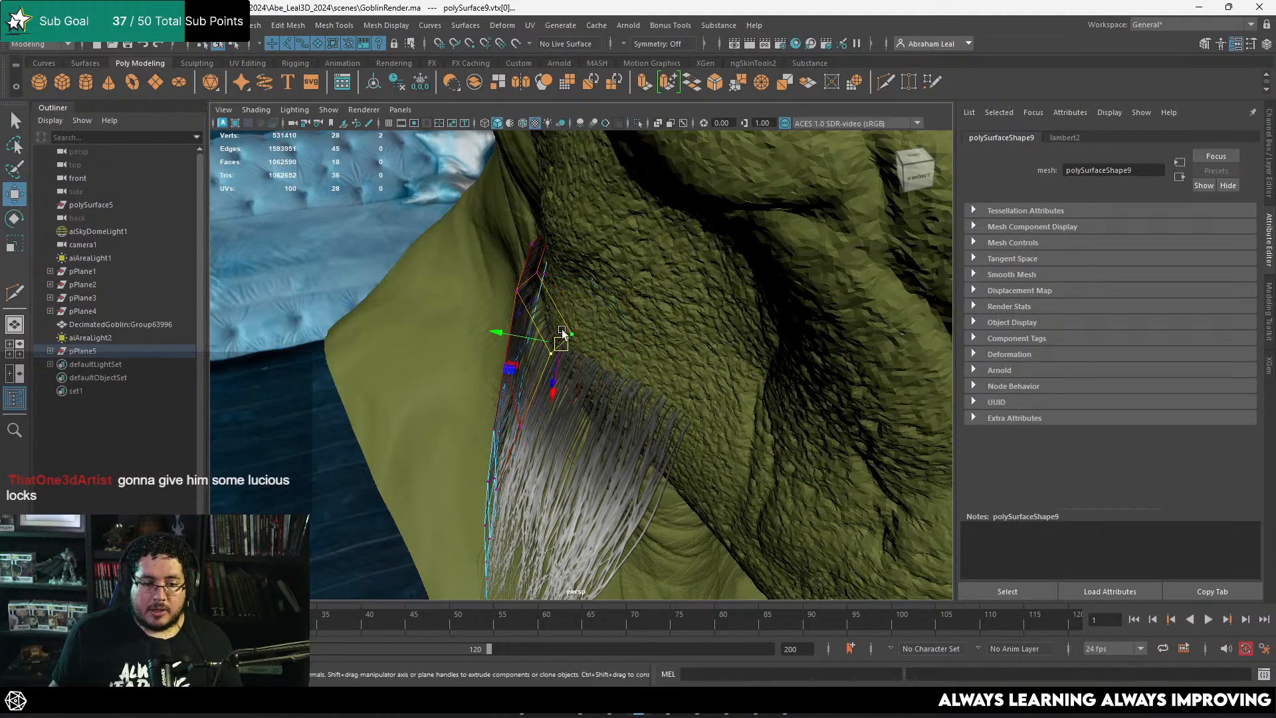
left_click_drag(589, 346, 551, 357, "alt")
right_click_drag(551, 357, 501, 333, "alt")
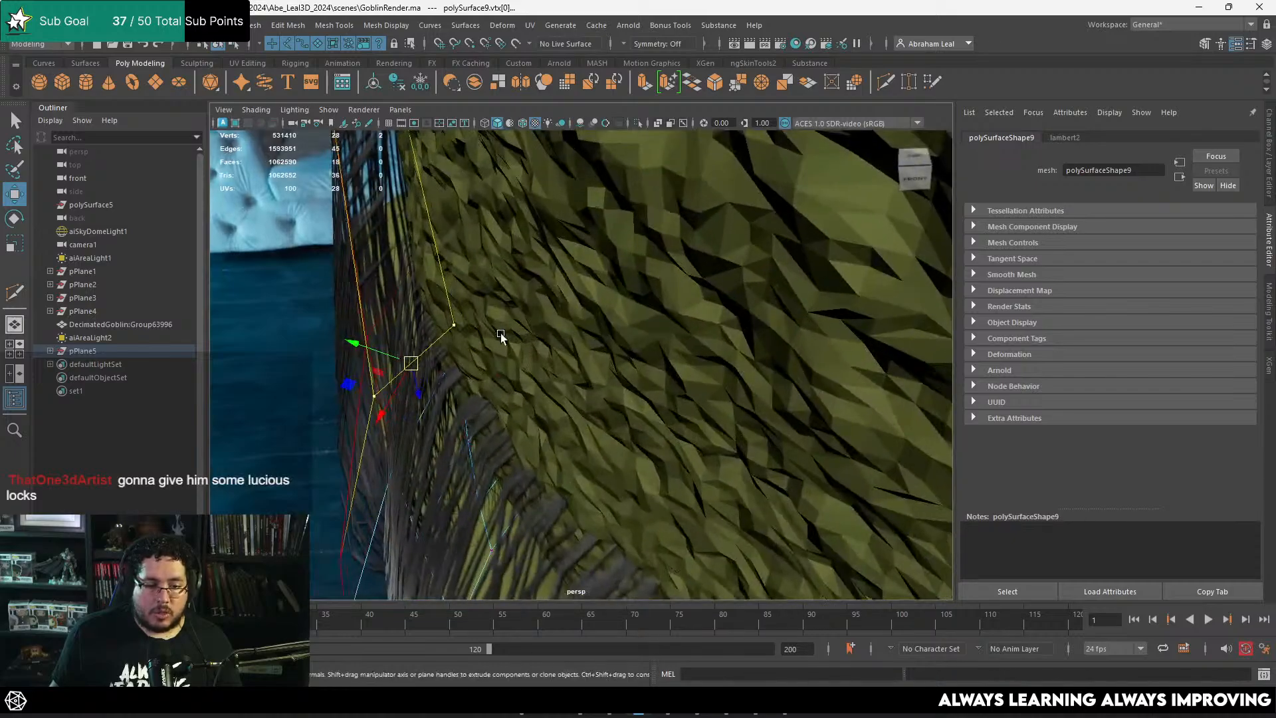
middle_click_drag(500, 333, 504, 366, "alt")
Step: Rotate and shift the second card's lower vertex rows with soft falloff so its tips hang straighter down
left_click_drag(468, 393, 673, 384, "alt")
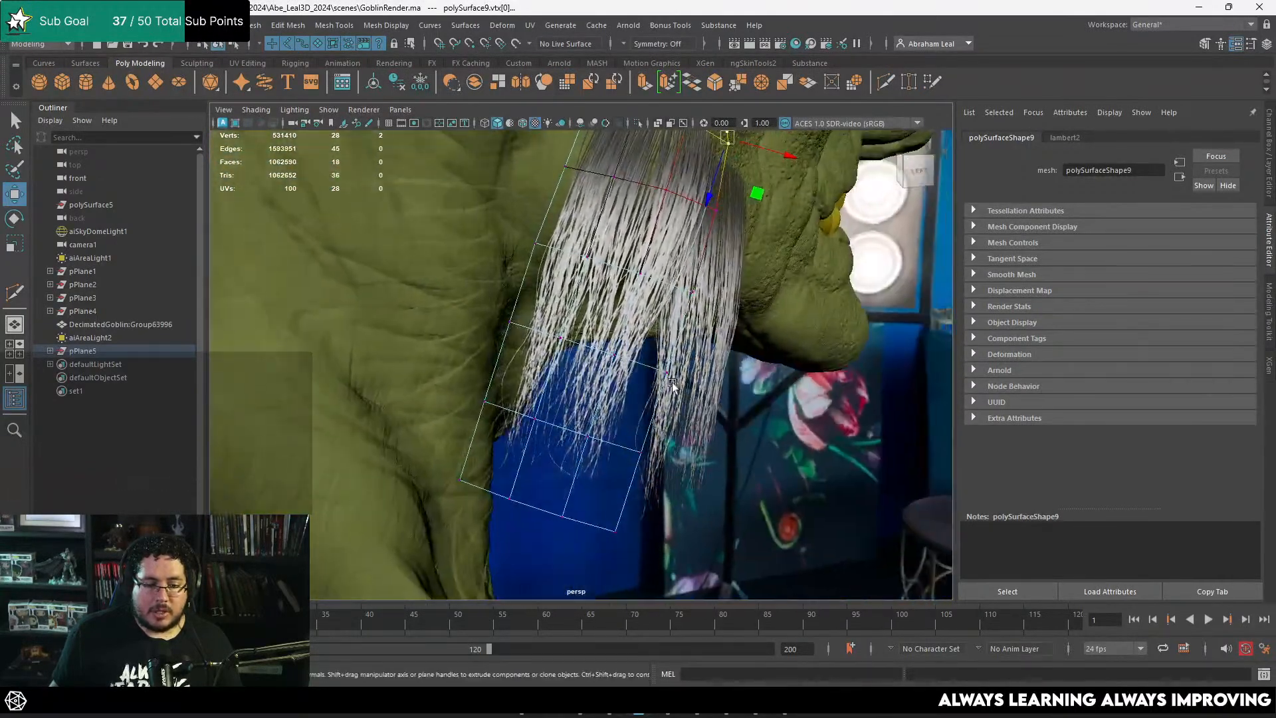
left_click_drag(563, 434, 582, 440)
key("e")
left_click_drag(635, 396, 624, 381)
key("w")
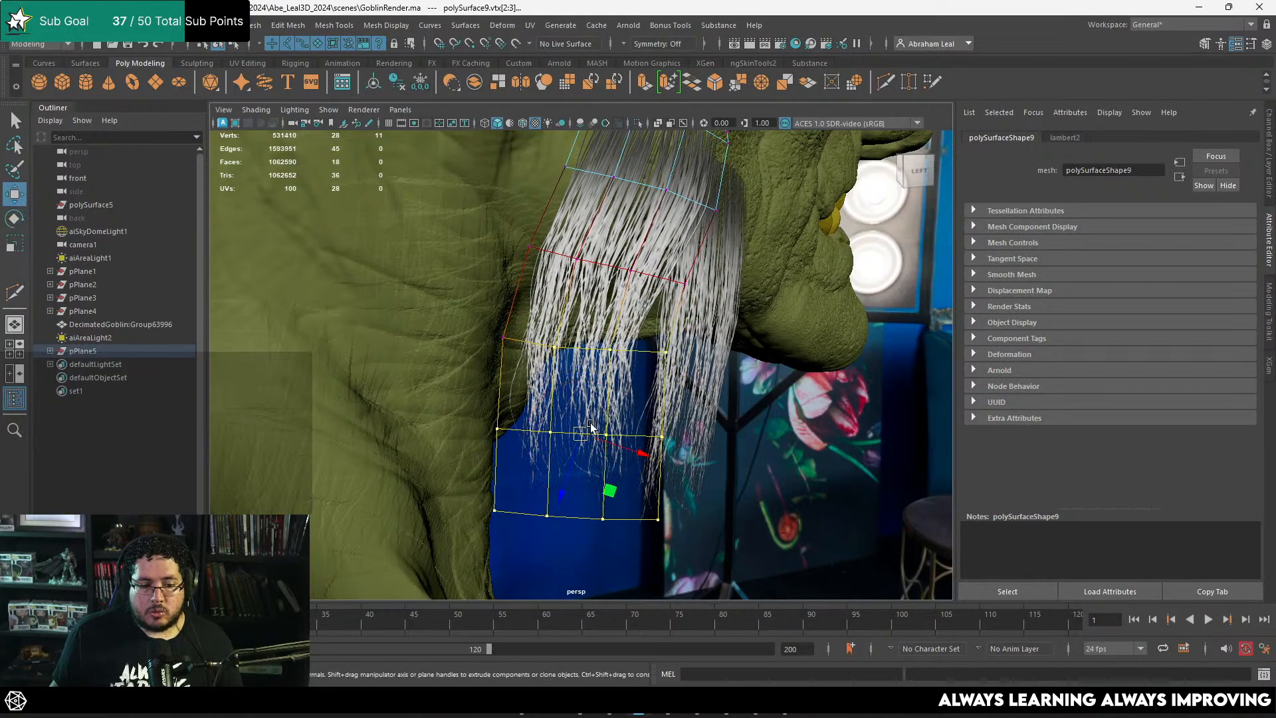
left_click_drag(580, 435, 613, 437)
middle_click_drag(623, 387, 602, 444, "alt")
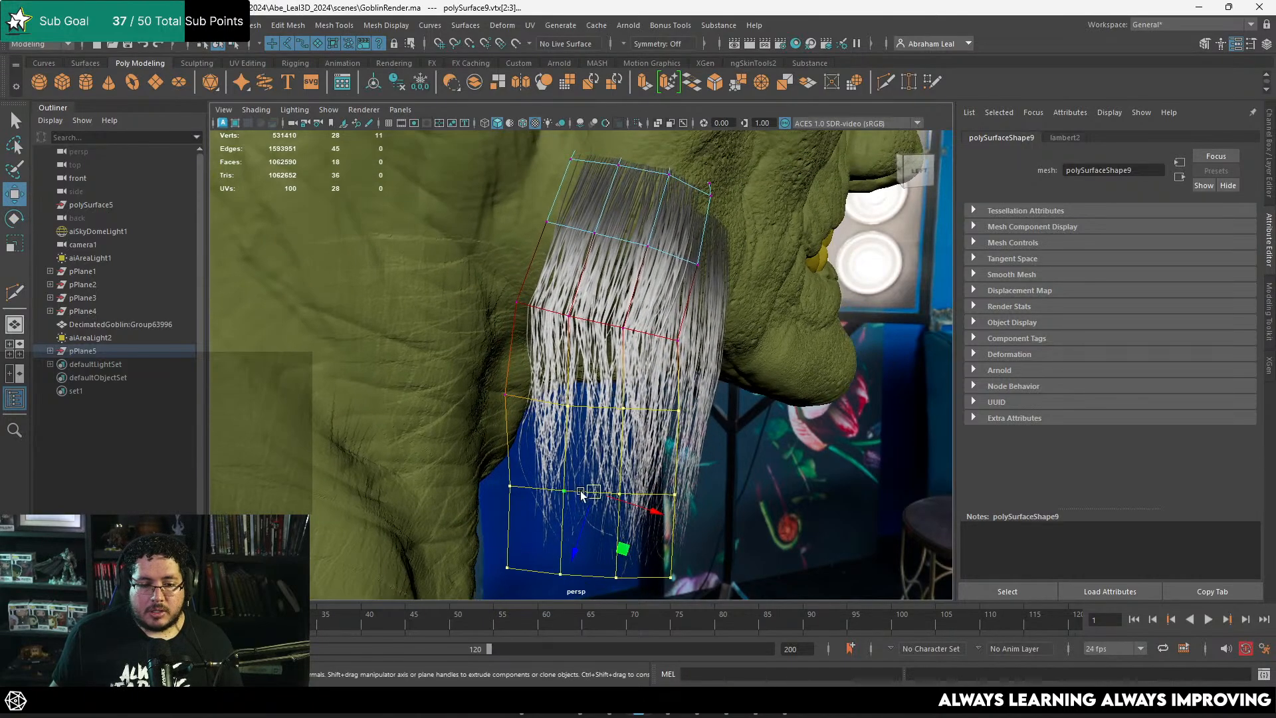
left_click_drag(584, 496, 586, 490)
Step: Adjust individual vertices along the second card's middle row to smooth its bend, and return to object mode
left_click(529, 307)
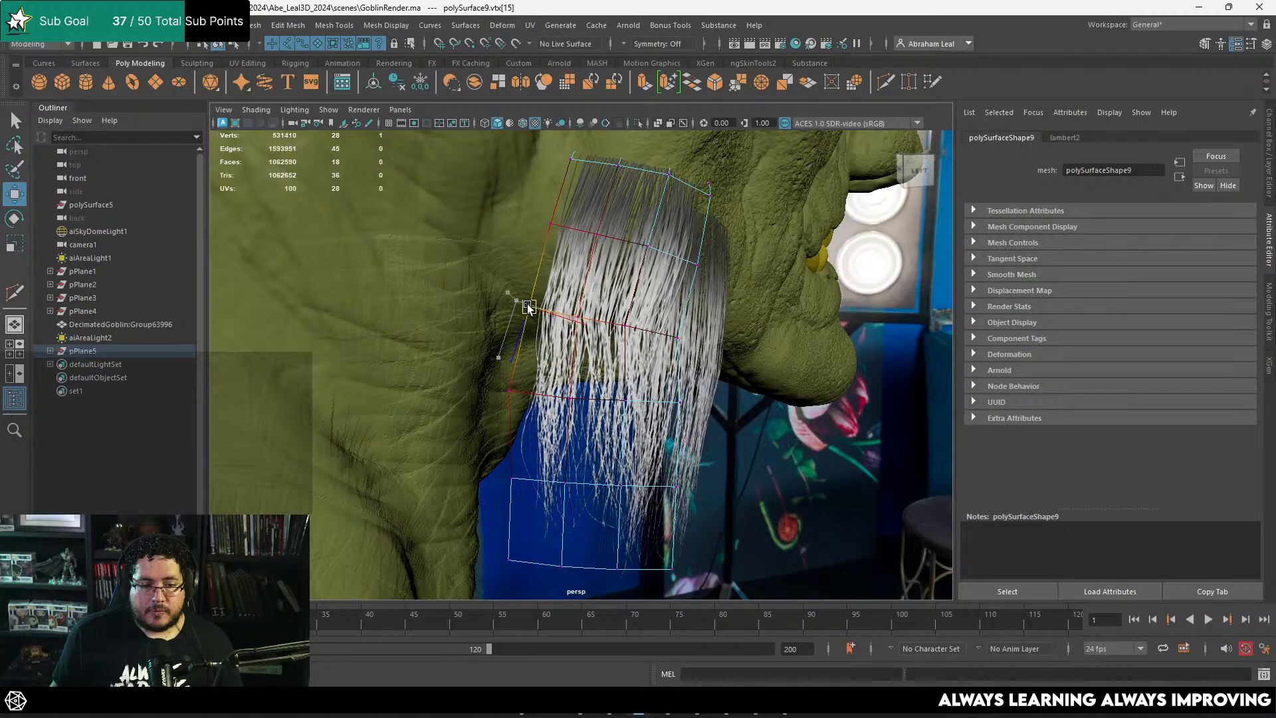
left_click(584, 310)
left_click_drag(629, 321, 690, 332)
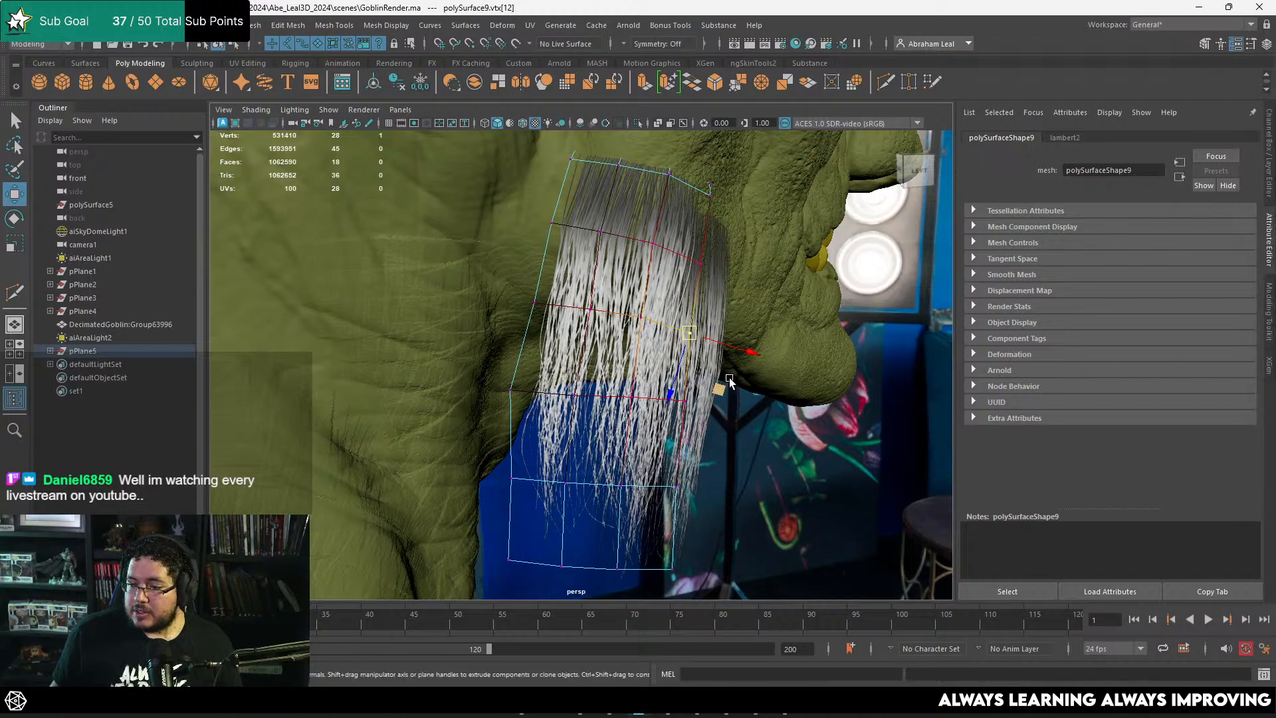
left_click_drag(730, 380, 627, 373, "alt")
key("F8")
scroll(761, 418, "down", 5)
Step: Set the transparency algorithm to Alpha Cut in the Viewport 2.0 renderer settings and close them
left_click(760, 421)
left_click_drag(761, 423, 824, 400, "alt")
scroll(710, 422, "up", 4)
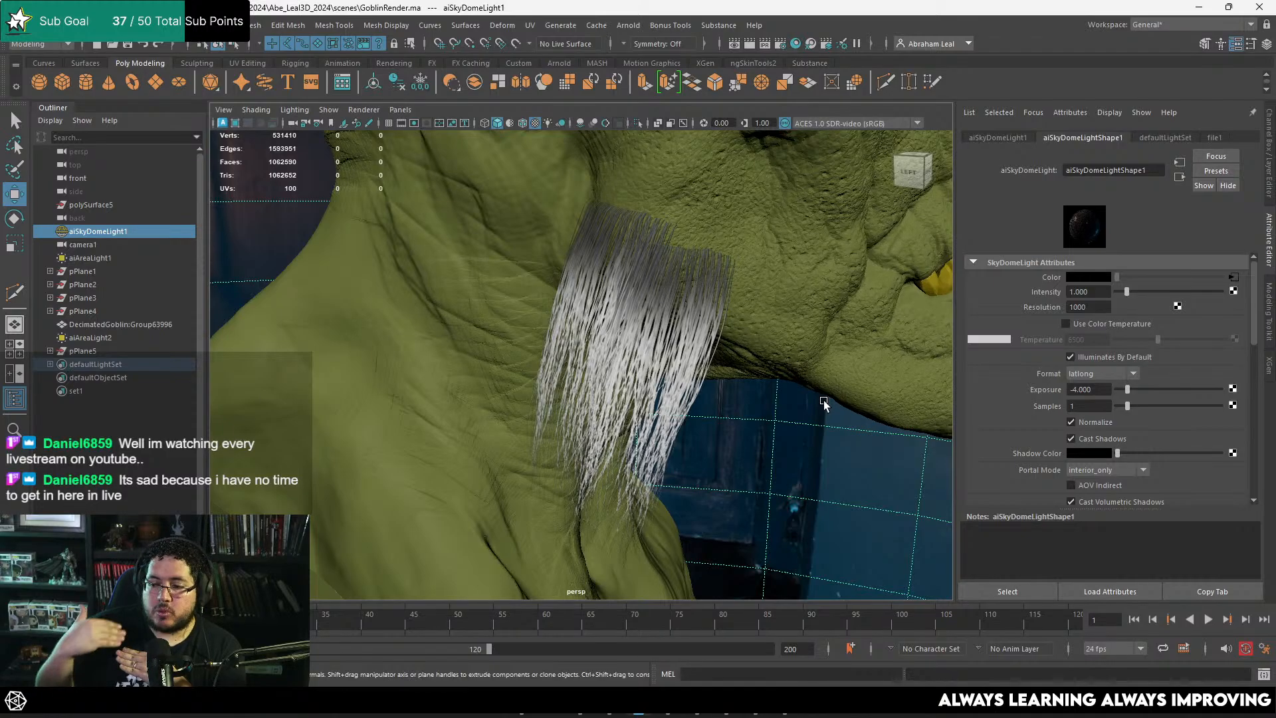
left_click_drag(760, 403, 506, 202, "alt")
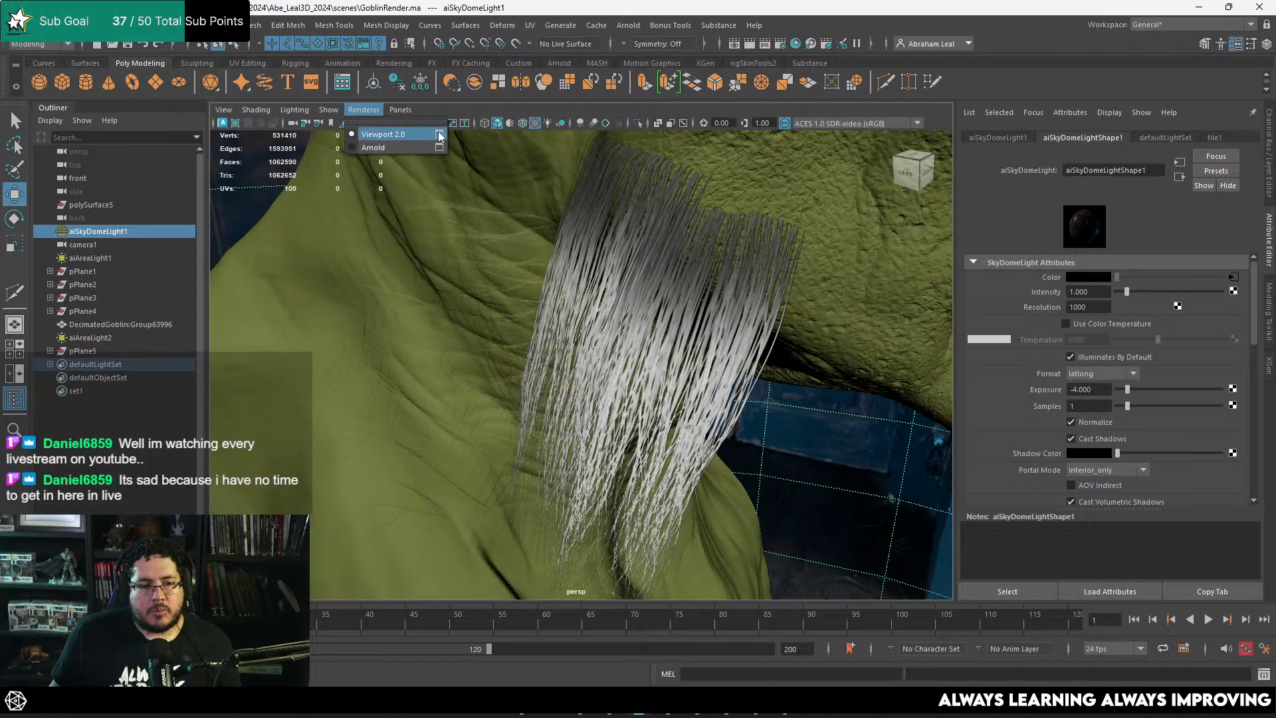
left_click(440, 135)
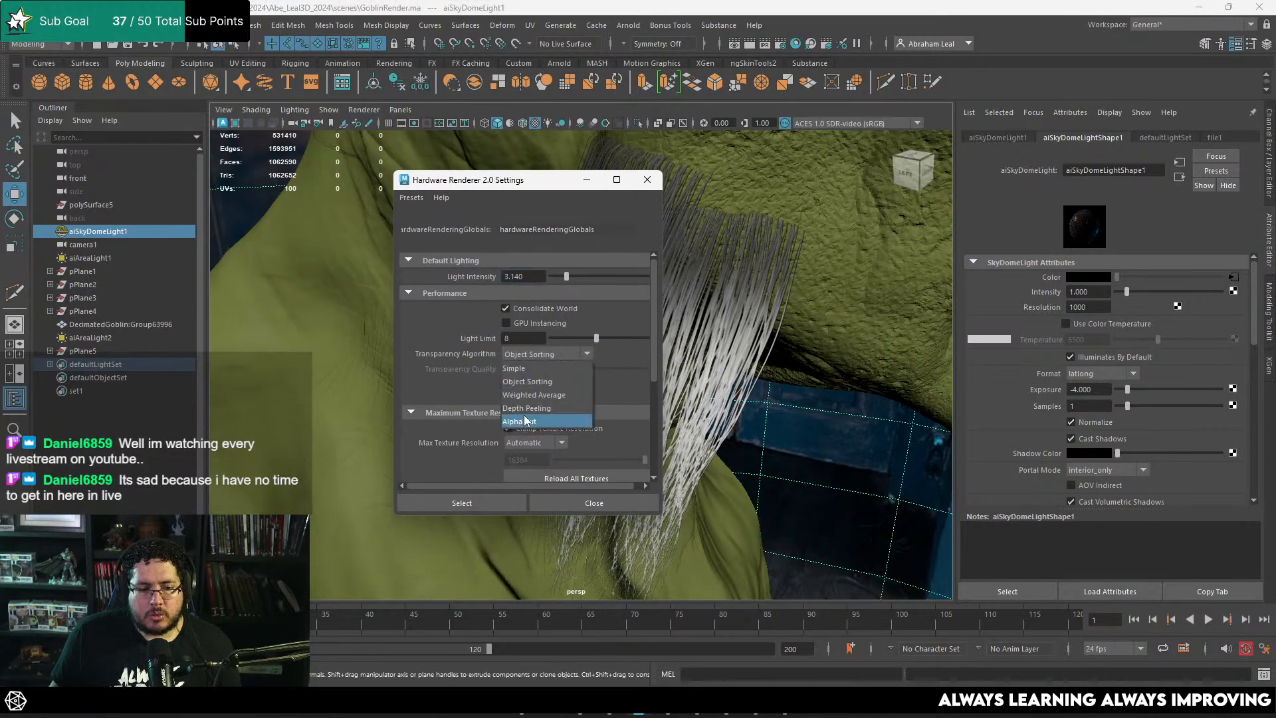
left_click(480, 502)
left_click(647, 180)
Step: Duplicate the rear jaw hair card and move the copy up toward the ear
left_click_drag(744, 333, 589, 236, "alt")
left_click(589, 237)
mouse_move(696, 310)
left_mouse_down("alt")
mouse_move(672, 319)
mouse_move(707, 332)
left_mouse_up("alt")
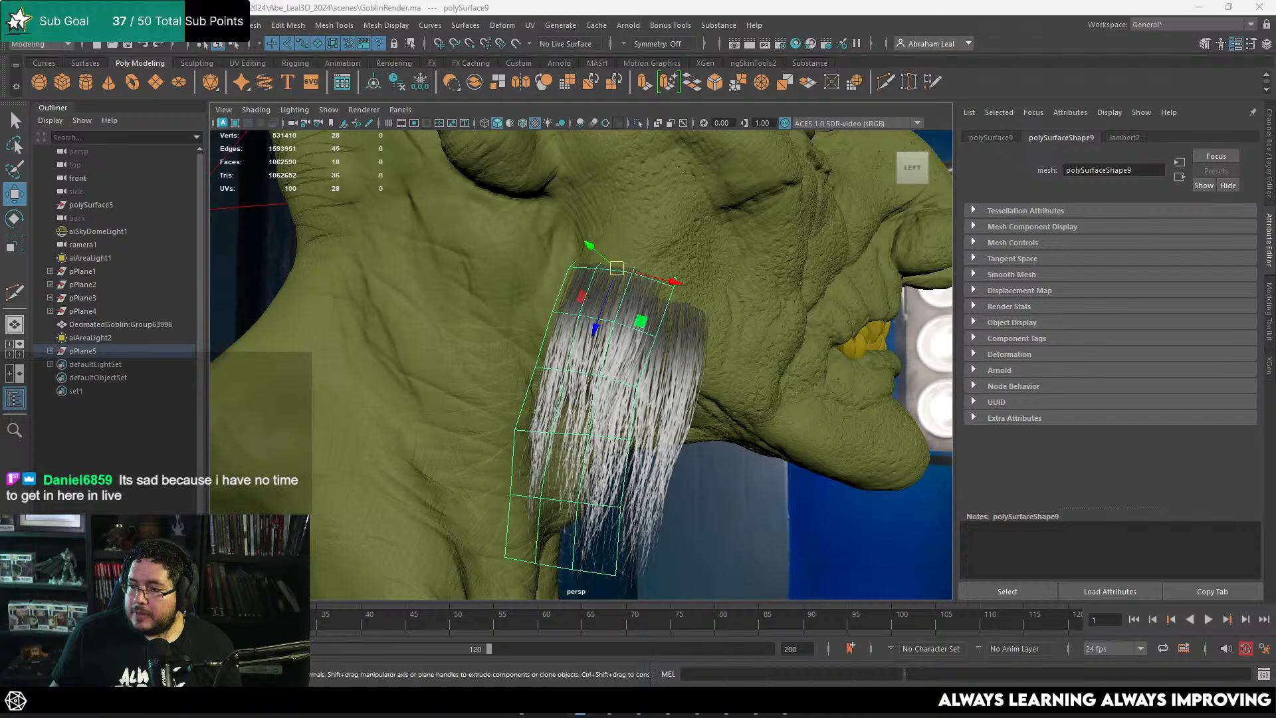
left_click_drag(668, 256, 722, 320, "alt")
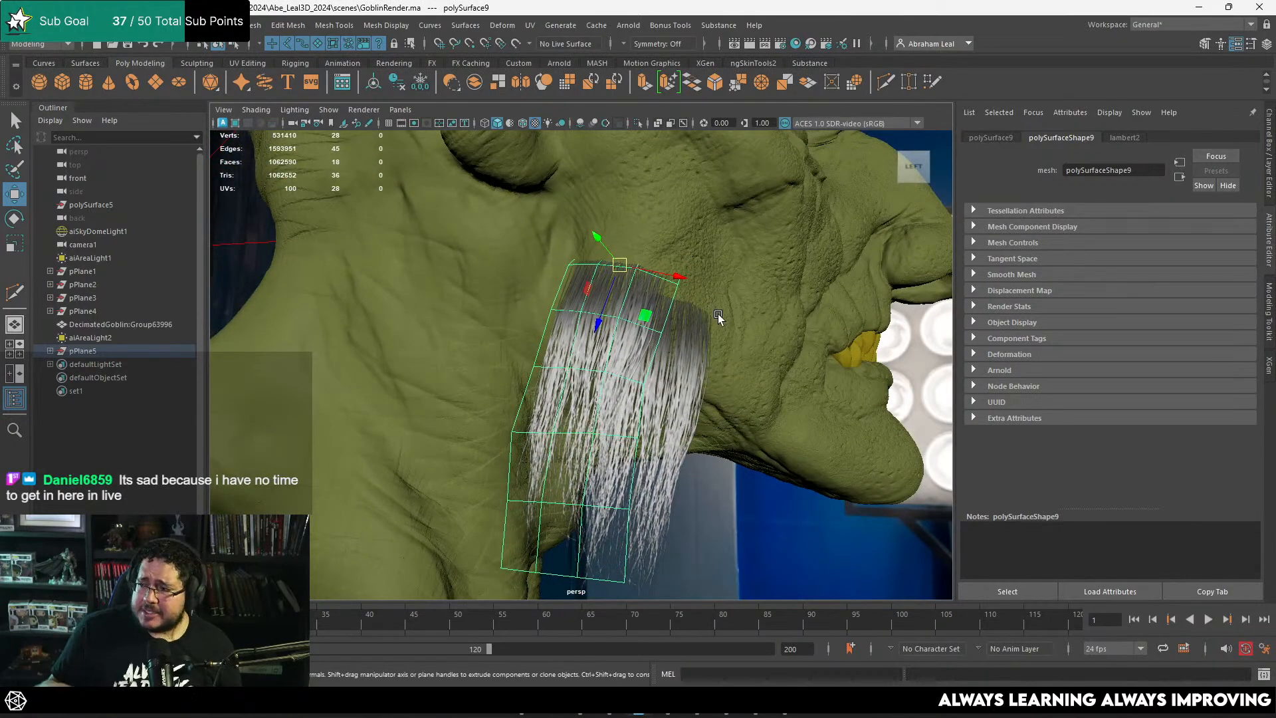
left_click_drag(718, 314, 691, 313, "alt")
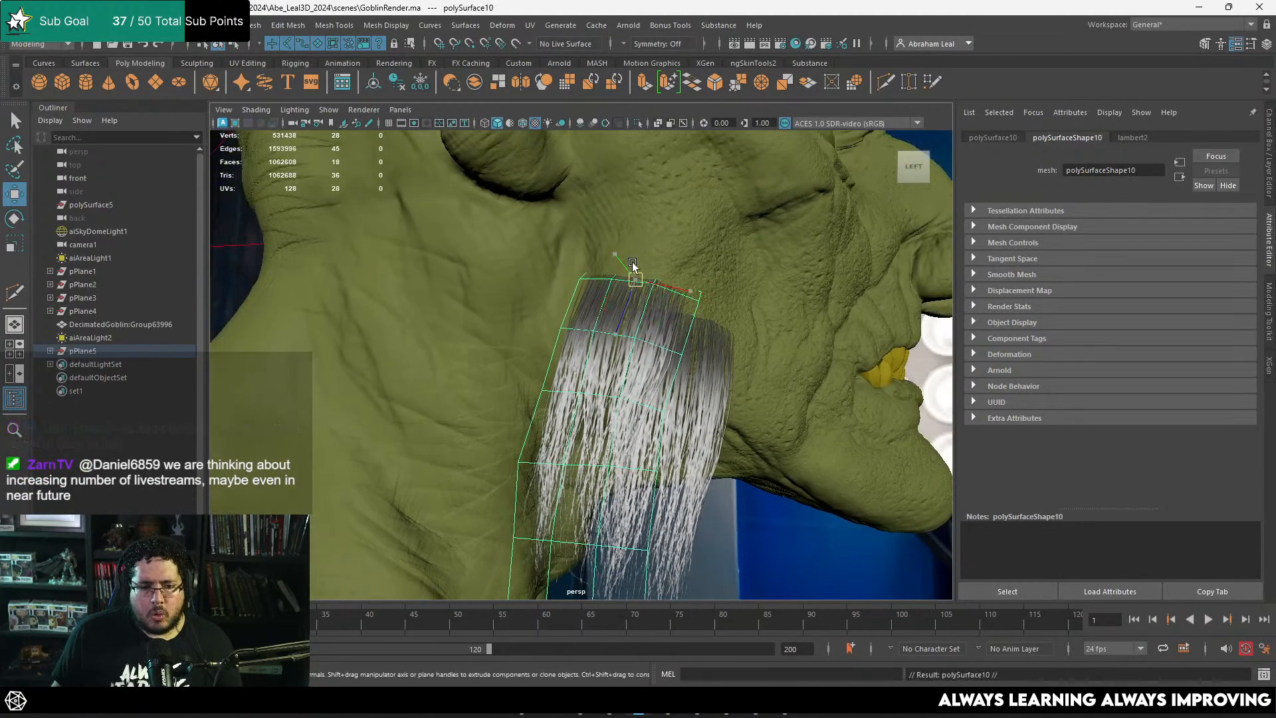
left_click_drag(633, 265, 592, 197)
Step: Rotate and reposition the third hair card to match the surface of the jaw below the ear
key("e")
key("r")
key("e")
left_click_drag(646, 238, 596, 268)
key("w")
left_click_drag(608, 200, 600, 200)
left_click_drag(600, 201, 663, 222, "alt")
key("e")
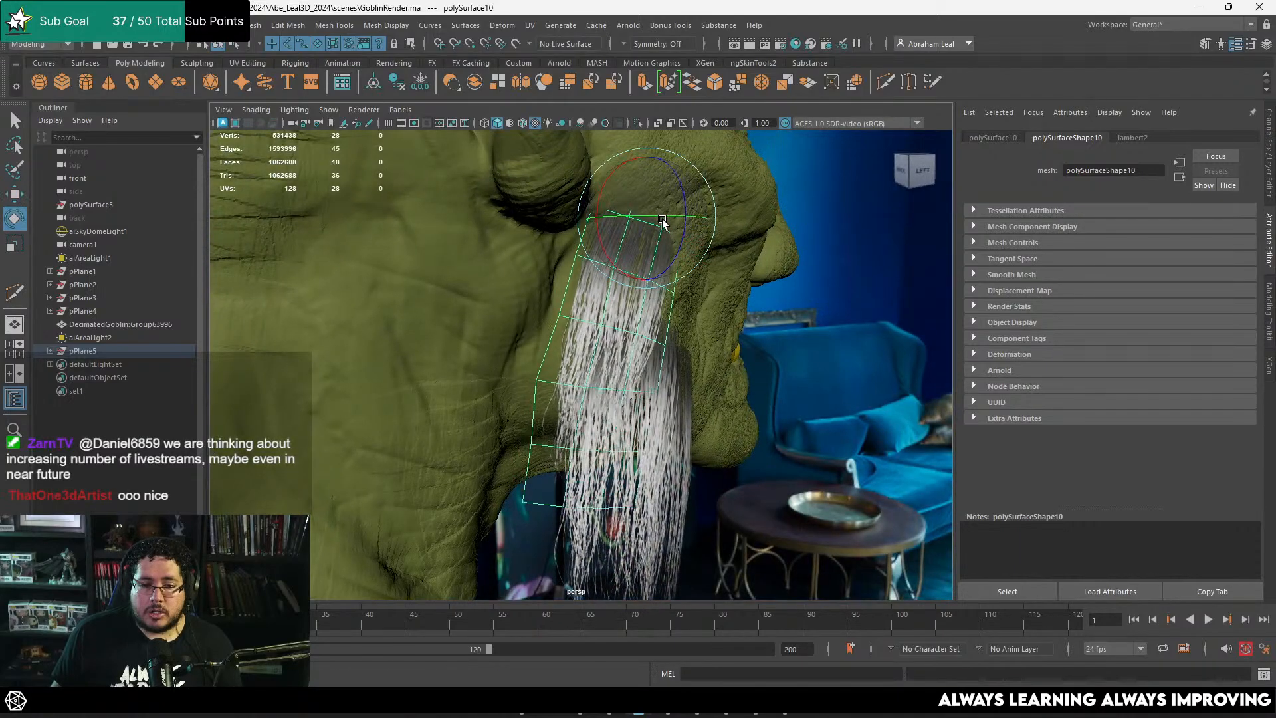
mouse_move(621, 269)
left_mouse_down()
mouse_move(652, 268)
mouse_move(520, 272)
mouse_move(612, 279)
left_mouse_up()
Step: Move the third card forward along the jawline, ahead of the other two, and rotate it to lie against the skin
key("w")
left_click_drag(607, 215, 778, 370)
middle_click_drag(777, 371, 699, 266, "alt")
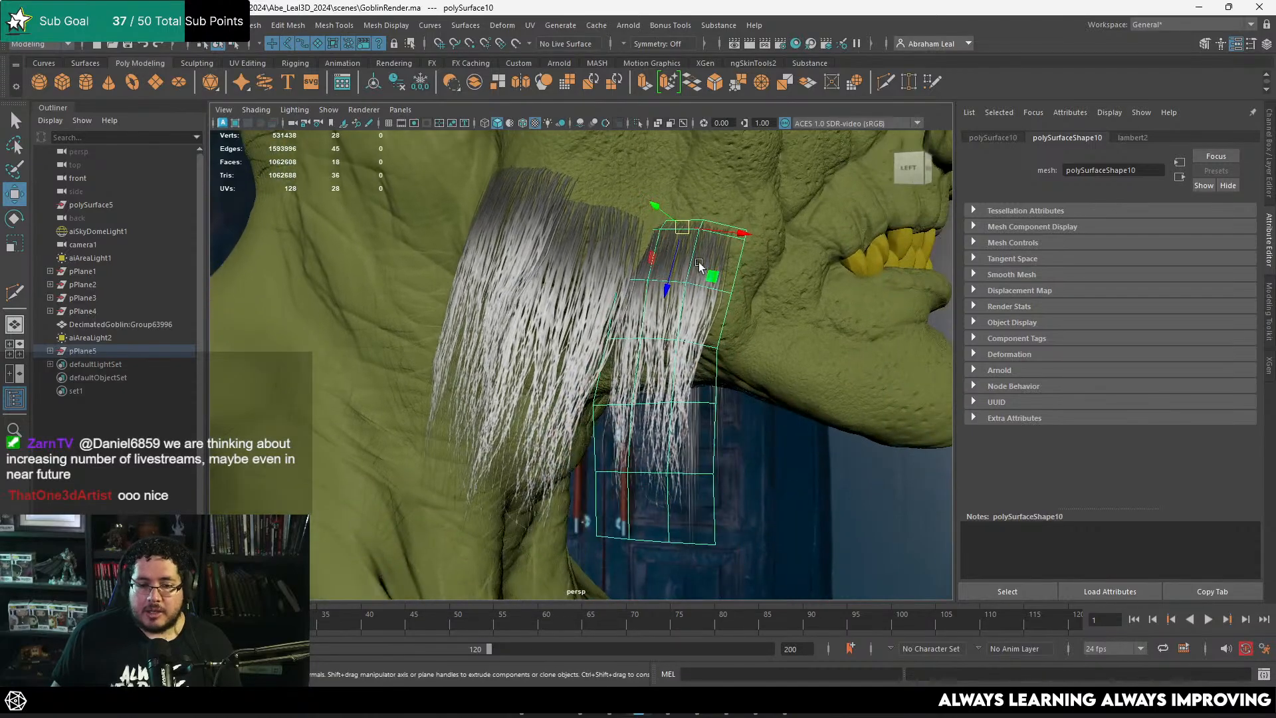
key("e")
mouse_move(692, 234)
left_mouse_down()
mouse_move(724, 244)
mouse_move(670, 239)
mouse_move(690, 254)
mouse_move(682, 246)
left_mouse_up()
key("w")
left_click_drag(682, 246, 615, 318, "alt")
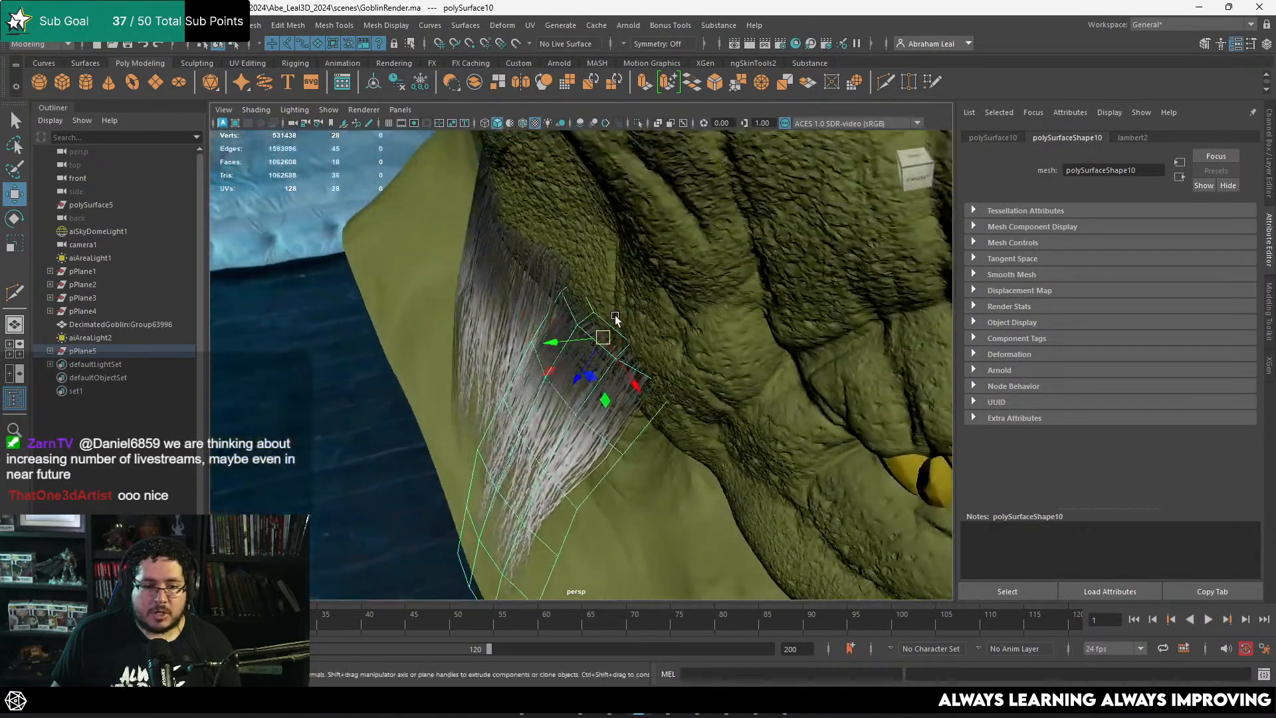
Step: Nudge the third hair card back along the jaw and closer to the skin so it overlaps its neighbour
scroll(615, 317, "up", 3)
right_click_drag(605, 312, 564, 287)
left_click_drag(633, 262, 687, 321)
scroll(539, 251, "down", 3)
left_click(433, 259)
left_click(687, 321)
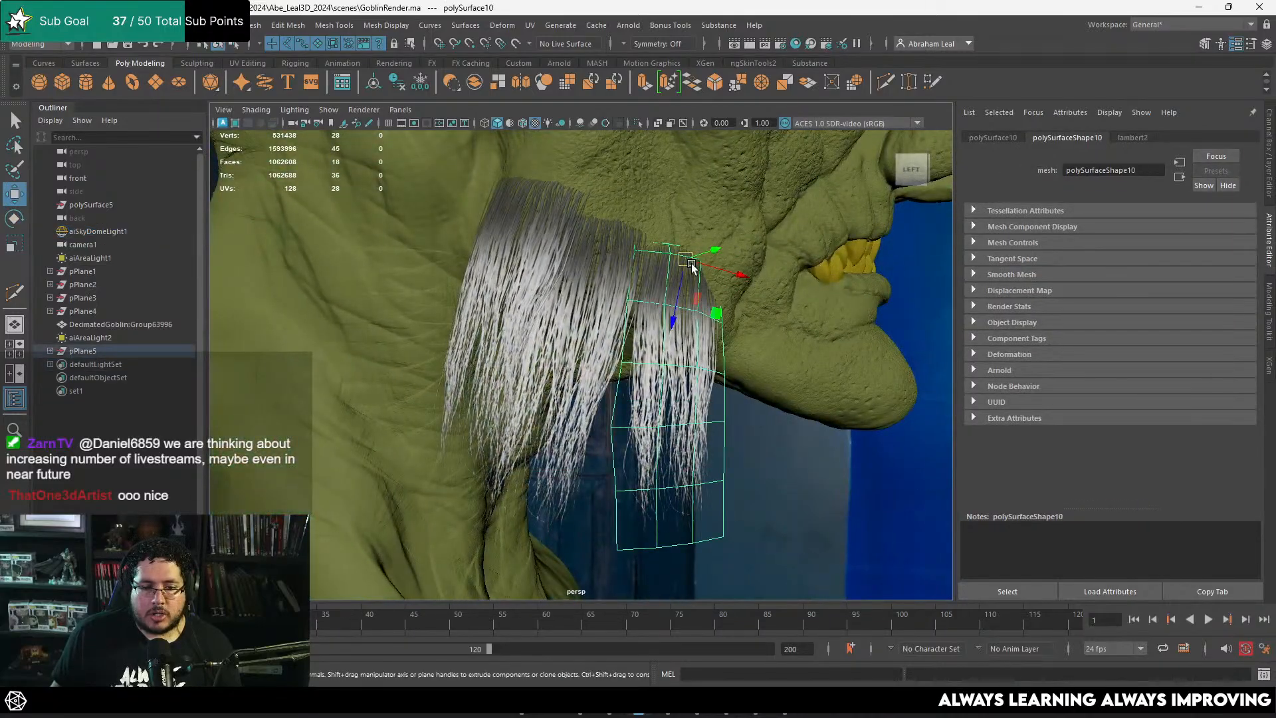
left_click_drag(691, 264, 674, 261)
left_click(784, 473)
left_click_drag(784, 473, 632, 447, "alt")
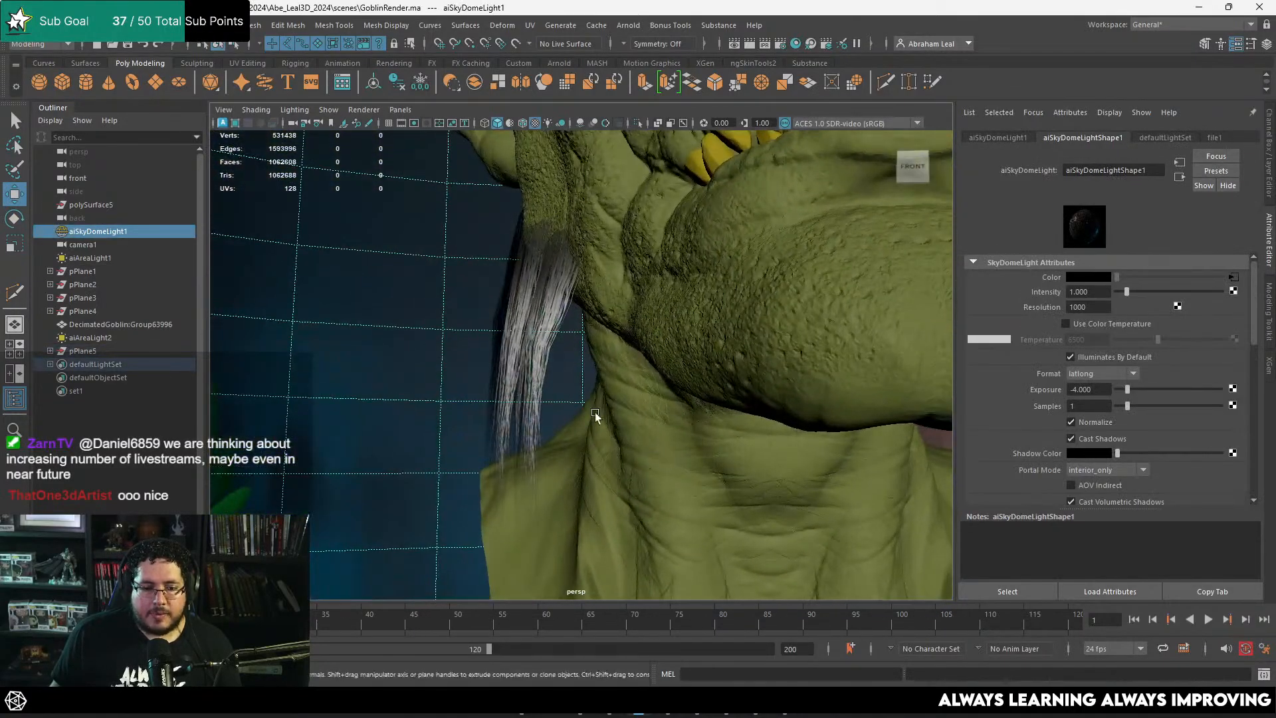
left_click_drag(582, 343, 632, 324, "alt")
left_click(634, 325)
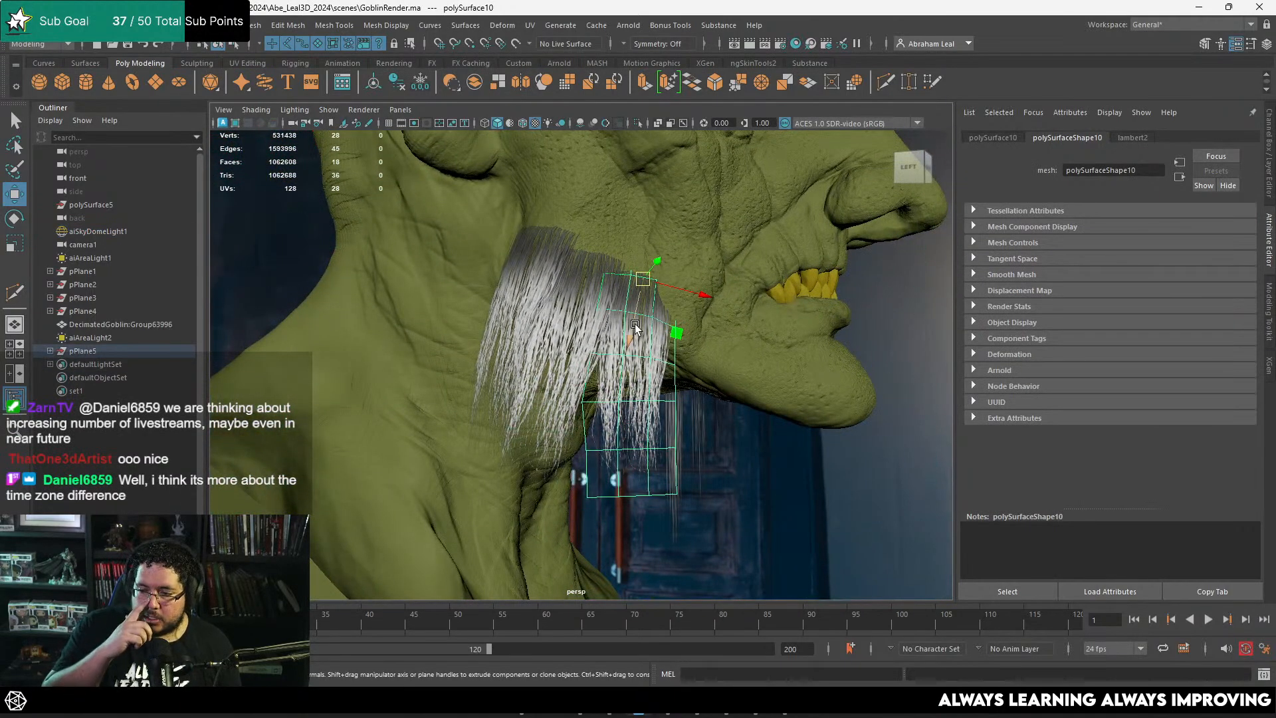
left_click_drag(651, 315, 710, 381, "alt")
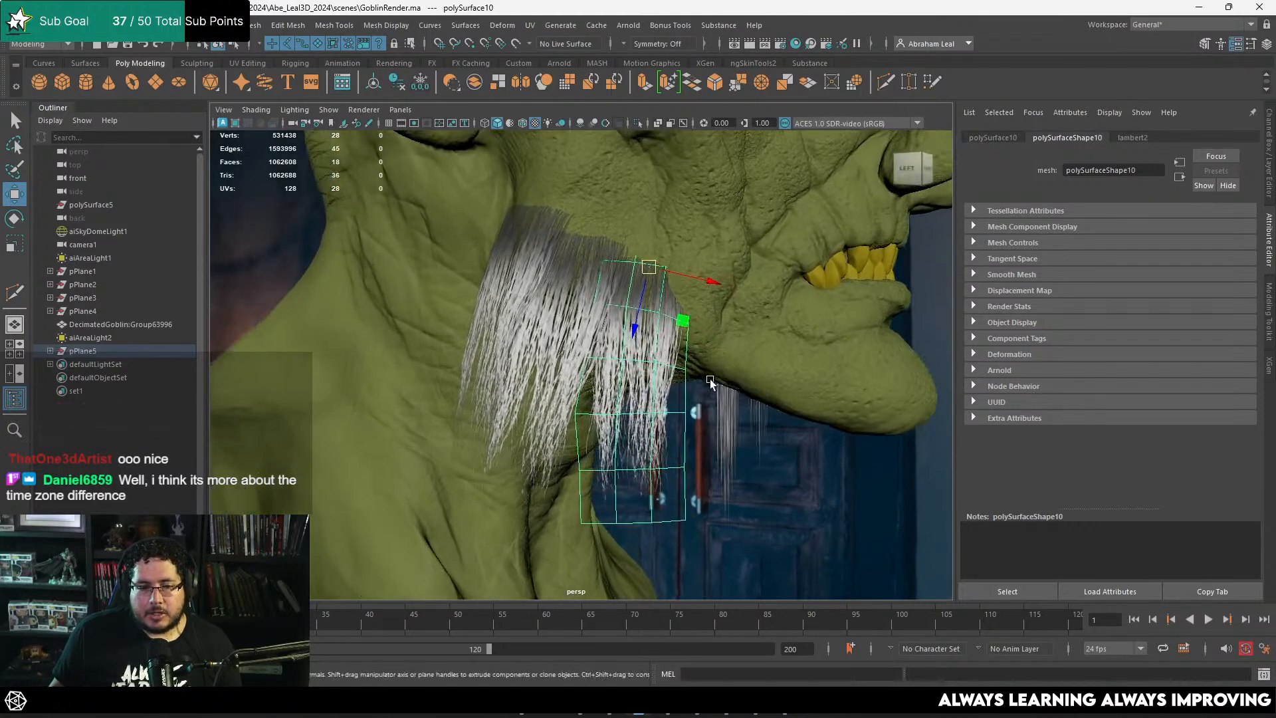
Step: Duplicate the third hair card, move the copy forward along the jawline and rotate it to follow the skin
left_click_drag(657, 268, 728, 324)
key("e")
left_click_drag(716, 324, 605, 326, "alt")
scroll(604, 325, "up", 2)
key("w")
key("ctrl+z")
left_click_drag(587, 259, 646, 304)
key("e")
left_click_drag(663, 355, 683, 336)
left_click_drag(637, 291, 631, 291)
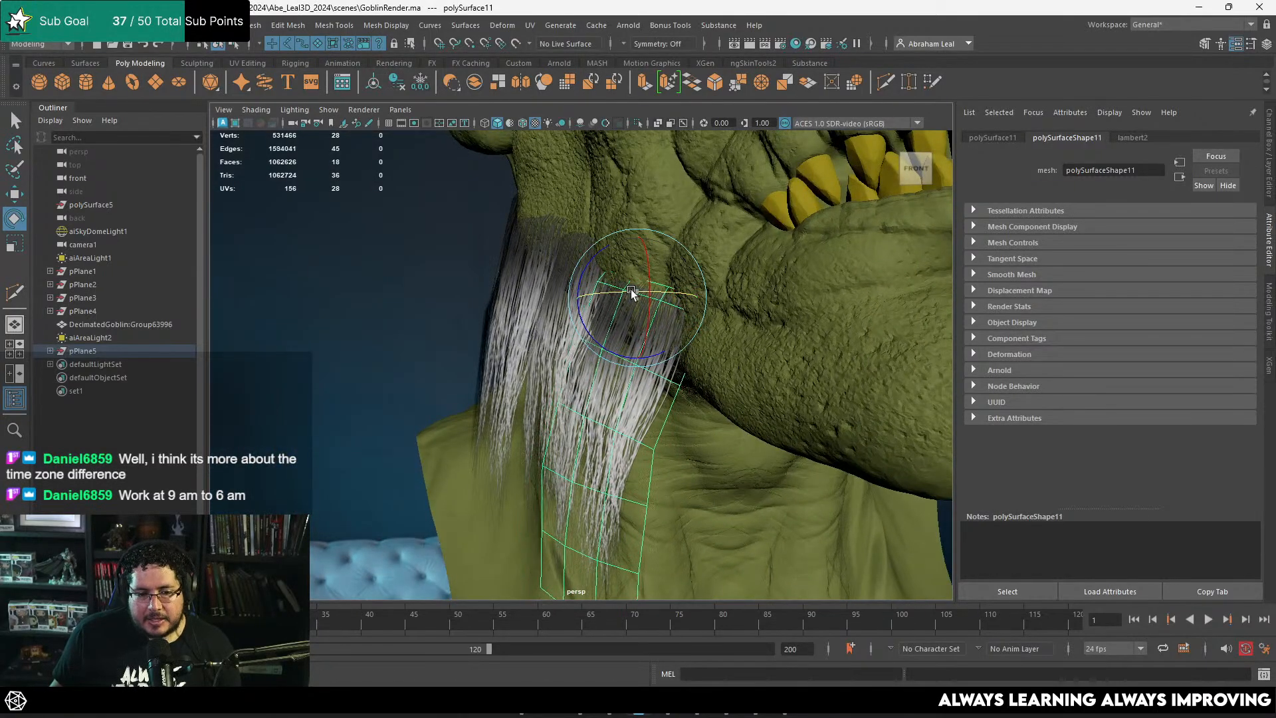
Step: Examine the coverage and overlap of the jaw hair cards from the front, side and close up
right_click_drag(871, 380, 720, 290, "alt")
middle_click_drag(720, 289, 532, 285, "alt")
right_click_drag(692, 280, 825, 239, "alt")
middle_click_drag(824, 239, 648, 327, "alt")
middle_click_drag(544, 346, 846, 293, "alt")
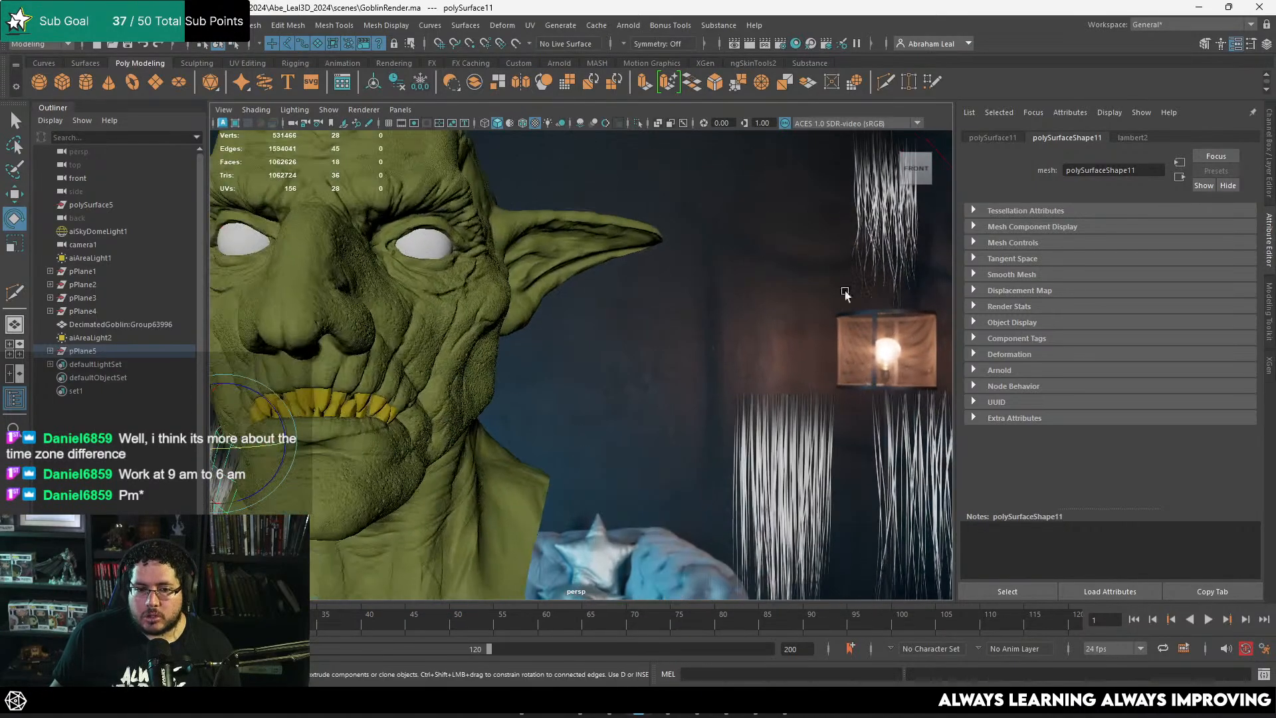
left_click_drag(332, 346, 436, 351, "alt")
middle_click_drag(436, 350, 638, 306, "alt")
right_click_drag(373, 312, 521, 317, "alt")
left_click_drag(521, 318, 512, 329, "alt")
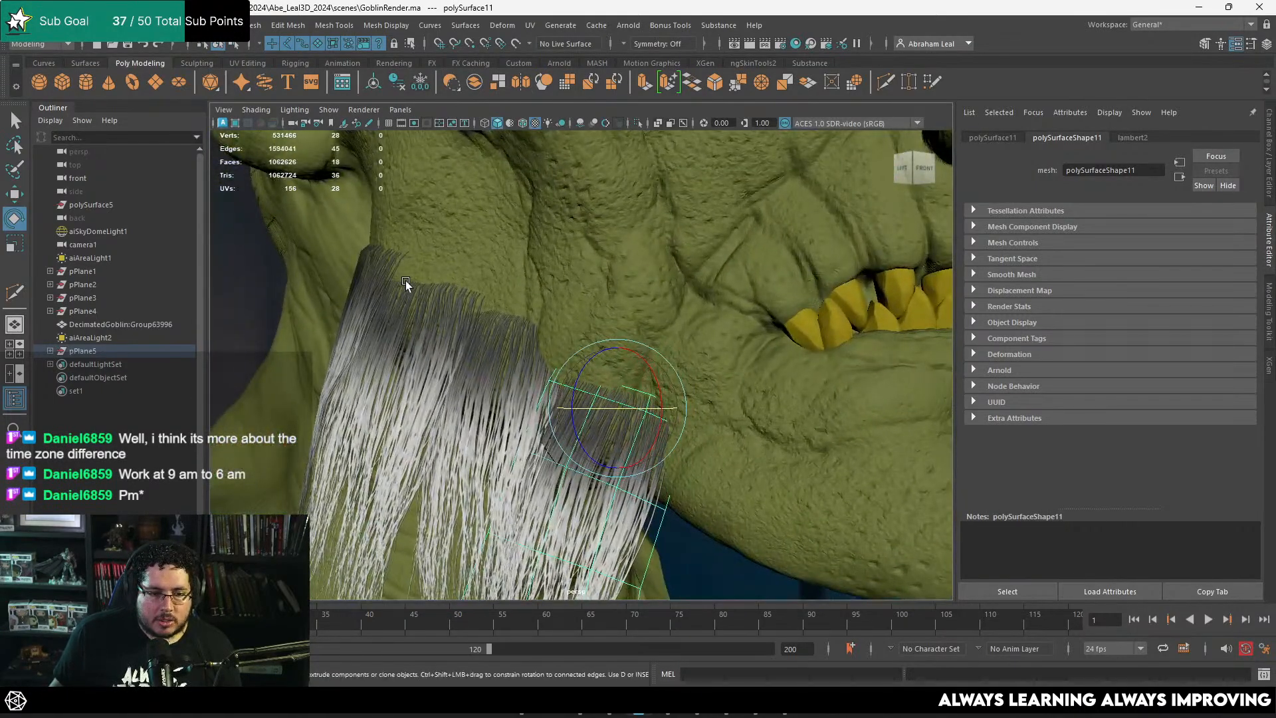
left_click_drag(404, 264, 532, 322, "alt")
middle_click_drag(399, 245, 513, 230, "alt")
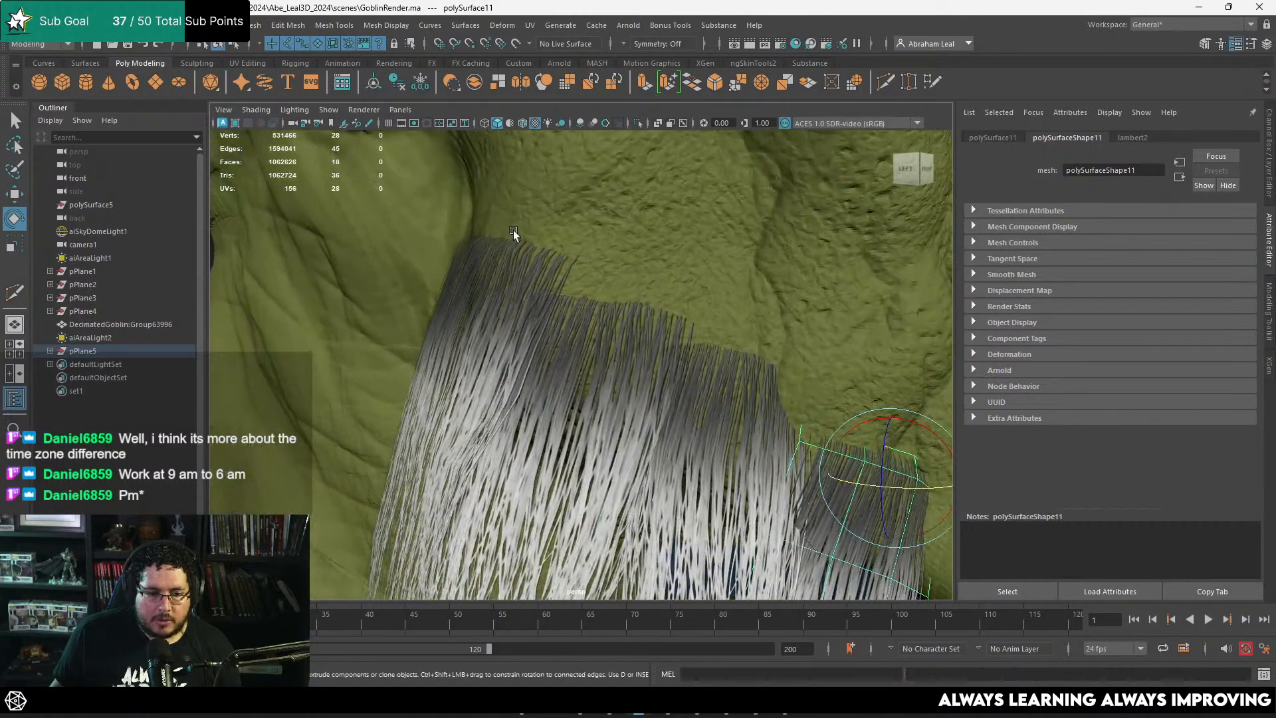
left_click_drag(513, 230, 653, 293, "alt")
right_click_drag(653, 293, 611, 318, "alt")
left_click_drag(612, 317, 581, 309, "alt")
right_click_drag(581, 310, 650, 382, "alt")
left_click_drag(650, 382, 649, 404, "alt")
right_click_drag(426, 399, 516, 392, "alt")
middle_click_drag(516, 393, 599, 354, "alt")
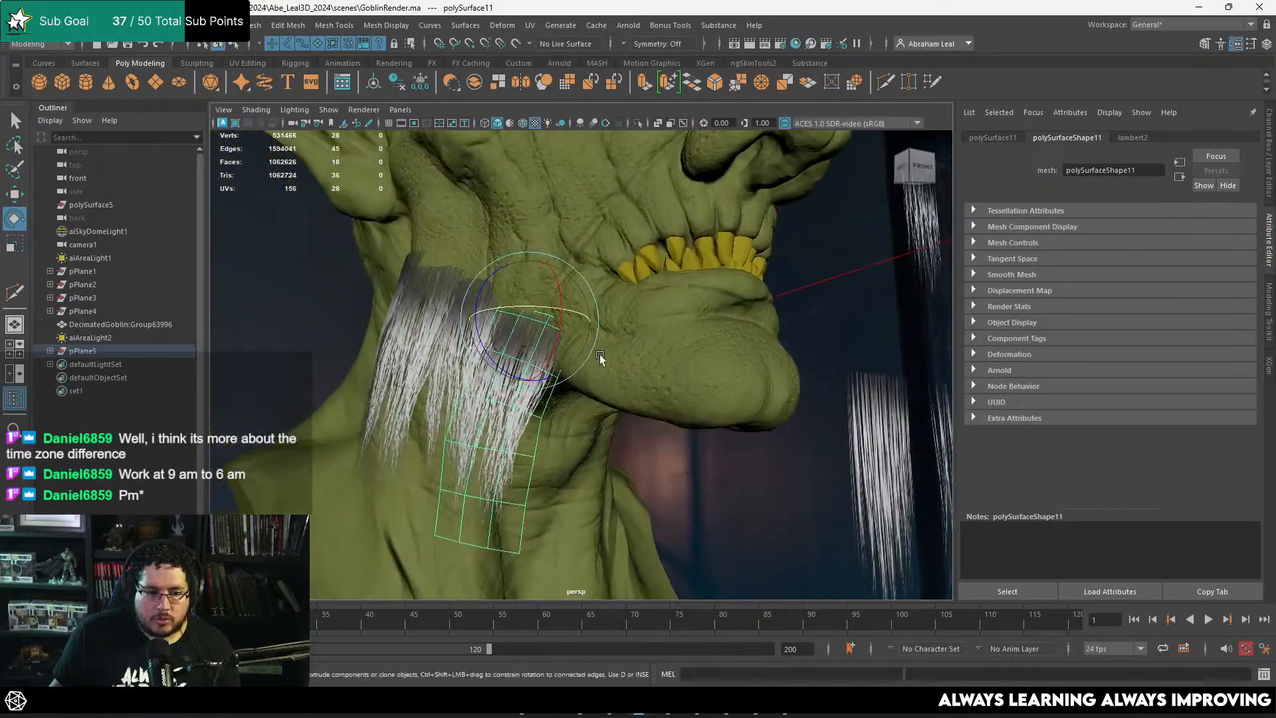
left_click_drag(600, 354, 633, 377, "alt")
Step: Duplicate the front-most jaw hair card and move the copy forward and down along the jawline
key("ctrl+d")
key("w")
left_click_drag(624, 327, 729, 381)
mouse_move(729, 381)
left_mouse_down("alt")
mouse_move(680, 390)
mouse_move(732, 392)
left_mouse_up("alt")
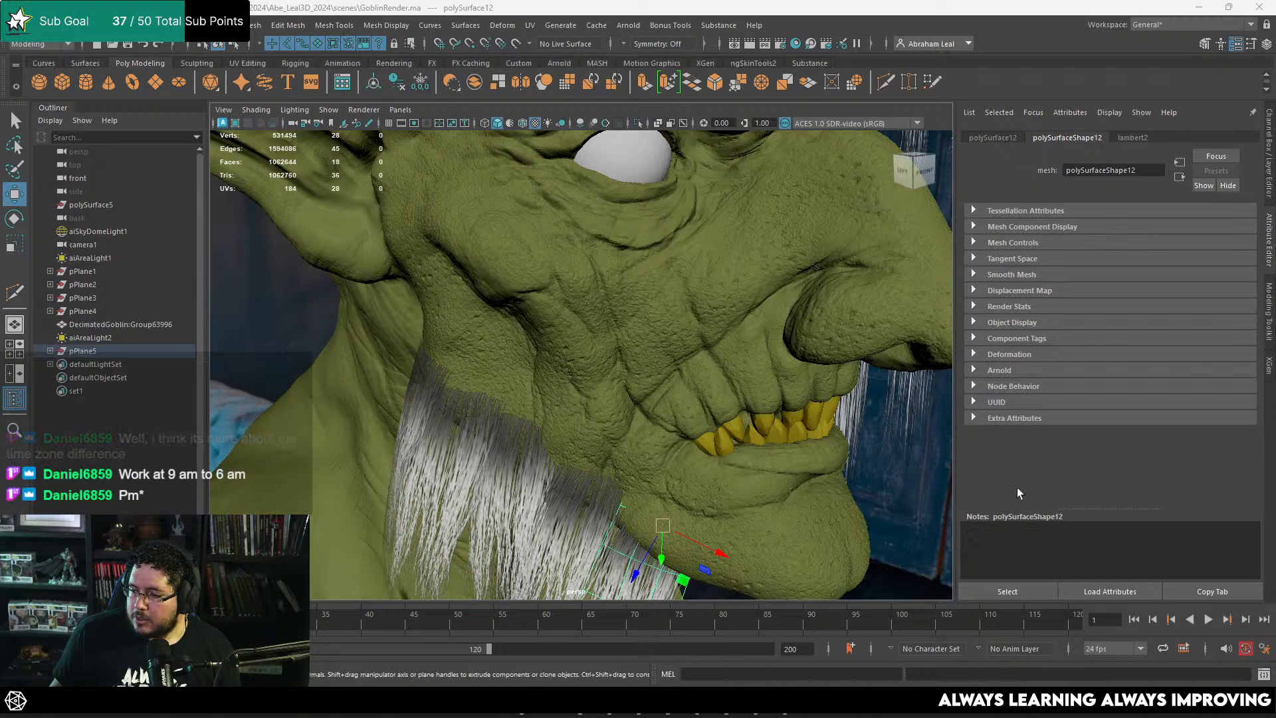
left_click_drag(884, 480, 797, 466, "alt")
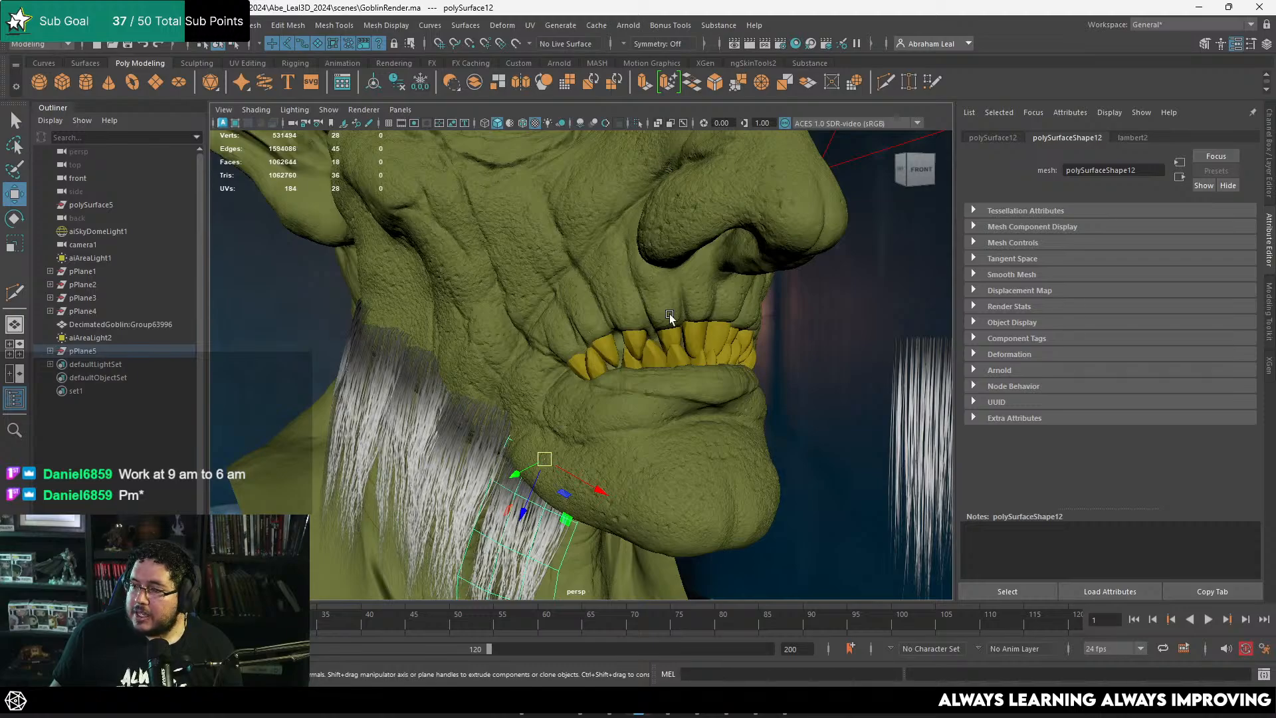
Step: Rotate and reposition the fifth hair card so its root edge lies against the lower jaw
left_click_drag(670, 317, 728, 369, "alt")
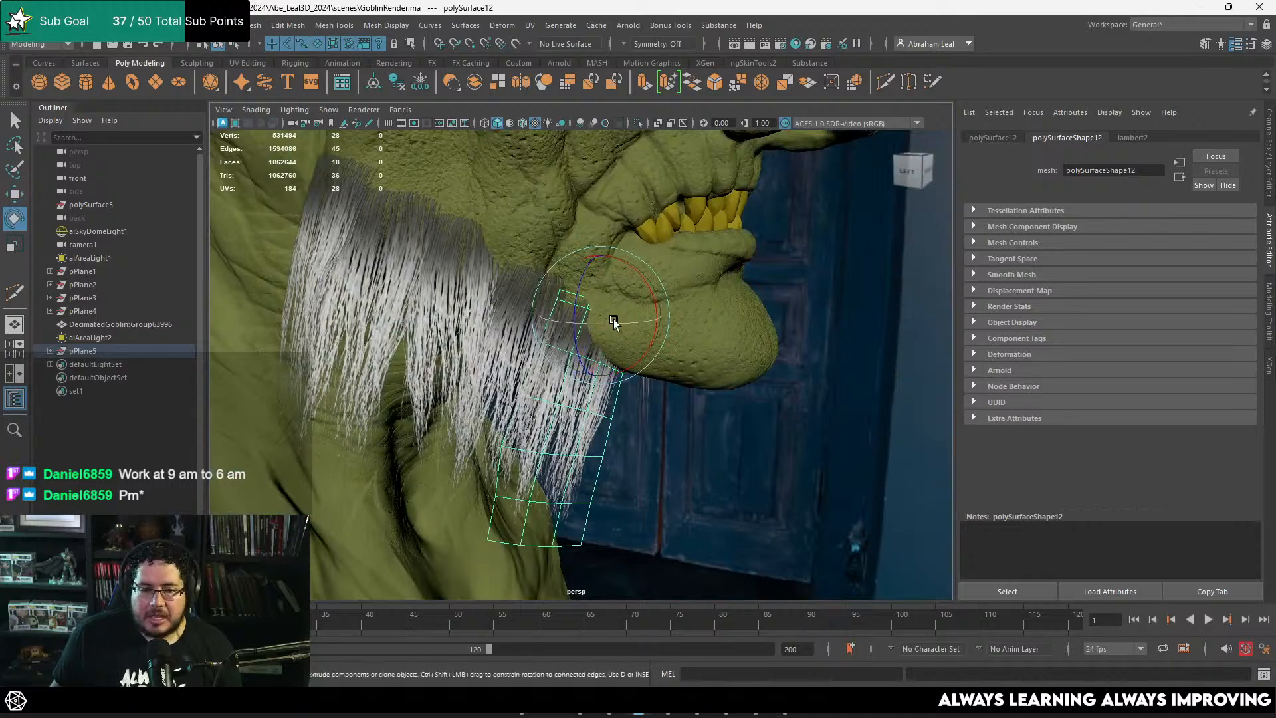
left_click_drag(613, 323, 726, 279)
key("w")
key("e")
key("w")
key("w")
left_click_drag(732, 273, 702, 355, "alt")
Step: Duplicate the fifth hair card, then rotate and move the copy toward the chin against the jaw surface
key("ctrl+d")
key("e")
left_click_drag(738, 355, 642, 338)
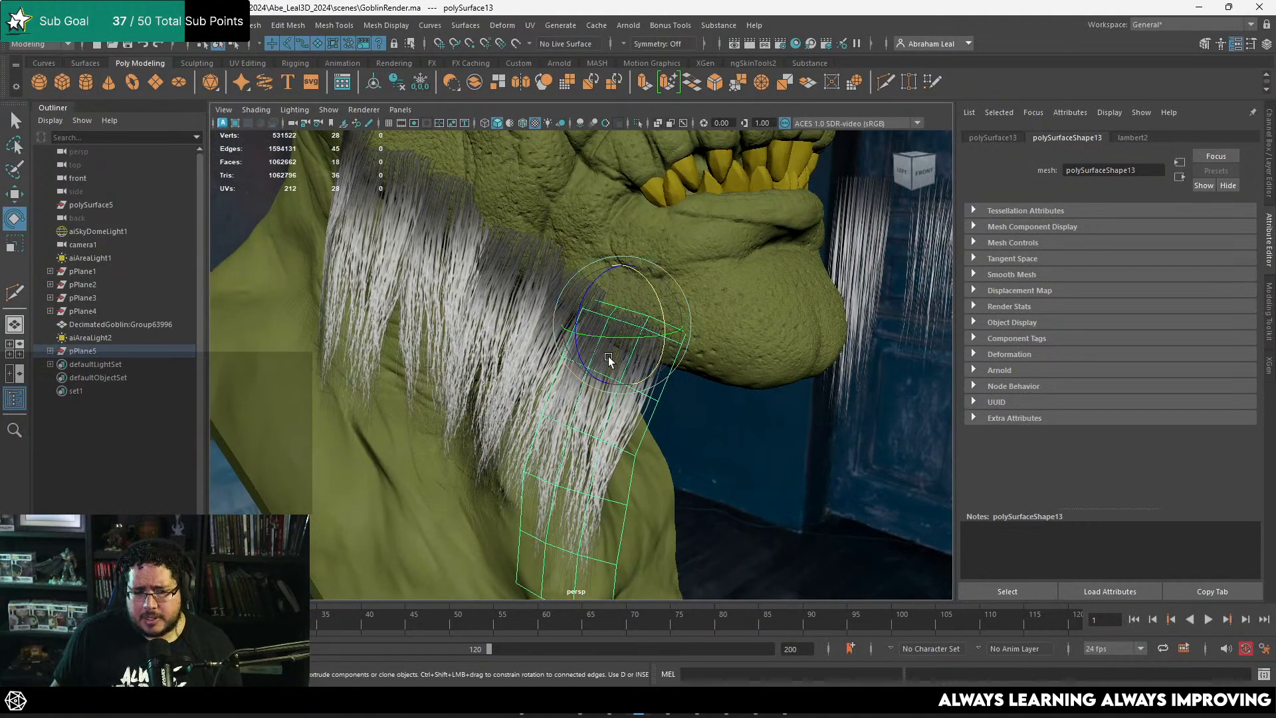
left_click_drag(607, 355, 528, 341, "alt")
key("w")
right_click_drag(530, 345, 606, 399, "alt")
left_click_drag(602, 392, 595, 413, "alt")
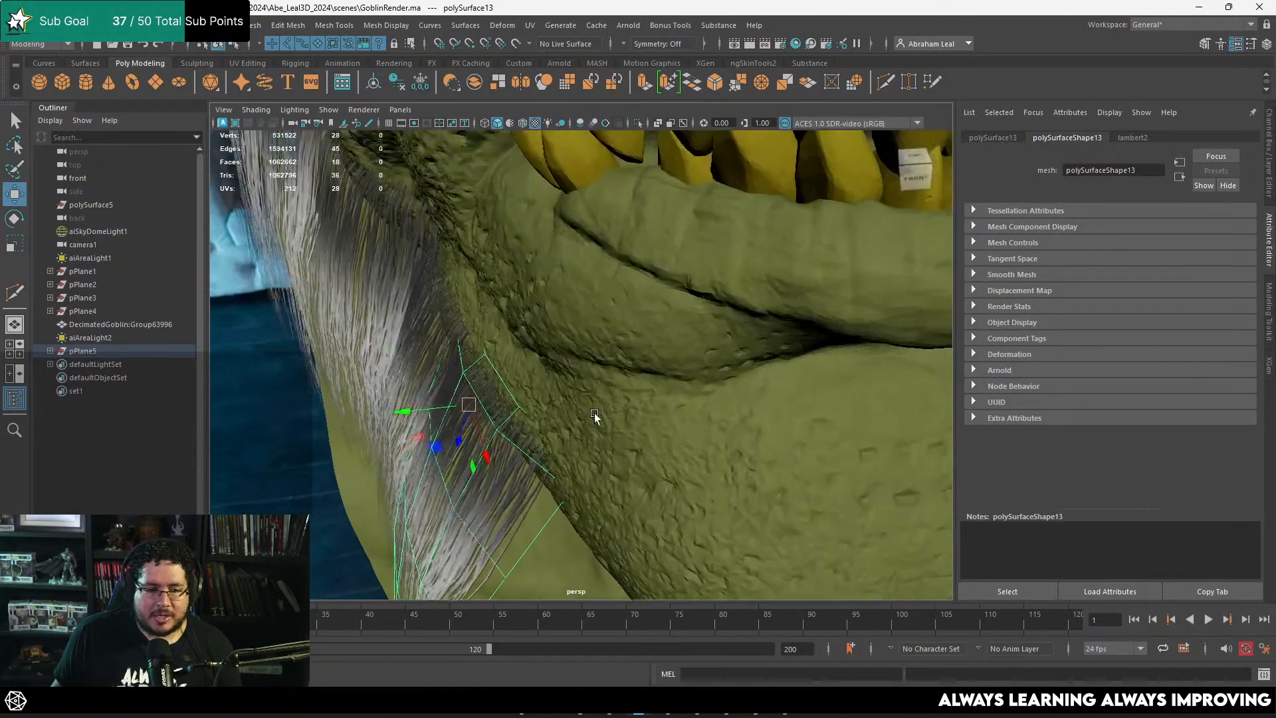
right_click_drag(510, 306, 454, 307)
Step: Move the root-edge vertices of the front-most hair card so they follow the curve of the jaw skin
left_click_drag(532, 329, 472, 442)
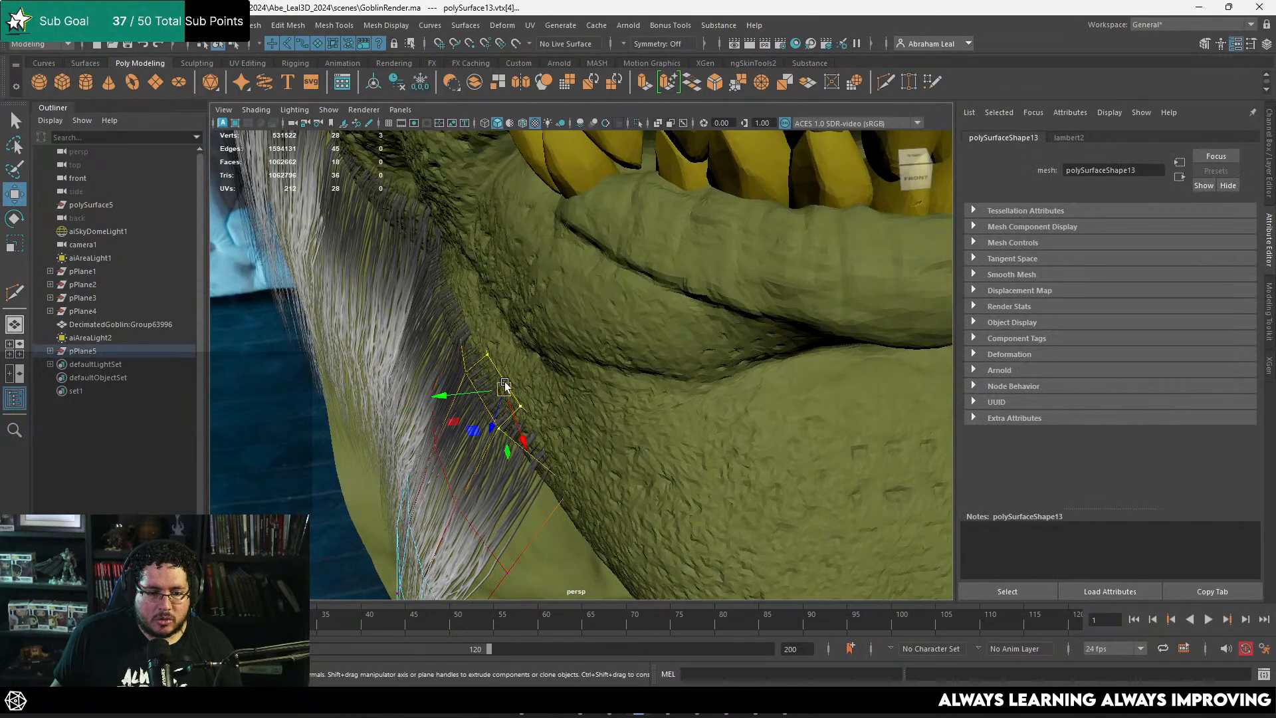
left_click_drag(507, 384, 515, 381)
left_click_drag(466, 324, 451, 319)
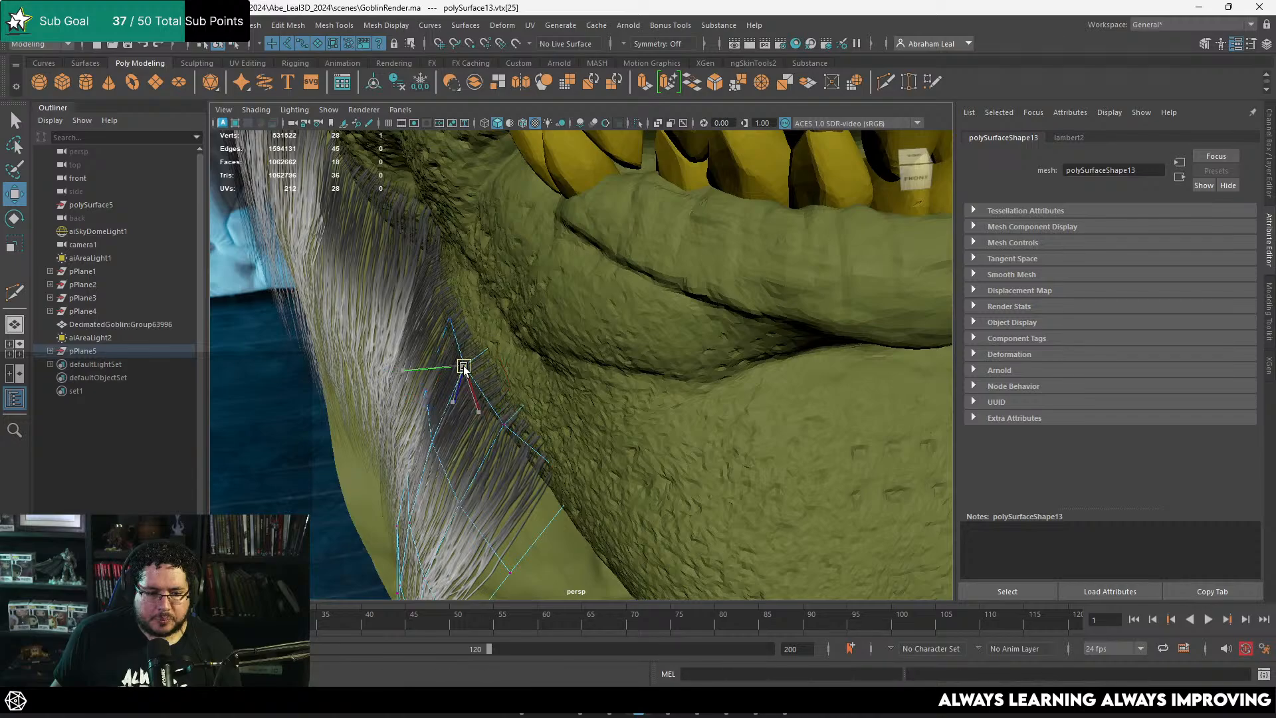
middle_click_drag(525, 405, 537, 330, "alt")
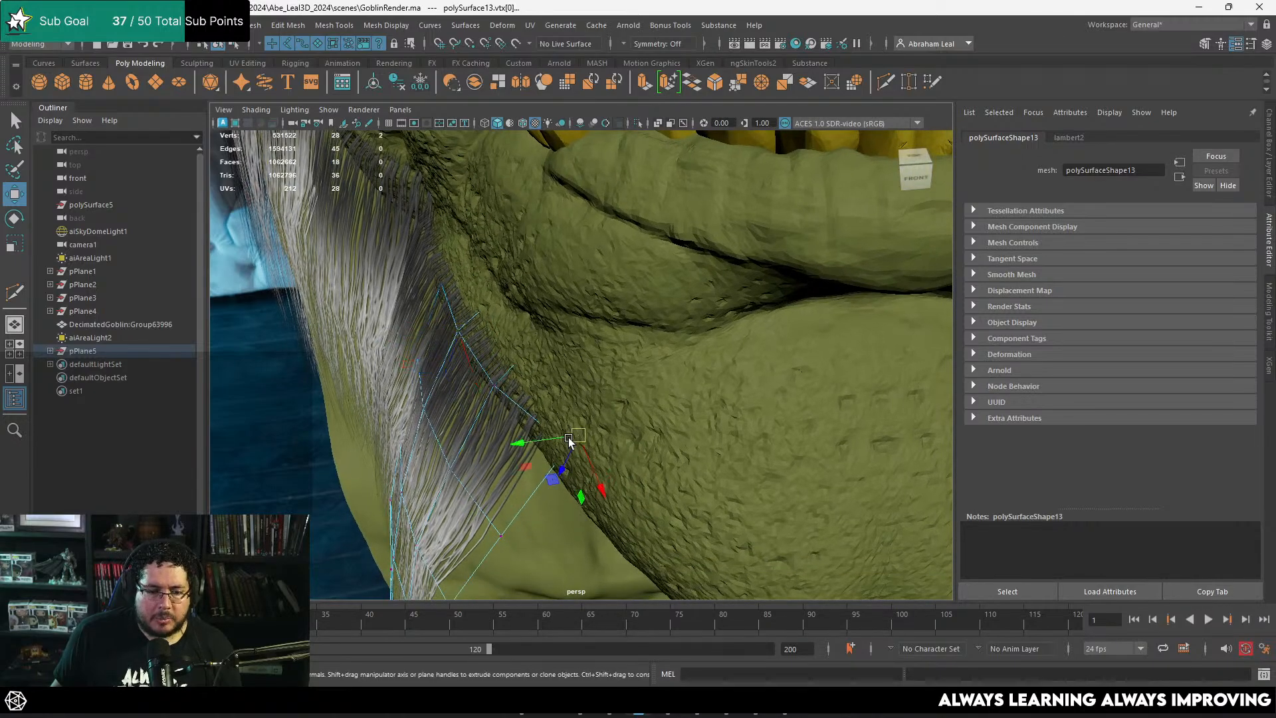
left_click_drag(569, 441, 545, 428)
Step: Select the vertices along the middle of the front-most card's outer edge and pull them outward to widen the strands
scroll(563, 485, "down", 5)
left_click_drag(562, 485, 631, 229, "alt")
left_click_drag(598, 314, 706, 250)
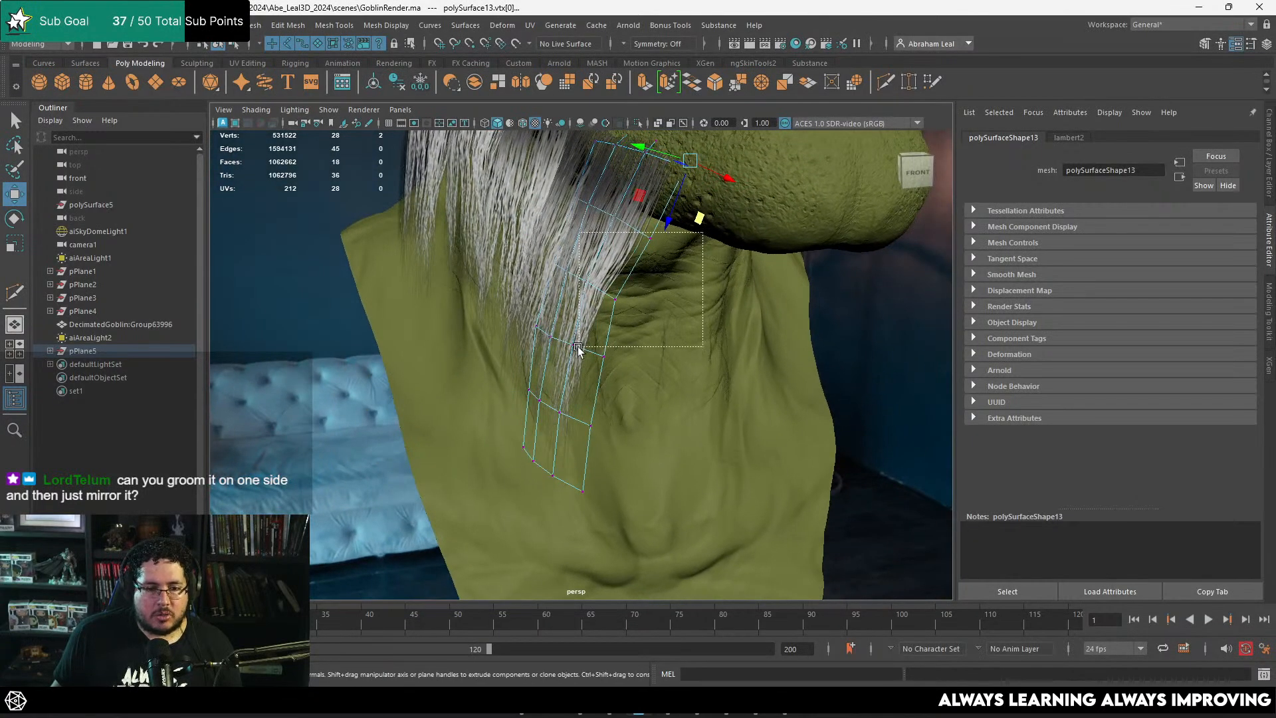
left_click_drag(579, 347, 578, 347)
key("e")
key("w")
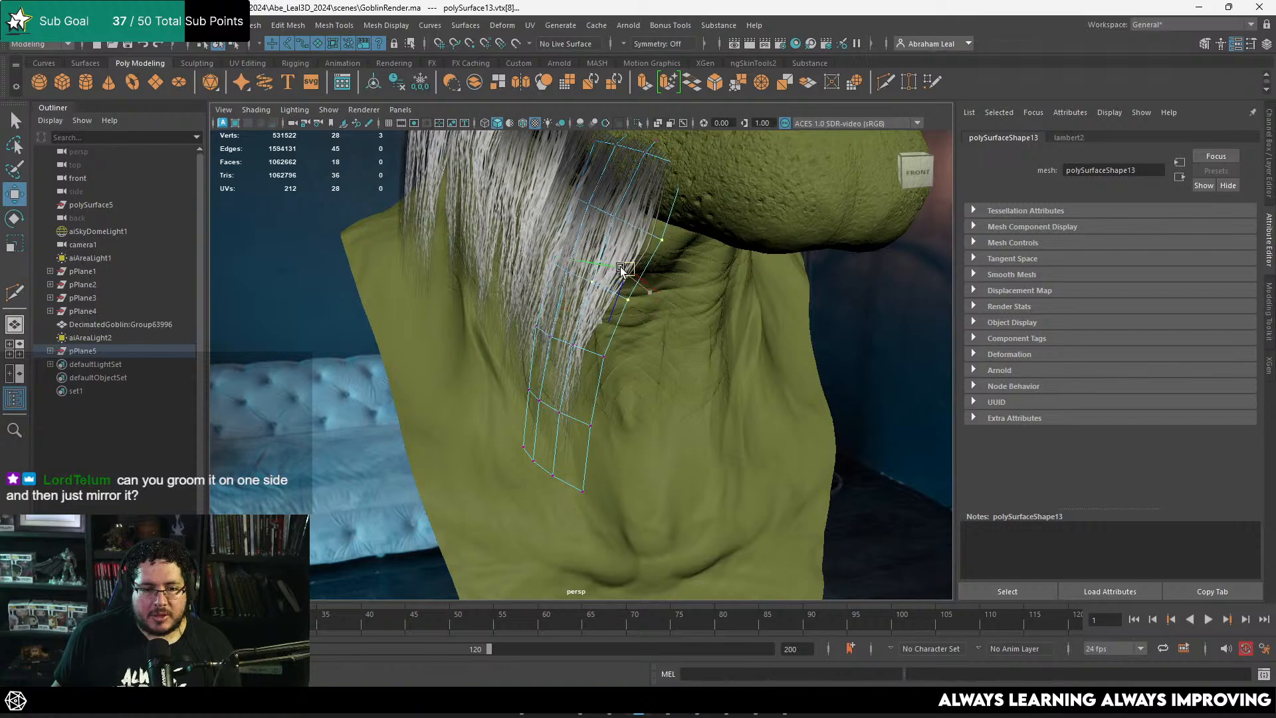
mouse_move(626, 266)
left_mouse_down("alt")
mouse_move(617, 309)
mouse_move(731, 338)
mouse_move(653, 371)
mouse_move(497, 343)
mouse_move(637, 349)
mouse_move(701, 381)
mouse_move(672, 386)
mouse_move(637, 378)
mouse_move(638, 359)
mouse_move(679, 352)
mouse_move(710, 374)
mouse_move(644, 325)
left_mouse_up("alt")
Step: Add a duplicate hair card between the two front jaw cards, and scale and move it to fill the gap
left_click(737, 340)
left_click(701, 381)
key("e")
key("r")
middle_click_drag(643, 323, 593, 313)
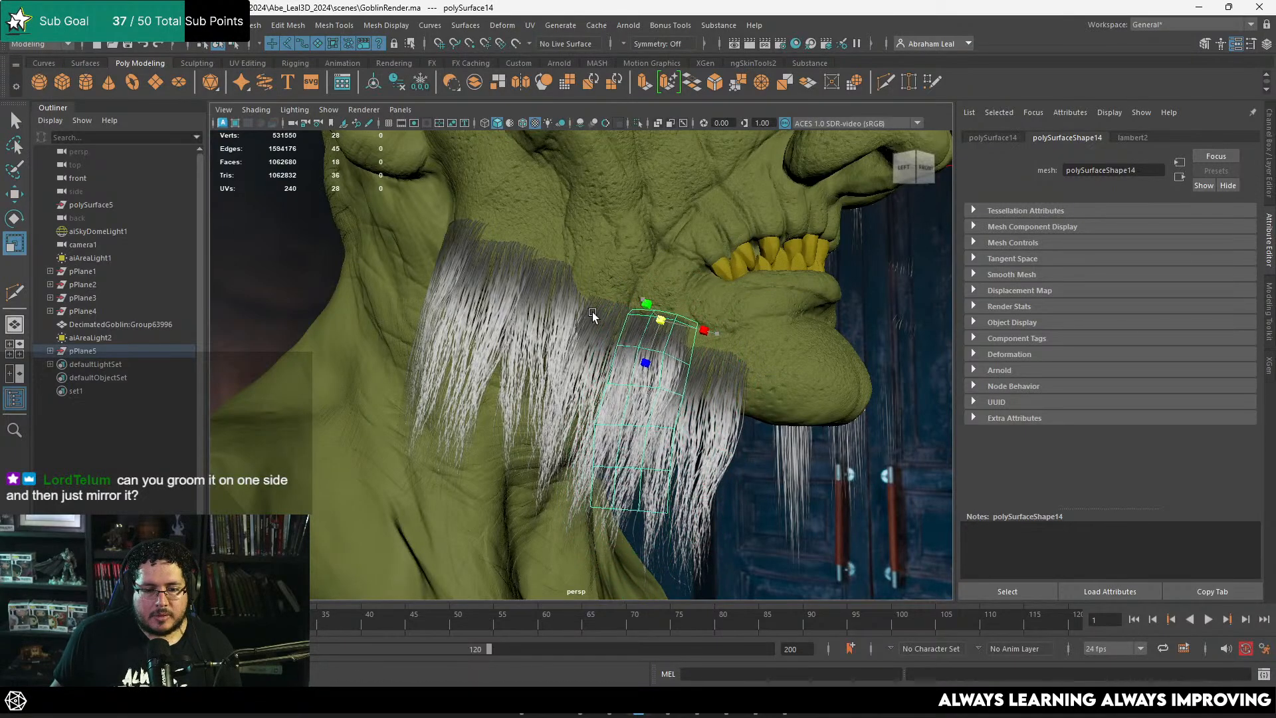
left_click_drag(655, 339, 591, 366, "alt")
right_click_drag(592, 365, 687, 385, "alt")
key("w")
left_click_drag(687, 385, 629, 374, "alt")
key("e")
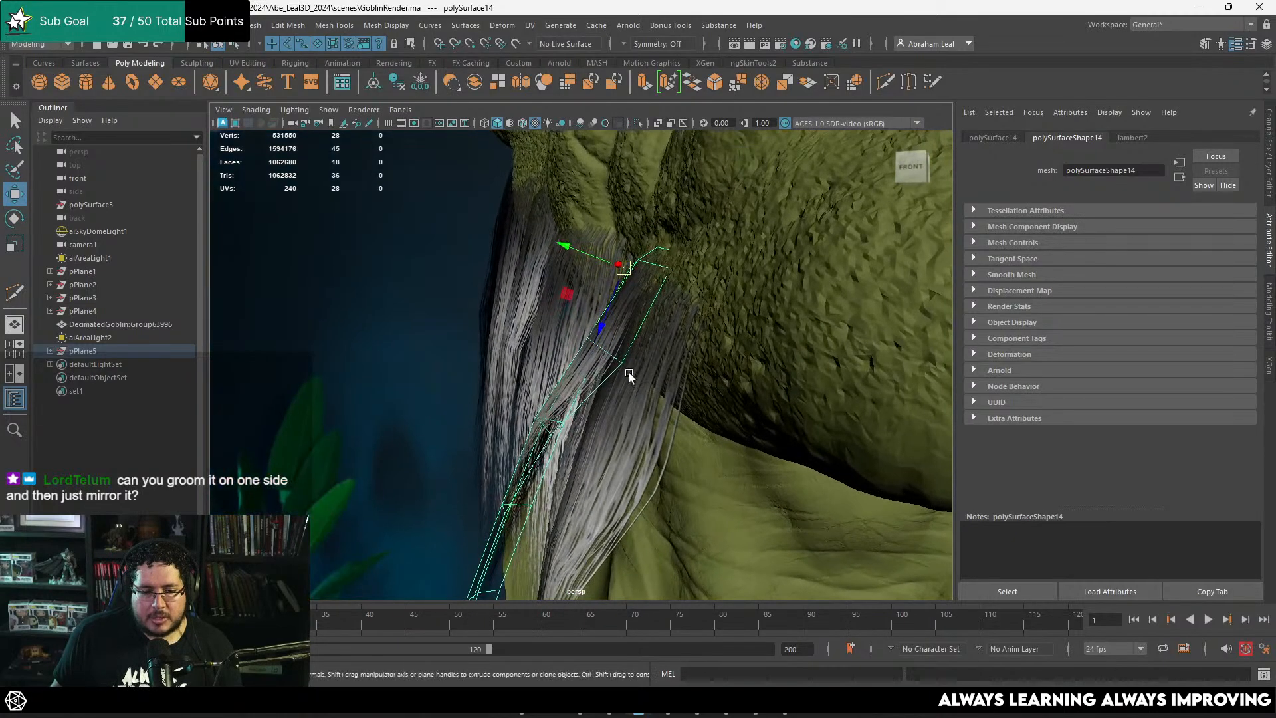
Step: Try a different placement of the added filler card against the jaw and undo the adjustments
right_click_drag(629, 374, 579, 325)
left_click_drag(629, 350, 620, 377)
key("ctrl+z")
key("ctrl+z")
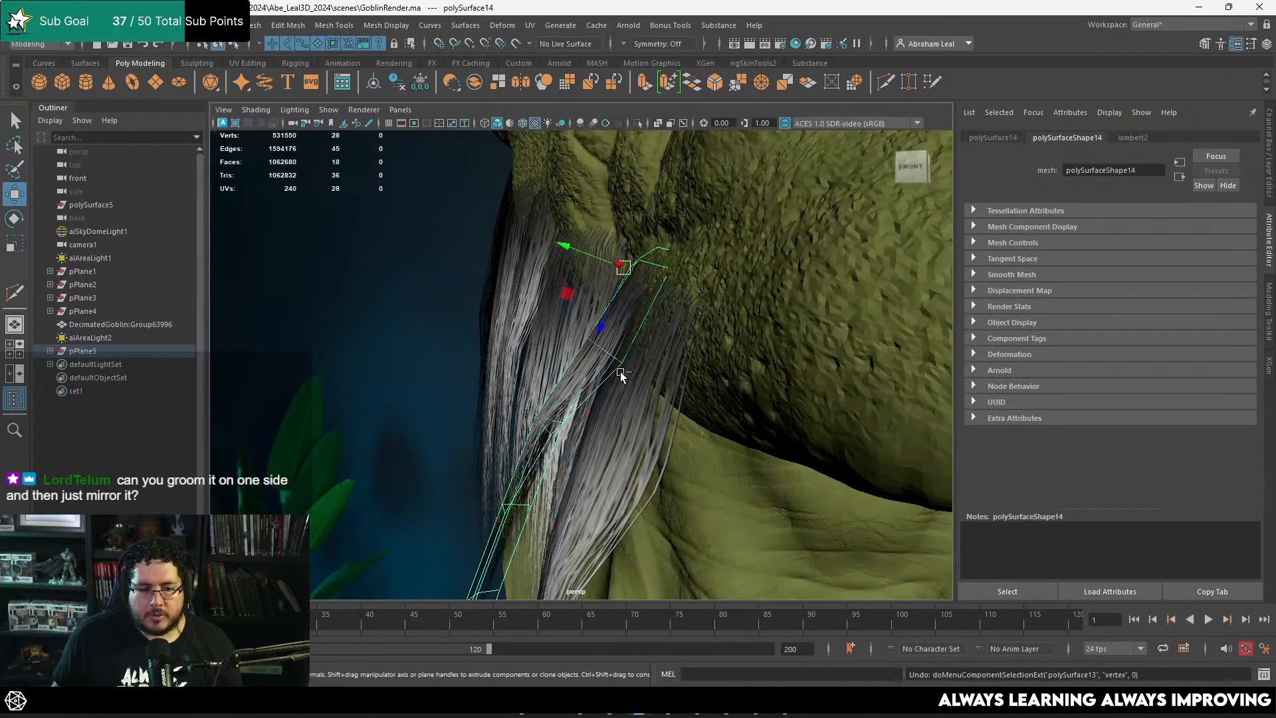
middle_click_drag(620, 374, 623, 367)
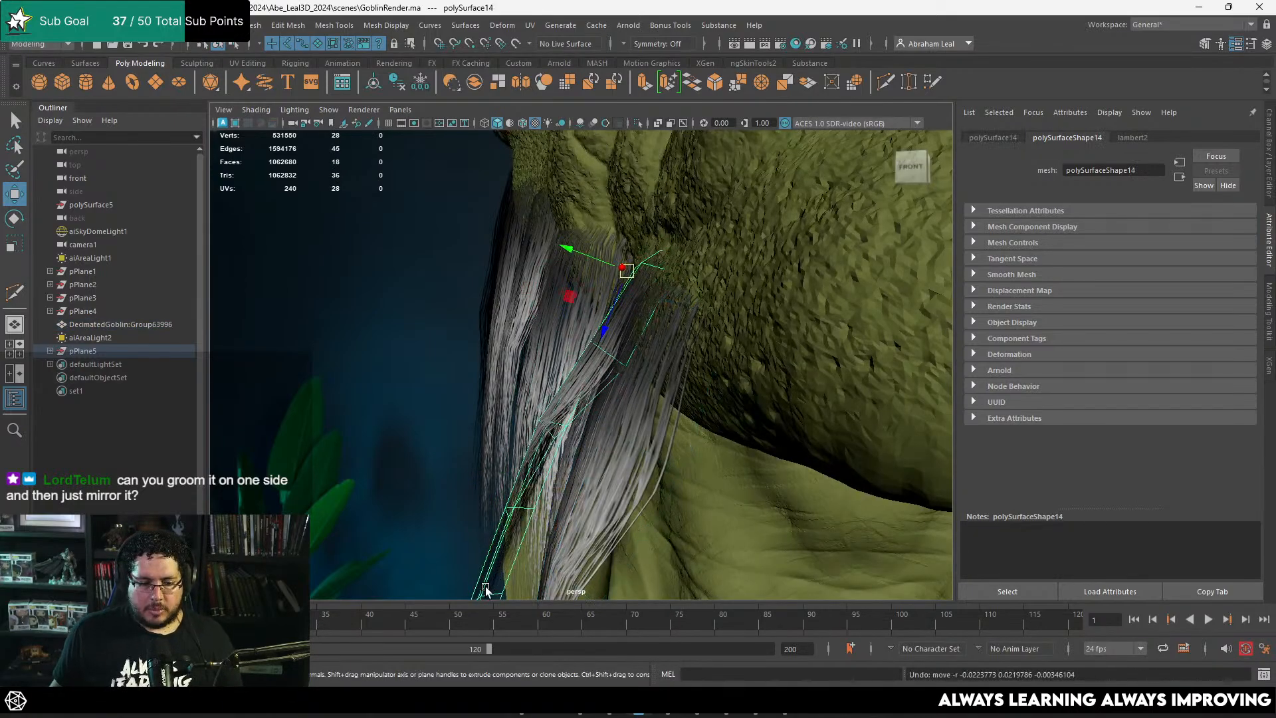
Step: Move the filler card's root-corner vertices against the jaw skin and return to whole-object selection
right_click_drag(486, 589, 416, 301)
left_click_drag(618, 353, 630, 376)
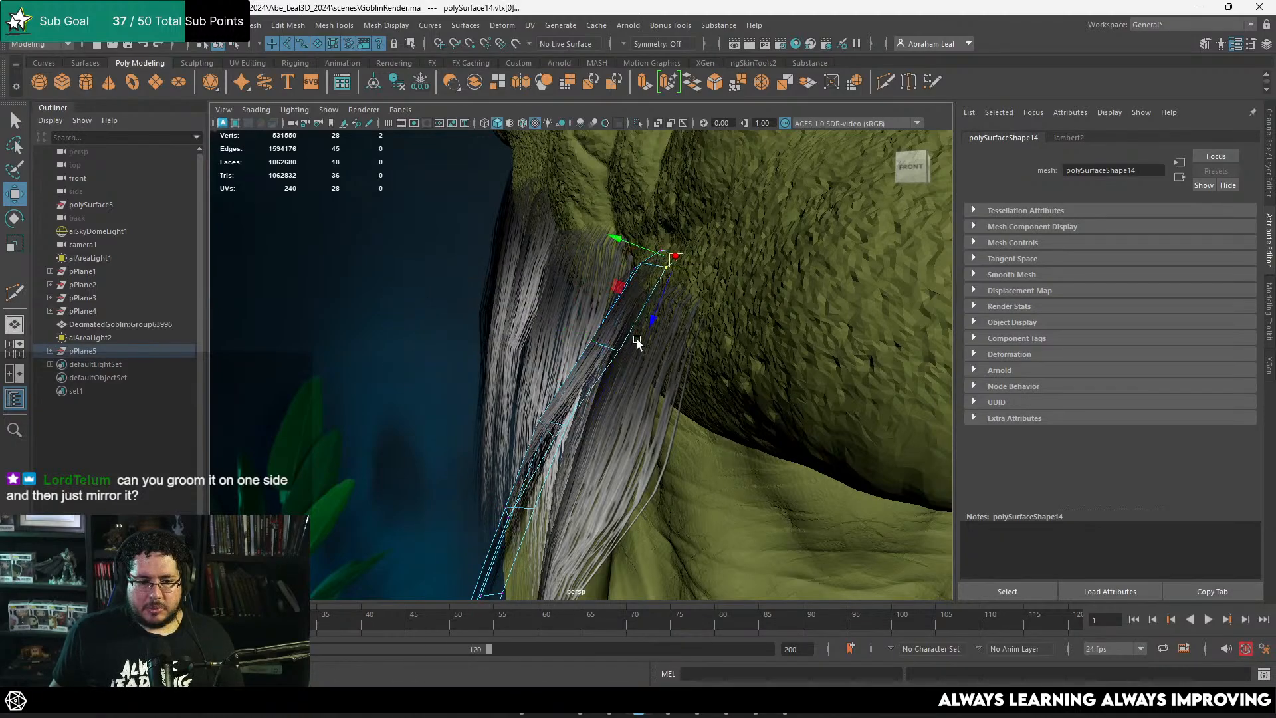
left_click_drag(585, 332, 718, 346, "alt")
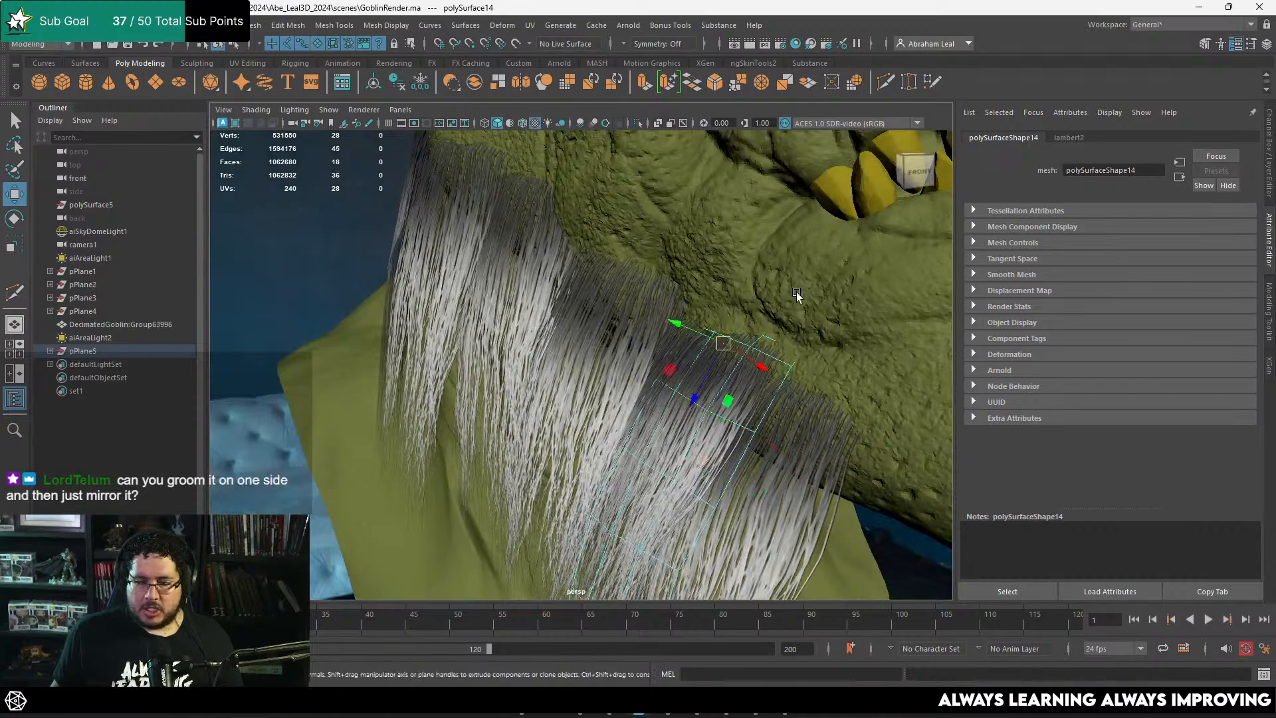
left_click_drag(797, 294, 686, 306, "alt")
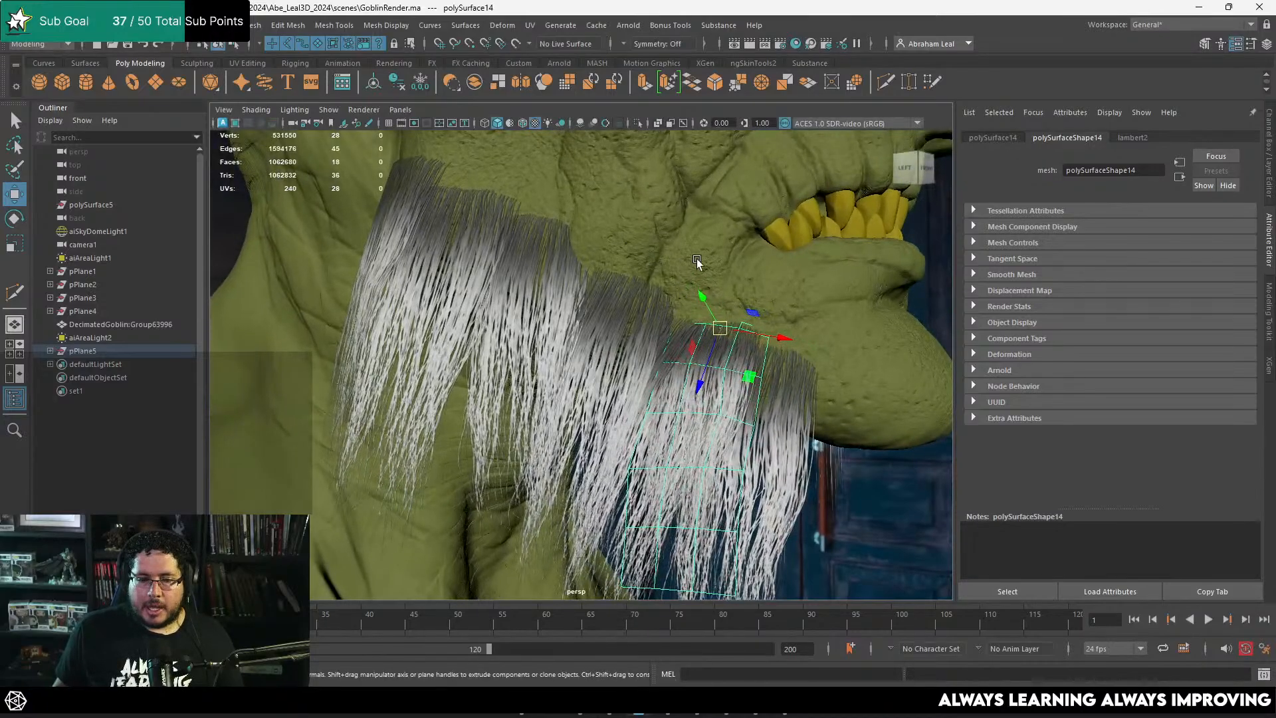
left_click_drag(696, 258, 646, 372)
left_click_drag(721, 306, 758, 362, "alt")
key("ctrl+z")
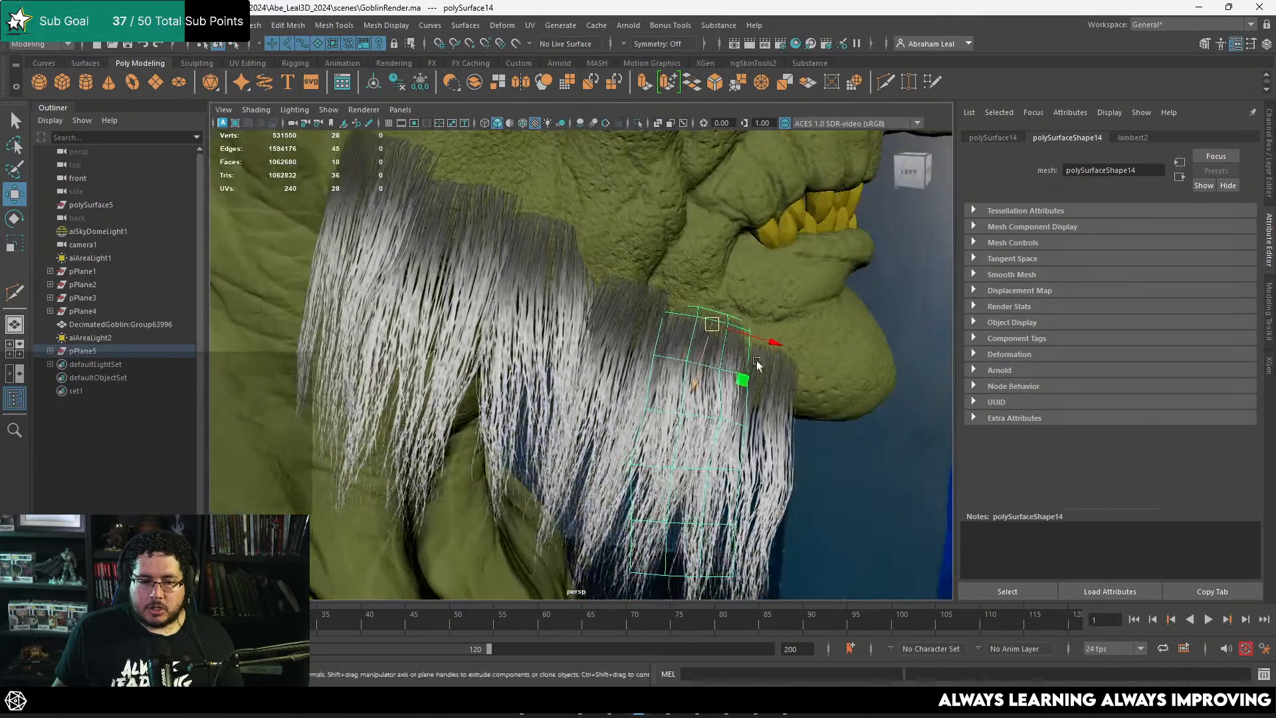
Step: Duplicate a hair card and rotate and move the copy behind the rear end of the row, below the ear
left_click(861, 462)
right_click_drag(860, 462, 738, 428, "alt")
left_click_drag(738, 429, 595, 359, "alt")
left_click(593, 239)
key("ctrl+d")
left_click_drag(602, 195, 568, 316)
key("e")
key("w")
key("e")
left_click_drag(571, 342, 597, 360, "alt")
key("w")
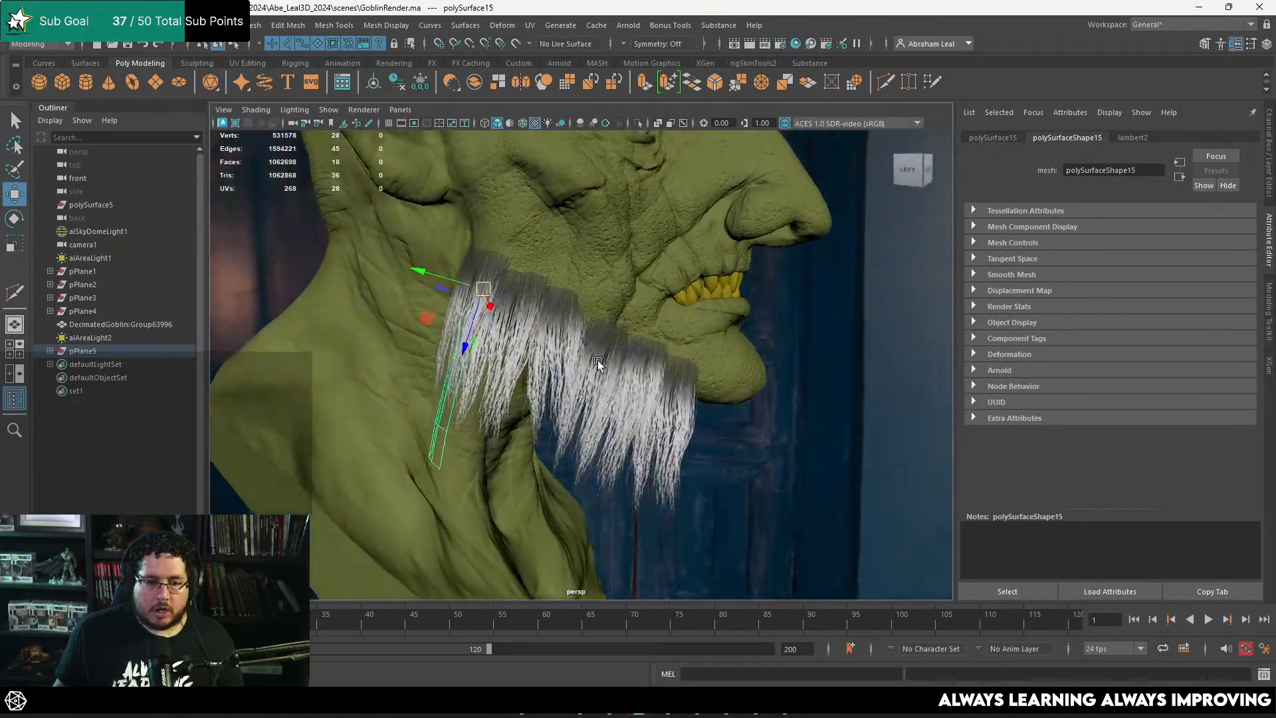
Step: Reselect the third hair card in the middle of the row and adjust its position and rotation against the jaw
right_click_drag(596, 361, 732, 358, "alt")
left_click(620, 301)
middle_click_drag(542, 250, 556, 294, "alt")
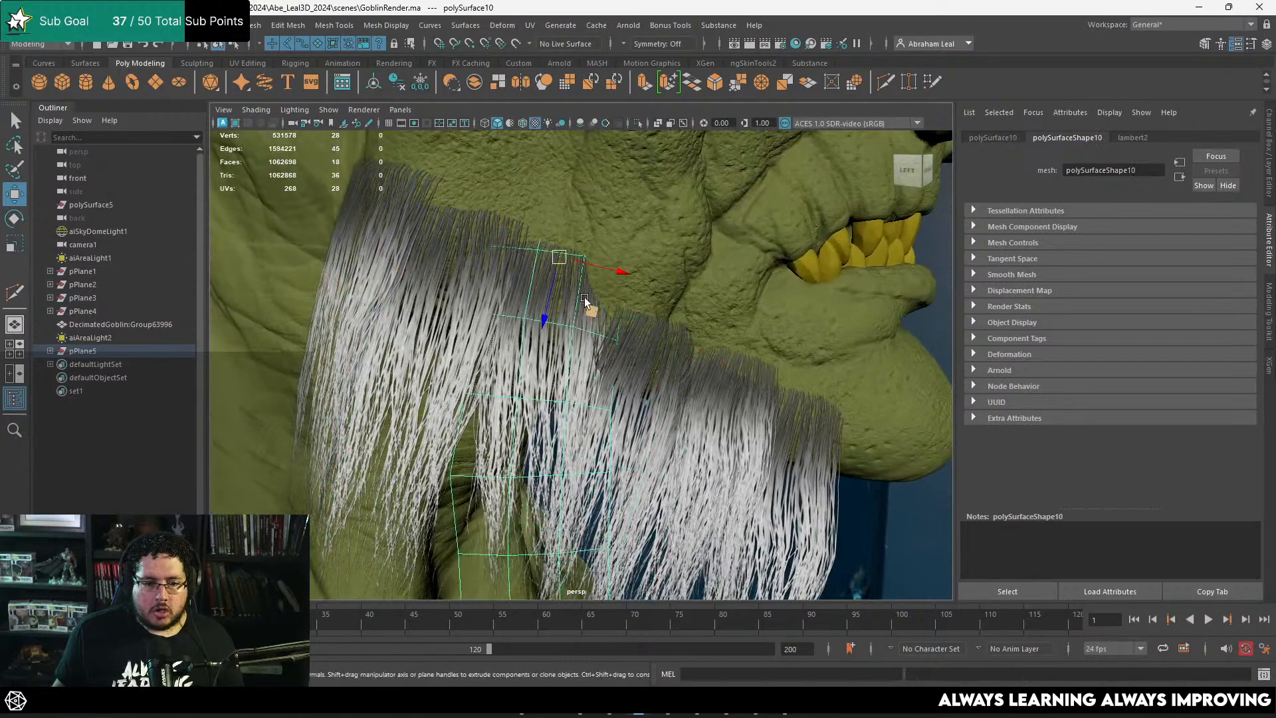
key("e")
key("w")
left_click_drag(585, 291, 524, 248)
key("e")
key("w")
key("e")
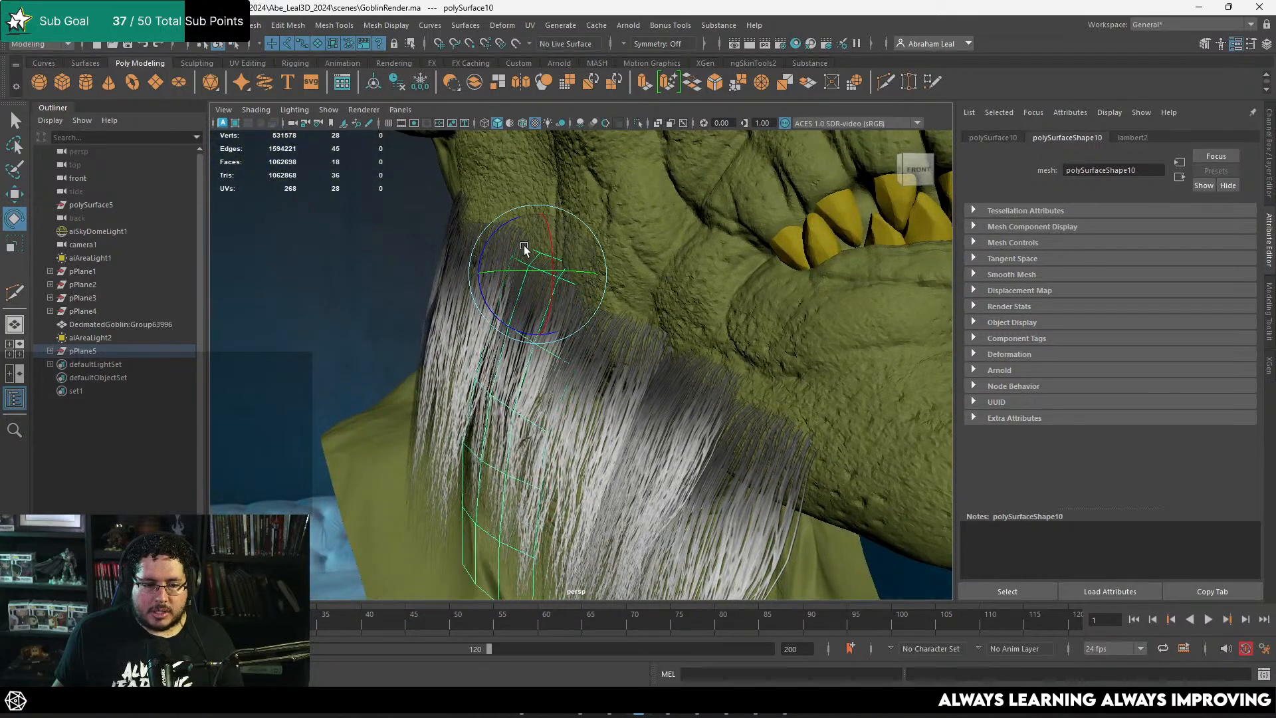
Step: Rotate and move the copied card behind the jaw so it lines up under the back of the hair row
left_click(372, 250)
left_click_drag(402, 276, 561, 281, "alt")
left_click(495, 379)
left_click(426, 370)
left_click_drag(426, 371, 585, 276, "alt")
key("w")
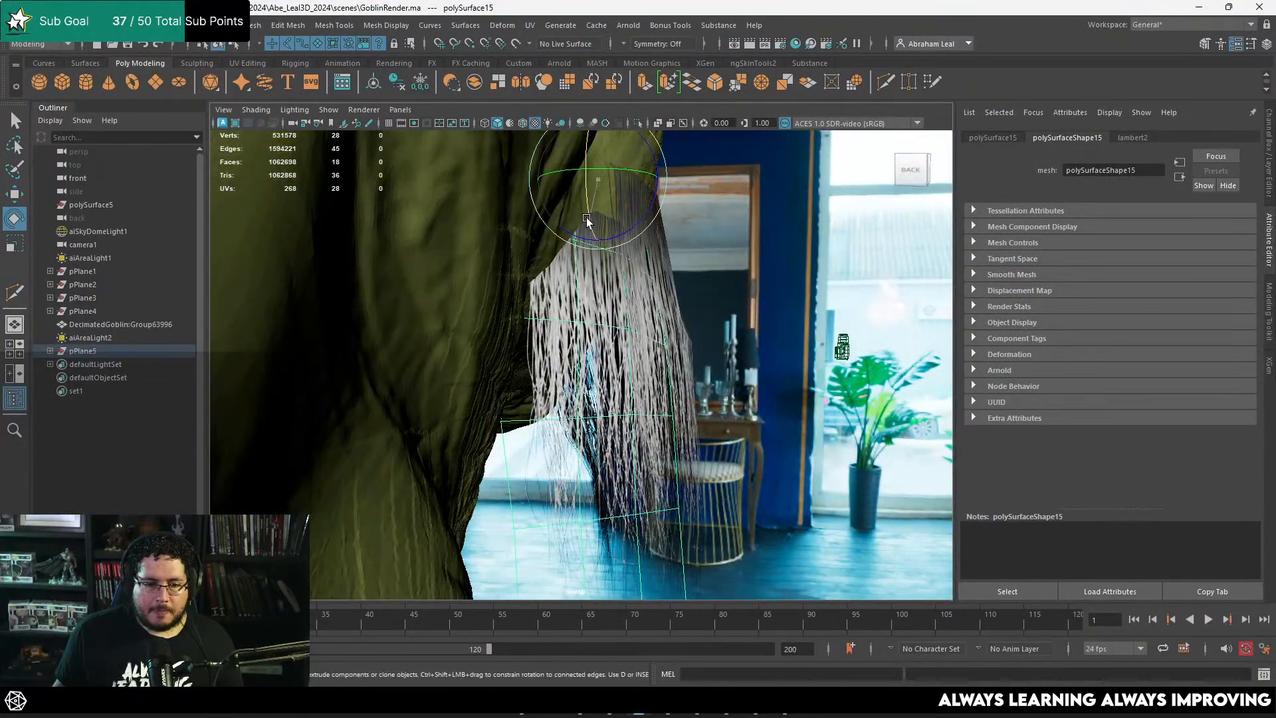
left_click_drag(586, 219, 597, 226)
key("w")
left_click_drag(597, 182, 612, 166)
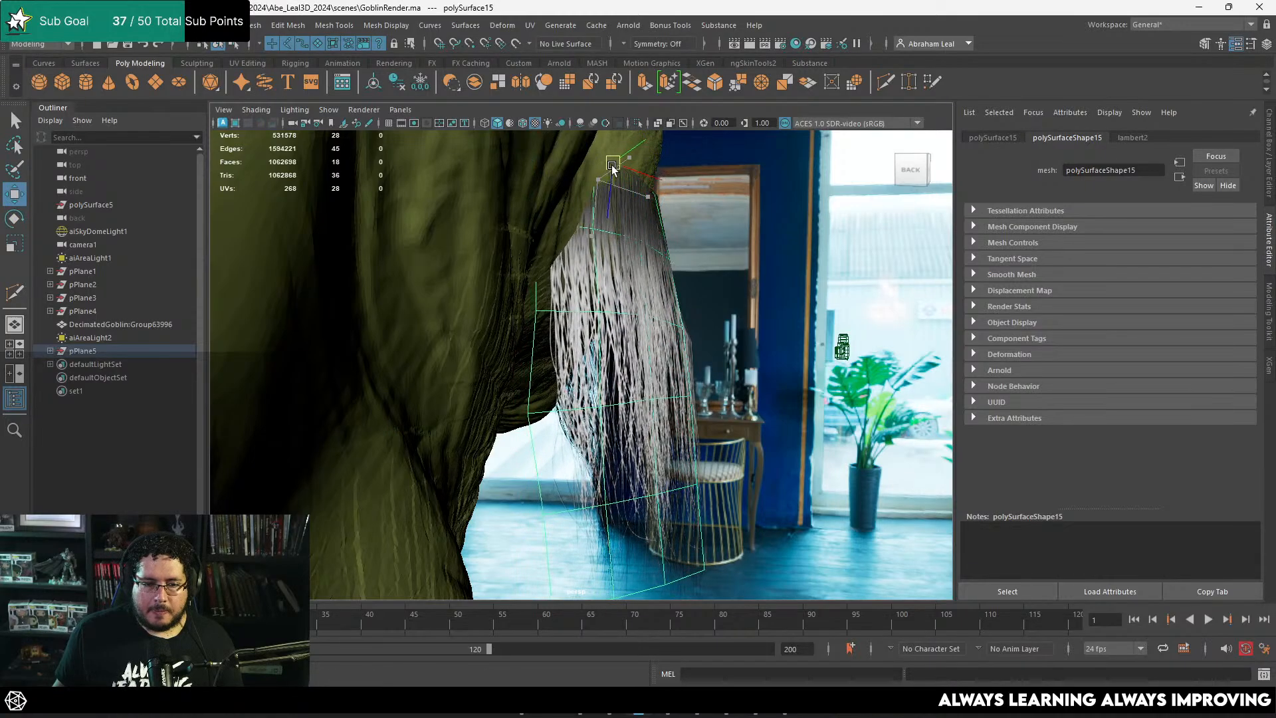
Step: Move single vertices along the outer edge of the rear hair card to fit it against the jaw and neck
left_click(715, 262)
scroll(743, 311, "down", 2)
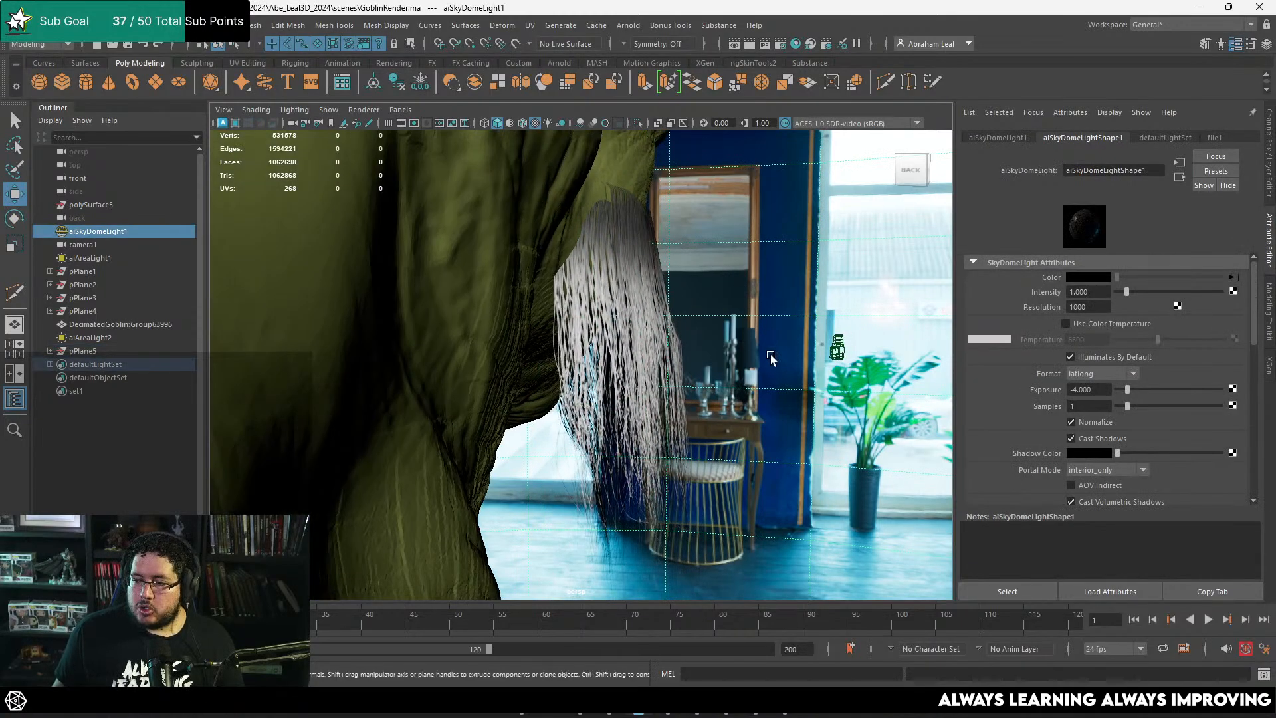
left_click_drag(771, 354, 364, 292, "alt")
left_click(444, 268)
scroll(425, 308, "up", 4)
right_click_drag(426, 306, 383, 295)
left_click(413, 309)
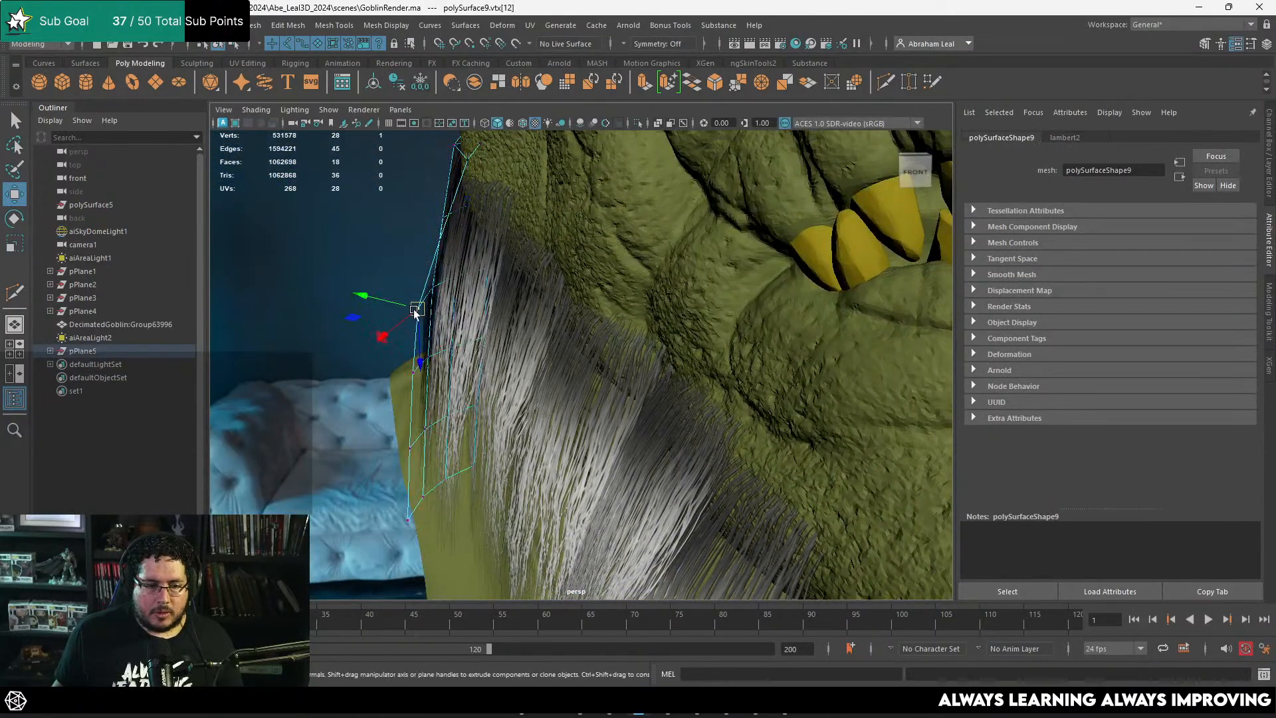
left_click_drag(415, 312, 438, 371, "alt")
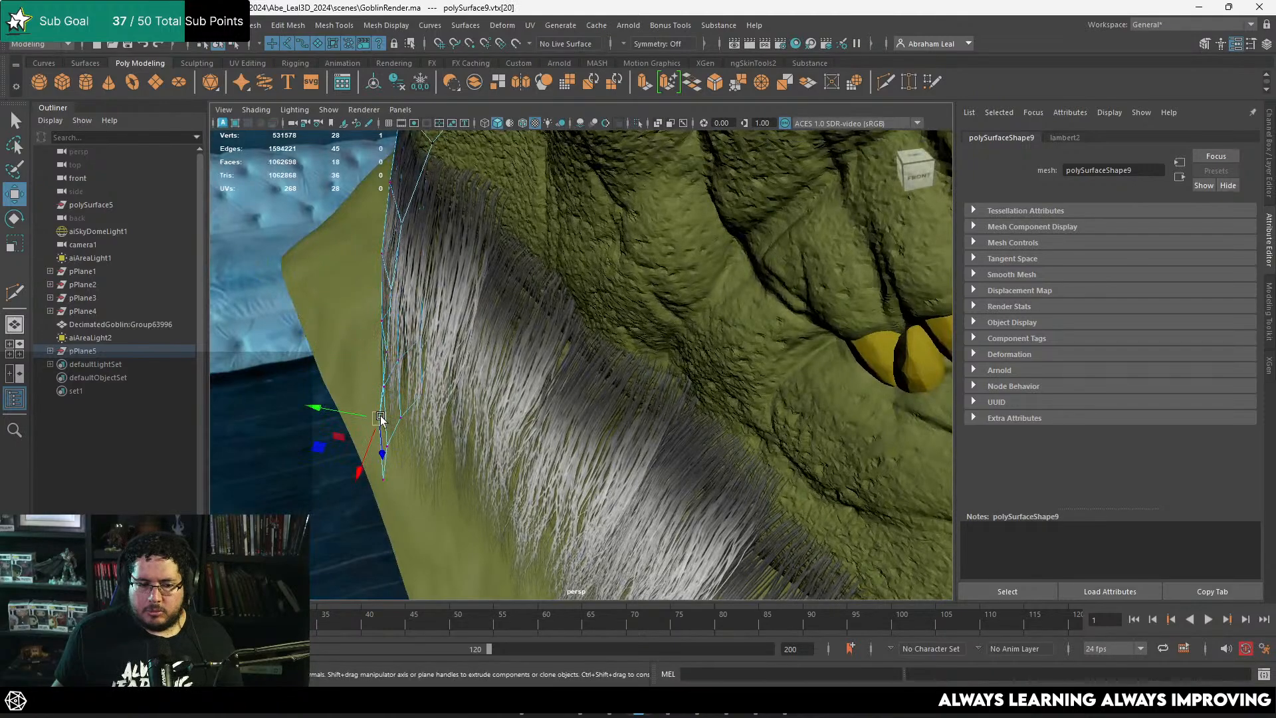
left_click_drag(399, 476, 464, 286, "alt")
Step: Select two root-corner vertices of the rear hair card and adjust them against the skin below the ear
right_click_drag(464, 283, 590, 214)
left_click_drag(590, 213, 599, 293, "alt")
left_click_drag(448, 230, 497, 228, "alt")
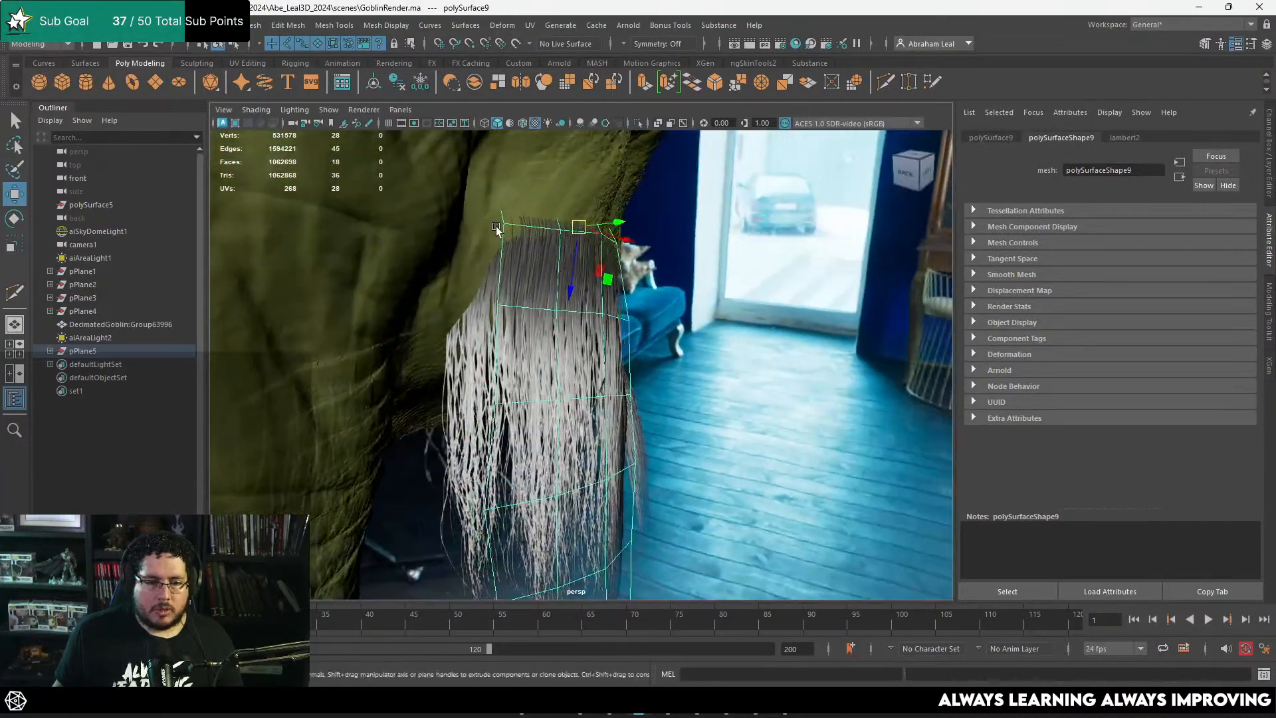
right_click_drag(458, 208, 457, 209)
left_click_drag(458, 210, 561, 208, "alt")
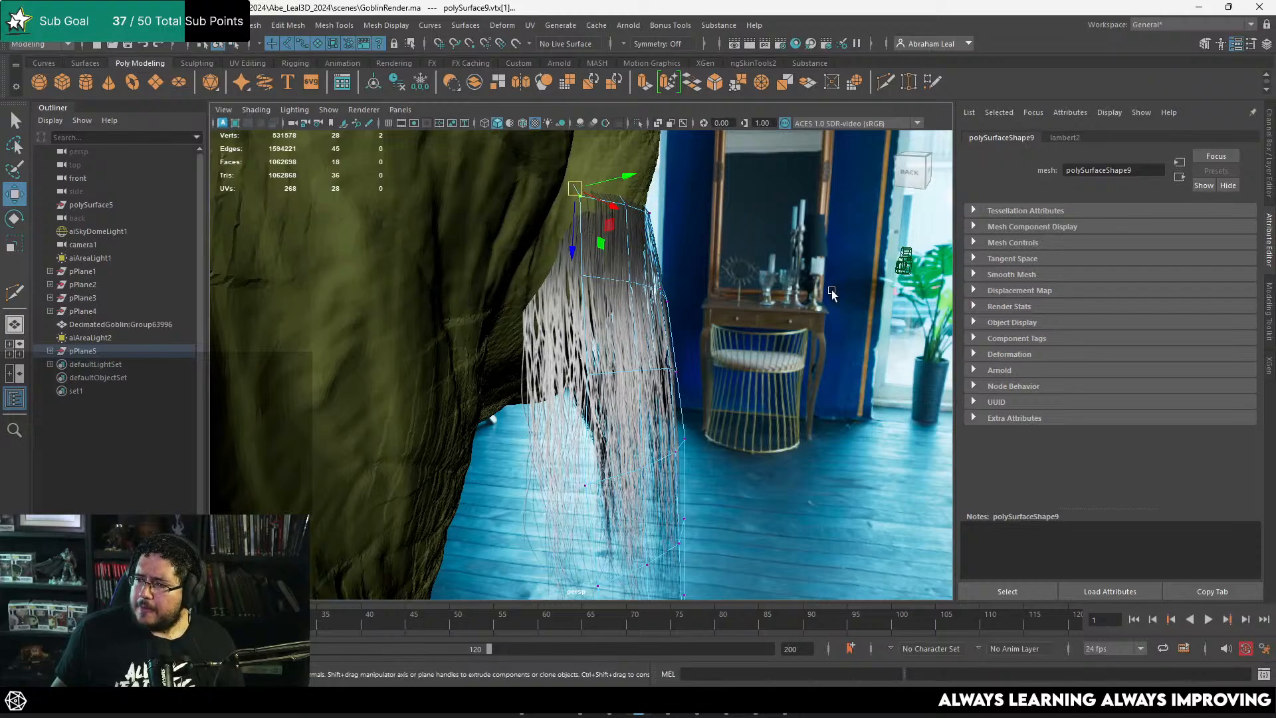
left_click_drag(831, 290, 813, 342, "alt")
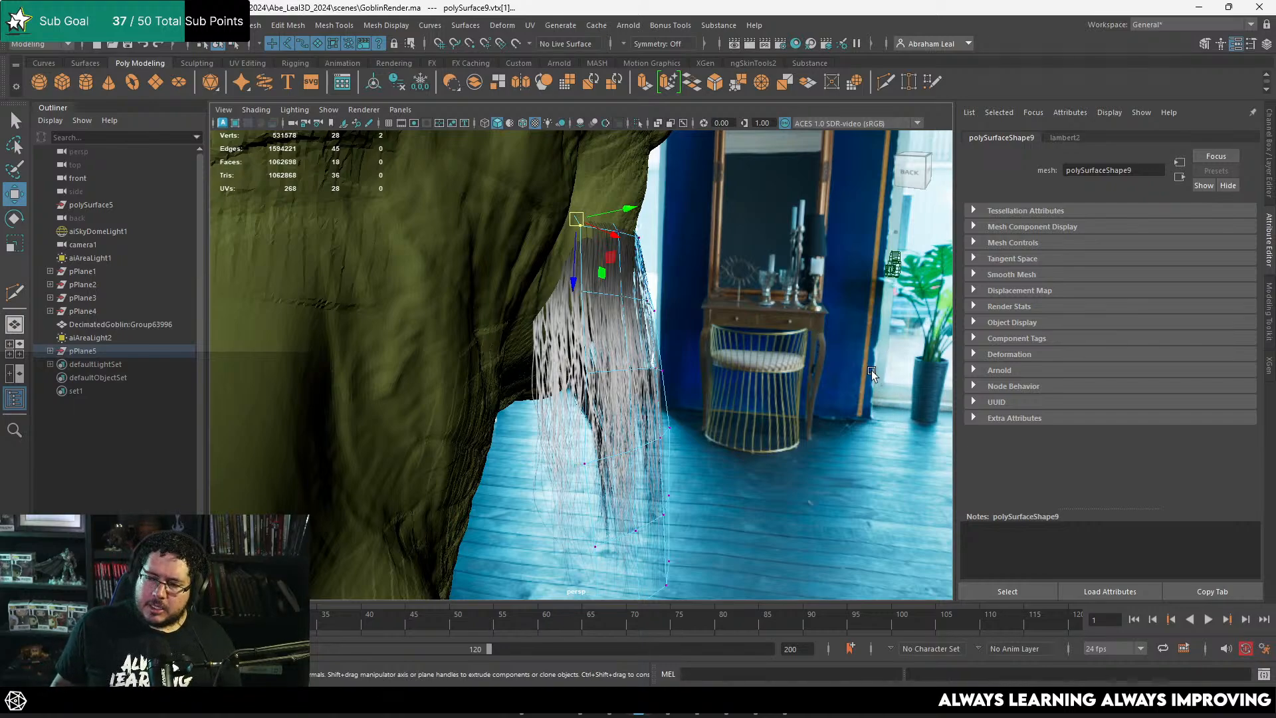
left_click_drag(710, 343, 677, 307, "alt")
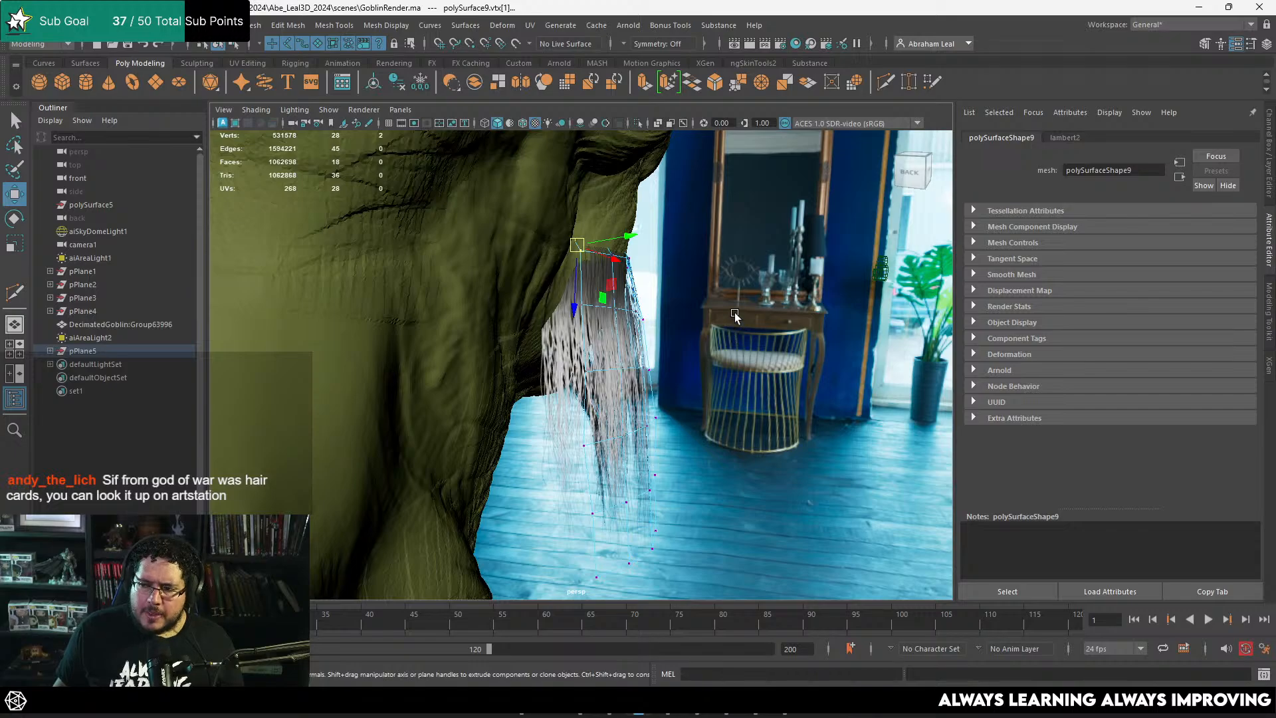
left_click_drag(732, 330, 478, 262, "alt")
right_click_drag(479, 262, 906, 496, "alt")
left_click_drag(592, 335, 524, 333, "alt")
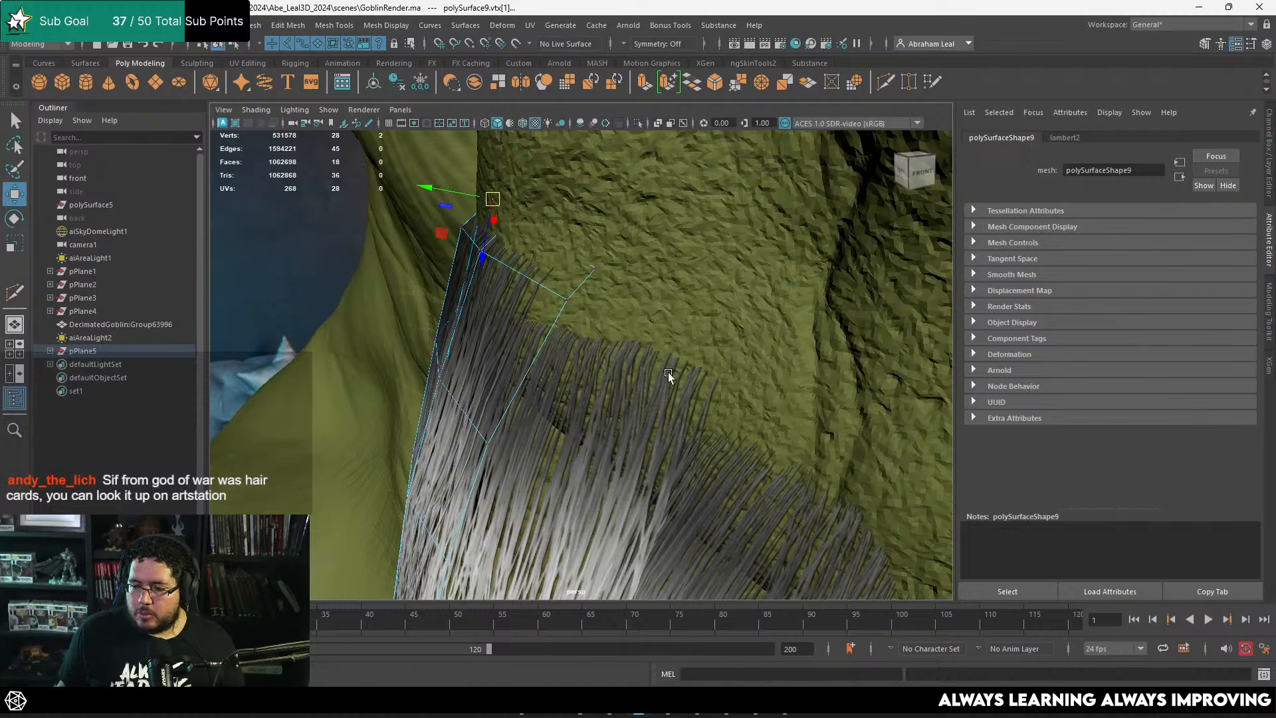
left_click_drag(680, 378, 614, 343, "alt")
right_click_drag(614, 343, 511, 288, "alt")
left_click_drag(510, 288, 561, 308, "alt")
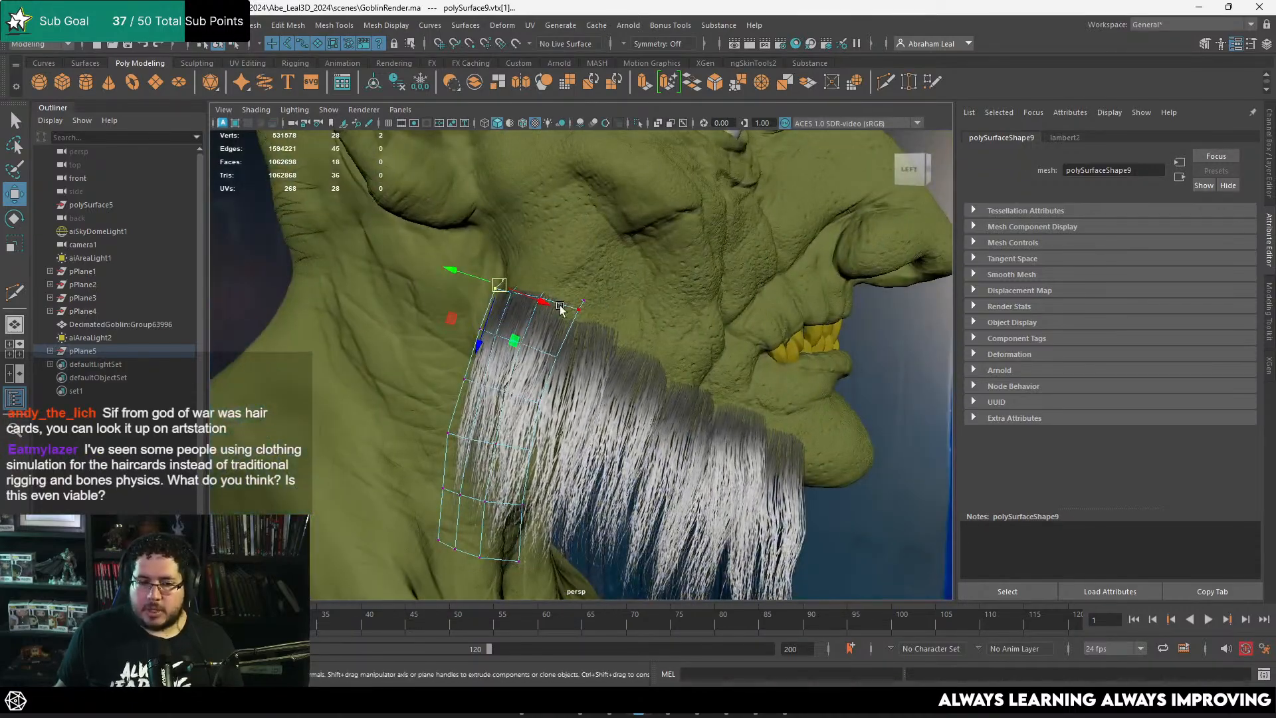
Step: Check the hair row from the front and select all the hair cards along the jaw
scroll(736, 366, "down", 3)
left_click(835, 388)
left_click_drag(835, 388, 370, 279, "alt")
right_click_drag(371, 279, 627, 357, "alt")
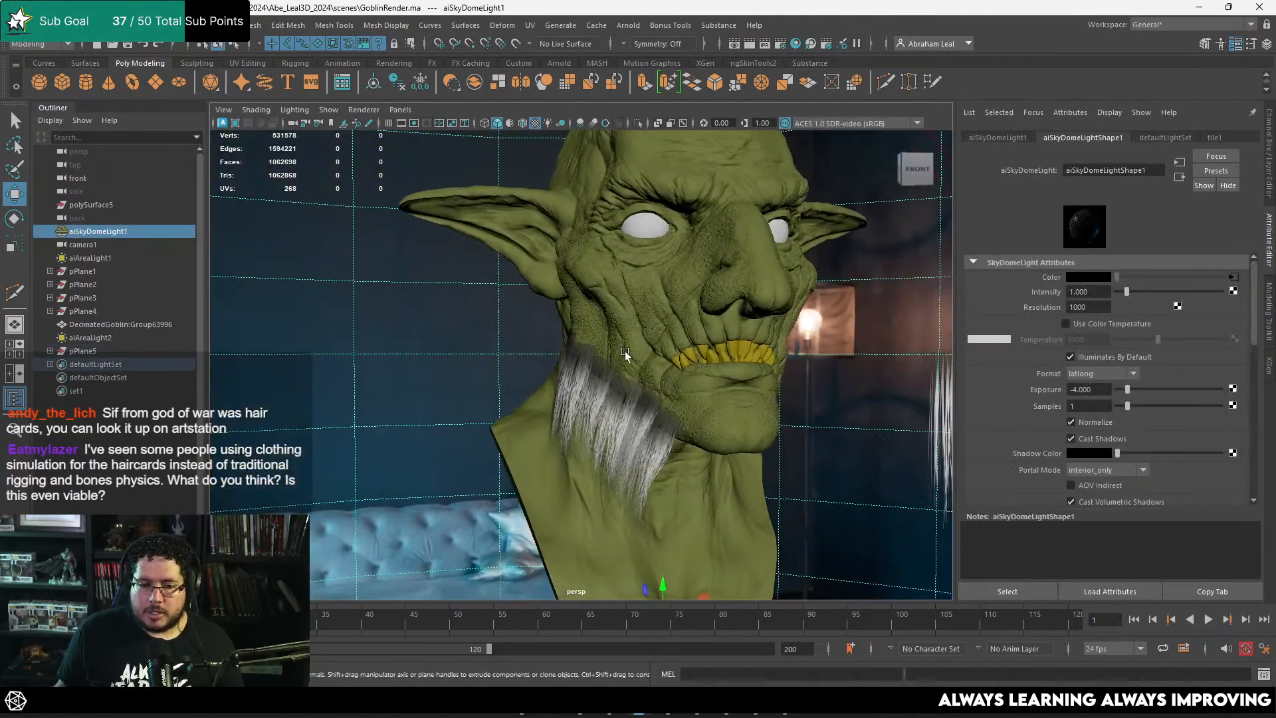
left_click_drag(626, 357, 504, 334, "alt")
left_click(554, 357)
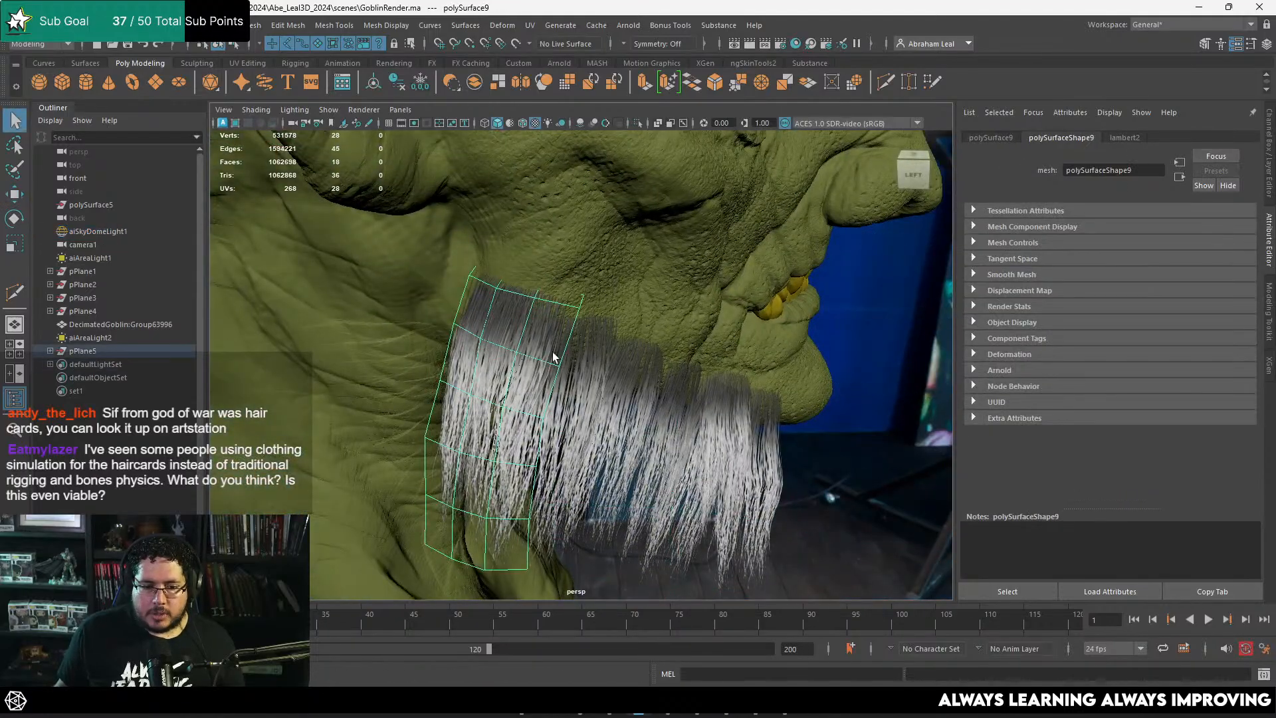
left_click(631, 384, "shift")
left_click_drag(631, 384, 809, 533, "alt")
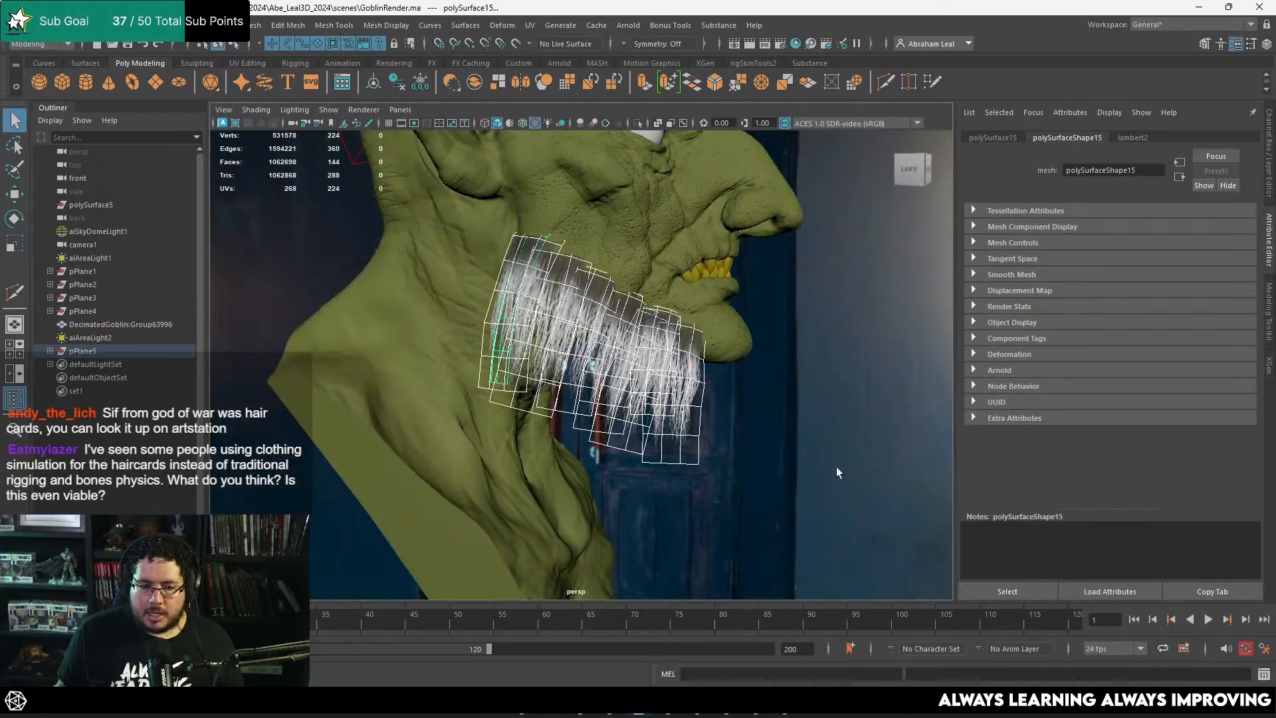
mouse_move(837, 472)
left_mouse_down("alt")
mouse_move(623, 465)
mouse_move(851, 464)
left_mouse_up("alt")
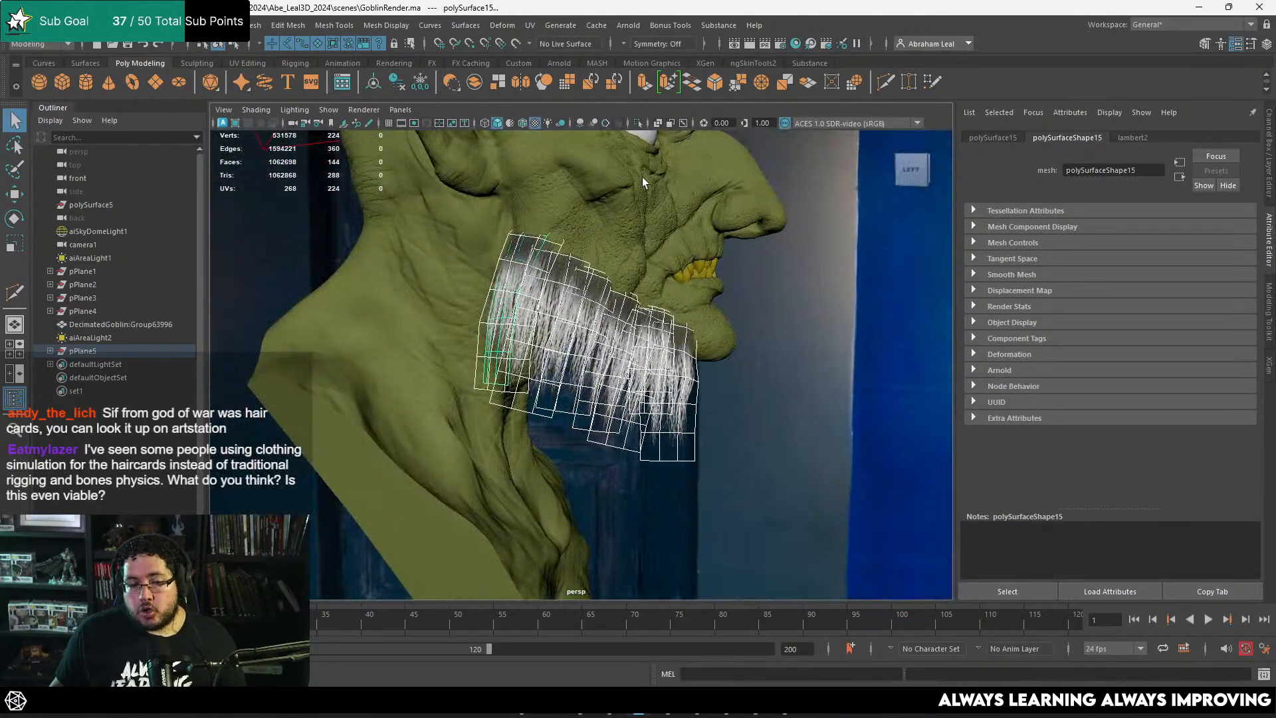
left_click_drag(643, 182, 643, 284, "alt")
Step: Combine the selected hair cards into one mesh and export it as HairTest.fbx in the HairCards folder
left_click(30, 26)
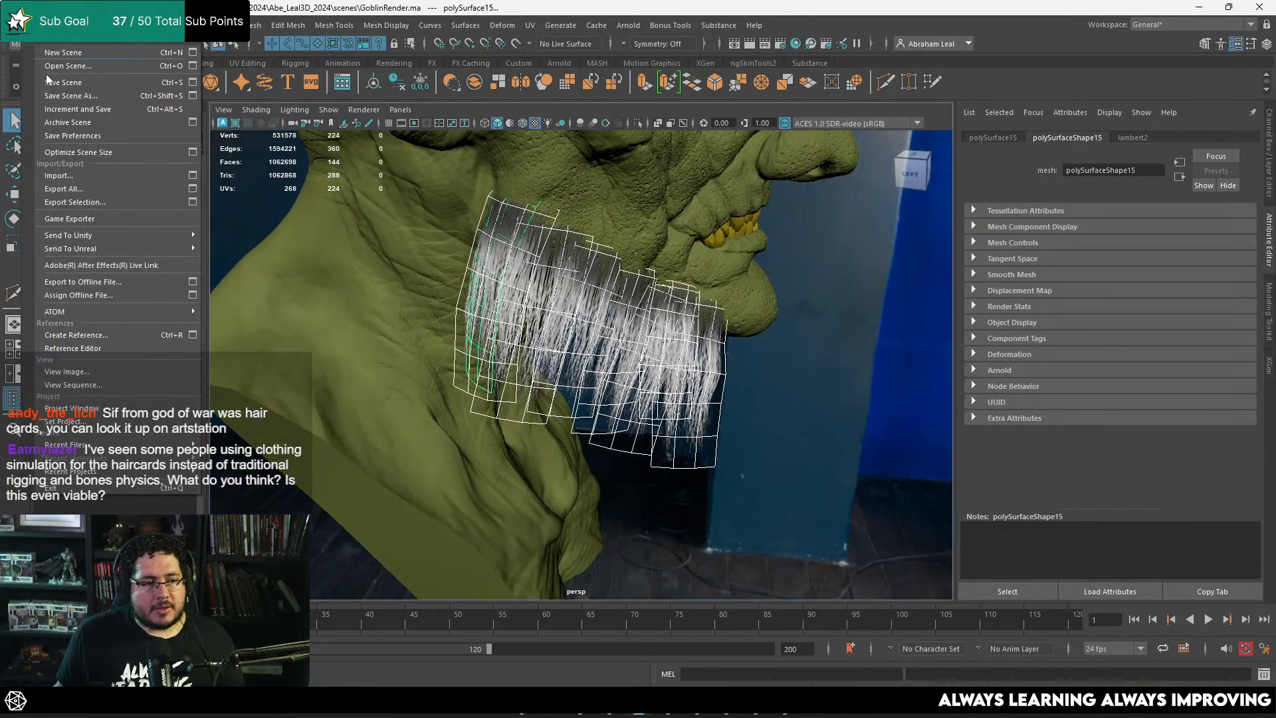
left_click(86, 202)
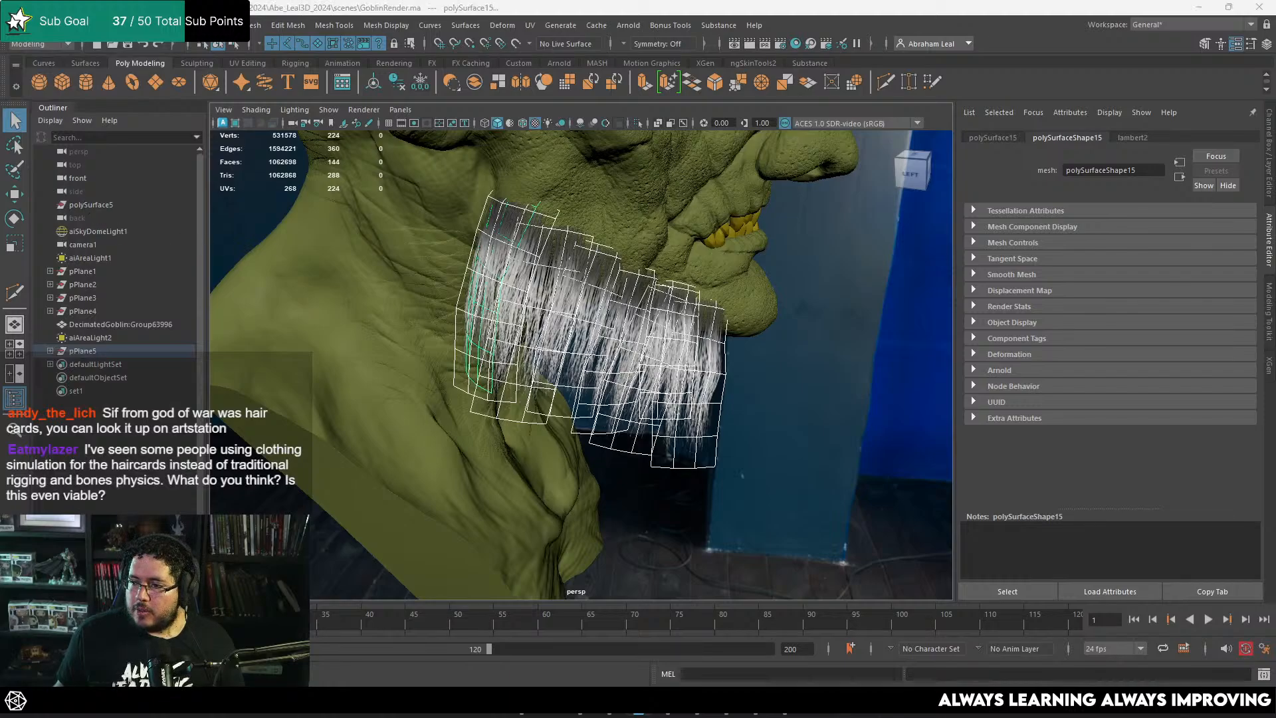
mouse_move(655, 293)
left_mouse_down("alt")
mouse_move(701, 296)
mouse_move(668, 300)
left_mouse_up("alt")
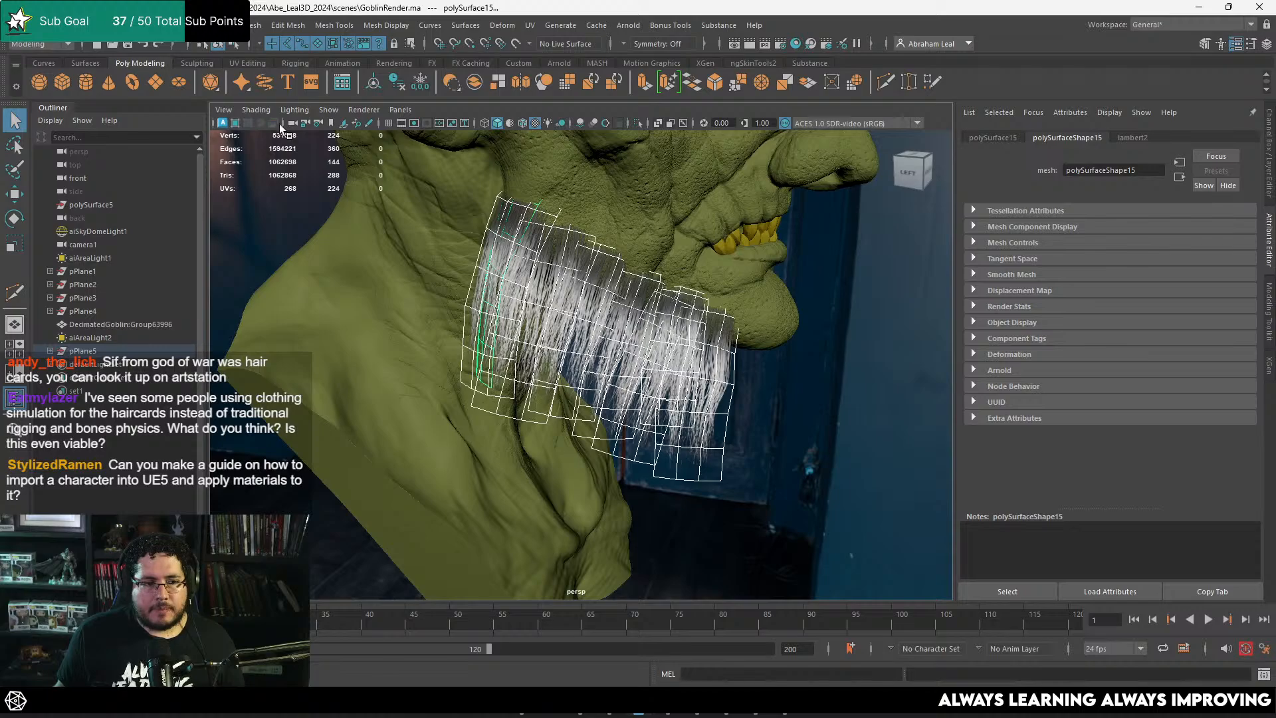
left_click(482, 85)
left_click(29, 26)
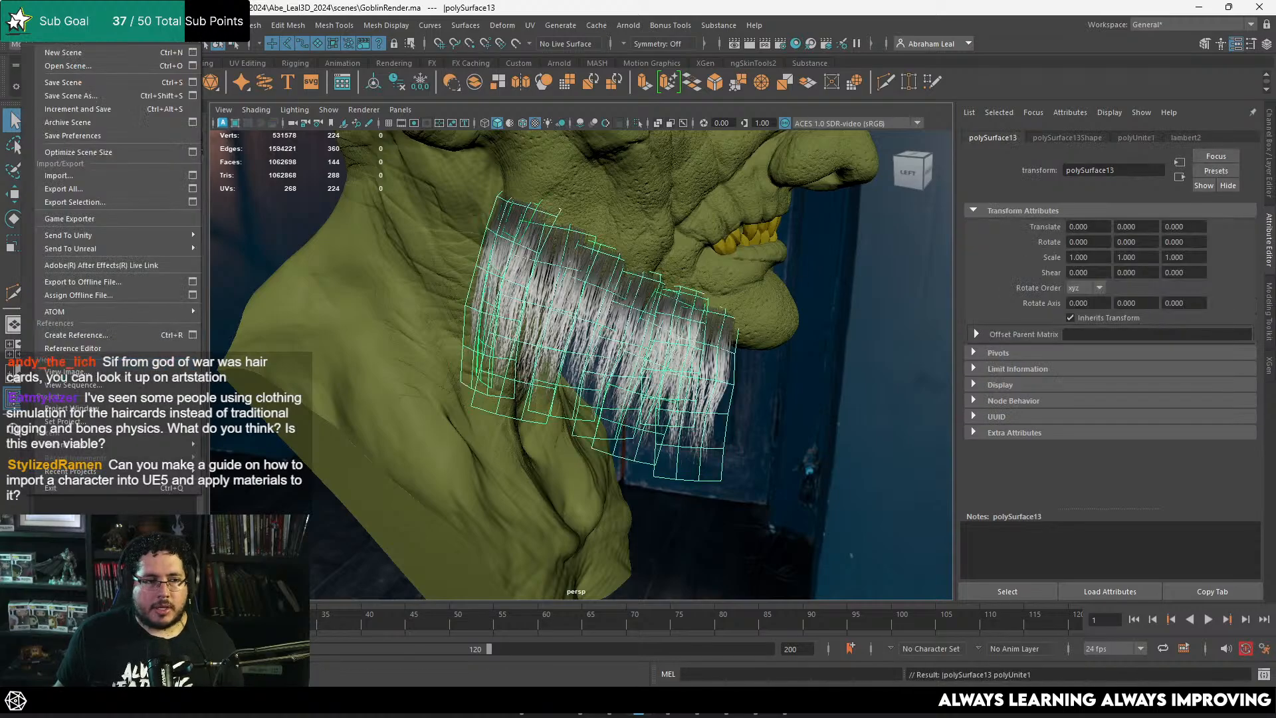
left_click(103, 203)
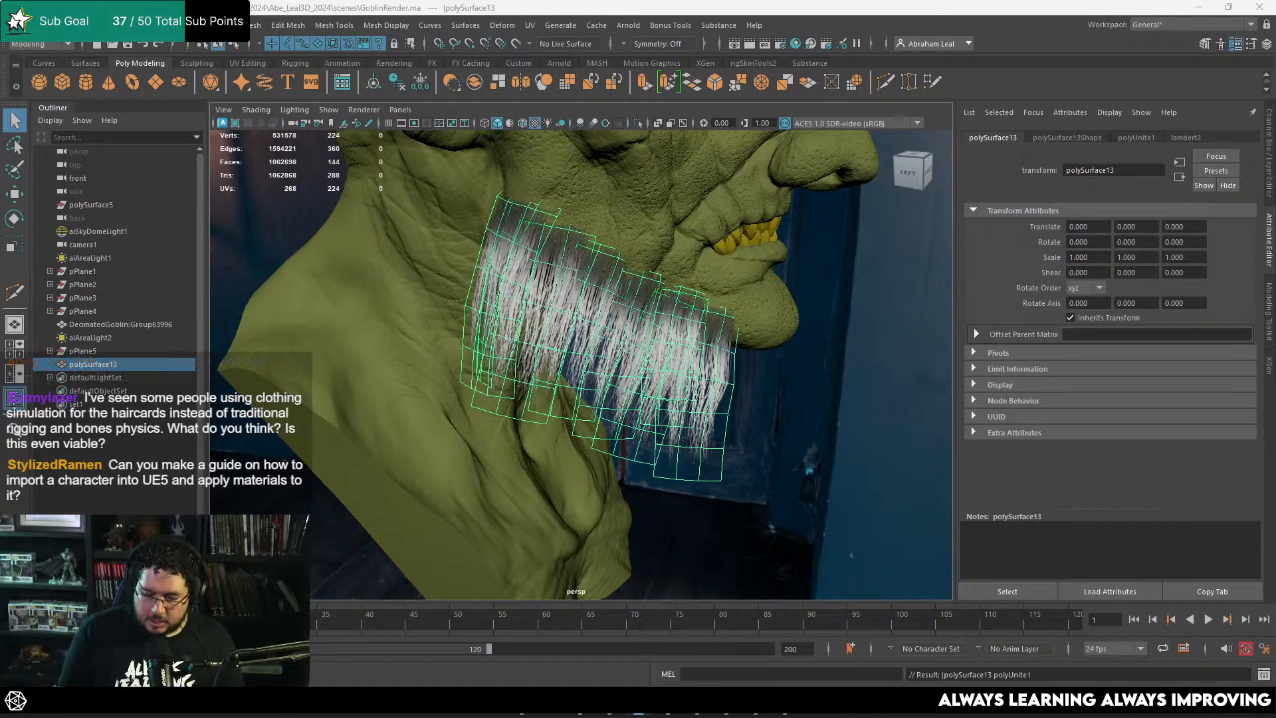
Step: Switch to Marmoset Toolbag and examine the reloaded HairTest mesh on the goblin's jaw
mouse_move(522, 702)
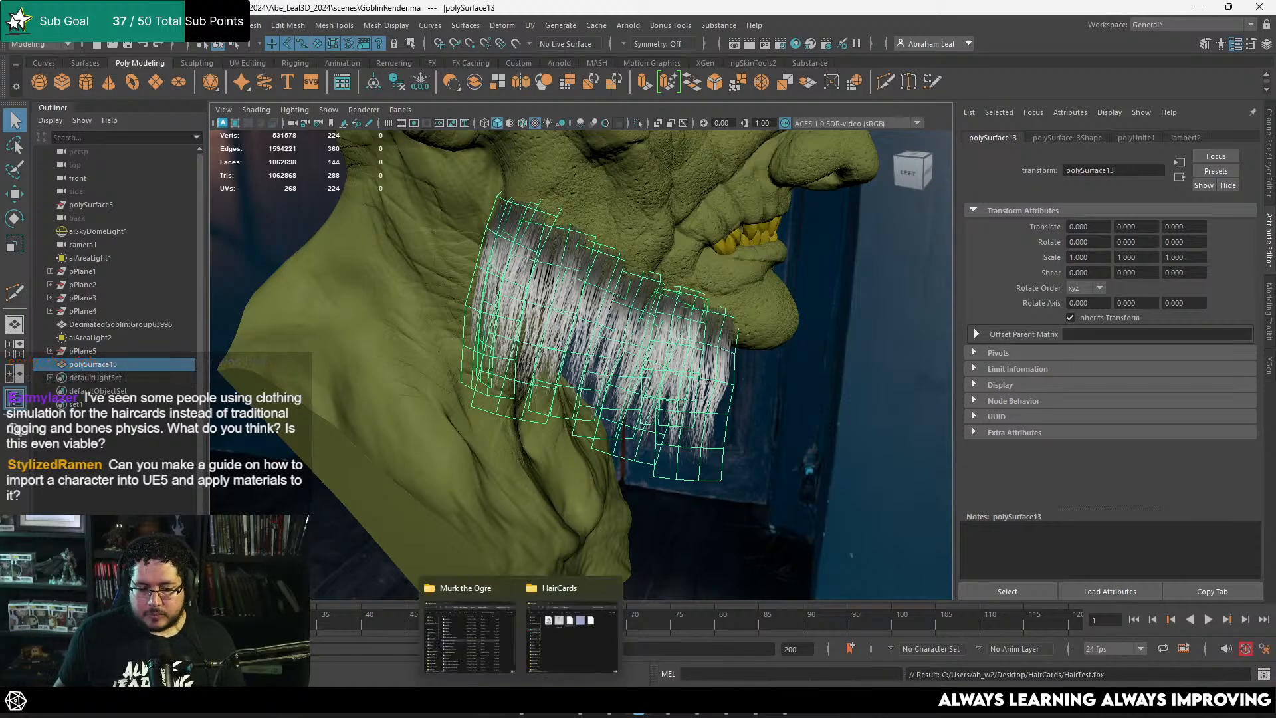
left_click(786, 710)
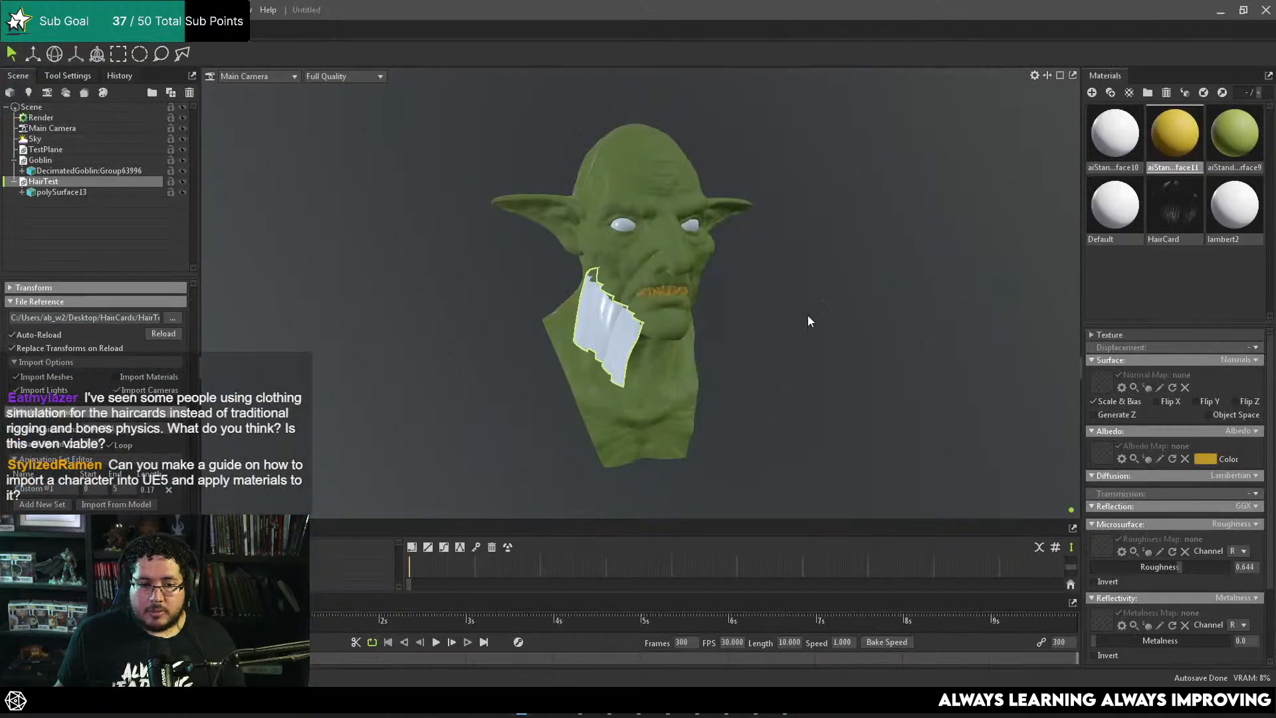
left_click(825, 314)
scroll(913, 337, "up", 4)
left_click_drag(827, 313, 667, 282)
scroll(812, 350, "up", 6)
scroll(668, 282, "down", 6)
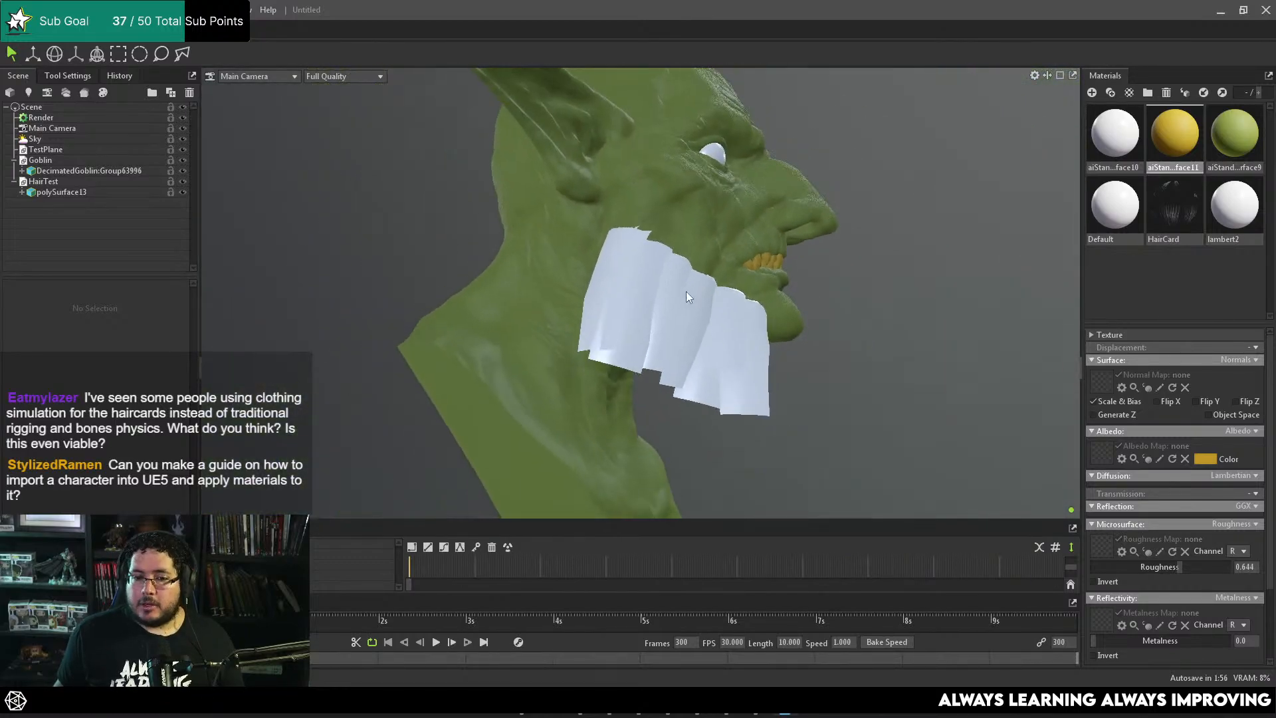
scroll(716, 339, "up", 3)
left_click_drag(716, 339, 760, 345)
Step: Apply the HairCard material to the hair mesh and check it from the side and front
left_click_drag(1171, 193, 583, 306)
scroll(648, 250, "down", 5)
left_click_drag(648, 250, 681, 286)
scroll(774, 302, "up", 5)
left_click_drag(774, 302, 664, 297)
scroll(926, 307, "down", 5)
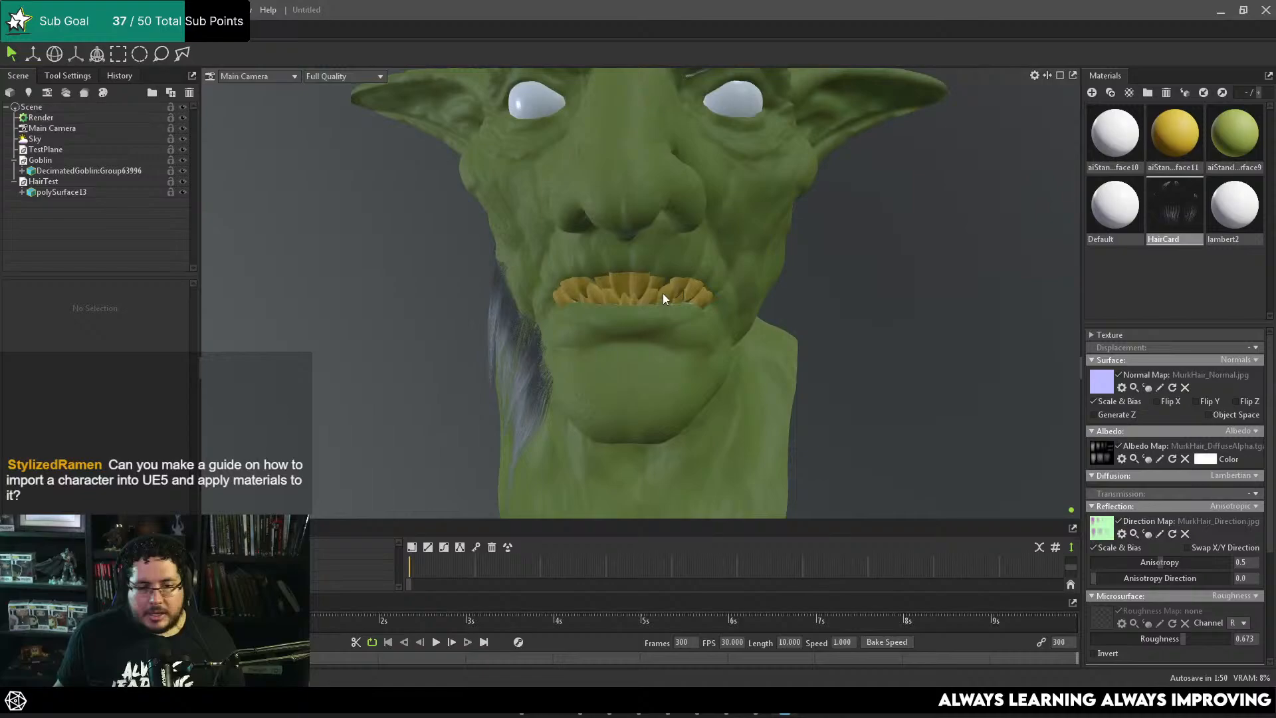
Step: Preview the goblin and its hair cards with ray tracing, and turn ray tracing off again
left_click(43, 117)
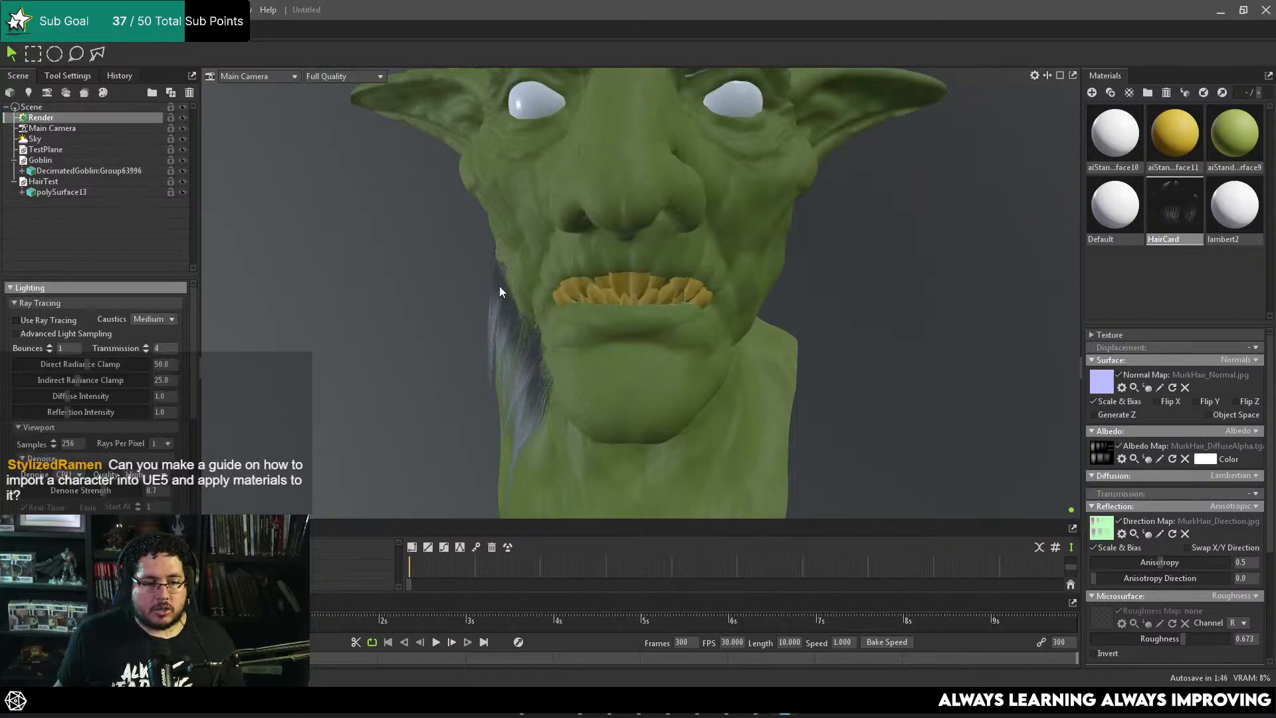
mouse_move(393, 248)
left_mouse_down()
mouse_move(452, 315)
mouse_move(520, 297)
left_mouse_up()
scroll(521, 298, "down", 4)
scroll(797, 267, "down", 4)
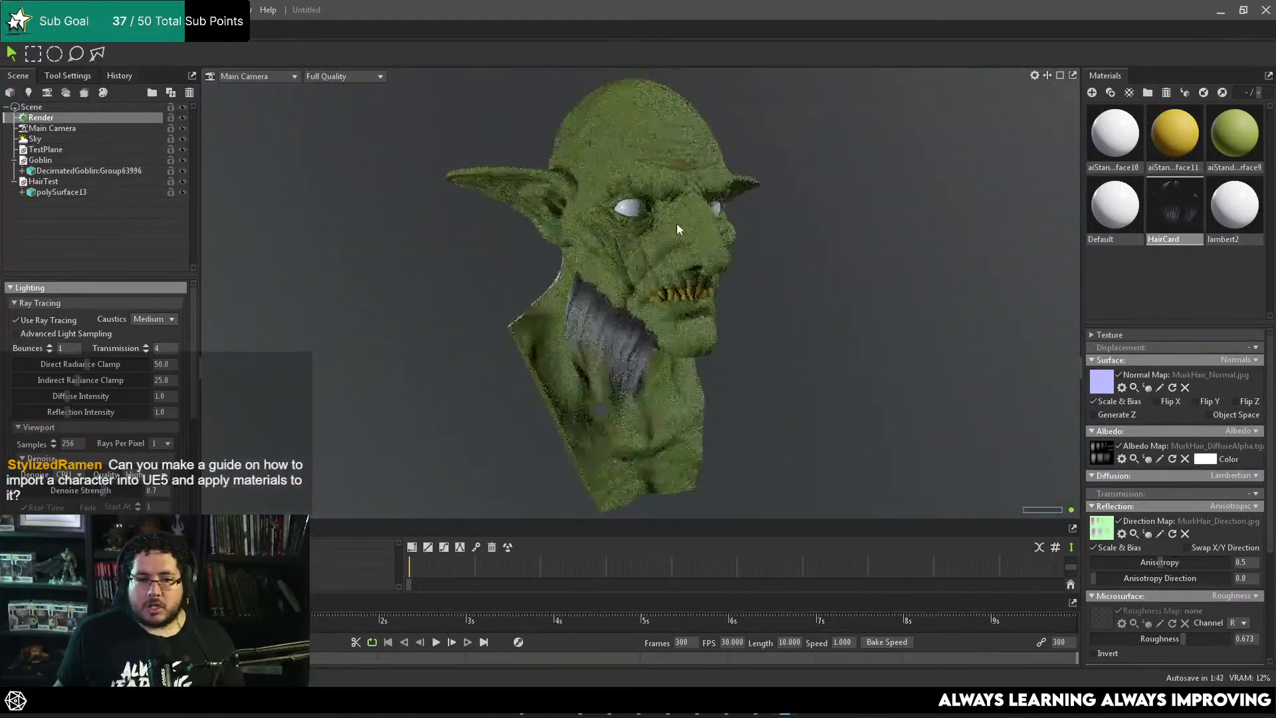
left_click_drag(677, 224, 741, 273)
scroll(741, 274, "up", 5)
scroll(654, 301, "up", 6)
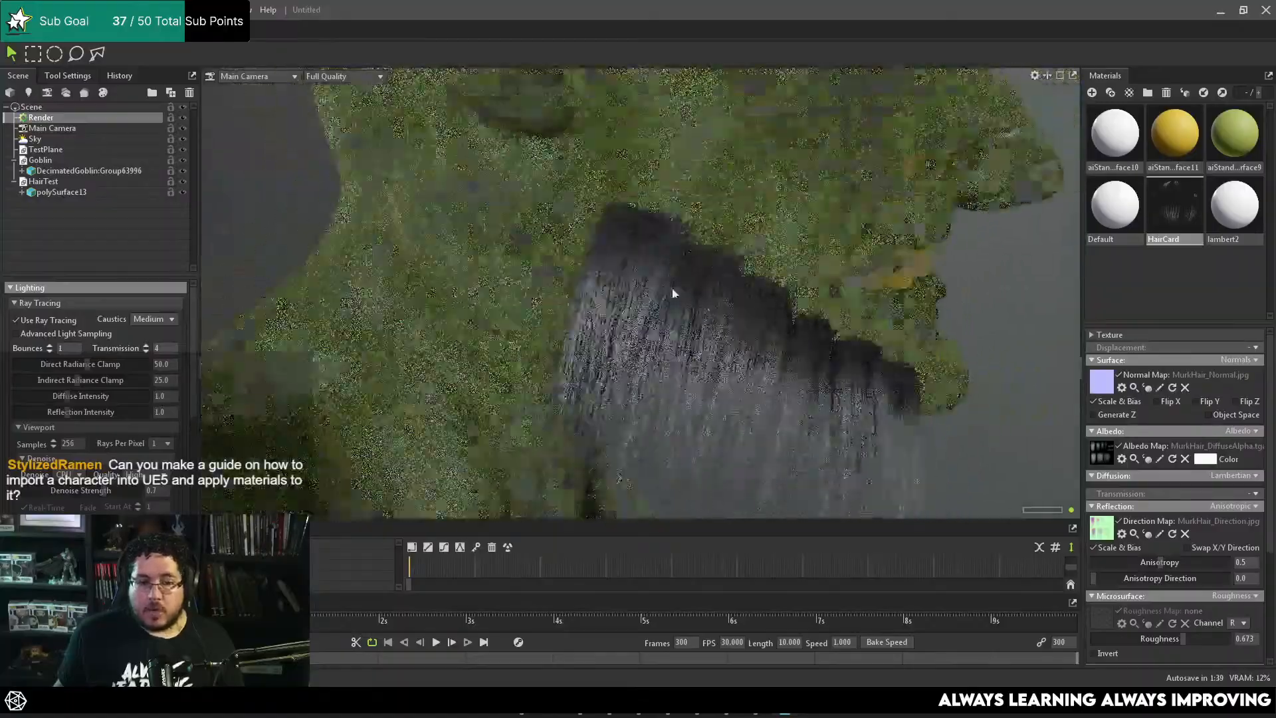
left_click_drag(673, 294, 442, 278)
left_click_drag(554, 274, 771, 274)
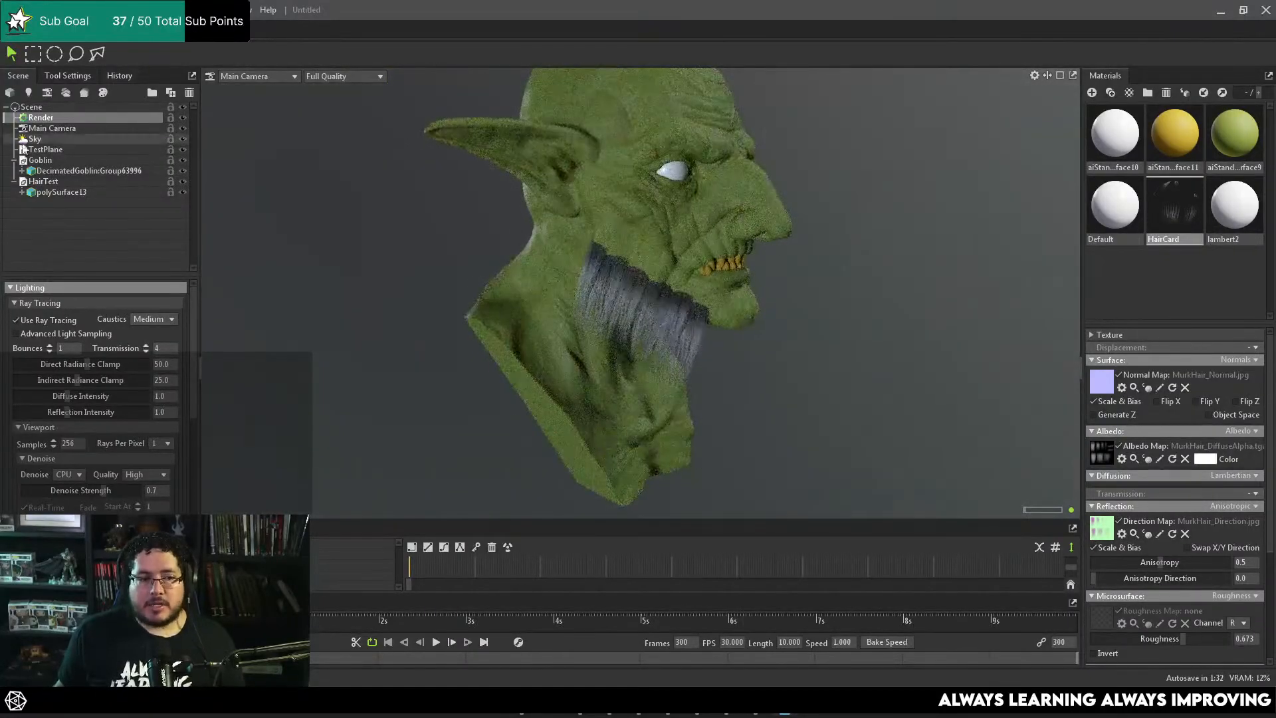
left_click(46, 318)
Step: Examine the hair cards' roots, overlap and strand coverage along the jaw from several angles
right_click_drag(609, 258, 791, 341)
left_click_drag(791, 340, 672, 285)
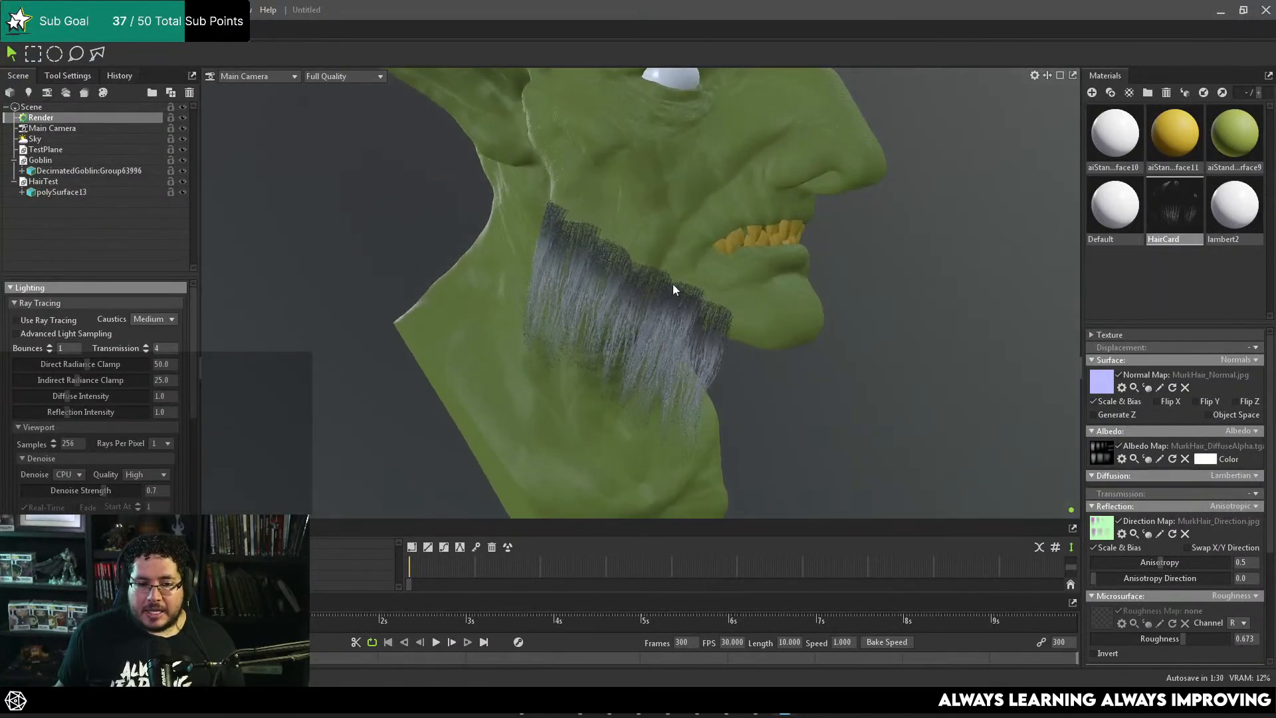
mouse_move(673, 284)
right_mouse_down()
mouse_move(682, 320)
mouse_move(552, 279)
right_mouse_up()
left_click_drag(553, 280, 744, 323)
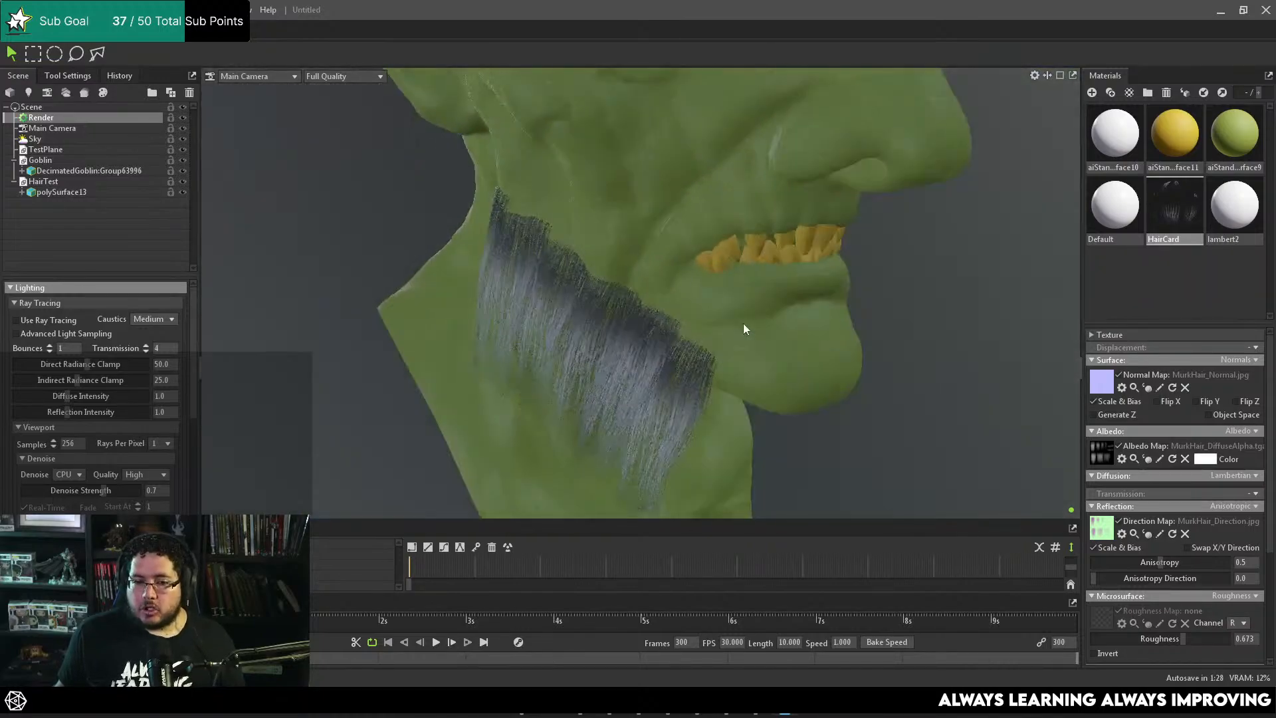
right_click_drag(743, 323, 570, 231)
left_click_drag(570, 232, 540, 174)
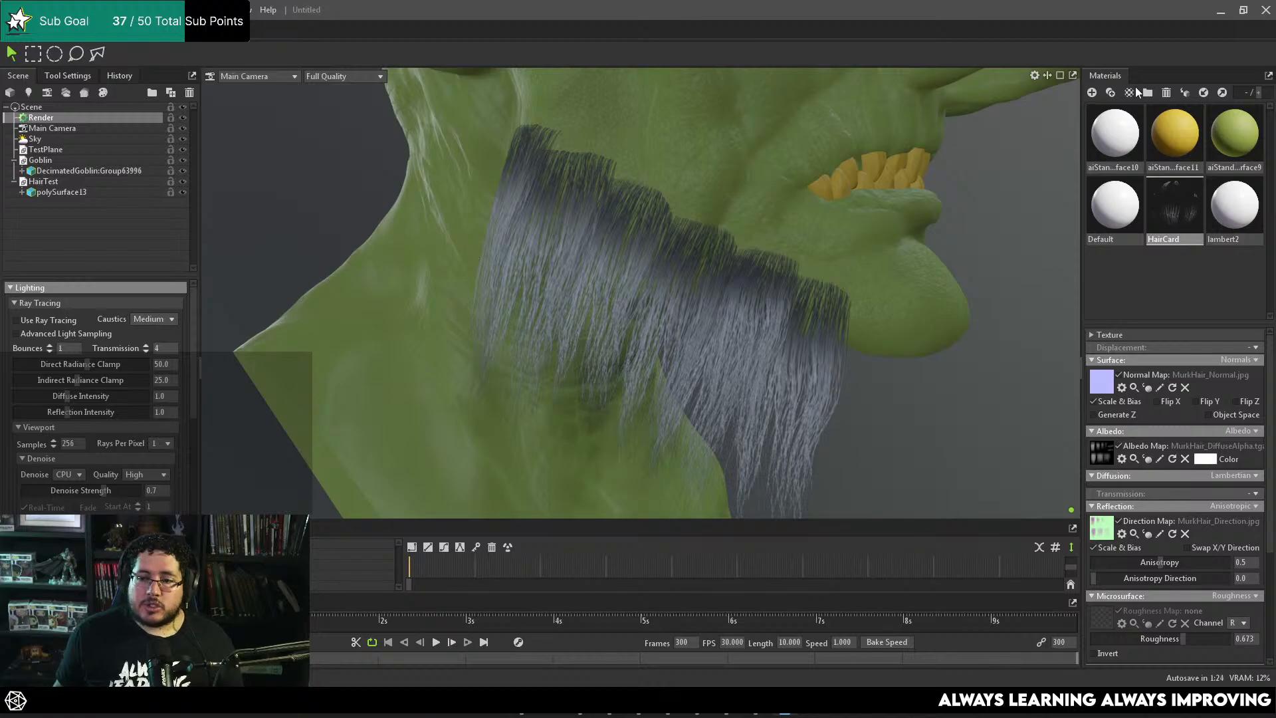
Step: Switch back to Maya and undo the combining of the hair cards
left_click(1230, 10)
left_click(790, 356)
left_click_drag(789, 356, 581, 279, "alt")
key("ctrl+z")
key("ctrl+z")
left_click(863, 353)
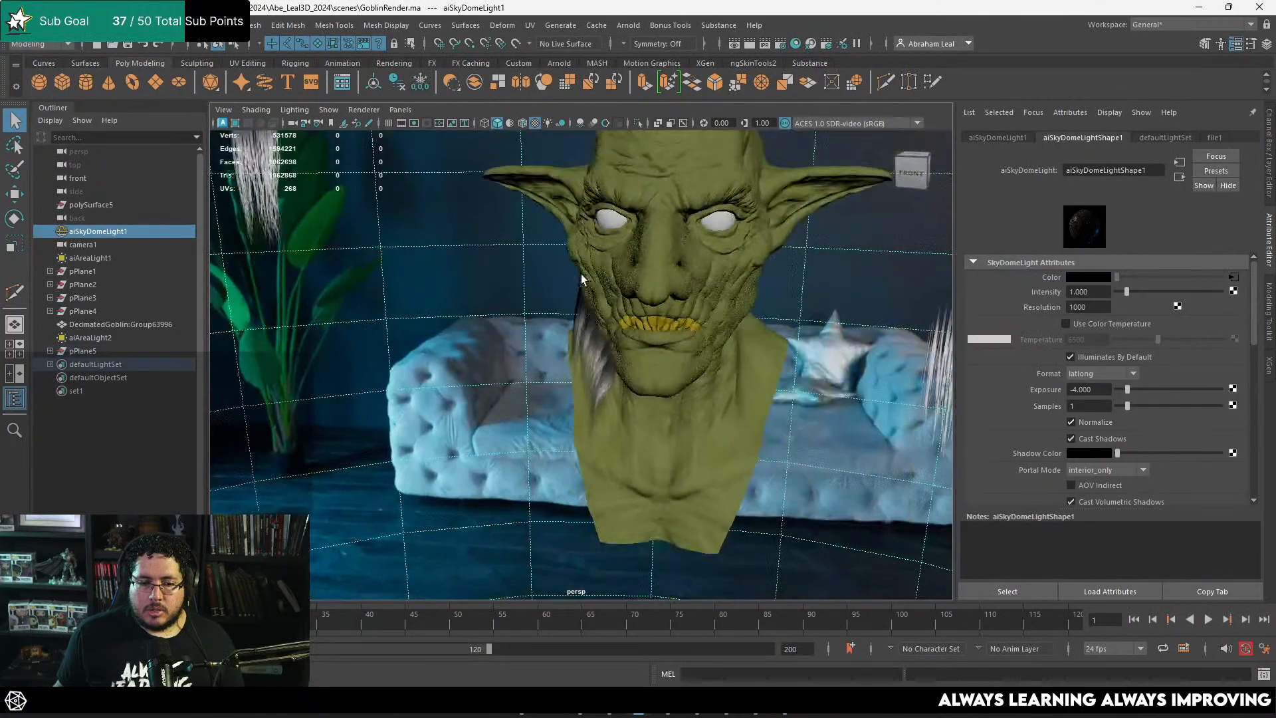
Step: Cut new edges into the hair texture plane with Multi-Cut to frame the dense strand clump in its upper row
middle_click_drag(837, 319, 696, 333, "alt")
scroll(693, 373, "down", 3)
scroll(692, 379, "up", 6)
left_click(693, 199)
middle_click_drag(693, 203, 601, 336, "alt")
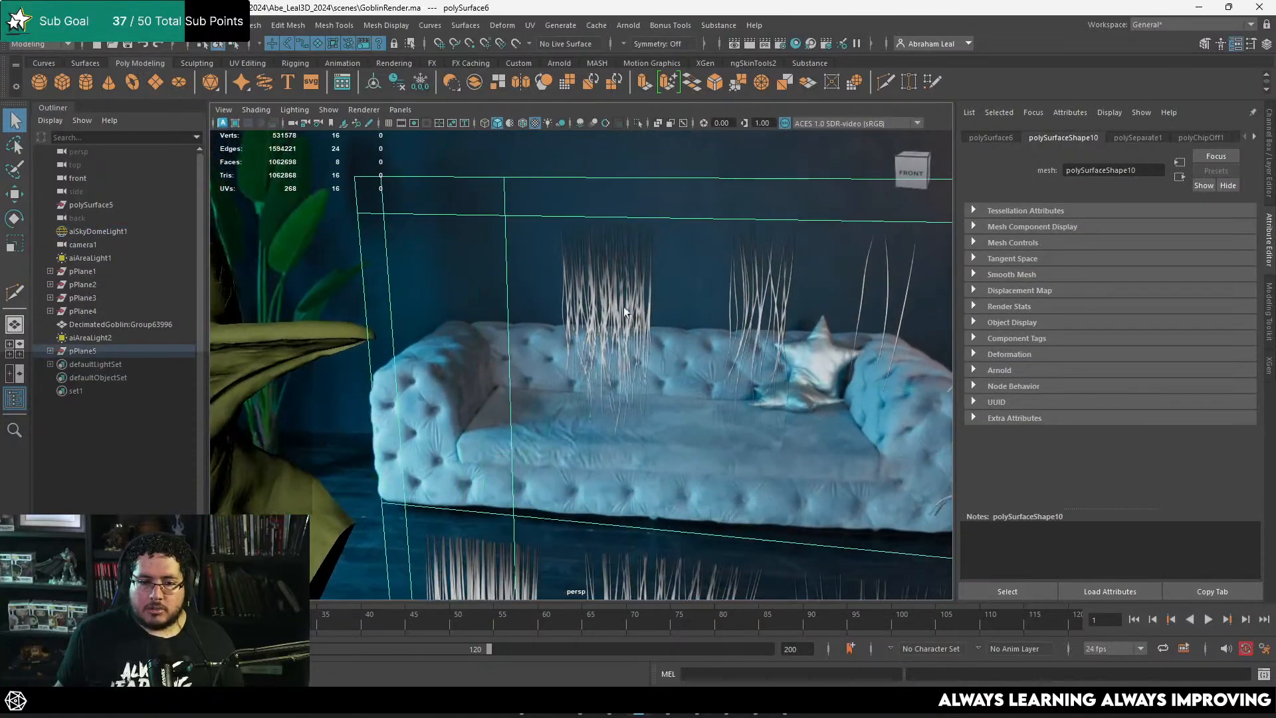
left_click_drag(601, 336, 685, 294, "alt")
middle_click_drag(685, 294, 618, 280, "alt")
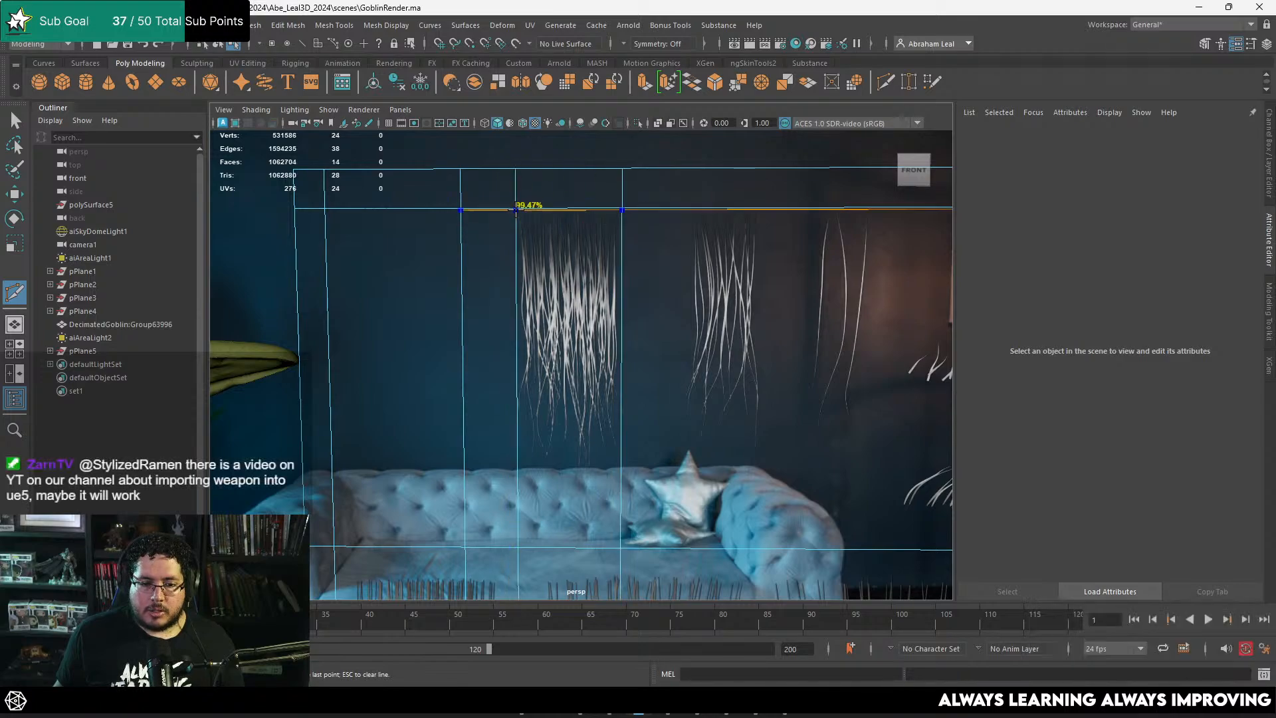
left_click(587, 310)
Step: Extract the face around the dense upper-row strand clump from the texture plane as a separate hair card
right_click_drag(668, 339, 622, 227, "alt")
left_click(256, 25)
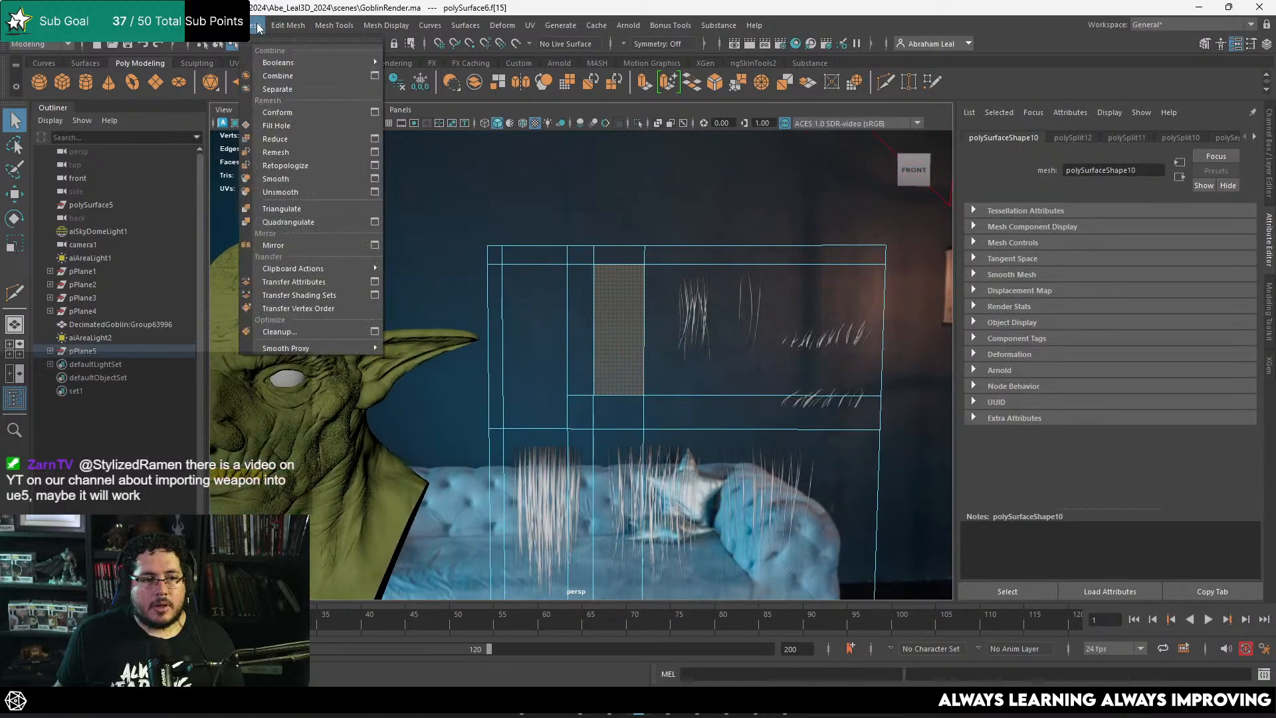
mouse_move(288, 26)
left_click(334, 414)
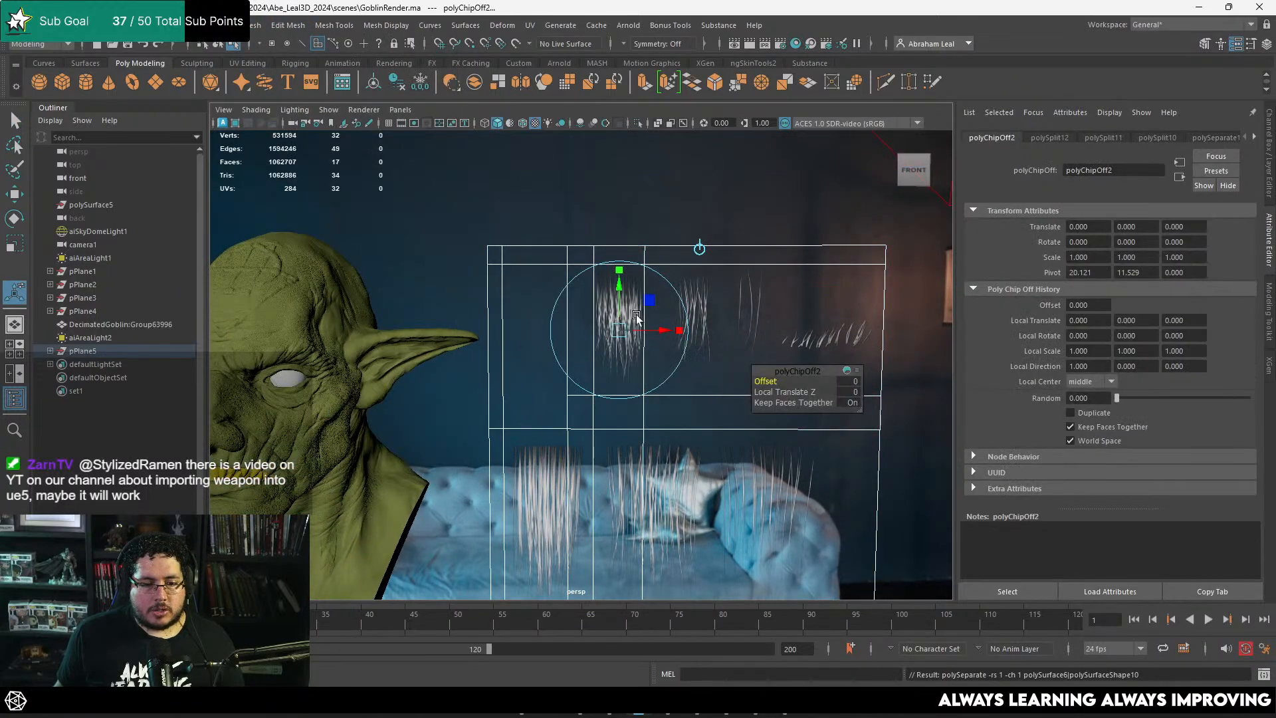
scroll(613, 344, "down", 3)
middle_click_drag(612, 344, 727, 351, "alt")
right_click_drag(727, 350, 797, 267)
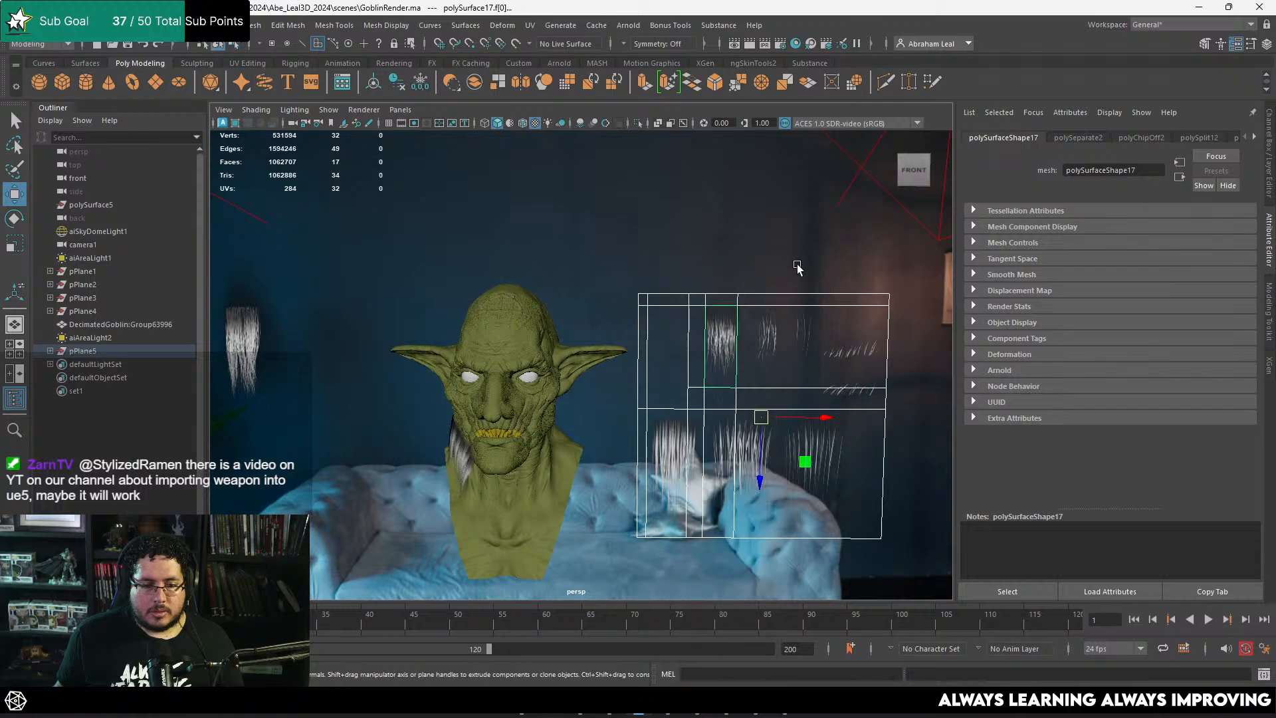
Step: Move the extracted strand card beside the first loose hair card, clear of the texture plane
left_click(725, 338)
left_click_drag(817, 426, 426, 396)
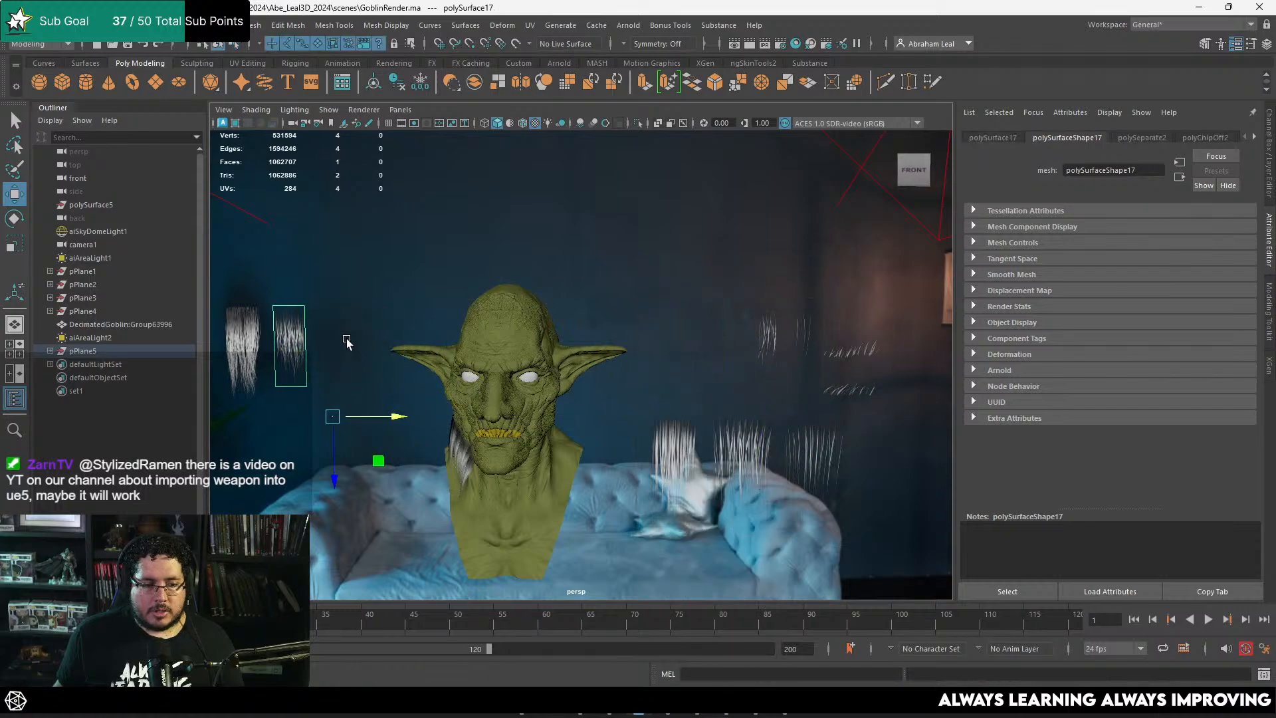
key("f")
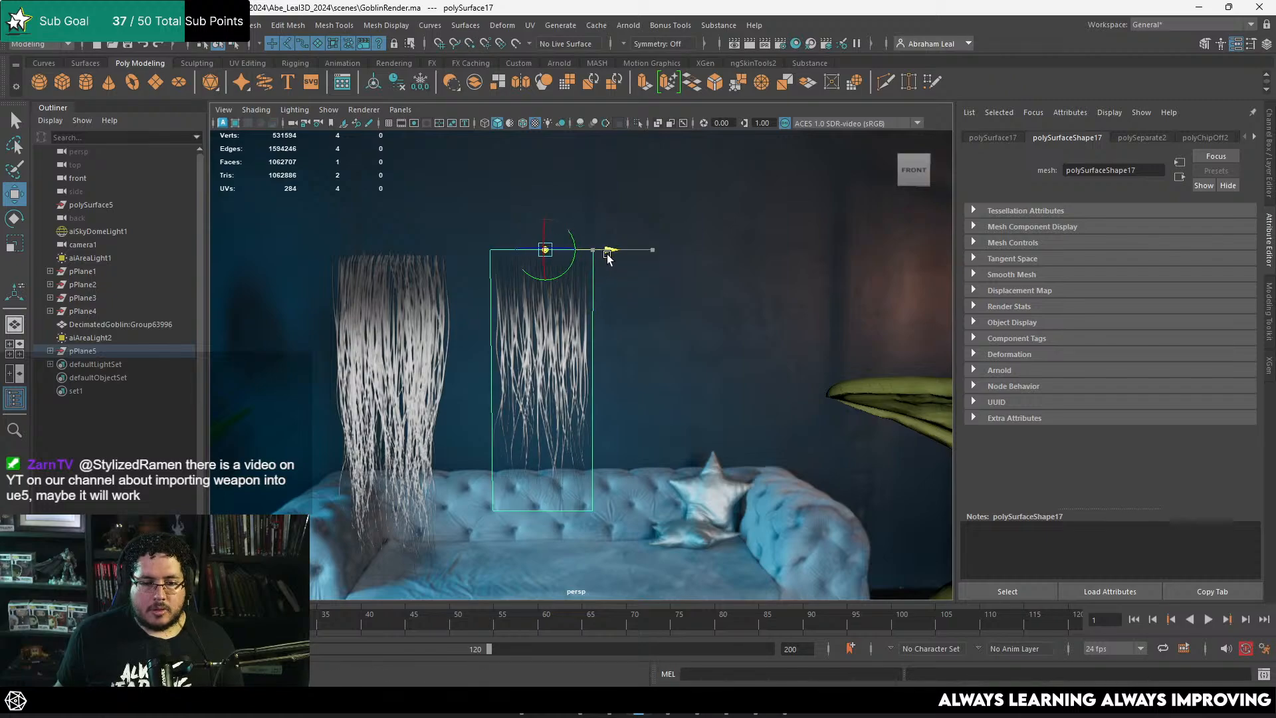
middle_click_drag(659, 294, 688, 288, "alt")
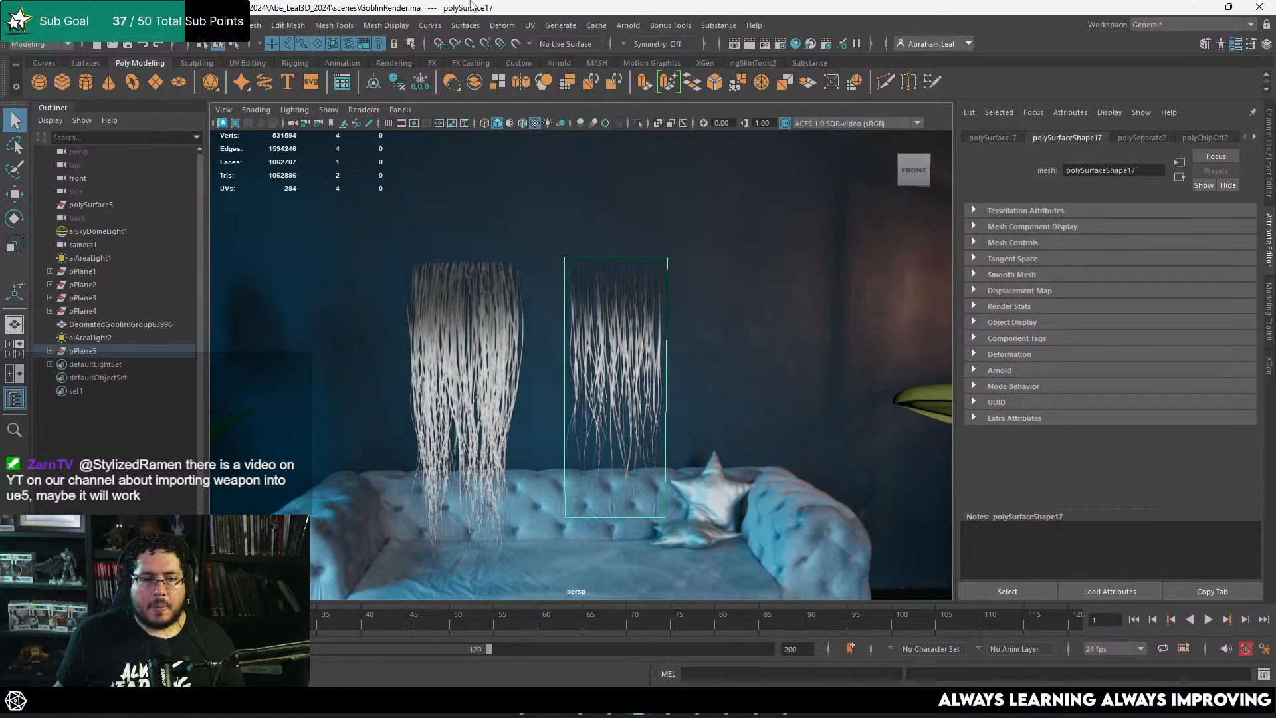
Step: Insert four evenly spaced edge loops across the strand card and two lengthwise loops along it
left_click(347, 25)
left_click(364, 131)
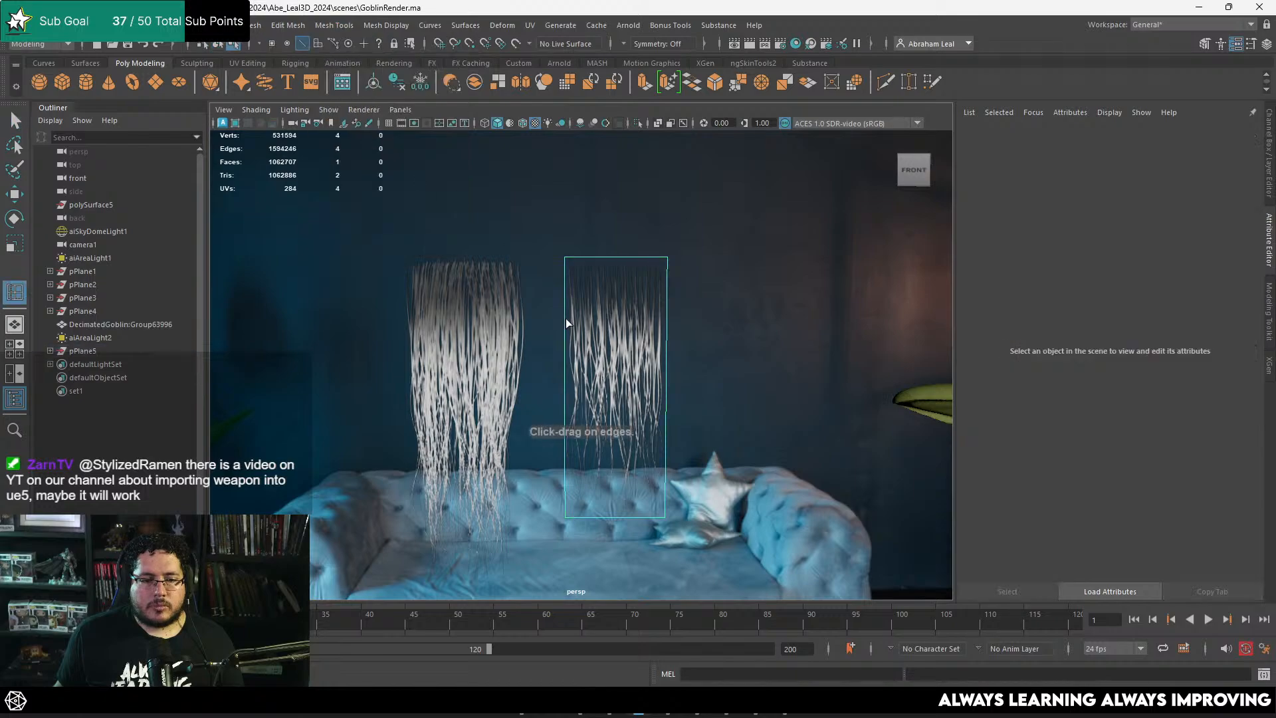
left_click(566, 320)
middle_click_drag(616, 299, 596, 294, "alt")
right_click_drag(595, 294, 636, 189, "alt")
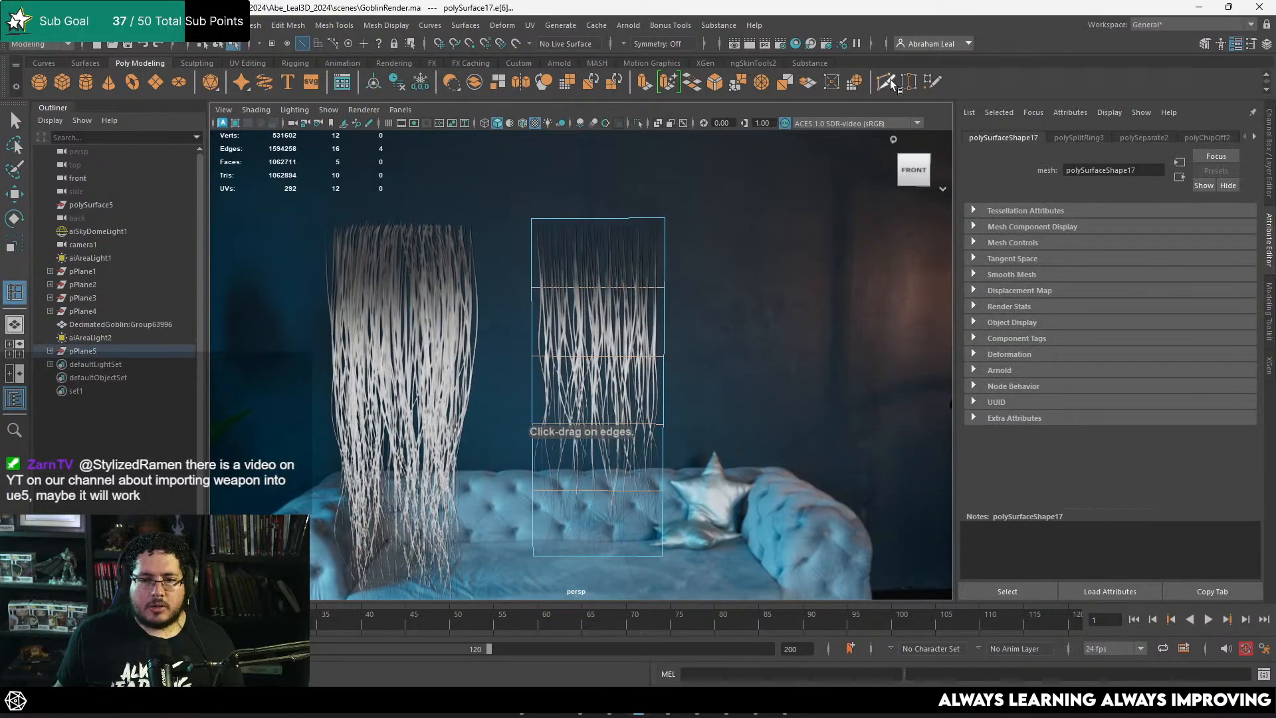
left_click(629, 220, "ctrl")
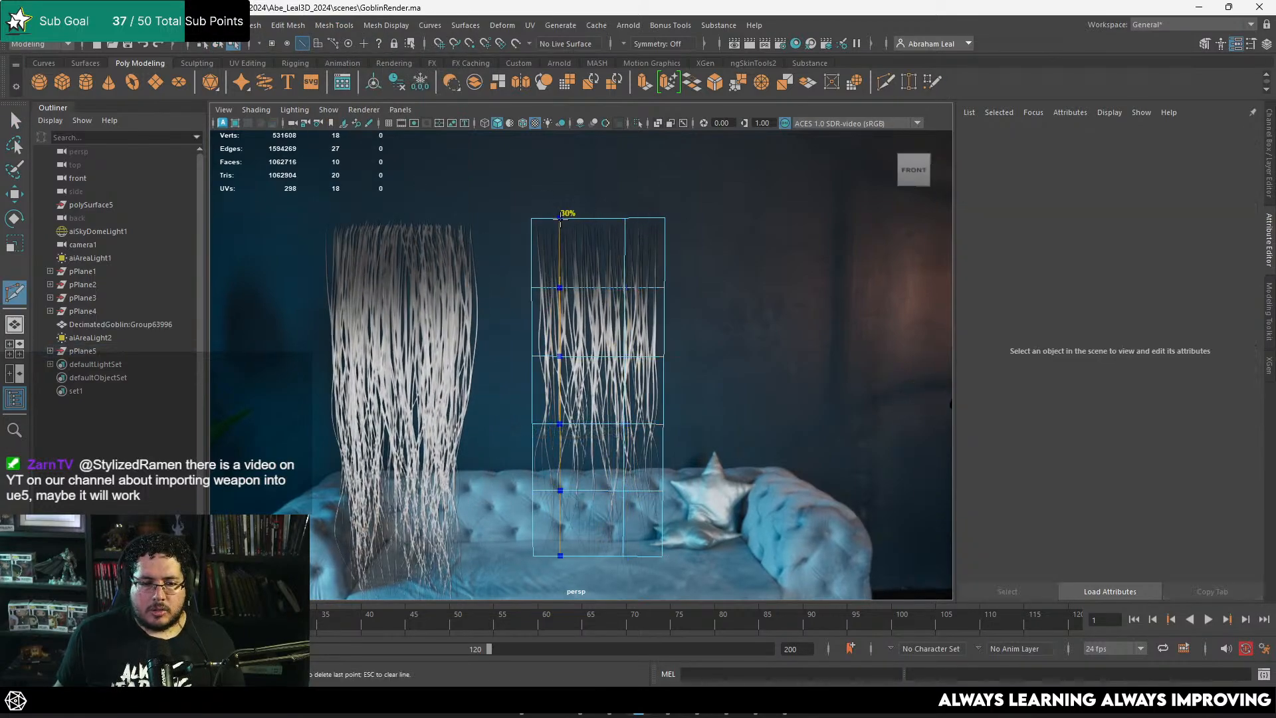
Step: Select the card's middle column of faces and move it outward to curve the card across its width
key("q")
right_click_drag(601, 245, 603, 271)
left_click(603, 271)
double_click(602, 528, "shift")
left_click_drag(602, 529, 738, 555, "alt")
middle_click_drag(738, 555, 708, 421, "alt")
key("w")
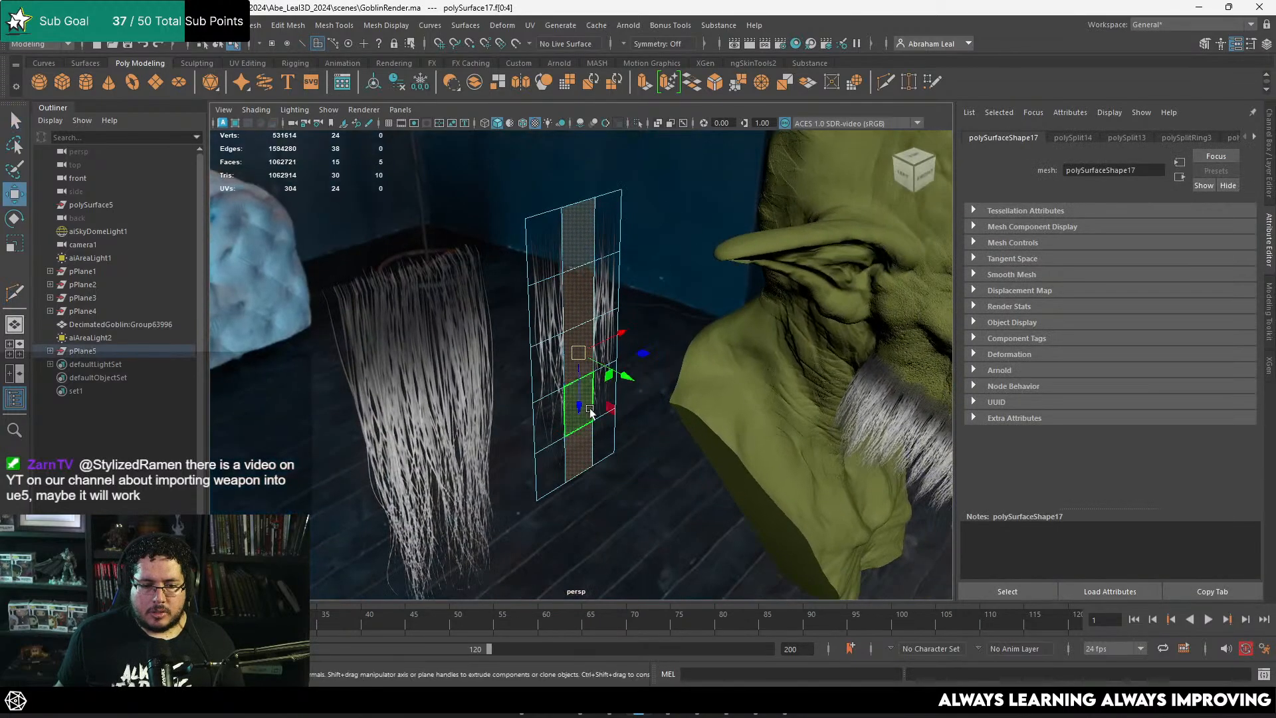
left_click_drag(624, 373, 633, 375)
Step: Select the middle row of faces and move it outward to bow the card along its length
left_click(591, 357)
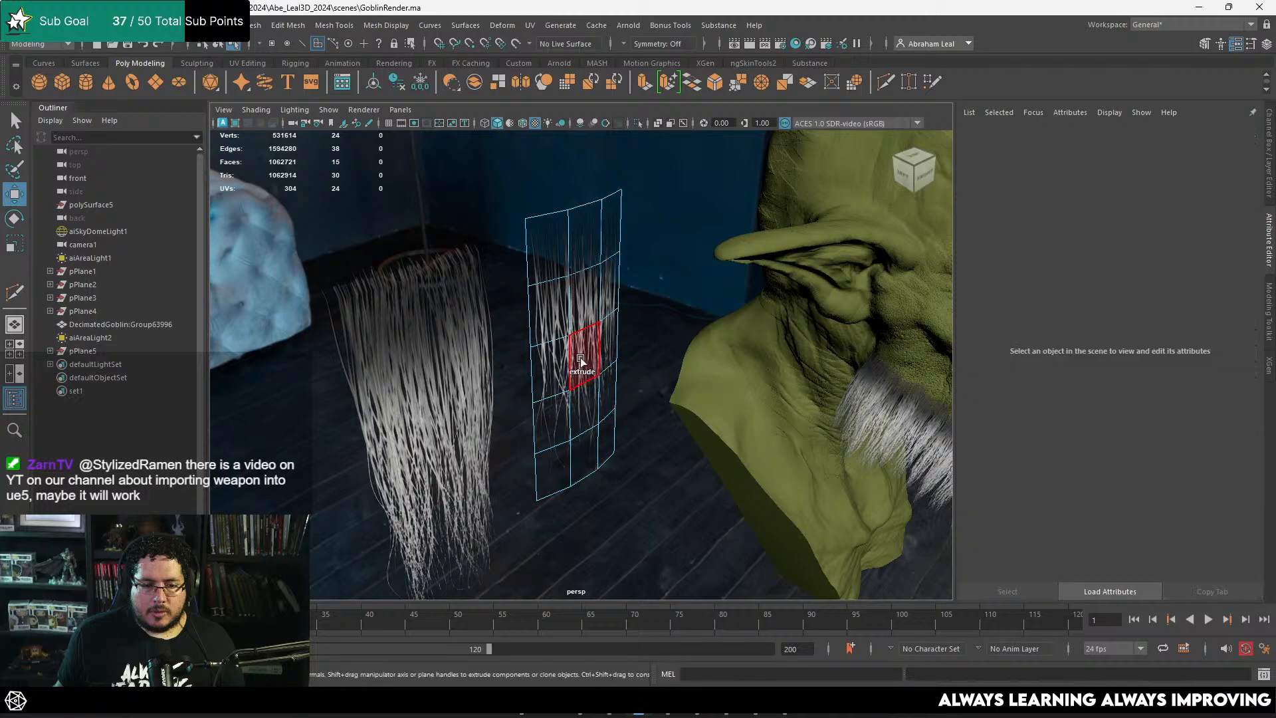
left_click_drag(736, 361, 754, 363)
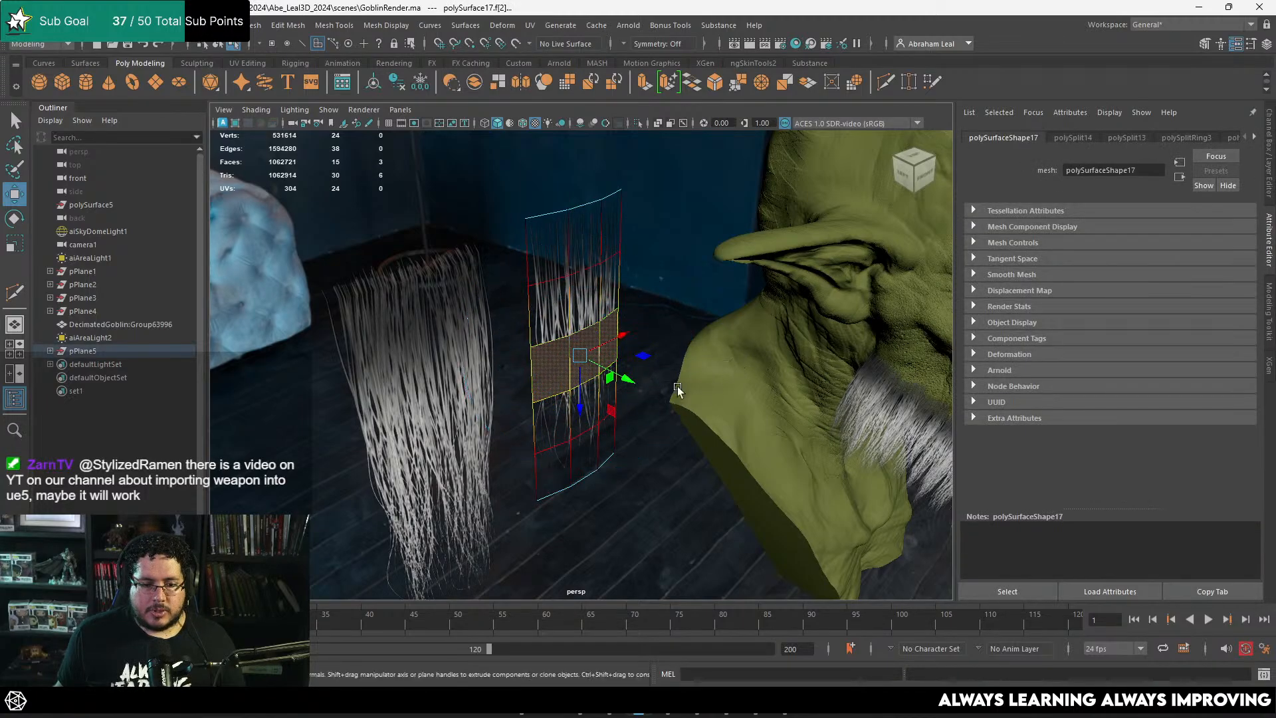
left_click_drag(628, 378, 636, 379)
mouse_move(636, 379)
left_mouse_down("alt")
mouse_move(659, 369)
mouse_move(651, 399)
left_mouse_up("alt")
right_click_drag(651, 399, 611, 313, "alt")
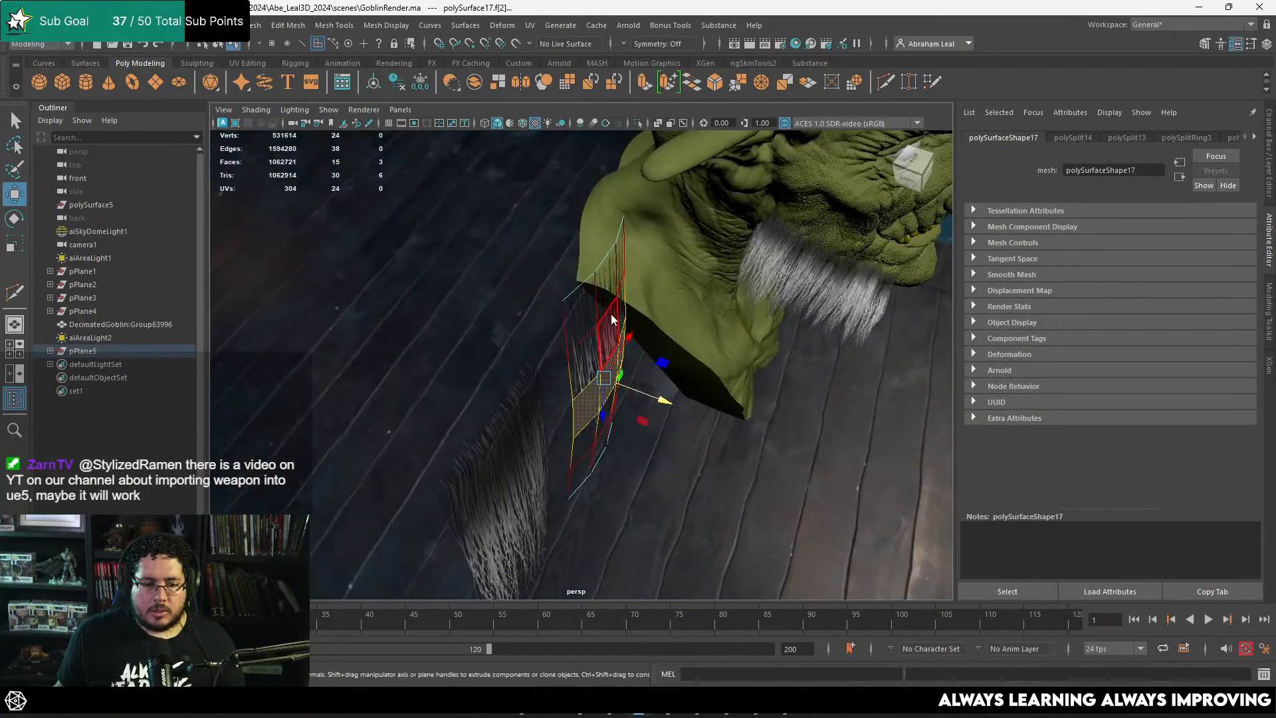
Step: Add an extra edge loop across the card's root row with Multi-Cut
key("F8")
left_click_drag(589, 297, 553, 273, "alt")
right_click_drag(553, 272, 659, 300, "alt")
middle_click_drag(658, 299, 703, 432, "alt")
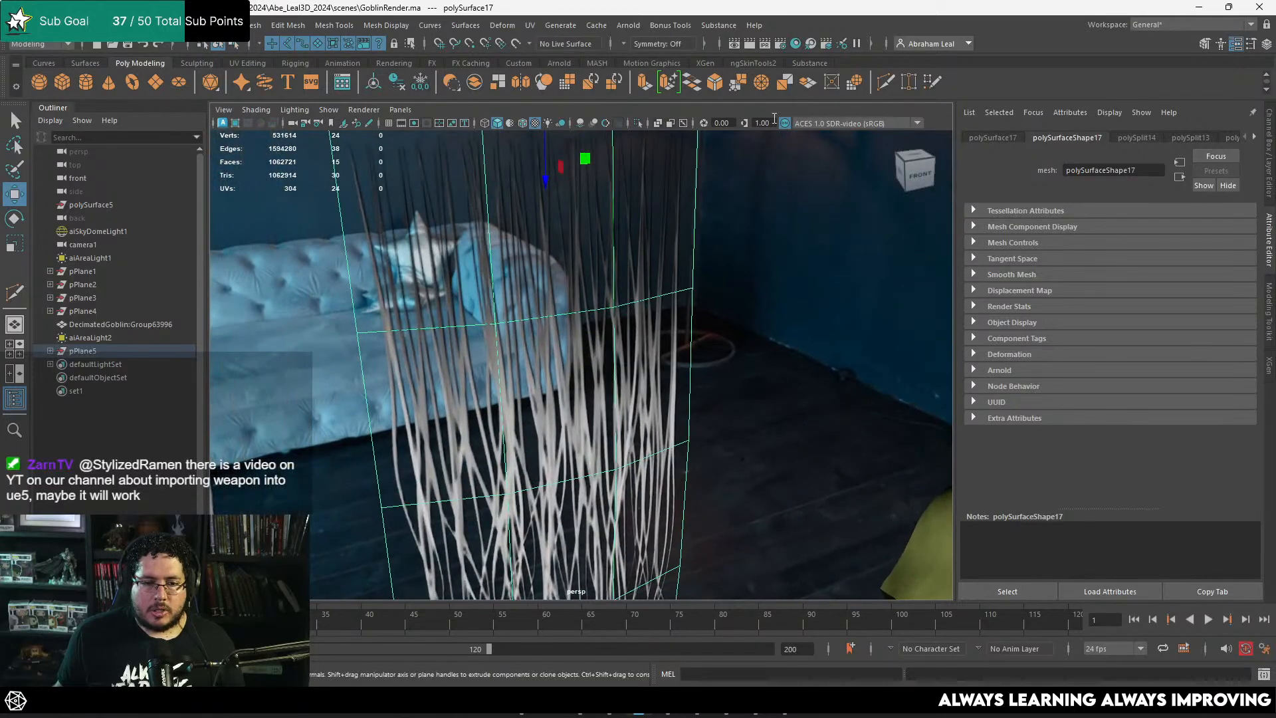
left_click(884, 85)
middle_click_drag(383, 187, 454, 272, "alt")
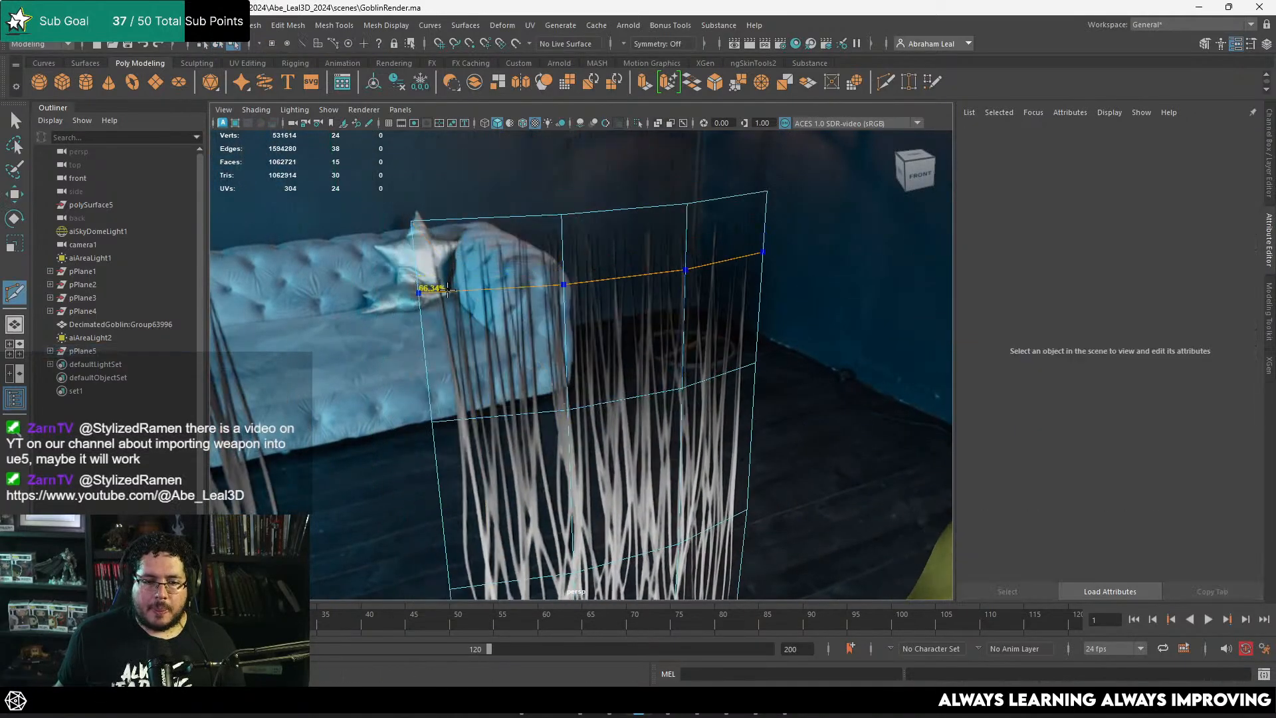
Step: Move the card's root border edges backward to bend the root end, and return to object mode
key("q")
key("F11")
key("F10")
double_click(513, 211)
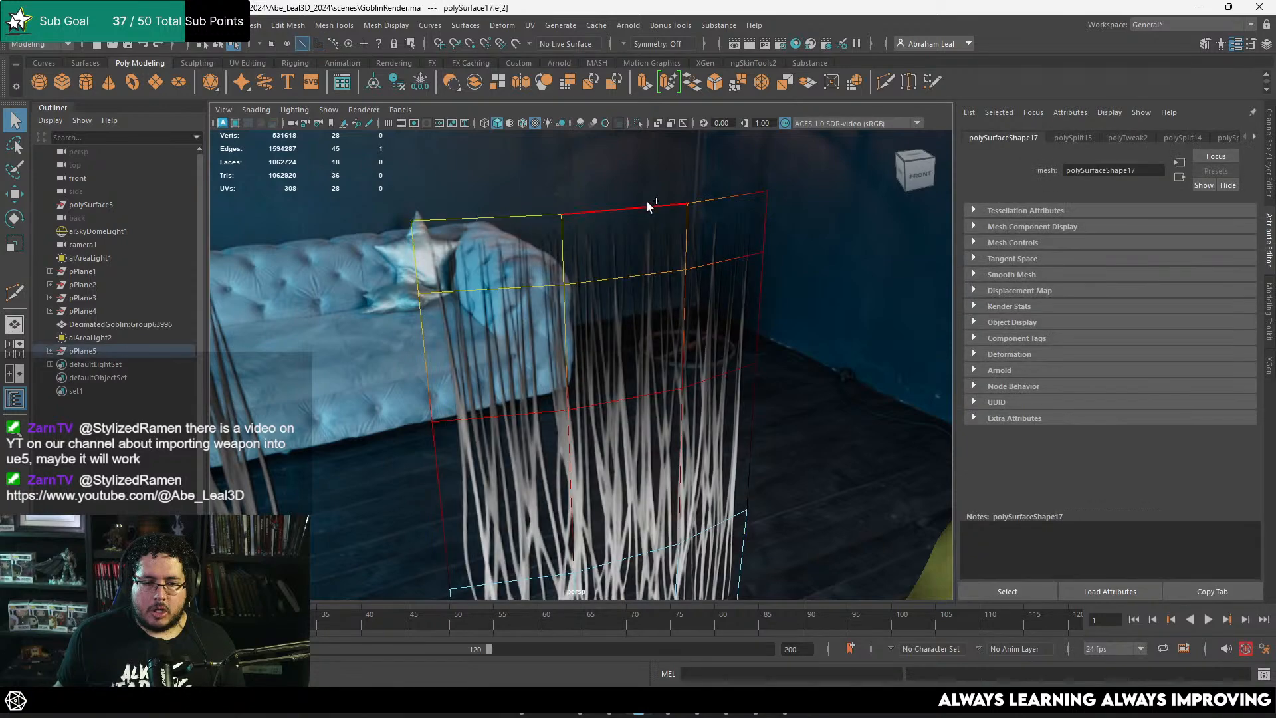
key("w")
left_click_drag(715, 241, 710, 192, "alt")
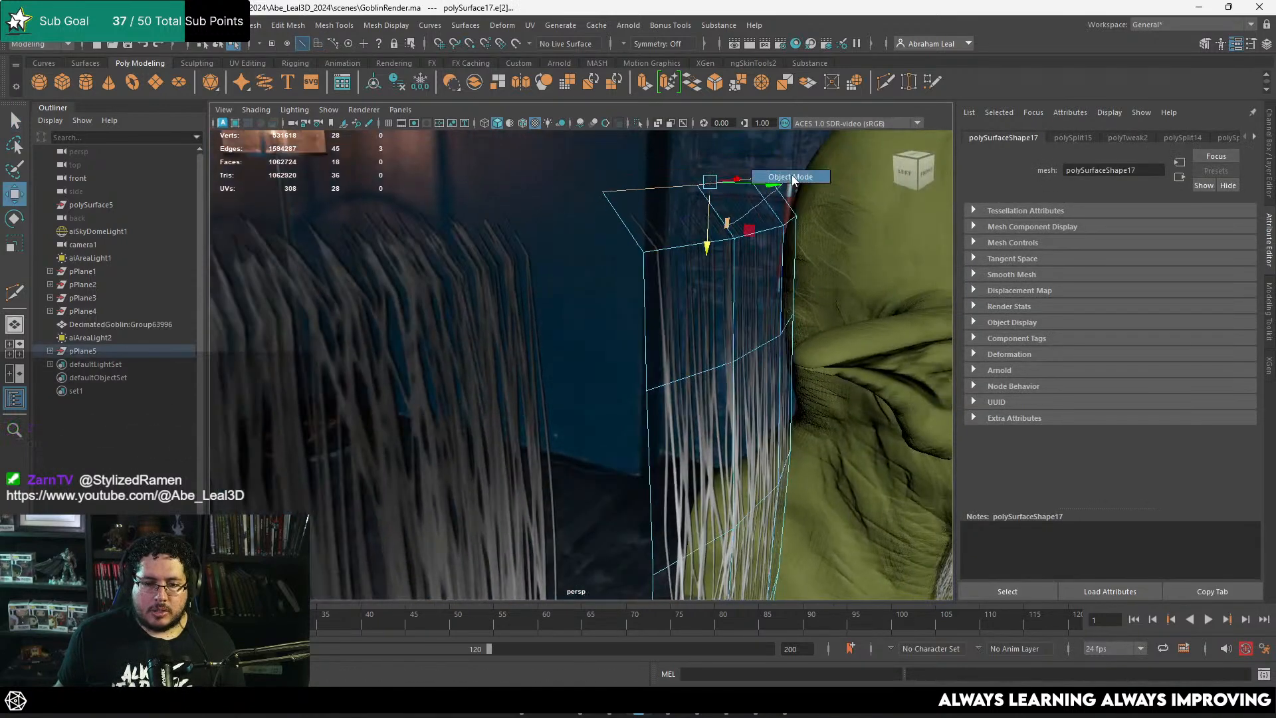
right_click_drag(792, 179, 794, 179)
Step: Duplicate the curved strand card, move the copy onto the goblin's jaw beard, and rotate and scale it to fit
scroll(702, 333, "down", 5)
left_click_drag(669, 353, 613, 332, "alt")
scroll(612, 345, "down", 5)
middle_click_drag(613, 392, 507, 330, "alt")
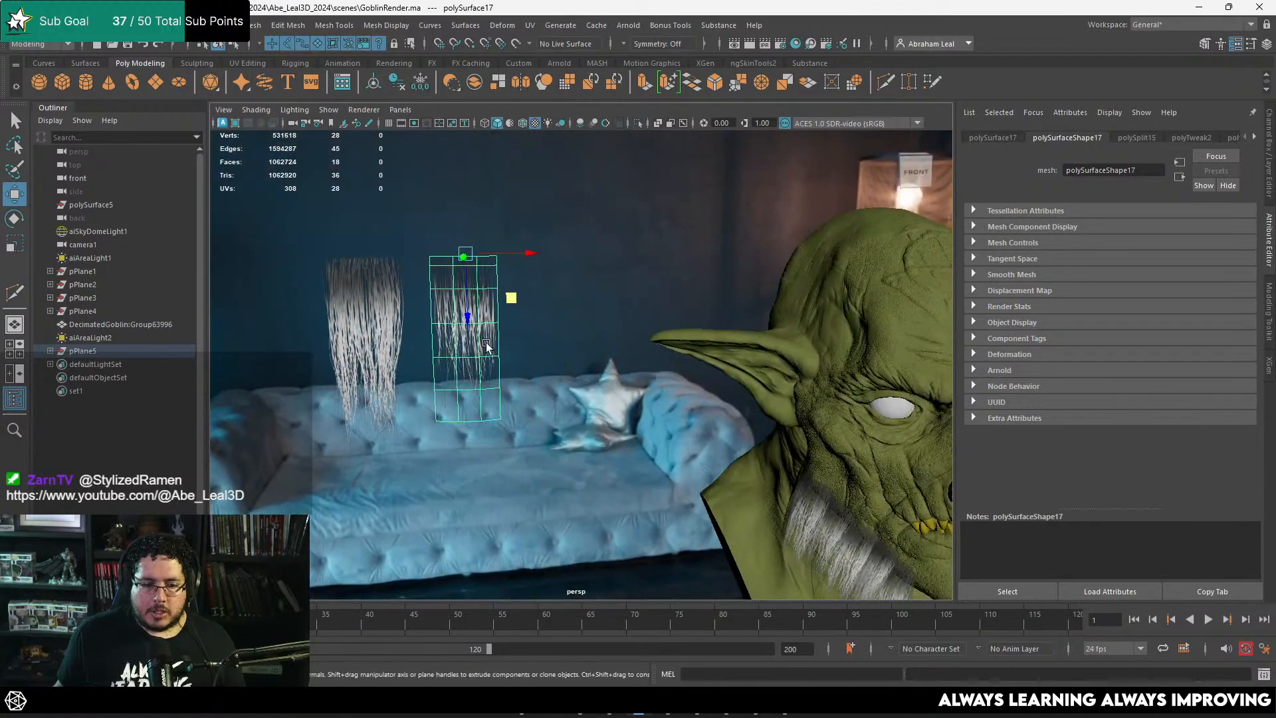
key("ctrl+d")
left_click_drag(465, 255, 814, 440)
middle_click_drag(821, 459, 606, 342, "alt")
scroll(607, 351, "up", 5)
key("e")
left_click_drag(601, 254, 211, 322)
key("w")
key("r")
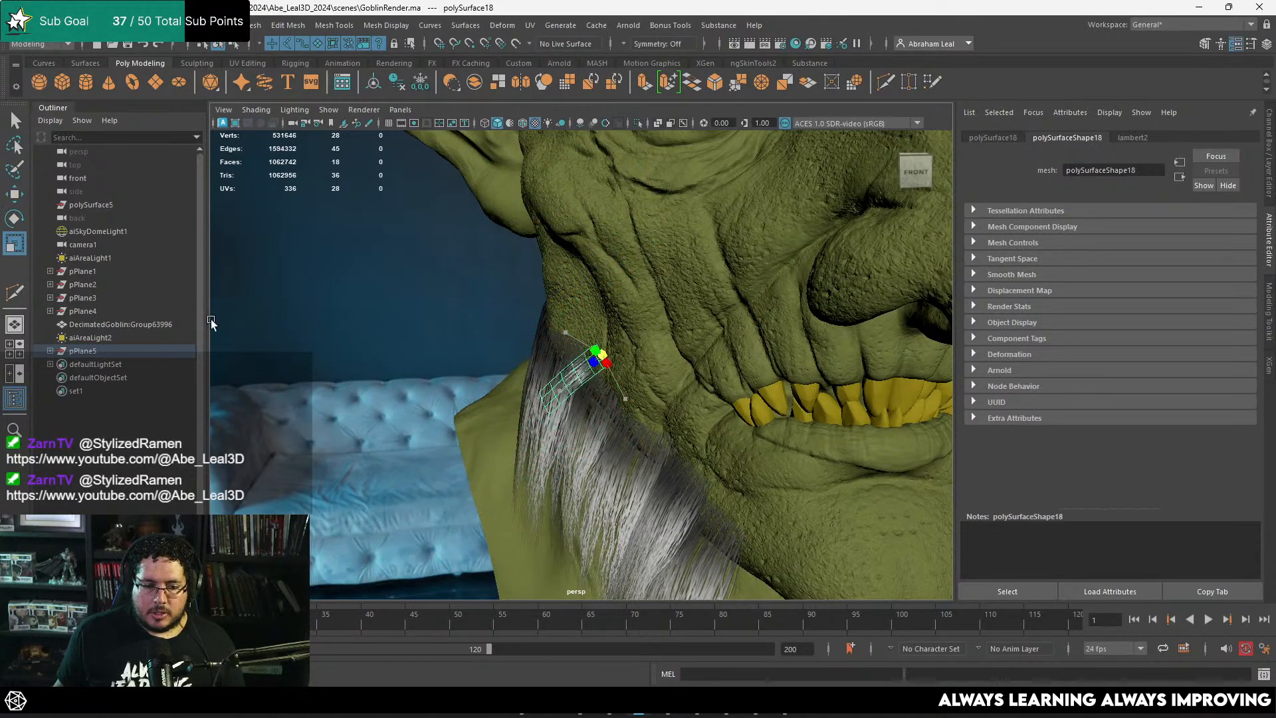
Step: Rotate and move the copied card so its roots sit on the jaw and its strands follow the existing beard
left_click_drag(568, 366, 756, 374, "alt")
mouse_move(729, 305)
left_mouse_down()
mouse_move(796, 343)
mouse_move(771, 370)
mouse_move(698, 293)
mouse_move(584, 313)
mouse_move(575, 329)
mouse_move(584, 308)
mouse_move(569, 286)
mouse_move(608, 343)
mouse_move(723, 294)
left_mouse_up()
key("e")
key("w")
key("e")
key("r")
key("w")
left_click_drag(651, 276, 573, 300)
left_click_drag(581, 280, 552, 321)
key("e")
left_click_drag(523, 260, 632, 283)
Step: Duplicate the jaw card, move and rotate the copy beside it, and check the beard from a wider view
key("ctrl+d")
key("w")
key("e")
left_click_drag(631, 283, 707, 301, "alt")
key("w")
key("e")
right_click_drag(639, 337, 380, 326, "alt")
left_click(381, 325)
left_click_drag(380, 325, 544, 415, "alt")
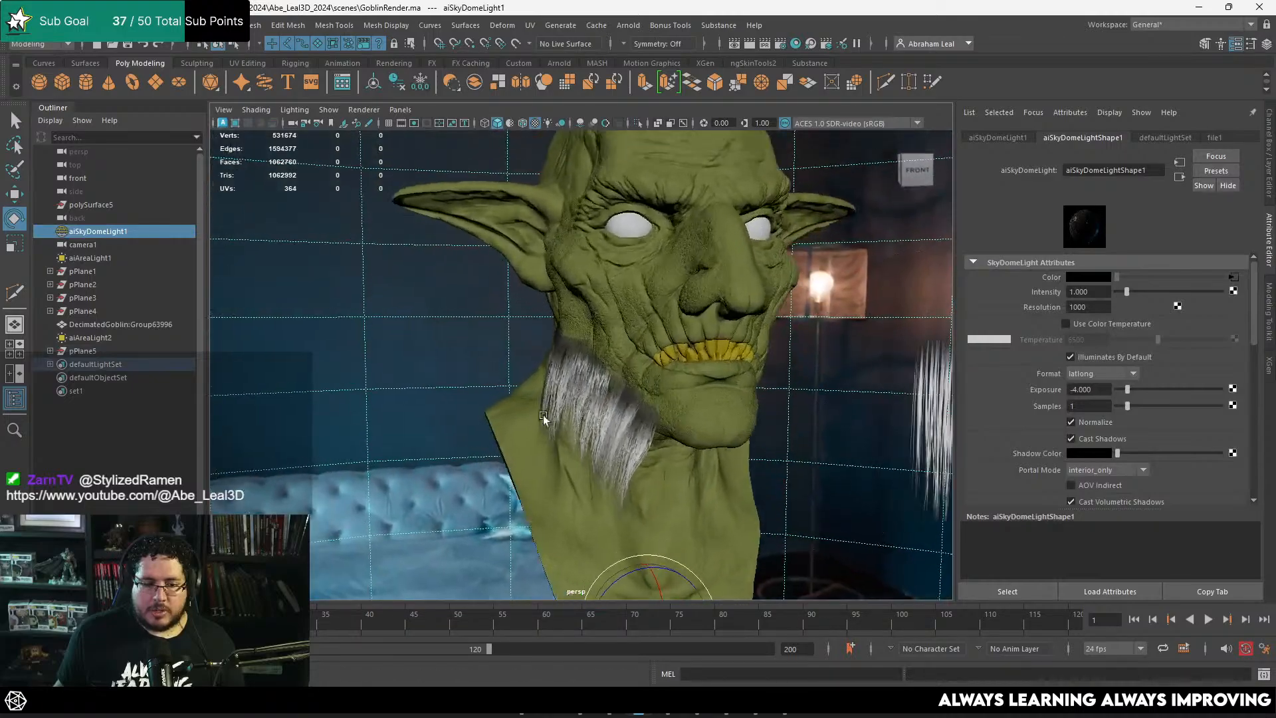
Step: Duplicate the selected beard card and move and rotate the copy to cover the roots midway along the jaw
right_click_drag(544, 415, 639, 375, "alt")
left_click(640, 375)
mouse_move(640, 375)
left_mouse_down("alt")
mouse_move(634, 406)
mouse_move(649, 385)
left_mouse_up("alt")
key("ctrl+d")
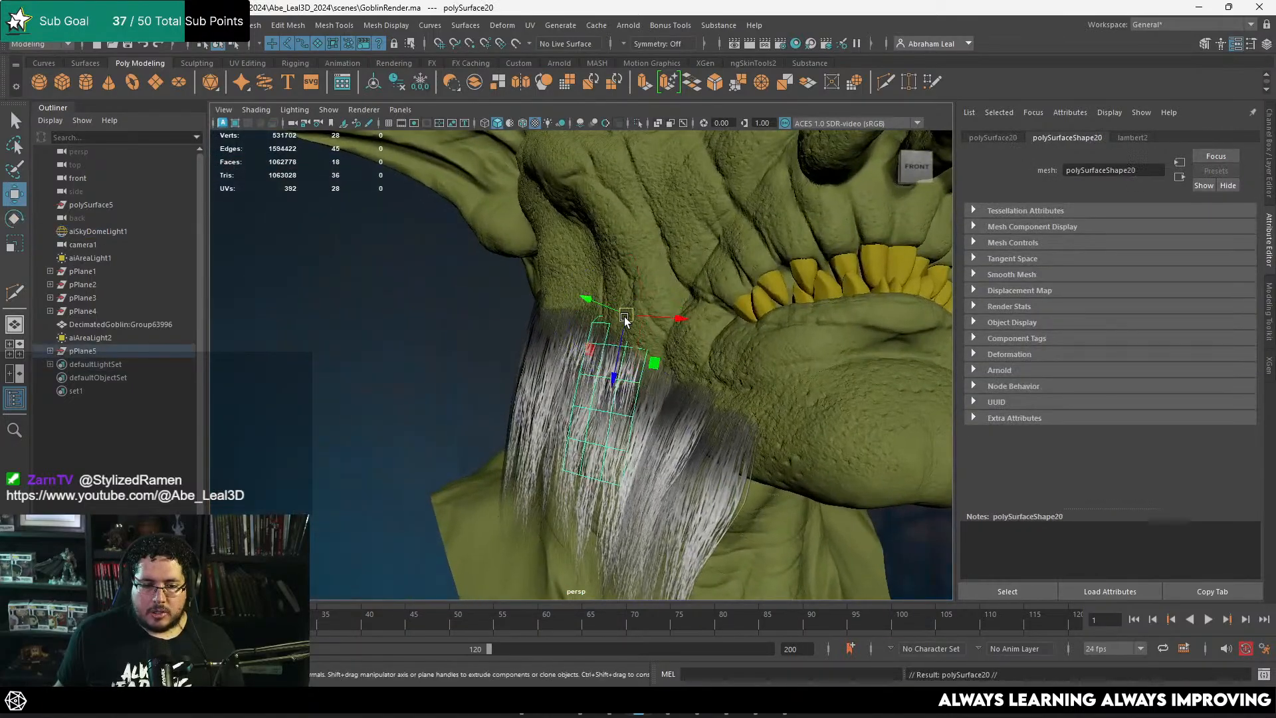
left_click_drag(685, 342, 645, 365, "alt")
key("e")
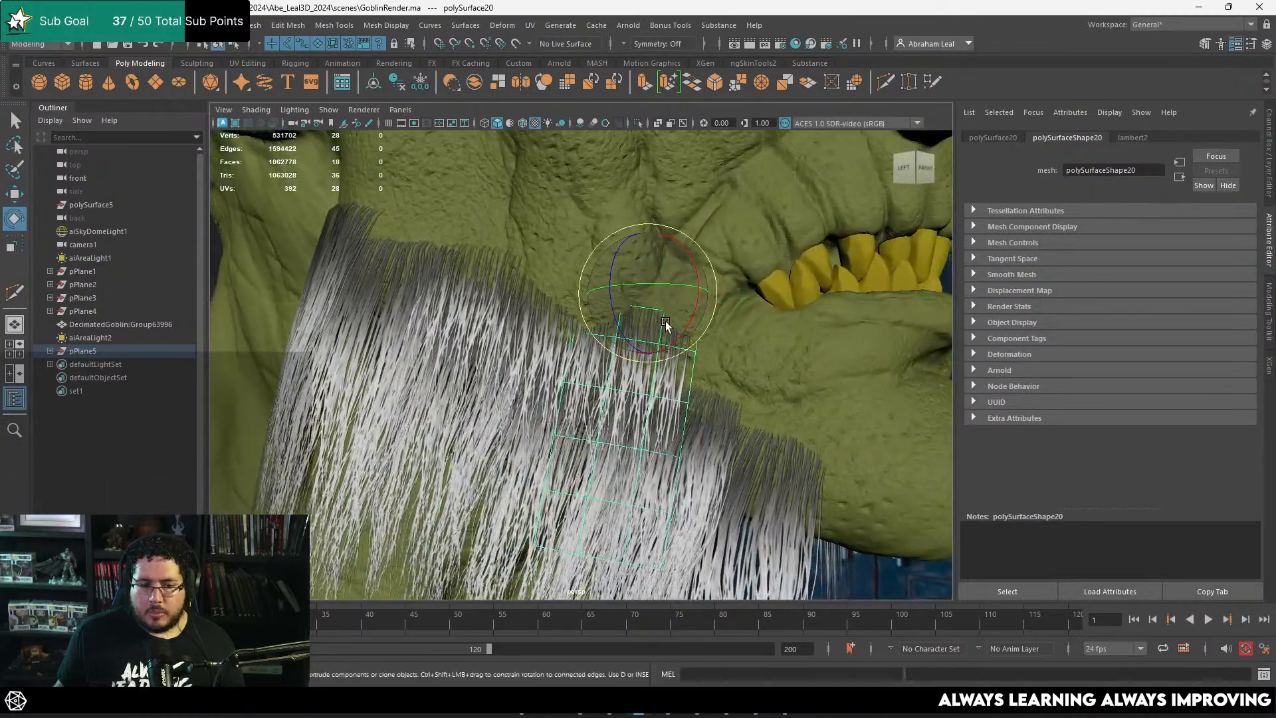
key("w")
left_click_drag(648, 297, 652, 307)
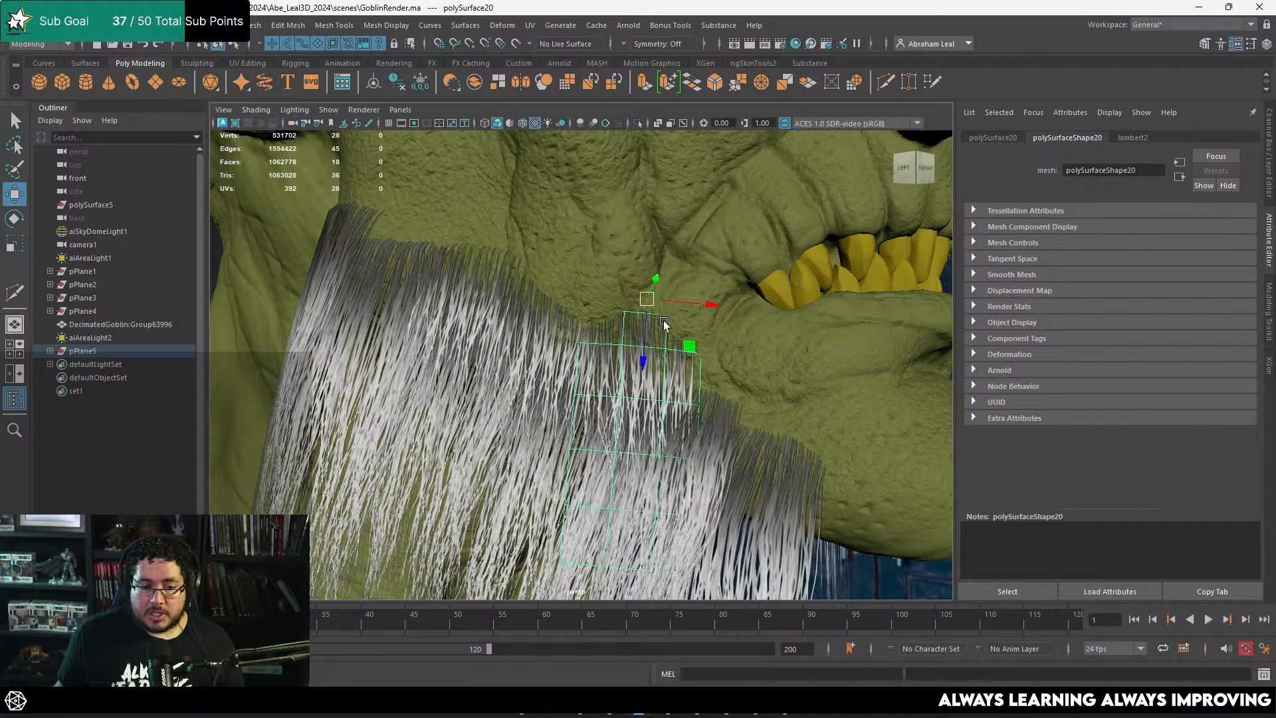
Step: Duplicate the mid-jaw card and rotate the copy into place closer to the chin
middle_click_drag(667, 324, 614, 287, "alt")
key("ctrl+d")
left_click_drag(593, 261, 548, 333)
key("e")
key("w")
key("e")
left_click_drag(551, 336, 608, 350, "alt")
left_click_drag(611, 351, 604, 325)
left_click_drag(605, 325, 657, 314, "alt")
left_click_drag(660, 314, 694, 322)
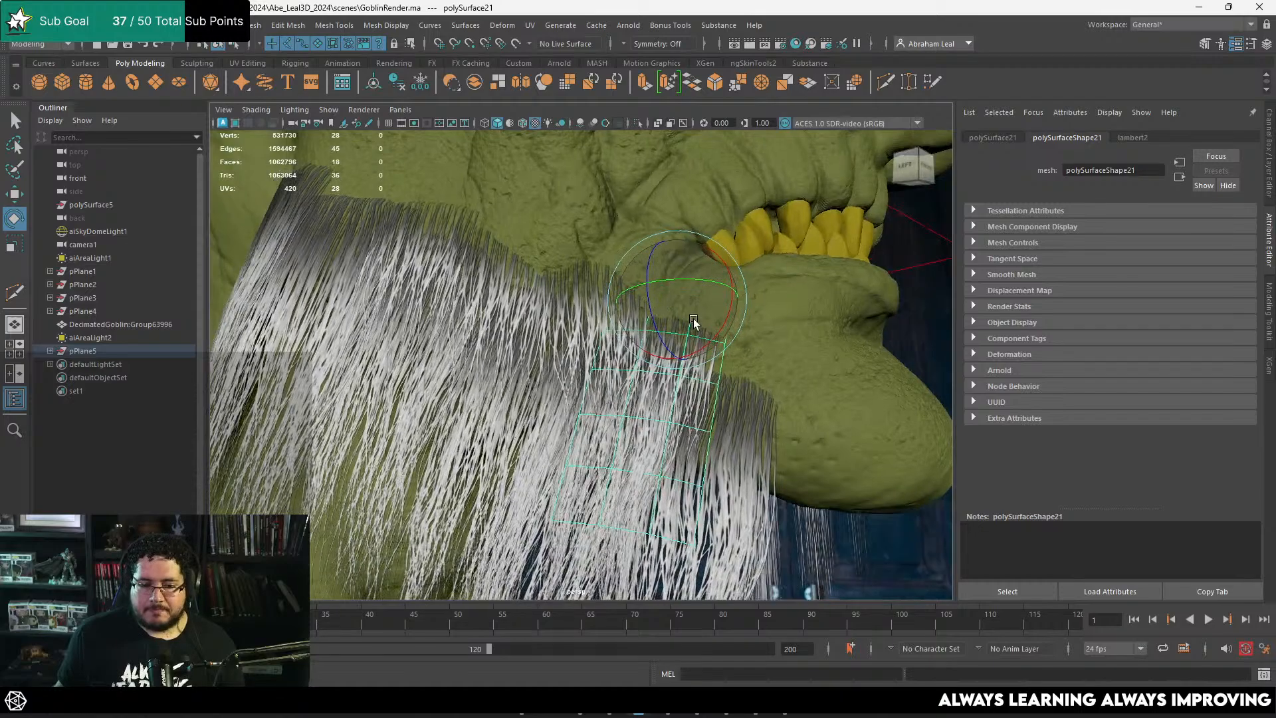
Step: Duplicate cards along the beard's upper root line and adjust their position and rotation against the jaw
key("w")
left_click_drag(778, 348, 688, 342, "alt")
key("e")
key("ctrl+d")
key("w")
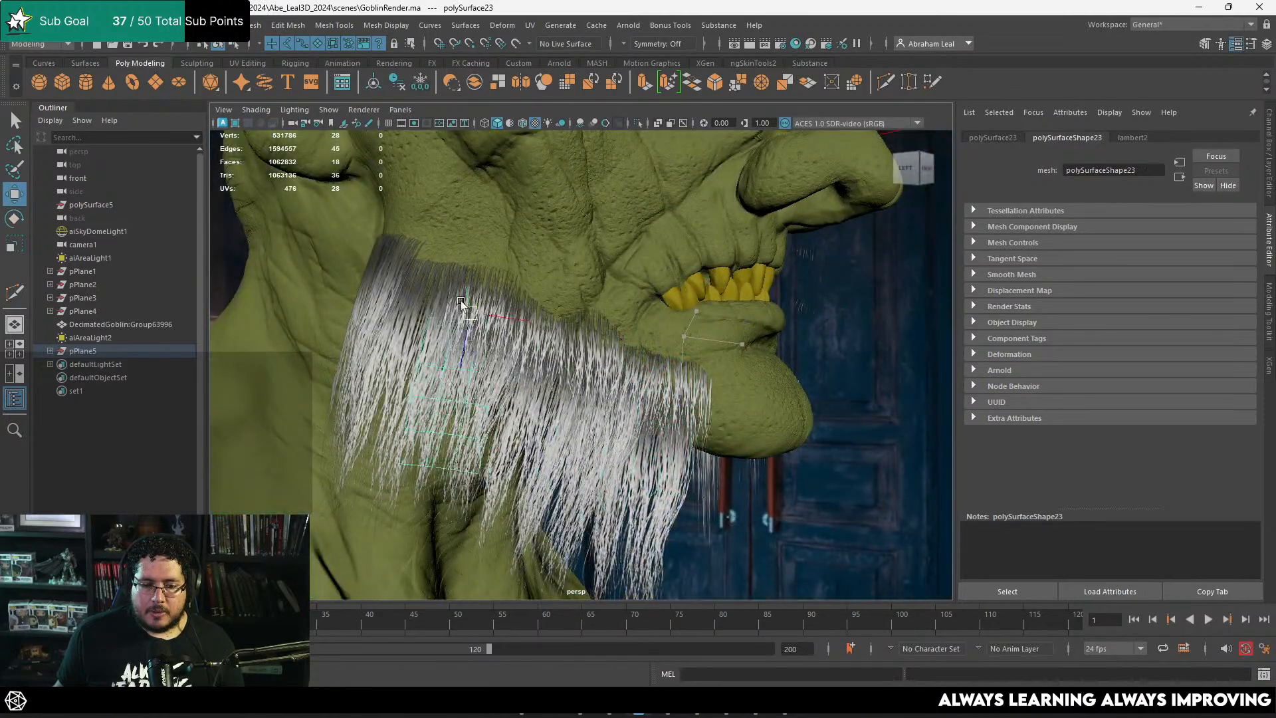
left_click_drag(462, 303, 569, 314, "alt")
key("e")
left_click_drag(573, 371, 551, 371)
key("w")
Step: Add another duplicate along the upper beard line, rotate and move it into the jaw, and deselect it
key("ctrl+d")
left_click_drag(566, 315, 574, 252)
left_click_drag(574, 253, 638, 381, "alt")
key("e")
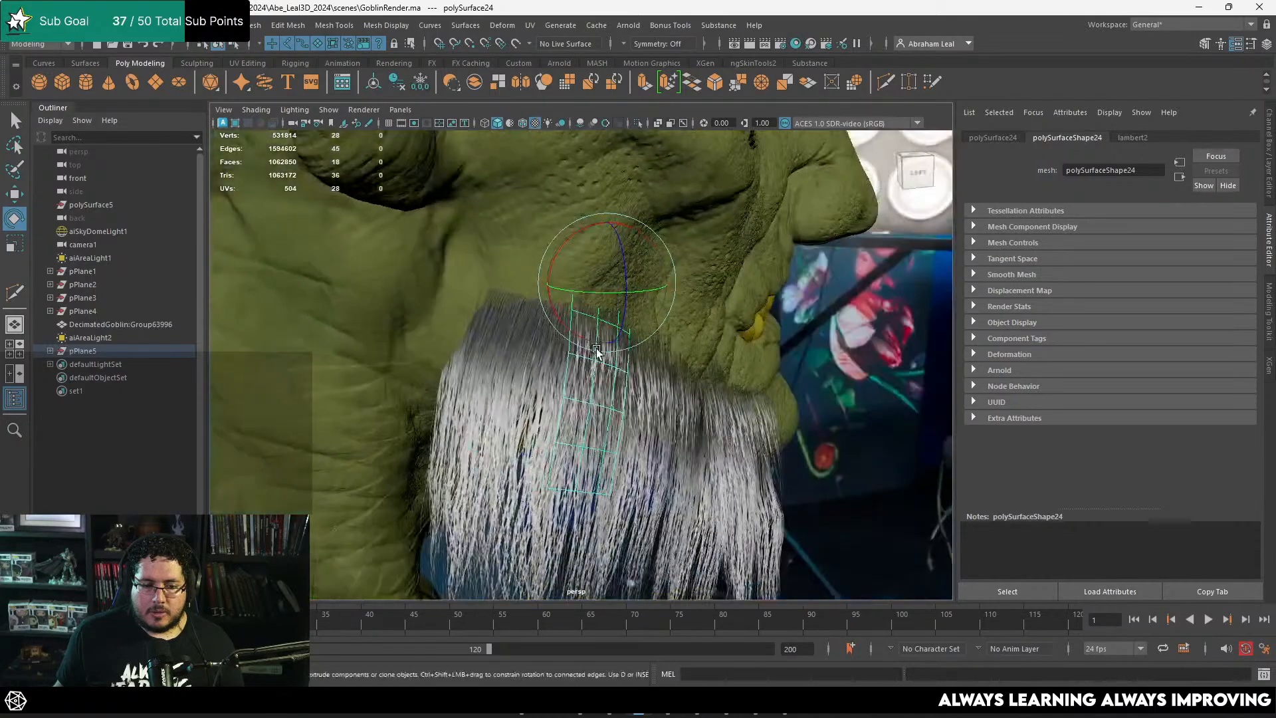
right_click_drag(595, 308, 556, 311)
left_click(570, 354)
key("w")
left_click_drag(590, 379, 557, 332, "alt")
right_click_drag(559, 331, 658, 270)
left_click_drag(565, 276, 328, 286, "alt")
left_click(328, 286)
Step: Duplicate the beard card nearest the chin and move the copy forward along the jawline
scroll(558, 370, "down", 5)
left_click_drag(558, 370, 708, 450, "alt")
scroll(643, 404, "up", 5)
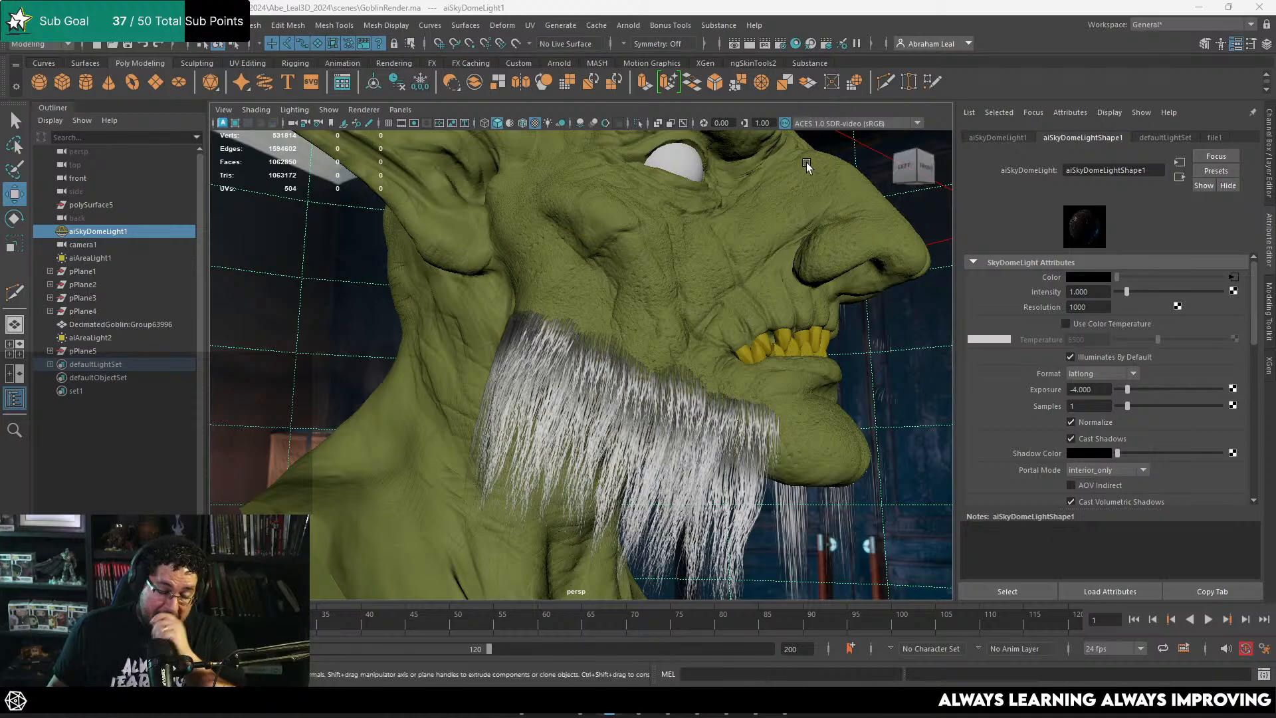
left_click_drag(551, 273, 711, 304, "alt")
left_click(605, 286)
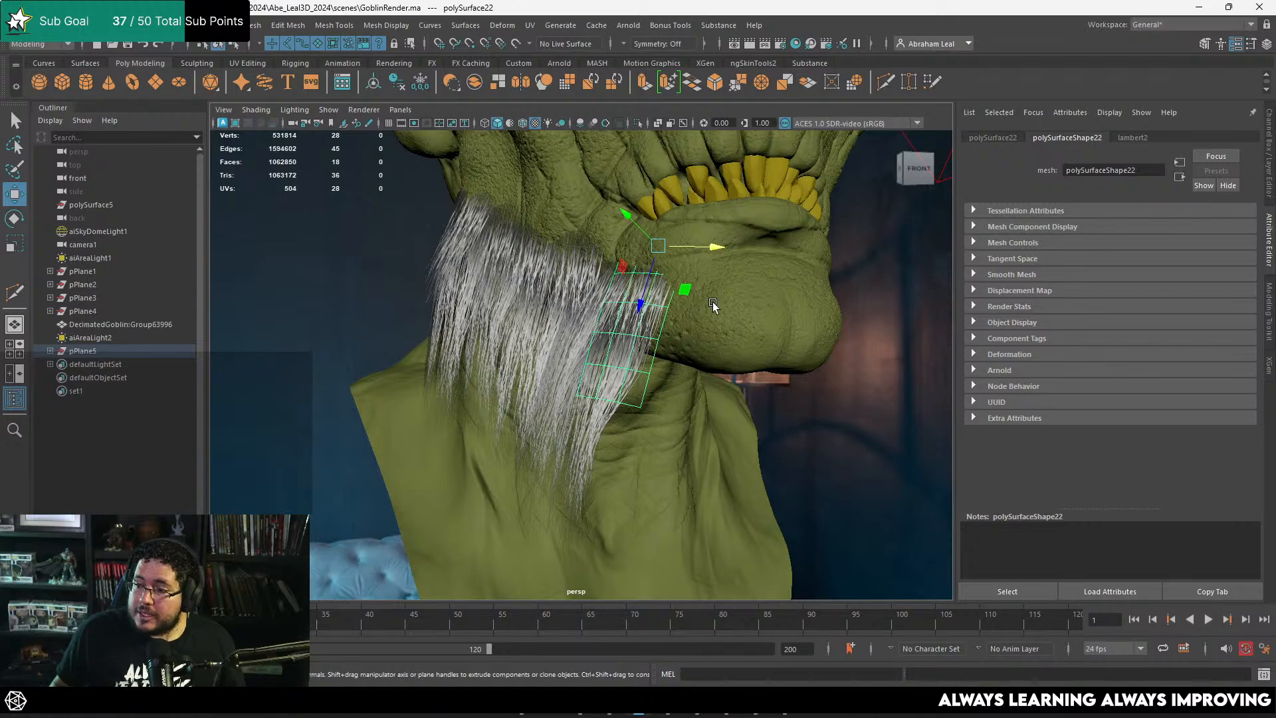
left_click_drag(671, 341, 744, 306, "alt")
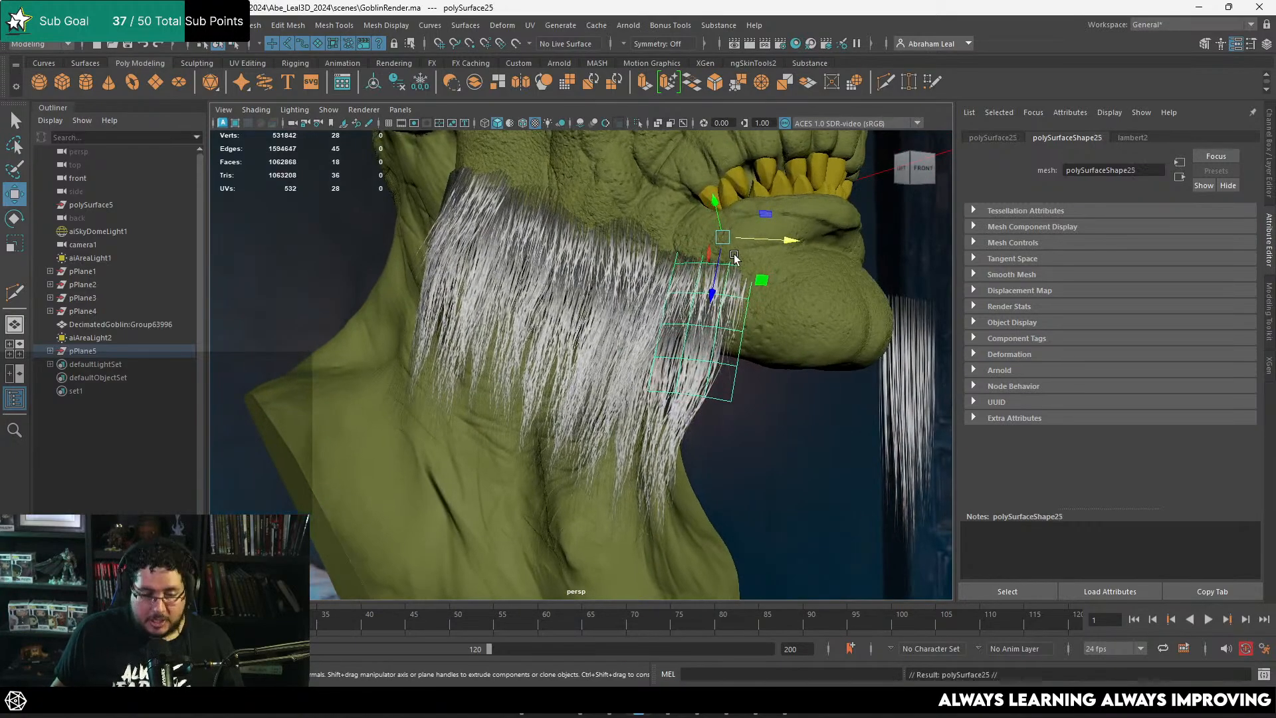
left_click_drag(726, 238, 740, 257)
key("e")
key("w")
Step: Seat the new front card against the side of the chin and duplicate it
left_click_drag(755, 303, 644, 337, "alt")
middle_click_drag(643, 338, 650, 299, "alt")
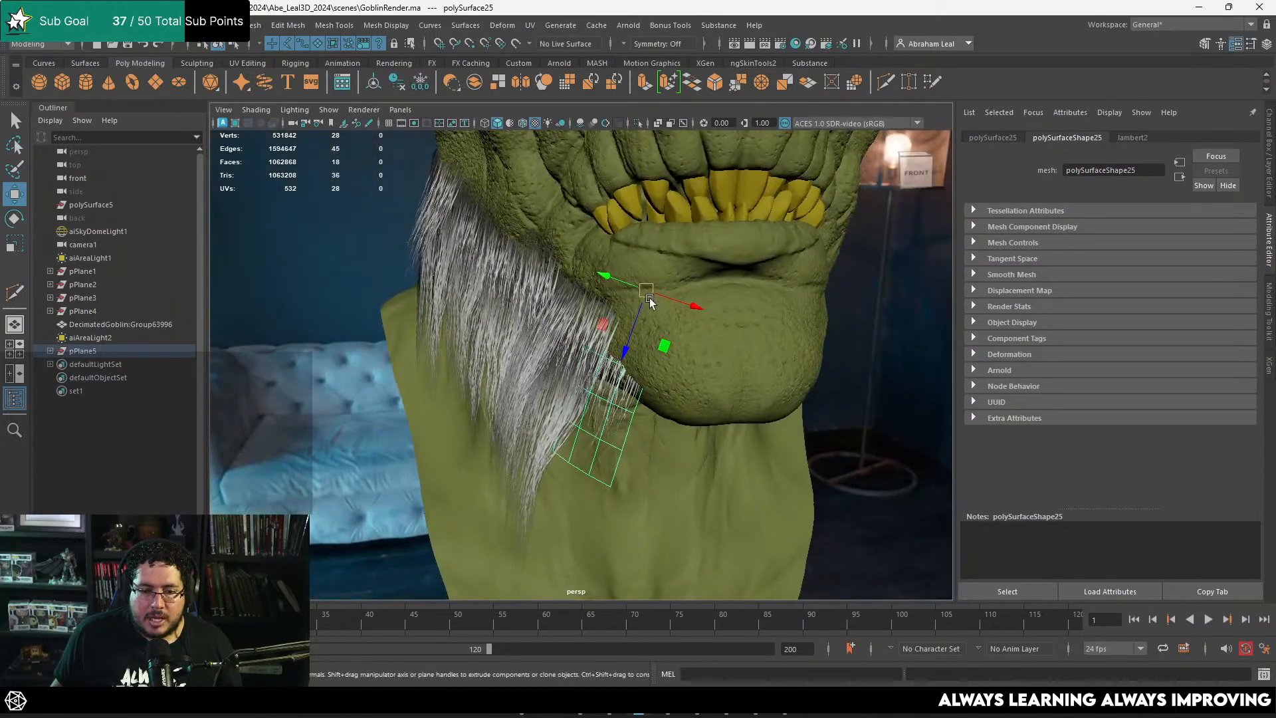
left_click_drag(649, 299, 617, 293)
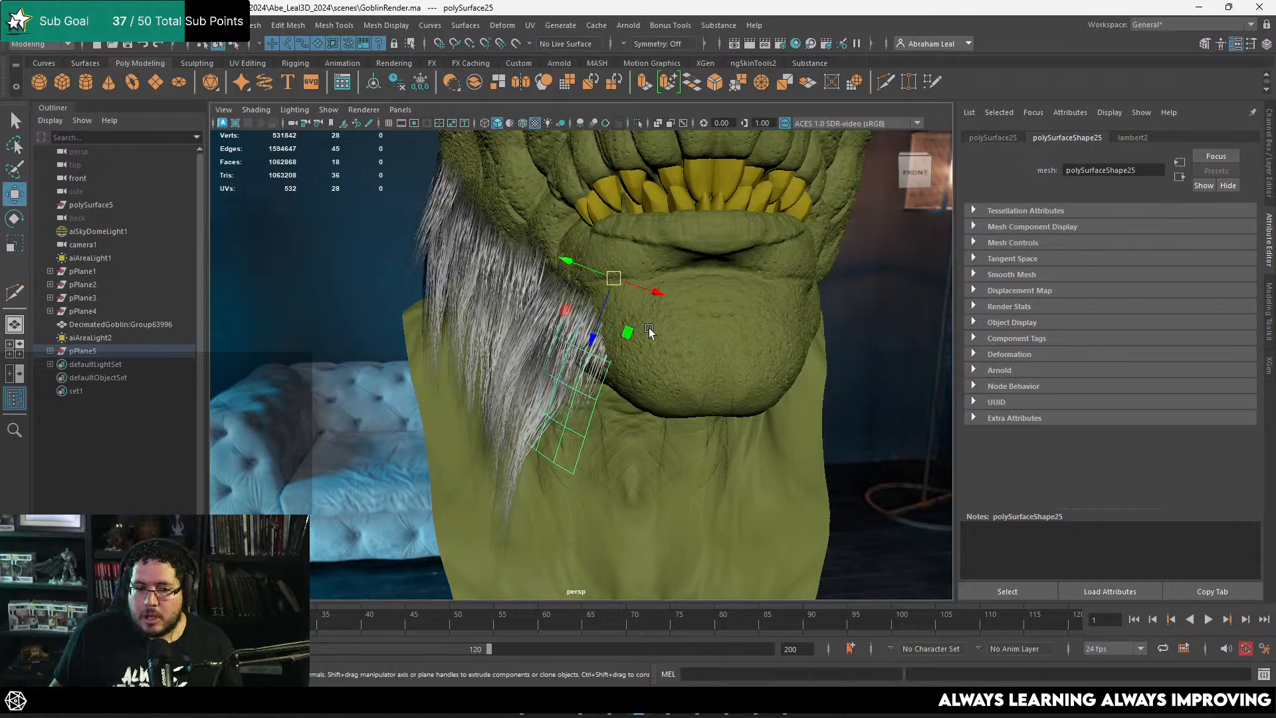
right_click_drag(644, 325, 644, 348, "alt")
left_click_drag(585, 271, 655, 331)
key("ctrl+d")
Step: Select the original chin-side card and rotate and move it to follow the chin's contour
left_click(669, 309)
key("e")
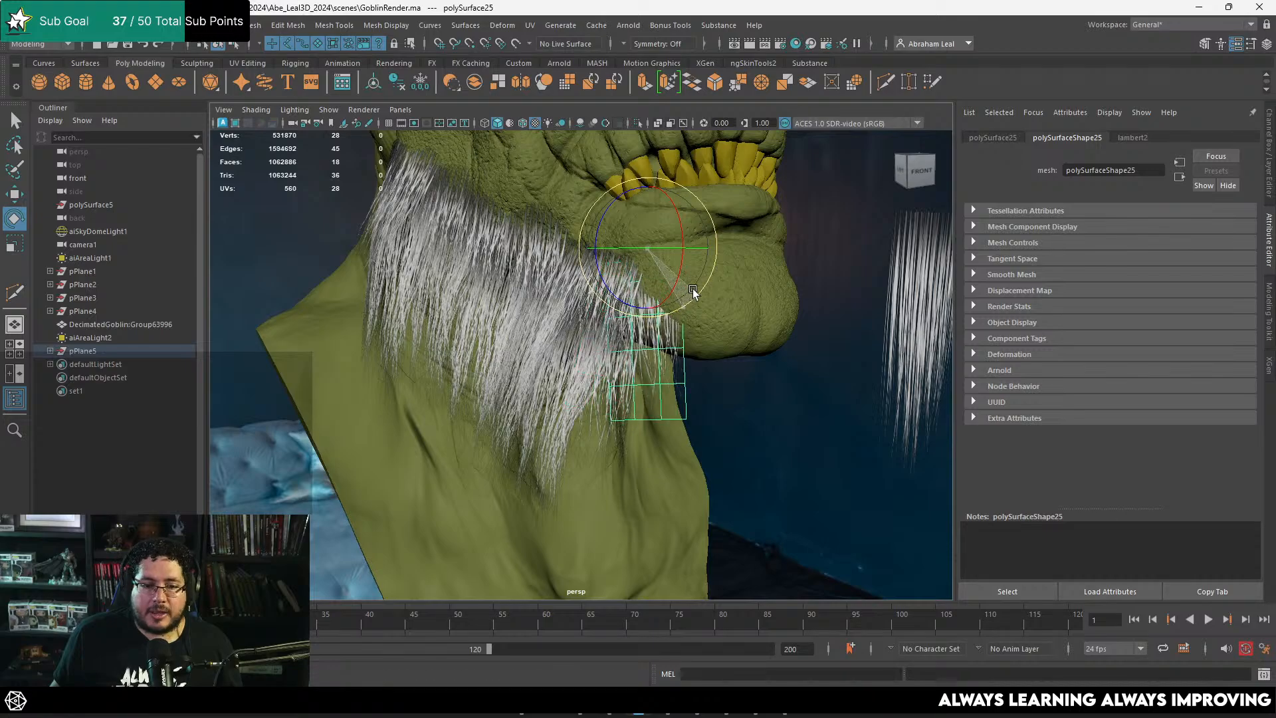
key("w")
key("e")
left_click_drag(677, 255, 534, 320)
key("w")
right_click_drag(534, 321, 562, 309, "alt")
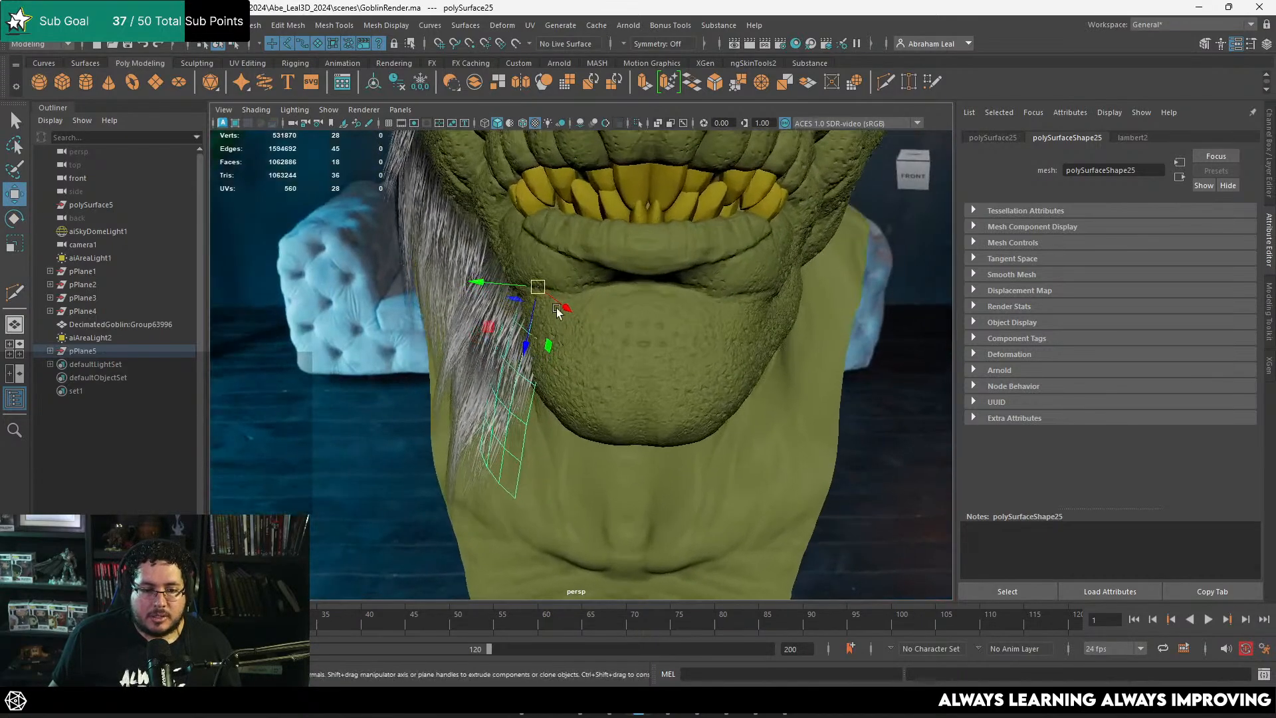
left_click_drag(541, 290, 531, 299)
key("e")
left_click_drag(531, 299, 713, 315, "alt")
Step: Select the lower front card beneath the chin side, duplicate it and move the copy up beside the chin
left_click(739, 452)
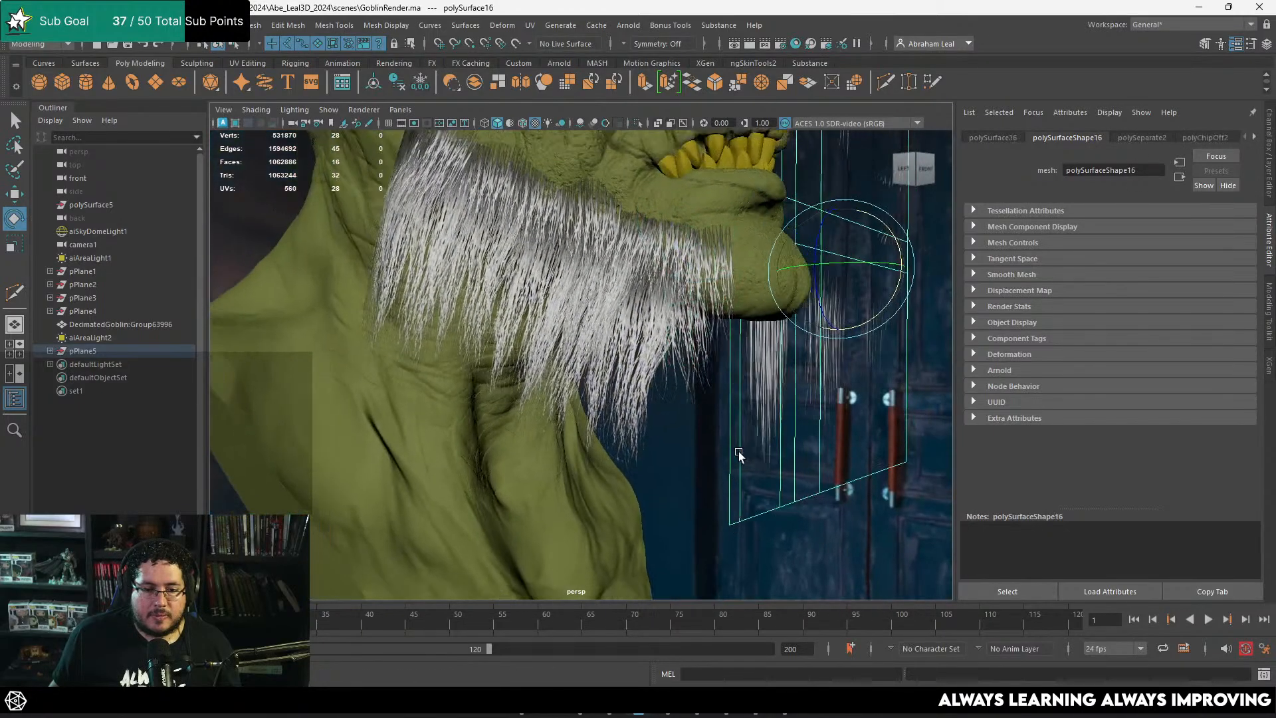
left_click_drag(740, 452, 684, 377, "alt")
left_click(683, 377)
right_click_drag(683, 378, 792, 413, "alt")
left_click_drag(791, 414, 877, 448, "alt")
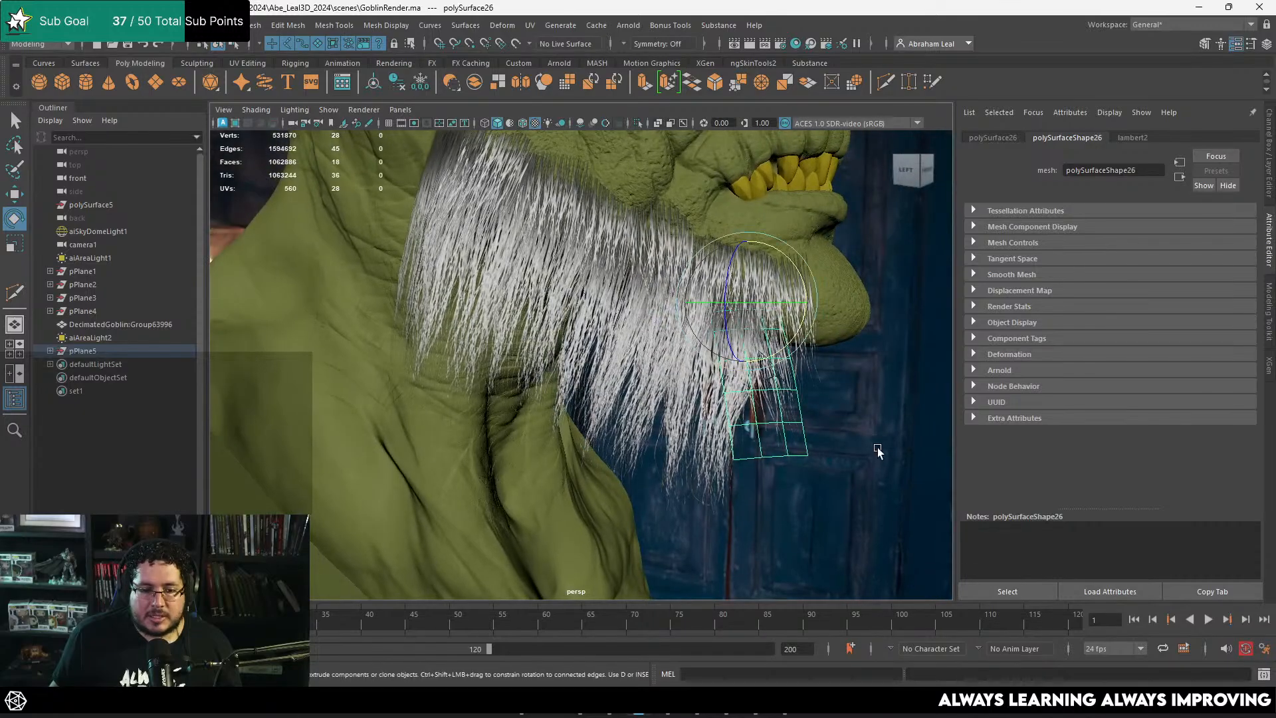
left_click(878, 448)
left_click(809, 294)
key("ctrl+d")
key("w")
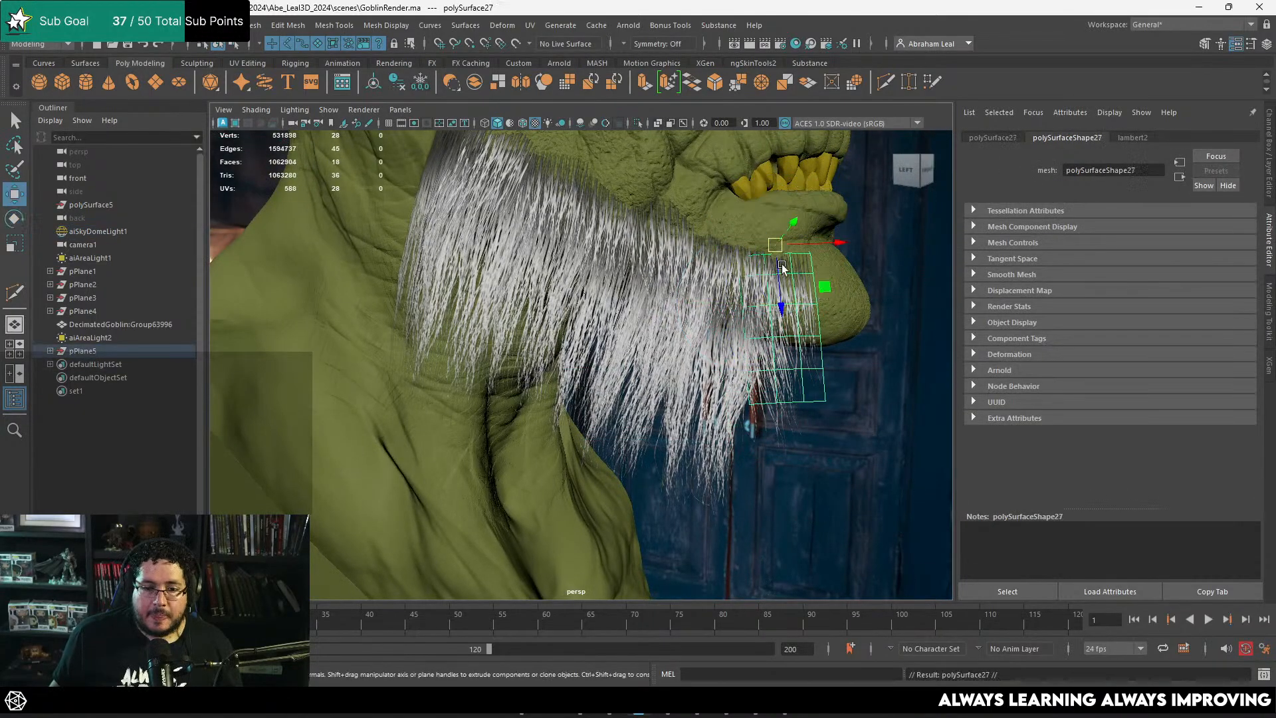
left_click_drag(775, 245, 482, 244)
Step: Rotate and move the new chin-side card so it blends into the beard's front edge
key("e")
key("w")
key("e")
key("w")
key("e")
left_click(337, 347)
left_click(494, 288)
key("w")
key("e")
mouse_move(482, 243)
left_mouse_down("alt")
mouse_move(481, 278)
mouse_move(540, 267)
mouse_move(470, 232)
left_mouse_up("alt")
Step: Duplicate the chin-side hair card and move the copy back to the rear of the jaw
key("ctrl+d")
key("w")
left_click_drag(471, 232, 434, 244, "alt")
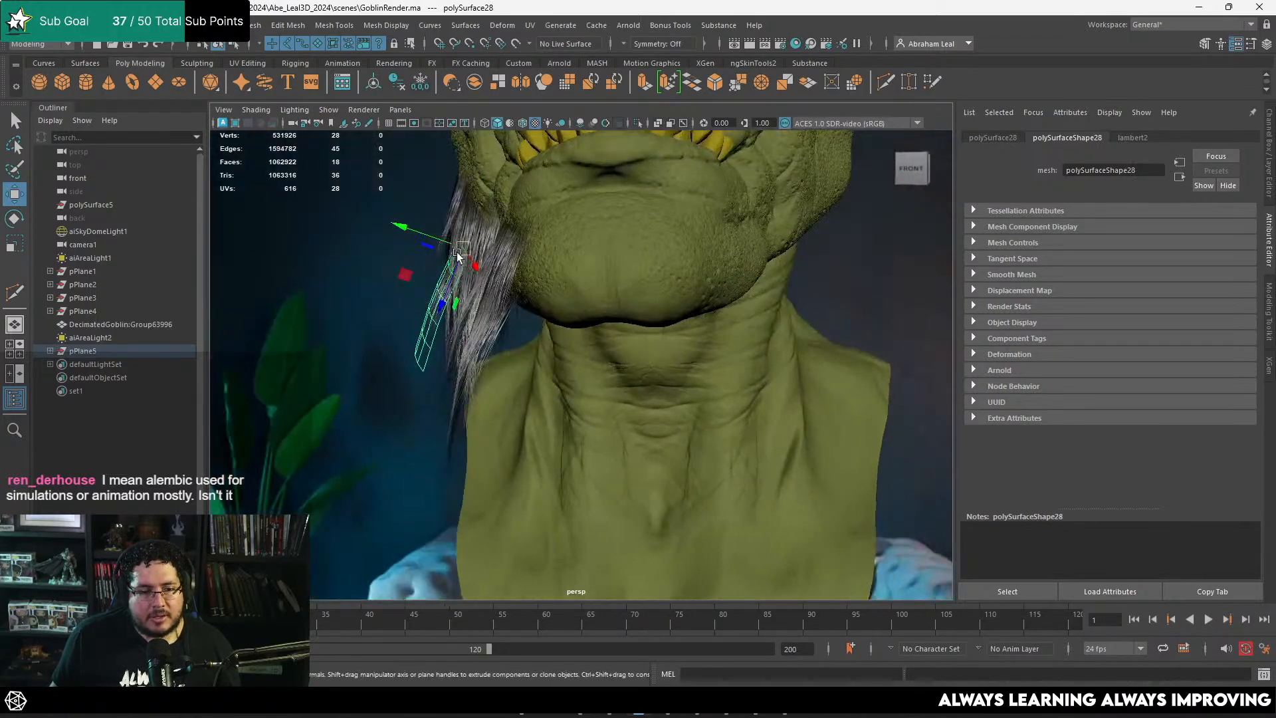
Step: Select the lower vertices of the new rear card and rotate and move them to follow the jaw and neck
right_click_drag(430, 305, 366, 280)
left_click_drag(371, 321, 439, 377)
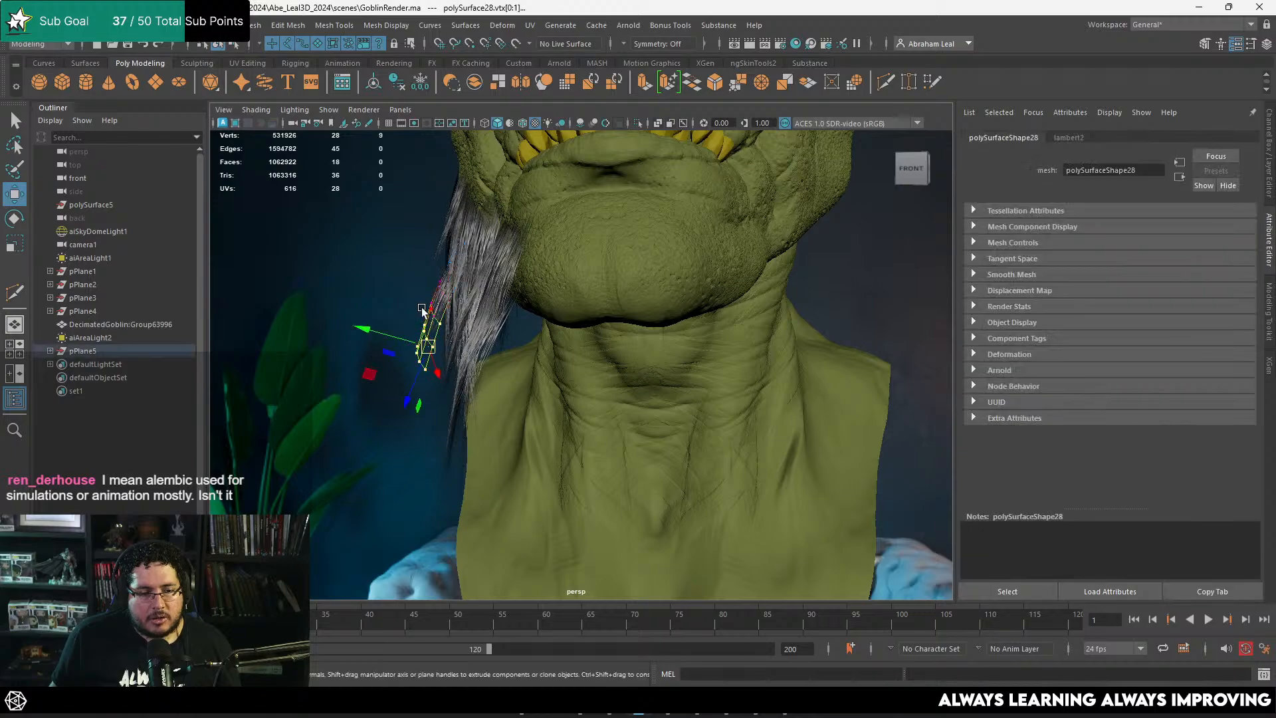
key("e")
key("w")
mouse_move(481, 310)
left_mouse_down()
mouse_move(417, 333)
mouse_move(486, 319)
left_mouse_up()
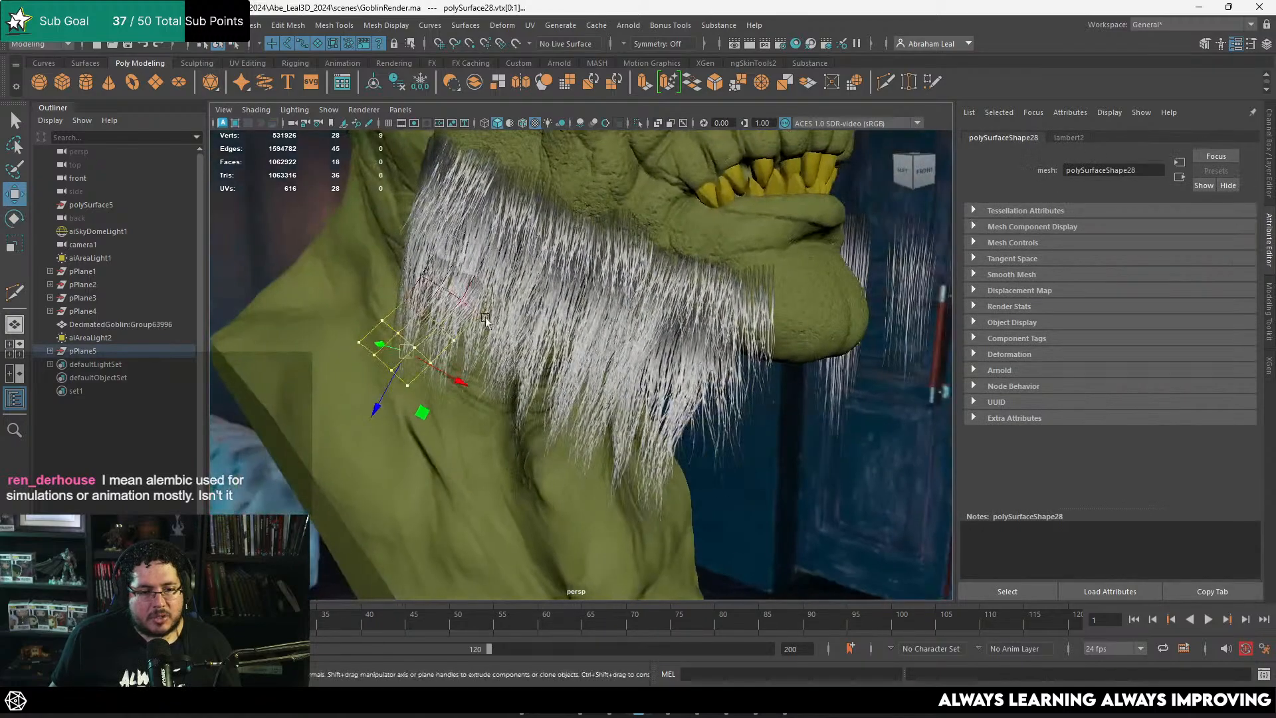
right_click_drag(469, 290, 491, 269)
left_click_drag(482, 283, 460, 253, "alt")
Step: Duplicate the rear jaw card and rotate the copy so its hair fans out at the beard's back edge
key("ctrl+d")
key("e")
left_click_drag(473, 307, 380, 257)
left_click_drag(484, 257, 493, 270)
left_click(385, 315)
left_click_drag(381, 320, 525, 312, "alt")
Step: Select a card at the beard's back edge, duplicate it and move the copy to fill the rear of the beard
left_click(431, 286)
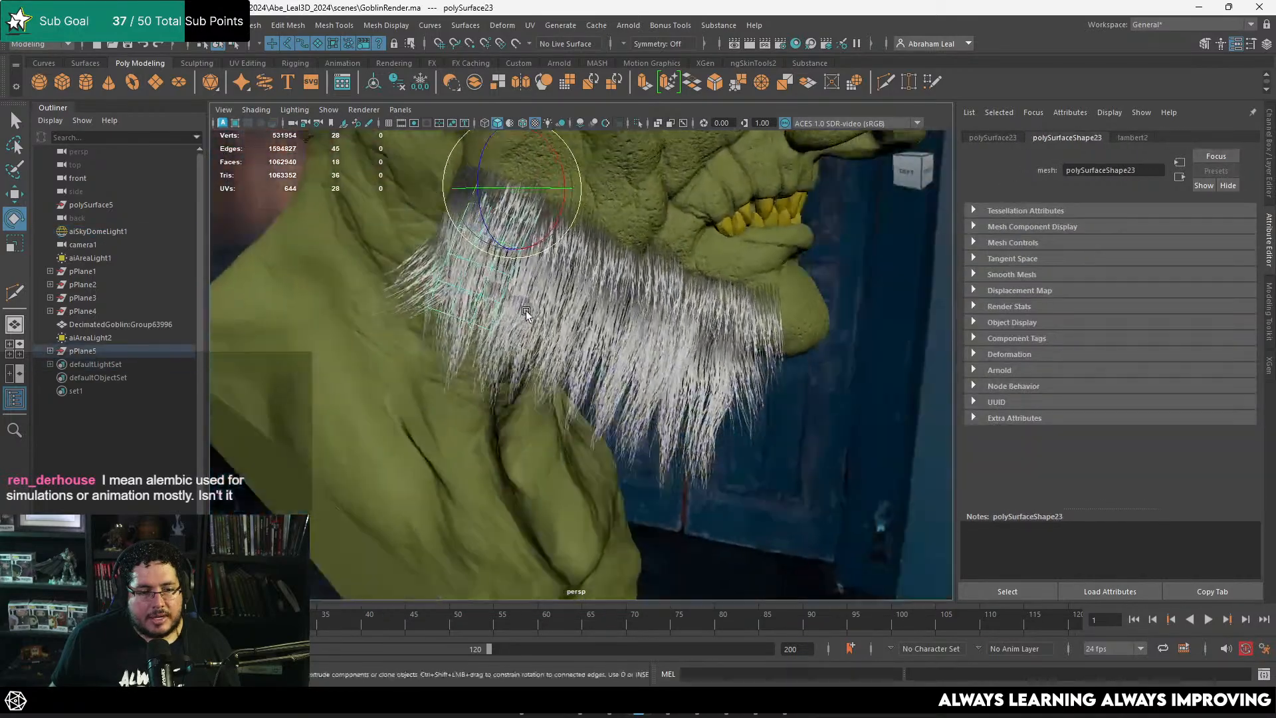
left_click(409, 285)
key("ctrl+d")
key("w")
left_click_drag(474, 238, 590, 332)
mouse_move(591, 333)
left_mouse_down("alt")
mouse_move(470, 318)
mouse_move(532, 325)
mouse_move(524, 316)
mouse_move(482, 316)
mouse_move(503, 316)
mouse_move(536, 348)
mouse_move(602, 337)
mouse_move(578, 299)
mouse_move(583, 334)
left_mouse_up("alt")
Step: Duplicate the rear filler card again, then rotate and move the copy against the side of the neck
key("e")
key("ctrl+d")
key("w")
key("e")
left_click_drag(584, 334, 476, 305, "alt")
key("w")
left_click_drag(476, 305, 474, 304, "alt")
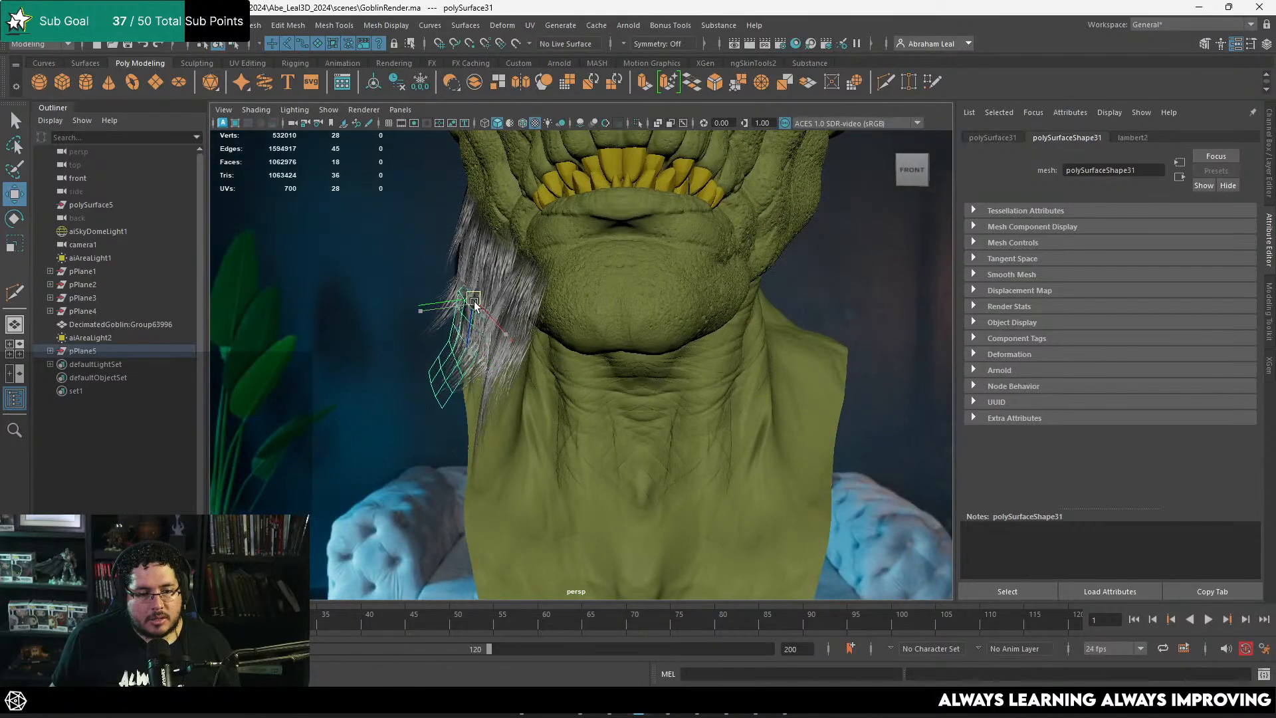
Step: Select all the hair cards placed along the jaw and combine them into one mesh
left_click(392, 368)
left_click_drag(391, 367, 399, 321, "alt")
scroll(485, 341, "down", 5)
scroll(458, 343, "down", 3)
left_click_drag(488, 288, 674, 474)
left_click(655, 317, "ctrl")
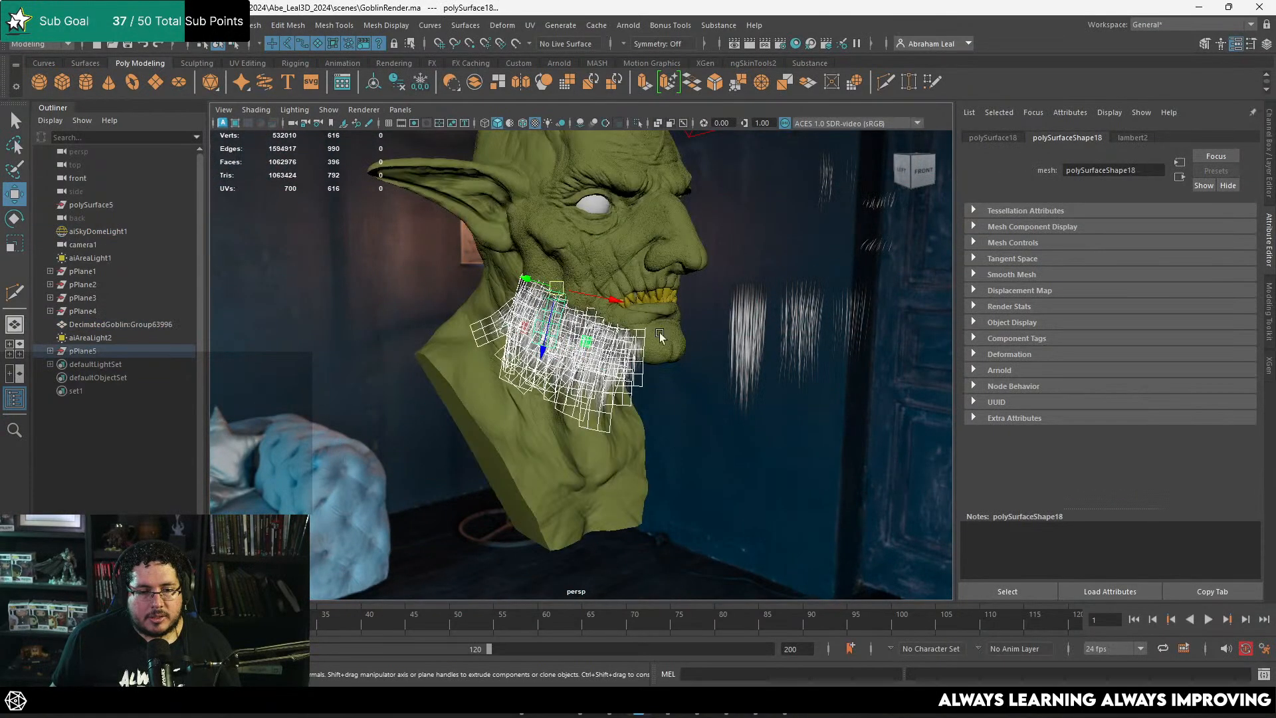
right_click_drag(662, 335, 648, 402, "alt")
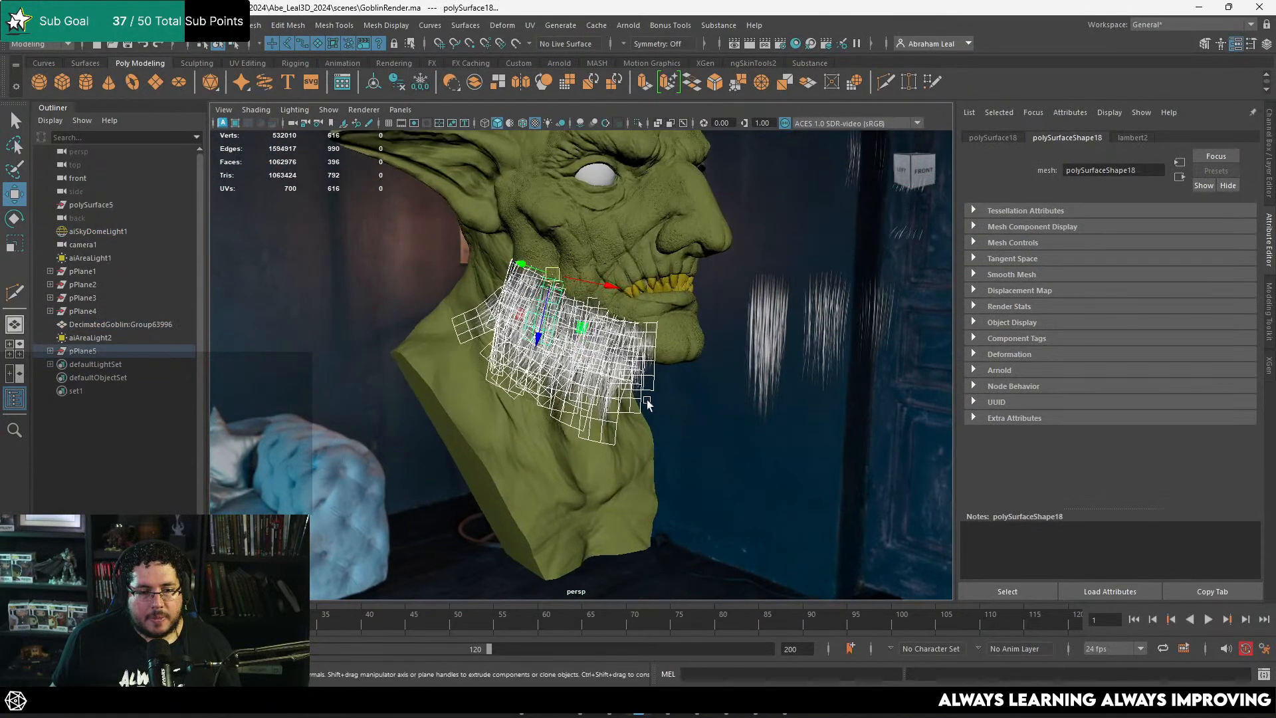
left_click(472, 85)
Step: Mirror the combined beard mesh to the other side of the face across the world X axis in the + direction
right_click_drag(530, 290, 593, 453, "shift")
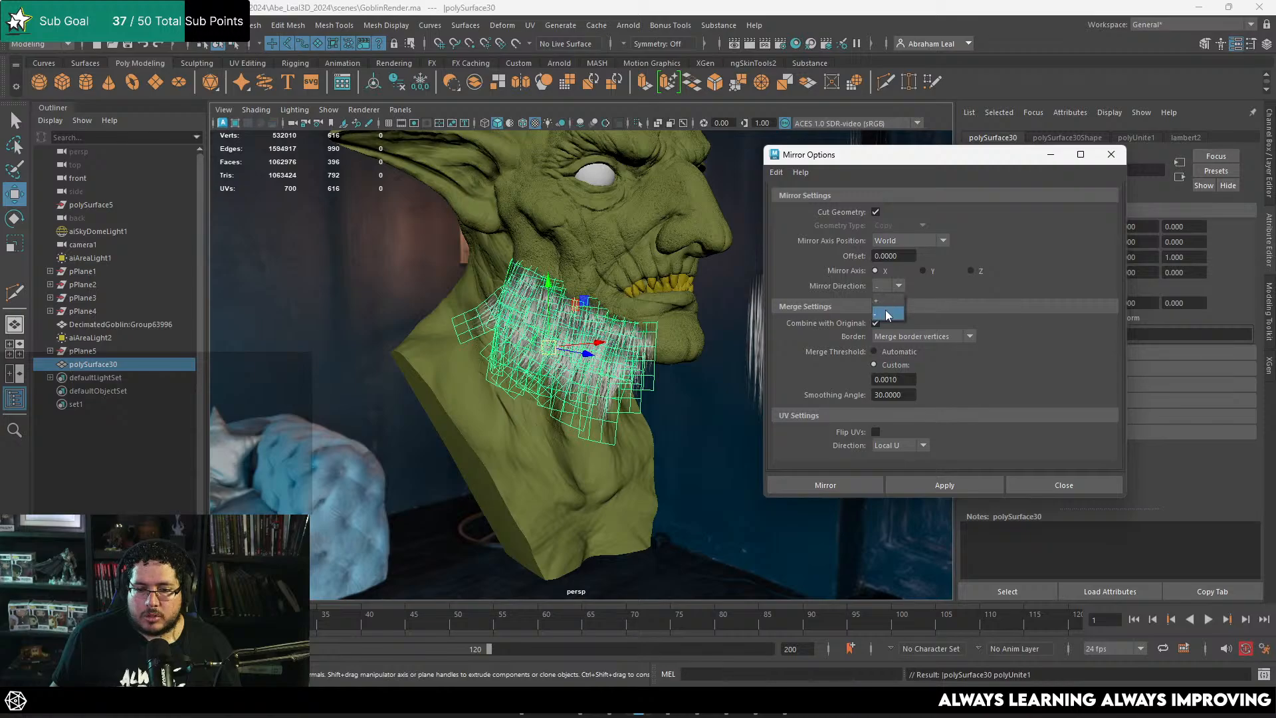
left_click(899, 287)
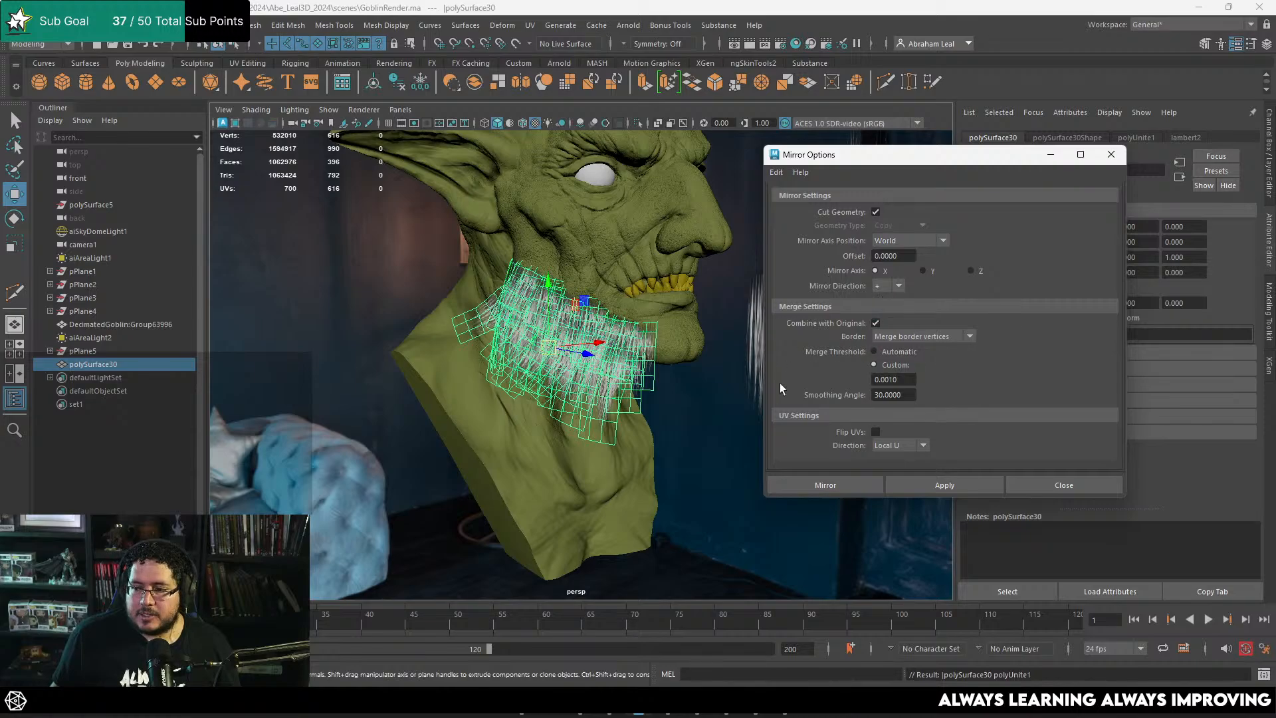
left_click(859, 488)
left_click_drag(754, 442, 628, 415, "alt")
left_click(759, 334)
left_click_drag(761, 338, 548, 341, "alt")
left_click(552, 357)
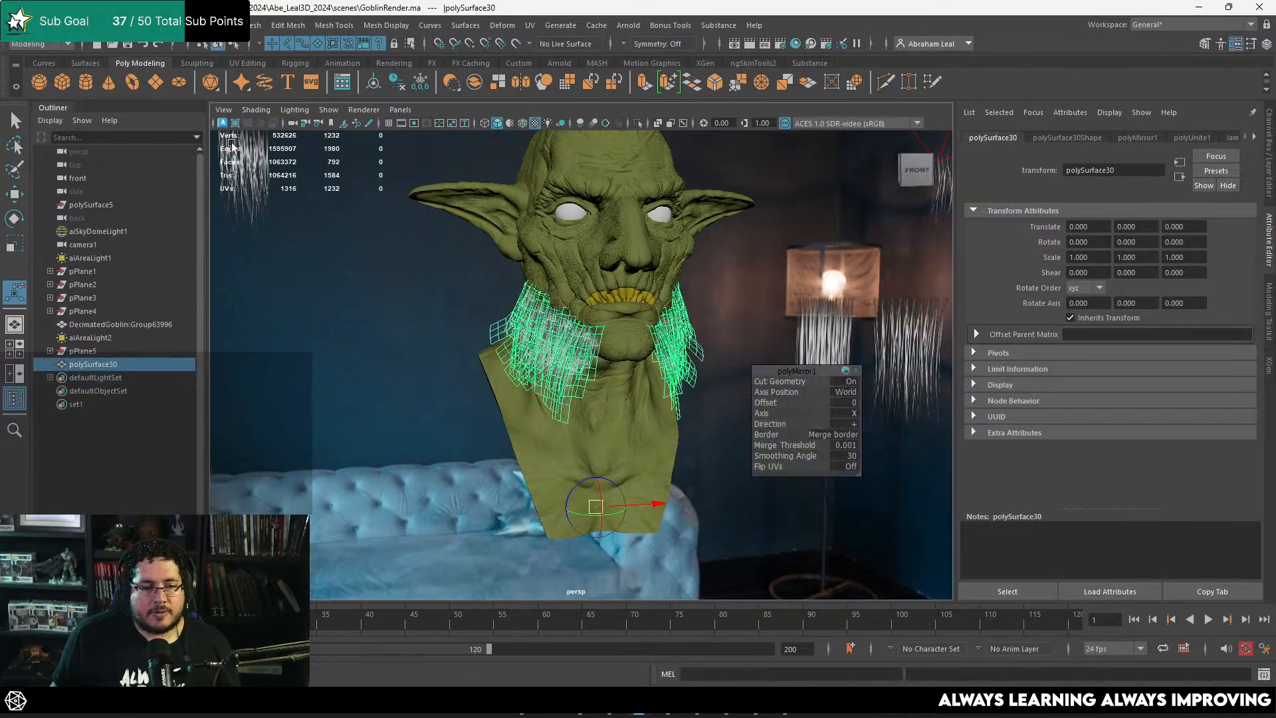
Step: Export the mirrored beard mesh for the HairTest model and switch to Marmoset Toolbag
left_click(30, 26)
left_click(94, 203)
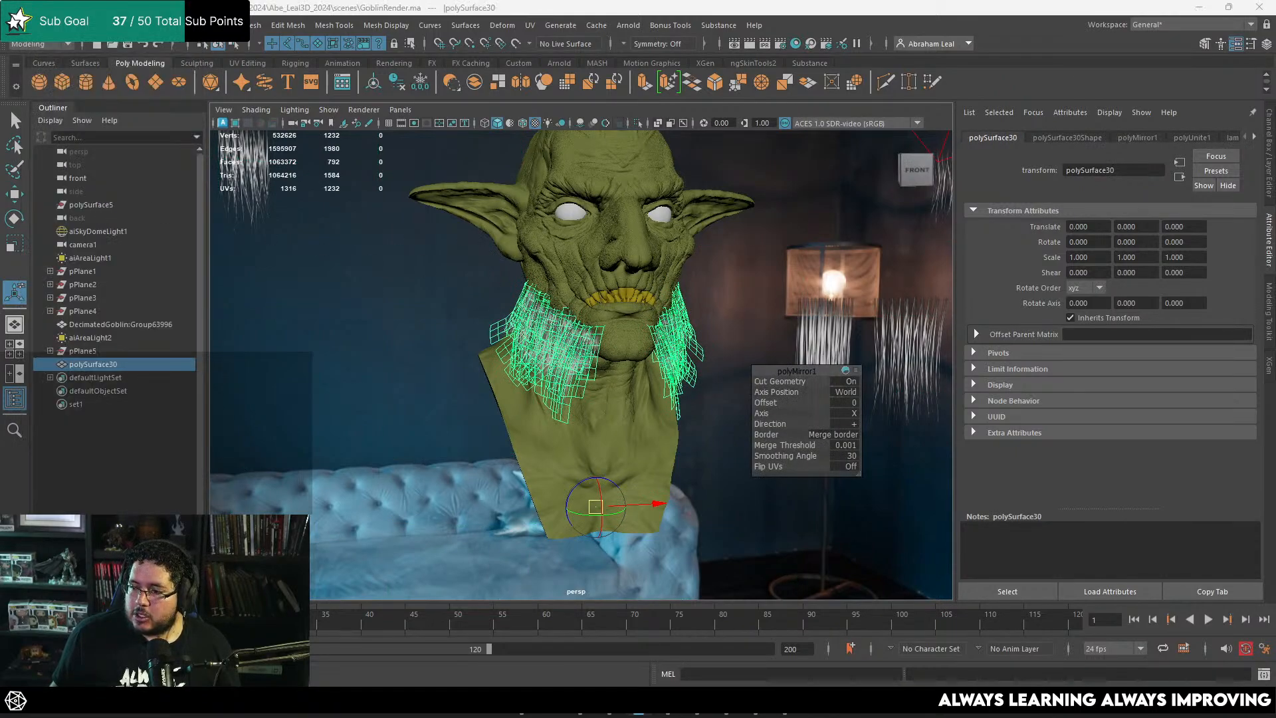
left_click(785, 705)
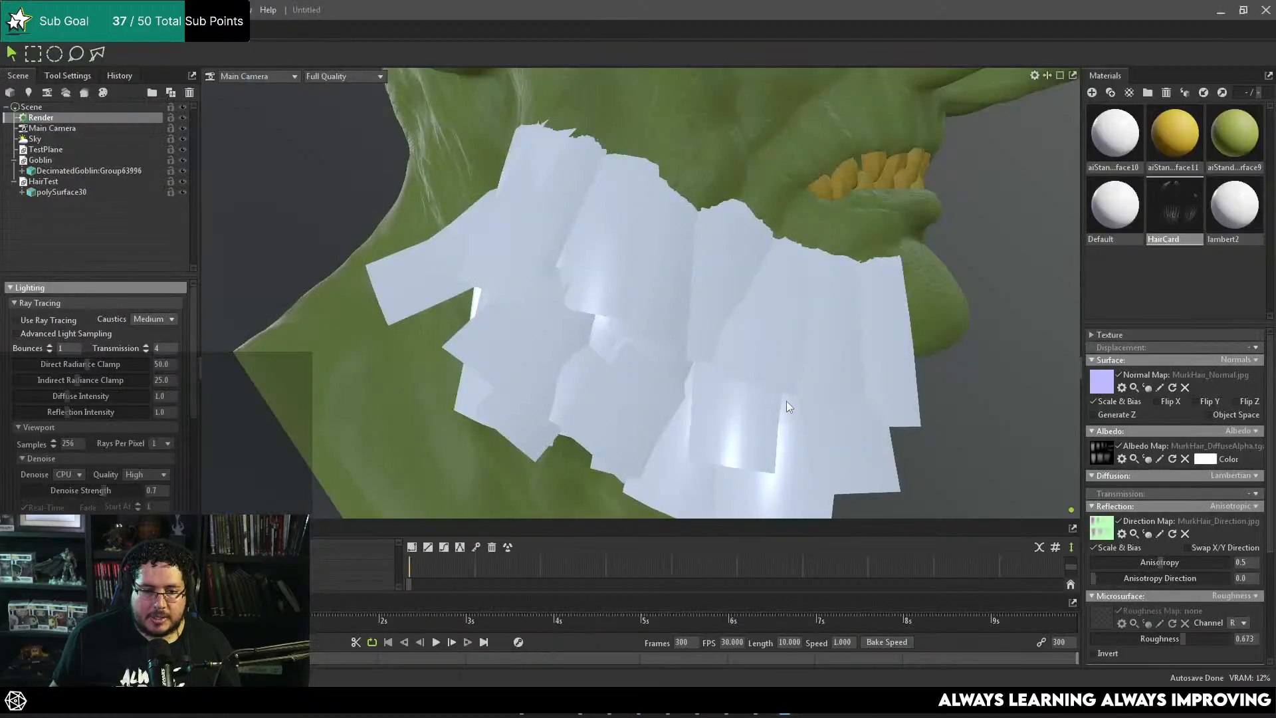
Step: Apply the HairCard material to the updated beard mesh on the goblin
left_click_drag(787, 407, 644, 332)
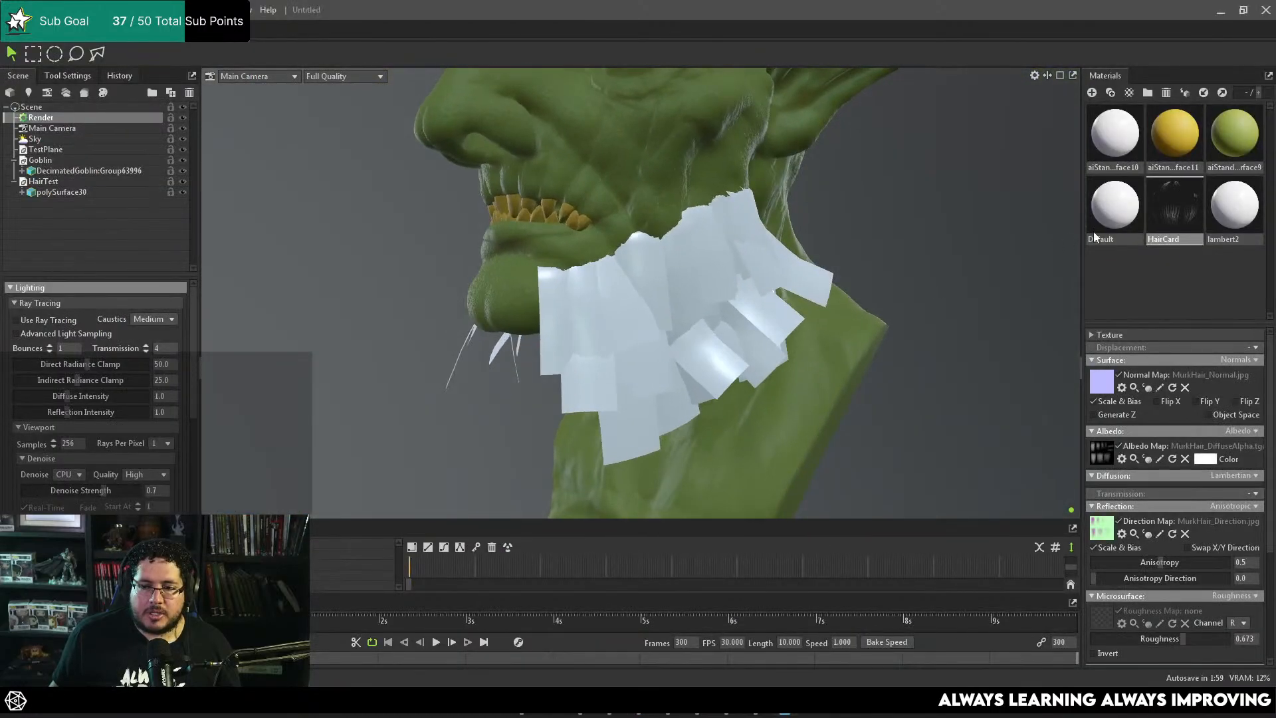
left_click_drag(771, 303, 765, 302)
left_click_drag(646, 296, 620, 290)
right_click_drag(620, 290, 659, 426)
left_click_drag(669, 282, 763, 281)
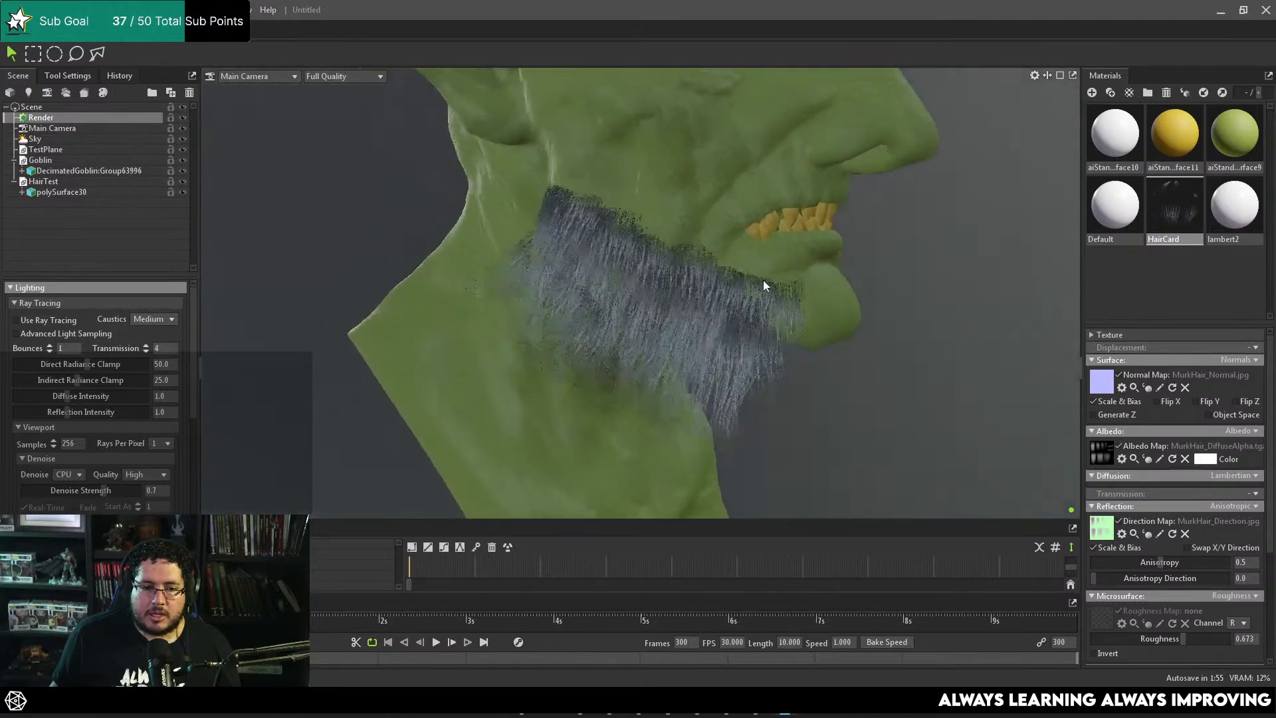
Step: Preview the beard with ray tracing enabled and turn ray tracing back off
right_click_drag(763, 281, 782, 314)
left_click_drag(783, 315, 723, 330)
right_click_drag(724, 330, 692, 279)
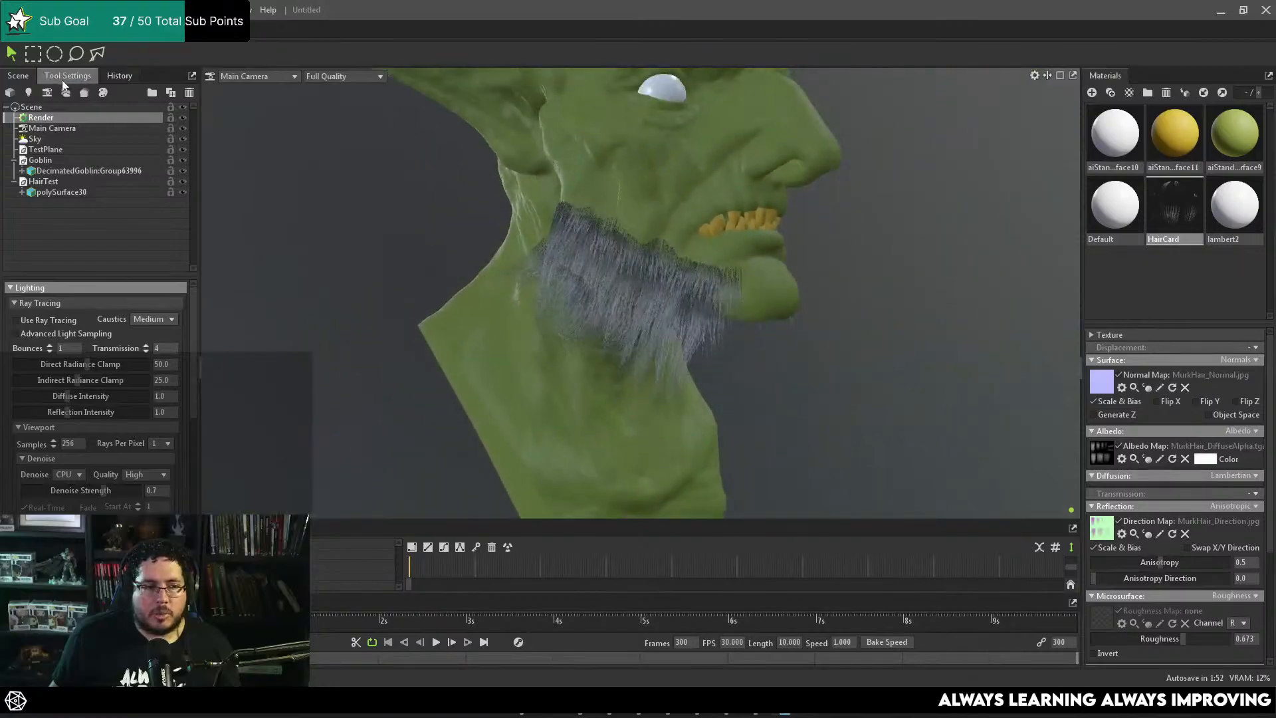
left_click(24, 323)
mouse_move(671, 259)
left_mouse_down()
mouse_move(662, 240)
mouse_move(678, 264)
mouse_move(680, 246)
mouse_move(747, 285)
mouse_move(756, 329)
mouse_move(698, 304)
mouse_move(693, 280)
mouse_move(13, 335)
left_mouse_up()
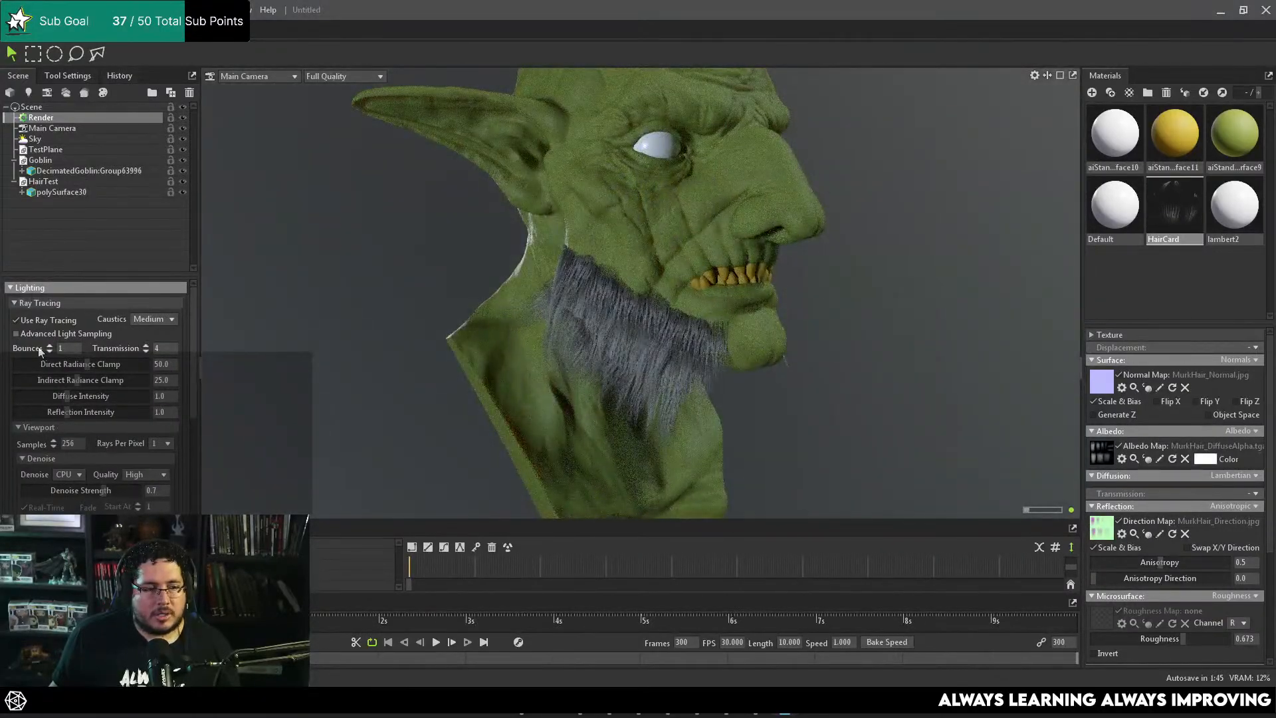
left_click(25, 322)
Step: Select the beard mesh, enable Catmull-Clark subdivision at level 1 and inspect the strands near the chin
left_click(592, 306)
left_click_drag(747, 307, 557, 336)
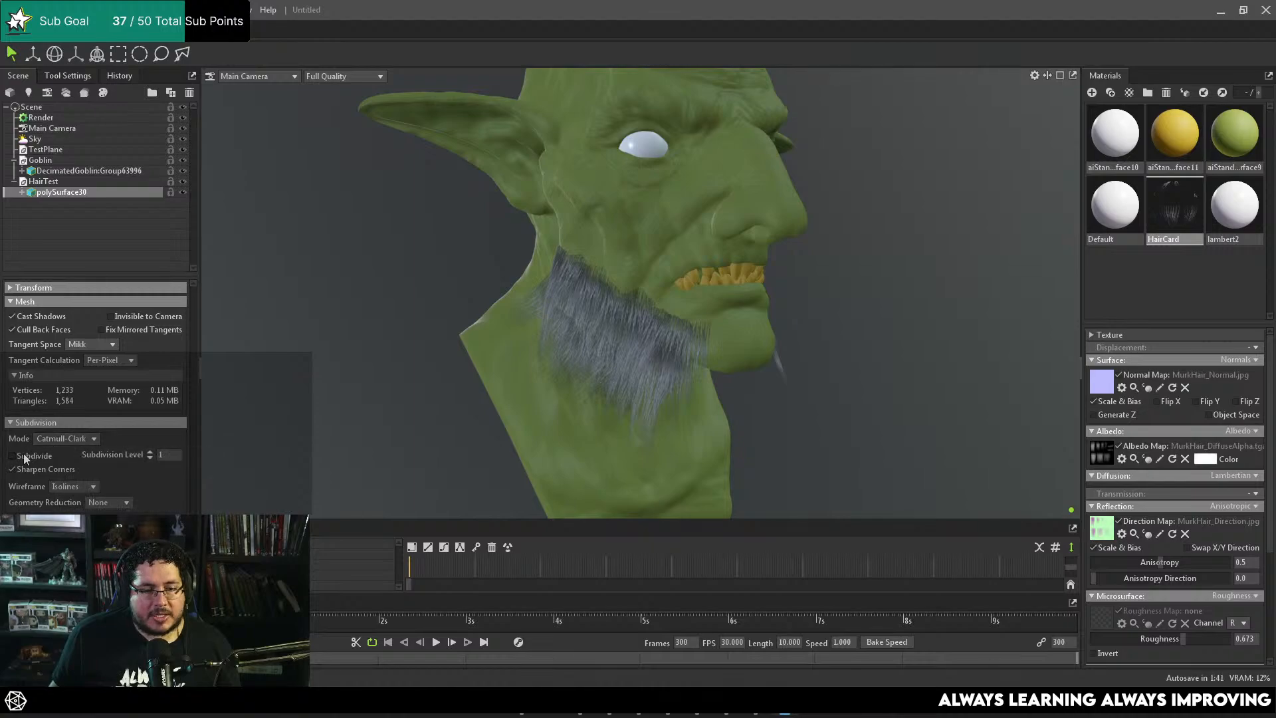
left_click_drag(552, 369, 584, 310)
right_click_drag(584, 310, 520, 284)
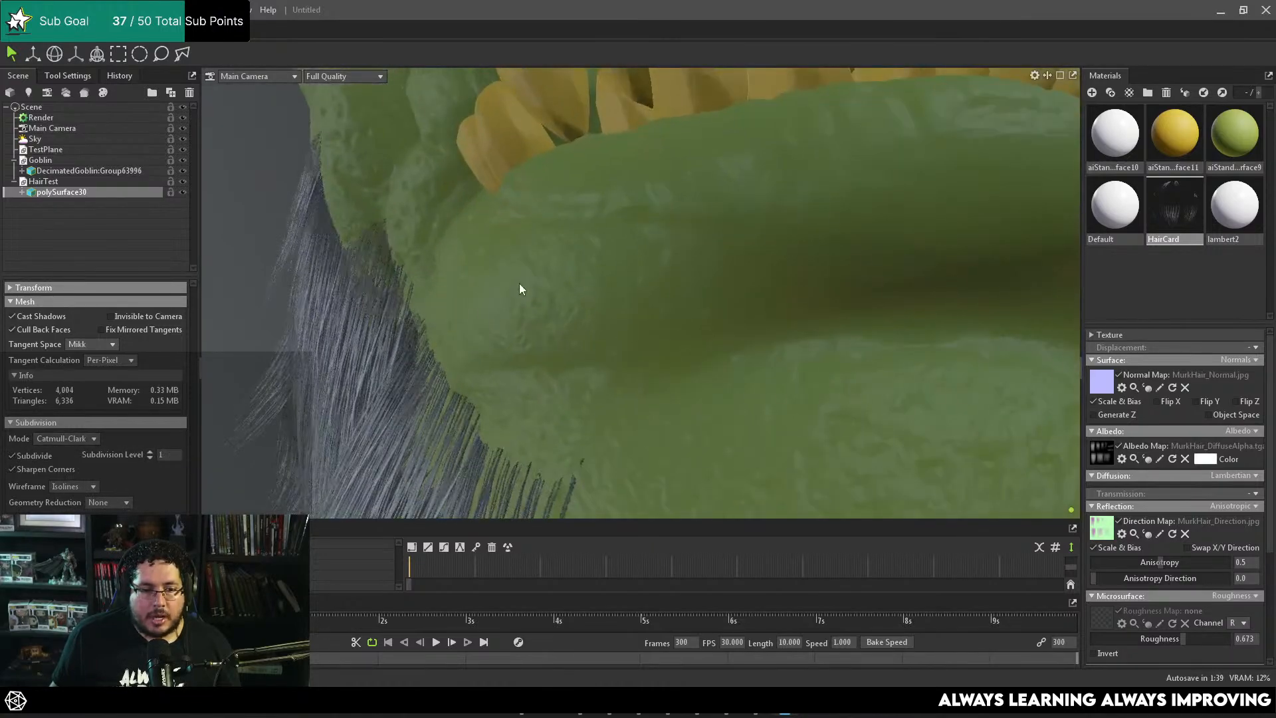
left_click_drag(520, 283, 419, 249)
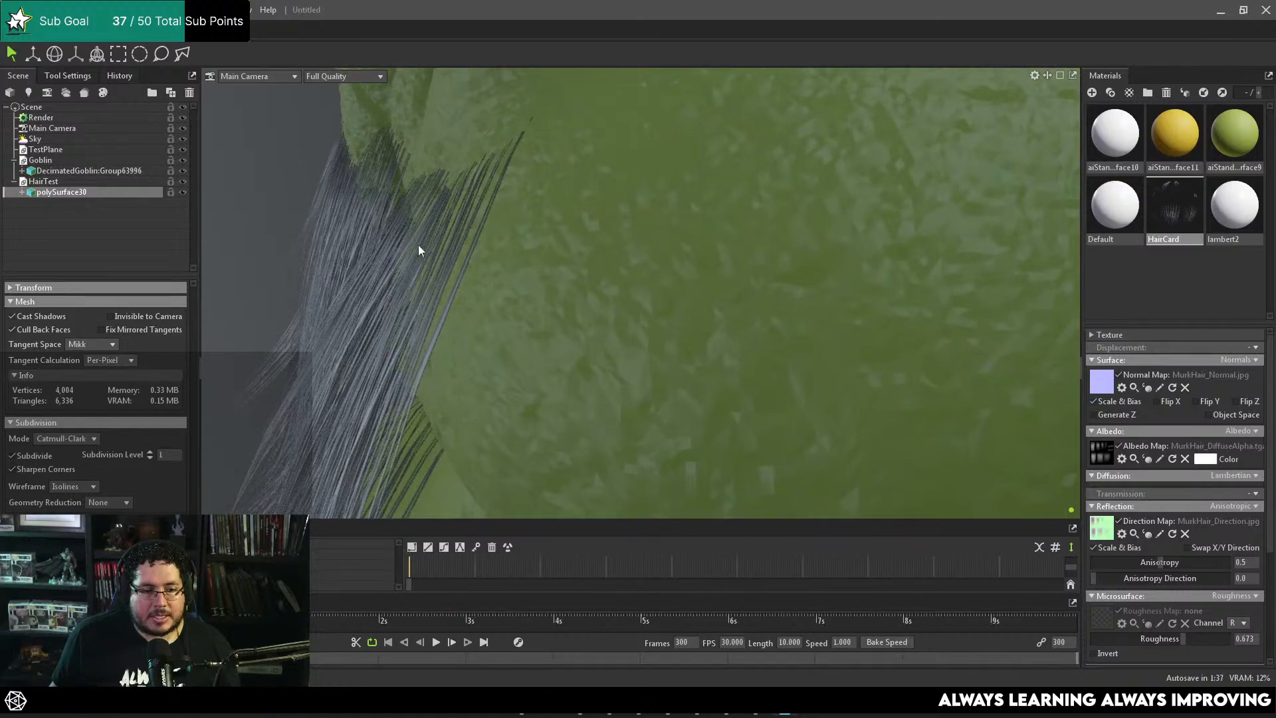
Step: Toggle the beard mesh's subdivision off and on to compare the strand curvature, leaving it enabled
left_click(12, 456)
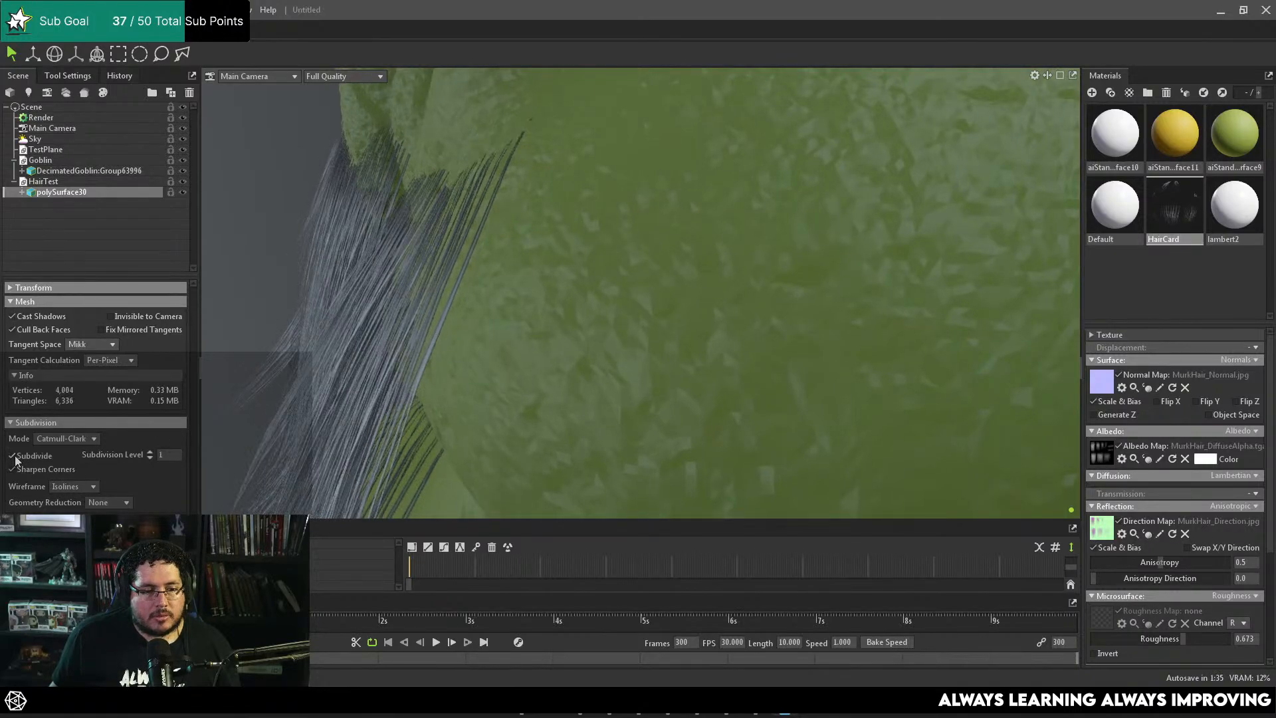
left_click(13, 457)
left_click(14, 457)
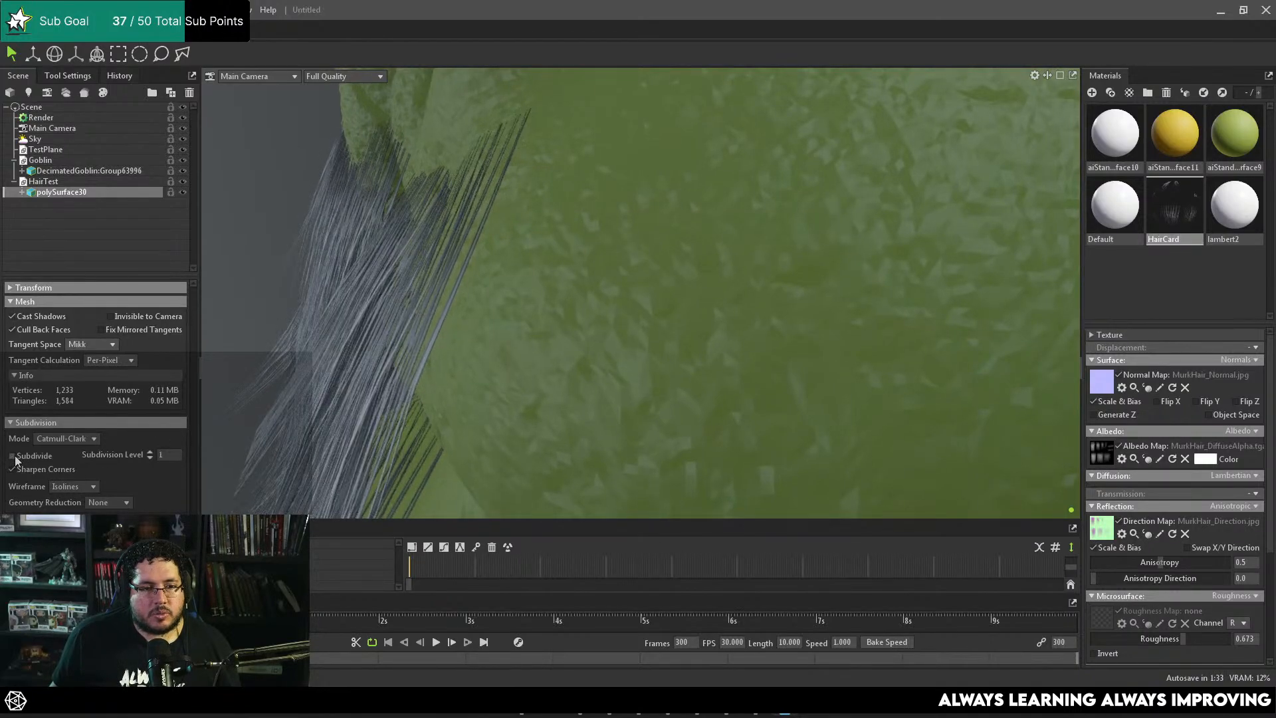
left_click(14, 457)
Step: Examine the subdivided beard from the front and side for its overall shape and coverage on the goblin
scroll(493, 266, "down", 5)
scroll(492, 261, "down", 5)
left_click_drag(492, 261, 557, 301)
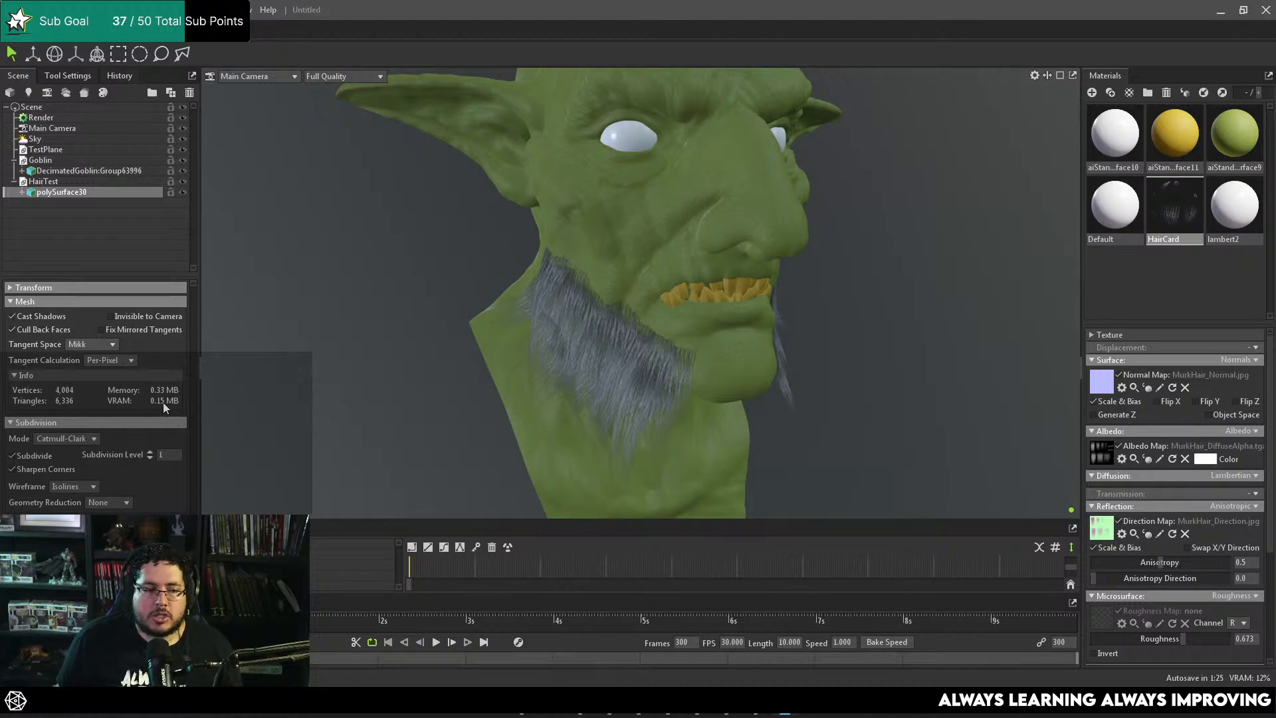
left_click_drag(549, 361, 582, 383)
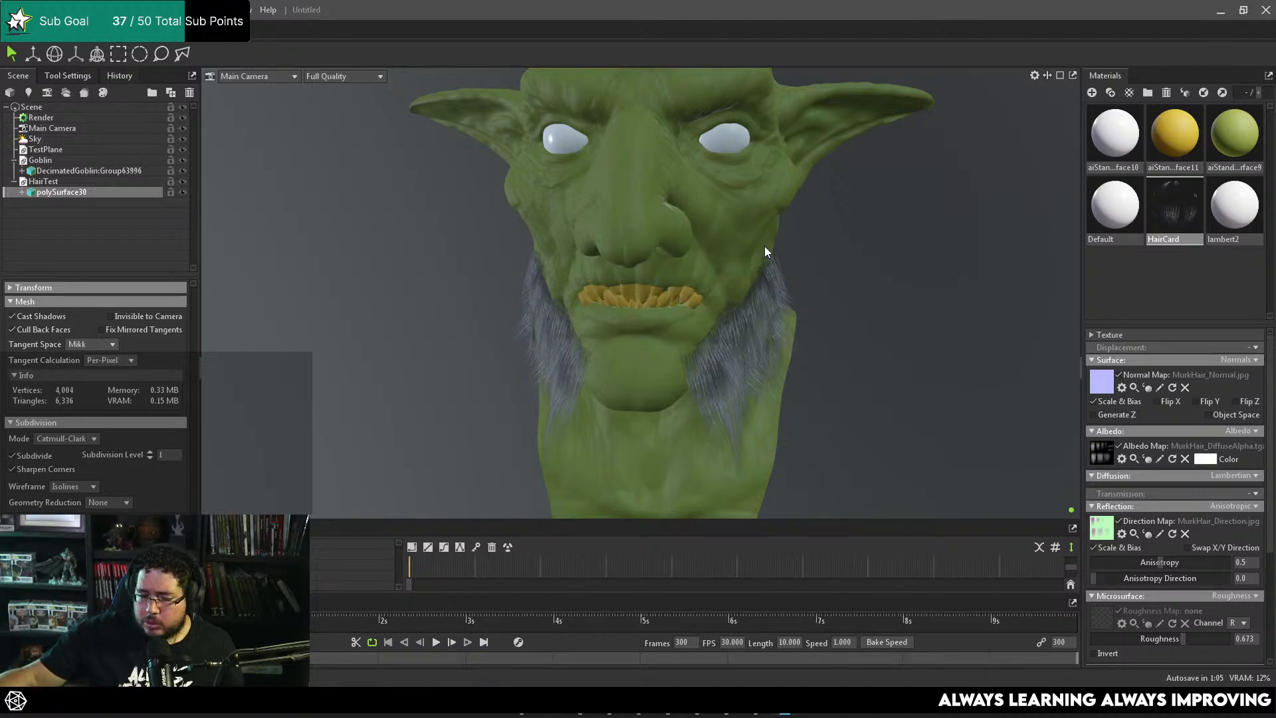
left_click_drag(677, 360, 788, 352)
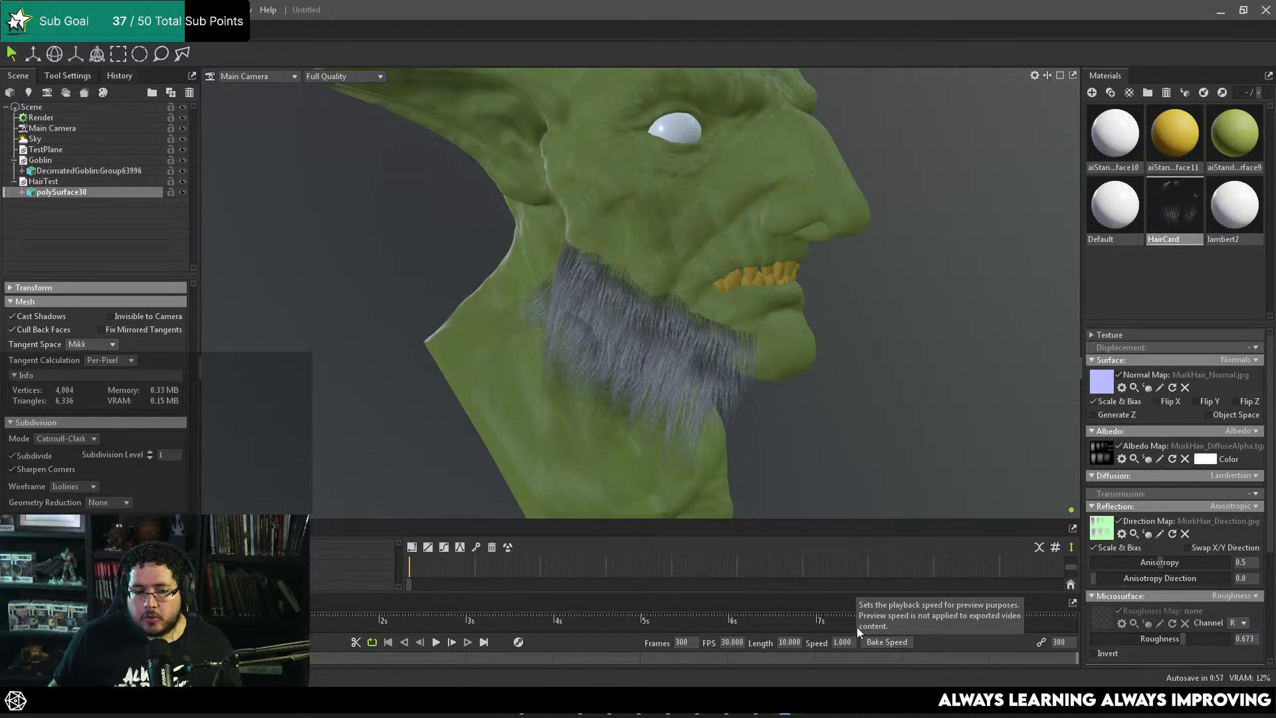
mouse_move(733, 405)
left_mouse_down()
mouse_move(760, 417)
mouse_move(742, 415)
left_mouse_up()
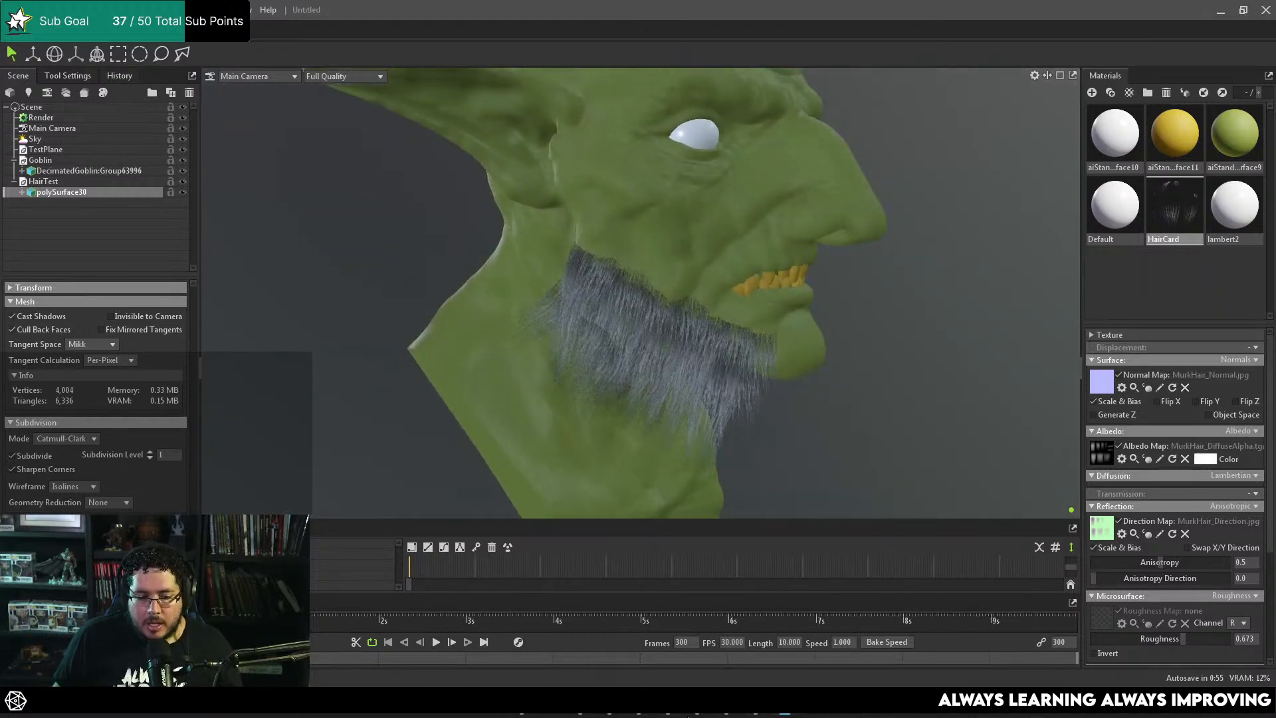
mouse_move(730, 715)
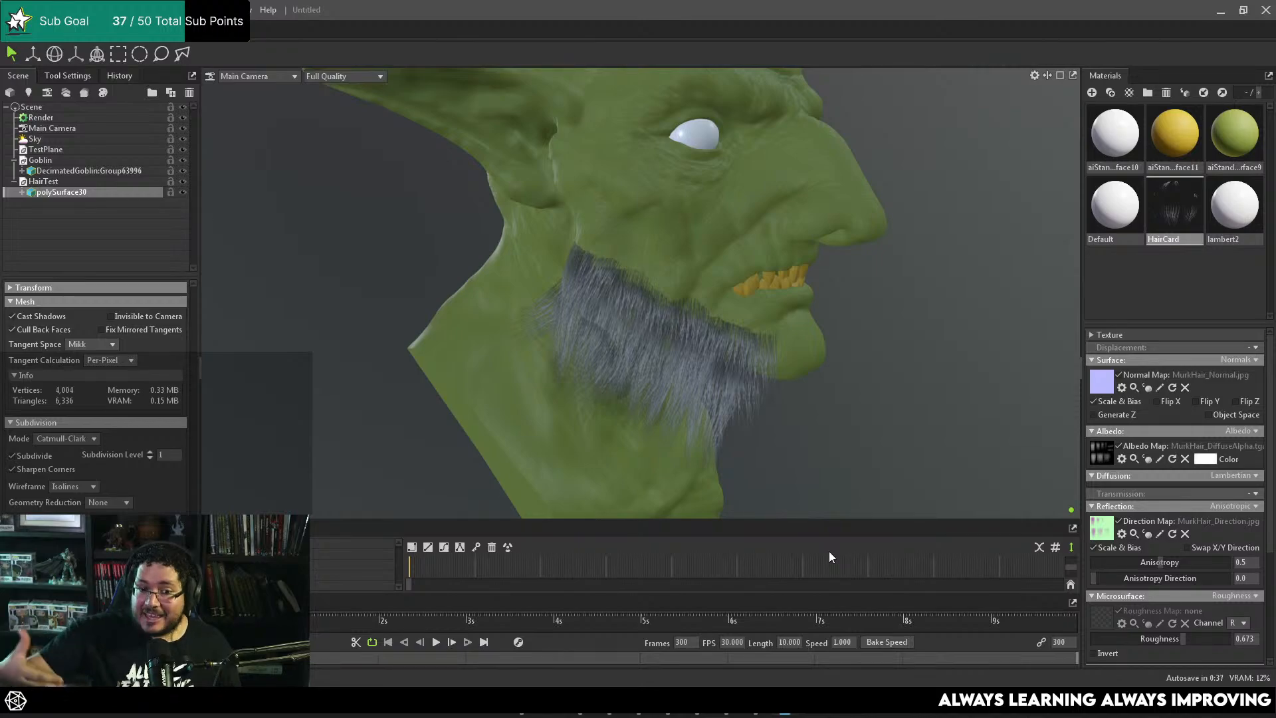
left_click_drag(845, 509, 787, 425)
scroll(786, 425, "down", 1)
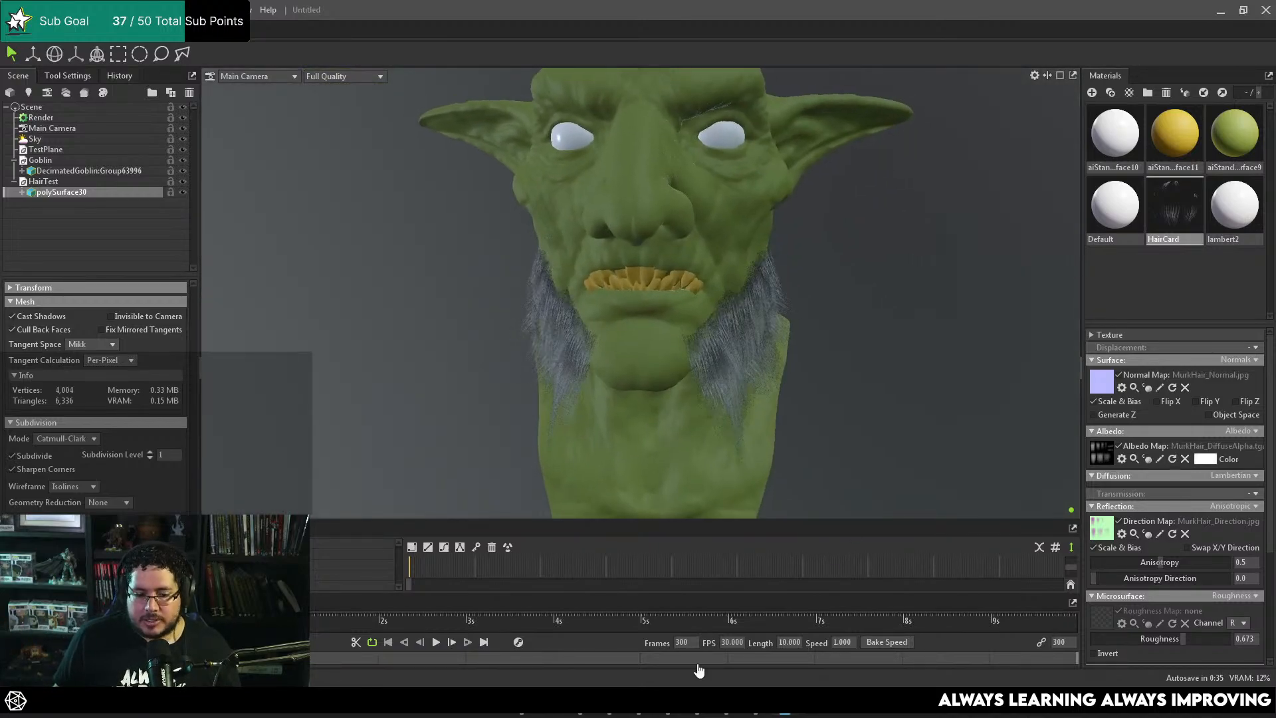
Step: Switch to Maya and undo the mirror and combine so the jaw cards are separate on one side
left_click(639, 704)
scroll(744, 463, "down", 2)
scroll(684, 465, "up", 3)
left_click_drag(618, 459, 686, 409, "alt")
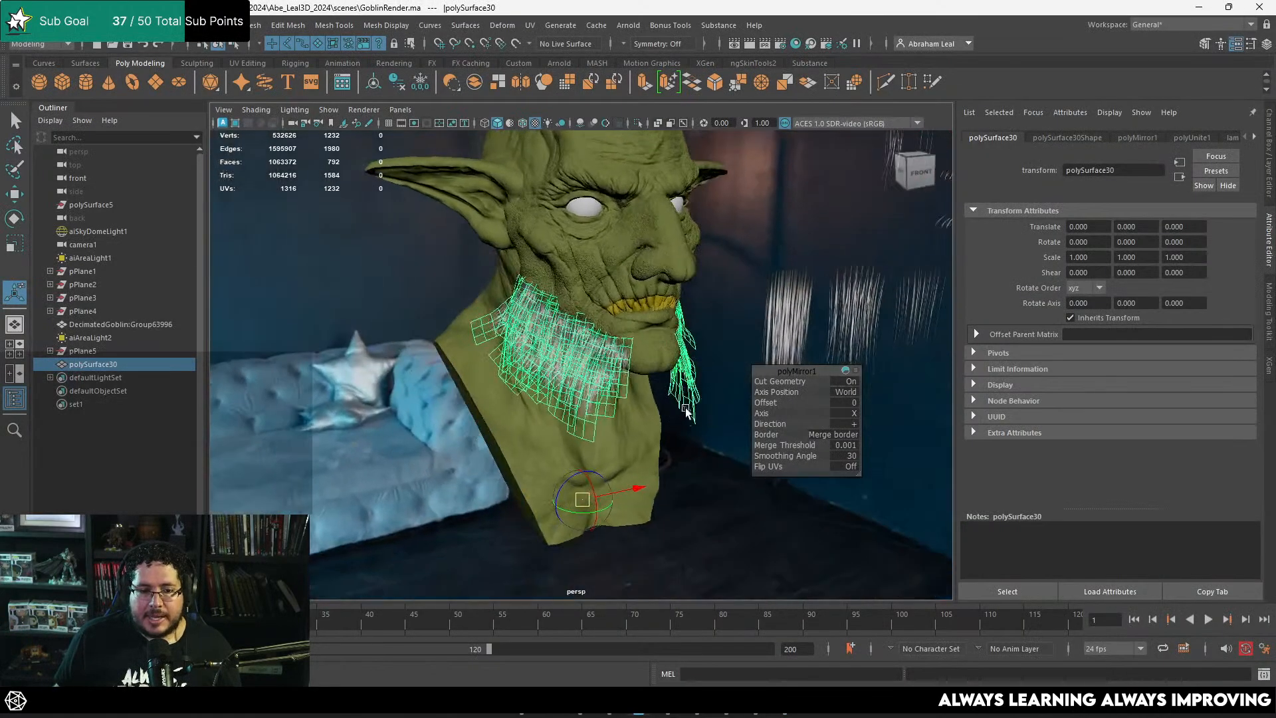
key("ctrl+z")
key("ctrl+z")
key("ctrl+z")
key("ctrl+z")
left_click(756, 456)
left_click_drag(747, 447, 642, 366, "alt")
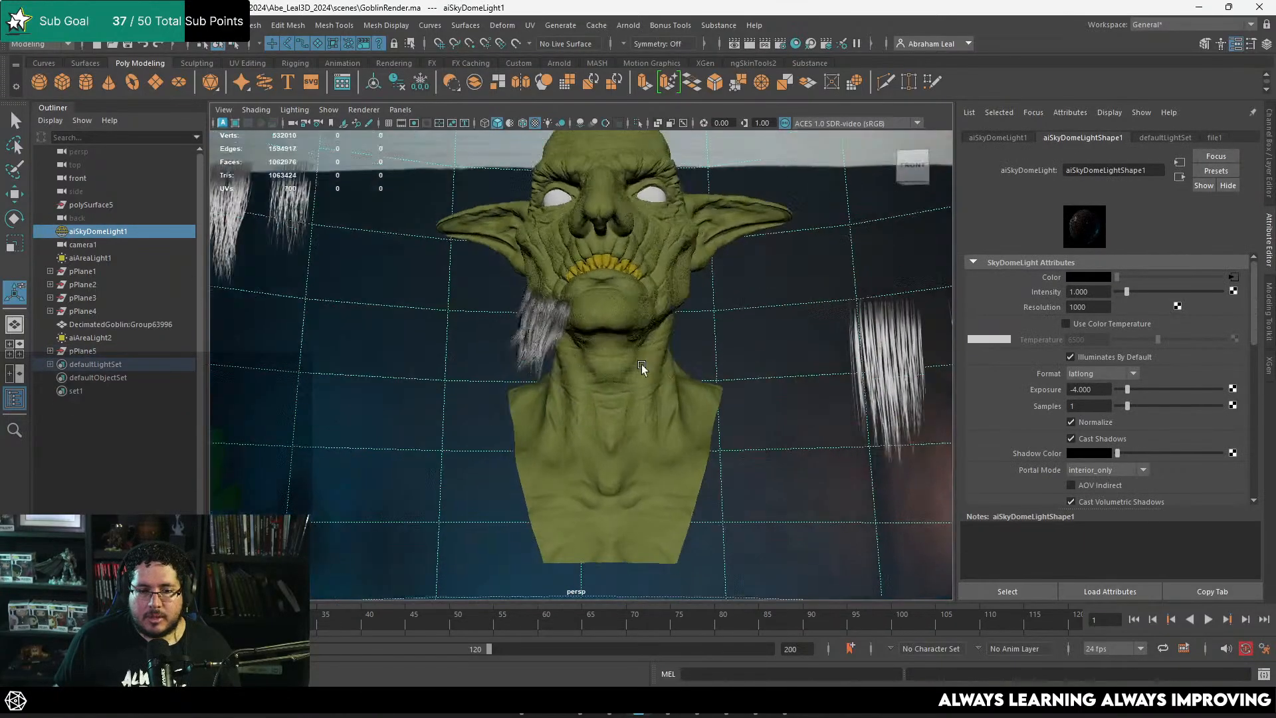
scroll(640, 365, "down", 2)
left_click_drag(559, 372, 779, 420, "alt")
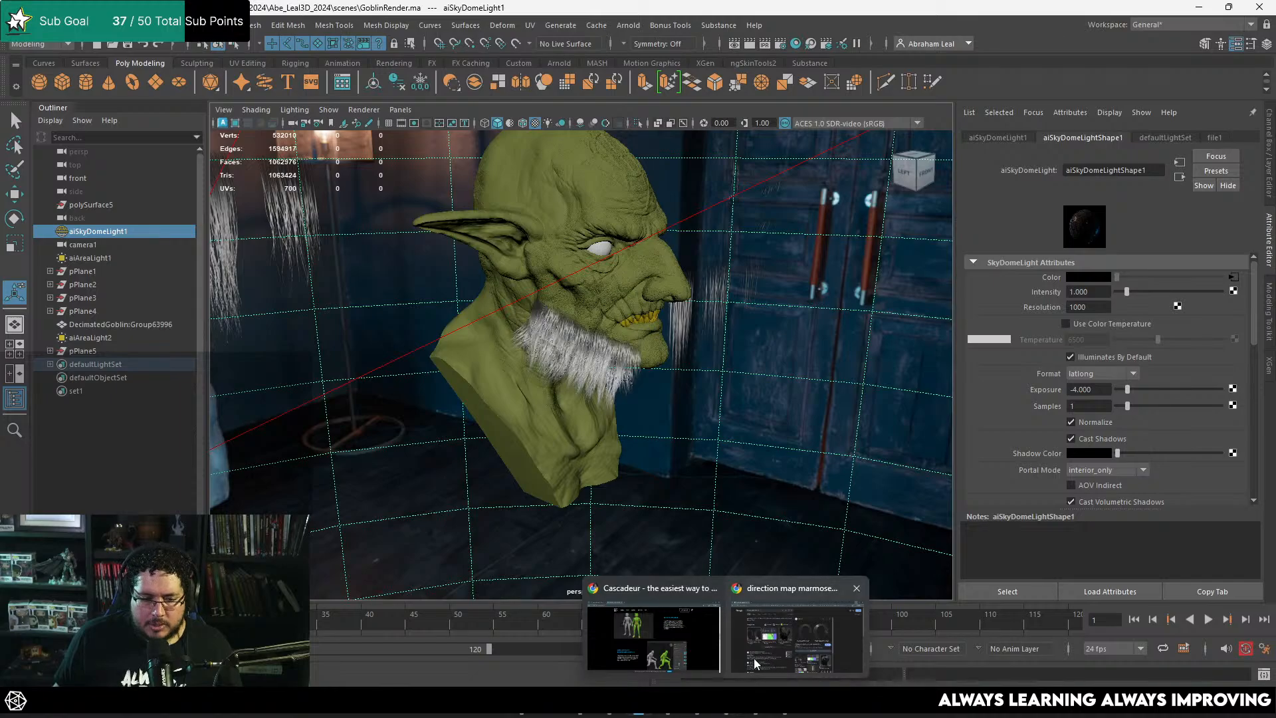
Step: Switch to the browser and search Google Images for "sideburn"
left_click(795, 632)
left_click(497, 41)
type("sideburn")
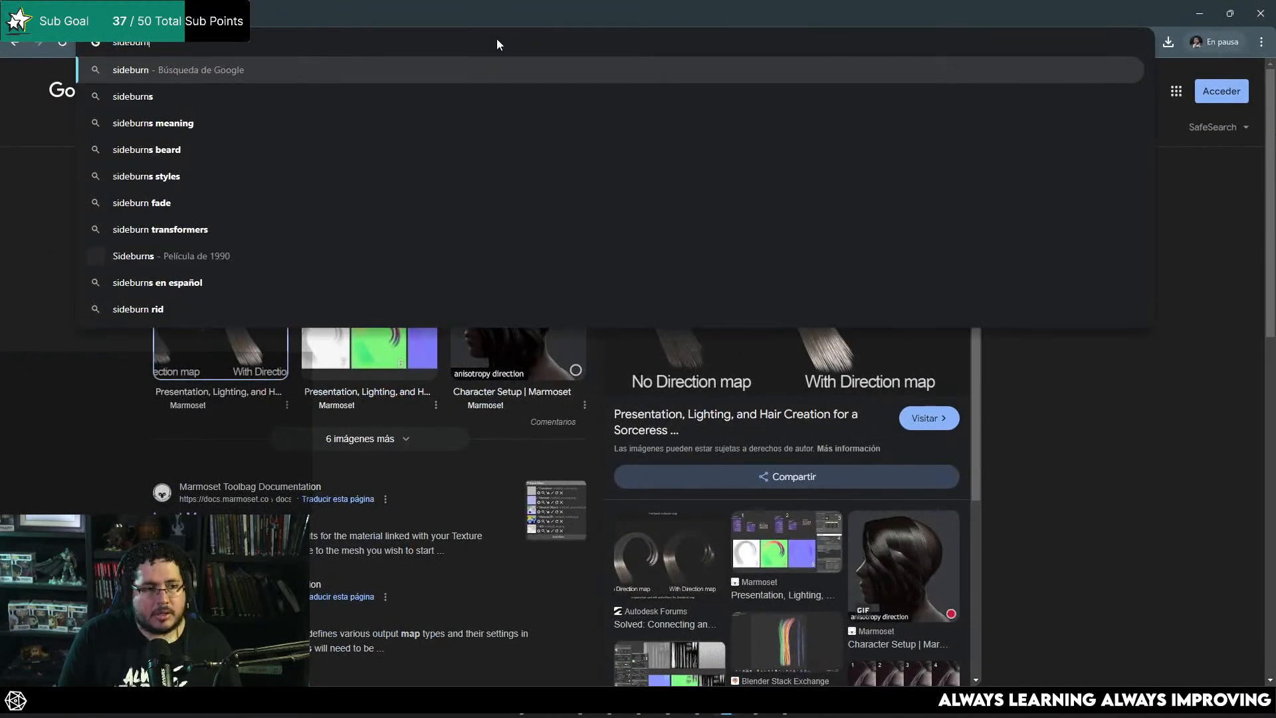
key("Return")
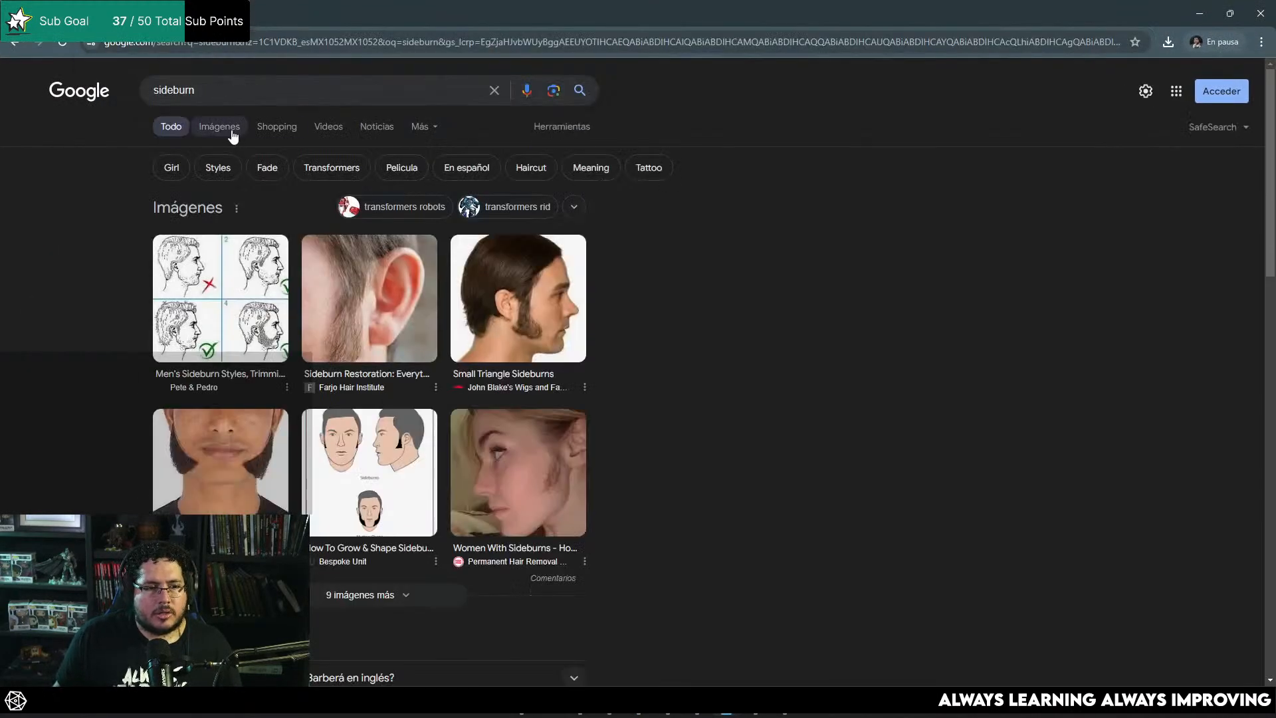
left_click(231, 131)
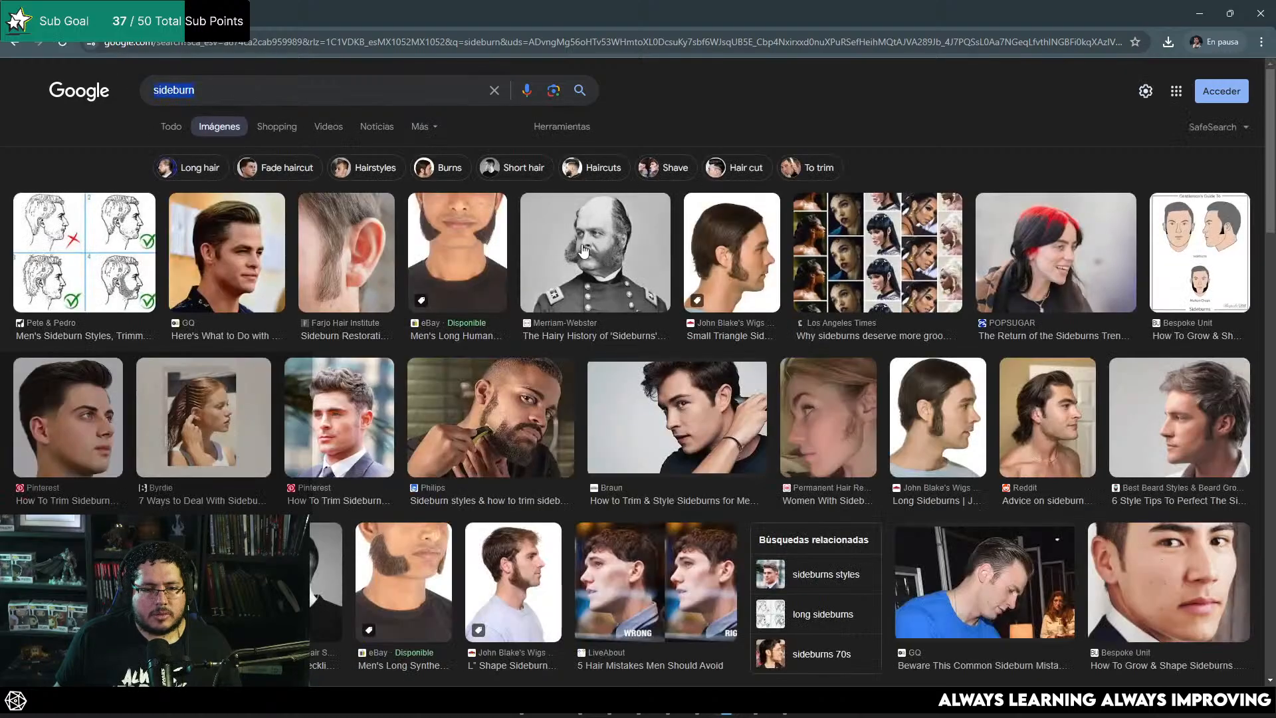
Step: Open the Merriam-Webster "The Hairy History of 'Sideburns'" image and browse its related photos for beard reference
left_click(584, 250)
scroll(467, 425, "down", 1)
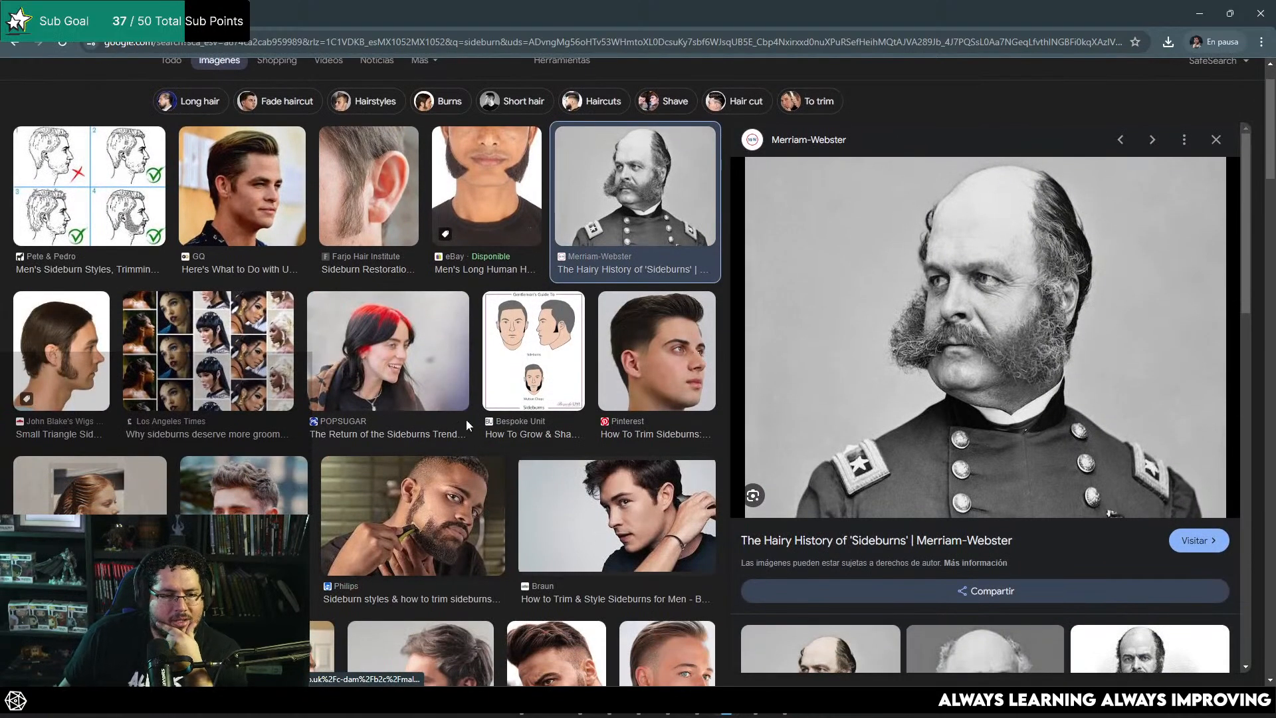
scroll(466, 420, "down", 3)
scroll(987, 407, "down", 5)
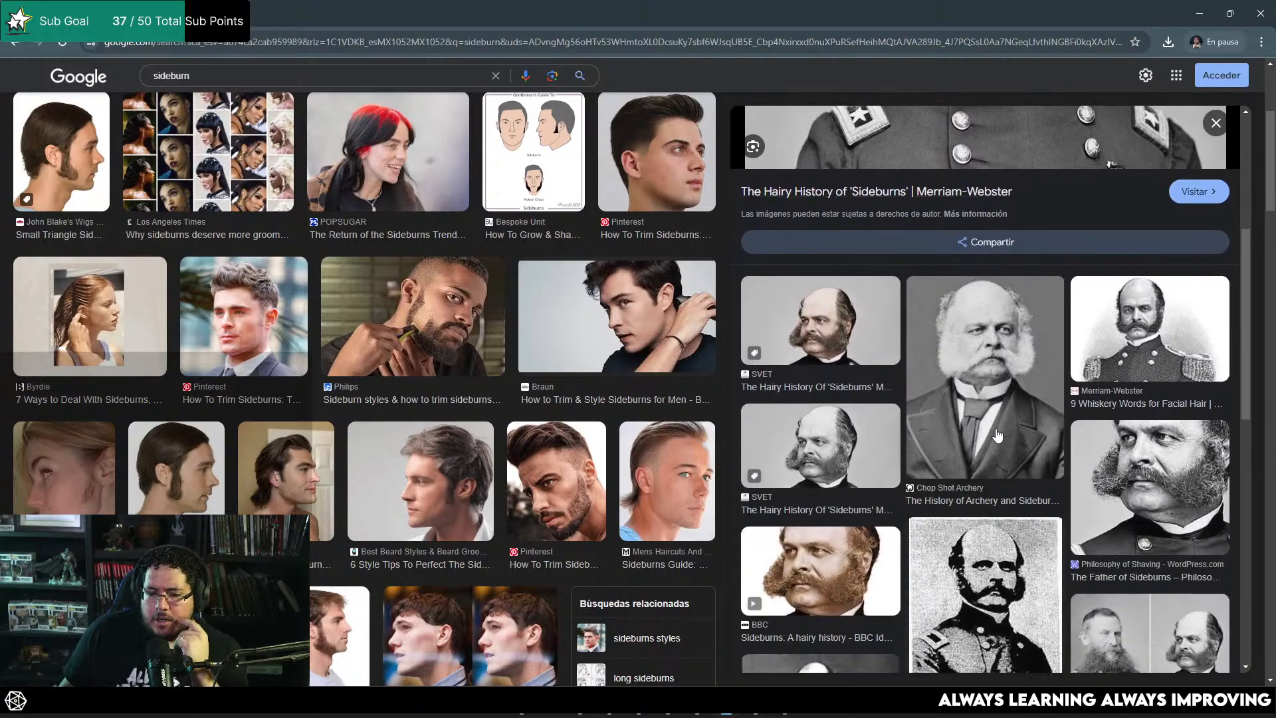
Step: Open the "Very Large Sideburns" image as reference and compare it with the goblin's beard in Maya
scroll(325, 508, "down", 5)
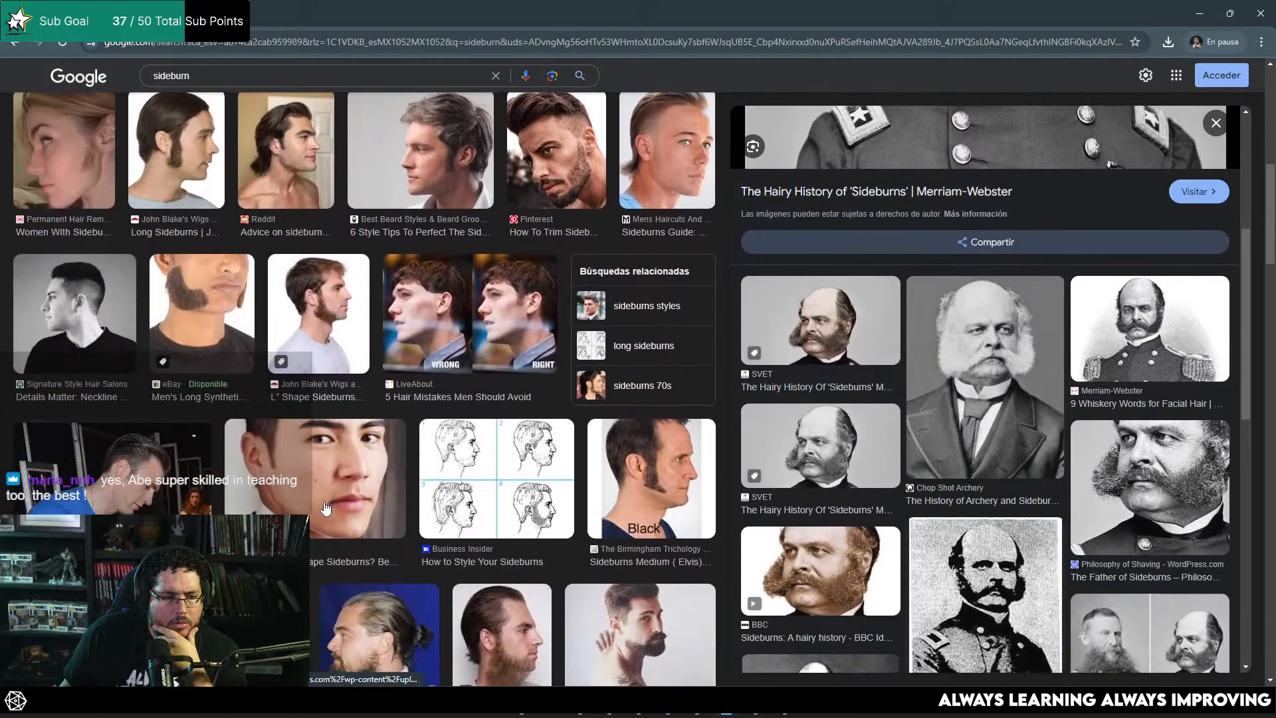
left_click(522, 661)
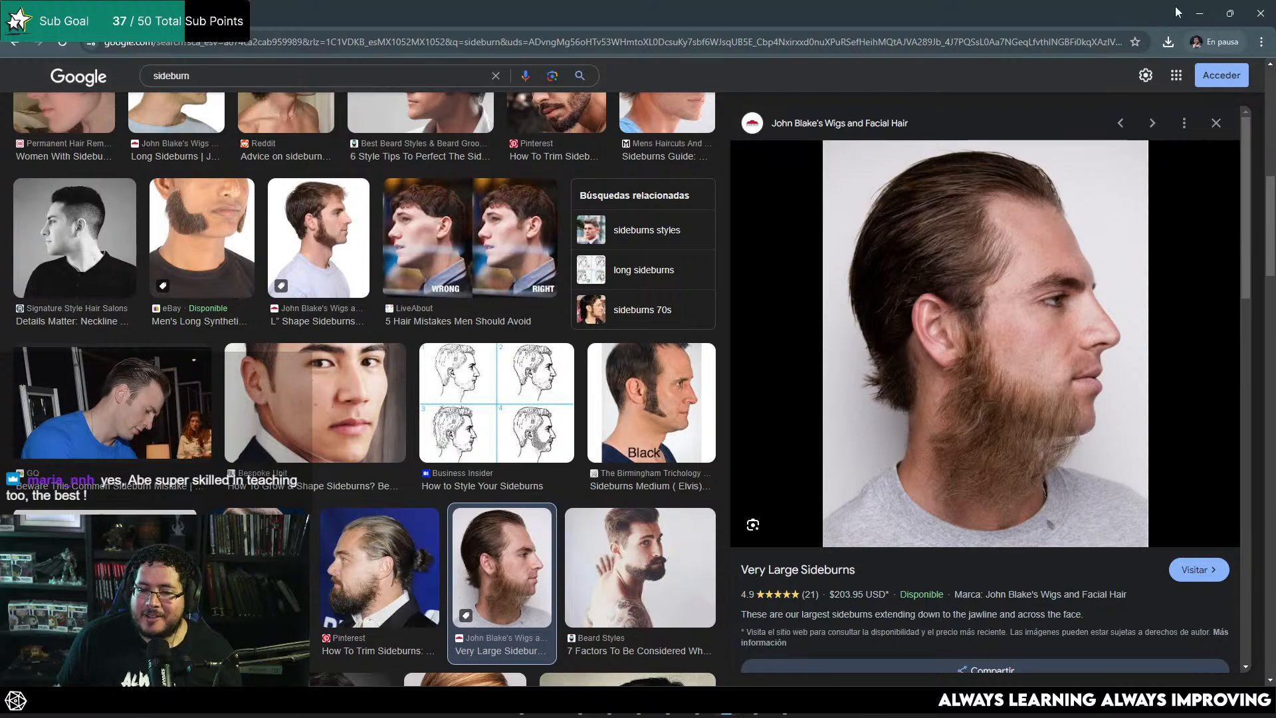
left_click(1202, 18)
left_click_drag(738, 233, 655, 332, "alt")
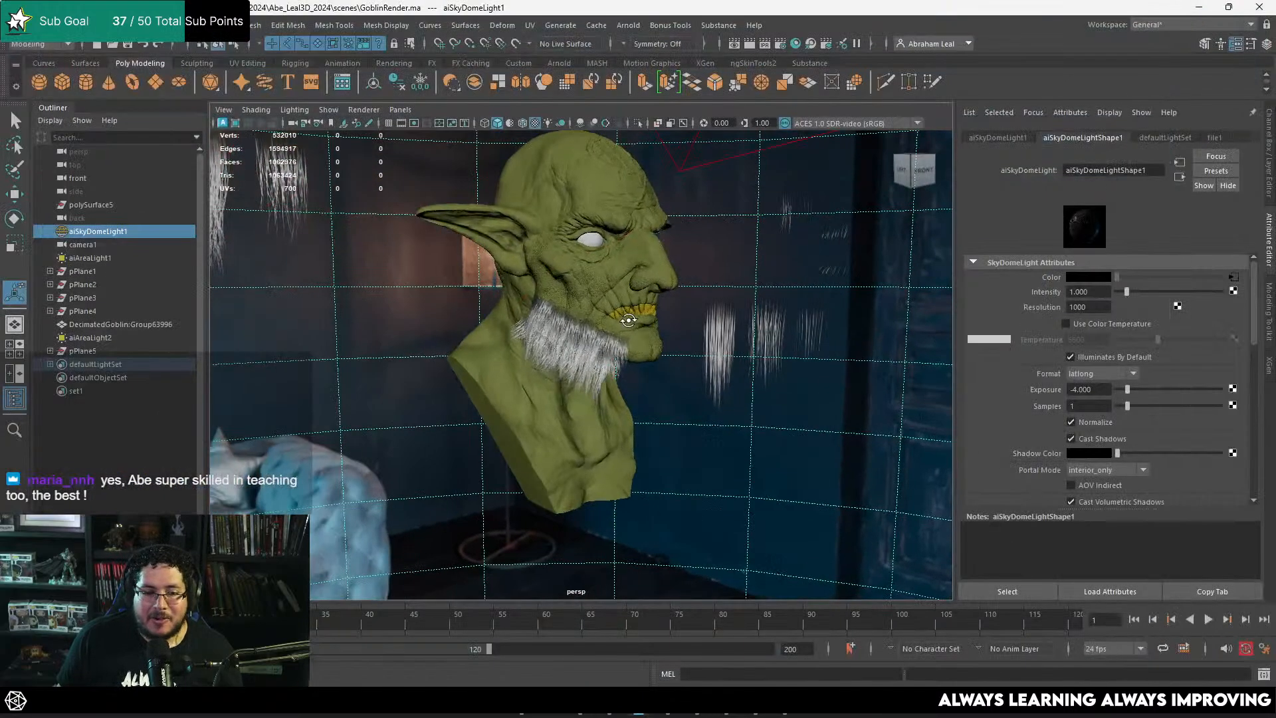
scroll(664, 351, "up", 4)
key("alt+Tab")
key("alt+Tab")
Step: Move the two hair cards next to the chin up and back along the jaw into the beard
left_click_drag(738, 379, 751, 405, "alt")
left_click(709, 411)
left_click(711, 437, "shift")
key("w")
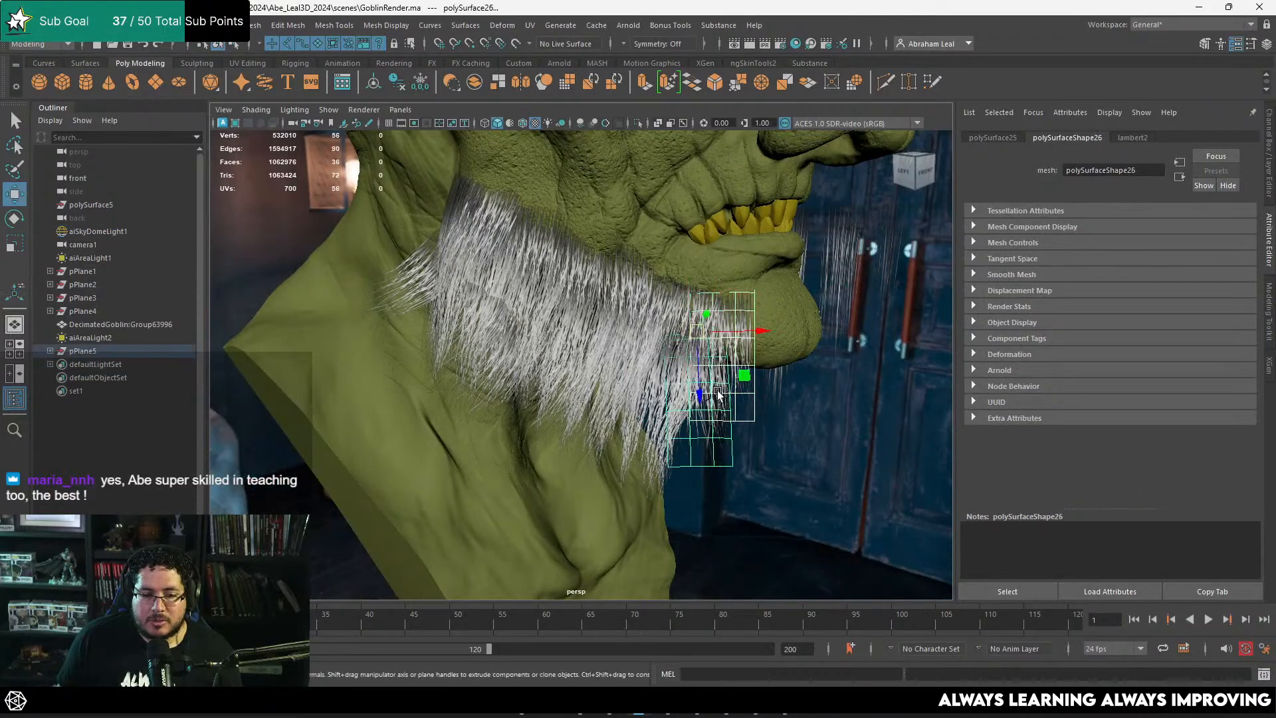
left_click_drag(699, 328, 644, 294)
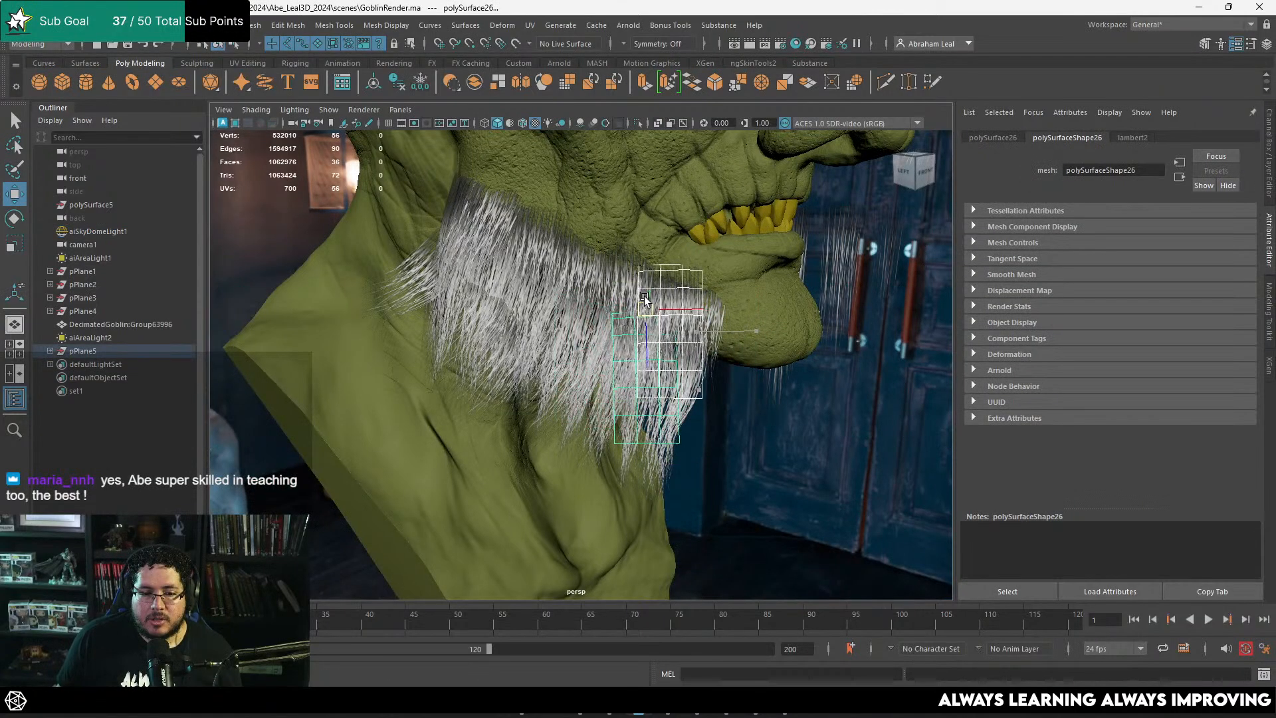
left_click_drag(726, 367, 716, 357, "alt")
left_click(710, 340)
left_click_drag(700, 263, 670, 292)
Step: Select the long front jaw card beside the chin and adjust its placement
left_click(702, 359)
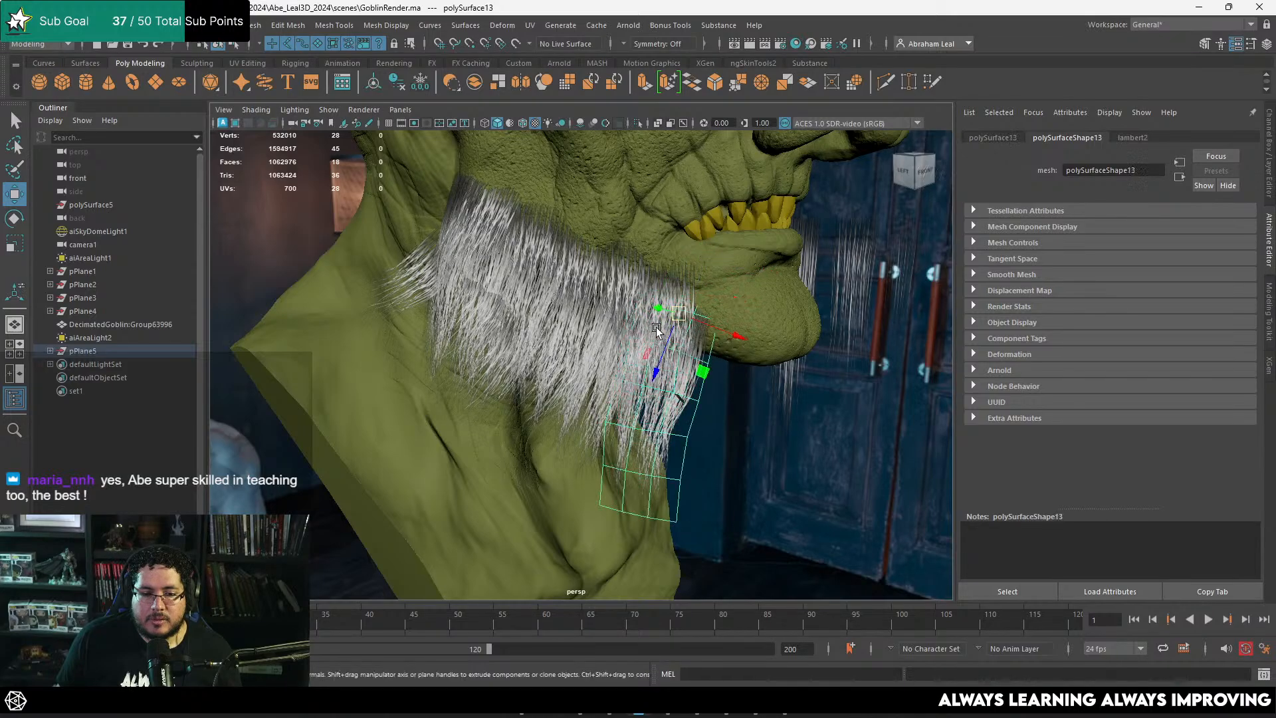
left_click_drag(656, 329, 584, 305, "alt")
right_click_drag(584, 304, 604, 330, "alt")
left_click_drag(604, 330, 516, 263, "alt")
key("e")
key("w")
Step: Examine the overlapping jaw cards up close for dark patches and clipping strands
left_click(405, 293)
left_click_drag(405, 294, 525, 324, "alt")
right_click_drag(525, 324, 585, 265, "alt")
left_click(585, 266)
left_click_drag(585, 266, 648, 324, "alt")
right_click_drag(649, 325, 764, 352, "alt")
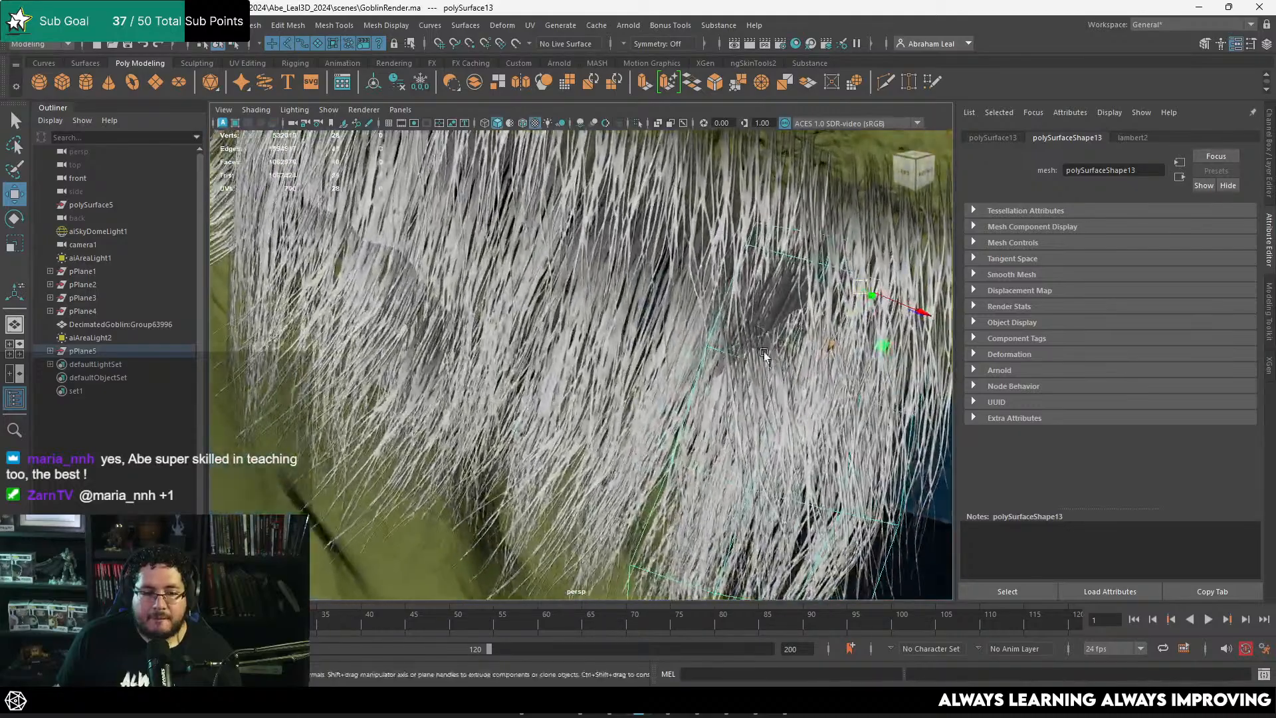
left_click_drag(764, 352, 693, 323, "alt")
key("q")
right_click_drag(692, 324, 735, 340, "alt")
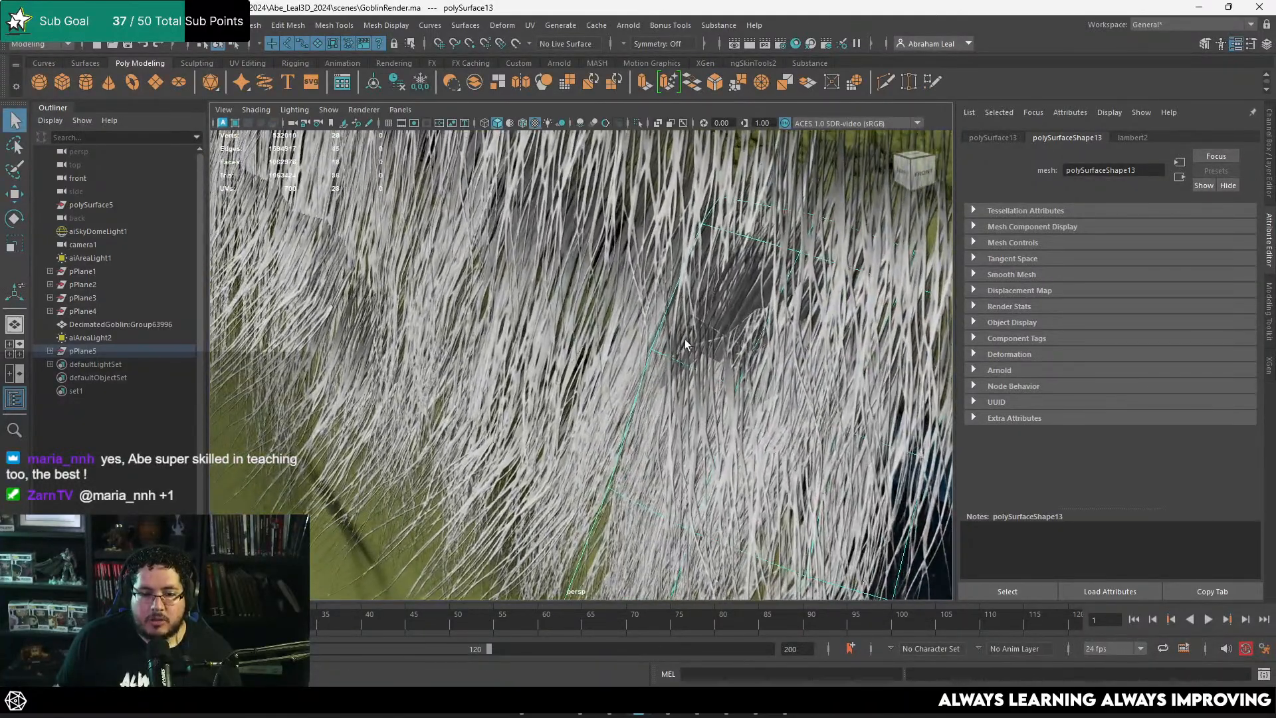
left_click_drag(686, 344, 724, 348, "alt")
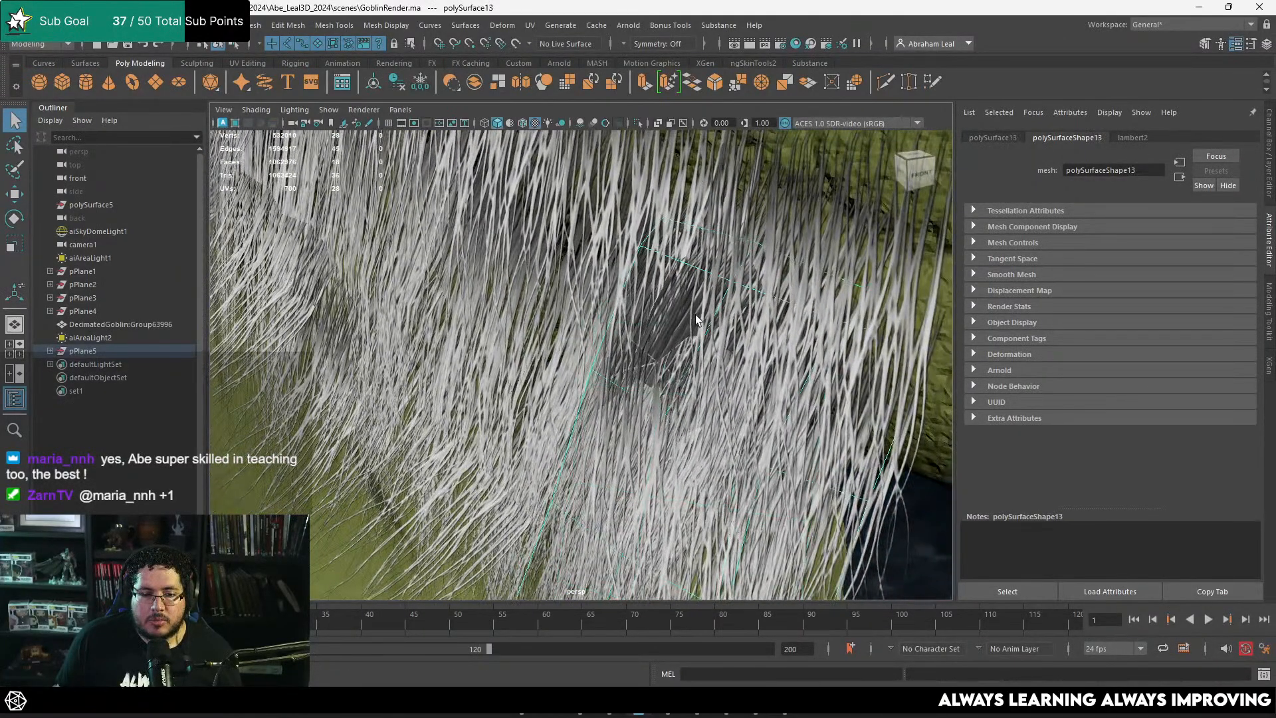
right_click_drag(696, 314, 622, 296, "alt")
left_click_drag(622, 296, 658, 306, "alt")
right_click_drag(658, 306, 605, 326, "alt")
Step: Fine-tune the position and rotation of the long front jaw card, checking its overlap with the neighbouring cards
key("w")
left_click_drag(612, 316, 644, 272)
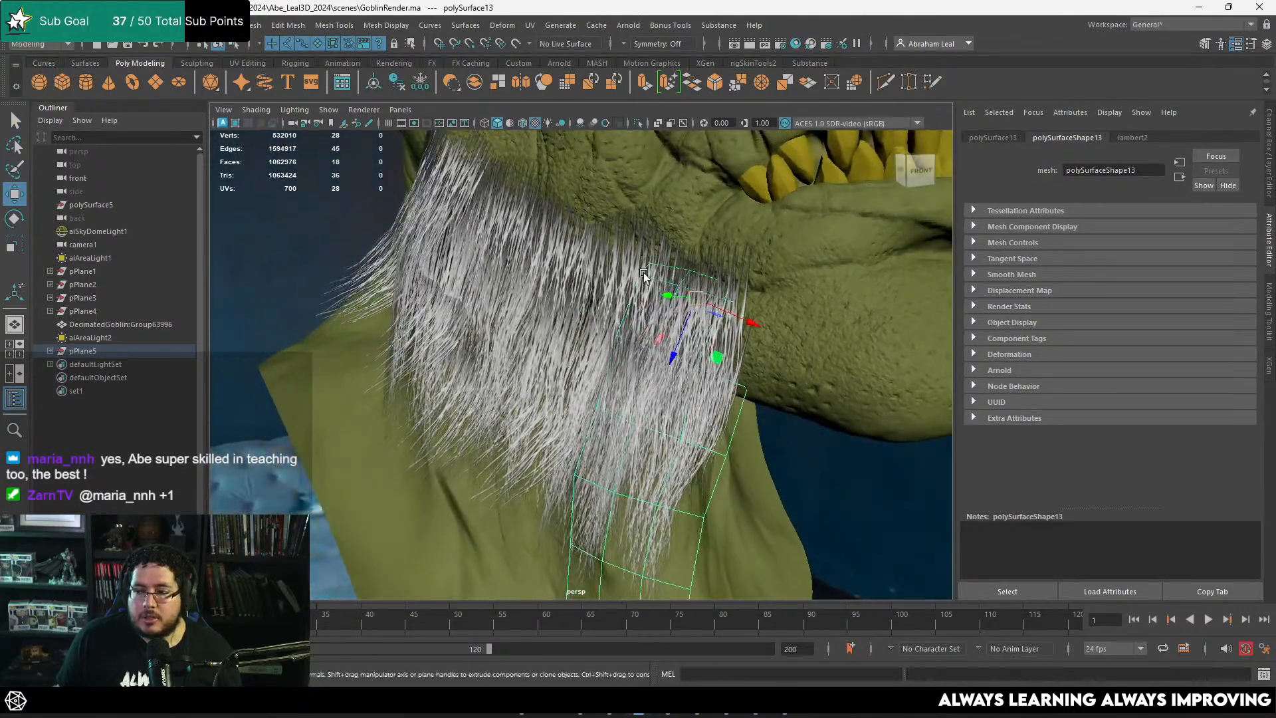
right_click_drag(643, 272, 806, 324, "alt")
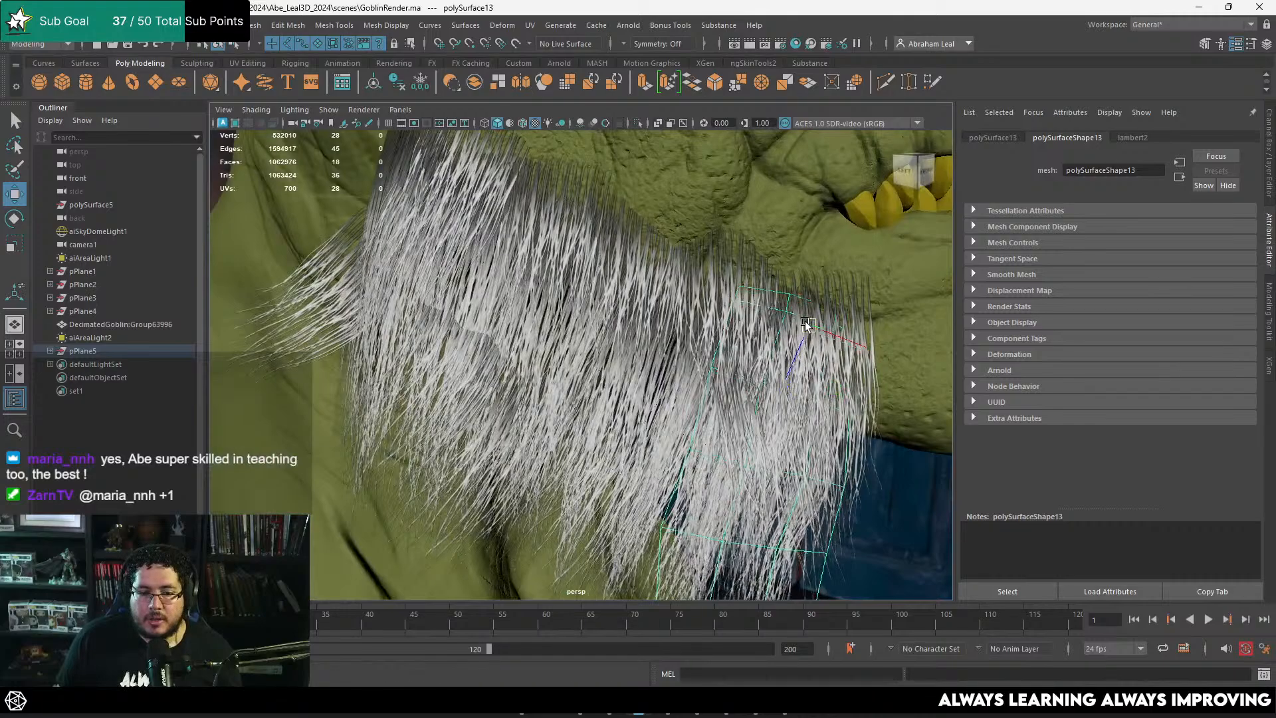
left_click_drag(806, 324, 644, 328)
key("e")
right_click_drag(643, 328, 627, 322, "alt")
left_click_drag(627, 322, 632, 337, "alt")
middle_click_drag(632, 337, 720, 359, "alt")
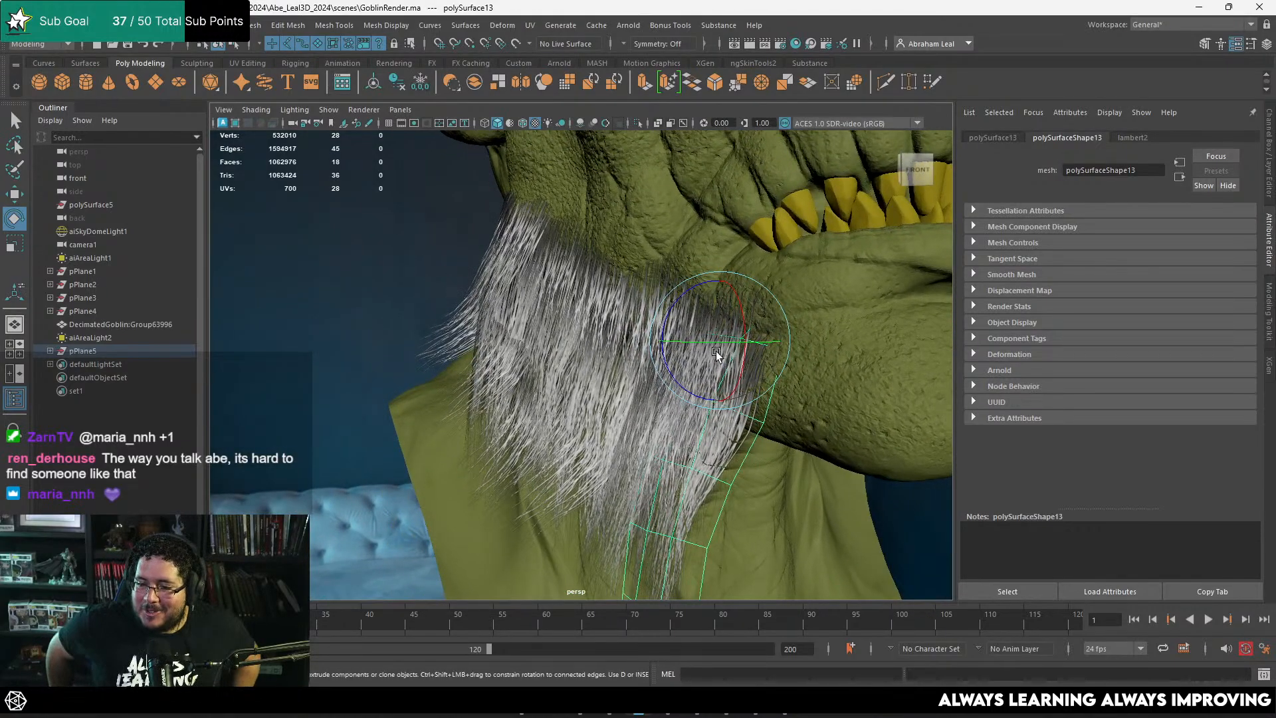
left_click_drag(763, 379, 678, 353, "alt")
left_click(641, 357)
right_click_drag(678, 352, 708, 335, "alt")
left_click_drag(707, 335, 640, 357, "alt")
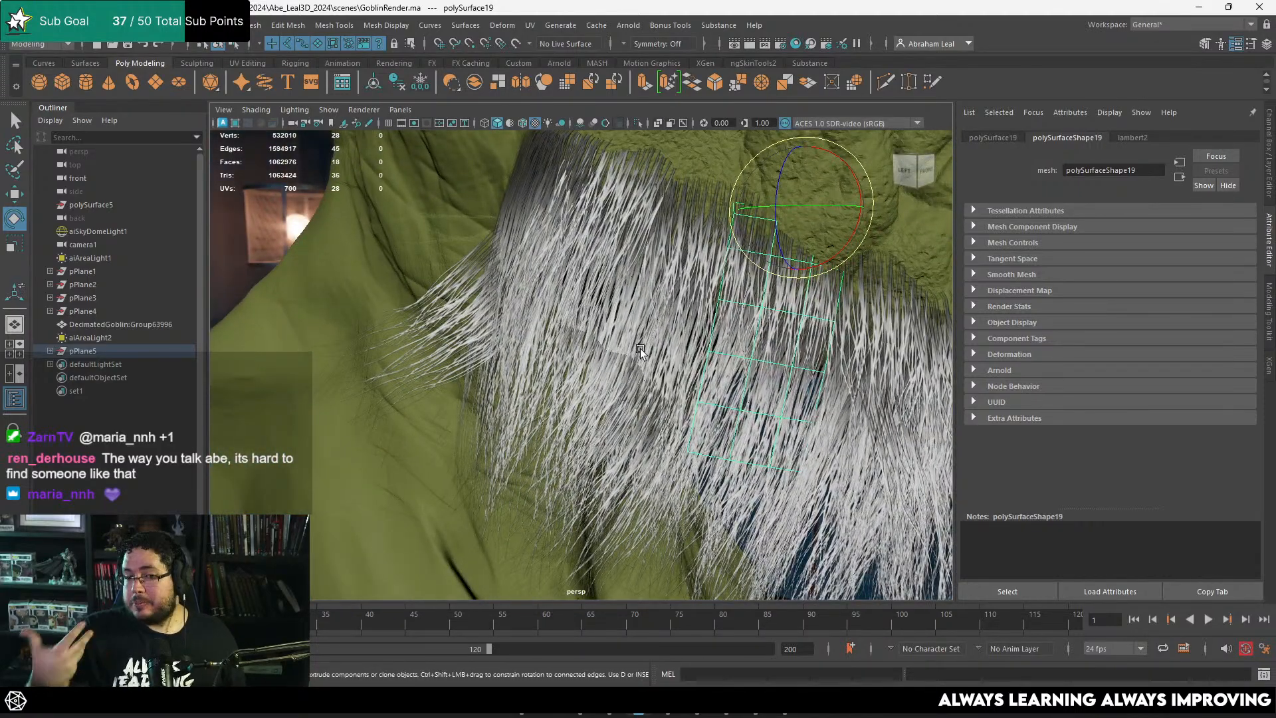
Step: Reposition an upper face of the rear jaw card below the ear to fit it against the cheek
left_click_drag(612, 300, 552, 276, "alt")
left_click(600, 359)
key("w")
key("e")
key("q")
right_click_drag(541, 275, 540, 305)
left_click(531, 273)
key("w")
left_click_drag(530, 266, 517, 264)
left_click(536, 315)
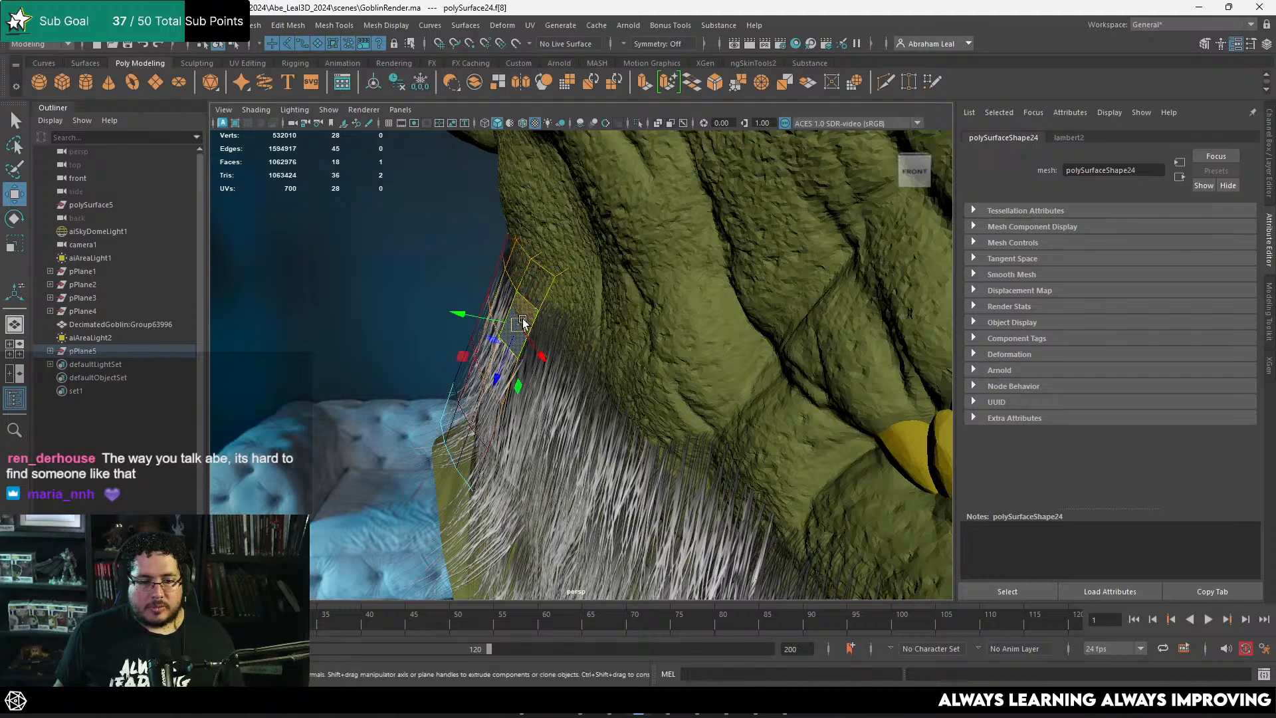
right_click_drag(551, 256, 583, 223)
Step: Isolate the rear jaw card in the viewport to inspect its mesh and texture, and turn isolation off
left_click(464, 309)
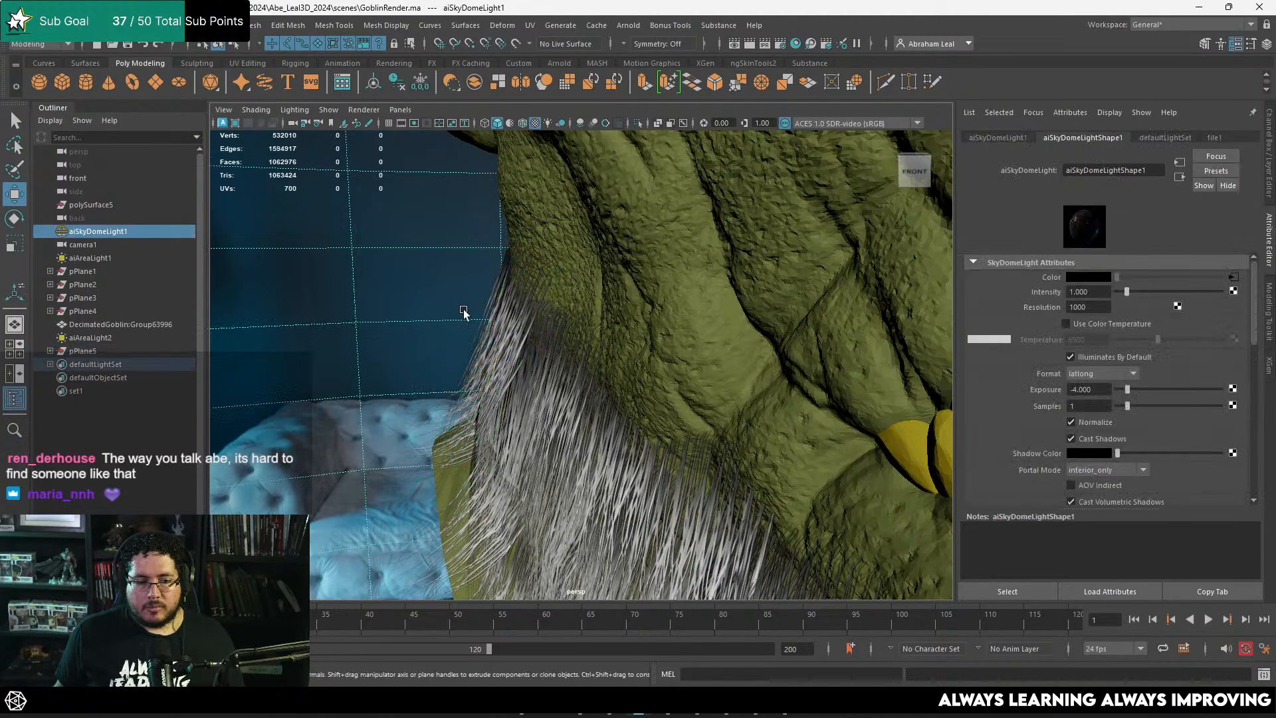
left_click_drag(464, 310, 513, 296, "alt")
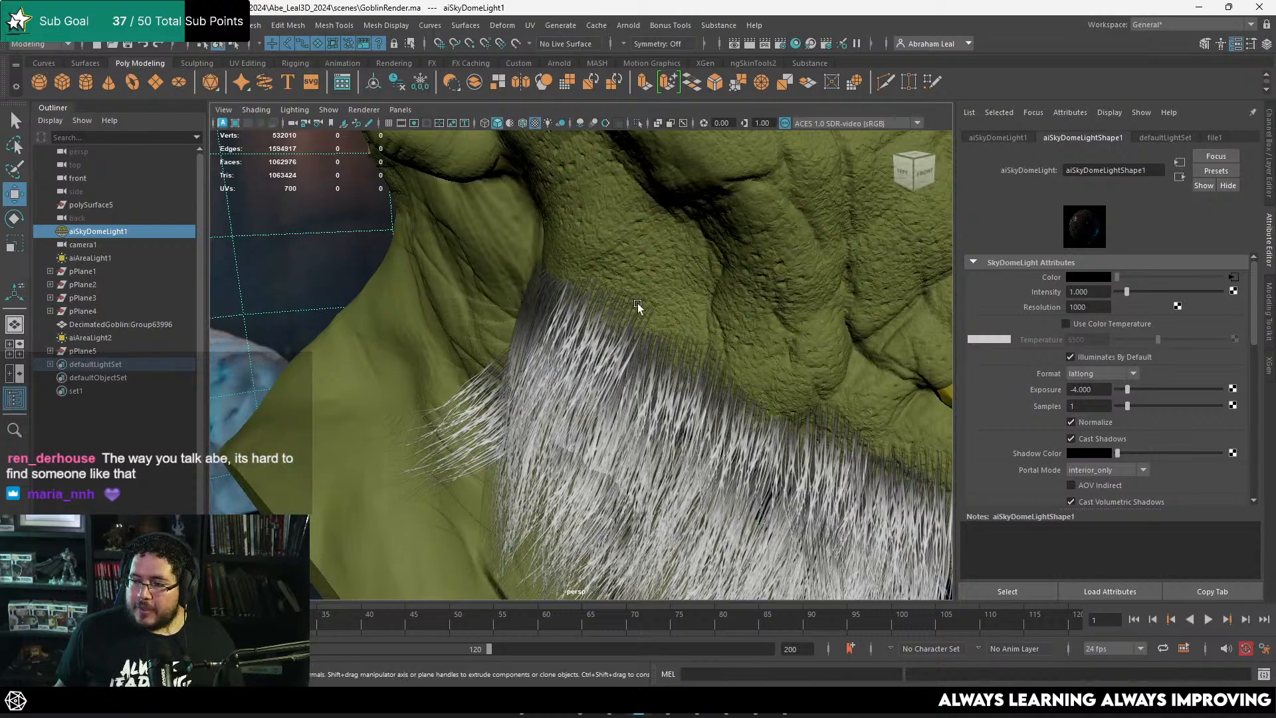
left_click_drag(643, 294, 613, 310, "alt")
left_click(604, 337)
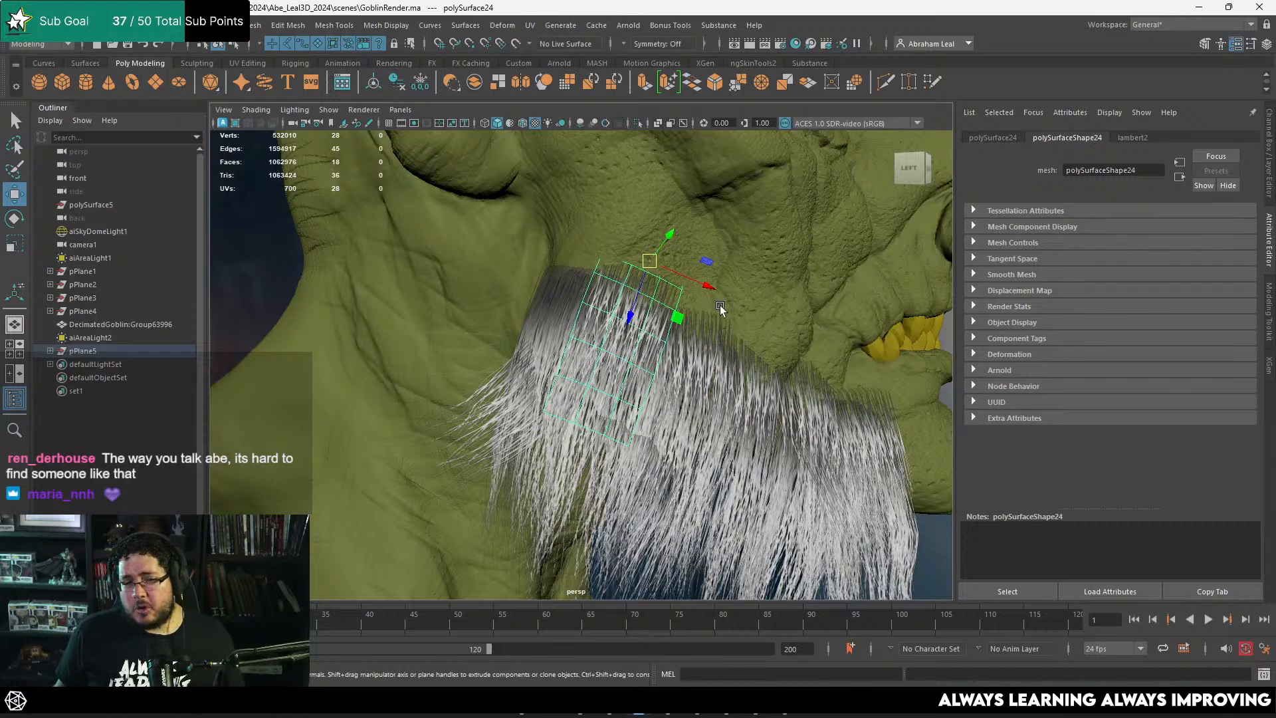
left_click(637, 122)
left_click_drag(632, 345, 585, 358, "alt")
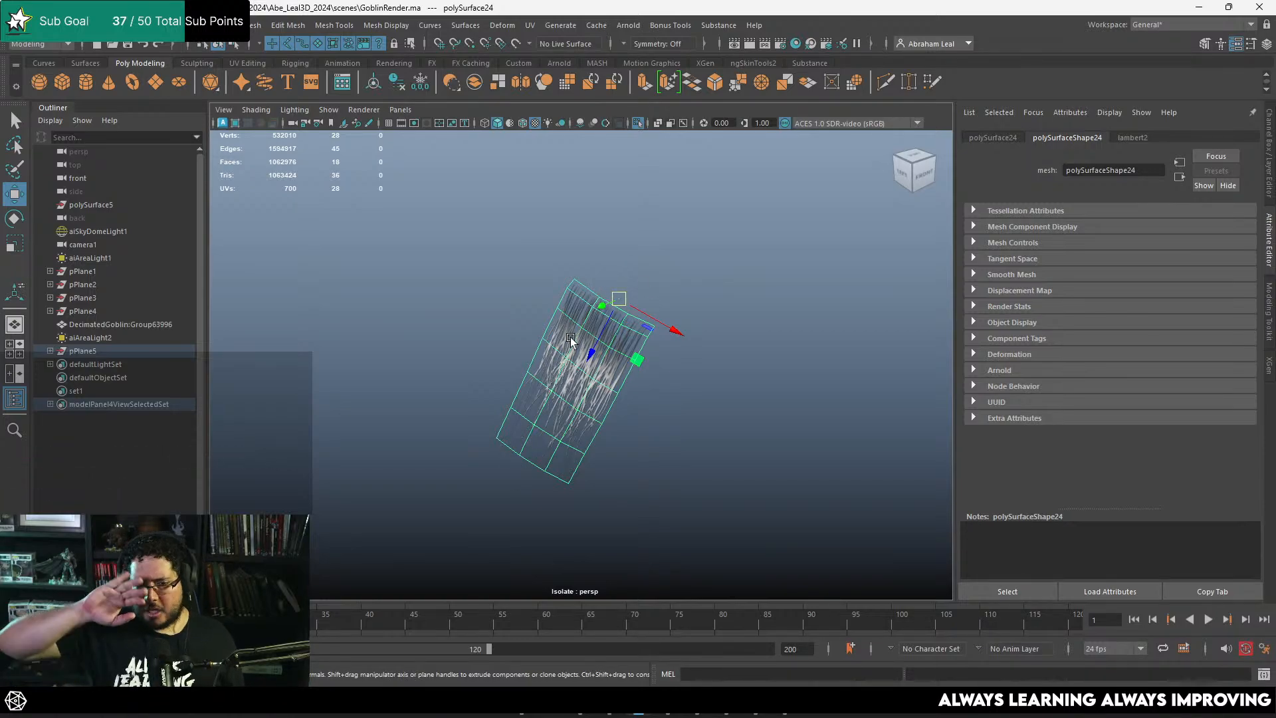
left_click(639, 125)
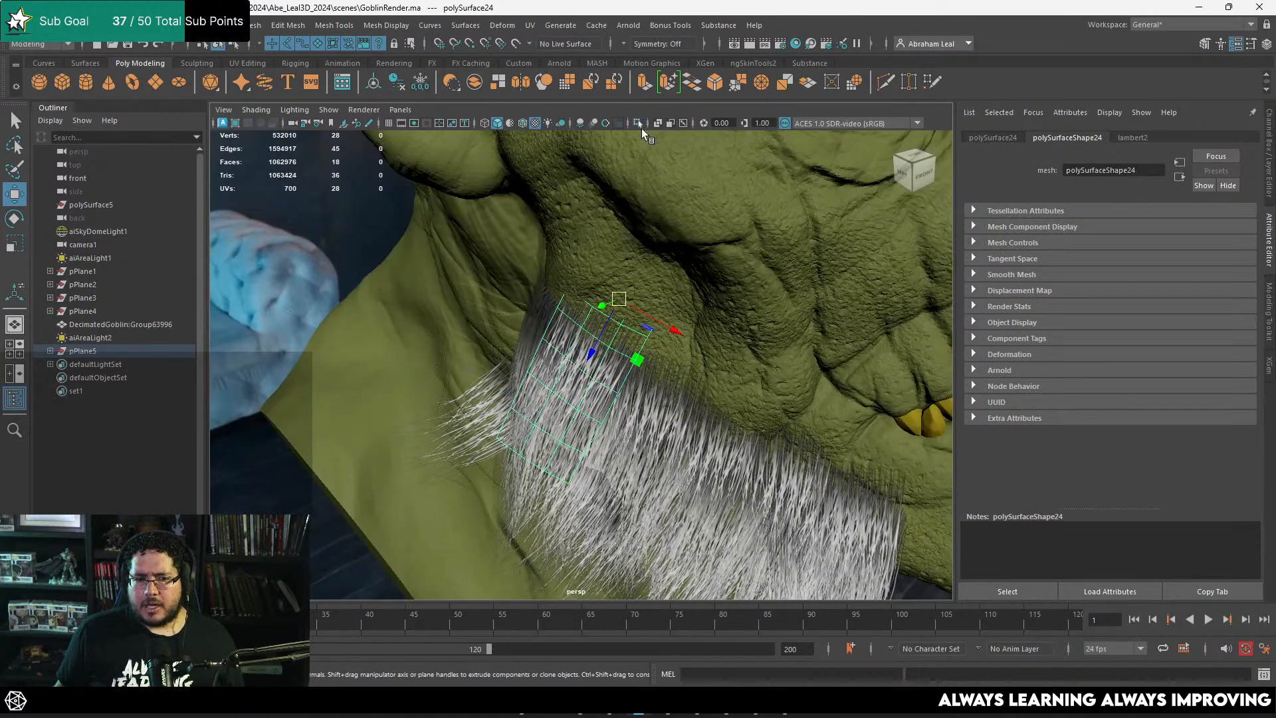
Step: Compare the beard's upper rear edge below the ear with the "Very Large Sideburns" reference image
left_click_drag(615, 312, 531, 265, "alt")
left_click_drag(537, 198, 538, 204)
left_click_drag(515, 247, 552, 278, "alt")
left_click(475, 286)
right_click_drag(557, 319, 504, 245, "alt")
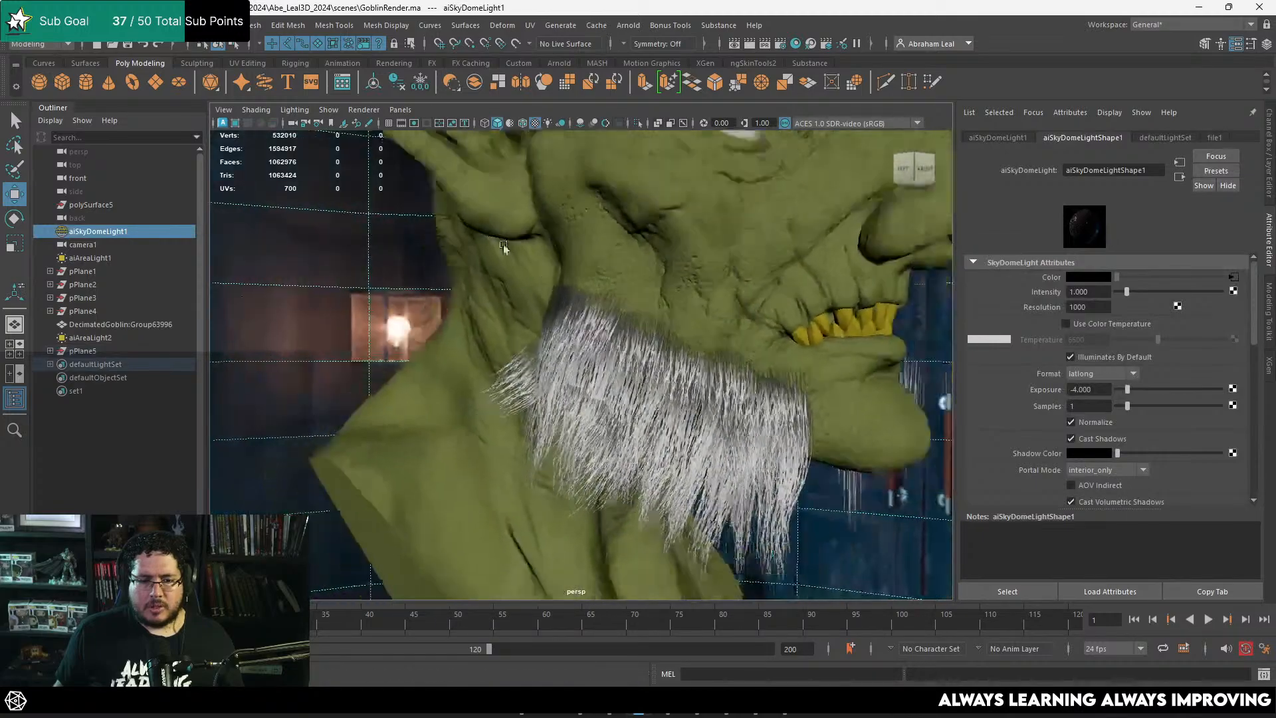
left_click_drag(504, 244, 560, 275, "alt")
key("alt+Tab")
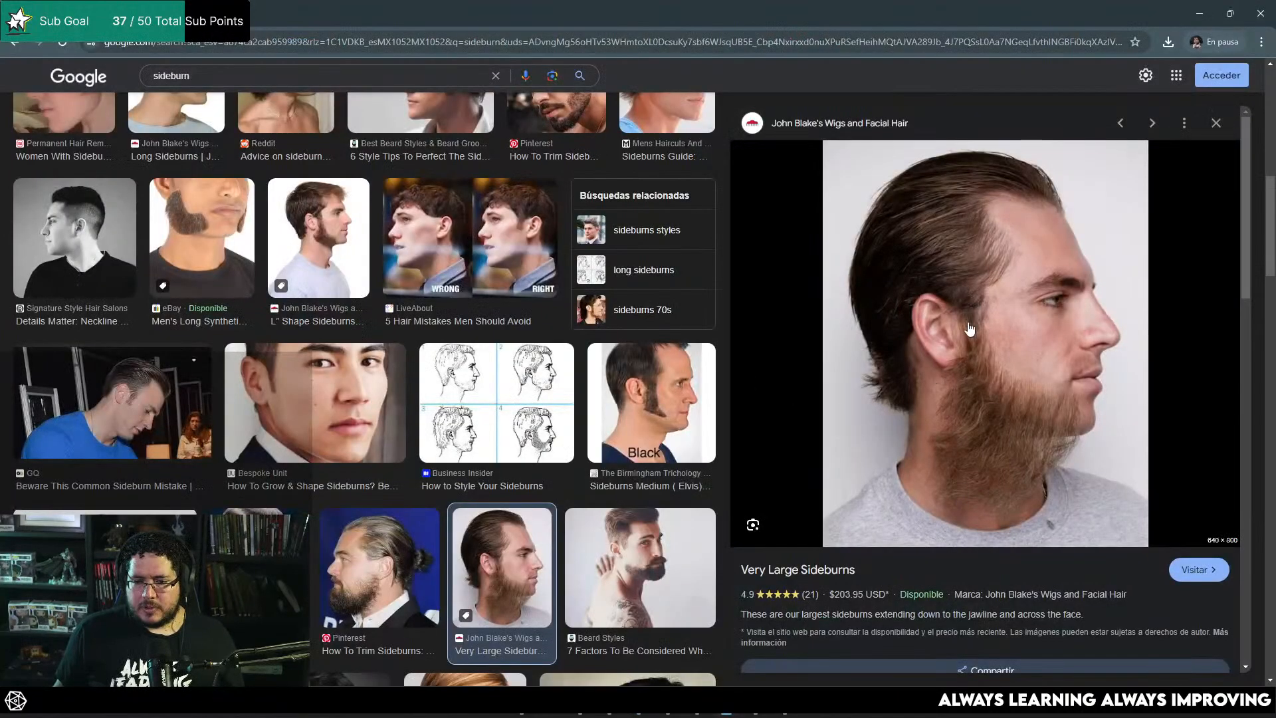
key("alt+Tab")
Step: Duplicate the rear jaw card and move the copy up in front of the ear as a sideburn
right_click_drag(554, 341, 648, 327, "alt")
middle_click_drag(649, 327, 654, 365, "alt")
left_click(633, 371)
mouse_move(632, 370)
left_mouse_down("alt")
mouse_move(582, 347)
mouse_move(604, 257)
mouse_move(633, 320)
mouse_move(654, 310)
left_mouse_up("alt")
key("e")
key("w")
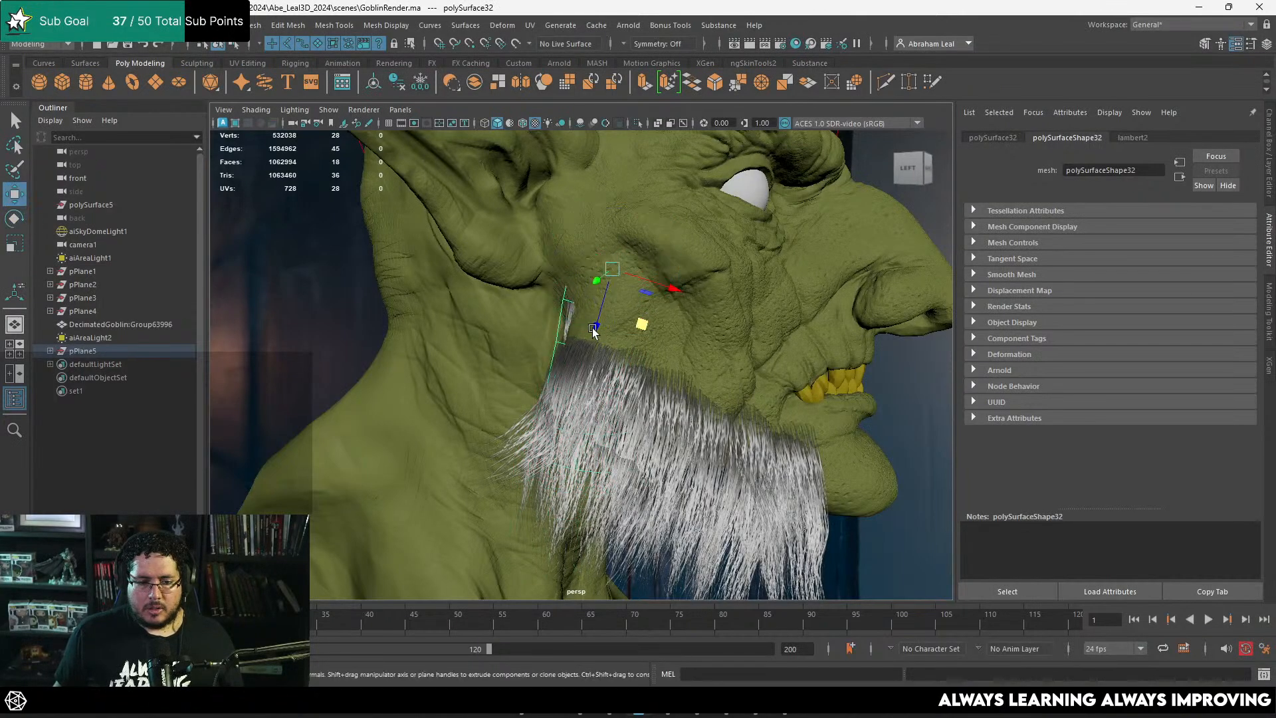
left_click_drag(854, 329, 771, 322, "alt")
left_click_drag(595, 325, 583, 345)
left_click_drag(554, 293, 593, 291)
left_click_drag(593, 297, 606, 327, "alt")
right_click_drag(606, 327, 700, 358, "alt")
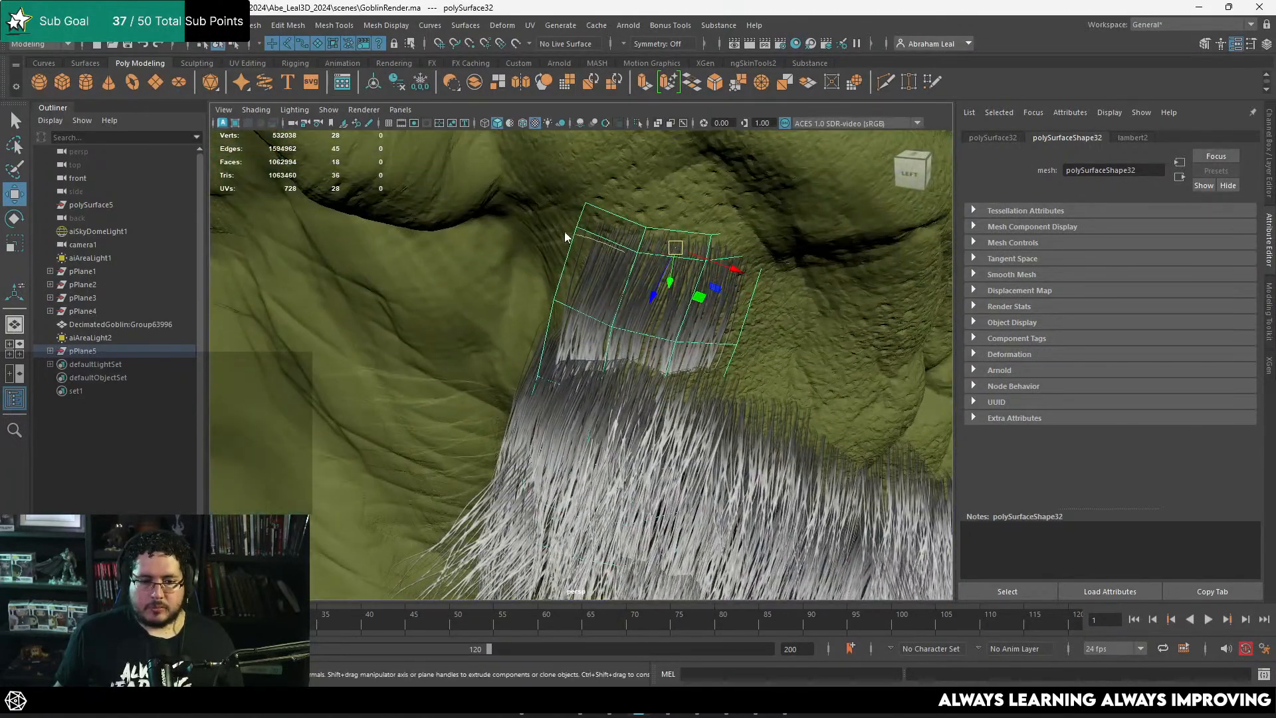
Step: Move the upper vertices of the sideburn card to fit the goblin's cheek below the ear
right_click_drag(624, 254, 589, 250)
left_click_drag(588, 249, 635, 223, "alt")
left_click_drag(635, 226, 620, 262, "alt")
left_click_drag(769, 261, 727, 283)
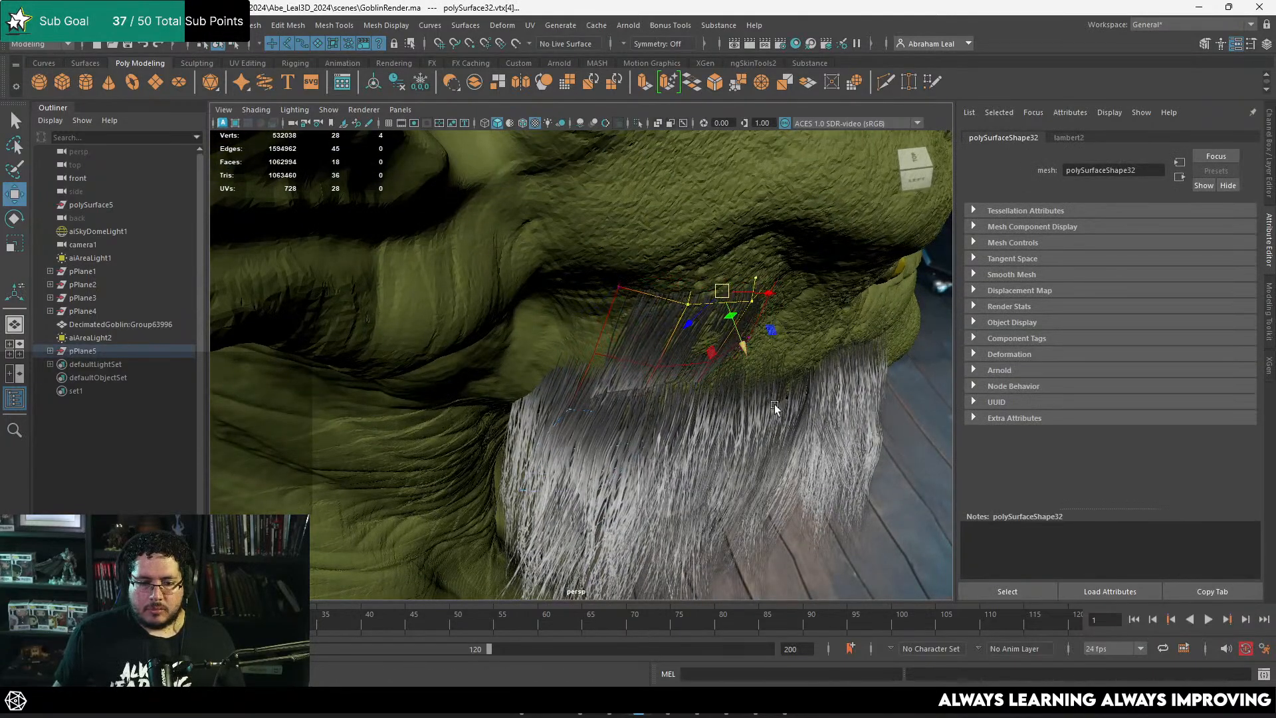
left_click_drag(775, 407, 746, 377, "alt")
Step: Rotate and move the lower vertices of the sideburn card outward so it drapes over the beard
left_click_drag(788, 363, 558, 522)
right_click_drag(705, 508, 654, 505, "alt")
left_click_drag(654, 505, 452, 430, "alt")
right_click_drag(452, 431, 537, 426, "alt")
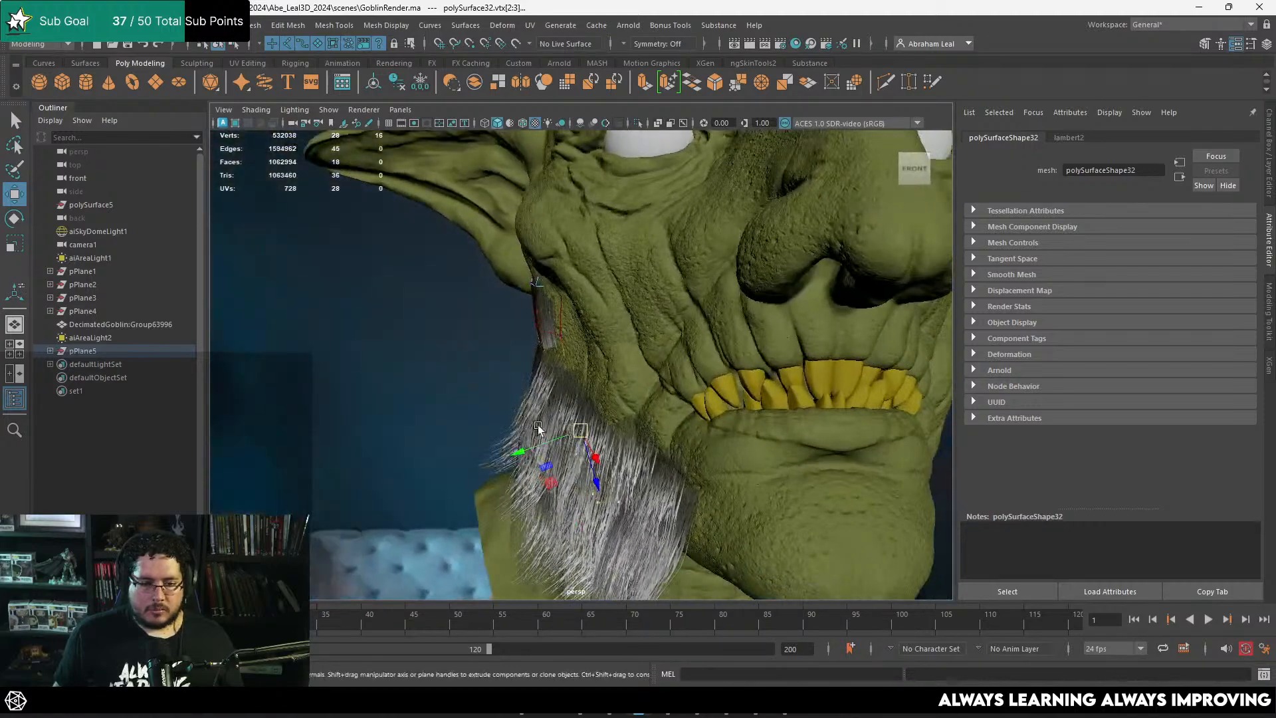
key("e")
left_click_drag(547, 381, 568, 372)
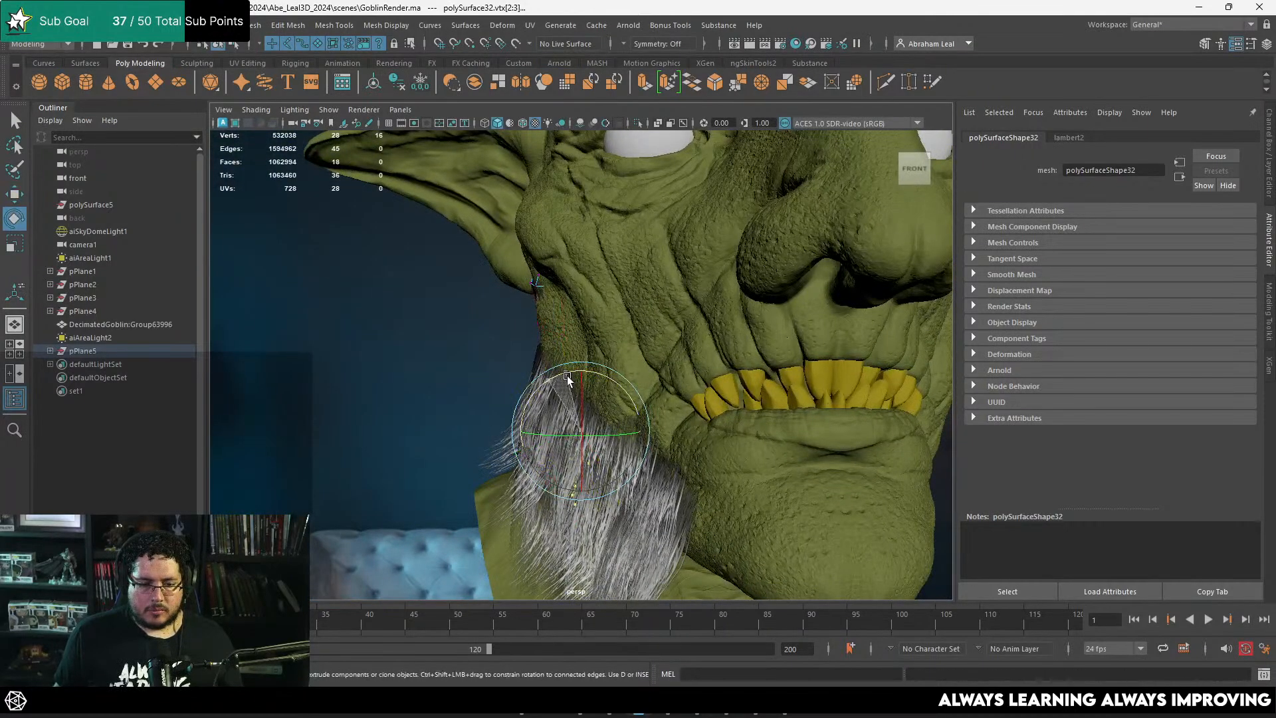
key("w")
left_click_drag(578, 428, 499, 525)
key("e")
left_click_drag(521, 424, 555, 429)
key("w")
left_click_drag(524, 477, 658, 356)
Step: Rotate the whole sideburn card to align it with the side of the face
right_click_drag(658, 356, 703, 296, "alt")
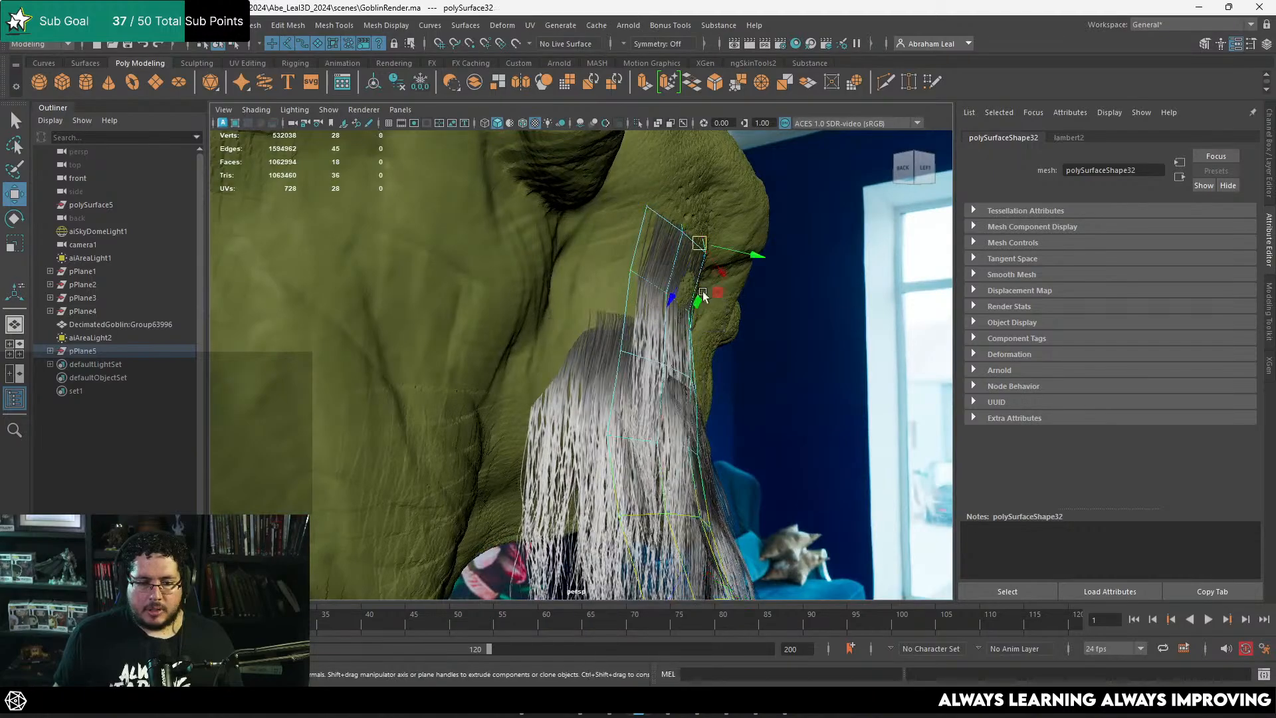
left_click_drag(703, 292, 720, 358, "alt")
key("e")
left_click_drag(749, 271, 756, 264)
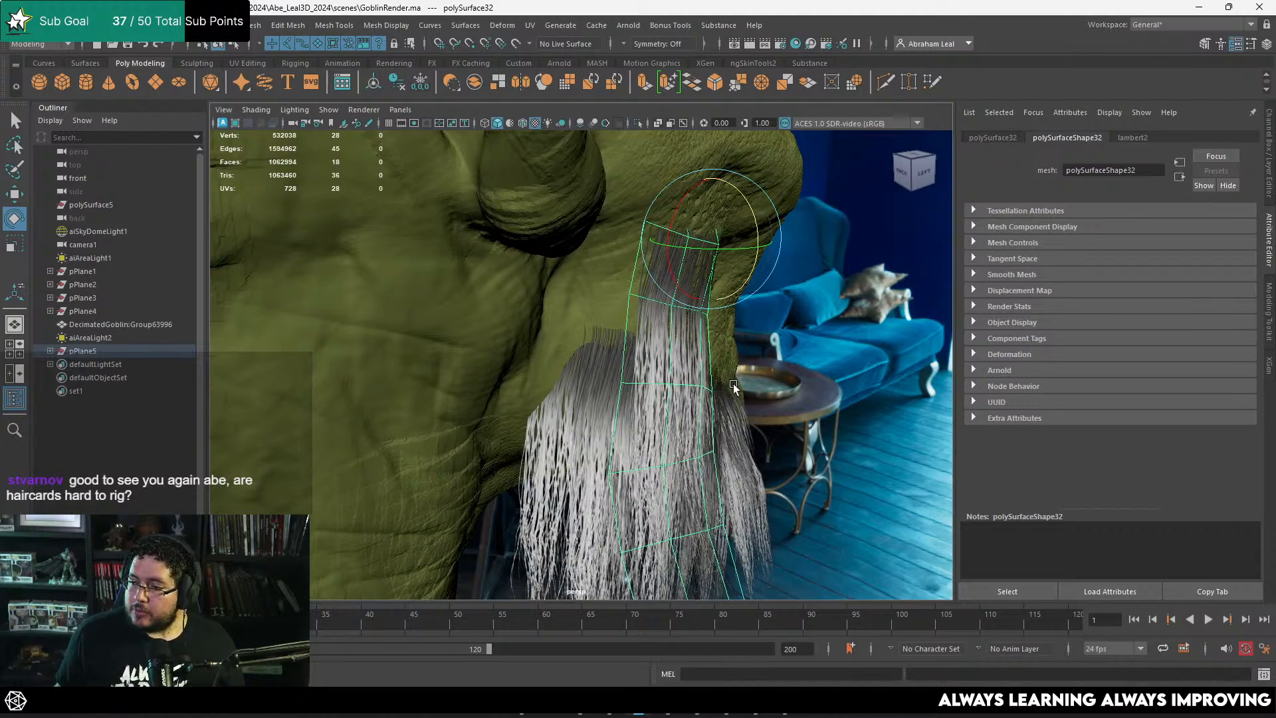
left_click_drag(675, 392, 646, 385, "alt")
right_click_drag(633, 376, 573, 299)
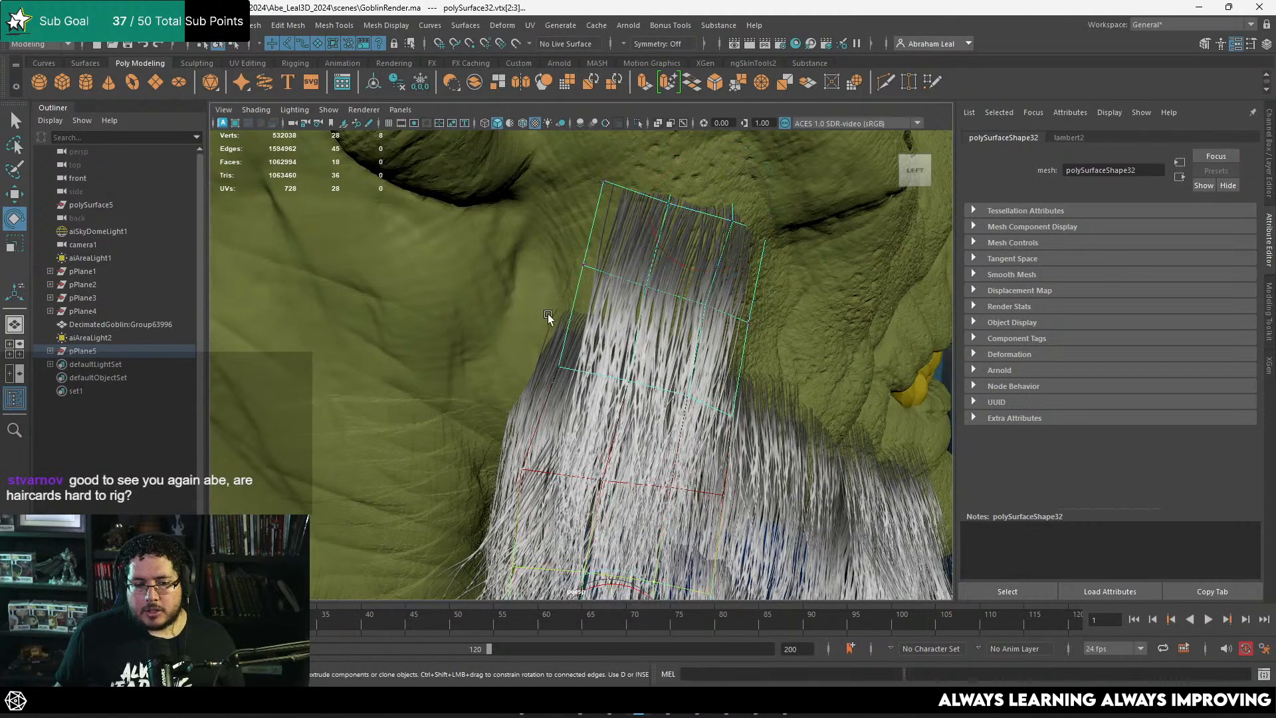
Step: Adjust the middle edges of the sideburn card so it curves along the cheek into the beard
left_click_drag(548, 313, 760, 416)
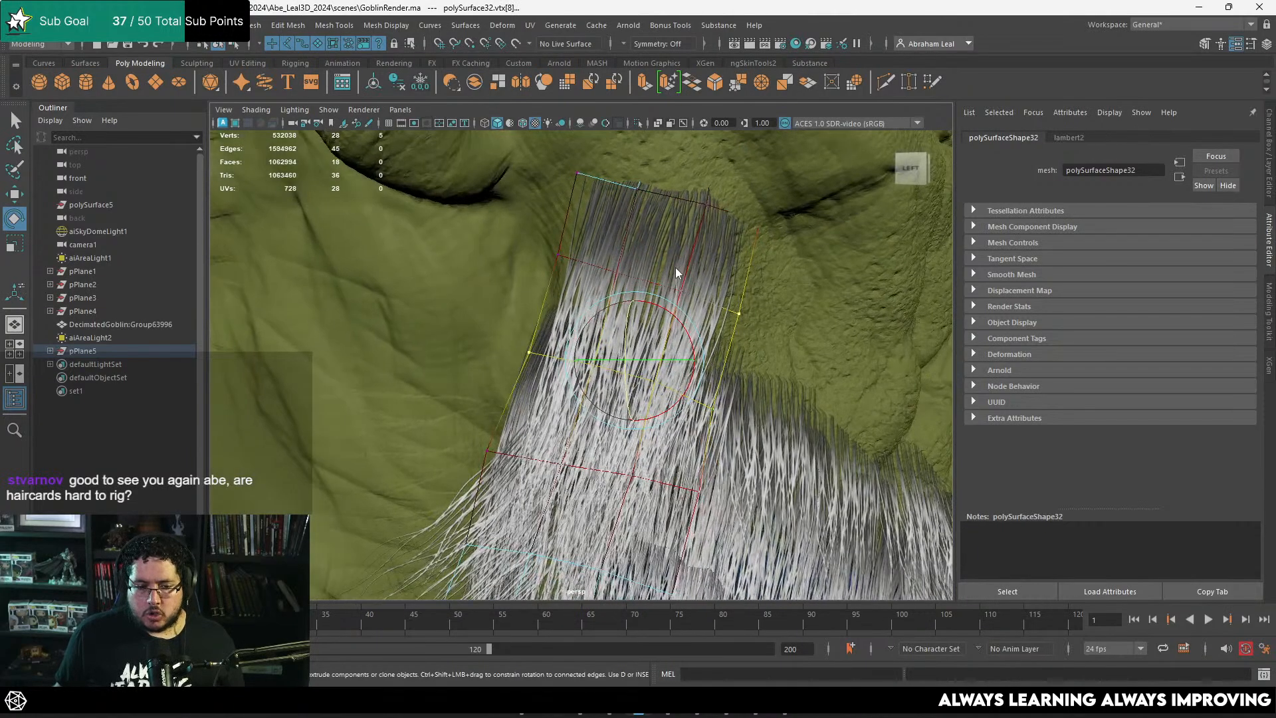
right_click_drag(677, 273, 676, 227)
double_click(644, 374)
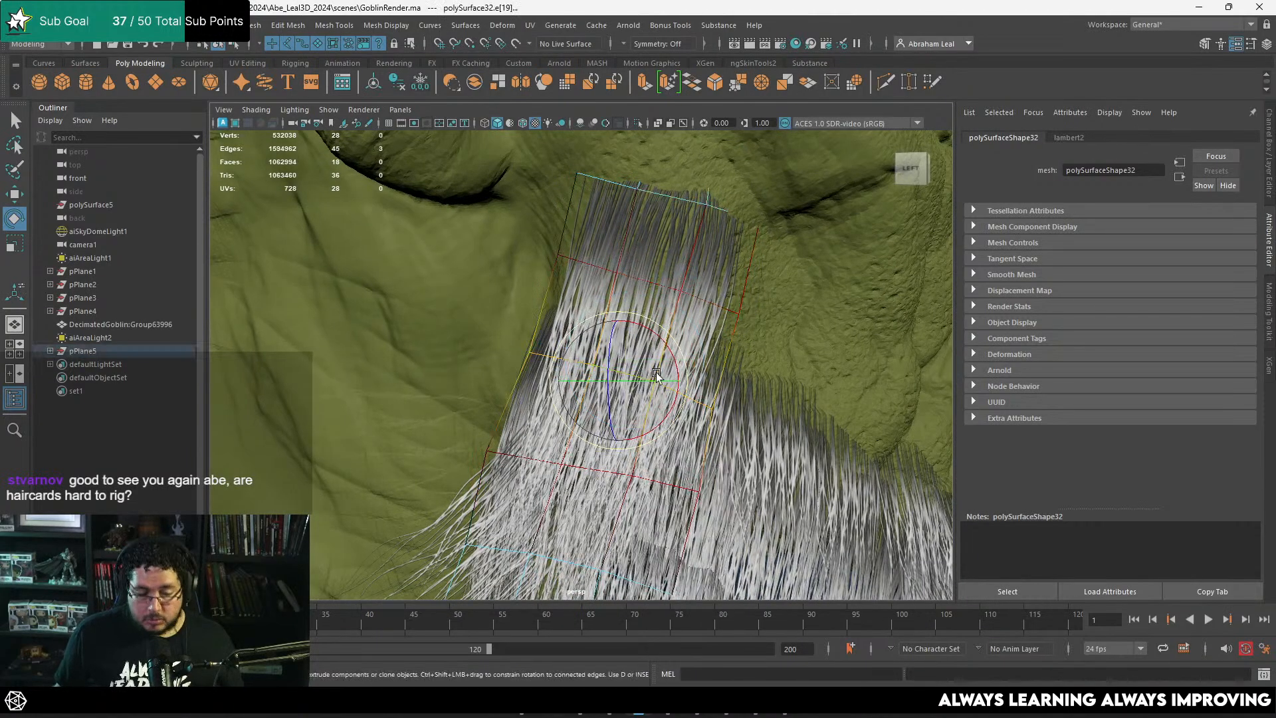
left_click_drag(657, 374, 486, 352, "alt")
key("w")
middle_click_drag(500, 327, 521, 362, "alt")
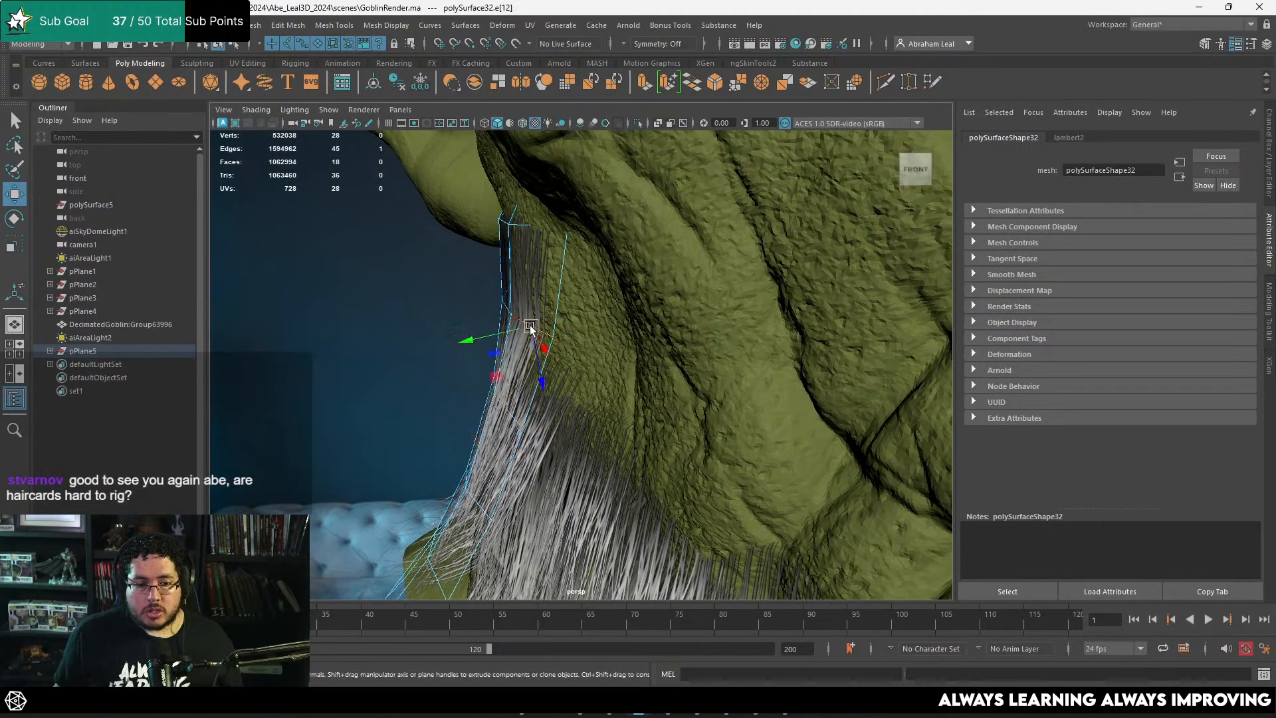
left_click_drag(530, 327, 526, 326)
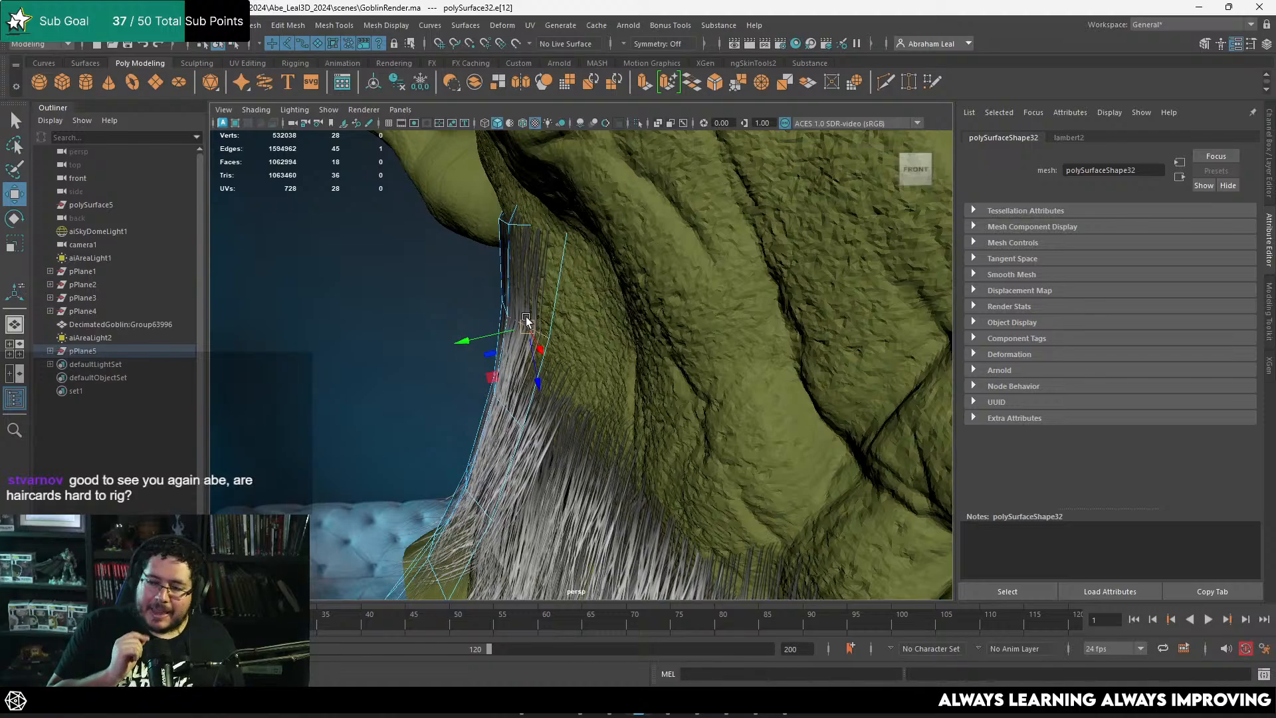
Step: Minimize the open windows and open the "Quick Silver" revolver concept image from the desktop
left_click(1196, 8)
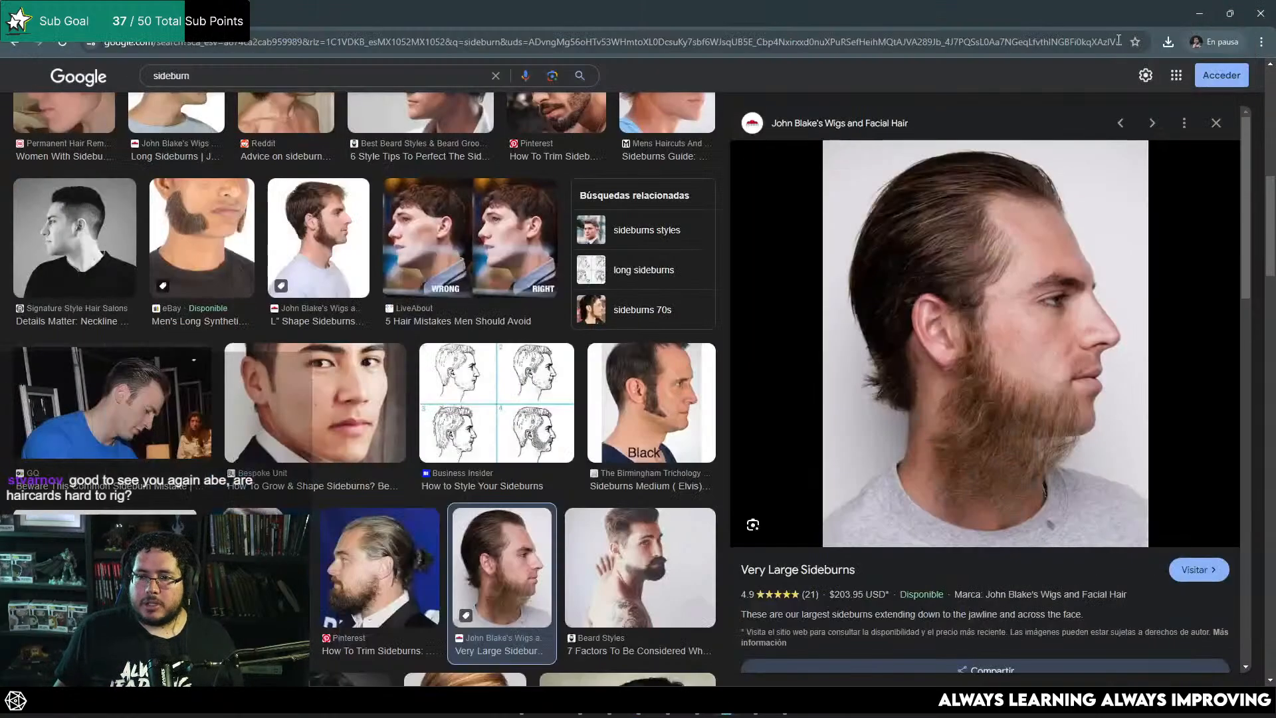
left_click(1197, 13)
left_click(1216, 11)
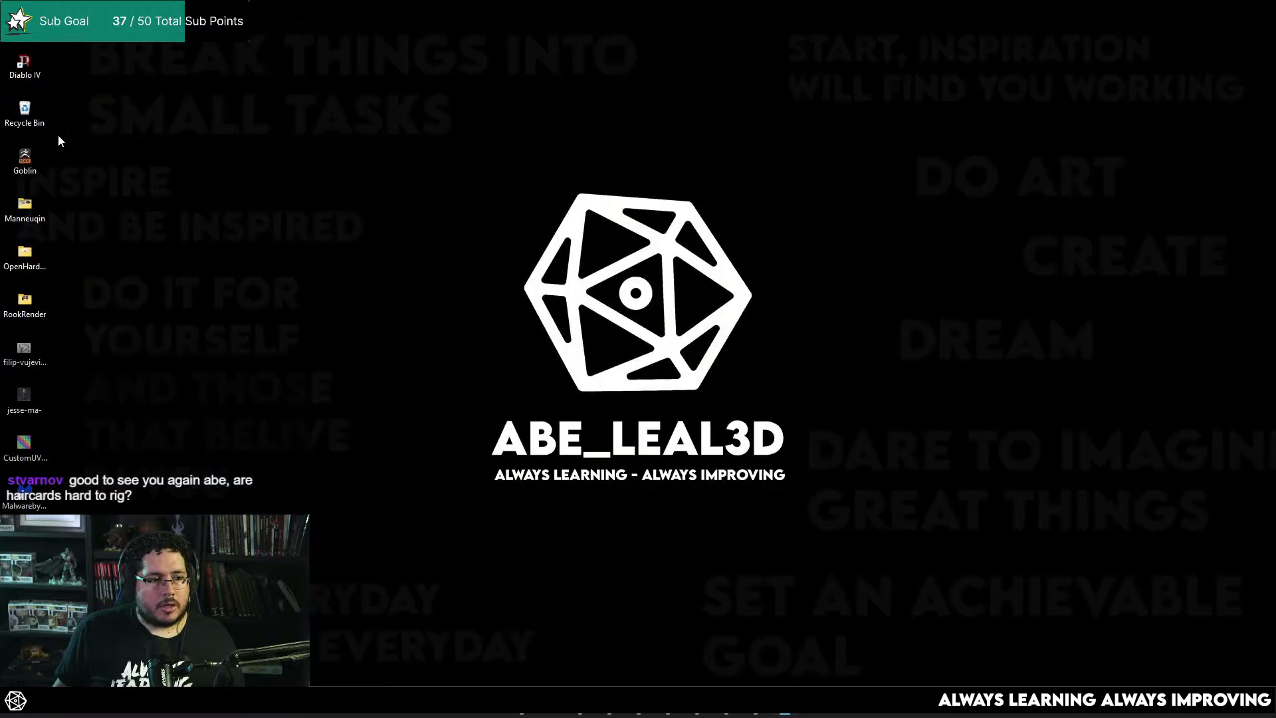
double_click(26, 363)
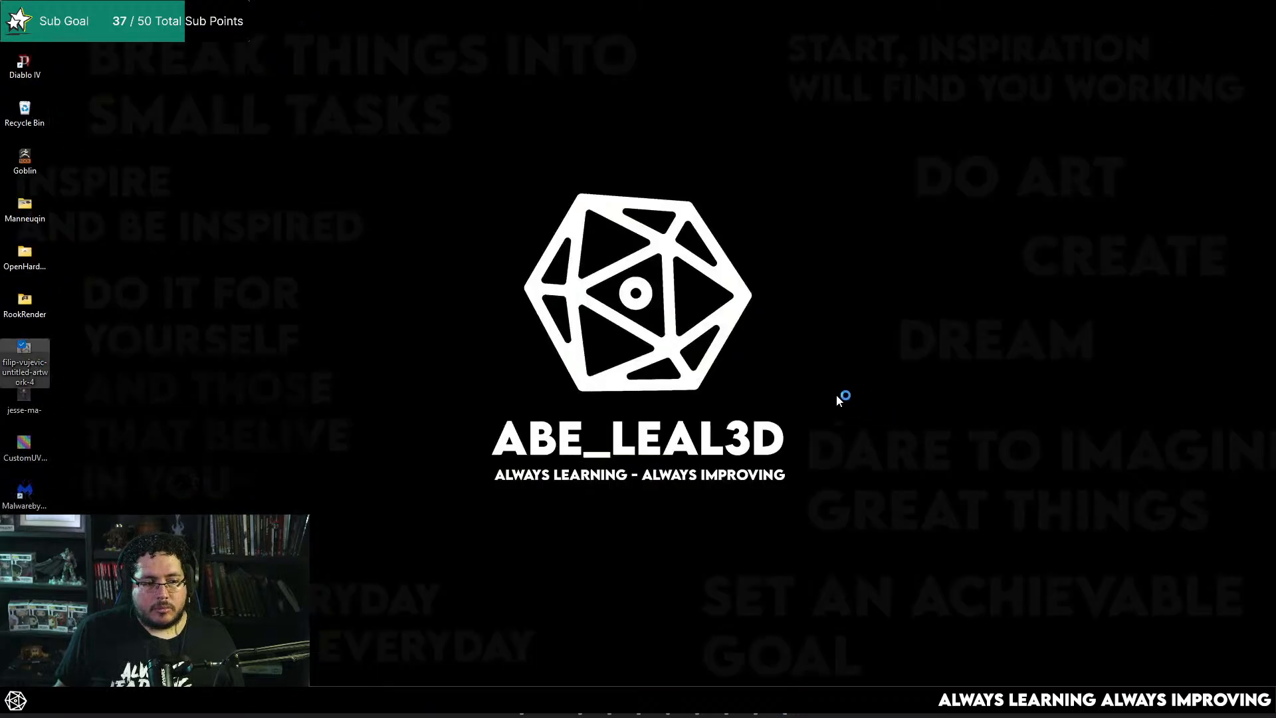
left_click(559, 124)
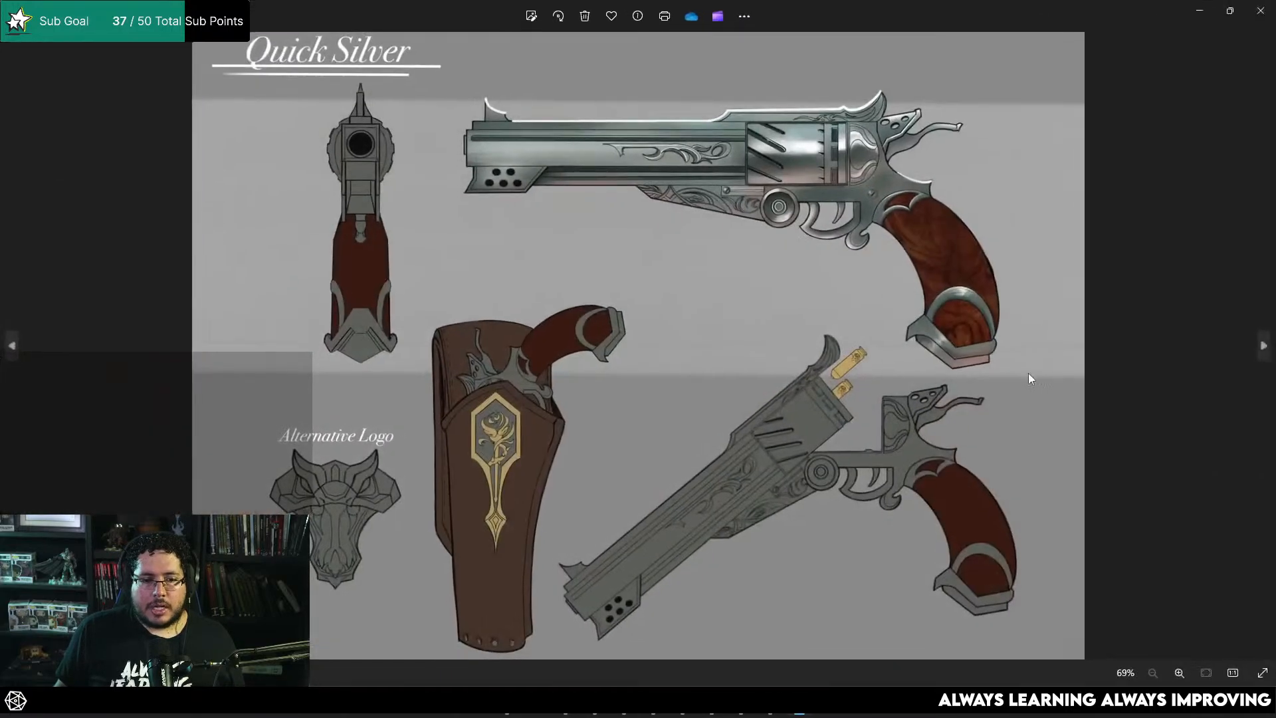
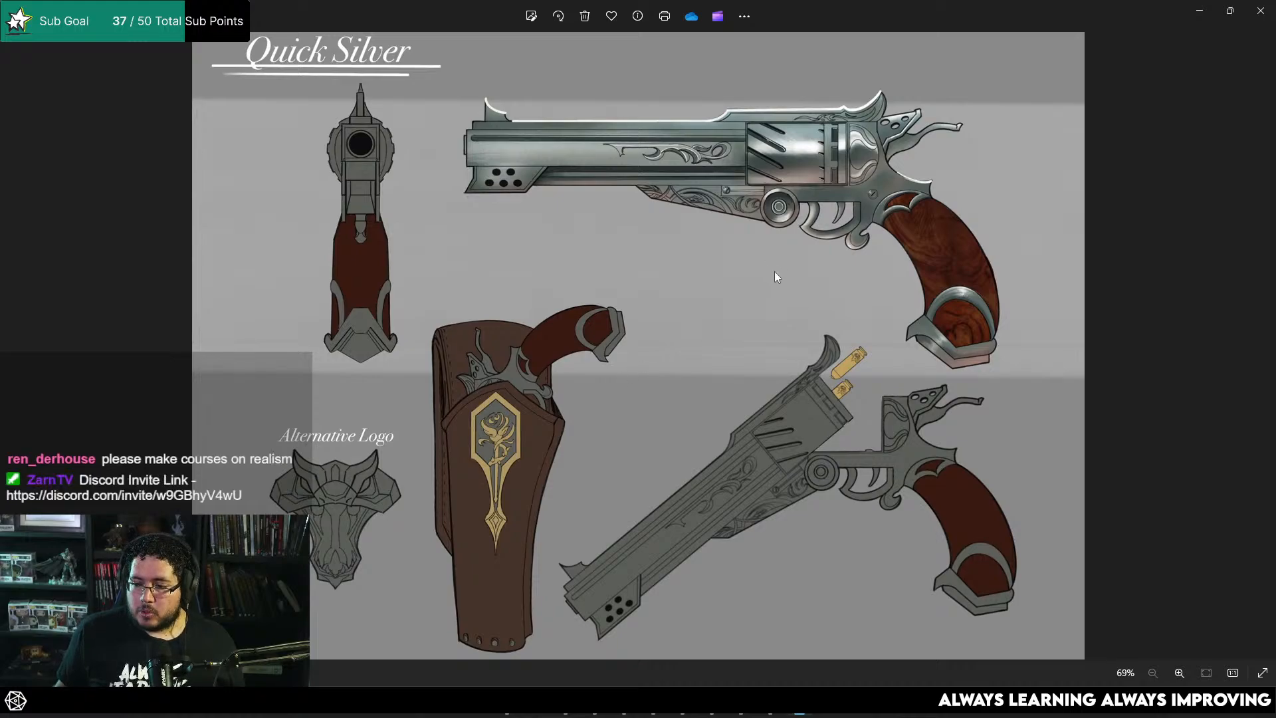
Step: Minimize the revolver concept image and switch back to the goblin scene in Maya
left_click(1199, 12)
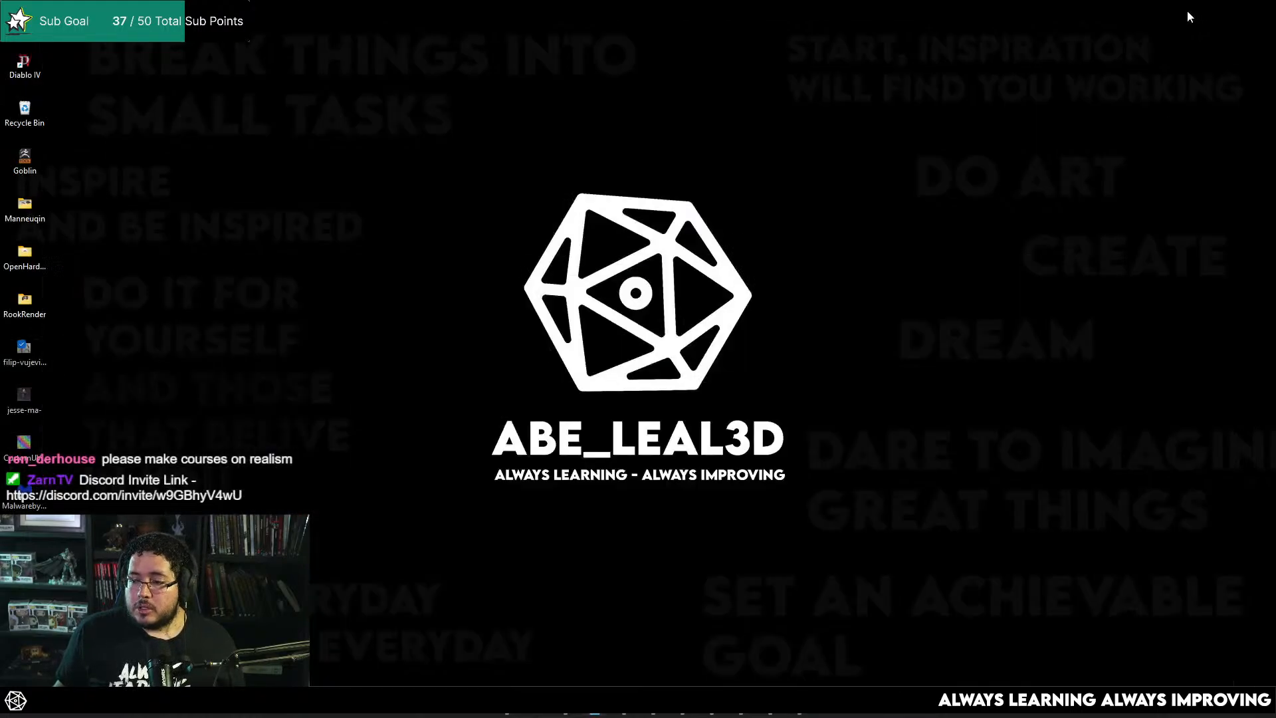
mouse_move(770, 703)
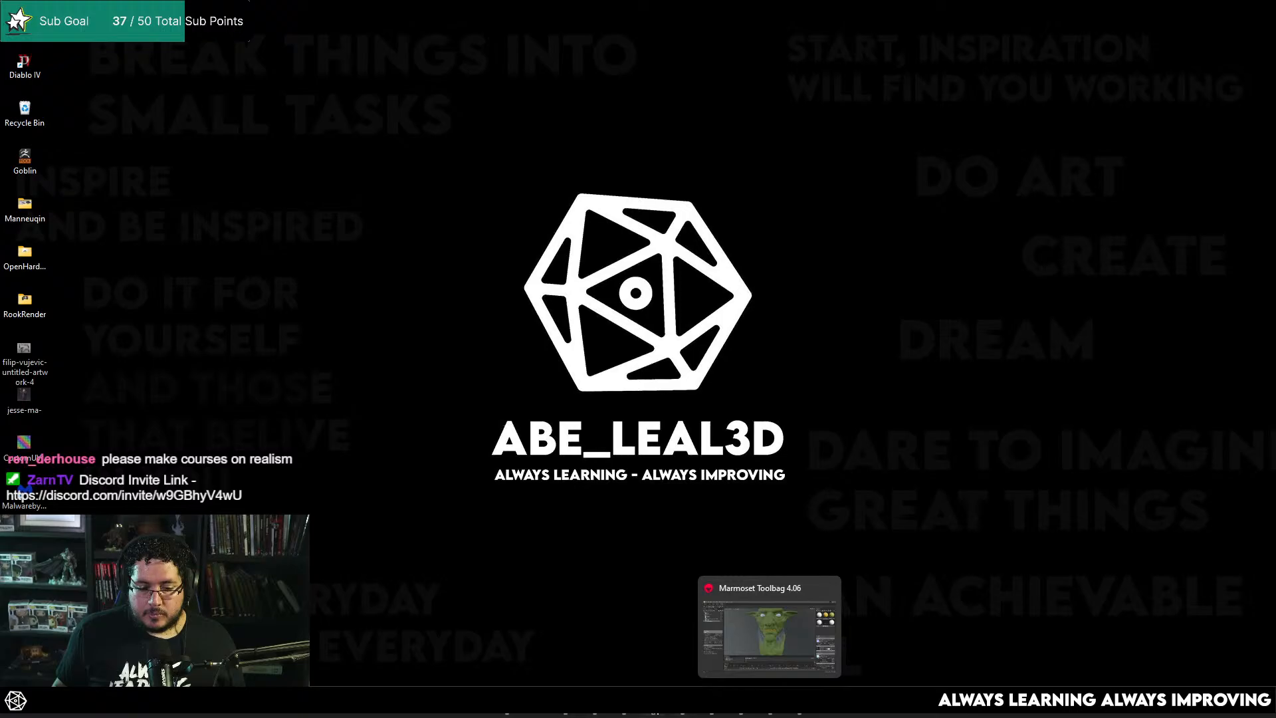
left_click(625, 703)
Step: Adjust the top corner vertices of the sideburn card so its root sits against the side of the face
scroll(623, 322, "down", 3)
left_click_drag(624, 322, 660, 340, "alt")
left_click_drag(652, 216, 636, 251, "alt")
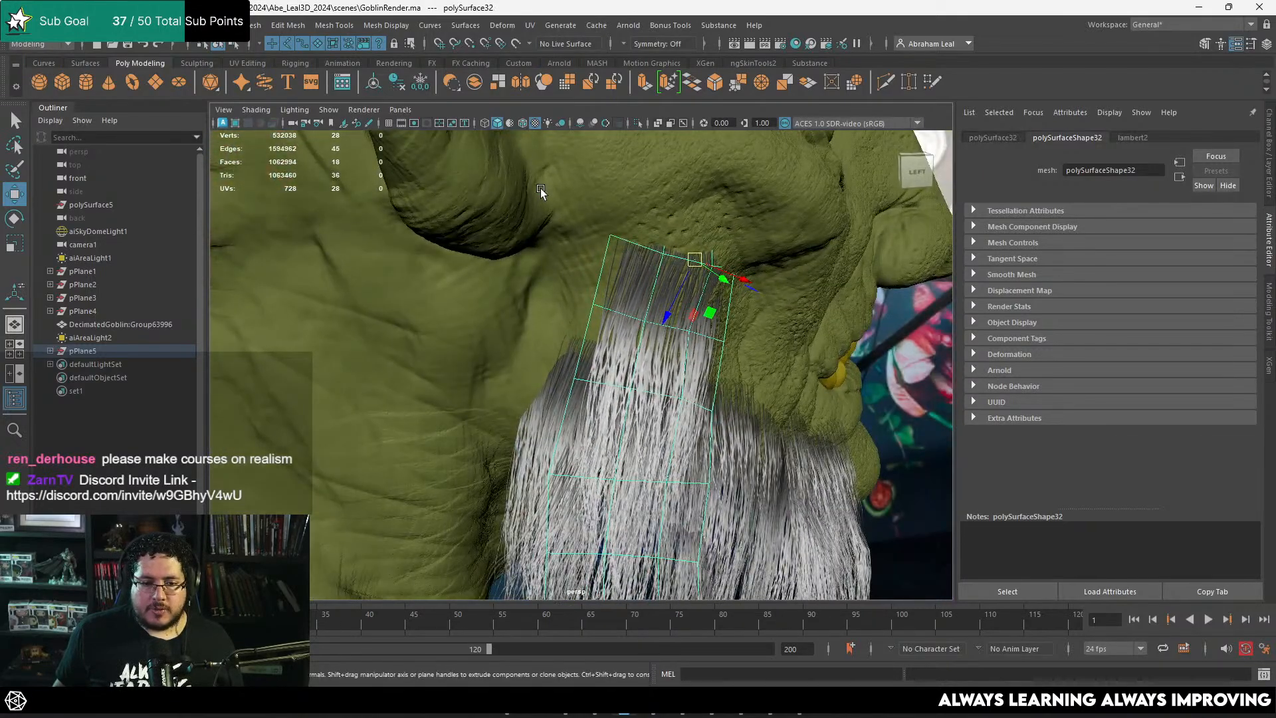
left_click_drag(541, 189, 634, 226)
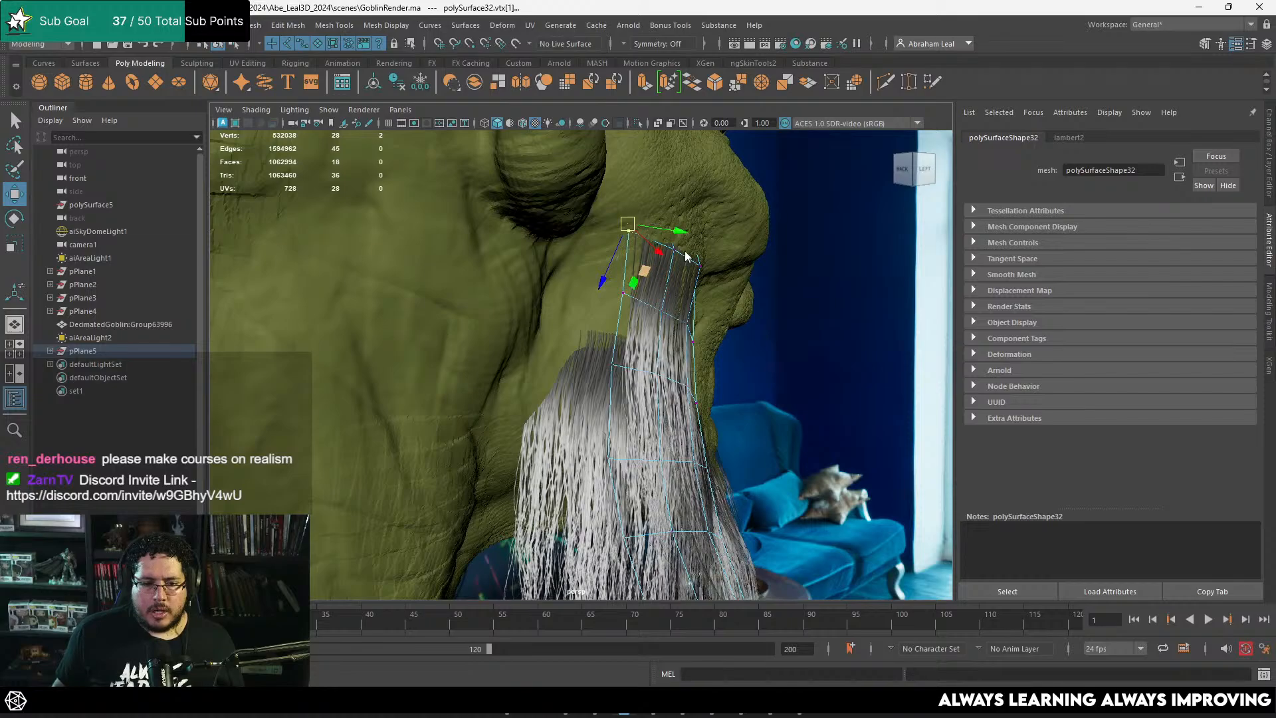
right_click_drag(687, 257, 721, 229)
left_click(788, 266)
Step: Duplicate the sideburn card and move the copy back toward the ear
left_click(650, 310)
left_click_drag(771, 286, 755, 231, "alt")
key("ctrl+d")
key("e")
key("w")
left_click_drag(645, 268, 606, 304)
Step: Rotate and shift the duplicated sideburn card so it hangs vertically behind the original card
key("e")
key("w")
left_click_drag(648, 226, 630, 224)
key("e")
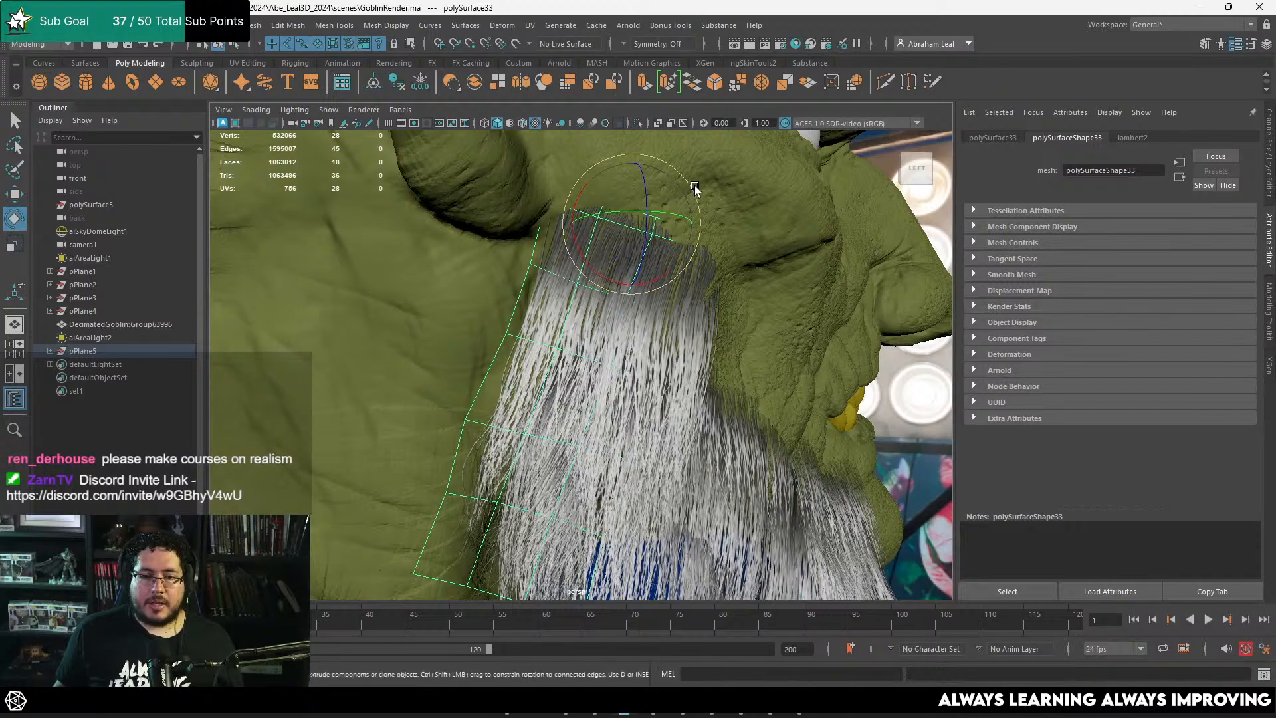
left_click_drag(695, 190, 678, 180)
key("w")
left_click_drag(632, 228, 611, 223)
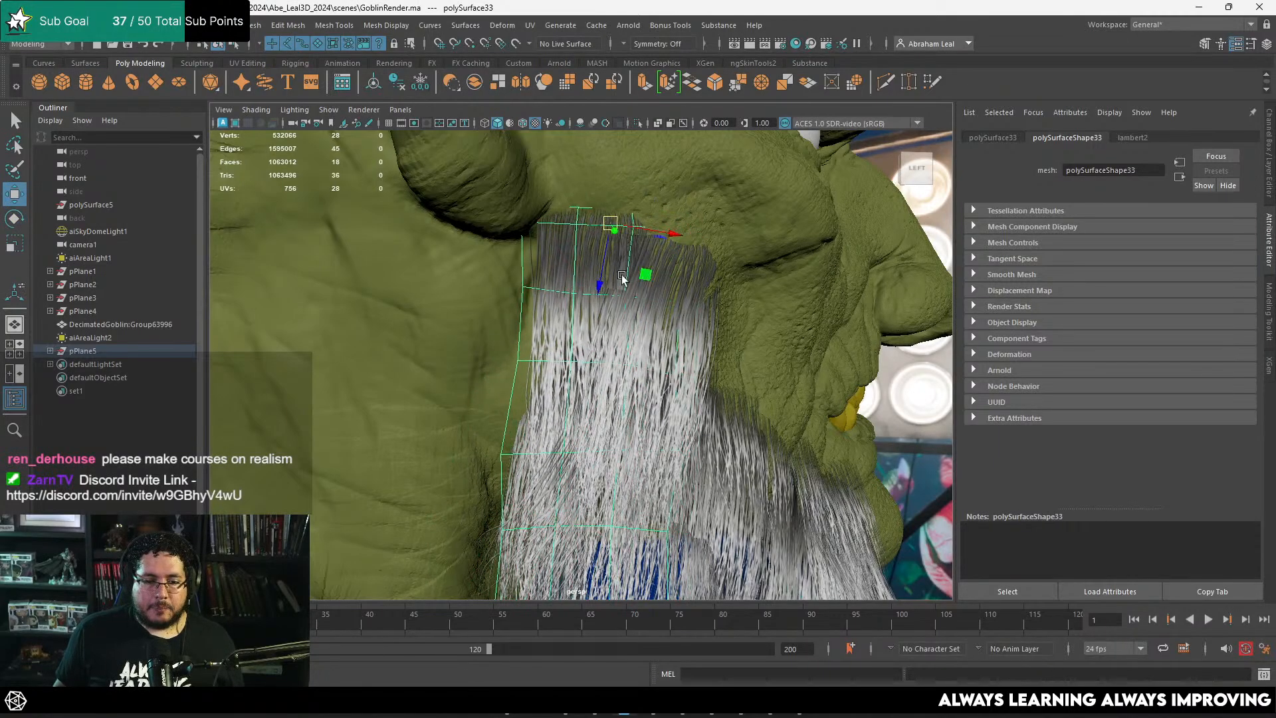
left_click_drag(623, 277, 649, 311, "alt")
Step: Move the front top corner vertices of the original sideburn card in against the cheek
key("e")
left_click(625, 323)
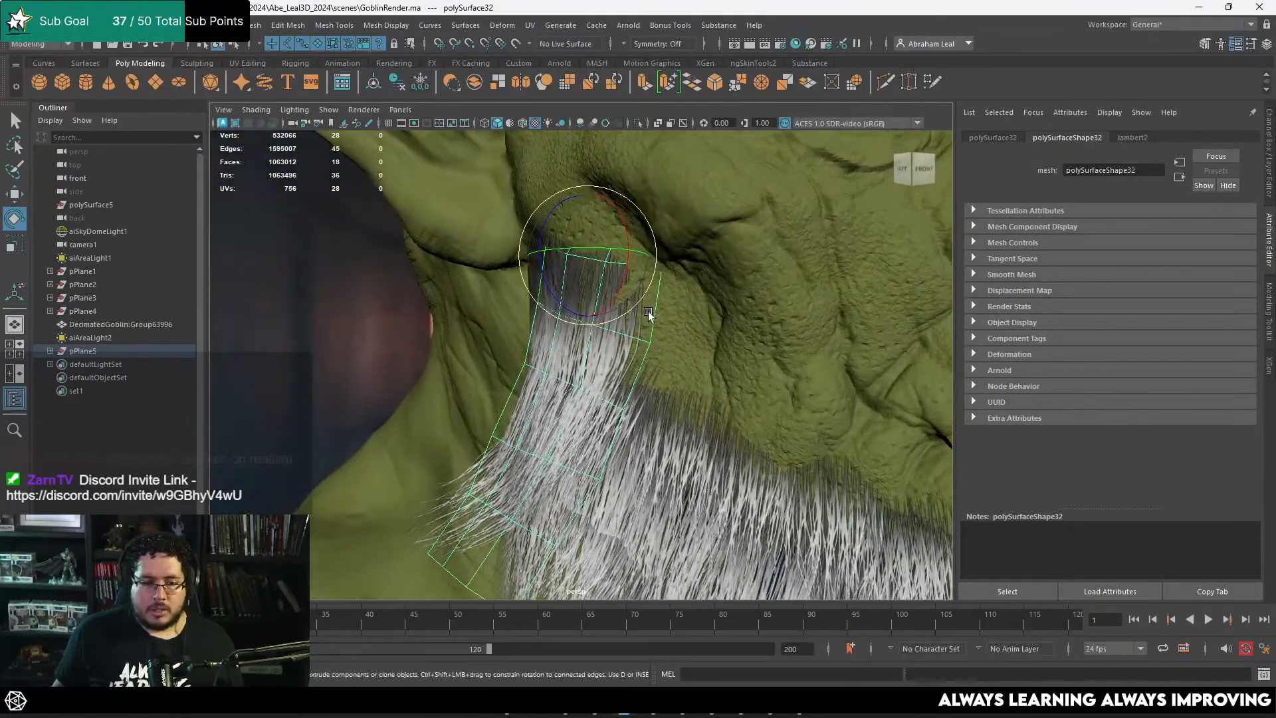
right_click_drag(649, 312, 613, 284)
left_click(658, 266)
key("w")
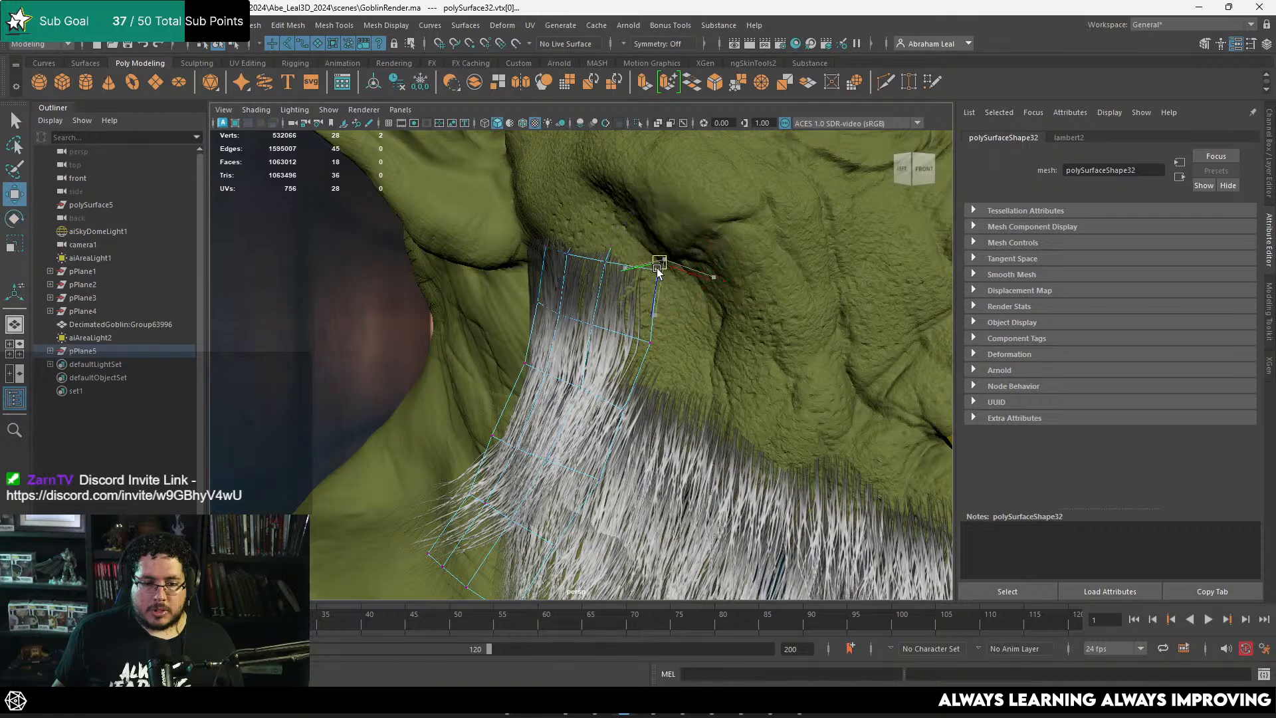
left_click_drag(658, 269, 687, 344)
left_click_drag(688, 353, 596, 291, "alt")
left_click(601, 371)
left_click_drag(599, 372, 628, 393)
key("ctrl+z")
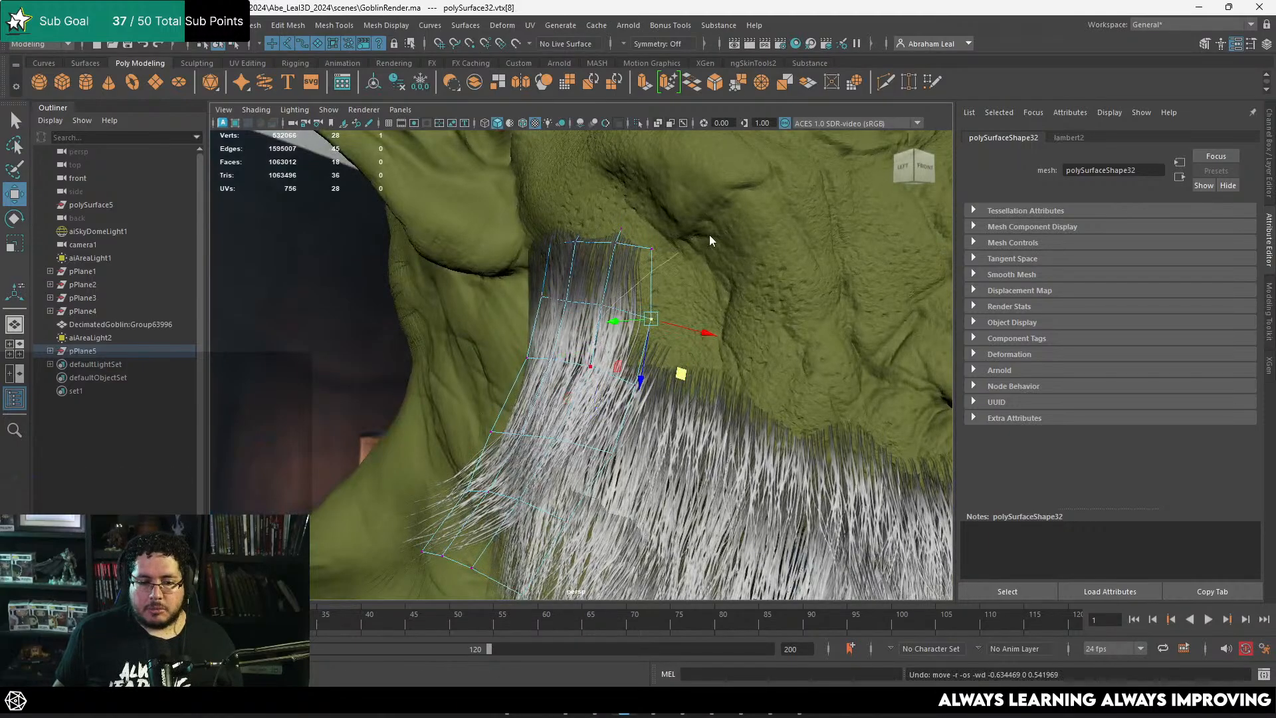
Step: Examine the sideburn and beard shape on the goblin's face from the front and the side
right_click_drag(613, 302, 710, 240)
scroll(665, 265, "down", 2)
left_click(360, 364)
scroll(633, 316, "down", 5)
left_click_drag(632, 316, 622, 362, "alt")
scroll(665, 352, "up", 3)
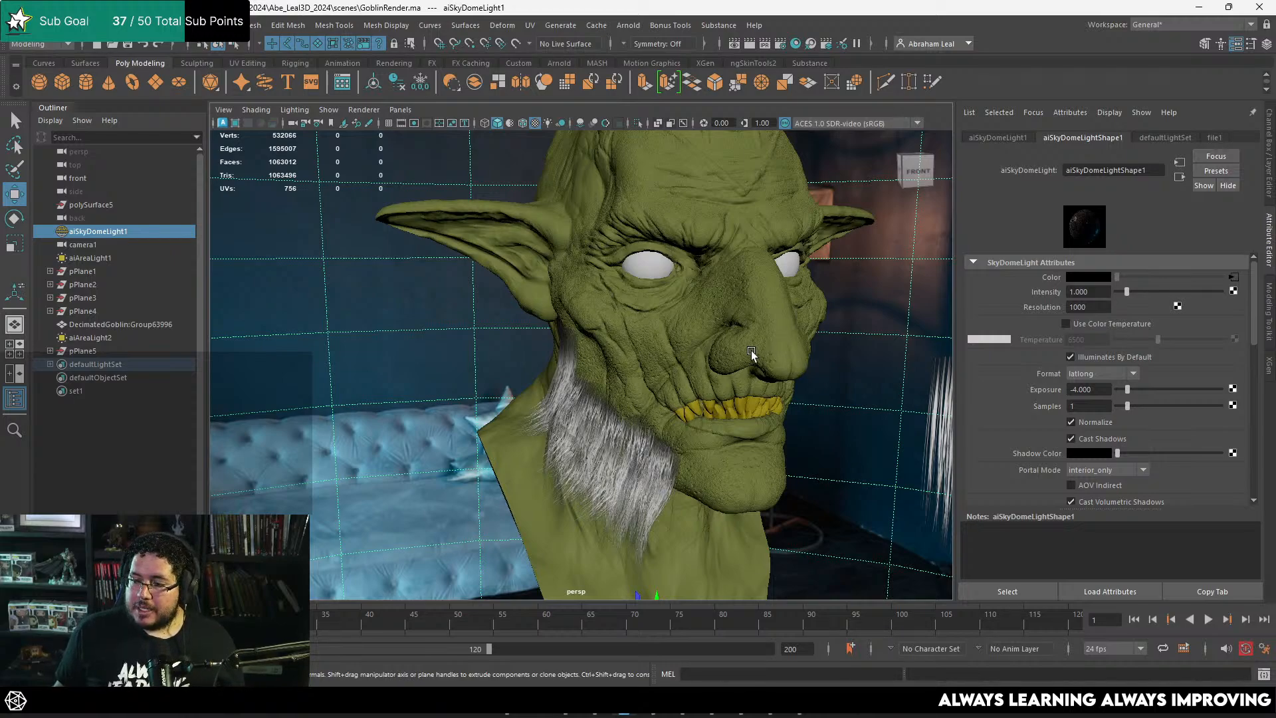
scroll(705, 357, "up", 3)
left_click_drag(615, 385, 704, 384, "alt")
left_click_drag(617, 339, 604, 334, "alt")
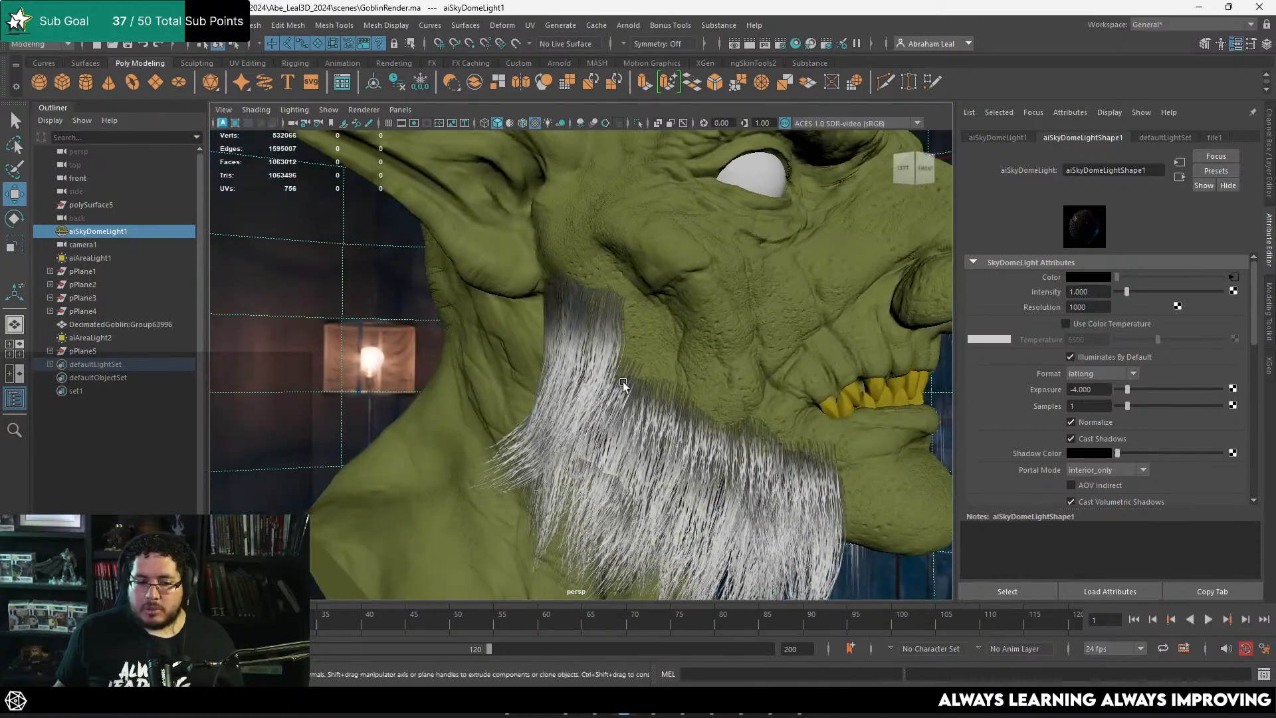
Step: Duplicate the beard card beneath the sideburn's front edge and move the copy toward the gap between sideburn and beard
left_click(624, 381)
middle_click_drag(647, 390, 625, 356, "alt")
left_click(625, 356)
scroll(662, 351, "up", 2)
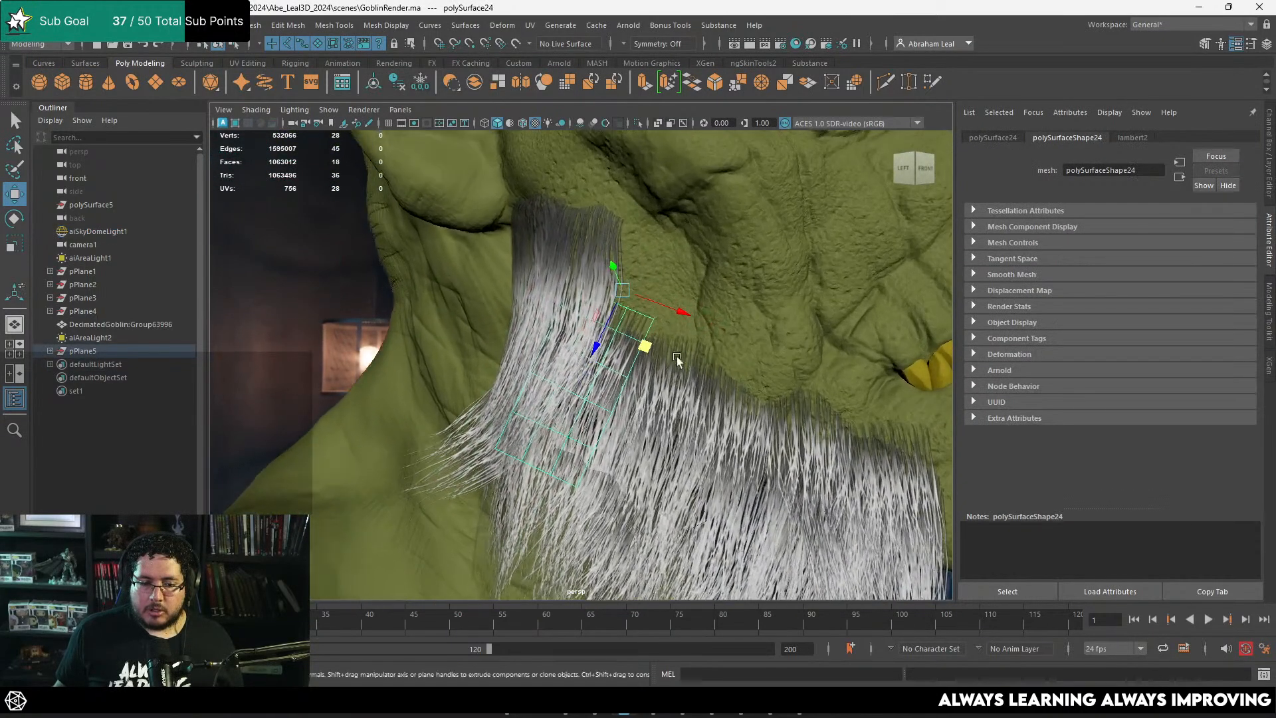
left_click_drag(623, 293, 545, 308)
left_click_drag(545, 263, 513, 275)
Step: Rotate and reposition the duplicated beard card so it lies along the jaw beside the sideburn
key("e")
left_click_drag(564, 309, 536, 351)
key("w")
key("e")
key("w")
right_click_drag(537, 384, 479, 307)
key("ctrl+z")
right_click_drag(554, 284, 484, 274)
Step: Move and rotate the lower vertex rows of the duplicated card outward so it drapes over the beard
left_click_drag(429, 370, 555, 463)
key("e")
key("w")
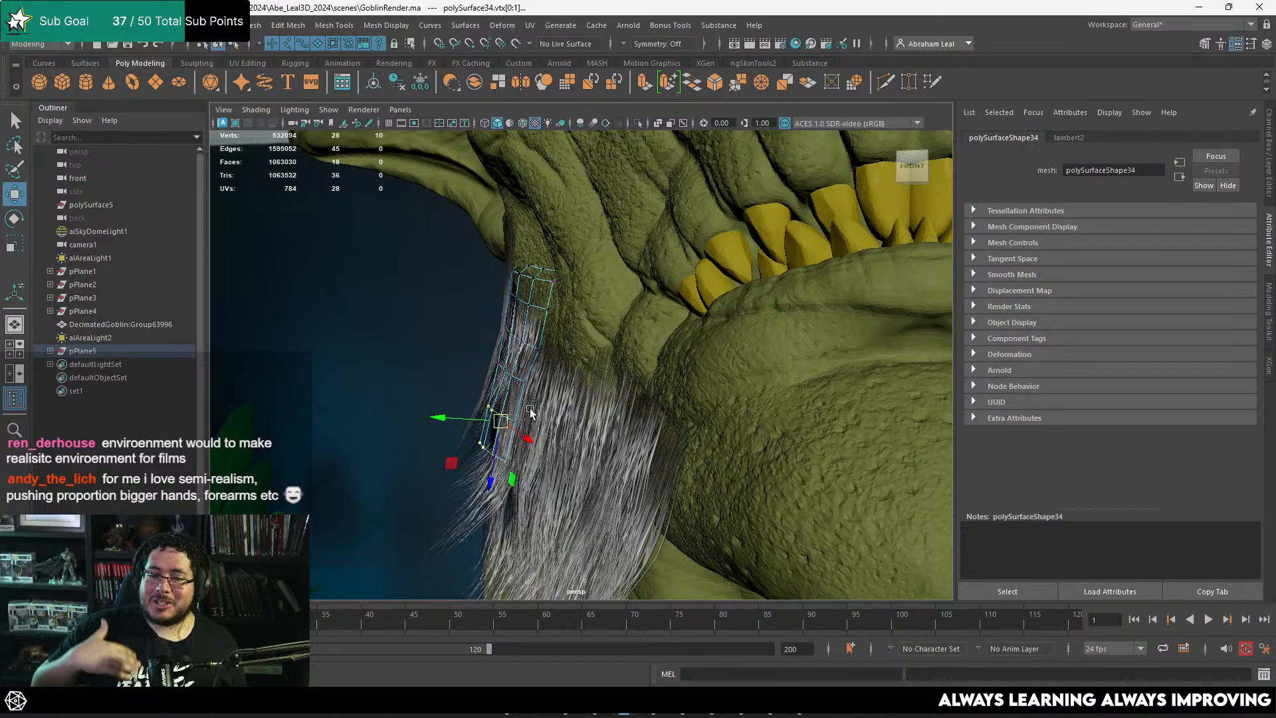
left_click_drag(532, 411, 488, 380, "alt")
left_click(489, 381)
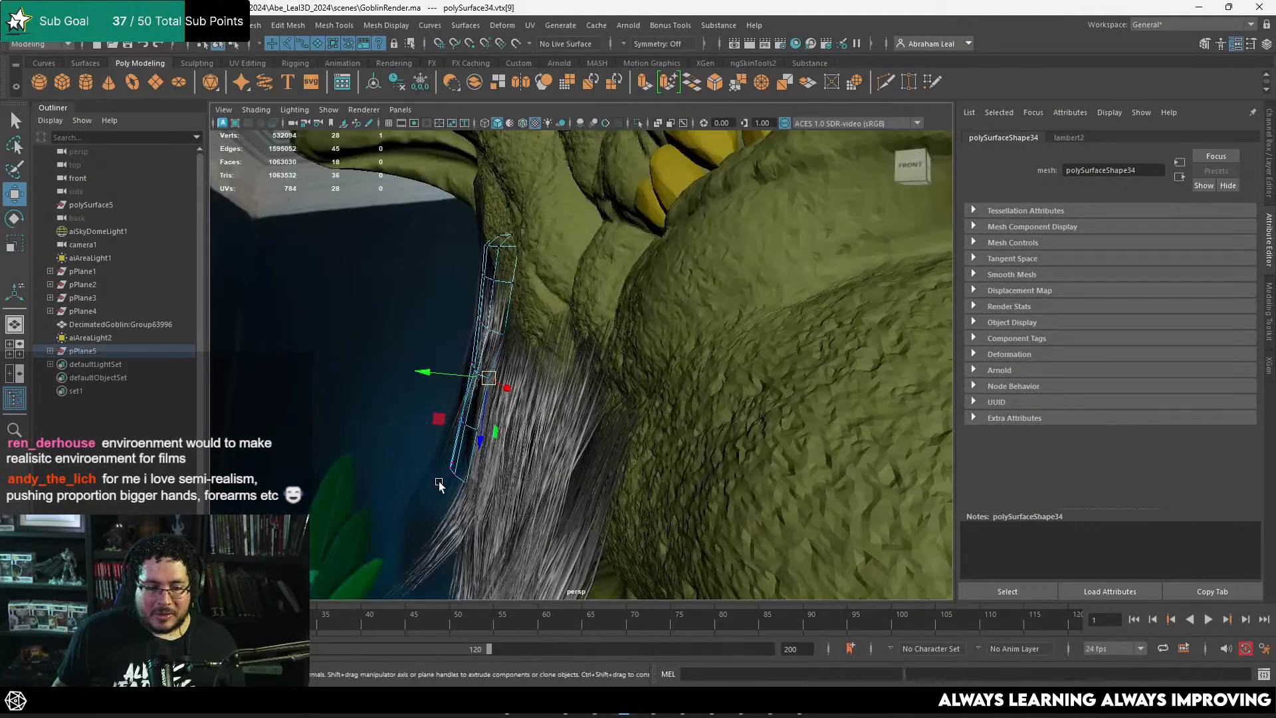
mouse_move(439, 485)
left_mouse_down()
mouse_move(481, 451)
mouse_move(447, 465)
left_mouse_up()
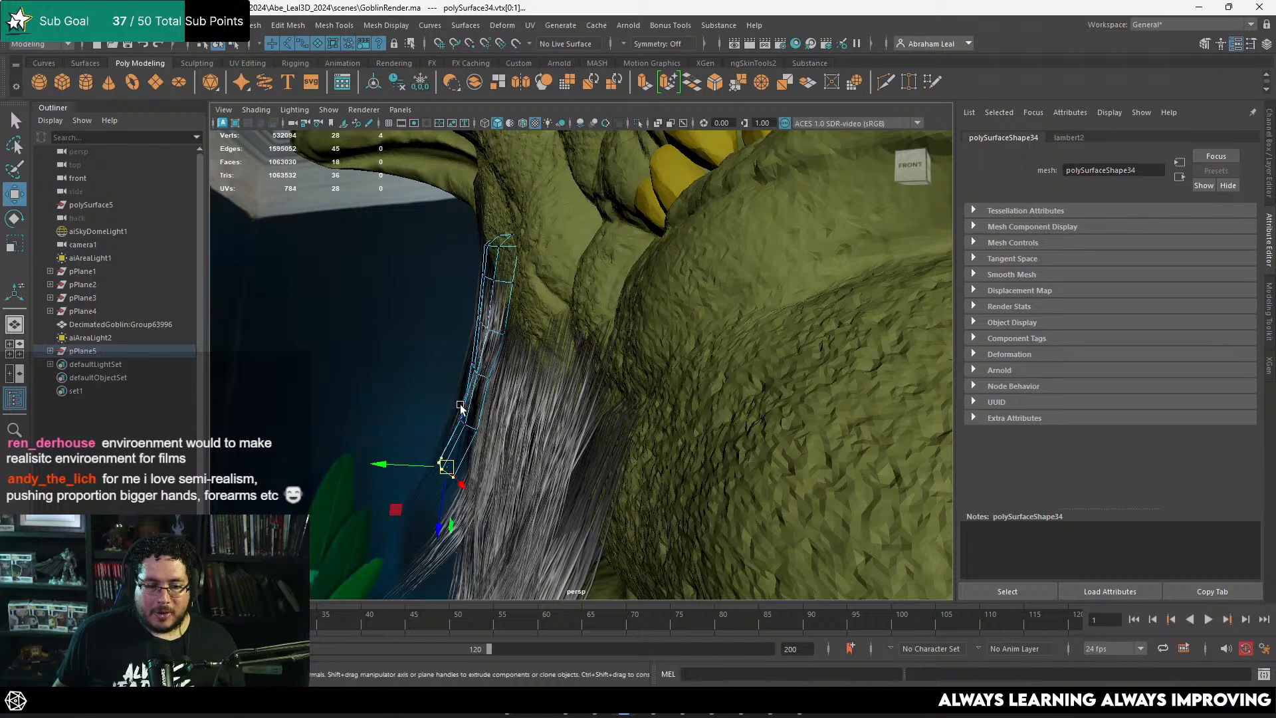
key("e")
left_click_drag(457, 397, 487, 379)
key("w")
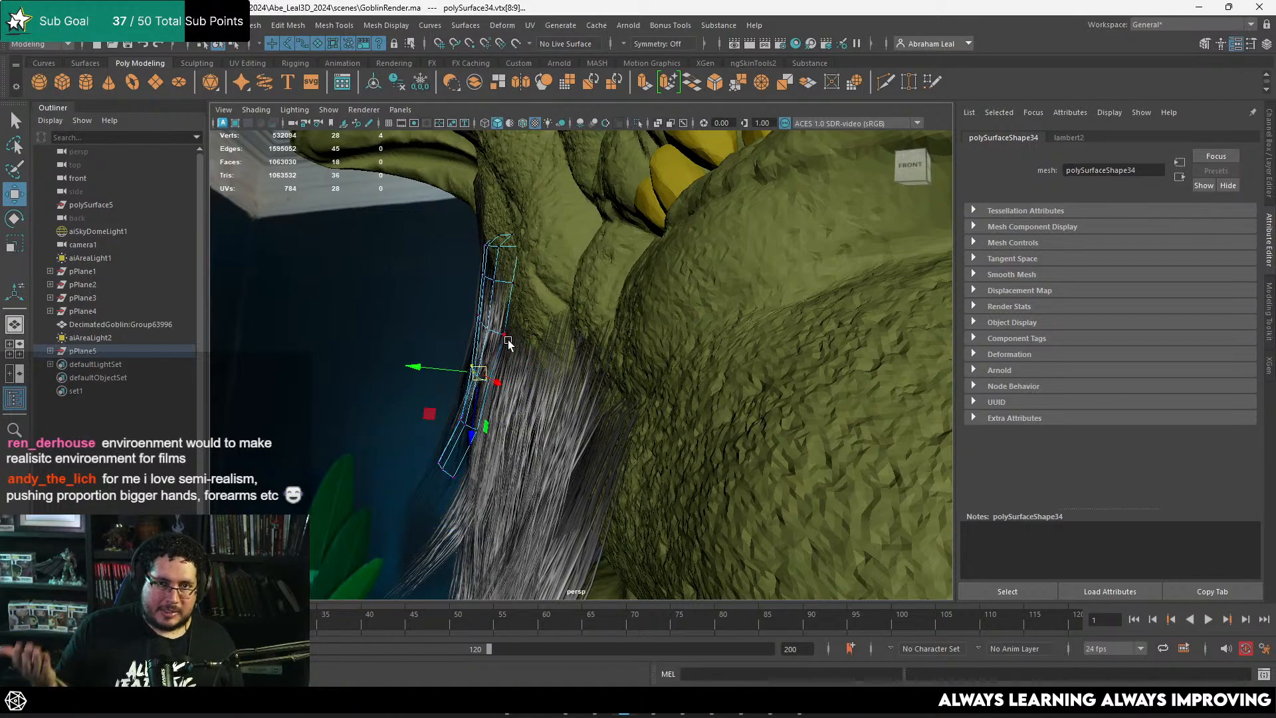
Step: Move the upper vertices of the duplicated card so its root follows the cheek surface
left_click_drag(484, 327, 644, 353, "alt")
left_click_drag(651, 354, 615, 332, "alt")
left_click_drag(624, 312, 622, 345)
left_click_drag(622, 345, 709, 358, "alt")
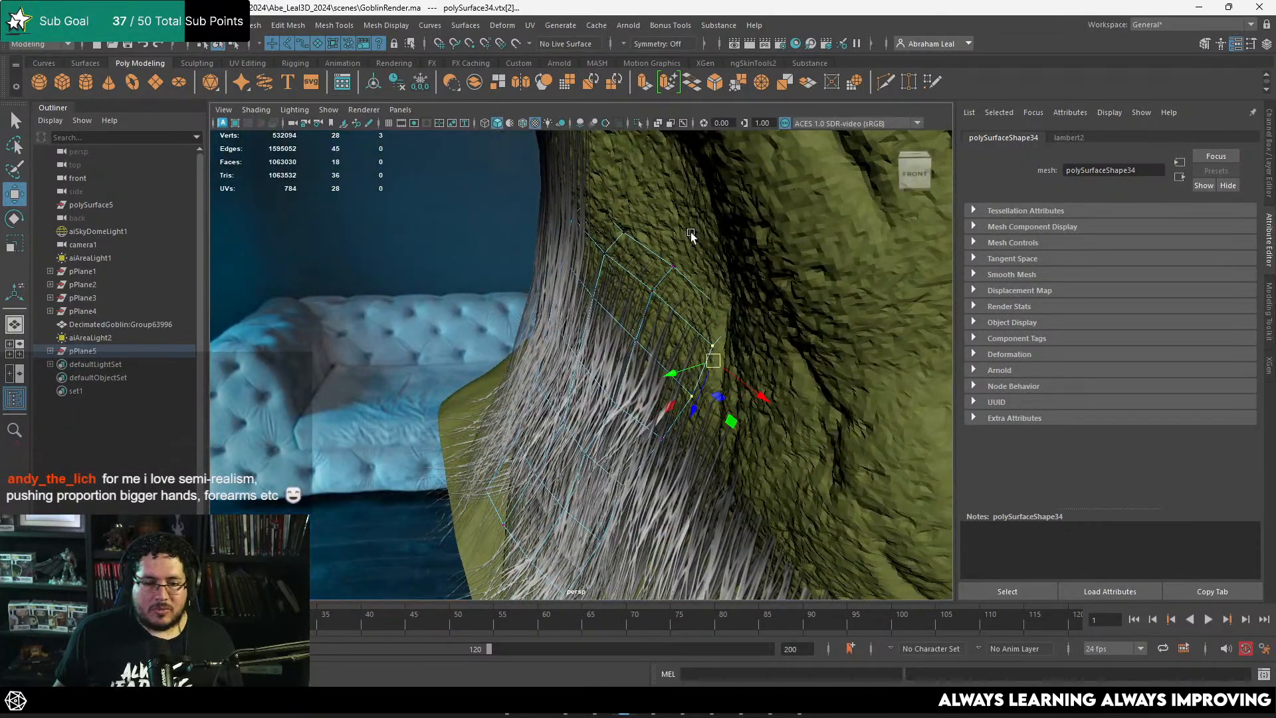
left_click_drag(692, 237, 657, 292)
right_click_drag(655, 302, 708, 256)
scroll(710, 309, "down", 6)
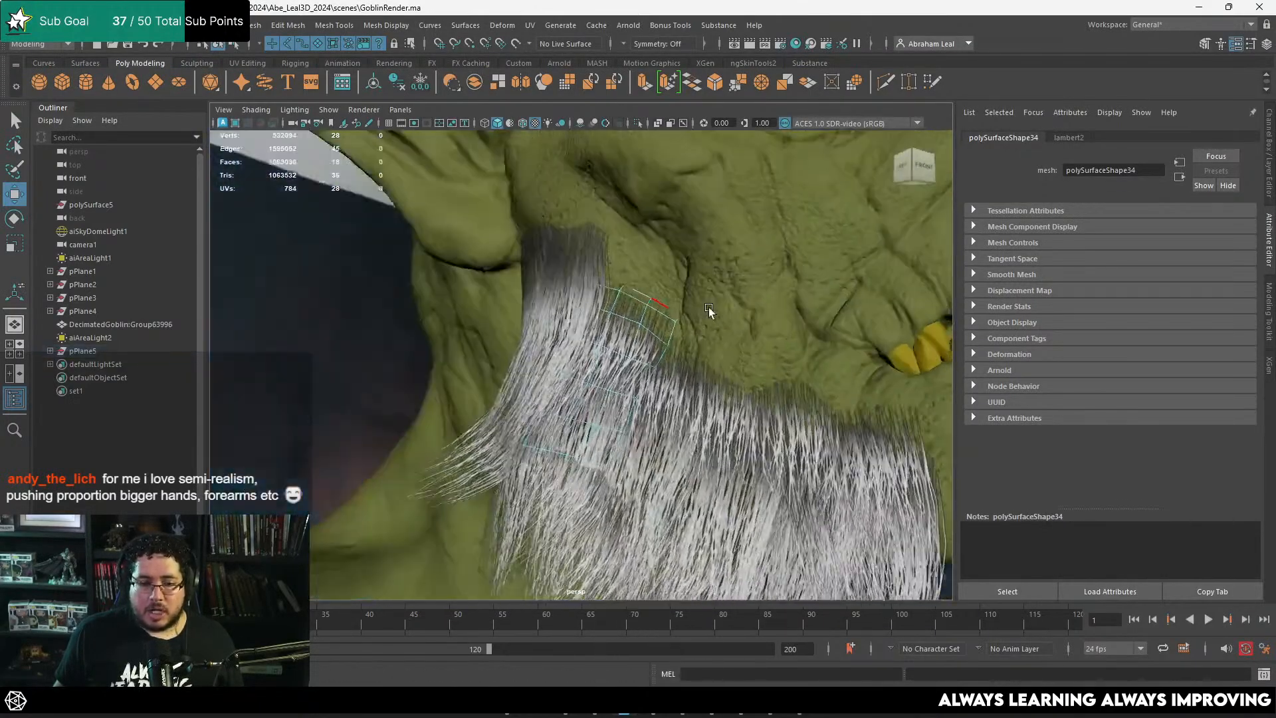
Step: Rotate and move the lower rear beard card below the sideburn so it blends with the surrounding hair
left_click(379, 336)
scroll(475, 391, "down", 4)
left_click_drag(437, 350, 473, 334, "alt")
scroll(641, 432, "up", 8)
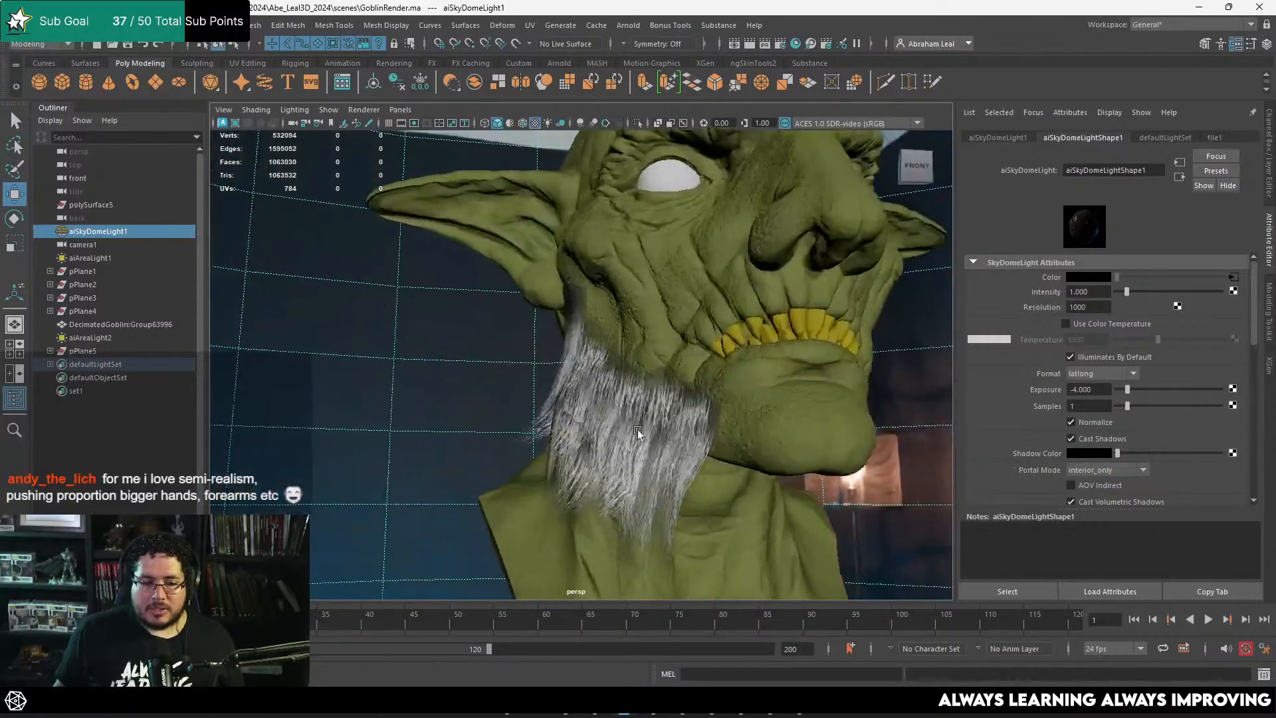
left_click(599, 365)
left_click_drag(598, 365, 625, 263, "alt")
left_click(549, 398)
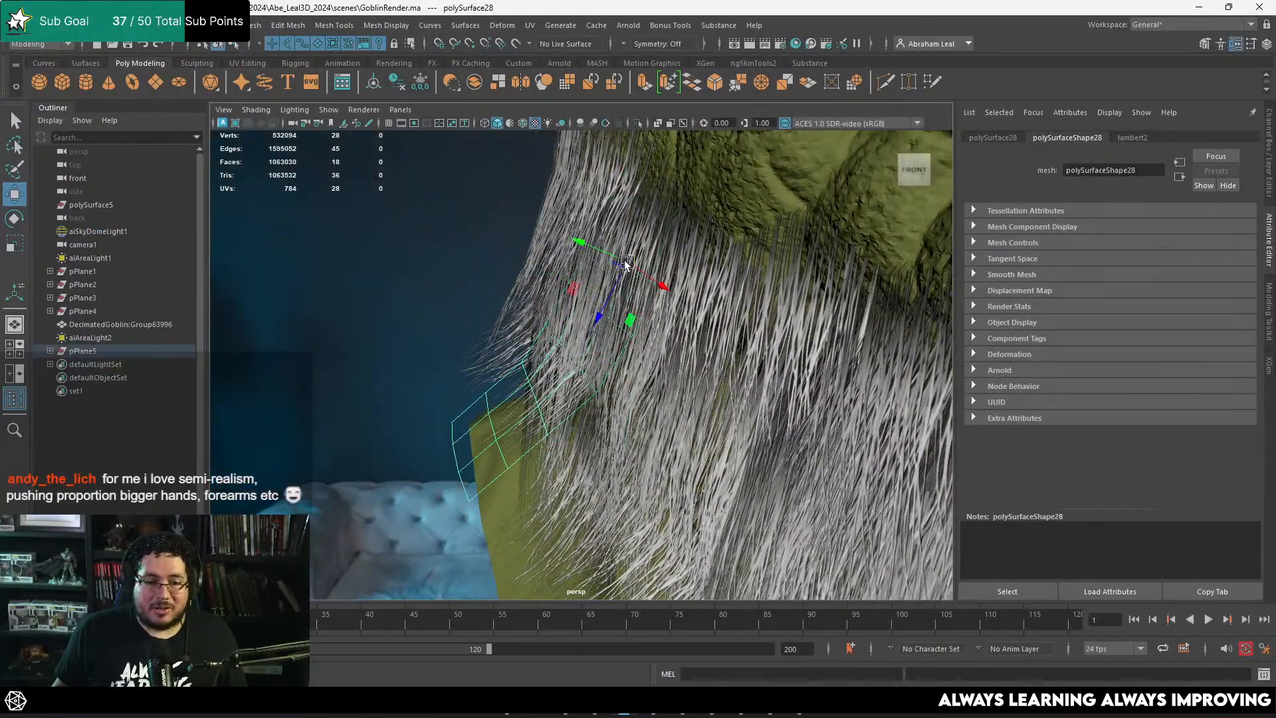
key("e")
left_click_drag(624, 217, 602, 230)
key("w")
left_click_drag(643, 274, 620, 319, "alt")
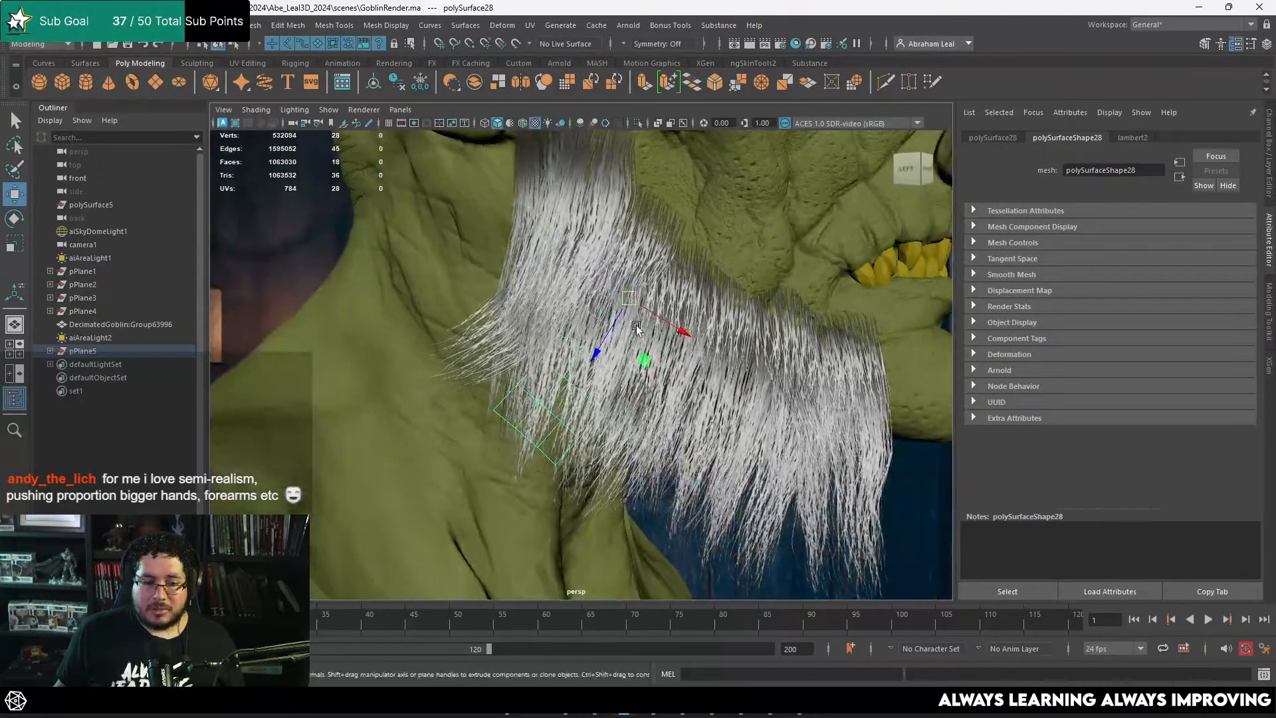
Step: Examine the beard's outer silhouette from the front and inspect the individual cards along the sideburn
left_click(929, 484)
right_click_drag(930, 484, 819, 458, "alt")
left_click_drag(819, 458, 488, 377, "alt")
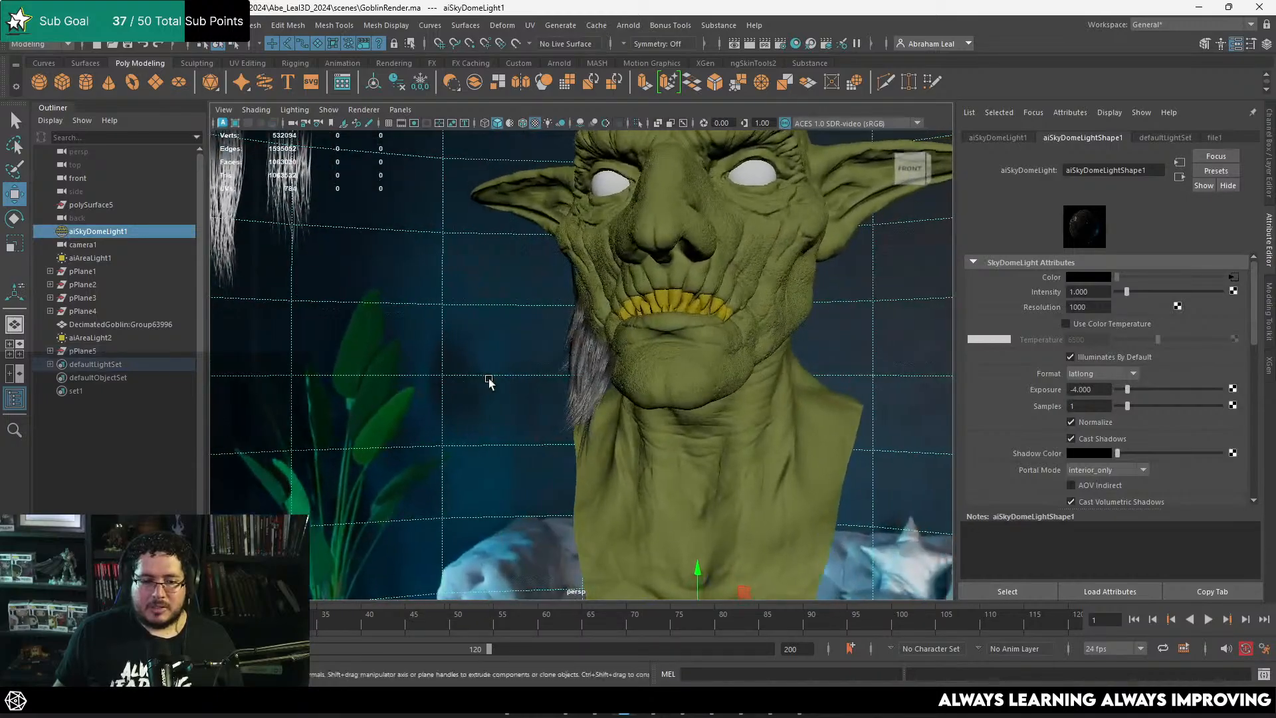
right_click_drag(489, 377, 631, 342, "alt")
left_click(530, 280)
left_click_drag(530, 279, 559, 320, "alt")
key("e")
left_click(555, 317)
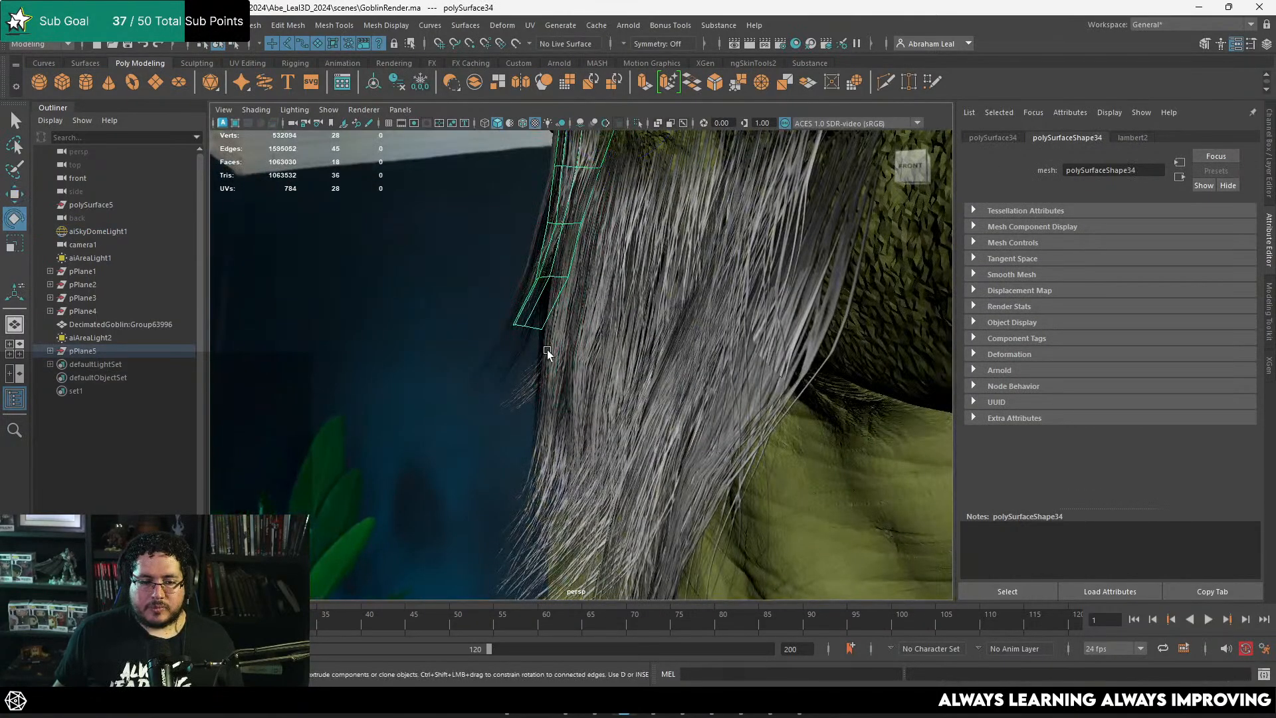
left_click(559, 335)
right_click_drag(586, 262, 567, 302, "alt")
left_click_drag(567, 302, 590, 305, "alt")
right_click_drag(589, 305, 551, 299)
left_click_drag(552, 299, 609, 397, "alt")
right_click_drag(609, 397, 471, 299, "alt")
left_click_drag(457, 333, 665, 586)
key("ctrl+z")
left_click_drag(632, 515, 637, 448, "alt")
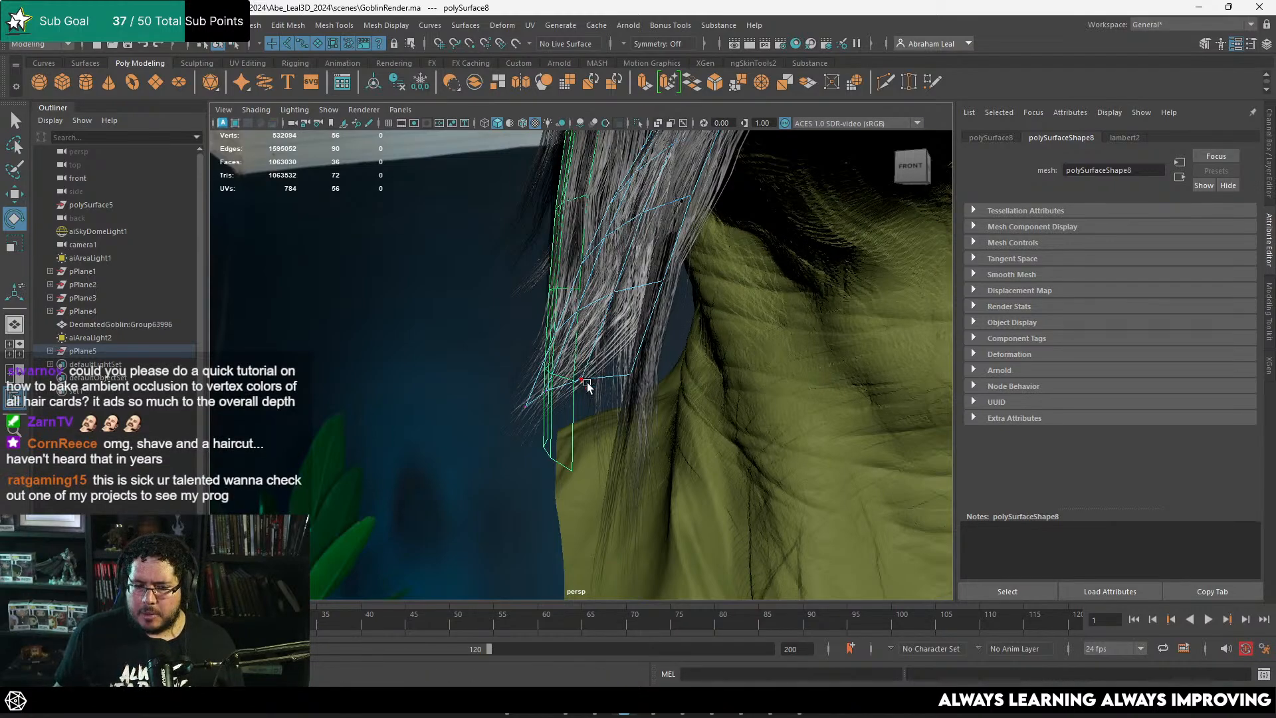
right_click_drag(583, 297, 478, 268)
key("ctrl+z")
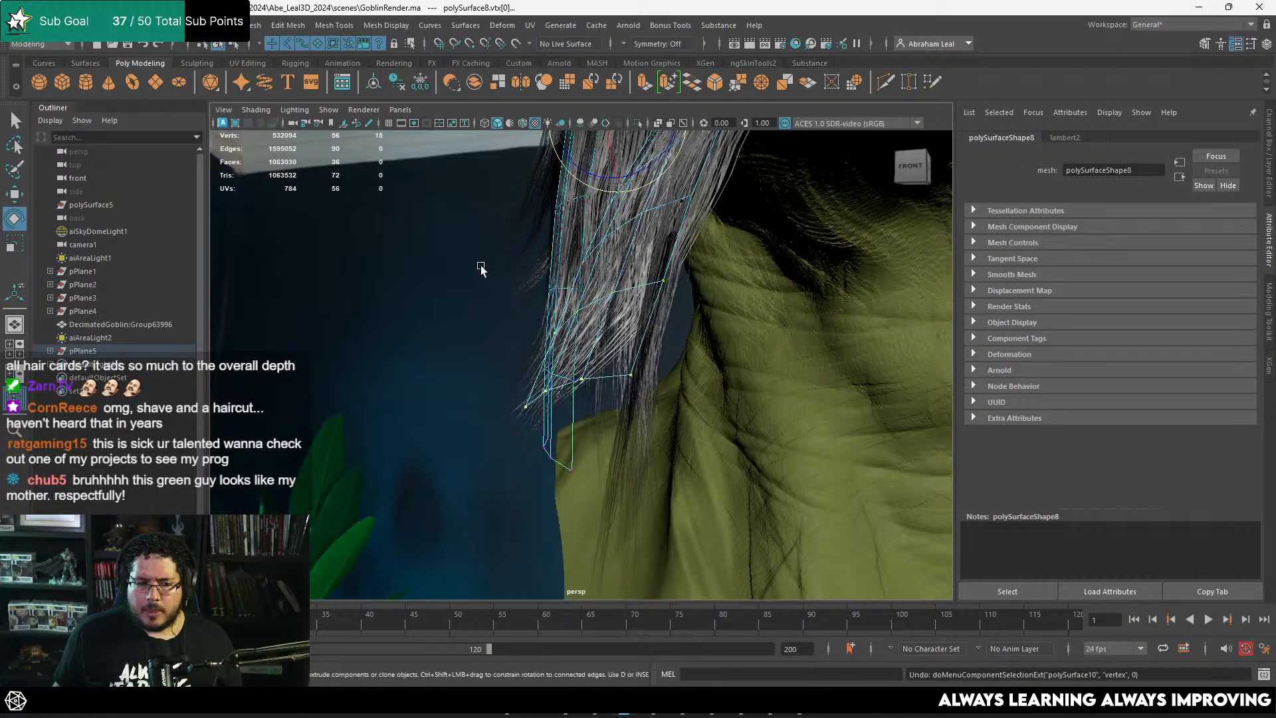
Step: Rotate and move the lower vertices of the long card under the sideburn outward, away from the neck
left_click(573, 441)
right_click_drag(573, 440, 510, 302)
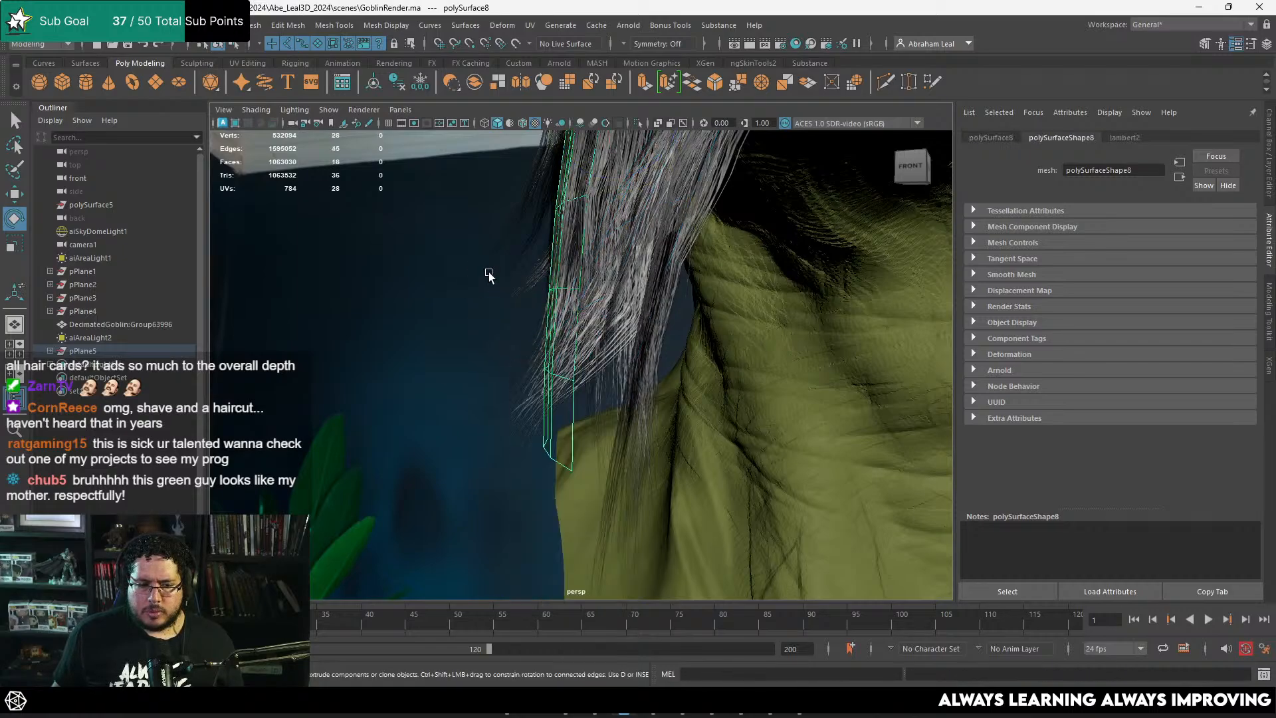
left_click_drag(432, 237, 640, 523)
scroll(691, 487, "down", 3)
middle_click_drag(692, 488, 734, 562, "alt")
key("w")
key("e")
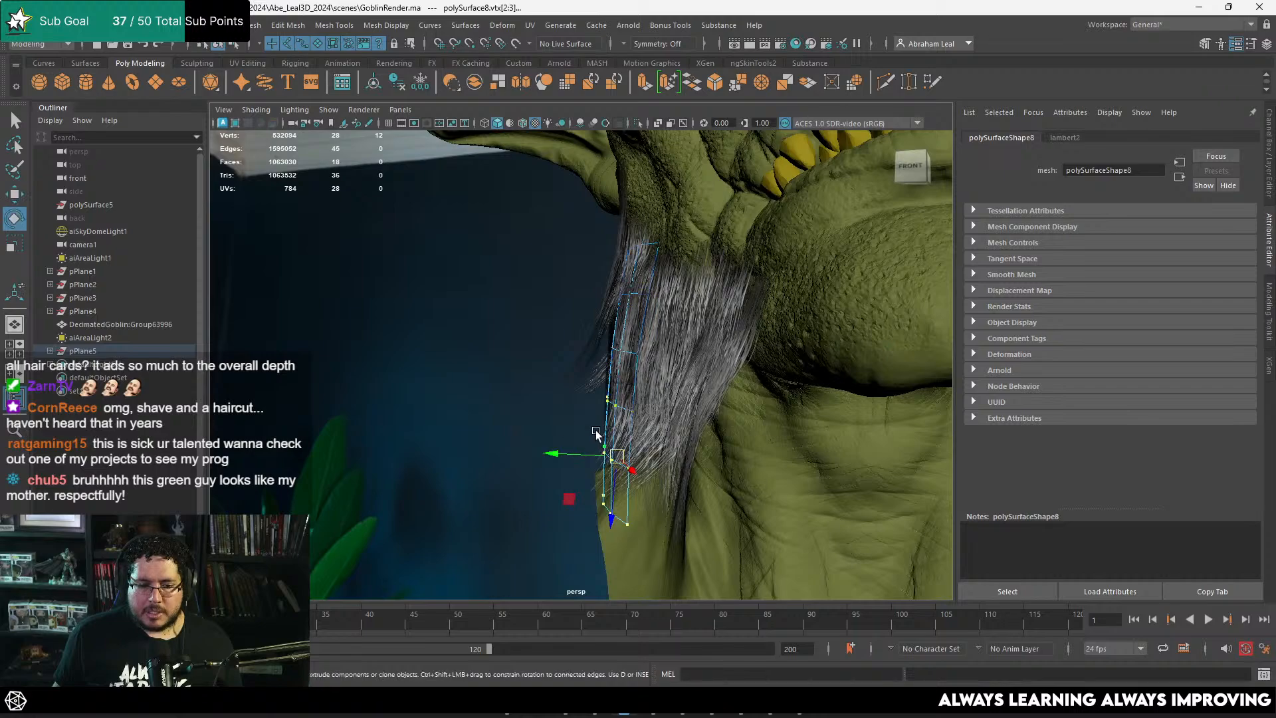
left_click_drag(586, 395, 611, 394)
key("w")
mouse_move(616, 446)
left_mouse_down()
mouse_move(592, 435)
mouse_move(624, 401)
mouse_move(596, 413)
mouse_move(612, 395)
mouse_move(577, 470)
mouse_move(601, 441)
left_mouse_up()
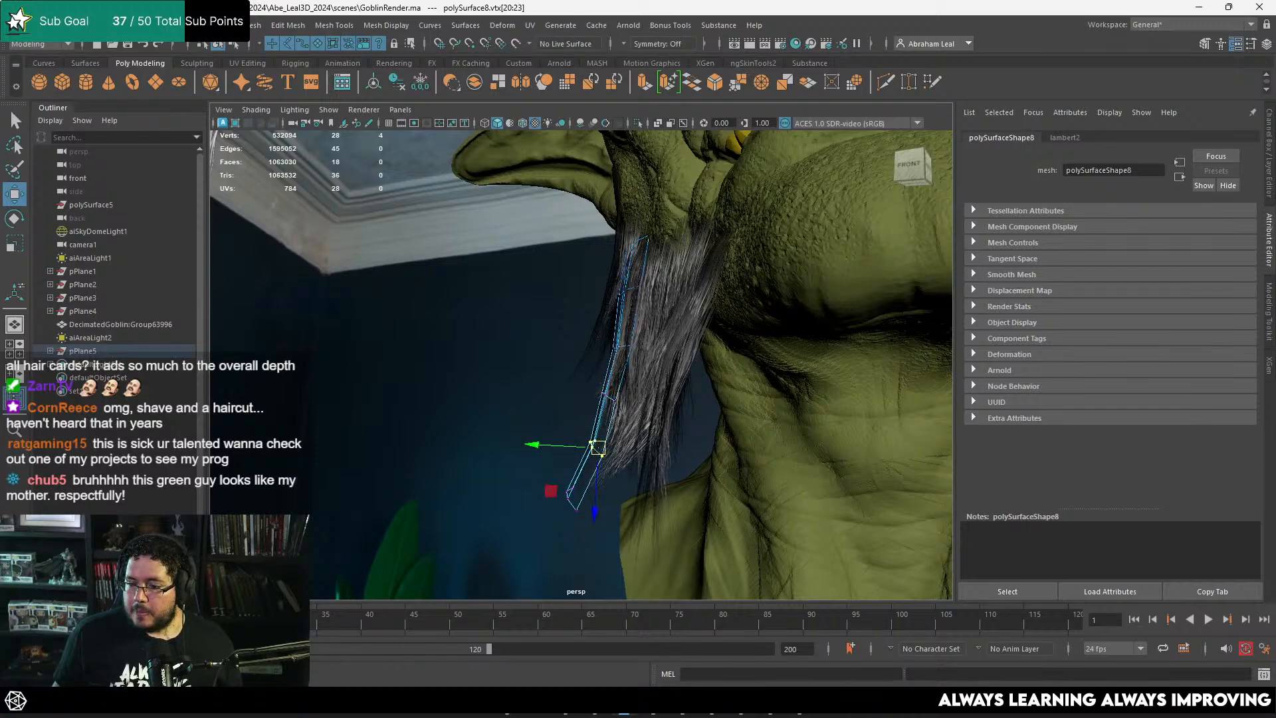
Step: Examine the flared card and the overall beard shape from the side of the head
left_click_drag(716, 332, 670, 350, "alt")
right_click_drag(619, 322, 520, 318)
left_click(519, 315)
left_click_drag(518, 316, 629, 415, "alt")
left_click(604, 390)
left_click(615, 413)
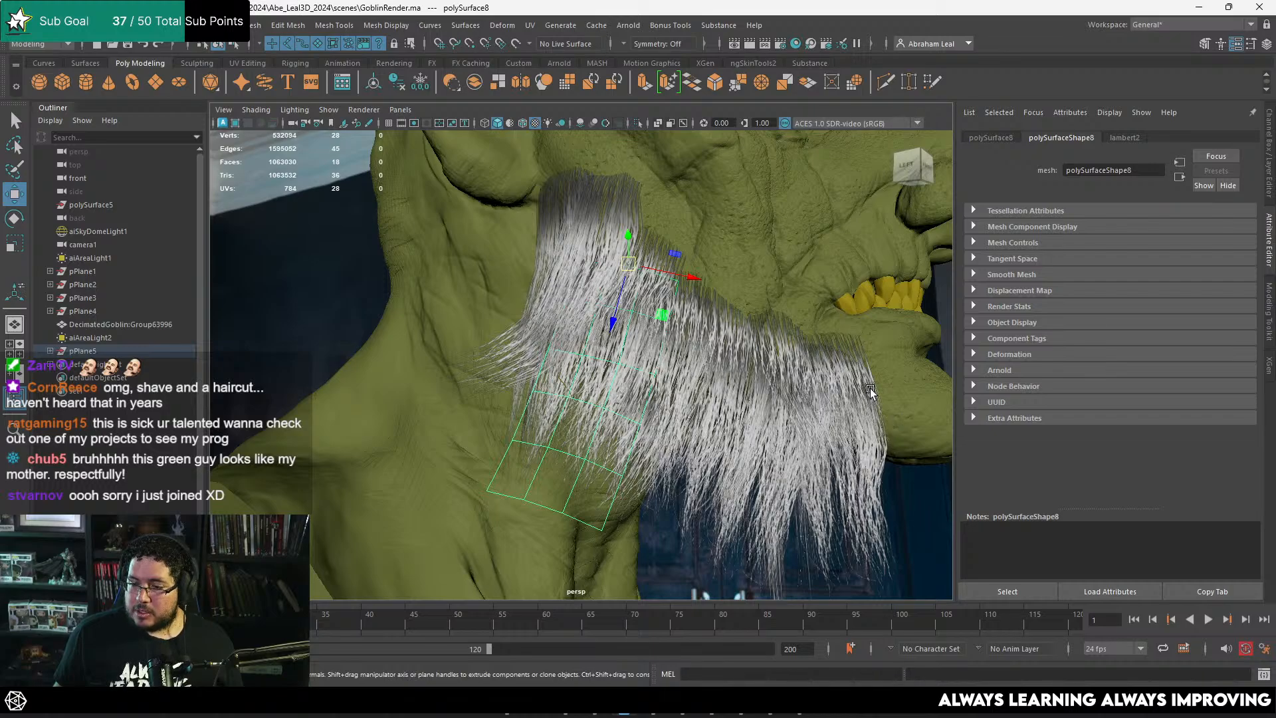
scroll(710, 321, "down", 5)
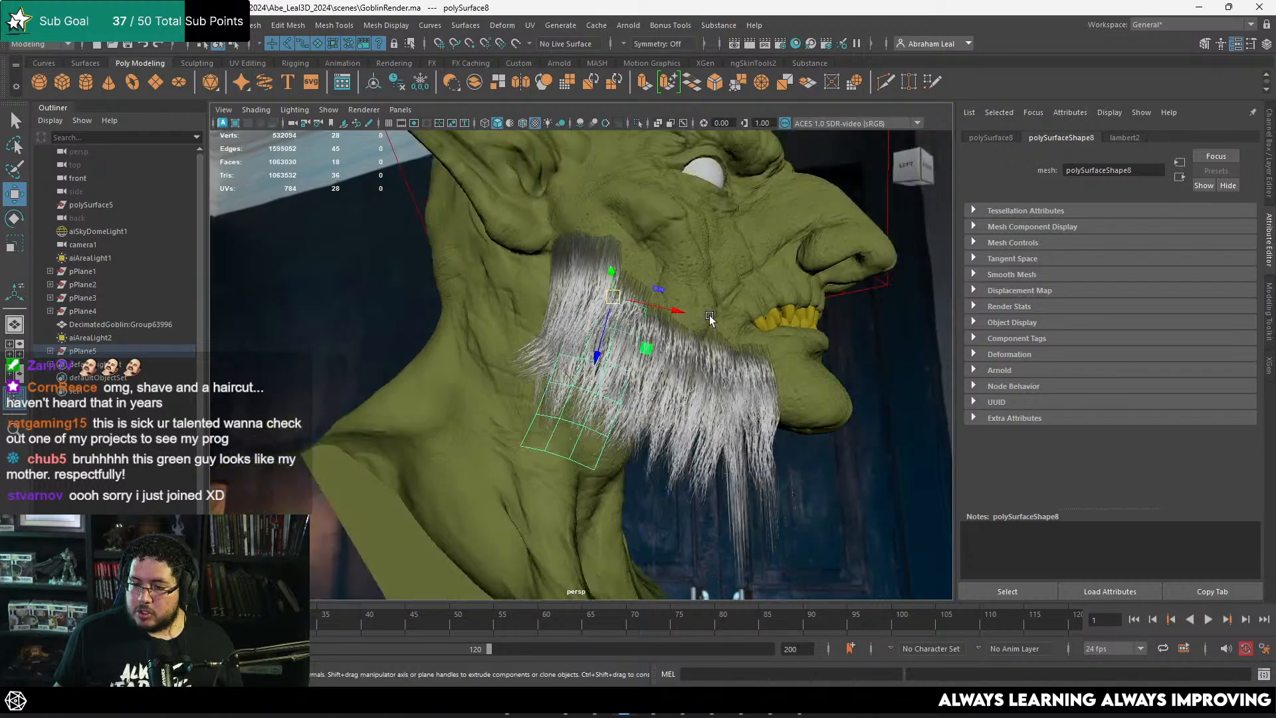
scroll(712, 322, "up", 5)
left_click_drag(711, 322, 621, 230, "alt")
Step: Move and rotate the long rear card under the sideburn to adjust how it sits against the jaw hair
left_click(621, 230)
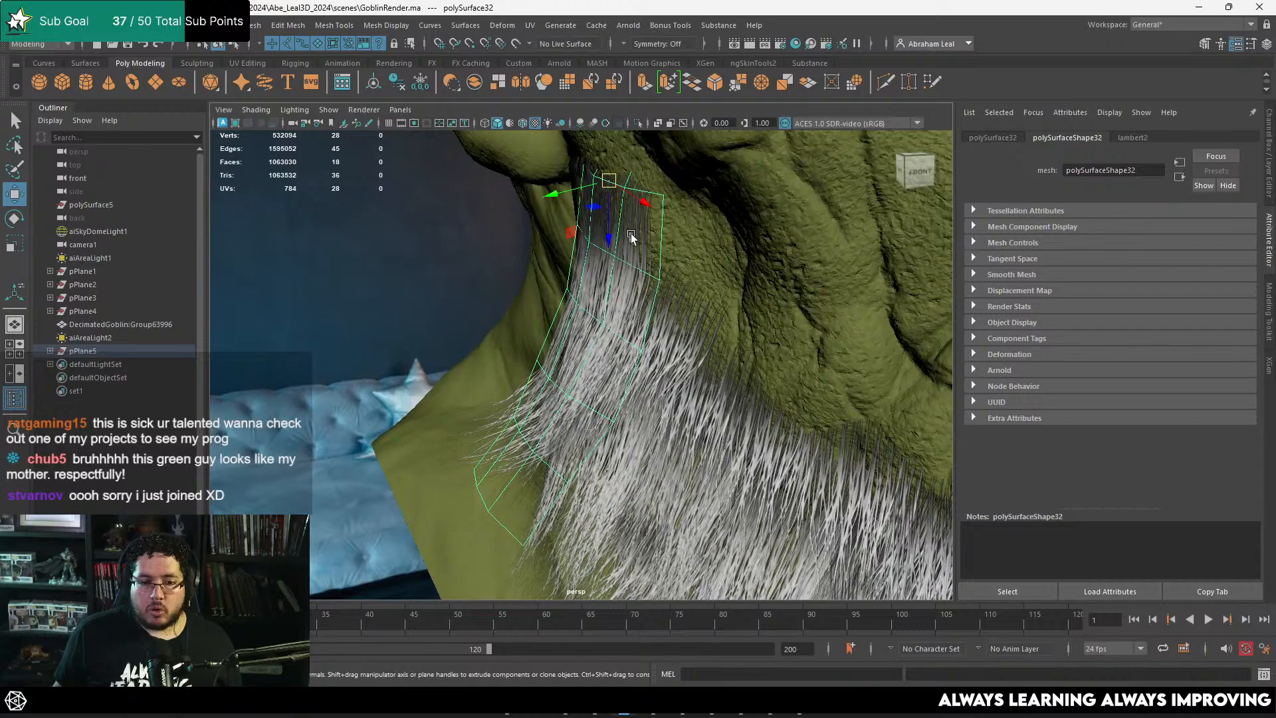
left_click(1233, 713)
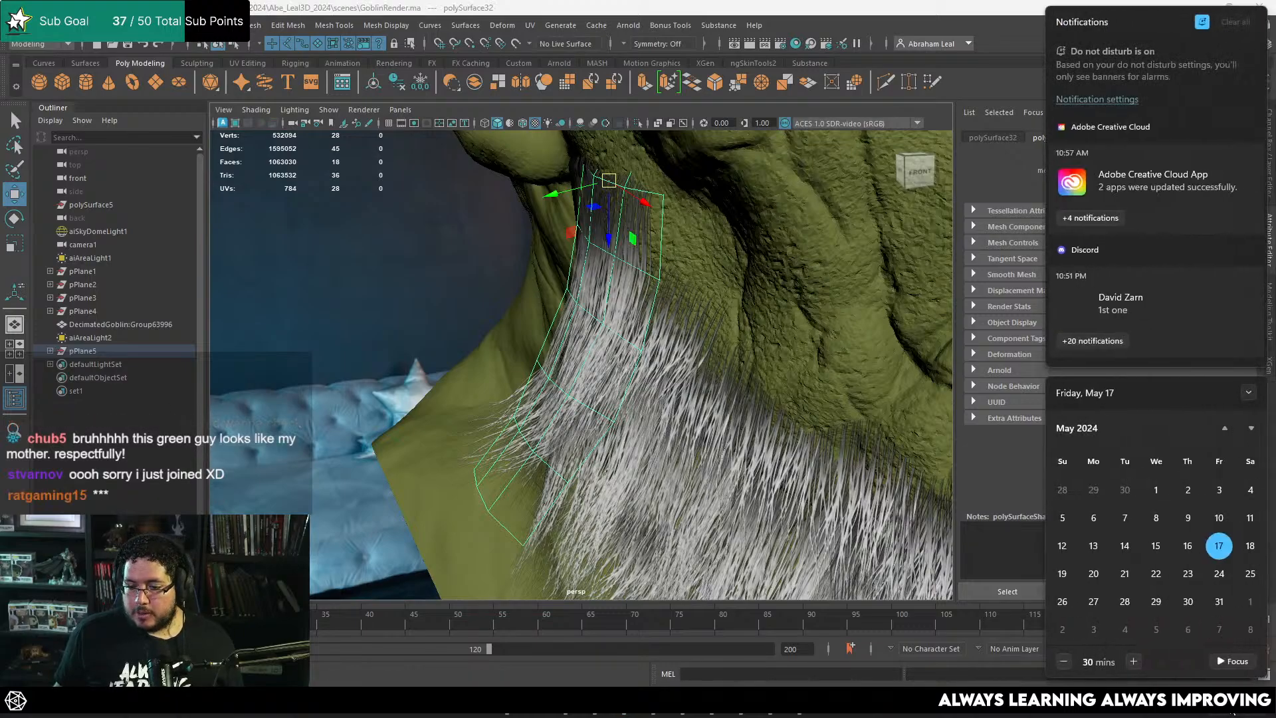
left_click_drag(810, 501, 749, 452, "alt")
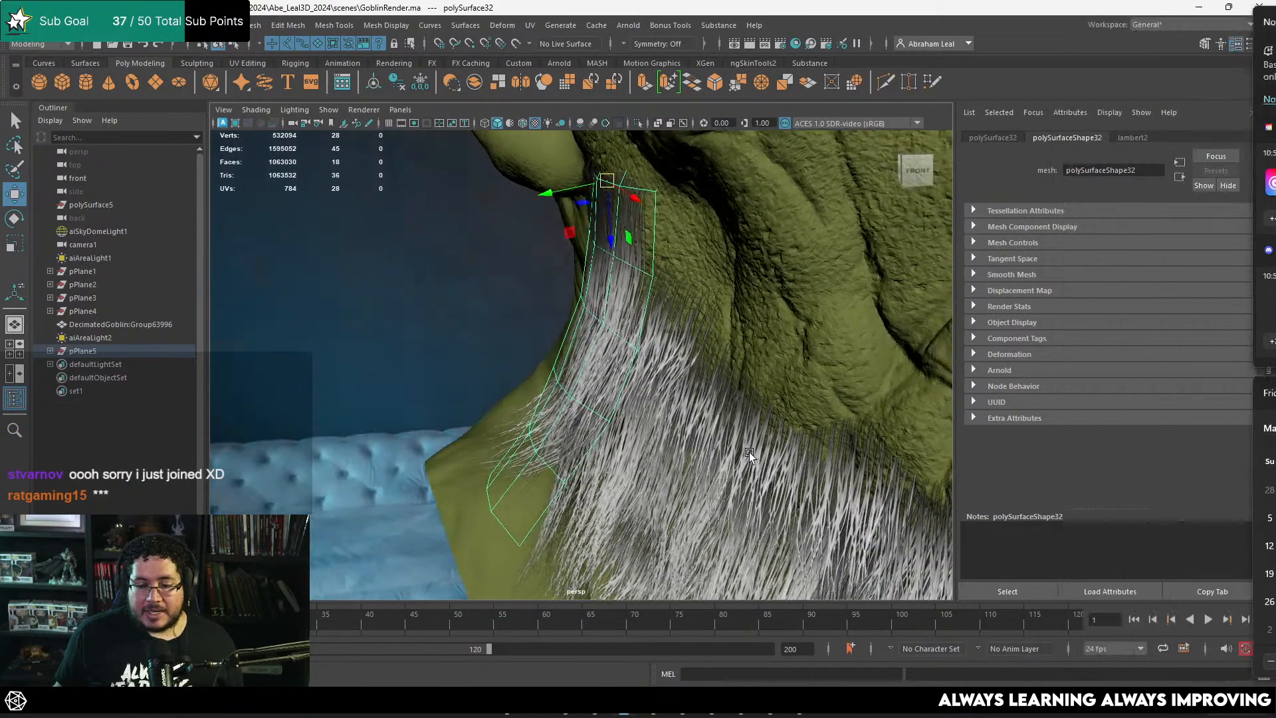
left_click_drag(708, 345, 654, 301, "alt")
left_click_drag(630, 202, 632, 214)
left_click_drag(638, 226, 604, 282, "alt")
key("e")
left_click(764, 355)
Step: Reposition individual edges along the rear and lower part of the long sideburn card to refine its bend behind the jaw
left_click(555, 281)
right_click_drag(551, 298, 534, 230)
key("q")
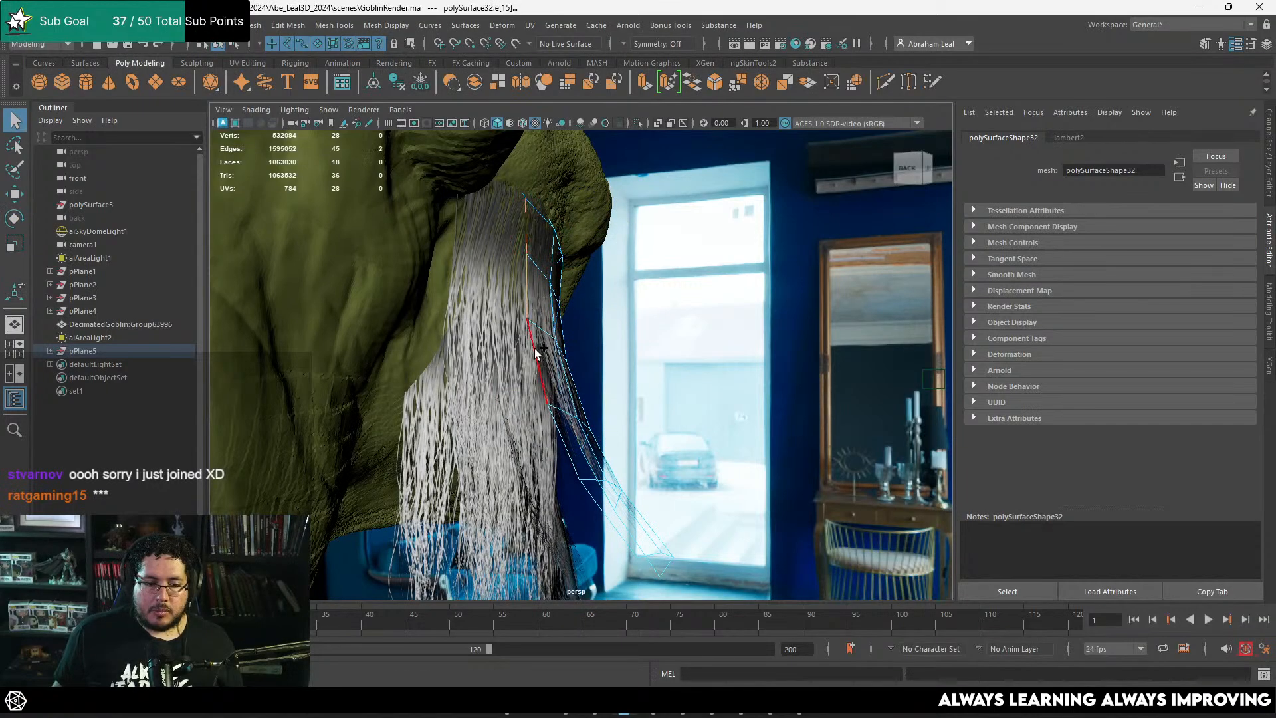
left_click_drag(537, 353, 563, 309, "alt")
key("e")
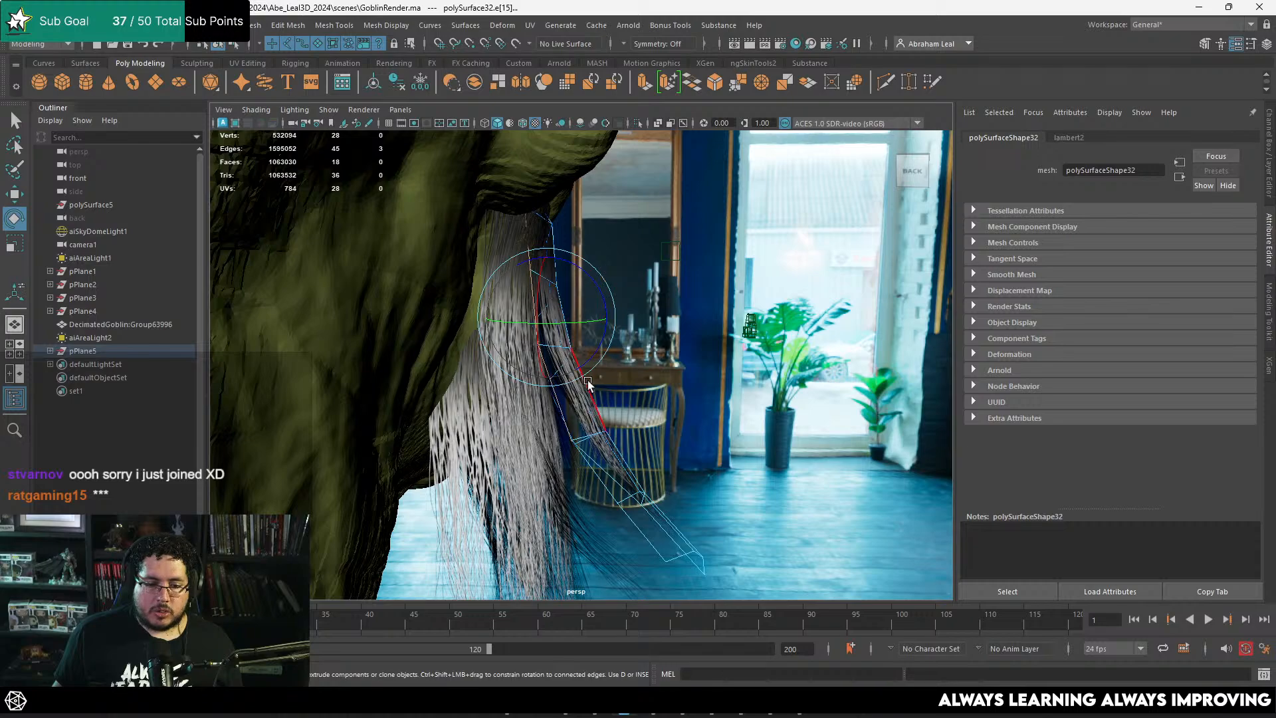
key("w")
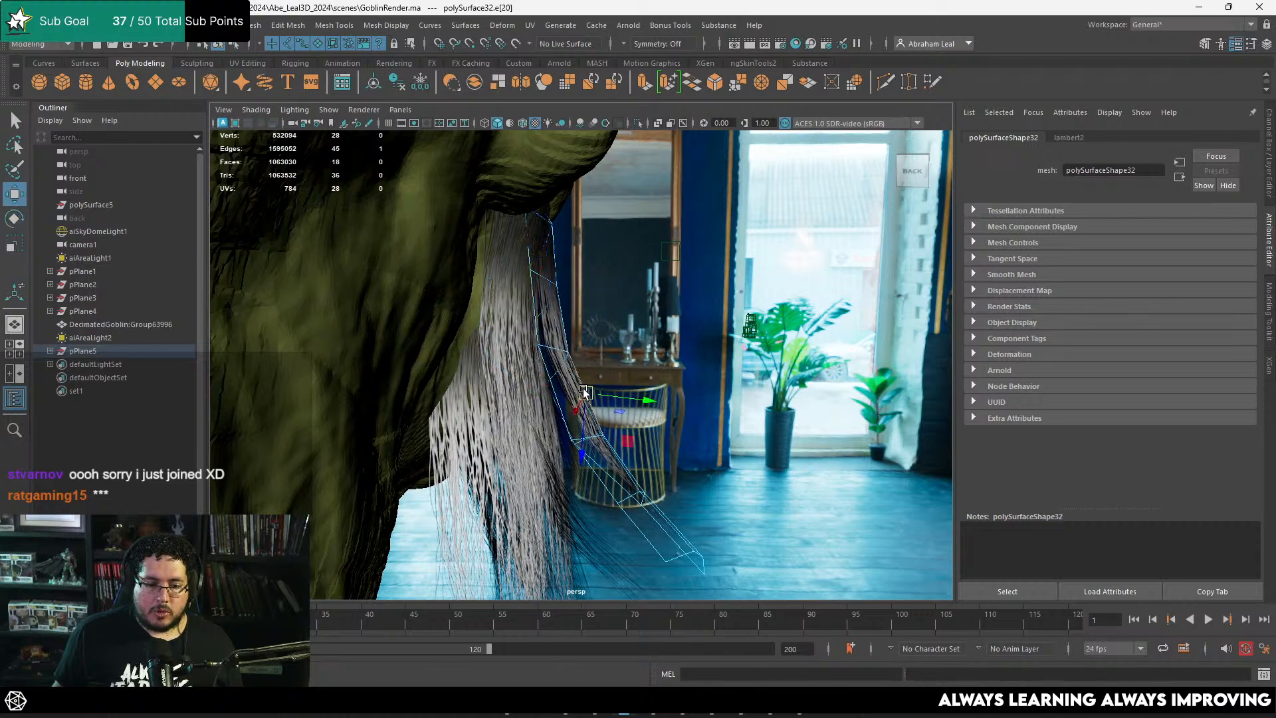
left_click_drag(604, 455, 599, 430)
mouse_move(707, 401)
left_mouse_down("alt")
mouse_move(693, 433)
mouse_move(728, 401)
left_mouse_up("alt")
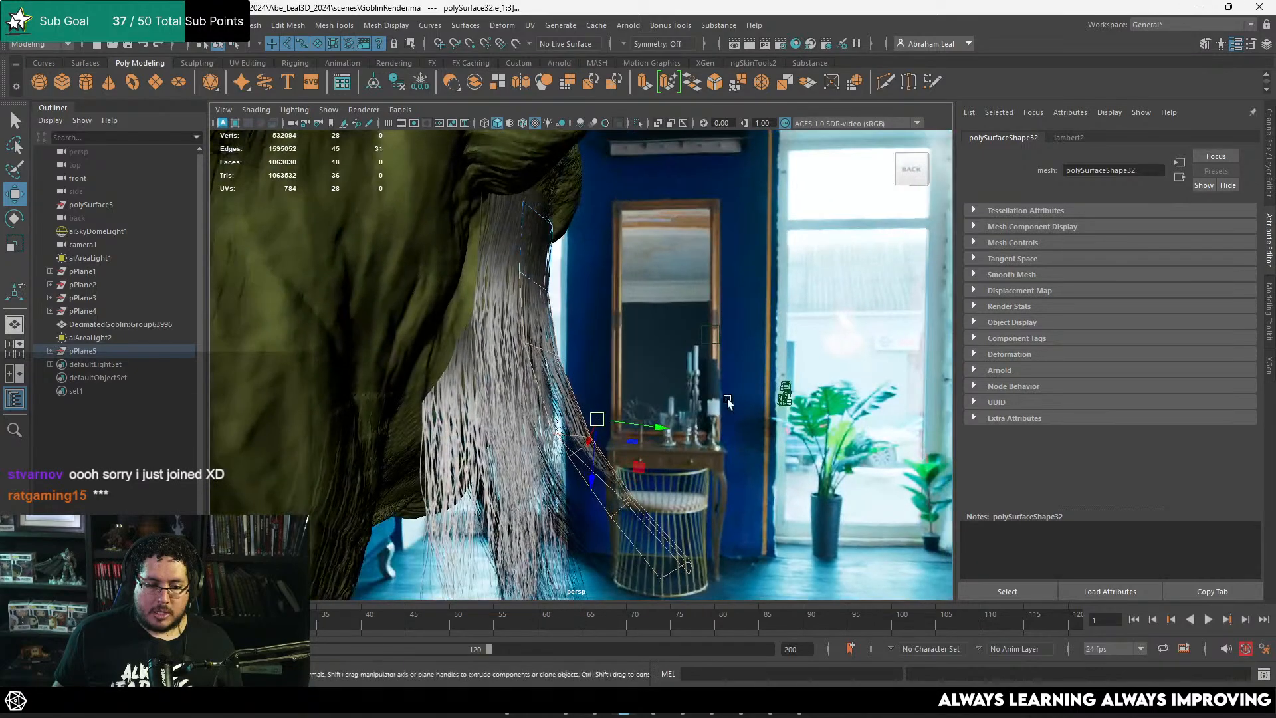
left_click_drag(615, 478, 609, 480)
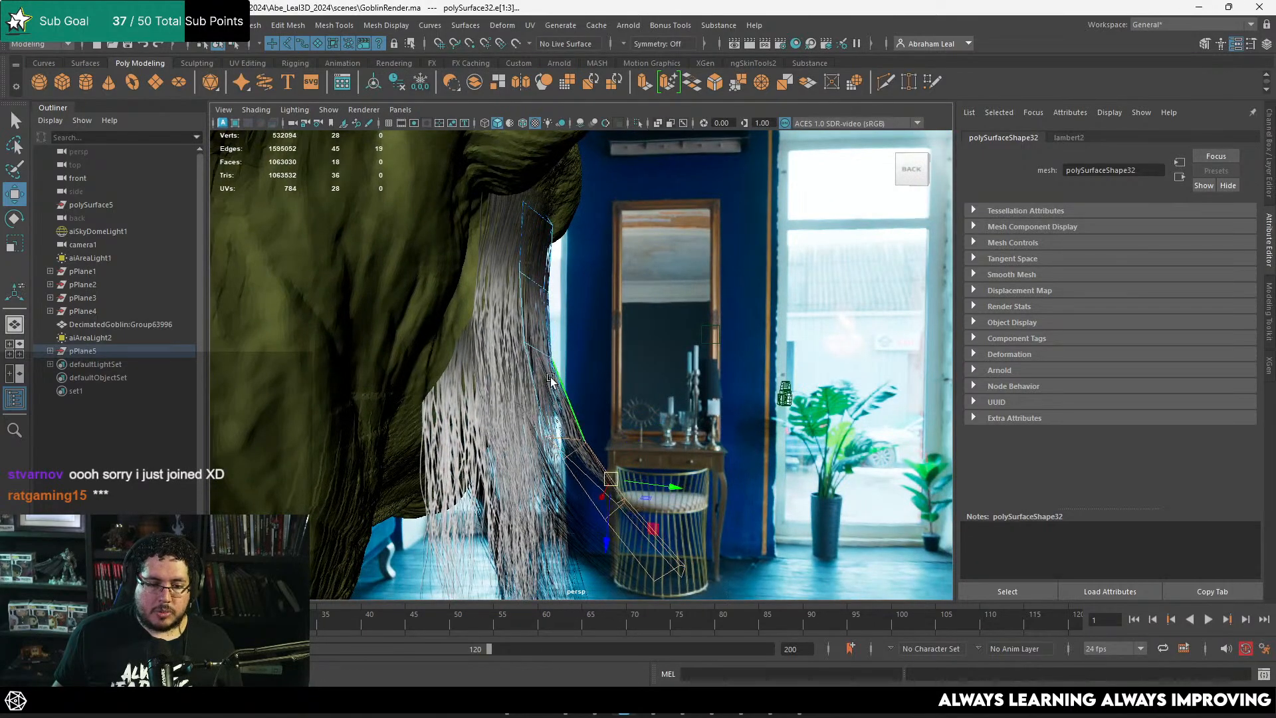
right_click_drag(551, 378, 644, 260)
Step: Cut edges into the hair texture sheet with Multi-Cut to box in the upper row of short curved strands
left_click(670, 352)
scroll(672, 365, "down", 5)
left_click_drag(672, 365, 738, 330, "alt")
left_click(718, 330)
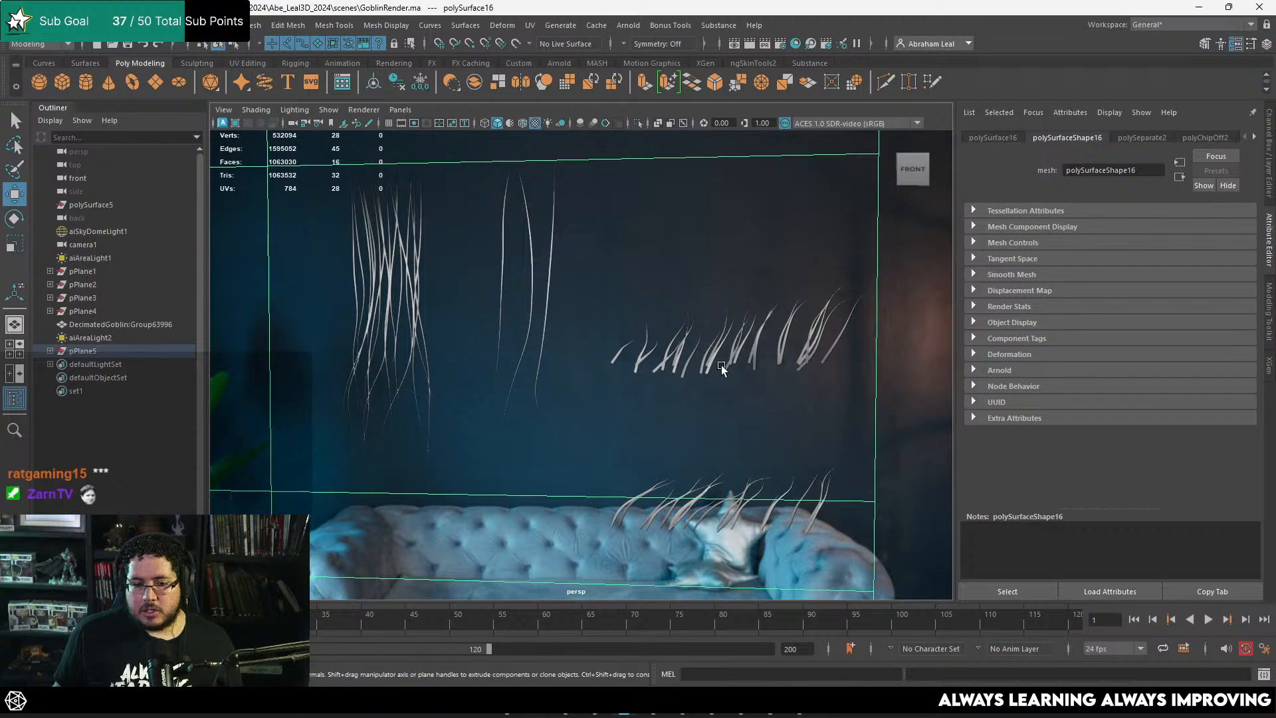
right_click_drag(494, 349, 706, 365, "alt")
middle_click_drag(707, 365, 587, 337, "alt")
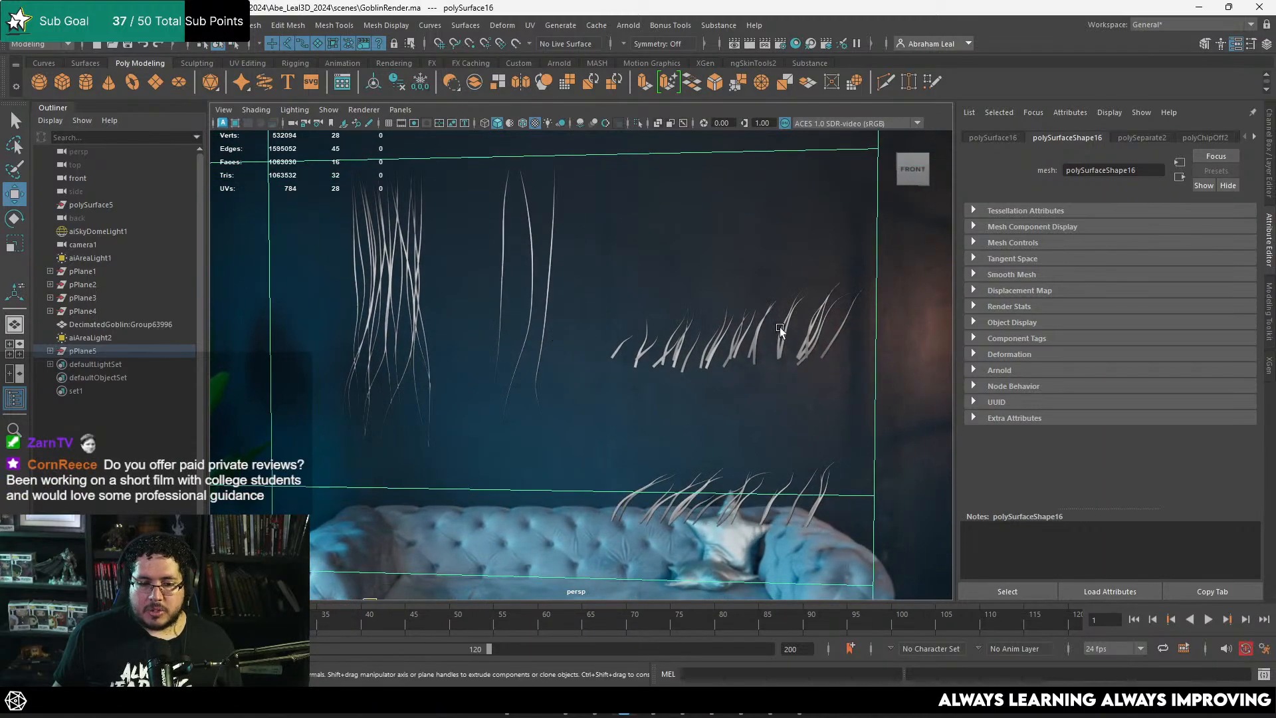
key("ctrl+shift+x")
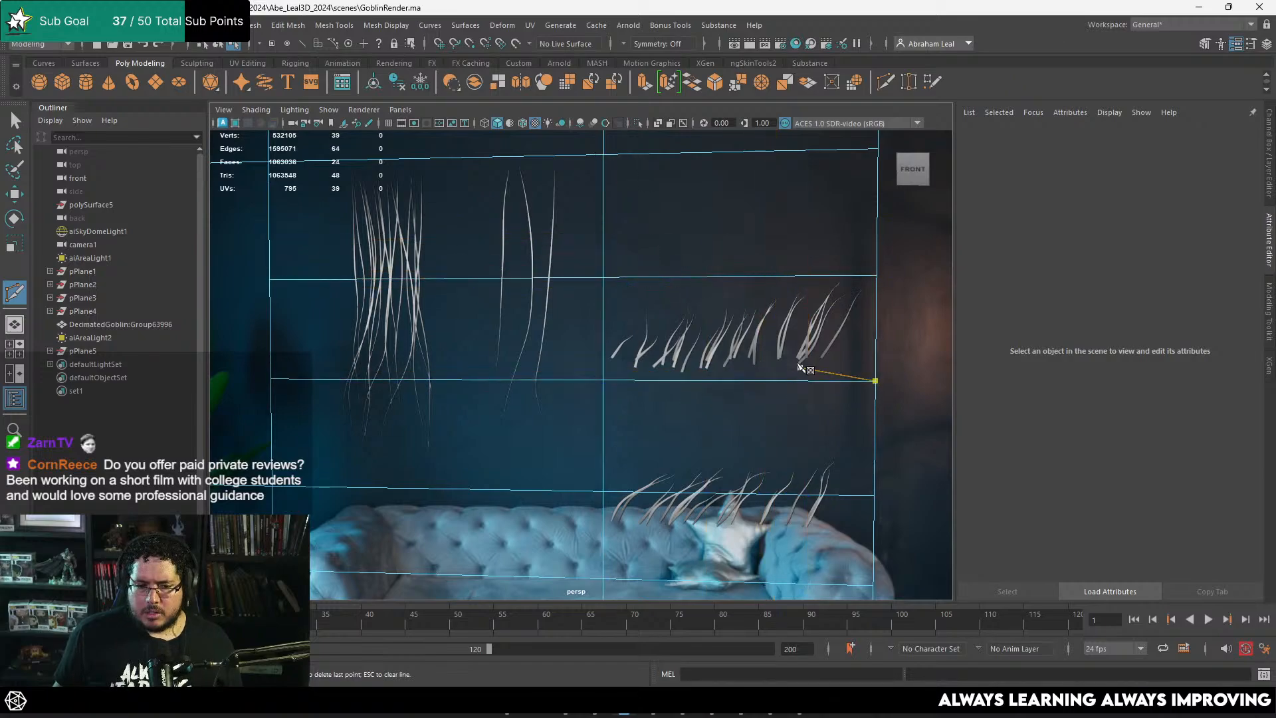
Step: Extract the face holding the upper row of short curved strands from the hair texture sheet
left_click(758, 361)
key("f")
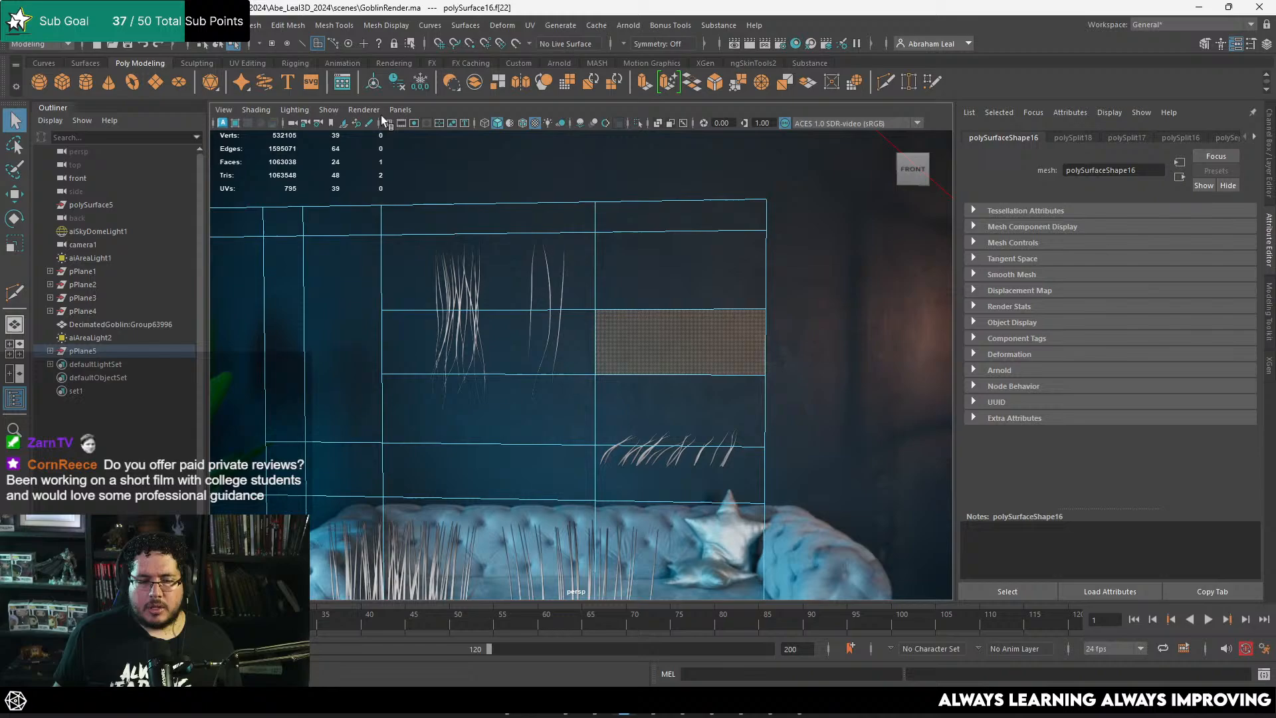
left_click(257, 25)
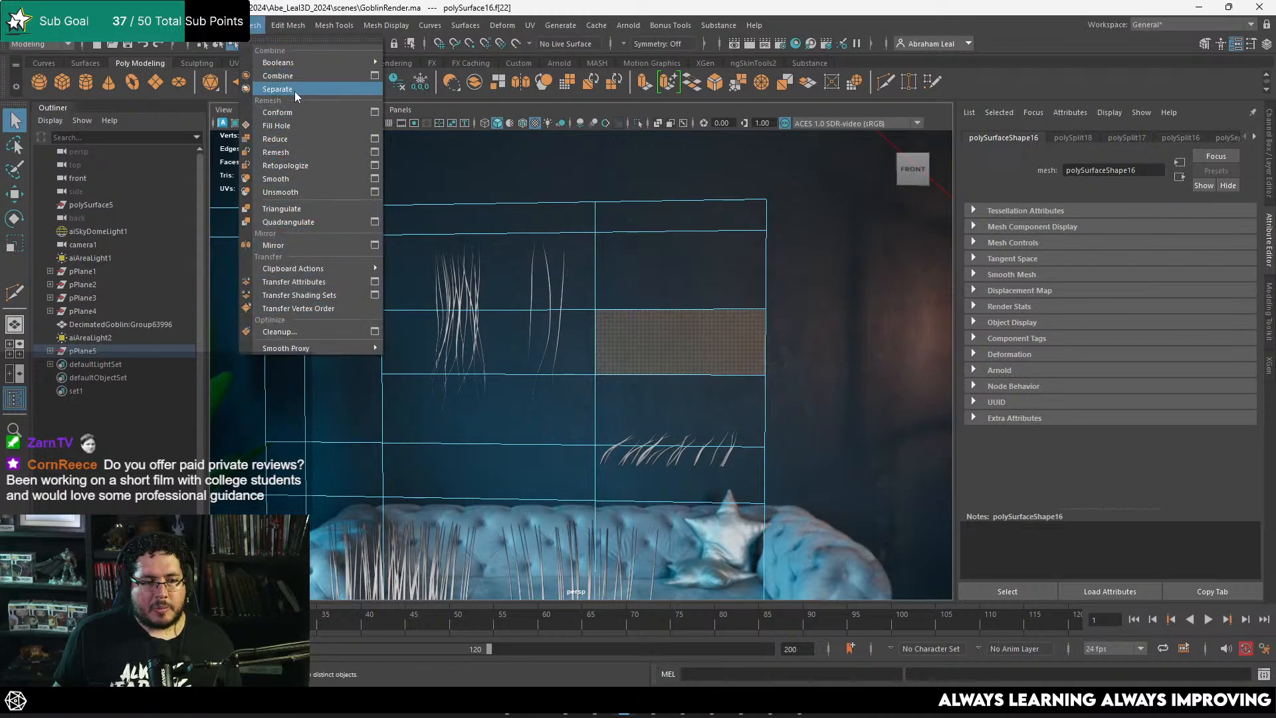
mouse_move(286, 26)
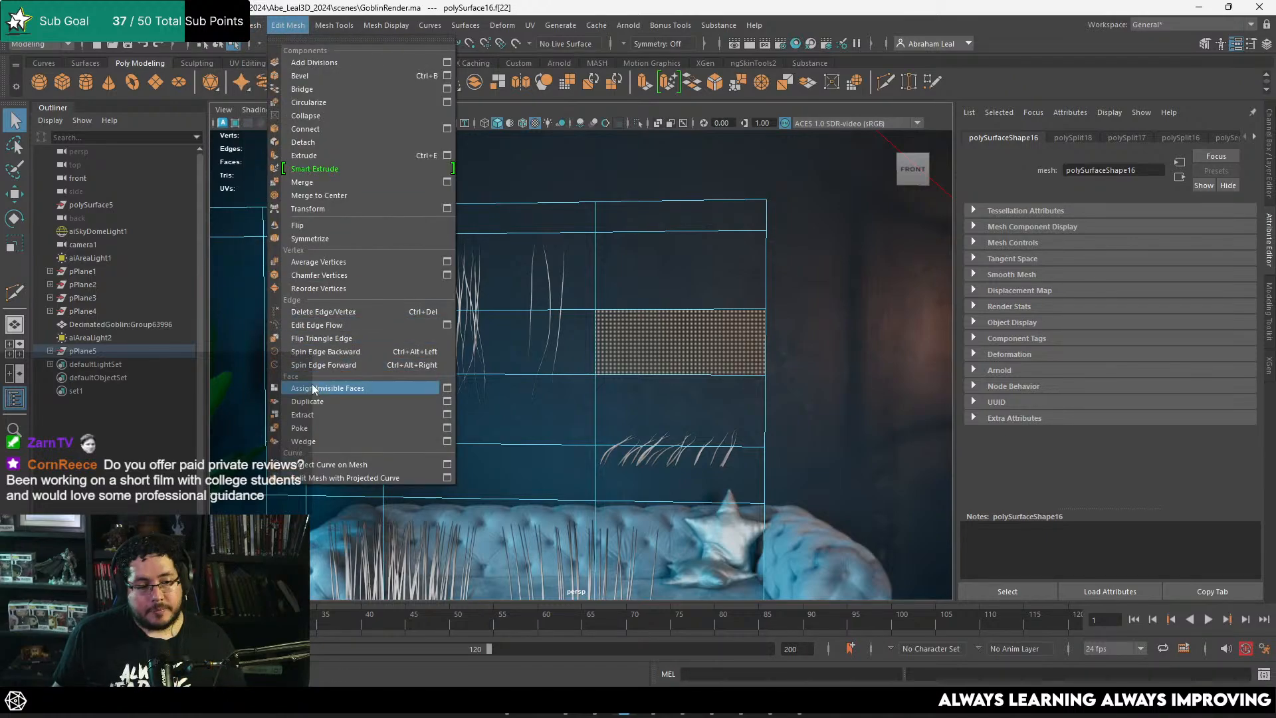
left_click(311, 418)
Step: Move the extracted short-strand card across the scene, between the other source hair cards and the goblin's pointed ear
scroll(674, 346, "down", 5)
middle_click_drag(676, 352, 750, 337, "alt")
key("w")
left_click(714, 332)
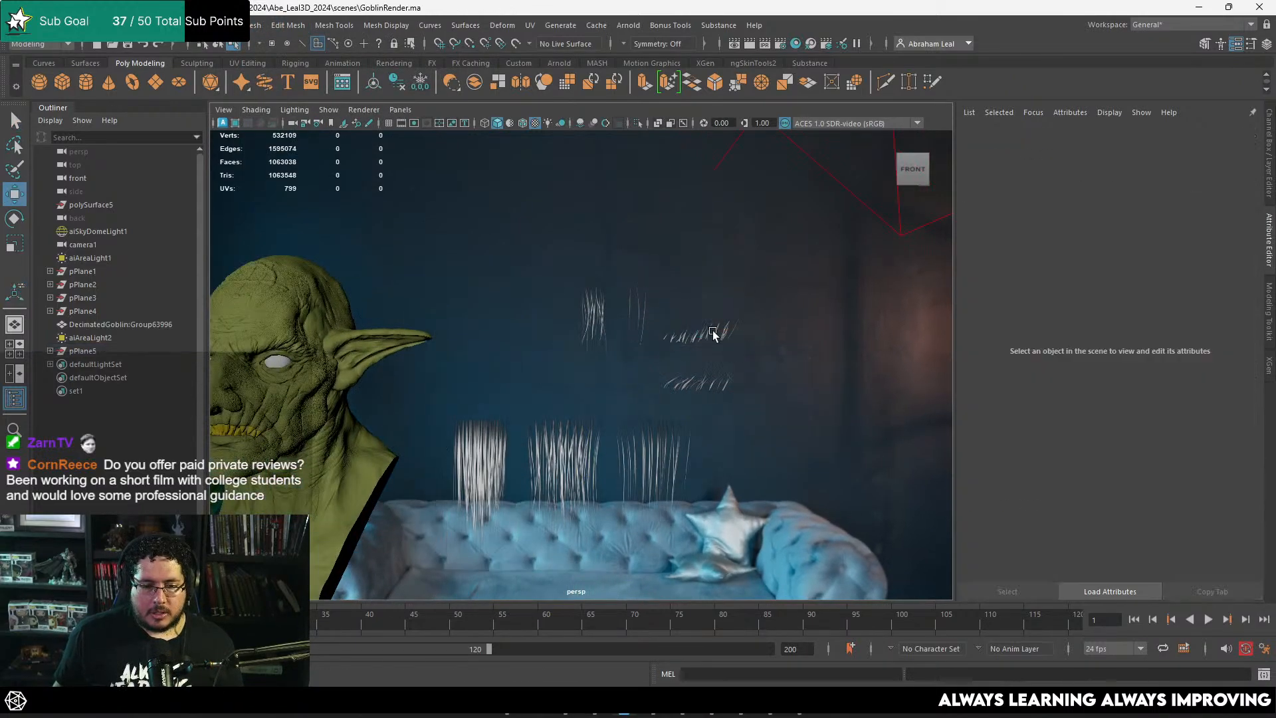
left_click(706, 342)
left_click_drag(706, 342, 725, 339, "alt")
middle_click_drag(291, 338, 714, 343, "alt")
scroll(714, 343, "up", 5)
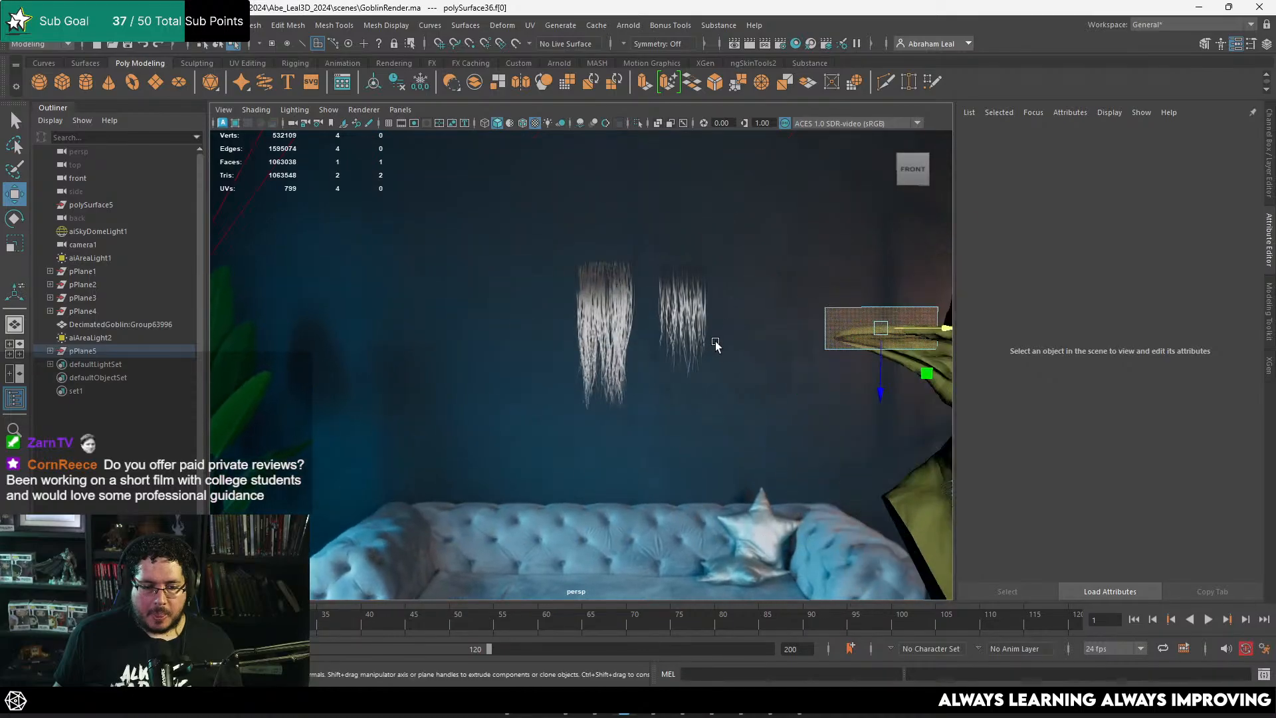
middle_click_drag(854, 333, 632, 319, "alt")
scroll(629, 299, "up", 2)
left_click_drag(759, 290, 605, 292)
scroll(598, 292, "up", 4)
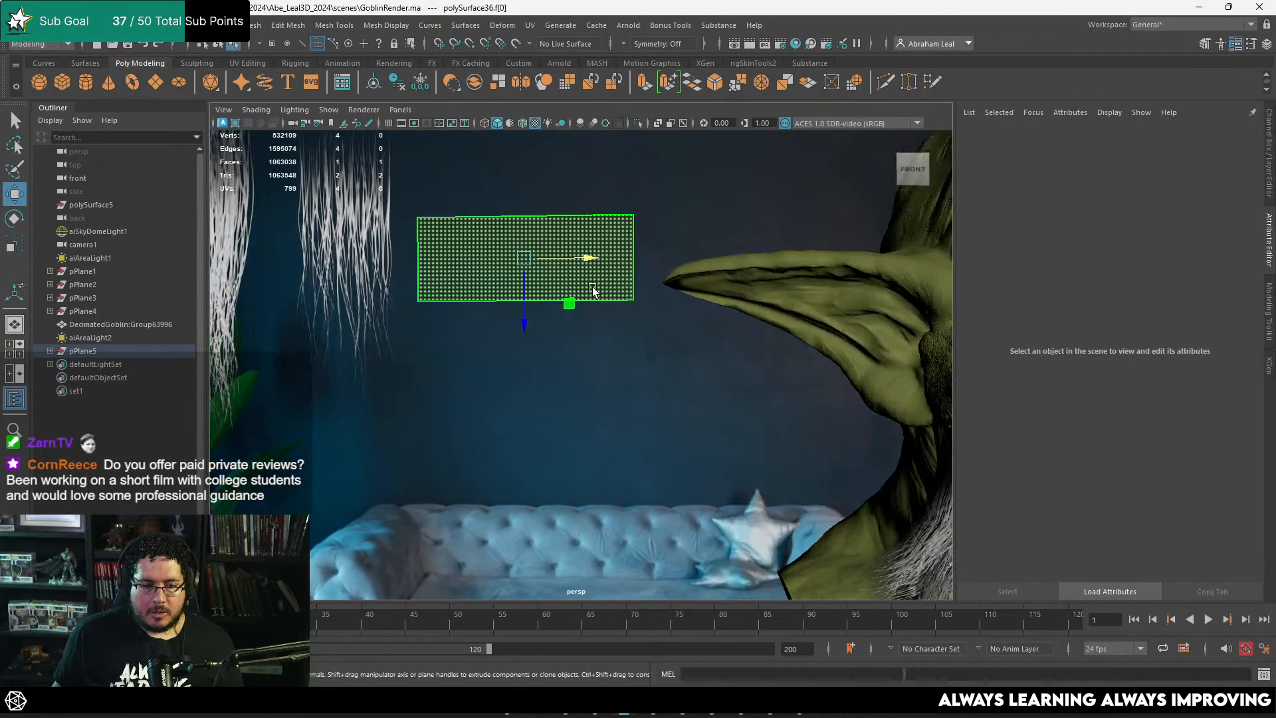
Step: Rotate the short-strand card so its strands hang downward beside the ear
middle_click_drag(592, 291, 633, 306, "alt")
scroll(684, 339, "up", 3)
left_click(670, 339)
left_click(559, 229)
middle_click_drag(559, 229, 587, 266, "alt")
right_click_drag(587, 266, 784, 361, "alt")
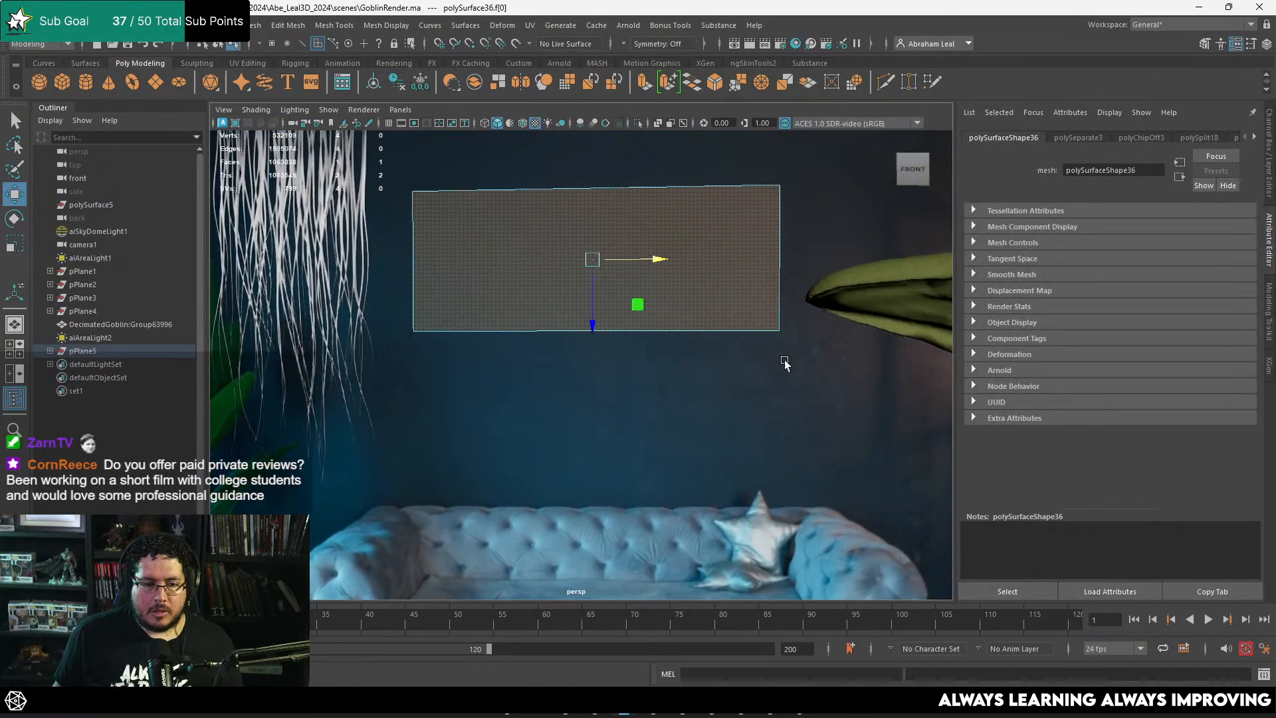
key("e")
left_click_drag(646, 217, 655, 406)
left_click(555, 237)
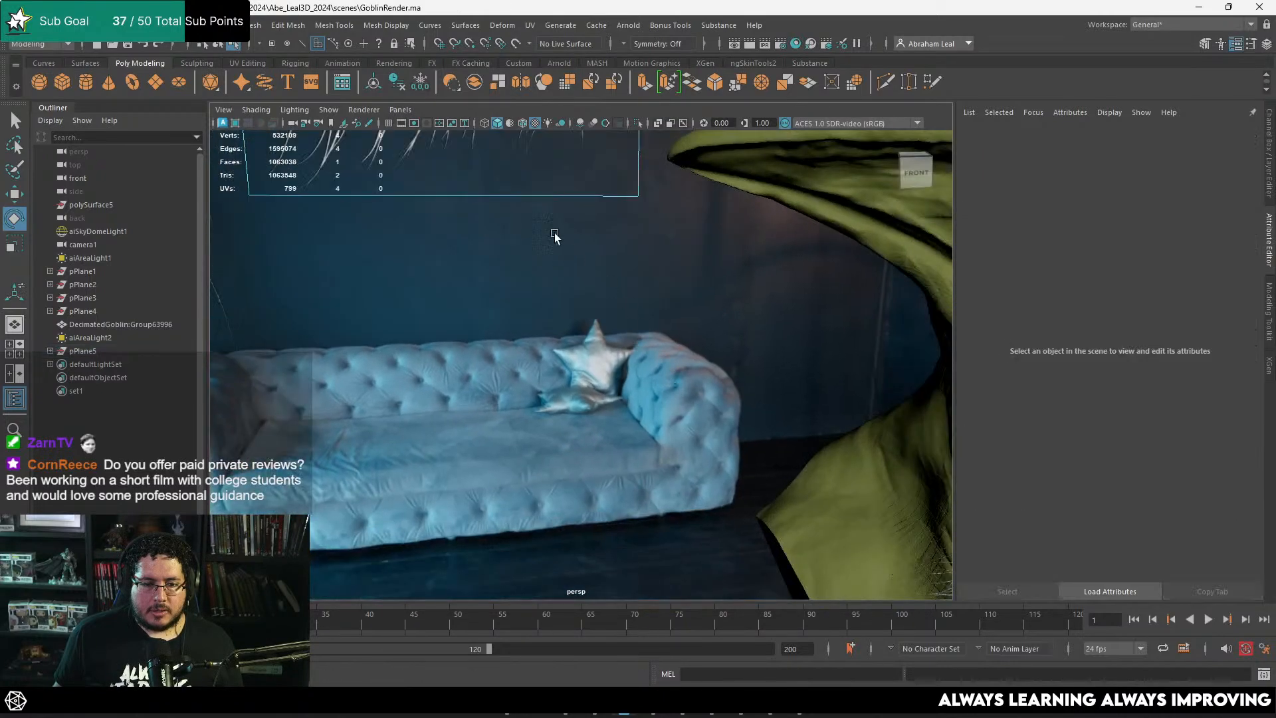
right_click_drag(556, 237, 513, 213, "alt")
middle_click_drag(513, 214, 657, 377, "alt")
right_click_drag(657, 377, 484, 263, "alt")
middle_click_drag(485, 264, 318, 180, "alt")
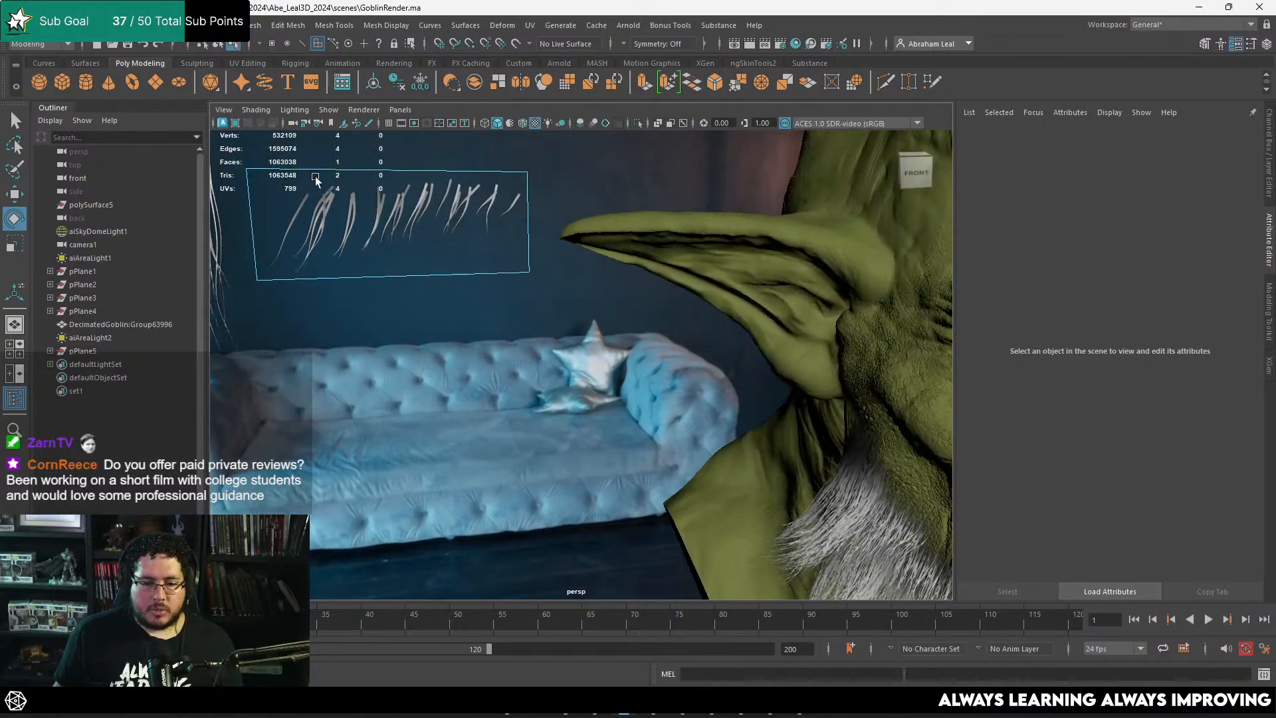
right_click_drag(318, 180, 253, 160, "alt")
Step: Examine the cheek and the upper edge of the beard where the hair cards meet the skin
middle_click_drag(627, 328, 475, 238, "alt")
right_click_drag(476, 238, 725, 453, "alt")
left_click_drag(724, 452, 841, 465, "alt")
middle_click_drag(532, 485, 656, 353, "alt")
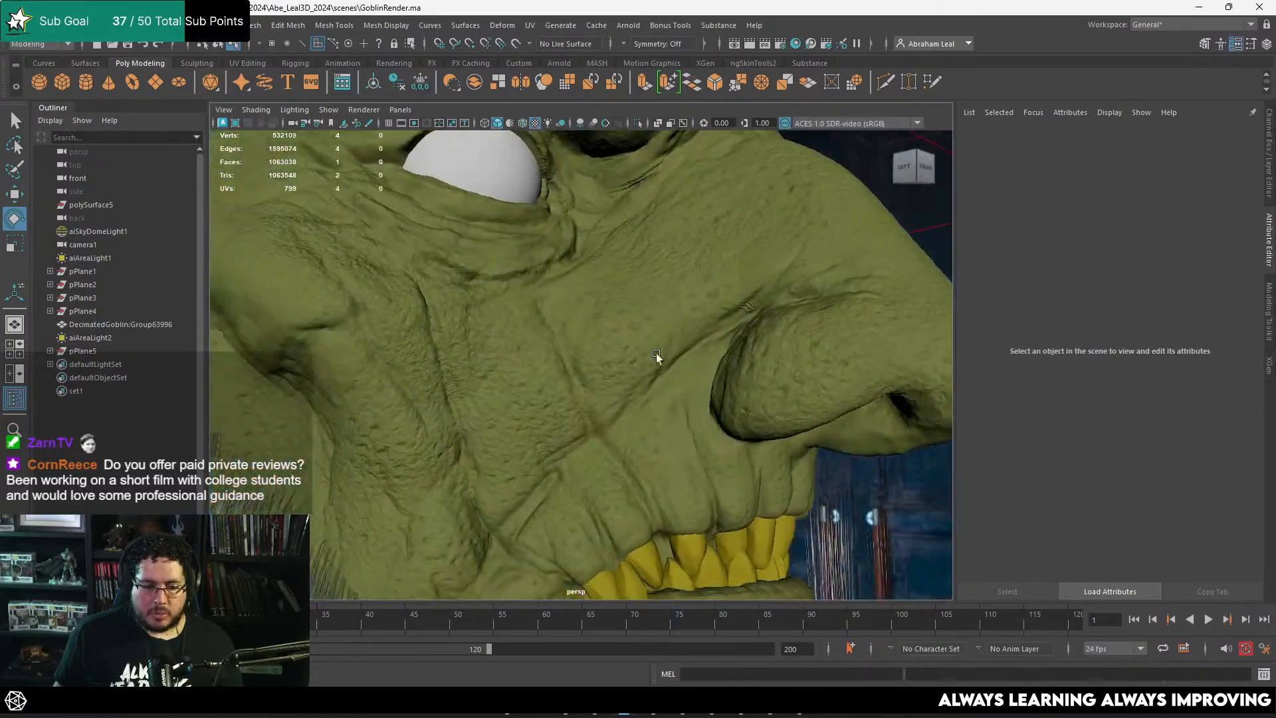
right_click_drag(657, 353, 372, 405, "alt")
middle_click_drag(373, 404, 434, 338, "alt")
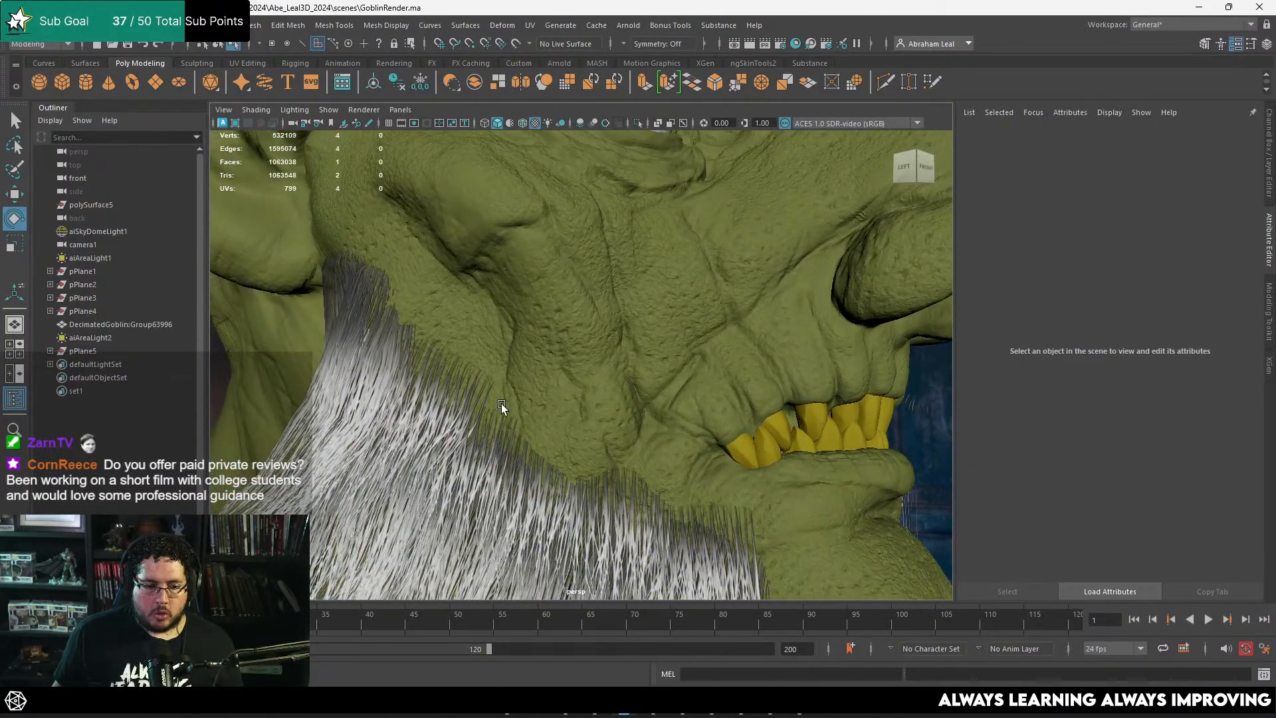
right_click_drag(501, 404, 379, 403, "alt")
right_click_drag(719, 398, 426, 296, "alt")
middle_click_drag(425, 296, 638, 359, "alt")
right_click_drag(539, 293, 601, 306, "alt")
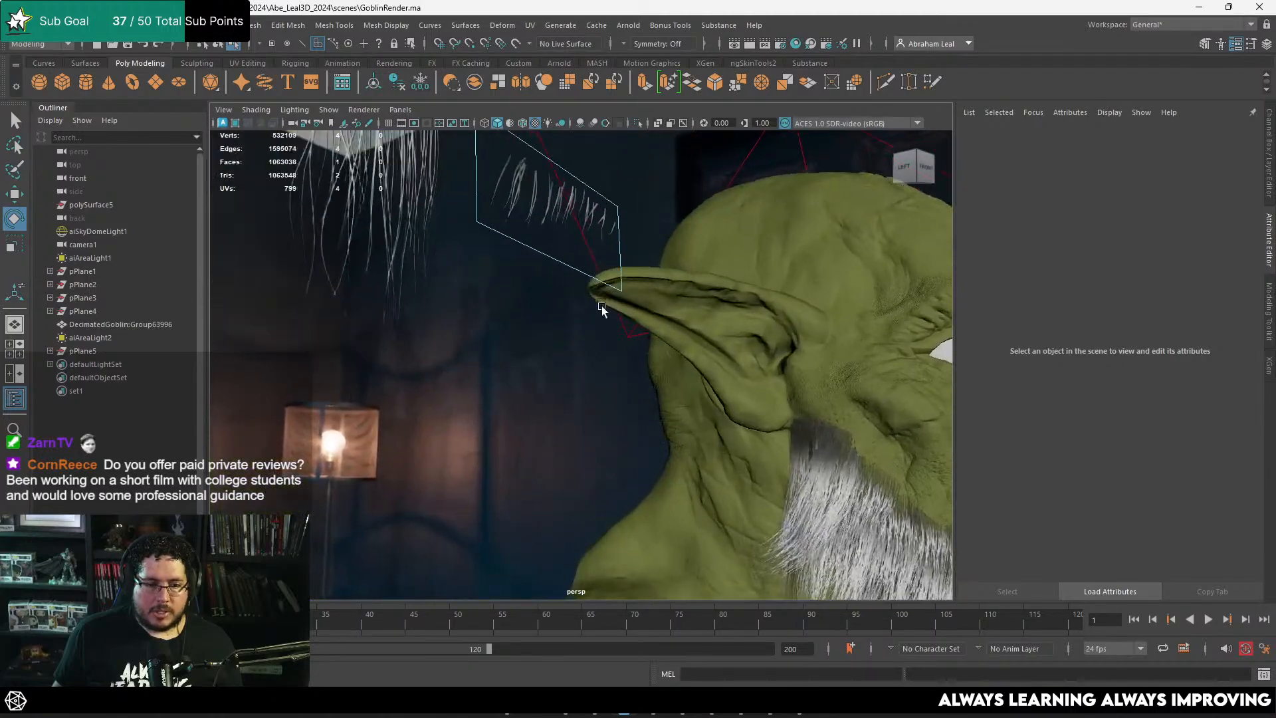
left_click_drag(601, 305, 565, 396, "alt")
Step: Insert three horizontal and three vertical edge loops into the short-strand card with Multi-Cut
right_click_drag(565, 396, 685, 372, "alt")
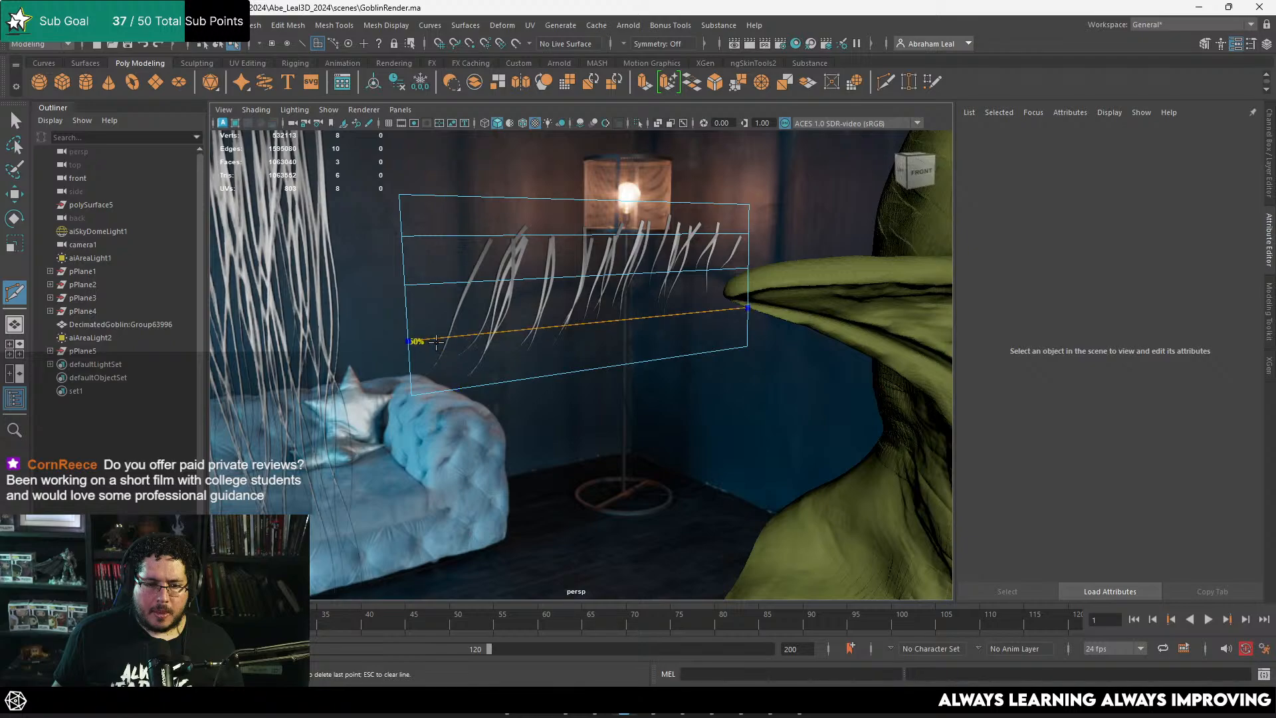
left_click(613, 278, "ctrl")
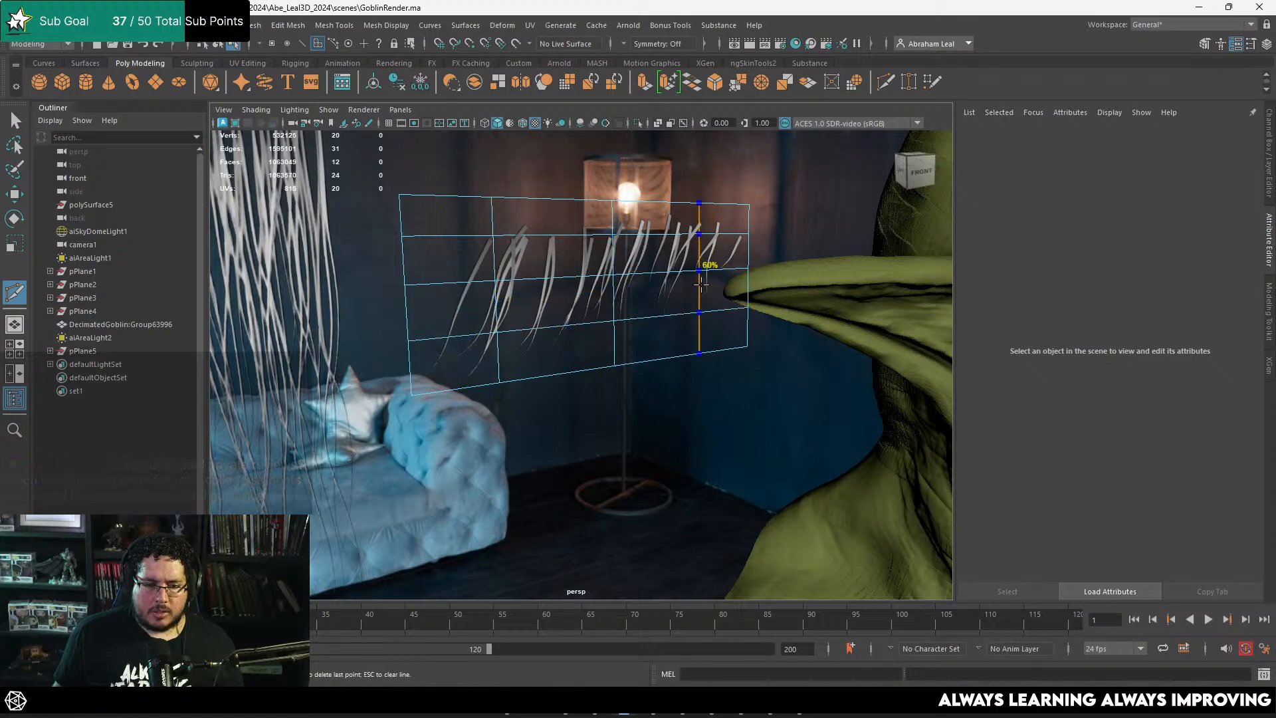
key("q")
Step: Move the horizontal edge loops of the short-strand card in depth so it curves from root to tip
left_click(667, 276)
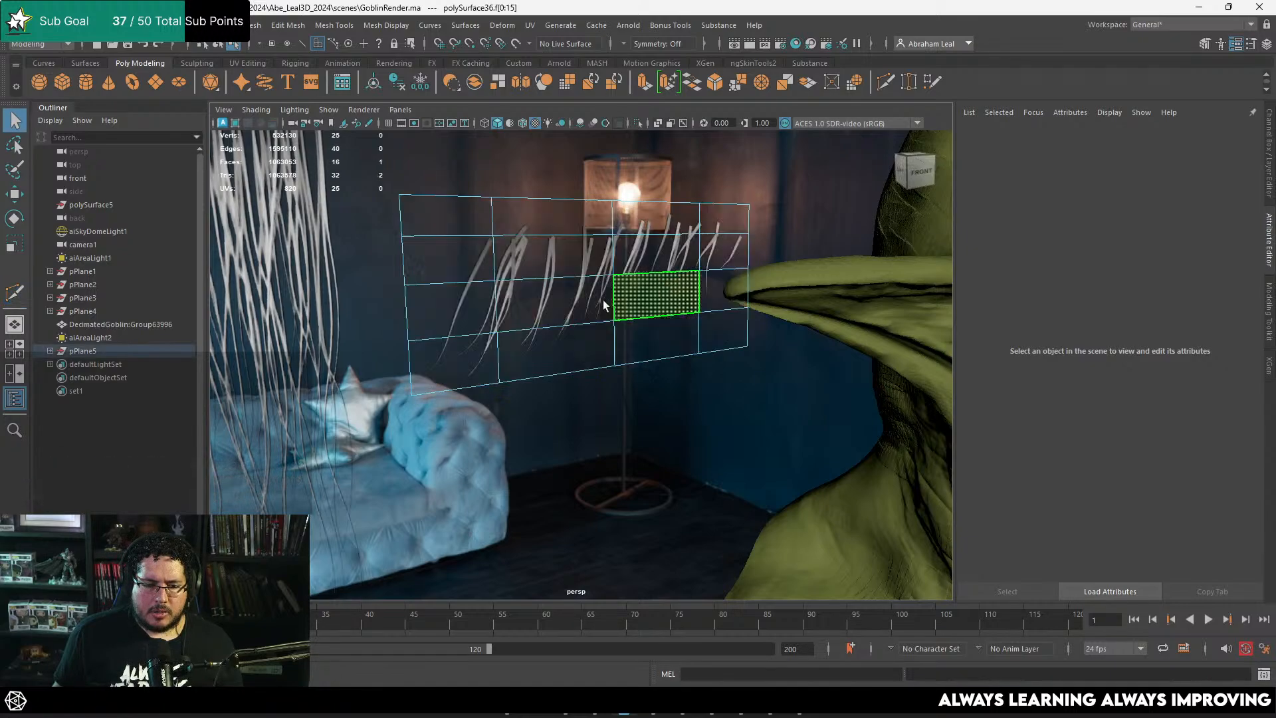
double_click(594, 313, "shift")
key("w")
left_click_drag(595, 323, 660, 291, "alt")
right_click_drag(589, 200, 589, 192)
double_click(570, 242)
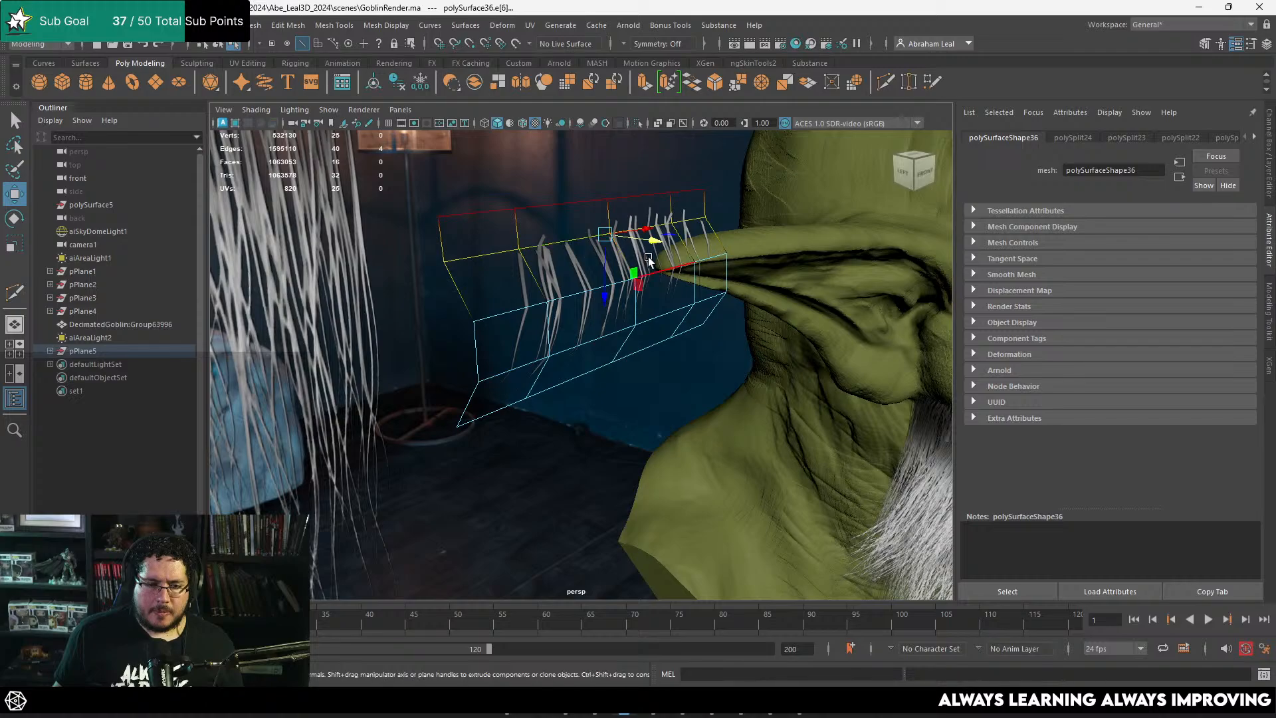
left_click_drag(651, 241, 676, 243)
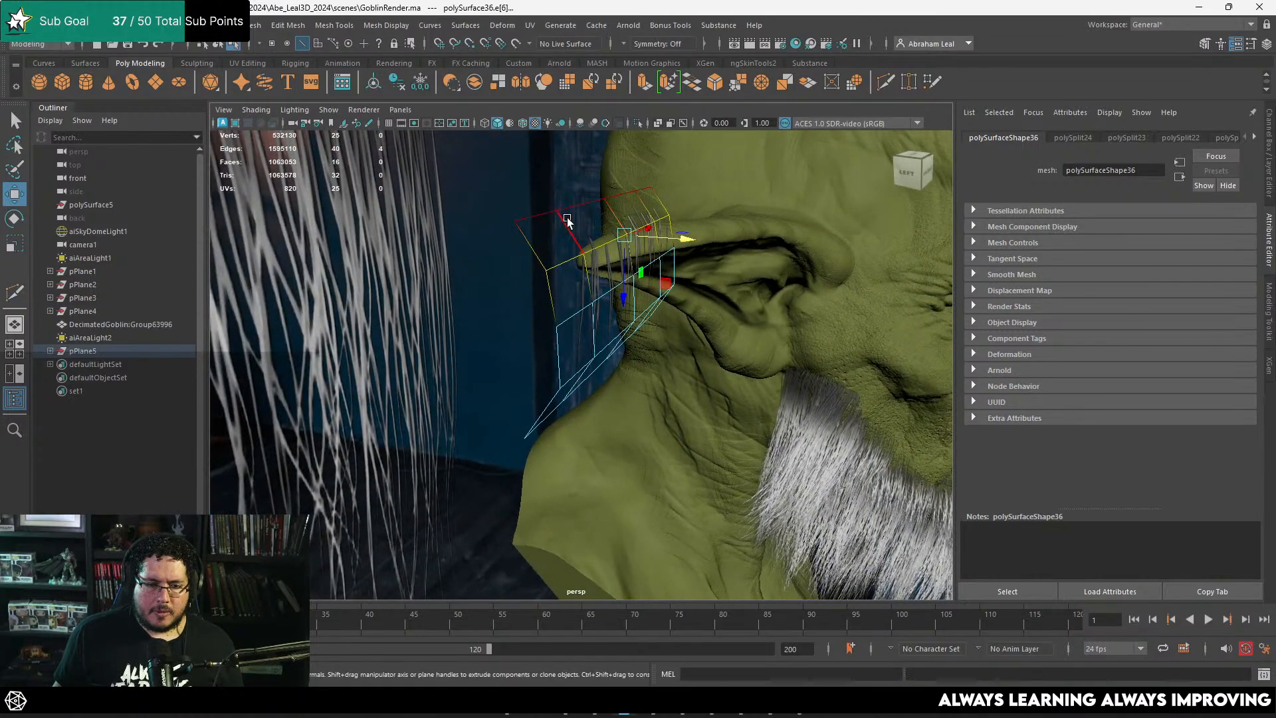
key("F8")
key("f")
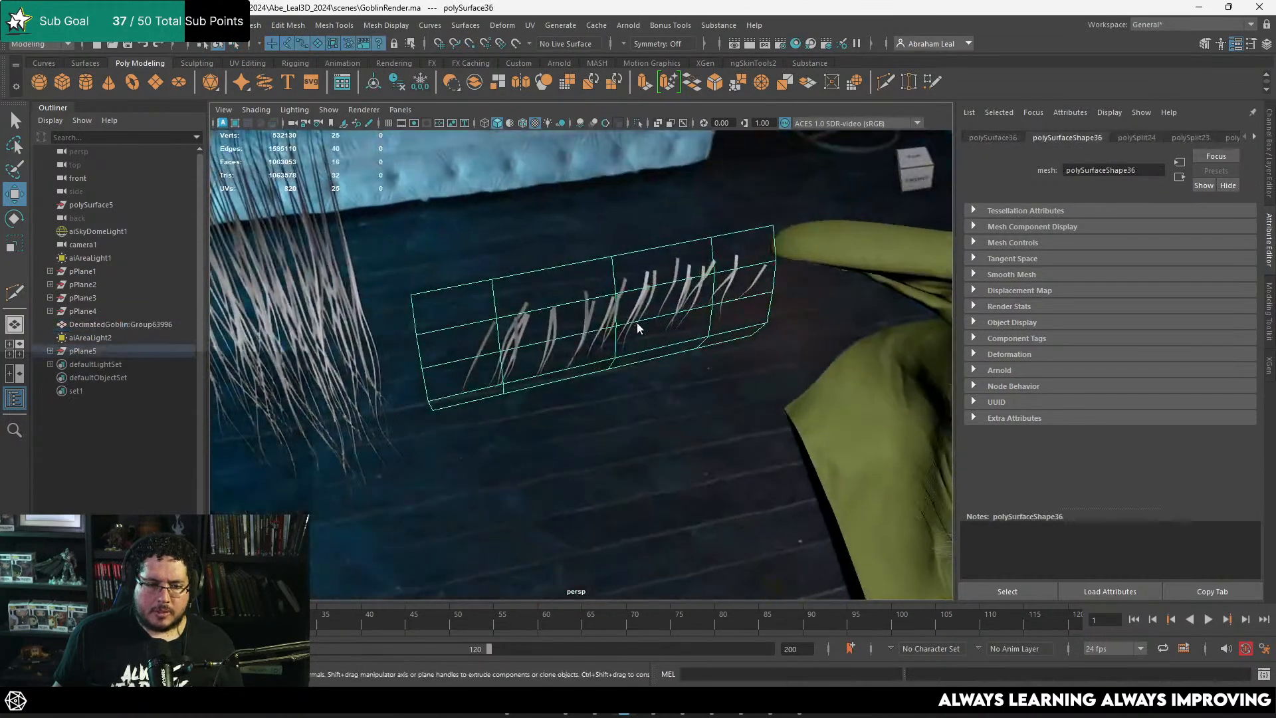
Step: Move the middle column of vertices on the short-strand card in depth with soft selection to bow it lengthwise
right_click_drag(599, 287, 562, 290)
left_click_drag(572, 413, 651, 232)
left_click_drag(642, 266, 658, 319, "alt")
key("v")
left_click_drag(637, 397, 819, 402)
key("ctrl+z")
key("b")
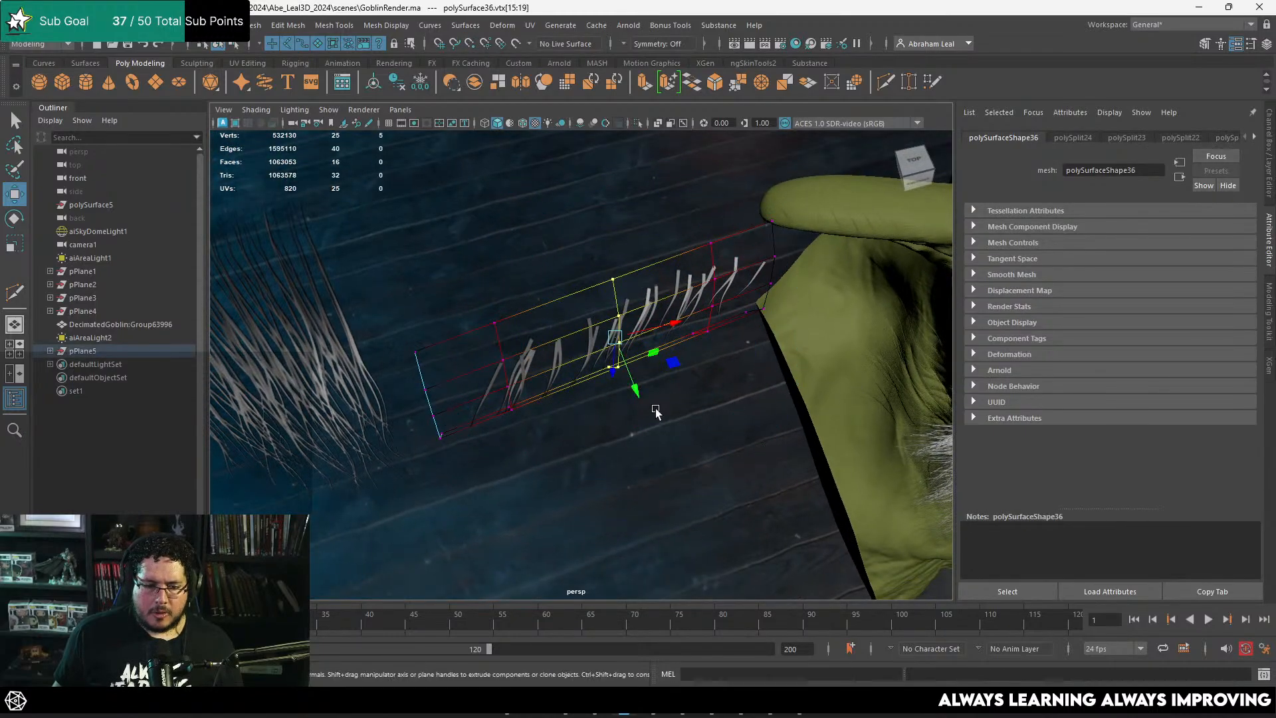
left_click_drag(634, 388, 642, 403)
Step: Adjust the vertex columns near both ends of the short-strand card to shape its lengthwise curve
left_click_drag(527, 299, 488, 485)
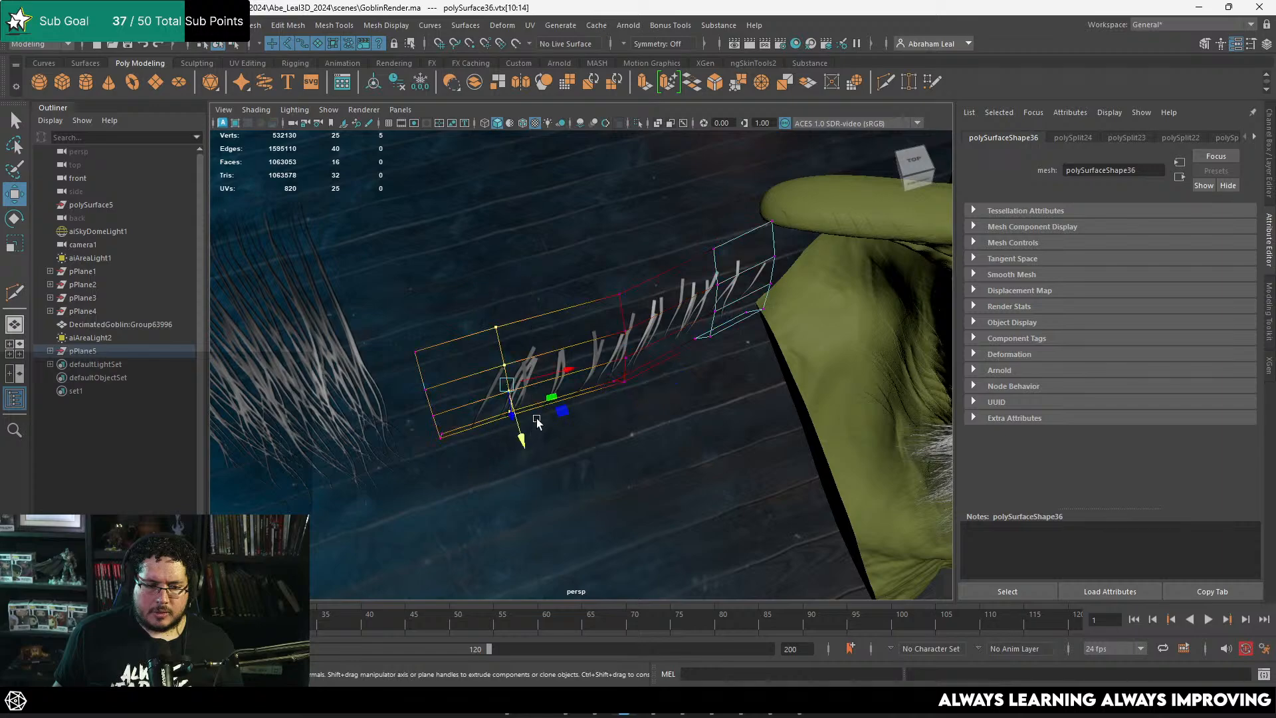
left_click_drag(524, 434, 525, 444)
left_click_drag(664, 384, 665, 384)
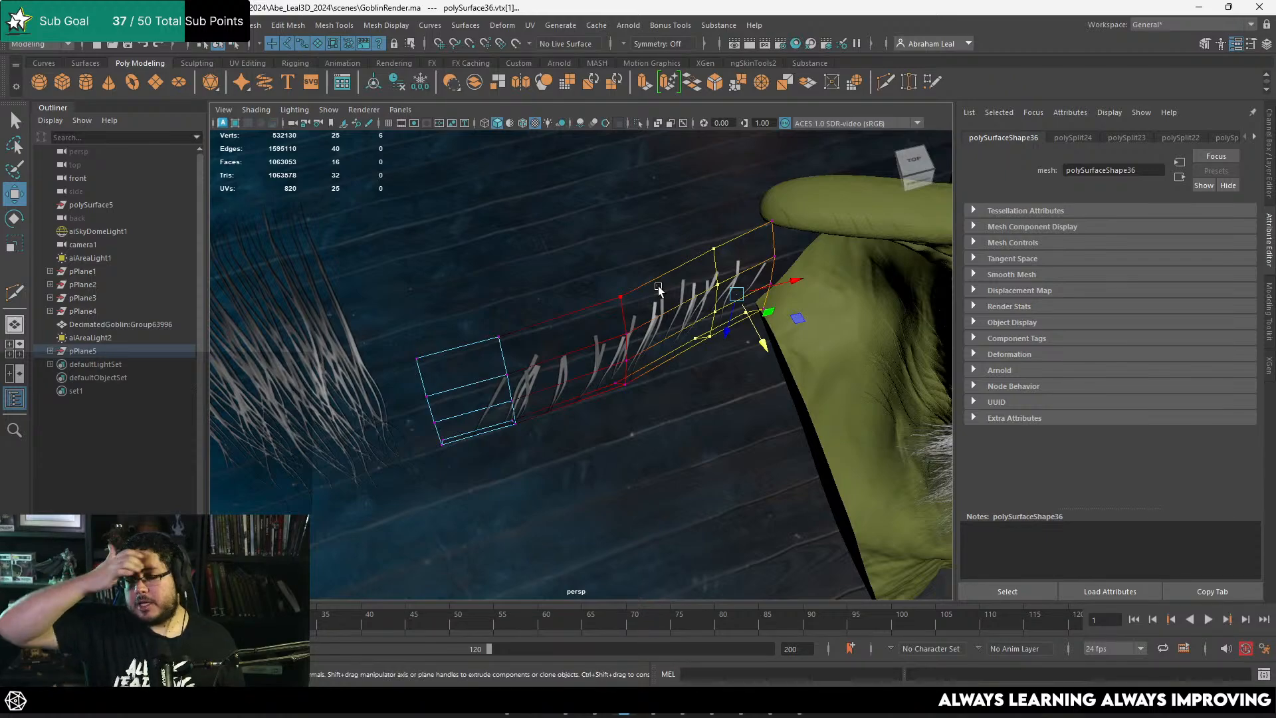
right_click_drag(650, 347, 691, 310)
scroll(656, 365, "down", 4)
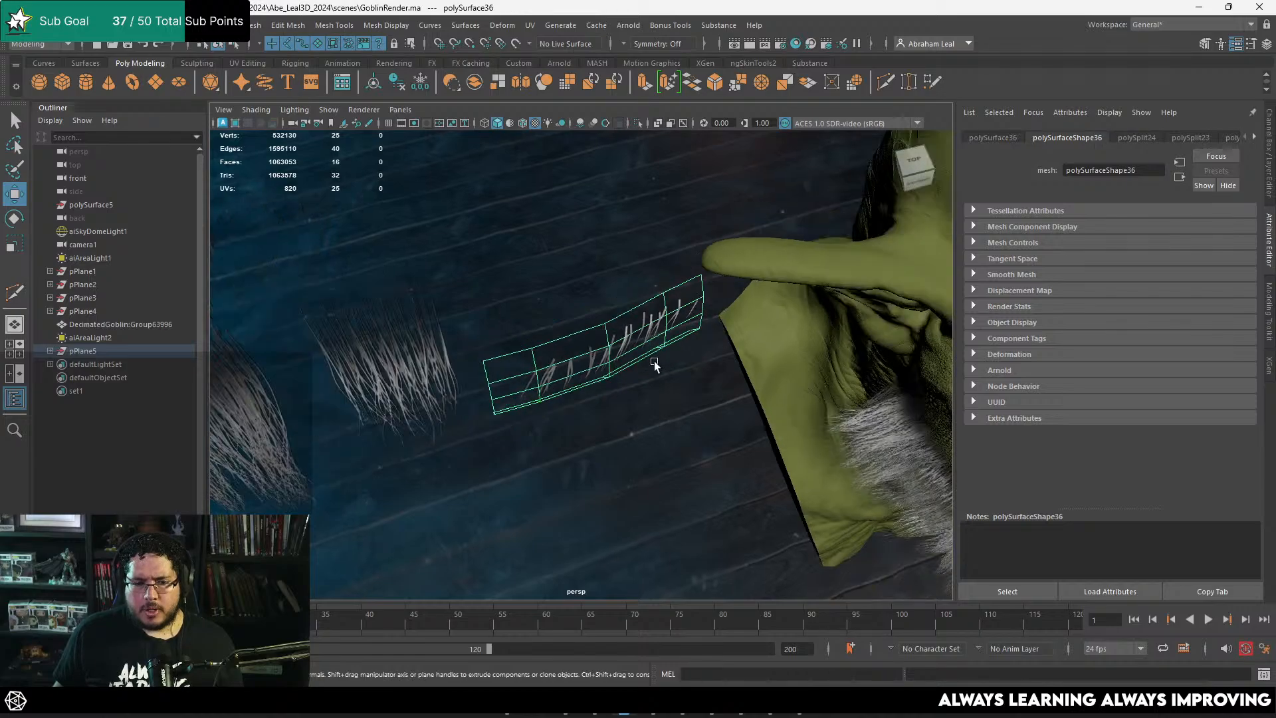
Step: Center the short-strand card's pivot and delete its construction history
left_click_drag(656, 365, 655, 336, "alt")
middle_click_drag(655, 335, 621, 294, "alt")
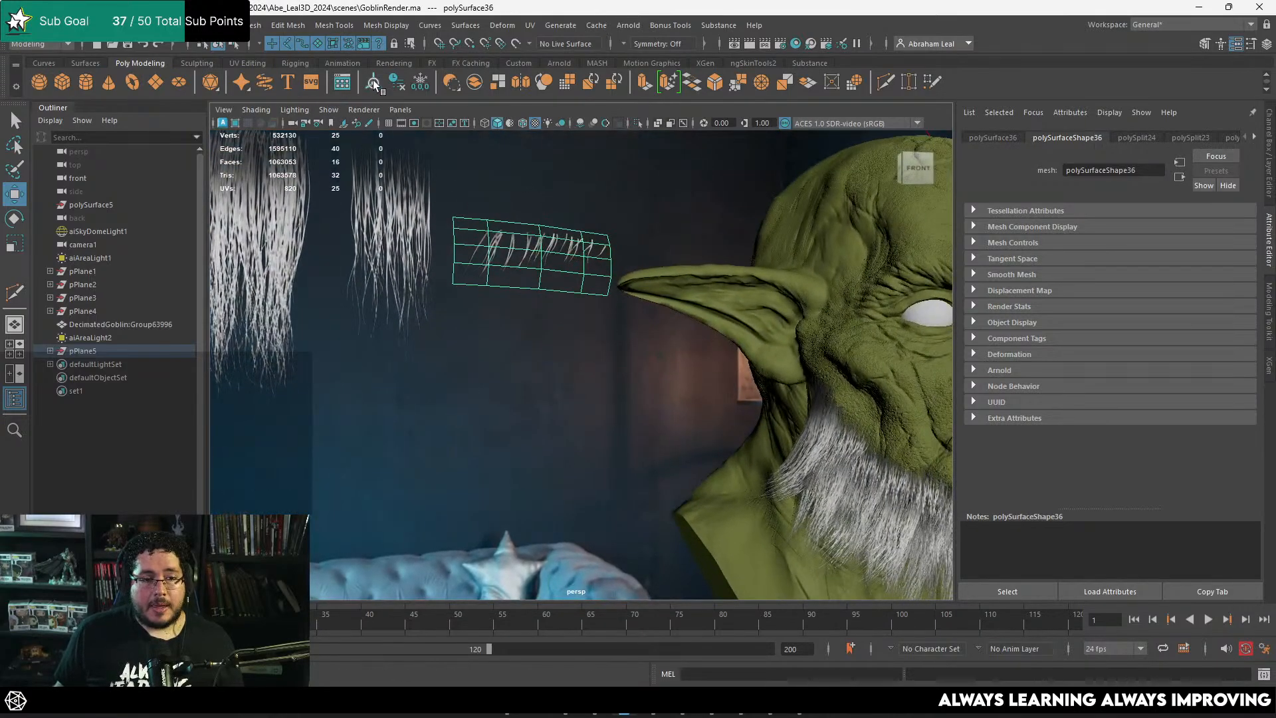
left_click(532, 258)
key("f")
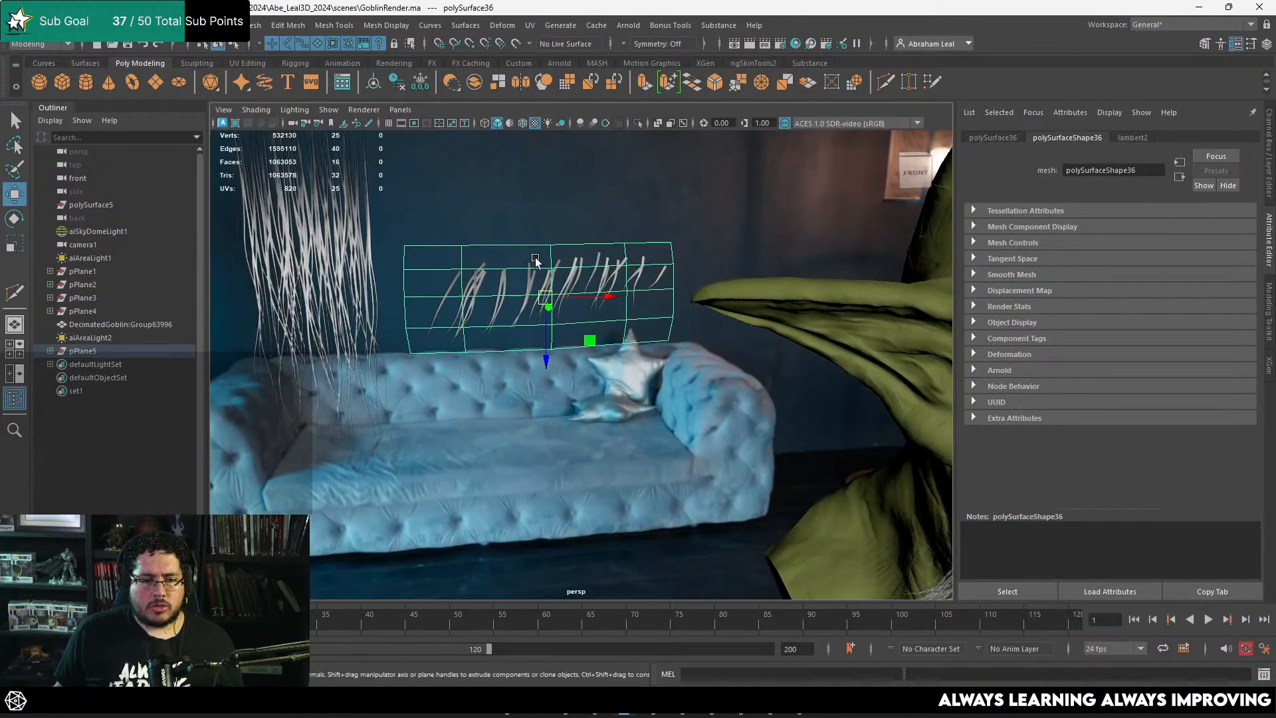
Step: Freeze the short-strand card's transformations and snap its pivot to the middle vertex of its root edge
left_click_drag(535, 259, 572, 278, "alt")
key("d")
key("v")
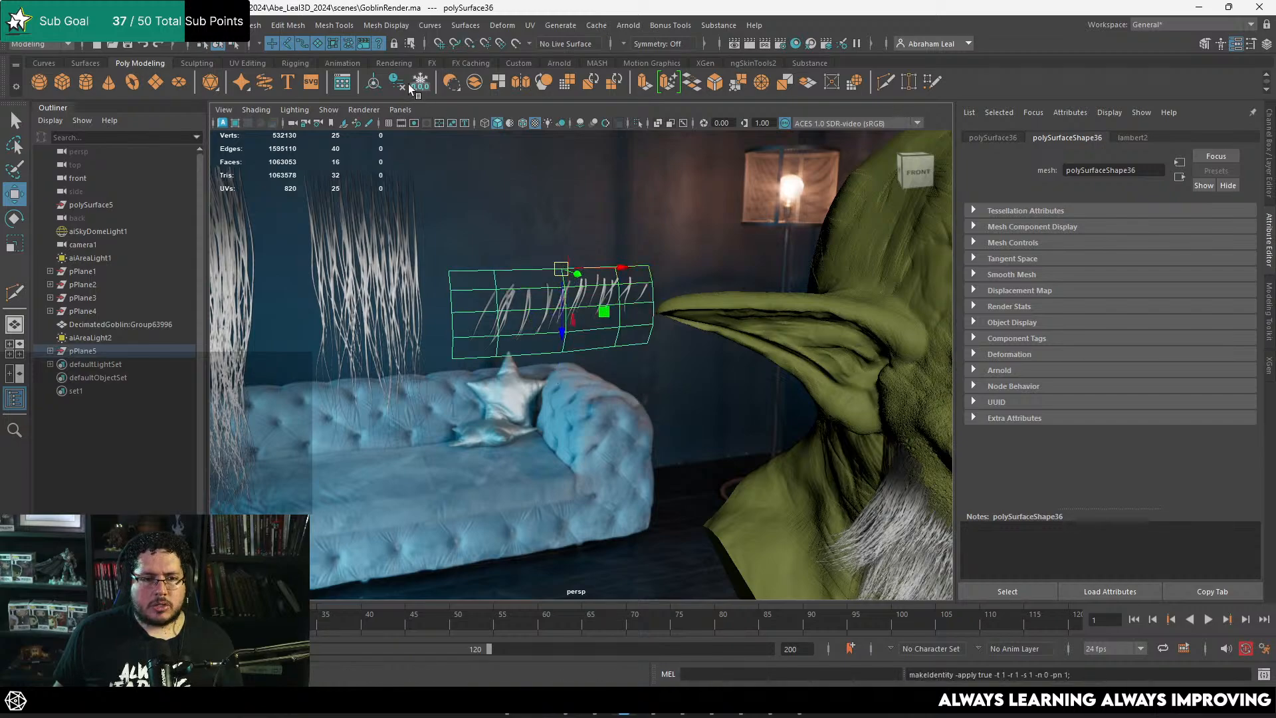
key("ctrl+a")
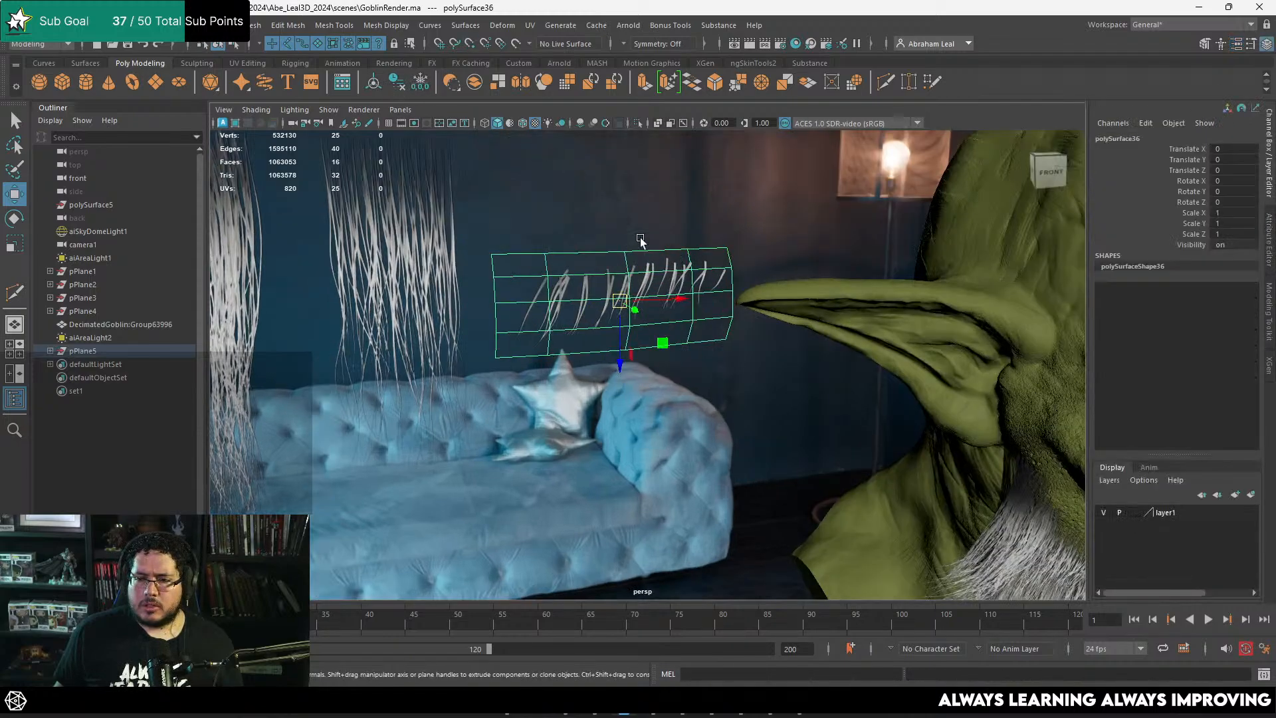
left_click_drag(638, 242, 621, 276, "alt")
key("w")
key("d")
key("v")
middle_click_drag(638, 262, 633, 254)
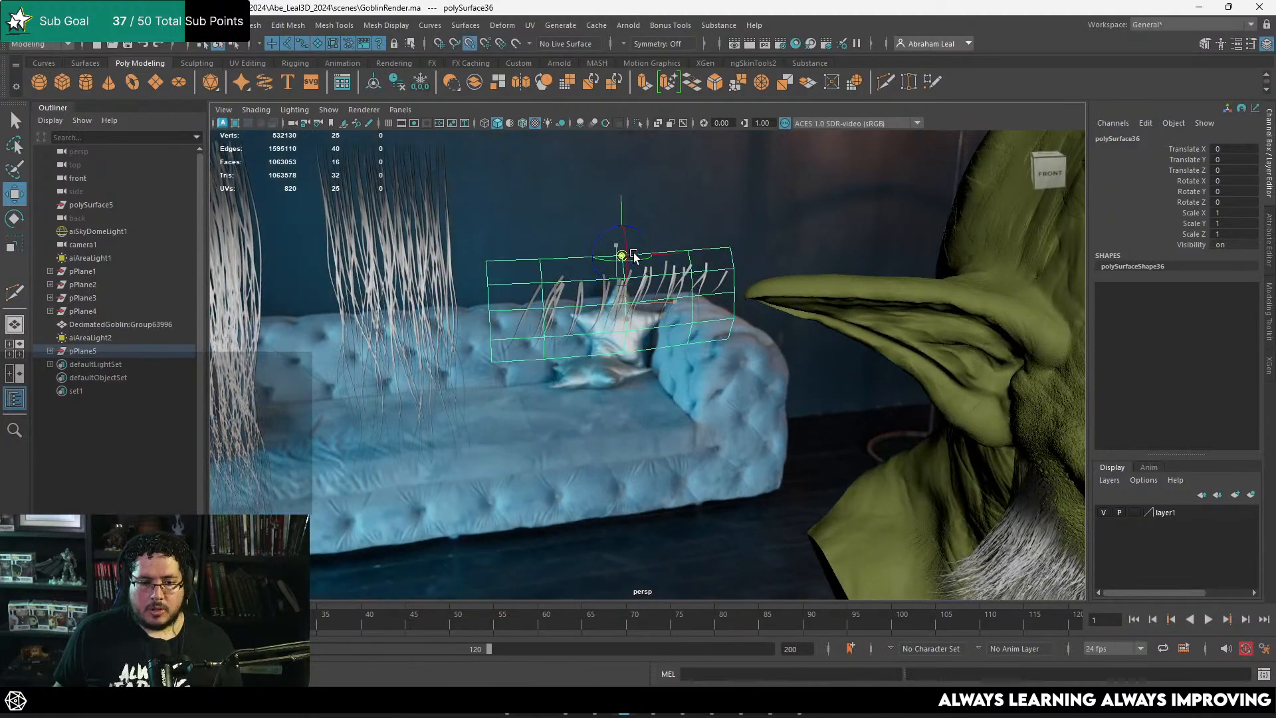
right_click_drag(671, 271, 622, 274, "alt")
left_click_drag(621, 274, 641, 257, "alt")
Step: Duplicate the short-strand card, scale the copy uniformly to 0.456 and move it to the upper sideburn
right_click_drag(641, 257, 608, 246, "alt")
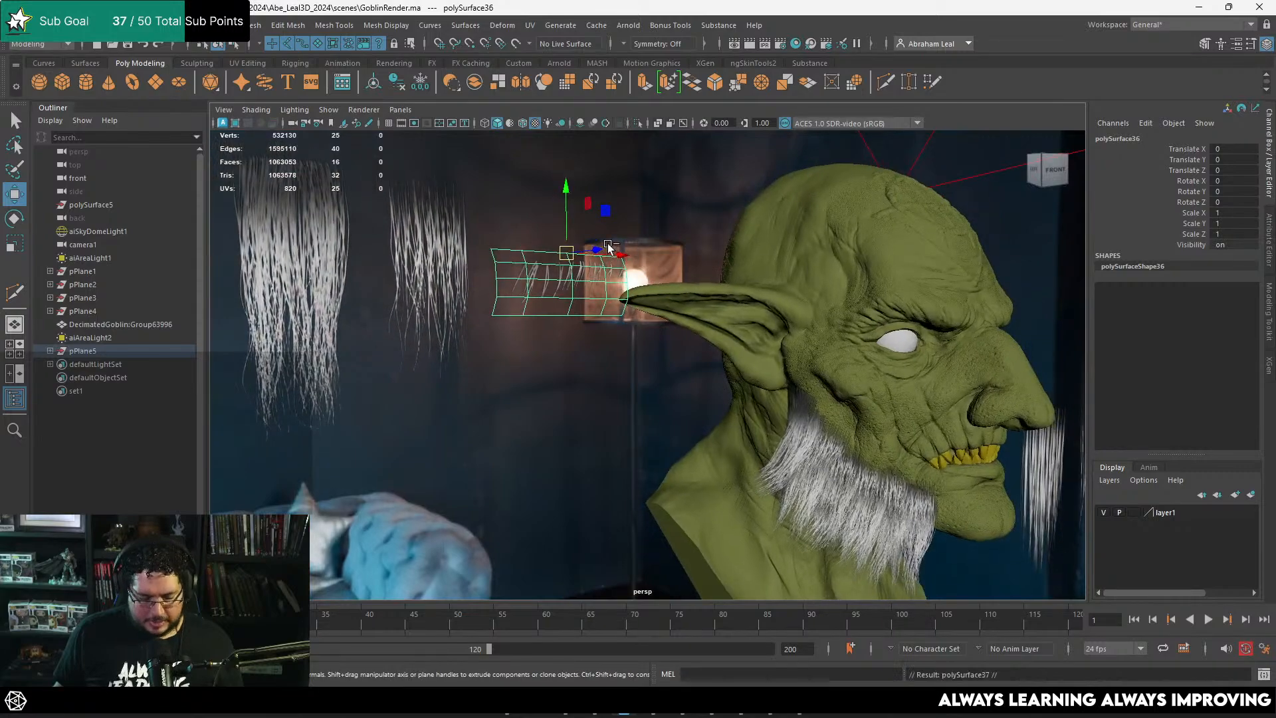
left_click_drag(564, 253, 787, 389)
middle_click_drag(877, 407, 593, 307, "alt")
right_click_drag(593, 307, 607, 311, "alt")
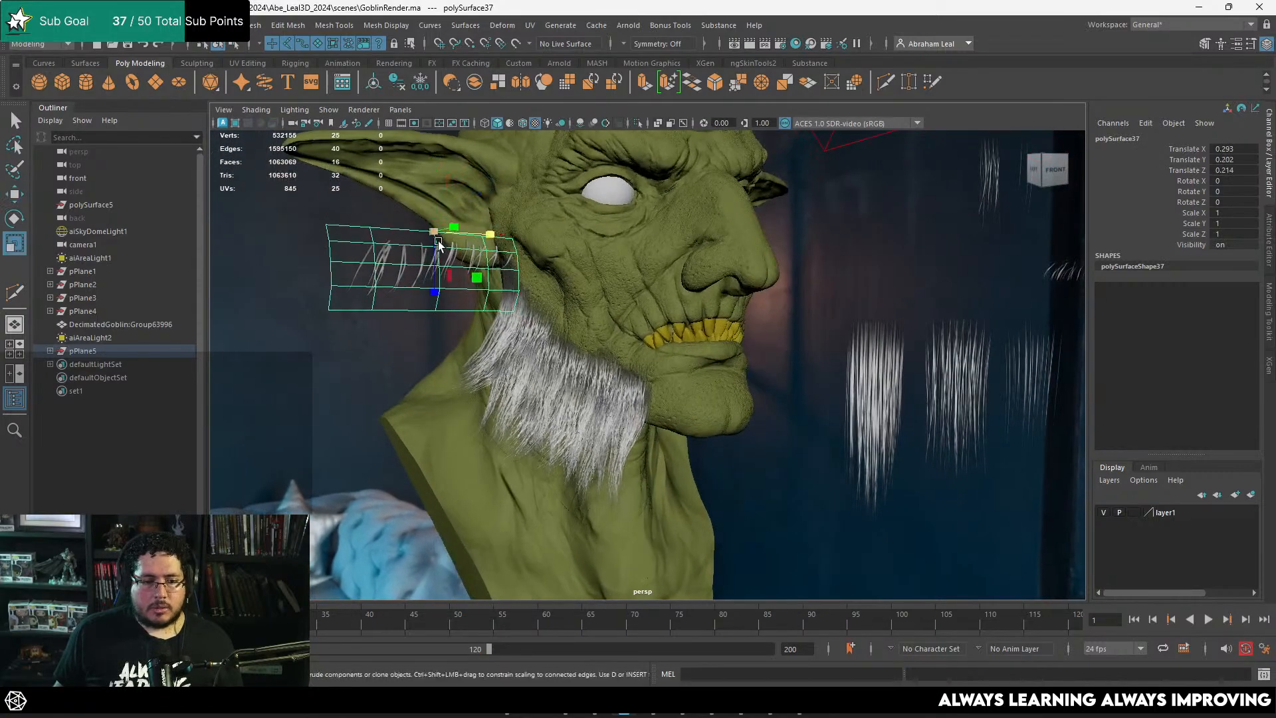
left_click_drag(439, 244, 530, 304)
key("w")
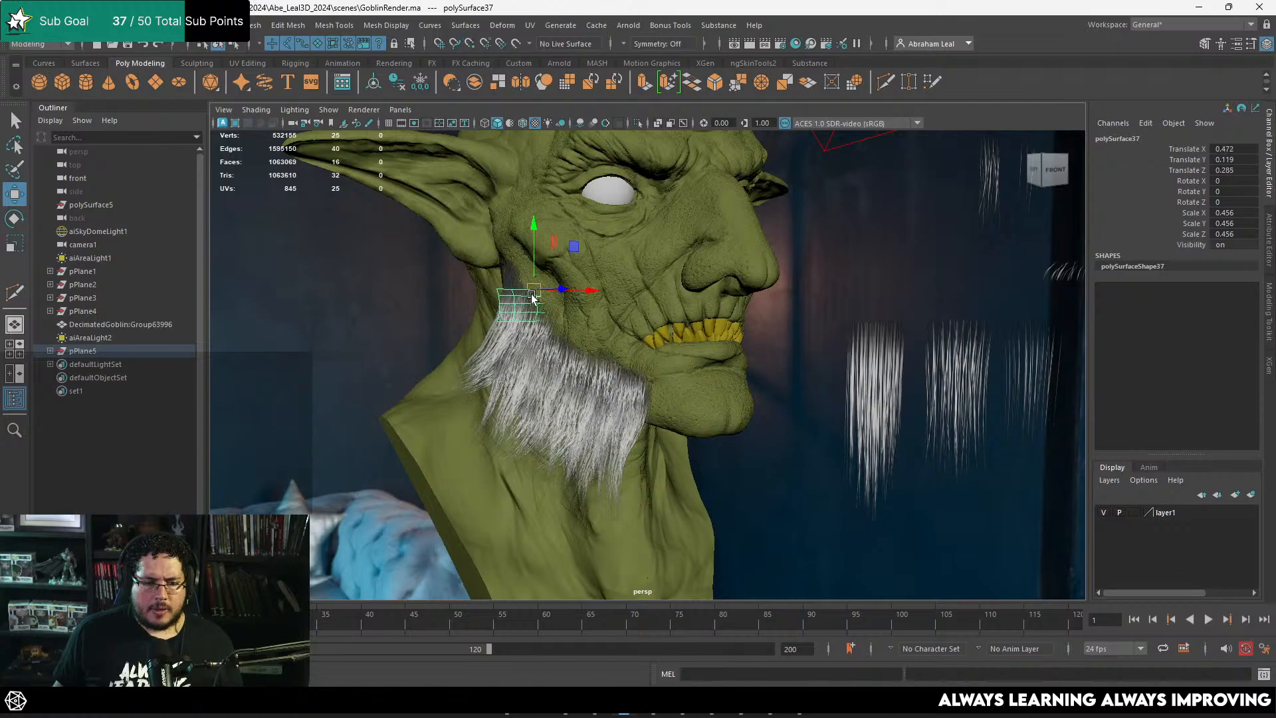
middle_click_drag(532, 294, 593, 322, "alt")
right_click_drag(592, 323, 711, 362, "alt")
Step: Rotate the copied card to follow the sideburn's front edge and scale it uniformly to 0.312
key("e")
middle_click_drag(596, 306, 717, 384, "alt")
right_click_drag(717, 384, 735, 391, "alt")
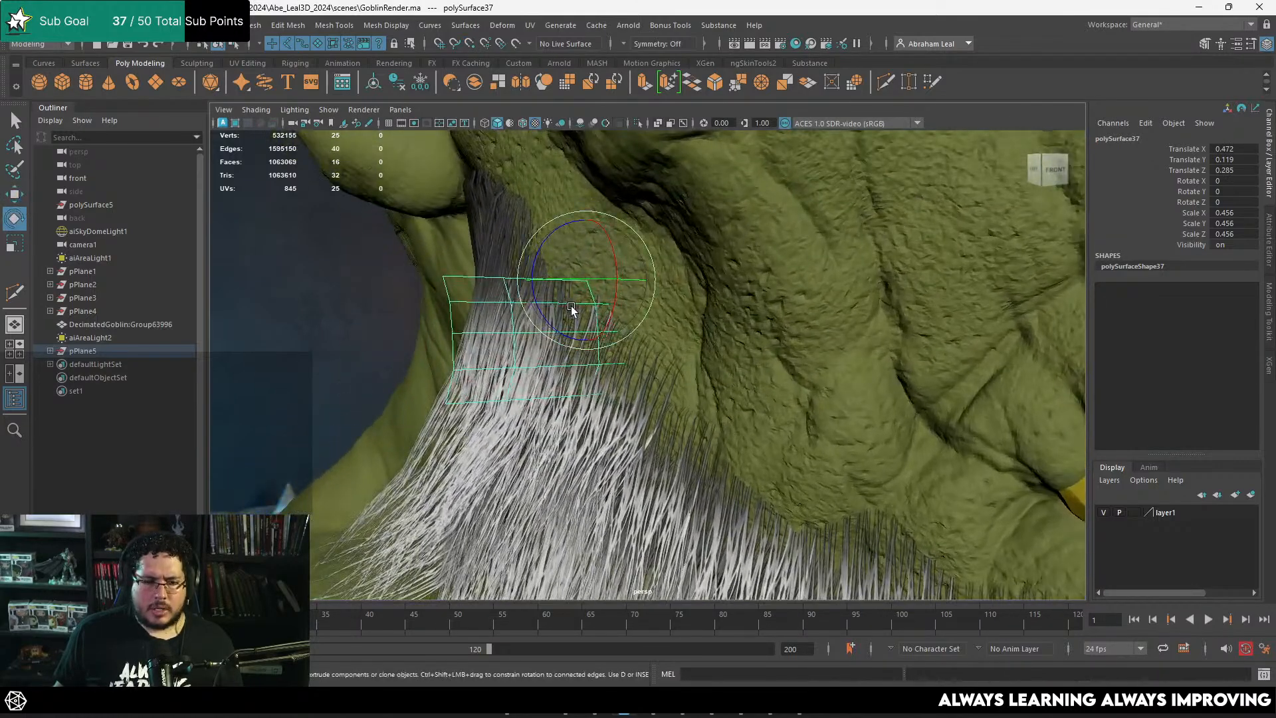
mouse_move(571, 306)
left_mouse_down()
mouse_move(598, 313)
mouse_move(573, 309)
left_mouse_up()
left_click_drag(573, 308, 776, 320, "alt")
key("r")
left_click_drag(650, 297, 510, 277)
left_click_drag(510, 276, 541, 283, "alt")
middle_click_drag(541, 283, 365, 202, "alt")
left_click_drag(365, 202, 369, 213, "alt")
Step: Tilt the copied card against the cheek, then scale it to 0.232 in X and 0.441 in Z
key("e")
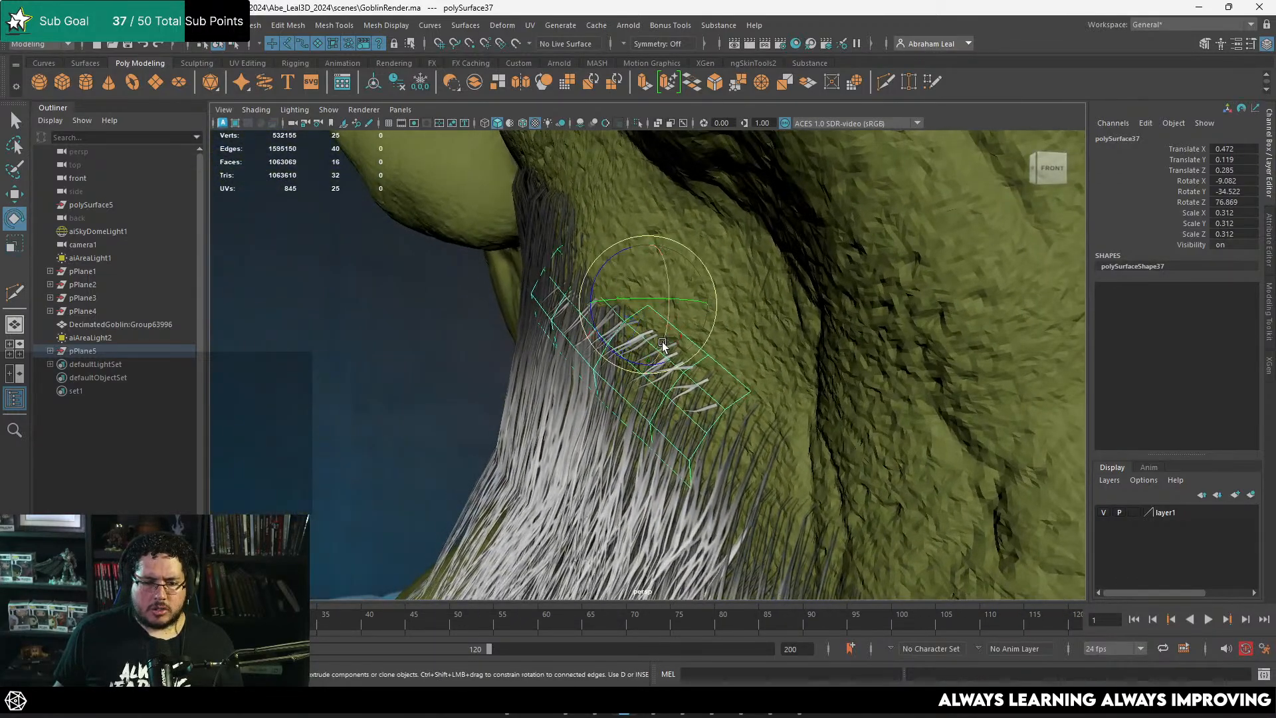
left_click_drag(663, 345, 755, 297)
key("r")
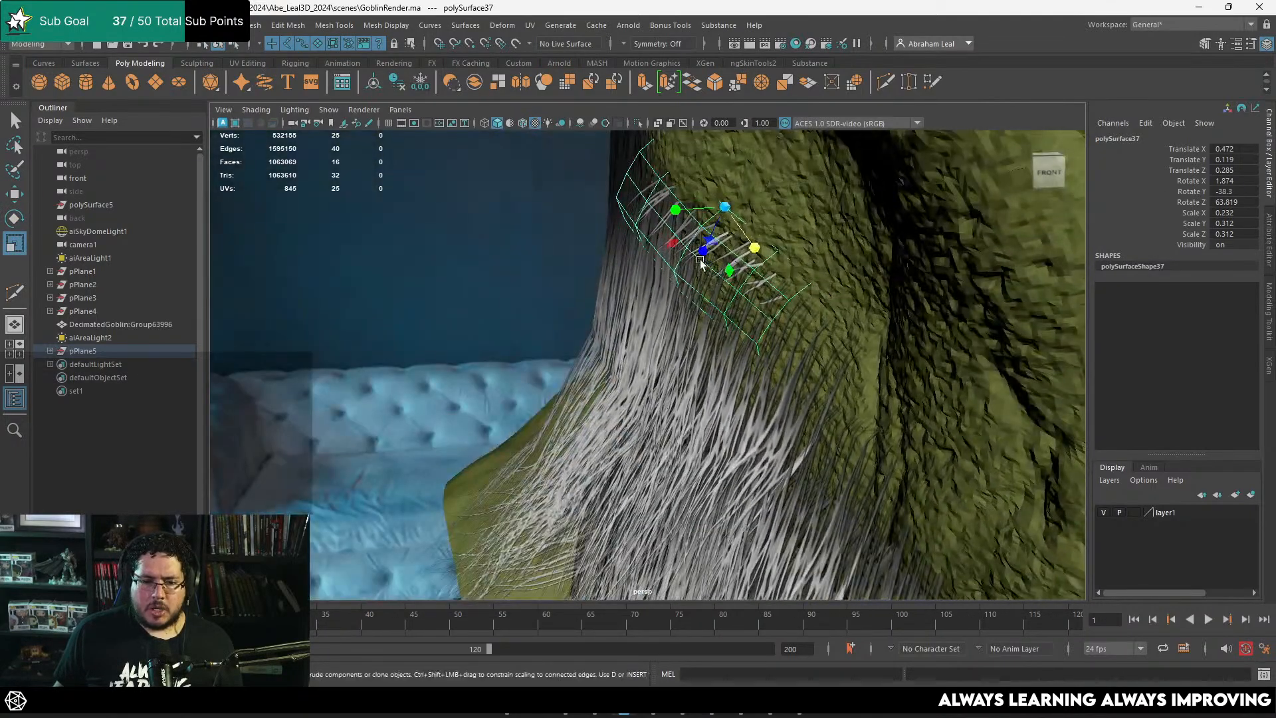
left_click_drag(707, 245, 558, 233)
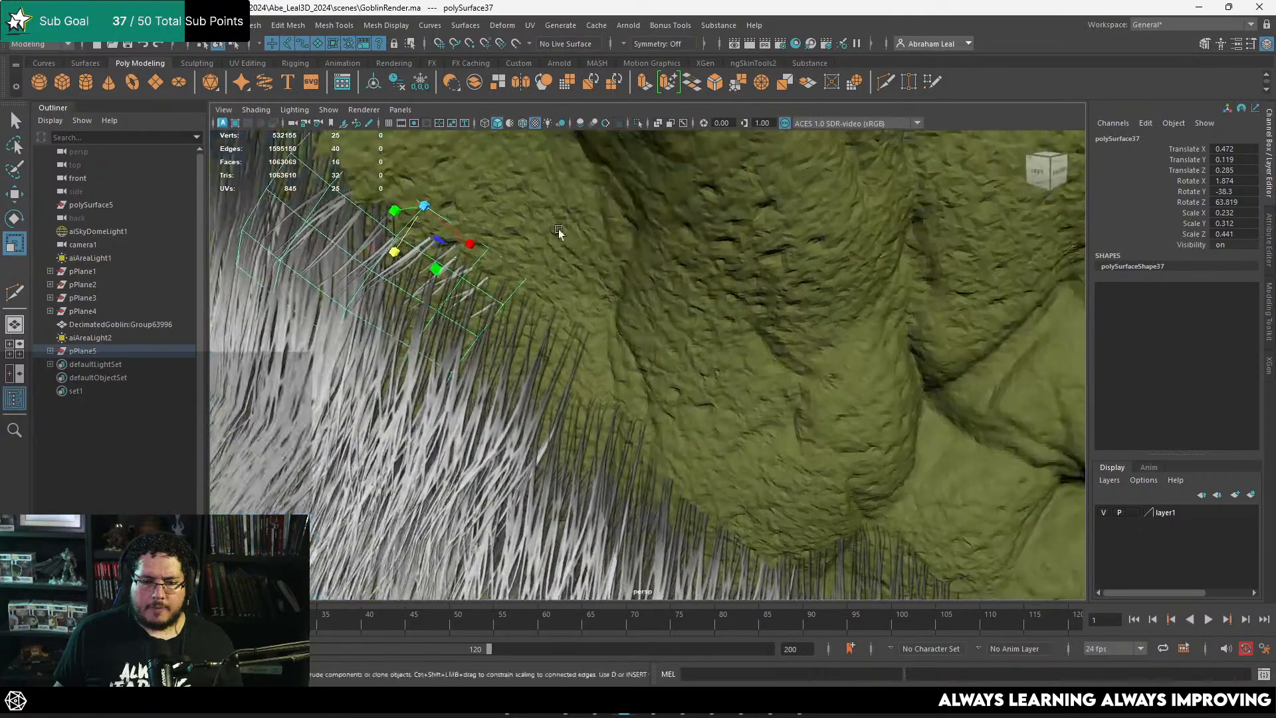
middle_click_drag(559, 234, 665, 317, "alt")
mouse_move(666, 317)
left_mouse_down("alt")
mouse_move(687, 305)
mouse_move(669, 305)
left_mouse_up("alt")
Step: Rotate and move the first short-strand copy so its strand roots sit on the cheek along the beard's edge
key("e")
left_click_drag(716, 236, 640, 247)
middle_click_drag(640, 247, 526, 218, "alt")
middle_click_drag(654, 298, 500, 201, "alt")
key("w")
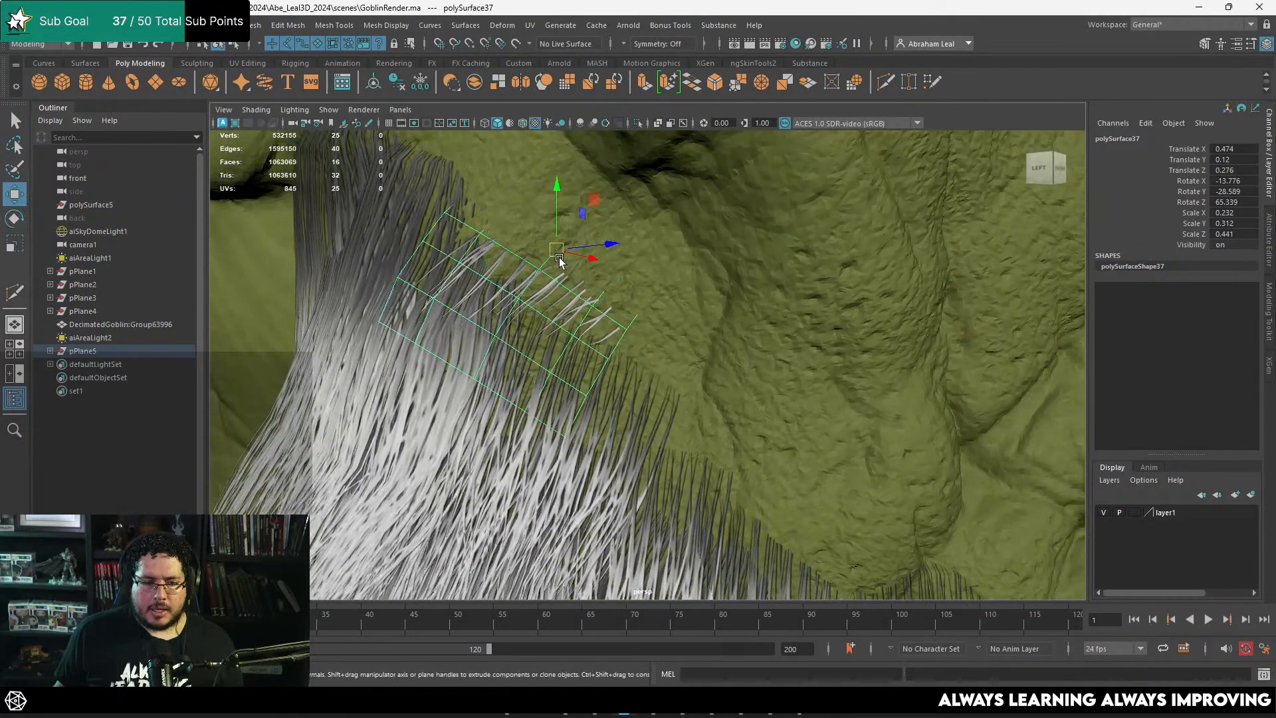
middle_click_drag(561, 256, 705, 324, "alt")
Step: Duplicate the fitted short-strand card, move the copy higher along the sideburn's edge and rotate it to follow the cheek
left_click_drag(782, 408, 678, 225)
left_click_drag(675, 236, 600, 275, "alt")
middle_click_drag(600, 275, 587, 317, "alt")
left_click_drag(647, 266, 583, 224)
key("e")
left_click_drag(585, 229, 660, 279, "alt")
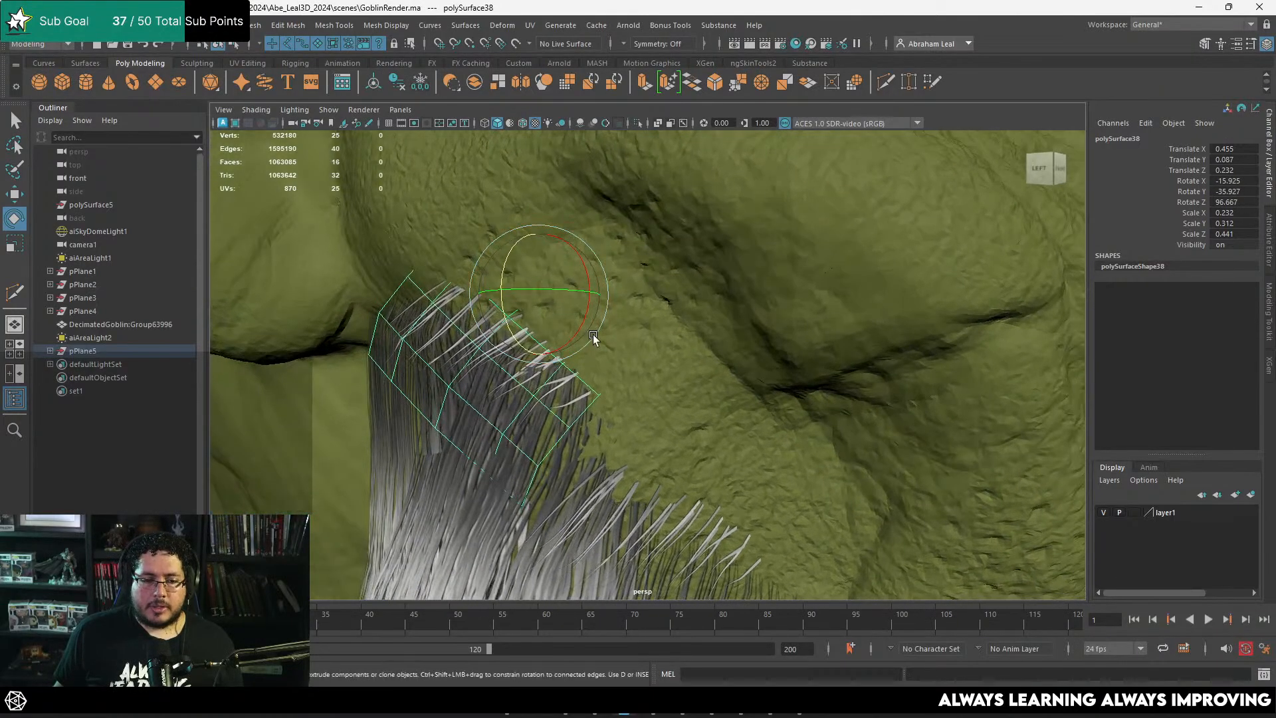
left_click_drag(596, 341, 544, 342)
left_click_drag(628, 251, 519, 243)
key("e")
right_click_drag(519, 244, 578, 316, "alt")
middle_click_drag(578, 316, 872, 396, "alt")
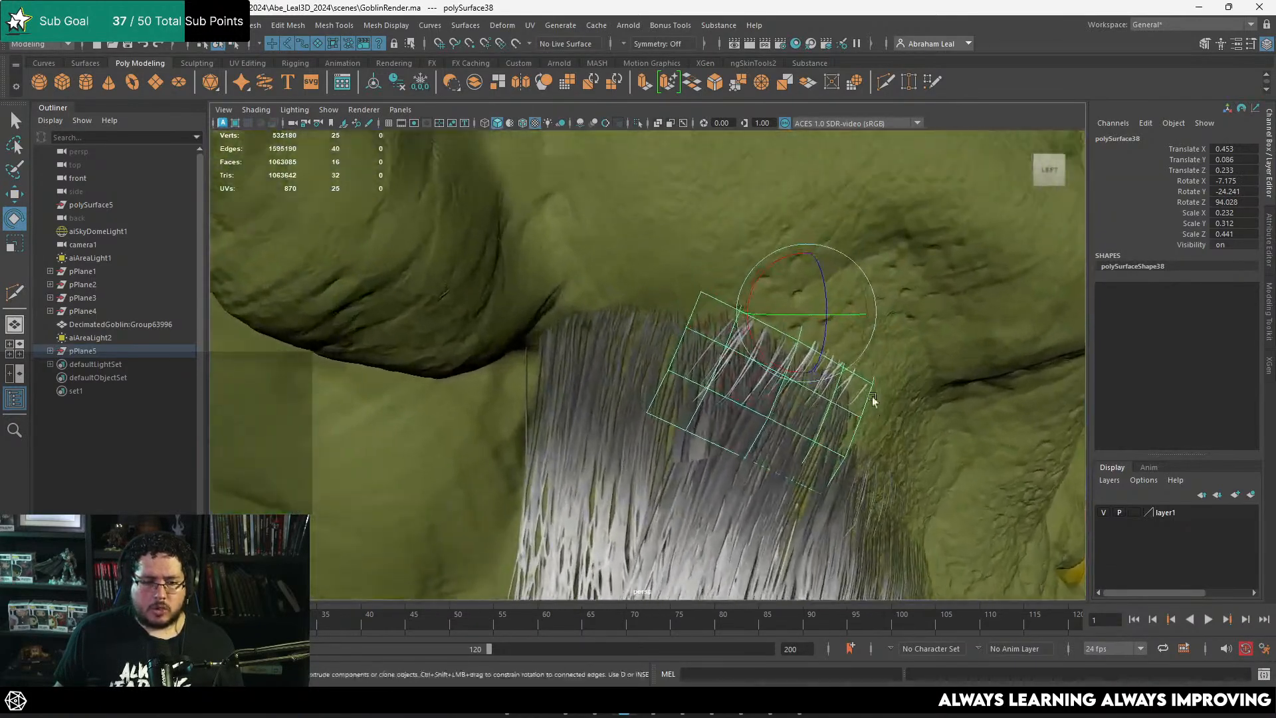
Step: Duplicate the card again and place the copy across the sideburn's top edge near the earlobe, rotated to match the hairline
key("w")
left_click_drag(799, 315, 682, 309)
key("e")
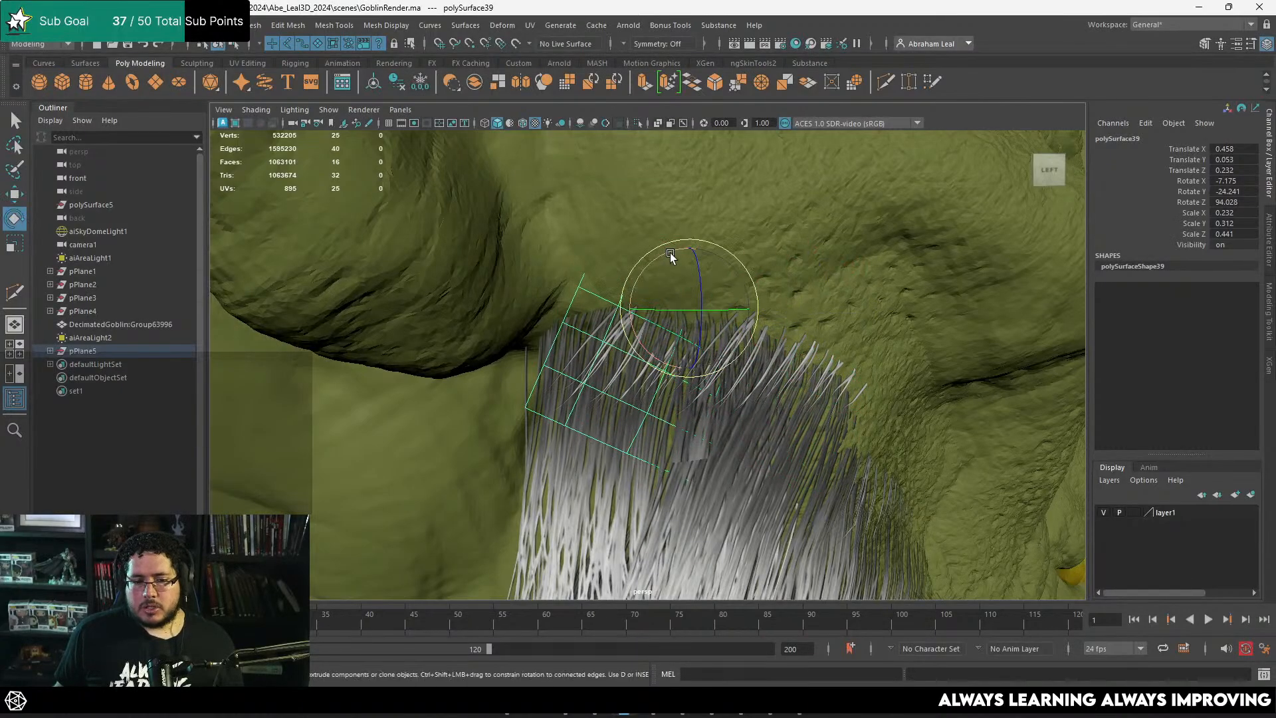
left_click_drag(667, 253, 637, 274)
key("w")
left_click_drag(688, 308, 649, 295)
left_click_drag(644, 332, 684, 318, "alt")
Step: Refine the rotation and position of the top sideburn card so it lies close to the skin beside the earlobe
key("e")
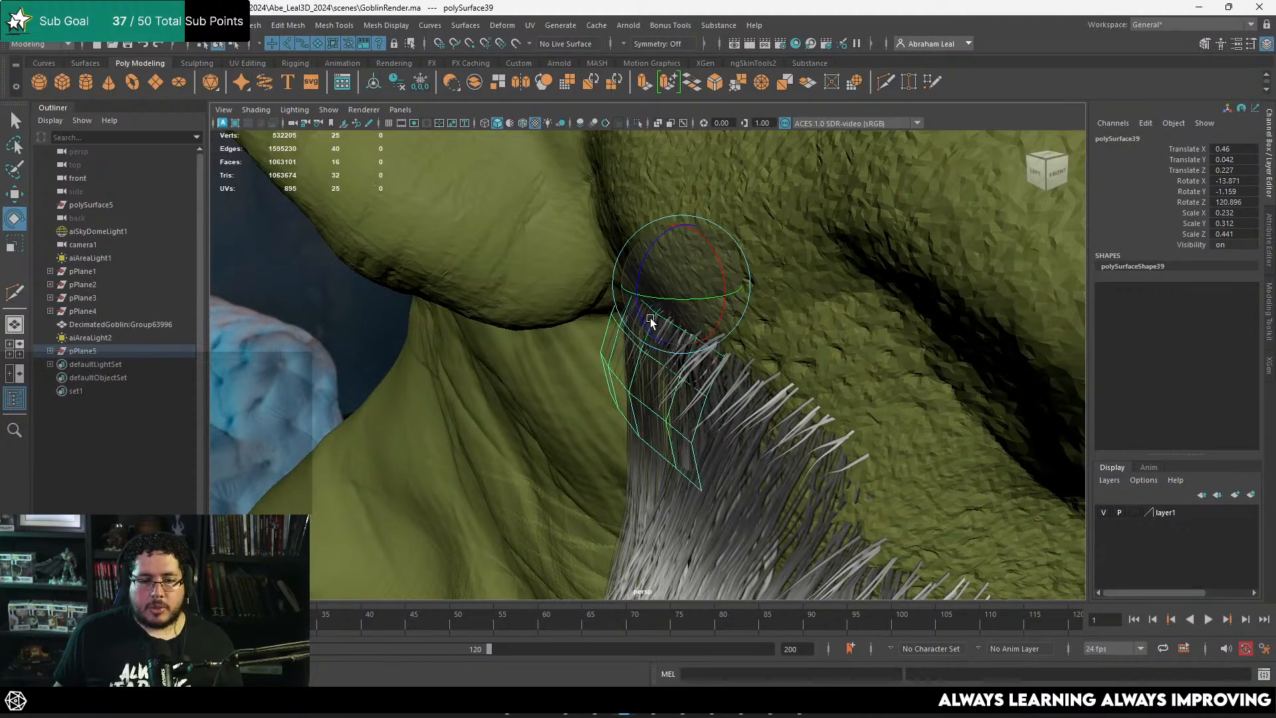
mouse_move(650, 320)
left_mouse_down()
mouse_move(683, 322)
mouse_move(670, 315)
left_mouse_up()
key("w")
left_click_drag(689, 296, 779, 258)
middle_click_drag(616, 312, 626, 291, "alt")
left_click_drag(627, 271, 629, 208)
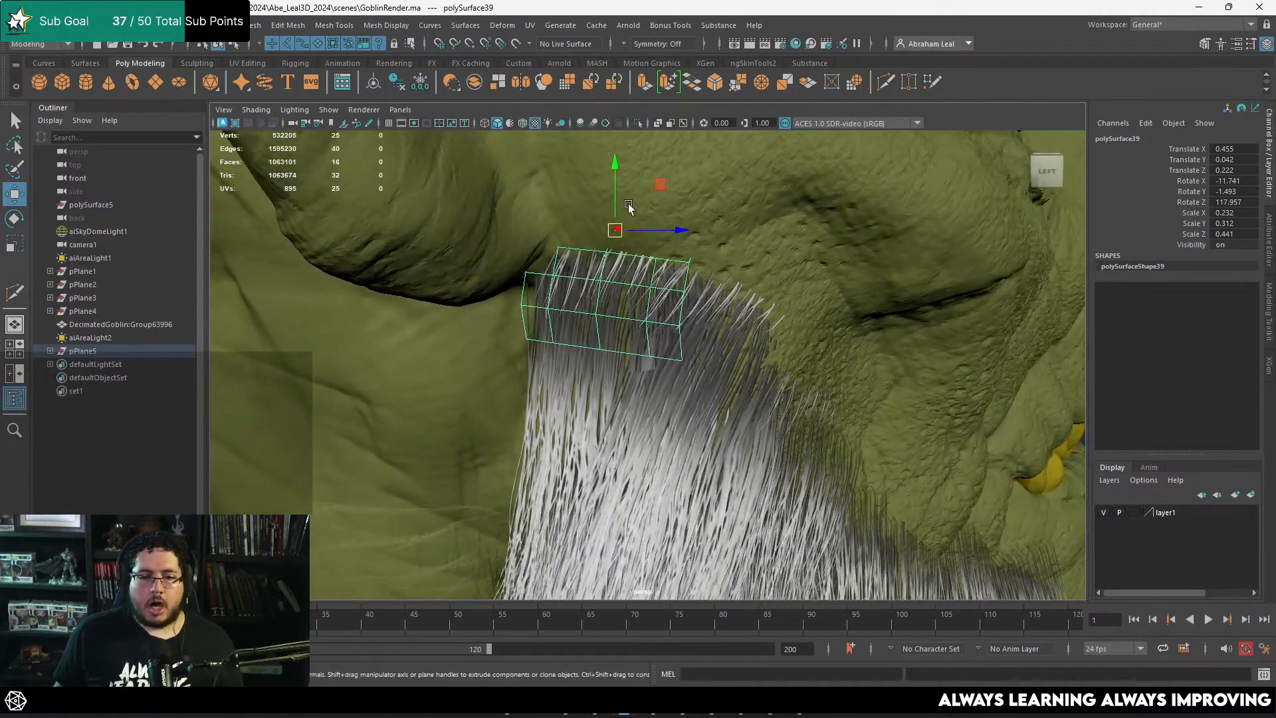
left_click_drag(615, 252, 612, 309)
left_click_drag(613, 309, 653, 315, "alt")
key("w")
left_click_drag(605, 242, 640, 261)
Step: Duplicate a short-strand card and move the copy down onto the lower front edge of the sideburn
left_click_drag(544, 222, 688, 322)
left_click_drag(688, 322, 607, 319, "alt")
key("e")
left_click_drag(670, 290, 754, 357)
key("w")
key("w")
mouse_move(754, 358)
left_mouse_down("alt")
mouse_move(722, 351)
mouse_move(733, 349)
left_mouse_up("alt")
left_click_drag(731, 349, 798, 372, "alt")
left_click_drag(687, 383, 748, 351)
Step: Rotate the lower sideburn copy so its strands follow the beard's edge and its surface hugs the cheek
key("e")
left_click_drag(746, 304, 762, 310)
left_click_drag(763, 316, 754, 284, "alt")
key("e")
left_click_drag(753, 284, 803, 348, "alt")
right_click_drag(803, 347, 755, 328, "alt")
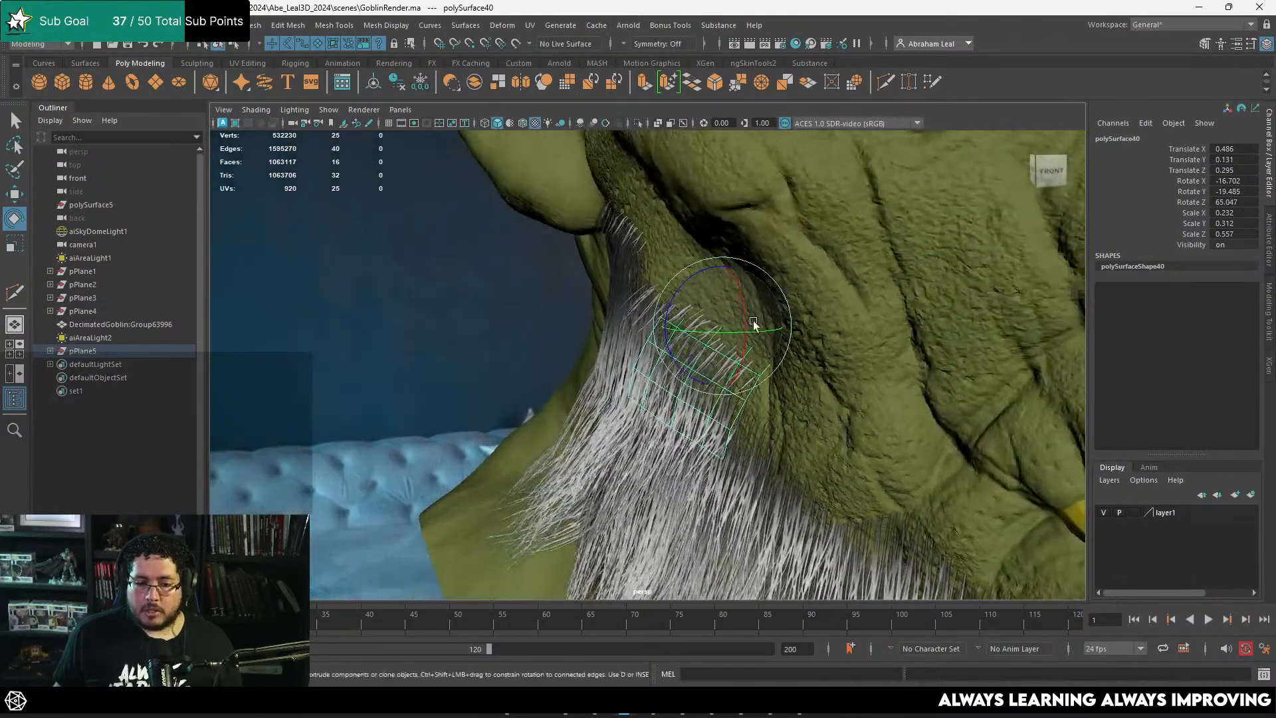
middle_click_drag(664, 308, 676, 342, "alt")
left_click_drag(676, 341, 714, 299, "alt")
Step: Duplicate the lower sideburn card, move the copy up between the neighbouring cards and scale it to 0.214, 0.288 and 0.516
key("ctrl+d")
key("w")
key("e")
key("w")
left_click_drag(712, 299, 815, 281, "alt")
key("r")
key("w")
left_click_drag(640, 291, 665, 287)
left_click_drag(665, 288, 600, 305, "alt")
Step: Rotate the in-between card so it follows the curve of the cheek at the sideburn's edge
key("e")
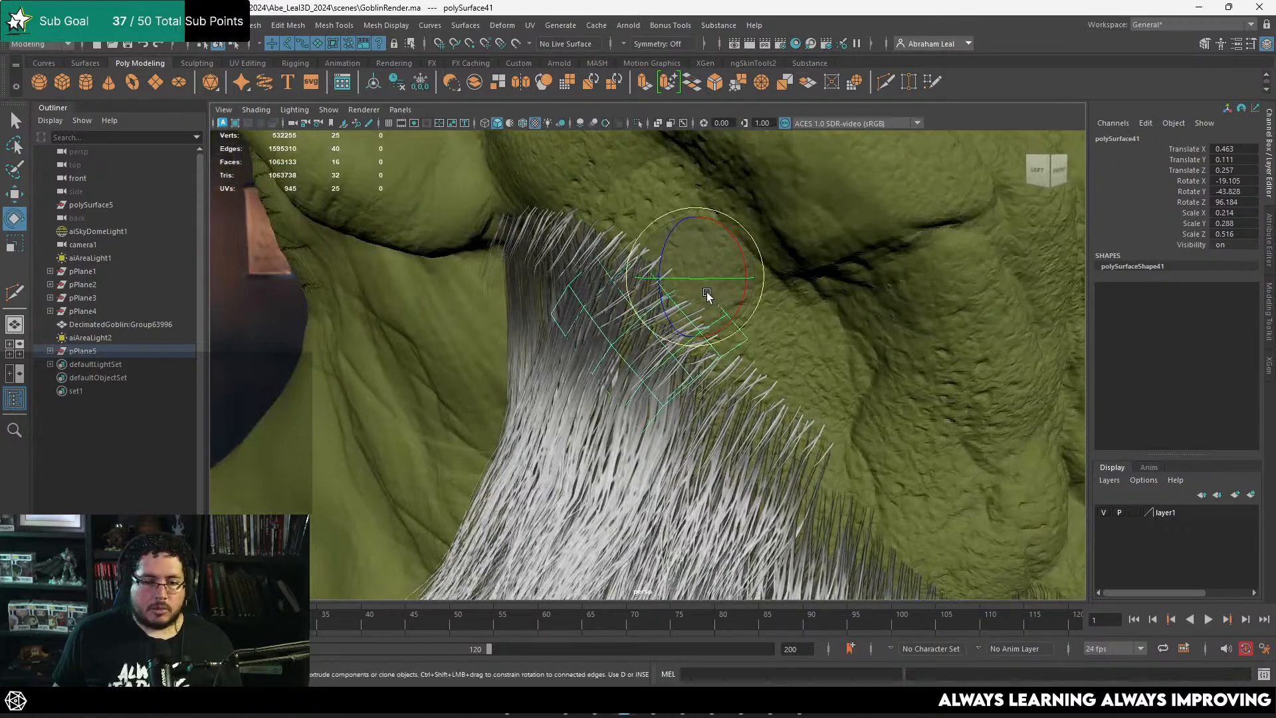
left_click_drag(707, 295, 653, 286)
key("w")
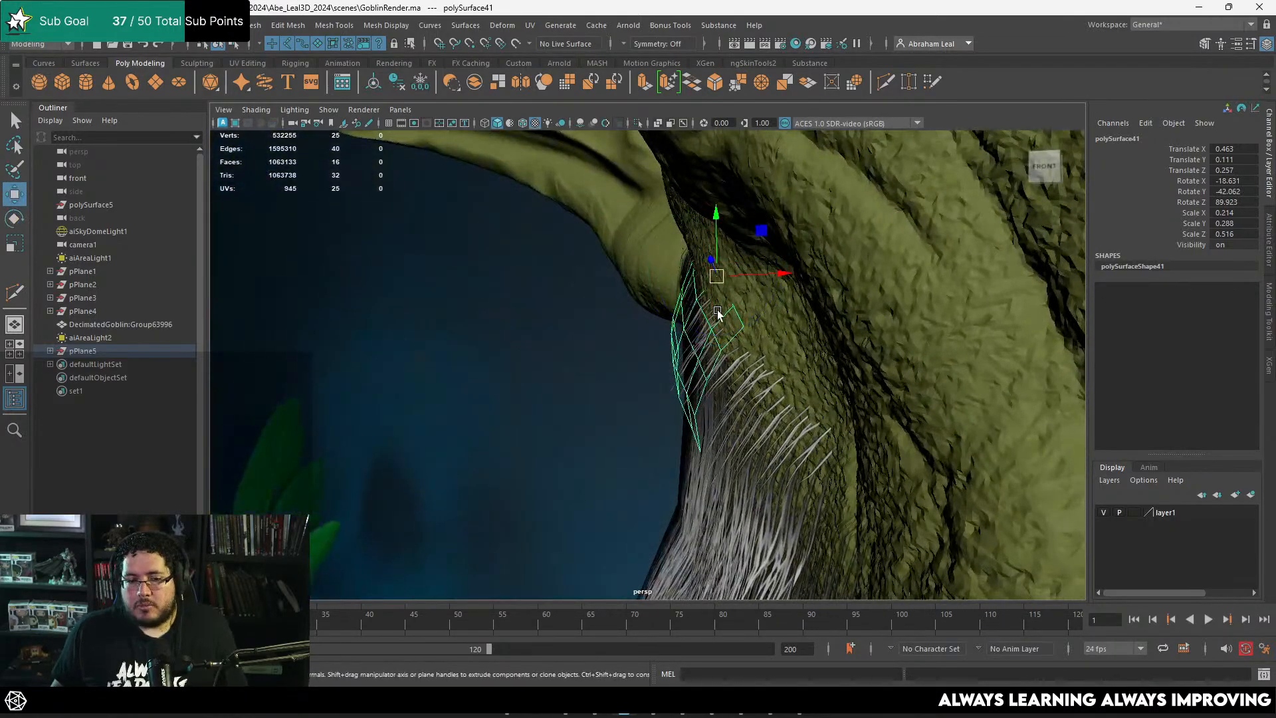
key("w")
Step: Isolate the in-between card, select the five vertices along one short end and show the whole scene again
left_click(558, 357)
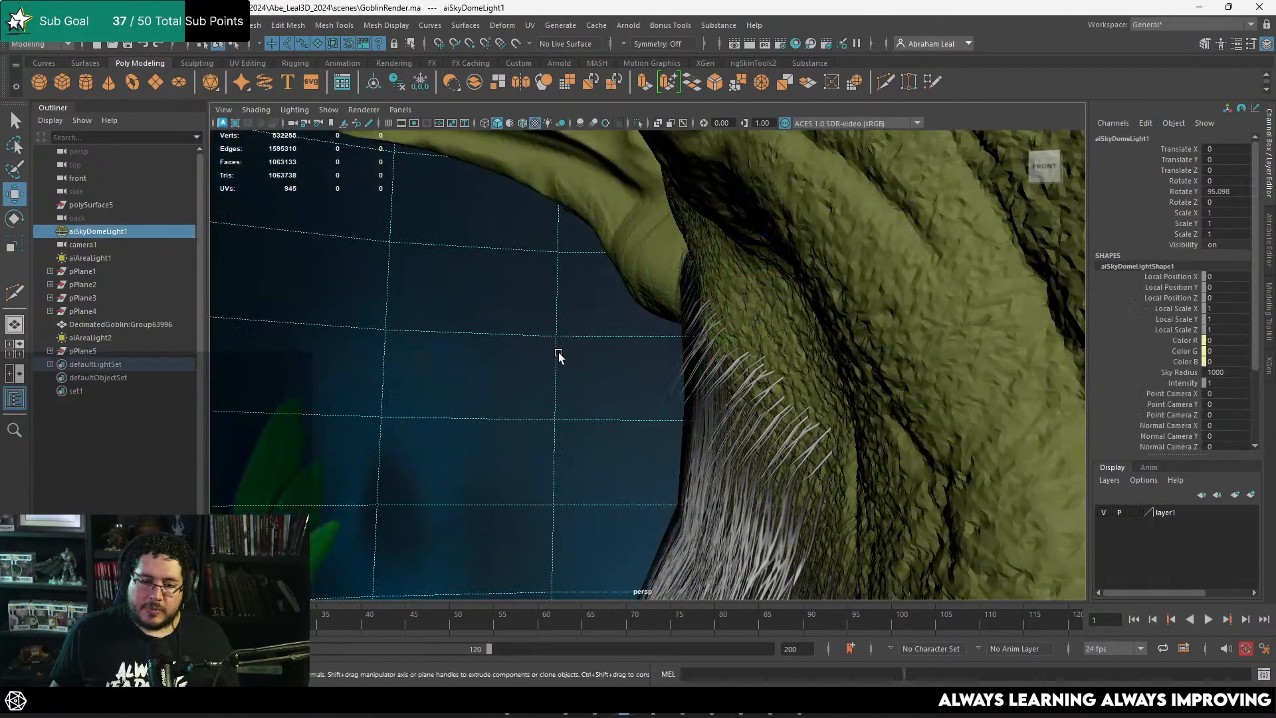
left_click(735, 332)
left_click_drag(736, 332, 827, 347, "alt")
left_click(637, 123)
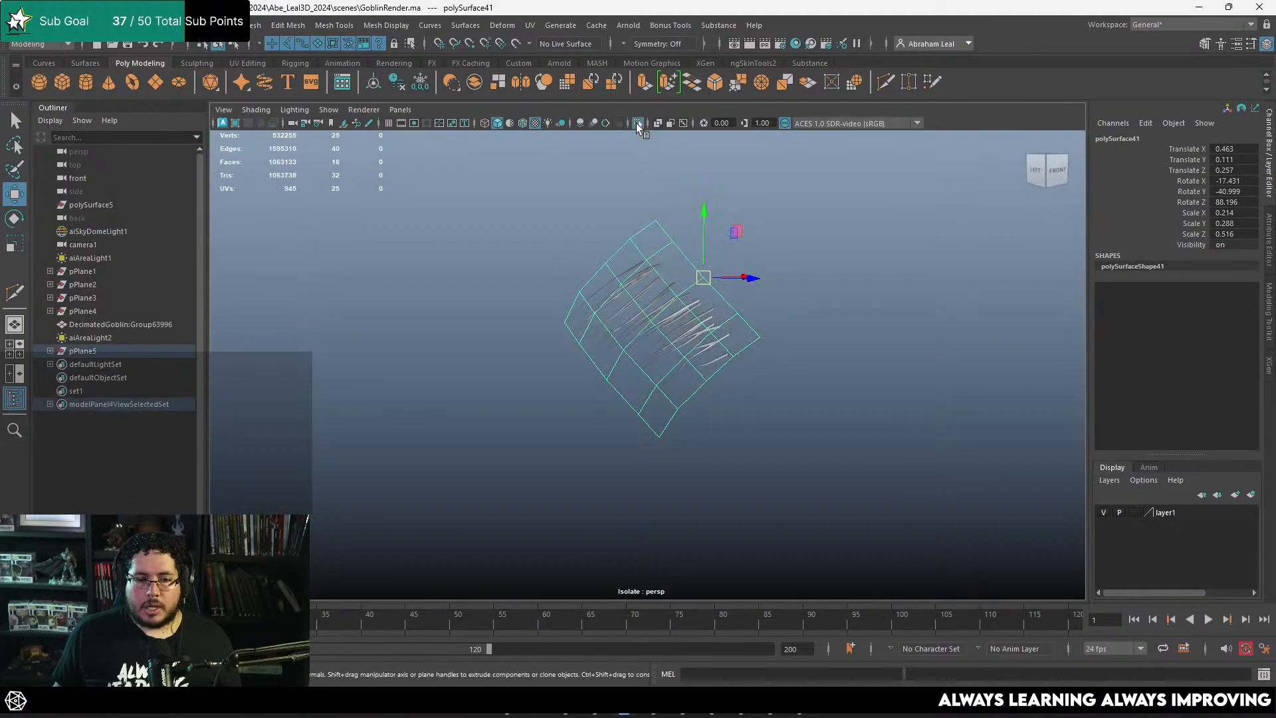
left_click_drag(565, 250, 600, 249, "alt")
right_click_drag(599, 249, 536, 249)
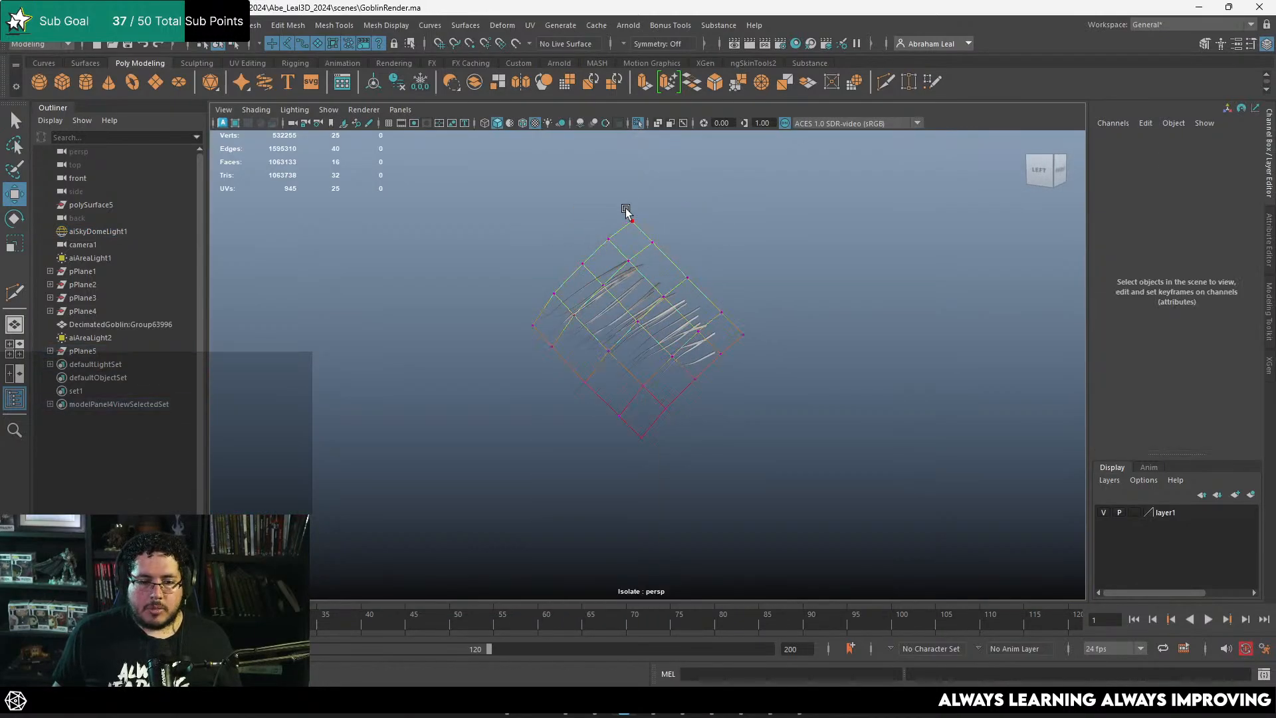
left_click(612, 235)
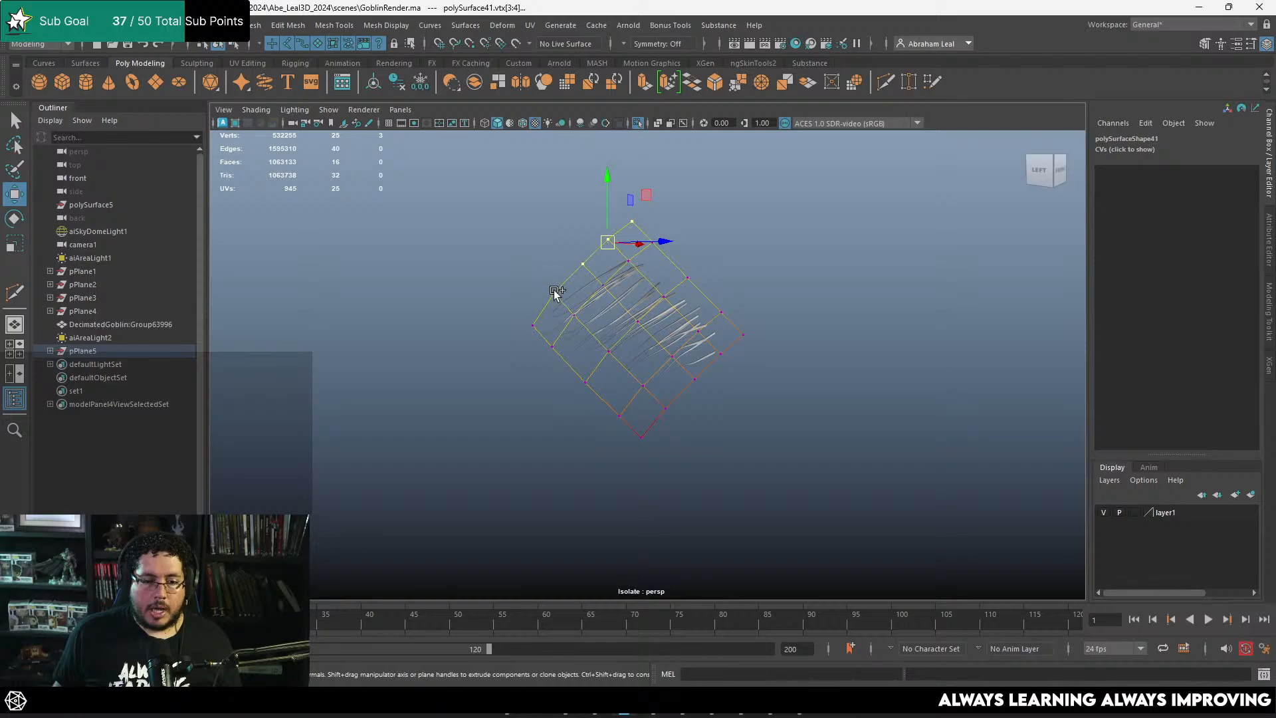
left_click_drag(562, 329, 531, 313, "alt")
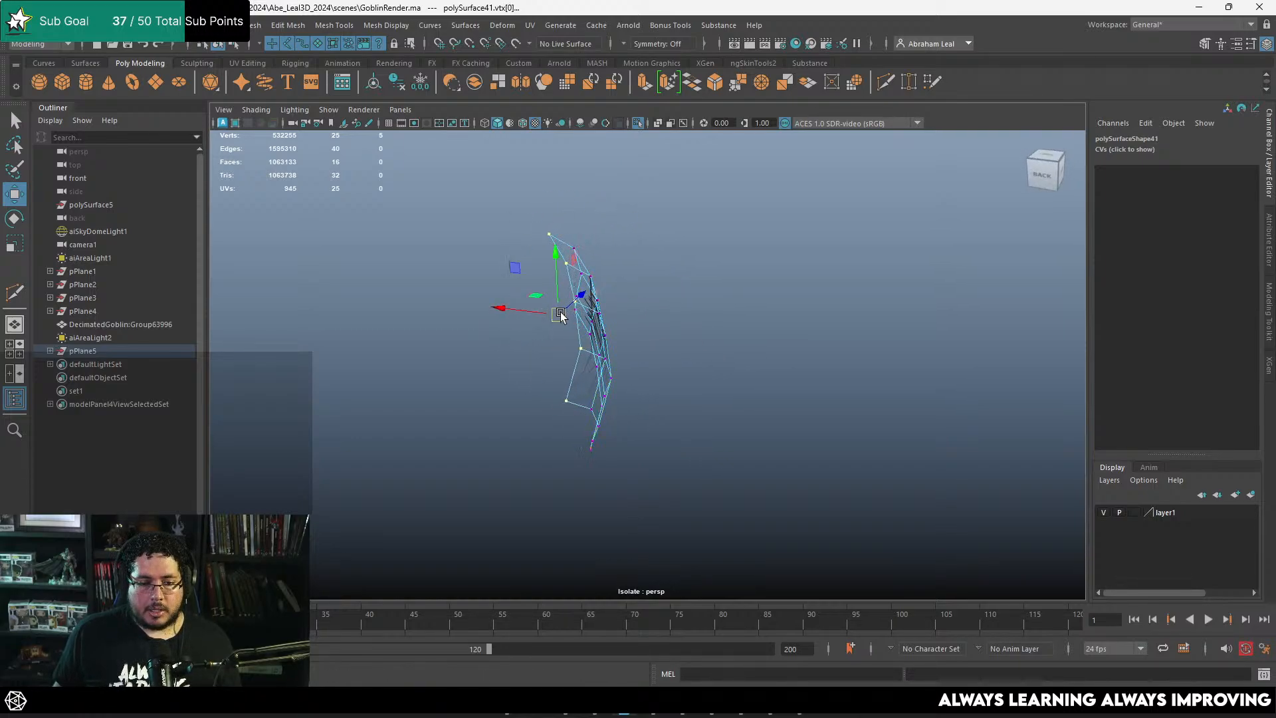
left_click(639, 124)
Step: Reposition the outer vertices of the in-between card to fit it closer to the beard, then return to object mode
left_click_drag(539, 270, 639, 292, "alt")
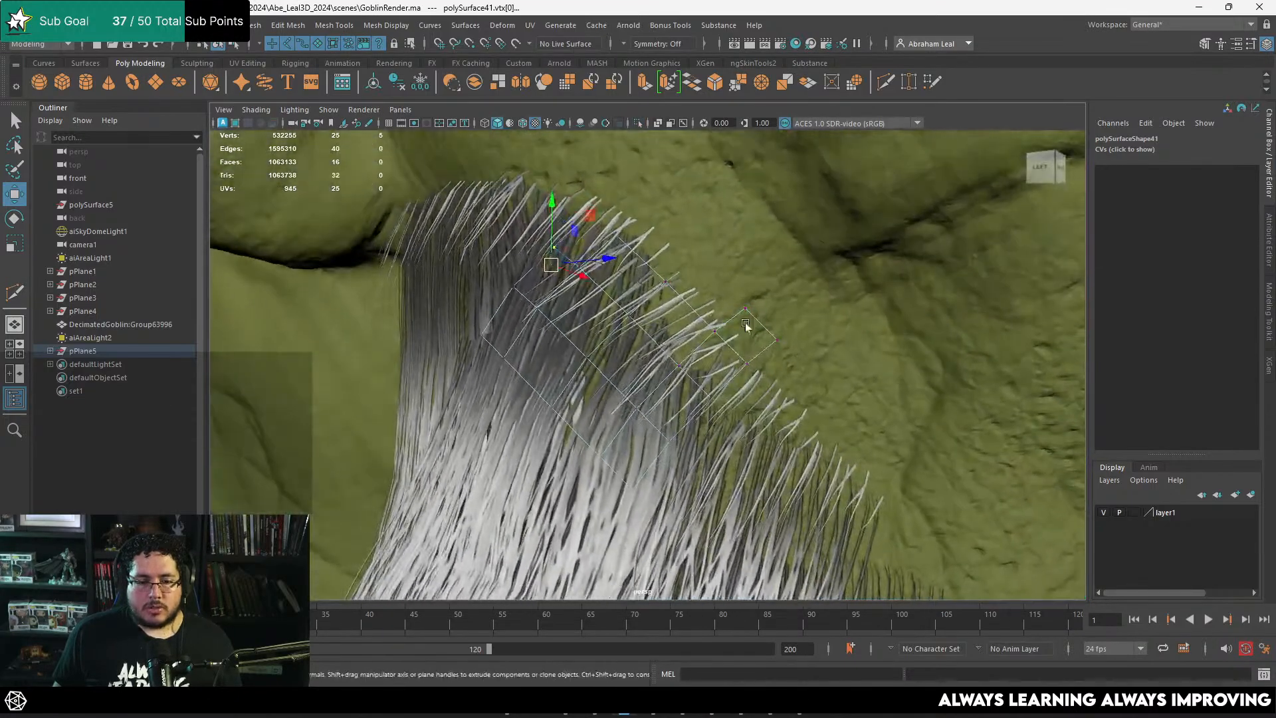
left_click_drag(710, 402, 710, 401)
left_click_drag(710, 400, 651, 392, "alt")
left_click_drag(793, 345, 768, 389, "alt")
left_click_drag(766, 390, 688, 474)
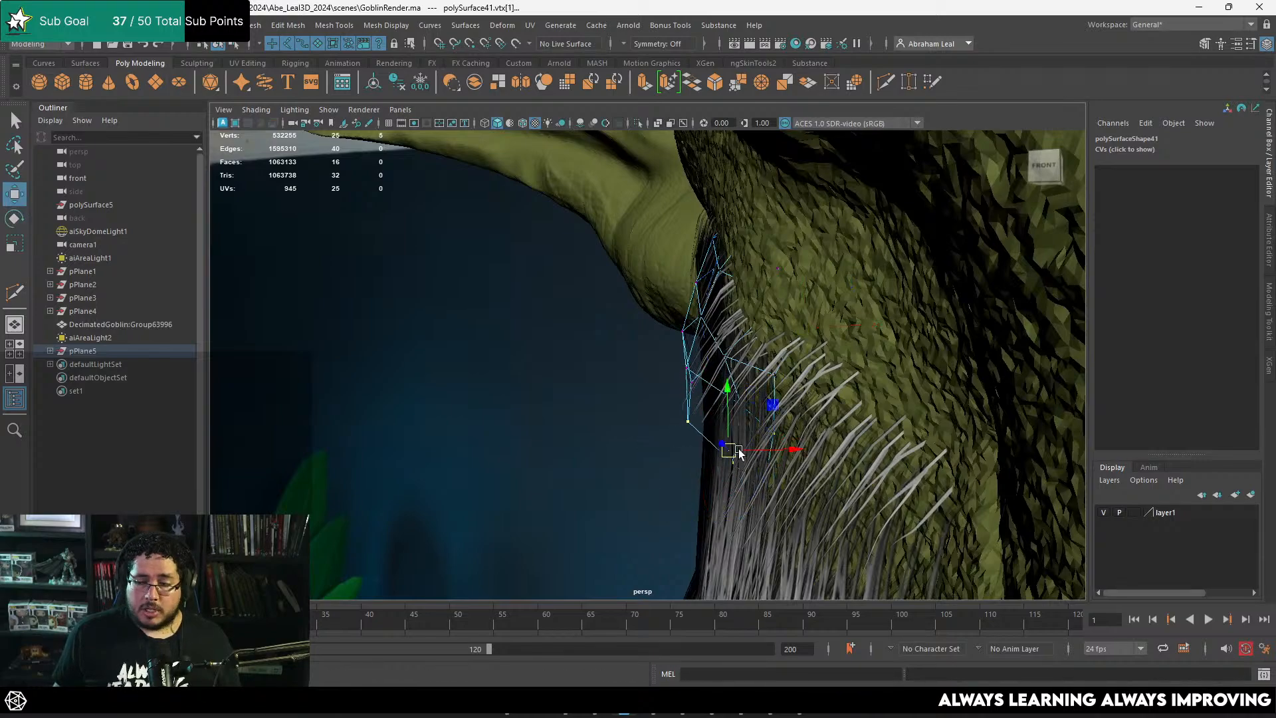
key("F8")
left_click_drag(714, 354, 686, 361, "alt")
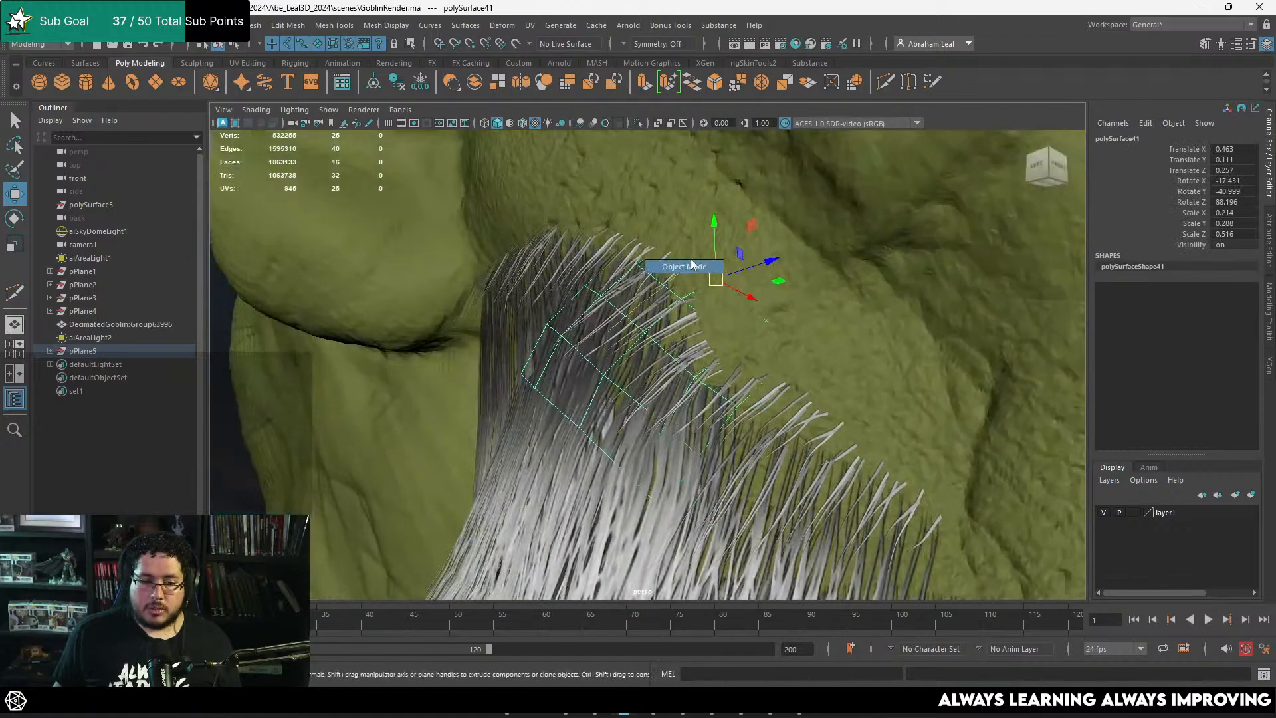
left_click_drag(691, 265, 581, 326, "alt")
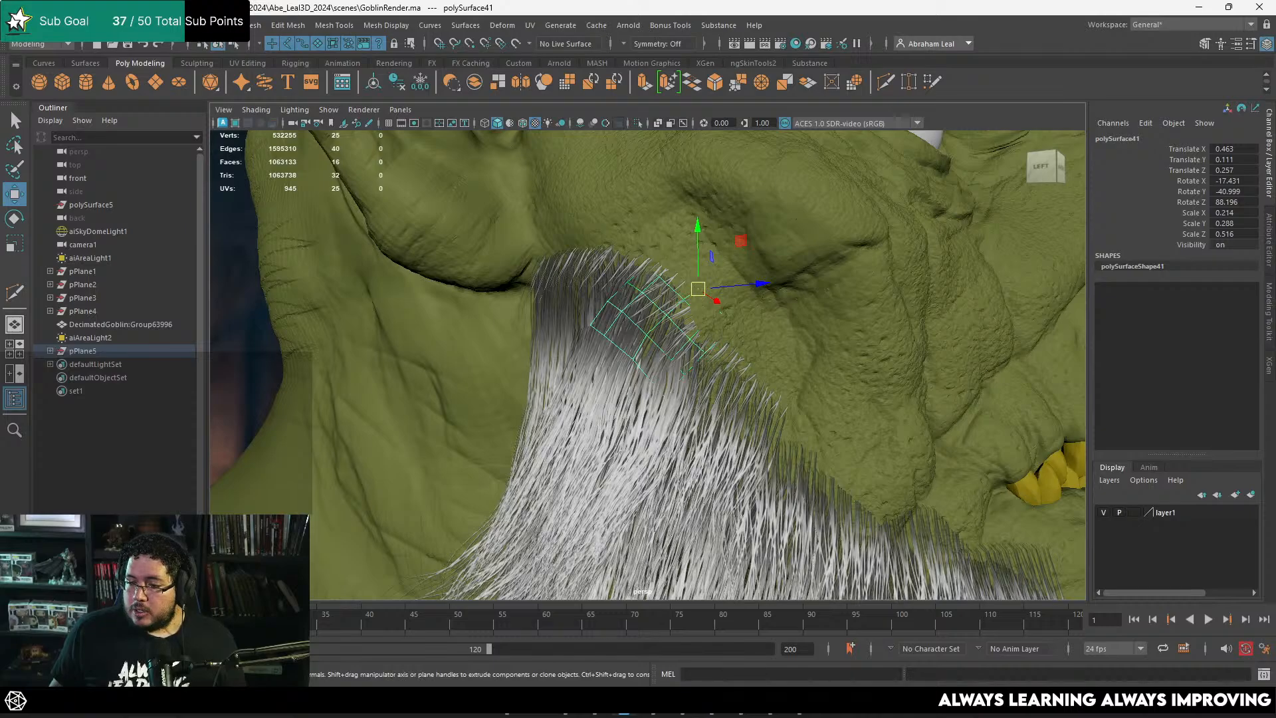
Step: Duplicate the in-between card, move the copy down the beard's cheek edge and rotate it to match the hair direction
key("ctrl+a")
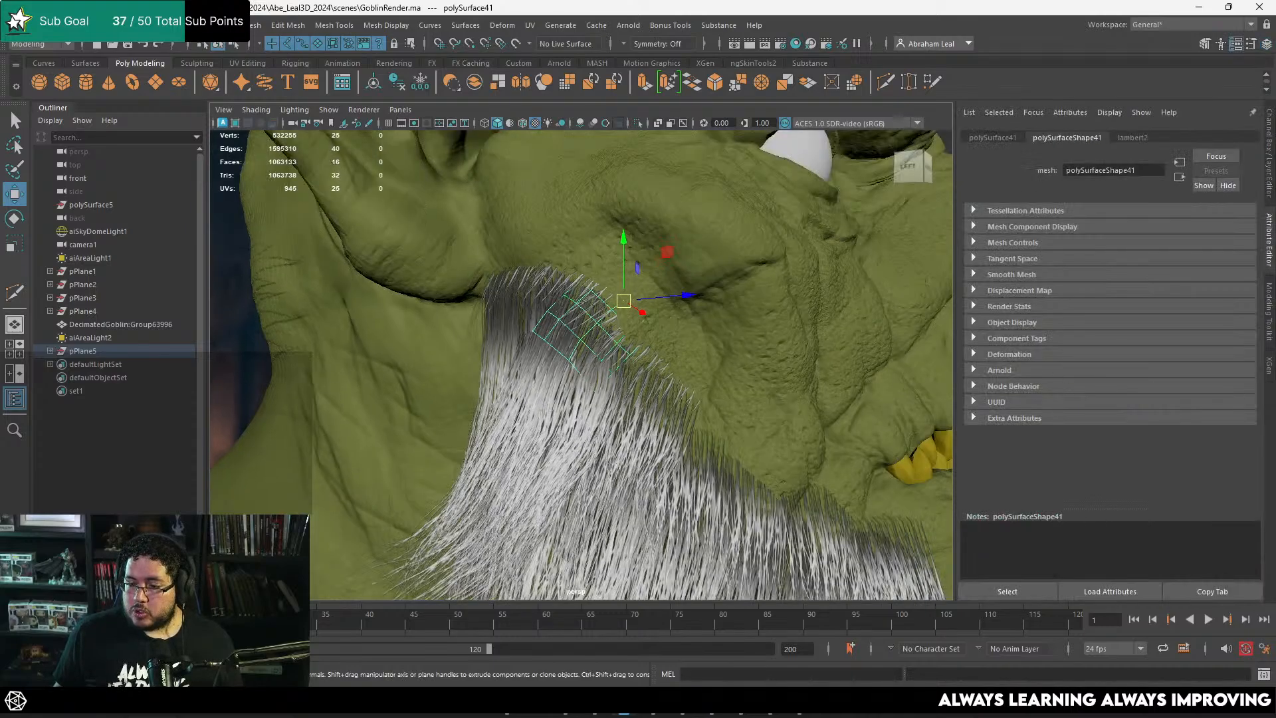
middle_click_drag(679, 362, 671, 293, "alt")
right_click_drag(672, 292, 700, 353, "alt")
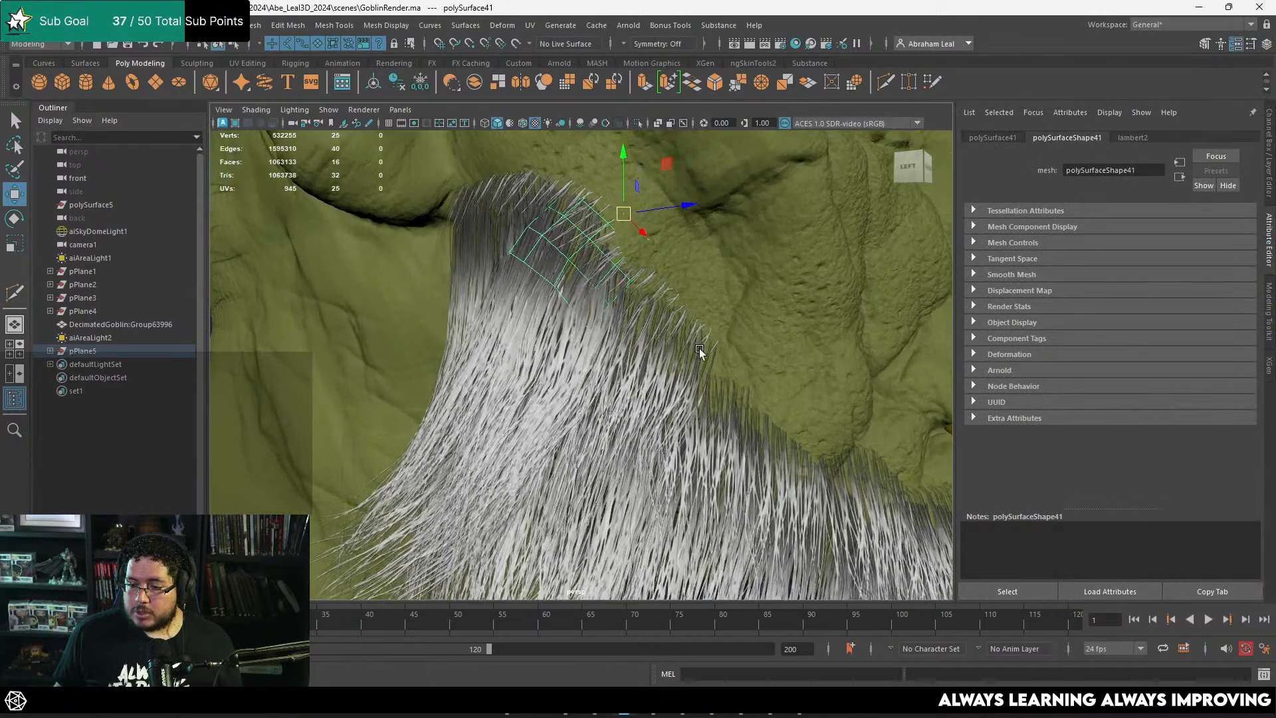
left_click_drag(701, 353, 628, 257, "alt")
key("ctrl+d")
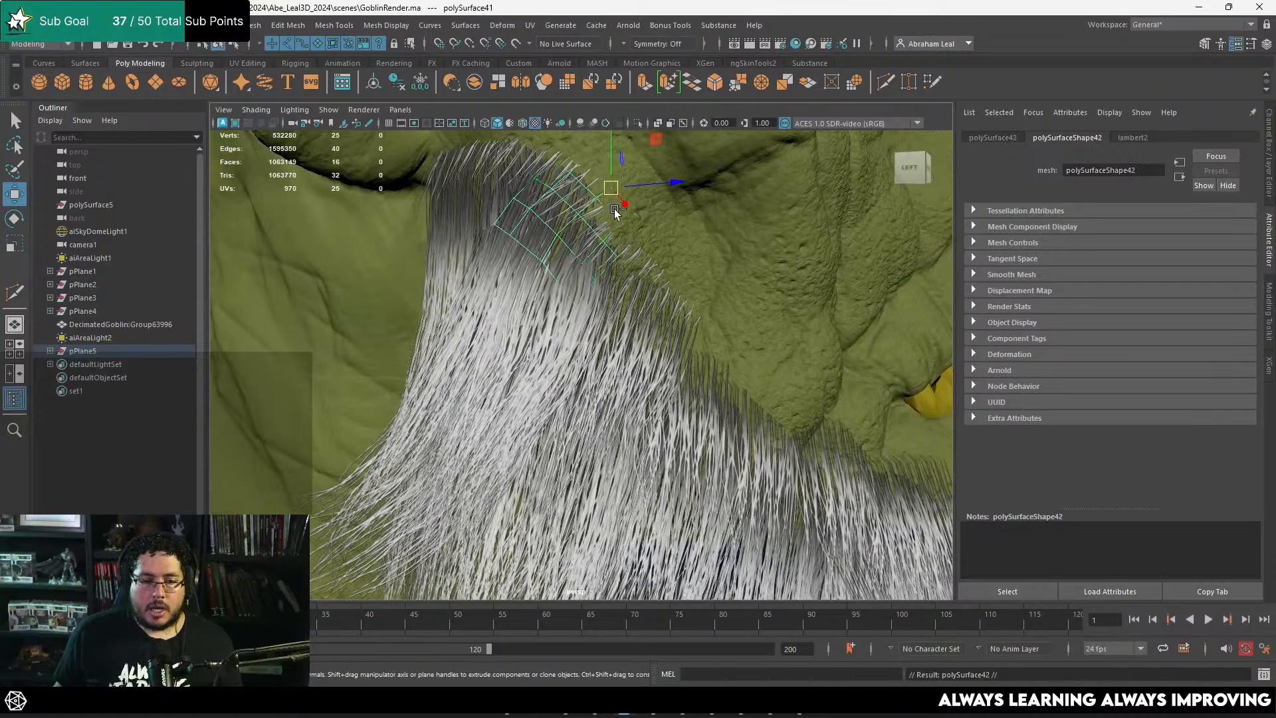
left_click_drag(612, 189, 709, 337)
left_click_drag(708, 336, 585, 312, "alt")
left_click_drag(642, 342, 684, 349, "alt")
key("e")
middle_click_drag(684, 349, 660, 272, "alt")
key("w")
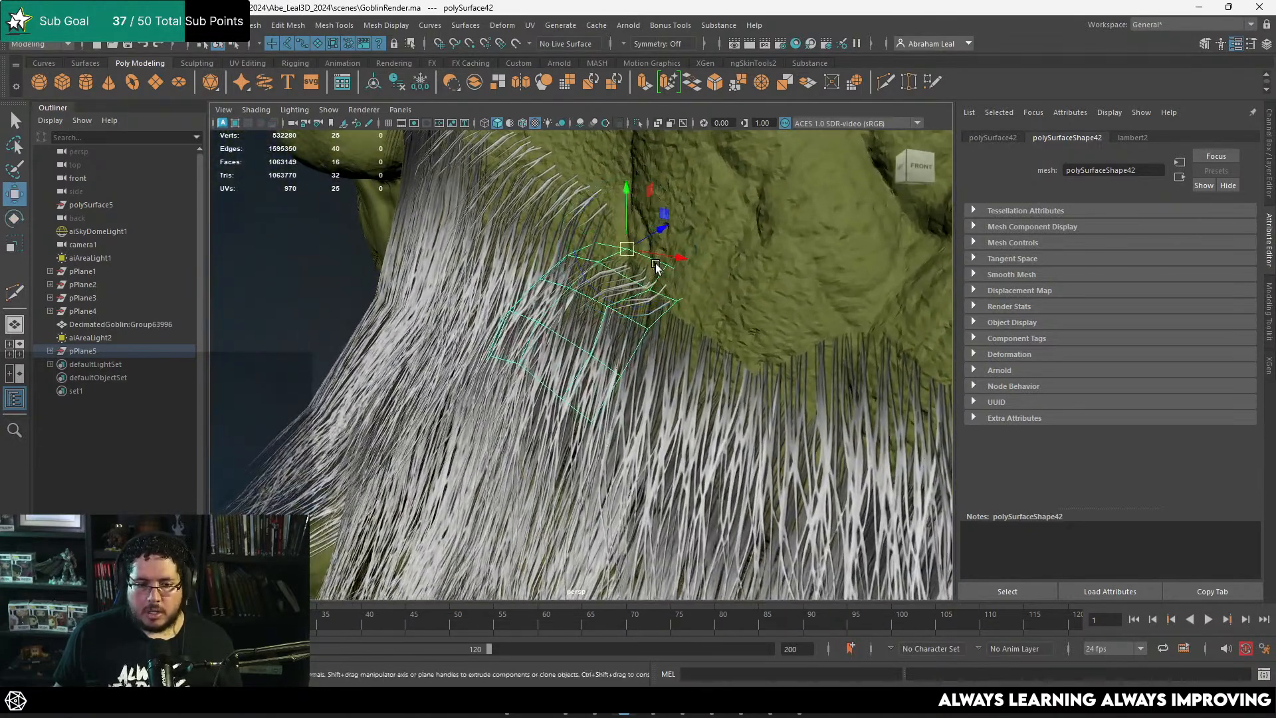
Step: Finish seating that copy on the cheek and fit another duplicate beside it along the beard's front edge
mouse_move(628, 250)
left_mouse_down()
mouse_move(707, 296)
mouse_move(716, 328)
mouse_move(670, 292)
mouse_move(647, 236)
left_mouse_up()
key("e")
key("w")
left_click_drag(648, 235, 571, 242, "alt")
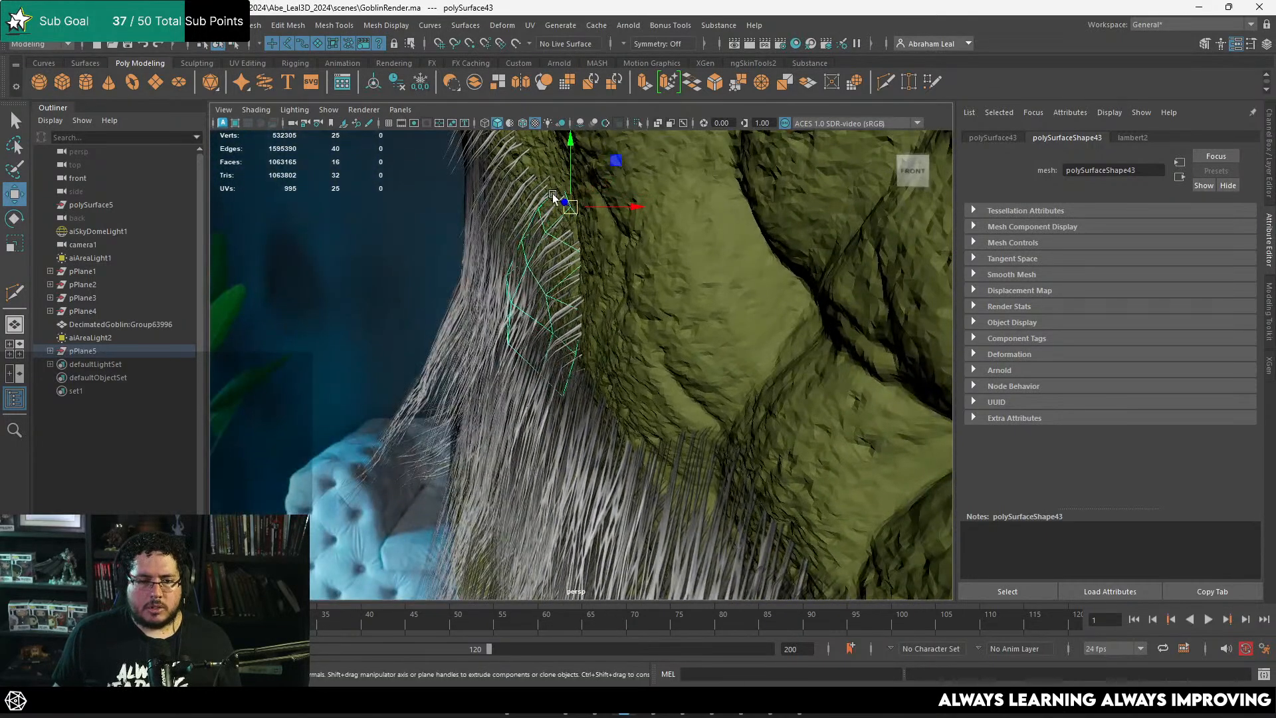
left_click_drag(552, 181, 589, 212)
key("w")
left_click_drag(615, 234, 669, 248, "alt")
middle_click_drag(669, 248, 589, 239, "alt")
left_click_drag(590, 239, 672, 322, "alt")
Step: Duplicate the short-strand card once more, move the copy down toward the jaw and rotate it along the beard's upper edge
key("ctrl+d")
left_click_drag(673, 321, 596, 320, "alt")
right_click_drag(596, 320, 613, 353, "alt")
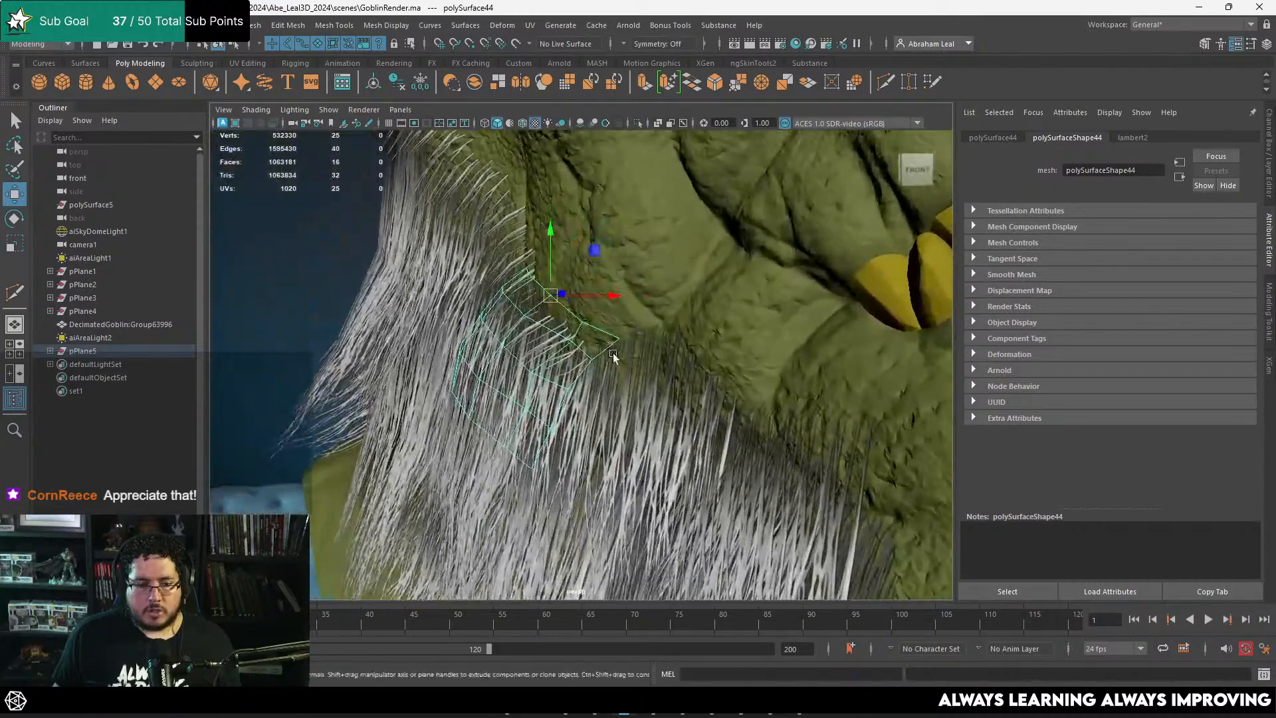
left_click_drag(551, 298, 611, 254)
key("e")
key("w")
left_click_drag(610, 254, 692, 294, "alt")
mouse_move(696, 299)
left_mouse_down()
mouse_move(673, 290)
mouse_move(690, 295)
mouse_move(683, 284)
mouse_move(681, 297)
left_mouse_up()
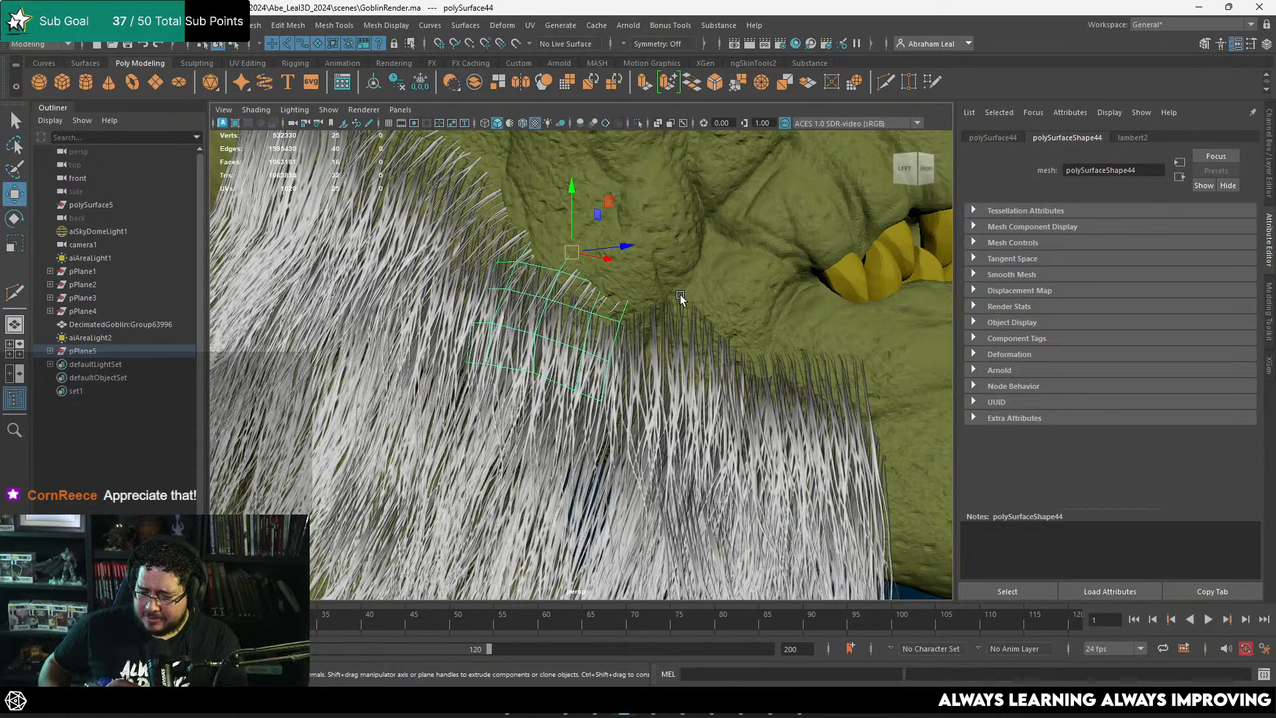
Step: Duplicate the short-strand card again, then move and rotate the copy along the beard's upper edge toward the mouth
left_click_drag(680, 294, 620, 297, "alt")
left_click_drag(573, 252, 631, 299, "alt")
key("w")
key("e")
key("w")
left_click_drag(631, 299, 508, 299, "alt")
left_click_drag(508, 300, 655, 337, "alt")
middle_click_drag(654, 337, 527, 280, "alt")
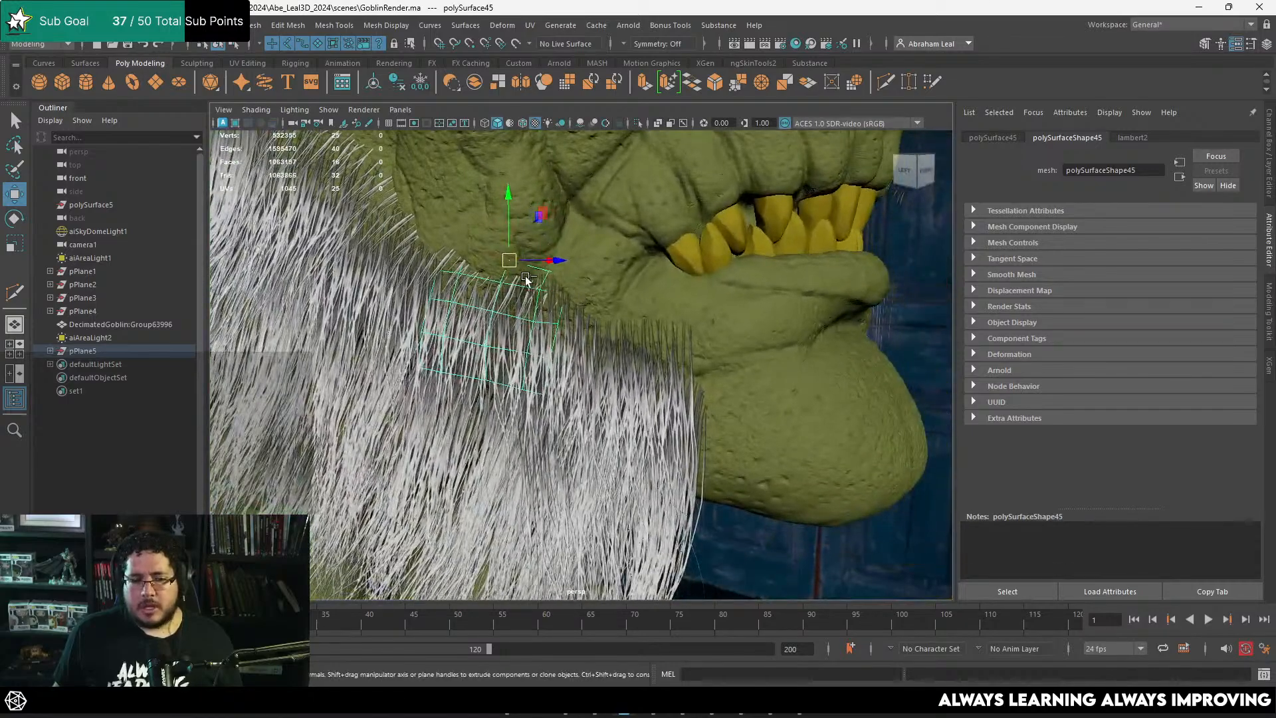
Step: Duplicate the short-strand card further and position the copies lower along the jaw to fill the beard's front edge
key("ctrl+d")
left_click_drag(510, 261, 489, 364)
scroll(508, 303, "up", 2)
key("ctrl+d")
key("e")
key("w")
left_click_drag(490, 366, 573, 368, "alt")
left_click_drag(573, 369, 615, 391, "alt")
left_click(769, 408)
left_click_drag(765, 411, 605, 406, "alt")
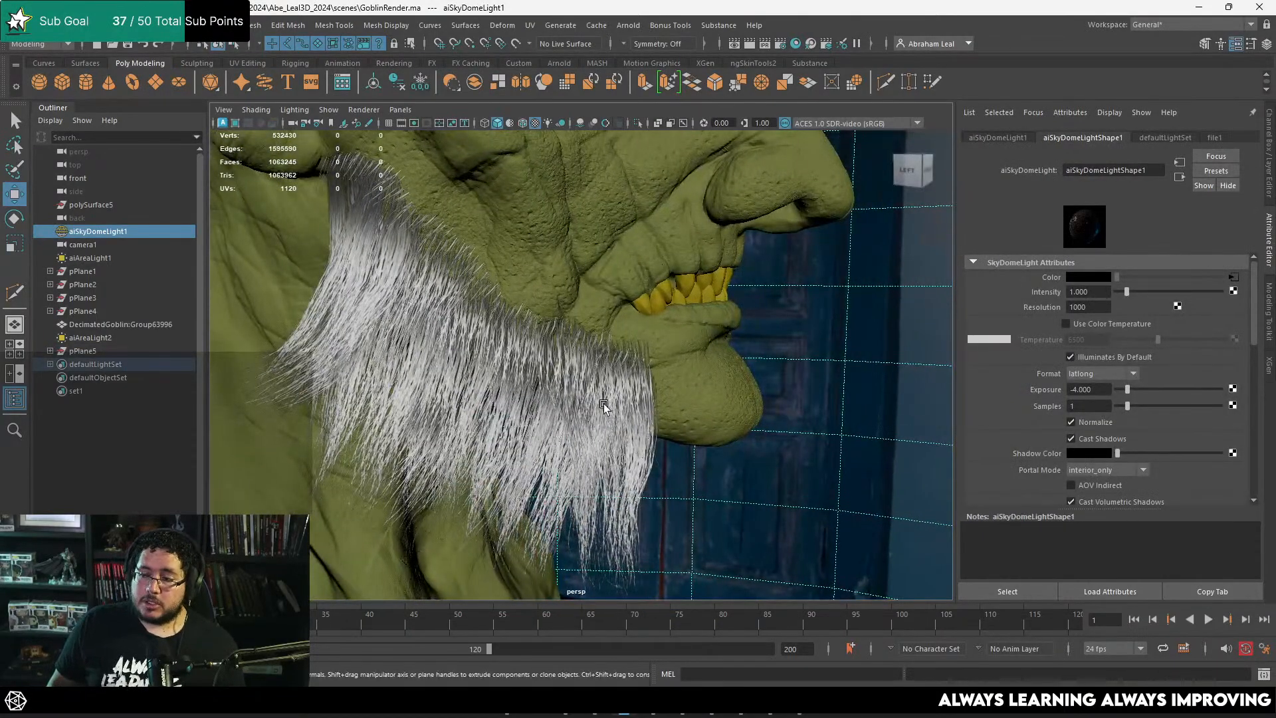
Step: Duplicate the long hair card below the ear, move the copy toward the jaw and rotate it to follow the beard
left_click_drag(604, 404, 405, 327, "alt")
left_click(450, 366)
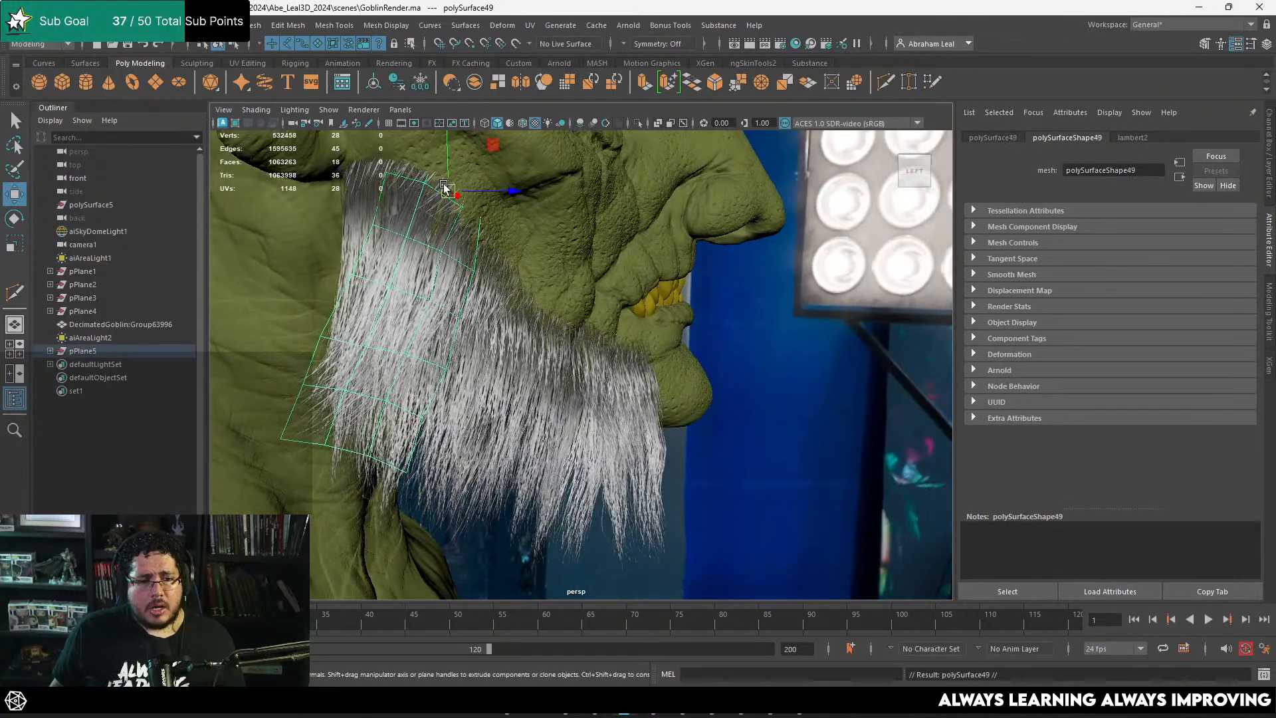
left_click_drag(444, 187, 600, 354)
left_click_drag(601, 353, 549, 358, "alt")
key("w")
left_click_drag(549, 358, 698, 357, "alt")
key("e")
left_click_drag(562, 334, 578, 300)
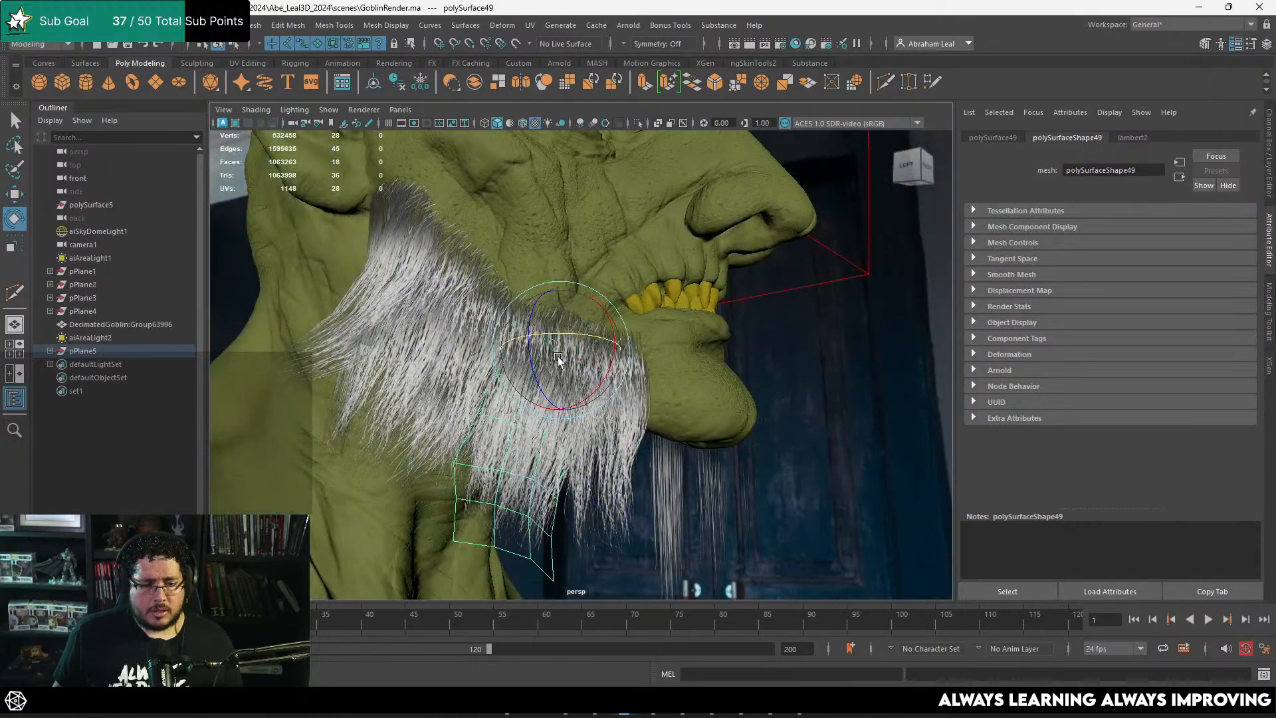
Step: Fine-tune the long card copy's rotation and position so it sits within the front of the beard, then deselect it
mouse_move(559, 359)
left_mouse_down()
mouse_move(542, 354)
mouse_move(549, 362)
left_mouse_up()
left_click_drag(549, 363, 412, 382, "alt")
key("w")
left_click_drag(505, 396, 607, 347, "alt")
left_click(769, 465)
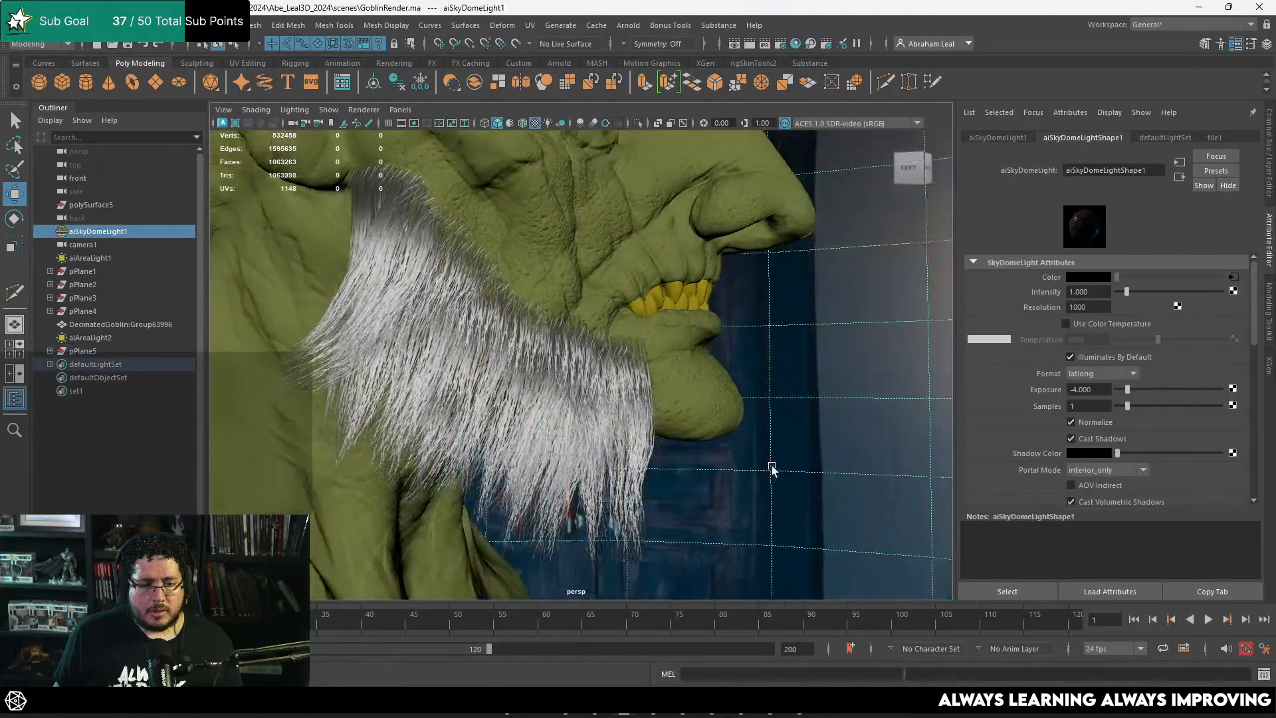
Step: Select all the beard cards, combine them into one mesh and mirror it across the world X axis
left_click_drag(769, 464, 635, 250, "alt")
left_click(536, 442)
left_click_drag(536, 443, 669, 432, "alt")
left_click(601, 508, "ctrl")
left_click(480, 80)
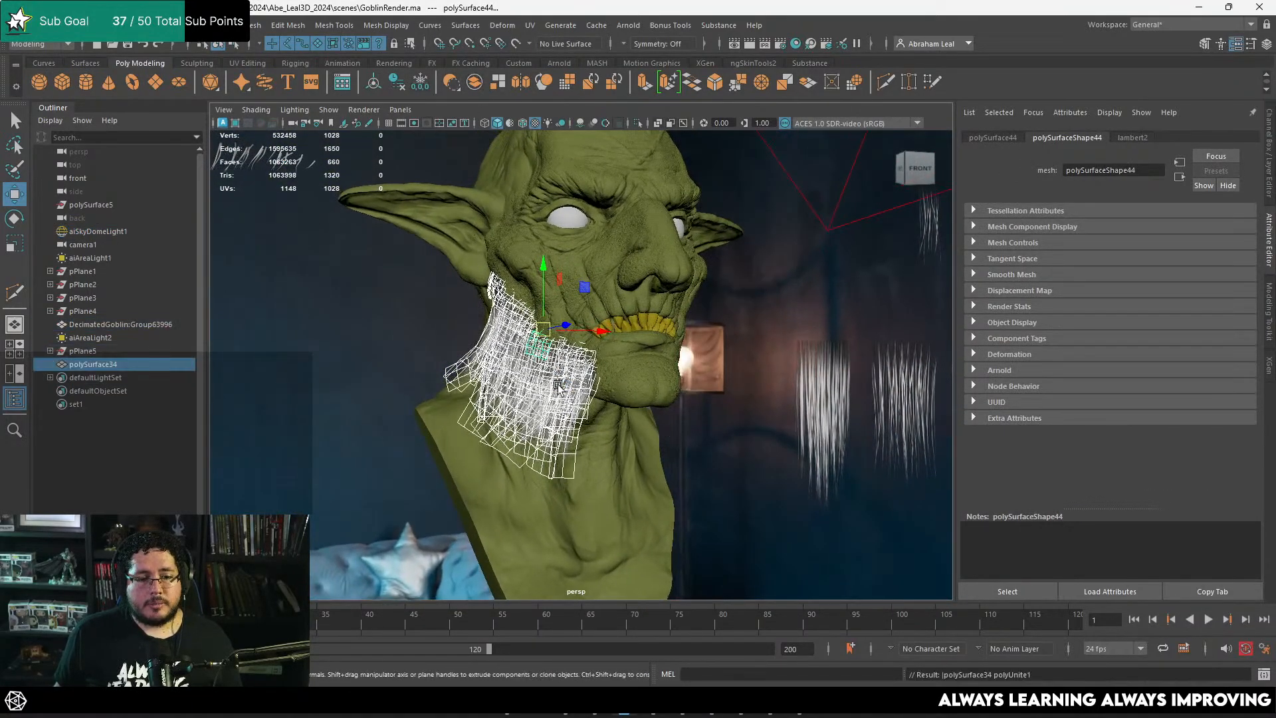
right_click_drag(551, 290, 552, 386, "shift")
right_click_drag(528, 452, 528, 454, "shift")
left_click_drag(528, 454, 642, 411, "alt")
Step: Export the mirrored beard selection as HairTest.fbx and switch to Marmoset Toolbag
left_click(15, 24)
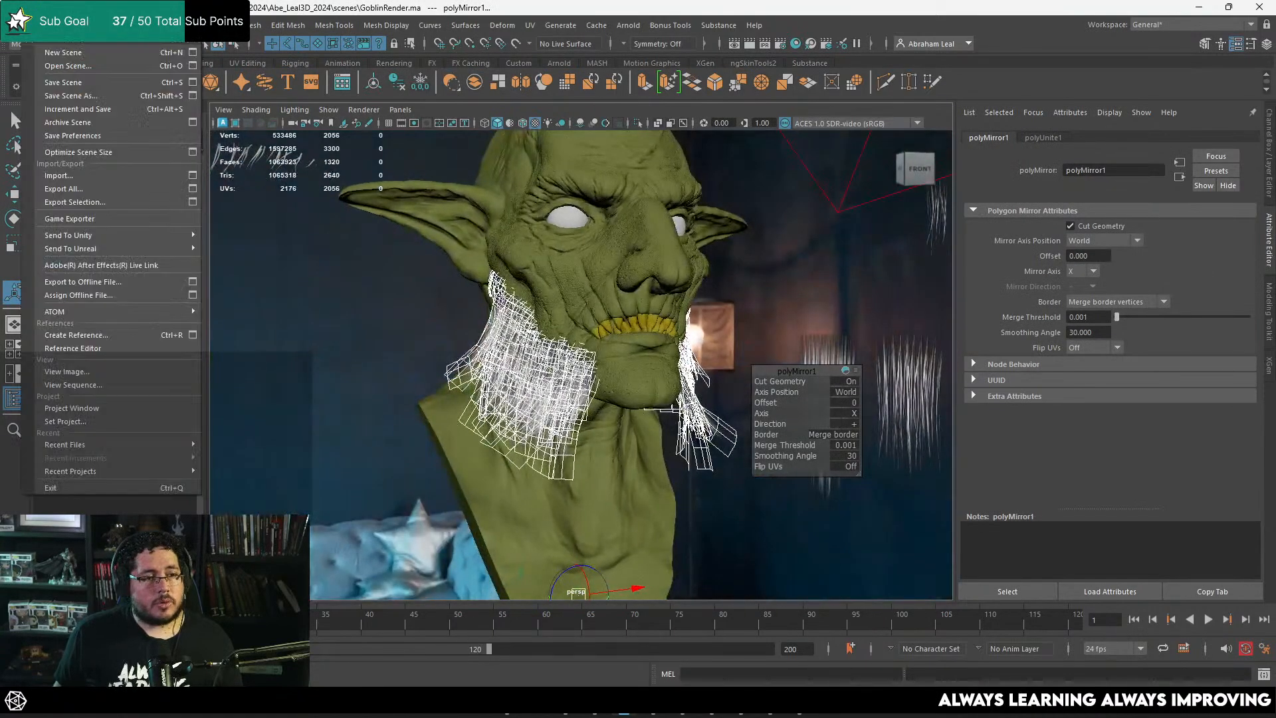
left_click(95, 202)
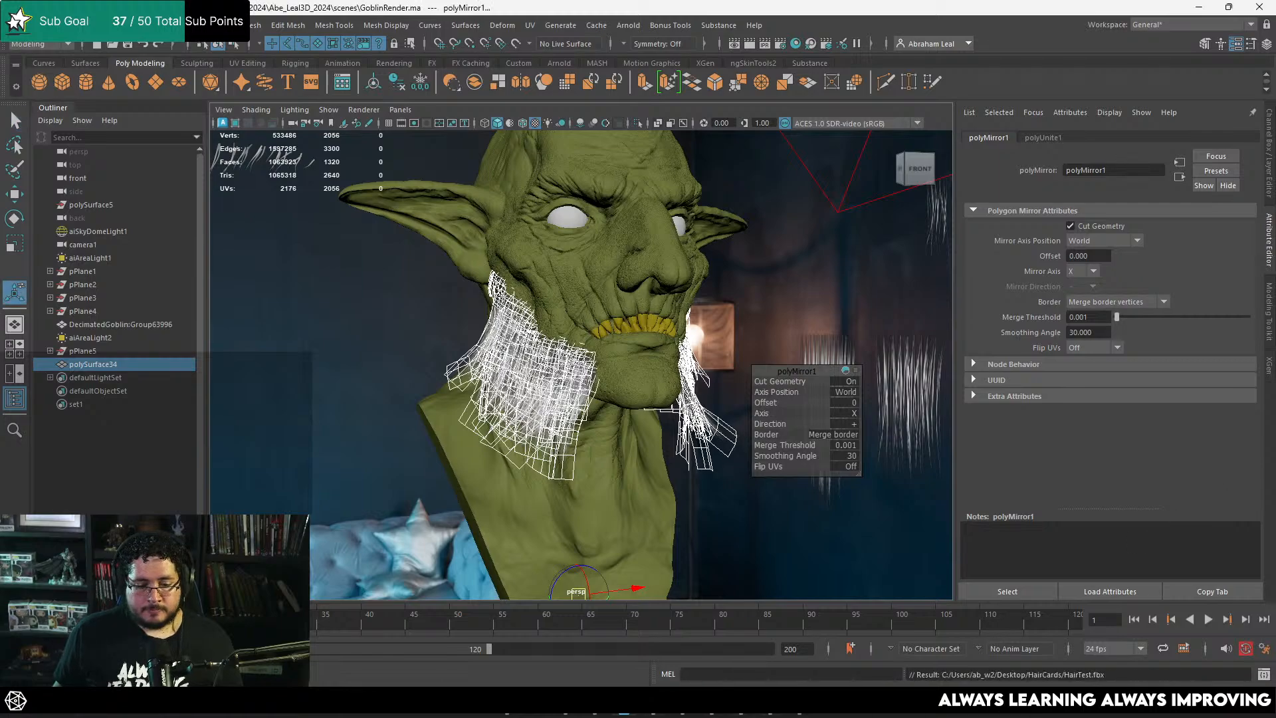
left_click(770, 702)
Step: Assign the HairCard material to the updated beard mesh on the goblin
scroll(778, 355, "down", 3)
left_click_drag(777, 355, 807, 326)
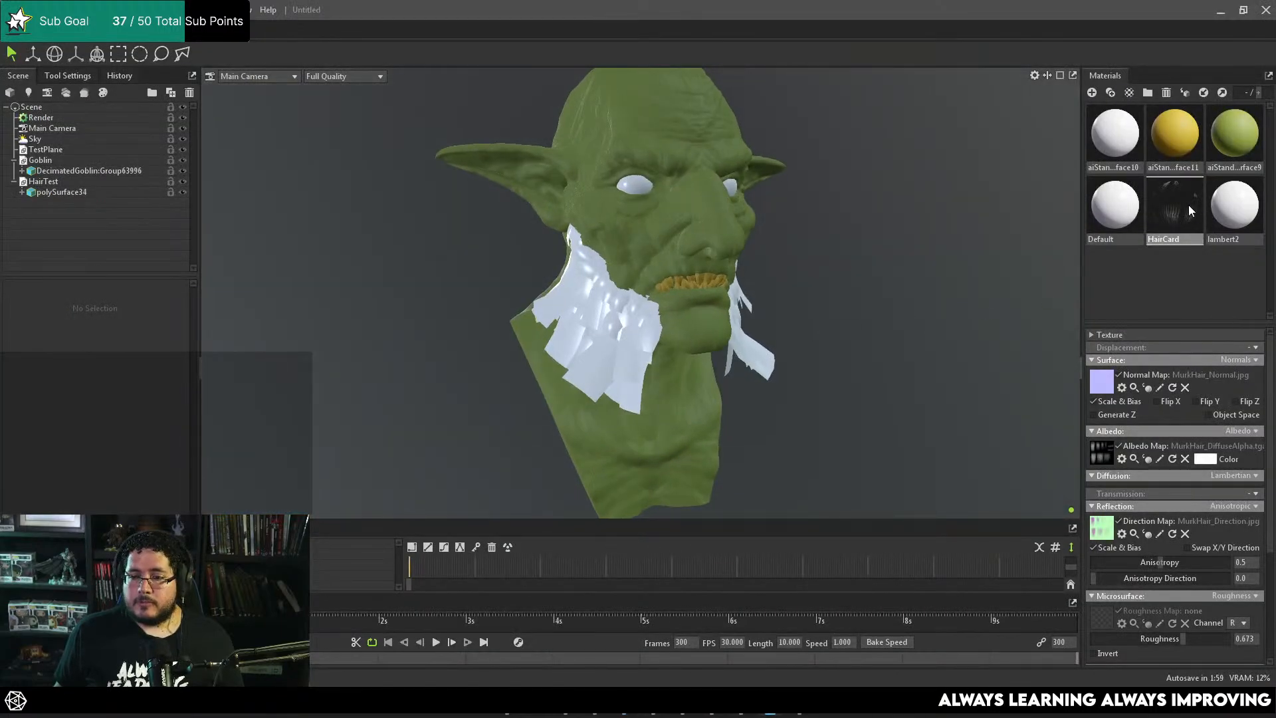
left_click_drag(1188, 210, 642, 332)
left_click_drag(741, 342, 774, 369)
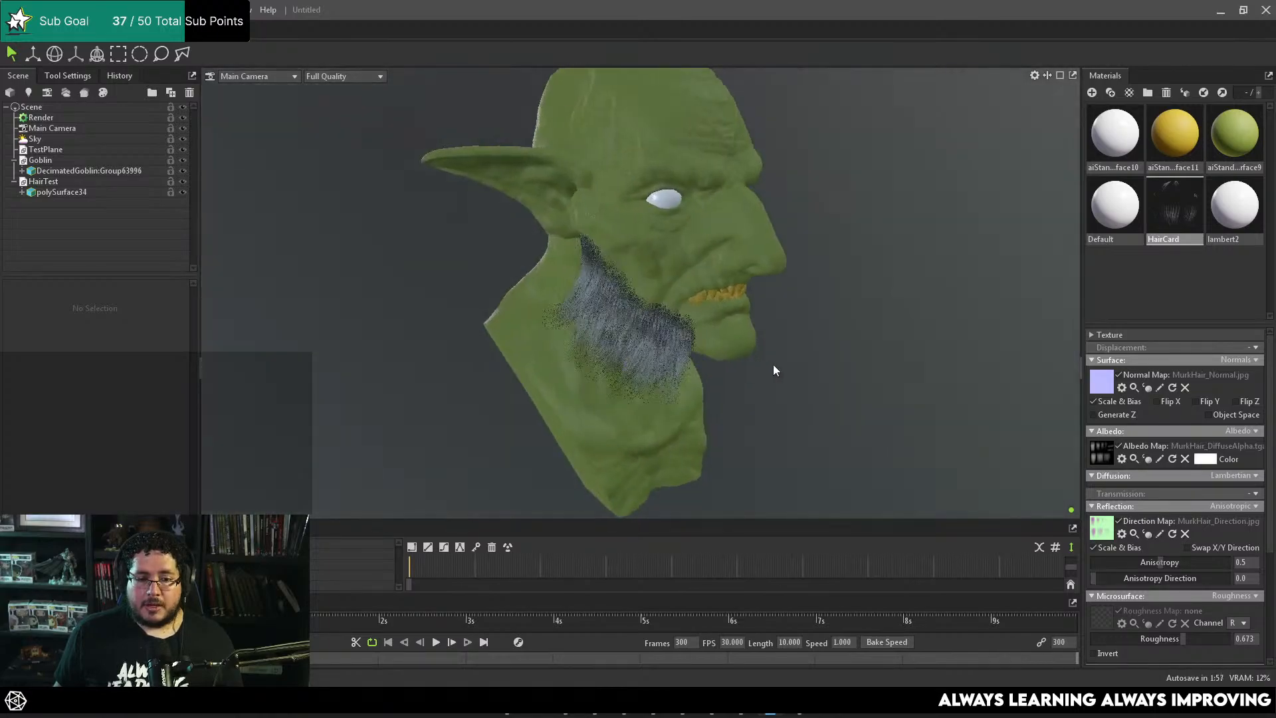
Step: Examine the textured beard from the front and both sides, and inspect its cheek edge up close
right_click_drag(773, 366, 654, 337)
left_click_drag(654, 337, 551, 369)
right_click_drag(585, 372, 728, 378)
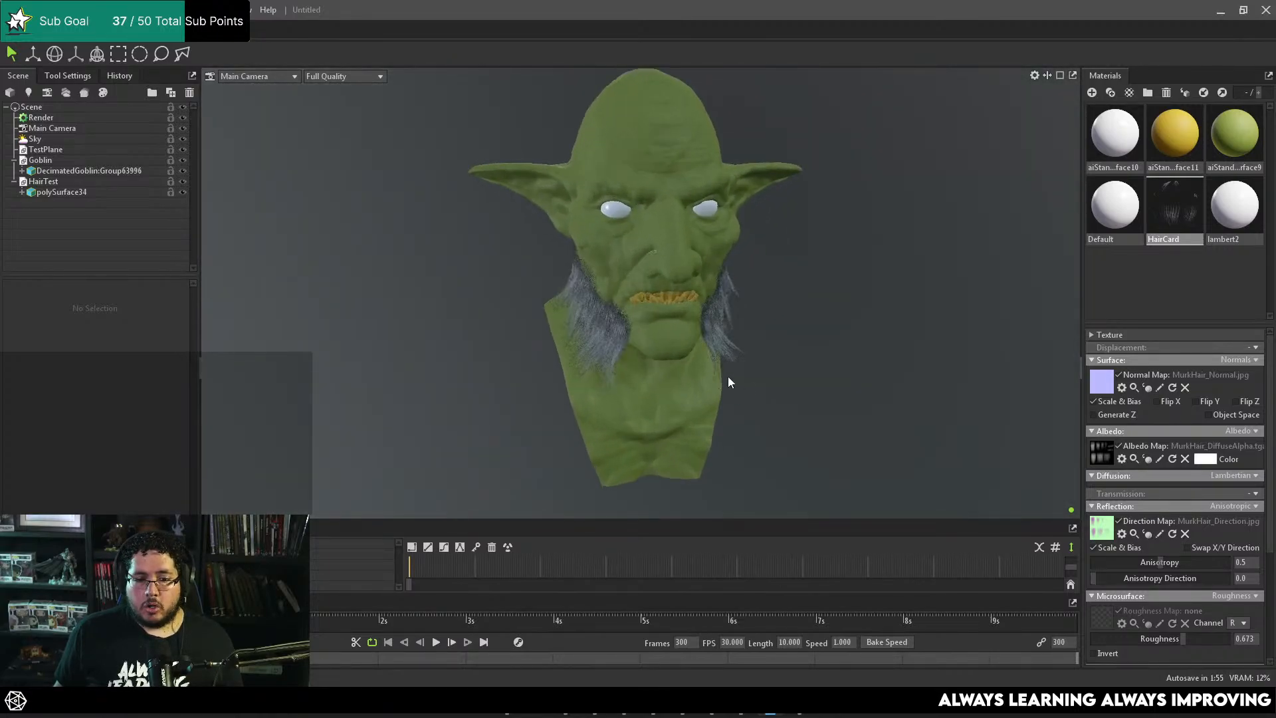
left_click_drag(672, 341, 743, 311)
right_click_drag(743, 312, 721, 337)
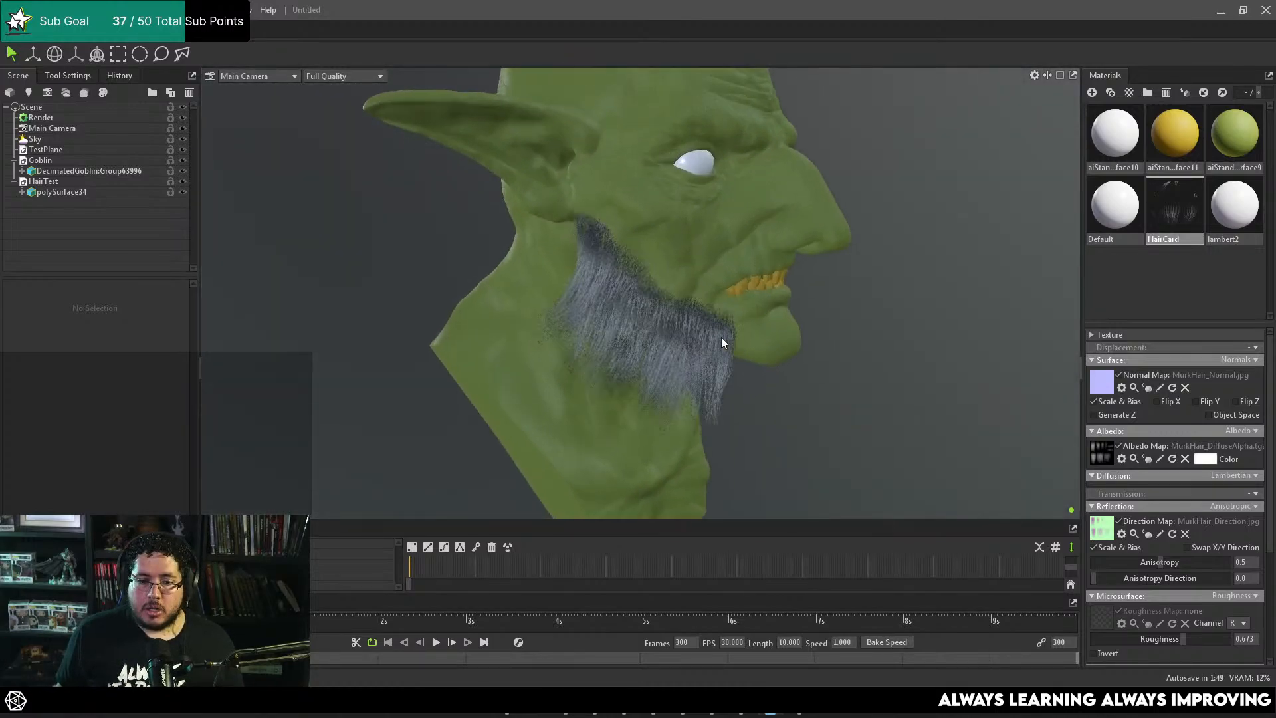
left_click_drag(712, 333, 632, 340)
right_click_drag(632, 341, 851, 465)
left_click_drag(512, 274, 723, 309)
middle_click_drag(723, 308, 701, 300)
left_click_drag(701, 299, 727, 299)
right_click_drag(728, 299, 658, 299)
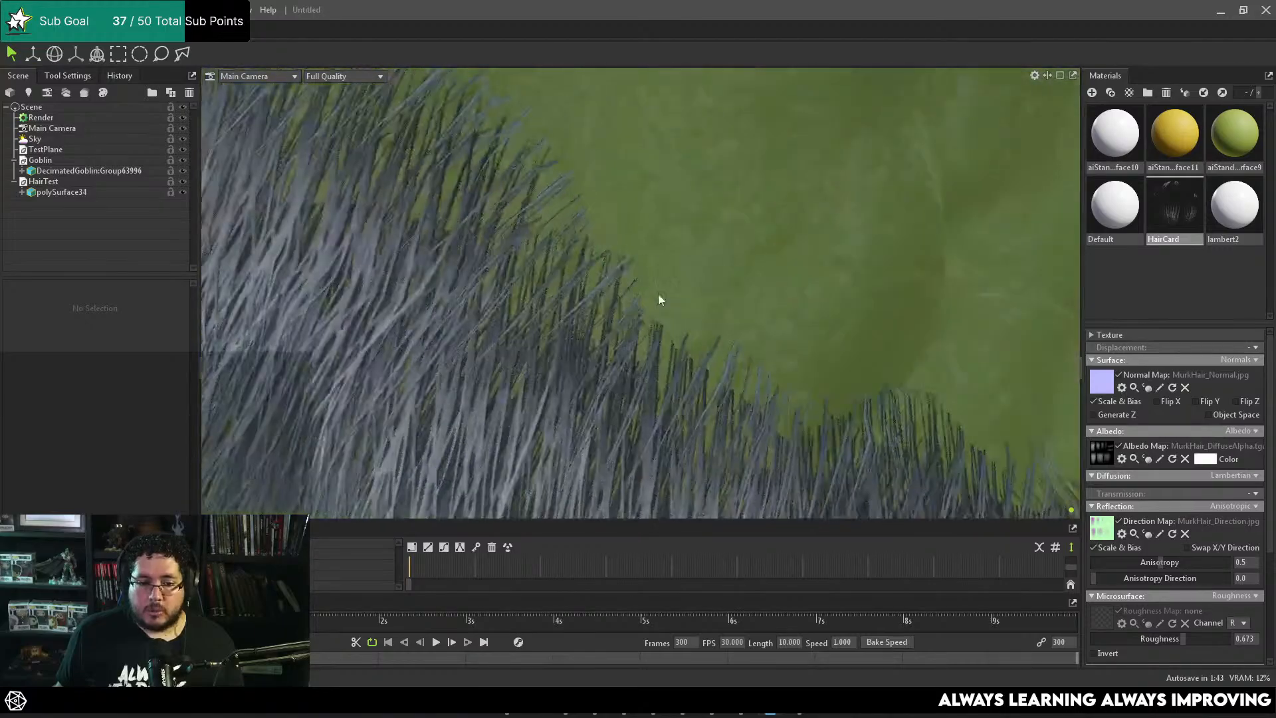
left_click_drag(658, 294, 705, 313)
right_click_drag(705, 313, 550, 249)
left_click_drag(551, 249, 697, 270)
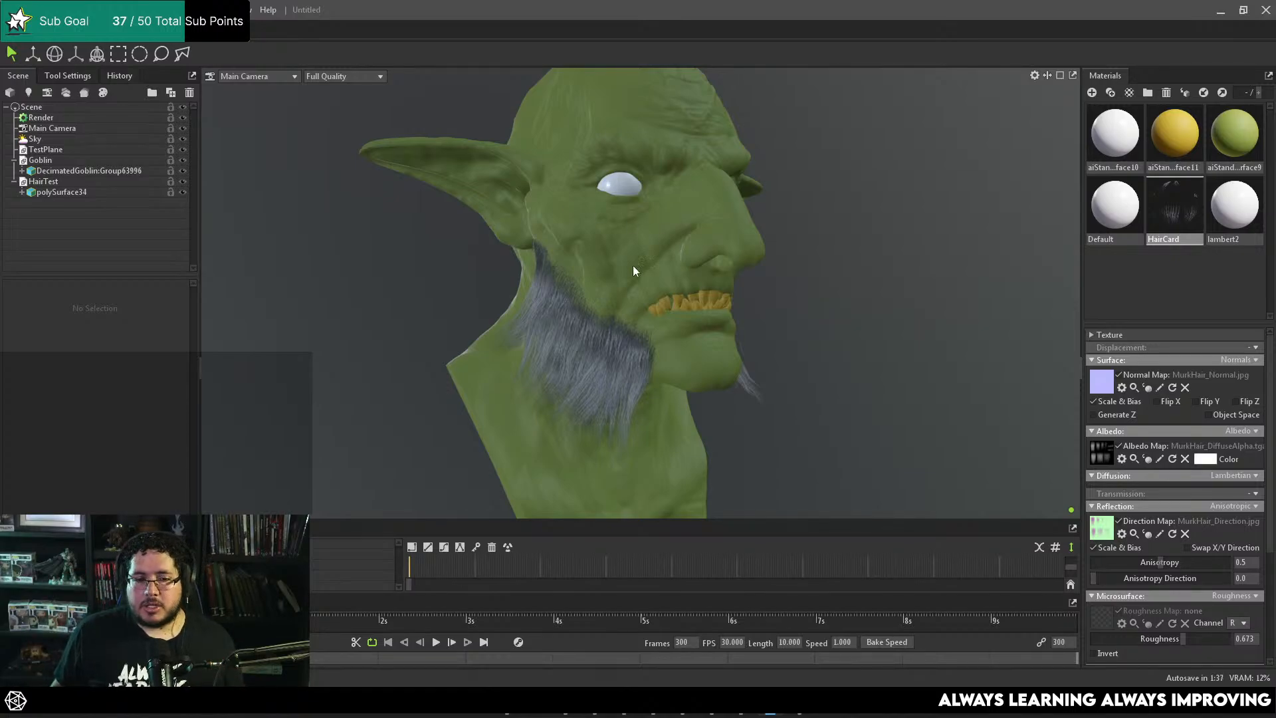
left_click_drag(633, 265, 546, 471)
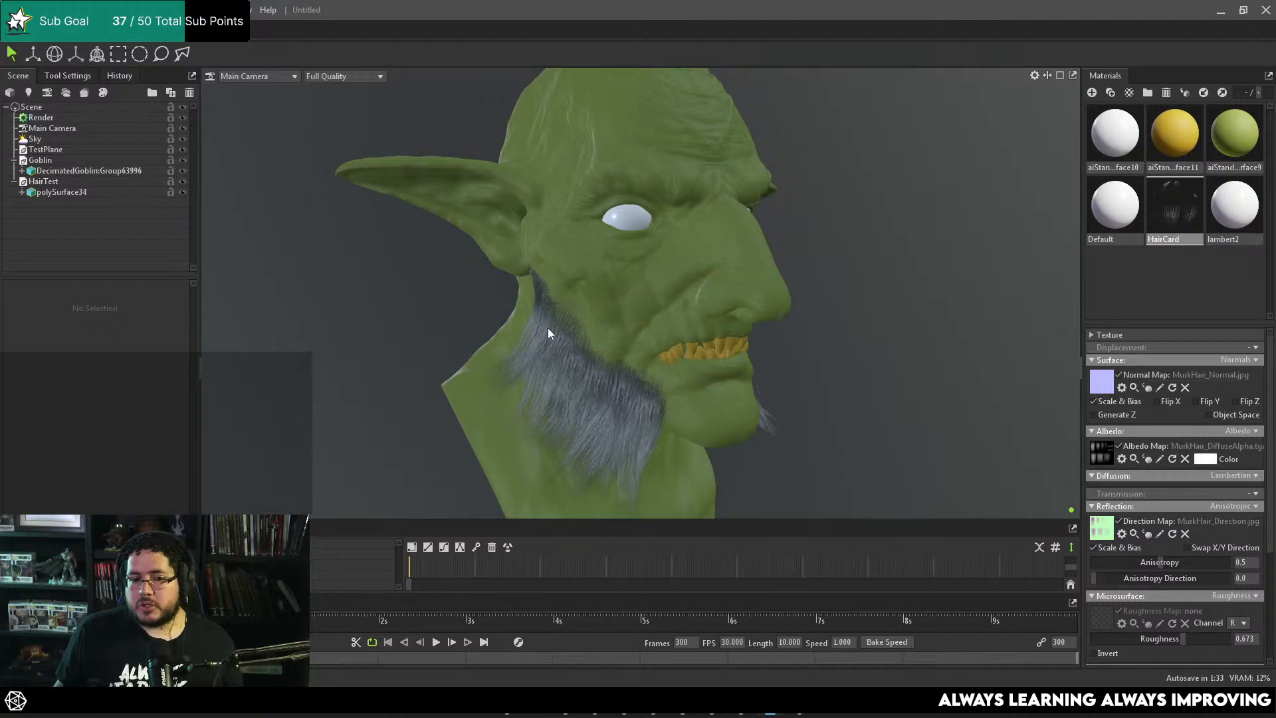
Step: Enable ray tracing in the scene's render settings
left_click(40, 118)
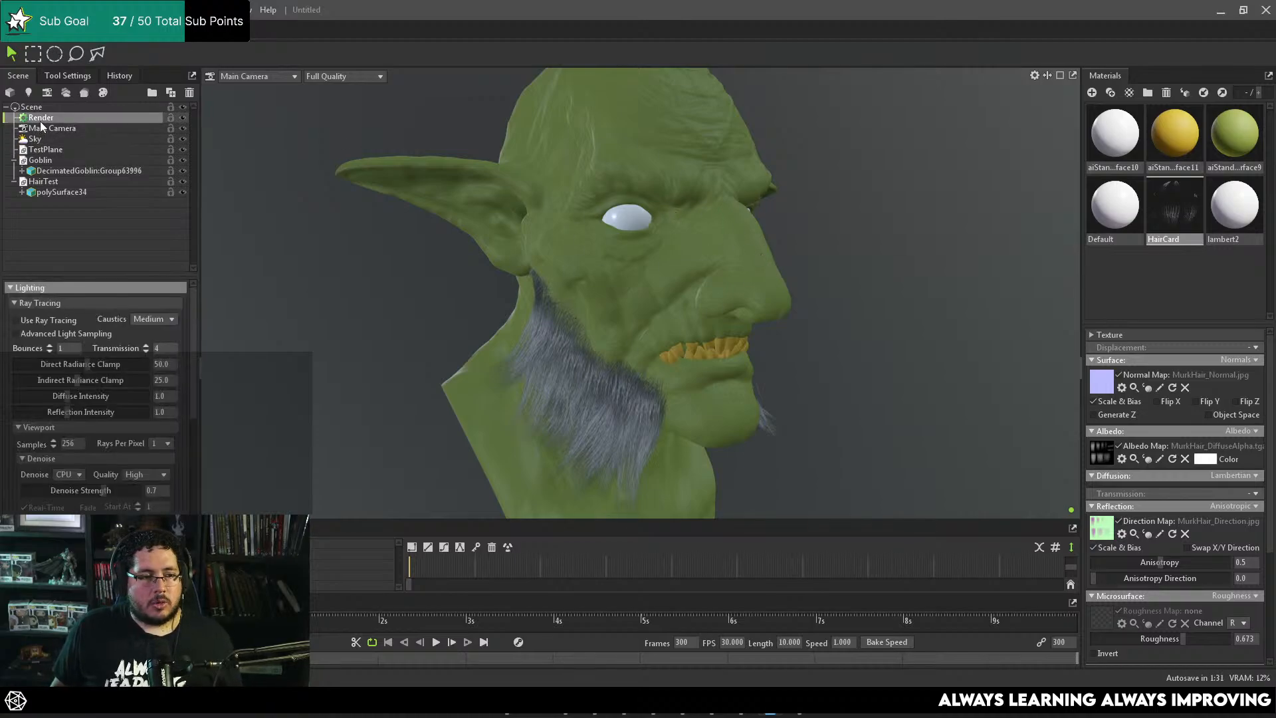
left_click(31, 320)
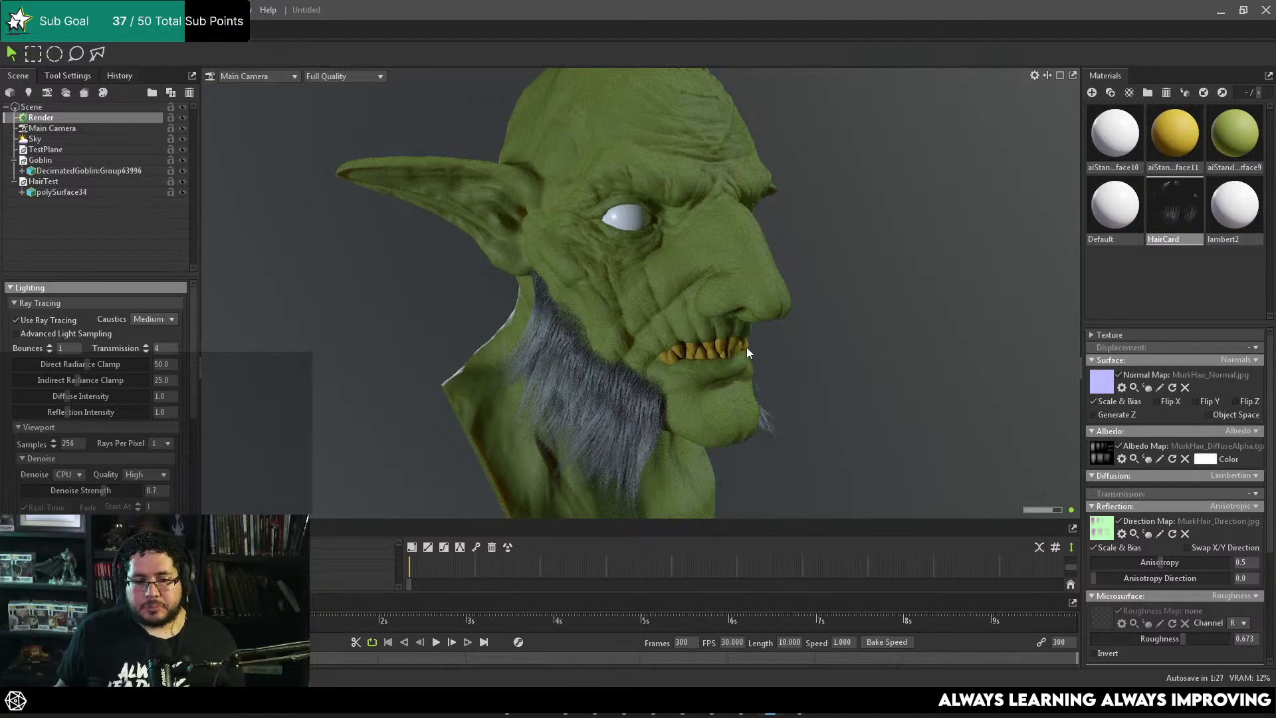
left_click_drag(797, 344, 808, 334)
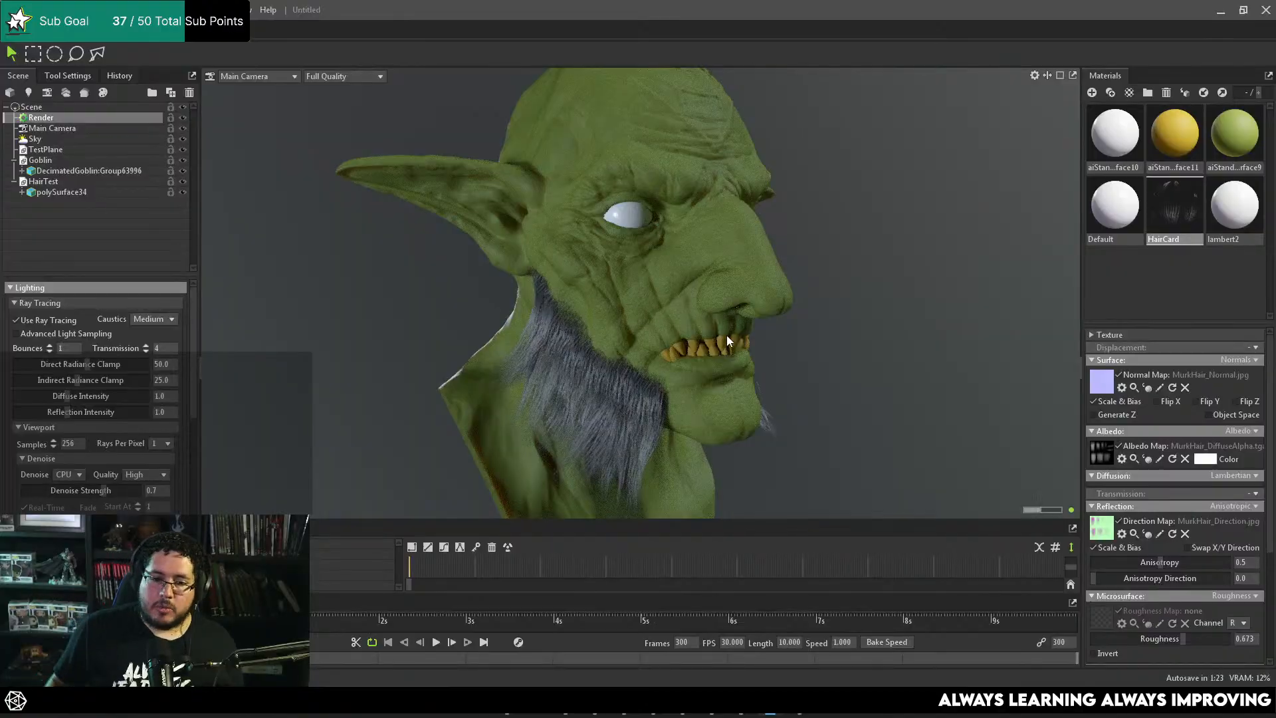
Step: Examine the ray-traced beard on both sides of the goblin's face and how its edge blends into the skin
scroll(727, 336, "up", 5)
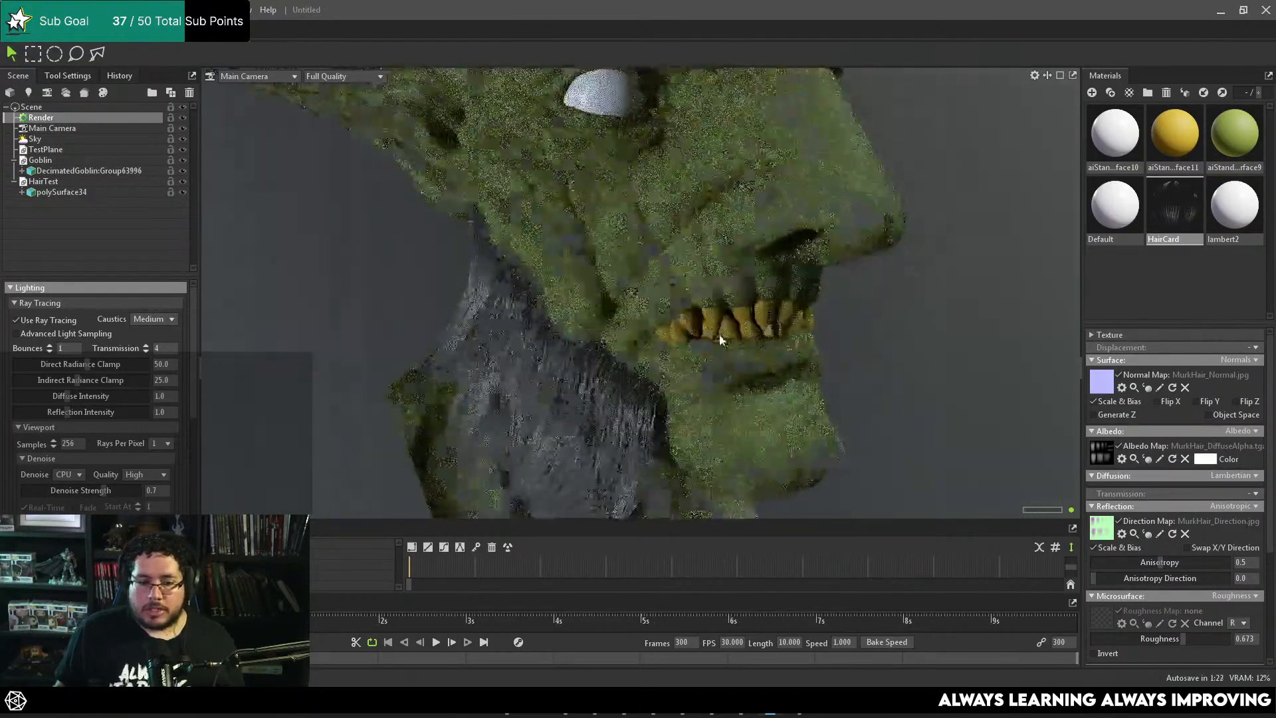
scroll(720, 340, "down", 2)
mouse_move(720, 340)
left_mouse_down()
mouse_move(633, 326)
mouse_move(650, 306)
mouse_move(524, 314)
mouse_move(692, 351)
mouse_move(600, 303)
mouse_move(769, 311)
mouse_move(571, 290)
mouse_move(699, 301)
mouse_move(756, 318)
mouse_move(795, 350)
mouse_move(690, 341)
mouse_move(729, 352)
mouse_move(730, 329)
mouse_move(640, 361)
left_mouse_up()
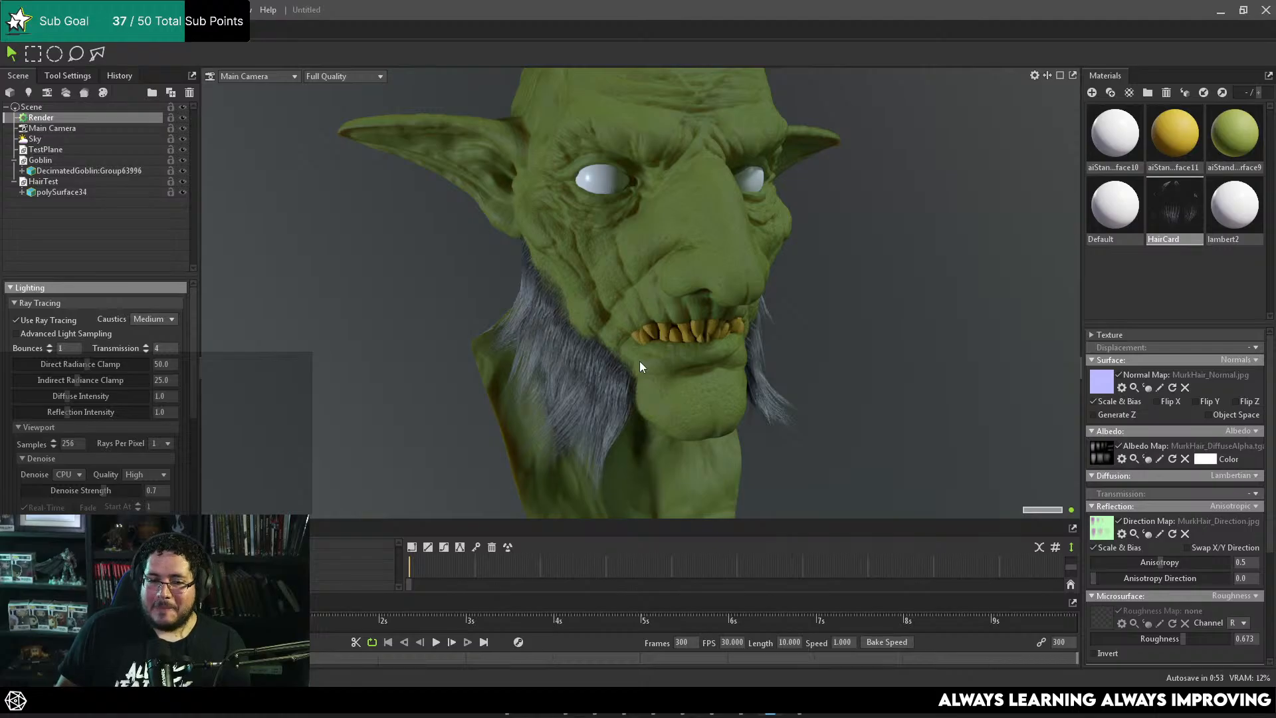
left_click_drag(726, 385, 695, 423)
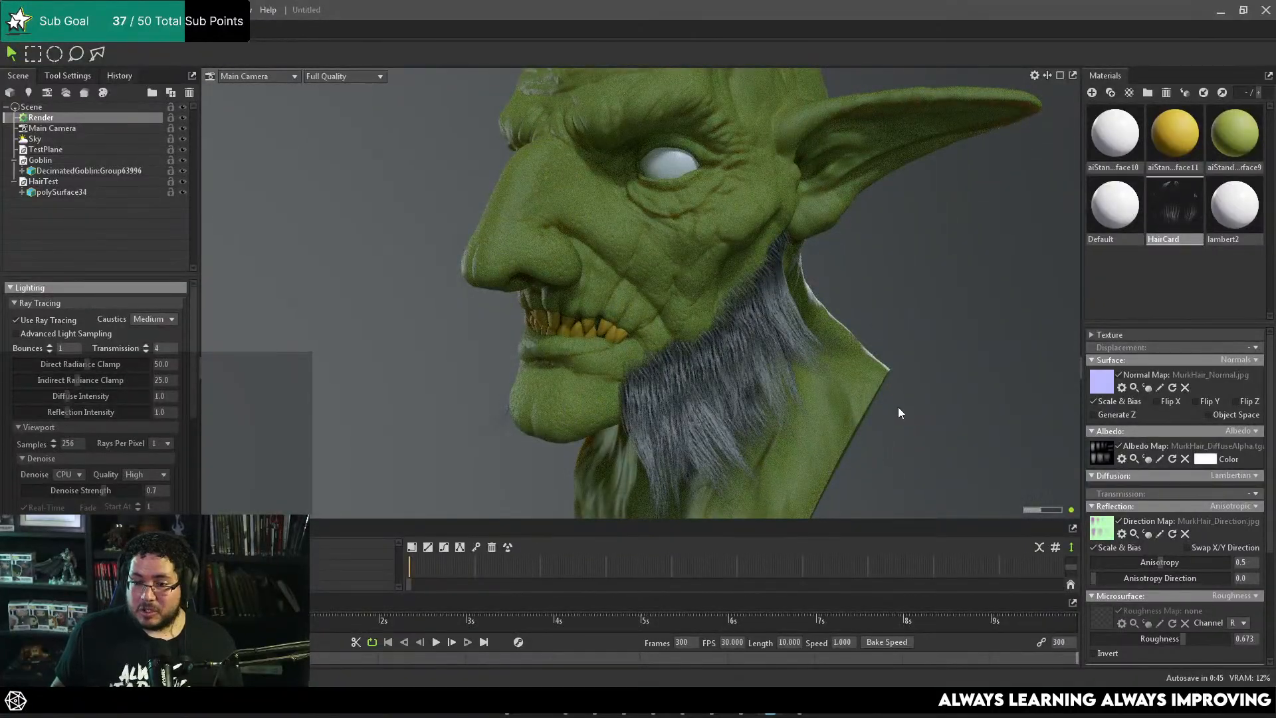
left_click_drag(898, 407, 869, 364)
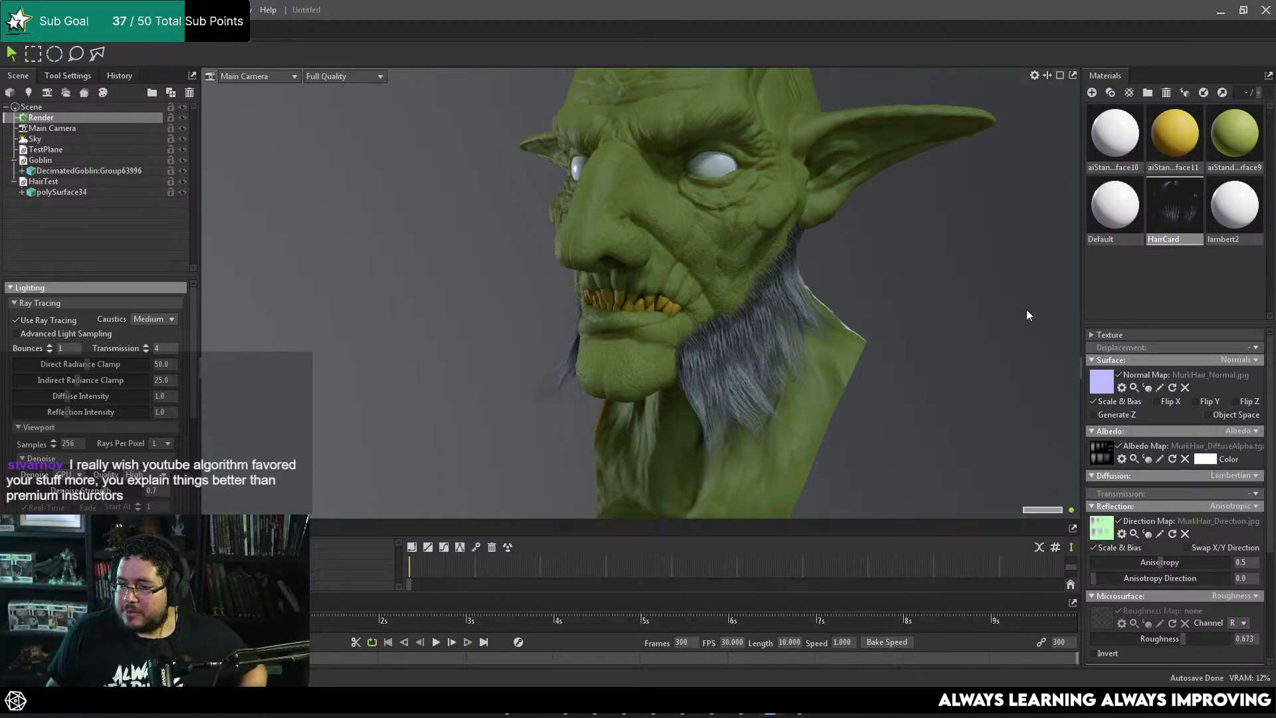
left_click_drag(691, 343, 742, 334)
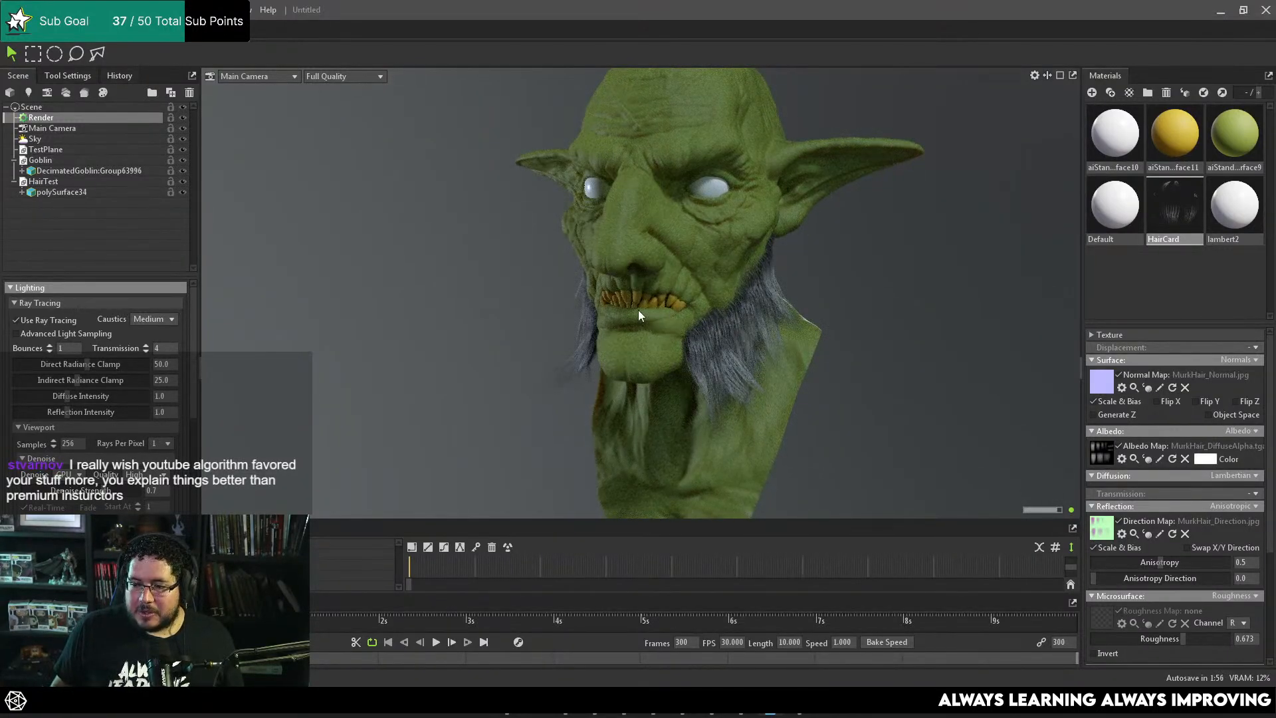
mouse_move(641, 313)
left_mouse_down()
mouse_move(680, 327)
mouse_move(748, 315)
left_mouse_up()
mouse_move(641, 337)
left_mouse_down()
mouse_move(744, 328)
mouse_move(808, 368)
left_mouse_up()
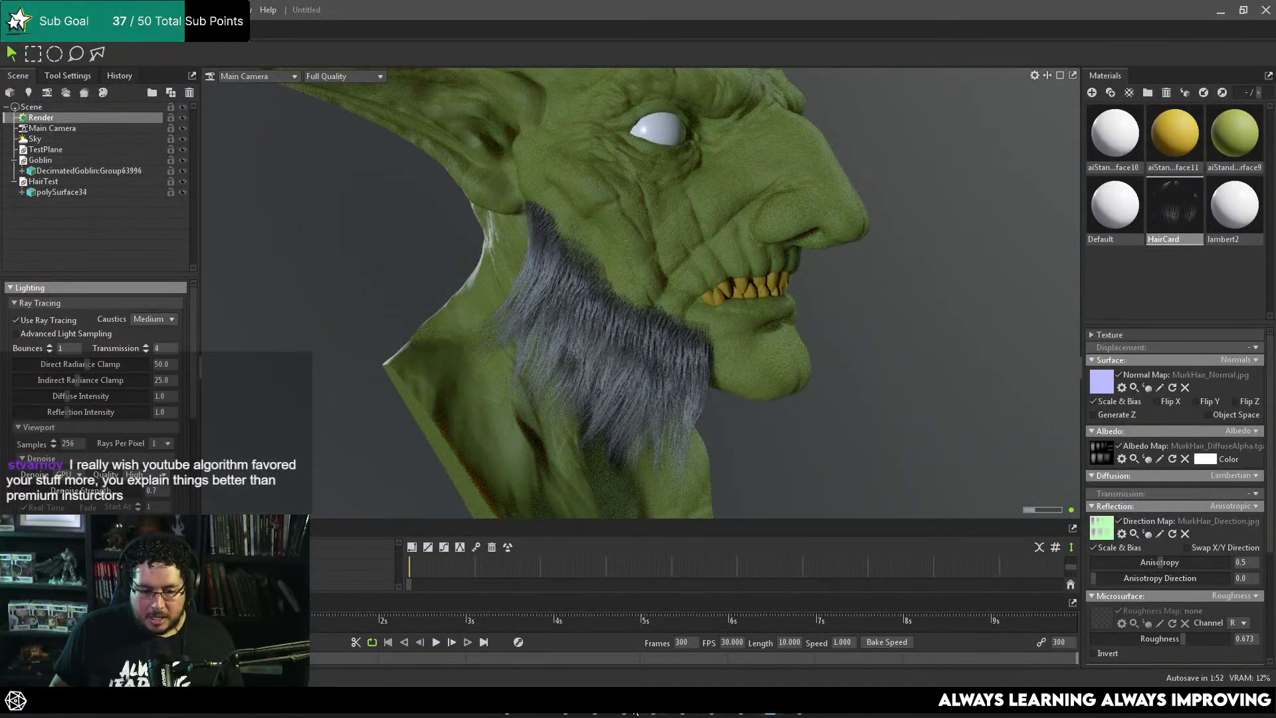
mouse_move(599, 715)
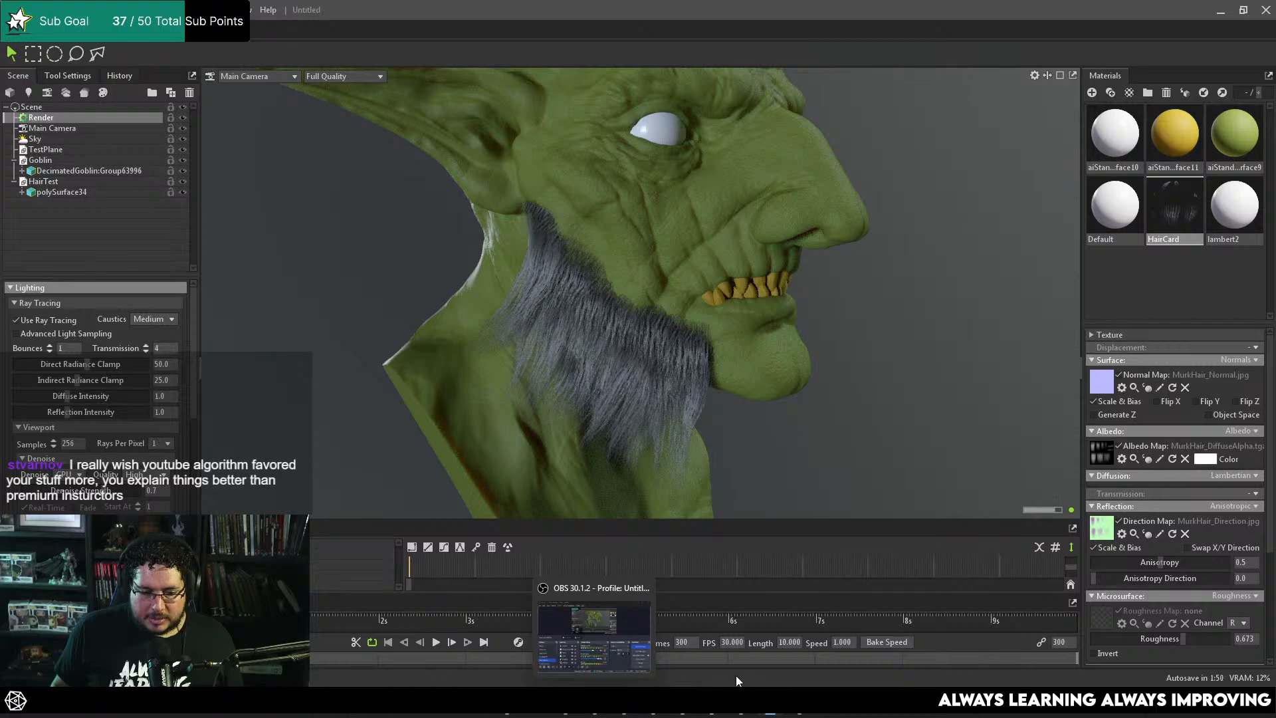
mouse_move(770, 715)
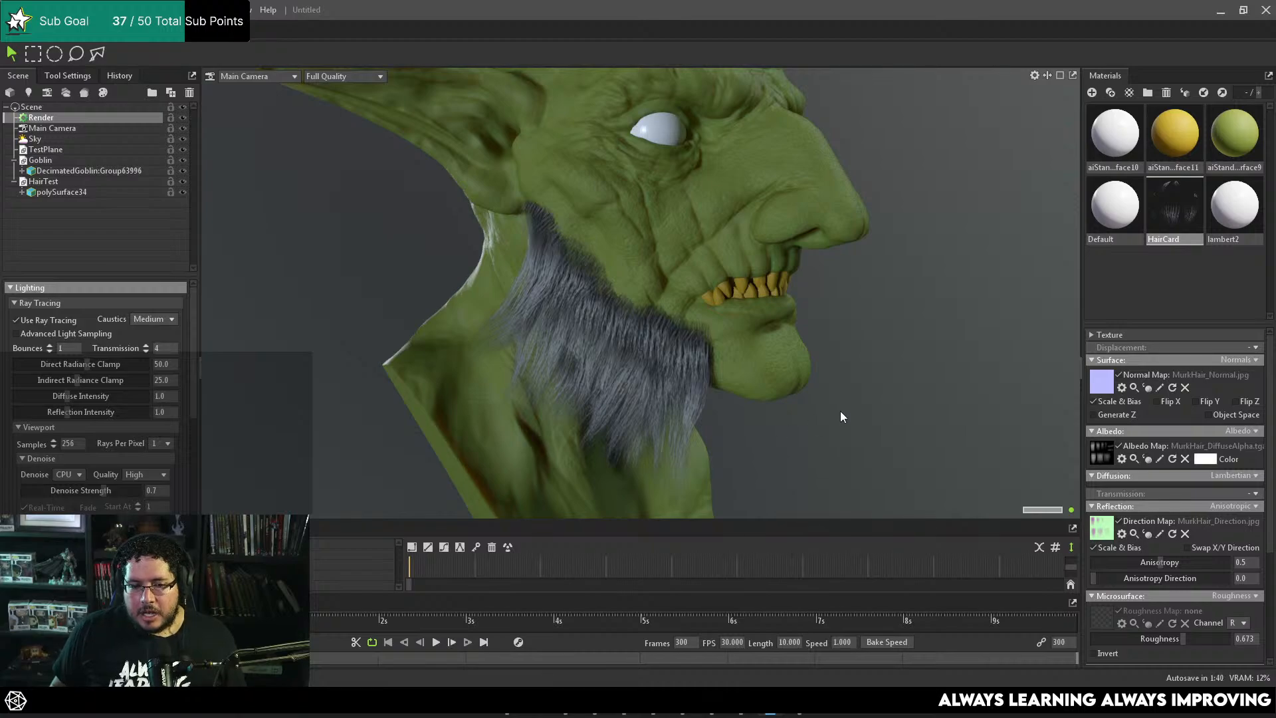
right_click_drag(841, 411, 824, 394, "alt")
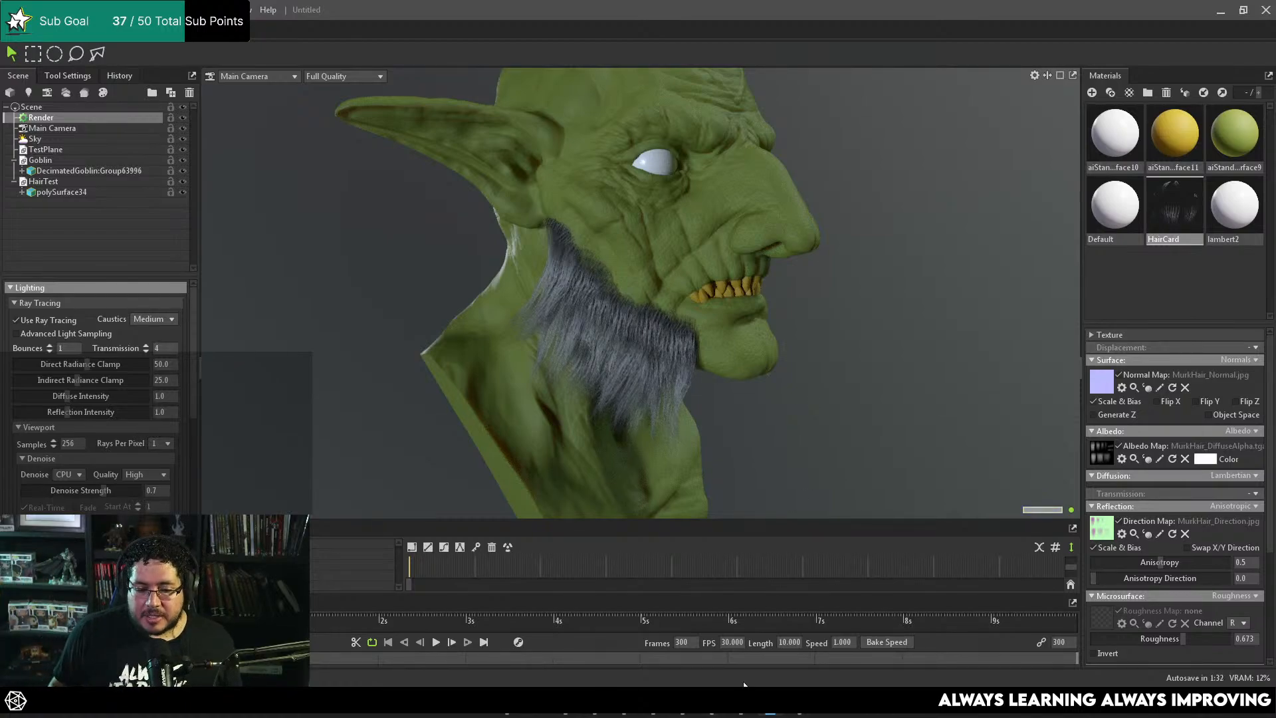
Step: Switch back to Maya, frame the goblin's head and deselect the mirrored beard
mouse_move(714, 713)
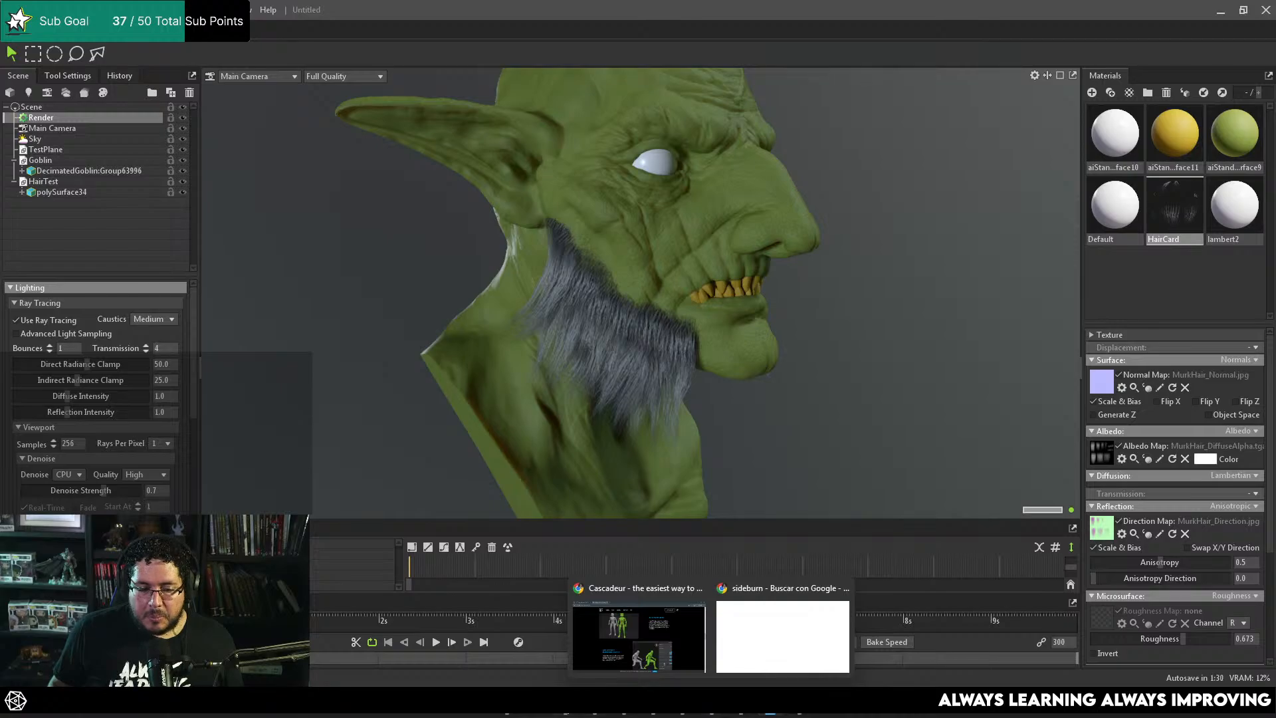
left_click(624, 712)
left_click_drag(703, 511, 565, 426, "alt")
left_click(821, 536)
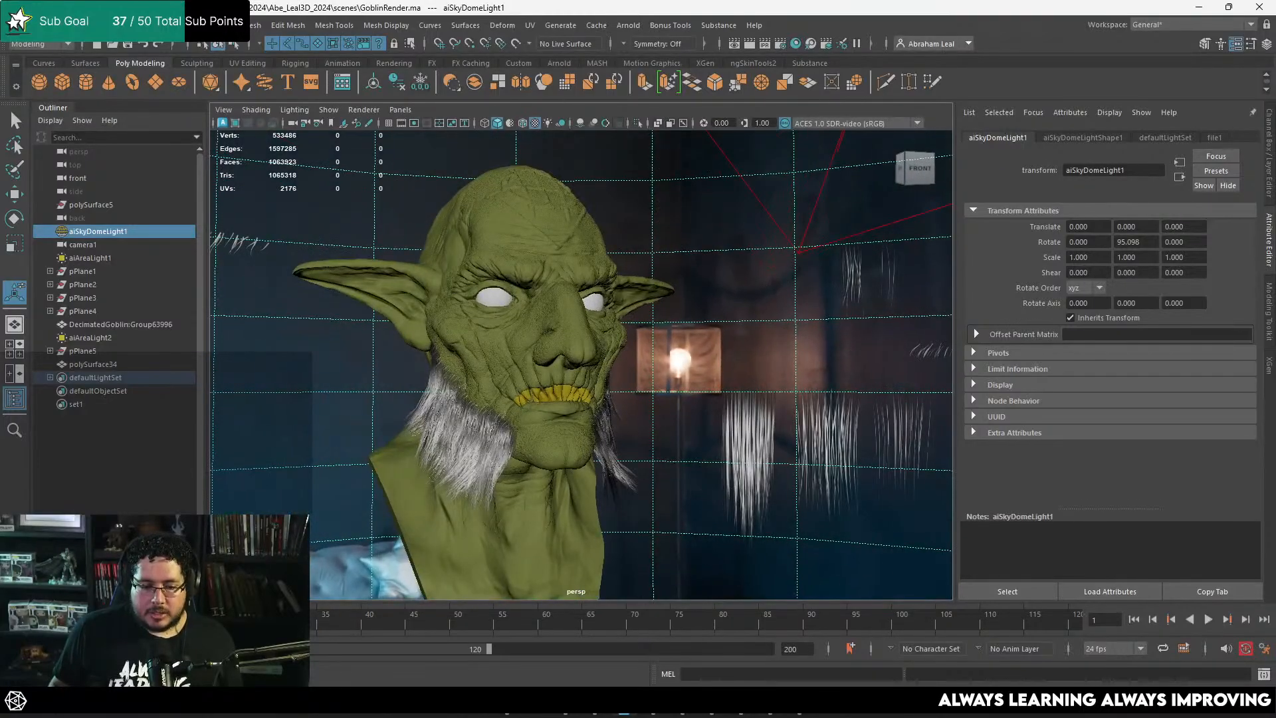
Step: Compare the goblin's sideburns and bare chin in Maya with the "Very Large Sideburns" reference photo in the browser
mouse_move(712, 713)
left_click(791, 638)
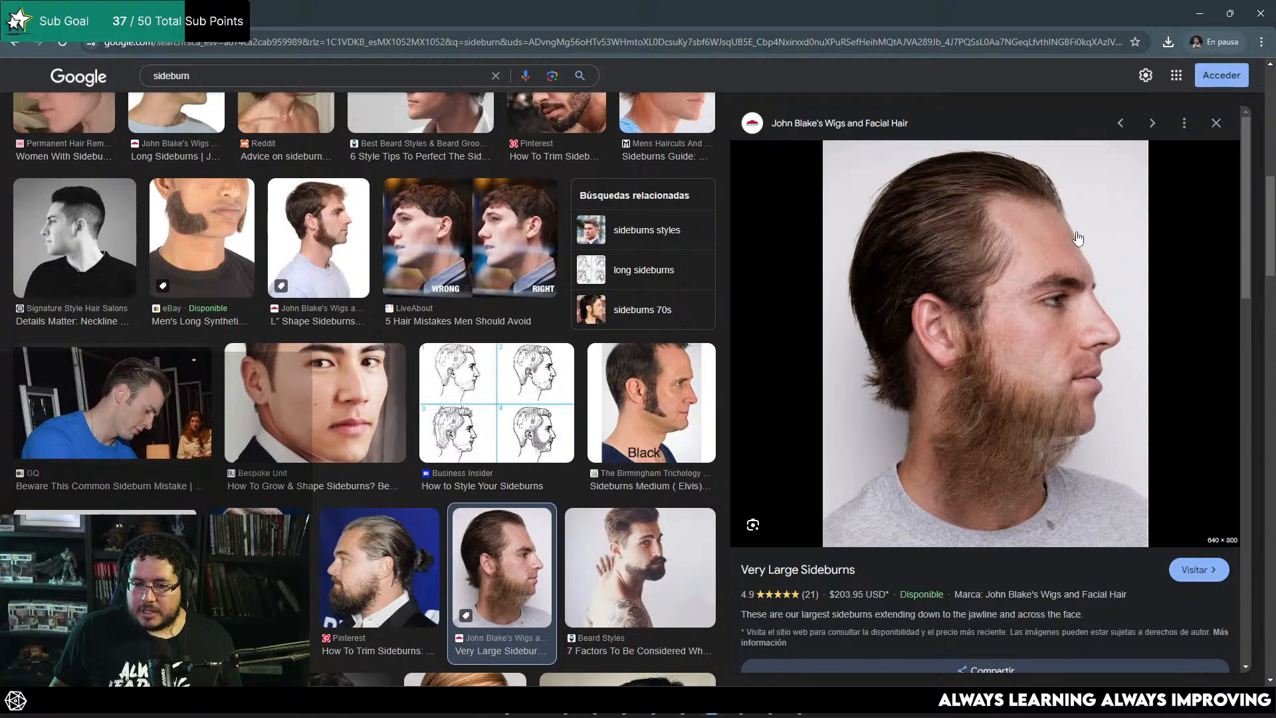
left_click(1200, 13)
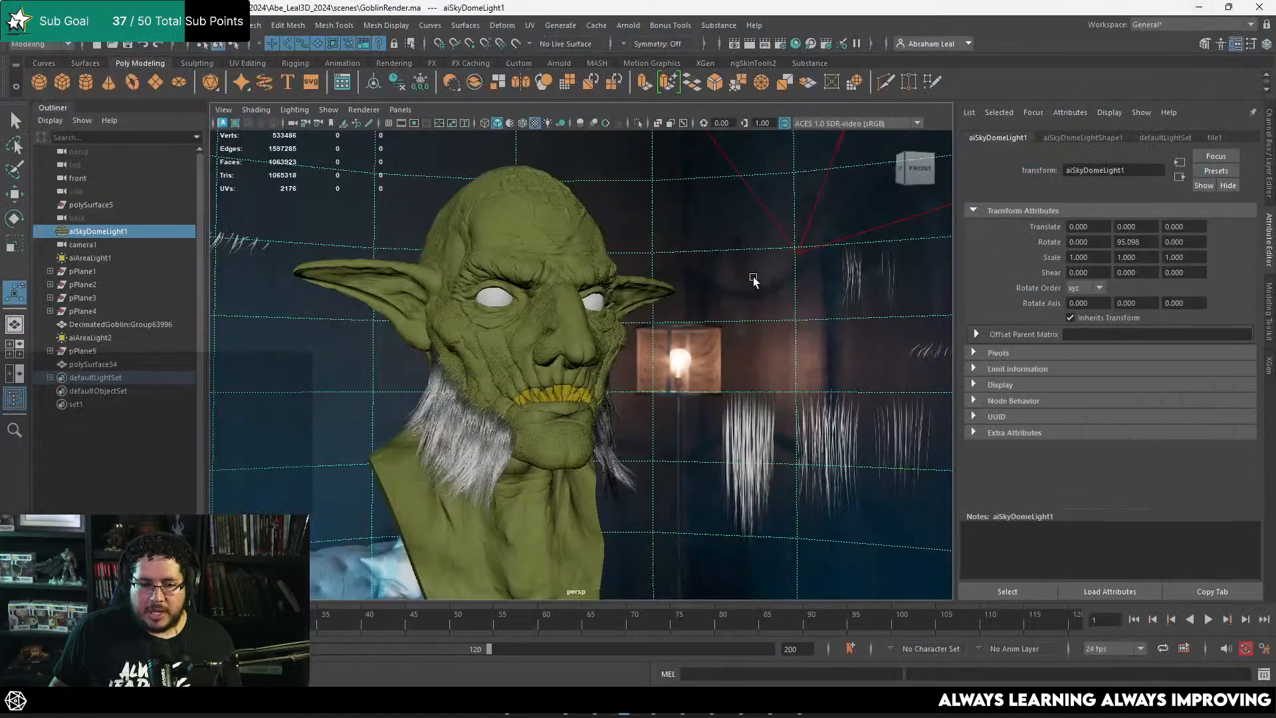
left_click_drag(755, 279, 722, 361, "alt")
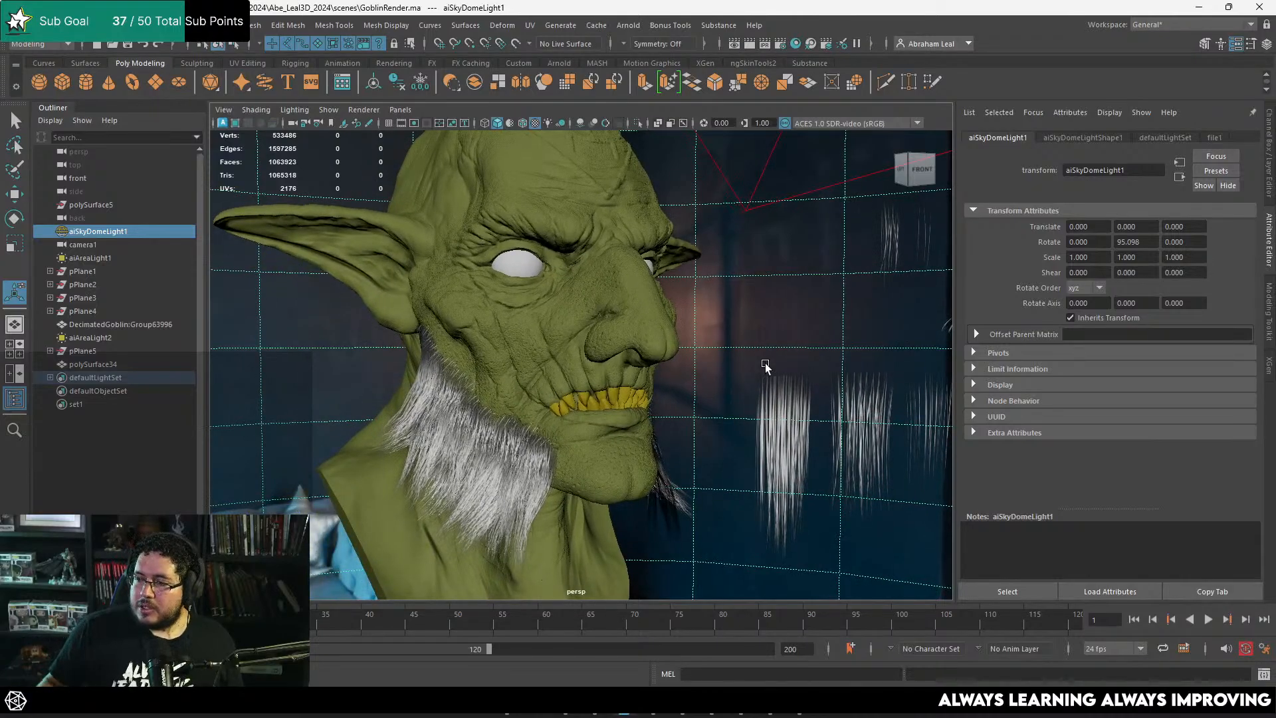
key("alt+Tab")
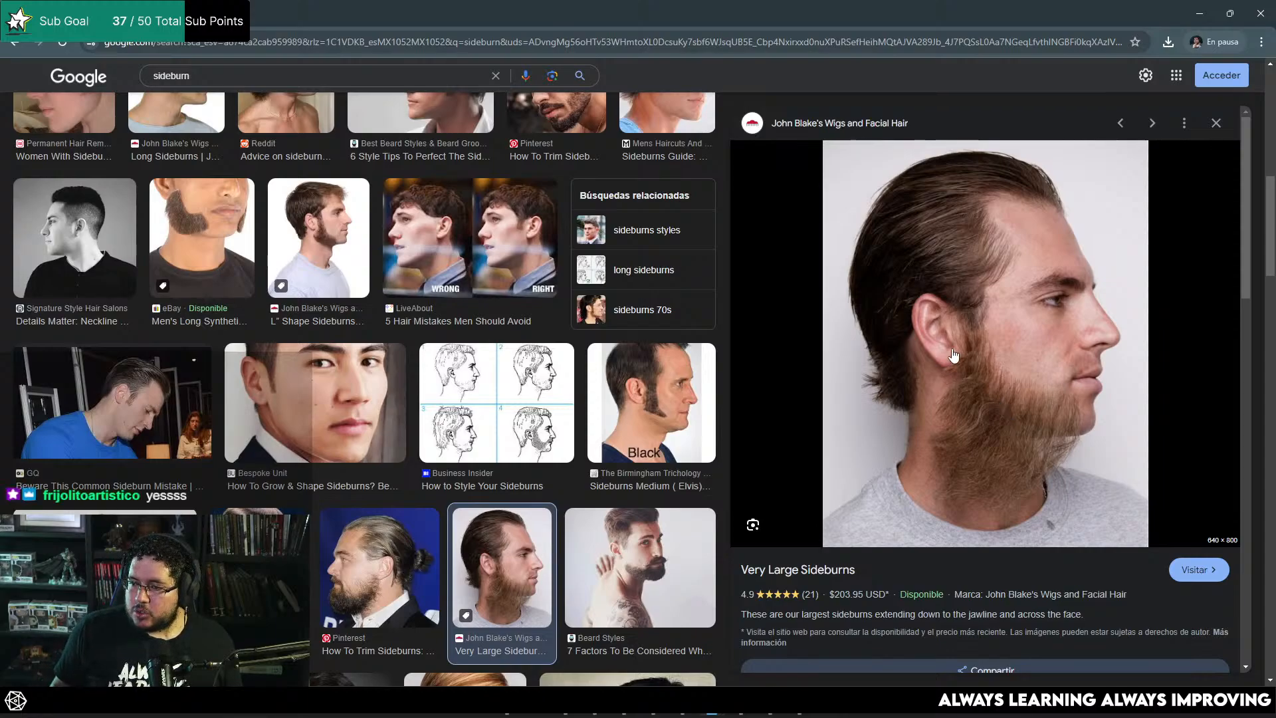
key("alt+Tab")
left_click_drag(640, 355, 708, 417, "alt")
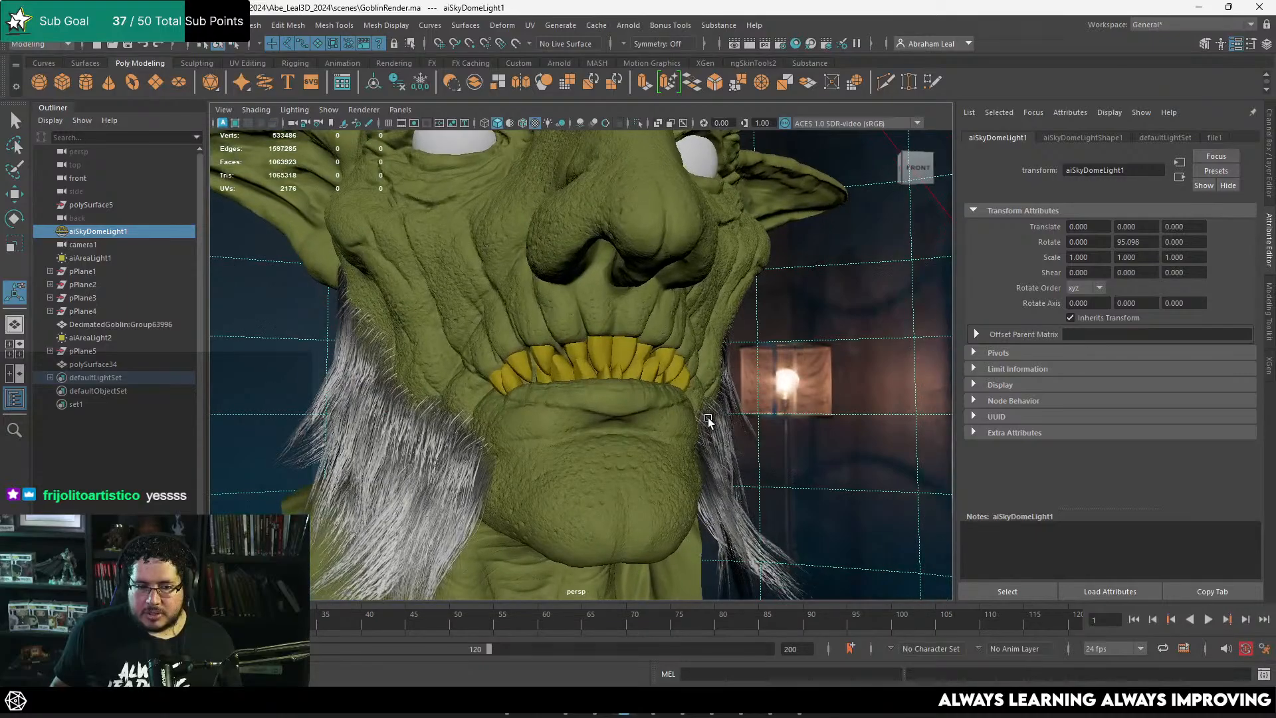
key("alt+Tab")
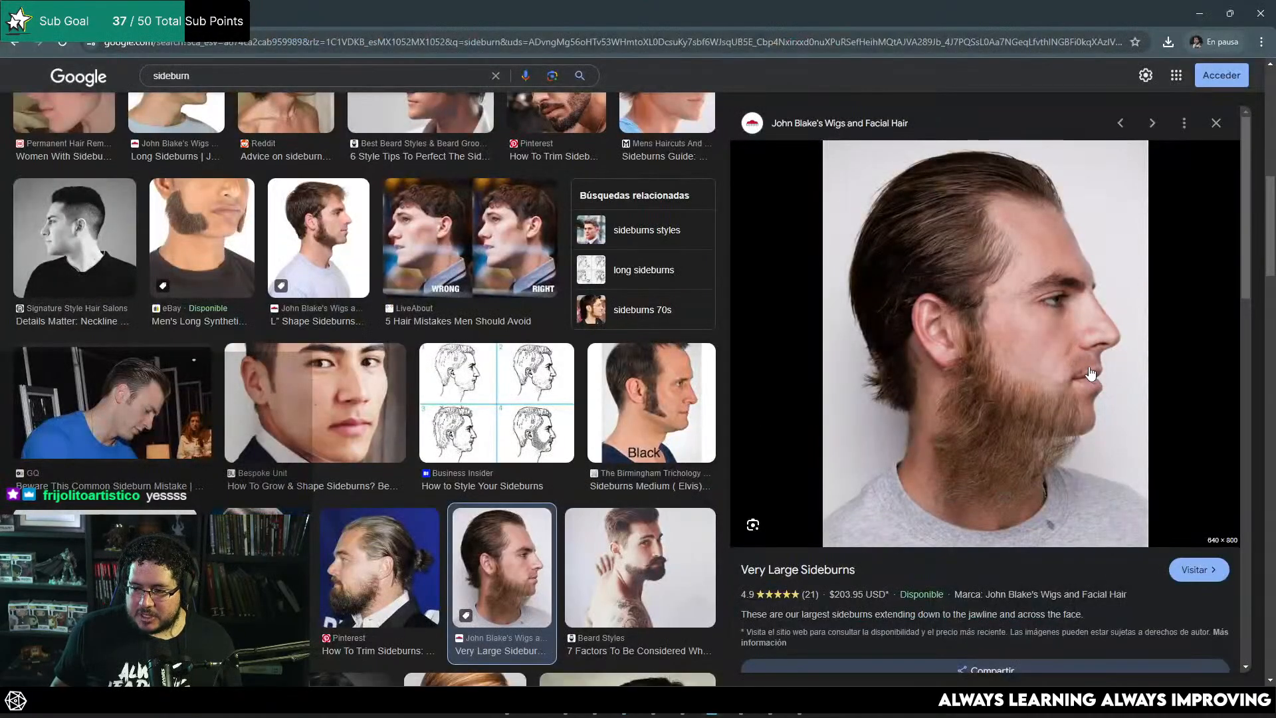
key("alt+Tab")
right_click_drag(920, 374, 521, 398, "alt")
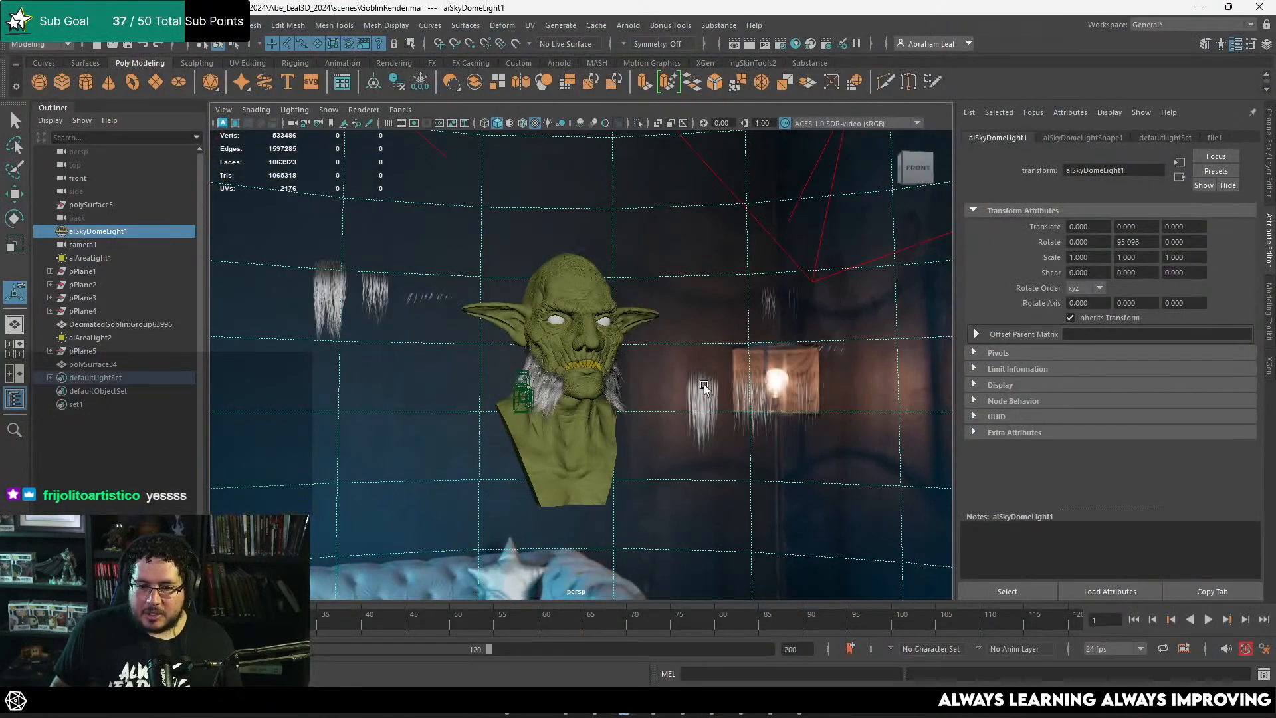
Step: Cut two vertical edge loops through the hair texture plane, one on each side of the thin strand clump
middle_click_drag(521, 399, 399, 439, "alt")
right_click_drag(398, 438, 718, 349, "alt")
middle_click_drag(718, 349, 483, 393, "alt")
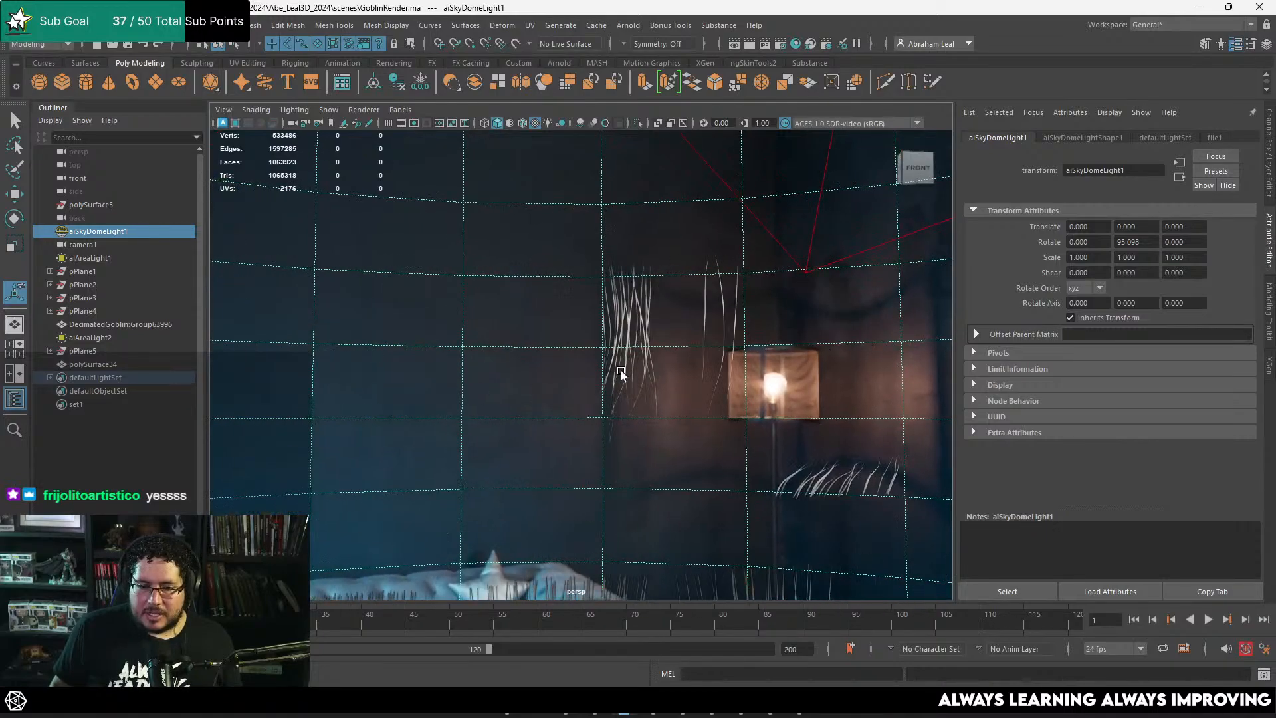
left_click(656, 306)
left_click_drag(648, 309, 487, 365, "alt")
middle_click_drag(487, 365, 435, 367, "alt")
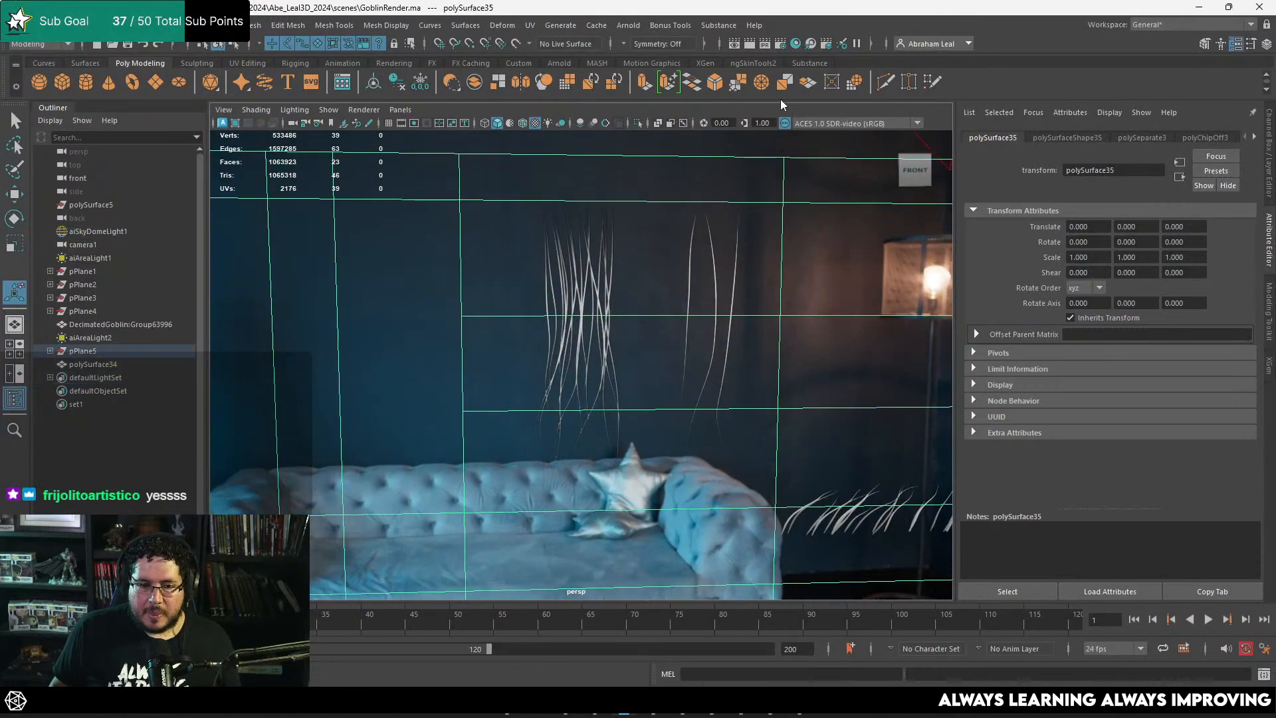
left_click(881, 82)
left_click(531, 200, "ctrl")
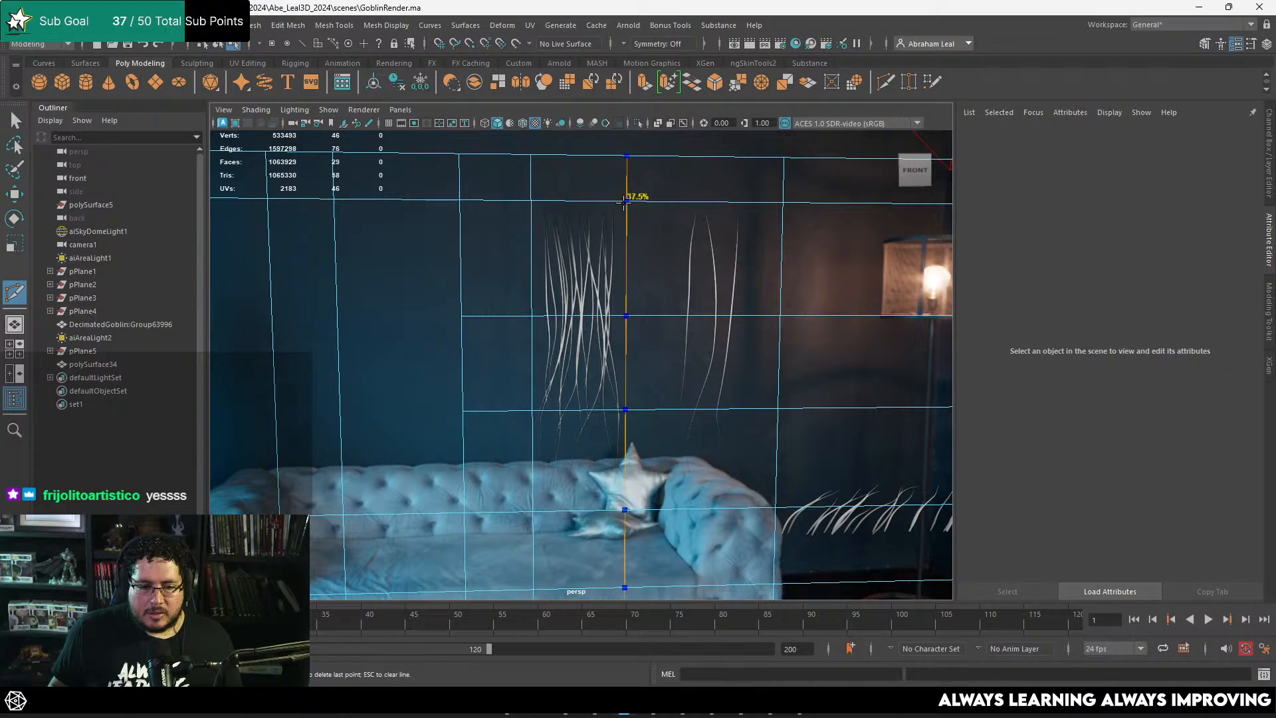
left_click(632, 201, "ctrl")
Step: Extract the three stacked faces that cover the thin strand clump from the hair texture plane
key("q")
key("F11")
left_click(585, 262)
left_click(576, 359, "shift")
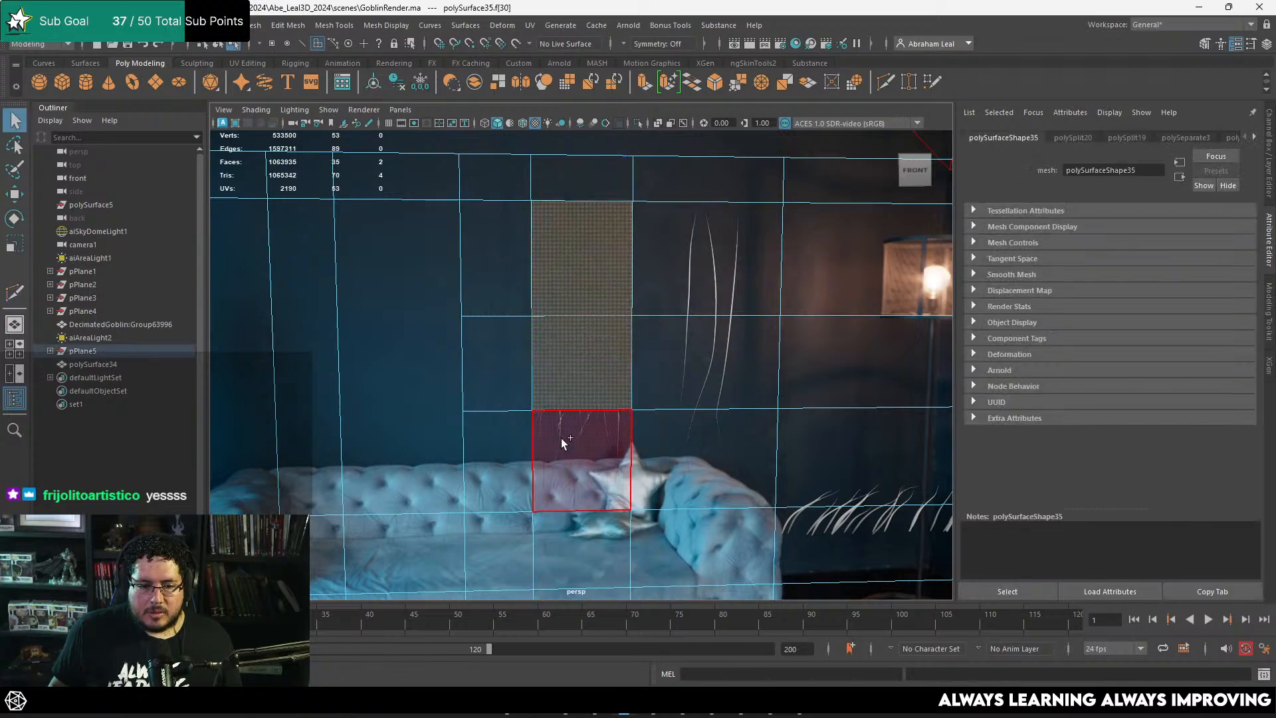
left_click(562, 444, "shift")
scroll(583, 322, "down", 2)
scroll(583, 322, "down", 1)
middle_click_drag(582, 322, 610, 298, "alt")
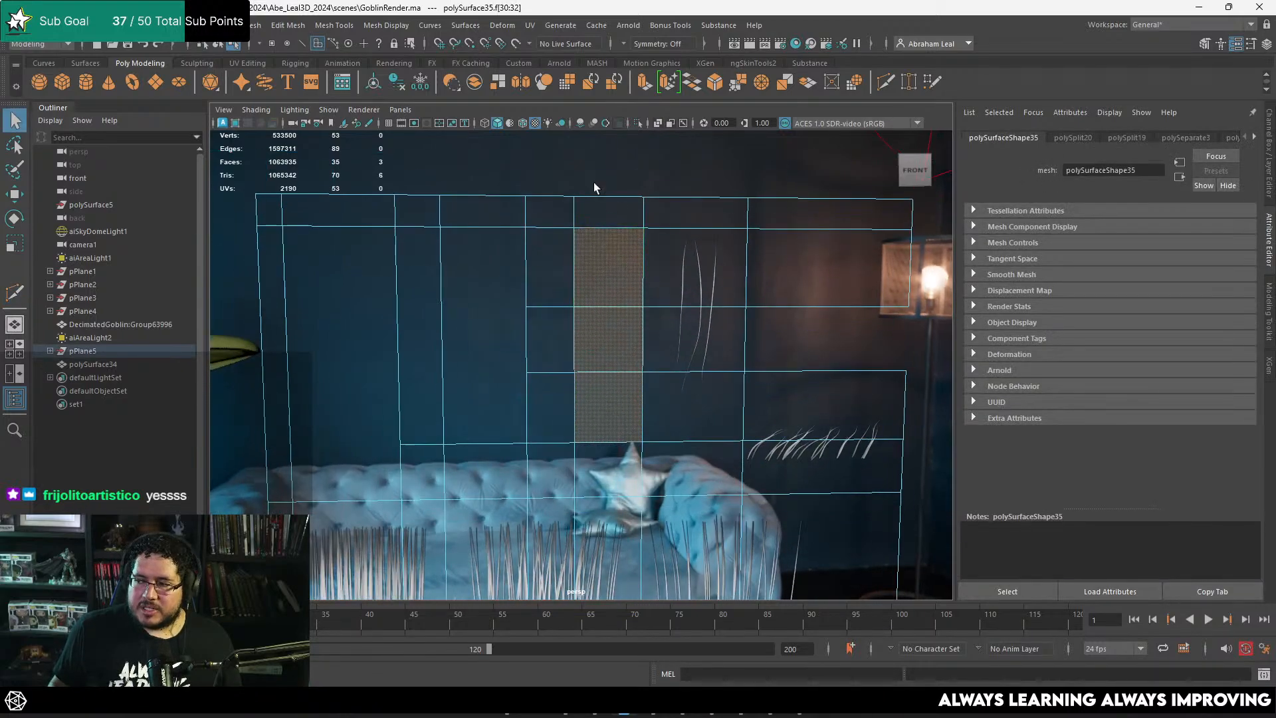
right_click_drag(503, 190, 314, 134, "alt")
middle_click_drag(314, 134, 404, 98, "alt")
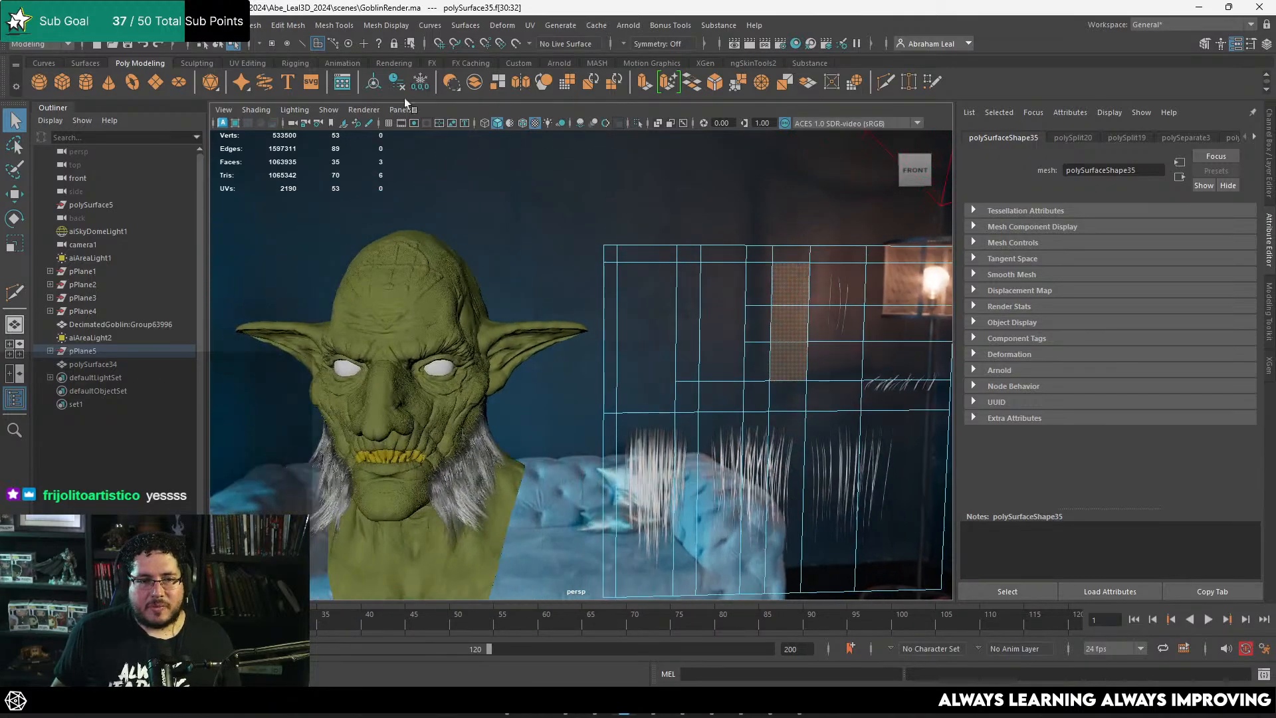
mouse_move(585, 218)
right_mouse_down("alt")
mouse_move(607, 264)
mouse_move(602, 210)
right_mouse_up("alt")
middle_click_drag(601, 210, 613, 166, "alt")
right_click_drag(613, 165, 357, 162, "alt")
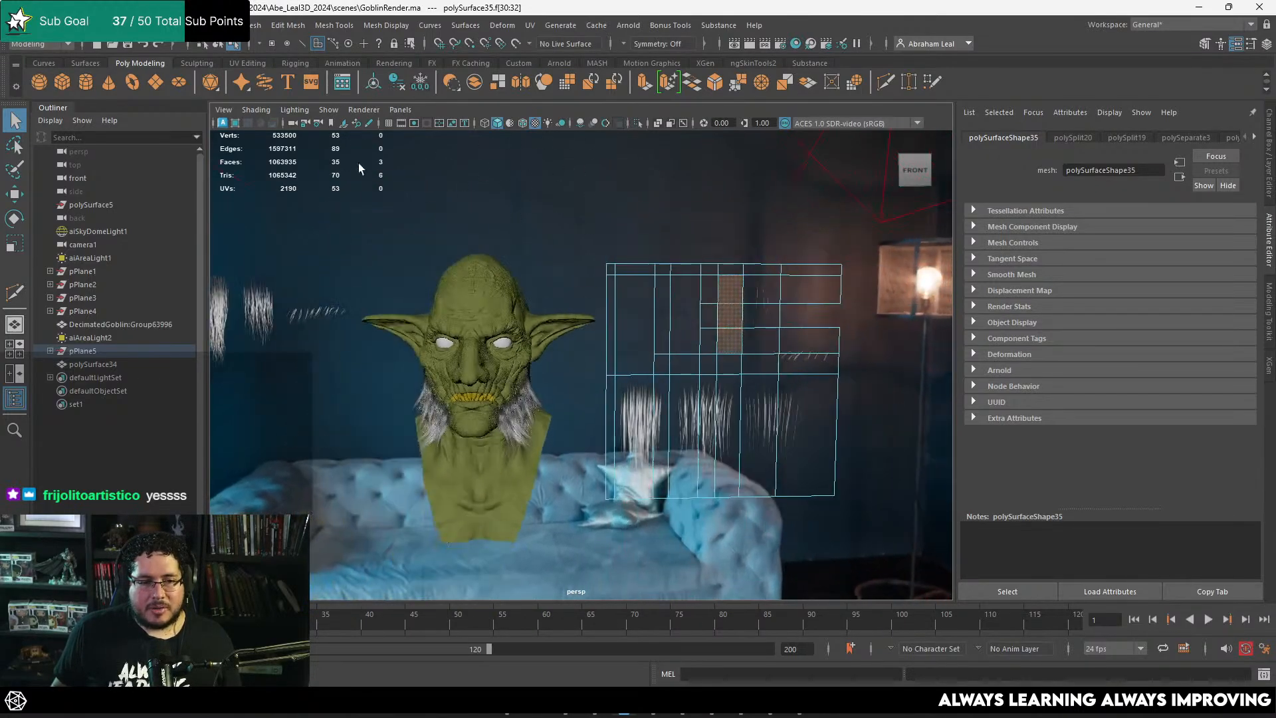
left_click(383, 30)
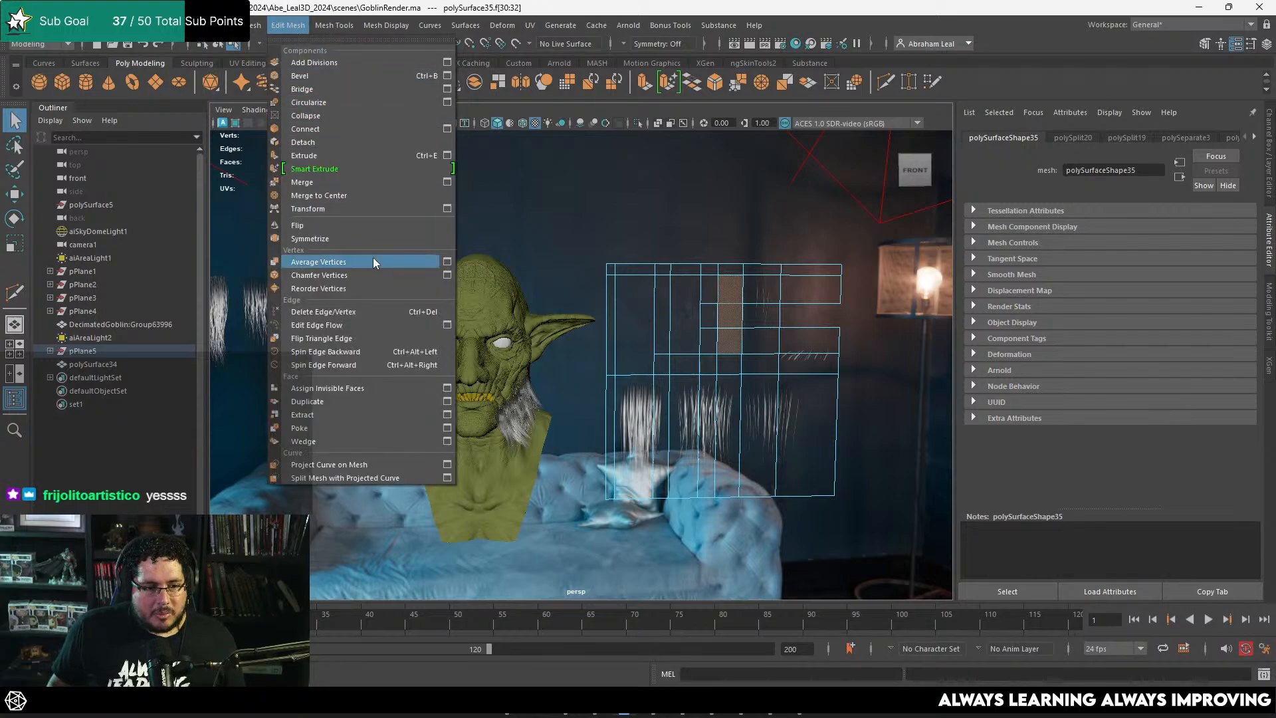
left_click(337, 414)
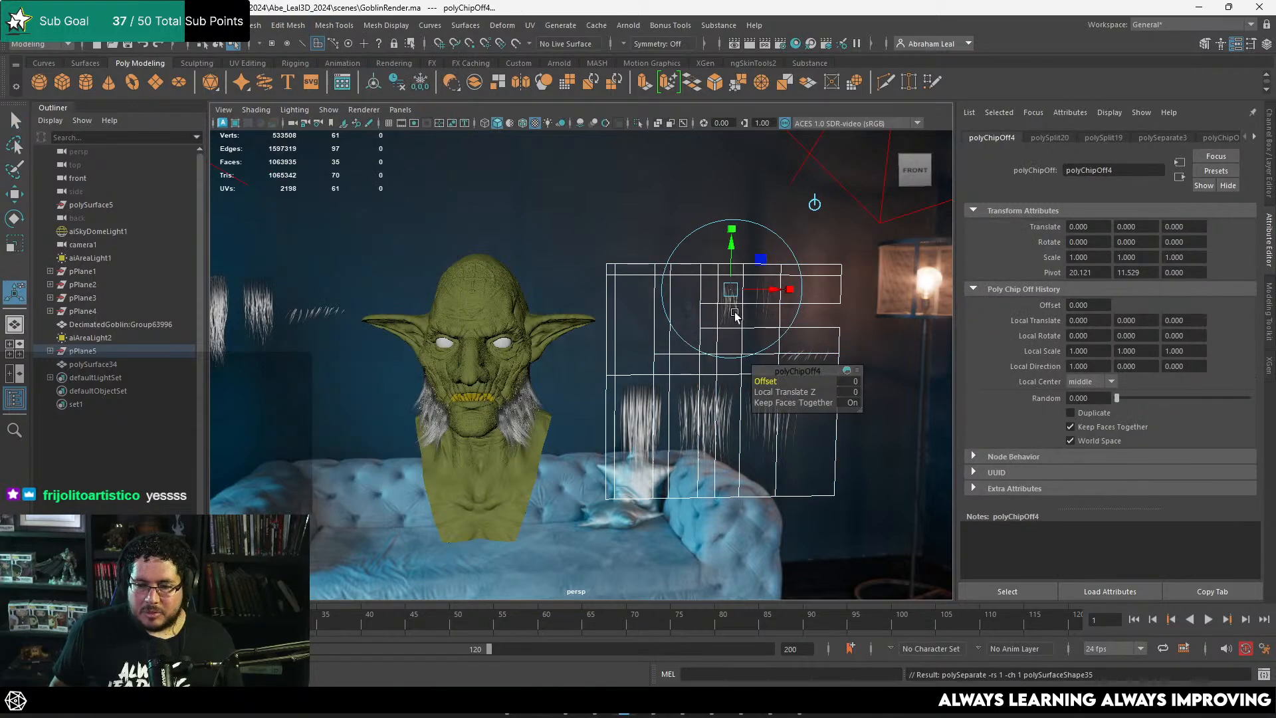
Step: Move the extracted hair card across to the other side of the goblin's head, to -1.698 in X and 0.390 in Z
right_click_drag(730, 307, 805, 248)
left_click(720, 293)
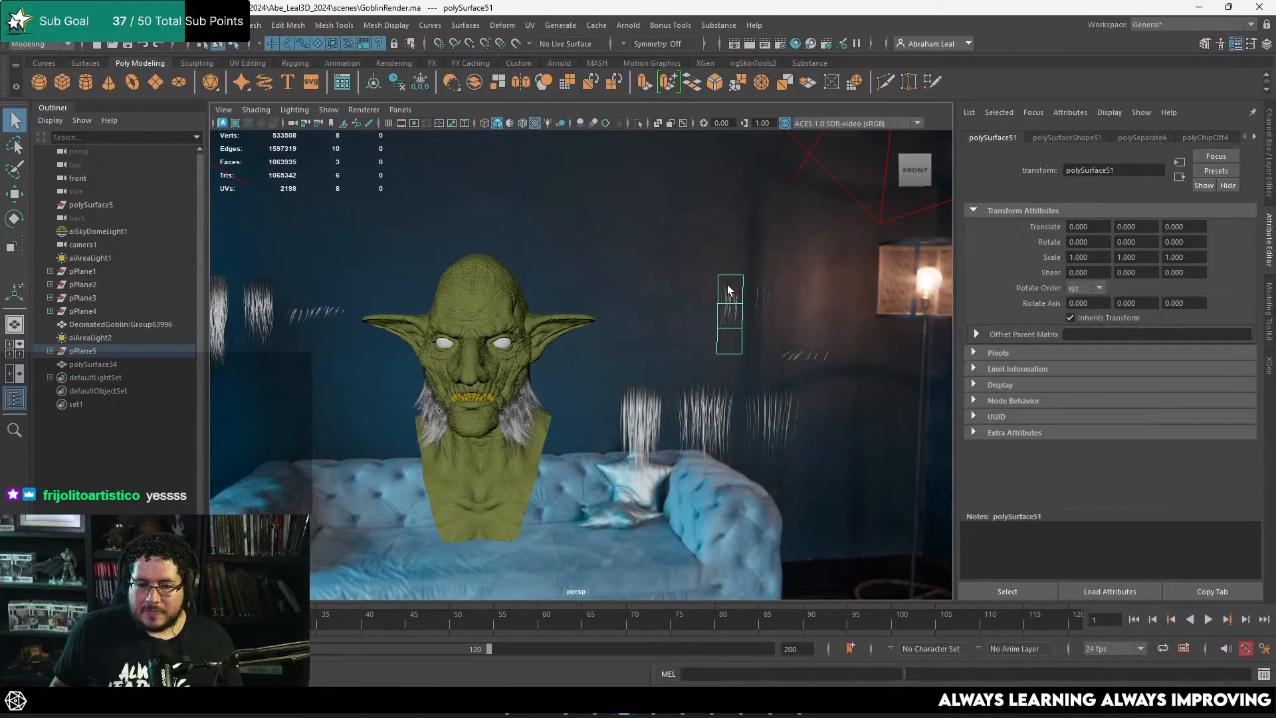
key("w")
scroll(665, 318, "down", 3)
middle_click_drag(630, 327, 756, 332, "alt")
scroll(877, 327, "up", 3)
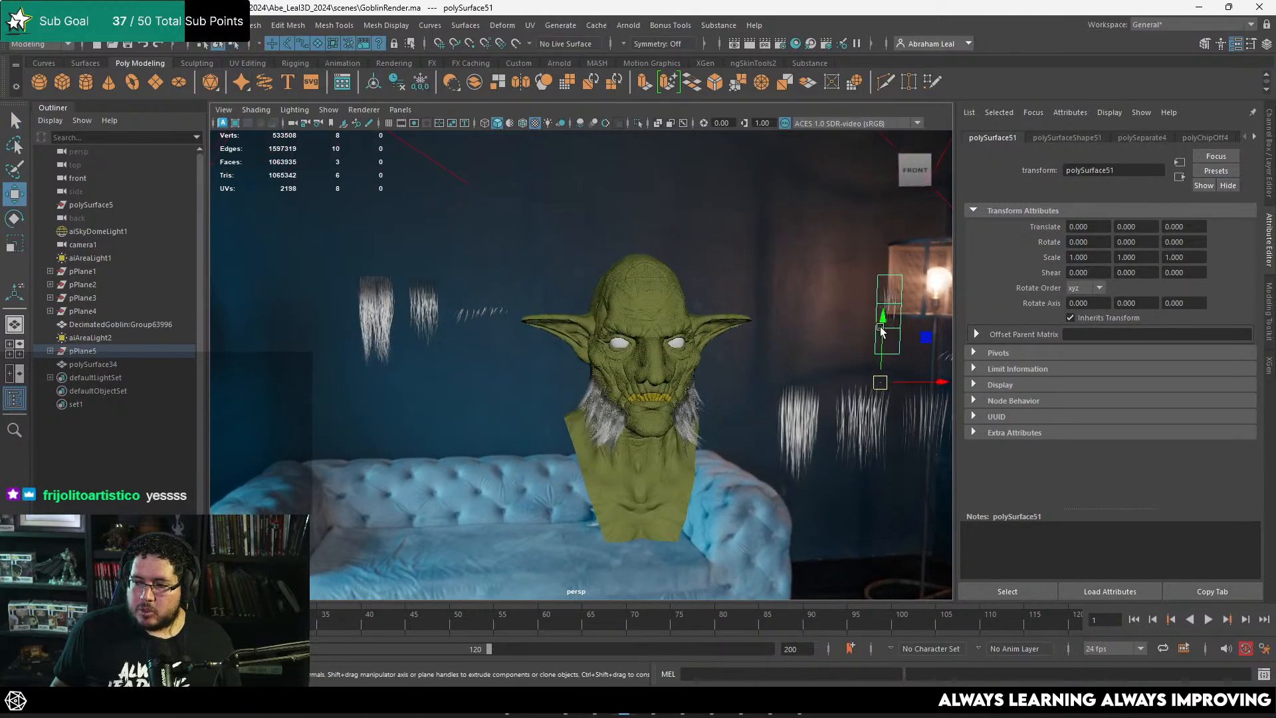
left_click_drag(929, 381, 527, 386)
middle_click_drag(493, 366, 605, 380, "alt")
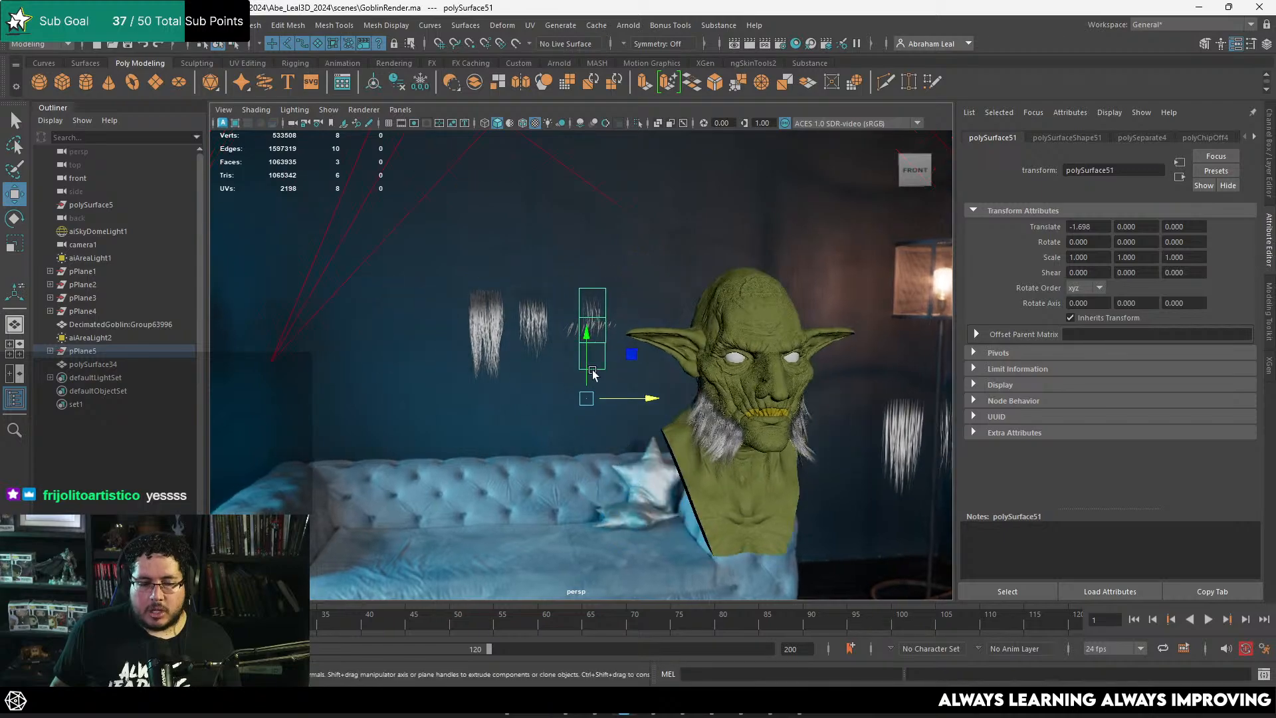
left_click_drag(585, 348, 585, 410)
scroll(595, 368, "up", 5)
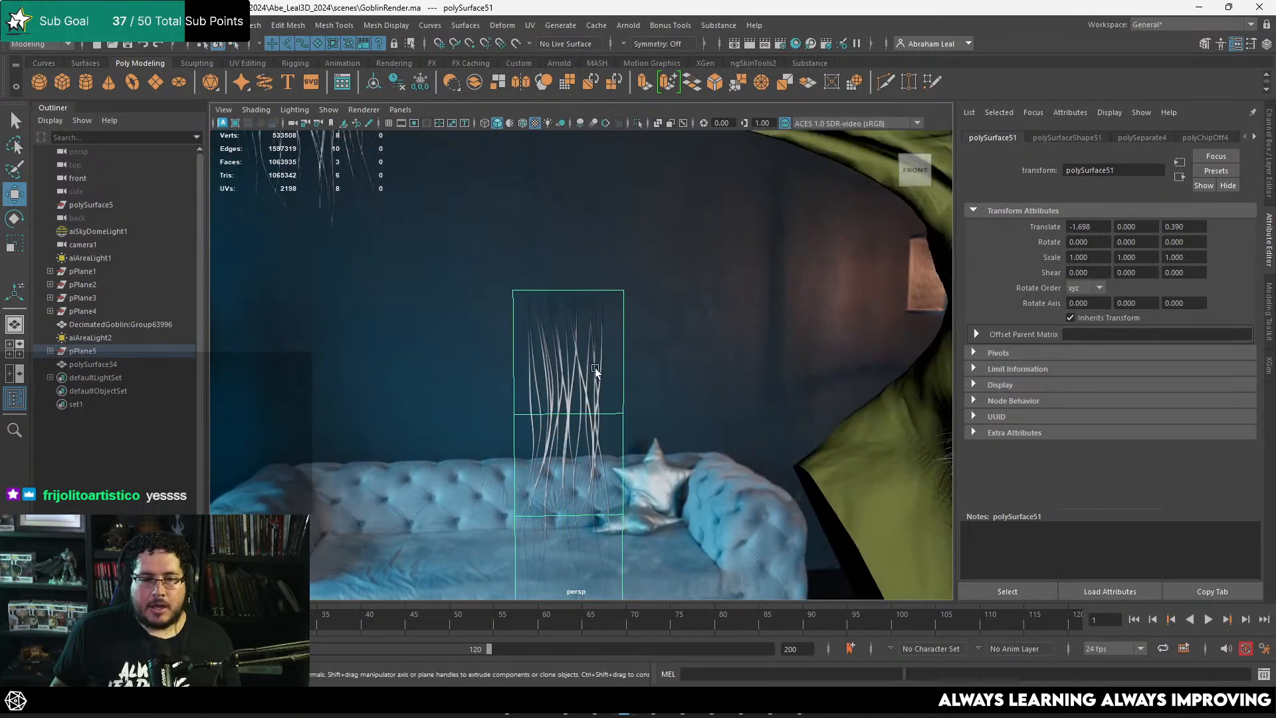
Step: Cut two vertical edge loops through the extracted card, dividing it into three columns
scroll(593, 257, "up", 2)
left_click(886, 81)
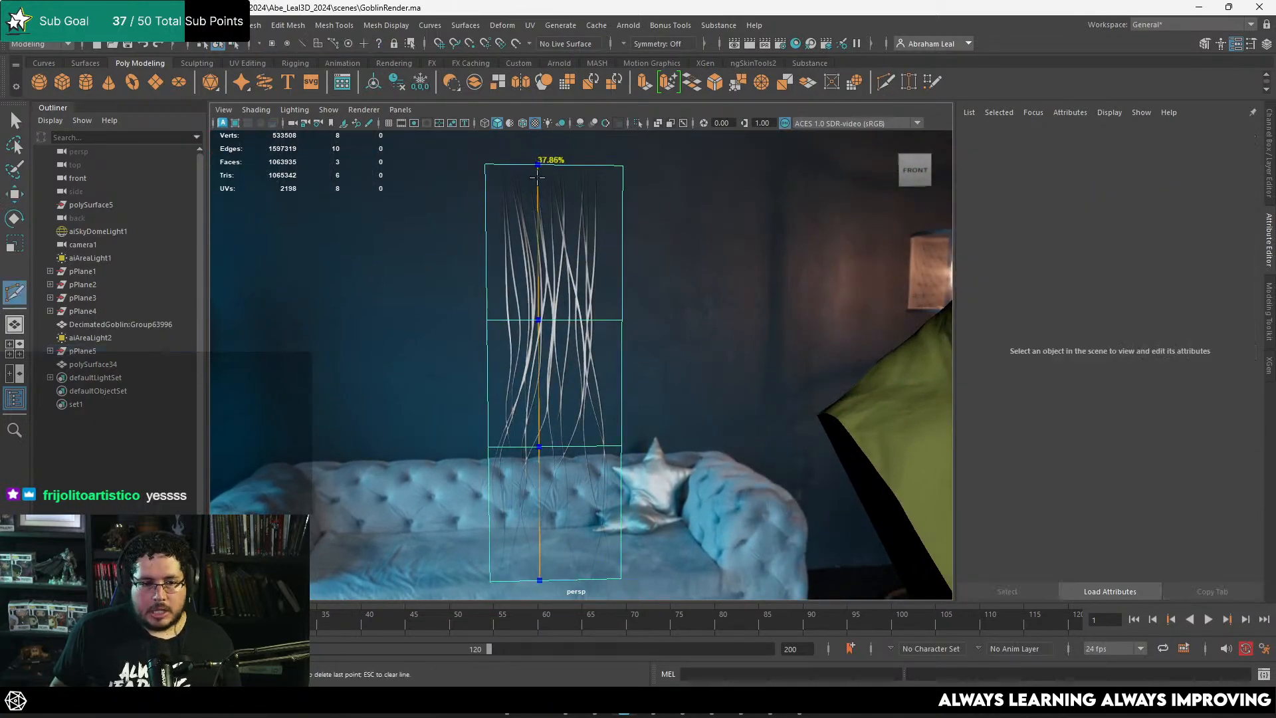
left_click(537, 177, "ctrl")
left_click(575, 174, "ctrl")
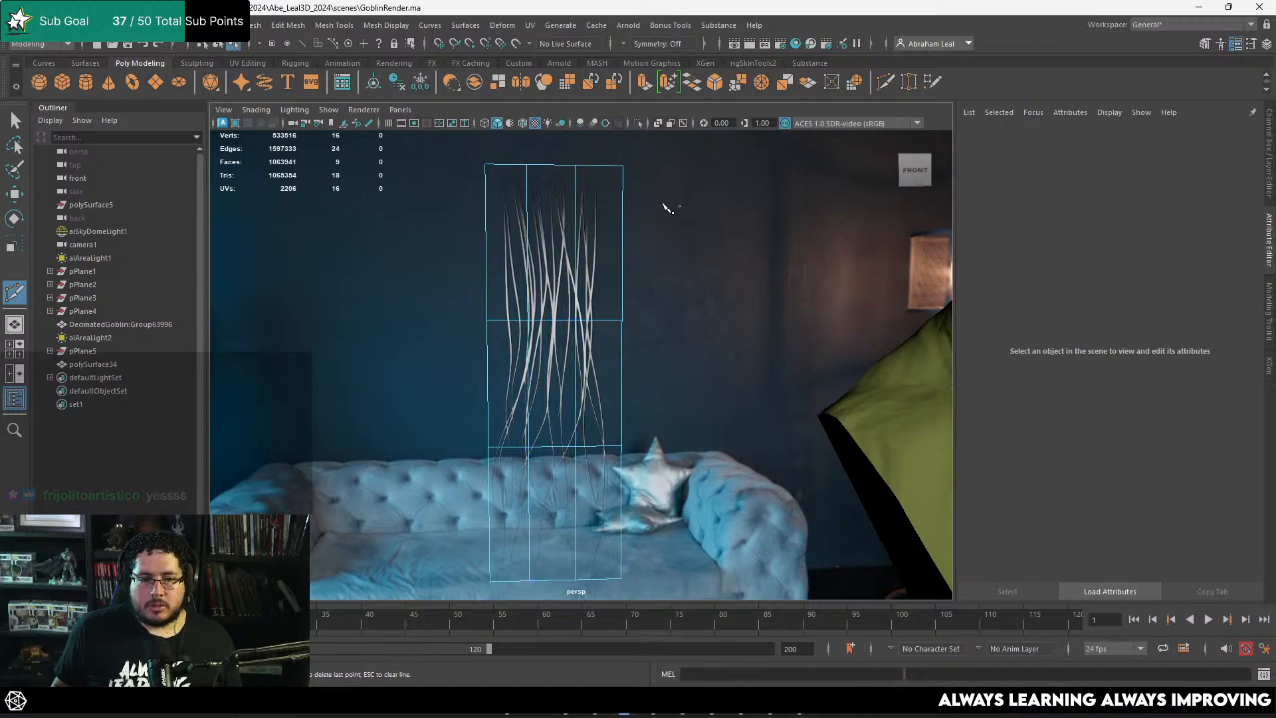
Step: Select the card's three middle-column faces and pull them slightly forward to give the card a curved cross-section
key("q")
right_click_drag(580, 220, 571, 263)
left_click(564, 267)
double_click(555, 385, "shift")
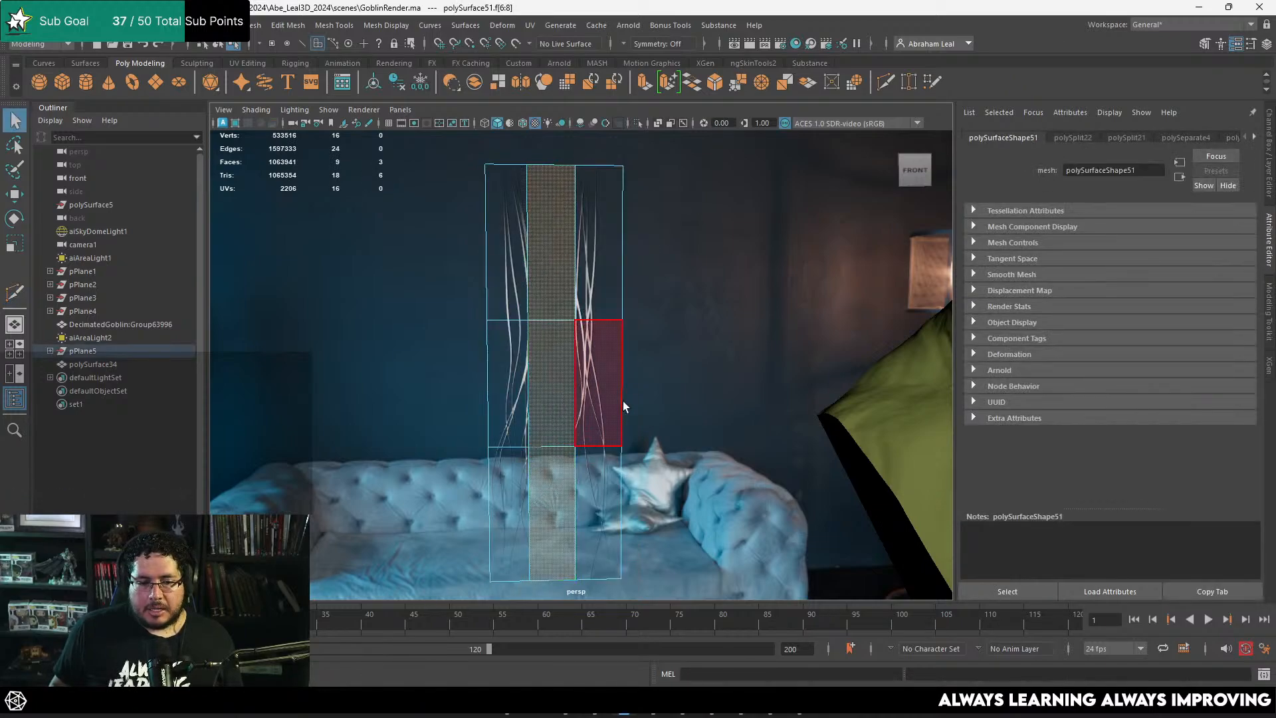
left_click_drag(586, 315, 628, 374, "alt")
key("w")
right_click_drag(577, 343, 613, 392, "alt")
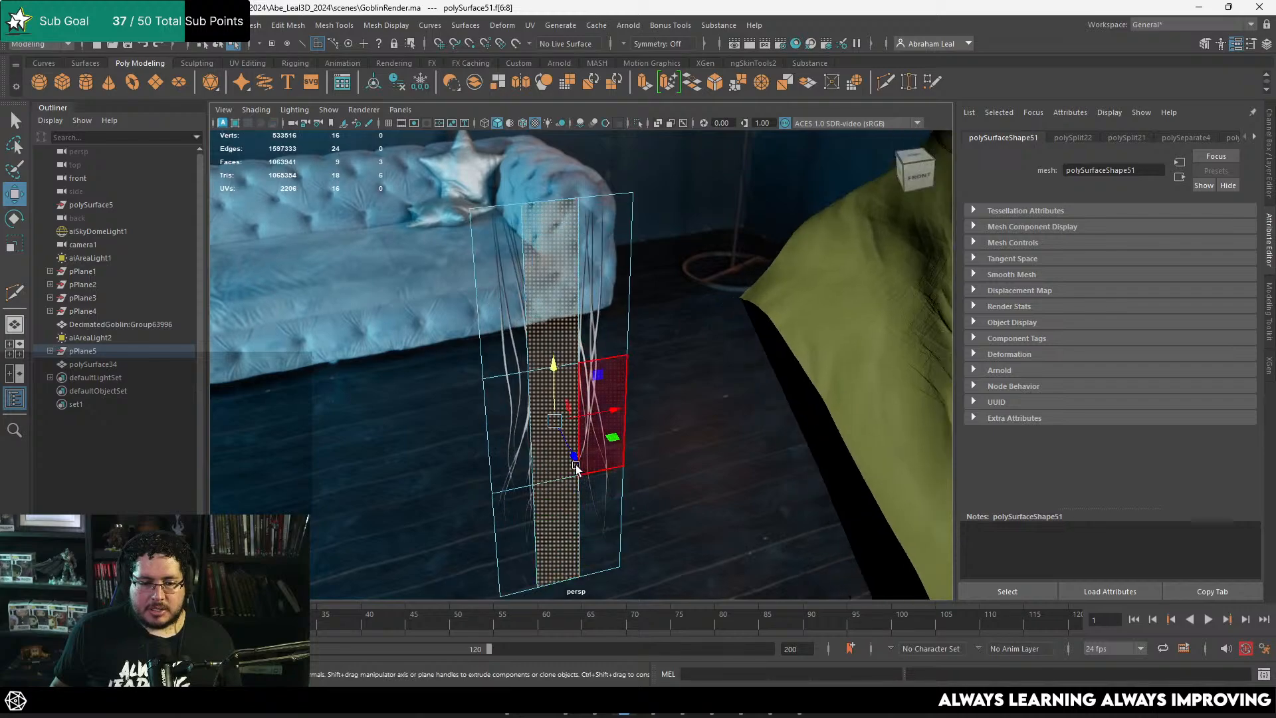
left_click_drag(576, 459, 577, 464)
left_click_drag(599, 399, 649, 262, "alt")
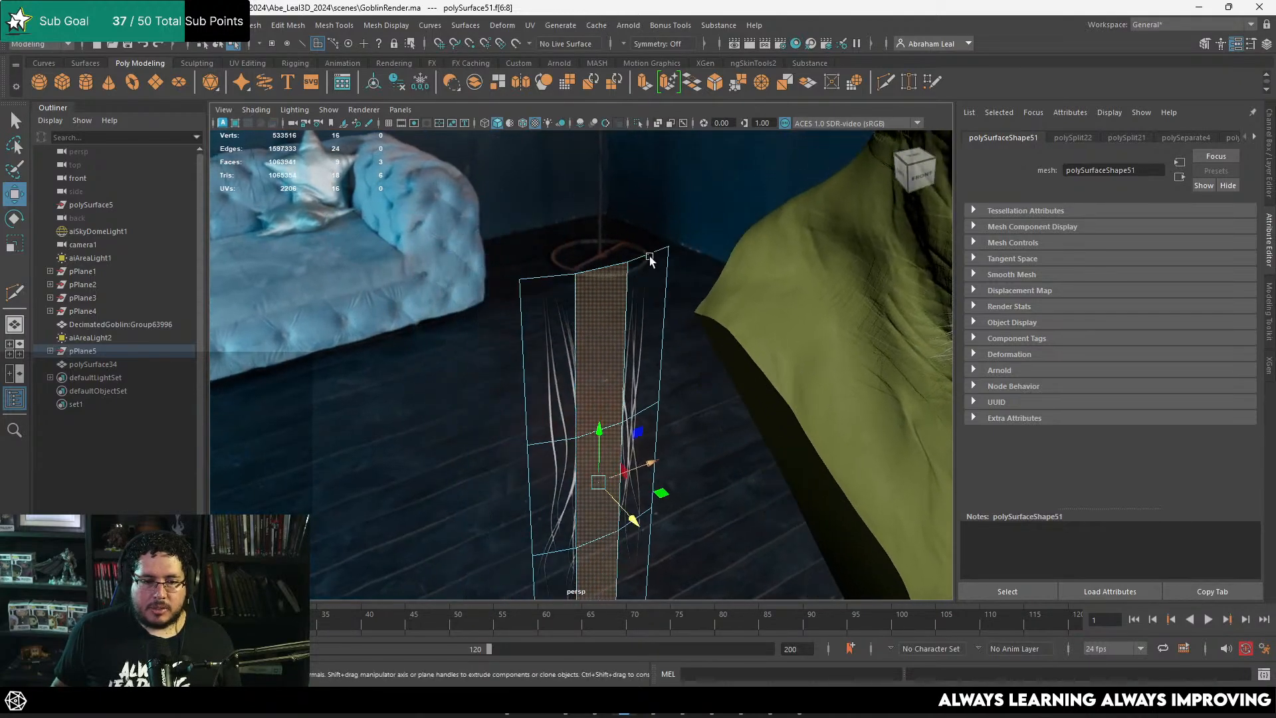
right_click_drag(650, 262, 745, 200, "alt")
Step: Add a horizontal edge loop near the card's upper end and bend the top edges backward
left_click(886, 82)
left_click(574, 268, "ctrl")
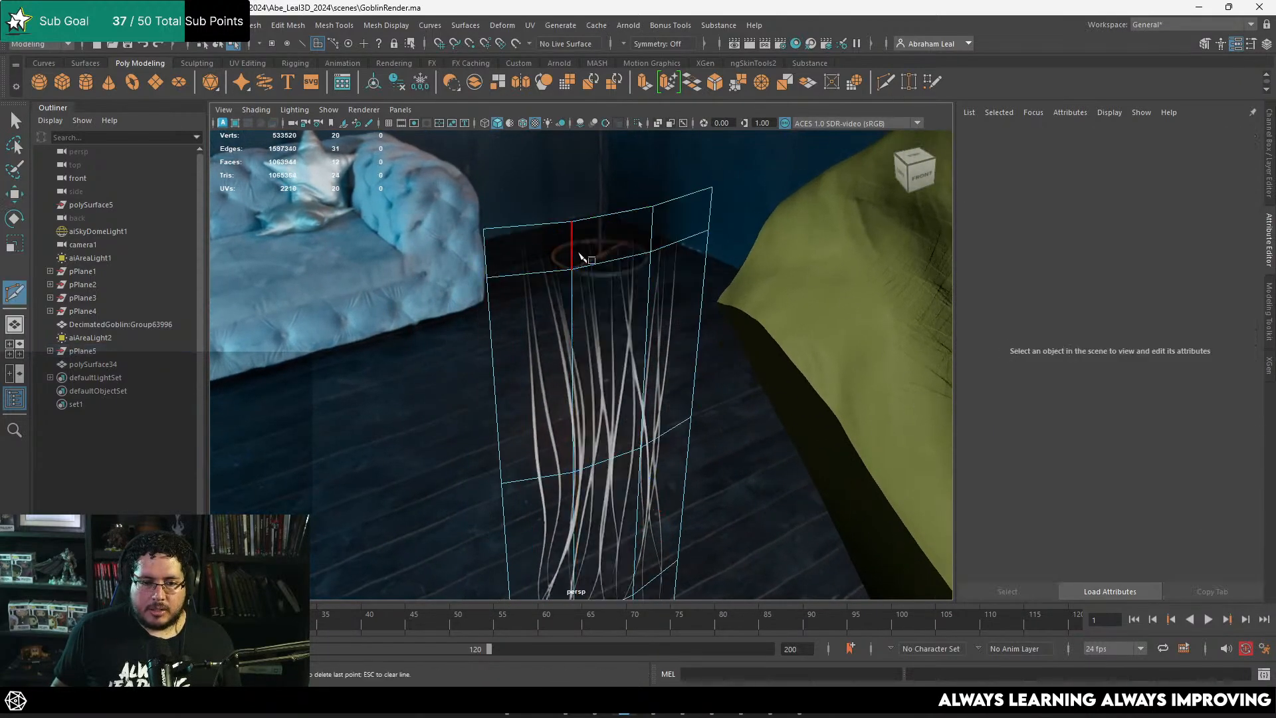
key("q")
left_click(539, 241)
left_click(671, 198, "shift")
left_click_drag(709, 247, 592, 279, "alt")
key("w")
left_click_drag(487, 216, 457, 206)
right_click_drag(472, 236, 273, 260, "alt")
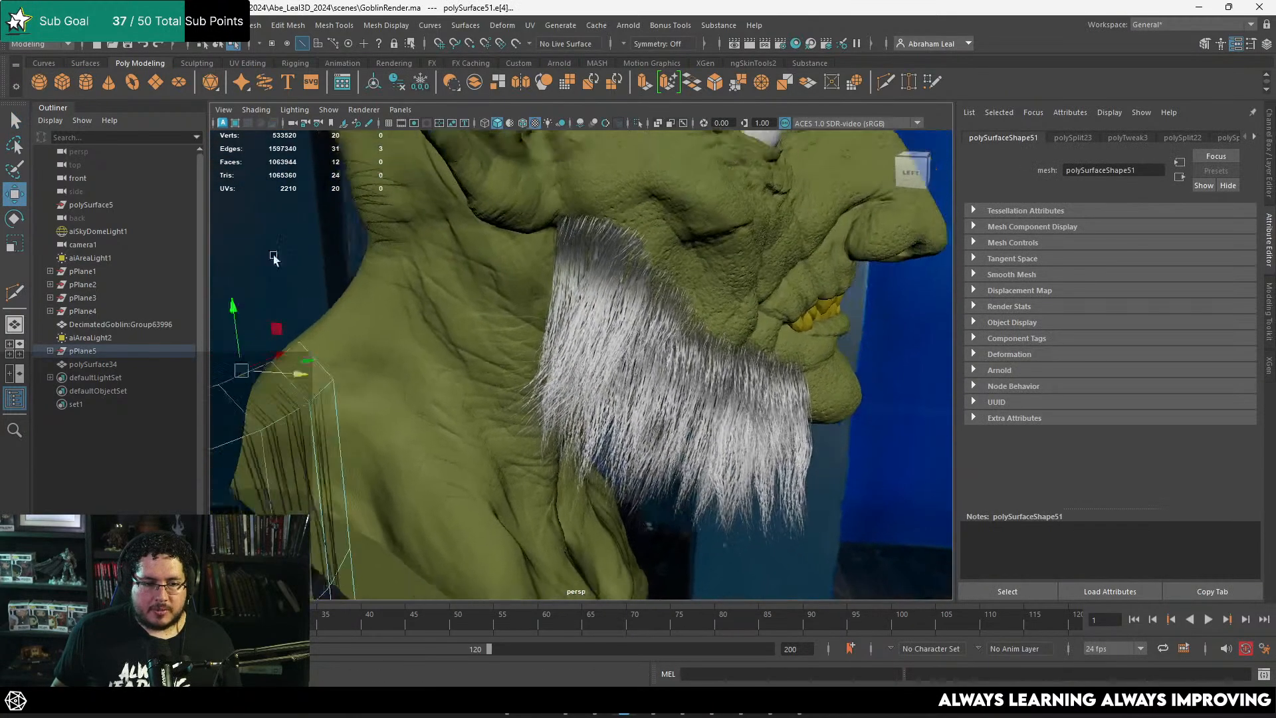
left_click_drag(273, 259, 565, 270, "alt")
middle_click_drag(564, 271, 570, 192, "alt")
right_click_drag(520, 296, 479, 297)
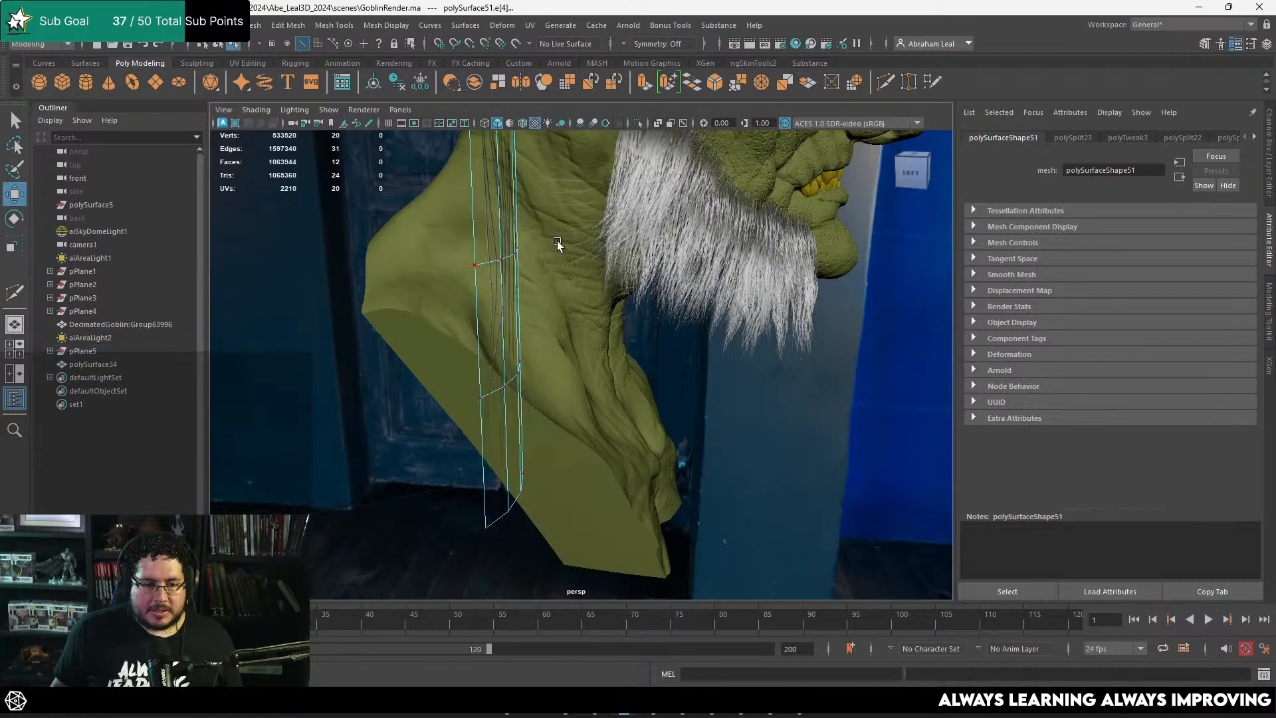
Step: Select the card's two middle vertex rows and move them outward so the card bows along its length
left_click_drag(557, 222, 447, 409)
left_click_drag(567, 320, 494, 273)
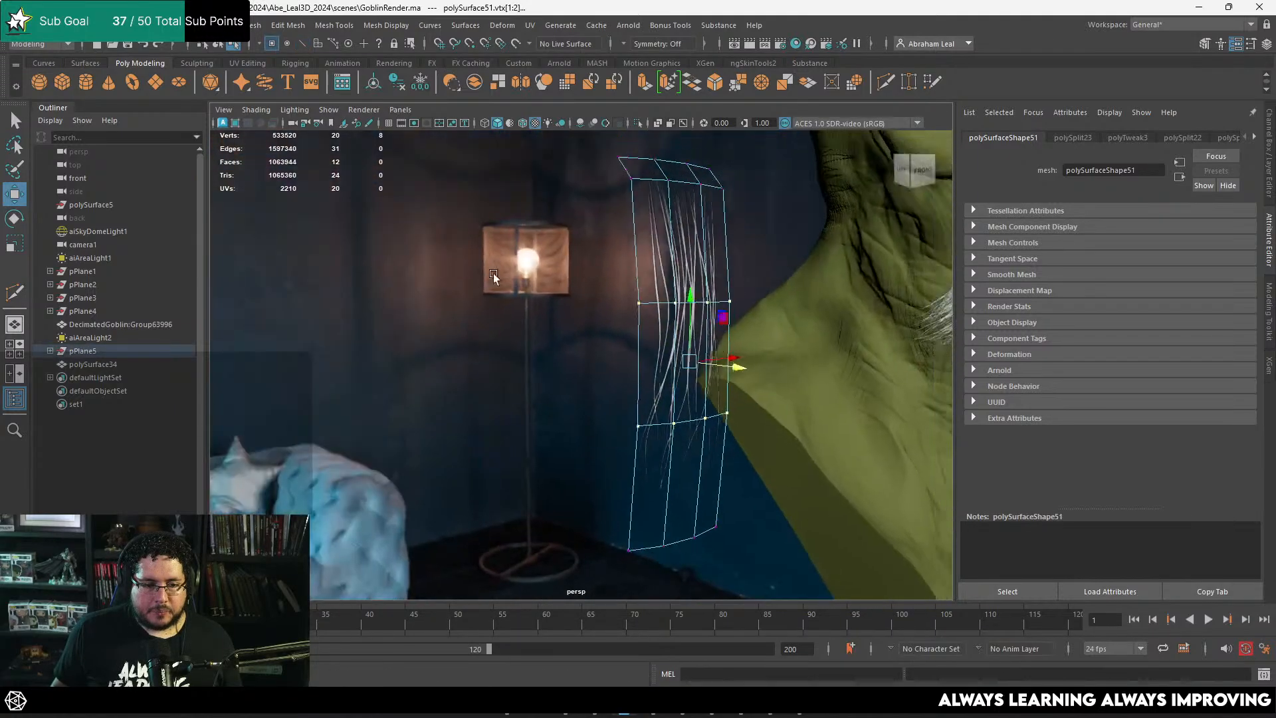
middle_click_drag(493, 273, 718, 325, "alt")
left_click_drag(718, 325, 672, 302, "alt")
right_click_drag(712, 302, 806, 243)
middle_click_drag(712, 317, 485, 304, "alt")
right_click_drag(485, 304, 566, 307, "alt")
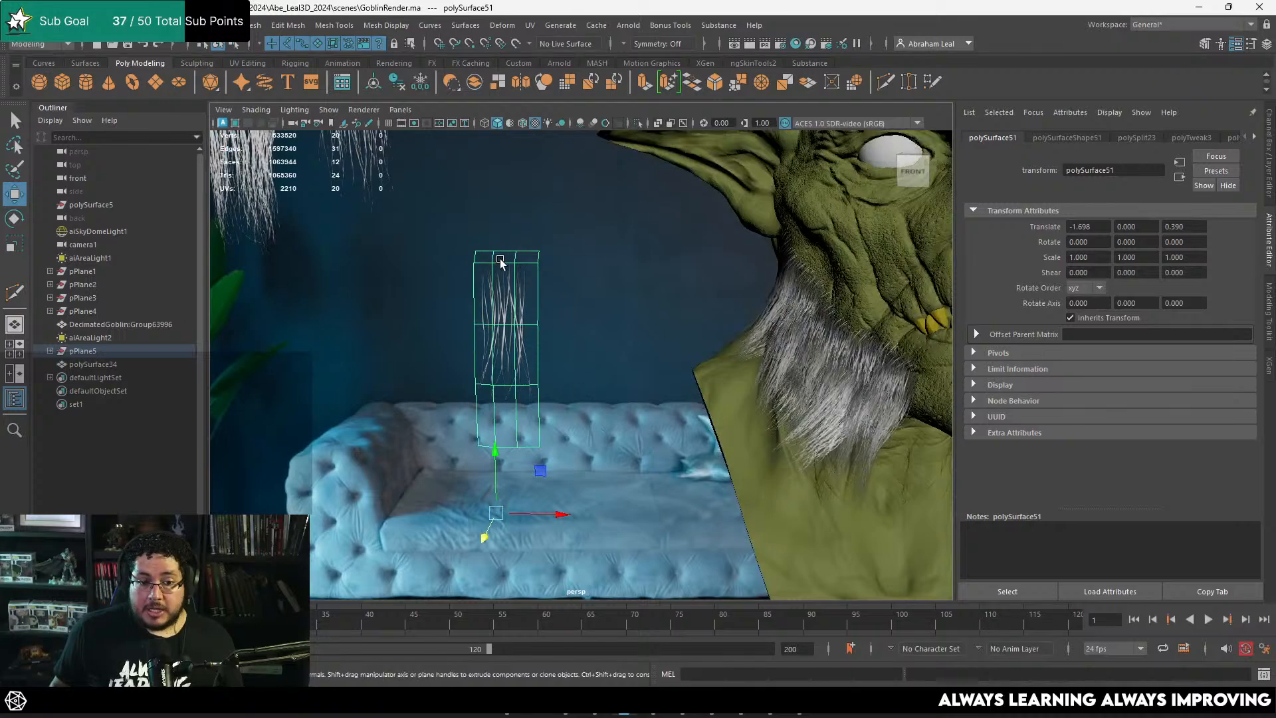
Step: Snap the card's pivot to its top edge and move the card onto the goblin's upper lip beneath the nose
key("d")
key("v")
middle_click_drag(502, 251, 494, 252)
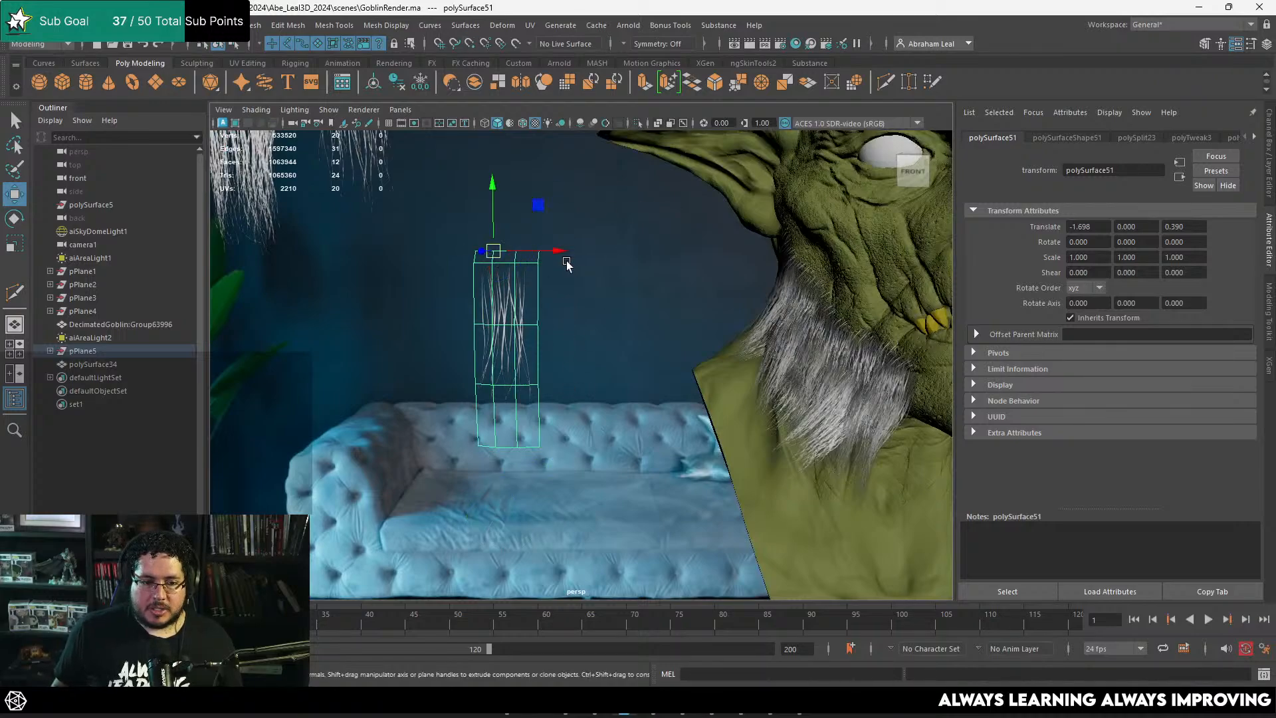
left_click_drag(511, 258, 706, 408)
left_click(644, 409)
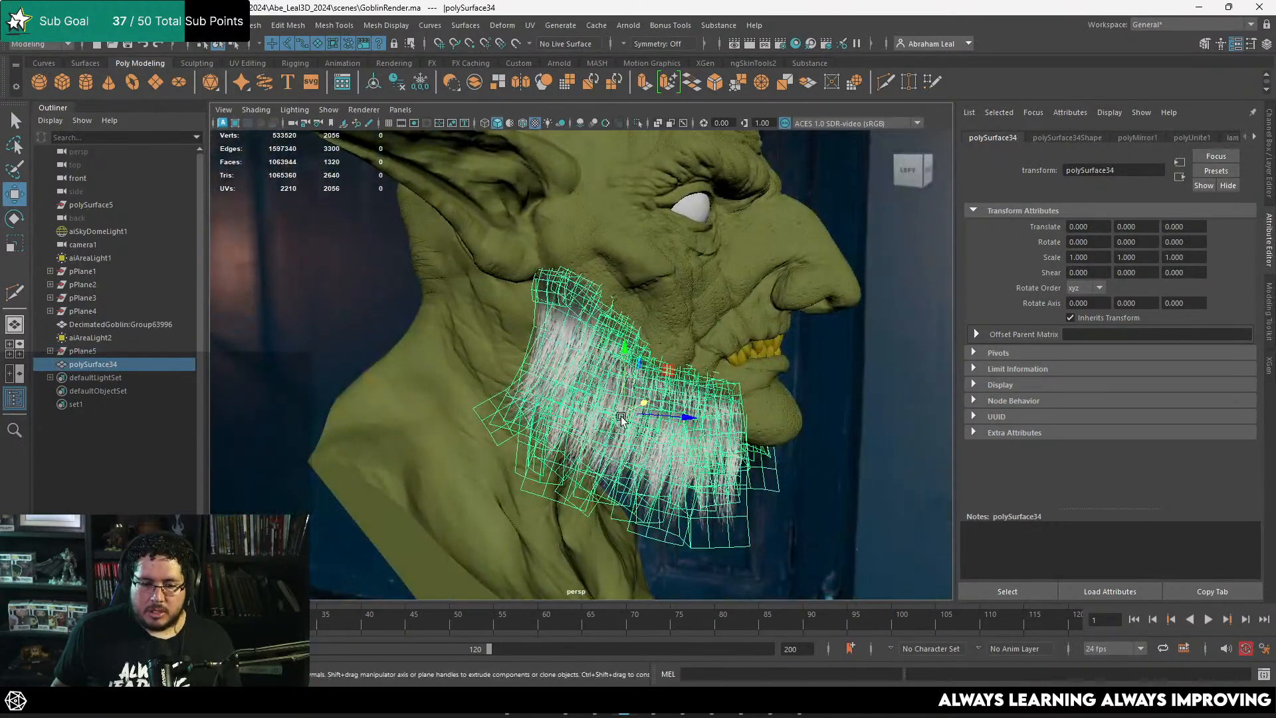
left_click_drag(622, 419, 672, 408)
key("ctrl+z")
left_click_drag(763, 428, 669, 378, "alt")
key("ctrl+z")
left_click_drag(580, 330, 601, 300)
scroll(602, 299, "up", 5)
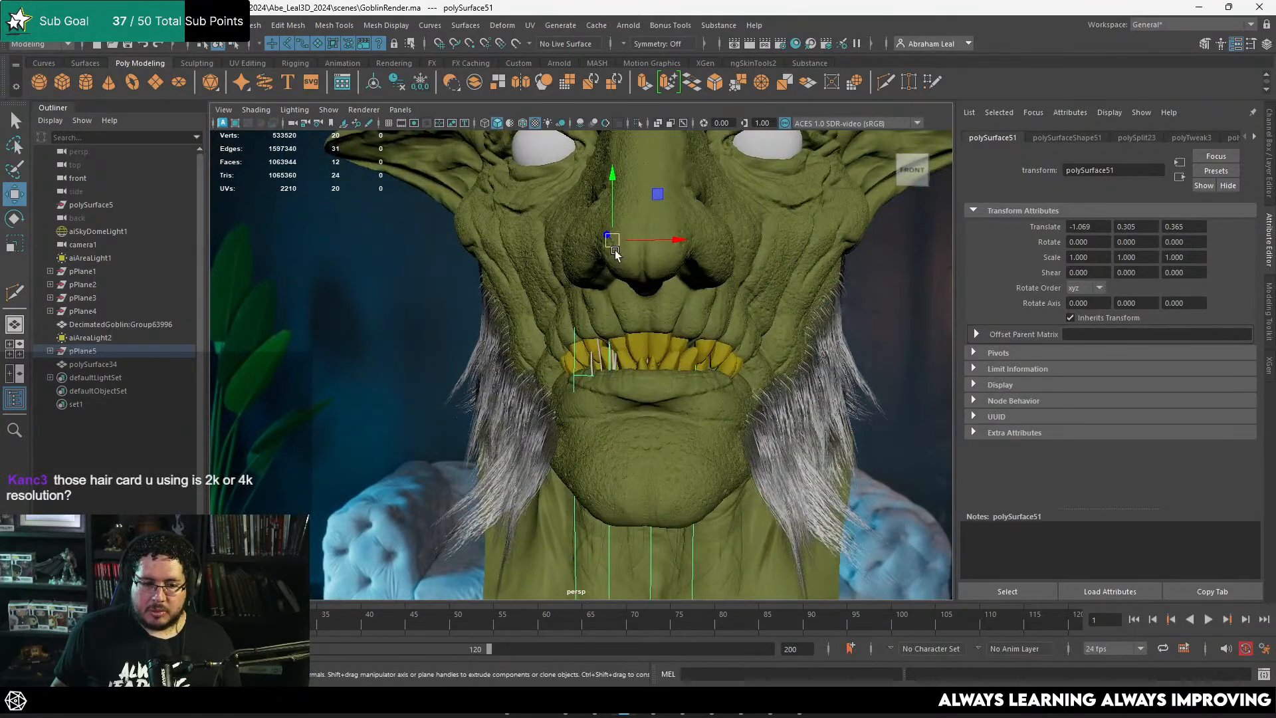
Step: Scale the card to 0.427, then rotate and place it against the upper lip at the side of the mouth
left_click_drag(613, 246, 351, 229)
key("e")
key("r")
middle_click_drag(517, 237, 588, 307, "alt")
key("w")
left_click_drag(637, 313, 706, 393)
key("e")
middle_click_drag(706, 393, 594, 377, "alt")
scroll(594, 377, "up", 4)
Step: Pull the card's lower vertex rows back toward the sideburn beard and undo the unwanted adjustments
key("q")
right_click_drag(627, 352, 567, 311)
left_click_drag(656, 448, 490, 545)
key("w")
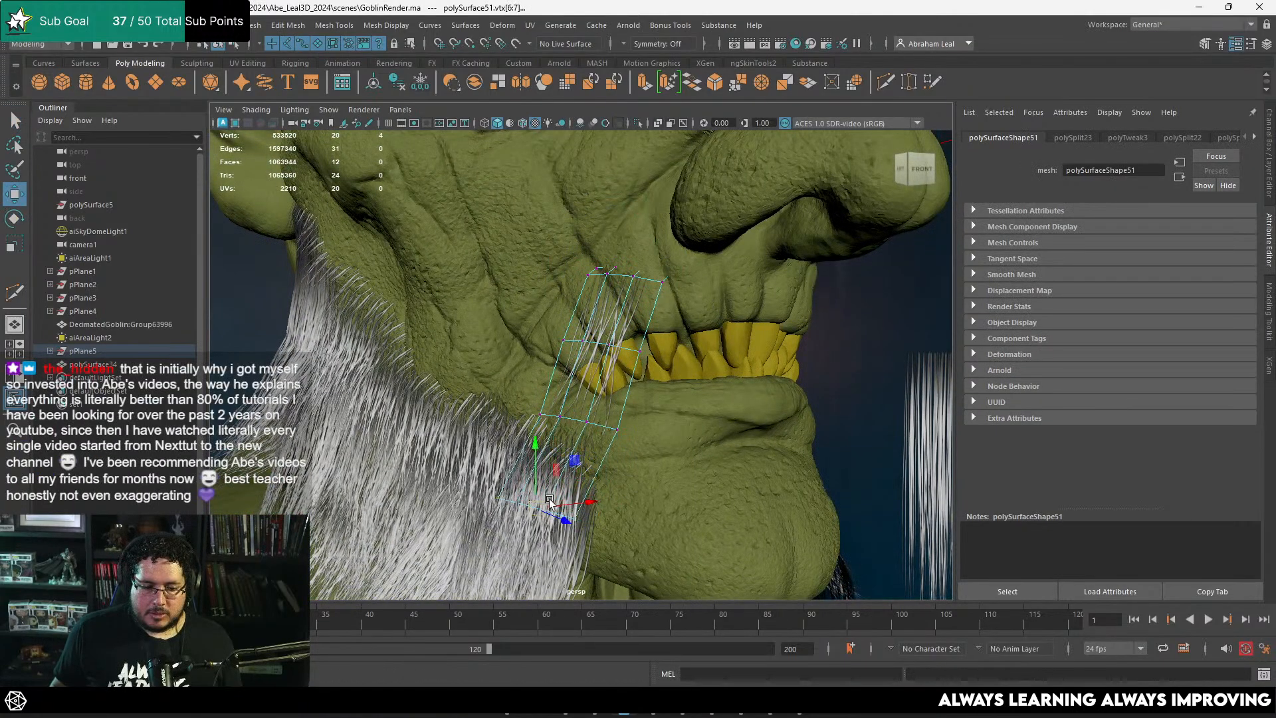
left_click_drag(557, 515, 483, 476)
key("ctrl+z")
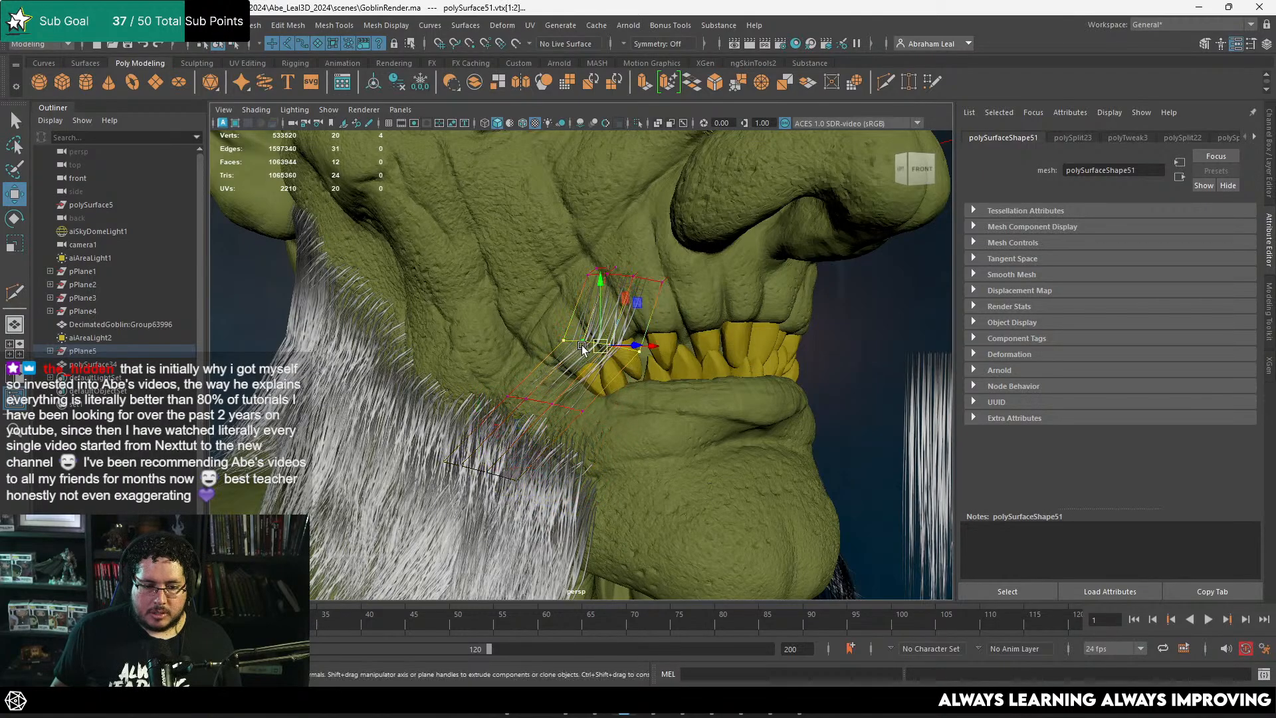
key("ctrl+z")
key("ctrl+z")
Step: Reposition the card's middle and lower vertex rows so it sweeps around the corner of the mouth
left_click_drag(601, 341, 599, 370)
left_click_drag(701, 258, 639, 274)
left_click_drag(573, 385, 497, 436)
left_click_drag(608, 400, 530, 410)
Step: Add a horizontal edge loop in the upper part of the lip card and shift it to smooth the bend
right_click_drag(608, 357, 623, 249, "shift")
left_click(646, 318)
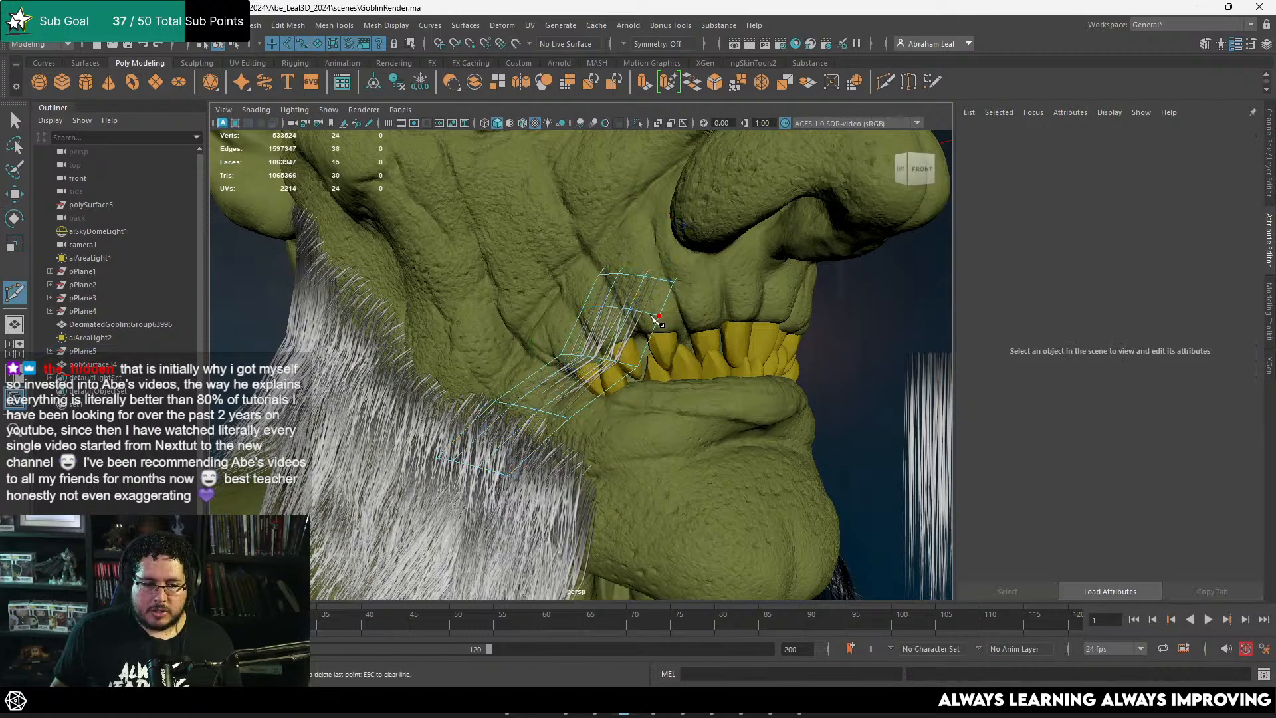
key("w")
left_click_drag(624, 314, 630, 321)
key("b")
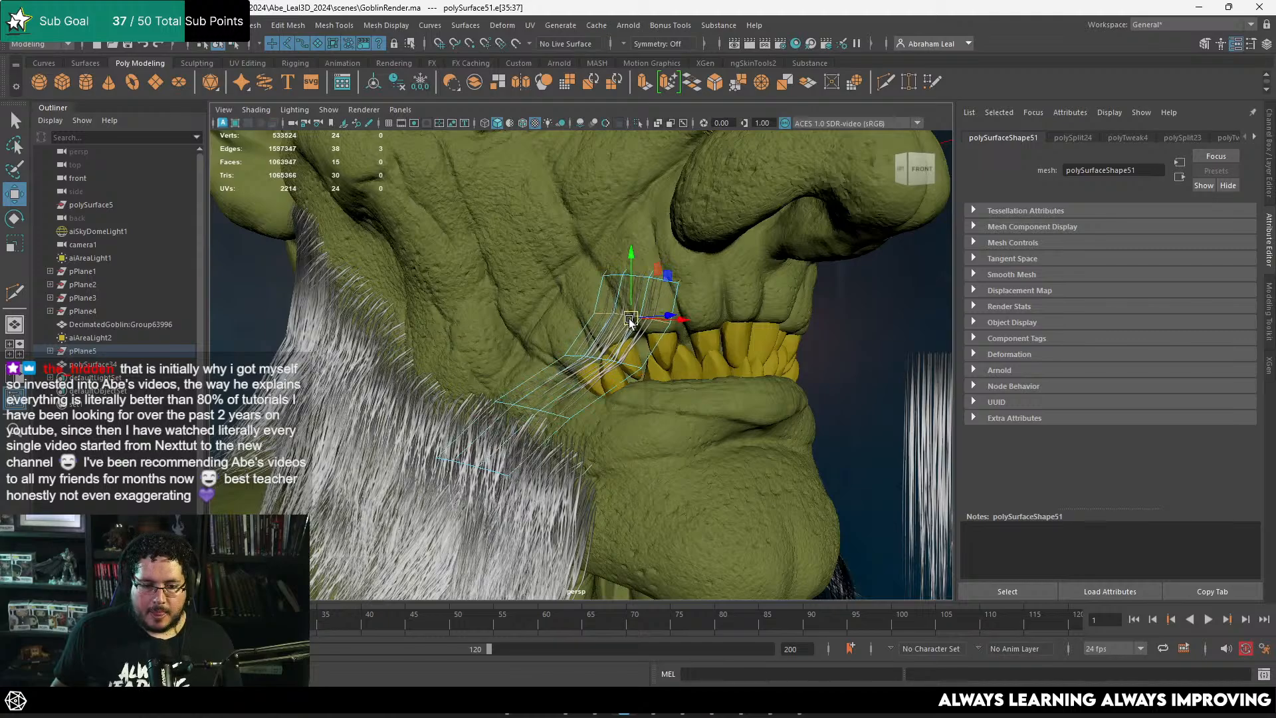
Step: Duplicate the upper-lip card and place the copy beside the original, further back toward the cheek
right_click_drag(631, 347, 674, 284)
left_click_drag(616, 339, 669, 353, "alt")
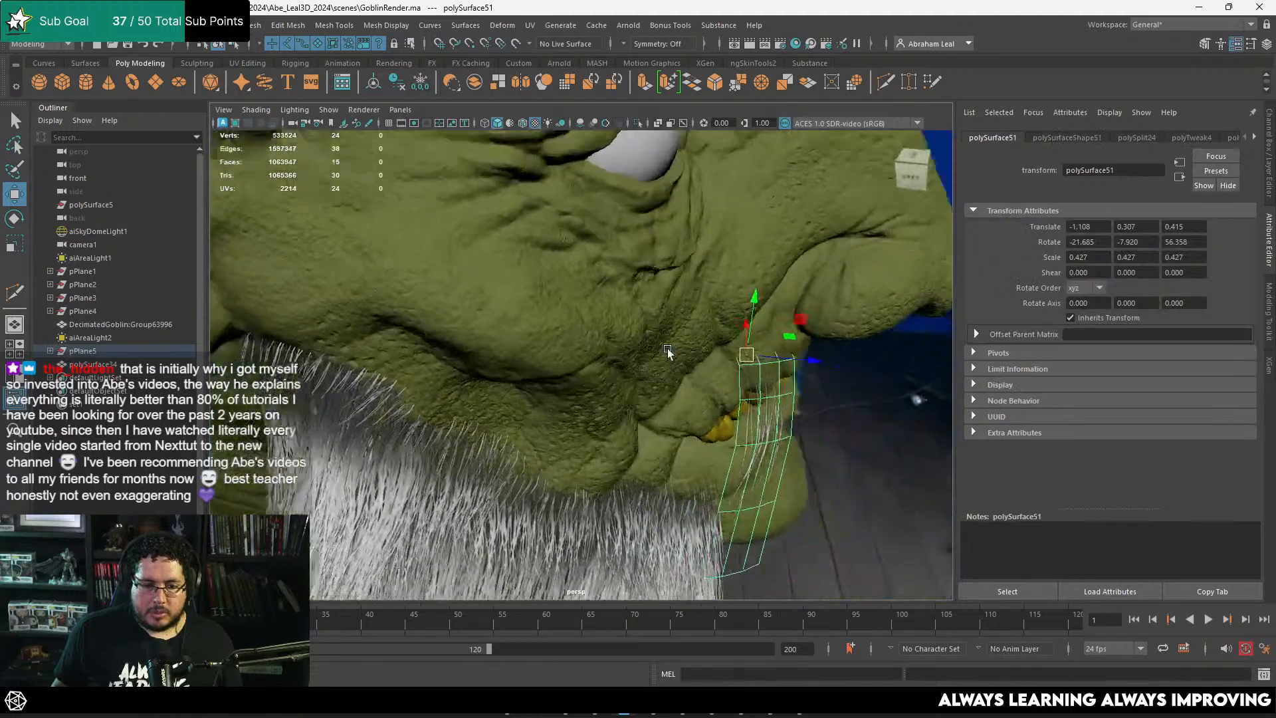
middle_click_drag(669, 353, 562, 347, "alt")
left_click_drag(476, 240, 575, 205)
key("ctrl+d")
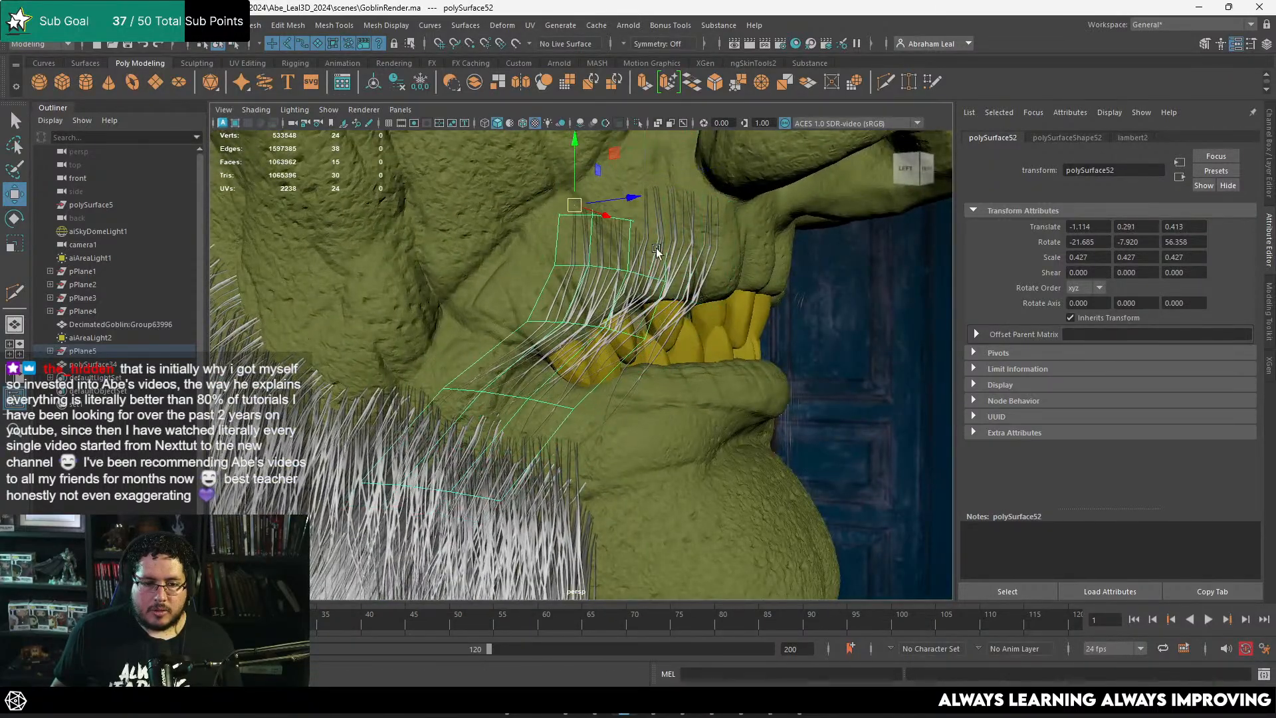
Step: Rotate and reposition the duplicated card so its roots sit on the skin beside the first card
key("e")
left_click_drag(596, 258, 583, 250)
left_click_drag(584, 248, 655, 218, "alt")
key("w")
right_click_drag(668, 279, 609, 278)
left_click_drag(608, 319, 706, 265)
left_click_drag(670, 286, 679, 293)
Step: Reshape the duplicated card's vertex rows so its strands follow the mouth corner and blend into the sideburn
left_click_drag(672, 312, 591, 330, "alt")
left_click_drag(726, 337, 625, 382)
left_click_drag(625, 382, 555, 373, "alt")
left_click_drag(663, 313, 410, 431)
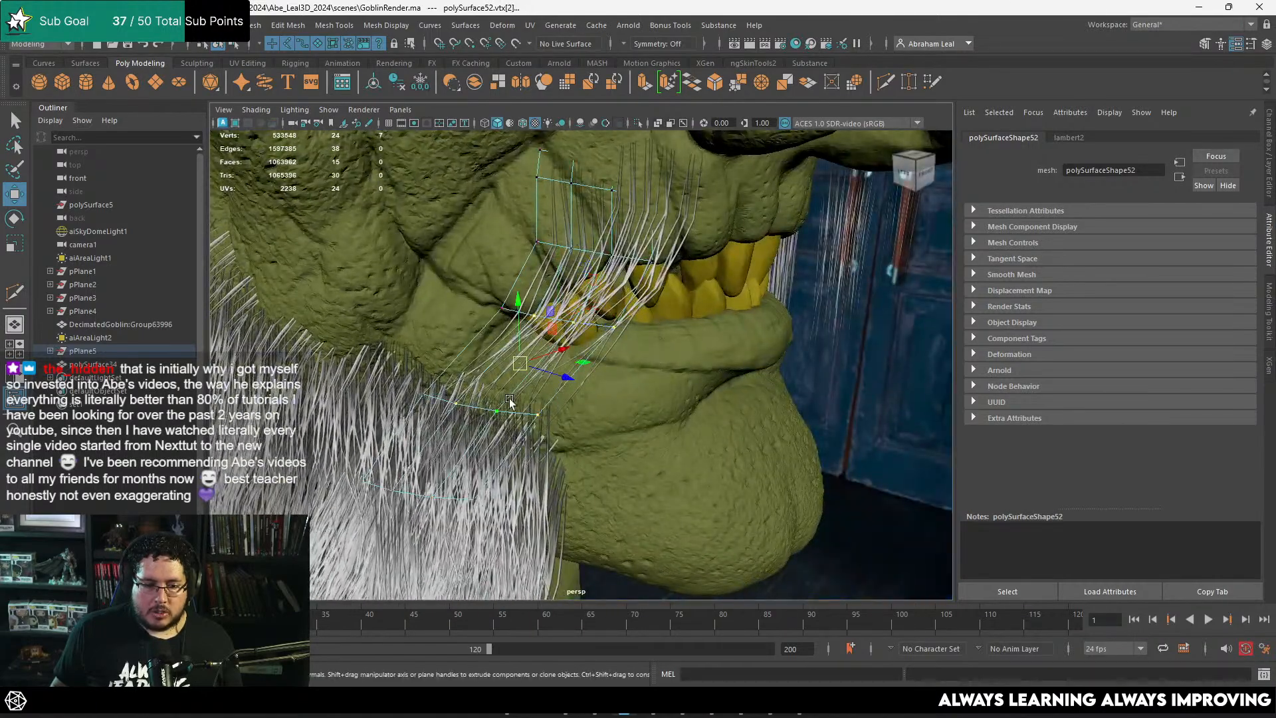
left_click_drag(515, 364, 529, 378)
left_click_drag(657, 382, 417, 487)
left_click_drag(546, 475, 554, 444, "alt")
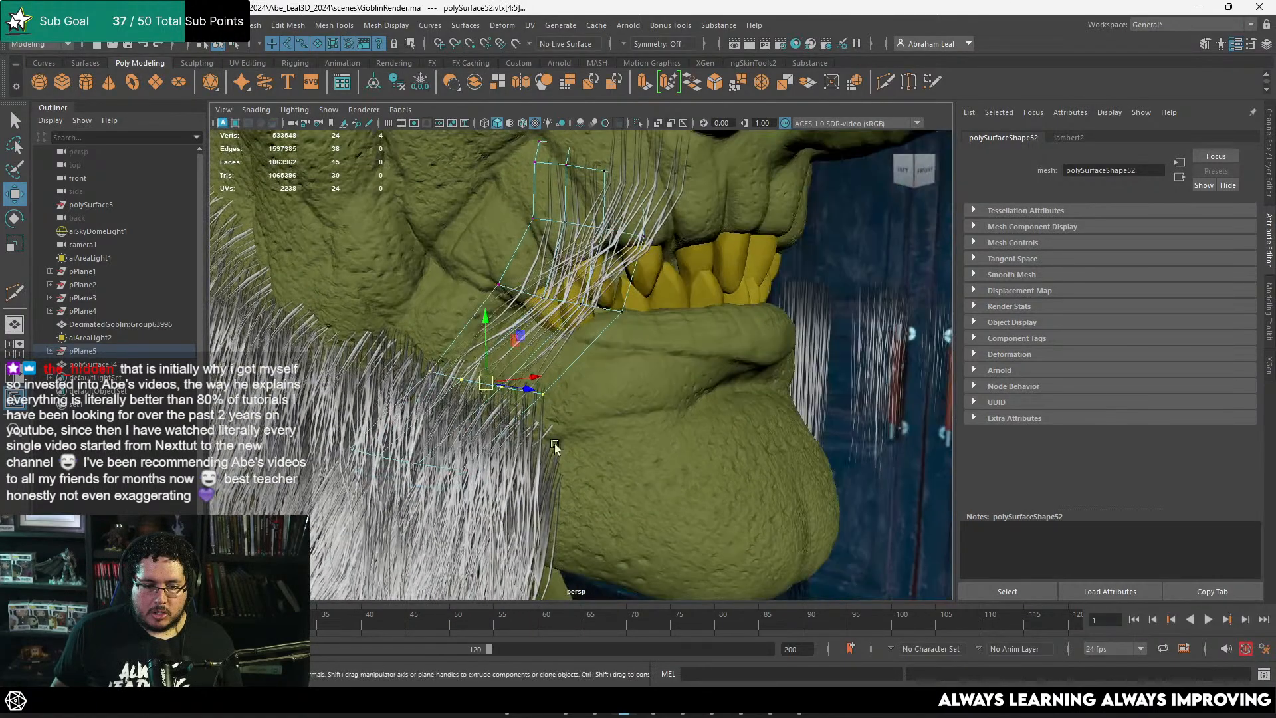
left_click_drag(447, 525, 333, 511, "shift")
mouse_move(447, 420)
left_mouse_down()
mouse_move(465, 413)
mouse_move(458, 421)
left_mouse_up()
left_click_drag(563, 317, 531, 314, "alt")
Step: Rotate the first upper-lip hair card to about -13.2, -9.8, 56.9 degrees so it follows the mouth
key("F8")
left_click_drag(569, 186, 674, 258, "alt")
left_click(684, 344)
left_click(673, 250)
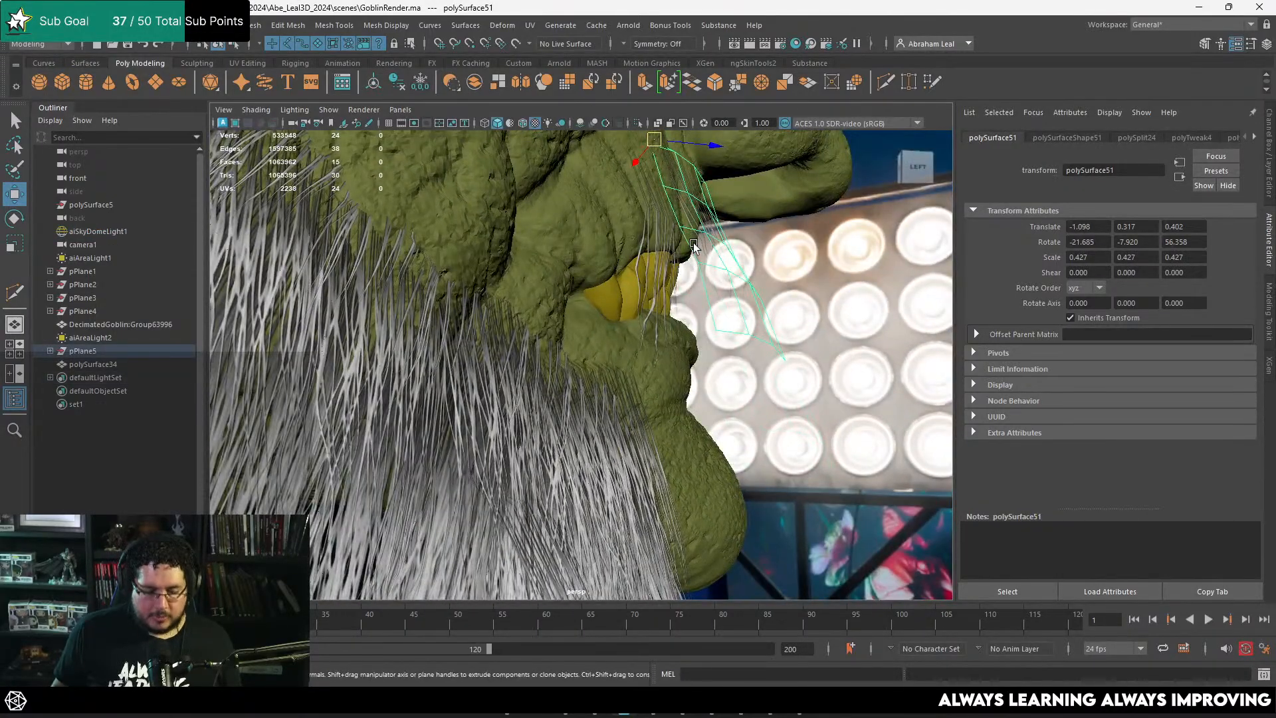
key("e")
left_click_drag(684, 175, 681, 333)
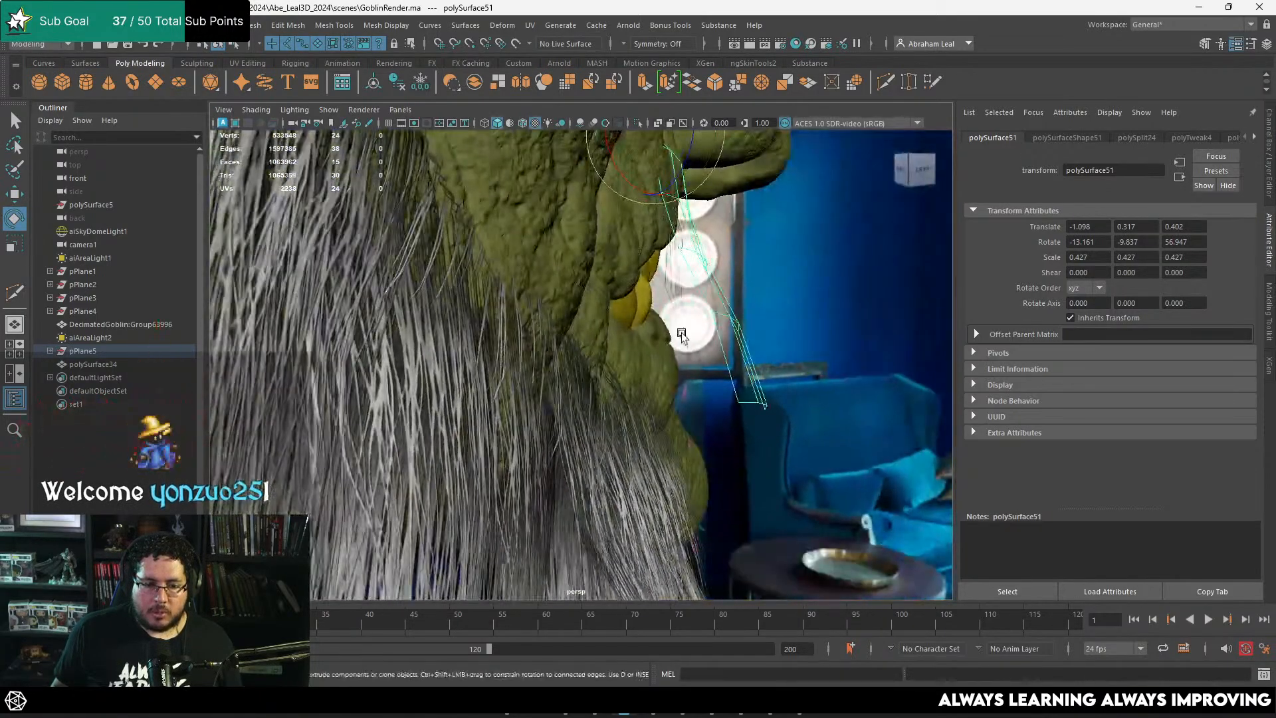
Step: Reposition the front vertices of the second card's middle row beside the mouth corner
left_click(683, 300)
right_click_drag(679, 288, 616, 284)
left_click_drag(736, 267, 672, 382, "alt")
key("w")
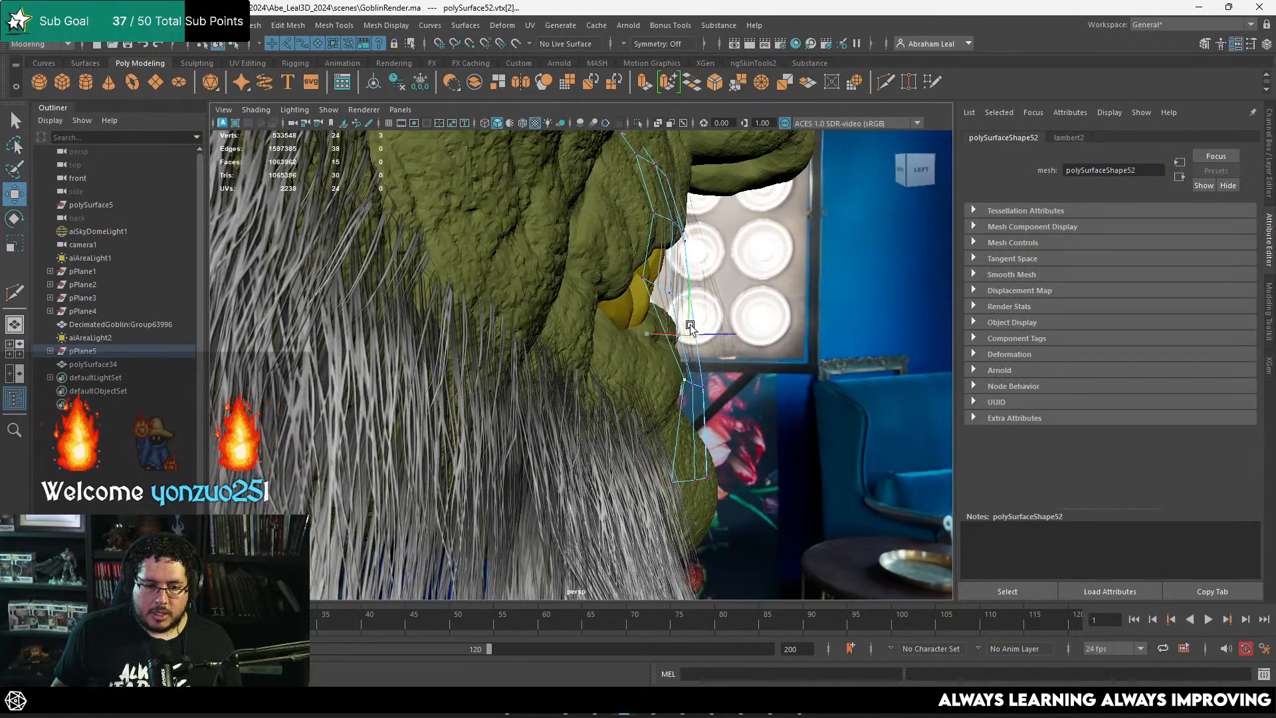
key("ctrl+z")
left_click_drag(685, 366, 653, 410, "ctrl")
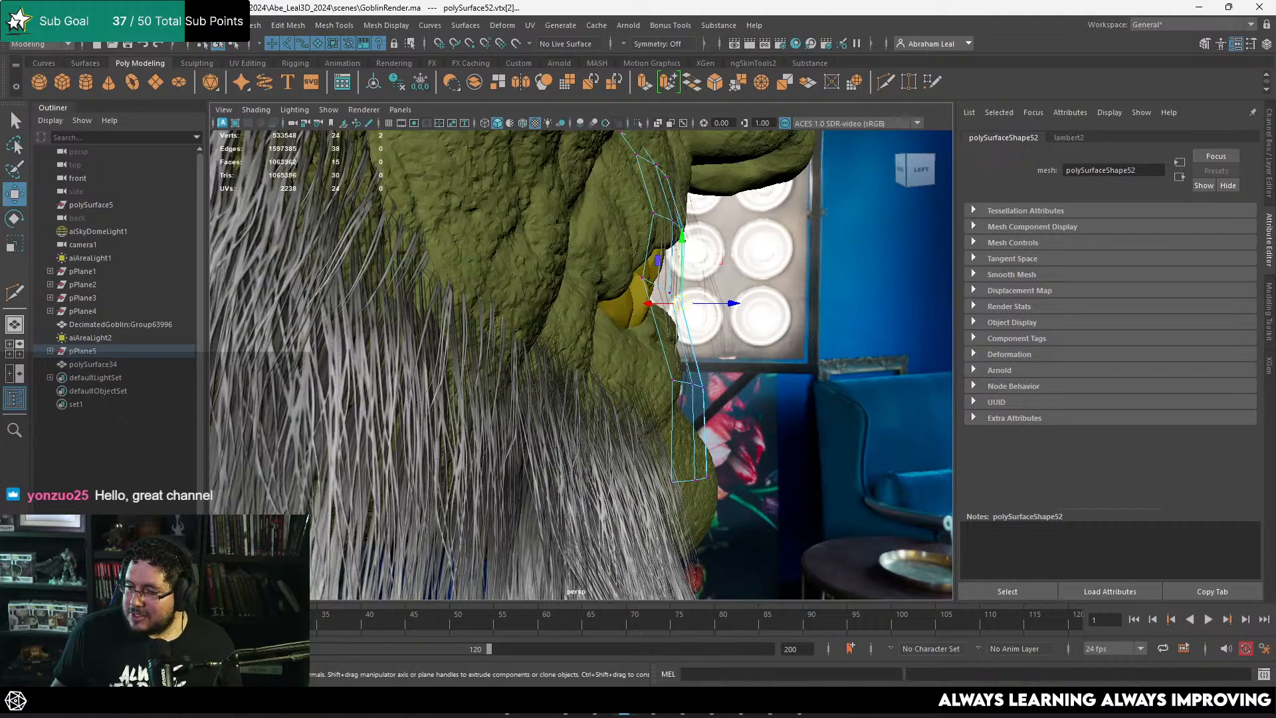
left_click_drag(737, 321, 679, 320, "alt")
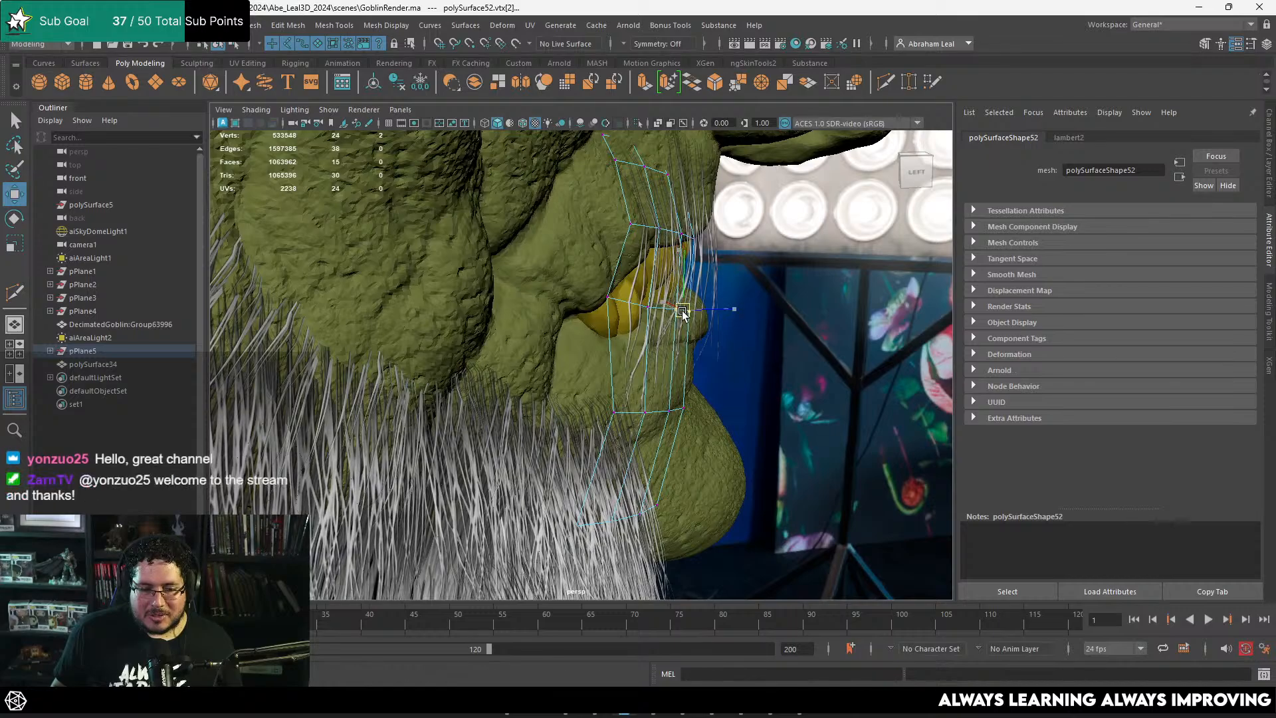
left_click_drag(681, 315, 715, 306, "alt")
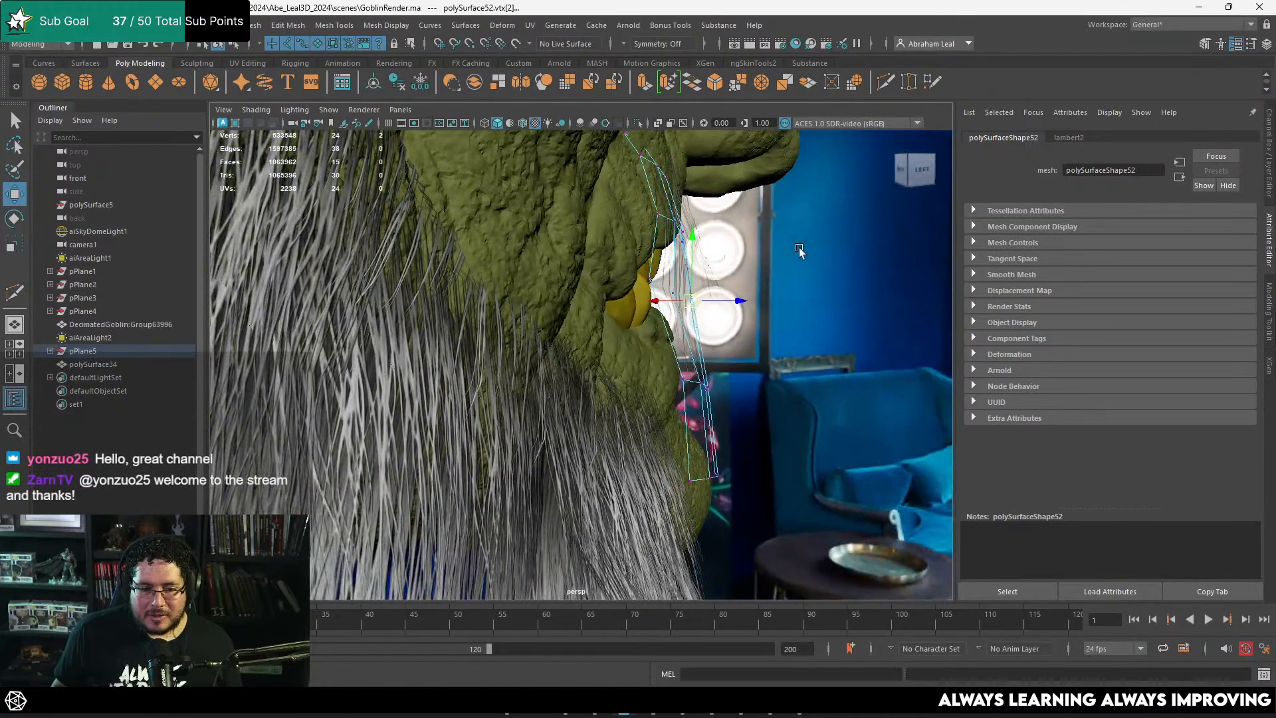
Step: Rotate the lower vertex rows of the second card and adjust its rear middle-row vertex over the mouth corner
left_click_drag(572, 532, 572, 531)
key("e")
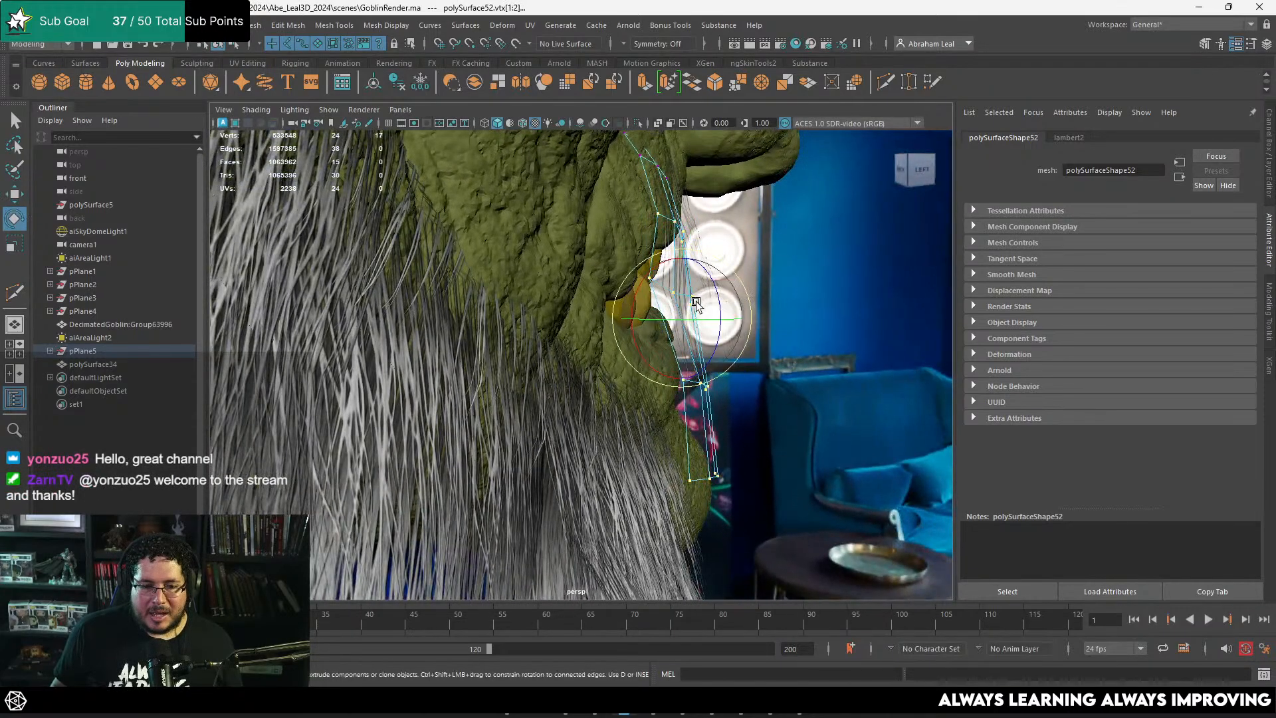
left_click_drag(698, 301, 696, 292)
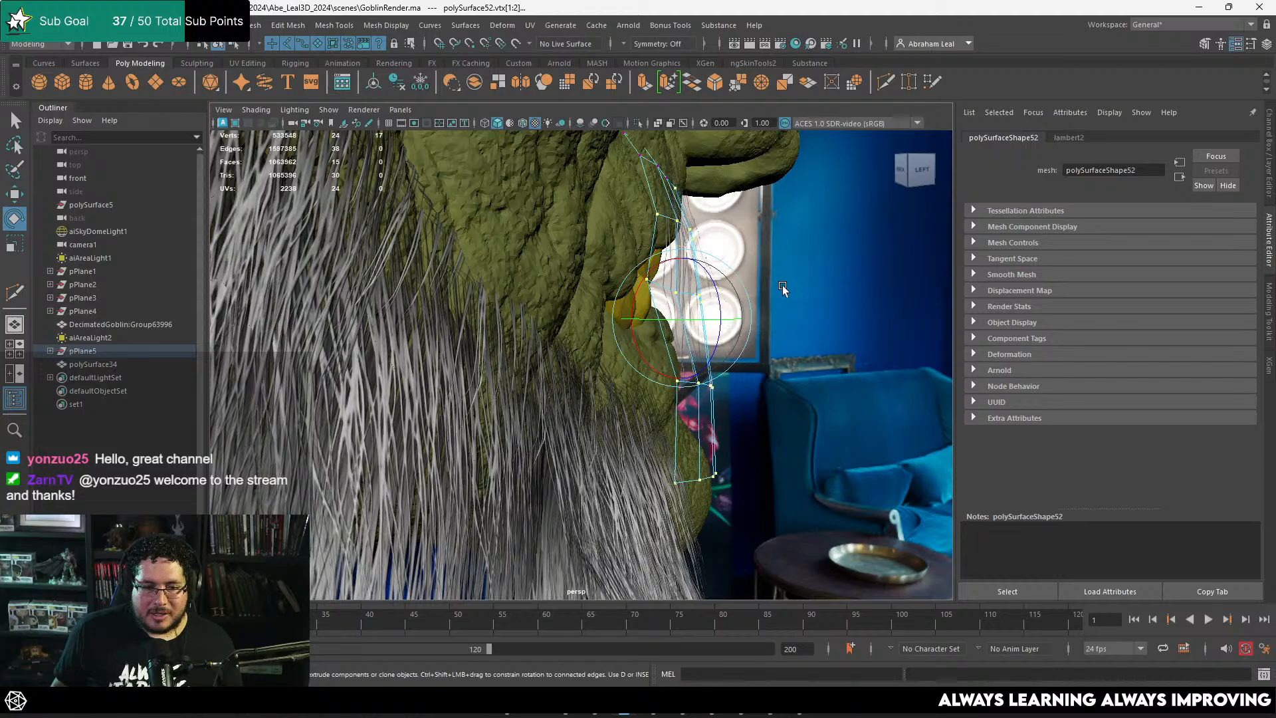
left_click_drag(748, 204, 692, 274, "alt")
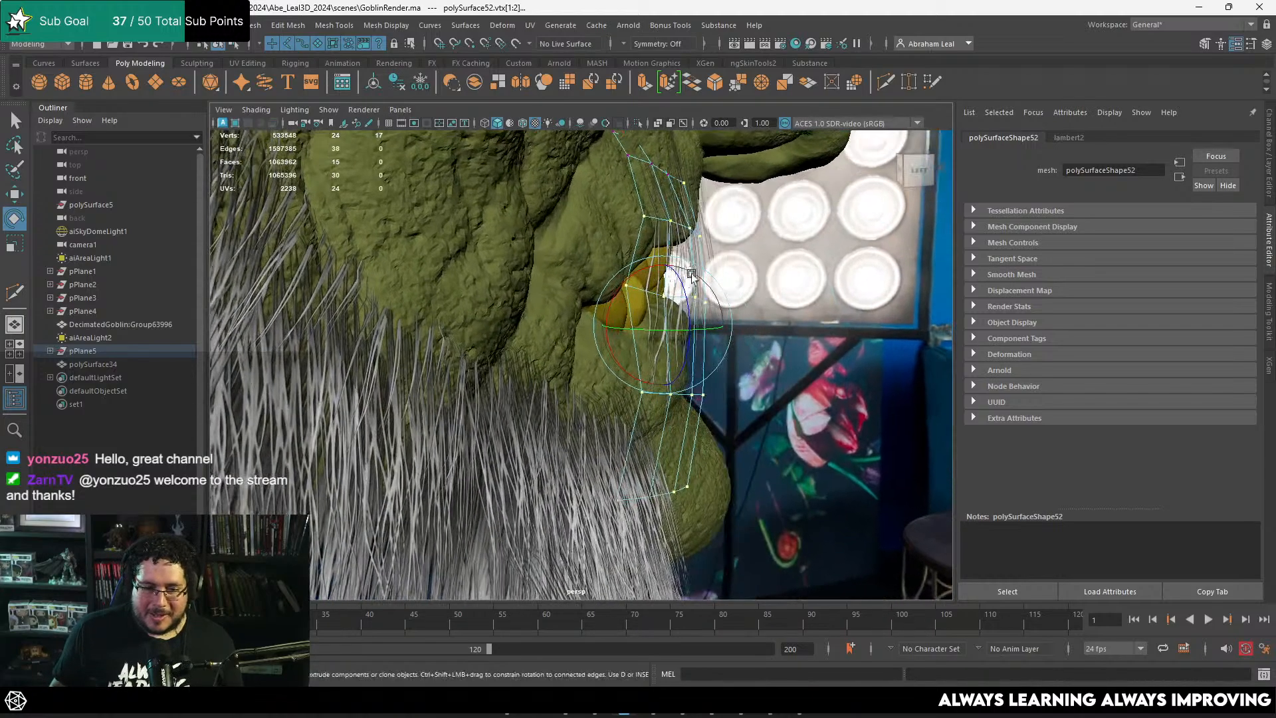
key("w")
left_click(629, 288)
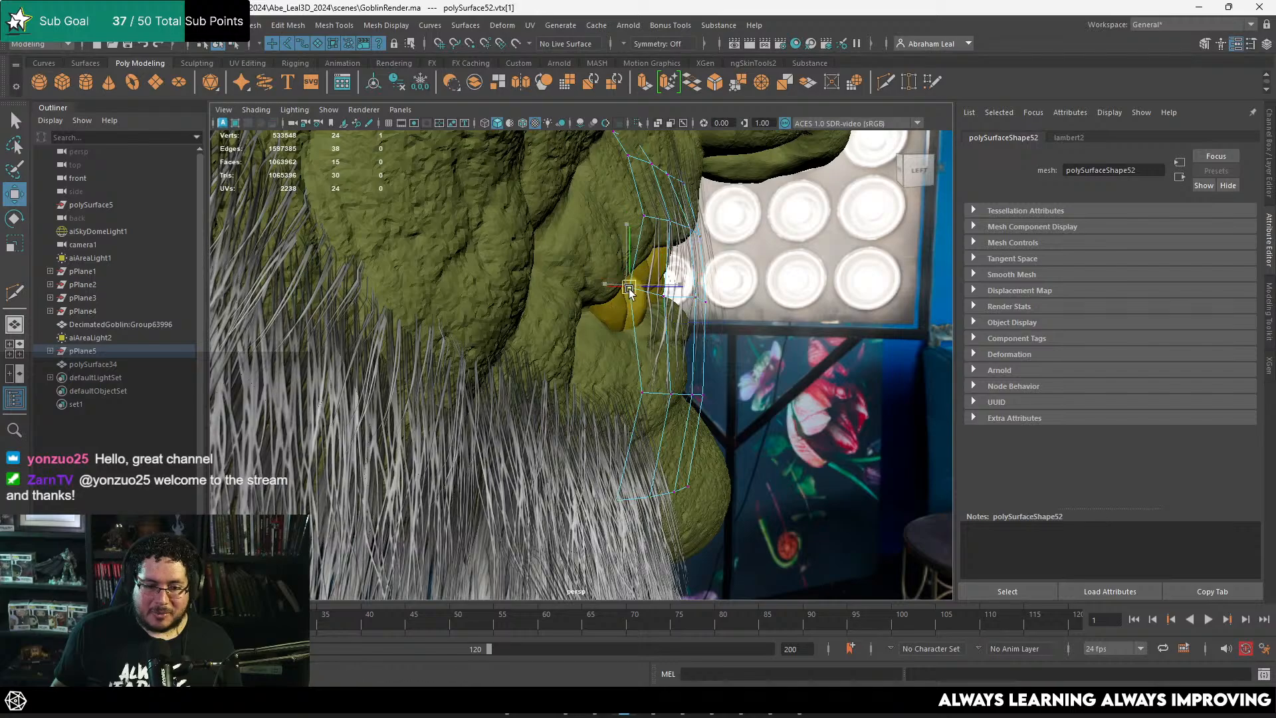
left_click_drag(639, 297, 698, 251, "alt")
right_click_drag(698, 252, 746, 210)
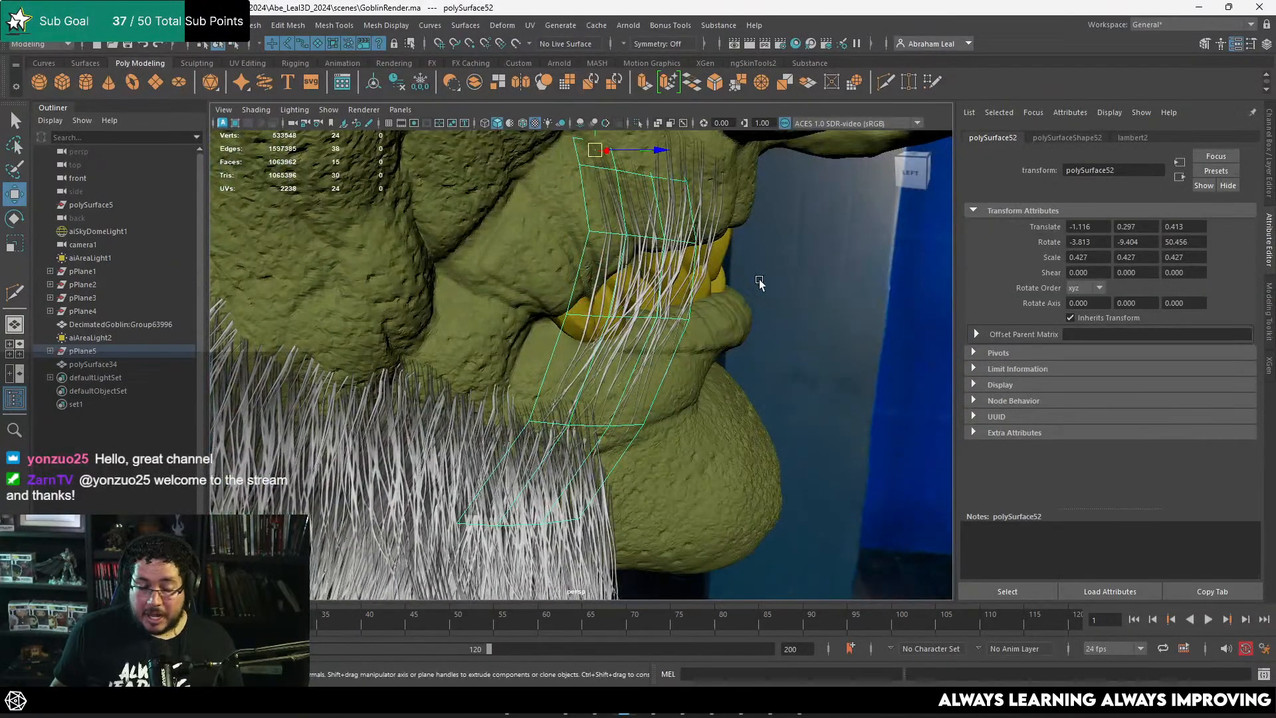
Step: Shift the lower vertex rows of the first upper-lip card to adjust how its free end hangs beside the sideburn
left_click_drag(759, 279, 453, 277, "alt")
left_click(796, 273)
left_click(454, 276)
left_click_drag(544, 258, 597, 266, "alt")
right_click(597, 268)
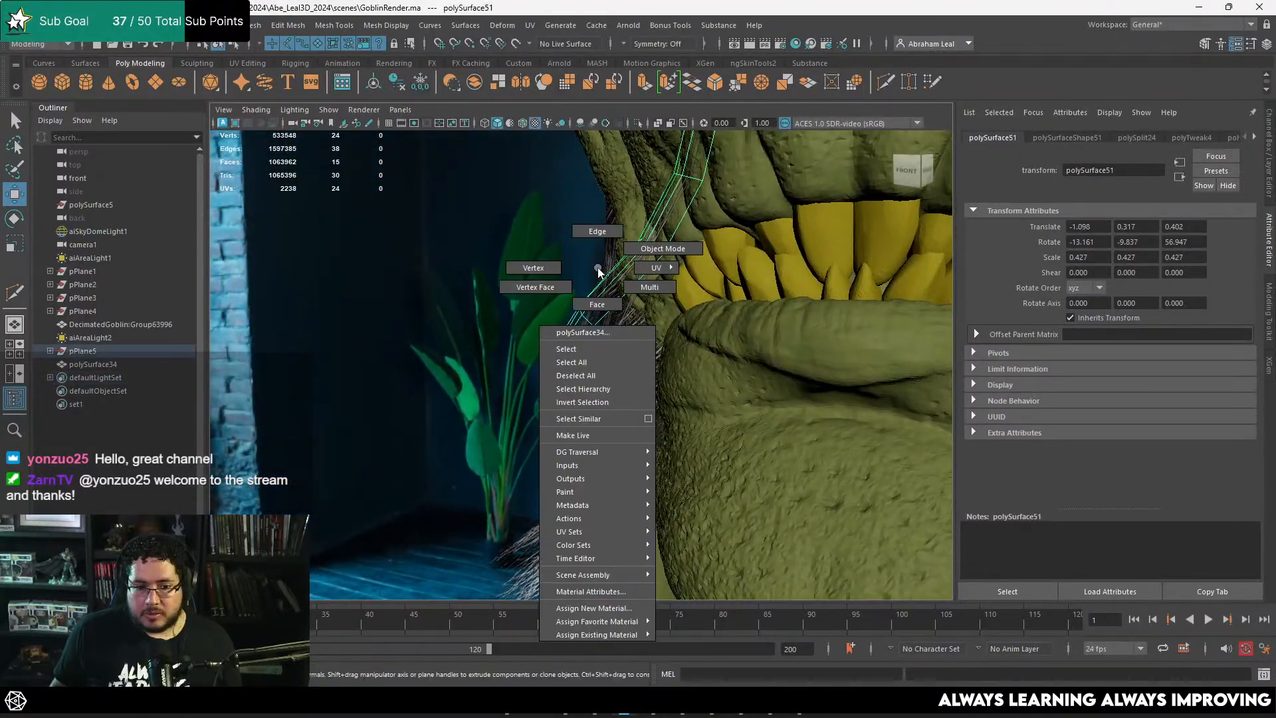
left_click(549, 266)
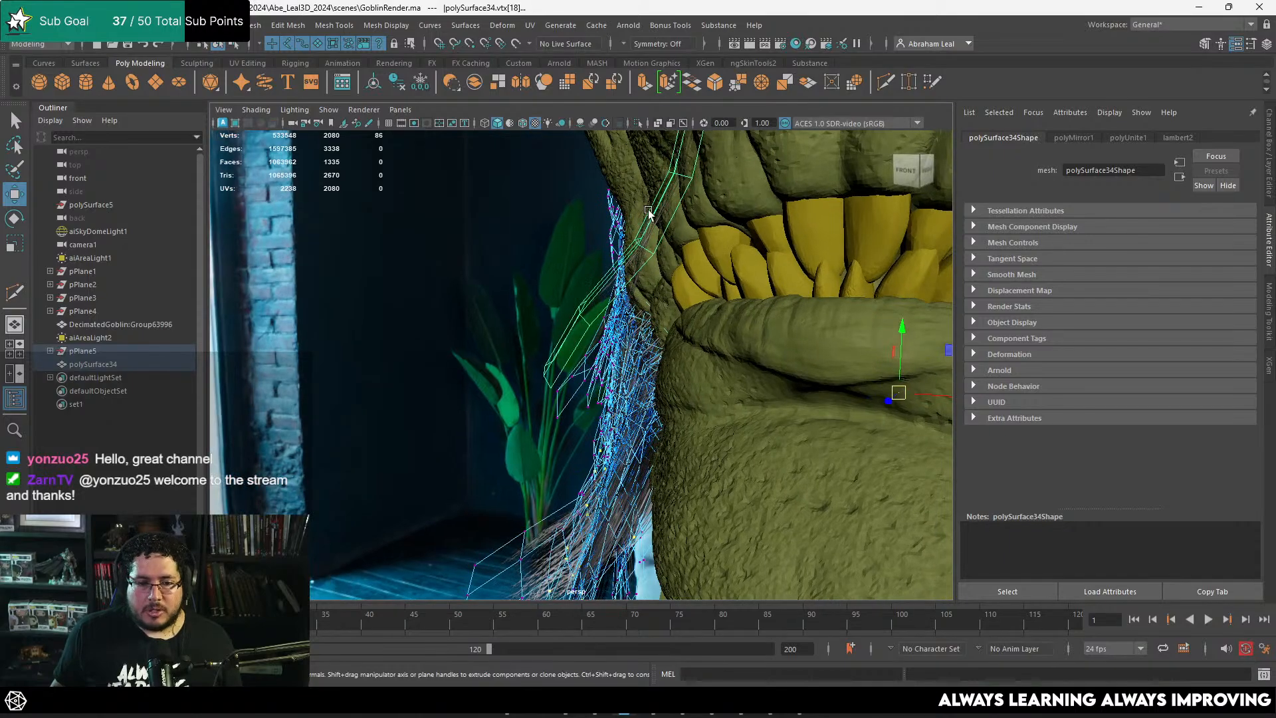
right_click_drag(649, 211, 590, 214)
left_click_drag(625, 251, 591, 267, "alt")
left_click_drag(609, 378, 613, 389)
left_click_drag(613, 389, 635, 382, "alt")
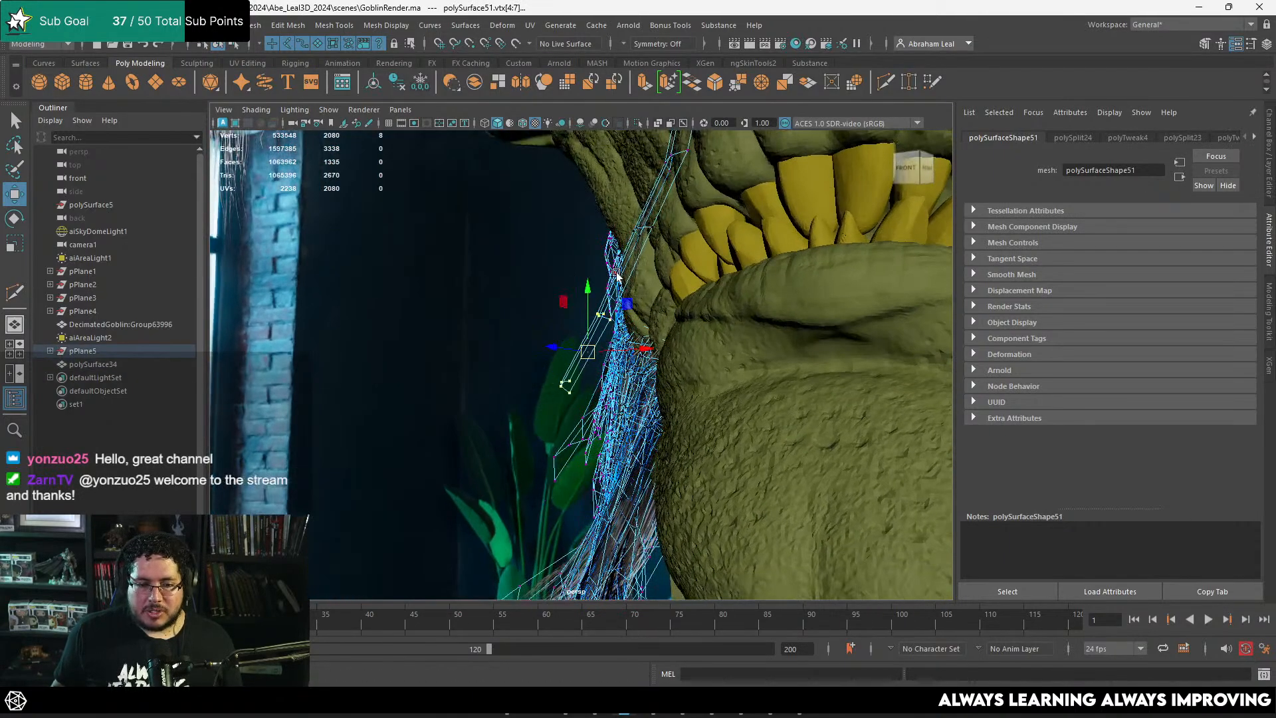
Step: Duplicate the first upper-lip card and place the copy further back toward the cheek
right_click_drag(689, 190, 690, 193)
left_click_drag(691, 200, 824, 238, "alt")
key("ctrl+d")
left_click_drag(762, 207, 660, 255)
left_click_drag(664, 258, 779, 270, "alt")
left_click_drag(562, 220, 590, 239)
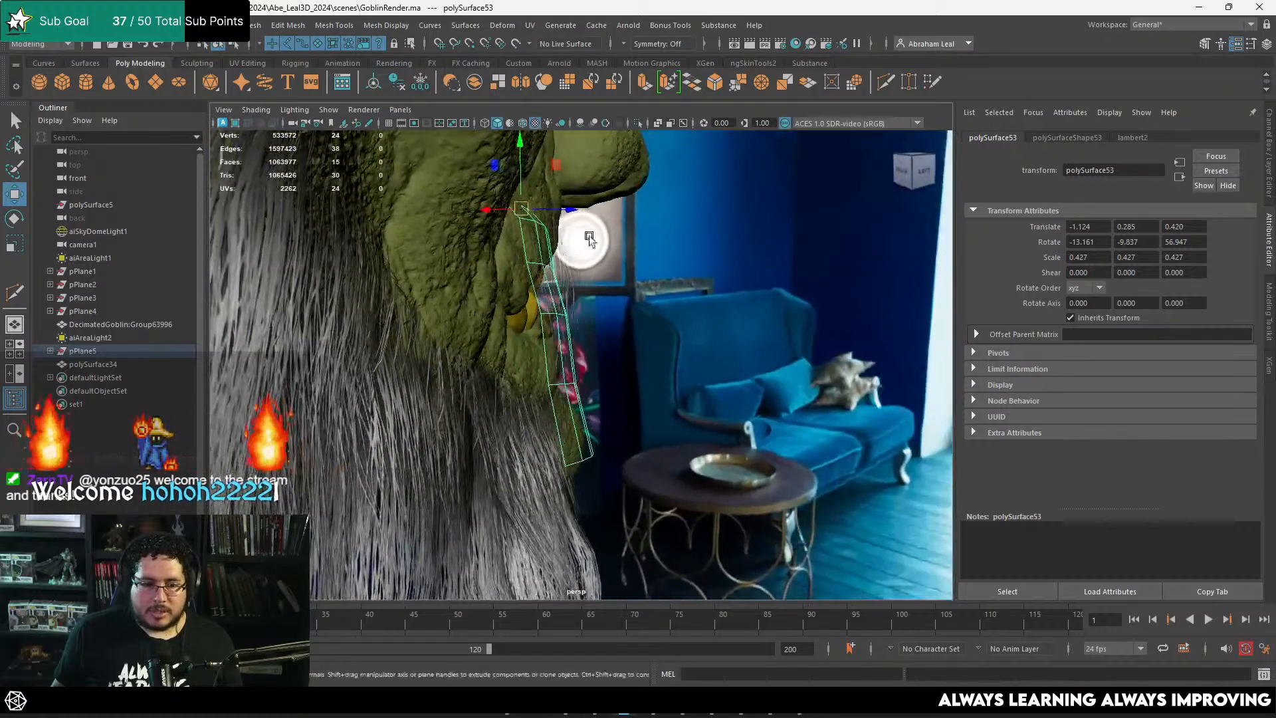
left_click_drag(521, 209, 521, 218)
Step: Scale the new card to 0.366, rotate it to about -8.0, -3.4, 48.0 degrees and set its roots on the cheek
left_click_drag(585, 238, 492, 242, "alt")
left_click_drag(648, 261, 590, 273, "alt")
key("e")
key("r")
key("e")
key("w")
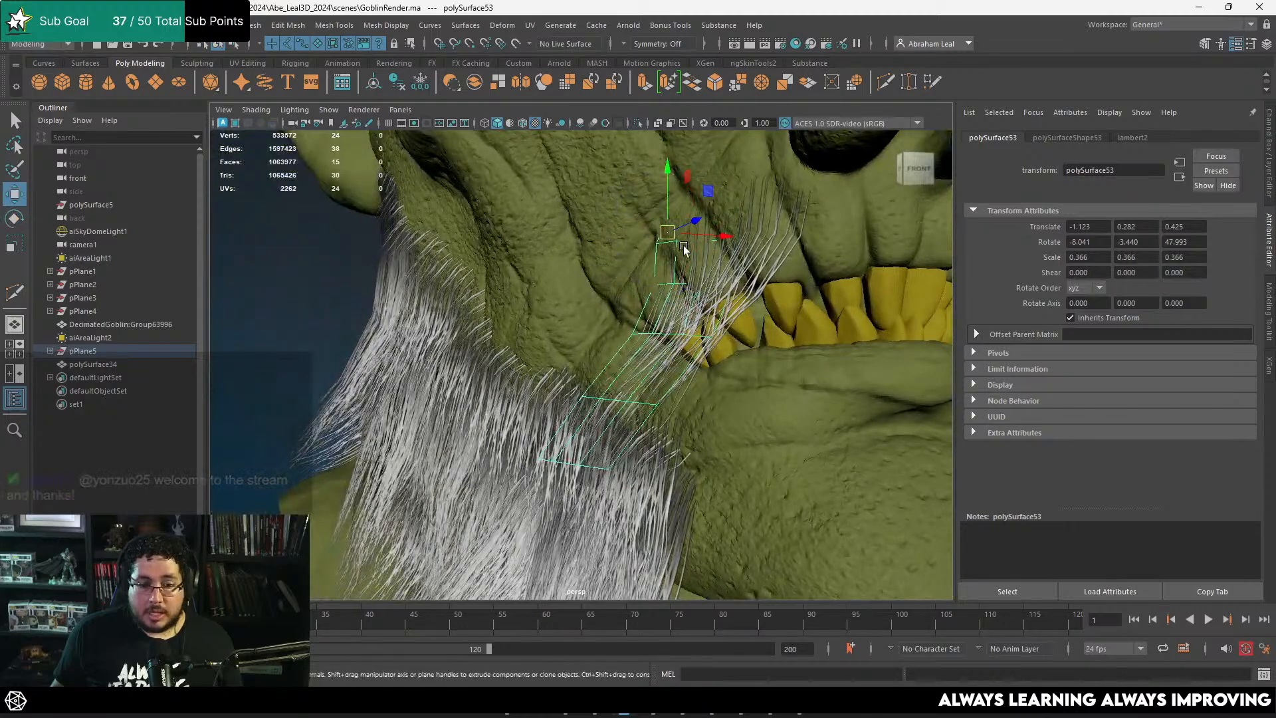
left_click_drag(667, 233, 628, 305)
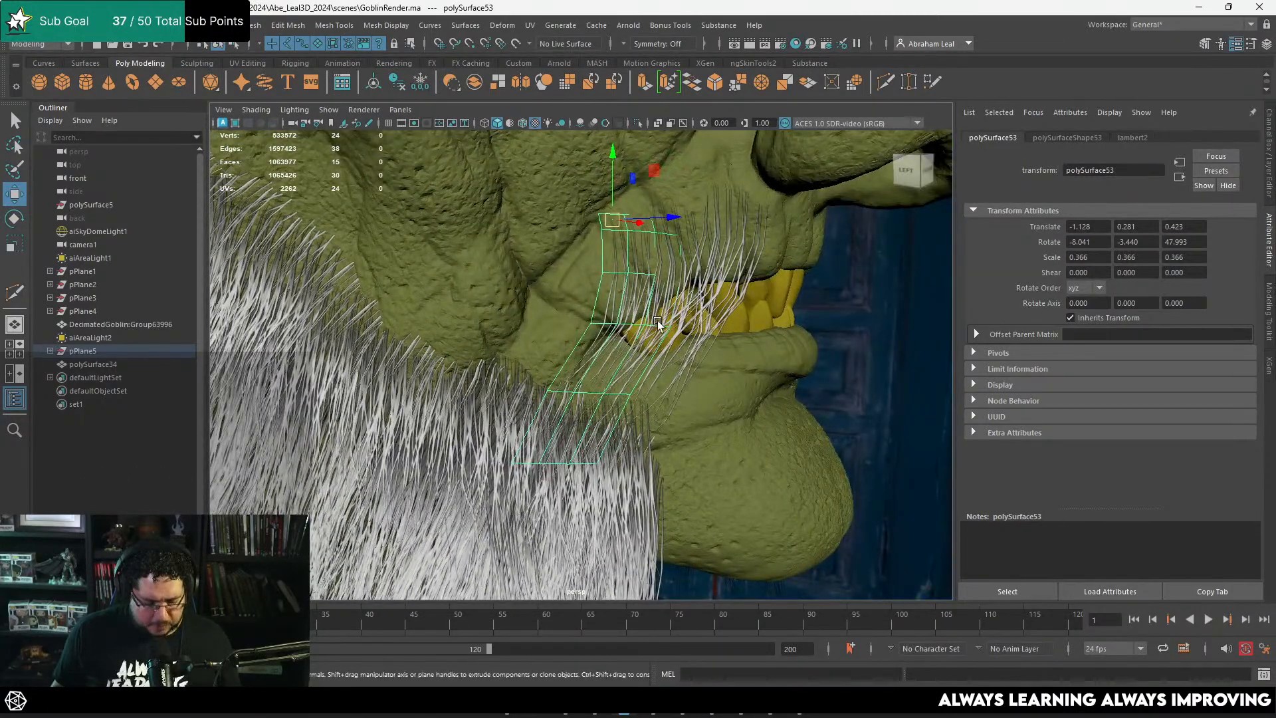
Step: Isolate the third card, then narrow and shift its lower vertex rows so the strands sweep backward
right_click_drag(636, 301, 576, 265)
left_click(715, 268)
key("ctrl+z")
key("ctrl+z")
left_click(635, 123)
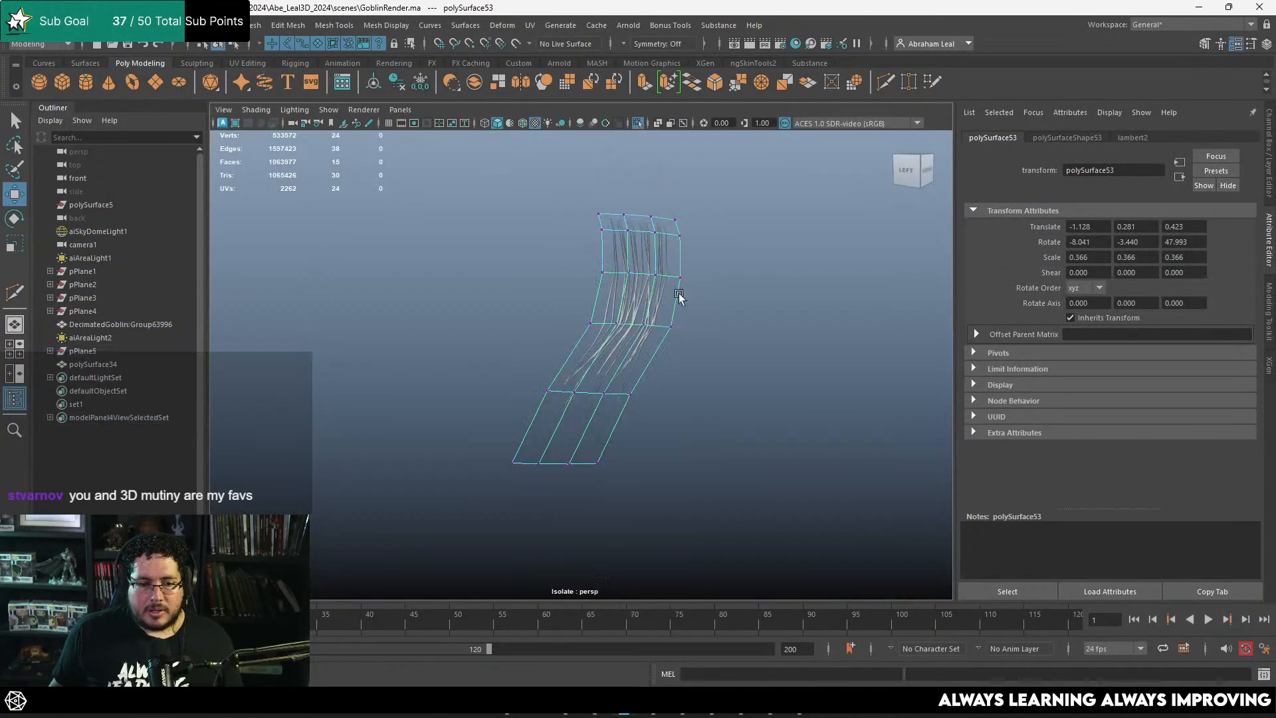
left_click_drag(732, 261, 540, 422)
key("r")
left_click_drag(616, 334, 592, 324)
key("w")
left_click_drag(687, 273, 519, 290)
left_click_drag(544, 391, 540, 394)
Step: Taper the third card's bottom rows into a smooth curve and bring the rest of the scene back into view
left_click_drag(724, 375, 684, 378, "alt")
left_click_drag(650, 335, 457, 524)
left_click_drag(585, 419, 550, 413, "alt")
key("r")
key("w")
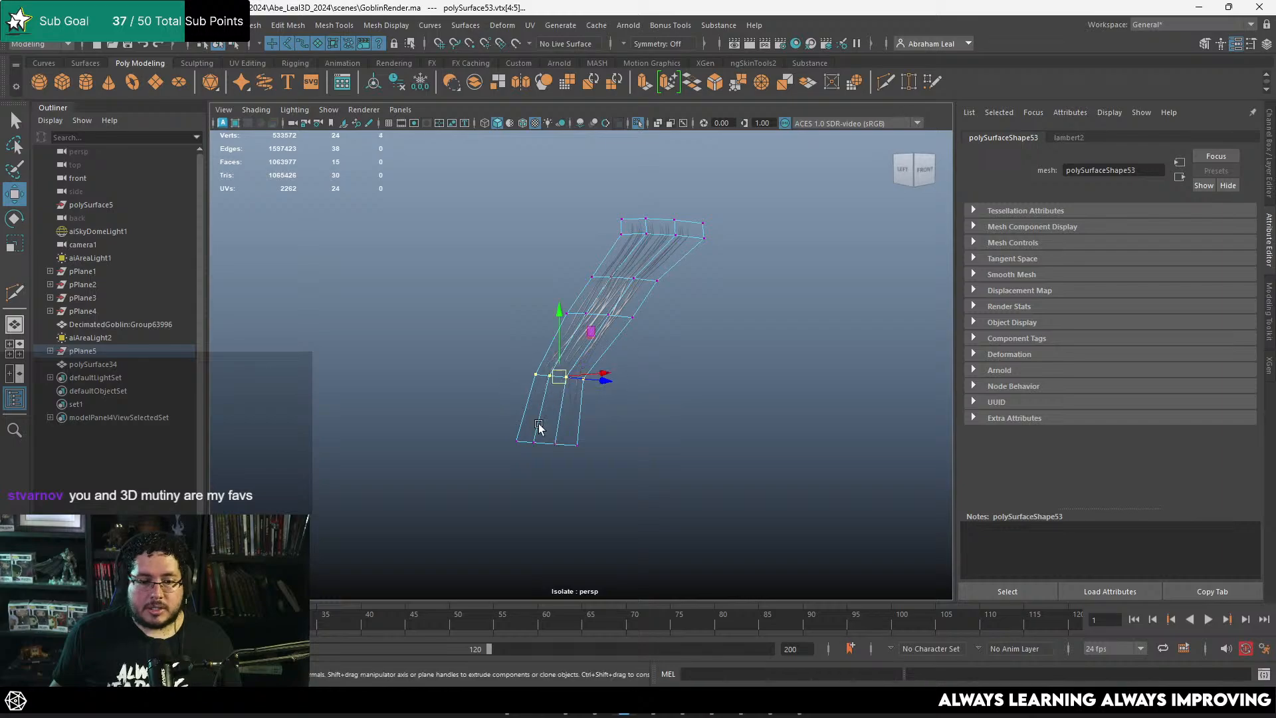
left_click(680, 293)
right_click_drag(594, 327, 565, 317)
left_click(604, 317)
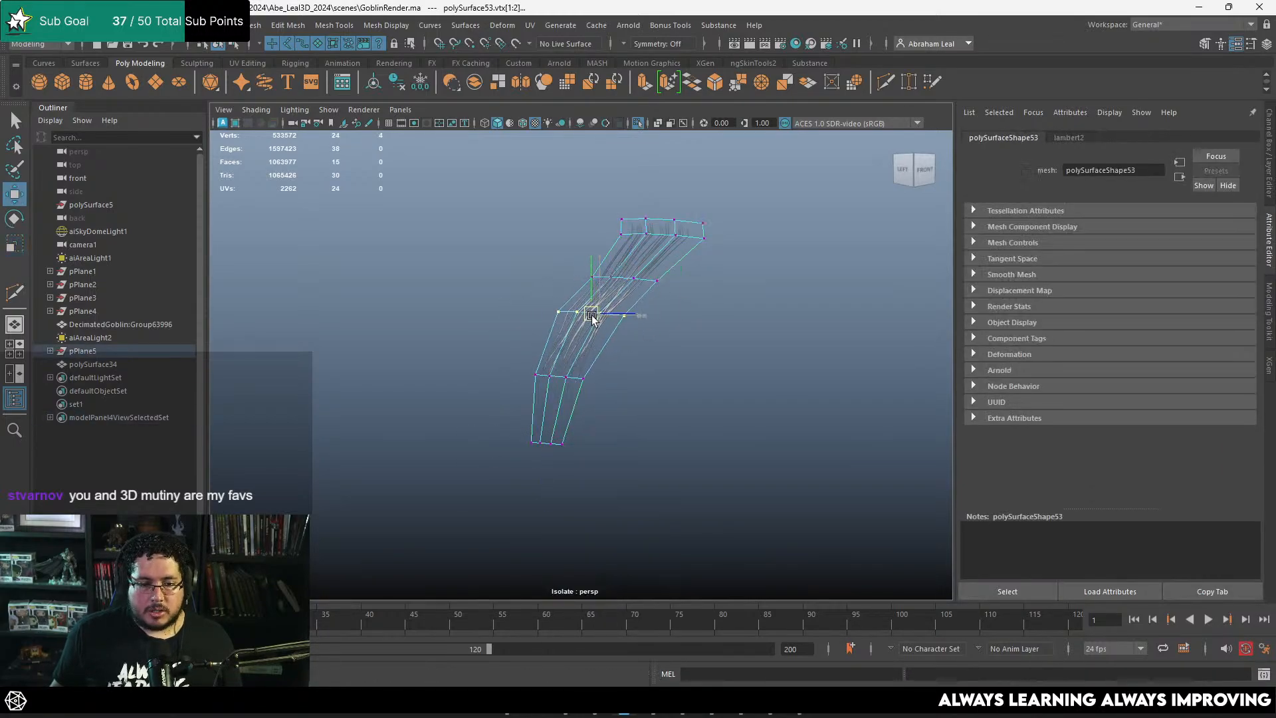
right_click_drag(665, 239, 720, 188)
left_click(637, 122)
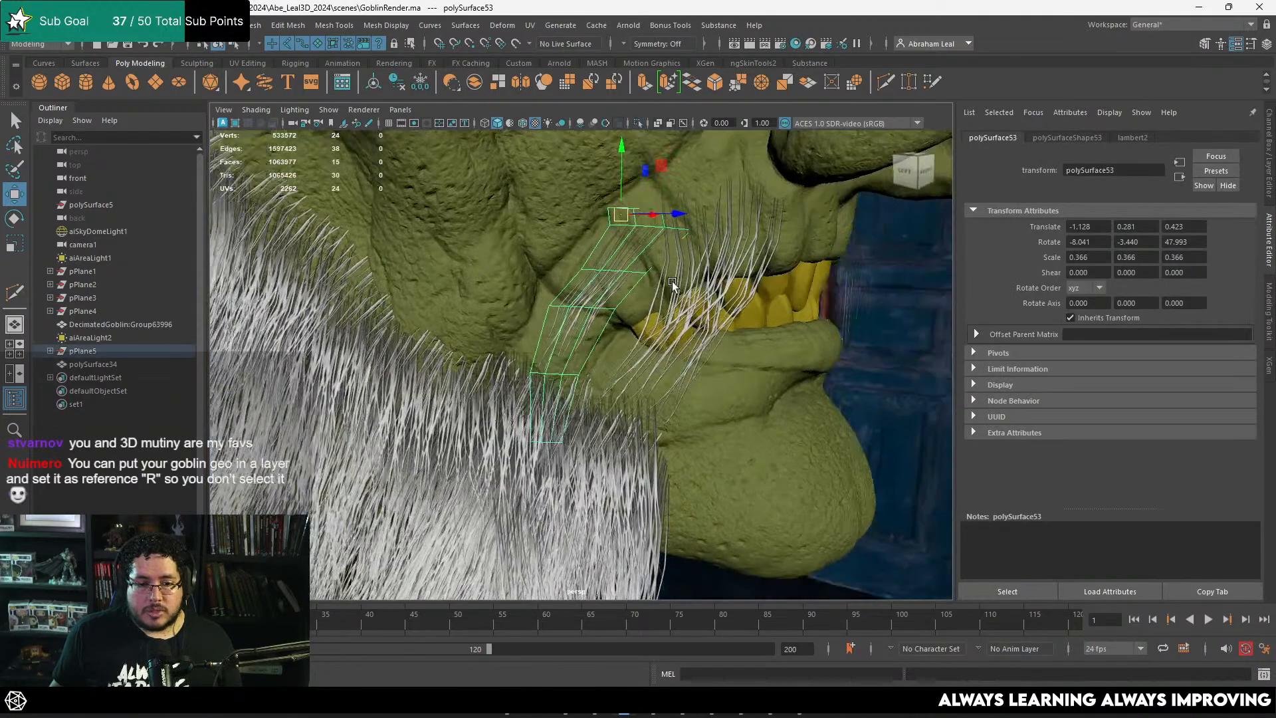
Step: Move and rotate the third card so its roots meet the cheek skin and its strands reach the sideburn
left_click_drag(672, 281, 727, 287, "alt")
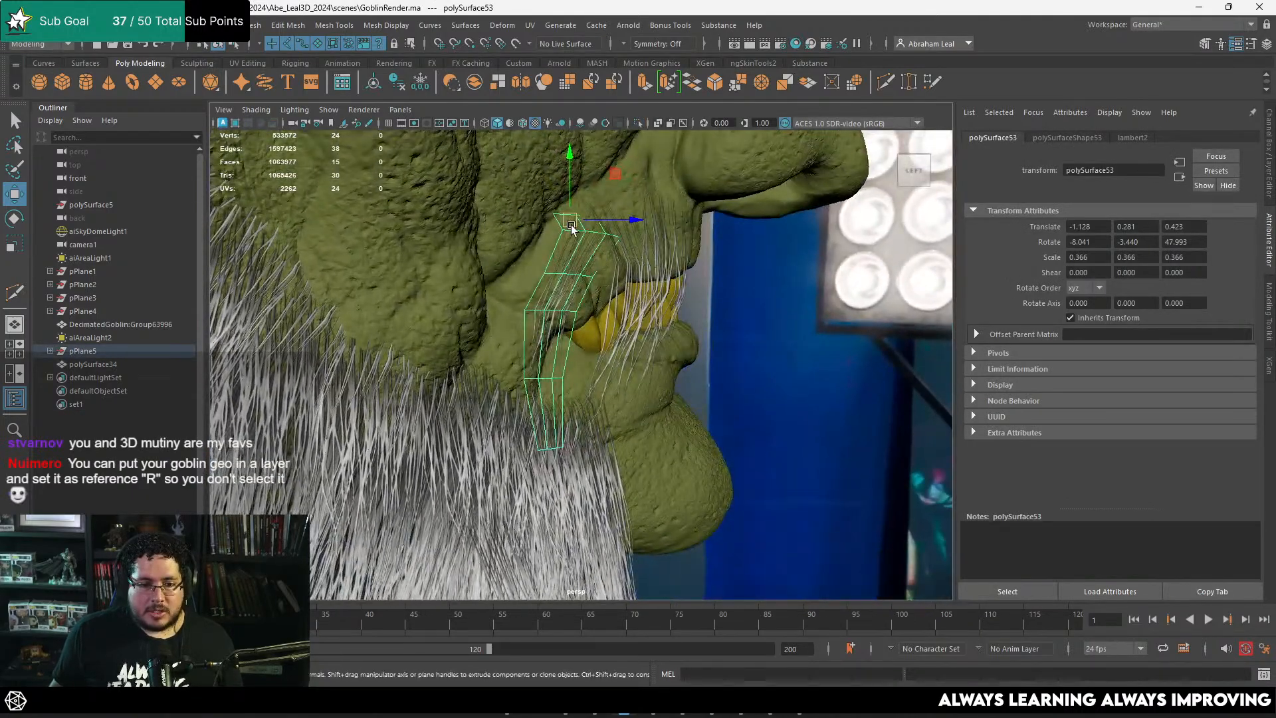
left_click_drag(571, 224, 665, 254)
key("e")
key("w")
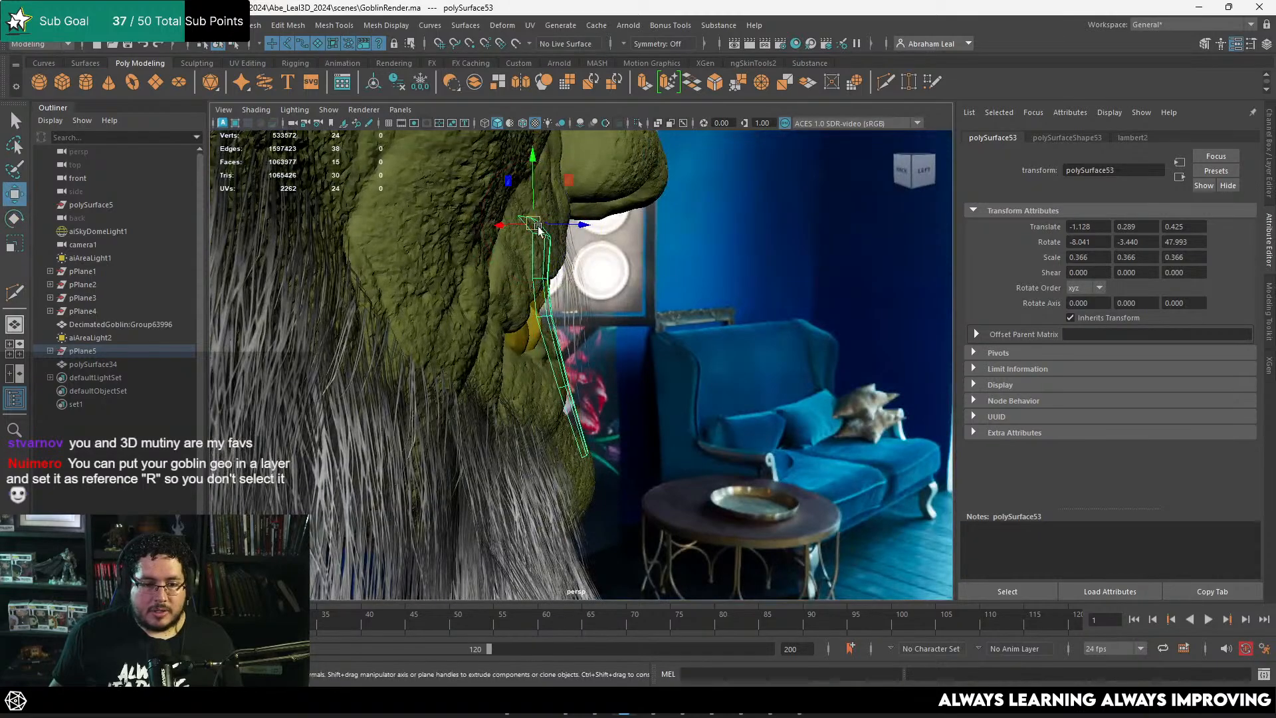
key("e")
left_click_drag(539, 228, 620, 276)
Step: Rotate the second upper-lip card to about -3.9, -19.1, 58.9 degrees
key("w")
left_click(649, 327)
left_click_drag(649, 327, 714, 291, "alt")
left_click(643, 309)
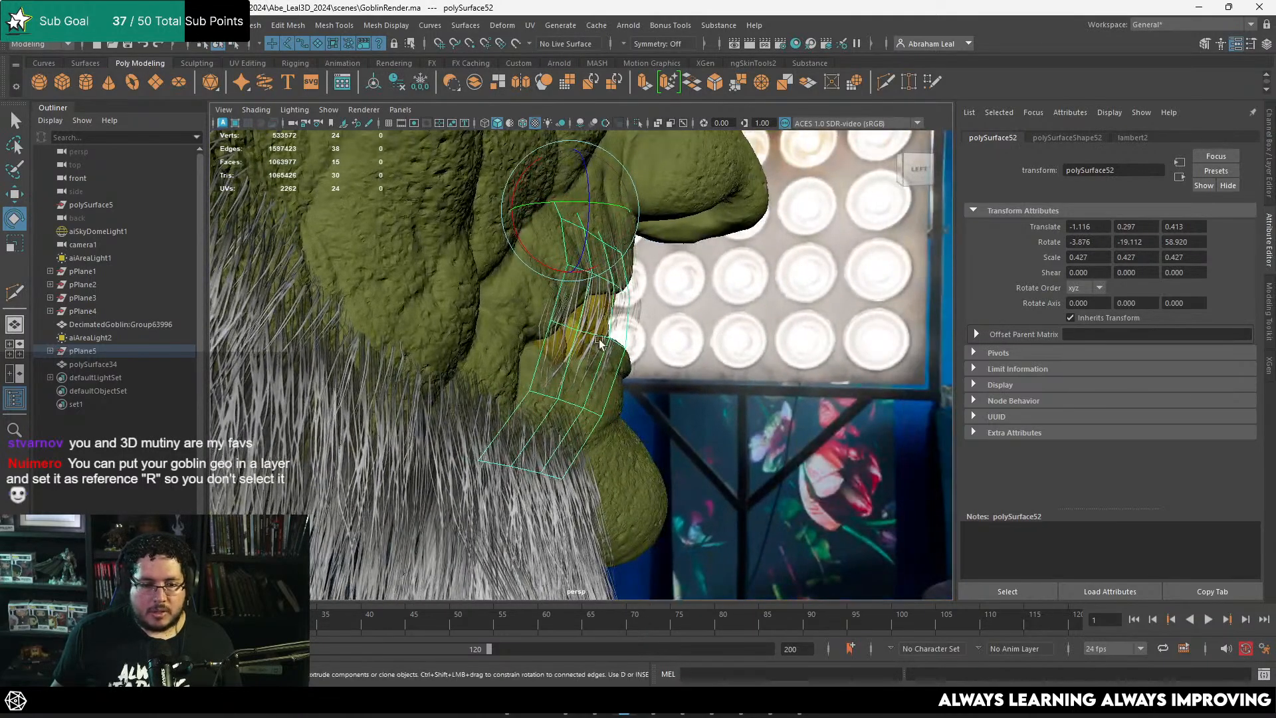
Step: Duplicate the third card and move the copy to about -1.128, 0.294, 0.406 on the cheek
left_click(567, 328)
left_click_drag(611, 330, 521, 322, "alt")
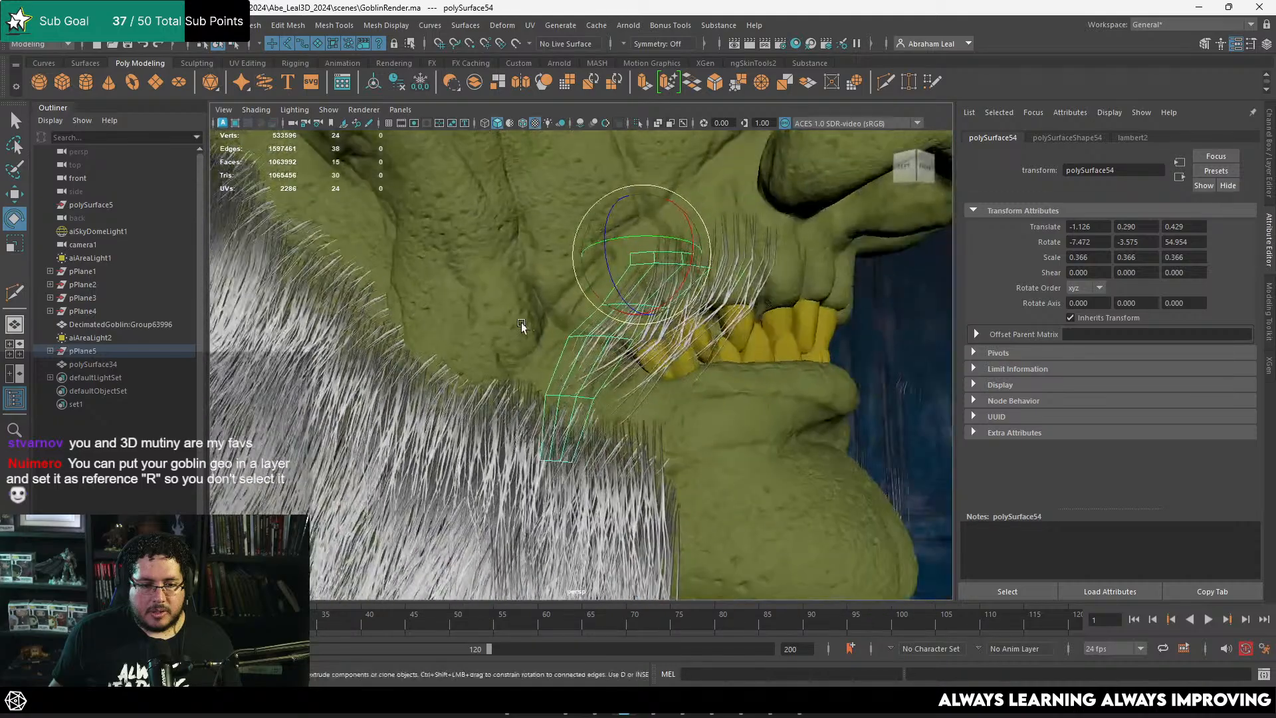
key("w")
left_click_drag(641, 265, 642, 209)
right_click_drag(642, 209, 517, 286, "alt")
left_click_drag(517, 285, 432, 292, "alt")
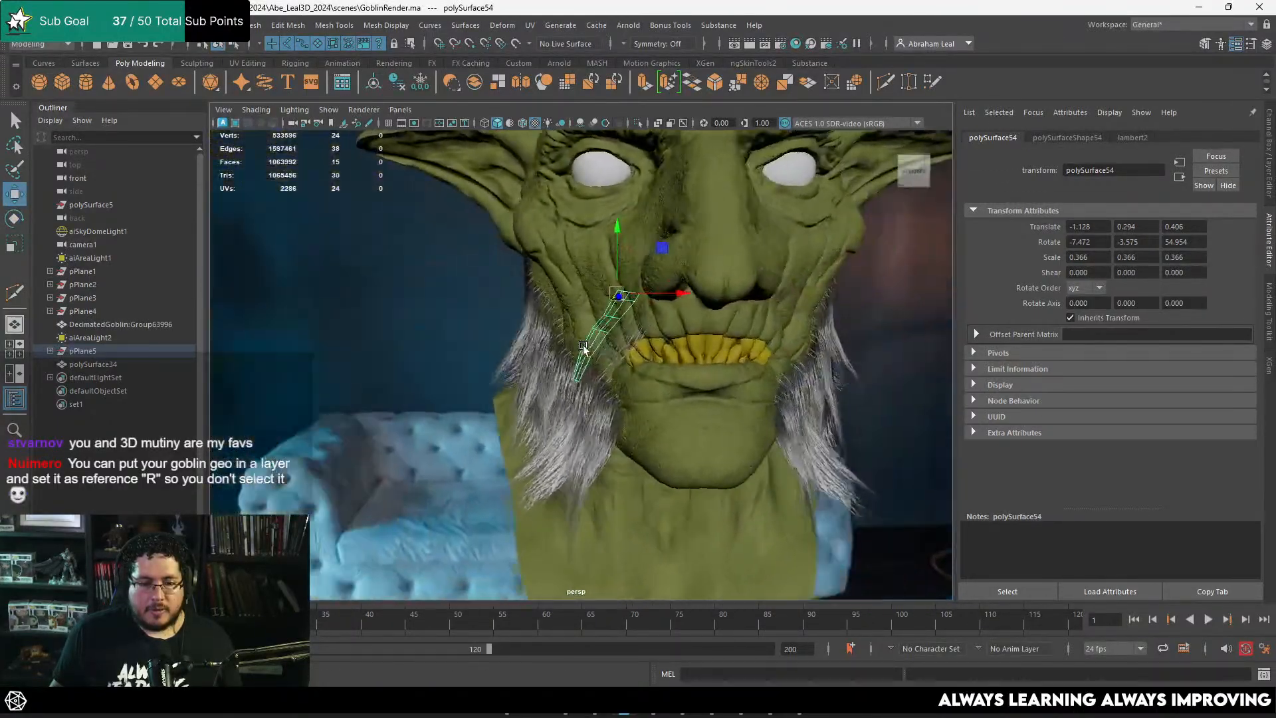
Step: Examine the placement of the moustache cards around the mouth corner from the front and side
right_click_drag(585, 351, 721, 379, "alt")
left_click_drag(720, 379, 799, 341, "alt")
left_click_drag(565, 283, 488, 273, "alt")
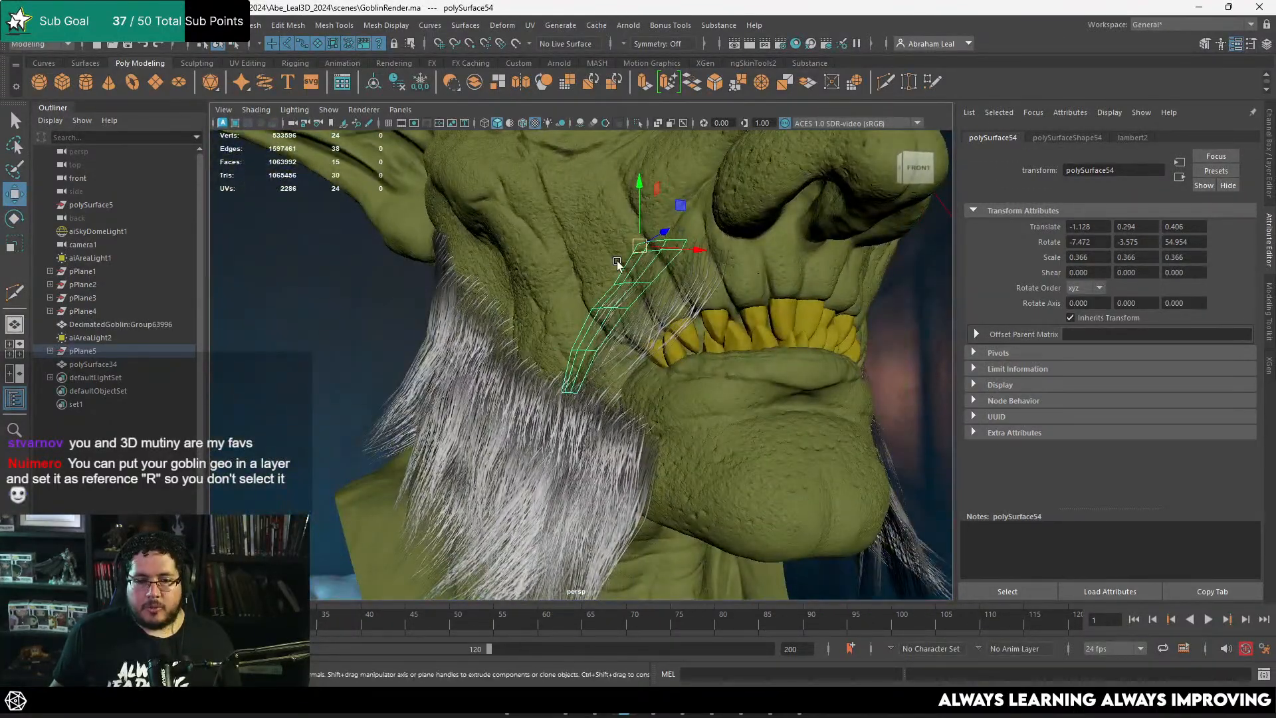
left_click_drag(617, 260, 687, 262, "alt")
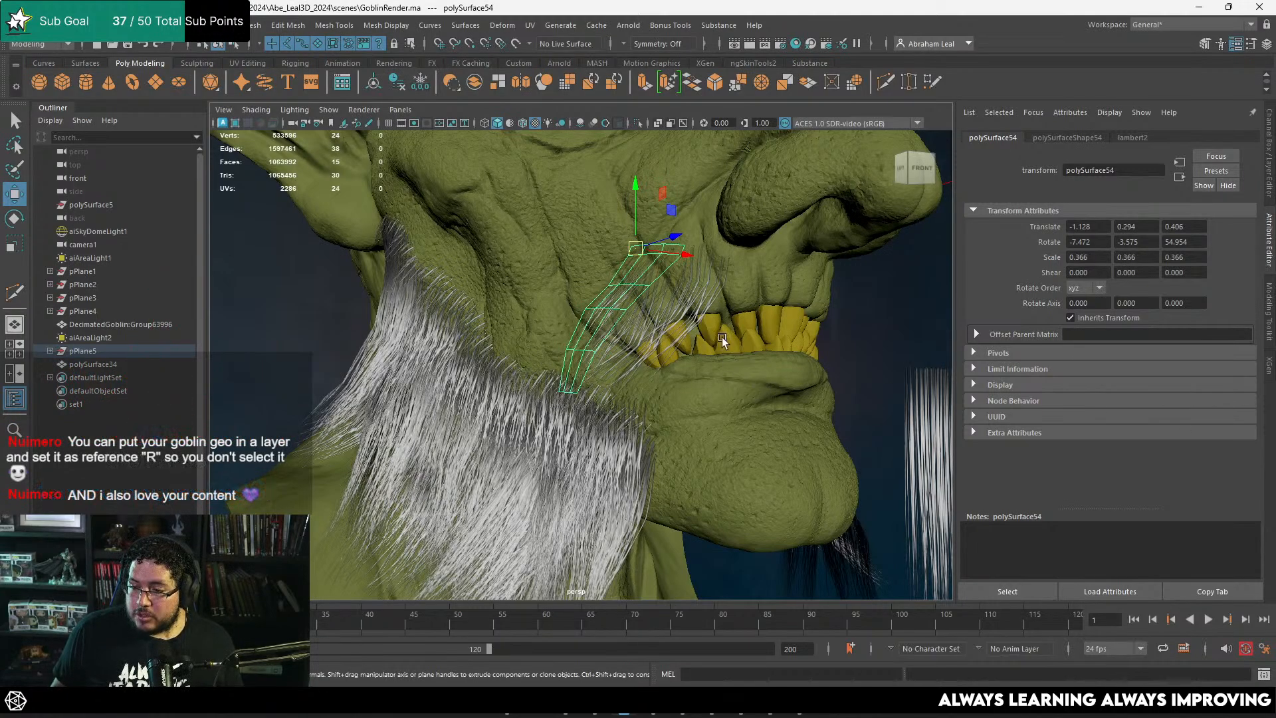
mouse_move(746, 357)
right_mouse_down("alt")
mouse_move(700, 328)
mouse_move(764, 358)
right_mouse_up("alt")
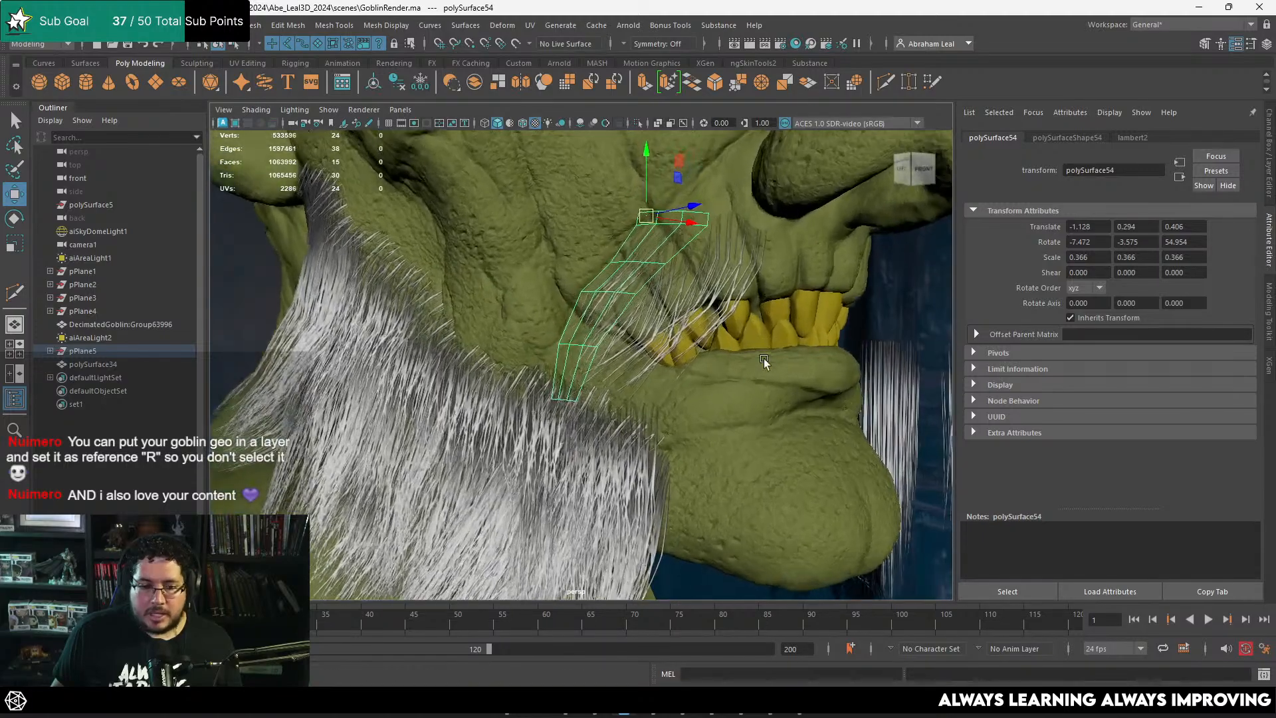
left_click_drag(764, 358, 691, 302, "alt")
right_click_drag(712, 237, 727, 269, "alt")
left_click_drag(727, 269, 679, 211, "alt")
Step: Put the goblin head mesh on a new display layer set to Reference so it cannot be selected
left_click(863, 201)
key("ctrl+a")
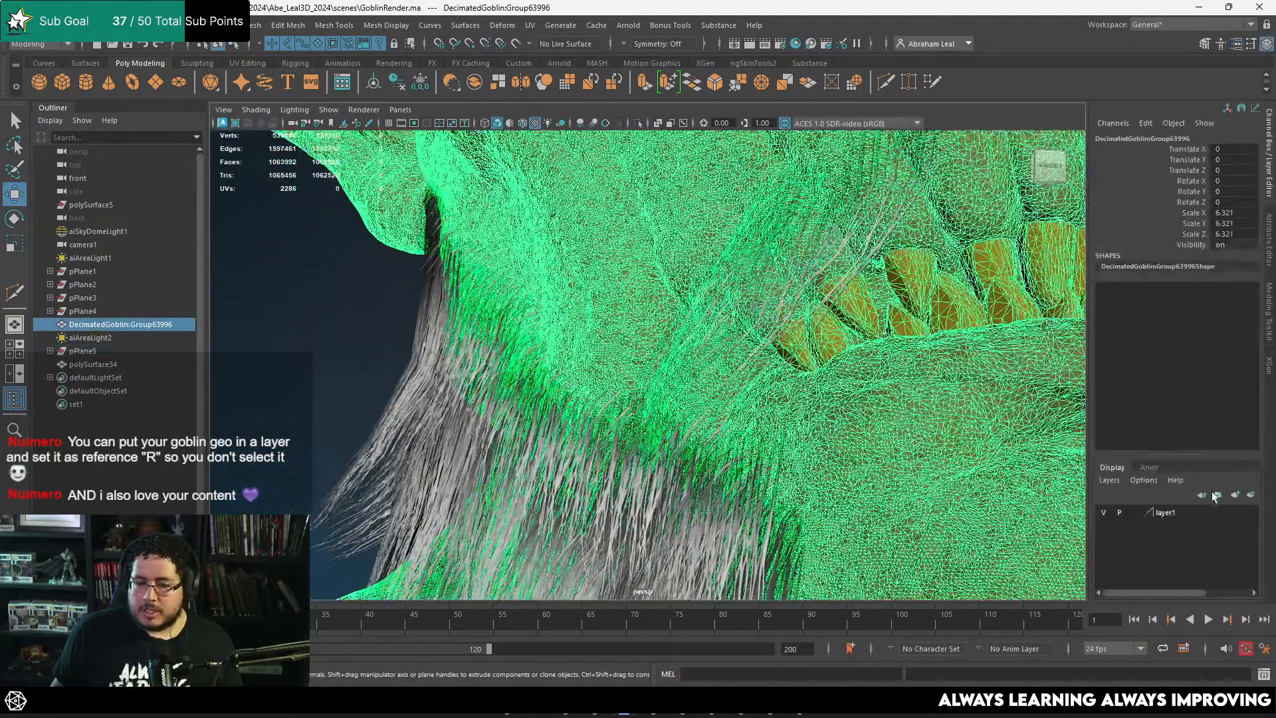
left_click(1250, 495)
left_click(1134, 513)
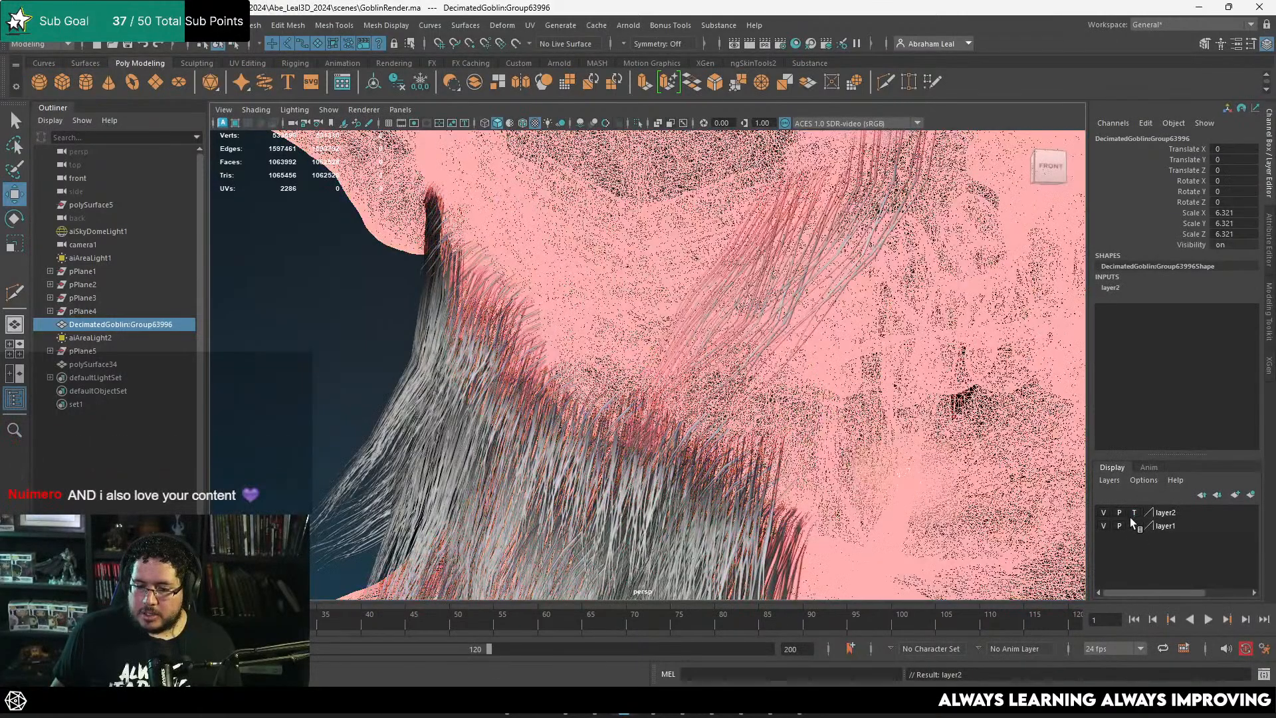
left_click(1134, 513)
left_click(320, 349)
Step: Select the newest cheek card and move it lower and further back behind the mouth corner
left_click_drag(665, 211, 801, 276, "alt")
left_click(683, 263)
left_click(687, 267)
middle_click_drag(711, 260, 769, 272, "alt")
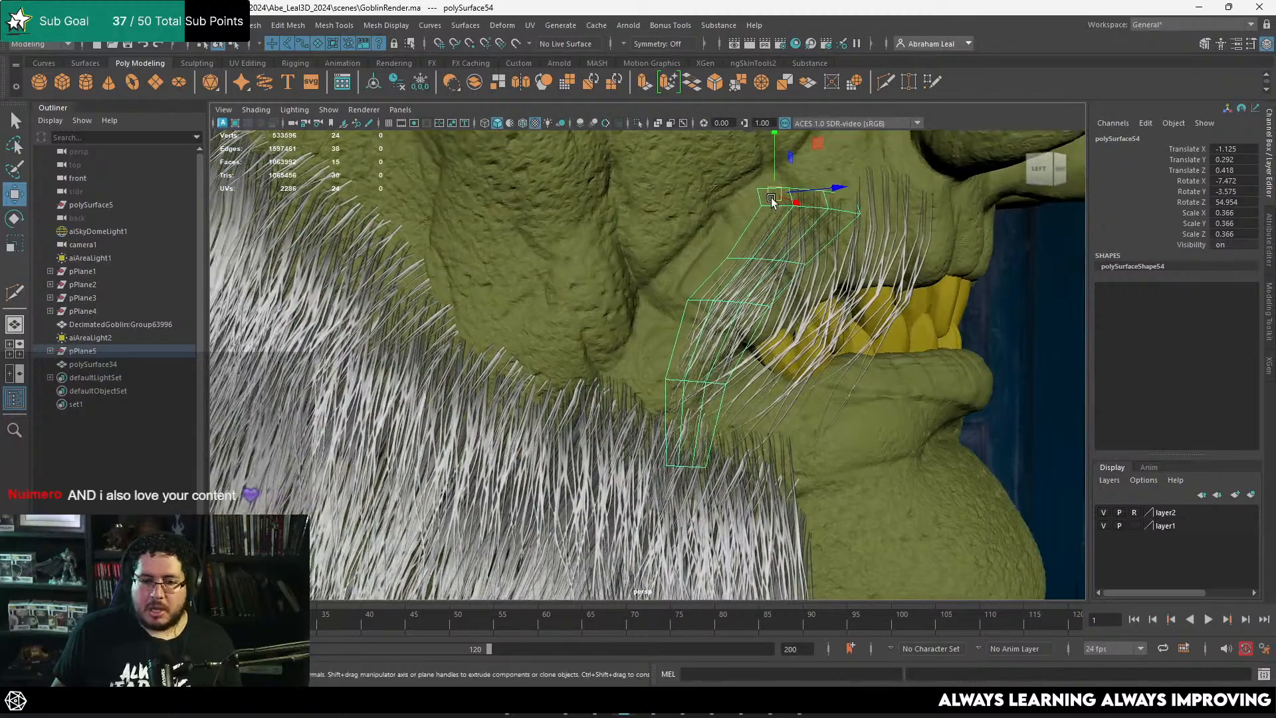
left_click_drag(771, 195, 717, 229)
left_click_drag(719, 232, 726, 333, "alt")
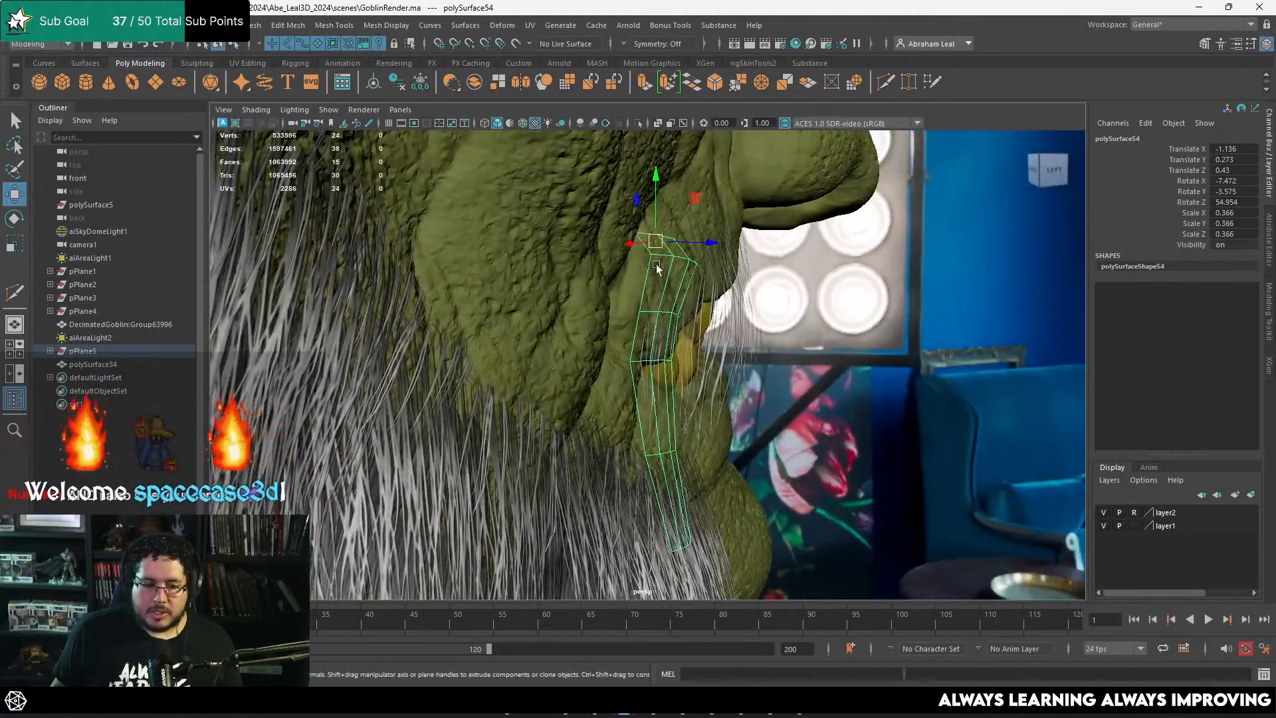
left_click_drag(659, 252, 565, 279)
Step: Rotate the newest card to about -8.5, -6.5, 61.0 degrees and settle it at about -1.131, 0.269, 0.43
key("e")
left_click_drag(739, 321, 718, 302, "alt")
key("w")
left_click_drag(853, 257, 843, 288)
right_click_drag(844, 288, 747, 333, "alt")
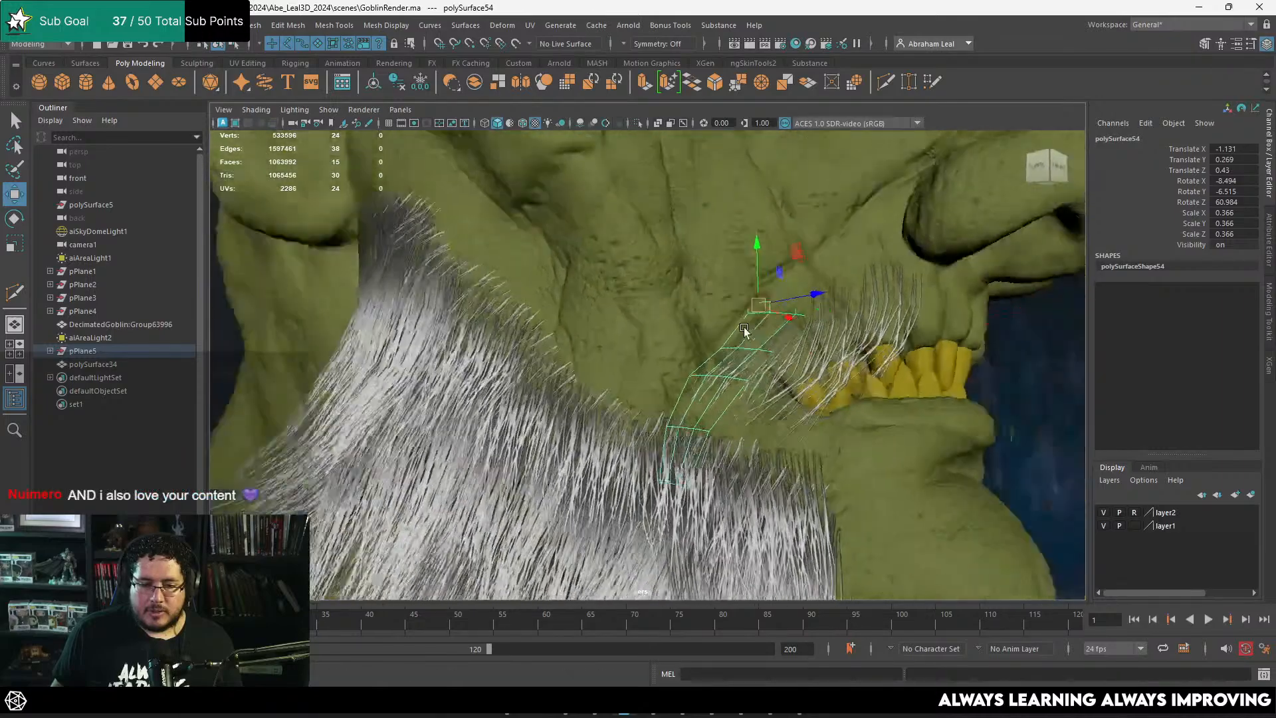
left_click_drag(746, 333, 719, 362, "alt")
right_click_drag(719, 362, 692, 385, "alt")
left_click_drag(692, 385, 687, 370, "alt")
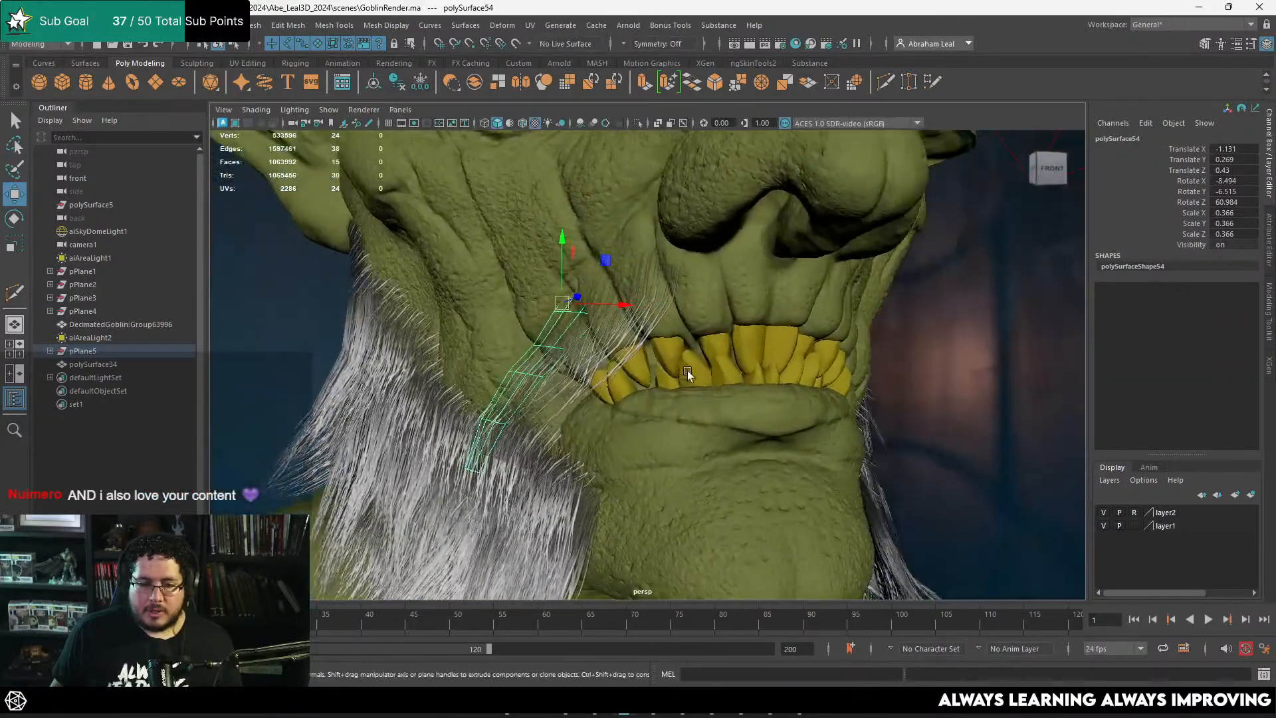
Step: Duplicate the moustache card above the mouth corner and place the copy below the nostril at about -1.058, 0.33, 0.393
left_click(649, 325)
right_click_drag(793, 321, 694, 317, "alt")
mouse_move(694, 318)
left_mouse_down("alt")
mouse_move(685, 309)
mouse_move(740, 362)
mouse_move(702, 333)
left_mouse_up("alt")
key("alt+Tab")
key("alt+Tab")
right_click_drag(702, 333, 738, 356, "alt")
left_click_drag(738, 357, 672, 336, "alt")
key("shift+d")
key("e")
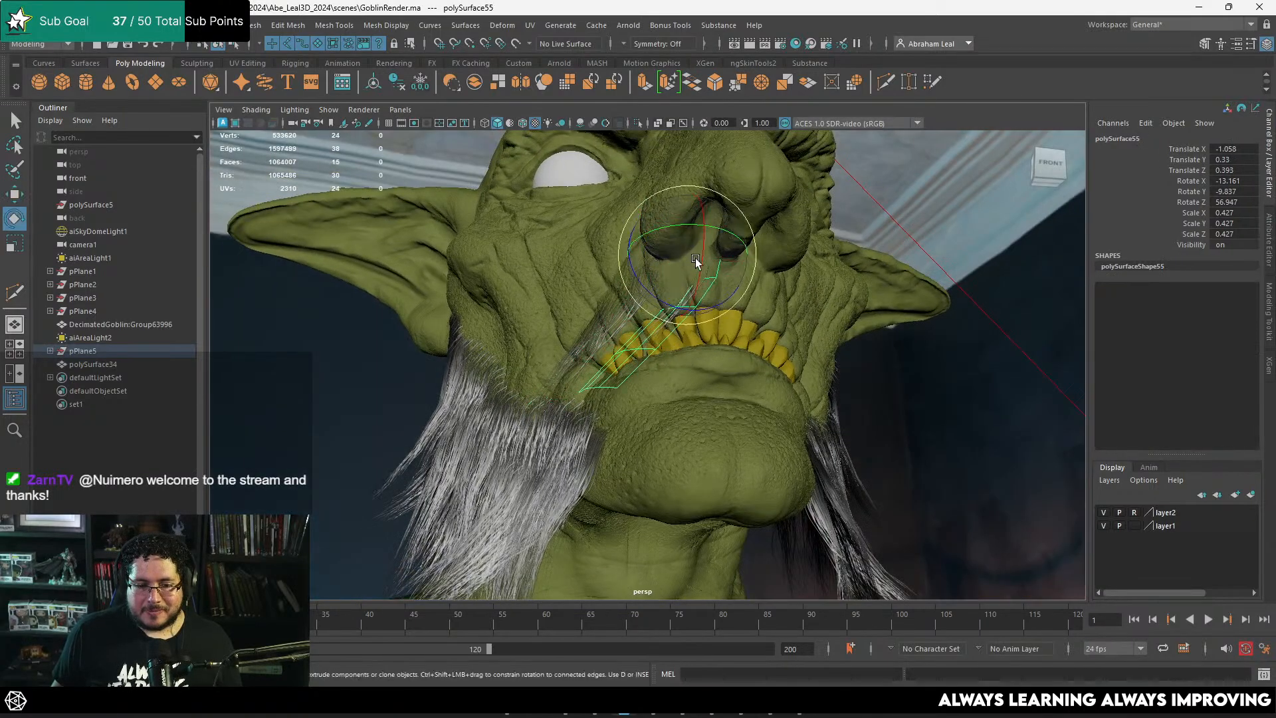
Step: Rotate the copied card to about -8.8, -8.0, 19.0 and move it under the nose at about -1.072, 0.356, 0.407
left_click_drag(715, 253, 702, 264)
left_click_drag(702, 265, 609, 315, "alt")
key("w")
key("e")
key("w")
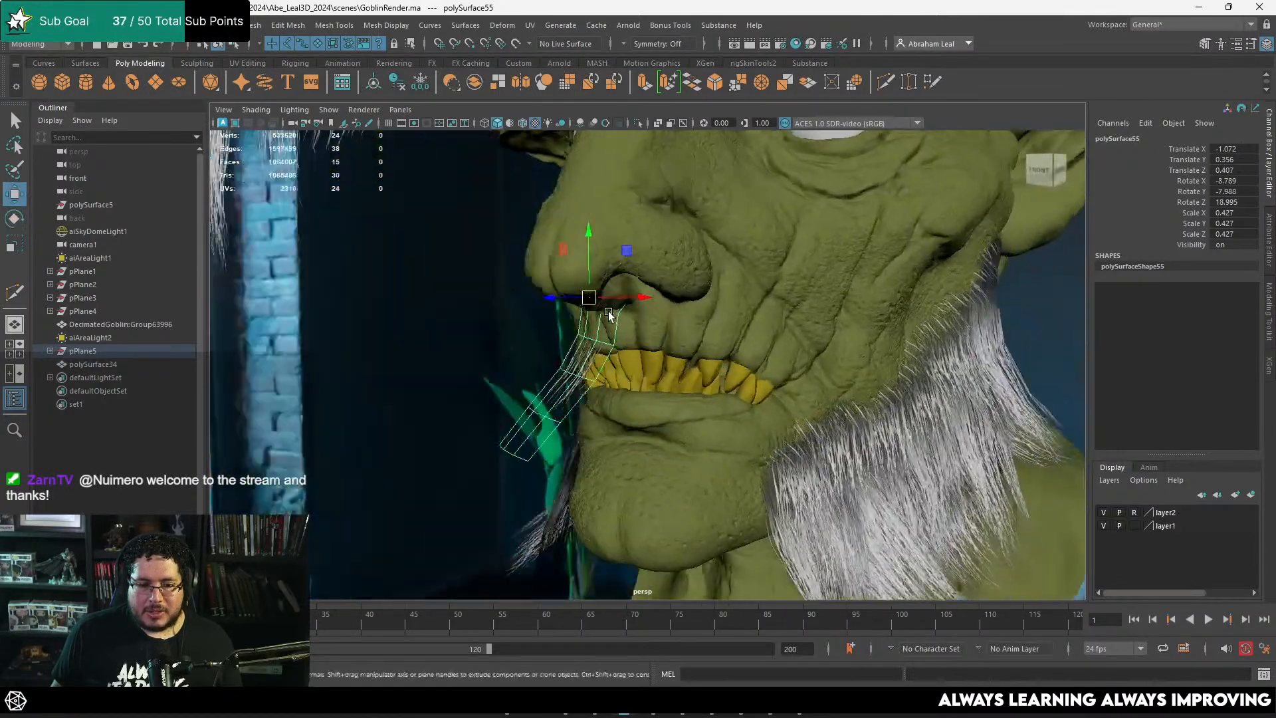
Step: Scale the card under the nose to 0.322 and seat its root at about -1.071, 0.35, 0.416
right_click_drag(609, 316, 667, 341, "alt")
left_click_drag(573, 290, 550, 264, "alt")
left_click_drag(595, 280, 874, 307, "alt")
middle_click_drag(873, 307, 758, 309, "alt")
right_click_drag(758, 309, 806, 326, "alt")
left_click_drag(807, 327, 745, 258, "alt")
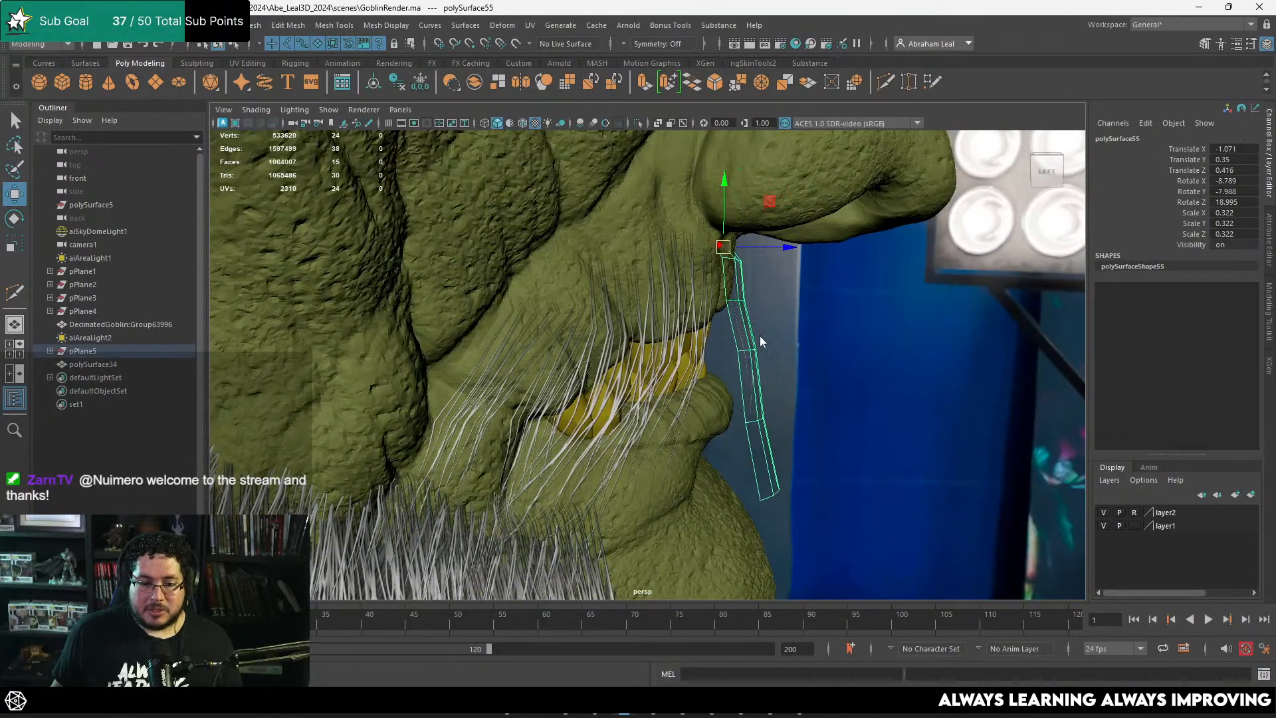
Step: Bend the lower vertices of the under-nose card back toward the lips to follow the face
right_click_drag(761, 307, 709, 313)
left_click_drag(797, 284, 710, 324)
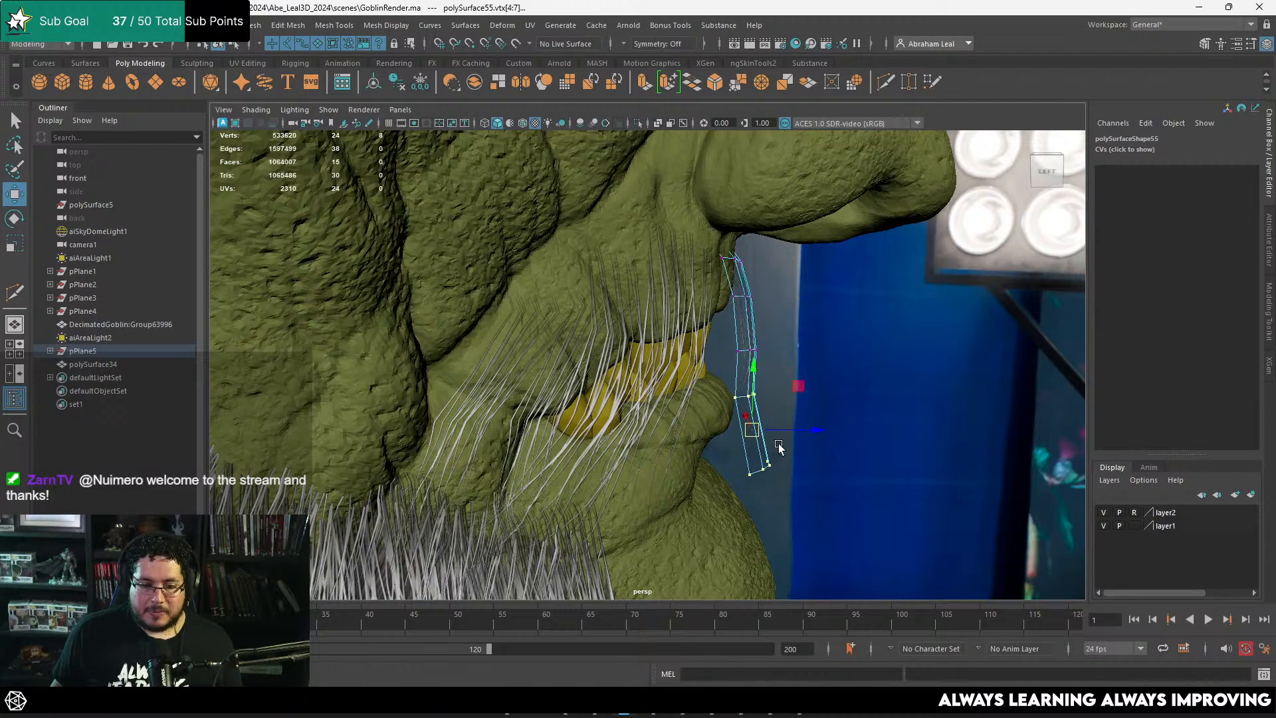
right_click_drag(738, 364, 787, 313)
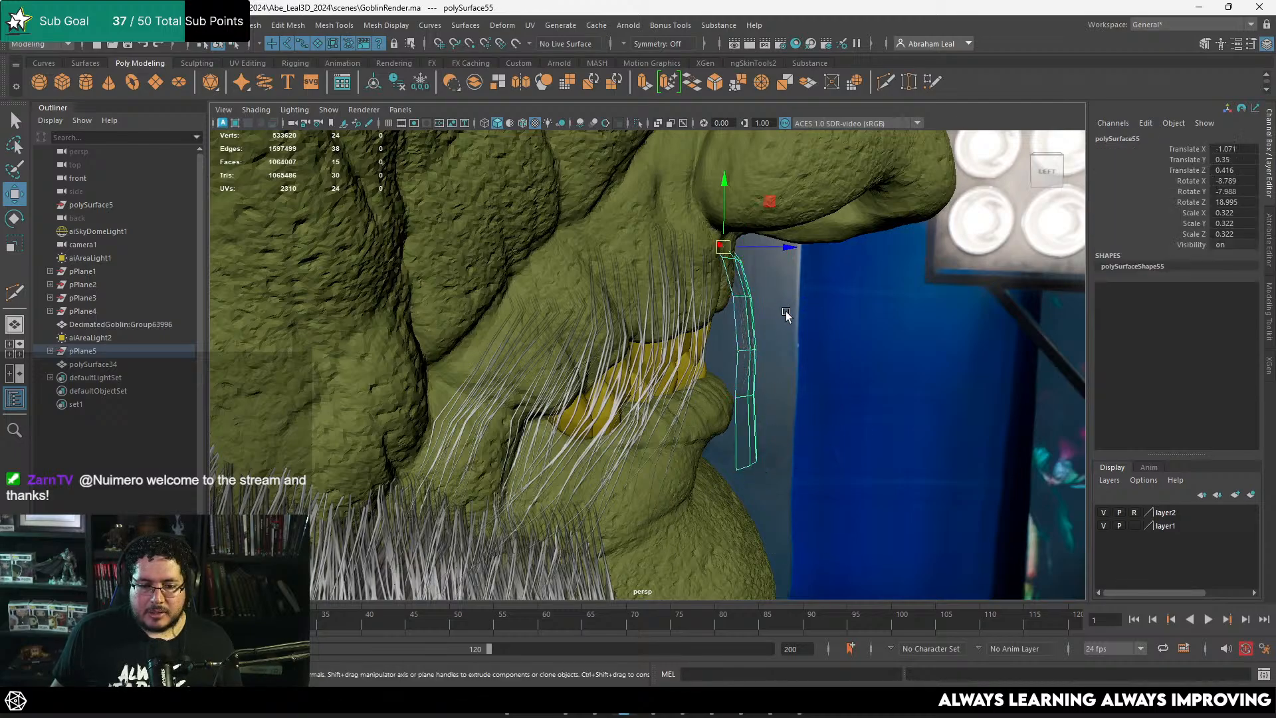
Step: Duplicate the under-nose card, rotate the copy to about -9.2, -16.5, 42.7 and place it at about -1.086, 0.337, 0.415
left_click_drag(786, 313, 692, 324, "alt")
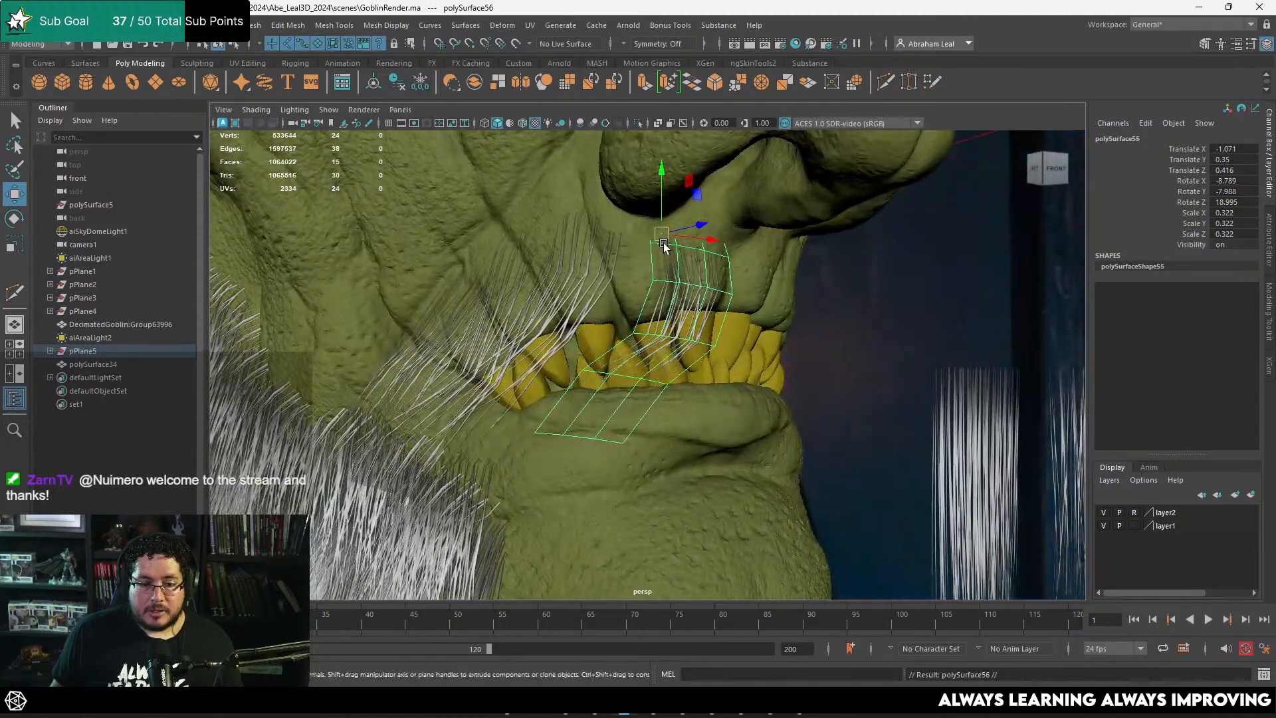
left_click_drag(662, 244, 629, 241)
mouse_move(629, 241)
left_mouse_down("alt")
mouse_move(616, 242)
mouse_move(620, 227)
left_mouse_up("alt")
key("w")
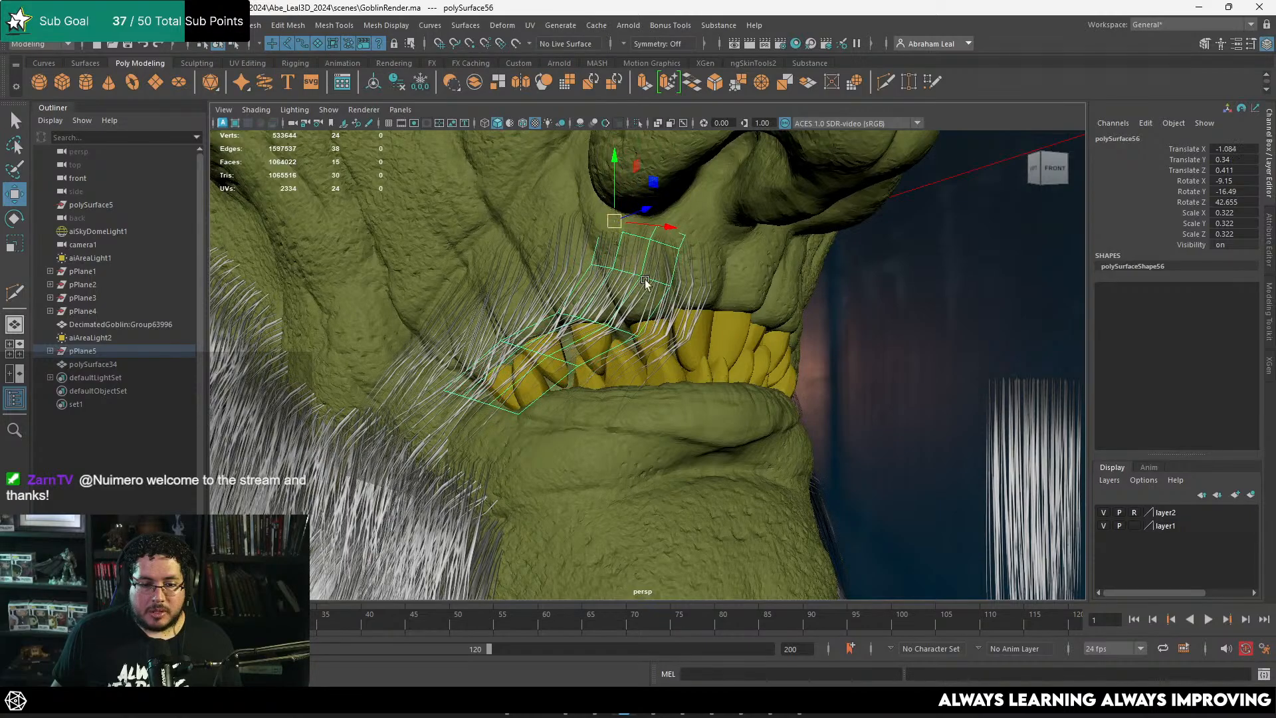
left_click_drag(647, 281, 657, 281, "alt")
left_click_drag(627, 231, 727, 285)
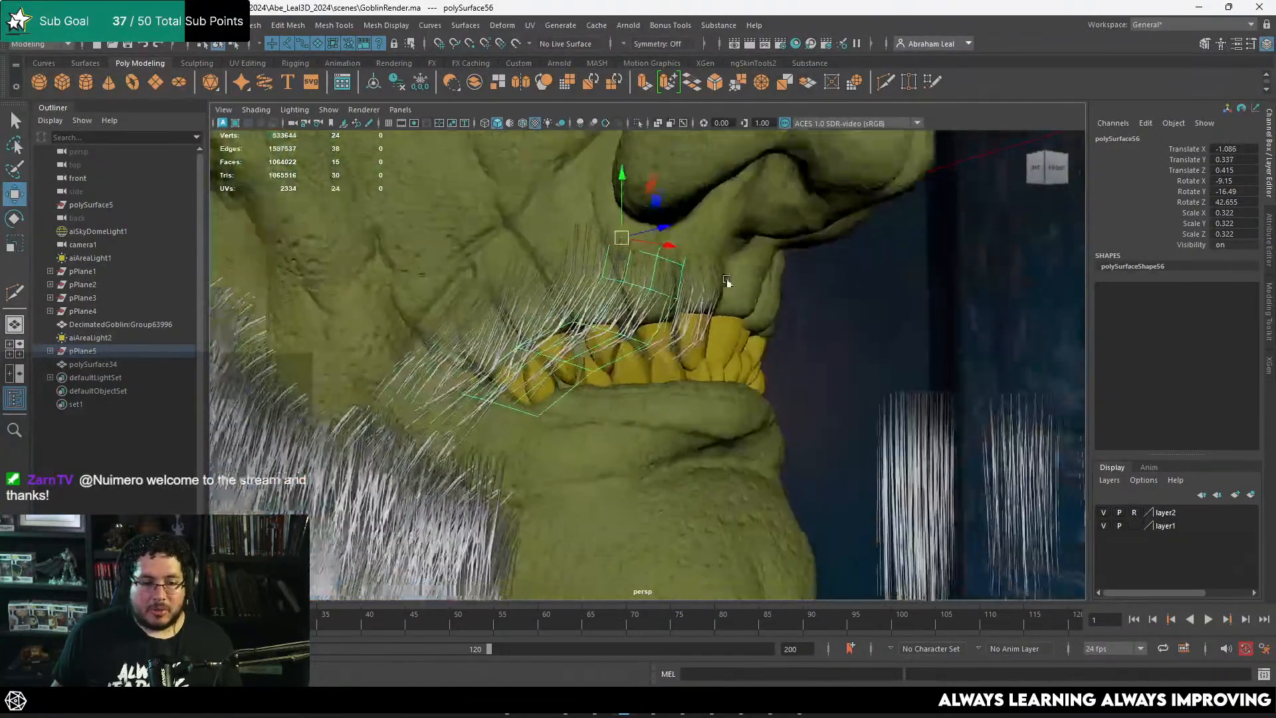
Step: Duplicate the front moustache card and move the copy beside the nostril at about -1.099, 0.314, 0.384
scroll(745, 292, "down", 2)
left_click(829, 331)
scroll(798, 337, "down", 4)
left_click_drag(758, 346, 638, 241, "alt")
scroll(566, 352, "down", 4)
scroll(572, 349, "up", 6)
left_click(683, 308)
middle_click_drag(599, 210, 640, 242, "alt")
Step: Fit the nostril-side card, then add a copy toward the mouth corner, rotated about -18.9, 7.5, 56.6 and scaled to 0.272
key("r")
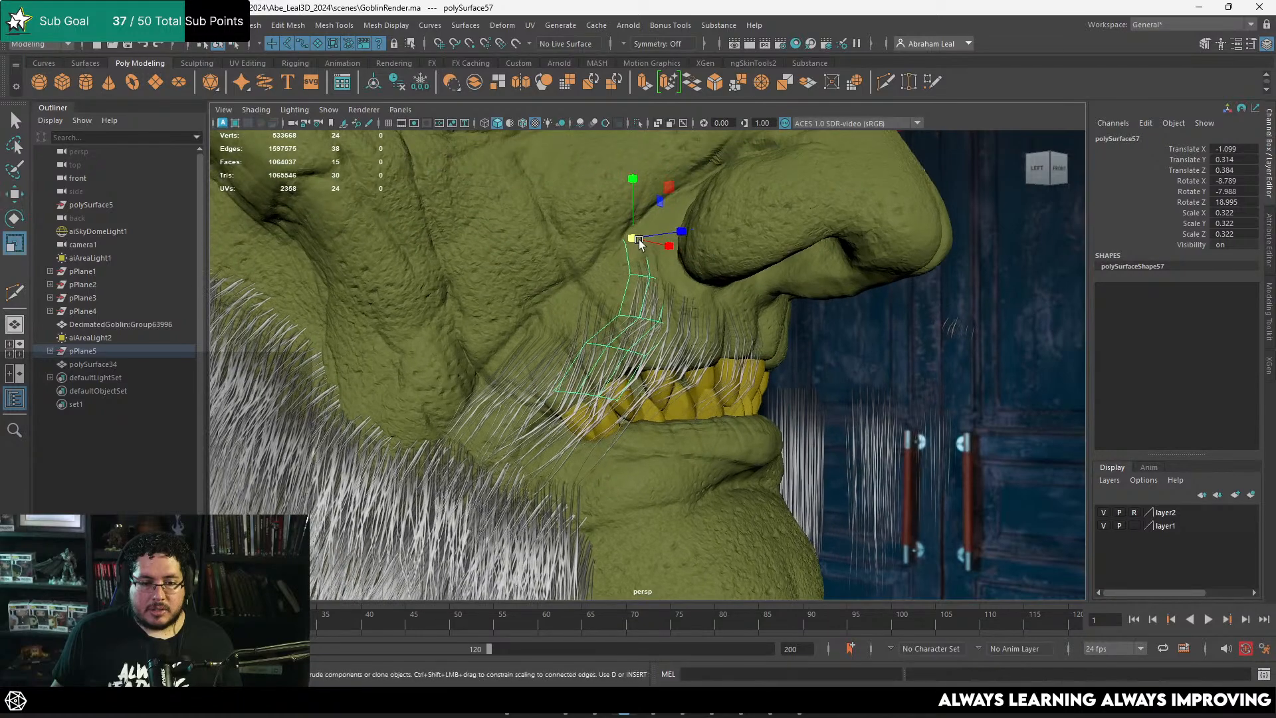
key("e")
left_click_drag(611, 259, 594, 321)
key("r")
key("w")
key("e")
key("w")
left_click_drag(594, 320, 540, 313, "alt")
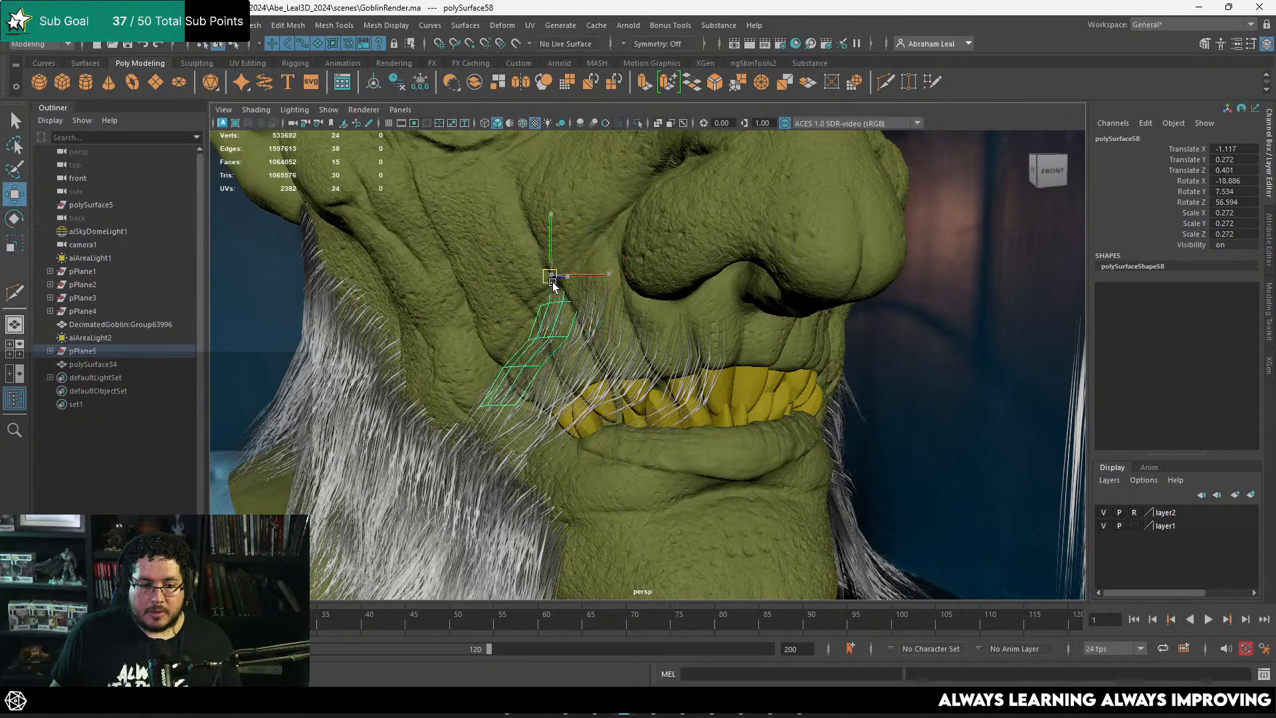
Step: Duplicate the mouth-corner card and place the copy at about -1.125, 0.268, 0.418, with Z rotation 72.5 and scale 0.251
left_click_drag(553, 284, 554, 284)
left_click_drag(555, 284, 637, 277, "alt")
left_click_drag(637, 278, 578, 303, "alt")
left_click_drag(577, 303, 523, 298)
key("e")
key("w")
key("r")
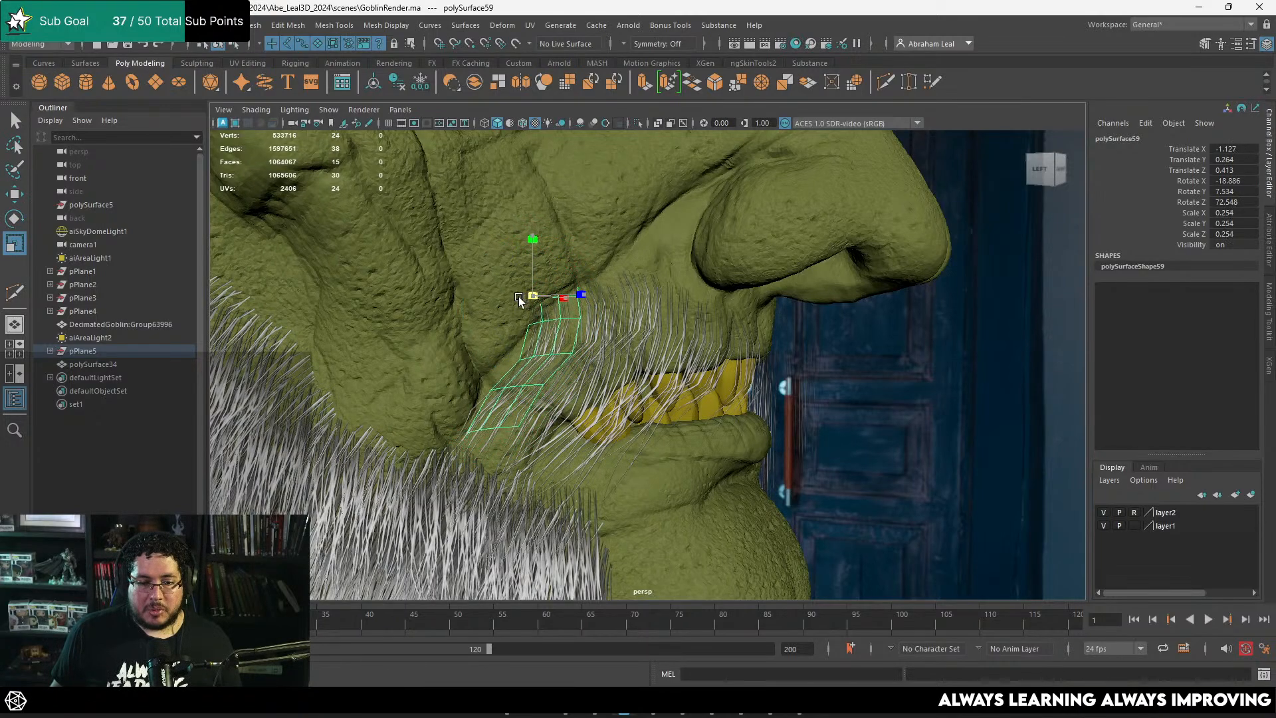
key("w")
left_click_drag(545, 310, 543, 308)
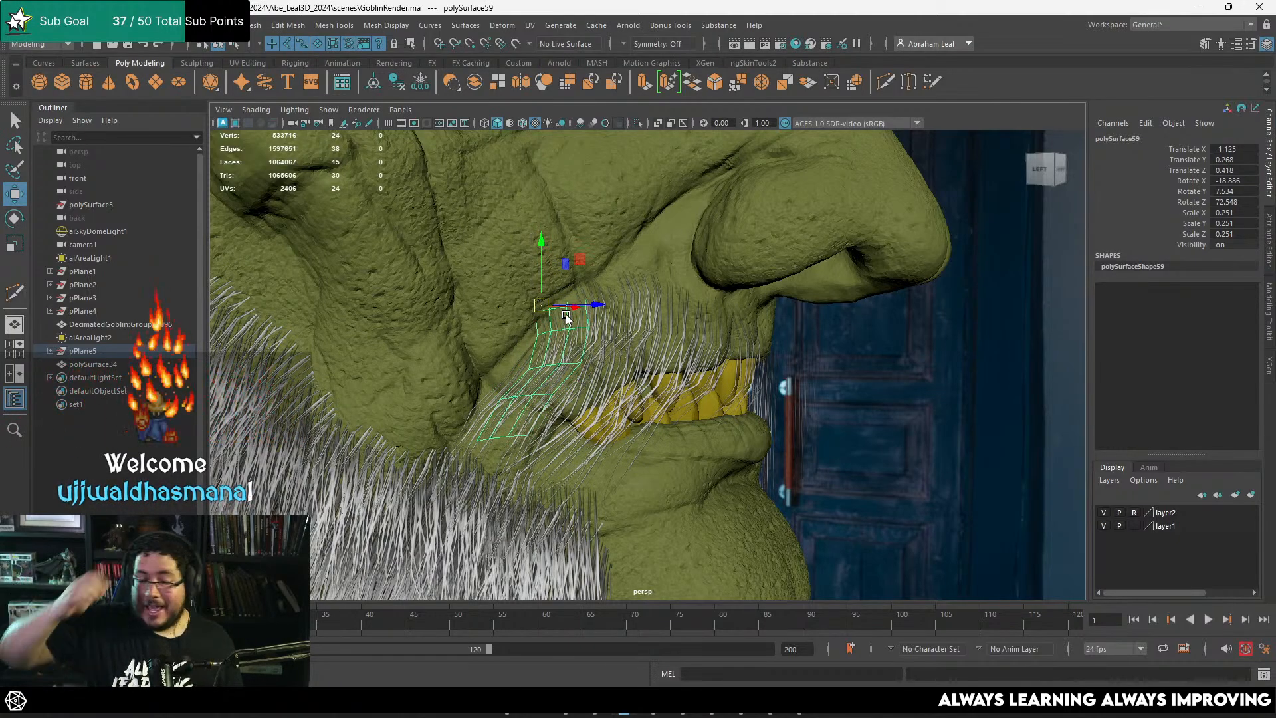
Step: Place a copy of the small card under the nose at about -1.072, 0.351, 0.403, rotated to about -1.5, -19.3, 31.3
left_click_drag(566, 318, 618, 326, "alt")
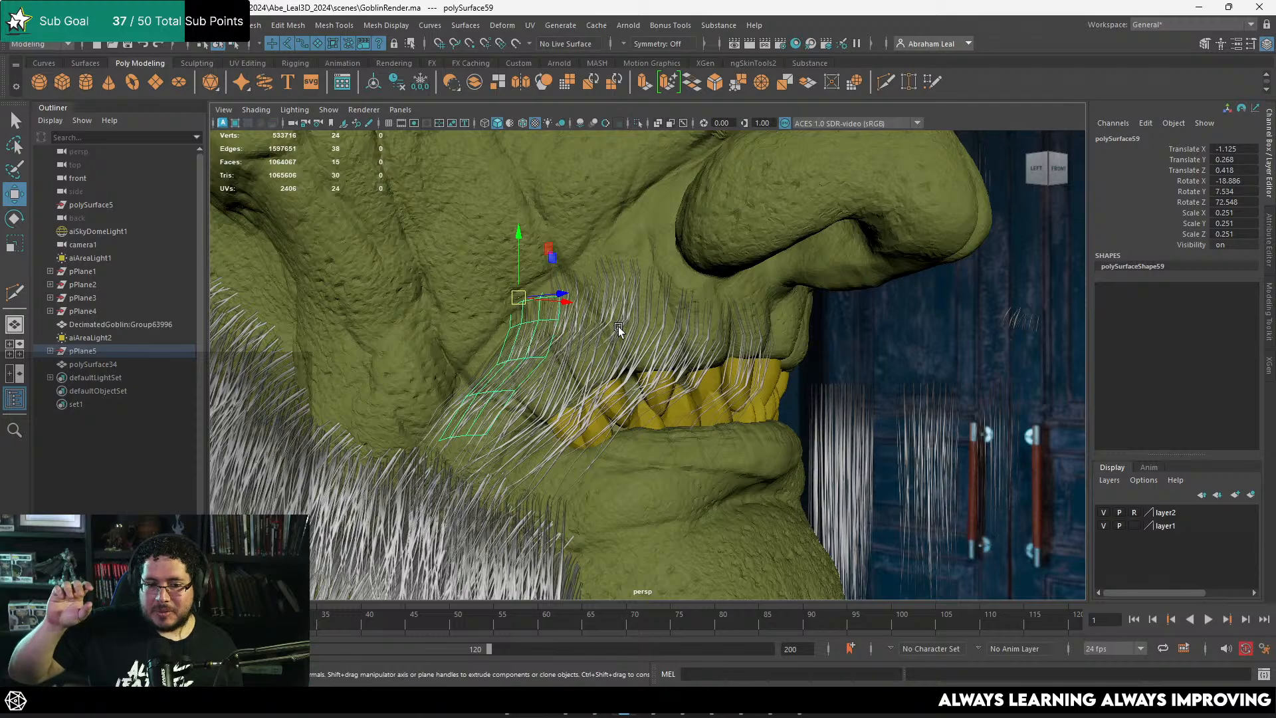
left_click_drag(619, 325, 633, 333, "alt")
left_click_drag(530, 303, 696, 300, "shift")
mouse_move(696, 300)
left_mouse_down("alt")
mouse_move(636, 272)
mouse_move(732, 270)
mouse_move(734, 287)
mouse_move(602, 312)
mouse_move(565, 264)
mouse_move(703, 257)
mouse_move(689, 242)
mouse_move(673, 251)
mouse_move(683, 230)
mouse_move(718, 251)
mouse_move(724, 273)
left_mouse_up("alt")
key("ctrl+z")
key("e")
key("w")
key("e")
mouse_move(726, 274)
left_mouse_down("alt")
mouse_move(706, 297)
mouse_move(653, 282)
mouse_move(667, 240)
mouse_move(599, 259)
mouse_move(567, 247)
mouse_move(714, 260)
mouse_move(666, 244)
mouse_move(678, 218)
mouse_move(696, 220)
mouse_move(687, 241)
mouse_move(724, 261)
mouse_move(707, 281)
mouse_move(679, 245)
mouse_move(704, 284)
mouse_move(686, 276)
mouse_move(738, 286)
left_mouse_up("alt")
key("w")
key("e")
key("w")
Step: Duplicate the small under-nose card and set the copy at about -1.09, 0.327, 0.399, rotated to about -15.8, -19.1, 60.2
key("ctrl+d")
key("e")
key("w")
key("r")
key("w")
key("e")
key("w")
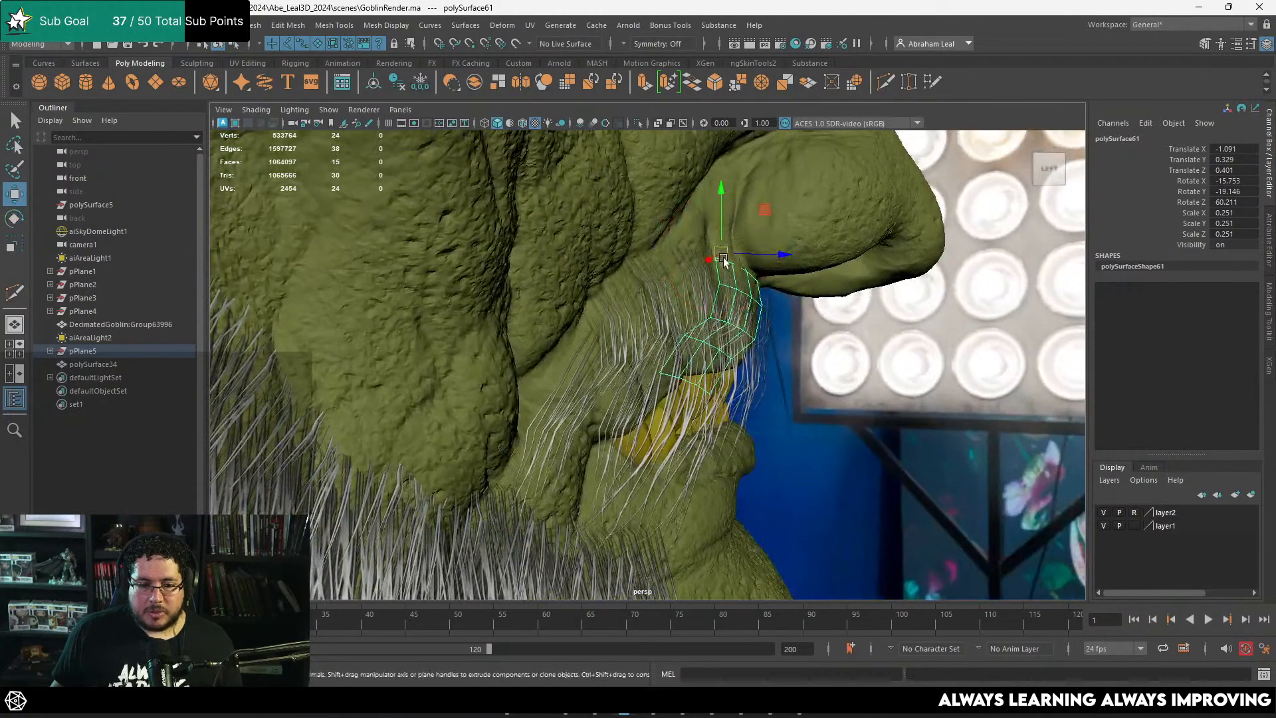
Step: Add another small filler card at about -1.088, 0.336, 0.41, rotated to about -13.7, -17.9, 49.2
left_click(873, 409)
right_click_drag(873, 407, 771, 395, "alt")
left_click_drag(771, 396, 708, 386, "alt")
right_click_drag(709, 386, 716, 404, "alt")
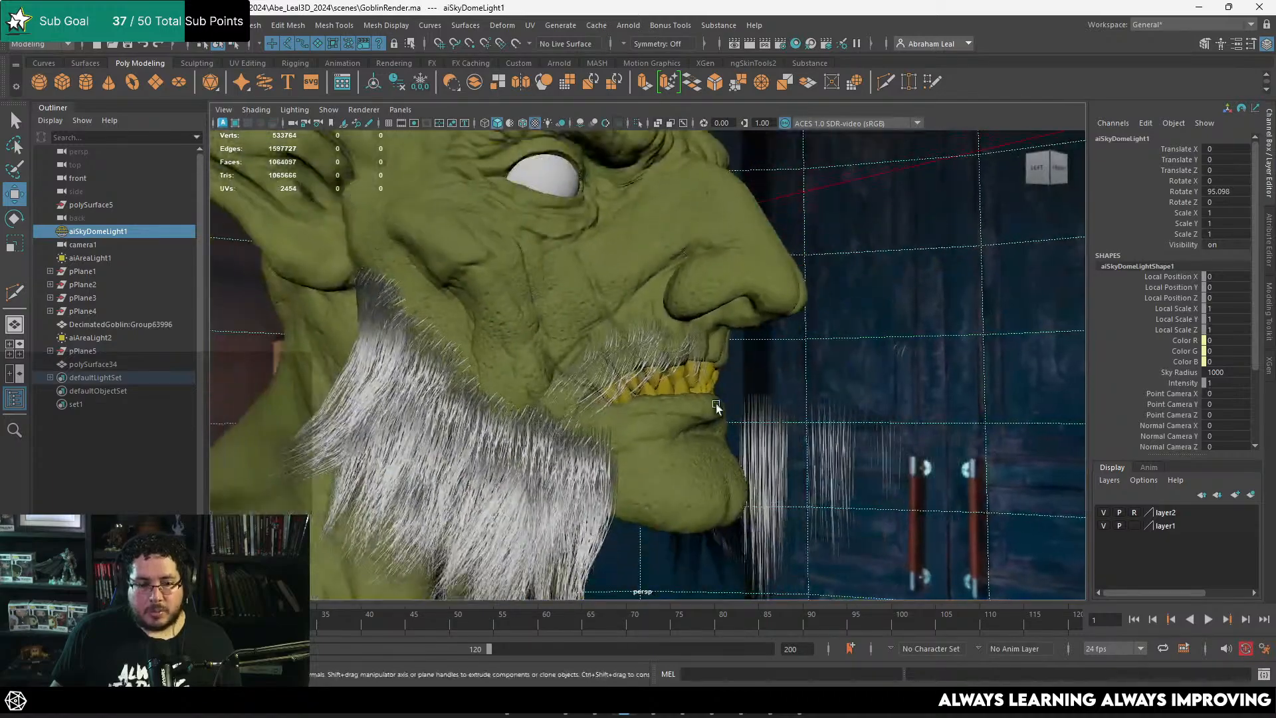
left_click_drag(716, 404, 675, 325, "alt")
key("ctrl+z")
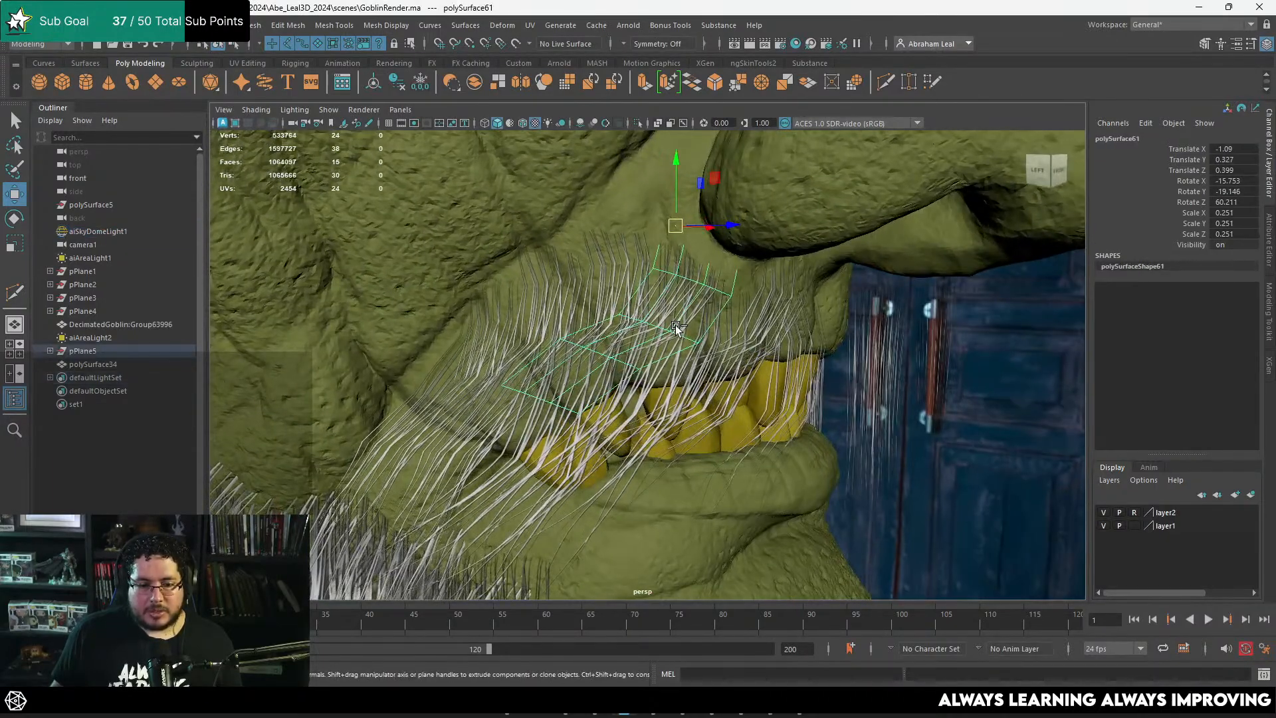
mouse_move(671, 226)
left_mouse_down()
mouse_move(724, 262)
mouse_move(783, 267)
mouse_move(764, 282)
mouse_move(687, 244)
mouse_move(729, 261)
mouse_move(691, 276)
mouse_move(655, 242)
mouse_move(666, 245)
left_mouse_up()
key("e")
key("w")
key("e")
key("w")
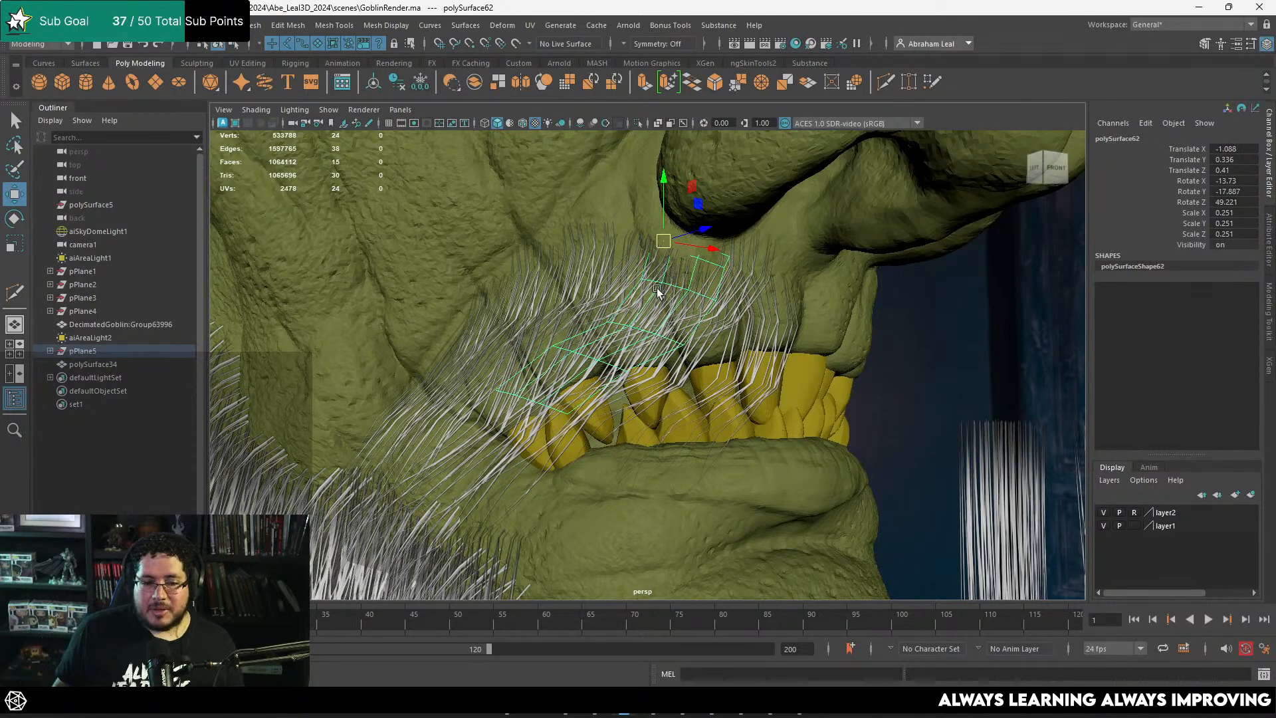
mouse_move(637, 342)
left_mouse_down("alt")
mouse_move(696, 323)
mouse_move(628, 349)
left_mouse_up("alt")
Step: Duplicate the rearmost moustache card and move the copy down and back behind the mouth corner to about -1.135, 0.247, 0.432
left_click(585, 320)
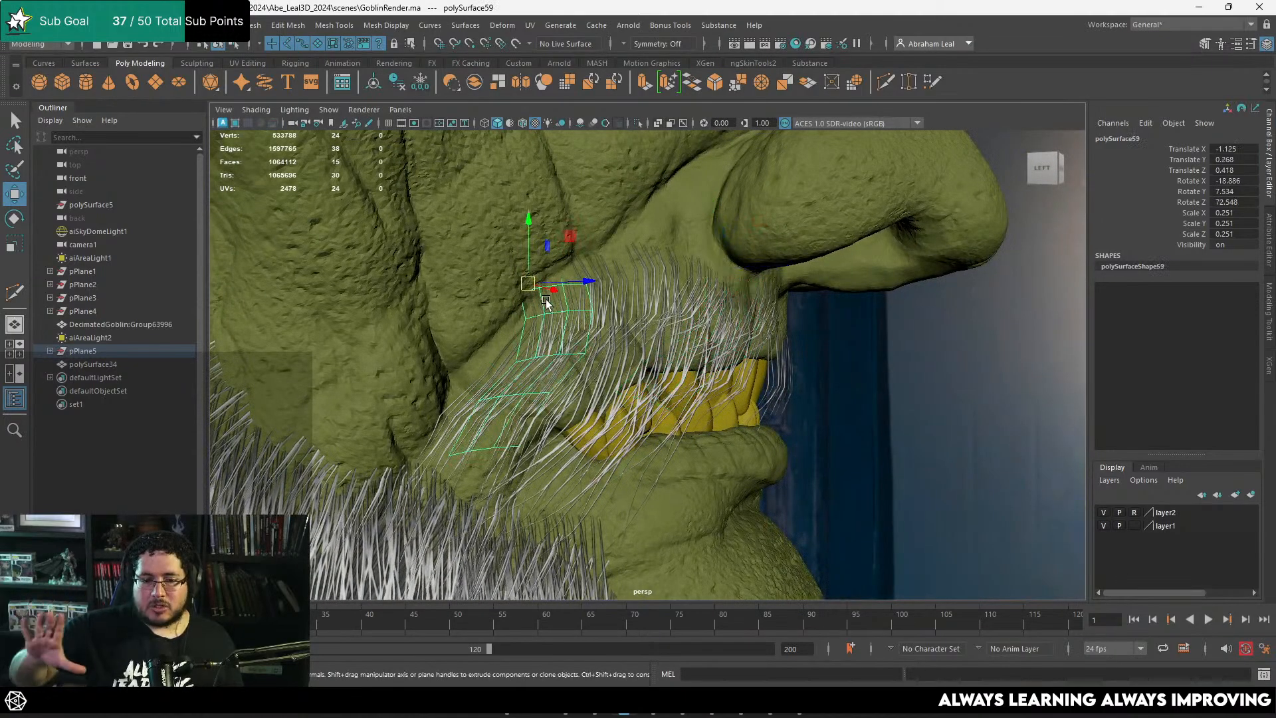
left_click_drag(544, 300, 565, 326, "alt")
left_click_drag(519, 286, 455, 317)
left_click_drag(573, 348, 639, 356, "alt")
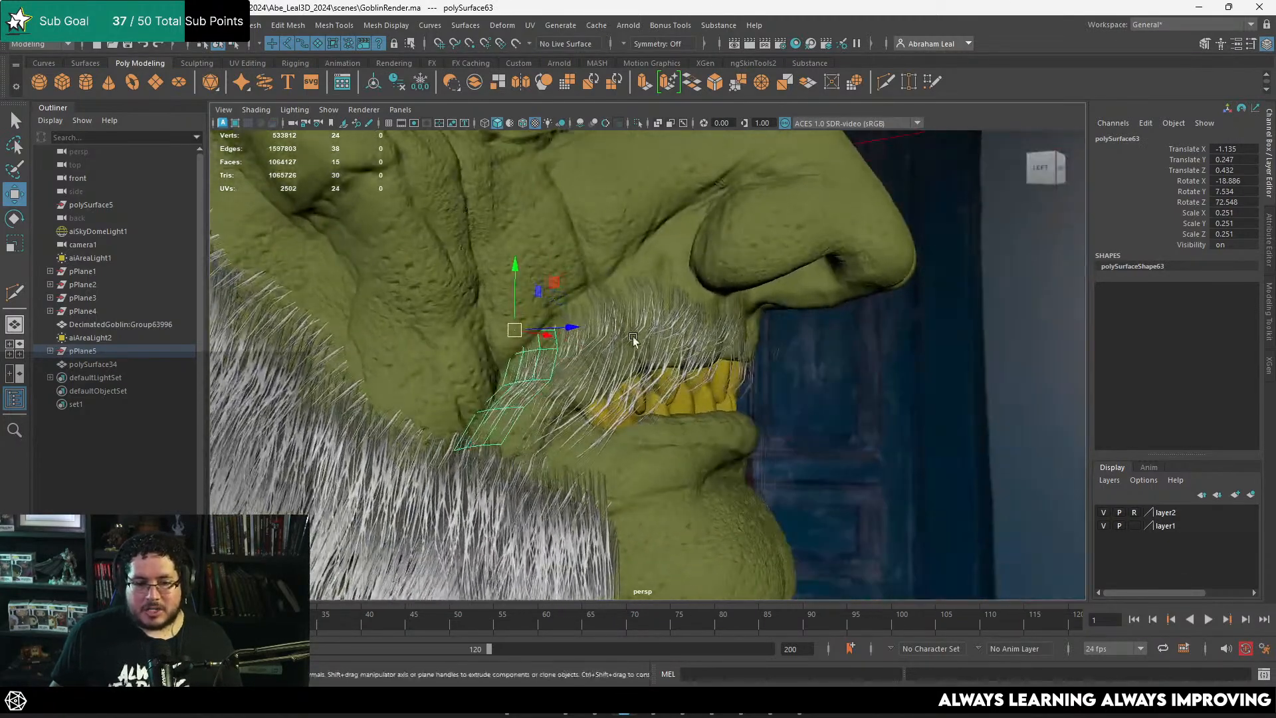
Step: Examine the moustache's coverage between the nose and the mouth corner on the whole head
left_click(657, 357)
left_click(823, 379)
left_click_drag(788, 368, 605, 378, "alt")
left_click(623, 369)
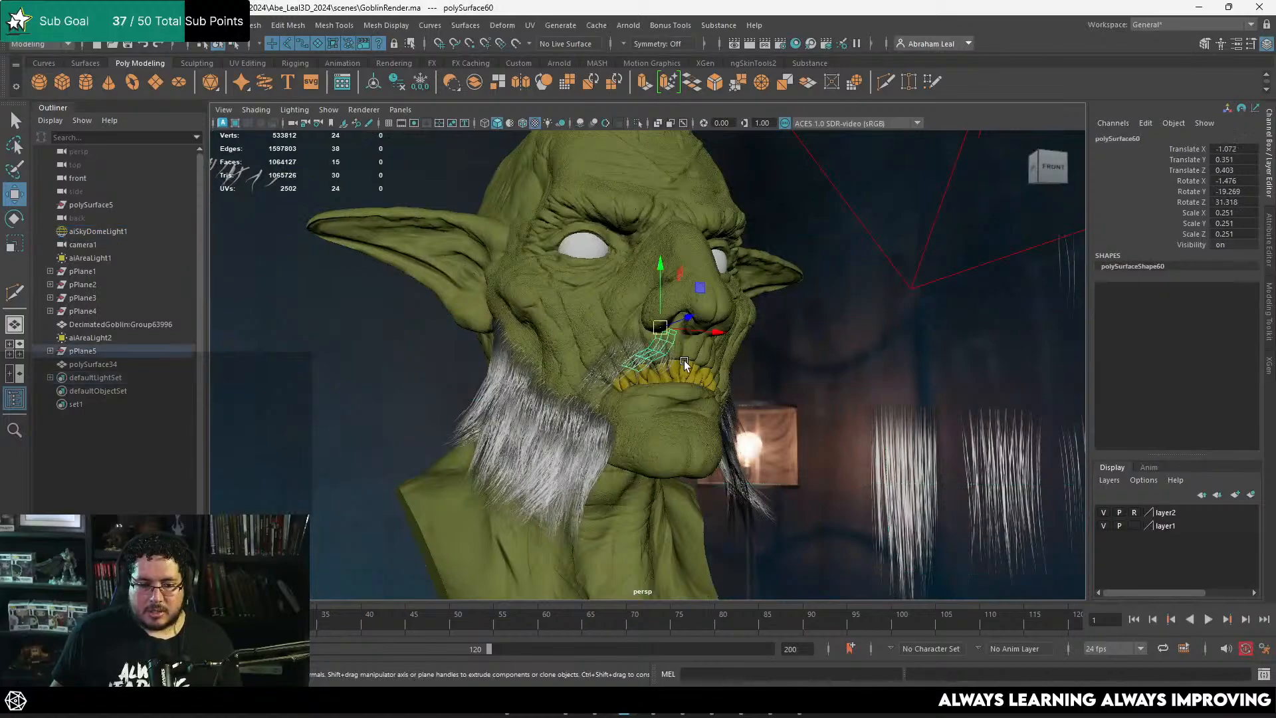
scroll(678, 332, "up", 3)
left_click_drag(679, 309, 675, 312)
key("ctrl+z")
key("q")
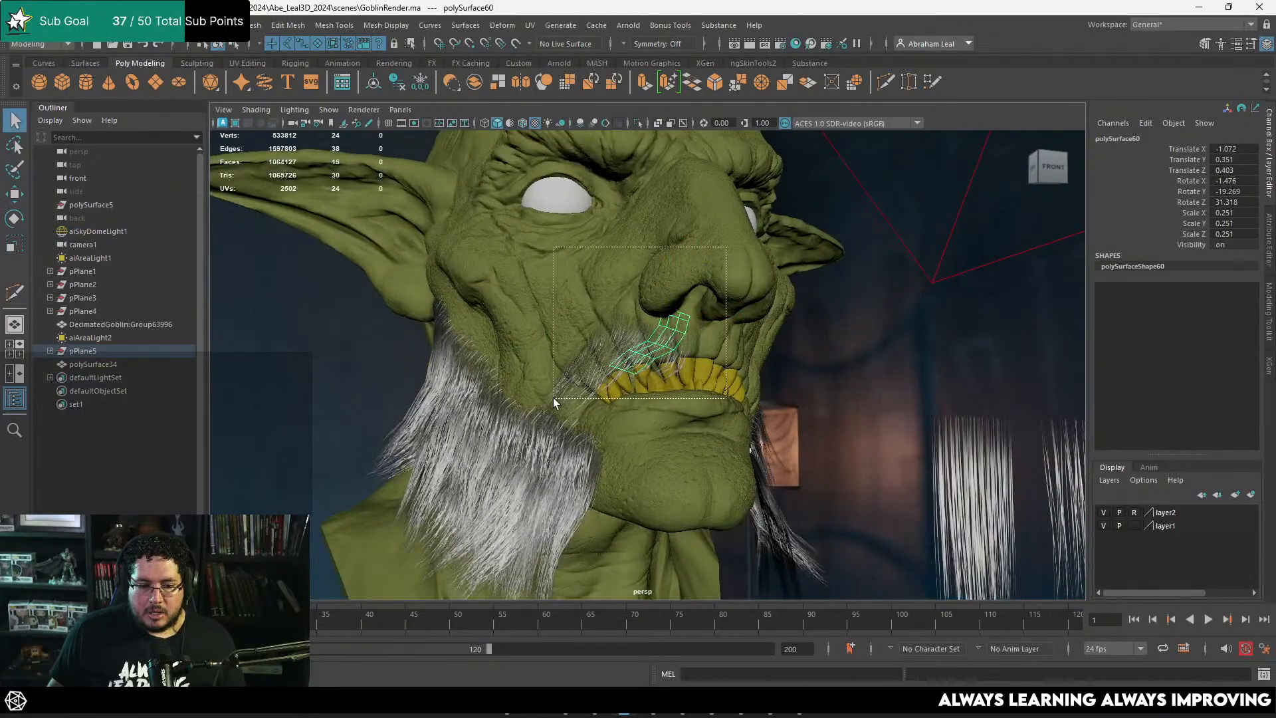
Step: Combine all the moustache cards into one mesh and mirror it to the other side of the goblin's face
left_click_drag(553, 397, 542, 416)
left_click_drag(663, 415, 602, 326, "alt")
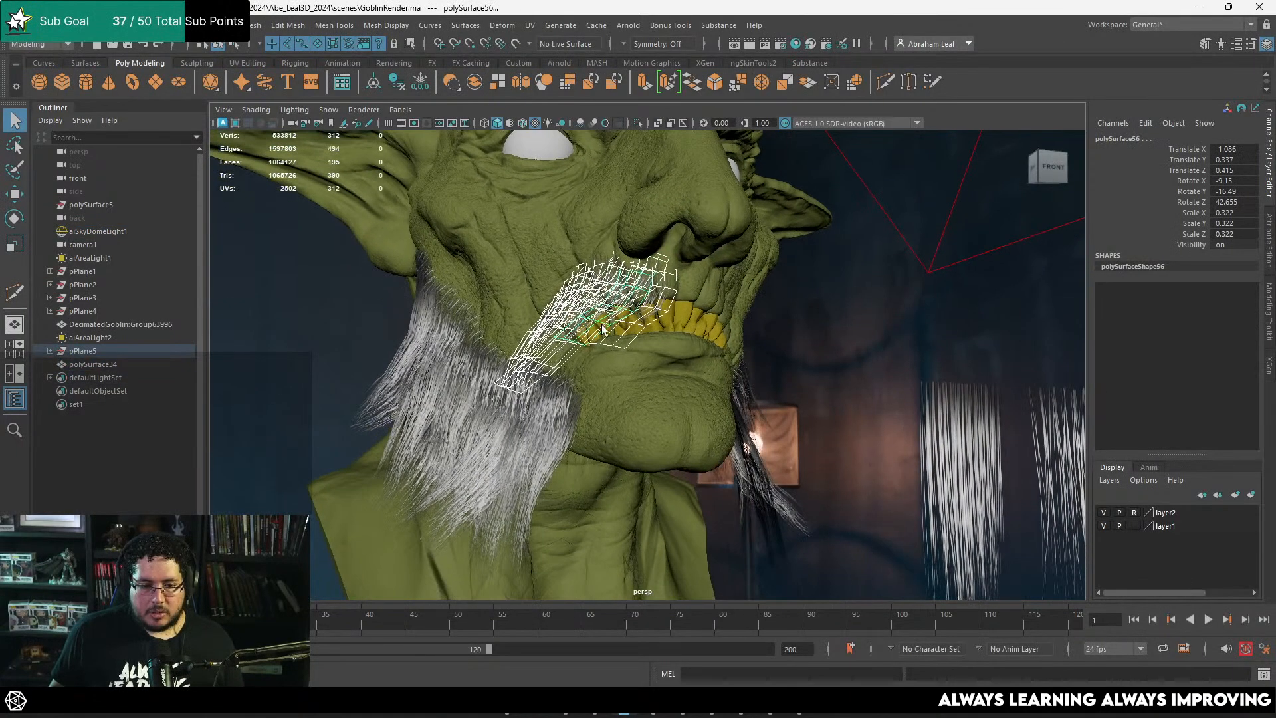
right_click(626, 289, "shift")
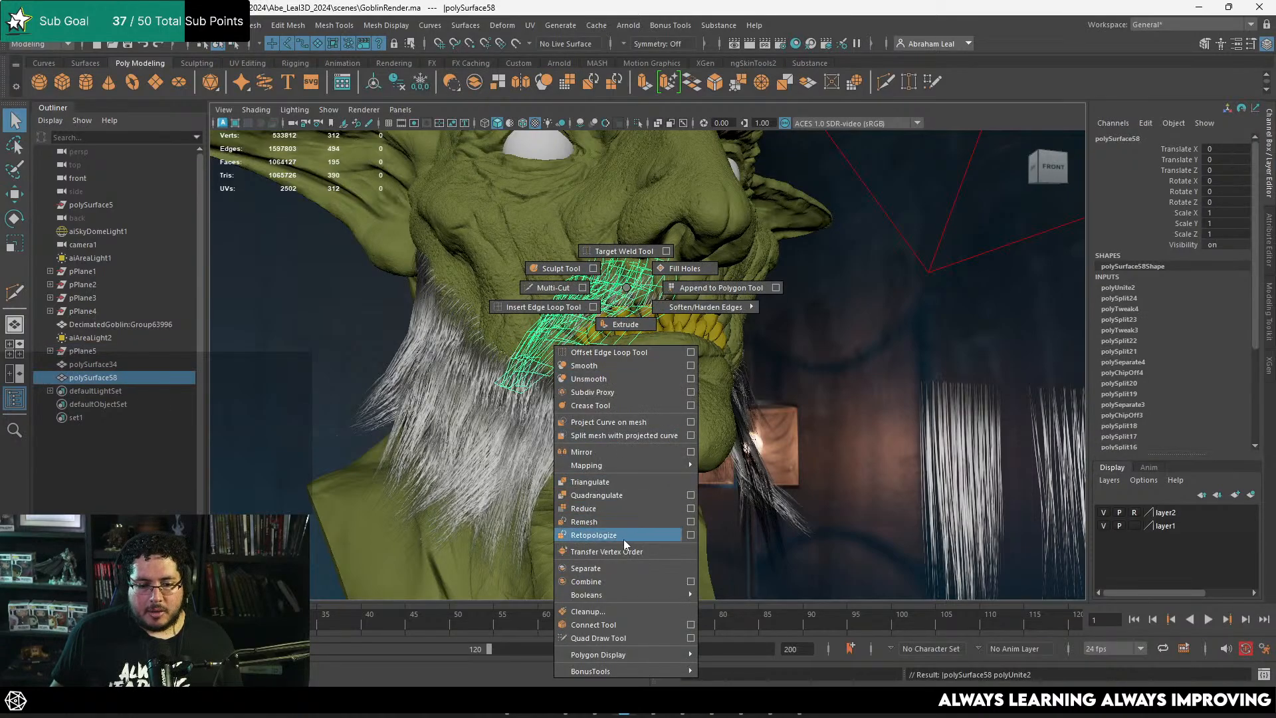
right_click_drag(624, 540, 606, 452, "shift")
left_click_drag(691, 408, 673, 437, "alt")
left_click(877, 328)
left_click_drag(877, 329, 689, 265, "alt")
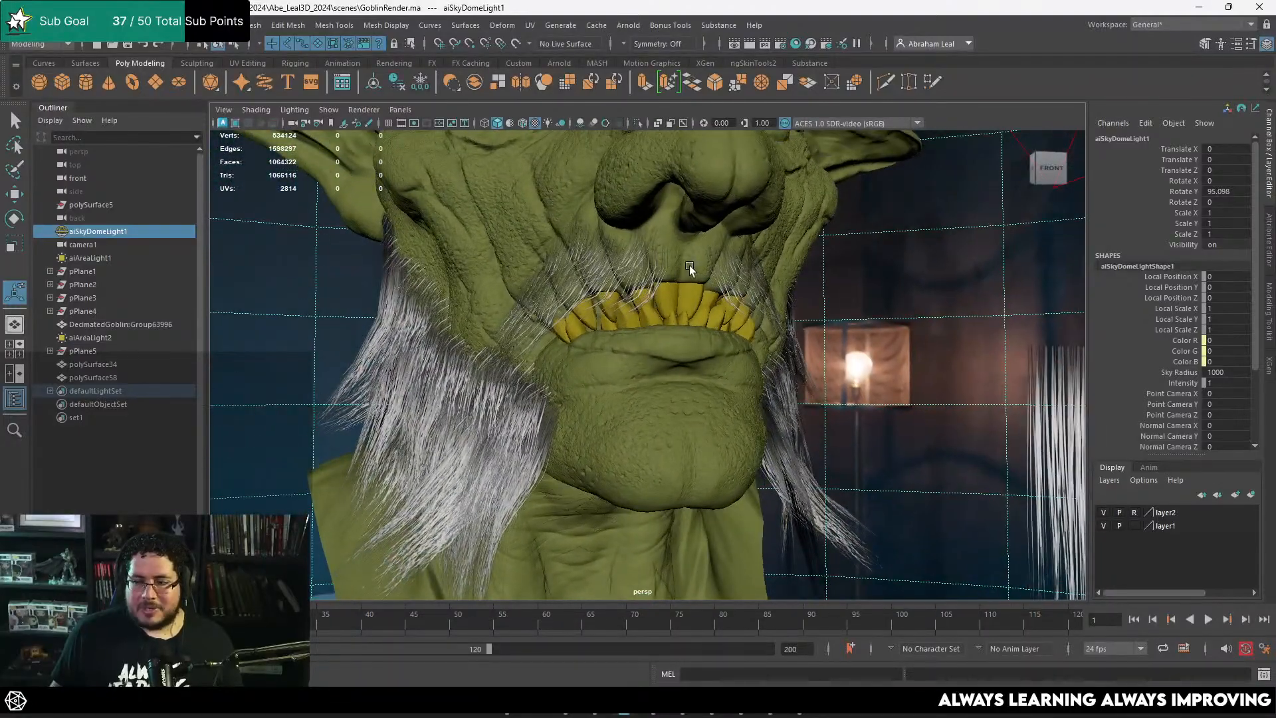
right_click_drag(689, 265, 737, 291, "alt")
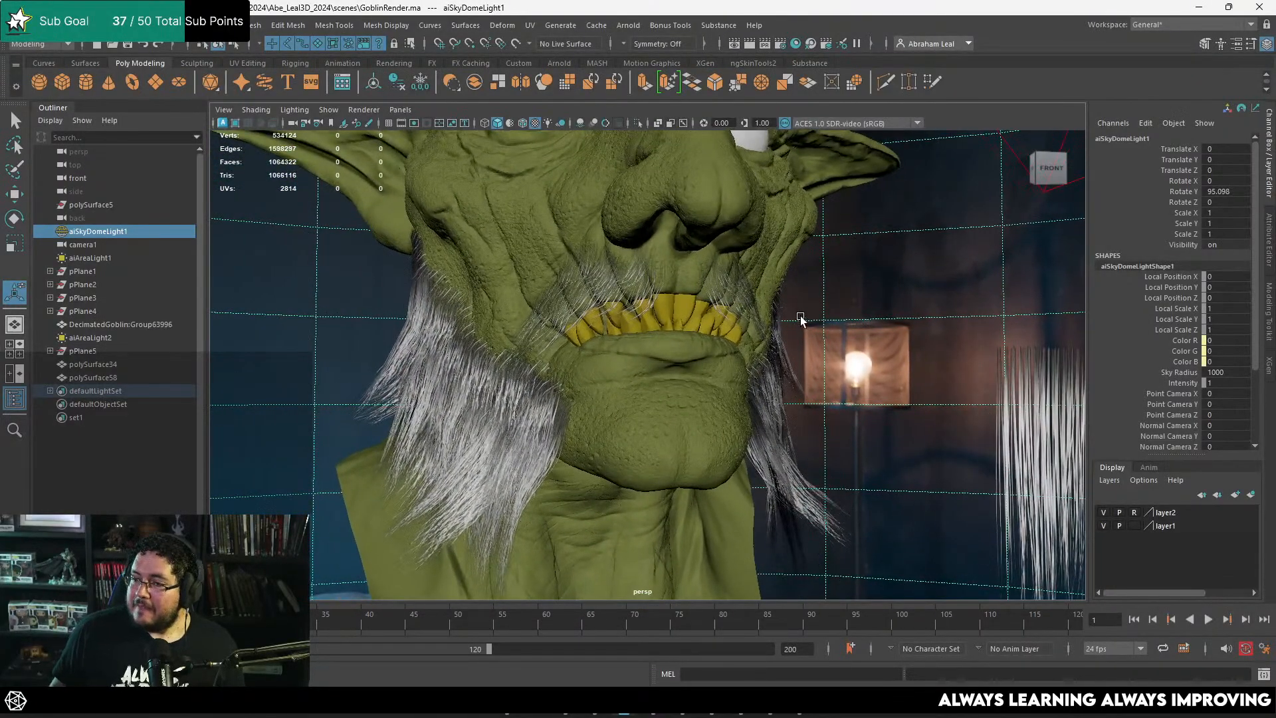